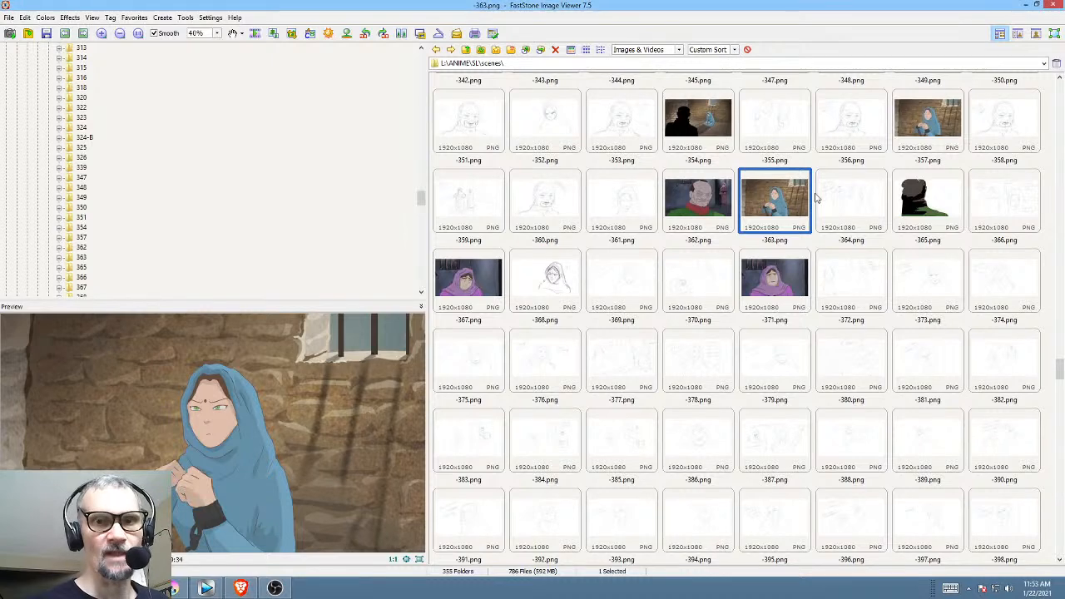
# Step: Bring the finished image -363.png into the open -368.png drawing in Krita as a new reference layer
pyautogui.click(890, 138)
pyautogui.click(779, 202)
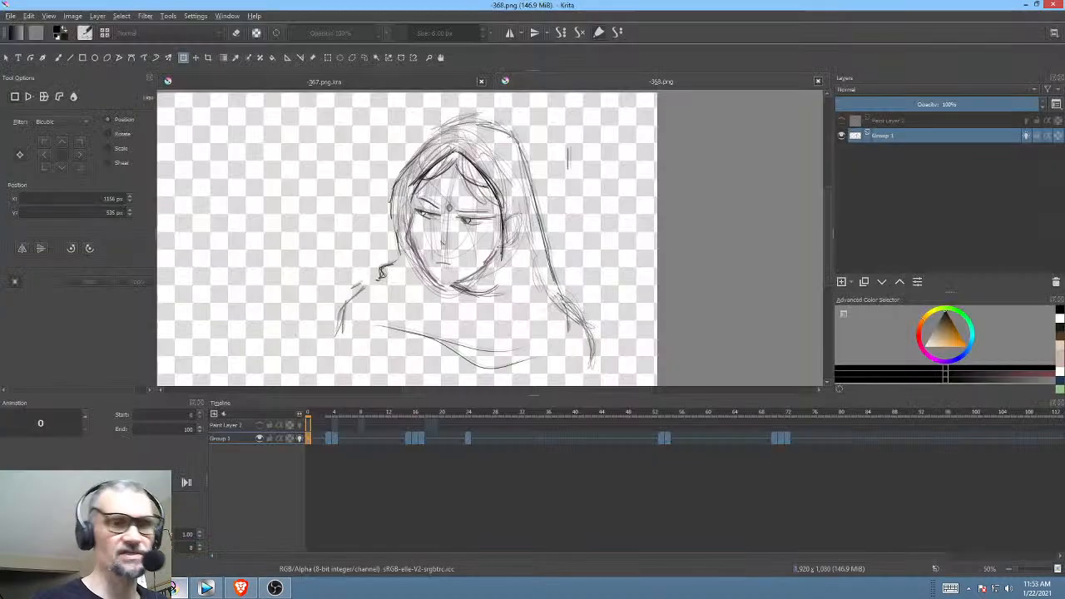
pyautogui.moveTo(240, 497); pyautogui.dragTo(662, 211)
pyautogui.click(725, 222)
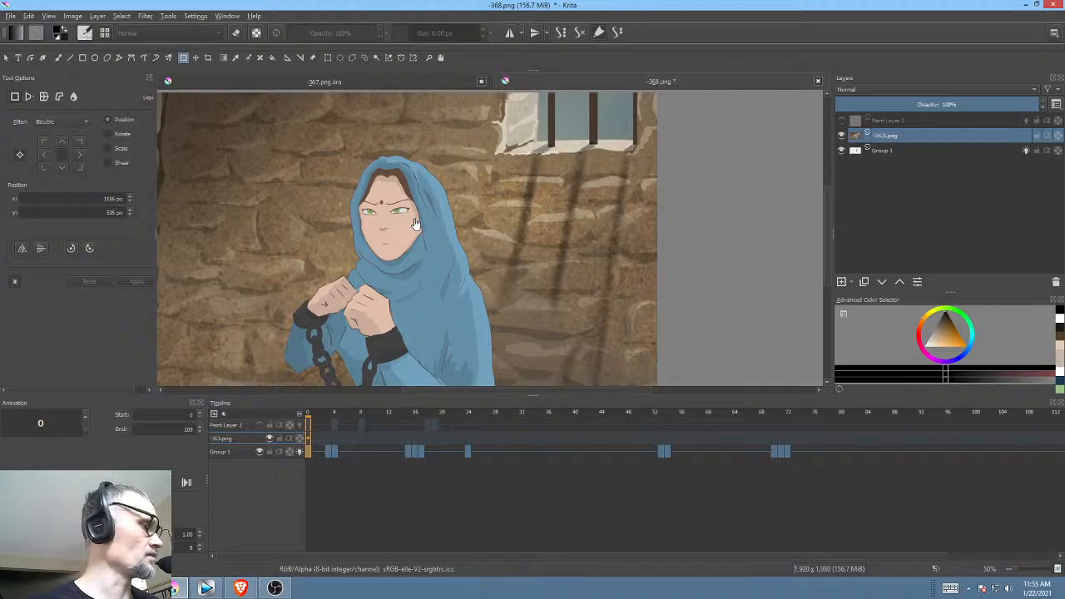
# Step: Sample the face's skin colour from the -363.png reference and hide that layer
pyautogui.press('p')
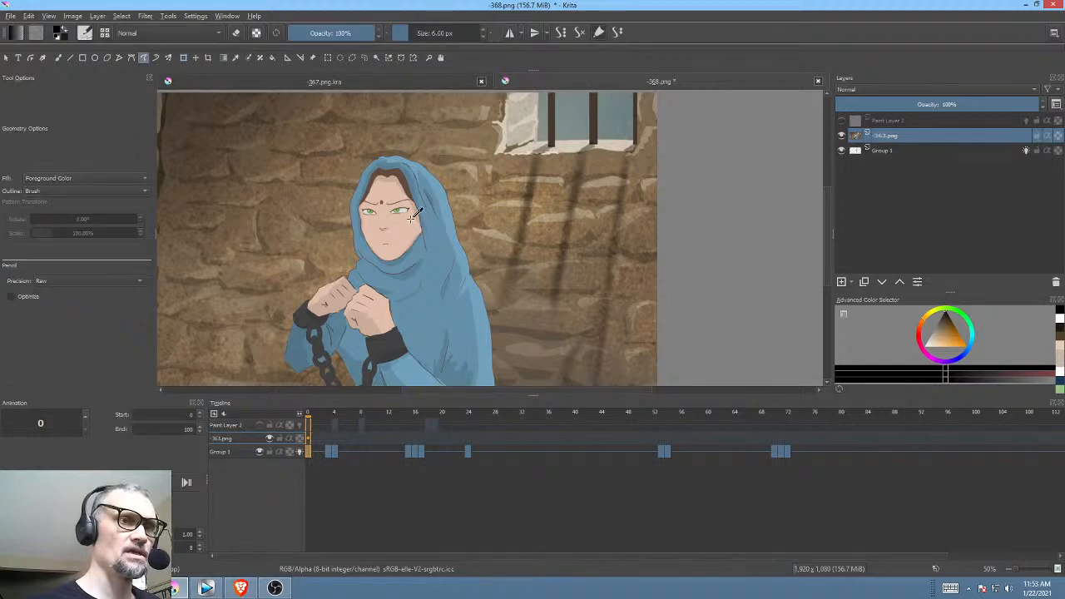
pyautogui.keyDown('ctrl'); pyautogui.click(409, 227); pyautogui.keyUp('ctrl')
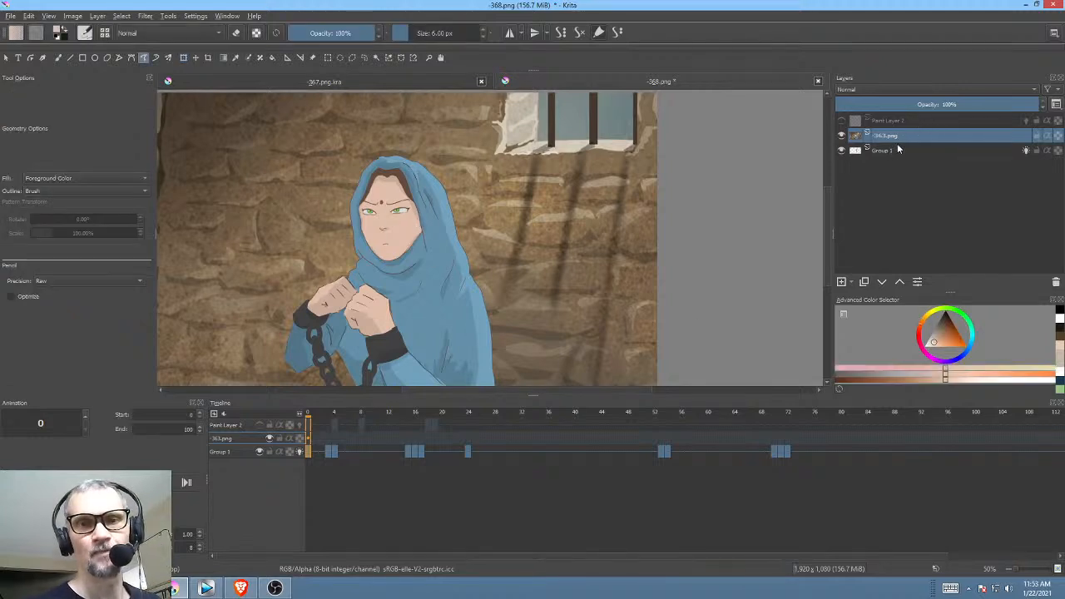
pyautogui.click(841, 136)
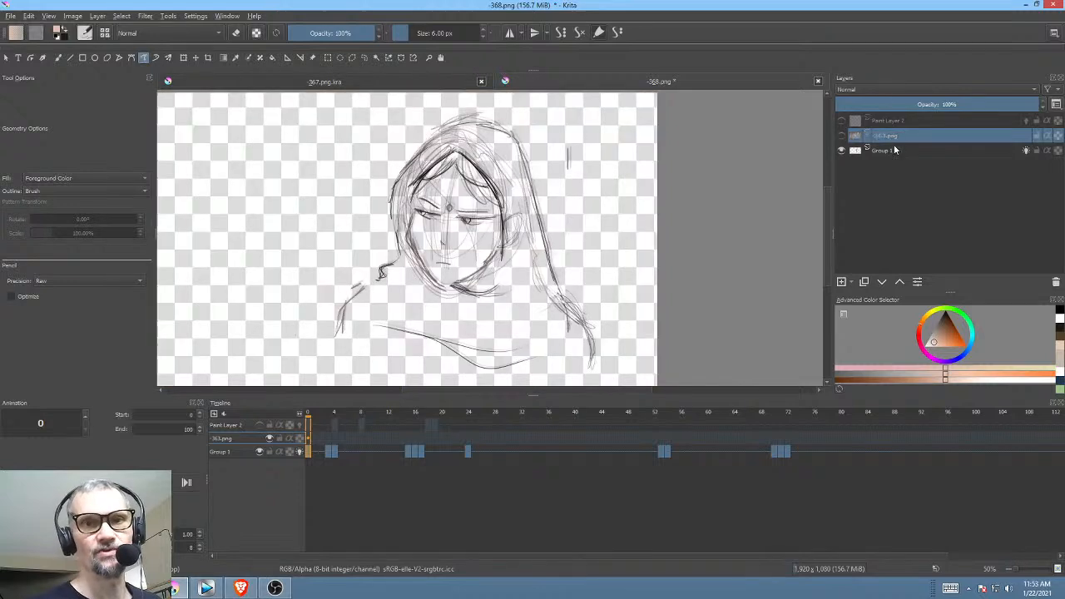
# Step: Add a new paint layer directly above Group 1 and name it ink
pyautogui.click(894, 152)
pyautogui.click(842, 282)
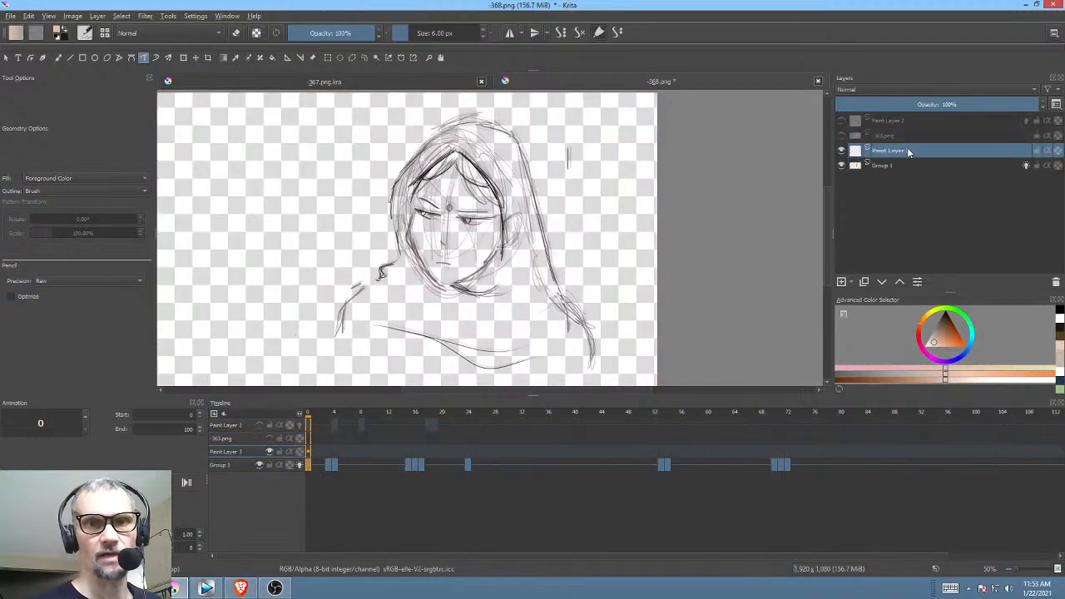
pyautogui.doubleClick(908, 151)
pyautogui.write('ink')
pyautogui.press('Return')
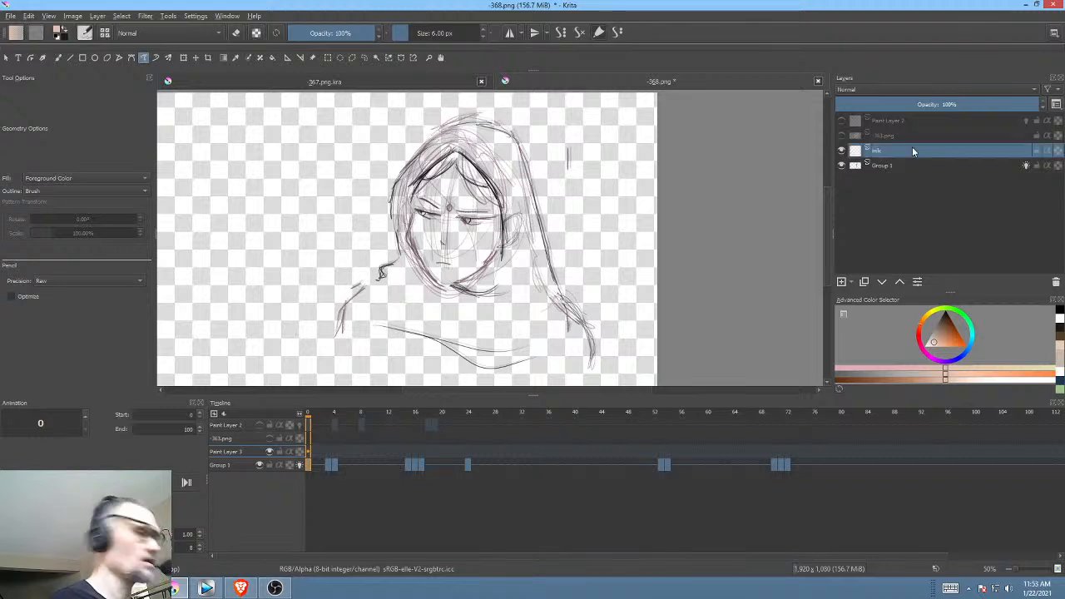
# Step: Rename the imported -363.png layer as clr and toggle its visibility
pyautogui.click(900, 133)
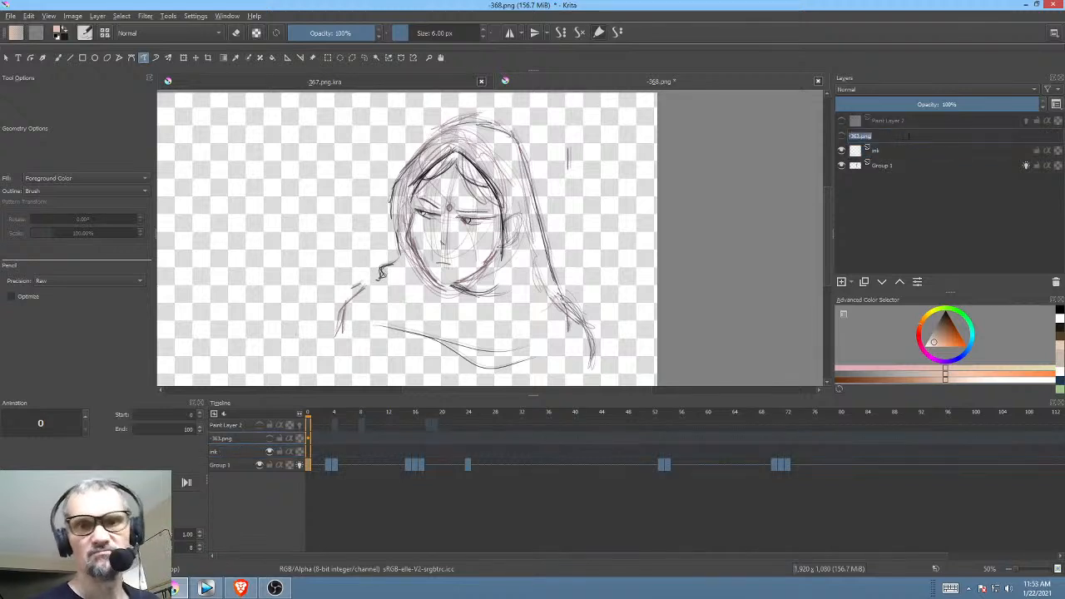
pyautogui.write('ch')
pyautogui.press('Return')
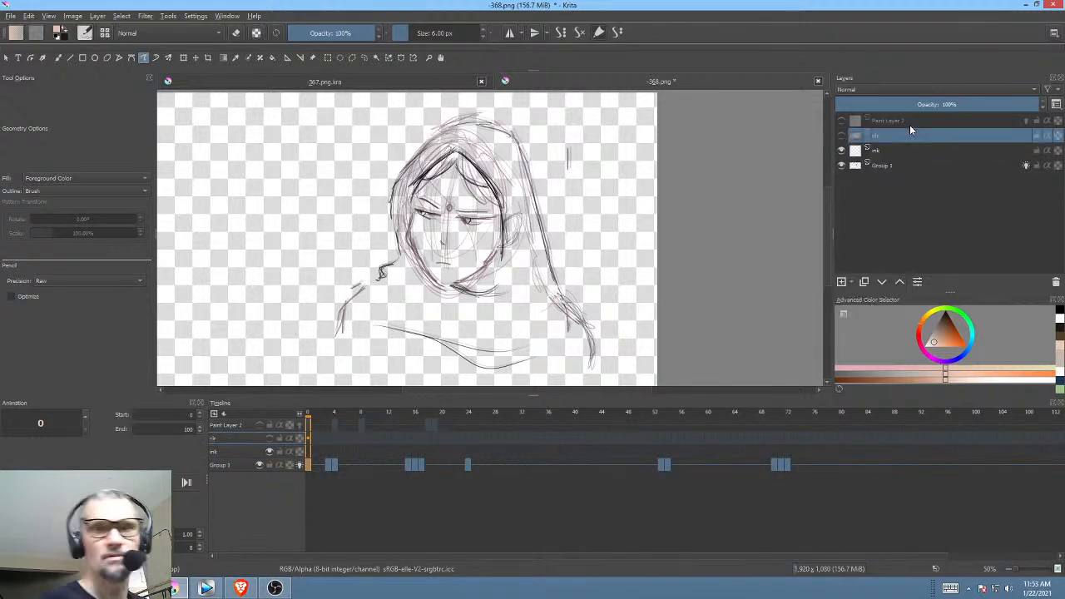
pyautogui.click(840, 135)
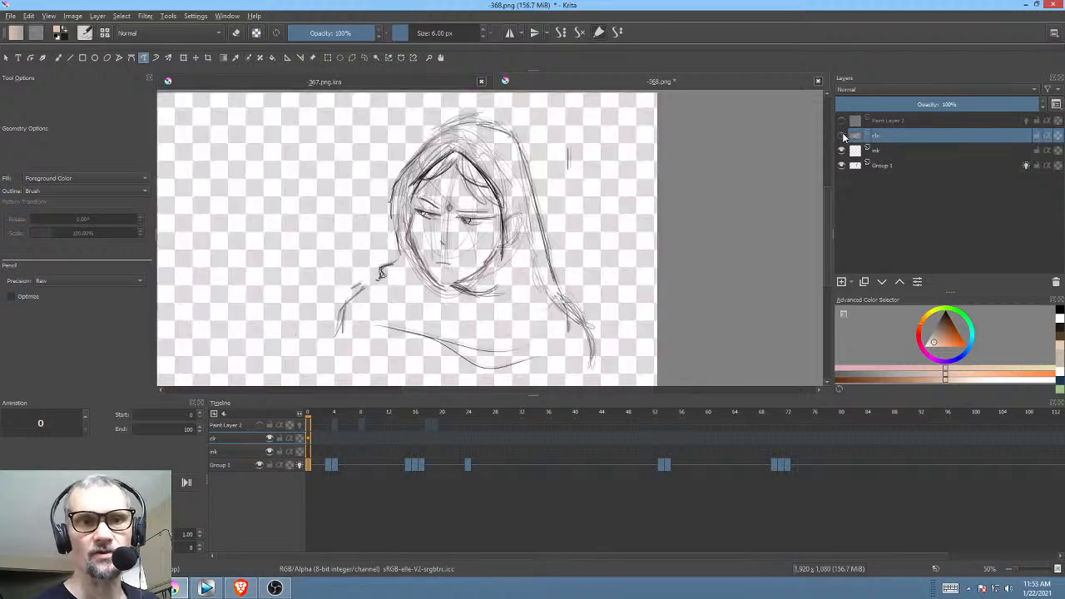
# Step: Rename the imported reference layer as key
pyautogui.doubleClick(901, 133)
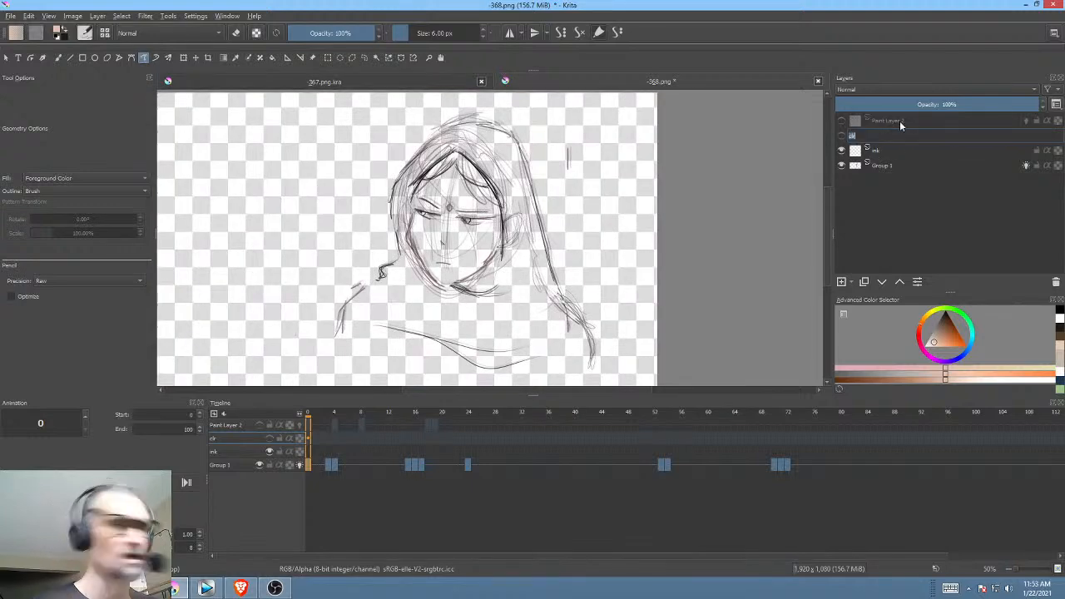
pyautogui.write('key')
pyautogui.press('Return')
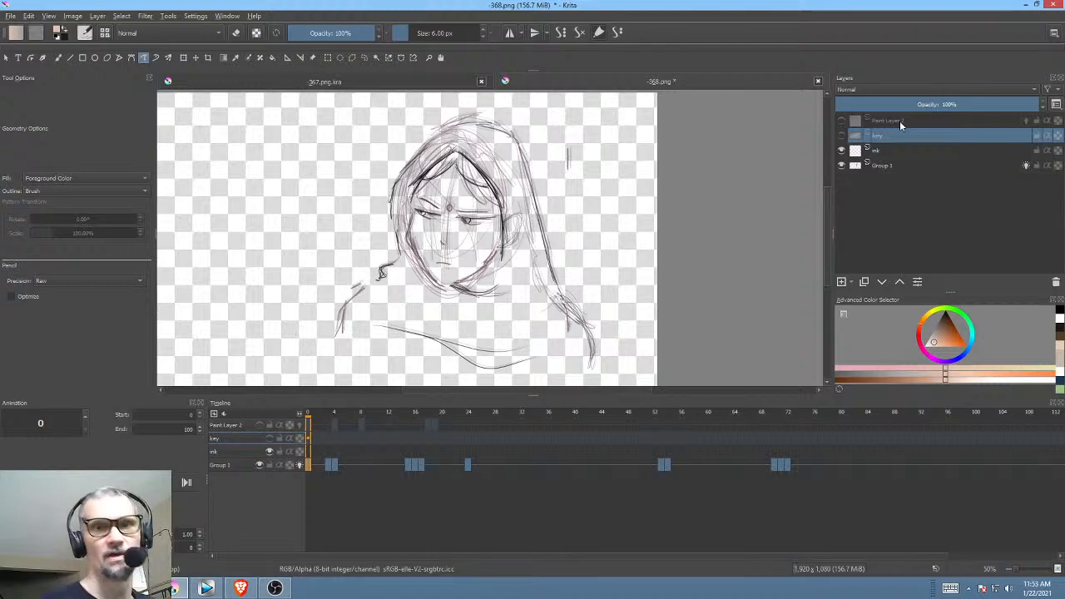
# Step: Lower the opacity of the Group 1 sketch and make the ink layer active
pyautogui.click(886, 154)
pyautogui.click(901, 163)
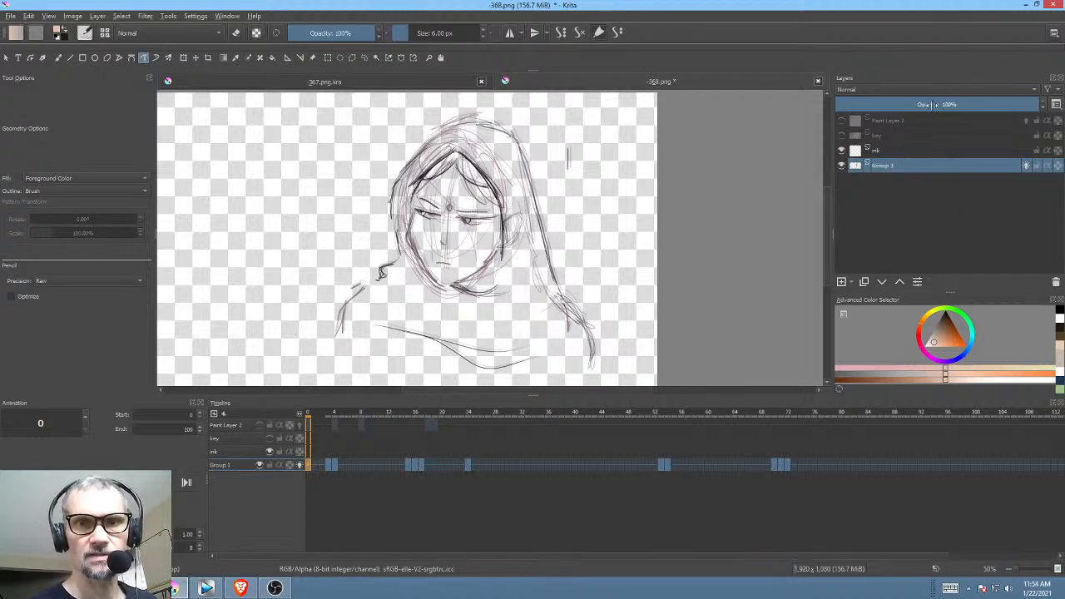
pyautogui.click(900, 150)
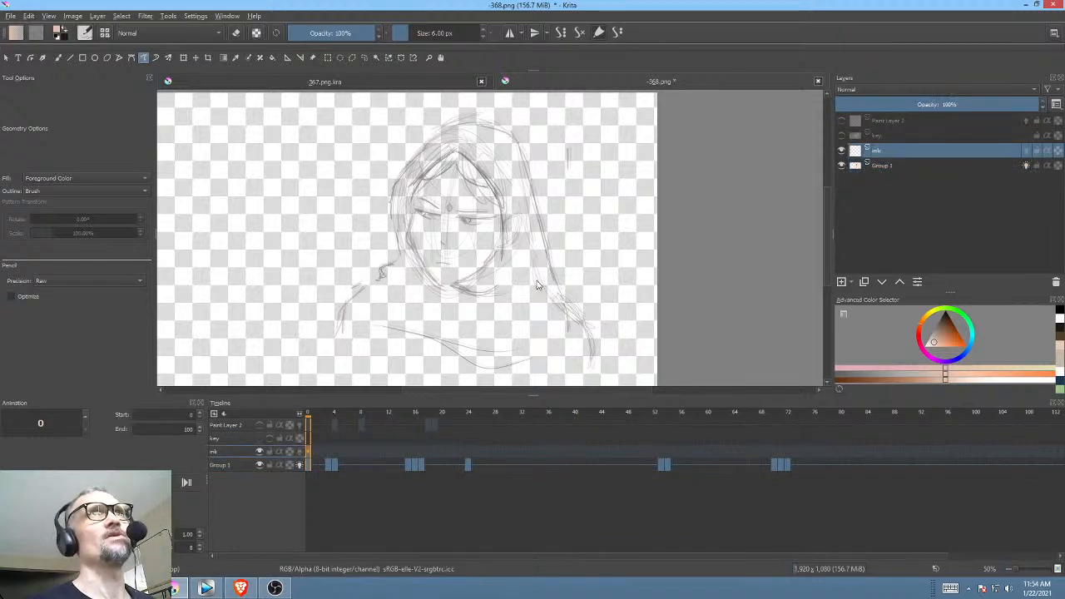
# Step: Choose a very dark brown as the foreground colour and switch to the freehand brush for inking
pyautogui.moveTo(556, 249); pyautogui.dragTo(570, 273)
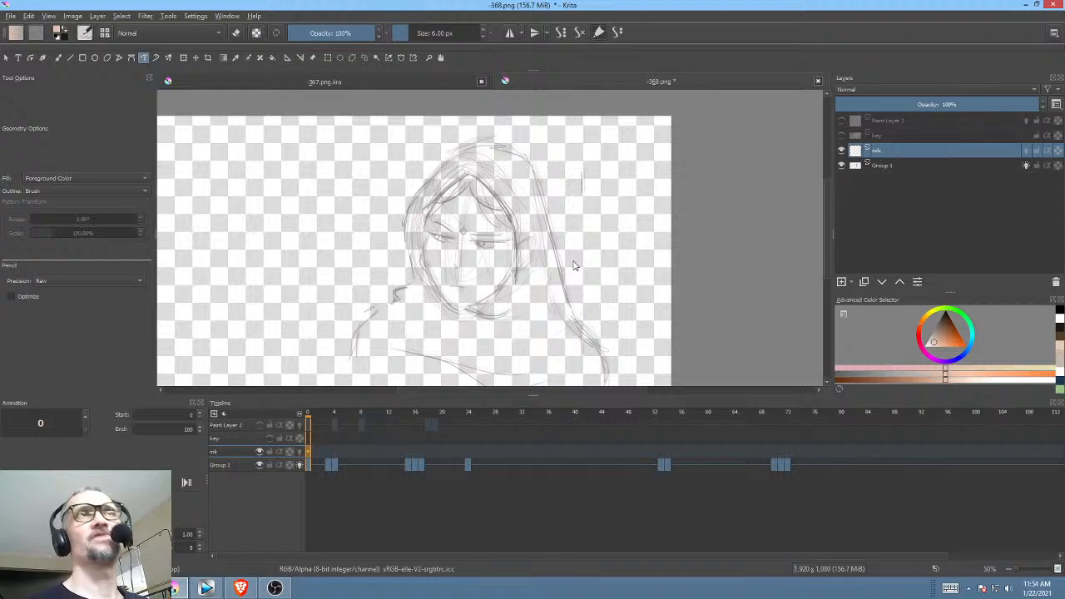
pyautogui.moveTo(496, 252); pyautogui.dragTo(565, 233)
pyautogui.moveTo(954, 331); pyautogui.dragTo(944, 320)
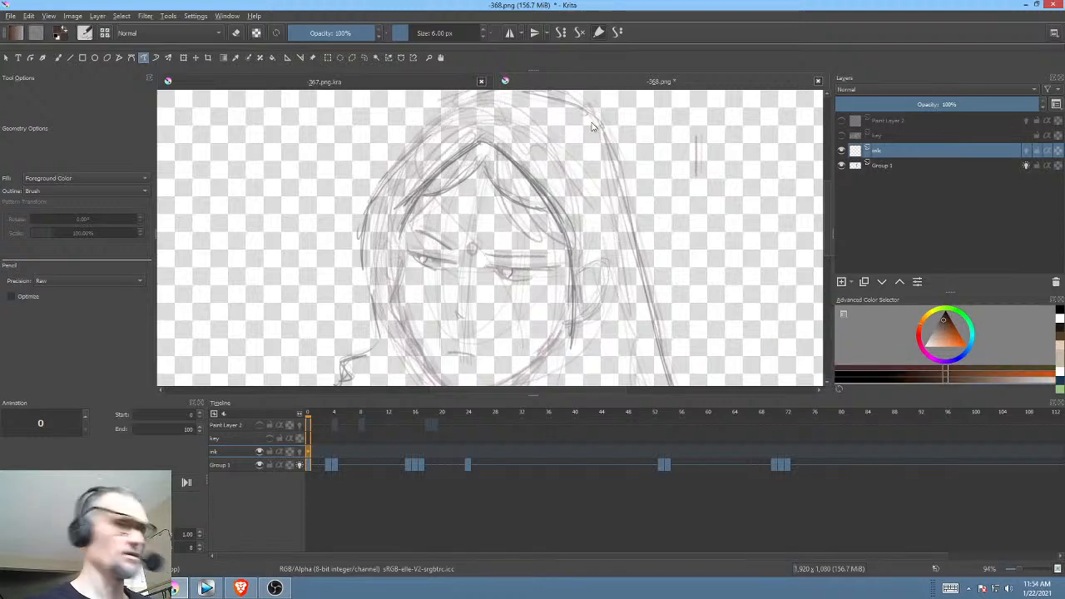
pyautogui.press('b')
pyautogui.rightClick(632, 208)
pyautogui.click(694, 166)
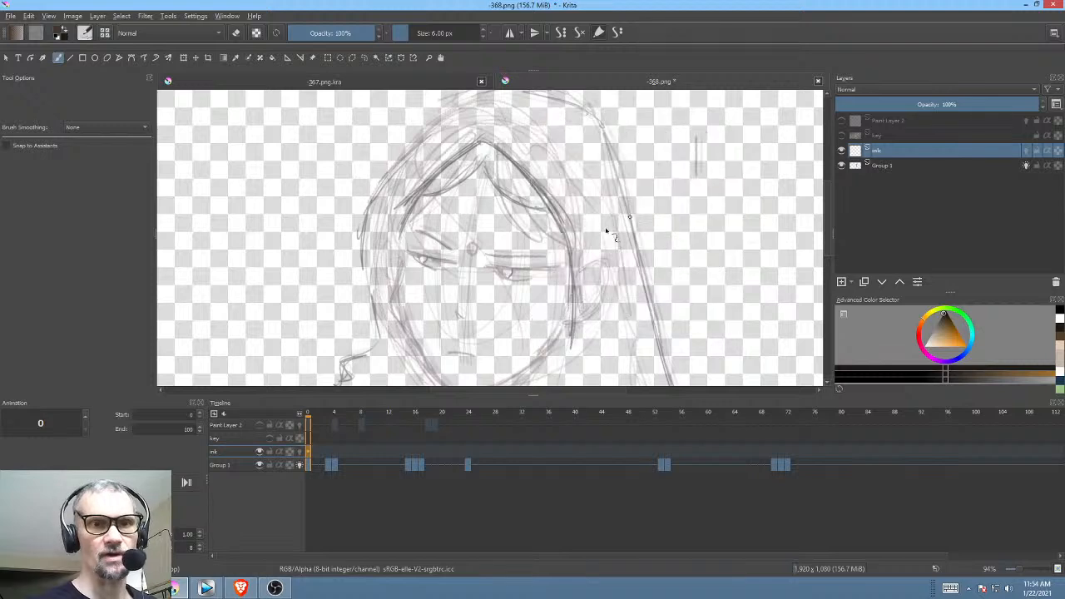
# Step: Ink the hood's outer contour over its crown and along its left side towards the shoulder
pyautogui.scroll(2, 509, 196)
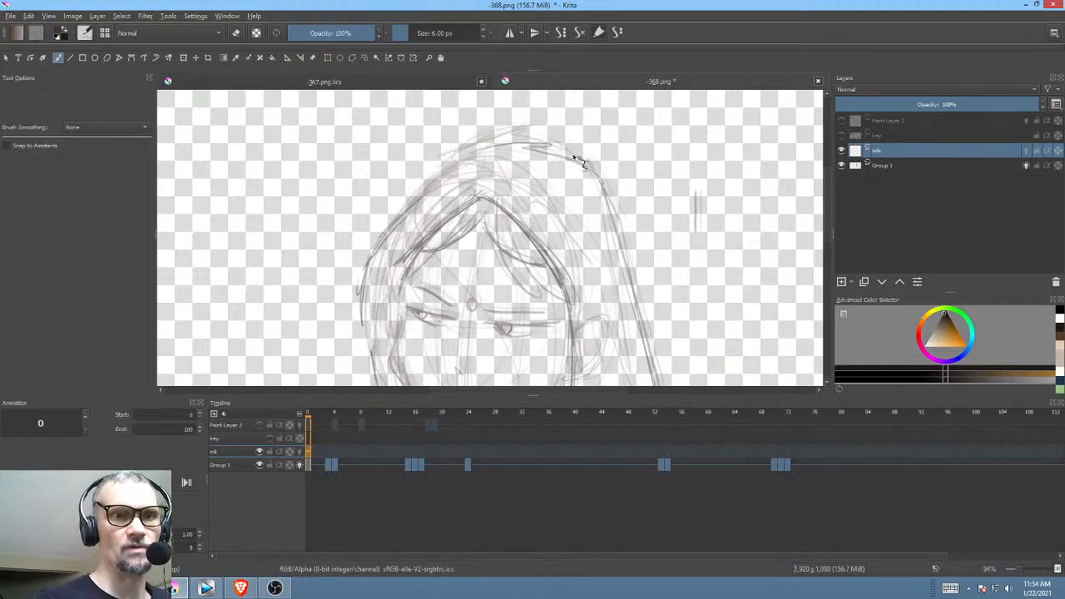
pyautogui.moveTo(580, 160)
pyautogui.mouseDown()
pyautogui.moveTo(515, 141)
pyautogui.moveTo(451, 171)
pyautogui.moveTo(372, 246)
pyautogui.moveTo(371, 316)
pyautogui.mouseUp()
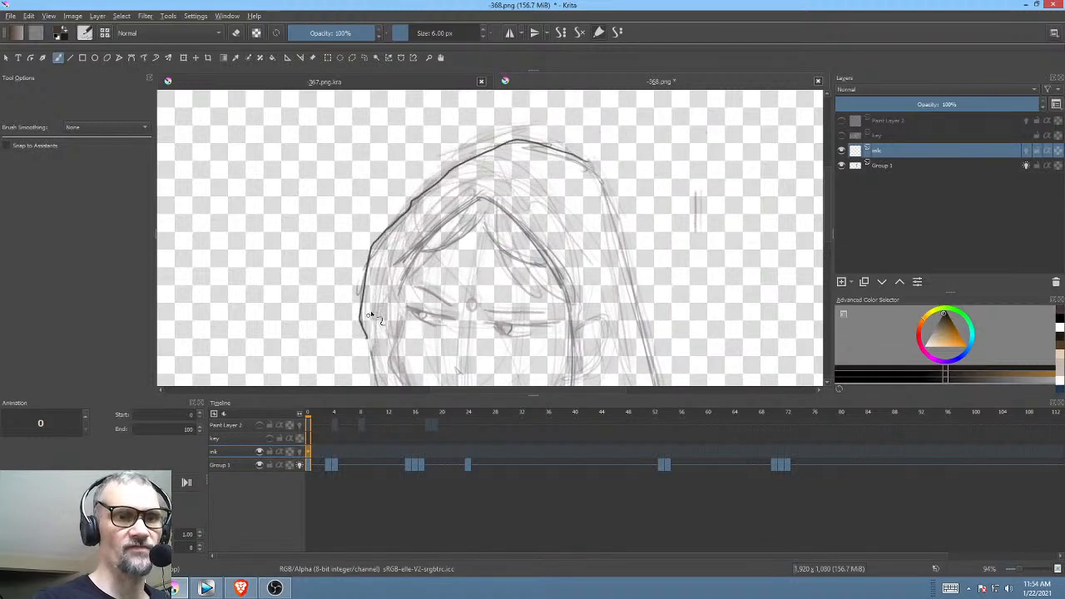
pyautogui.moveTo(453, 279); pyautogui.dragTo(580, 140)
pyautogui.moveTo(494, 198)
pyautogui.mouseDown()
pyautogui.moveTo(509, 256)
pyautogui.moveTo(470, 284)
pyautogui.moveTo(471, 307)
pyautogui.moveTo(412, 335)
pyautogui.mouseUp()
pyautogui.moveTo(547, 292)
pyautogui.mouseDown()
pyautogui.moveTo(624, 183)
pyautogui.moveTo(546, 241)
pyautogui.moveTo(507, 225)
pyautogui.mouseUp()
# Step: With the freehand brush in painting mode, ink the left shoulder and arm outline to the canvas's lower edge
pyautogui.press('p')
pyautogui.press('e')
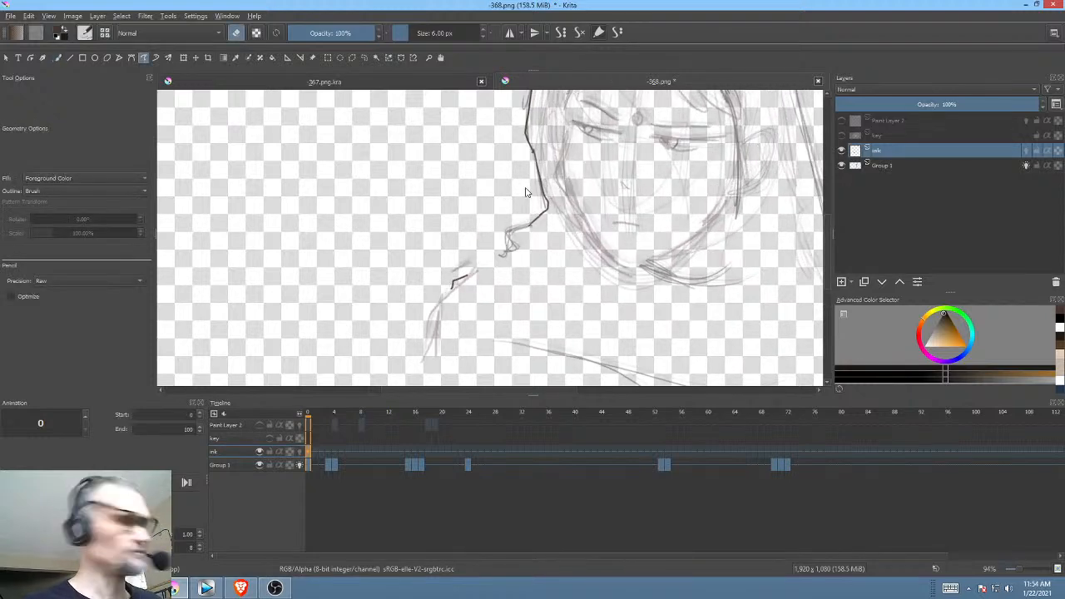
pyautogui.press('b')
pyautogui.press('e')
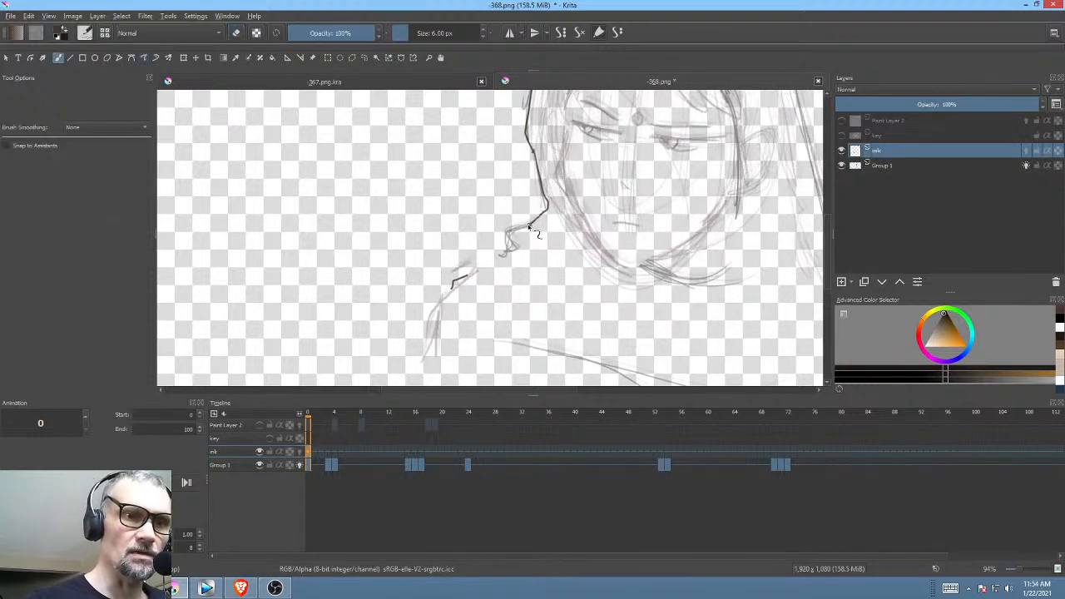
pyautogui.moveTo(529, 226); pyautogui.dragTo(455, 285)
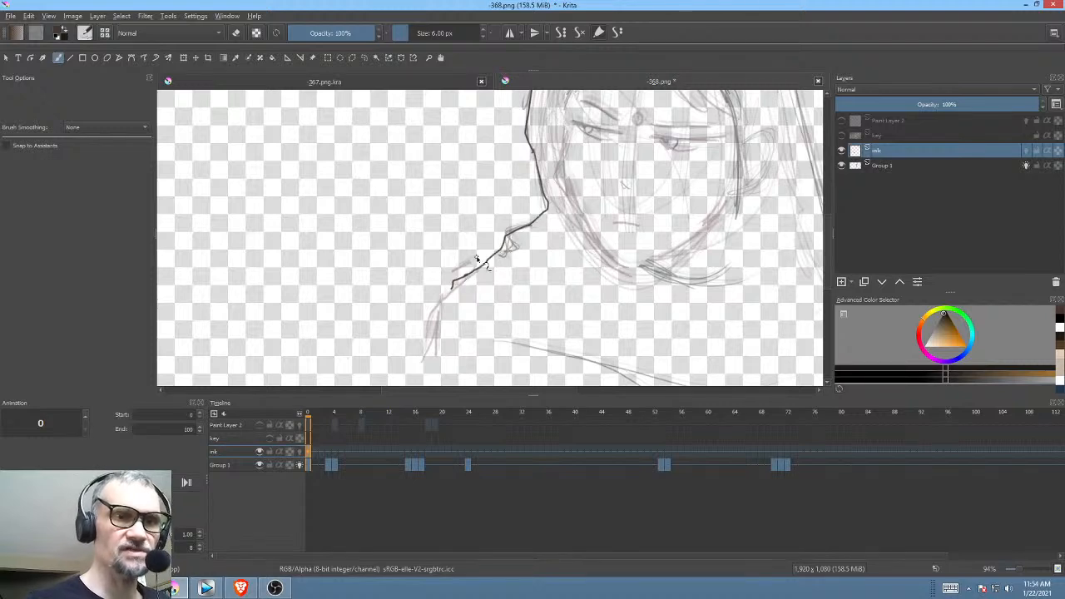
pyautogui.moveTo(579, 299); pyautogui.dragTo(594, 214)
pyautogui.moveTo(467, 205)
pyautogui.mouseDown()
pyautogui.moveTo(440, 253)
pyautogui.moveTo(443, 283)
pyautogui.mouseUp()
pyautogui.scroll(-3, 589, 254)
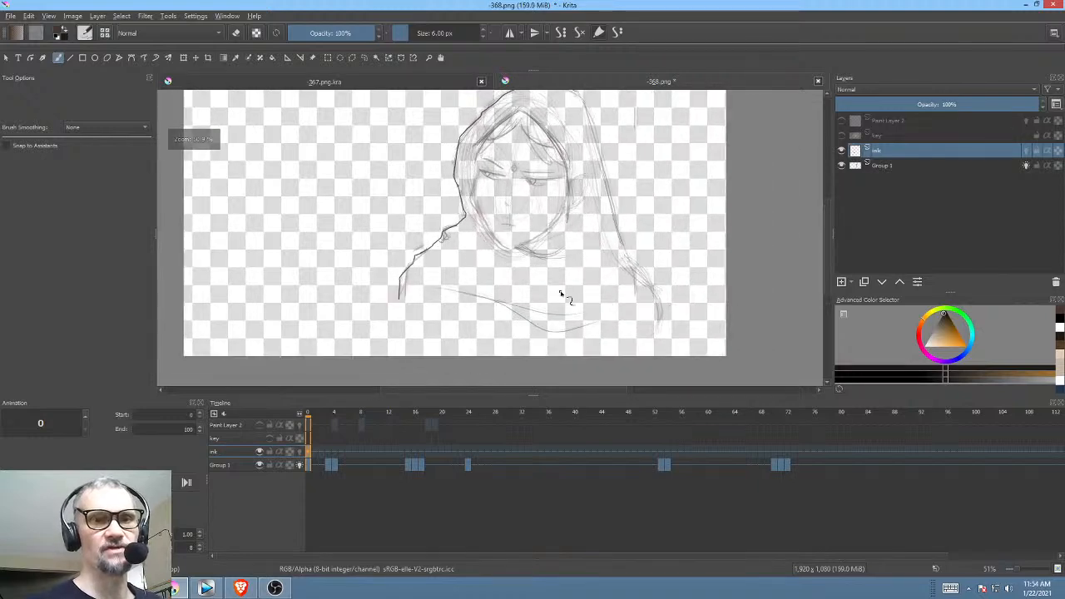
pyautogui.moveTo(560, 293); pyautogui.dragTo(571, 296)
pyautogui.moveTo(404, 292)
pyautogui.mouseDown()
pyautogui.moveTo(440, 255)
pyautogui.moveTo(442, 286)
pyautogui.mouseUp()
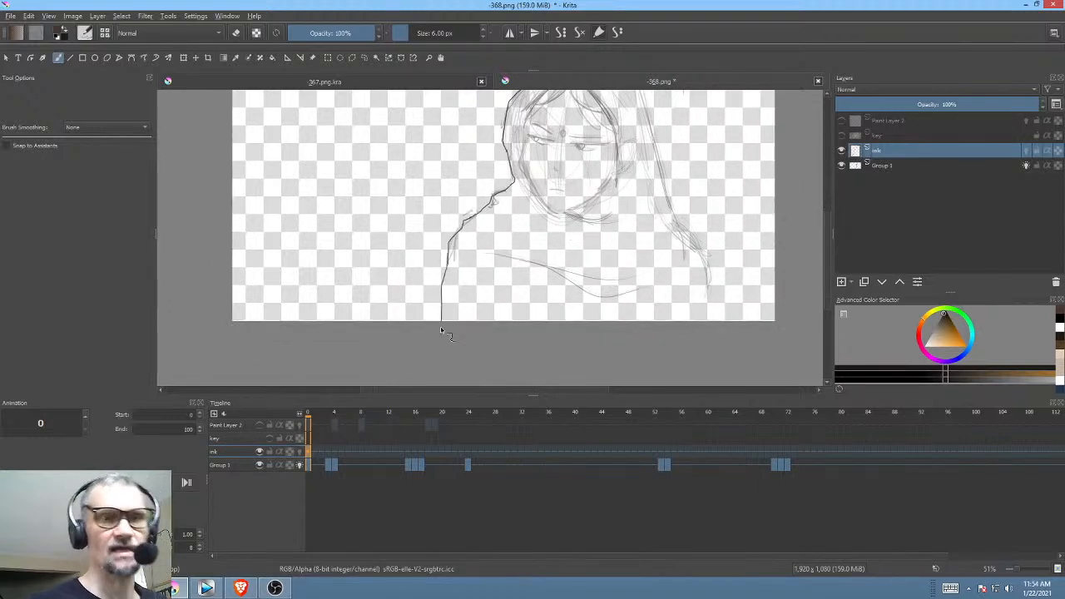
# Step: Ink the right side of the hood and shoulder from the crown to the canvas's lower edge
pyautogui.moveTo(642, 266); pyautogui.dragTo(586, 329)
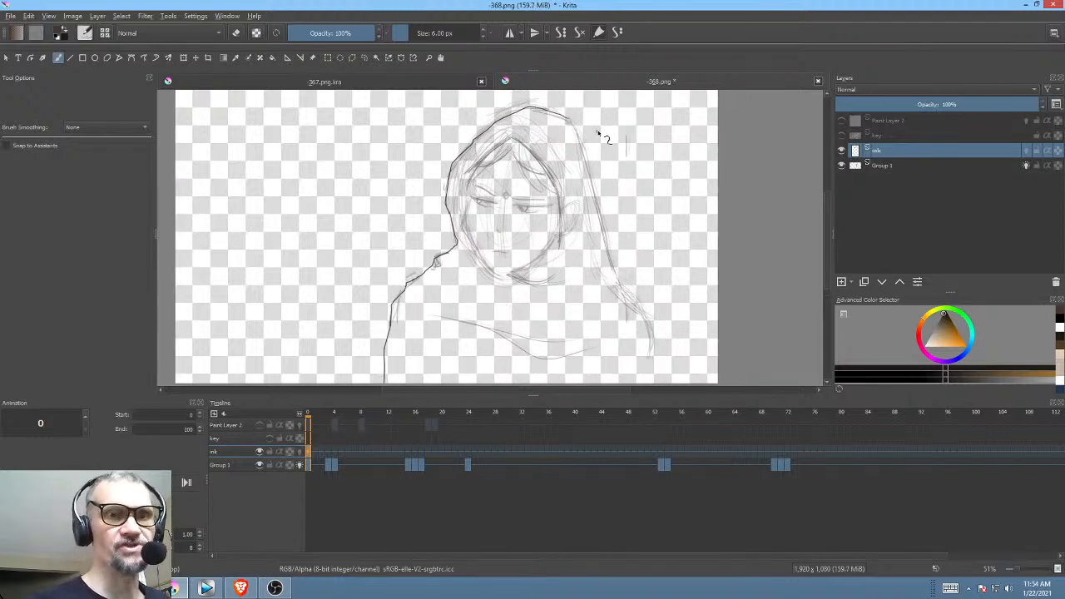
pyautogui.moveTo(576, 153)
pyautogui.mouseDown()
pyautogui.moveTo(583, 147)
pyautogui.moveTo(542, 225)
pyautogui.moveTo(579, 180)
pyautogui.moveTo(591, 124)
pyautogui.mouseUp()
pyautogui.moveTo(575, 166)
pyautogui.mouseDown()
pyautogui.moveTo(623, 284)
pyautogui.moveTo(634, 346)
pyautogui.mouseUp()
pyautogui.moveTo(661, 341)
pyautogui.mouseDown()
pyautogui.moveTo(677, 281)
pyautogui.moveTo(724, 193)
pyautogui.moveTo(636, 176)
pyautogui.moveTo(614, 190)
pyautogui.moveTo(632, 291)
pyautogui.moveTo(706, 268)
pyautogui.moveTo(722, 190)
pyautogui.mouseUp()
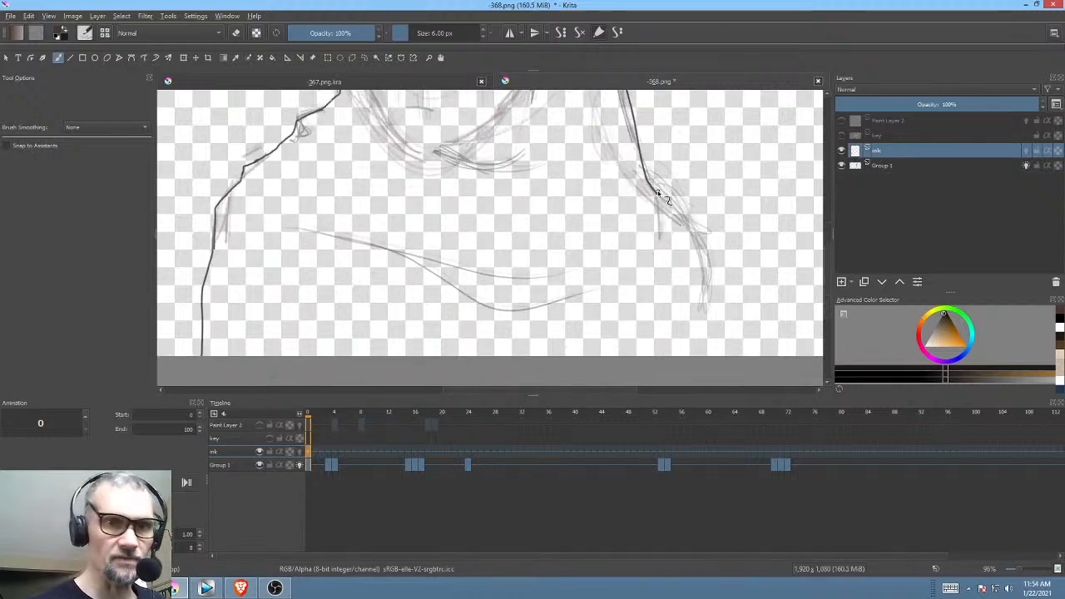
pyautogui.moveTo(659, 193)
pyautogui.mouseDown()
pyautogui.moveTo(705, 265)
pyautogui.moveTo(721, 353)
pyautogui.mouseUp()
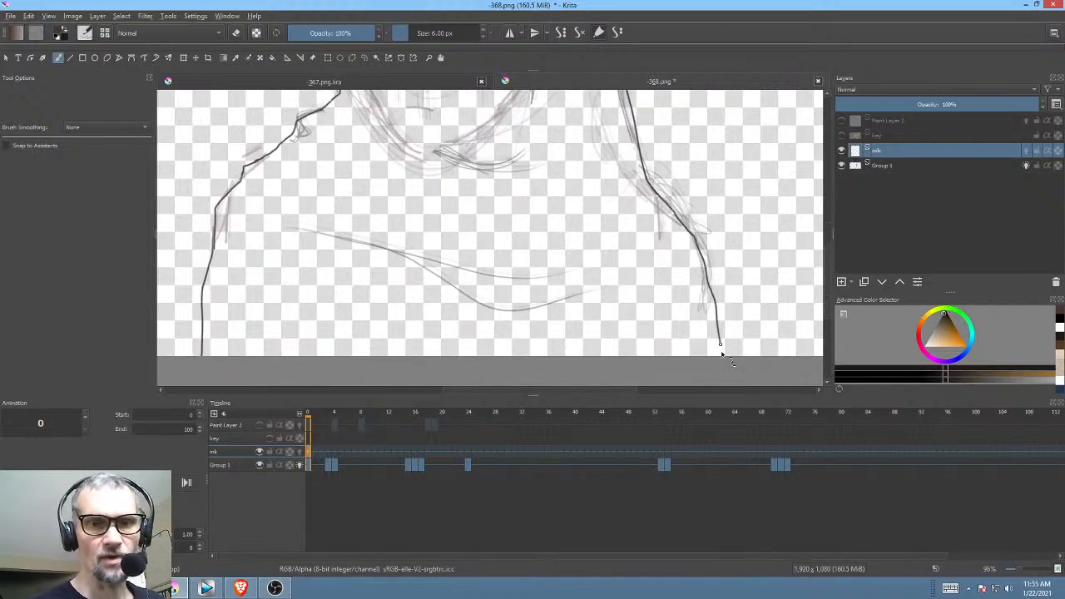
# Step: Ink the hood's inner opening from its peak above the forehead down both sides of the face
pyautogui.scroll(8, 691, 274)
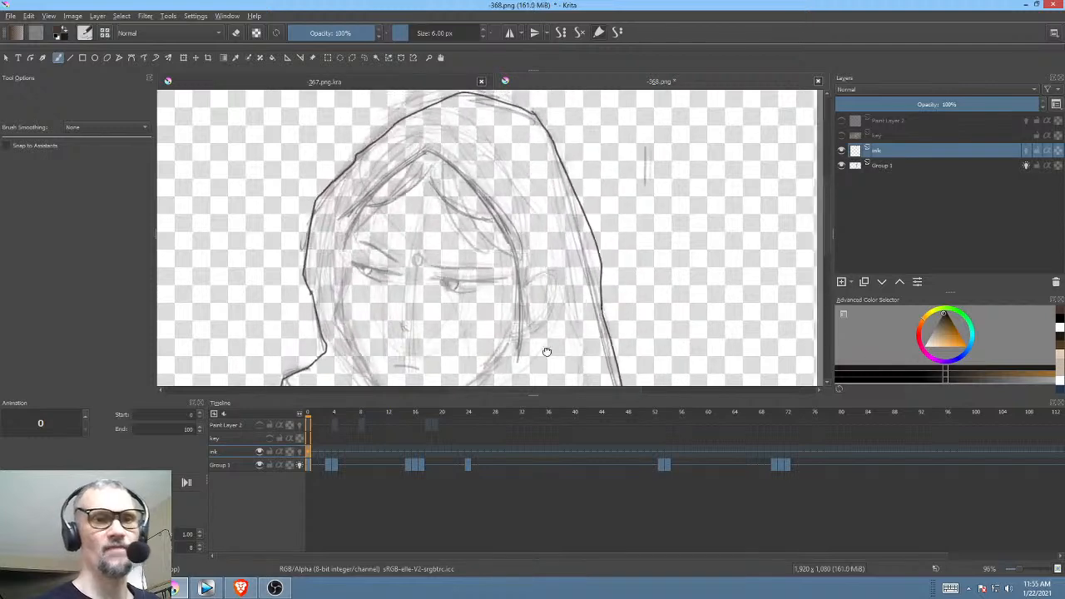
pyautogui.moveTo(409, 144)
pyautogui.mouseDown()
pyautogui.moveTo(443, 156)
pyautogui.moveTo(509, 225)
pyautogui.moveTo(524, 315)
pyautogui.moveTo(506, 356)
pyautogui.mouseUp()
pyautogui.moveTo(562, 293); pyautogui.dragTo(664, 245)
pyautogui.moveTo(551, 141); pyautogui.dragTo(537, 241)
pyautogui.moveTo(503, 192)
pyautogui.mouseDown()
pyautogui.moveTo(457, 249)
pyautogui.moveTo(432, 293)
pyautogui.moveTo(532, 218)
pyautogui.mouseUp()
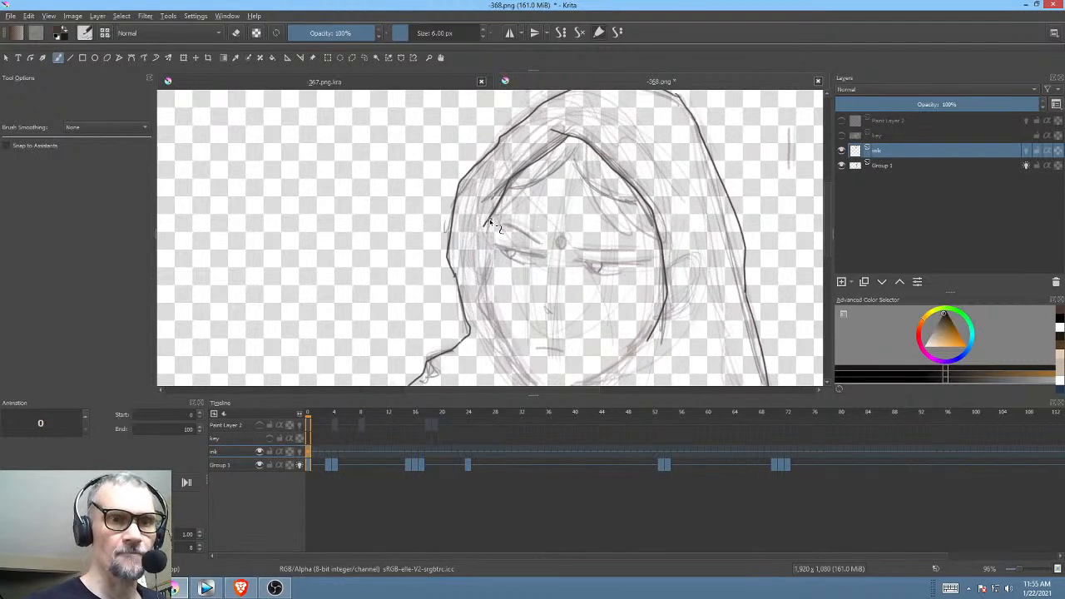
# Step: Ink the left cheek, chin and right jawline, joining the jaw to the hood's inner edge
pyautogui.moveTo(490, 252)
pyautogui.mouseDown()
pyautogui.moveTo(481, 281)
pyautogui.moveTo(468, 194)
pyautogui.moveTo(526, 309)
pyautogui.mouseUp()
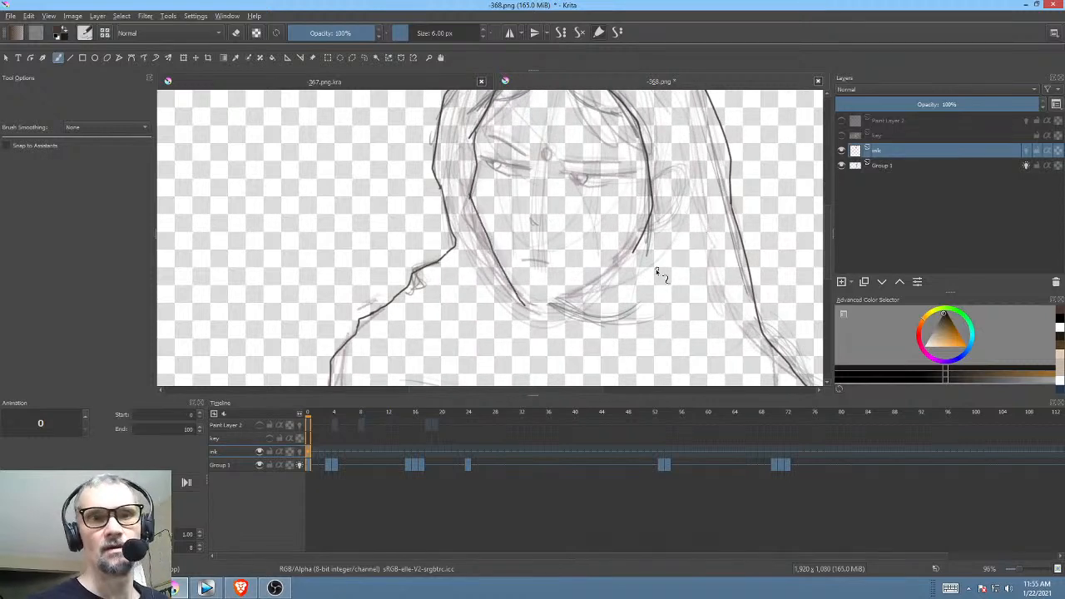
pyautogui.scroll(5, 508, 199)
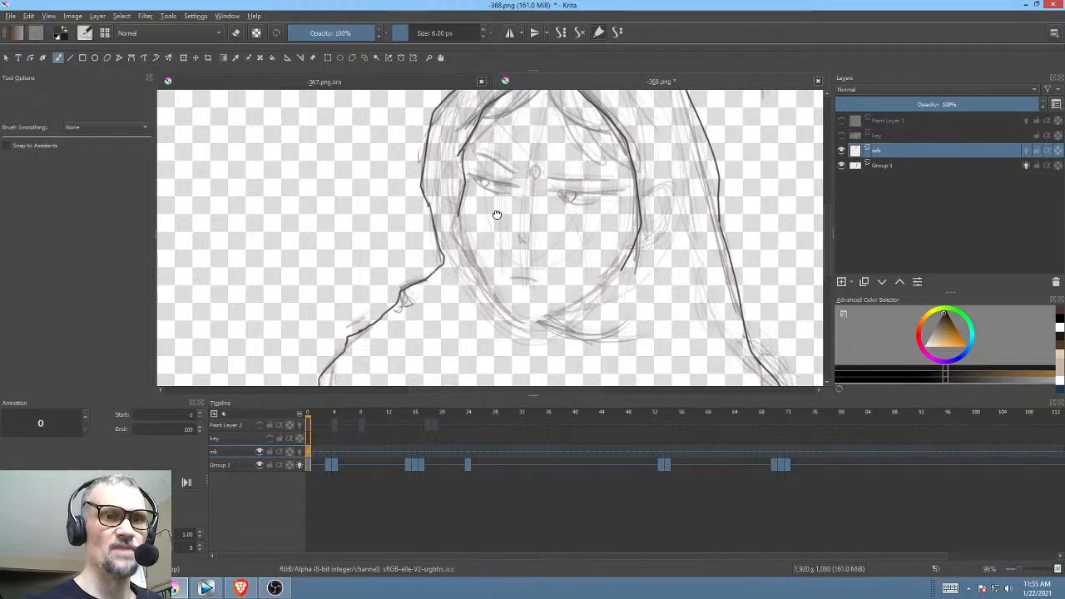
pyautogui.moveTo(448, 153)
pyautogui.mouseDown()
pyautogui.moveTo(467, 260)
pyautogui.moveTo(522, 333)
pyautogui.moveTo(554, 352)
pyautogui.moveTo(592, 346)
pyautogui.moveTo(641, 315)
pyautogui.moveTo(739, 214)
pyautogui.mouseUp()
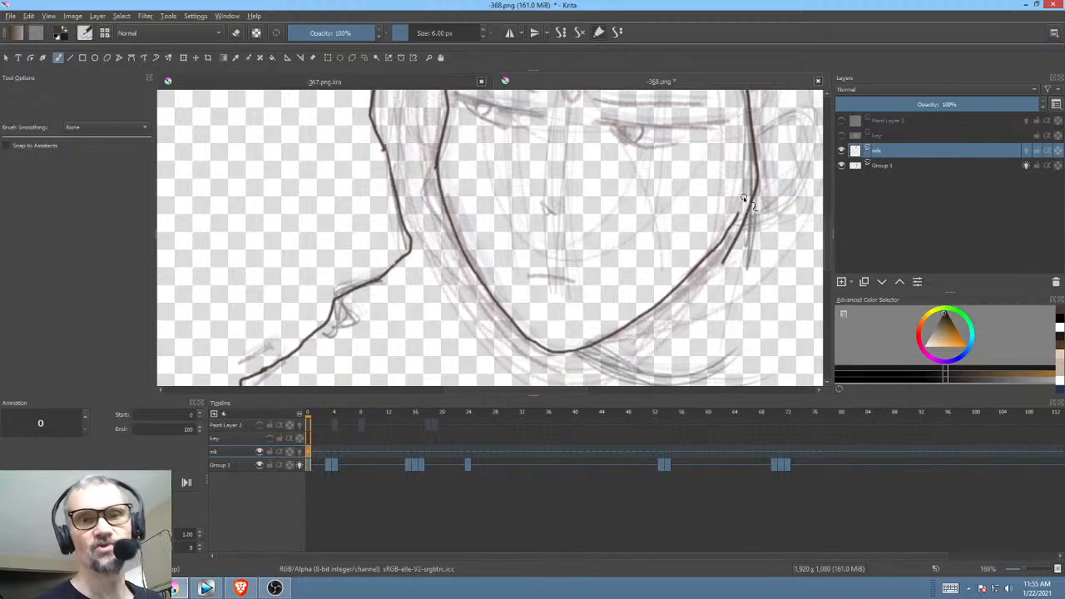
pyautogui.moveTo(742, 255)
pyautogui.mouseDown()
pyautogui.moveTo(741, 223)
pyautogui.moveTo(686, 264)
pyautogui.mouseUp()
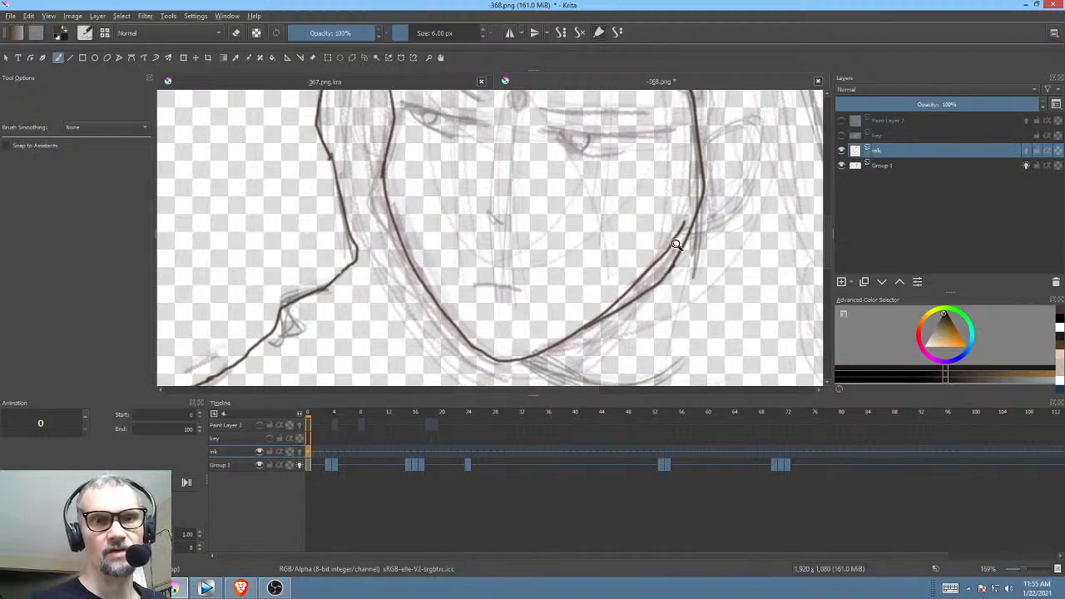
# Step: Ink the parted hairline across the forehead beneath the hood
pyautogui.scroll(-4, 604, 294)
pyautogui.moveTo(623, 231); pyautogui.dragTo(605, 281)
pyautogui.scroll(5, 482, 229)
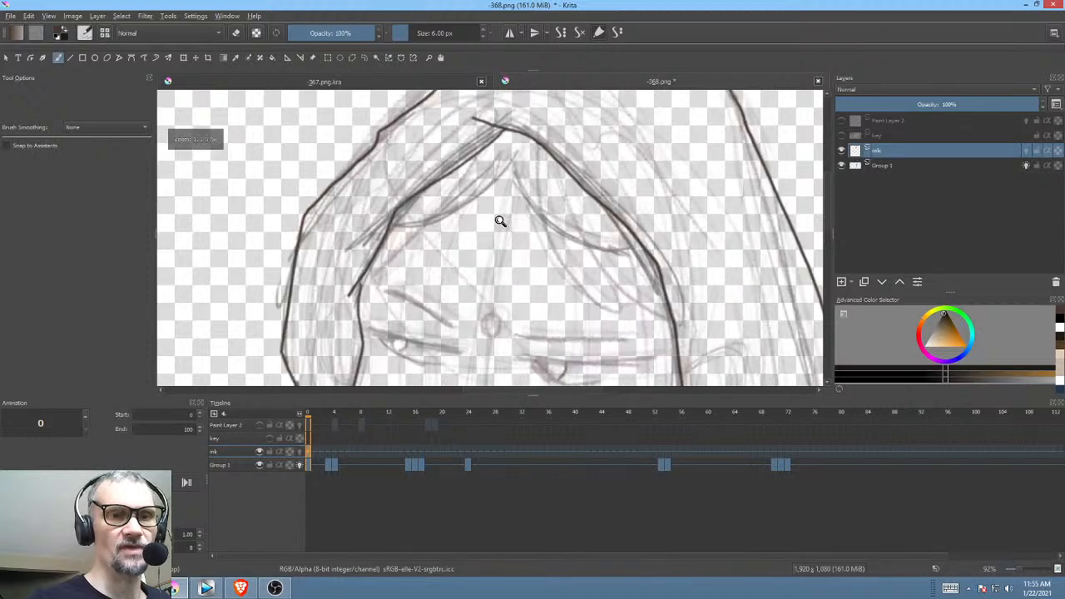
pyautogui.moveTo(386, 271)
pyautogui.mouseDown()
pyautogui.moveTo(505, 218)
pyautogui.moveTo(596, 306)
pyautogui.moveTo(642, 312)
pyautogui.moveTo(669, 263)
pyautogui.moveTo(661, 188)
pyautogui.mouseUp()
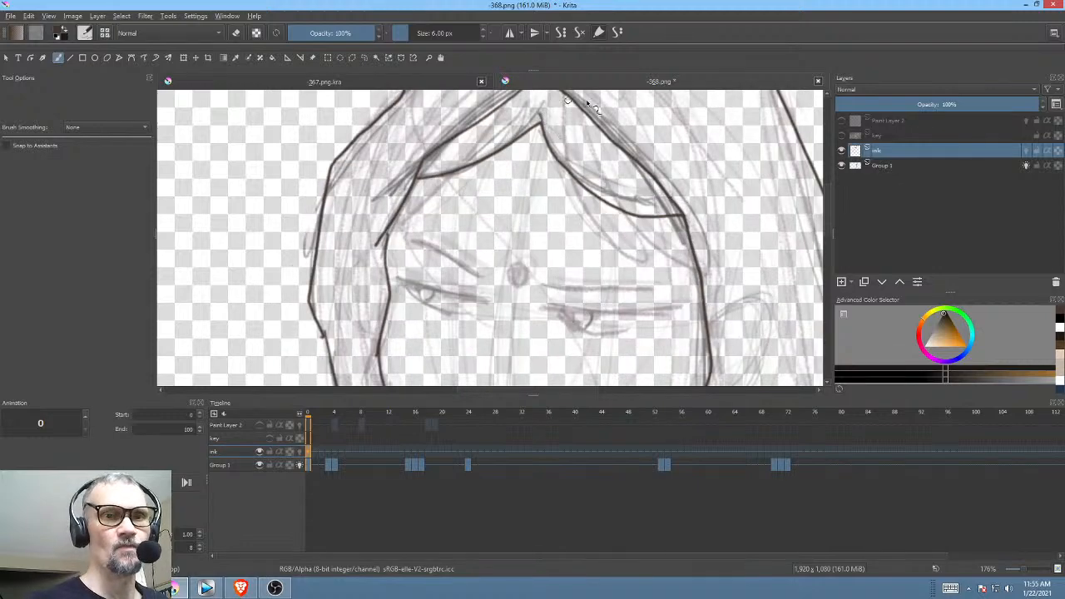
# Step: Ink both eyebrows over the rough sketch with one tapered stroke each
pyautogui.moveTo(657, 233); pyautogui.dragTo(594, 244)
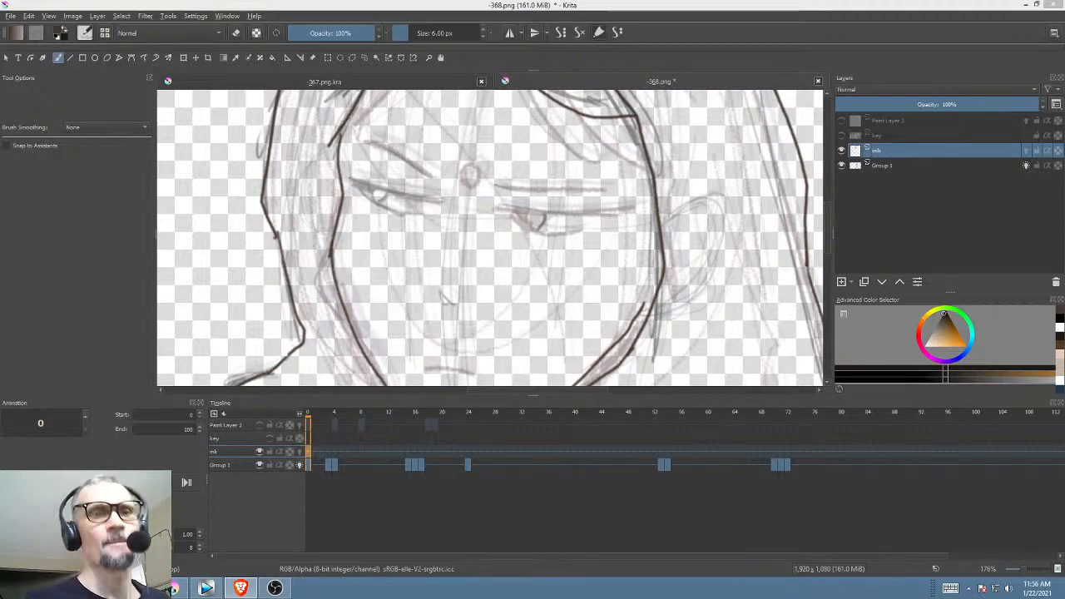
pyautogui.moveTo(665, 217); pyautogui.dragTo(637, 133)
pyautogui.moveTo(627, 188); pyautogui.dragTo(598, 240)
pyautogui.moveTo(571, 235); pyautogui.dragTo(583, 198)
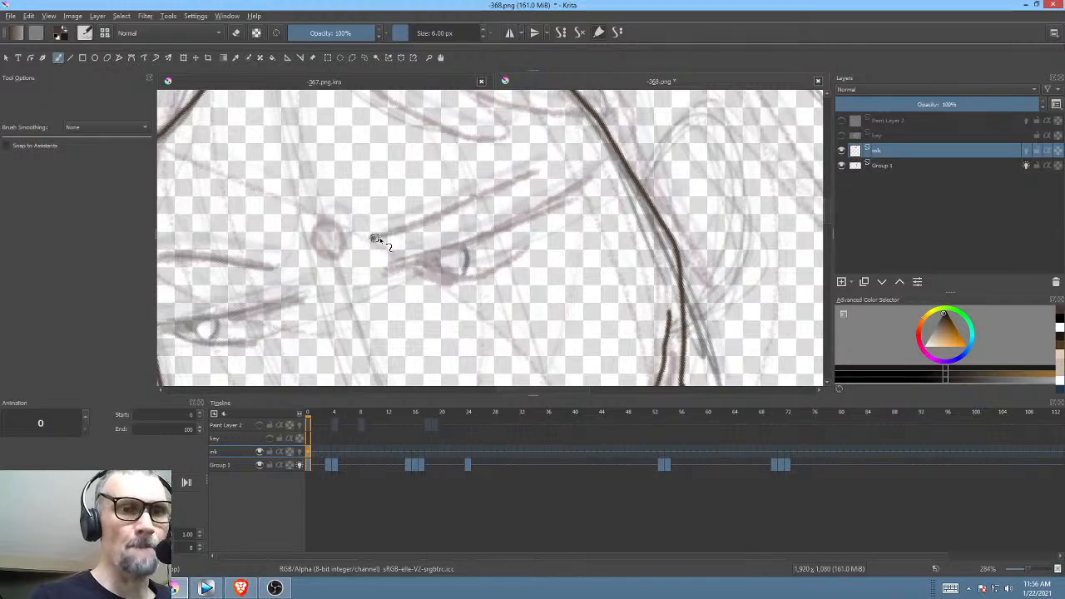
pyautogui.moveTo(375, 239); pyautogui.dragTo(542, 170)
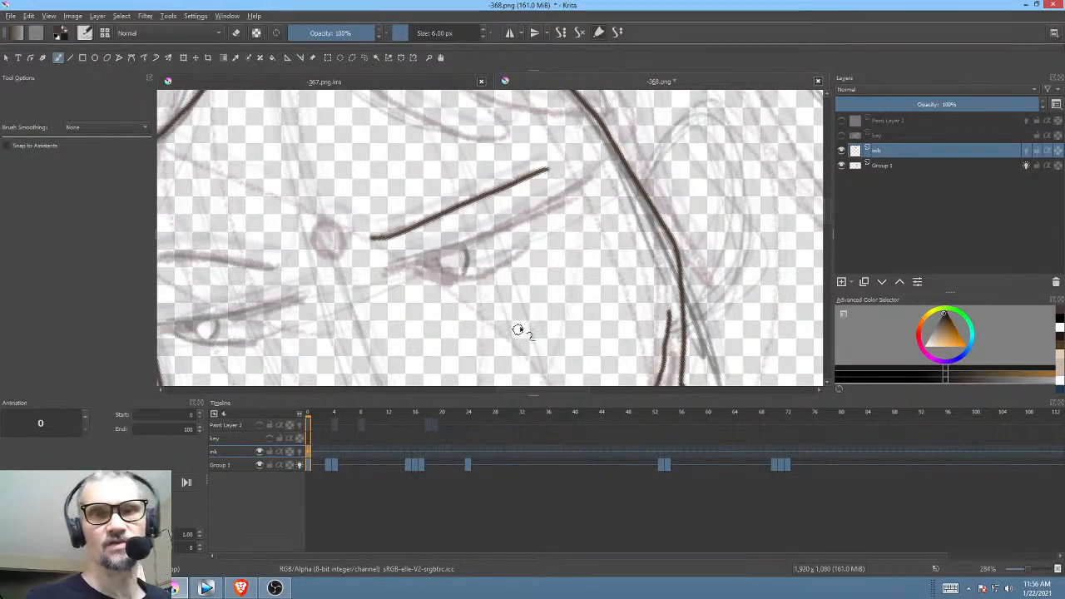
pyautogui.moveTo(517, 331)
pyautogui.mouseDown()
pyautogui.moveTo(708, 281)
pyautogui.moveTo(603, 245)
pyautogui.moveTo(706, 231)
pyautogui.moveTo(582, 222)
pyautogui.moveTo(630, 183)
pyautogui.mouseUp()
pyautogui.moveTo(468, 240); pyautogui.dragTo(606, 213)
pyautogui.moveTo(747, 256)
pyautogui.mouseDown()
pyautogui.moveTo(693, 213)
pyautogui.moveTo(685, 263)
pyautogui.mouseUp()
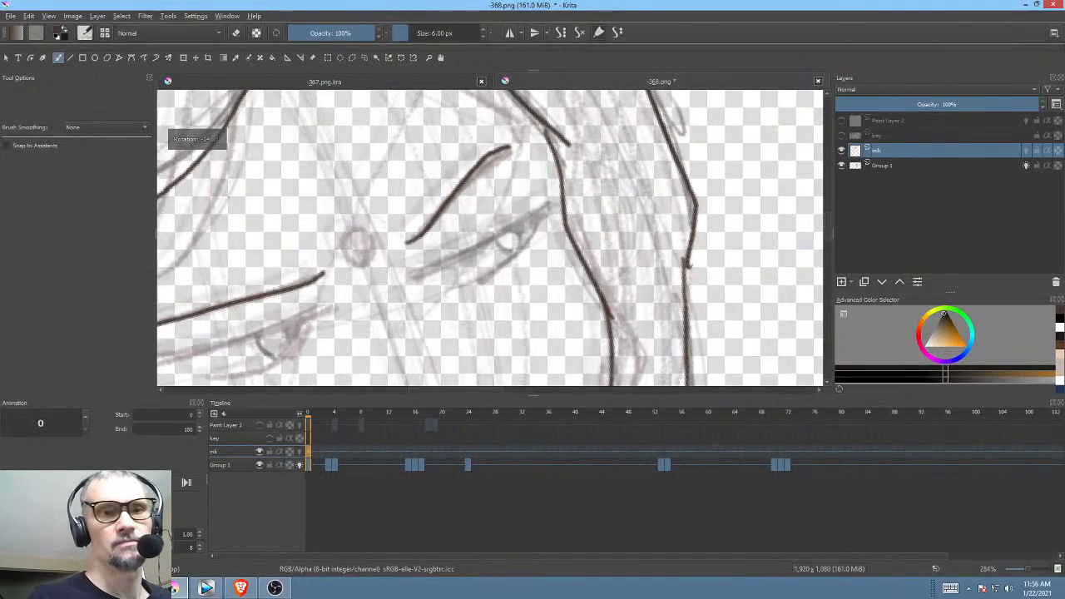
# Step: Ink the upper and lower lid lines of both eyes beneath the eyebrows
pyautogui.moveTo(411, 276); pyautogui.dragTo(504, 237)
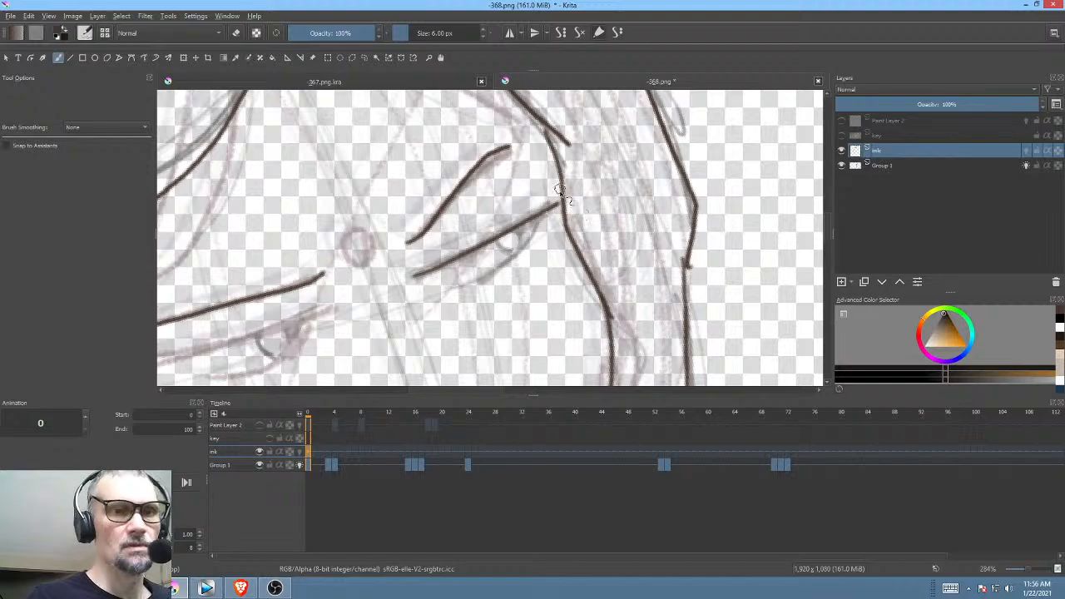
pyautogui.hotkey('ctrl', 'z')
pyautogui.moveTo(411, 275); pyautogui.dragTo(559, 202)
pyautogui.moveTo(497, 220)
pyautogui.mouseDown()
pyautogui.moveTo(678, 223)
pyautogui.moveTo(698, 177)
pyautogui.mouseUp()
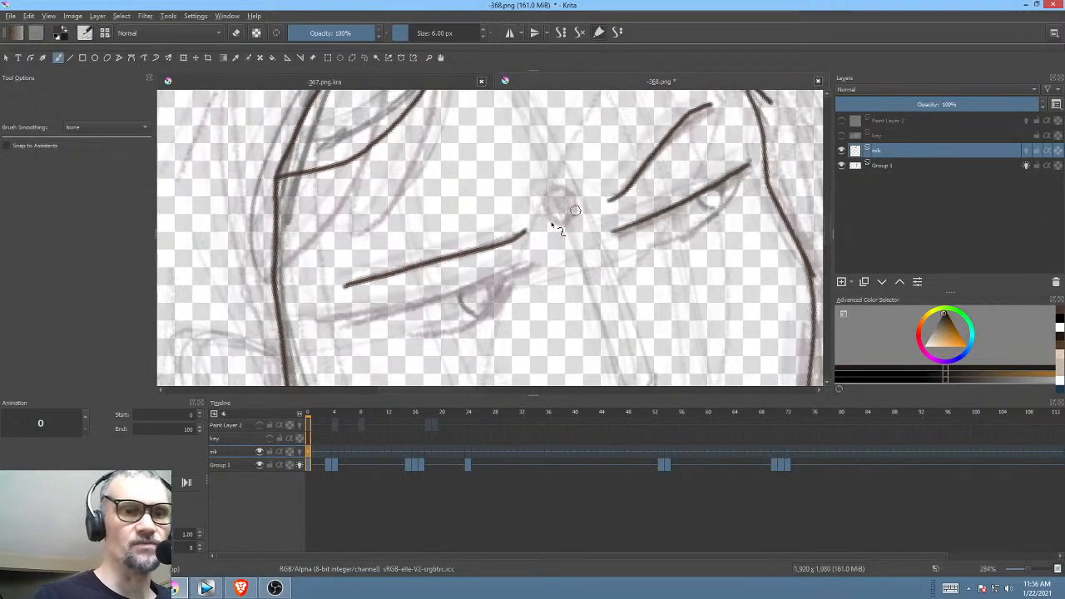
pyautogui.moveTo(340, 323); pyautogui.dragTo(524, 269)
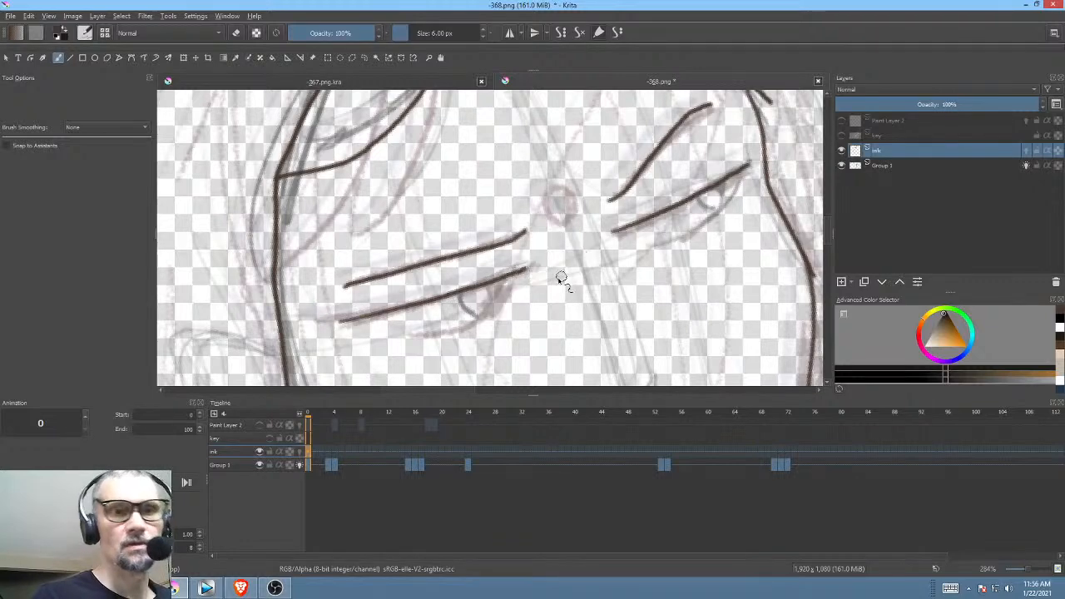
pyautogui.moveTo(418, 333); pyautogui.dragTo(482, 317)
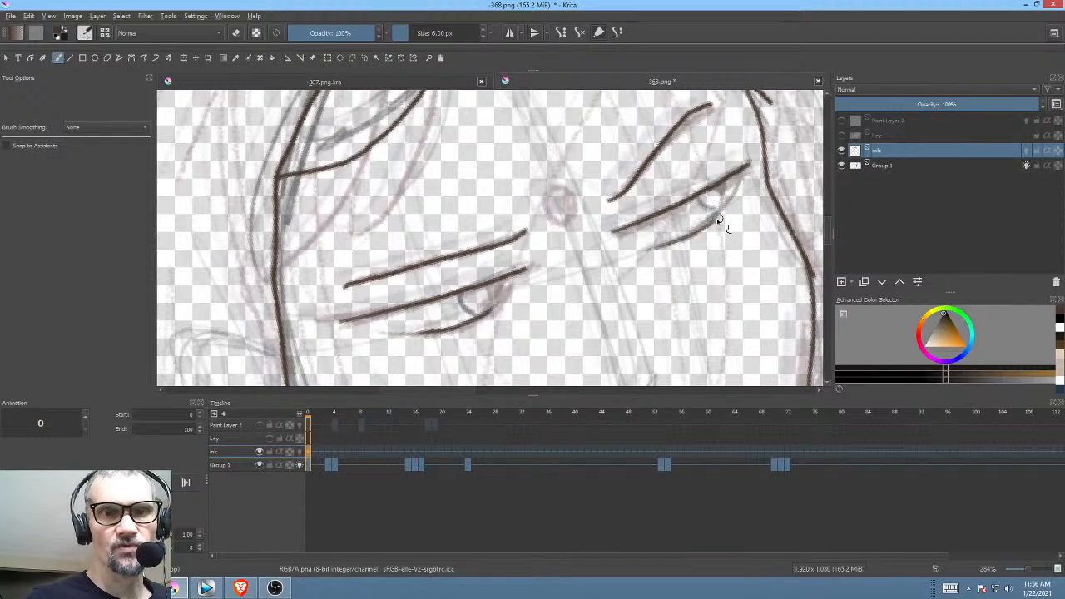
pyautogui.moveTo(680, 241); pyautogui.dragTo(729, 199)
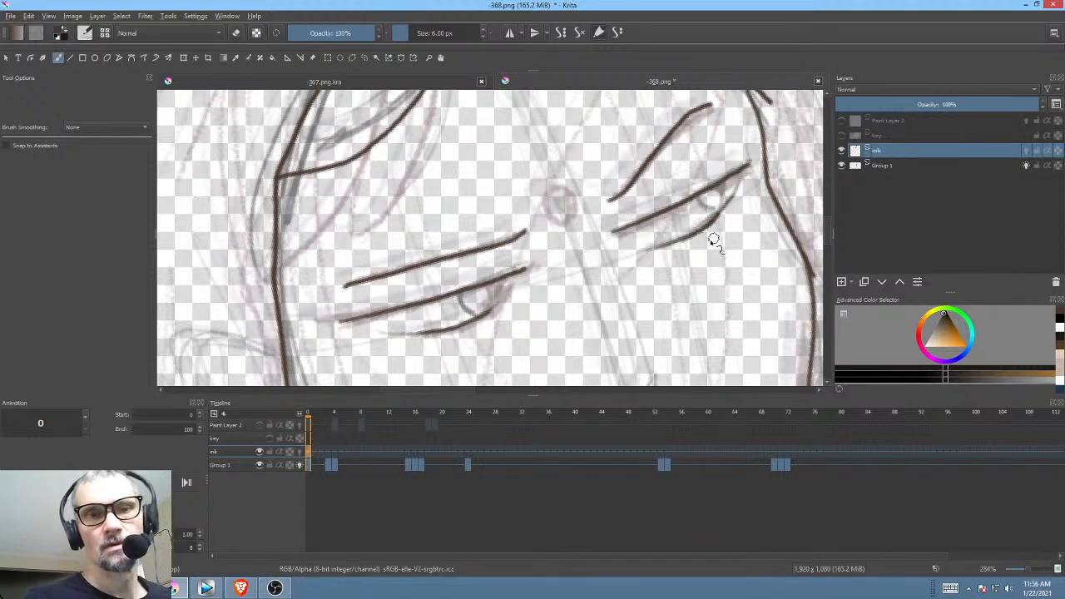
# Step: Ink the tip of the nose and the short mouth line below it
pyautogui.moveTo(713, 240); pyautogui.dragTo(682, 224)
pyautogui.press('5')
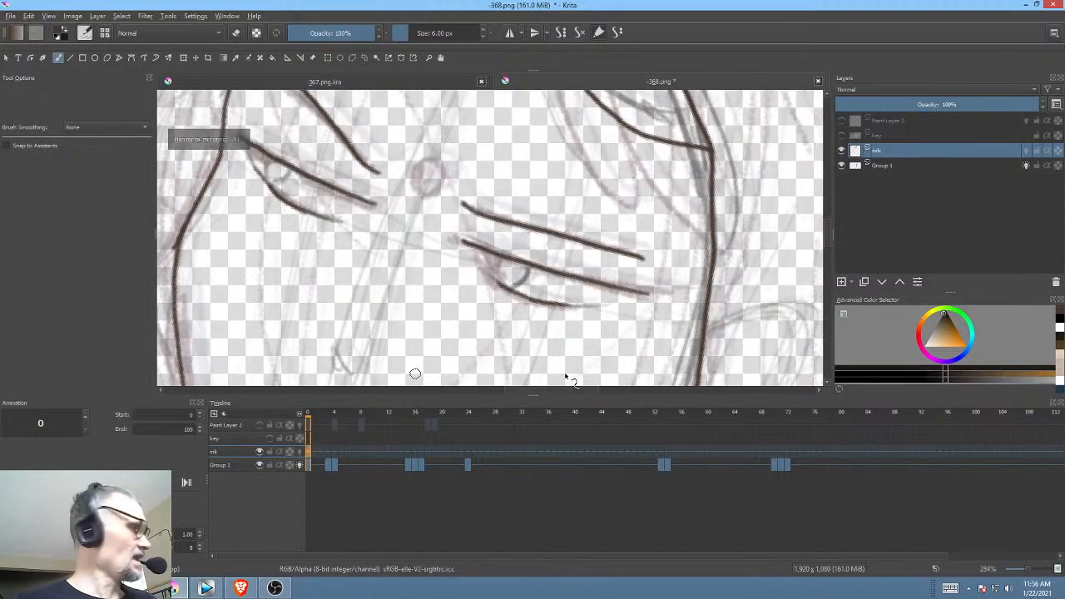
pyautogui.moveTo(573, 202)
pyautogui.mouseDown()
pyautogui.moveTo(616, 142)
pyautogui.moveTo(626, 88)
pyautogui.mouseUp()
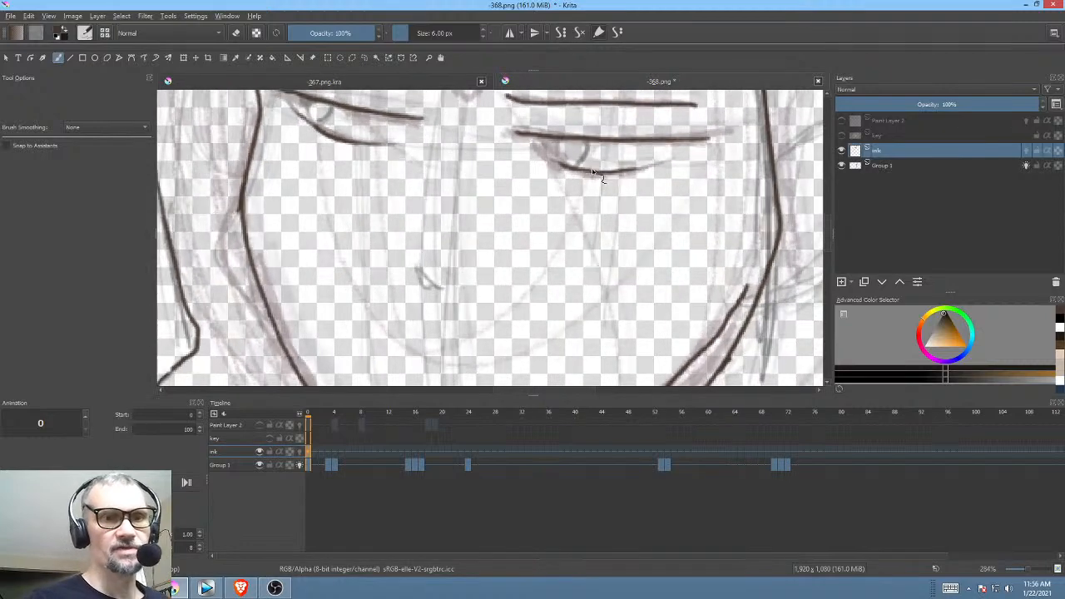
pyautogui.moveTo(419, 268); pyautogui.dragTo(442, 285)
pyautogui.moveTo(537, 280); pyautogui.dragTo(562, 214)
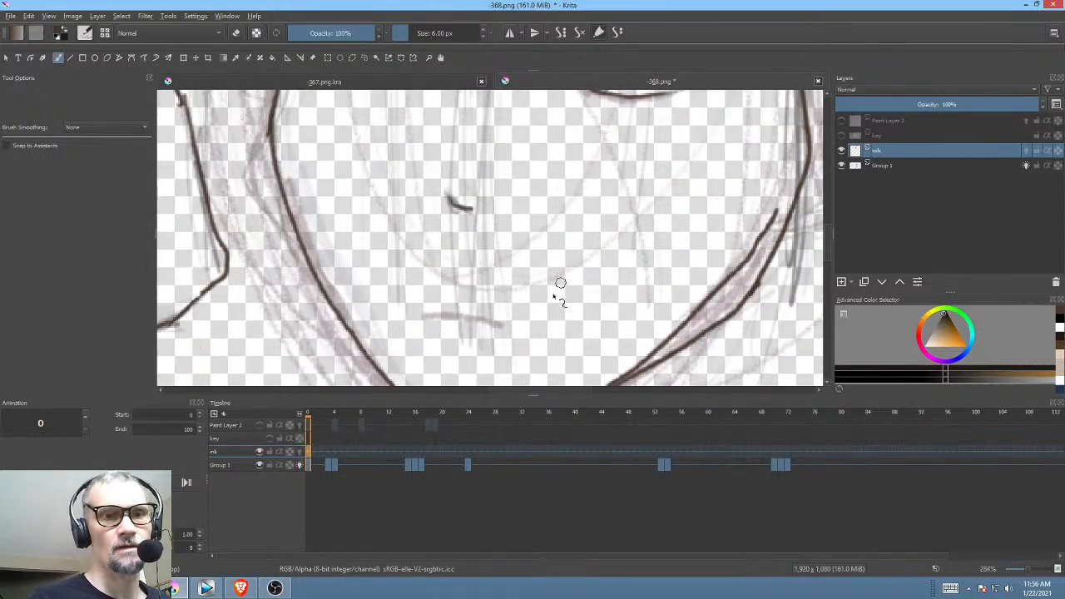
pyautogui.moveTo(441, 317); pyautogui.dragTo(511, 317)
pyautogui.scroll(-5, 625, 257)
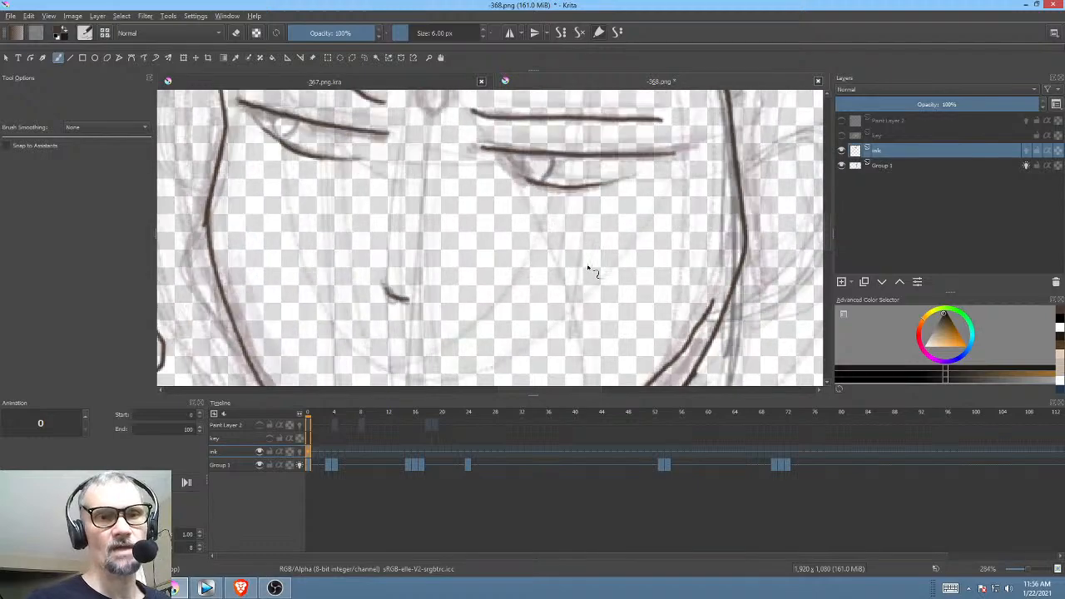
# Step: Ink a fold line in the hood above the forehead and a cloth fold beside the left jaw
pyautogui.moveTo(540, 270); pyautogui.dragTo(446, 376)
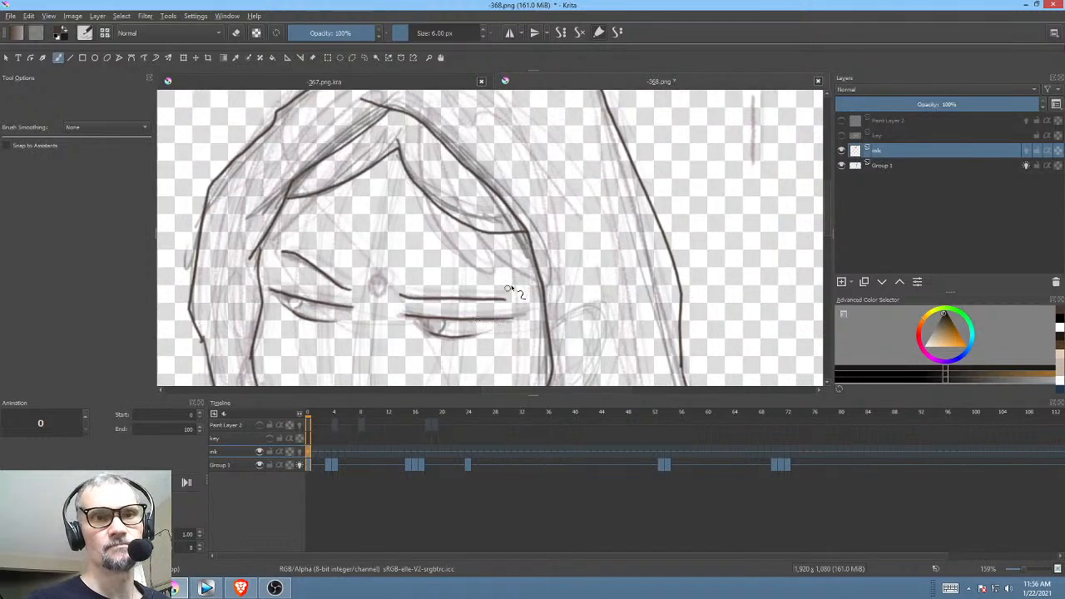
pyautogui.scroll(-3, 513, 289)
pyautogui.moveTo(578, 247); pyautogui.dragTo(549, 218)
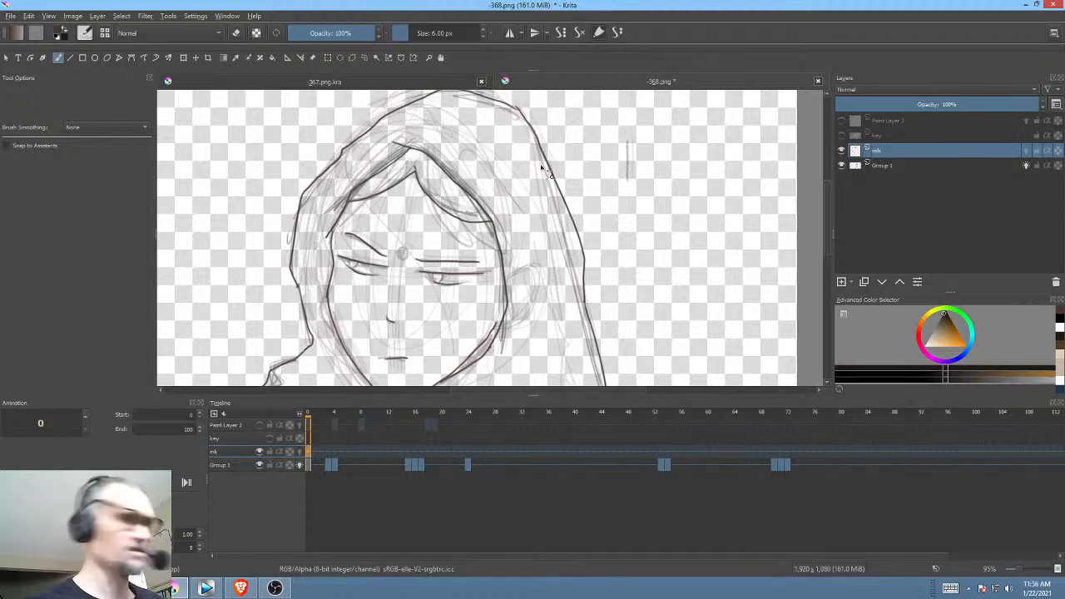
pyautogui.moveTo(441, 132); pyautogui.dragTo(502, 180)
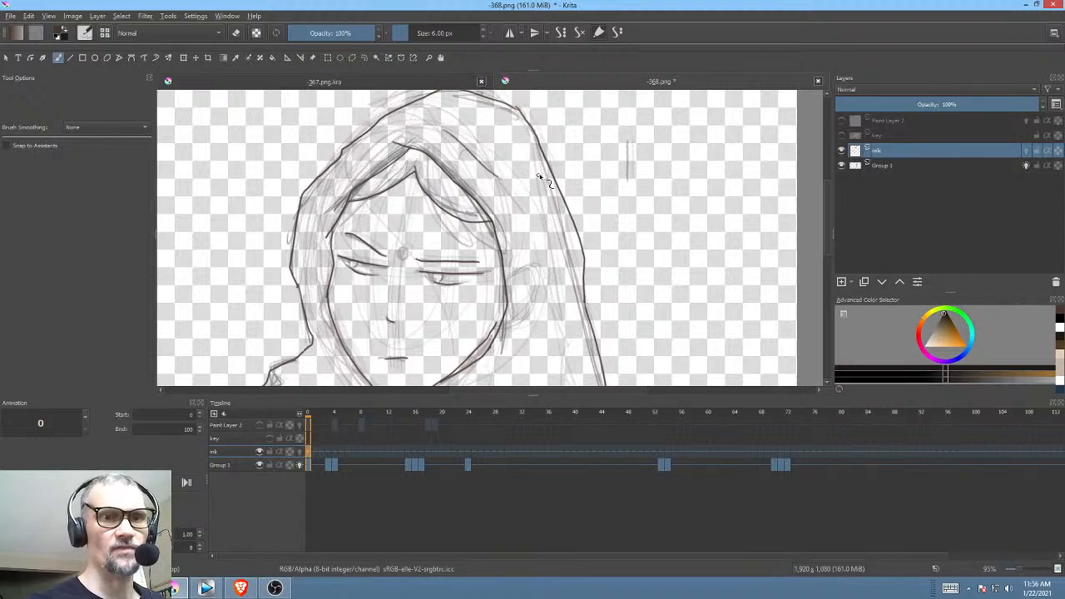
pyautogui.moveTo(574, 254)
pyautogui.mouseDown()
pyautogui.moveTo(599, 190)
pyautogui.moveTo(638, 144)
pyautogui.mouseUp()
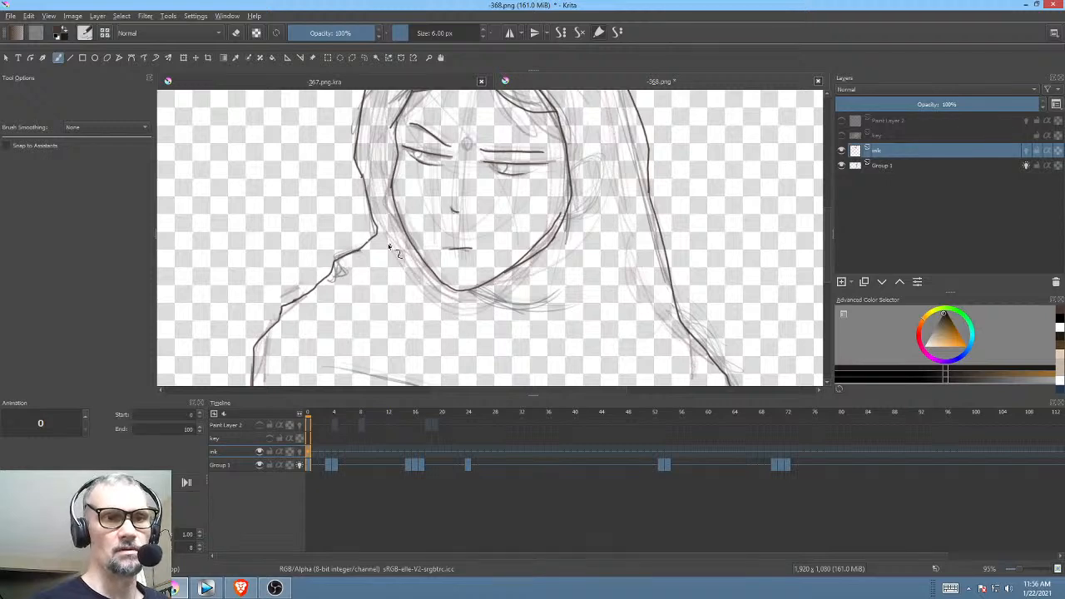
pyautogui.moveTo(382, 248); pyautogui.dragTo(417, 312)
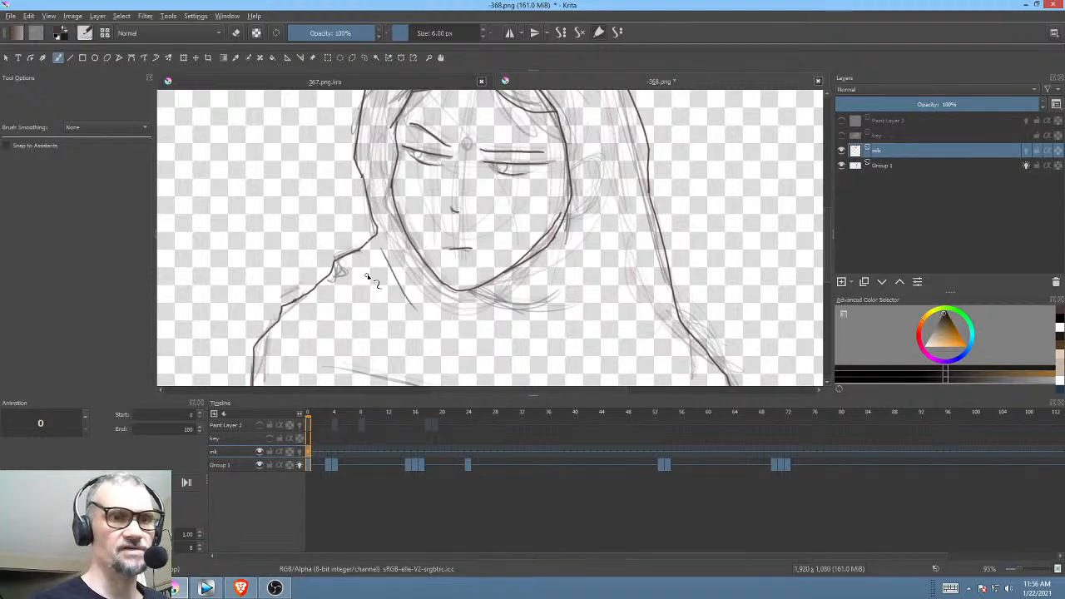
pyautogui.moveTo(612, 291); pyautogui.dragTo(587, 320)
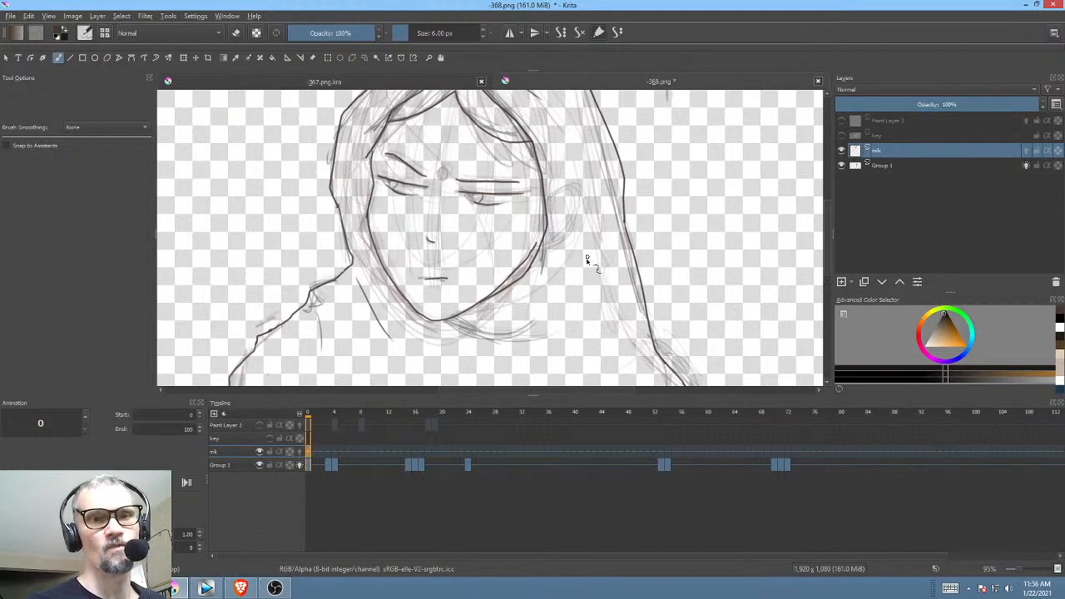
pyautogui.moveTo(574, 274); pyautogui.dragTo(561, 289)
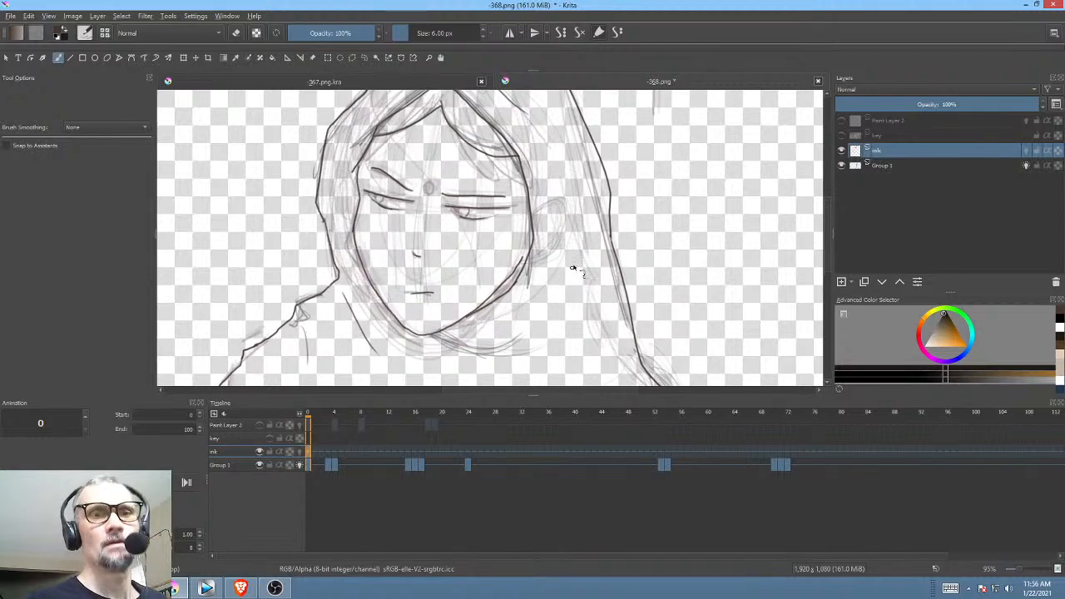
# Step: Ink the iris curves and dark pupil accents beneath the upper lids of both eyes, with a small inner-corner mark
pyautogui.moveTo(458, 237); pyautogui.dragTo(519, 158)
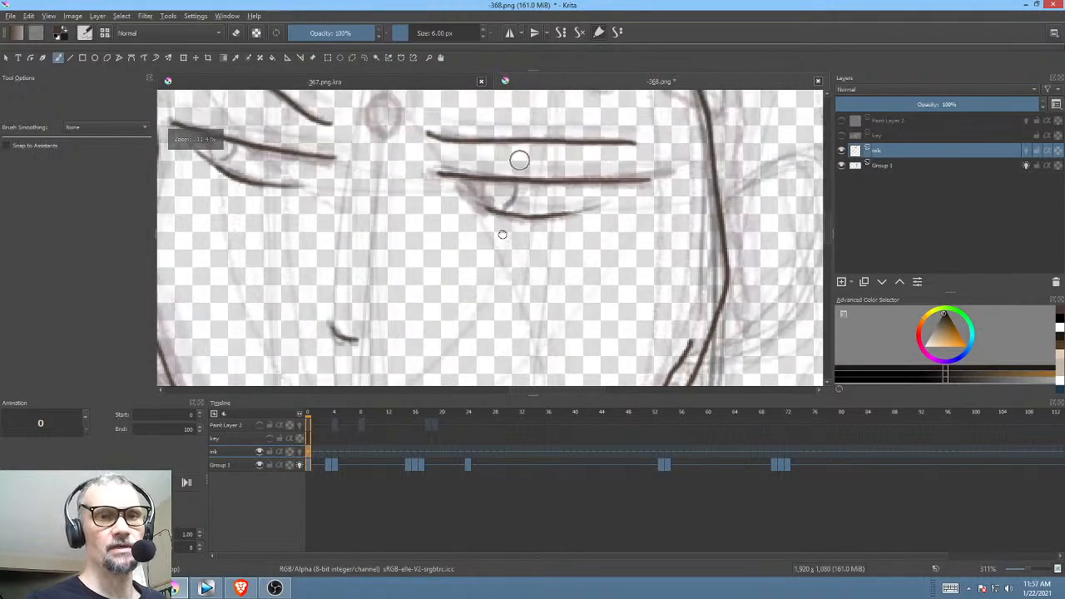
pyautogui.moveTo(583, 237)
pyautogui.mouseDown()
pyautogui.moveTo(592, 174)
pyautogui.moveTo(549, 145)
pyautogui.mouseUp()
pyautogui.moveTo(494, 261)
pyautogui.mouseDown()
pyautogui.moveTo(504, 221)
pyautogui.moveTo(462, 250)
pyautogui.moveTo(550, 215)
pyautogui.mouseUp()
pyautogui.moveTo(471, 351); pyautogui.dragTo(608, 197)
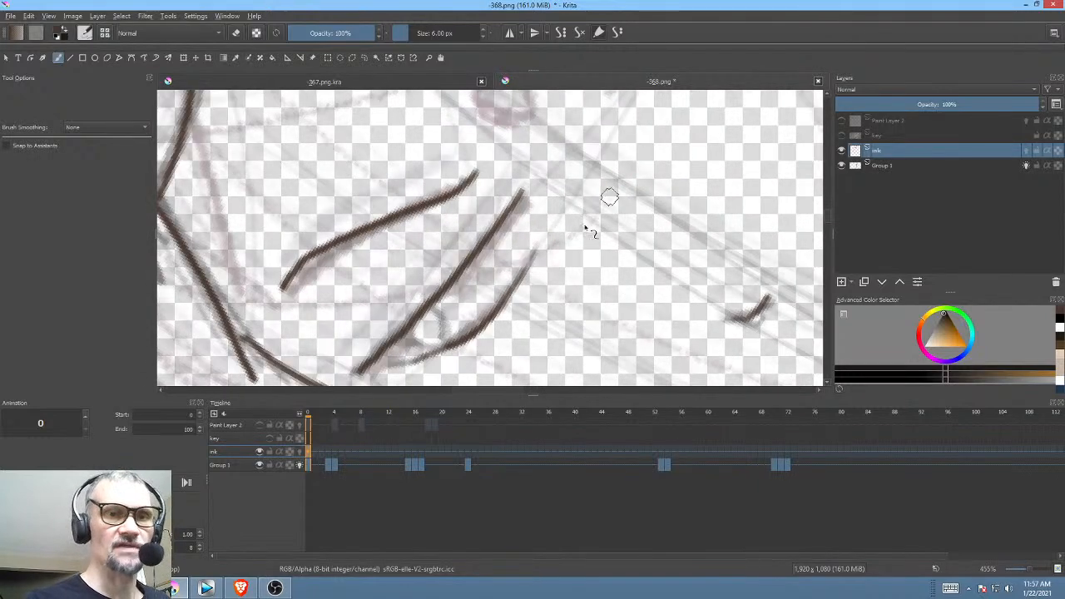
pyautogui.moveTo(534, 273); pyautogui.dragTo(533, 212)
pyautogui.moveTo(394, 292); pyautogui.dragTo(396, 284)
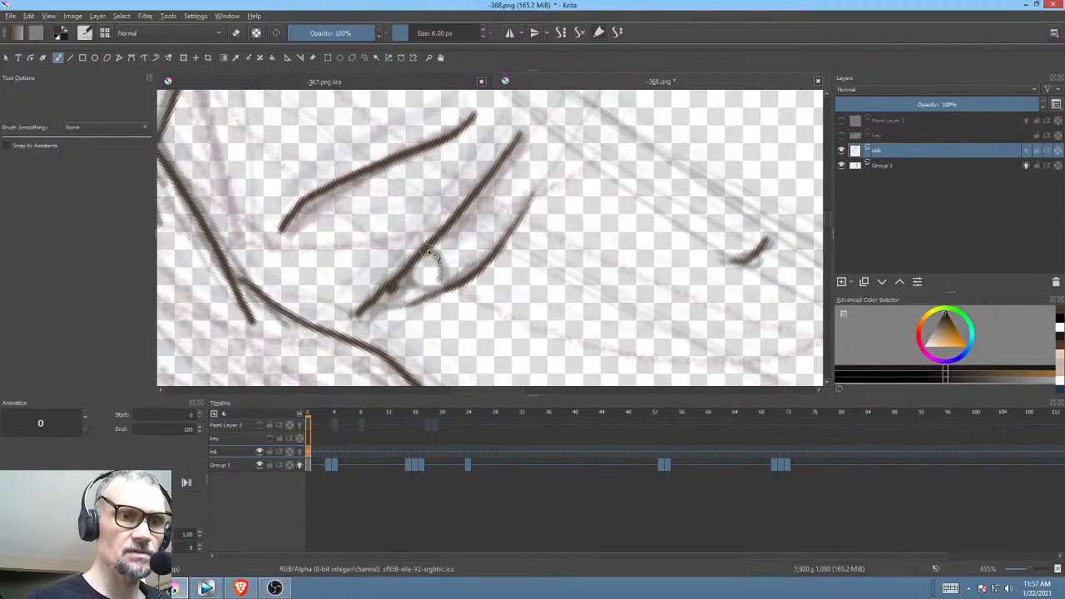
pyautogui.moveTo(428, 252); pyautogui.dragTo(421, 281)
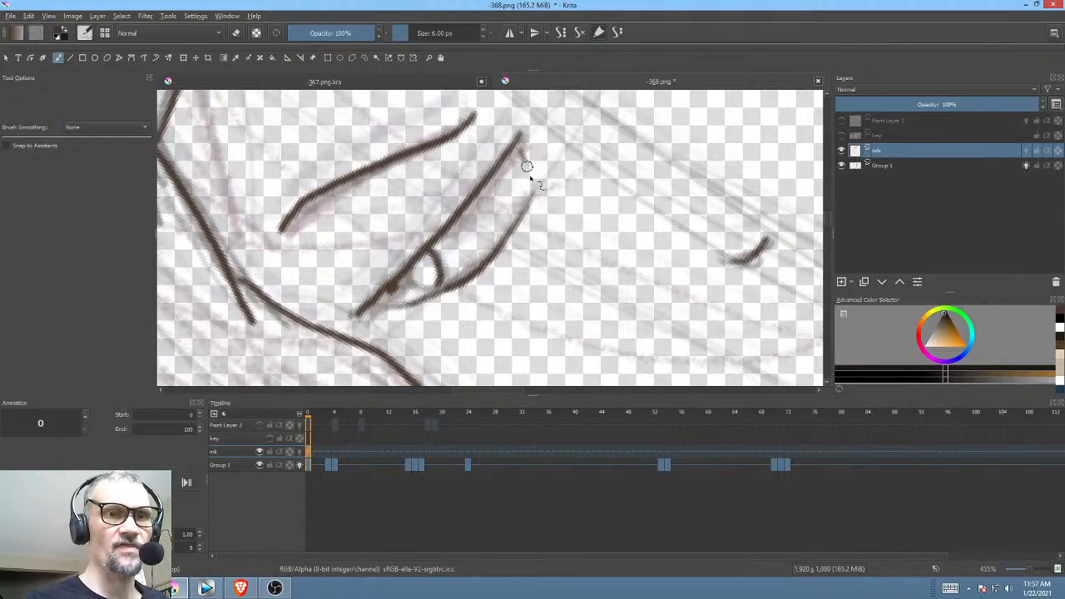
pyautogui.moveTo(614, 176); pyautogui.dragTo(502, 313)
pyautogui.moveTo(597, 213); pyautogui.dragTo(539, 266)
pyautogui.moveTo(457, 196); pyautogui.dragTo(481, 196)
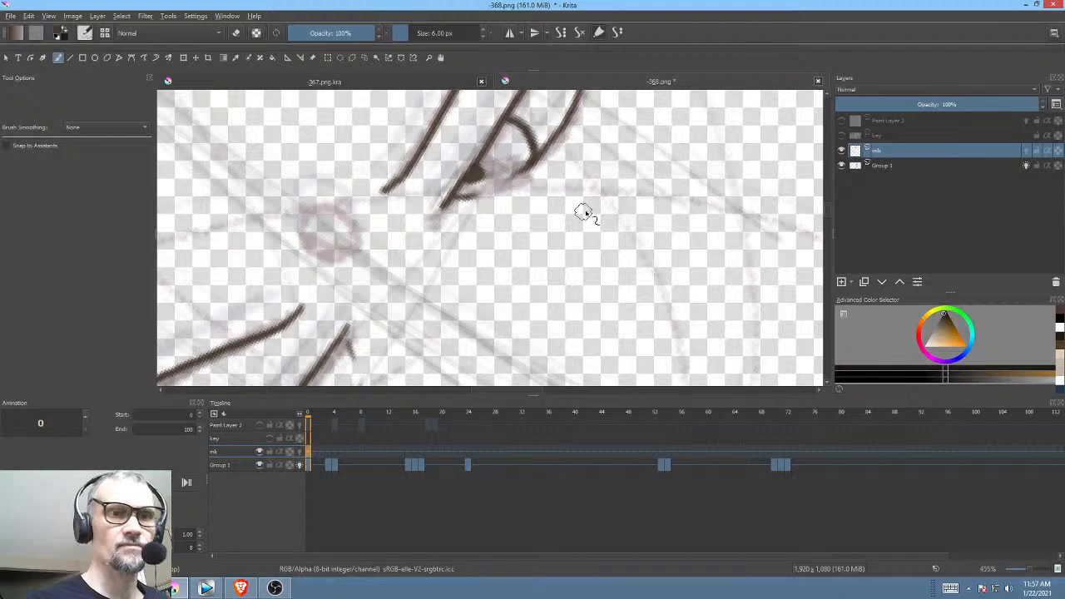
# Step: Ink the small oval bindi on the forehead between the eyebrows
pyautogui.scroll(-4, 585, 213)
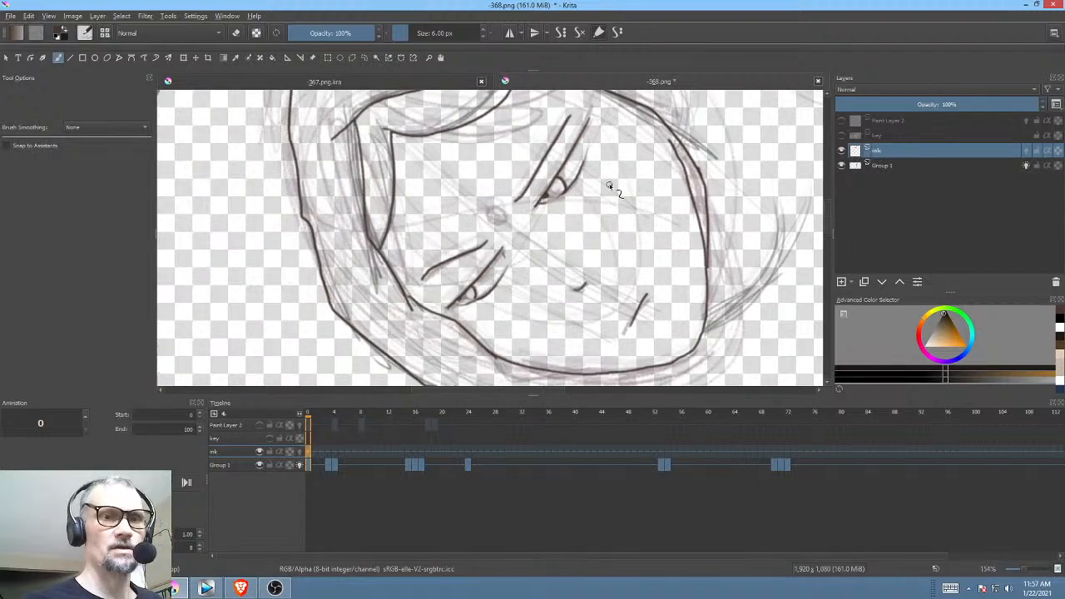
pyautogui.press('5')
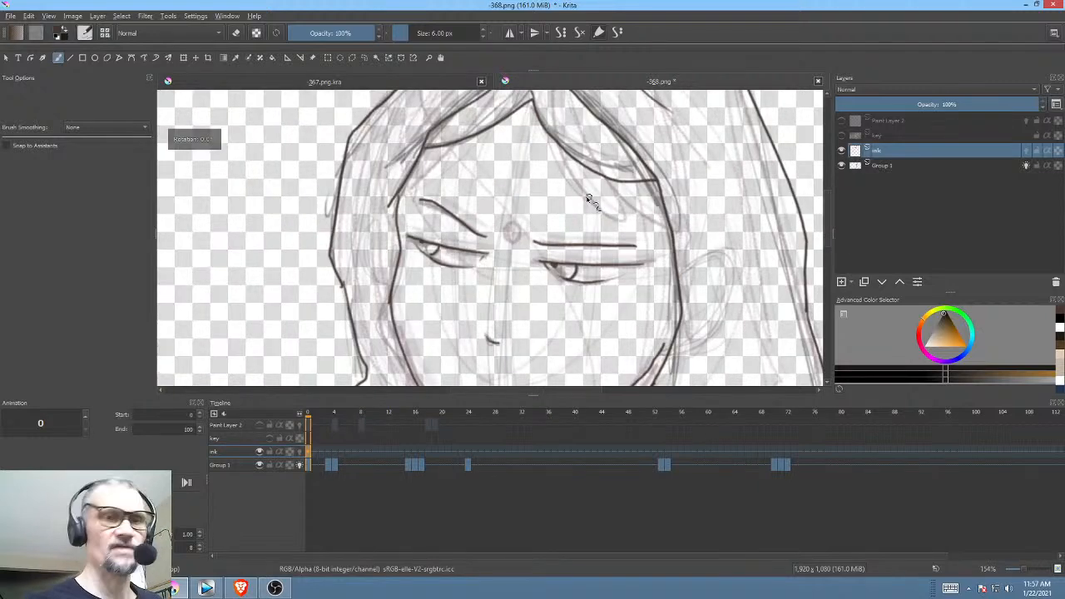
pyautogui.moveTo(524, 247)
pyautogui.mouseDown()
pyautogui.moveTo(486, 271)
pyautogui.moveTo(556, 216)
pyautogui.moveTo(398, 238)
pyautogui.moveTo(456, 207)
pyautogui.moveTo(445, 223)
pyautogui.moveTo(456, 254)
pyautogui.moveTo(469, 247)
pyautogui.moveTo(458, 216)
pyautogui.mouseUp()
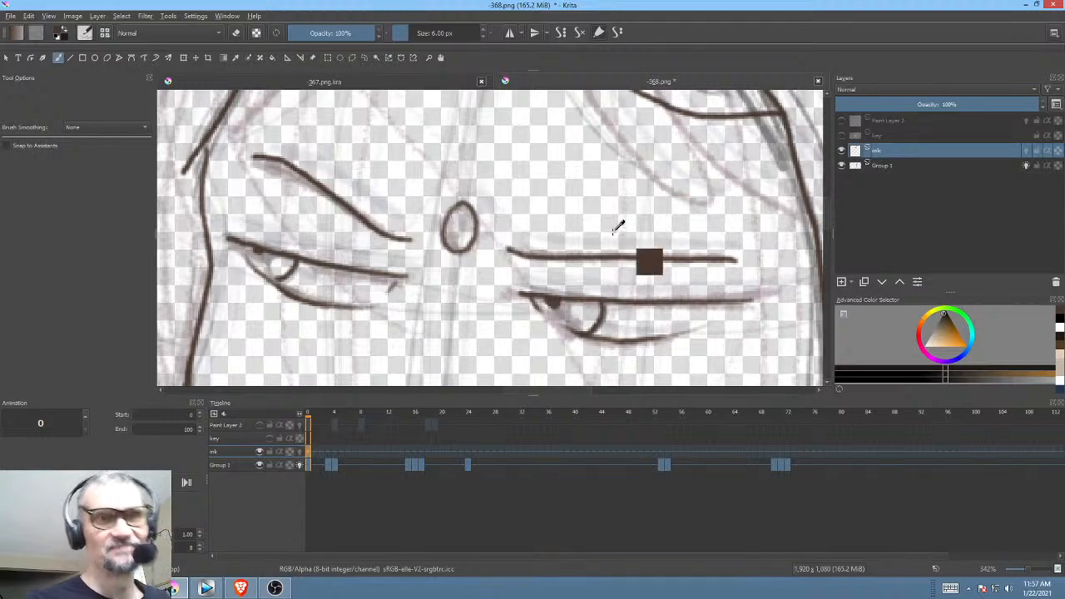
pyautogui.moveTo(604, 244); pyautogui.dragTo(549, 300)
pyautogui.moveTo(629, 267); pyautogui.dragTo(590, 163)
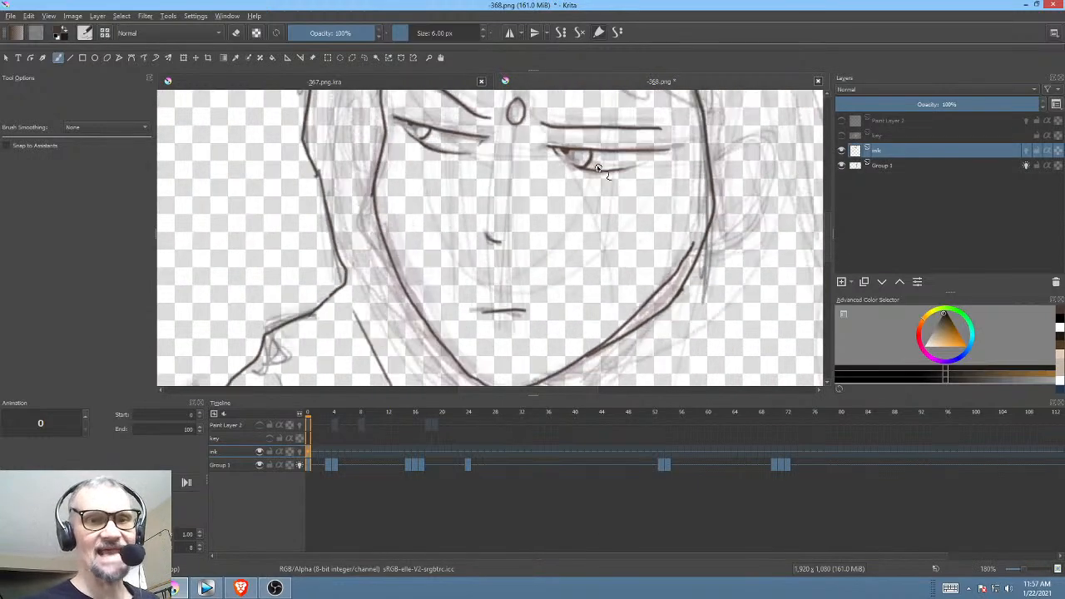
# Step: Make frame 3 of the ink layer a blank keyframe so the first inked drawing ends there
pyautogui.moveTo(643, 214); pyautogui.dragTo(623, 242)
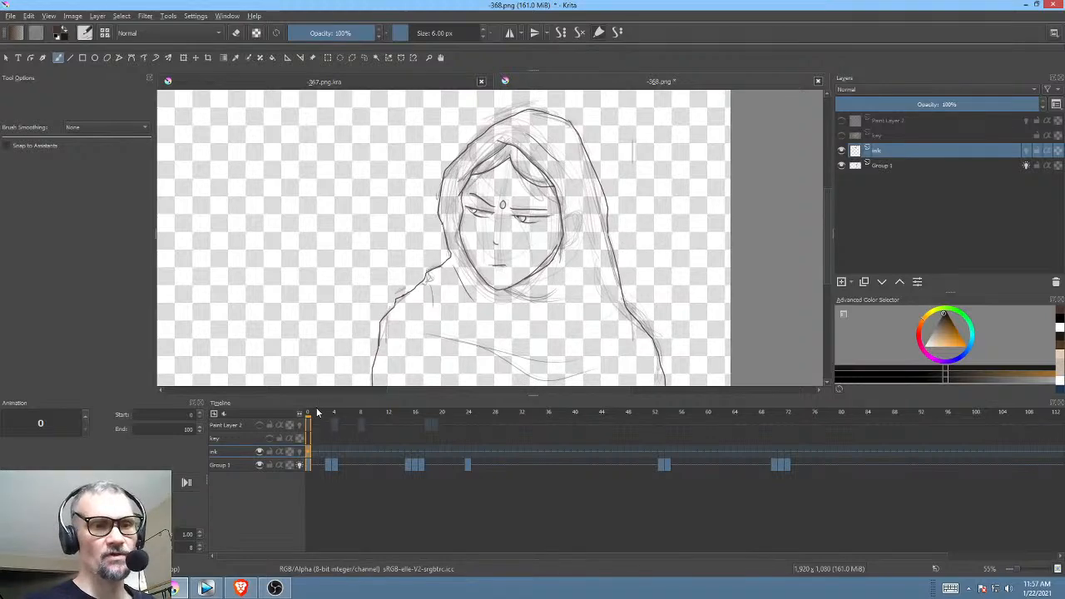
pyautogui.moveTo(316, 411); pyautogui.dragTo(346, 421)
pyautogui.click(329, 452)
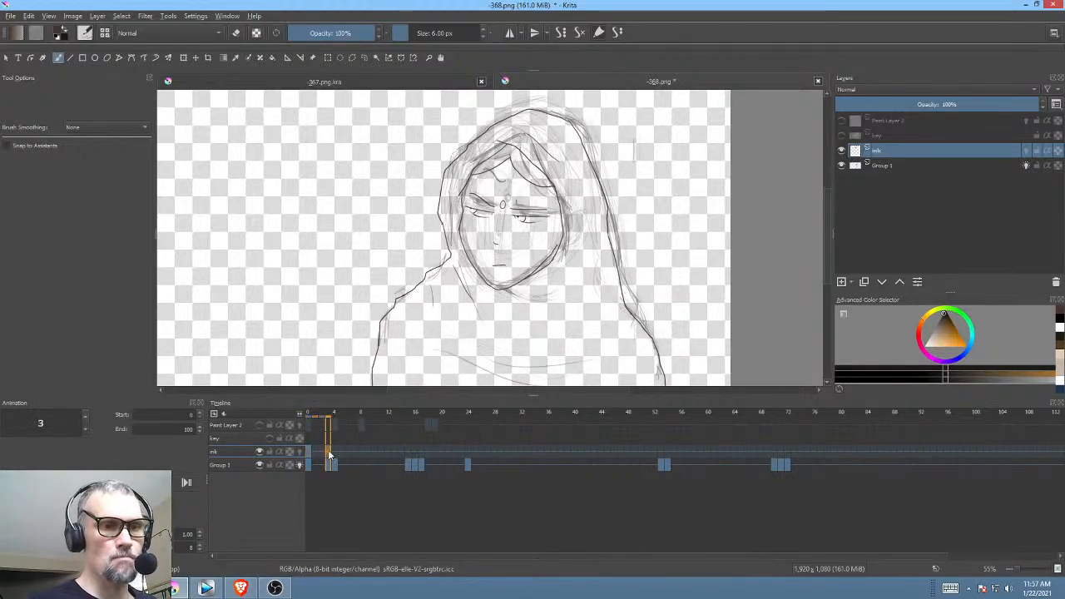
pyautogui.press('Delete')
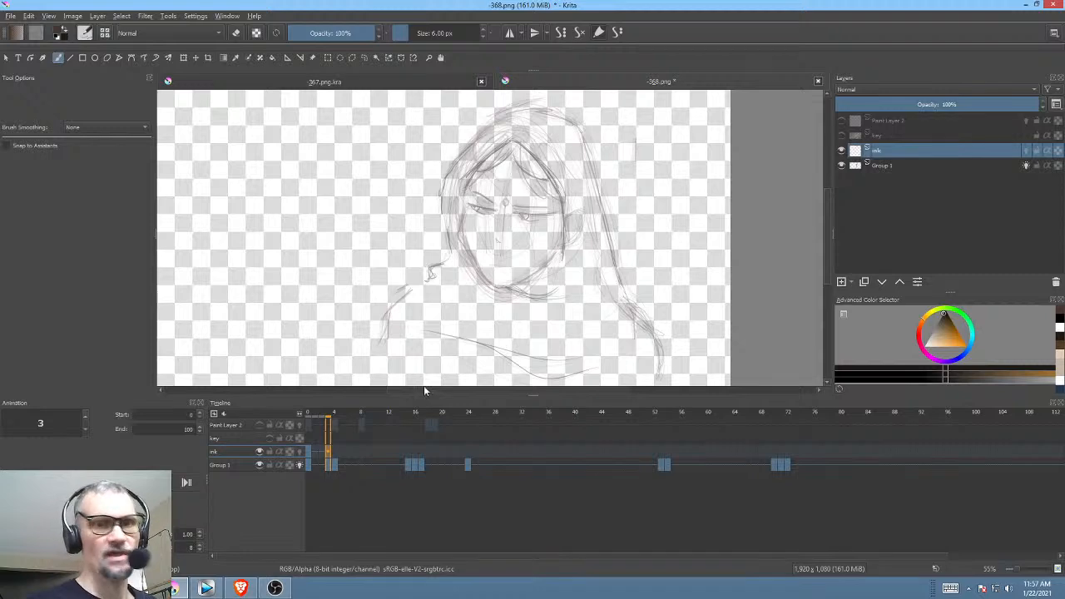
# Step: Select the Group 1 layer, play the rough animation from frame 0, and stop it to return to frame 0
pyautogui.click(882, 165)
pyautogui.click(328, 460)
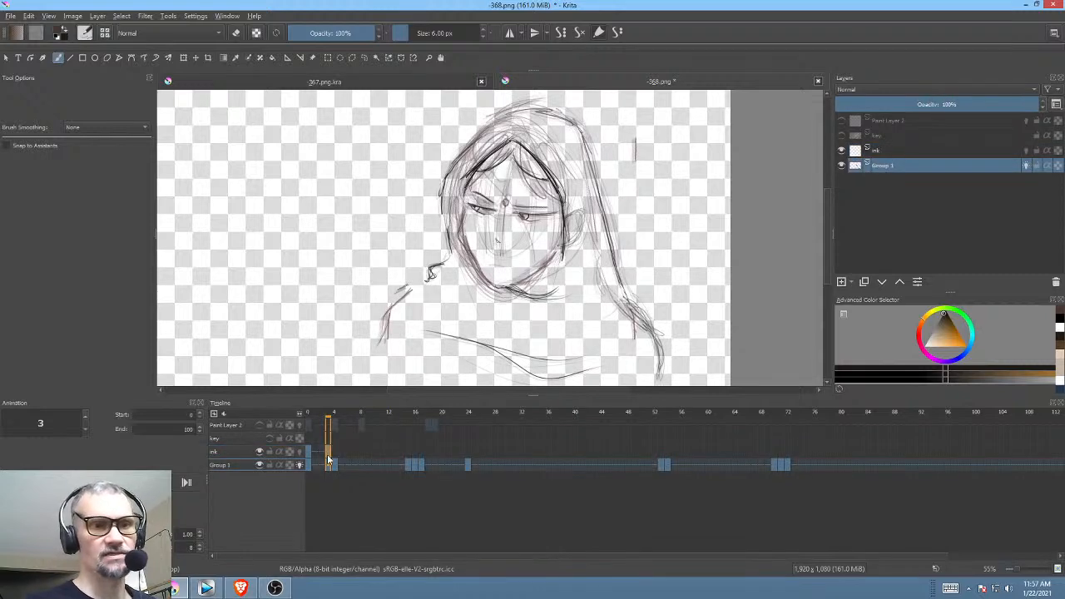
pyautogui.click(309, 466)
pyautogui.press('space')
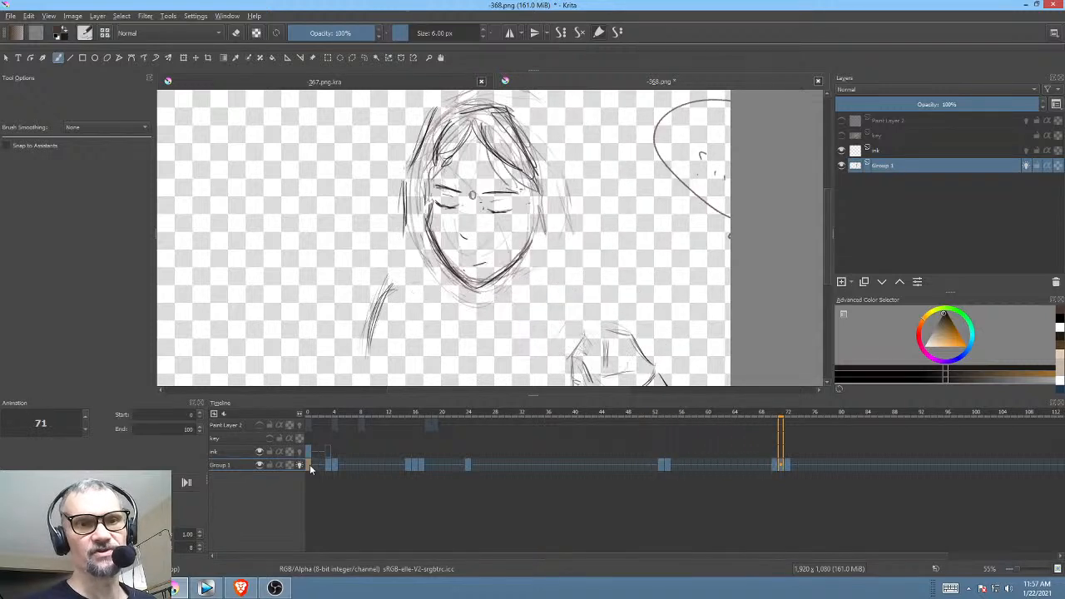
pyautogui.press('space')
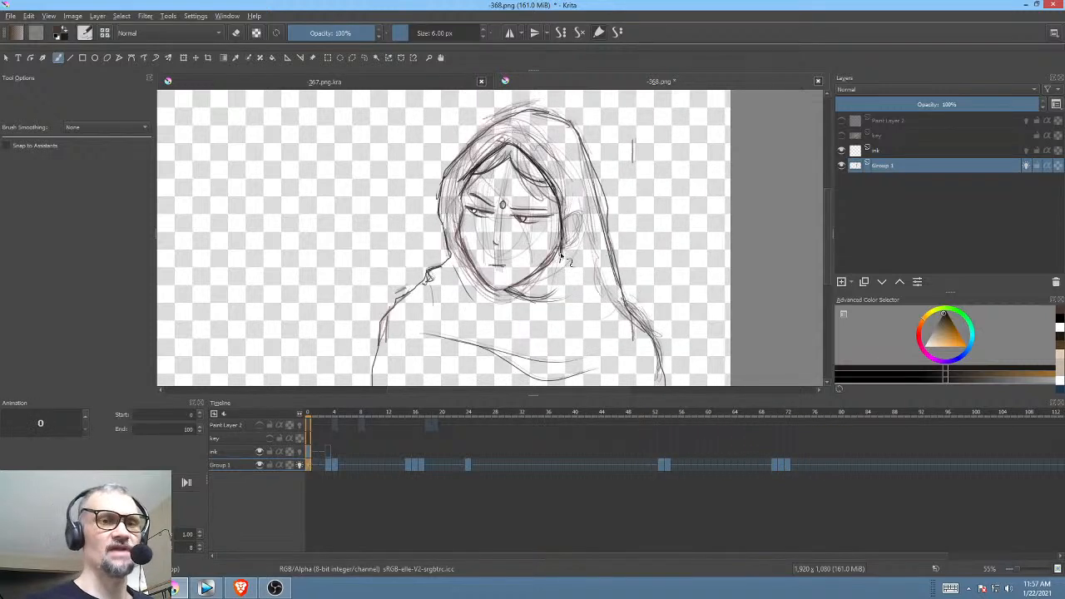
# Step: Scrub through the rough animation to compare the pose at frames 0 and 21, and return to frame 0
pyautogui.scroll(3, 563, 259)
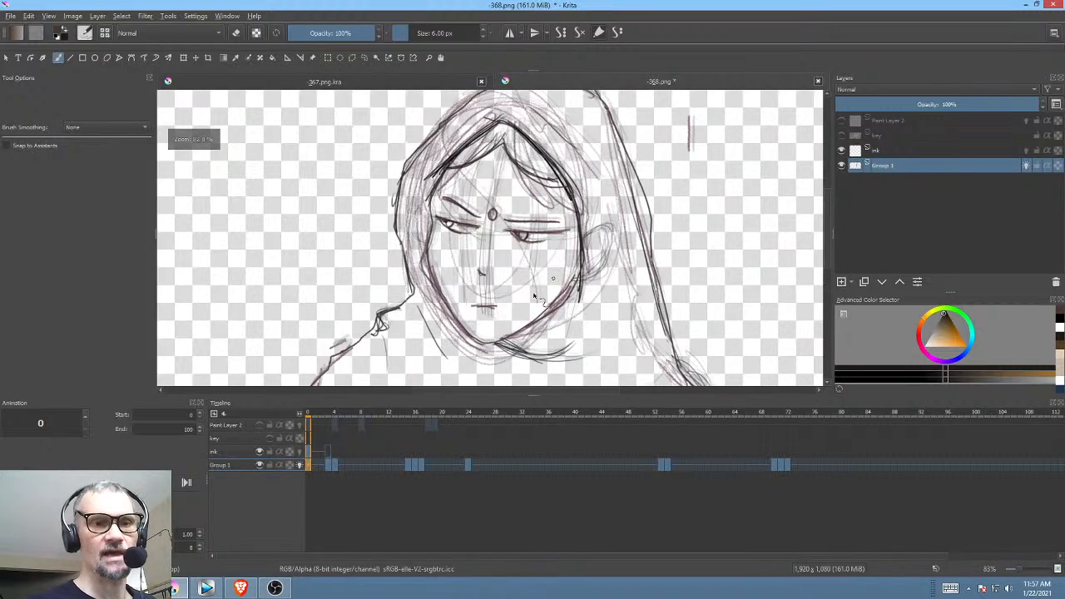
pyautogui.moveTo(323, 413)
pyautogui.mouseDown()
pyautogui.moveTo(469, 428)
pyautogui.moveTo(409, 423)
pyautogui.moveTo(445, 426)
pyautogui.mouseUp()
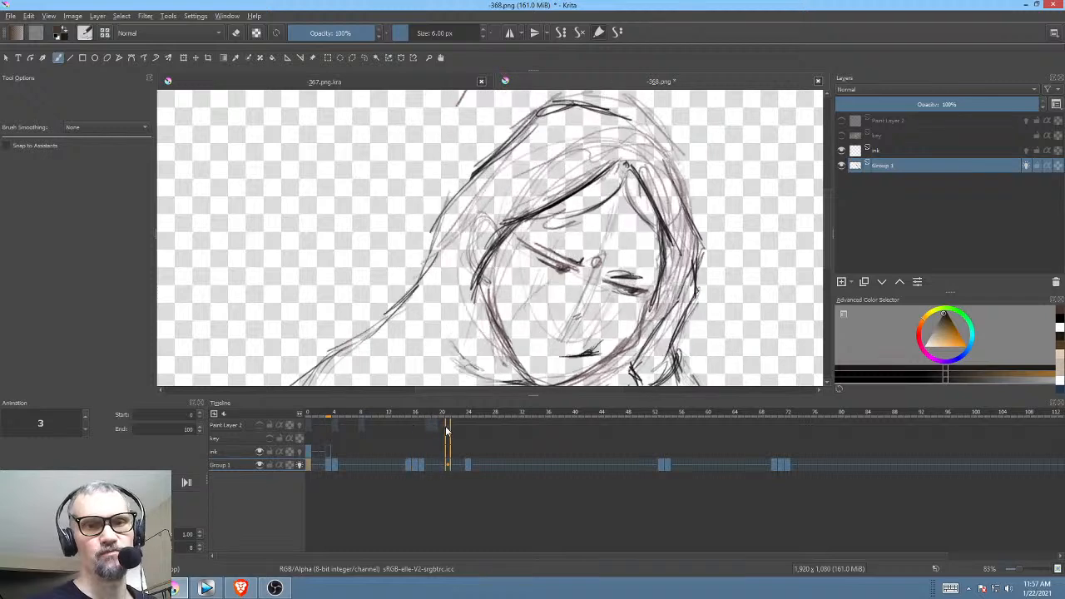
pyautogui.moveTo(645, 275); pyautogui.dragTo(647, 236)
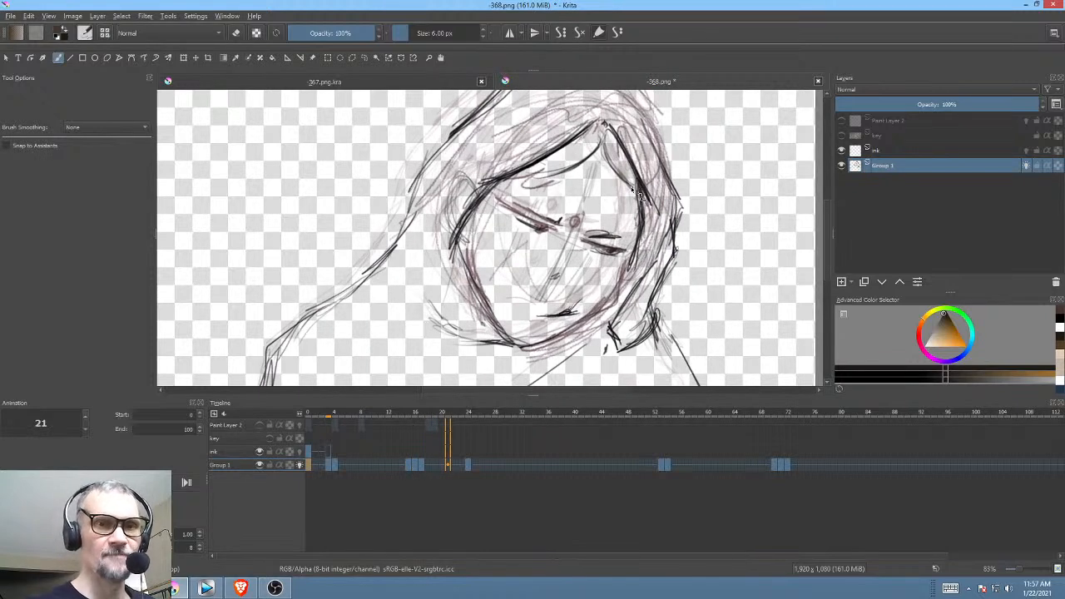
pyautogui.click(421, 465)
pyautogui.click(310, 466)
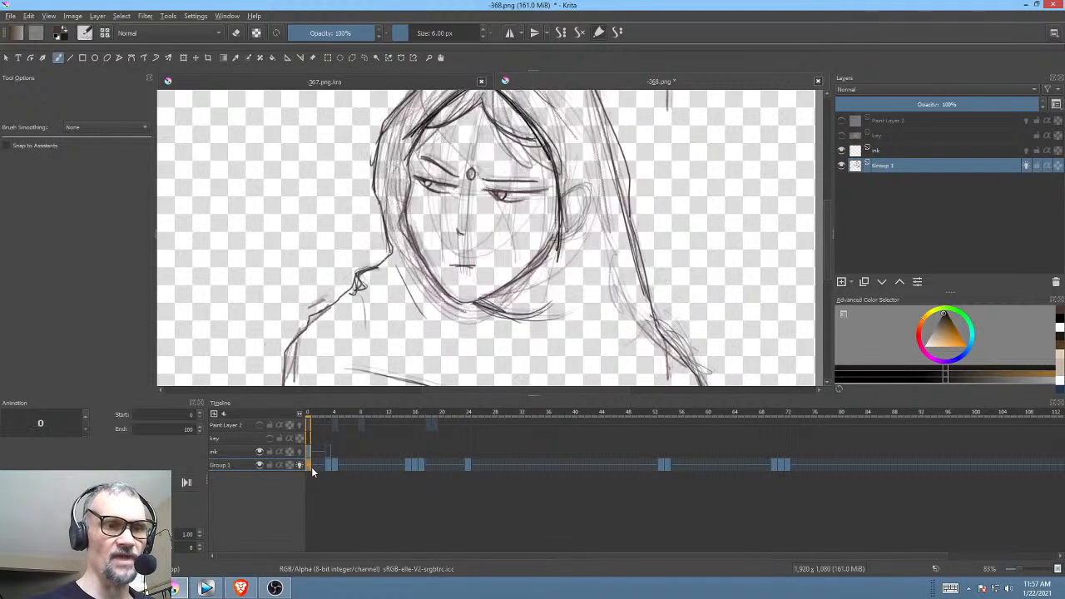
# Step: Lower the rough Group 1 layer's opacity to about 40% and make the ink layer active
pyautogui.click(916, 152)
pyautogui.click(898, 165)
pyautogui.click(918, 104)
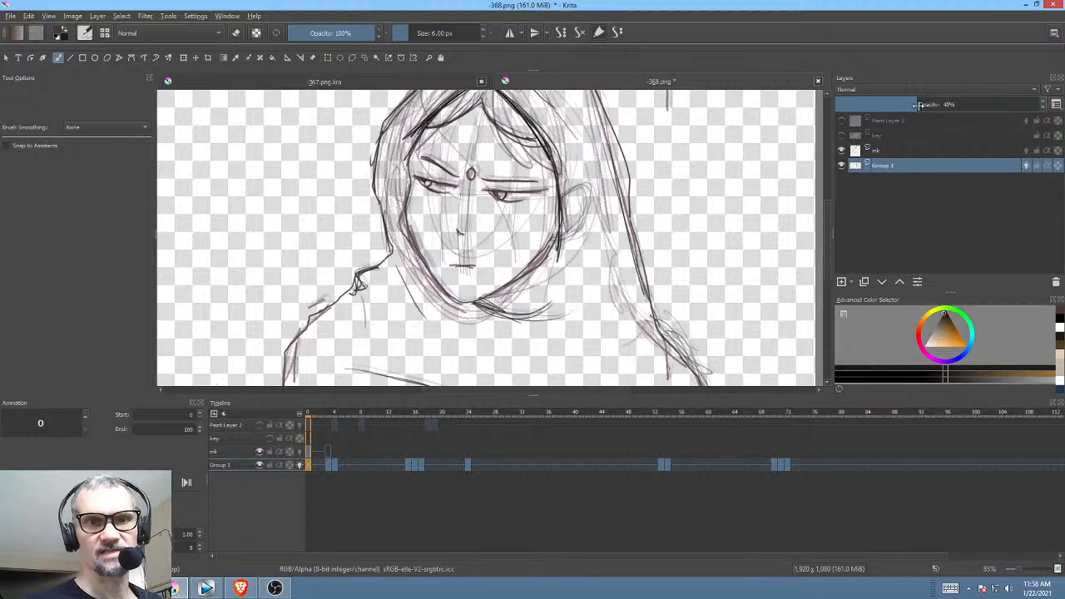
pyautogui.click(907, 150)
# Step: Undo the last change and hide the rough Group 1 layer to inspect the face linework
pyautogui.scroll(4, 547, 249)
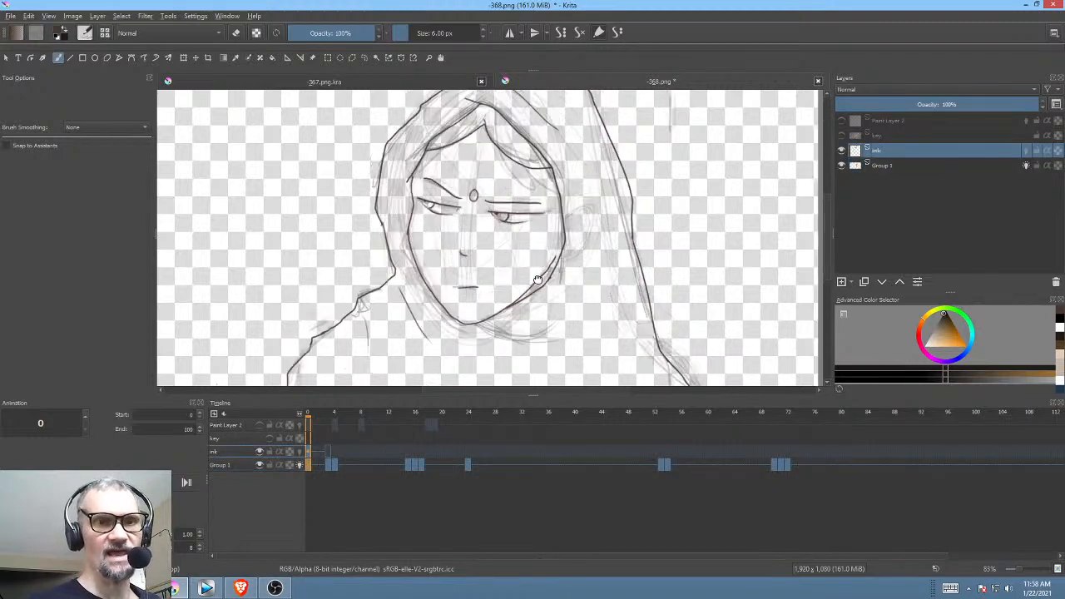
pyautogui.scroll(-4, 611, 226)
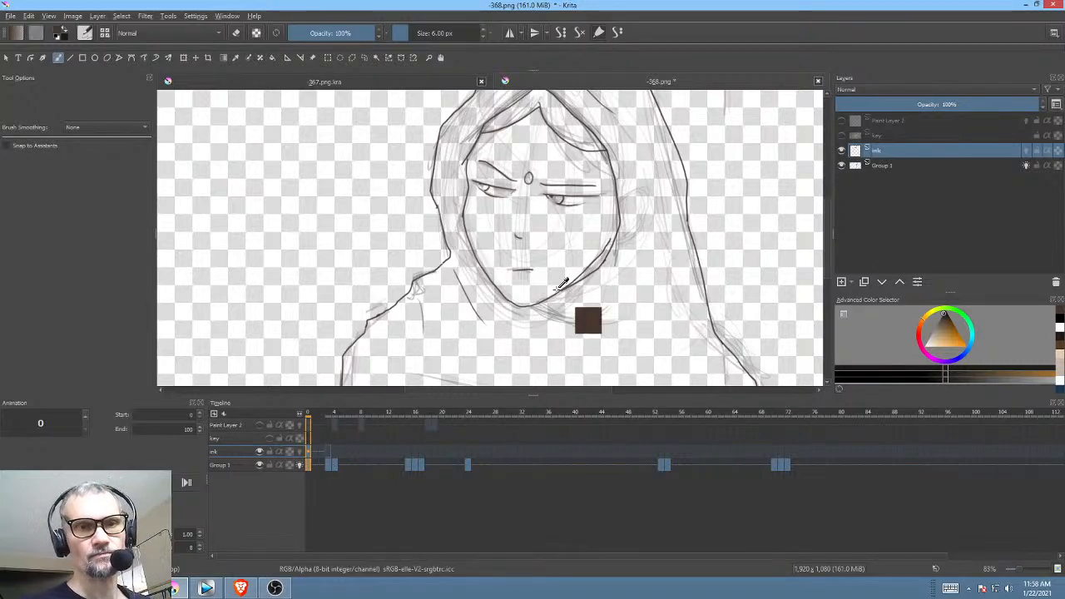
pyautogui.hotkey('ctrl', 'z')
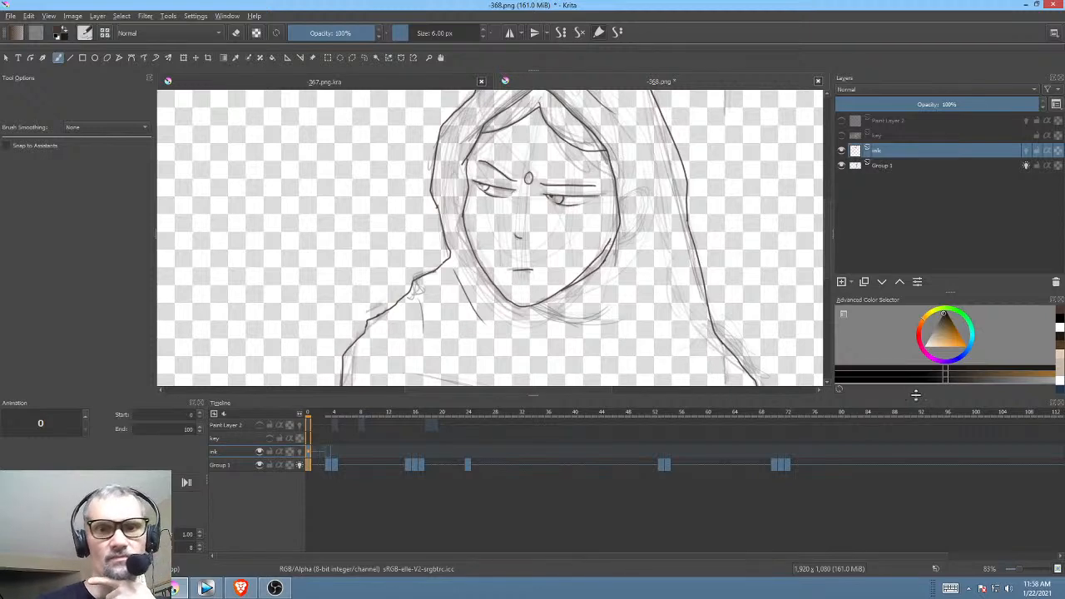
pyautogui.click(841, 164)
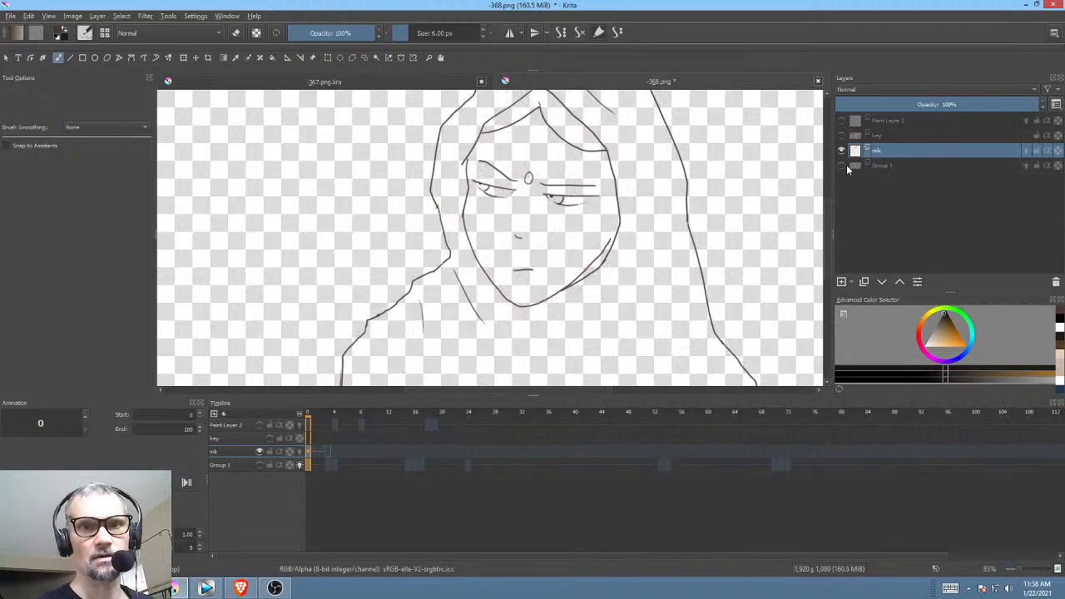
pyautogui.scroll(2, 613, 311)
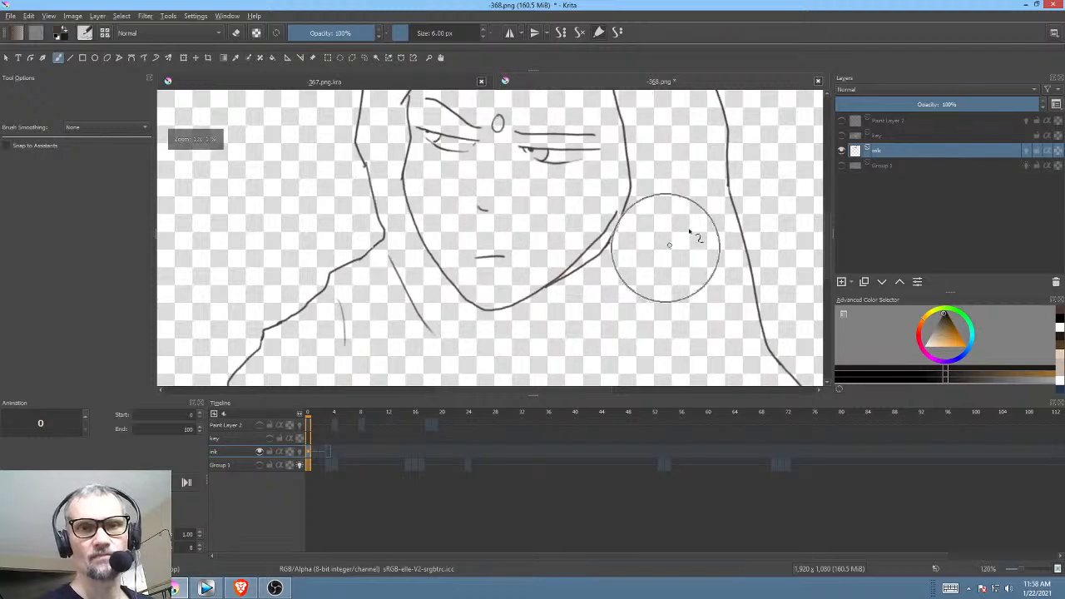
# Step: Show the key reference layer, sample the green of its iris, and return to the ink layer displayed in isolation
pyautogui.click(840, 135)
pyautogui.moveTo(450, 176); pyautogui.dragTo(516, 291)
pyautogui.moveTo(437, 278); pyautogui.dragTo(513, 273)
pyautogui.keyDown('ctrl'); pyautogui.click(510, 227); pyautogui.keyUp('ctrl')
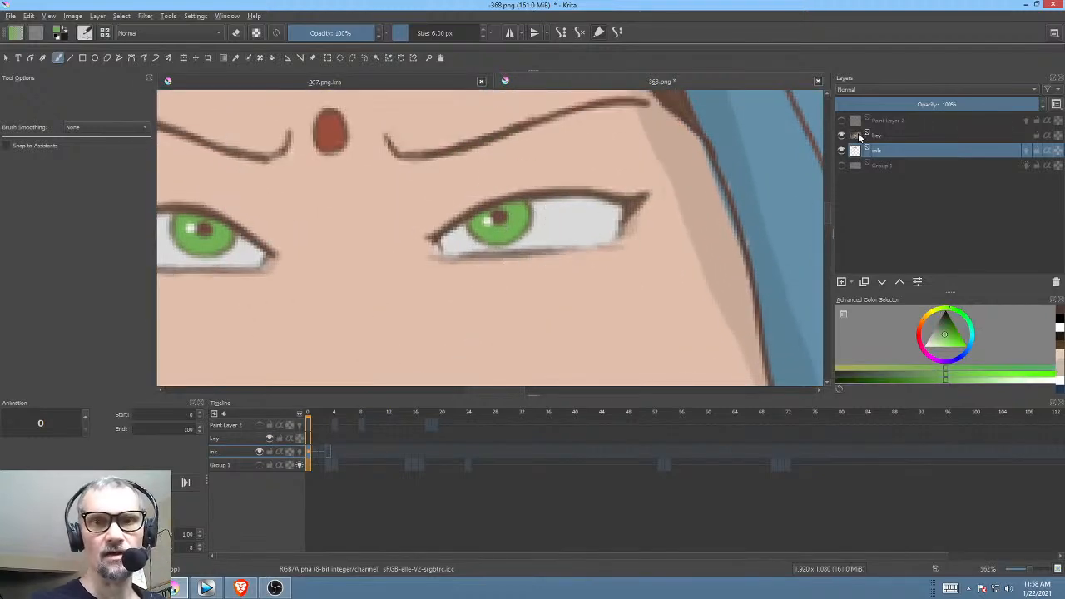
pyautogui.click(883, 137)
pyautogui.click(883, 151)
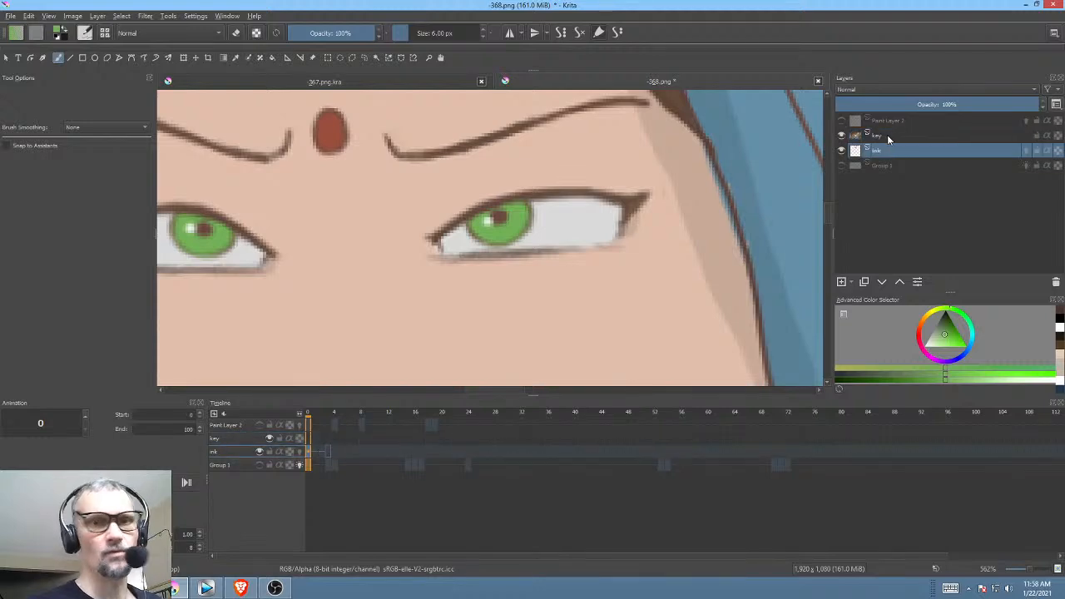
pyautogui.press('i')
# Step: Fill the iris of the right-hand eye with green using a filled freehand path in Behind blending mode
pyautogui.moveTo(723, 250); pyautogui.dragTo(480, 250)
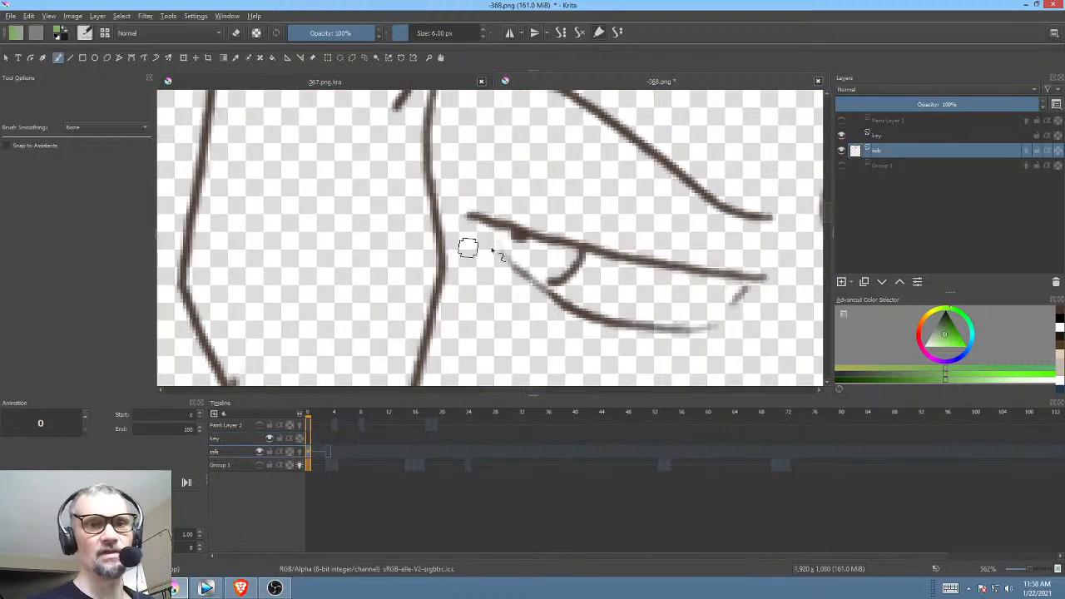
pyautogui.moveTo(659, 247); pyautogui.dragTo(469, 200)
pyautogui.moveTo(758, 240); pyautogui.dragTo(519, 226)
pyautogui.moveTo(694, 246); pyautogui.dragTo(661, 180)
pyautogui.press('p')
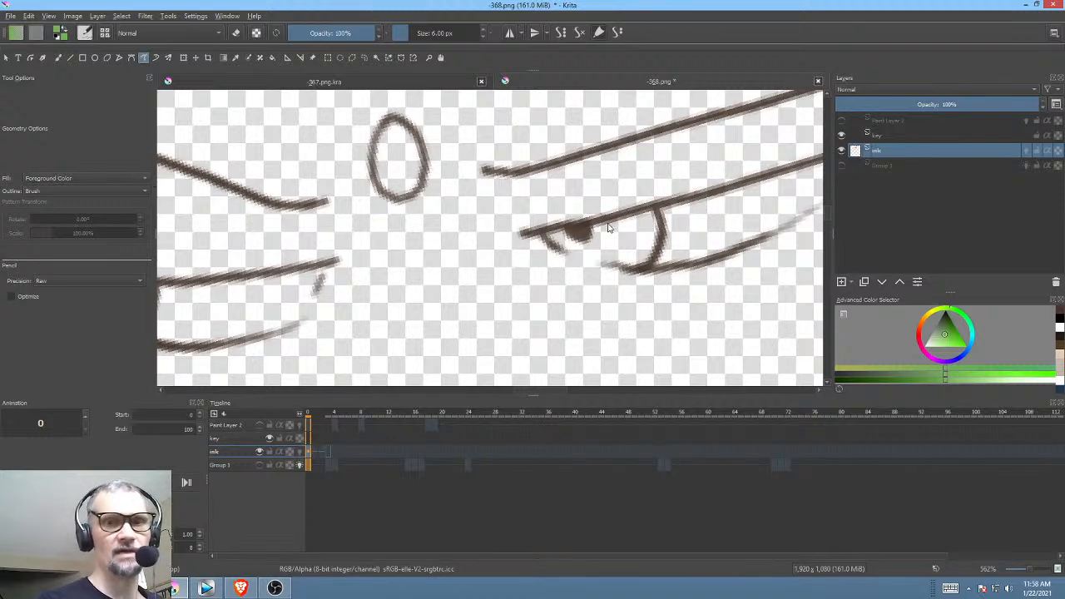
pyautogui.moveTo(628, 231); pyautogui.dragTo(608, 252)
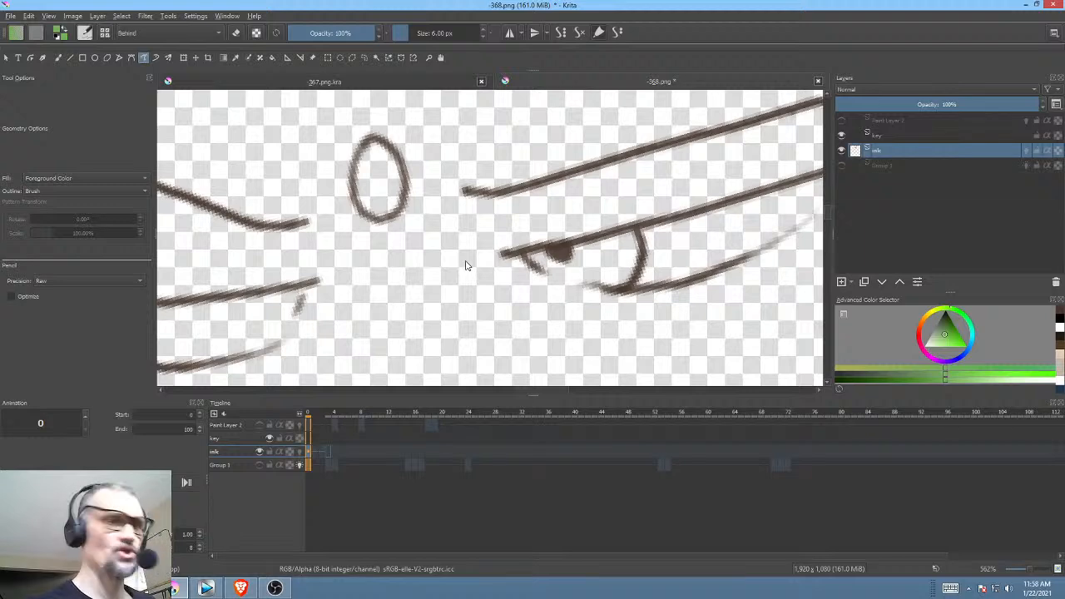
pyautogui.moveTo(630, 231)
pyautogui.mouseDown()
pyautogui.moveTo(523, 251)
pyautogui.moveTo(550, 273)
pyautogui.moveTo(612, 290)
pyautogui.moveTo(639, 230)
pyautogui.mouseUp()
# Step: Fill the iris of the left-hand eye with the same green behind its linework
pyautogui.moveTo(552, 345); pyautogui.dragTo(753, 317)
pyautogui.moveTo(576, 311); pyautogui.dragTo(663, 331)
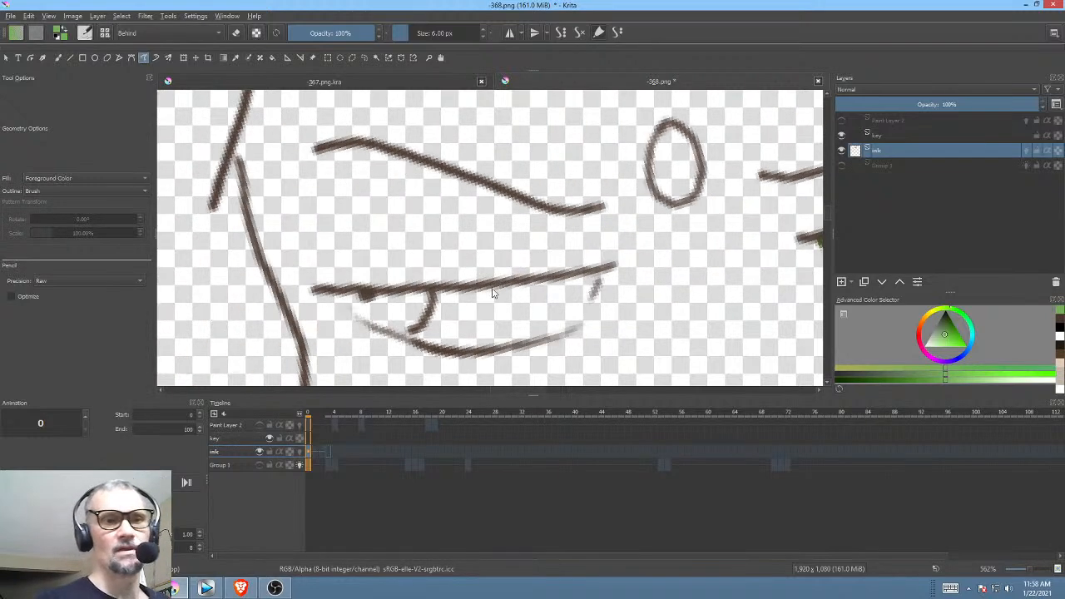
pyautogui.moveTo(424, 289)
pyautogui.mouseDown()
pyautogui.moveTo(337, 298)
pyautogui.moveTo(388, 336)
pyautogui.moveTo(432, 293)
pyautogui.mouseUp()
pyautogui.scroll(-5, 573, 249)
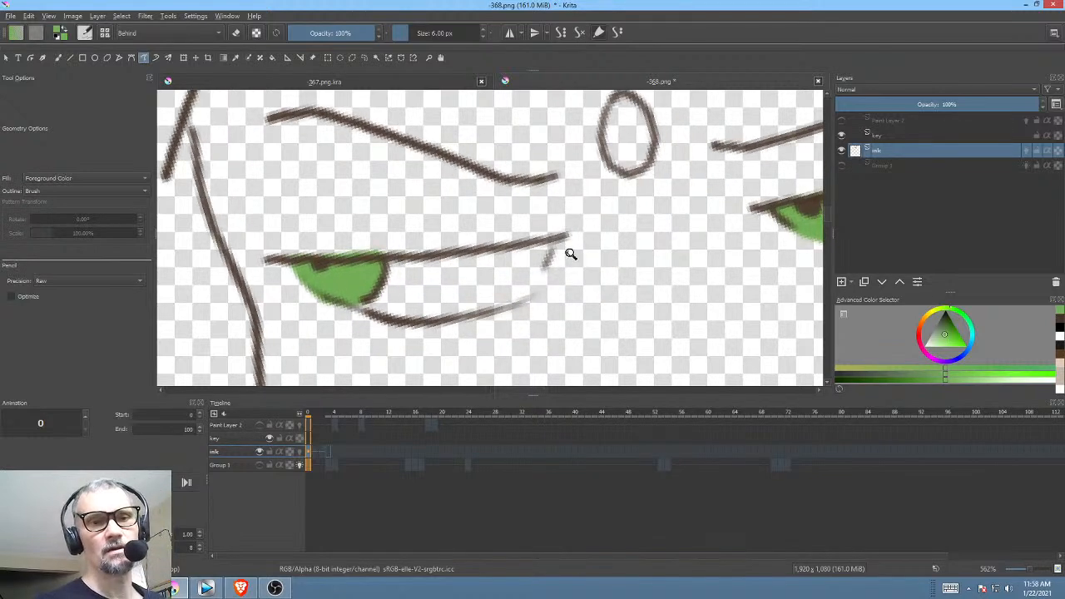
# Step: Choose an off-white colour and fill the whites of both eyes behind the linework
pyautogui.moveTo(815, 258); pyautogui.dragTo(681, 285)
pyautogui.moveTo(932, 335)
pyautogui.mouseDown()
pyautogui.moveTo(908, 363)
pyautogui.moveTo(917, 350)
pyautogui.mouseUp()
pyautogui.scroll(2, 641, 238)
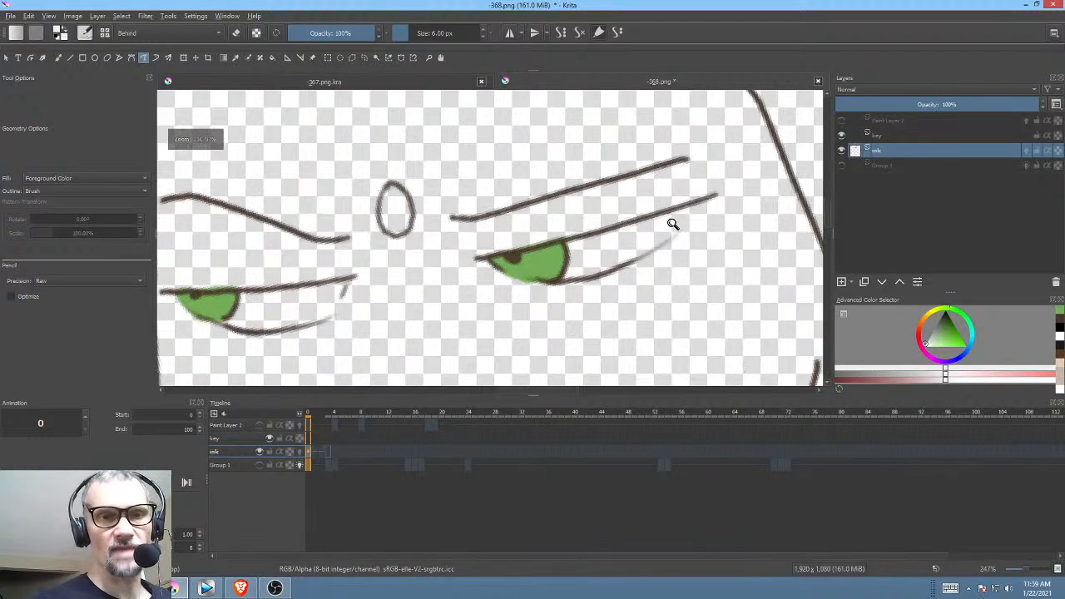
pyautogui.moveTo(677, 223)
pyautogui.mouseDown()
pyautogui.moveTo(651, 252)
pyautogui.moveTo(559, 282)
pyautogui.moveTo(552, 254)
pyautogui.moveTo(683, 209)
pyautogui.mouseUp()
pyautogui.moveTo(615, 293); pyautogui.dragTo(773, 273)
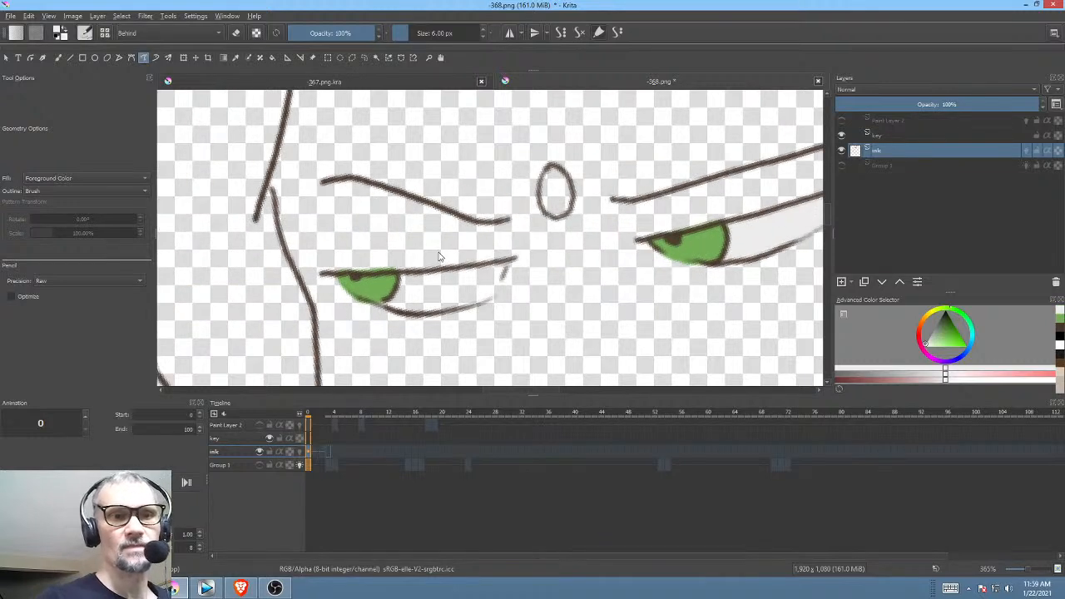
pyautogui.moveTo(383, 279)
pyautogui.mouseDown()
pyautogui.moveTo(510, 261)
pyautogui.moveTo(491, 291)
pyautogui.moveTo(425, 311)
pyautogui.moveTo(392, 301)
pyautogui.moveTo(378, 281)
pyautogui.mouseUp()
pyautogui.scroll(-3, 552, 297)
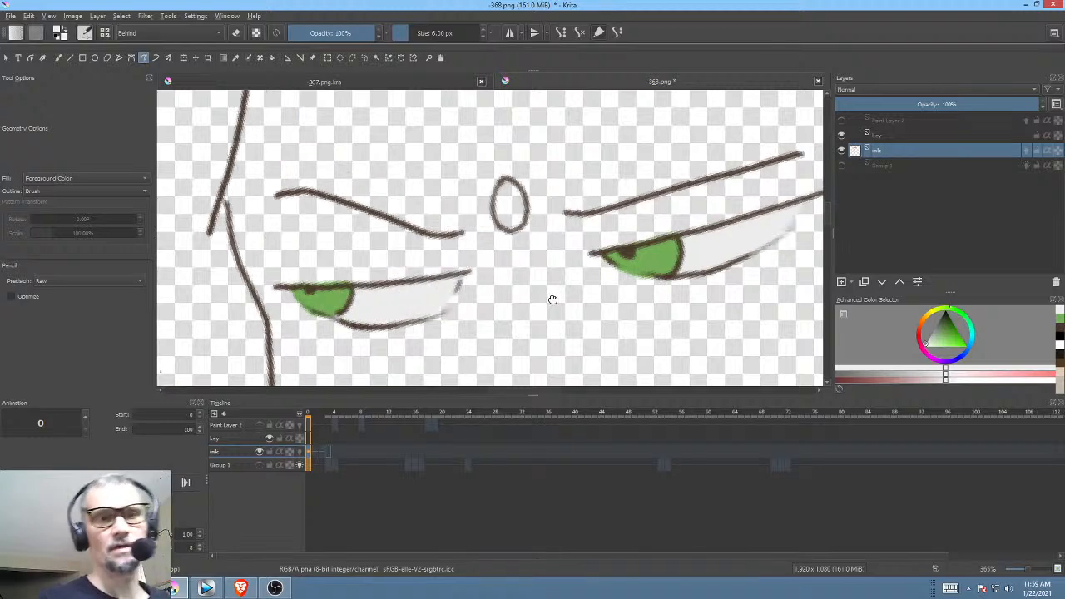
# Step: Choose a muted red and fill the oval bindi on the forehead behind its outline
pyautogui.click(920, 336)
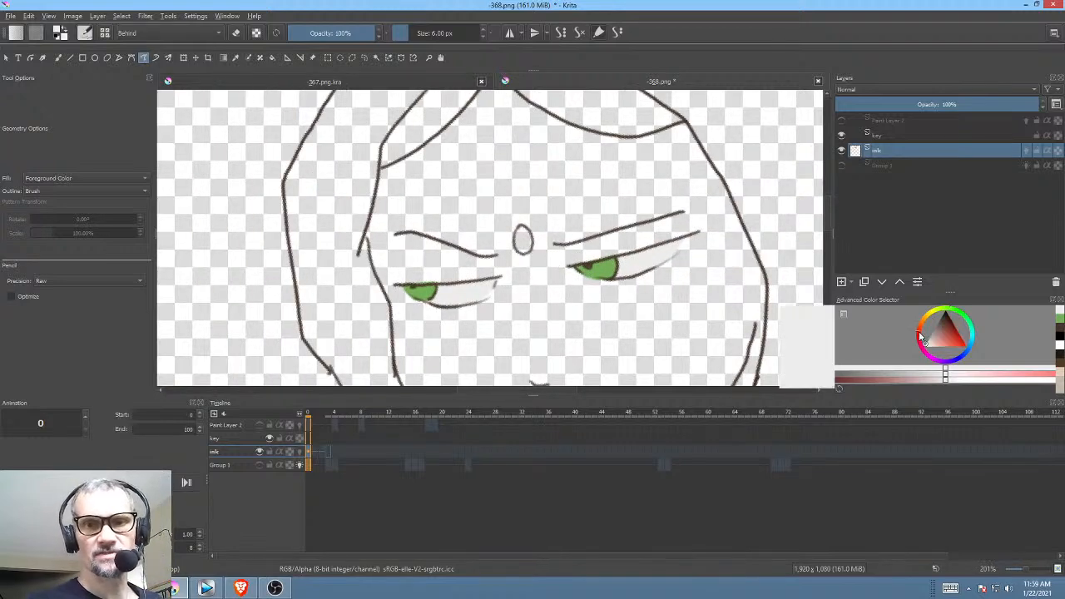
pyautogui.moveTo(956, 331); pyautogui.dragTo(947, 334)
pyautogui.scroll(4, 604, 172)
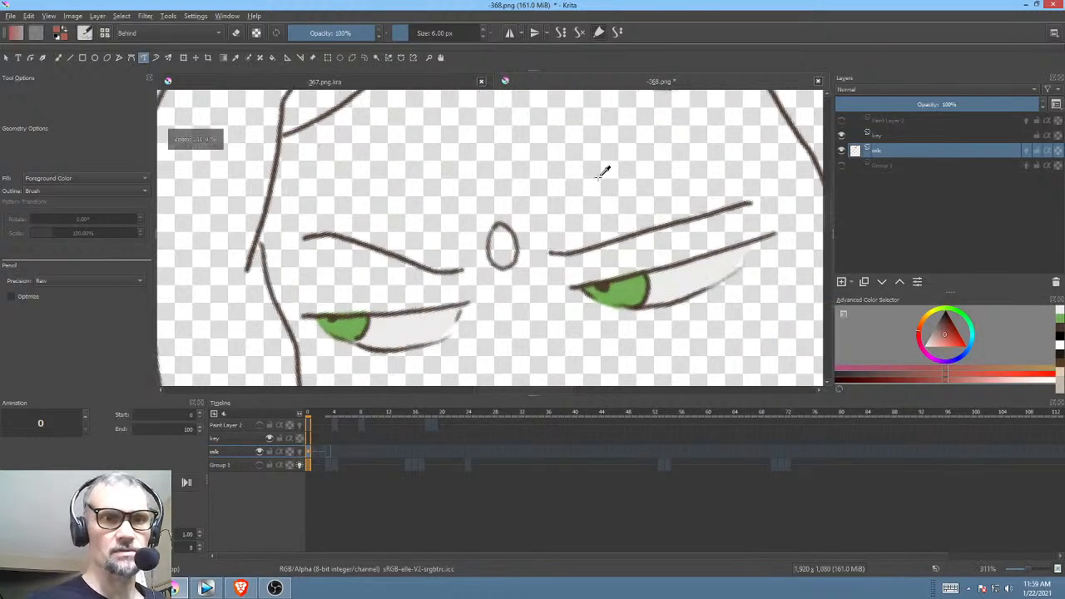
pyautogui.click(491, 248)
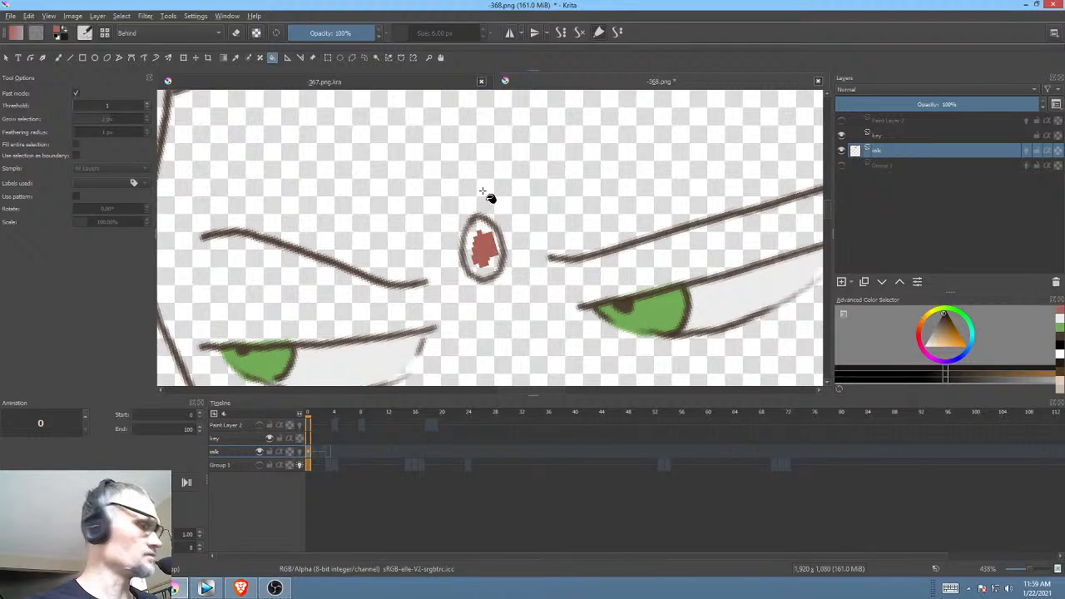
pyautogui.press('b')
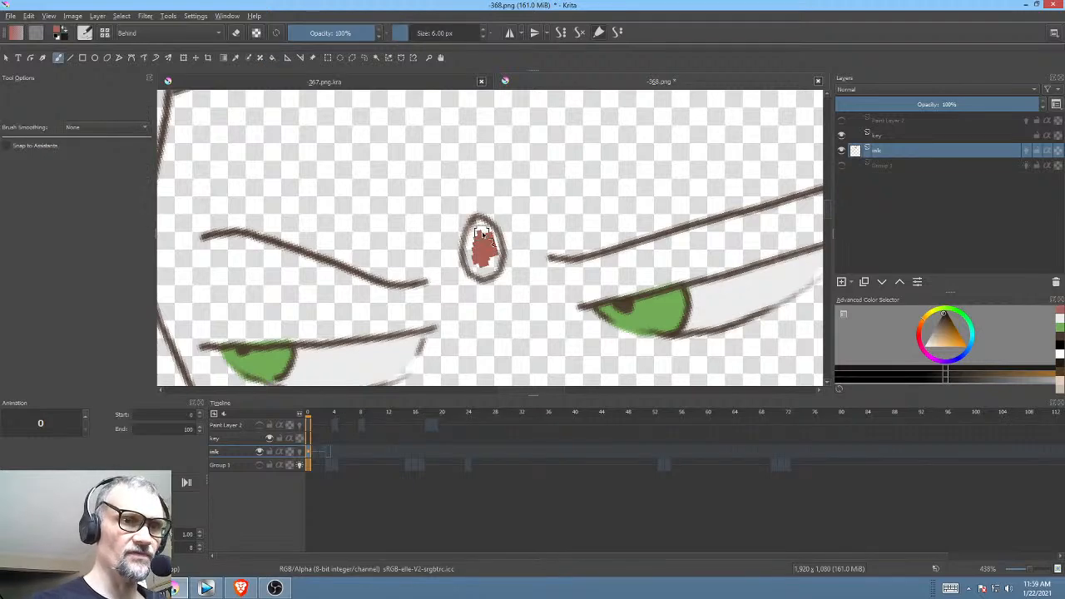
pyautogui.press('p')
pyautogui.moveTo(474, 226)
pyautogui.mouseDown()
pyautogui.moveTo(459, 254)
pyautogui.moveTo(474, 281)
pyautogui.moveTo(499, 275)
pyautogui.moveTo(499, 240)
pyautogui.moveTo(477, 219)
pyautogui.mouseUp()
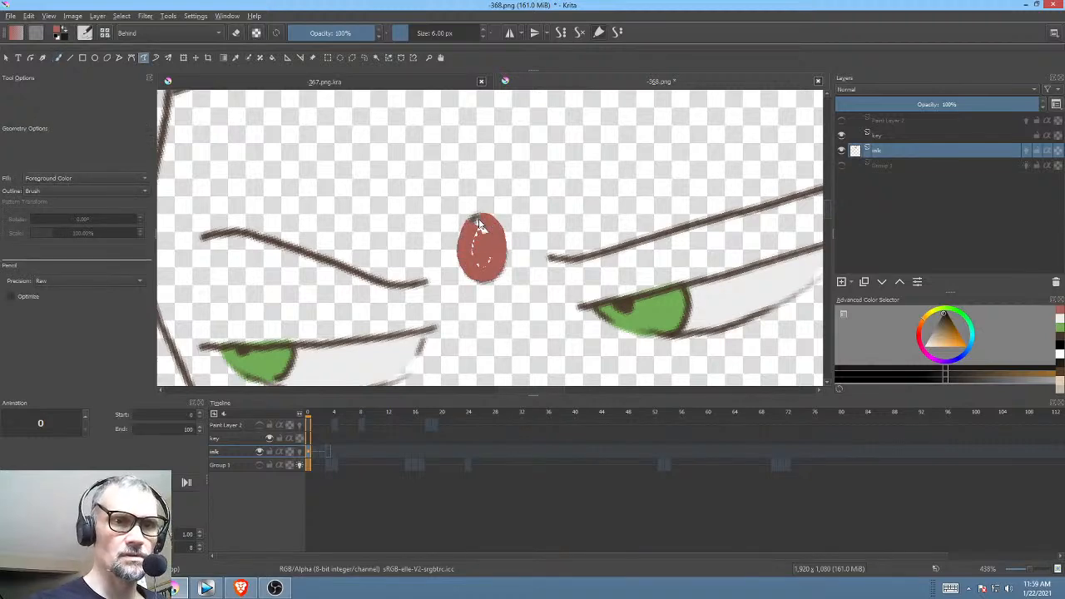
pyautogui.scroll(-4, 582, 277)
pyautogui.moveTo(616, 279); pyautogui.dragTo(561, 253)
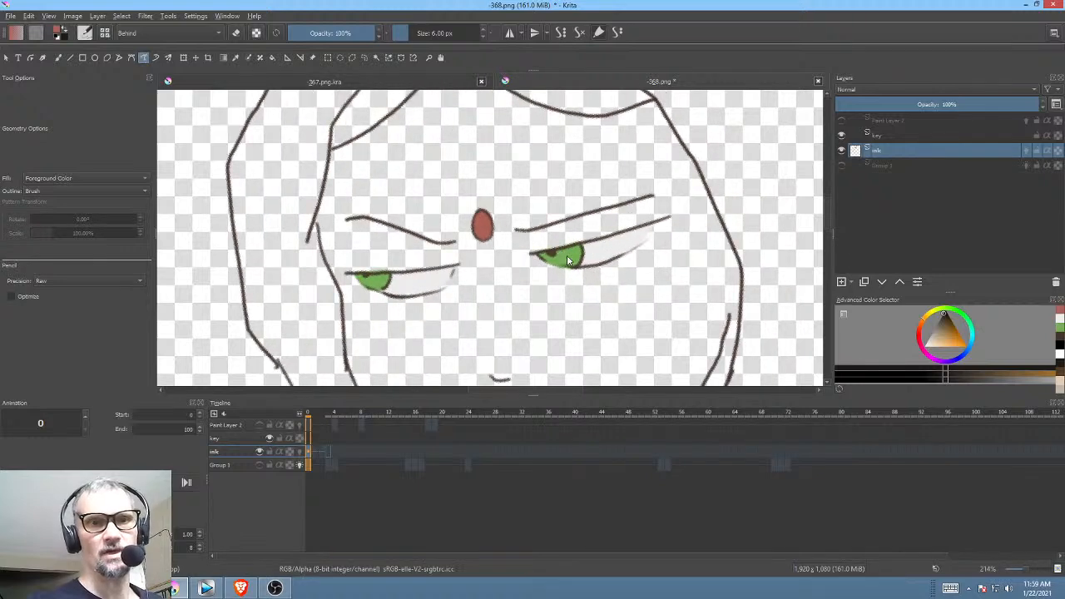
pyautogui.scroll(-1, 561, 260)
# Step: Sample the skin colour from the key layer's face and flood-fill the face on the ink layer with it
pyautogui.click(890, 137)
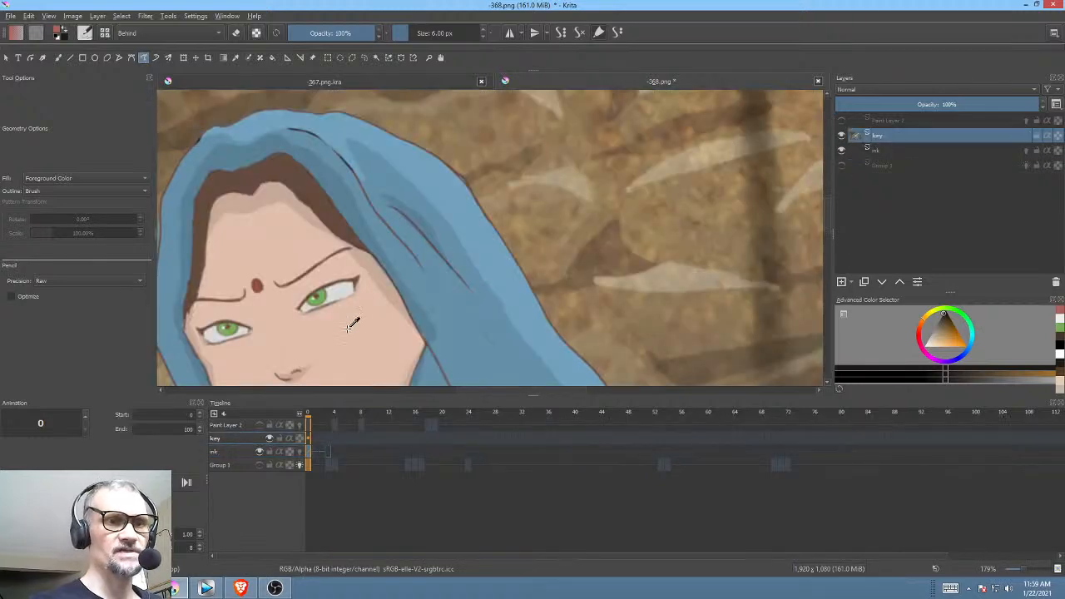
pyautogui.click(882, 150)
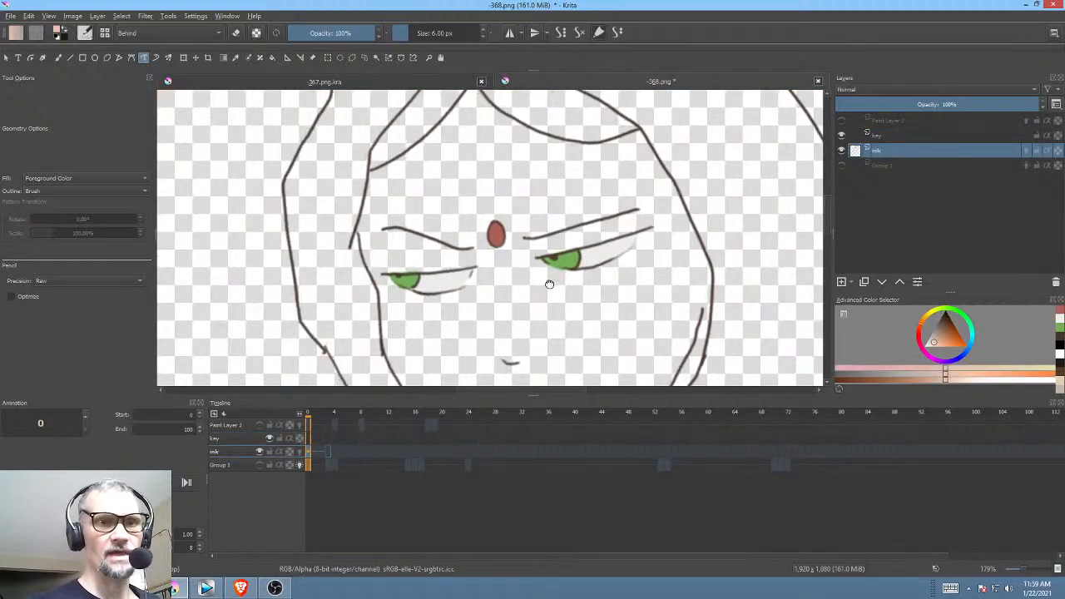
pyautogui.moveTo(549, 284); pyautogui.dragTo(585, 199)
pyautogui.press('f')
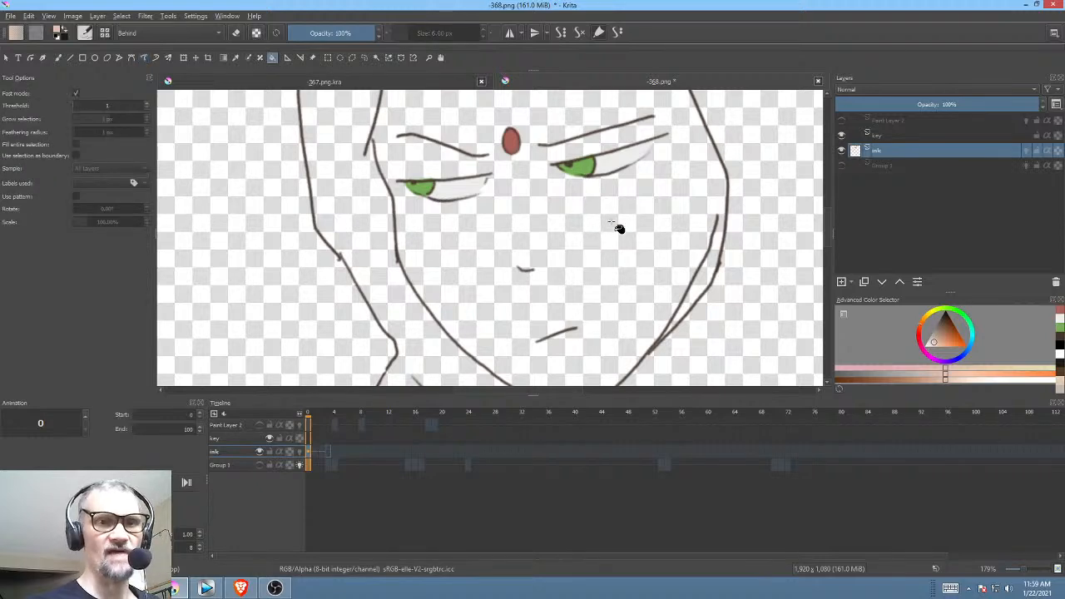
pyautogui.click(600, 245)
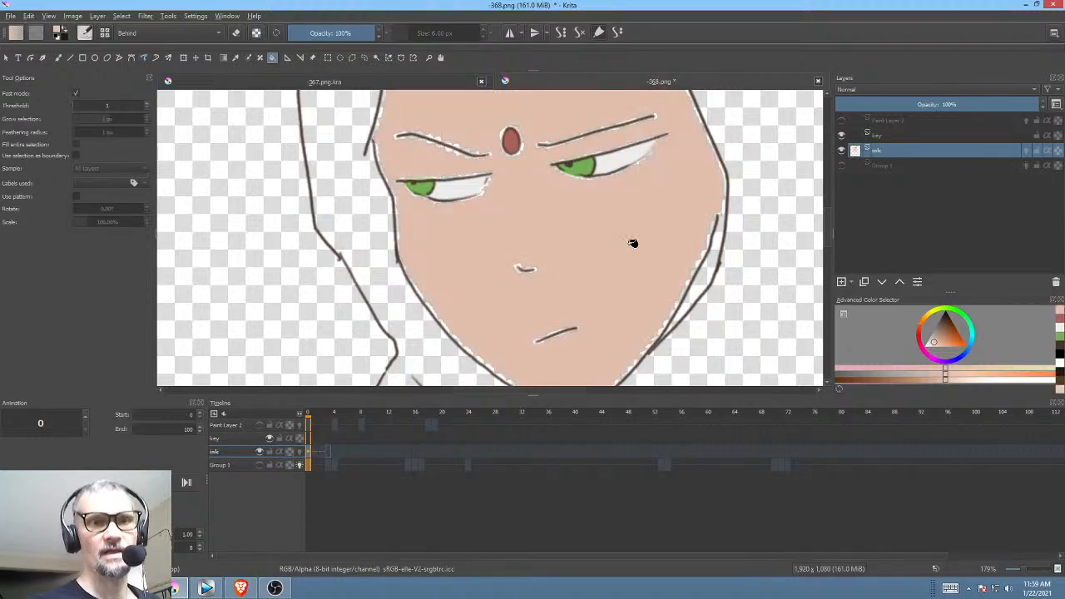
pyautogui.moveTo(623, 242); pyautogui.dragTo(560, 302)
pyautogui.moveTo(596, 265)
pyautogui.mouseDown()
pyautogui.moveTo(576, 286)
pyautogui.moveTo(580, 273)
pyautogui.mouseUp()
# Step: Sample the hair brown from the key layer and paint the hair strand left of the parting on the ink layer with filled freehand shapes
pyautogui.click(886, 136)
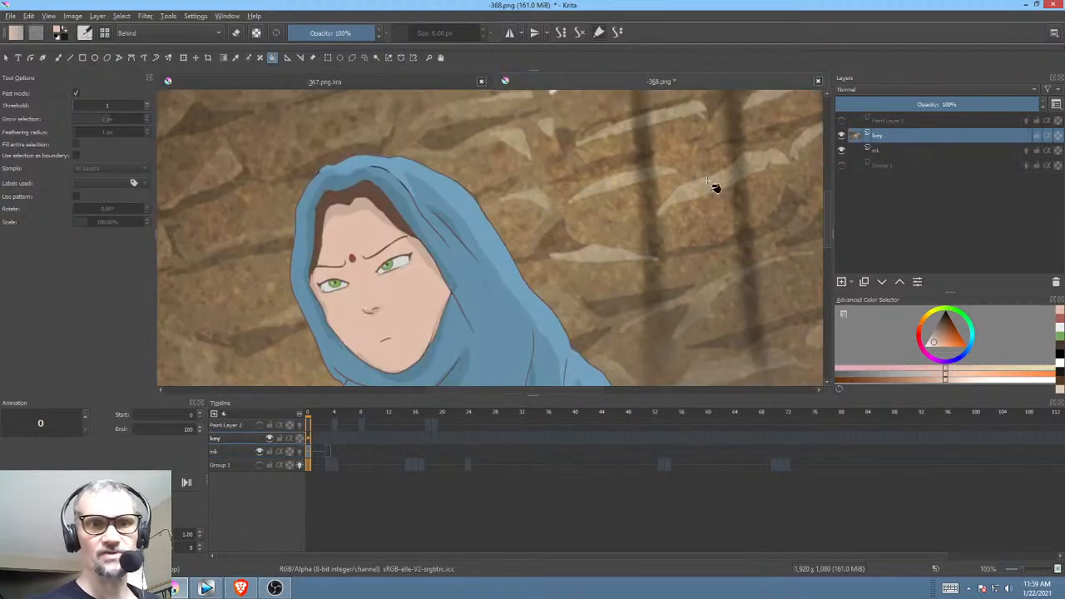
pyautogui.click(878, 153)
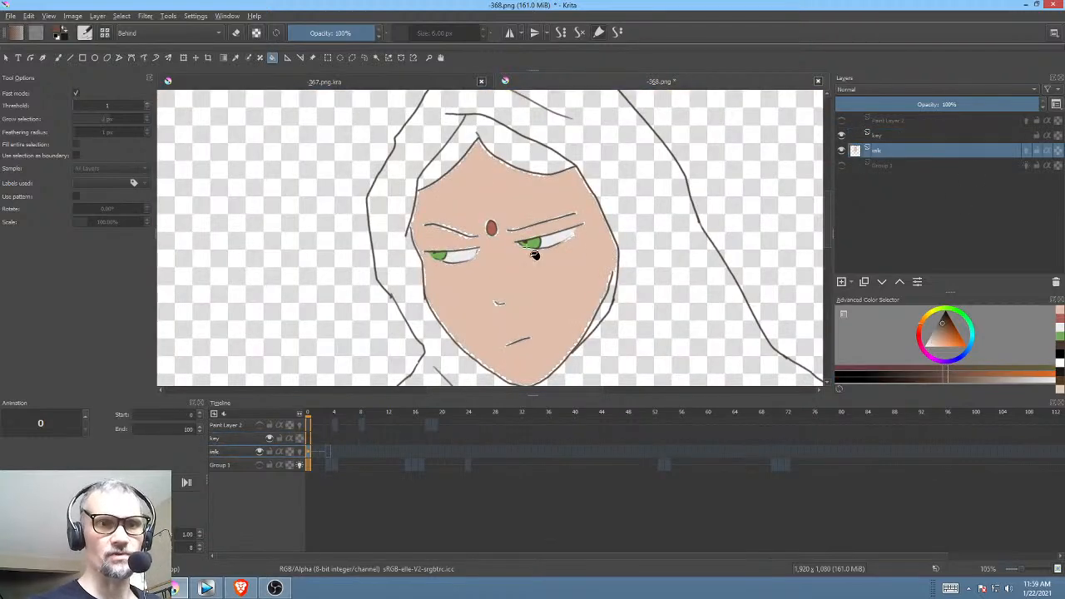
pyautogui.moveTo(527, 213)
pyautogui.mouseDown()
pyautogui.moveTo(513, 304)
pyautogui.moveTo(610, 199)
pyautogui.moveTo(535, 357)
pyautogui.moveTo(527, 269)
pyautogui.moveTo(601, 209)
pyautogui.mouseUp()
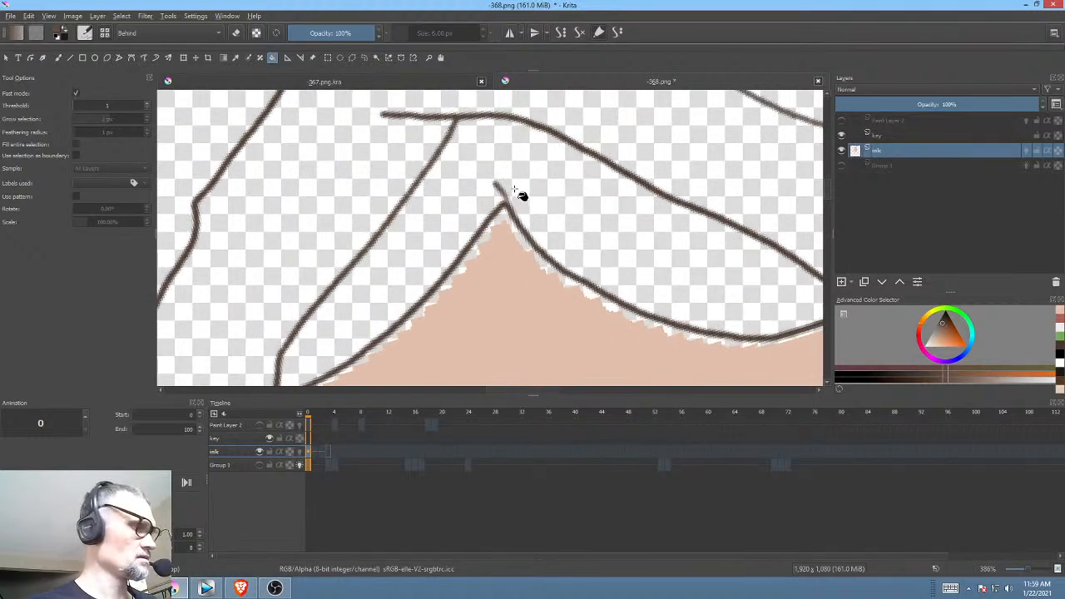
pyautogui.press('p')
pyautogui.moveTo(455, 123)
pyautogui.mouseDown()
pyautogui.moveTo(437, 176)
pyautogui.moveTo(389, 243)
pyautogui.moveTo(306, 331)
pyautogui.moveTo(341, 346)
pyautogui.moveTo(429, 277)
pyautogui.moveTo(489, 218)
pyautogui.moveTo(510, 139)
pyautogui.mouseUp()
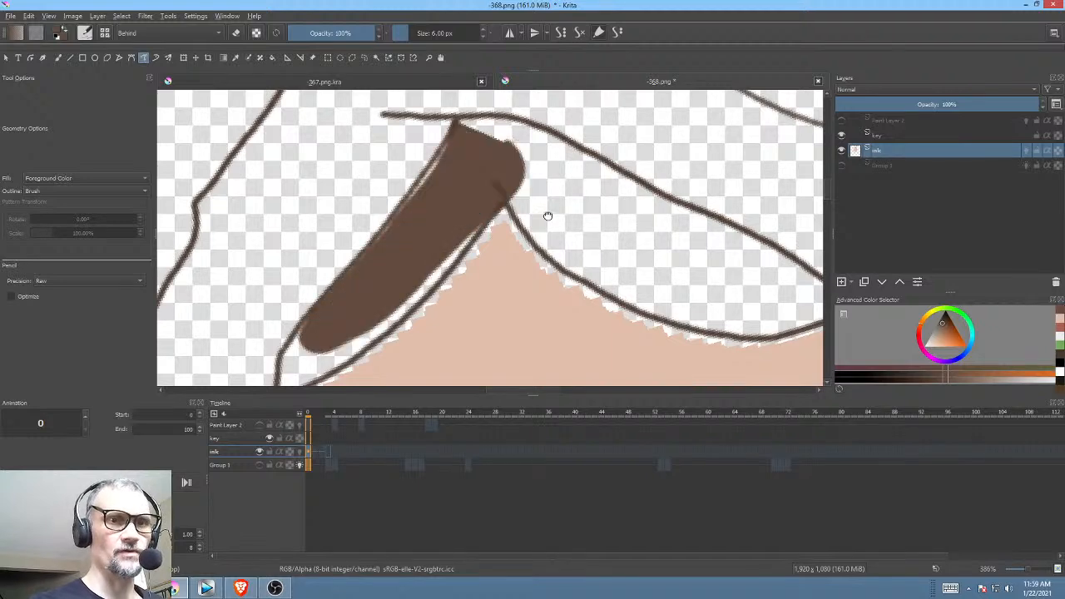
pyautogui.moveTo(546, 213); pyautogui.dragTo(644, 148)
pyautogui.moveTo(531, 158); pyautogui.dragTo(484, 231)
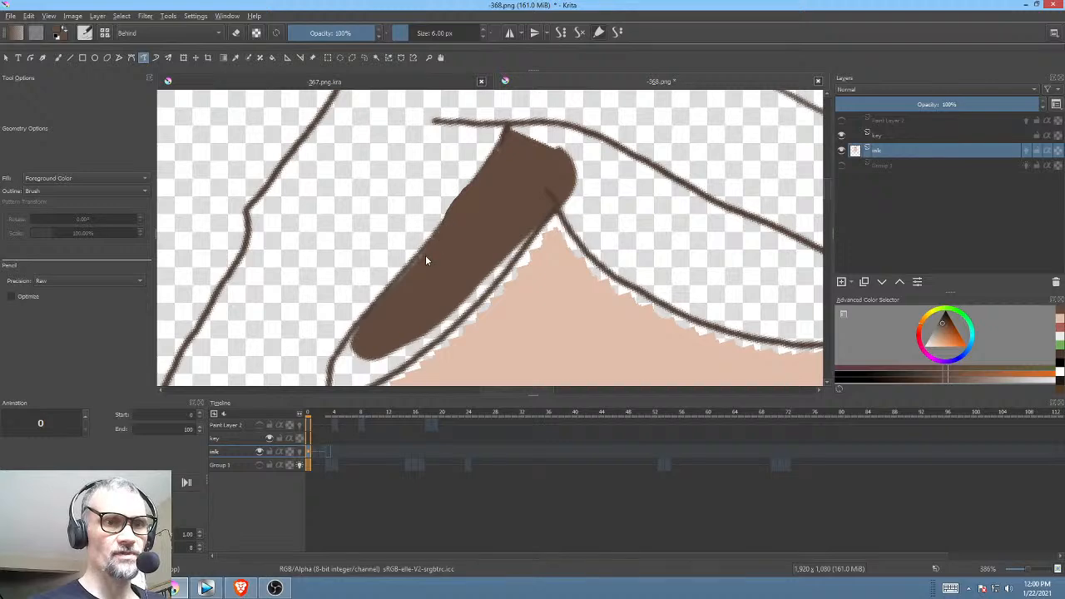
pyautogui.moveTo(452, 278); pyautogui.dragTo(552, 173)
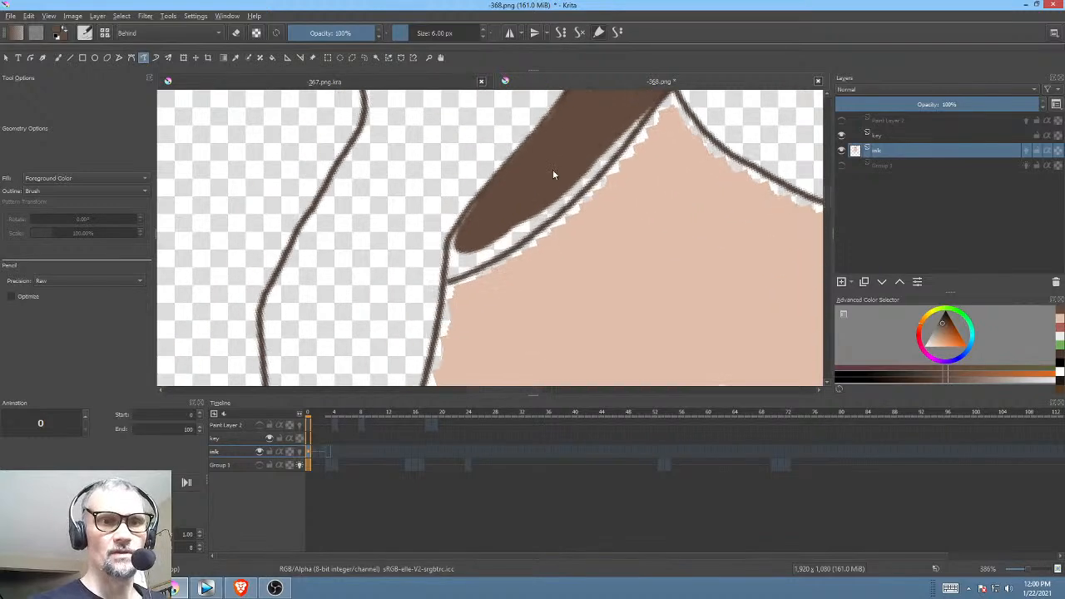
pyautogui.moveTo(458, 232)
pyautogui.mouseDown()
pyautogui.moveTo(446, 283)
pyautogui.moveTo(561, 216)
pyautogui.moveTo(607, 150)
pyautogui.moveTo(426, 312)
pyautogui.mouseUp()
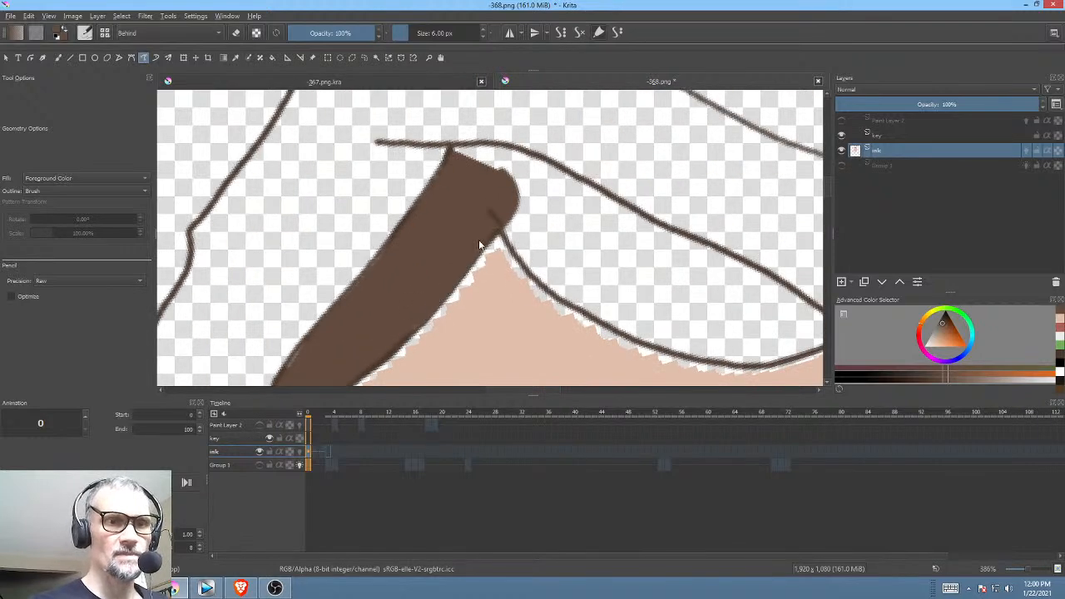
# Step: Fill the hair right of the parting with the same brown, from the parting to the corner where it meets the hood
pyautogui.moveTo(585, 243); pyautogui.dragTo(509, 185)
pyautogui.moveTo(462, 149); pyautogui.dragTo(452, 237)
pyautogui.moveTo(381, 186)
pyautogui.mouseDown()
pyautogui.moveTo(486, 221)
pyautogui.moveTo(531, 262)
pyautogui.moveTo(514, 291)
pyautogui.moveTo(469, 298)
pyautogui.moveTo(431, 289)
pyautogui.moveTo(400, 257)
pyautogui.mouseUp()
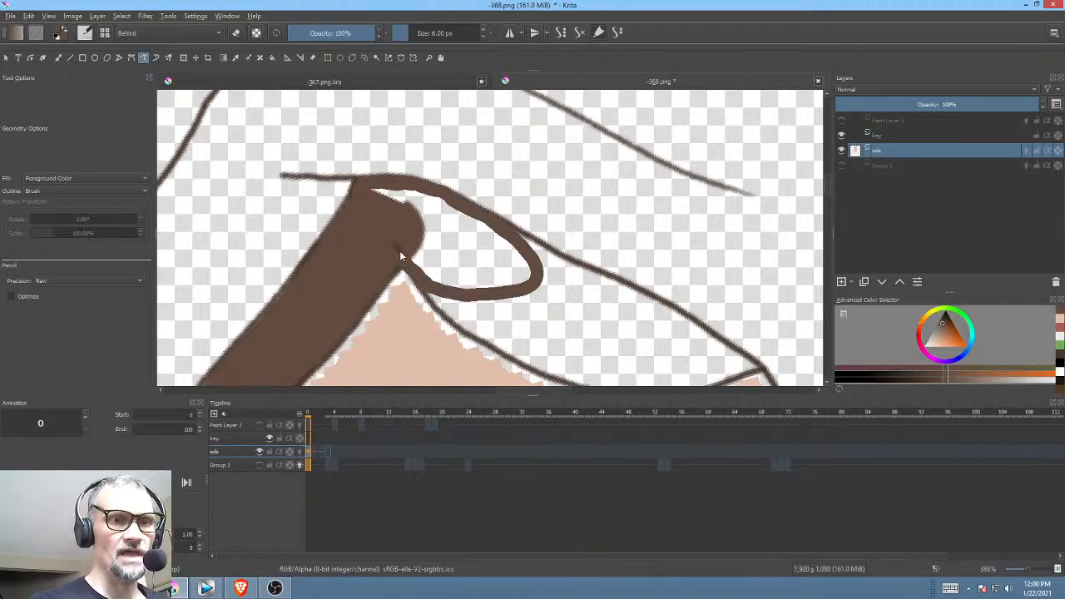
pyautogui.moveTo(362, 198); pyautogui.dragTo(371, 189)
pyautogui.moveTo(580, 247)
pyautogui.mouseDown()
pyautogui.moveTo(521, 207)
pyautogui.moveTo(423, 176)
pyautogui.mouseUp()
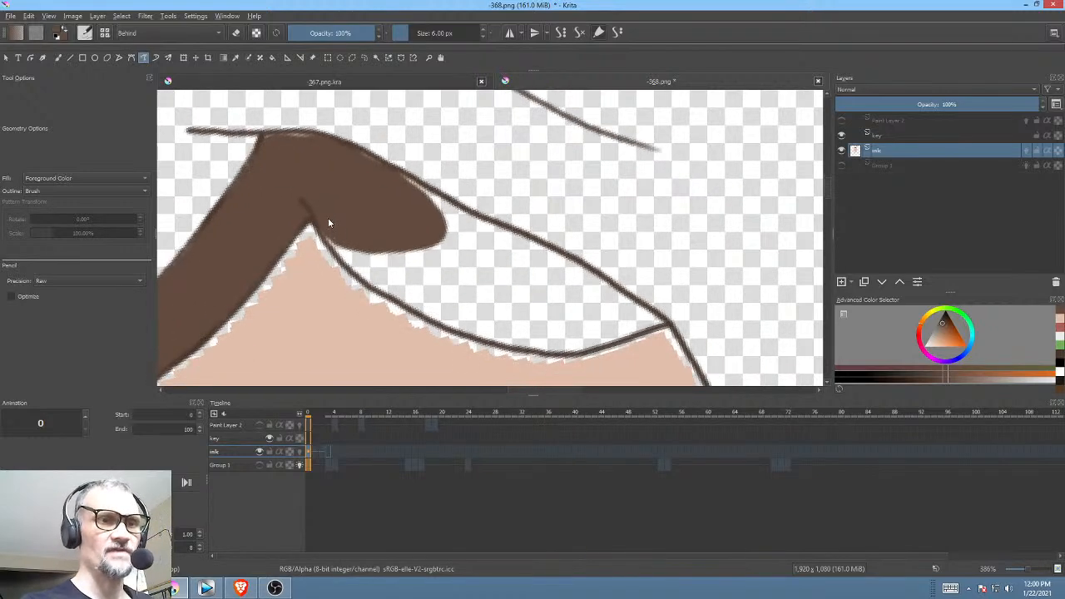
pyautogui.moveTo(335, 250)
pyautogui.mouseDown()
pyautogui.moveTo(395, 303)
pyautogui.moveTo(472, 339)
pyautogui.moveTo(572, 352)
pyautogui.moveTo(659, 323)
pyautogui.moveTo(562, 261)
pyautogui.moveTo(347, 166)
pyautogui.moveTo(393, 170)
pyautogui.mouseUp()
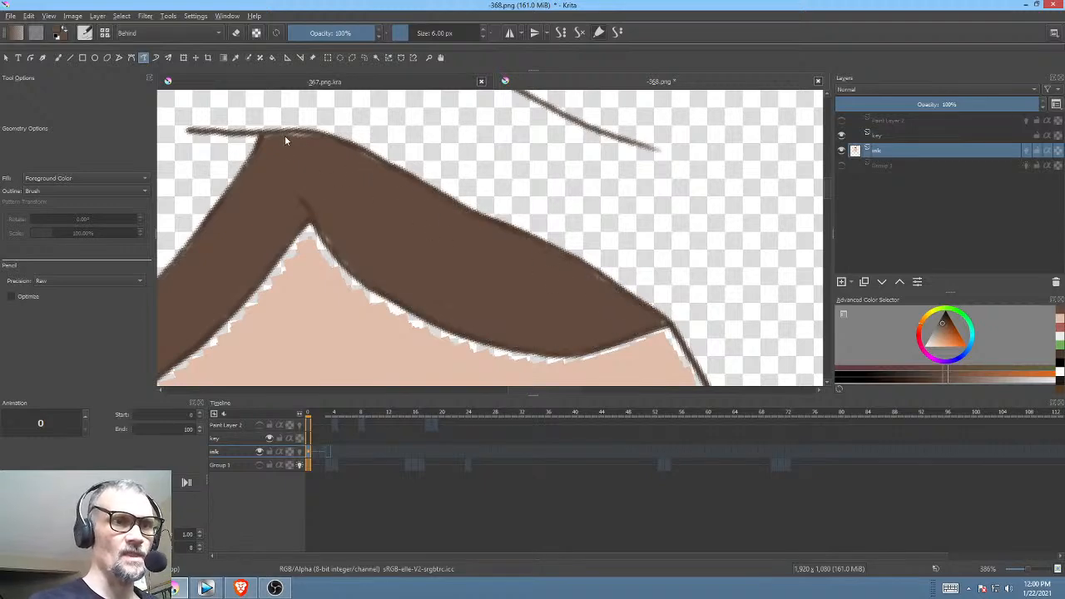
pyautogui.moveTo(534, 269); pyautogui.dragTo(524, 313)
pyautogui.moveTo(576, 285); pyautogui.dragTo(588, 154)
# Step: Sample the hood's blue from the key layer and flood-fill the hood on the ink layer with it
pyautogui.scroll(-2, 528, 217)
pyautogui.click(895, 136)
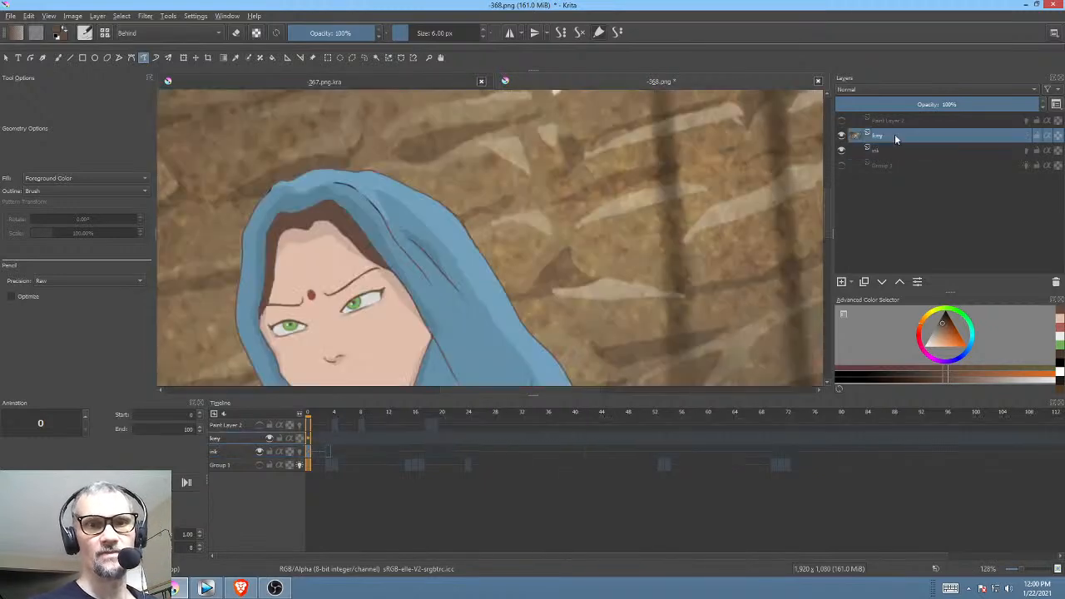
pyautogui.keyDown('ctrl'); pyautogui.click(450, 223); pyautogui.keyUp('ctrl')
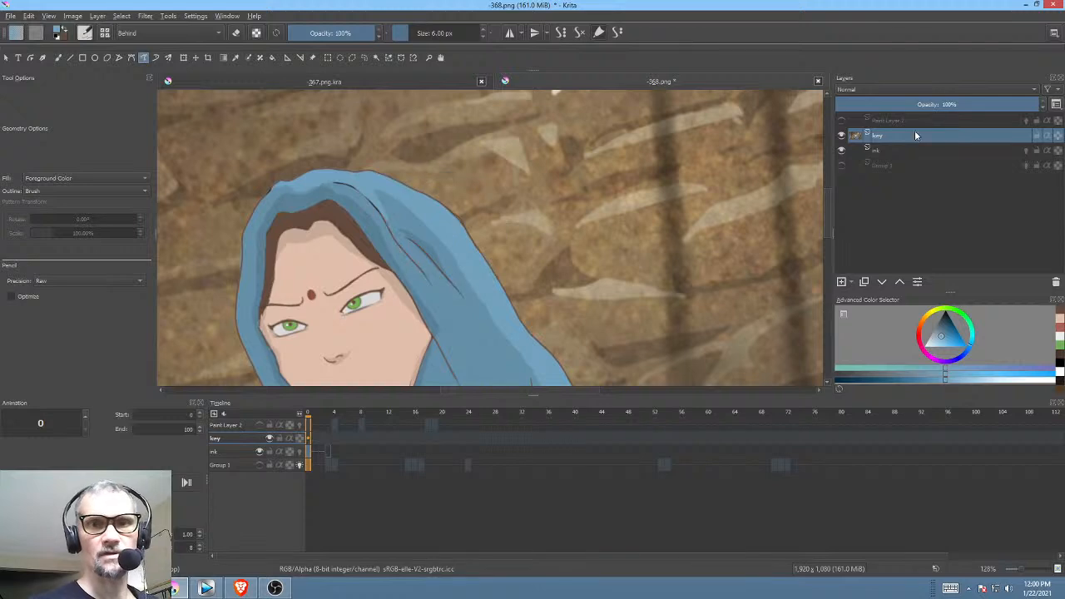
pyautogui.click(911, 150)
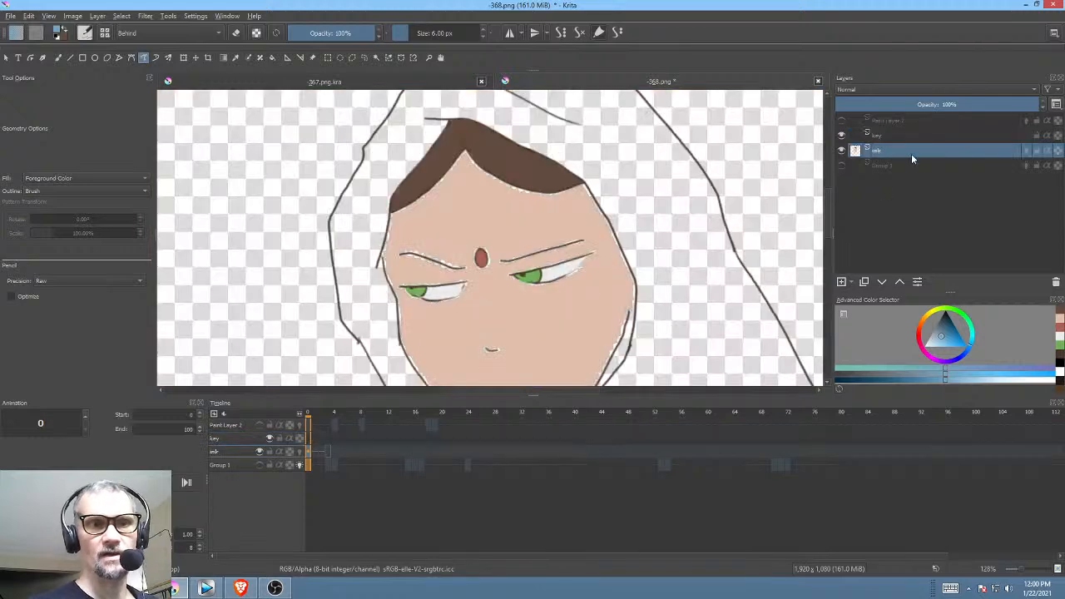
pyautogui.press('f')
pyautogui.click(670, 226)
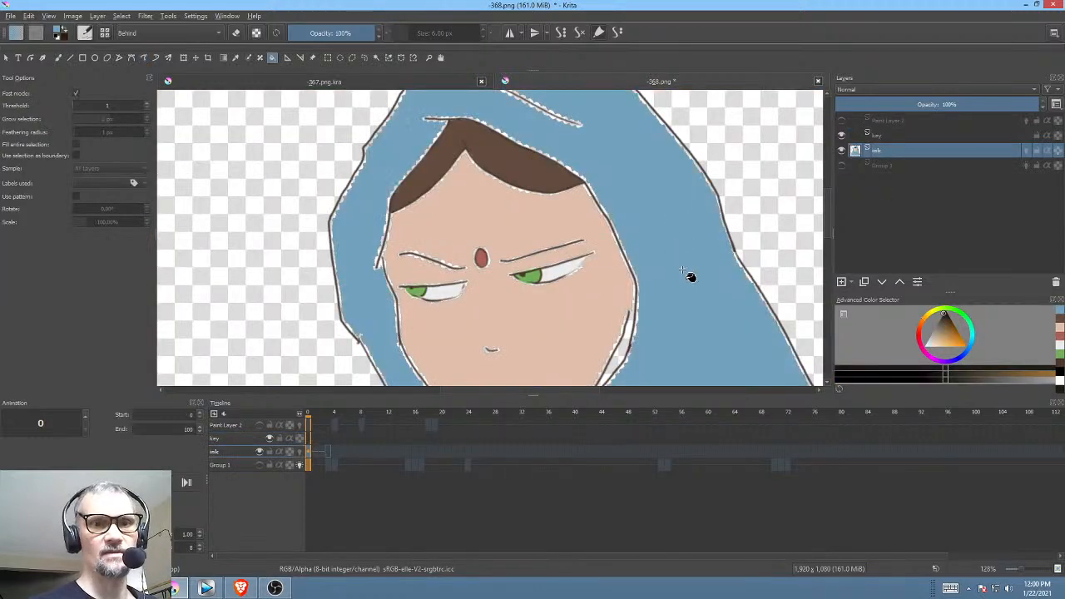
# Step: Sample the skin colour and paint over the unfilled gaps around the nose, mouth and chin line with filled freehand shapes
pyautogui.scroll(-2, 689, 277)
pyautogui.moveTo(677, 299); pyautogui.dragTo(537, 356)
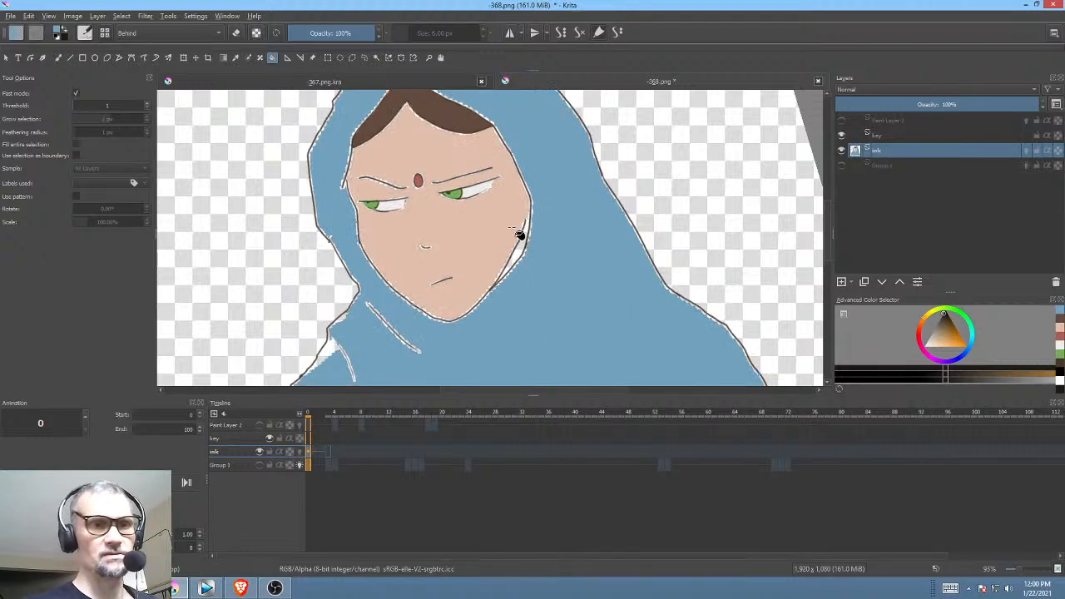
pyautogui.moveTo(508, 279); pyautogui.dragTo(585, 213)
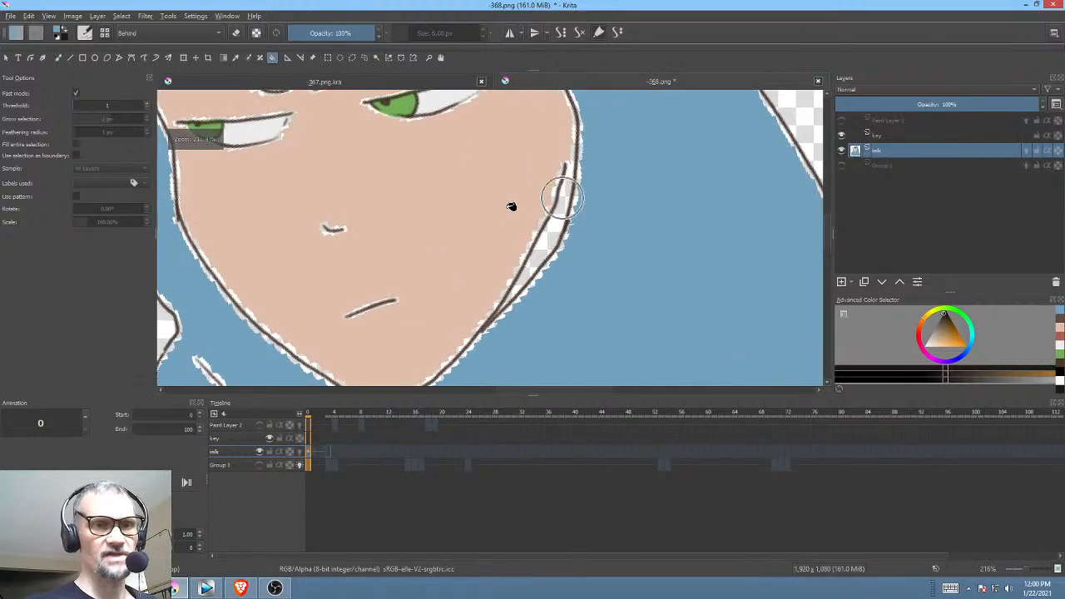
pyautogui.keyDown('ctrl'); pyautogui.click(502, 204); pyautogui.keyUp('ctrl')
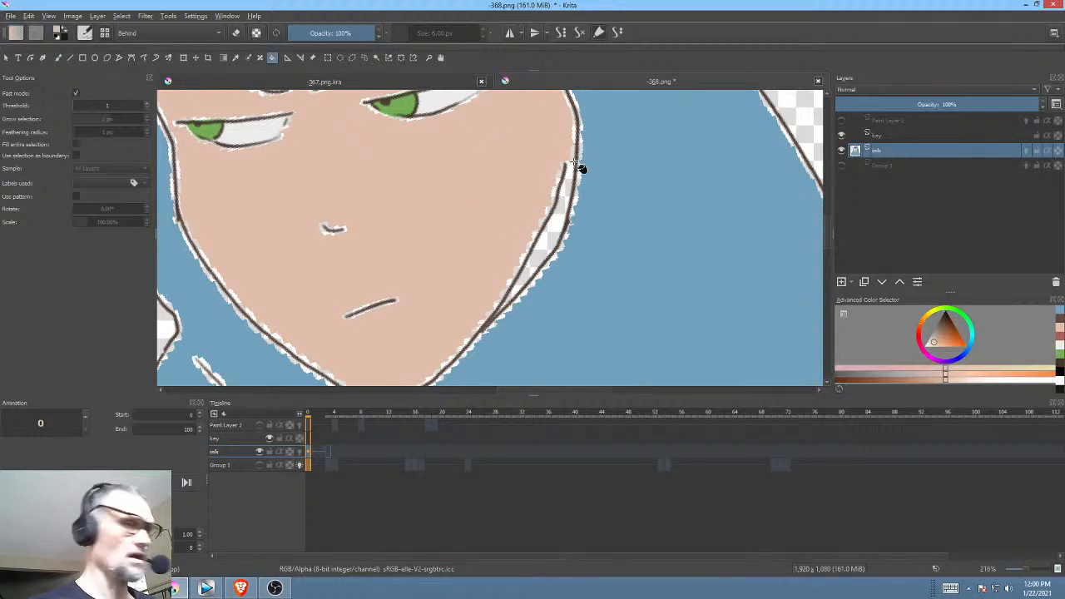
pyautogui.press('p')
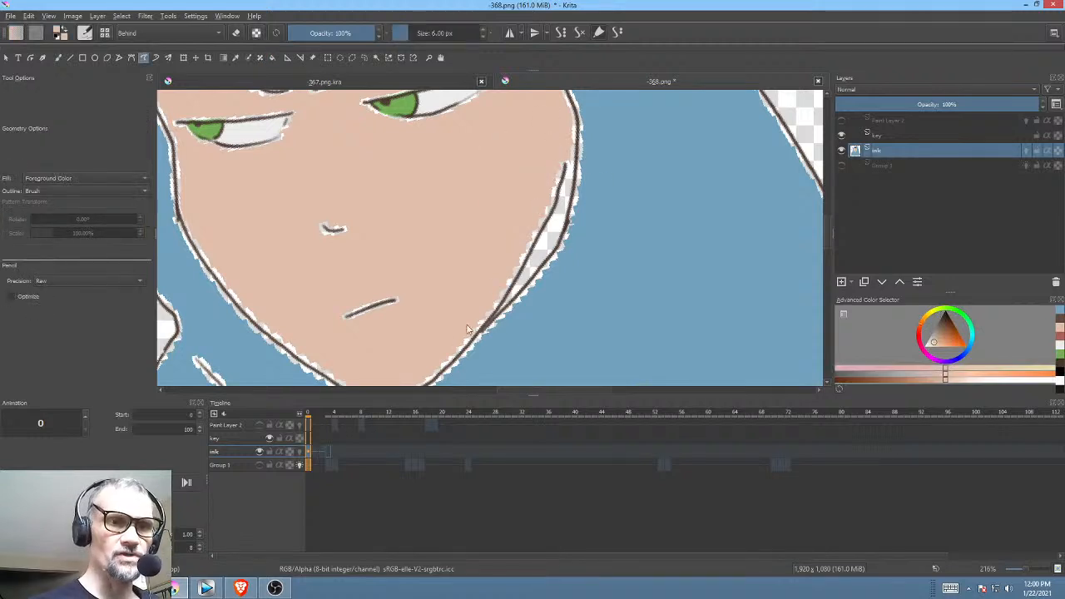
pyautogui.moveTo(416, 255); pyautogui.dragTo(475, 229)
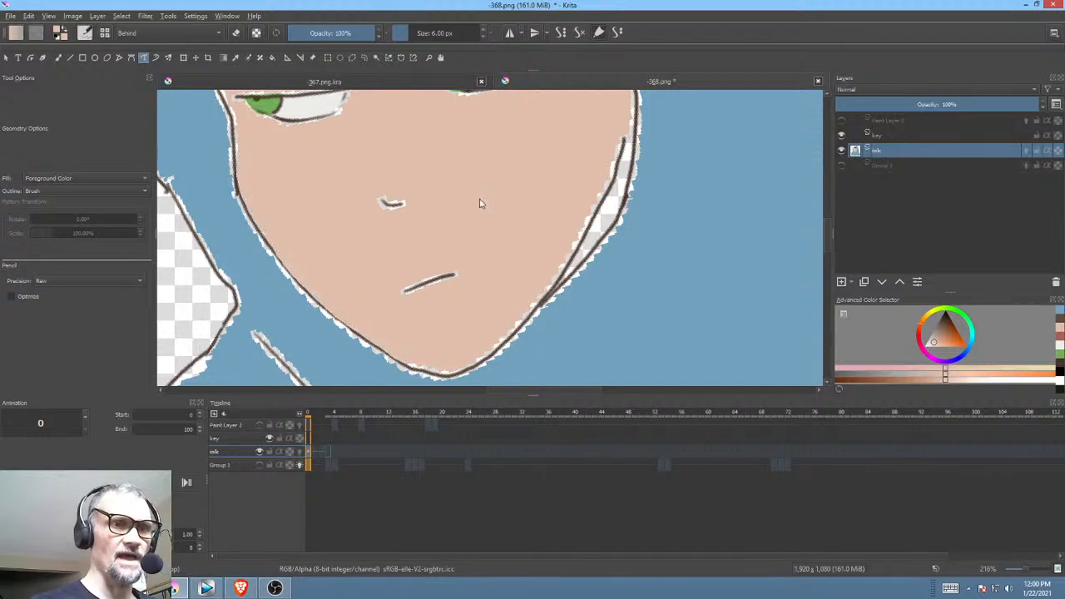
pyautogui.moveTo(479, 203)
pyautogui.mouseDown()
pyautogui.moveTo(508, 226)
pyautogui.moveTo(522, 264)
pyautogui.moveTo(516, 210)
pyautogui.mouseUp()
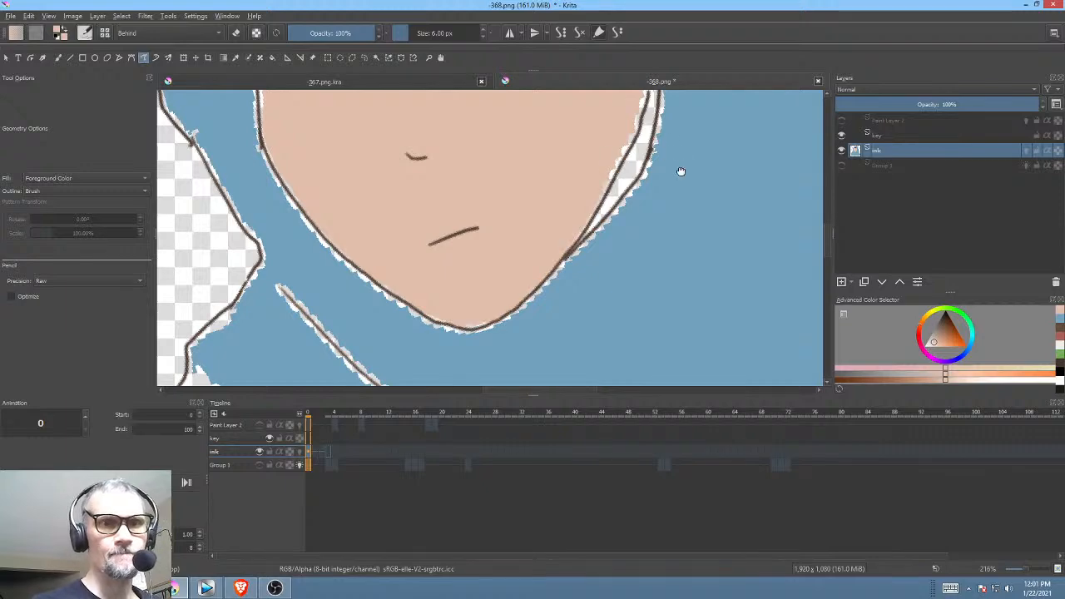
# Step: Fill the empty sliver along the right-hand cheek and jaw with the skin colour
pyautogui.moveTo(679, 171); pyautogui.dragTo(632, 274)
pyautogui.moveTo(515, 363)
pyautogui.mouseDown()
pyautogui.moveTo(589, 279)
pyautogui.moveTo(587, 221)
pyautogui.moveTo(603, 217)
pyautogui.moveTo(613, 144)
pyautogui.moveTo(627, 150)
pyautogui.moveTo(616, 147)
pyautogui.moveTo(619, 253)
pyautogui.moveTo(610, 274)
pyautogui.moveTo(587, 292)
pyautogui.mouseUp()
pyautogui.moveTo(629, 160)
pyautogui.mouseDown()
pyautogui.moveTo(628, 274)
pyautogui.moveTo(591, 268)
pyautogui.mouseUp()
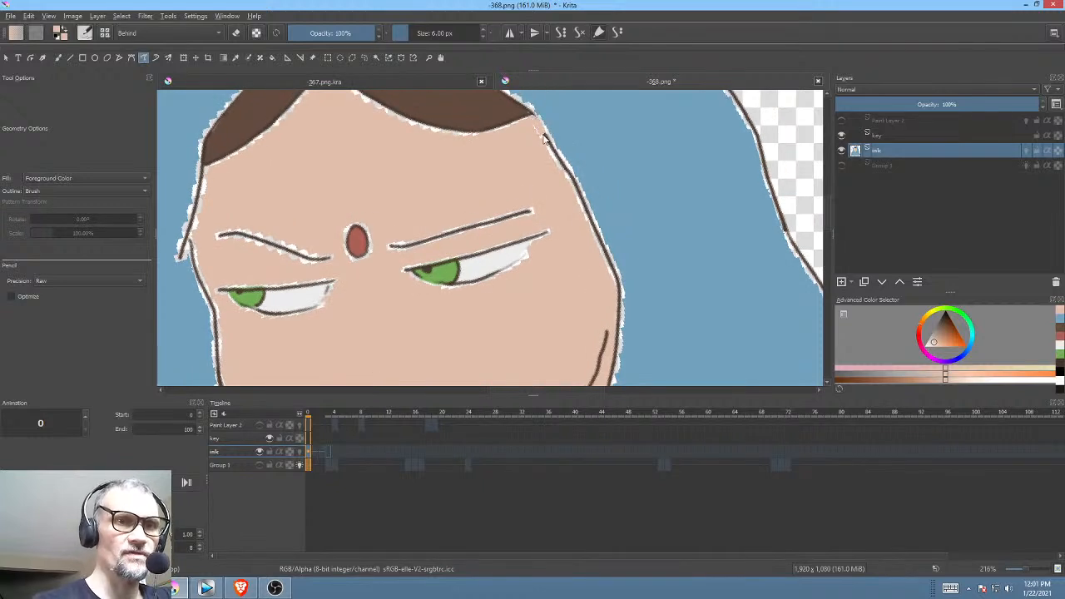
# Step: Close the skin gaps along the right-hand side of the forehead and beneath the hairline with the skin colour
pyautogui.moveTo(588, 218); pyautogui.dragTo(615, 294)
pyautogui.moveTo(518, 135)
pyautogui.mouseDown()
pyautogui.moveTo(557, 209)
pyautogui.moveTo(521, 171)
pyautogui.moveTo(385, 116)
pyautogui.mouseUp()
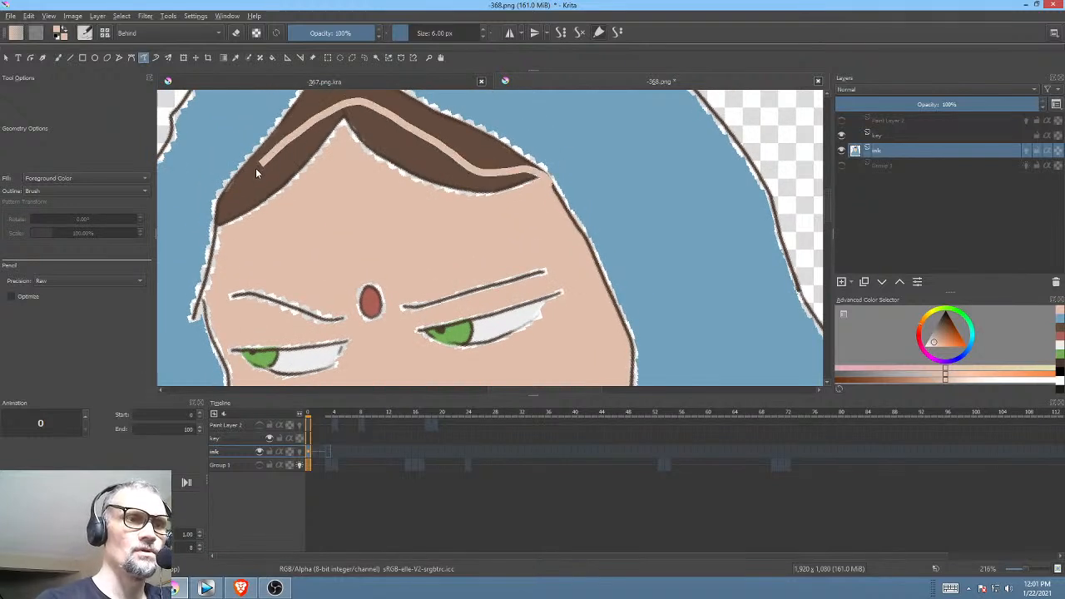
pyautogui.moveTo(223, 216); pyautogui.dragTo(221, 221)
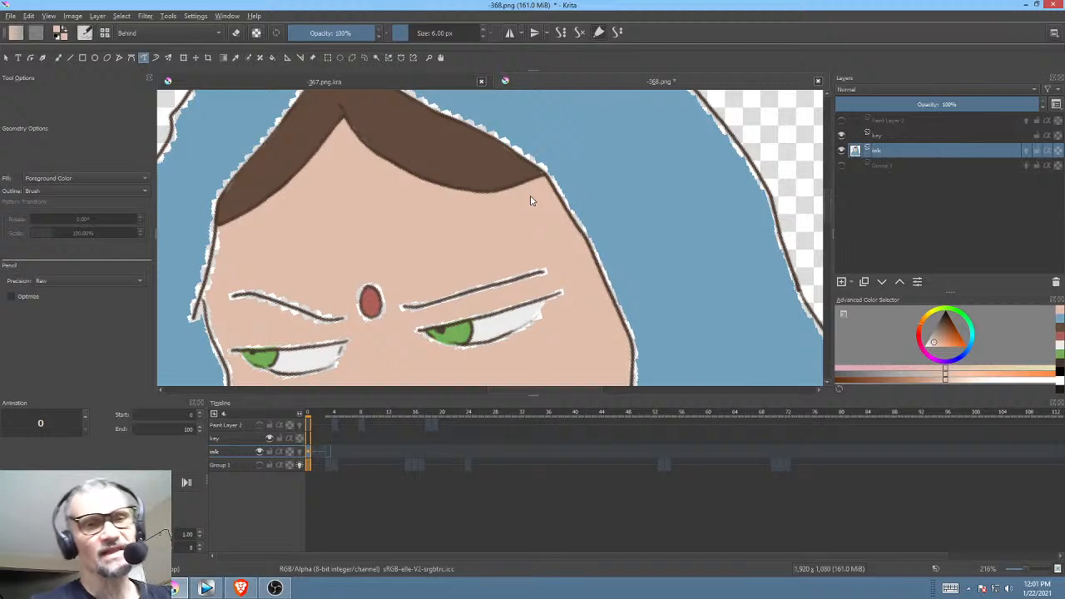
pyautogui.moveTo(574, 186); pyautogui.dragTo(668, 138)
pyautogui.moveTo(528, 201); pyautogui.dragTo(519, 172)
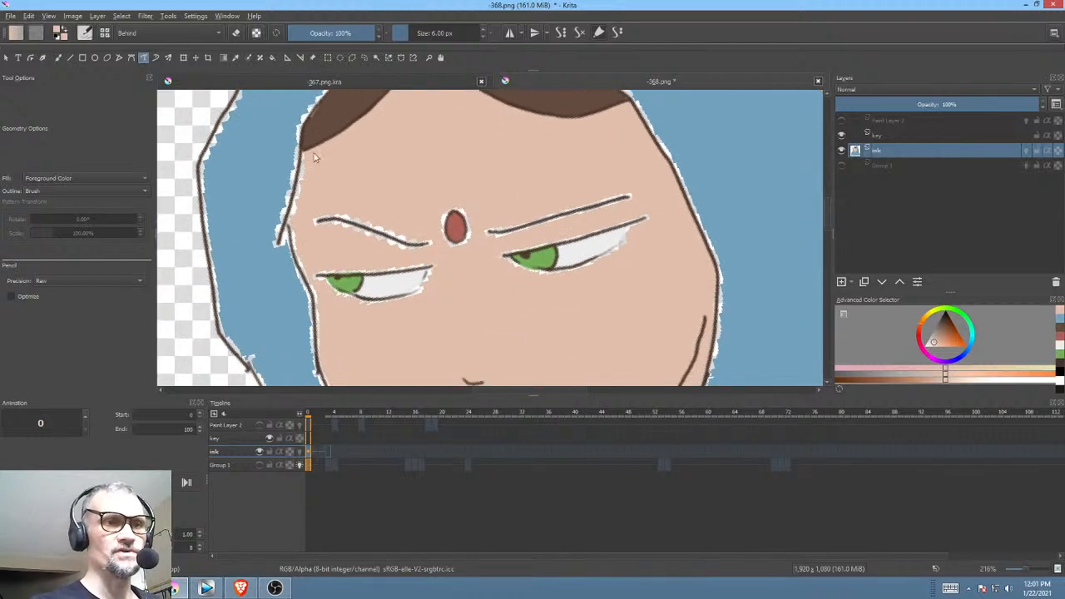
# Step: Paint the skin colour into the gaps along the left-hand edge of the face and around the eyes and eyebrows
pyautogui.moveTo(306, 149); pyautogui.dragTo(295, 248)
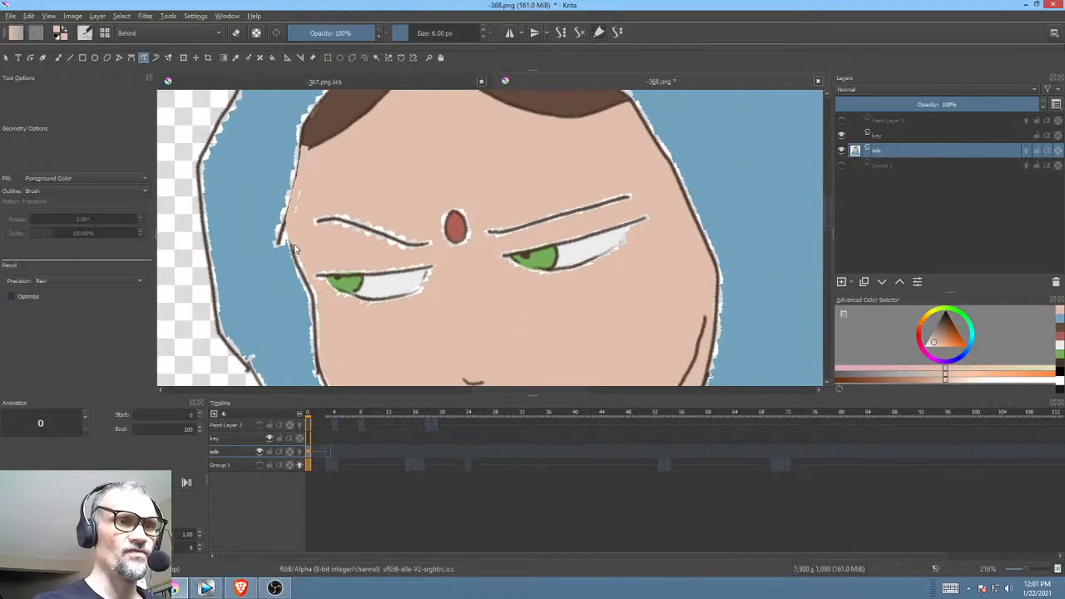
pyautogui.moveTo(407, 267); pyautogui.dragTo(448, 190)
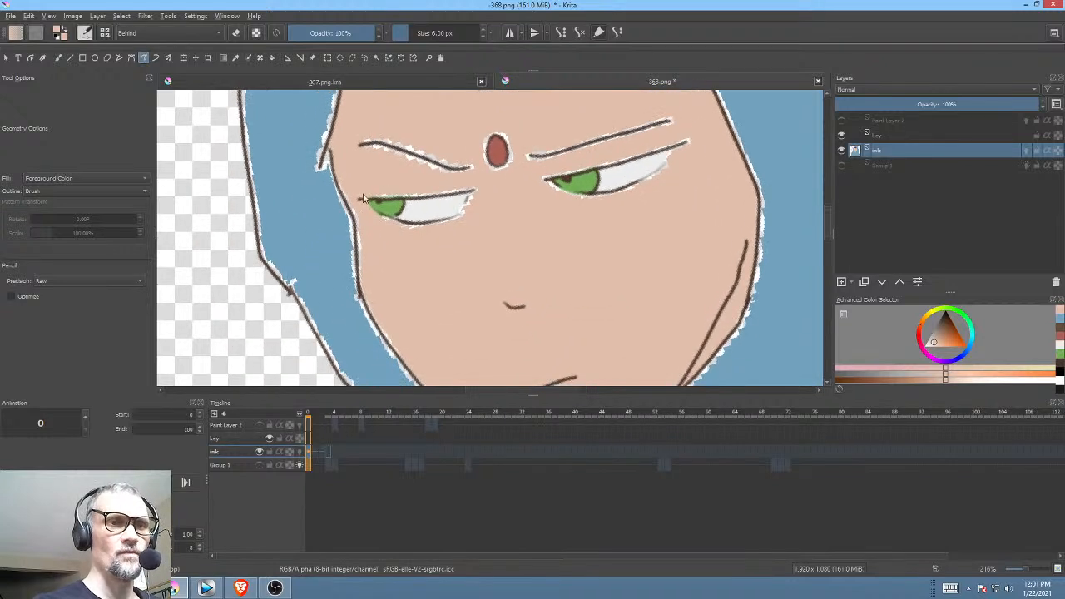
pyautogui.moveTo(359, 250)
pyautogui.mouseDown()
pyautogui.moveTo(376, 320)
pyautogui.moveTo(419, 370)
pyautogui.mouseUp()
pyautogui.moveTo(604, 246); pyautogui.dragTo(583, 293)
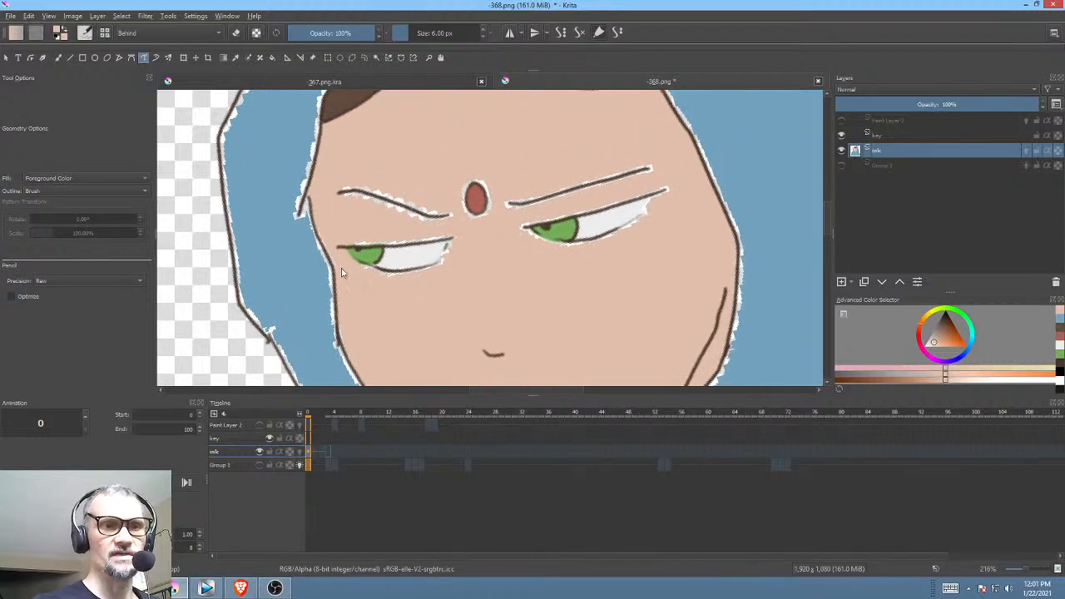
pyautogui.moveTo(633, 240); pyautogui.dragTo(564, 299)
pyautogui.moveTo(684, 179); pyautogui.dragTo(659, 261)
# Step: Sample the hood's blue and paint over the gaps around the face opening and along the fold line and edges of the upper hood
pyautogui.keyDown('ctrl'); pyautogui.click(604, 203); pyautogui.keyUp('ctrl')
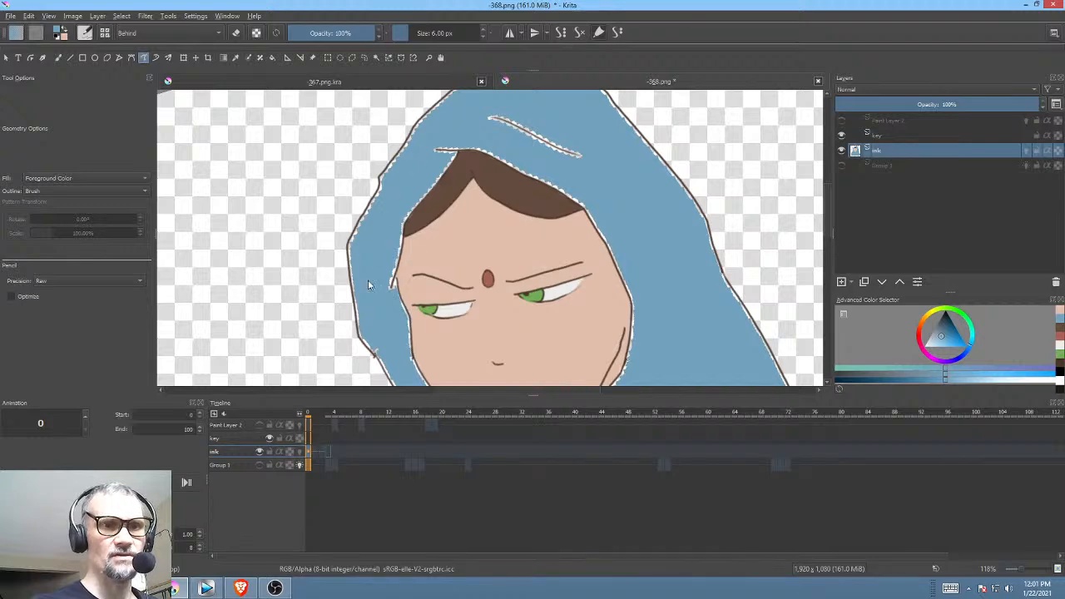
pyautogui.moveTo(368, 281)
pyautogui.mouseDown()
pyautogui.moveTo(641, 320)
pyautogui.moveTo(627, 225)
pyautogui.moveTo(637, 108)
pyautogui.mouseUp()
pyautogui.moveTo(691, 165)
pyautogui.mouseDown()
pyautogui.moveTo(577, 152)
pyautogui.moveTo(414, 282)
pyautogui.mouseUp()
pyautogui.moveTo(684, 211); pyautogui.dragTo(689, 173)
pyautogui.moveTo(660, 284); pyautogui.dragTo(718, 163)
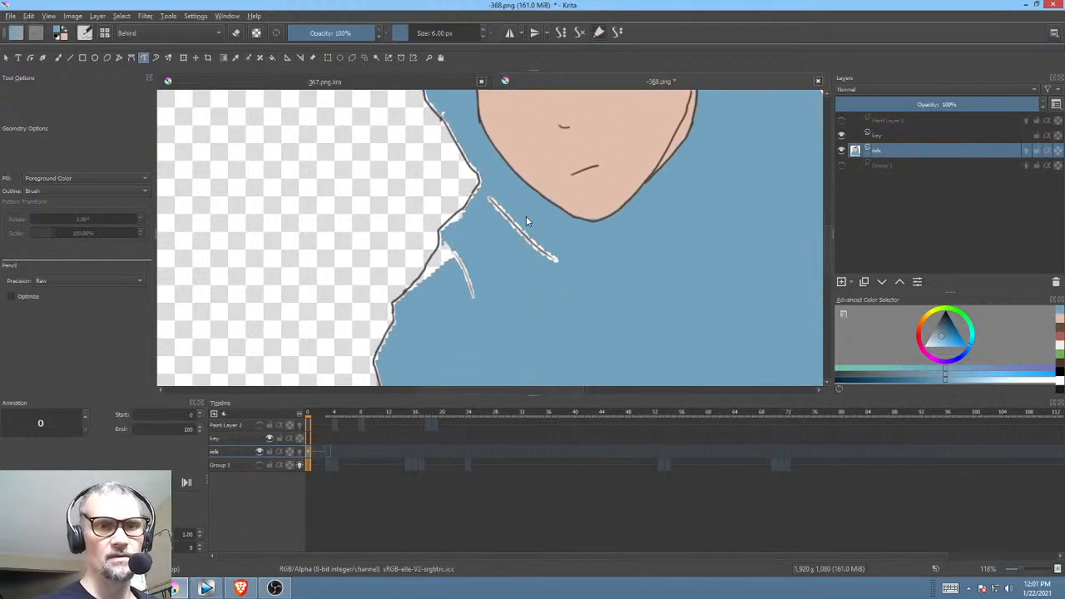
# Step: Fill the gaps around the two neck fold lines and along the left-hand neck outline with the hood's blue
pyautogui.moveTo(496, 189); pyautogui.dragTo(612, 229)
pyautogui.moveTo(536, 257); pyautogui.dragTo(566, 286)
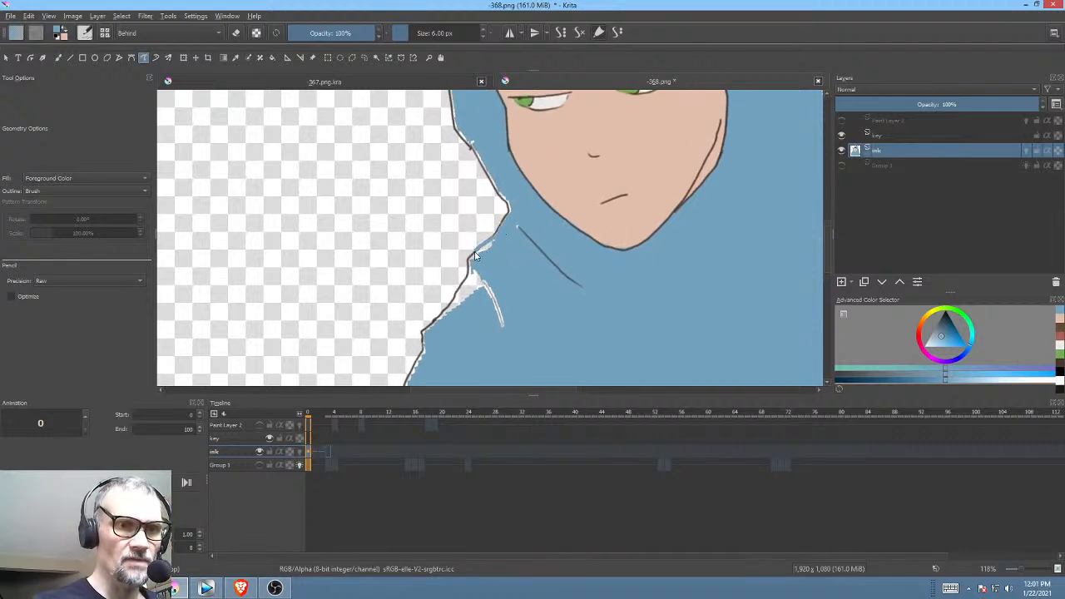
pyautogui.moveTo(500, 326); pyautogui.dragTo(484, 252)
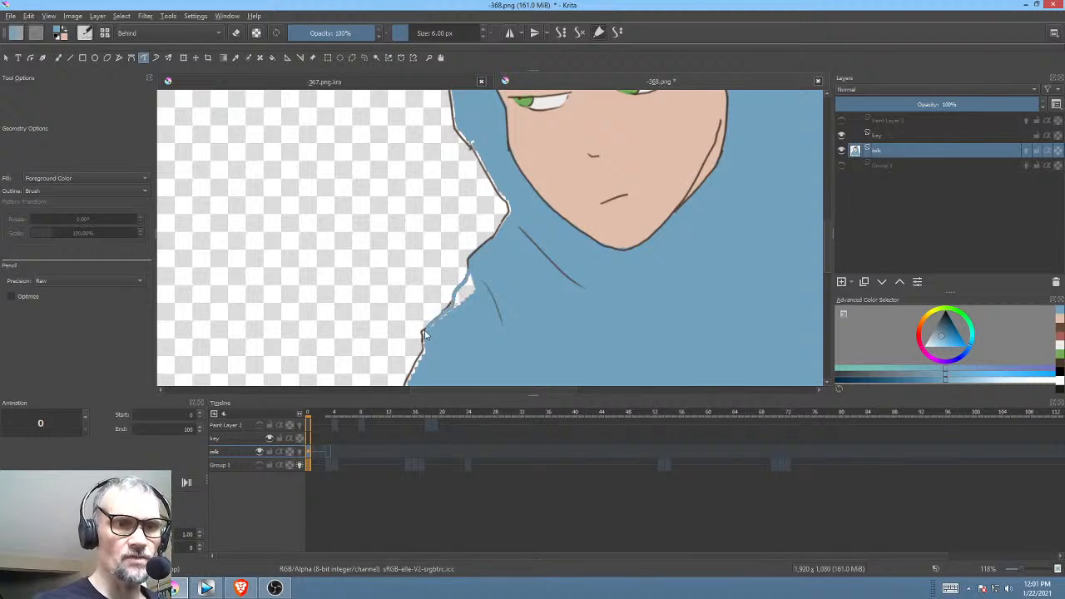
pyautogui.moveTo(425, 332); pyautogui.dragTo(591, 226)
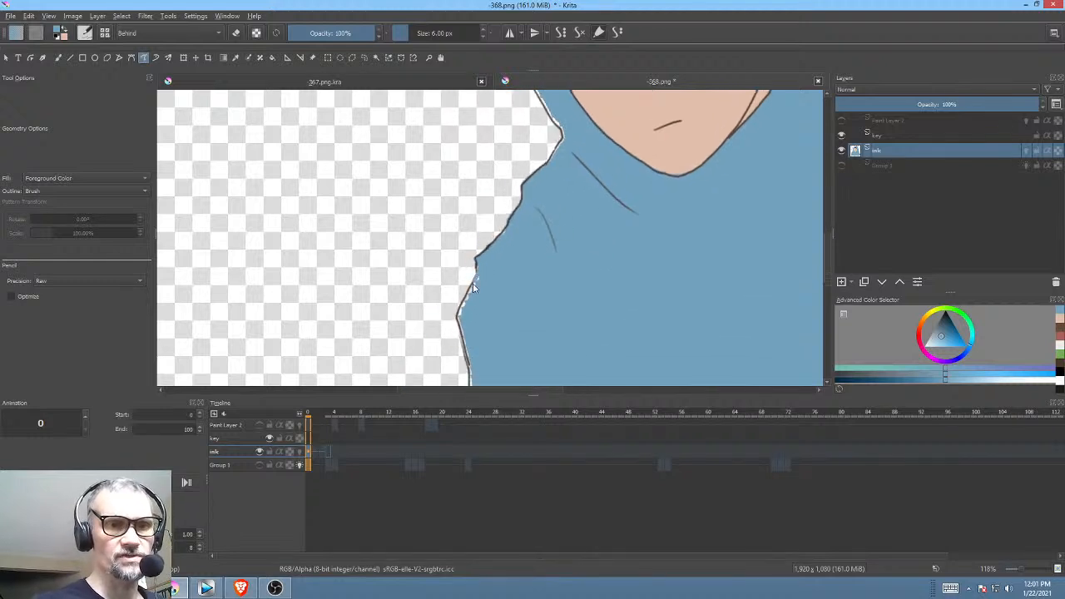
# Step: Fill the blue up to the left-hand shoulder outline, down to the bottom edge of the canvas
pyautogui.moveTo(459, 308); pyautogui.dragTo(471, 374)
pyautogui.moveTo(530, 290); pyautogui.dragTo(551, 189)
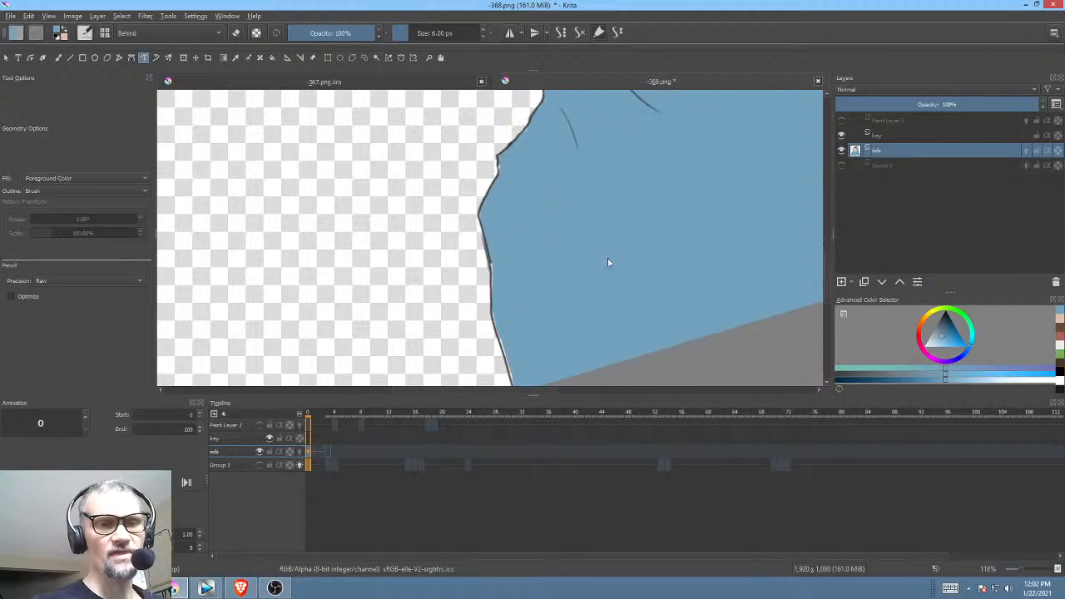
pyautogui.scroll(-2, 624, 241)
pyautogui.moveTo(643, 224); pyautogui.dragTo(522, 291)
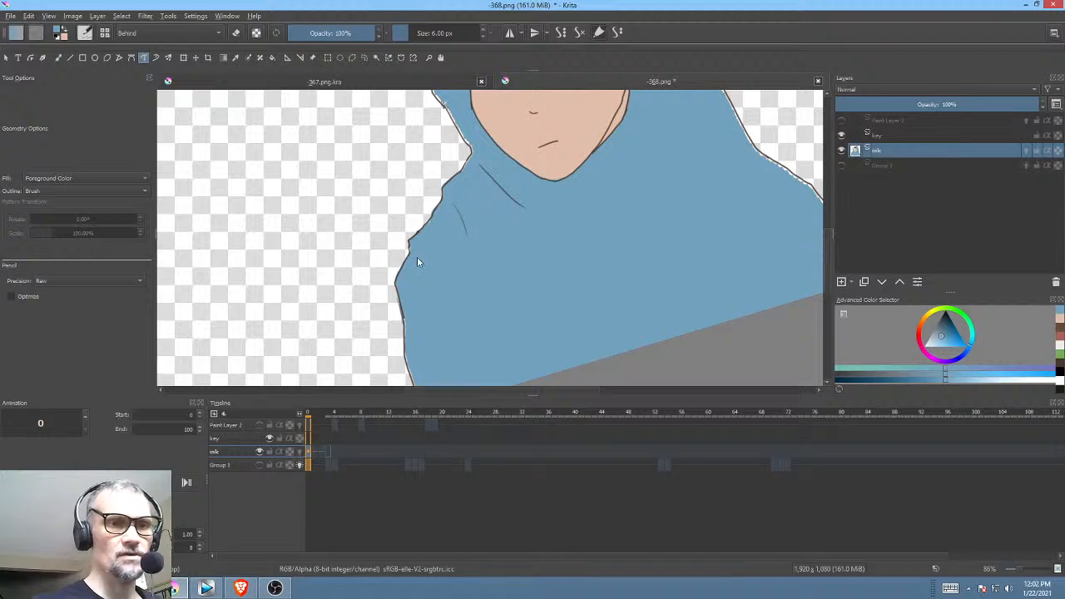
pyautogui.moveTo(454, 244); pyautogui.dragTo(475, 204)
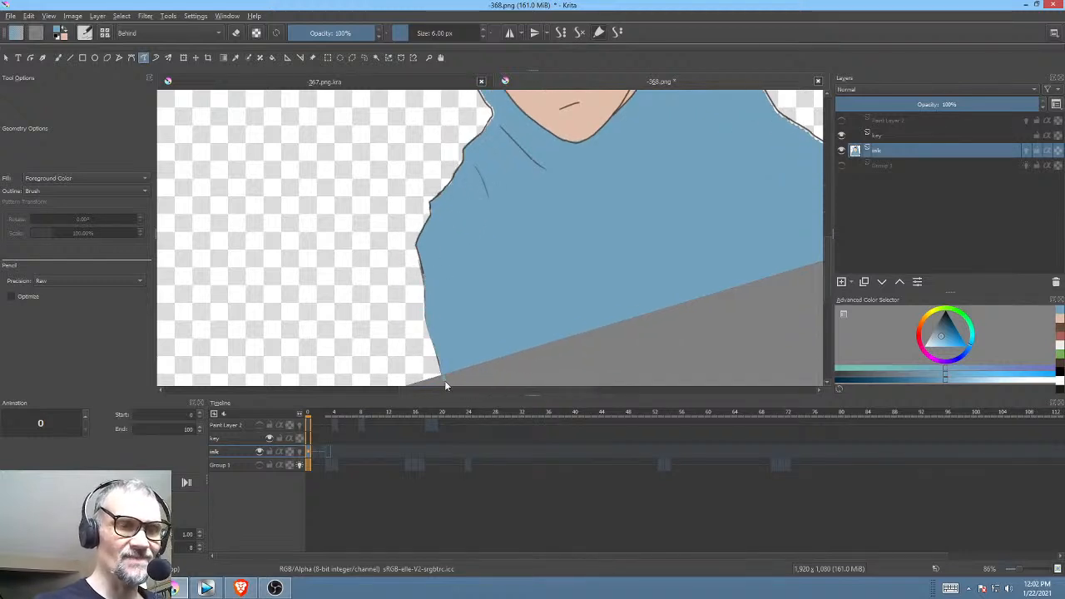
# Step: Fill the gaps along the right-hand shoulder outline with the hood's blue, from the bottom edge of the canvas upward
pyautogui.scroll(-2, 615, 258)
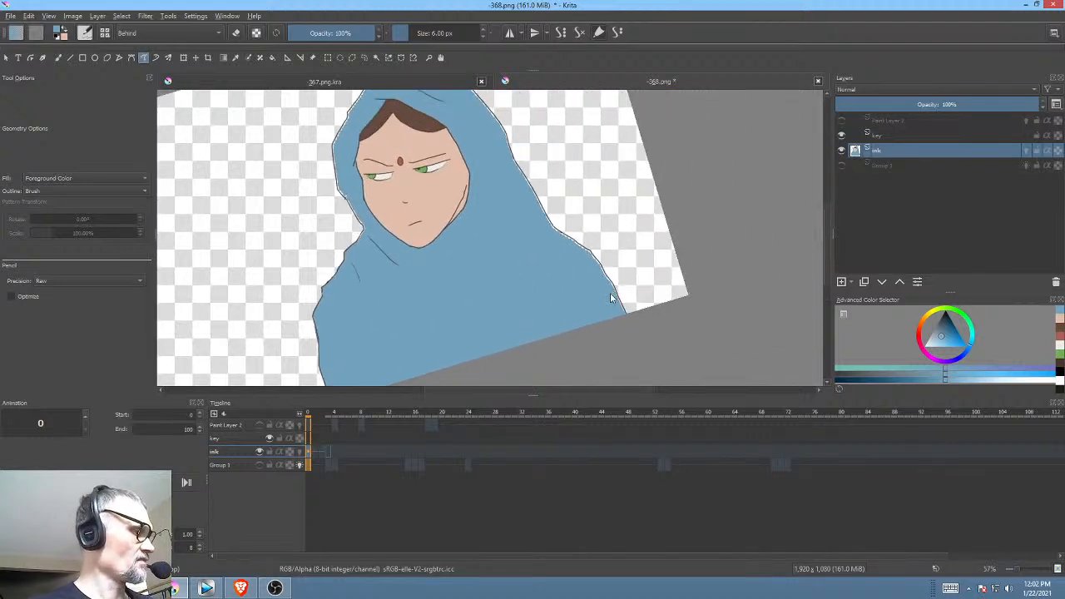
pyautogui.press('5')
pyautogui.scroll(6, 623, 212)
pyautogui.moveTo(623, 211); pyautogui.dragTo(470, 299)
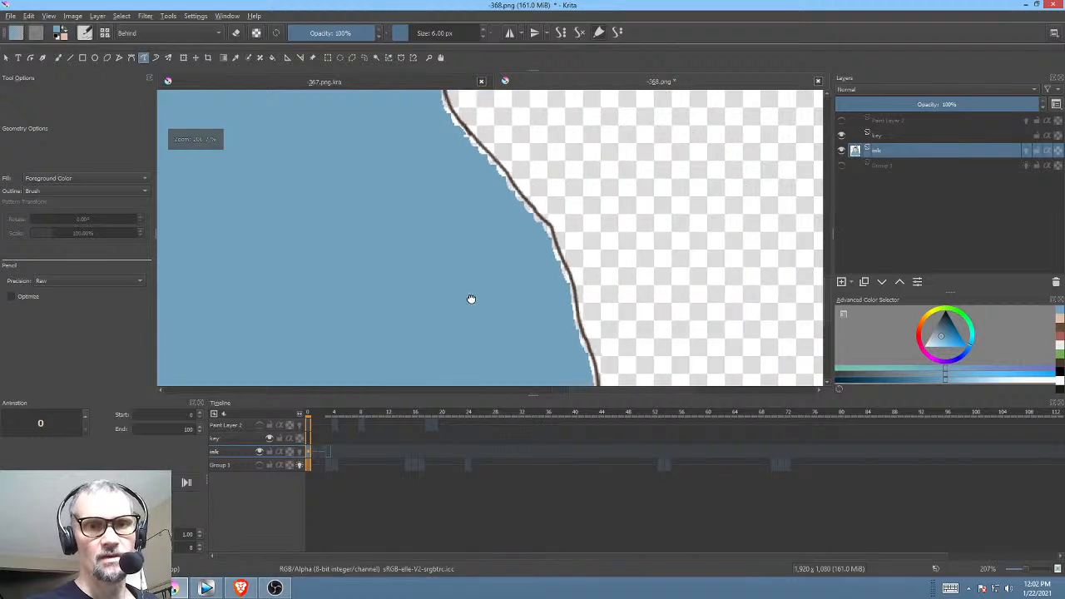
pyautogui.scroll(-2, 452, 316)
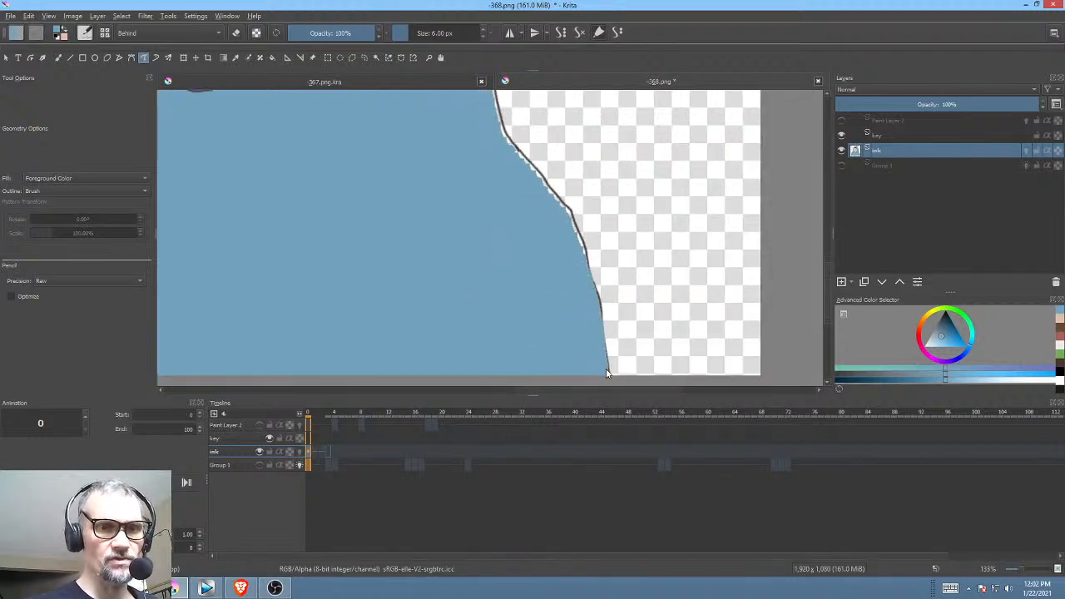
pyautogui.moveTo(614, 301); pyautogui.dragTo(681, 328)
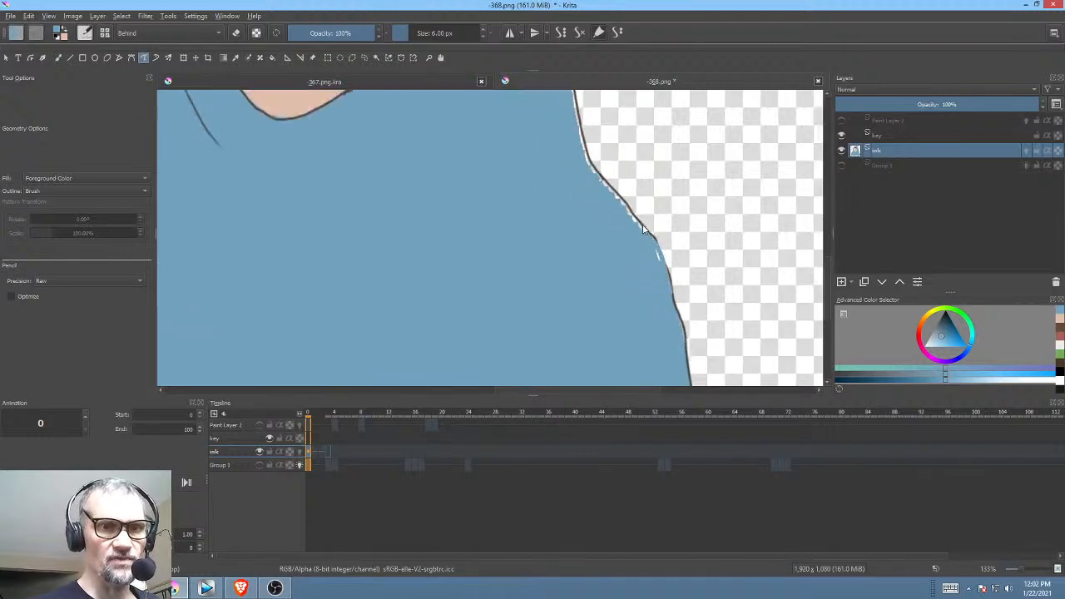
pyautogui.moveTo(643, 229); pyautogui.dragTo(597, 175)
# Step: Paint the blue up to the right-hand outline of the hood, from above the shoulder to the level of the face
pyautogui.moveTo(692, 222)
pyautogui.mouseDown()
pyautogui.moveTo(692, 284)
pyautogui.moveTo(663, 363)
pyautogui.mouseUp()
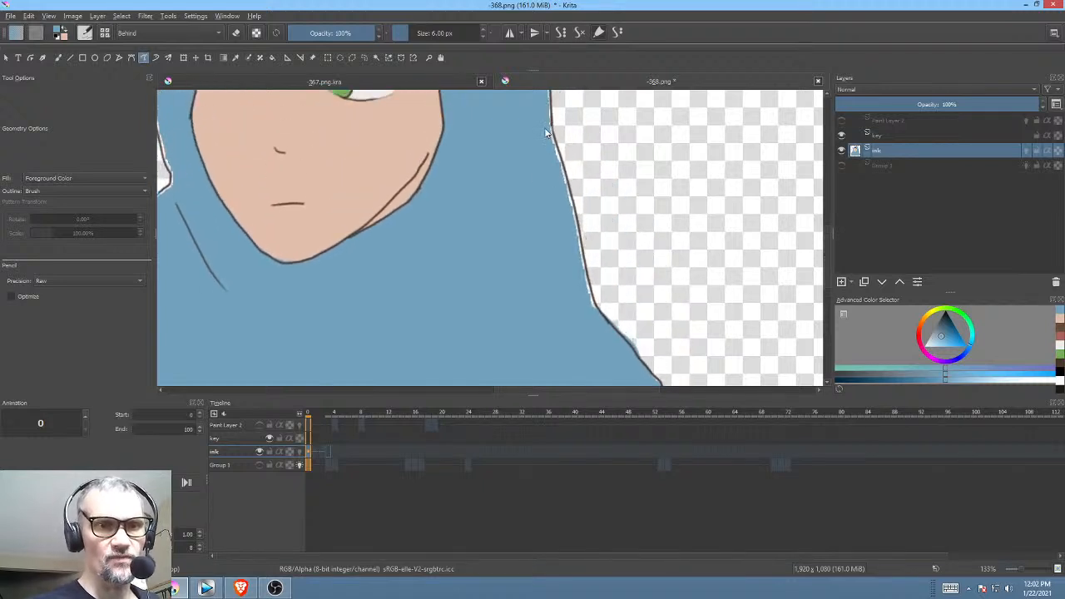
pyautogui.moveTo(578, 224); pyautogui.dragTo(596, 316)
pyautogui.moveTo(622, 272); pyautogui.dragTo(649, 408)
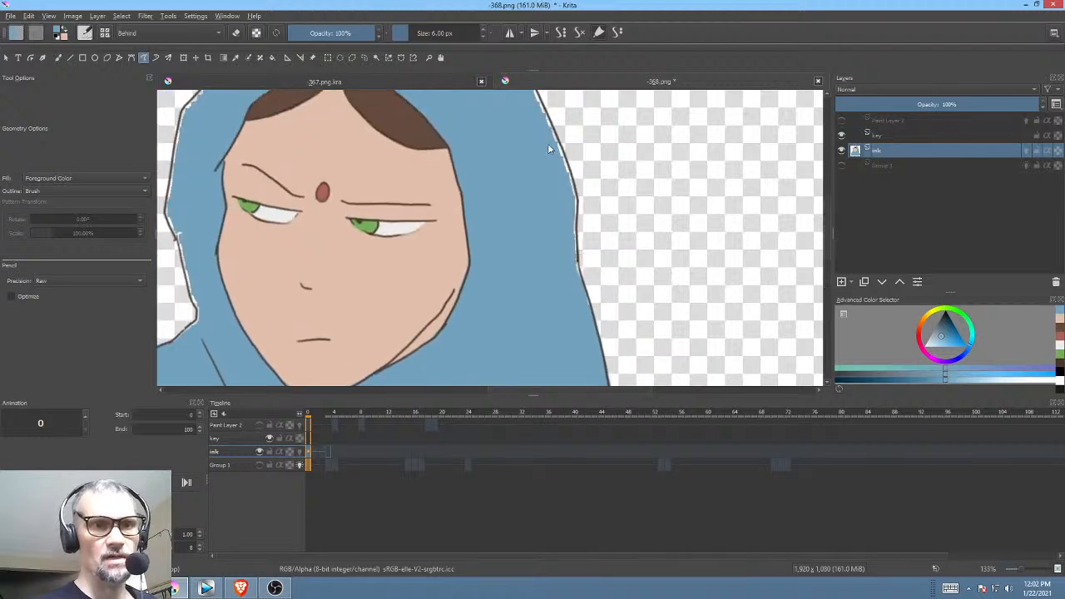
pyautogui.moveTo(548, 148)
pyautogui.mouseDown()
pyautogui.moveTo(594, 240)
pyautogui.moveTo(580, 249)
pyautogui.mouseUp()
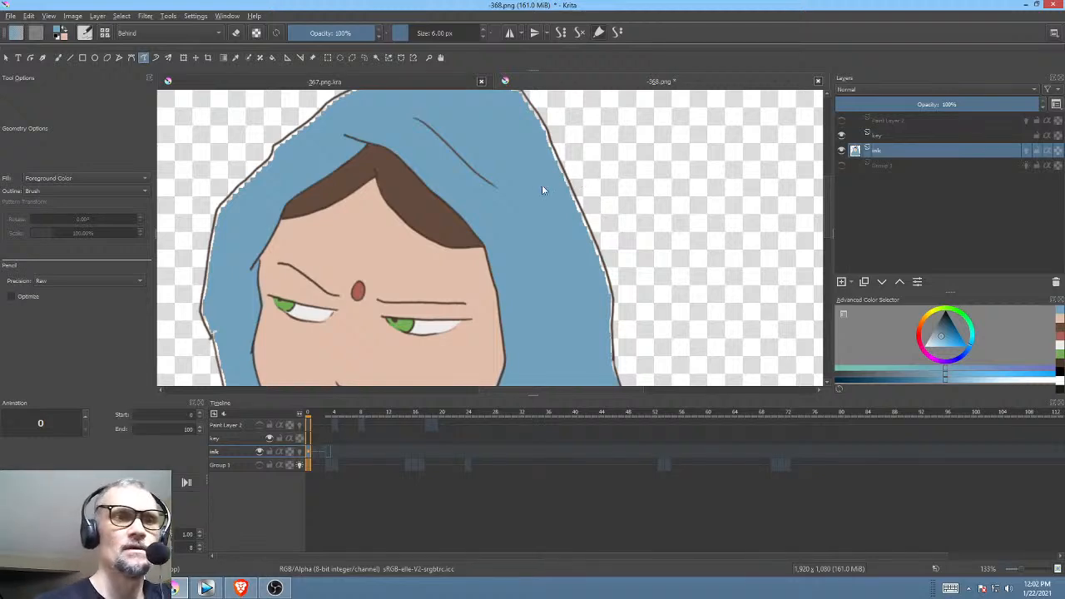
# Step: Fill the gaps along the hood's left-hand outline with blue, from the neck up to the peak of the hood
pyautogui.moveTo(501, 186)
pyautogui.mouseDown()
pyautogui.moveTo(578, 242)
pyautogui.moveTo(632, 105)
pyautogui.mouseUp()
pyautogui.moveTo(527, 217); pyautogui.dragTo(550, 148)
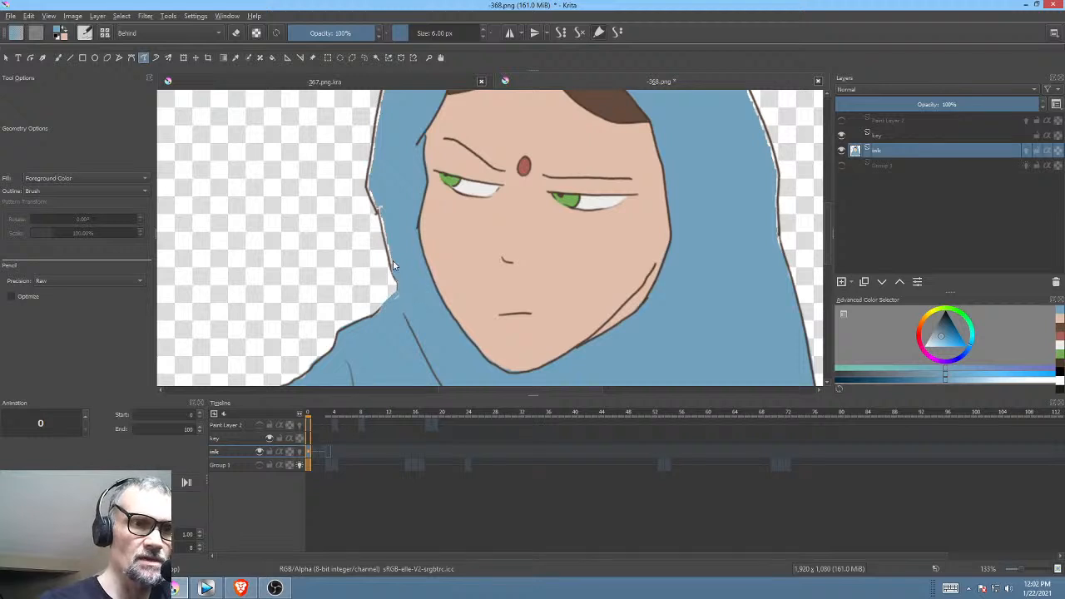
pyautogui.scroll(2, 416, 231)
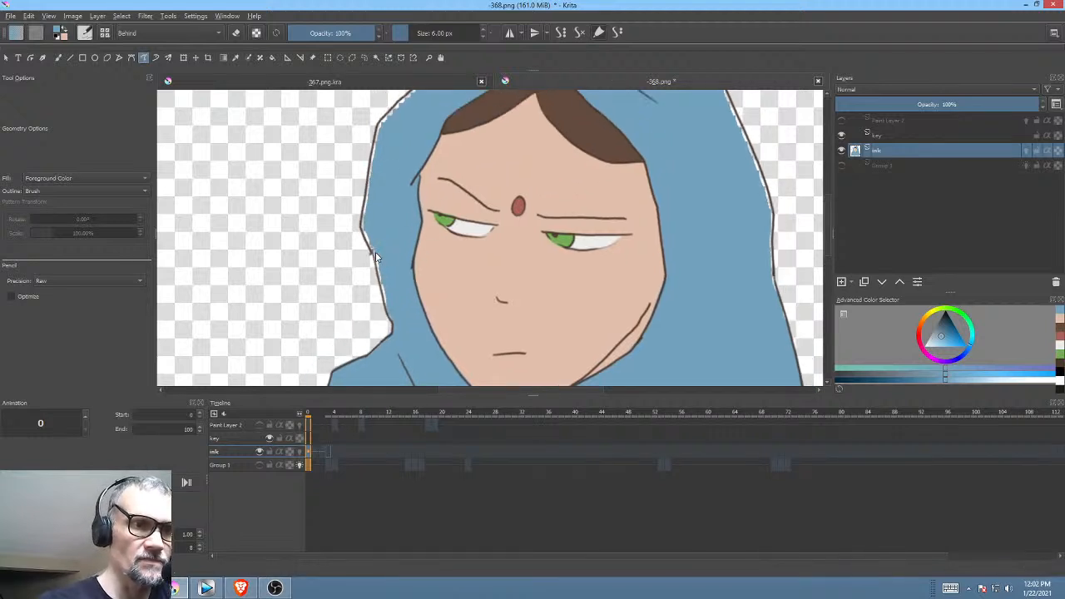
pyautogui.scroll(2, 371, 353)
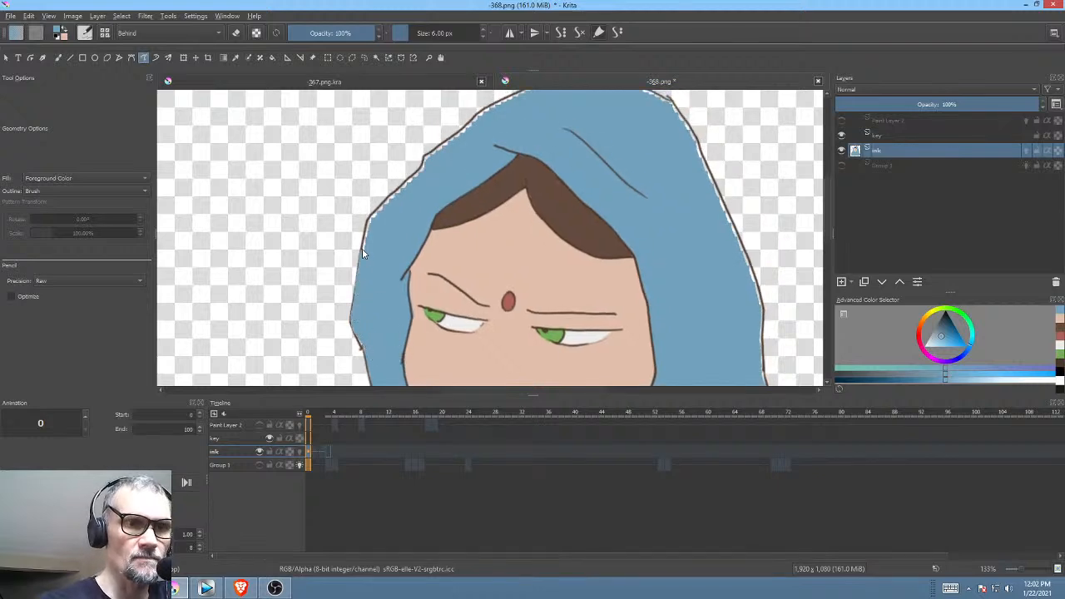
pyautogui.moveTo(366, 223)
pyautogui.mouseDown()
pyautogui.moveTo(428, 166)
pyautogui.moveTo(396, 287)
pyautogui.moveTo(376, 283)
pyautogui.moveTo(378, 270)
pyautogui.moveTo(431, 229)
pyautogui.moveTo(473, 219)
pyautogui.mouseUp()
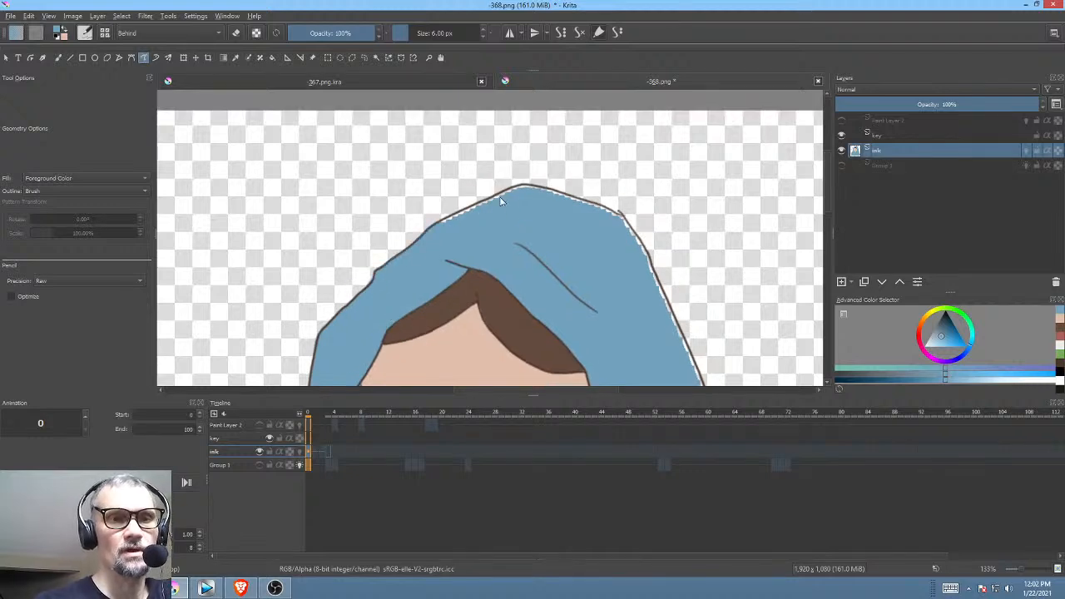
pyautogui.moveTo(553, 224); pyautogui.dragTo(517, 266)
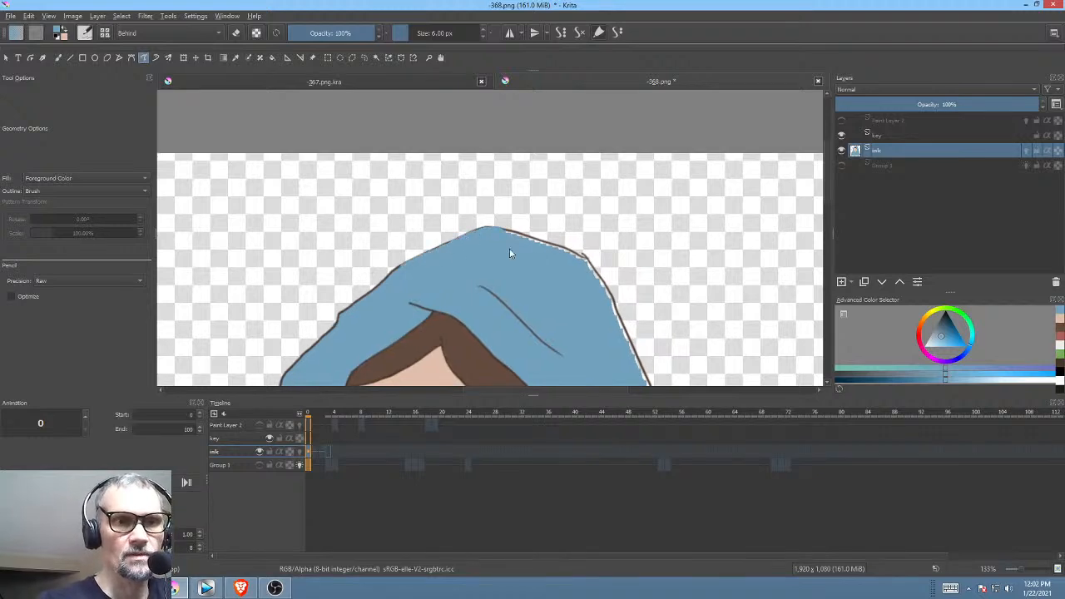
# Step: Rotate the canvas and paint the blue up to the right-hand outline of the upper hood
pyautogui.moveTo(698, 270); pyautogui.dragTo(576, 98)
pyautogui.moveTo(691, 174); pyautogui.dragTo(554, 207)
pyautogui.moveTo(653, 200); pyautogui.dragTo(602, 116)
pyautogui.moveTo(629, 164); pyautogui.dragTo(524, 219)
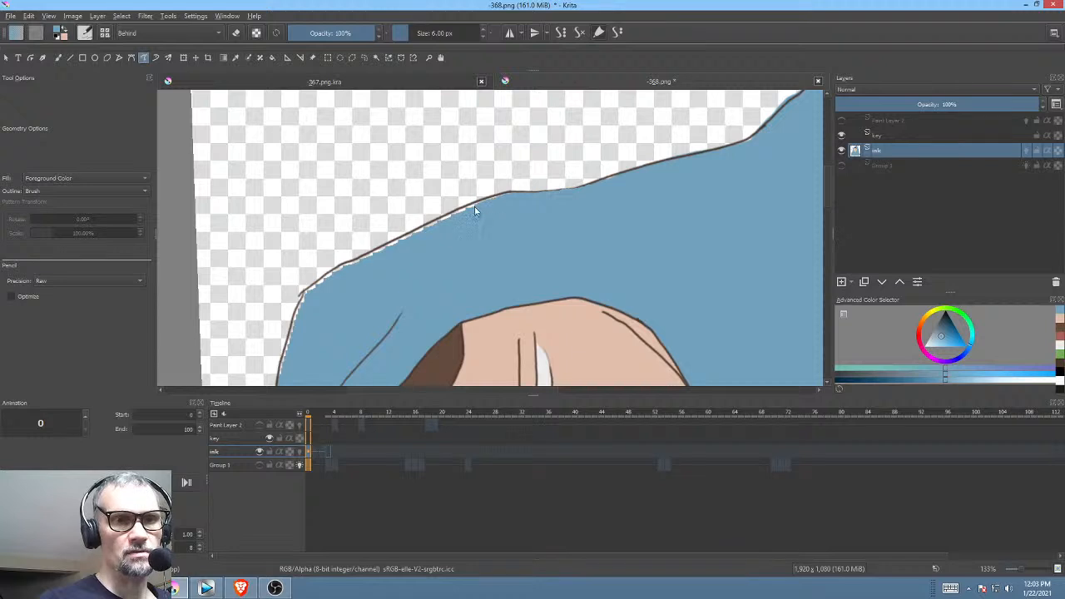
pyautogui.moveTo(532, 195)
pyautogui.mouseDown()
pyautogui.moveTo(445, 214)
pyautogui.moveTo(308, 293)
pyautogui.mouseUp()
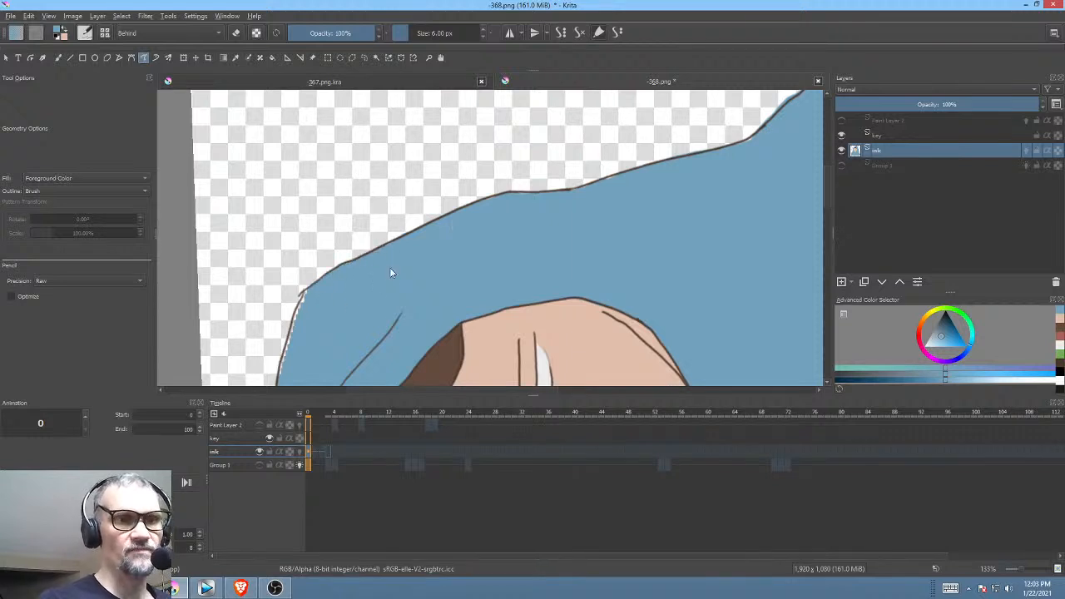
# Step: Fill the remaining gap along the crown of the hood with blue and reset the canvas rotation
pyautogui.moveTo(386, 268); pyautogui.dragTo(519, 203)
pyautogui.moveTo(450, 217); pyautogui.dragTo(420, 304)
pyautogui.moveTo(524, 263); pyautogui.dragTo(432, 274)
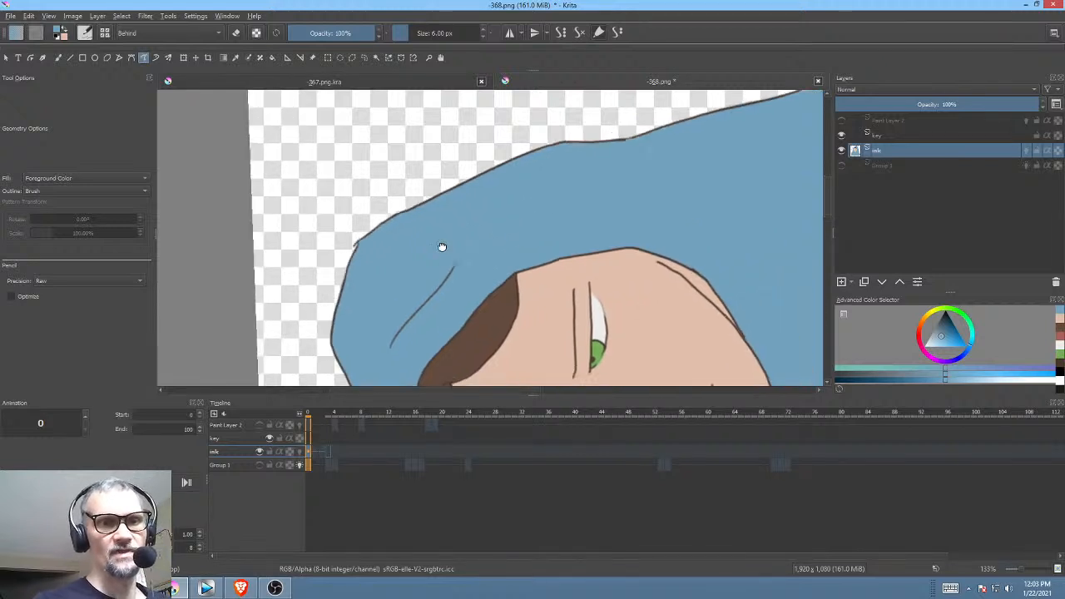
pyautogui.press('5')
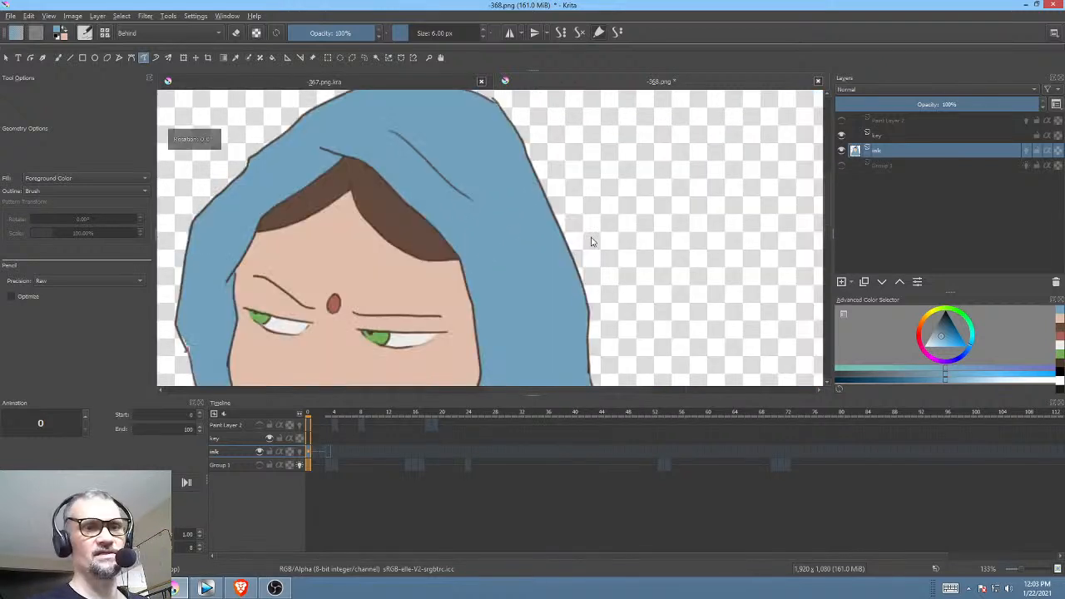
pyautogui.moveTo(591, 241)
pyautogui.mouseDown()
pyautogui.moveTo(537, 275)
pyautogui.moveTo(566, 229)
pyautogui.moveTo(571, 238)
pyautogui.mouseUp()
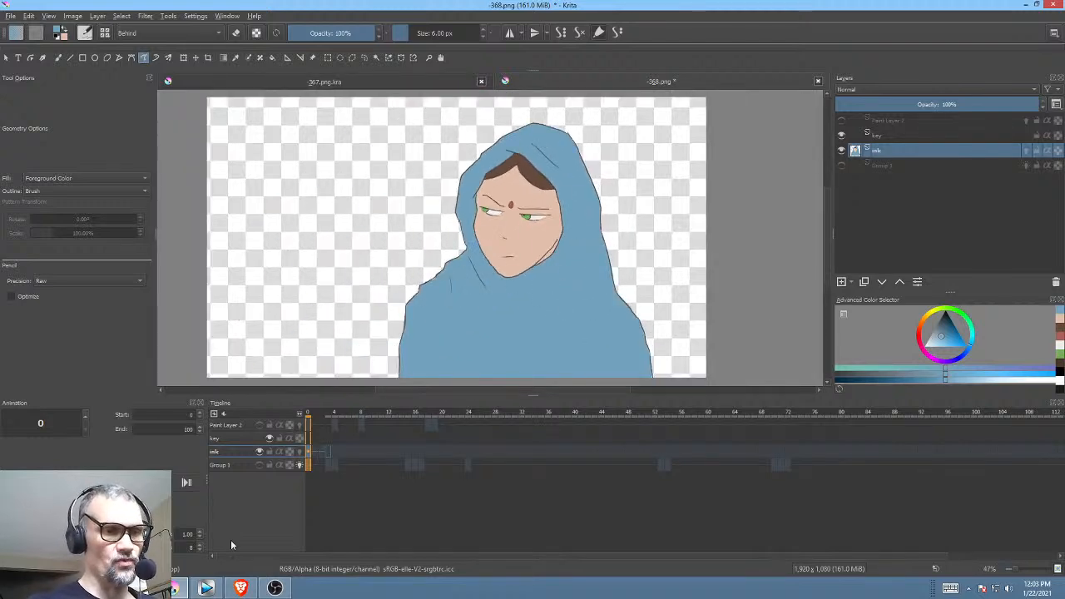
# Step: Switch to the SL-01-edit.veg project in Vegas Pro and consult the scene's dialogue in the SALT AND LIGHT.odt script
pyautogui.click(206, 588)
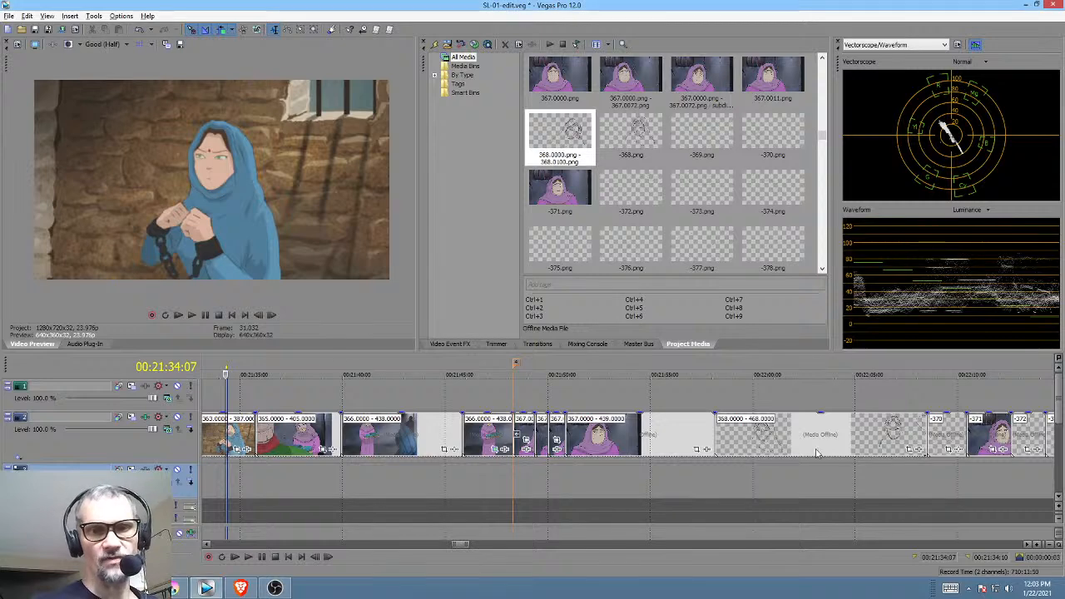
pyautogui.press('ctrl')
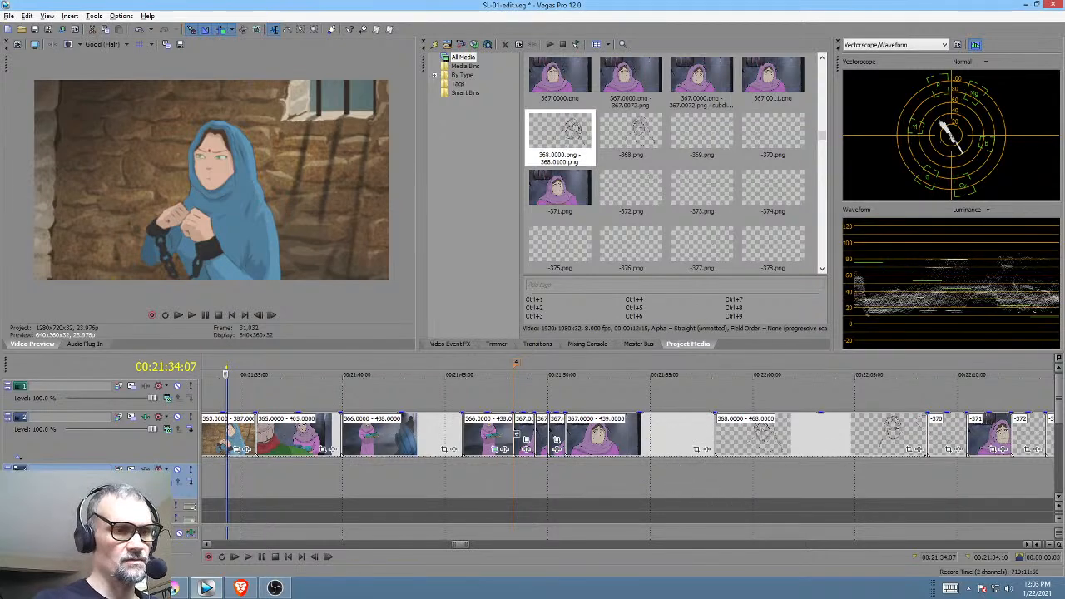
pyautogui.hotkey('alt', 'Tab')
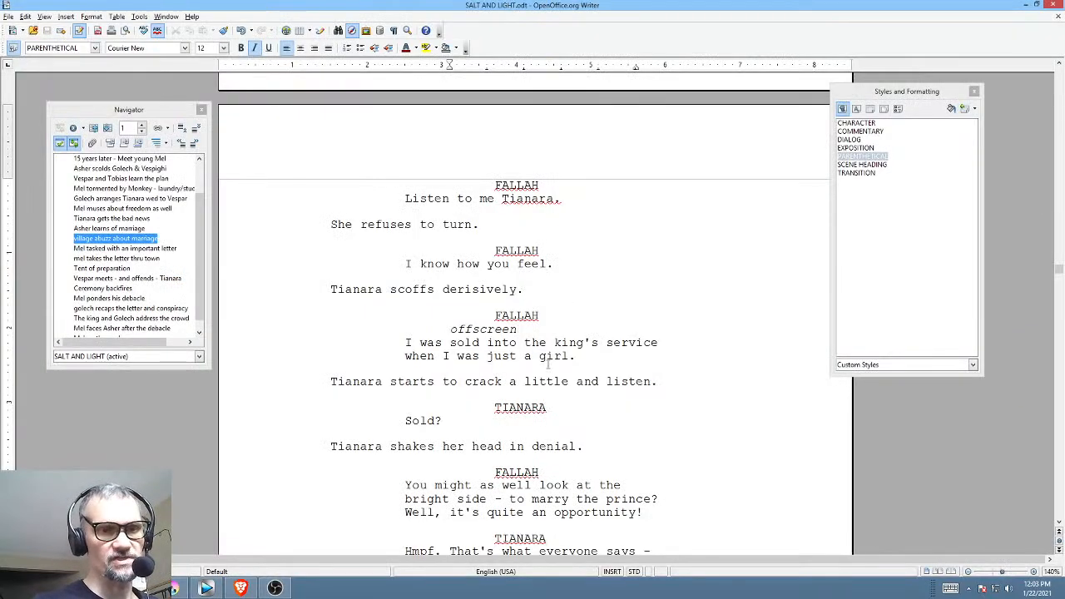
pyautogui.press('ctrl')
pyautogui.click(210, 588)
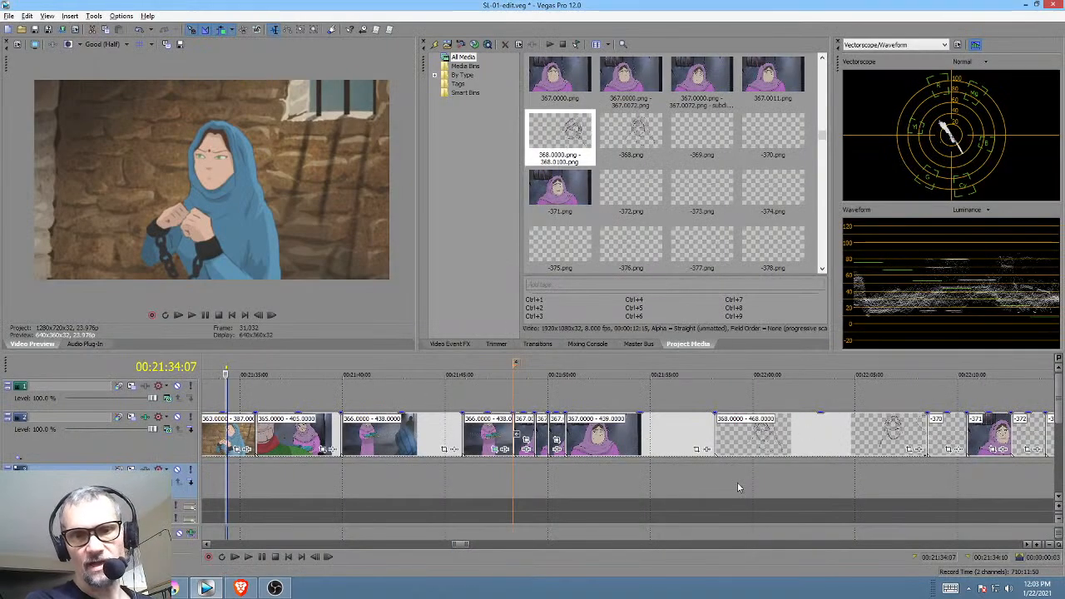
# Step: Examine the Vegas Pro timeline around shots 366 to 368 and the surrounding sequence, and play back from 00:21:48:07
pyautogui.scroll(-15, 736, 481)
pyautogui.moveTo(670, 465)
pyautogui.mouseDown()
pyautogui.moveTo(920, 473)
pyautogui.moveTo(586, 465)
pyautogui.moveTo(664, 460)
pyautogui.mouseUp()
pyautogui.scroll(7, 663, 461)
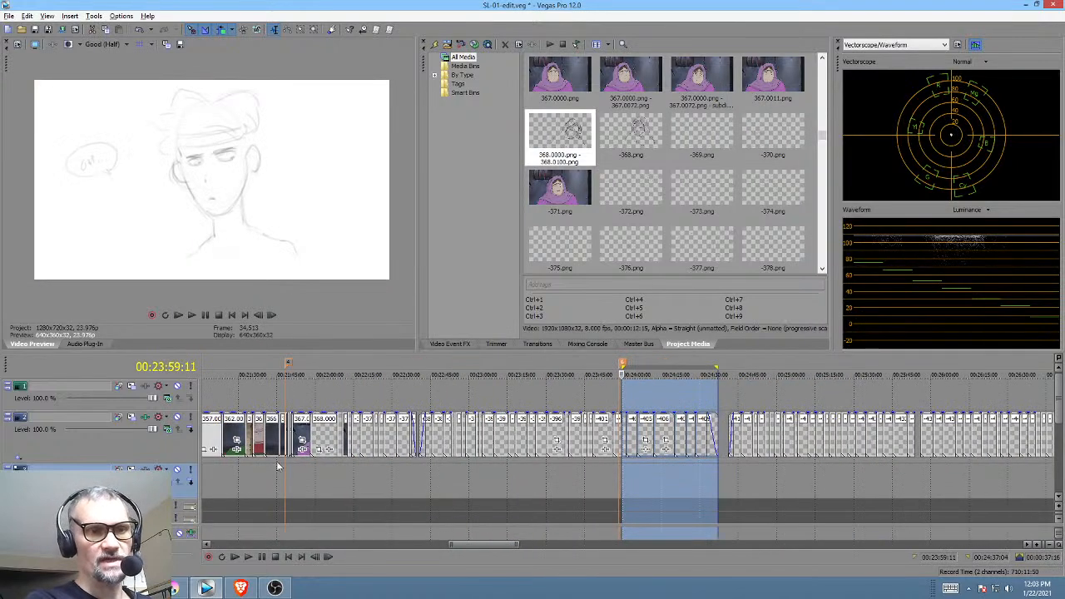
pyautogui.moveTo(210, 476); pyautogui.dragTo(287, 485)
pyautogui.scroll(5, 396, 504)
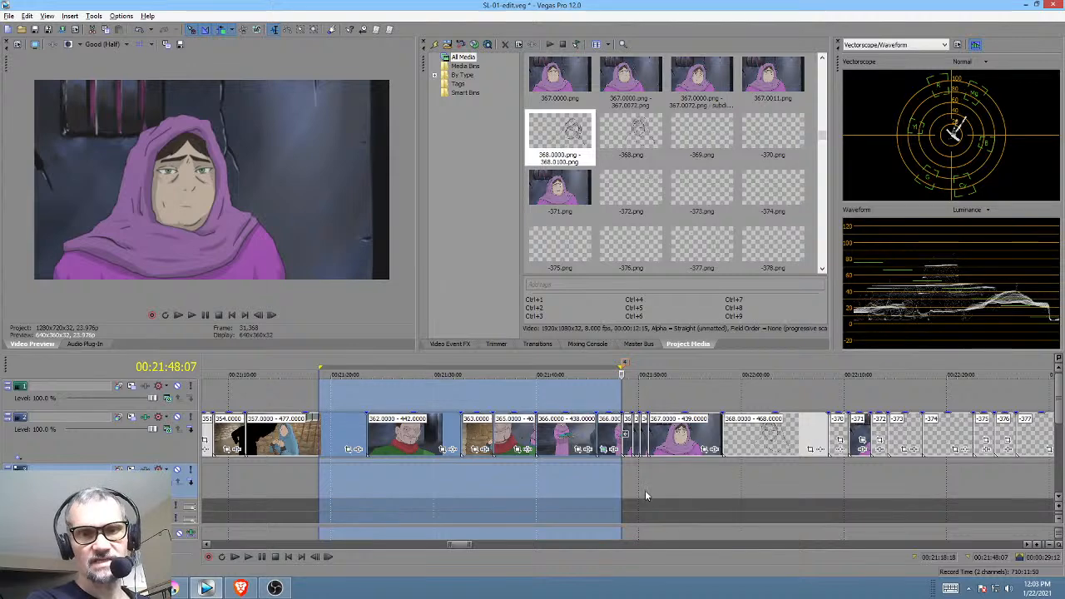
pyautogui.moveTo(645, 495)
pyautogui.mouseDown()
pyautogui.moveTo(713, 491)
pyautogui.moveTo(664, 491)
pyautogui.mouseUp()
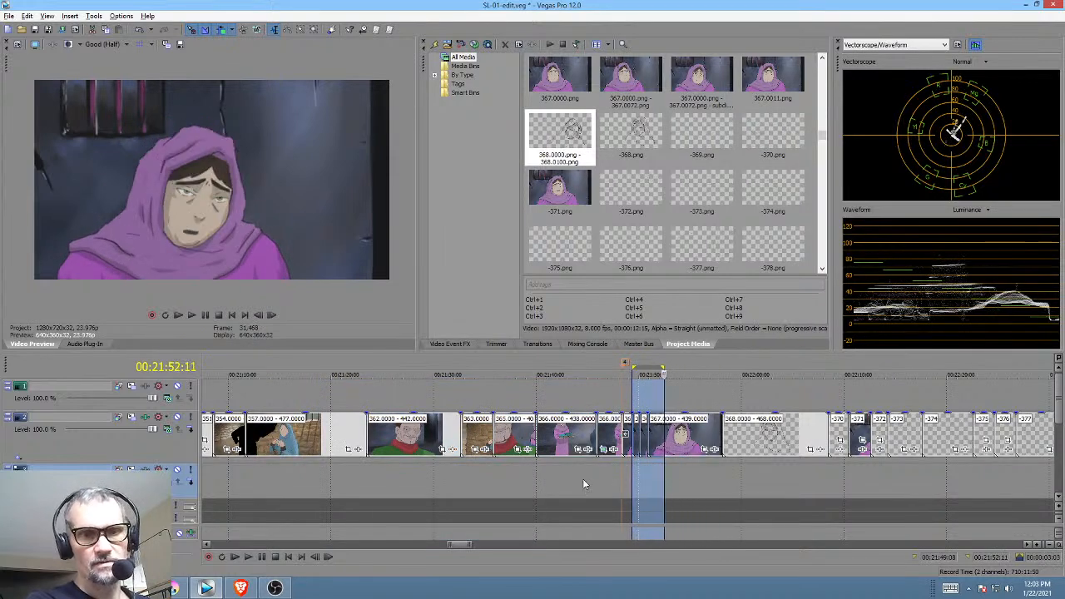
pyautogui.click(618, 473)
pyautogui.press('space')
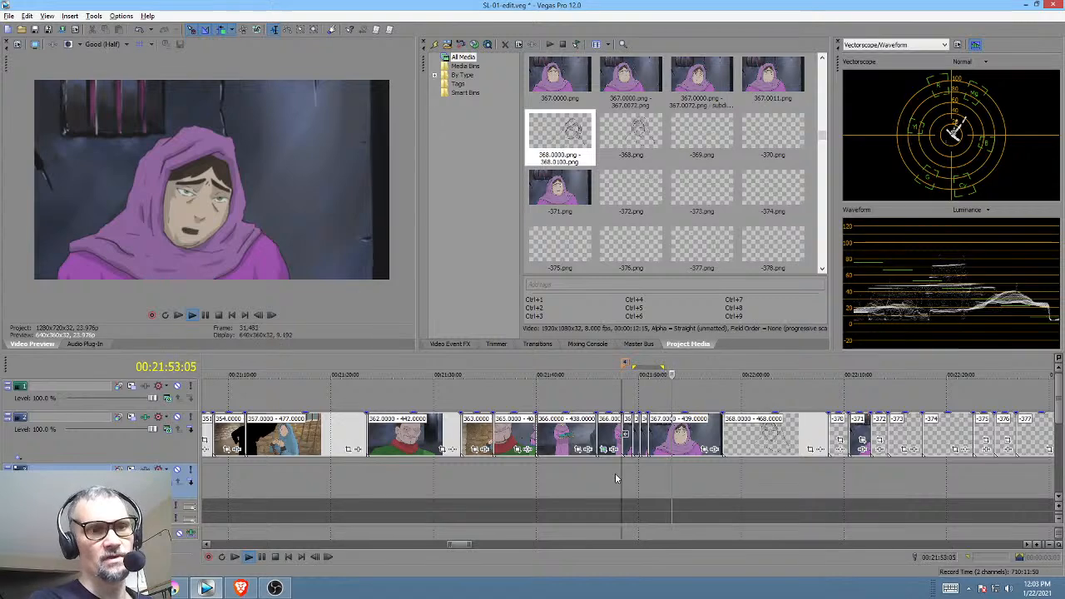
pyautogui.press('space')
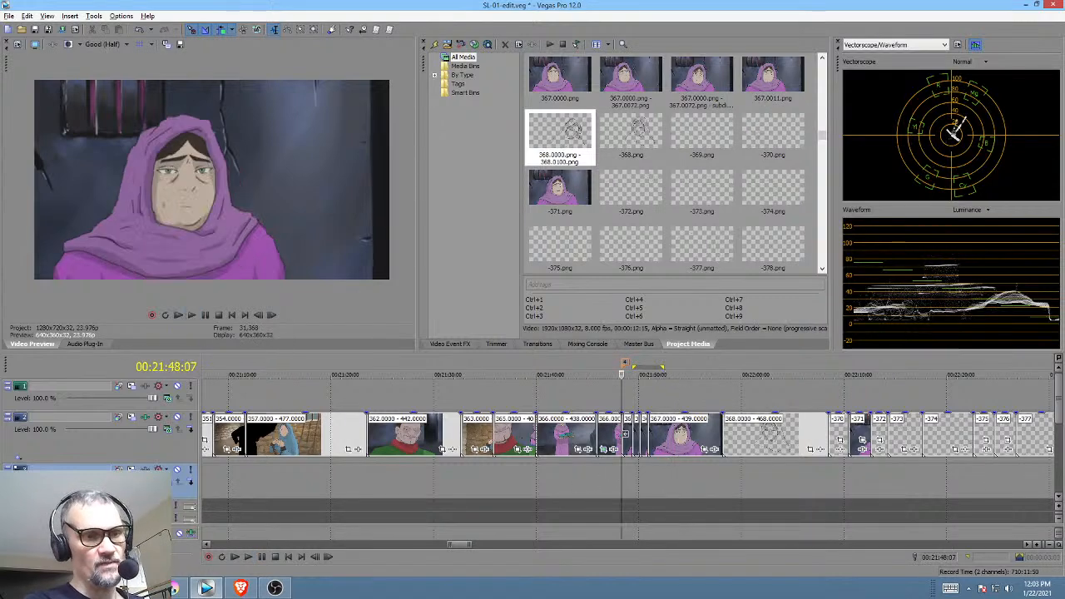
# Step: Return to Krita and compare the coloured ink drawing with the key image
pyautogui.click(193, 589)
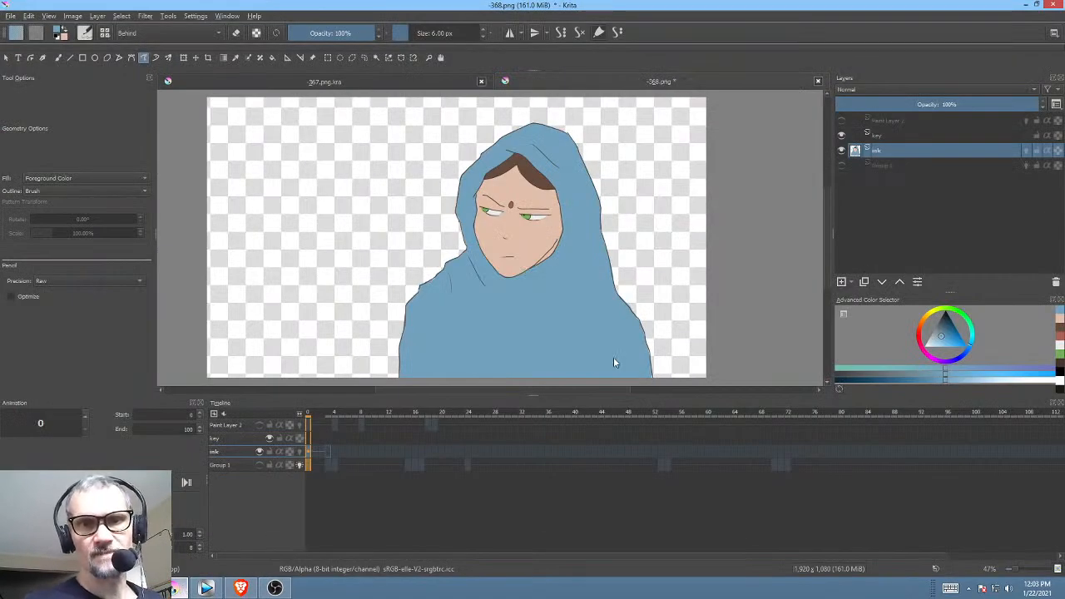
pyautogui.moveTo(613, 359)
pyautogui.mouseDown()
pyautogui.moveTo(589, 344)
pyautogui.moveTo(597, 348)
pyautogui.mouseUp()
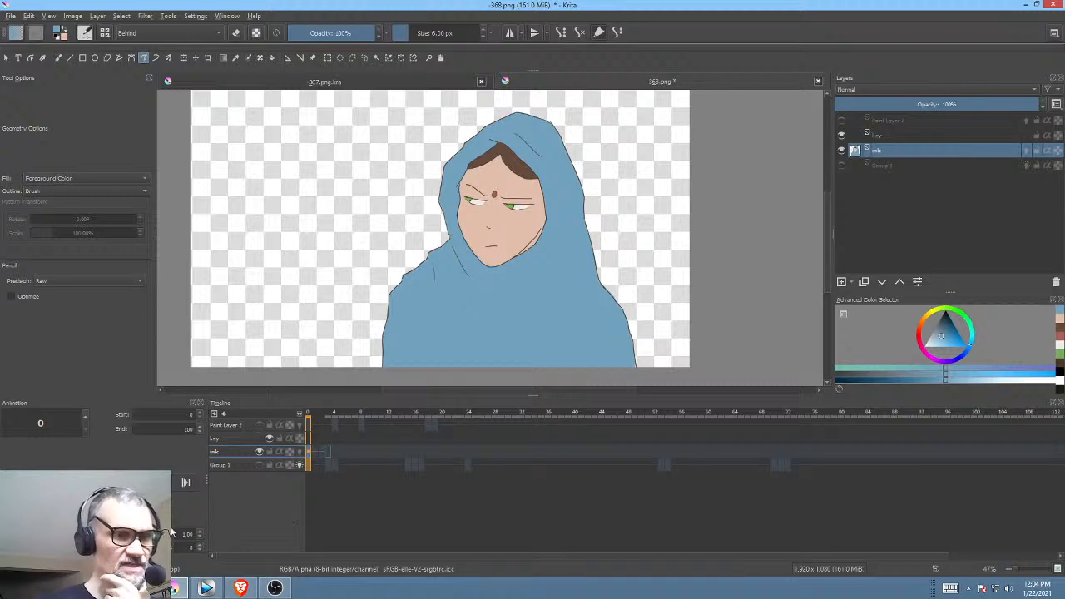
pyautogui.click(898, 135)
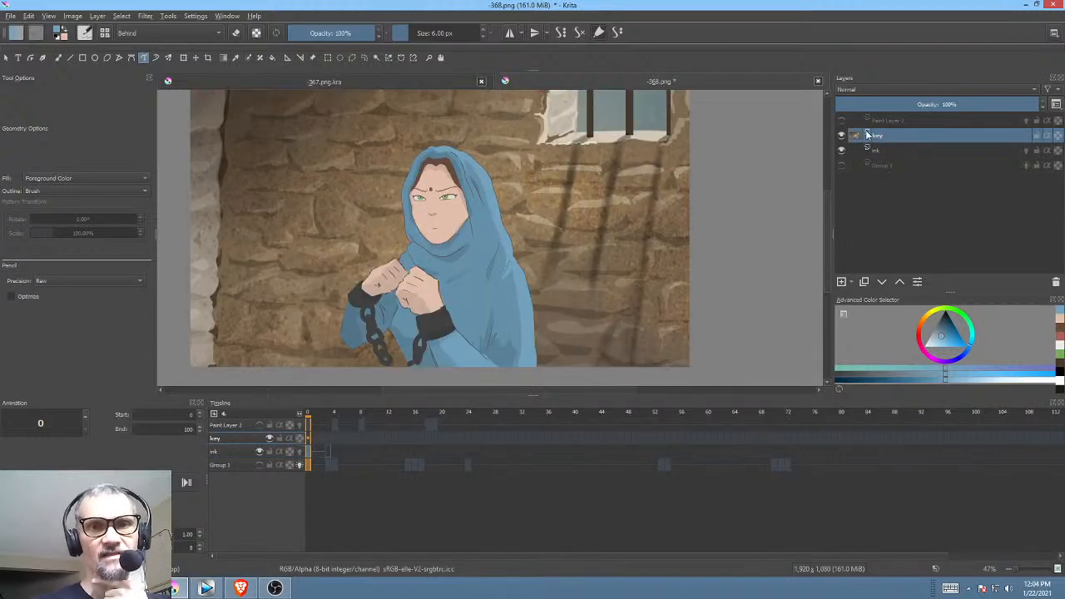
pyautogui.click(898, 149)
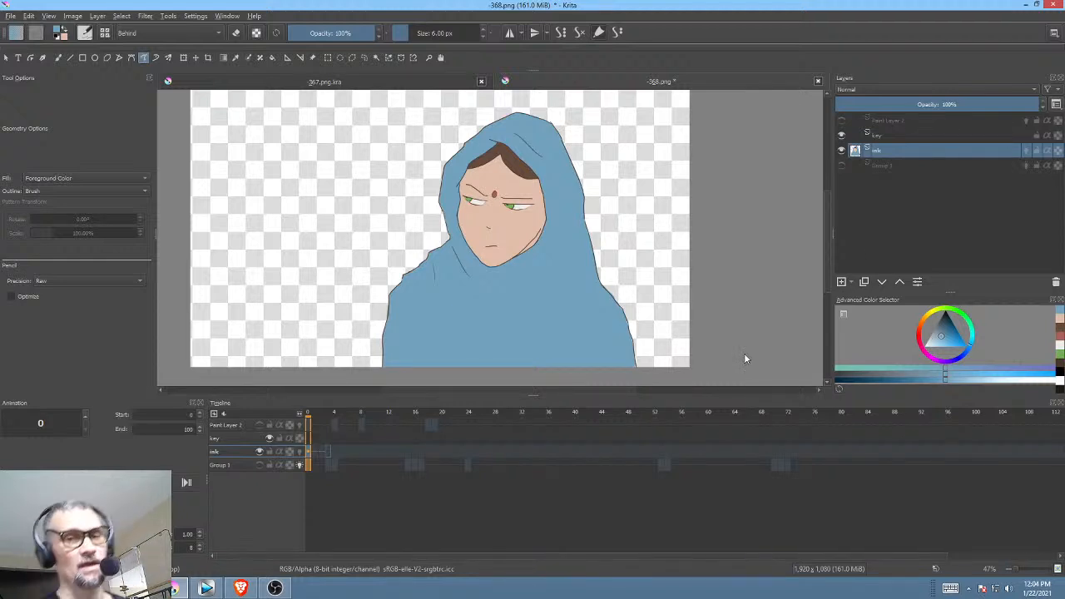
pyautogui.moveTo(572, 245); pyautogui.dragTo(590, 252)
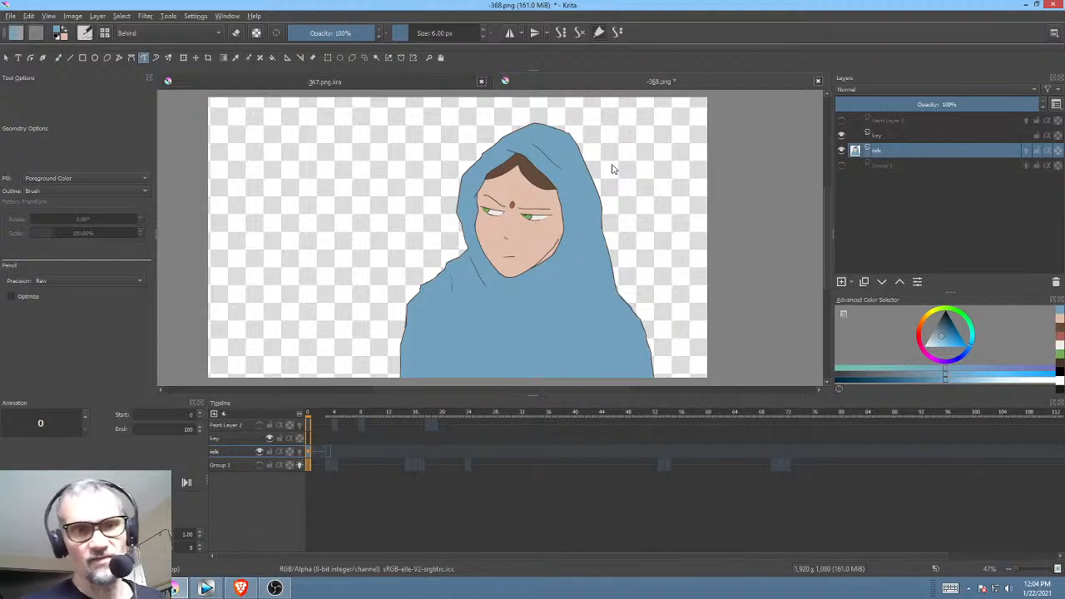
pyautogui.moveTo(583, 285); pyautogui.dragTo(598, 257)
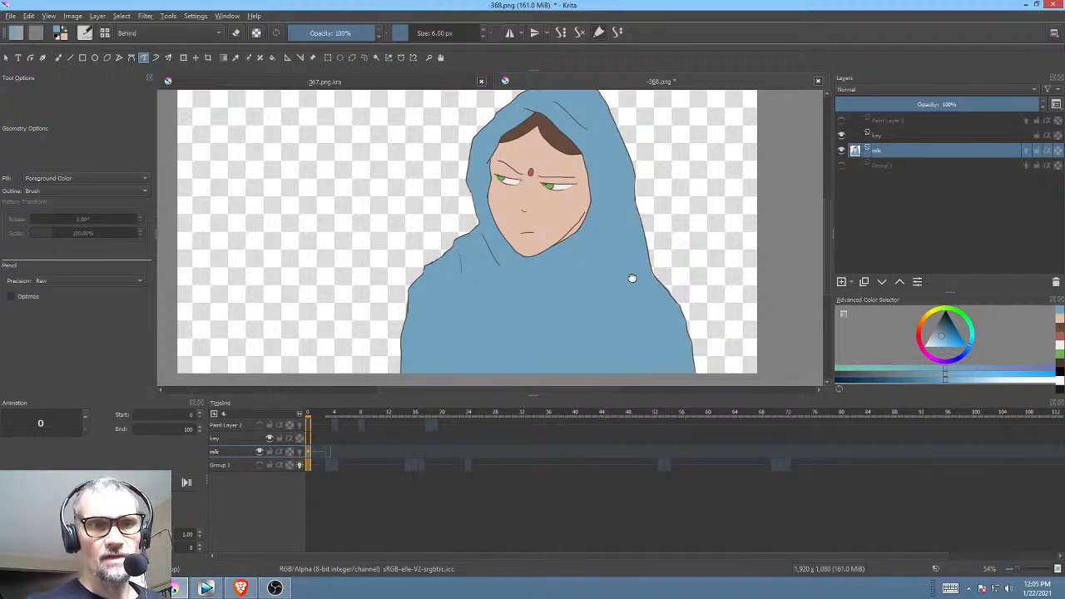
# Step: Recheck the key image and add a new paint layer directly above the ink layer
pyautogui.click(886, 134)
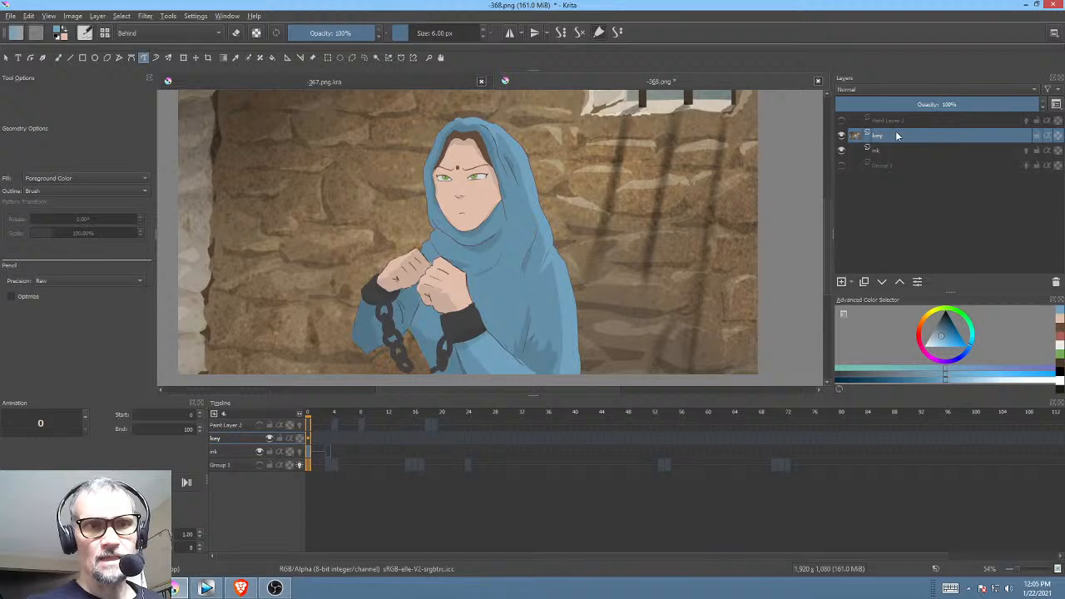
pyautogui.click(890, 150)
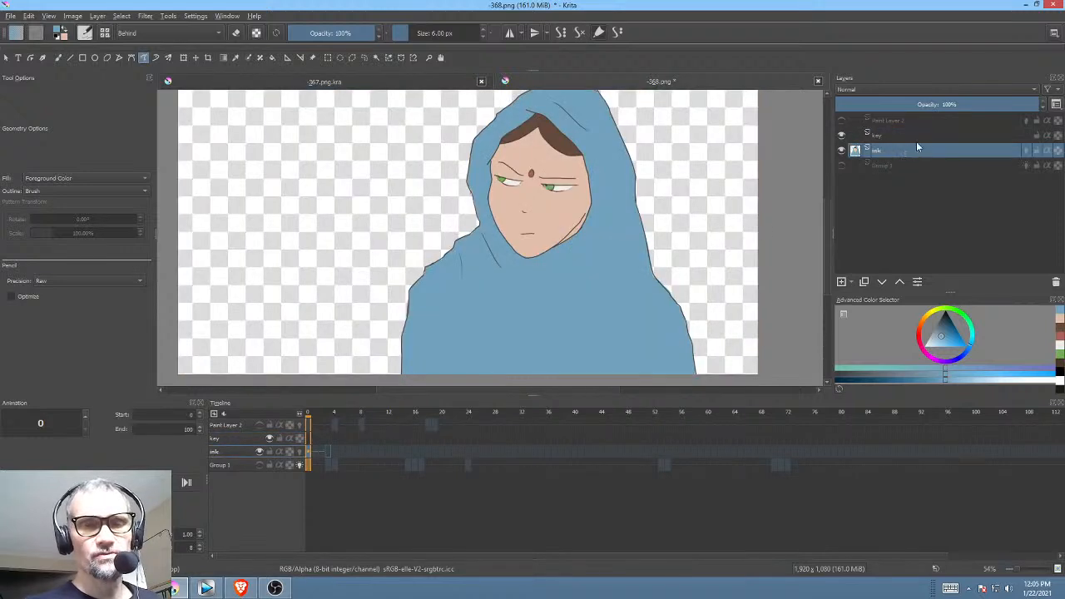
pyautogui.click(841, 282)
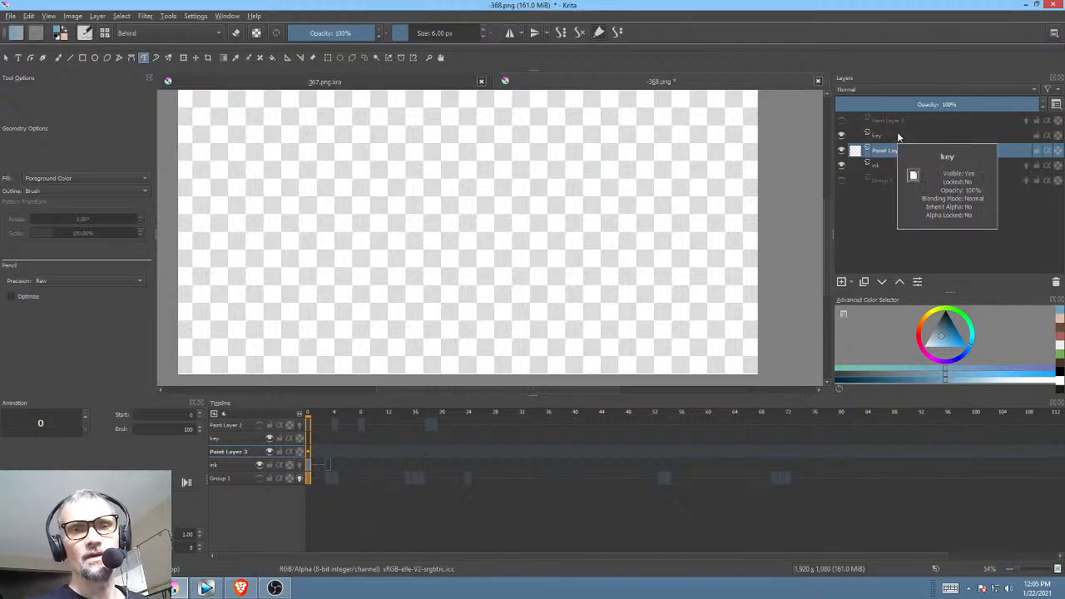
pyautogui.scroll(-2, 579, 181)
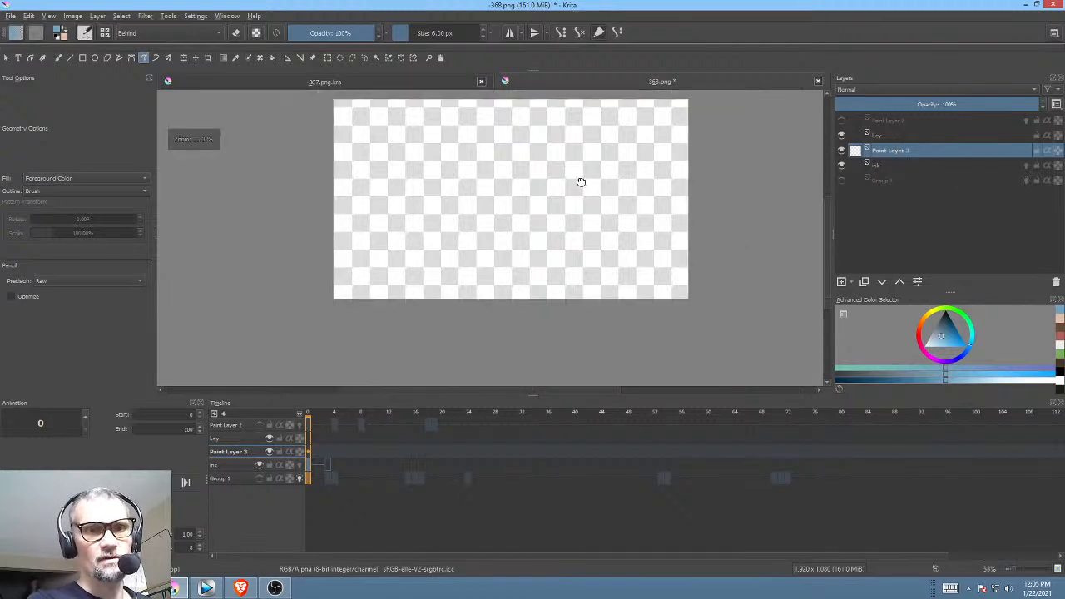
pyautogui.moveTo(581, 181); pyautogui.dragTo(618, 208)
pyautogui.scroll(2, 570, 205)
pyautogui.scroll(-1, 572, 205)
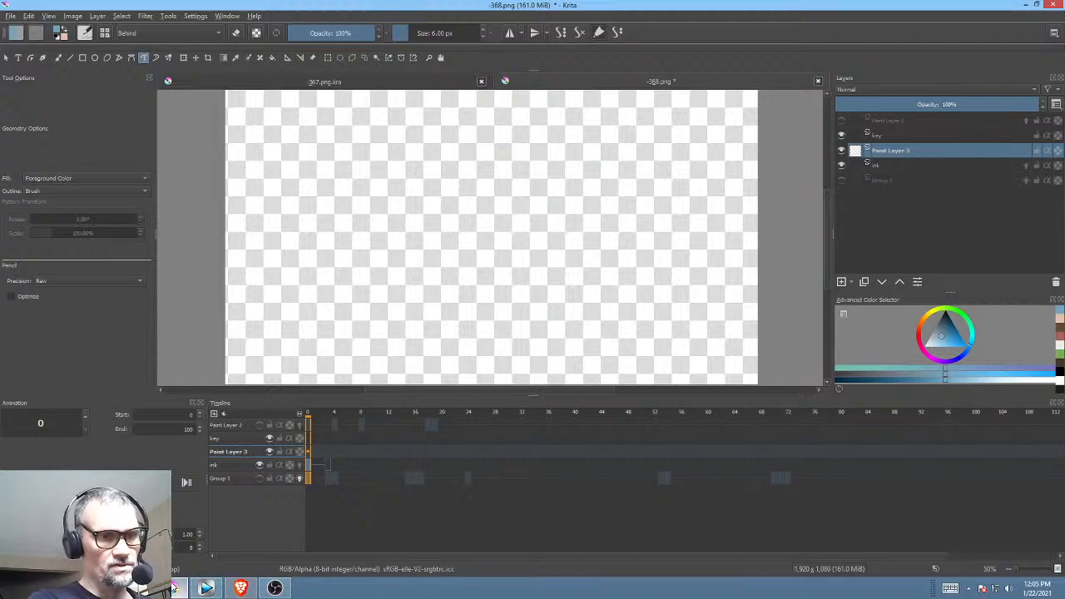
pyautogui.click(174, 589)
pyautogui.click(174, 588)
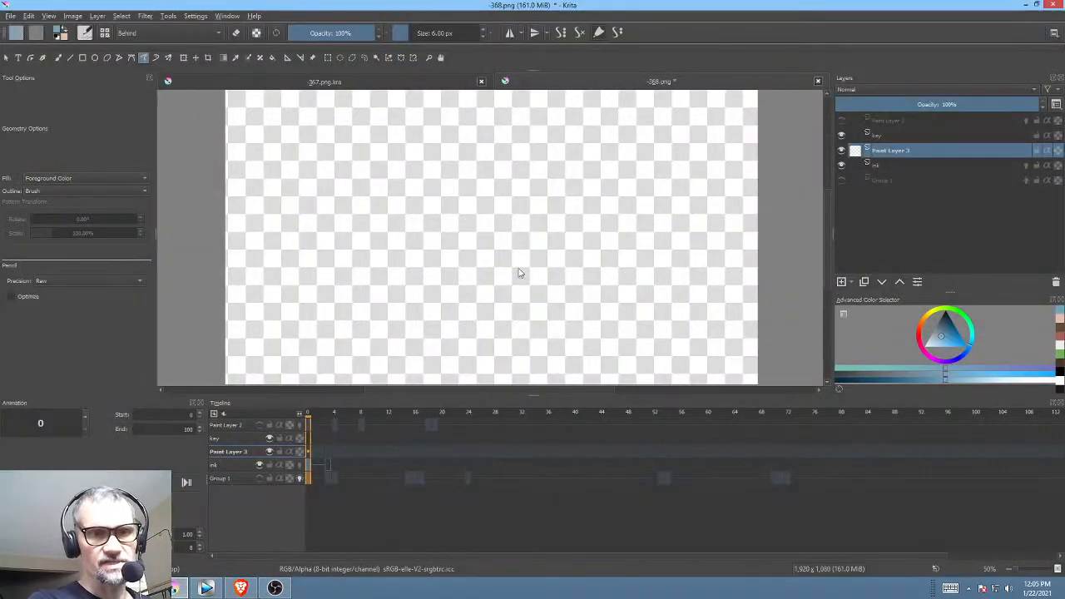
# Step: Select the ink layer and save -368.png with its alpha channel stored, also saving a Krita file copy
pyautogui.click(907, 167)
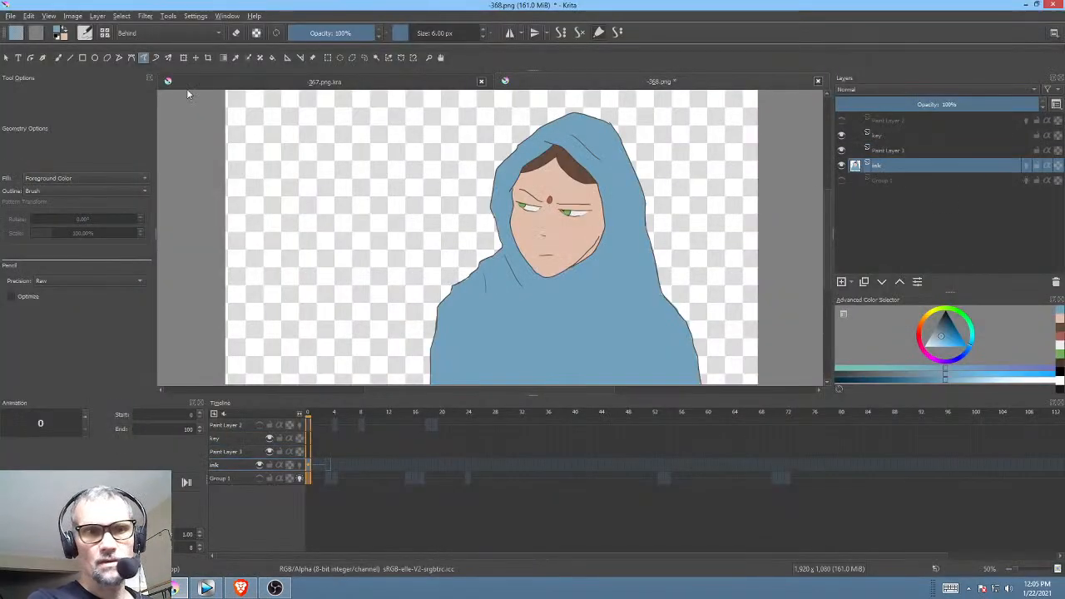
pyautogui.click(11, 18)
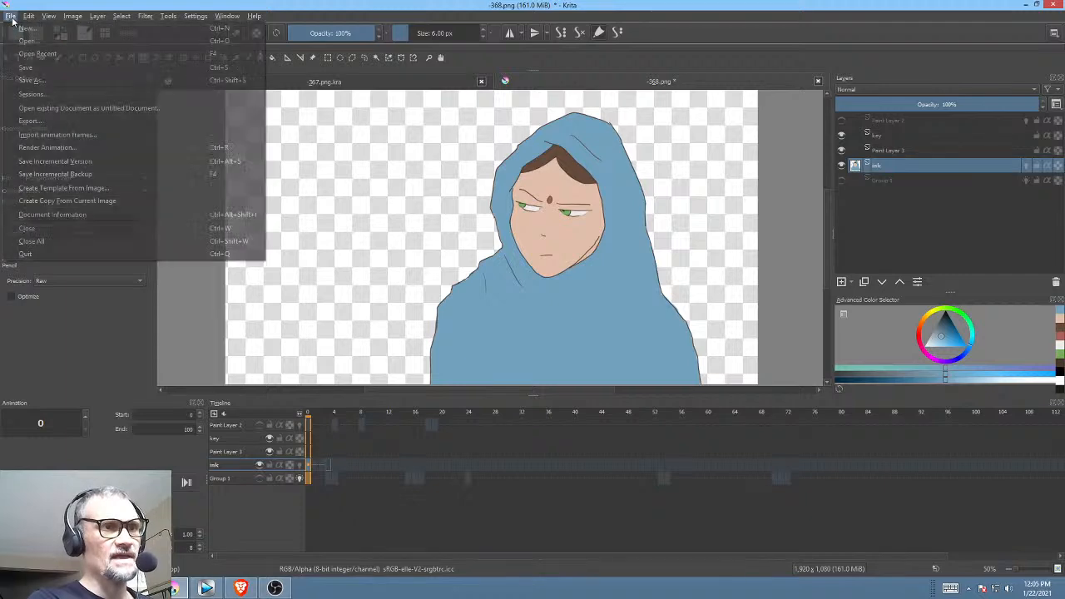
pyautogui.click(23, 71)
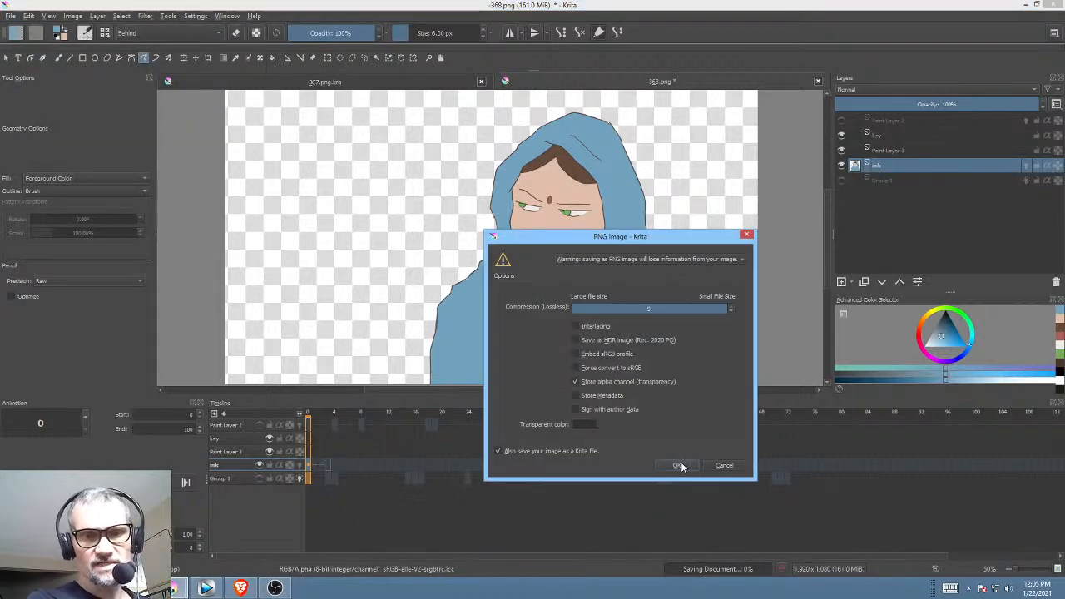
pyautogui.click(679, 464)
# Step: Switch to Vegas Pro and play back the sequence from 00:20:40:22 to 00:22:12:13
pyautogui.click(207, 588)
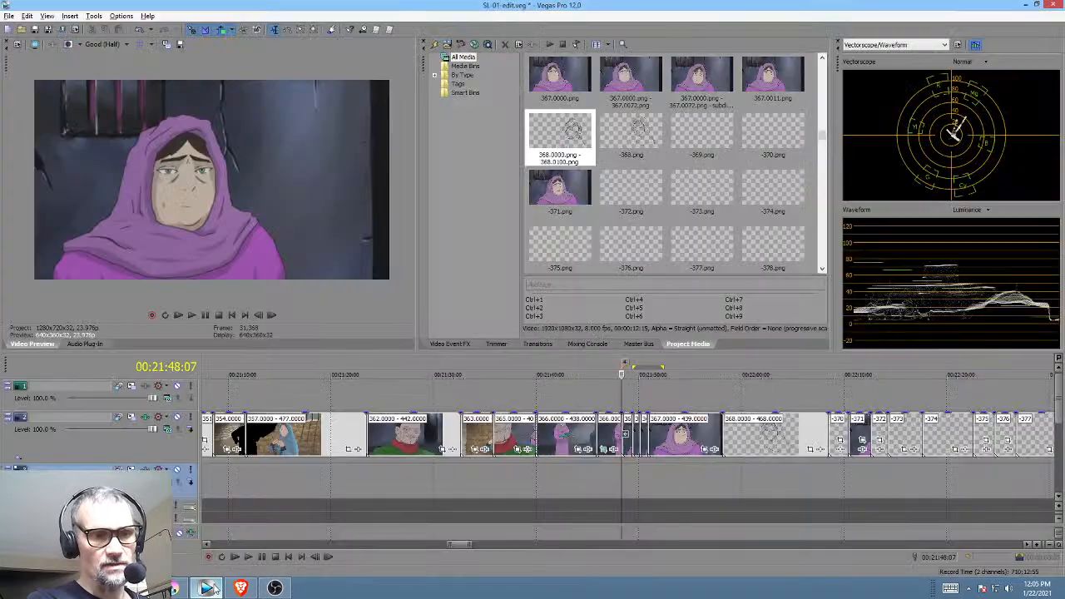
pyautogui.moveTo(871, 472); pyautogui.dragTo(213, 482)
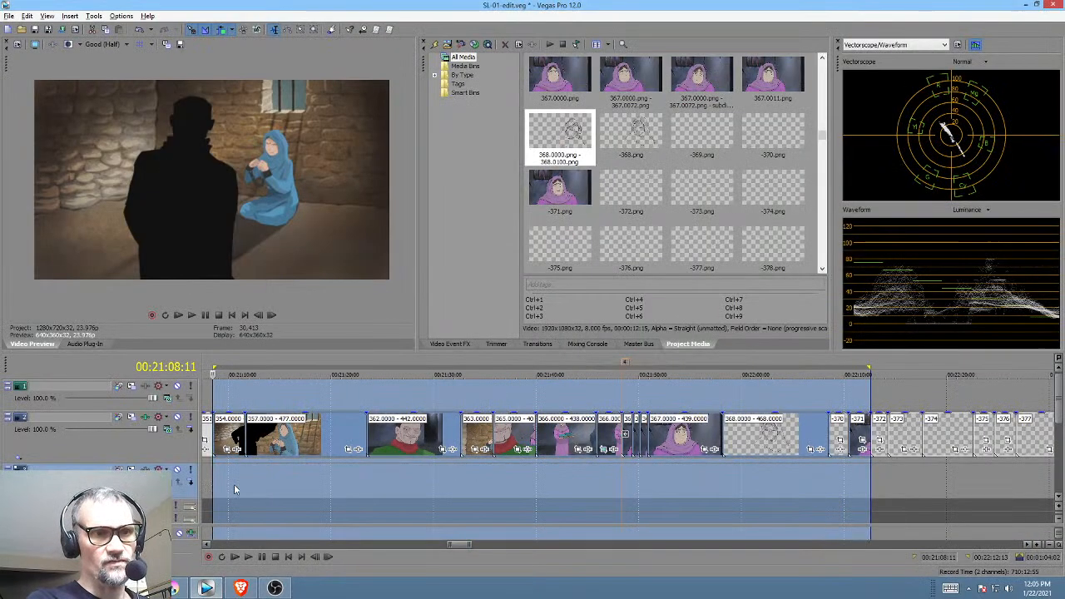
pyautogui.scroll(-3, 463, 484)
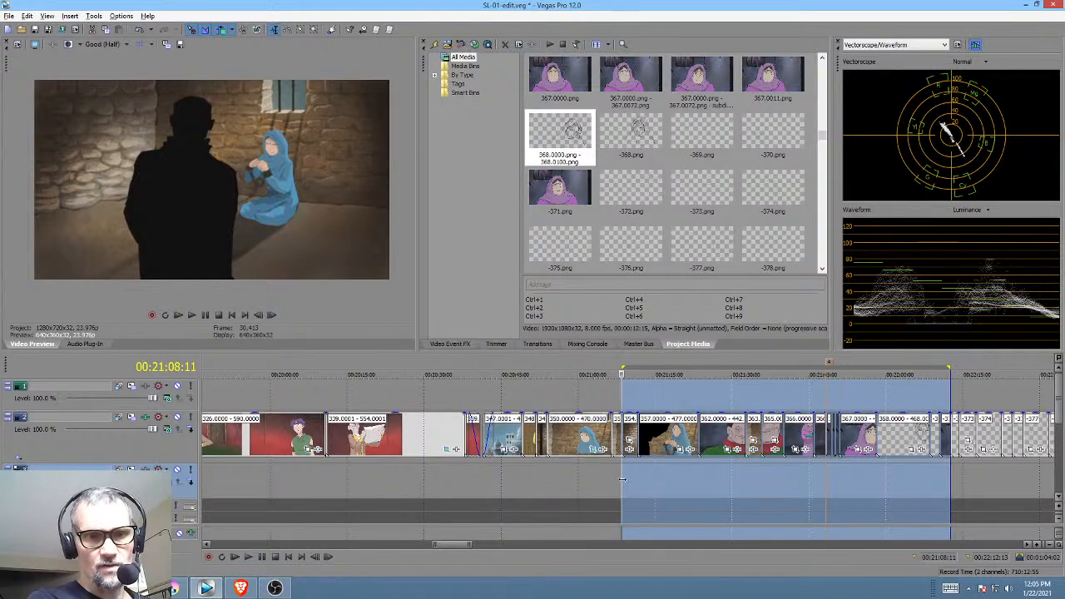
pyautogui.moveTo(620, 471); pyautogui.dragTo(480, 472)
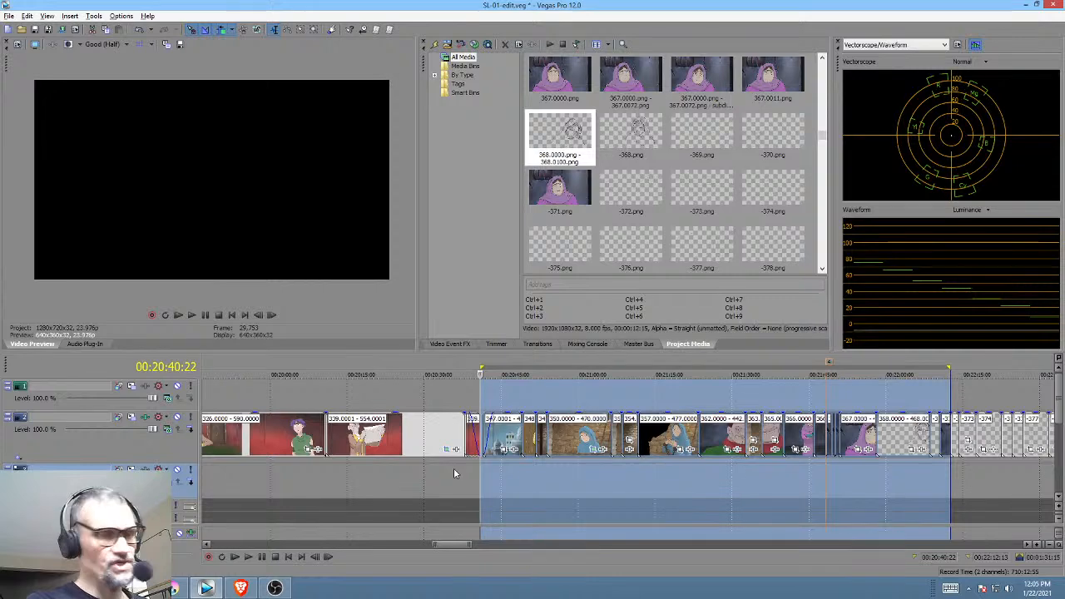
pyautogui.press('space')
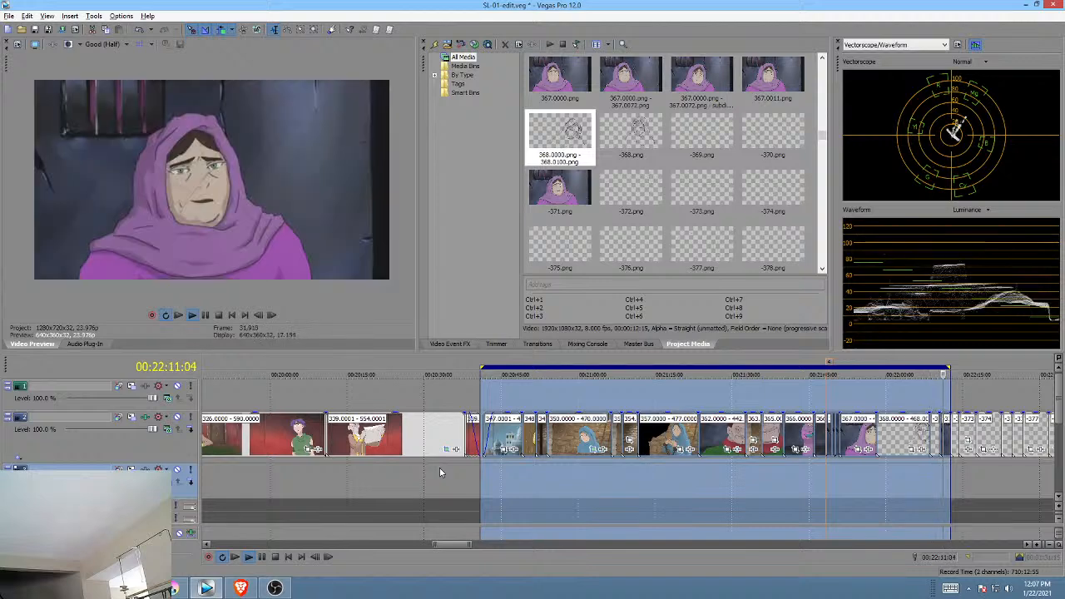
pyautogui.press('space')
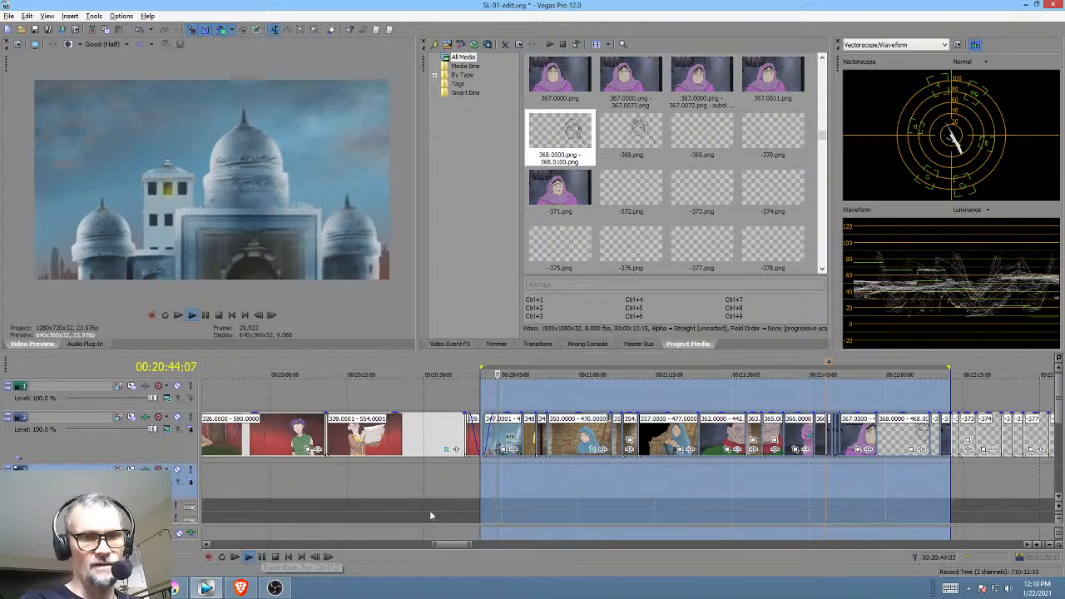
pyautogui.click(509, 486)
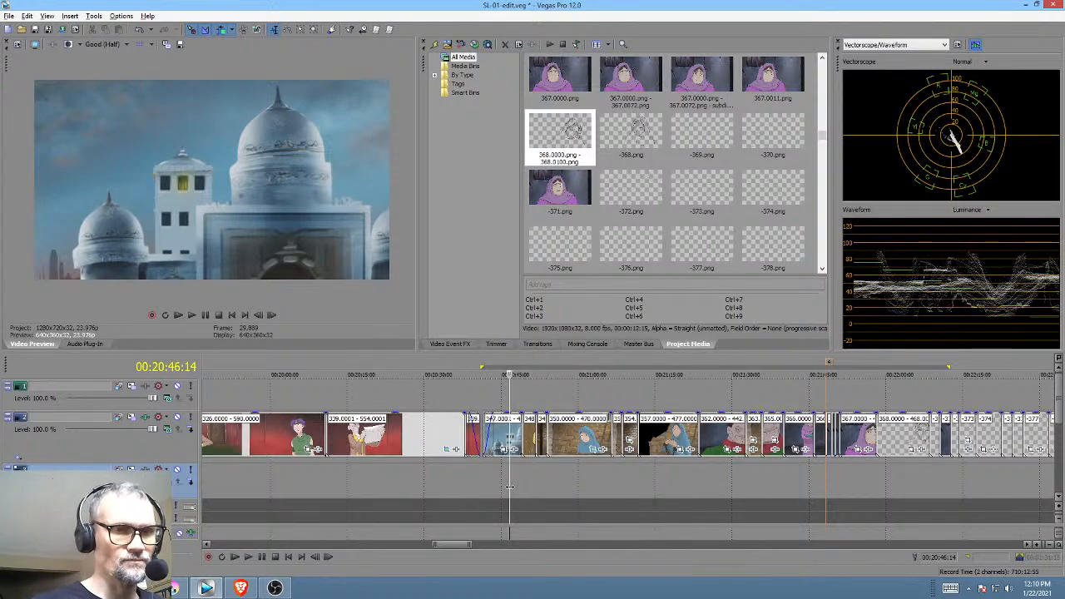
# Step: Return to Krita, group the ink layer with a new alpha-inheriting paint layer above it, choose black and hide the key layer
pyautogui.click(175, 587)
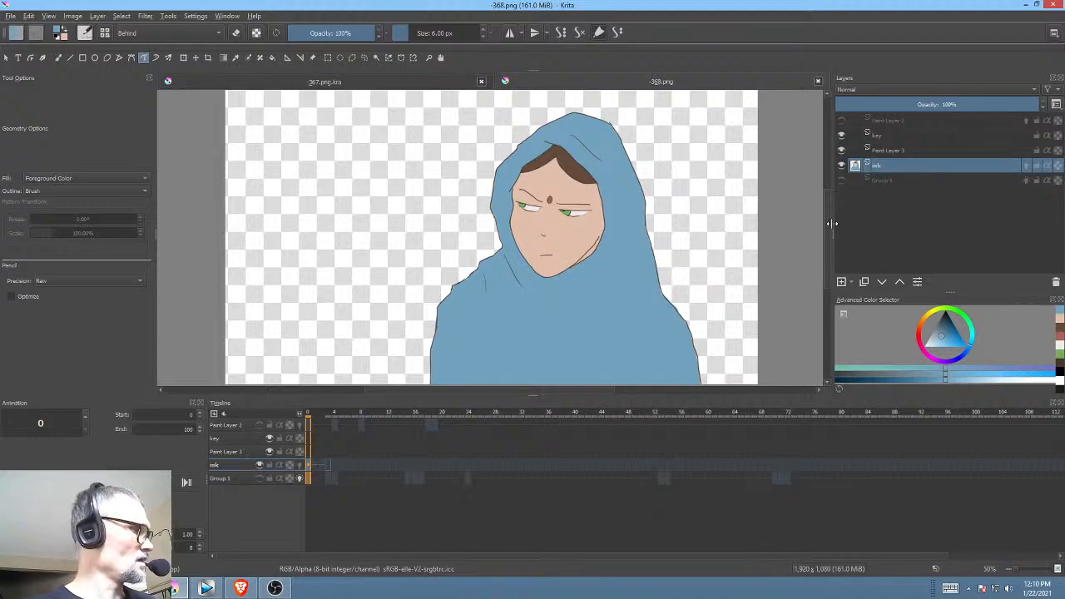
pyautogui.hotkey('ctrl', 'g')
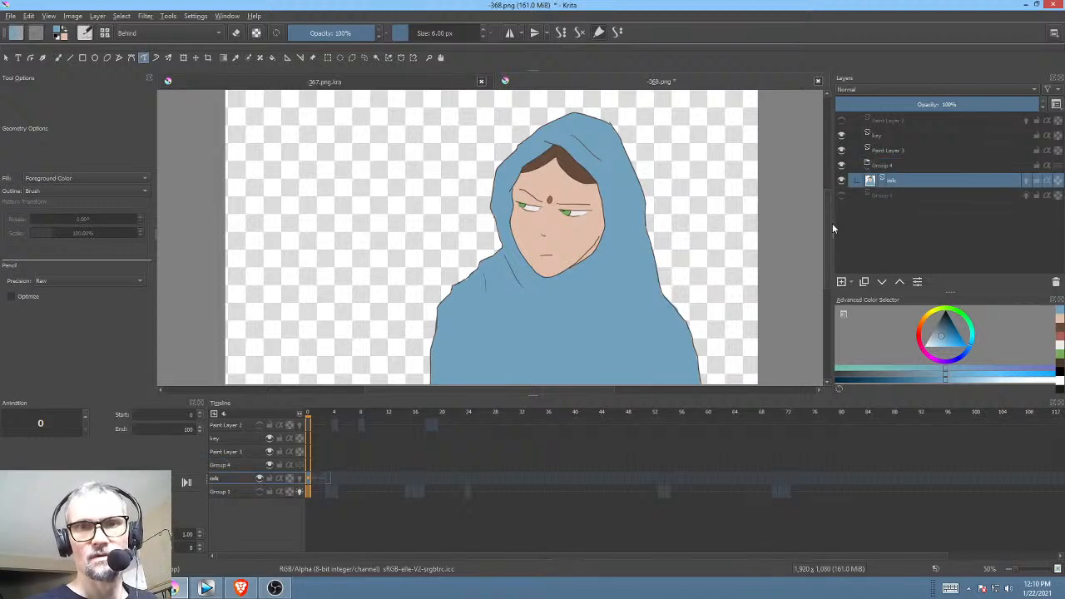
pyautogui.click(841, 282)
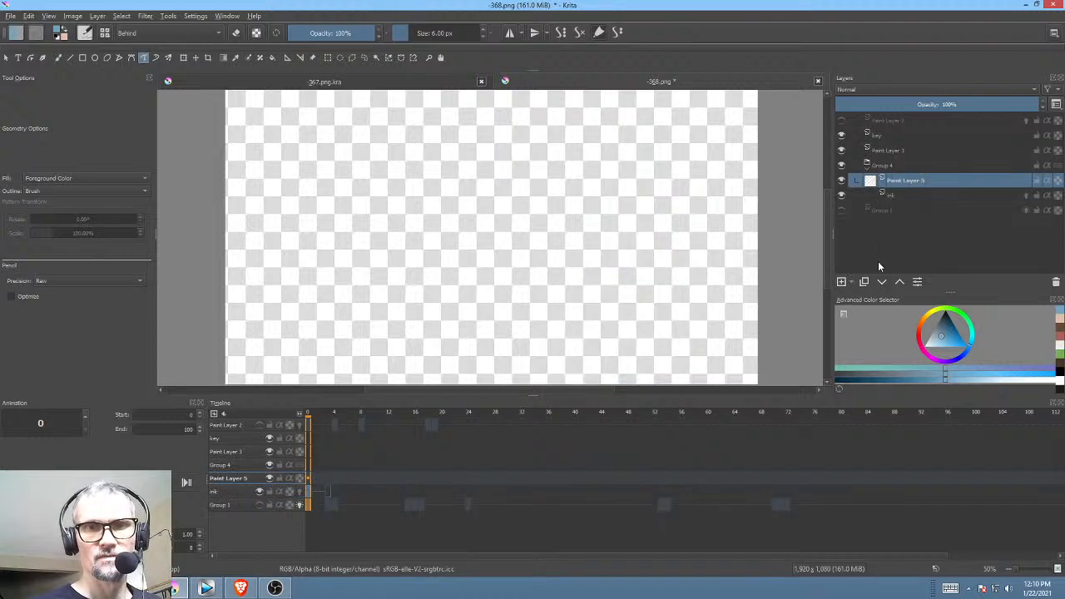
pyautogui.click(945, 320)
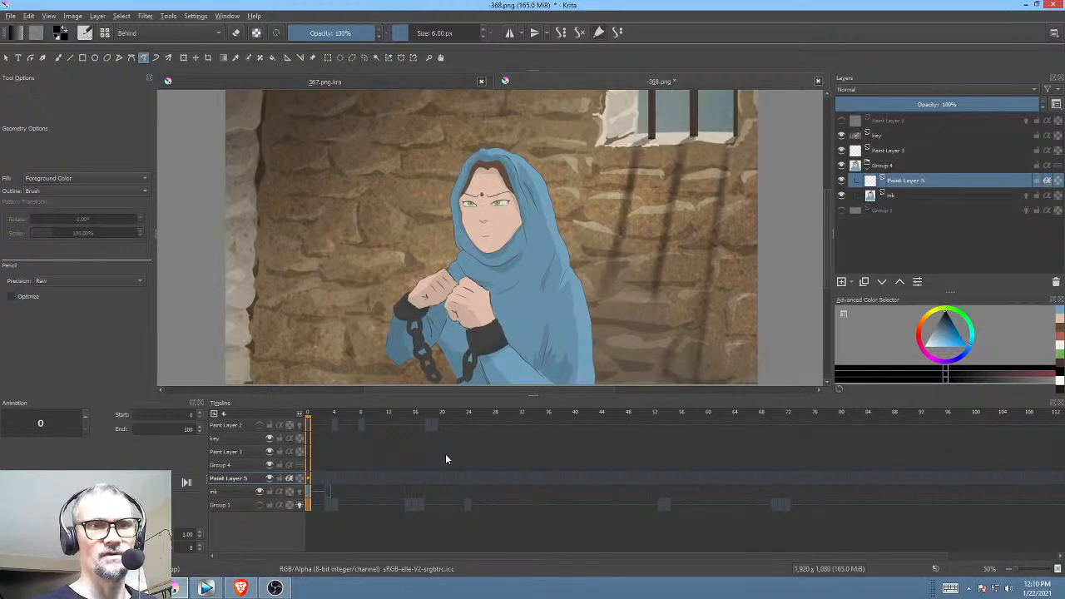
pyautogui.click(841, 135)
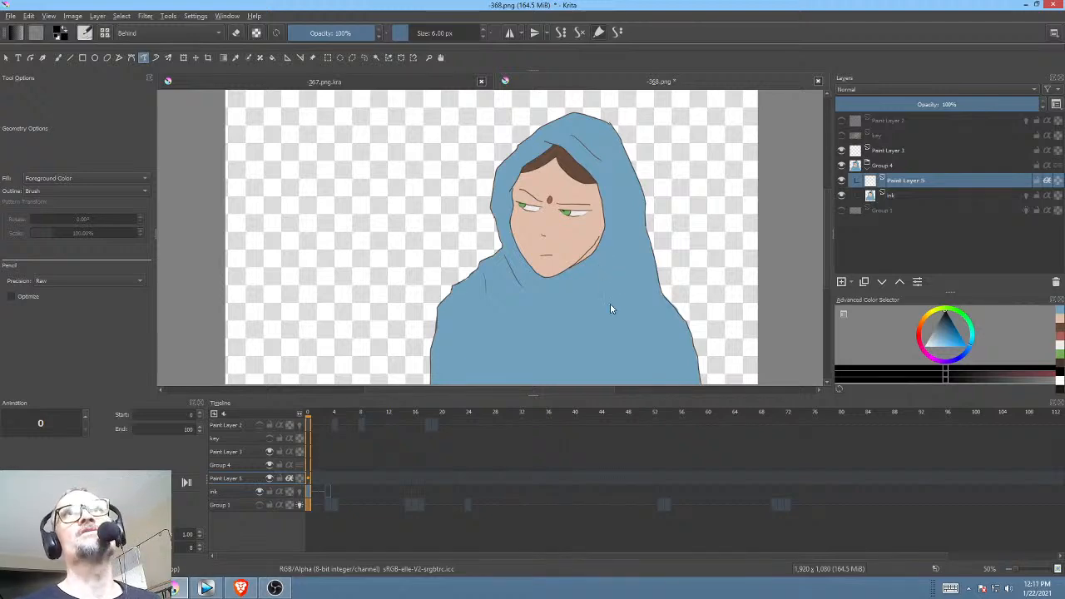
# Step: Draw a black shadow shape around the hair and face edge inside the hood, and set the shading layer's opacity to 17%
pyautogui.moveTo(625, 282)
pyautogui.mouseDown()
pyautogui.moveTo(622, 291)
pyautogui.moveTo(628, 264)
pyautogui.moveTo(592, 289)
pyautogui.moveTo(620, 294)
pyautogui.mouseUp()
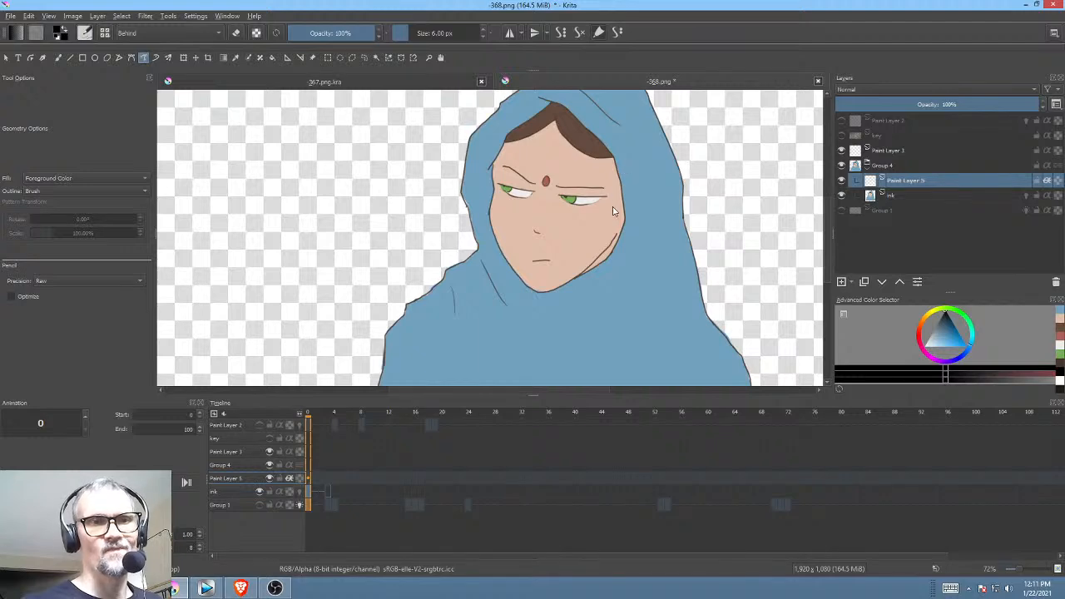
pyautogui.moveTo(613, 212); pyautogui.dragTo(627, 262)
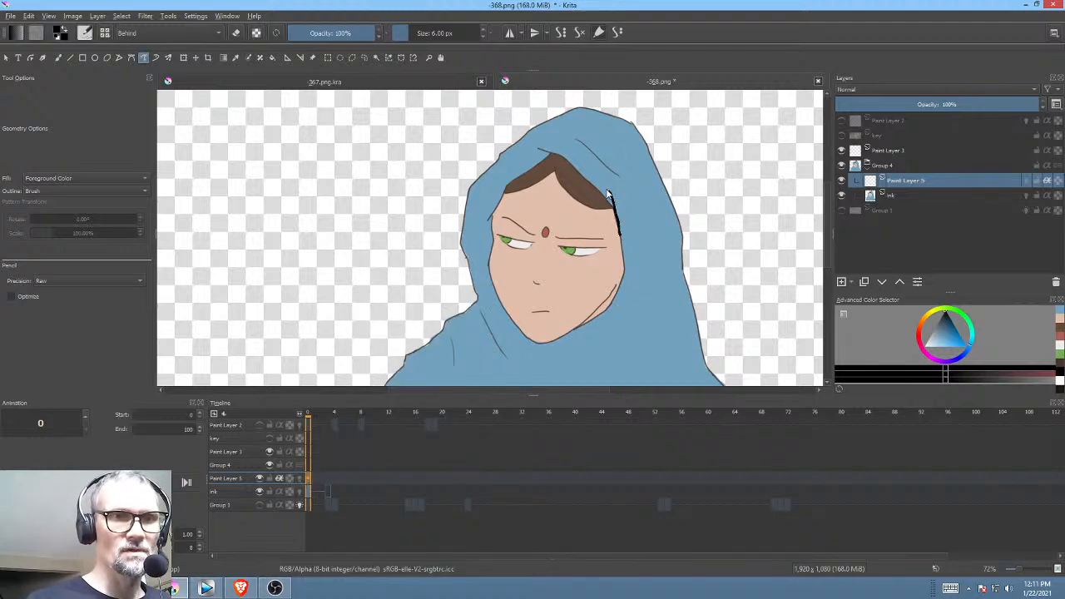
pyautogui.moveTo(607, 194)
pyautogui.mouseDown()
pyautogui.moveTo(552, 147)
pyautogui.moveTo(517, 166)
pyautogui.moveTo(541, 168)
pyautogui.moveTo(500, 190)
pyautogui.moveTo(487, 242)
pyautogui.moveTo(515, 194)
pyautogui.moveTo(563, 173)
pyautogui.mouseUp()
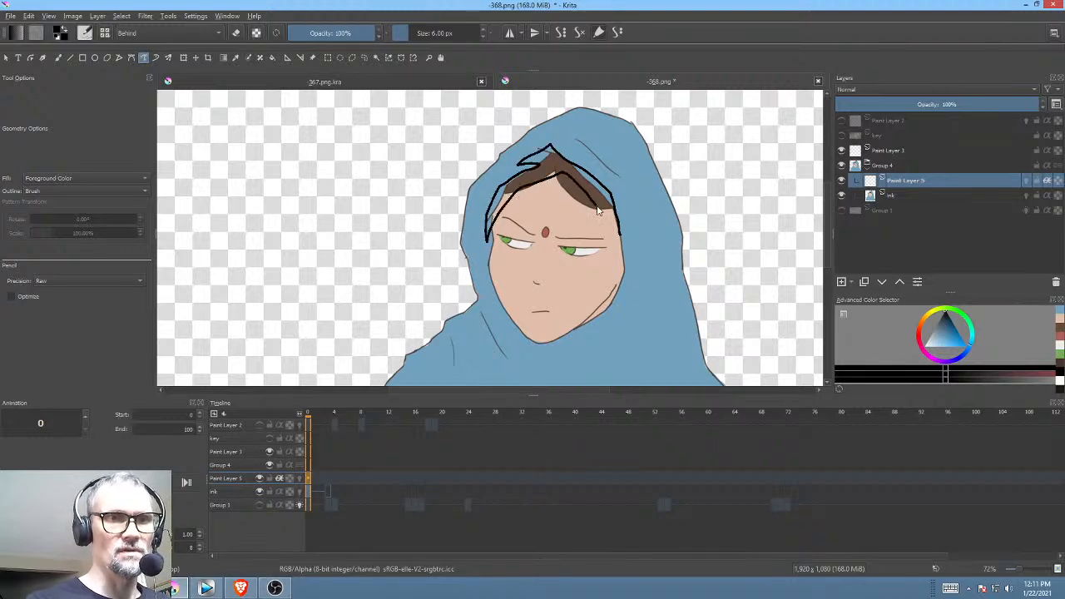
pyautogui.moveTo(616, 248)
pyautogui.mouseDown()
pyautogui.moveTo(598, 318)
pyautogui.moveTo(622, 288)
pyautogui.moveTo(621, 211)
pyautogui.mouseUp()
pyautogui.moveTo(998, 102); pyautogui.dragTo(868, 108)
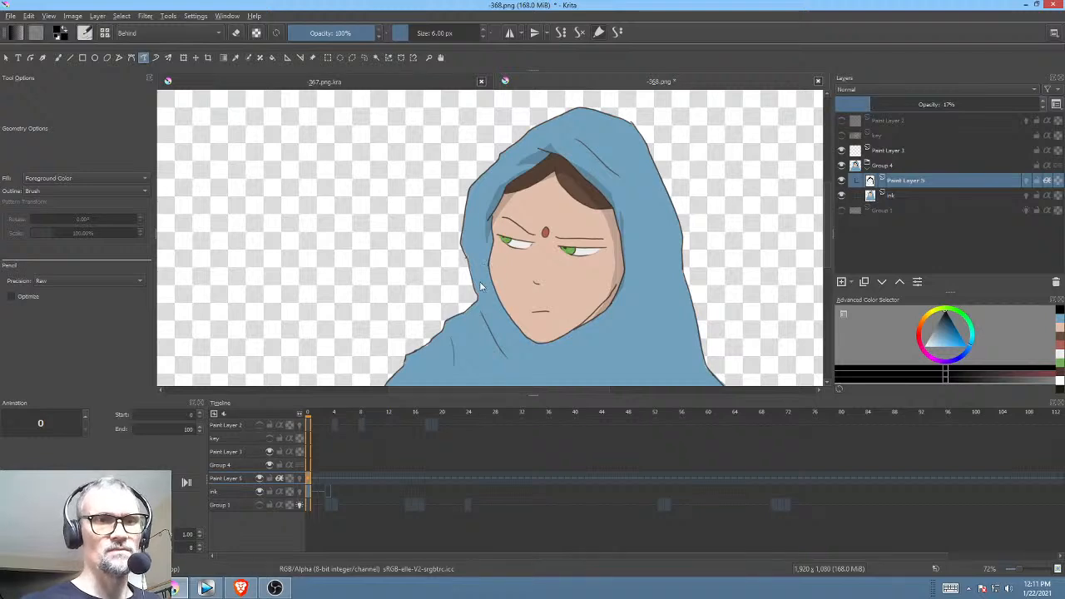
# Step: Shade the hood's outer left edge from the neck up to the crown
pyautogui.moveTo(480, 303); pyautogui.dragTo(475, 276)
pyautogui.moveTo(467, 234); pyautogui.dragTo(489, 181)
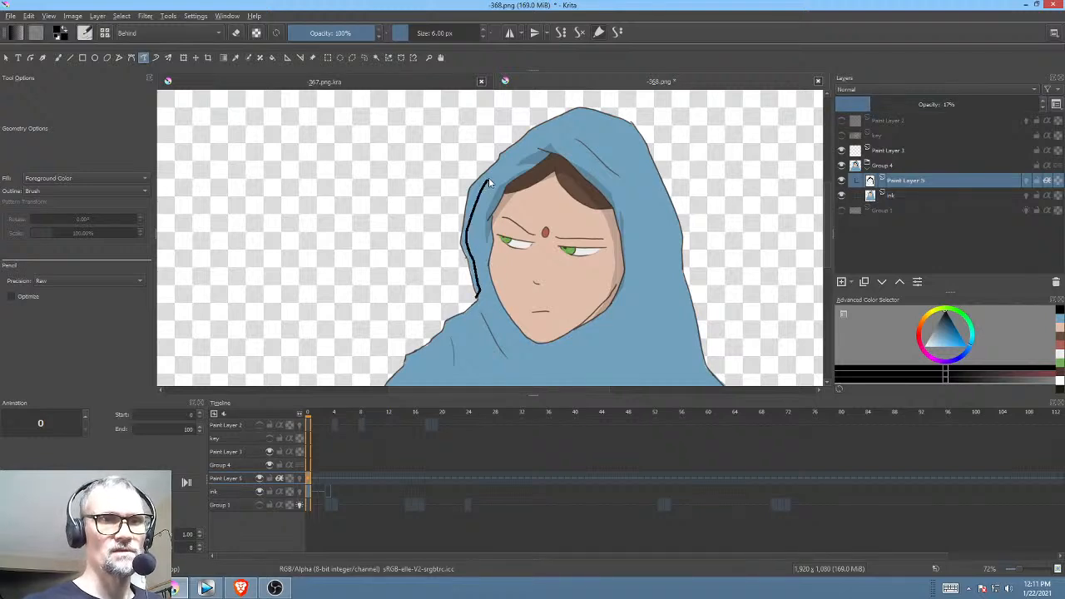
pyautogui.moveTo(578, 110)
pyautogui.mouseDown()
pyautogui.moveTo(428, 276)
pyautogui.moveTo(476, 298)
pyautogui.mouseUp()
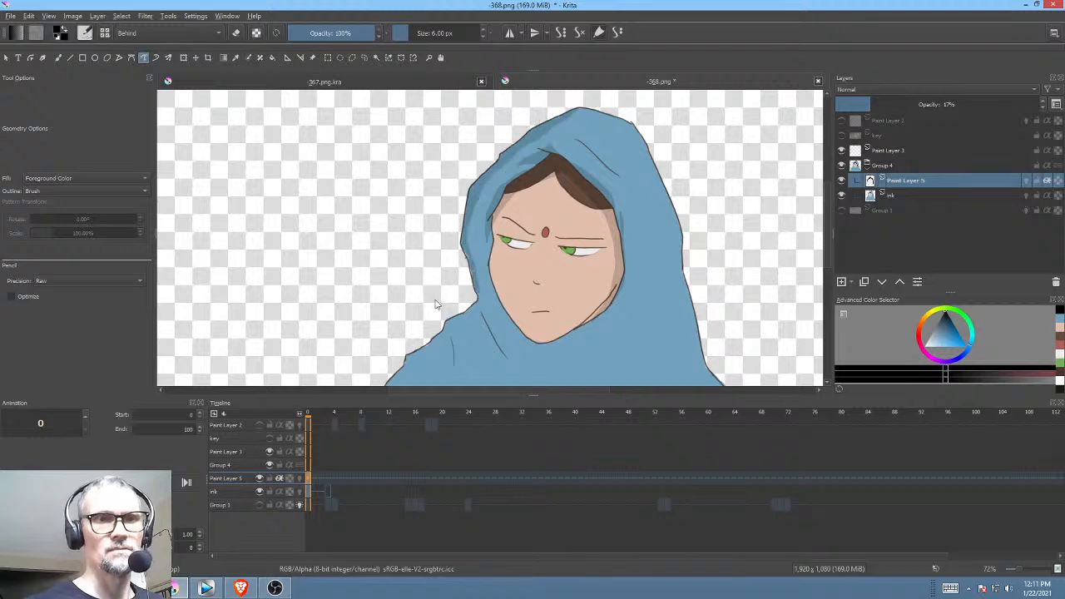
# Step: Shade the left shoulder and arm from the neck to the canvas bottom, adding a pointed fold shadow inside the arm
pyautogui.moveTo(707, 264); pyautogui.dragTo(734, 213)
pyautogui.moveTo(501, 233)
pyautogui.mouseDown()
pyautogui.moveTo(531, 309)
pyautogui.moveTo(501, 279)
pyautogui.mouseUp()
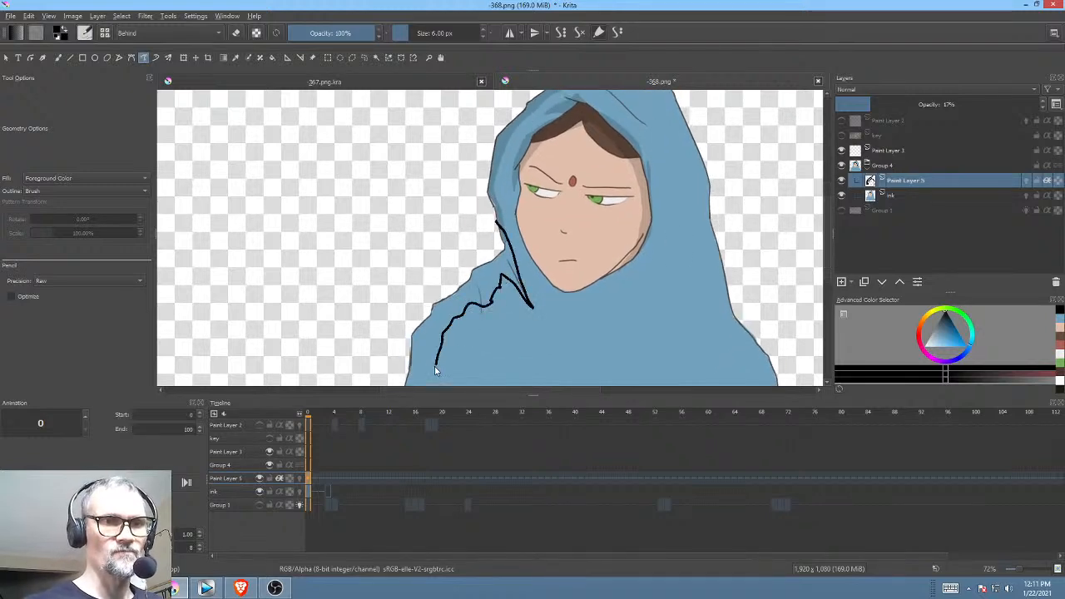
pyautogui.moveTo(434, 366)
pyautogui.mouseDown()
pyautogui.moveTo(392, 352)
pyautogui.moveTo(524, 192)
pyautogui.mouseUp()
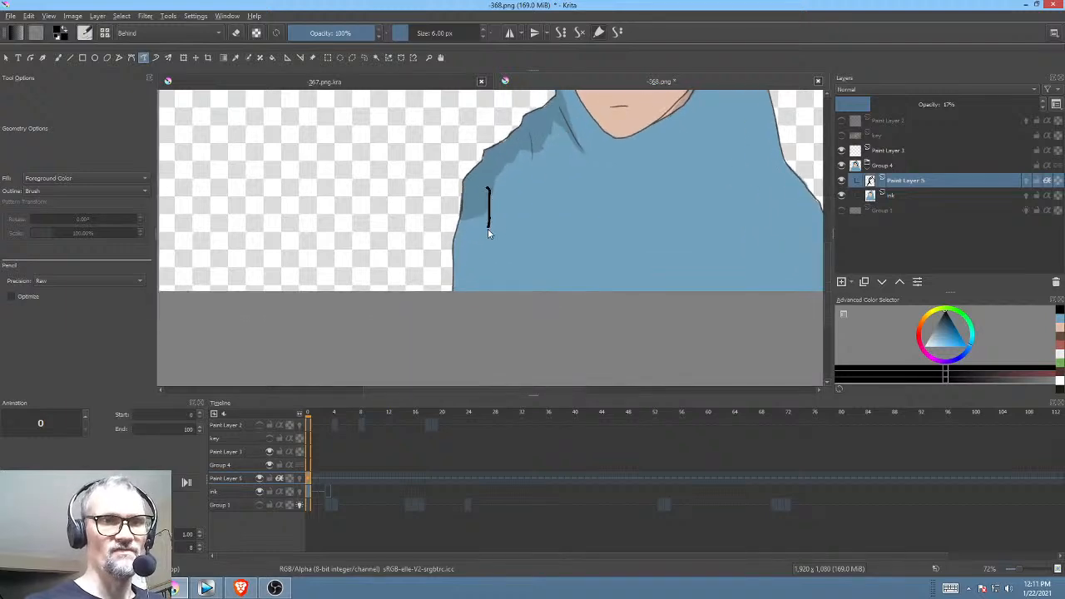
pyautogui.moveTo(422, 326)
pyautogui.mouseDown()
pyautogui.moveTo(447, 171)
pyautogui.moveTo(499, 173)
pyautogui.mouseUp()
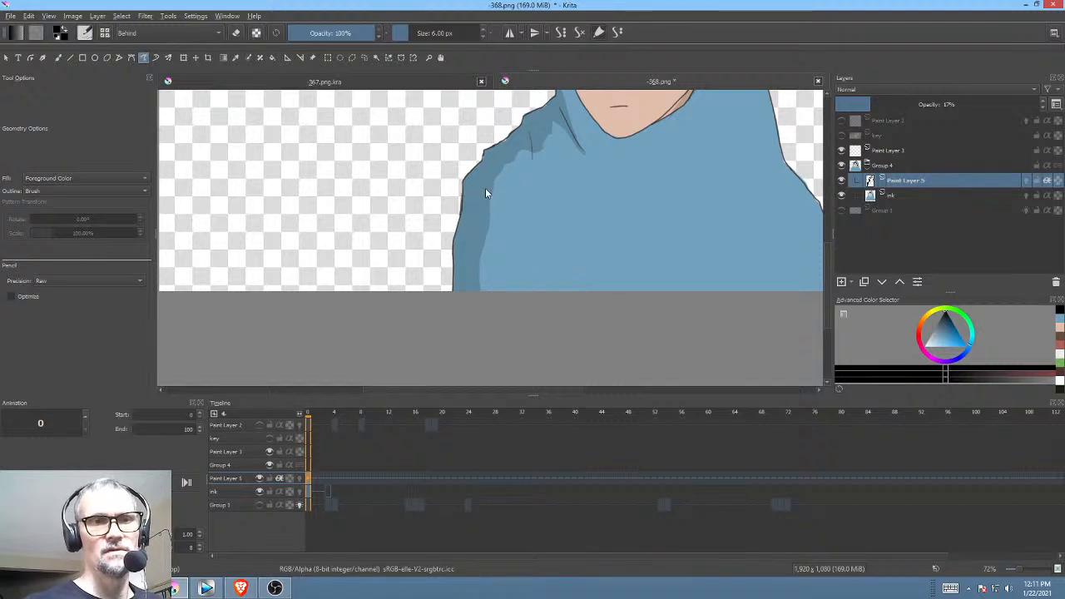
pyautogui.moveTo(618, 249); pyautogui.dragTo(563, 296)
pyautogui.moveTo(431, 239)
pyautogui.mouseDown()
pyautogui.moveTo(451, 302)
pyautogui.moveTo(428, 264)
pyautogui.mouseUp()
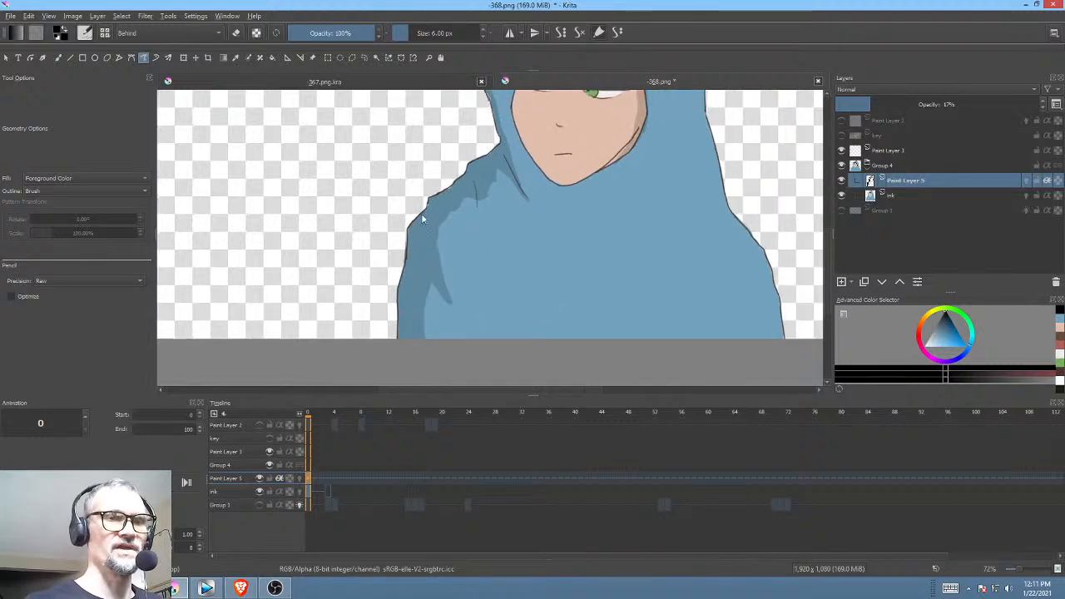
# Step: Add a narrow fold shadow below the left shoulder crease and a curved fold shadow in the cloth beneath the chin
pyautogui.moveTo(625, 270); pyautogui.dragTo(603, 287)
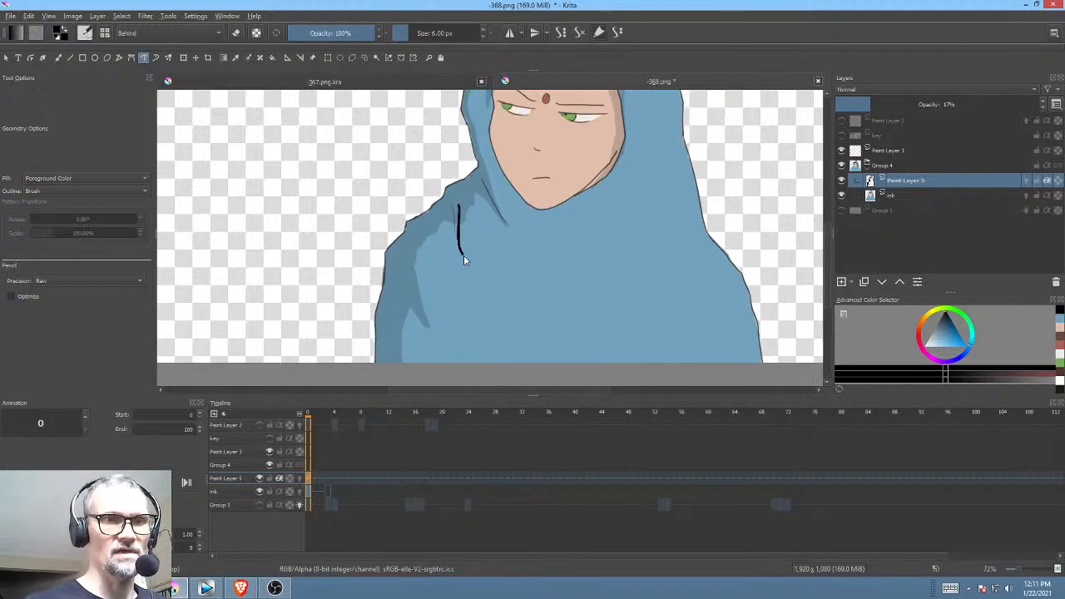
pyautogui.moveTo(463, 260); pyautogui.dragTo(477, 193)
pyautogui.moveTo(642, 261); pyautogui.dragTo(621, 286)
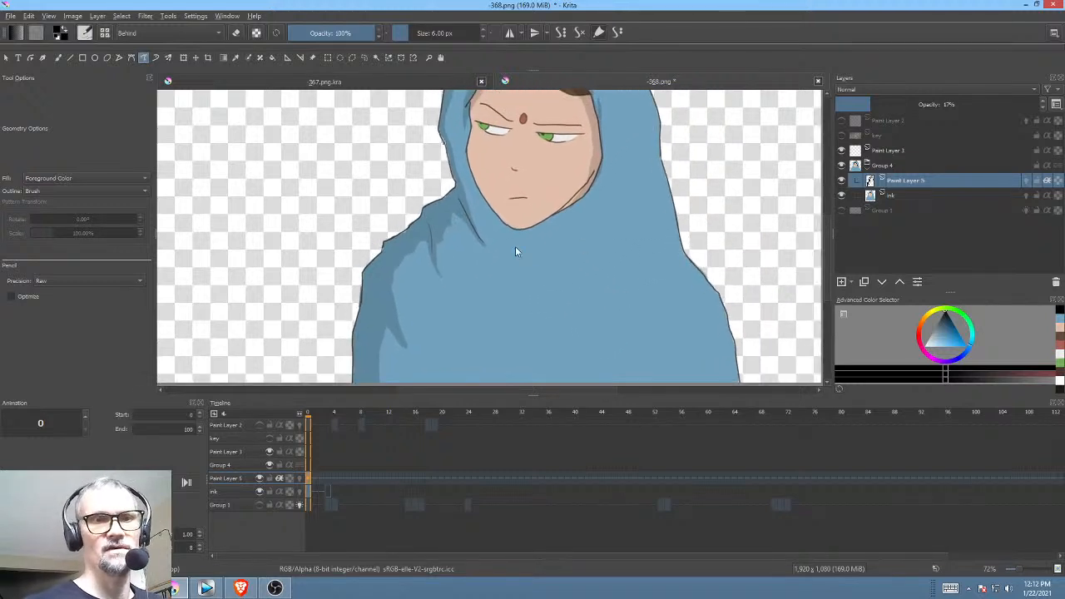
pyautogui.moveTo(515, 247)
pyautogui.mouseDown()
pyautogui.moveTo(530, 260)
pyautogui.moveTo(613, 219)
pyautogui.moveTo(570, 237)
pyautogui.moveTo(537, 232)
pyautogui.mouseUp()
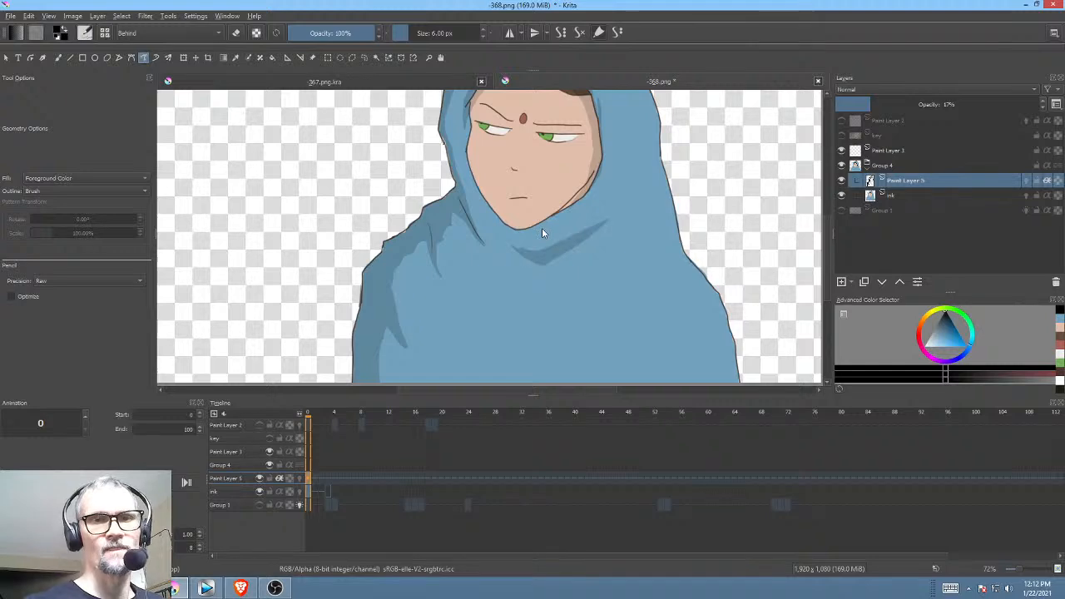
# Step: Check the blue-hooded woman's earlier shot in Vegas Pro, and back in Krita shade the folds on the right of the chest and hood
pyautogui.hotkey('alt', 'Tab')
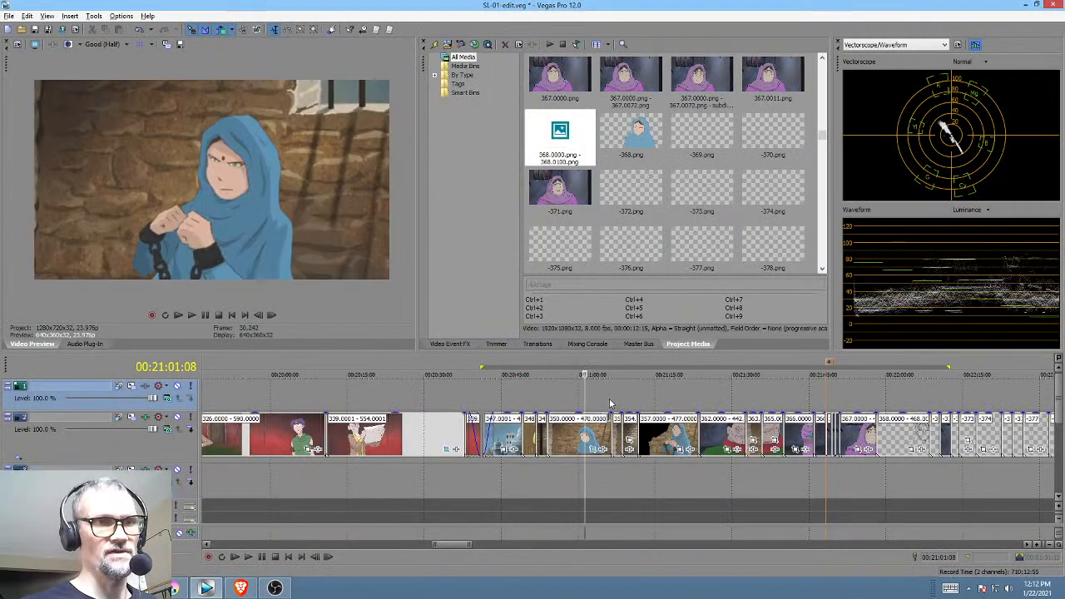
pyautogui.hotkey('alt', 'Tab')
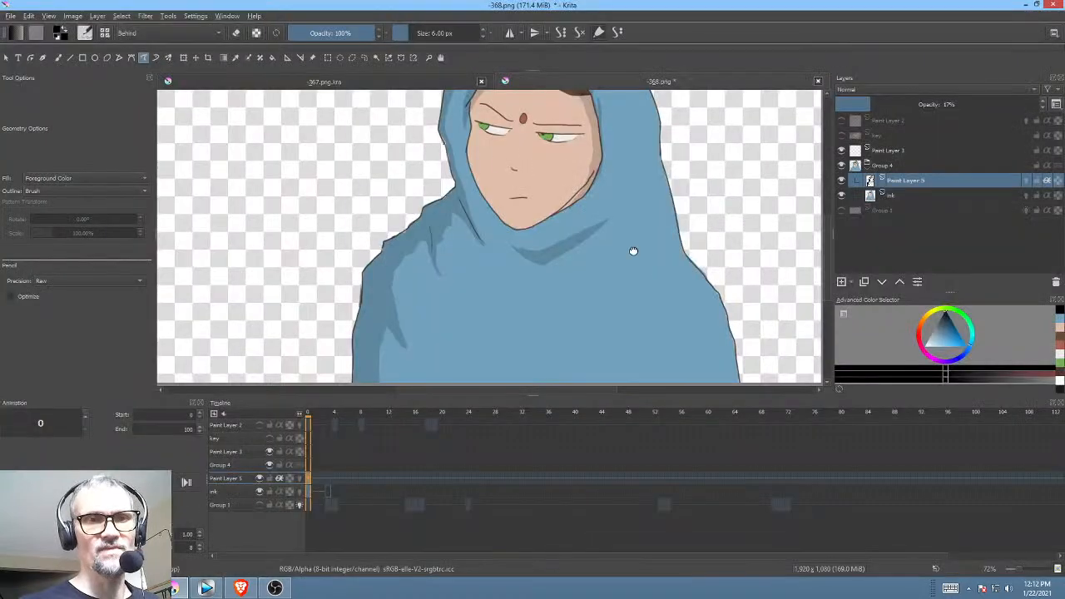
pyautogui.moveTo(633, 251)
pyautogui.mouseDown()
pyautogui.moveTo(656, 238)
pyautogui.moveTo(614, 284)
pyautogui.moveTo(718, 293)
pyautogui.moveTo(721, 306)
pyautogui.moveTo(655, 323)
pyautogui.moveTo(641, 358)
pyautogui.mouseUp()
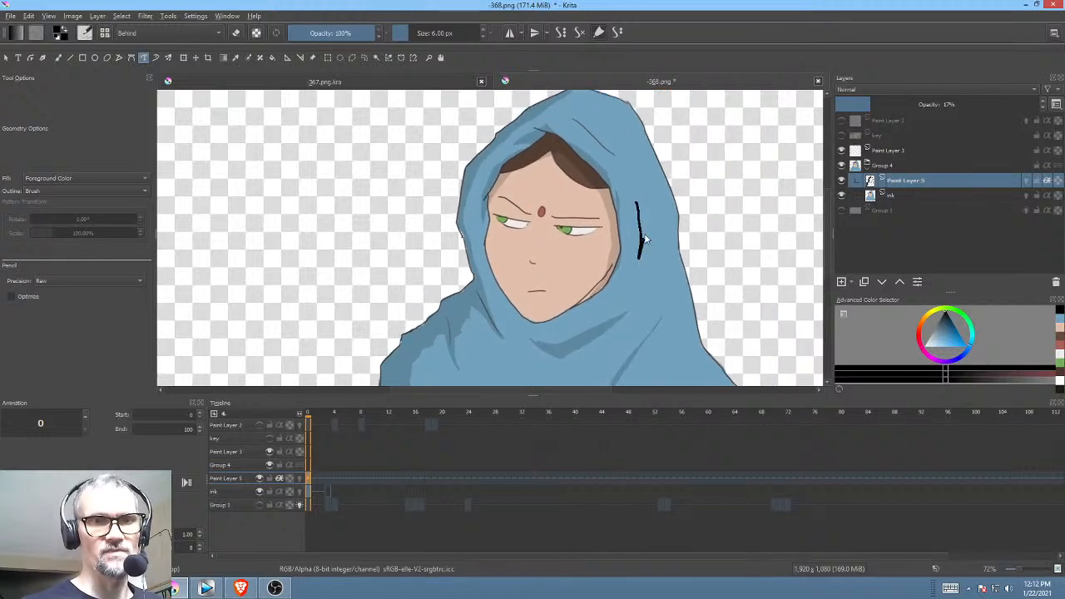
pyautogui.moveTo(638, 197); pyautogui.dragTo(634, 188)
pyautogui.moveTo(682, 245)
pyautogui.mouseDown()
pyautogui.moveTo(691, 229)
pyautogui.moveTo(687, 263)
pyautogui.moveTo(664, 274)
pyautogui.moveTo(718, 162)
pyautogui.moveTo(716, 183)
pyautogui.moveTo(663, 251)
pyautogui.moveTo(656, 176)
pyautogui.moveTo(657, 263)
pyautogui.moveTo(668, 280)
pyautogui.mouseUp()
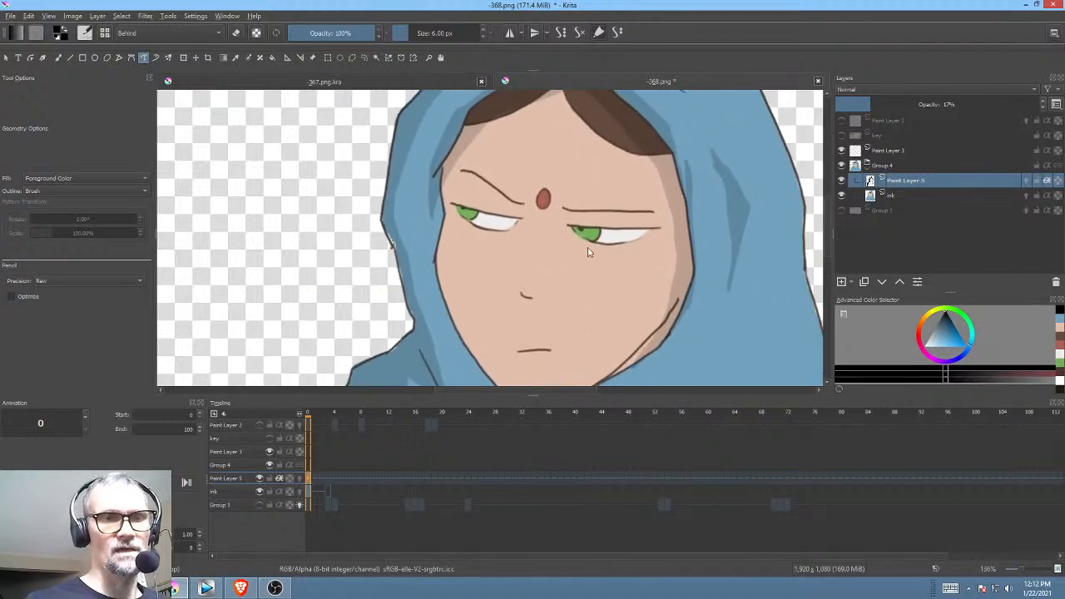
# Step: Add small shadows to the whites of the eyes, under the nose and along the right side of the jaw
pyautogui.moveTo(590, 252); pyautogui.dragTo(608, 213)
pyautogui.moveTo(491, 213)
pyautogui.mouseDown()
pyautogui.moveTo(407, 191)
pyautogui.moveTo(437, 208)
pyautogui.moveTo(504, 215)
pyautogui.mouseUp()
pyautogui.moveTo(670, 223)
pyautogui.mouseDown()
pyautogui.moveTo(564, 223)
pyautogui.moveTo(621, 235)
pyautogui.moveTo(671, 227)
pyautogui.moveTo(661, 171)
pyautogui.mouseUp()
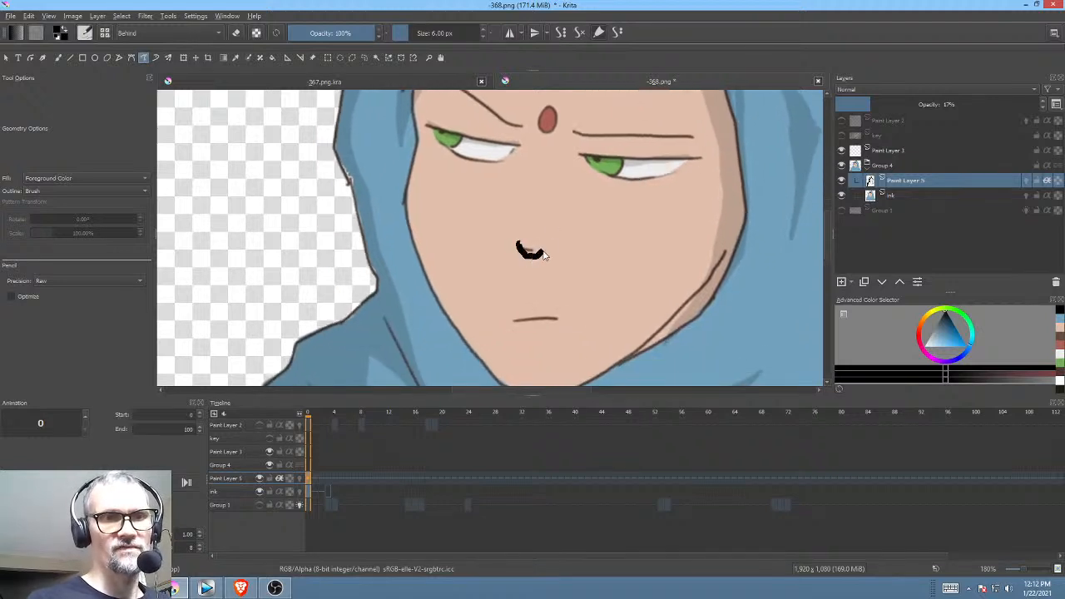
pyautogui.moveTo(544, 255); pyautogui.dragTo(546, 254)
pyautogui.moveTo(637, 287); pyautogui.dragTo(632, 251)
pyautogui.moveTo(703, 259); pyautogui.dragTo(663, 301)
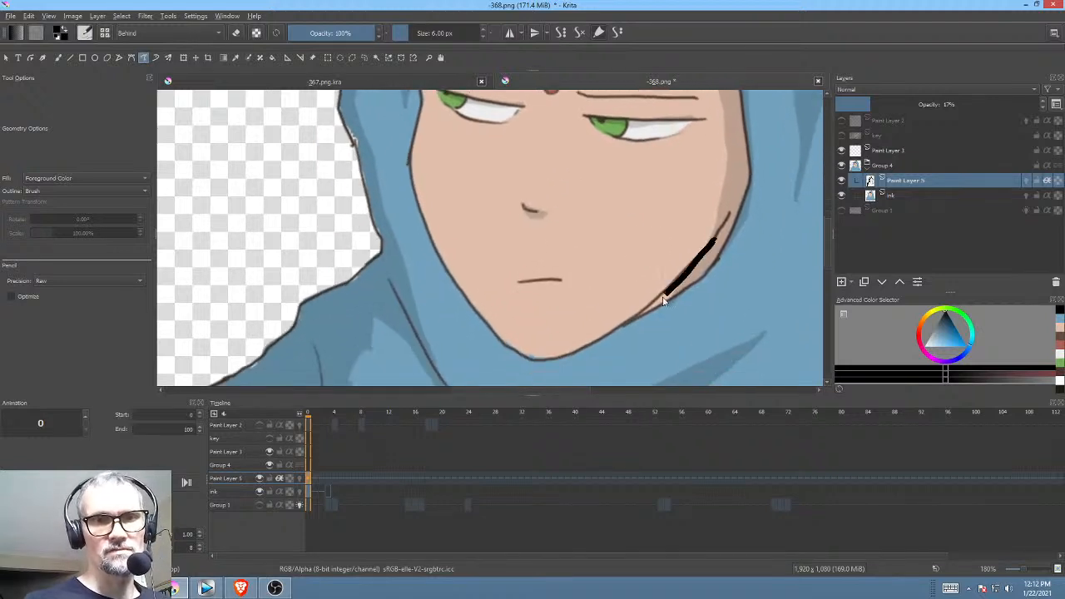
pyautogui.moveTo(597, 348)
pyautogui.mouseDown()
pyautogui.moveTo(711, 263)
pyautogui.moveTo(564, 360)
pyautogui.moveTo(538, 361)
pyautogui.moveTo(499, 338)
pyautogui.moveTo(538, 371)
pyautogui.moveTo(578, 364)
pyautogui.moveTo(665, 303)
pyautogui.mouseUp()
pyautogui.scroll(-4, 670, 284)
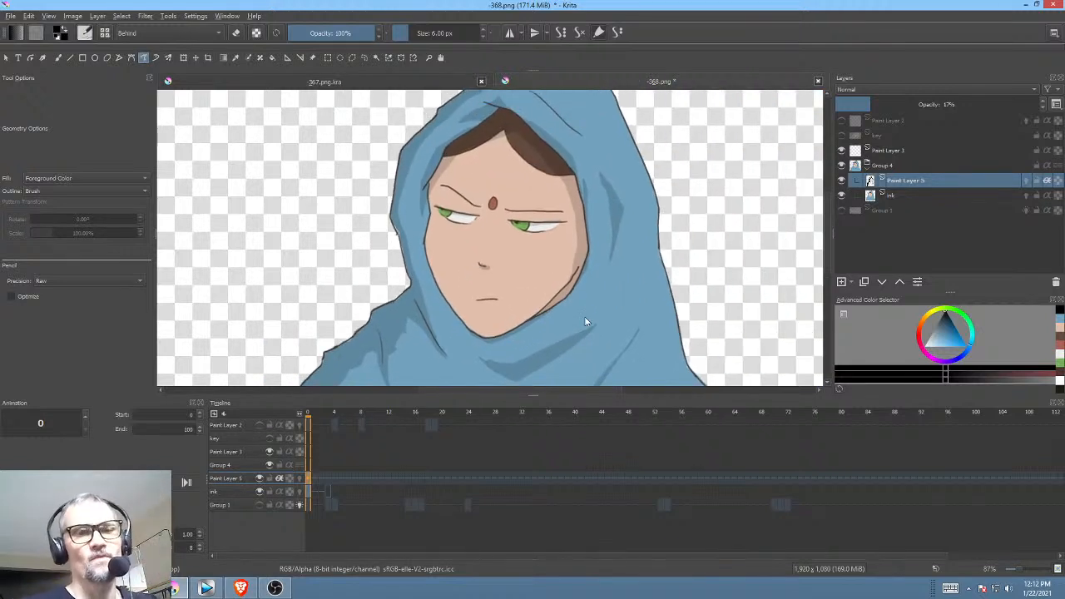
# Step: Widen the narrow fold shadow in the cloth below the left shoulder crease
pyautogui.moveTo(593, 247); pyautogui.dragTo(616, 252)
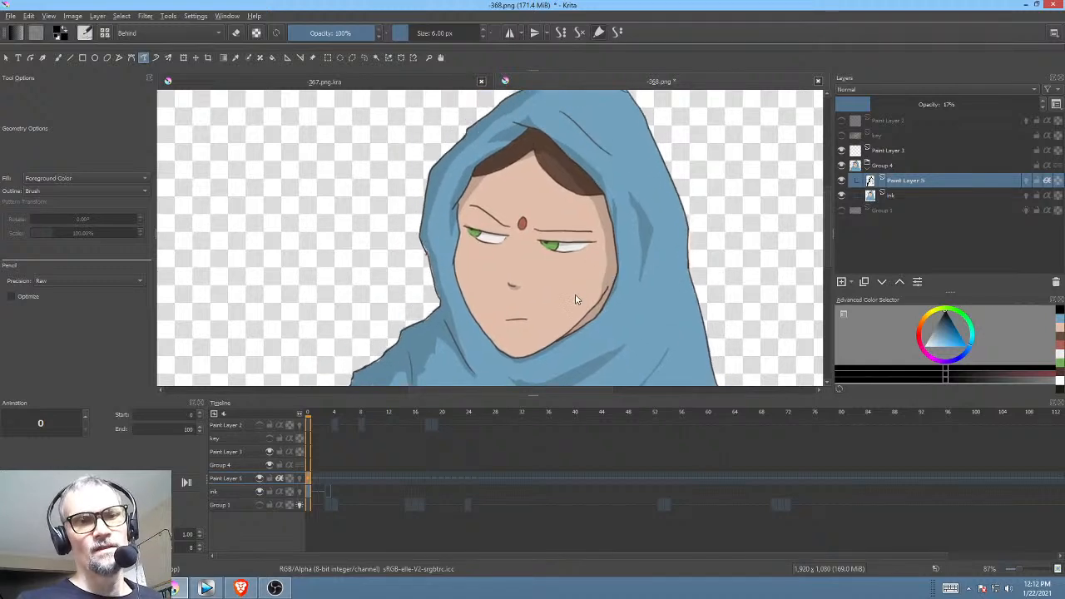
pyautogui.scroll(1, 576, 299)
pyautogui.scroll(-2, 618, 250)
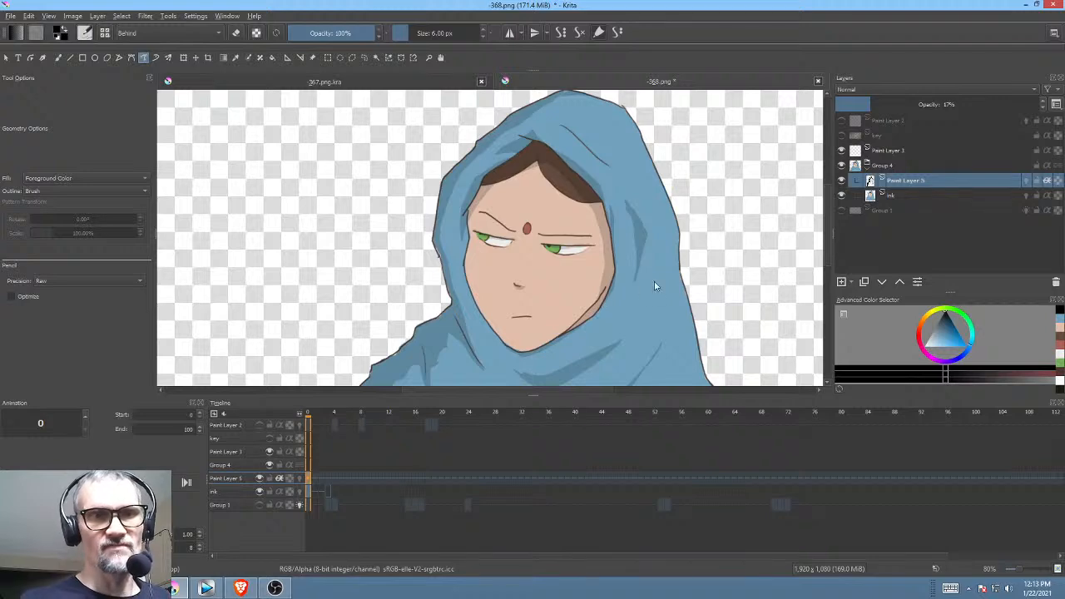
pyautogui.moveTo(646, 288); pyautogui.dragTo(633, 210)
pyautogui.moveTo(616, 277)
pyautogui.mouseDown()
pyautogui.moveTo(621, 266)
pyautogui.moveTo(619, 276)
pyautogui.mouseUp()
pyautogui.moveTo(553, 280); pyautogui.dragTo(557, 289)
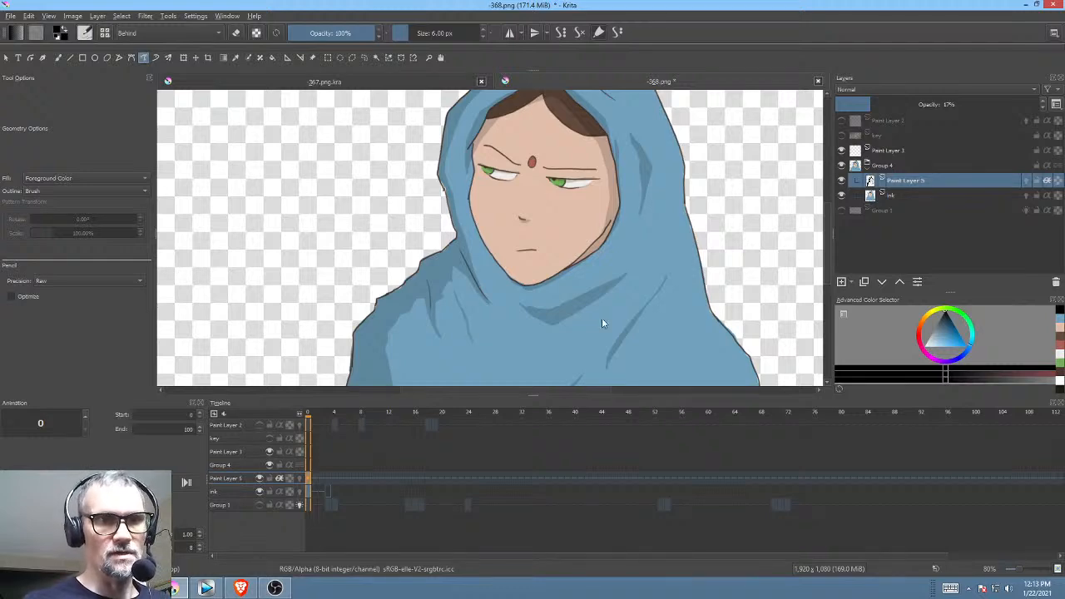
pyautogui.moveTo(468, 339); pyautogui.dragTo(453, 294)
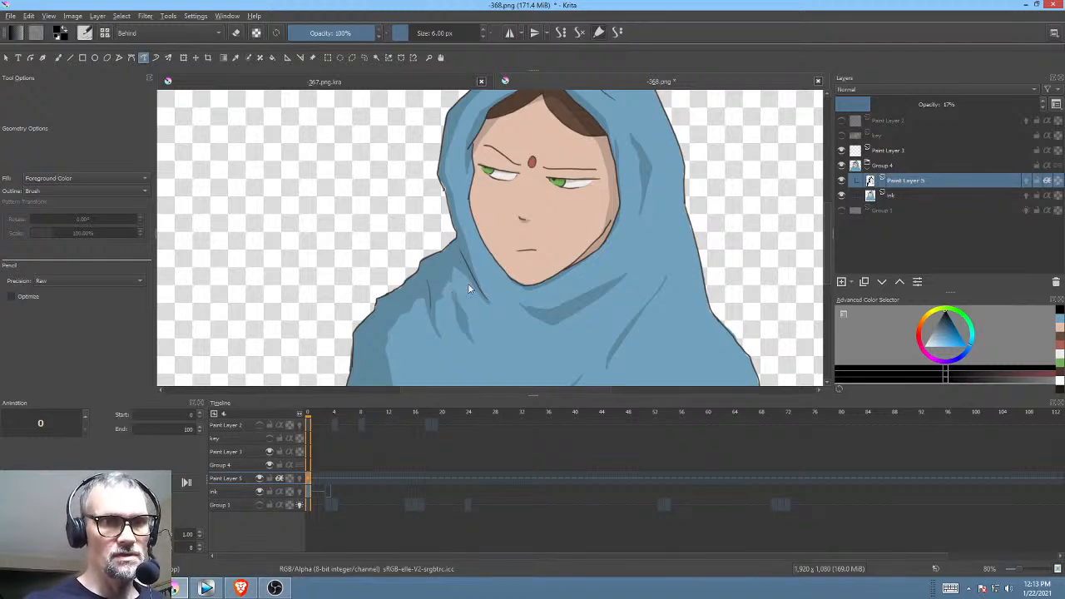
pyautogui.moveTo(634, 271)
pyautogui.mouseDown()
pyautogui.moveTo(629, 230)
pyautogui.moveTo(642, 214)
pyautogui.moveTo(625, 291)
pyautogui.mouseUp()
pyautogui.scroll(-1, 619, 266)
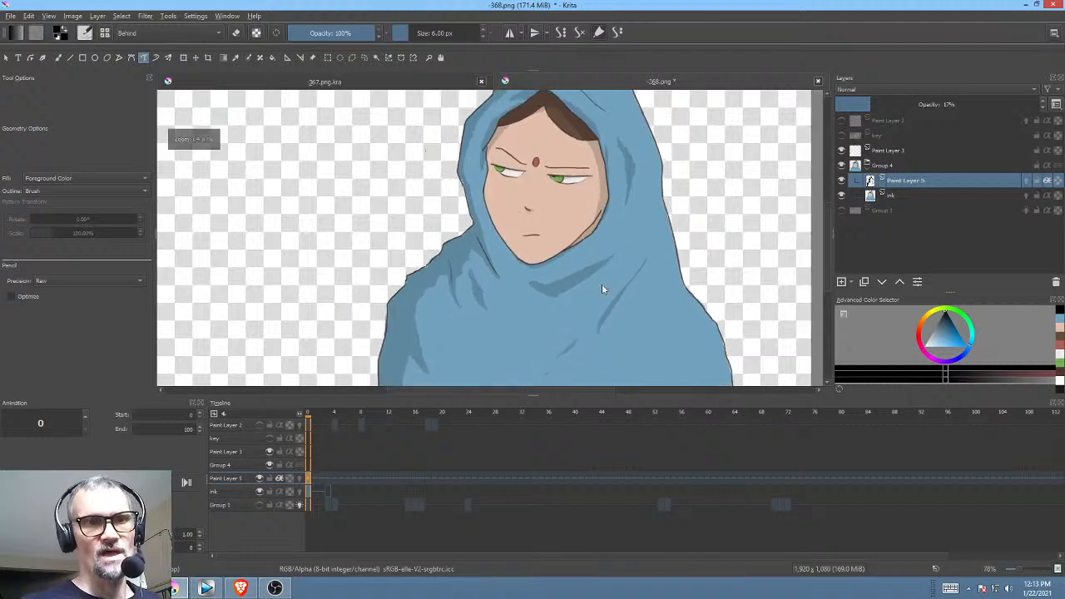
# Step: Add a slanted fold shadow on the right shoulder and a thin one on the hood's right side, extending the fold beneath the chin
pyautogui.scroll(3, 605, 264)
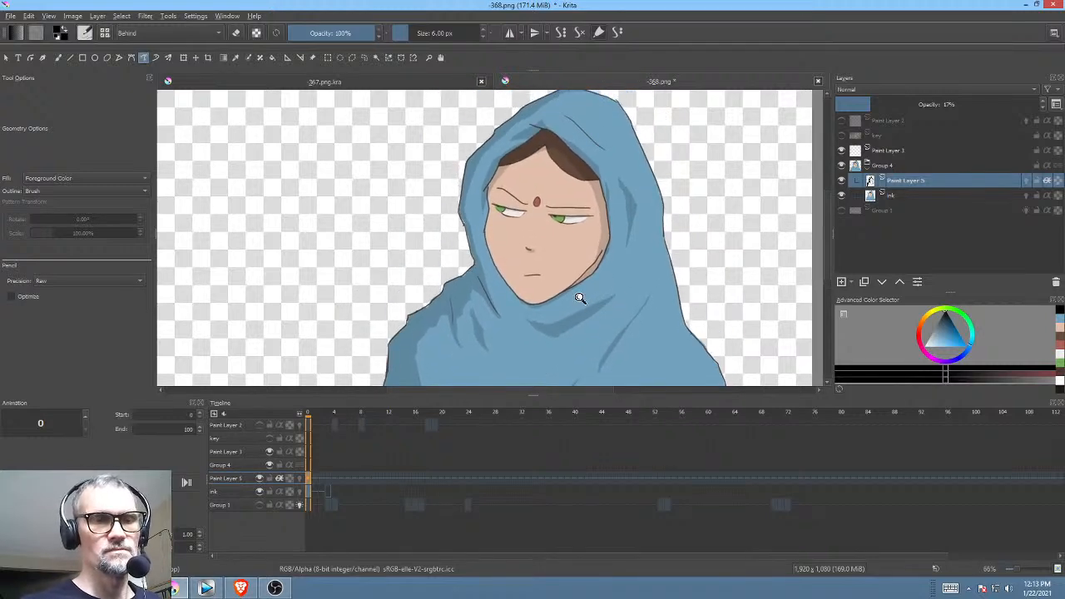
pyautogui.moveTo(425, 122); pyautogui.dragTo(425, 201)
pyautogui.moveTo(446, 247)
pyautogui.mouseDown()
pyautogui.moveTo(461, 276)
pyautogui.moveTo(414, 190)
pyautogui.moveTo(424, 105)
pyautogui.mouseUp()
pyautogui.scroll(-3, 607, 249)
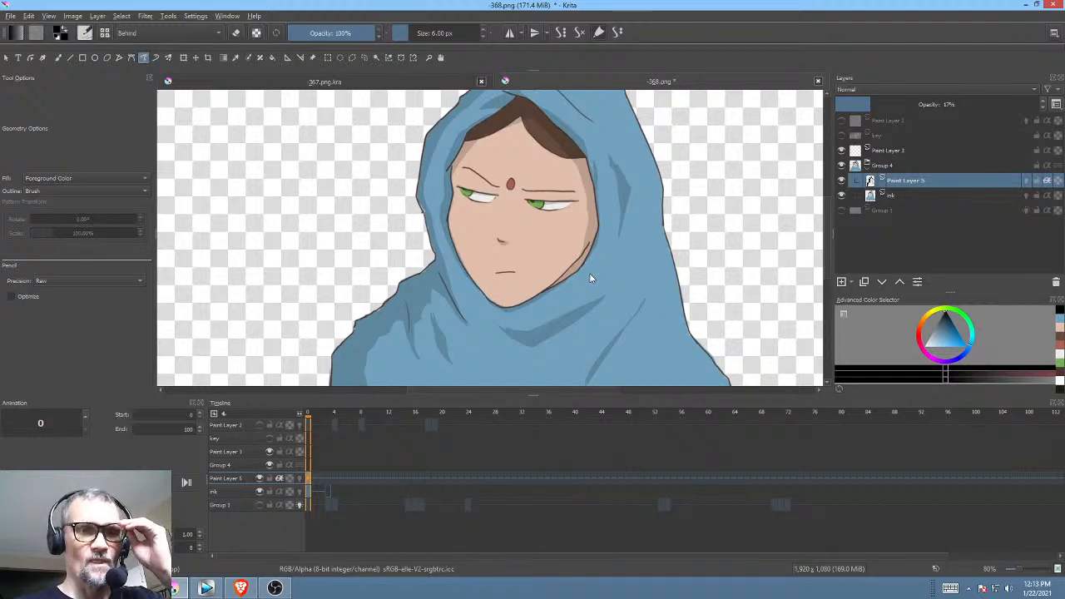
pyautogui.scroll(-2, 589, 279)
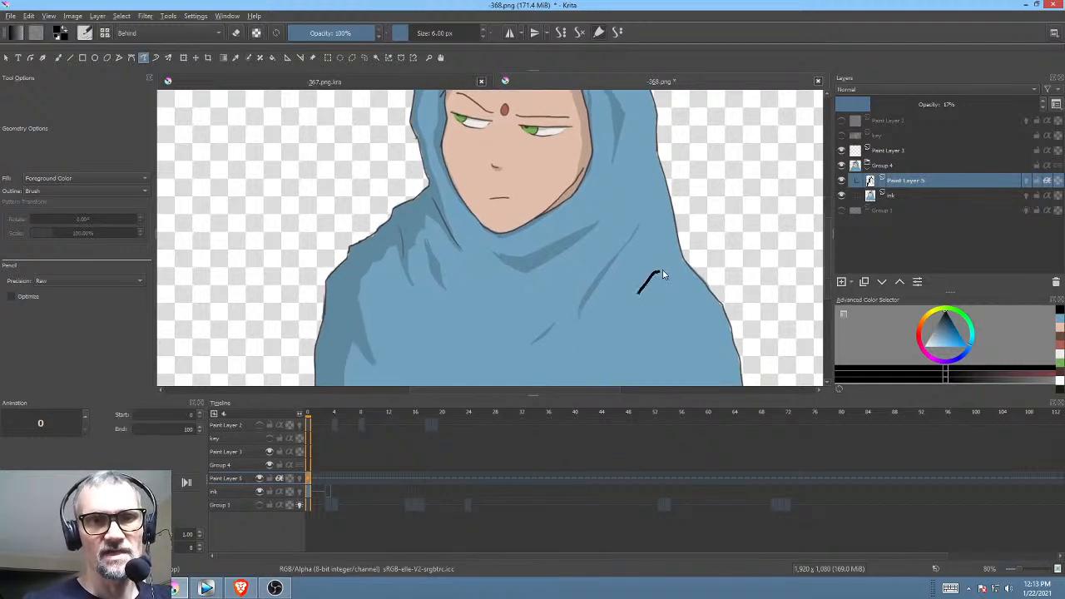
pyautogui.moveTo(662, 269)
pyautogui.mouseDown()
pyautogui.moveTo(684, 279)
pyautogui.moveTo(663, 294)
pyautogui.moveTo(697, 242)
pyautogui.mouseUp()
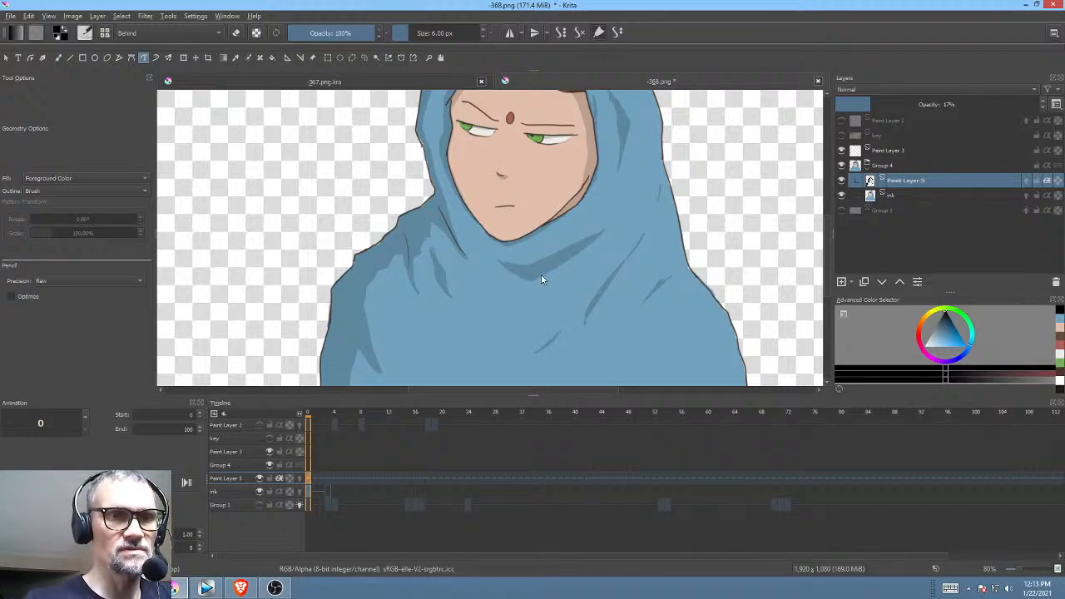
pyautogui.hotkey('ctrl', 'z')
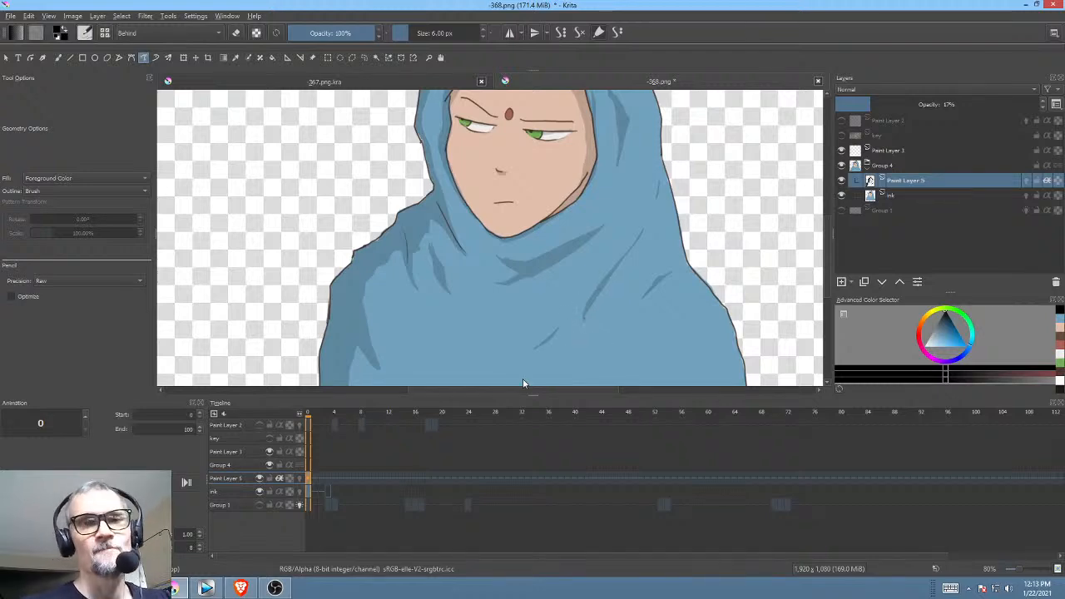
pyautogui.moveTo(633, 277); pyautogui.dragTo(617, 320)
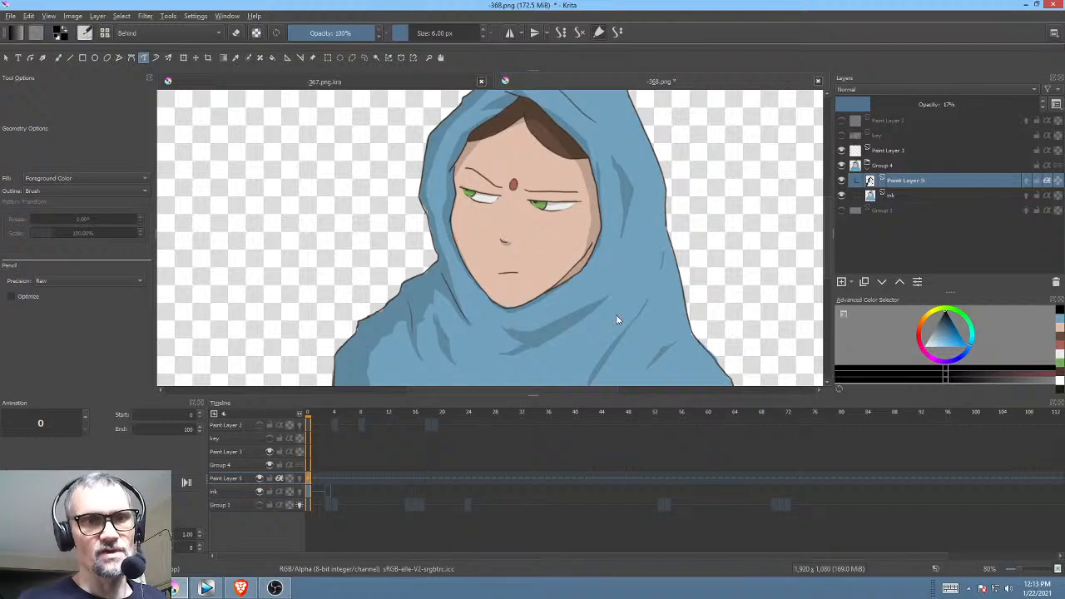
pyautogui.moveTo(591, 264); pyautogui.dragTo(615, 279)
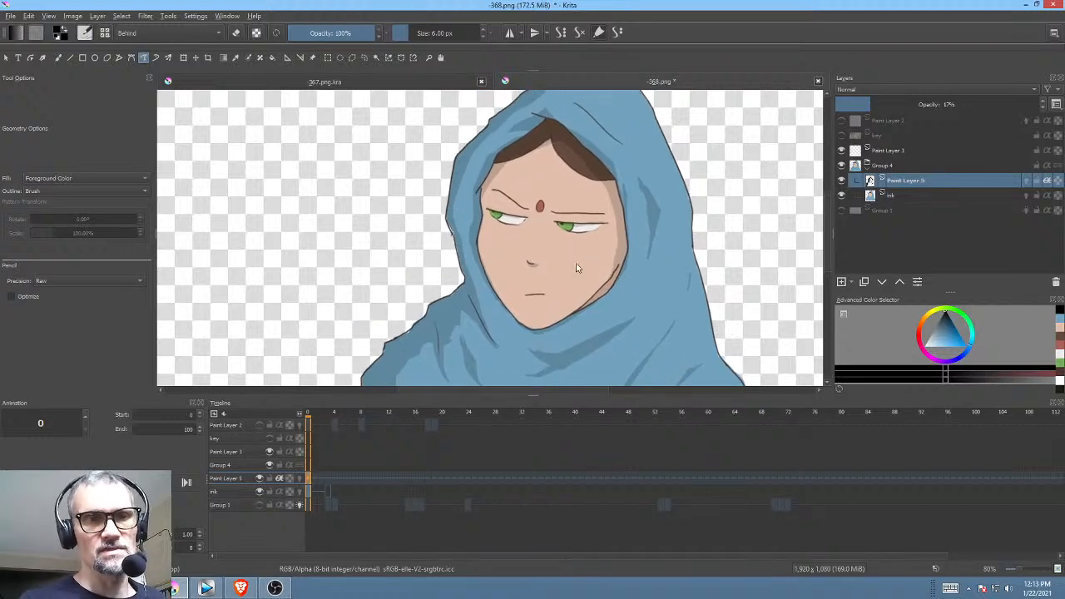
pyautogui.moveTo(593, 271); pyautogui.dragTo(618, 273)
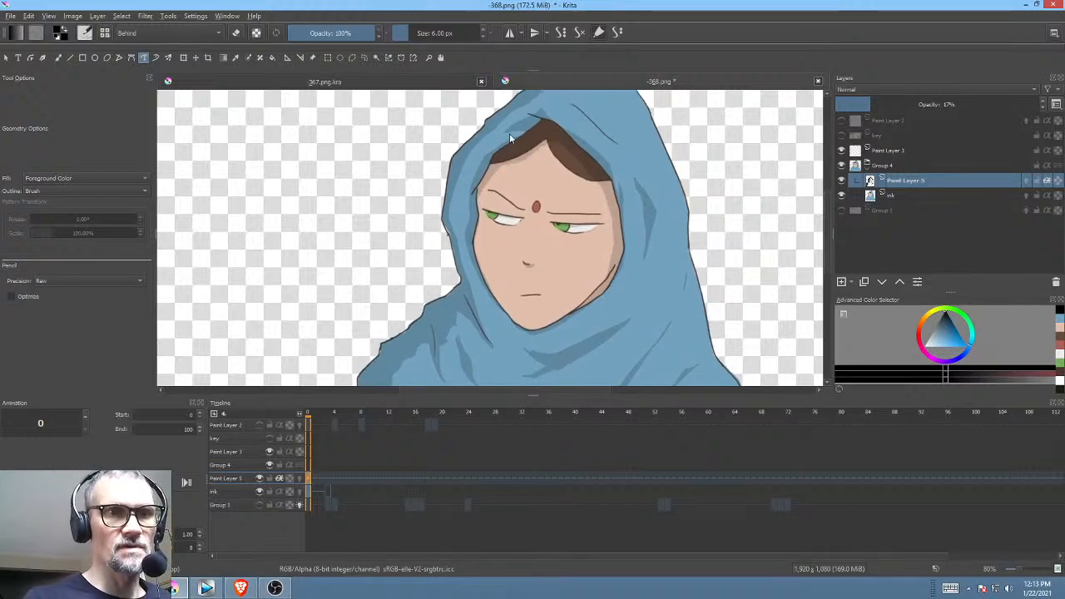
pyautogui.moveTo(618, 180); pyautogui.dragTo(612, 185)
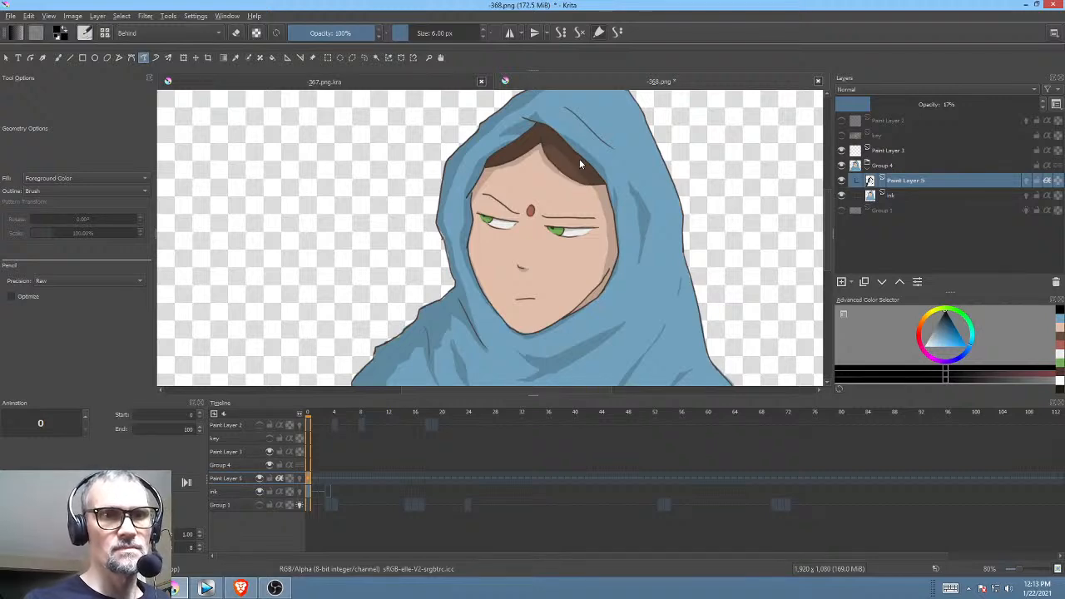
pyautogui.moveTo(628, 271); pyautogui.dragTo(630, 239)
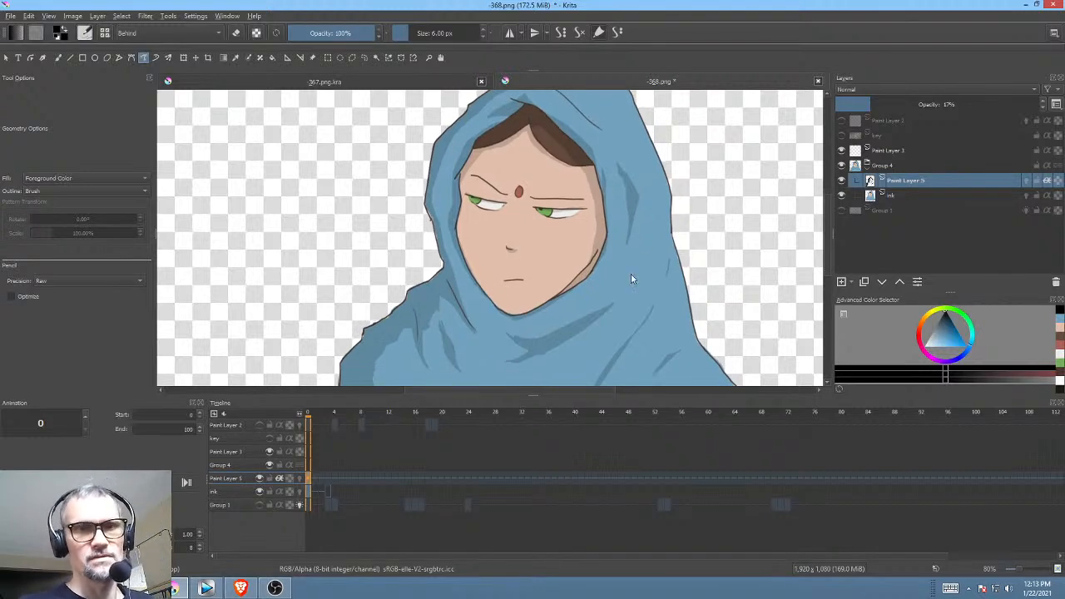
# Step: Check the shading layer at frame 3, return to frame 0 and rename Paint Layer 5 as shd
pyautogui.click(329, 477)
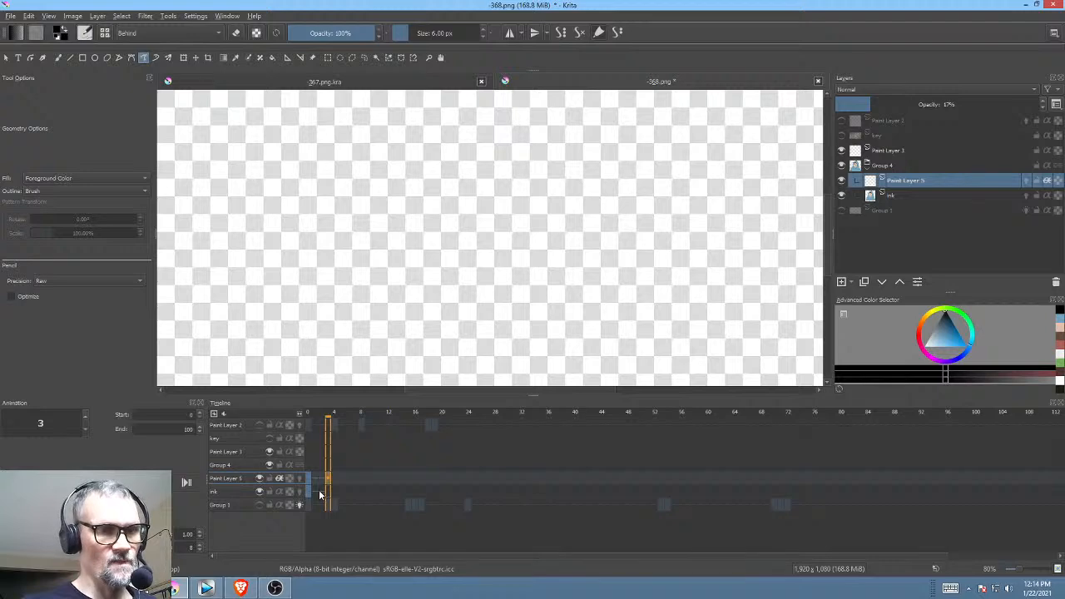
pyautogui.click(309, 492)
pyautogui.doubleClick(927, 180)
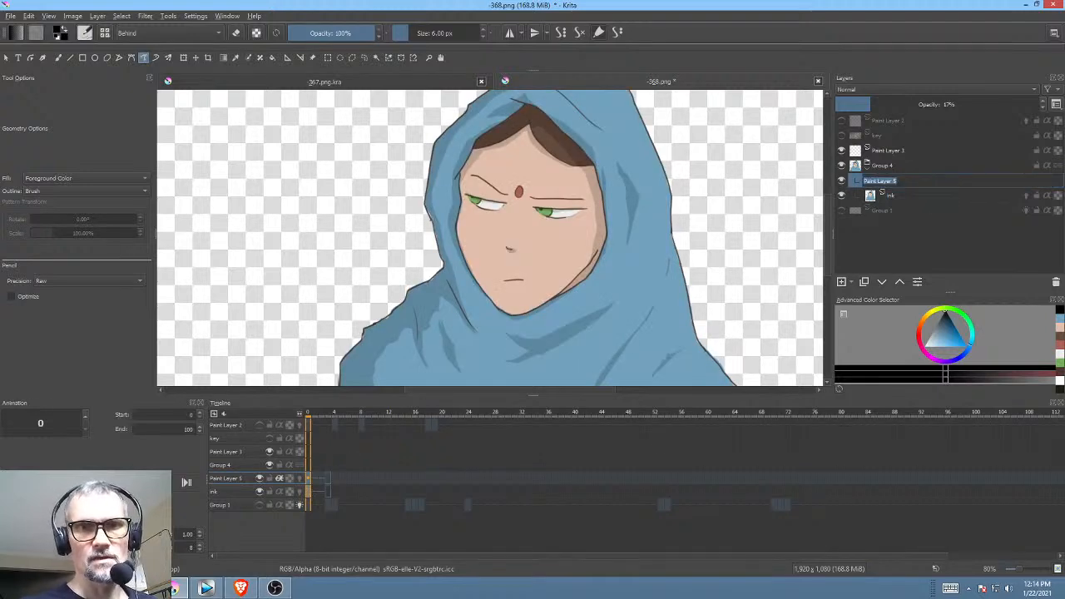
pyautogui.write('shd')
pyautogui.press('Return')
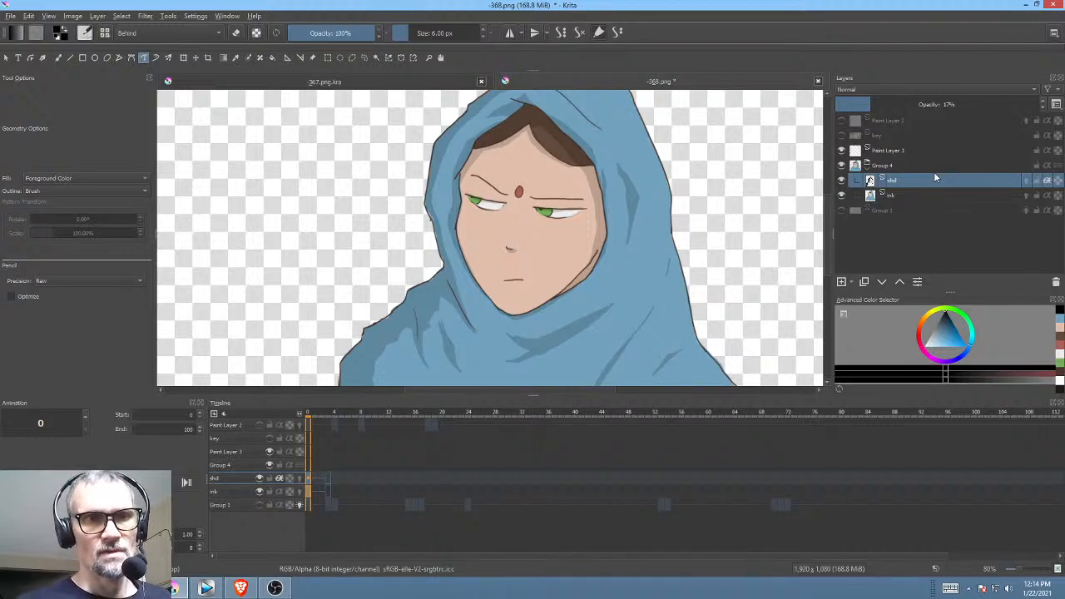
# Step: Go to frame 3, select the ink layer and show the pencil sketch in Group 1
pyautogui.click(329, 499)
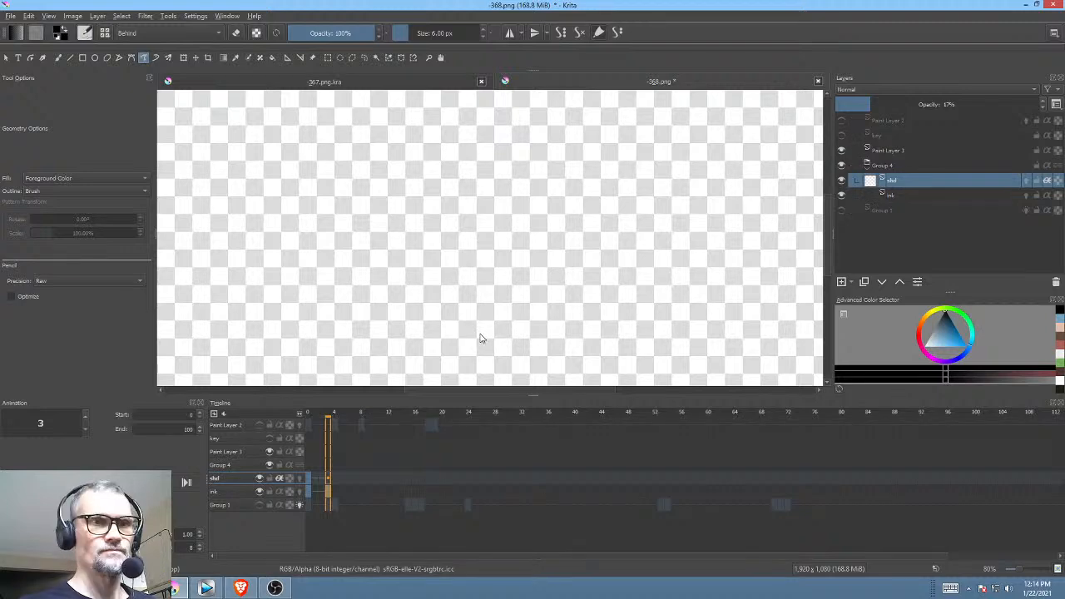
pyautogui.click(897, 196)
pyautogui.click(840, 209)
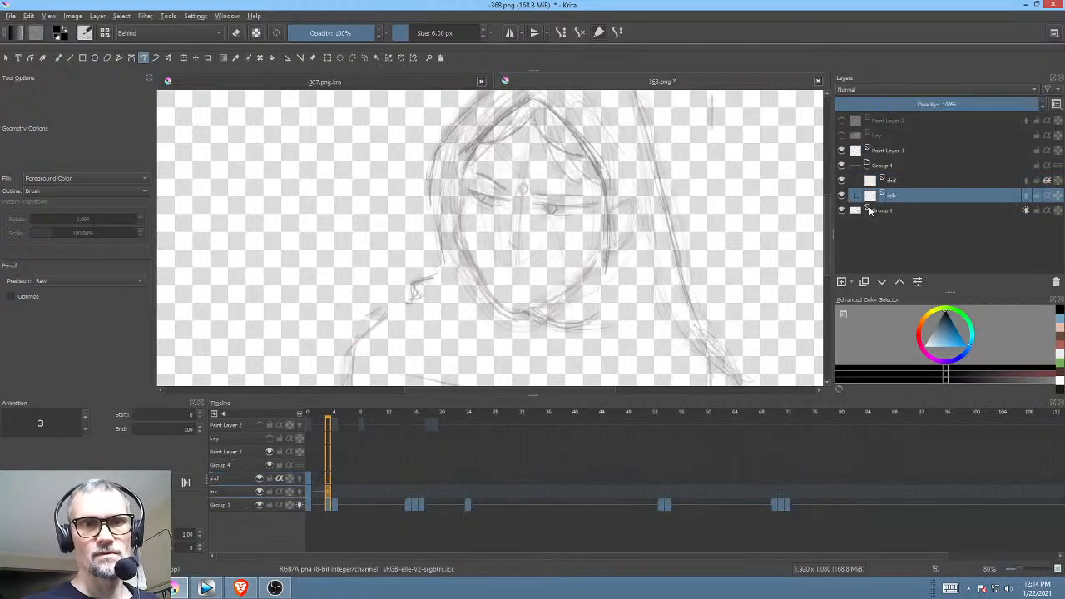
pyautogui.moveTo(591, 269)
pyautogui.mouseDown()
pyautogui.moveTo(583, 290)
pyautogui.moveTo(595, 262)
pyautogui.mouseUp()
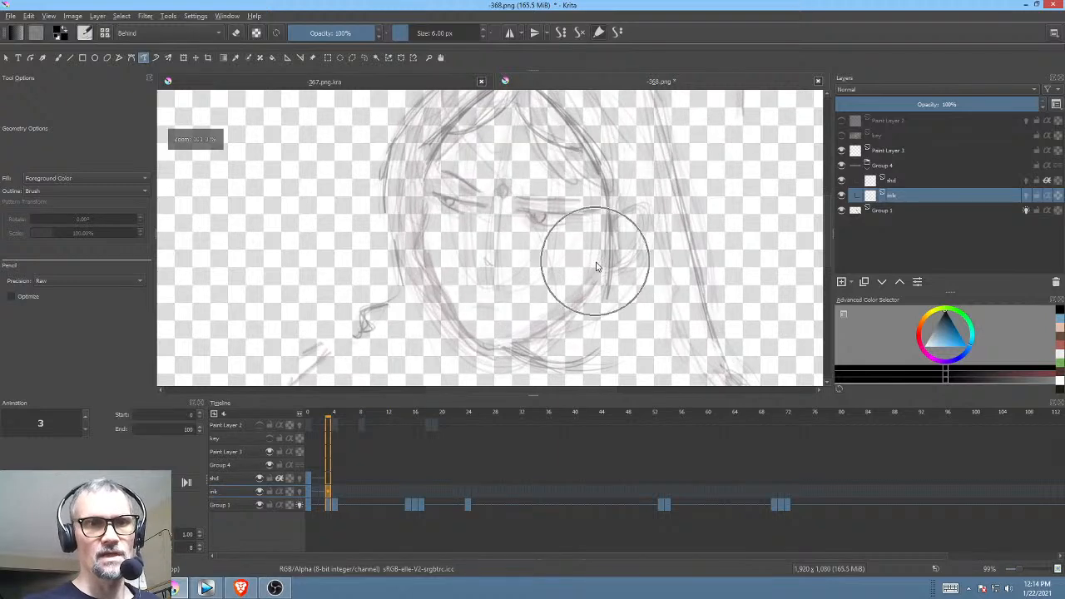
# Step: Compare the pencil sketches at frames 3 and 4, checking back against frame 0
pyautogui.click(336, 492)
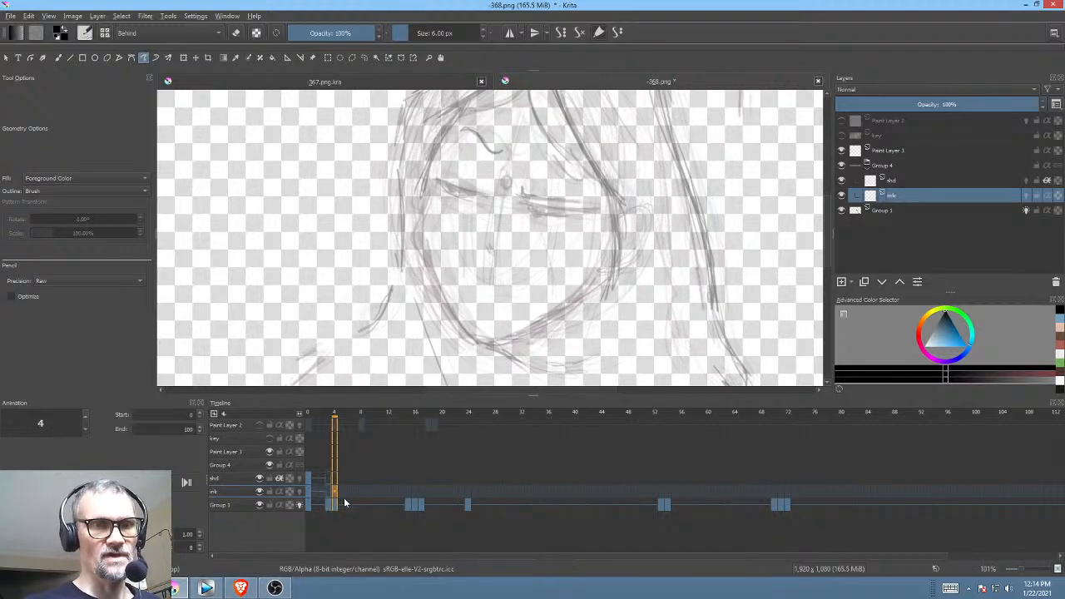
pyautogui.click(329, 497)
pyautogui.click(335, 496)
pyautogui.click(310, 491)
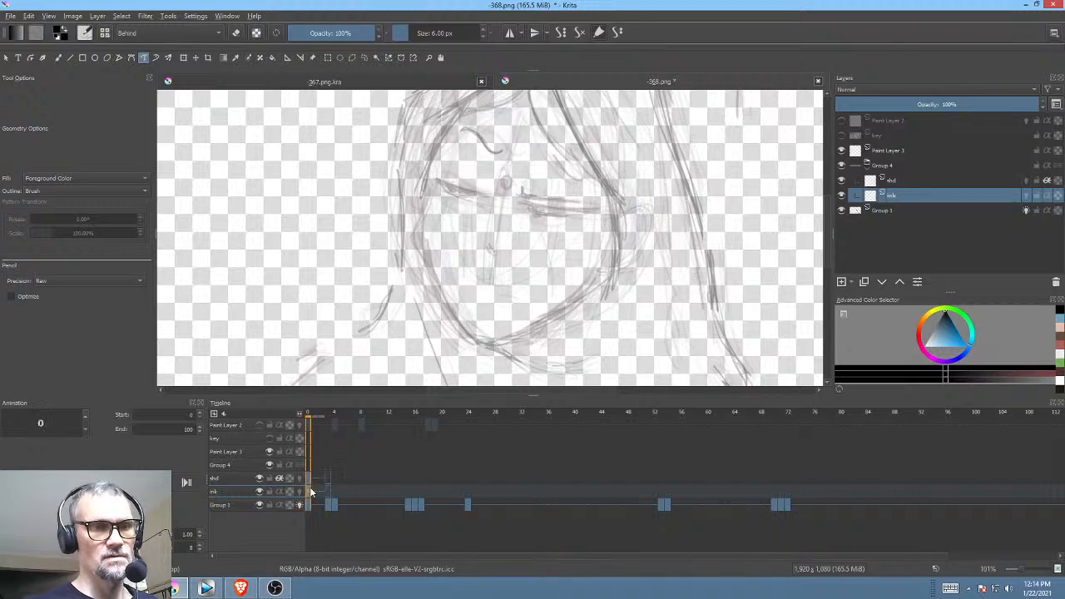
pyautogui.click(330, 492)
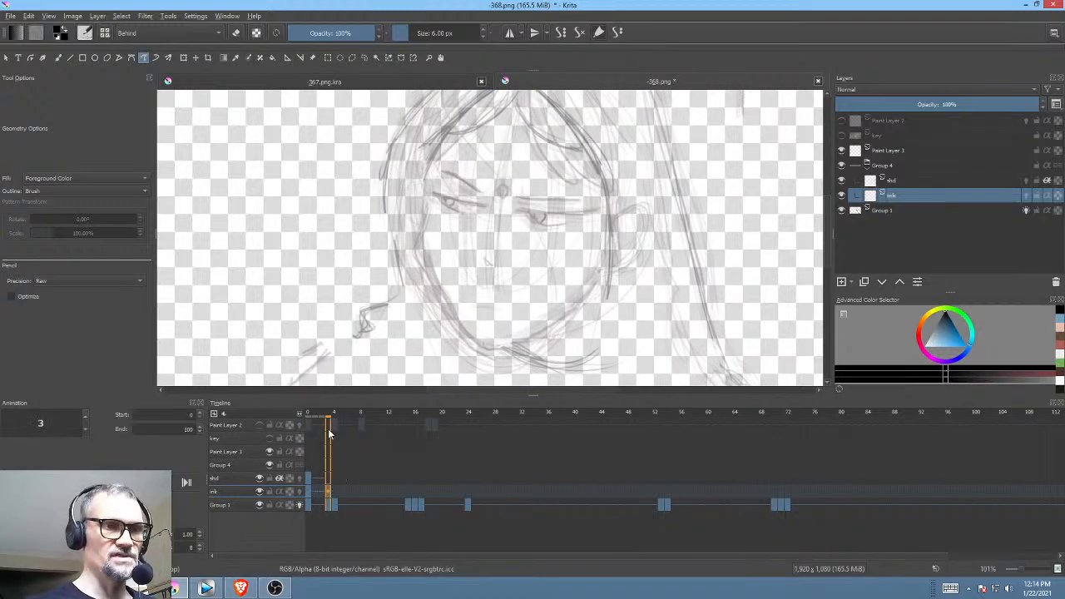
# Step: Hide the shd layer and carry the coloured ink drawing from frame 0 over to frame 3
pyautogui.click(841, 180)
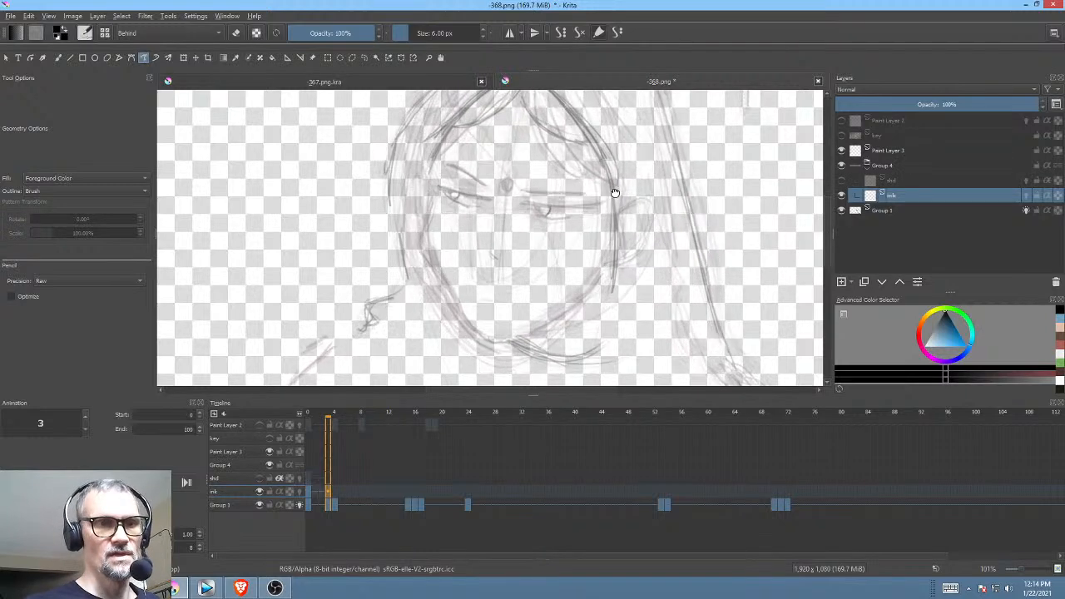
pyautogui.click(307, 493)
pyautogui.click(331, 494)
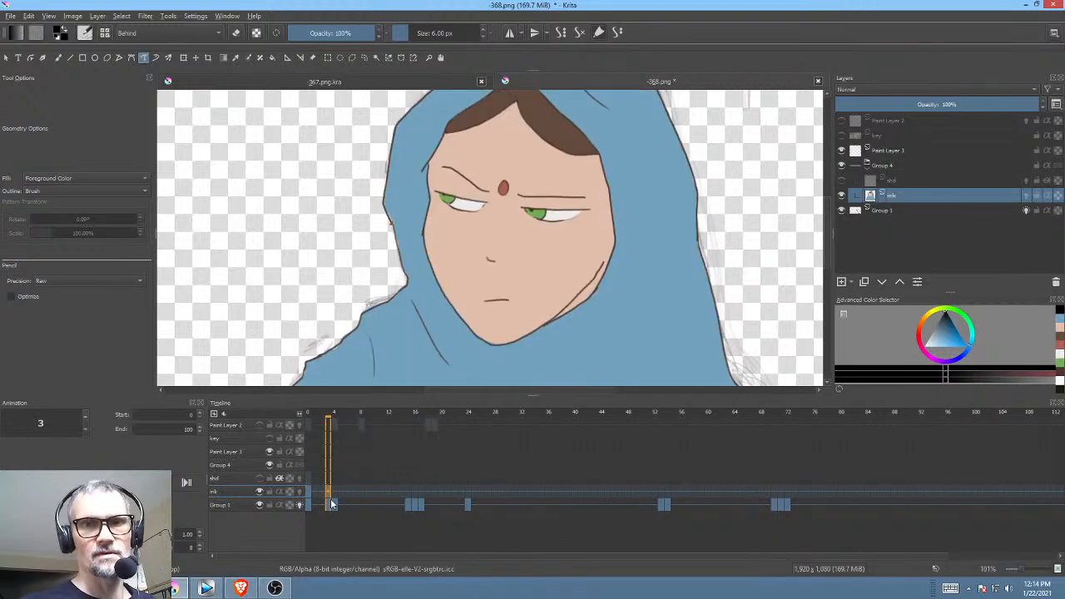
# Step: Rename Group 1 as pencil and move it above the key layer so the sketch overlays the coloured drawing
pyautogui.click(899, 210)
pyautogui.doubleClick(900, 212)
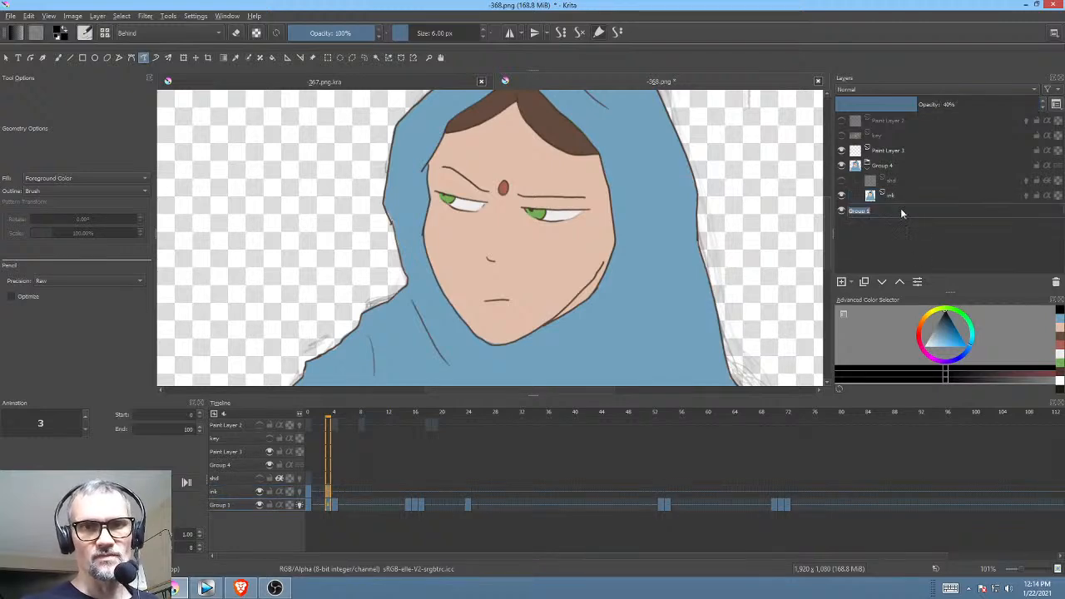
pyautogui.write('pa')
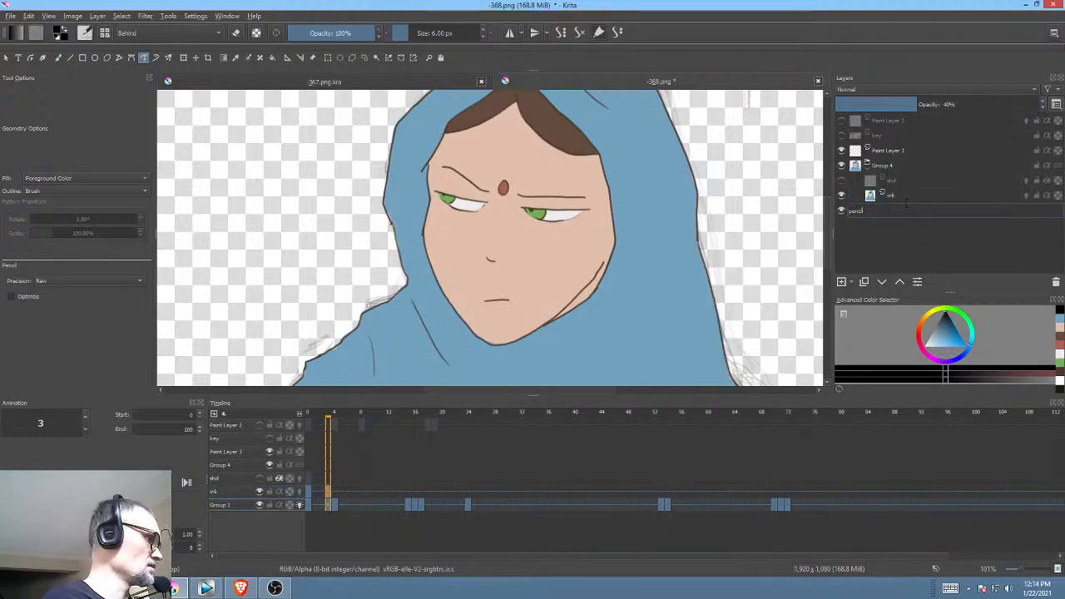
pyautogui.press('Return')
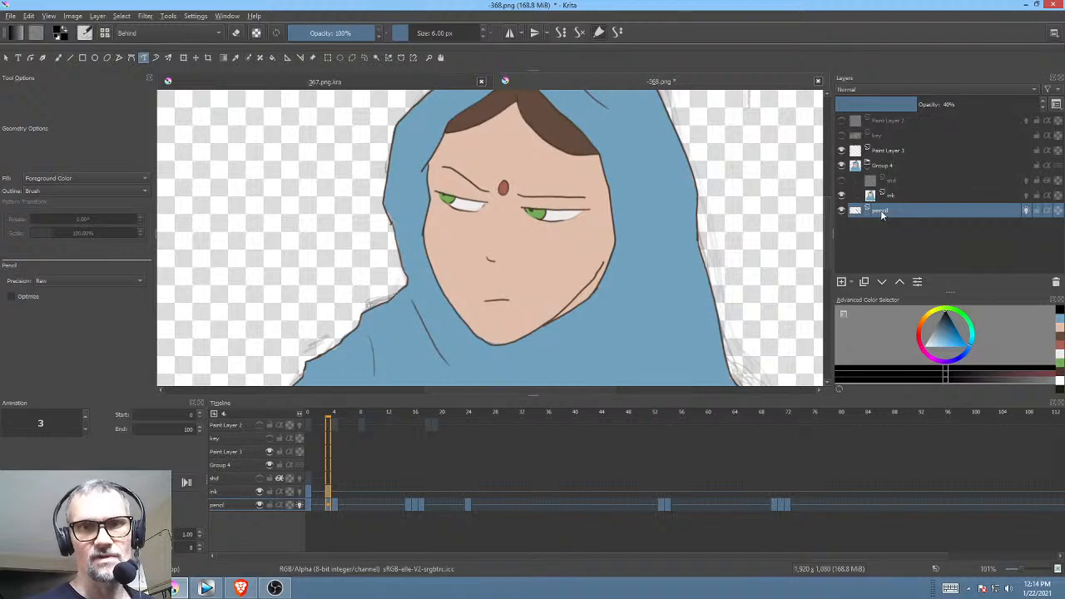
pyautogui.moveTo(859, 213)
pyautogui.mouseDown()
pyautogui.moveTo(904, 140)
pyautogui.moveTo(894, 131)
pyautogui.mouseUp()
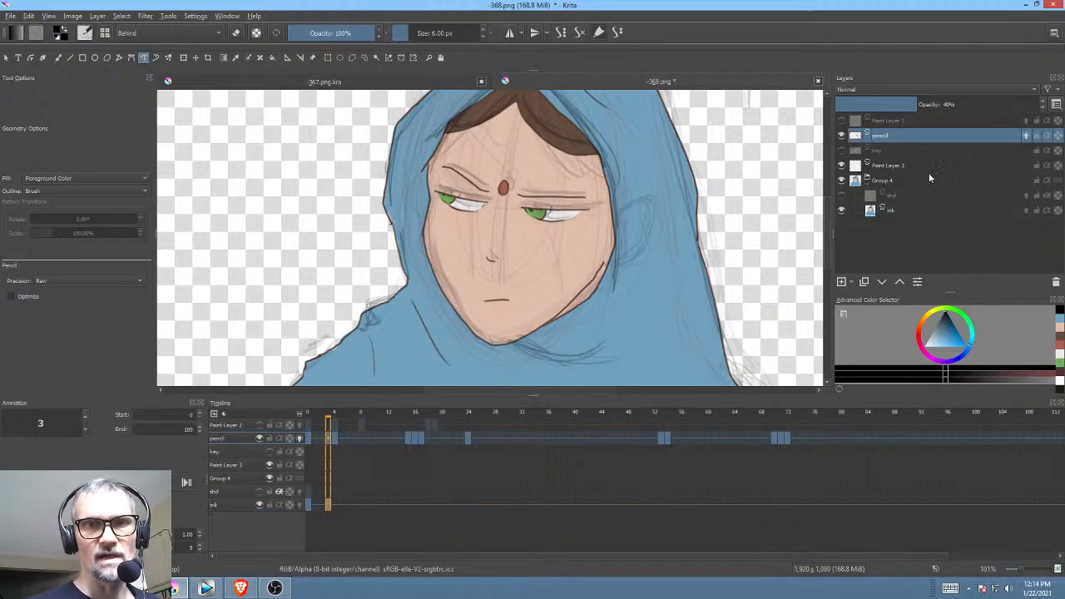
# Step: Shift the coloured ink drawing from frame 3 to frame 4, beneath that frame's pencil sketch
pyautogui.moveTo(723, 280); pyautogui.dragTo(687, 289)
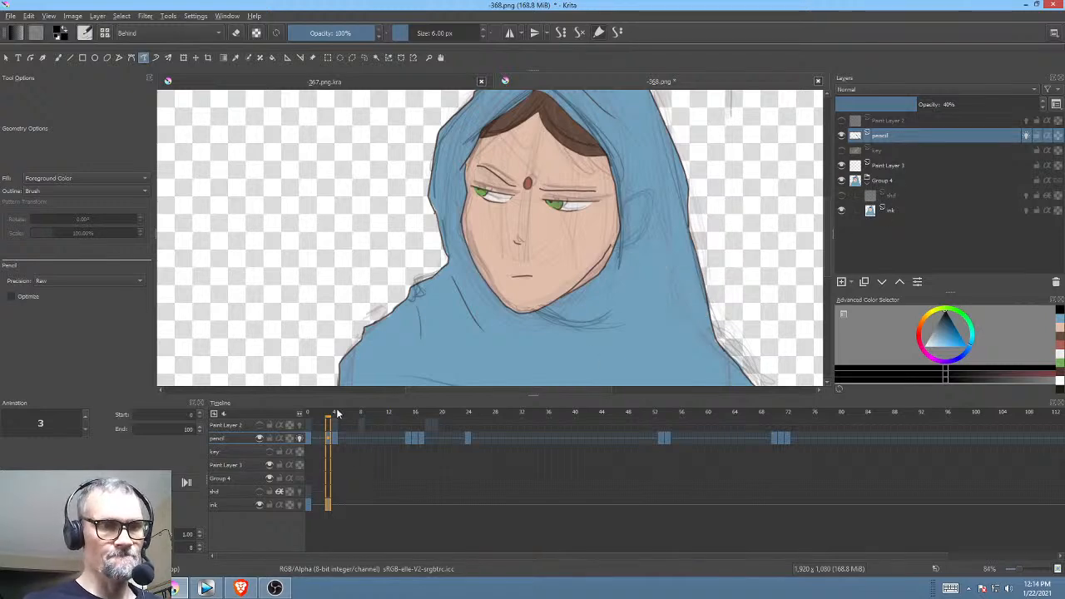
pyautogui.click(336, 506)
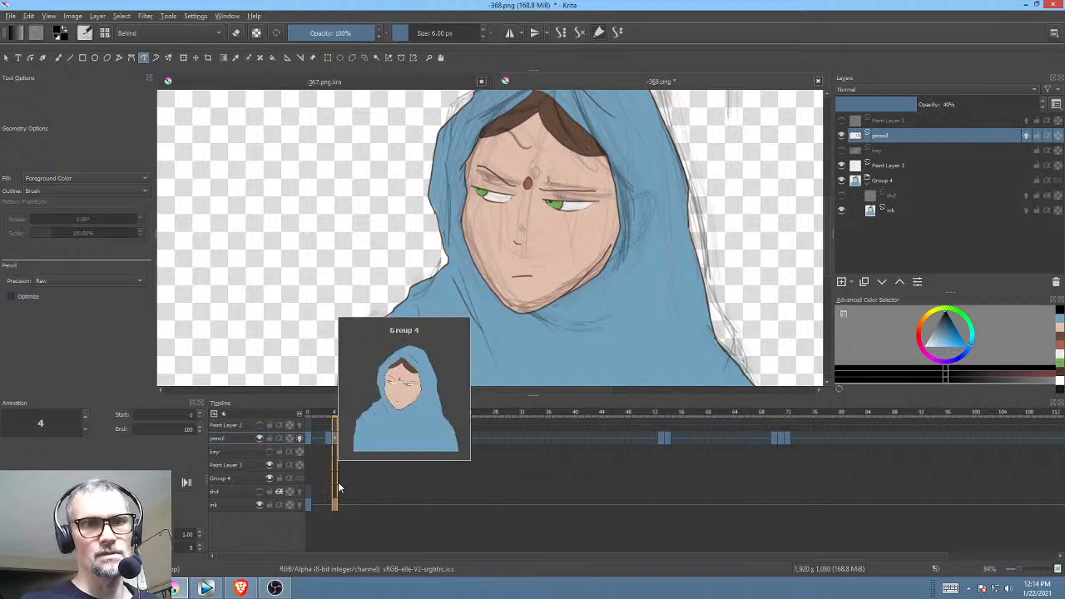
pyautogui.hotkey('ctrl', 'z')
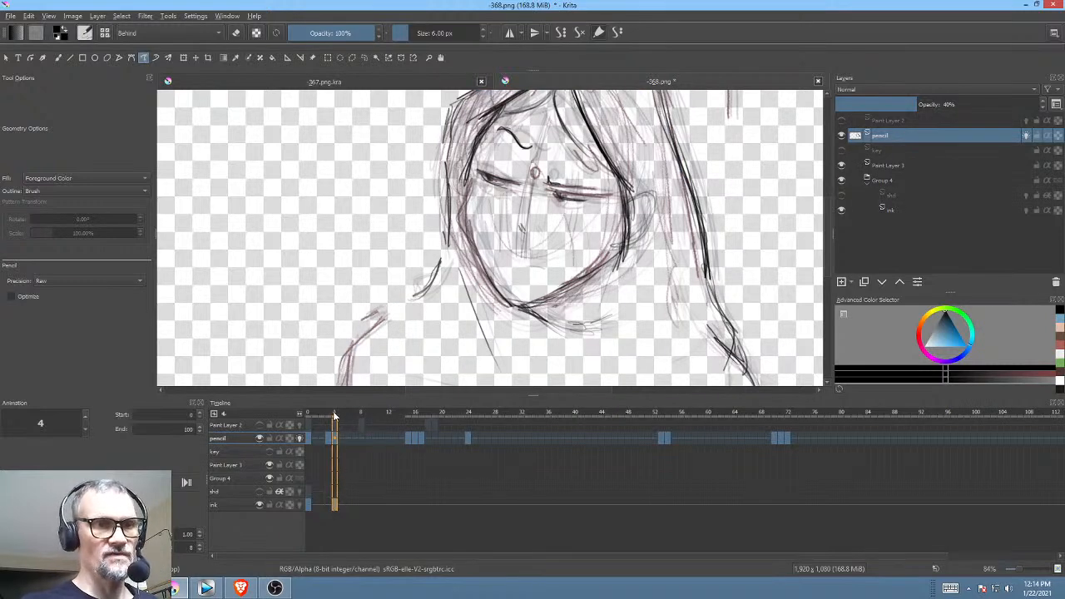
pyautogui.moveTo(334, 417)
pyautogui.mouseDown()
pyautogui.moveTo(316, 419)
pyautogui.moveTo(333, 419)
pyautogui.mouseUp()
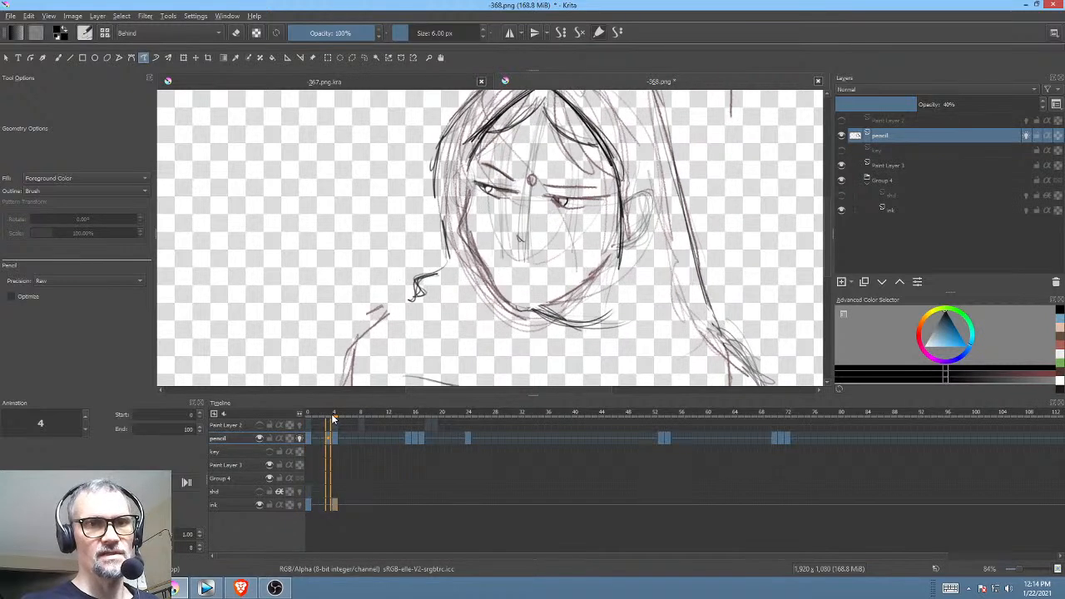
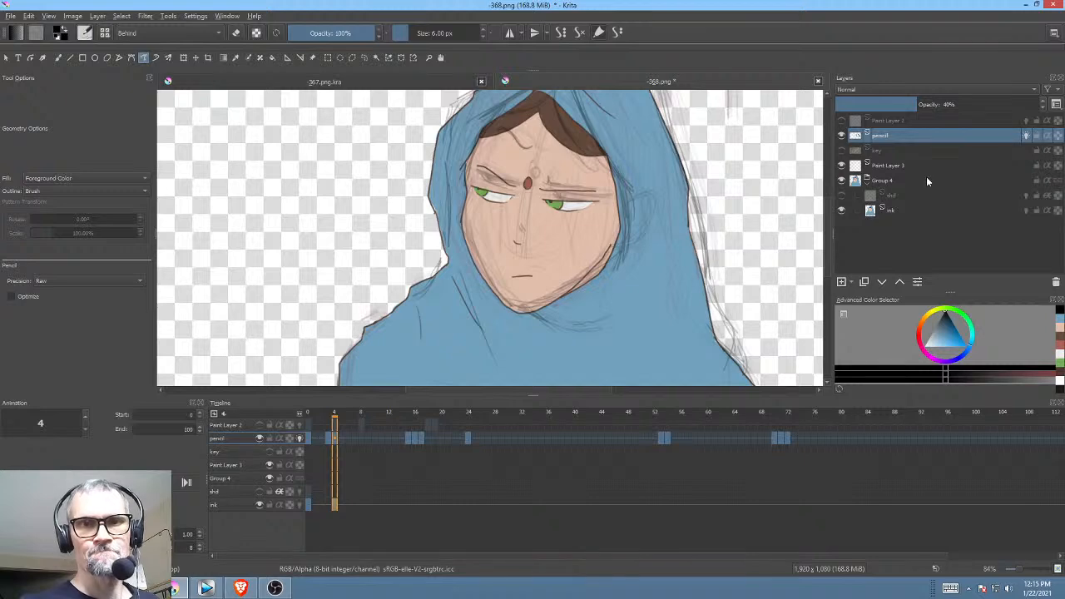
# Step: Outline-select the head and hood on the ink layer, rotate them slightly clockwise and shift them up to match the pencil sketch, then deselect
pyautogui.click(905, 178)
pyautogui.click(901, 213)
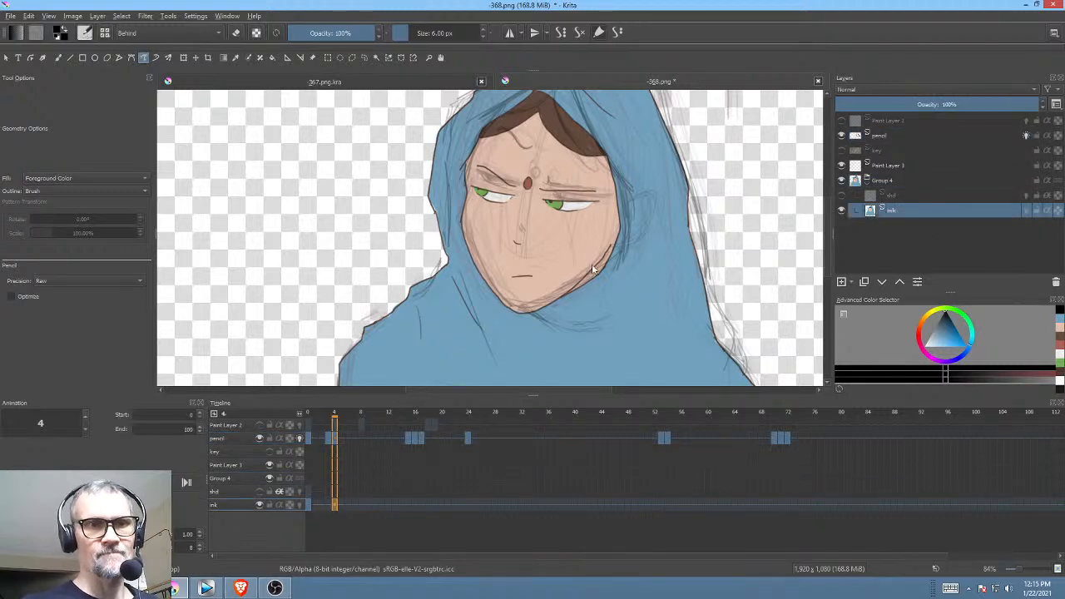
pyautogui.scroll(-3, 592, 268)
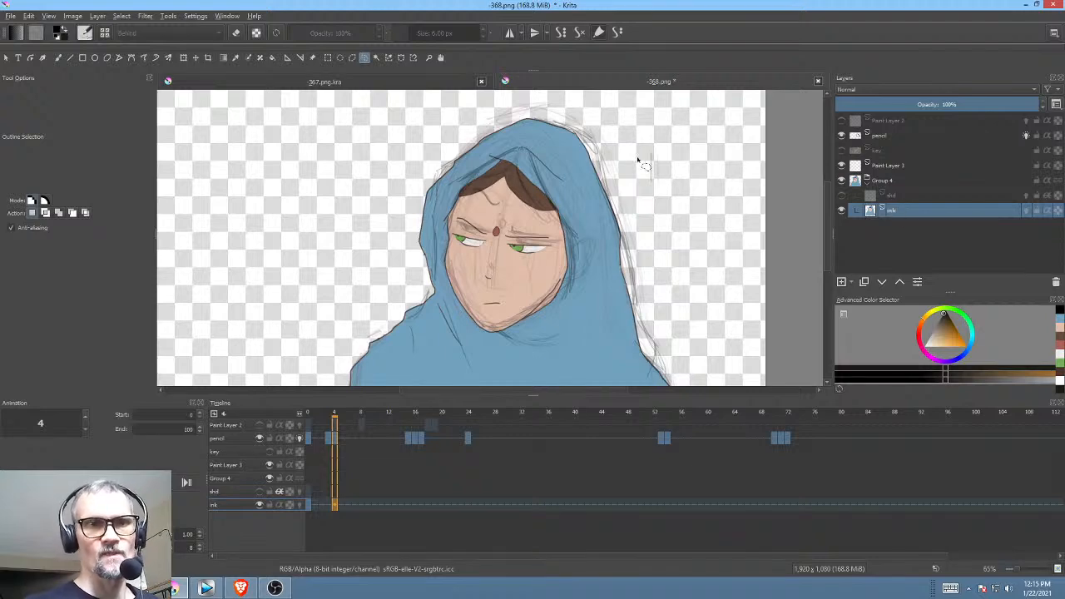
pyautogui.moveTo(639, 159)
pyautogui.mouseDown()
pyautogui.moveTo(583, 108)
pyautogui.moveTo(448, 125)
pyautogui.moveTo(387, 201)
pyautogui.moveTo(413, 241)
pyautogui.moveTo(421, 317)
pyautogui.moveTo(449, 369)
pyautogui.moveTo(596, 355)
pyautogui.moveTo(657, 258)
pyautogui.mouseUp()
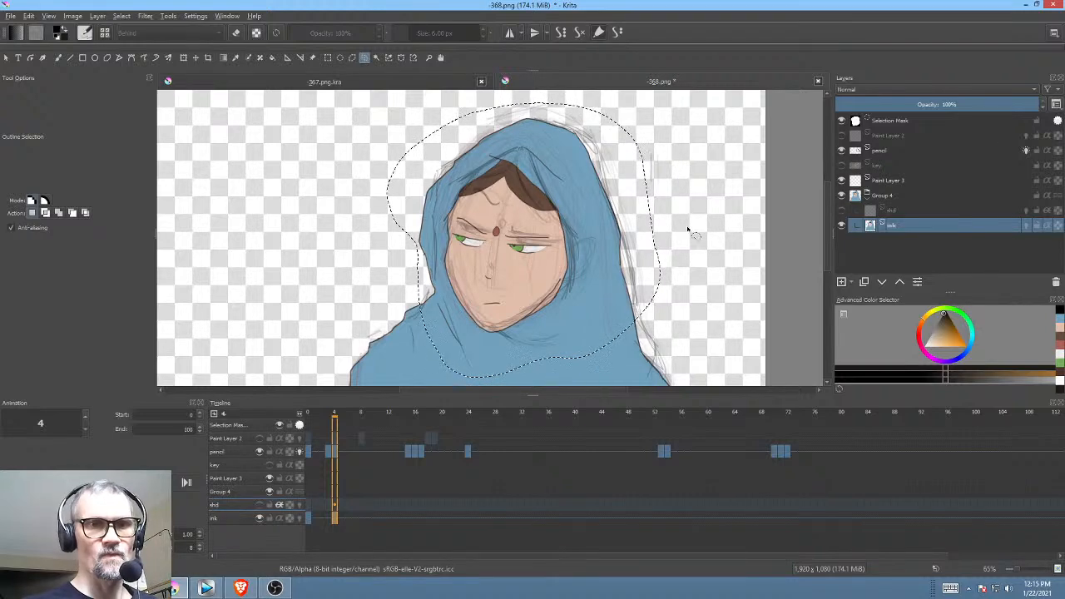
pyautogui.hotkey('ctrl', 't')
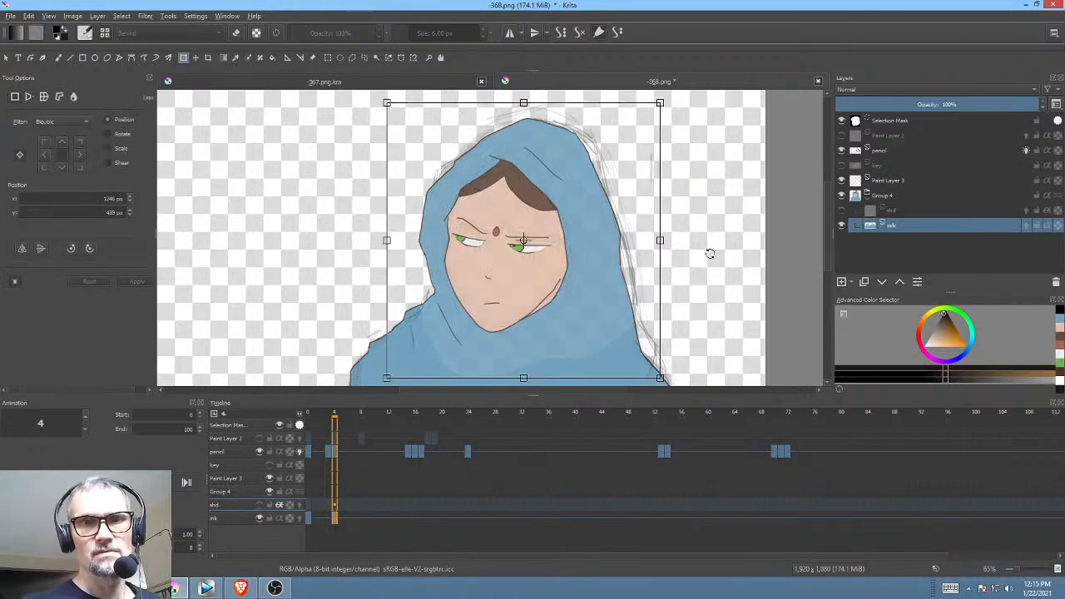
pyautogui.moveTo(695, 259); pyautogui.dragTo(696, 275)
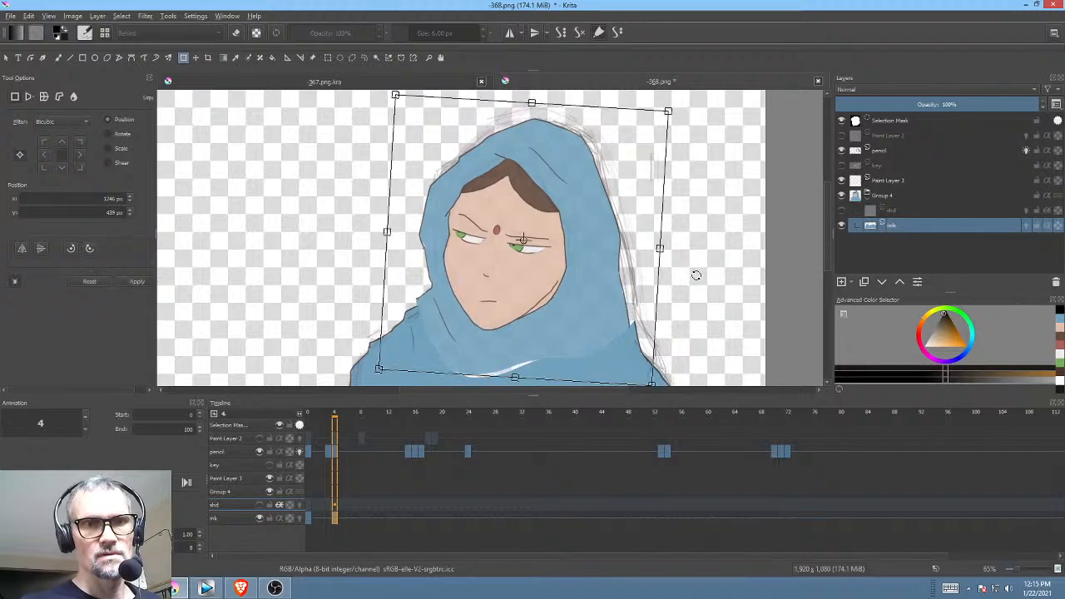
pyautogui.moveTo(600, 308); pyautogui.dragTo(606, 300)
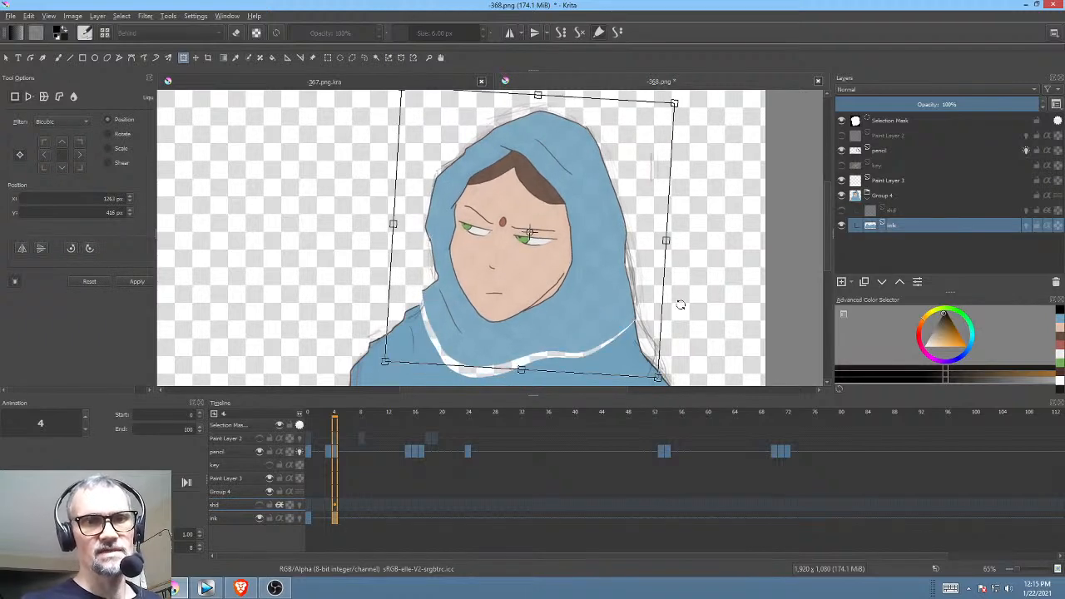
pyautogui.press('Return')
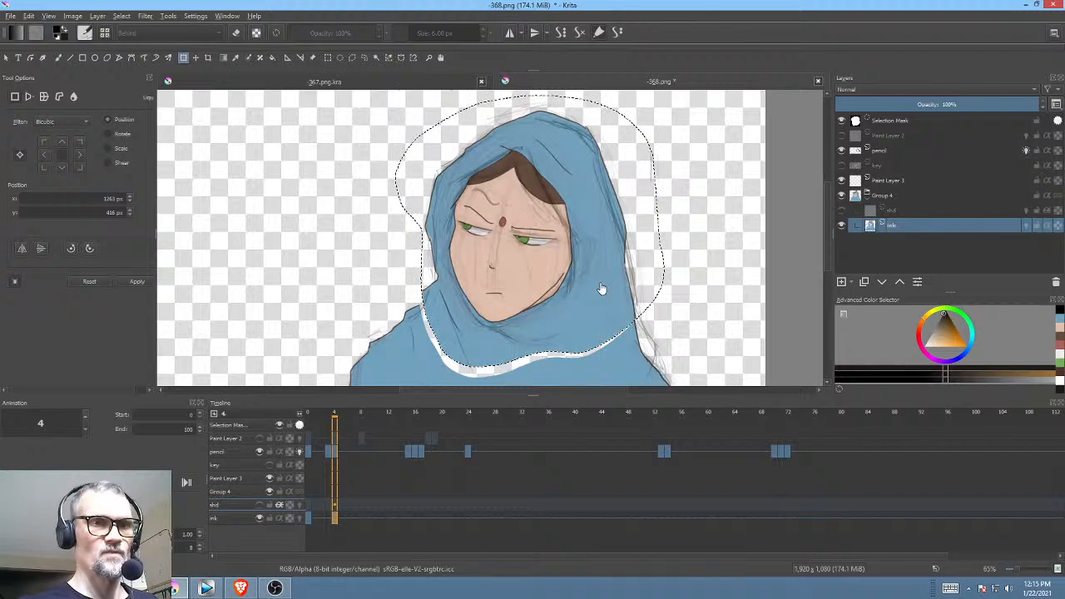
pyautogui.hotkey('ctrl', 'shift', 'a')
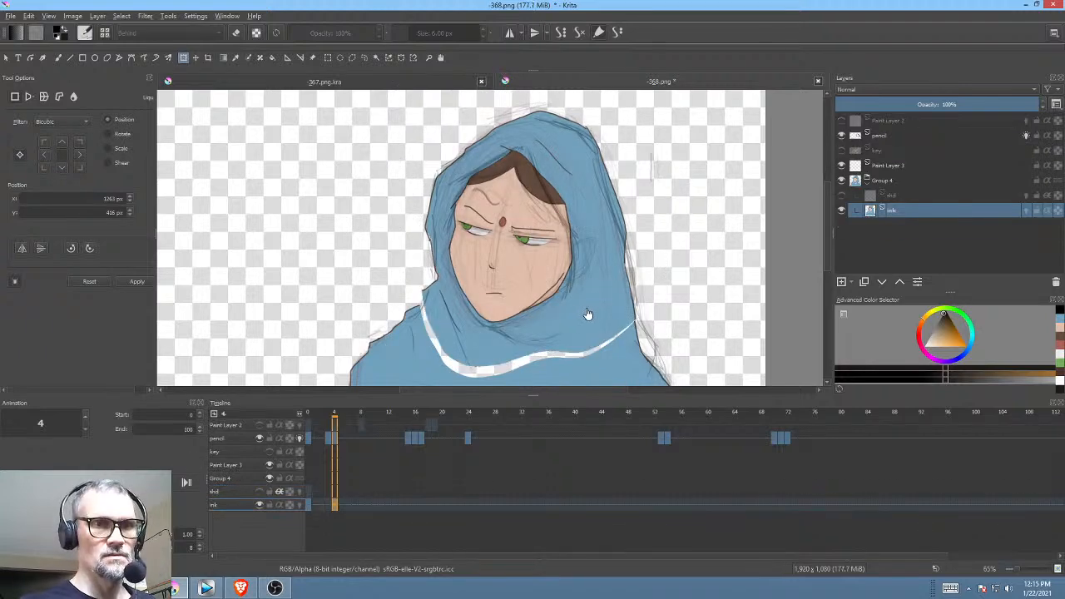
# Step: Fill the transparent gap between the moved hood and the shoulders with the scarf's blue, in Behind blending mode
pyautogui.press('p')
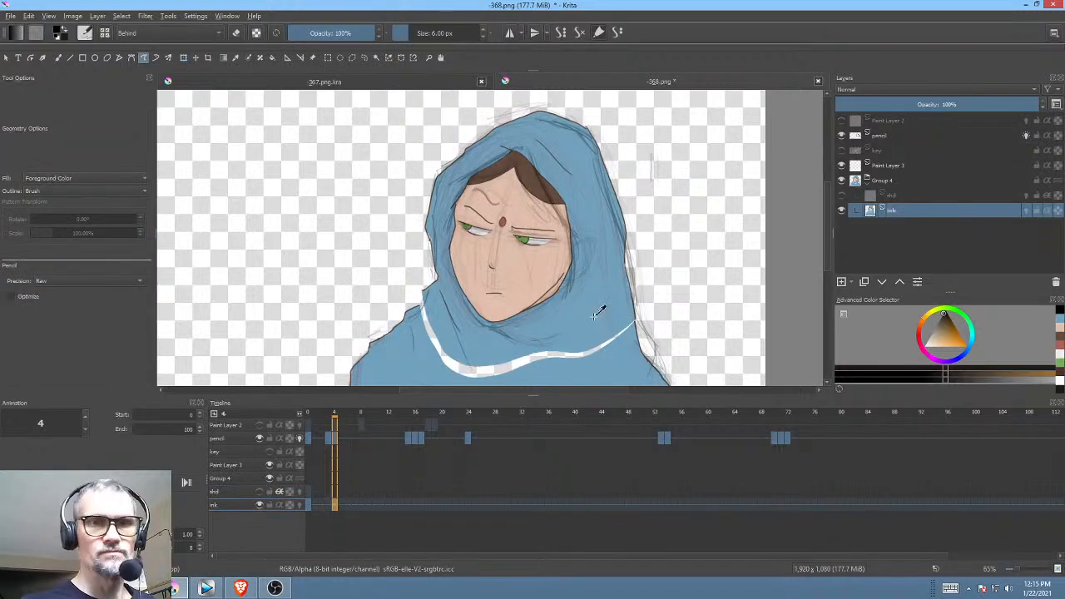
pyautogui.keyDown('ctrl'); pyautogui.click(598, 316); pyautogui.keyUp('ctrl')
pyautogui.moveTo(594, 319); pyautogui.dragTo(619, 283)
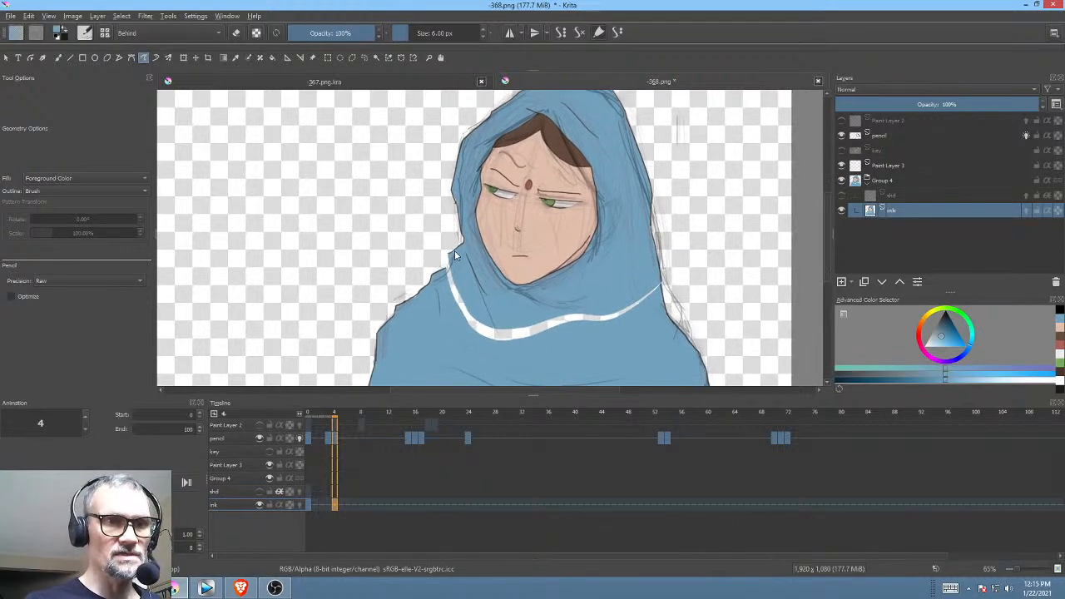
pyautogui.moveTo(651, 304)
pyautogui.mouseDown()
pyautogui.moveTo(660, 278)
pyautogui.moveTo(541, 301)
pyautogui.moveTo(475, 278)
pyautogui.mouseUp()
pyautogui.moveTo(588, 288); pyautogui.dragTo(572, 290)
# Step: Flip repeatedly between frames 0 and 4 to examine the head movement
pyautogui.press('Left')
pyautogui.press('Right')
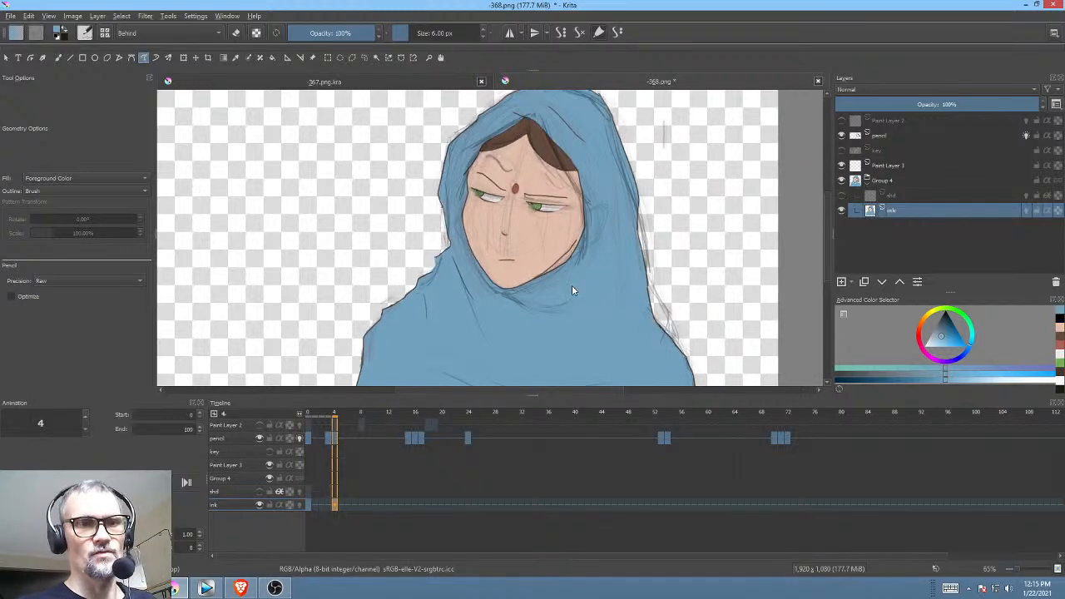
pyautogui.press('Left')
pyautogui.press('Right')
pyautogui.press('Left')
pyautogui.press('Right')
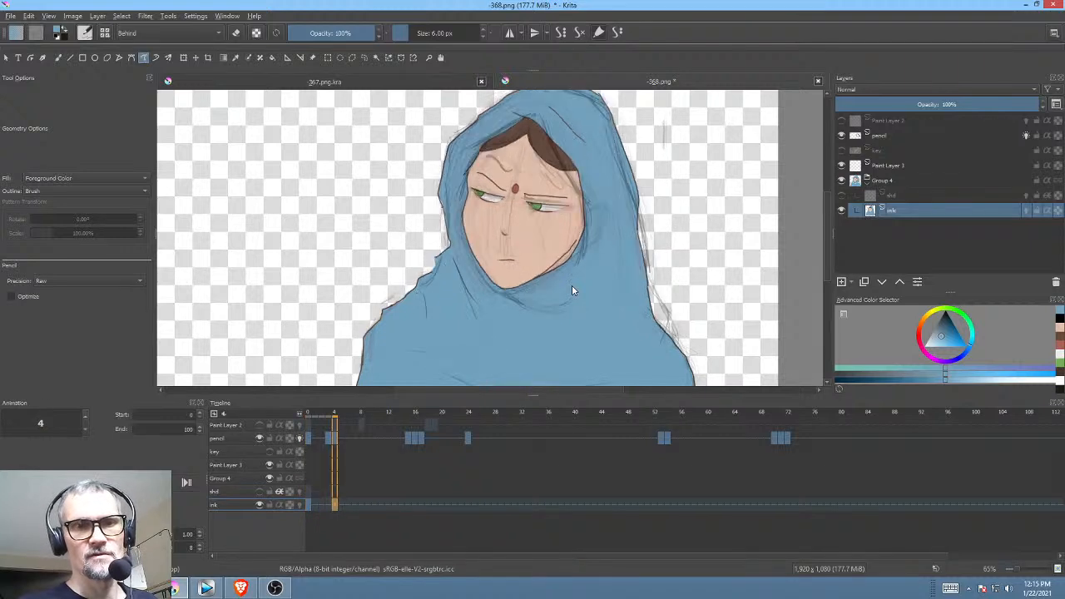
pyautogui.press('Left')
pyautogui.press('Right')
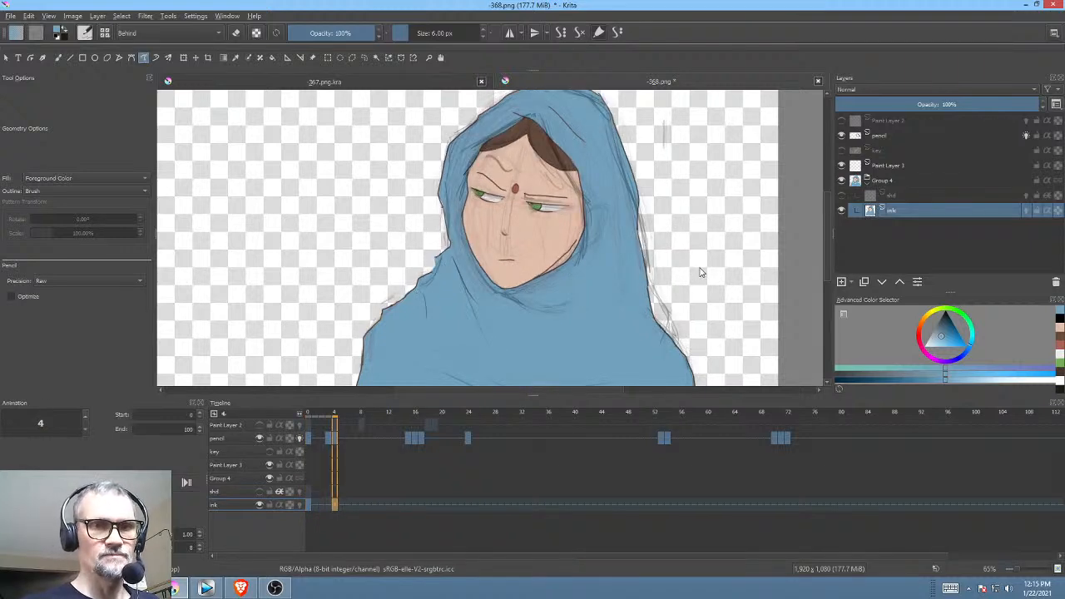
# Step: Liquify the shoulder on the drawing's right side slightly inward at brush size 441.54, and check the movement against frame 0
pyautogui.hotkey('ctrl', 't')
pyautogui.rightClick(692, 258)
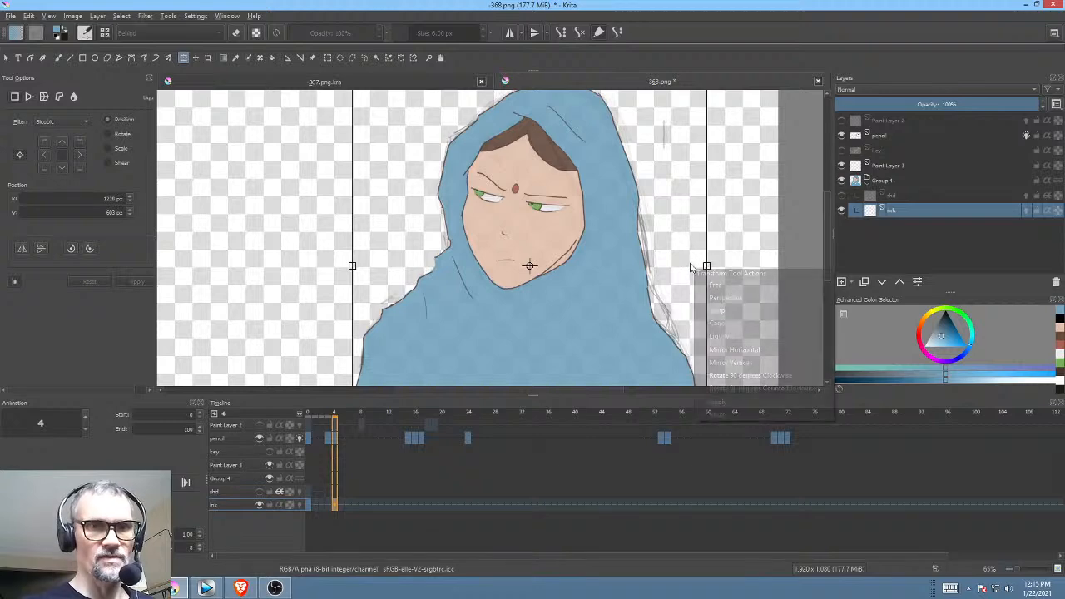
pyautogui.click(725, 336)
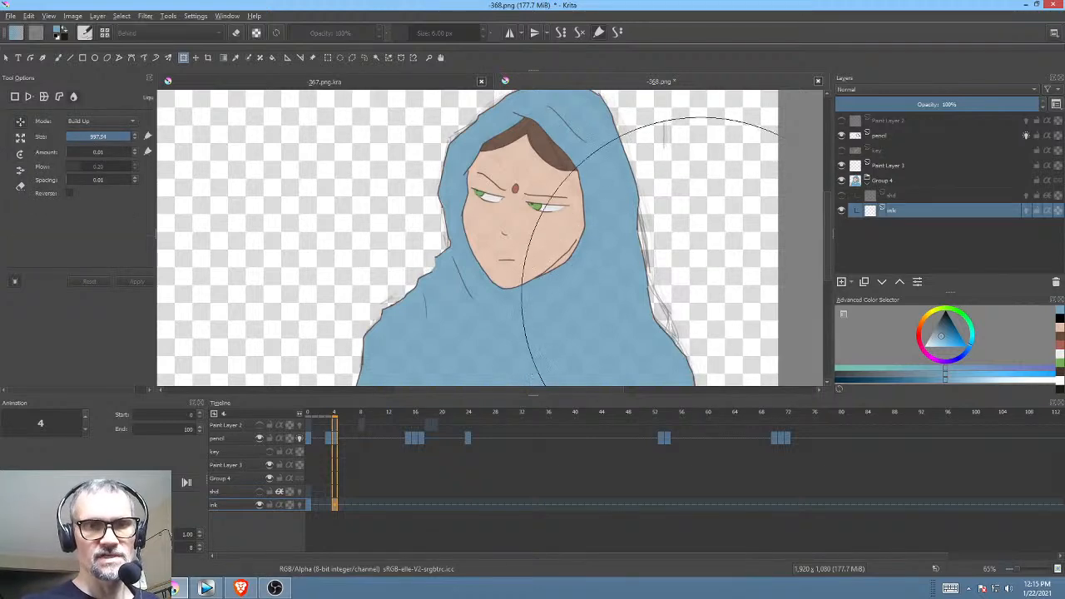
pyautogui.keyDown('shift'); pyautogui.moveTo(700, 297); pyautogui.dragTo(501, 303); pyautogui.keyUp('shift')
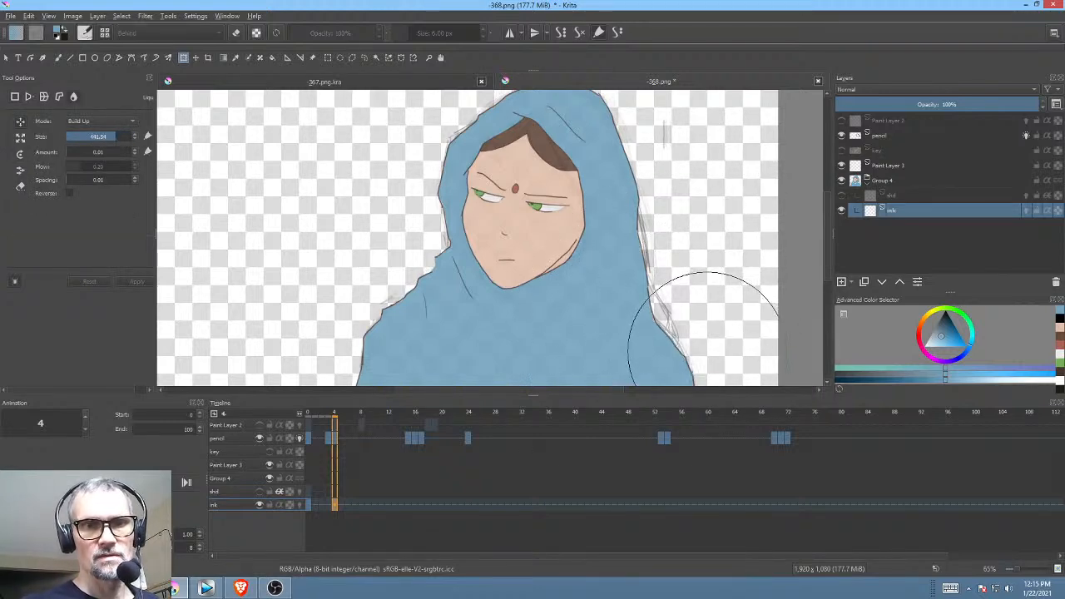
pyautogui.moveTo(698, 341); pyautogui.dragTo(703, 336)
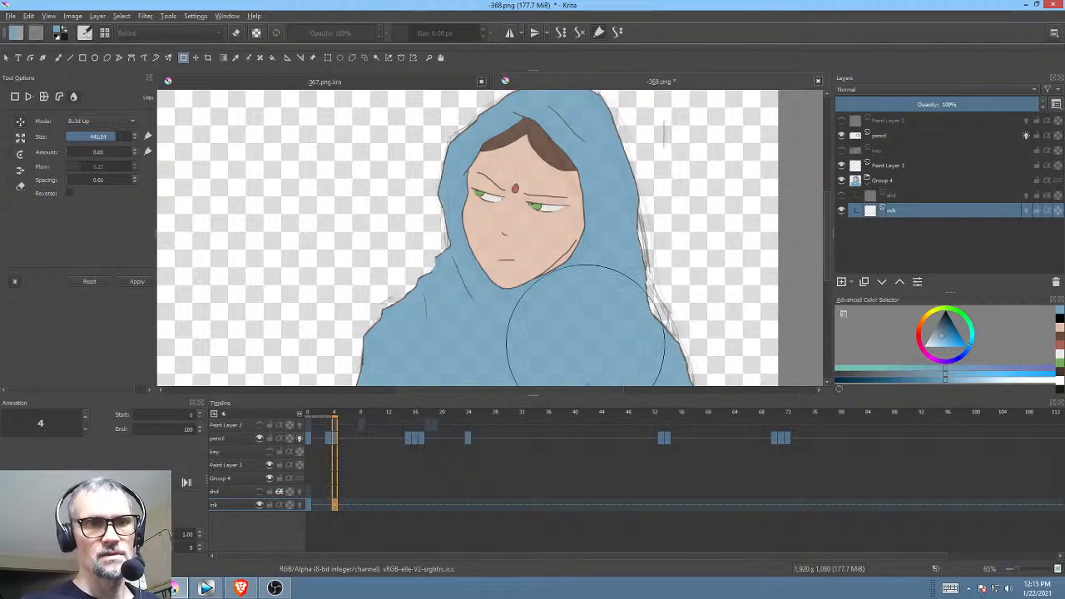
pyautogui.press('Left')
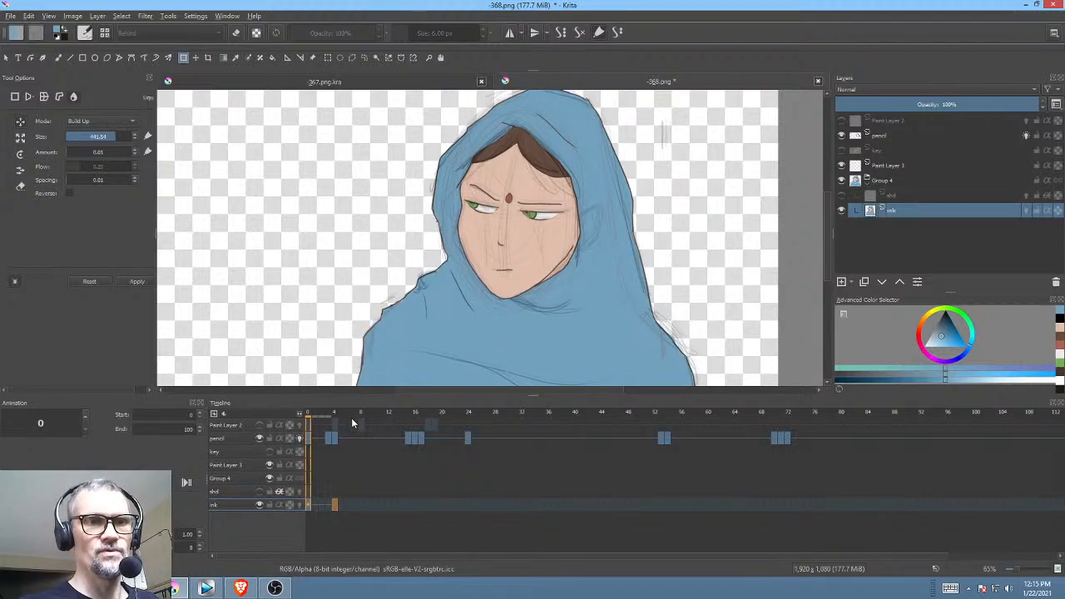
pyautogui.press('Right')
pyautogui.press('Left')
pyautogui.press('Right')
# Step: Liquify the shoulder contour on the drawing's left side inward at frame 4, reducing the brush size to 247.82
pyautogui.click(366, 373)
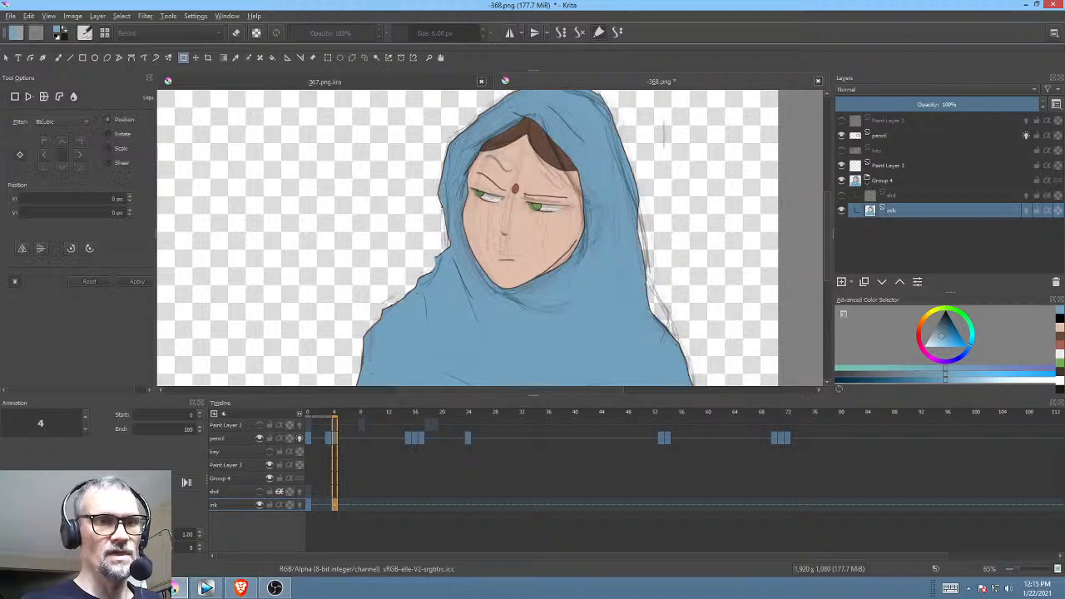
pyautogui.moveTo(372, 236)
pyautogui.mouseDown()
pyautogui.moveTo(217, 428)
pyautogui.moveTo(314, 321)
pyautogui.moveTo(396, 262)
pyautogui.mouseUp()
pyautogui.hotkey('ctrl', 'z')
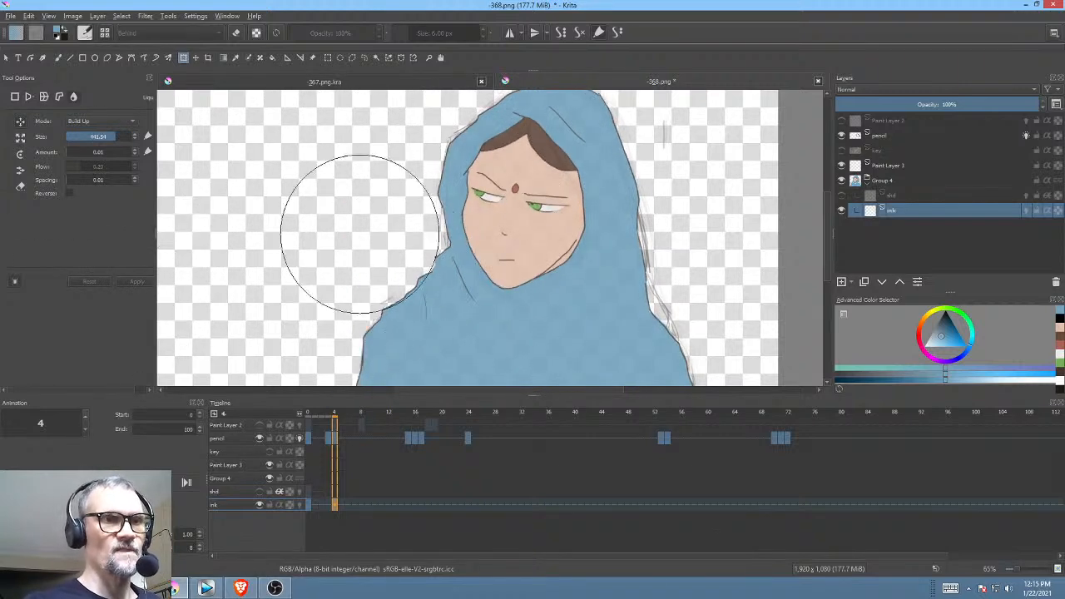
pyautogui.moveTo(361, 230)
pyautogui.mouseDown()
pyautogui.moveTo(237, 230)
pyautogui.moveTo(386, 231)
pyautogui.mouseUp()
pyautogui.moveTo(363, 335)
pyautogui.mouseDown()
pyautogui.moveTo(374, 337)
pyautogui.moveTo(397, 305)
pyautogui.moveTo(374, 345)
pyautogui.mouseUp()
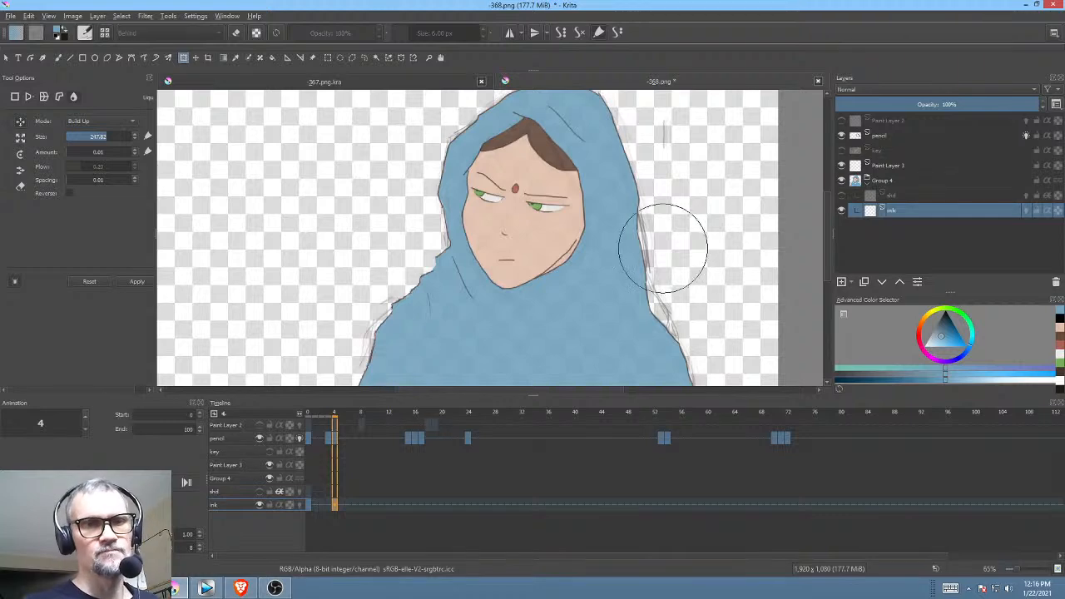
pyautogui.moveTo(637, 271); pyautogui.dragTo(624, 254)
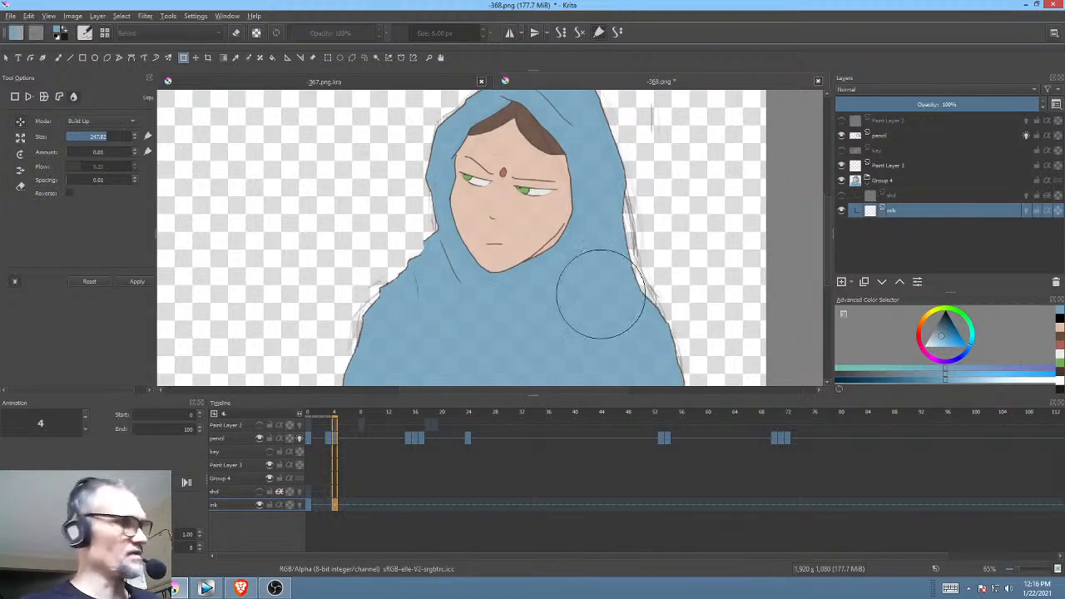
# Step: Flip between frames 0 and 4 to examine how the reshaped shoulders move
pyautogui.press('Left')
pyautogui.press('Right')
pyautogui.press('Left')
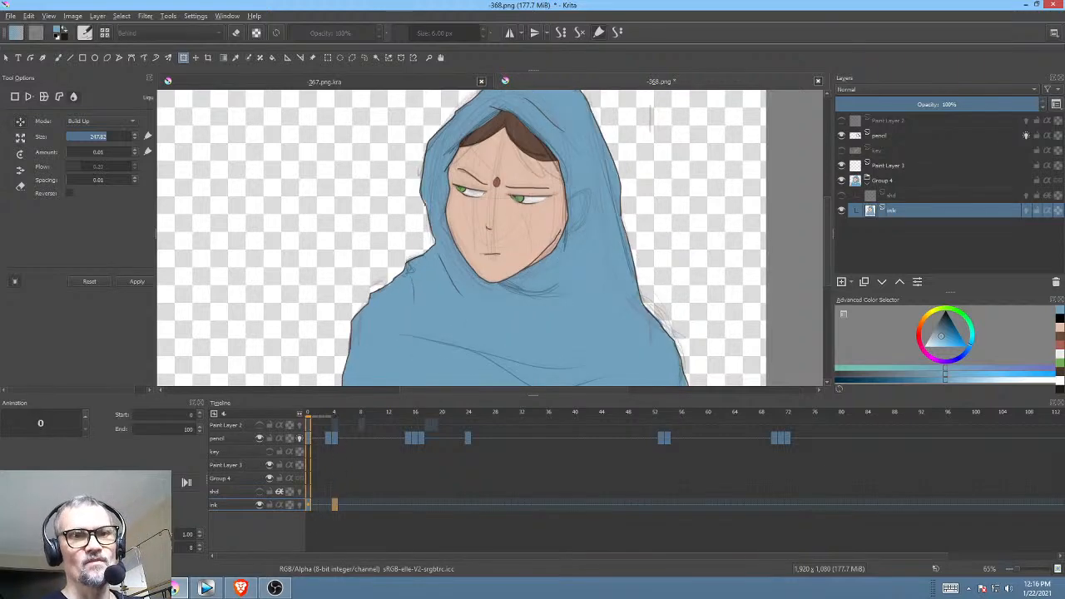
pyautogui.press('Right')
pyautogui.press('Left')
pyautogui.press('Right')
pyautogui.press('Left')
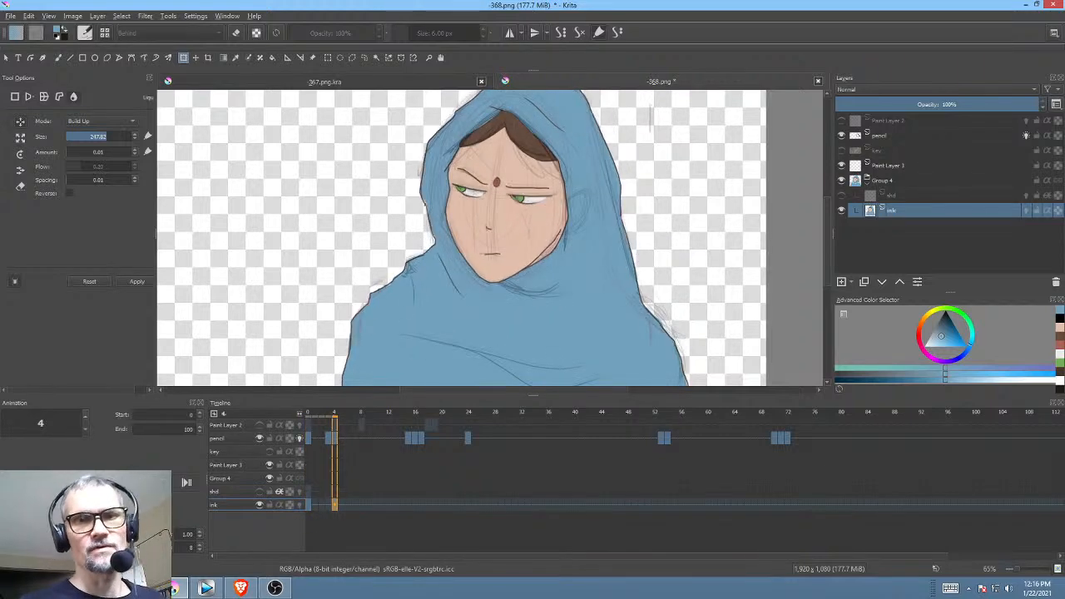
pyautogui.press('Right')
# Step: Cover the old eyebrows on the ink layer with freehand shapes filled in sampled skin colour, using Normal blending
pyautogui.scroll(8, 527, 176)
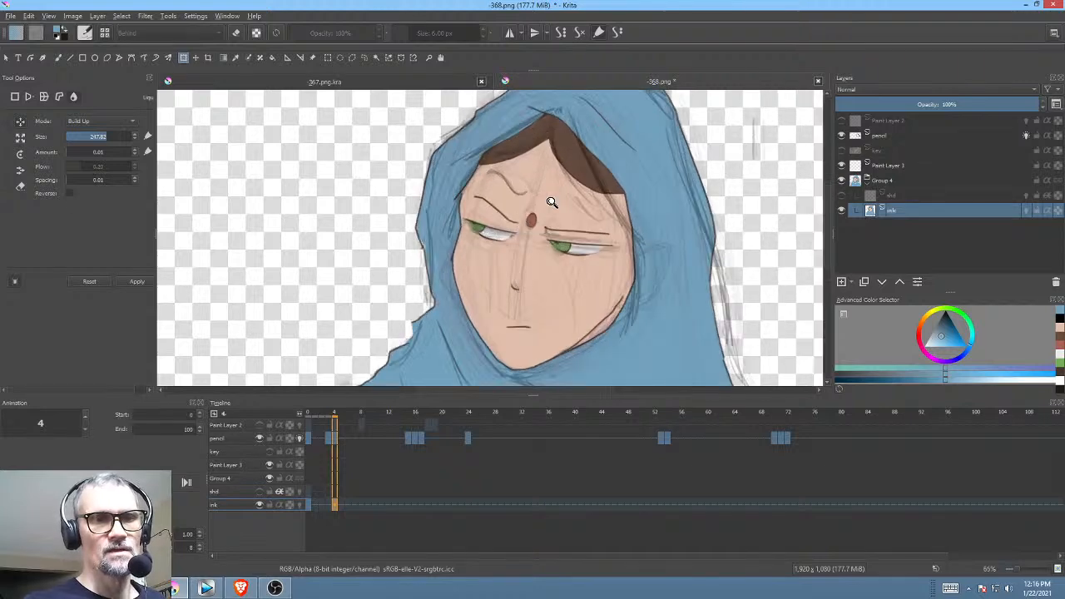
pyautogui.moveTo(639, 230); pyautogui.dragTo(627, 220)
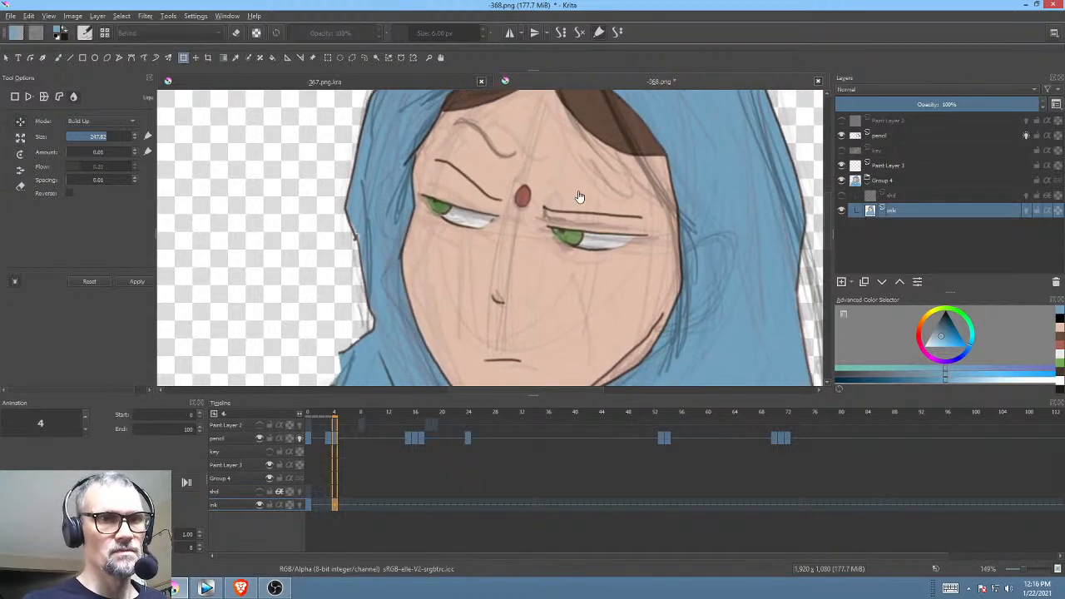
pyautogui.press('p')
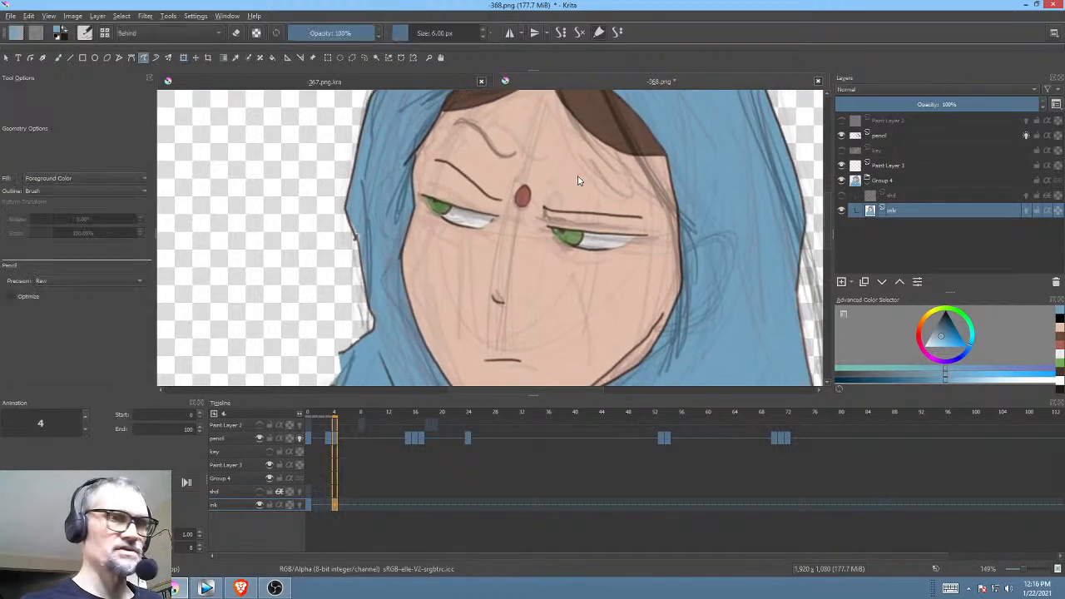
pyautogui.keyDown('ctrl'); pyautogui.click(577, 176); pyautogui.keyUp('ctrl')
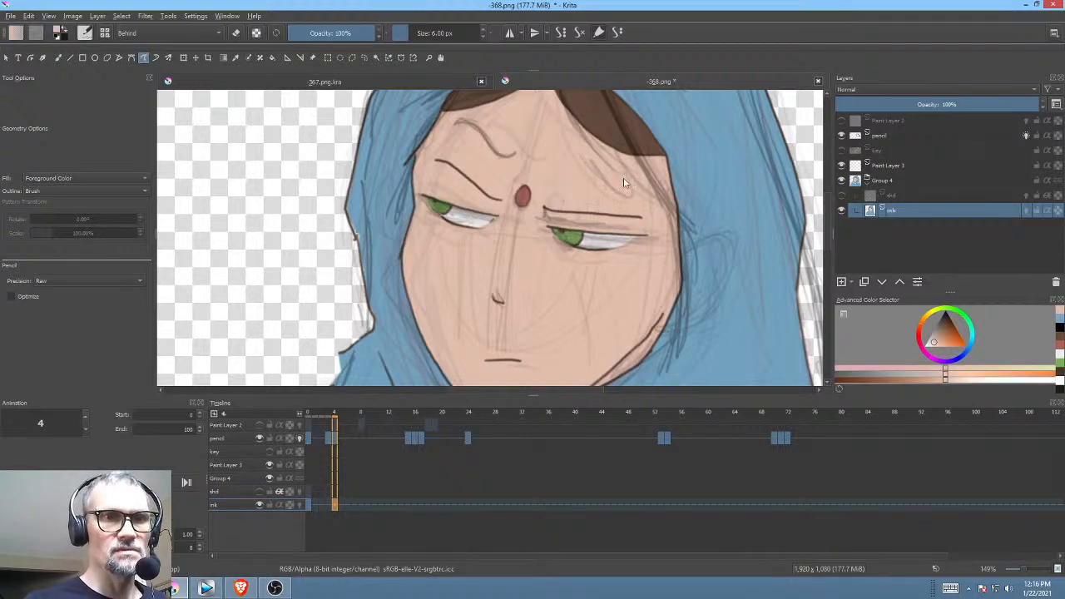
pyautogui.click(170, 33)
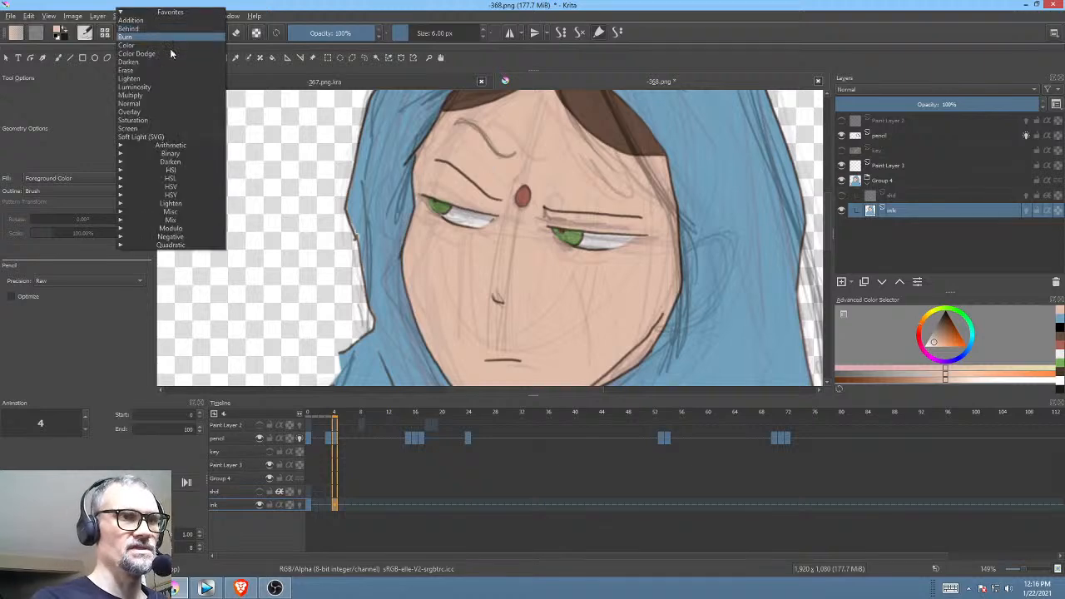
pyautogui.click(171, 103)
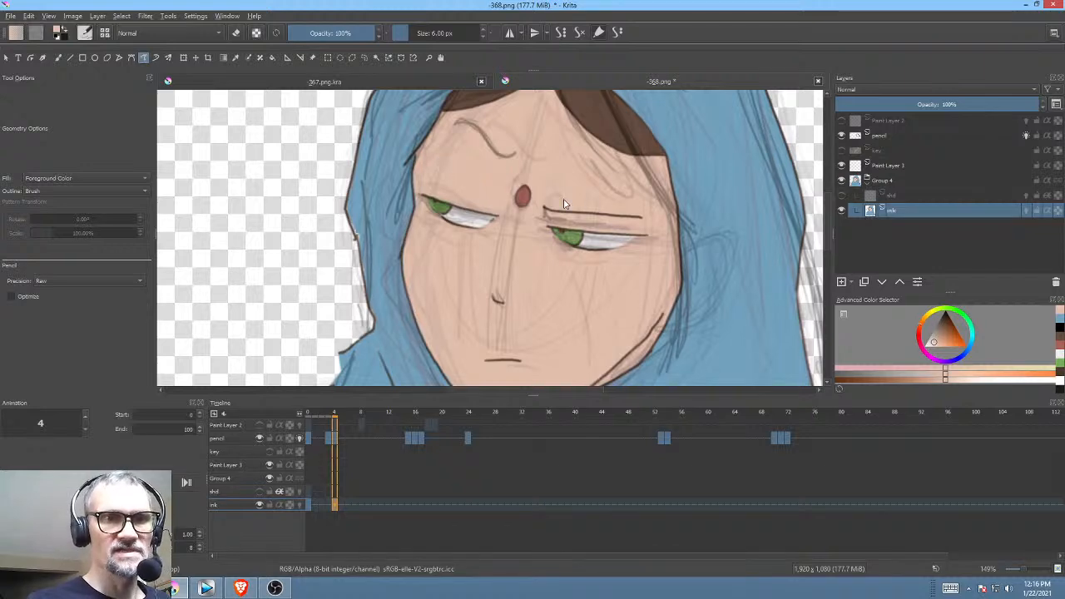
pyautogui.hotkey('ctrl', 'z')
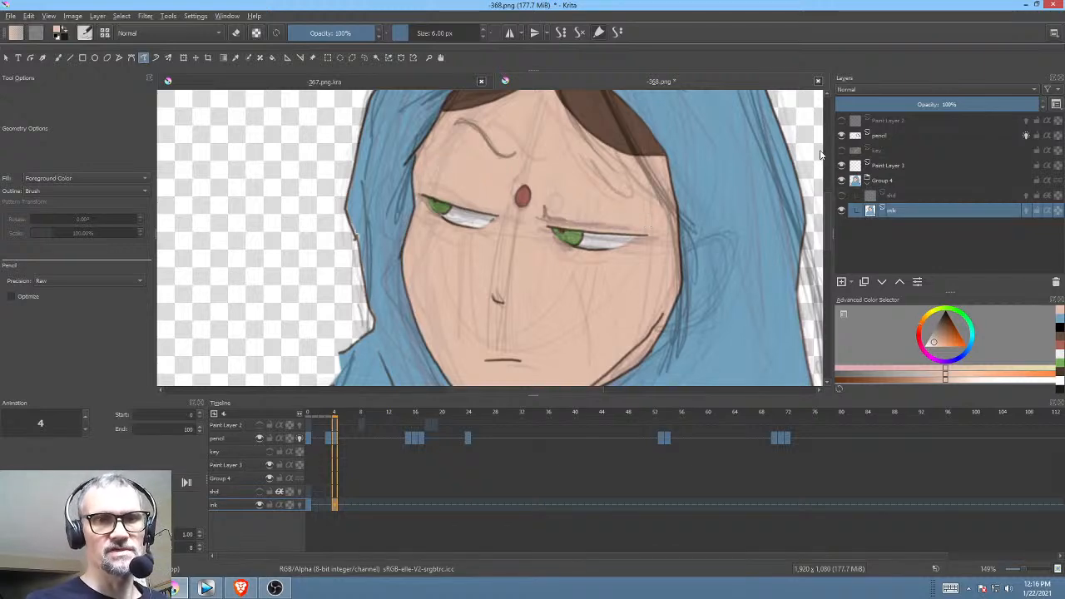
# Step: Redraw both eyebrows in dark brown on the ink layer with the brush, tracing the pencil sketch at frame 4
pyautogui.click(945, 323)
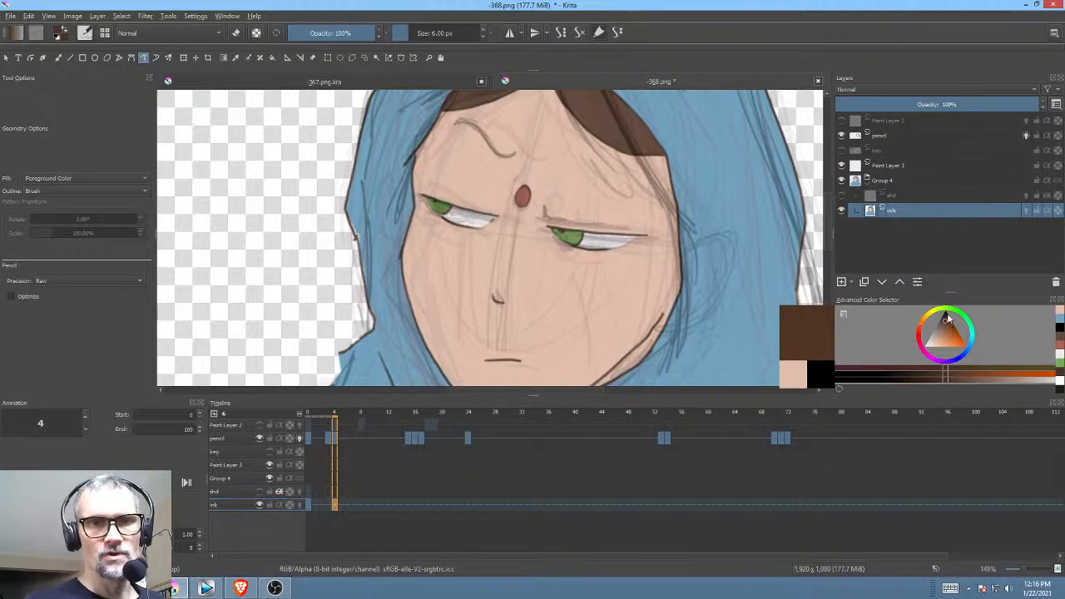
pyautogui.press('b')
pyautogui.moveTo(610, 206); pyautogui.dragTo(518, 200)
pyautogui.moveTo(611, 182)
pyautogui.mouseDown()
pyautogui.moveTo(504, 325)
pyautogui.moveTo(452, 311)
pyautogui.mouseUp()
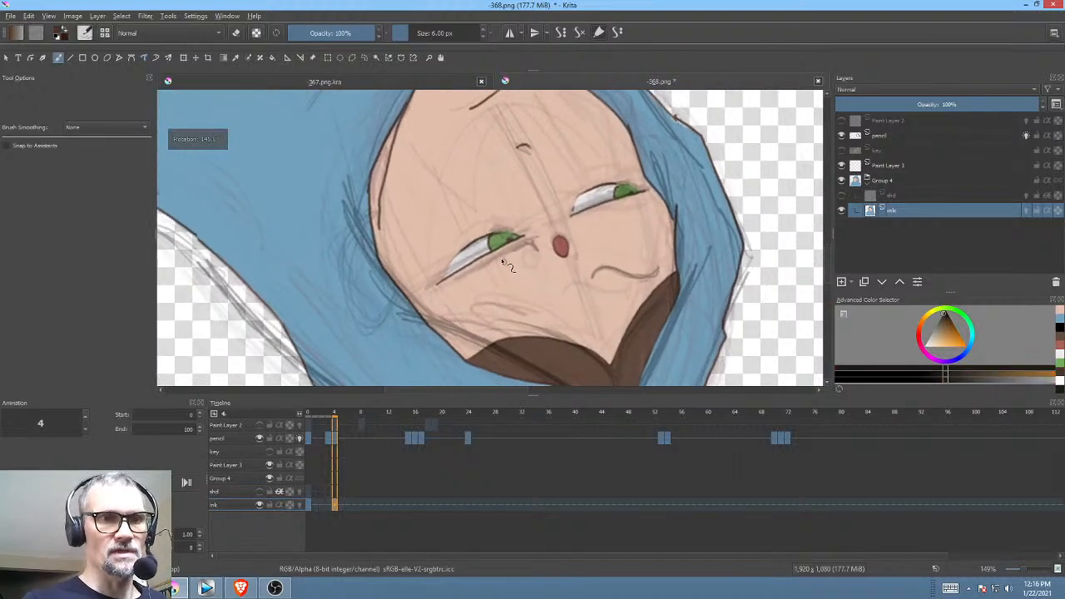
pyautogui.moveTo(509, 260); pyautogui.dragTo(525, 213)
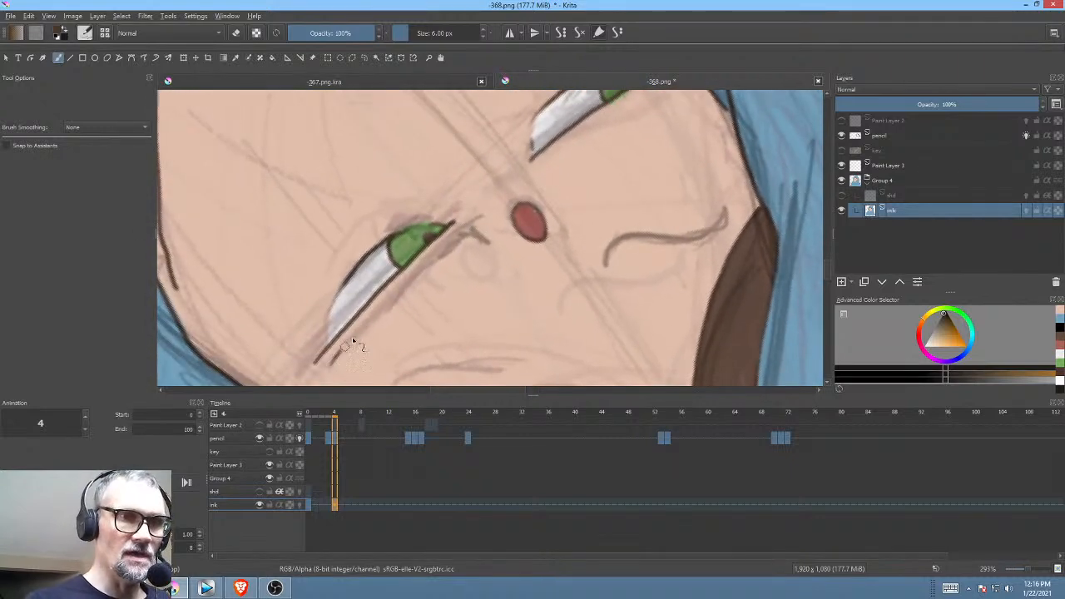
pyautogui.moveTo(330, 361); pyautogui.dragTo(465, 227)
pyautogui.moveTo(617, 249); pyautogui.dragTo(529, 243)
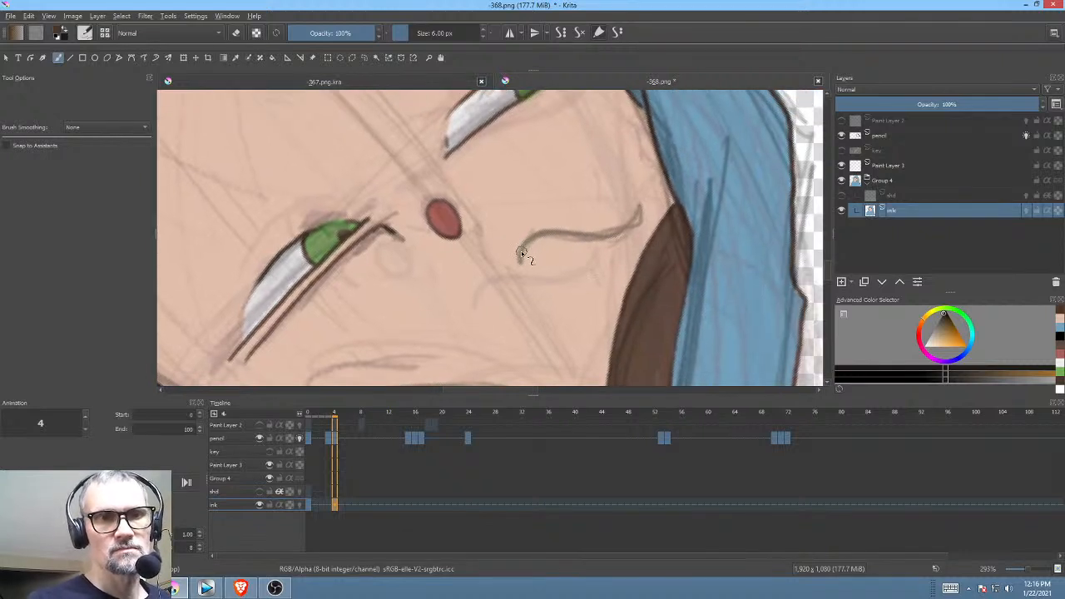
pyautogui.moveTo(529, 247)
pyautogui.mouseDown()
pyautogui.moveTo(634, 233)
pyautogui.moveTo(644, 215)
pyautogui.moveTo(558, 225)
pyautogui.moveTo(657, 224)
pyautogui.moveTo(597, 136)
pyautogui.moveTo(596, 175)
pyautogui.mouseUp()
pyautogui.press('5')
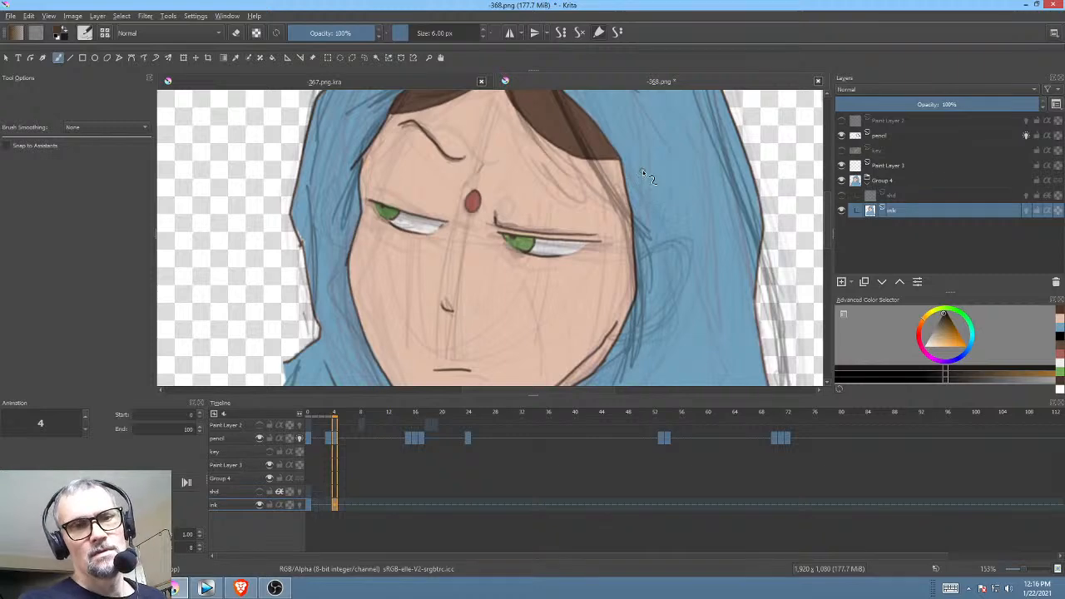
# Step: Flip between frames 0 and 4 and view the pencil layer in isolation to examine the eyes and new eyebrows
pyautogui.moveTo(523, 226); pyautogui.dragTo(551, 188)
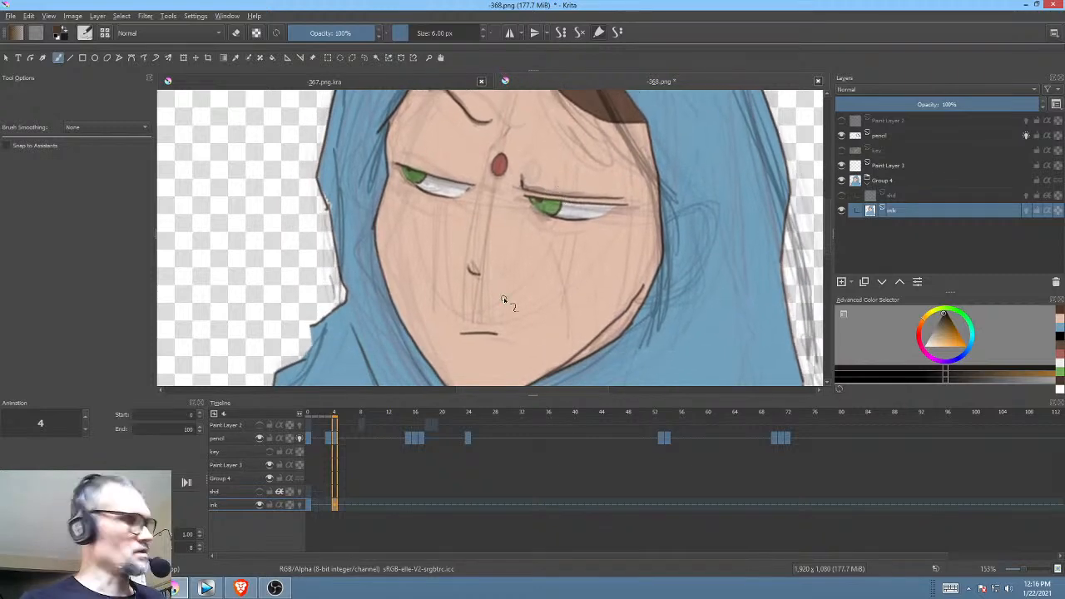
pyautogui.press(',')
pyautogui.press('.')
pyautogui.press(',')
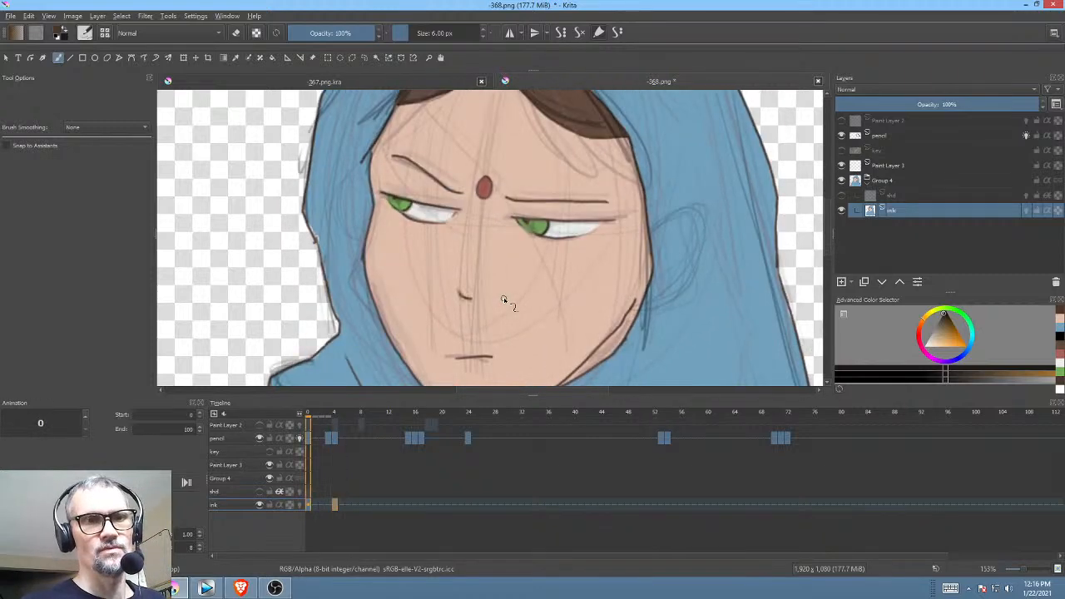
pyautogui.press('.')
pyautogui.press(',')
pyautogui.press('.')
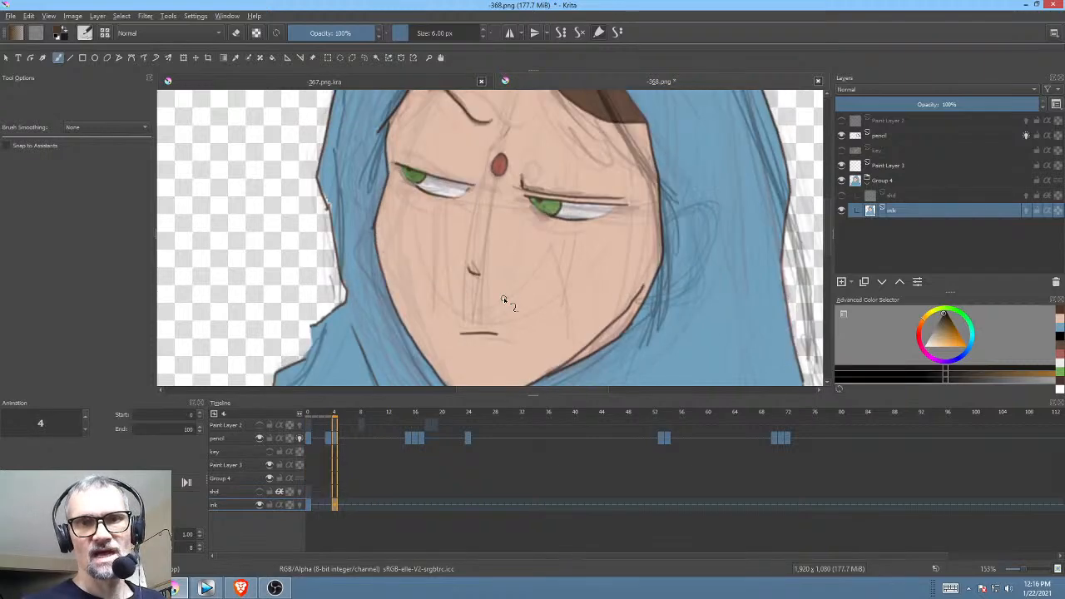
pyautogui.click(896, 136)
pyautogui.press(',')
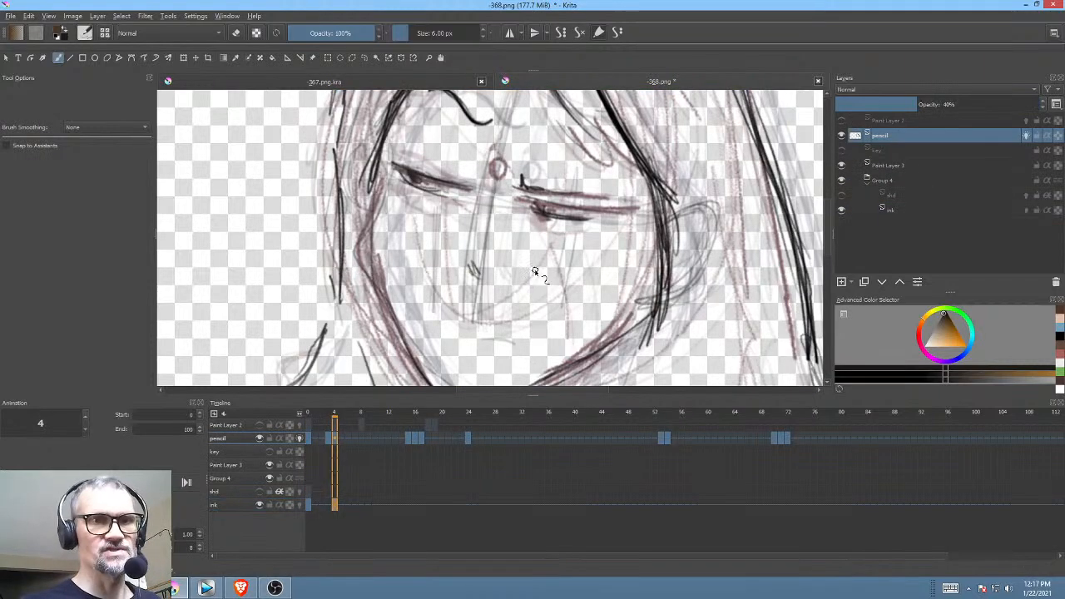
pyautogui.press('.')
pyautogui.click(913, 211)
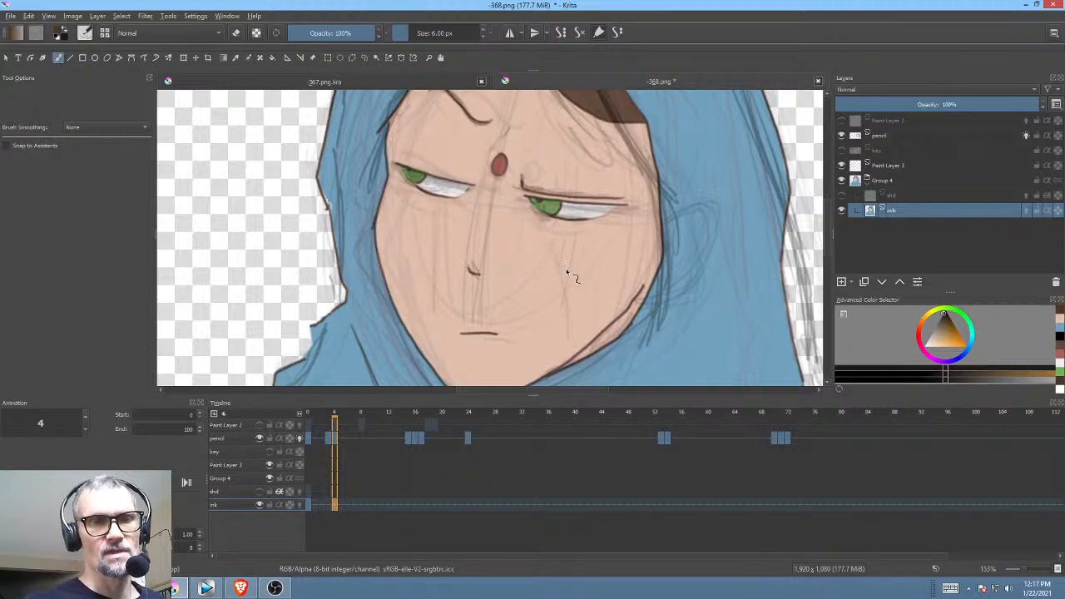
# Step: Narrow both eyes on the ink layer by covering their lower edges with filled freehand shapes in sampled skin colour
pyautogui.moveTo(572, 276); pyautogui.dragTo(620, 221)
pyautogui.moveTo(654, 186); pyautogui.dragTo(600, 136)
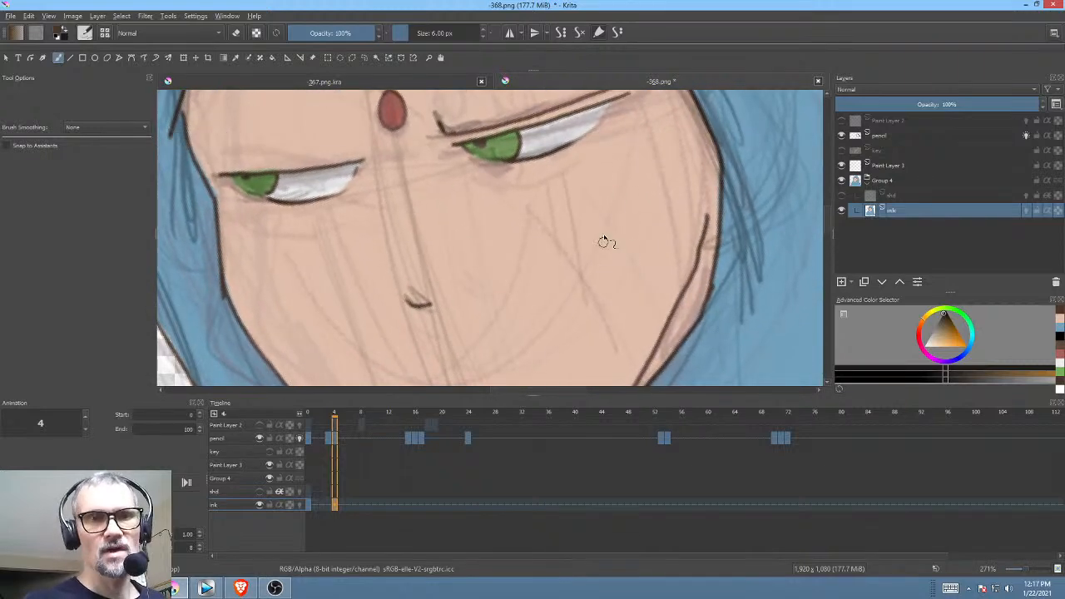
pyautogui.moveTo(604, 204); pyautogui.dragTo(573, 238)
pyautogui.keyDown('ctrl'); pyautogui.click(617, 211); pyautogui.keyUp('ctrl')
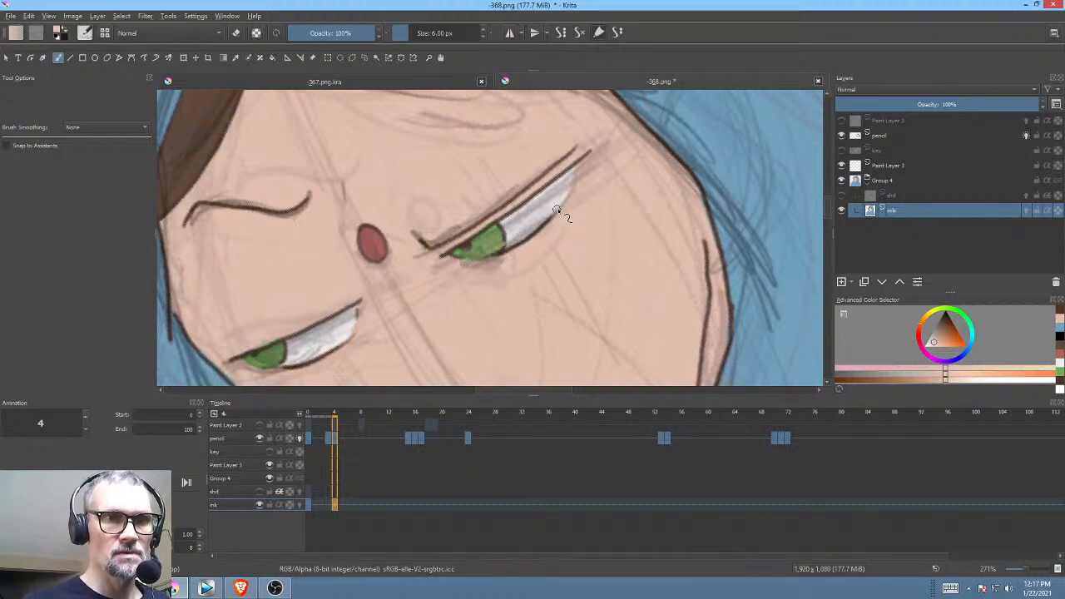
pyautogui.press('p')
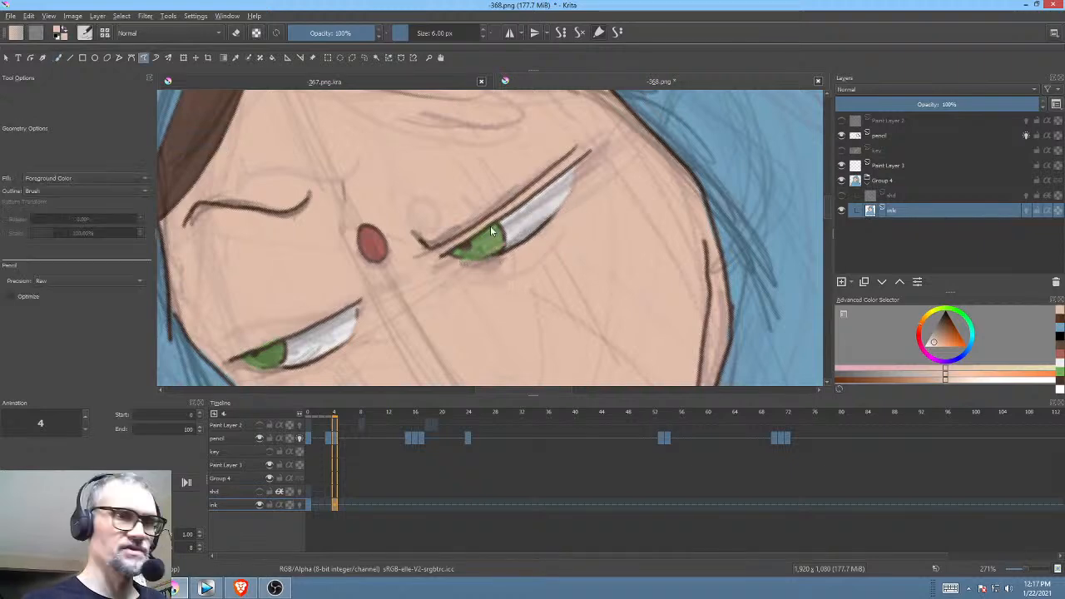
pyautogui.moveTo(462, 264); pyautogui.dragTo(568, 202)
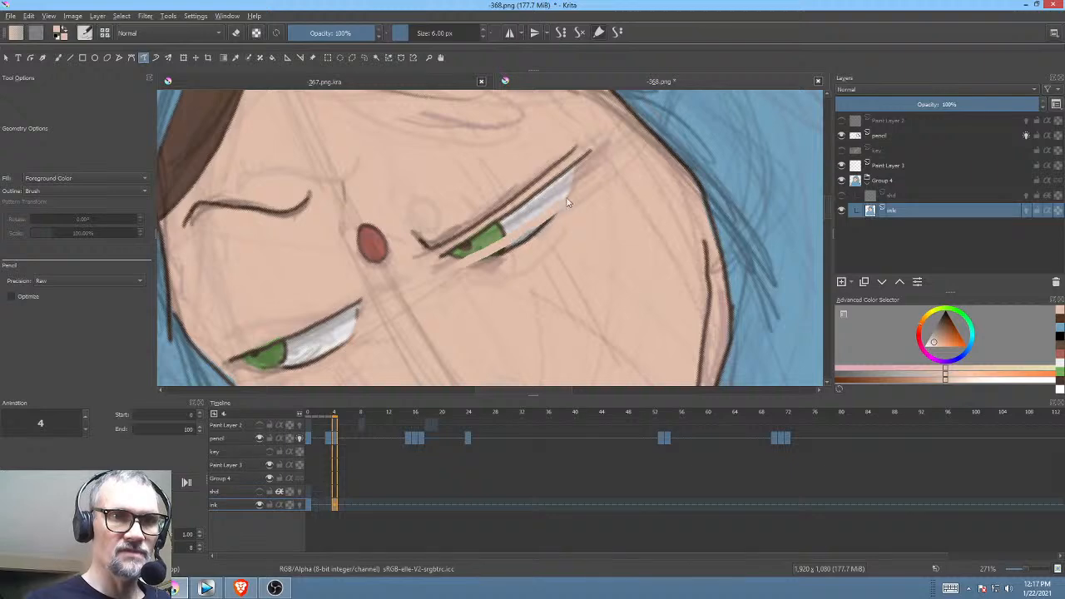
pyautogui.moveTo(531, 247); pyautogui.dragTo(535, 260)
pyautogui.moveTo(474, 280); pyautogui.dragTo(611, 221)
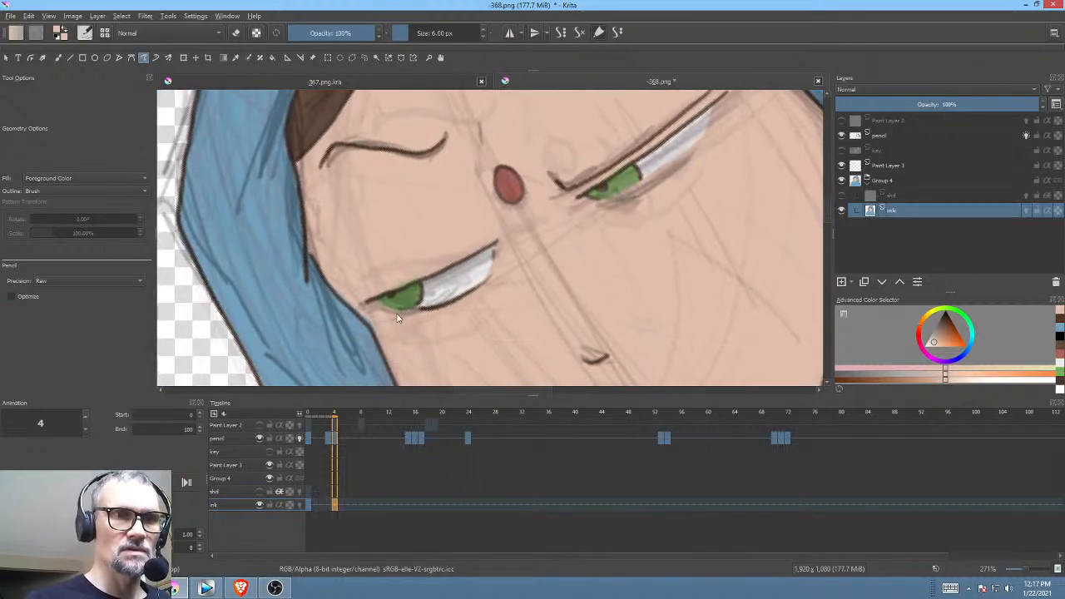
pyautogui.moveTo(396, 318)
pyautogui.mouseDown()
pyautogui.moveTo(495, 268)
pyautogui.moveTo(451, 314)
pyautogui.moveTo(407, 323)
pyautogui.mouseUp()
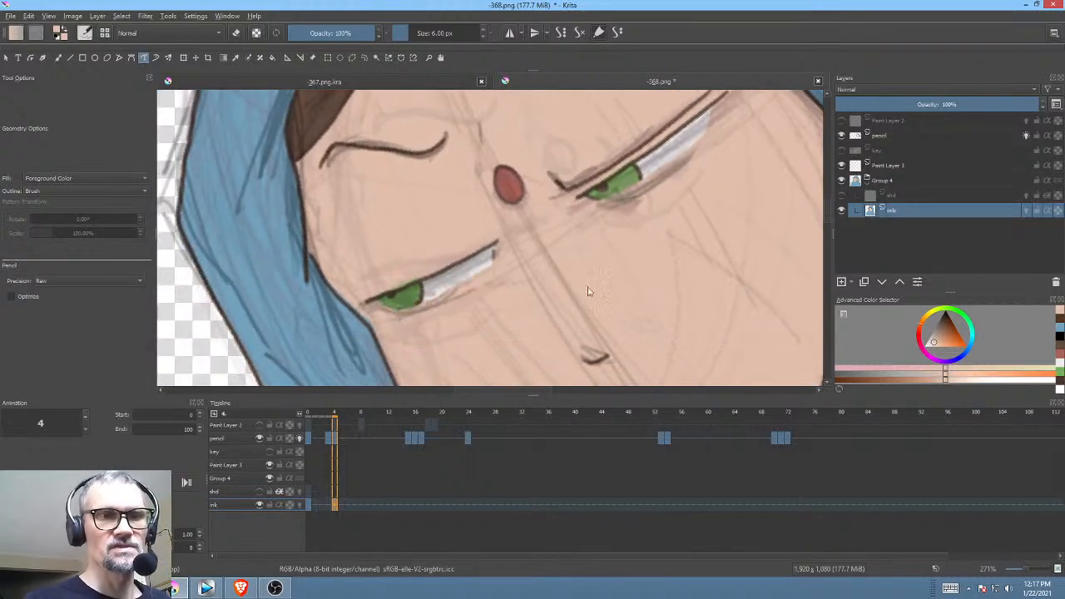
pyautogui.moveTo(604, 255); pyautogui.dragTo(585, 256)
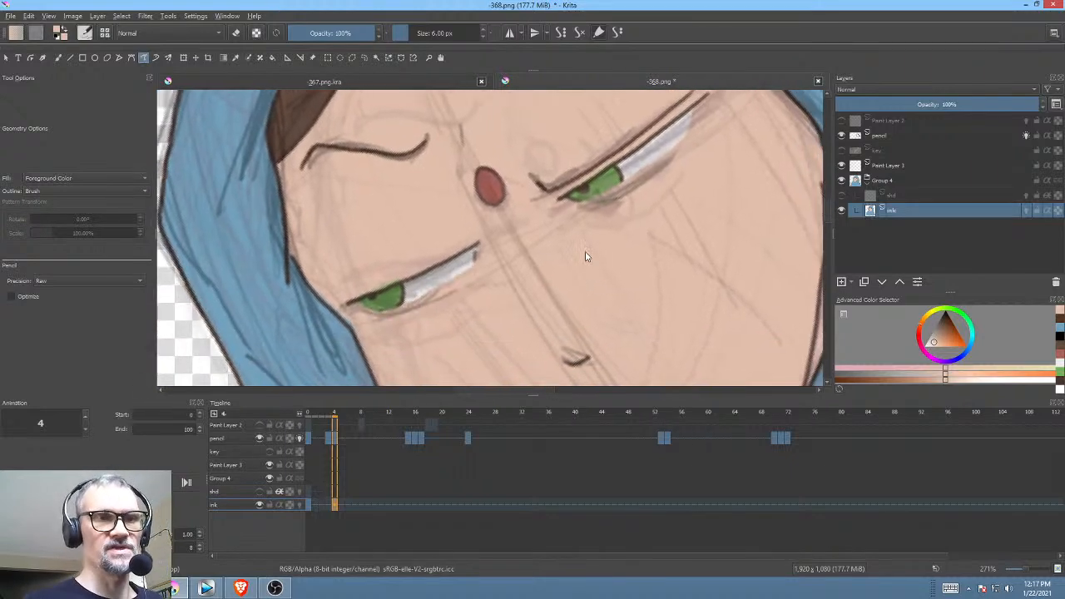
# Step: Switch the brush colour back to dark brown and lower the pencil layer's opacity to 19%, returning to the ink layer
pyautogui.click(946, 325)
pyautogui.press('b')
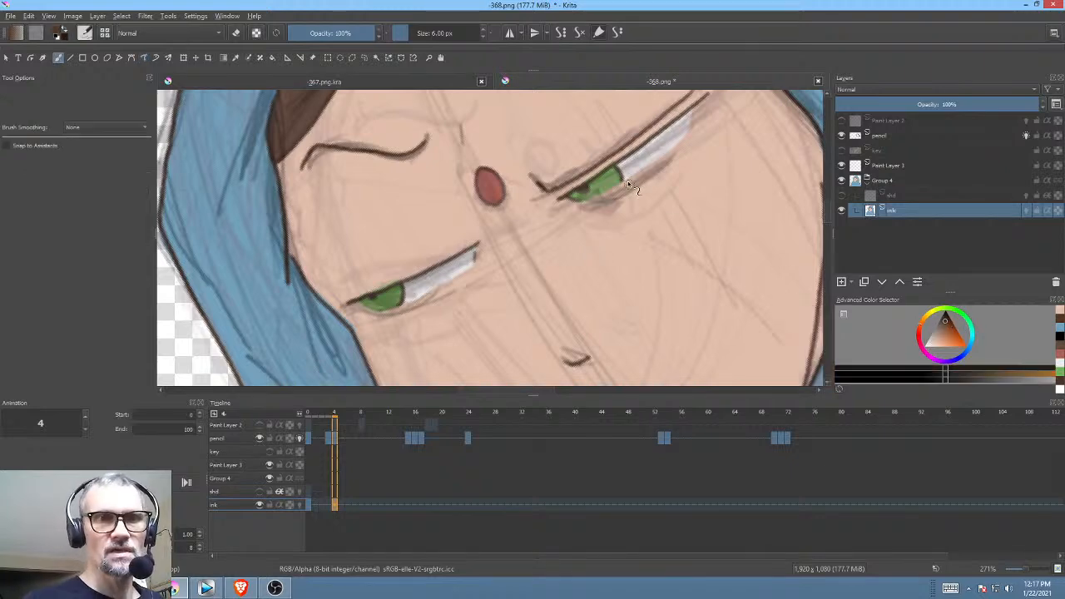
pyautogui.moveTo(678, 167)
pyautogui.mouseDown()
pyautogui.moveTo(688, 178)
pyautogui.moveTo(373, 290)
pyautogui.moveTo(570, 178)
pyautogui.mouseUp()
pyautogui.click(920, 133)
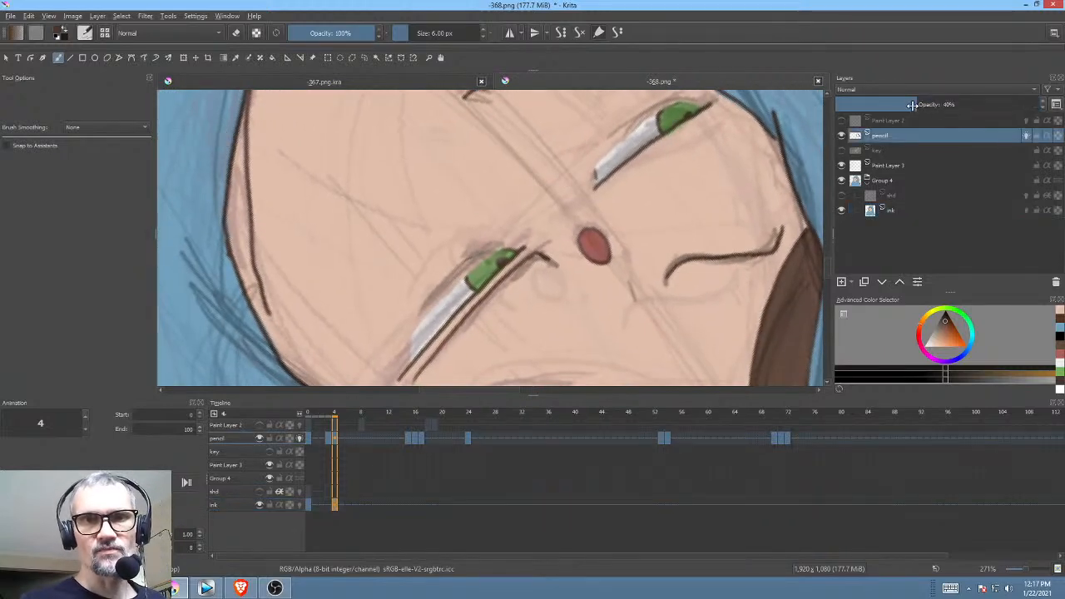
pyautogui.moveTo(912, 105); pyautogui.dragTo(873, 105)
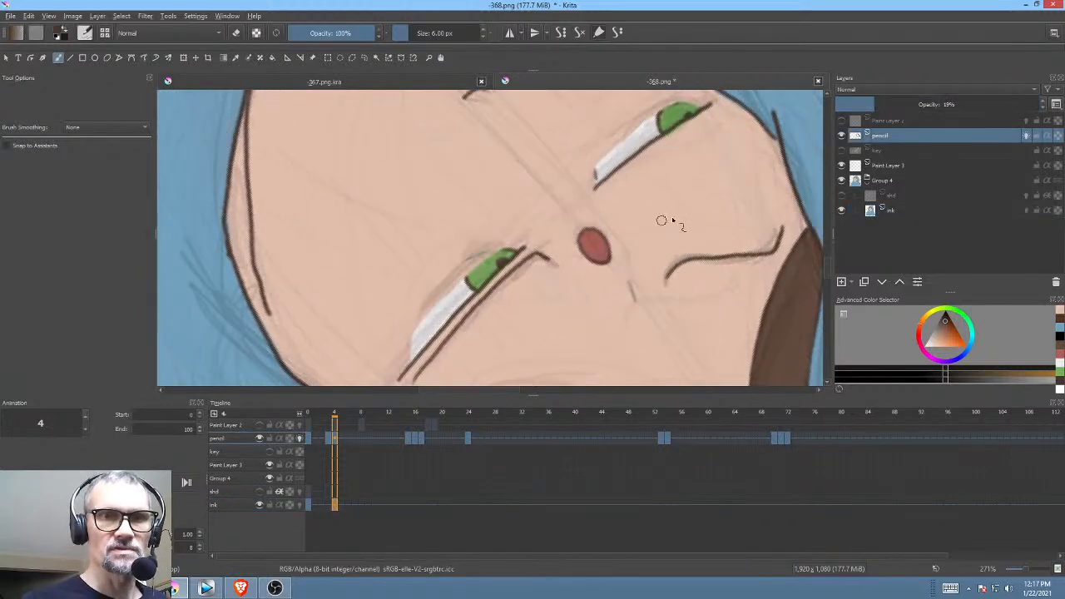
pyautogui.click(907, 211)
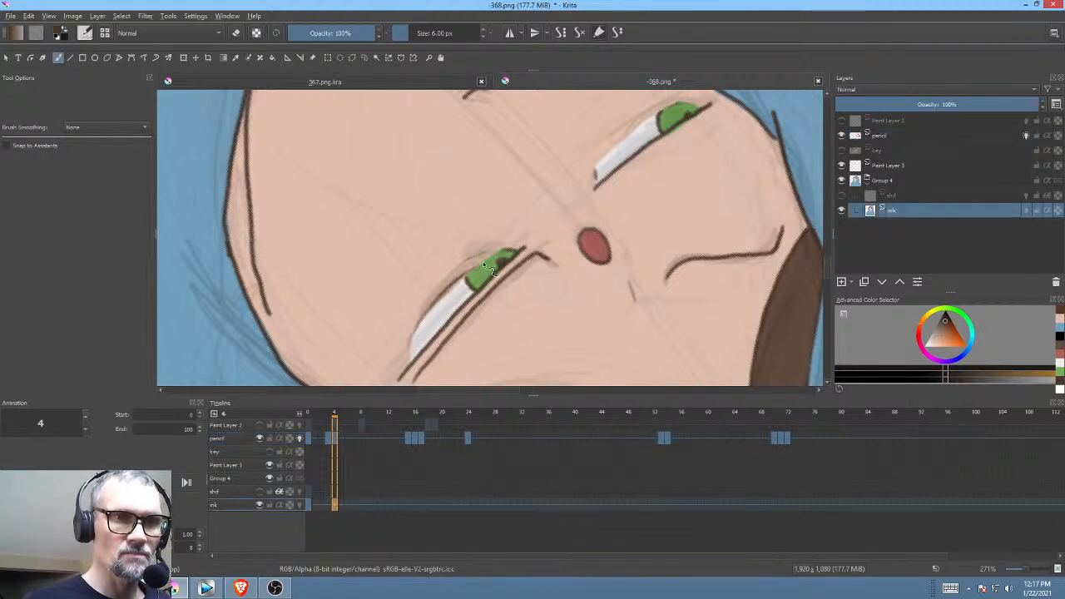
# Step: Outline the new lower lids of both narrowed eyes in dark brown with the brush
pyautogui.moveTo(450, 290); pyautogui.dragTo(505, 247)
pyautogui.moveTo(630, 197); pyautogui.dragTo(547, 258)
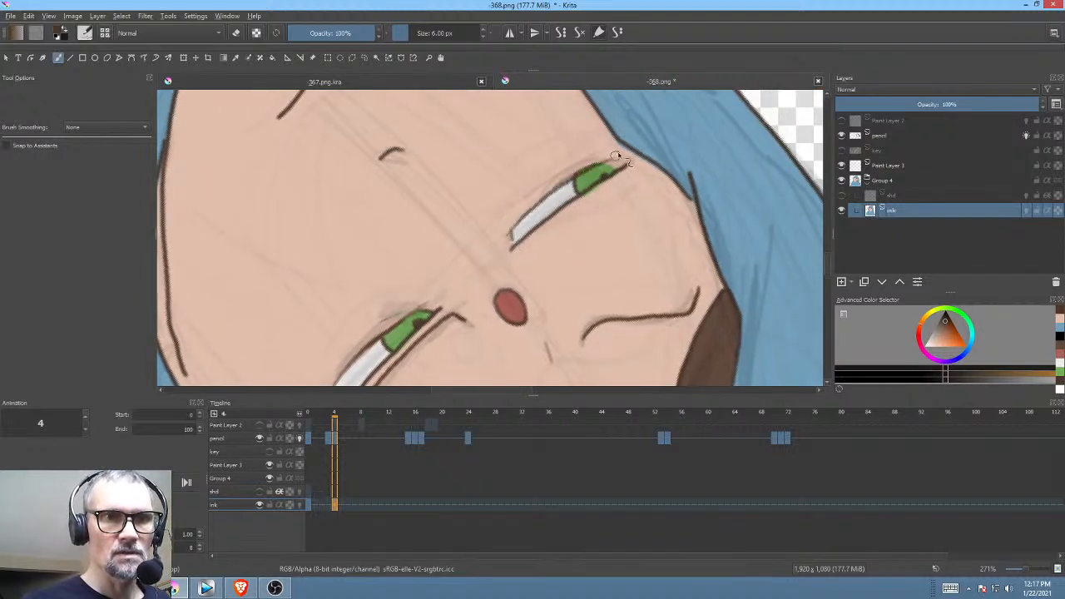
pyautogui.press('5')
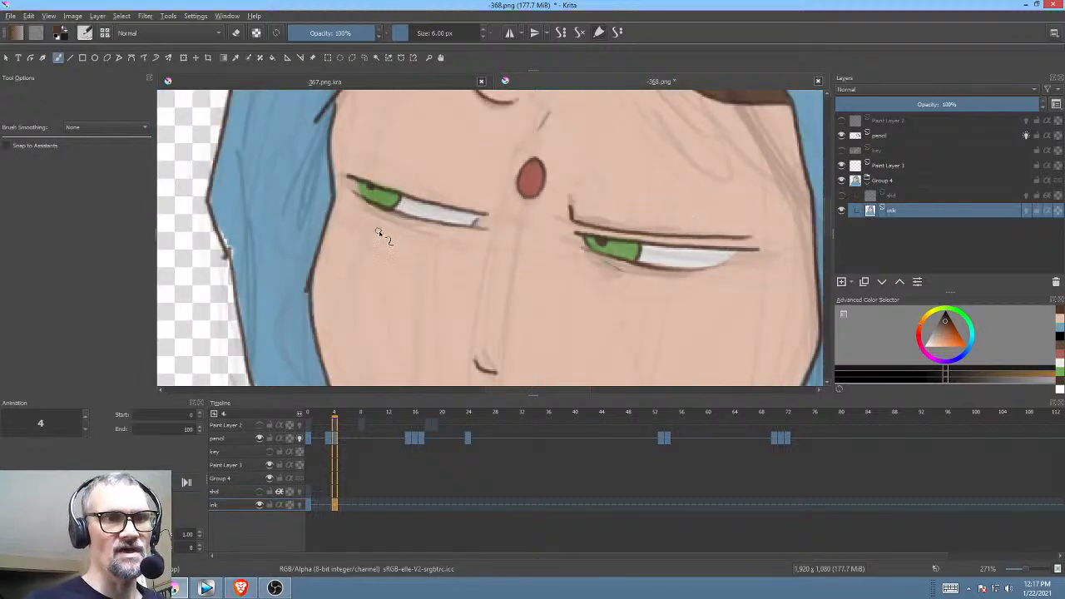
pyautogui.moveTo(617, 280)
pyautogui.mouseDown()
pyautogui.moveTo(662, 290)
pyautogui.moveTo(620, 213)
pyautogui.moveTo(609, 276)
pyautogui.mouseUp()
pyautogui.scroll(-1, 691, 287)
pyautogui.scroll(-1, 599, 237)
pyautogui.moveTo(516, 217); pyautogui.dragTo(531, 253)
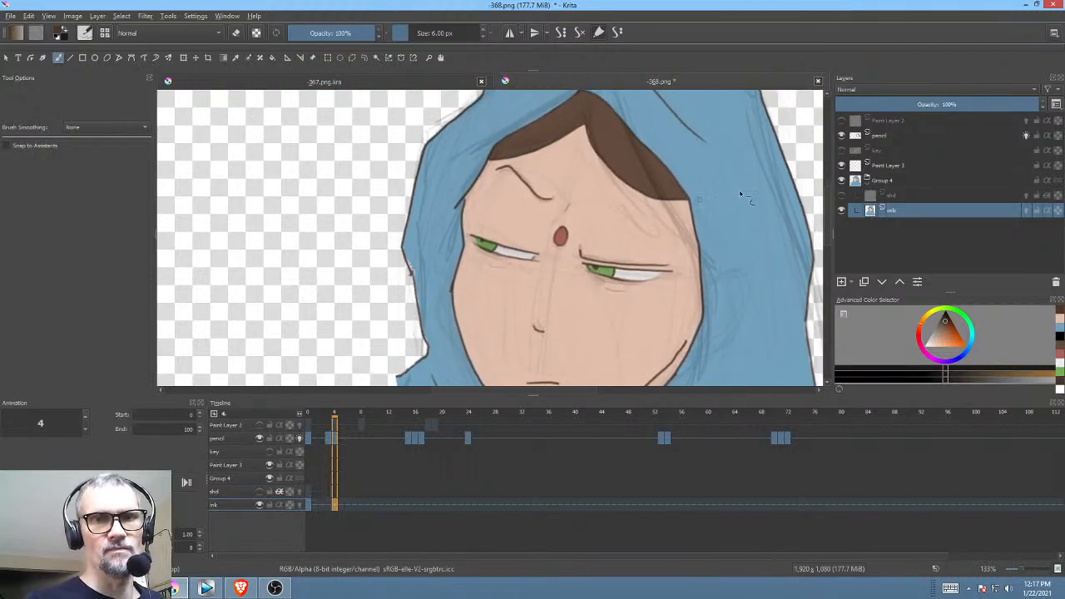
# Step: Check the isolated pencil sketch and draw a thin crease above the eye on the drawing's left side
pyautogui.keyDown('alt'); pyautogui.click(909, 136); pyautogui.keyUp('alt')
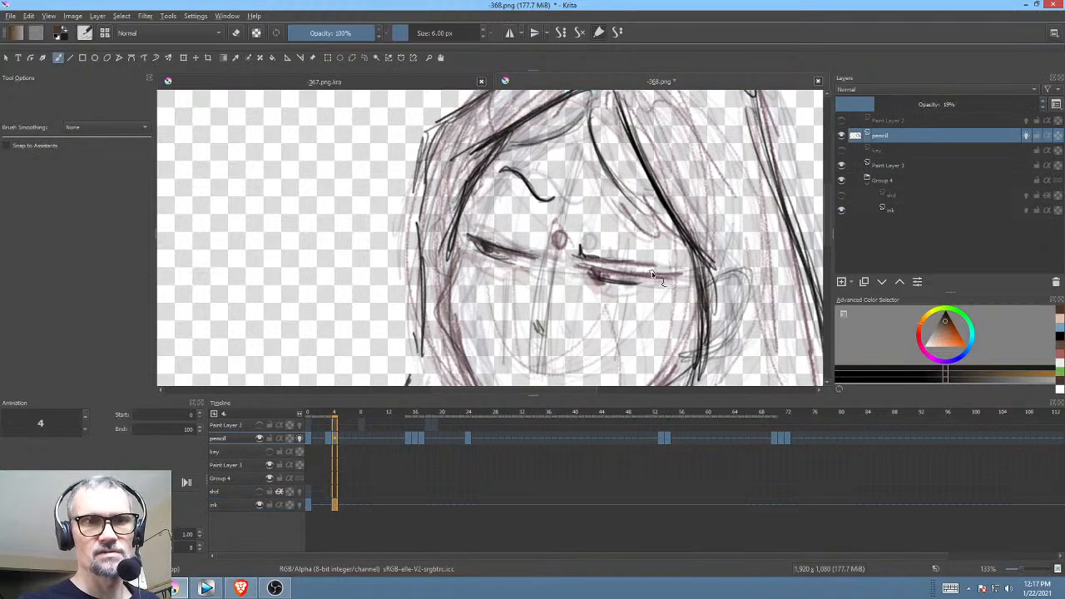
pyautogui.press('i')
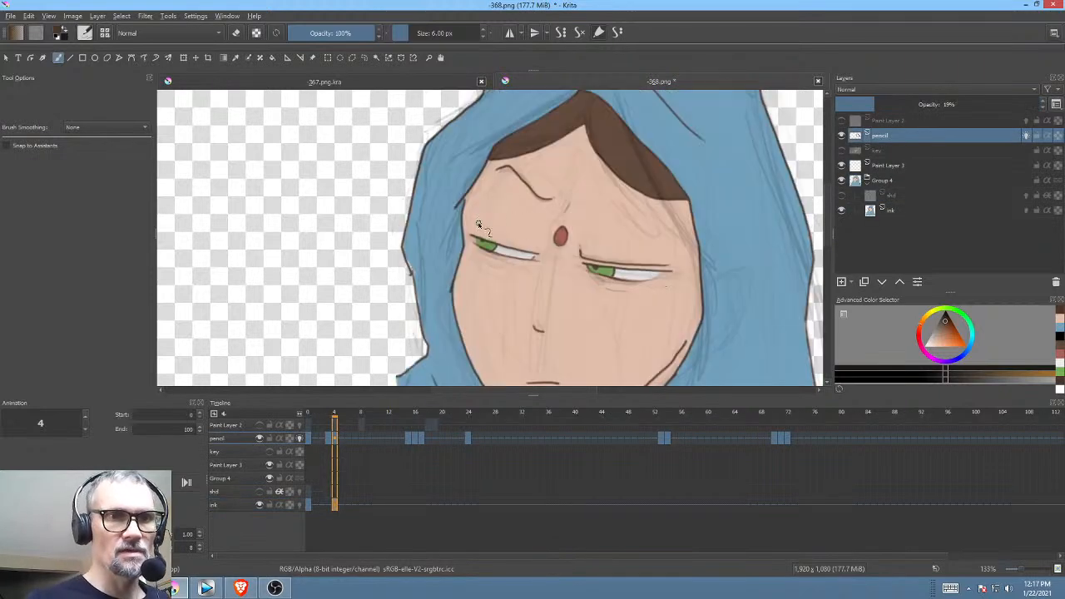
pyautogui.click(904, 211)
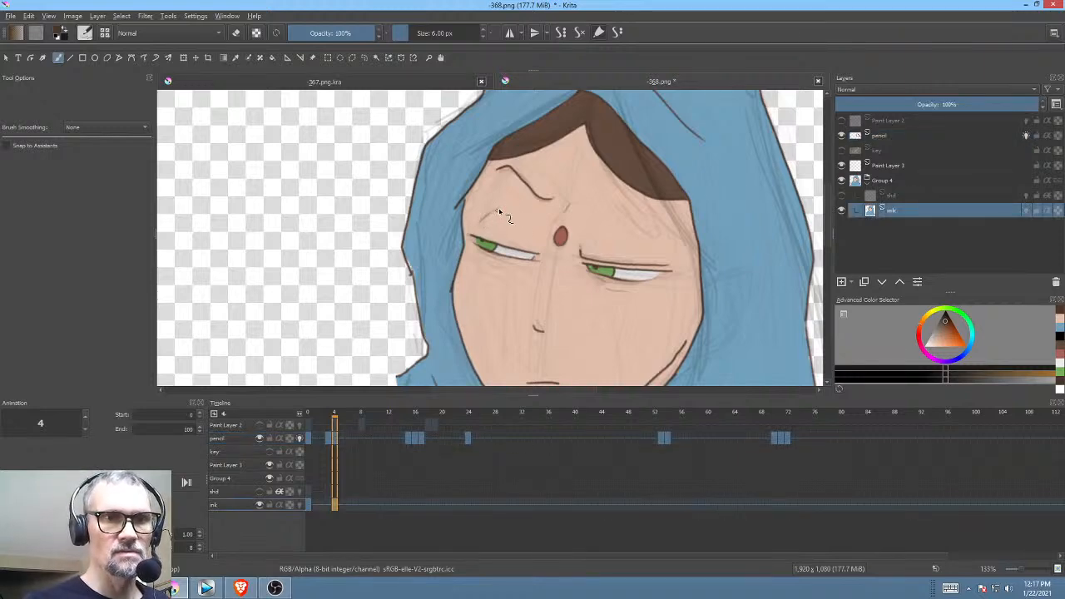
pyautogui.moveTo(661, 251)
pyautogui.mouseDown()
pyautogui.moveTo(668, 257)
pyautogui.moveTo(658, 247)
pyautogui.mouseUp()
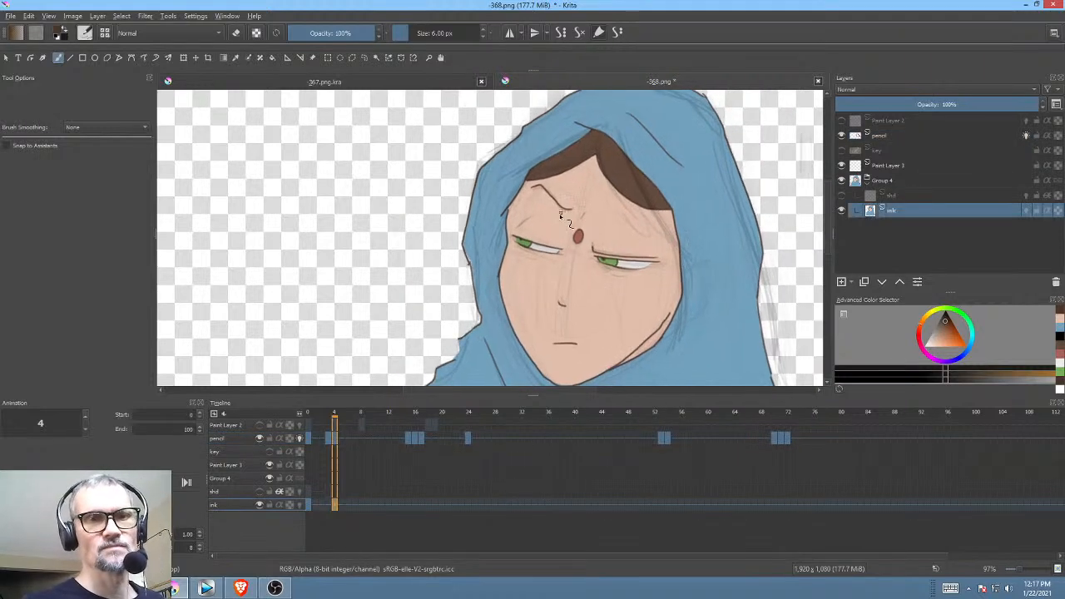
# Step: Thicken the curved brow line on the drawing's left side with a dark brown 6 px brush stroke
pyautogui.scroll(-1, 682, 244)
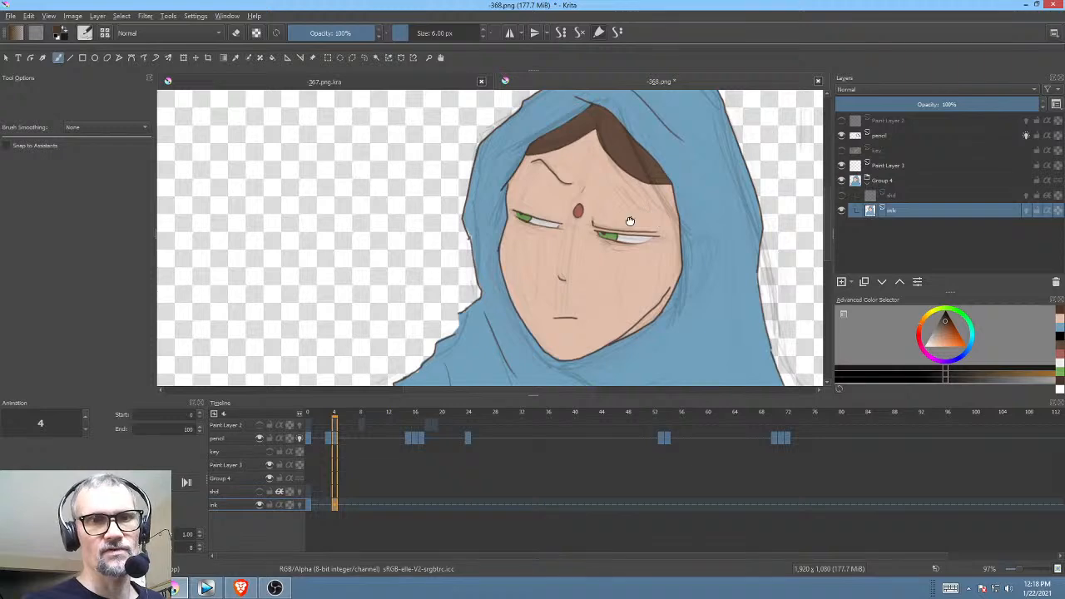
pyautogui.moveTo(629, 221); pyautogui.dragTo(611, 246)
pyautogui.moveTo(578, 213); pyautogui.dragTo(542, 141)
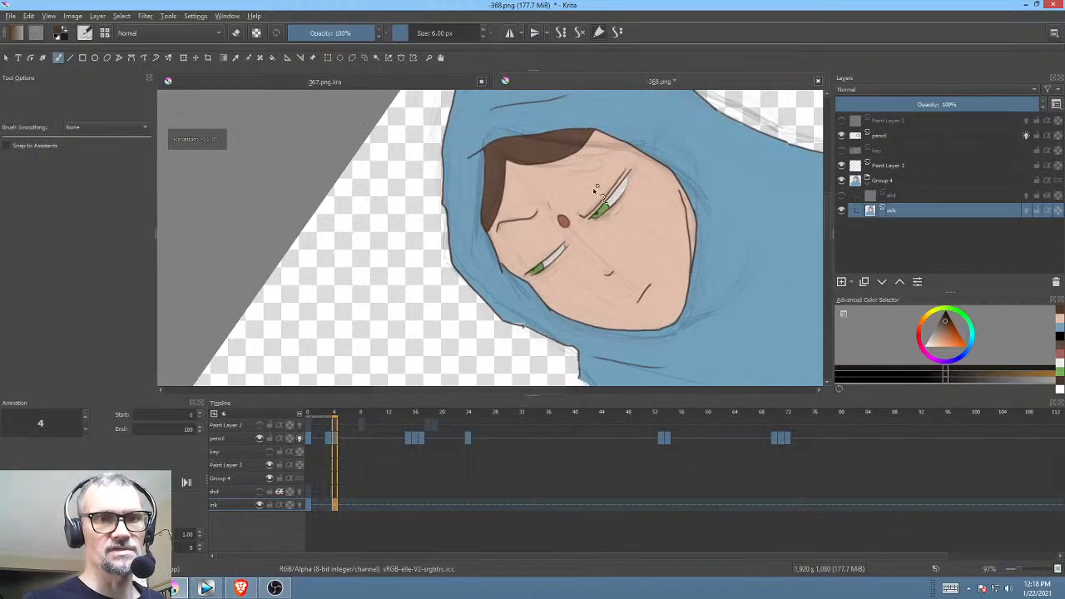
pyautogui.moveTo(595, 191); pyautogui.dragTo(491, 218)
pyautogui.moveTo(437, 268); pyautogui.dragTo(515, 195)
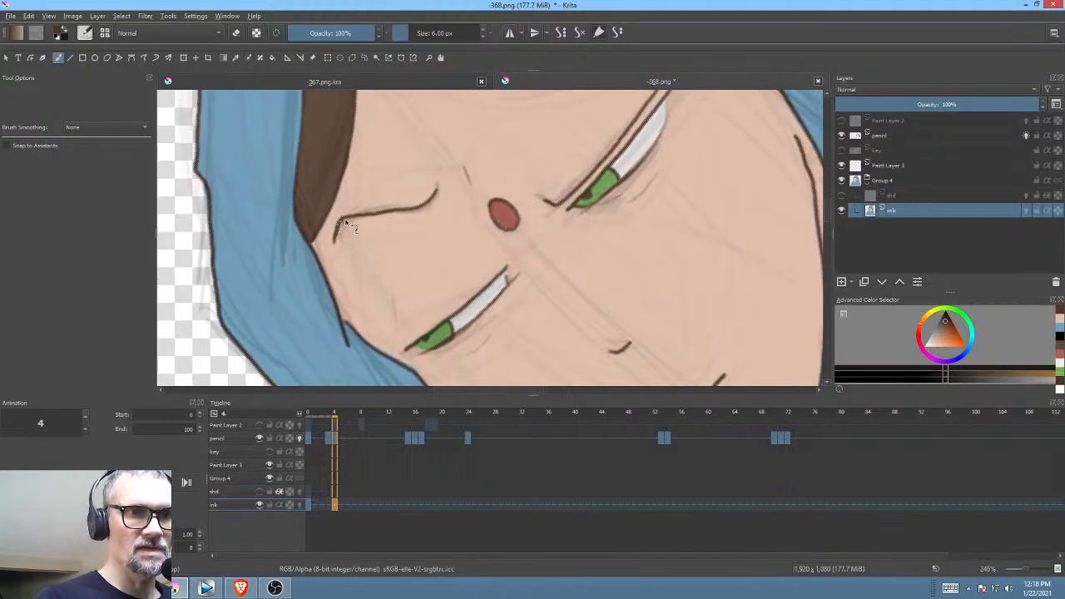
pyautogui.moveTo(356, 216)
pyautogui.mouseDown()
pyautogui.moveTo(411, 212)
pyautogui.moveTo(435, 196)
pyautogui.mouseUp()
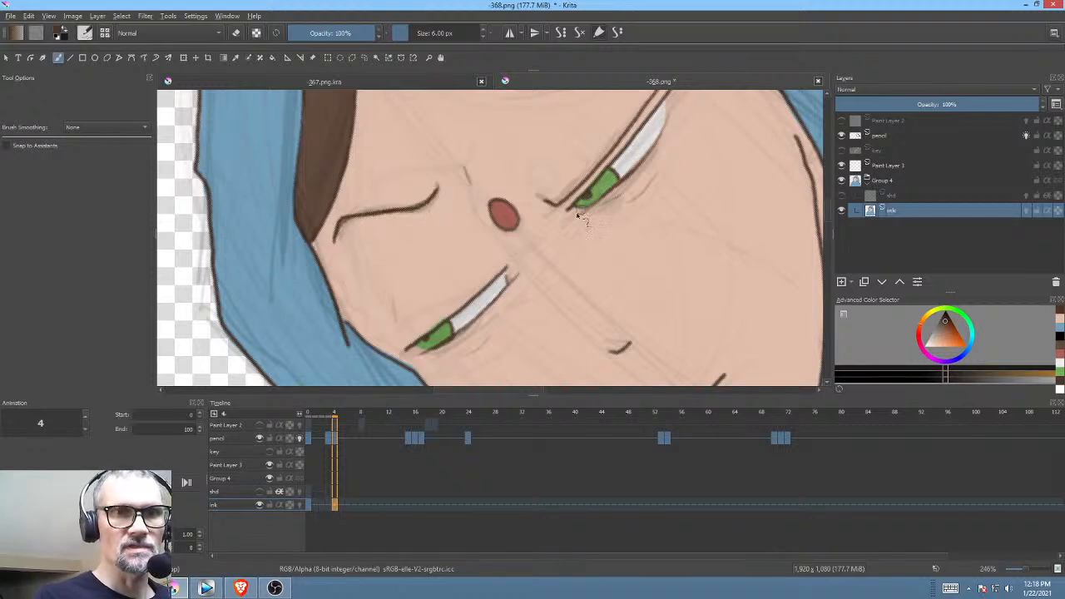
pyautogui.moveTo(578, 216)
pyautogui.mouseDown()
pyautogui.moveTo(543, 233)
pyautogui.moveTo(530, 214)
pyautogui.moveTo(582, 175)
pyautogui.moveTo(622, 106)
pyautogui.mouseUp()
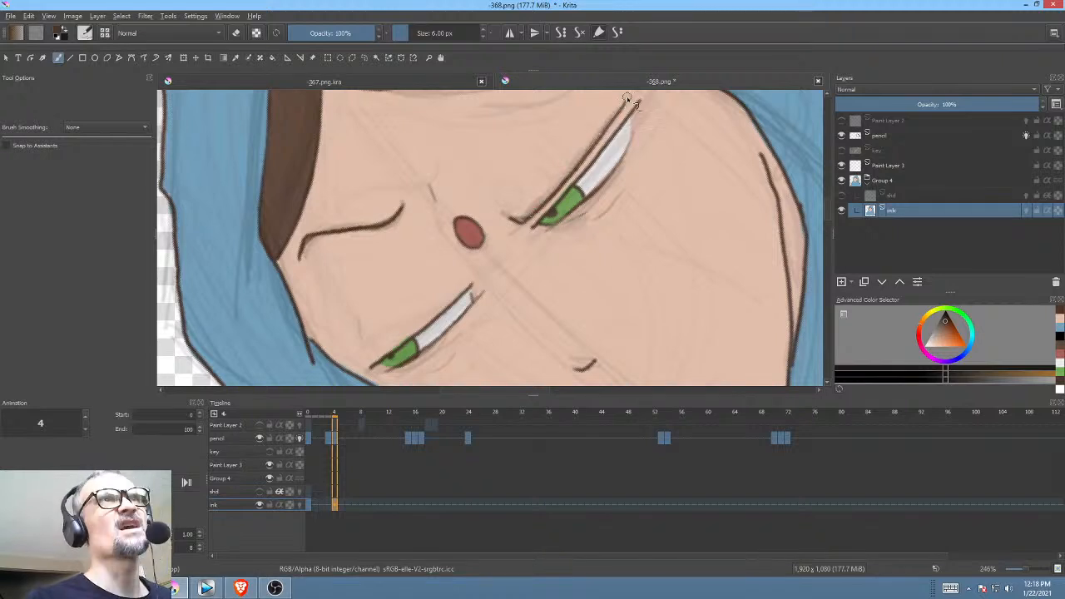
pyautogui.press('5')
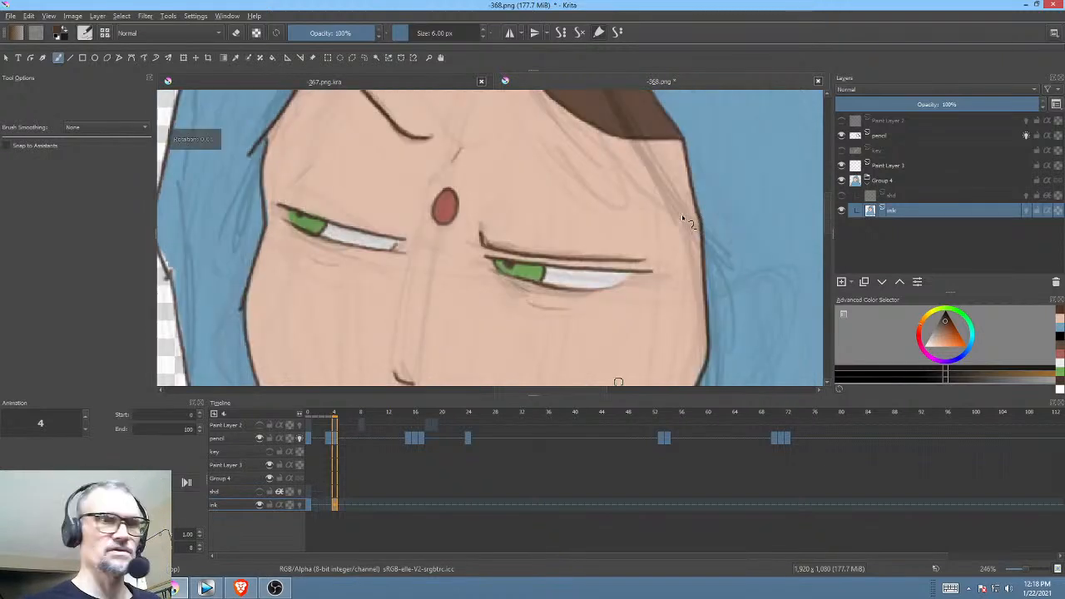
pyautogui.moveTo(624, 262); pyautogui.dragTo(576, 240)
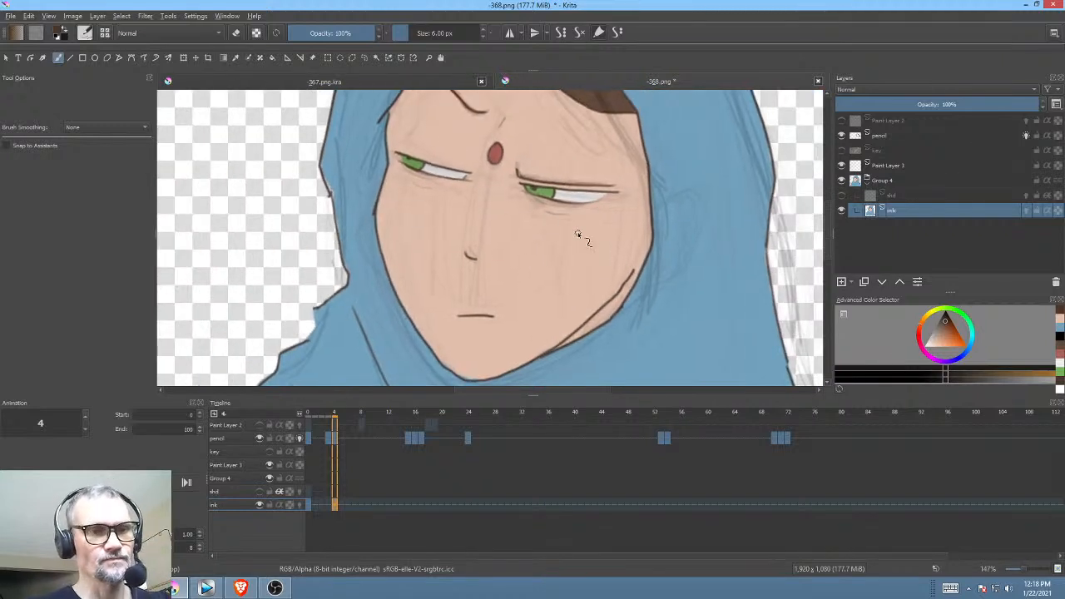
# Step: Isolate the pencil layer and compare its sketches at frames 0, 3 and 4
pyautogui.click(898, 136)
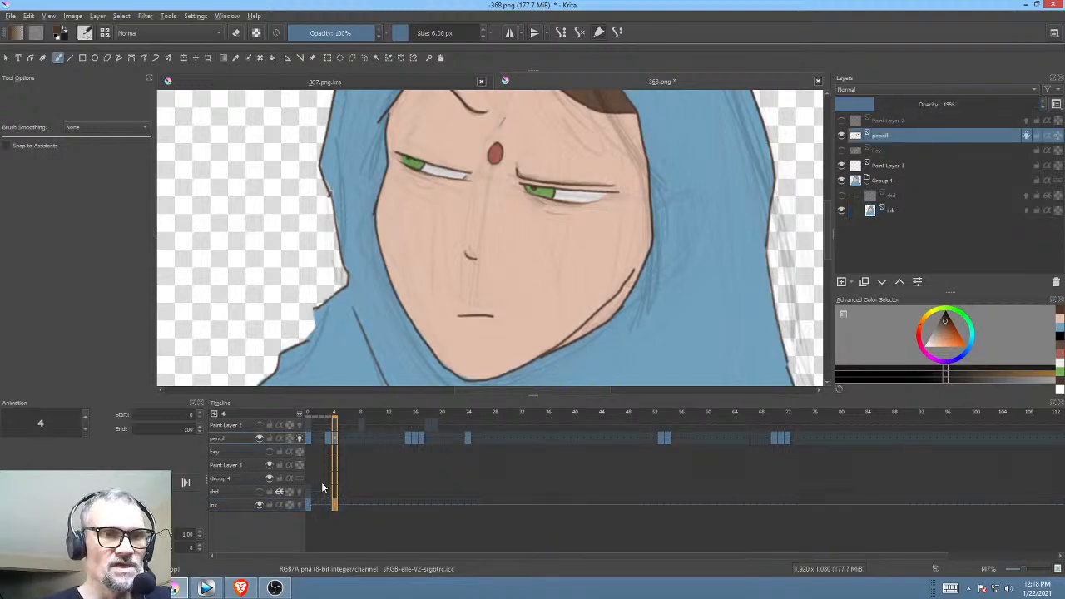
pyautogui.hotkey('alt', 'i')
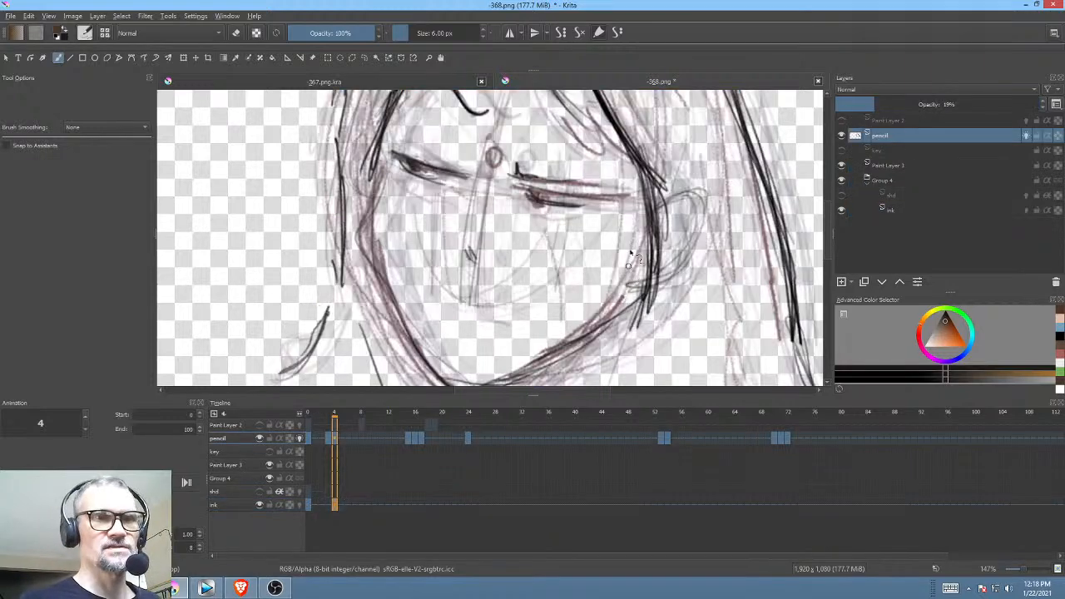
pyautogui.scroll(-2, 623, 241)
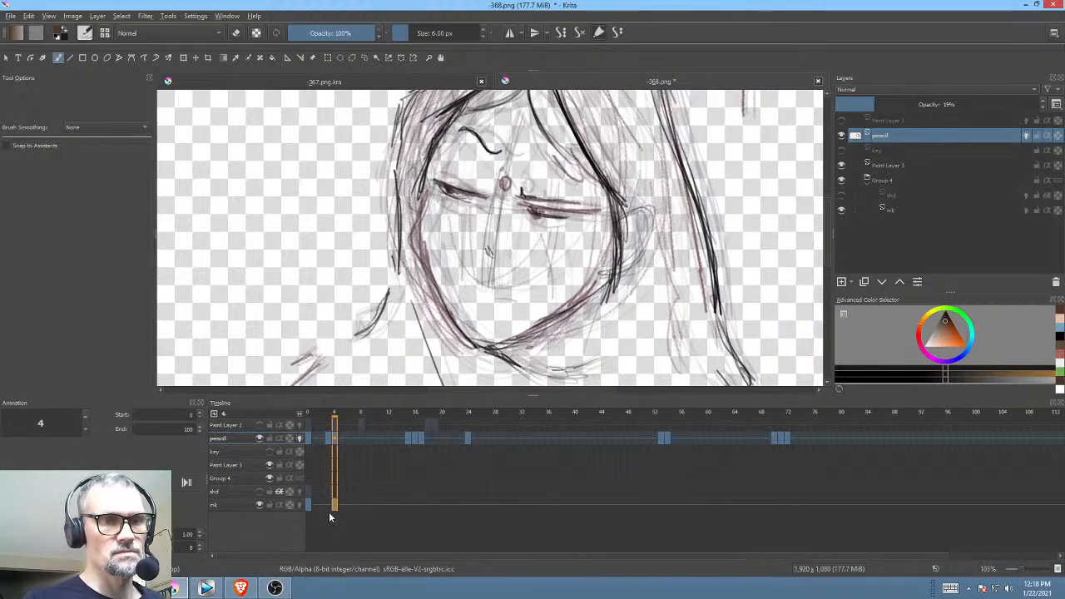
pyautogui.scroll(-4, 318, 462)
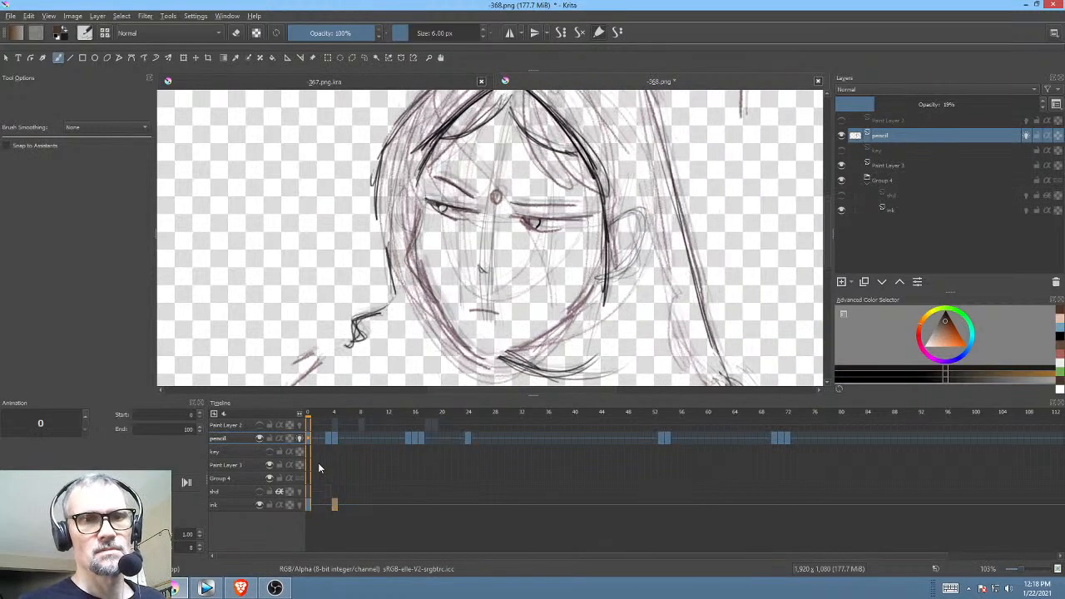
pyautogui.scroll(-2, 641, 218)
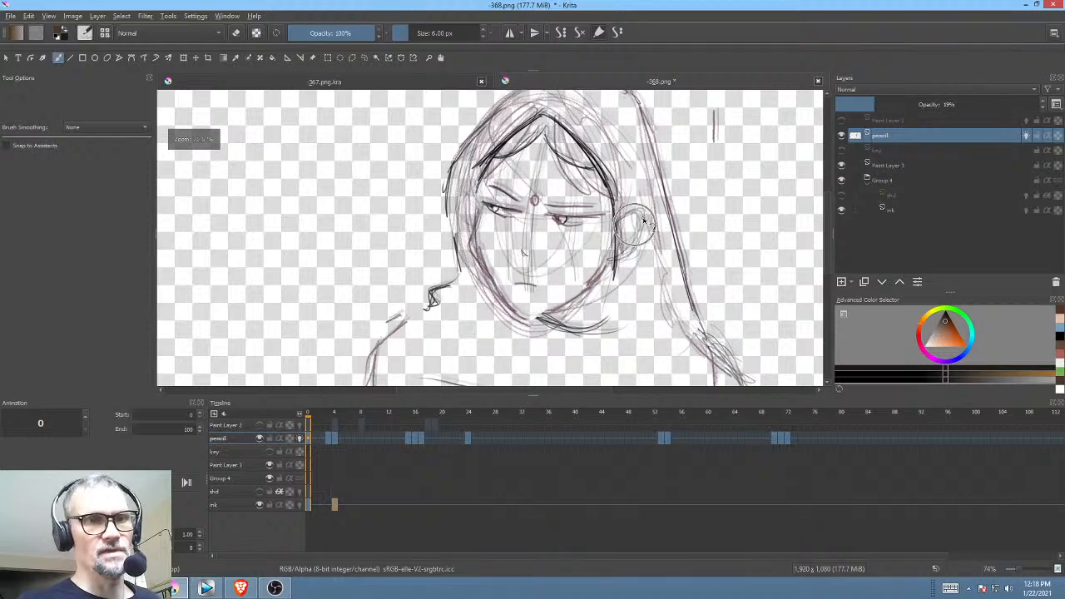
pyautogui.press('Right')
pyautogui.press('Left')
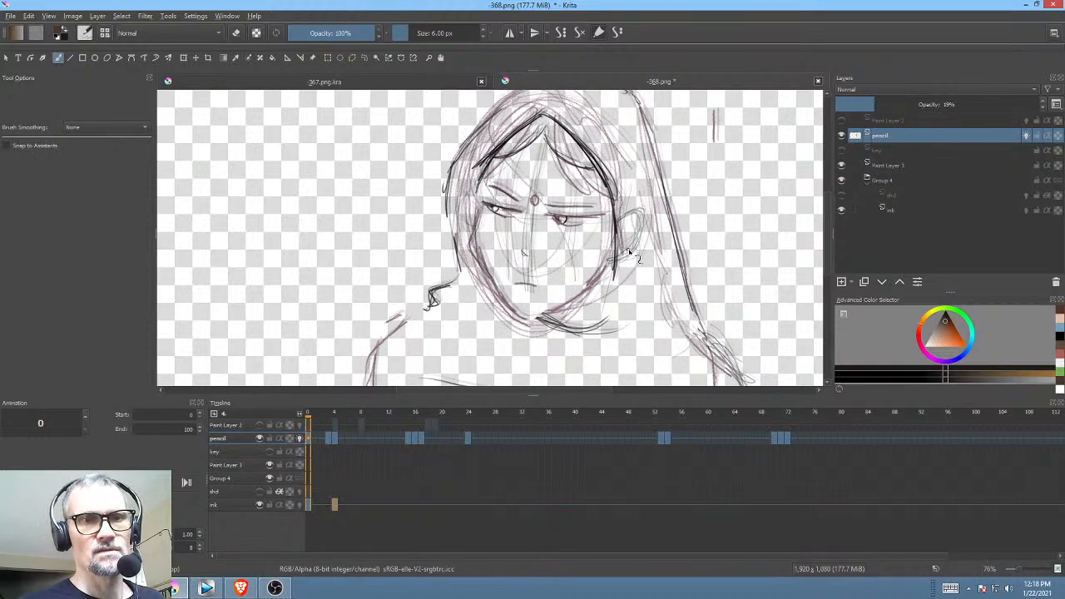
pyautogui.press('Right')
pyautogui.press('Left')
pyautogui.press('Right')
pyautogui.press('Left')
pyautogui.press('Right')
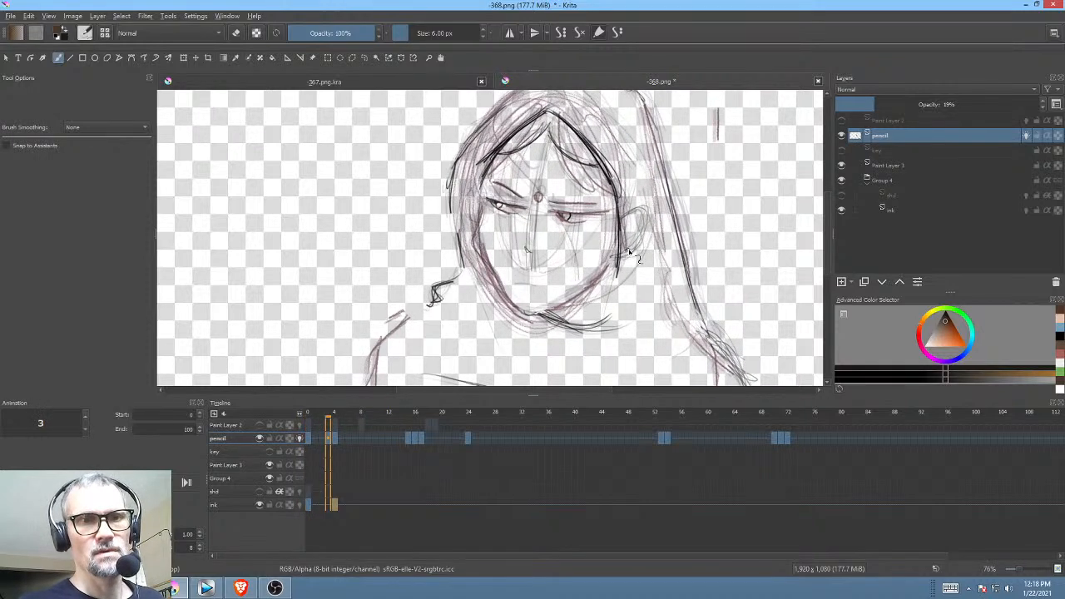
pyautogui.press('Right')
pyautogui.press('Left')
pyautogui.press('Left')
pyautogui.press('Right')
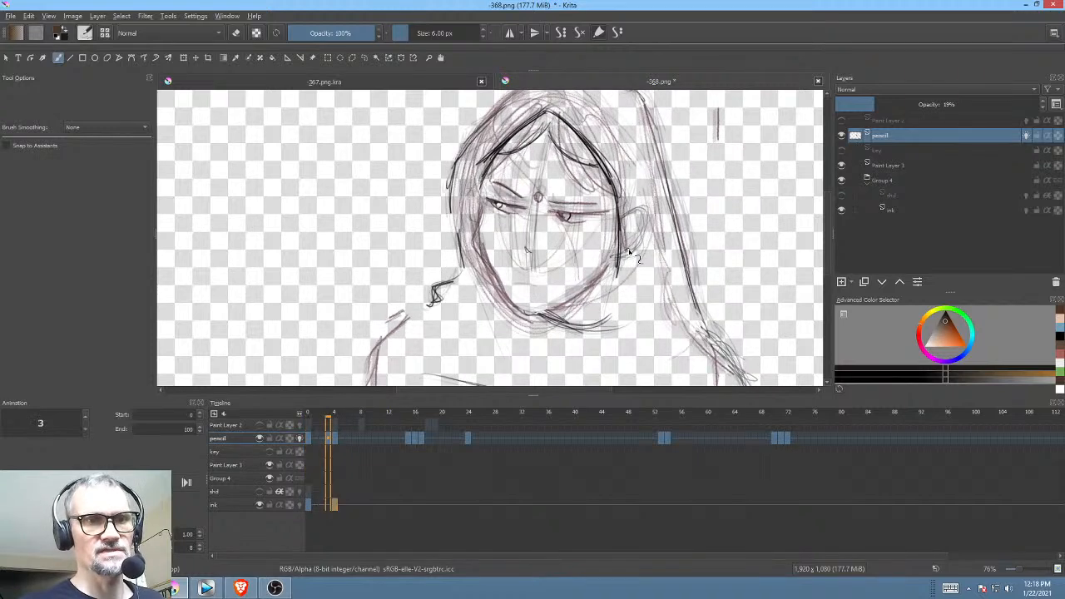
# Step: Switch to the ink layer at frame 3 and turn on its onion skins
pyautogui.click(899, 209)
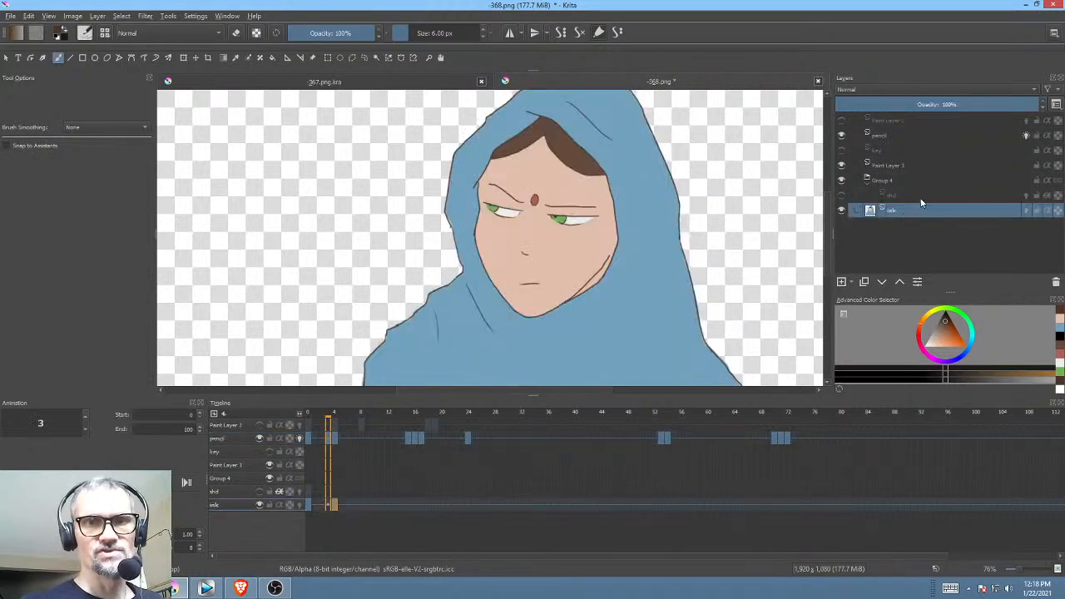
pyautogui.moveTo(600, 274)
pyautogui.mouseDown()
pyautogui.moveTo(580, 286)
pyautogui.moveTo(599, 280)
pyautogui.moveTo(594, 286)
pyautogui.mouseUp()
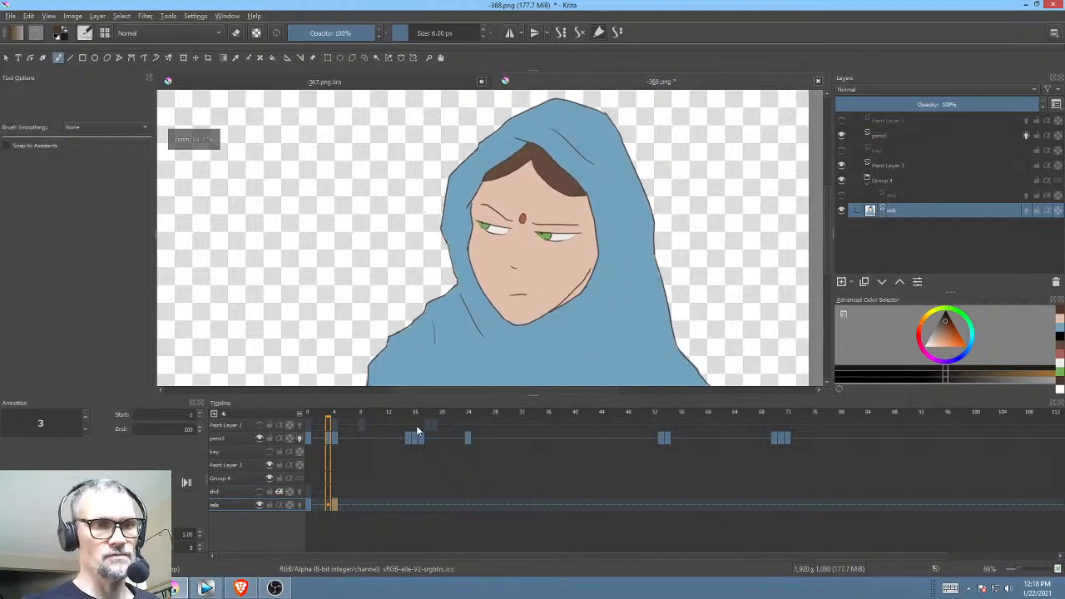
pyautogui.click(300, 504)
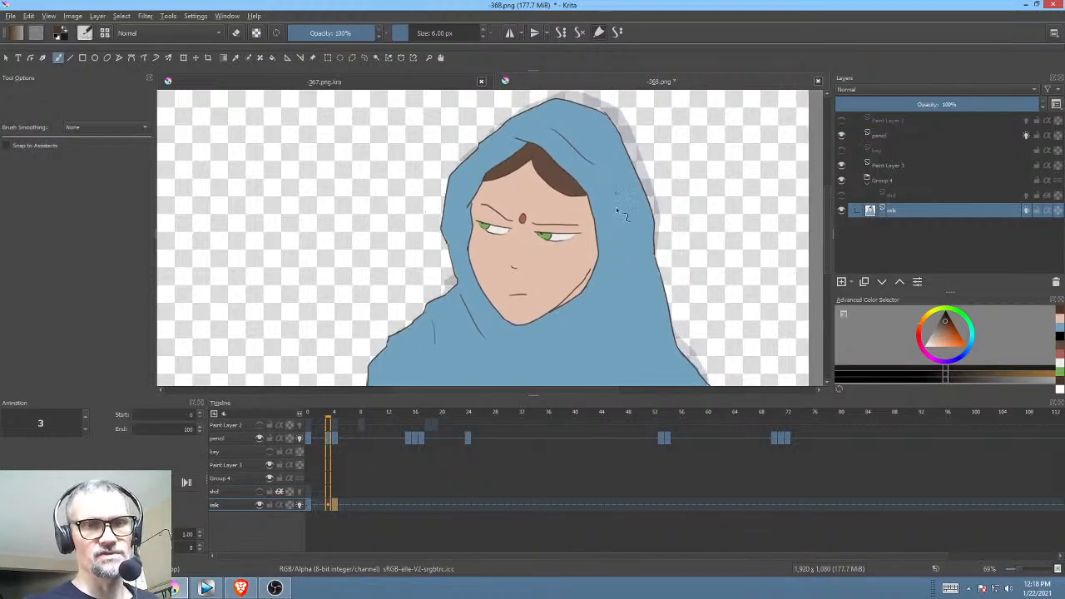
pyautogui.moveTo(616, 238); pyautogui.dragTo(632, 254)
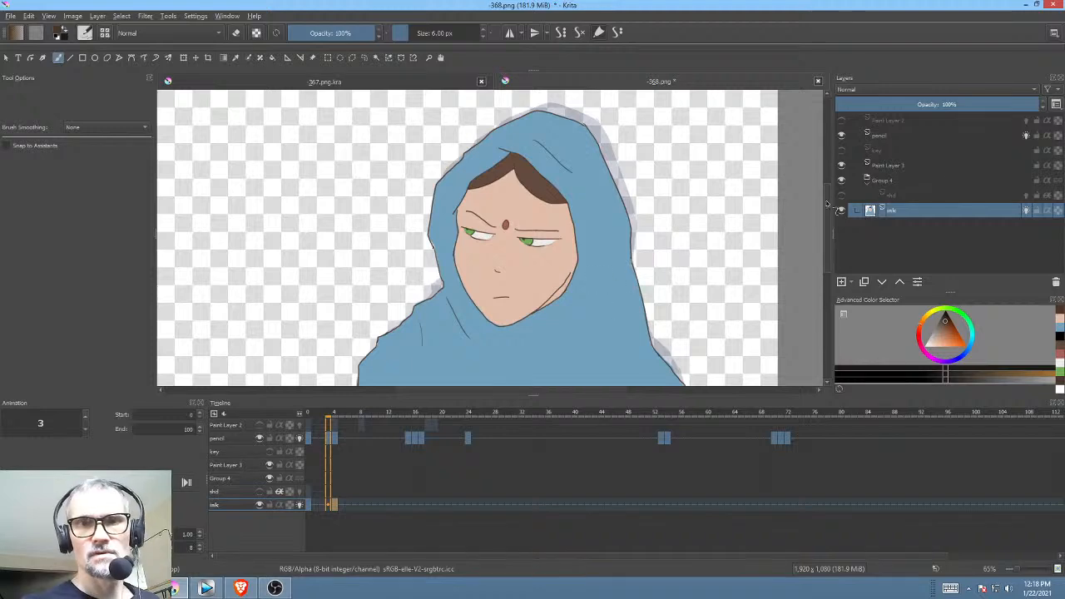
# Step: Transform the ink drawing at frame 3, rotating it slightly and shifting it to about X 1236 px, Y 607 px for the in-between pose
pyautogui.hotkey('ctrl', 't')
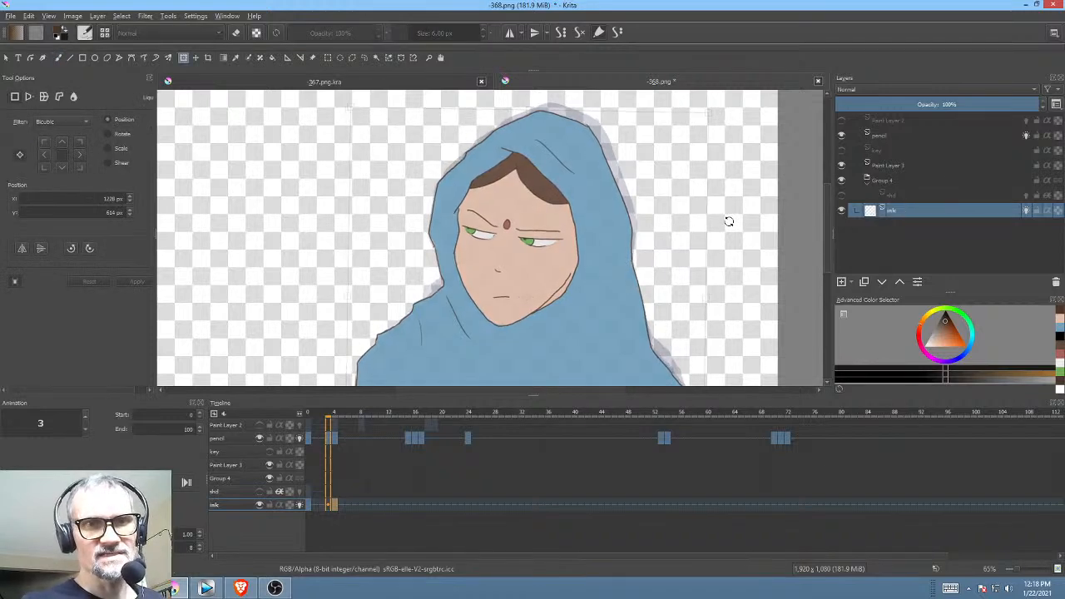
pyautogui.moveTo(596, 268); pyautogui.dragTo(601, 268)
pyautogui.moveTo(715, 264); pyautogui.dragTo(689, 195)
pyautogui.moveTo(667, 295); pyautogui.dragTo(673, 180)
pyautogui.moveTo(672, 252); pyautogui.dragTo(674, 253)
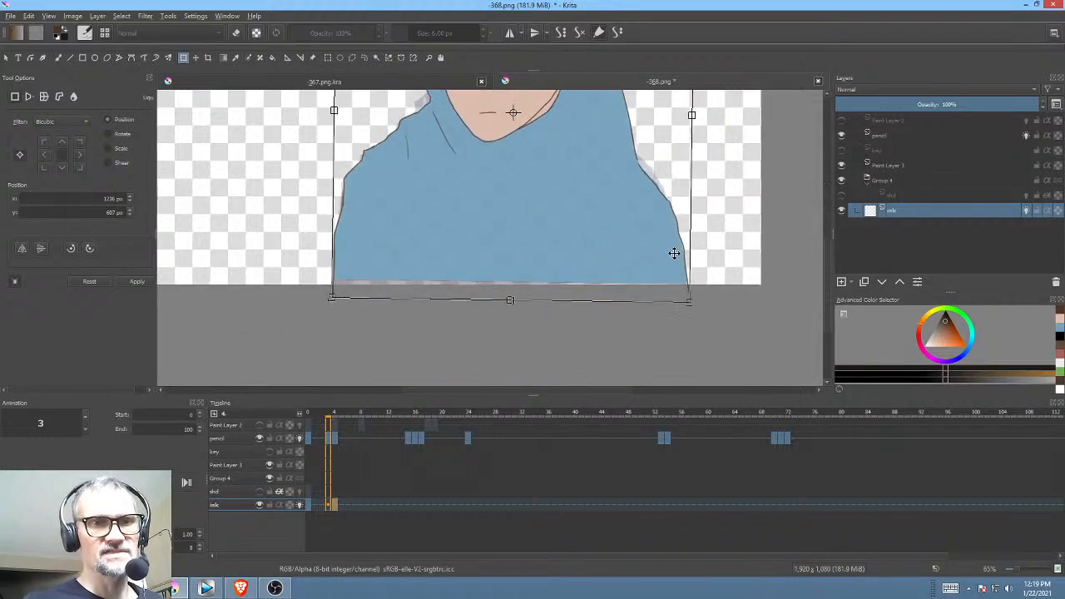
# Step: Liquify the lower edge of the blue shawl to extend it past the canvas border, and apply the transformation
pyautogui.rightClick(615, 253)
pyautogui.click(677, 319)
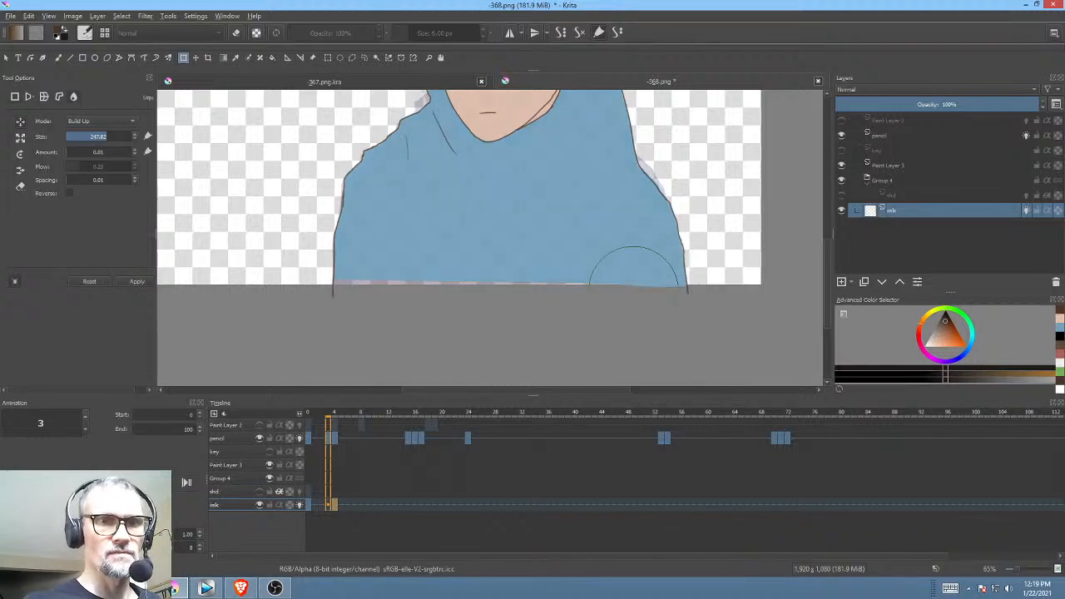
pyautogui.moveTo(590, 291)
pyautogui.mouseDown()
pyautogui.moveTo(418, 284)
pyautogui.moveTo(370, 270)
pyautogui.moveTo(358, 275)
pyautogui.moveTo(361, 287)
pyautogui.mouseUp()
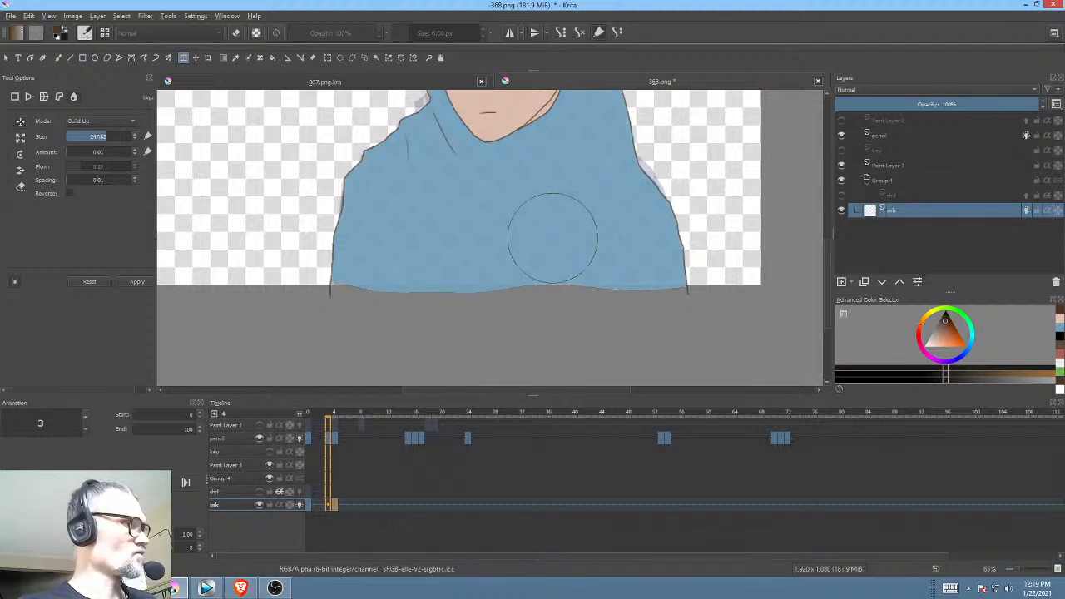
pyautogui.press('Return')
# Step: Show the shd layer and remove its blank keyframe at frame 3 so the shading from frame 0 carries on
pyautogui.scroll(-3, 585, 261)
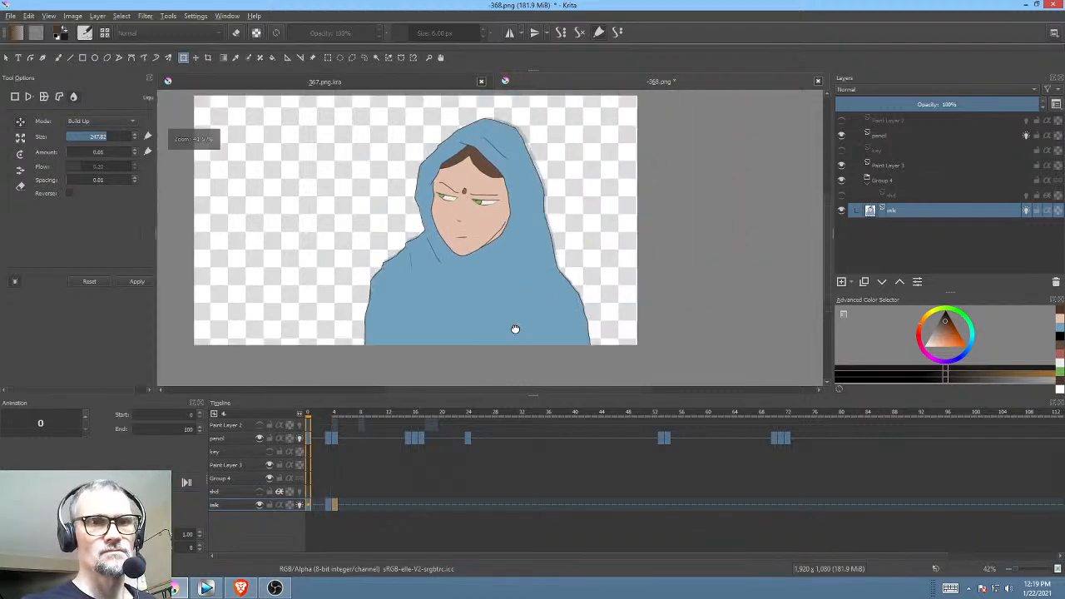
pyautogui.click(845, 194)
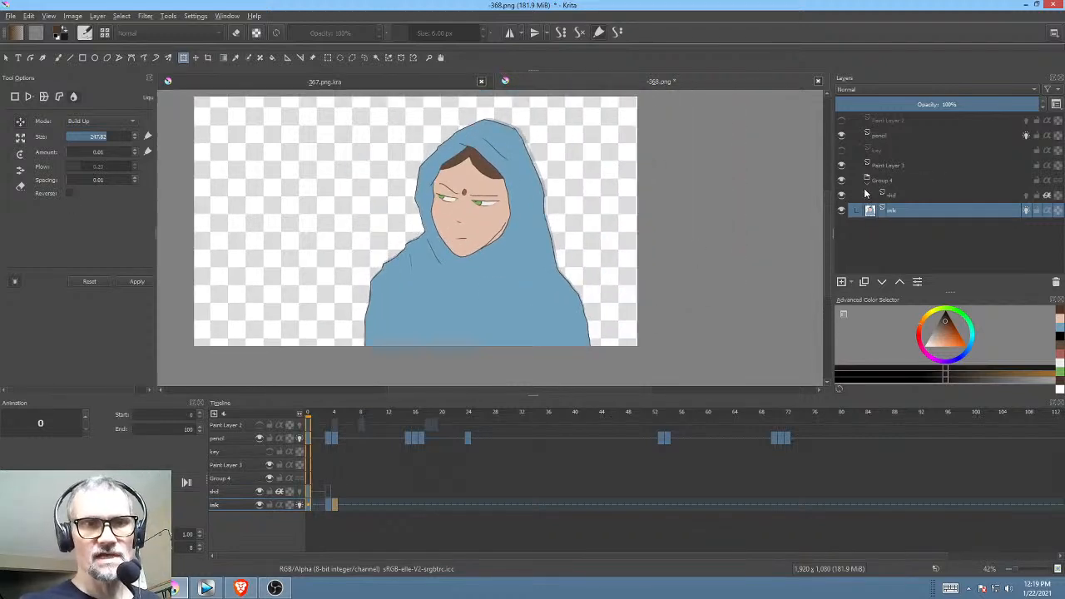
pyautogui.click(905, 193)
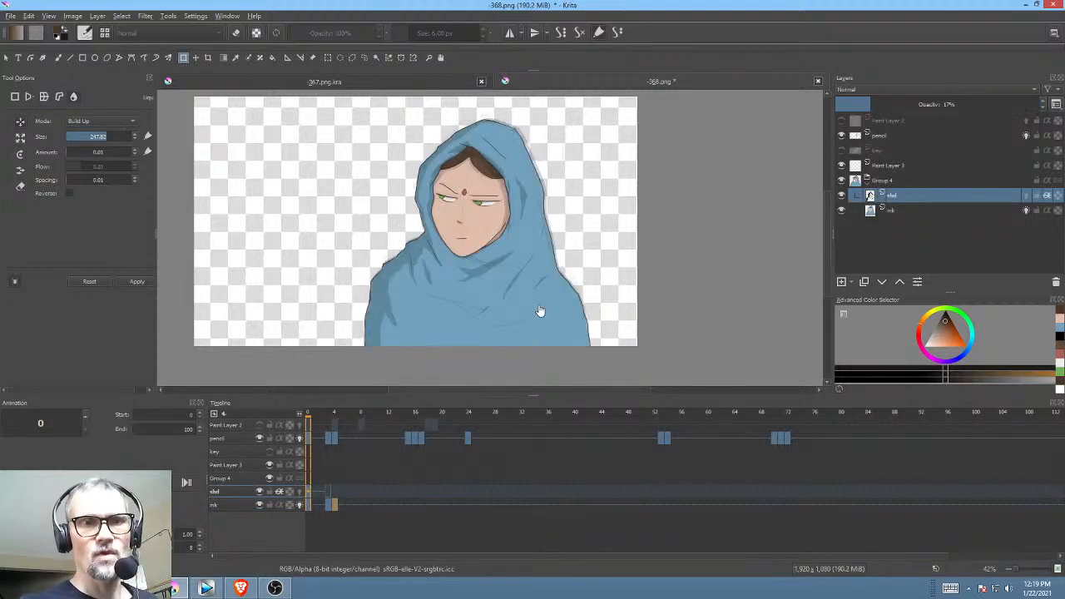
pyautogui.click(335, 507)
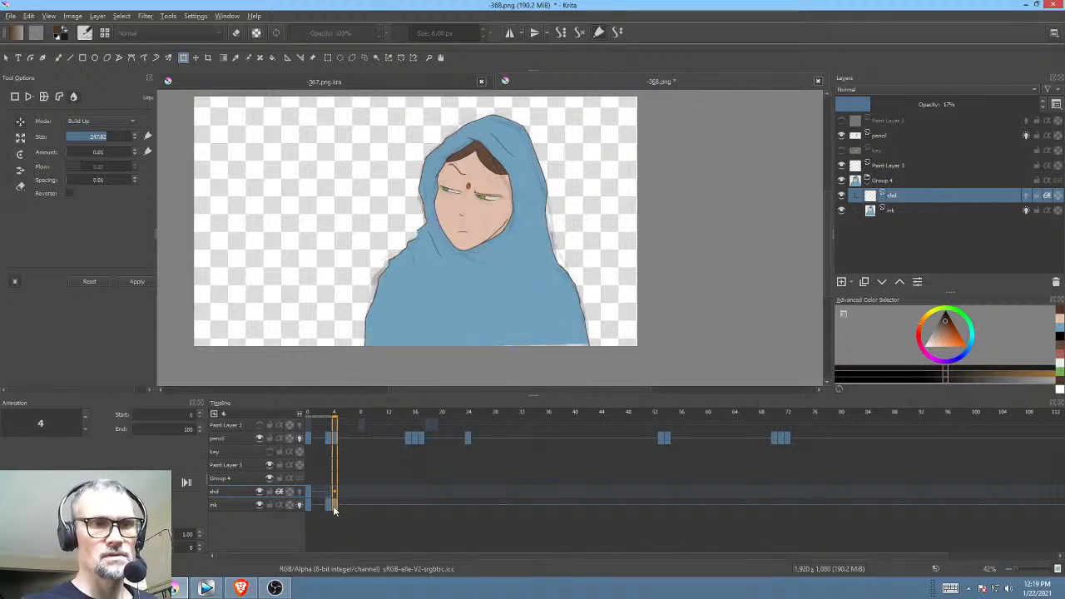
pyautogui.click(332, 507)
pyautogui.click(340, 493)
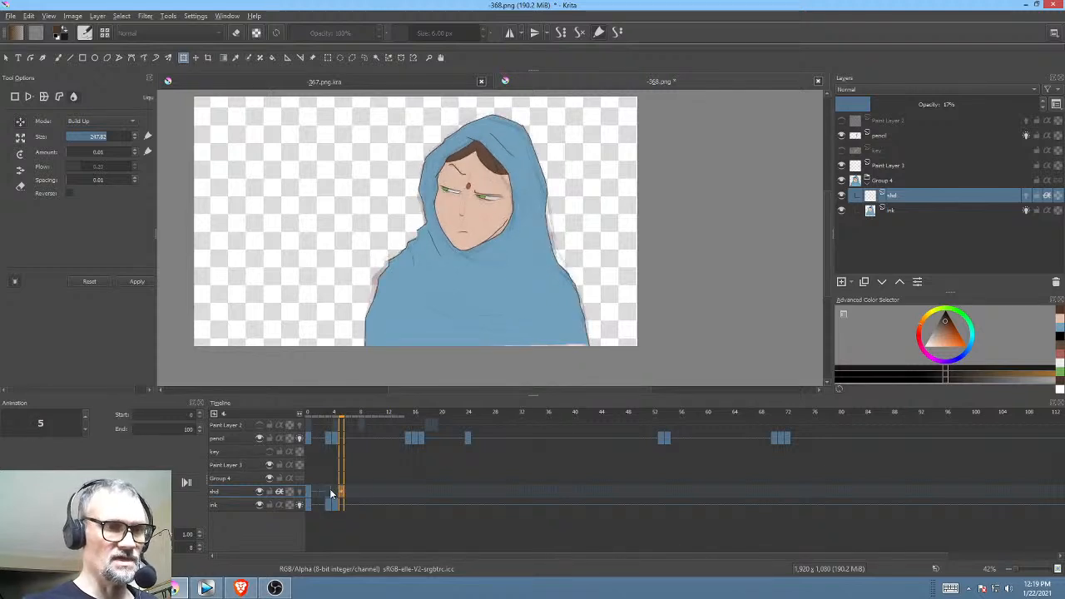
pyautogui.click(330, 494)
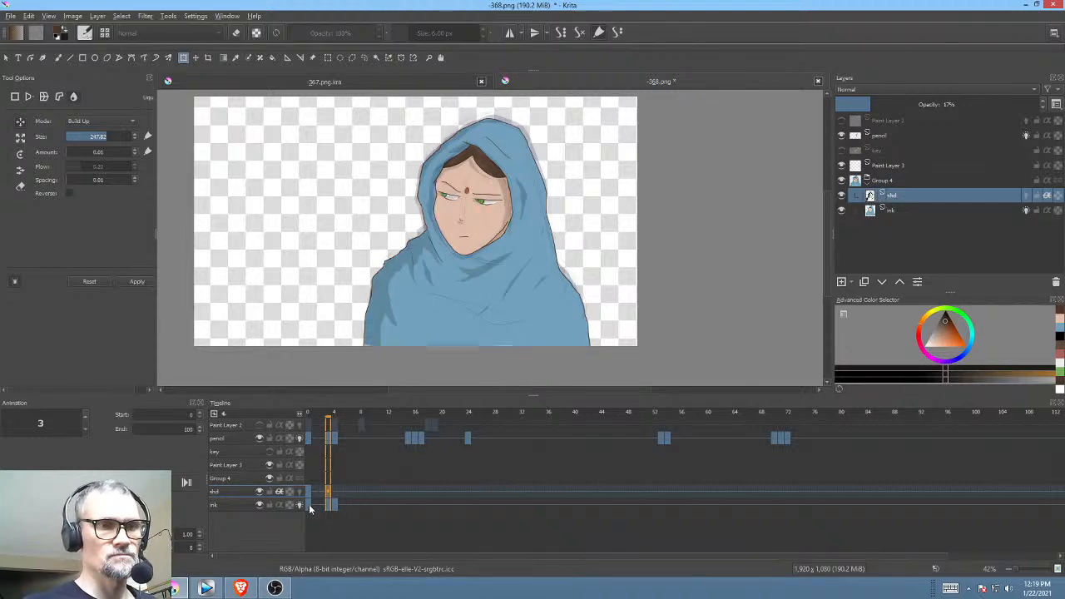
# Step: Save -368.png together with a Krita copy and briefly play back the animation
pyautogui.hotkey('ctrl', 's')
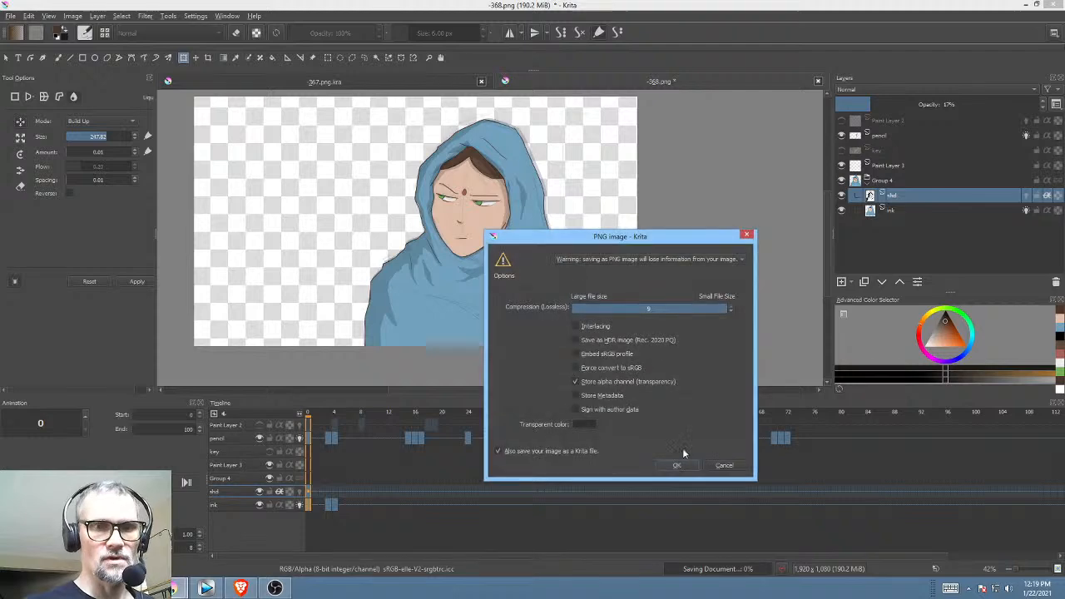
pyautogui.click(677, 465)
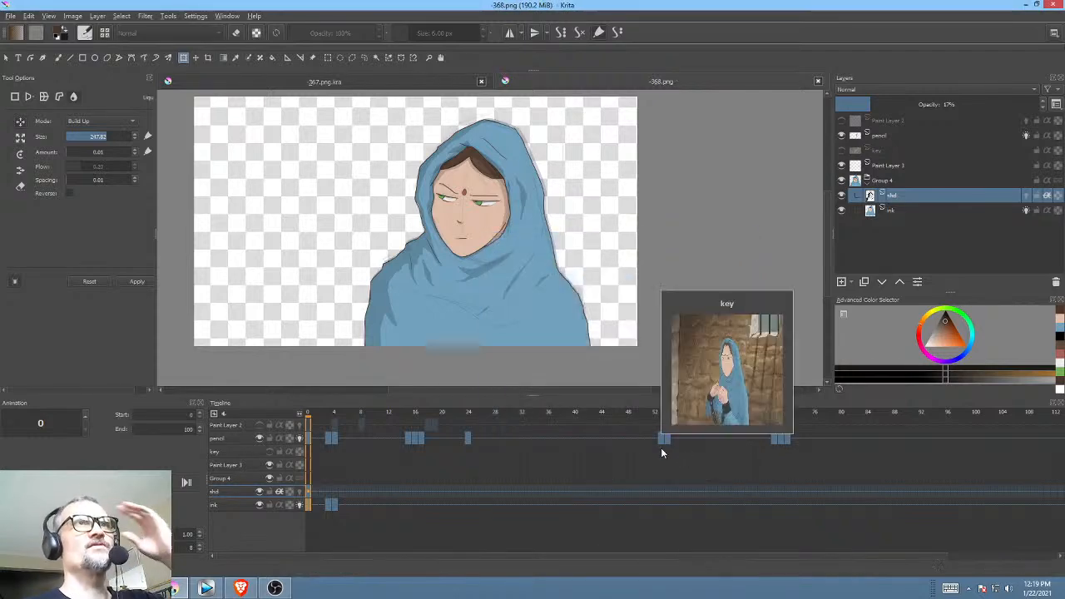
pyautogui.press('space')
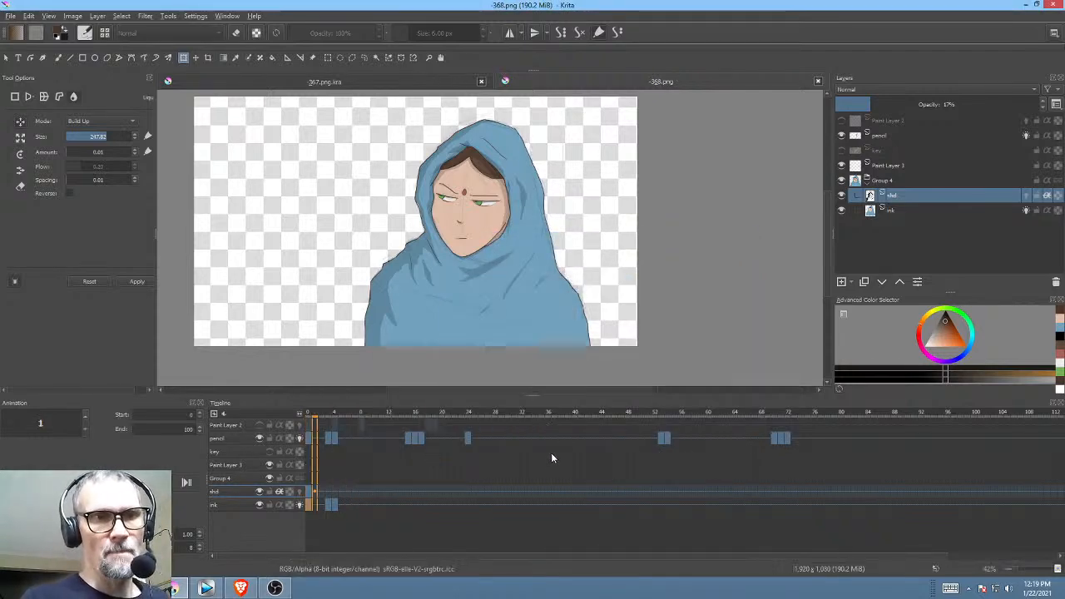
pyautogui.press('space')
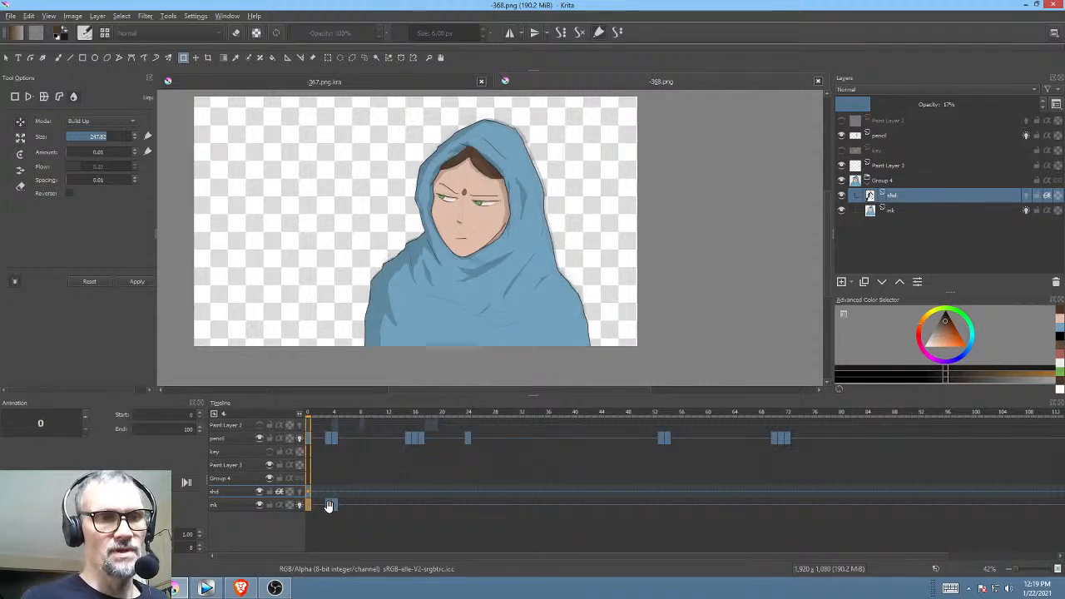
# Step: Liquify the lower edge of the blue shawl on the ink layer at frame 4 to extend it past the canvas border
pyautogui.click(335, 505)
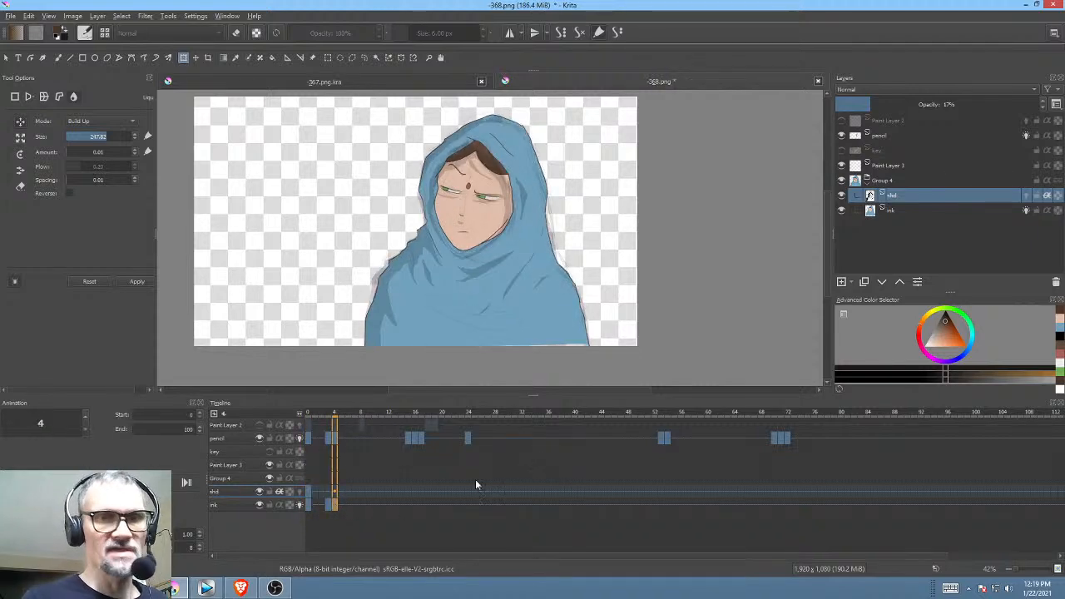
pyautogui.click(927, 211)
pyautogui.scroll(-3, 590, 202)
pyautogui.scroll(1, 565, 285)
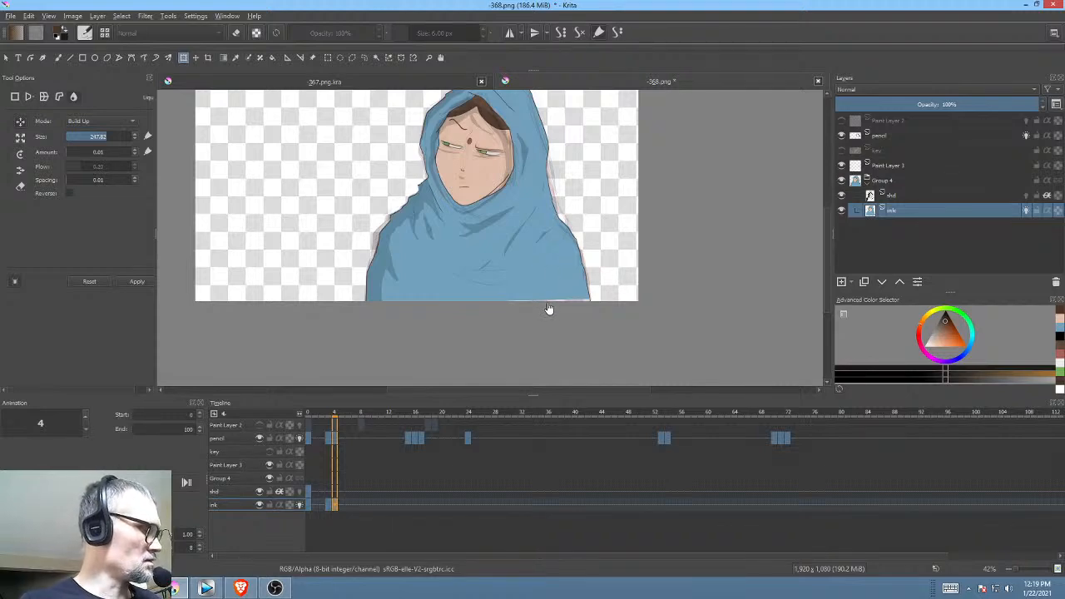
pyautogui.click(556, 288)
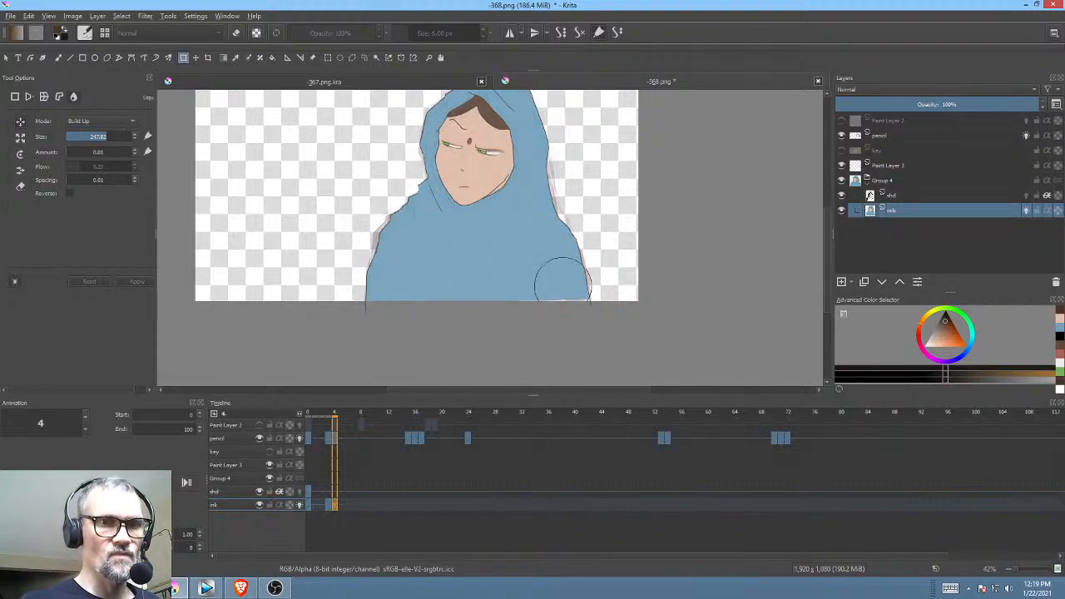
pyautogui.moveTo(566, 290); pyautogui.dragTo(569, 302)
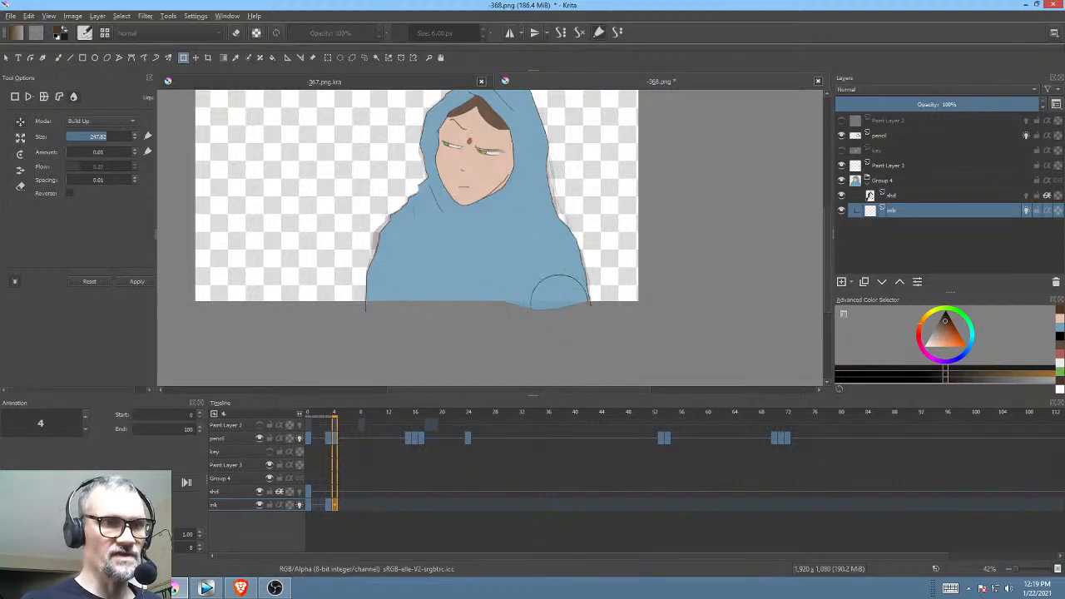
pyautogui.click(330, 505)
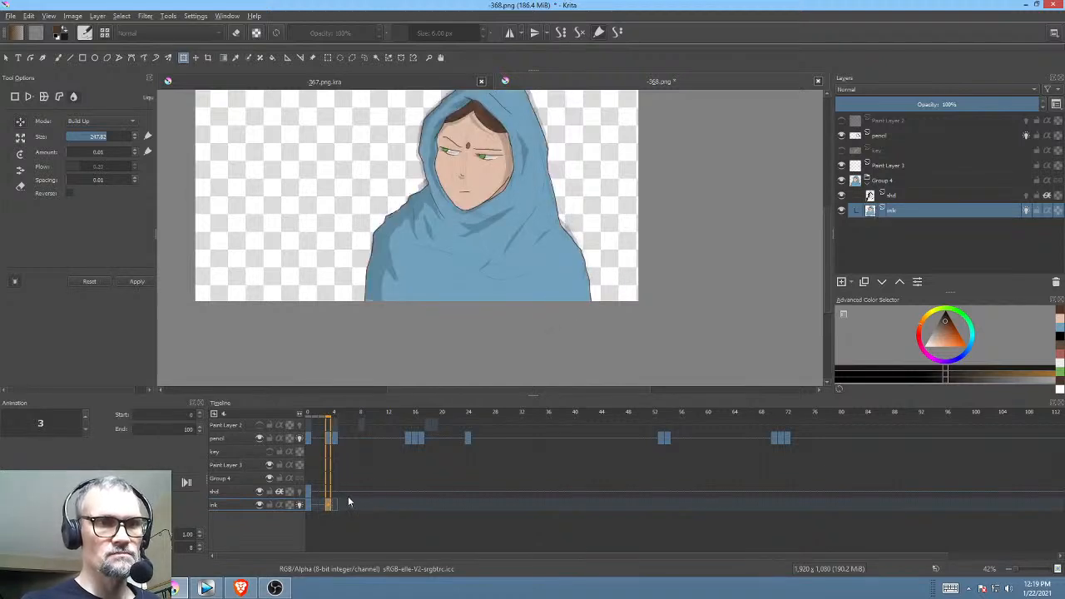
pyautogui.click(337, 505)
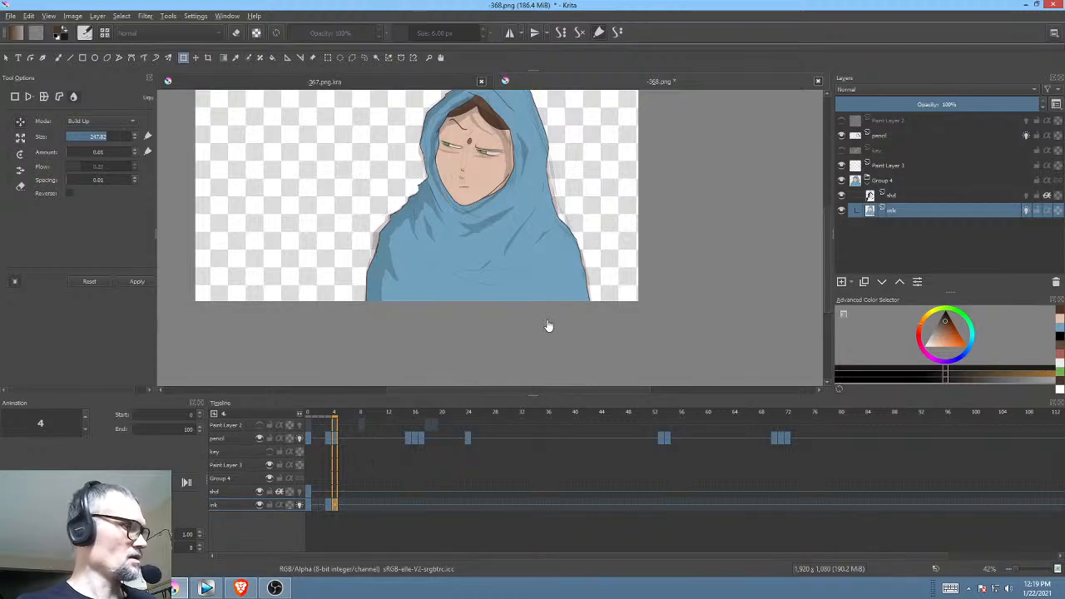
pyautogui.press('Left')
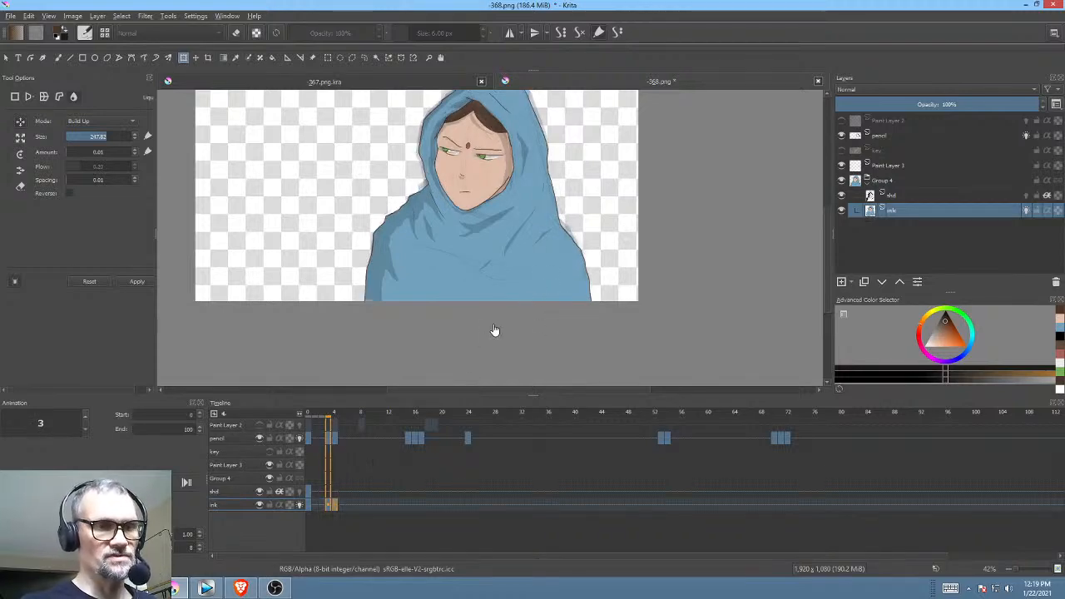
# Step: Duplicate the existing shading into a keyframe at frame 4 of the shd layer and make that layer active
pyautogui.click(330, 493)
pyautogui.moveTo(553, 256)
pyautogui.mouseDown()
pyautogui.moveTo(535, 284)
pyautogui.moveTo(491, 302)
pyautogui.moveTo(532, 252)
pyautogui.moveTo(516, 277)
pyautogui.moveTo(467, 286)
pyautogui.moveTo(494, 298)
pyautogui.mouseUp()
pyautogui.click(336, 493)
pyautogui.click(903, 197)
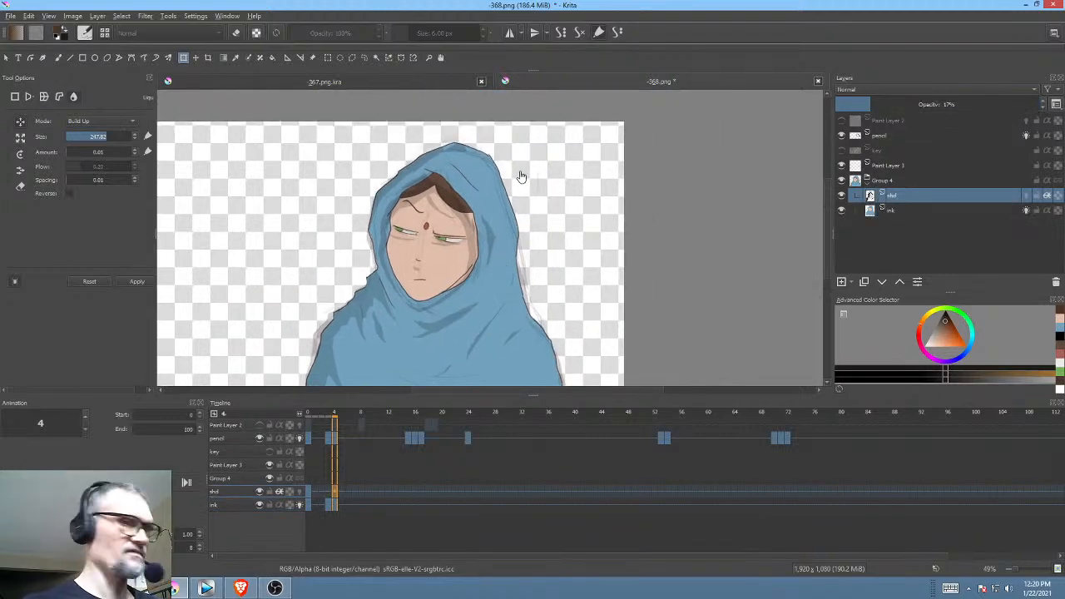
pyautogui.press('l')
pyautogui.moveTo(521, 152)
pyautogui.mouseDown()
pyautogui.moveTo(456, 125)
pyautogui.moveTo(359, 215)
pyautogui.moveTo(378, 282)
pyautogui.moveTo(470, 297)
pyautogui.moveTo(539, 171)
pyautogui.mouseUp()
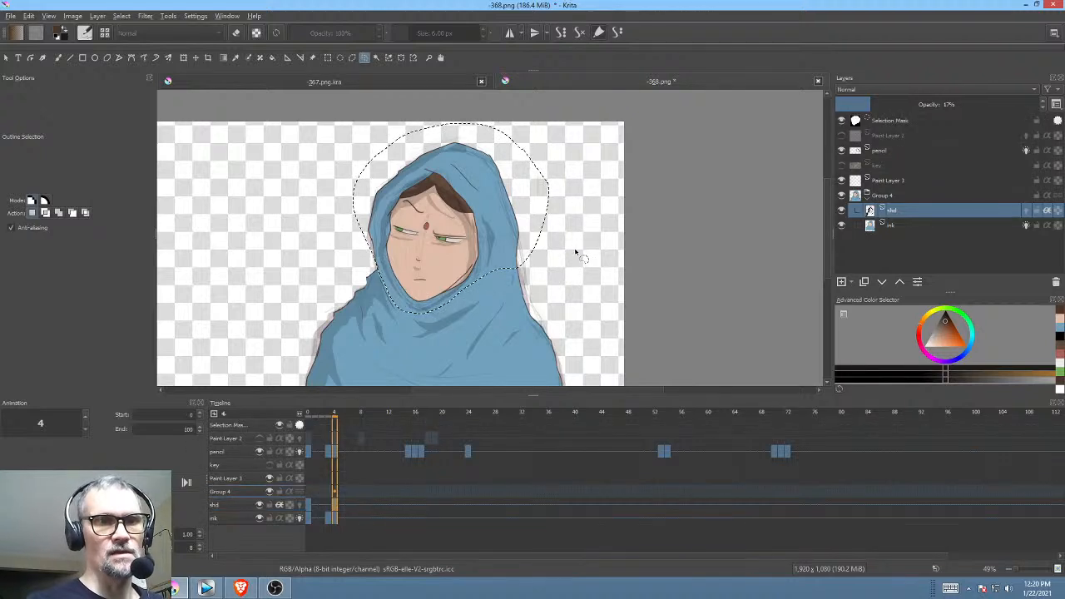
pyautogui.hotkey('ctrl', 'shift', 'a')
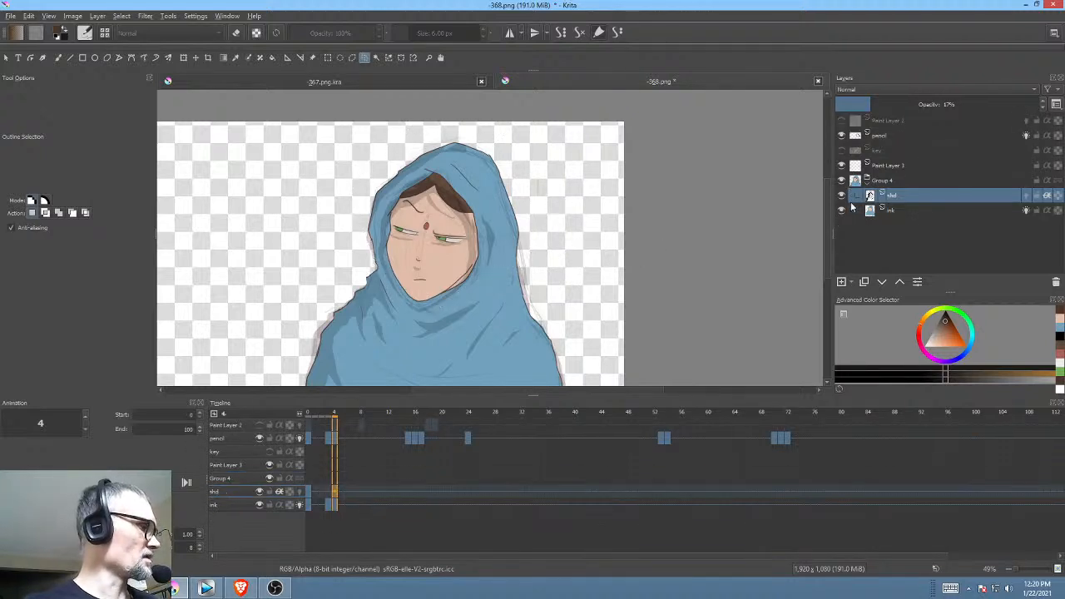
# Step: Erase the old shading over the head and hood on the shd layer at frame 4, and turn eraser mode off
pyautogui.press('p')
pyautogui.moveTo(538, 173)
pyautogui.mouseDown()
pyautogui.moveTo(480, 123)
pyautogui.moveTo(388, 152)
pyautogui.moveTo(355, 227)
pyautogui.moveTo(369, 269)
pyautogui.moveTo(403, 308)
pyautogui.mouseUp()
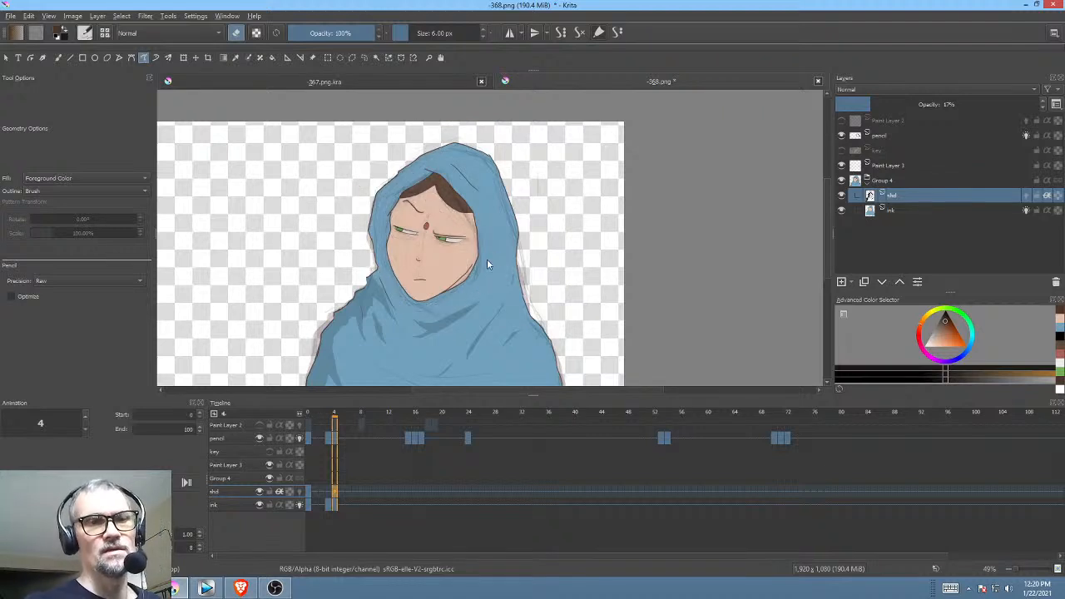
pyautogui.scroll(2, 505, 290)
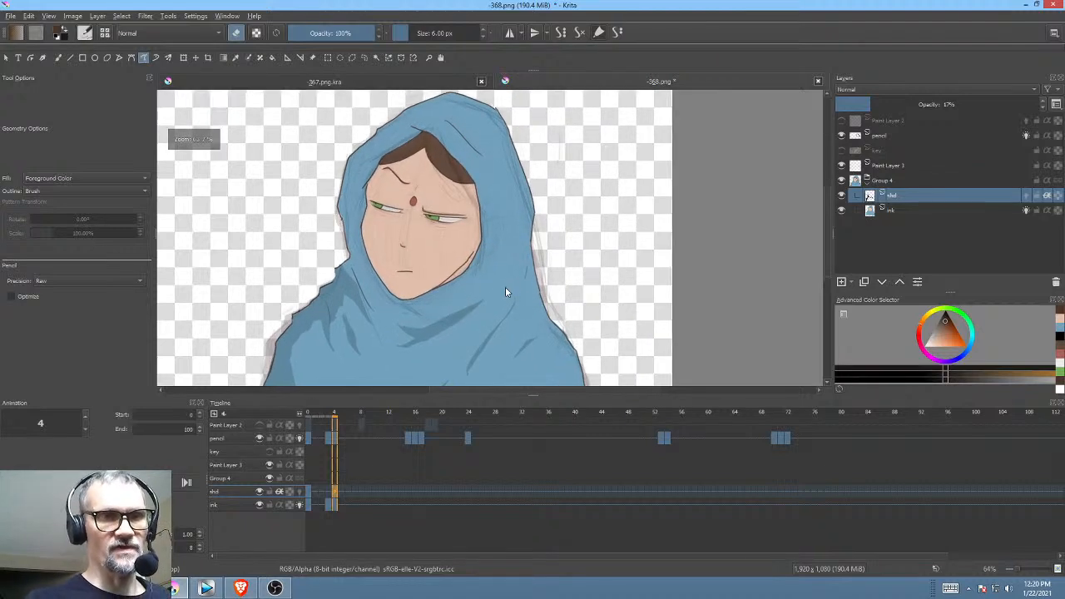
pyautogui.moveTo(506, 291); pyautogui.dragTo(516, 297)
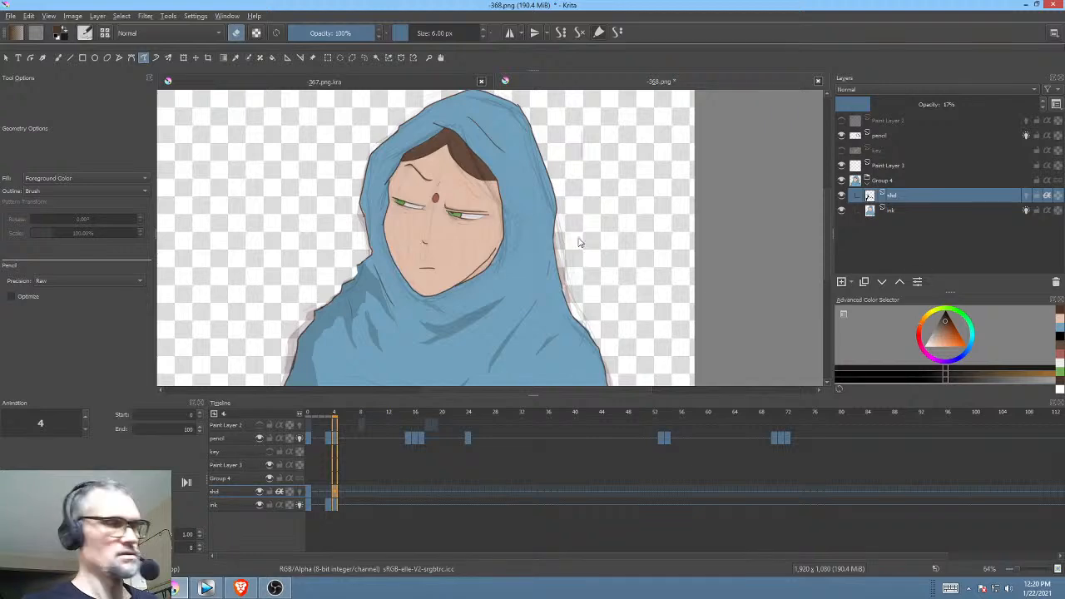
pyautogui.press('e')
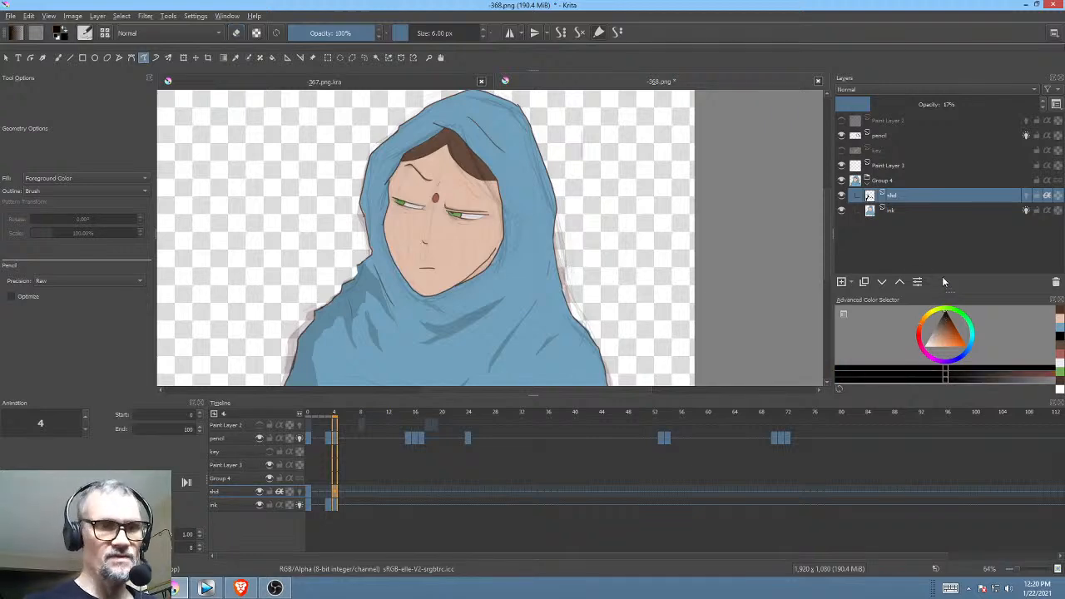
# Step: Flip between frames 3 and 4 to compare the shading of the face and hood
pyautogui.press('Left')
pyautogui.press('Right')
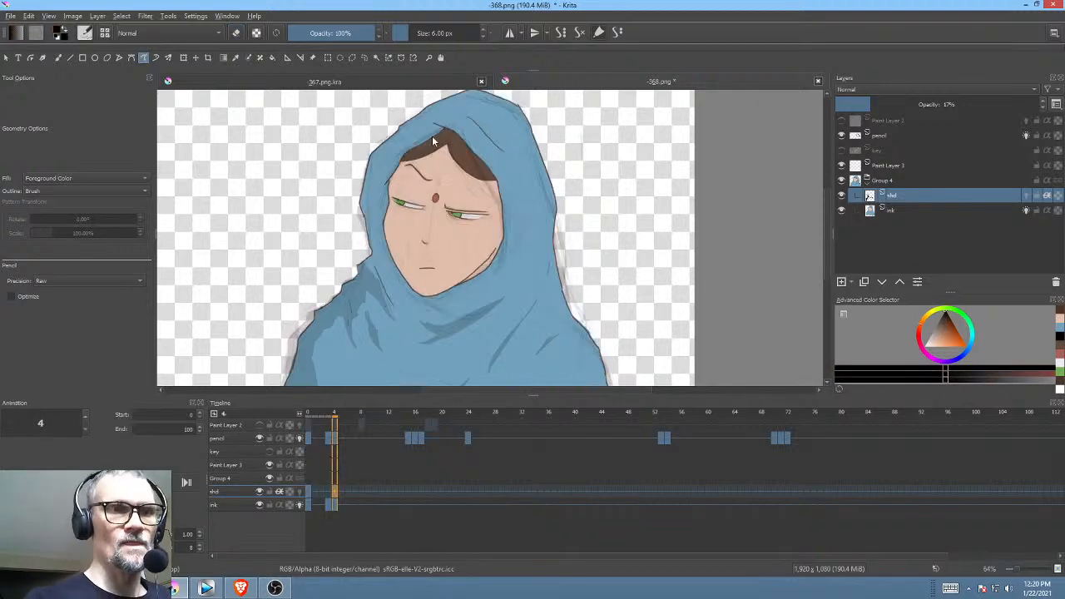
pyautogui.moveTo(429, 222); pyautogui.dragTo(427, 270)
pyautogui.press('Left')
pyautogui.press('Right')
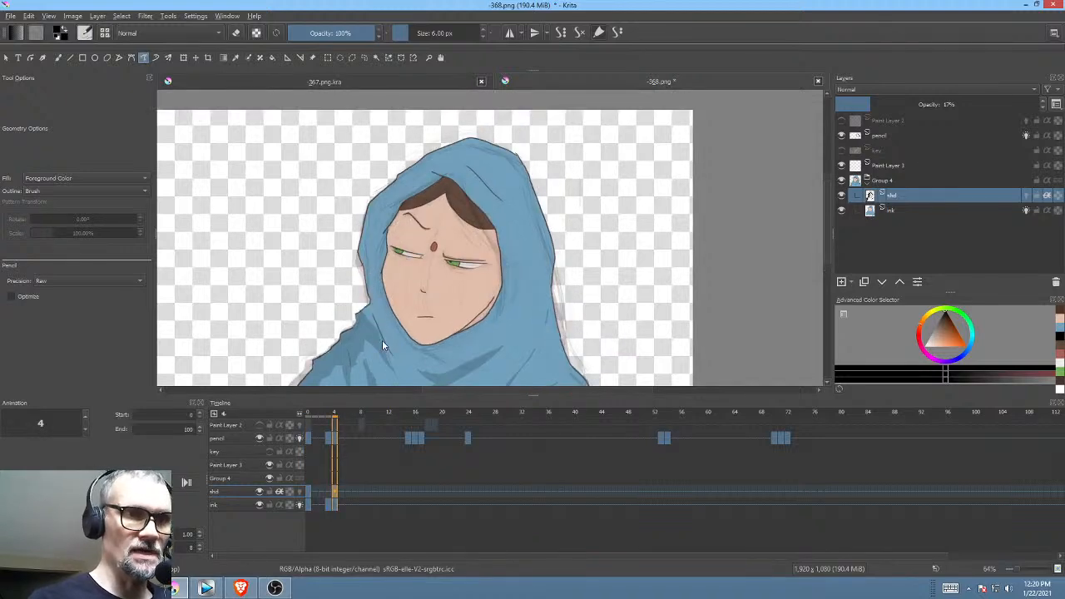
pyautogui.press('Left')
pyautogui.press('Right')
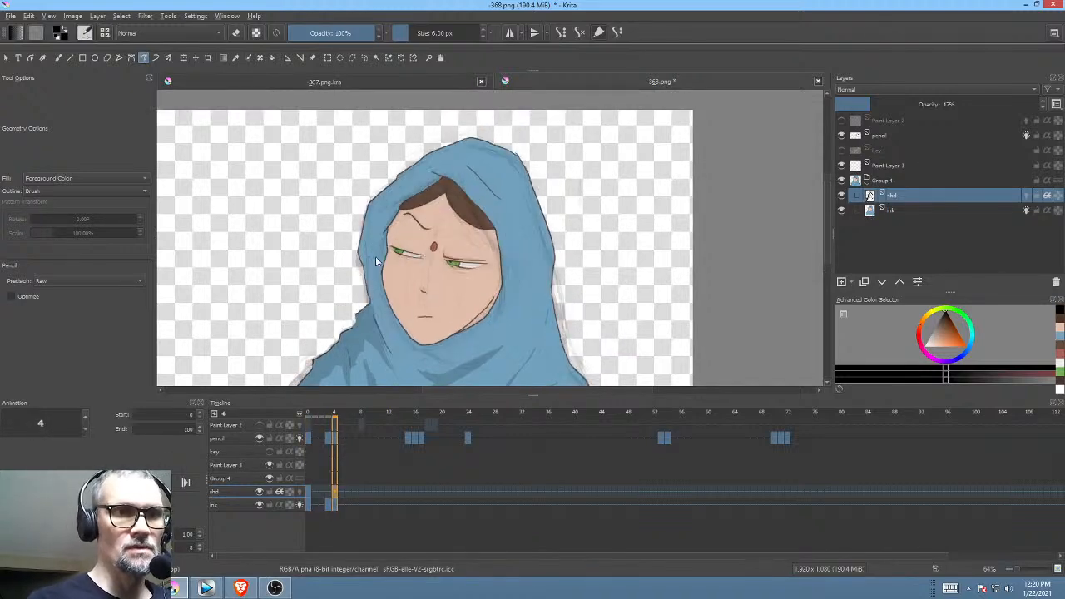
# Step: Shade the shoulder folds and the hood's crown on frame 4 of the shd layer, comparing against frame 0
pyautogui.moveTo(375, 329)
pyautogui.mouseDown()
pyautogui.moveTo(366, 213)
pyautogui.moveTo(424, 161)
pyautogui.moveTo(304, 303)
pyautogui.mouseUp()
pyautogui.press('Left')
pyautogui.press('Right')
pyautogui.press('Left')
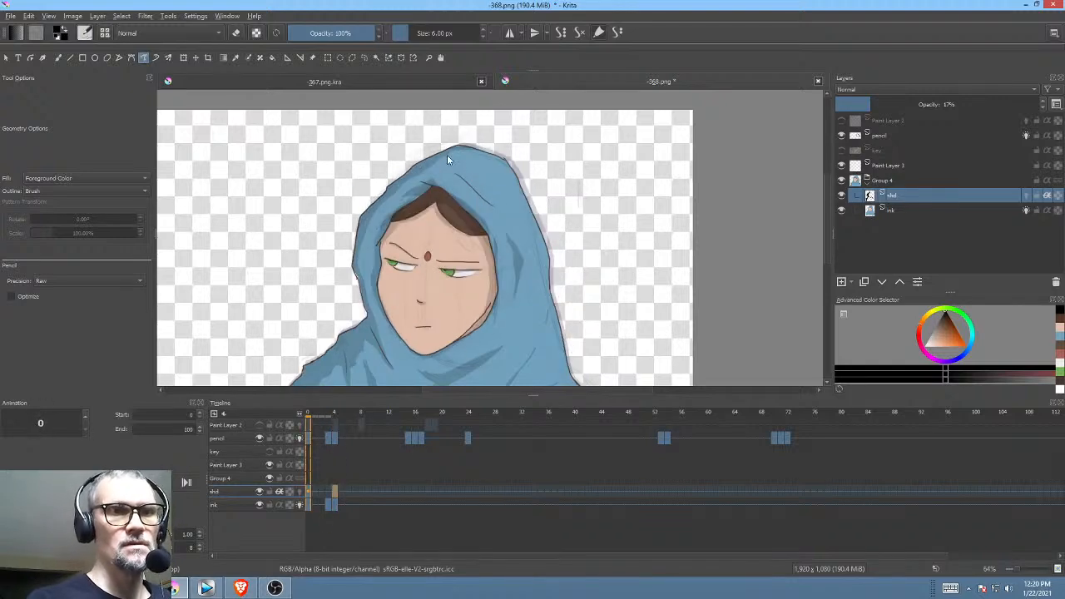
pyautogui.press('Right')
pyautogui.moveTo(475, 140); pyautogui.dragTo(478, 133)
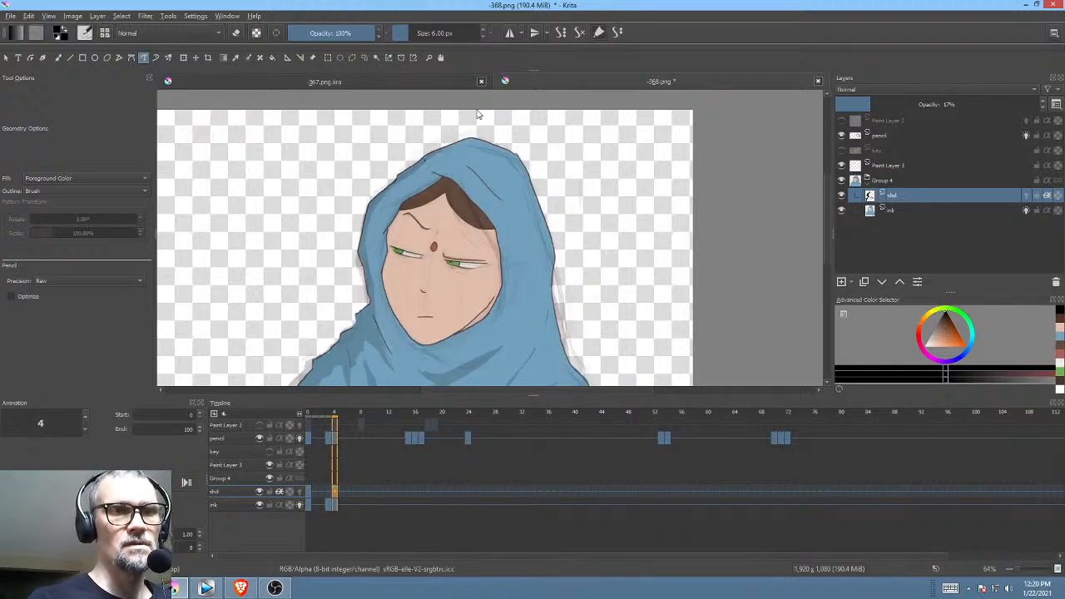
pyautogui.press('Left')
pyautogui.press('Right')
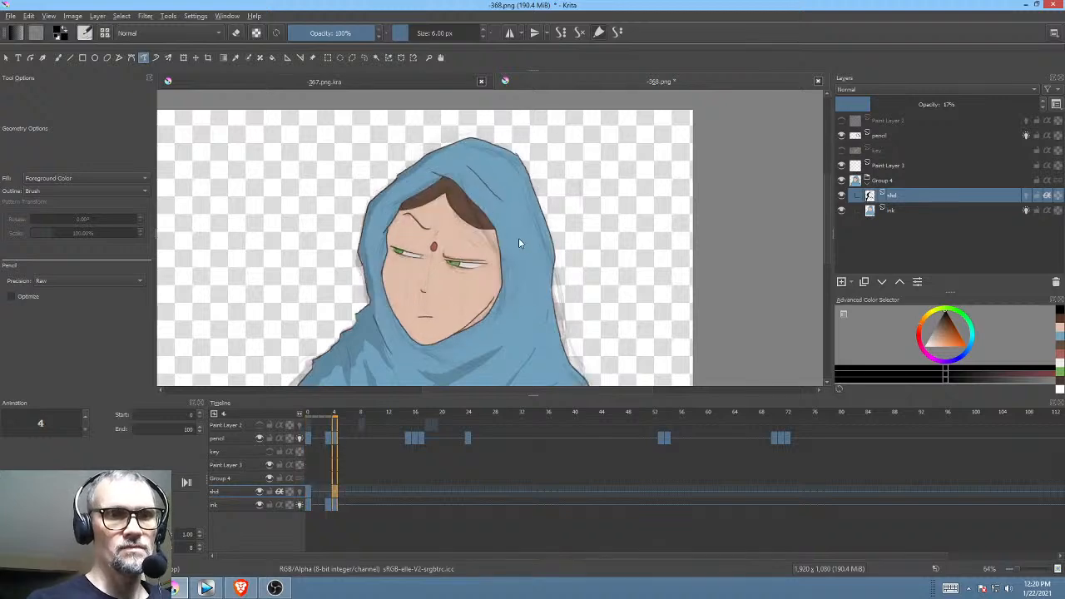
# Step: Shade the hood fold beside the cheek on the right of frame 4, matching frame 0's shading
pyautogui.moveTo(518, 293); pyautogui.dragTo(527, 238)
pyautogui.press('Left')
pyautogui.press('Right')
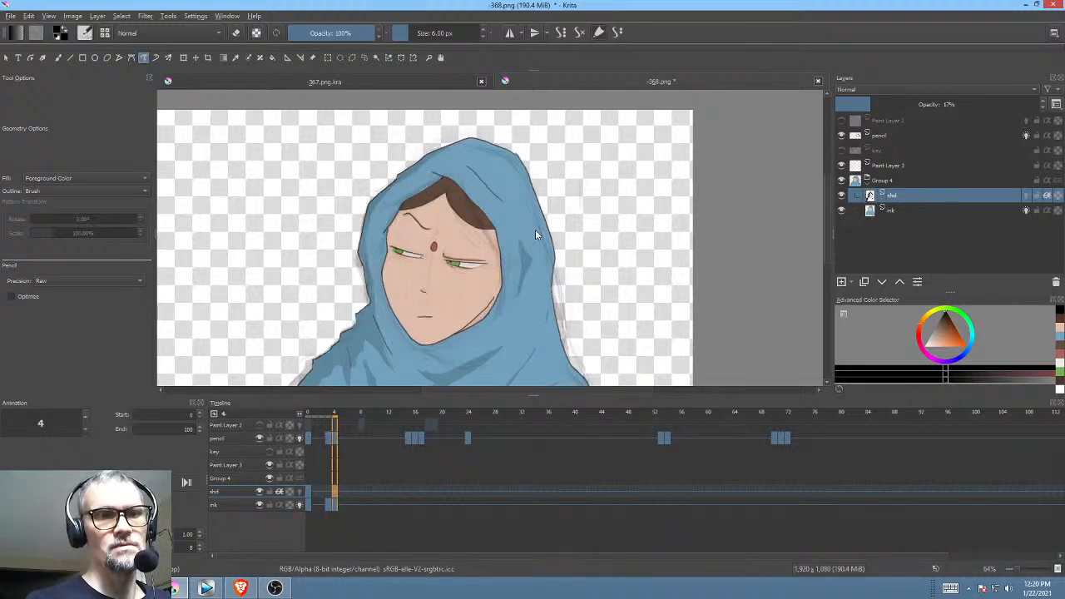
pyautogui.press('Left')
pyautogui.press('Right')
# Step: Shade the hood's inner edge above the hairline and down the face's left side on frame 4, using frame 0 as reference
pyautogui.press('Left')
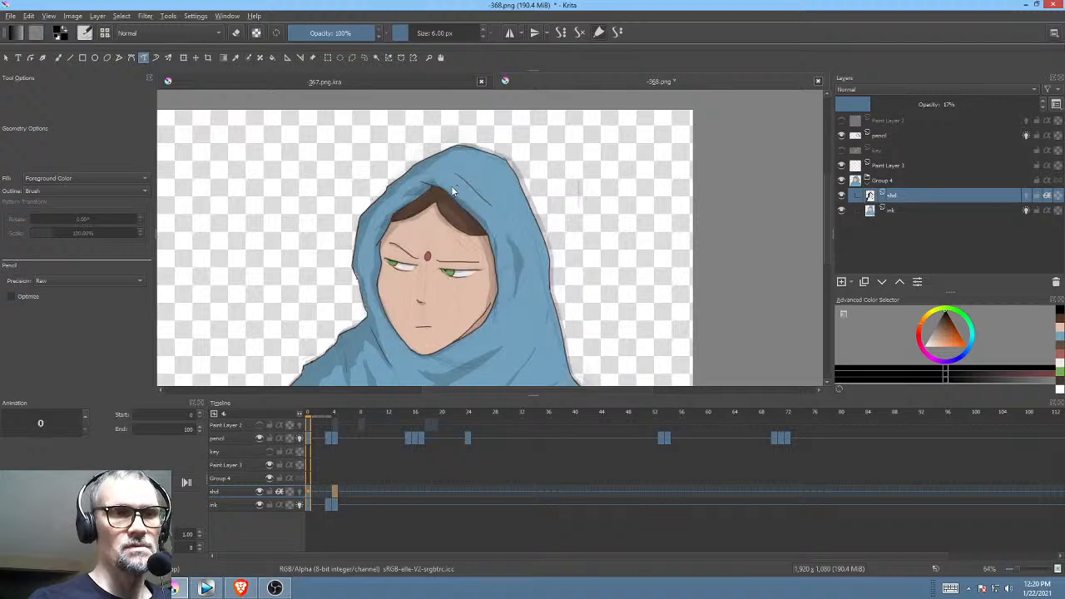
pyautogui.press('Right')
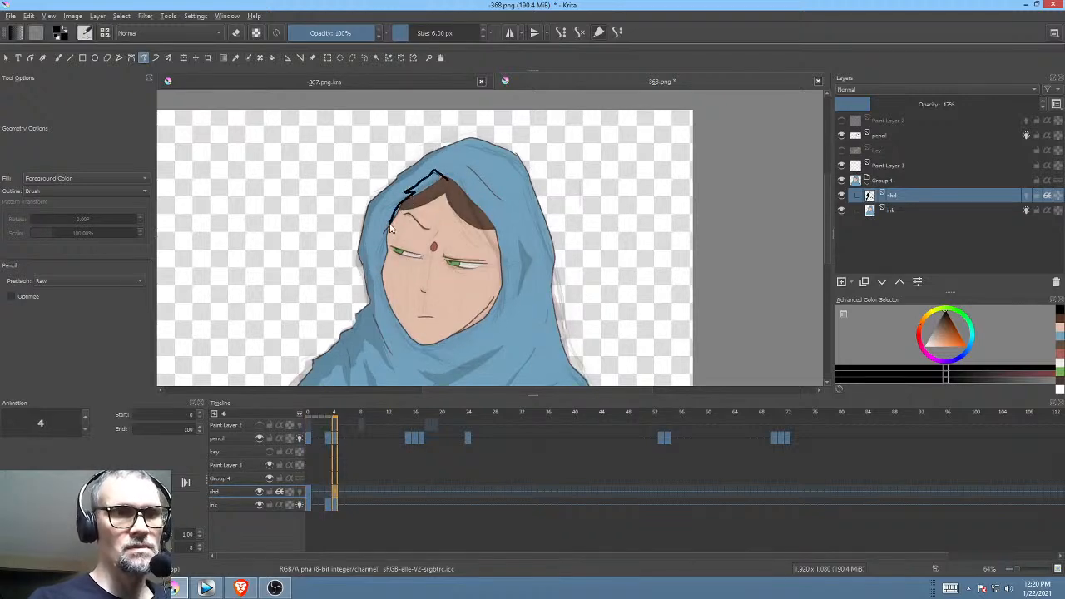
pyautogui.press('Left')
pyautogui.press('Right')
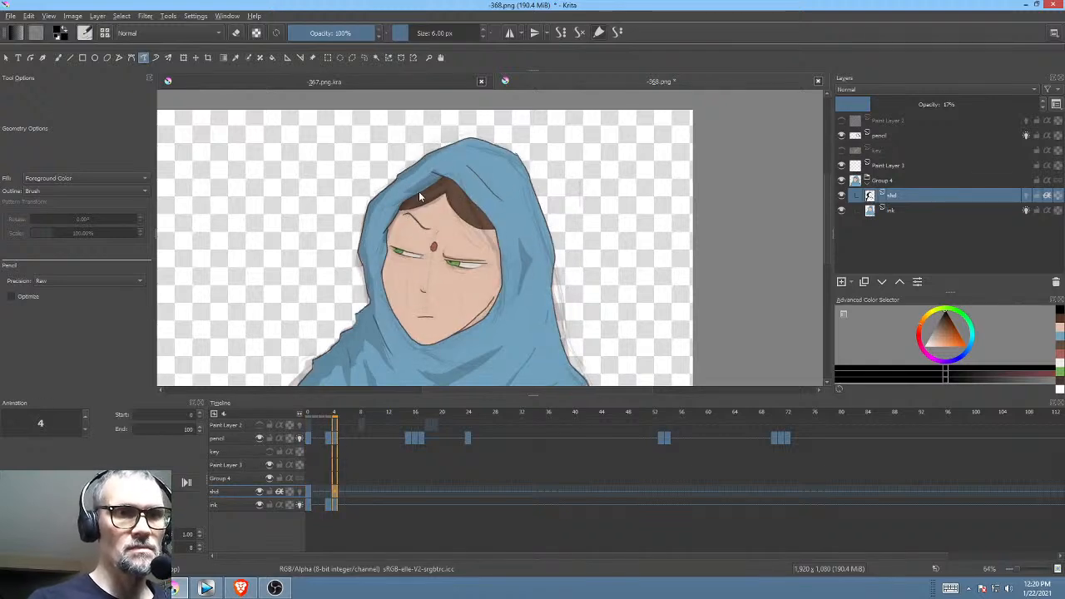
pyautogui.press('Left')
pyautogui.press('Right')
# Step: Shade the hair and the face's right edge beneath the hood on frame 4, comparing against frame 0
pyautogui.moveTo(445, 192)
pyautogui.mouseDown()
pyautogui.moveTo(491, 238)
pyautogui.moveTo(489, 309)
pyautogui.moveTo(464, 332)
pyautogui.moveTo(493, 312)
pyautogui.moveTo(503, 241)
pyautogui.moveTo(489, 205)
pyautogui.mouseUp()
pyautogui.press('Left')
pyautogui.press('Right')
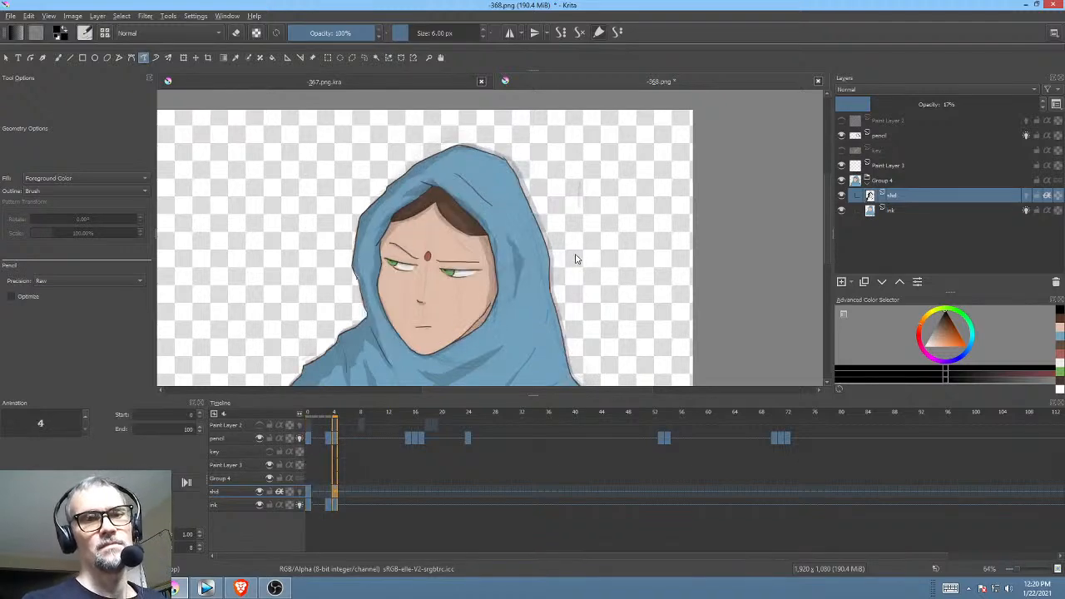
pyautogui.moveTo(538, 260); pyautogui.dragTo(573, 235)
pyautogui.press('Left')
pyautogui.press('Right')
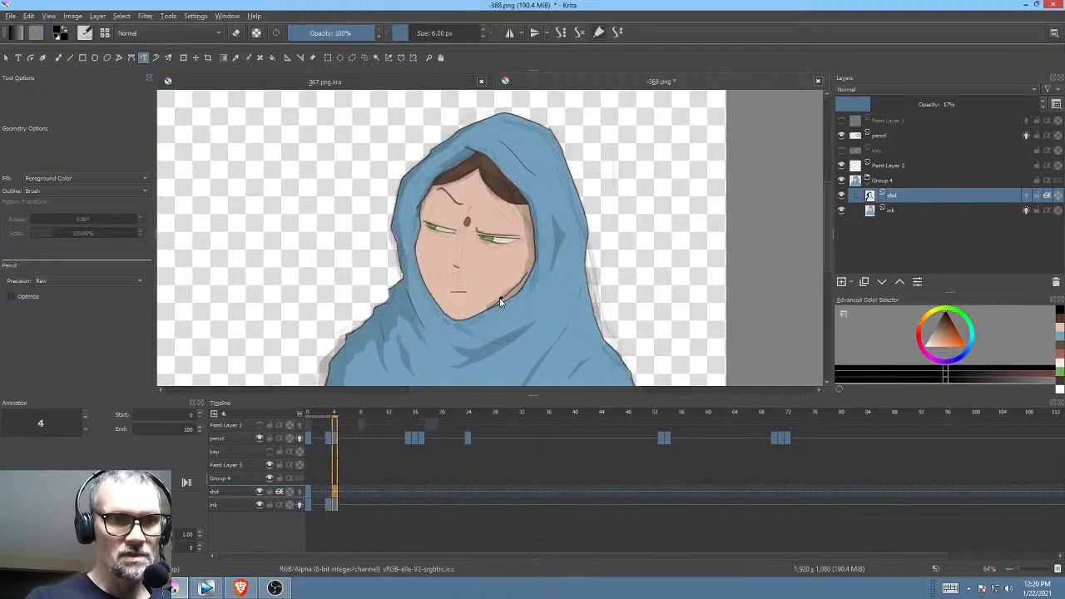
# Step: Shade the face's lower right jawline where it meets the hood on frame 4
pyautogui.moveTo(479, 314)
pyautogui.mouseDown()
pyautogui.moveTo(446, 314)
pyautogui.moveTo(453, 322)
pyautogui.moveTo(510, 289)
pyautogui.mouseUp()
pyautogui.moveTo(426, 297); pyautogui.dragTo(512, 265)
pyautogui.moveTo(635, 227); pyautogui.dragTo(509, 278)
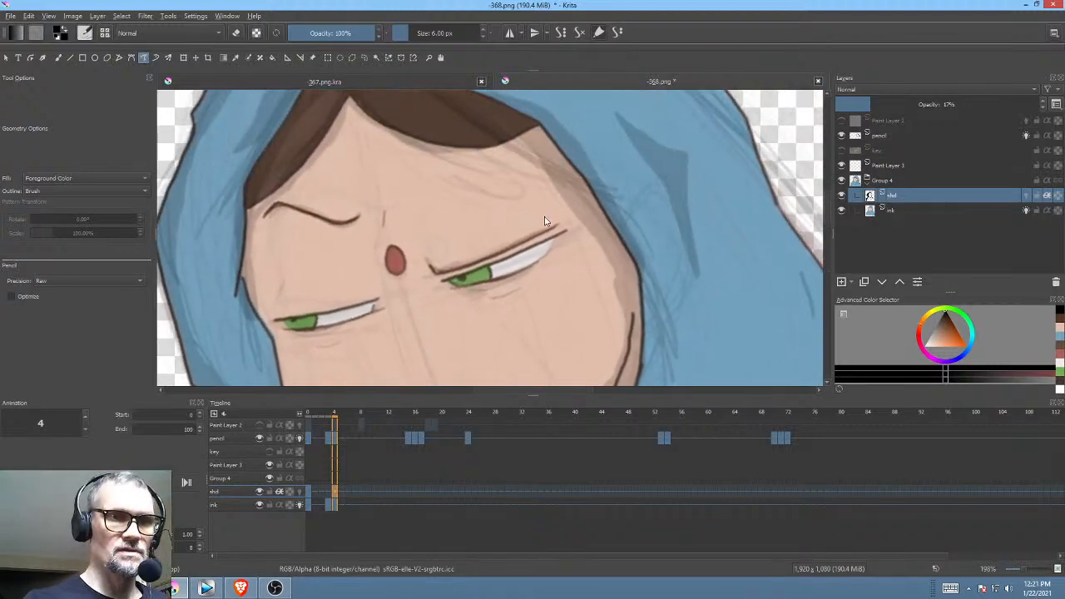
# Step: Shade the upper part of both eyes beneath their lid lines on frame 4
pyautogui.moveTo(427, 265)
pyautogui.mouseDown()
pyautogui.moveTo(440, 283)
pyautogui.moveTo(482, 276)
pyautogui.moveTo(567, 228)
pyautogui.moveTo(442, 277)
pyautogui.moveTo(510, 297)
pyautogui.moveTo(657, 245)
pyautogui.mouseUp()
pyautogui.moveTo(426, 310)
pyautogui.mouseDown()
pyautogui.moveTo(457, 304)
pyautogui.moveTo(422, 306)
pyautogui.mouseUp()
pyautogui.moveTo(465, 211); pyautogui.dragTo(475, 216)
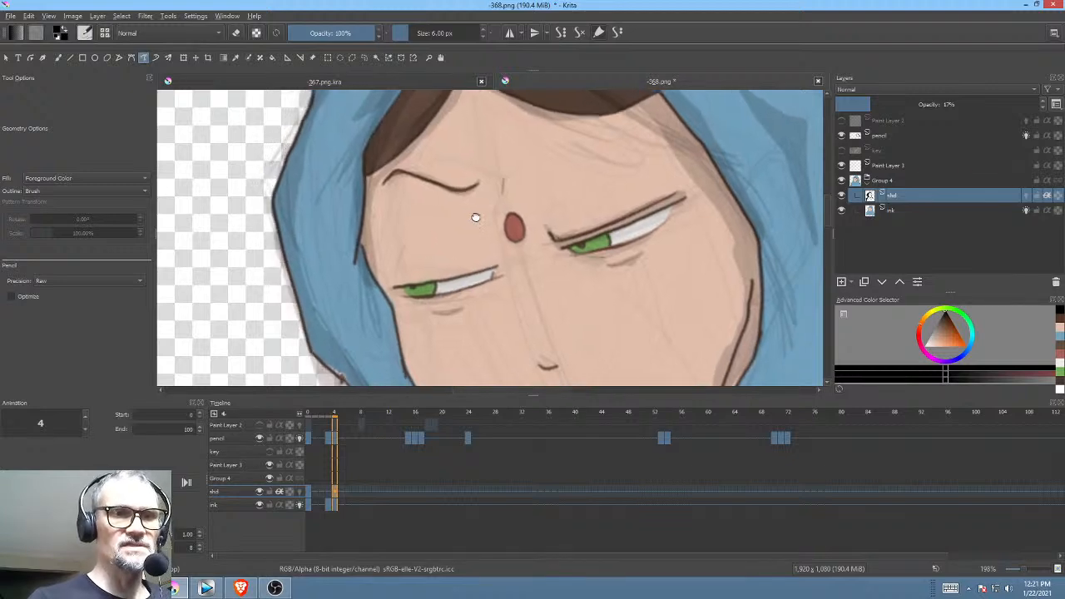
pyautogui.moveTo(568, 288); pyautogui.dragTo(547, 258)
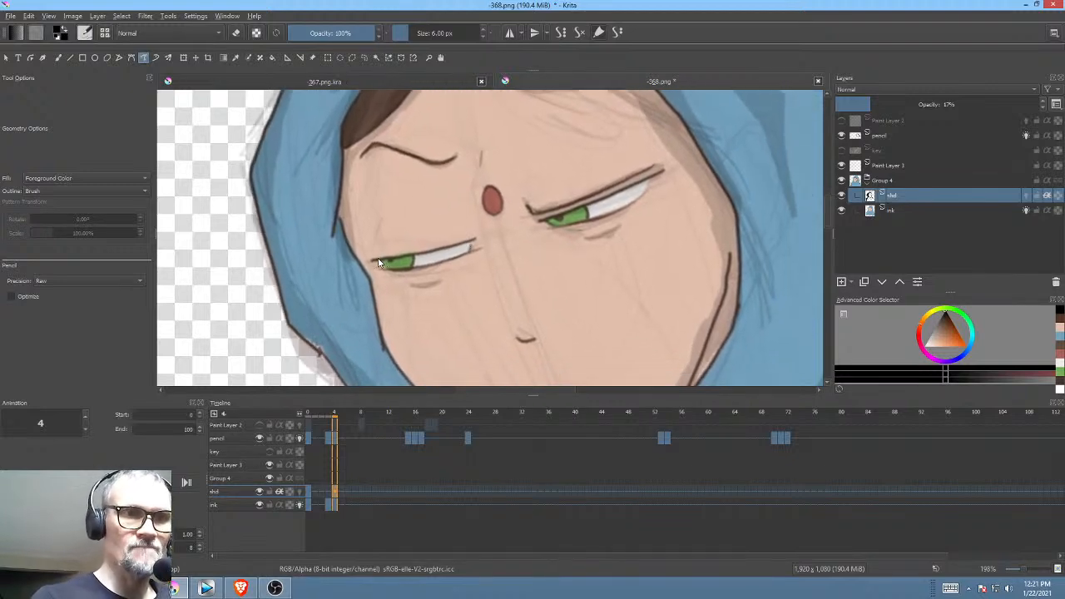
pyautogui.moveTo(377, 262)
pyautogui.mouseDown()
pyautogui.moveTo(473, 243)
pyautogui.moveTo(425, 254)
pyautogui.mouseUp()
pyautogui.moveTo(618, 261); pyautogui.dragTo(603, 242)
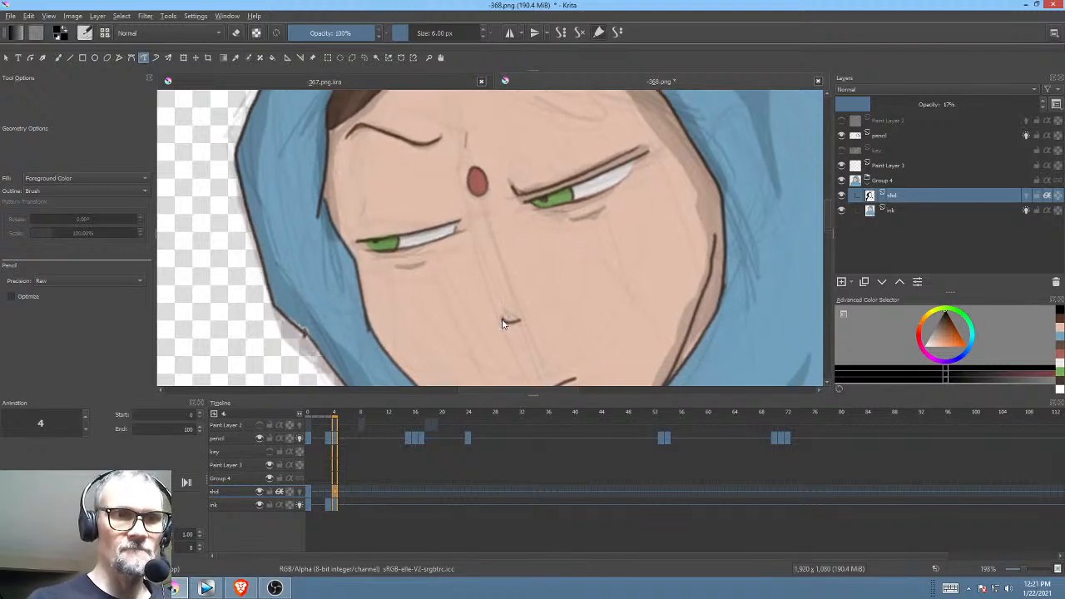
# Step: Shade the underside of the nose on frame 4 and reset the canvas rotation
pyautogui.moveTo(503, 321); pyautogui.dragTo(524, 319)
pyautogui.moveTo(593, 336); pyautogui.dragTo(588, 248)
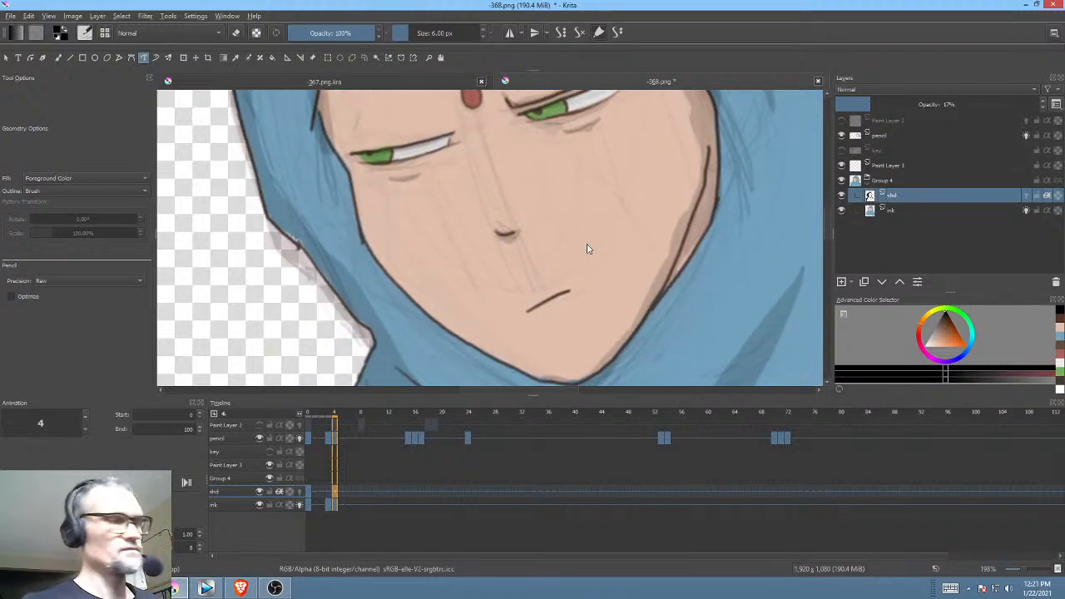
pyautogui.press('5')
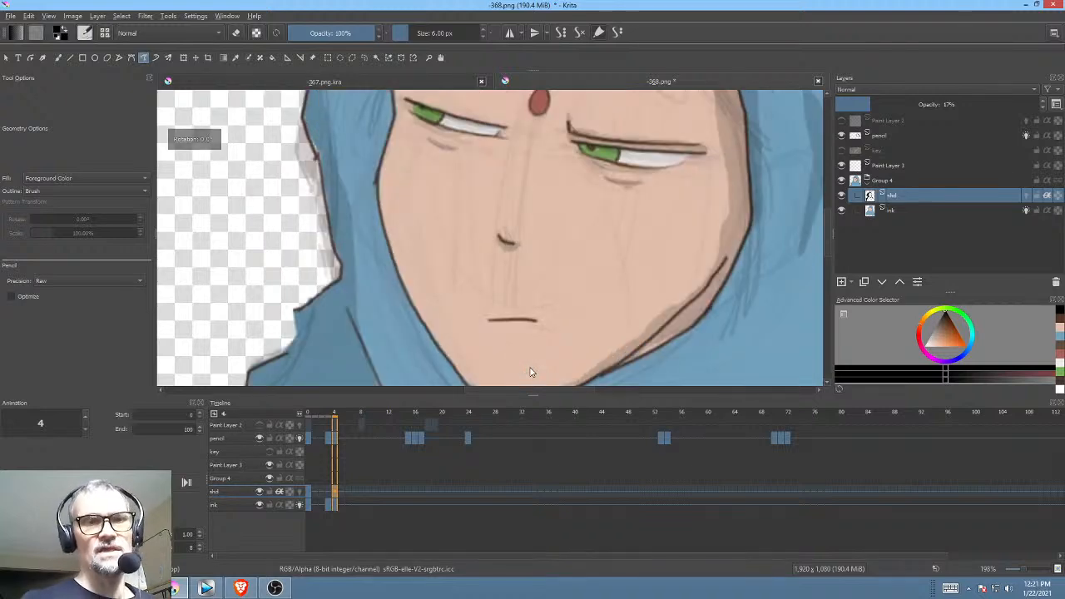
pyautogui.keyDown('ctrl'); pyautogui.moveTo(635, 228); pyautogui.dragTo(590, 221); pyautogui.keyUp('ctrl')
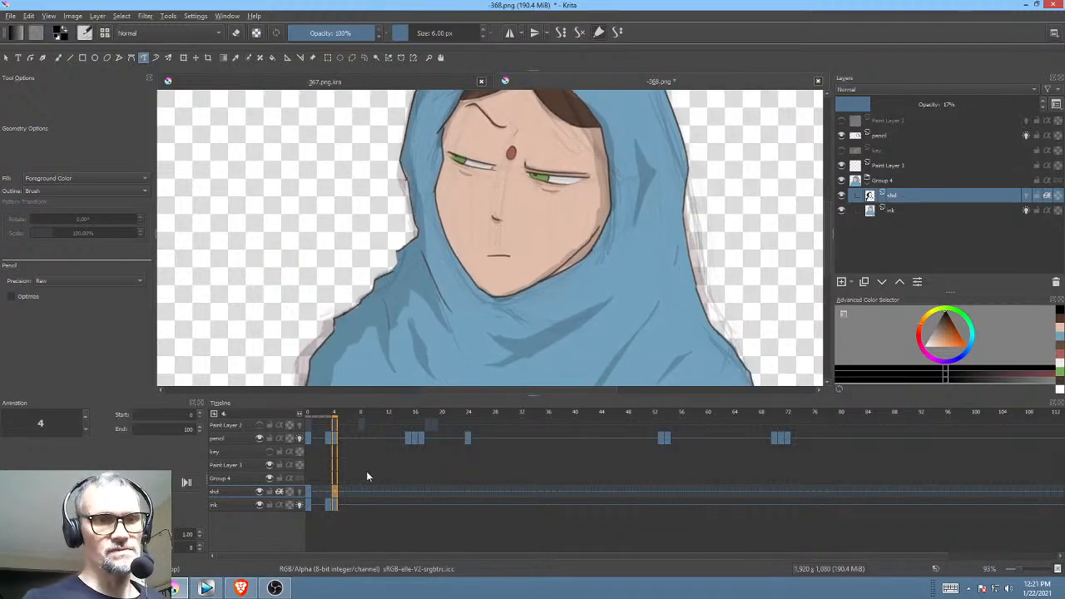
# Step: Hide the shd layer and go to frame 16 with the ink layer active
pyautogui.click(841, 196)
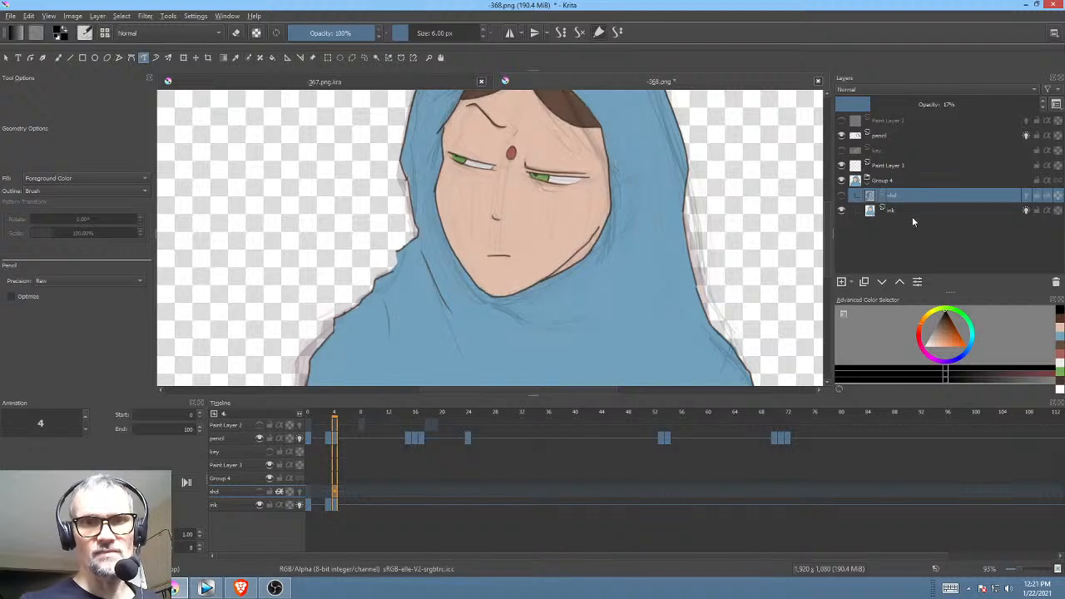
pyautogui.click(899, 211)
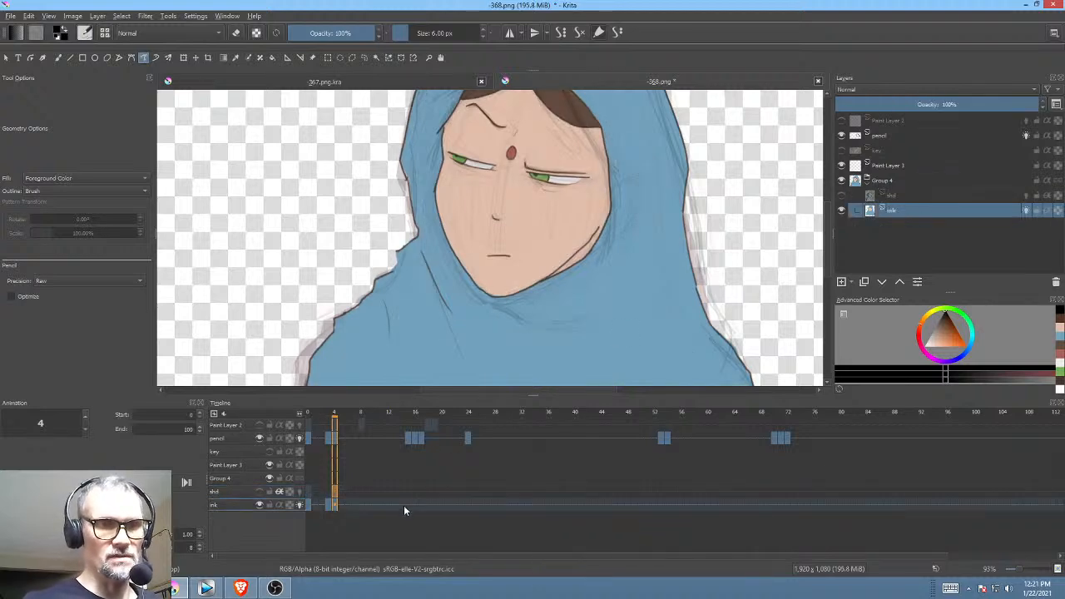
pyautogui.moveTo(400, 411); pyautogui.dragTo(417, 427)
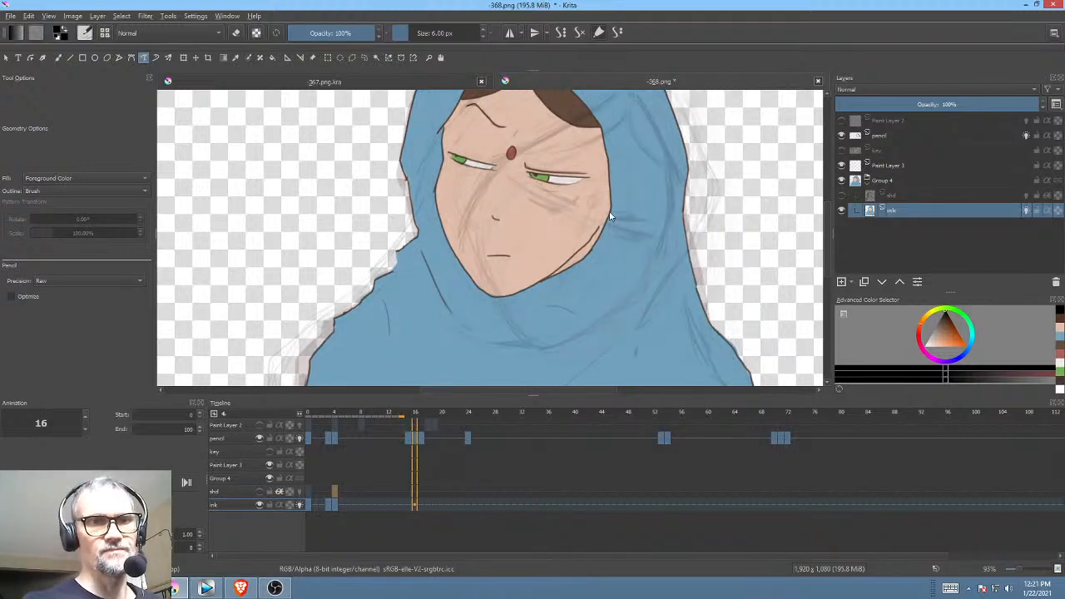
pyautogui.scroll(-4, 609, 216)
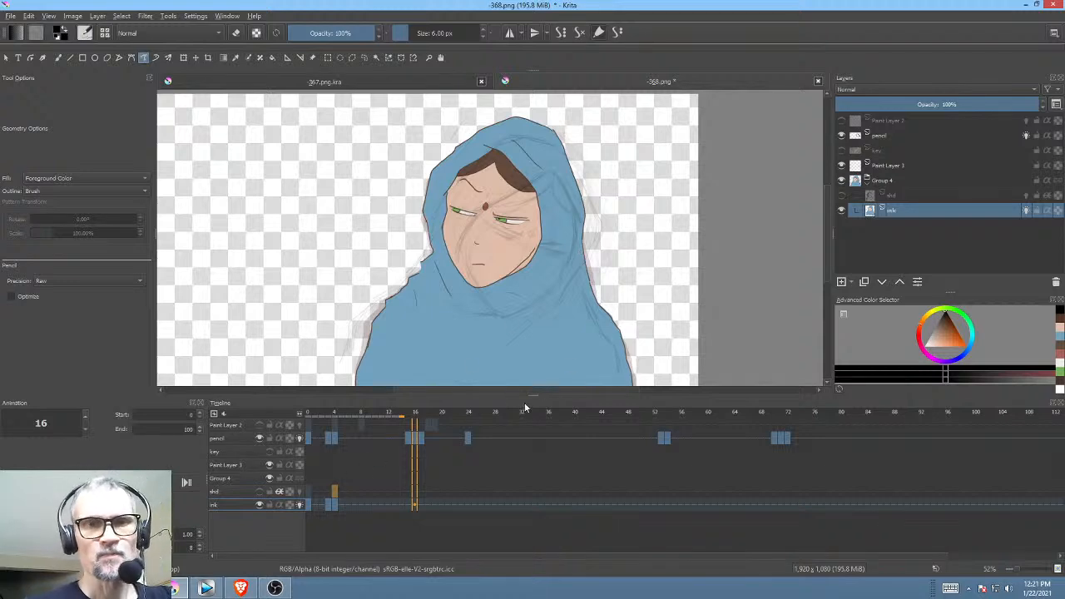
# Step: Compare the pencil layer's sketches at frames 0 and 17
pyautogui.click(915, 134)
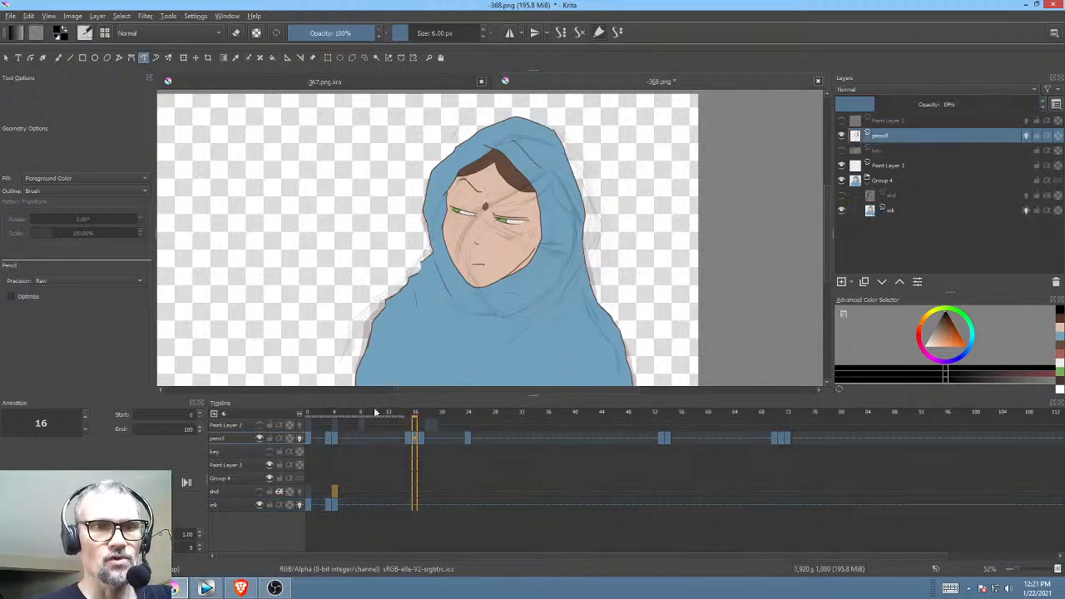
pyautogui.click(309, 437)
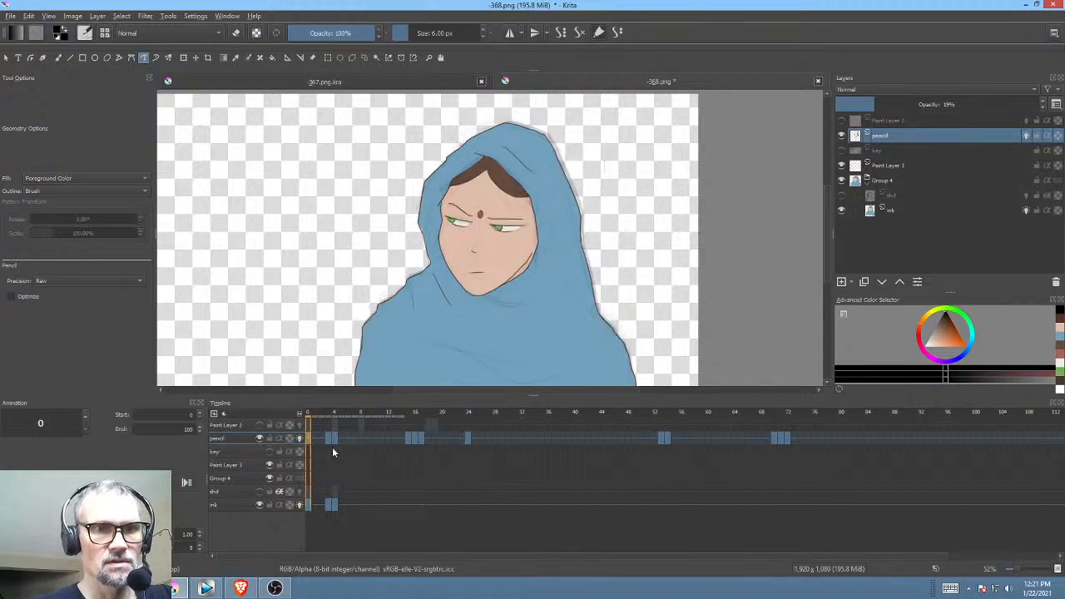
pyautogui.click(421, 439)
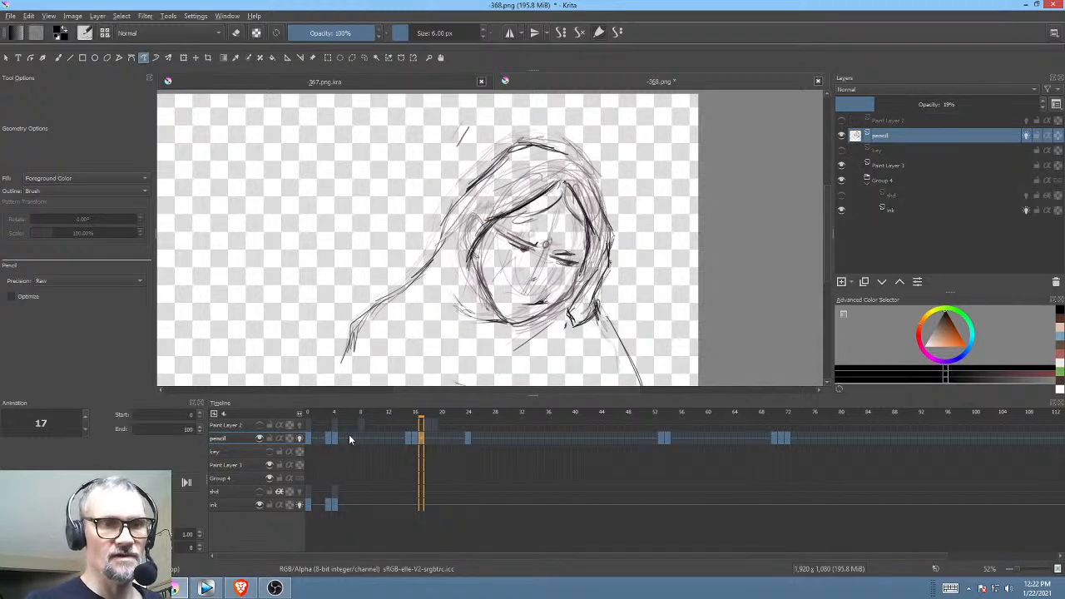
pyautogui.click(311, 438)
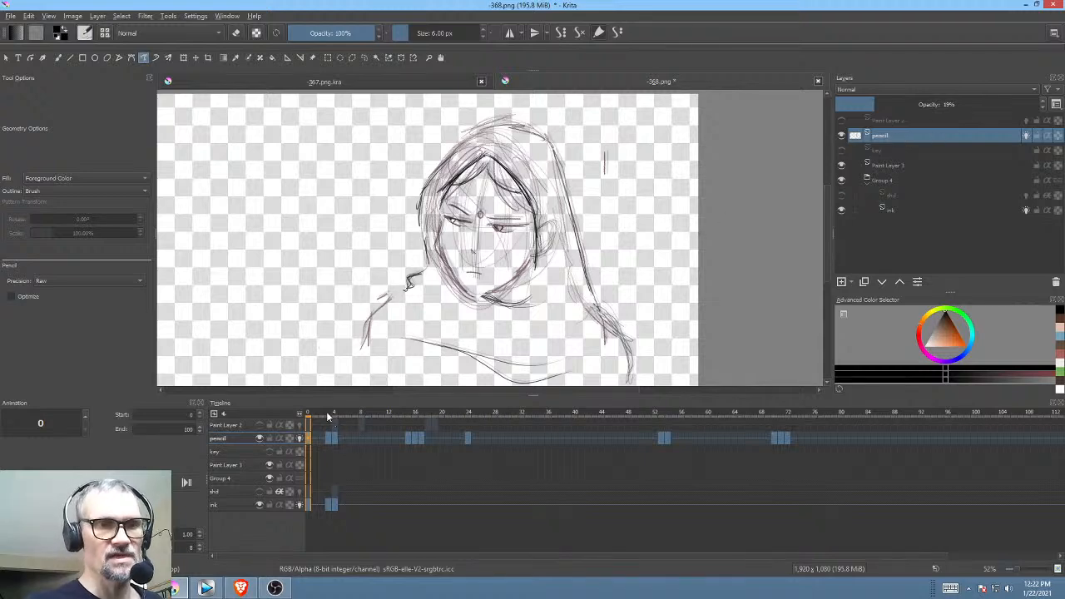
pyautogui.moveTo(329, 416)
pyautogui.mouseDown()
pyautogui.moveTo(439, 425)
pyautogui.moveTo(401, 424)
pyautogui.moveTo(429, 432)
pyautogui.moveTo(391, 436)
pyautogui.moveTo(422, 439)
pyautogui.mouseUp()
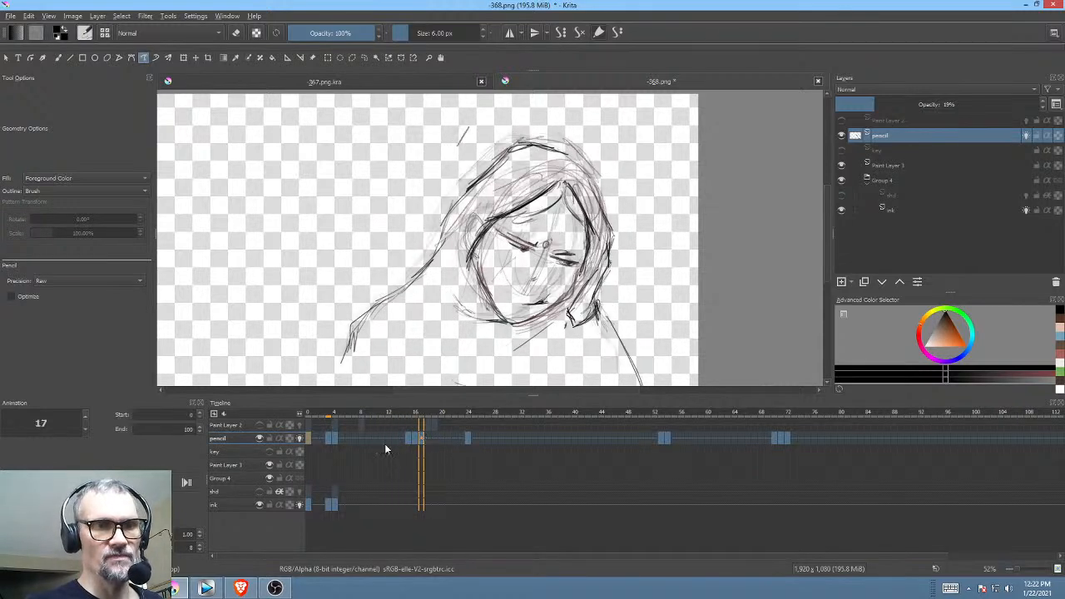
pyautogui.moveTo(328, 439); pyautogui.dragTo(307, 441)
pyautogui.click(422, 439)
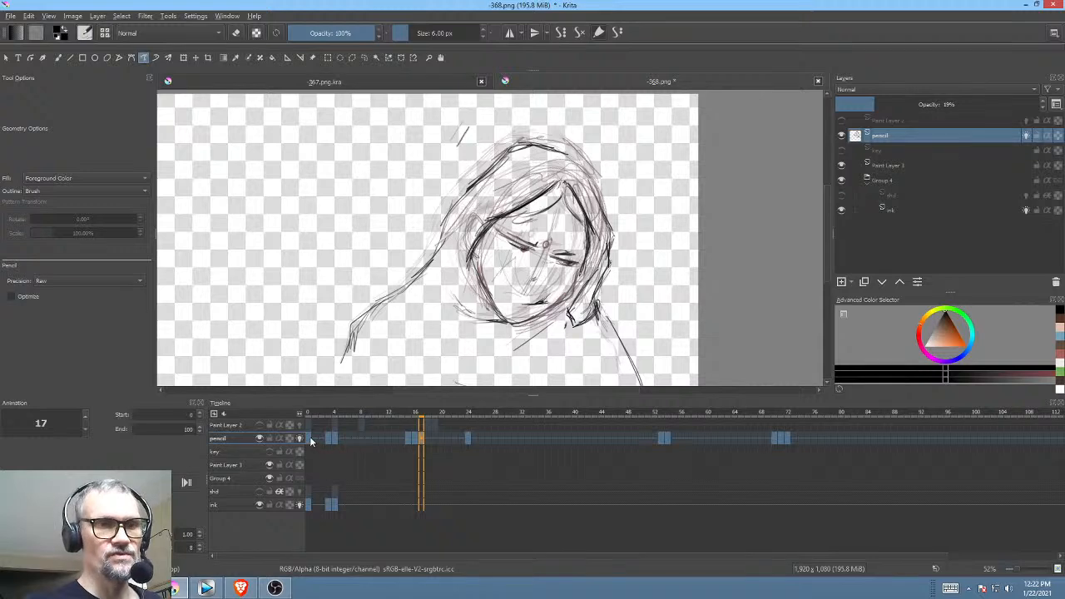
pyautogui.click(311, 441)
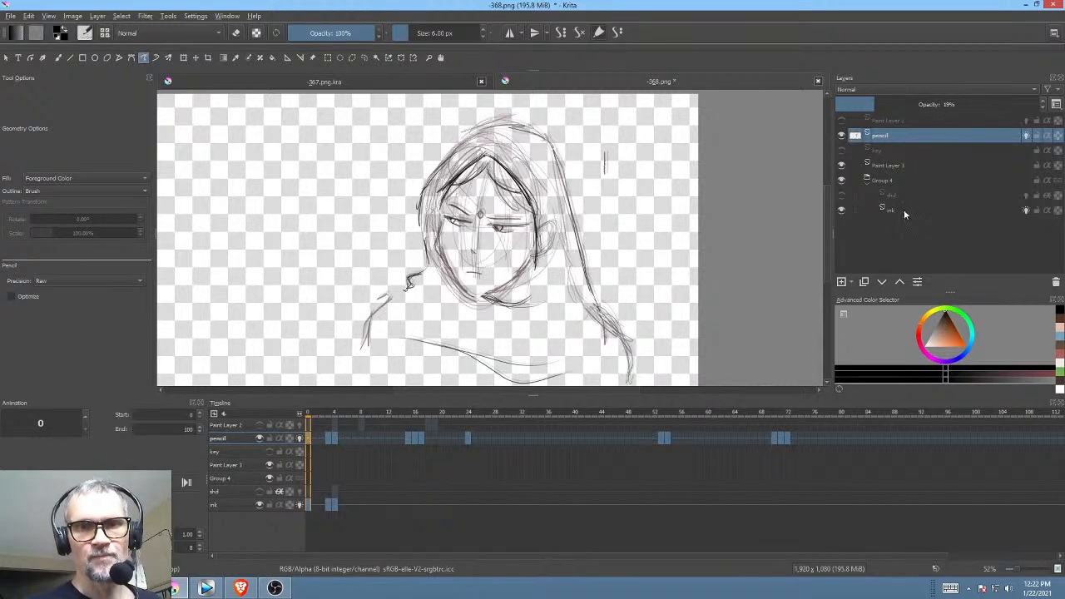
# Step: Copy the ink layer's keyframe from frame 0 to frame 17
pyautogui.click(904, 210)
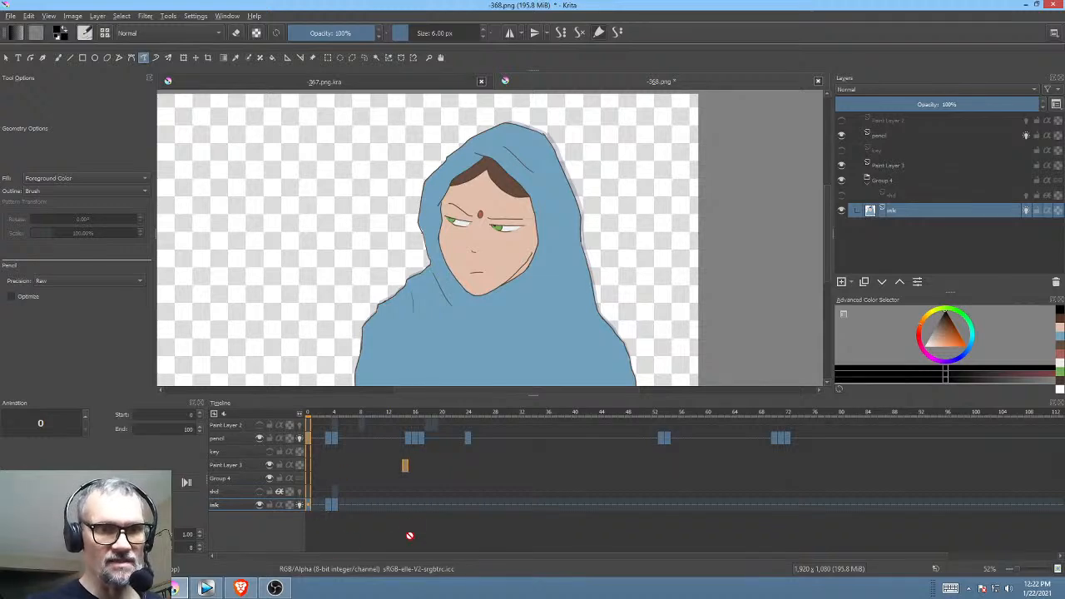
pyautogui.click(417, 505)
pyautogui.click(422, 505)
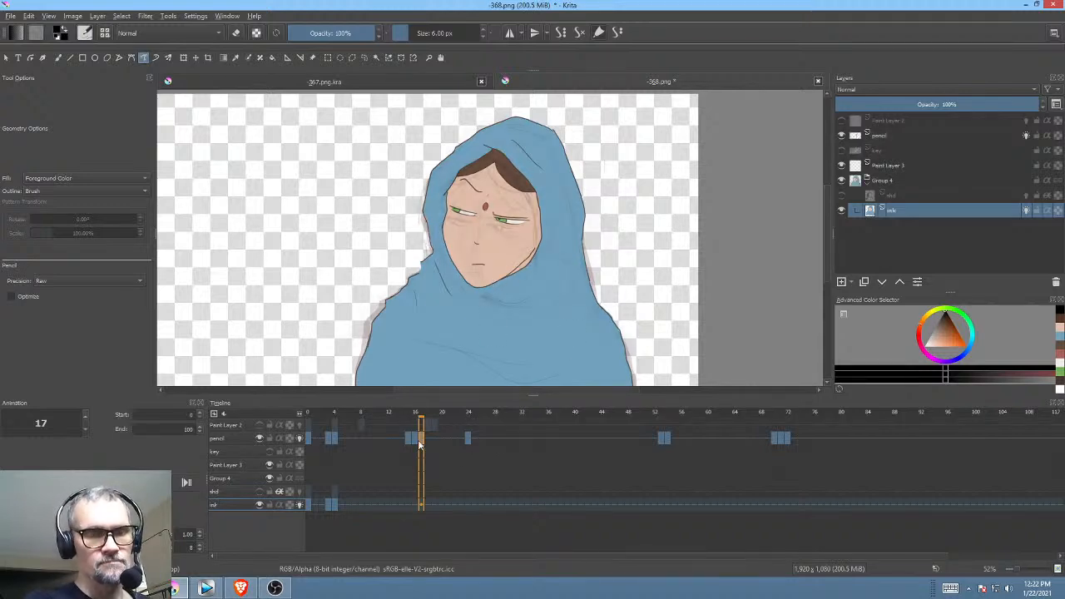
pyautogui.moveTo(307, 506)
pyautogui.mouseDown()
pyautogui.moveTo(341, 536)
pyautogui.moveTo(424, 508)
pyautogui.mouseUp()
pyautogui.hotkey('ctrl', 'z')
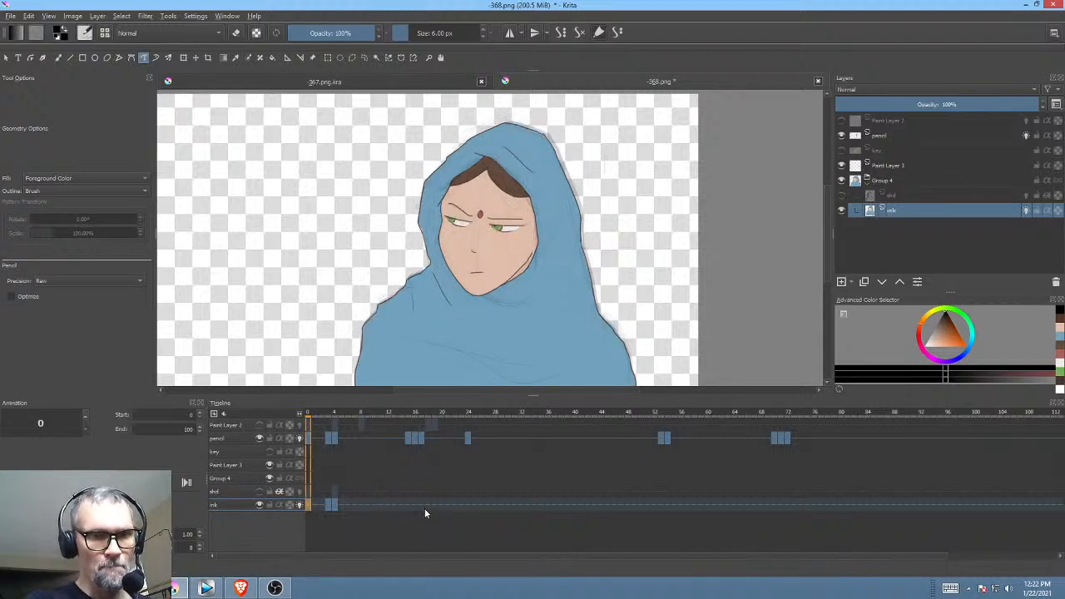
pyautogui.click(418, 505)
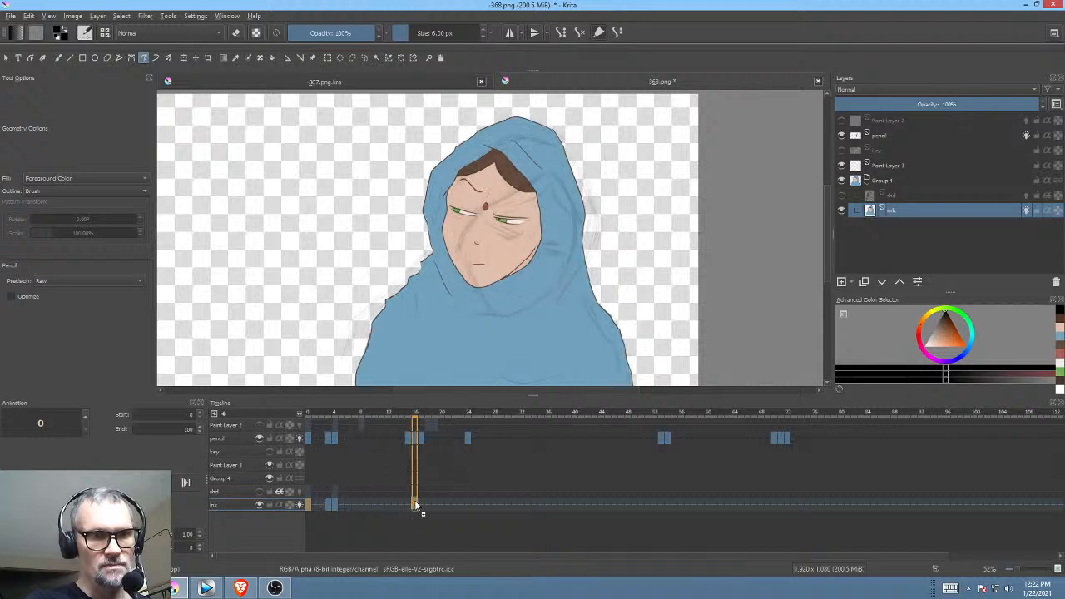
pyautogui.click(421, 503)
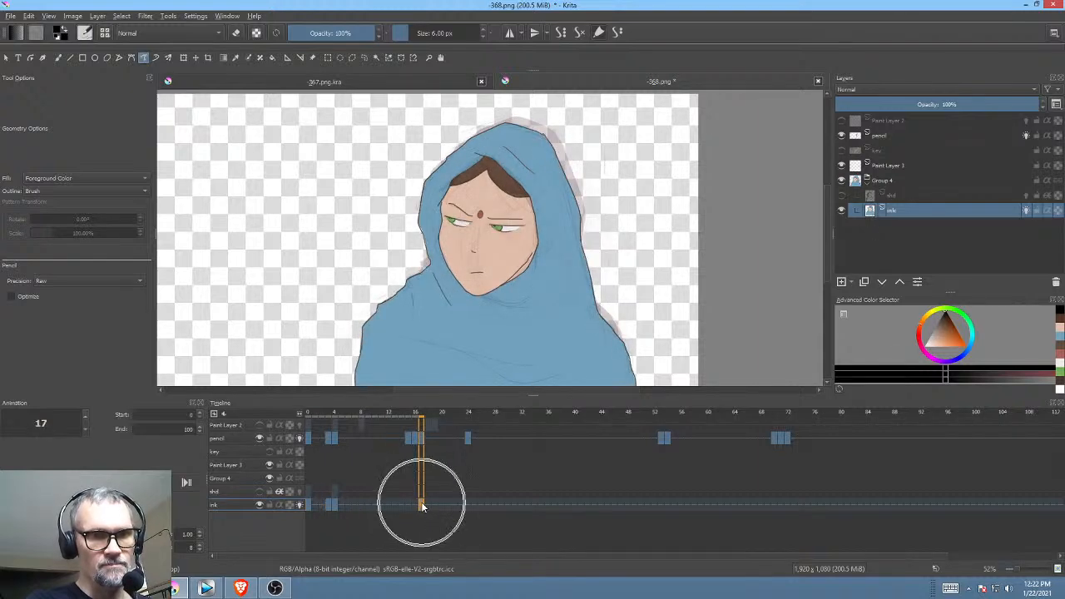
# Step: Try to mirror the ink drawing at frame 17 horizontally and reposition it
pyautogui.hotkey('ctrl', 't')
pyautogui.rightClick(498, 261)
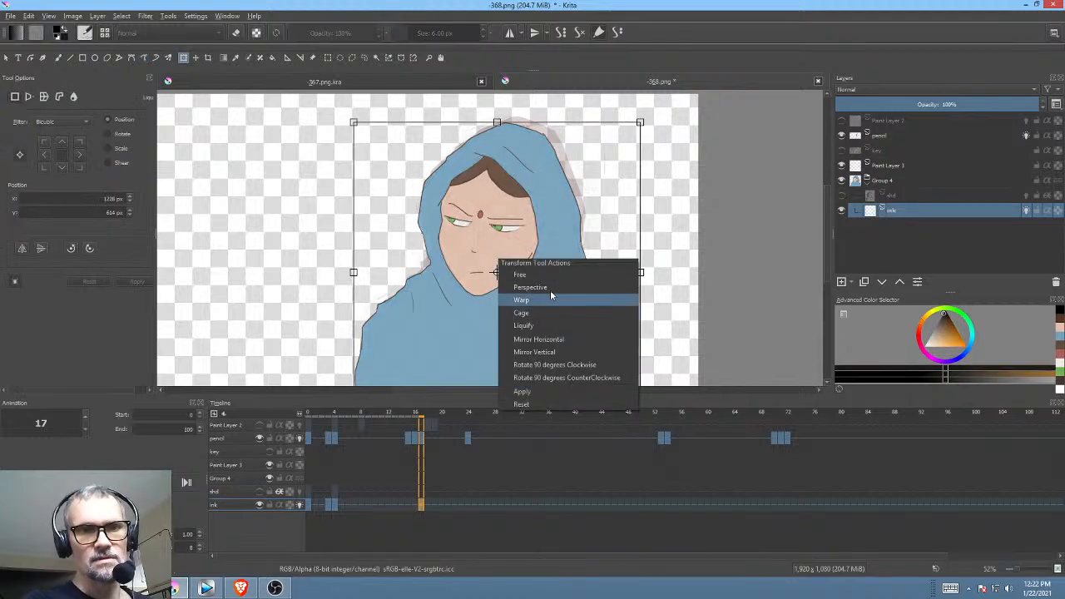
pyautogui.click(546, 338)
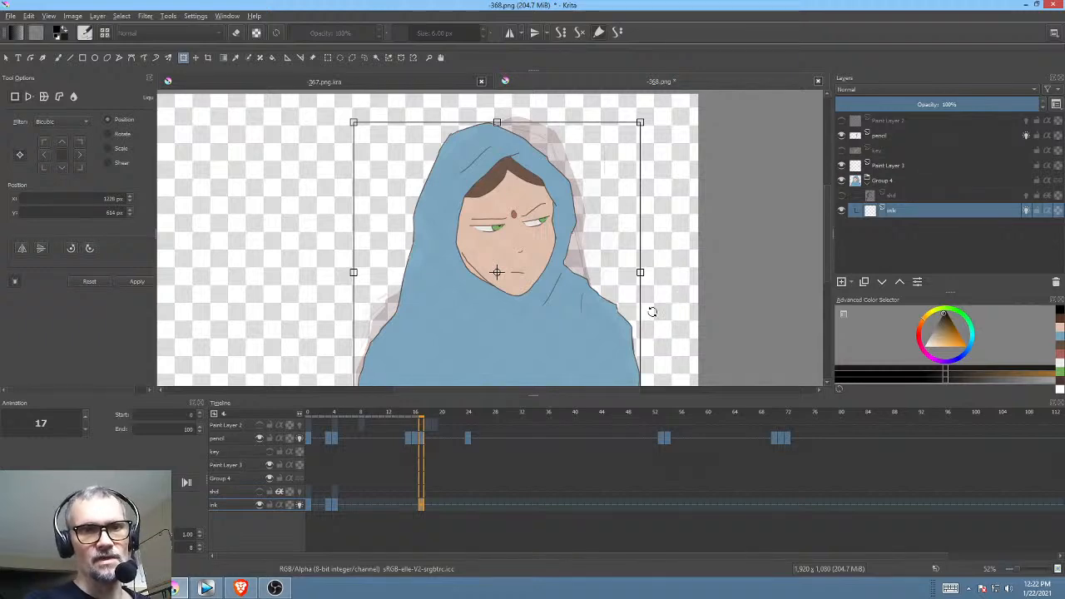
pyautogui.moveTo(652, 312); pyautogui.dragTo(652, 338)
pyautogui.moveTo(531, 247)
pyautogui.mouseDown()
pyautogui.moveTo(358, 277)
pyautogui.moveTo(408, 269)
pyautogui.mouseUp()
pyautogui.press('Escape')
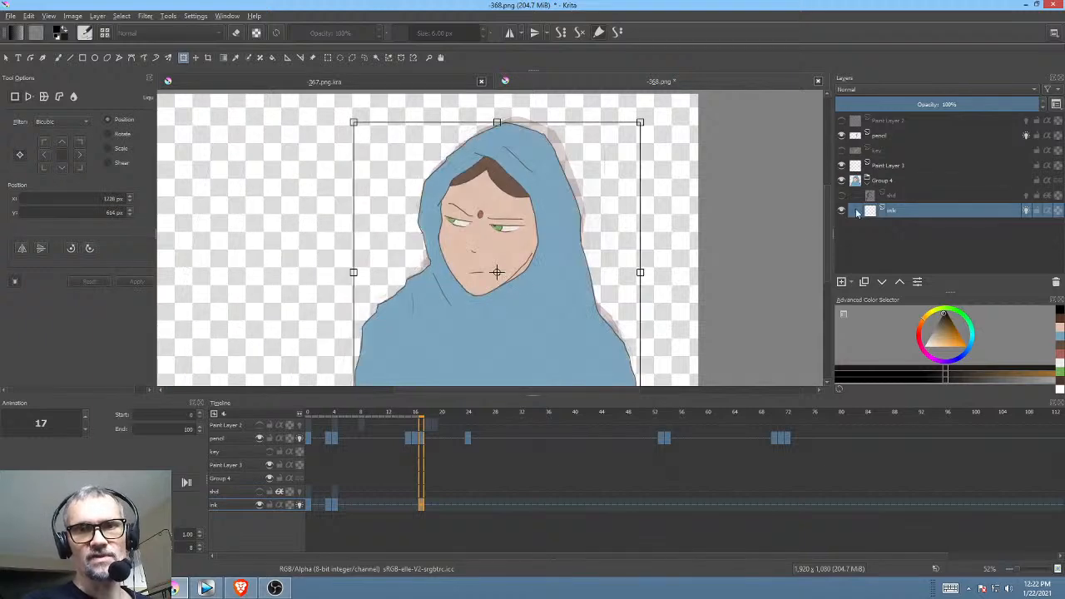
# Step: Activate the pencil layer and play the animation between frames 4 and 17 to examine the sketched motion
pyautogui.click(891, 136)
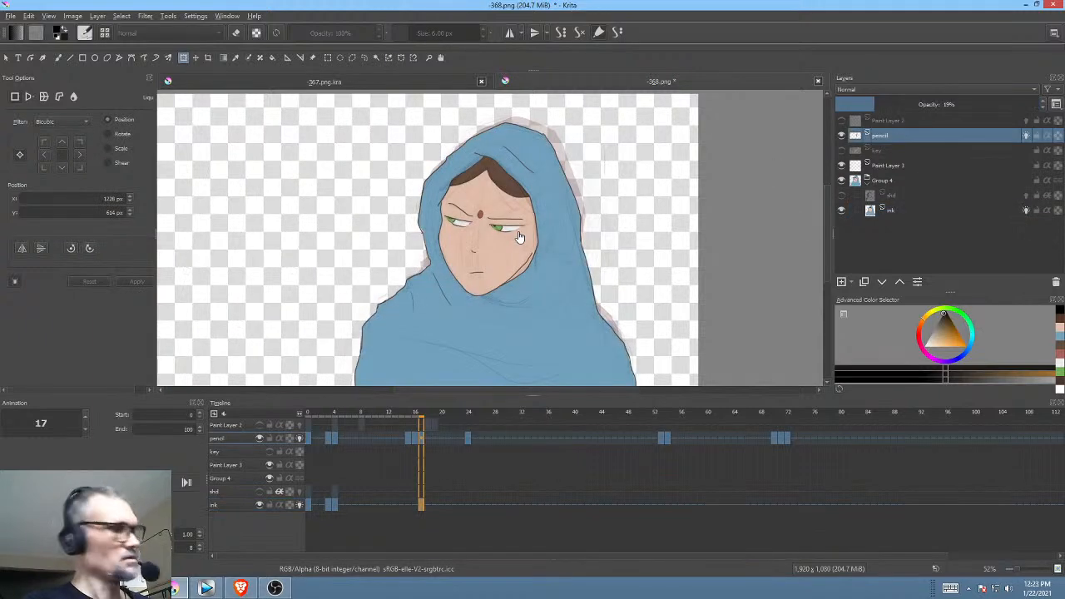
pyautogui.click(521, 238)
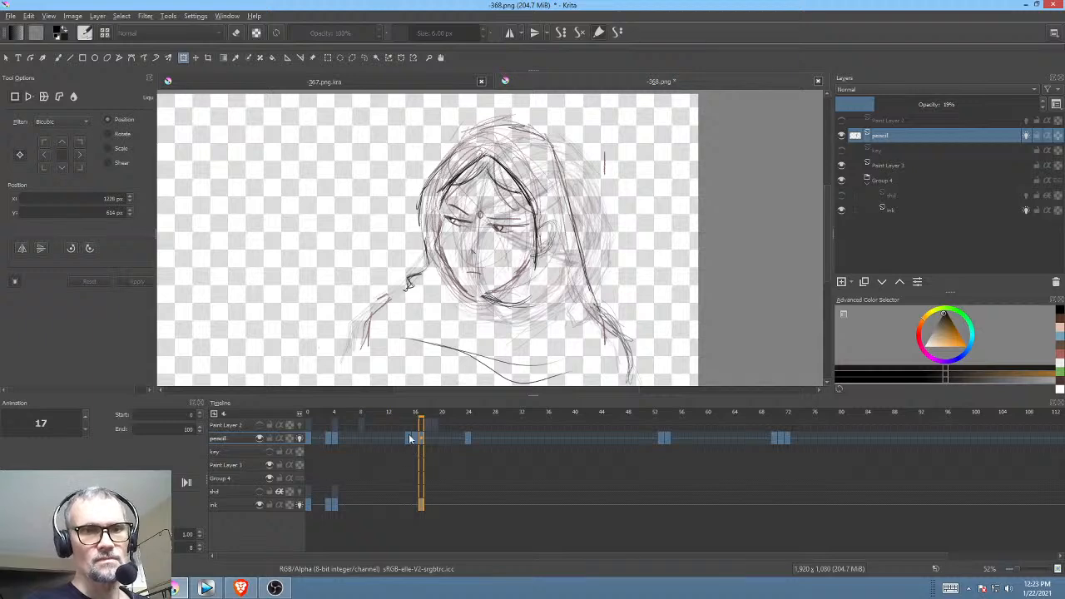
pyautogui.moveTo(402, 419)
pyautogui.mouseDown()
pyautogui.moveTo(263, 405)
pyautogui.moveTo(442, 424)
pyautogui.moveTo(309, 422)
pyautogui.moveTo(425, 428)
pyautogui.moveTo(338, 424)
pyautogui.mouseUp()
pyautogui.press('space')
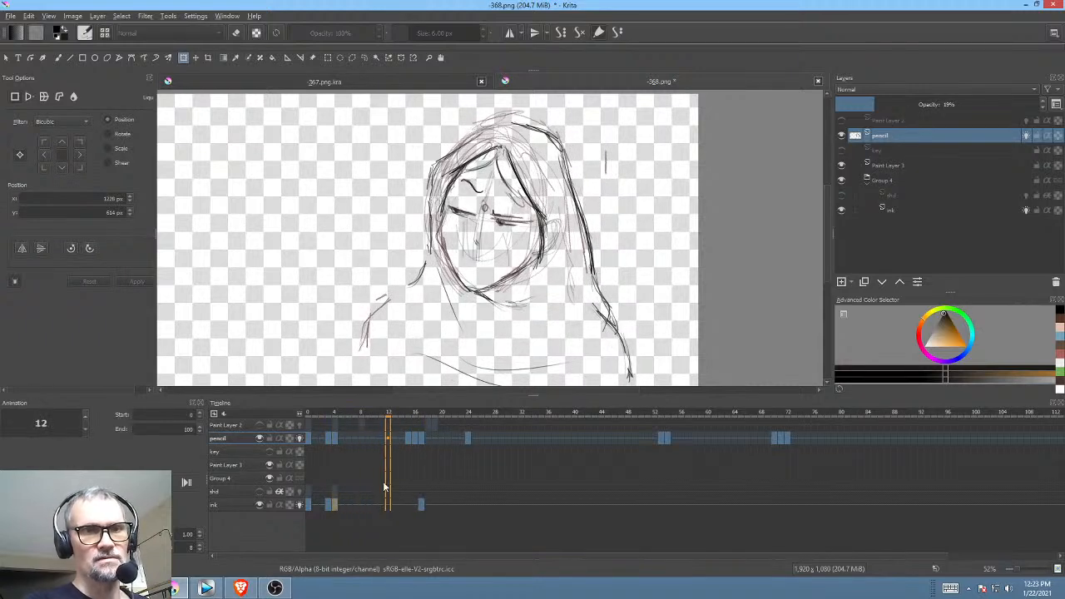
pyautogui.press('space')
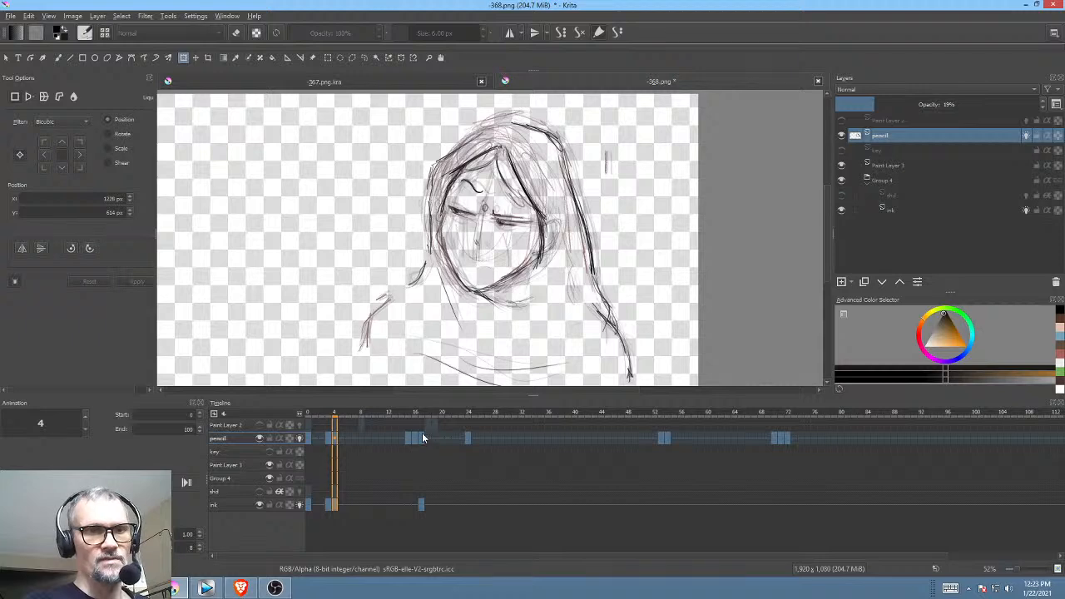
pyautogui.click(395, 439)
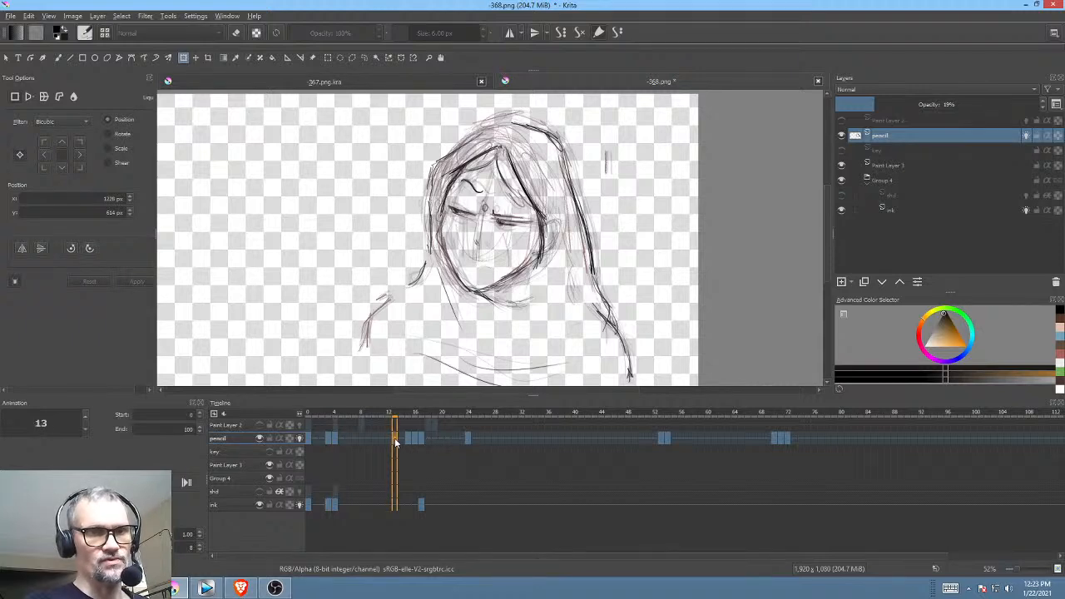
pyautogui.press('space')
pyautogui.press('space')
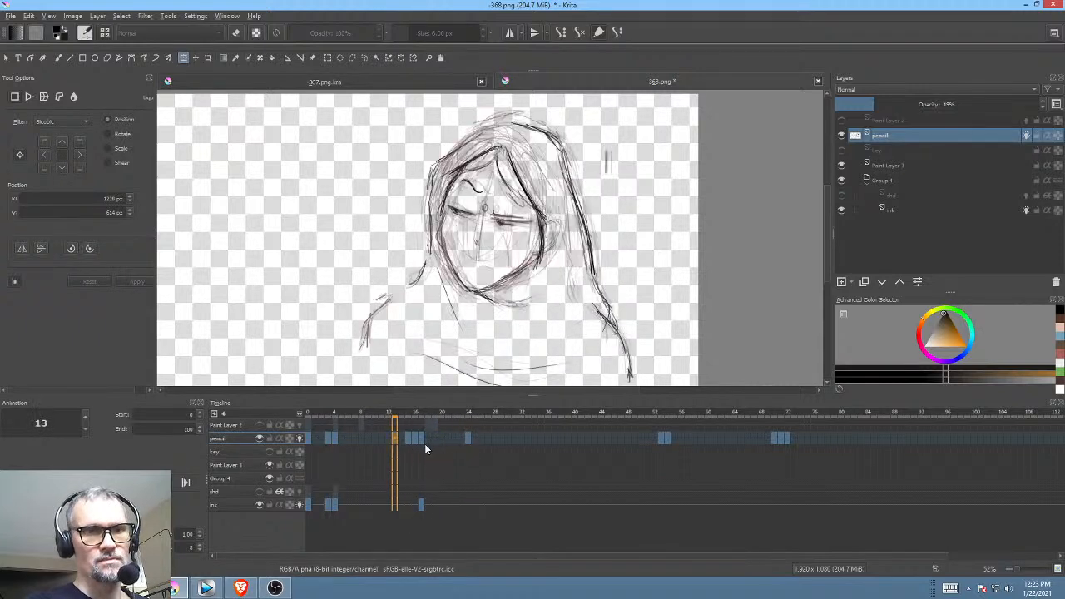
pyautogui.press('space')
pyautogui.press('space')
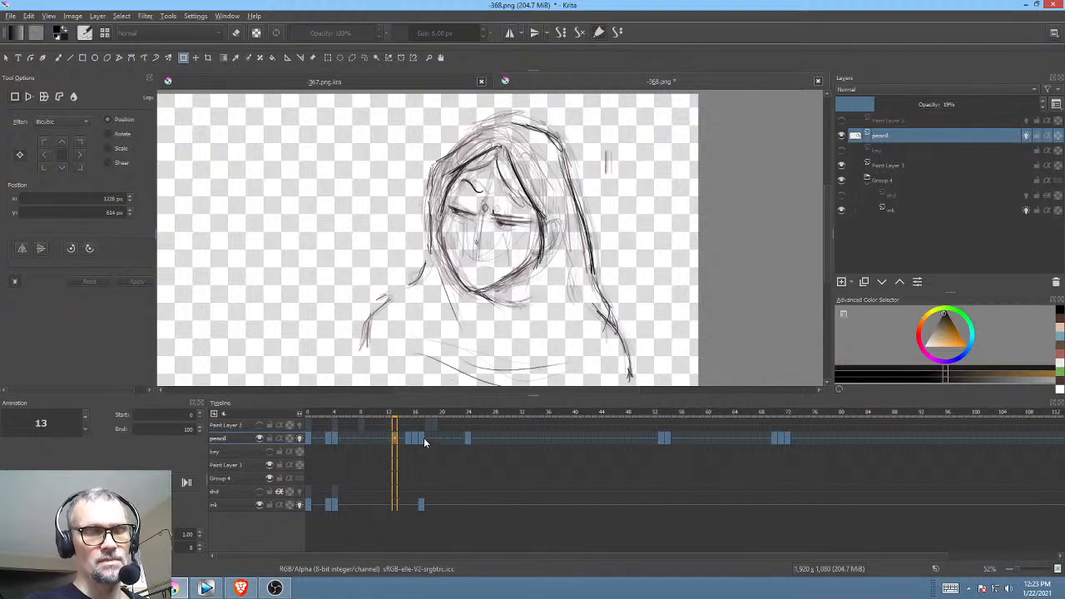
pyautogui.click(423, 438)
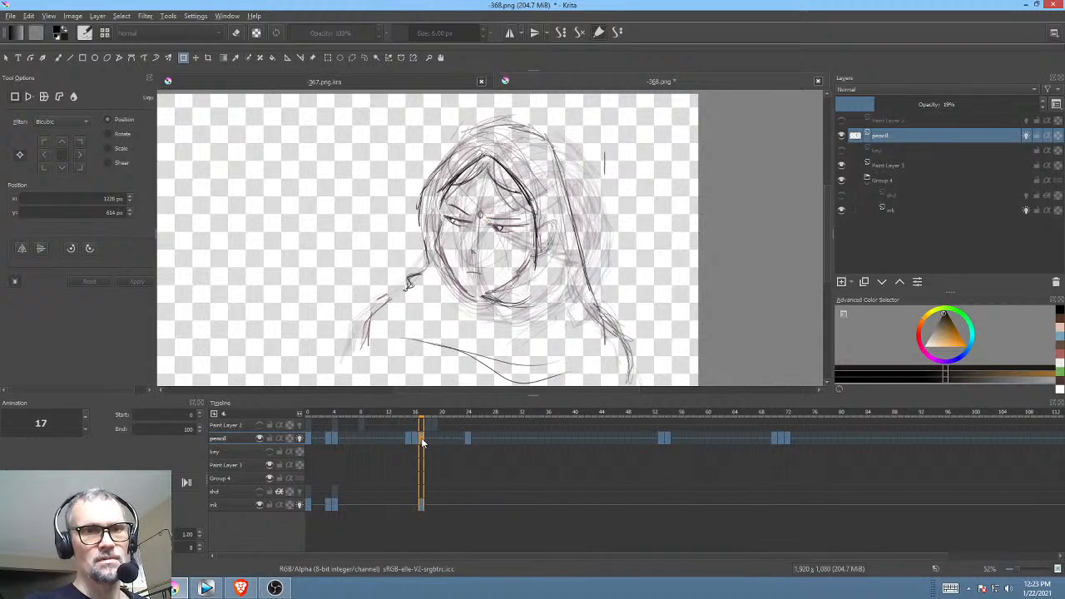
# Step: Copy the pencil layer's sketch from frame 24 to frame 17
pyautogui.click(468, 438)
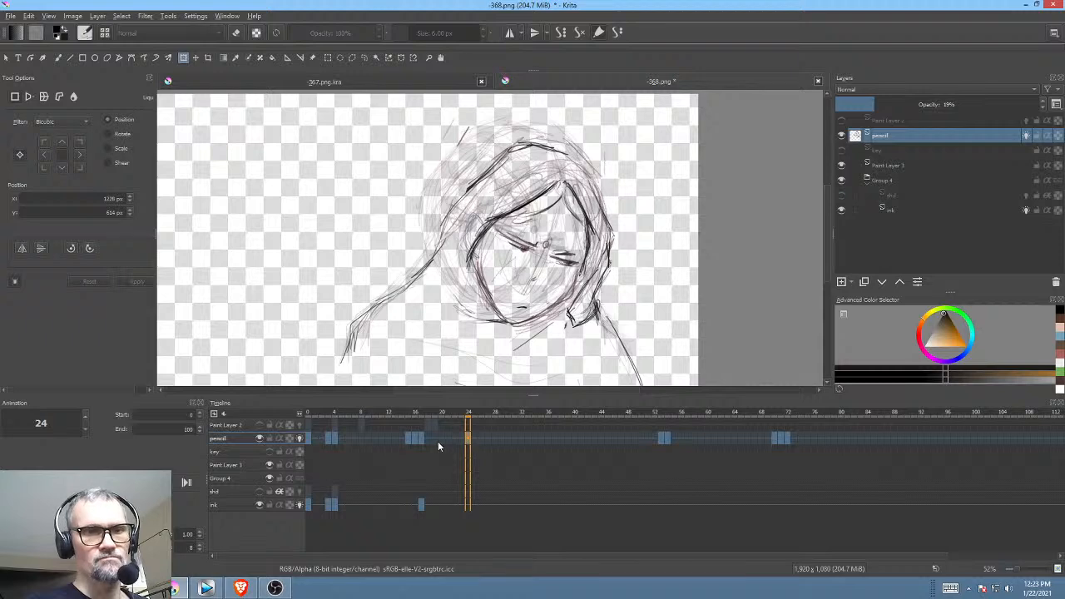
pyautogui.click(422, 441)
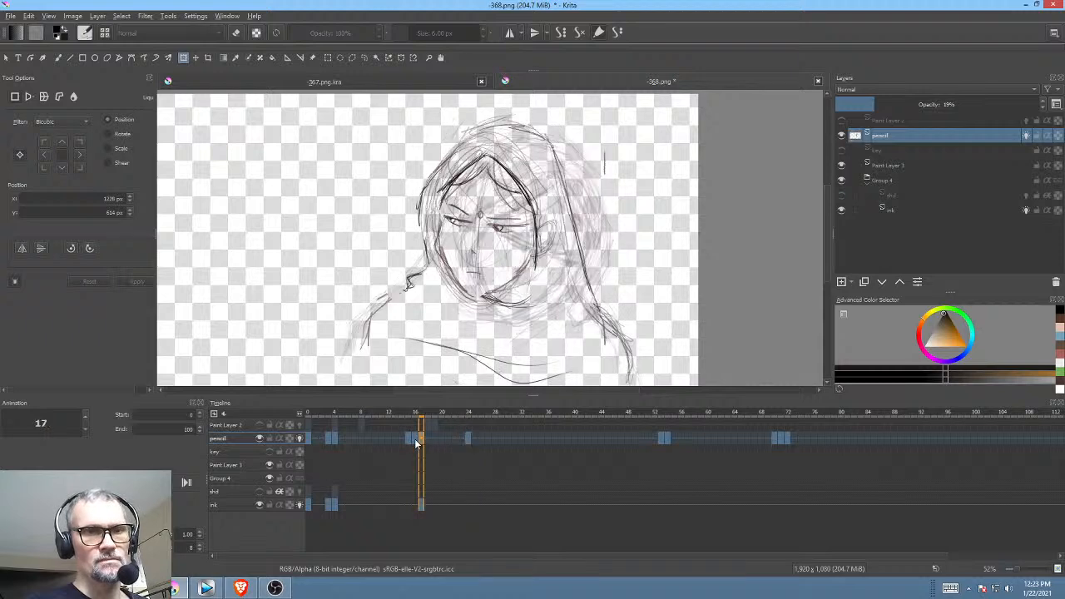
pyautogui.click(415, 441)
pyautogui.click(422, 441)
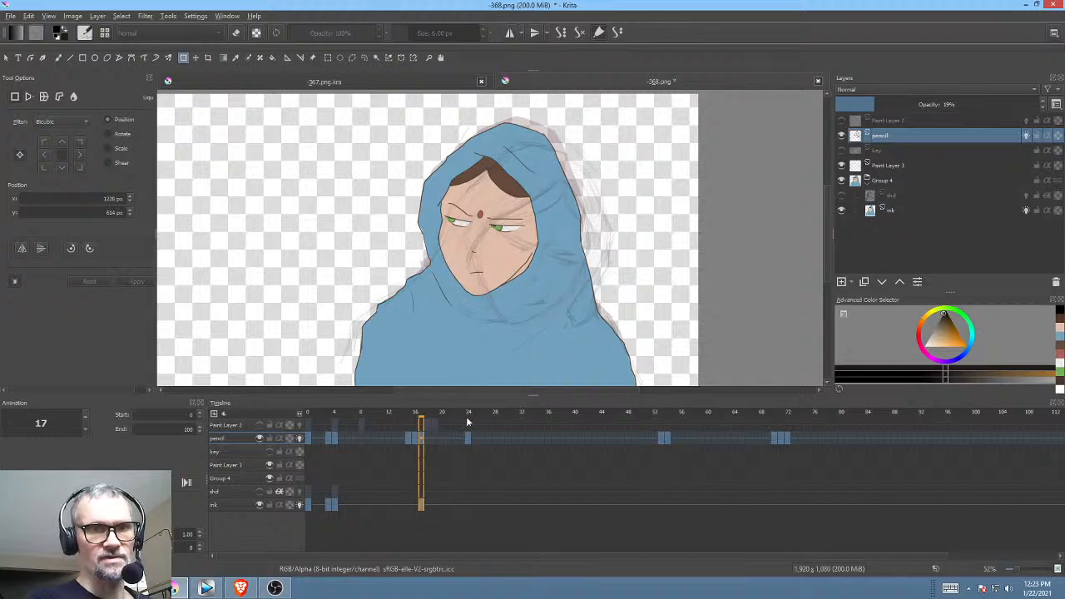
pyautogui.click(517, 301)
pyautogui.rightClick(516, 298)
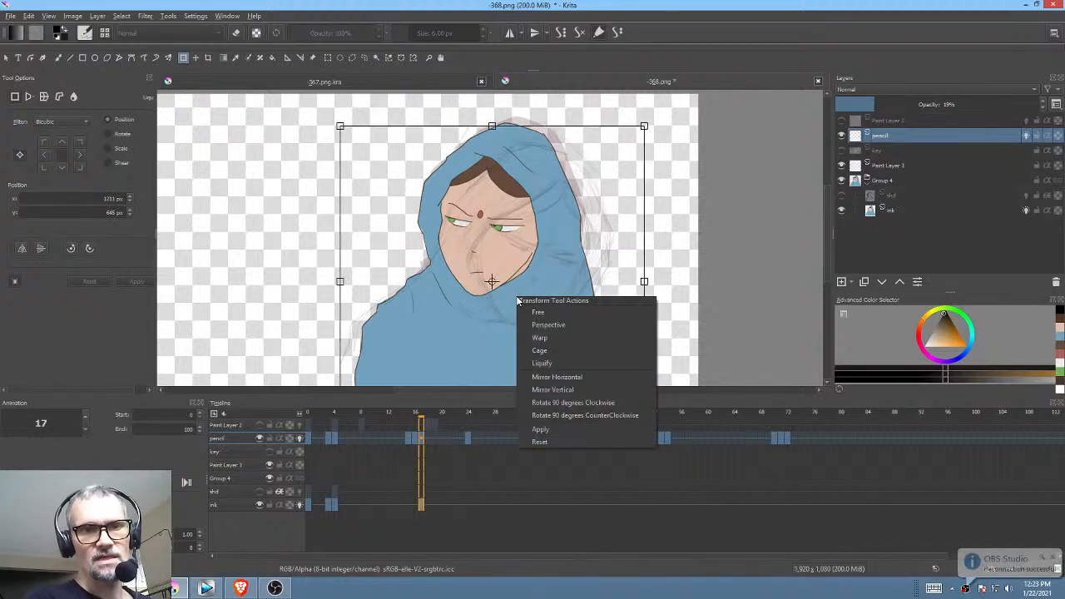
pyautogui.click(574, 379)
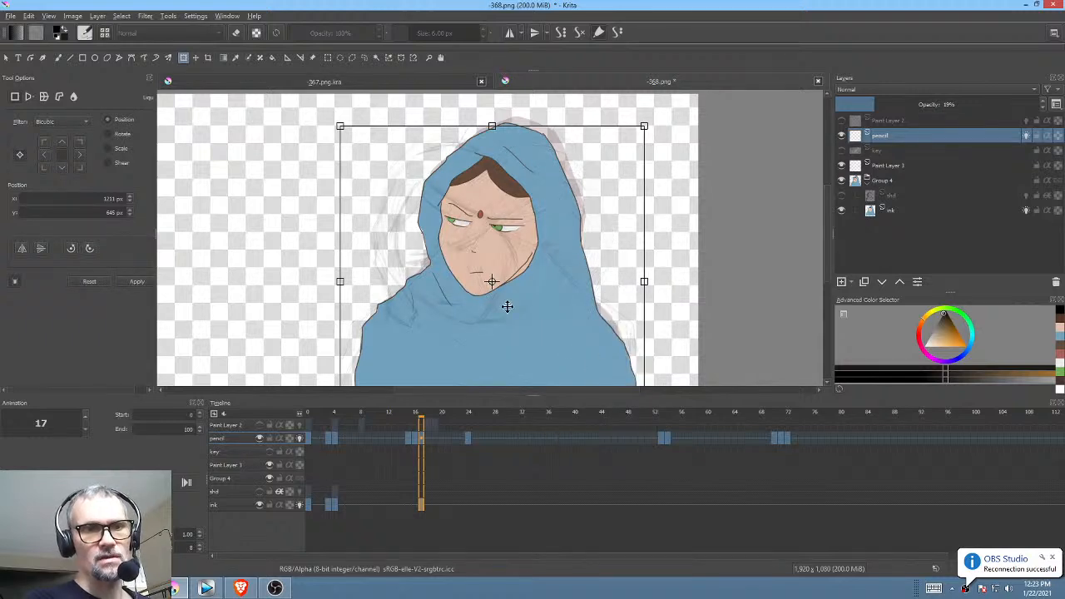
pyautogui.press('Return')
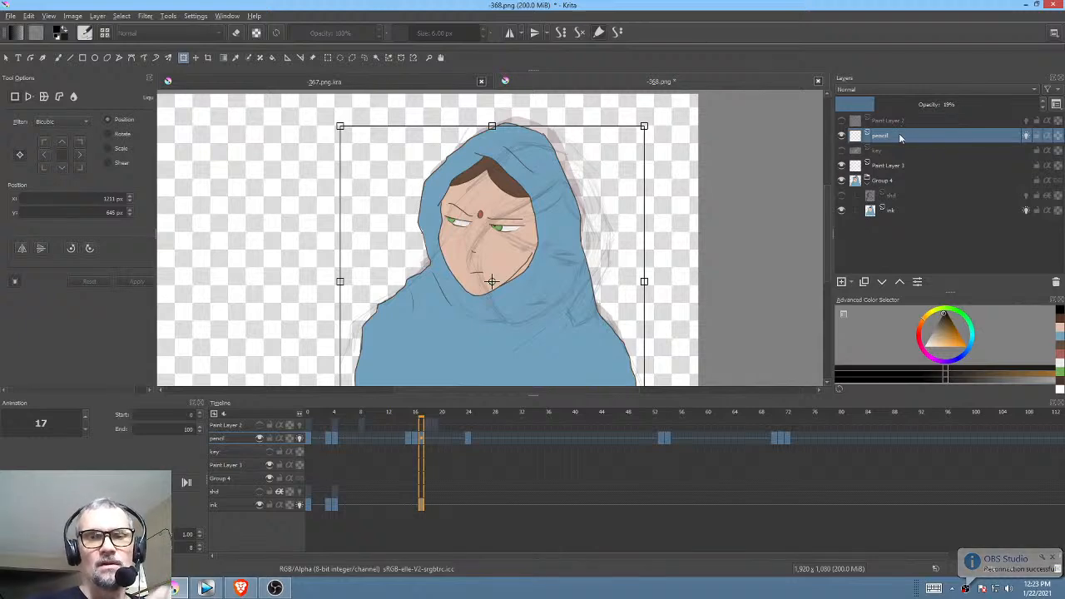
# Step: Mirror the ink layer's drawing at frame 17 horizontally with the Transform tool
pyautogui.click(900, 212)
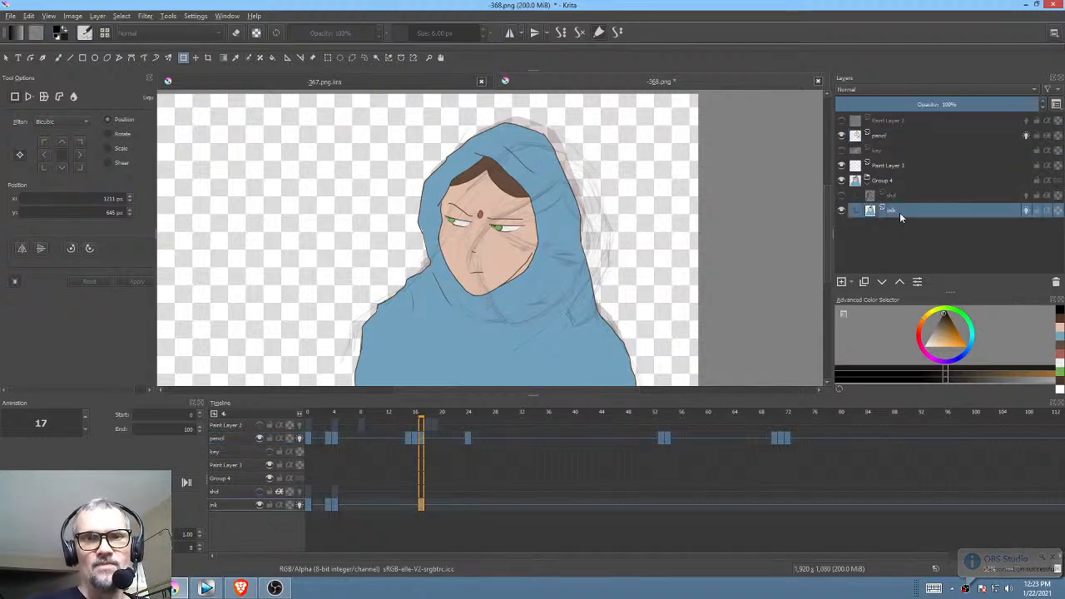
pyautogui.rightClick(519, 262)
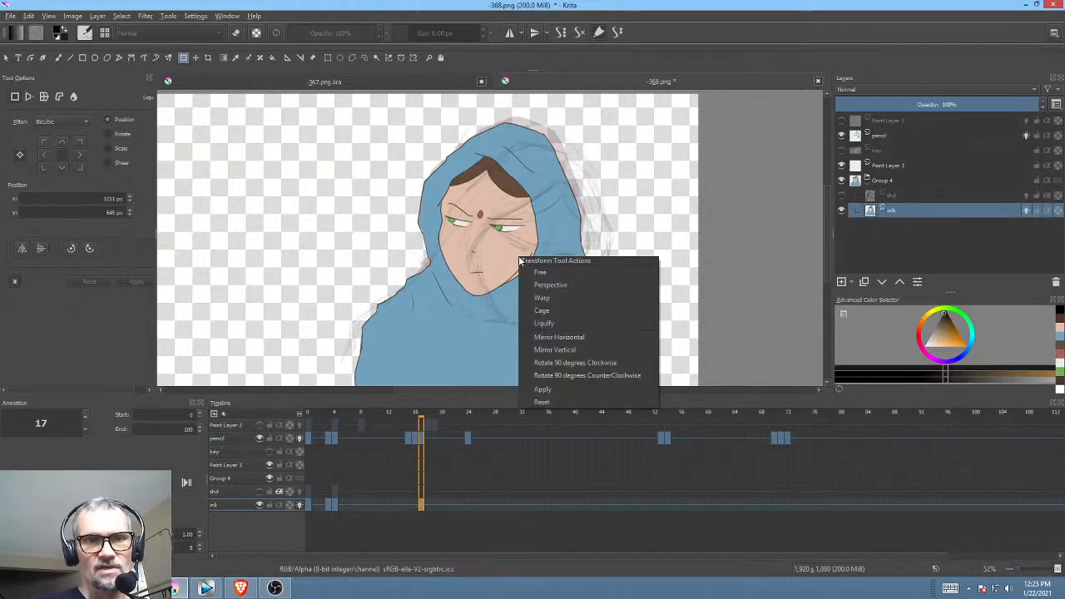
pyautogui.click(579, 337)
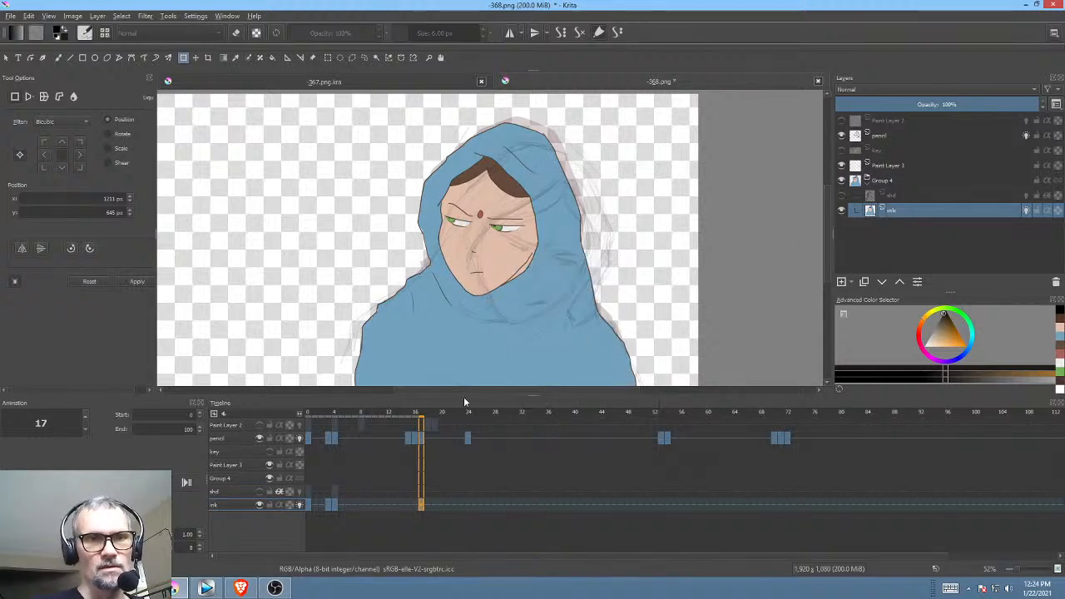
pyautogui.rightClick(505, 316)
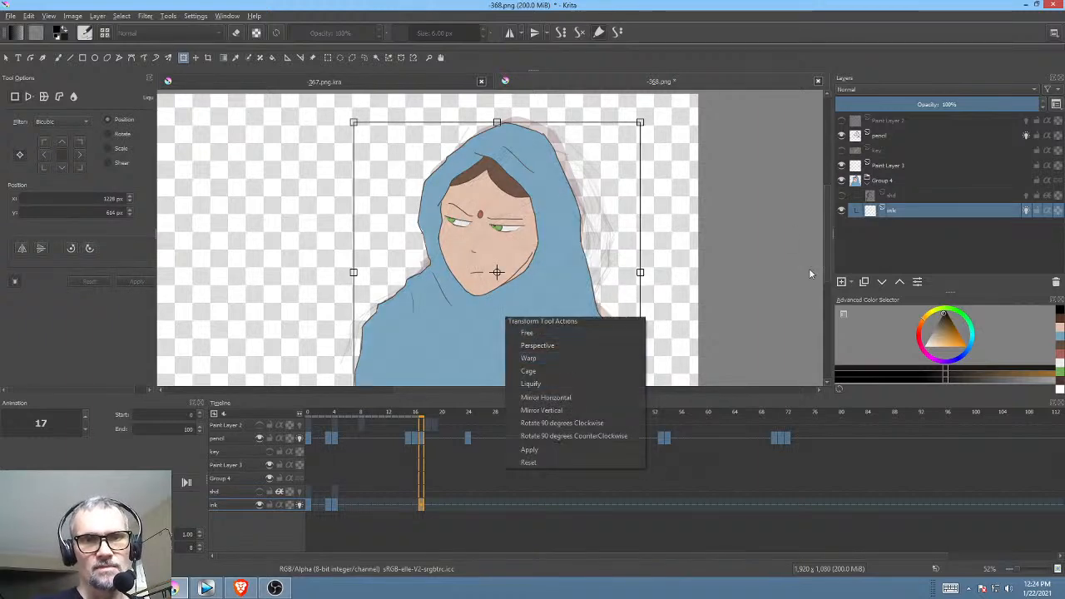
pyautogui.click(569, 398)
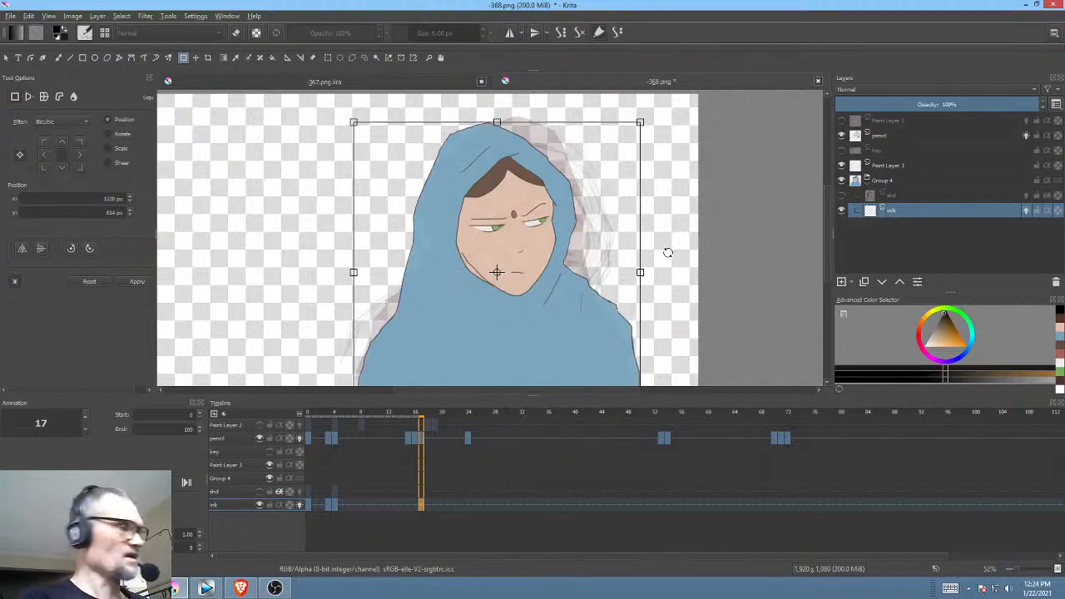
# Step: Rotate the mirrored ink drawing clockwise, place it over the tilted pencil sketch at frame 17, and apply the transform
pyautogui.moveTo(680, 272)
pyautogui.mouseDown()
pyautogui.moveTo(647, 338)
pyautogui.moveTo(658, 311)
pyautogui.mouseUp()
pyautogui.moveTo(576, 303); pyautogui.dragTo(593, 309)
pyautogui.moveTo(348, 277); pyautogui.dragTo(351, 270)
pyautogui.moveTo(481, 300); pyautogui.dragTo(482, 303)
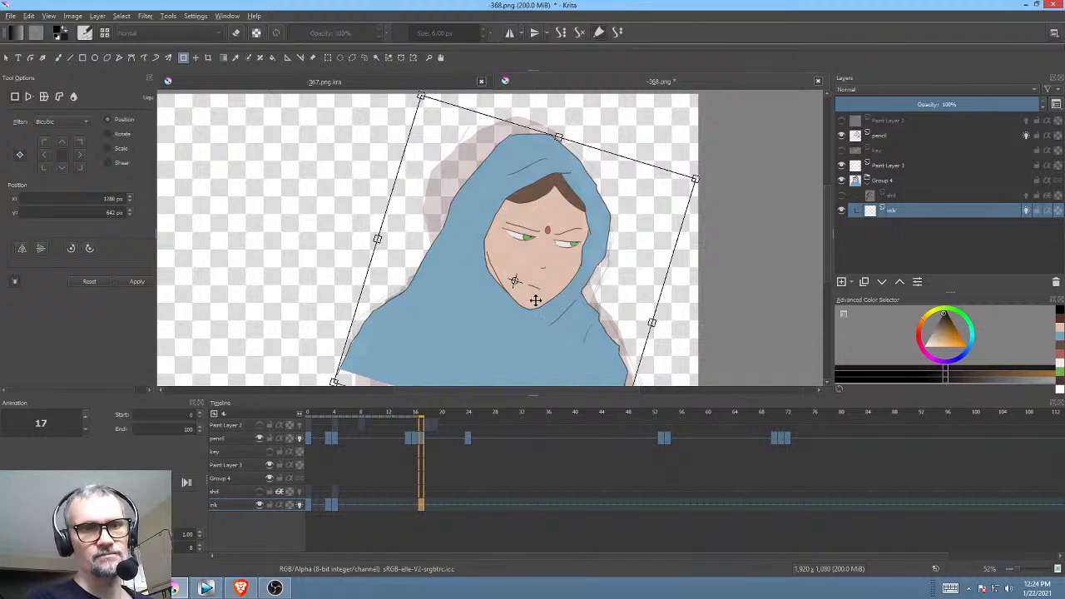
pyautogui.scroll(-2, 534, 301)
pyautogui.press('Return')
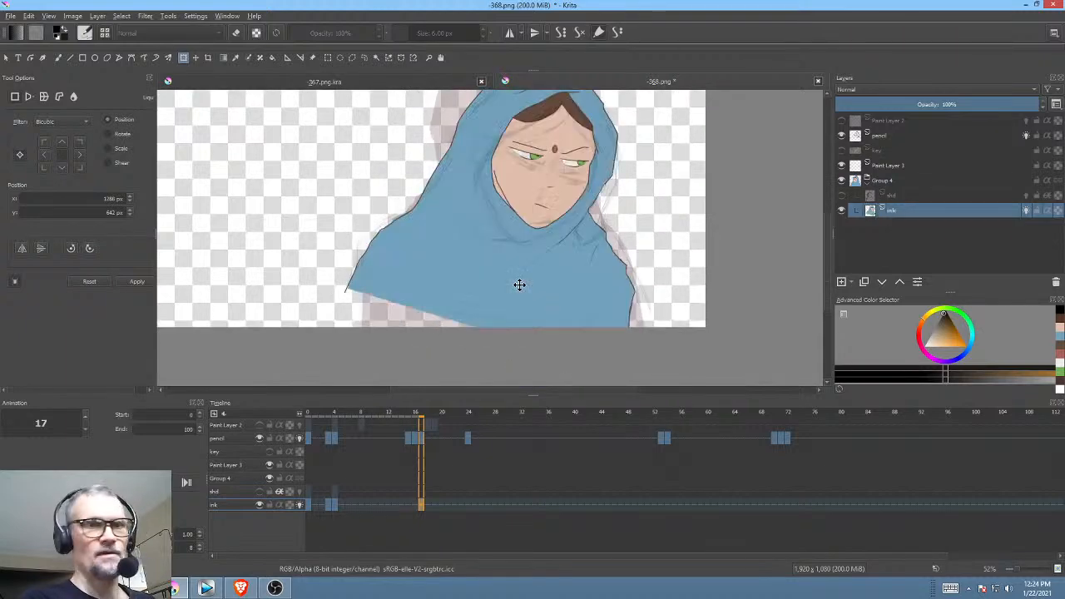
# Step: Raise the pencil layer's opacity to 62% and enlarge the canvas area above the timeline
pyautogui.click(897, 136)
pyautogui.moveTo(889, 106); pyautogui.dragTo(962, 114)
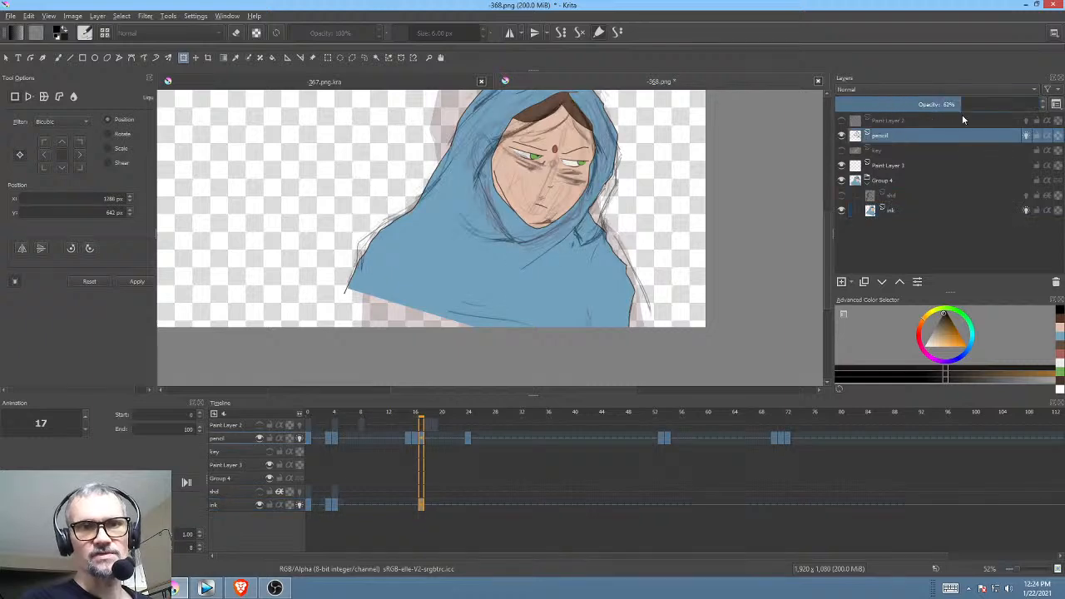
pyautogui.scroll(4, 549, 269)
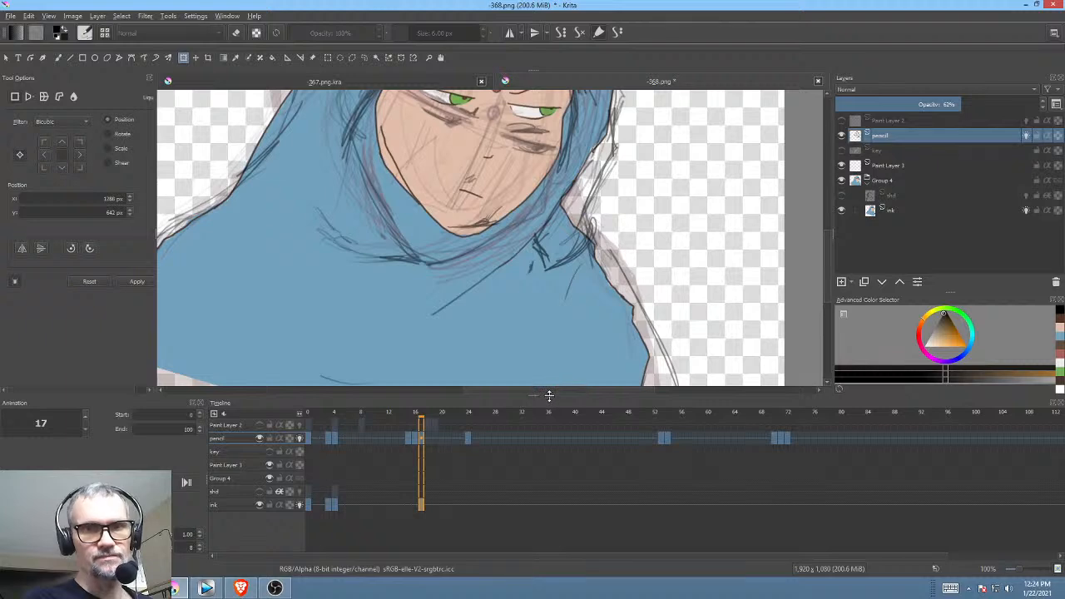
pyautogui.moveTo(549, 396); pyautogui.dragTo(550, 427)
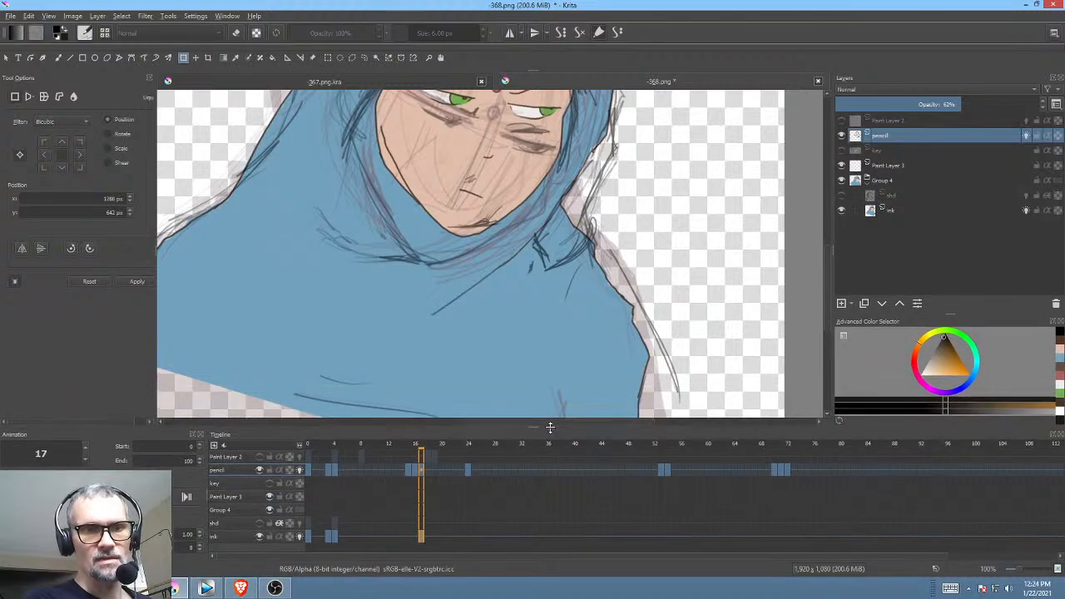
# Step: Activate the ink layer and play the animation from frame 12 to examine the transition into frame 17
pyautogui.rightClick(419, 535)
pyautogui.press('Escape')
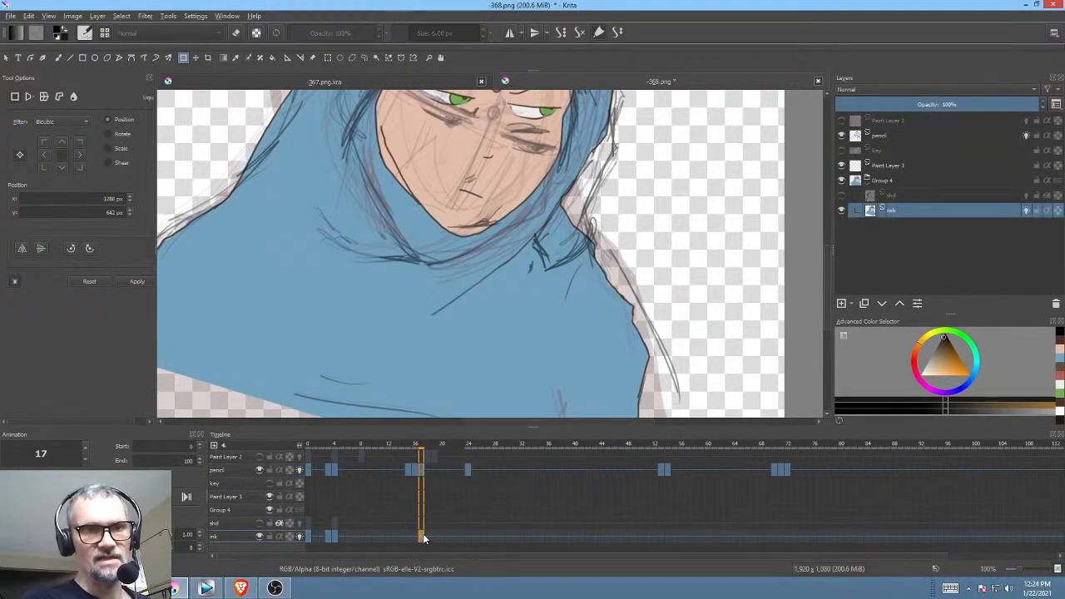
pyautogui.scroll(-2, 666, 213)
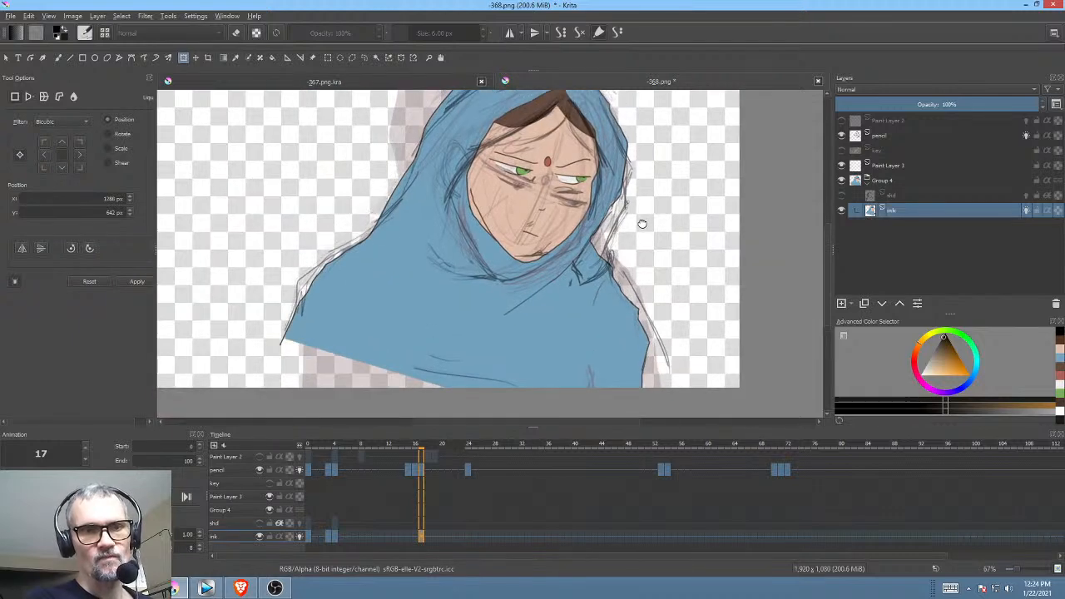
pyautogui.click(385, 446)
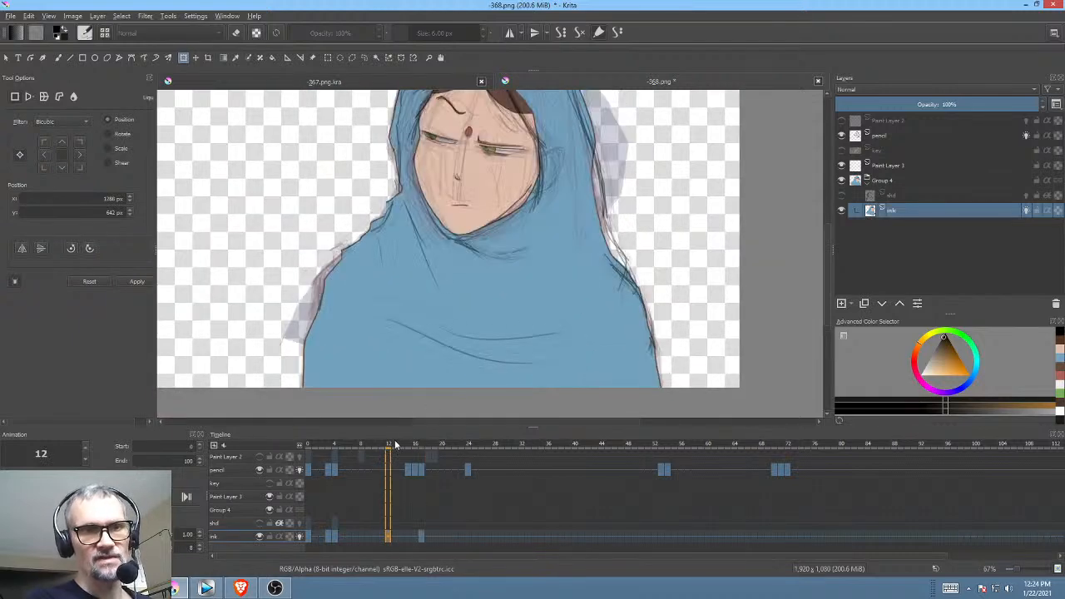
pyautogui.press('space')
pyautogui.press('space')
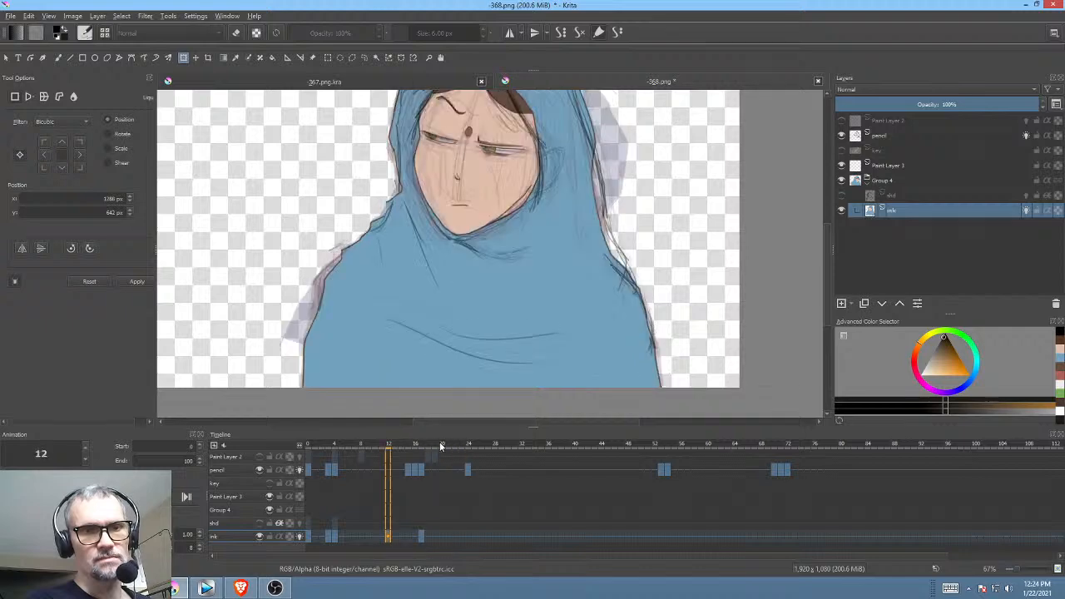
pyautogui.press('space')
pyautogui.press('space')
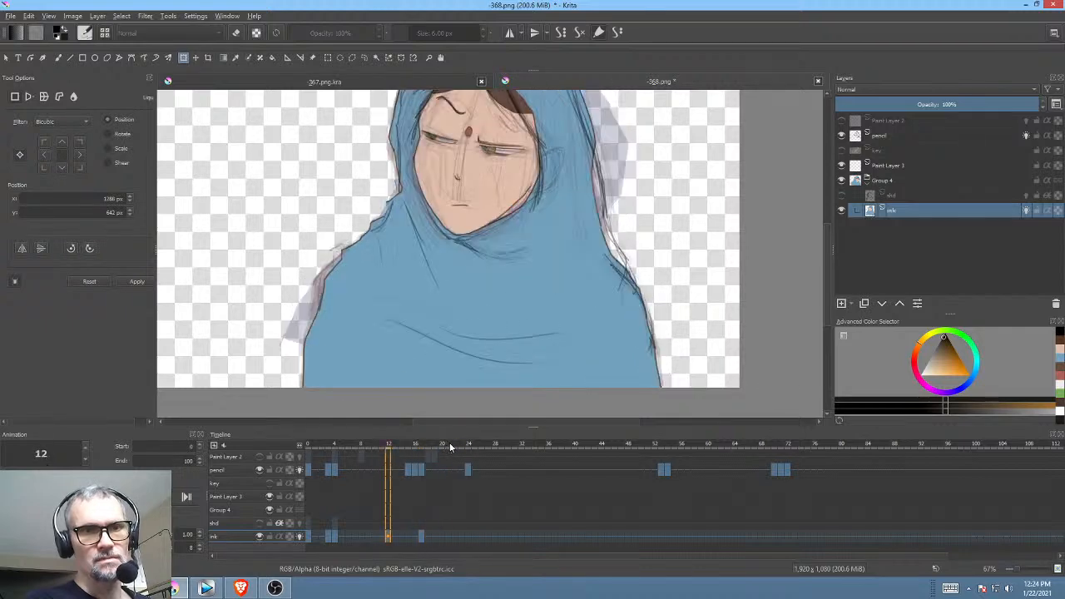
pyautogui.click(423, 535)
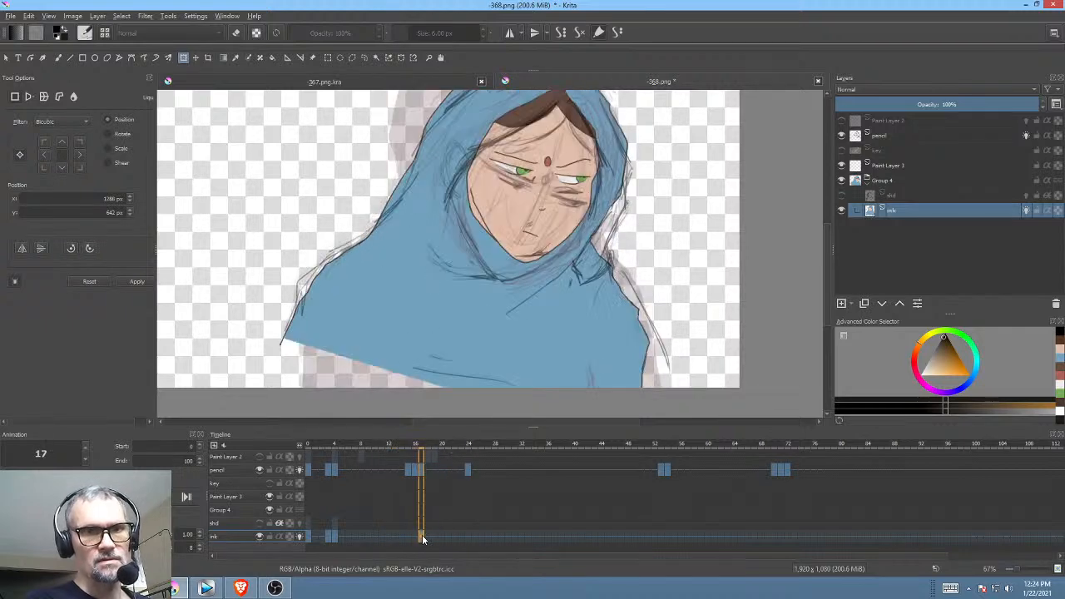
# Step: Rotate the ink drawing at frame 17 a little further clockwise, fit its face to the pencil sketch, and apply the transform
pyautogui.moveTo(609, 224); pyautogui.dragTo(584, 262)
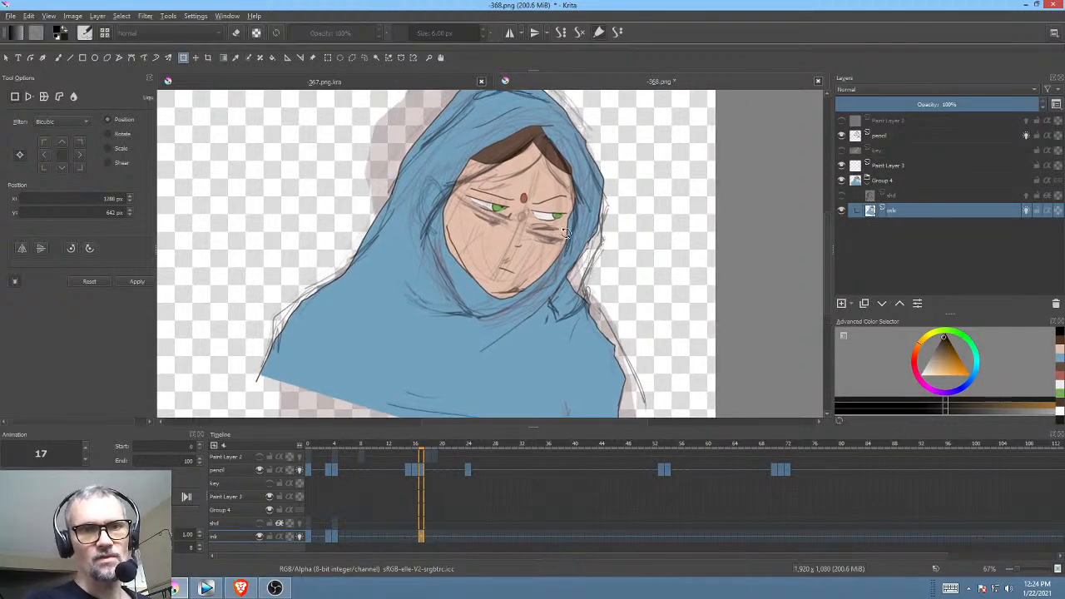
pyautogui.moveTo(700, 197); pyautogui.dragTo(680, 232)
pyautogui.moveTo(571, 218)
pyautogui.mouseDown()
pyautogui.moveTo(393, 244)
pyautogui.moveTo(499, 233)
pyautogui.mouseUp()
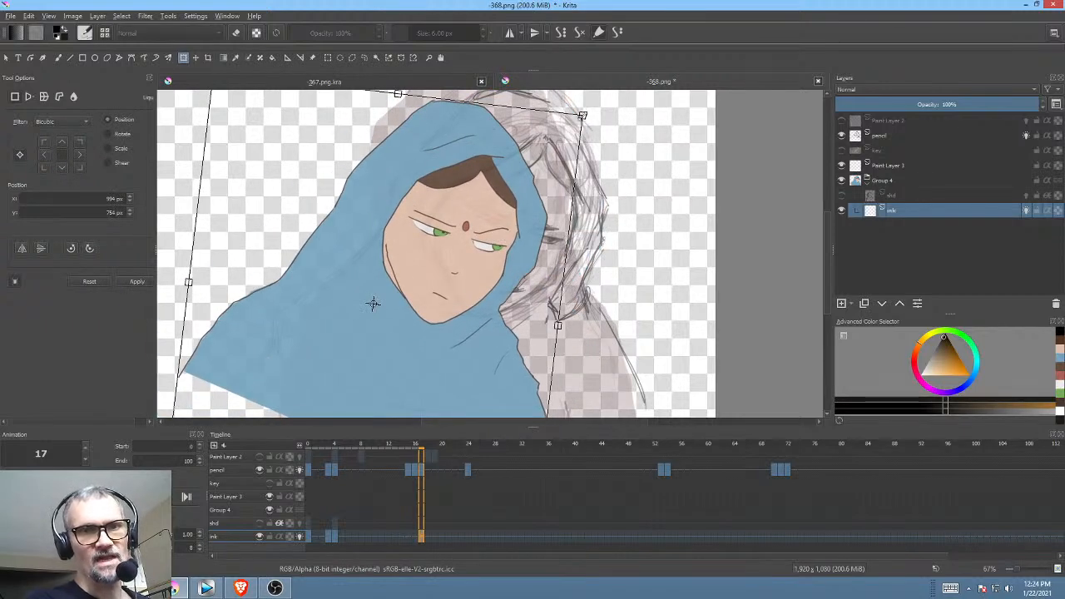
pyautogui.moveTo(583, 116); pyautogui.dragTo(586, 112)
pyautogui.moveTo(501, 240); pyautogui.dragTo(561, 233)
pyautogui.moveTo(670, 319); pyautogui.dragTo(668, 291)
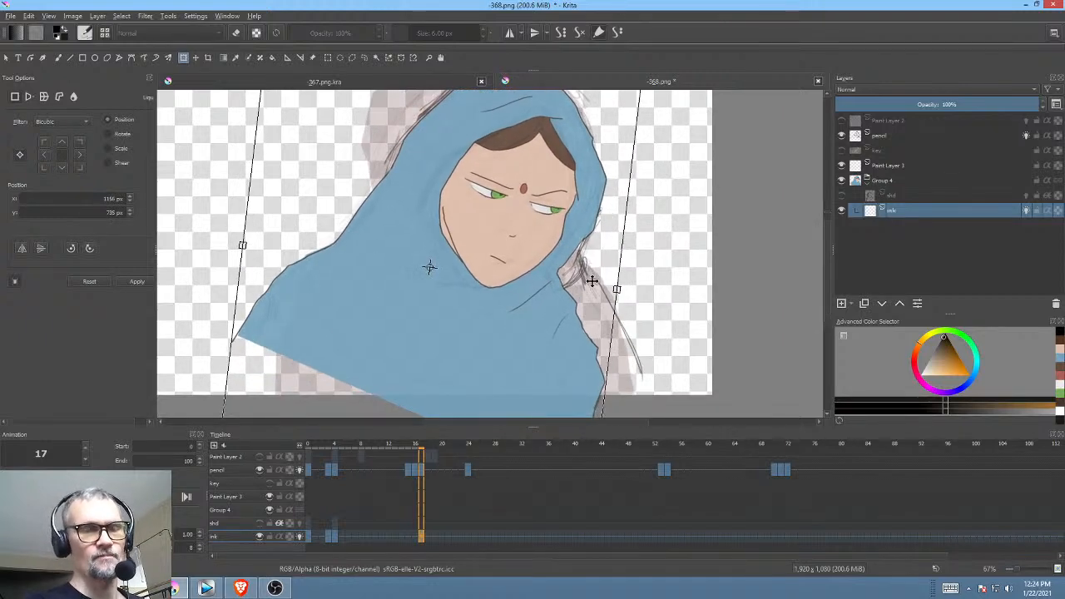
pyautogui.press('Return')
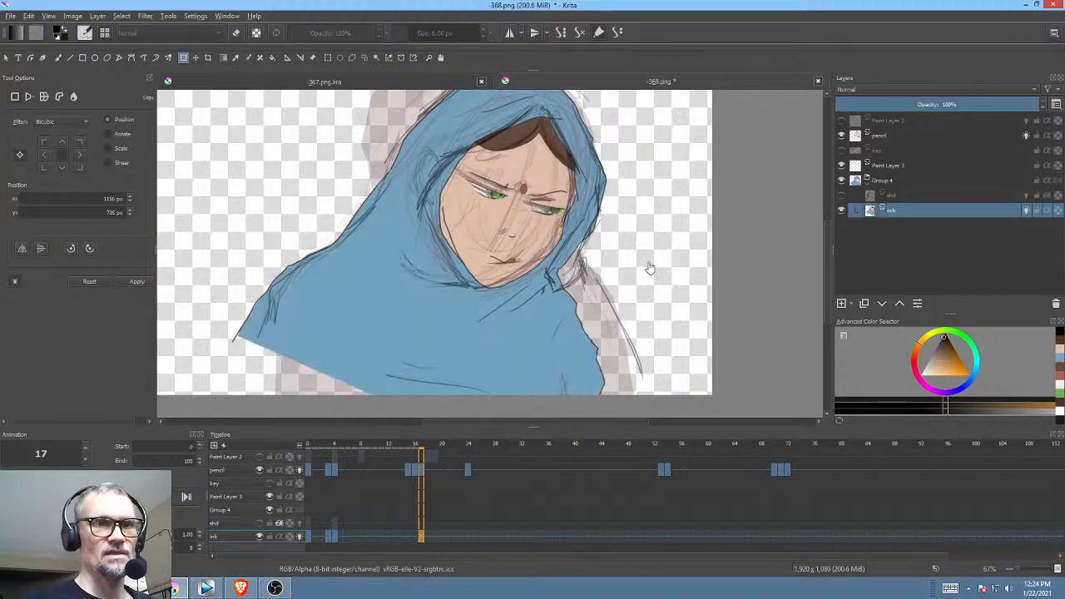
pyautogui.moveTo(591, 299); pyautogui.dragTo(600, 295)
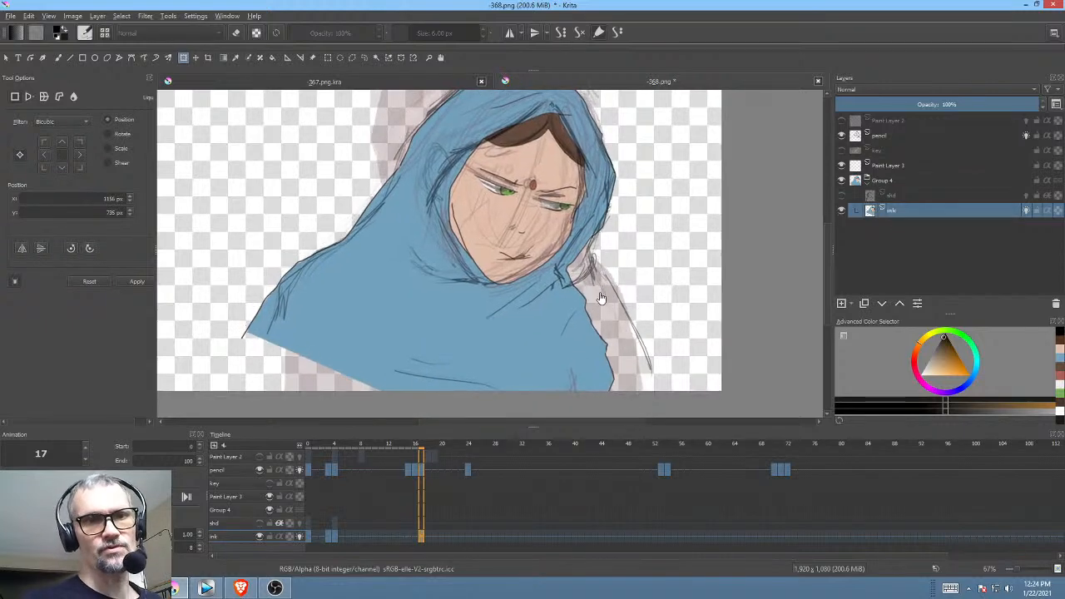
# Step: Compare the ink drawing at frame 17 with the pencil sketch, examining how the shoulders line up
pyautogui.click(898, 136)
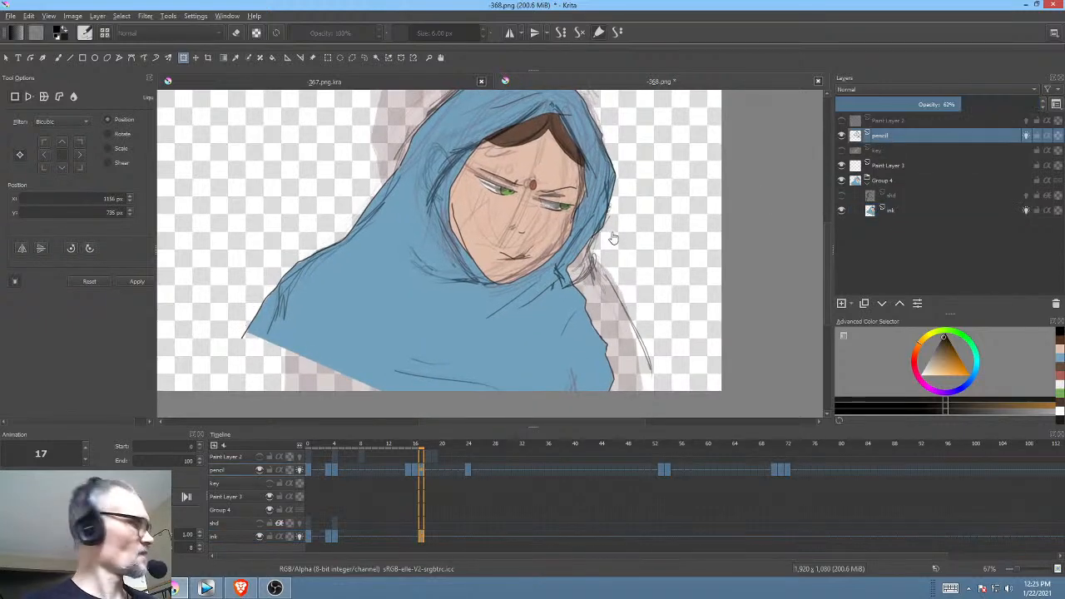
pyautogui.press('i')
pyautogui.press('i')
pyautogui.press('i')
pyautogui.press('i')
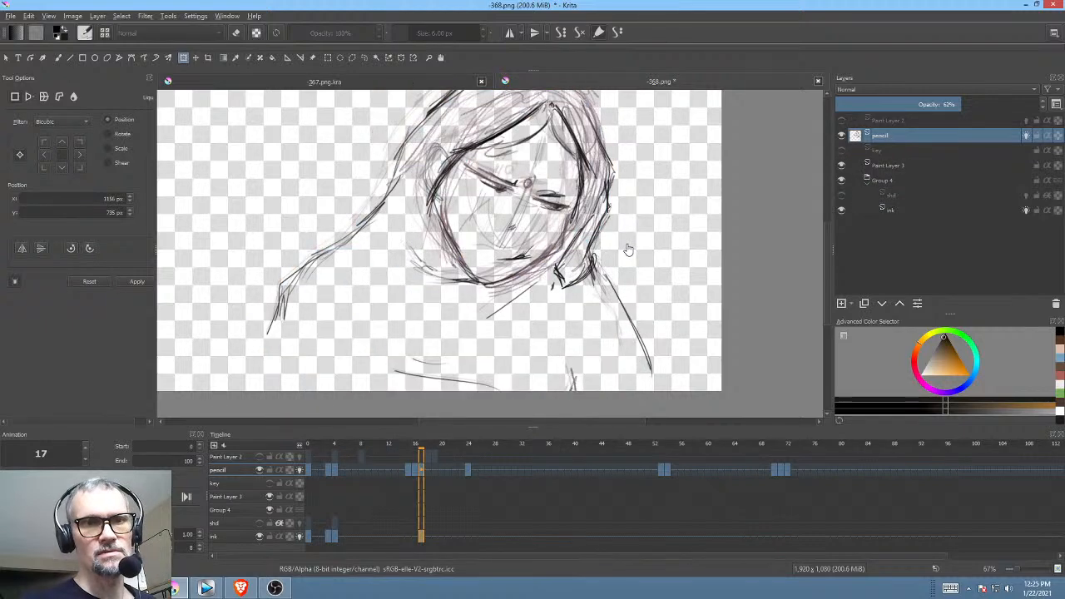
pyautogui.press('i')
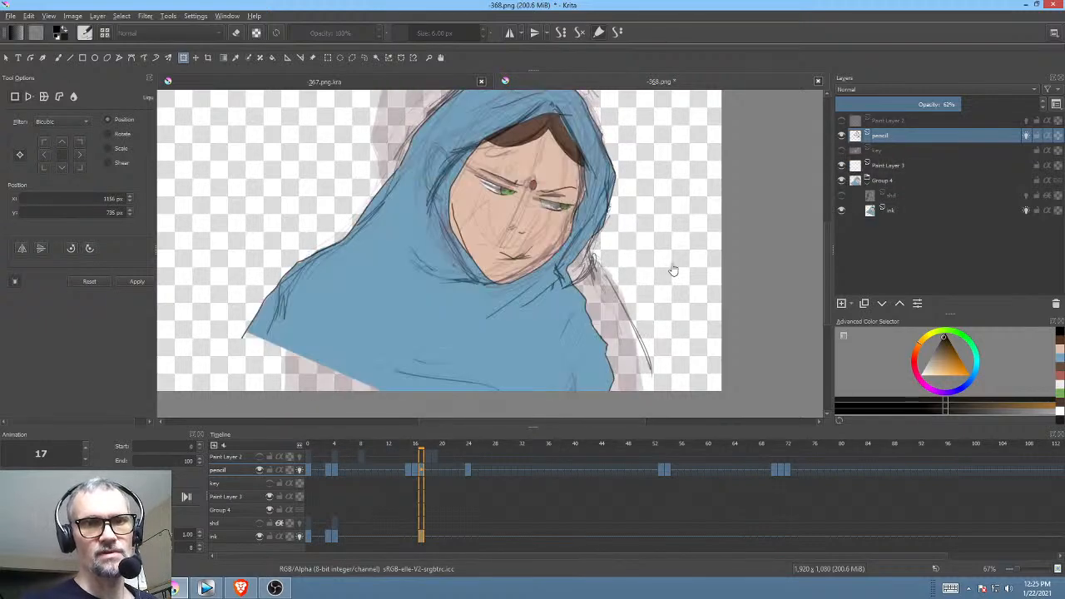
pyautogui.moveTo(646, 288); pyautogui.dragTo(670, 252)
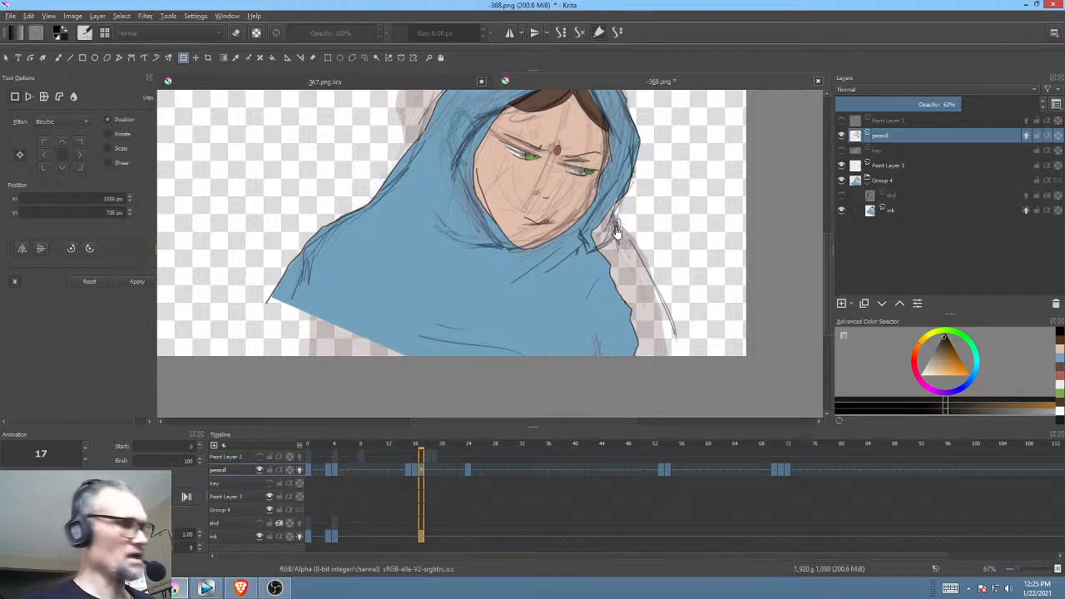
# Step: Select the right-hand shoulder freehand on the ink layer, rotate it counterclockwise, and fit it to the pencil sketch
pyautogui.click(364, 57)
pyautogui.click(905, 210)
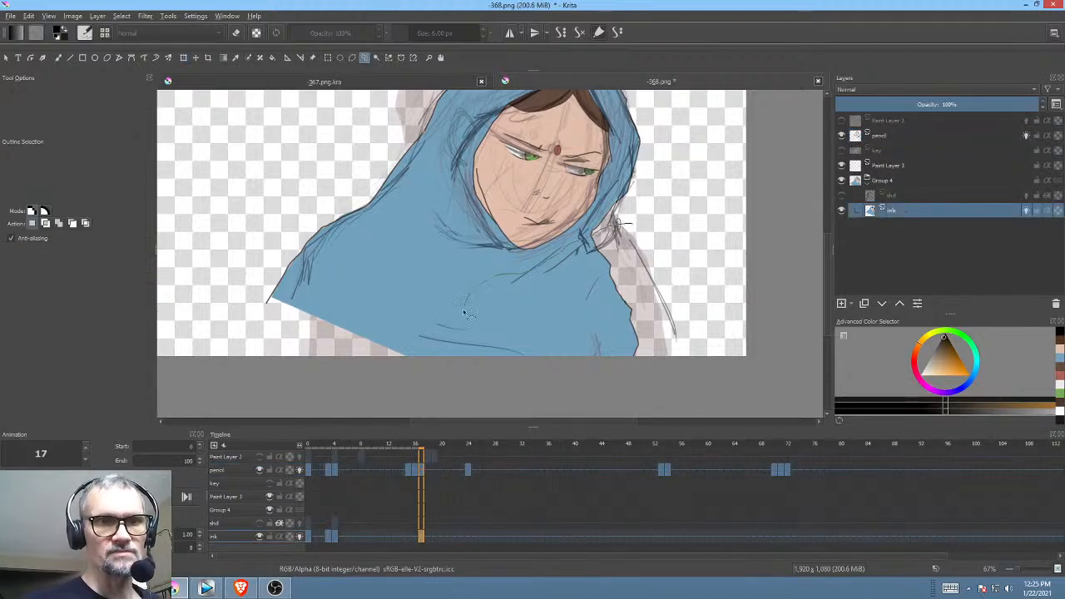
pyautogui.moveTo(436, 411)
pyautogui.mouseDown()
pyautogui.moveTo(677, 237)
pyautogui.moveTo(677, 280)
pyautogui.moveTo(701, 349)
pyautogui.moveTo(724, 305)
pyautogui.mouseUp()
pyautogui.hotkey('ctrl', 't')
pyautogui.moveTo(594, 342); pyautogui.dragTo(630, 331)
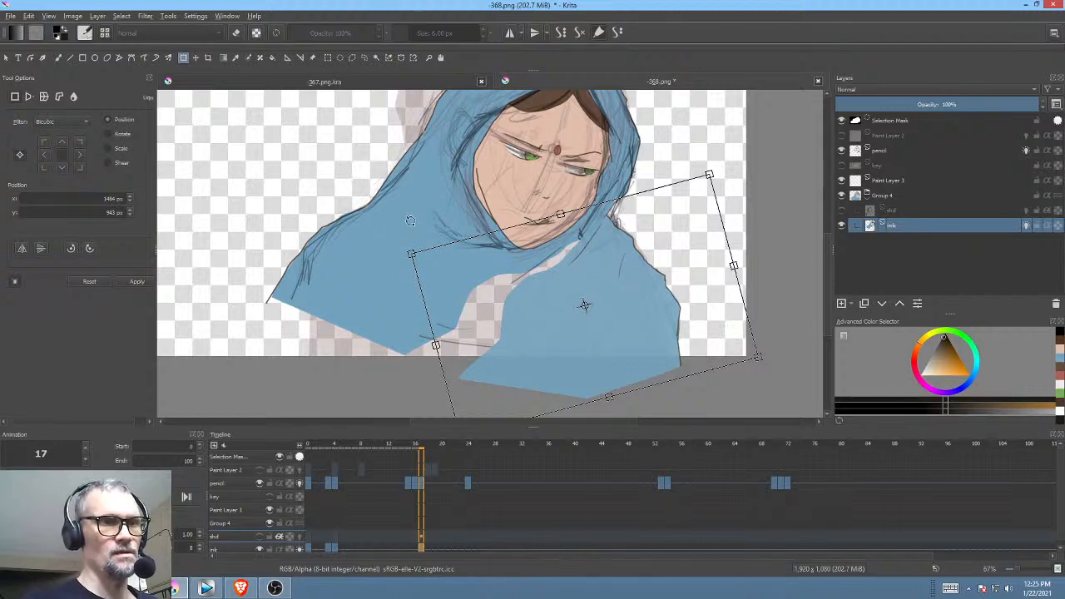
# Step: Select the left-hand shoulder of the ink drawing freehand, rotate it slightly counterclockwise, fit it to the pencil sketch, and apply the transform
pyautogui.press('l')
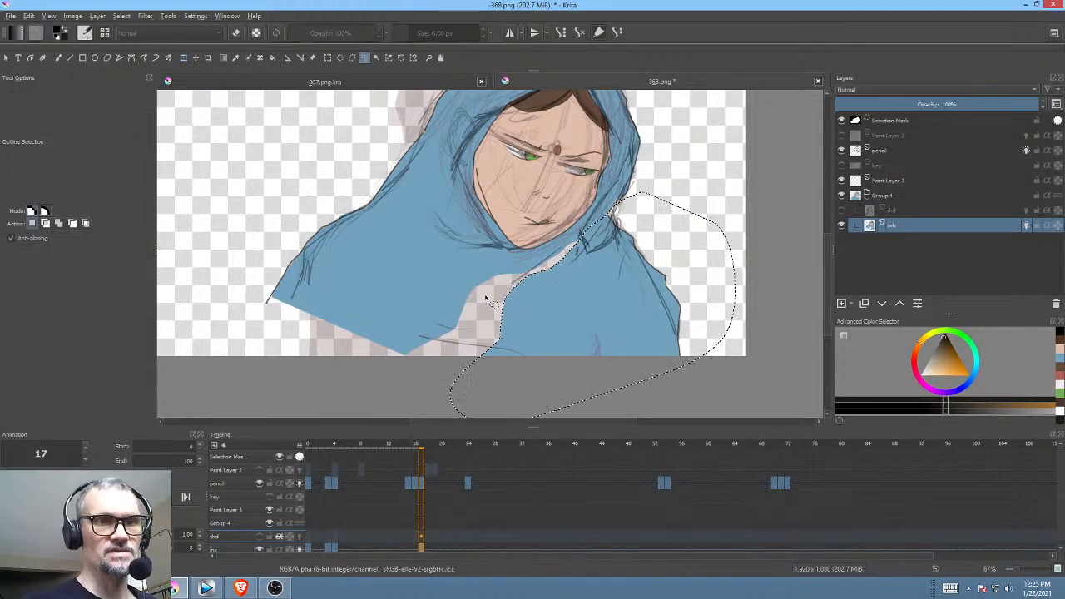
pyautogui.moveTo(486, 295)
pyautogui.mouseDown()
pyautogui.moveTo(429, 230)
pyautogui.moveTo(371, 202)
pyautogui.moveTo(278, 260)
pyautogui.moveTo(274, 325)
pyautogui.mouseUp()
pyautogui.hotkey('ctrl', 't')
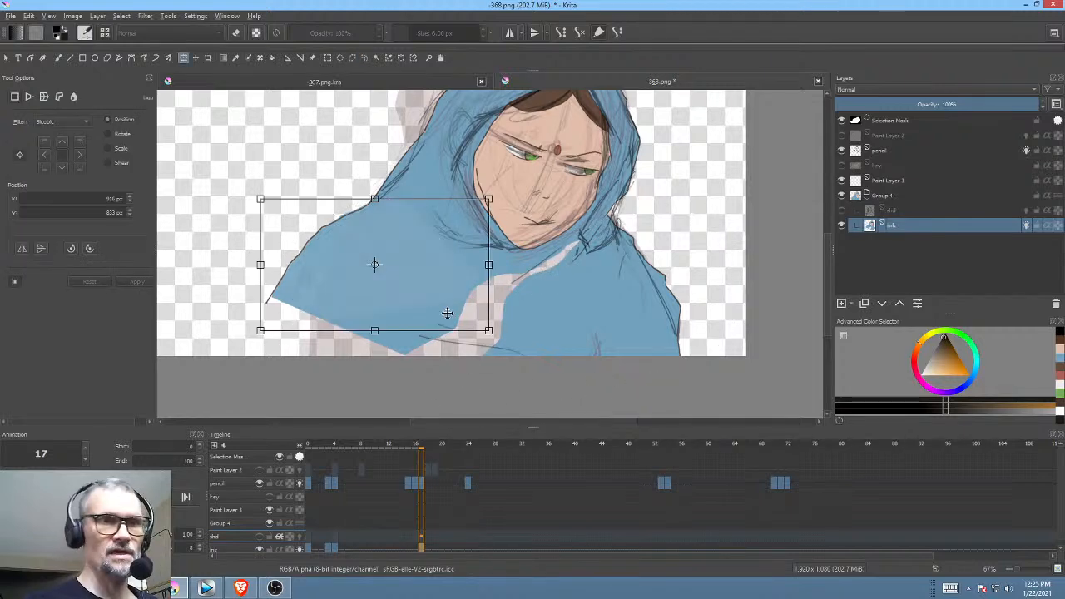
pyautogui.moveTo(380, 290)
pyautogui.mouseDown()
pyautogui.moveTo(411, 333)
pyautogui.moveTo(389, 287)
pyautogui.mouseUp()
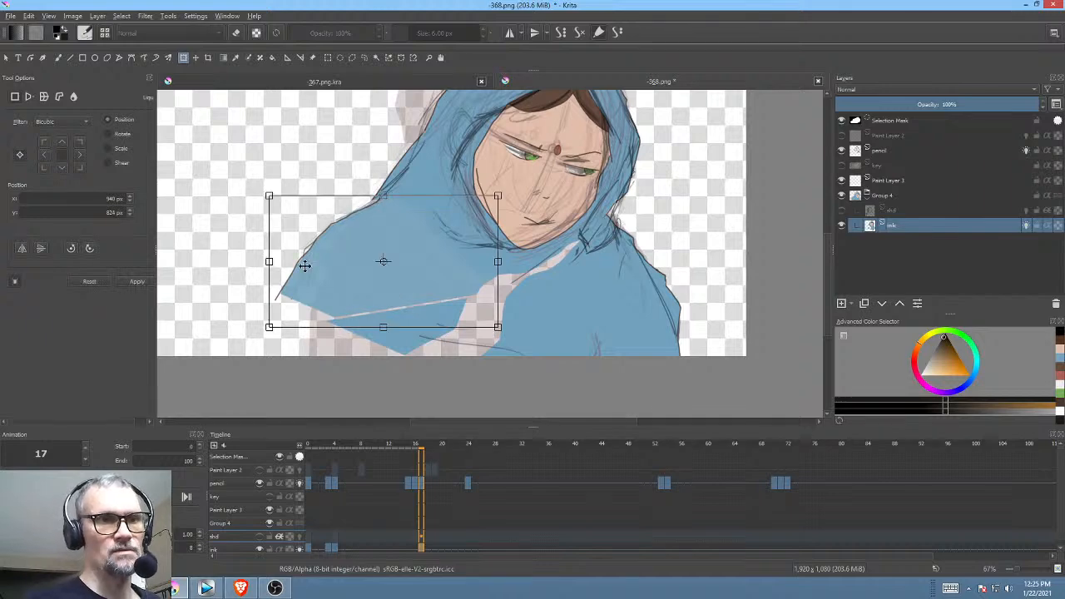
pyautogui.moveTo(238, 261); pyautogui.dragTo(241, 280)
pyautogui.moveTo(385, 264)
pyautogui.mouseDown()
pyautogui.moveTo(380, 275)
pyautogui.moveTo(377, 259)
pyautogui.mouseUp()
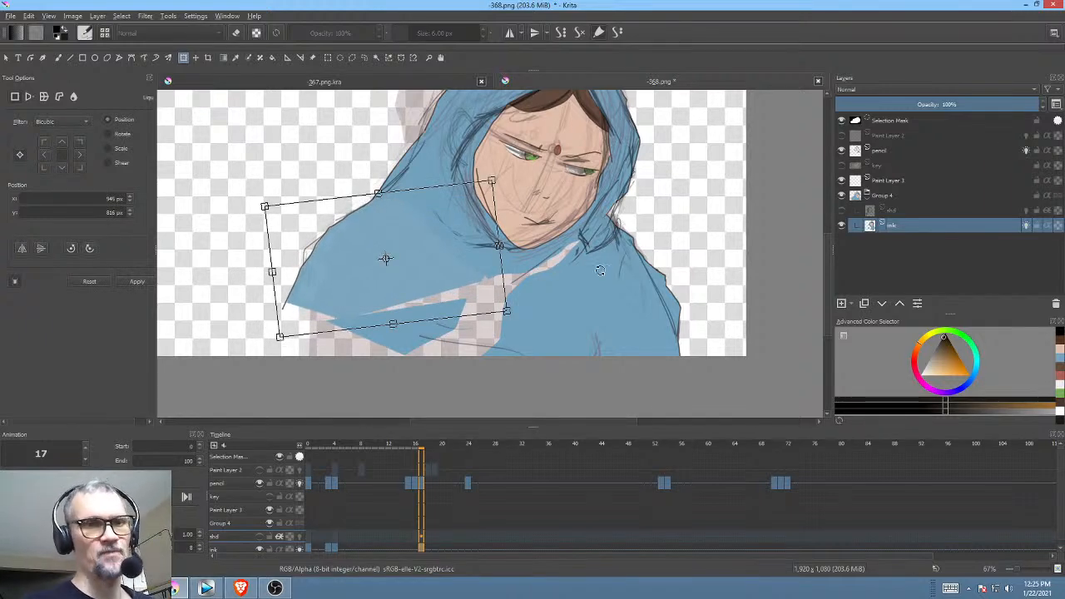
pyautogui.press('Return')
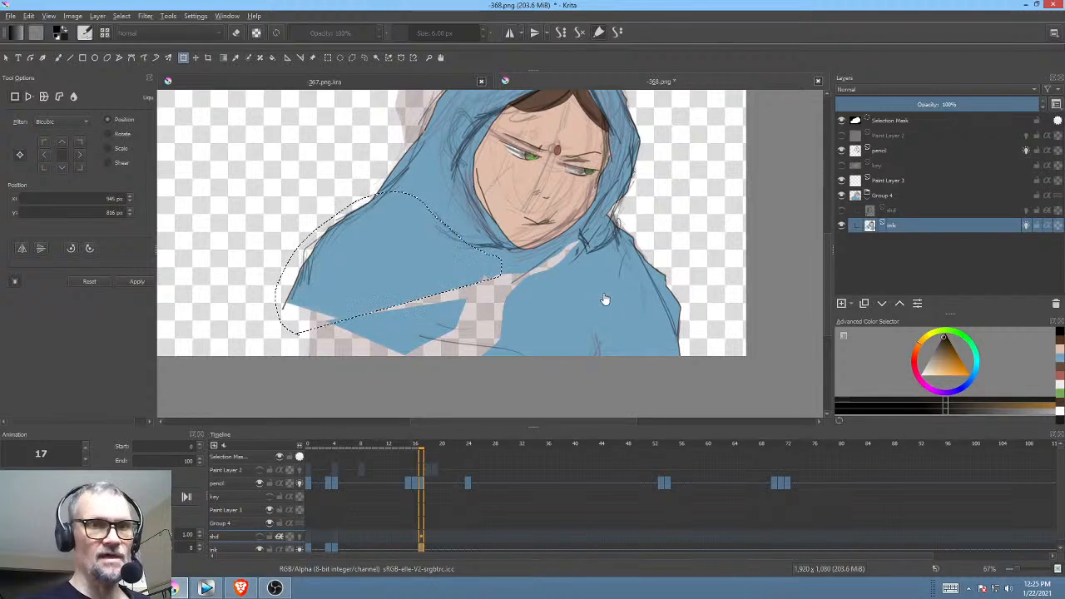
# Step: Pick the cloak's blue, clear the selection, and fill the gaps in the lower cloak with a freehand filled shape
pyautogui.moveTo(590, 260); pyautogui.dragTo(603, 245)
pyautogui.press('p')
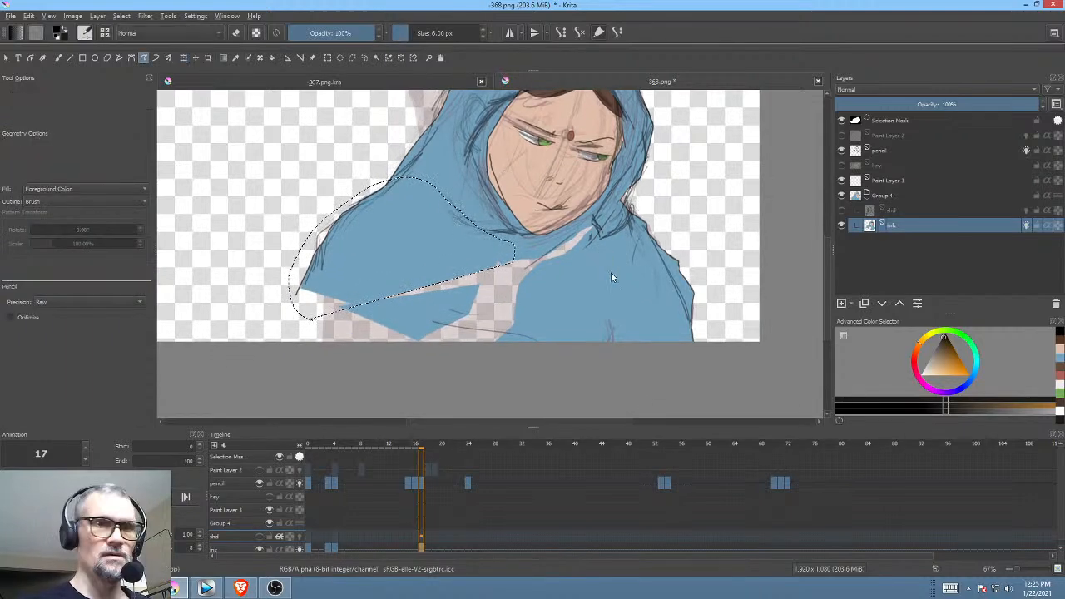
pyautogui.keyDown('ctrl'); pyautogui.click(614, 278); pyautogui.keyUp('ctrl')
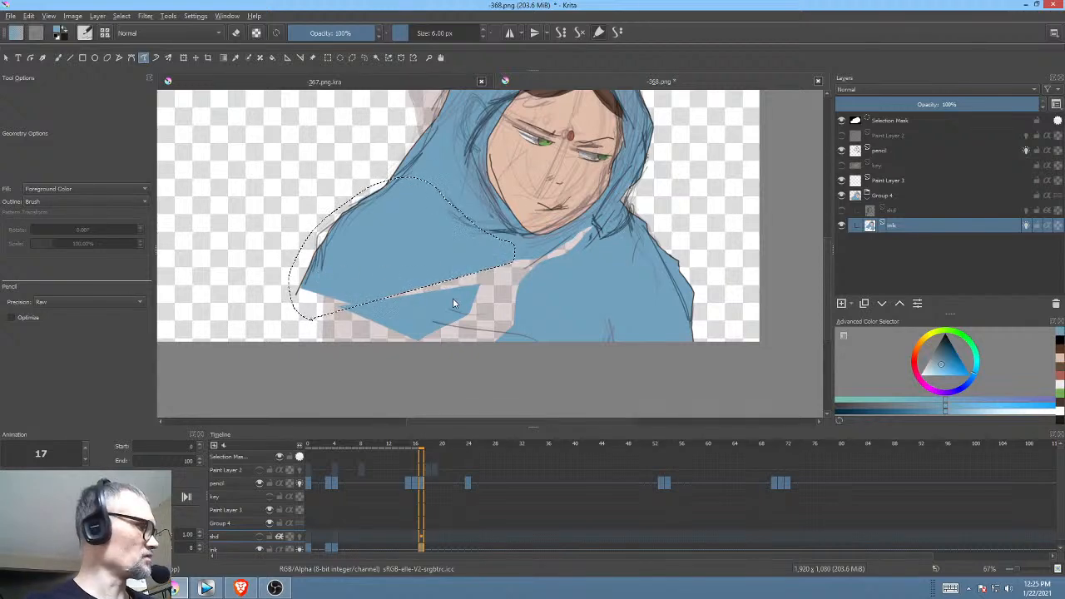
pyautogui.hotkey('ctrl', 'shift', 'a')
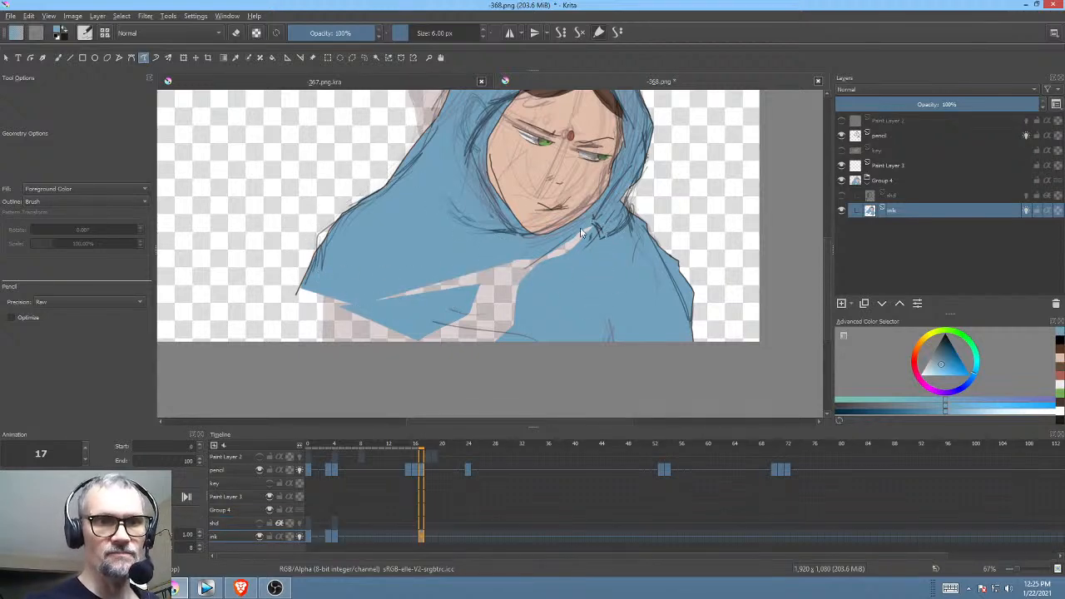
pyautogui.moveTo(326, 298); pyautogui.dragTo(326, 349)
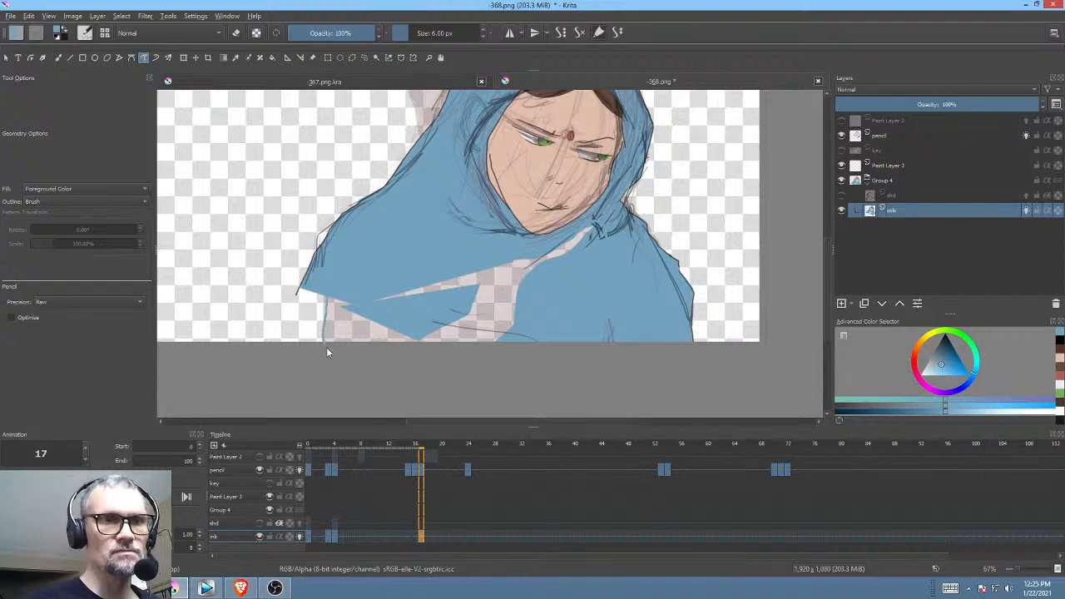
pyautogui.moveTo(572, 355); pyautogui.dragTo(599, 238)
pyautogui.moveTo(493, 313); pyautogui.dragTo(524, 335)
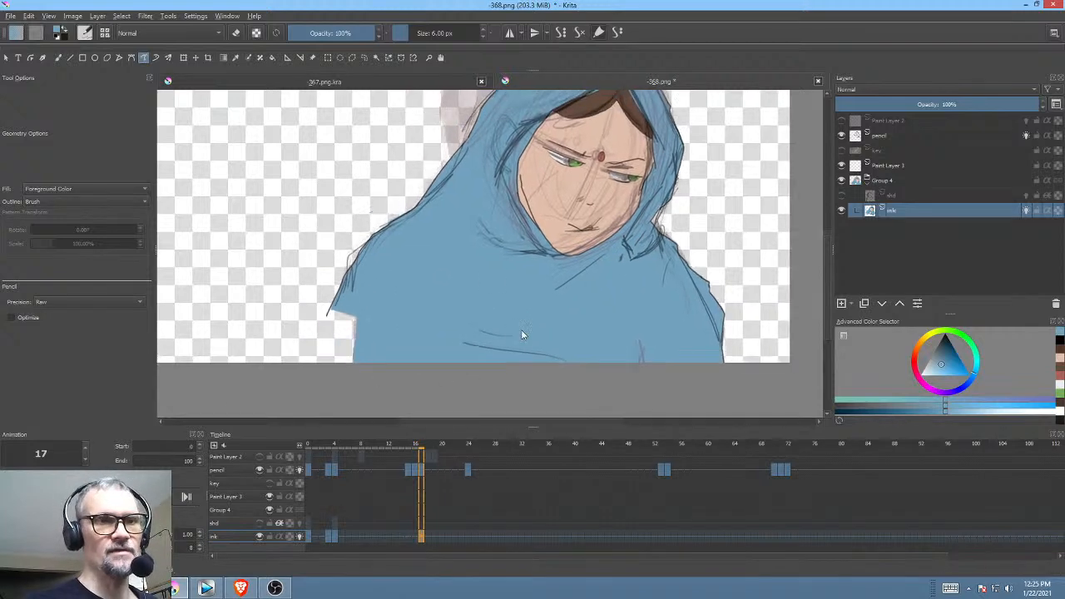
# Step: Erase the protruding outer edge of the left-hand shoulder with a freehand filled shape in eraser mode
pyautogui.press('e')
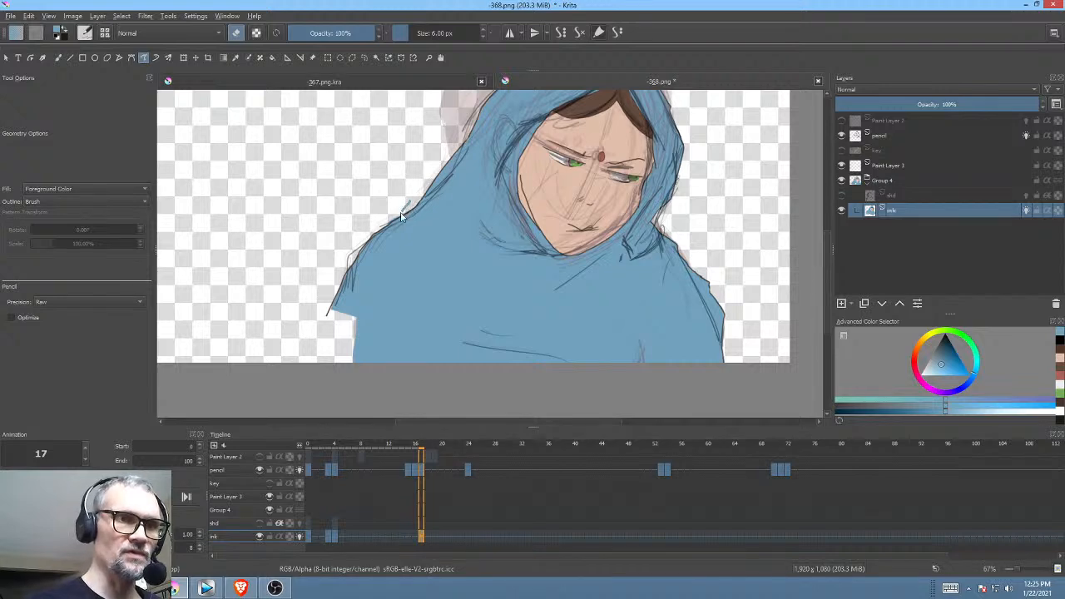
pyautogui.moveTo(372, 253)
pyautogui.mouseDown()
pyautogui.moveTo(362, 308)
pyautogui.moveTo(378, 204)
pyautogui.mouseUp()
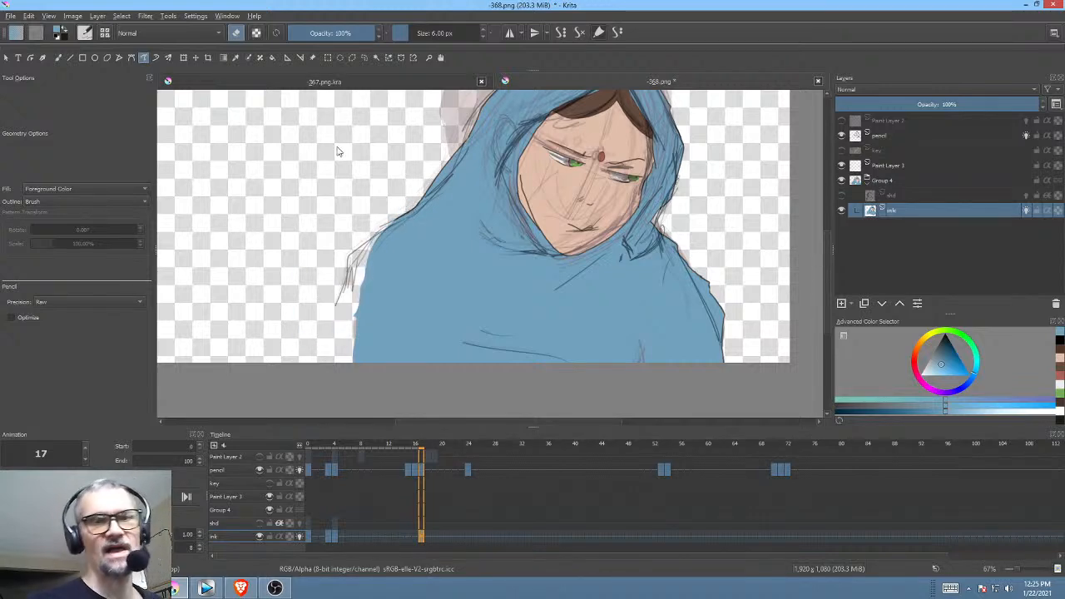
pyautogui.moveTo(661, 259); pyautogui.dragTo(563, 292)
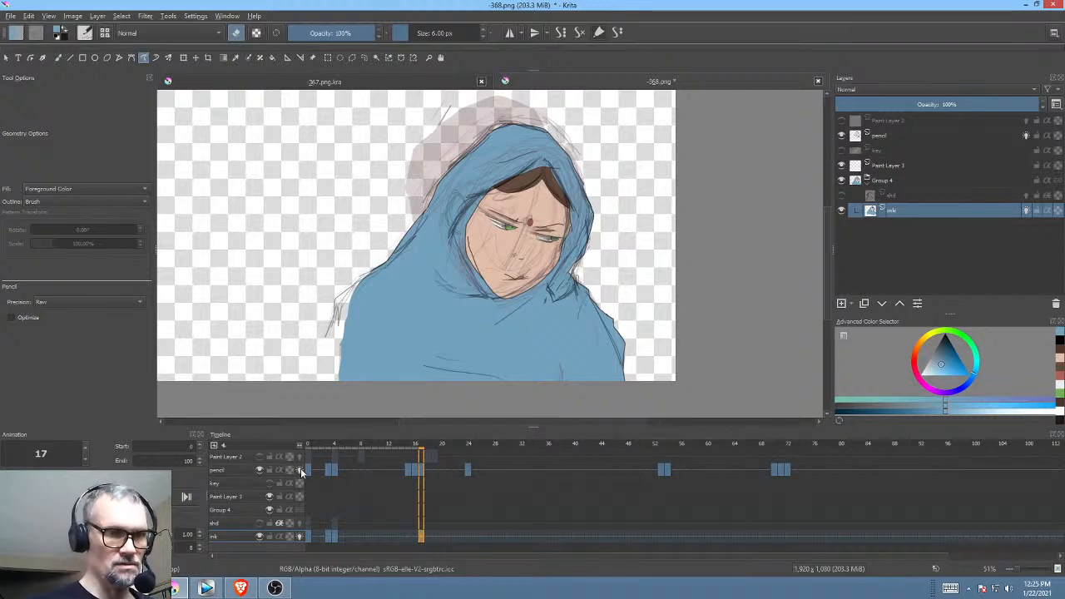
# Step: Turn off onion skins for the pencil and ink layers, keeping the ink layer at 100% opacity
pyautogui.click(301, 536)
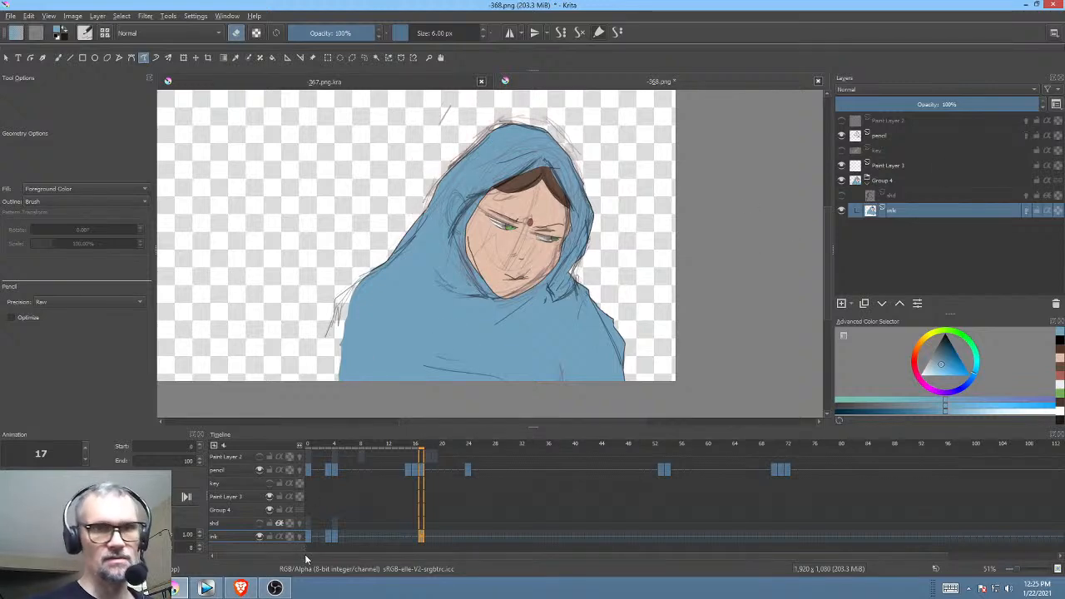
pyautogui.moveTo(568, 297)
pyautogui.mouseDown()
pyautogui.moveTo(552, 293)
pyautogui.moveTo(578, 268)
pyautogui.moveTo(559, 302)
pyautogui.moveTo(565, 289)
pyautogui.mouseUp()
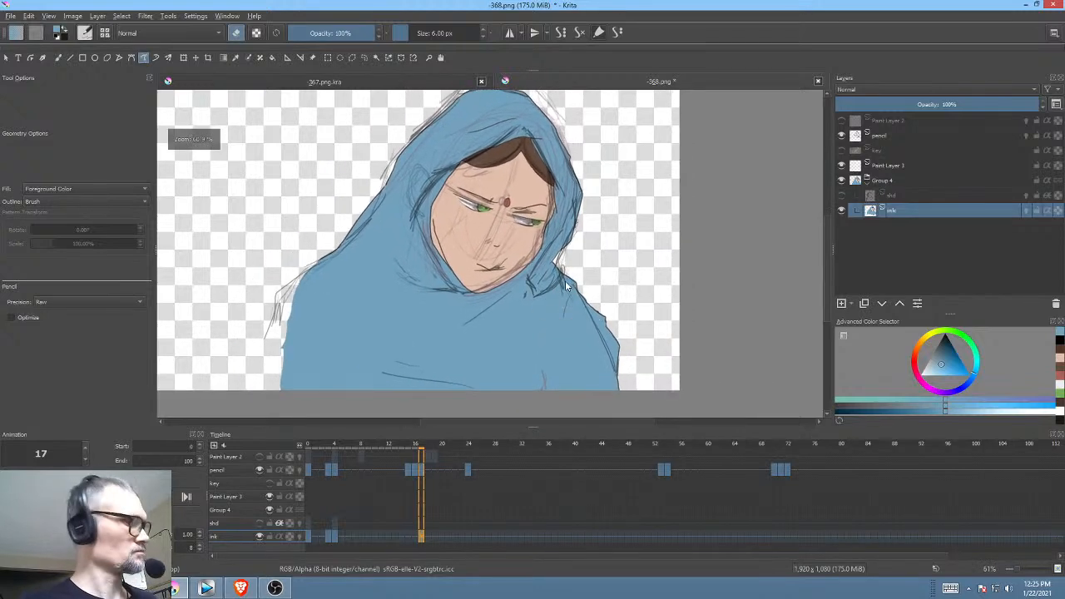
pyautogui.moveTo(971, 102)
pyautogui.mouseDown()
pyautogui.moveTo(930, 105)
pyautogui.moveTo(1038, 106)
pyautogui.mouseUp()
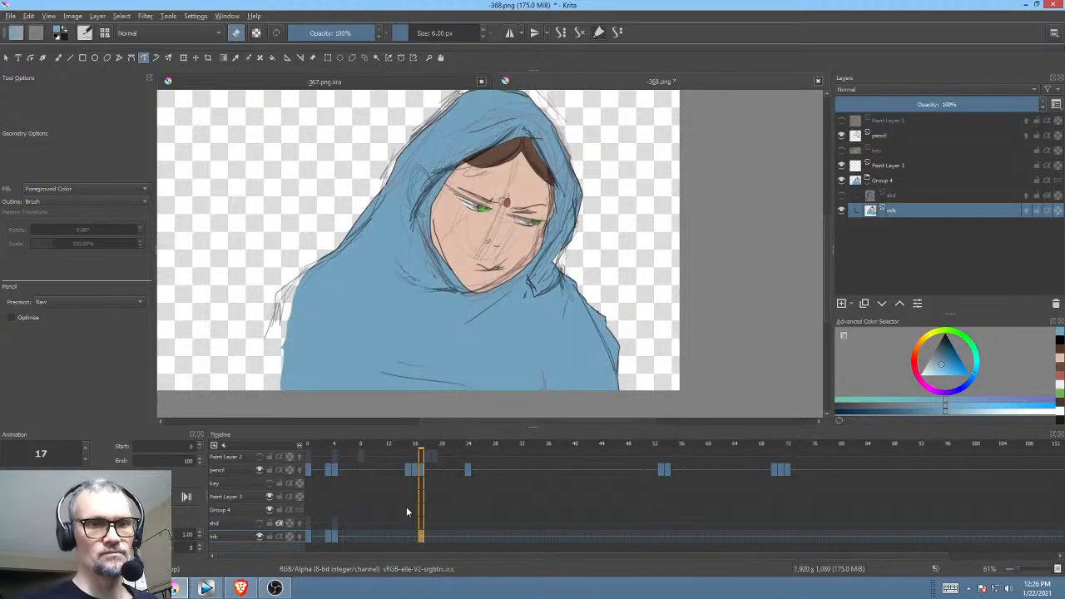
# Step: Compare the ink drawings at frames 16 and 17, and copy the ink keyframe from frame 0 to frame 15
pyautogui.click(416, 539)
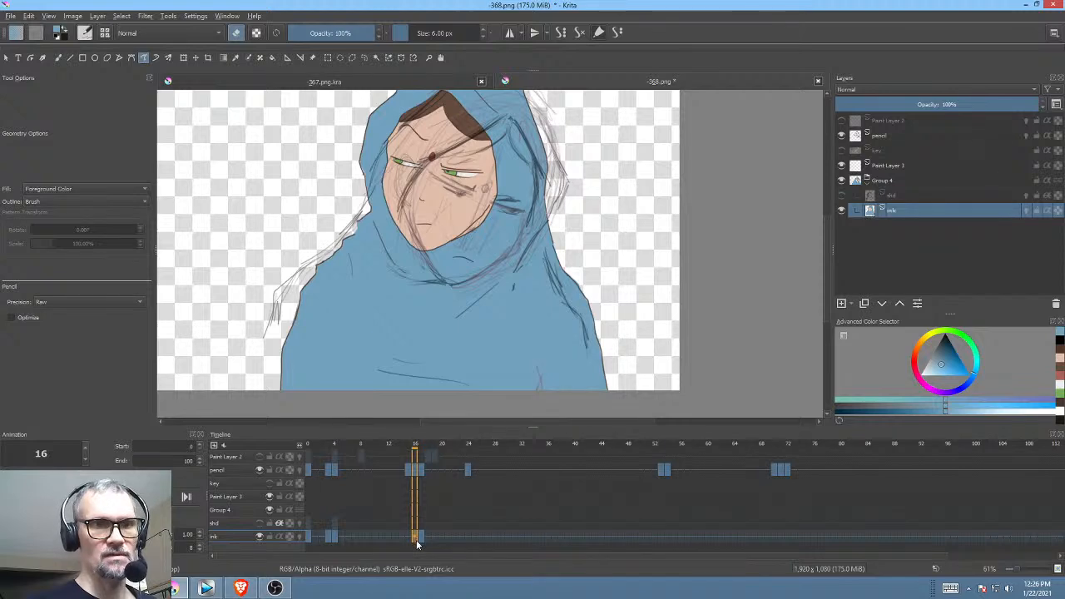
pyautogui.click(422, 537)
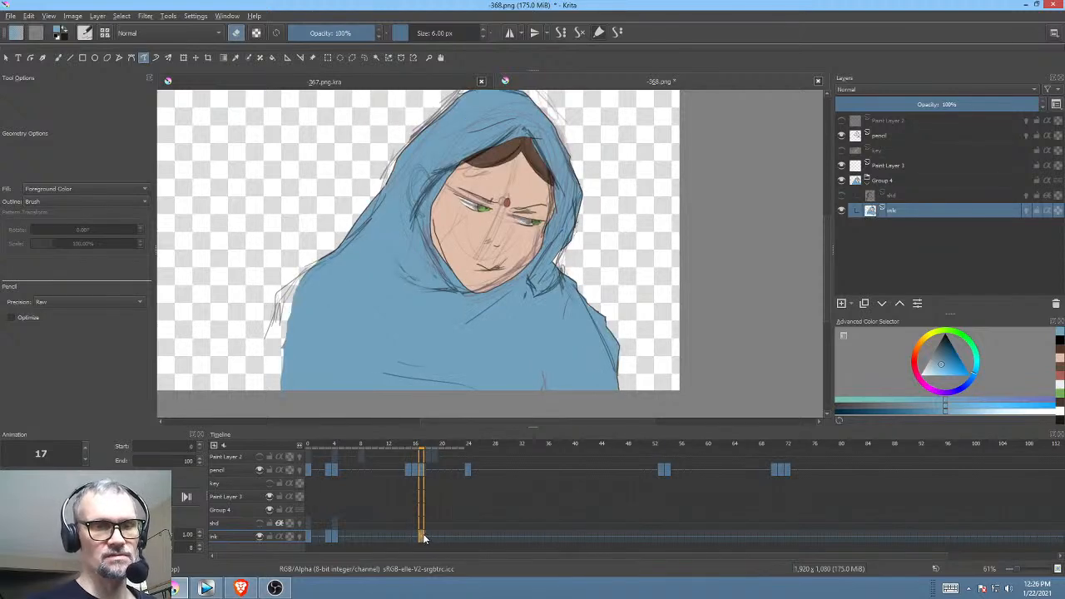
pyautogui.click(313, 534)
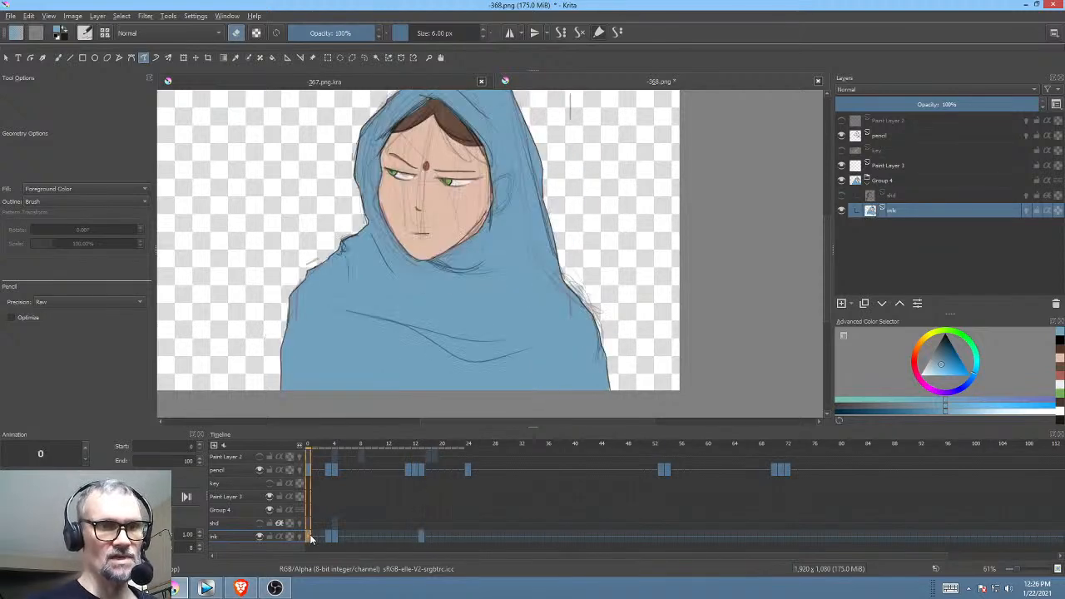
pyautogui.click(407, 536)
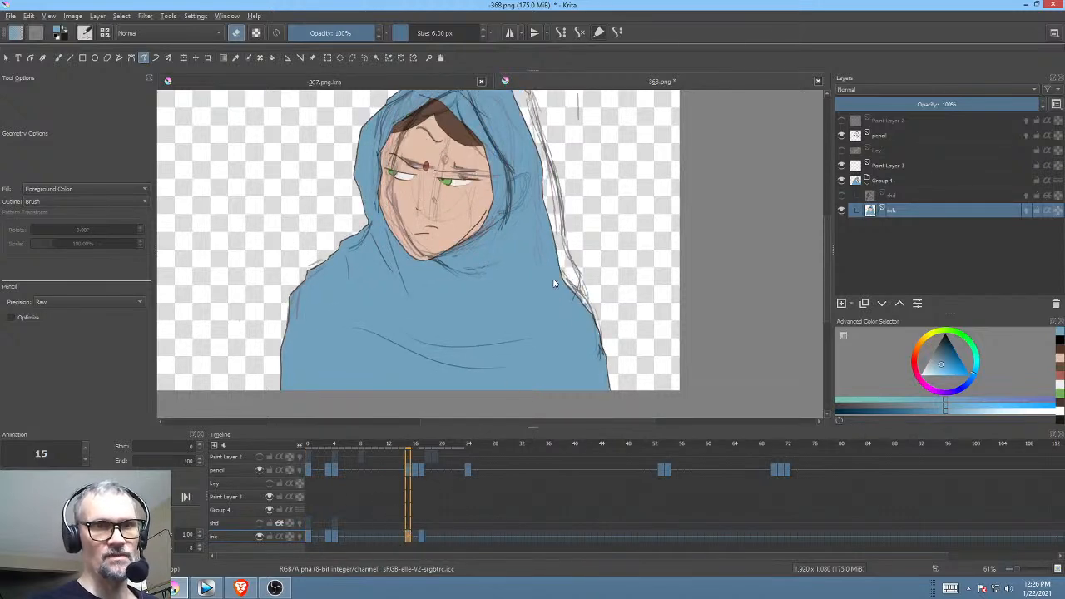
pyautogui.moveTo(538, 263); pyautogui.dragTo(529, 283)
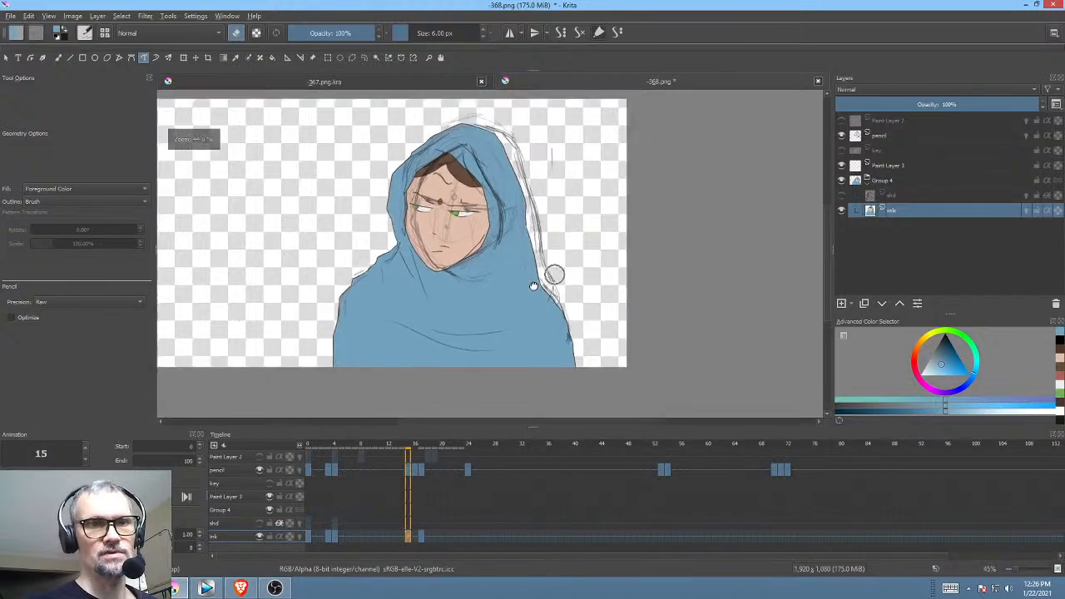
# Step: Play the animation around frame 13 and examine the copied ink drawing at frame 15
pyautogui.click(394, 445)
pyautogui.press('space')
pyautogui.press('space')
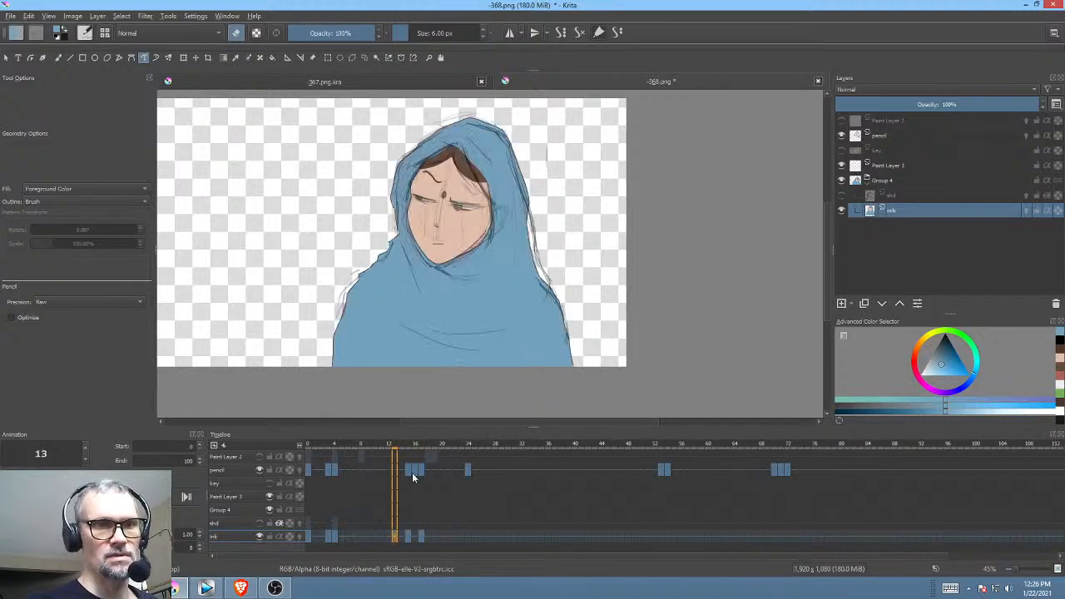
pyautogui.click(407, 536)
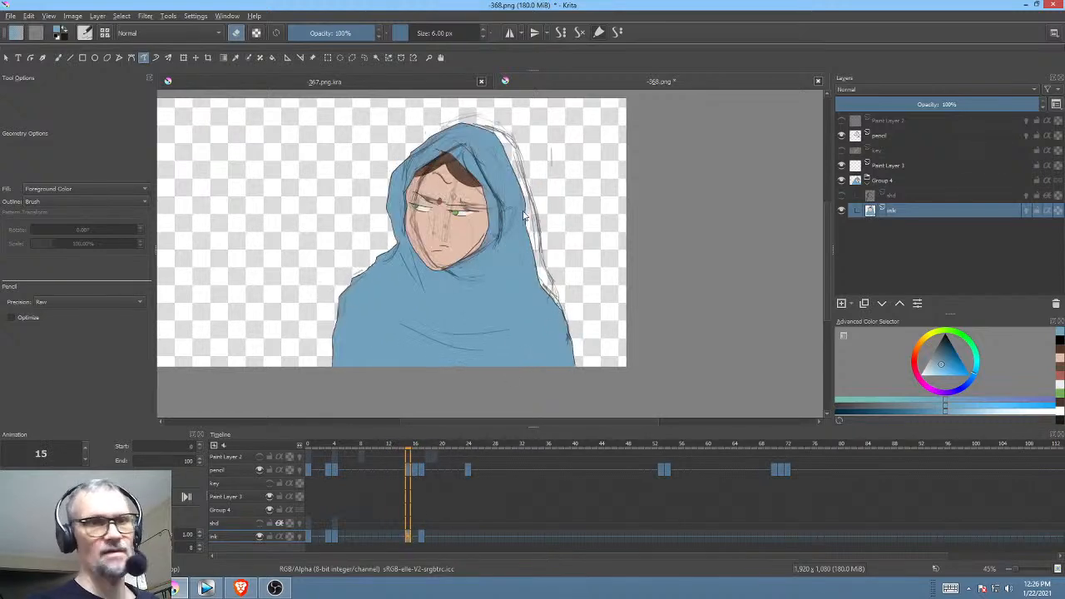
# Step: Try to shift the whole ink drawing at frame 15 sideways toward the pencil sketch
pyautogui.hotkey('ctrl', 't')
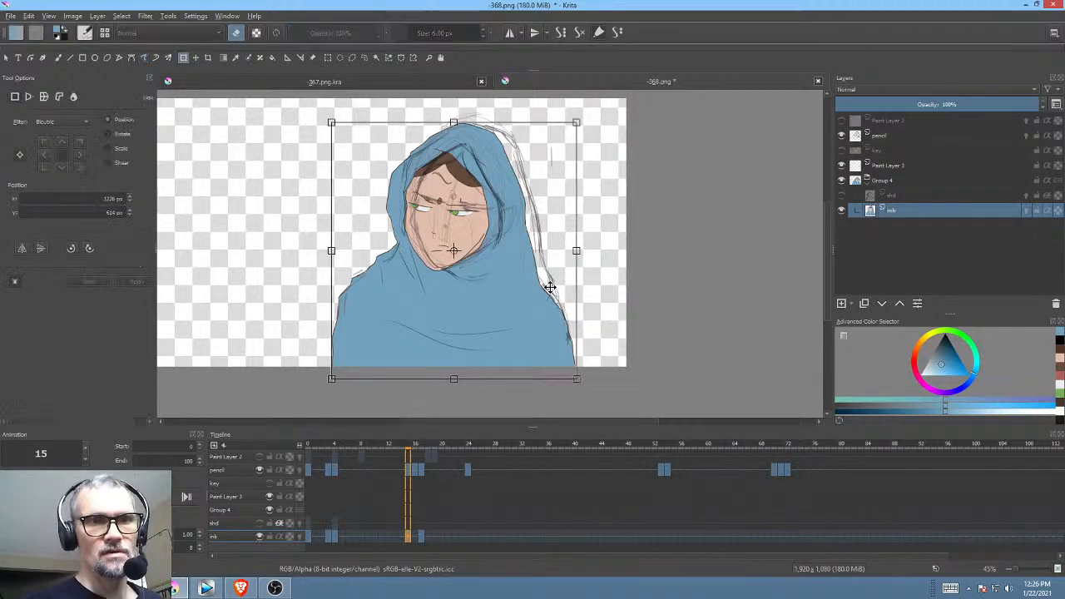
pyautogui.scroll(1, 549, 286)
pyautogui.moveTo(520, 326)
pyautogui.mouseDown()
pyautogui.moveTo(633, 328)
pyautogui.moveTo(537, 327)
pyautogui.mouseUp()
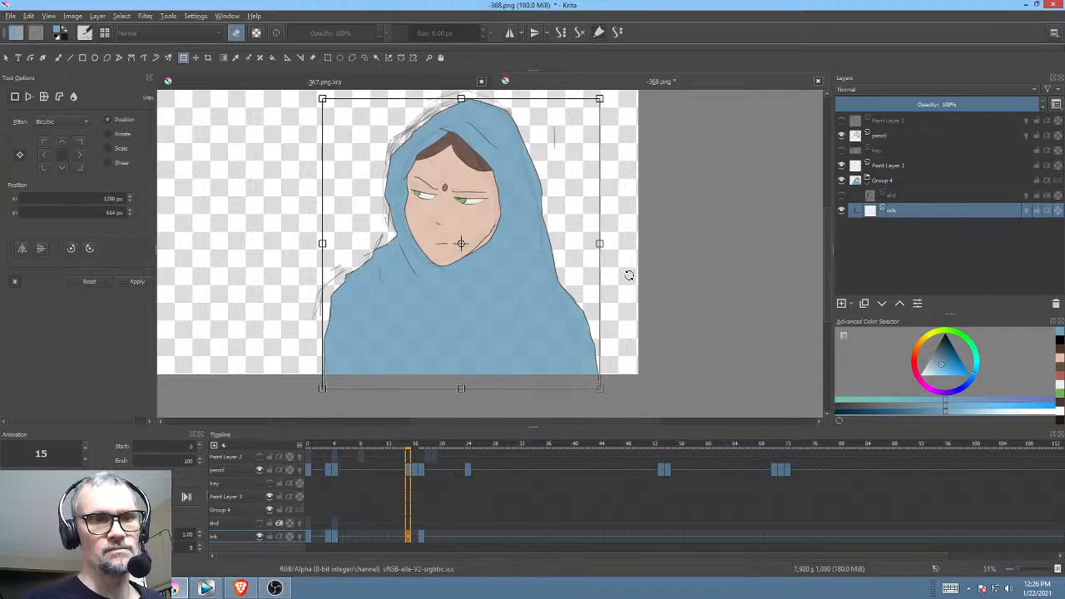
pyautogui.hotkey('ctrl', 'z')
pyautogui.hotkey('ctrl', 'z')
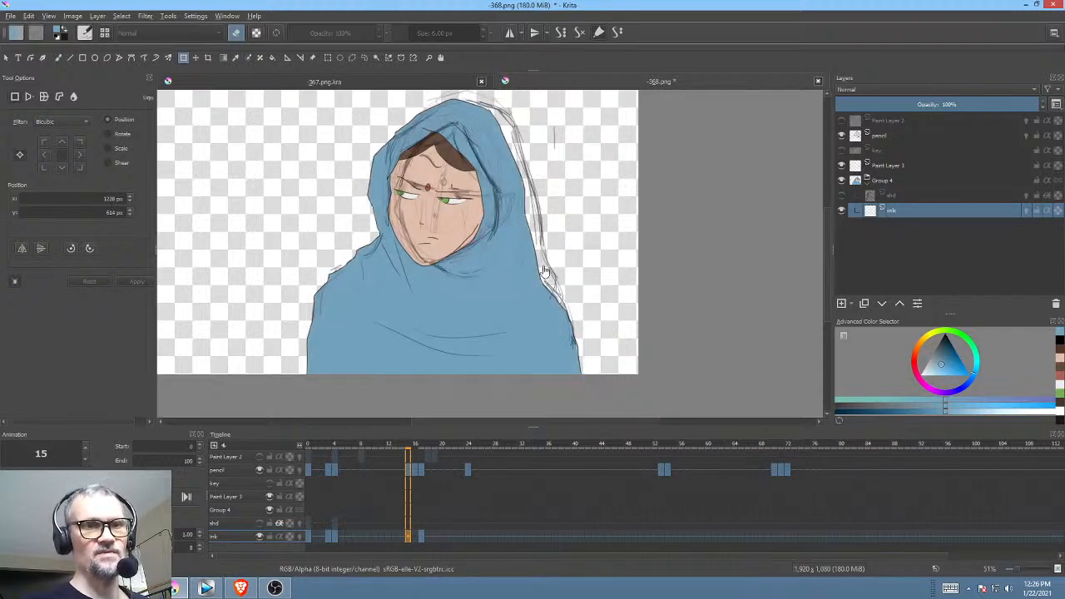
# Step: Copy the ink keyframe from frame 4 to frame 15 and move the drawing onto the pencil sketch, to X 1261, Y 614 px
pyautogui.click(332, 536)
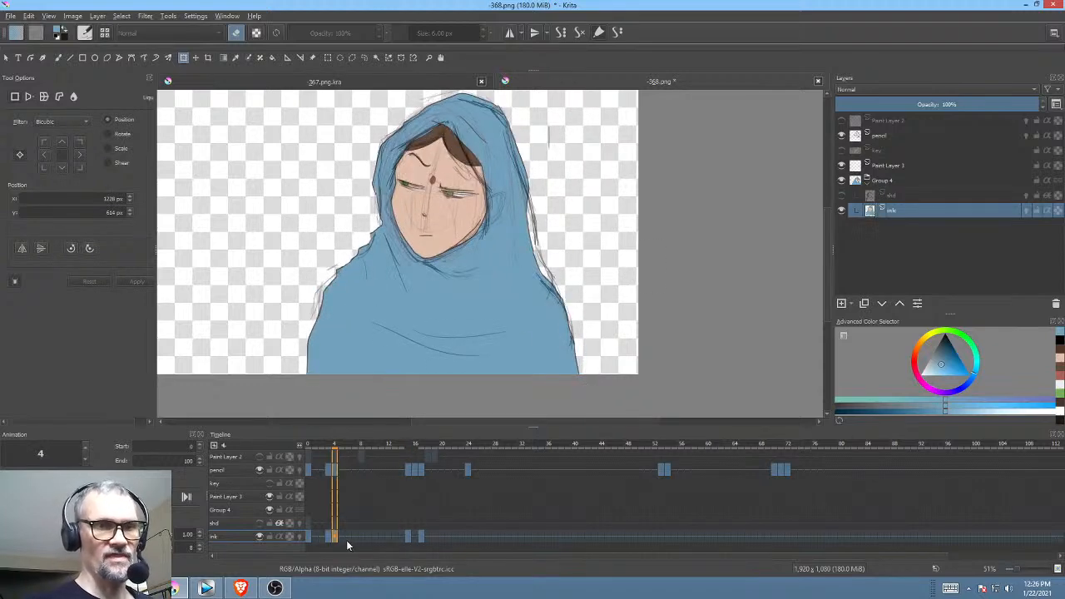
pyautogui.click(408, 537)
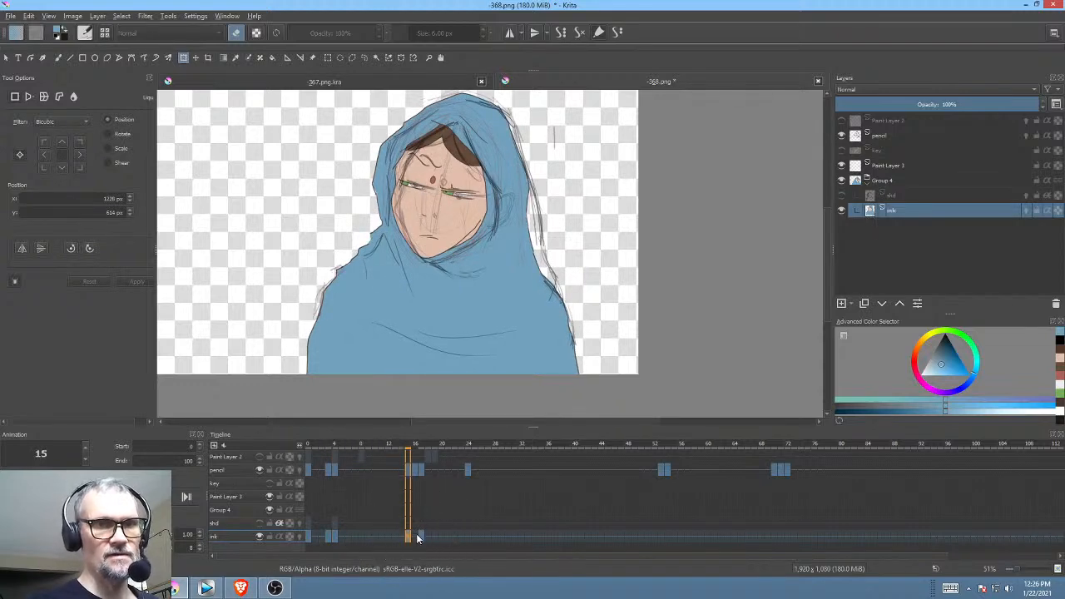
pyautogui.moveTo(506, 271); pyautogui.dragTo(504, 175)
pyautogui.moveTo(504, 175)
pyautogui.mouseDown()
pyautogui.moveTo(533, 180)
pyautogui.moveTo(580, 291)
pyautogui.moveTo(573, 273)
pyautogui.mouseUp()
pyautogui.click(570, 325)
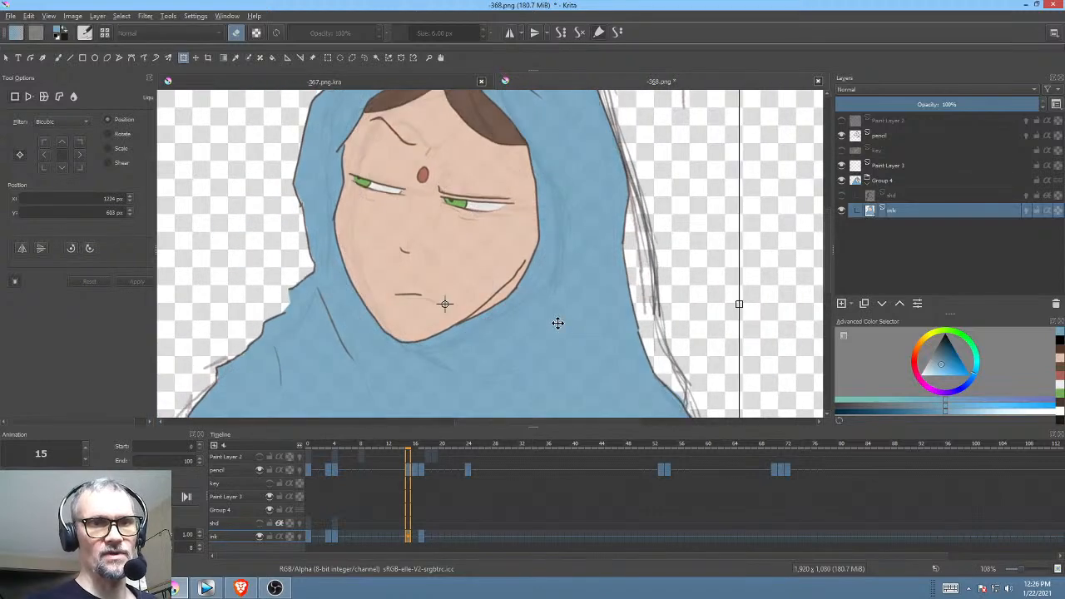
pyautogui.moveTo(561, 324)
pyautogui.mouseDown()
pyautogui.moveTo(647, 306)
pyautogui.moveTo(620, 340)
pyautogui.moveTo(575, 330)
pyautogui.moveTo(585, 327)
pyautogui.mouseUp()
pyautogui.moveTo(653, 273); pyautogui.dragTo(662, 341)
pyautogui.moveTo(645, 295); pyautogui.dragTo(603, 279)
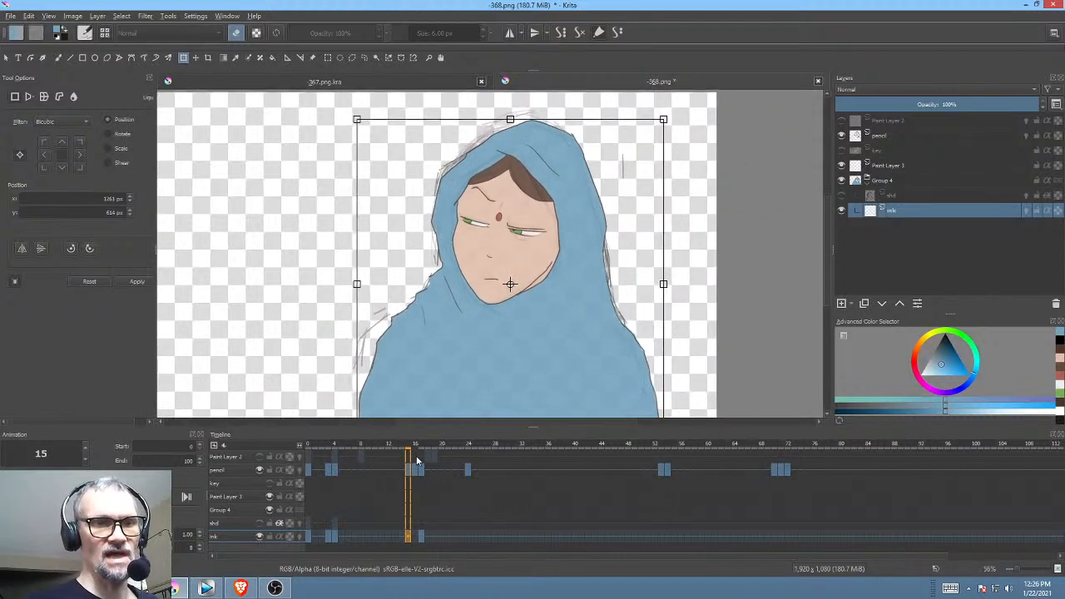
# Step: Isolate the pencil layer and flip through its sketches around frames 15 to 17 to examine the head turn
pyautogui.click(913, 135)
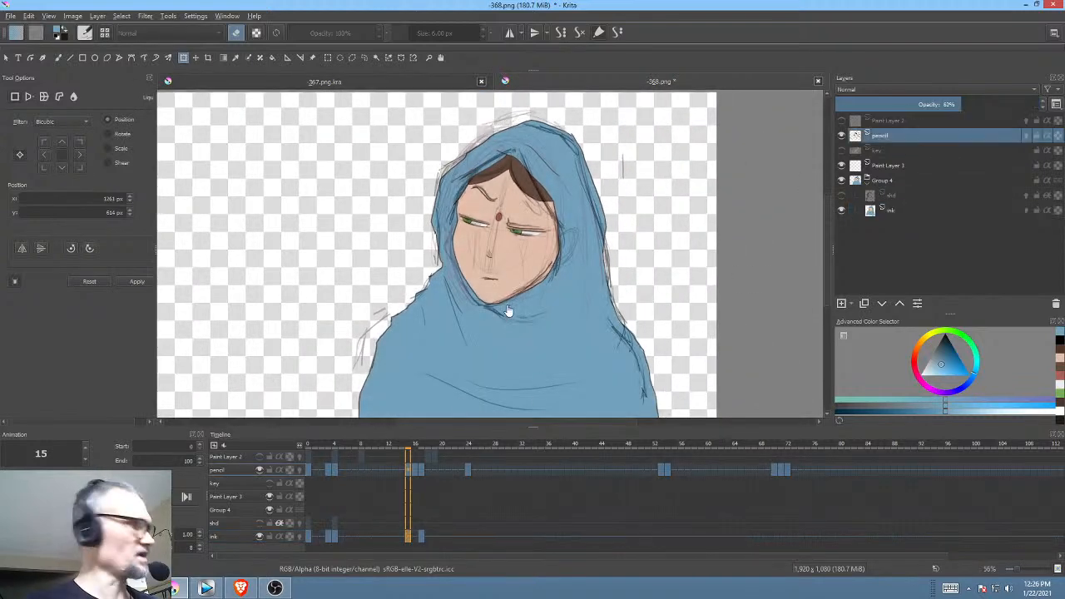
pyautogui.press('i')
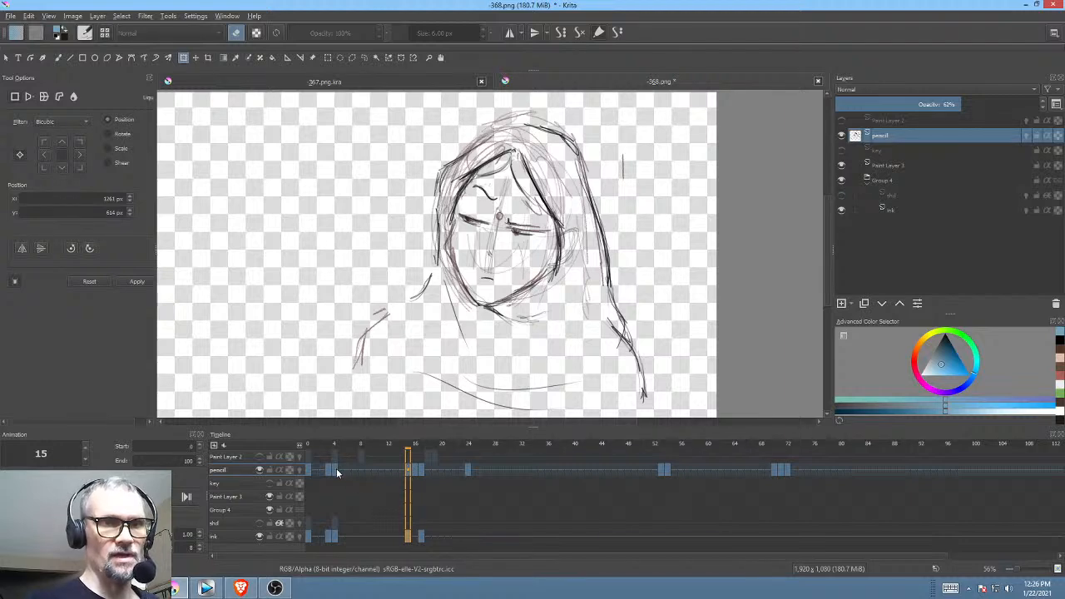
pyautogui.click(337, 472)
pyautogui.press('.')
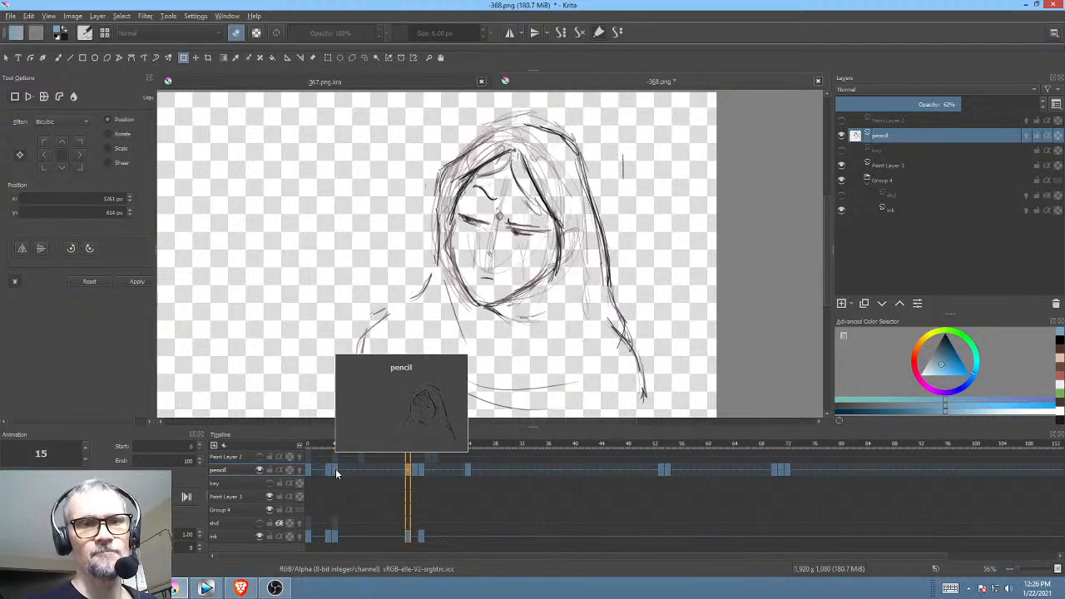
pyautogui.press(',')
pyautogui.press('.')
pyautogui.press(',')
pyautogui.press('.')
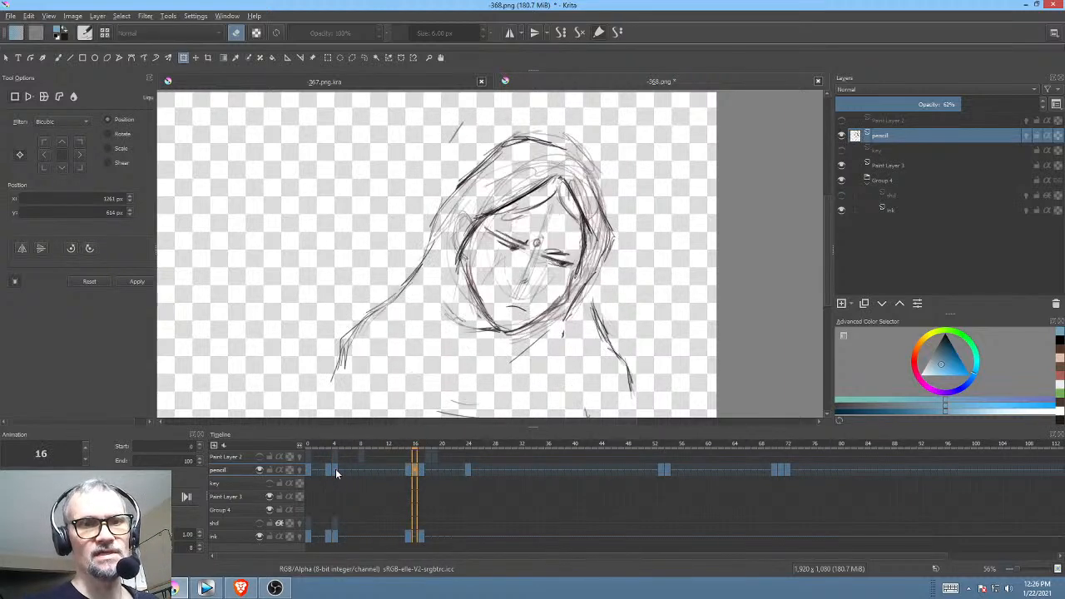
pyautogui.press('.')
pyautogui.press(',')
pyautogui.press(',')
pyautogui.press('.')
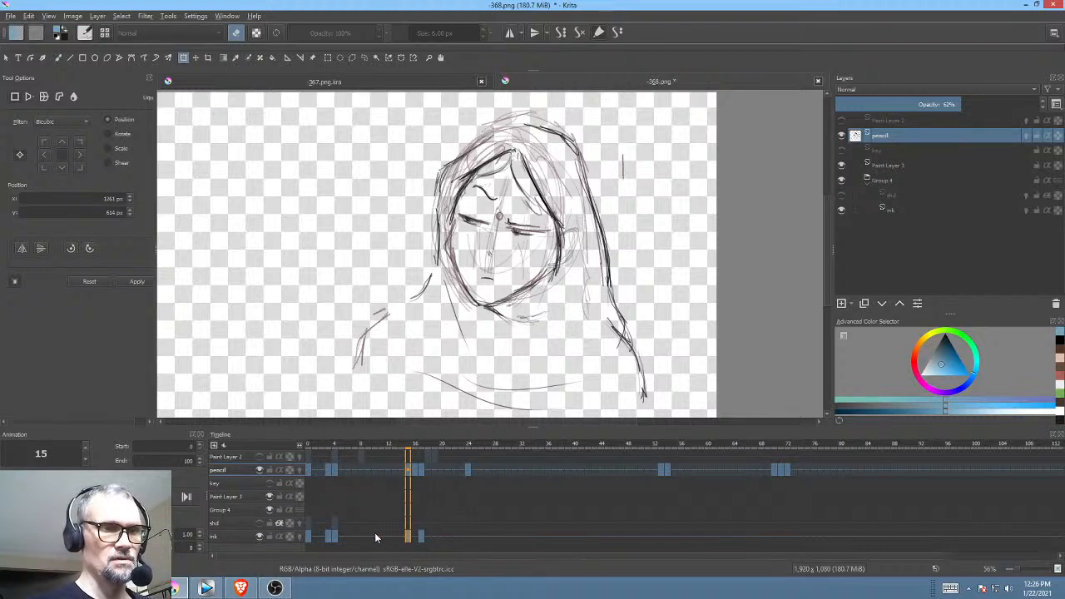
# Step: Toggle the ink layer's visibility and compare the ink drawings at frames 4 and 15 against the pencil sketch
pyautogui.click(898, 210)
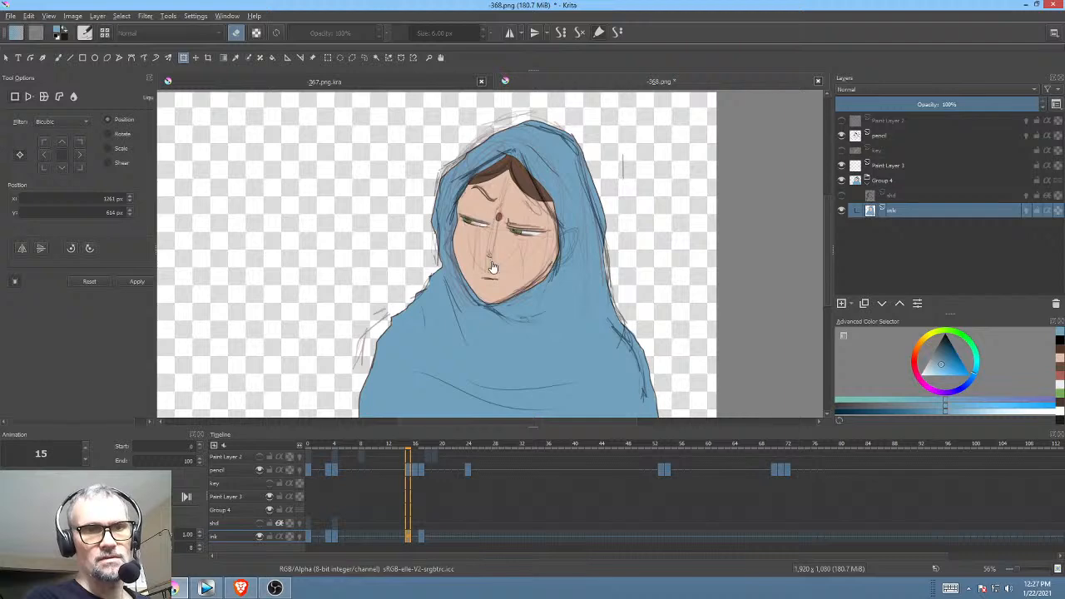
pyautogui.scroll(1, 492, 268)
pyautogui.moveTo(522, 270); pyautogui.dragTo(505, 232)
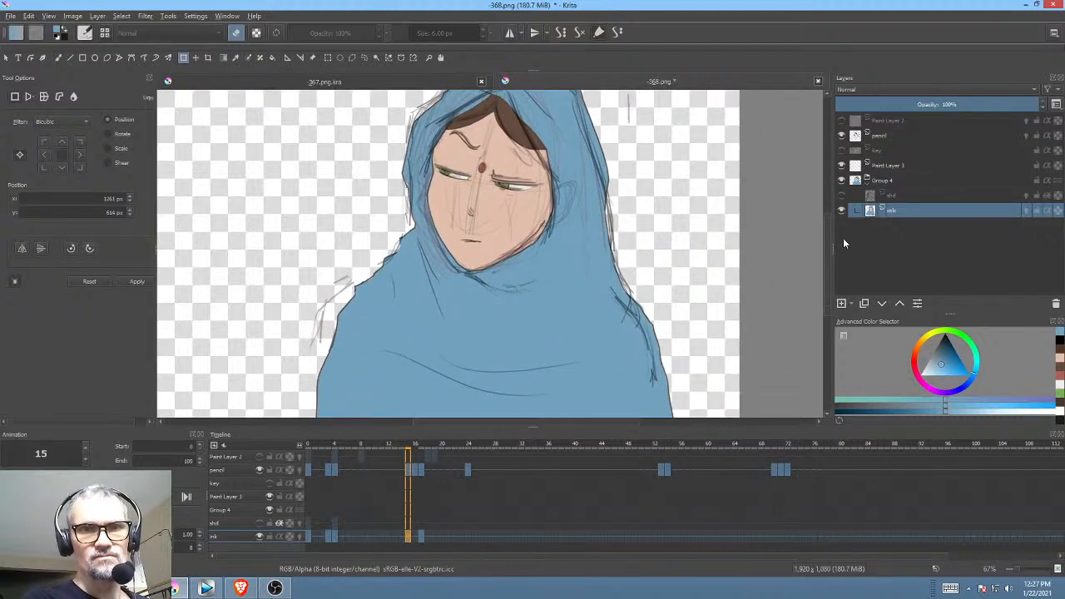
pyautogui.click(840, 211)
pyautogui.click(841, 211)
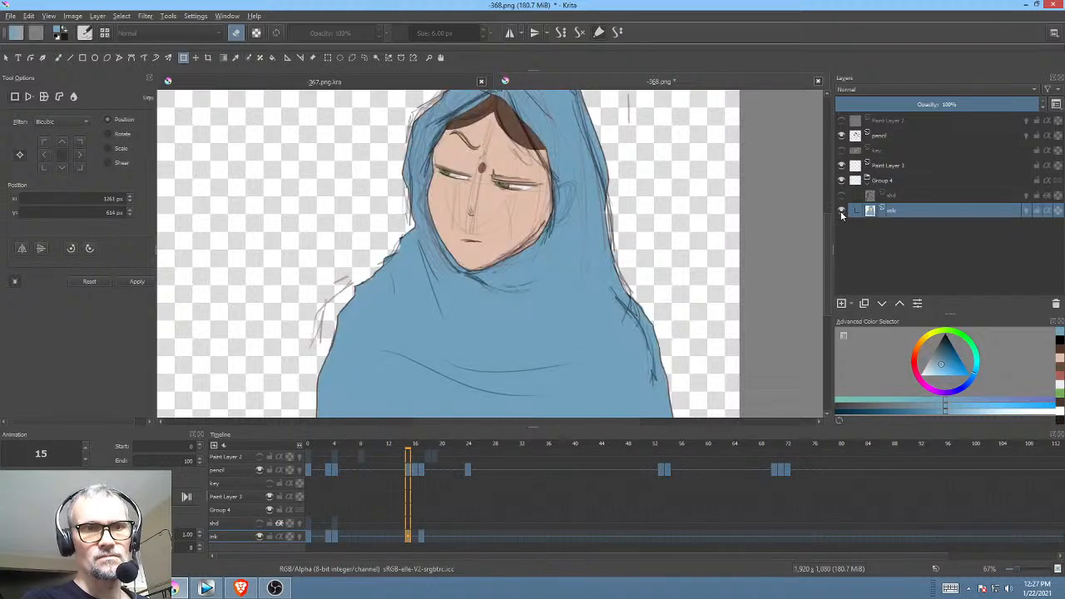
pyautogui.click(337, 538)
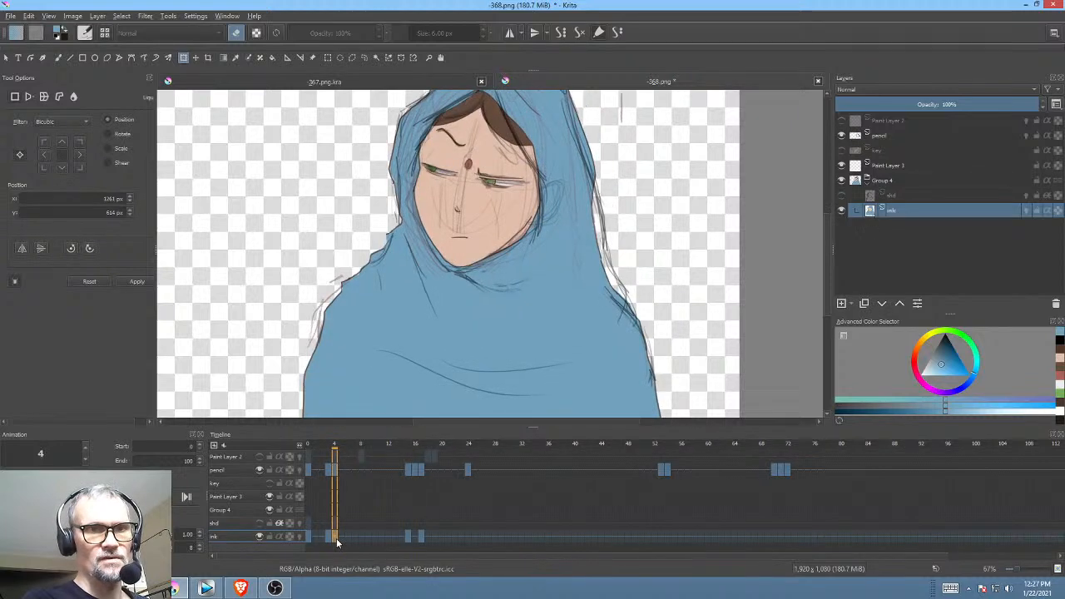
pyautogui.click(407, 539)
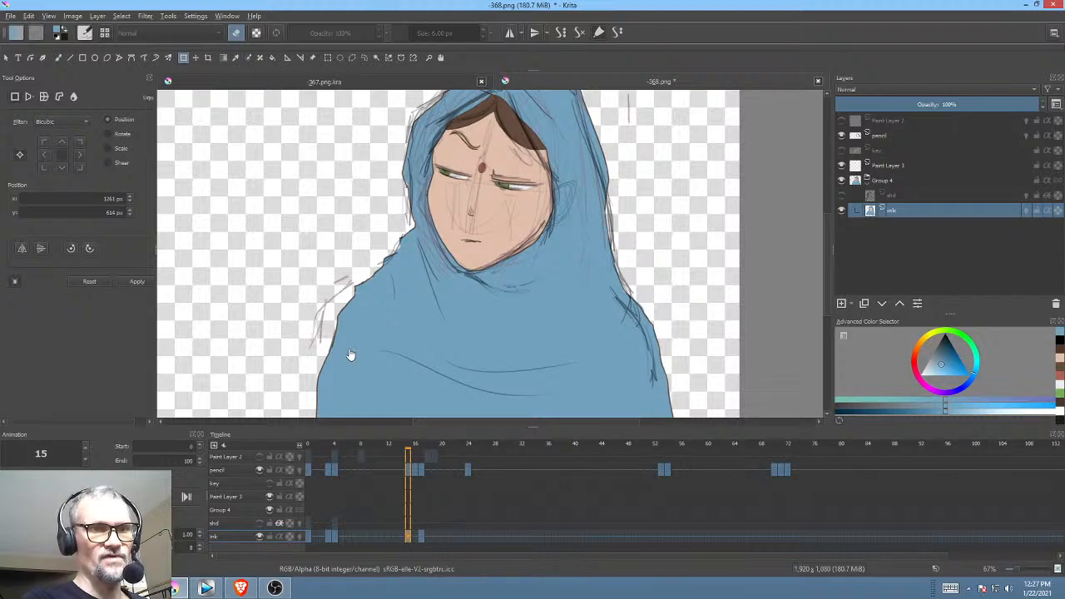
pyautogui.scroll(-2, 380, 352)
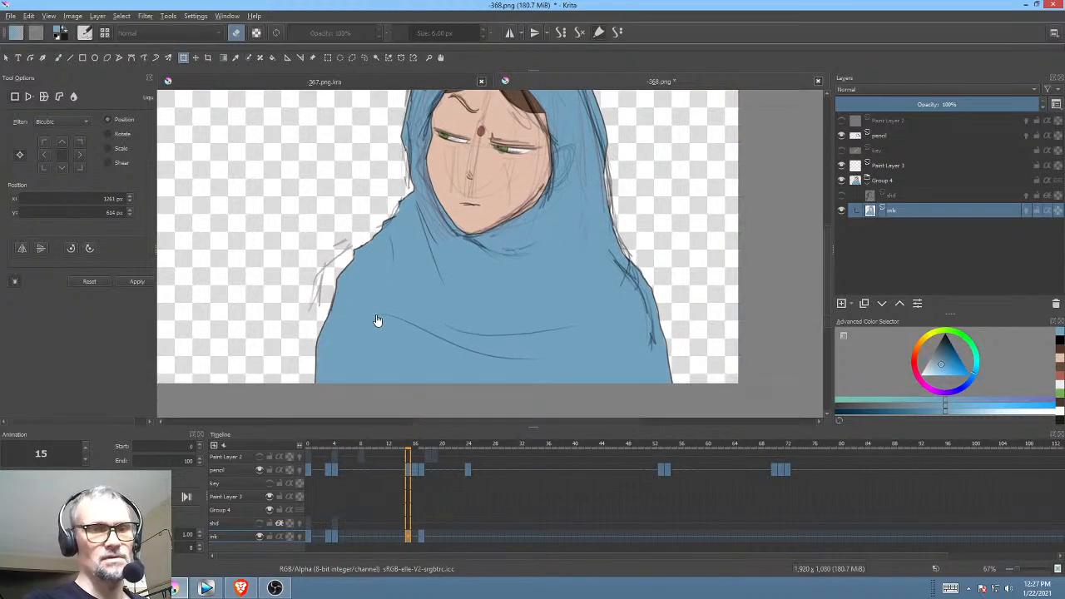
# Step: Turn on the ink layer's onion skins and Liquify the shawl at frame 15, pushing its lower-left edge outward and right shoulder edge inward
pyautogui.rightClick(460, 314)
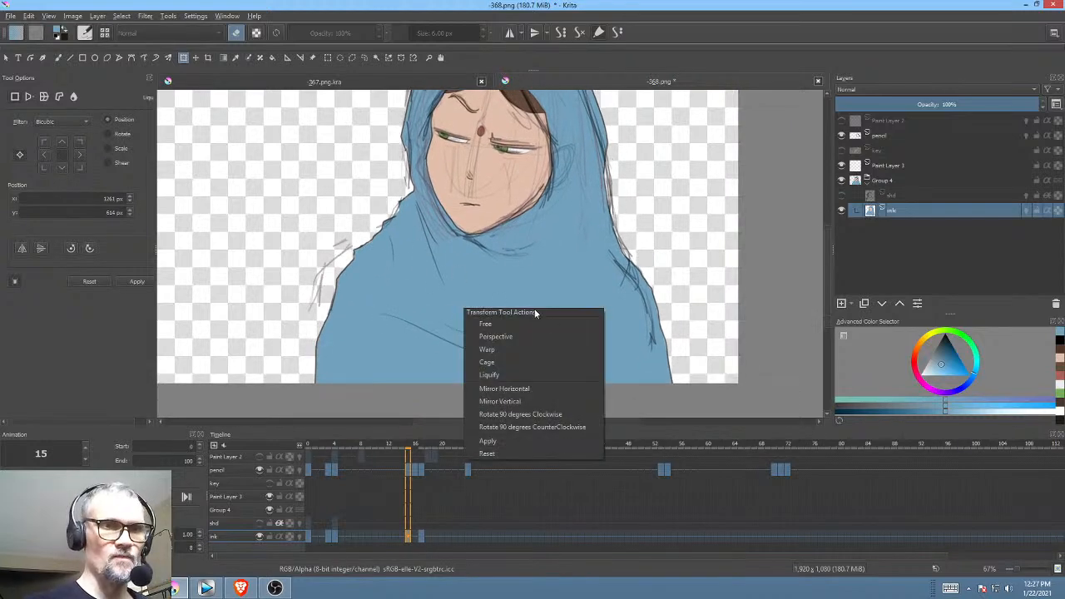
pyautogui.click(524, 373)
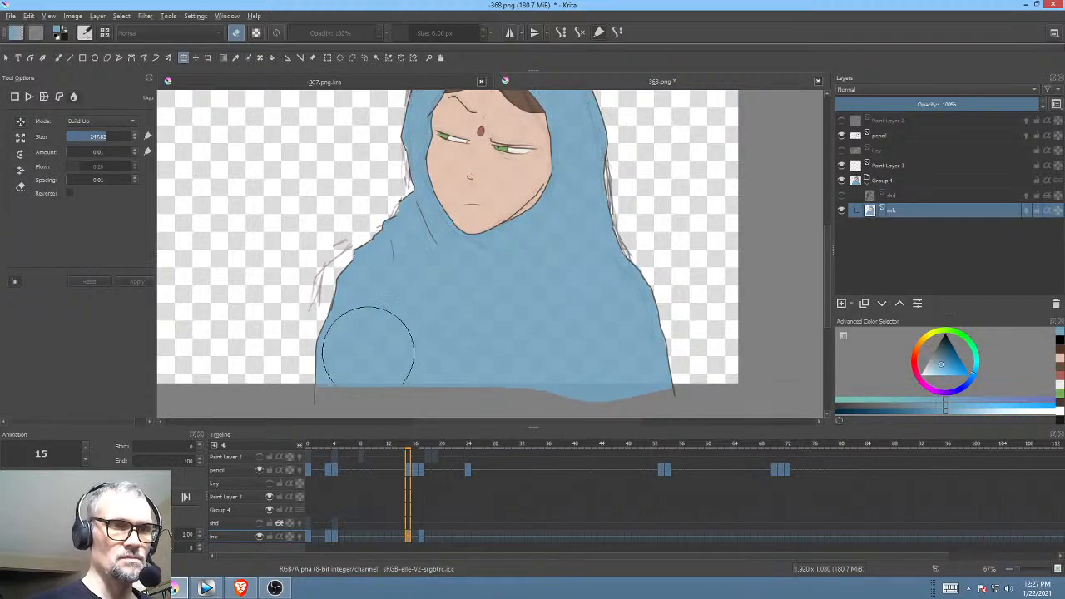
pyautogui.moveTo(327, 372); pyautogui.dragTo(343, 318)
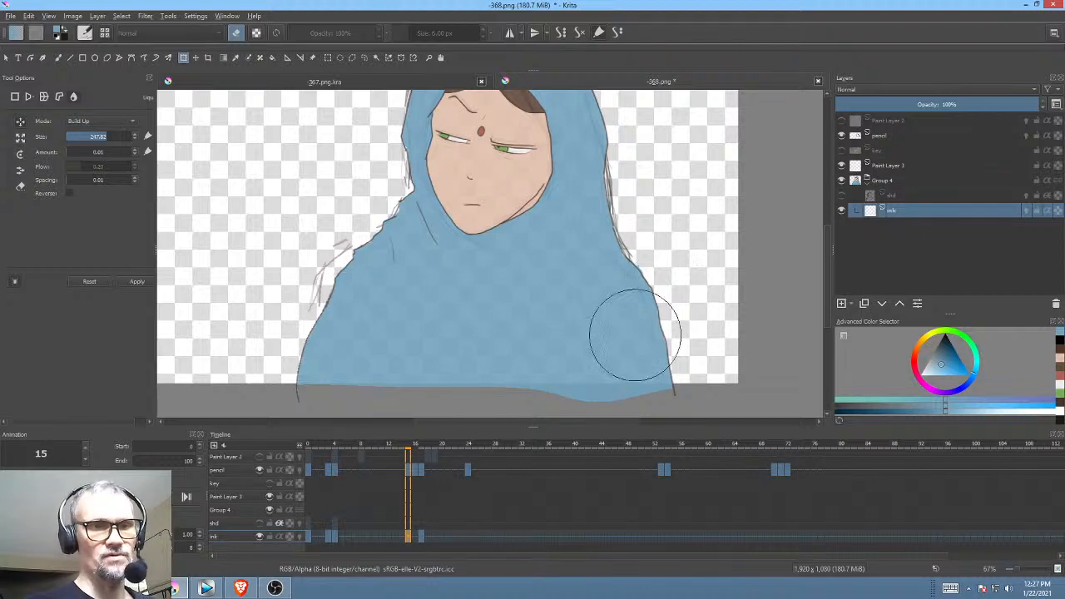
pyautogui.press('Return')
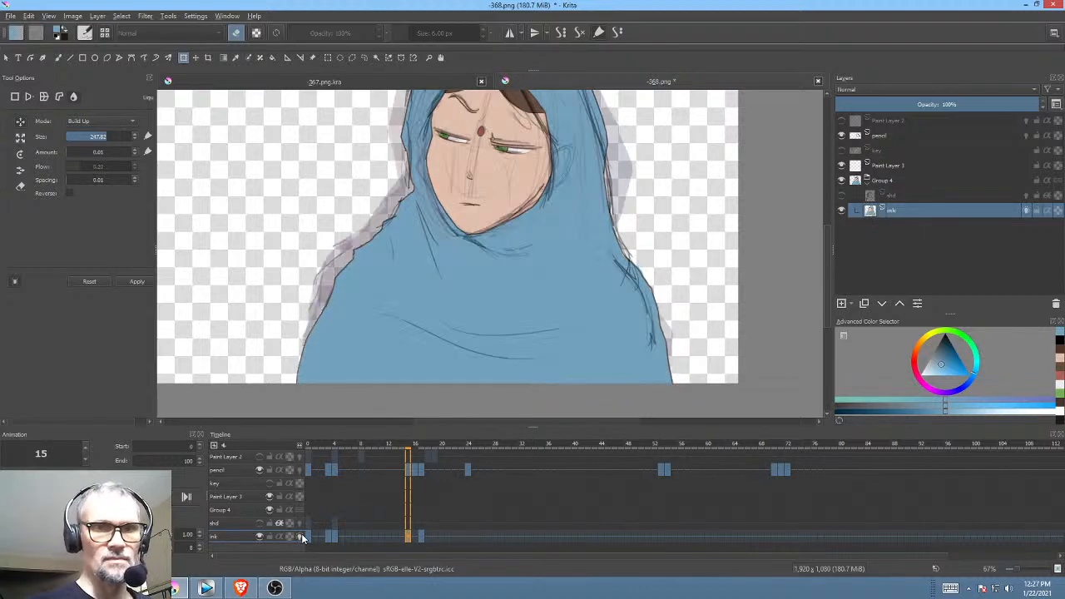
pyautogui.click(654, 279)
pyautogui.moveTo(654, 256); pyautogui.dragTo(644, 262)
pyautogui.moveTo(680, 326); pyautogui.dragTo(673, 323)
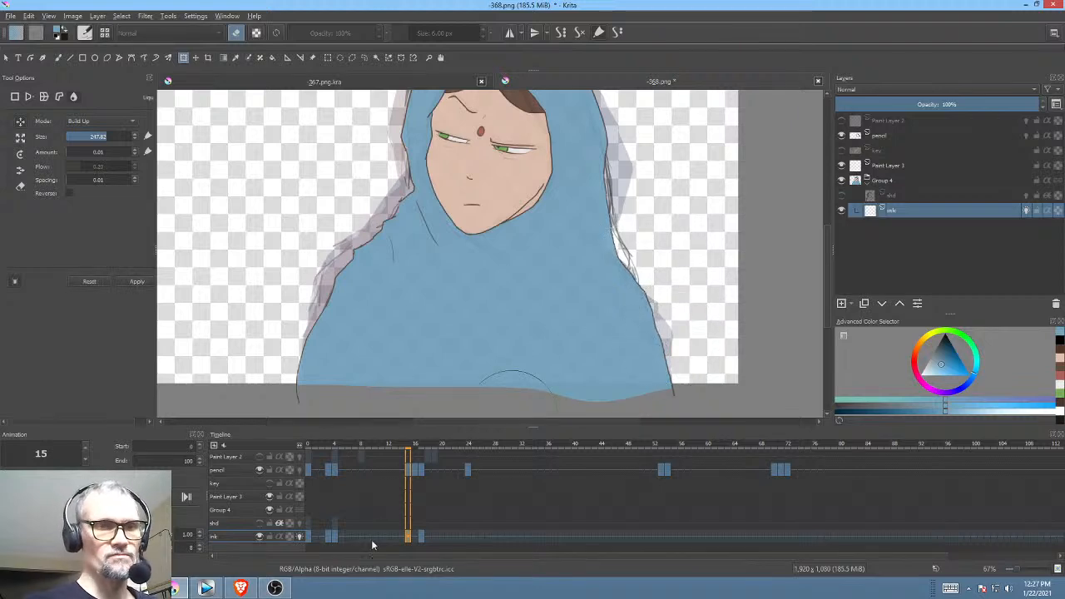
# Step: Play the animation from frame 0 to check the reshaped ink drawing in motion
pyautogui.click(310, 540)
pyautogui.press('space')
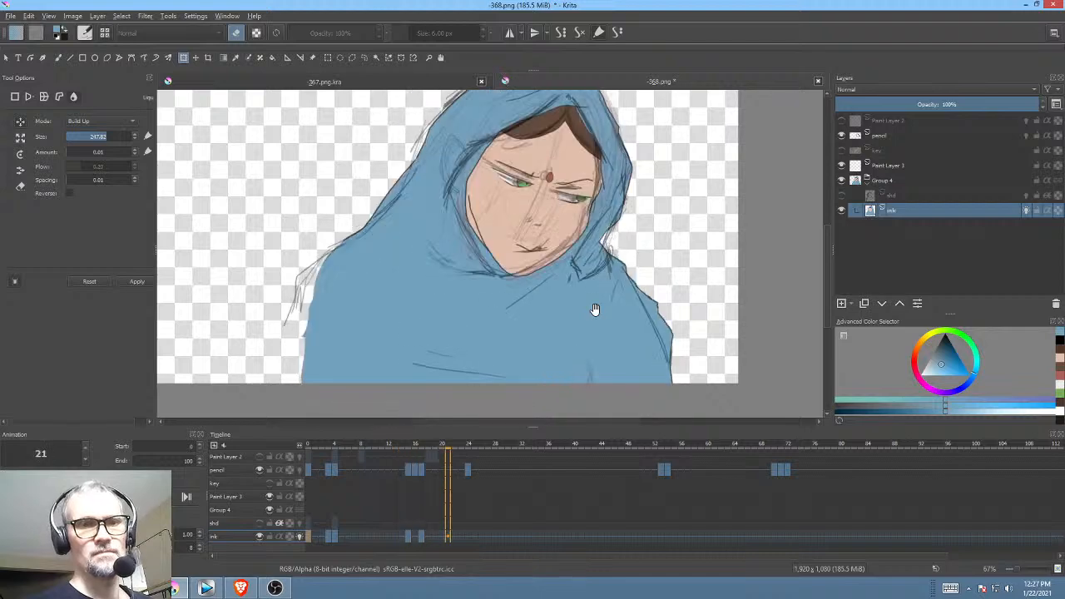
pyautogui.press('space')
# Step: Isolate the ink layer at frame 17 and paint over the mouth with the sampled skin colour
pyautogui.click(423, 535)
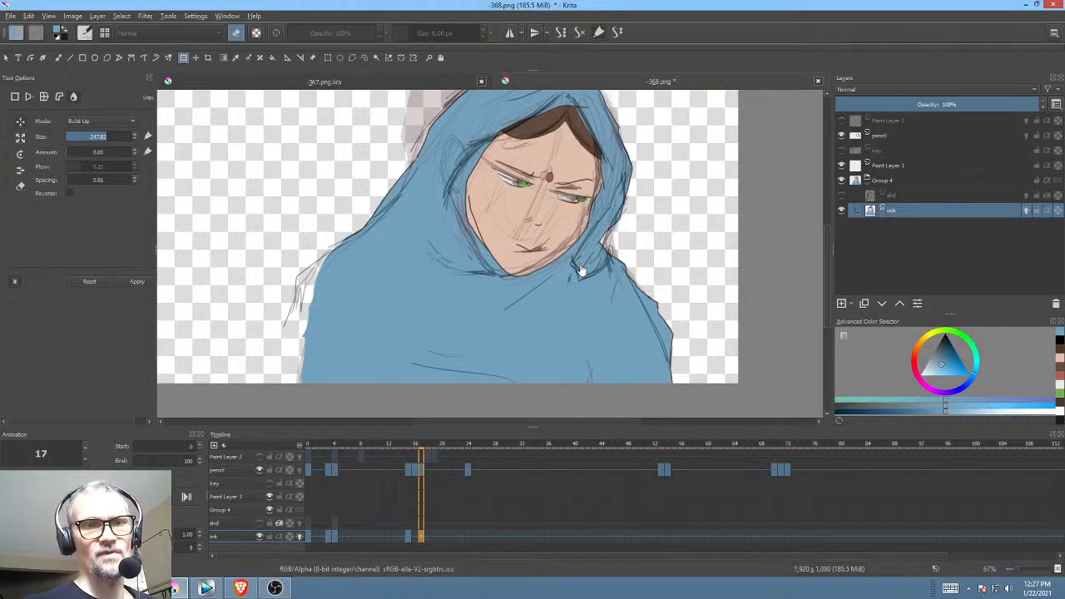
pyautogui.moveTo(582, 270); pyautogui.dragTo(555, 294)
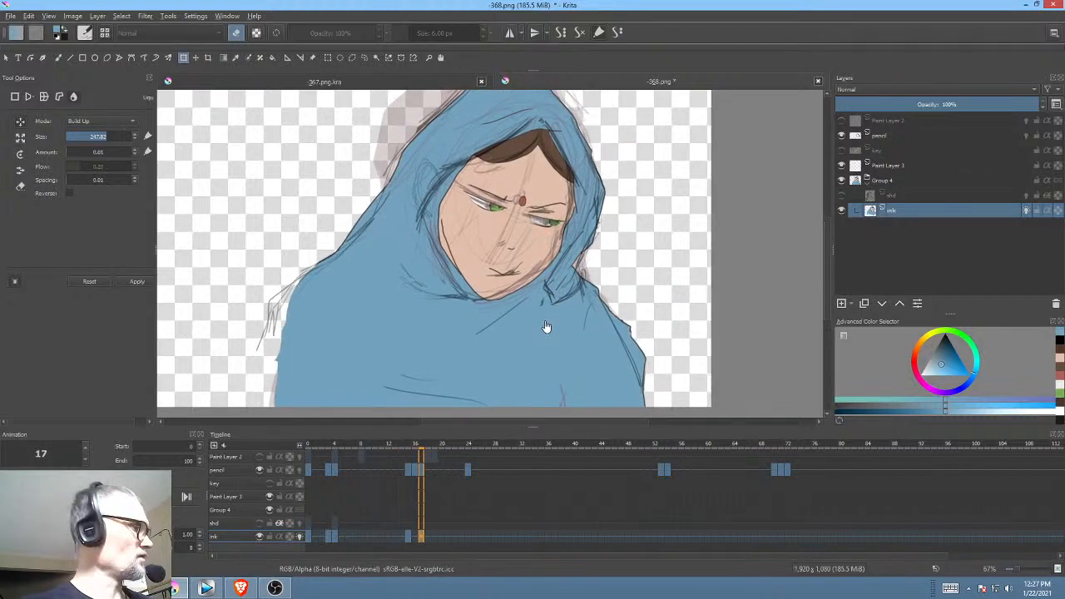
pyautogui.click(547, 327)
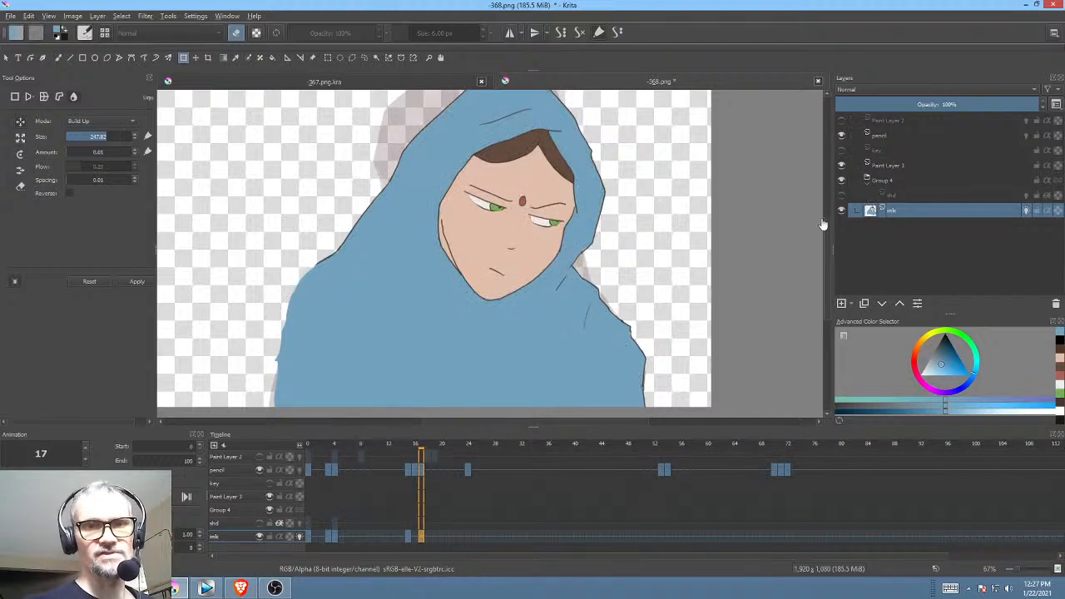
pyautogui.press('p')
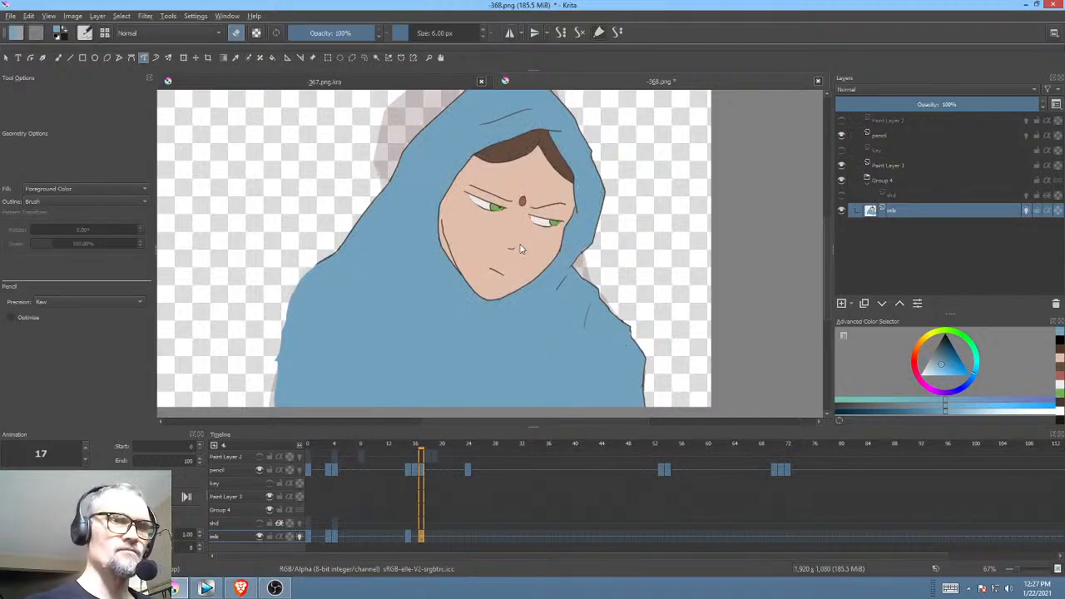
pyautogui.keyDown('ctrl'); pyautogui.click(515, 263); pyautogui.keyUp('ctrl')
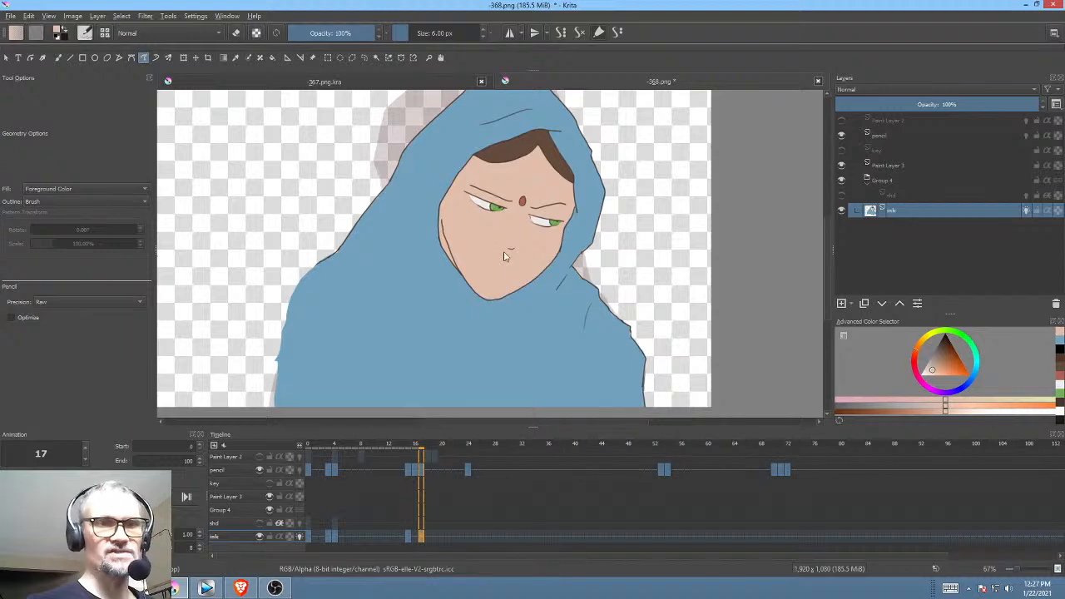
# Step: Isolate the pencil layer and compare its sketches at frames 16 and 17
pyautogui.click(417, 537)
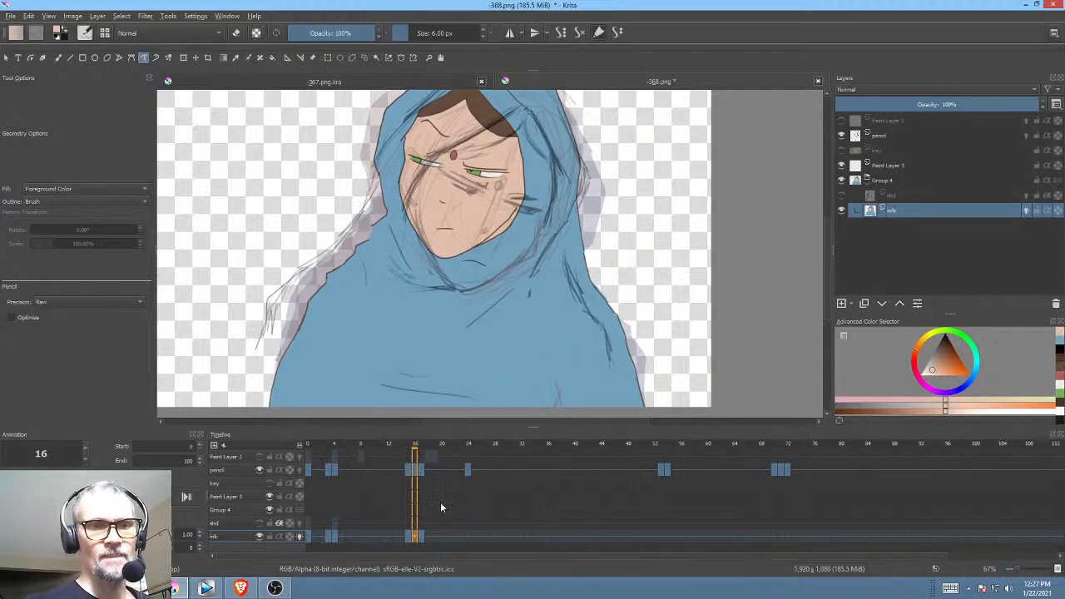
pyautogui.click(914, 139)
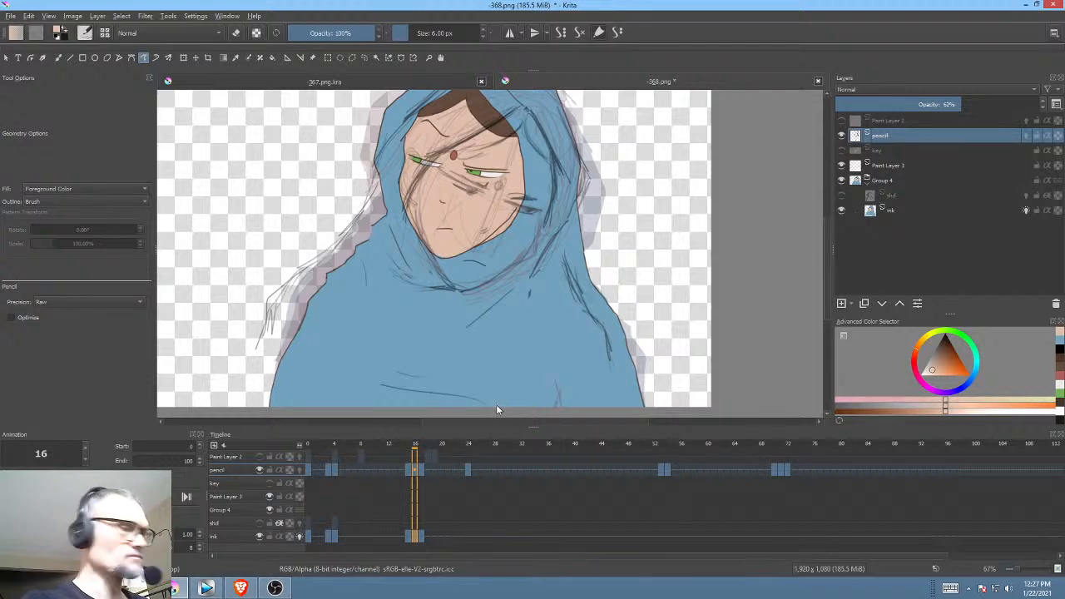
pyautogui.hotkey('shift', 'i')
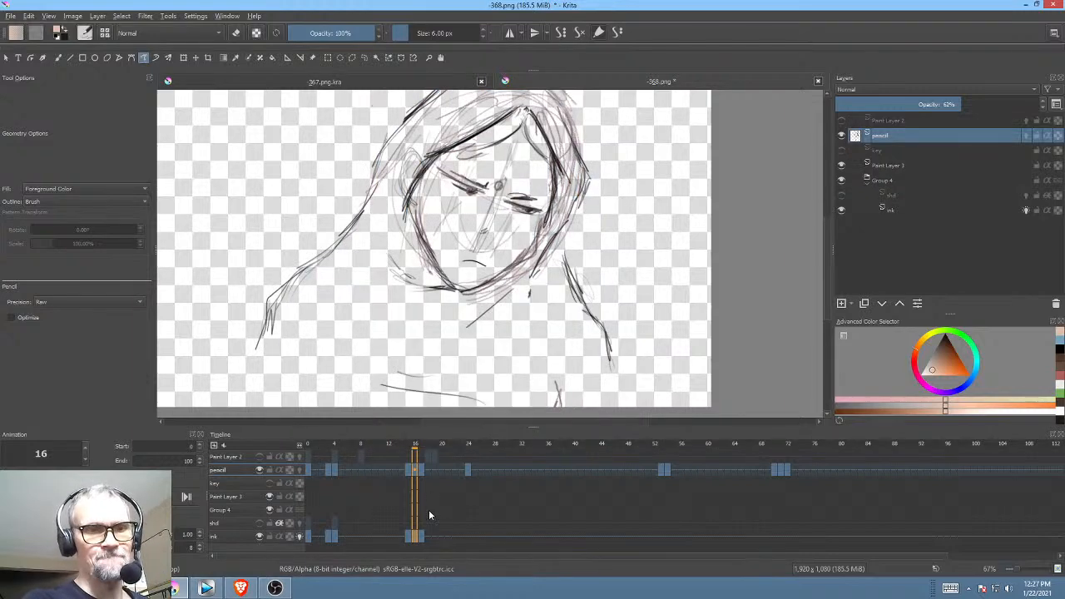
pyautogui.click(424, 478)
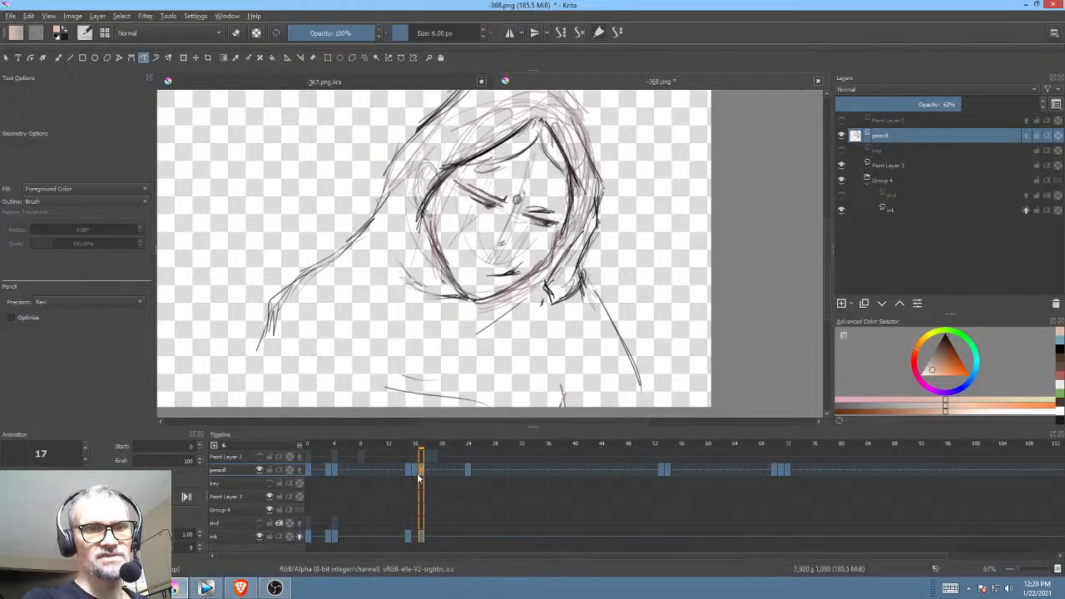
pyautogui.click(416, 472)
pyautogui.click(424, 472)
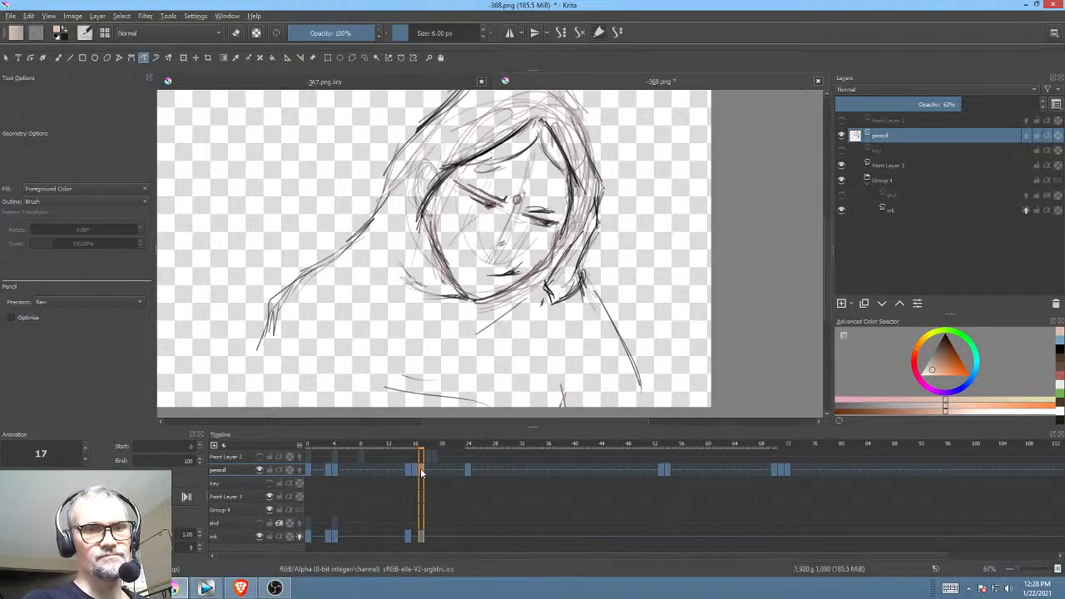
pyautogui.click(417, 485)
# Step: Copy the ink keyframe from frame 17 to frame 16
pyautogui.click(893, 210)
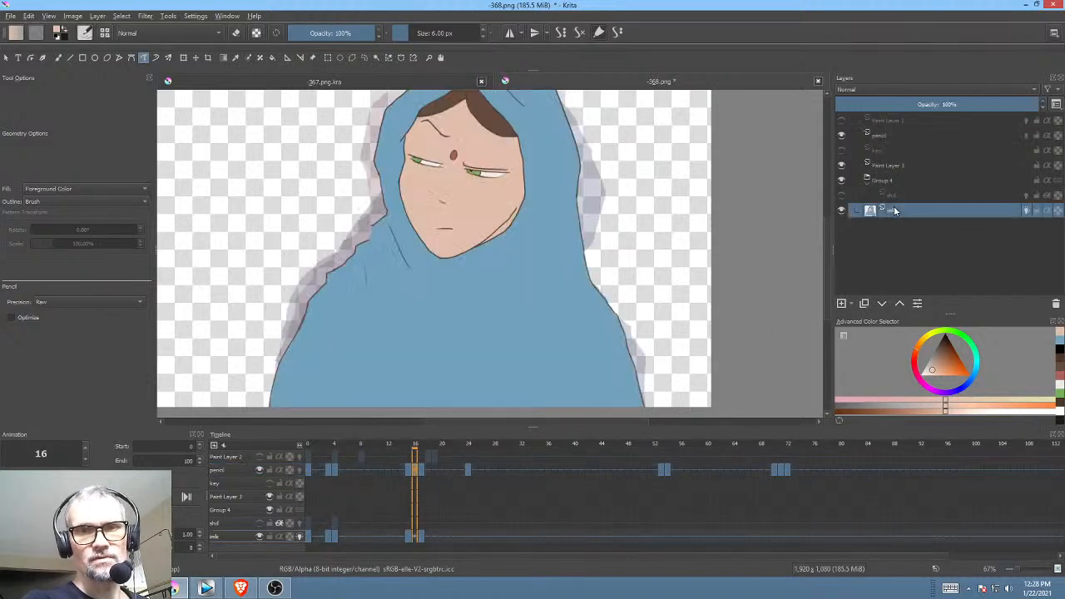
pyautogui.click(423, 535)
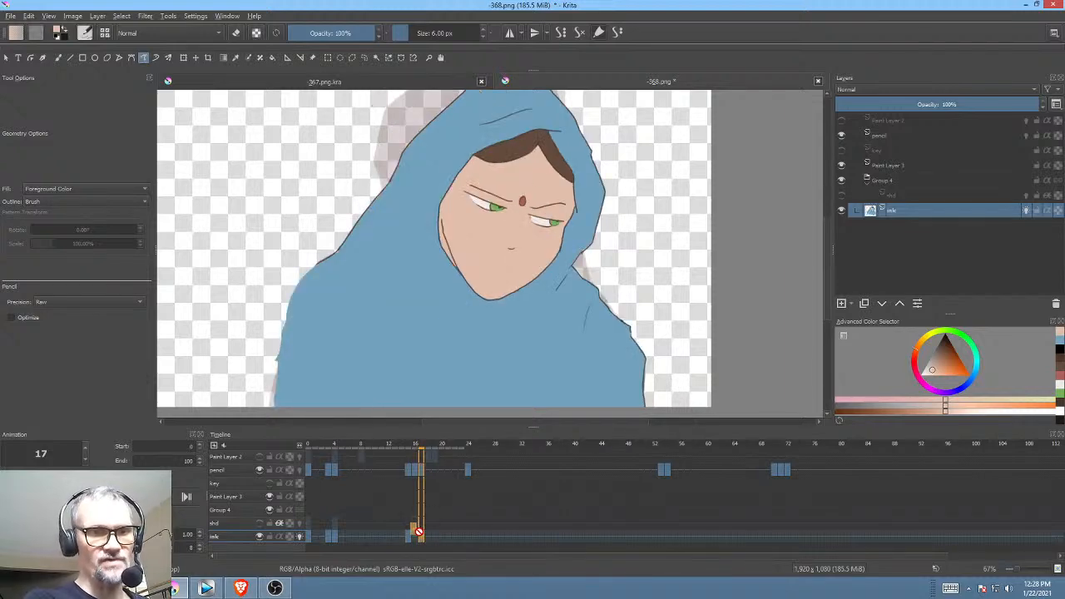
pyautogui.click(417, 537)
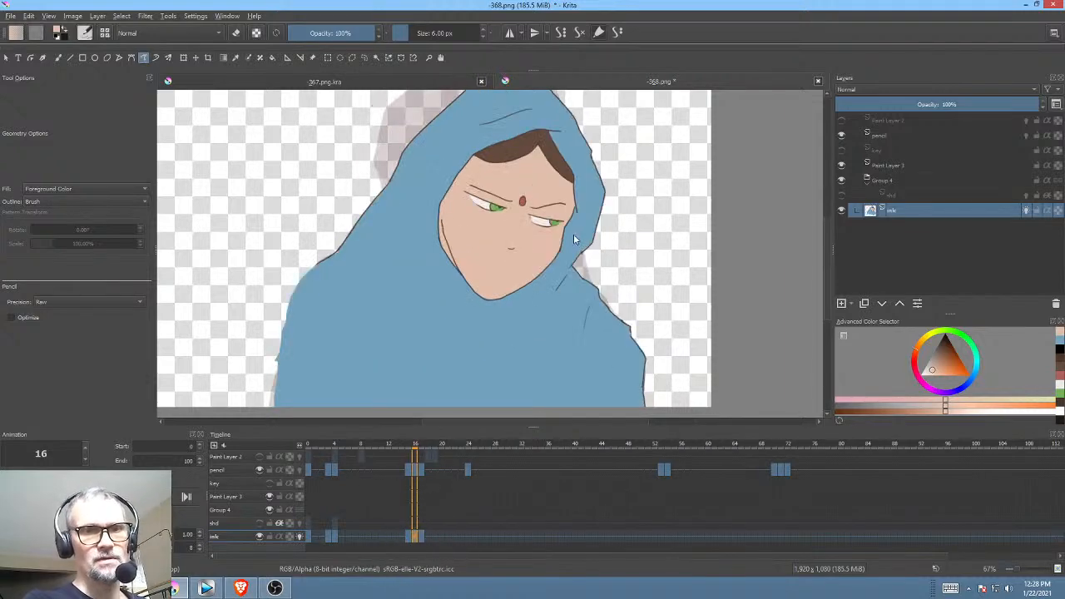
# Step: Liquify the ink drawing at frame 16 with a 996 px brush, moving the head and hood slightly up and left
pyautogui.hotkey('ctrl', 't')
pyautogui.rightClick(573, 238)
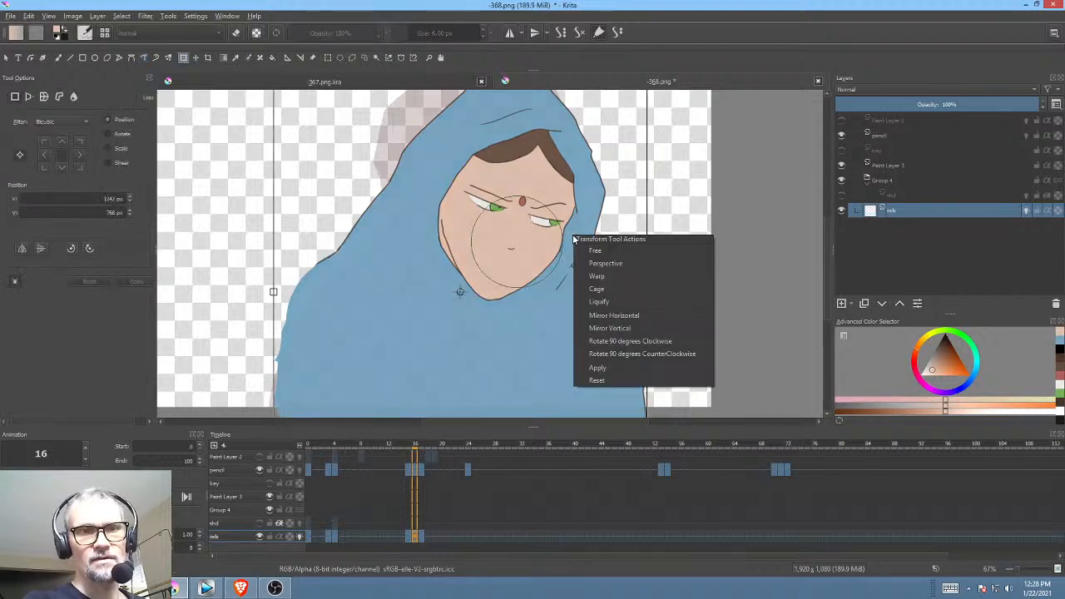
pyautogui.click(612, 304)
pyautogui.scroll(-1, 582, 274)
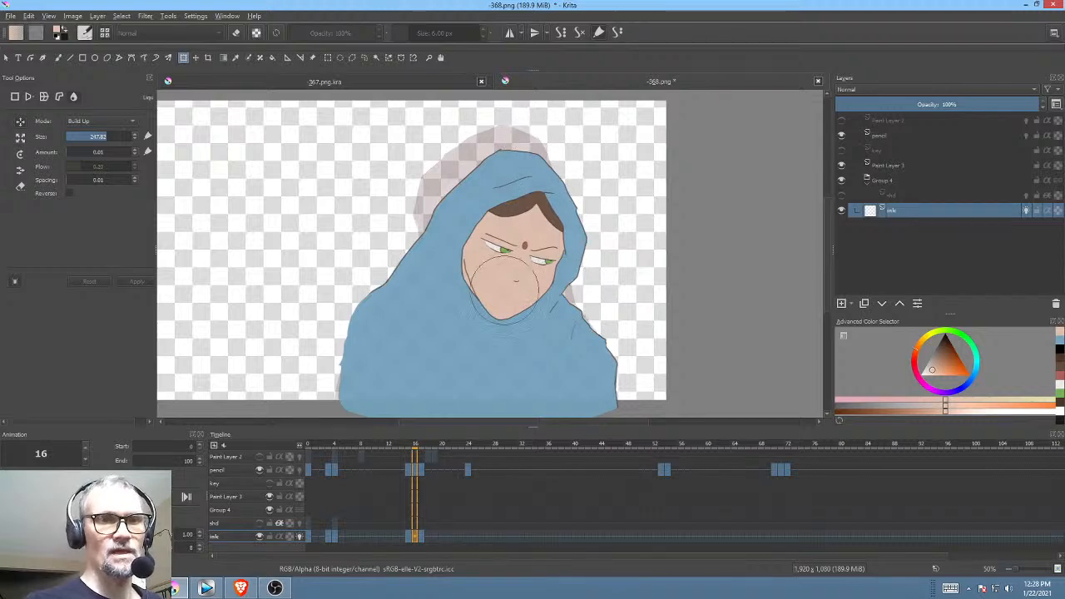
pyautogui.moveTo(511, 290); pyautogui.dragTo(717, 290)
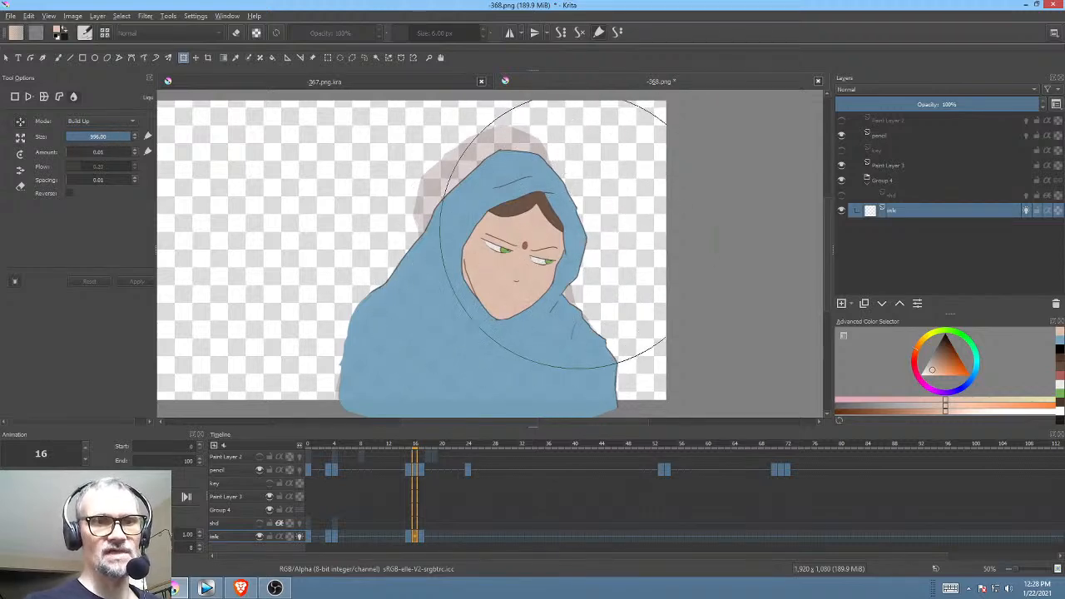
pyautogui.moveTo(524, 243); pyautogui.dragTo(511, 234)
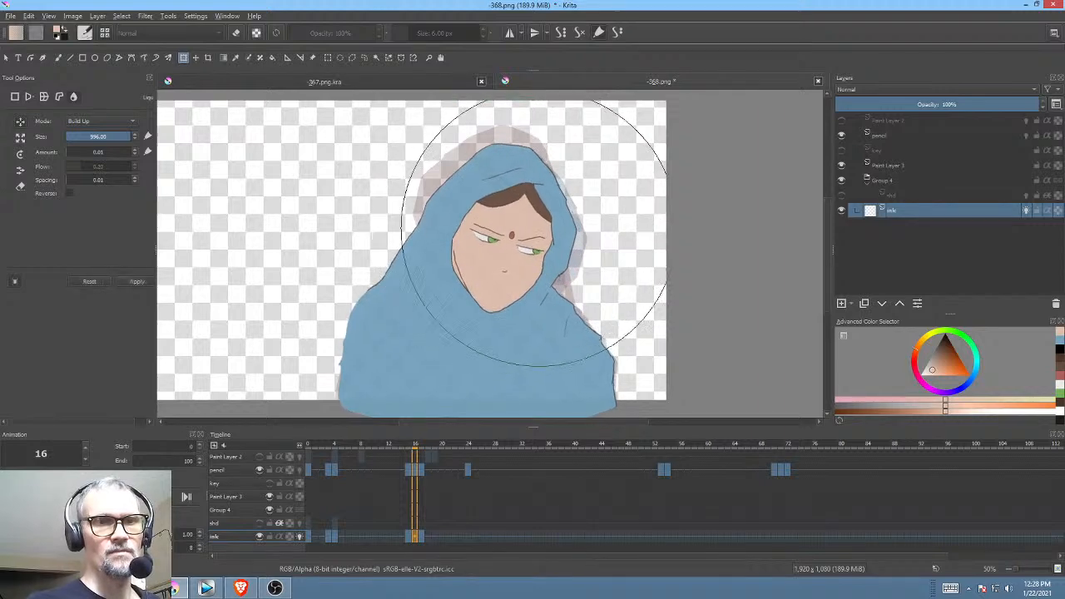
pyautogui.moveTo(461, 211); pyautogui.dragTo(298, 212)
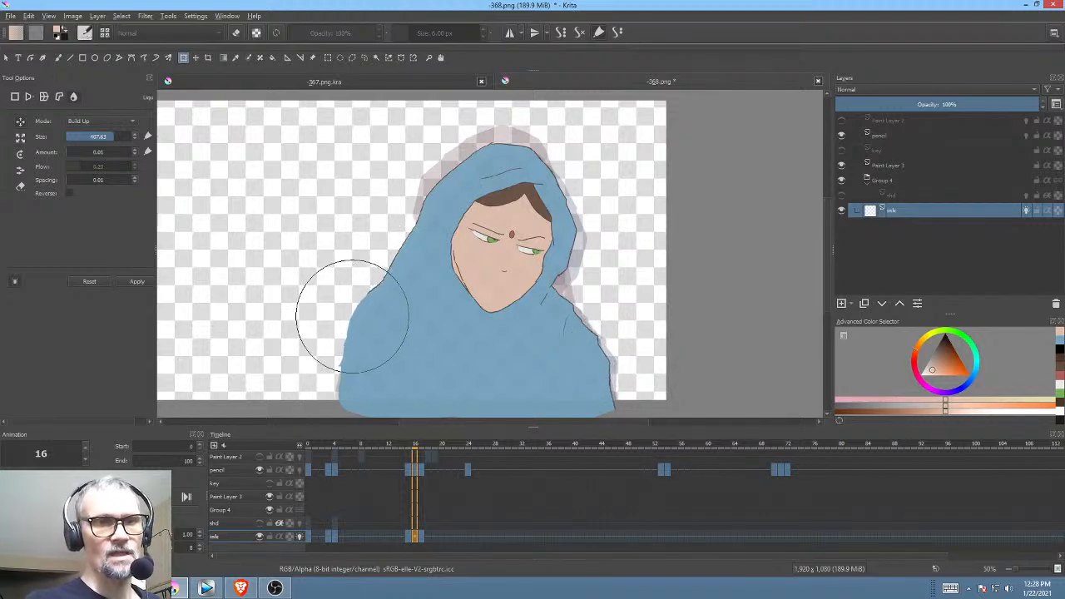
# Step: Play the animation from frame 0 to check the head turn with the new frame 16 ink drawing
pyautogui.click(394, 536)
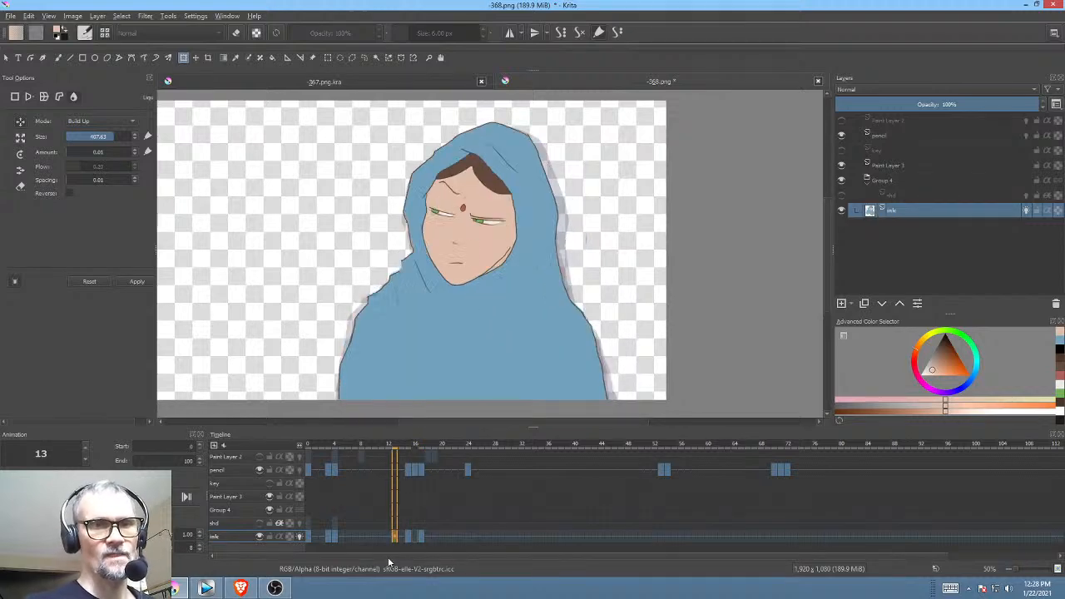
pyautogui.press('space')
pyautogui.press('space')
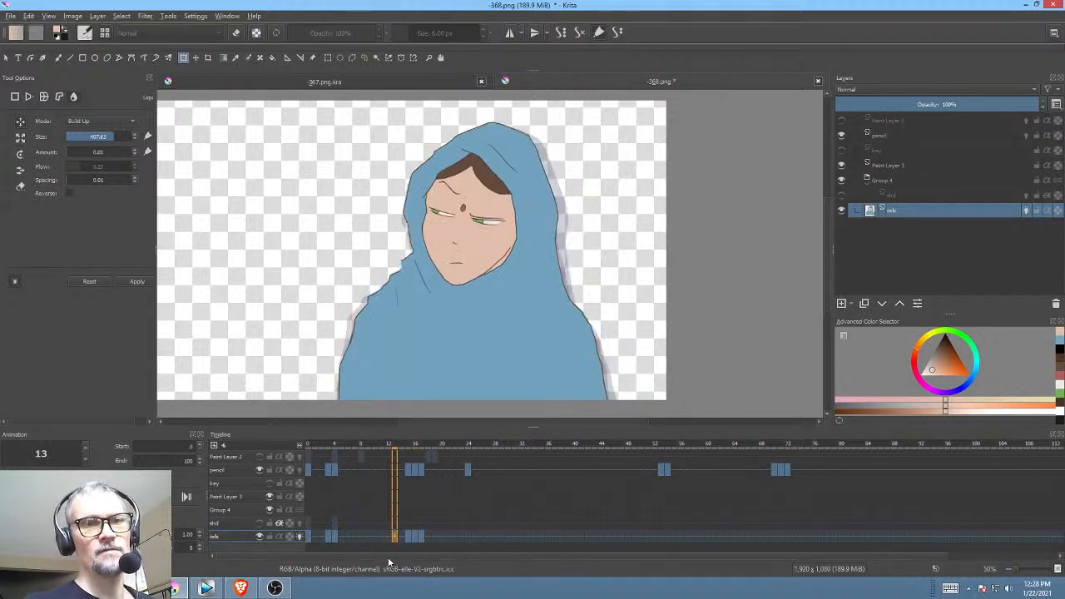
pyautogui.click(308, 536)
pyautogui.press('space')
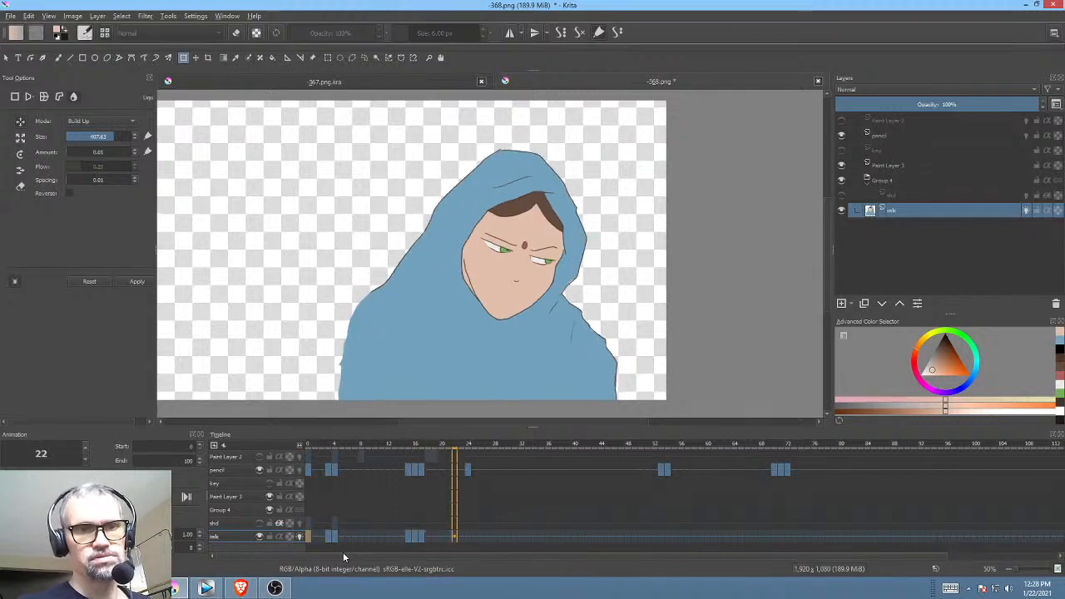
pyautogui.press('space')
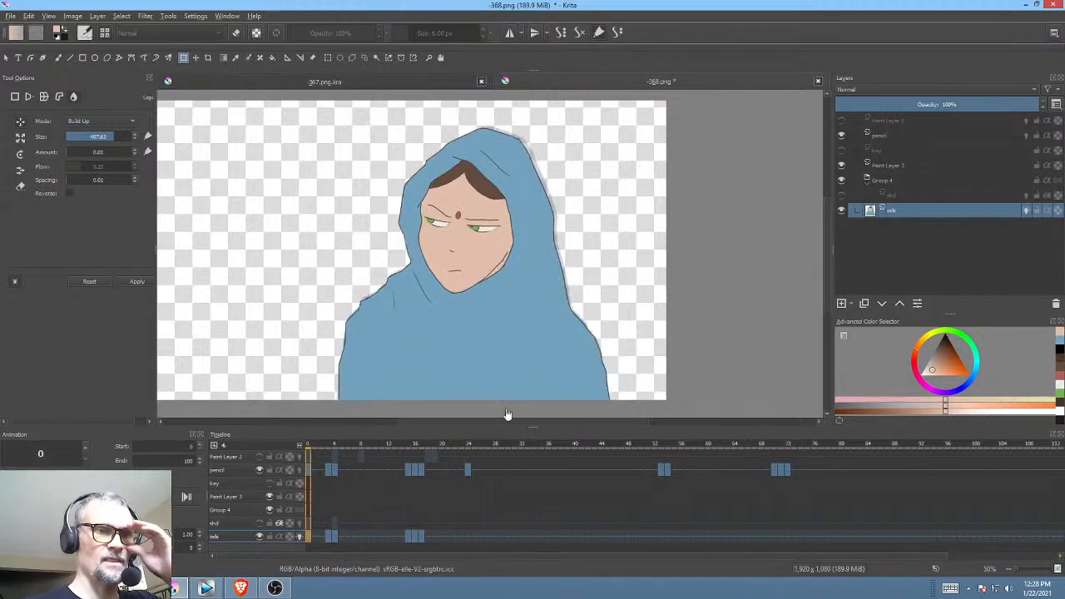
# Step: Lower the pencil layer's opacity to 21% so its frame 17 sketch shows faintly over the ink
pyautogui.click(422, 539)
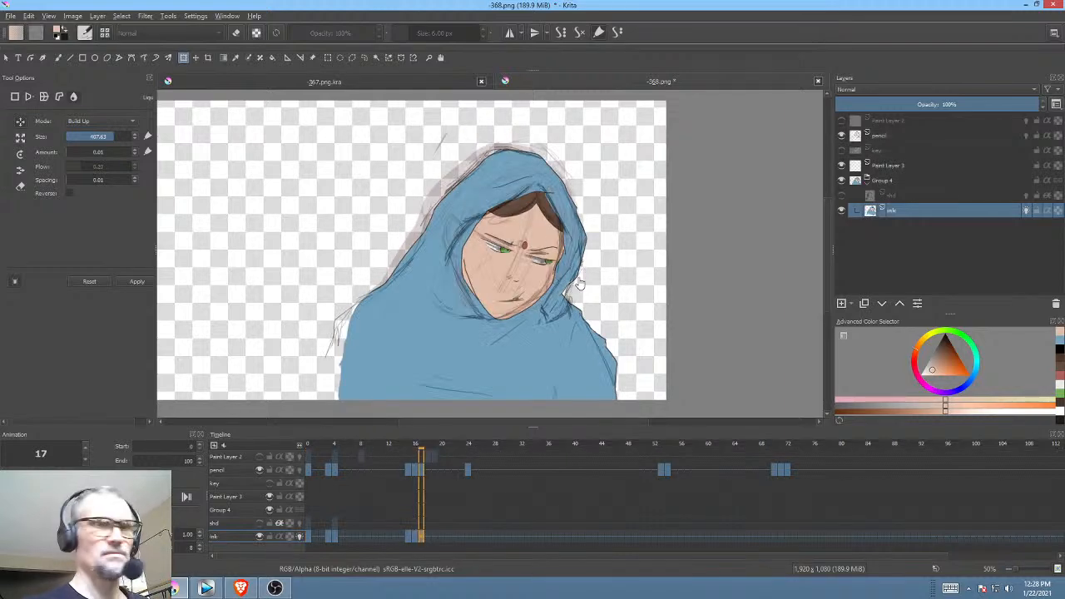
pyautogui.scroll(5, 534, 335)
pyautogui.moveTo(599, 233); pyautogui.dragTo(576, 291)
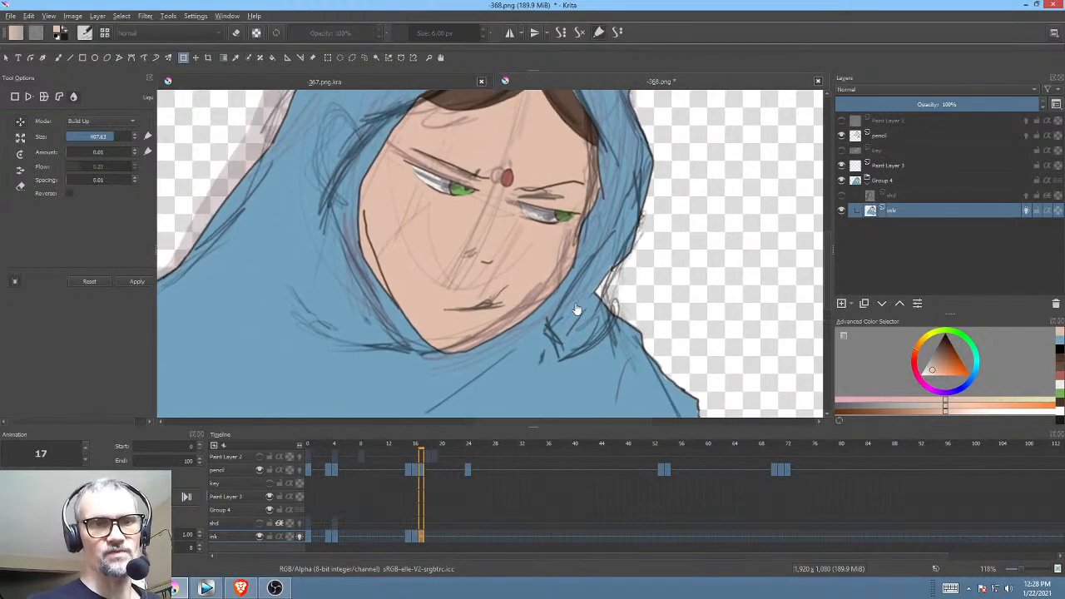
pyautogui.moveTo(628, 318); pyautogui.dragTo(637, 252)
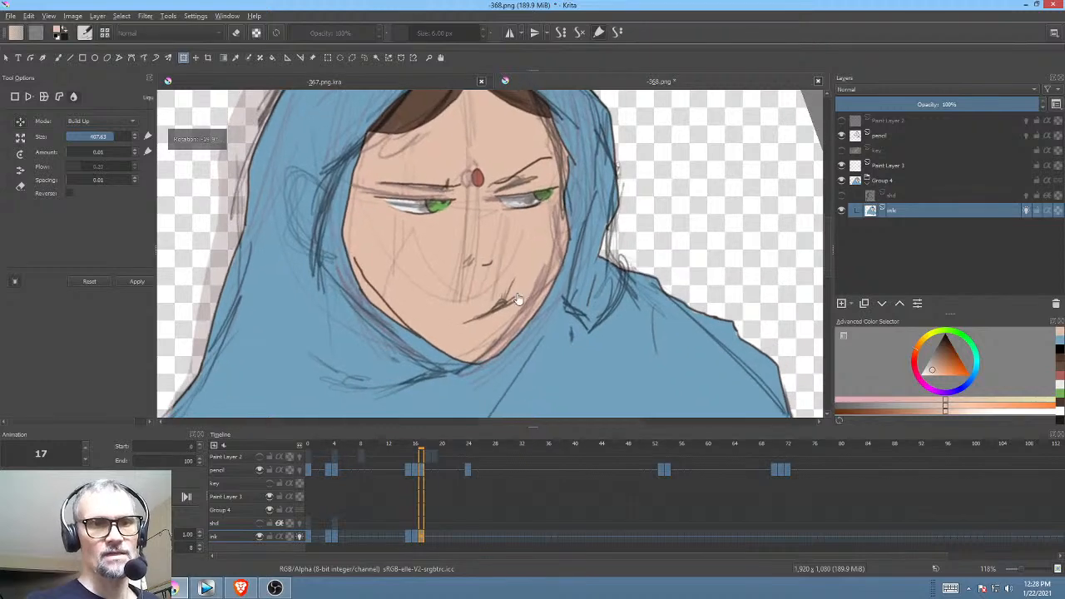
pyautogui.click(895, 134)
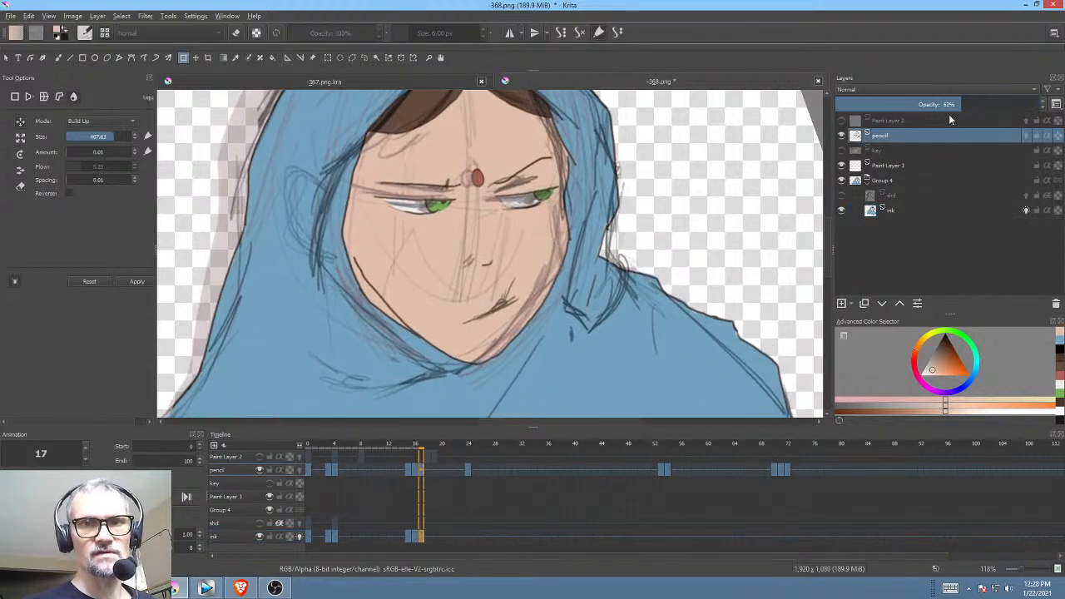
pyautogui.moveTo(952, 104)
pyautogui.mouseDown()
pyautogui.moveTo(839, 109)
pyautogui.moveTo(879, 113)
pyautogui.mouseUp()
pyautogui.moveTo(598, 291); pyautogui.dragTo(637, 280)
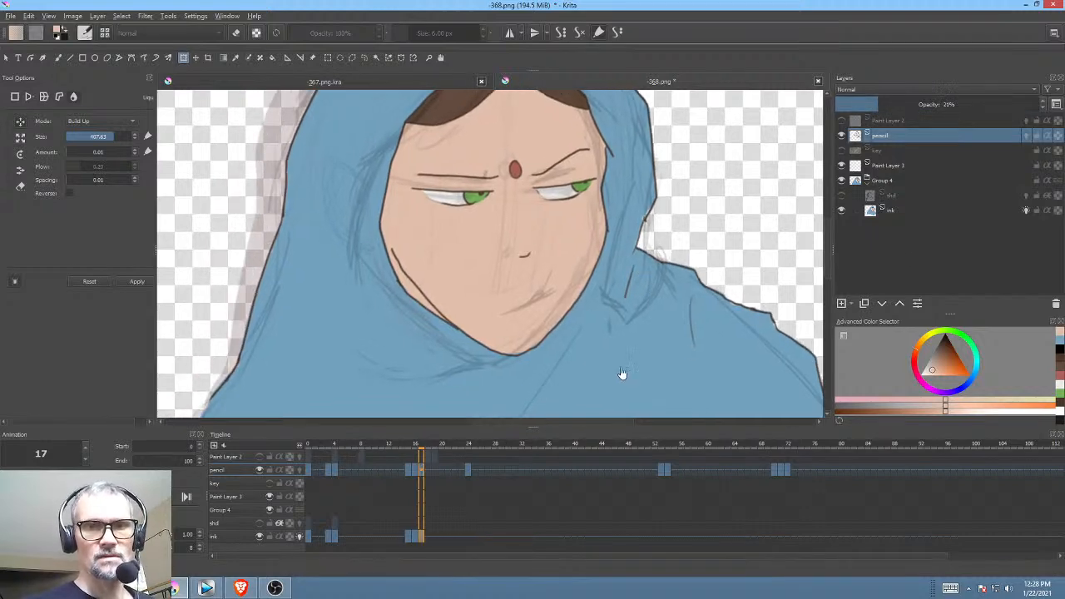
# Step: Draw the slanted mouth in dark brown on the ink layer at frame 17, following the pencil sketch
pyautogui.click(946, 348)
pyautogui.press('b')
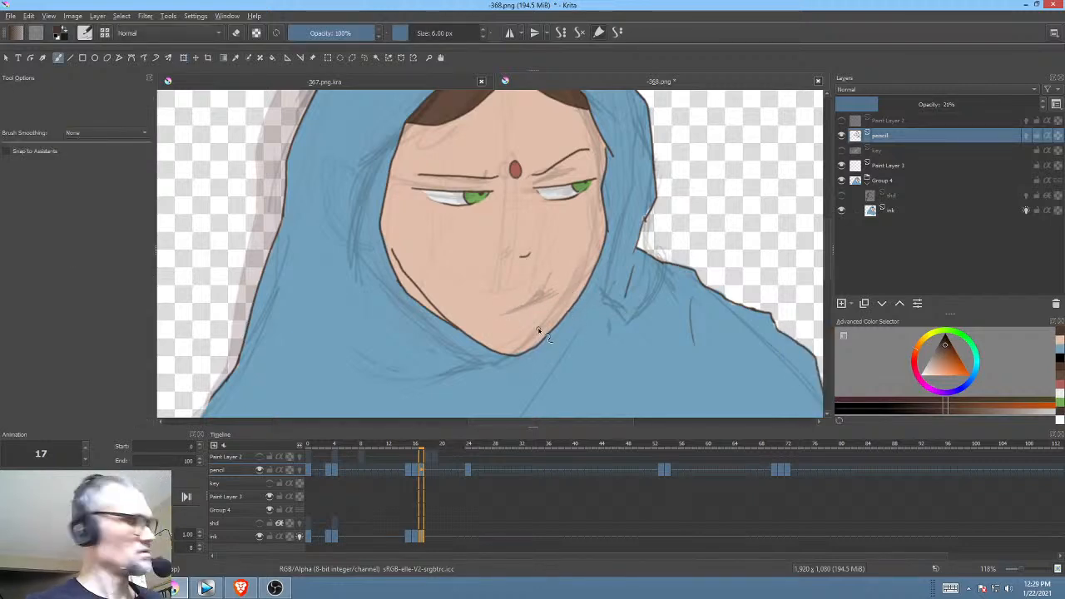
pyautogui.click(898, 211)
pyautogui.moveTo(510, 313); pyautogui.dragTo(559, 285)
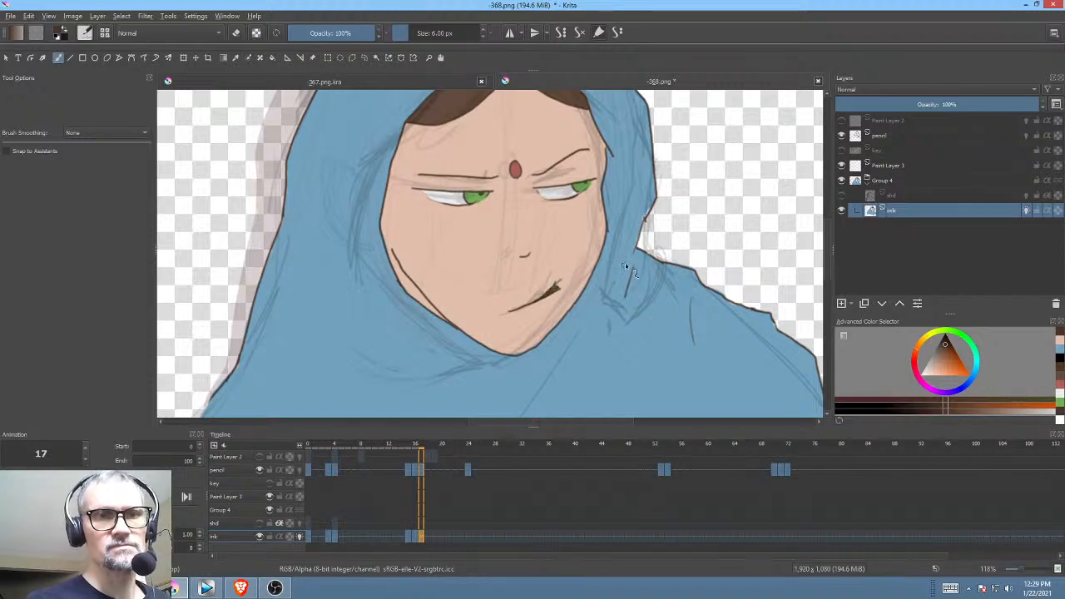
pyautogui.press('5')
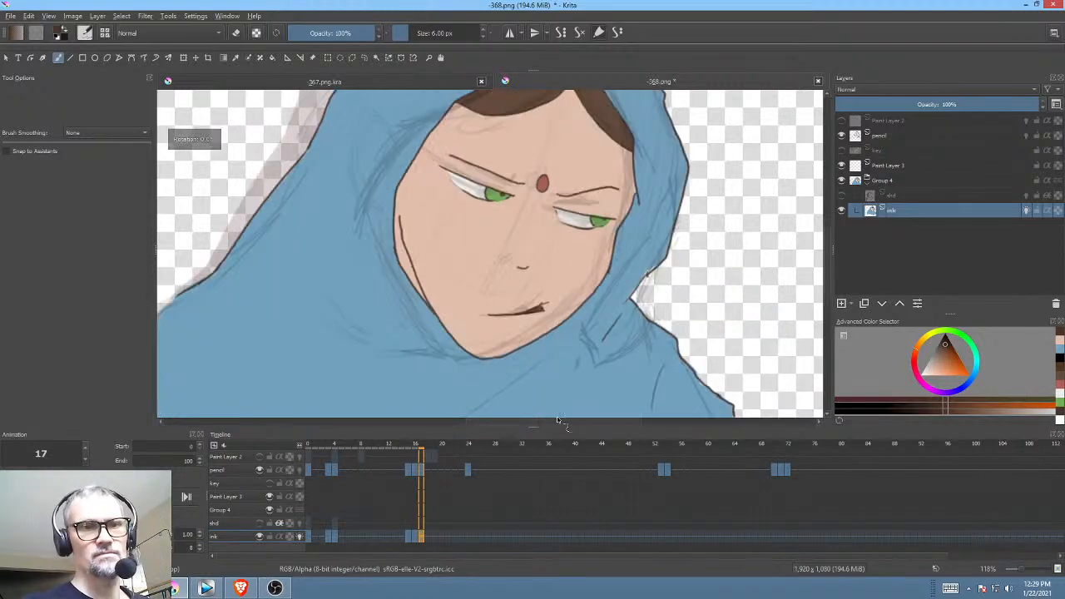
# Step: Isolate the pencil layer and compare its sketches at frames 17 and 24
pyautogui.click(464, 537)
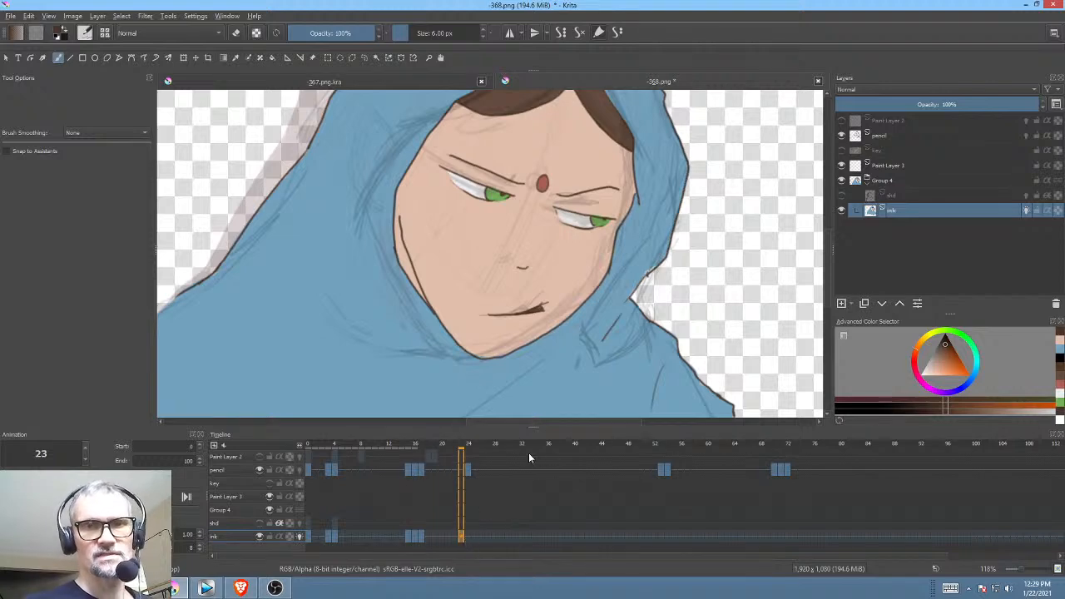
pyautogui.click(914, 134)
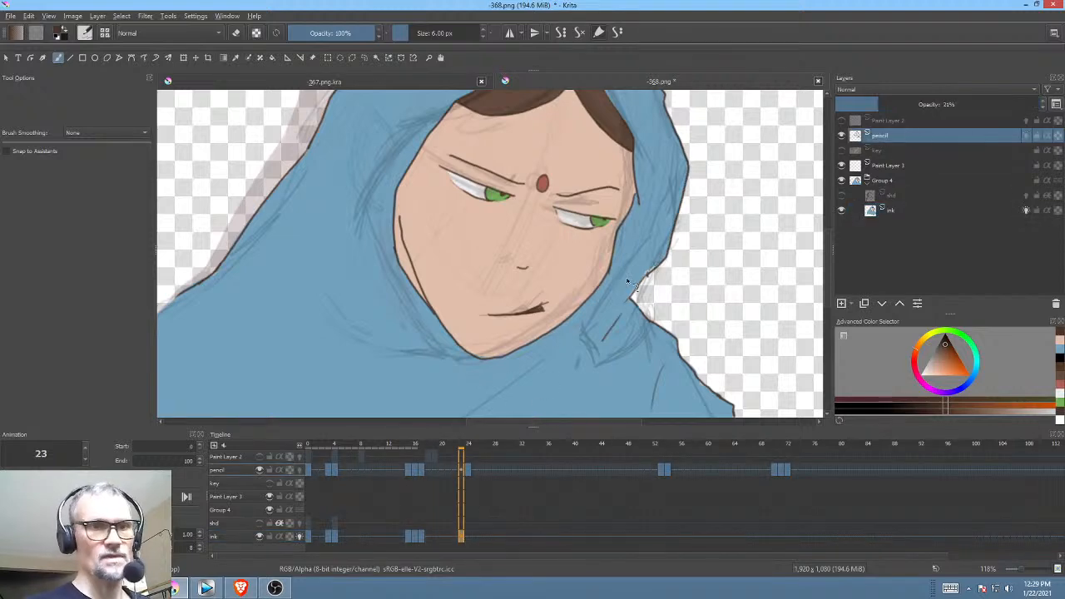
pyautogui.hotkey('alt', 'i')
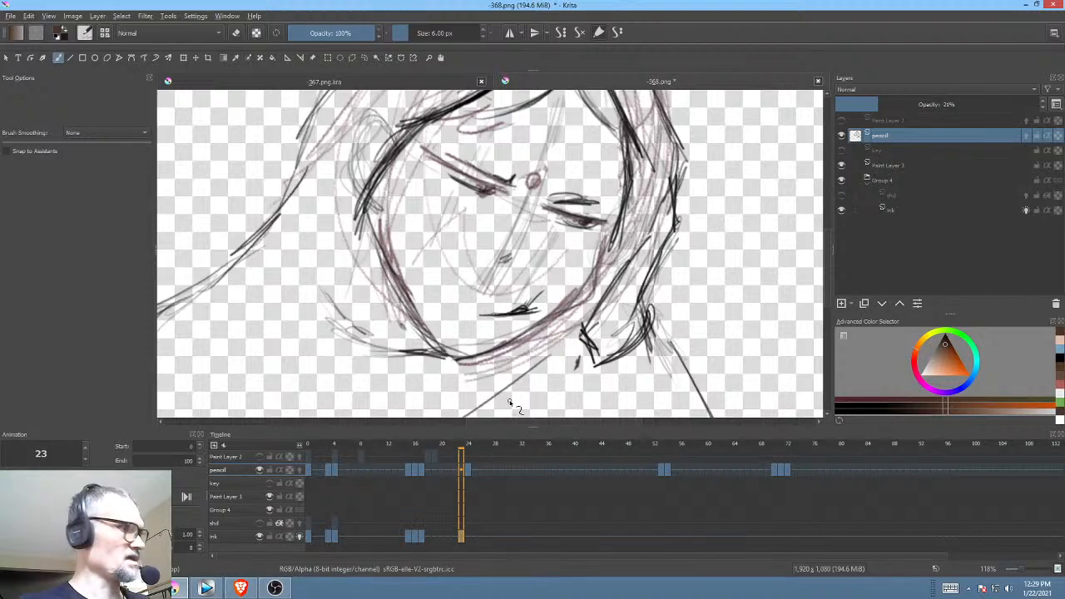
pyautogui.press(',')
pyautogui.press('.')
pyautogui.press(',')
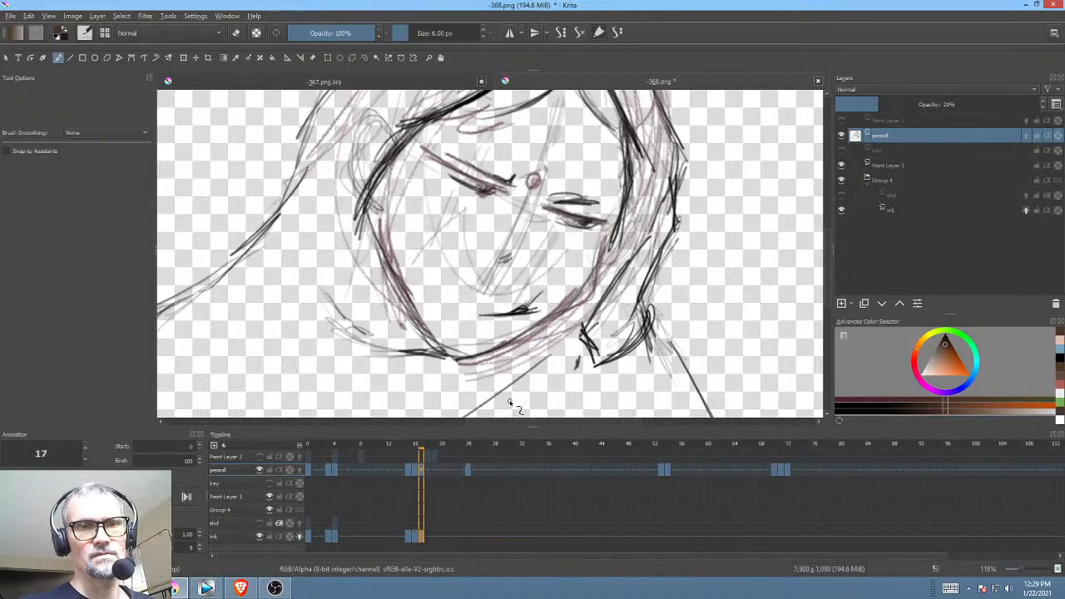
pyautogui.press('.')
pyautogui.scroll(-2, 666, 231)
pyautogui.moveTo(672, 278); pyautogui.dragTo(621, 285)
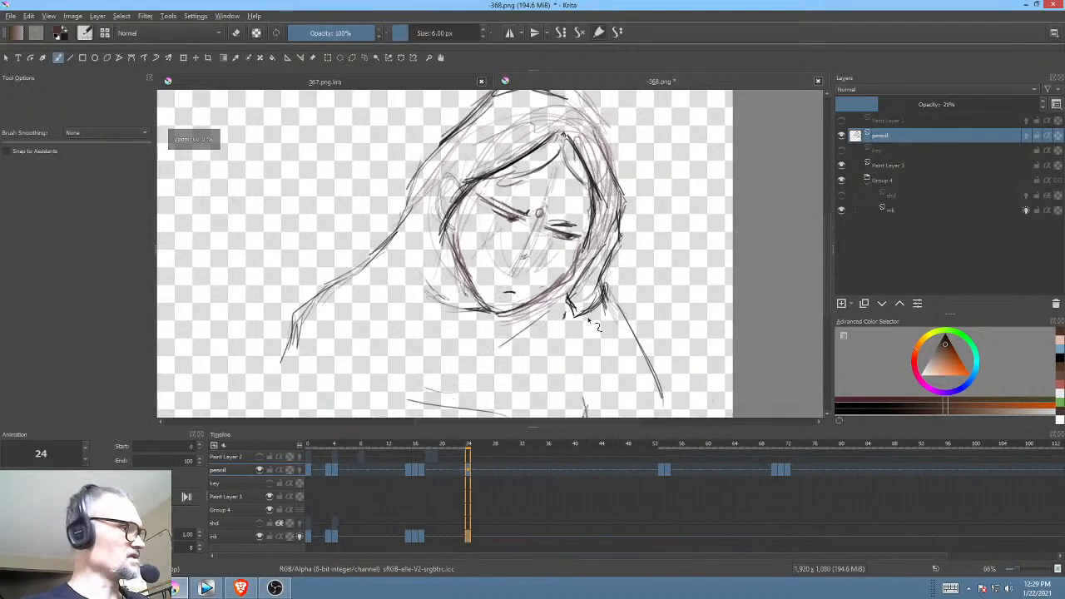
pyautogui.press(',')
pyautogui.press('.')
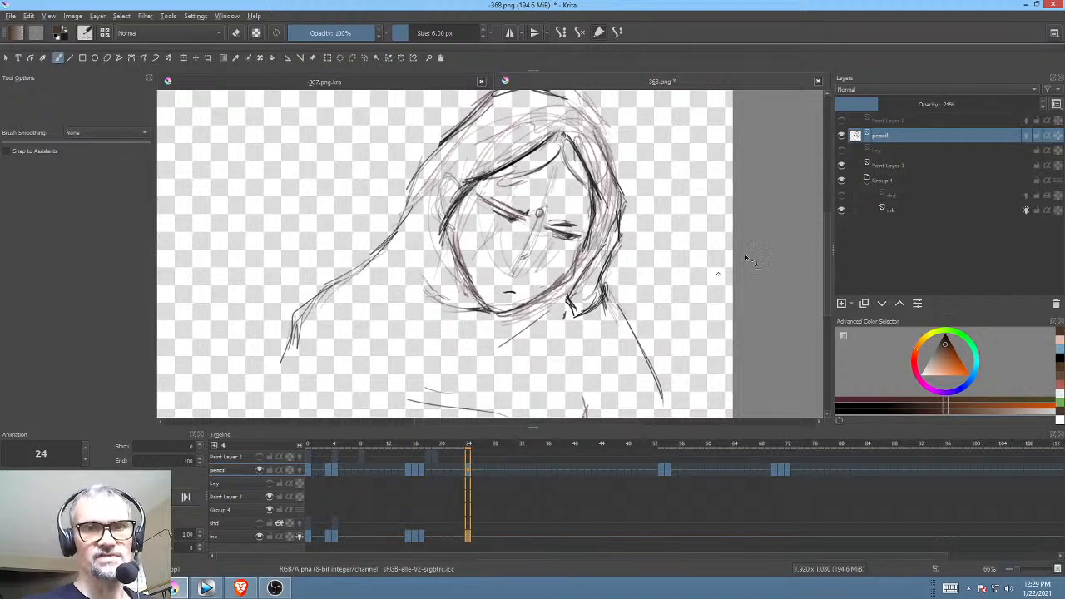
# Step: Copy the ink keyframe from frame 17 to frame 24
pyautogui.click(899, 211)
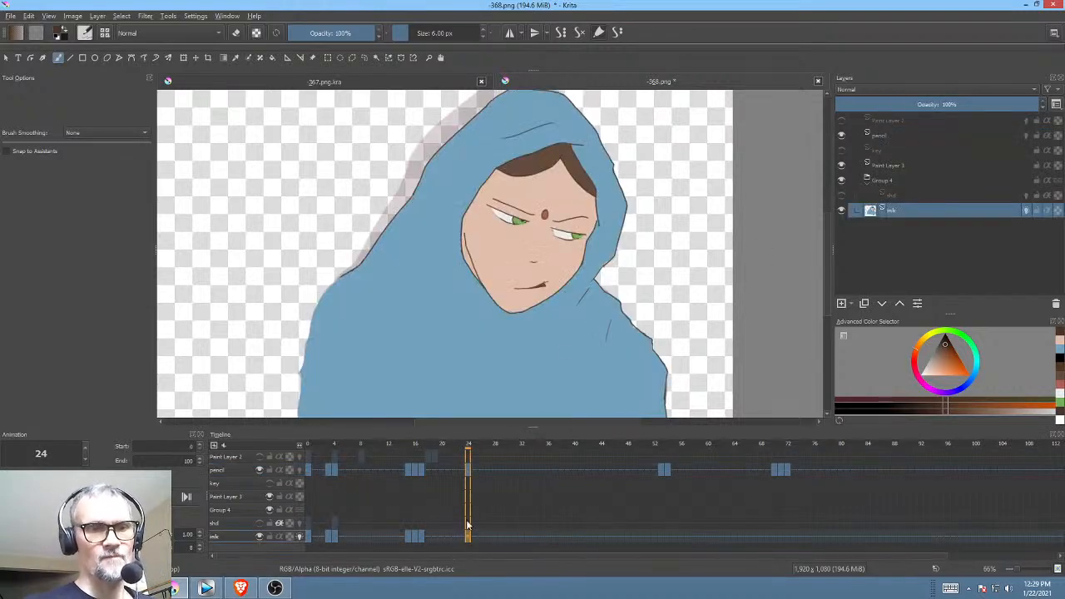
pyautogui.click(425, 537)
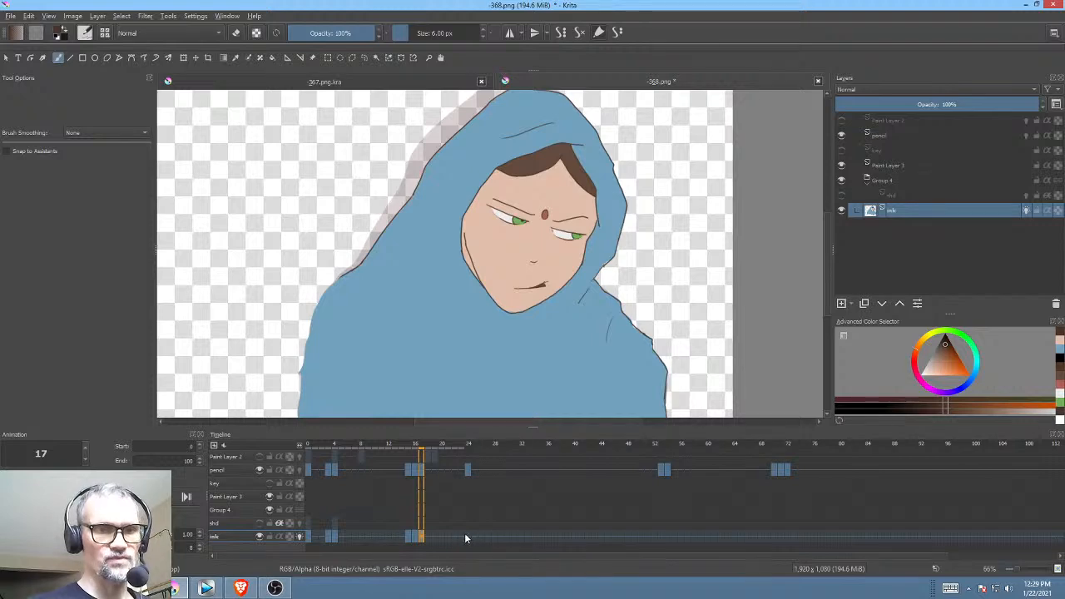
pyautogui.click(465, 534)
# Step: Paint over the mouth at frame 24 with the sampled skin colour and check the spot against the pencil sketch
pyautogui.moveTo(508, 328); pyautogui.dragTo(567, 343)
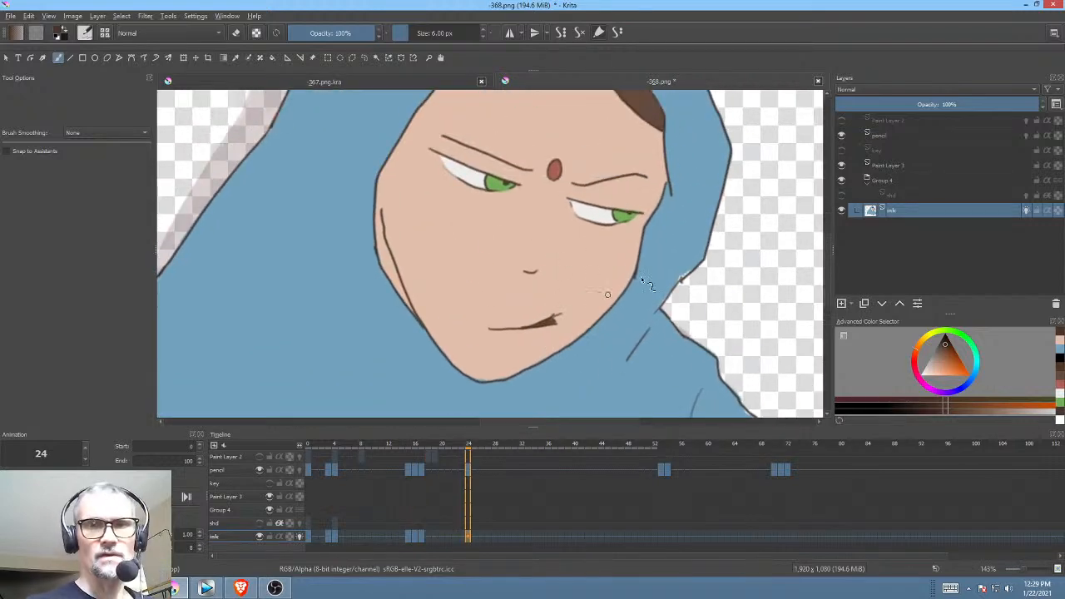
pyautogui.press('p')
pyautogui.keyDown('ctrl'); pyautogui.click(566, 297); pyautogui.keyUp('ctrl')
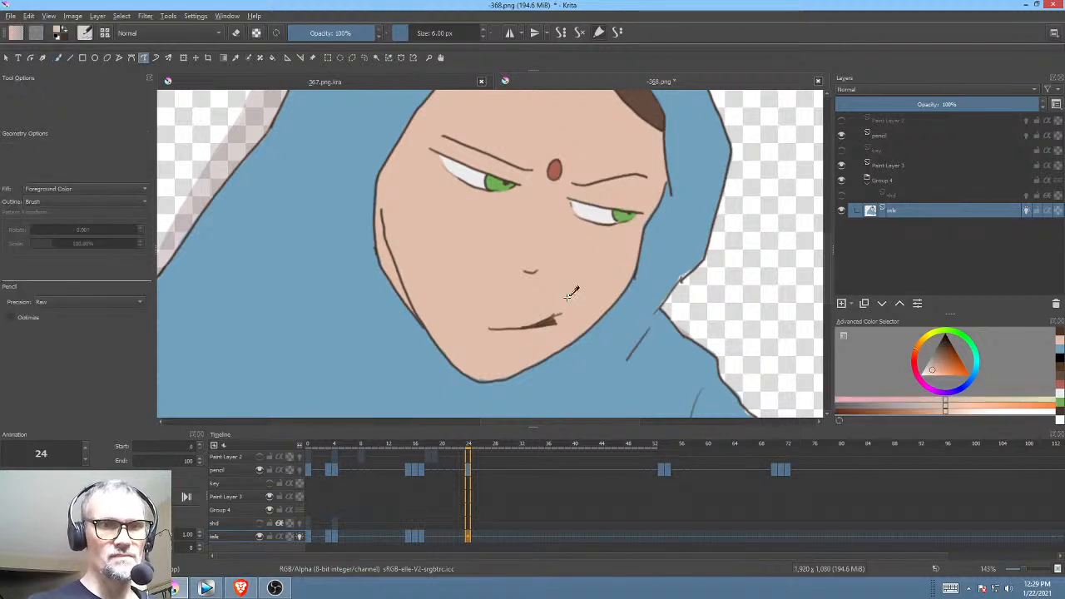
pyautogui.moveTo(570, 302)
pyautogui.mouseDown()
pyautogui.moveTo(508, 309)
pyautogui.moveTo(496, 343)
pyautogui.moveTo(593, 302)
pyautogui.mouseUp()
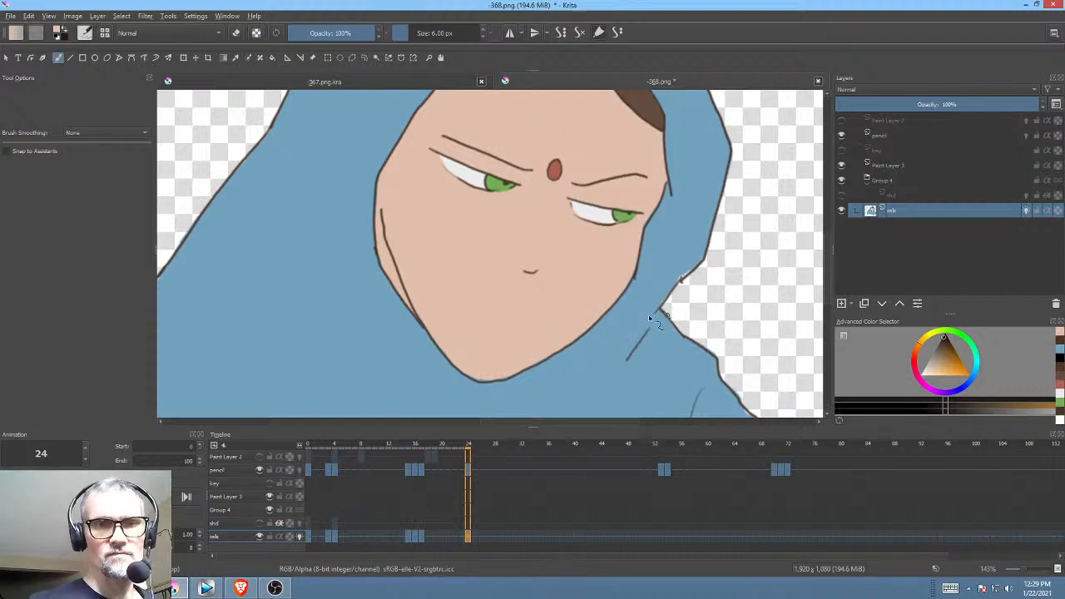
pyautogui.hotkey('ctrl', 'z')
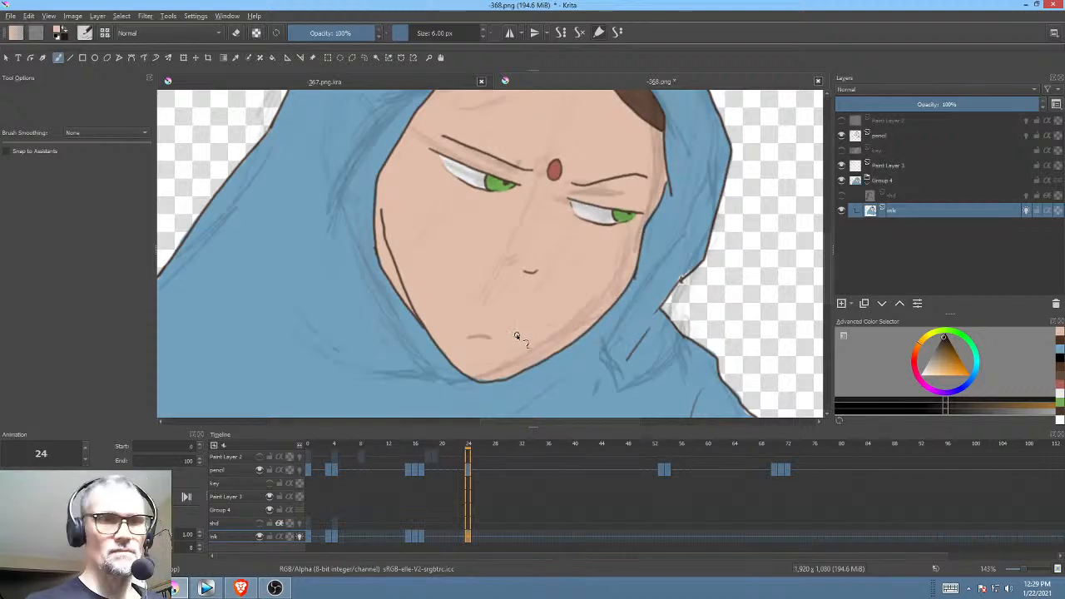
pyautogui.hotkey('ctrl', 'shift', 'z')
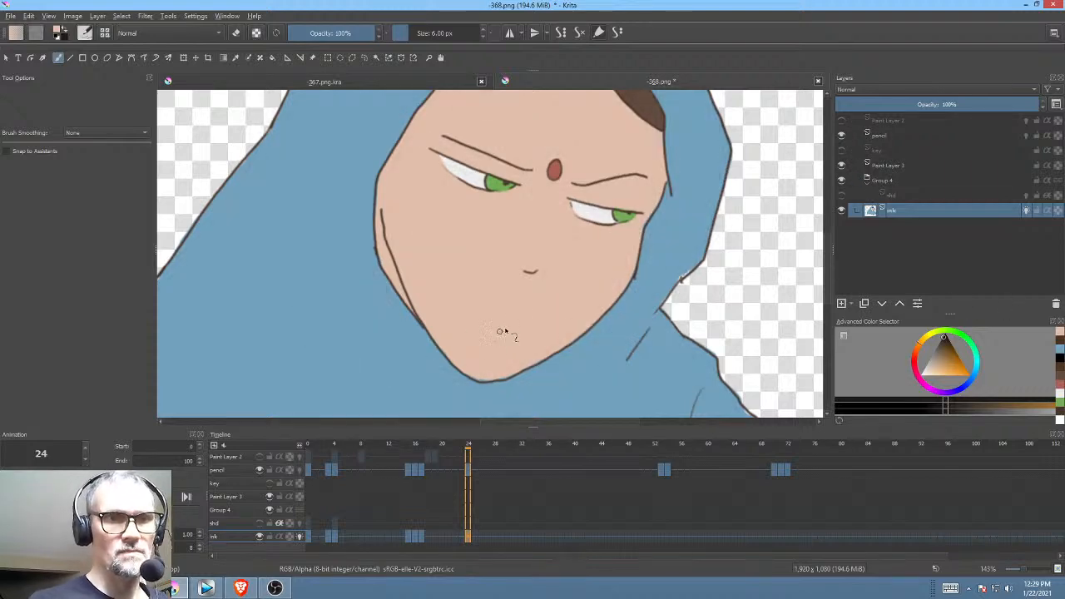
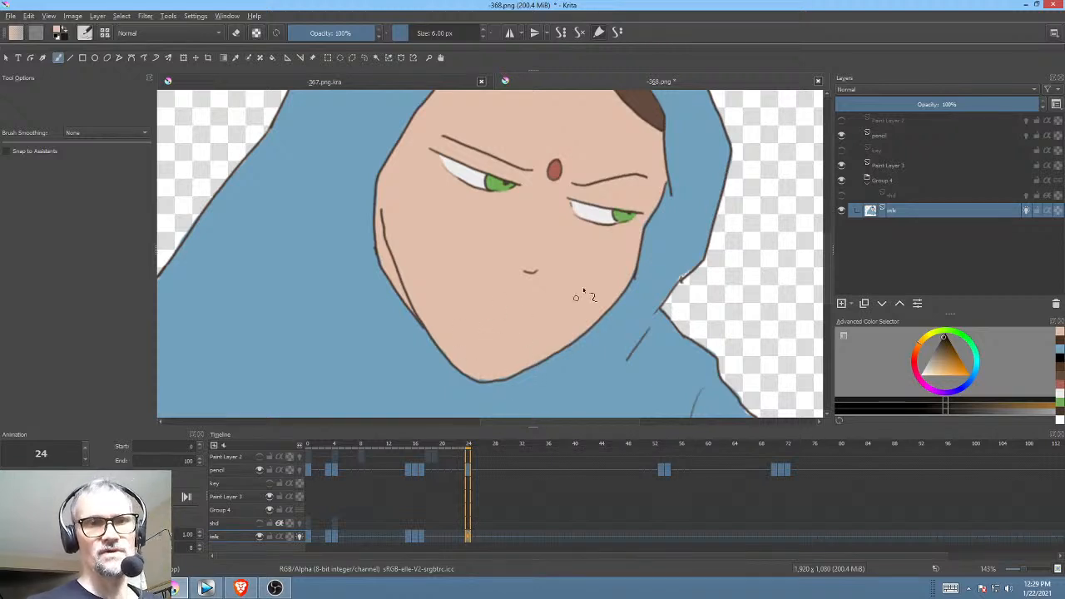
# Step: Draw a short downturned mouth in the sampled hair brown at ink frame 24 and check it against the pencil sketch
pyautogui.keyDown('ctrl'); pyautogui.click(643, 107); pyautogui.keyUp('ctrl')
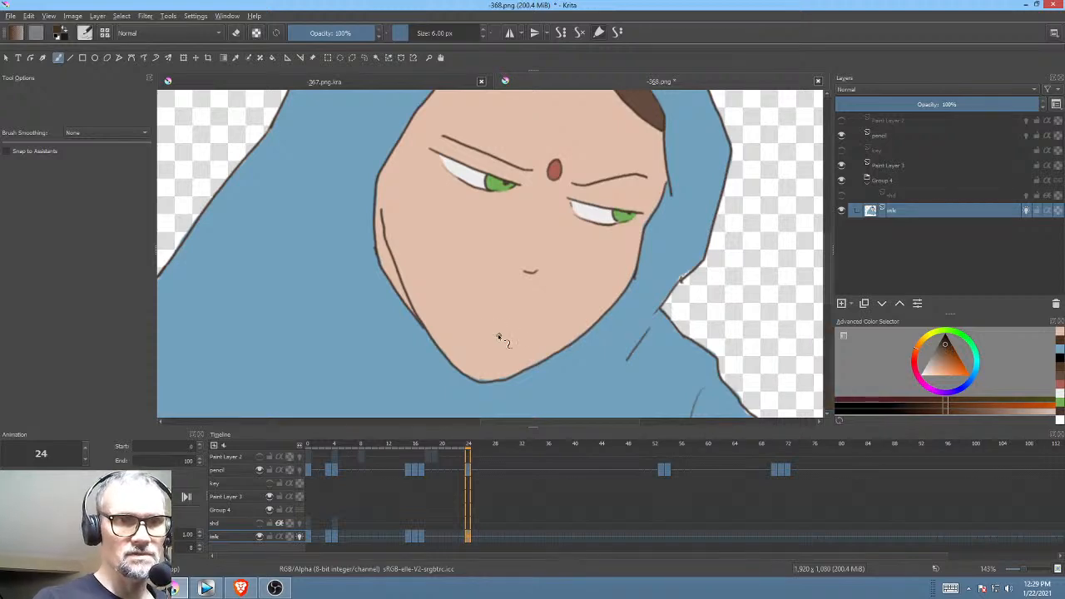
pyautogui.moveTo(499, 336); pyautogui.dragTo(477, 333)
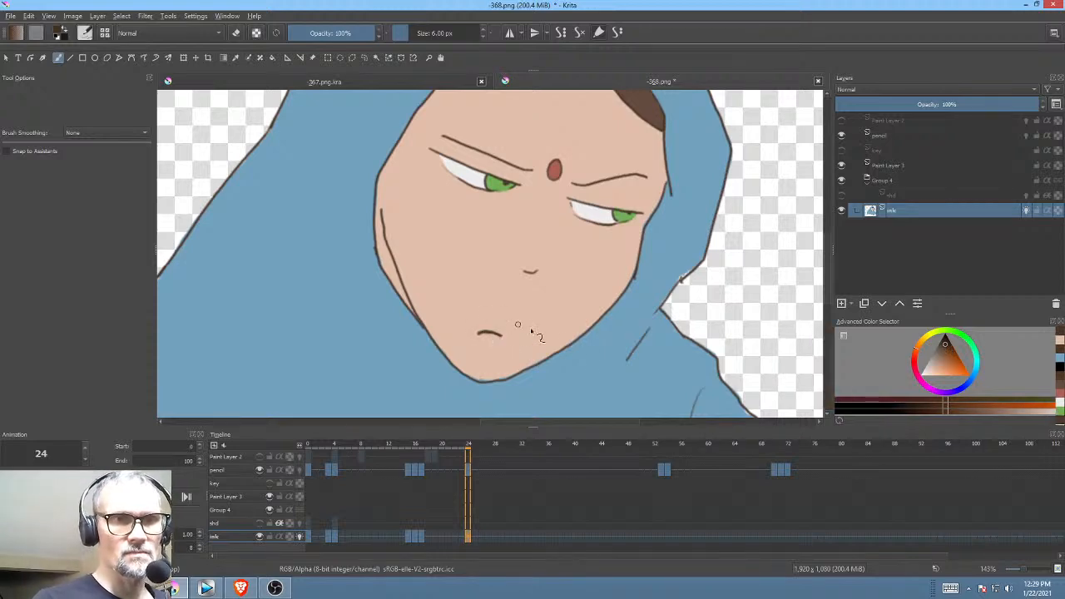
pyautogui.scroll(-3, 574, 291)
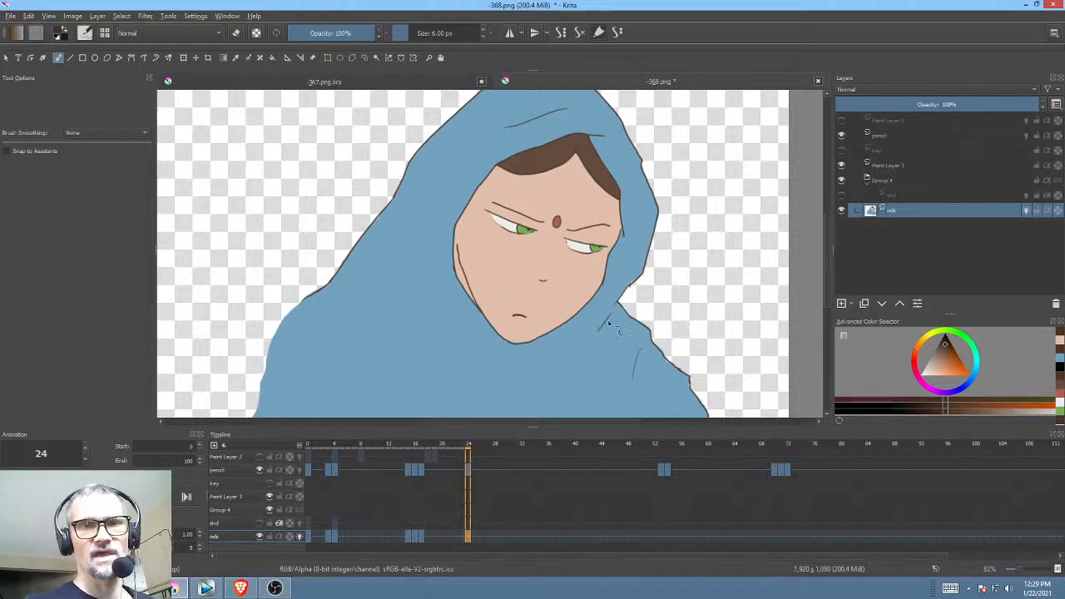
pyautogui.click(914, 136)
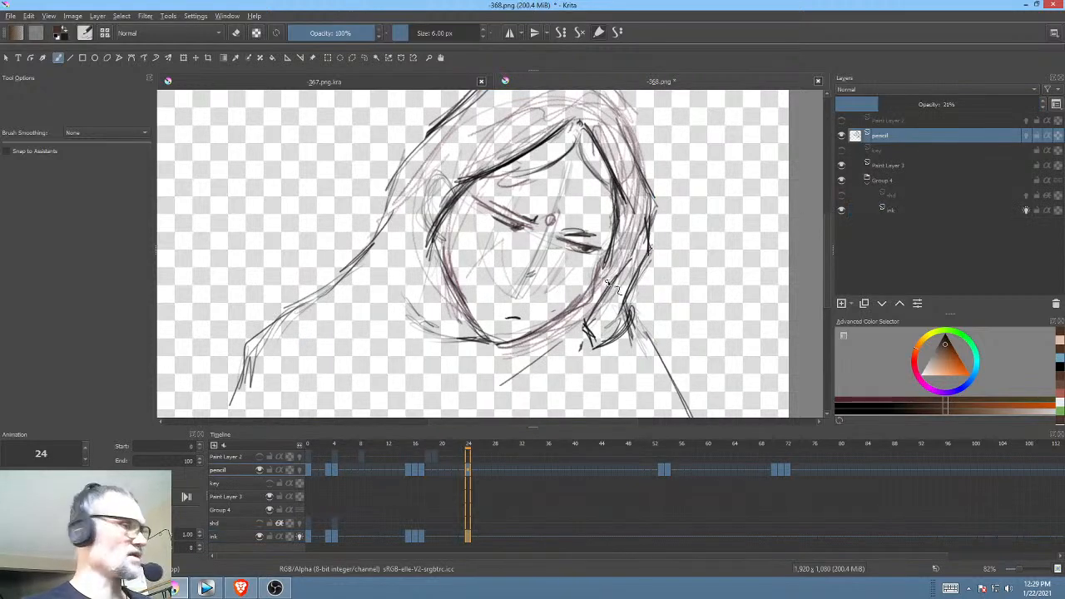
# Step: Compare the isolated pencil sketches at frames 16, 17 and 24
pyautogui.press('i')
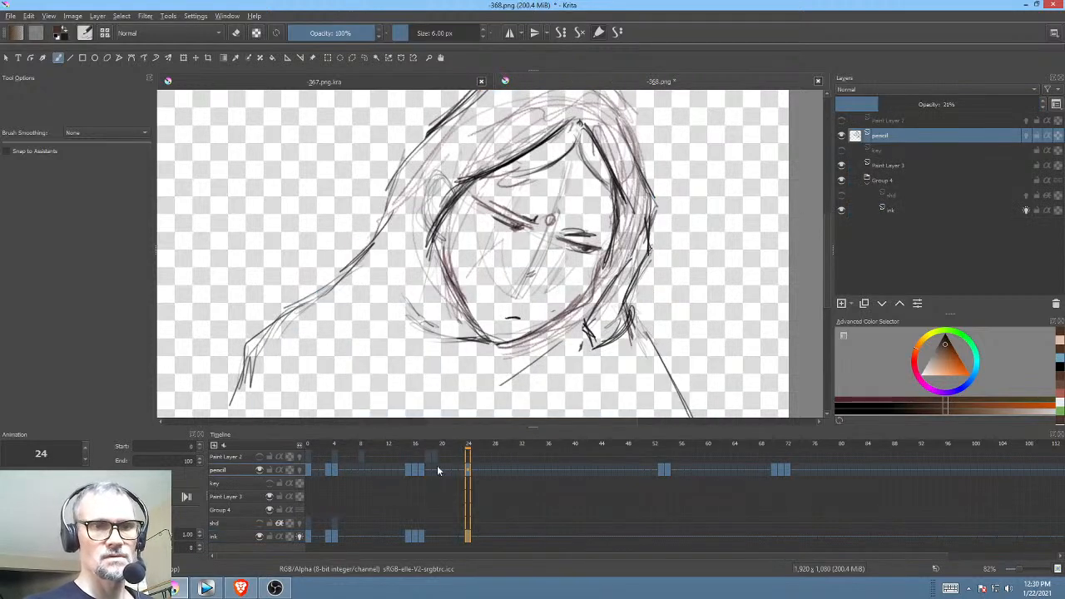
pyautogui.click(410, 470)
pyautogui.click(416, 470)
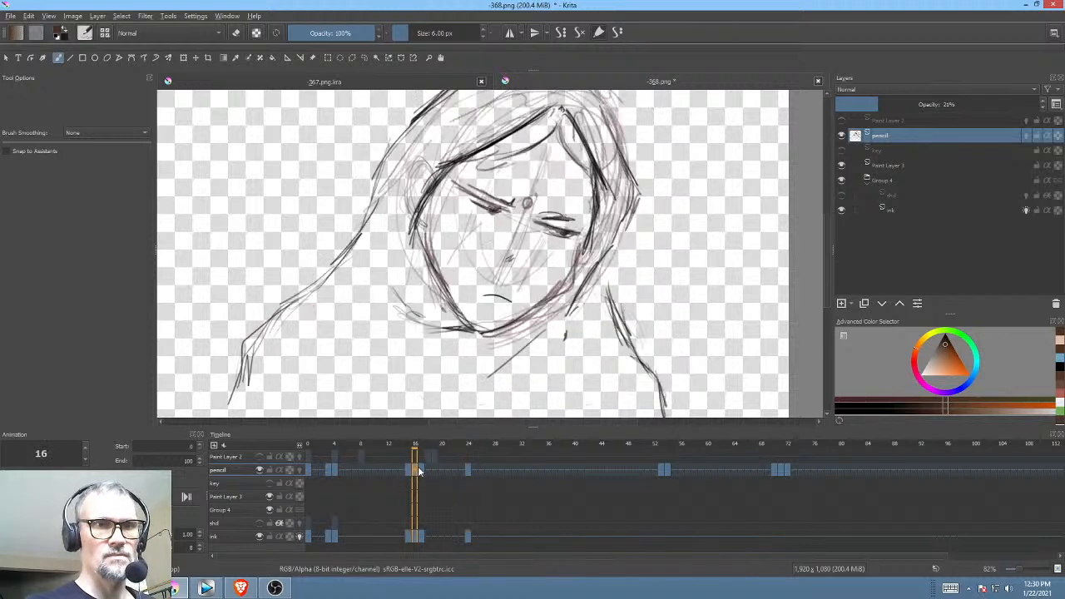
pyautogui.click(425, 472)
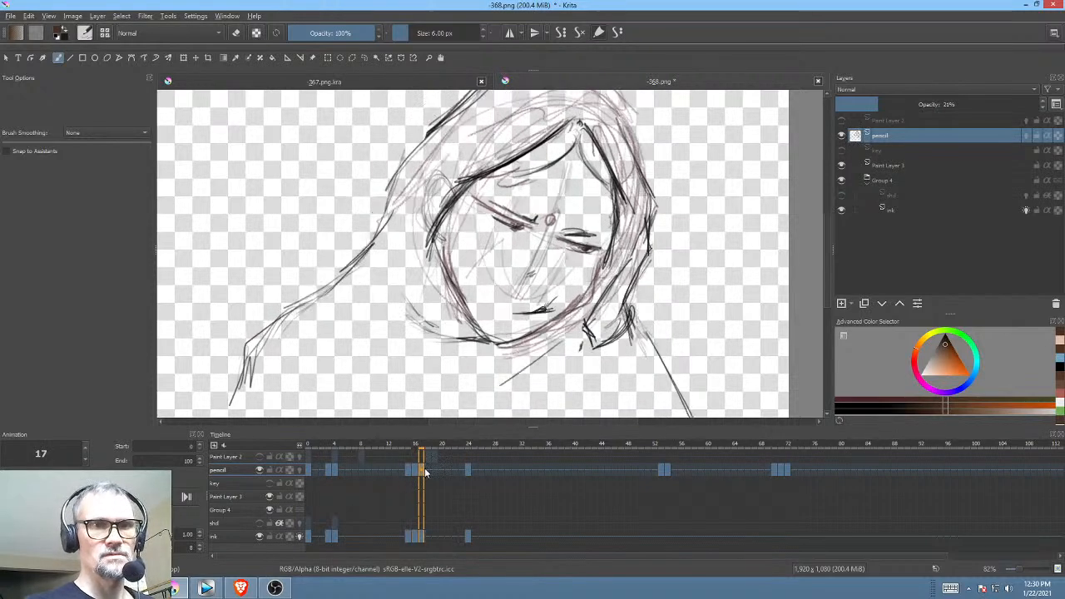
pyautogui.click(468, 470)
# Step: Paint over the arched eyebrow at ink frame 16 with a filled freehand shape in the sampled skin colour
pyautogui.click(918, 208)
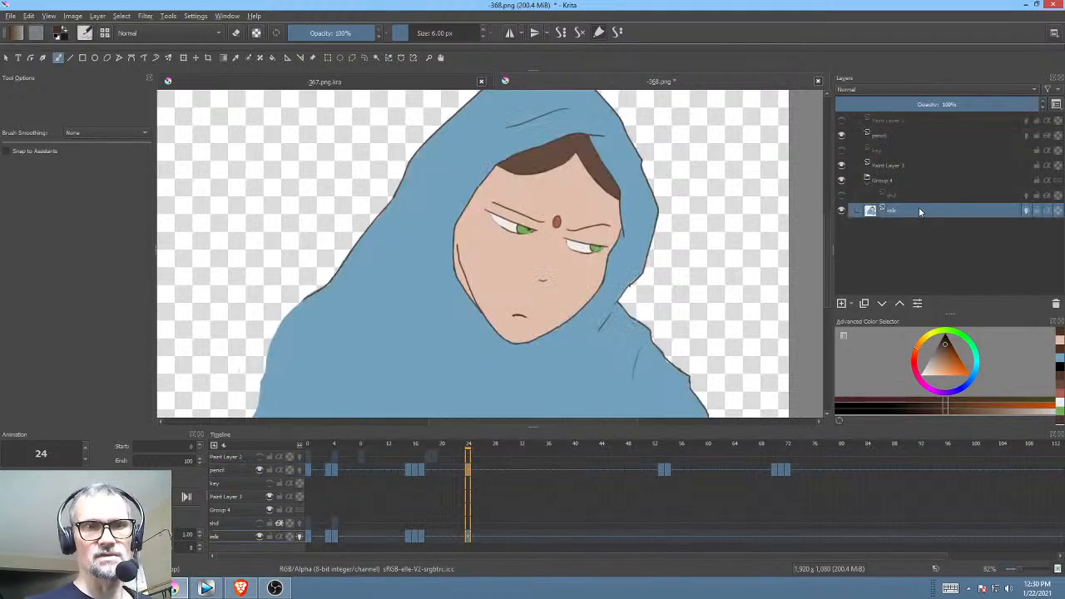
pyautogui.click(409, 537)
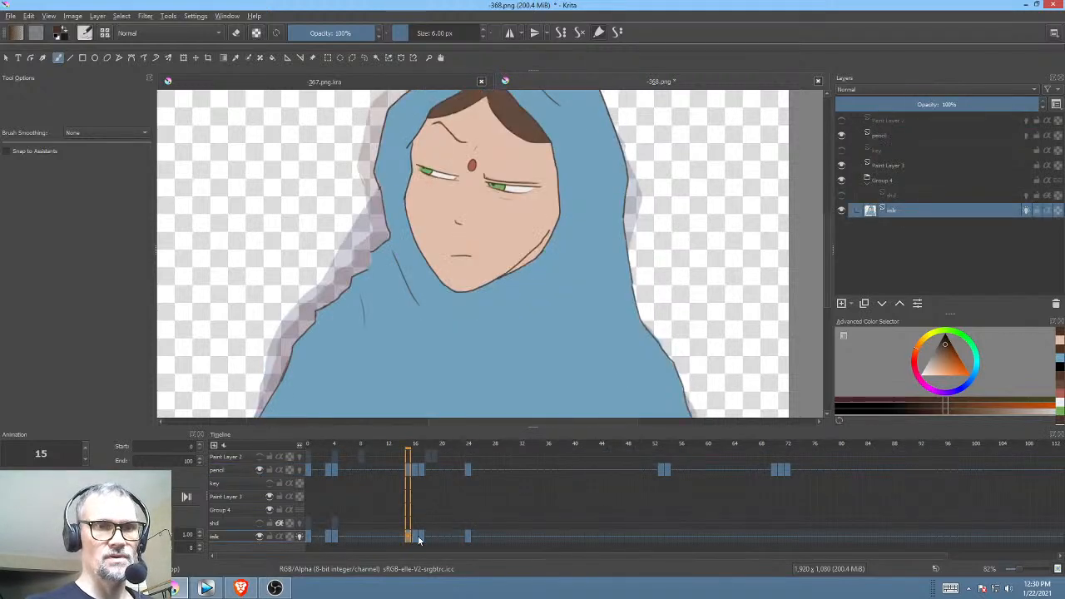
pyautogui.click(418, 536)
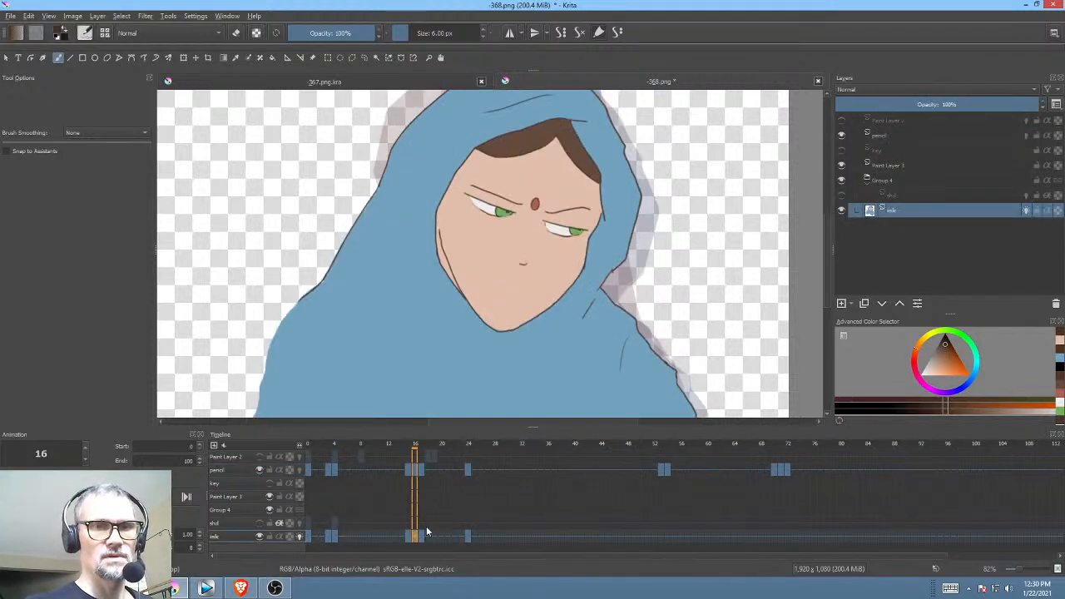
pyautogui.moveTo(549, 265); pyautogui.dragTo(522, 358)
pyautogui.moveTo(641, 296); pyautogui.dragTo(596, 185)
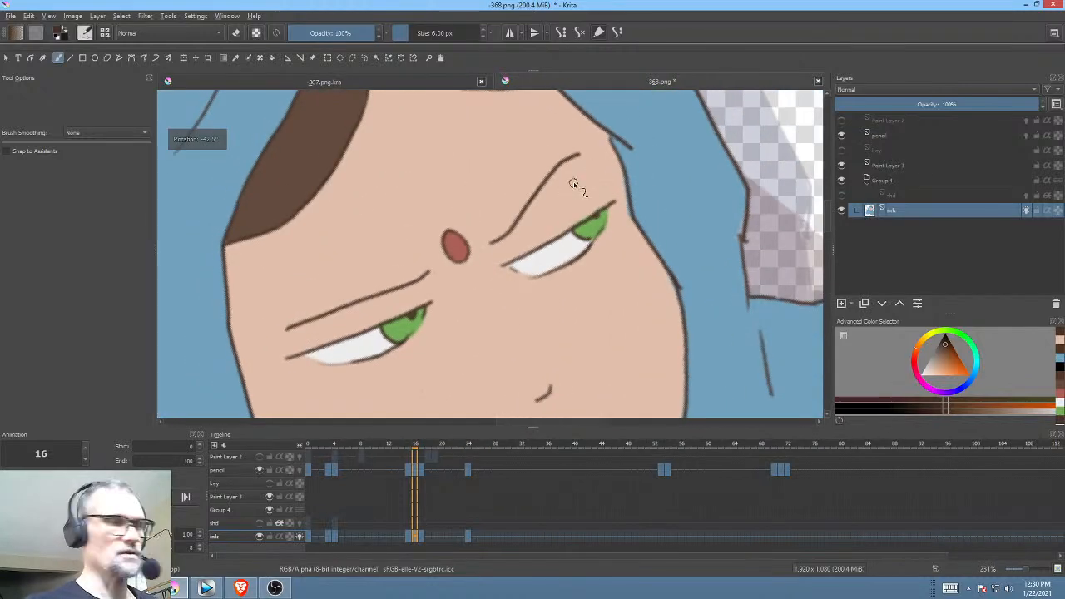
pyautogui.hotkey('ctrl', 'f')
pyautogui.keyDown('ctrl'); pyautogui.click(568, 195); pyautogui.keyUp('ctrl')
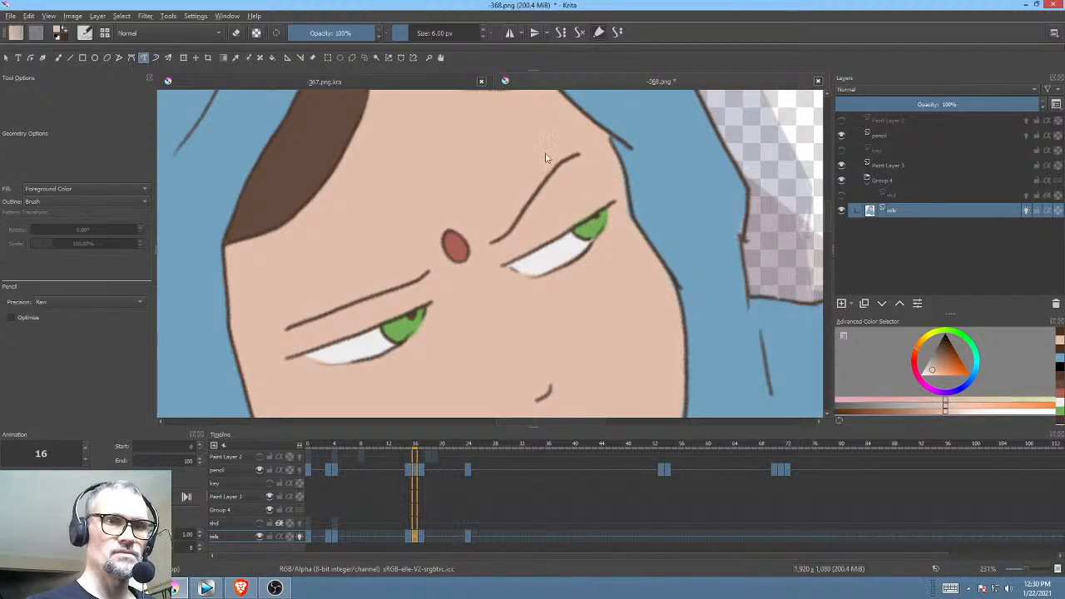
pyautogui.moveTo(491, 260); pyautogui.dragTo(594, 165)
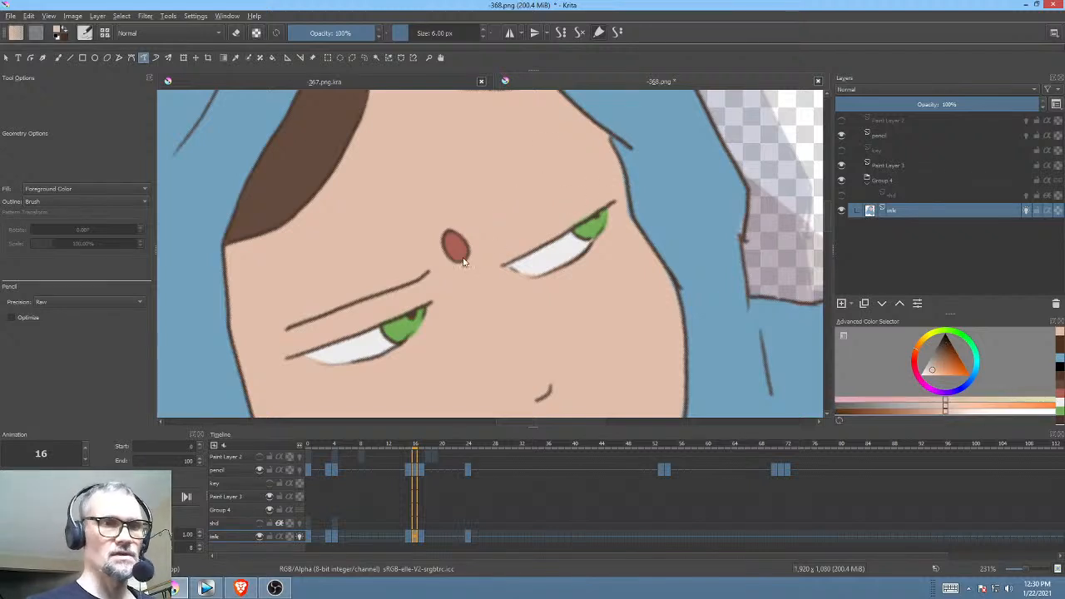
# Step: Draw a straighter, lower eyebrow in dark brown above the same eye at ink frame 16
pyautogui.click(947, 344)
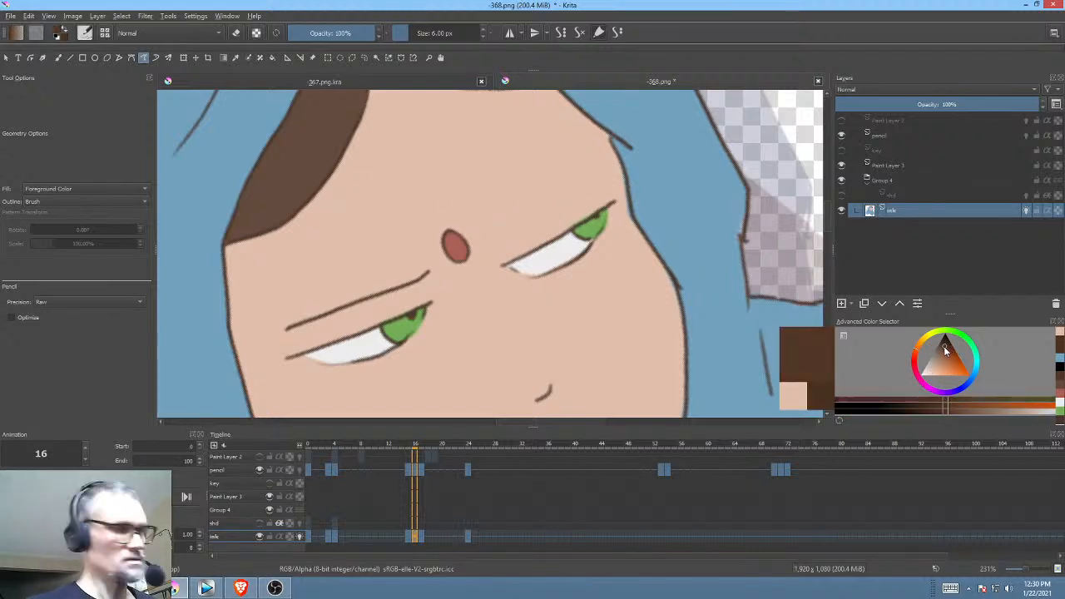
pyautogui.press('b')
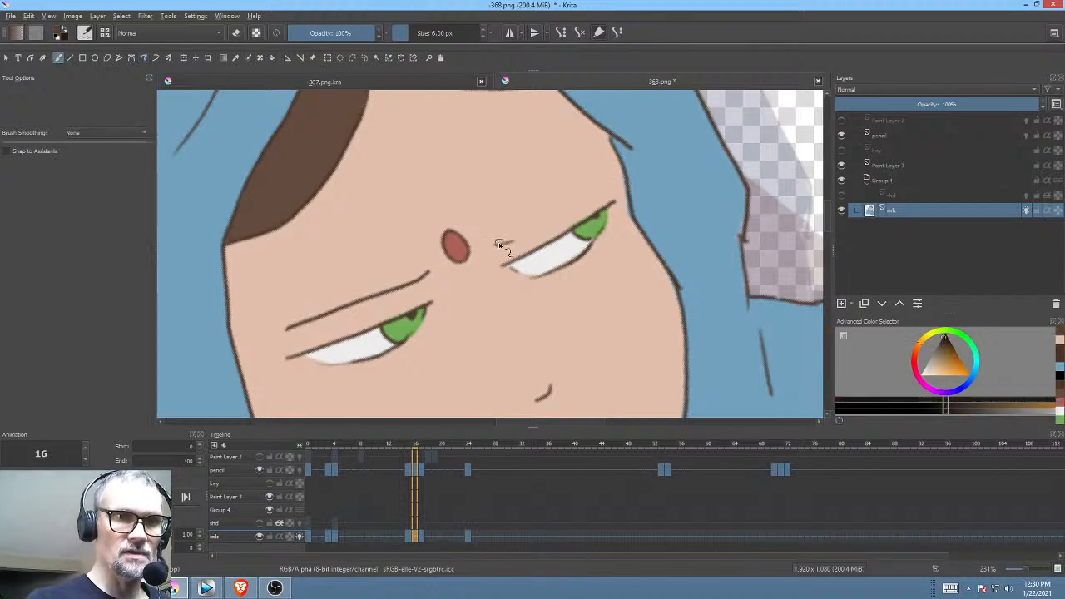
pyautogui.moveTo(496, 245); pyautogui.dragTo(599, 192)
pyautogui.scroll(-3, 647, 254)
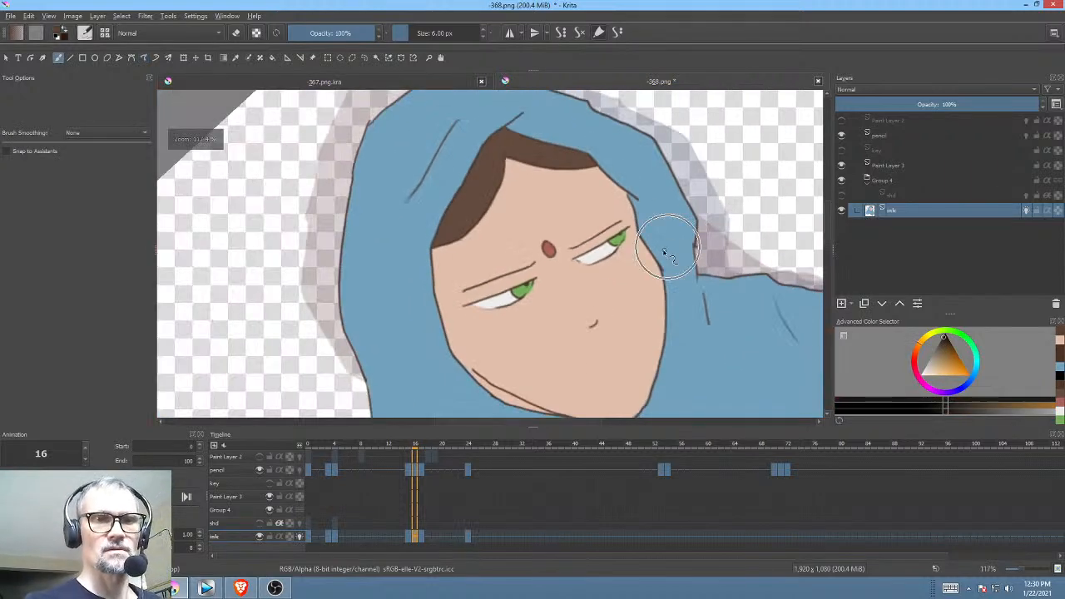
# Step: Cover the arched eyebrow at ink frame 17 with a filled freehand shape in the sampled skin colour
pyautogui.press('.')
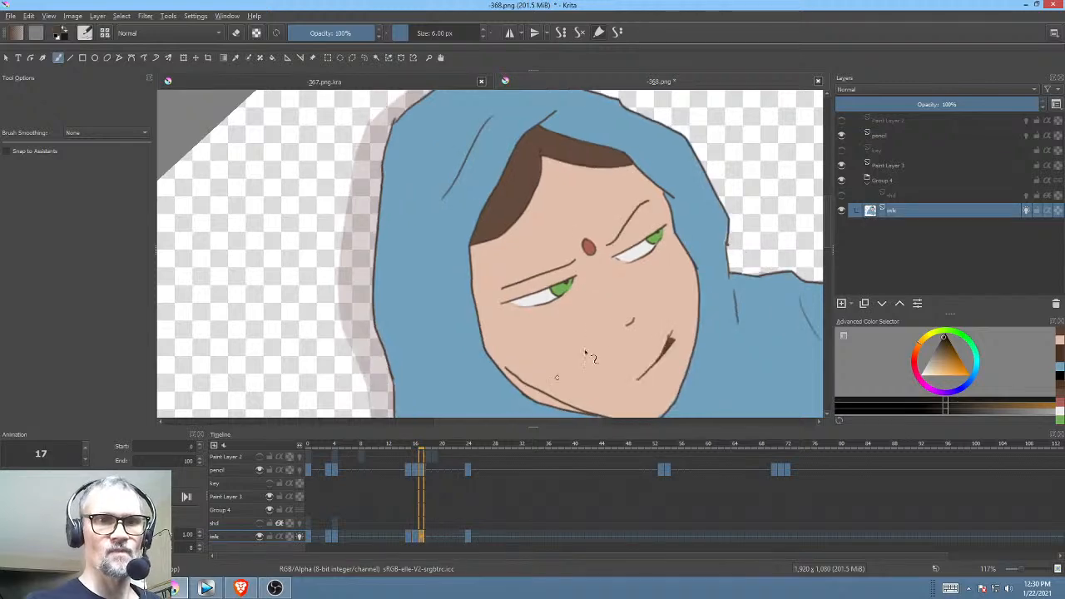
pyautogui.press('n')
pyautogui.keyDown('ctrl'); pyautogui.click(630, 198); pyautogui.keyUp('ctrl')
pyautogui.moveTo(634, 182)
pyautogui.mouseDown()
pyautogui.moveTo(587, 221)
pyautogui.moveTo(603, 223)
pyautogui.moveTo(642, 180)
pyautogui.mouseUp()
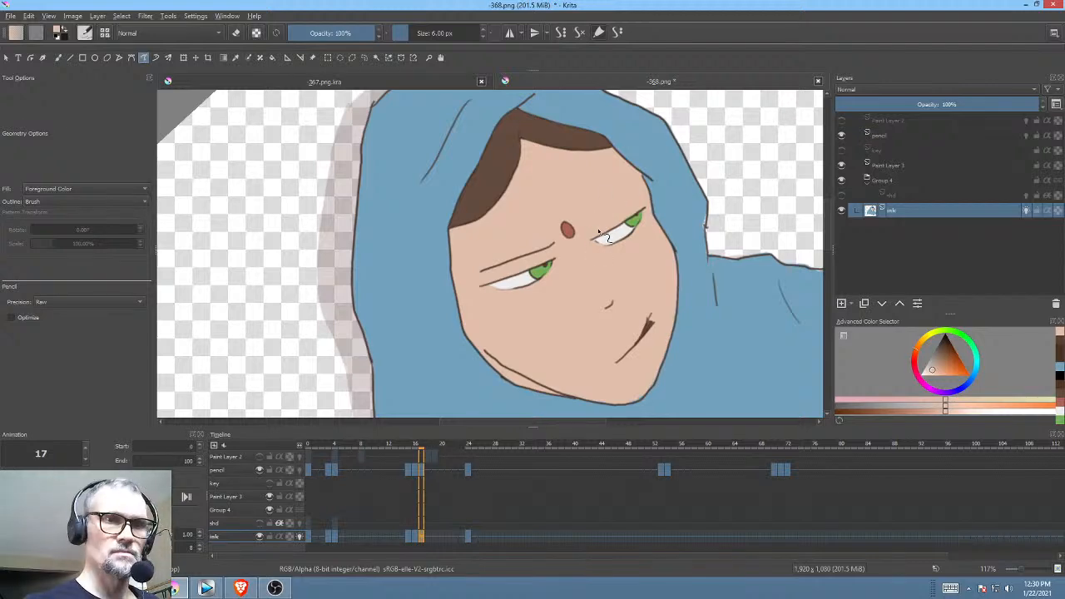
# Step: Brush in a straight, lowered dark brown eyebrow just above the eye at ink frame 17
pyautogui.press('b')
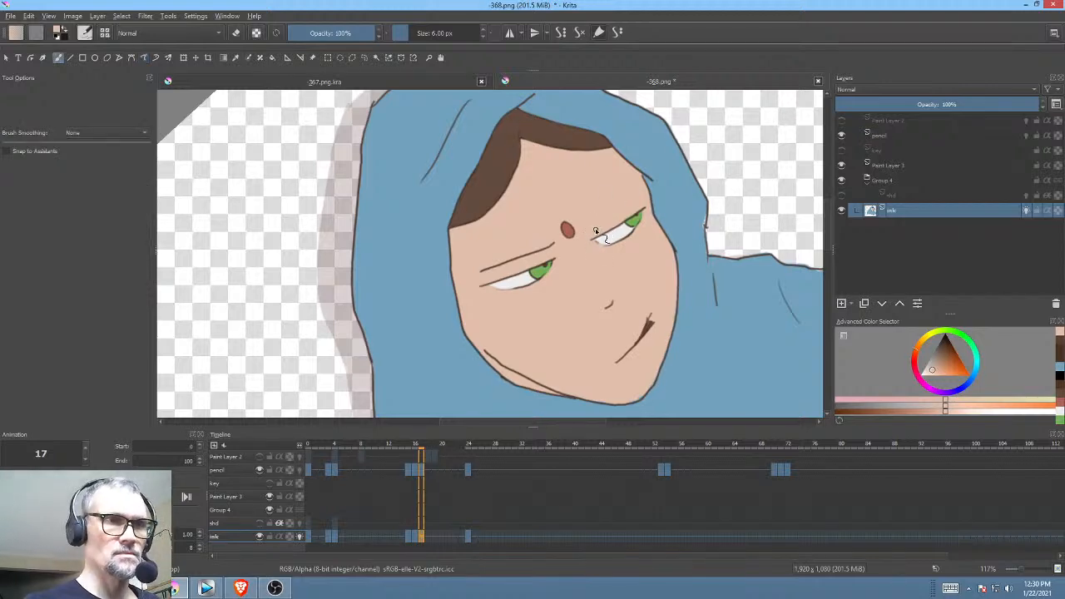
pyautogui.click(944, 342)
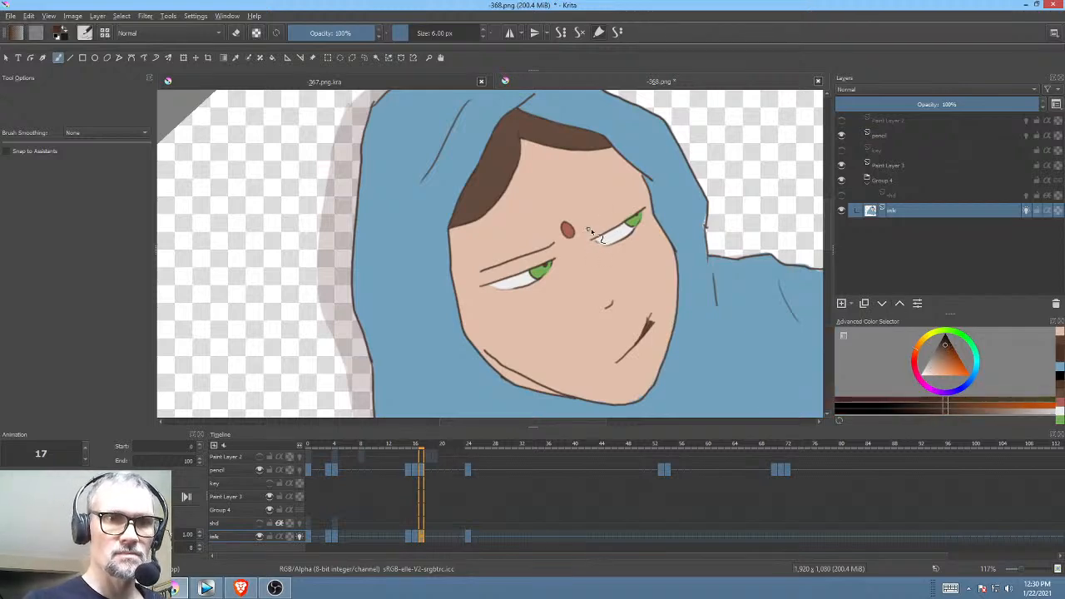
pyautogui.moveTo(587, 230)
pyautogui.mouseDown()
pyautogui.moveTo(643, 196)
pyautogui.moveTo(589, 230)
pyautogui.mouseUp()
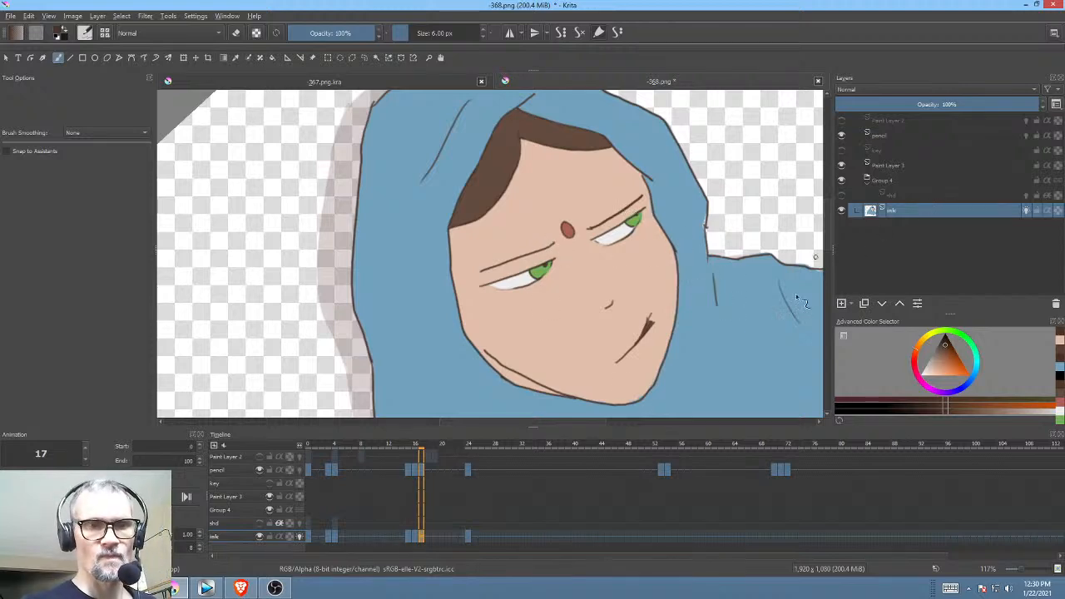
# Step: Replace the ink keyframe at frame 24 with a copy of frame 17 and compare the two frames
pyautogui.keyDown('ctrl'); pyautogui.click(668, 305); pyautogui.keyUp('ctrl')
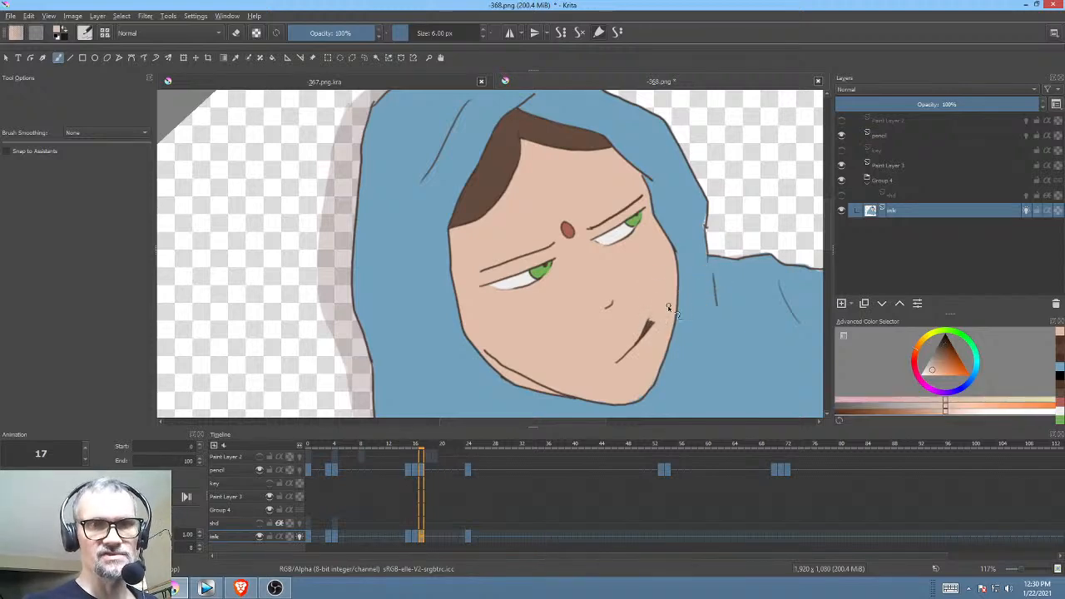
pyautogui.moveTo(421, 536)
pyautogui.mouseDown()
pyautogui.moveTo(457, 518)
pyautogui.moveTo(467, 536)
pyautogui.mouseUp()
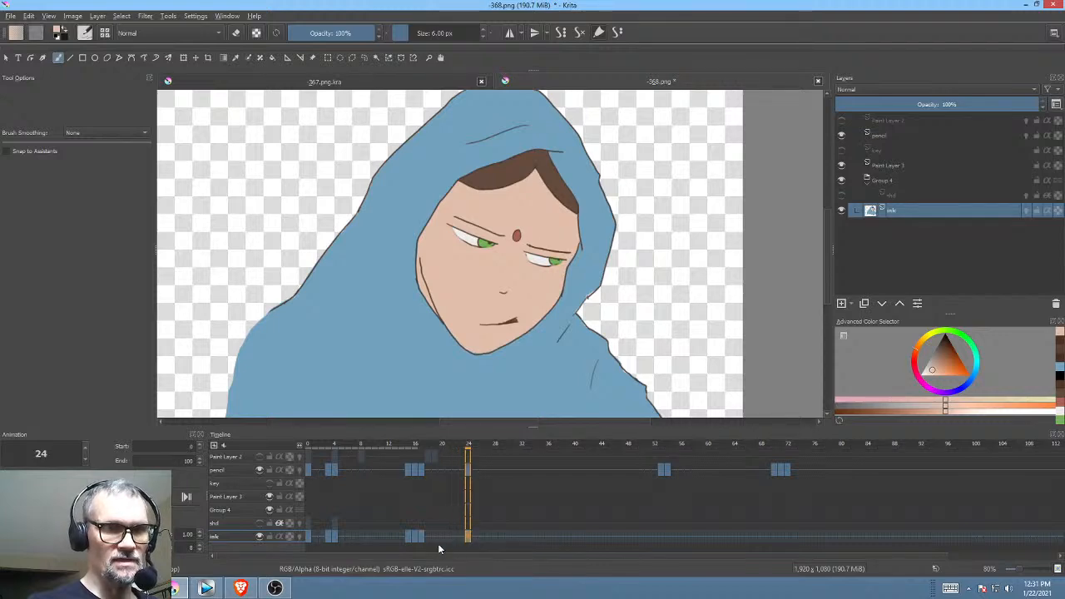
pyautogui.click(420, 536)
pyautogui.click(468, 538)
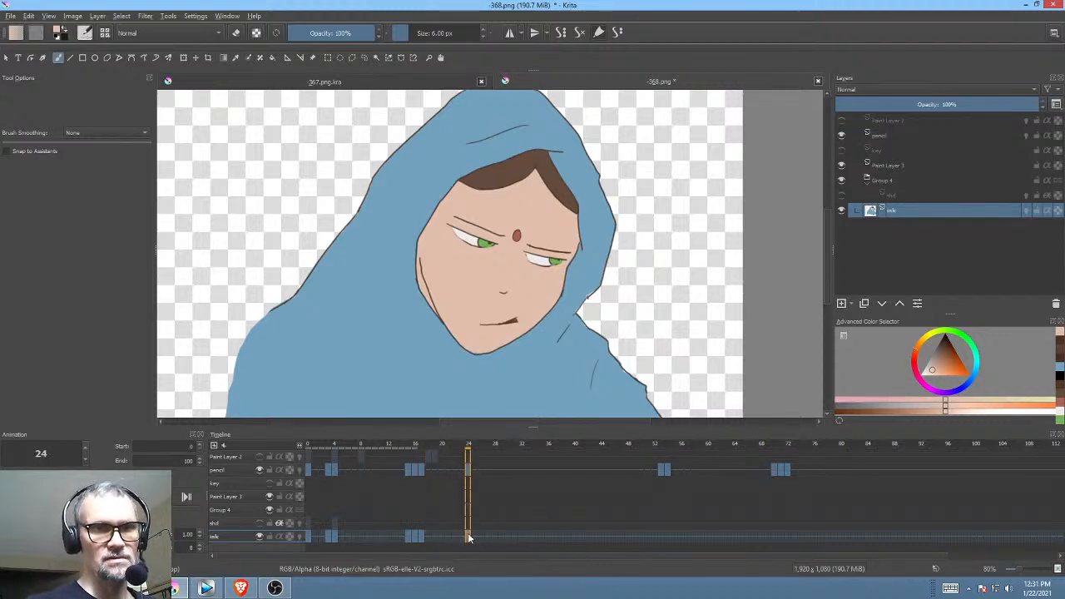
# Step: Cover the smirking mouth at ink frame 24 with a filled freehand shape in the sampled skin colour
pyautogui.keyDown('ctrl'); pyautogui.click(532, 293); pyautogui.keyUp('ctrl')
pyautogui.press('p')
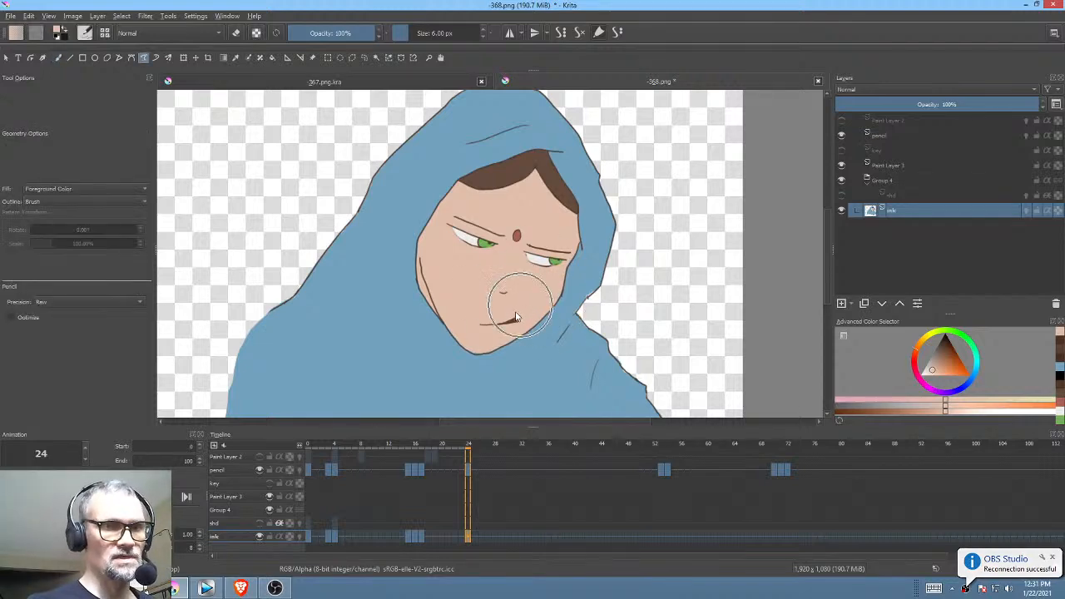
pyautogui.hotkey('ctrl', 'z')
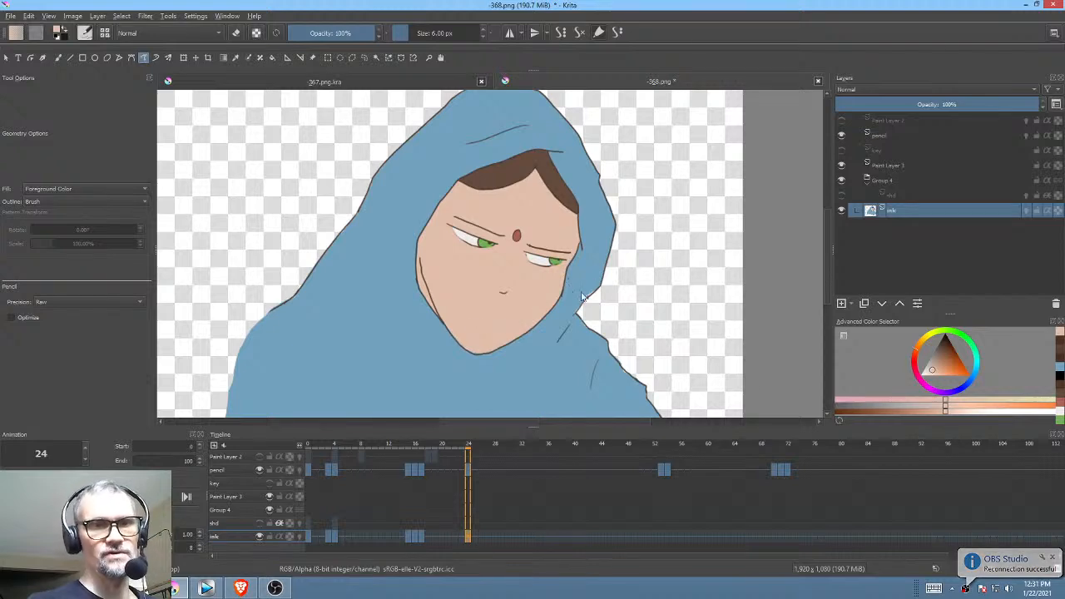
pyautogui.moveTo(583, 297); pyautogui.dragTo(580, 236)
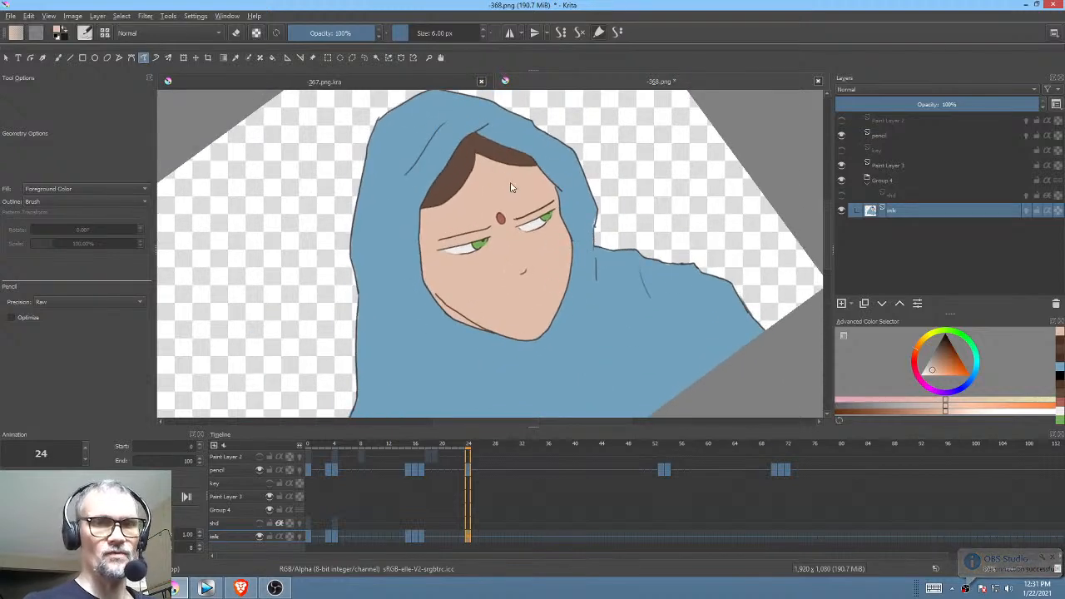
# Step: Draw a short downturned mouth in dark brown at ink frame 24 and restore the upright view
pyautogui.moveTo(944, 355); pyautogui.dragTo(944, 346)
pyautogui.press('b')
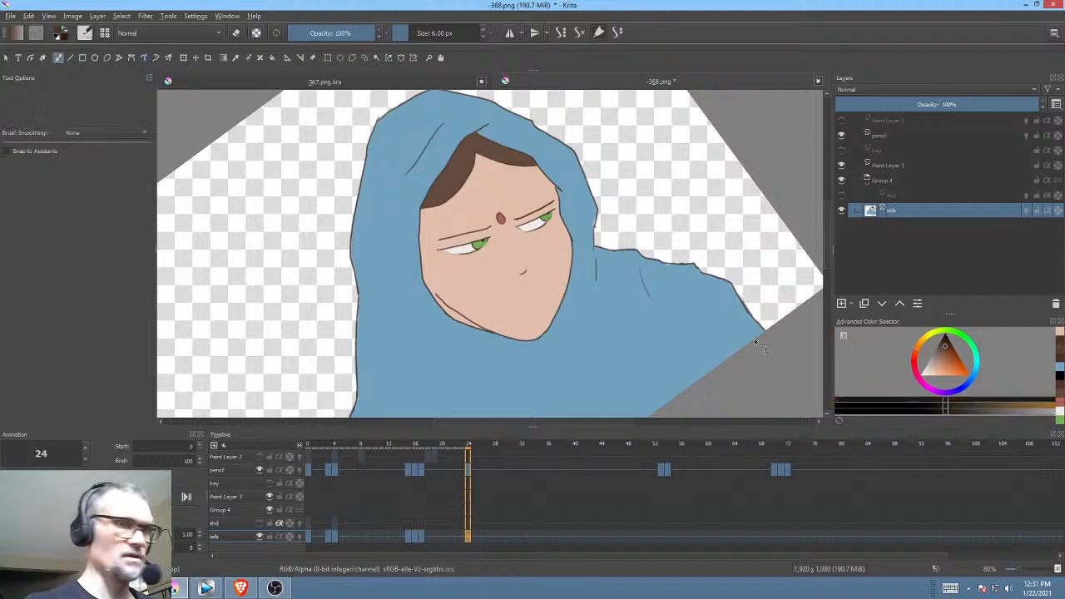
pyautogui.moveTo(517, 318); pyautogui.dragTo(532, 313)
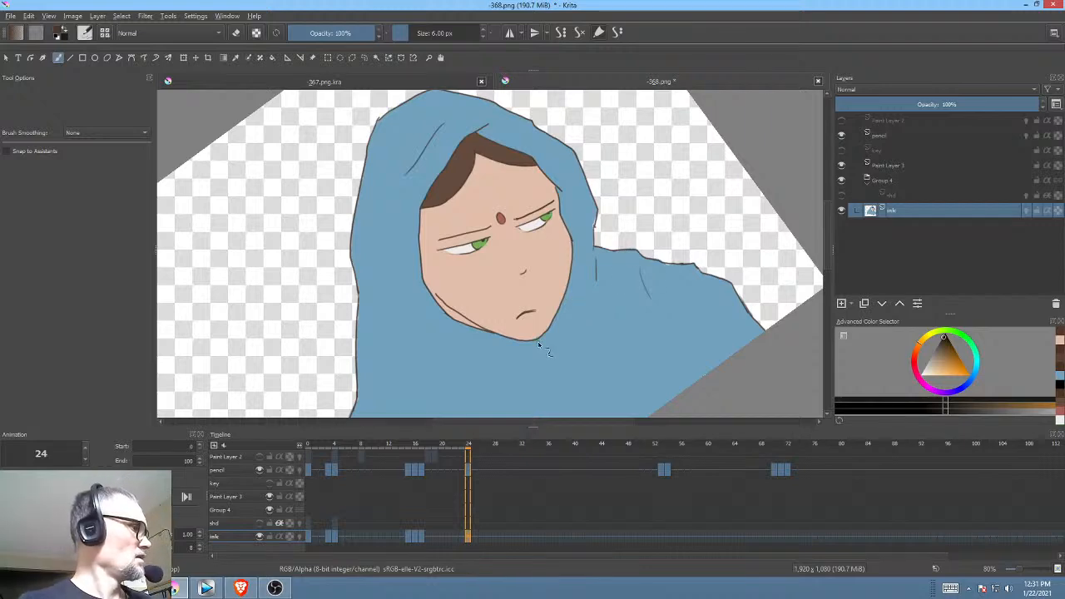
pyautogui.press('5')
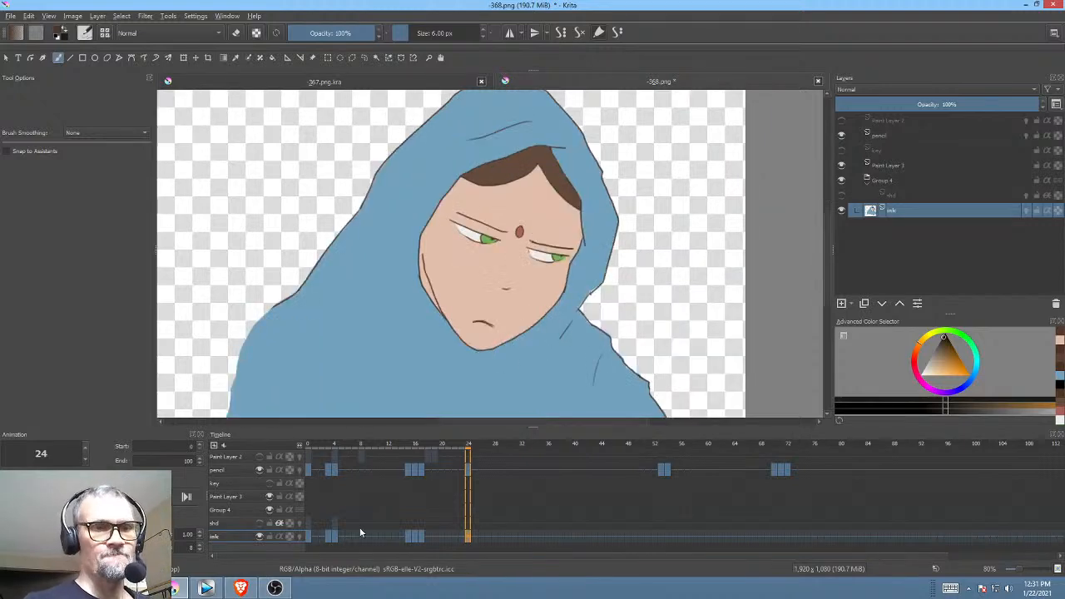
# Step: Go back to frame 0, show the shd shading layer and hide the pencil layer
pyautogui.click(371, 534)
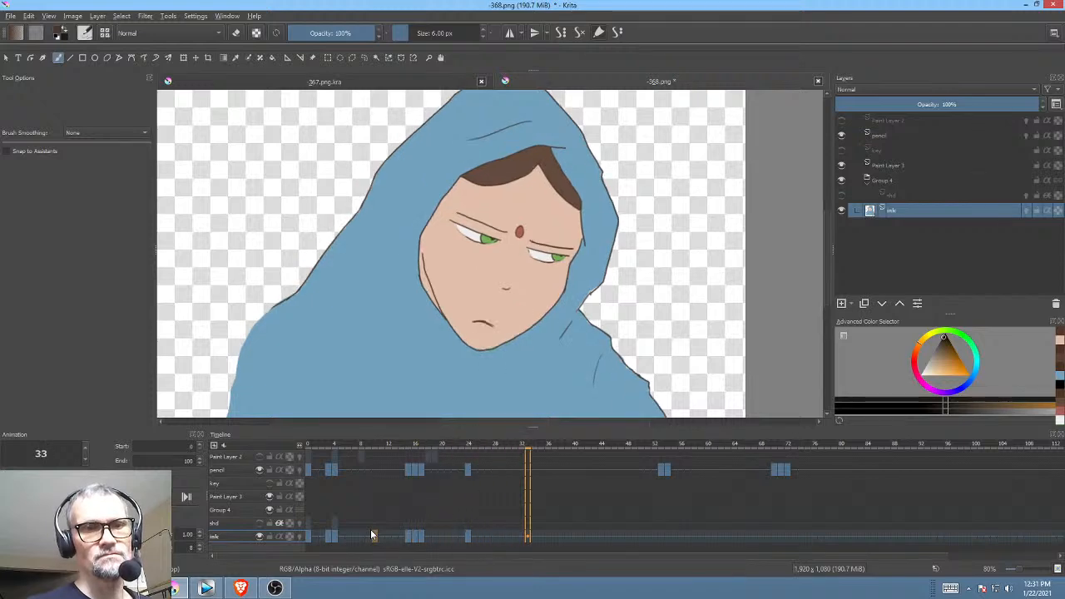
pyautogui.click(371, 534)
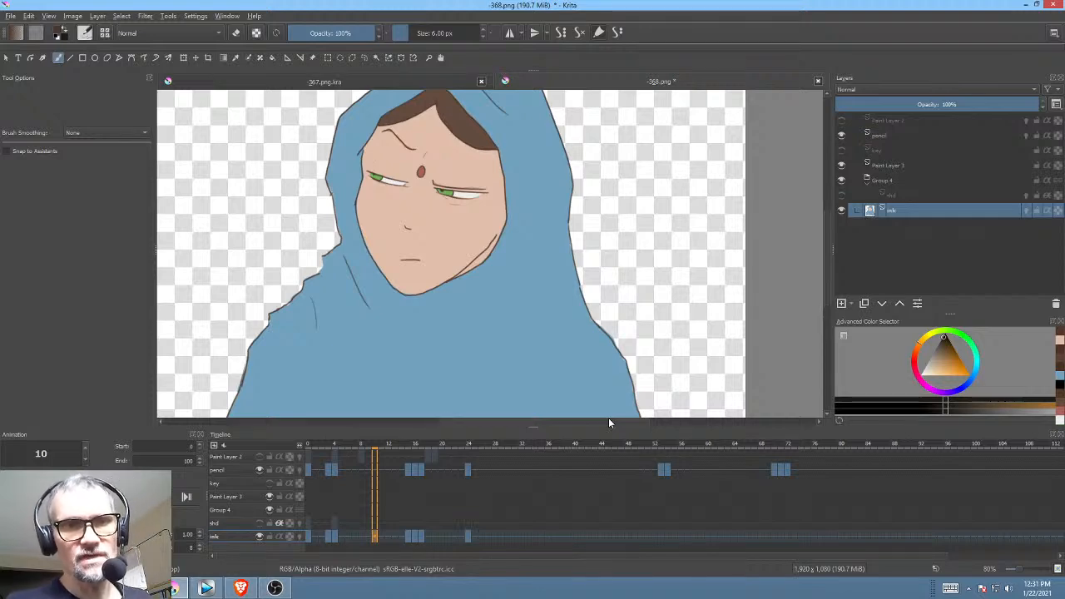
pyautogui.click(312, 537)
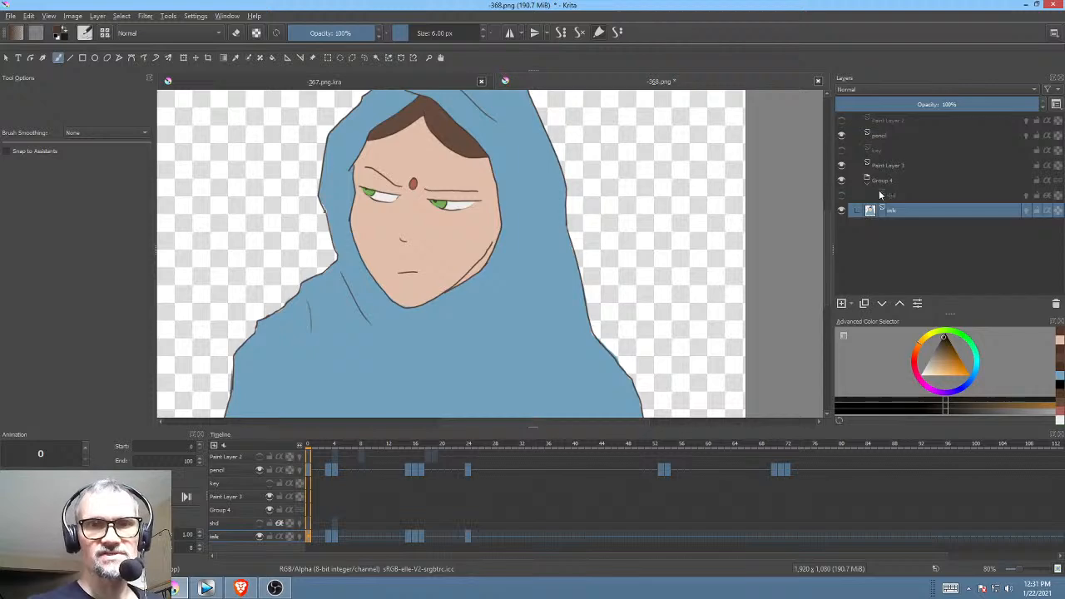
pyautogui.click(841, 194)
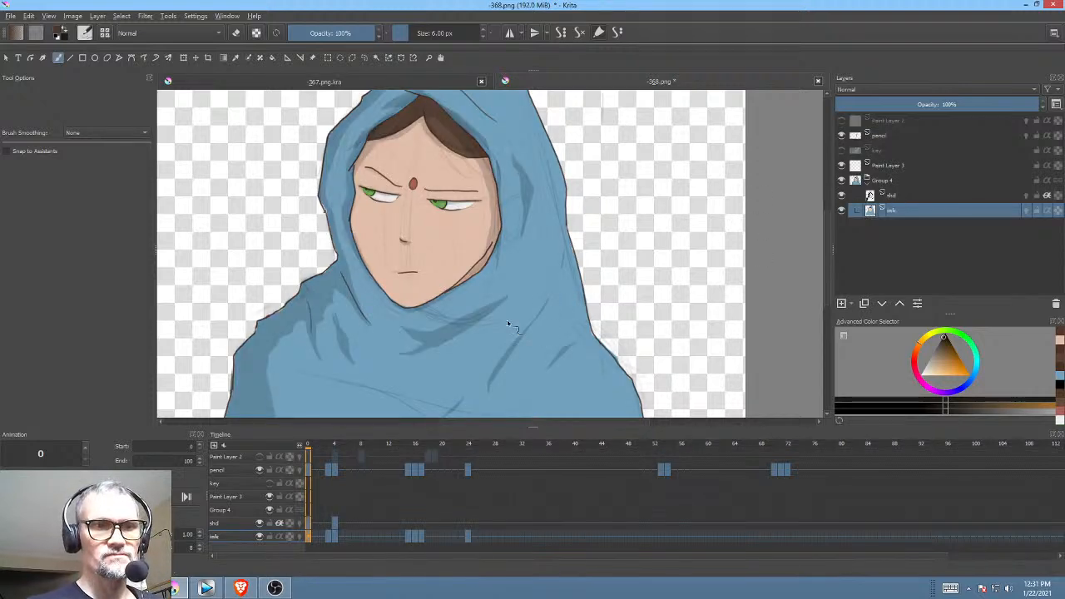
pyautogui.click(841, 135)
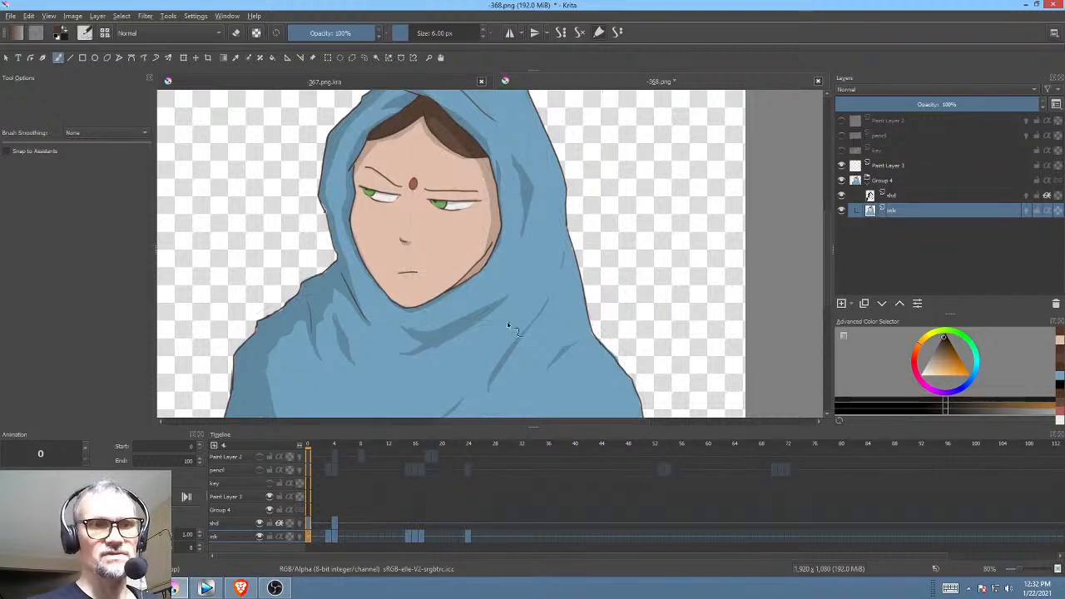
# Step: Ink dark fold lines along the shaded creases below the chin and beside the face at frame 0
pyautogui.moveTo(518, 318); pyautogui.dragTo(541, 322)
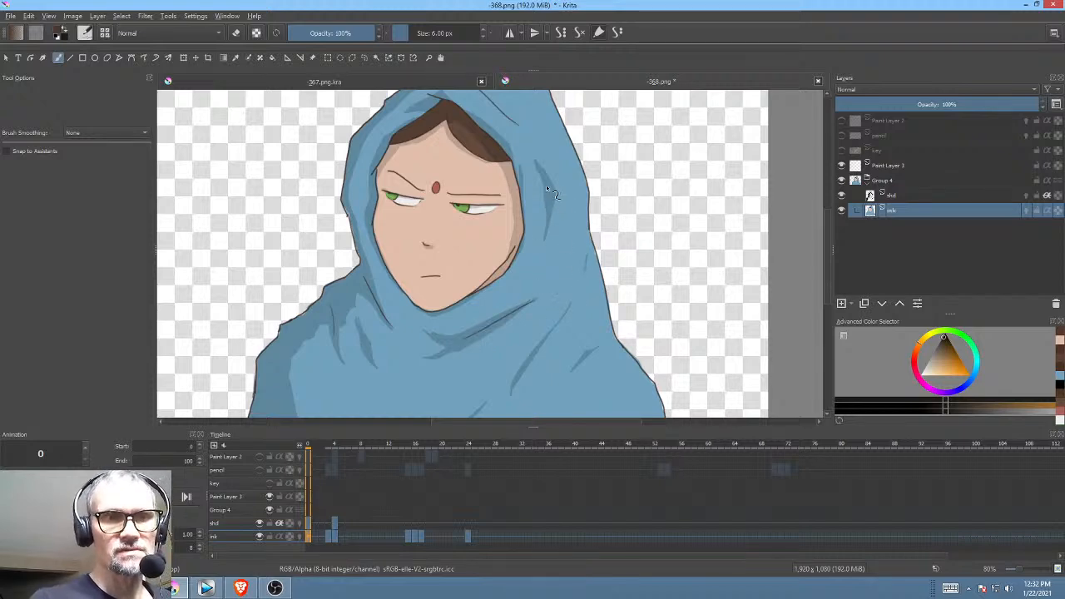
pyautogui.moveTo(547, 185)
pyautogui.mouseDown()
pyautogui.moveTo(548, 242)
pyautogui.moveTo(598, 258)
pyautogui.moveTo(594, 313)
pyautogui.moveTo(595, 259)
pyautogui.mouseUp()
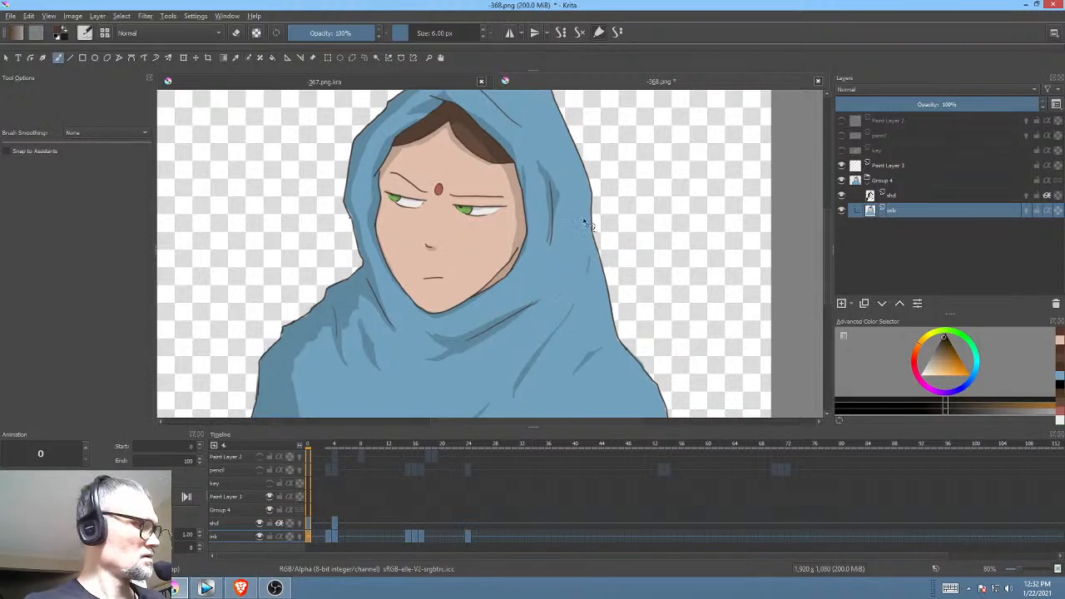
# Step: Ink the hood's fold lines below the chin and beside the face at frame 3, matching those at frame 0
pyautogui.press('Right')
pyautogui.press('Left')
pyautogui.press('Right')
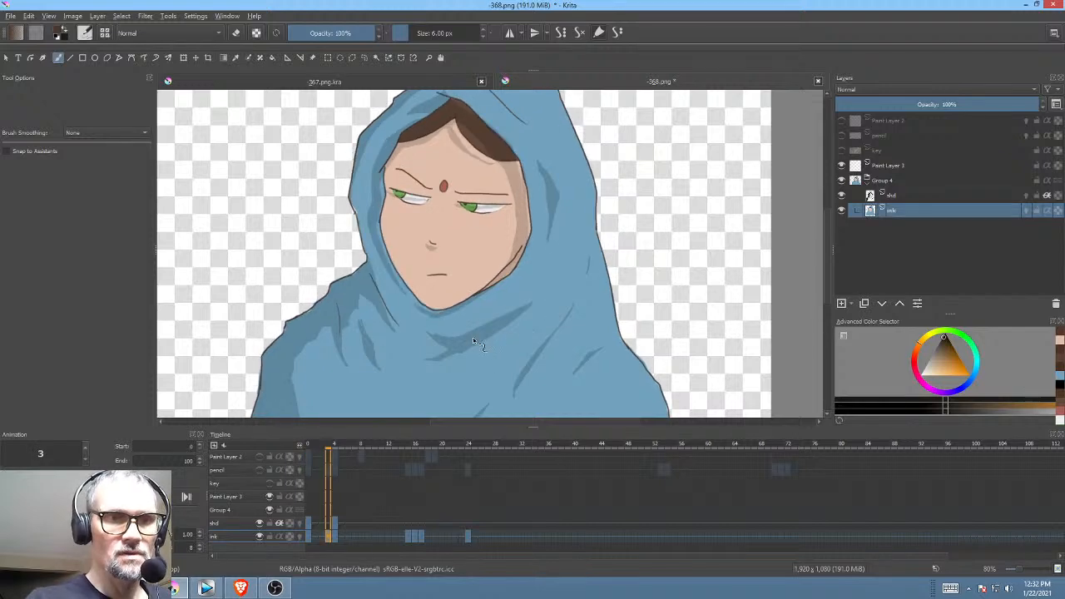
pyautogui.press('Left')
pyautogui.press('Right')
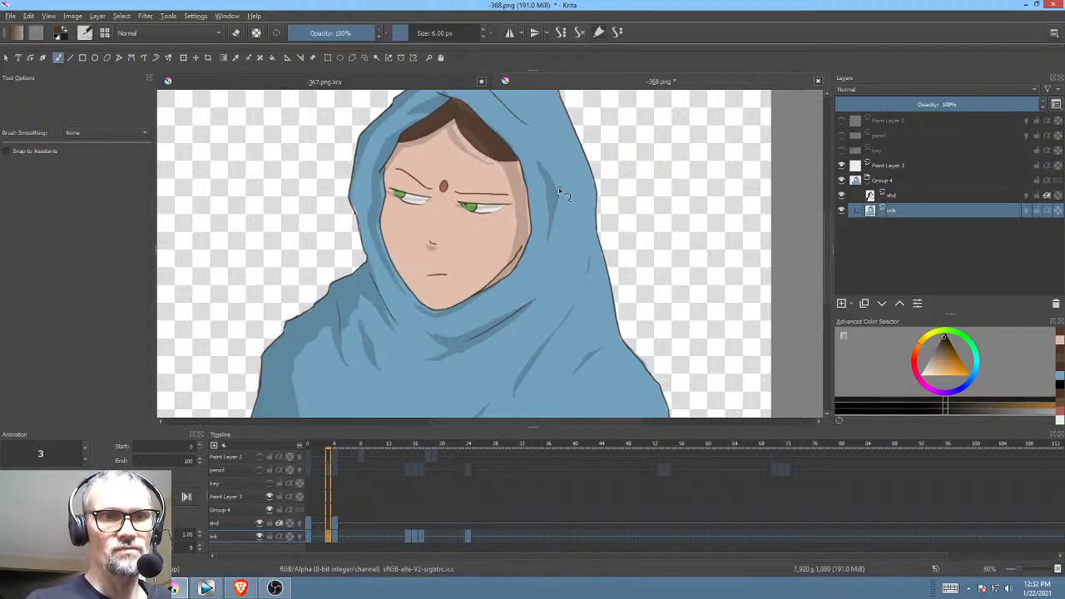
pyautogui.press('Left')
pyautogui.press('Right')
pyautogui.press('Left')
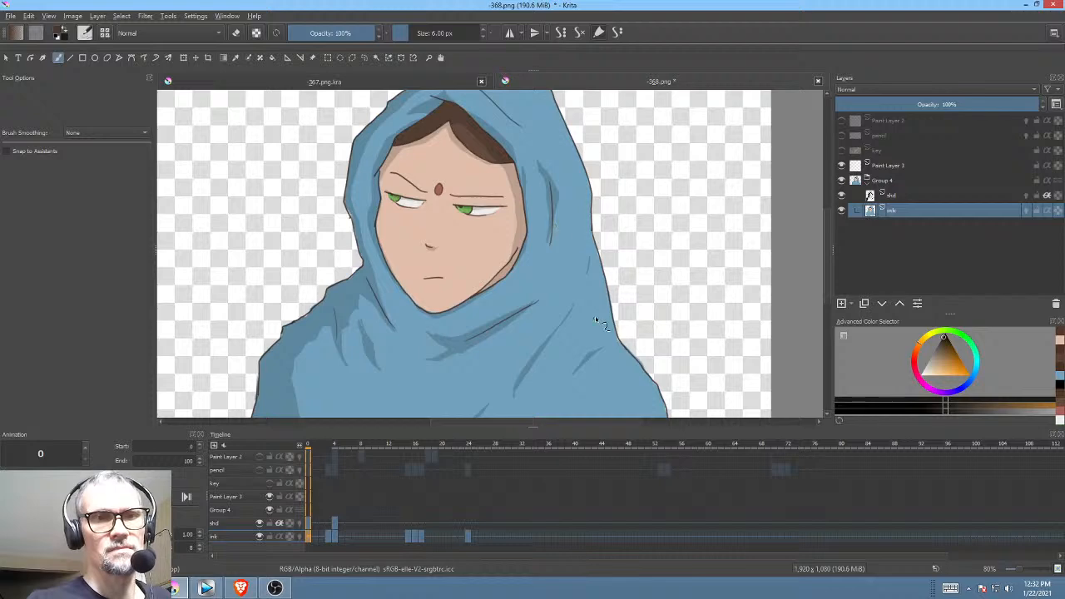
# Step: Ink the curved hood fold beside the face and the long fold below the chin at frame 4
pyautogui.press('Right')
pyautogui.press('Right')
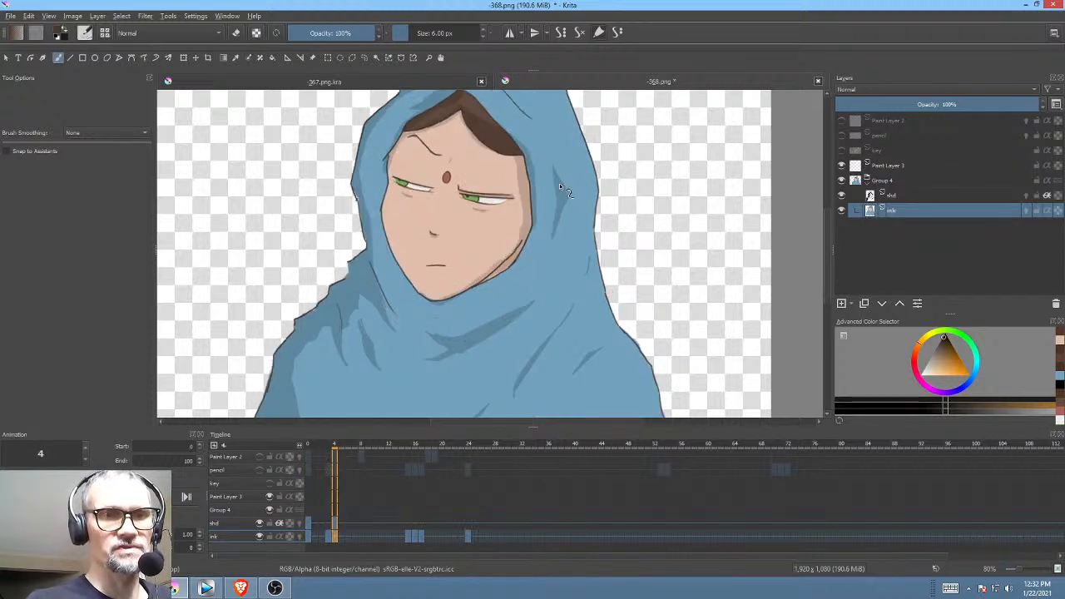
pyautogui.moveTo(559, 185); pyautogui.dragTo(554, 243)
pyautogui.press('Left')
pyautogui.press('Right')
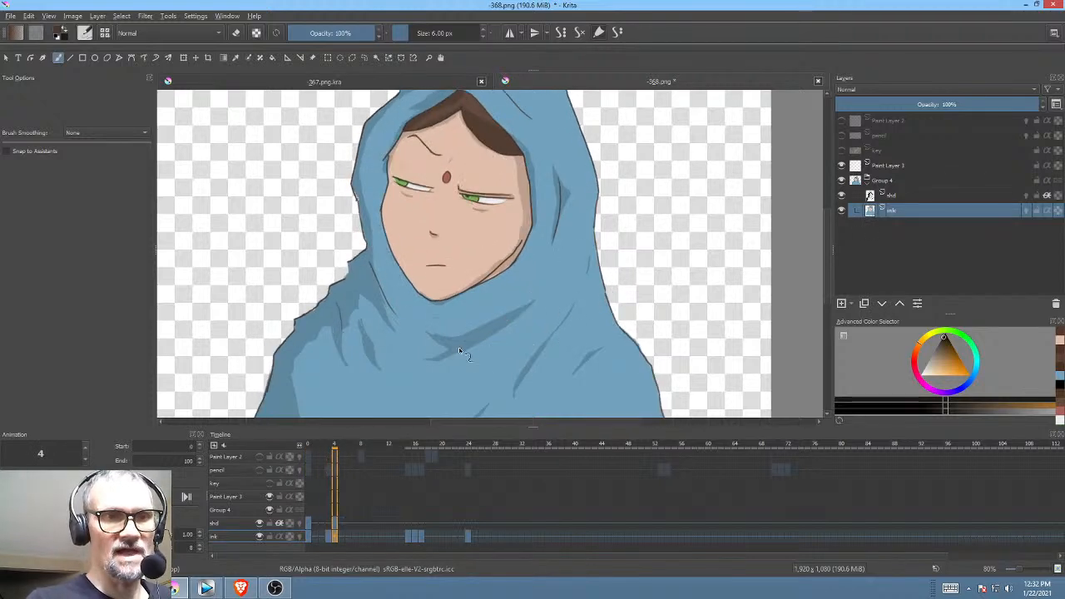
# Step: Ink a short crease line directly under the chin at frame 3, comparing it with frame 0
pyautogui.press('Left')
pyautogui.press('Left')
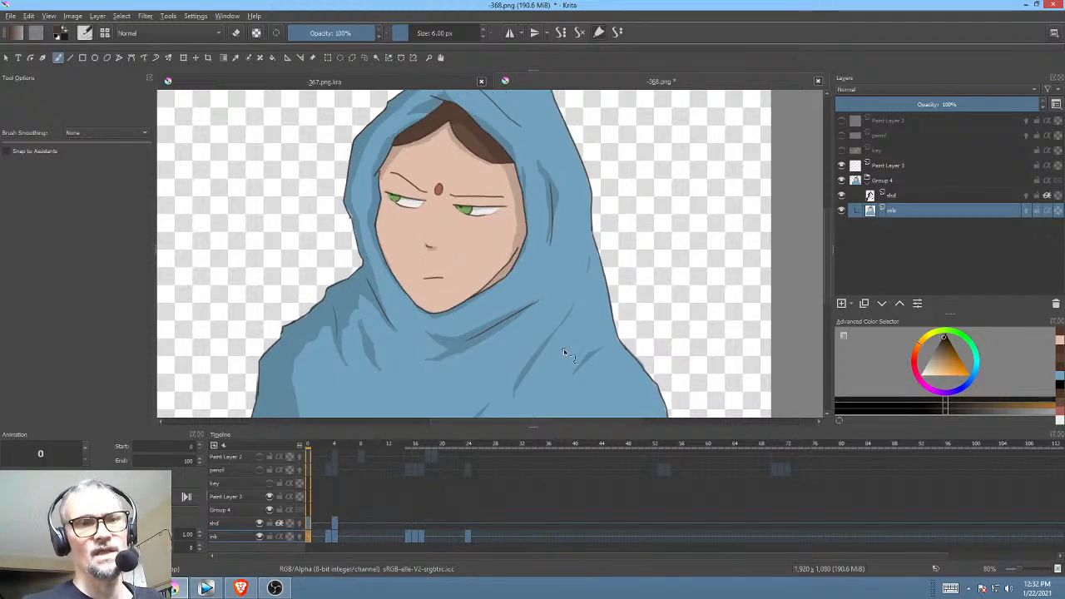
pyautogui.press('Right')
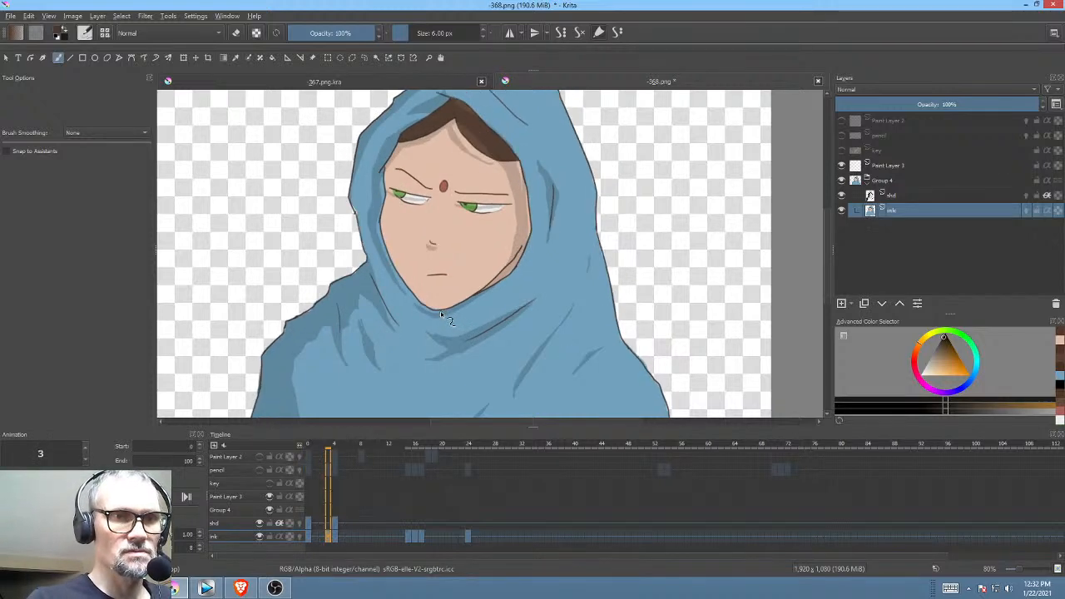
pyautogui.press('Left')
pyautogui.press('Right')
pyautogui.press('Right')
pyautogui.press('Right')
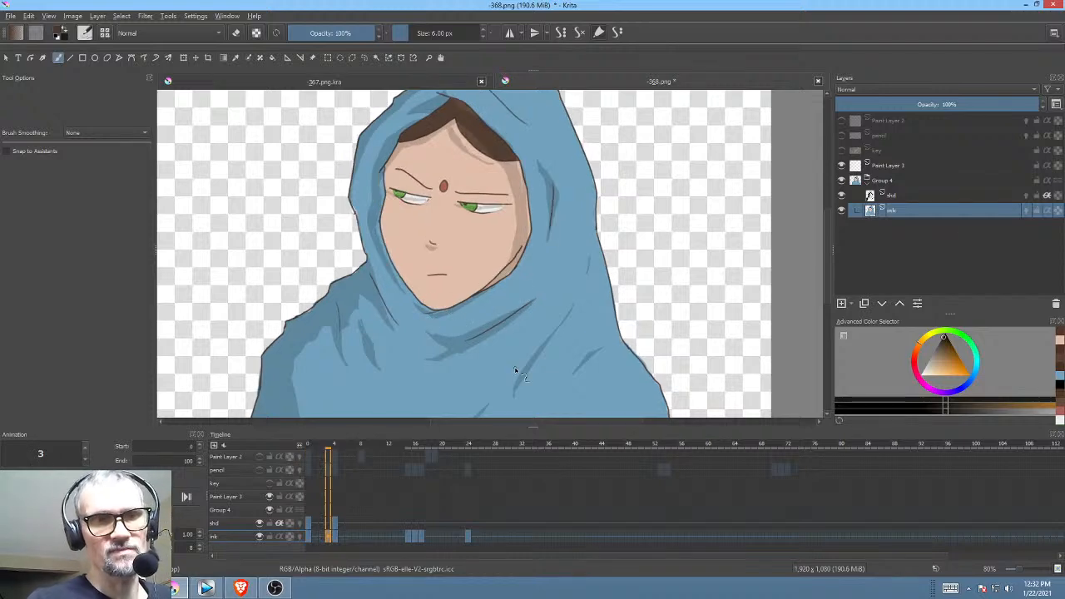
# Step: Add a short crease under the chin and a faint fold below it at frame 4, and hide the shd layer
pyautogui.press('Right')
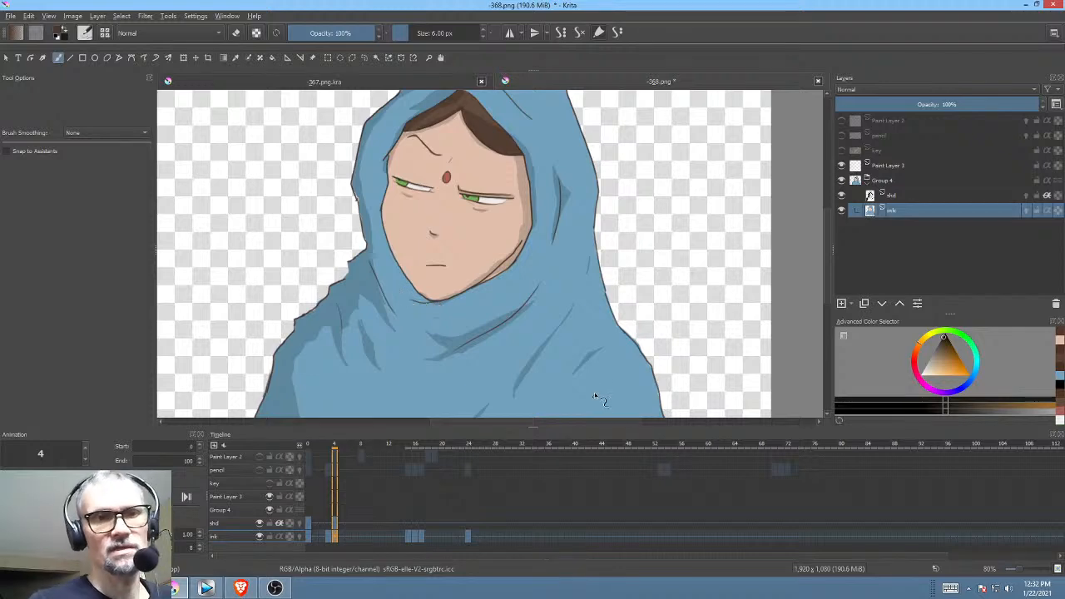
pyautogui.moveTo(596, 352); pyautogui.dragTo(586, 334)
pyautogui.press('Right')
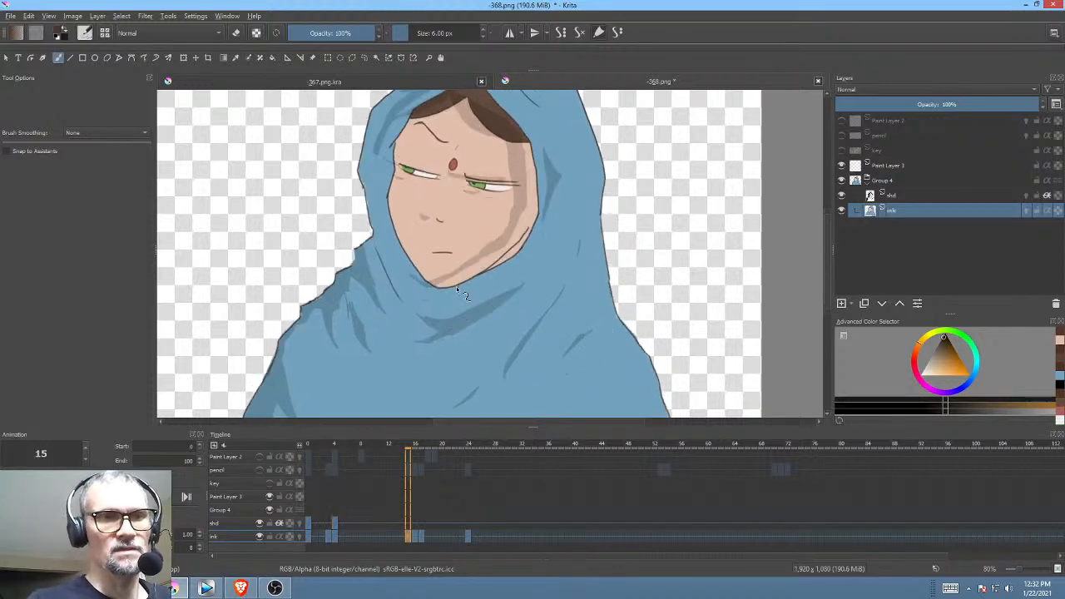
pyautogui.press('Left')
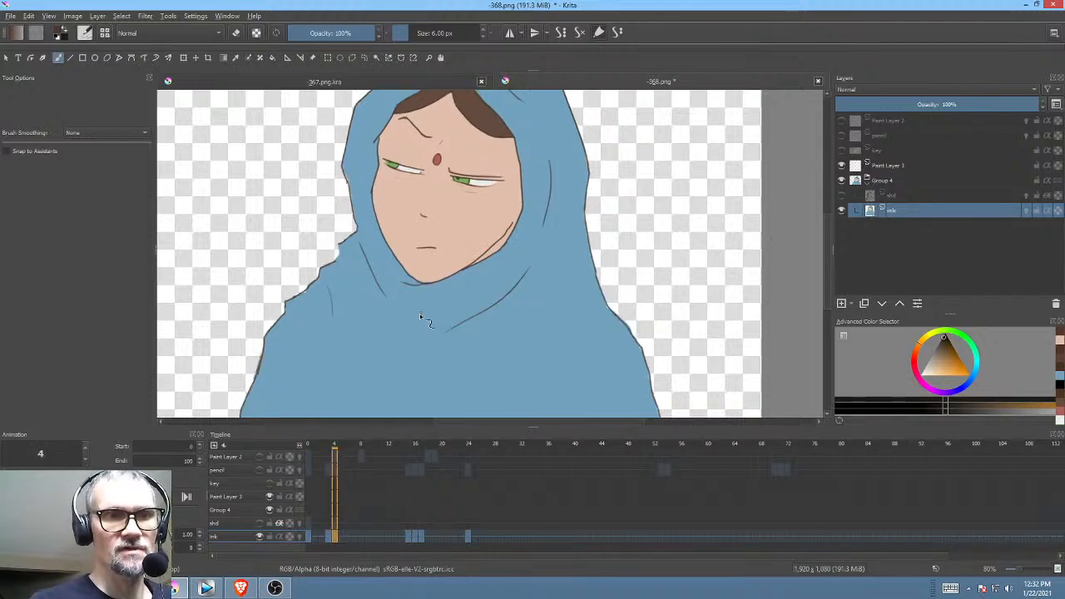
# Step: Ink the short crease under the chin at frame 15, using frame 4 as reference
pyautogui.press('Right')
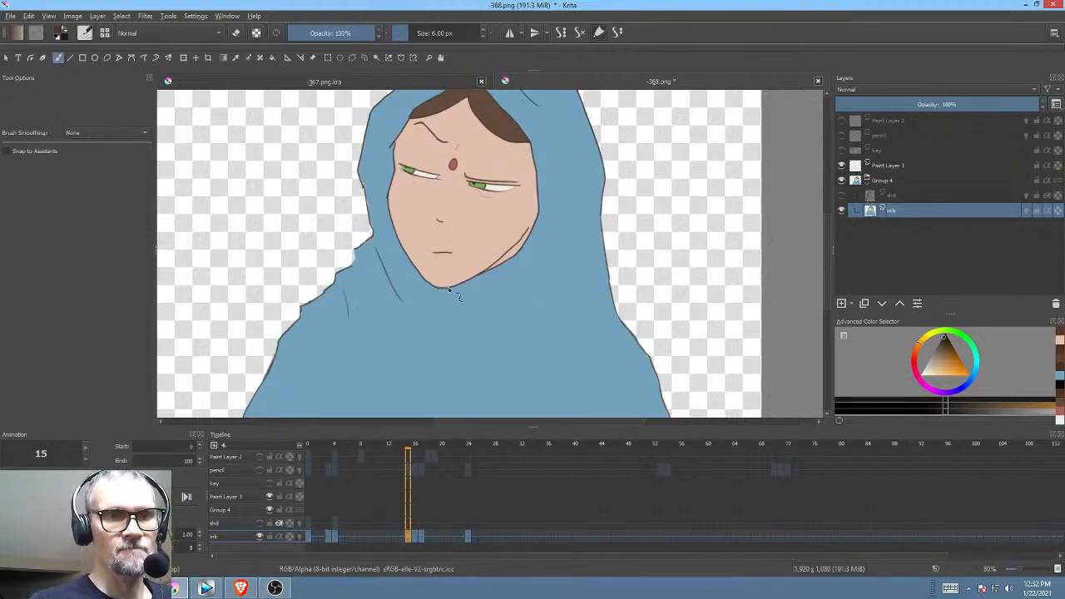
pyautogui.press('Right')
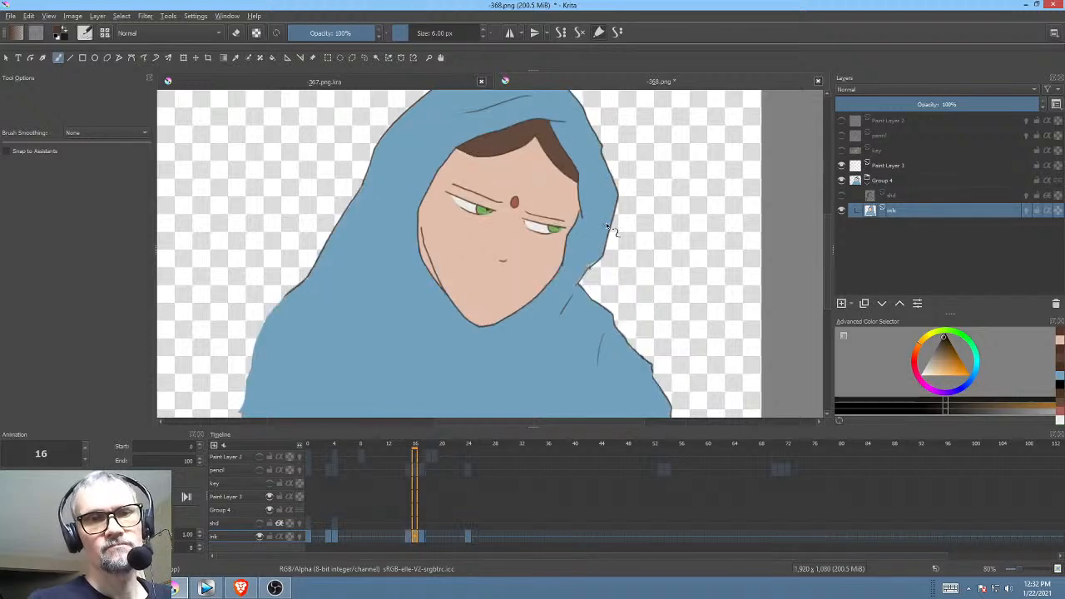
pyautogui.press('Left')
pyautogui.press('Left')
pyautogui.press('Right')
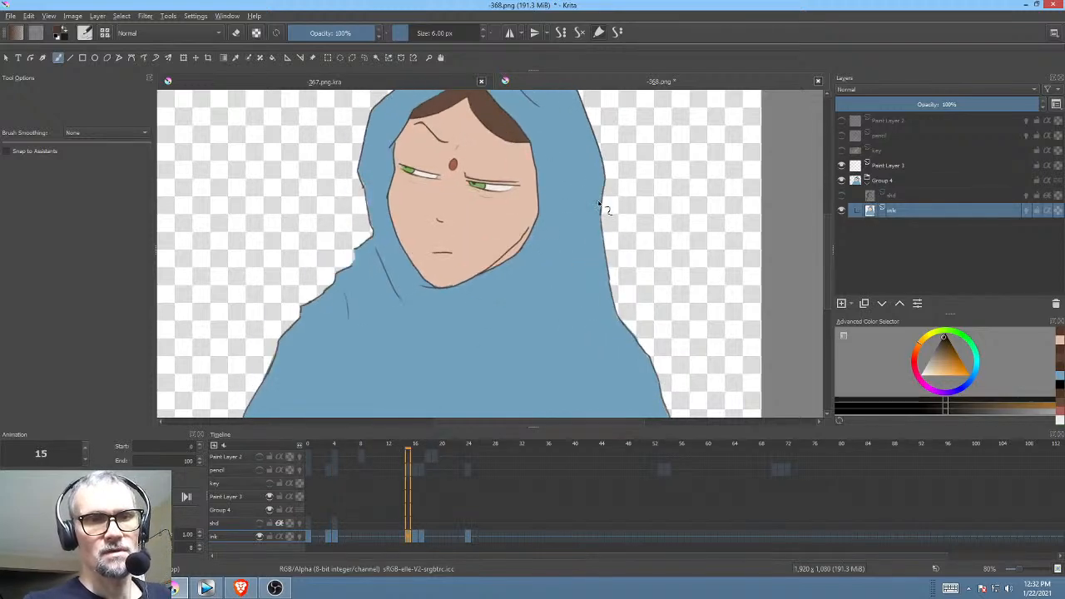
# Step: Ink the curved hood fold beside the cheek at frame 15, following the matching fold at frame 4
pyautogui.press('Right')
pyautogui.press('Right')
pyautogui.press('Left')
pyautogui.press('Left')
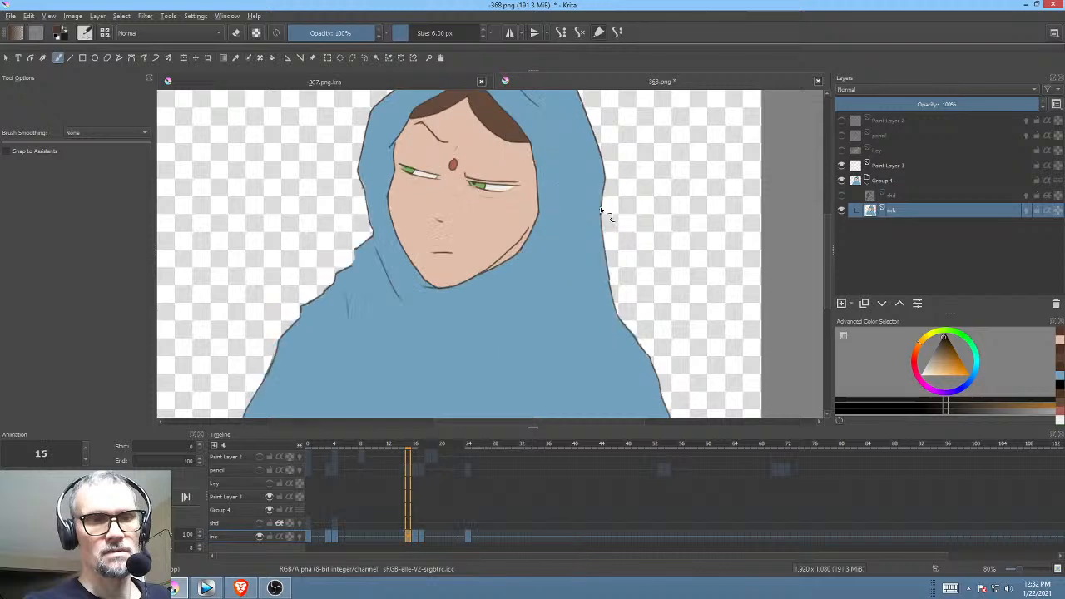
pyautogui.press('Left')
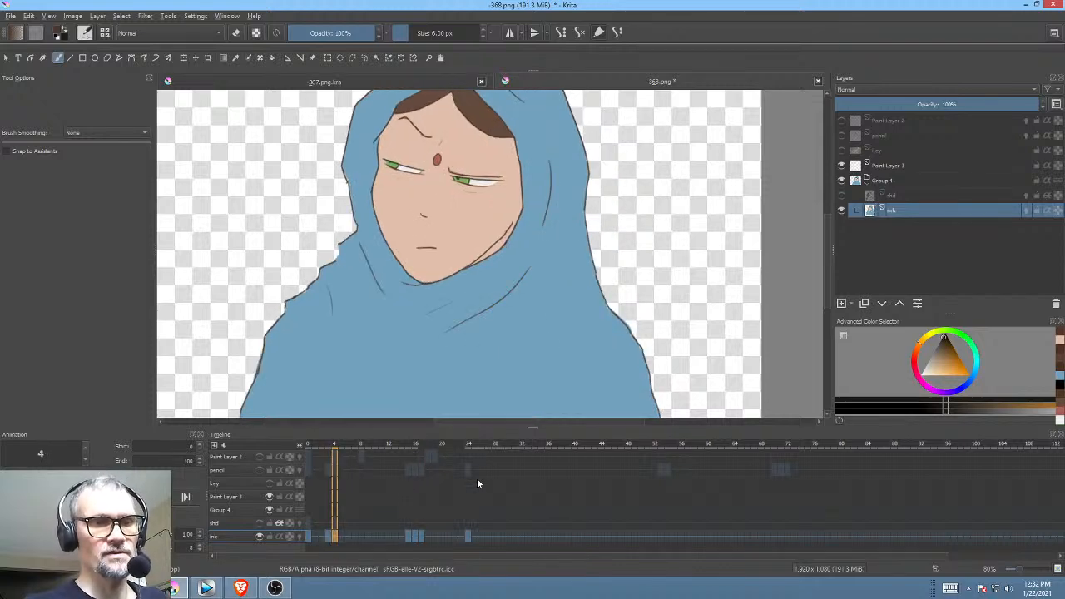
pyautogui.click(422, 536)
pyautogui.click(415, 535)
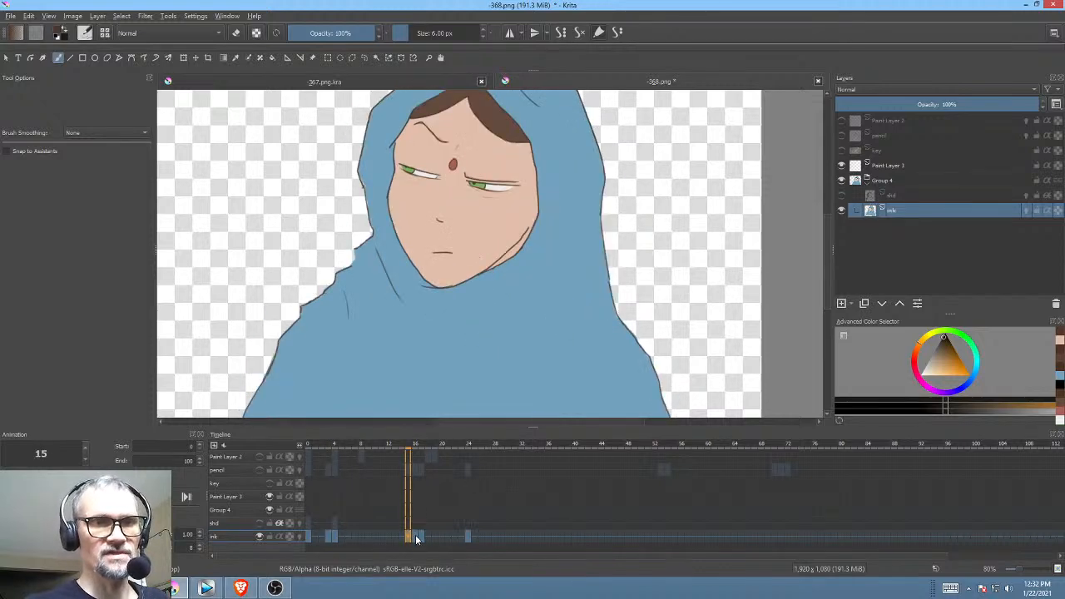
pyautogui.click(337, 536)
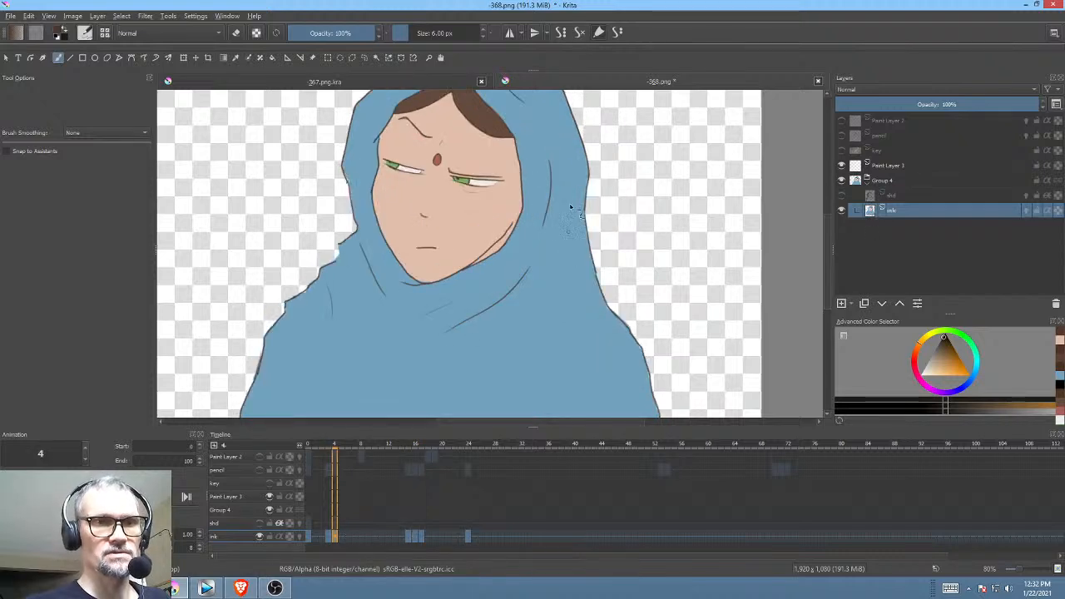
pyautogui.press('Up')
pyautogui.moveTo(561, 174); pyautogui.dragTo(545, 251)
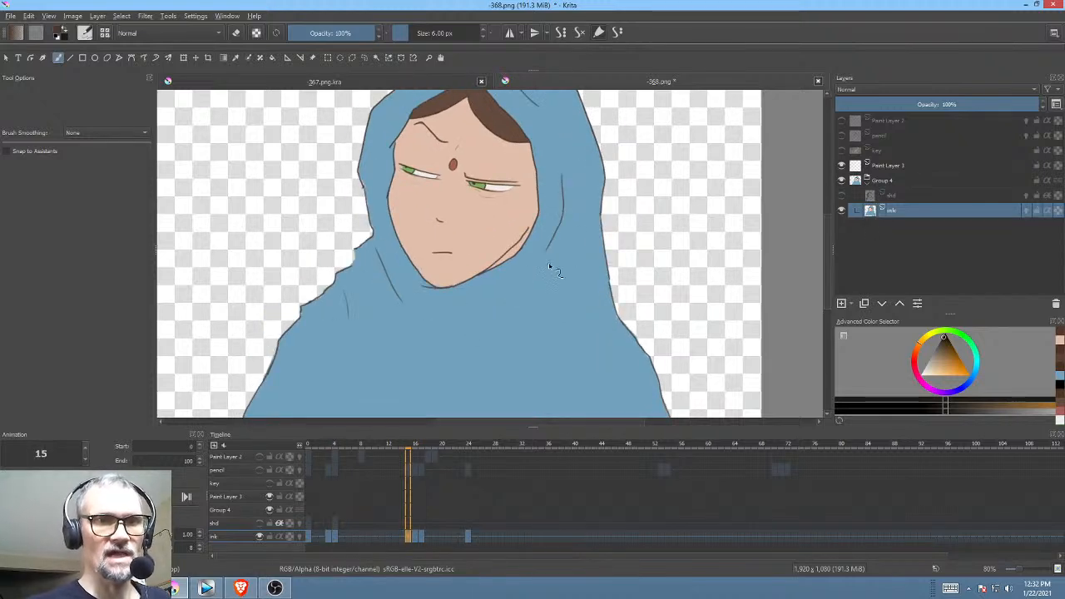
# Step: Ink curved hood folds on both sides of the face at frame 16
pyautogui.press('Right')
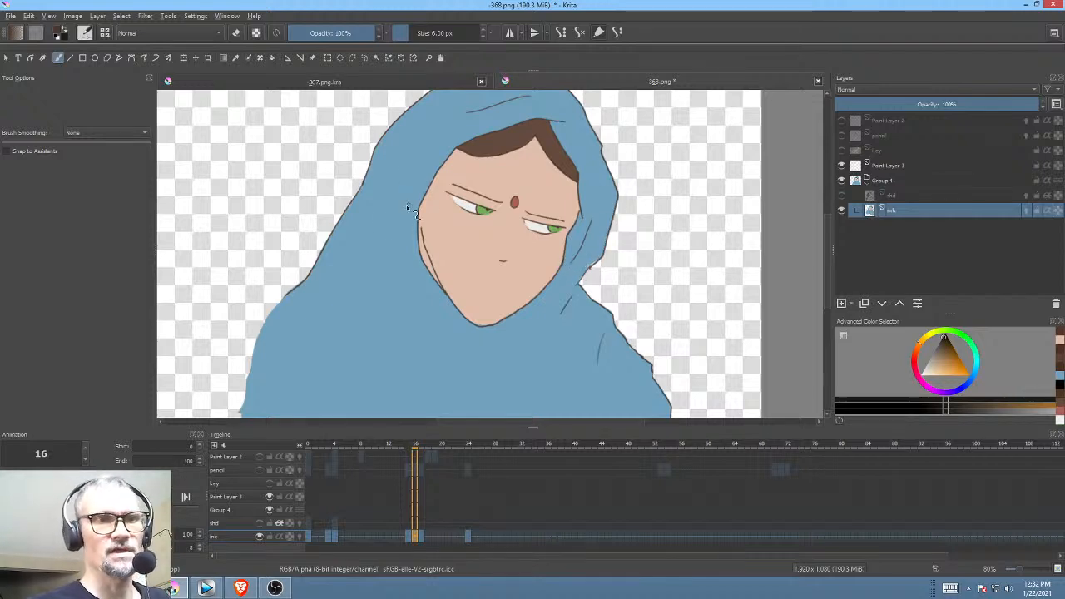
pyautogui.press('Left')
pyautogui.press('Right')
pyautogui.press('Right')
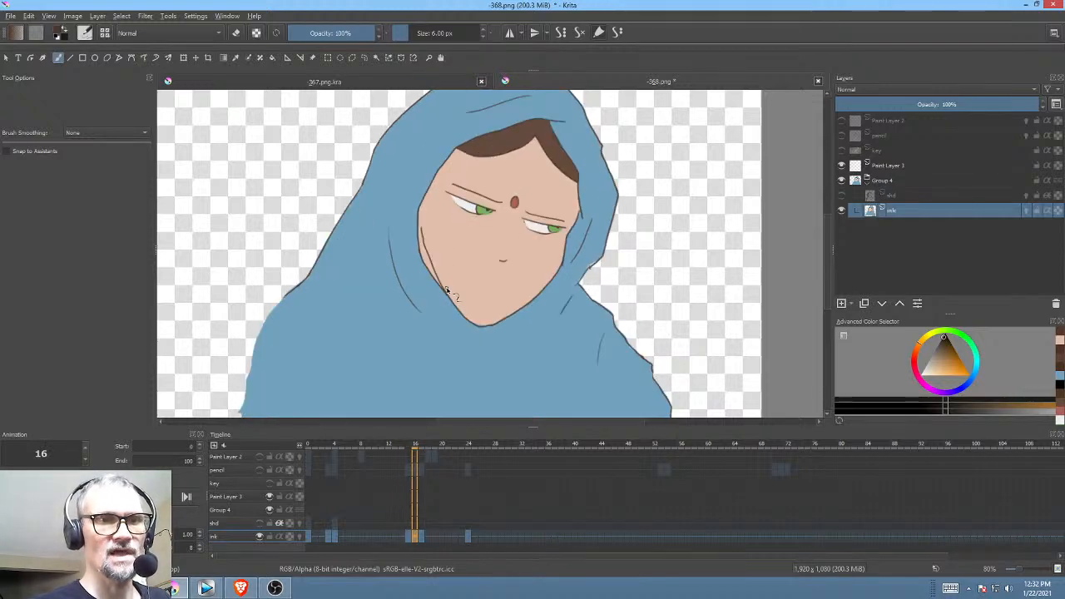
# Step: Ink the long curved hood fold beside the cheek at frame 17 and compare it with frame 16
pyautogui.moveTo(407, 244); pyautogui.dragTo(450, 331)
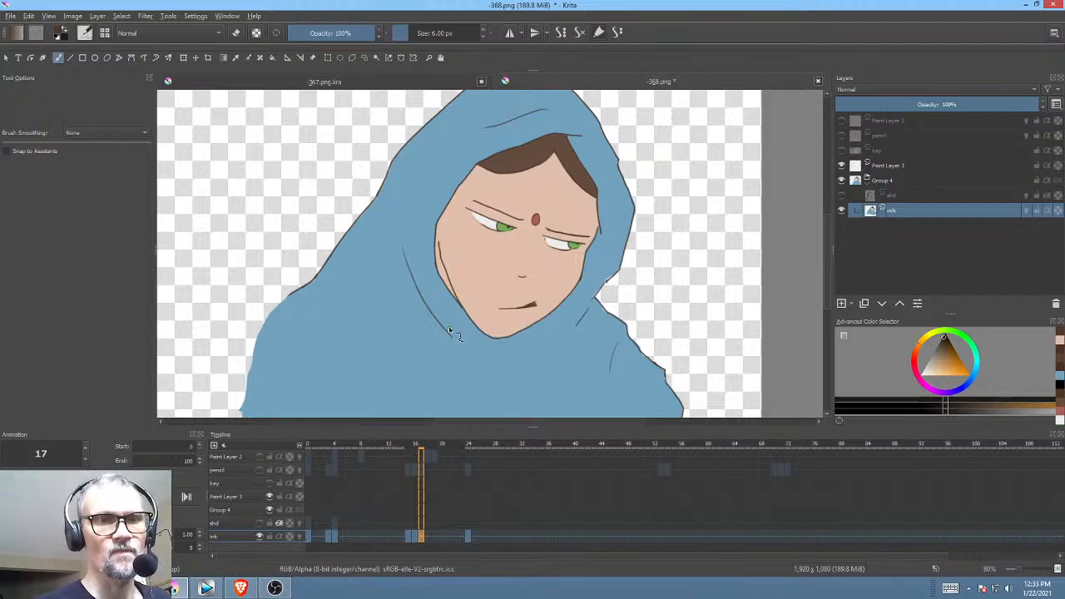
pyautogui.press('Left')
pyautogui.press('Right')
pyautogui.press('Left')
pyautogui.press('Right')
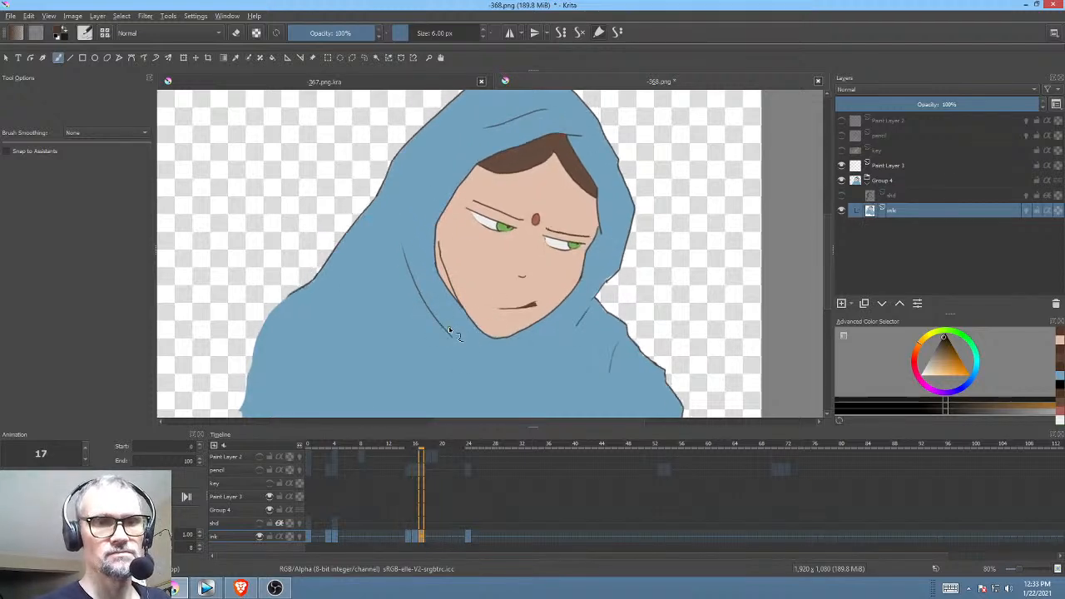
# Step: Ink a vertical fold line on the near shoulder at frame 16 after comparing it with frame 15
pyautogui.press('Left')
pyautogui.press('Left')
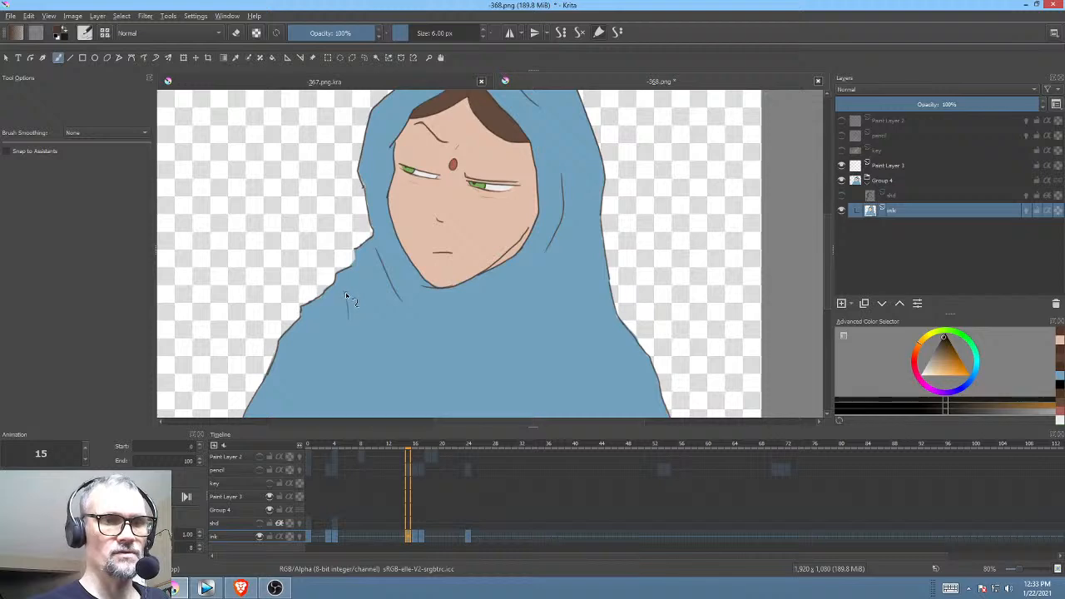
pyautogui.press('Left')
pyautogui.press('Right')
pyautogui.press('Right')
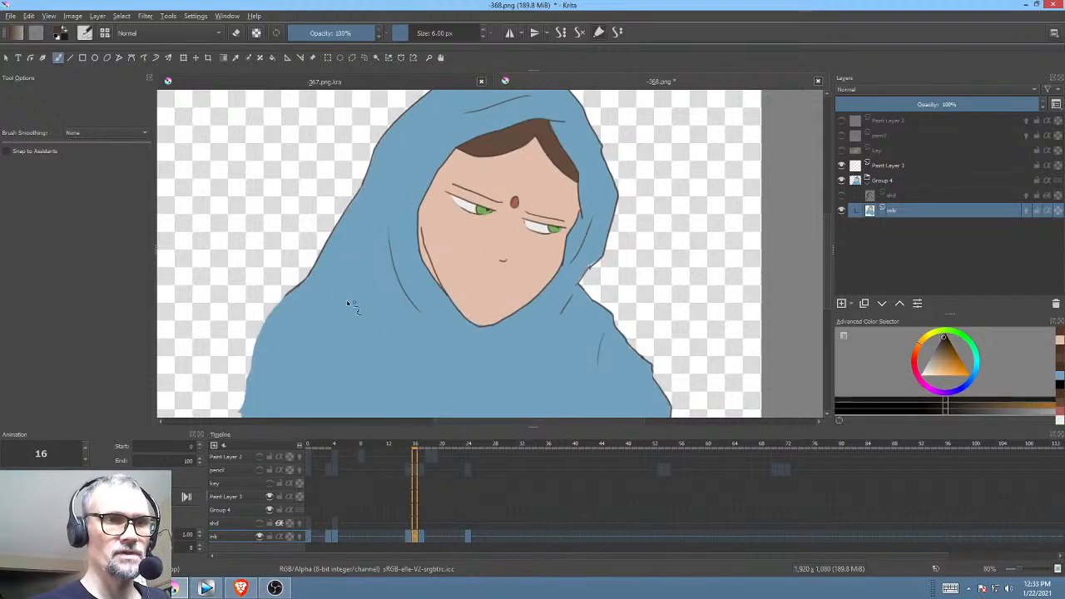
pyautogui.moveTo(324, 283); pyautogui.dragTo(321, 337)
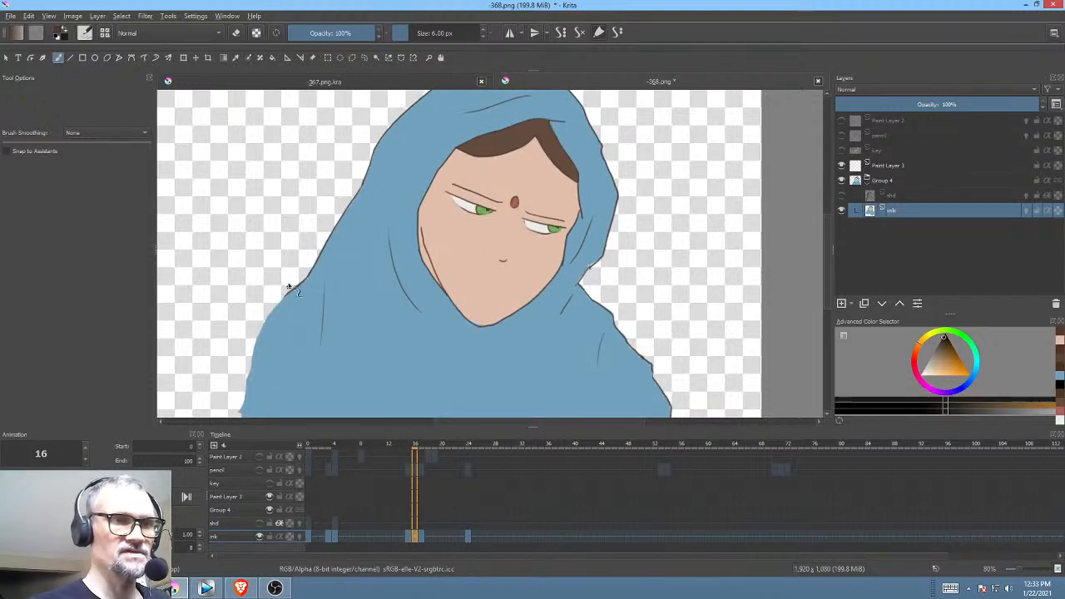
# Step: Ink the near shoulder's missing outline down toward the canvas edge at frame 16 and add light folds to the garment
pyautogui.moveTo(402, 293); pyautogui.dragTo(427, 254)
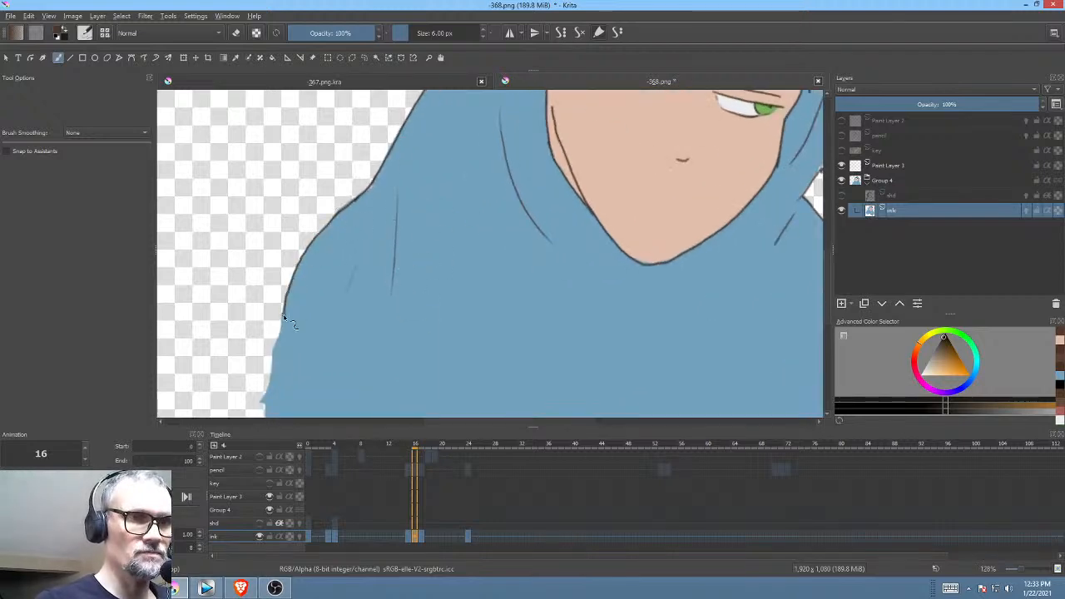
pyautogui.moveTo(299, 337)
pyautogui.mouseDown()
pyautogui.moveTo(387, 233)
pyautogui.moveTo(363, 255)
pyautogui.moveTo(352, 349)
pyautogui.mouseUp()
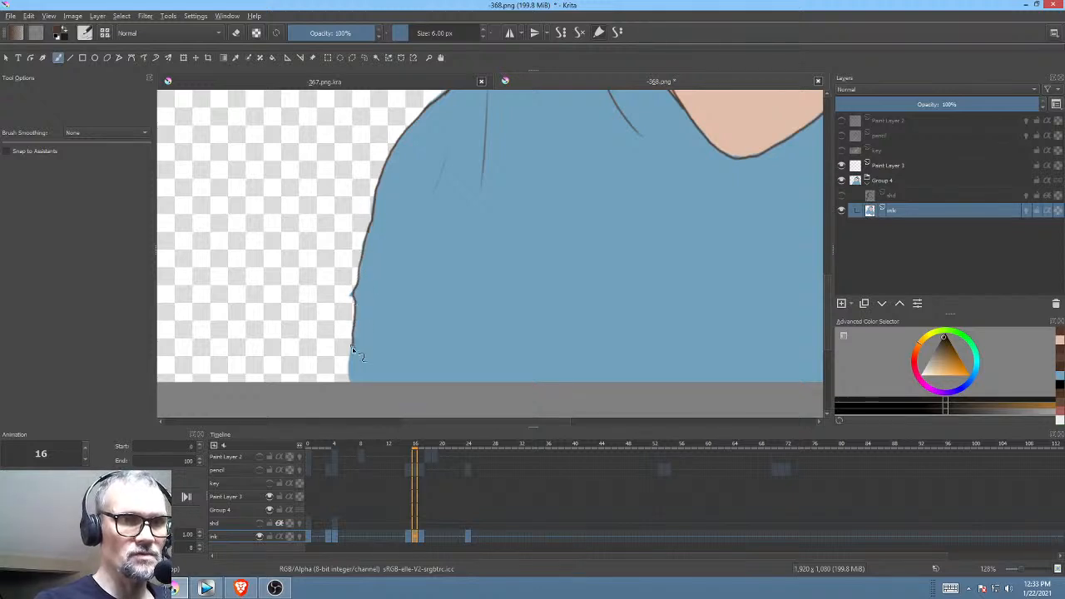
pyautogui.moveTo(570, 304); pyautogui.dragTo(413, 376)
pyautogui.moveTo(477, 326); pyautogui.dragTo(467, 376)
pyautogui.moveTo(516, 305); pyautogui.dragTo(500, 373)
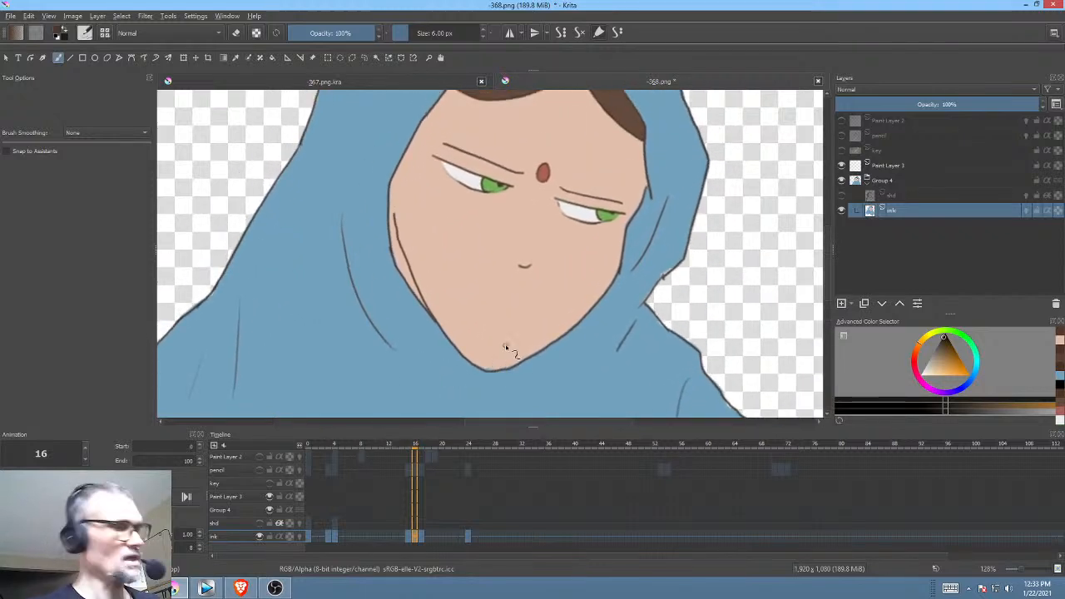
# Step: Ink a faint short fold and a long curved fold below the chin at frame 15, following frame 4
pyautogui.press('Left')
pyautogui.press('Left')
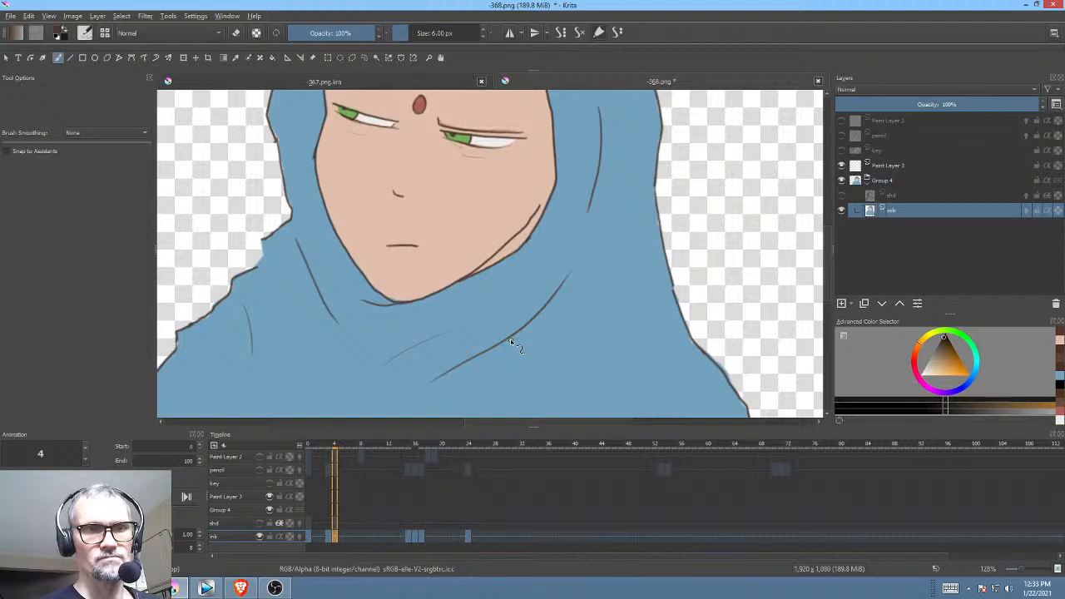
pyautogui.press('Right')
pyautogui.press('Left')
pyautogui.press('Right')
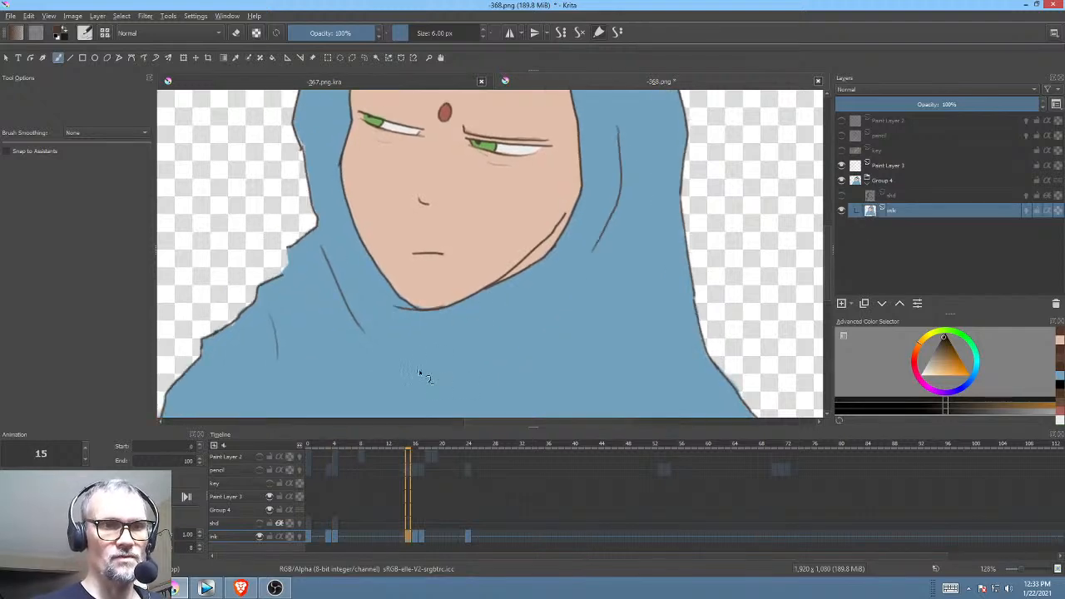
pyautogui.press('Left')
pyautogui.press('Right')
pyautogui.moveTo(423, 364); pyautogui.dragTo(504, 356)
pyautogui.moveTo(455, 391); pyautogui.dragTo(568, 292)
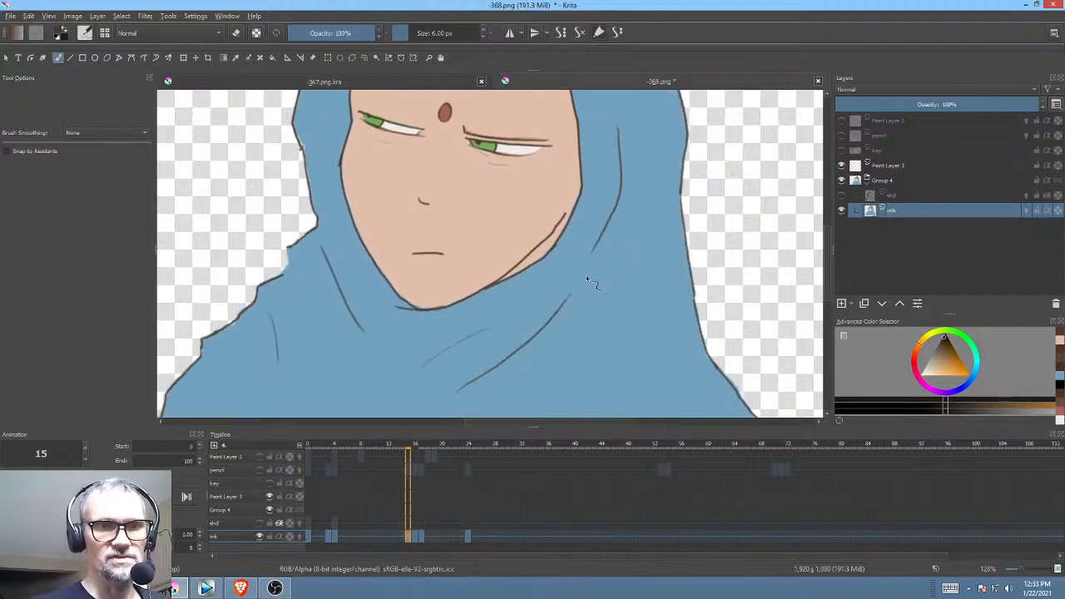
# Step: Flip between frame 4 and the frames around 15 and 16 to compare the hood's fold lines
pyautogui.press('Left')
pyautogui.press('Right')
pyautogui.press('Left')
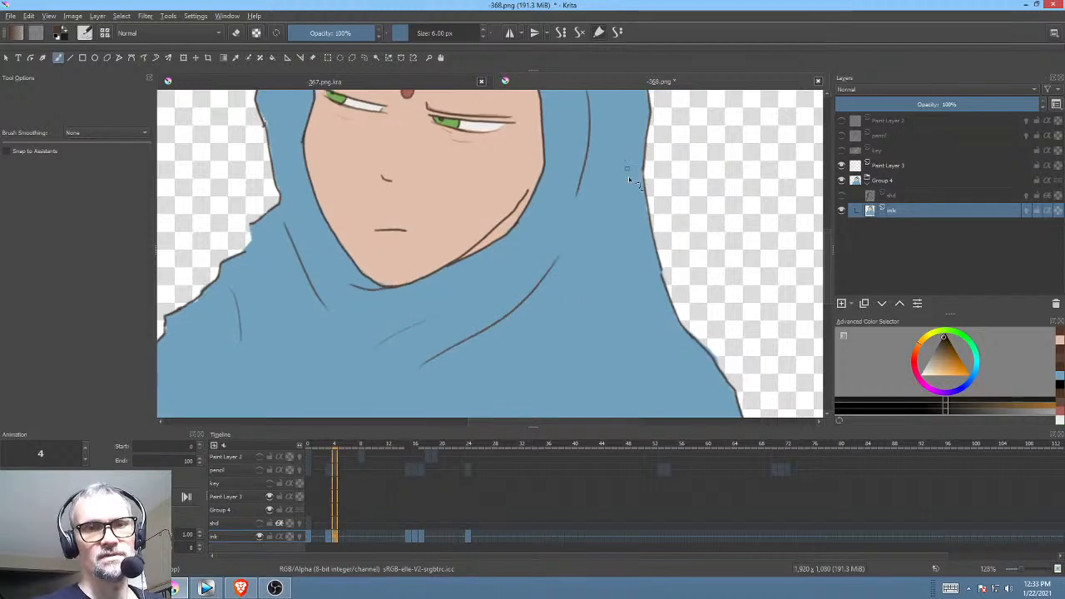
pyautogui.press('Left')
pyautogui.press('Right')
pyautogui.press('Right')
pyautogui.press('Left')
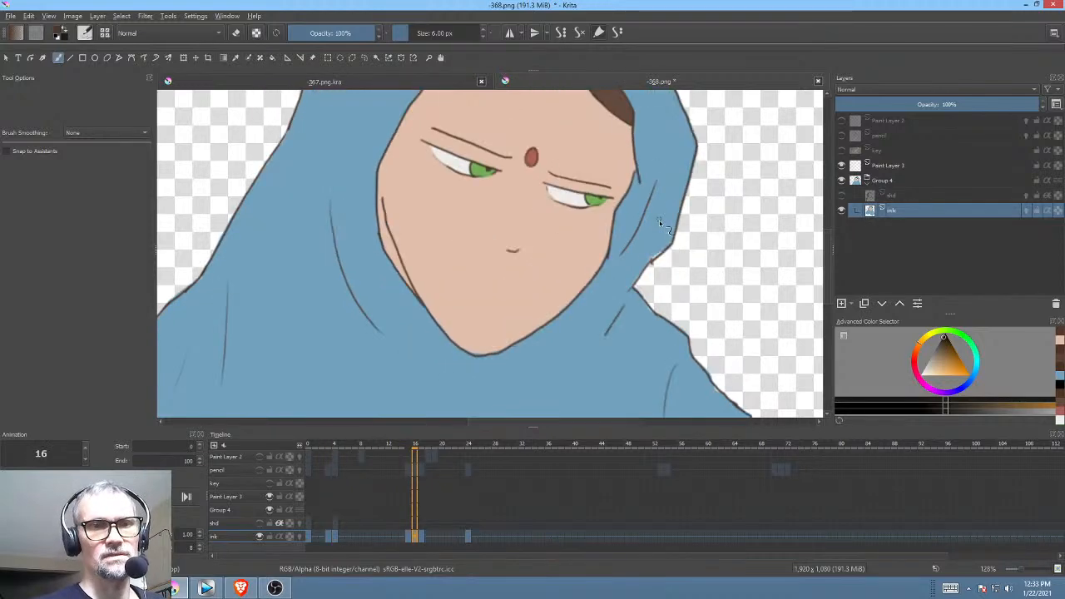
pyautogui.press('Right')
pyautogui.press('Right')
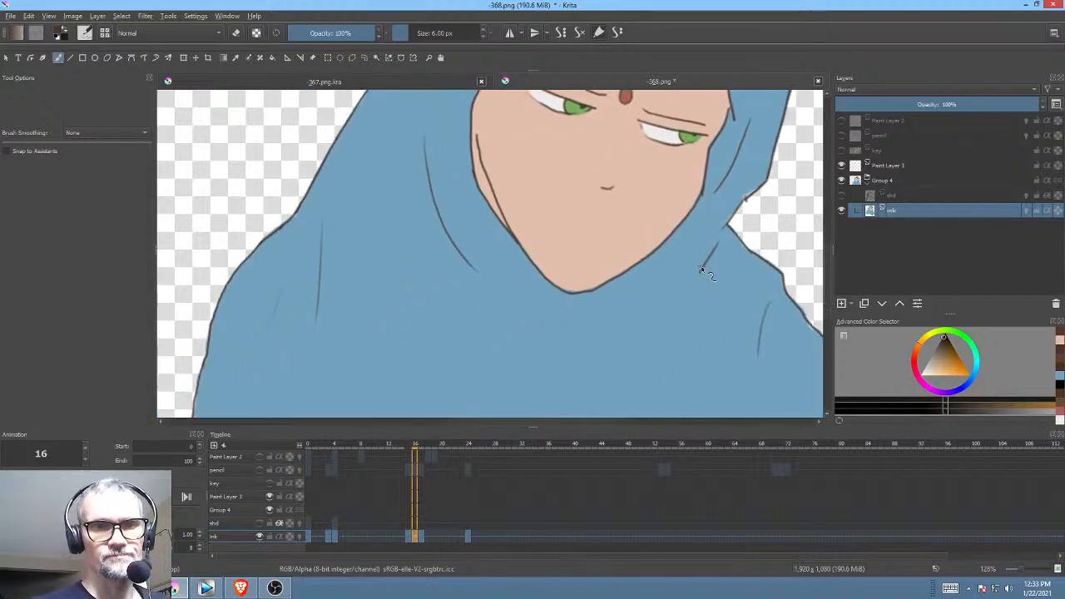
# Step: Ink a curved fold below the chin and a shorter diagonal fold beneath it at frame 16
pyautogui.moveTo(639, 309); pyautogui.dragTo(560, 345)
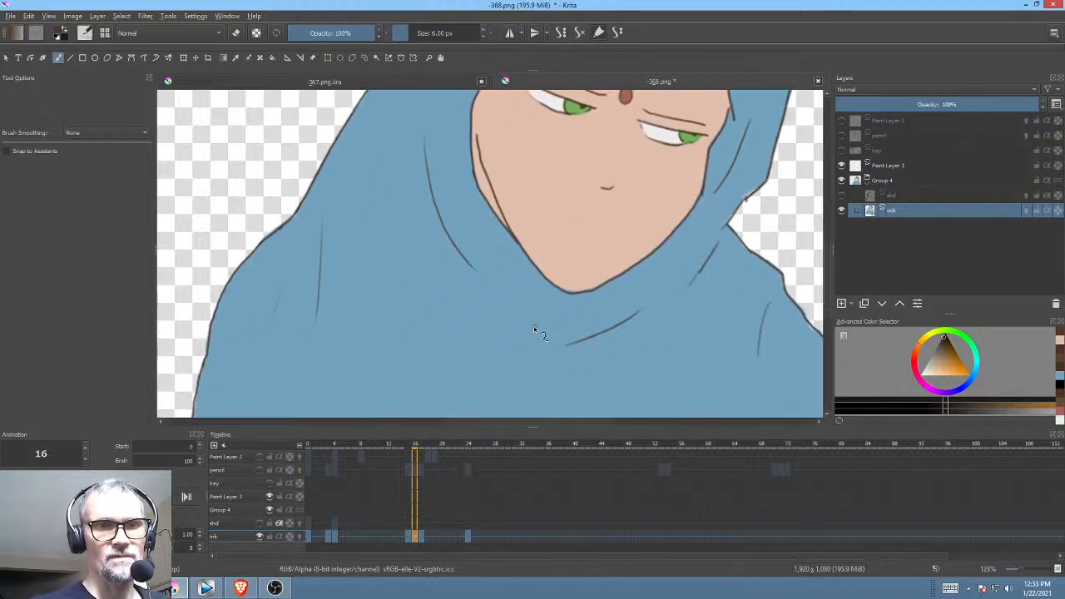
pyautogui.moveTo(642, 288)
pyautogui.mouseDown()
pyautogui.moveTo(601, 316)
pyautogui.moveTo(593, 298)
pyautogui.moveTo(658, 254)
pyautogui.moveTo(603, 333)
pyautogui.mouseUp()
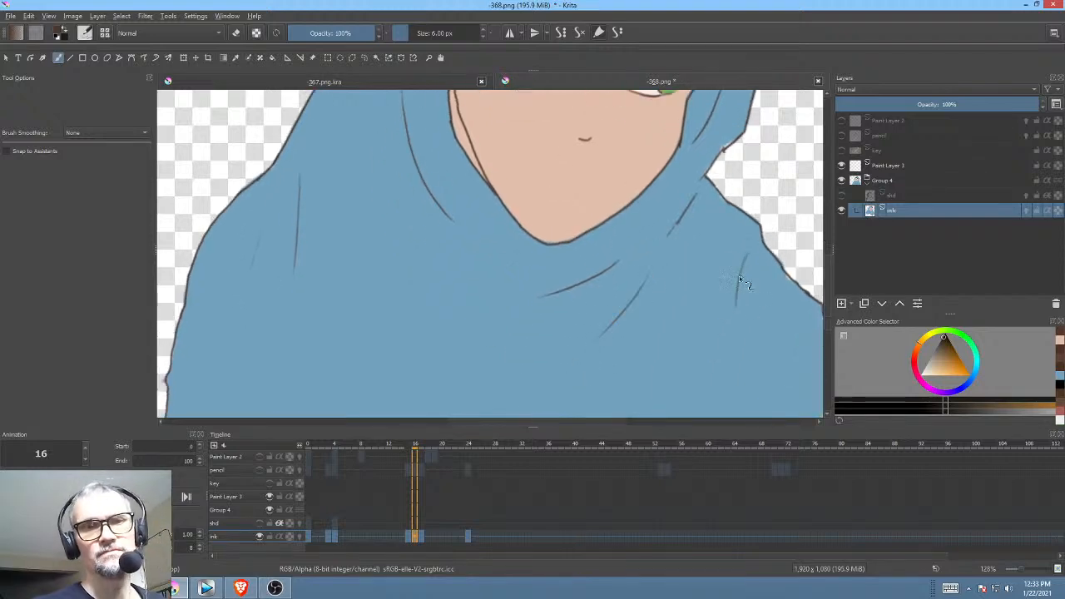
pyautogui.moveTo(678, 266); pyautogui.dragTo(673, 302)
pyautogui.moveTo(742, 283); pyautogui.dragTo(666, 319)
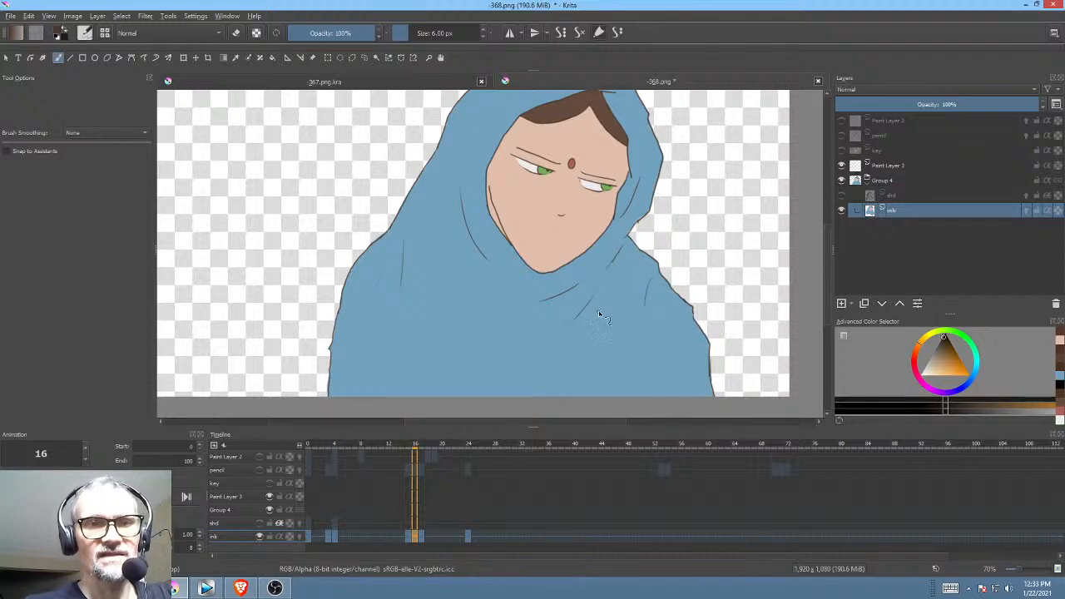
# Step: Compare frames 16 and 17, and erase a freehand strip along the hood's outer edge beside the far cheek at frame 17
pyautogui.click(420, 537)
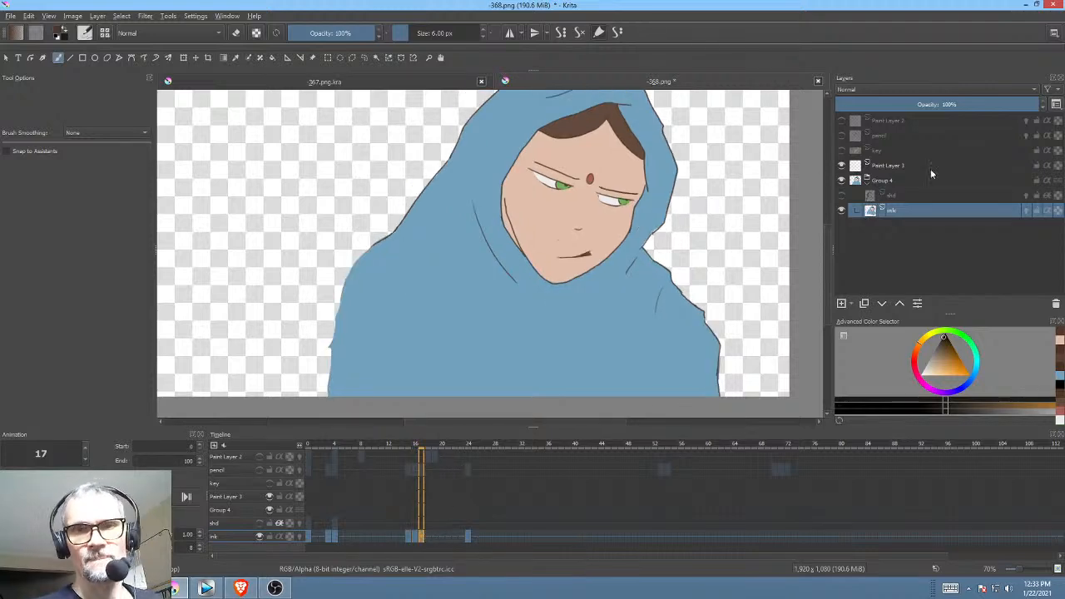
pyautogui.click(416, 536)
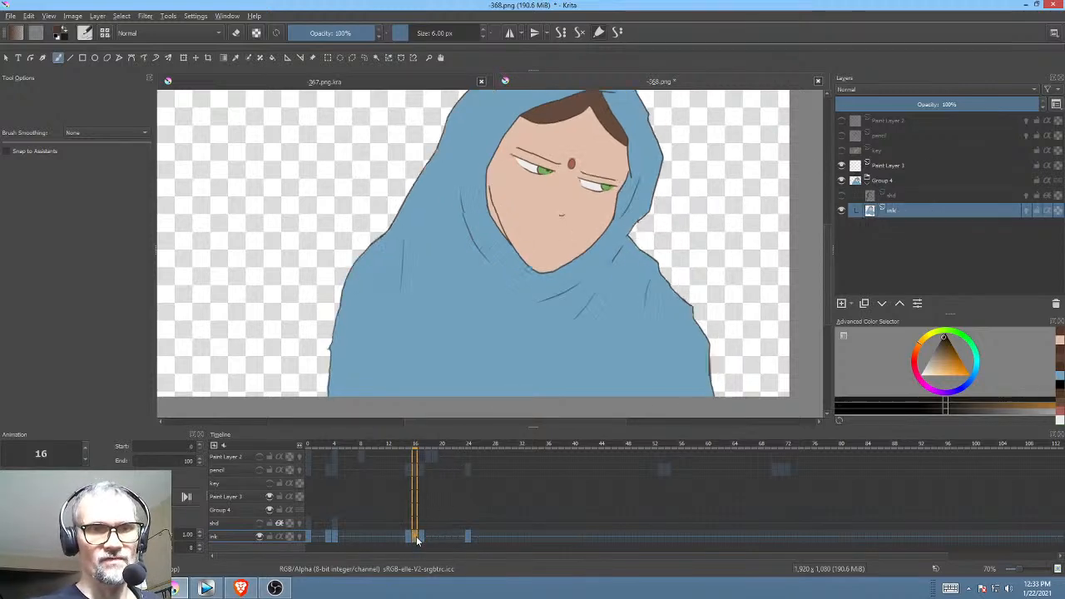
pyautogui.click(425, 536)
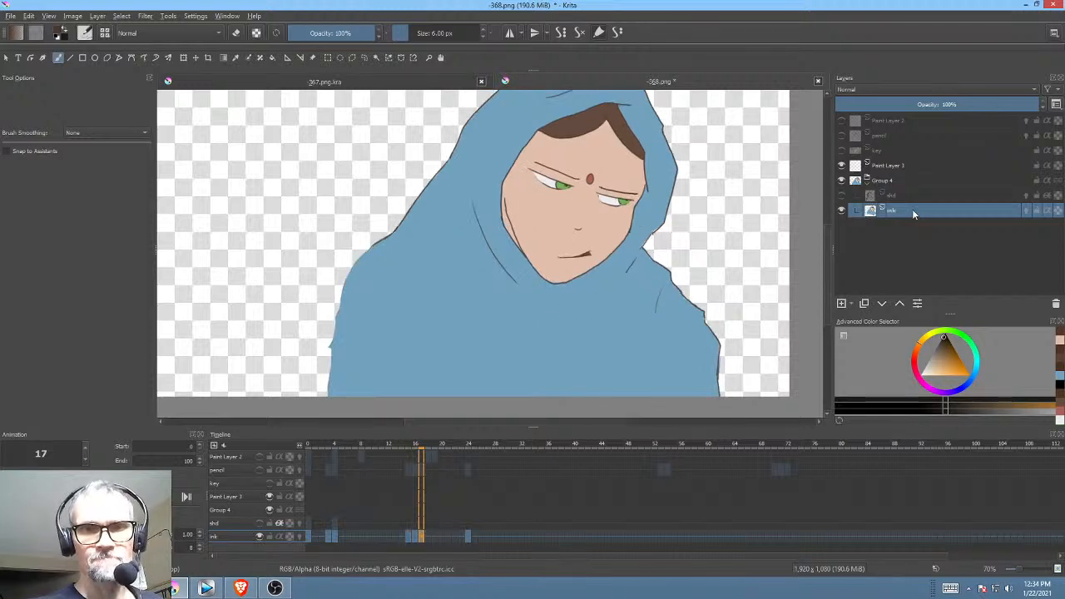
pyautogui.press('p')
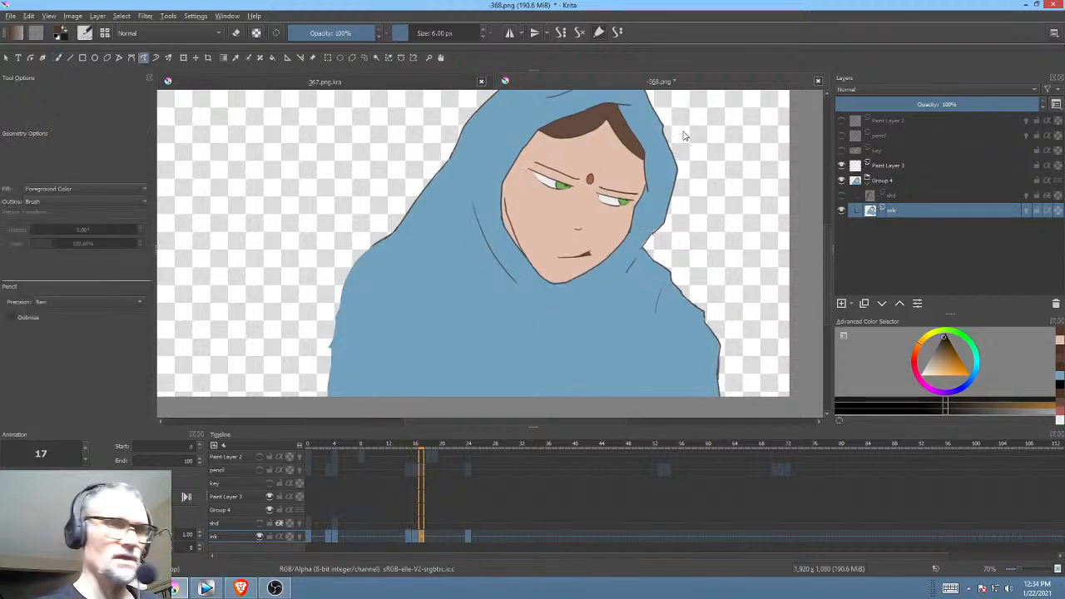
pyautogui.press('e')
pyautogui.moveTo(672, 169); pyautogui.dragTo(664, 197)
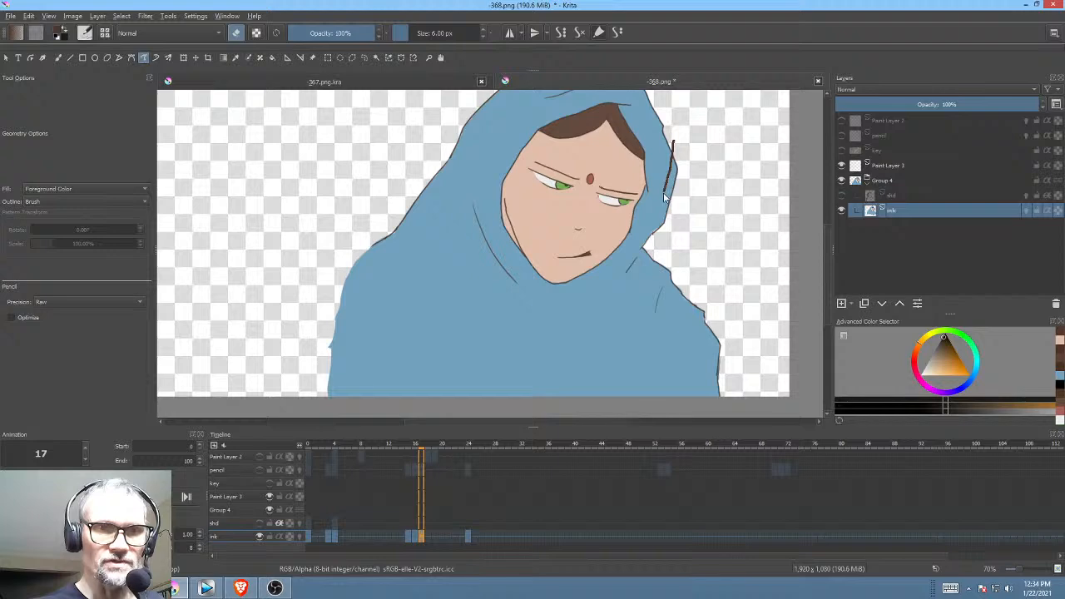
pyautogui.moveTo(648, 245); pyautogui.dragTo(646, 249)
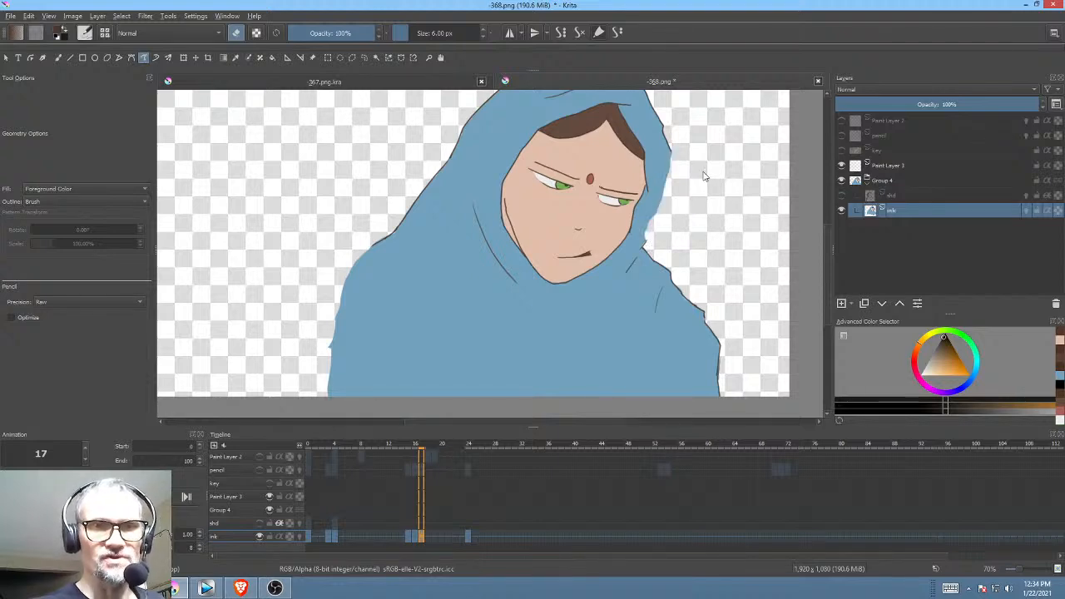
# Step: Choose a dark brown and ink the trimmed outer edge of the hood beside the far cheek at frame 17
pyautogui.click(946, 343)
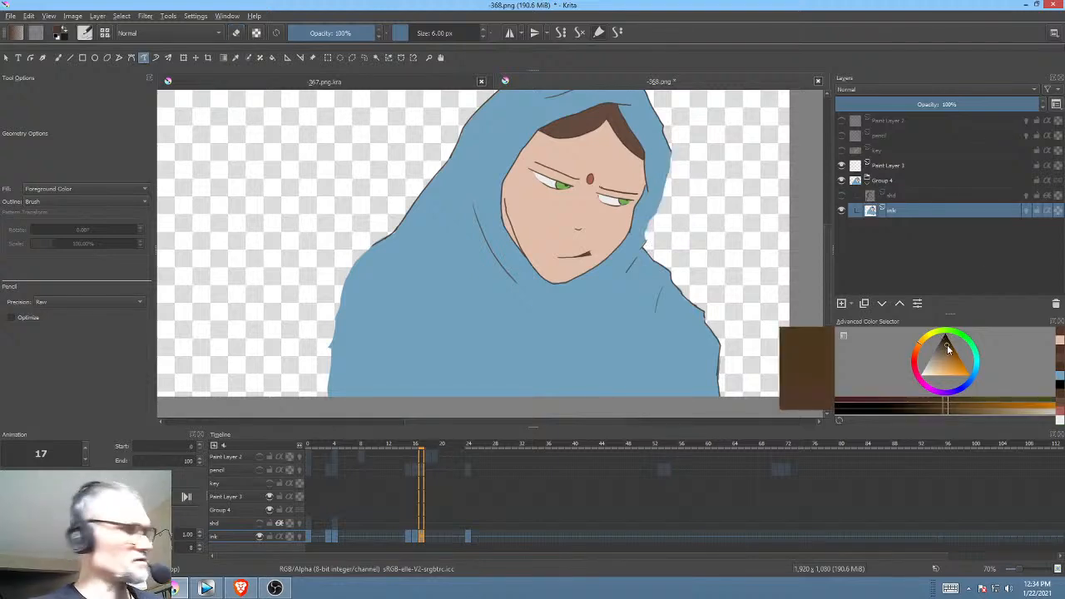
pyautogui.press('b')
pyautogui.press('e')
pyautogui.moveTo(657, 232)
pyautogui.mouseDown()
pyautogui.moveTo(573, 274)
pyautogui.moveTo(608, 228)
pyautogui.mouseUp()
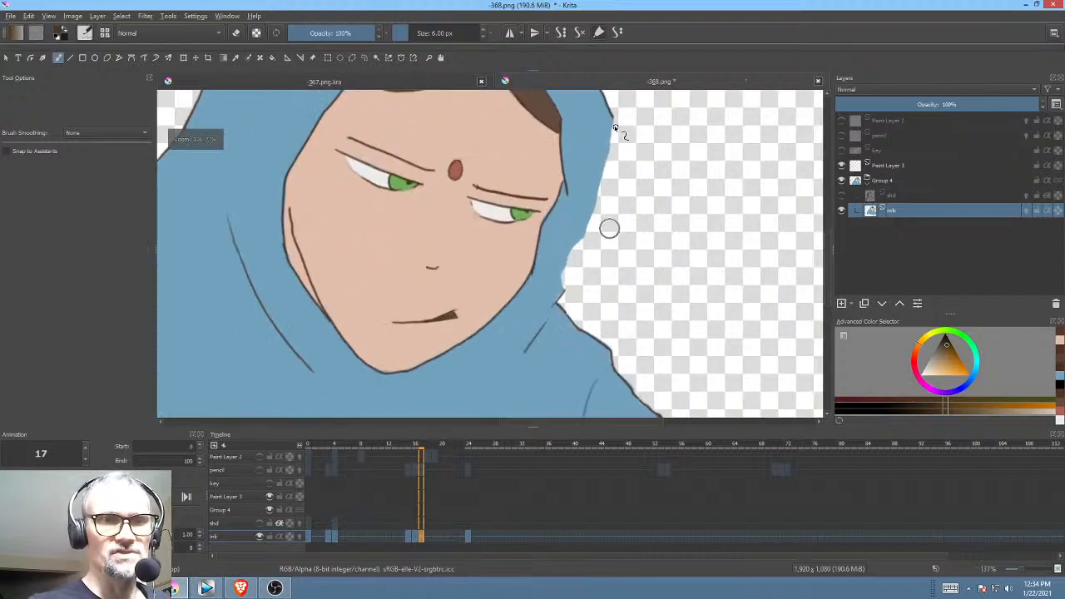
pyautogui.moveTo(613, 119)
pyautogui.mouseDown()
pyautogui.moveTo(606, 182)
pyautogui.moveTo(564, 274)
pyautogui.moveTo(624, 258)
pyautogui.moveTo(696, 180)
pyautogui.mouseUp()
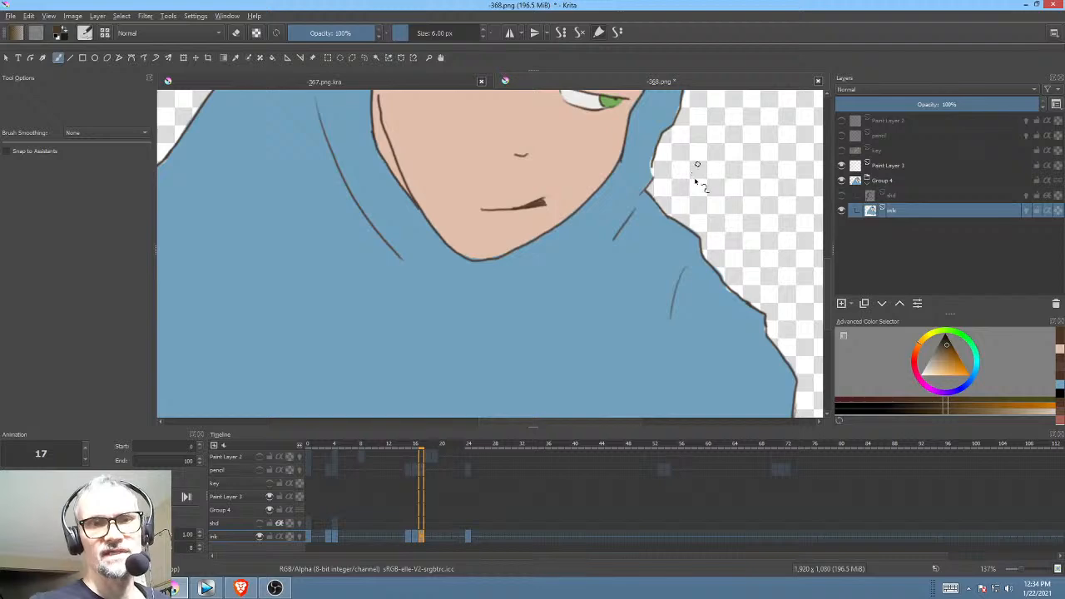
pyautogui.moveTo(676, 246); pyautogui.dragTo(629, 305)
pyautogui.moveTo(703, 288); pyautogui.dragTo(692, 256)
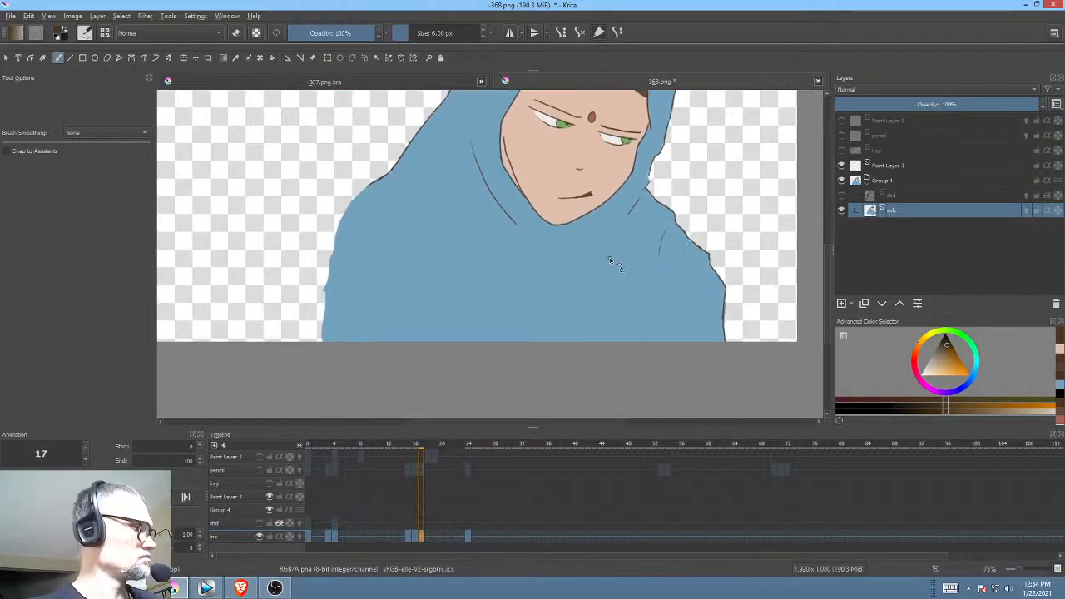
# Step: Ink short vertical fold lines near the garment's lower edge at frame 4
pyautogui.press('Left')
pyautogui.press('Left')
pyautogui.press('Left')
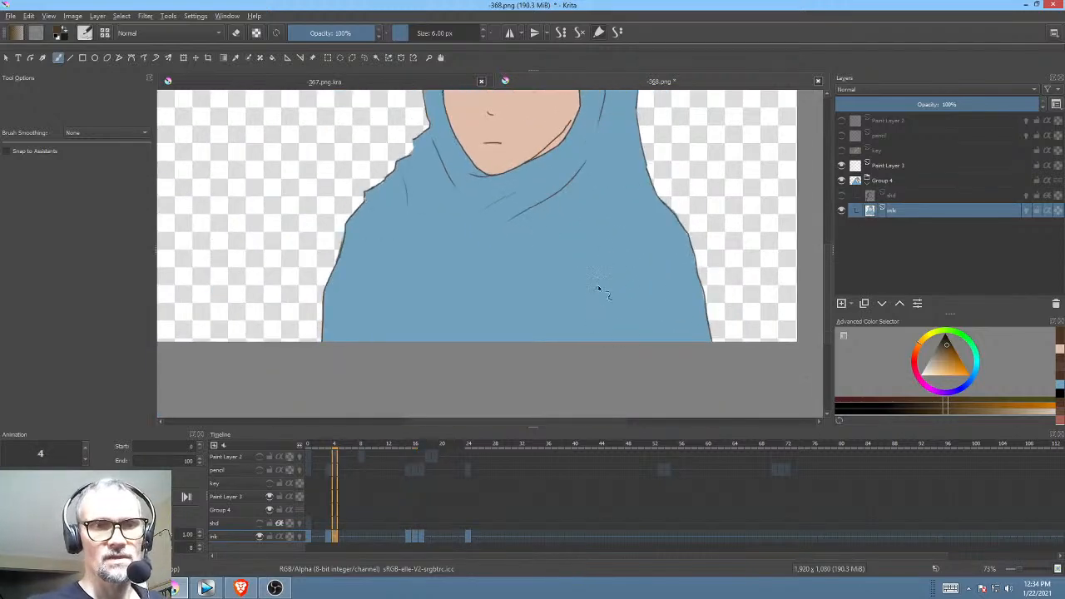
pyautogui.moveTo(592, 301); pyautogui.dragTo(588, 343)
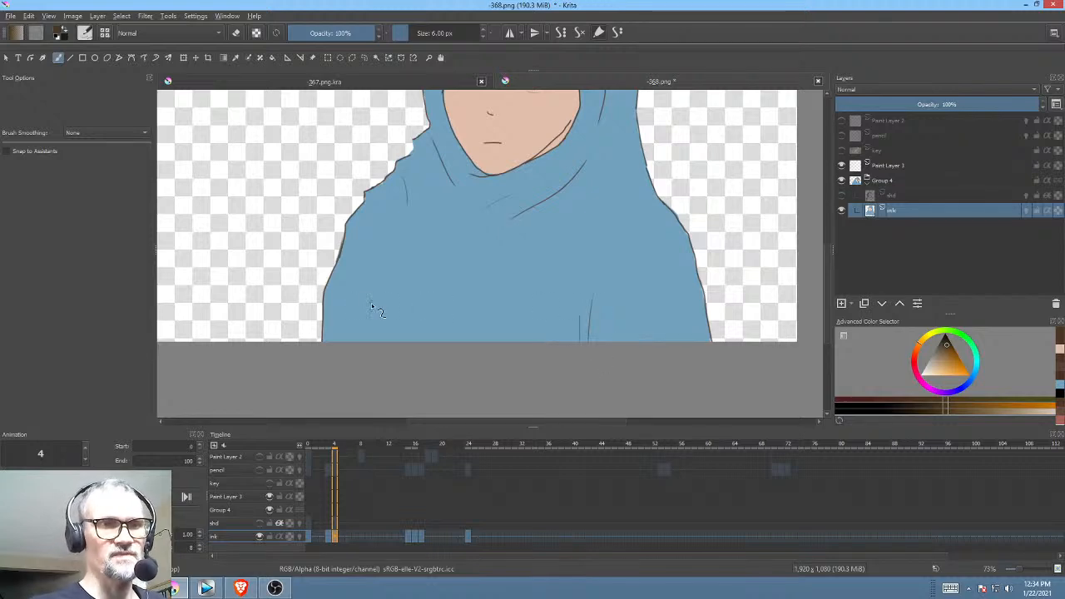
pyautogui.moveTo(376, 296); pyautogui.dragTo(366, 350)
# Step: Ink a vertical fold on each side of the garment's lower edge at frame 15 and a matching fold at frame 16
pyautogui.press('Right')
pyautogui.moveTo(382, 296); pyautogui.dragTo(374, 342)
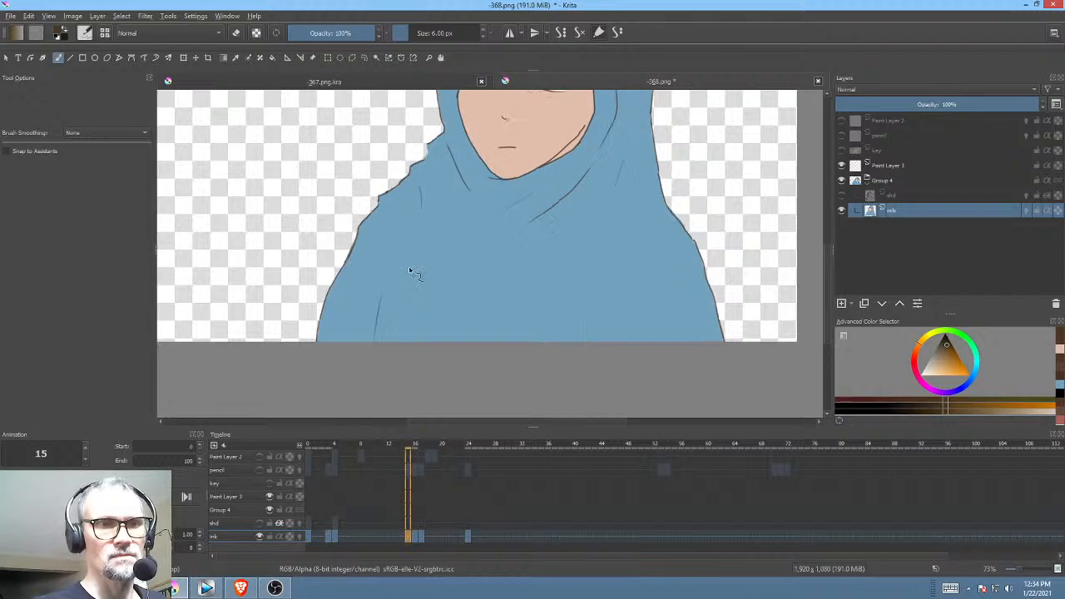
pyautogui.press('Right')
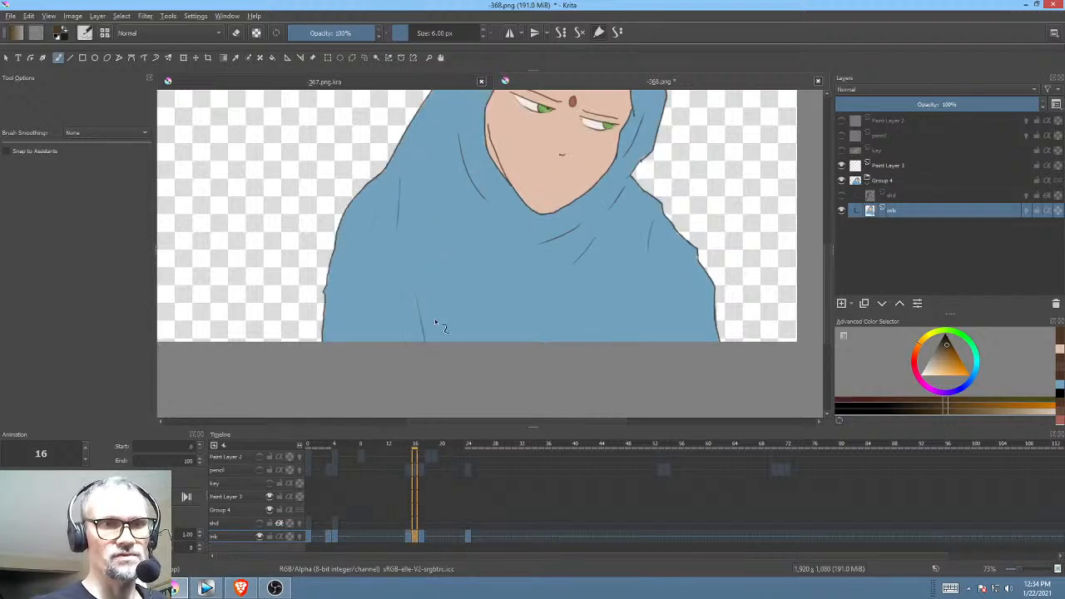
pyautogui.press('Left')
pyautogui.press('Right')
pyautogui.press('Left')
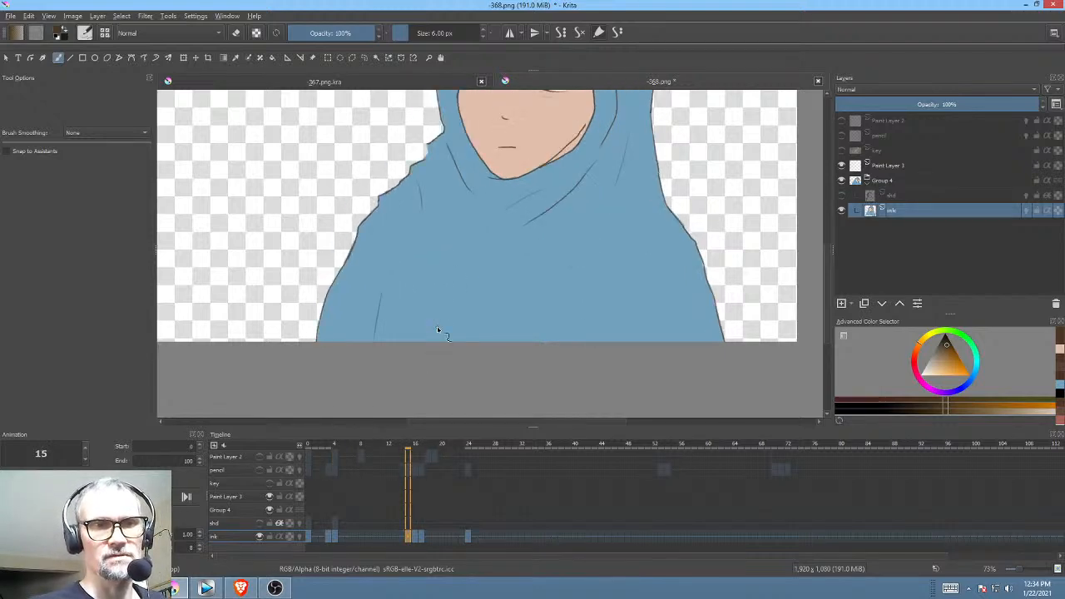
pyautogui.press('Left')
pyautogui.press('Down')
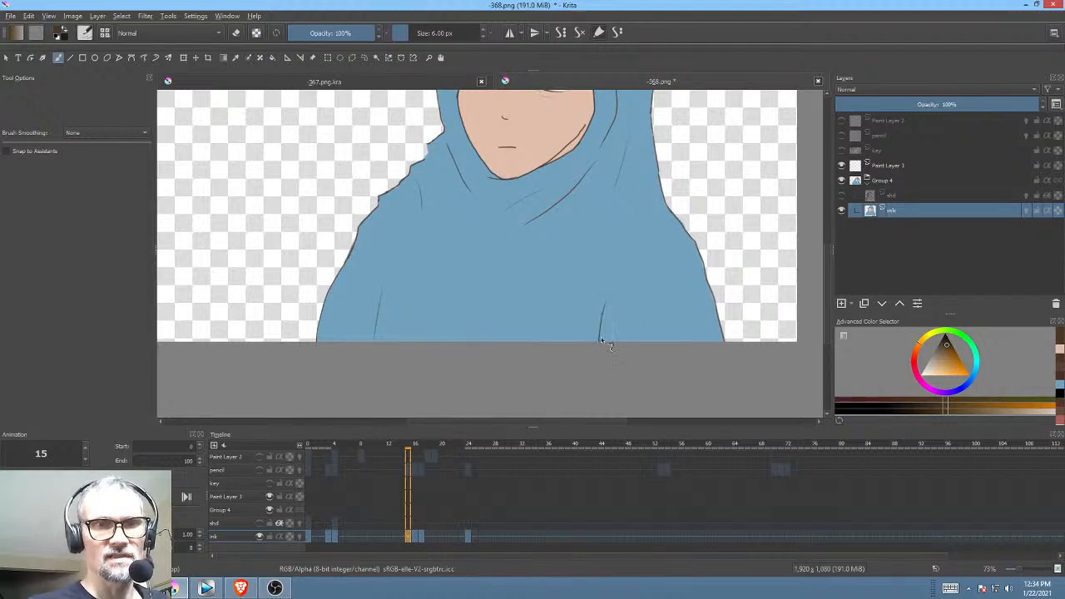
# Step: Ink a small second fold beside the lower garment's existing one and a long fold on its opposite side at frame 16
pyautogui.press('Right')
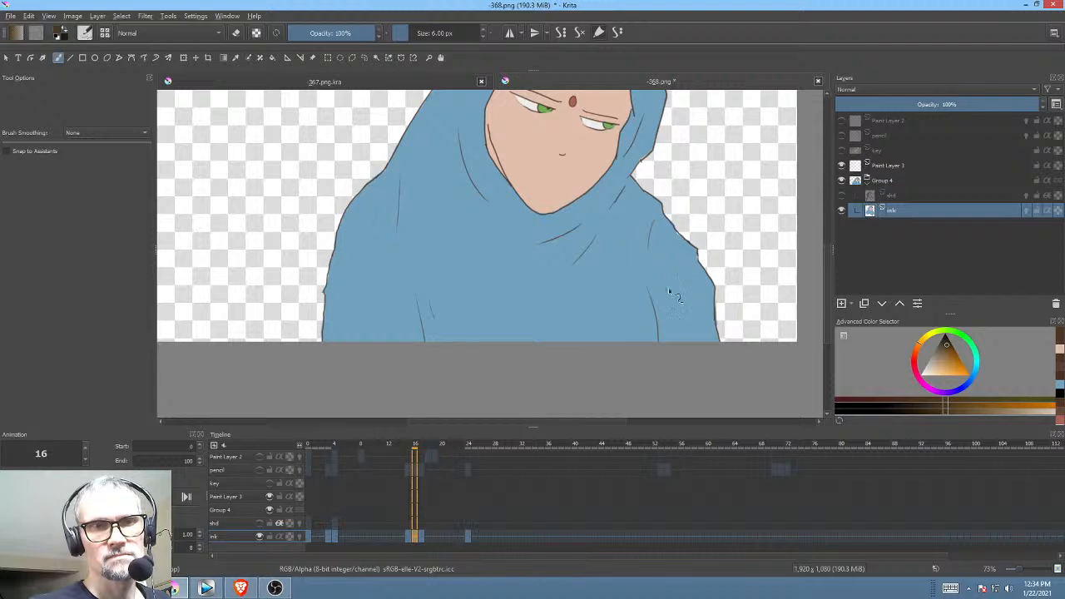
pyautogui.moveTo(633, 280); pyautogui.dragTo(622, 299)
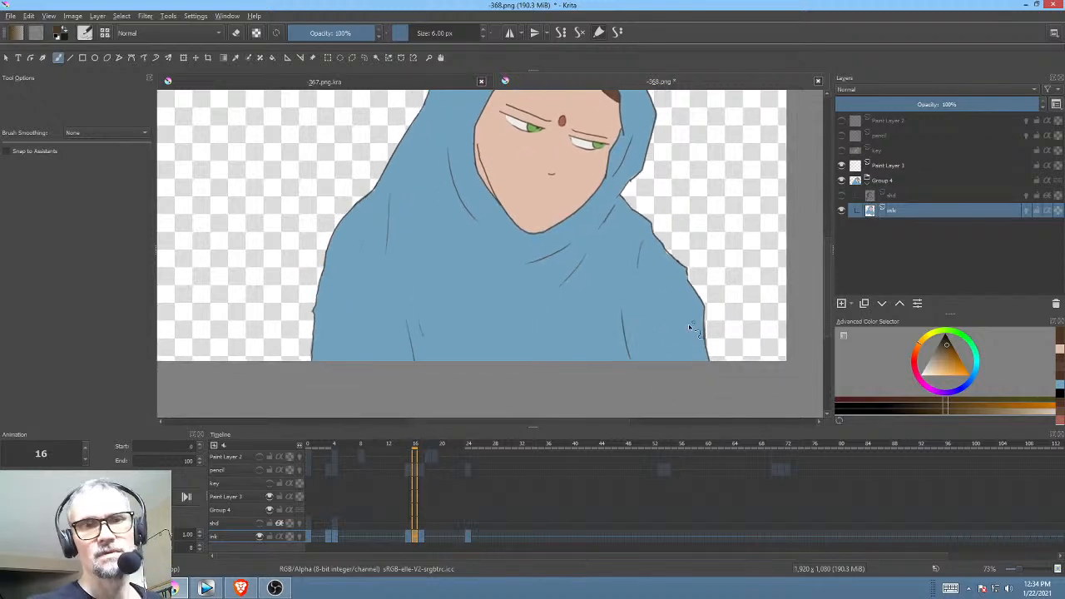
pyautogui.moveTo(660, 276)
pyautogui.mouseDown()
pyautogui.moveTo(651, 342)
pyautogui.moveTo(665, 305)
pyautogui.moveTo(660, 318)
pyautogui.mouseUp()
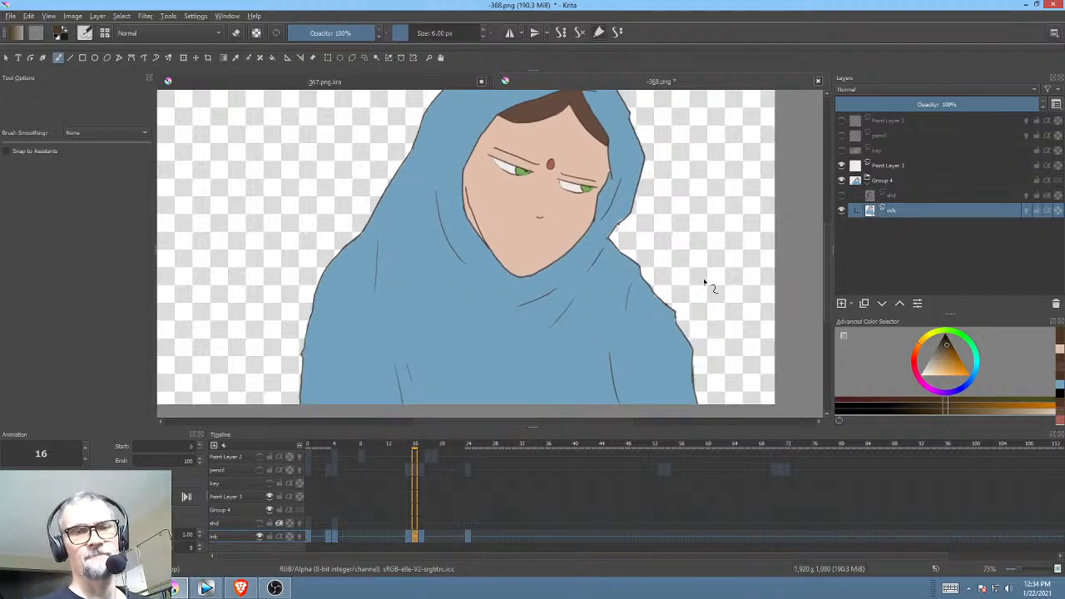
pyautogui.moveTo(654, 280)
pyautogui.mouseDown()
pyautogui.moveTo(637, 302)
pyautogui.moveTo(642, 281)
pyautogui.mouseUp()
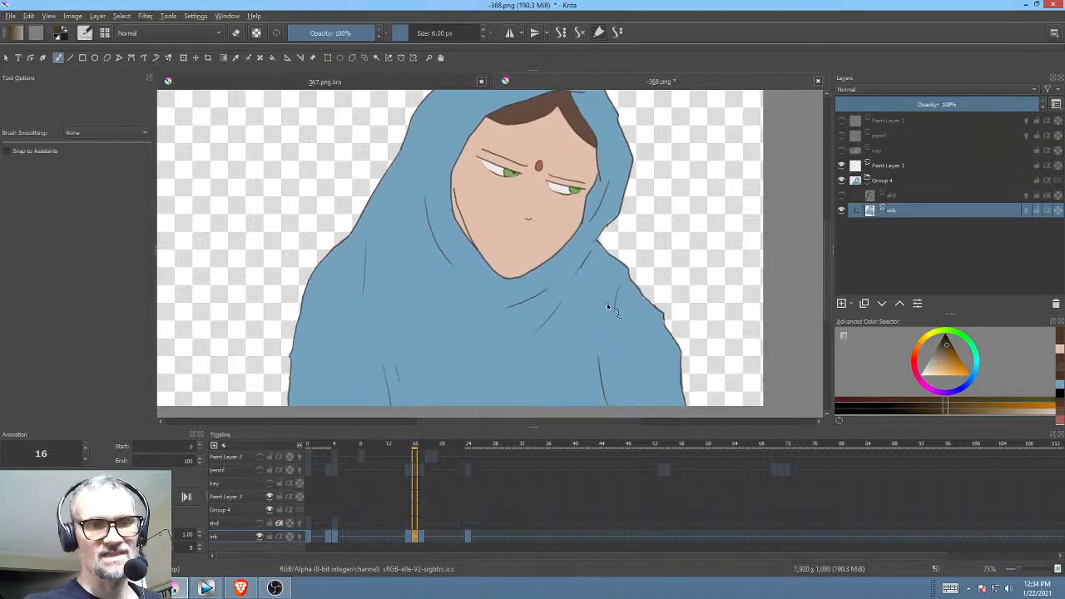
# Step: Ink a pair of converging folds and a single opposite fold on the lower garment at frame 17, following frame 16
pyautogui.click(423, 535)
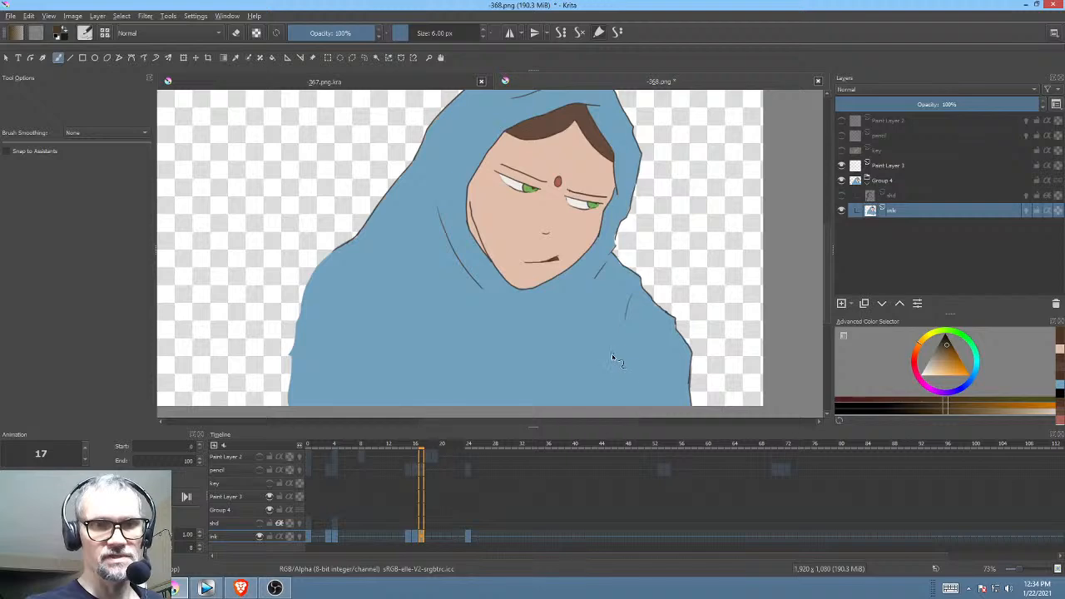
pyautogui.moveTo(405, 327); pyautogui.dragTo(409, 360)
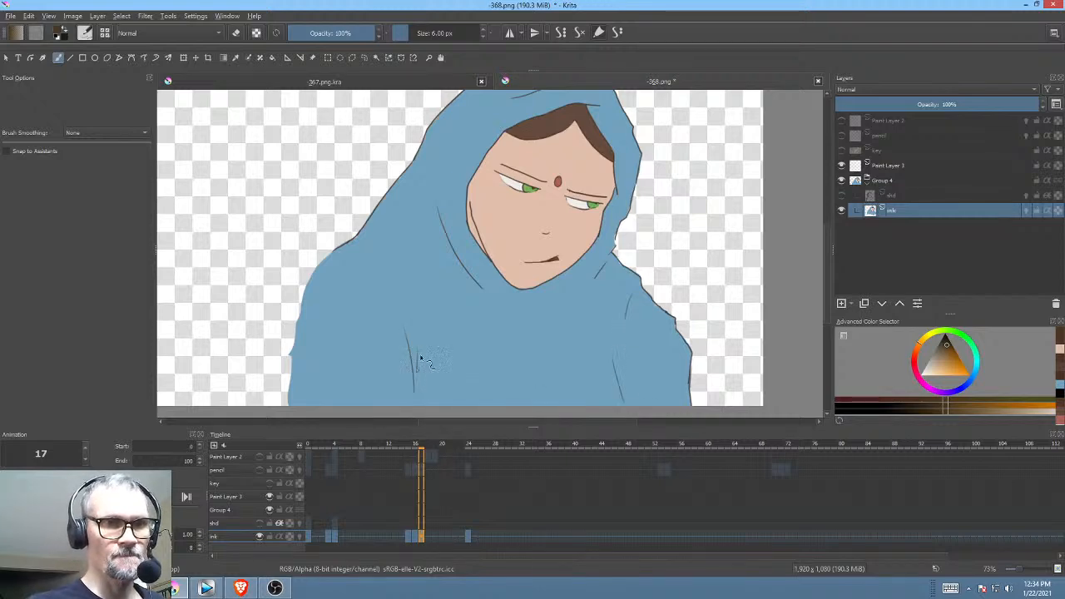
pyautogui.press('Left')
pyautogui.press('Right')
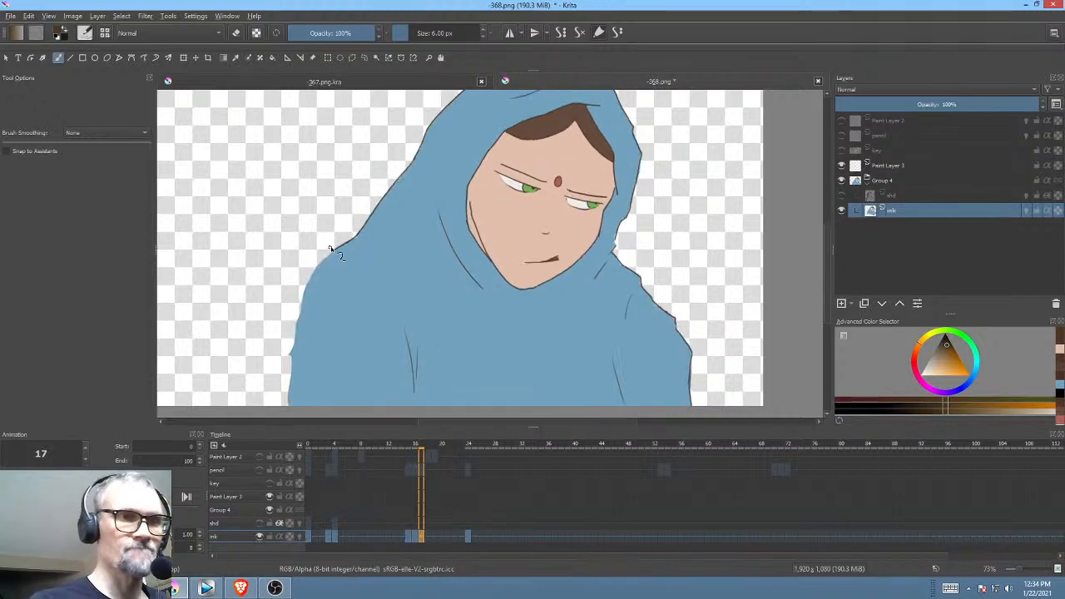
# Step: Ink the near shoulder's missing outline down to the canvas edge at frame 17 and add a short fold on the shoulder
pyautogui.moveTo(312, 277); pyautogui.dragTo(304, 296)
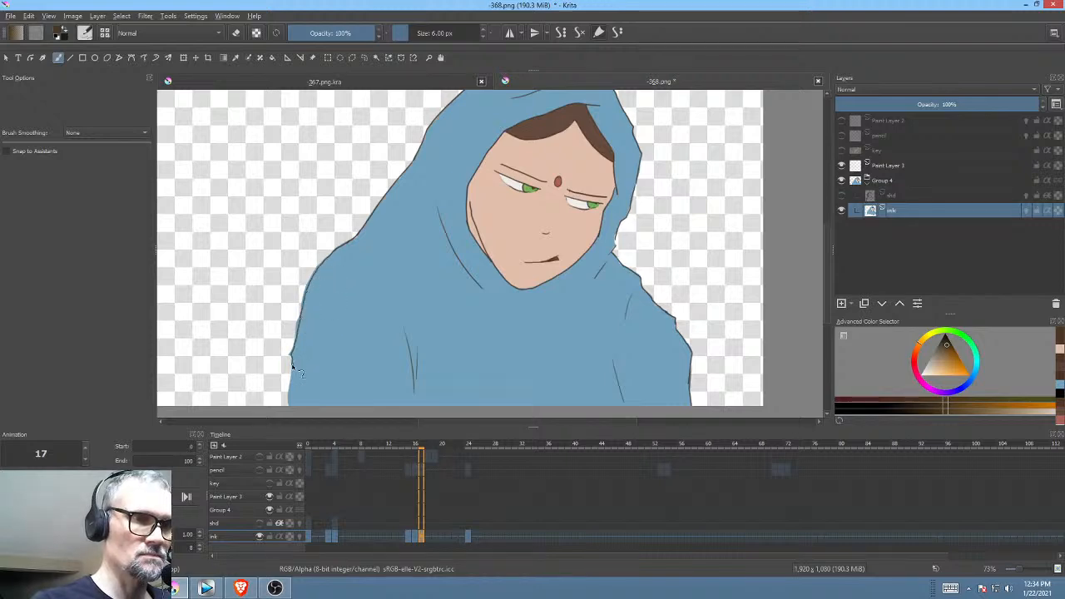
pyautogui.moveTo(315, 343)
pyautogui.mouseDown()
pyautogui.moveTo(360, 287)
pyautogui.moveTo(339, 298)
pyautogui.mouseUp()
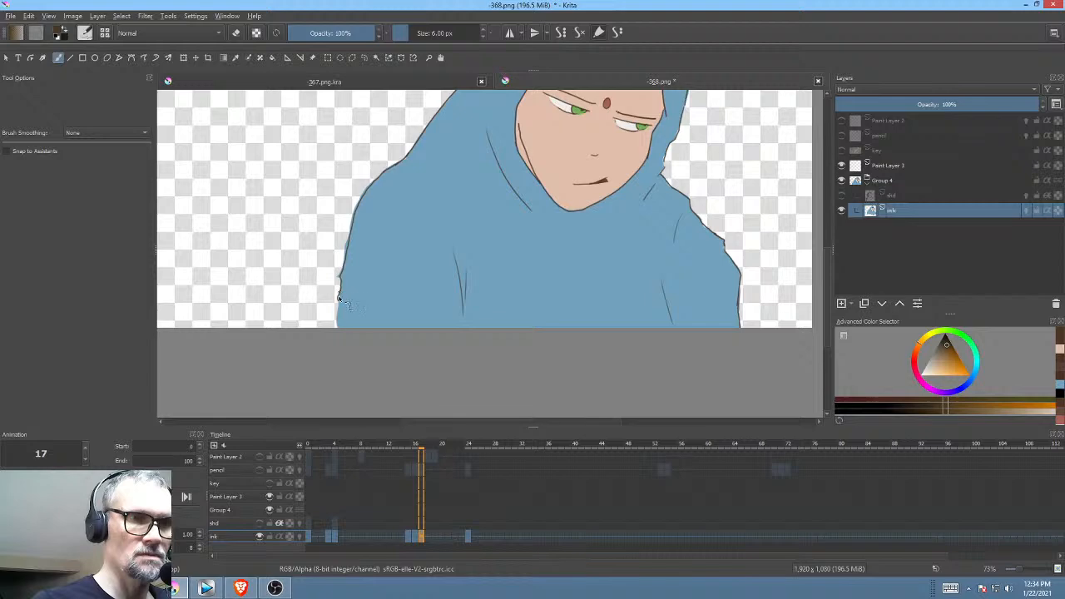
pyautogui.moveTo(498, 325); pyautogui.dragTo(512, 374)
pyautogui.press('Left')
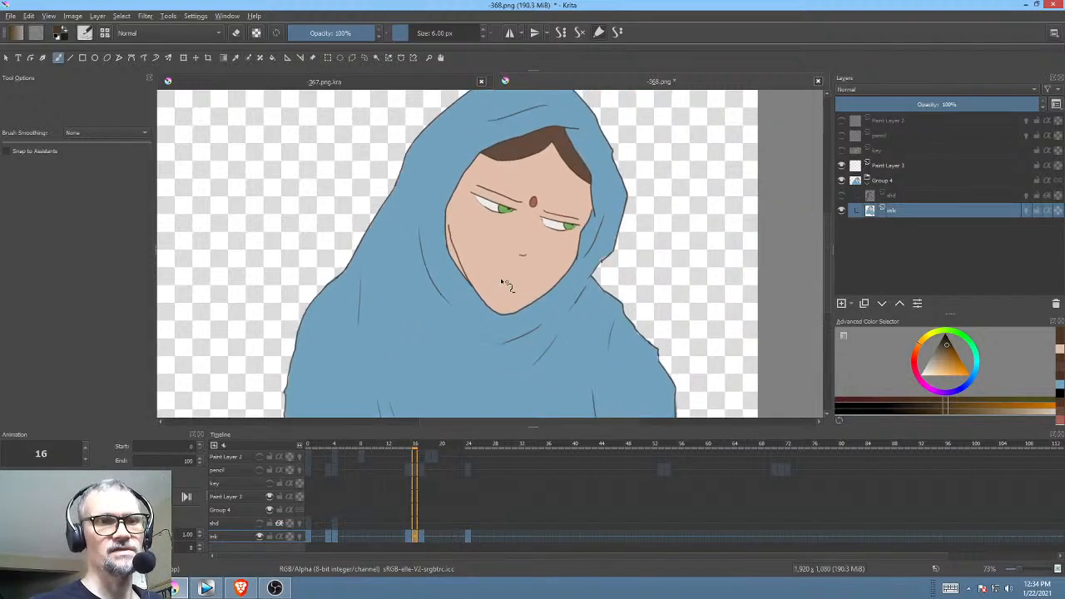
pyautogui.press('Right')
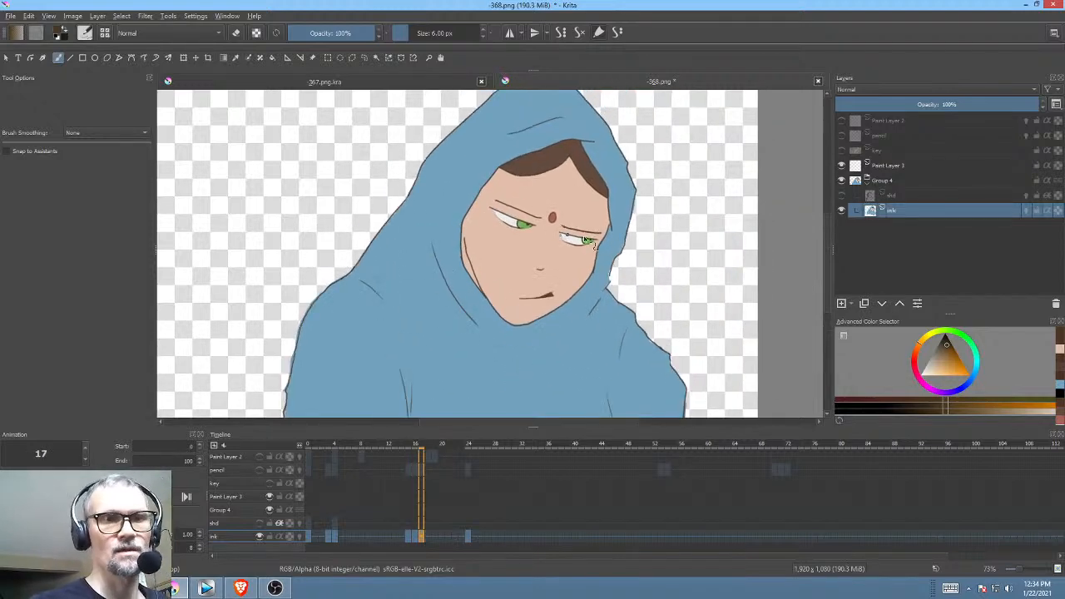
# Step: Flip repeatedly between frames 16 and 17 to compare the hood's outlines and folds
pyautogui.press('Left')
pyautogui.press('Right')
pyautogui.moveTo(654, 337); pyautogui.dragTo(653, 319)
pyautogui.press('Right')
pyautogui.press('Left')
pyautogui.press('Left')
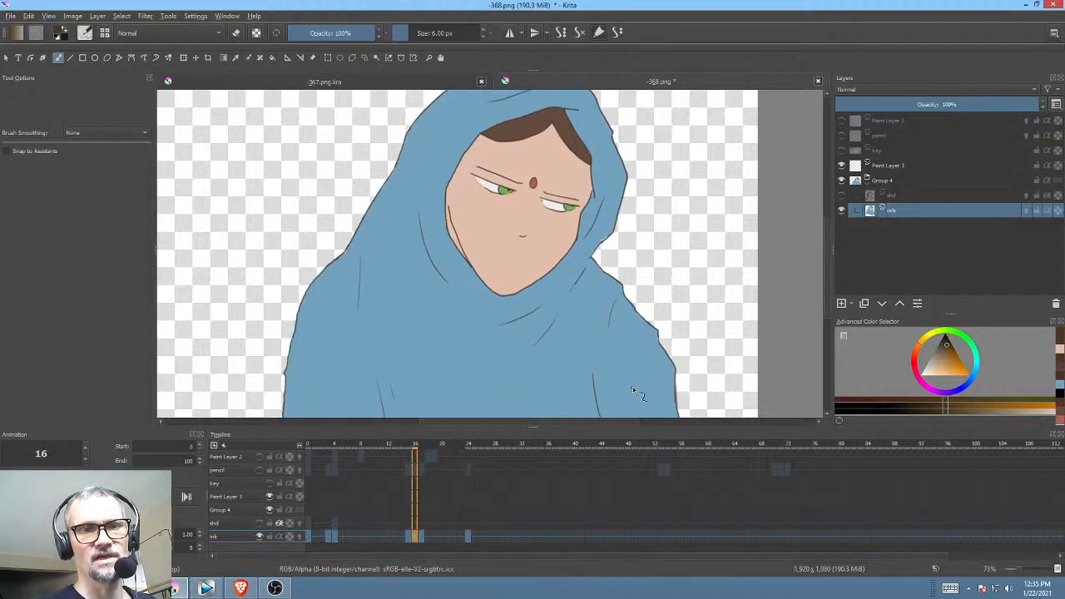
pyautogui.press('Right')
pyautogui.press('Left')
pyautogui.press('Right')
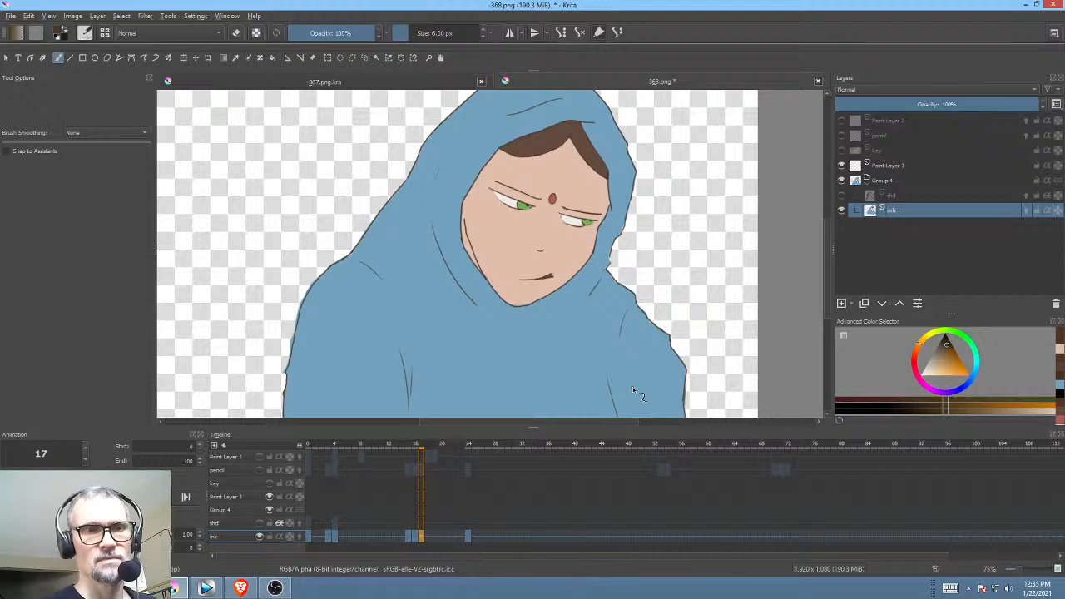
pyautogui.press('Left')
pyautogui.press('Right')
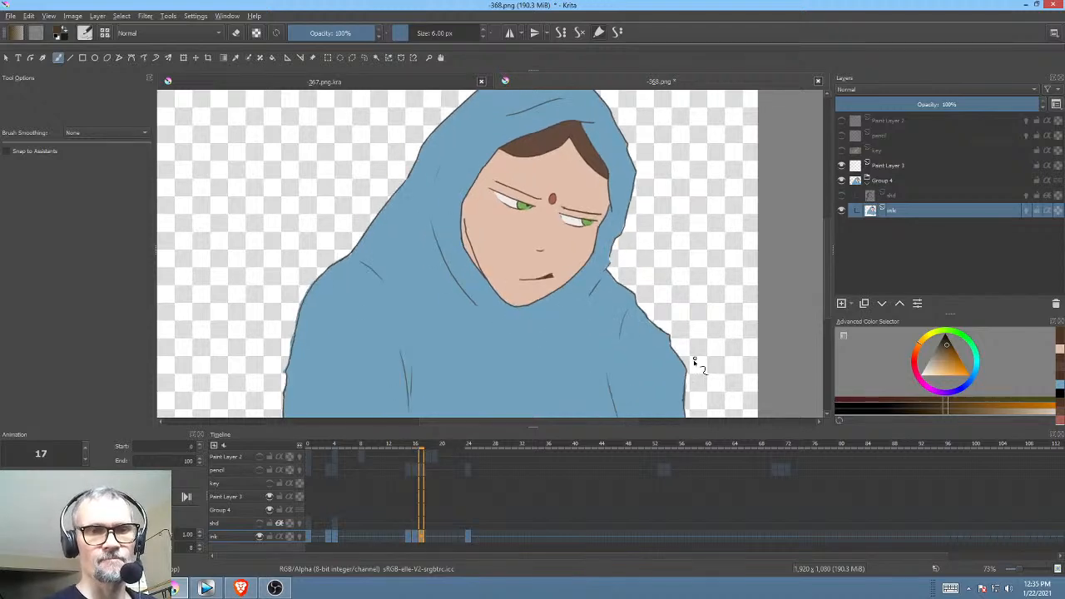
pyautogui.press('Left')
pyautogui.press('Right')
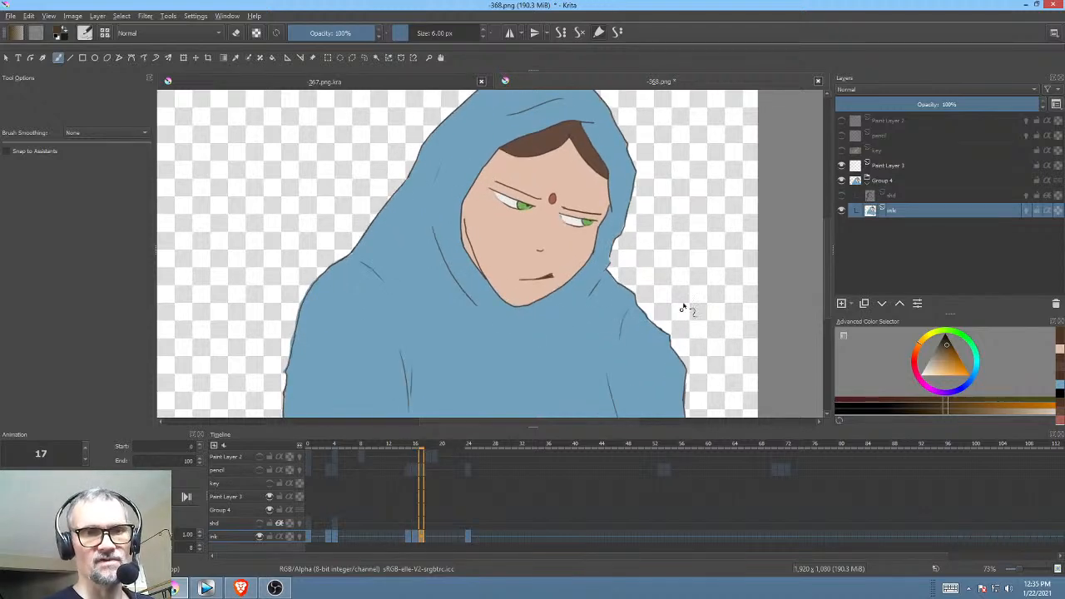
# Step: Liquify the near shoulder's outline inward at ink frame 17 and copy the reshaped drawing to frame 24
pyautogui.hotkey('ctrl', 't')
pyautogui.rightClick(682, 293)
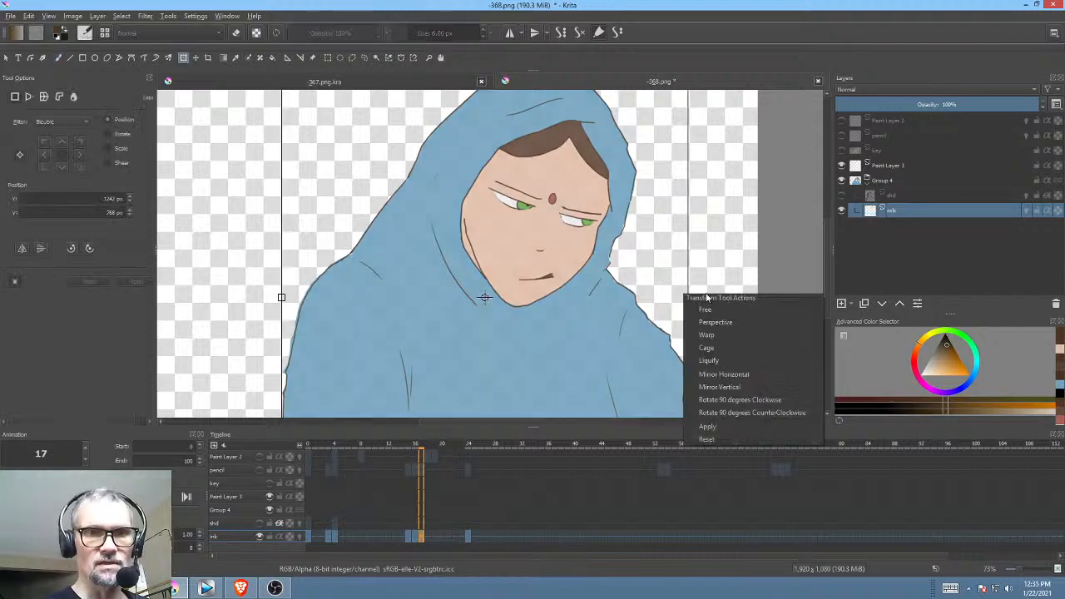
pyautogui.click(734, 361)
pyautogui.moveTo(722, 349)
pyautogui.mouseDown()
pyautogui.moveTo(728, 311)
pyautogui.moveTo(712, 342)
pyautogui.moveTo(703, 338)
pyautogui.moveTo(723, 312)
pyautogui.moveTo(652, 387)
pyautogui.moveTo(696, 367)
pyautogui.moveTo(677, 371)
pyautogui.moveTo(616, 335)
pyautogui.moveTo(655, 330)
pyautogui.mouseUp()
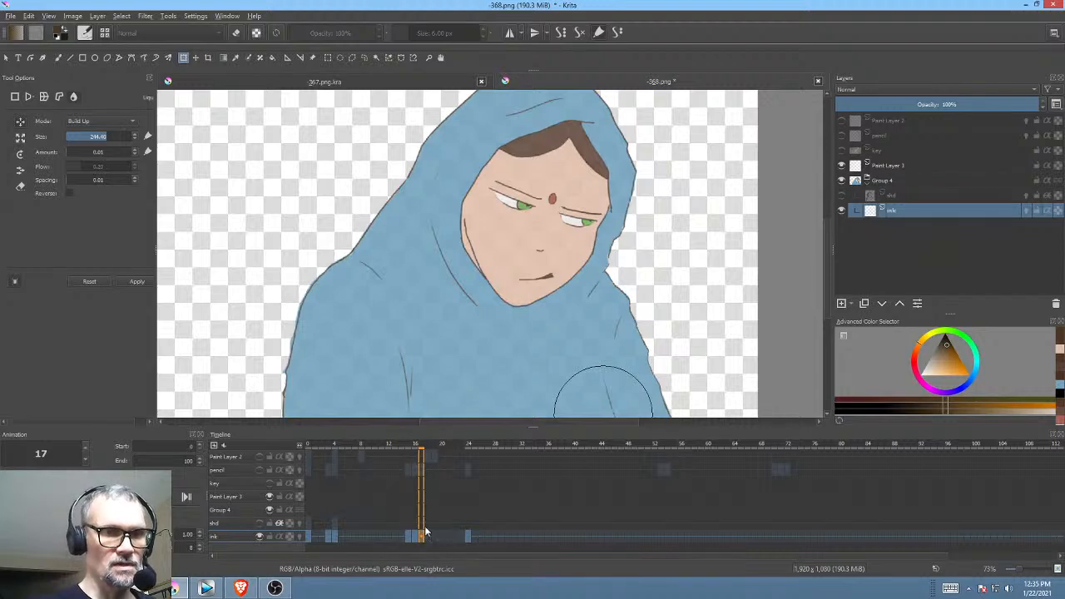
pyautogui.click(468, 535)
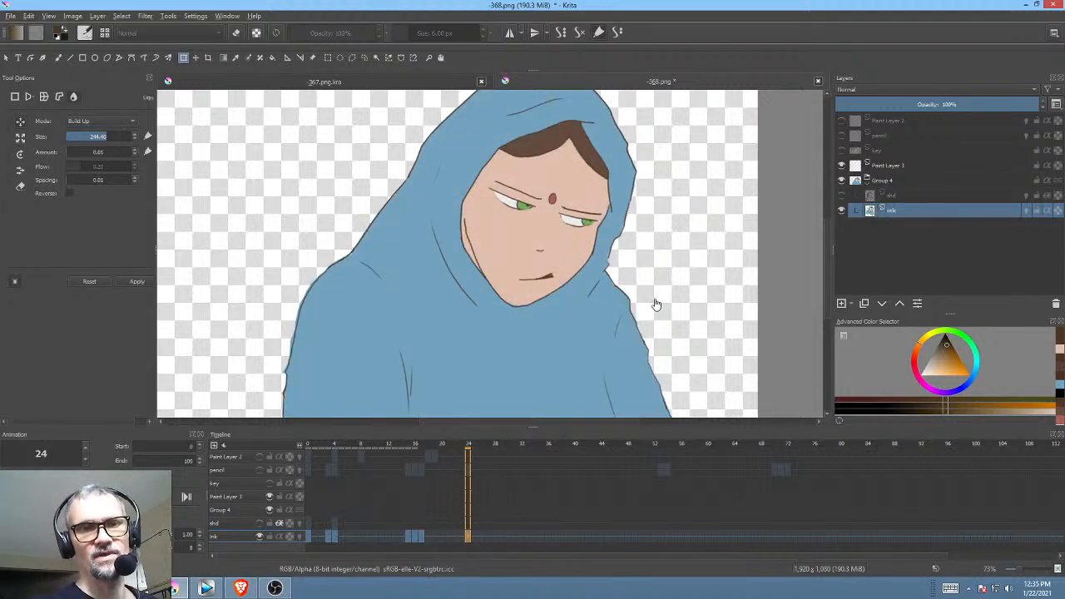
# Step: Paint over the mouth at ink frame 24 with the skin colour sampled from the face
pyautogui.moveTo(656, 302); pyautogui.dragTo(645, 309)
pyautogui.press('p')
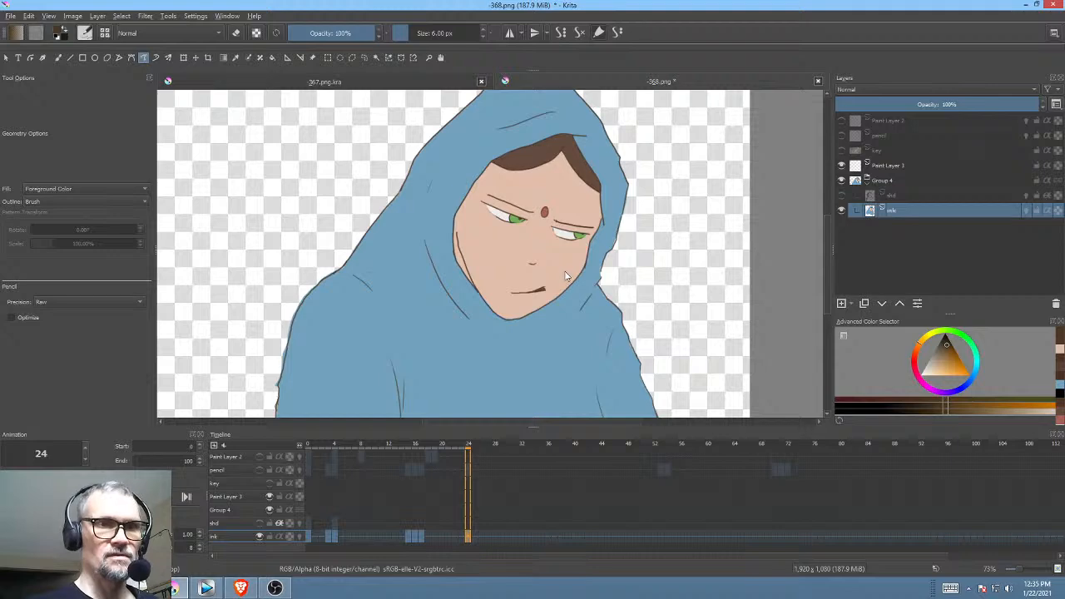
pyautogui.keyDown('ctrl'); pyautogui.click(568, 261); pyautogui.keyUp('ctrl')
pyautogui.moveTo(548, 282); pyautogui.dragTo(552, 287)
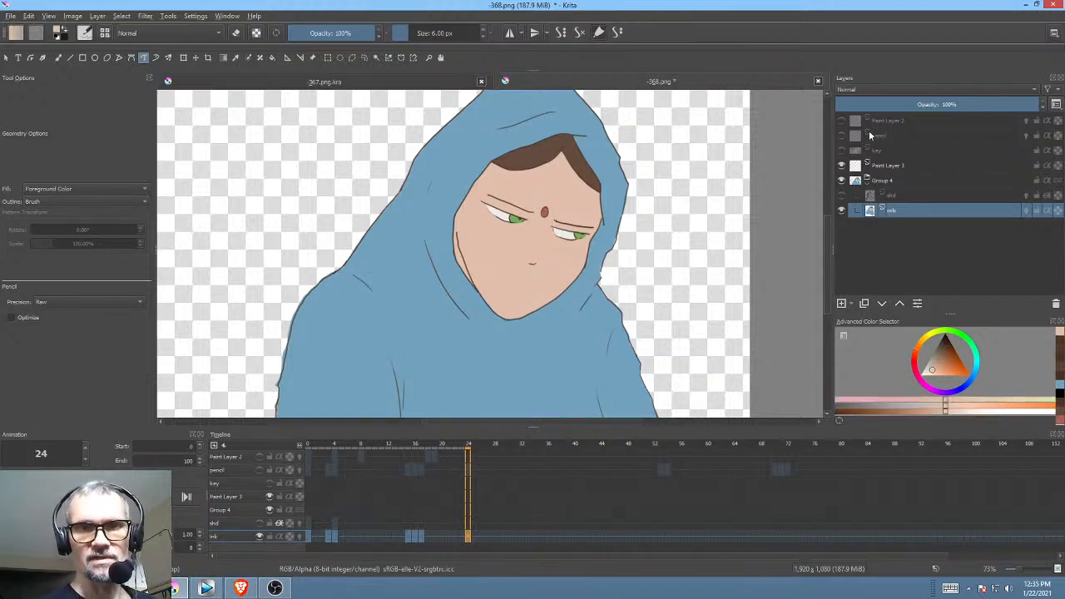
# Step: Show the pencil layer and rearrange the animation controls into a narrower column beside a wider timeline
pyautogui.click(840, 135)
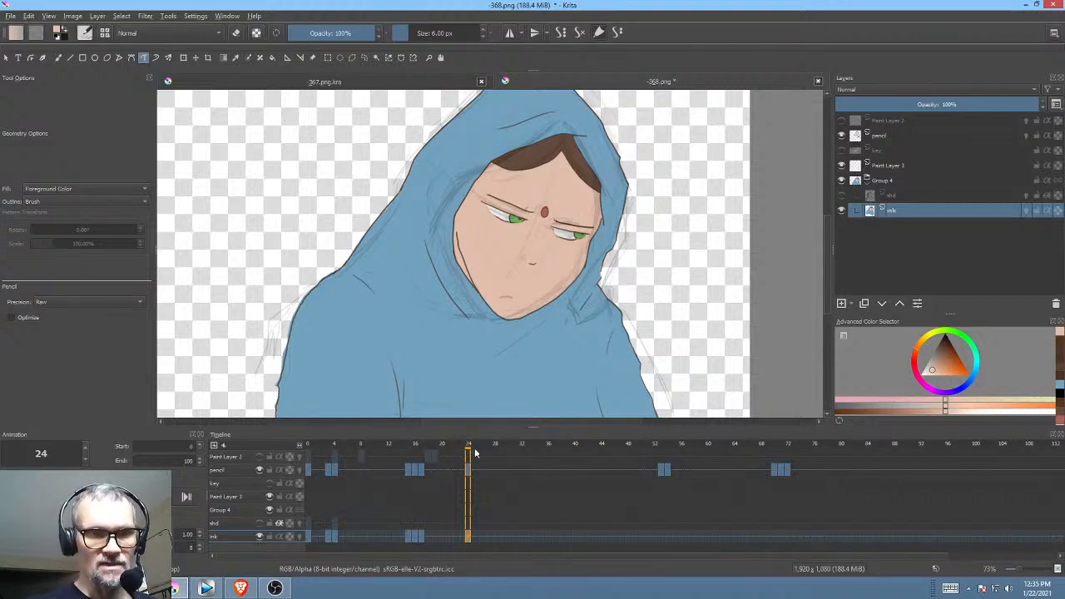
pyautogui.moveTo(482, 438); pyautogui.dragTo(275, 474)
pyautogui.click(56, 434)
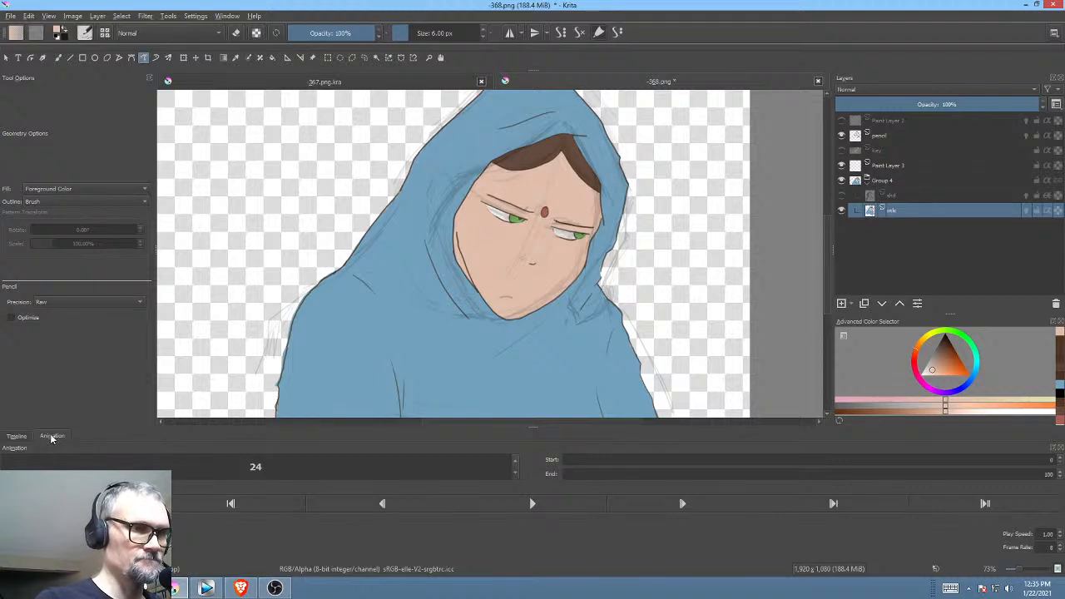
pyautogui.moveTo(51, 439); pyautogui.dragTo(474, 493)
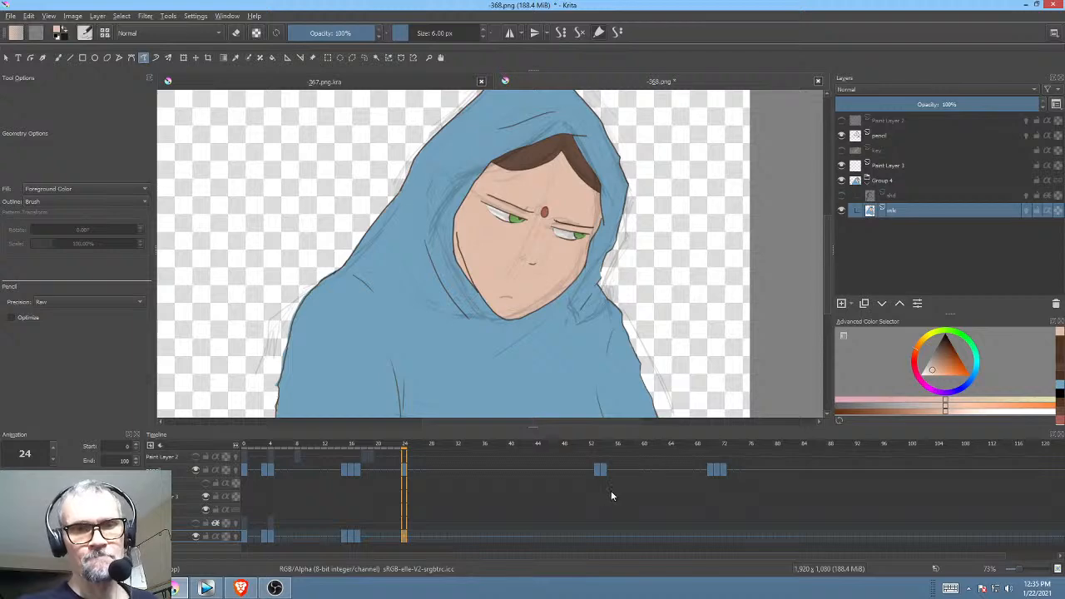
# Step: Examine the pencil sketches at frames 0, 52, 53 and 55 against the inked drawing
pyautogui.click(898, 134)
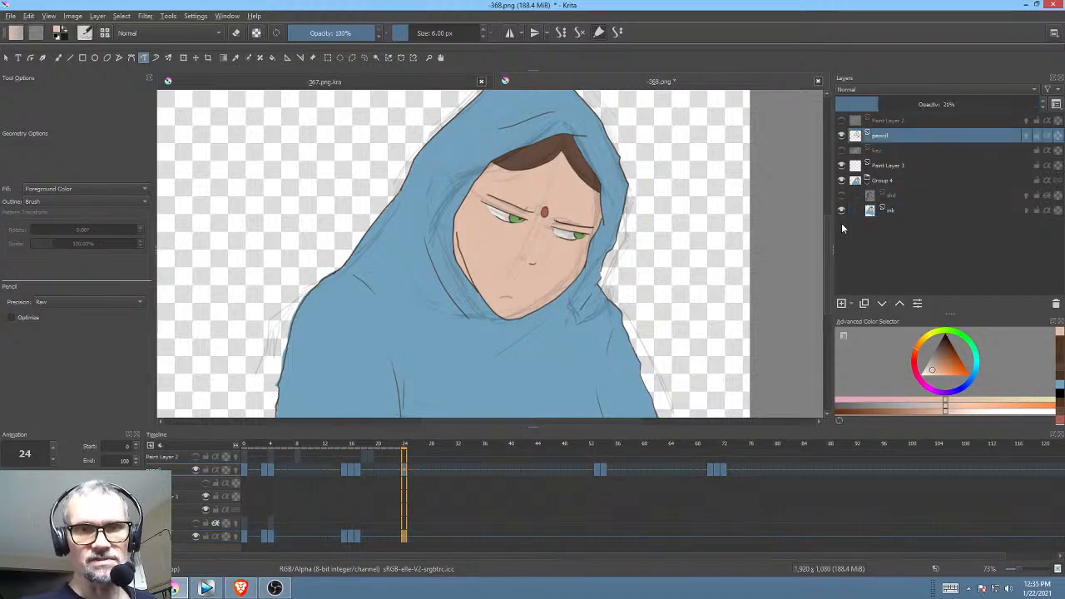
pyautogui.moveTo(596, 450)
pyautogui.mouseDown()
pyautogui.moveTo(564, 444)
pyautogui.moveTo(609, 450)
pyautogui.mouseUp()
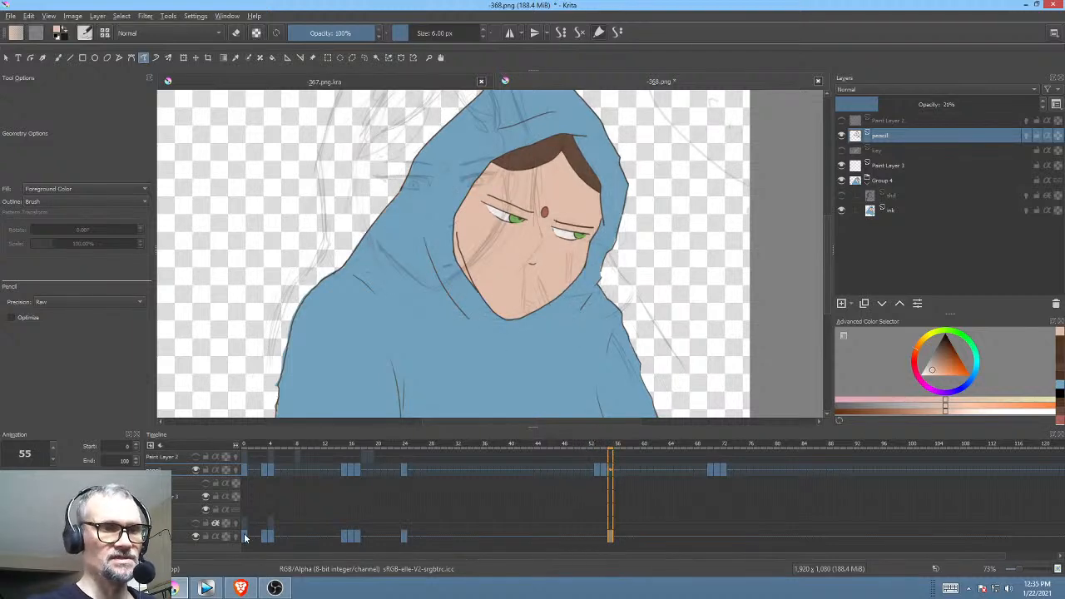
pyautogui.click(244, 536)
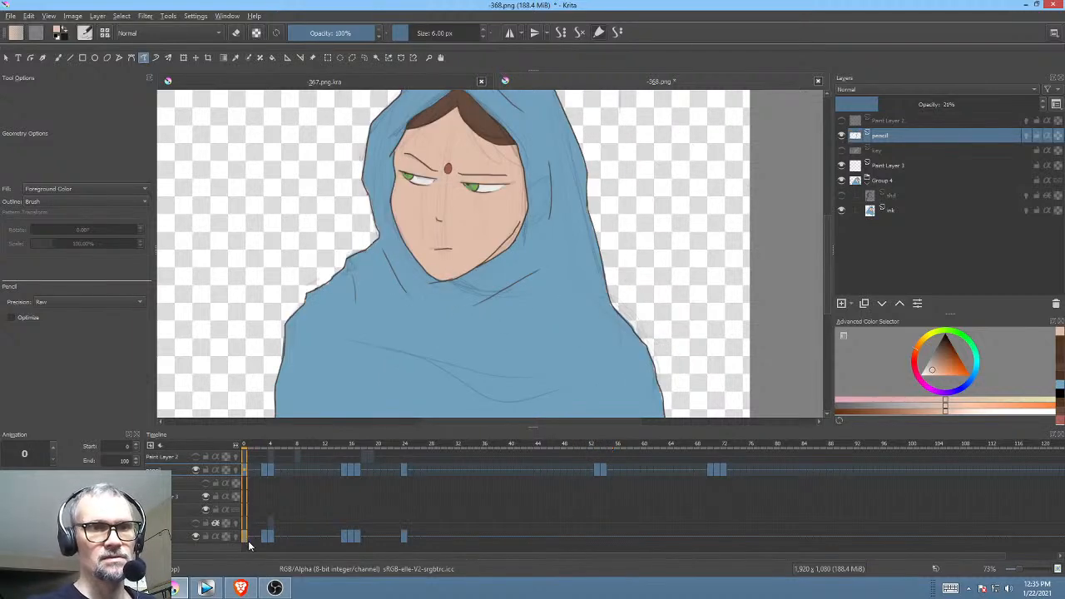
pyautogui.click(606, 473)
pyautogui.click(597, 472)
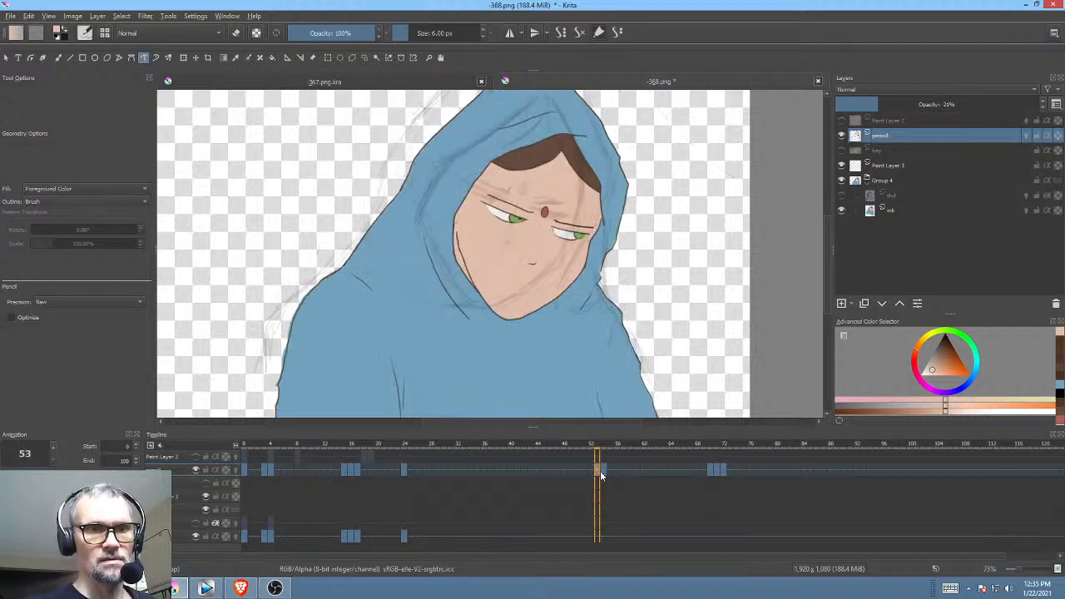
pyautogui.moveTo(596, 456); pyautogui.dragTo(589, 449)
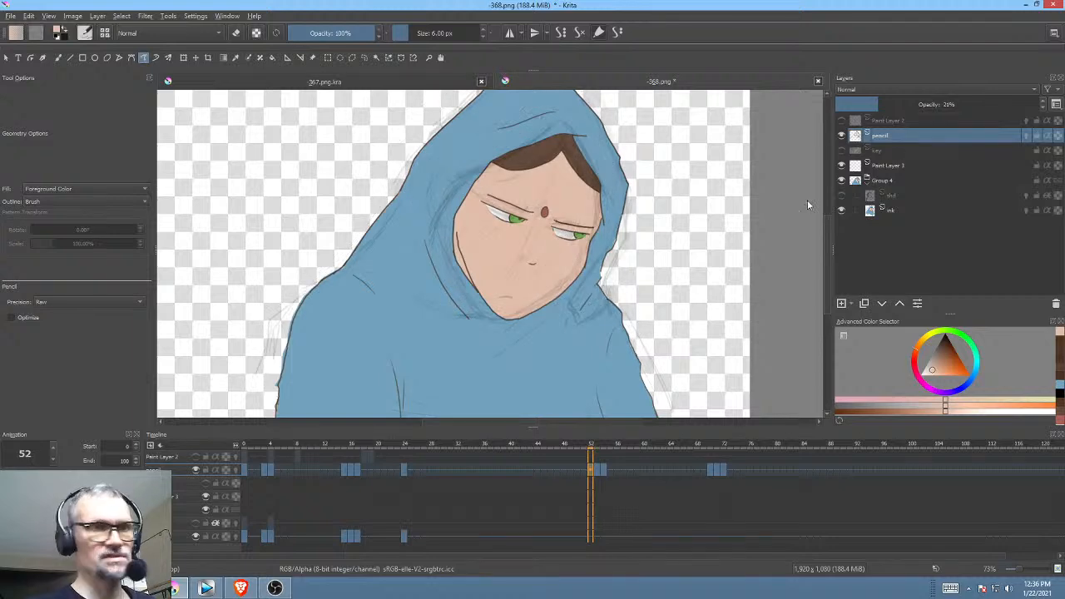
# Step: Isolate the pencil layer to compare its sketches at frames 24 and 53, and check frame 53 against the isolated ink layer
pyautogui.press('i')
pyautogui.click(404, 469)
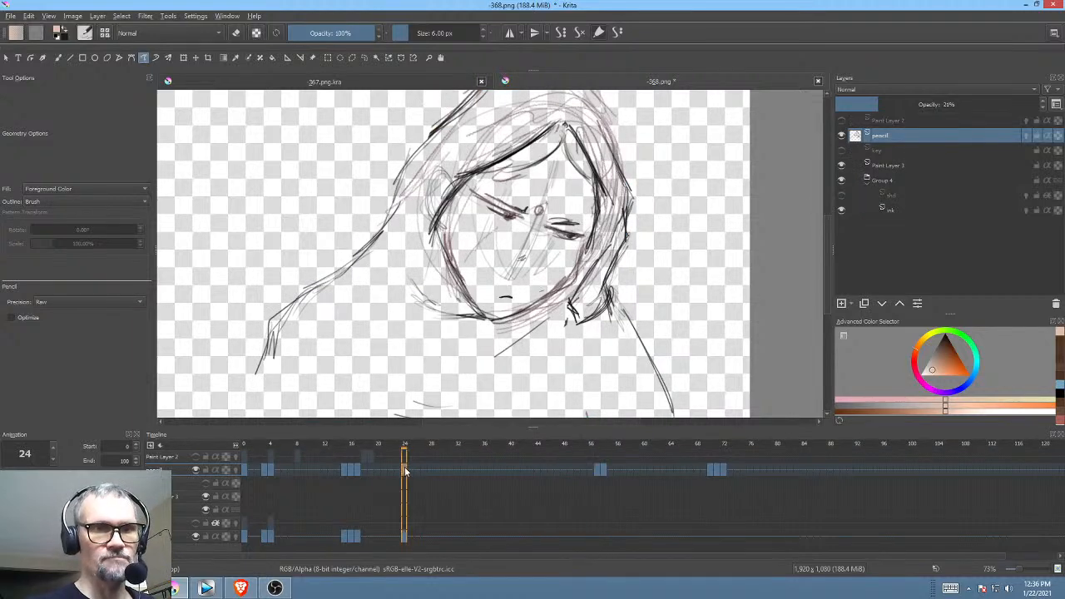
pyautogui.press('space')
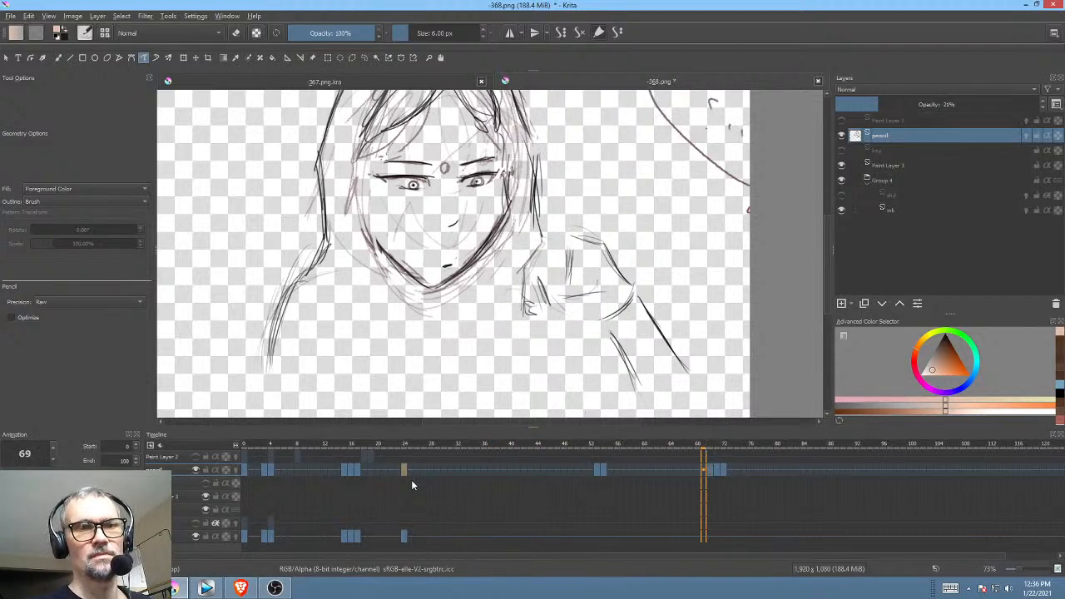
pyautogui.press('space')
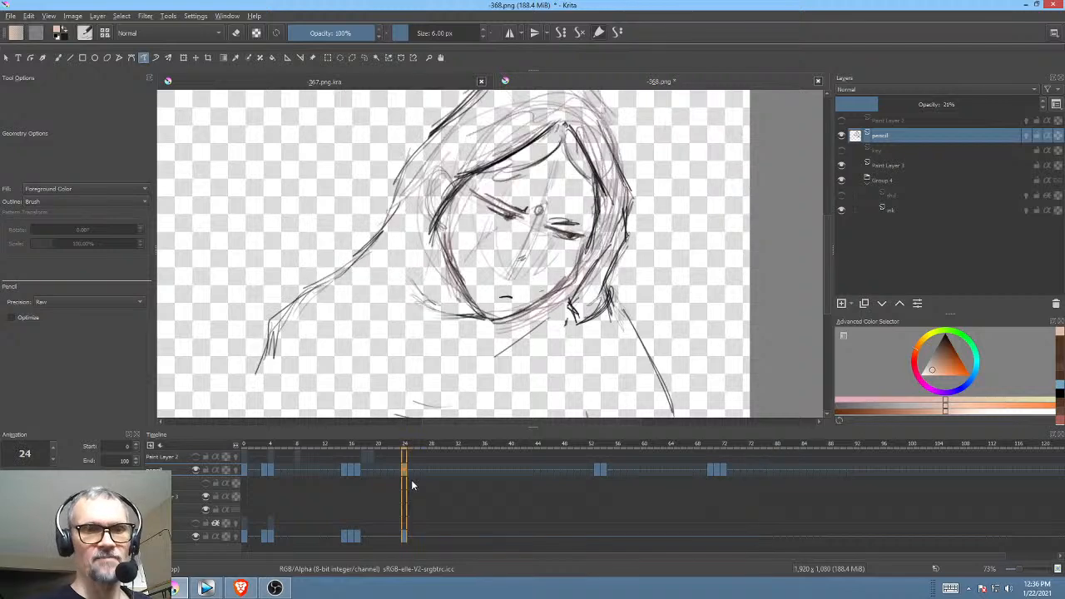
pyautogui.click(599, 470)
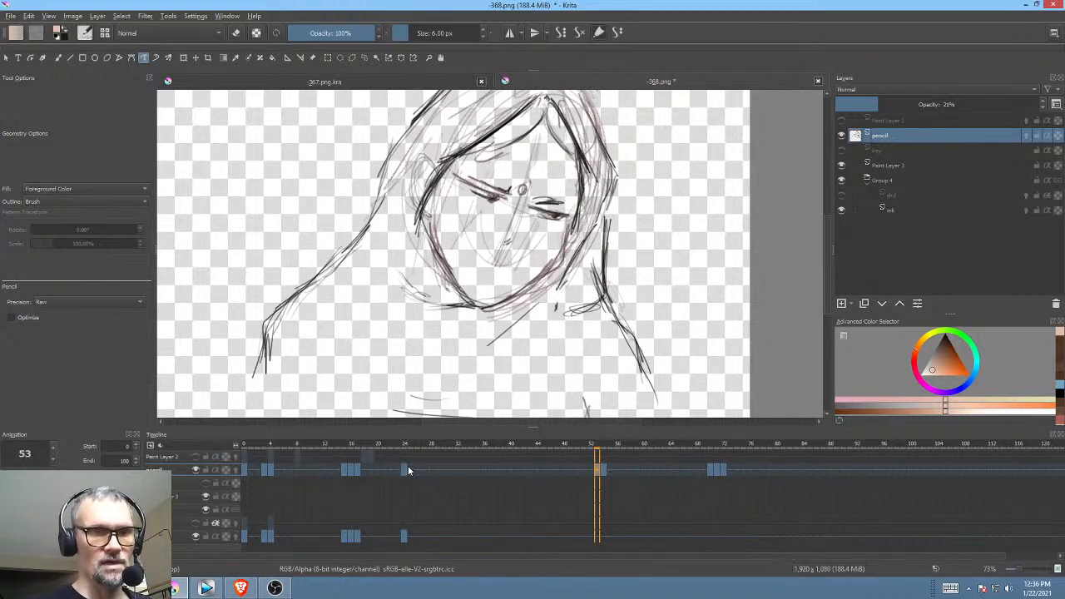
pyautogui.press(',')
pyautogui.press('.')
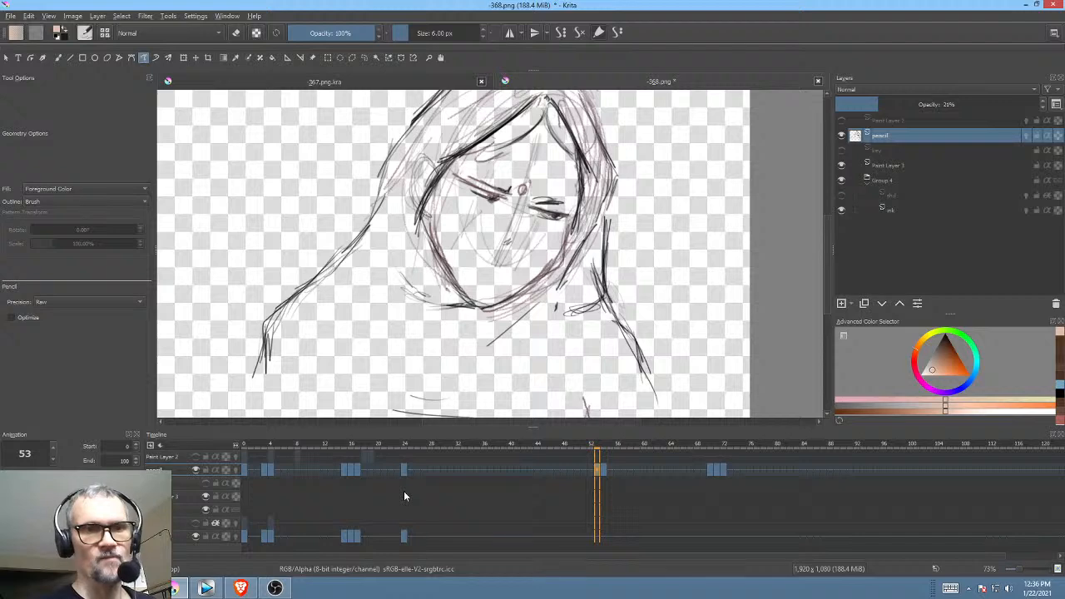
pyautogui.click(905, 209)
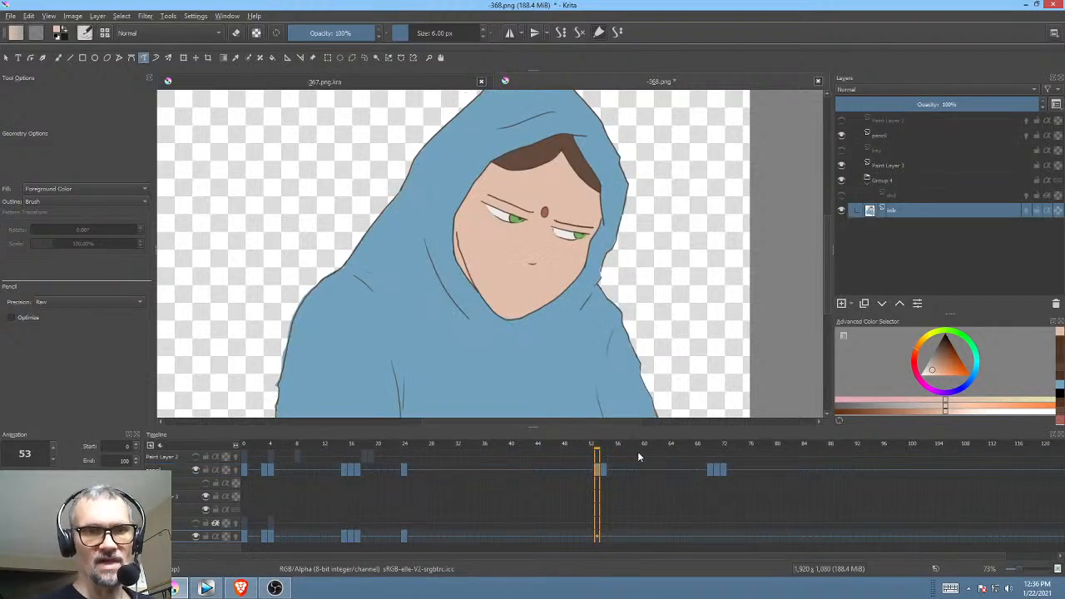
pyautogui.click(905, 136)
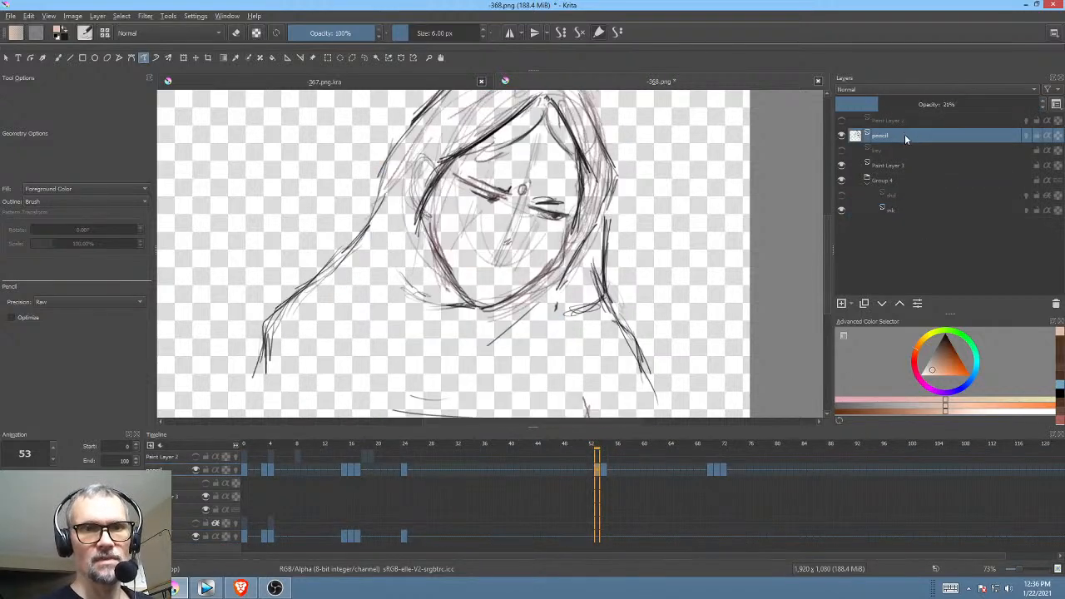
pyautogui.click(897, 213)
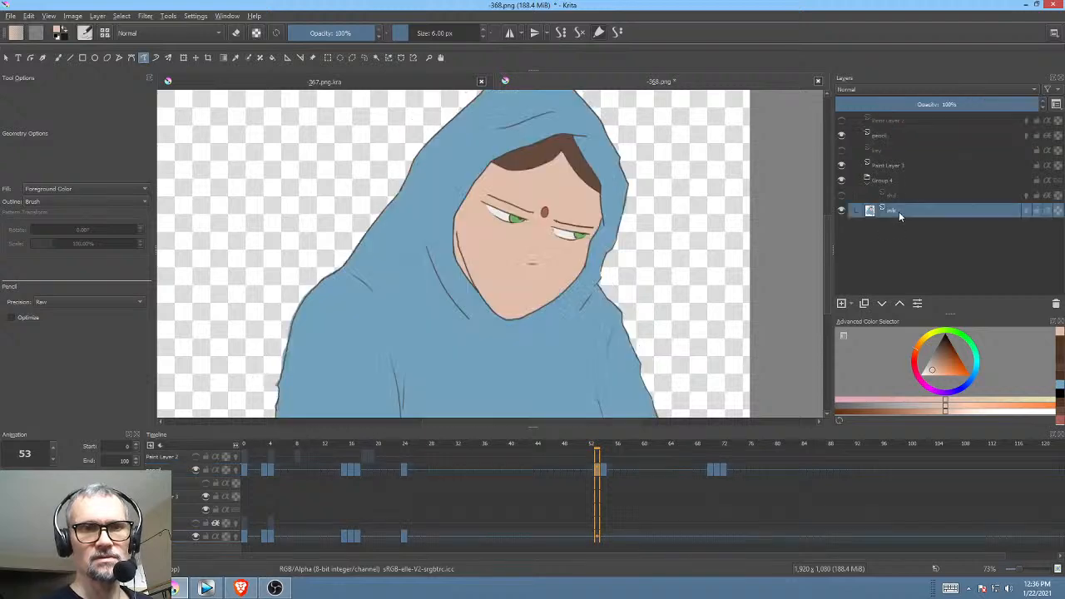
# Step: Compare the isolated ink drawings at frames 24, 16 and 17, checking the shoulders and hood outline
pyautogui.click(406, 538)
pyautogui.click(362, 537)
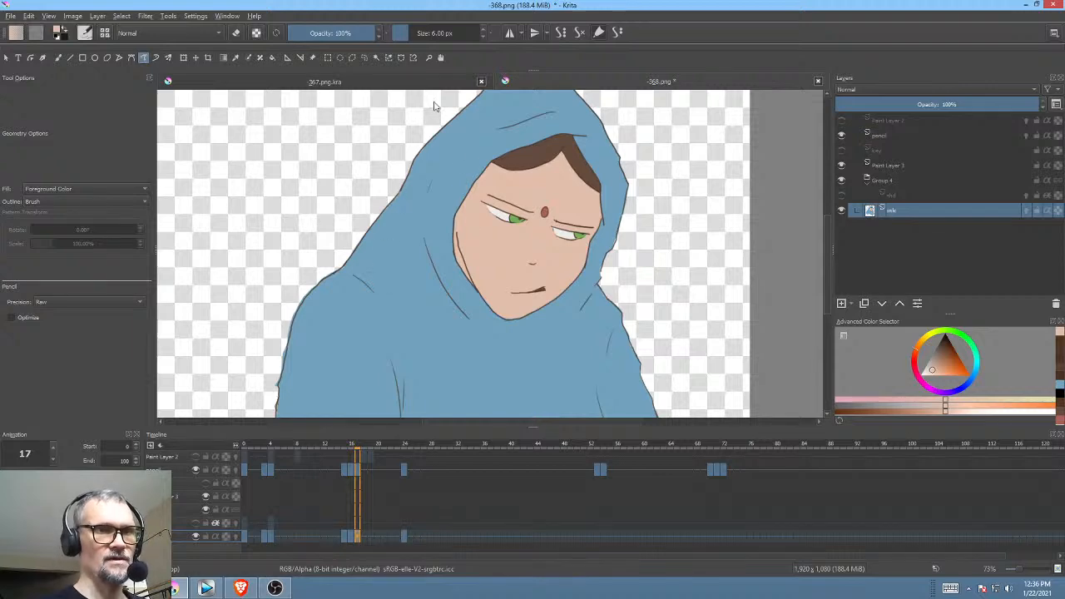
pyautogui.moveTo(599, 301); pyautogui.dragTo(632, 270)
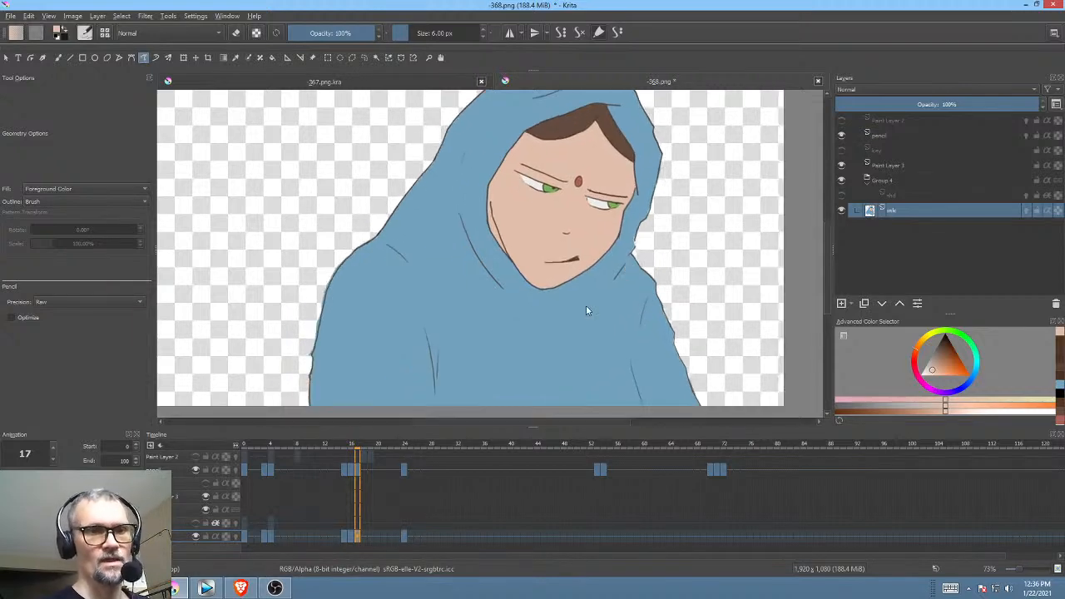
pyautogui.click(346, 537)
pyautogui.click(351, 535)
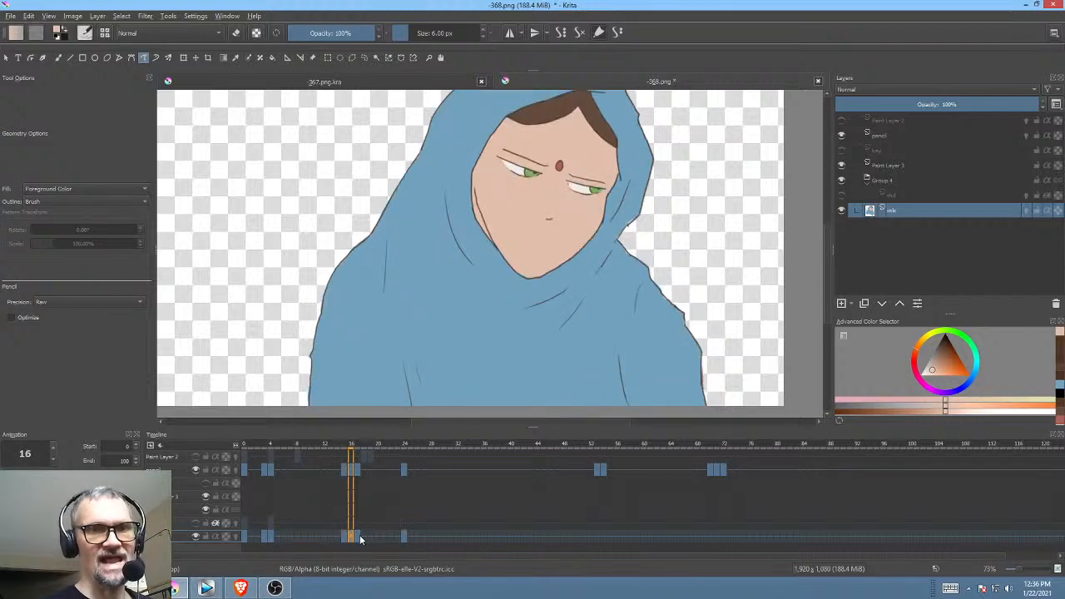
pyautogui.click(359, 537)
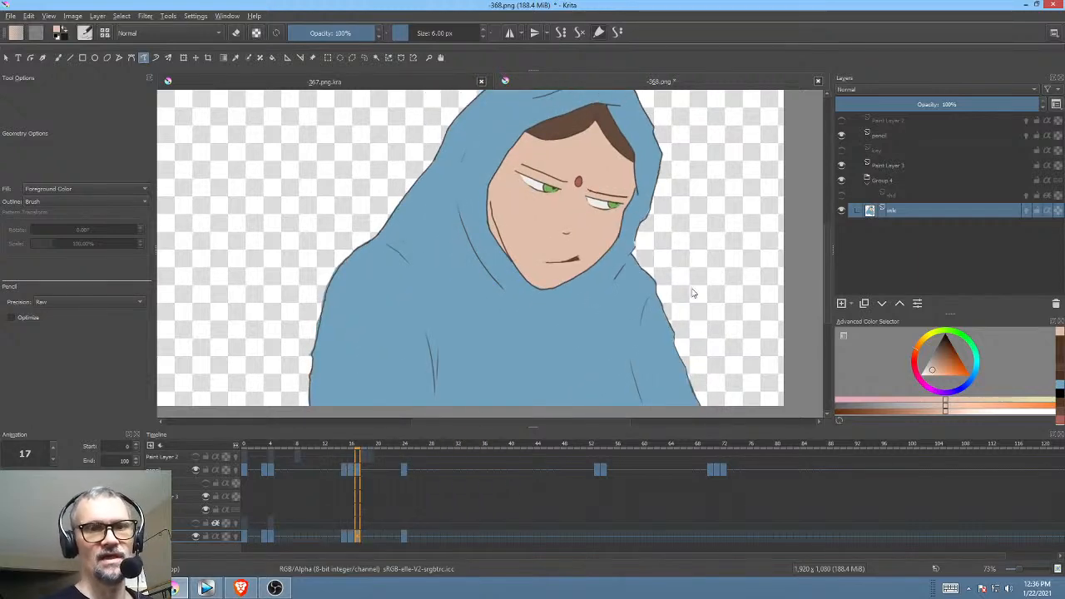
# Step: Liquify frame 17's ink drawing, shifting the near shoulder's outline outward and hollowing the opposite side where the hood meets the shoulder
pyautogui.moveTo(688, 296); pyautogui.dragTo(678, 320)
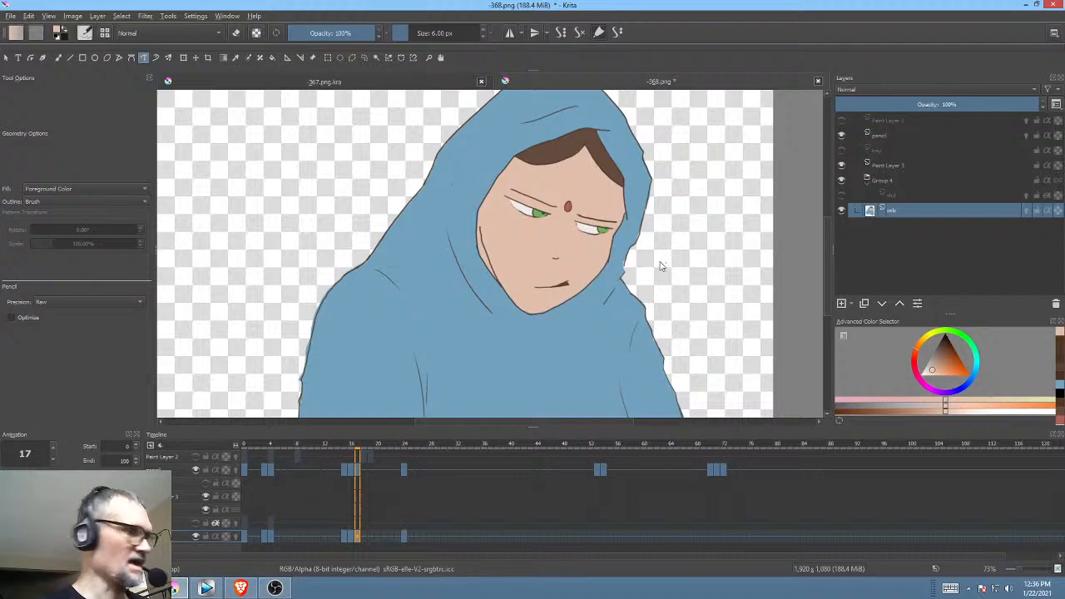
pyautogui.hotkey('ctrl', 't')
pyautogui.rightClick(671, 266)
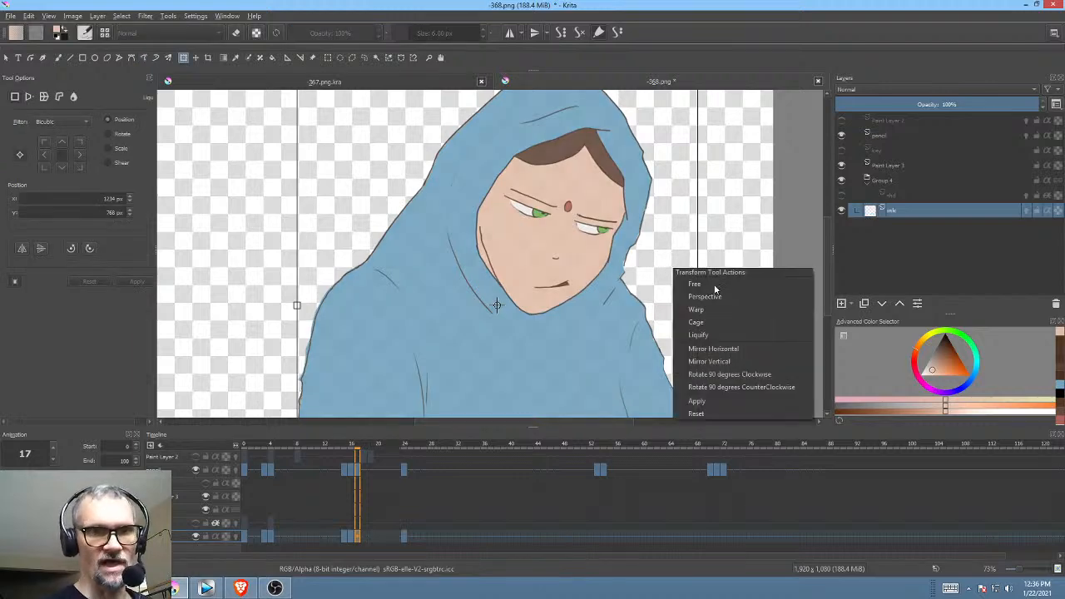
pyautogui.click(702, 334)
pyautogui.moveTo(664, 273); pyautogui.dragTo(654, 301)
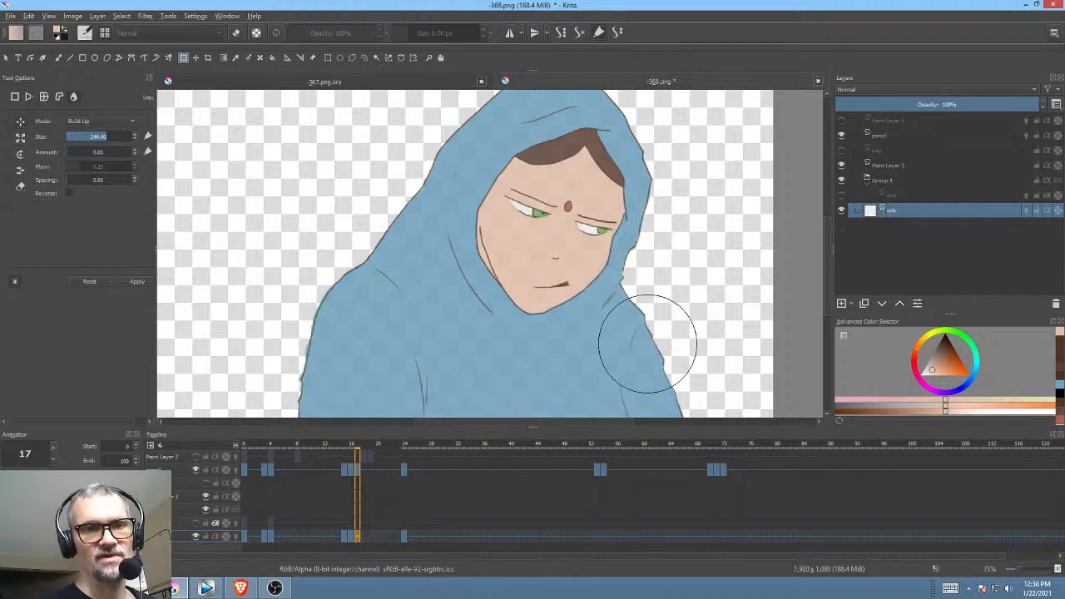
pyautogui.moveTo(646, 346); pyautogui.dragTo(682, 361)
pyautogui.moveTo(383, 225); pyautogui.dragTo(397, 235)
pyautogui.moveTo(366, 279); pyautogui.dragTo(371, 285)
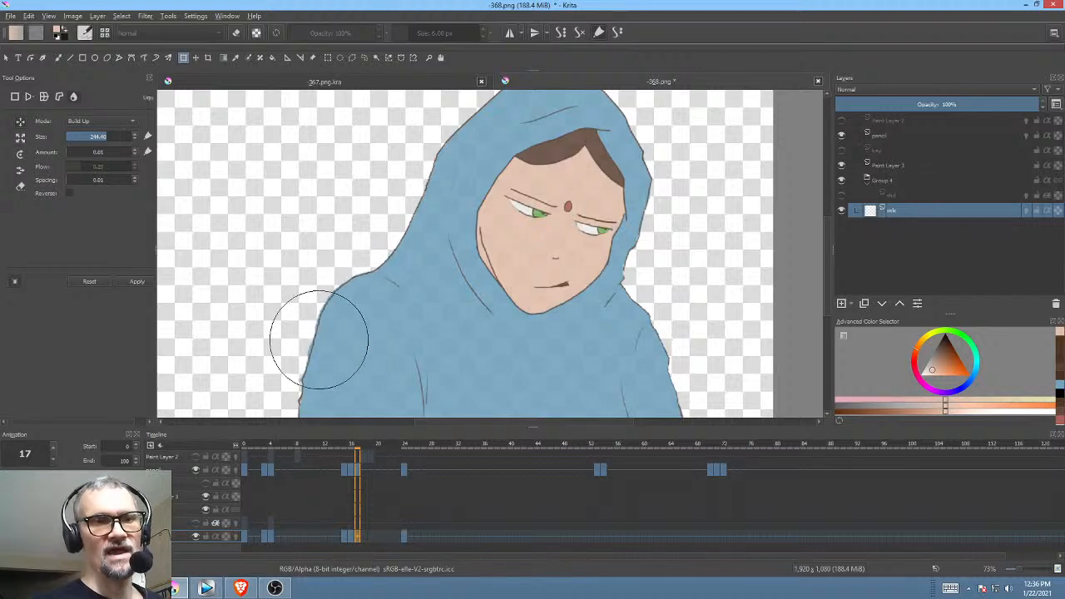
# Step: Copy frame 17's reshaped ink drawing over frame 24 and carry it on to frame 53
pyautogui.click(405, 537)
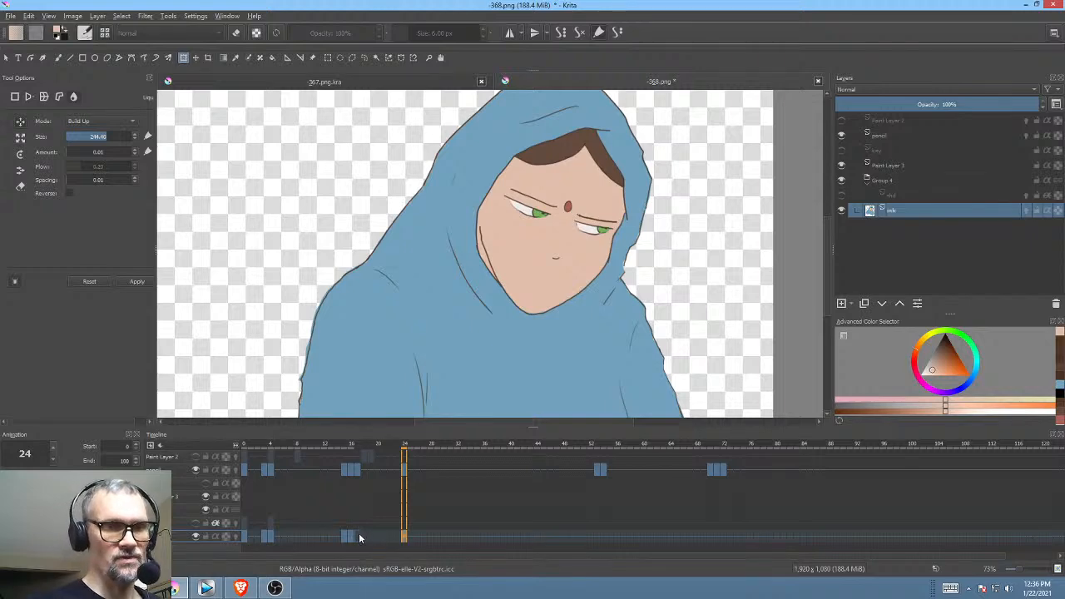
pyautogui.moveTo(359, 533)
pyautogui.mouseDown()
pyautogui.moveTo(368, 518)
pyautogui.moveTo(405, 532)
pyautogui.mouseUp()
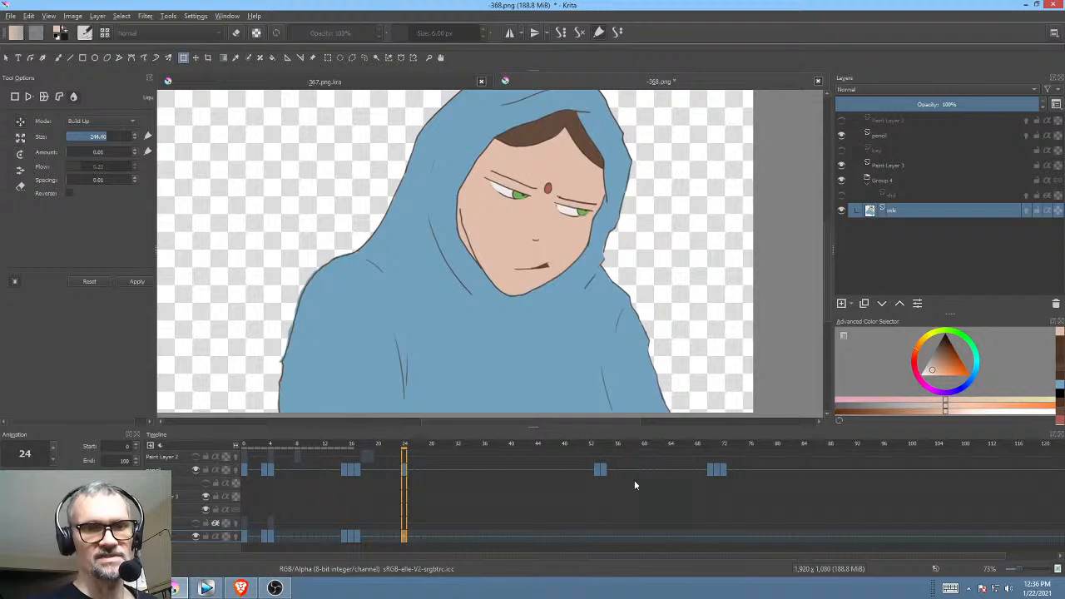
pyautogui.click(595, 539)
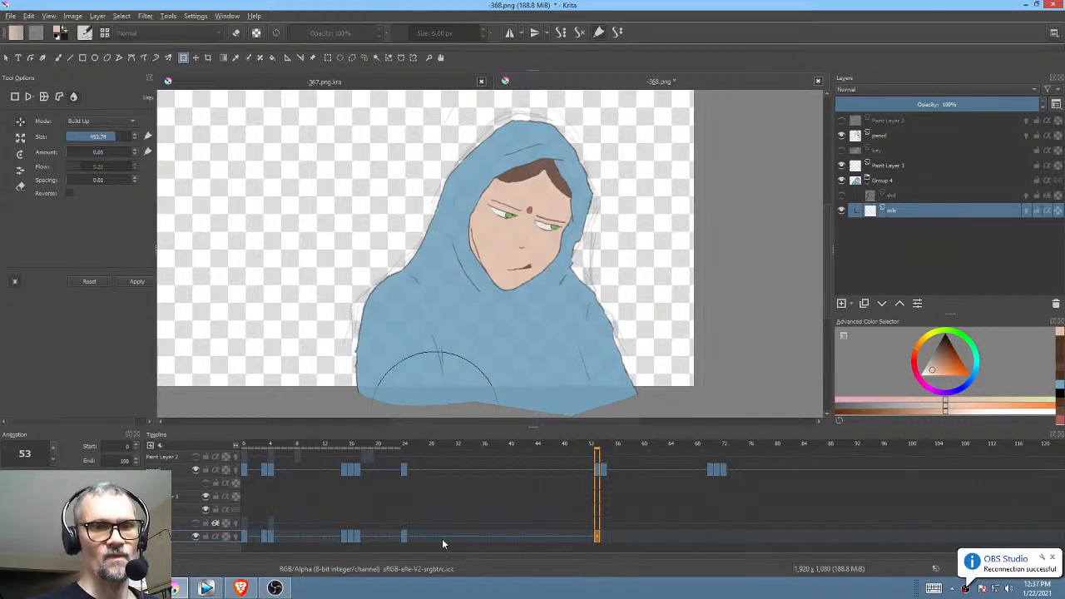
# Step: At frame 55 of the ink layer, set the freehand brush to a near-black brown for inking
pyautogui.click(609, 535)
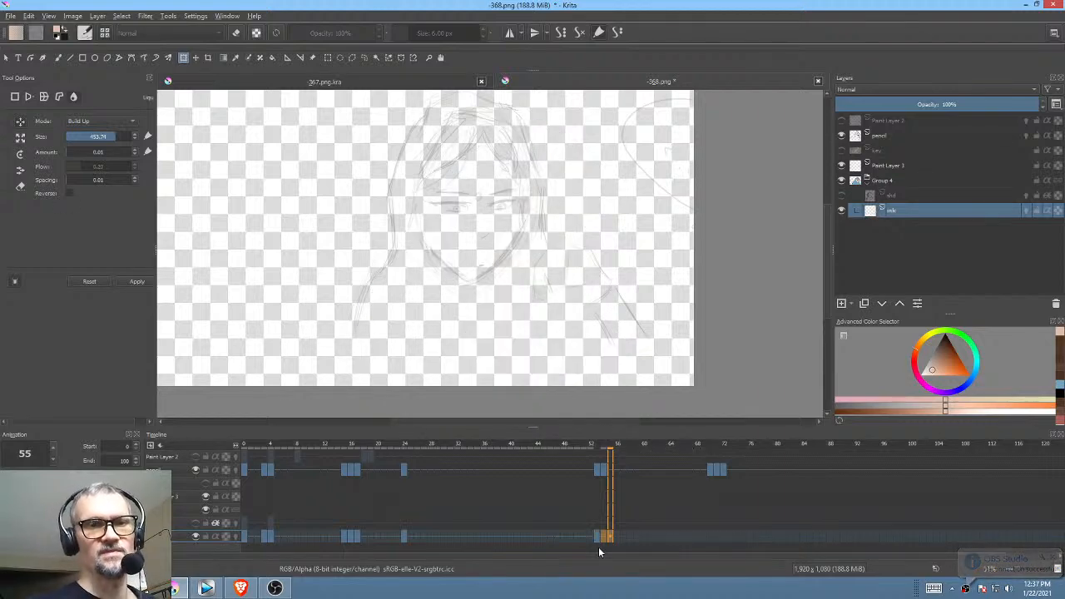
pyautogui.scroll(2, 540, 233)
pyautogui.moveTo(542, 233); pyautogui.dragTo(533, 325)
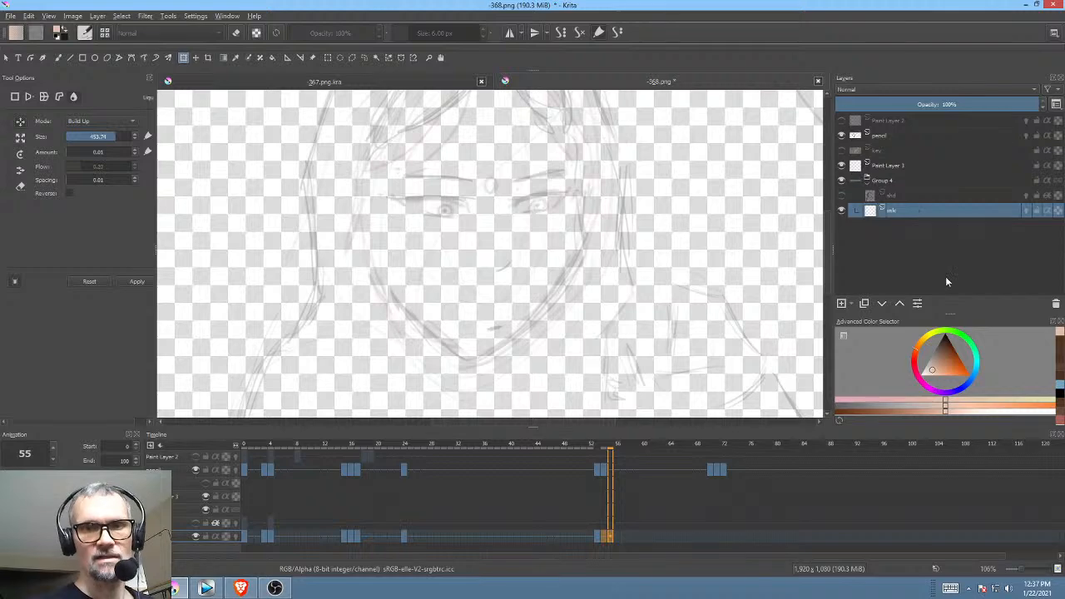
pyautogui.click(945, 343)
pyautogui.press('b')
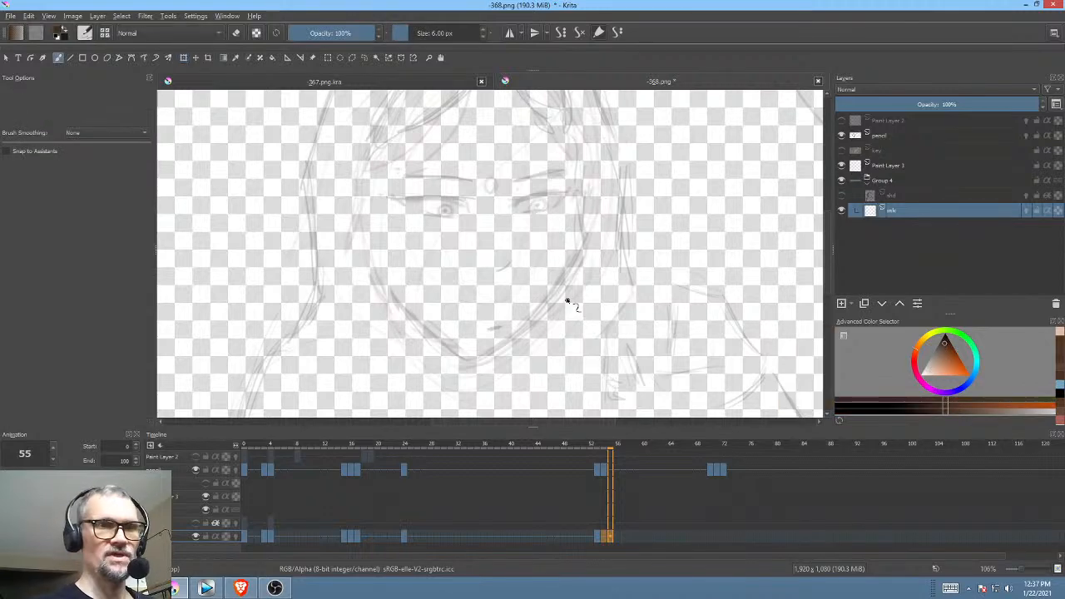
pyautogui.moveTo(566, 299); pyautogui.dragTo(611, 326)
pyautogui.scroll(3, 554, 238)
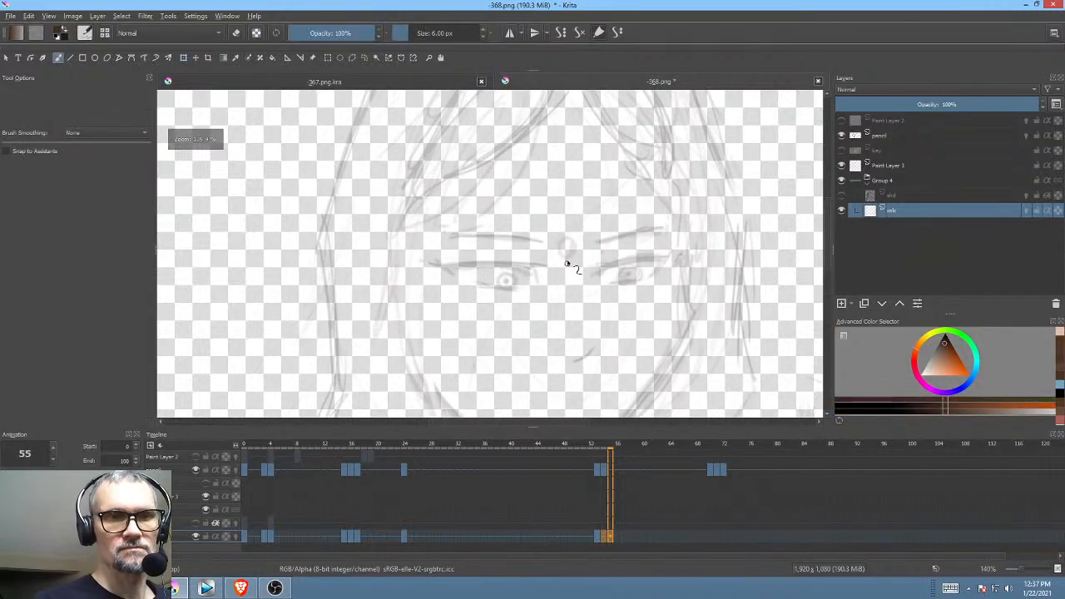
# Step: Compare the pencil sketches at frames 53, 54 and 70 to find where the new face pose begins
pyautogui.click(603, 472)
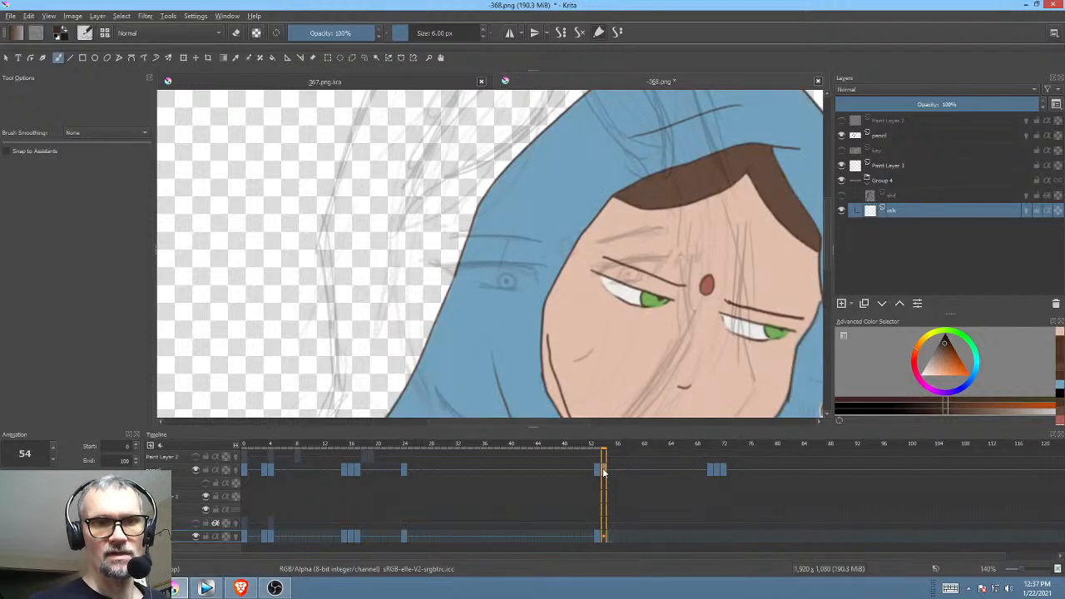
pyautogui.click(598, 471)
pyautogui.click(604, 473)
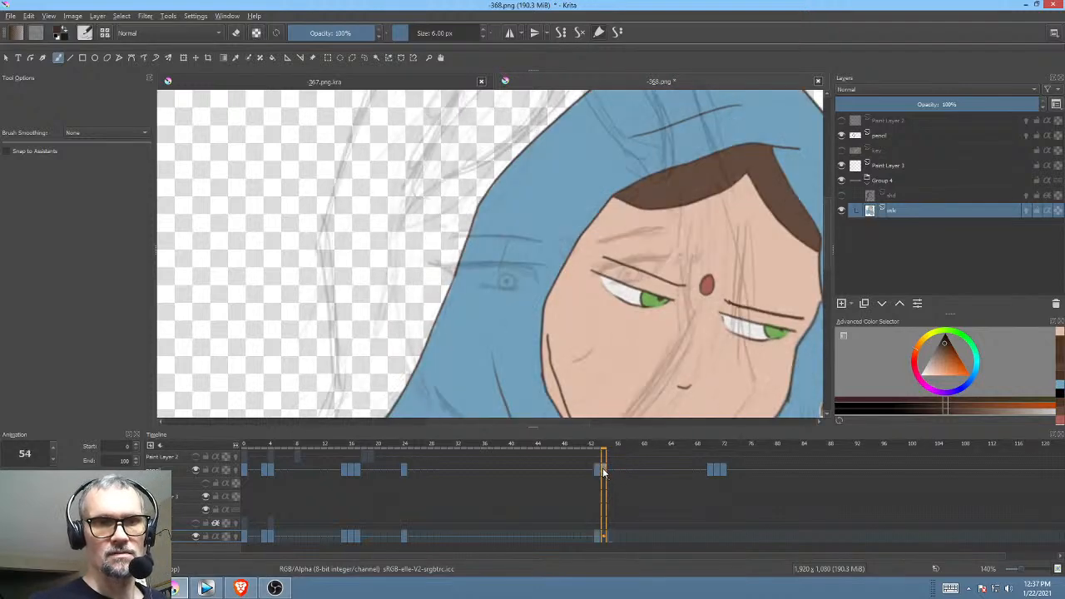
pyautogui.click(717, 471)
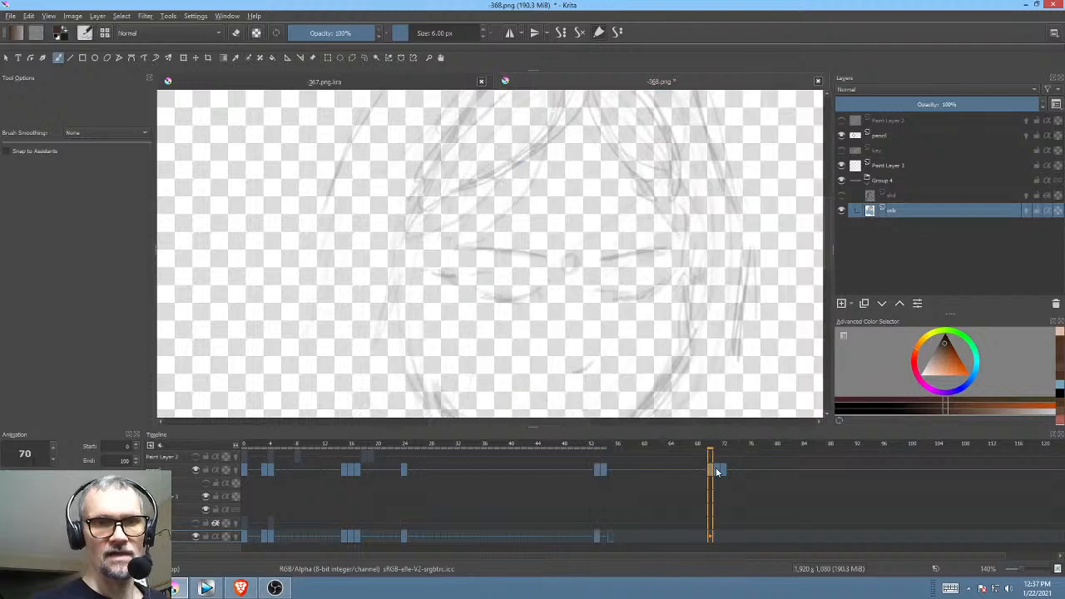
pyautogui.click(723, 474)
pyautogui.click(606, 471)
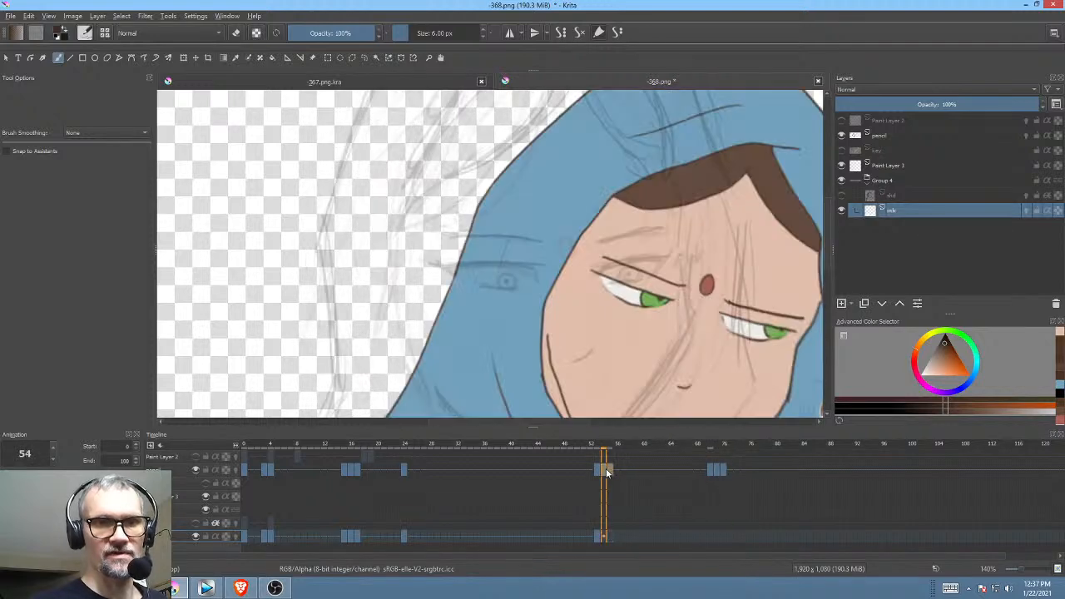
pyautogui.moveTo(619, 385); pyautogui.dragTo(620, 399)
# Step: Move the ink layer's empty keyframe from frame 55 to frame 54
pyautogui.click(614, 537)
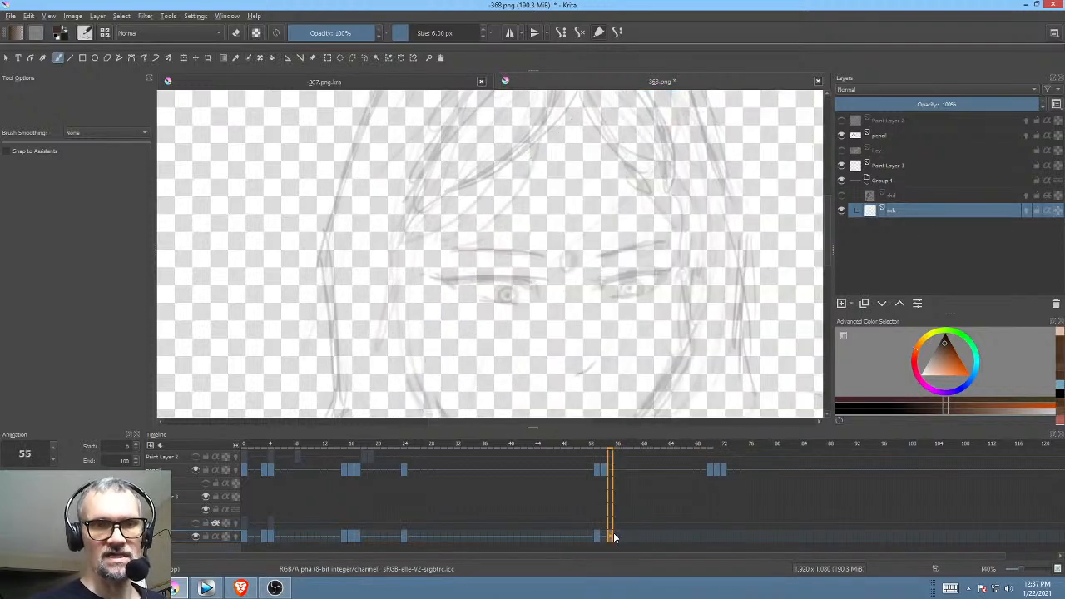
pyautogui.click(607, 539)
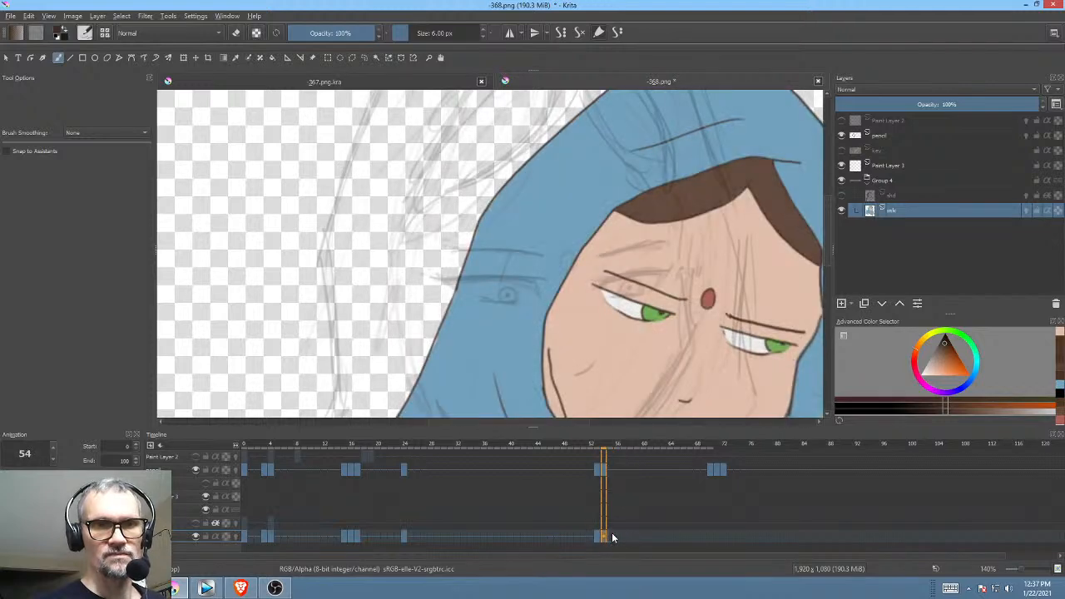
pyautogui.click(614, 536)
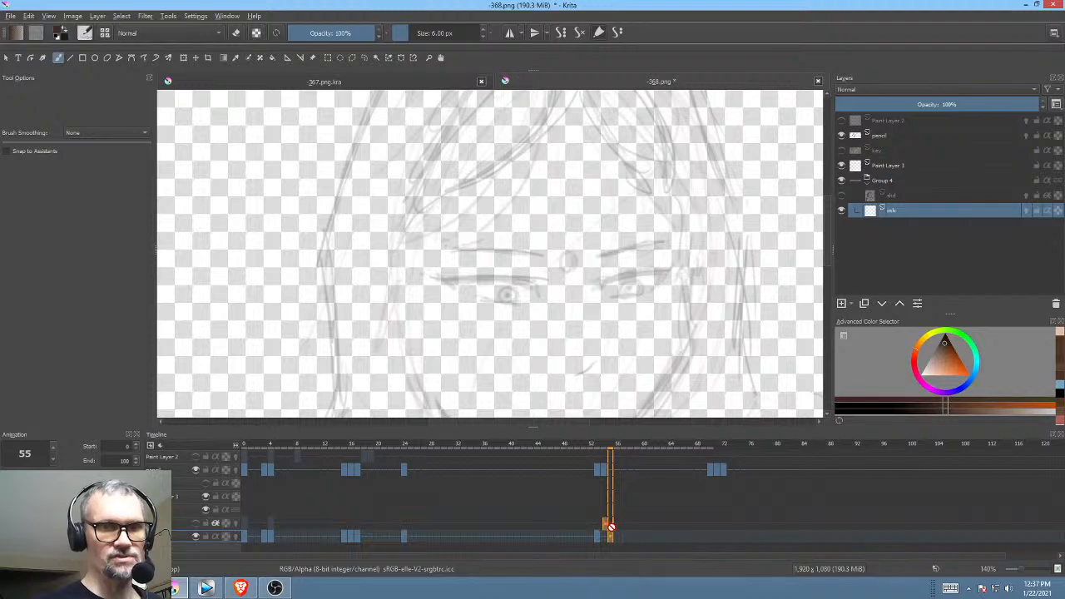
pyautogui.moveTo(610, 527); pyautogui.dragTo(609, 539)
pyautogui.click(606, 538)
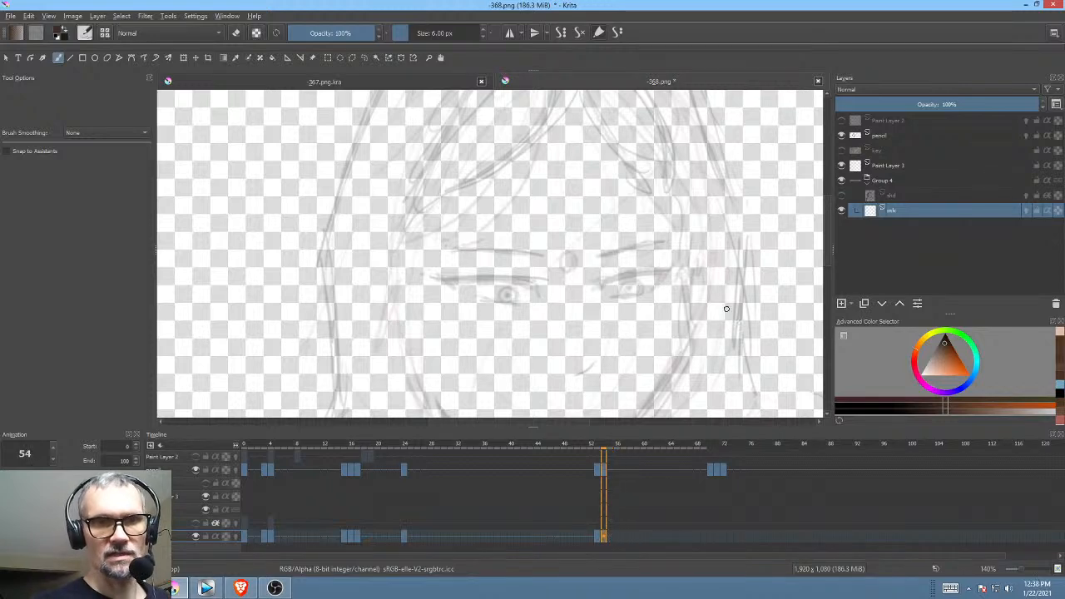
# Step: Ink the upper eyelid lines of both eyes over the pencil sketch at frame 54, thickening their inner corners
pyautogui.moveTo(726, 308); pyautogui.dragTo(730, 214)
pyautogui.moveTo(525, 299); pyautogui.dragTo(557, 214)
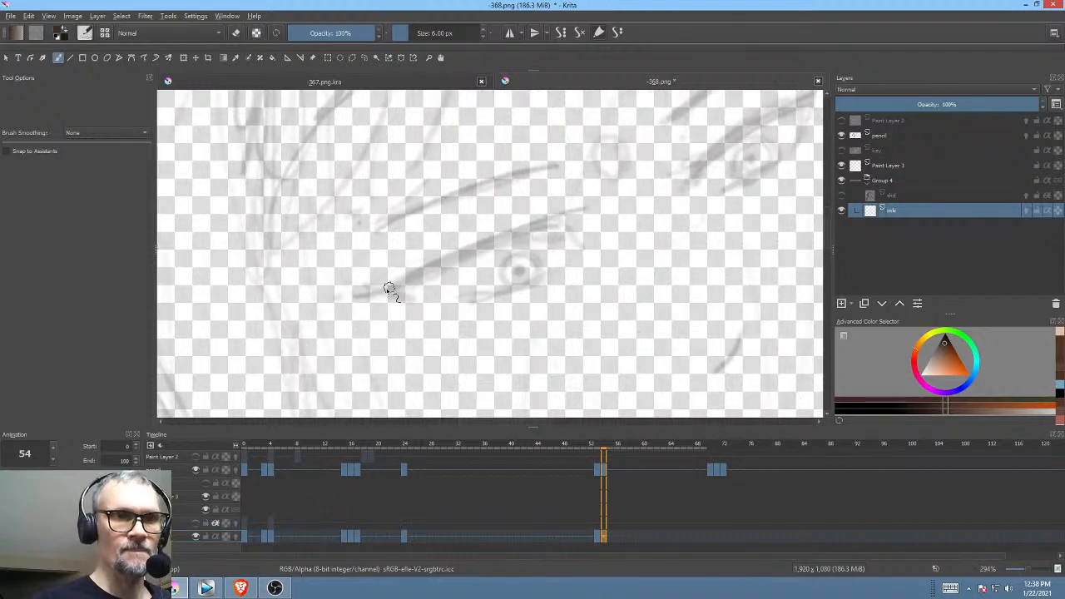
pyautogui.moveTo(358, 295); pyautogui.dragTo(573, 219)
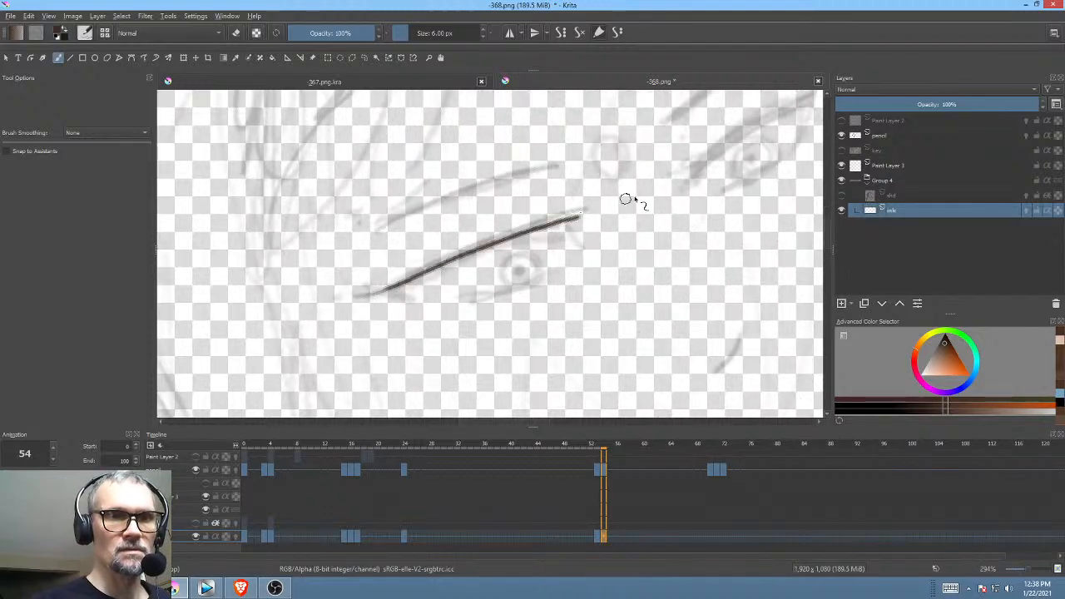
pyautogui.moveTo(646, 235); pyautogui.dragTo(437, 301)
pyautogui.moveTo(486, 244); pyautogui.dragTo(617, 148)
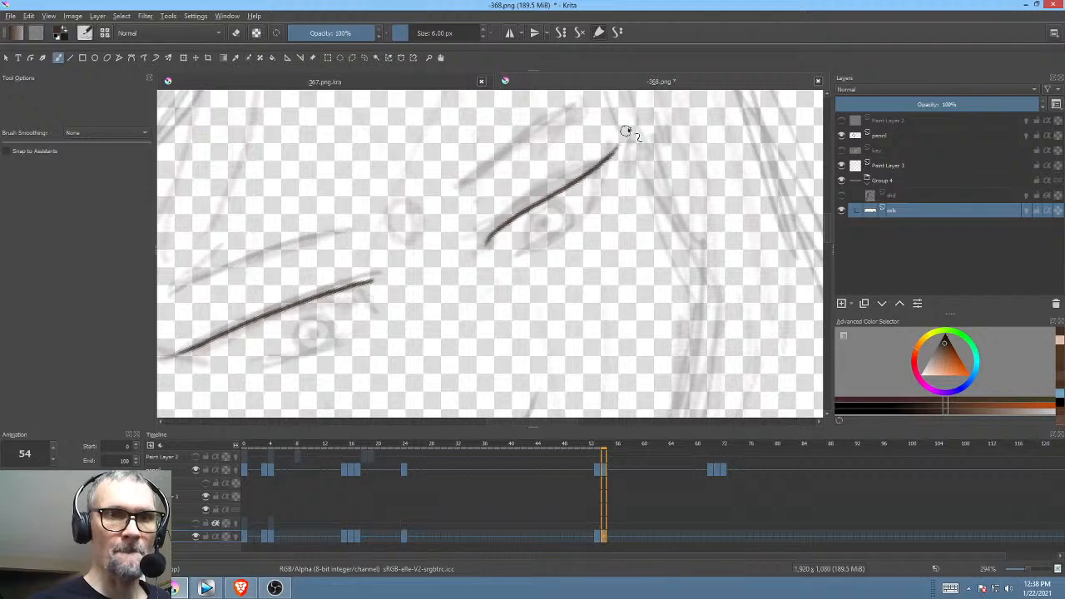
pyautogui.moveTo(526, 213); pyautogui.dragTo(491, 243)
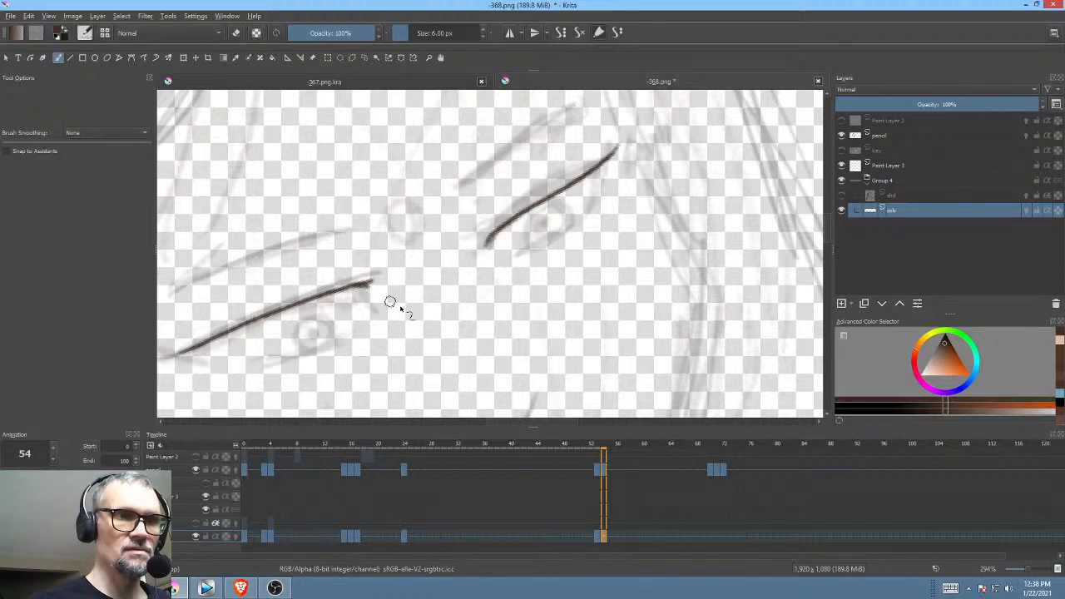
pyautogui.moveTo(489, 288); pyautogui.dragTo(485, 283)
# Step: Ink a short lower eyelid line beneath each eye at frame 54
pyautogui.moveTo(506, 220)
pyautogui.mouseDown()
pyautogui.moveTo(478, 238)
pyautogui.moveTo(570, 231)
pyautogui.moveTo(579, 217)
pyautogui.moveTo(545, 241)
pyautogui.mouseUp()
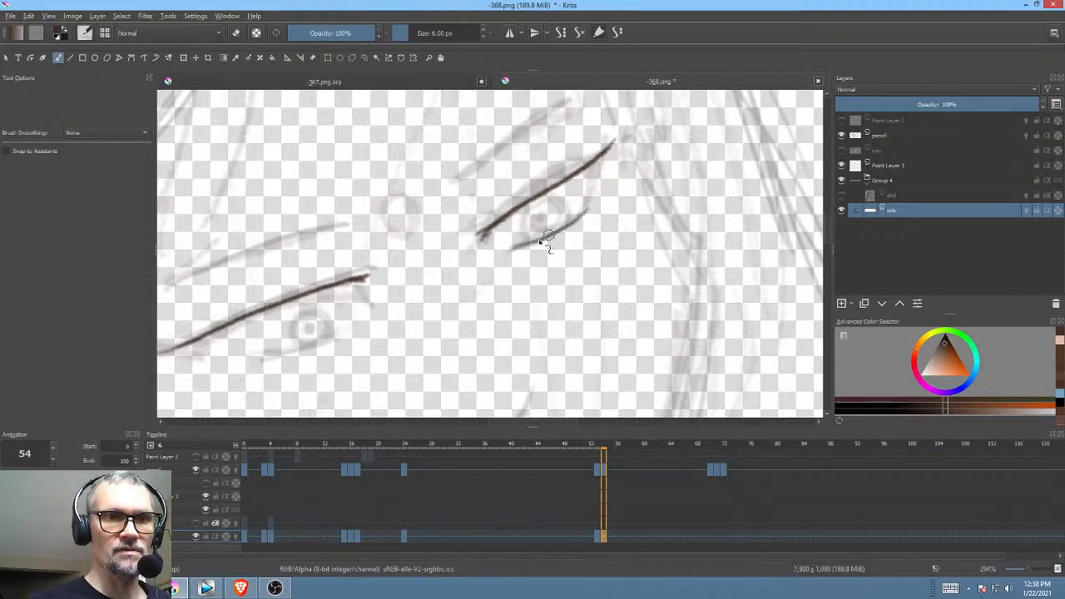
pyautogui.moveTo(454, 283); pyautogui.dragTo(542, 250)
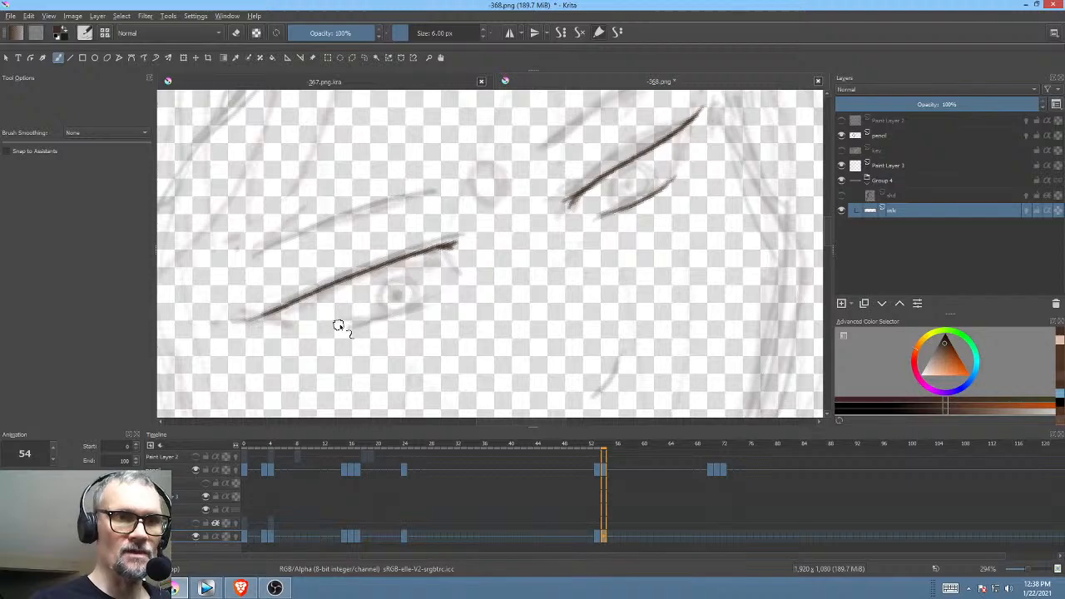
pyautogui.moveTo(340, 321)
pyautogui.mouseDown()
pyautogui.moveTo(426, 303)
pyautogui.moveTo(362, 324)
pyautogui.moveTo(396, 317)
pyautogui.mouseUp()
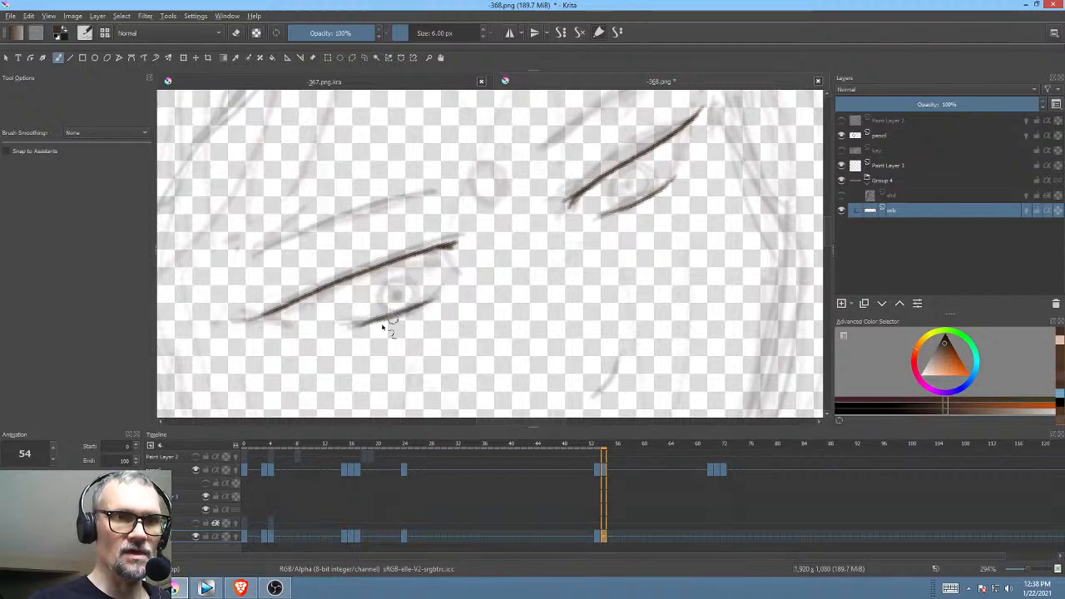
pyautogui.moveTo(598, 312); pyautogui.dragTo(497, 374)
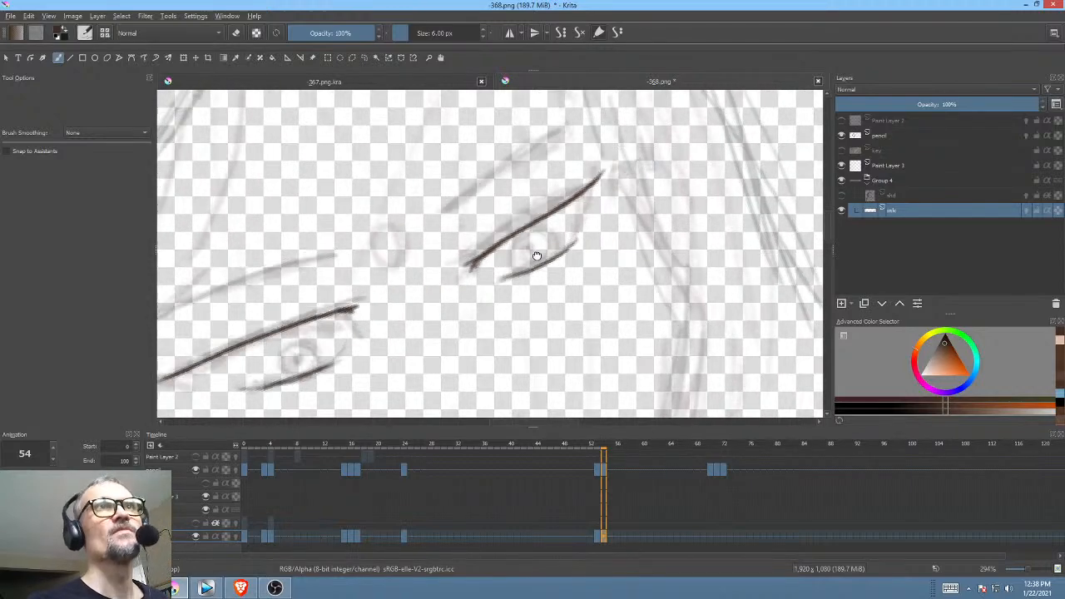
# Step: Ink both eyebrows over the sketch, building up their thickness with overlapping strokes
pyautogui.moveTo(554, 166); pyautogui.dragTo(548, 275)
pyautogui.moveTo(449, 320)
pyautogui.mouseDown()
pyautogui.moveTo(551, 242)
pyautogui.moveTo(440, 316)
pyautogui.moveTo(531, 250)
pyautogui.moveTo(476, 292)
pyautogui.moveTo(569, 233)
pyautogui.moveTo(538, 241)
pyautogui.moveTo(432, 320)
pyautogui.mouseUp()
pyautogui.moveTo(484, 291); pyautogui.dragTo(642, 230)
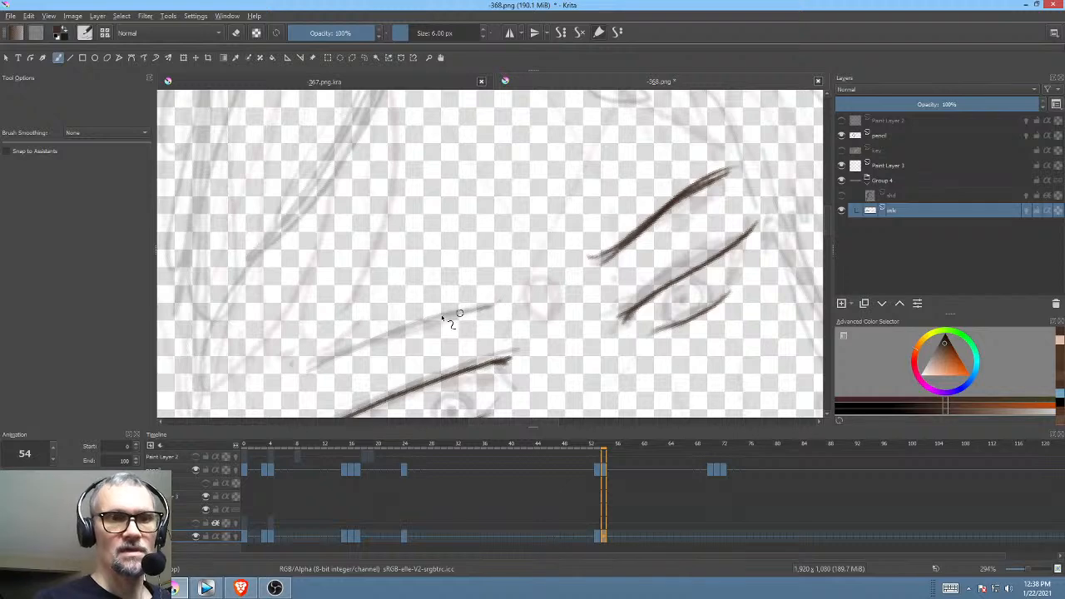
pyautogui.moveTo(503, 305); pyautogui.dragTo(308, 373)
pyautogui.moveTo(488, 305)
pyautogui.mouseDown()
pyautogui.moveTo(509, 271)
pyautogui.moveTo(401, 311)
pyautogui.mouseUp()
pyautogui.moveTo(499, 277); pyautogui.dragTo(310, 347)
pyautogui.moveTo(391, 309); pyautogui.dragTo(304, 357)
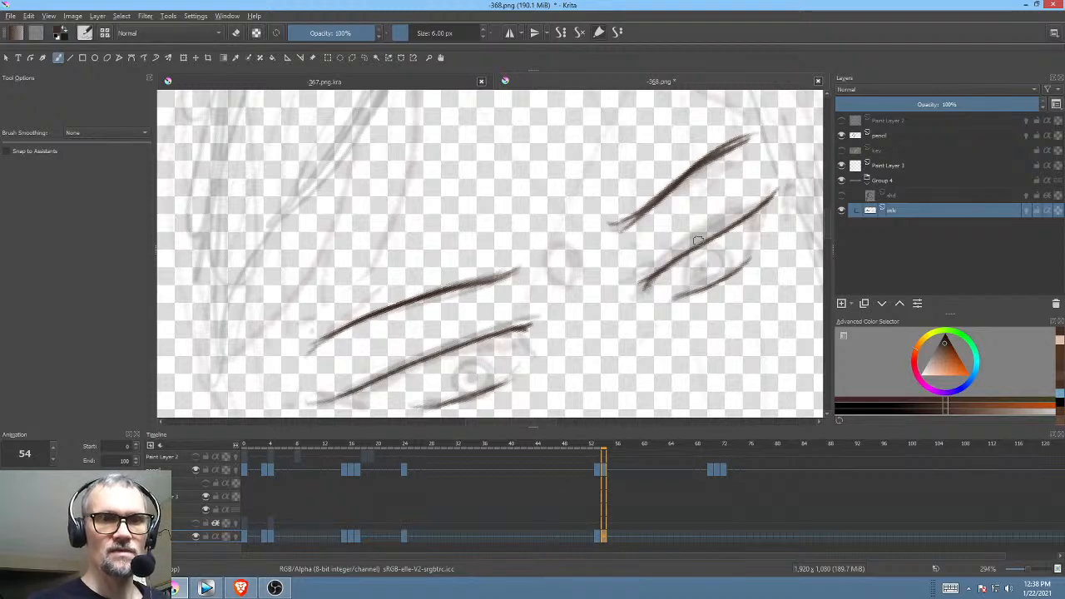
# Step: Ink the oval forehead mark between the eyebrows and the short curved nose line
pyautogui.moveTo(698, 241); pyautogui.dragTo(687, 269)
pyautogui.press('5')
pyautogui.moveTo(711, 332); pyautogui.dragTo(694, 277)
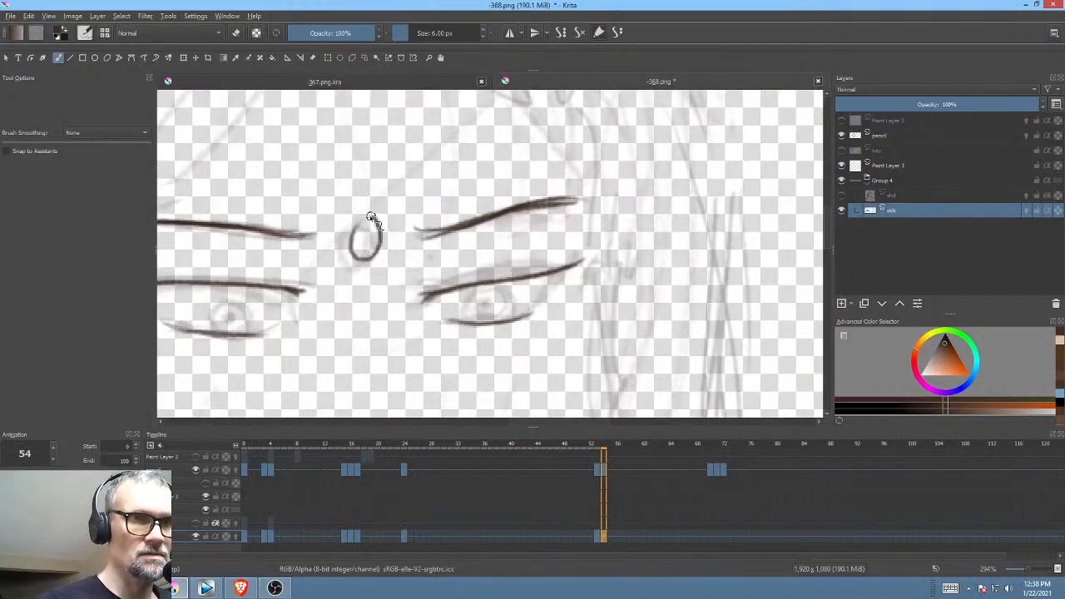
pyautogui.moveTo(371, 216); pyautogui.dragTo(356, 231)
pyautogui.moveTo(573, 311); pyautogui.dragTo(695, 192)
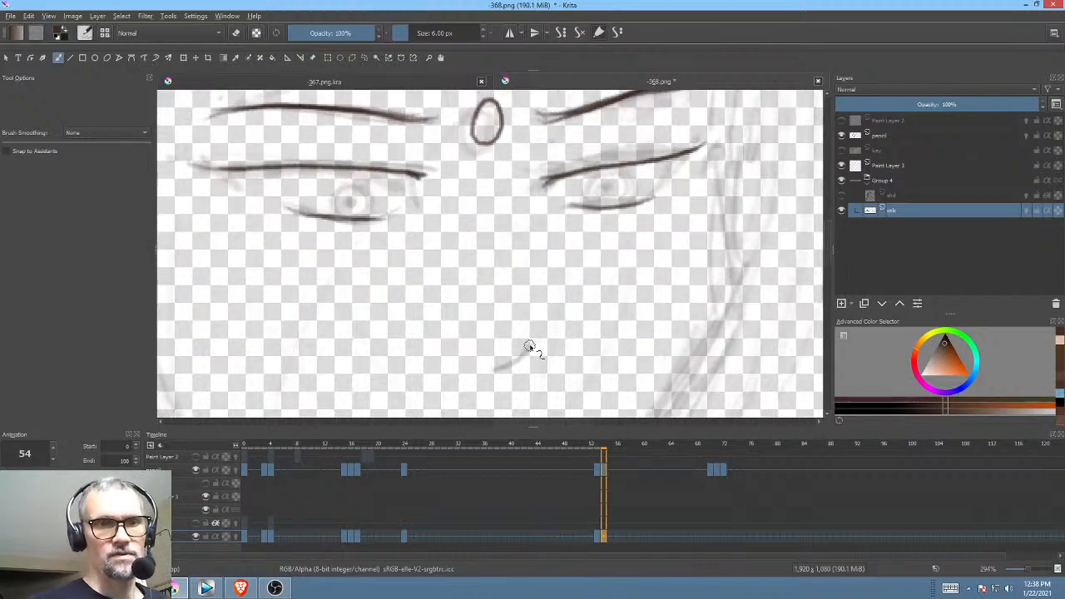
pyautogui.moveTo(529, 346); pyautogui.dragTo(496, 370)
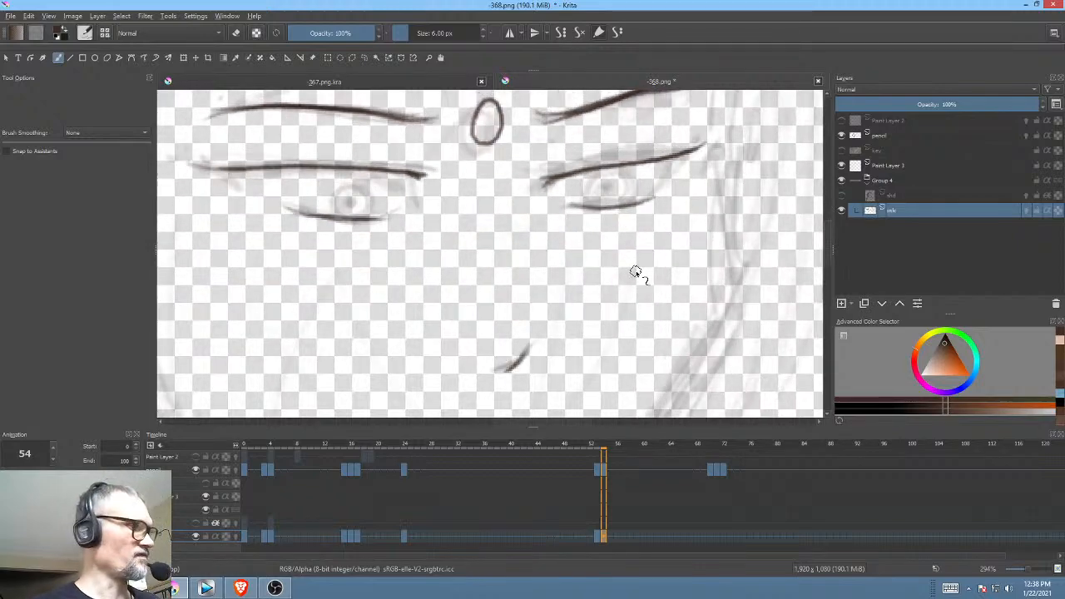
# Step: With the canvas view mirrored, ink the face's edge from the outer eye corner down to the cheek
pyautogui.press('m')
pyautogui.moveTo(512, 204)
pyautogui.mouseDown()
pyautogui.moveTo(587, 235)
pyautogui.moveTo(604, 271)
pyautogui.moveTo(551, 303)
pyautogui.moveTo(547, 363)
pyautogui.moveTo(511, 193)
pyautogui.mouseUp()
pyautogui.moveTo(368, 168); pyautogui.dragTo(351, 306)
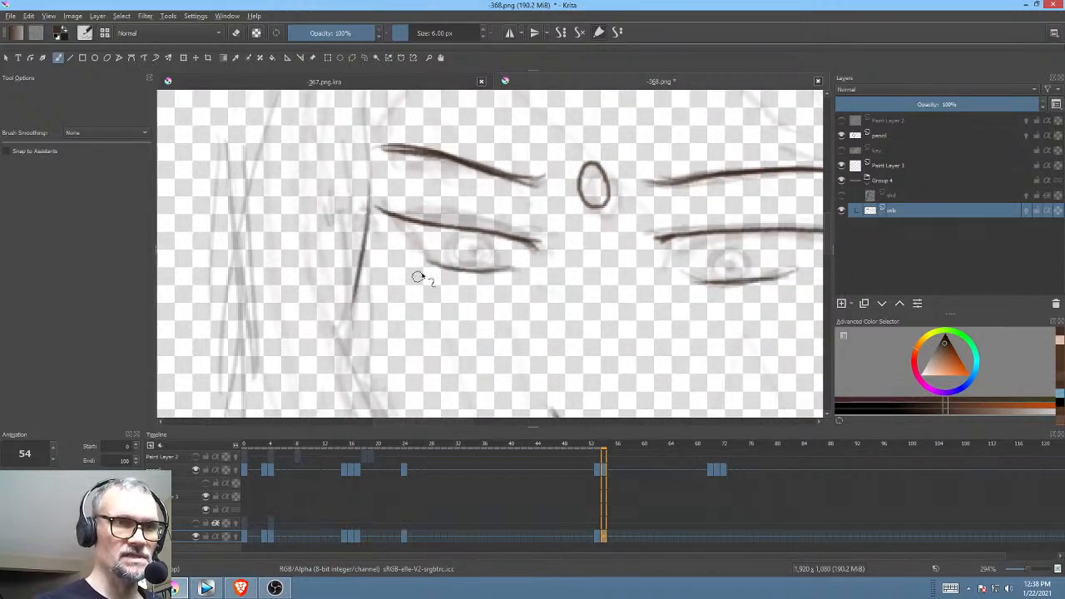
pyautogui.moveTo(418, 277)
pyautogui.mouseDown()
pyautogui.moveTo(379, 137)
pyautogui.moveTo(369, 190)
pyautogui.moveTo(412, 319)
pyautogui.mouseUp()
pyautogui.moveTo(509, 267); pyautogui.dragTo(478, 156)
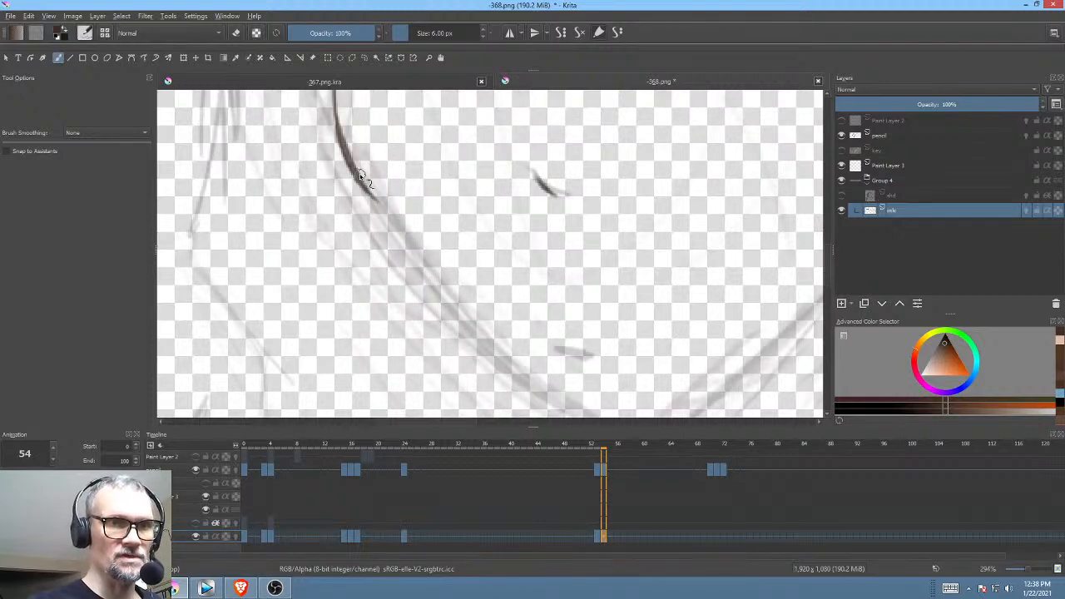
pyautogui.moveTo(360, 176)
pyautogui.mouseDown()
pyautogui.moveTo(454, 302)
pyautogui.moveTo(562, 410)
pyautogui.mouseUp()
pyautogui.moveTo(637, 338); pyautogui.dragTo(586, 304)
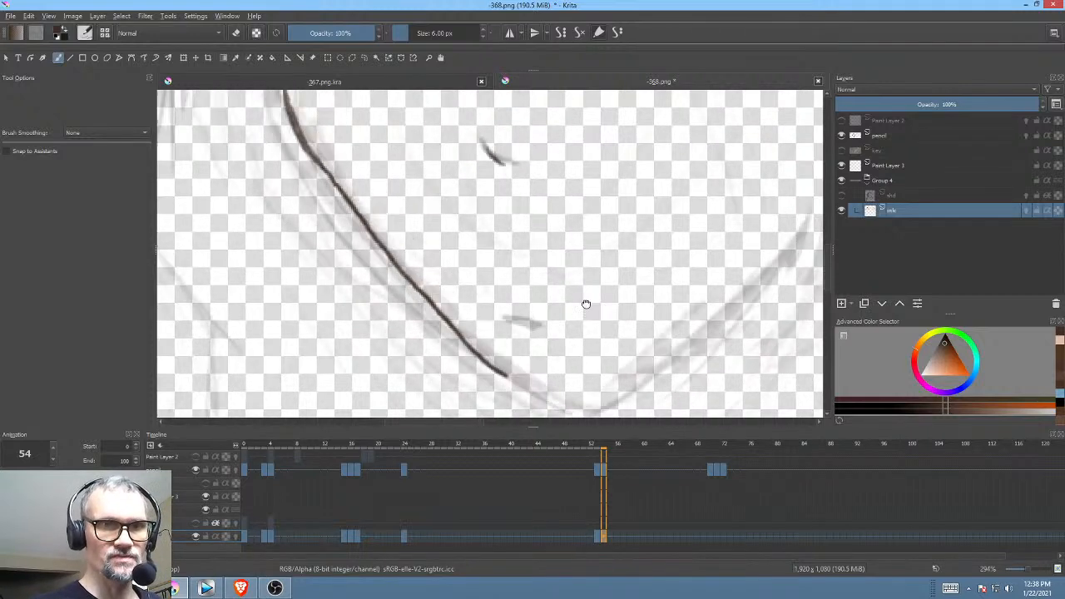
pyautogui.hotkey('ctrl', 'z')
# Step: Continue the inked cheek line along the sketched jaw down to the chin
pyautogui.moveTo(301, 133)
pyautogui.mouseDown()
pyautogui.moveTo(389, 271)
pyautogui.moveTo(562, 413)
pyautogui.mouseUp()
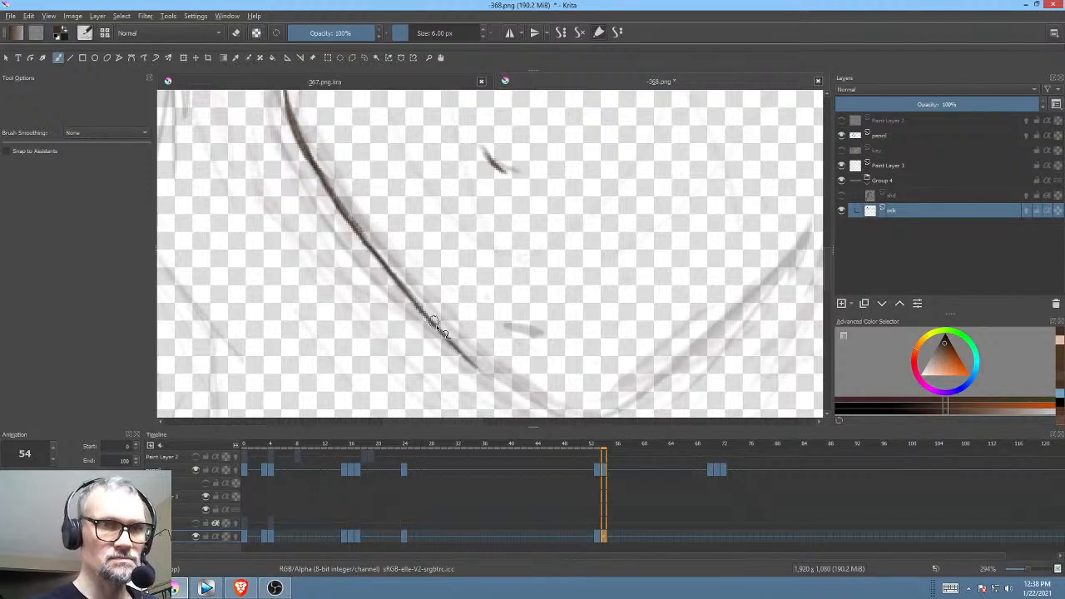
pyautogui.moveTo(428, 320); pyautogui.dragTo(539, 409)
pyautogui.moveTo(670, 319)
pyautogui.mouseDown()
pyautogui.moveTo(637, 244)
pyautogui.moveTo(588, 215)
pyautogui.mouseUp()
pyautogui.moveTo(426, 283); pyautogui.dragTo(480, 313)
pyautogui.moveTo(555, 327); pyautogui.dragTo(450, 392)
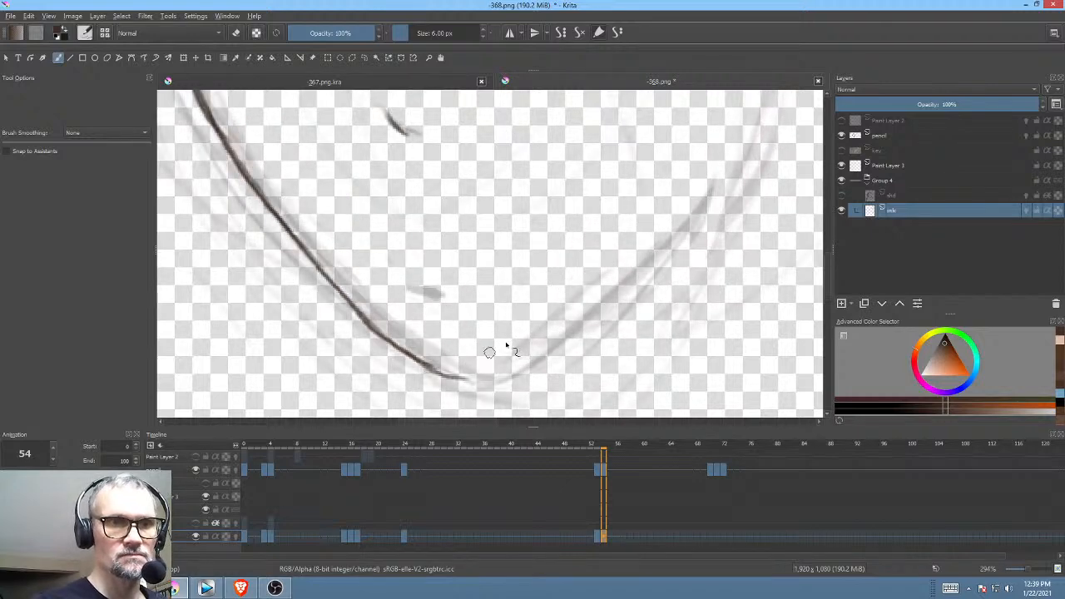
# Step: Restore the unmirrored view and ink the opposite jawline, joining it to the other side at the chin
pyautogui.press('m')
pyautogui.moveTo(596, 274); pyautogui.dragTo(582, 313)
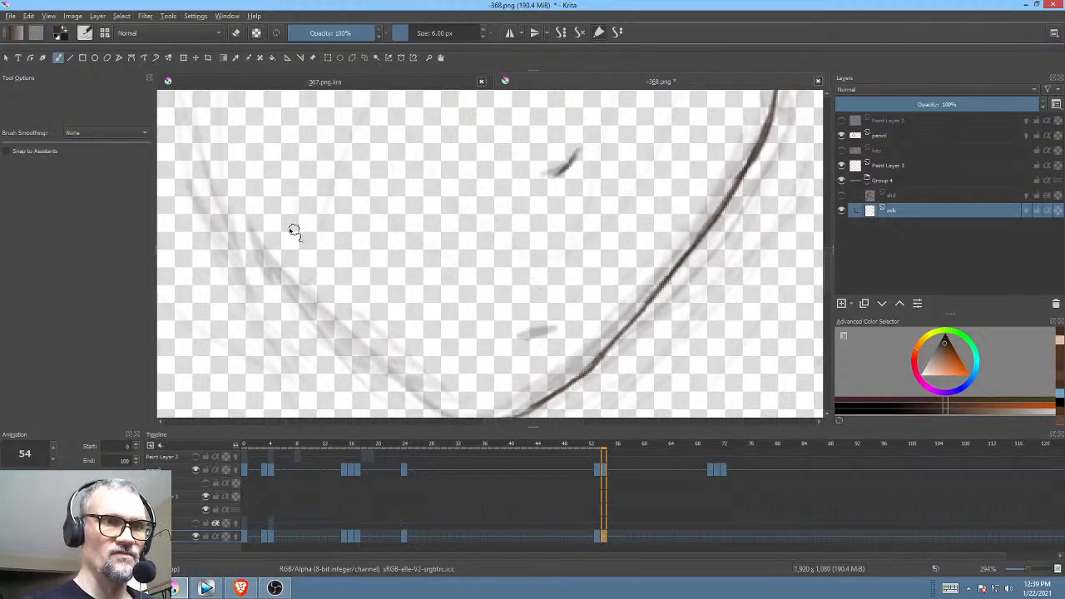
pyautogui.moveTo(332, 252); pyautogui.dragTo(342, 181)
pyautogui.moveTo(229, 130)
pyautogui.mouseDown()
pyautogui.moveTo(313, 218)
pyautogui.moveTo(289, 206)
pyautogui.moveTo(413, 317)
pyautogui.mouseUp()
pyautogui.moveTo(371, 279); pyautogui.dragTo(457, 342)
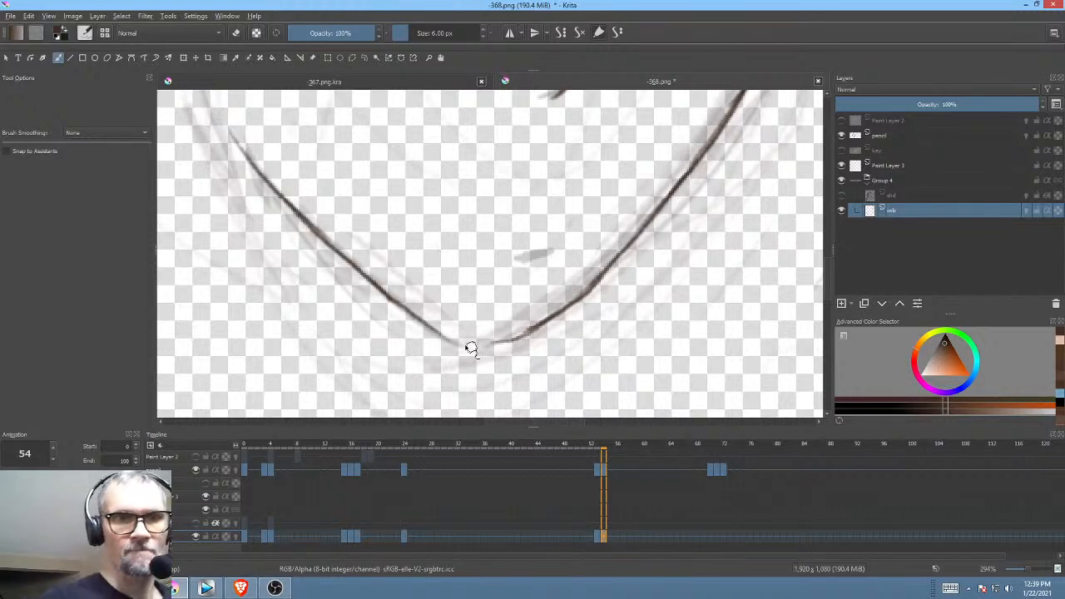
pyautogui.moveTo(545, 324)
pyautogui.mouseDown()
pyautogui.moveTo(485, 349)
pyautogui.moveTo(437, 341)
pyautogui.mouseUp()
pyautogui.moveTo(573, 275); pyautogui.dragTo(535, 347)
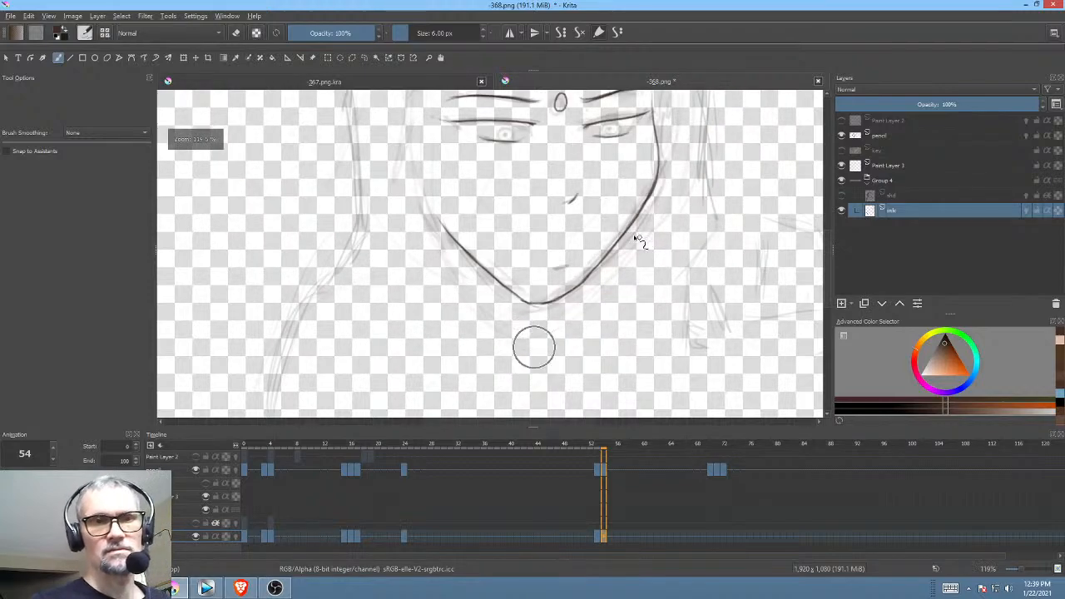
# Step: Extend the face outline upward with a short ink line at the temple beside the right-hand eye and eyebrow
pyautogui.moveTo(638, 241); pyautogui.dragTo(619, 295)
pyautogui.moveTo(675, 237); pyautogui.dragTo(565, 409)
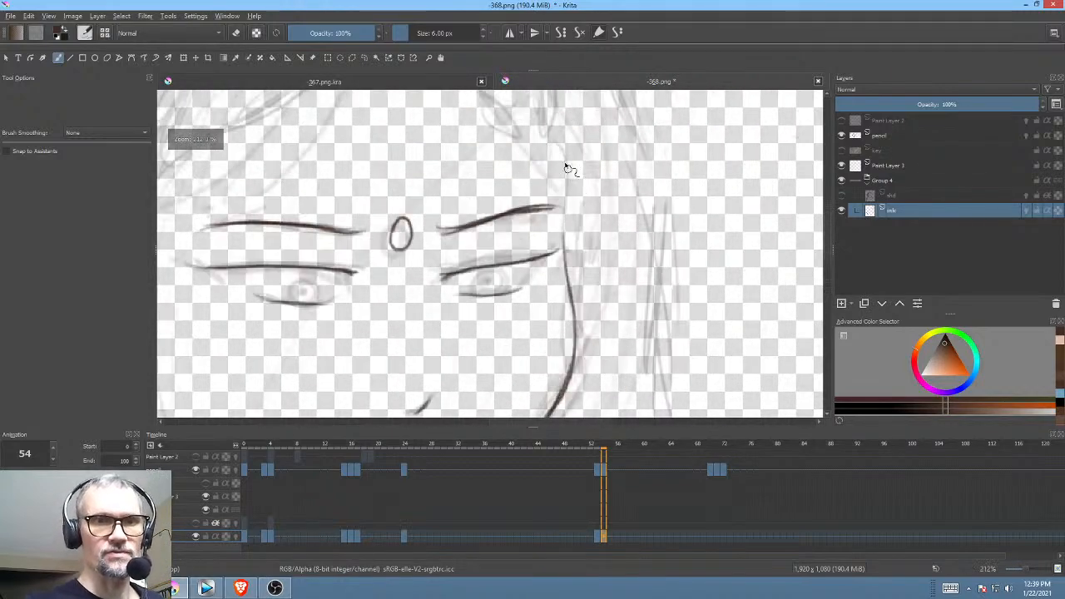
pyautogui.moveTo(565, 197); pyautogui.dragTo(568, 242)
# Step: Ink the left-hand hairline as one long curve from the central parting down to the temple
pyautogui.moveTo(595, 218)
pyautogui.mouseDown()
pyautogui.moveTo(605, 244)
pyautogui.moveTo(730, 289)
pyautogui.mouseUp()
pyautogui.moveTo(652, 240)
pyautogui.mouseDown()
pyautogui.moveTo(739, 326)
pyautogui.moveTo(751, 313)
pyautogui.mouseUp()
pyautogui.moveTo(639, 123)
pyautogui.mouseDown()
pyautogui.moveTo(504, 248)
pyautogui.moveTo(373, 346)
pyautogui.mouseUp()
pyautogui.moveTo(649, 263); pyautogui.dragTo(508, 234)
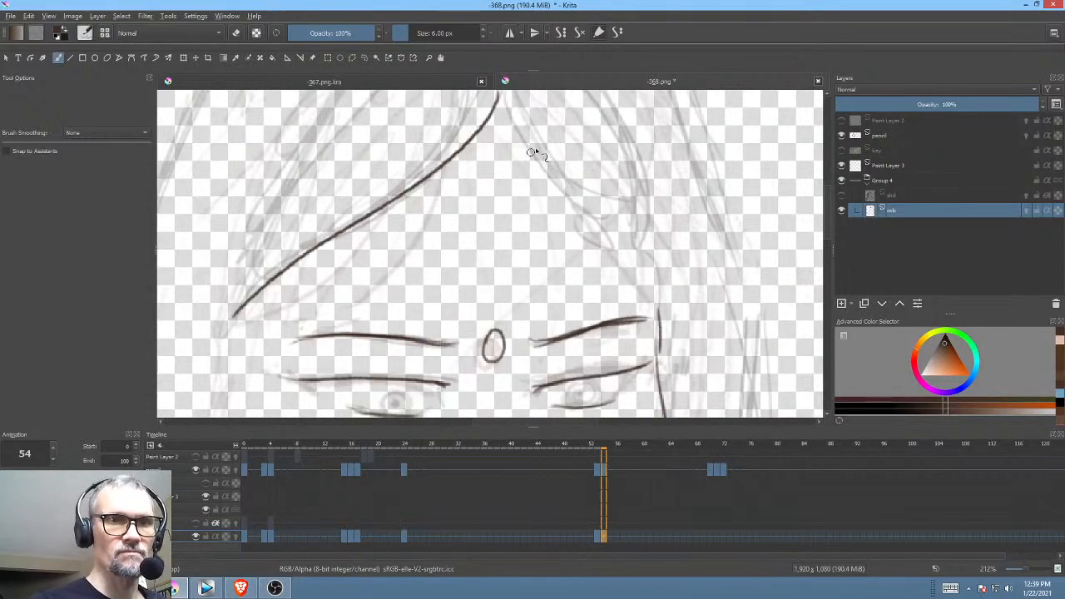
# Step: Ink the right-hand hairline from the central parting to the temple, then the inner hood edge above the left-hand hairline
pyautogui.moveTo(512, 104); pyautogui.dragTo(657, 265)
pyautogui.moveTo(640, 224); pyautogui.dragTo(685, 283)
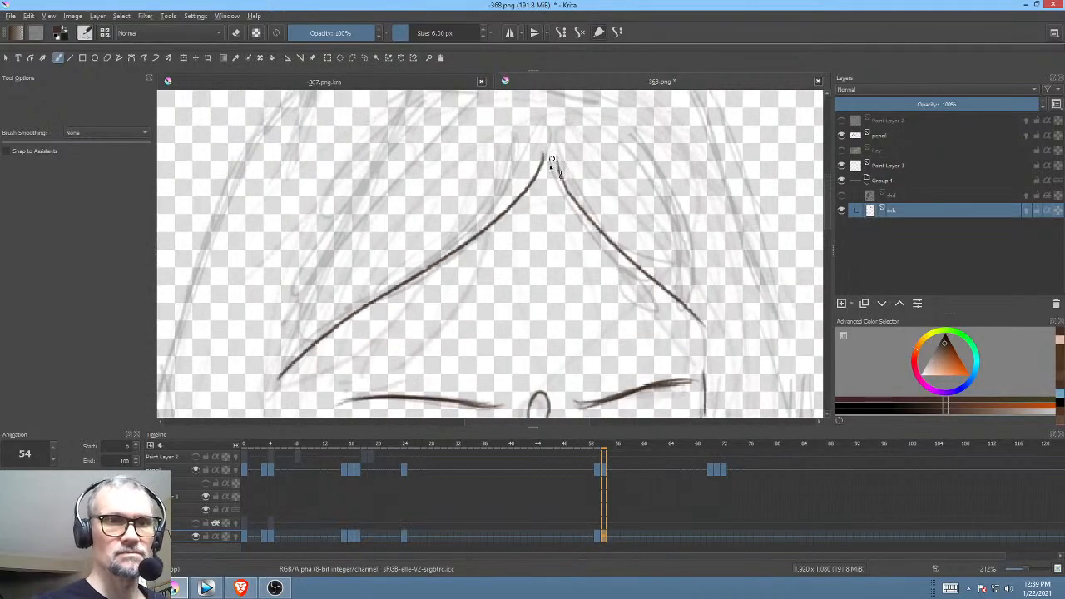
pyautogui.moveTo(501, 225)
pyautogui.mouseDown()
pyautogui.moveTo(507, 290)
pyautogui.moveTo(534, 278)
pyautogui.mouseUp()
pyautogui.moveTo(624, 155)
pyautogui.mouseDown()
pyautogui.moveTo(497, 128)
pyautogui.moveTo(337, 380)
pyautogui.mouseUp()
# Step: Ink the hood's outer outline on the left-hand side, past the face and along the shoulder down the sketched arm
pyautogui.moveTo(439, 314); pyautogui.dragTo(579, 186)
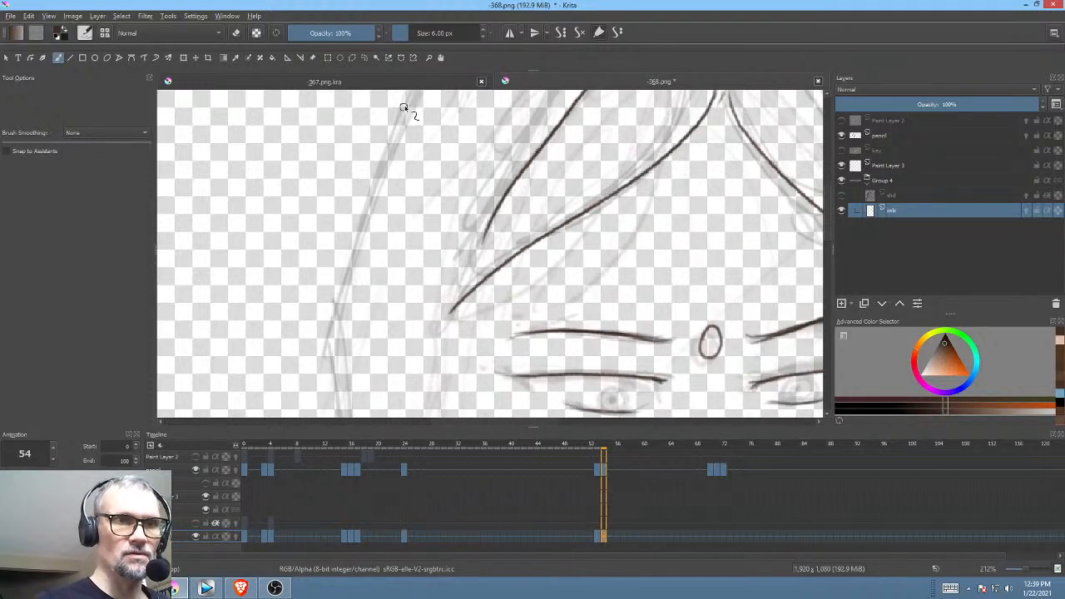
pyautogui.moveTo(406, 105)
pyautogui.mouseDown()
pyautogui.moveTo(337, 323)
pyautogui.moveTo(407, 173)
pyautogui.moveTo(395, 376)
pyautogui.mouseUp()
pyautogui.moveTo(448, 322); pyautogui.dragTo(417, 125)
pyautogui.moveTo(369, 205)
pyautogui.mouseDown()
pyautogui.moveTo(329, 300)
pyautogui.moveTo(517, 195)
pyautogui.moveTo(424, 249)
pyautogui.moveTo(397, 293)
pyautogui.mouseUp()
pyautogui.moveTo(478, 248); pyautogui.dragTo(523, 129)
pyautogui.moveTo(477, 205); pyautogui.dragTo(486, 250)
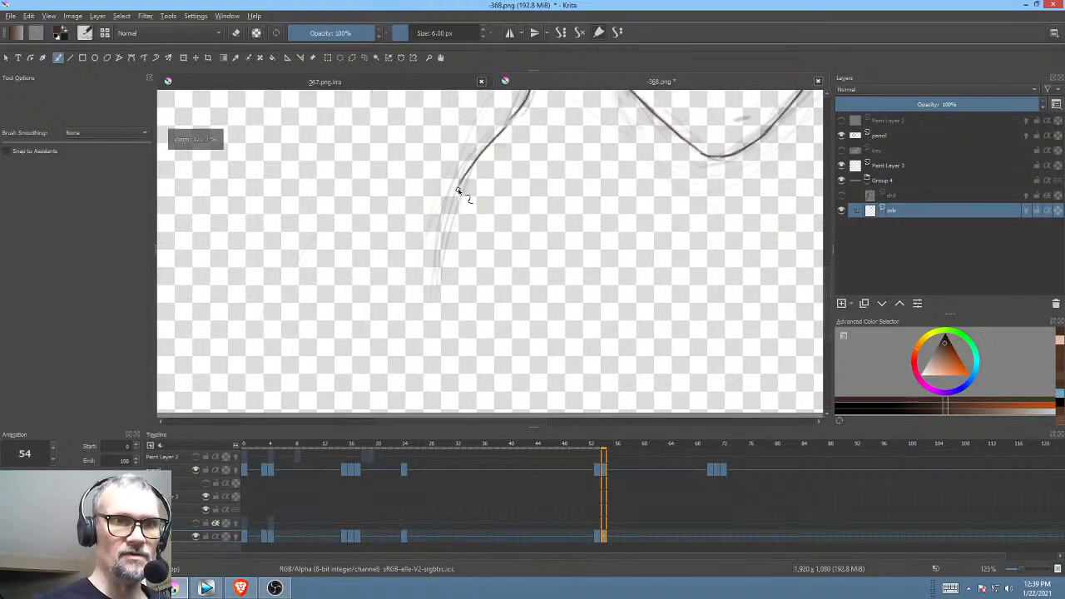
pyautogui.moveTo(458, 192); pyautogui.dragTo(427, 372)
pyautogui.moveTo(496, 274); pyautogui.dragTo(506, 329)
# Step: Ink the inner hood edge at its peak and carry the outer hood outline over the crown to the right-hand side
pyautogui.moveTo(621, 227)
pyautogui.mouseDown()
pyautogui.moveTo(532, 278)
pyautogui.moveTo(460, 345)
pyautogui.mouseUp()
pyautogui.moveTo(503, 265); pyautogui.dragTo(496, 287)
pyautogui.moveTo(497, 284); pyautogui.dragTo(518, 241)
pyautogui.moveTo(557, 191); pyautogui.dragTo(653, 310)
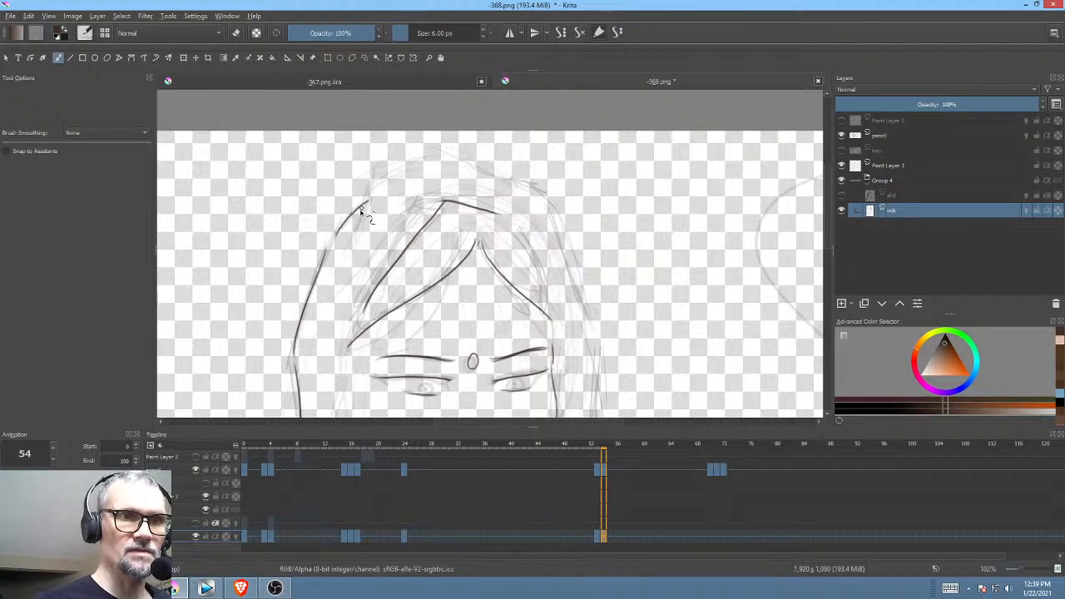
pyautogui.moveTo(372, 192)
pyautogui.mouseDown()
pyautogui.moveTo(433, 160)
pyautogui.moveTo(557, 203)
pyautogui.moveTo(601, 328)
pyautogui.moveTo(634, 190)
pyautogui.mouseUp()
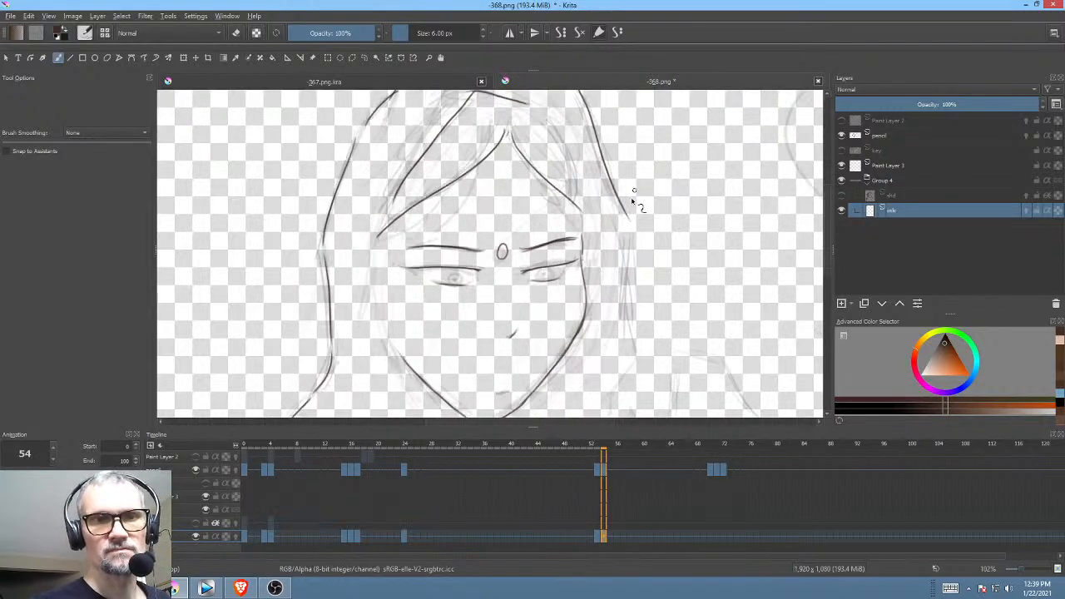
# Step: Continue the hood's right-hand outline down beside the cheek to the sketched shoulder
pyautogui.moveTo(626, 273); pyautogui.dragTo(618, 336)
pyautogui.moveTo(648, 306); pyautogui.dragTo(647, 152)
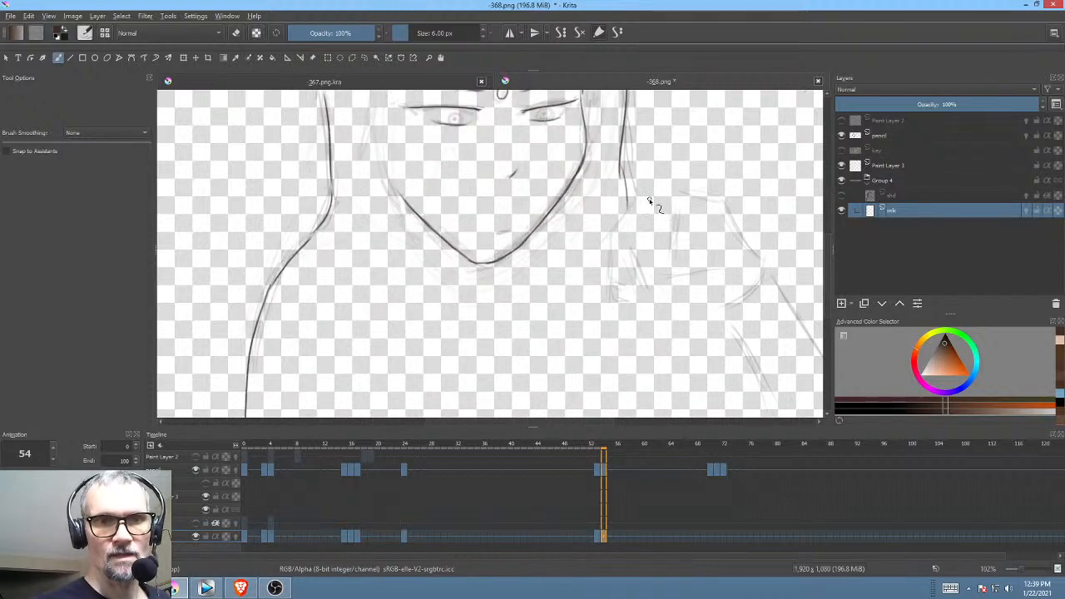
pyautogui.moveTo(700, 310); pyautogui.dragTo(675, 332)
pyautogui.moveTo(640, 253); pyautogui.dragTo(650, 255)
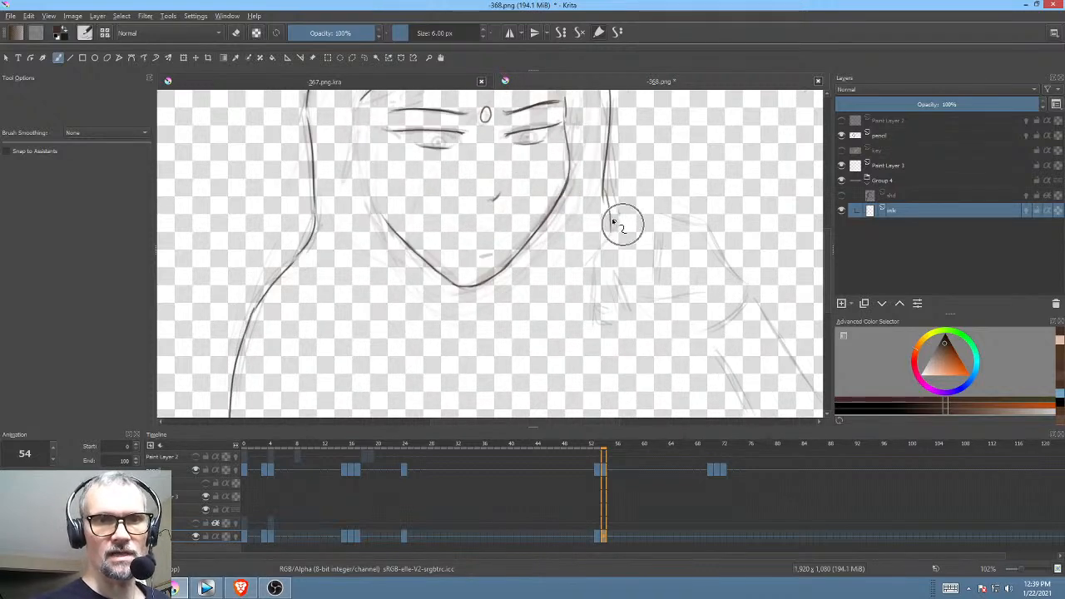
# Step: Try a long ink stroke from the hood's right-hand edge down over the shoulder, and undo it
pyautogui.scroll(-3, 657, 250)
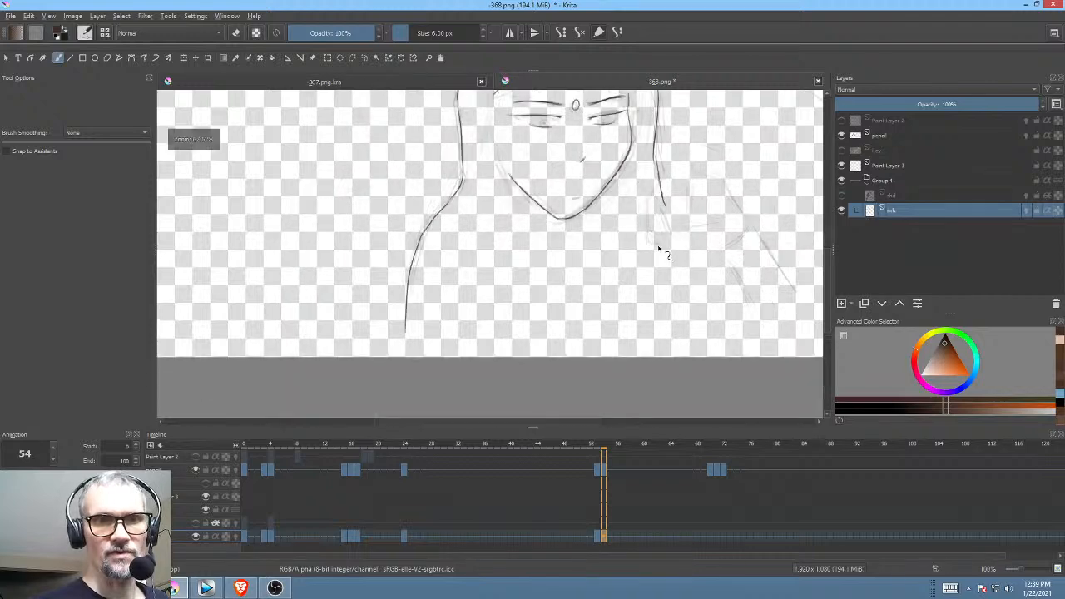
pyautogui.moveTo(648, 235)
pyautogui.mouseDown()
pyautogui.moveTo(589, 257)
pyautogui.moveTo(638, 356)
pyautogui.mouseUp()
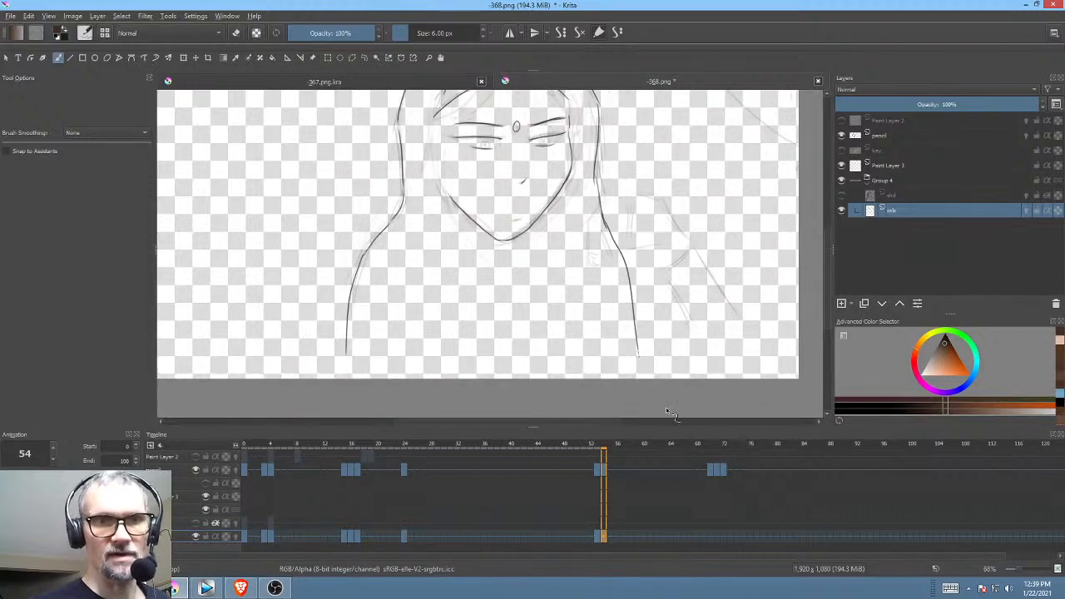
pyautogui.hotkey('ctrl', 'z')
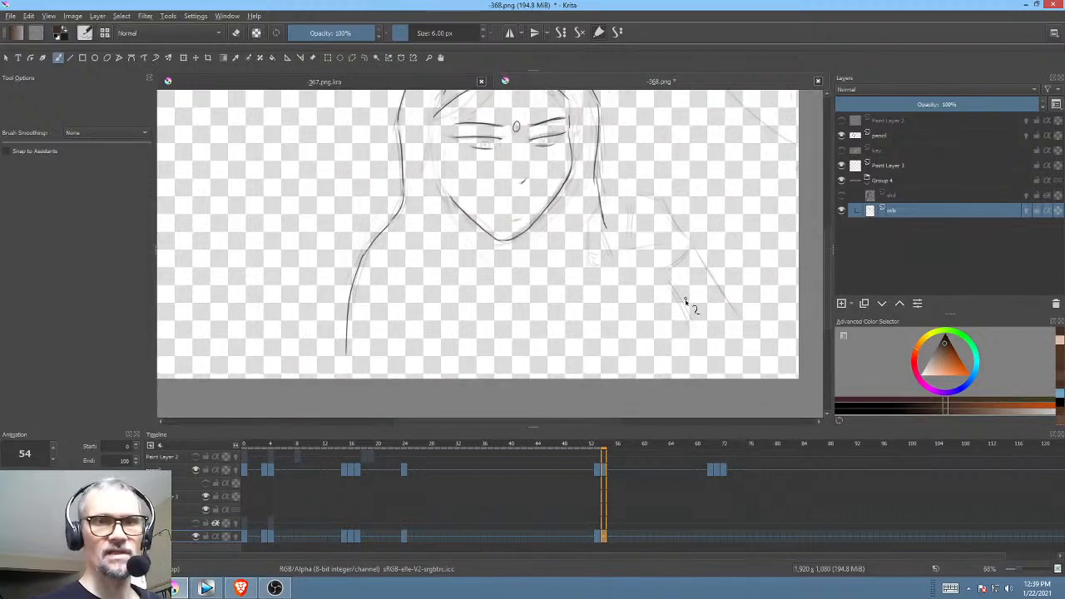
# Step: Raise the pencil layer's opacity to 96% and play through the frames after 54 to review the motion
pyautogui.click(910, 134)
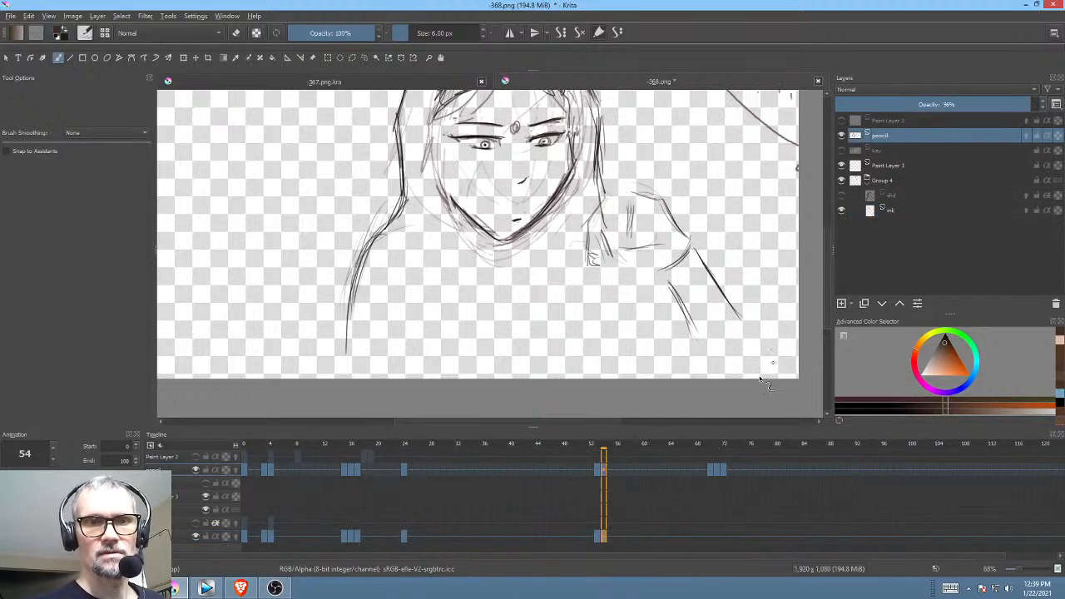
pyautogui.moveTo(697, 444); pyautogui.dragTo(657, 443)
pyautogui.press('space')
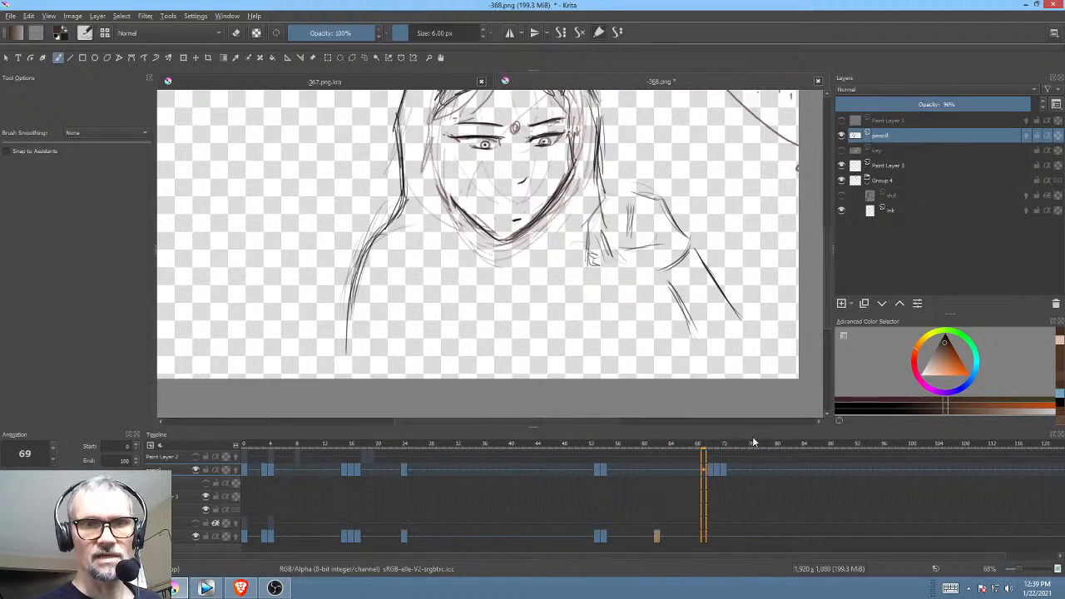
# Step: Go to frame 54 and view the ink layer in isolation to check its line work
pyautogui.press('space')
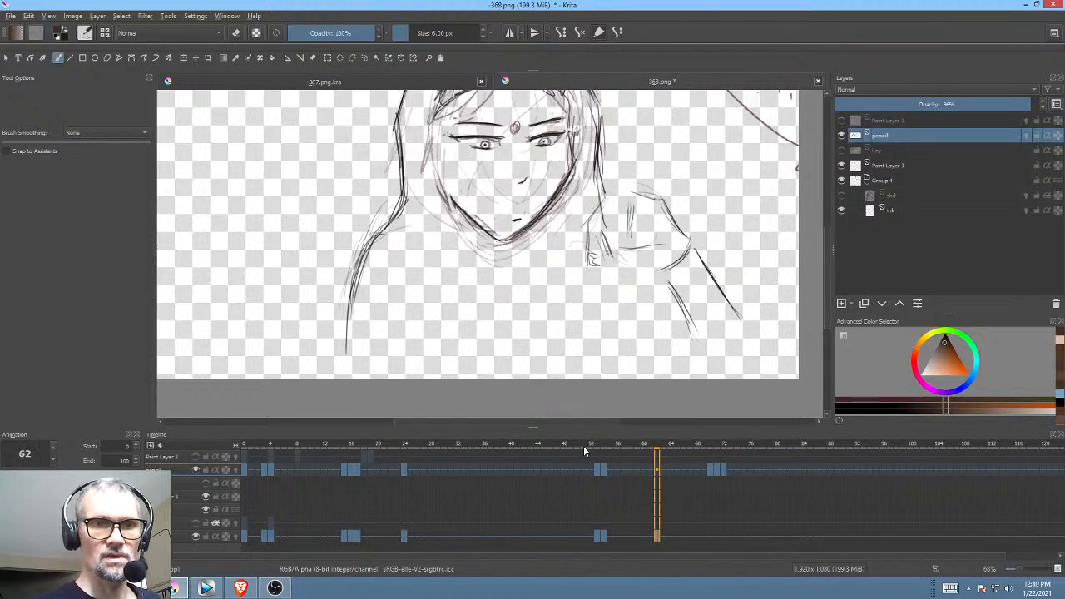
pyautogui.moveTo(583, 446)
pyautogui.mouseDown()
pyautogui.moveTo(615, 443)
pyautogui.moveTo(571, 445)
pyautogui.moveTo(602, 447)
pyautogui.moveTo(590, 459)
pyautogui.moveTo(605, 464)
pyautogui.mouseUp()
pyautogui.click(896, 213)
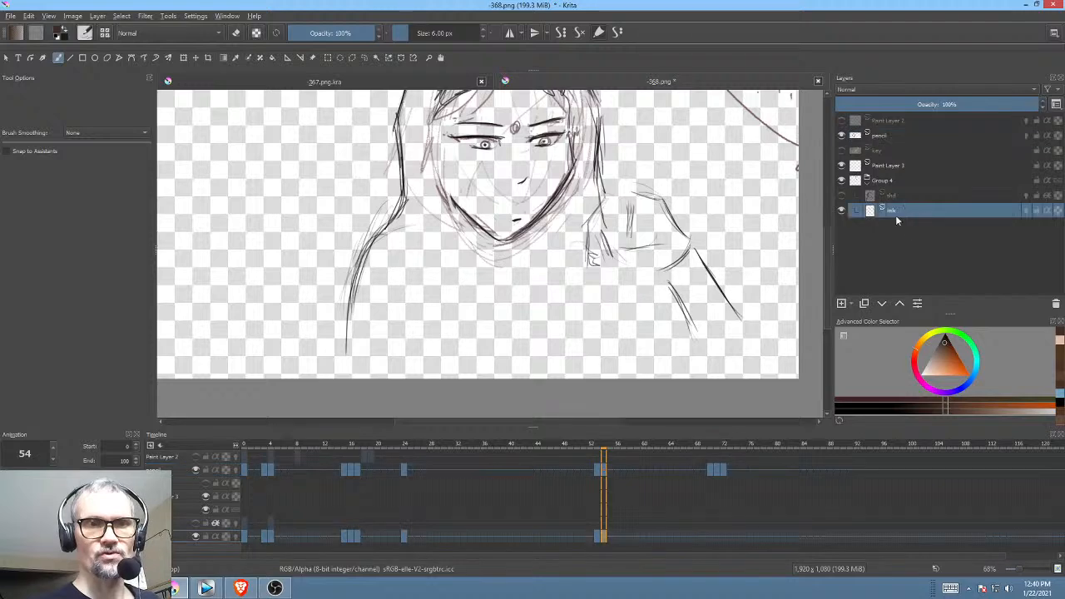
pyautogui.press('i')
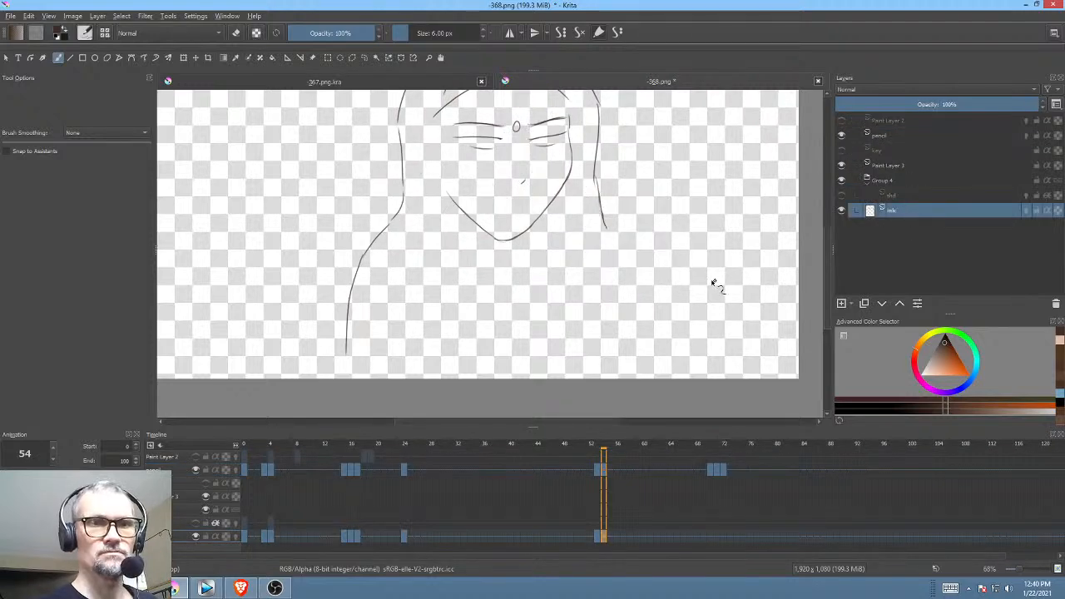
pyautogui.moveTo(713, 284)
pyautogui.mouseDown()
pyautogui.moveTo(677, 345)
pyautogui.moveTo(690, 325)
pyautogui.mouseUp()
pyautogui.press('i')
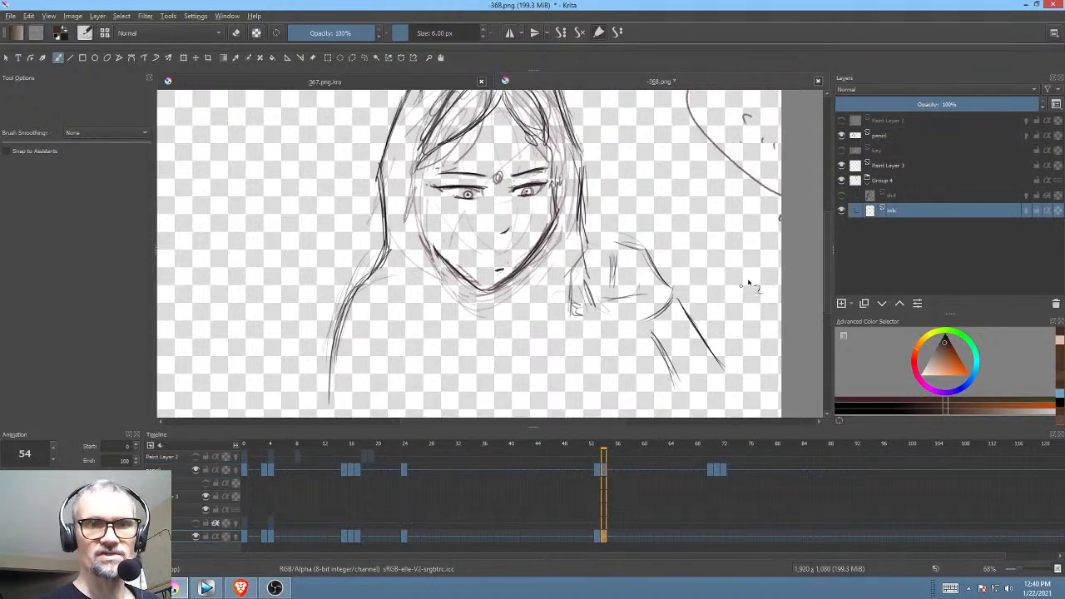
# Step: Lower the pencil layer's opacity to 34%
pyautogui.moveTo(967, 105)
pyautogui.mouseDown()
pyautogui.moveTo(909, 104)
pyautogui.moveTo(1041, 108)
pyautogui.mouseUp()
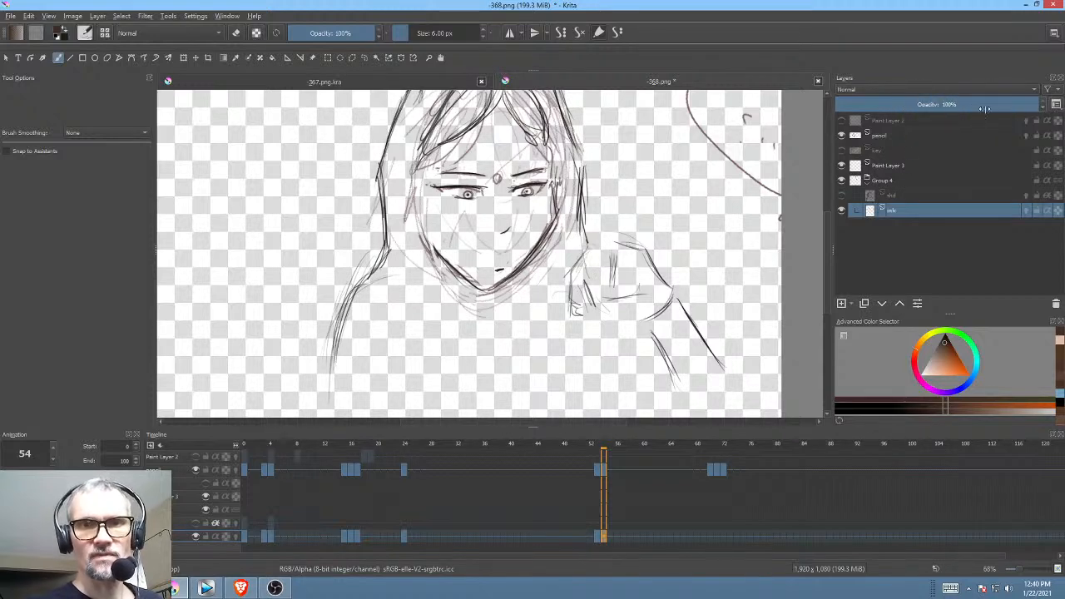
pyautogui.click(906, 134)
pyautogui.moveTo(956, 104)
pyautogui.mouseDown()
pyautogui.moveTo(970, 103)
pyautogui.moveTo(858, 106)
pyautogui.moveTo(894, 105)
pyautogui.mouseUp()
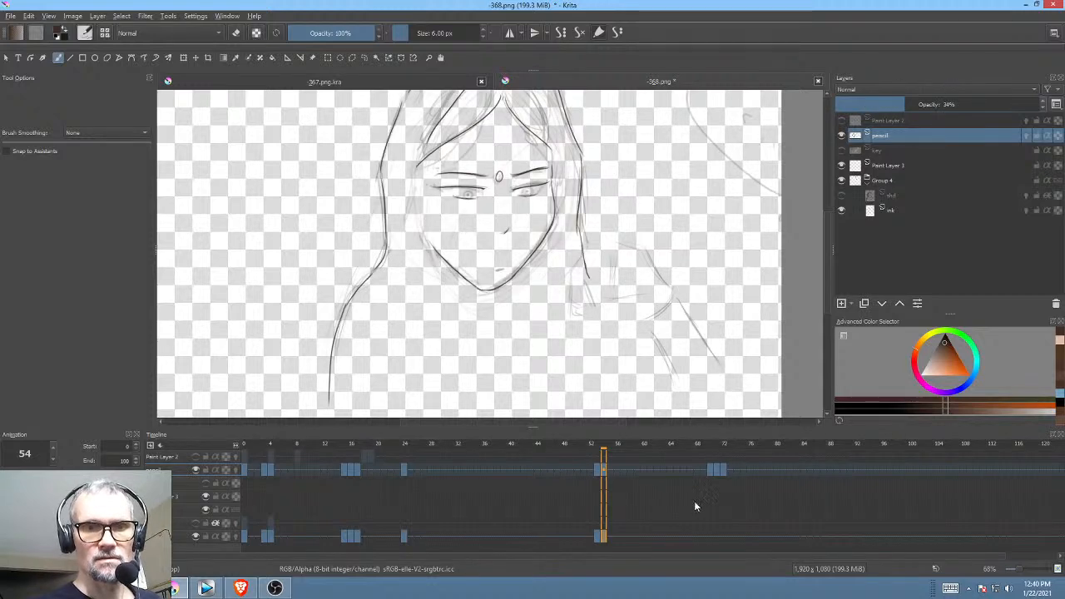
# Step: Make the ink layer active and flip between frame 54 and the preceding drawing to compare the poses
pyautogui.click(607, 536)
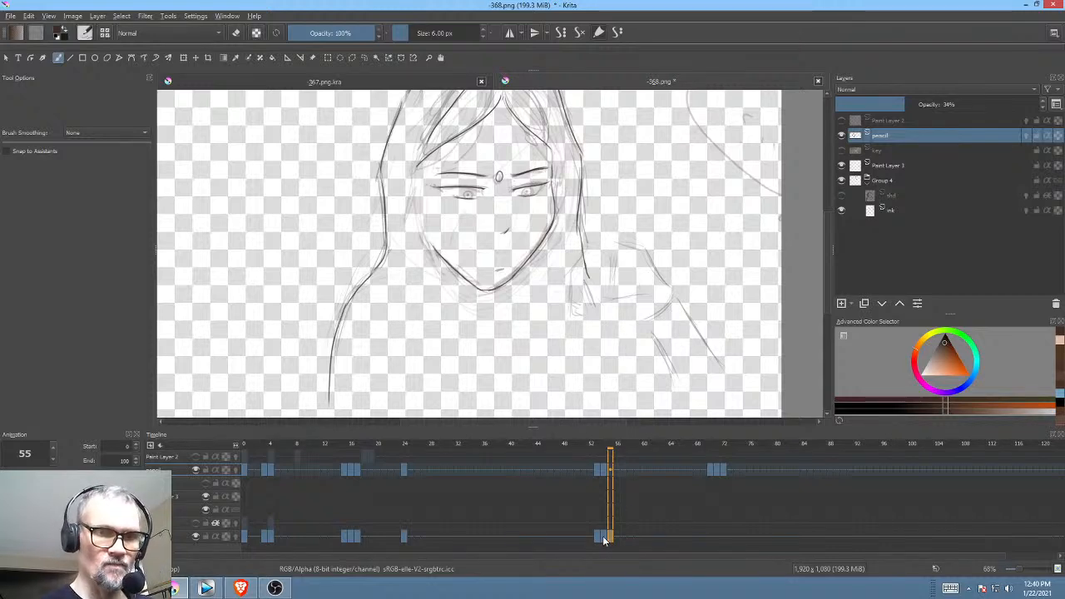
pyautogui.press('Left')
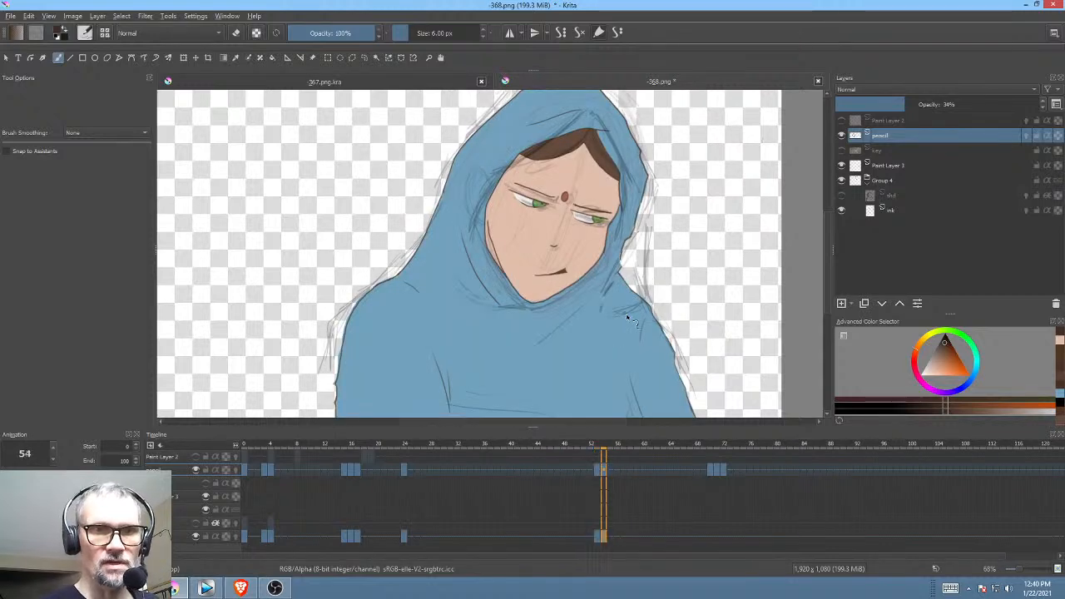
pyautogui.press('Left')
pyautogui.press('Right')
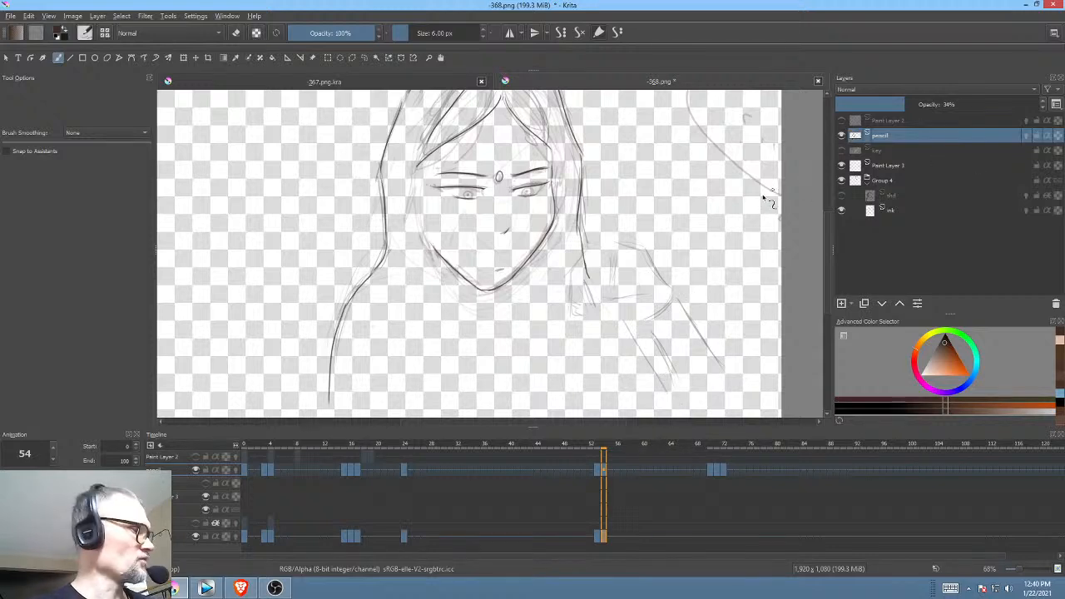
pyautogui.click(923, 211)
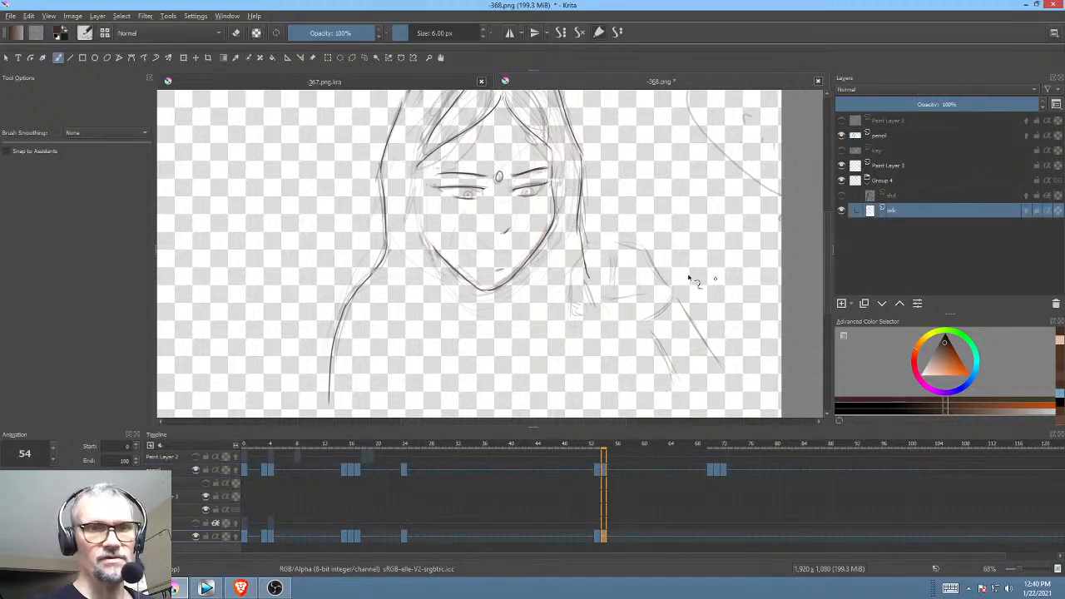
pyautogui.press('Left')
pyautogui.press('Right')
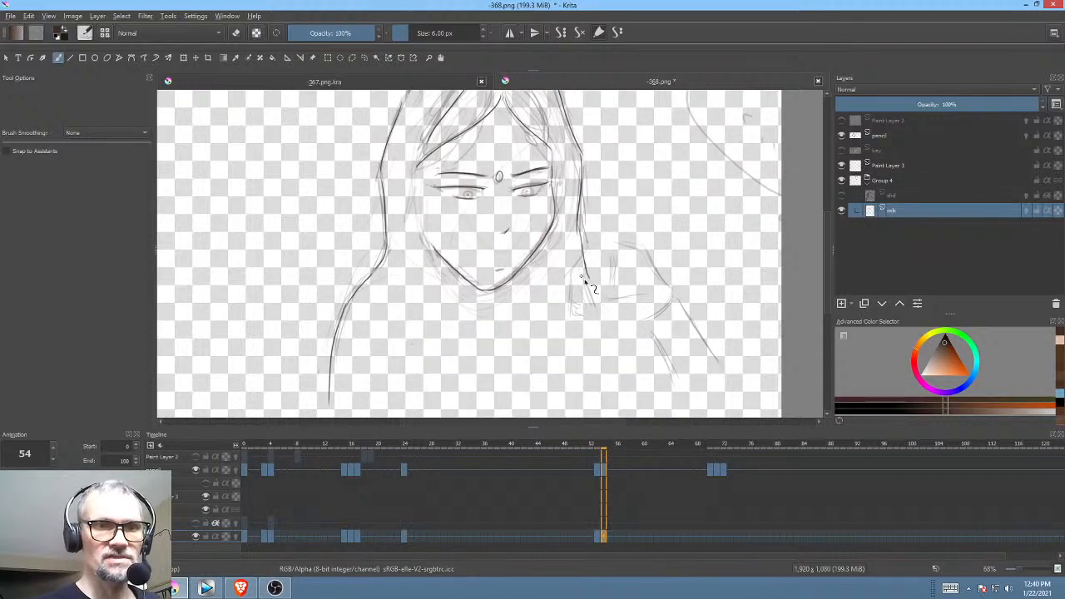
pyautogui.press('Left')
pyautogui.press('Right')
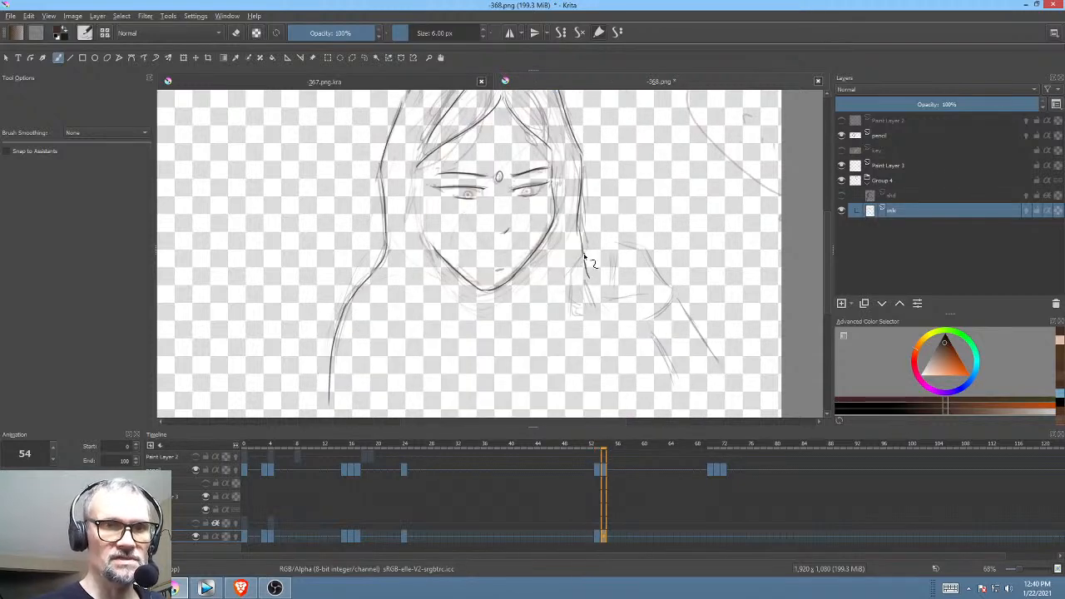
# Step: Ink the outline of the shoulder beside the raised hand, from the hood down the upper arm to the canvas's lower edge
pyautogui.moveTo(584, 255); pyautogui.dragTo(611, 282)
pyautogui.press('Left')
pyautogui.press('Right')
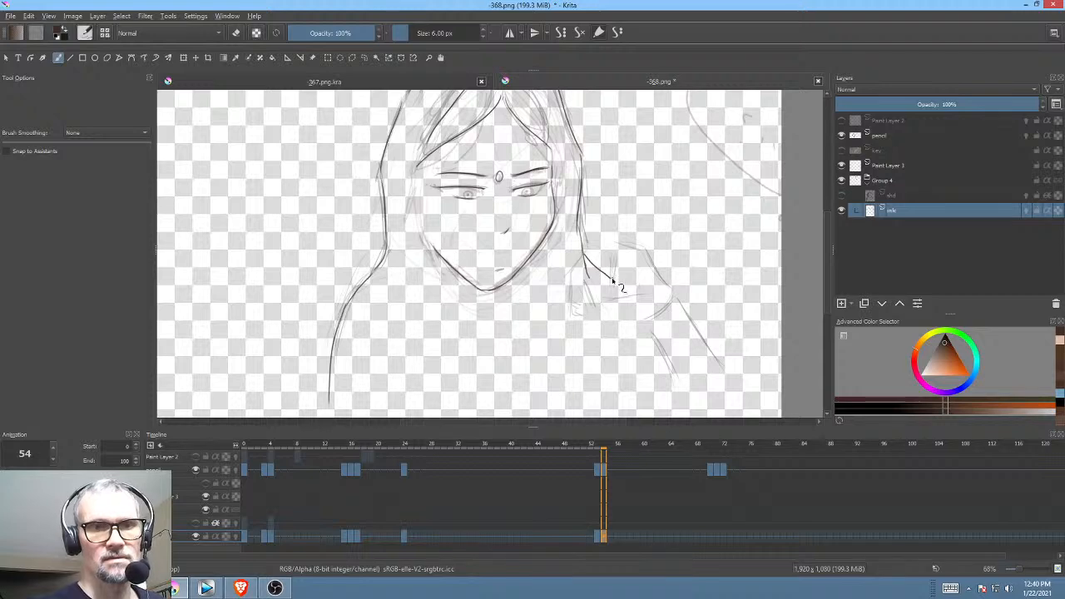
pyautogui.scroll(-2, 657, 281)
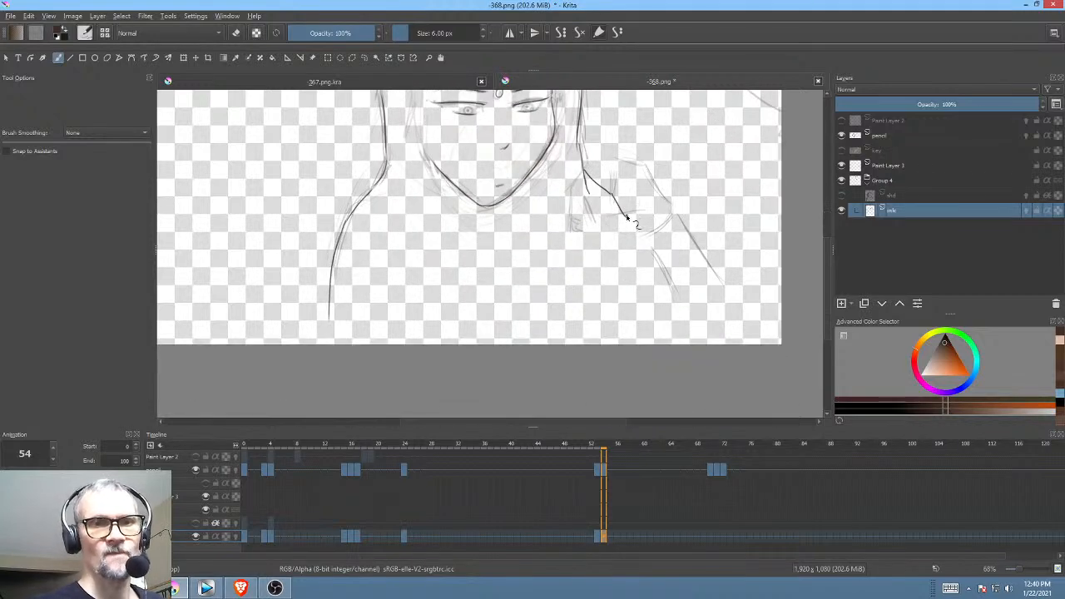
pyautogui.moveTo(634, 227); pyautogui.dragTo(685, 346)
pyautogui.moveTo(638, 308)
pyautogui.mouseDown()
pyautogui.moveTo(691, 346)
pyautogui.moveTo(664, 307)
pyautogui.moveTo(675, 217)
pyautogui.mouseUp()
pyautogui.moveTo(425, 265); pyautogui.dragTo(425, 311)
pyautogui.moveTo(544, 241); pyautogui.dragTo(460, 402)
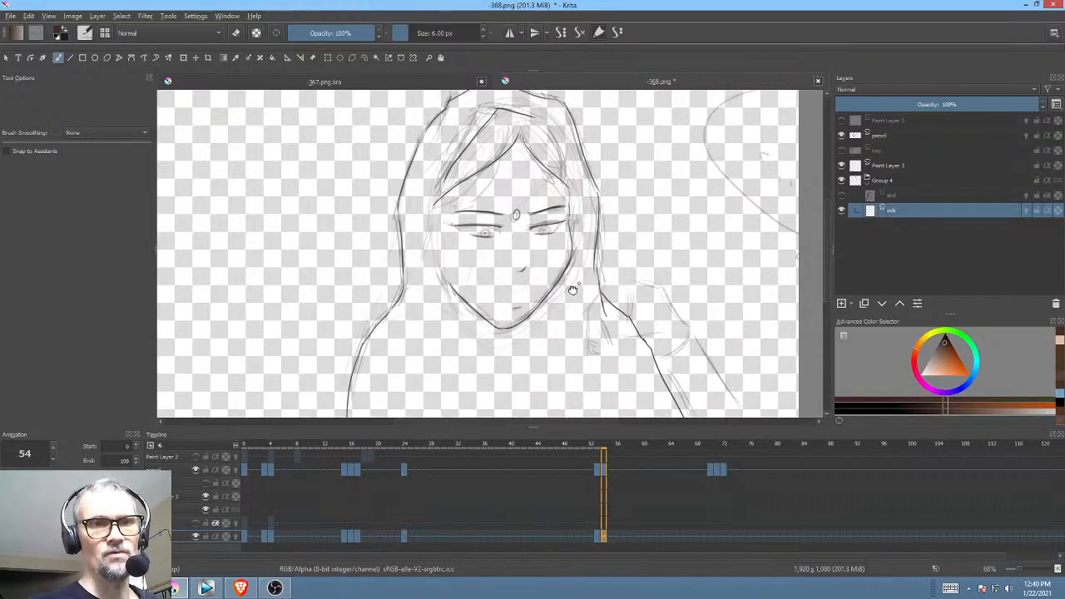
# Step: Ink the missing cheek contour from the hairline towards the jaw and the hood's inner edge on the opposite side of the forehead
pyautogui.moveTo(572, 288)
pyautogui.mouseDown()
pyautogui.moveTo(514, 363)
pyautogui.moveTo(575, 292)
pyautogui.moveTo(562, 275)
pyautogui.moveTo(684, 249)
pyautogui.moveTo(699, 289)
pyautogui.mouseUp()
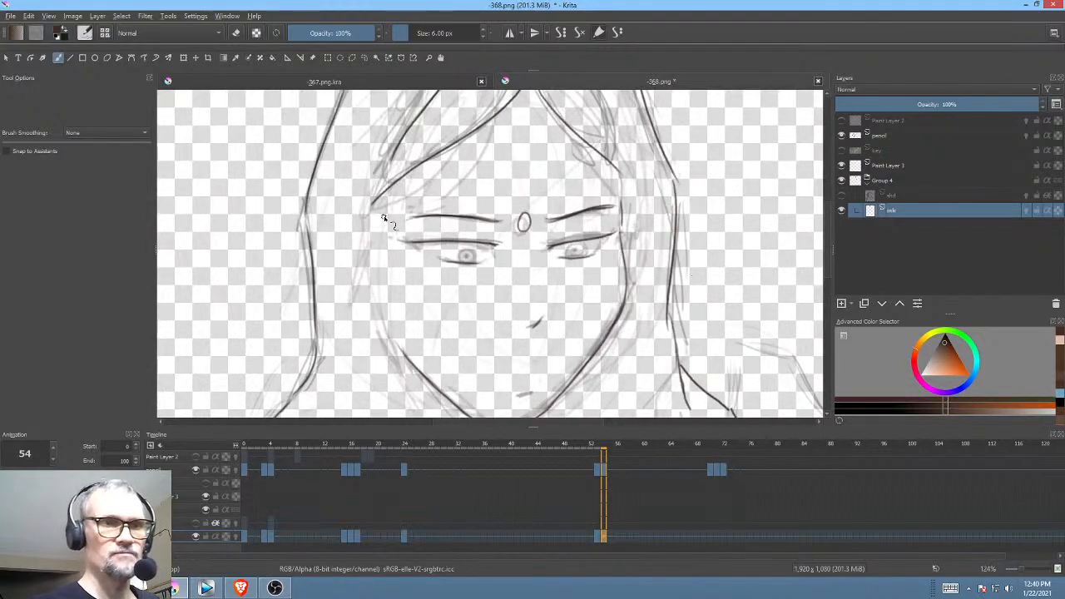
pyautogui.moveTo(373, 223); pyautogui.dragTo(404, 349)
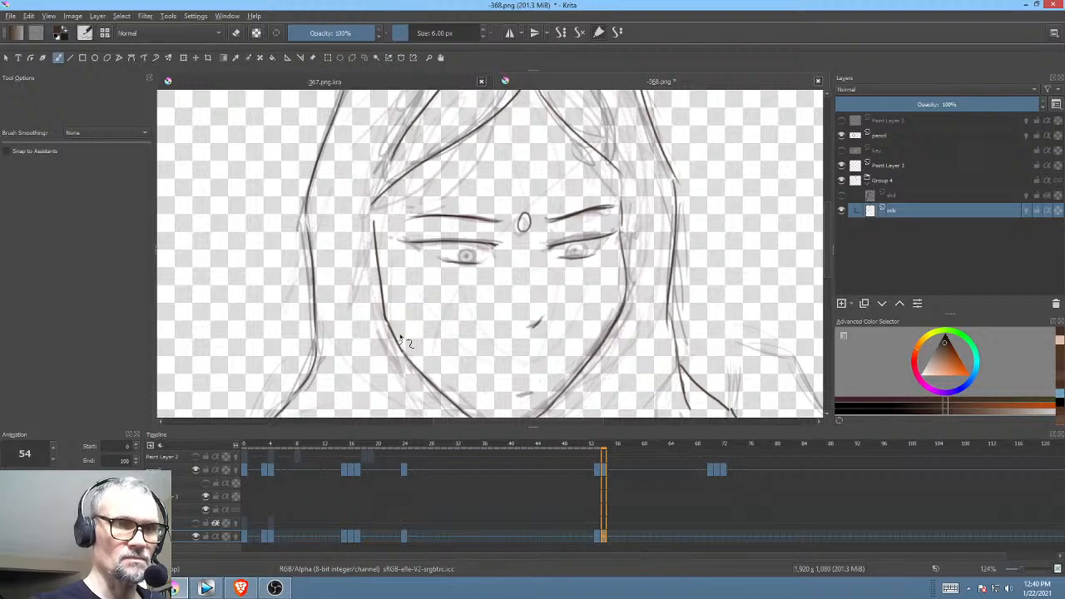
pyautogui.moveTo(398, 186)
pyautogui.mouseDown()
pyautogui.moveTo(414, 266)
pyautogui.moveTo(410, 239)
pyautogui.mouseUp()
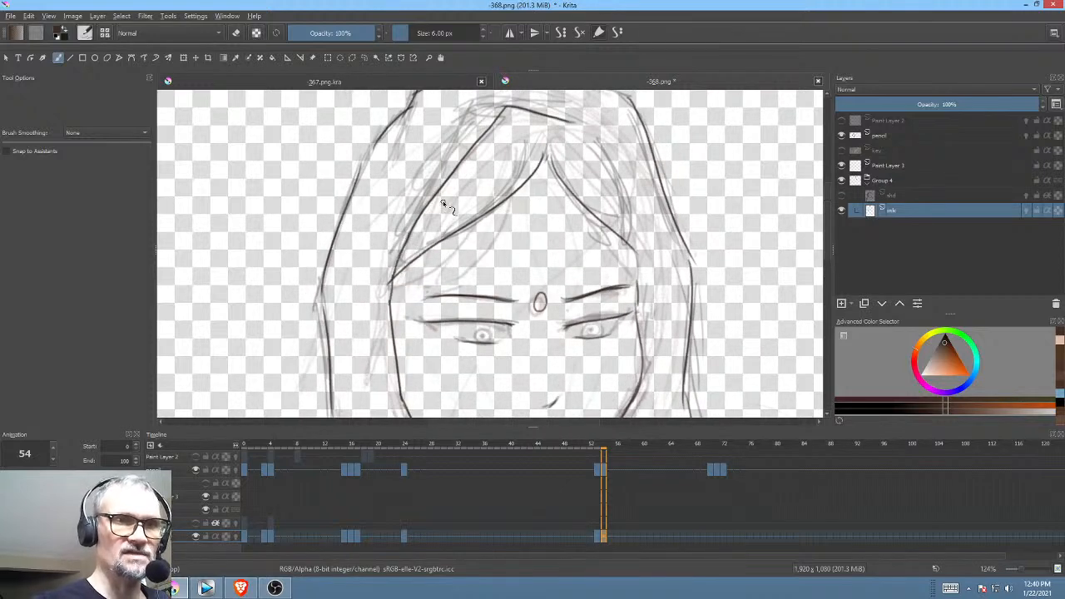
pyautogui.moveTo(597, 127)
pyautogui.mouseDown()
pyautogui.moveTo(646, 264)
pyautogui.moveTo(664, 207)
pyautogui.moveTo(663, 249)
pyautogui.moveTo(682, 256)
pyautogui.mouseUp()
pyautogui.moveTo(617, 163); pyautogui.dragTo(635, 216)
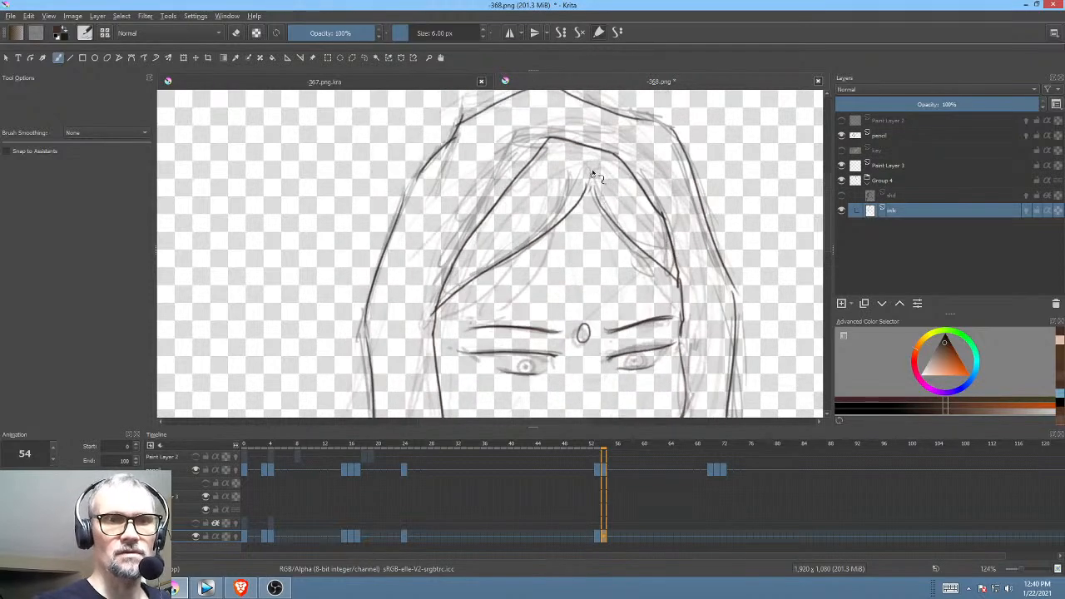
pyautogui.moveTo(562, 180); pyautogui.dragTo(636, 190)
pyautogui.moveTo(637, 281); pyautogui.dragTo(520, 242)
# Step: Ink a round iris and a pupil dot in both eyes on the ink layer, redoing the first iris circle
pyautogui.moveTo(441, 303); pyautogui.dragTo(563, 194)
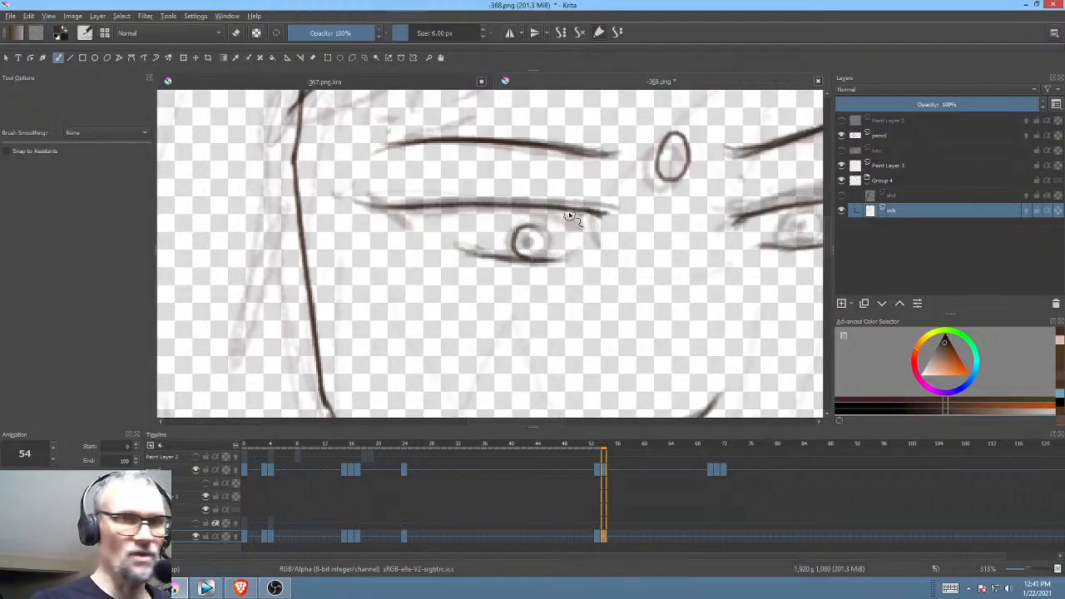
pyautogui.moveTo(537, 226)
pyautogui.mouseDown()
pyautogui.moveTo(522, 258)
pyautogui.moveTo(546, 254)
pyautogui.moveTo(538, 224)
pyautogui.moveTo(513, 227)
pyautogui.moveTo(517, 256)
pyautogui.mouseUp()
pyautogui.hotkey('ctrl', 'z')
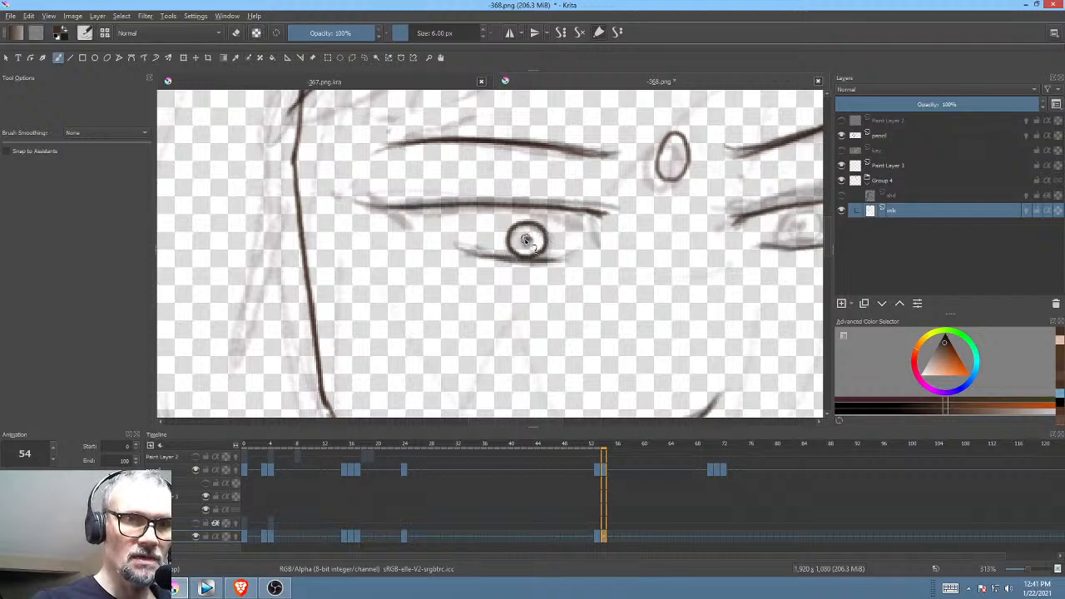
pyautogui.moveTo(525, 240); pyautogui.dragTo(528, 241)
pyautogui.moveTo(725, 229); pyautogui.dragTo(568, 273)
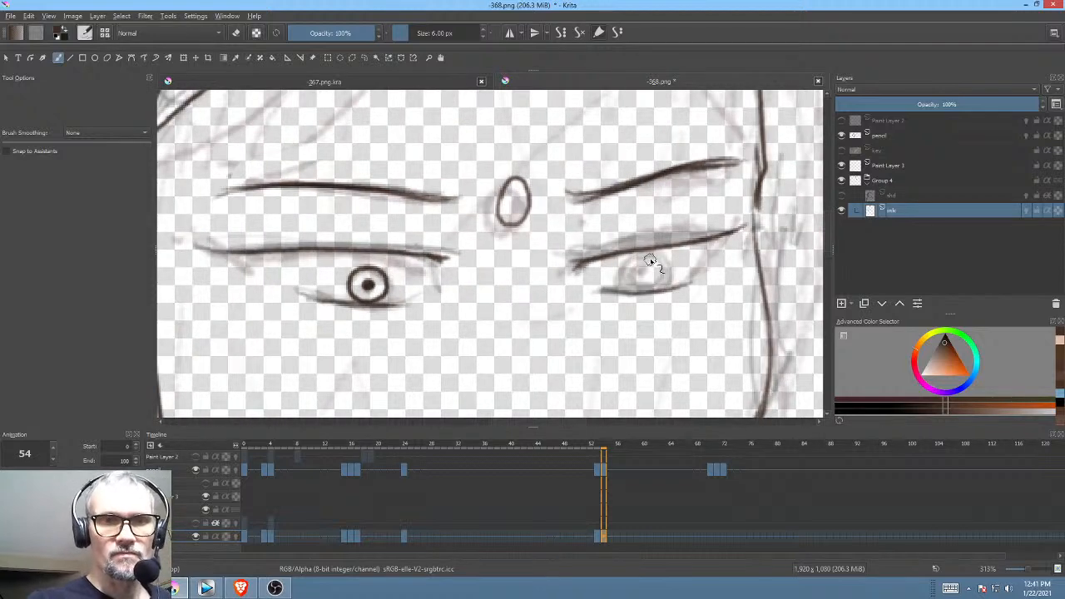
pyautogui.moveTo(650, 261)
pyautogui.mouseDown()
pyautogui.moveTo(634, 287)
pyautogui.moveTo(663, 276)
pyautogui.moveTo(655, 257)
pyautogui.moveTo(636, 270)
pyautogui.moveTo(649, 277)
pyautogui.moveTo(615, 382)
pyautogui.mouseUp()
pyautogui.moveTo(714, 338)
pyautogui.mouseDown()
pyautogui.moveTo(706, 252)
pyautogui.moveTo(657, 332)
pyautogui.mouseUp()
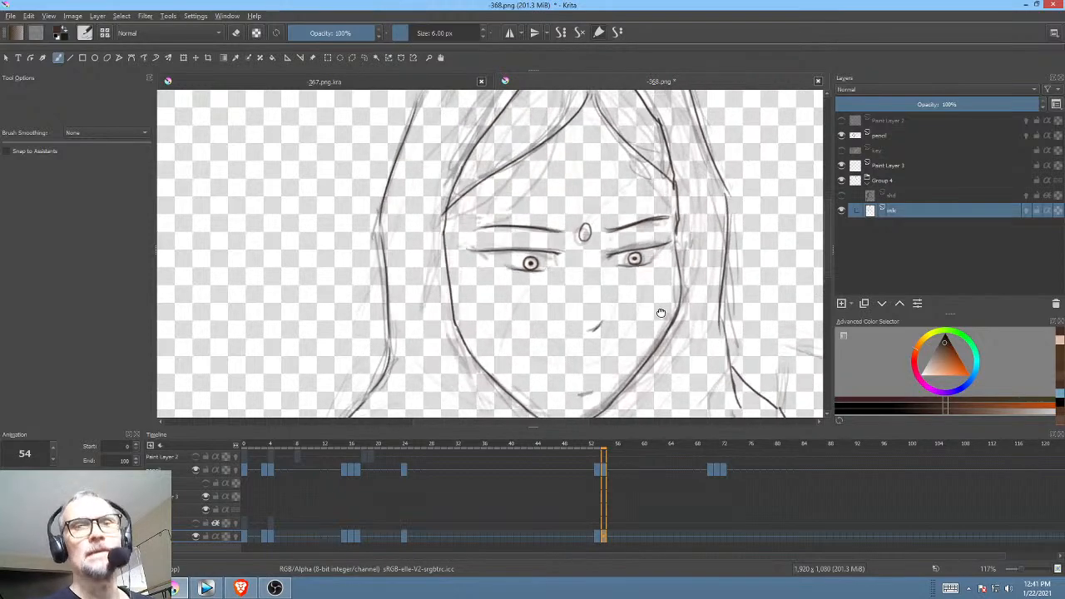
pyautogui.scroll(-4, 648, 333)
pyautogui.moveTo(665, 288); pyautogui.dragTo(699, 260)
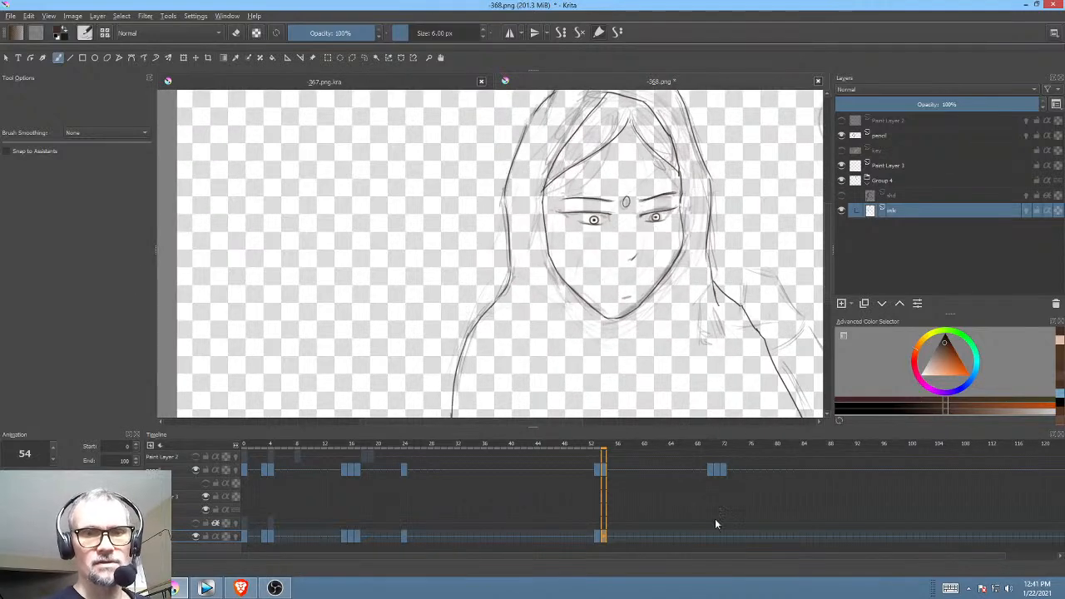
# Step: Compare the inked drawing at frame 54 with frames 70, 72 and 0
pyautogui.click(710, 539)
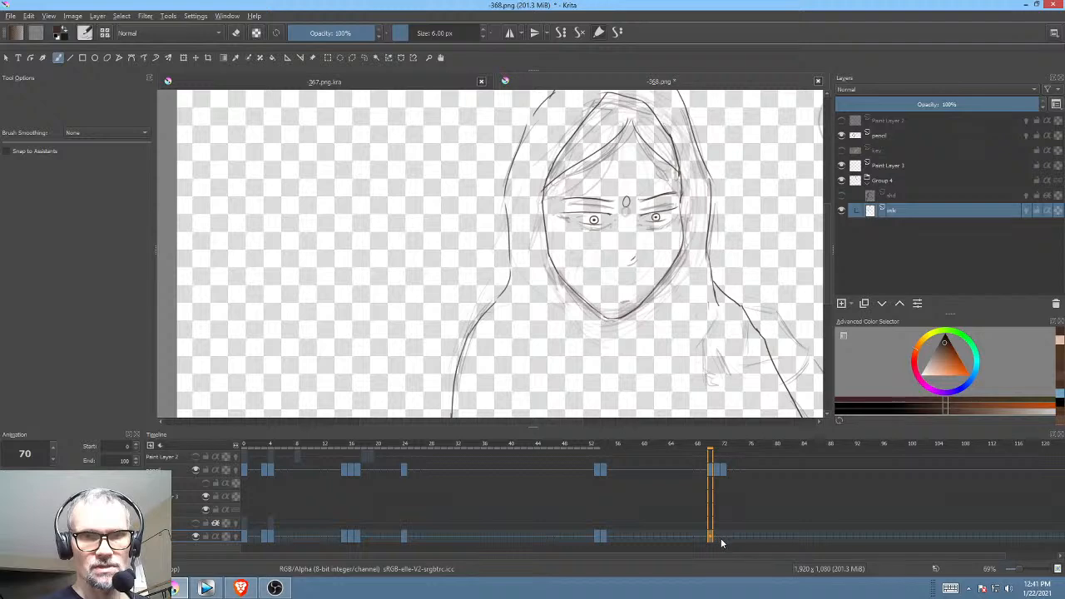
pyautogui.click(724, 537)
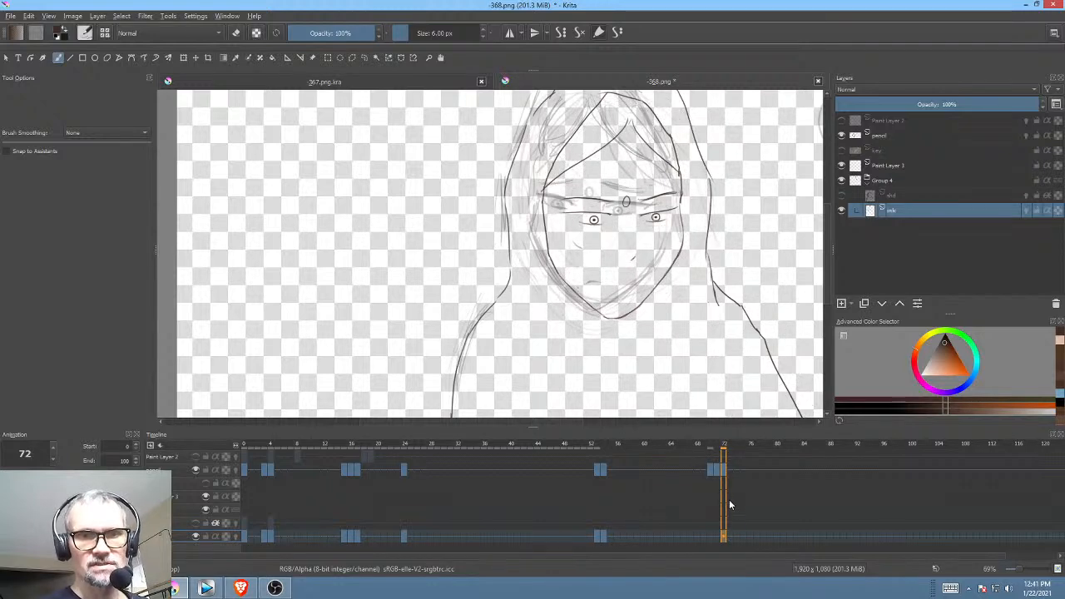
pyautogui.click(604, 537)
pyautogui.scroll(-3, 629, 327)
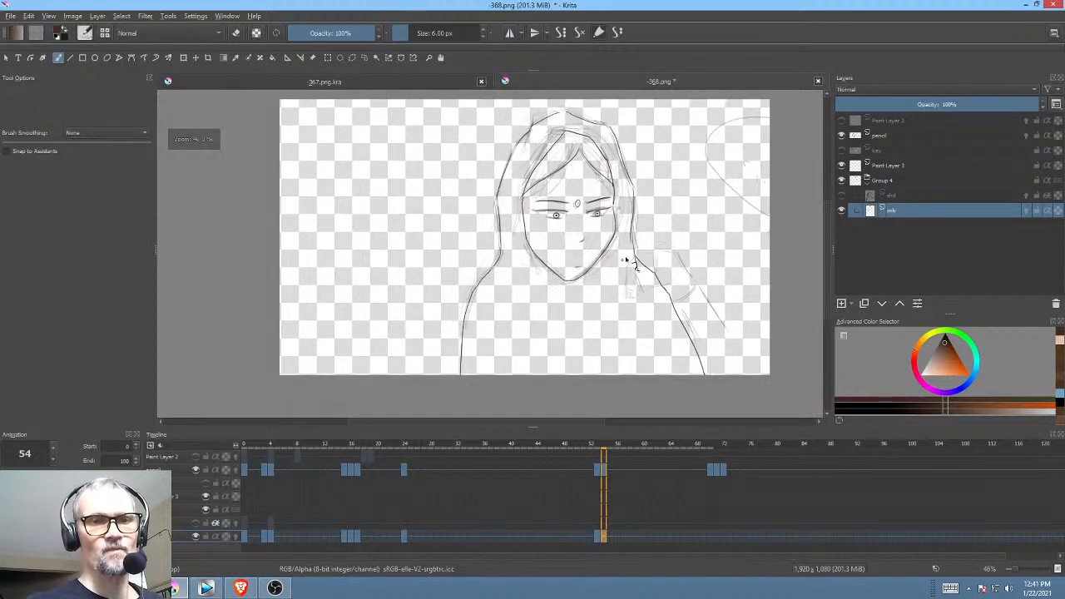
pyautogui.click(245, 536)
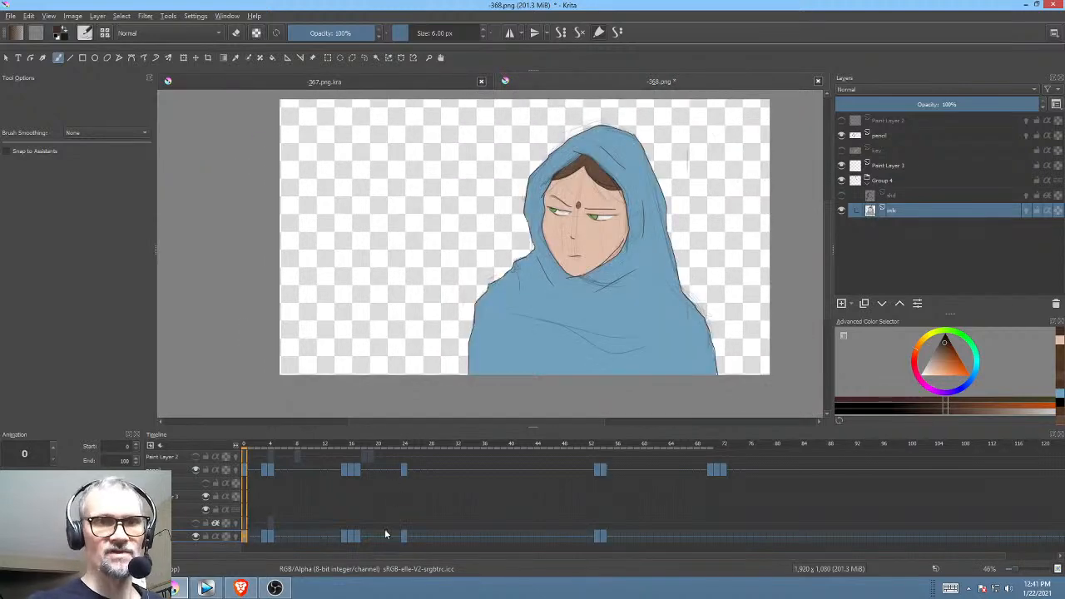
pyautogui.click(603, 537)
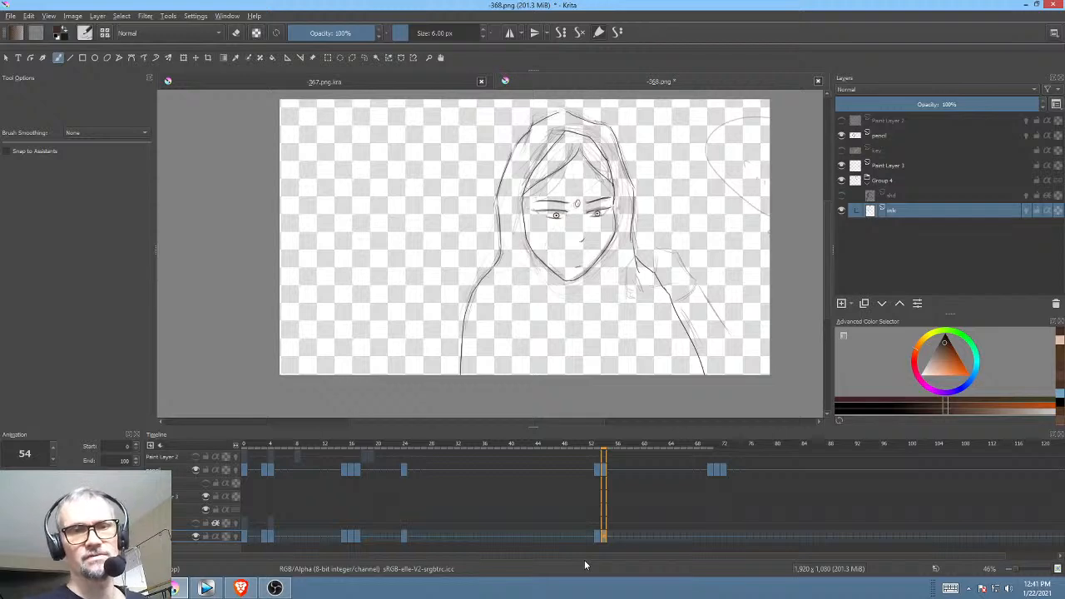
pyautogui.click(246, 537)
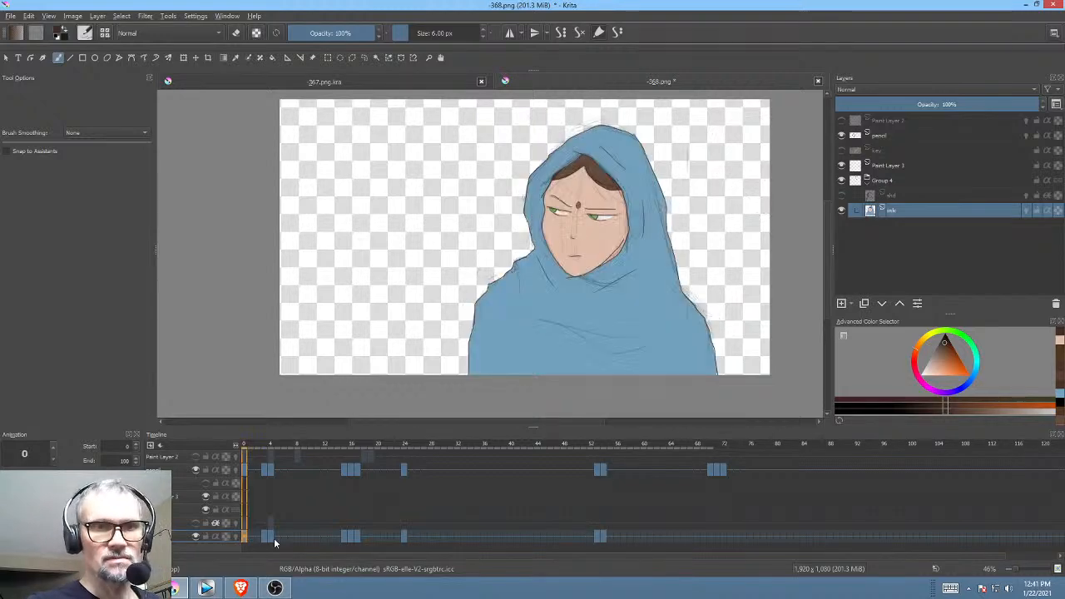
# Step: At frame 55, push the chin of the inked face slightly upward with the transform tool's Liquify mode at amount 0.01
pyautogui.click(611, 448)
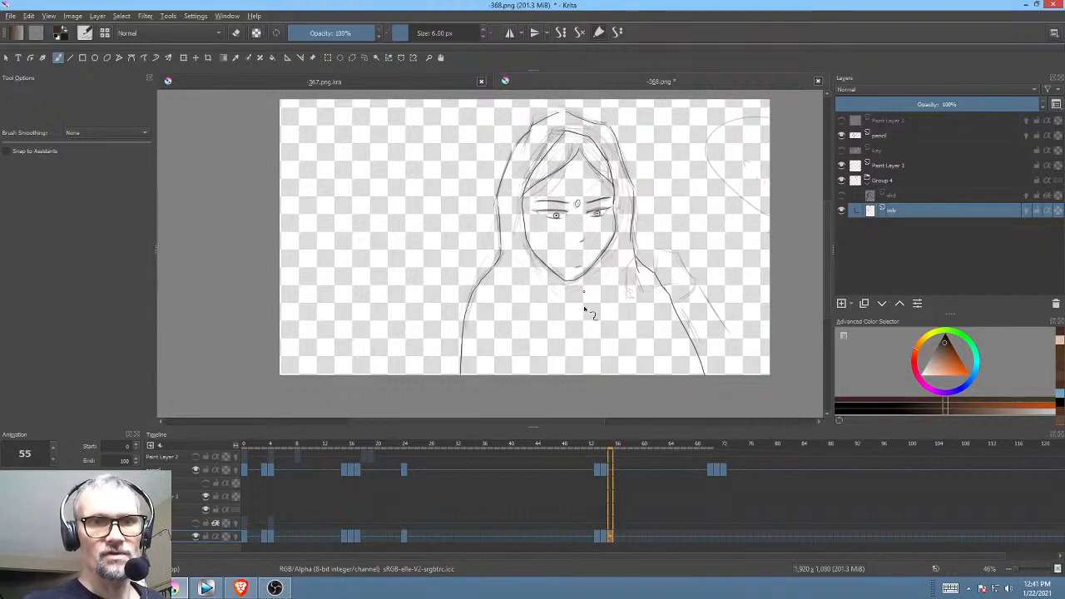
pyautogui.moveTo(591, 305)
pyautogui.mouseDown()
pyautogui.moveTo(607, 292)
pyautogui.moveTo(592, 313)
pyautogui.mouseUp()
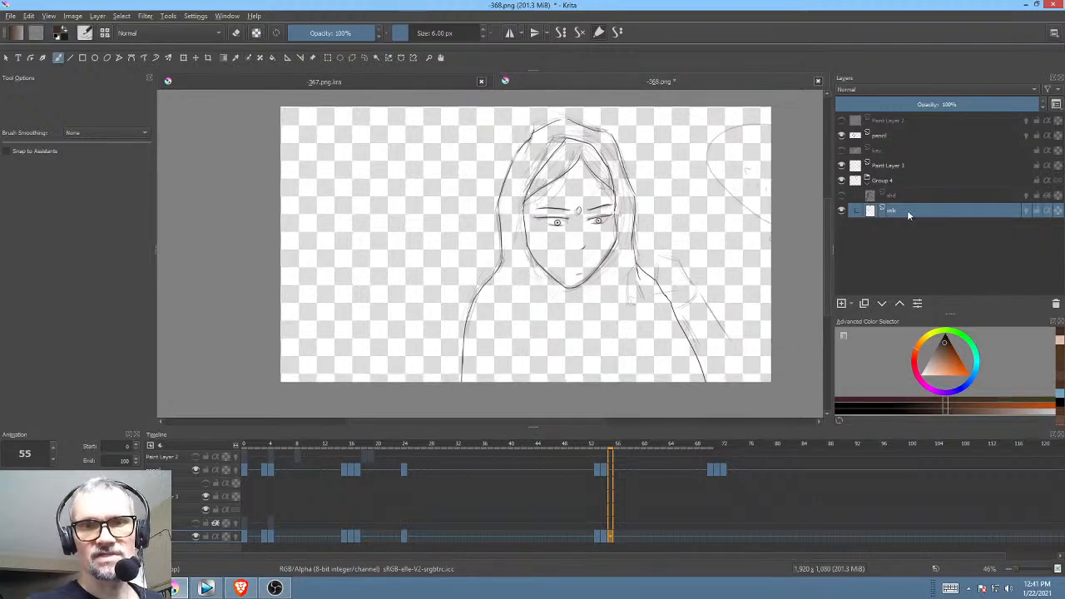
pyautogui.scroll(2, 585, 323)
pyautogui.hotkey('ctrl', 't')
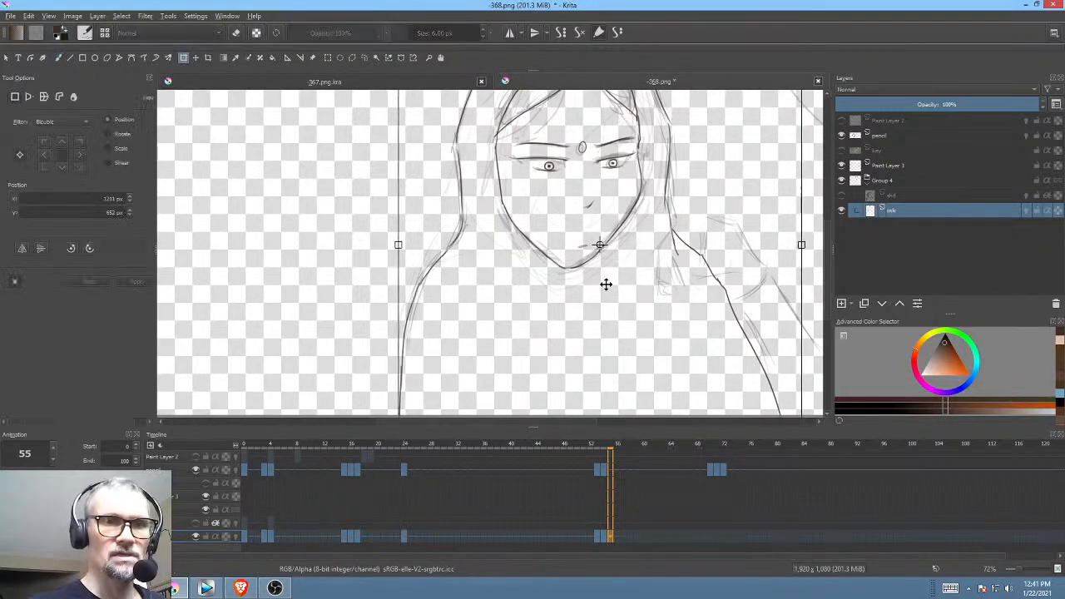
pyautogui.rightClick(626, 317)
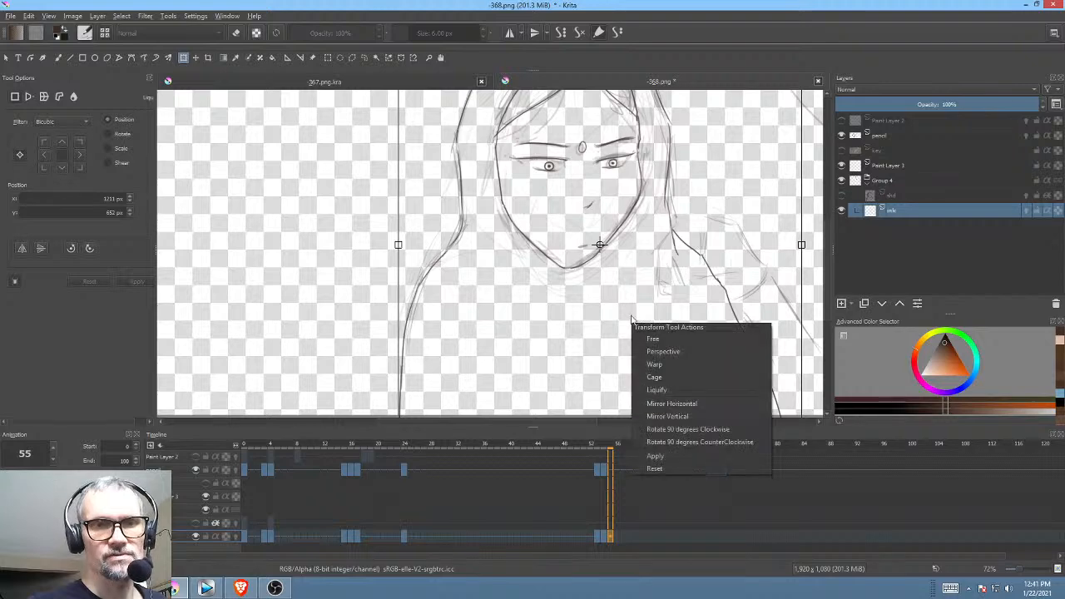
pyautogui.click(695, 390)
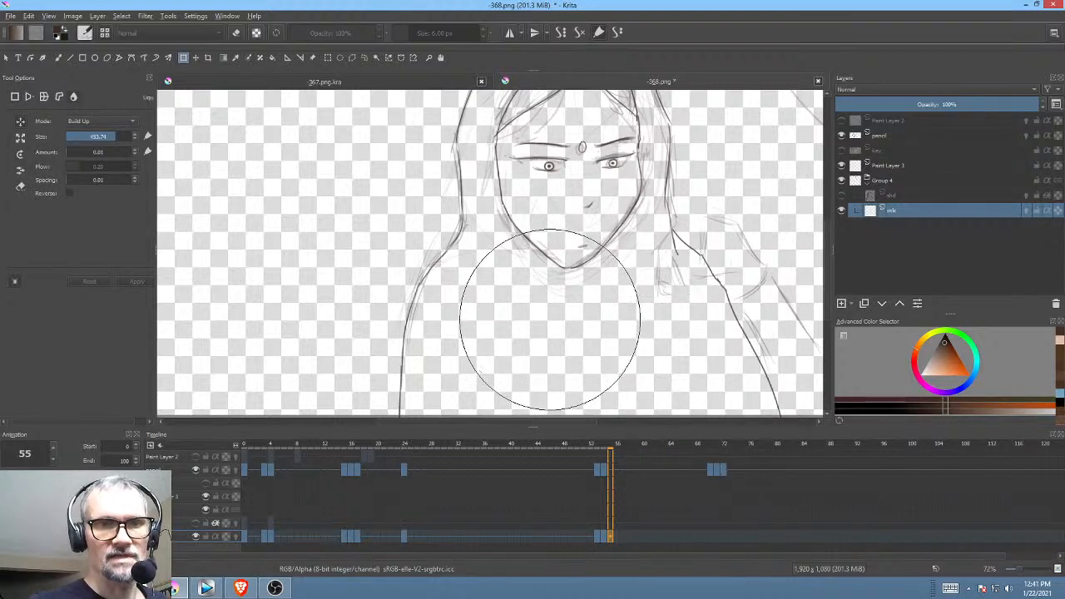
pyautogui.moveTo(563, 313); pyautogui.dragTo(591, 307)
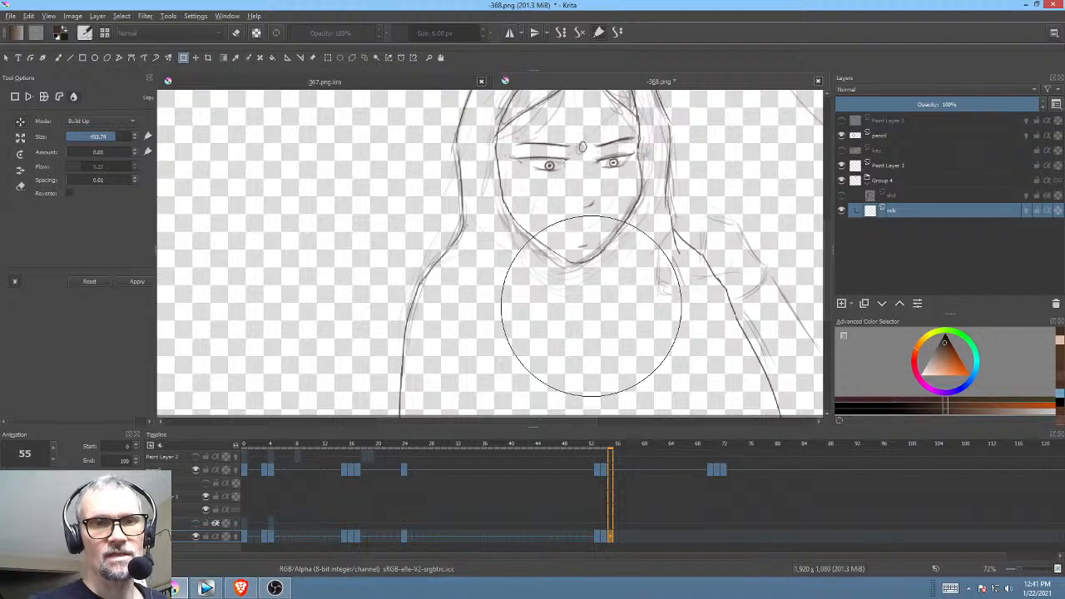
# Step: Compare the adjusted face at frame 55 with the coloured drawing at frame 0
pyautogui.click(247, 538)
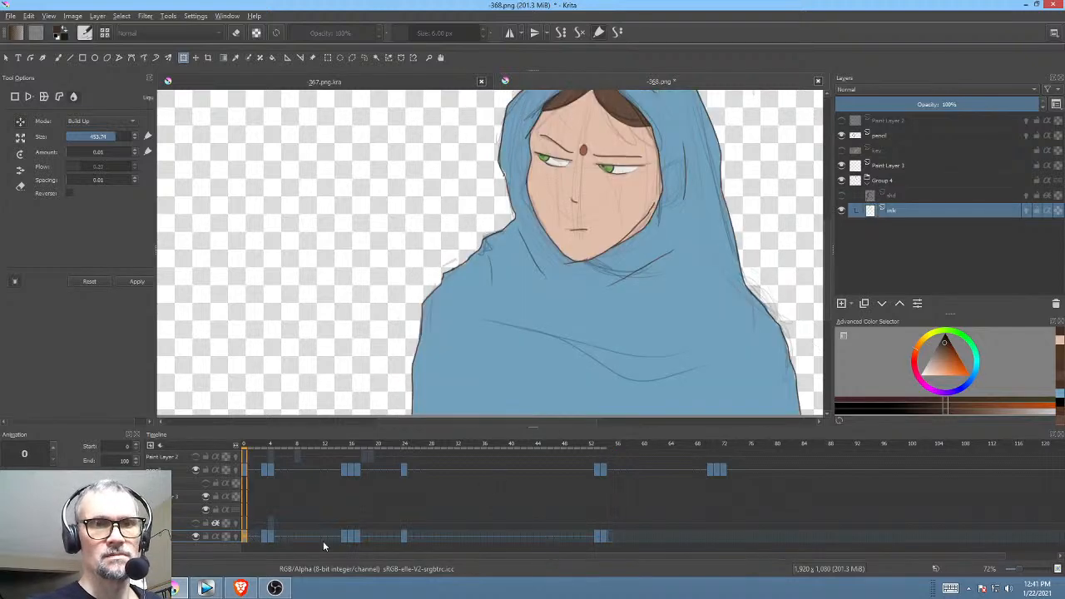
pyautogui.click(608, 537)
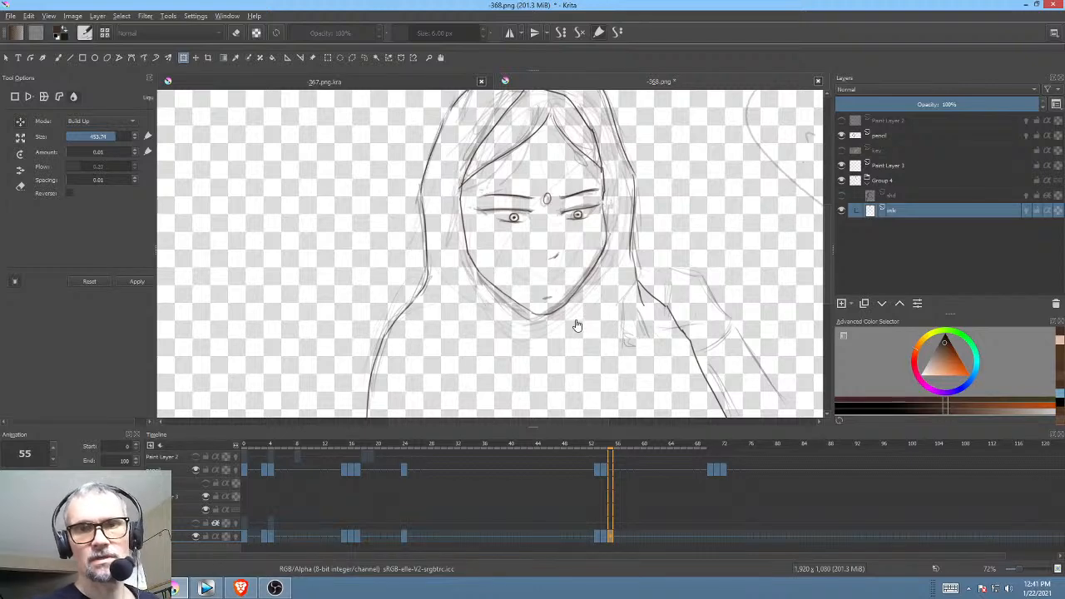
pyautogui.moveTo(597, 356)
pyautogui.mouseDown()
pyautogui.moveTo(571, 385)
pyautogui.moveTo(586, 381)
pyautogui.mouseUp()
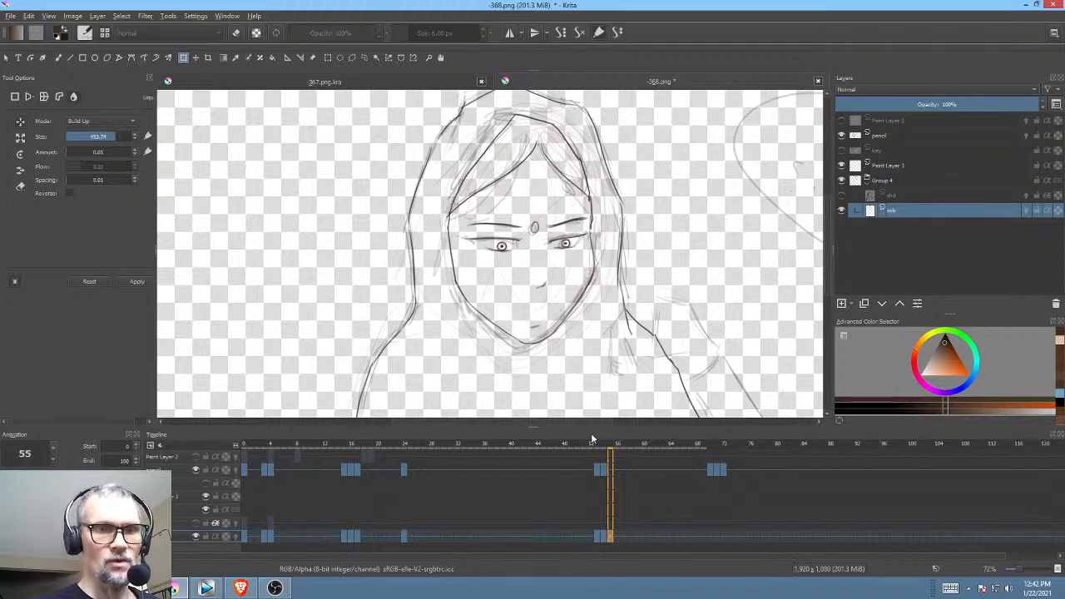
# Step: Turn on alpha lock for the ink layer and hide the pencil layer to inspect the coloured face at frame 0
pyautogui.click(230, 535)
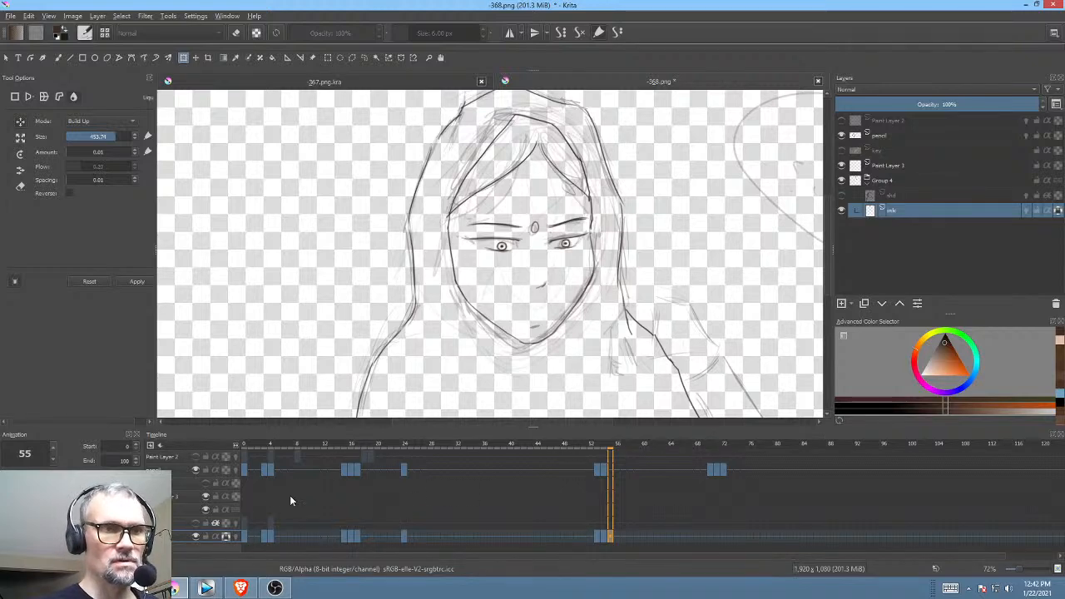
pyautogui.click(247, 538)
pyautogui.moveTo(489, 341); pyautogui.dragTo(593, 228)
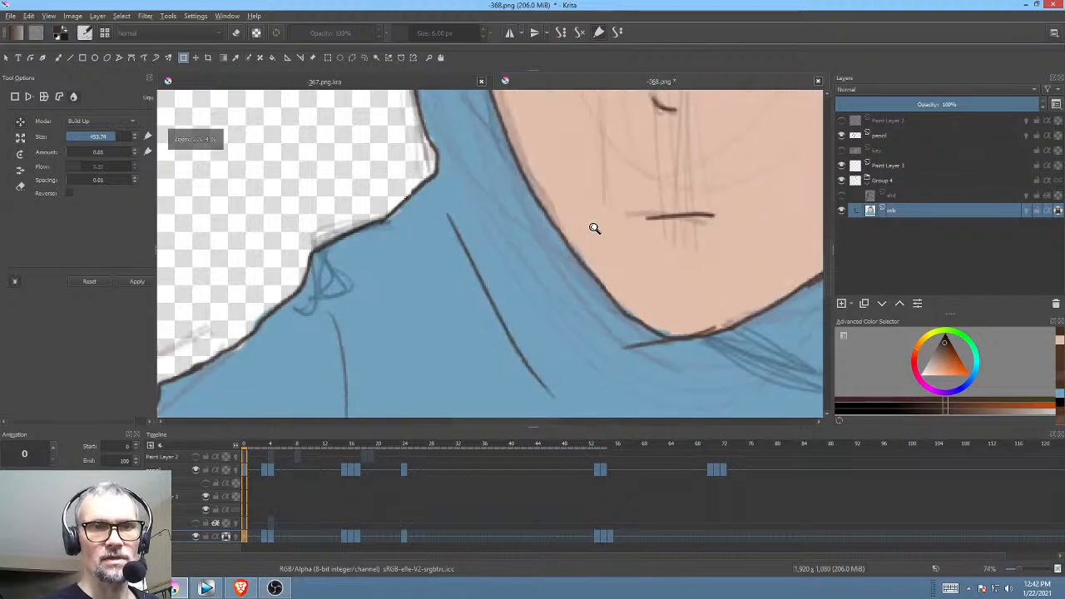
pyautogui.moveTo(617, 178); pyautogui.dragTo(461, 437)
pyautogui.moveTo(574, 223); pyautogui.dragTo(513, 325)
pyautogui.click(841, 135)
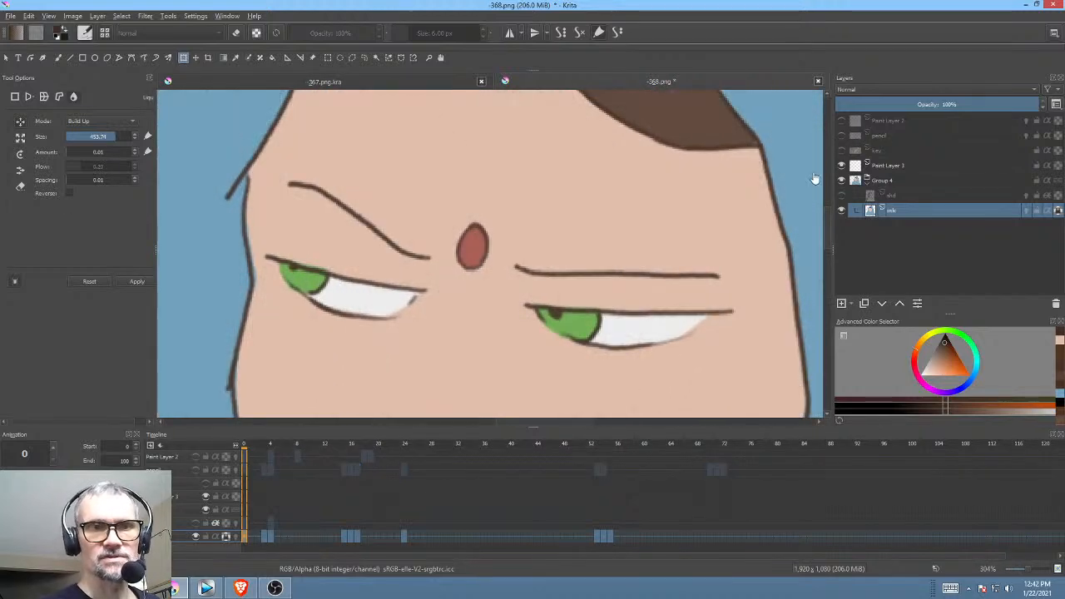
# Step: Try to fill the forehead mark at frame 55 with the red sampled from the mark at frame 0
pyautogui.press('f')
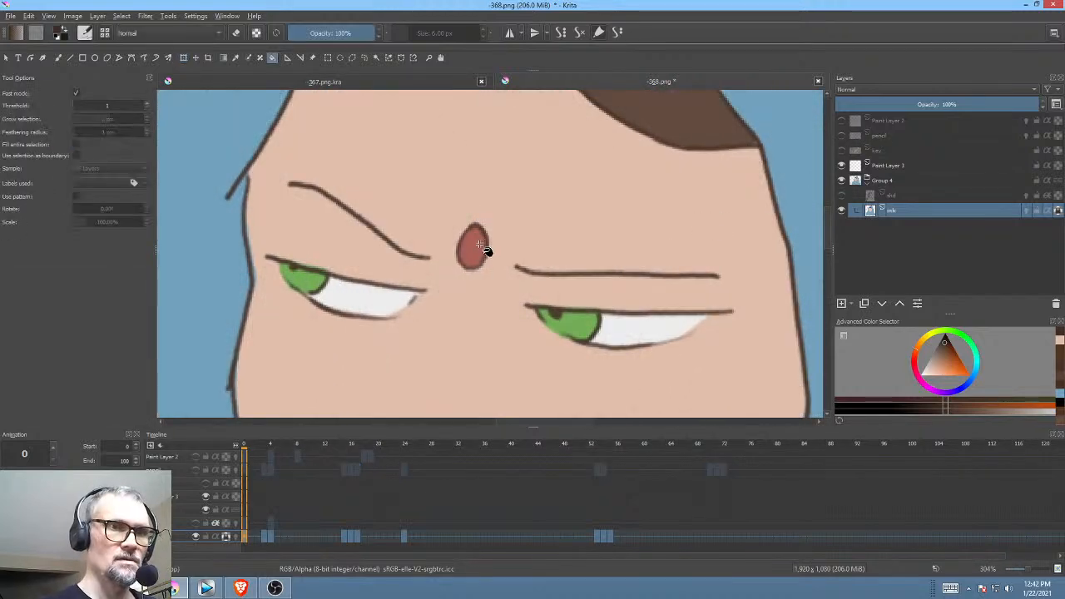
pyautogui.click(612, 537)
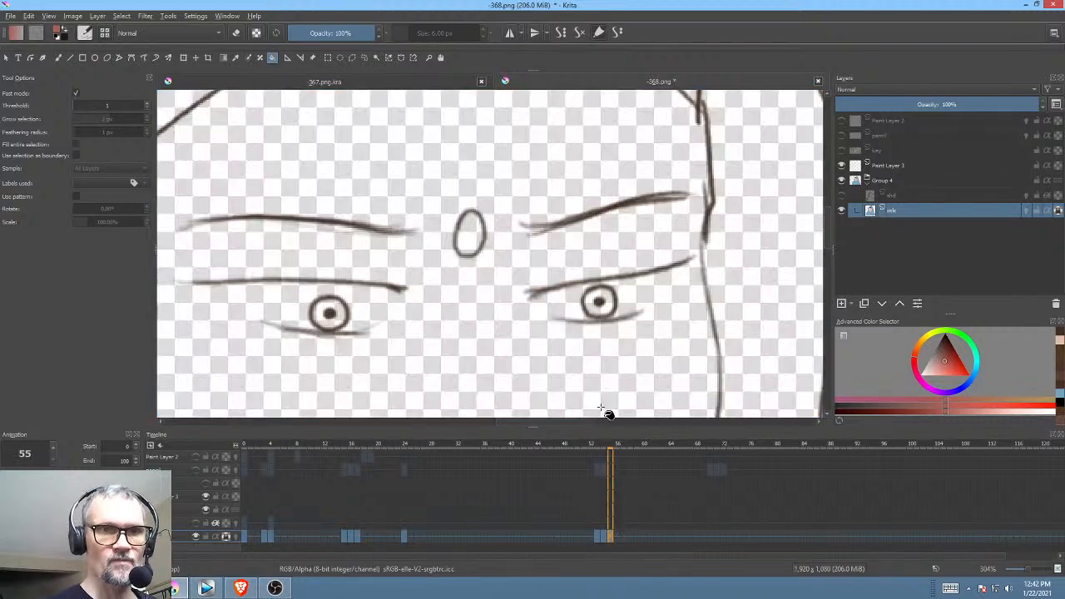
pyautogui.click(470, 238)
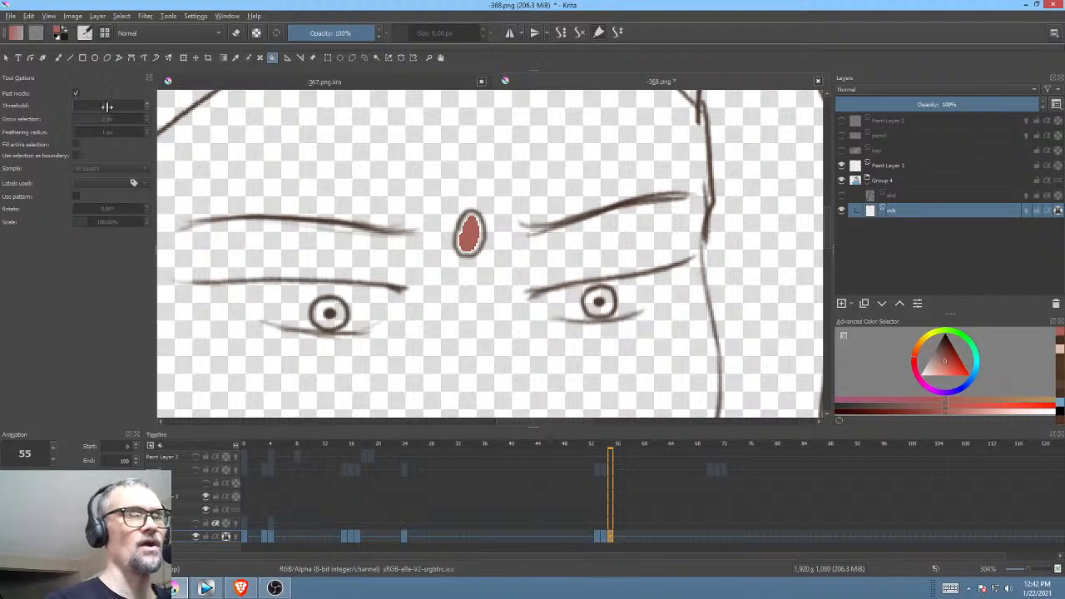
# Step: Turn off the fill tool's fast mode, set the blending mode to Normal, and compare the colouring at frames 0 and 55
pyautogui.click(75, 93)
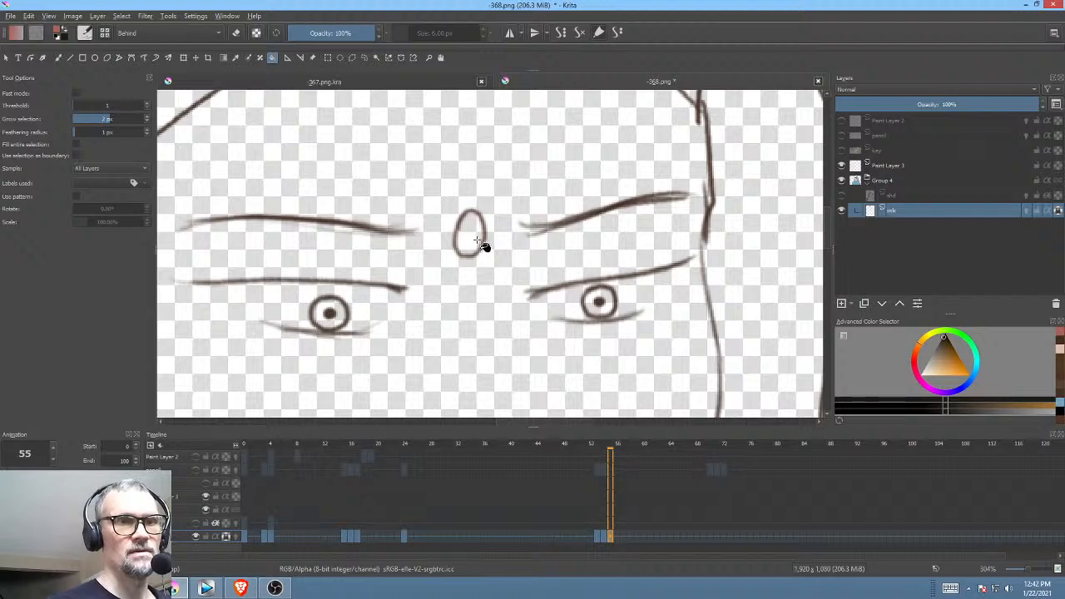
pyautogui.click(168, 33)
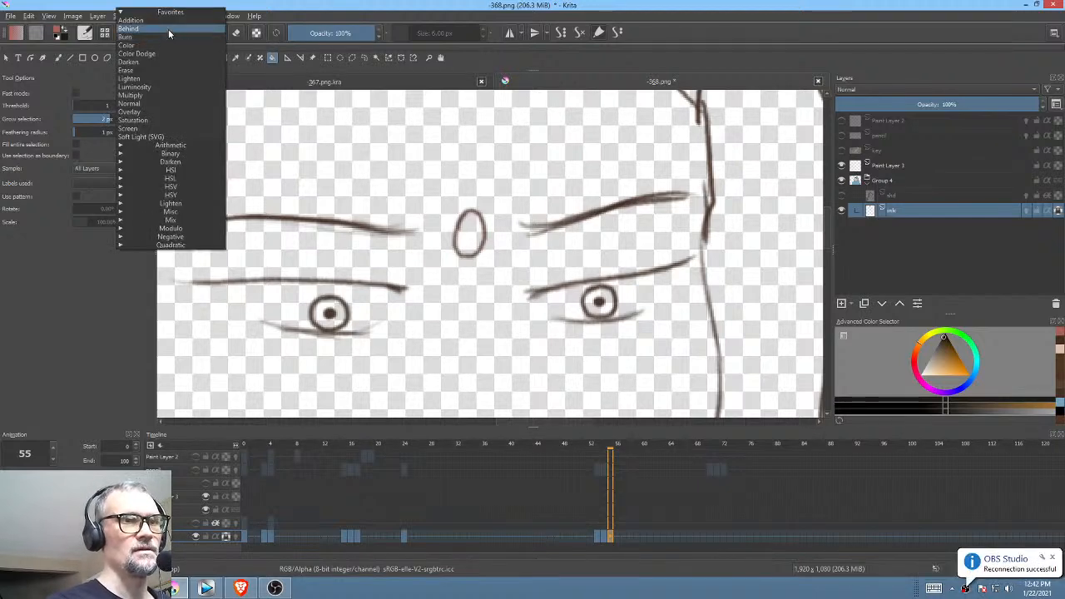
pyautogui.click(168, 104)
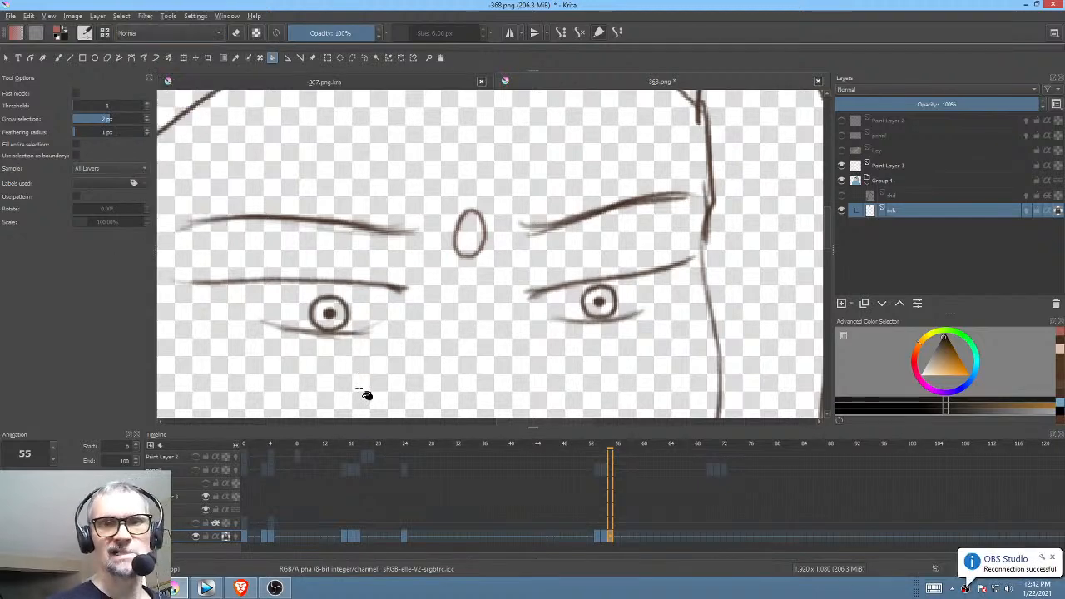
pyautogui.click(244, 537)
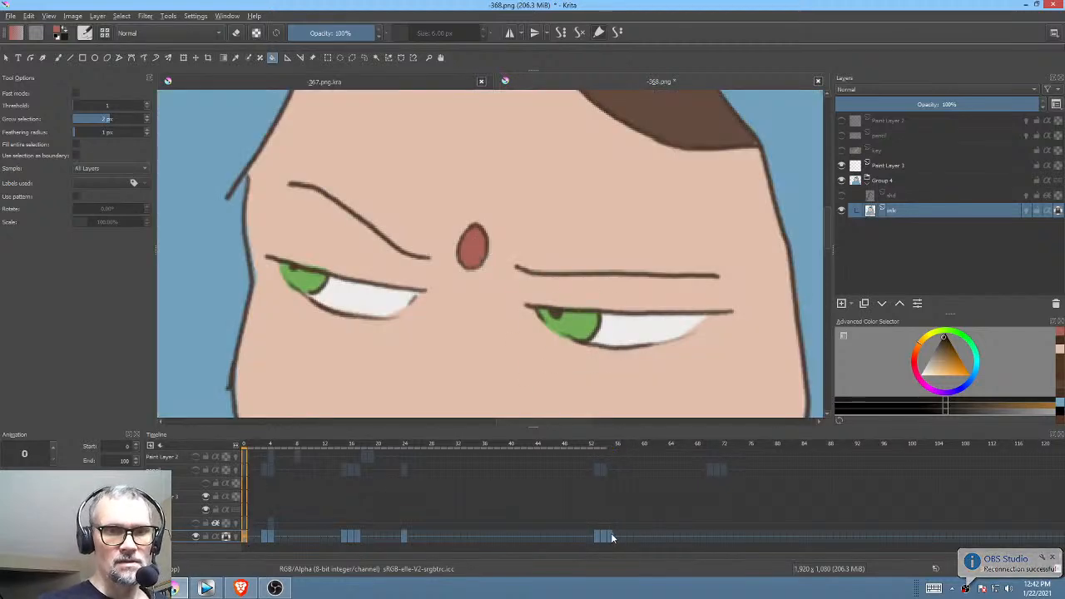
pyautogui.click(611, 534)
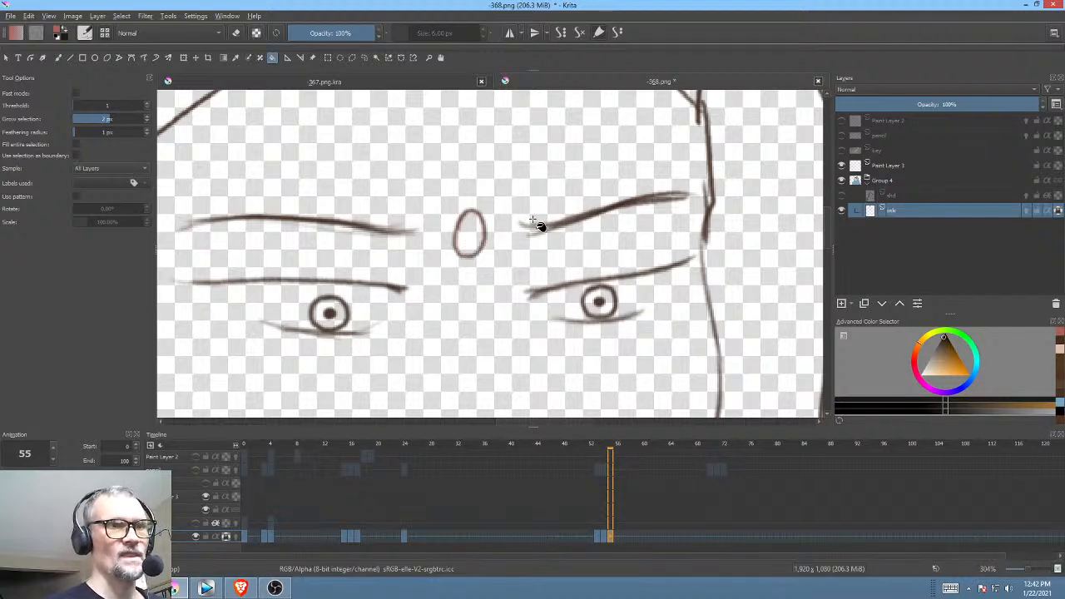
pyautogui.moveTo(567, 241); pyautogui.dragTo(554, 278)
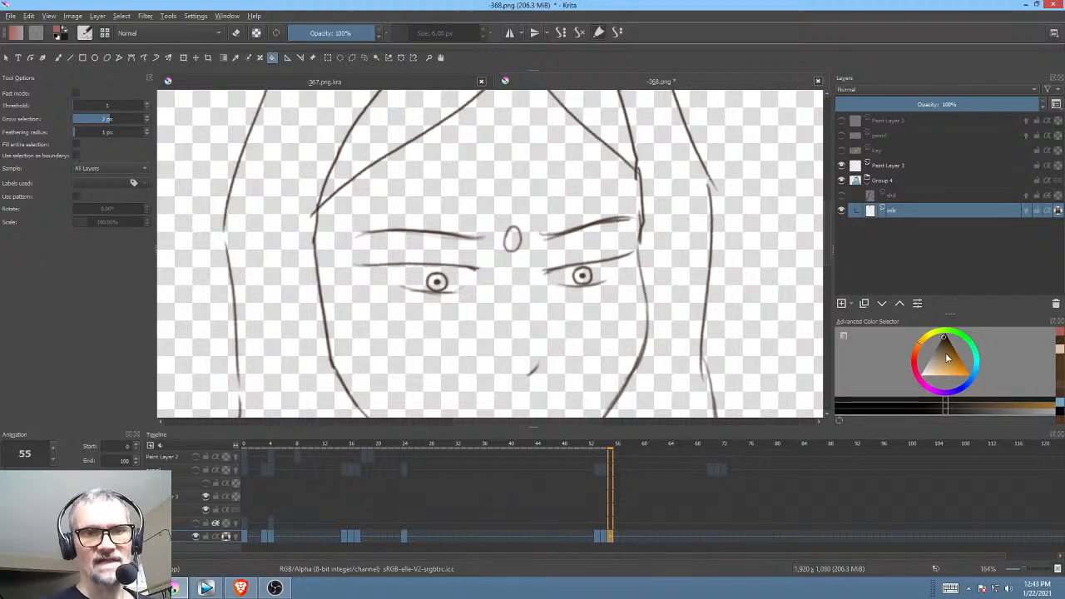
# Step: Sample the forehead mark's red from the drawing at frame 0 and go to frame 56
pyautogui.click(243, 534)
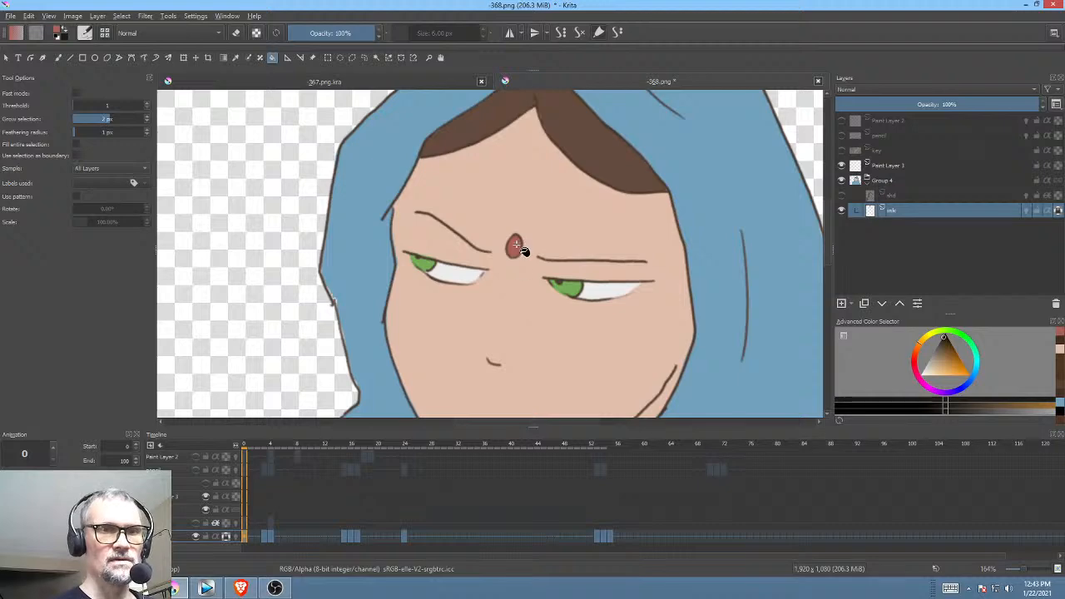
pyautogui.click(946, 364)
pyautogui.moveTo(947, 364); pyautogui.dragTo(961, 368)
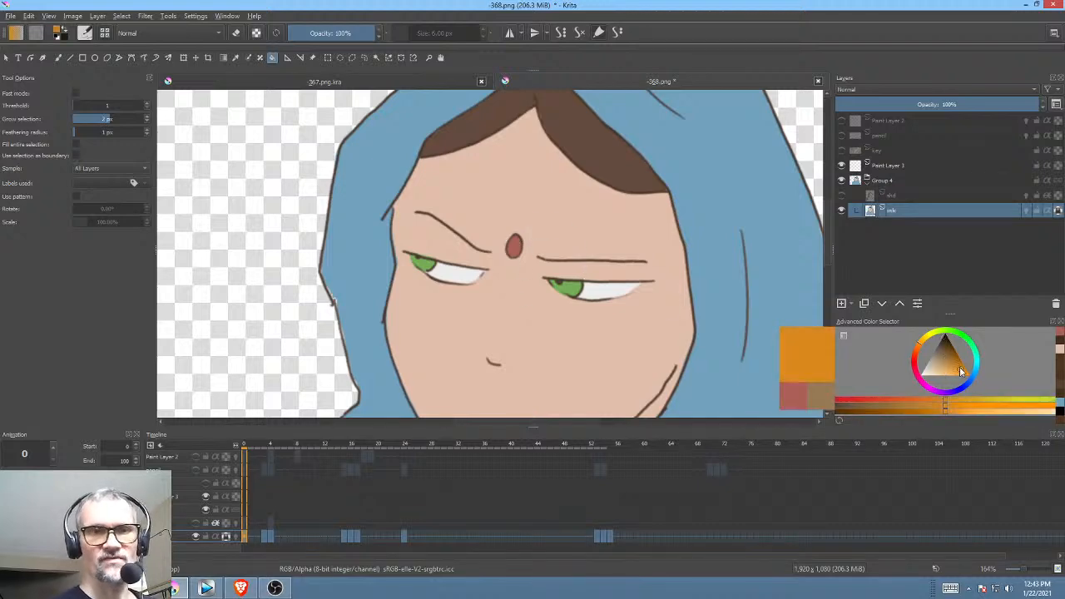
pyautogui.keyDown('ctrl'); pyautogui.click(518, 243); pyautogui.keyUp('ctrl')
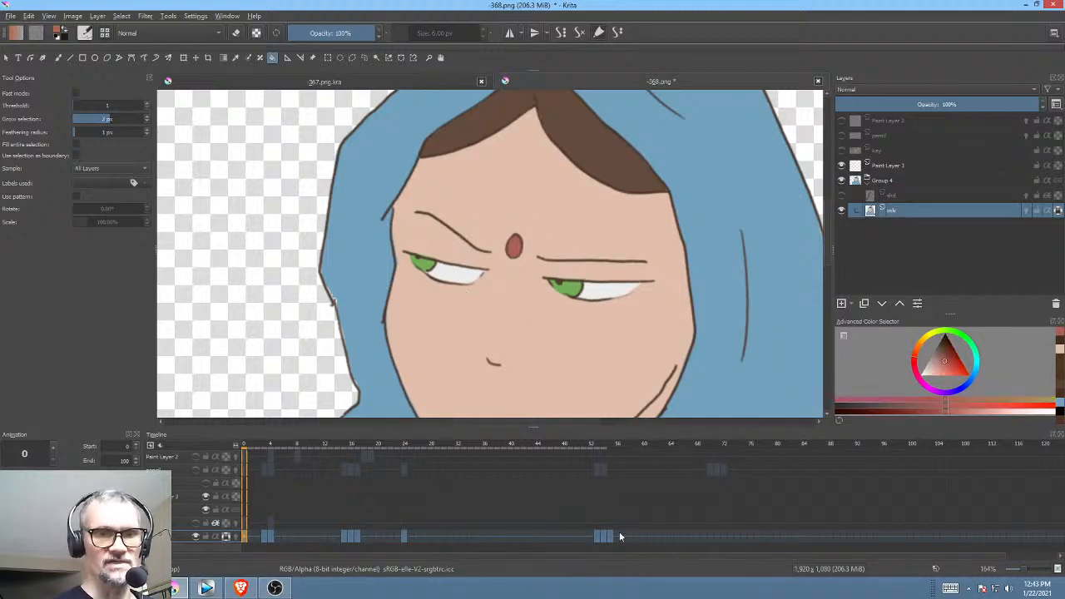
pyautogui.click(619, 531)
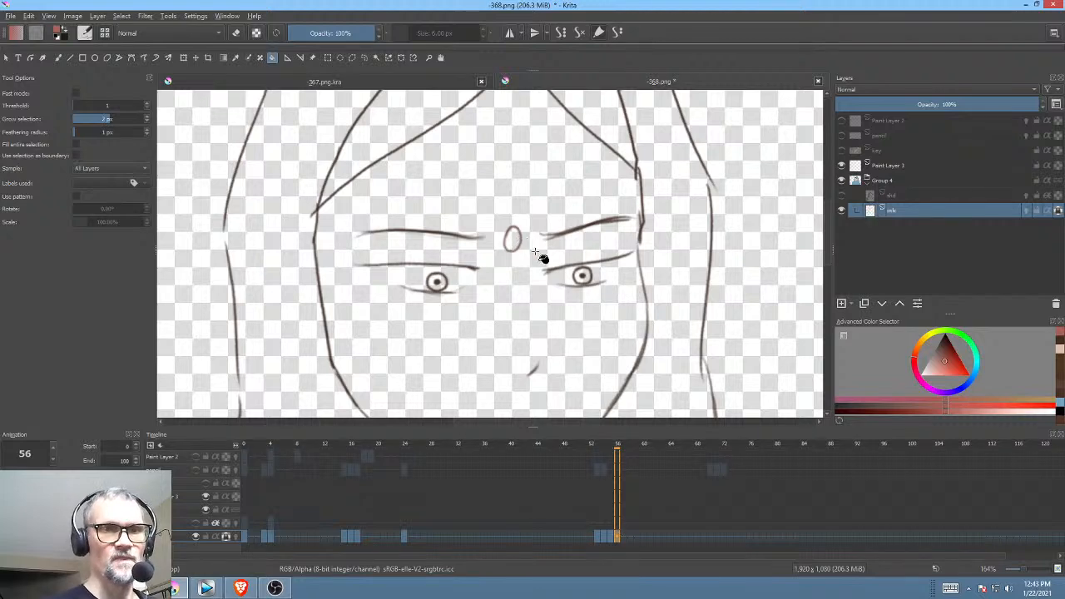
# Step: Turn off the ink layer's alpha lock and fill the forehead mark at frame 56 solid red with the freehand path tool
pyautogui.scroll(5, 542, 258)
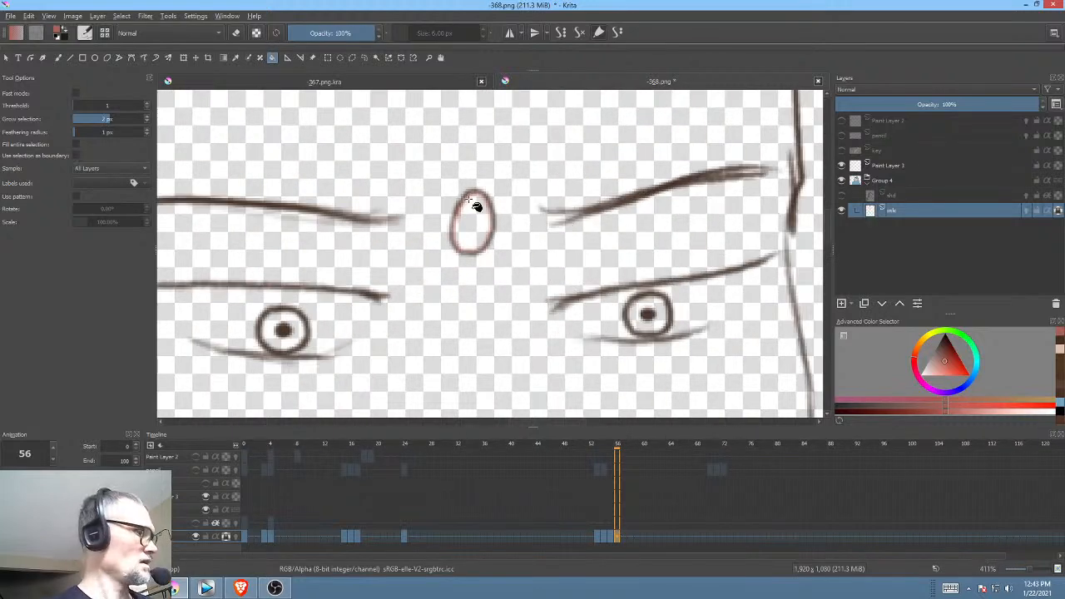
pyautogui.press('p')
pyautogui.moveTo(469, 194)
pyautogui.mouseDown()
pyautogui.moveTo(455, 240)
pyautogui.moveTo(467, 250)
pyautogui.moveTo(485, 243)
pyautogui.moveTo(470, 196)
pyautogui.mouseUp()
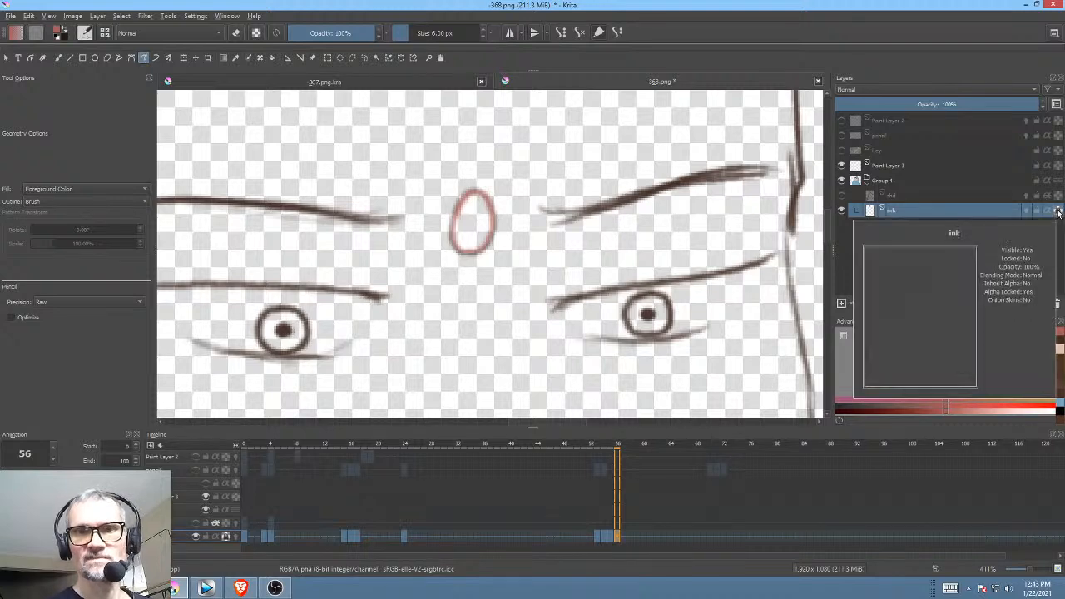
pyautogui.click(1058, 212)
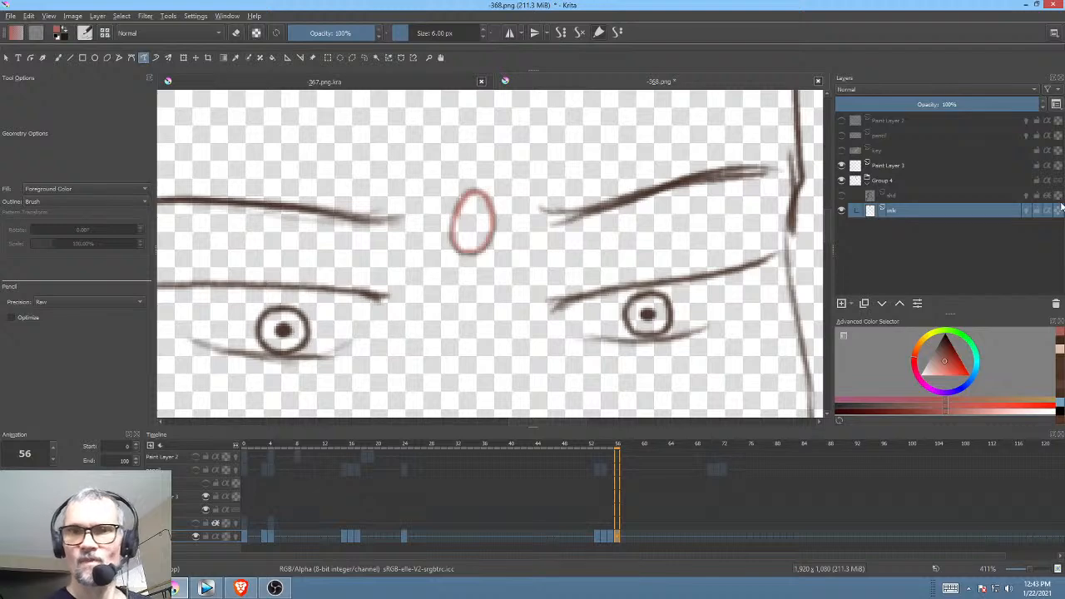
pyautogui.moveTo(1058, 213)
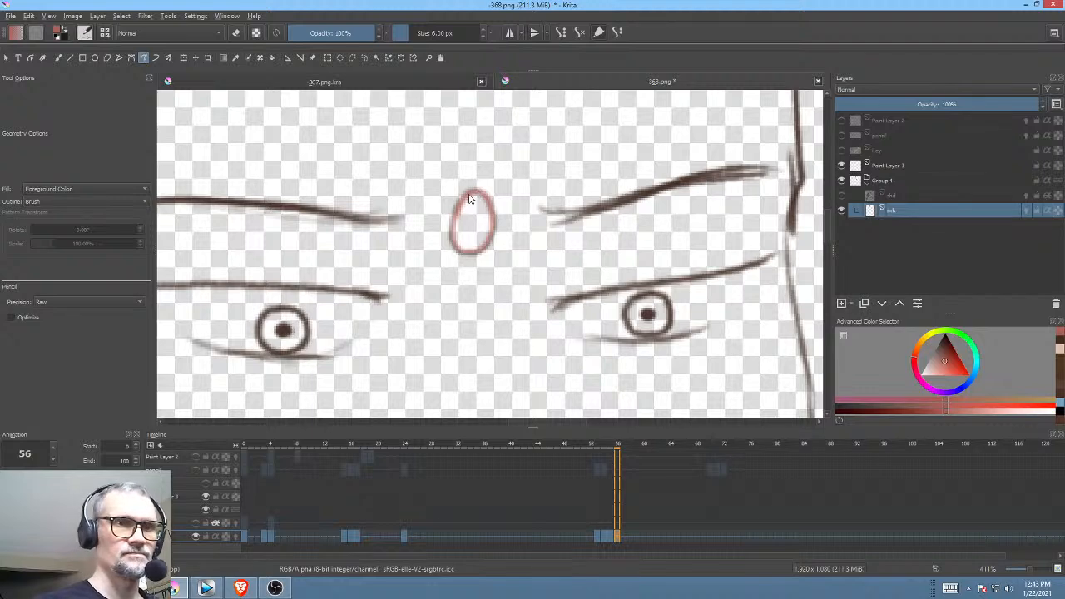
pyautogui.moveTo(467, 204)
pyautogui.mouseDown()
pyautogui.moveTo(458, 218)
pyautogui.moveTo(485, 208)
pyautogui.moveTo(460, 223)
pyautogui.moveTo(459, 248)
pyautogui.moveTo(488, 242)
pyautogui.moveTo(473, 197)
pyautogui.mouseUp()
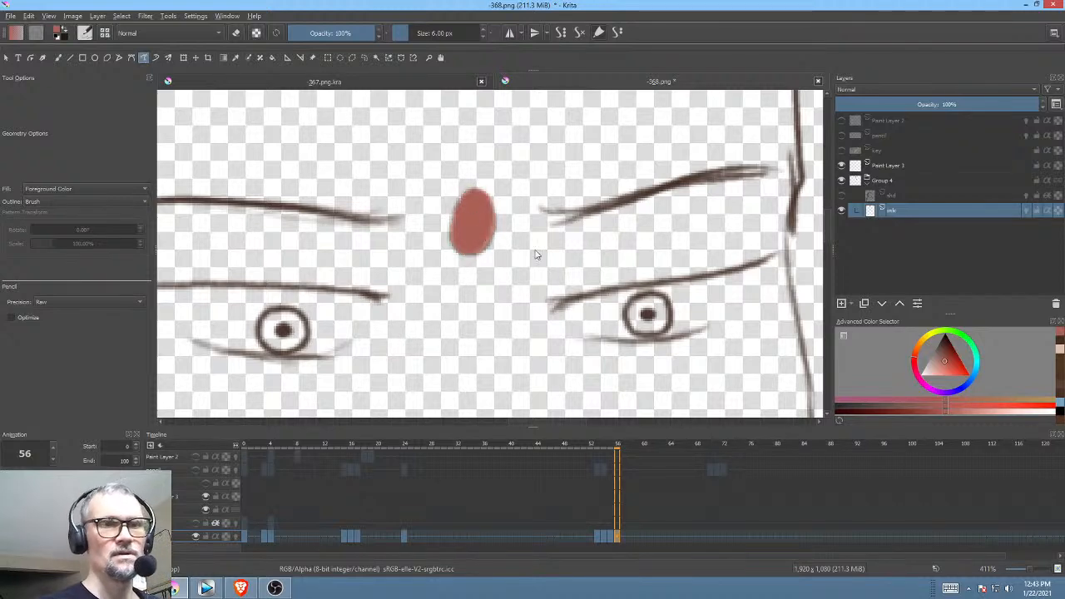
# Step: Redraw the dark brown outline around the red forehead mark at frame 56 with the 6 px brush
pyautogui.press('b')
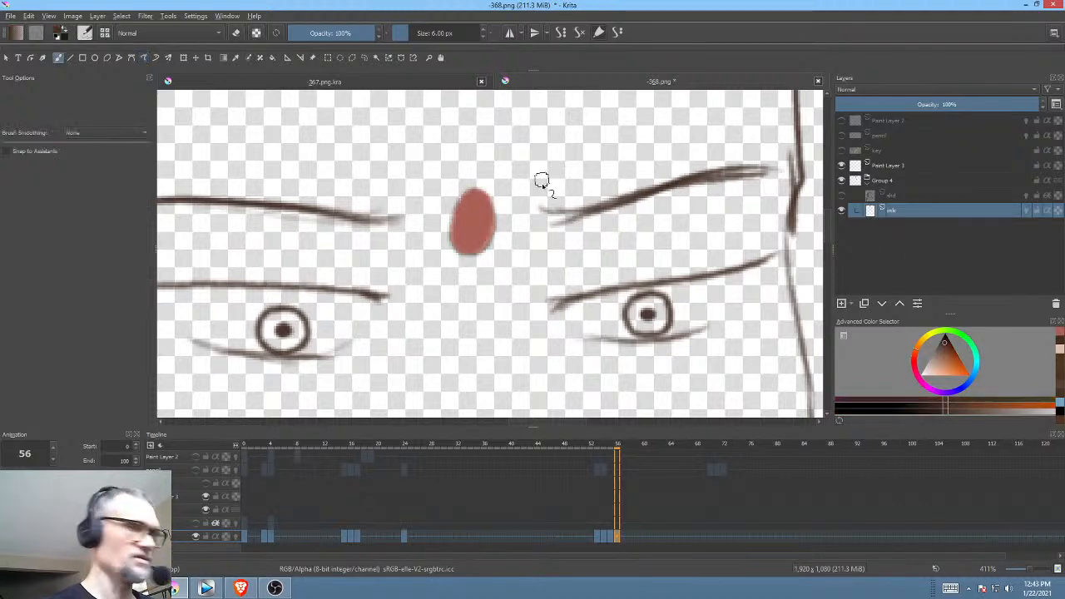
pyautogui.scroll(1, 480, 242)
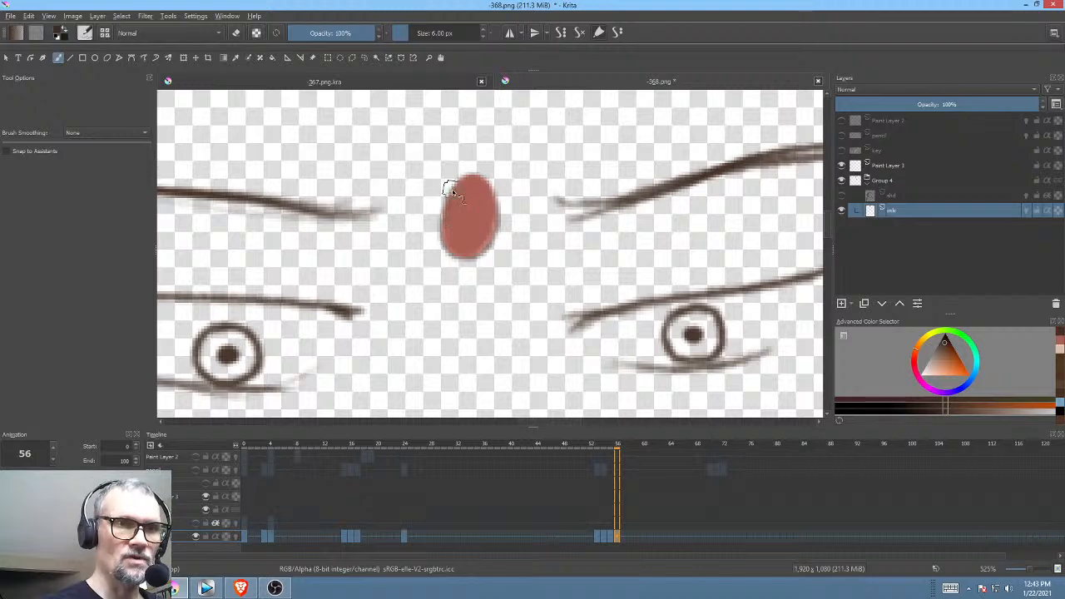
pyautogui.moveTo(452, 191)
pyautogui.mouseDown()
pyautogui.moveTo(445, 241)
pyautogui.moveTo(475, 261)
pyautogui.moveTo(489, 254)
pyautogui.moveTo(499, 216)
pyautogui.moveTo(481, 175)
pyautogui.mouseUp()
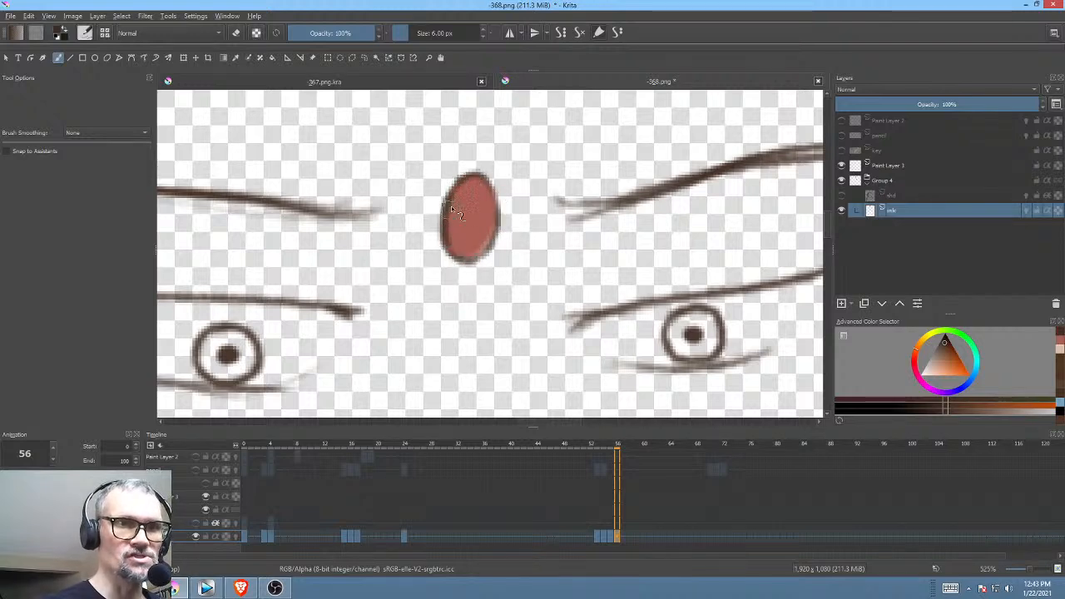
pyautogui.scroll(-3, 565, 267)
pyautogui.moveTo(578, 265); pyautogui.dragTo(574, 263)
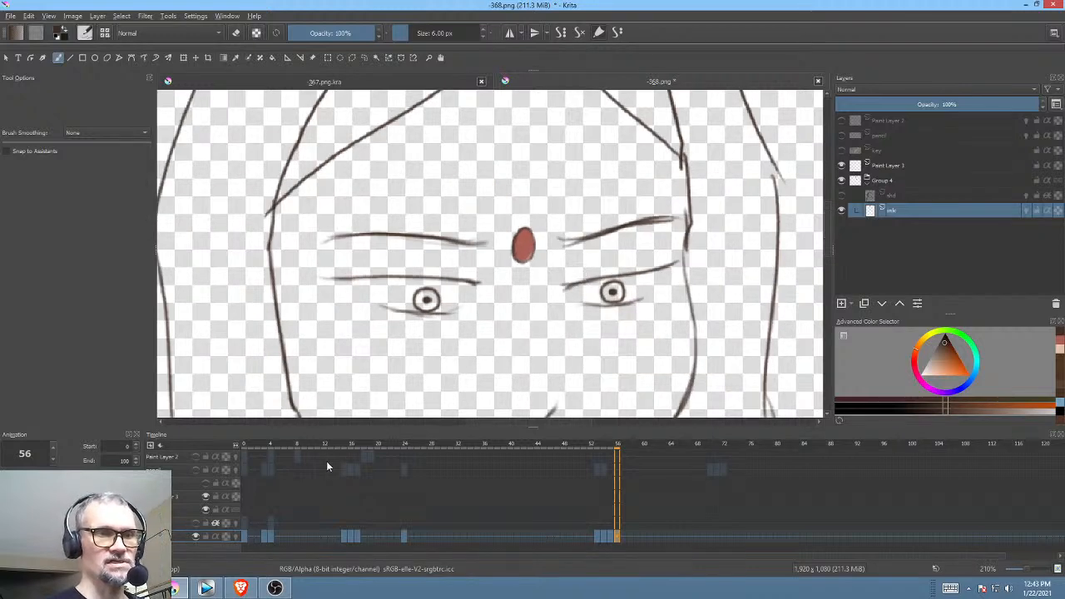
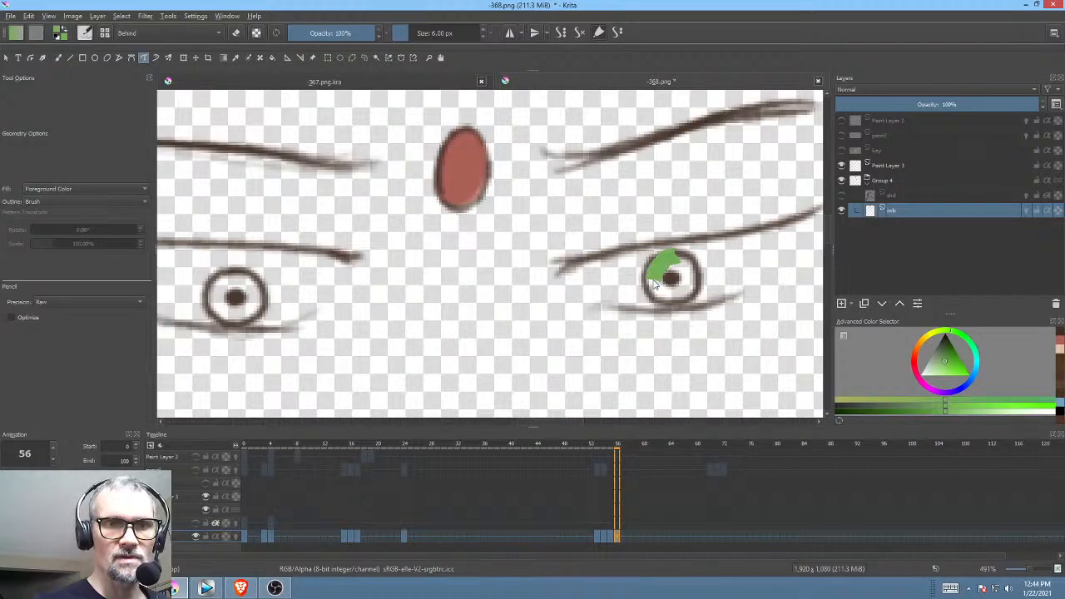
# Step: Fill both irises green and, using the off-white sampled at frame 0, paint the whites of both eyes at frame 56 with the freehand path tool
pyautogui.moveTo(675, 295); pyautogui.dragTo(686, 248)
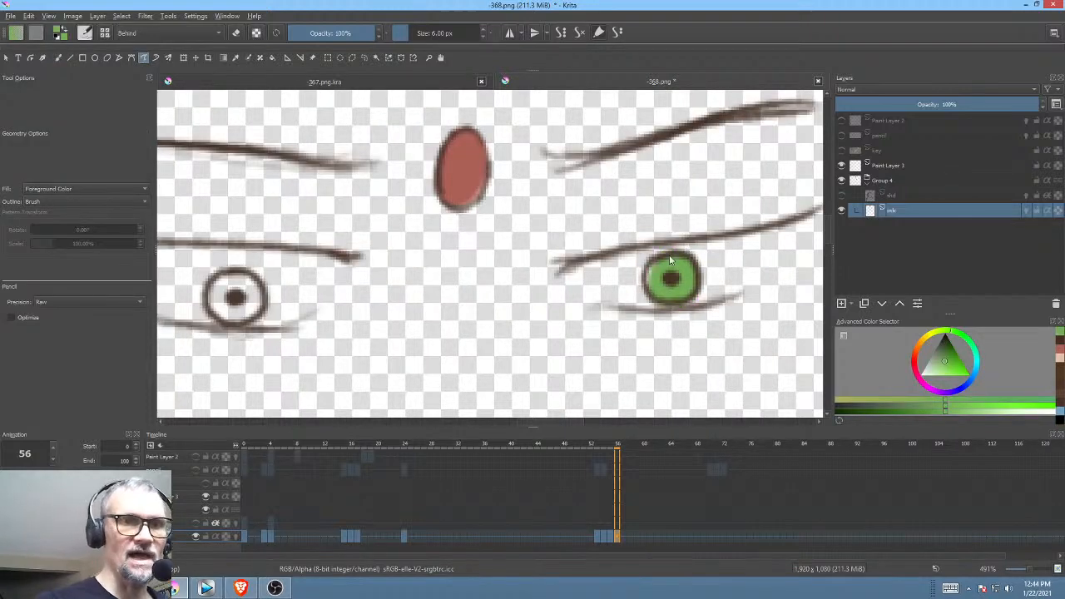
pyautogui.moveTo(226, 281)
pyautogui.mouseDown()
pyautogui.moveTo(208, 296)
pyautogui.moveTo(236, 317)
pyautogui.moveTo(255, 284)
pyautogui.moveTo(244, 306)
pyautogui.mouseUp()
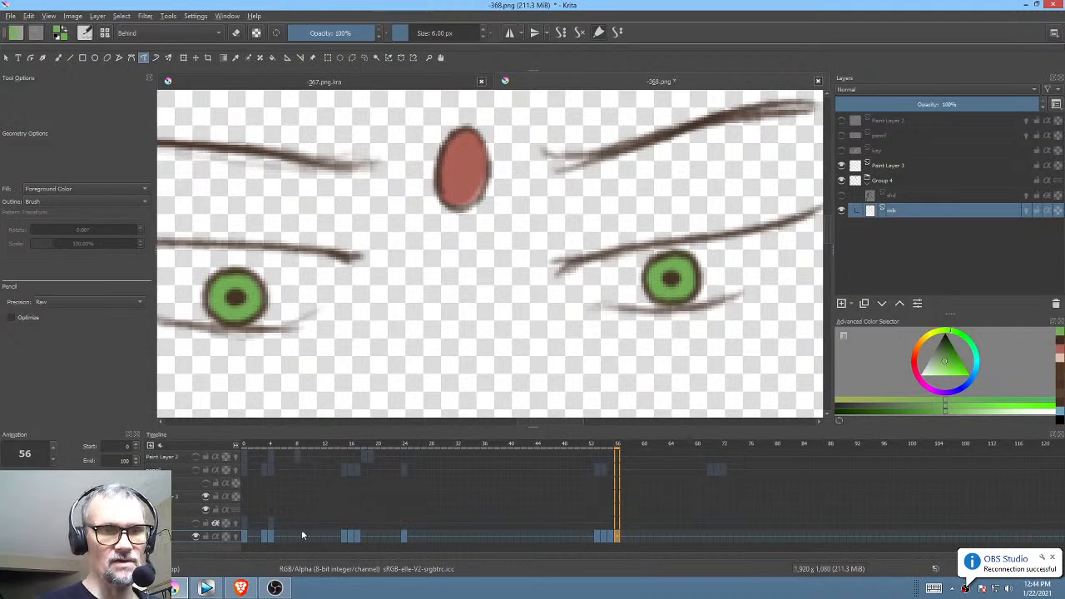
pyautogui.click(245, 535)
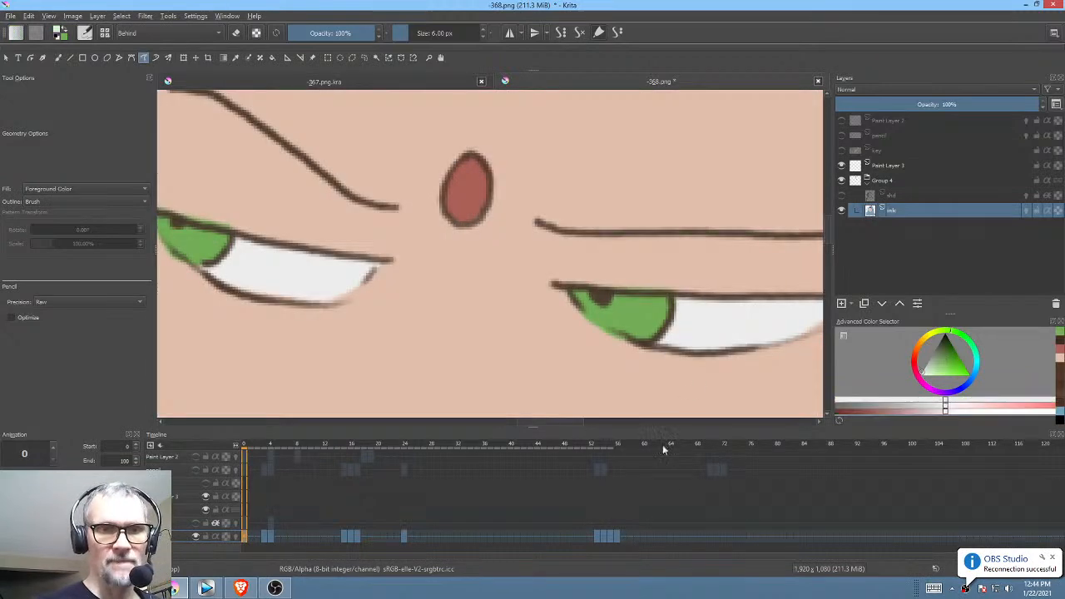
pyautogui.click(618, 535)
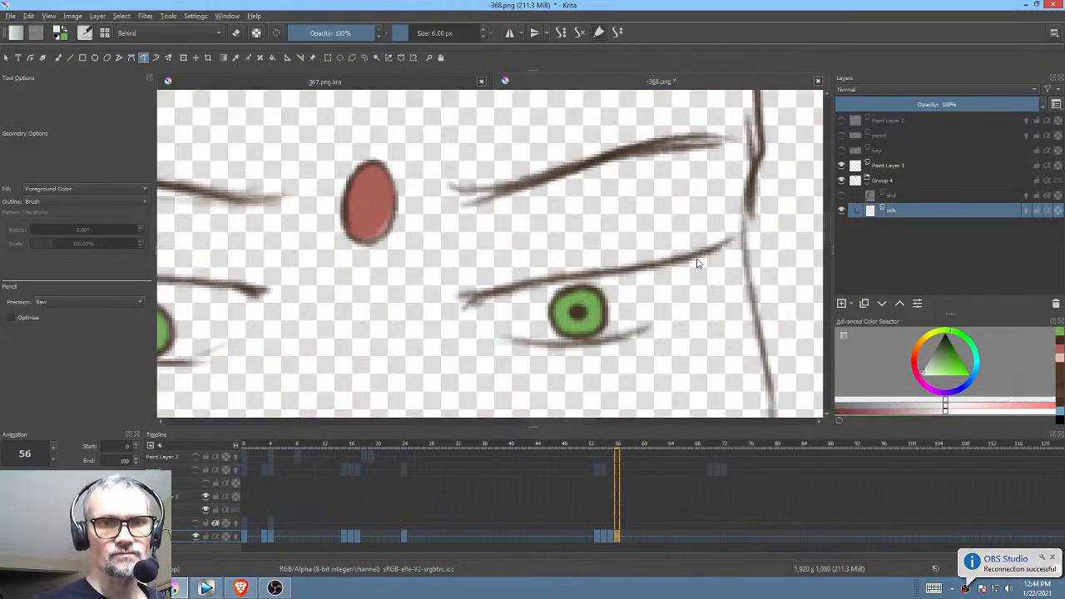
pyautogui.moveTo(694, 260)
pyautogui.mouseDown()
pyautogui.moveTo(481, 302)
pyautogui.moveTo(515, 332)
pyautogui.moveTo(586, 339)
pyautogui.moveTo(641, 322)
pyautogui.moveTo(705, 259)
pyautogui.mouseUp()
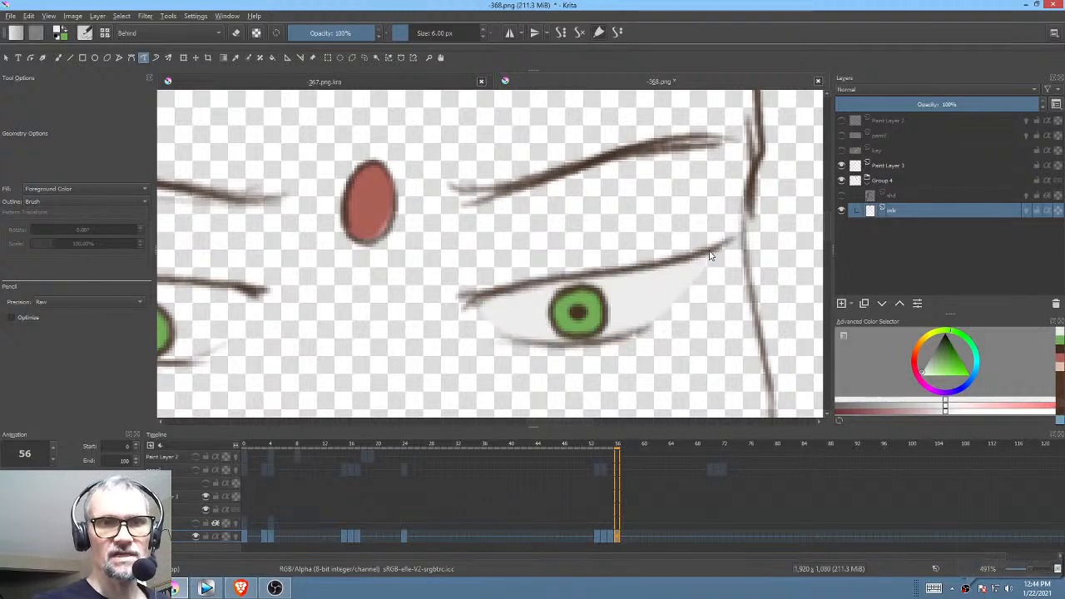
pyautogui.moveTo(258, 283)
pyautogui.mouseDown()
pyautogui.moveTo(496, 255)
pyautogui.moveTo(539, 266)
pyautogui.moveTo(522, 277)
pyautogui.moveTo(247, 268)
pyautogui.moveTo(294, 314)
pyautogui.moveTo(345, 337)
pyautogui.moveTo(471, 339)
pyautogui.moveTo(536, 279)
pyautogui.mouseUp()
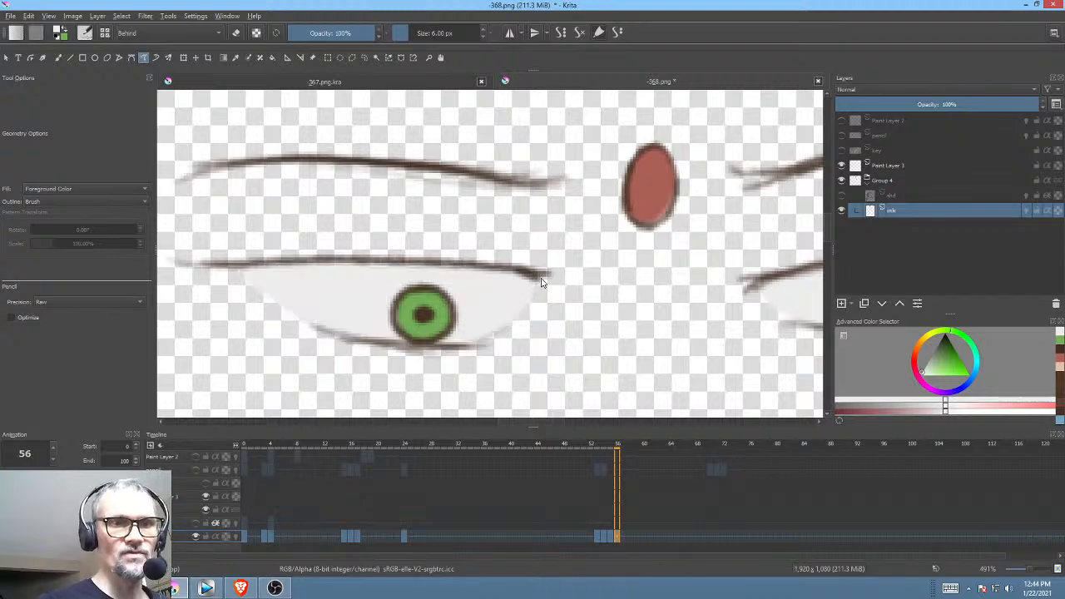
# Step: Sample the skin tone from the face at frame 0 and return to the drawing at frame 56
pyautogui.moveTo(618, 309)
pyautogui.mouseDown()
pyautogui.moveTo(556, 274)
pyautogui.moveTo(568, 282)
pyautogui.moveTo(547, 300)
pyautogui.moveTo(488, 292)
pyautogui.moveTo(603, 275)
pyautogui.moveTo(538, 335)
pyautogui.moveTo(653, 297)
pyautogui.moveTo(575, 326)
pyautogui.moveTo(642, 297)
pyautogui.moveTo(608, 263)
pyautogui.moveTo(569, 274)
pyautogui.mouseUp()
pyautogui.moveTo(598, 318); pyautogui.dragTo(635, 253)
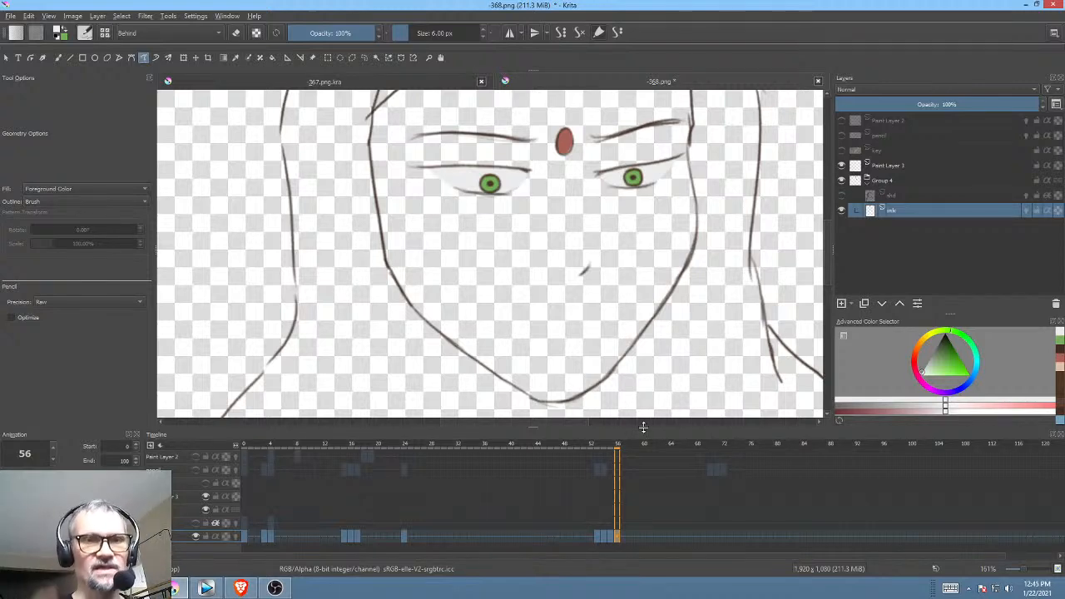
pyautogui.moveTo(618, 269); pyautogui.dragTo(632, 318)
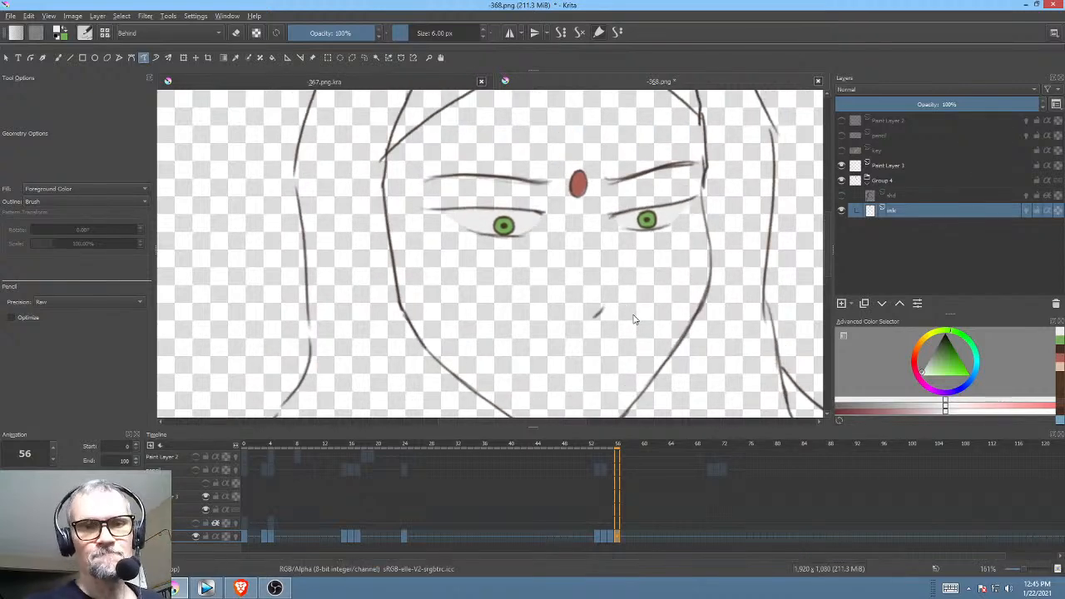
pyautogui.click(245, 532)
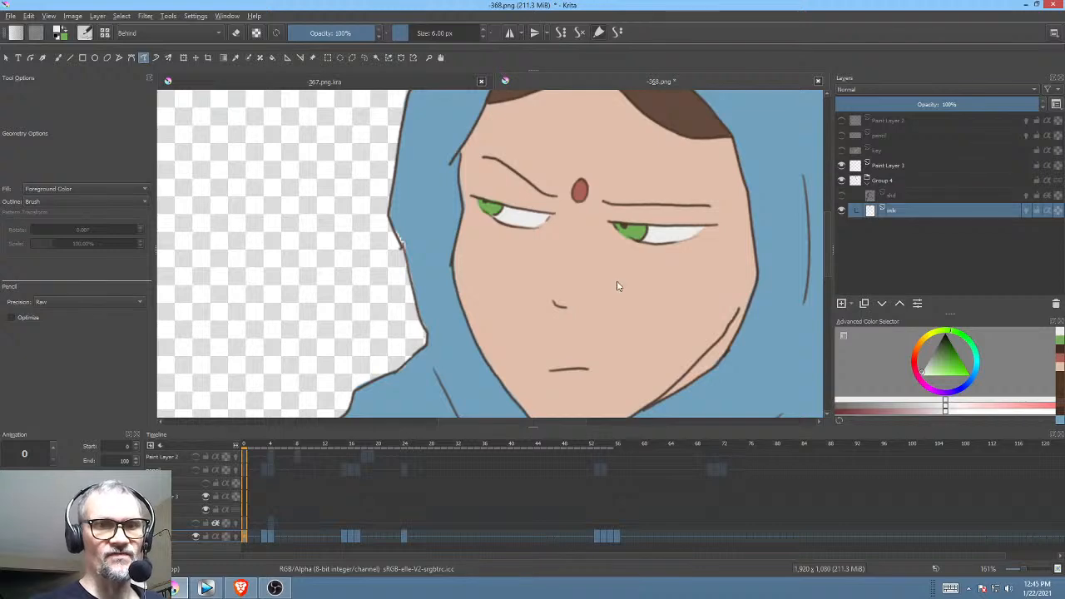
pyautogui.click(619, 538)
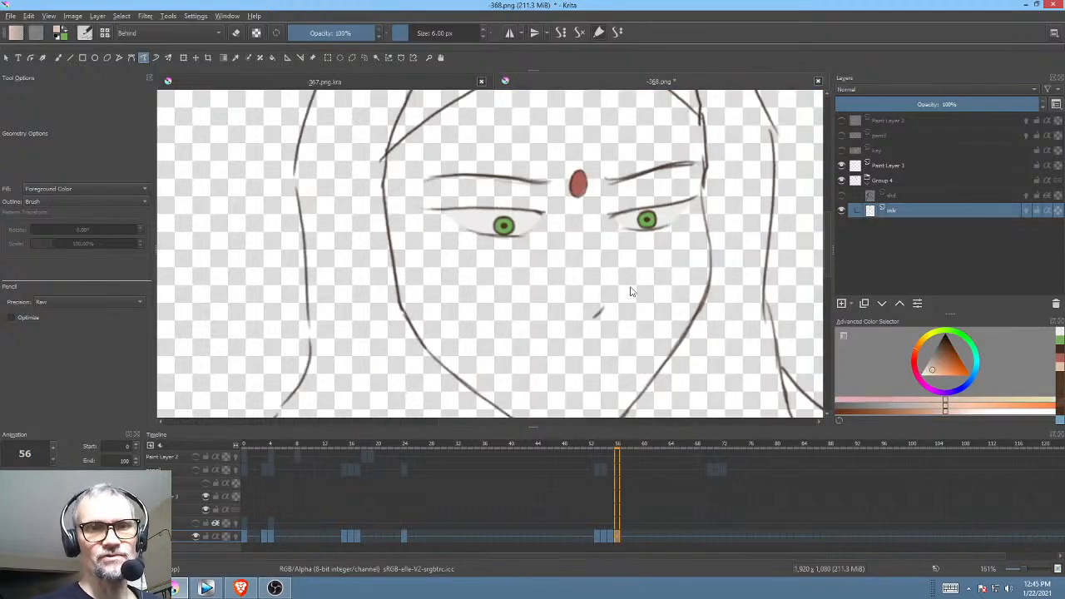
pyautogui.moveTo(629, 291); pyautogui.dragTo(587, 350)
pyautogui.moveTo(666, 292)
pyautogui.mouseDown()
pyautogui.moveTo(666, 224)
pyautogui.moveTo(647, 300)
pyautogui.mouseUp()
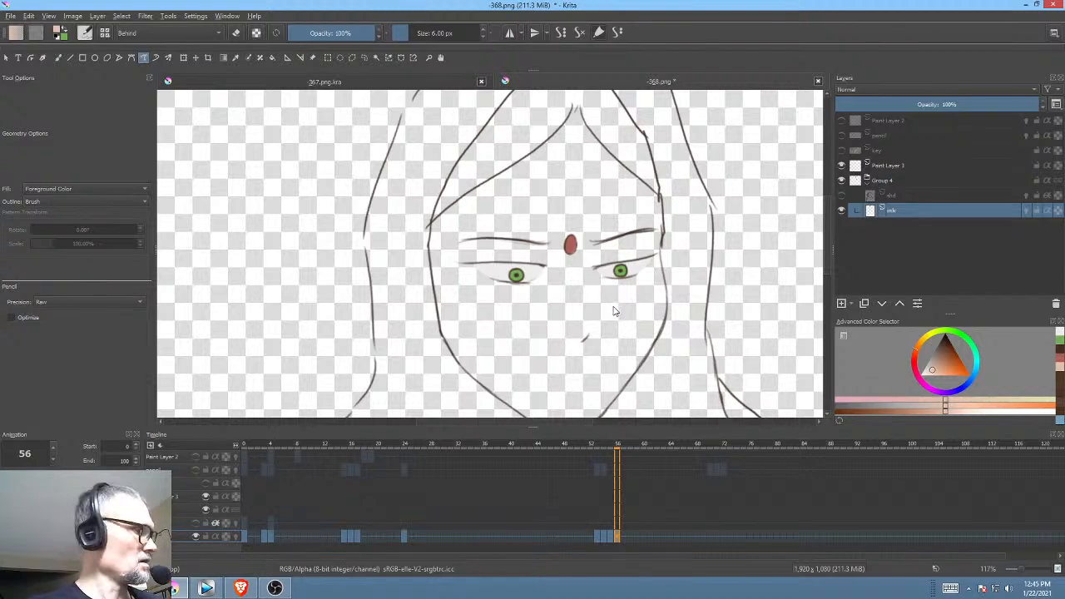
pyautogui.press('f')
pyautogui.click(628, 325)
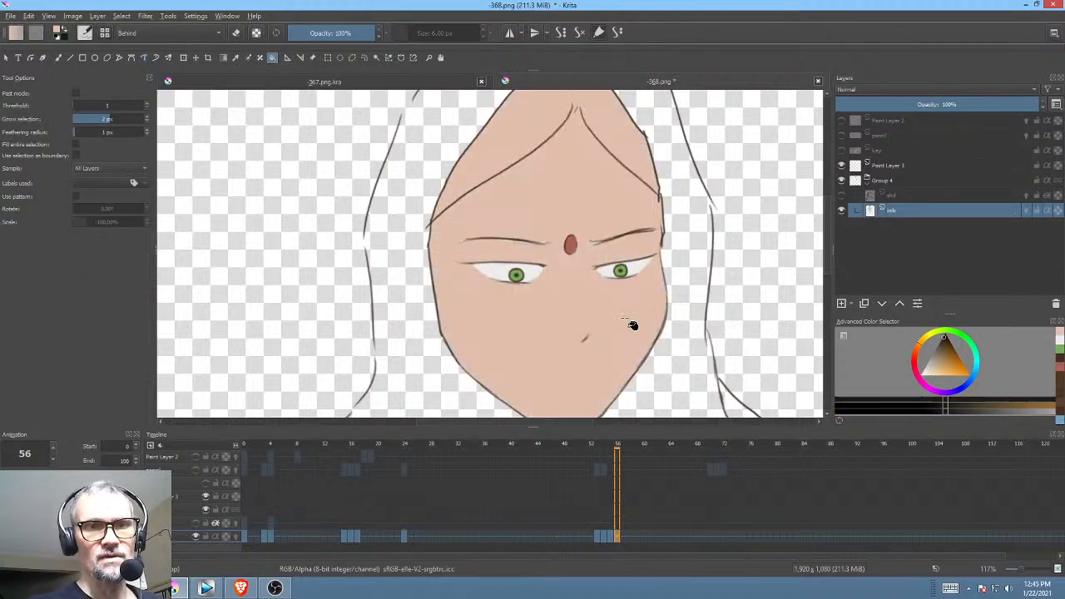
pyautogui.hotkey('ctrl', 'z')
# Step: Close the gap at the hairline's peak with a skin-coloured freehand shape and fill the face at frame 56 with the skin tone
pyautogui.scroll(5, 613, 281)
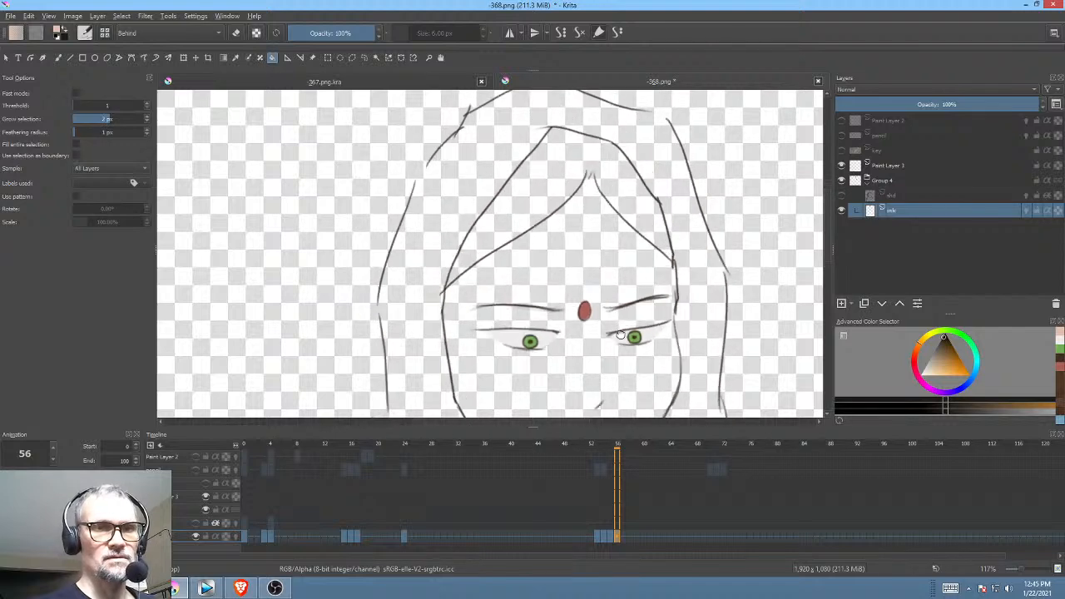
pyautogui.press('p')
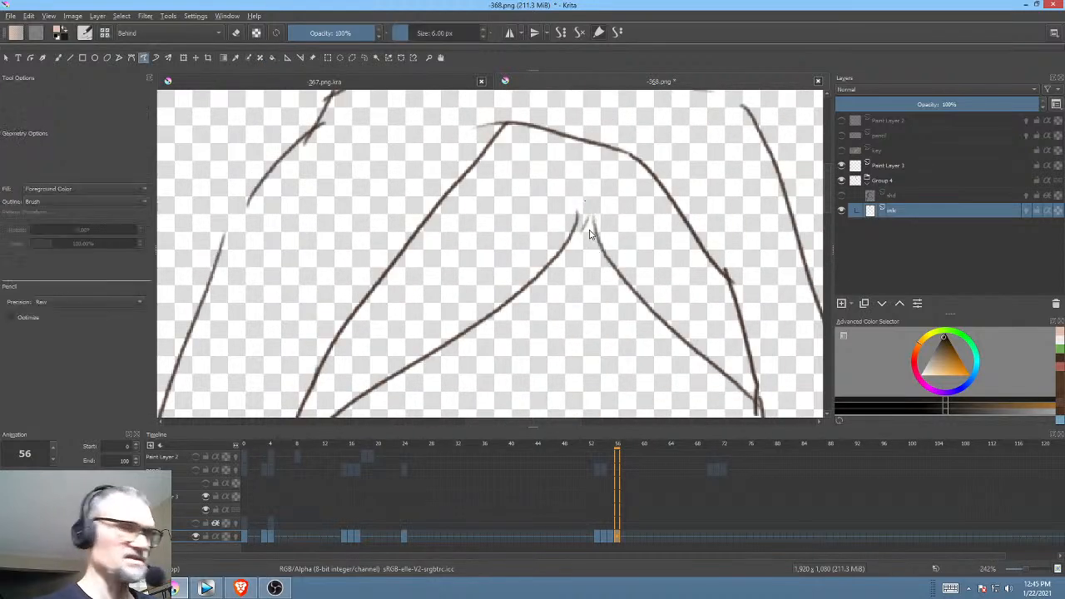
pyautogui.moveTo(600, 243)
pyautogui.mouseDown()
pyautogui.moveTo(567, 252)
pyautogui.moveTo(574, 265)
pyautogui.moveTo(578, 232)
pyautogui.moveTo(542, 277)
pyautogui.mouseUp()
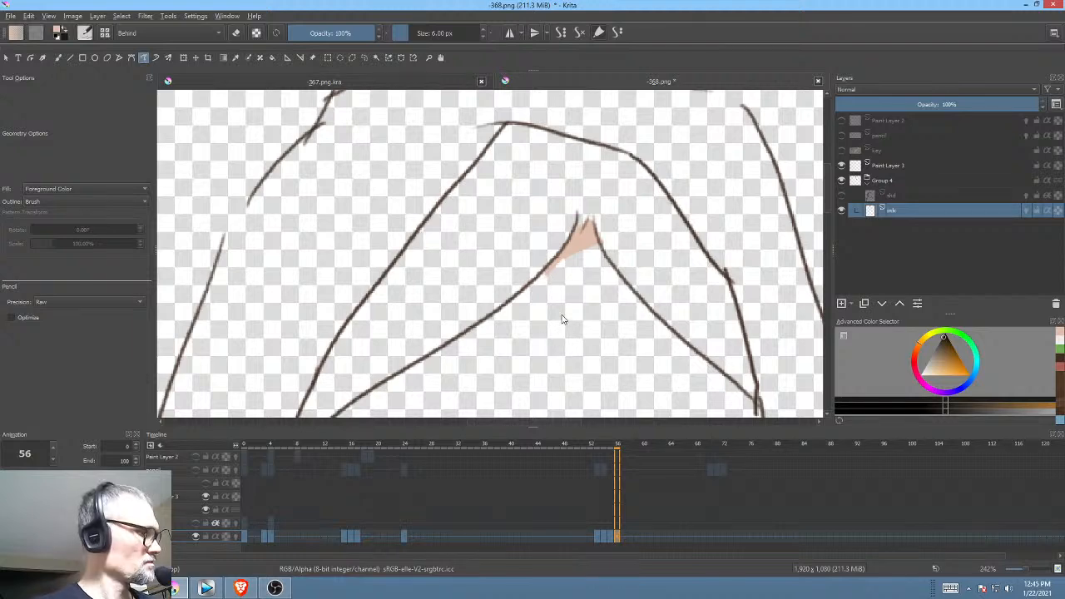
pyautogui.press('f')
pyautogui.click(586, 321)
pyautogui.scroll(-2, 639, 341)
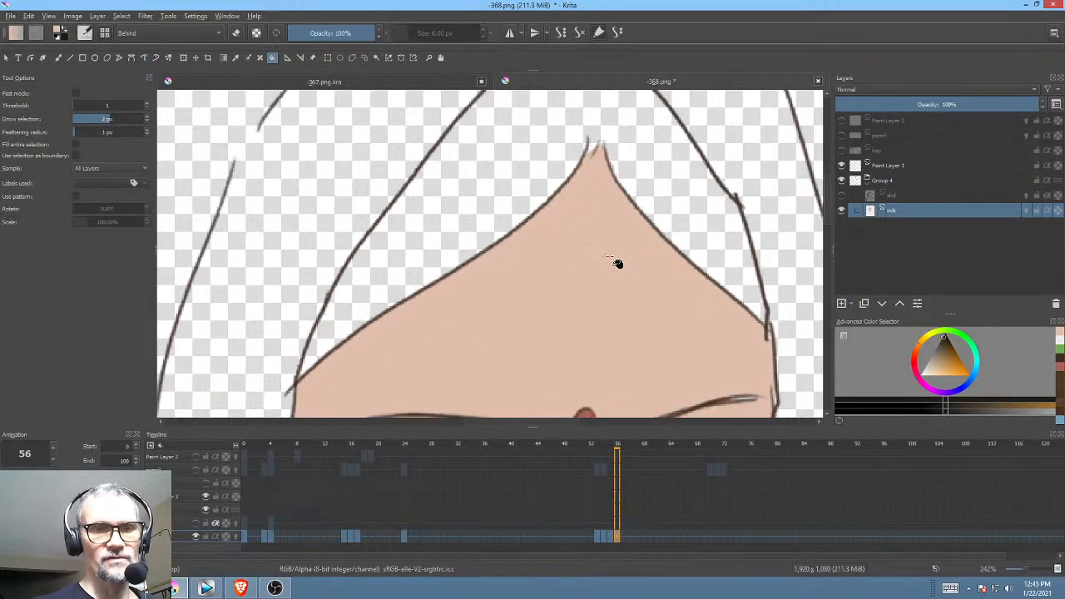
# Step: Sample the hair's brown at frame 0 and fill the hair on both sides of the parting at frame 56
pyautogui.click(247, 535)
pyautogui.keyDown('ctrl'); pyautogui.click(627, 214); pyautogui.keyUp('ctrl')
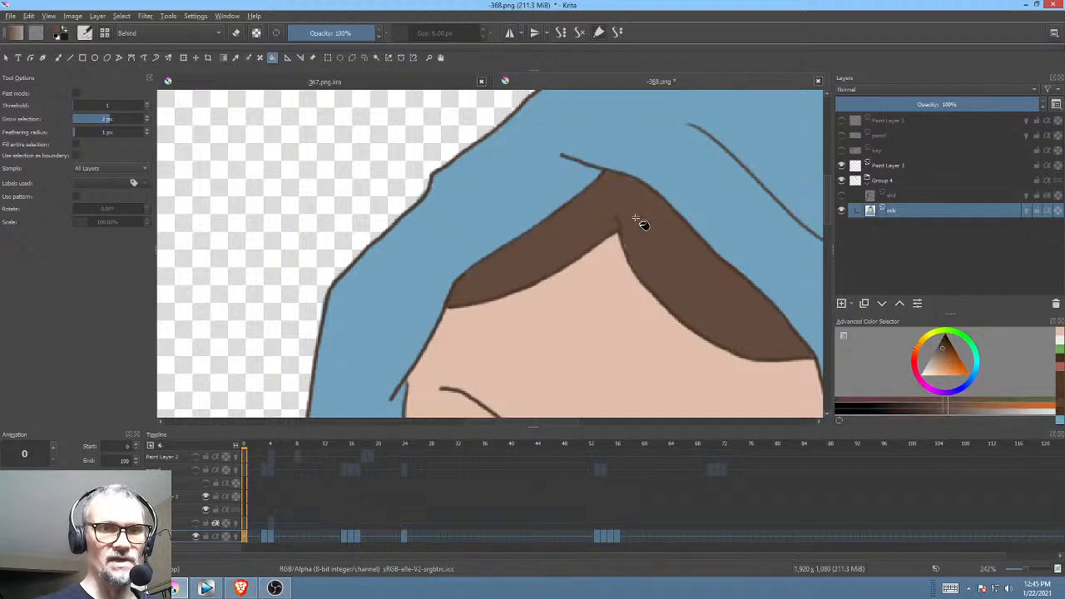
pyautogui.click(616, 534)
pyautogui.click(676, 186)
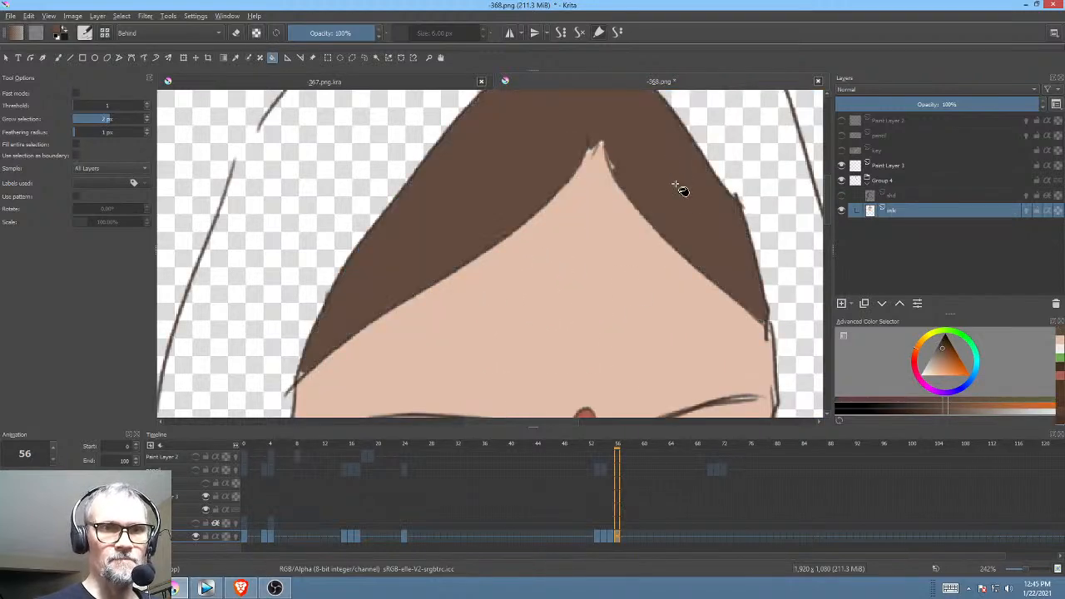
pyautogui.click(692, 235)
pyautogui.moveTo(723, 297); pyautogui.dragTo(670, 256)
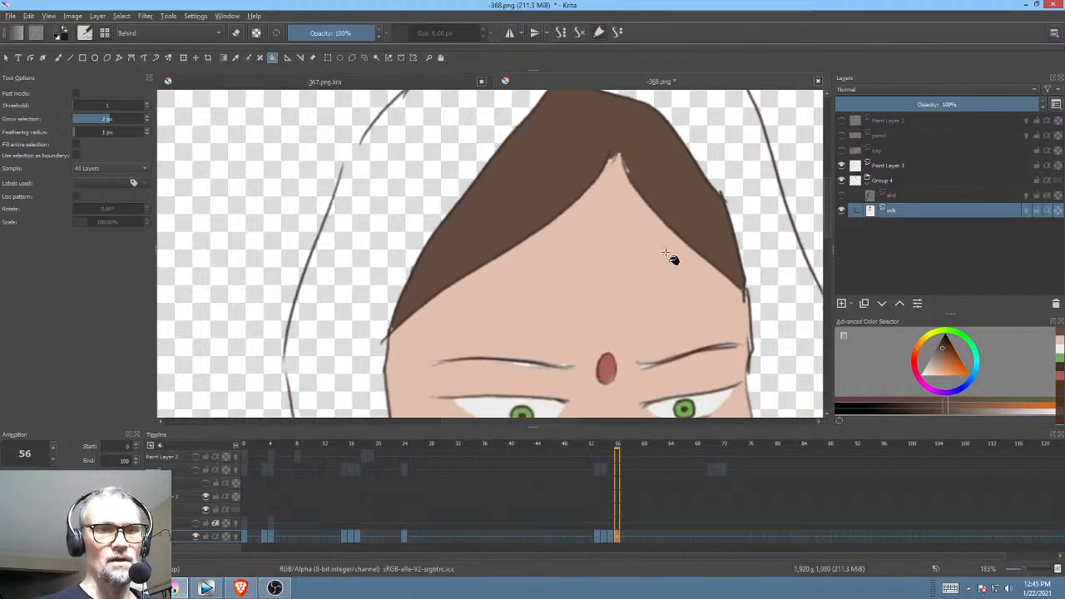
# Step: Sample the hood's blue at frame 0 and return to the drawing at frame 56
pyautogui.click(246, 536)
pyautogui.keyDown('ctrl'); pyautogui.click(545, 198); pyautogui.keyUp('ctrl')
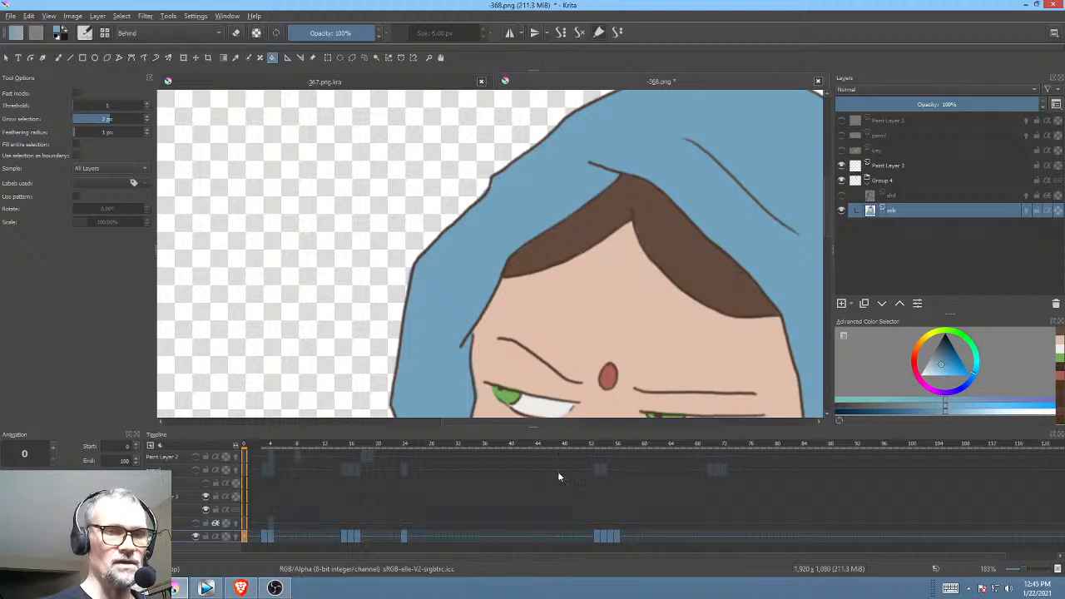
pyautogui.click(621, 535)
# Step: Close the gaps in the hood's upper outline at frame 56 with small blue shapes using the freehand path tool
pyautogui.moveTo(531, 158); pyautogui.dragTo(530, 345)
pyautogui.press('p')
pyautogui.moveTo(526, 191)
pyautogui.mouseDown()
pyautogui.moveTo(493, 185)
pyautogui.moveTo(522, 194)
pyautogui.mouseUp()
pyautogui.moveTo(391, 232); pyautogui.dragTo(377, 253)
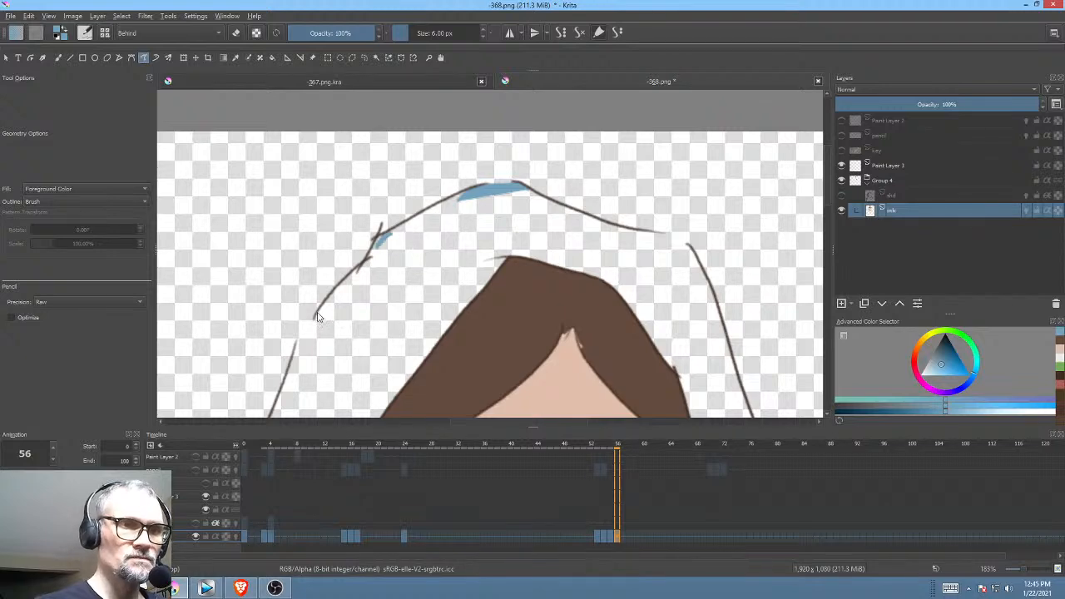
pyautogui.moveTo(317, 313); pyautogui.dragTo(293, 371)
pyautogui.moveTo(694, 251); pyautogui.dragTo(650, 232)
# Step: Patch the remaining gaps down both sides of the hood's outline at frame 56 with blue freehand shapes
pyautogui.moveTo(709, 291); pyautogui.dragTo(702, 169)
pyautogui.moveTo(729, 333)
pyautogui.mouseDown()
pyautogui.moveTo(716, 299)
pyautogui.moveTo(733, 250)
pyautogui.moveTo(768, 301)
pyautogui.moveTo(778, 211)
pyautogui.mouseUp()
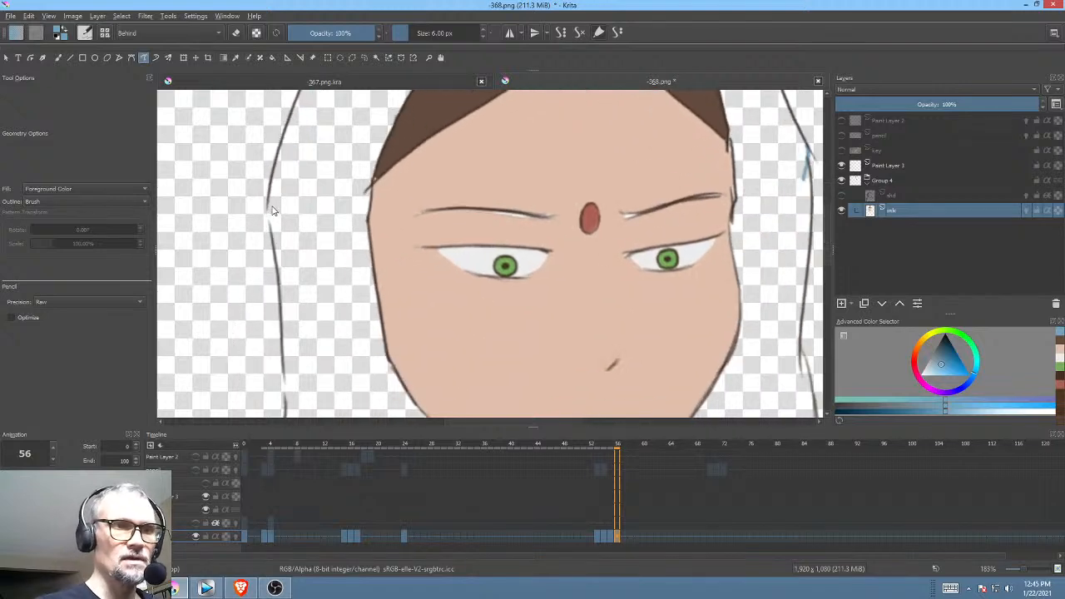
pyautogui.moveTo(268, 202); pyautogui.dragTo(274, 243)
pyautogui.moveTo(325, 340)
pyautogui.mouseDown()
pyautogui.moveTo(338, 332)
pyautogui.moveTo(336, 315)
pyautogui.mouseUp()
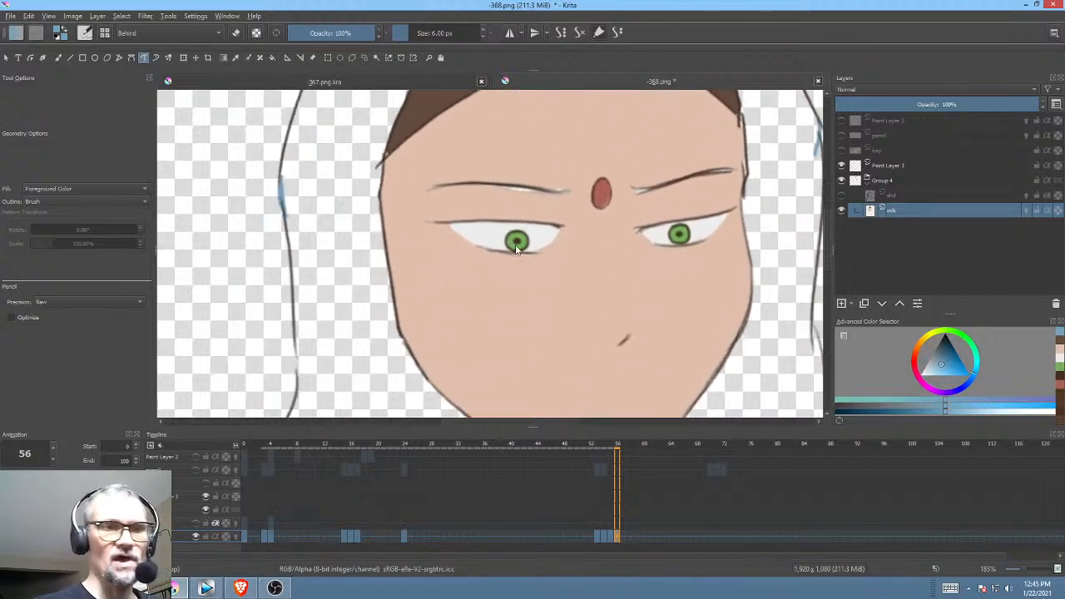
pyautogui.moveTo(297, 382); pyautogui.dragTo(294, 337)
pyautogui.moveTo(425, 311); pyautogui.dragTo(510, 135)
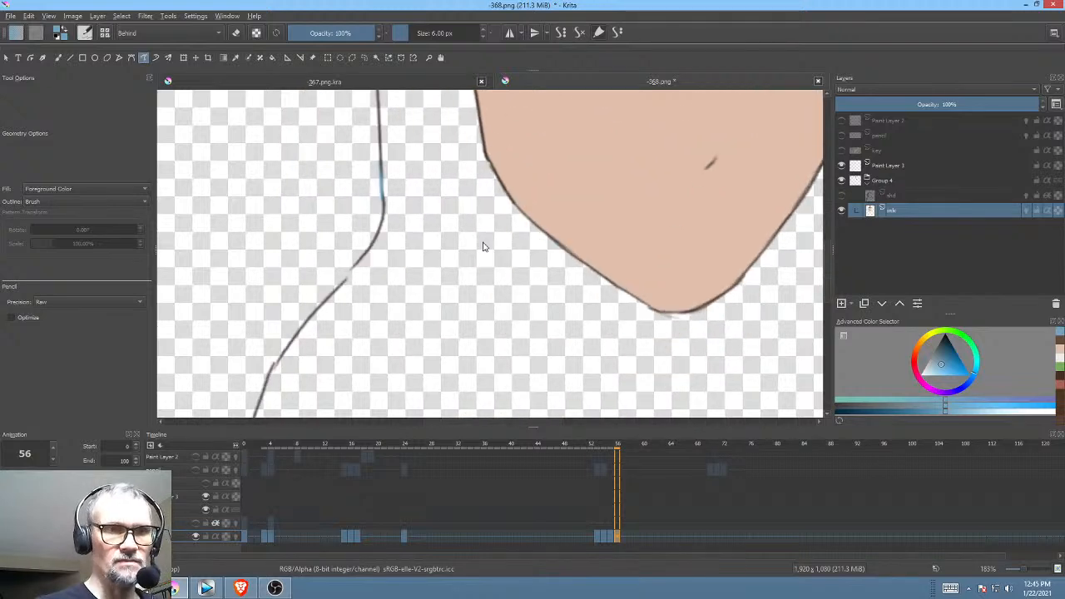
pyautogui.moveTo(395, 289); pyautogui.dragTo(435, 328)
# Step: Fill the hood and shoulders at frame 56 with the sampled blue
pyautogui.moveTo(694, 283); pyautogui.dragTo(576, 340)
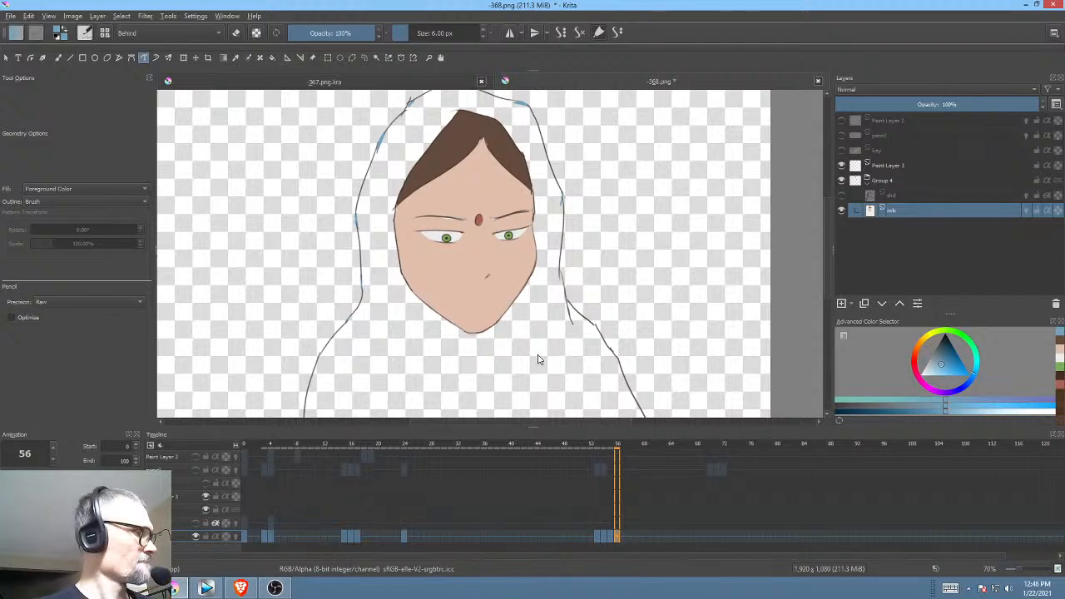
pyautogui.press('f')
pyautogui.click(546, 371)
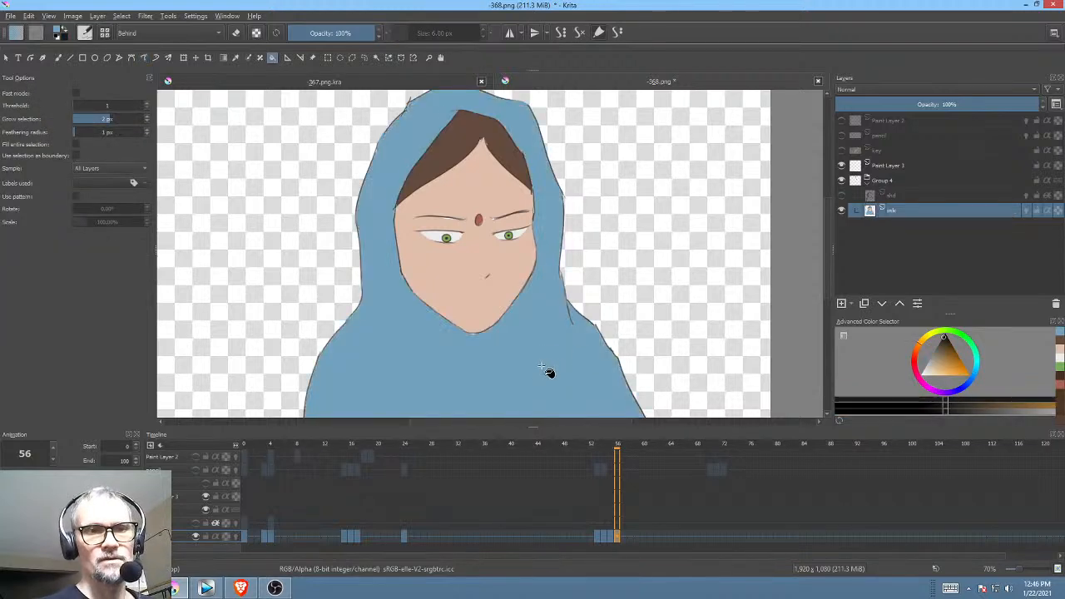
# Step: Sample the face's skin tone and fill the leftover transparent spots in the face at frame 56 with freehand paths in Behind mode
pyautogui.keyDown('ctrl'); pyautogui.click(509, 279); pyautogui.keyUp('ctrl')
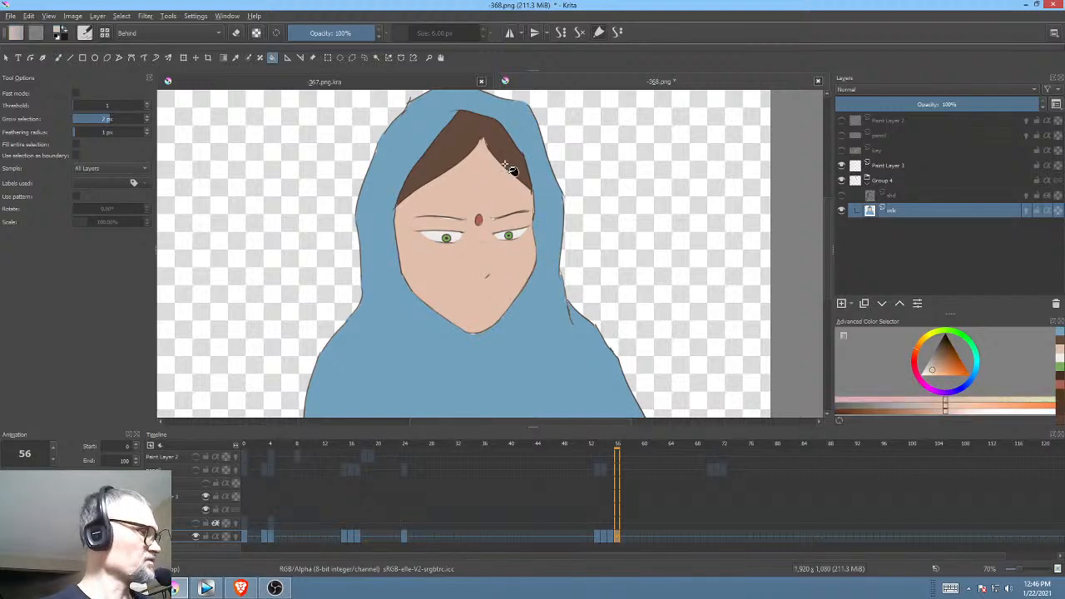
pyautogui.press('p')
pyautogui.moveTo(421, 262); pyautogui.dragTo(519, 150)
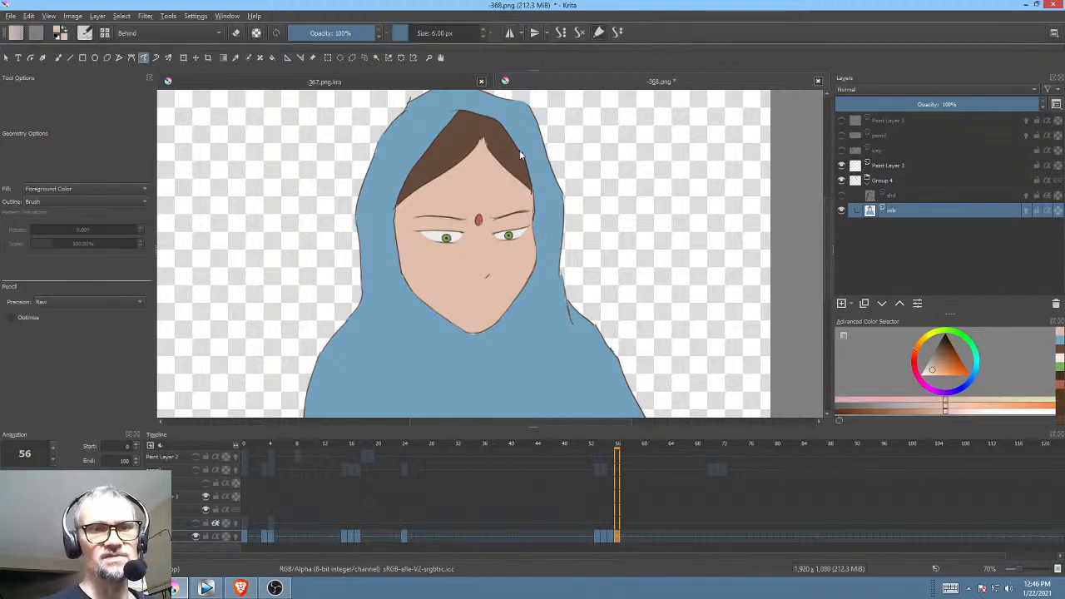
pyautogui.moveTo(478, 323)
pyautogui.mouseDown()
pyautogui.moveTo(570, 260)
pyautogui.moveTo(572, 268)
pyautogui.moveTo(544, 263)
pyautogui.moveTo(573, 341)
pyautogui.mouseUp()
# Step: Select the iris of the eye nearer the face's narrow side at frame 56 with a 24 by 24 px elliptical selection
pyautogui.moveTo(552, 312); pyautogui.dragTo(621, 176)
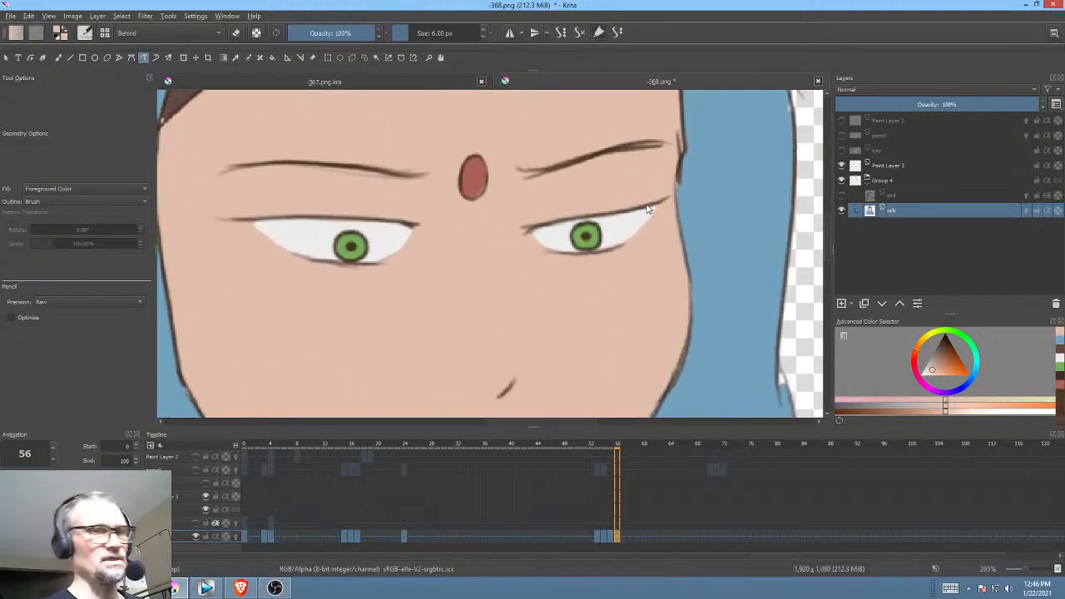
pyautogui.press('l')
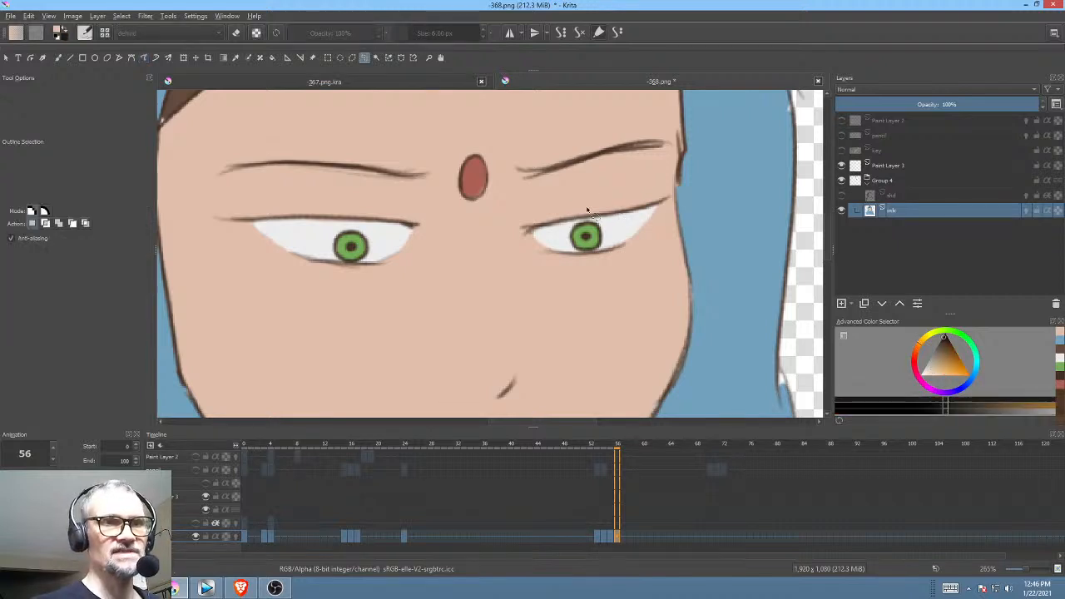
pyautogui.click(341, 57)
pyautogui.moveTo(569, 225); pyautogui.dragTo(608, 263)
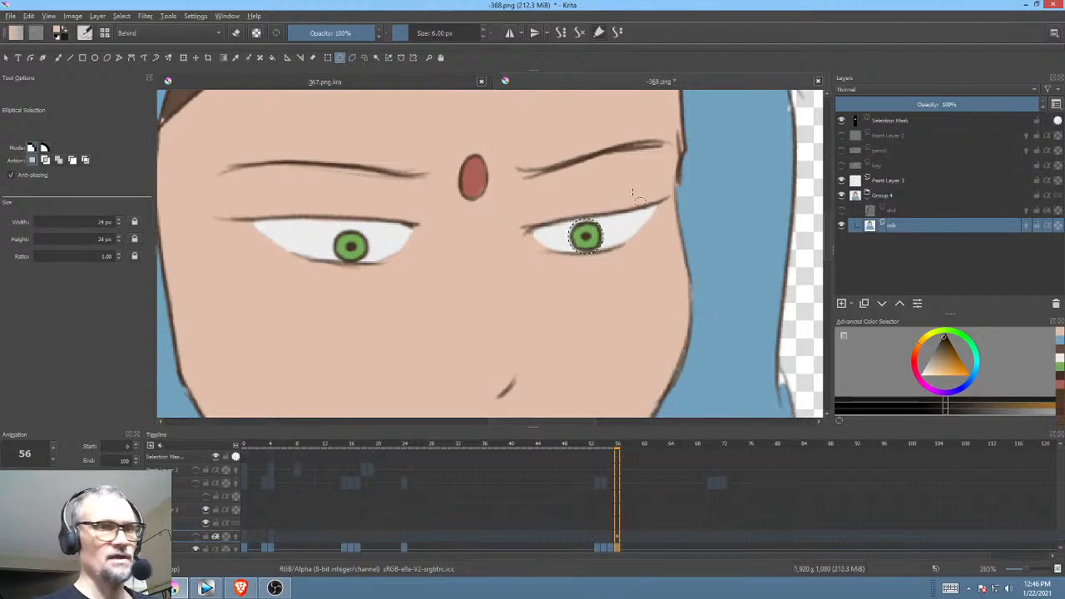
# Step: Try repositioning the selected iris within its eye at frame 56 with the Transform tool, settling on X 1240 px
pyautogui.hotkey('ctrl', 't')
pyautogui.moveTo(593, 242); pyautogui.dragTo(598, 246)
pyautogui.moveTo(653, 270); pyautogui.dragTo(578, 366)
pyautogui.moveTo(618, 328); pyautogui.dragTo(661, 285)
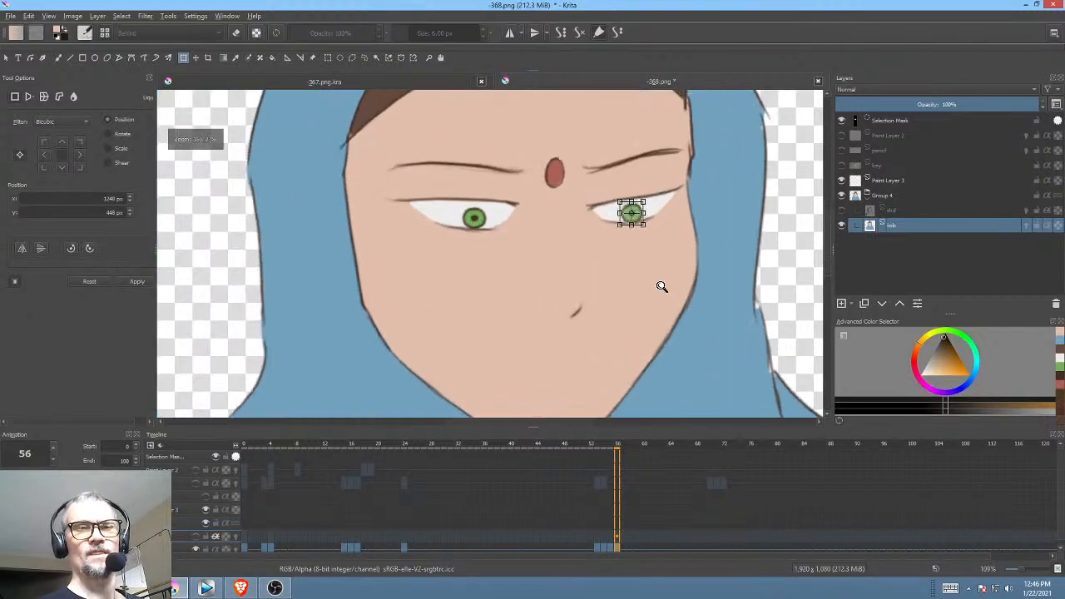
pyautogui.moveTo(636, 216); pyautogui.dragTo(626, 215)
pyautogui.moveTo(663, 285); pyautogui.dragTo(615, 310)
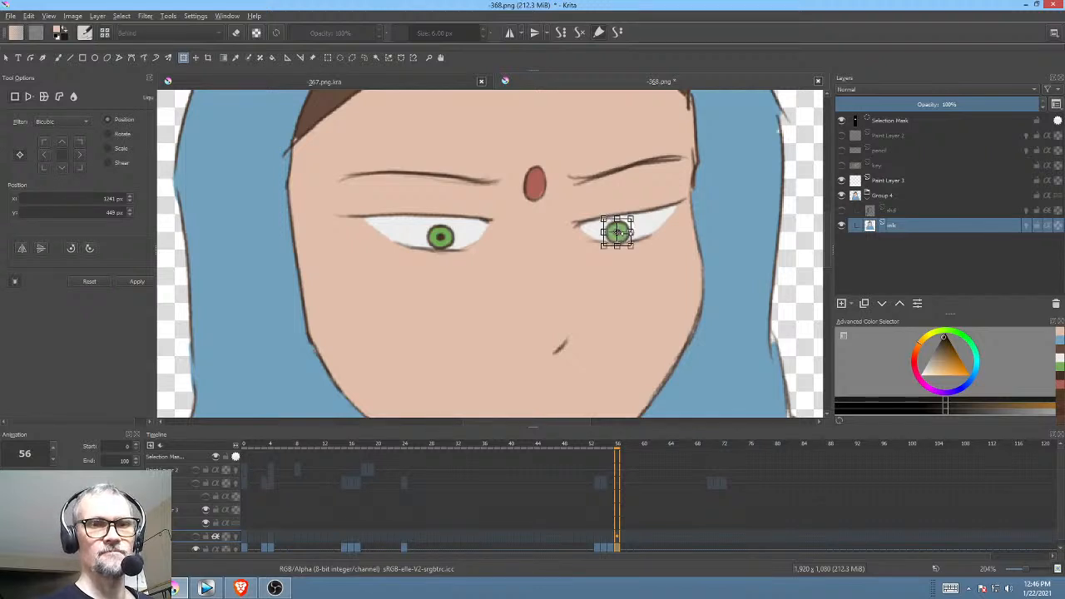
pyautogui.moveTo(626, 236); pyautogui.dragTo(635, 235)
pyautogui.moveTo(659, 302); pyautogui.dragTo(624, 215)
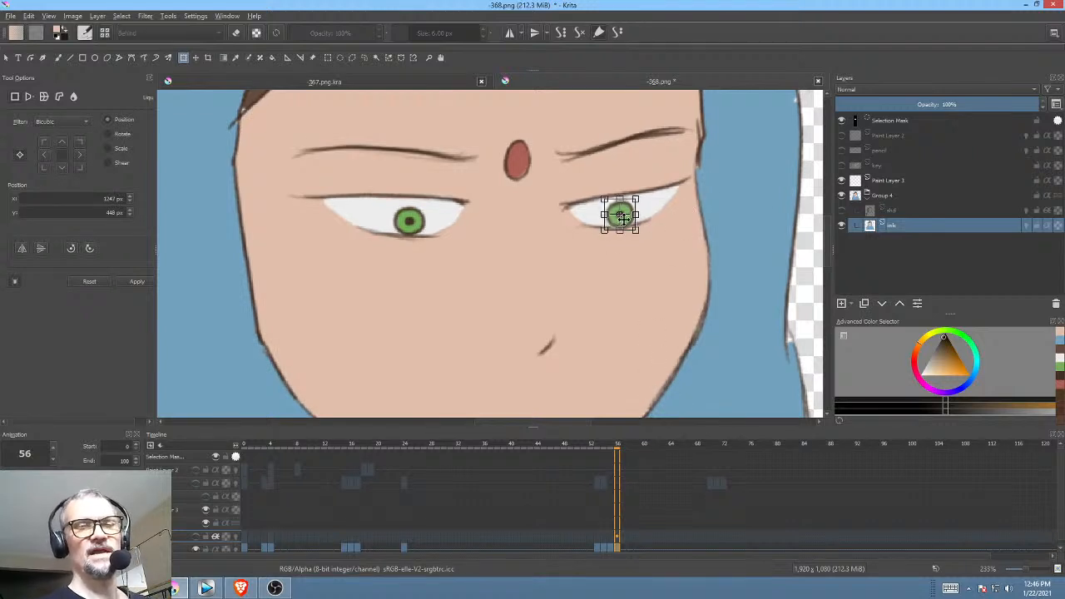
pyautogui.moveTo(622, 216); pyautogui.dragTo(612, 214)
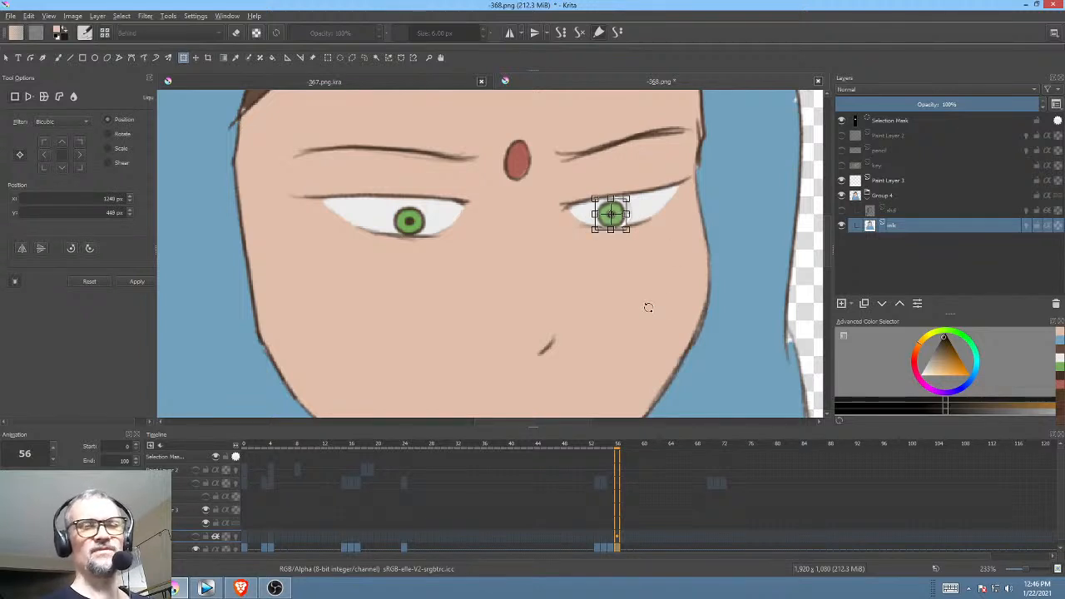
pyautogui.moveTo(640, 309); pyautogui.dragTo(698, 259)
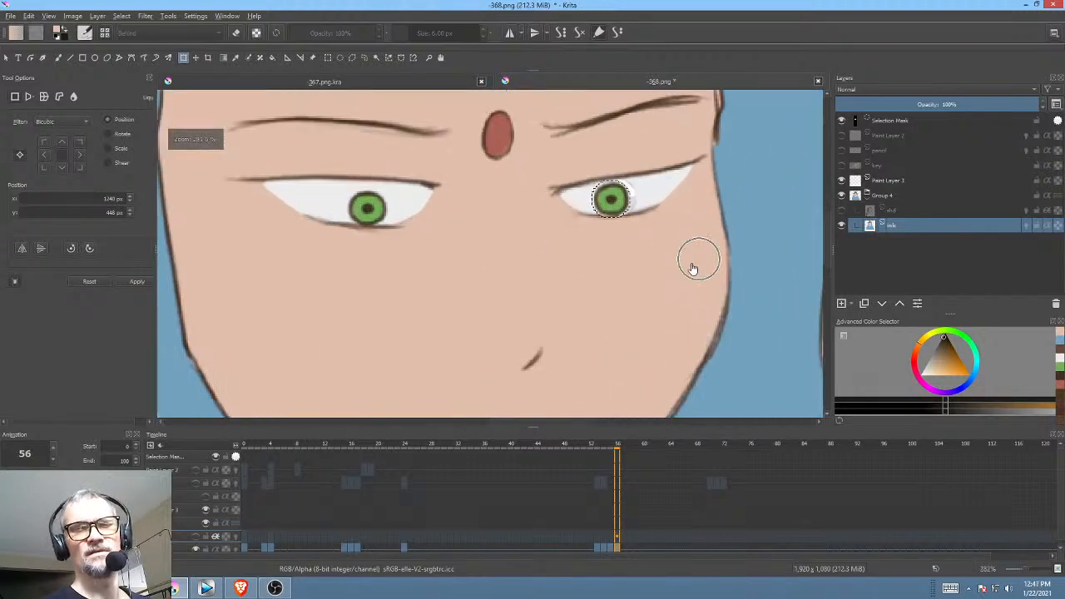
pyautogui.moveTo(658, 288); pyautogui.dragTo(598, 381)
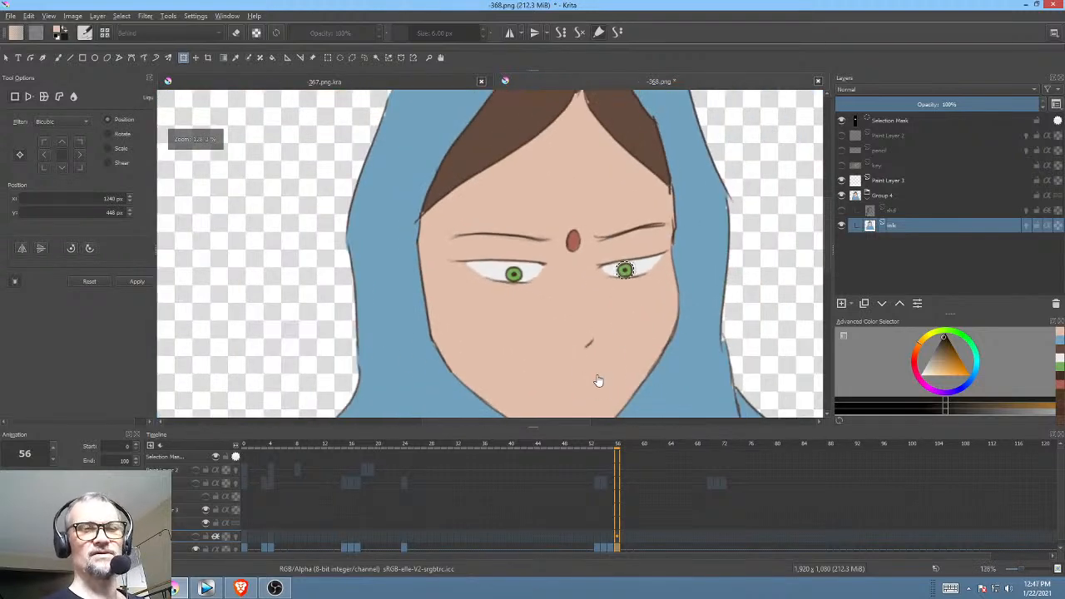
pyautogui.moveTo(612, 345); pyautogui.dragTo(656, 285)
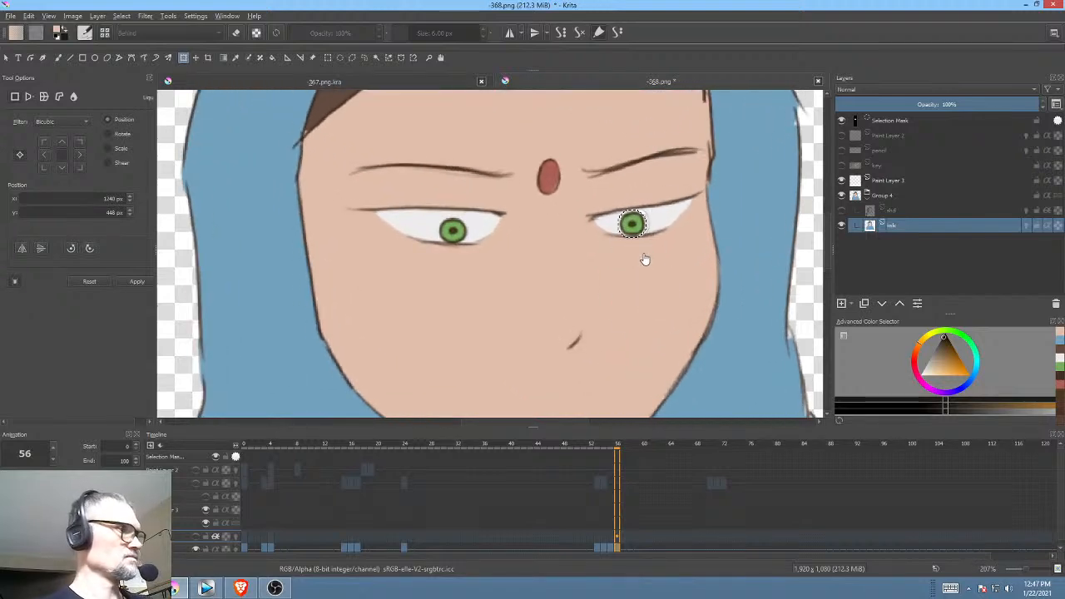
# Step: Delete the selected iris and fill the gap with the sampled eye white using freehand paths in Behind and Normal modes
pyautogui.press('Delete')
pyautogui.moveTo(599, 283)
pyautogui.mouseDown()
pyautogui.moveTo(604, 255)
pyautogui.moveTo(640, 267)
pyautogui.moveTo(598, 286)
pyautogui.mouseUp()
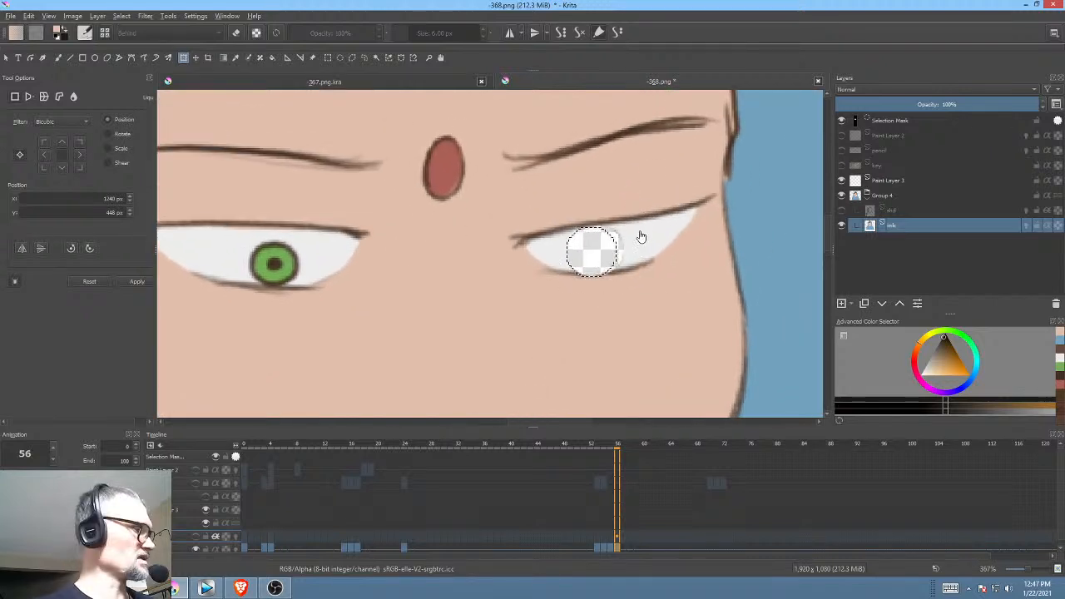
pyautogui.hotkey('ctrl', 'shift', 'a')
pyautogui.press('p')
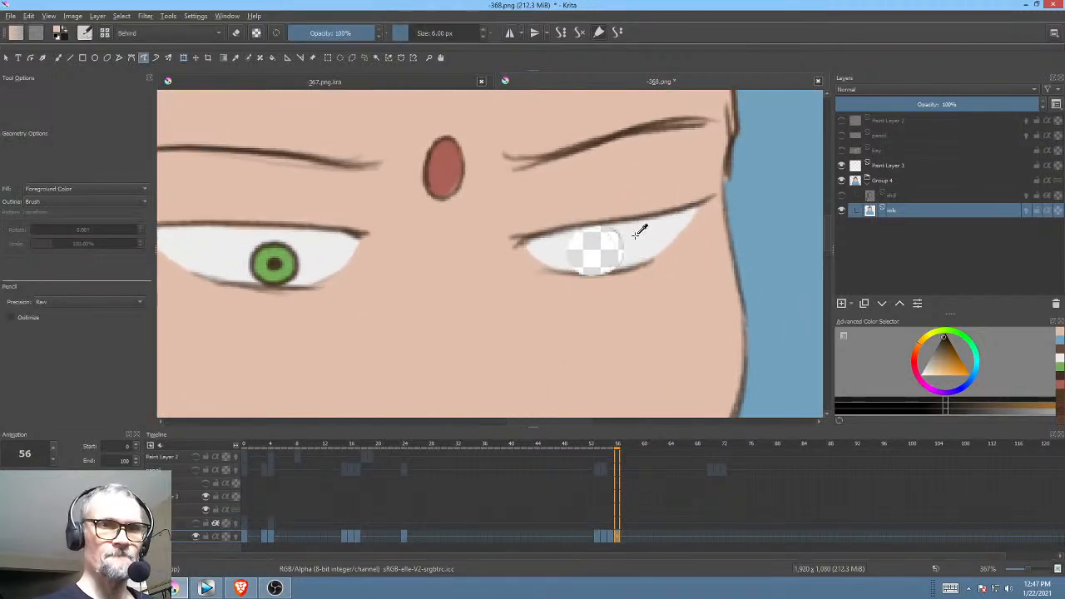
pyautogui.keyDown('ctrl'); pyautogui.click(639, 232); pyautogui.keyUp('ctrl')
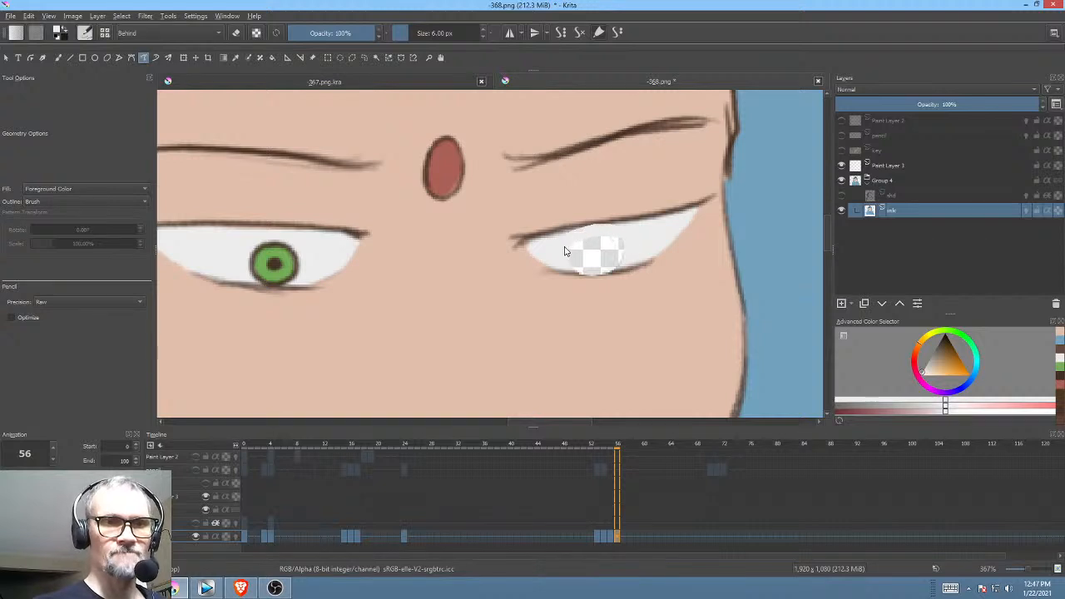
pyautogui.moveTo(584, 274); pyautogui.dragTo(657, 240)
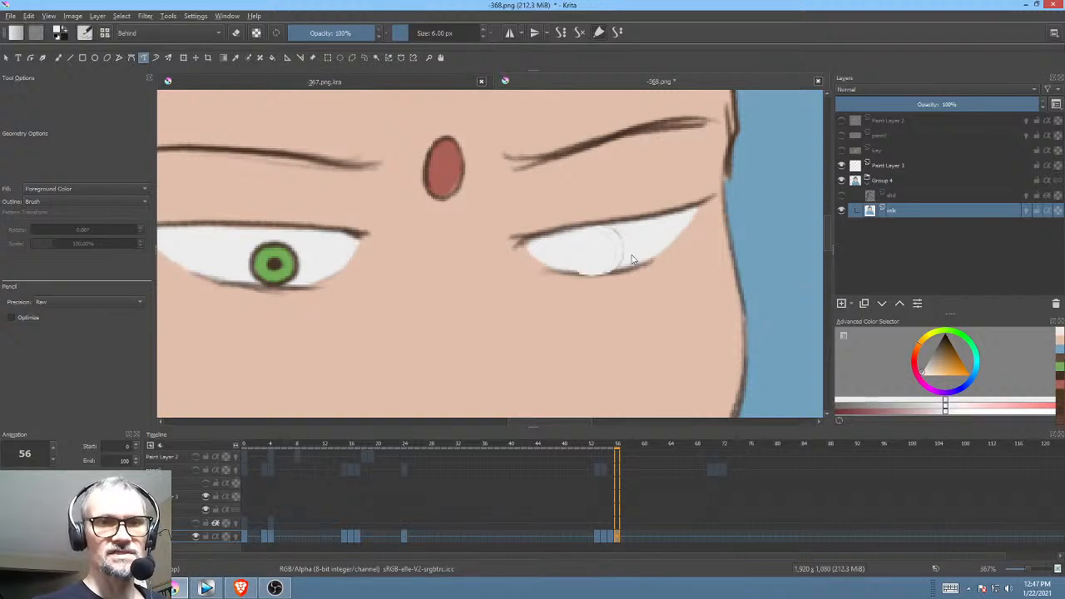
pyautogui.click(167, 33)
pyautogui.click(168, 100)
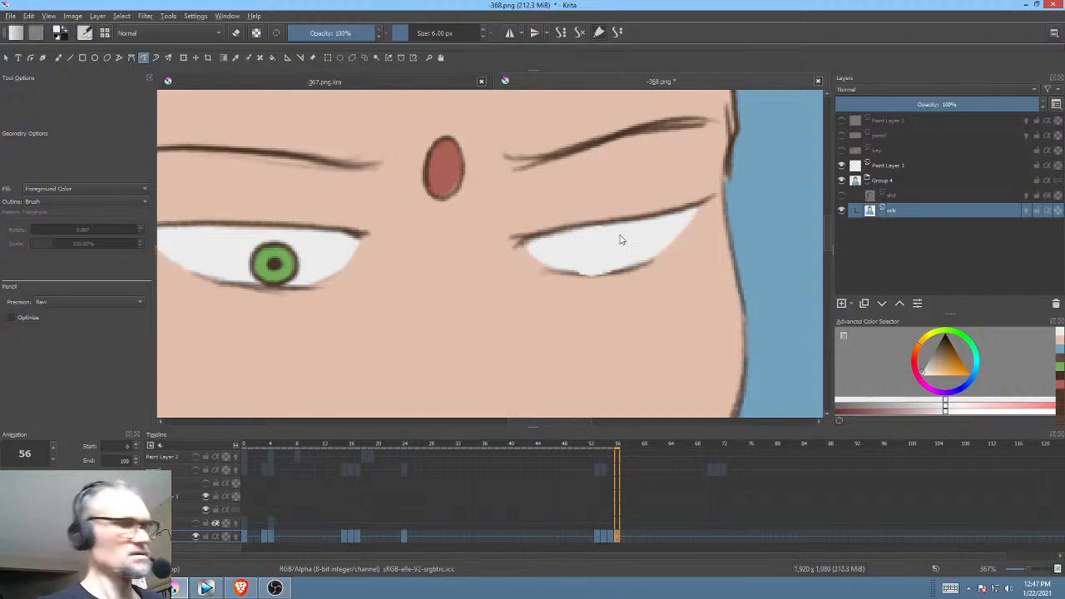
# Step: Redraw the missing lower lid line of the emptied eye with the brush in the eyebrow's dark brown
pyautogui.press('b')
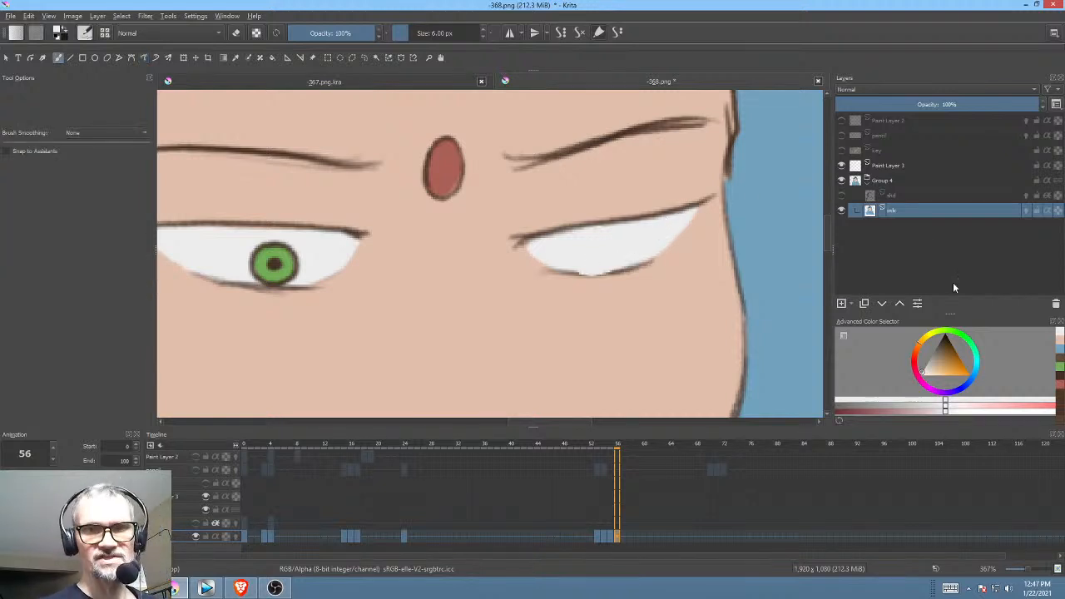
pyautogui.keyDown('ctrl'); pyautogui.click(575, 147); pyautogui.keyUp('ctrl')
pyautogui.moveTo(583, 275)
pyautogui.mouseDown()
pyautogui.moveTo(659, 266)
pyautogui.moveTo(610, 301)
pyautogui.mouseUp()
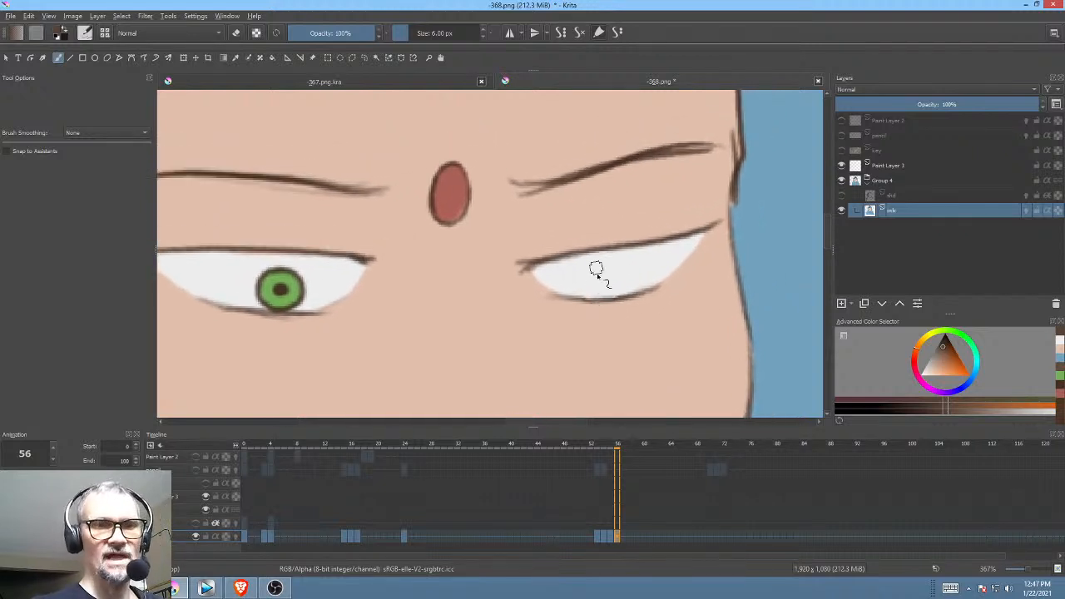
# Step: Show the pencil layer to check the iris placement in the sketch, and hide it again
pyautogui.scroll(-4, 592, 278)
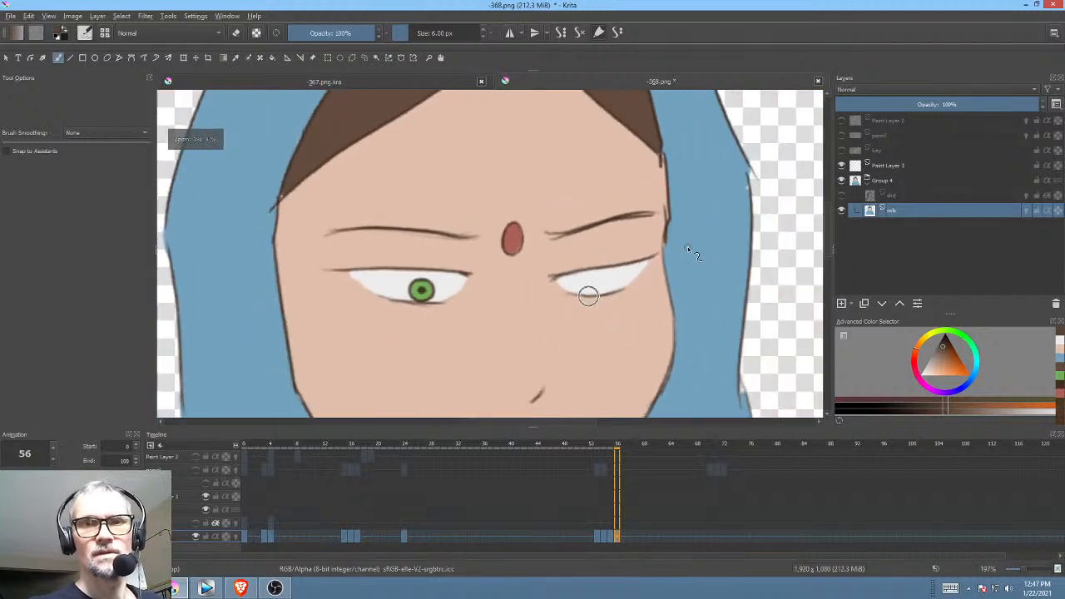
pyautogui.click(882, 135)
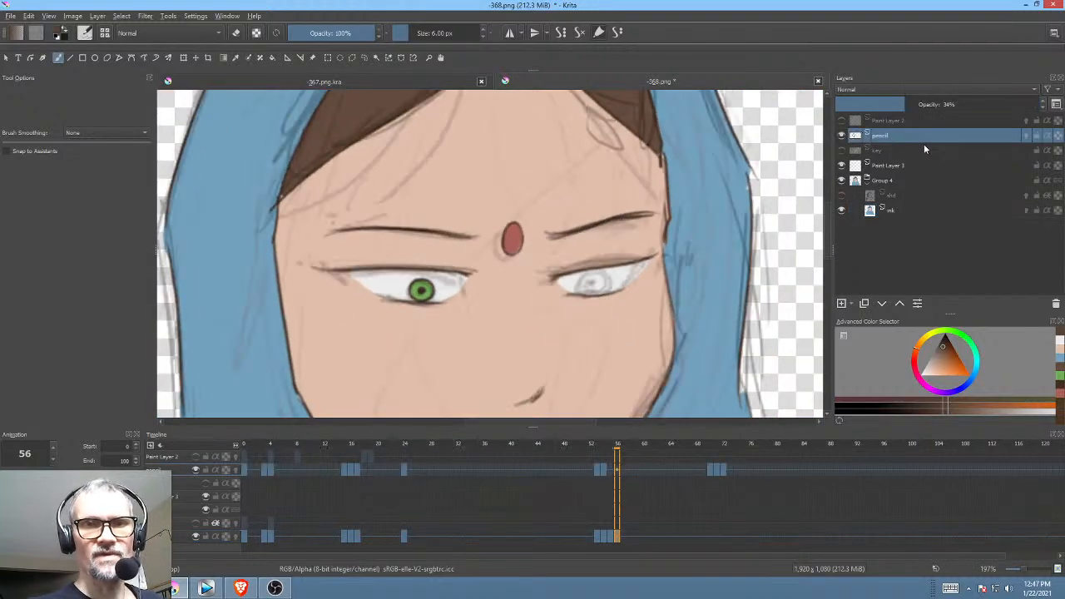
pyautogui.click(841, 134)
pyautogui.moveTo(587, 320); pyautogui.dragTo(575, 329)
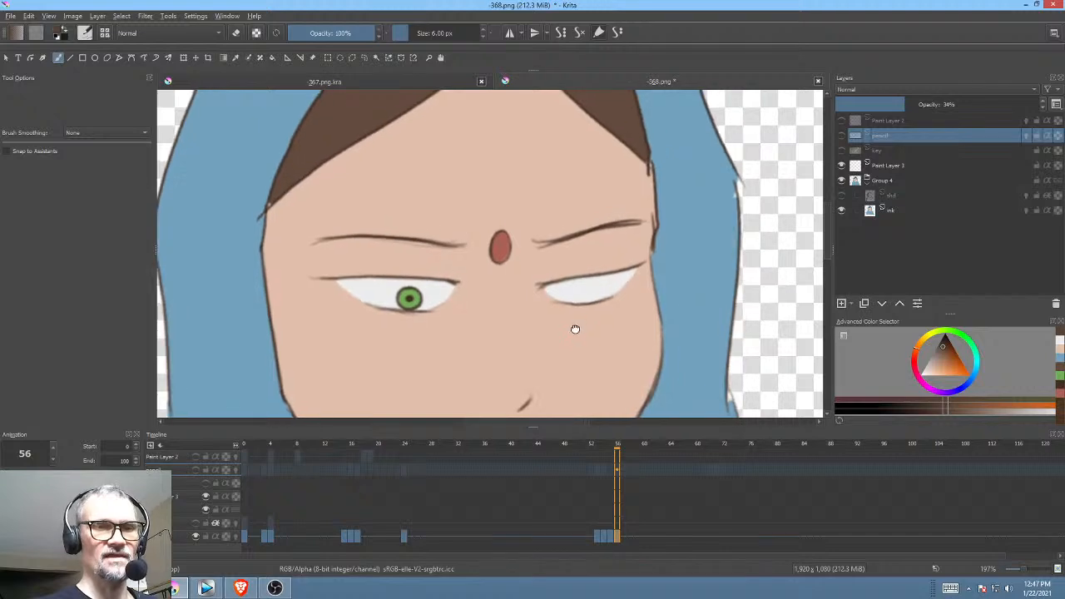
# Step: Draw the new iris outline and pupil in dark brown on the ink layer in the empty eye at frame 56
pyautogui.scroll(-2, 566, 349)
pyautogui.scroll(4, 607, 300)
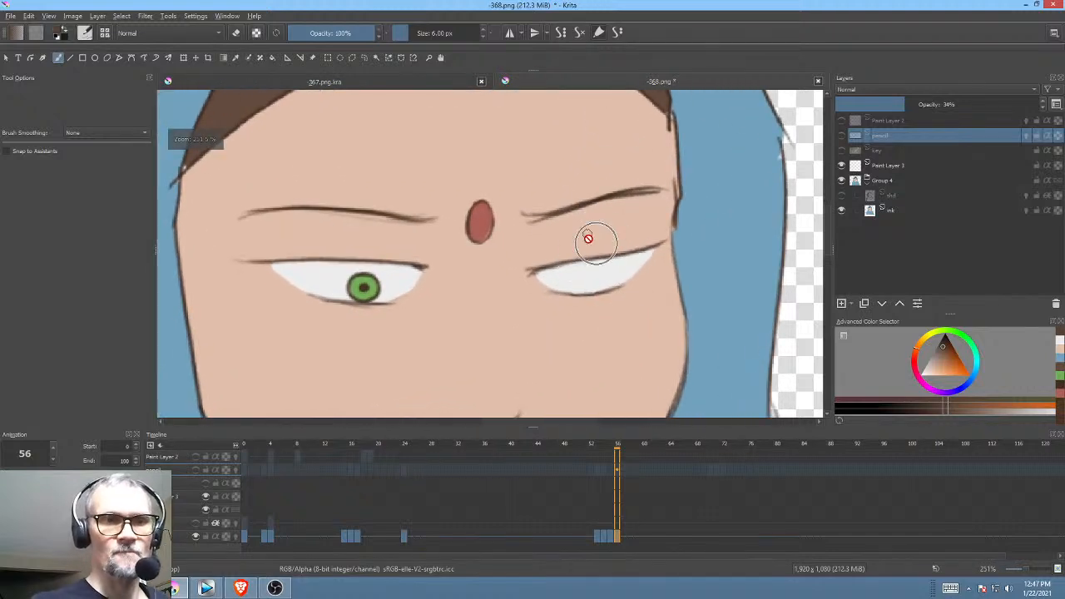
pyautogui.click(901, 209)
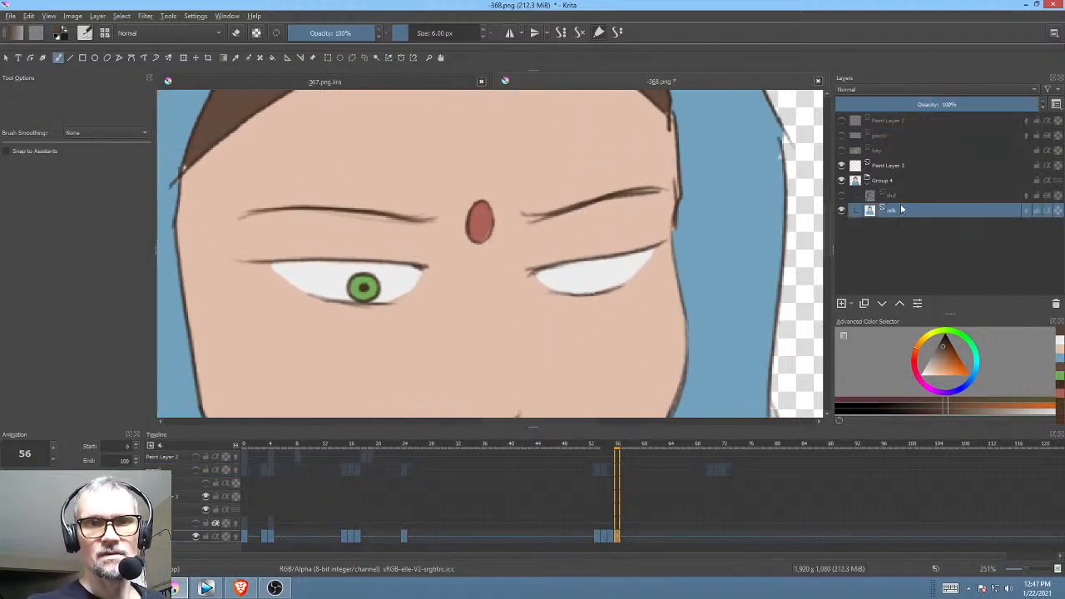
pyautogui.scroll(1, 580, 304)
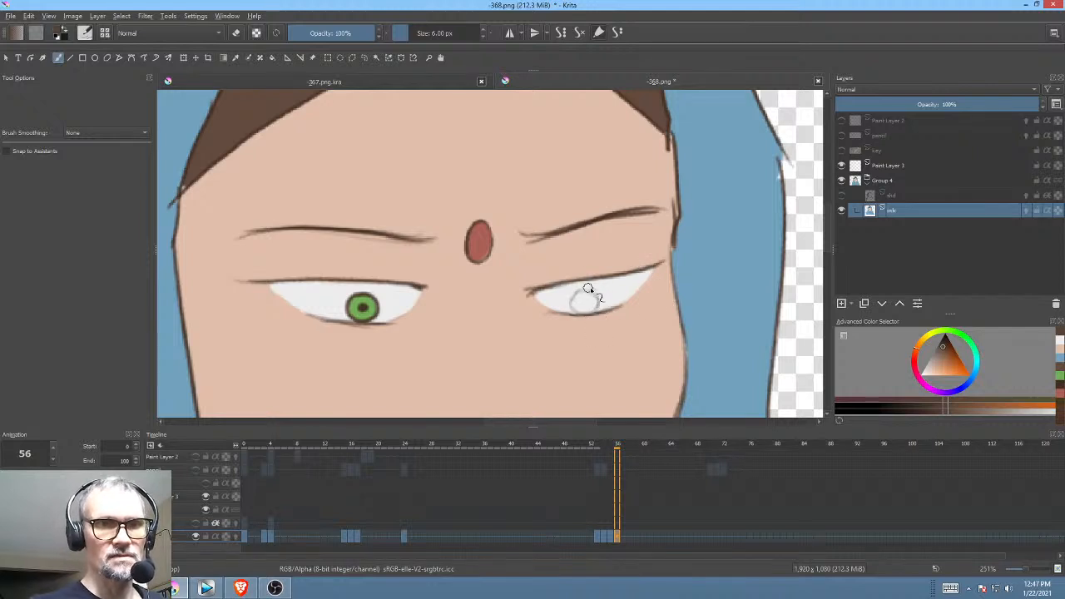
pyautogui.scroll(-5, 640, 323)
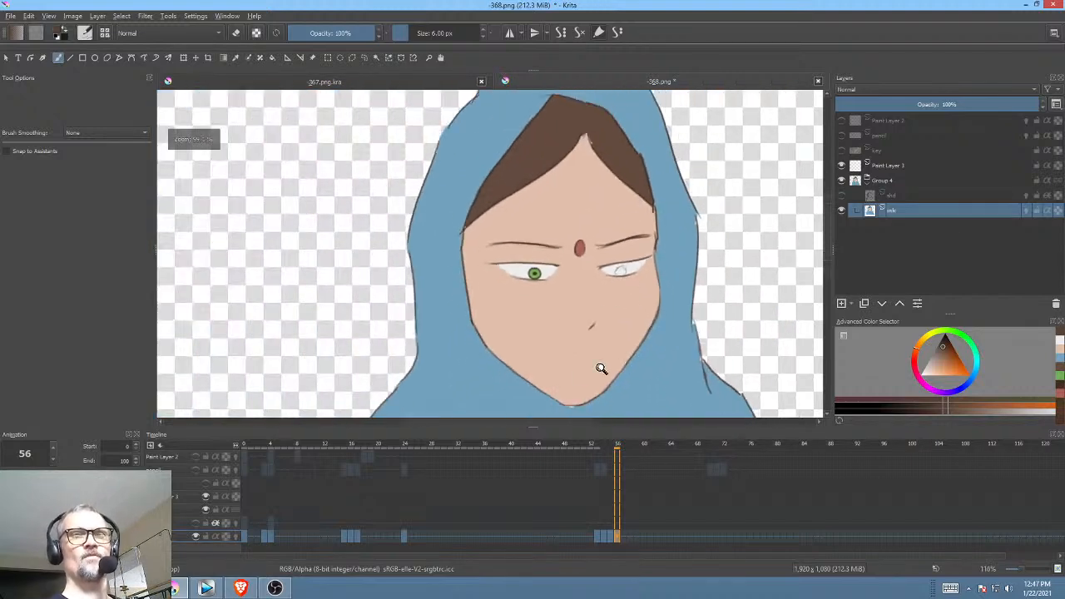
pyautogui.scroll(5, 602, 356)
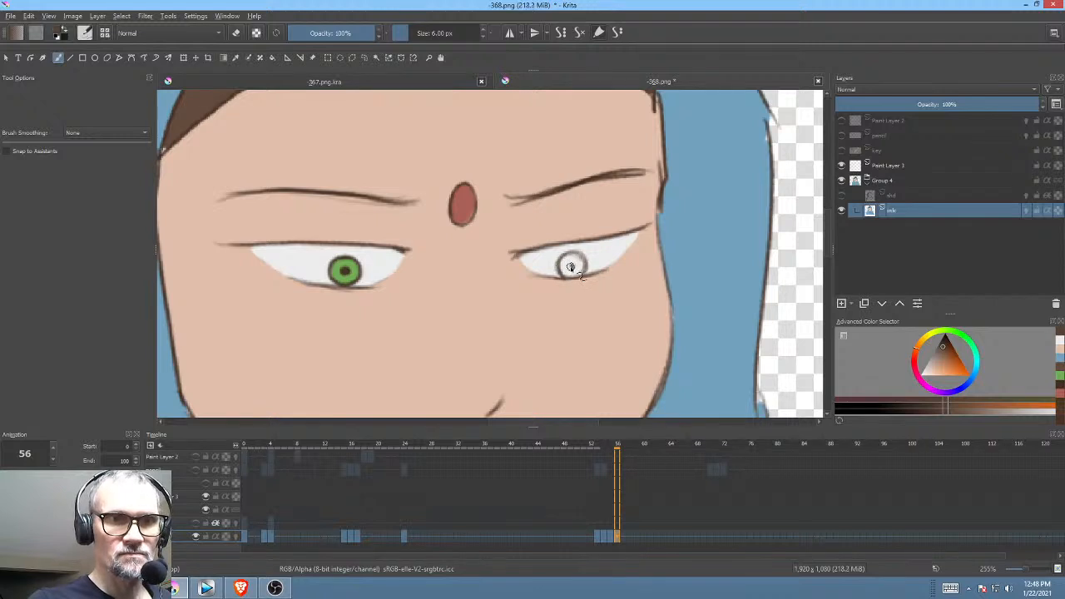
pyautogui.click(946, 348)
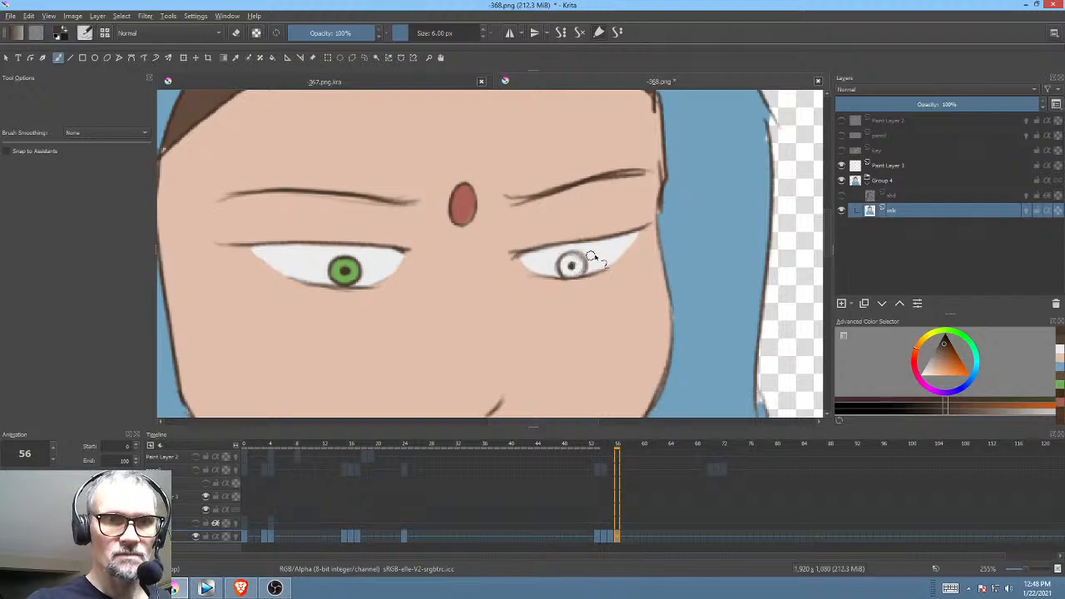
# Step: Sample the other iris's green and paint the inside of the new iris with it, around the pupil
pyautogui.scroll(-3, 574, 264)
pyautogui.scroll(5, 646, 329)
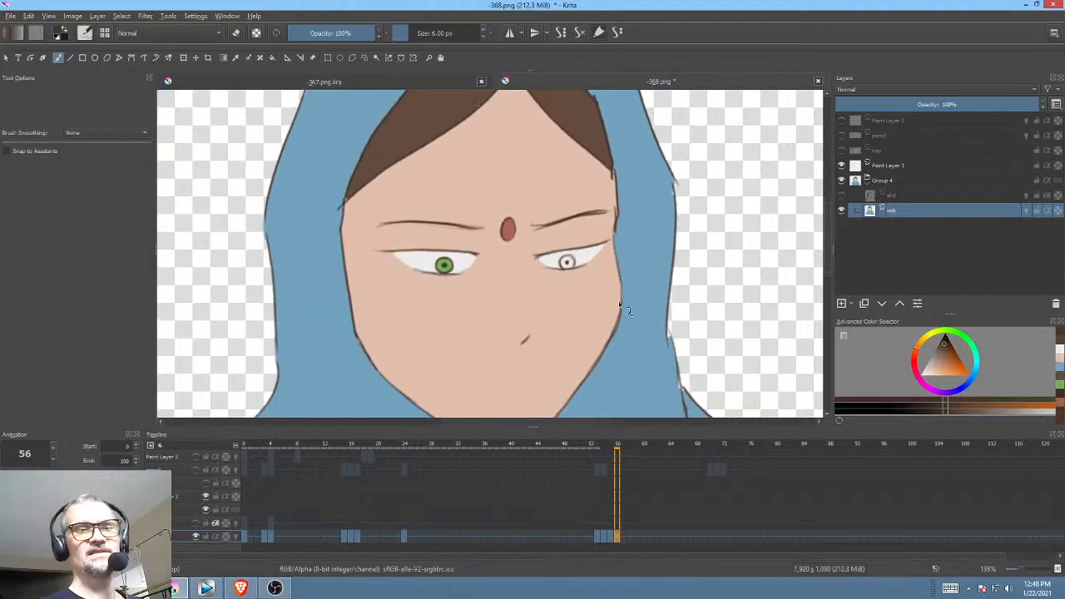
pyautogui.keyDown('ctrl'); pyautogui.click(283, 126); pyautogui.keyUp('ctrl')
pyautogui.moveTo(565, 178); pyautogui.dragTo(566, 349)
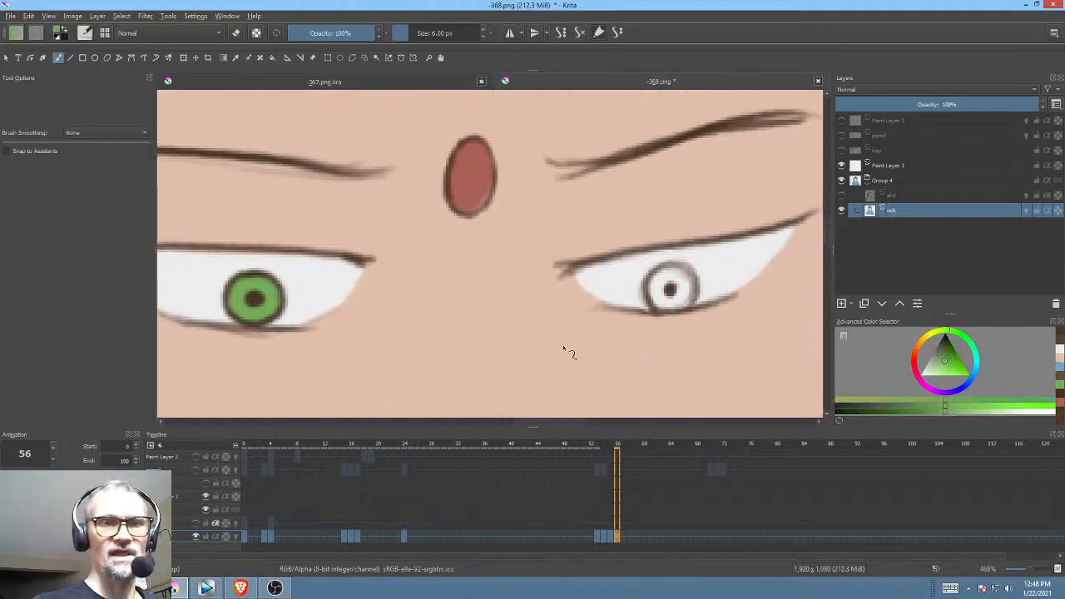
pyautogui.moveTo(663, 279)
pyautogui.mouseDown()
pyautogui.moveTo(684, 293)
pyautogui.moveTo(682, 277)
pyautogui.moveTo(664, 273)
pyautogui.moveTo(678, 283)
pyautogui.moveTo(684, 274)
pyautogui.moveTo(687, 297)
pyautogui.moveTo(672, 274)
pyautogui.moveTo(659, 285)
pyautogui.moveTo(683, 278)
pyautogui.mouseUp()
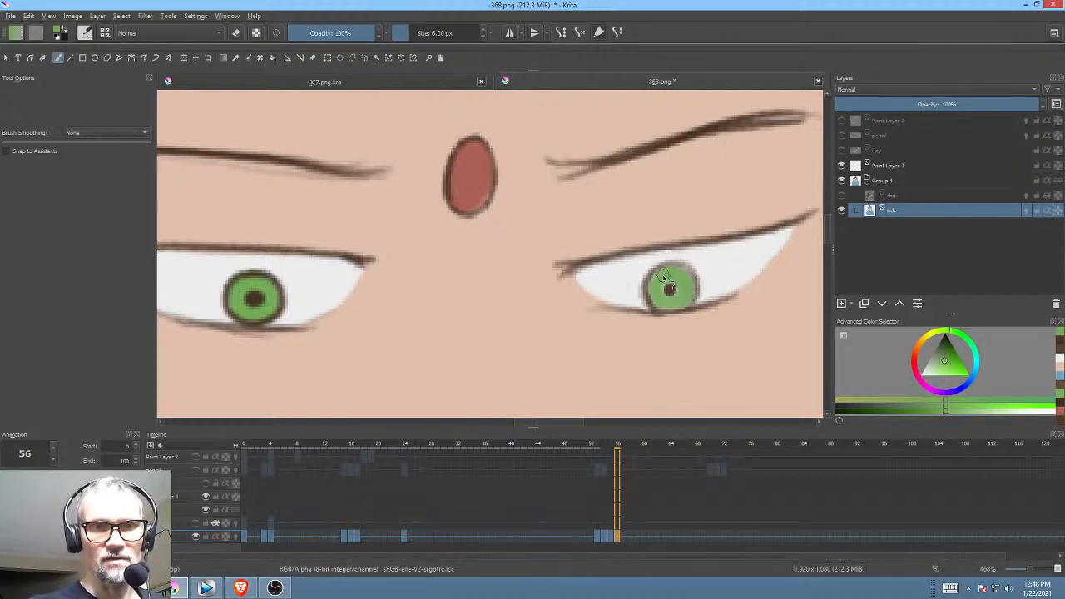
# Step: Pick a very dark brown and strengthen the outline of the new green iris
pyautogui.click(946, 348)
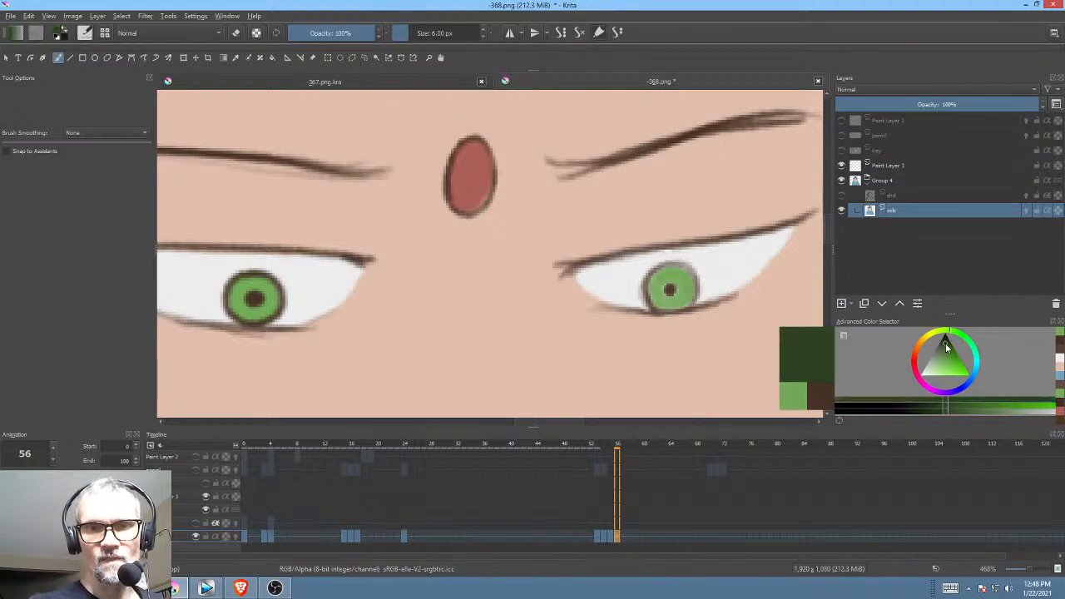
pyautogui.click(916, 353)
pyautogui.moveTo(656, 271)
pyautogui.mouseDown()
pyautogui.moveTo(682, 264)
pyautogui.moveTo(698, 287)
pyautogui.moveTo(740, 293)
pyautogui.moveTo(681, 317)
pyautogui.moveTo(715, 371)
pyautogui.mouseUp()
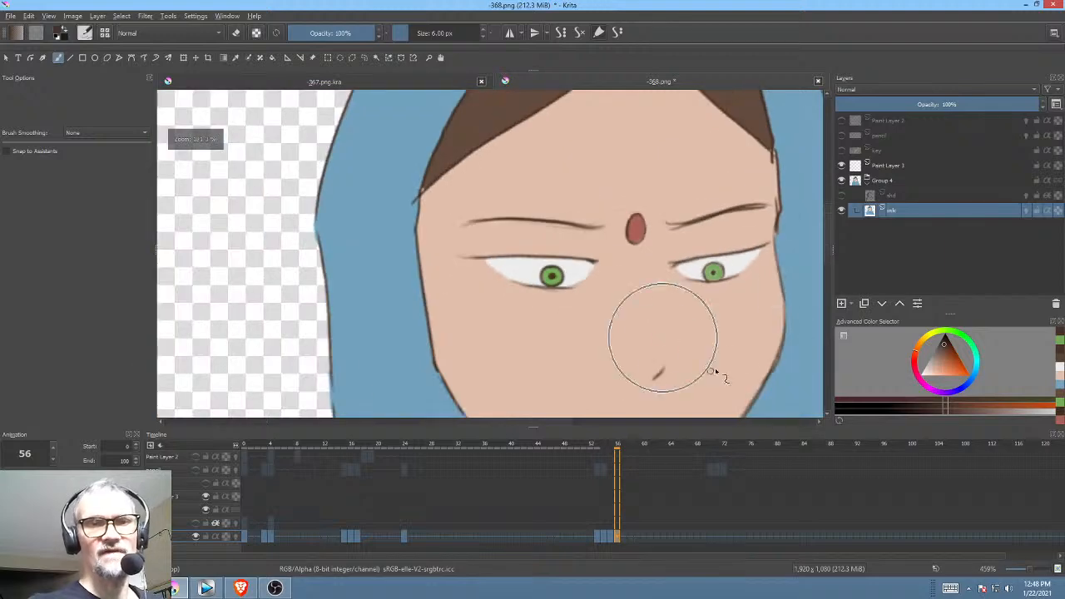
pyautogui.moveTo(698, 295)
pyautogui.mouseDown()
pyautogui.moveTo(580, 351)
pyautogui.moveTo(645, 262)
pyautogui.moveTo(633, 400)
pyautogui.moveTo(677, 328)
pyautogui.moveTo(673, 285)
pyautogui.moveTo(624, 292)
pyautogui.moveTo(637, 268)
pyautogui.moveTo(661, 263)
pyautogui.moveTo(675, 275)
pyautogui.moveTo(651, 419)
pyautogui.moveTo(680, 263)
pyautogui.moveTo(618, 297)
pyautogui.moveTo(599, 352)
pyautogui.moveTo(666, 313)
pyautogui.mouseUp()
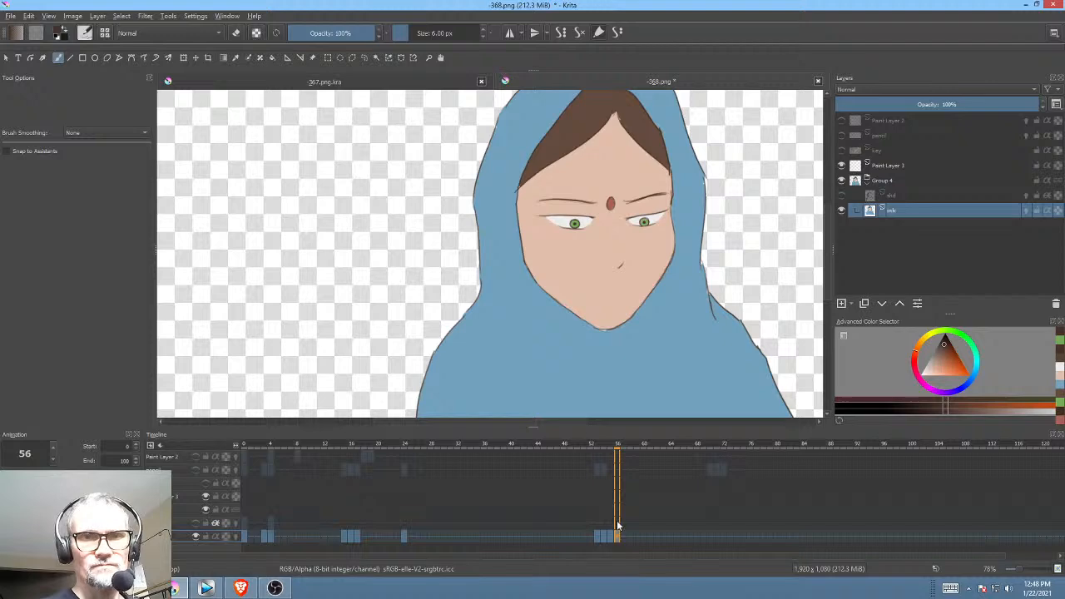
# Step: Show and isolate the pencil layer to review its sketches at frames 55 and 24
pyautogui.click(841, 135)
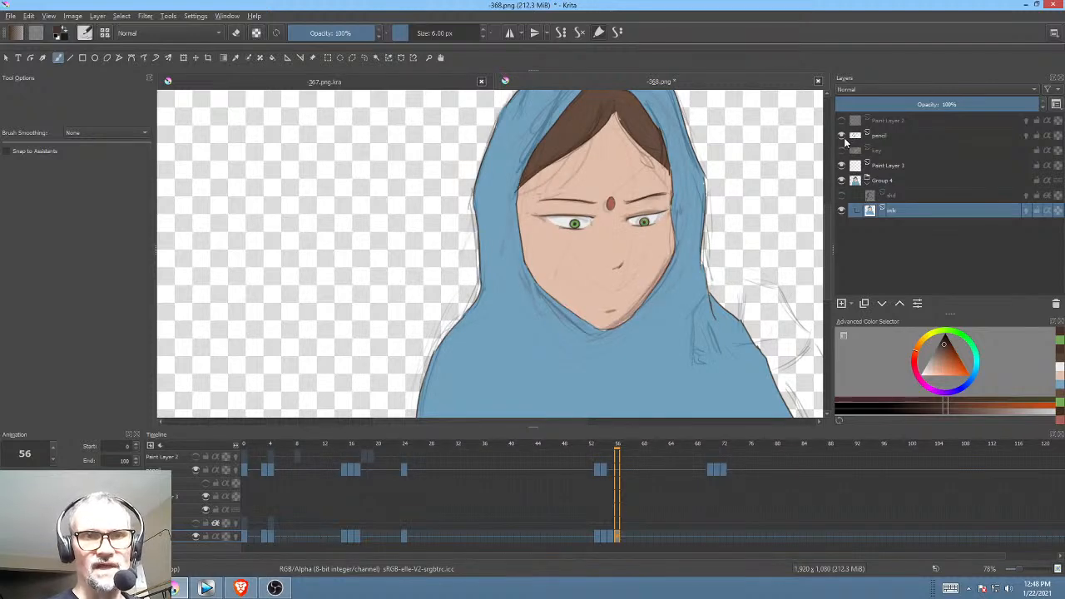
pyautogui.moveTo(614, 539); pyautogui.dragTo(612, 534)
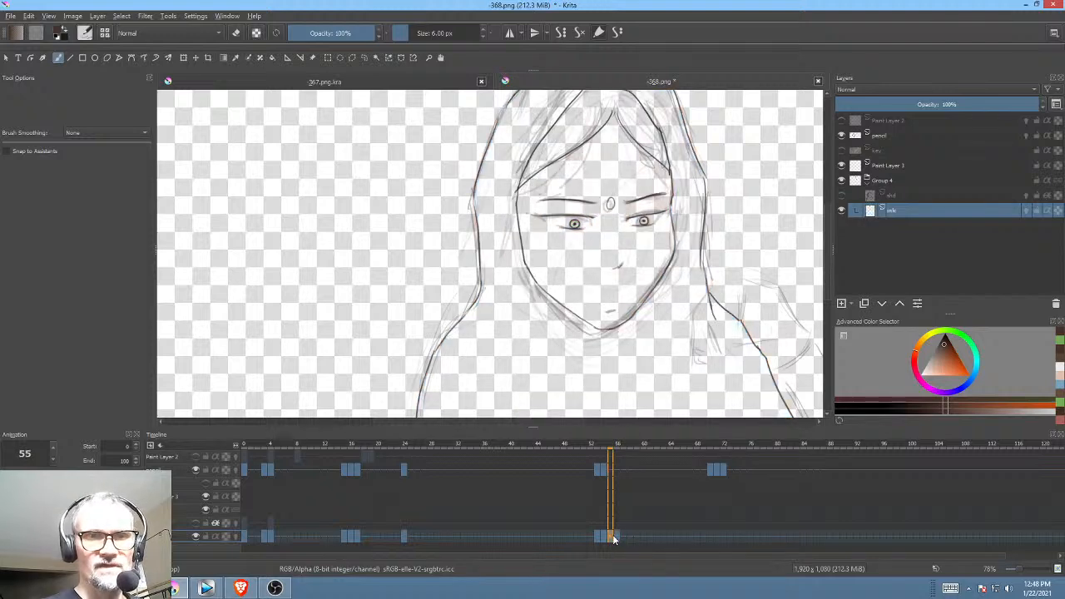
pyautogui.click(903, 137)
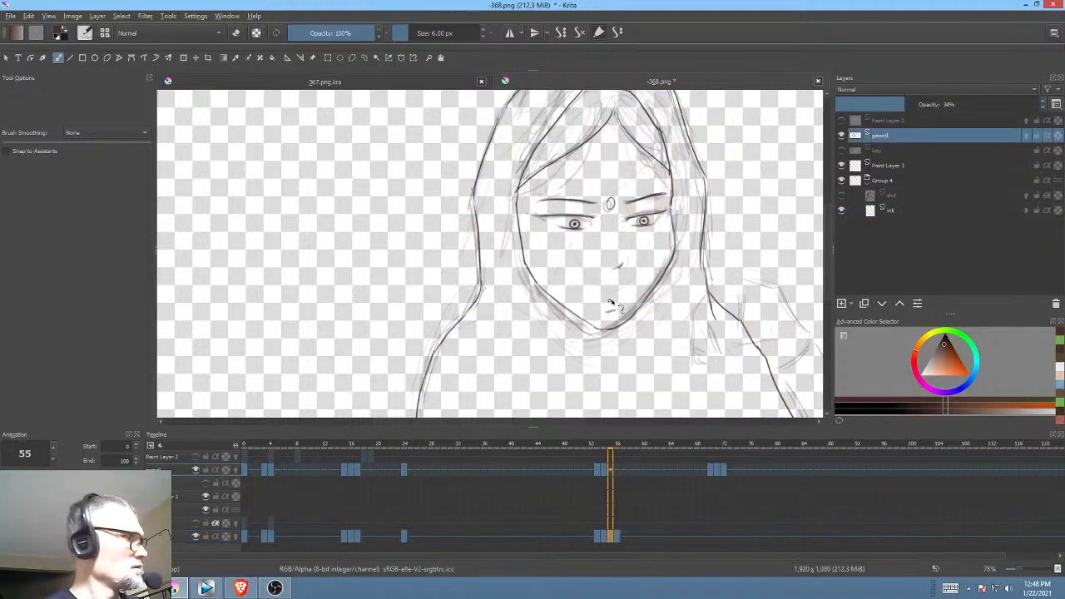
pyautogui.press('i')
pyautogui.press('i')
pyautogui.press('i')
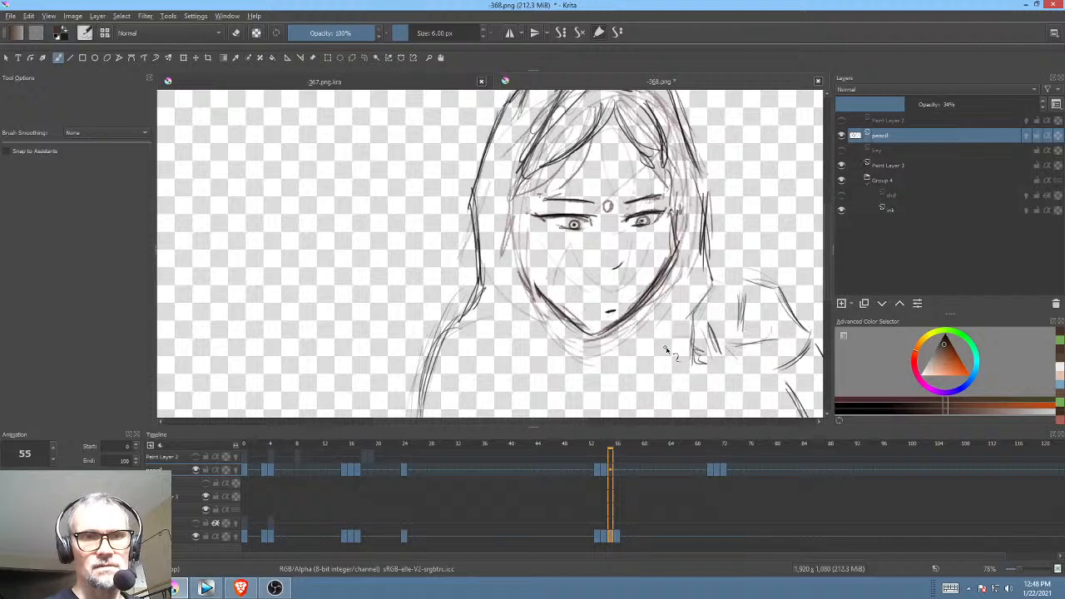
pyautogui.press('i')
pyautogui.press('i')
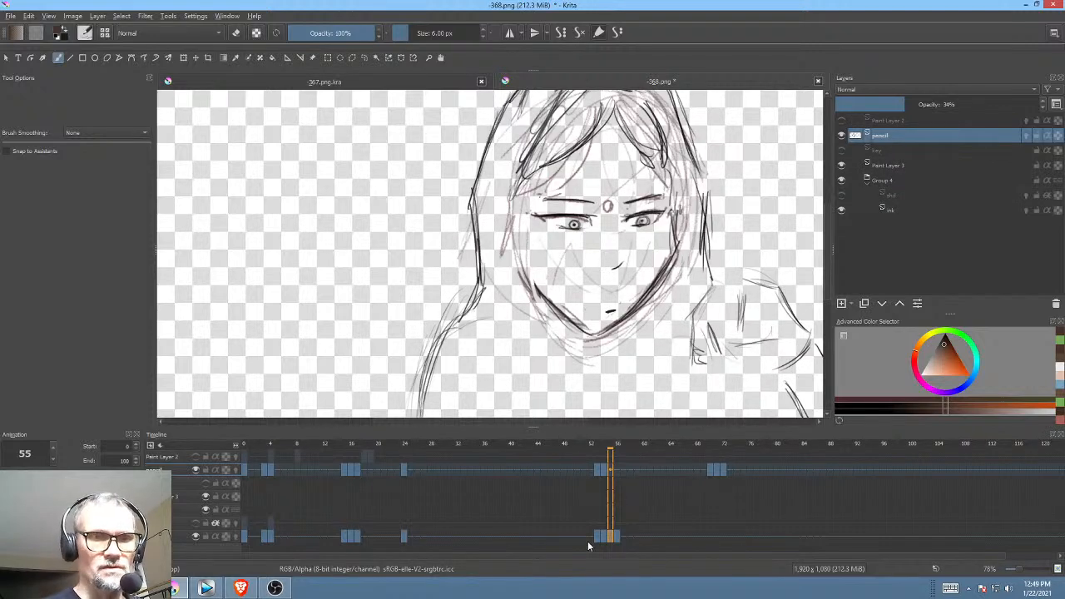
pyautogui.click(601, 539)
pyautogui.click(405, 537)
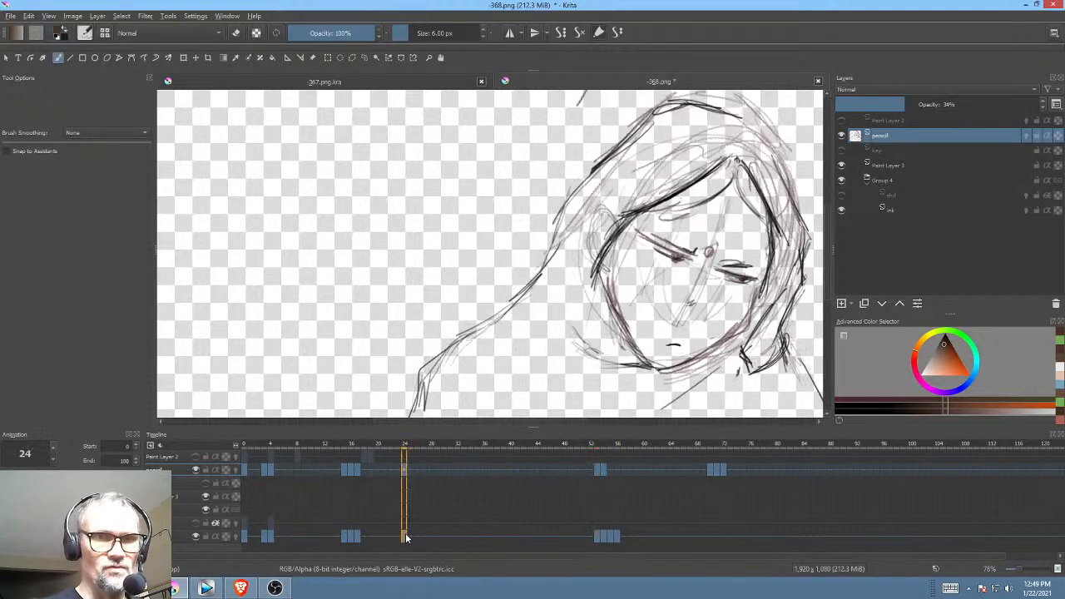
# Step: Compare the pencil sketches at frames 53 to 56 with the whole figure in view
pyautogui.click(596, 537)
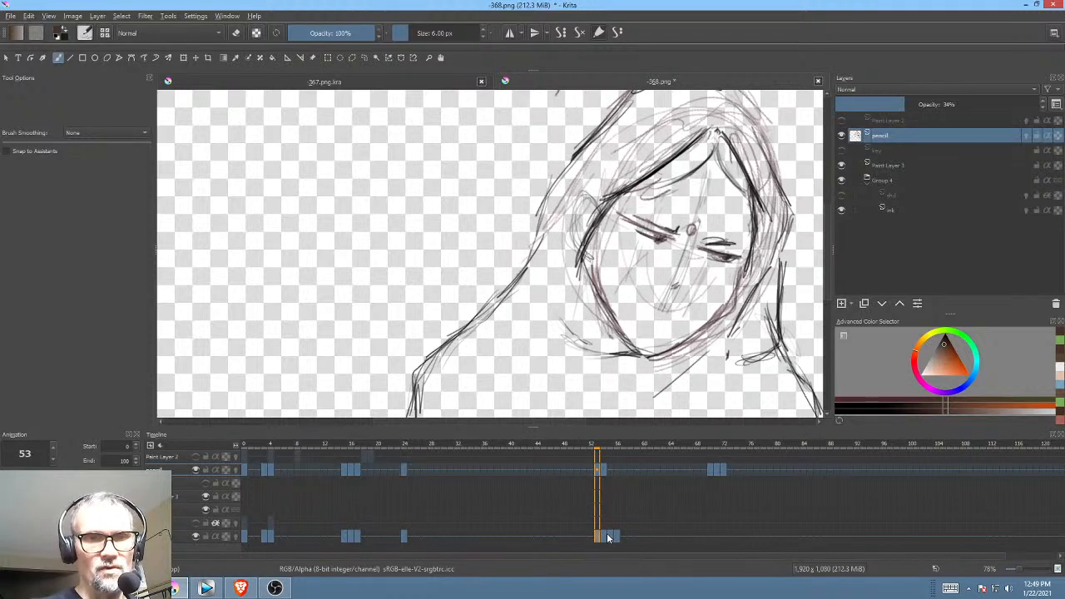
pyautogui.click(609, 538)
pyautogui.click(617, 539)
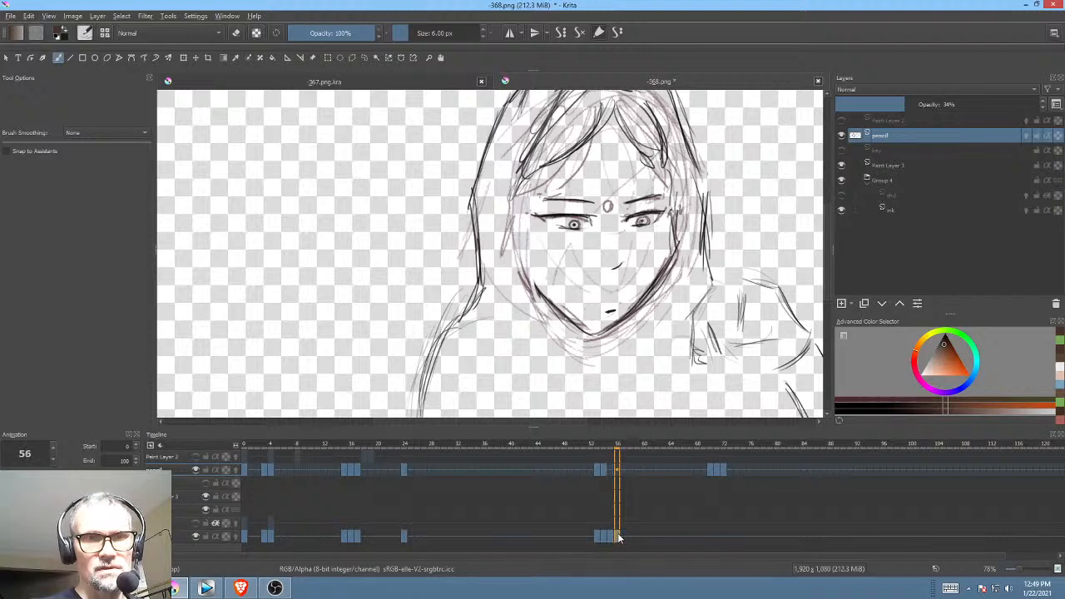
pyautogui.scroll(-3, 565, 317)
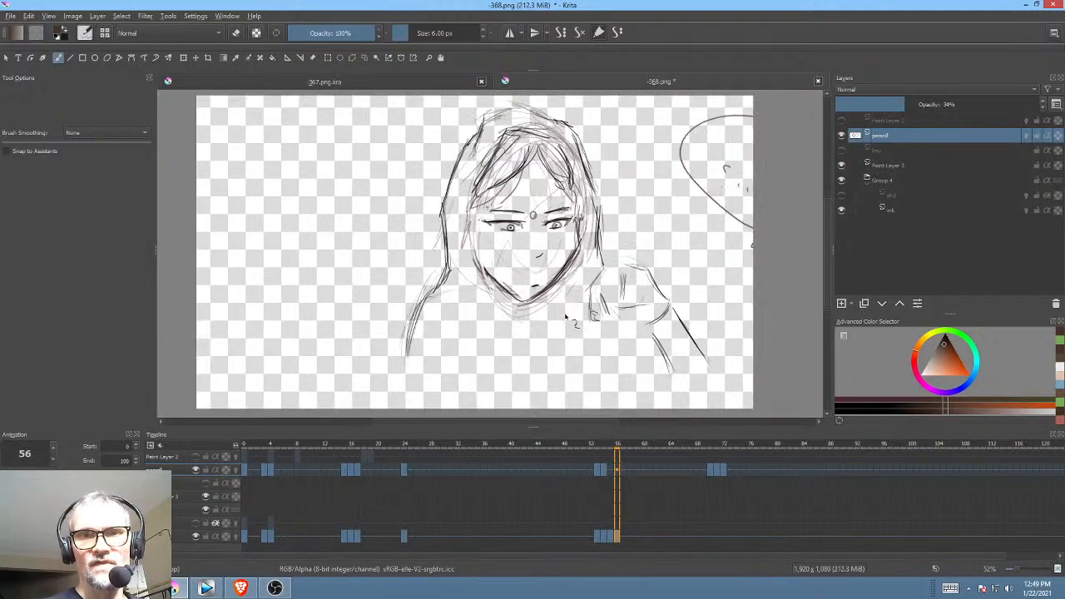
pyautogui.click(611, 535)
pyautogui.click(605, 535)
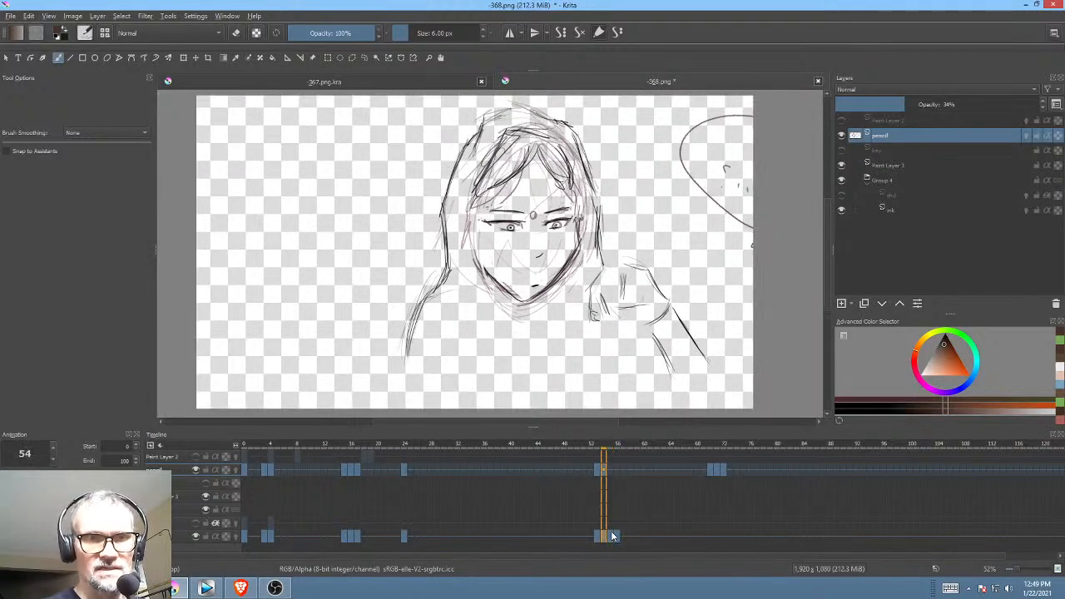
pyautogui.click(611, 535)
pyautogui.click(617, 533)
pyautogui.moveTo(643, 270)
pyautogui.mouseDown()
pyautogui.moveTo(601, 295)
pyautogui.moveTo(629, 265)
pyautogui.mouseUp()
# Step: Step through the pencil layer frame by frame between 53 and 56 to check where the pose changes
pyautogui.click(598, 471)
pyautogui.press('Right')
pyautogui.press('Right')
pyautogui.press('Right')
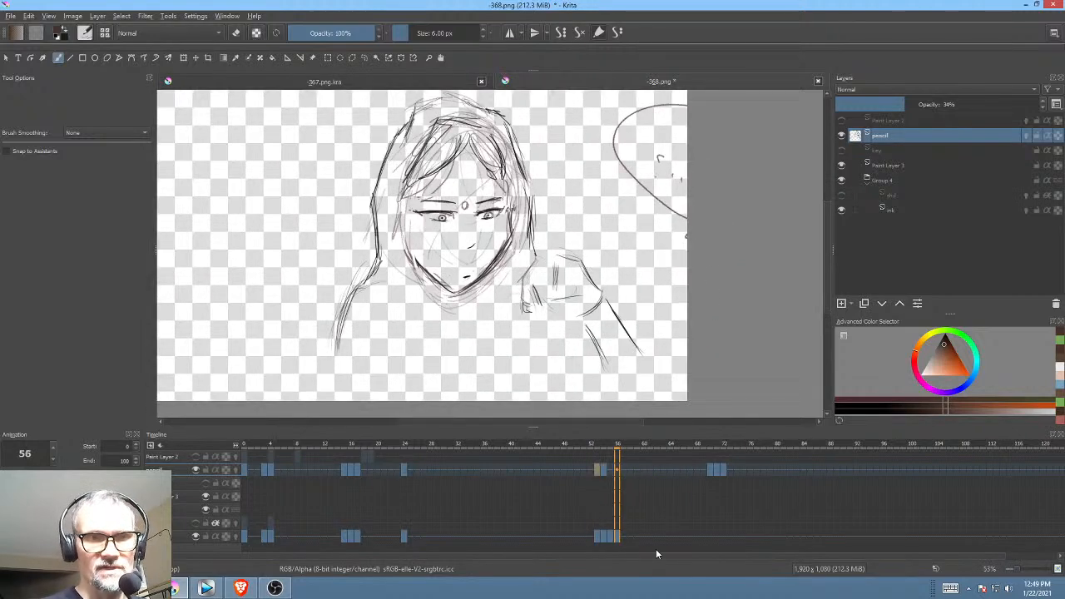
pyautogui.press('Left')
pyautogui.press('Left')
pyautogui.press('Left')
pyautogui.press('Right')
pyautogui.click(618, 537)
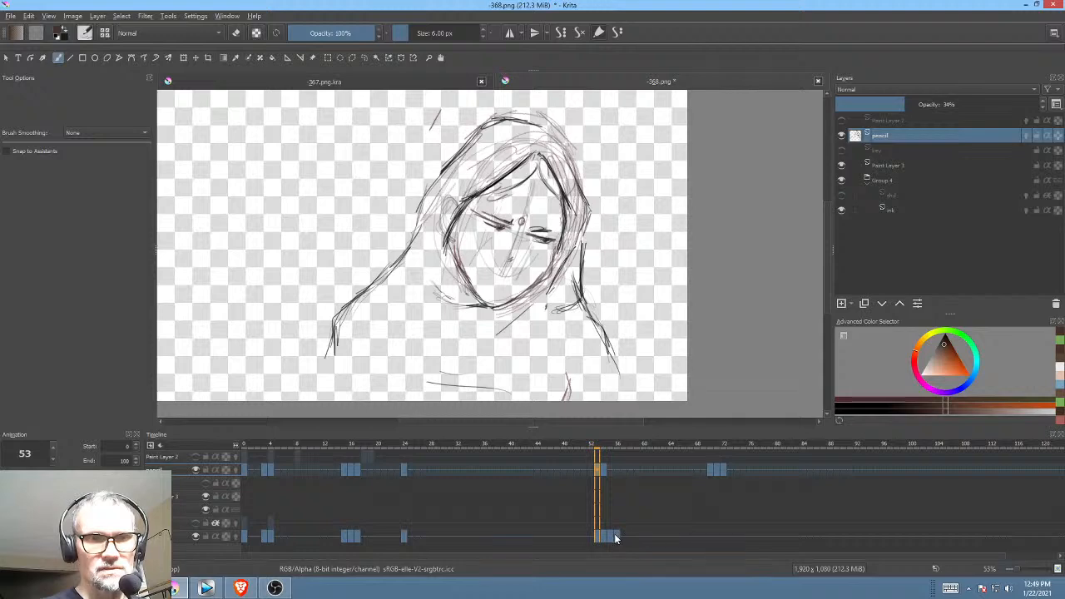
pyautogui.click(613, 536)
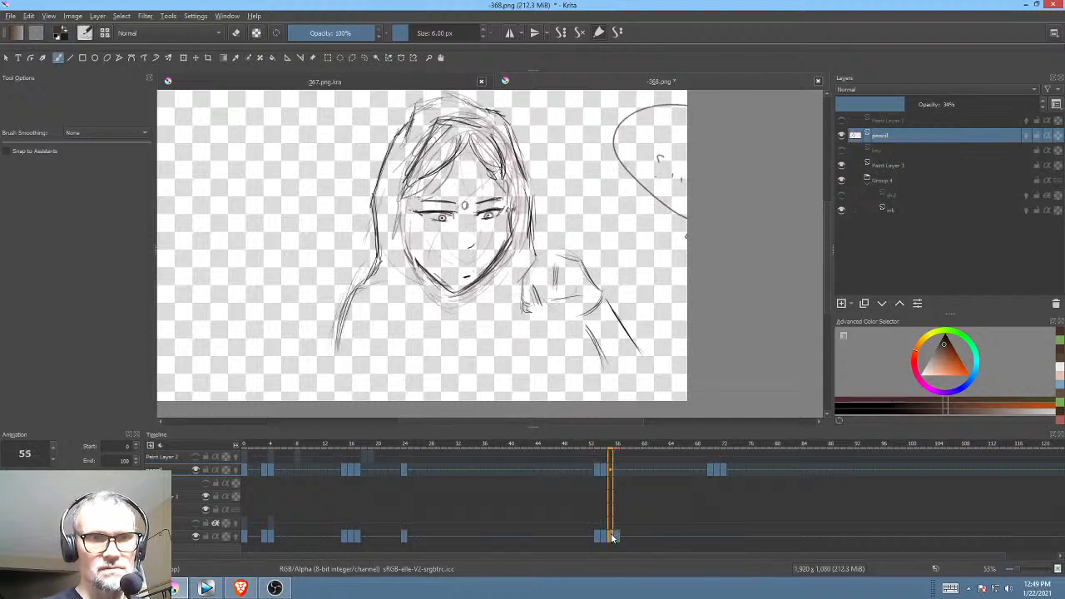
pyautogui.click(609, 536)
# Step: Flip repeatedly between the pencil keyframes at 53 and 54 to compare the two head poses
pyautogui.click(596, 469)
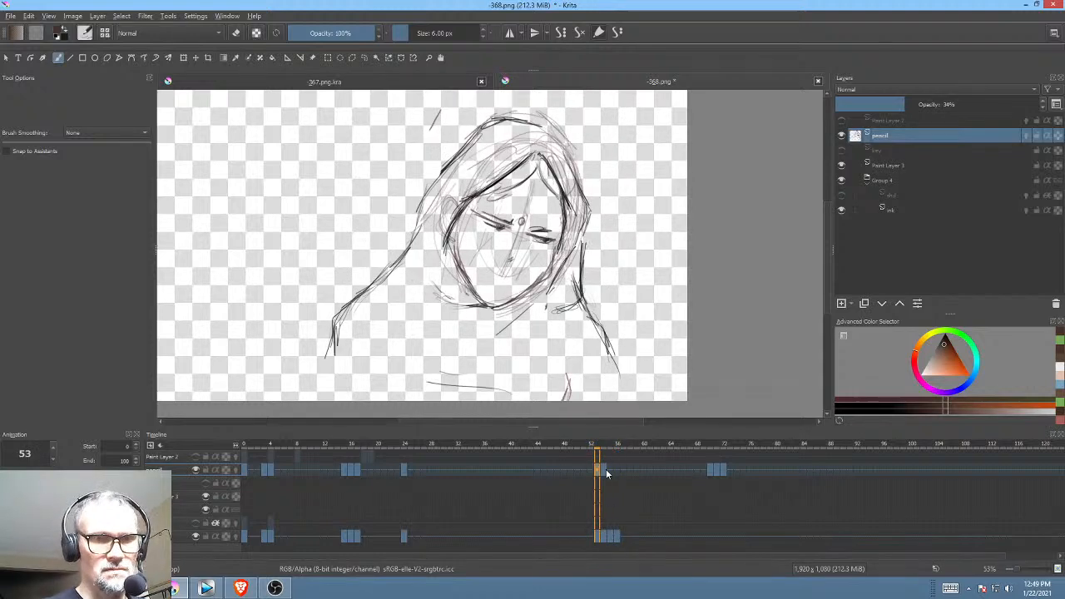
pyautogui.click(605, 469)
pyautogui.click(598, 469)
pyautogui.click(605, 469)
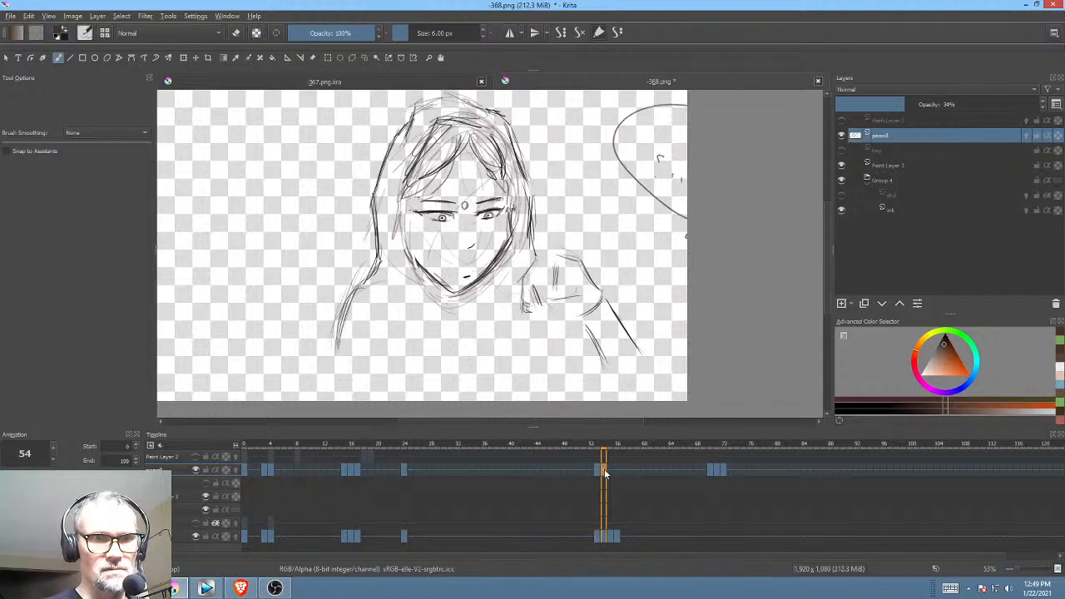
pyautogui.click(598, 469)
pyautogui.click(612, 470)
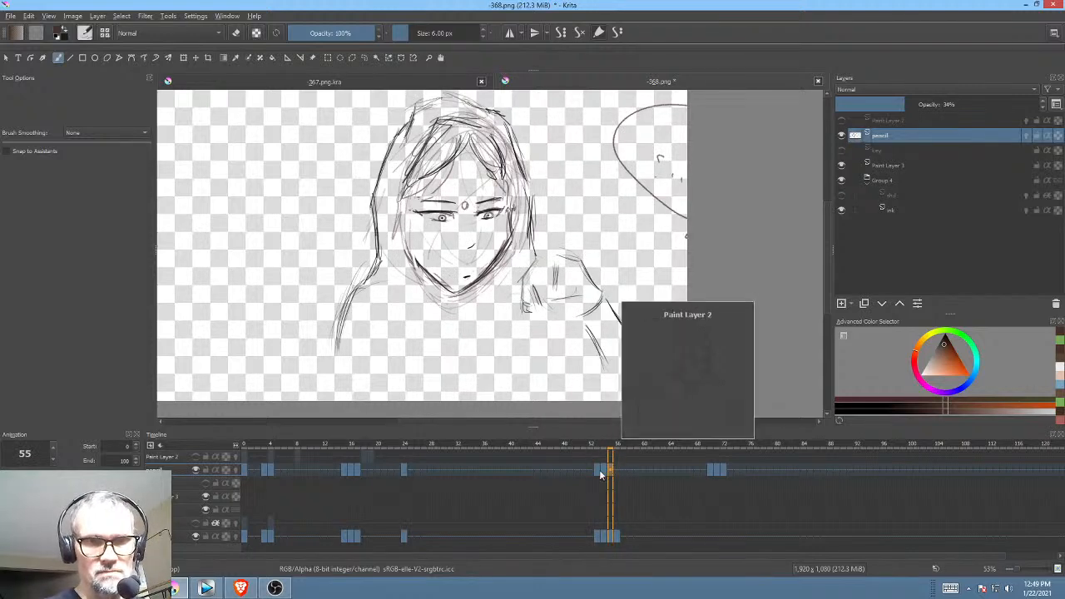
pyautogui.click(599, 469)
pyautogui.click(606, 469)
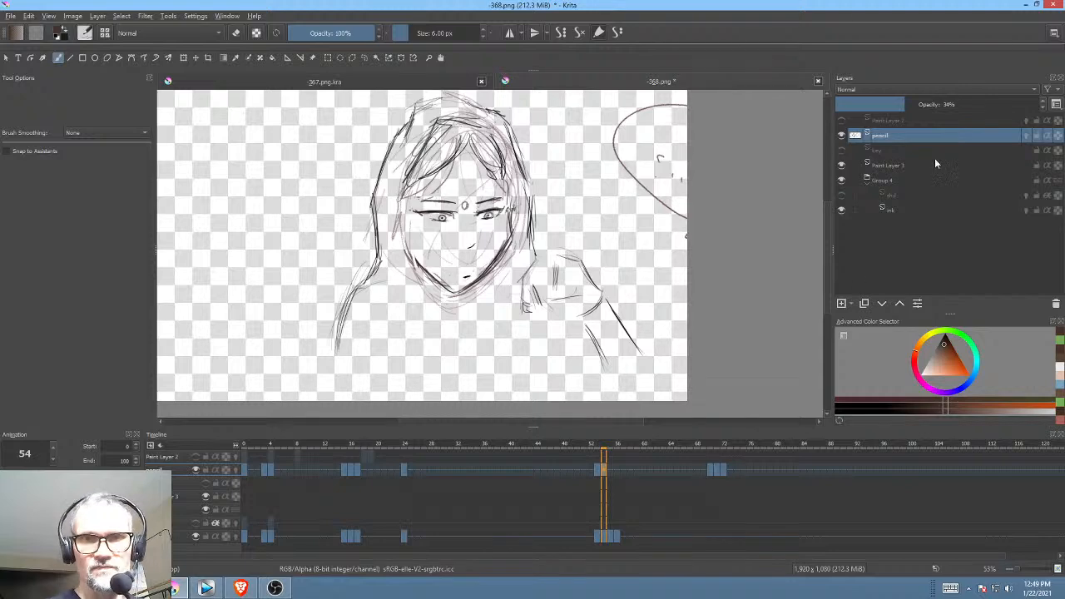
# Step: Isolate the ink layer and review its drawings at frames 53 to 56
pyautogui.click(905, 209)
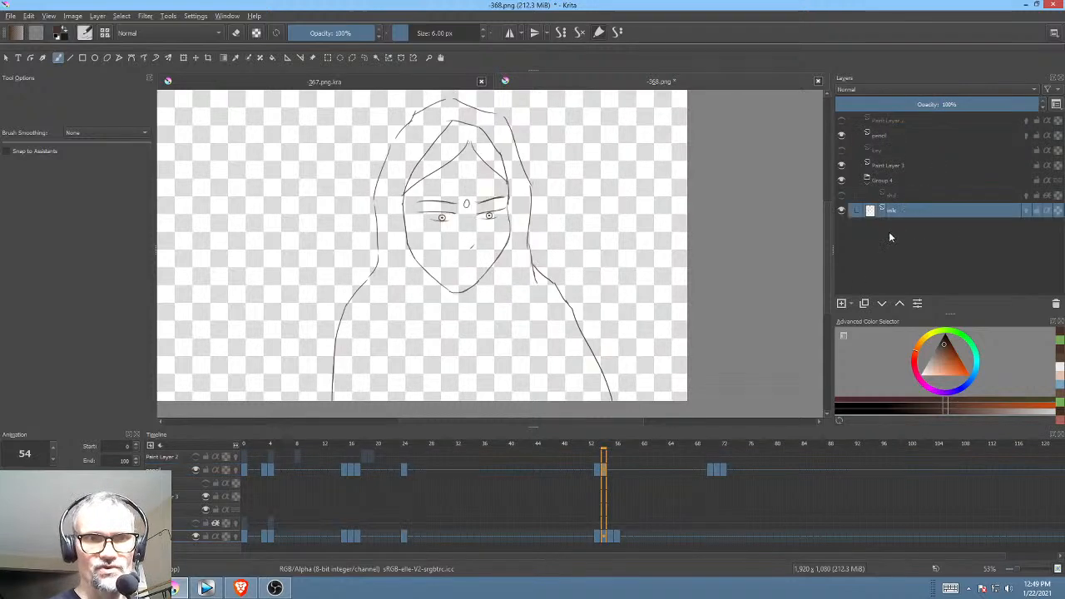
pyautogui.click(599, 536)
pyautogui.click(604, 536)
pyautogui.click(610, 536)
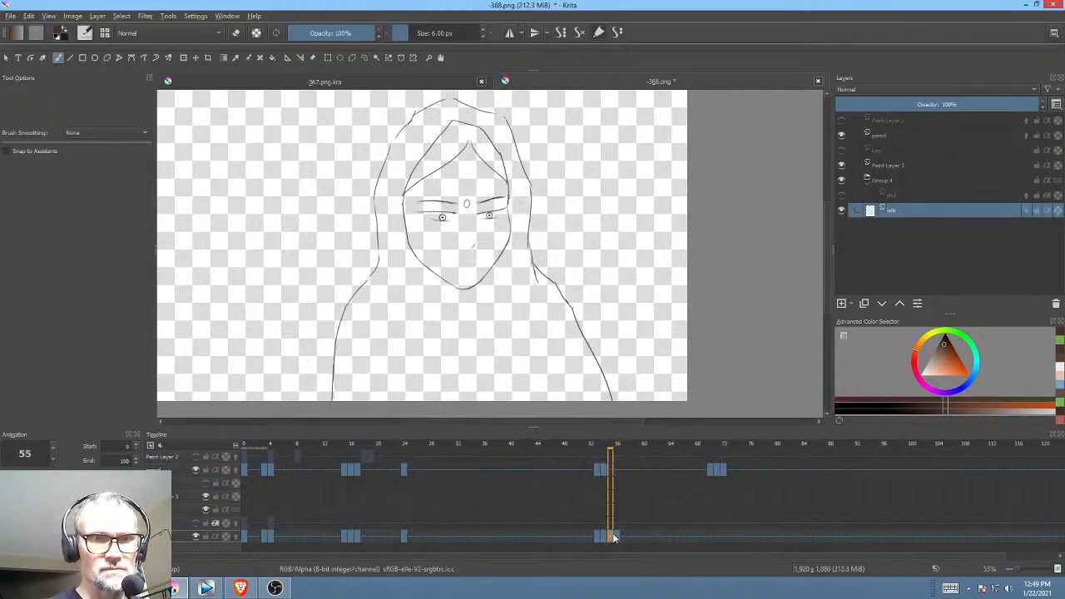
pyautogui.click(618, 537)
pyautogui.click(599, 536)
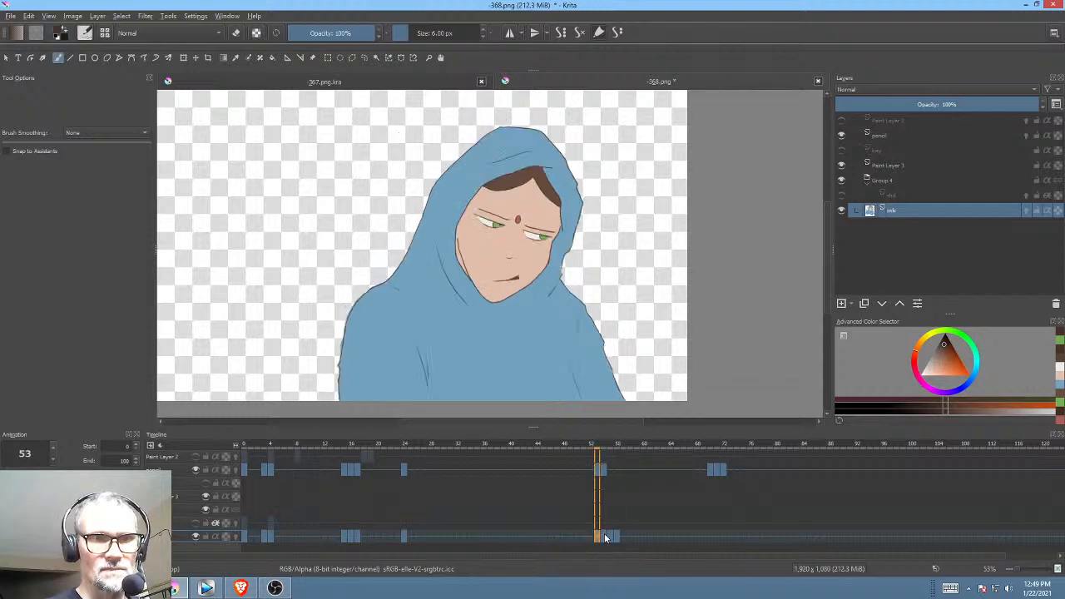
pyautogui.click(606, 537)
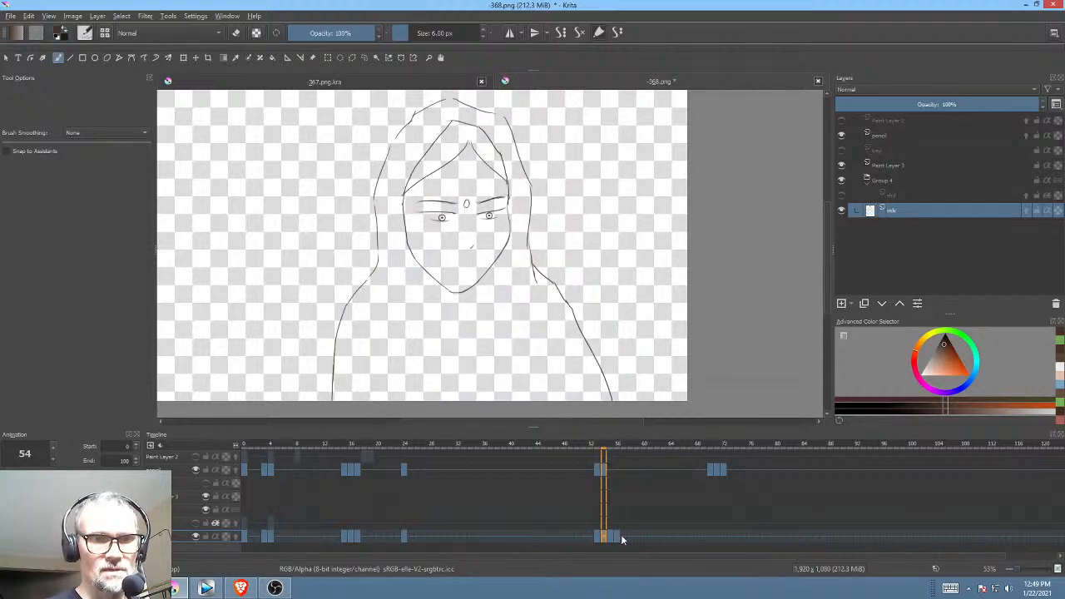
# Step: Move the coloured ink drawing from frame 56 to frame 54, replacing the uncoloured line drawings at 54 and 55
pyautogui.moveTo(619, 535)
pyautogui.mouseDown()
pyautogui.moveTo(608, 554)
pyautogui.moveTo(605, 534)
pyautogui.mouseUp()
pyautogui.click(613, 535)
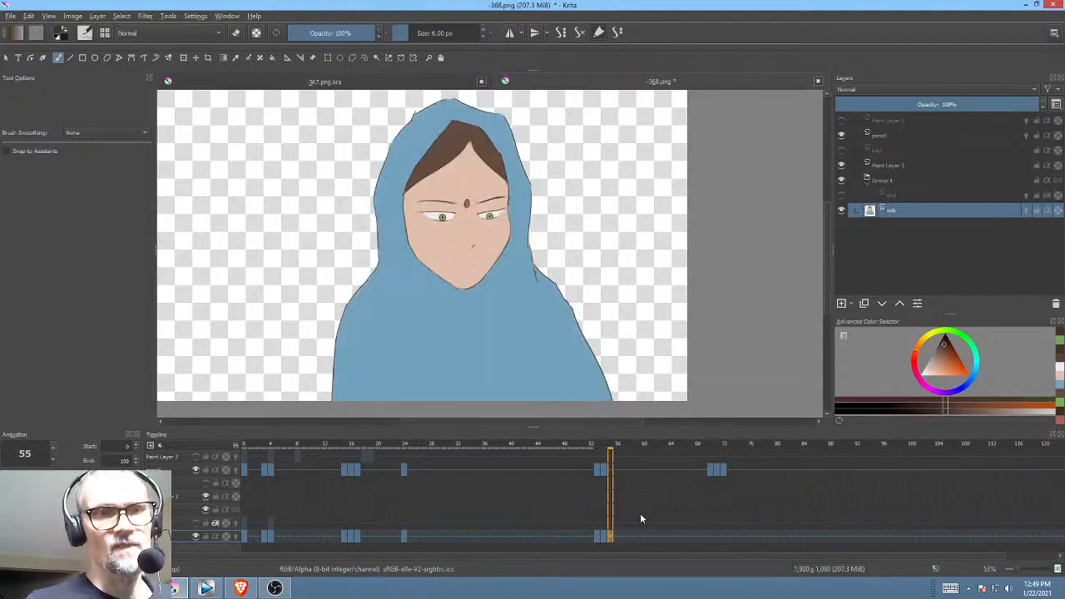
pyautogui.click(600, 543)
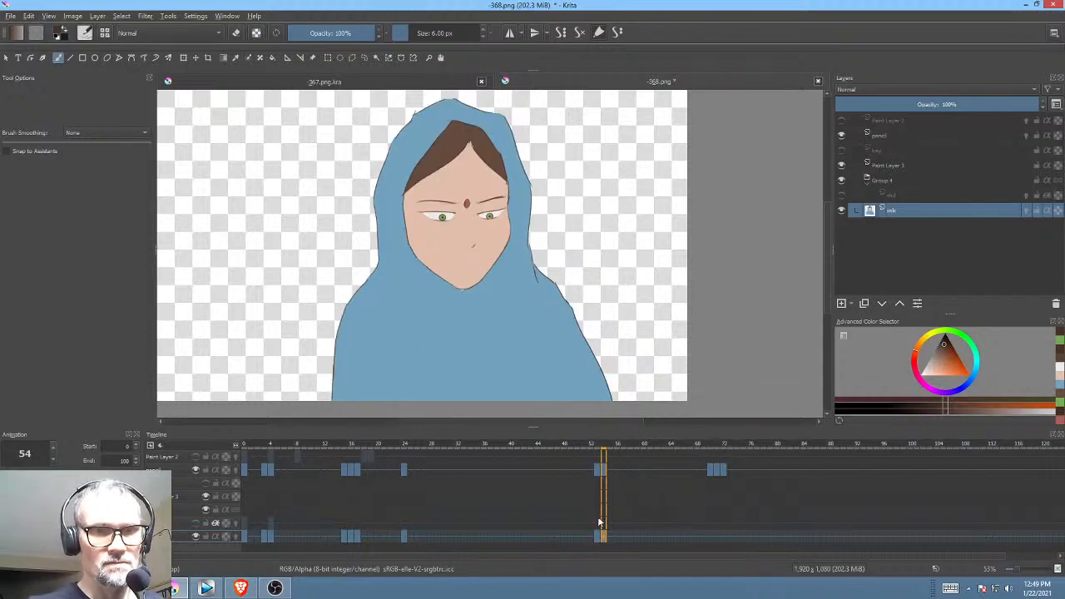
# Step: Check the pencil timing around frame 54 and compare that frame's sketch with its coloured ink drawing
pyautogui.click(902, 133)
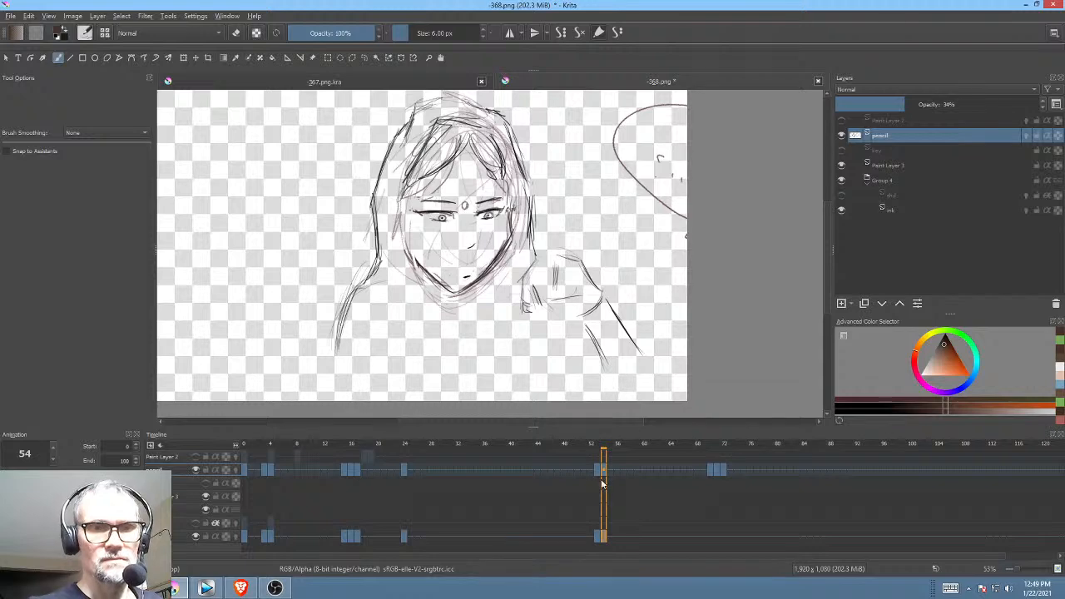
pyautogui.moveTo(584, 445); pyautogui.dragTo(639, 442)
pyautogui.press('space')
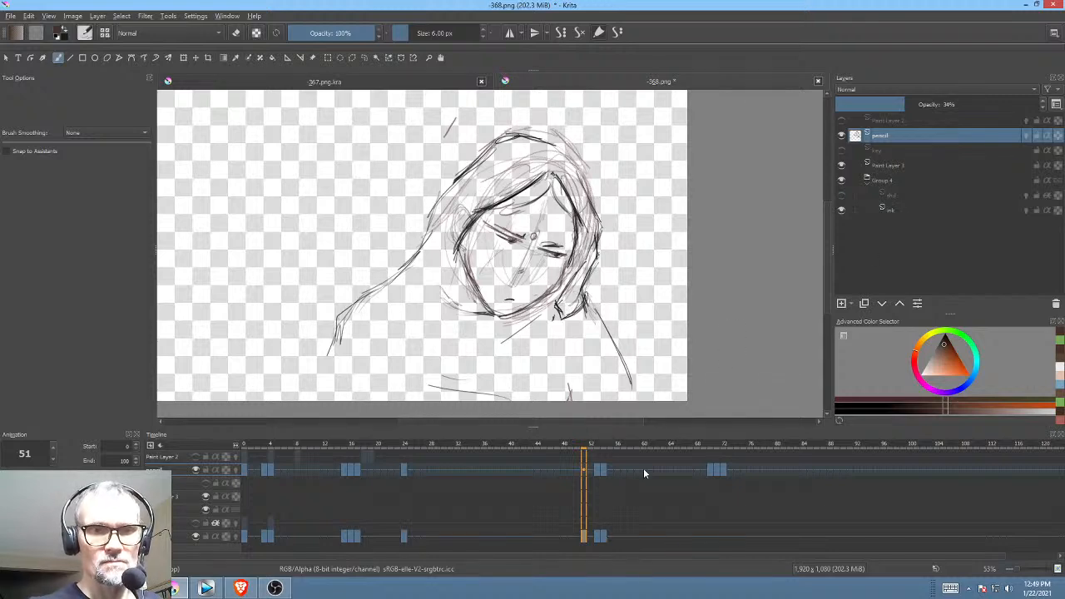
pyautogui.click(606, 473)
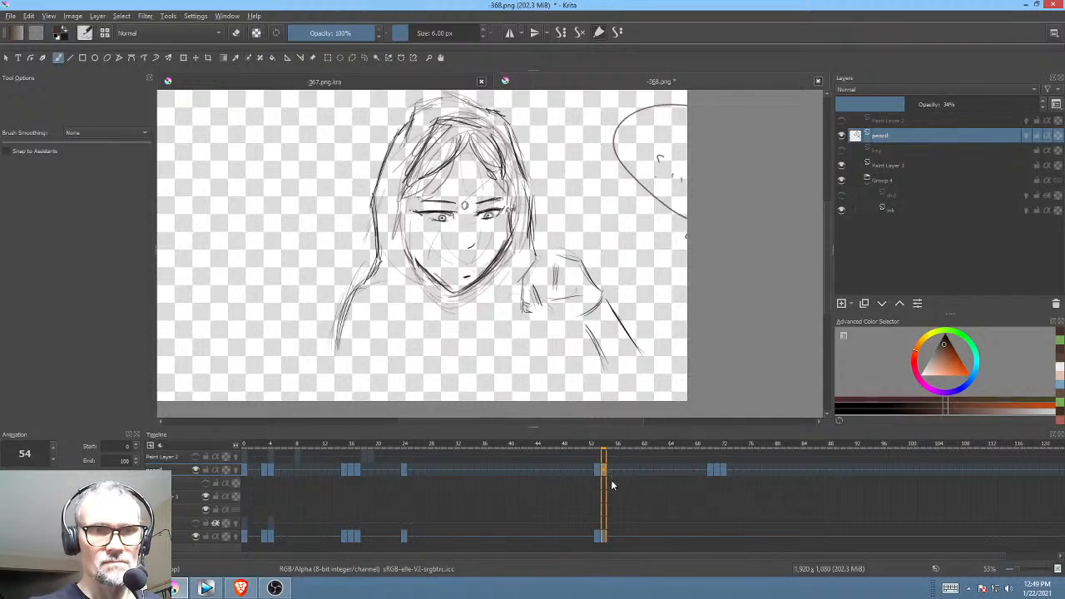
pyautogui.click(906, 209)
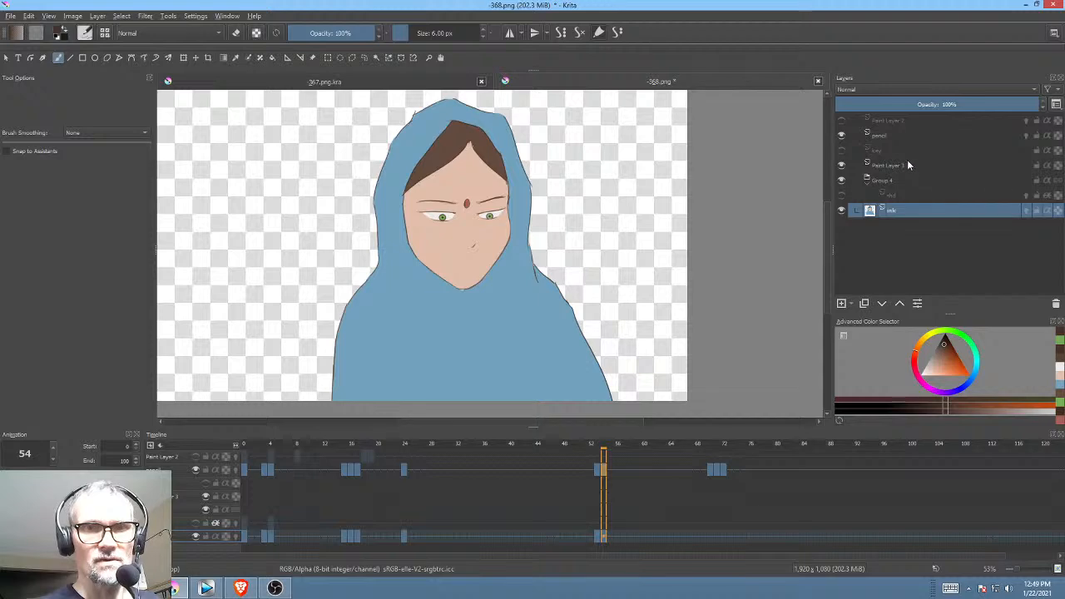
pyautogui.click(905, 137)
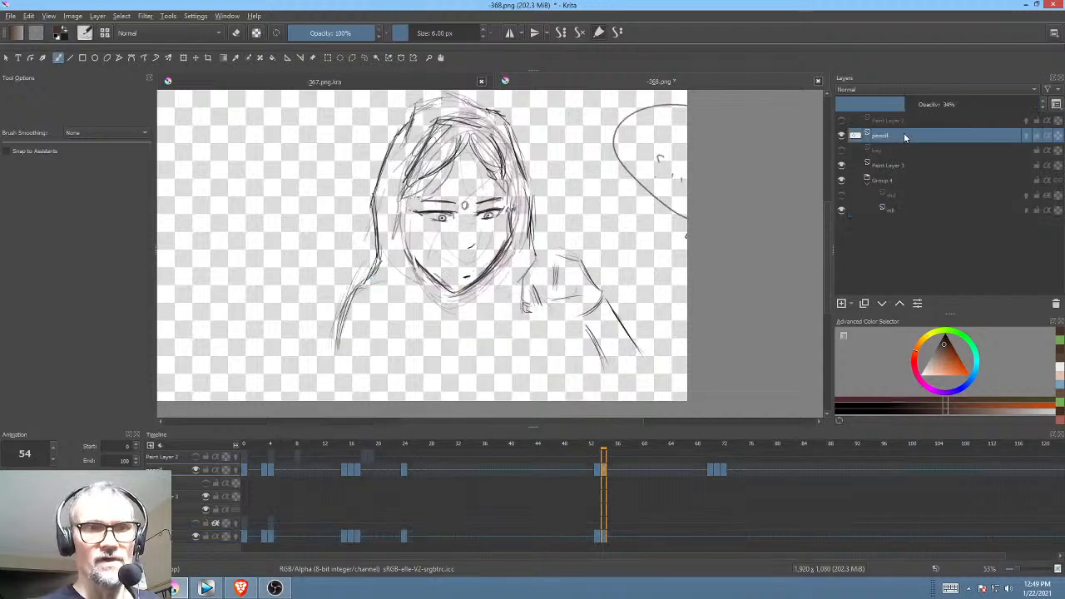
pyautogui.click(910, 210)
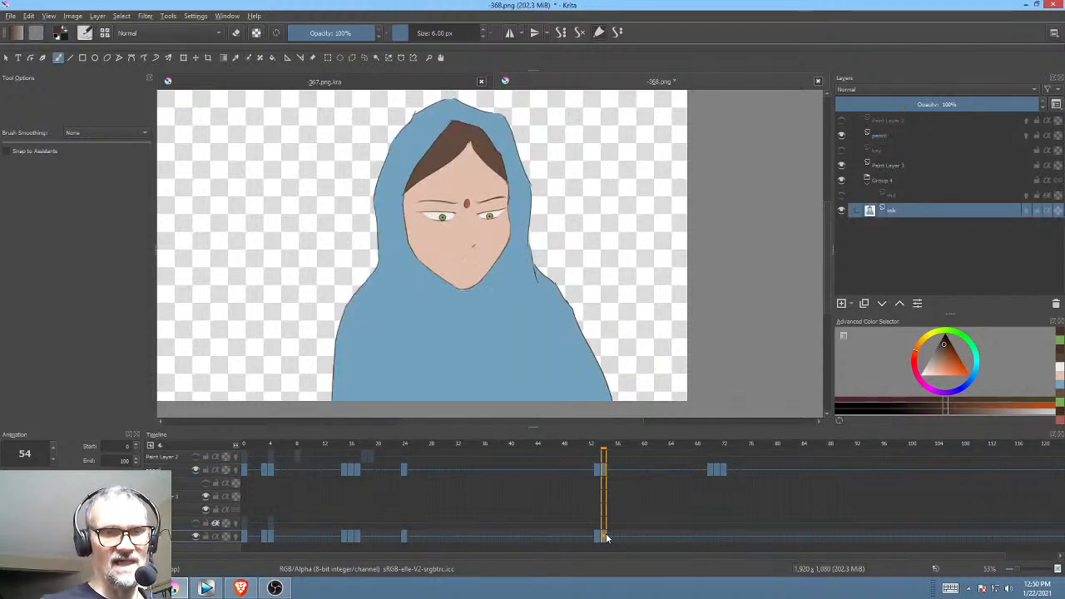
# Step: Strengthen the upper eyelid lines of both eyes in dark brown on the ink layer at frame 54
pyautogui.moveTo(473, 297)
pyautogui.mouseDown()
pyautogui.moveTo(547, 224)
pyautogui.moveTo(560, 318)
pyautogui.moveTo(569, 236)
pyautogui.moveTo(534, 298)
pyautogui.mouseUp()
pyautogui.moveTo(479, 340)
pyautogui.mouseDown()
pyautogui.moveTo(542, 288)
pyautogui.moveTo(556, 258)
pyautogui.moveTo(591, 247)
pyautogui.mouseUp()
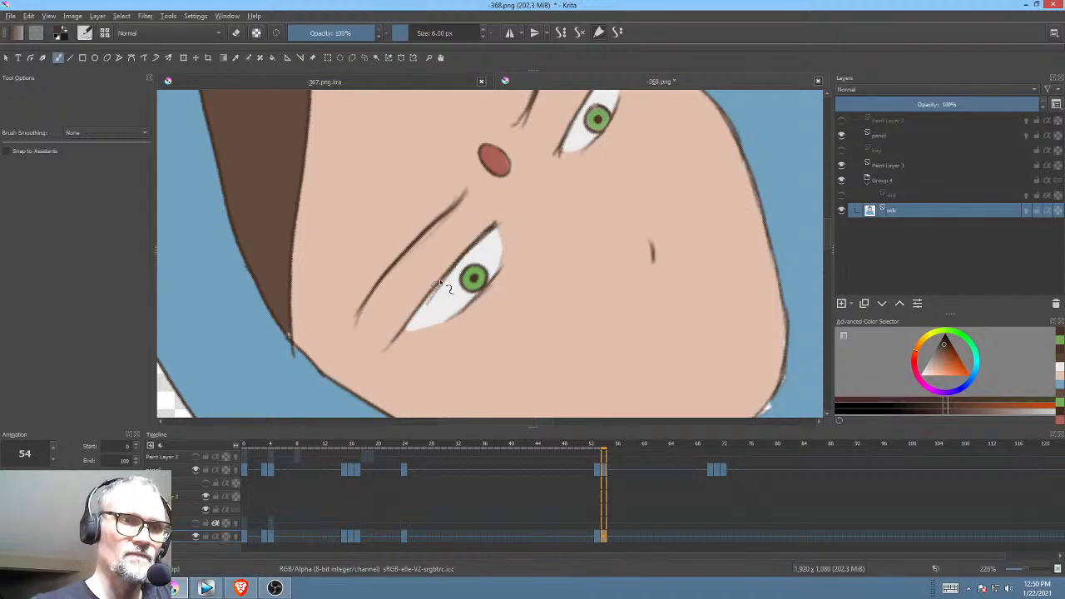
pyautogui.moveTo(409, 329)
pyautogui.mouseDown()
pyautogui.moveTo(433, 333)
pyautogui.moveTo(506, 224)
pyautogui.moveTo(504, 244)
pyautogui.mouseUp()
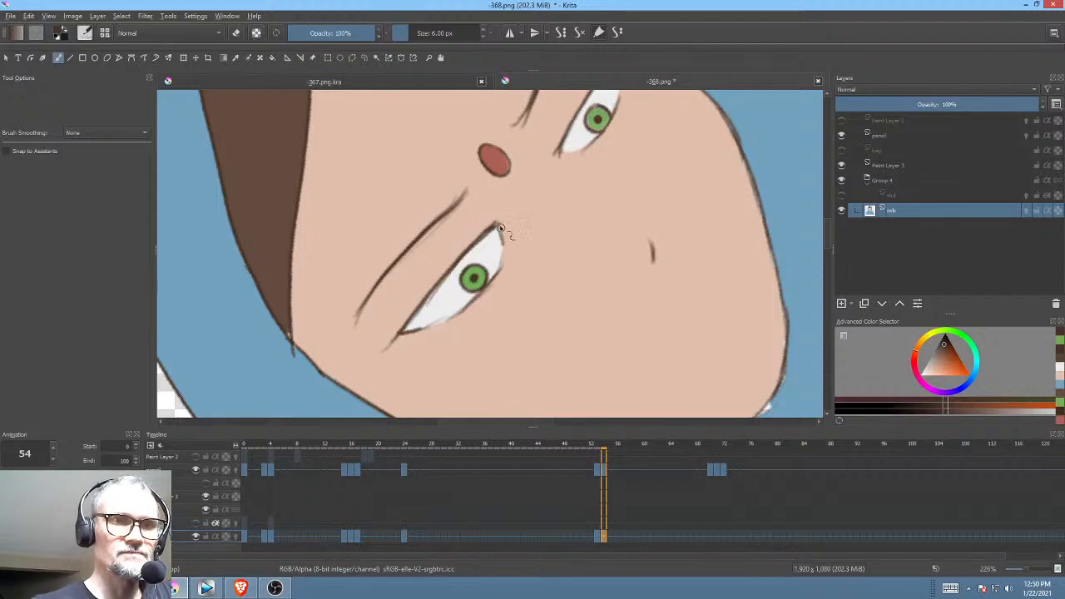
pyautogui.moveTo(544, 214); pyautogui.dragTo(482, 302)
pyautogui.moveTo(537, 137)
pyautogui.mouseDown()
pyautogui.moveTo(515, 192)
pyautogui.moveTo(550, 144)
pyautogui.moveTo(498, 237)
pyautogui.mouseUp()
pyautogui.moveTo(524, 187); pyautogui.dragTo(497, 240)
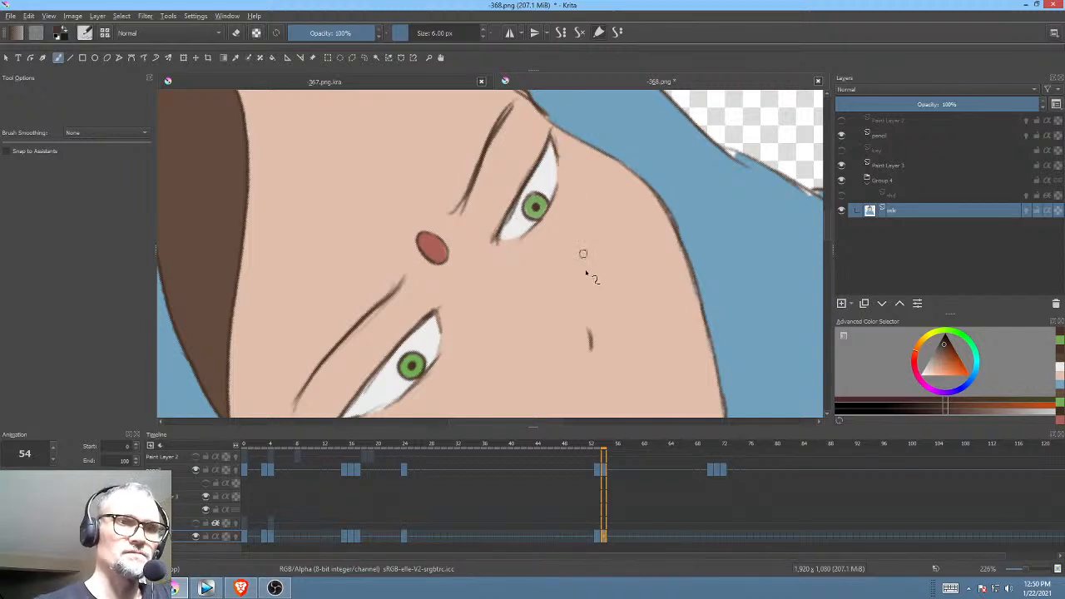
pyautogui.press('5')
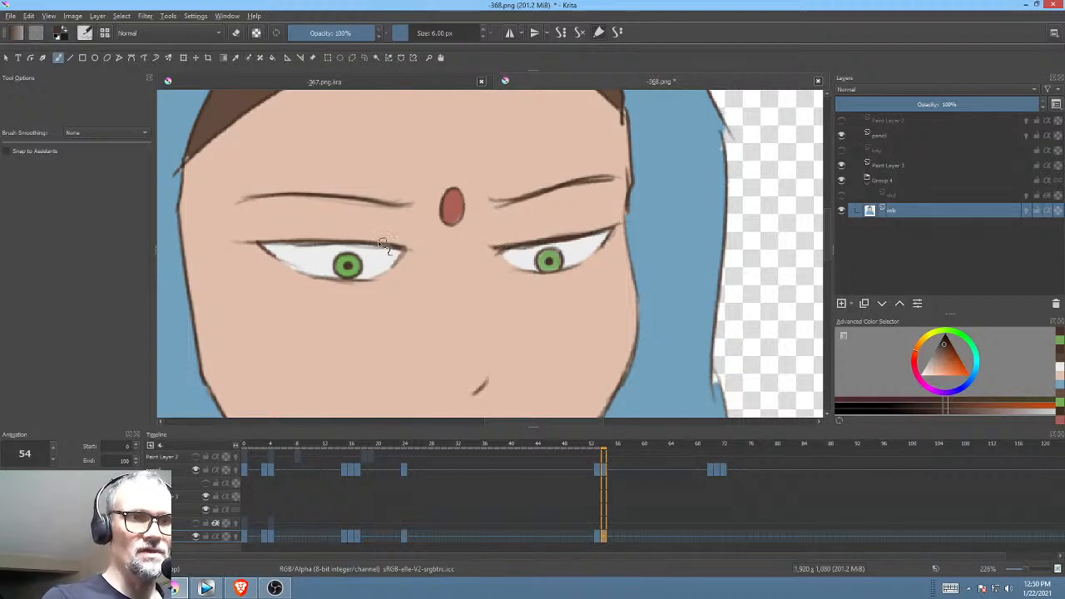
pyautogui.scroll(-3, 625, 283)
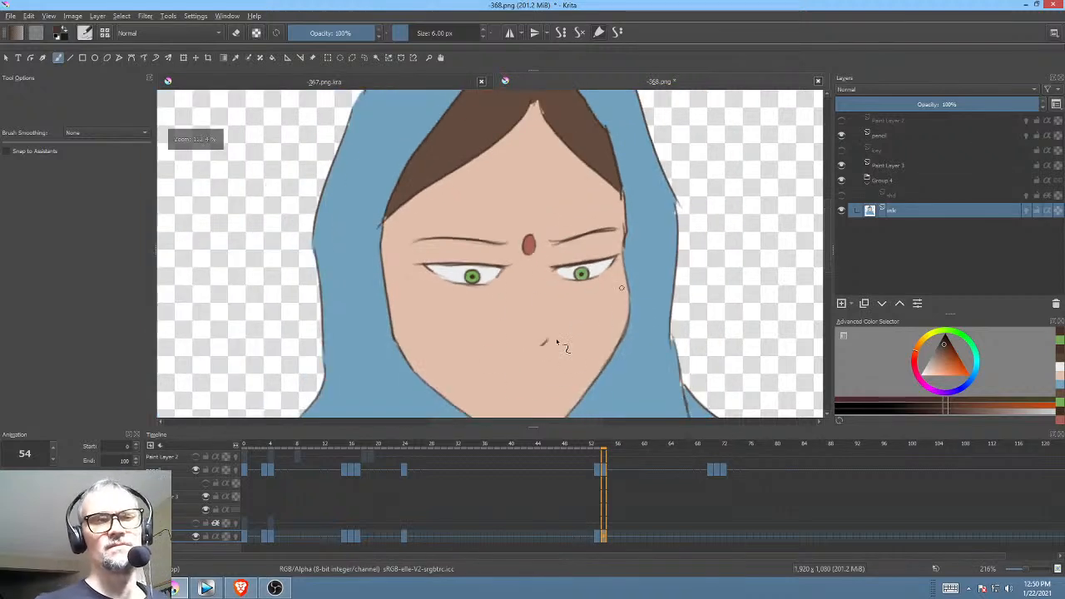
# Step: Check the mouth in frame 54's pencil sketch and draw a short mouth line above the chin on the ink layer
pyautogui.press('1')
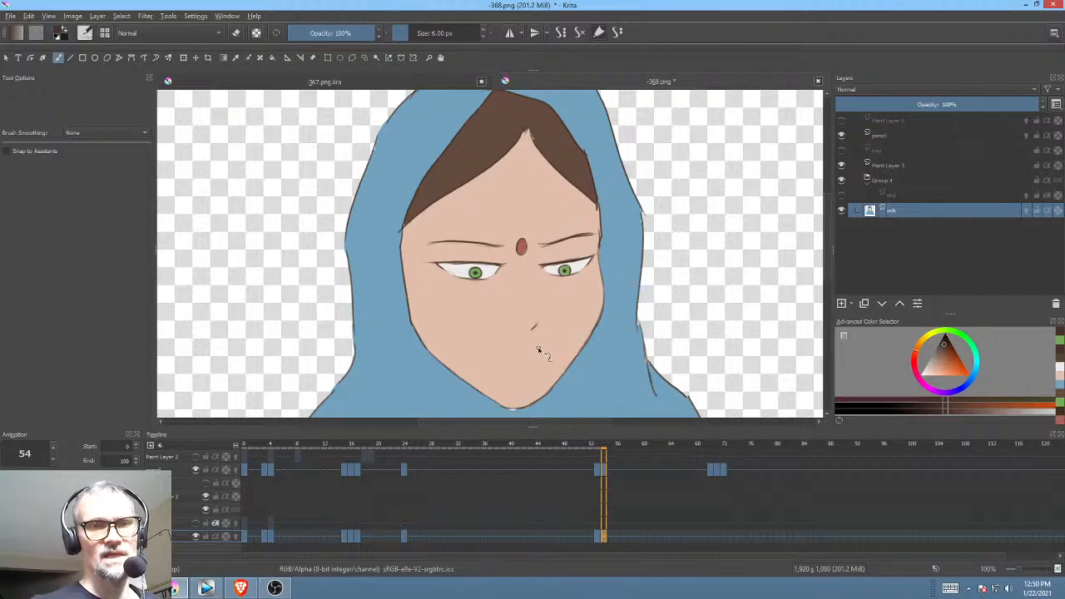
pyautogui.click(895, 137)
pyautogui.click(906, 210)
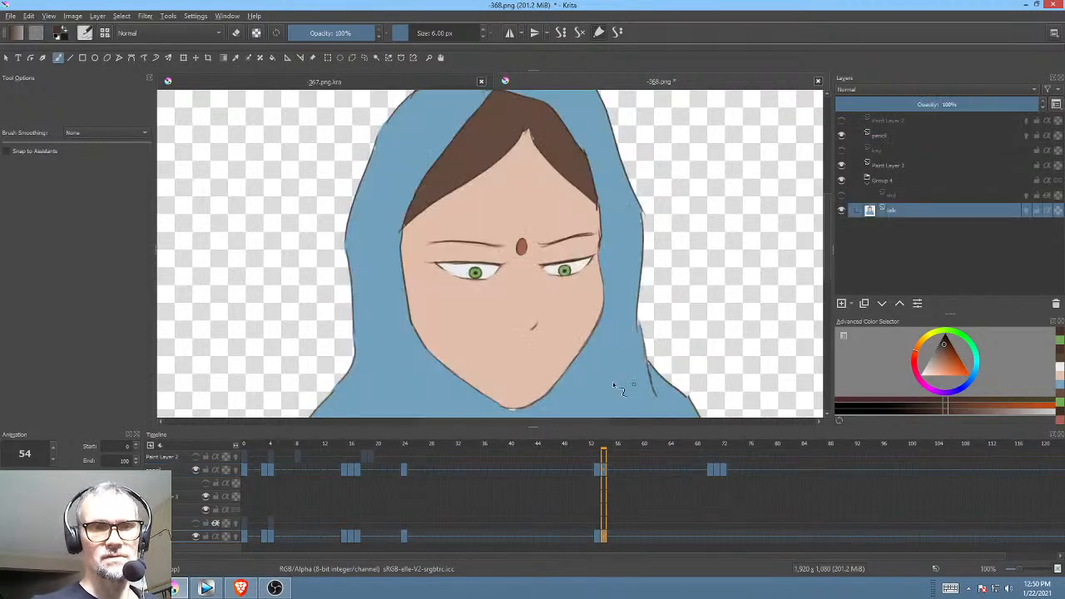
pyautogui.moveTo(516, 380); pyautogui.dragTo(527, 379)
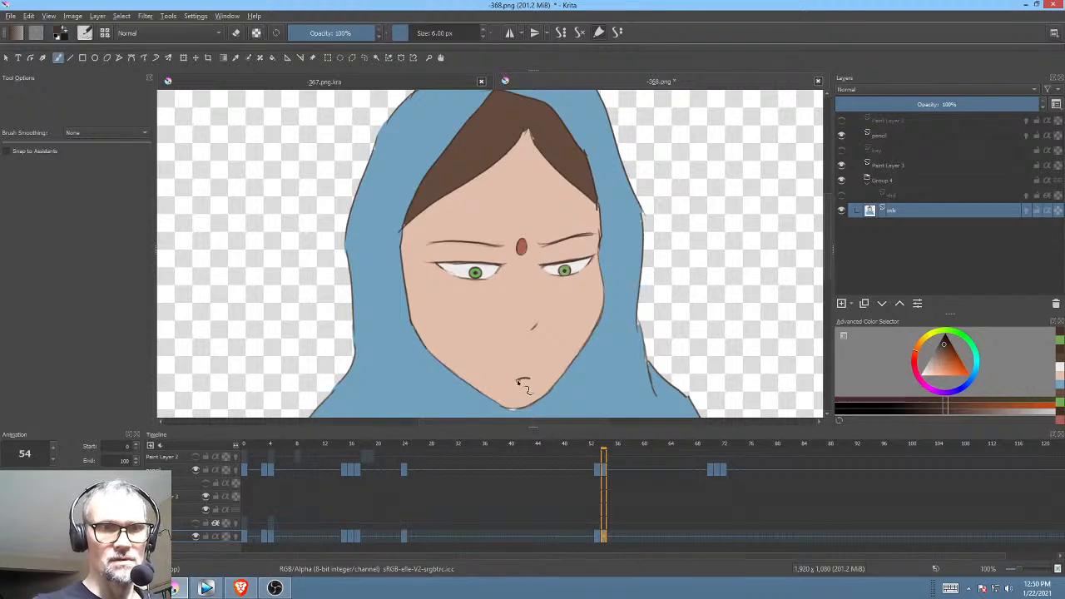
# Step: Review the pencil sketches at frames 53 and 55 and the coloured ink drawings at frames 53 and 24
pyautogui.click(894, 133)
pyautogui.click(598, 541)
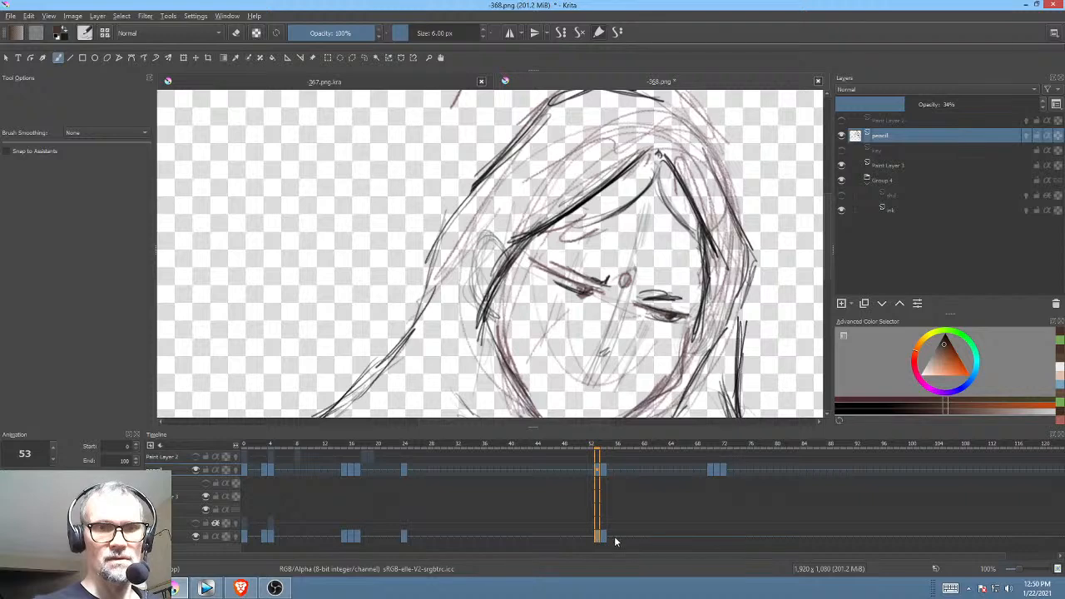
pyautogui.click(616, 541)
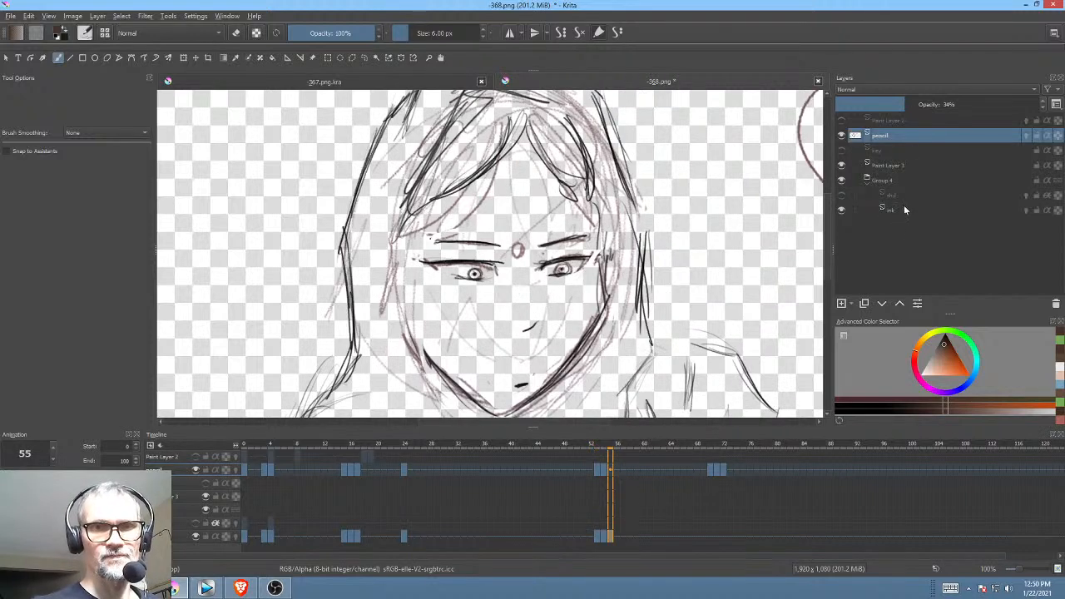
pyautogui.click(904, 209)
pyautogui.click(598, 539)
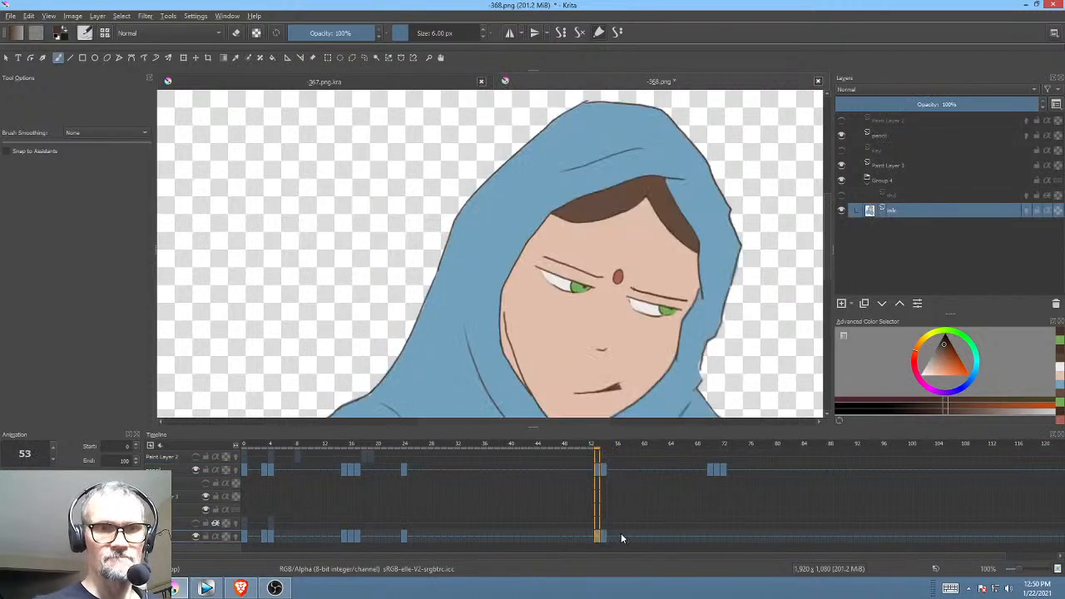
pyautogui.click(404, 538)
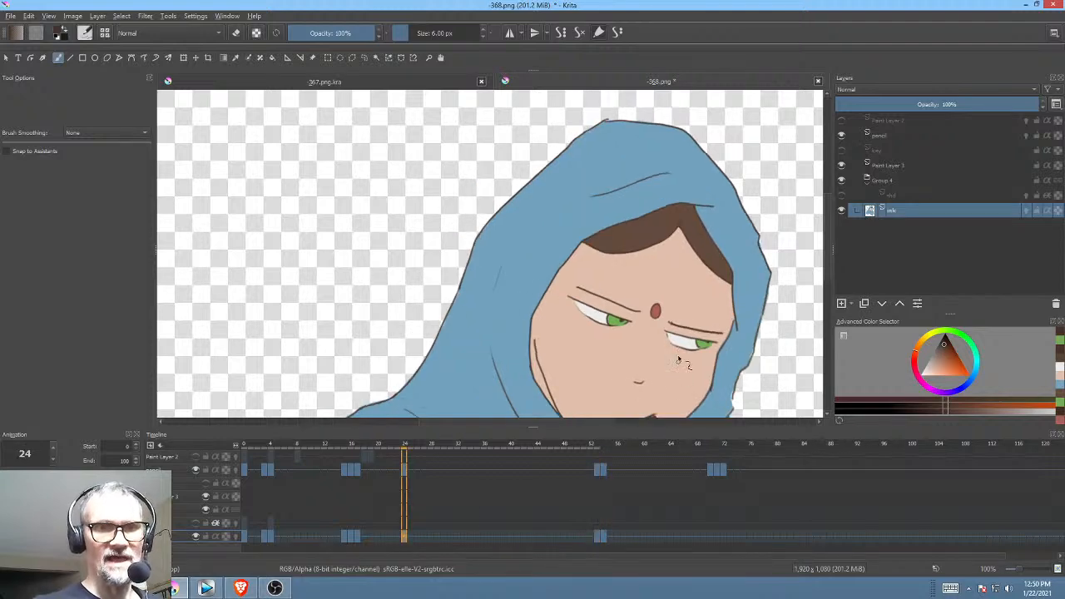
# Step: Review the coloured ink drawings at frames 15, 16, 17 and 24 and the pencil sketch at frame 24
pyautogui.click(359, 537)
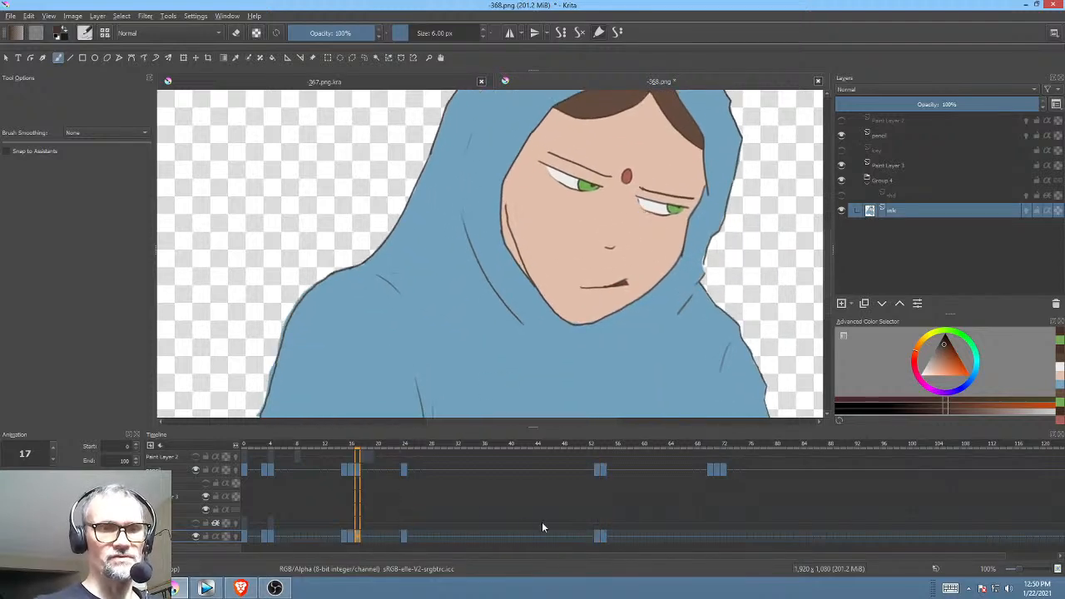
pyautogui.click(404, 538)
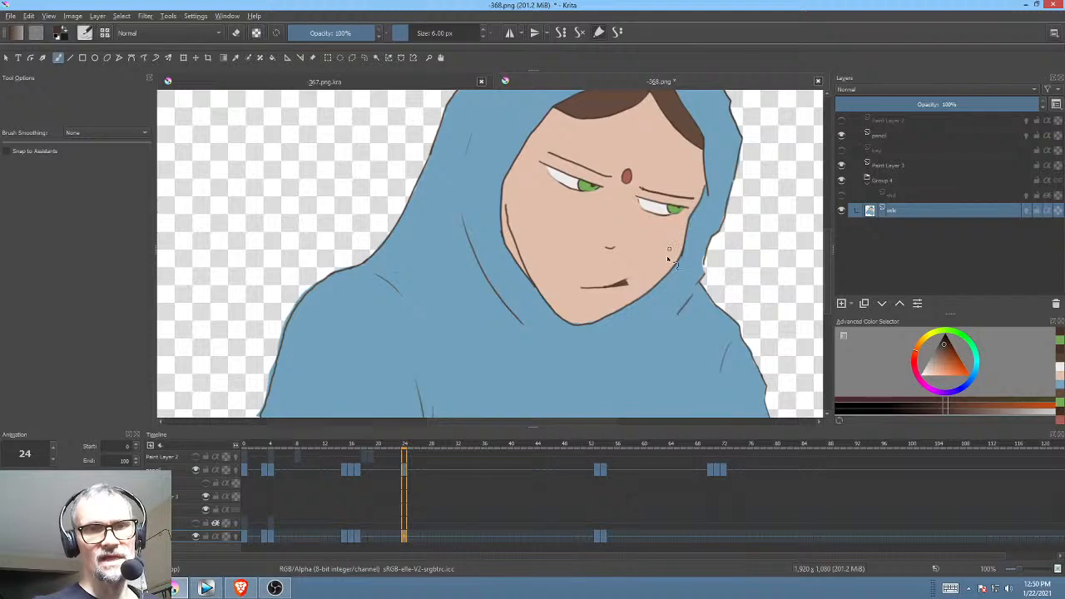
pyautogui.keyDown('alt'); pyautogui.click(903, 134); pyautogui.keyUp('alt')
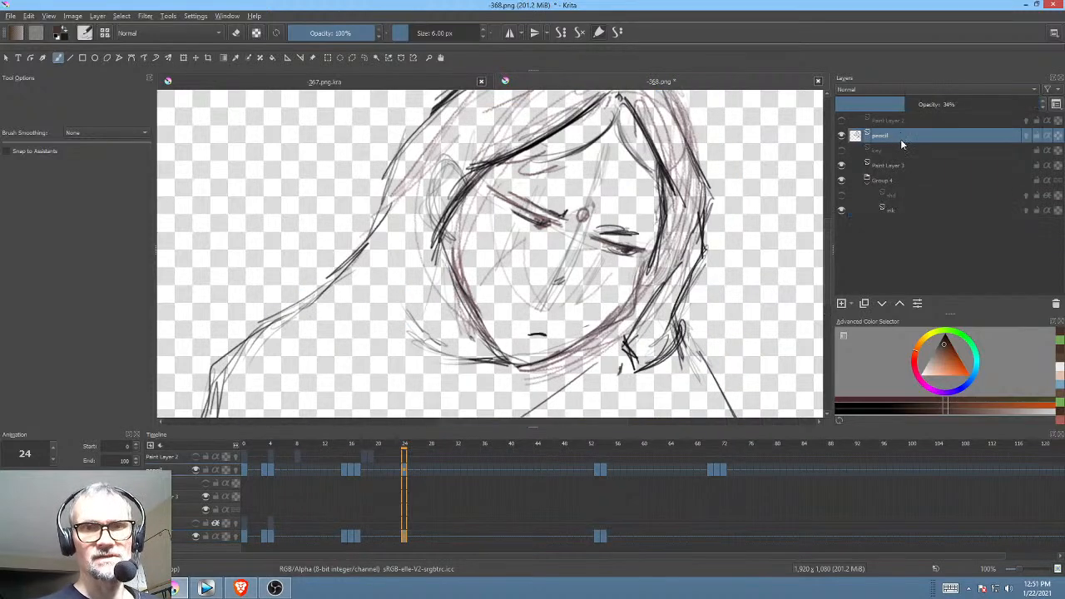
pyautogui.click(889, 209)
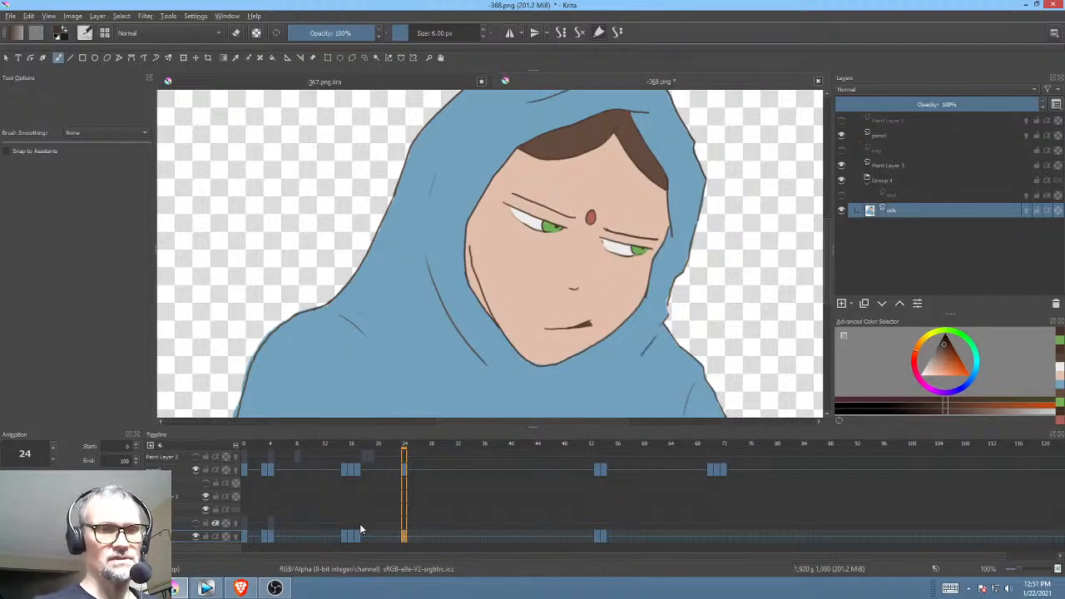
pyautogui.click(351, 536)
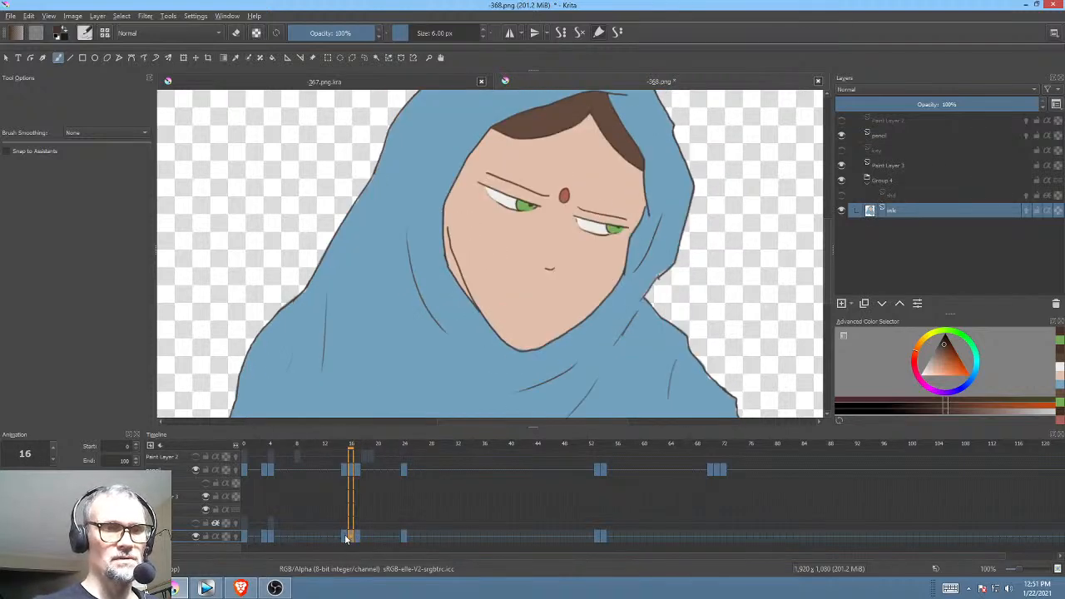
pyautogui.click(359, 536)
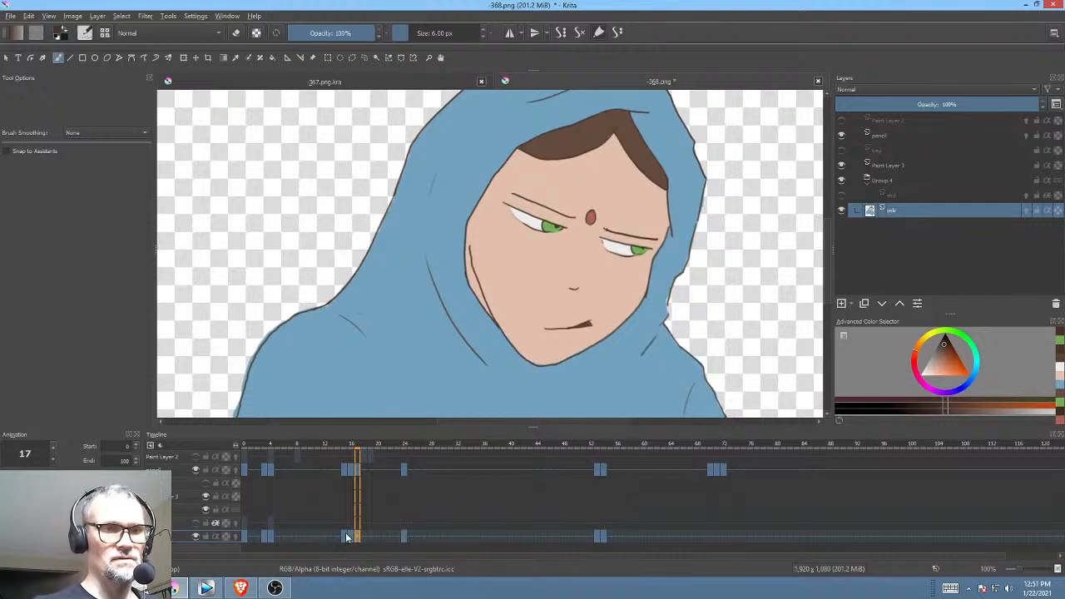
pyautogui.click(345, 536)
pyautogui.click(353, 535)
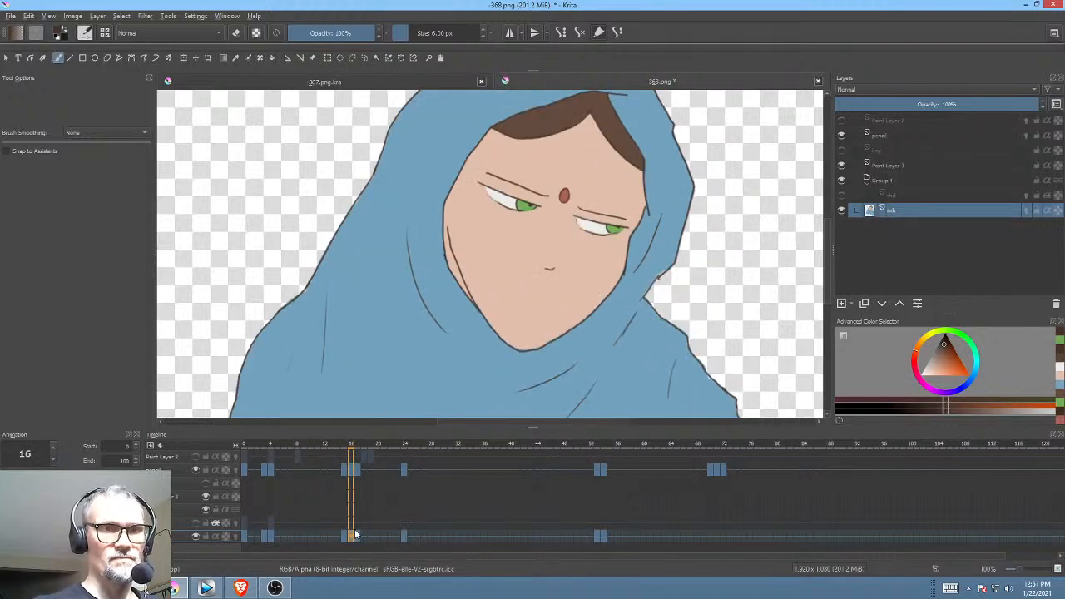
pyautogui.click(346, 536)
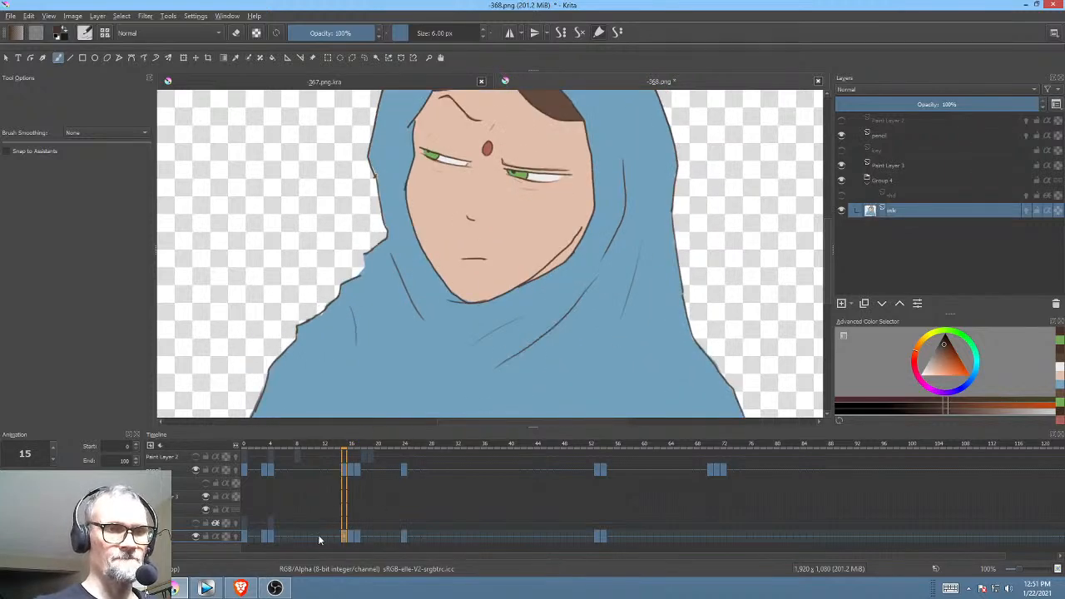
# Step: Check frame 0's pencil sketch and strengthen the upper and lower lid lines of the viewer's right eye on the ink layer
pyautogui.click(247, 537)
pyautogui.moveTo(556, 247); pyautogui.dragTo(566, 209)
pyautogui.click(903, 136)
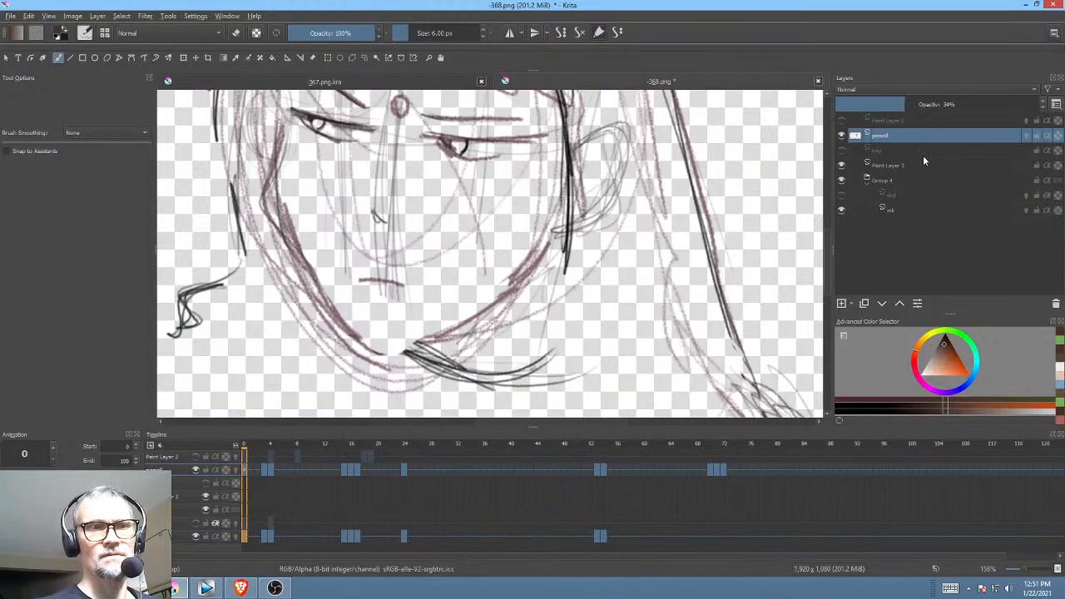
pyautogui.click(908, 208)
pyautogui.moveTo(489, 218)
pyautogui.mouseDown()
pyautogui.moveTo(490, 242)
pyautogui.moveTo(567, 320)
pyautogui.mouseUp()
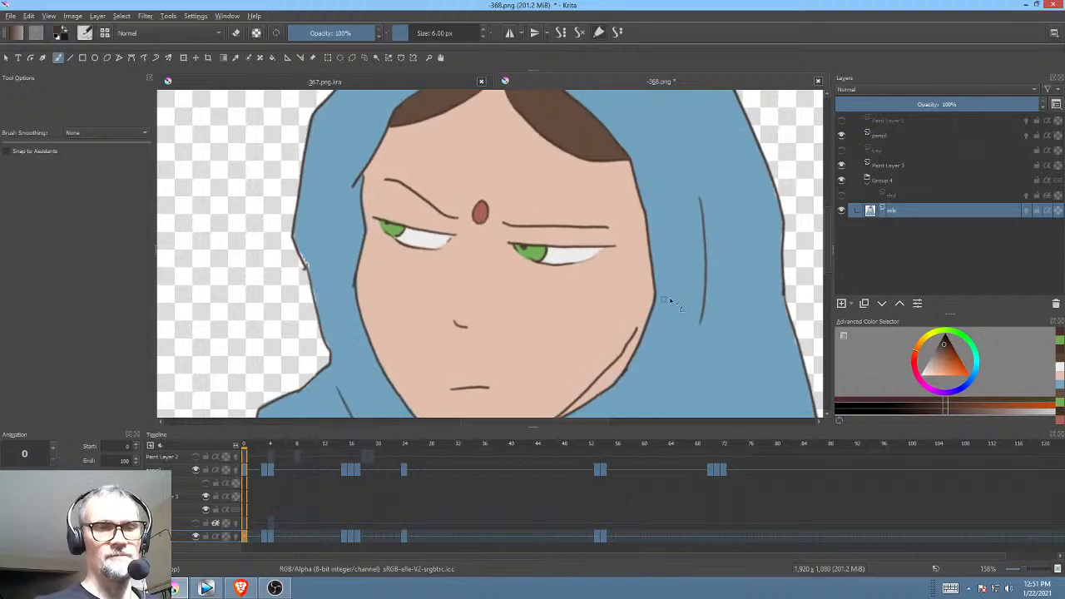
pyautogui.moveTo(668, 296)
pyautogui.mouseDown()
pyautogui.moveTo(627, 174)
pyautogui.moveTo(570, 266)
pyautogui.moveTo(622, 182)
pyautogui.moveTo(409, 399)
pyautogui.moveTo(396, 366)
pyautogui.moveTo(601, 207)
pyautogui.moveTo(539, 195)
pyautogui.moveTo(527, 214)
pyautogui.mouseUp()
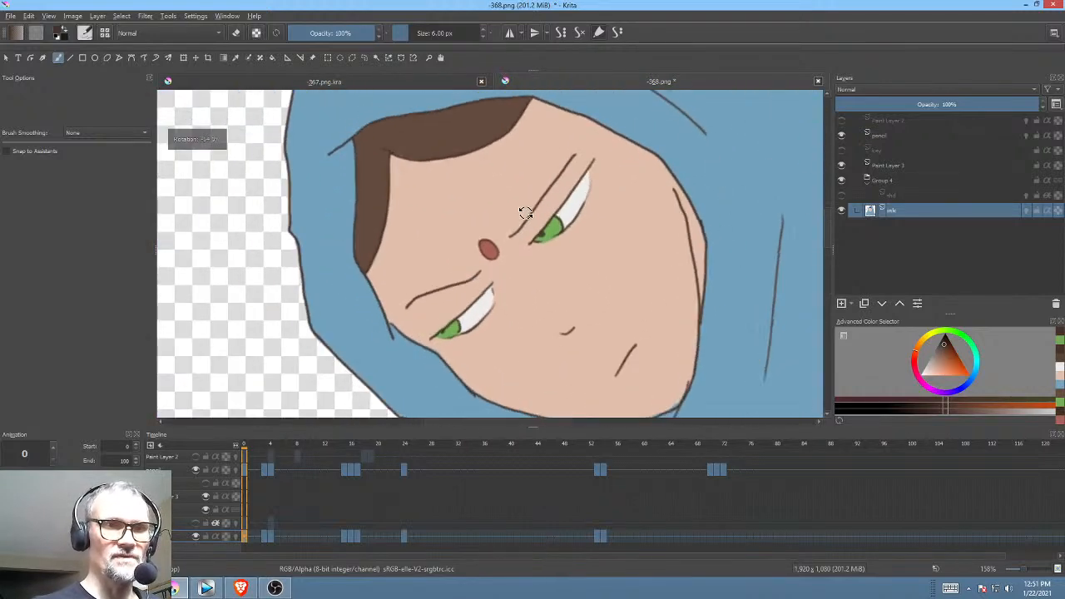
pyautogui.moveTo(473, 302); pyautogui.dragTo(464, 252)
pyautogui.scroll(3, 470, 274)
pyautogui.moveTo(419, 284); pyautogui.dragTo(498, 215)
pyautogui.moveTo(611, 176)
pyautogui.mouseDown()
pyautogui.moveTo(620, 198)
pyautogui.moveTo(544, 294)
pyautogui.mouseUp()
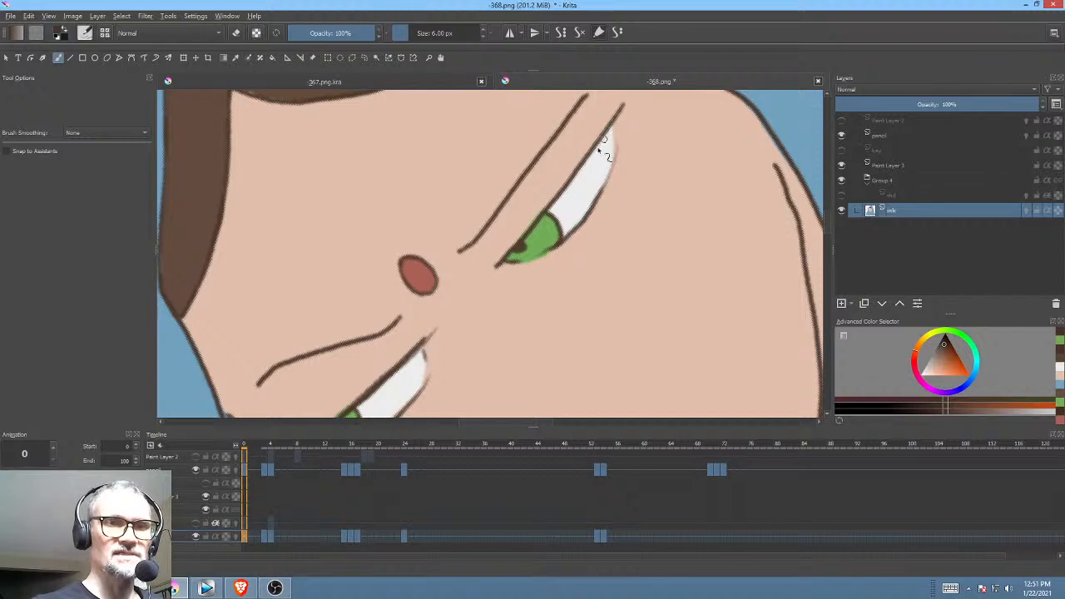
pyautogui.moveTo(605, 154); pyautogui.dragTo(509, 256)
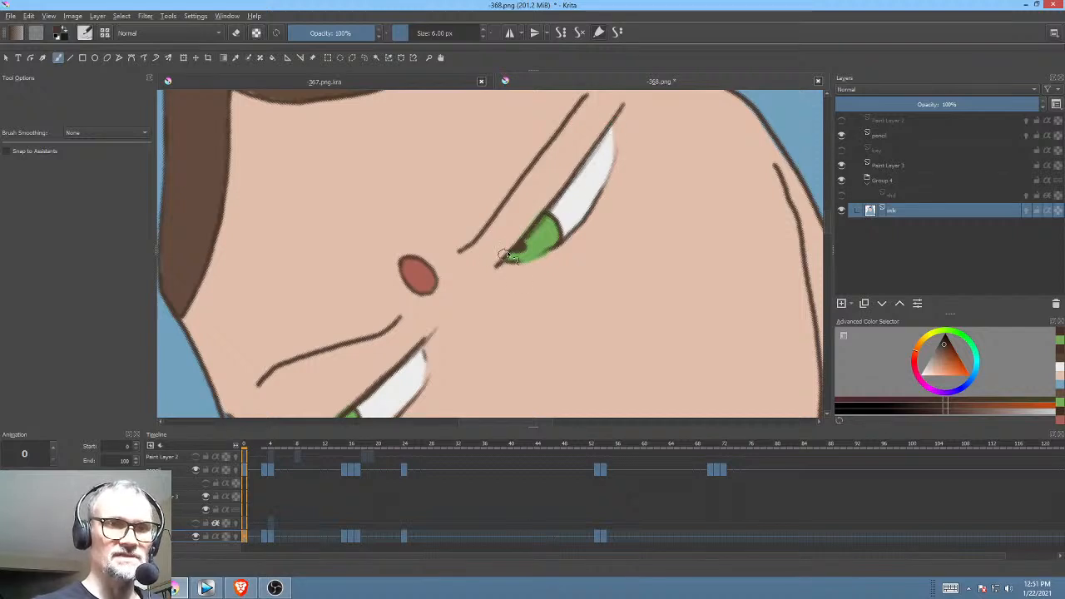
pyautogui.moveTo(592, 211); pyautogui.dragTo(612, 165)
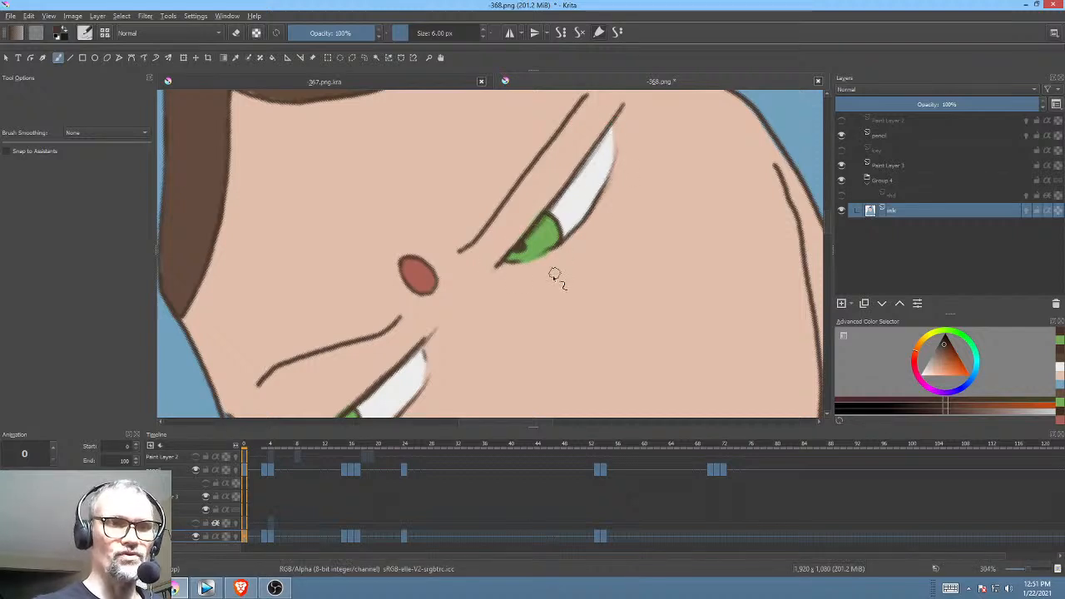
# Step: Darken the lower lid line near the nose on the viewer's left eye at frame 0
pyautogui.moveTo(554, 273); pyautogui.dragTo(613, 199)
pyautogui.moveTo(466, 327); pyautogui.dragTo(493, 291)
pyautogui.moveTo(471, 326); pyautogui.dragTo(491, 297)
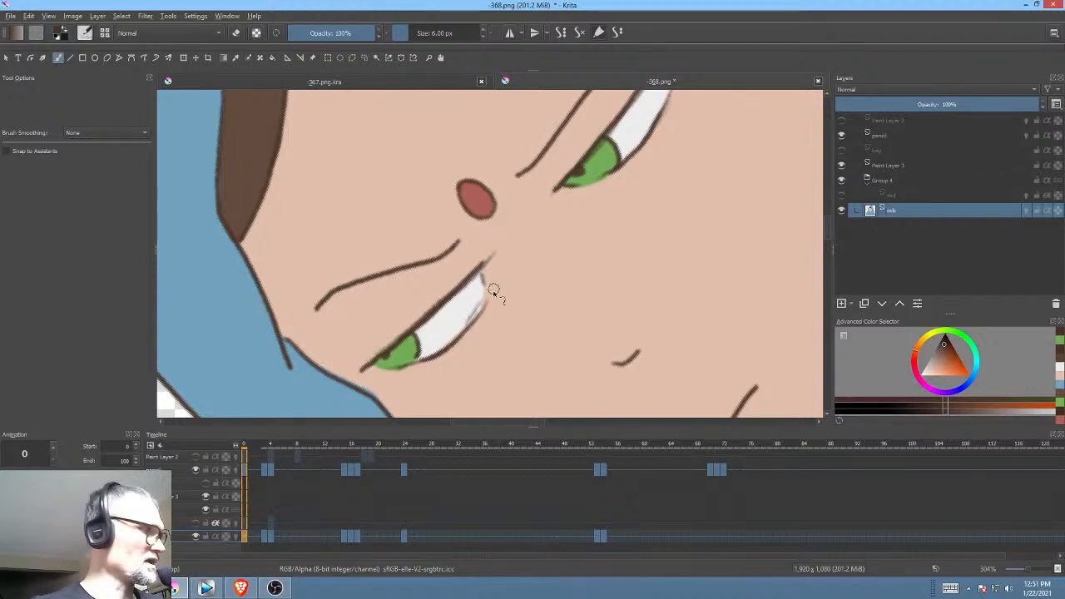
# Step: Thicken the upper lid line of the viewer's left eye in dark brown on the ink layer at frame 4
pyautogui.click(264, 537)
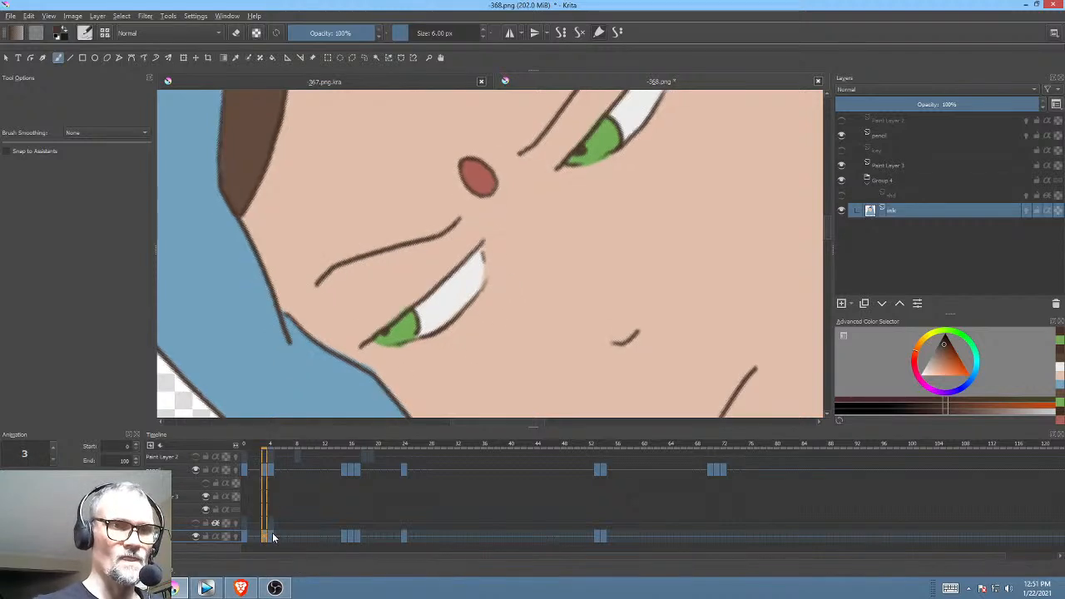
pyautogui.click(271, 536)
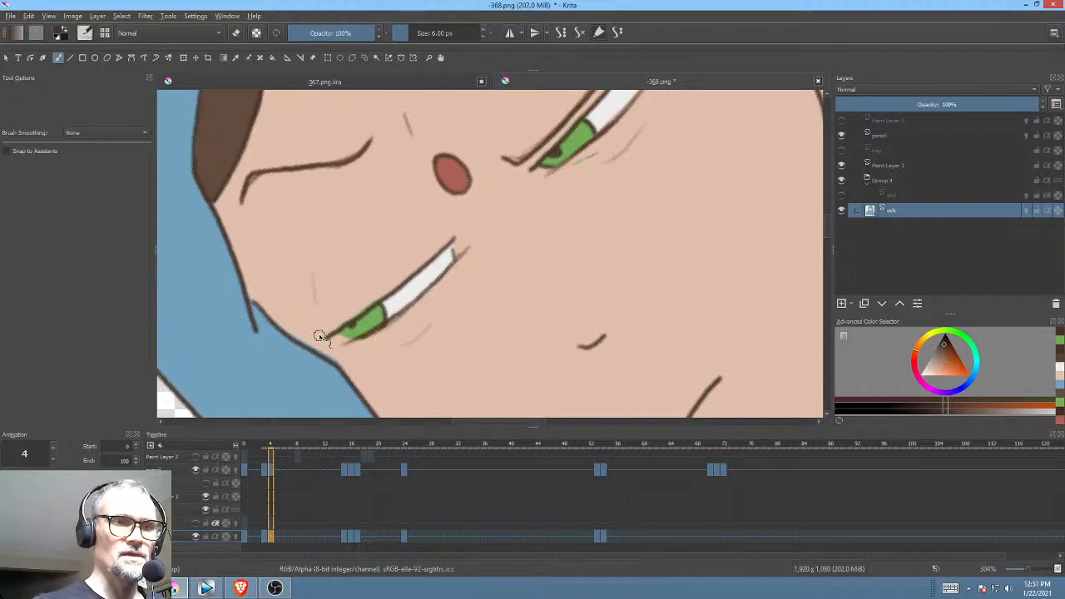
pyautogui.moveTo(325, 337); pyautogui.dragTo(442, 248)
pyautogui.moveTo(373, 303); pyautogui.dragTo(454, 232)
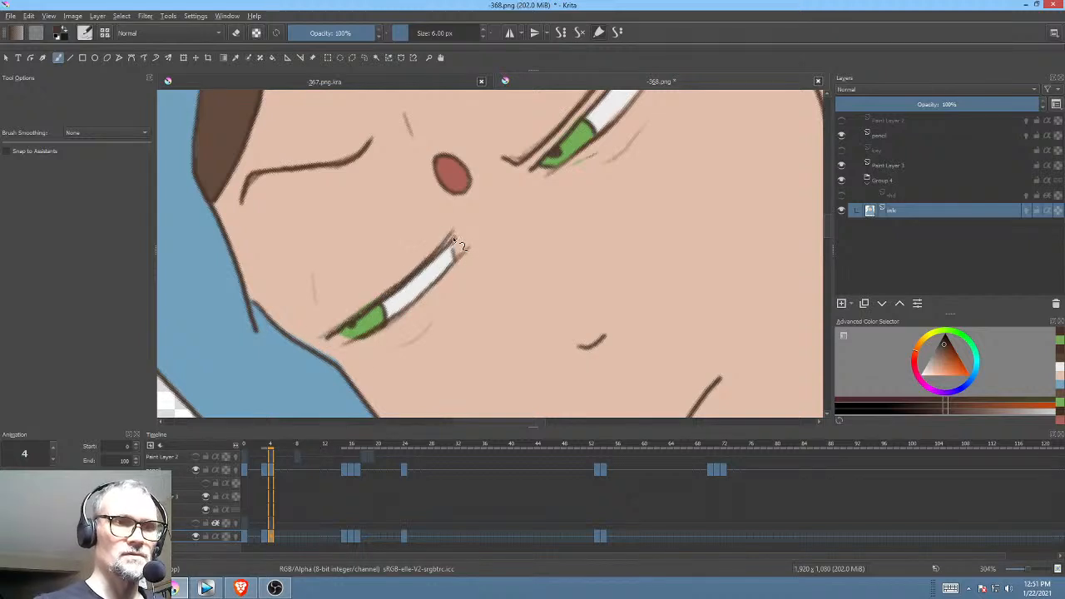
pyautogui.scroll(-5, 511, 285)
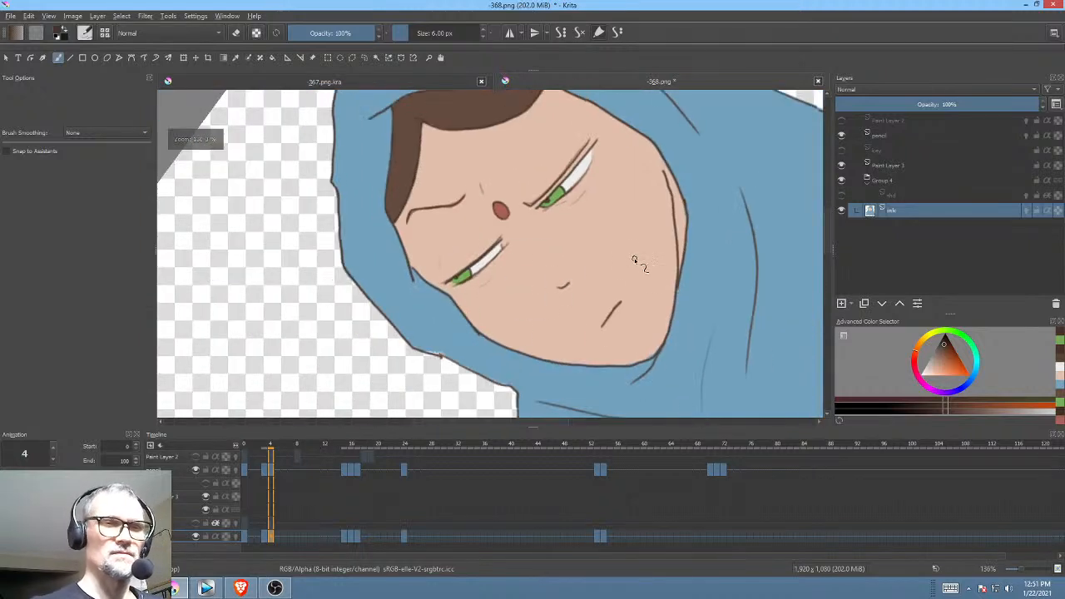
pyautogui.press('5')
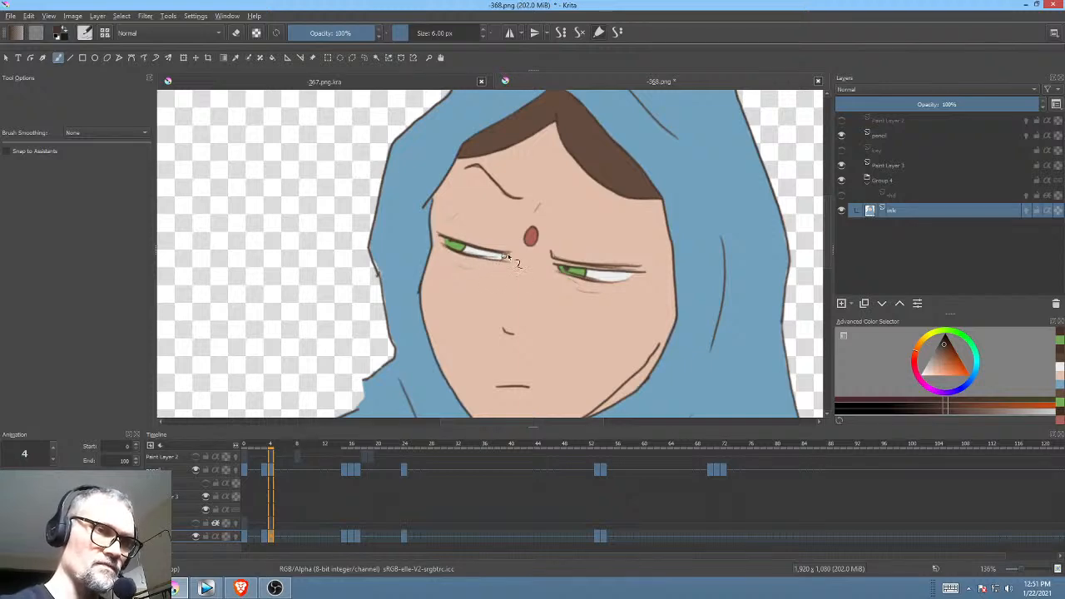
# Step: Sample the skin tone above the viewer's left eye and the hair's dark brown as brush colours at frame 4
pyautogui.moveTo(616, 269); pyautogui.dragTo(655, 285)
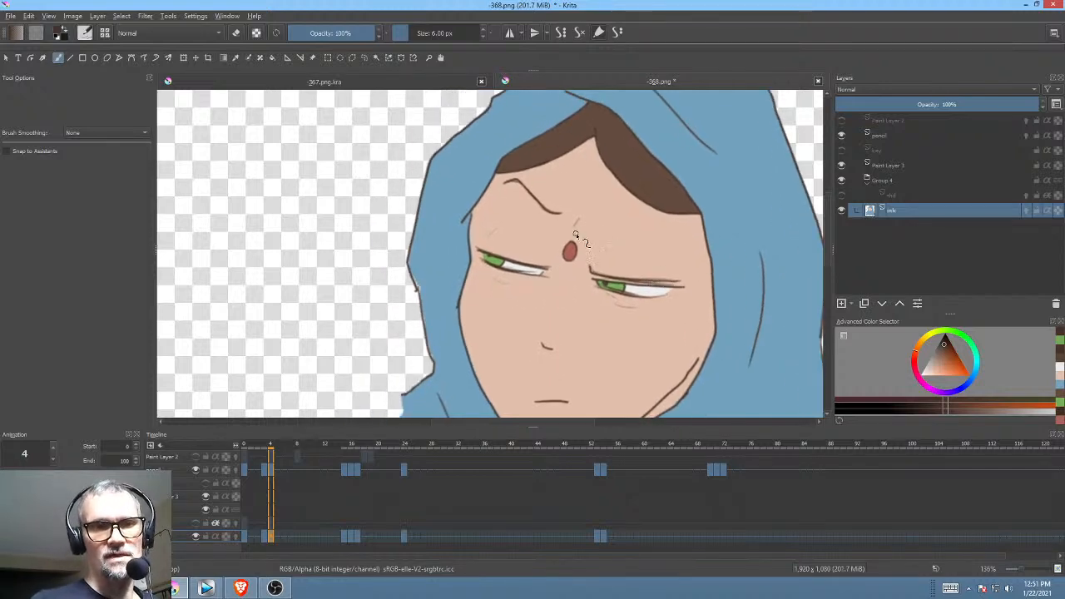
pyautogui.keyDown('ctrl'); pyautogui.click(516, 245); pyautogui.keyUp('ctrl')
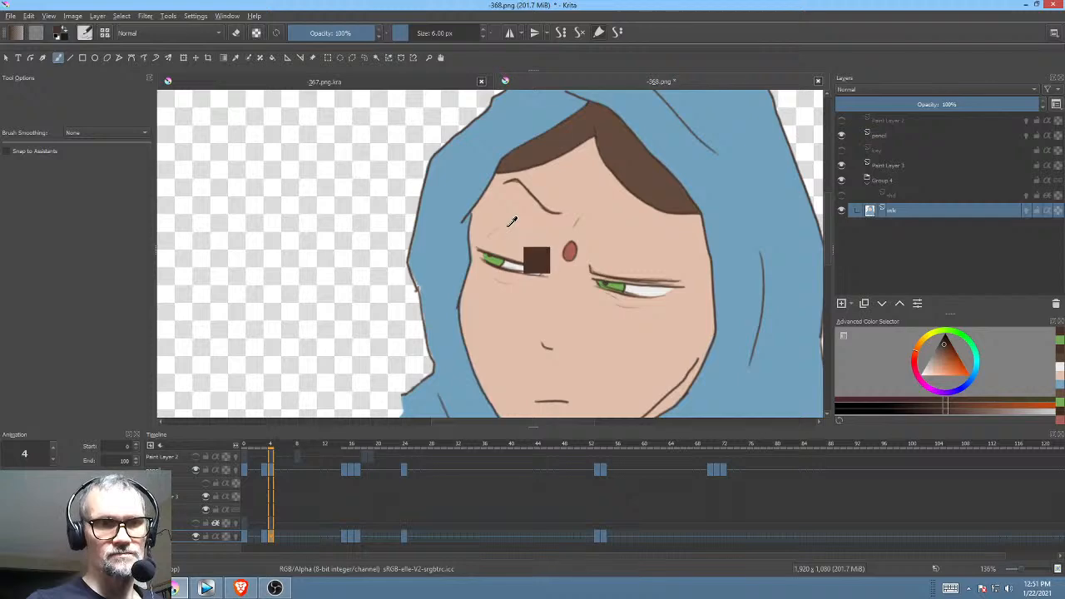
pyautogui.keyDown('ctrl'); pyautogui.click(640, 146); pyautogui.keyUp('ctrl')
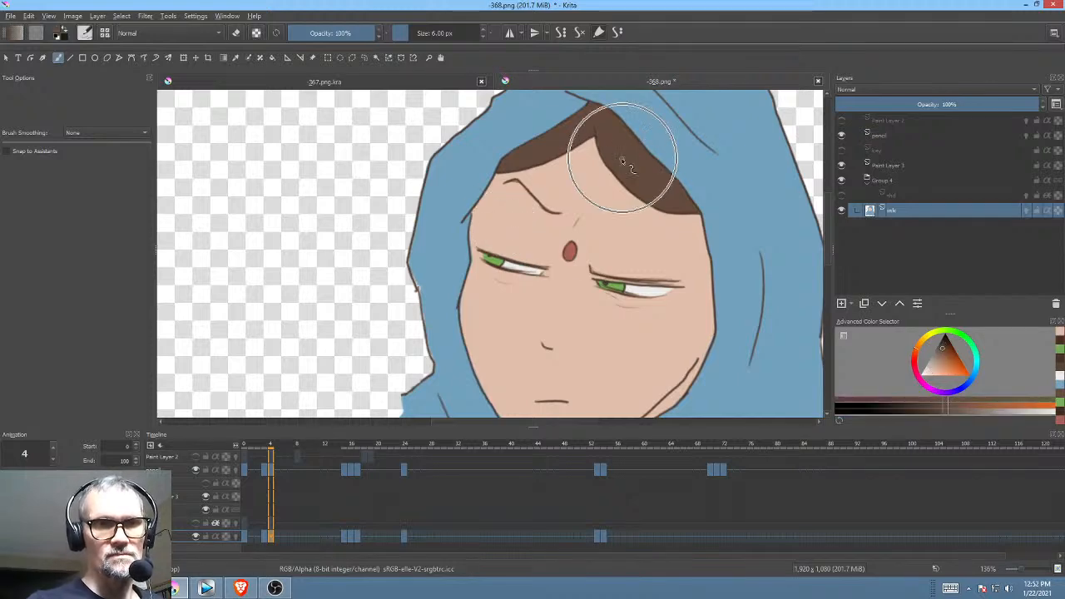
# Step: Extend the upper and lower lid lines at the corners of both eyes in dark brown on the ink layer at frame 17
pyautogui.click(346, 537)
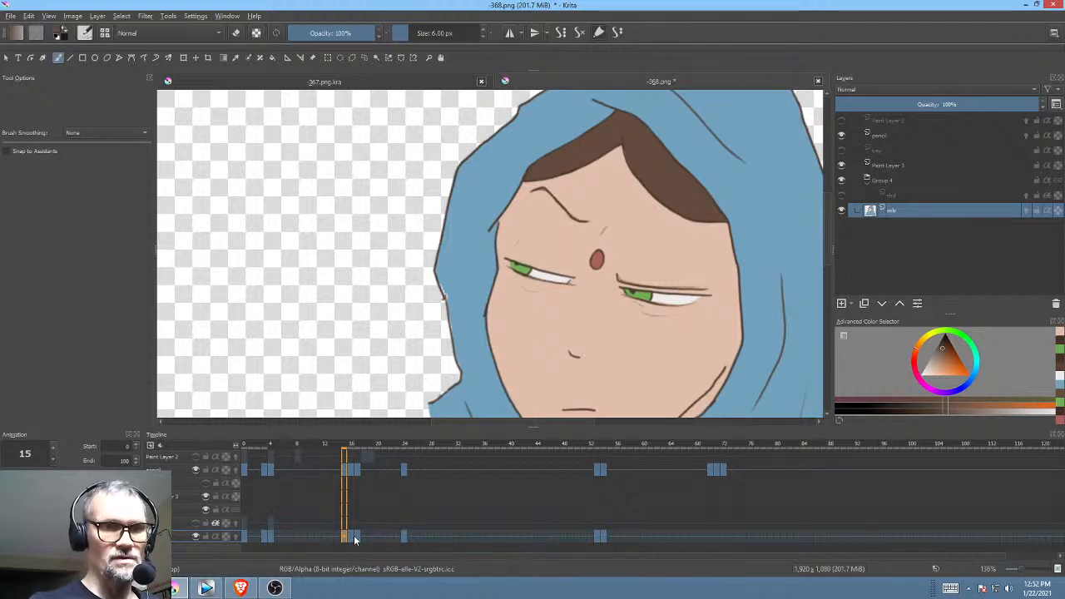
pyautogui.click(354, 537)
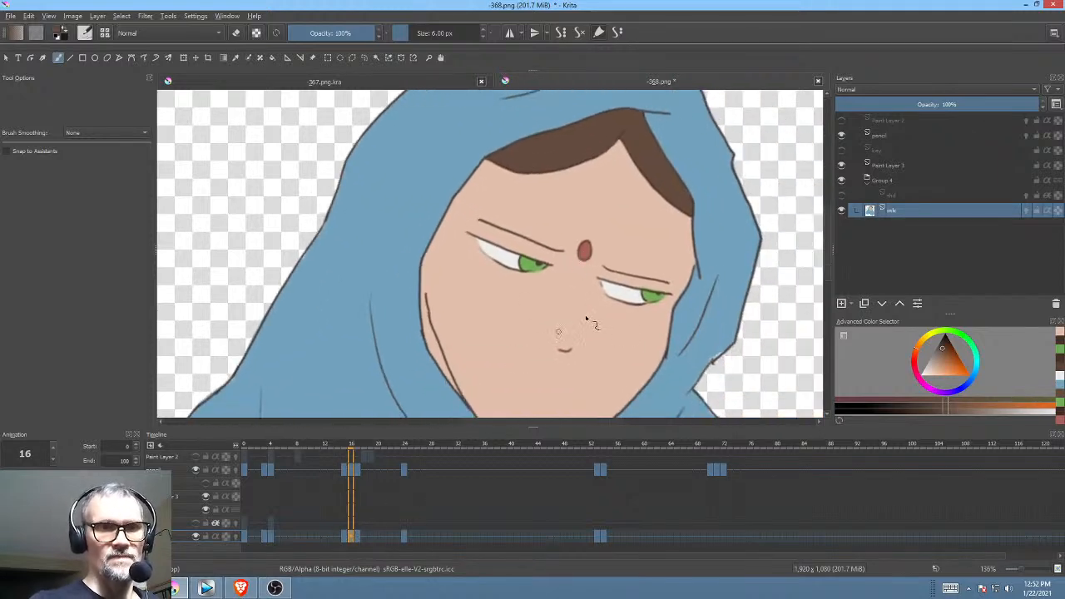
pyautogui.click(357, 538)
pyautogui.moveTo(718, 288); pyautogui.dragTo(688, 259)
pyautogui.moveTo(691, 260); pyautogui.dragTo(632, 96)
pyautogui.scroll(5, 637, 230)
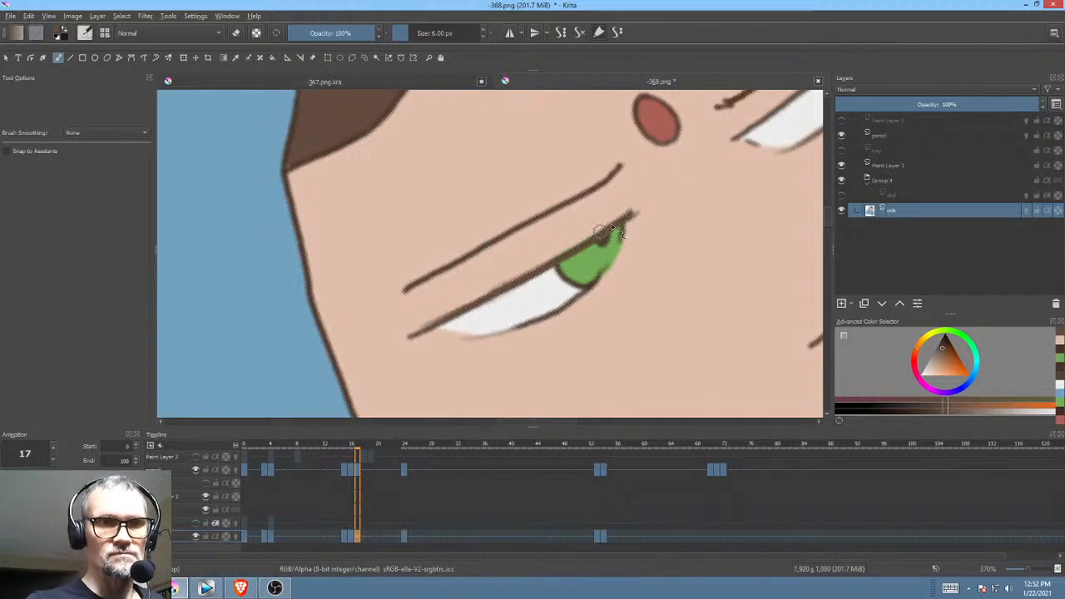
pyautogui.moveTo(654, 223)
pyautogui.mouseDown()
pyautogui.moveTo(566, 278)
pyautogui.moveTo(435, 328)
pyautogui.mouseUp()
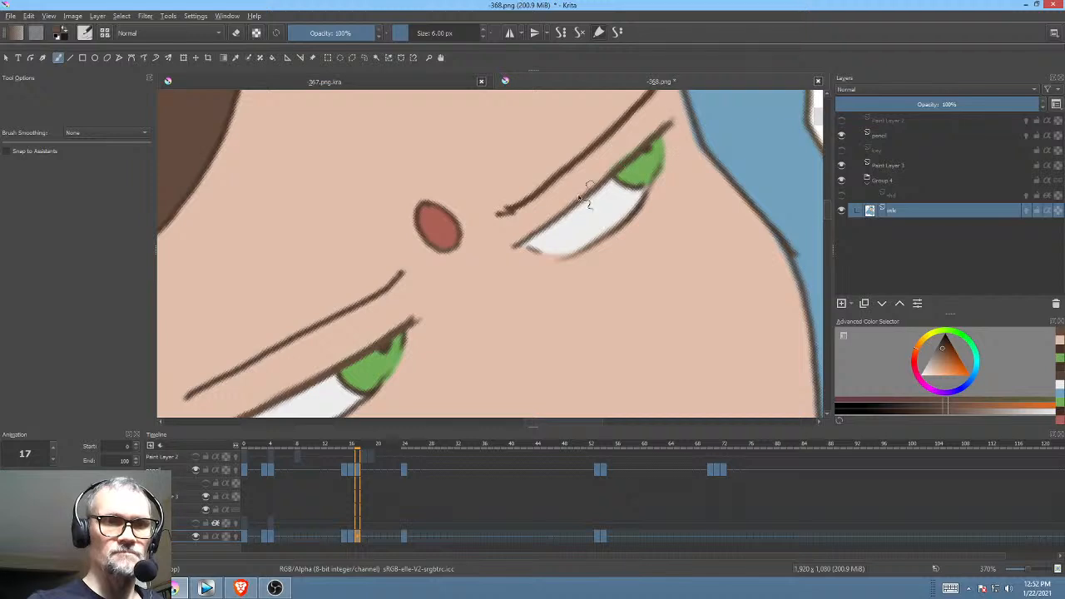
pyautogui.moveTo(532, 236); pyautogui.dragTo(503, 253)
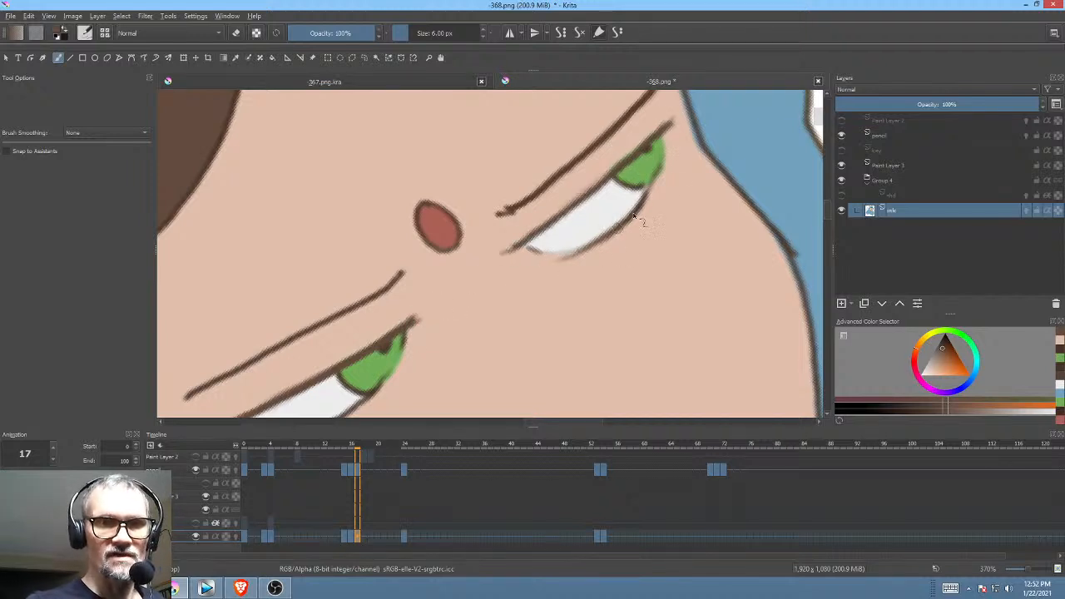
pyautogui.moveTo(598, 271); pyautogui.dragTo(735, 200)
pyautogui.moveTo(543, 285); pyautogui.dragTo(509, 322)
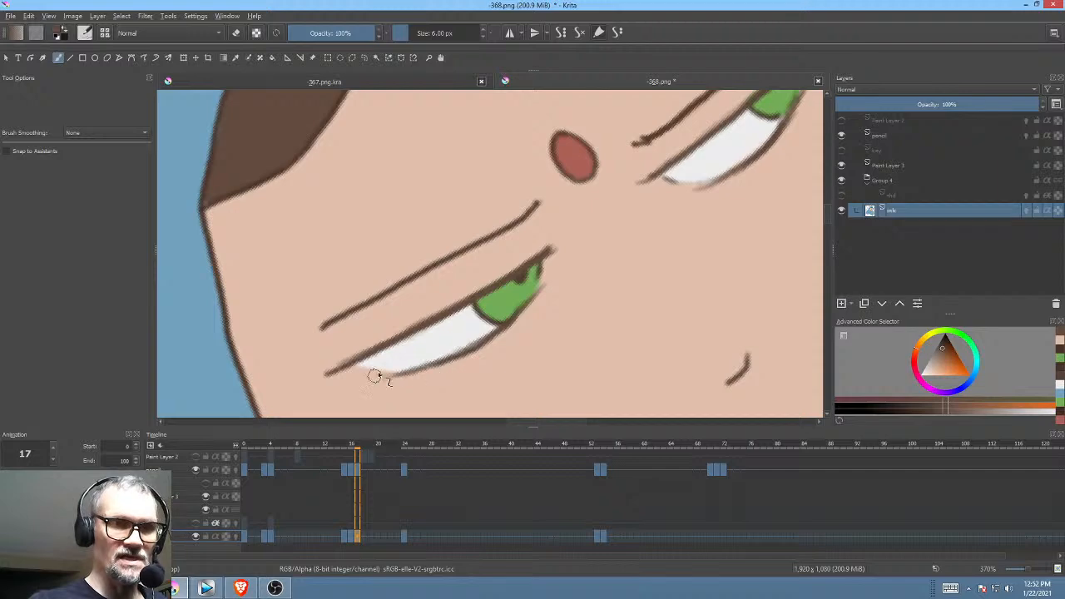
# Step: Reshape the dark corner of the mouth at frame 17 with the sampled skin tone and dark brown line colour
pyautogui.scroll(-3, 642, 274)
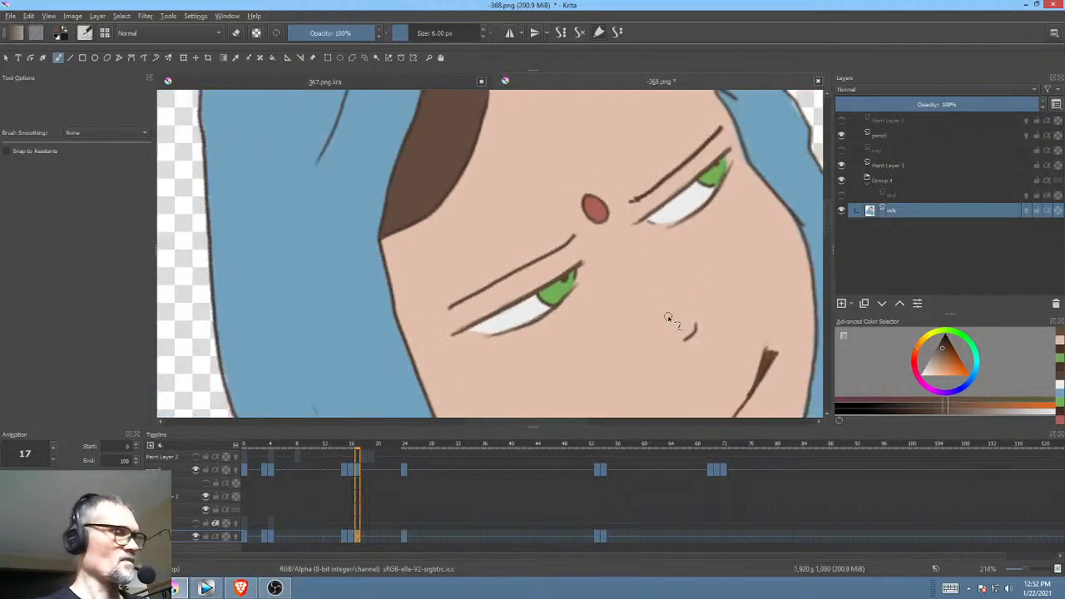
pyautogui.press('5')
pyautogui.moveTo(670, 319); pyautogui.dragTo(647, 241)
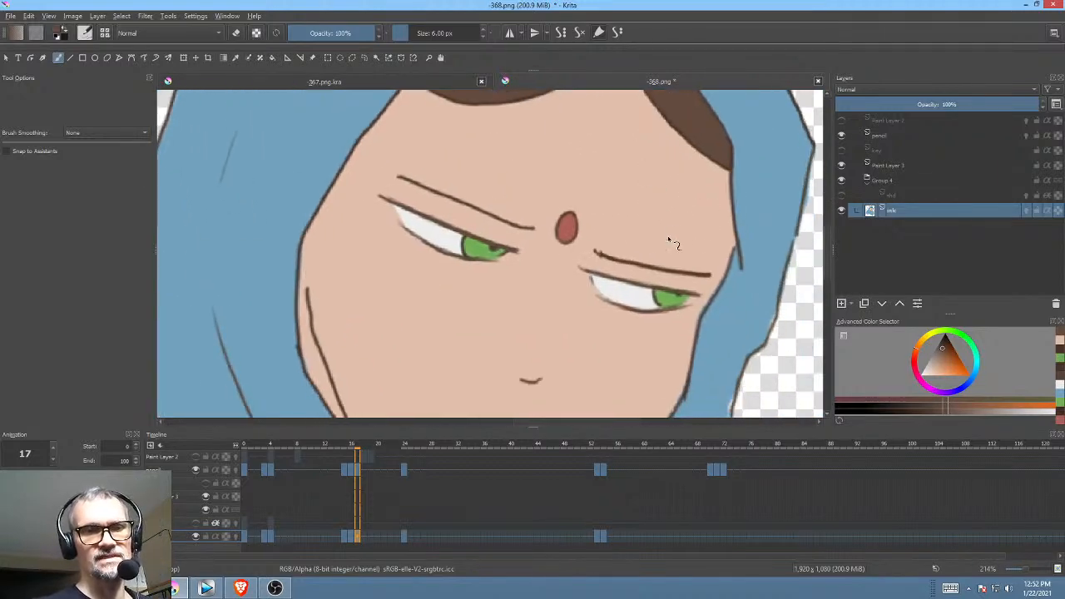
pyautogui.scroll(-3, 668, 242)
pyautogui.moveTo(665, 291); pyautogui.dragTo(665, 228)
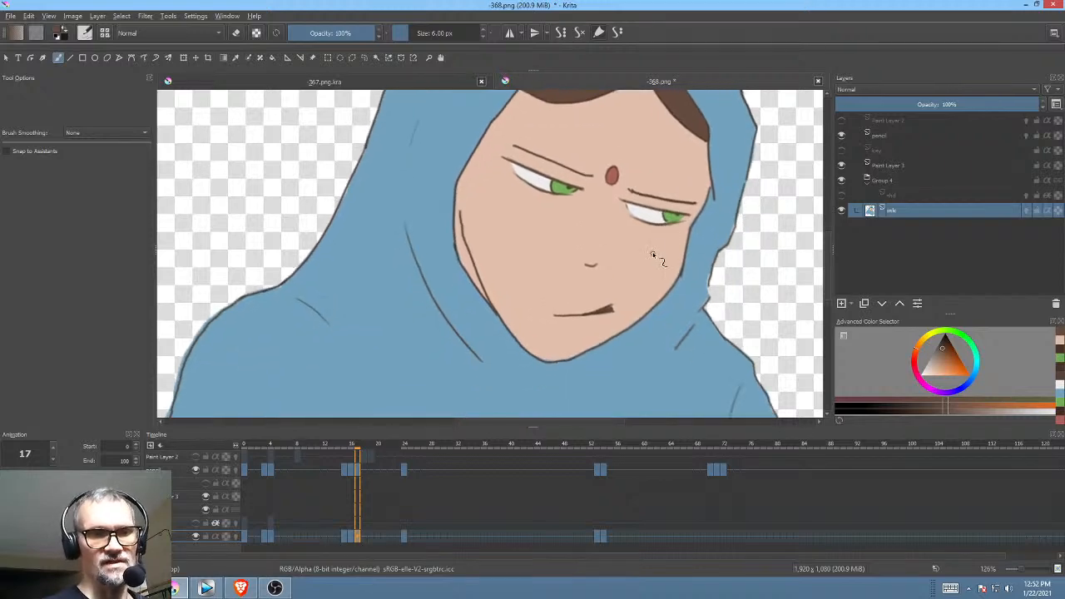
pyautogui.keyDown('ctrl'); pyautogui.click(631, 301); pyautogui.keyUp('ctrl')
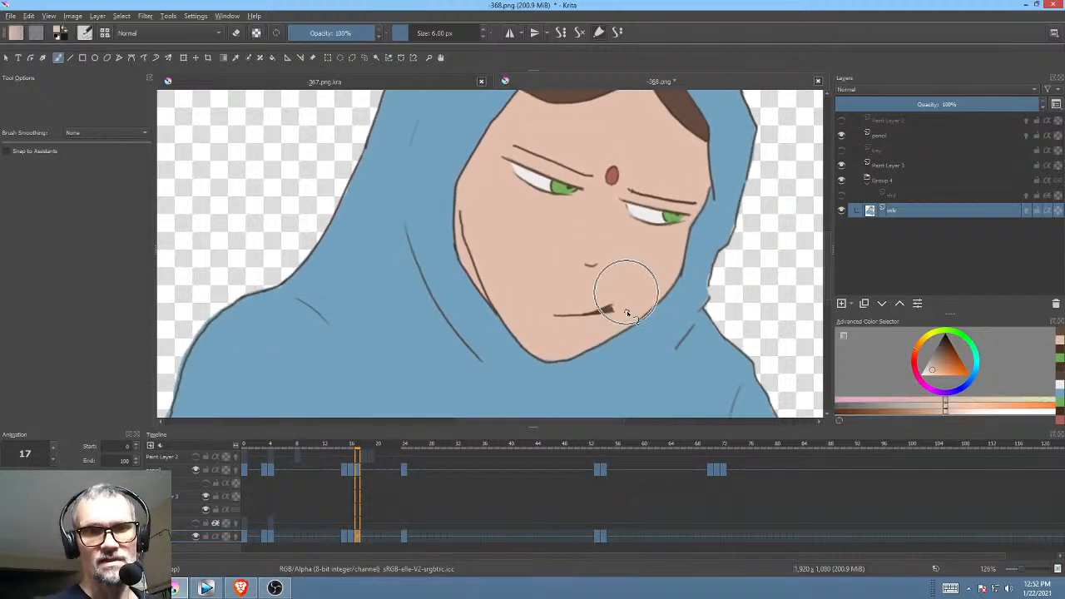
pyautogui.keyDown('ctrl'); pyautogui.click(613, 309); pyautogui.keyUp('ctrl')
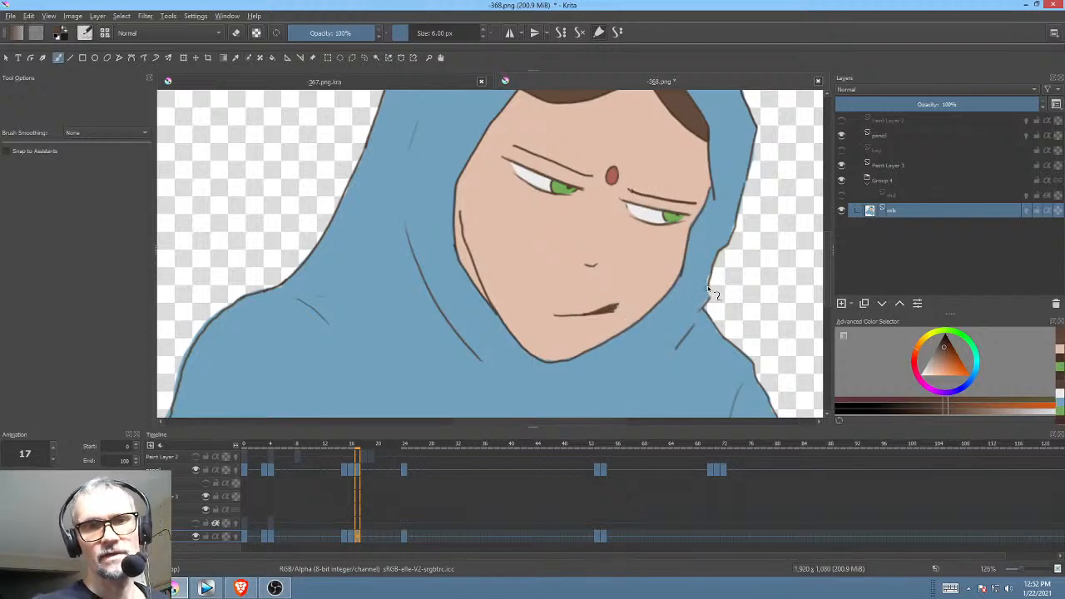
pyautogui.moveTo(640, 301); pyautogui.dragTo(665, 291)
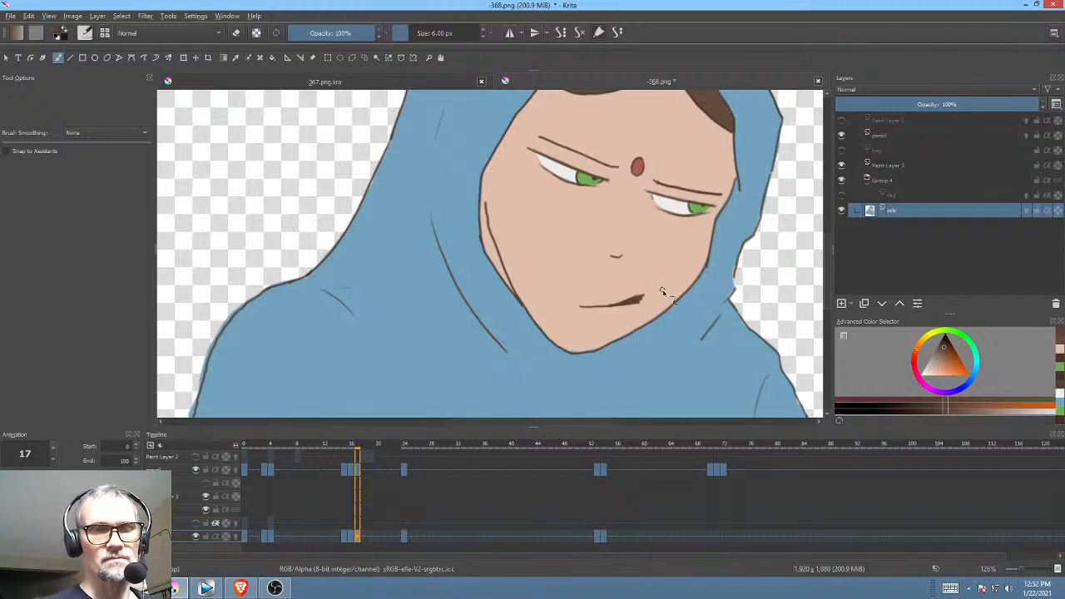
# Step: Thicken the upper lid lines of both eyes in dark brown on the ink layer at frame 17
pyautogui.click(403, 537)
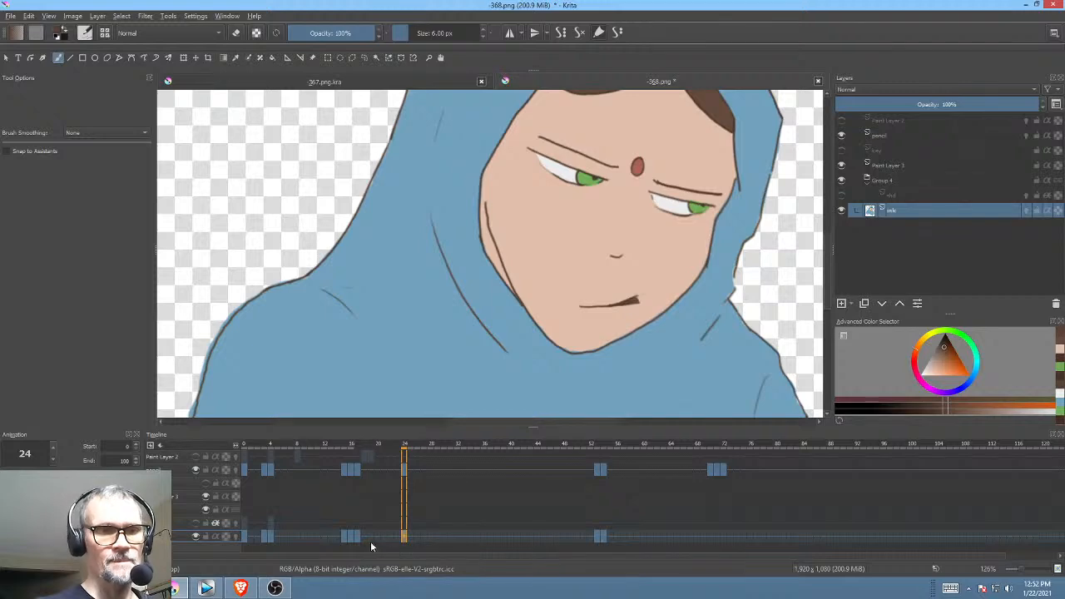
pyautogui.scroll(-3, 666, 289)
pyautogui.moveTo(665, 289); pyautogui.dragTo(621, 307)
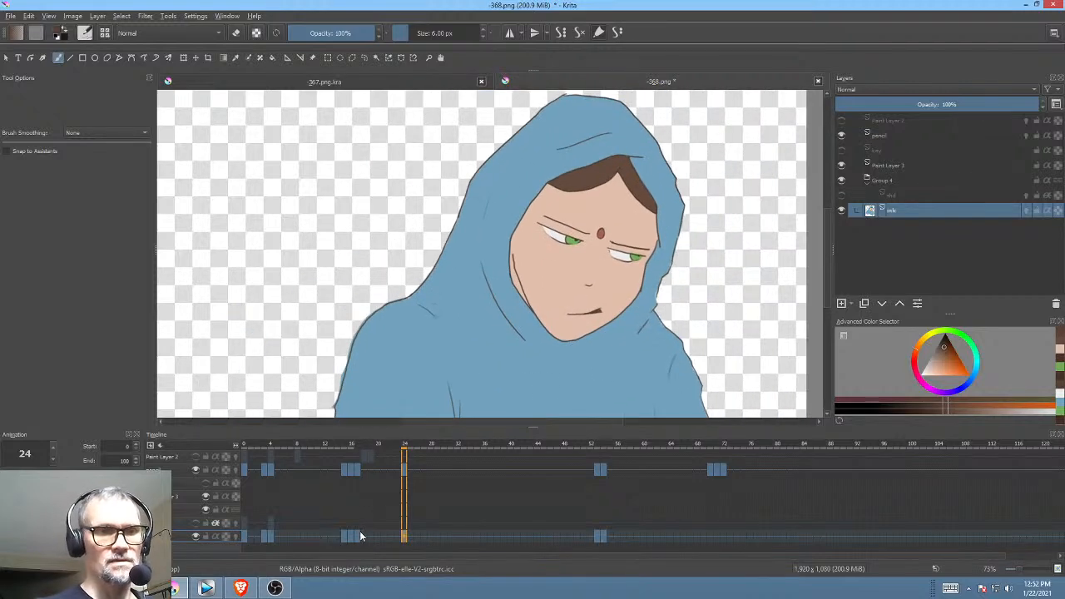
pyautogui.click(358, 538)
pyautogui.scroll(5, 668, 250)
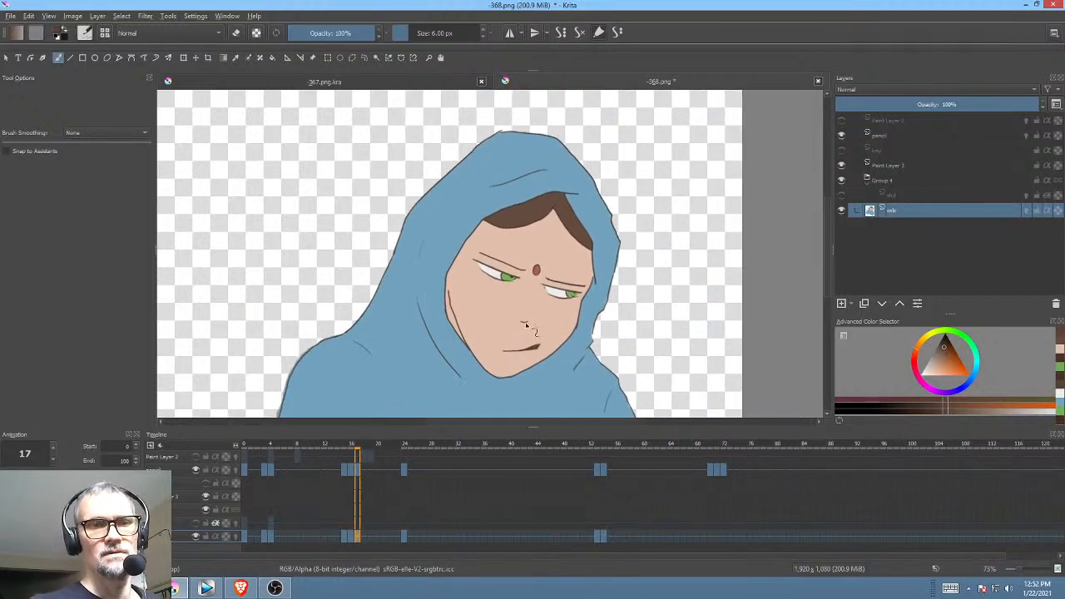
pyautogui.moveTo(371, 133); pyautogui.dragTo(446, 164)
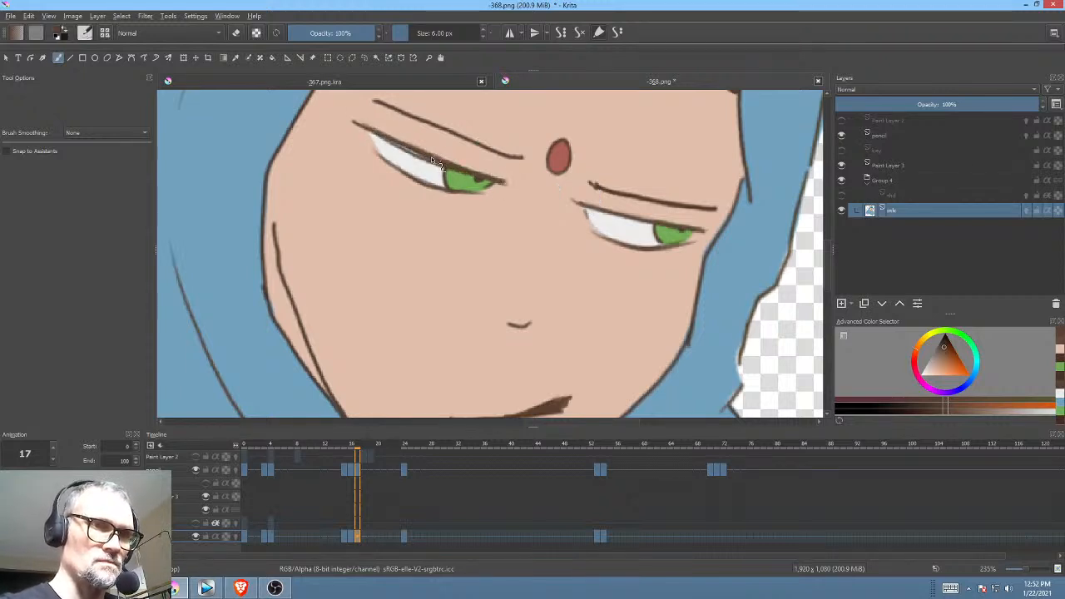
pyautogui.moveTo(586, 202)
pyautogui.mouseDown()
pyautogui.moveTo(677, 225)
pyautogui.moveTo(614, 213)
pyautogui.moveTo(657, 228)
pyautogui.mouseUp()
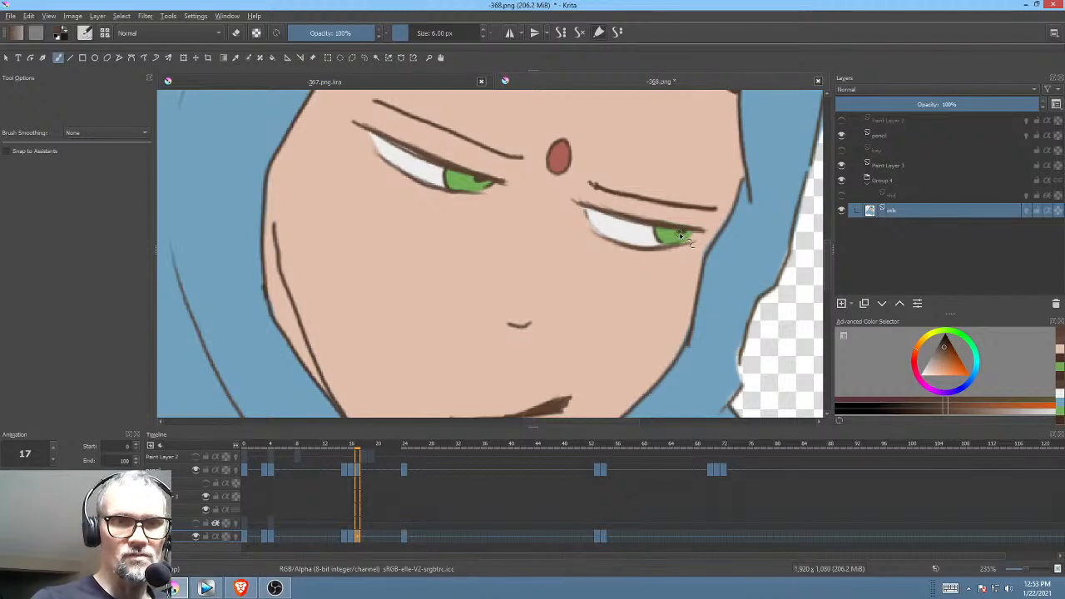
# Step: Check the drawings at frames 16 and 15, and play the animation from frame 0 to review the motion
pyautogui.scroll(-4, 629, 332)
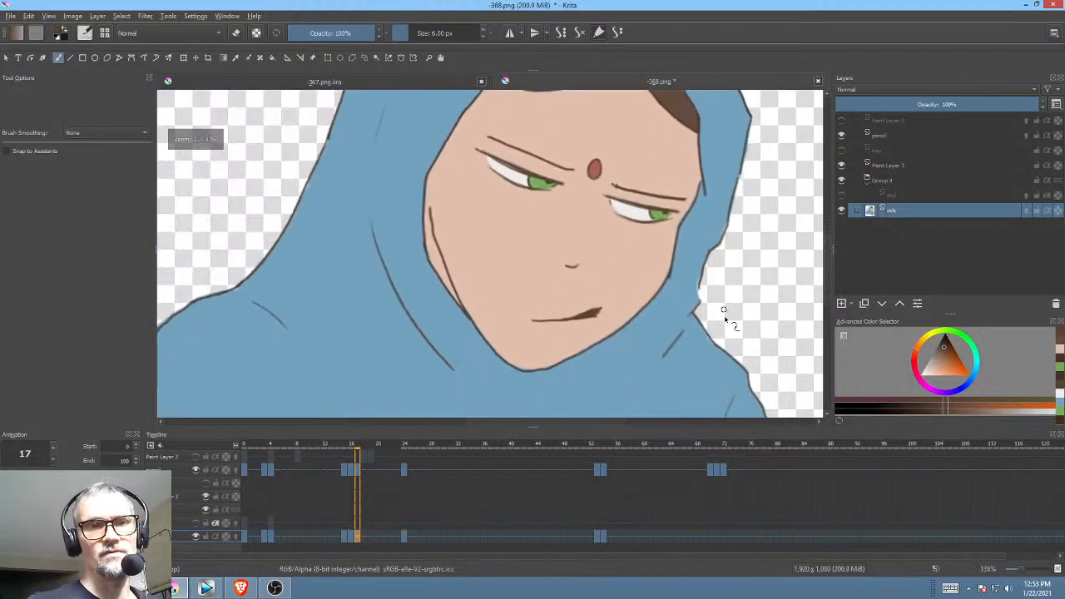
pyautogui.press('Left')
pyautogui.press('Left')
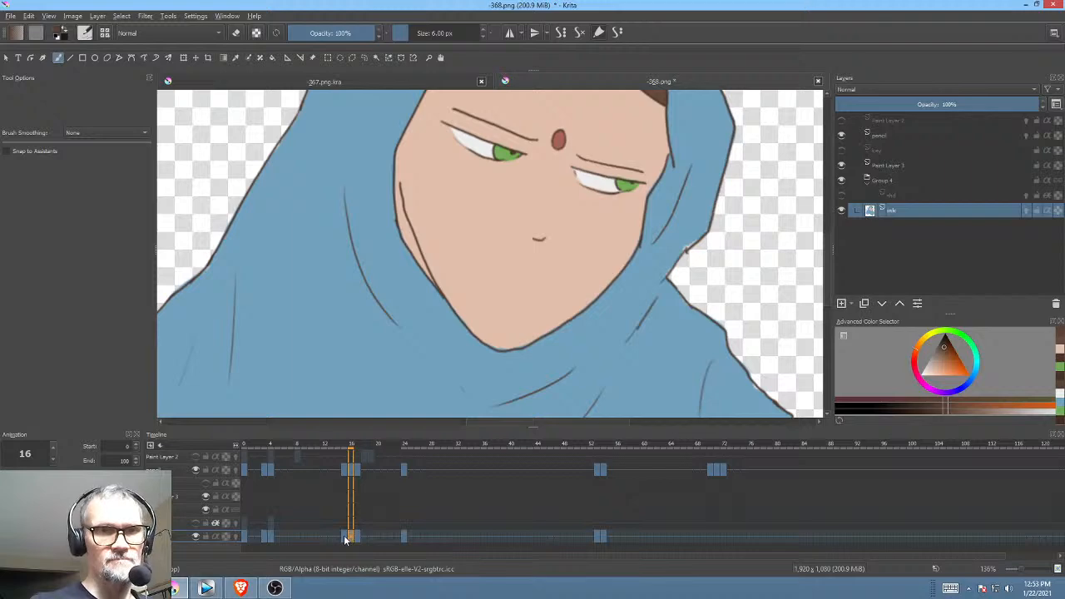
pyautogui.scroll(-5, 598, 256)
pyautogui.moveTo(611, 375); pyautogui.dragTo(599, 399)
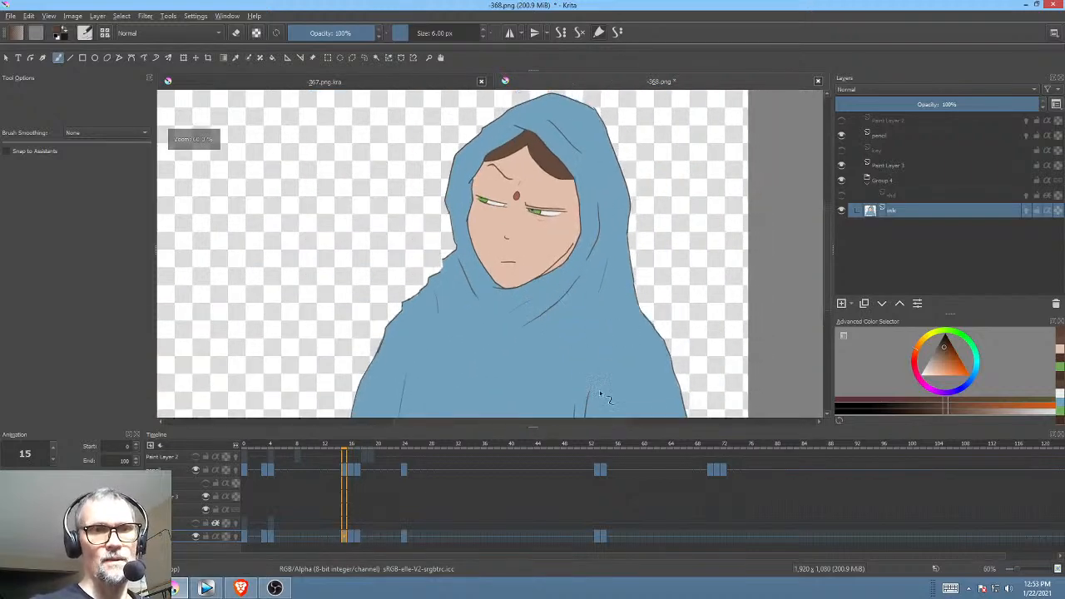
pyautogui.press('space')
pyautogui.press('space')
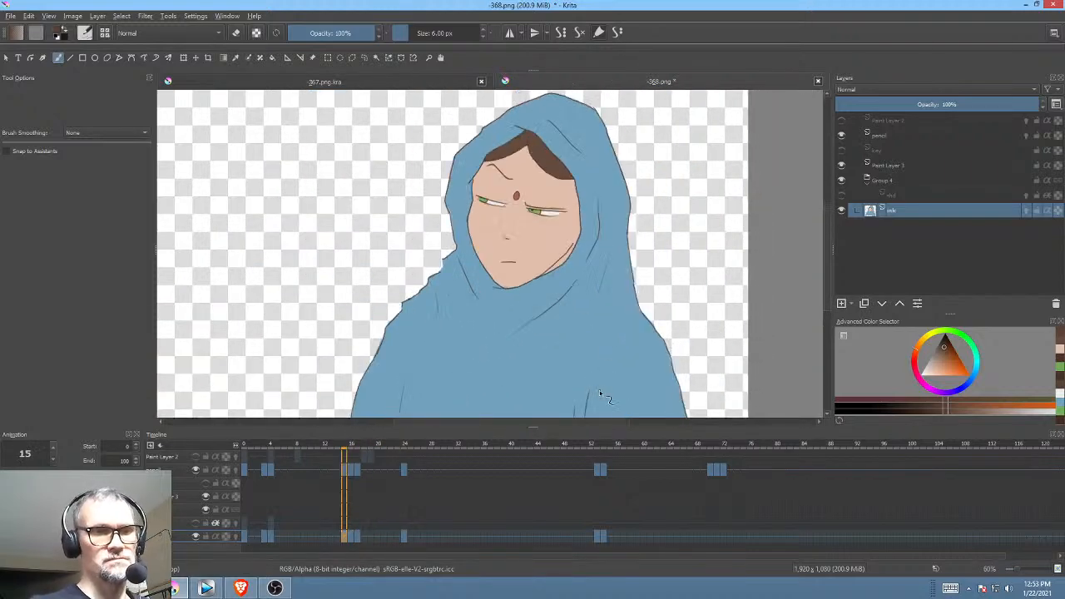
pyautogui.click(245, 539)
pyautogui.press('space')
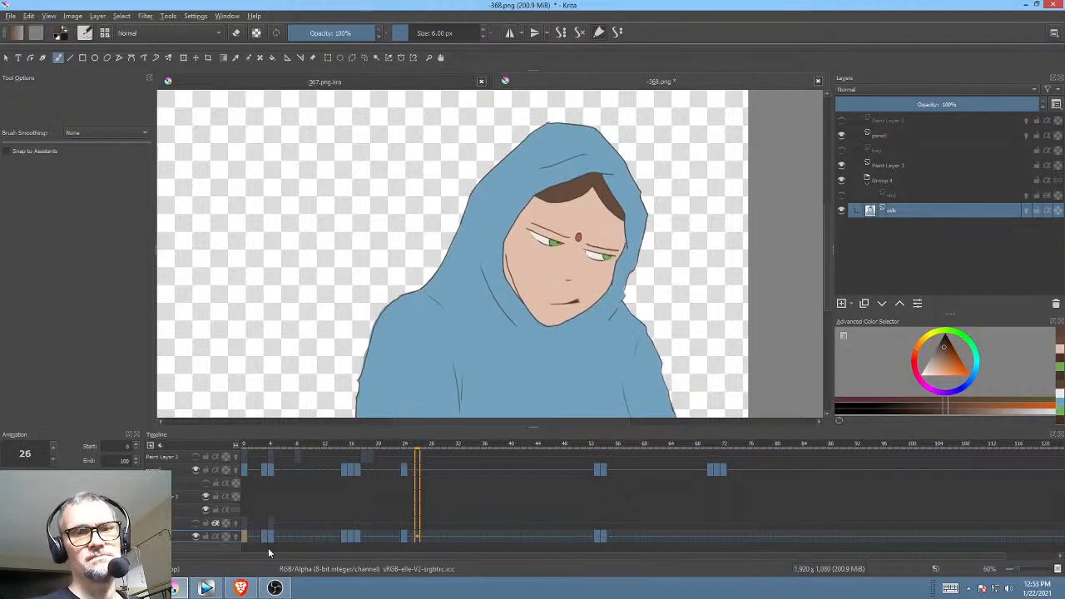
pyautogui.press('space')
# Step: Copy the frame 17 ink drawing onto frame 24, erase its mouth and fill the gap with the sampled skin tone
pyautogui.moveTo(359, 536)
pyautogui.mouseDown()
pyautogui.moveTo(399, 523)
pyautogui.moveTo(405, 538)
pyautogui.mouseUp()
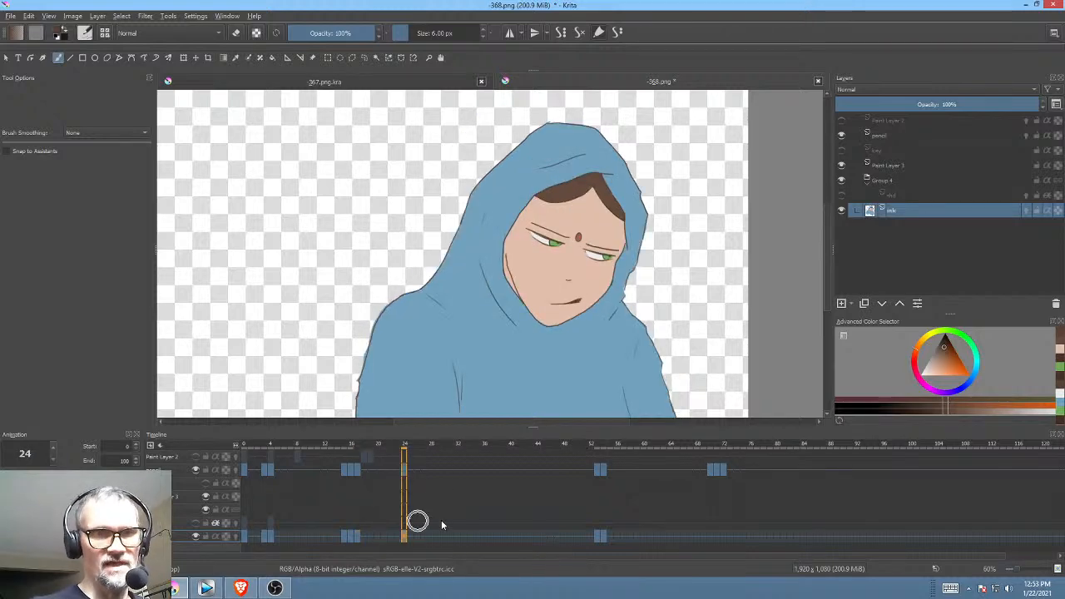
pyautogui.scroll(5, 654, 264)
pyautogui.moveTo(631, 305); pyautogui.dragTo(634, 319)
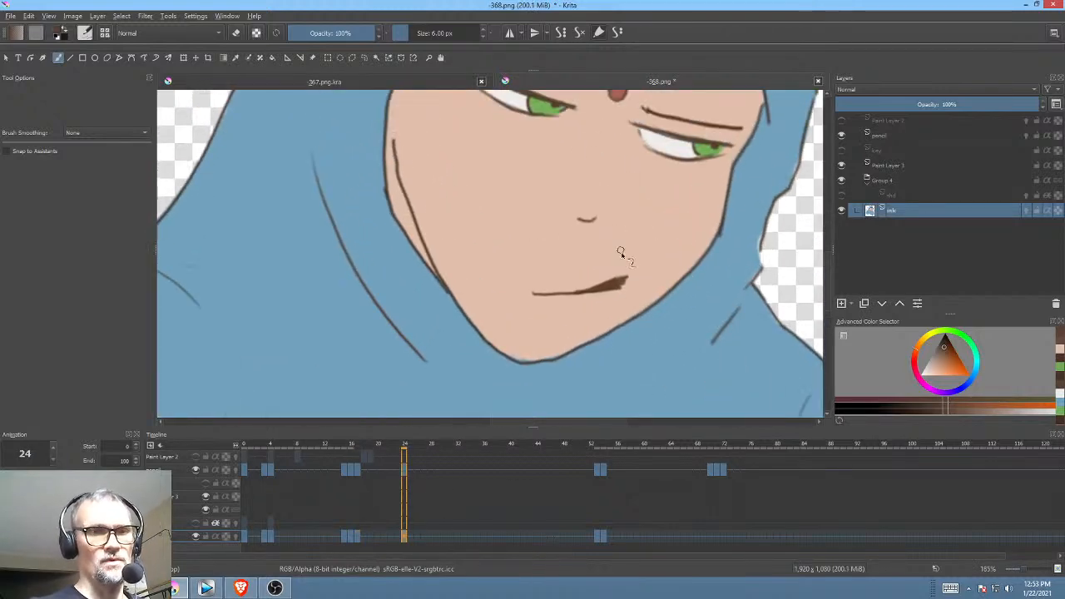
pyautogui.press('p')
pyautogui.press('e')
pyautogui.moveTo(635, 261)
pyautogui.mouseDown()
pyautogui.moveTo(516, 279)
pyautogui.moveTo(652, 275)
pyautogui.mouseUp()
pyautogui.press('e')
pyautogui.keyDown('ctrl'); pyautogui.click(654, 248); pyautogui.keyUp('ctrl')
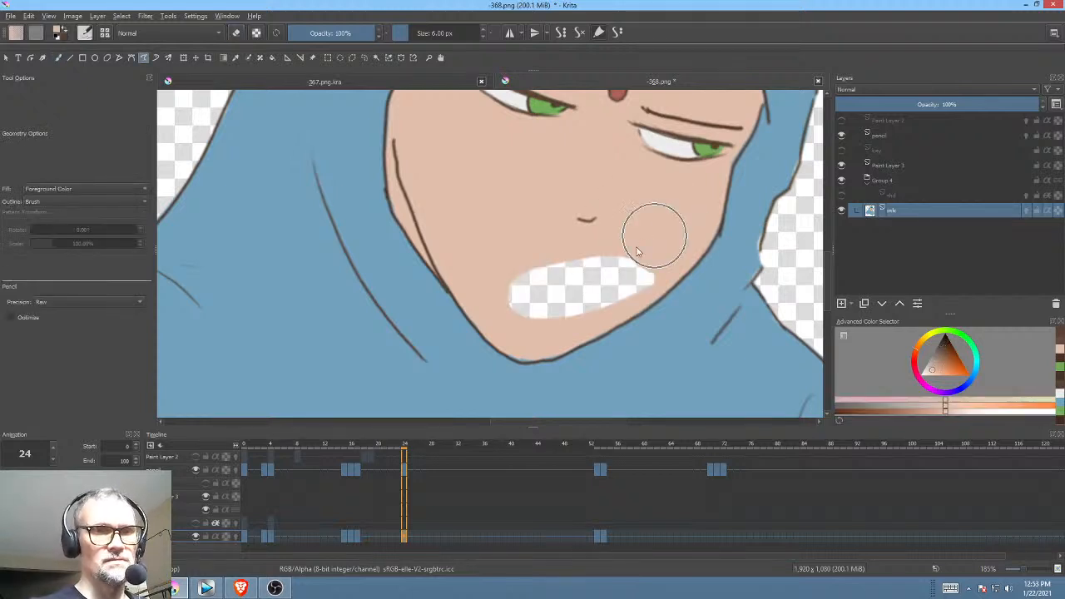
pyautogui.moveTo(653, 292); pyautogui.dragTo(668, 265)
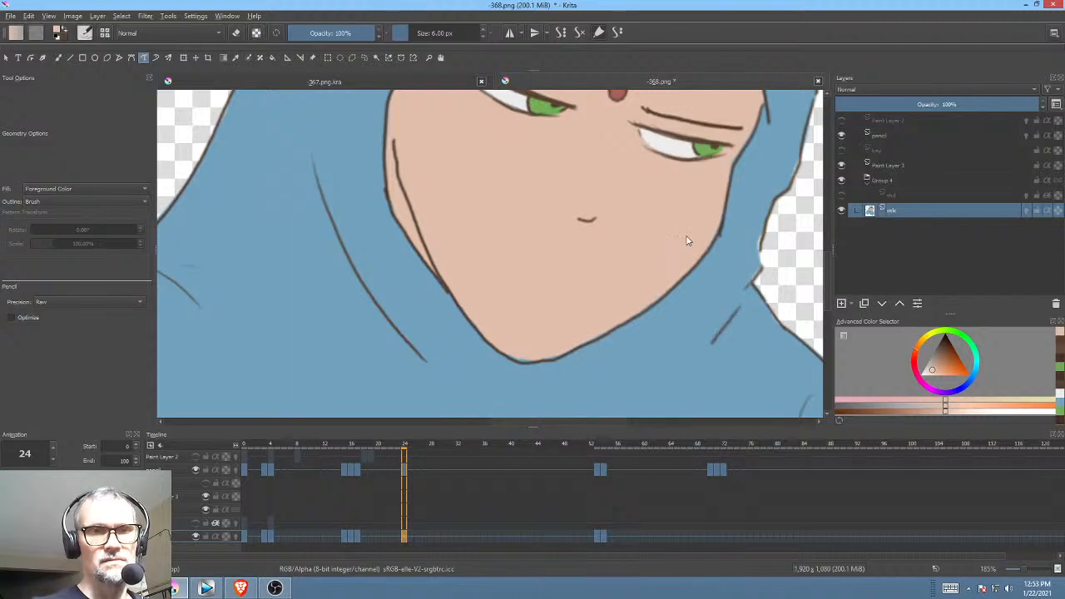
# Step: Draw a small downturned mouth in dark brown on the ink layer at frame 24
pyautogui.click(945, 344)
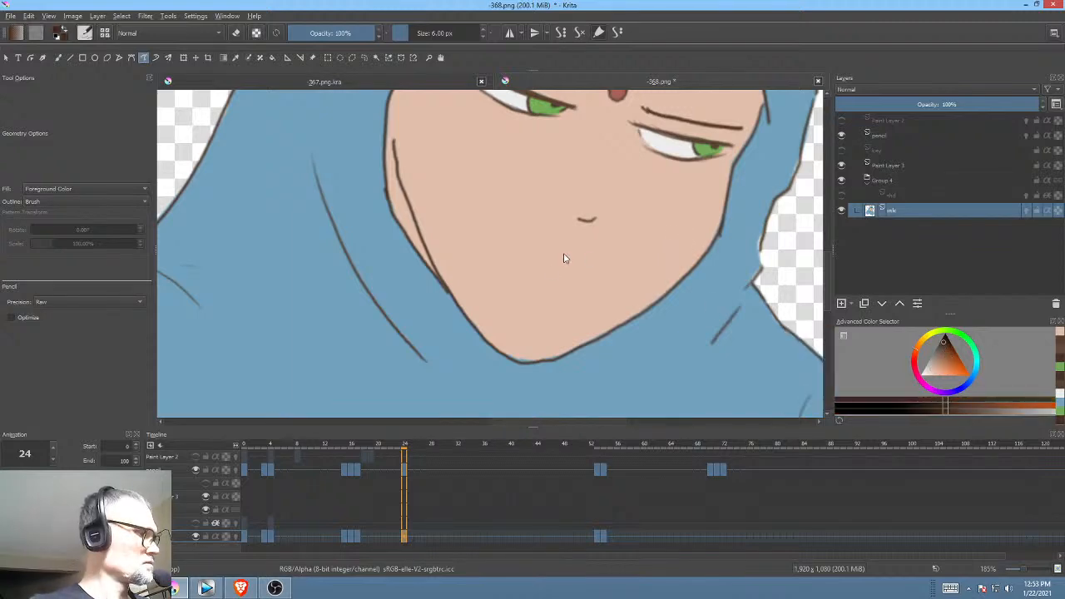
pyautogui.press('b')
pyautogui.moveTo(543, 307); pyautogui.dragTo(504, 304)
pyautogui.moveTo(631, 253)
pyautogui.mouseDown()
pyautogui.moveTo(587, 299)
pyautogui.moveTo(671, 273)
pyautogui.moveTo(665, 256)
pyautogui.mouseUp()
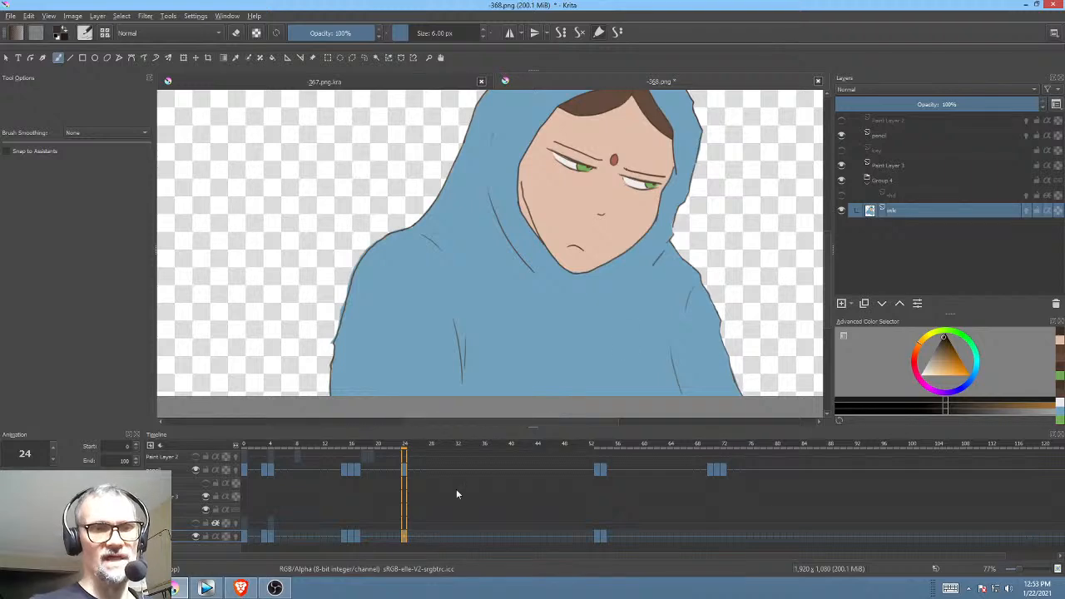
# Step: Compare frames 24 and 53, and copy the frame 24 ink drawing onto frame 53 to replace its mouth and pose
pyautogui.click(597, 536)
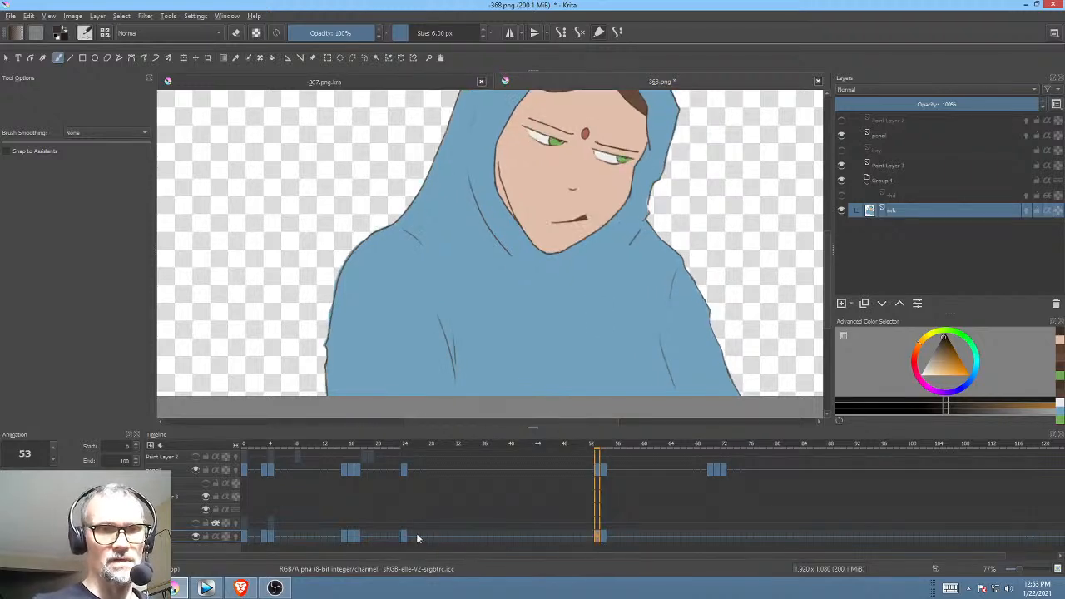
pyautogui.moveTo(588, 223); pyautogui.dragTo(586, 246)
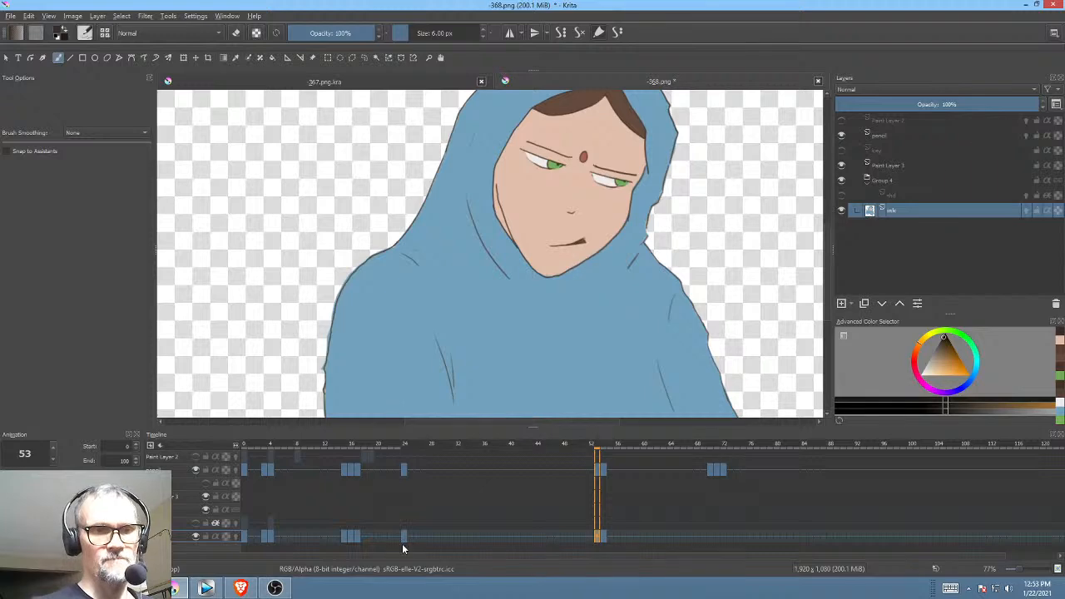
pyautogui.scroll(-3, 627, 246)
pyautogui.click(405, 539)
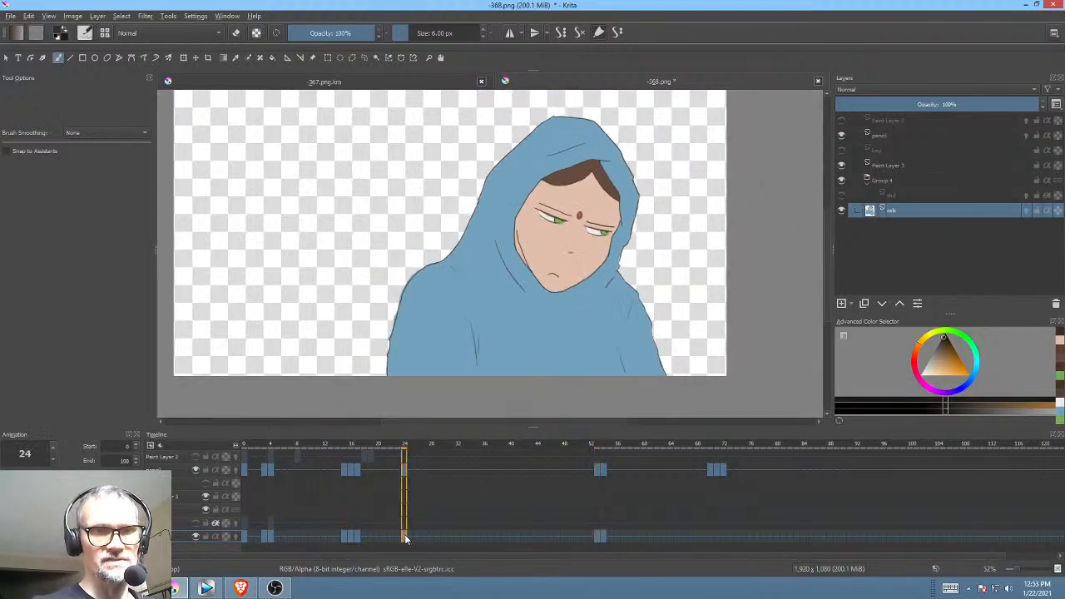
pyautogui.click(595, 536)
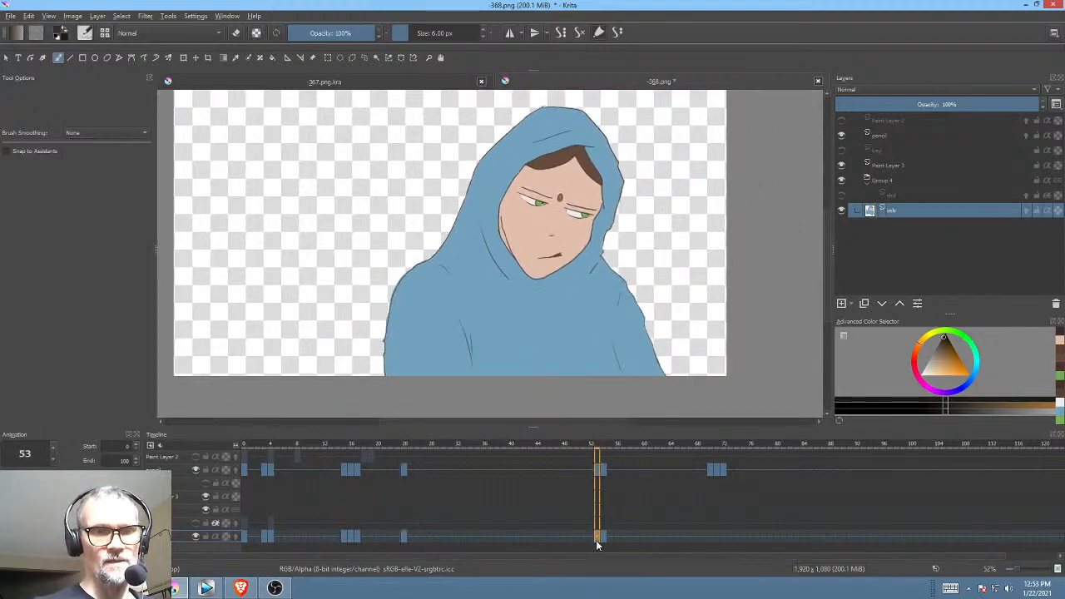
pyautogui.click(403, 536)
pyautogui.moveTo(404, 539)
pyautogui.mouseDown()
pyautogui.moveTo(598, 526)
pyautogui.moveTo(601, 535)
pyautogui.mouseUp()
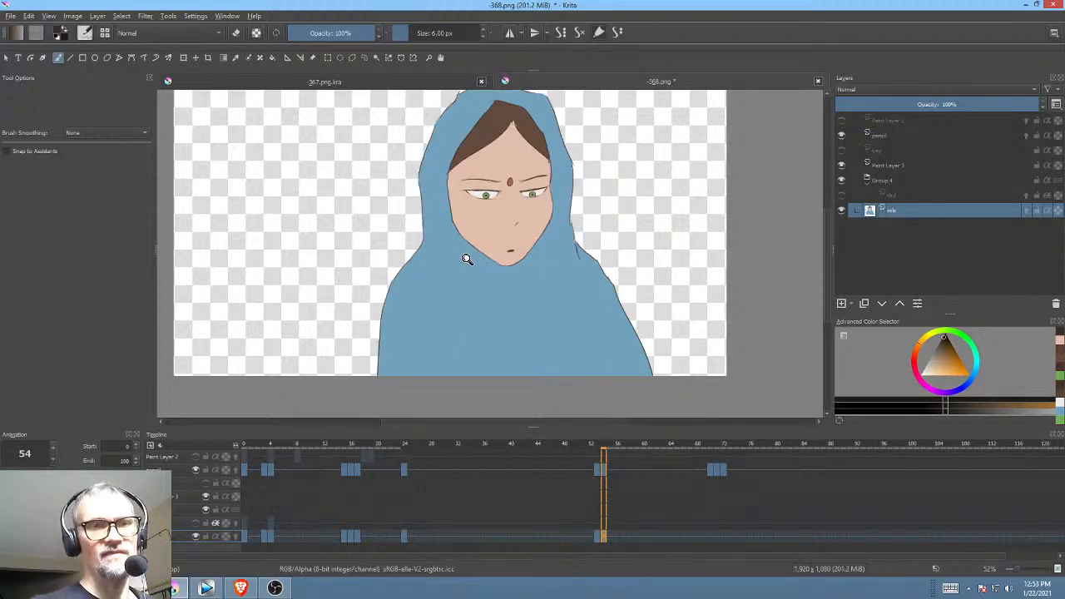
# Step: Strengthen the lower lid line of the viewer's left eye in dark brown on the ink layer at frame 54
pyautogui.moveTo(466, 258); pyautogui.dragTo(530, 199)
pyautogui.moveTo(529, 200); pyautogui.dragTo(511, 363)
pyautogui.moveTo(597, 306); pyautogui.dragTo(602, 235)
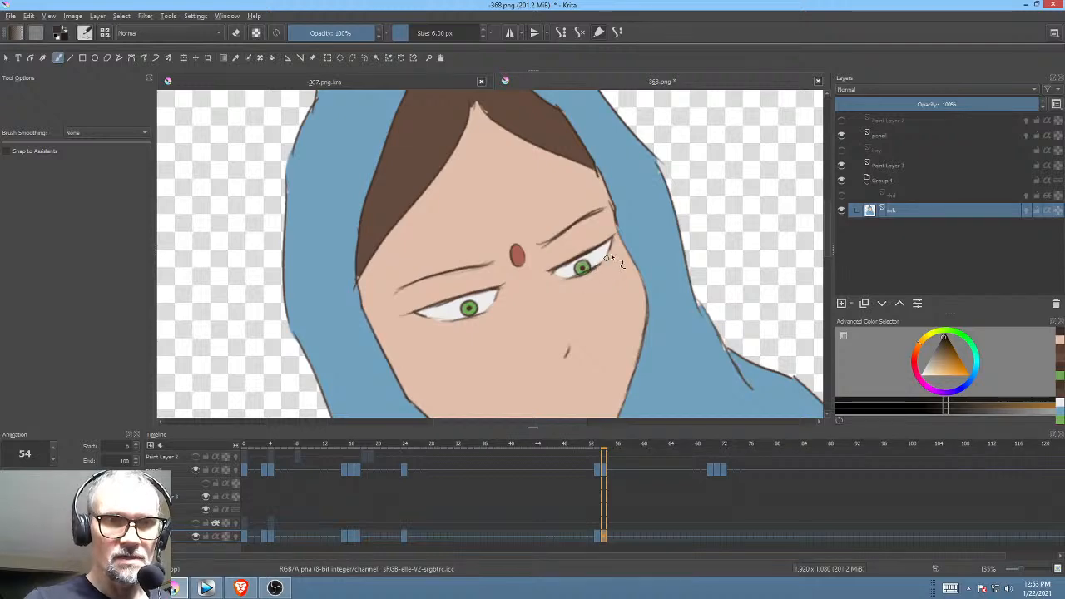
pyautogui.moveTo(447, 320); pyautogui.dragTo(494, 306)
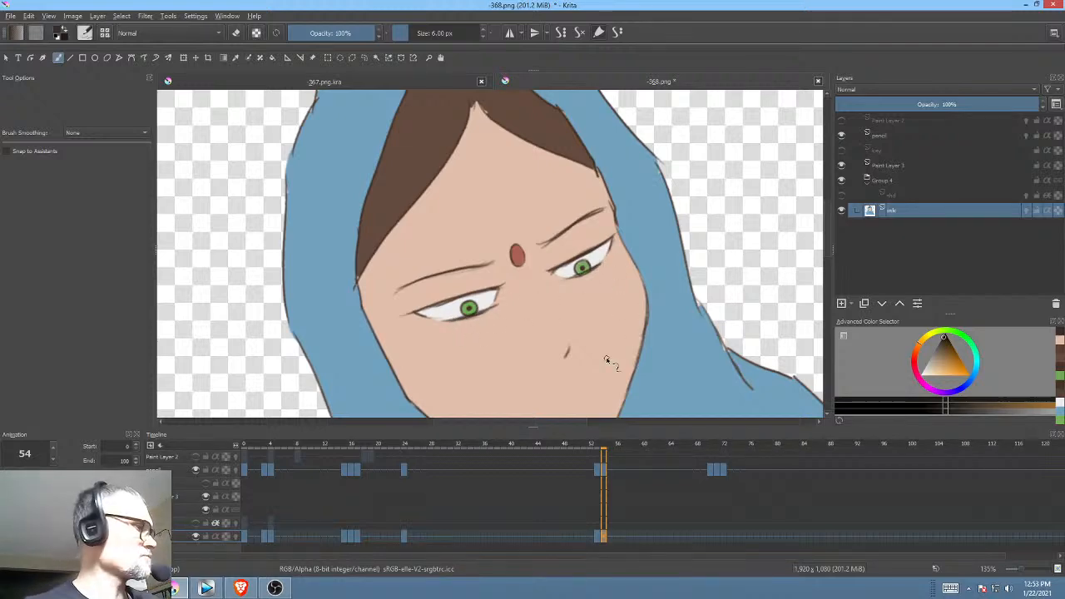
pyautogui.press('5')
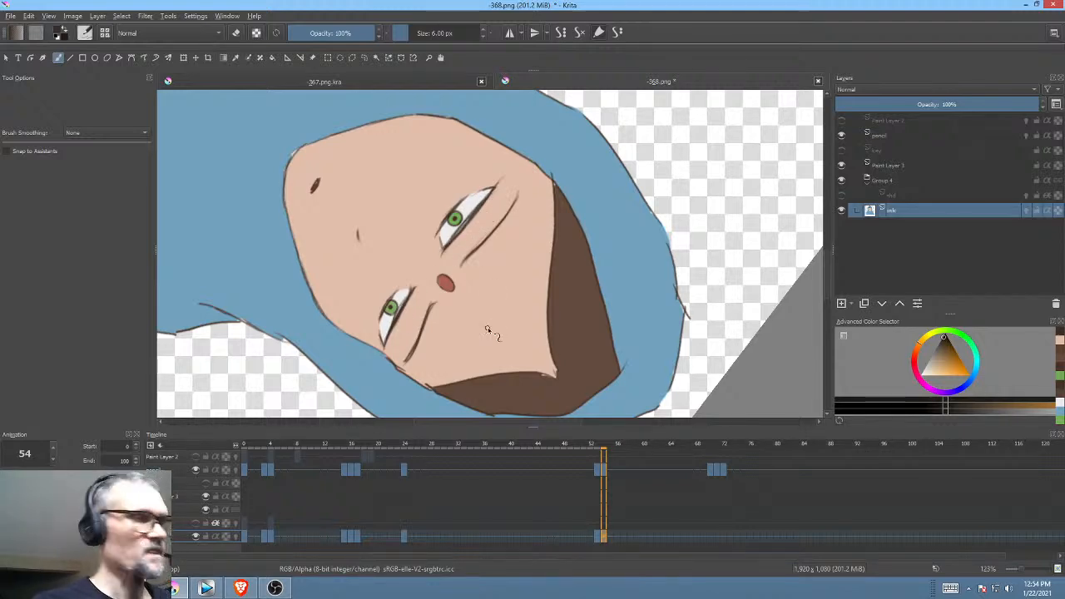
pyautogui.press('5')
# Step: Thicken the upper lid lines of both eyes in dark brown on the ink layer at frame 54
pyautogui.scroll(5, 559, 308)
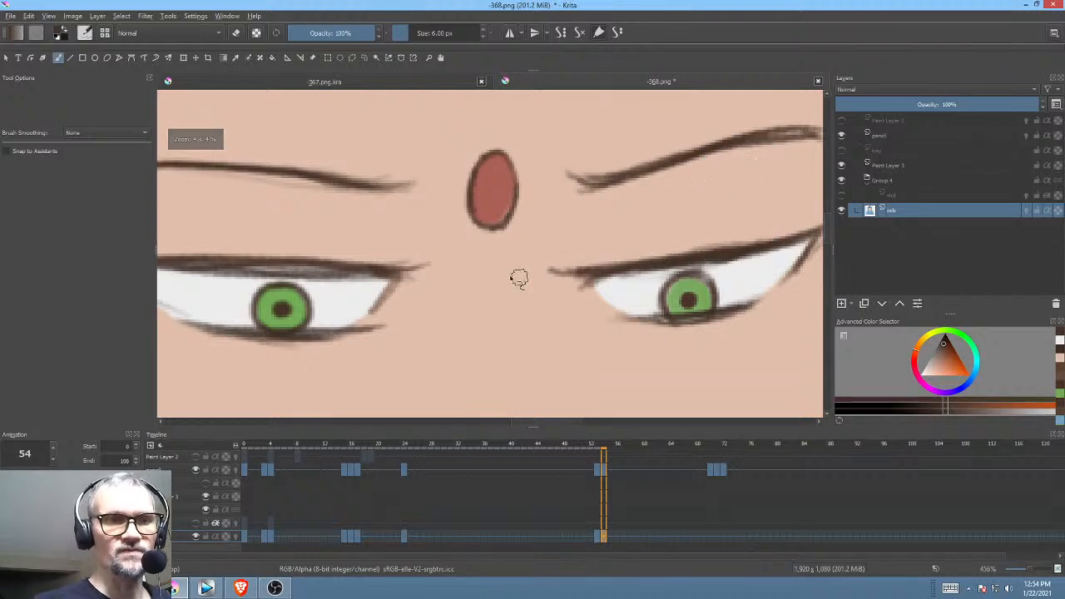
pyautogui.moveTo(623, 265); pyautogui.dragTo(763, 213)
pyautogui.moveTo(763, 214)
pyautogui.mouseDown()
pyautogui.moveTo(705, 237)
pyautogui.moveTo(702, 186)
pyautogui.moveTo(670, 150)
pyautogui.mouseUp()
pyautogui.moveTo(381, 257); pyautogui.dragTo(454, 232)
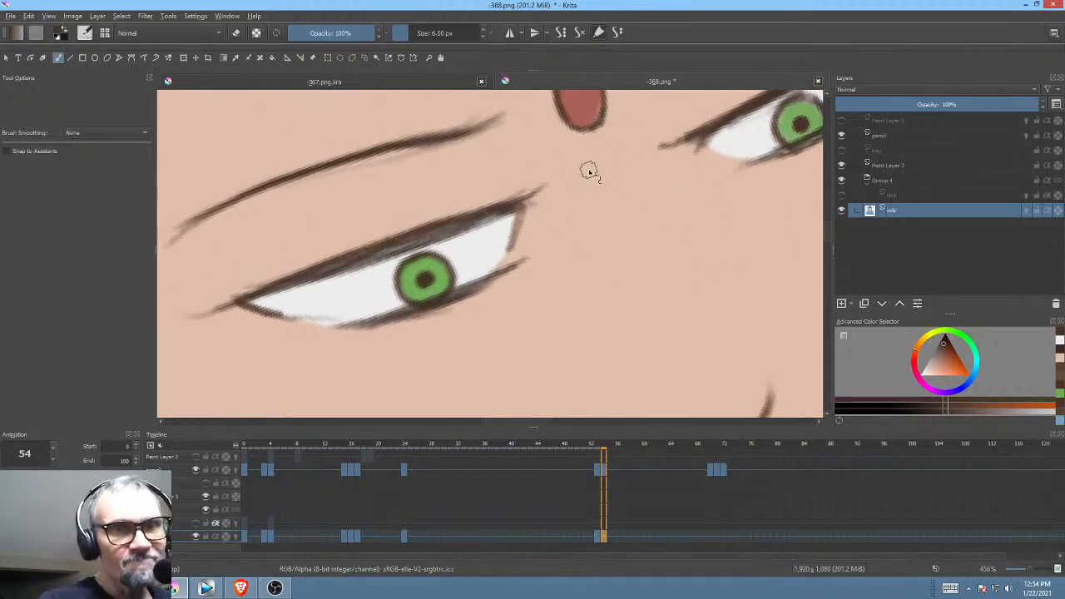
pyautogui.moveTo(589, 172); pyautogui.dragTo(436, 258)
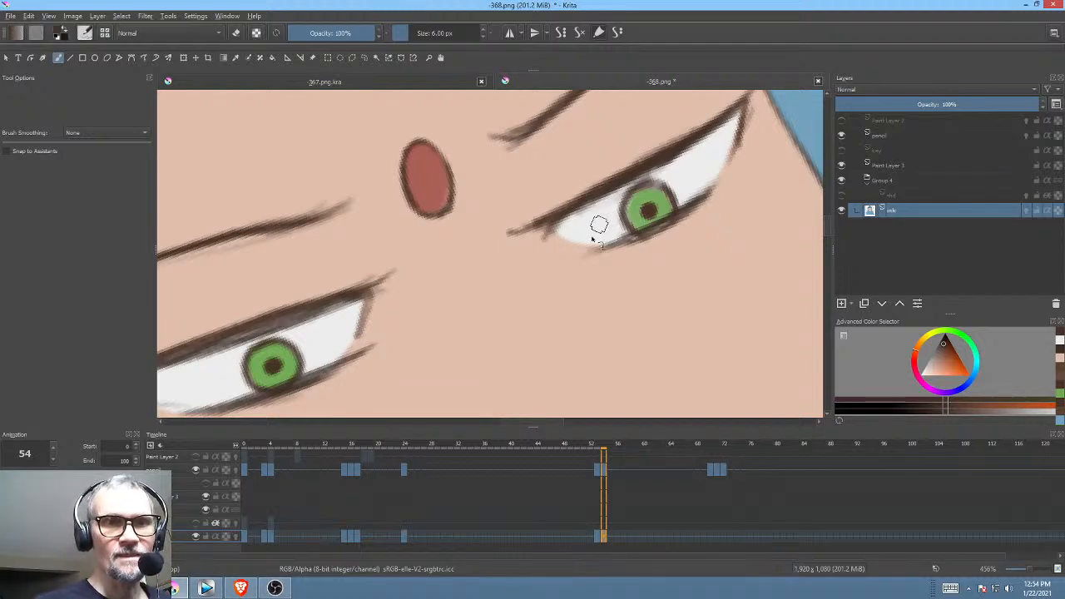
pyautogui.moveTo(516, 271); pyautogui.dragTo(487, 323)
pyautogui.press('5')
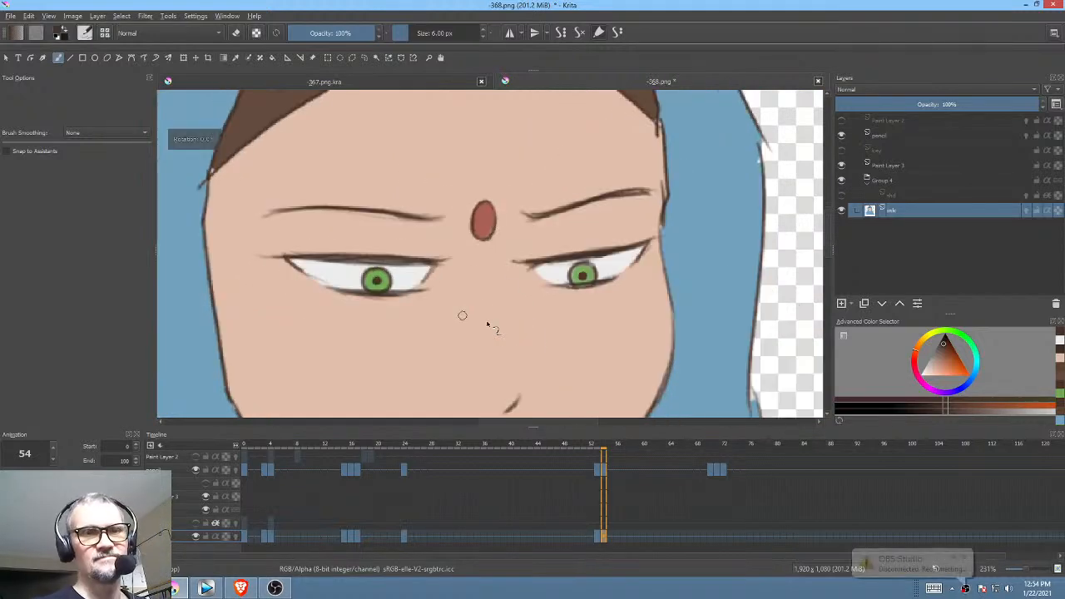
pyautogui.moveTo(541, 261); pyautogui.dragTo(523, 314)
pyautogui.moveTo(588, 320); pyautogui.dragTo(550, 296)
pyautogui.moveTo(559, 339); pyautogui.dragTo(571, 284)
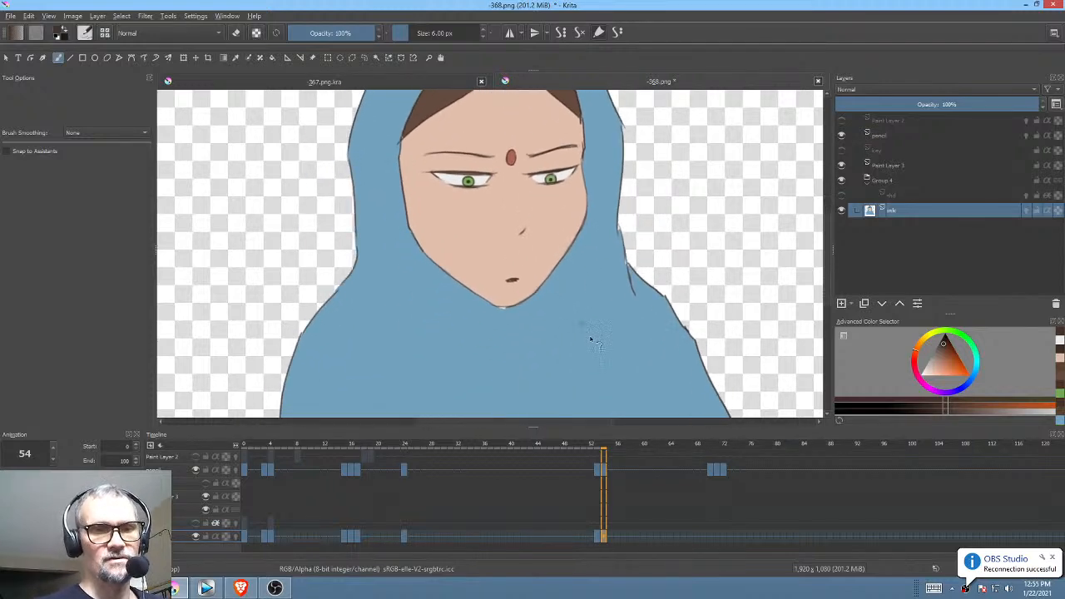
# Step: Compare the drawing at frame 53 with the adjacent frames by stepping back and forth between them
pyautogui.press('Left')
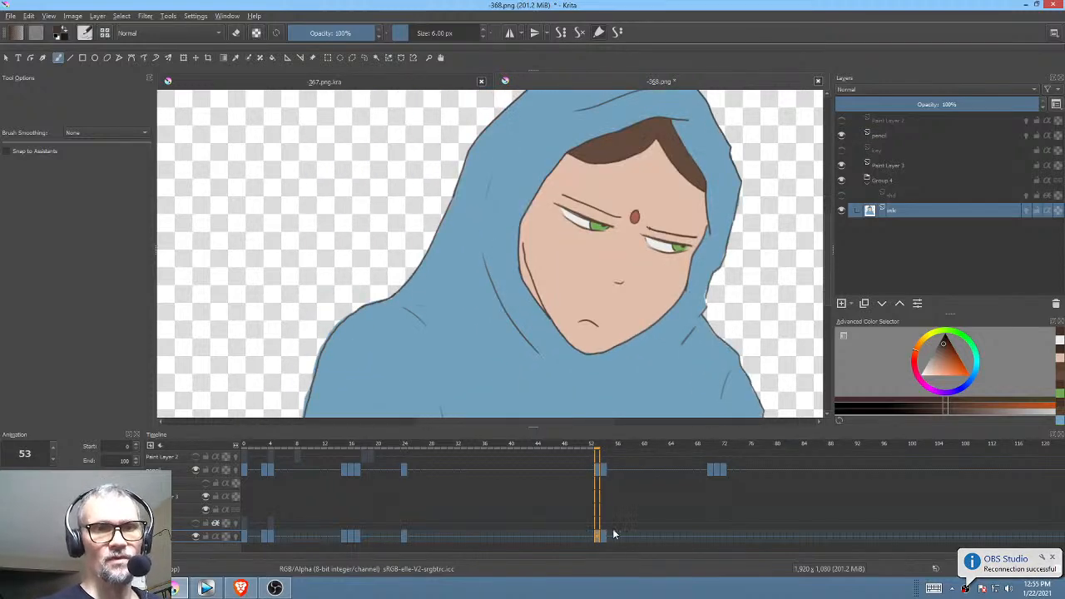
pyautogui.click(594, 535)
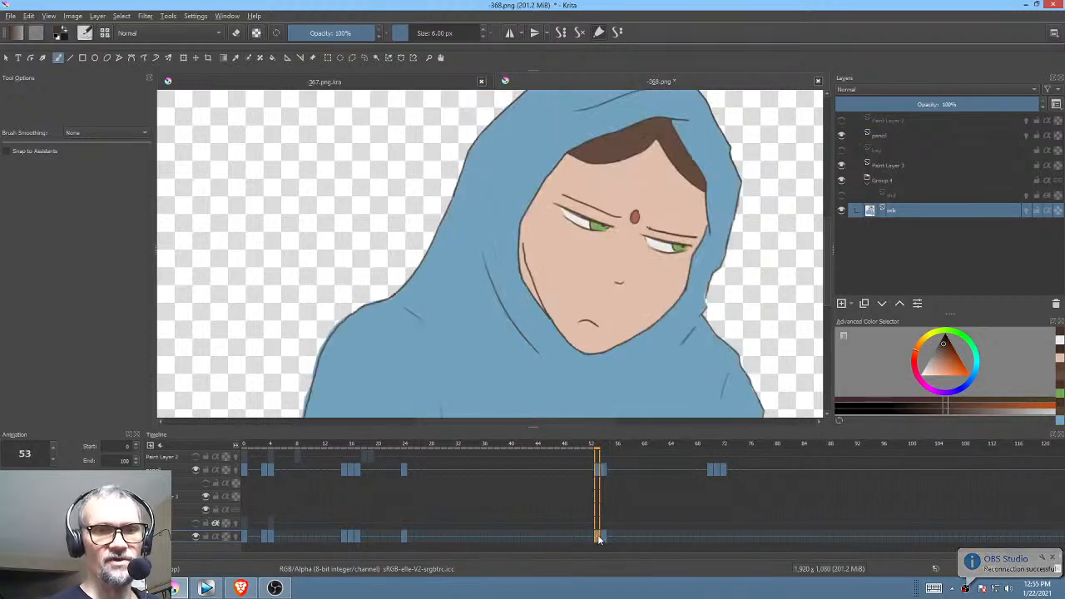
pyautogui.scroll(-2, 632, 299)
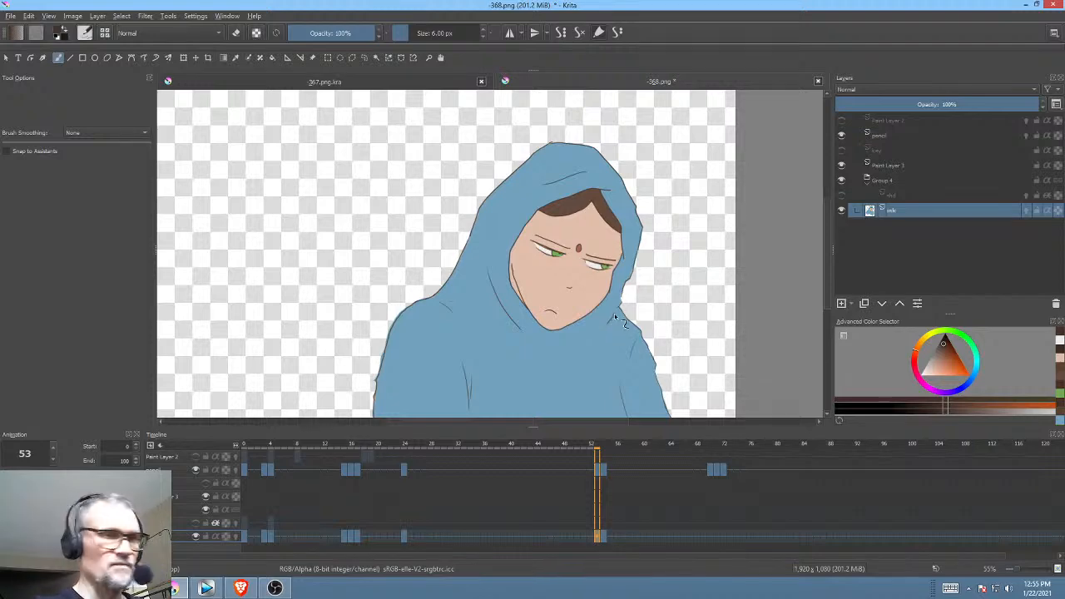
pyautogui.press('Left')
pyautogui.press('Right')
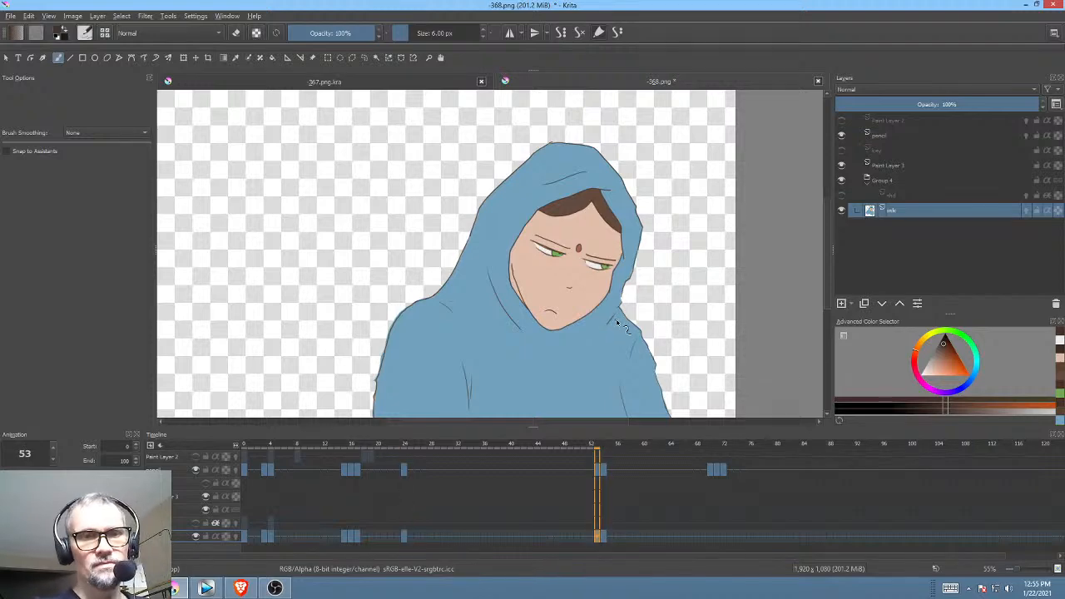
pyautogui.press('Right')
pyautogui.press('Left')
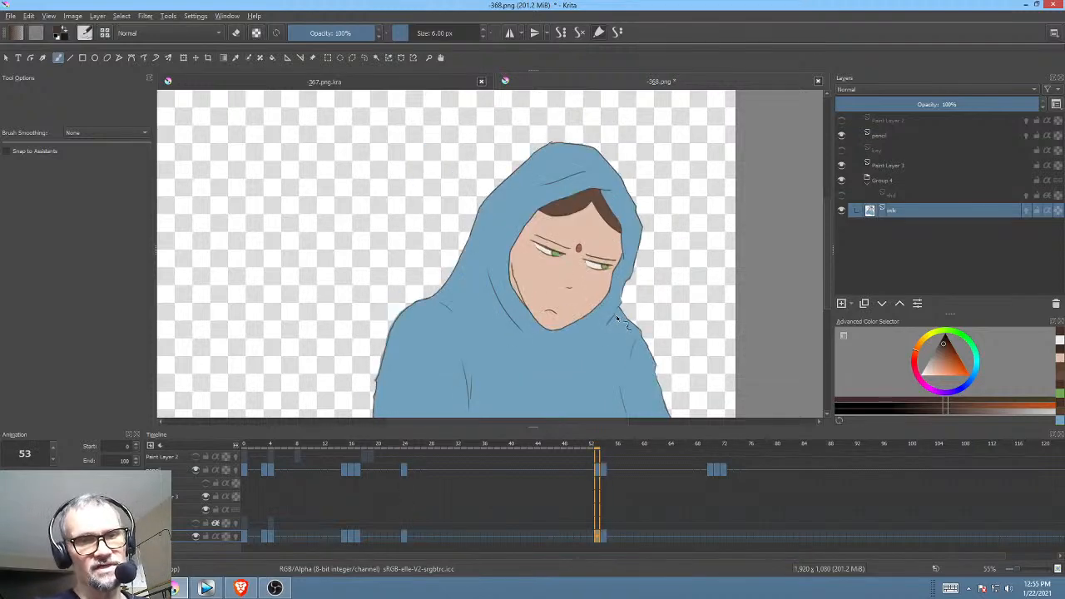
# Step: Liquify the ink drawing at frame 53 with a size 1000 brush, shifting the head toward the neighbouring pose shown by the ink layer's onion skin
pyautogui.rightClick(611, 328)
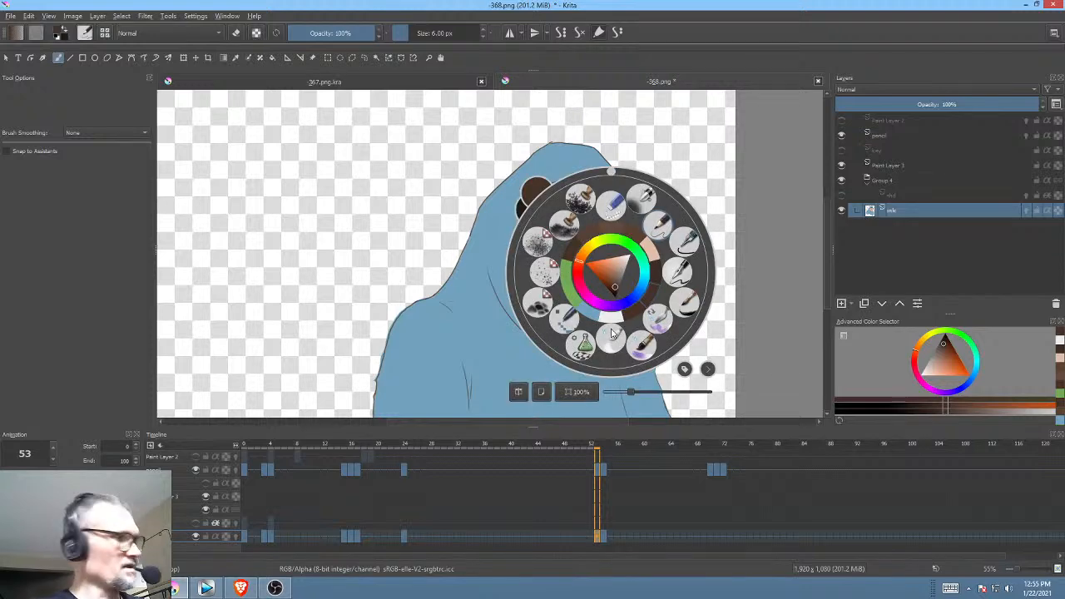
pyautogui.hotkey('ctrl', 't')
pyautogui.click(423, 292)
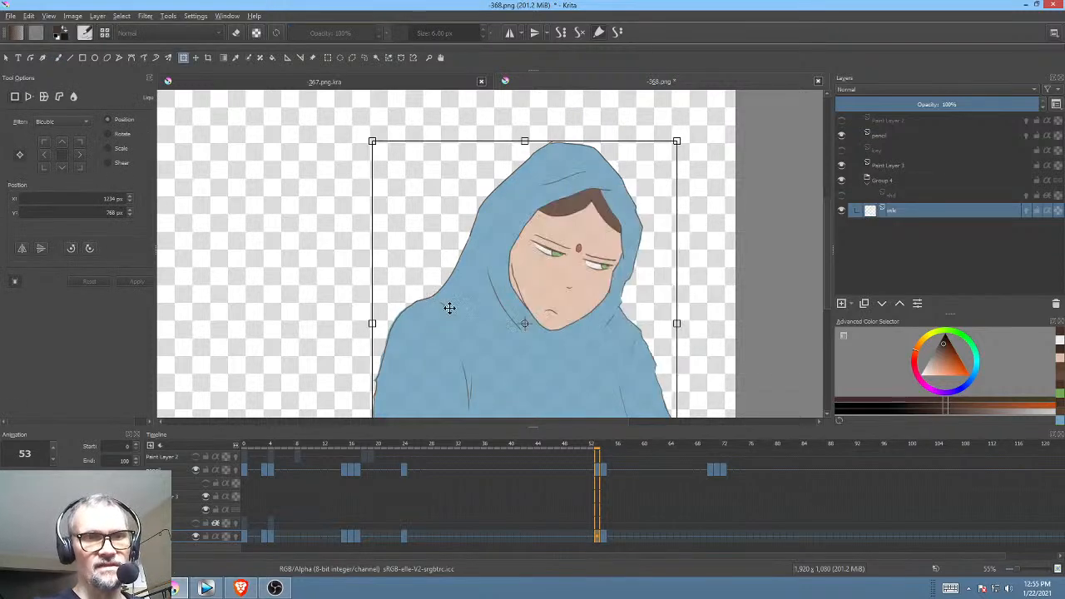
pyautogui.rightClick(442, 302)
pyautogui.click(506, 372)
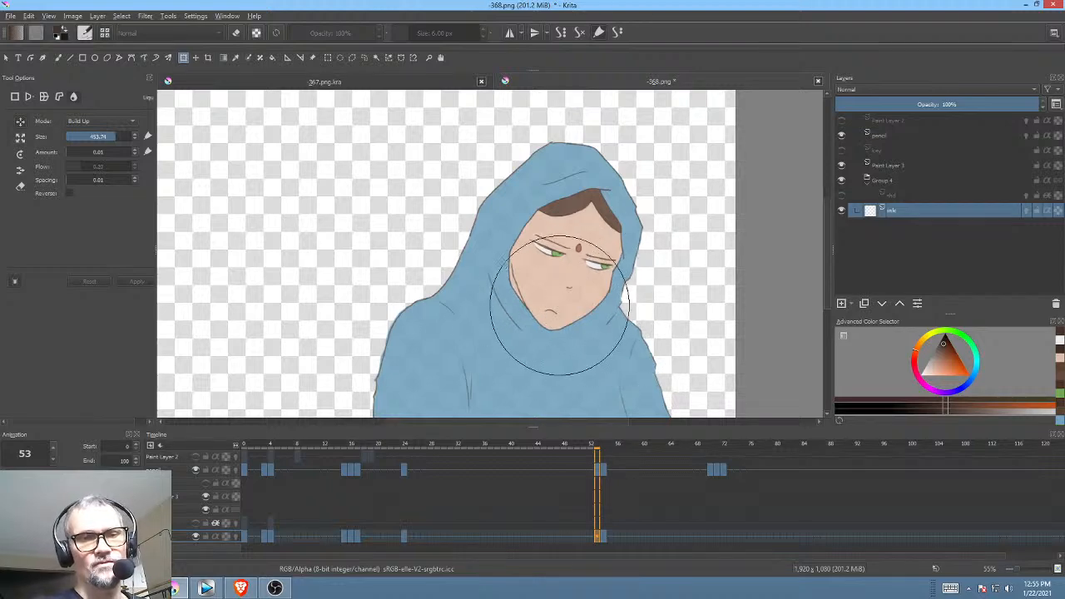
pyautogui.moveTo(573, 307); pyautogui.dragTo(738, 306)
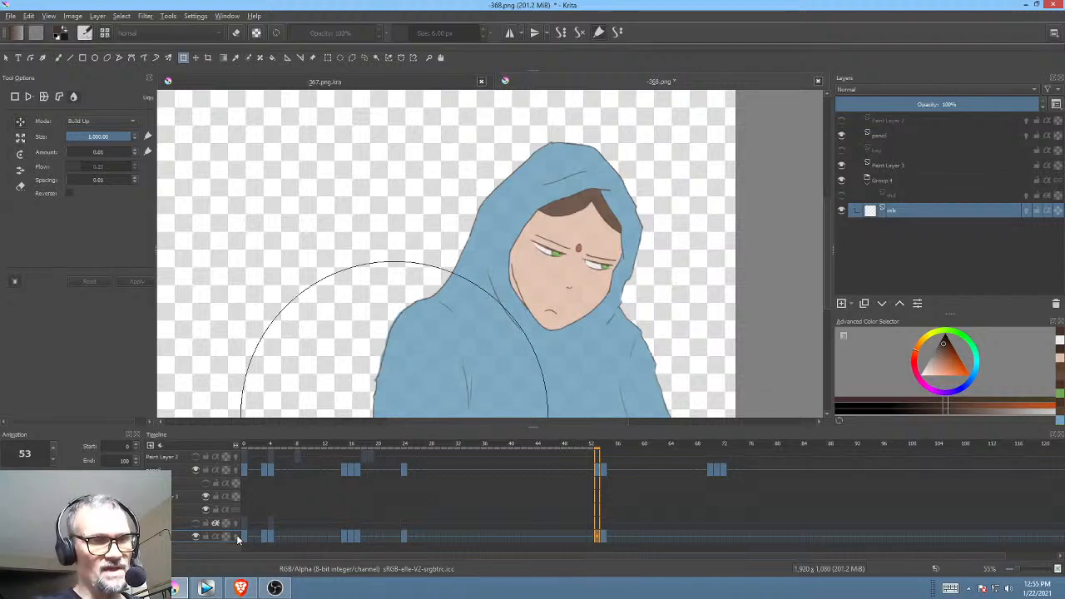
pyautogui.click(237, 536)
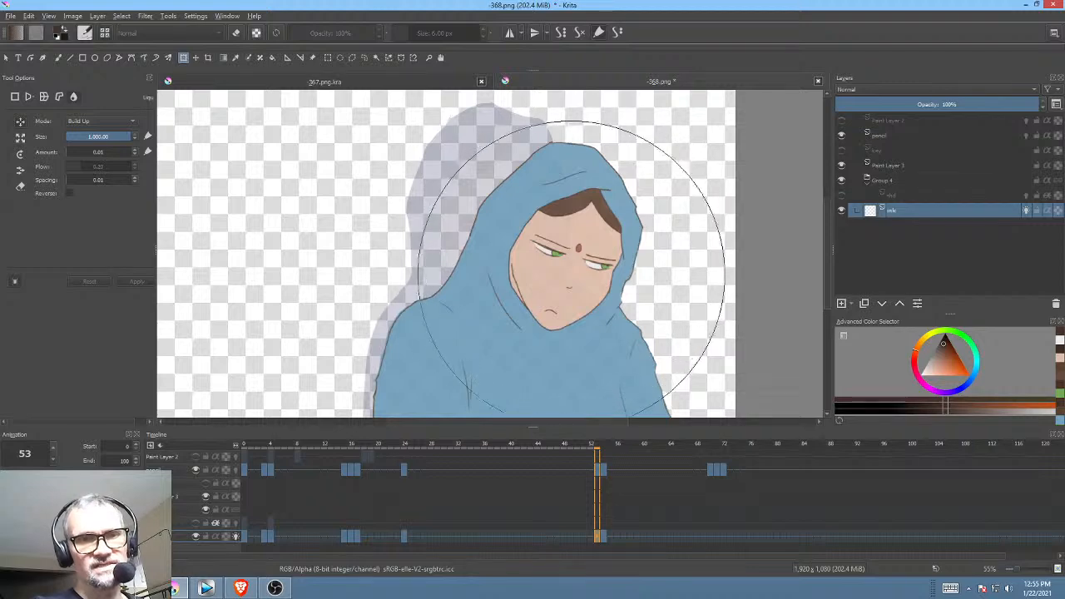
pyautogui.moveTo(568, 262); pyautogui.dragTo(545, 252)
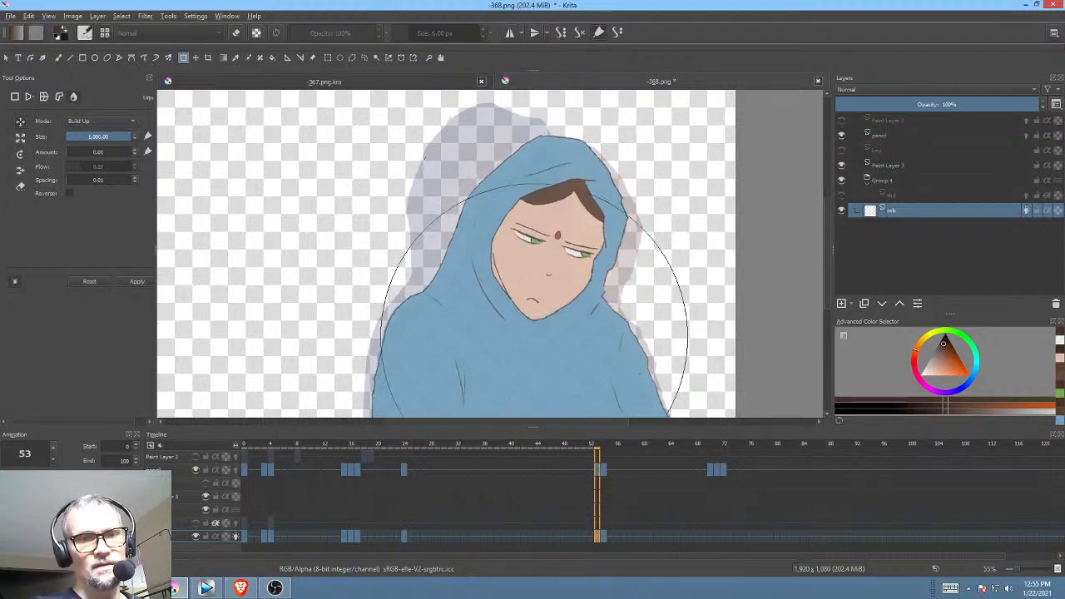
# Step: Play the animation from frame 24 and stop it to check the motion between the key drawings
pyautogui.click(403, 536)
pyautogui.press('space')
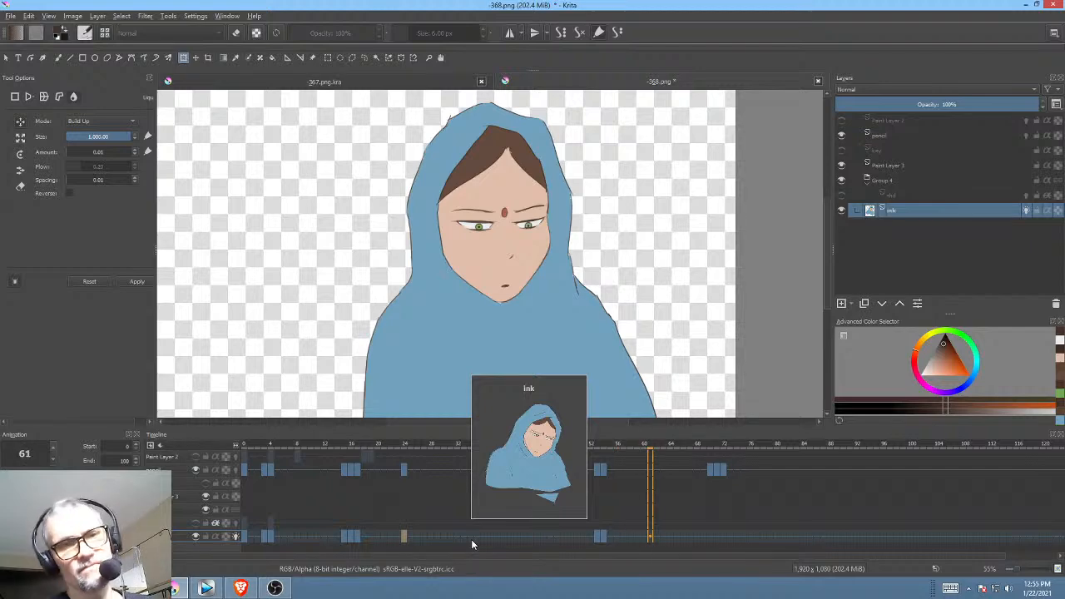
pyautogui.press('space')
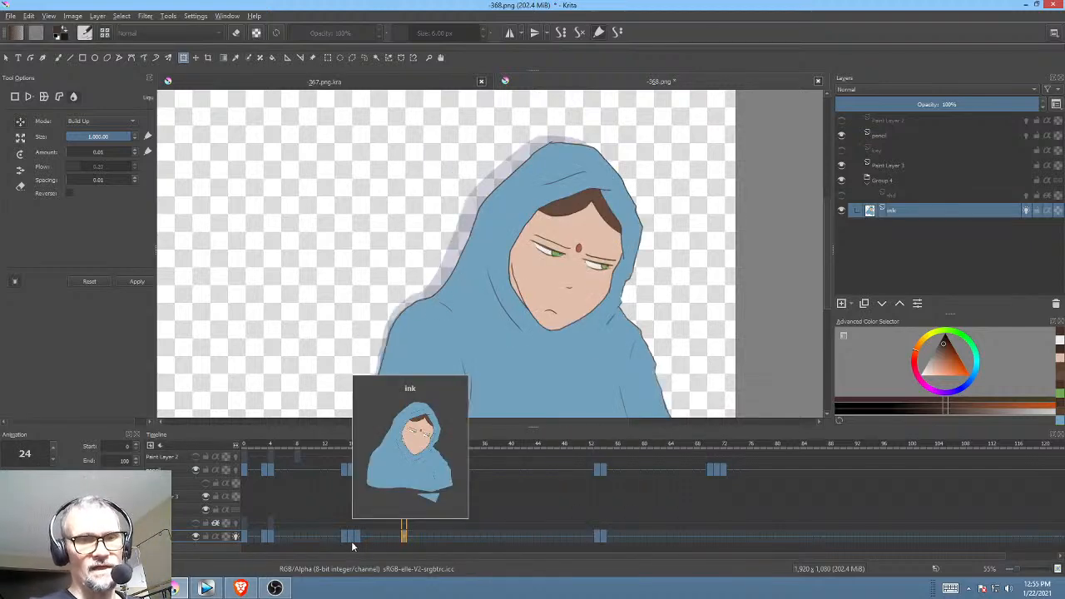
# Step: Go to frame 70 on the ink layer and turn off the layer's onion skin
pyautogui.click(701, 542)
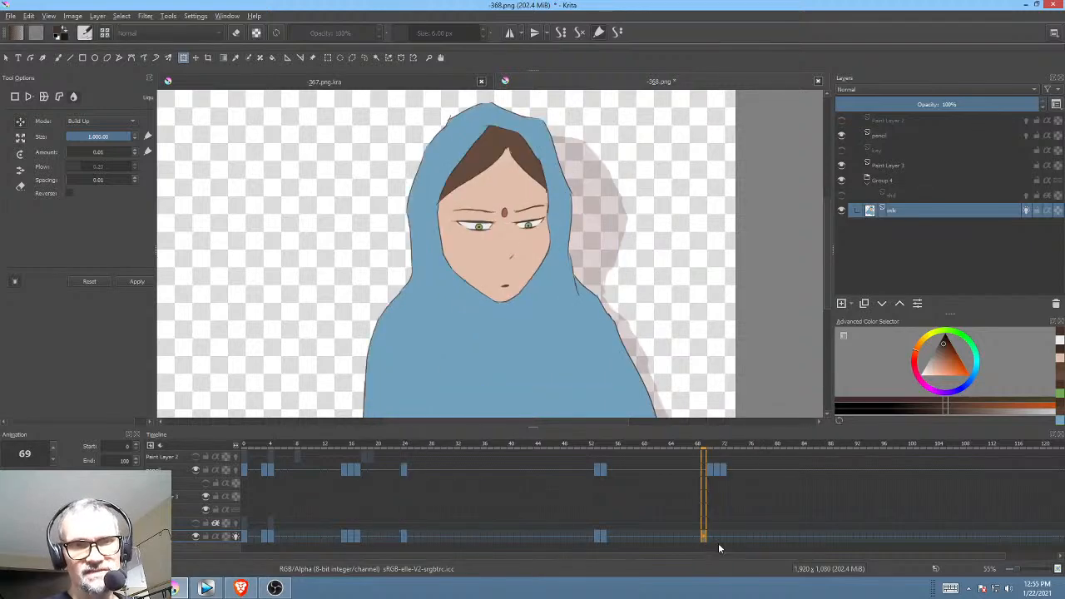
pyautogui.click(710, 539)
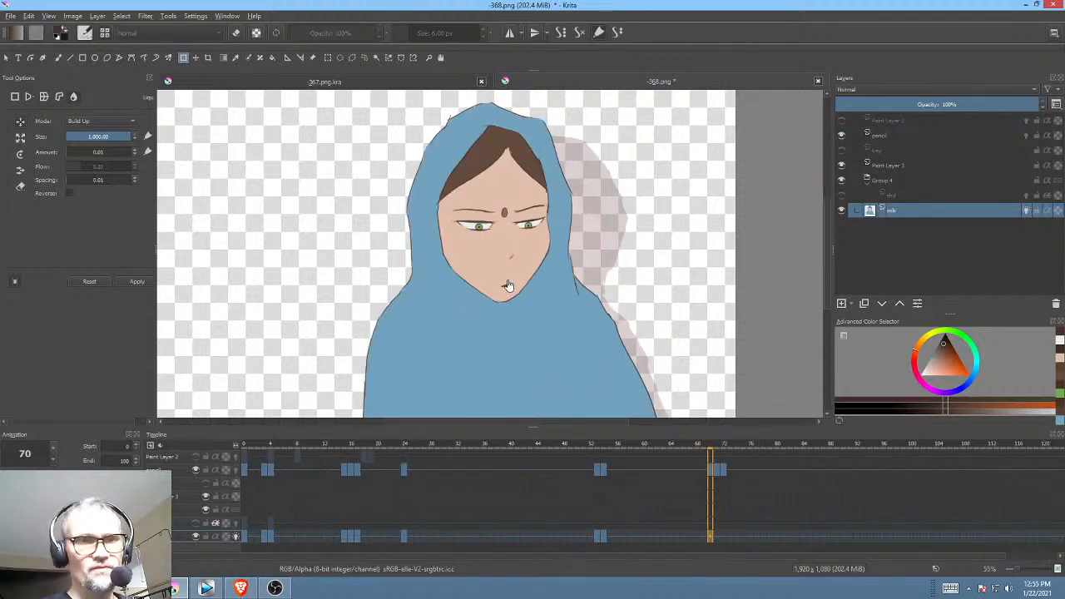
pyautogui.click(236, 537)
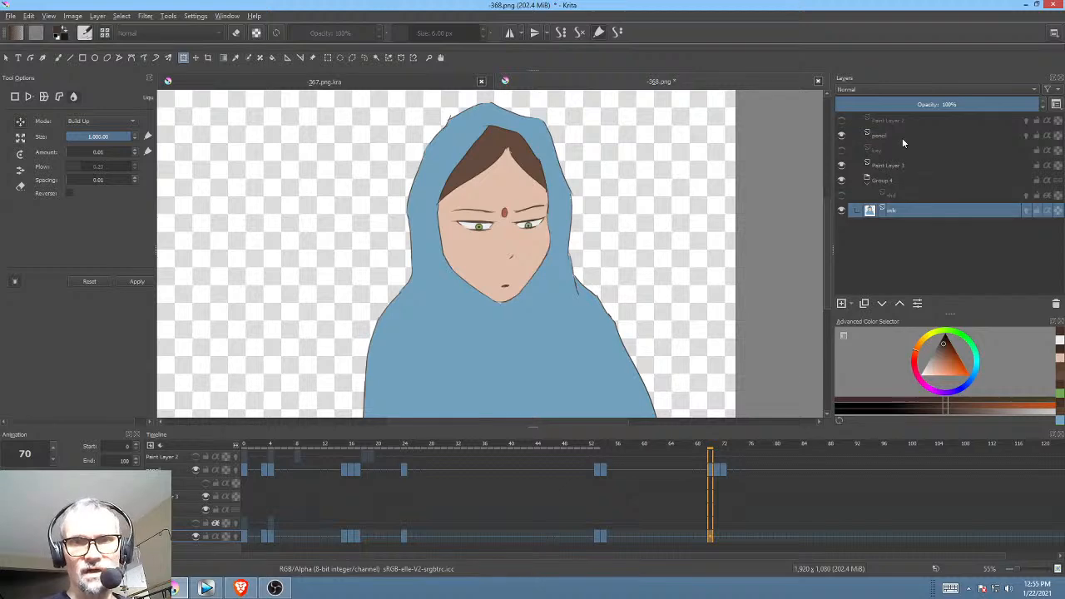
# Step: Compare the pencil sketches at frames 54, 70 and 72 with the ink drawing at frame 54
pyautogui.click(900, 135)
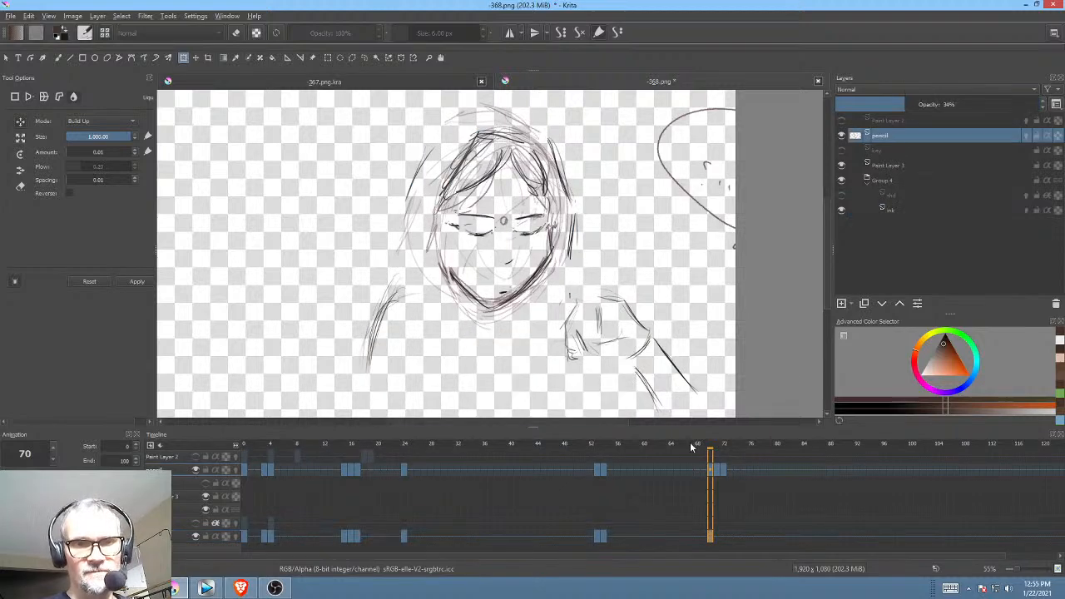
pyautogui.moveTo(690, 447)
pyautogui.mouseDown()
pyautogui.moveTo(731, 445)
pyautogui.moveTo(704, 442)
pyautogui.moveTo(723, 442)
pyautogui.mouseUp()
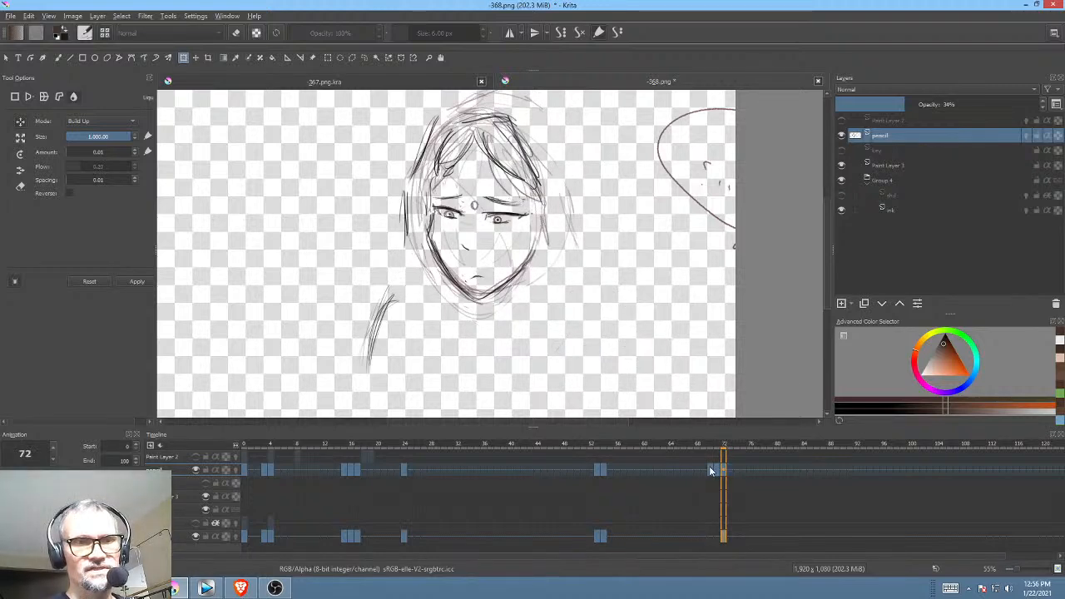
pyautogui.click(711, 471)
pyautogui.click(605, 471)
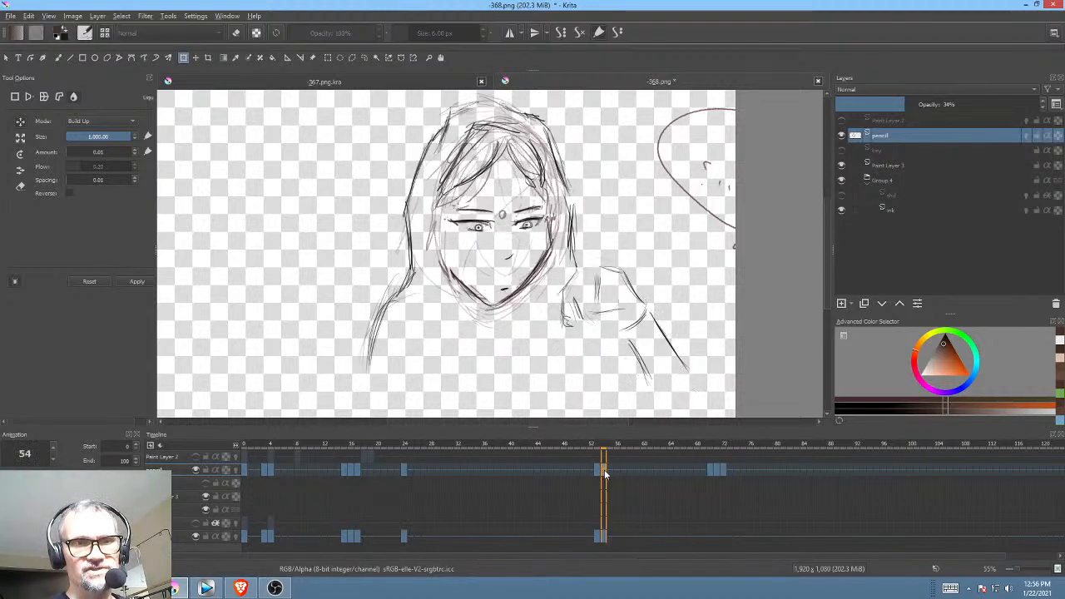
pyautogui.click(724, 470)
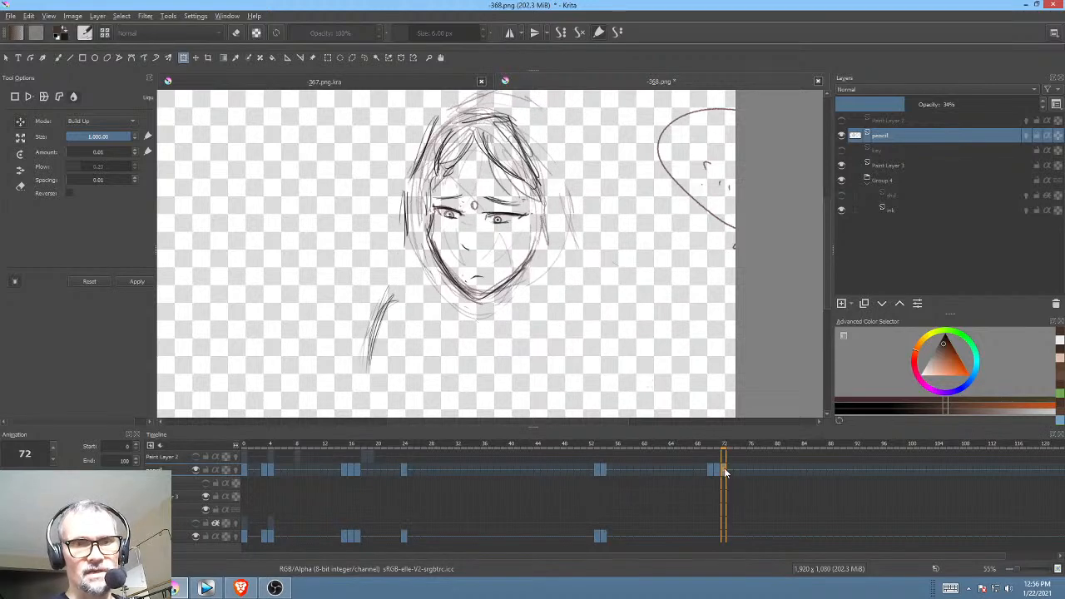
pyautogui.click(607, 538)
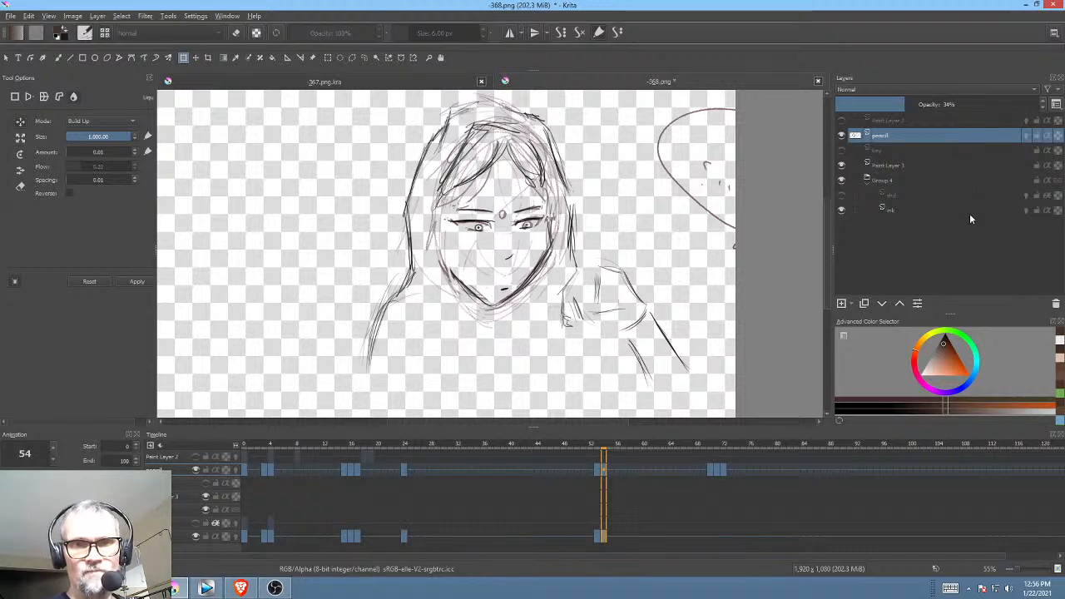
pyautogui.click(943, 207)
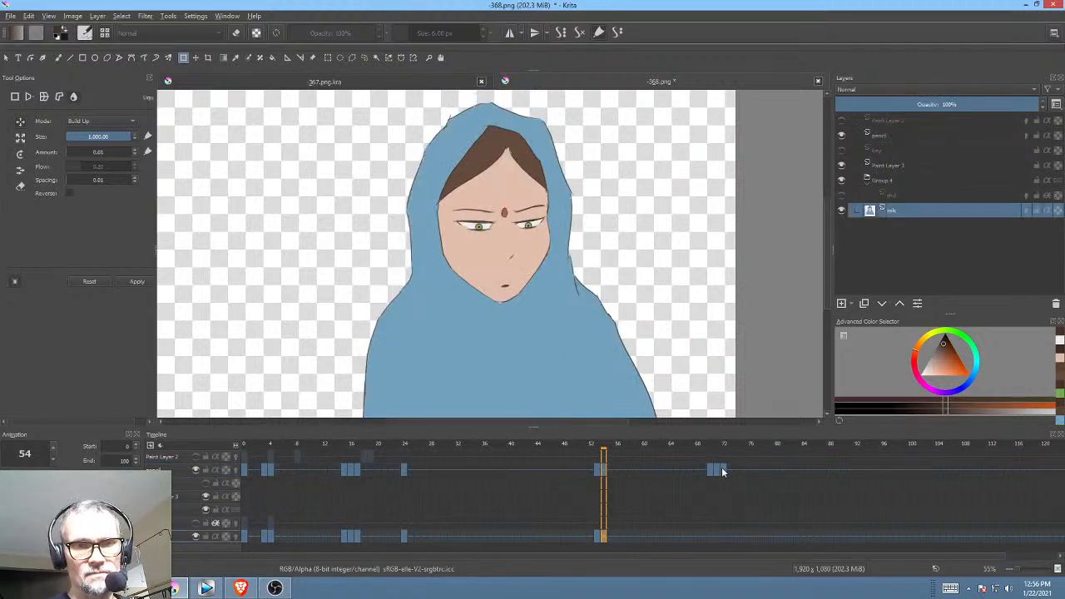
pyautogui.click(897, 134)
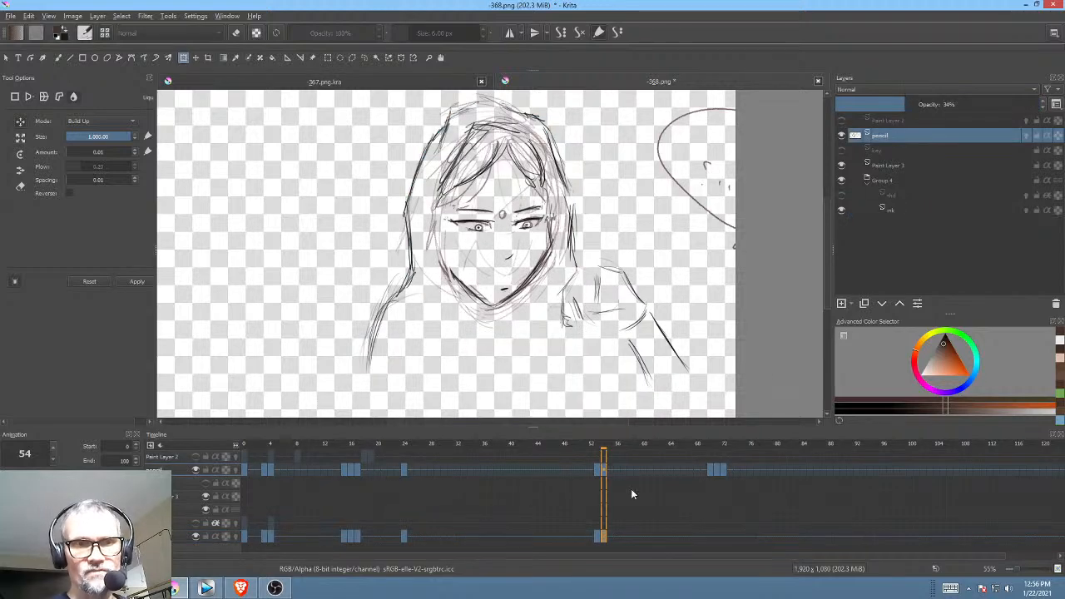
pyautogui.click(725, 472)
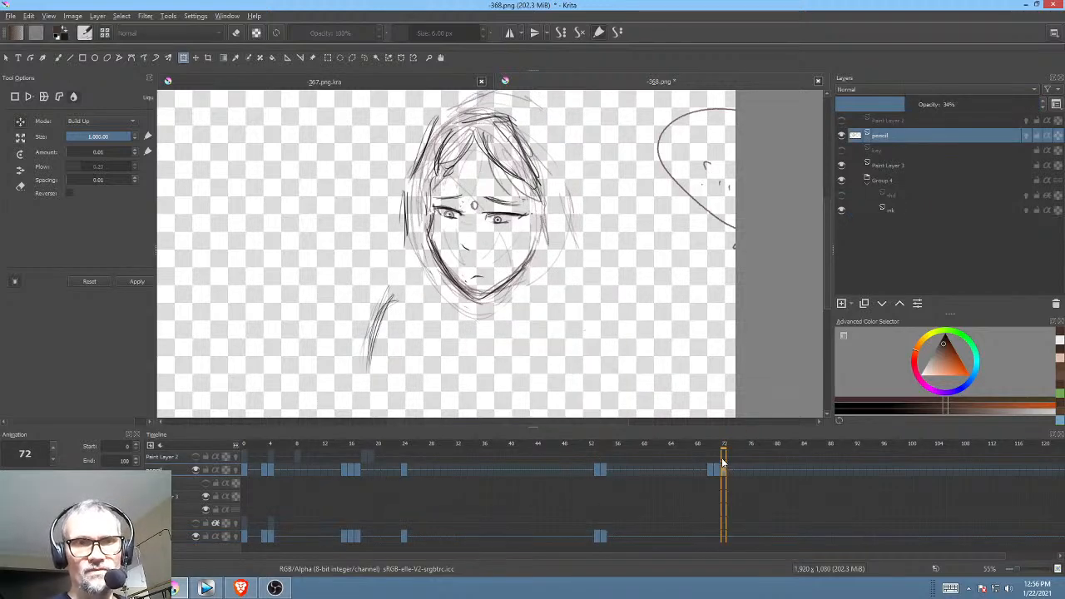
# Step: Copy the ink drawing from frame 54 to frame 72 on the ink layer
pyautogui.click(897, 209)
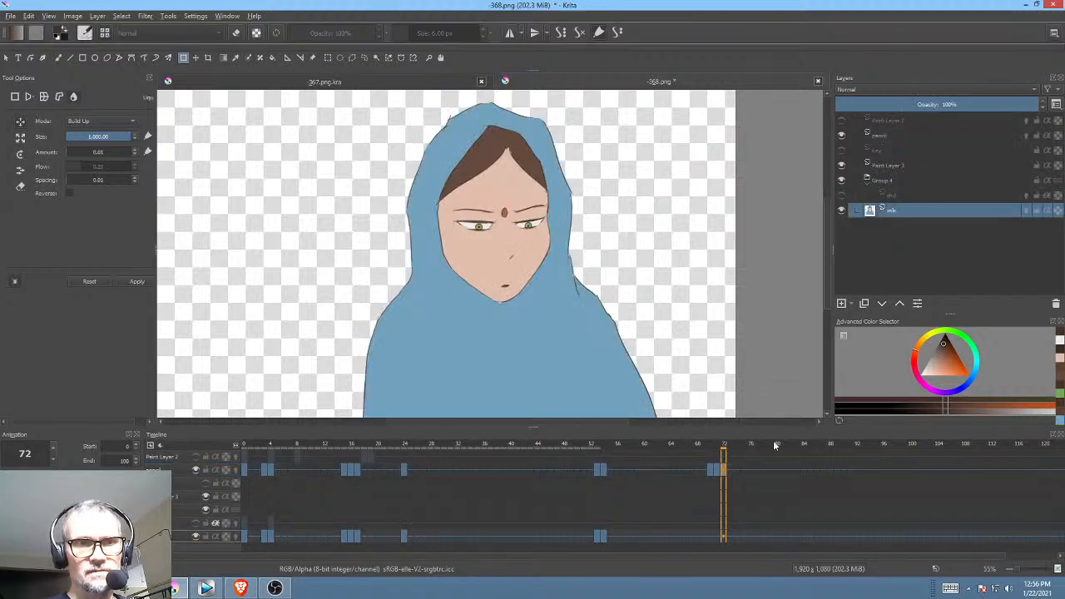
pyautogui.click(604, 538)
pyautogui.moveTo(606, 539)
pyautogui.mouseDown()
pyautogui.moveTo(694, 522)
pyautogui.moveTo(726, 545)
pyautogui.mouseUp()
pyautogui.hotkey('ctrl', 'z')
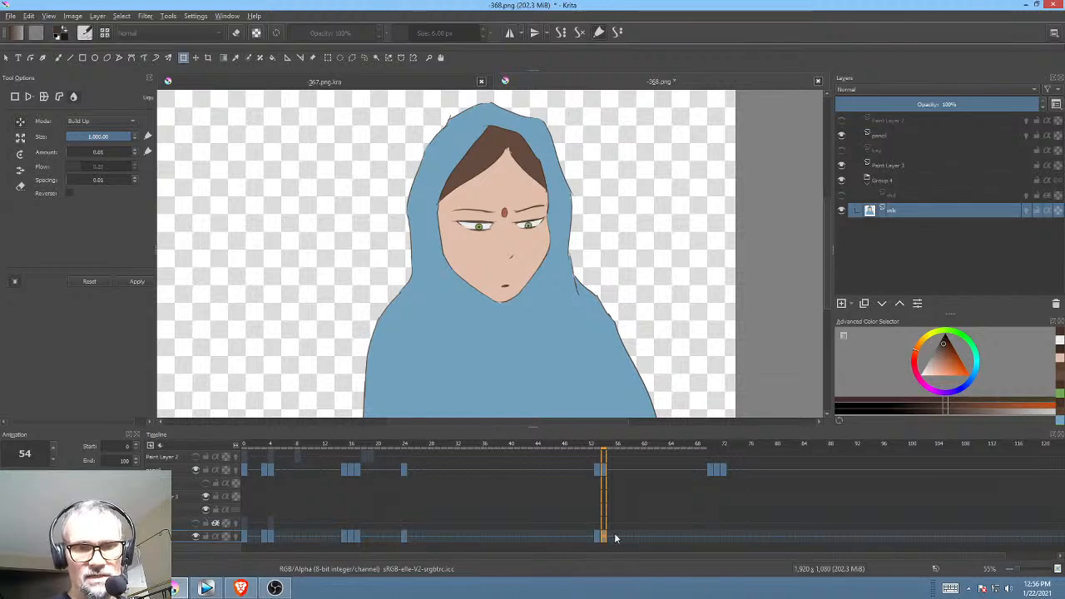
pyautogui.moveTo(615, 539)
pyautogui.mouseDown()
pyautogui.moveTo(715, 527)
pyautogui.moveTo(725, 547)
pyautogui.mouseUp()
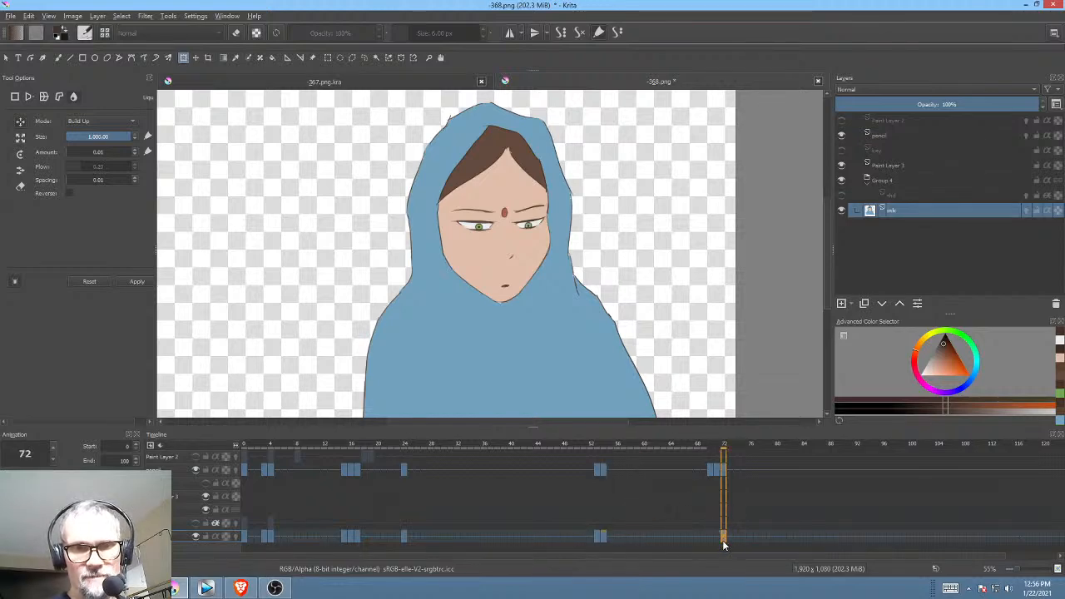
# Step: Mirror the lassoed hooded head horizontally in the frame 72 ink drawing and raise it above the shoulders
pyautogui.scroll(3, 582, 218)
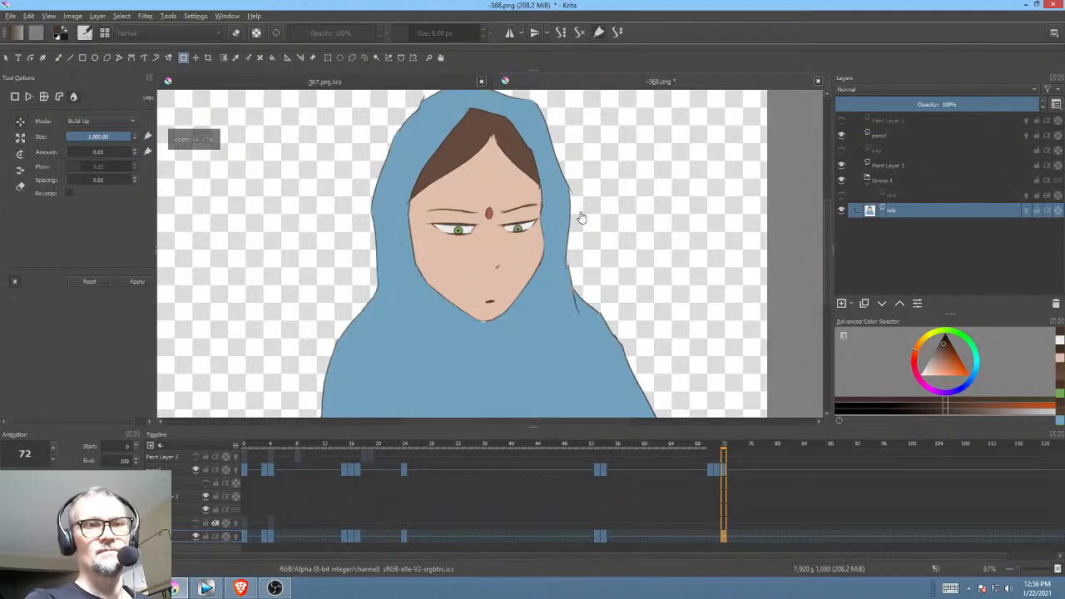
pyautogui.press('l')
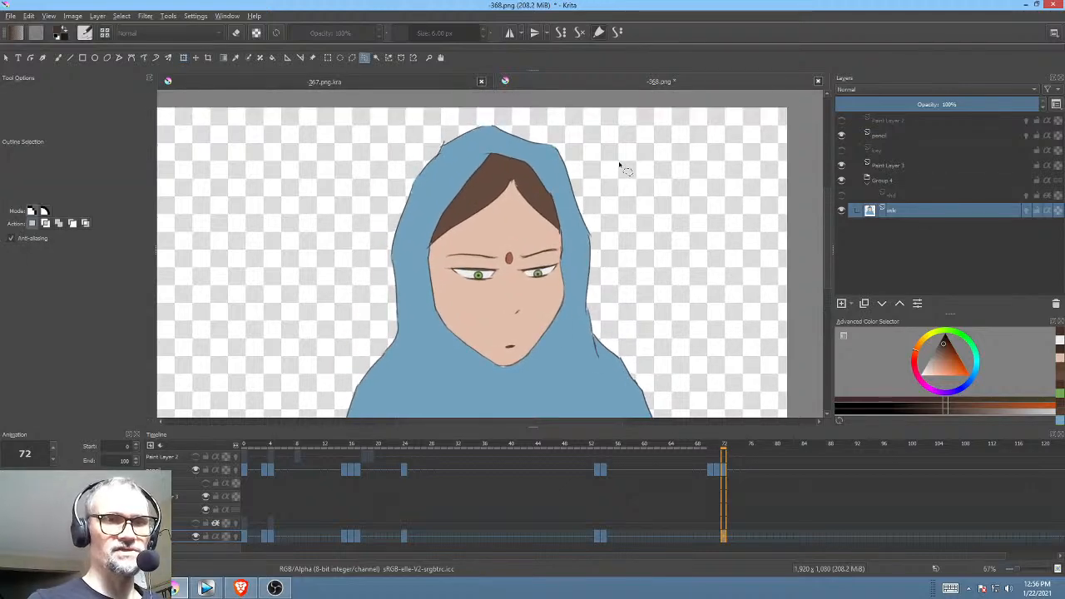
pyautogui.moveTo(619, 161)
pyautogui.mouseDown()
pyautogui.moveTo(517, 110)
pyautogui.moveTo(345, 323)
pyautogui.moveTo(565, 380)
pyautogui.moveTo(649, 208)
pyautogui.mouseUp()
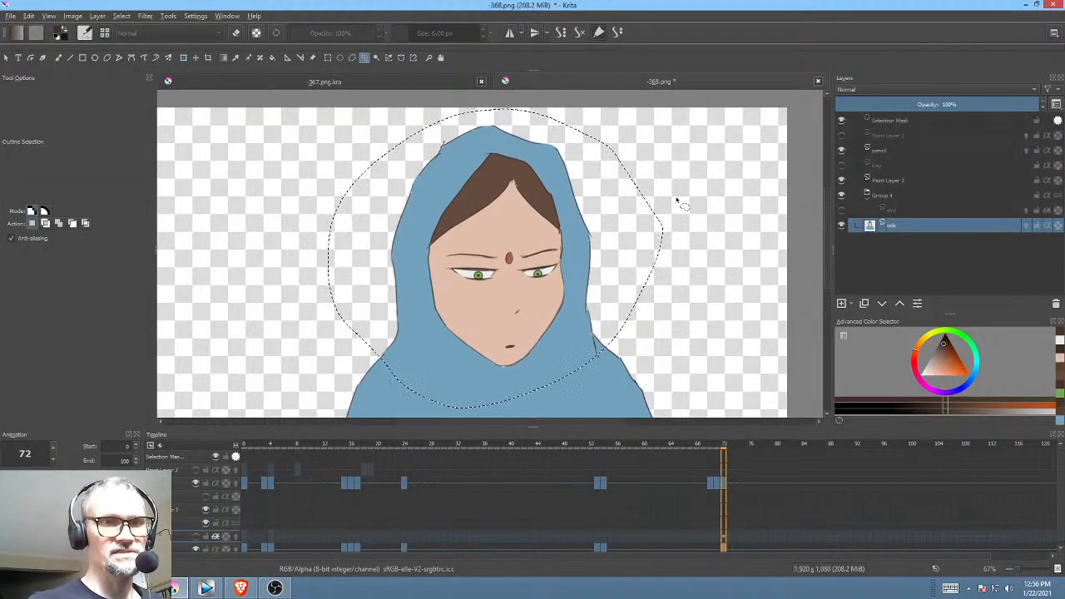
pyautogui.hotkey('ctrl', 't')
pyautogui.rightClick(606, 314)
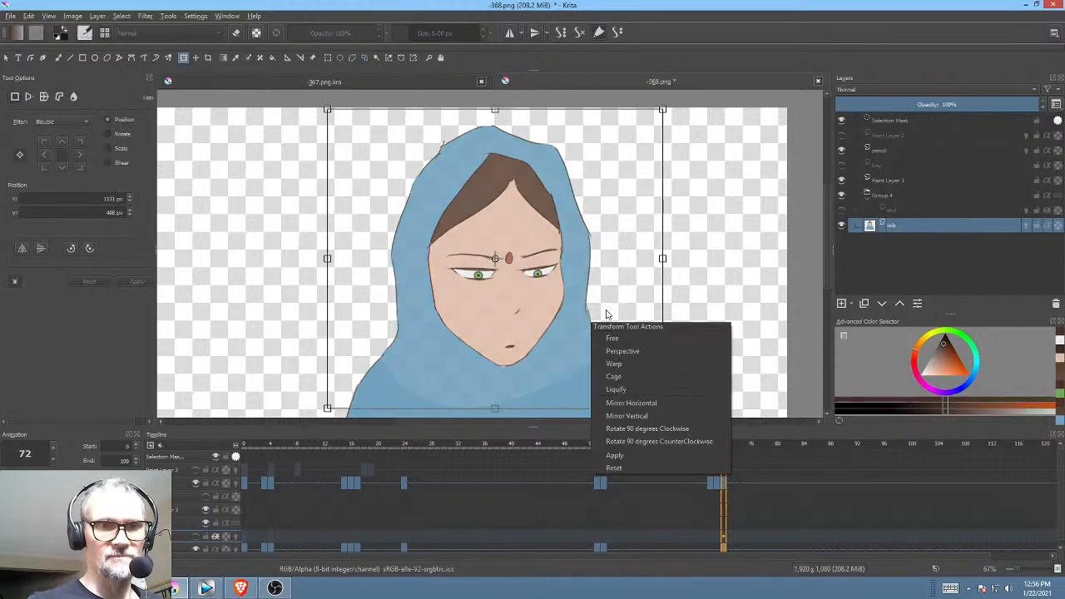
pyautogui.click(666, 404)
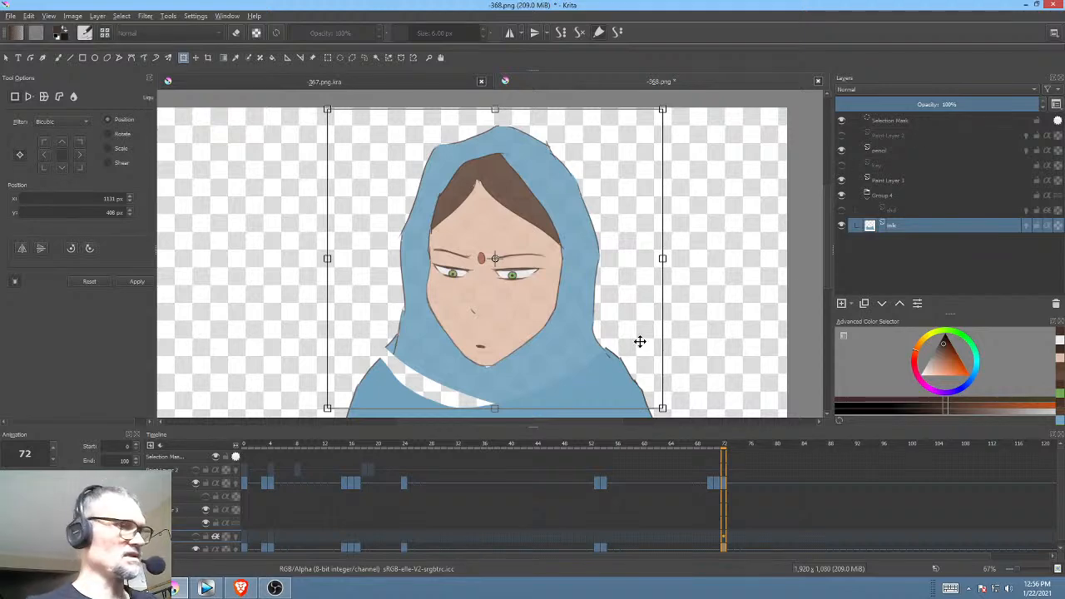
pyautogui.moveTo(575, 336); pyautogui.dragTo(562, 282)
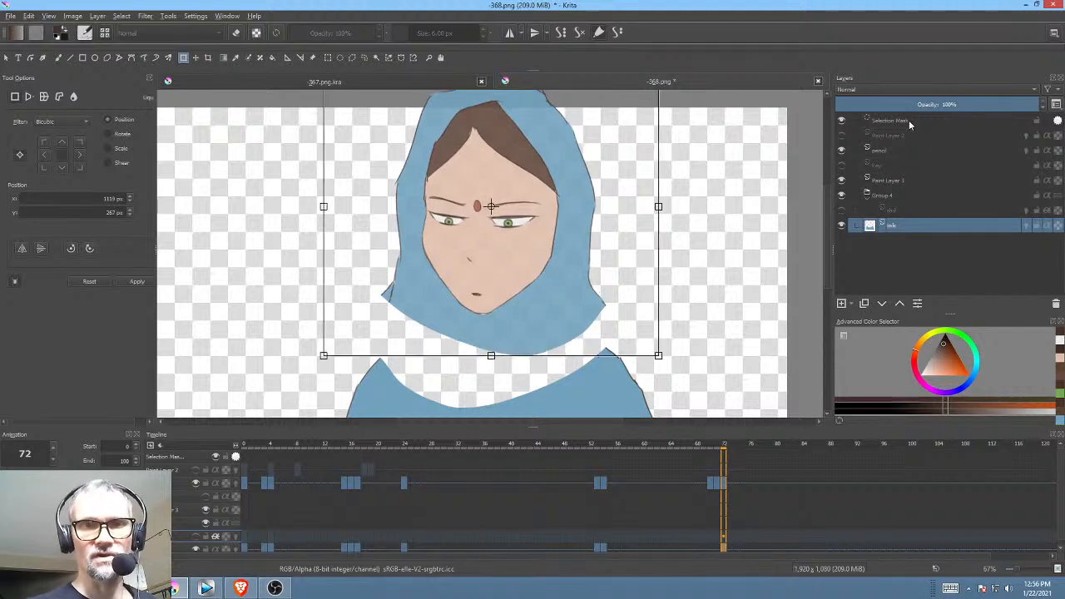
# Step: Compare the pencil layer's head pose at frame 72 with the sketch at frame 55
pyautogui.click(903, 149)
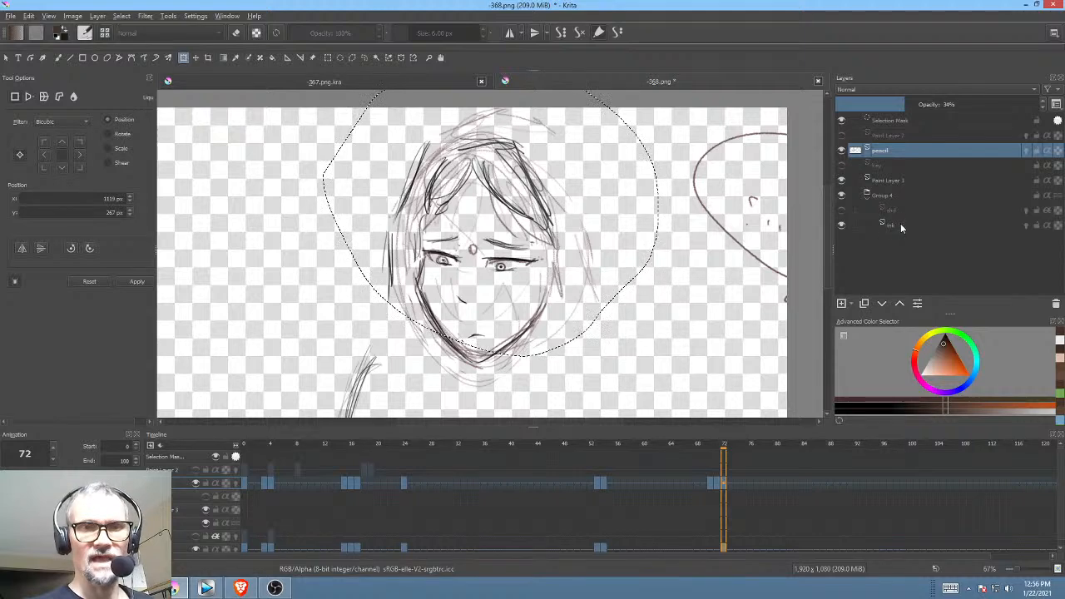
pyautogui.click(608, 486)
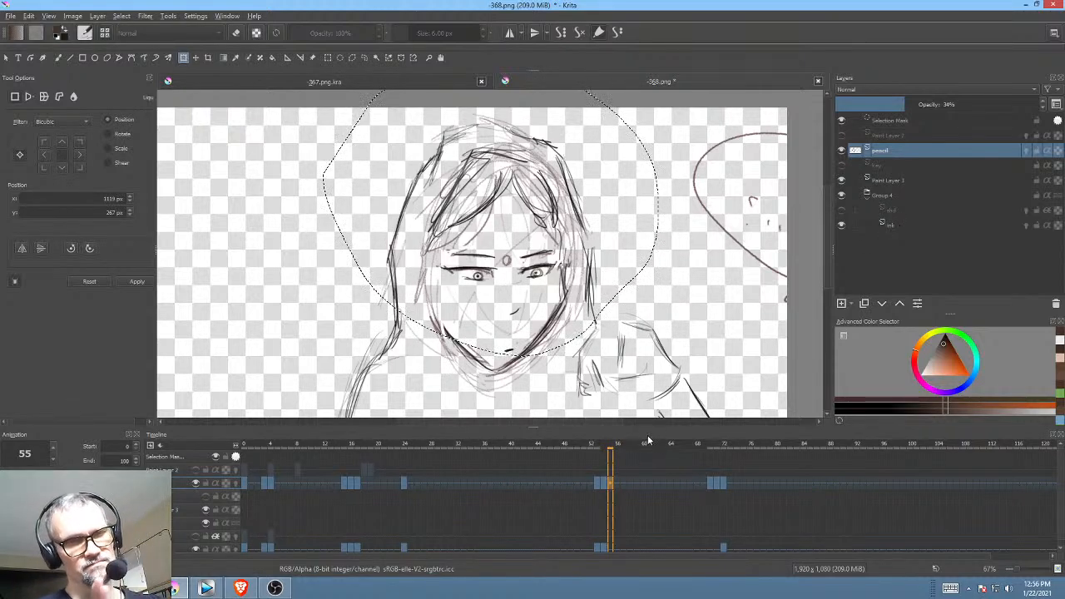
pyautogui.click(726, 484)
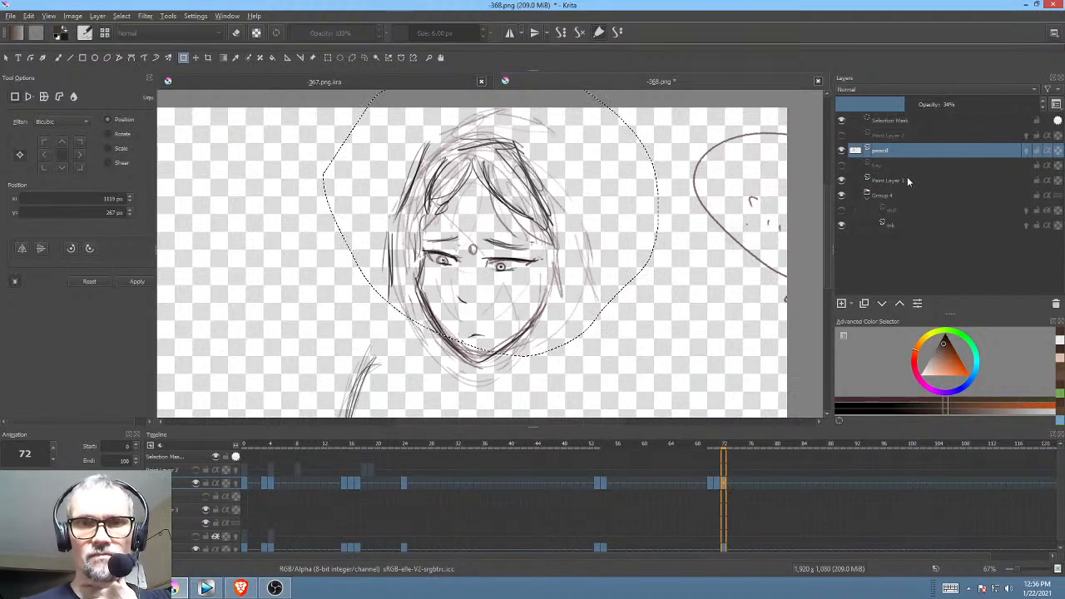
# Step: Try to tilt the lassoed head in the frame 72 ink drawing and lower it onto the shoulders
pyautogui.click(888, 224)
pyautogui.moveTo(621, 264); pyautogui.dragTo(645, 327)
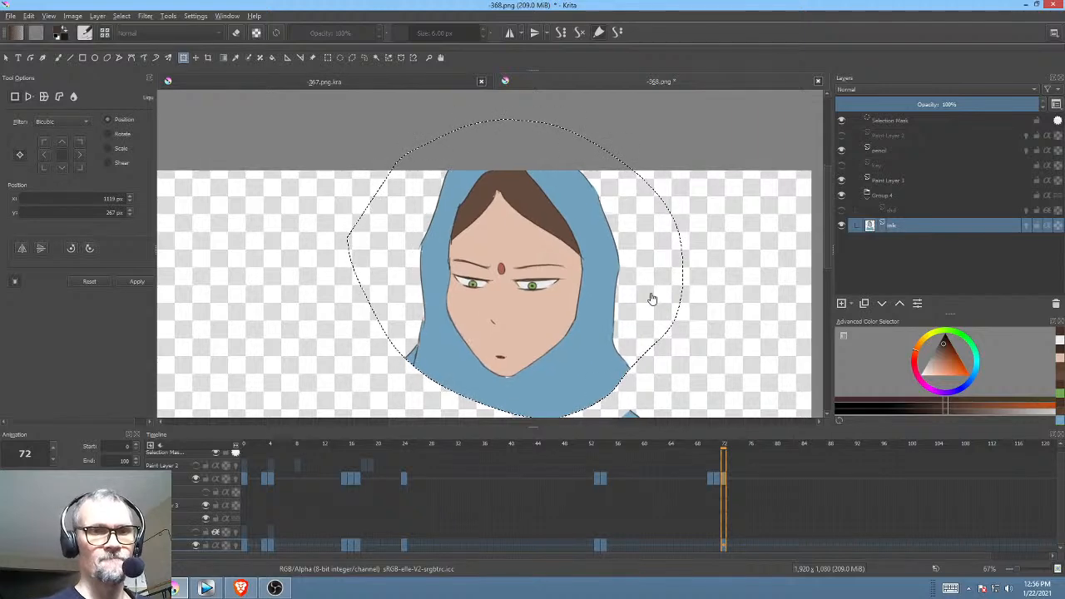
pyautogui.click(608, 284)
pyautogui.moveTo(706, 276); pyautogui.dragTo(690, 236)
pyautogui.moveTo(570, 249); pyautogui.dragTo(593, 246)
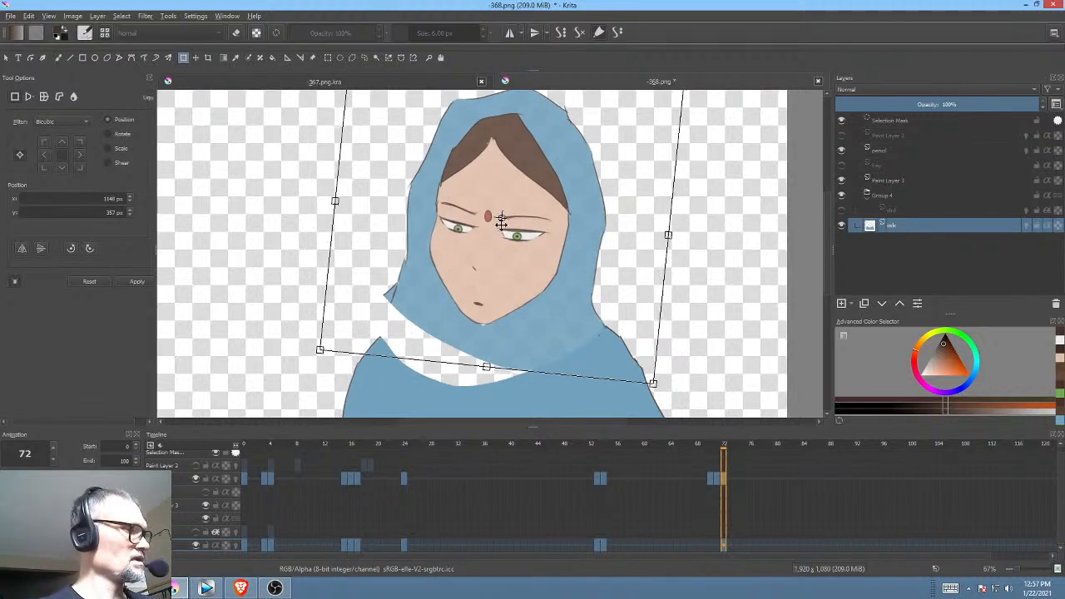
pyautogui.scroll(-2, 646, 245)
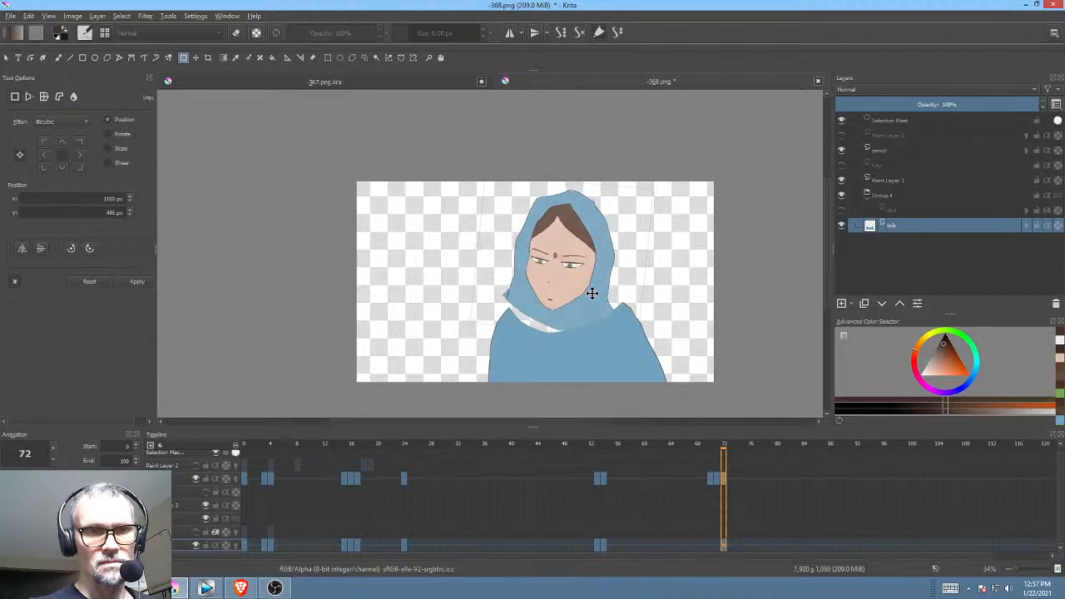
pyautogui.scroll(1, 596, 272)
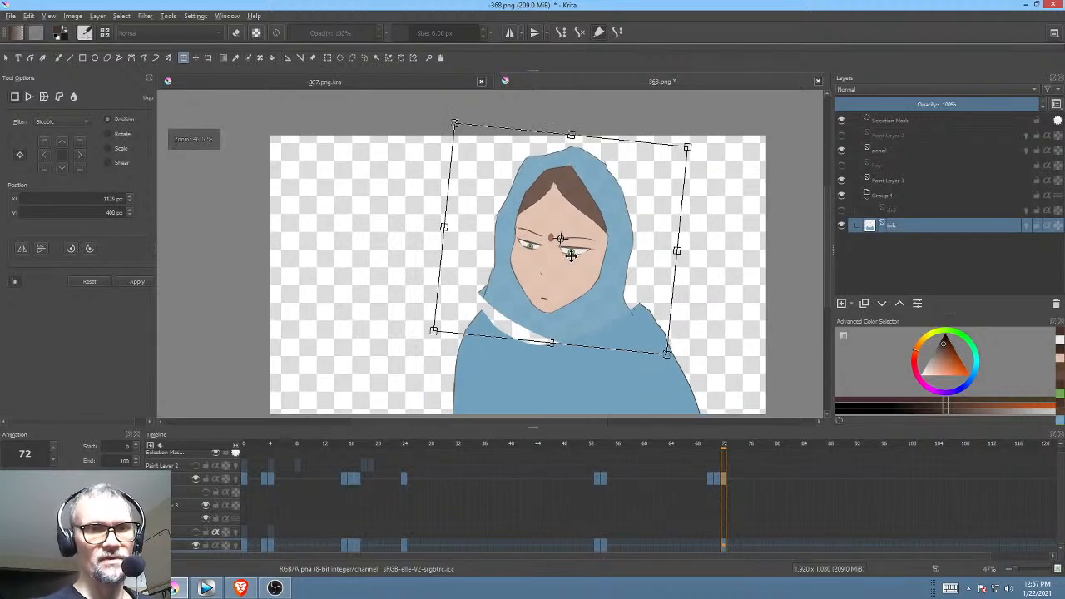
pyautogui.rightClick(574, 267)
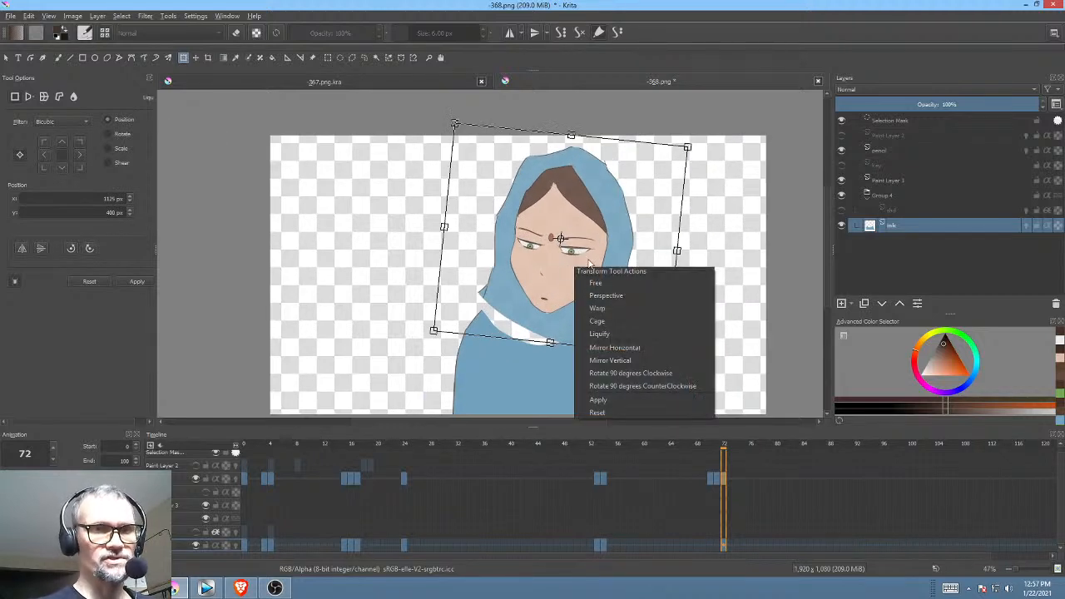
pyautogui.click(630, 333)
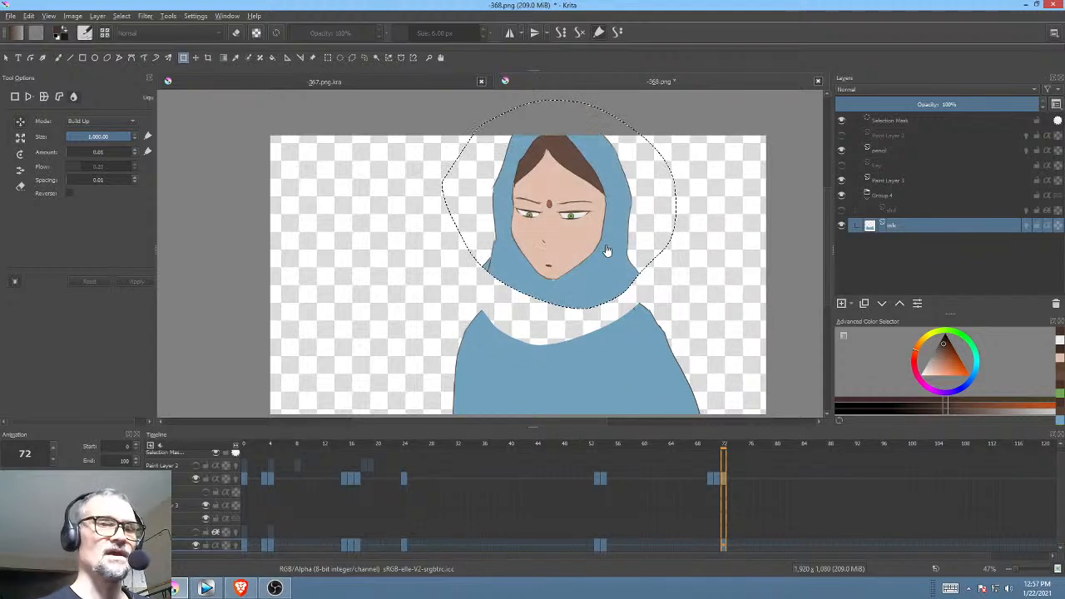
# Step: Free-transform the lassoed ink head: tilt it slightly clockwise and lower it onto the shoulders at about x 1153, y 409 px
pyautogui.rightClick(658, 266)
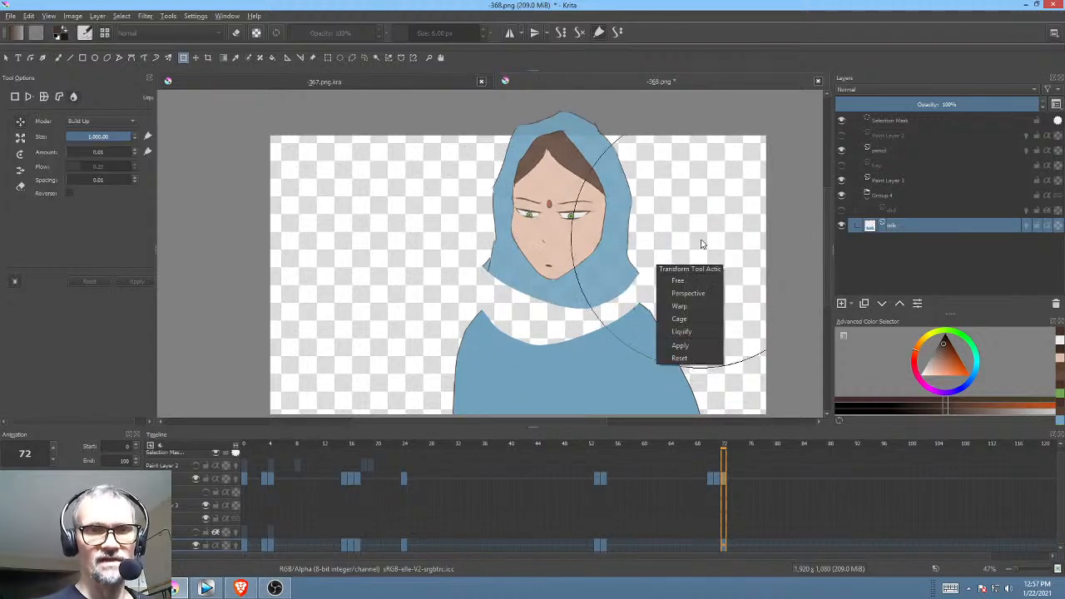
pyautogui.click(678, 280)
pyautogui.moveTo(691, 226); pyautogui.dragTo(630, 310)
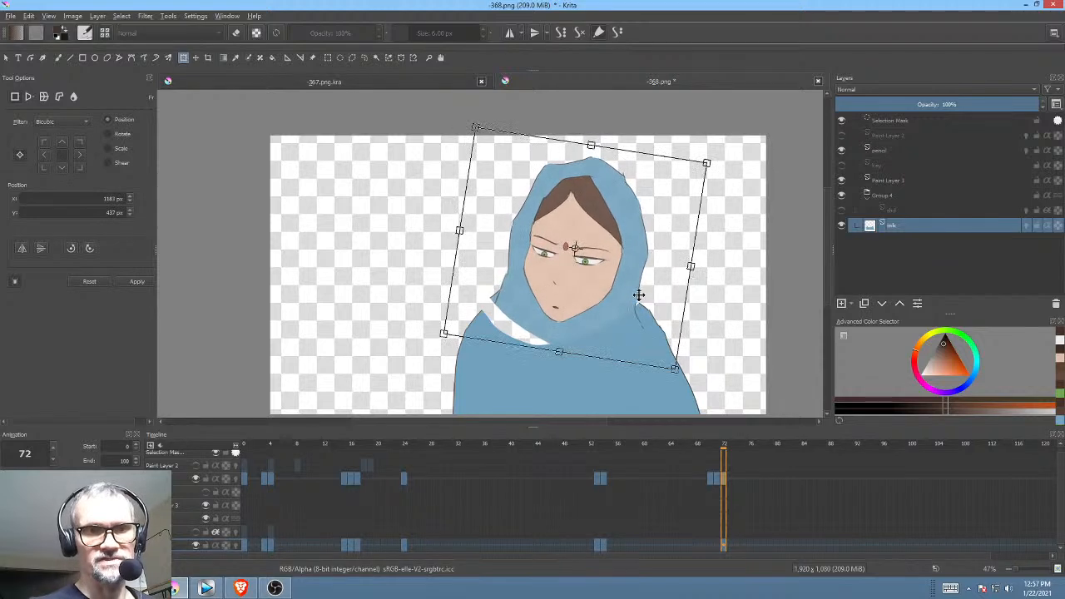
pyautogui.moveTo(717, 275); pyautogui.dragTo(705, 269)
pyautogui.moveTo(622, 273); pyautogui.dragTo(613, 271)
pyautogui.moveTo(722, 265); pyautogui.dragTo(716, 247)
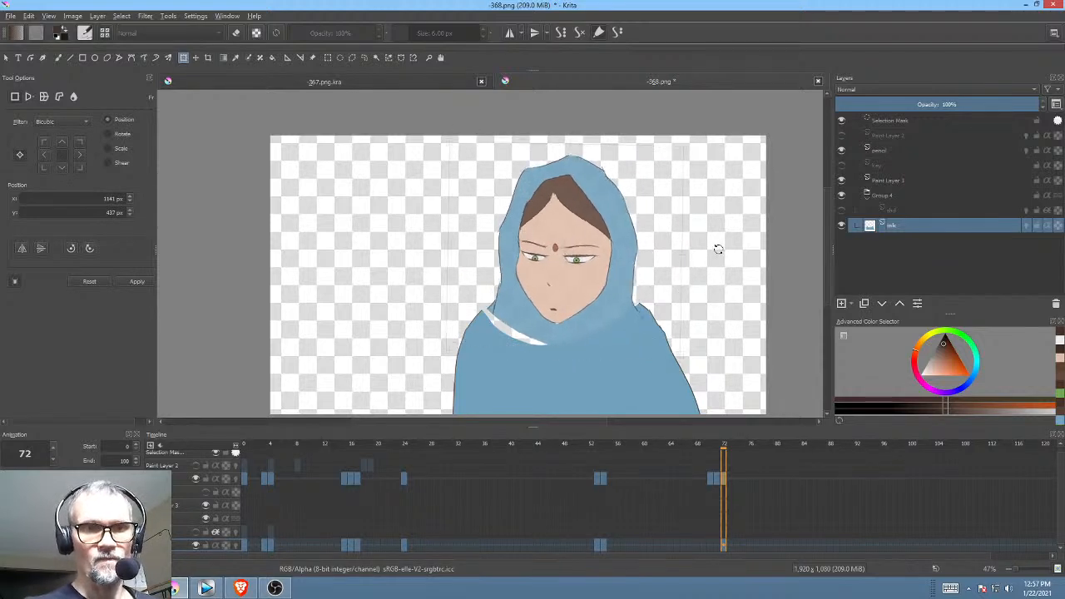
pyautogui.moveTo(600, 286); pyautogui.dragTo(599, 291)
pyautogui.moveTo(703, 262); pyautogui.dragTo(701, 269)
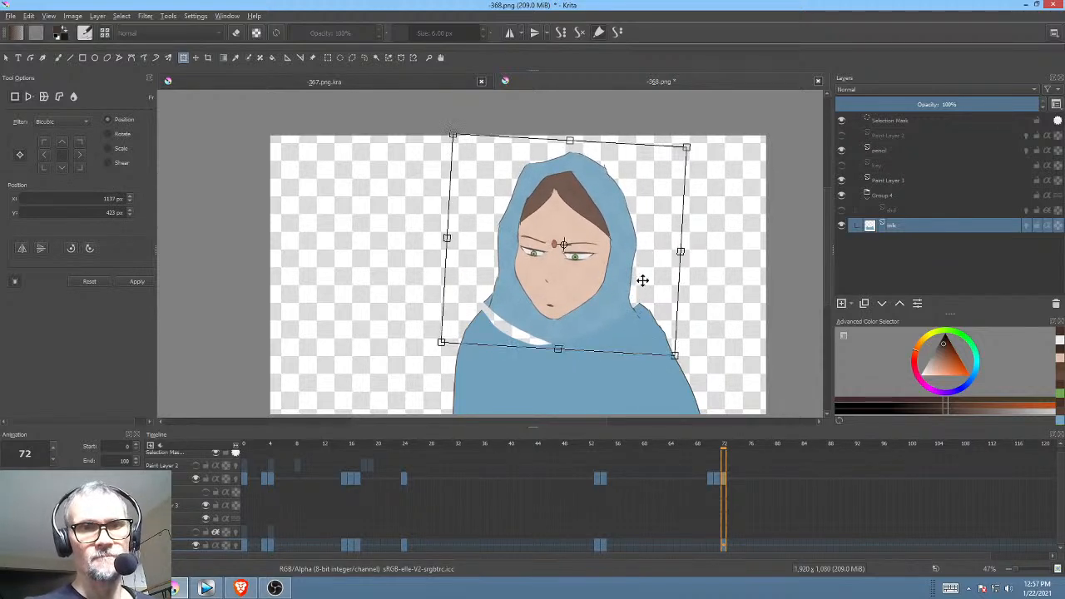
pyautogui.moveTo(608, 296); pyautogui.dragTo(612, 290)
pyautogui.press('Return')
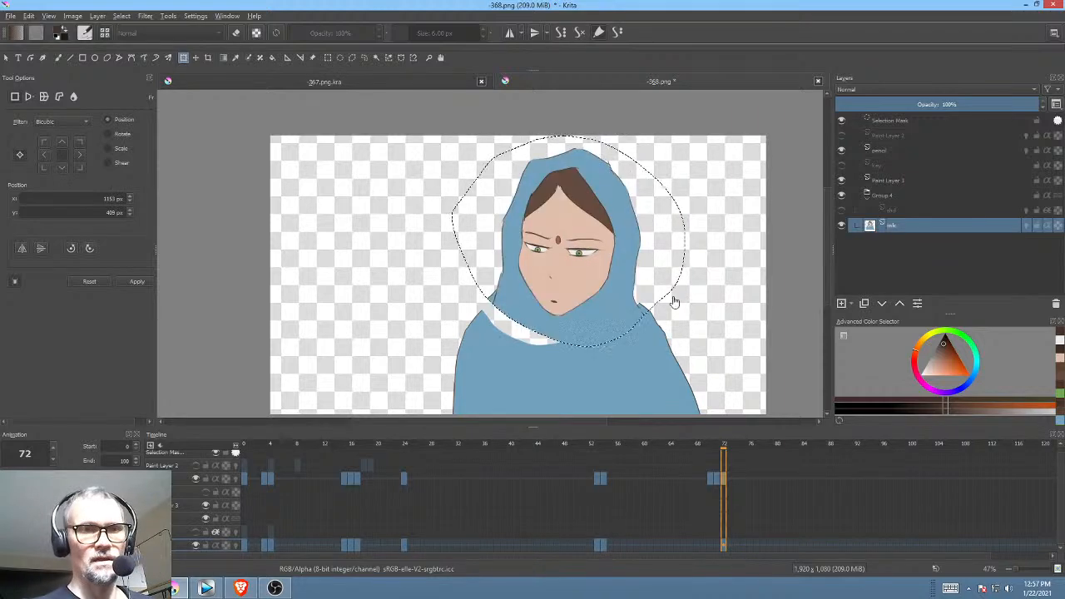
# Step: Set up a Liquify transform for the lassoed head with the brush size reduced to about 273
pyautogui.rightClick(577, 266)
pyautogui.click(635, 337)
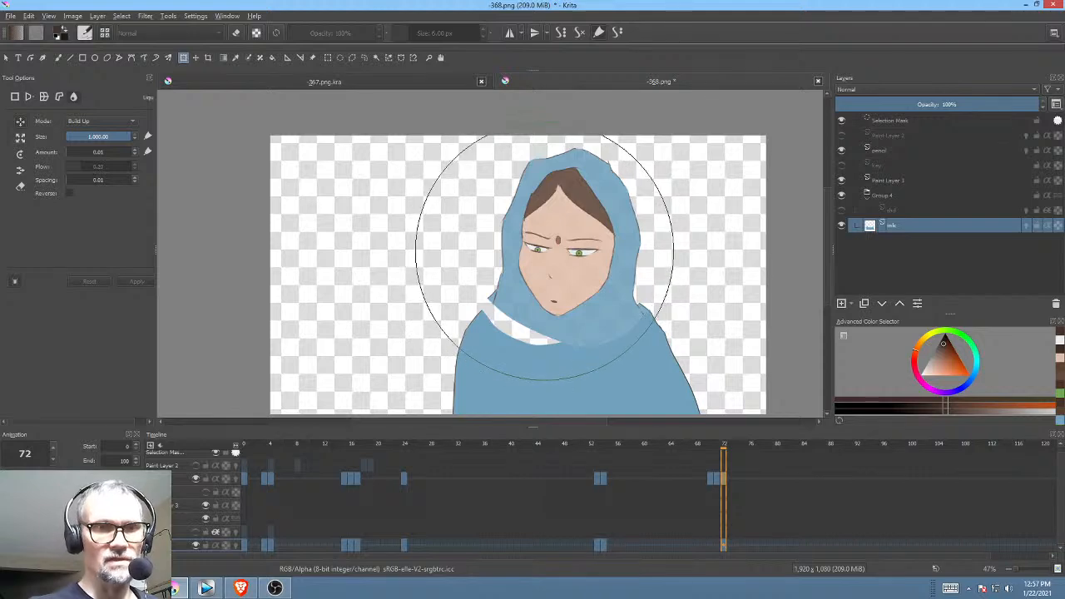
pyautogui.moveTo(546, 253); pyautogui.dragTo(547, 241)
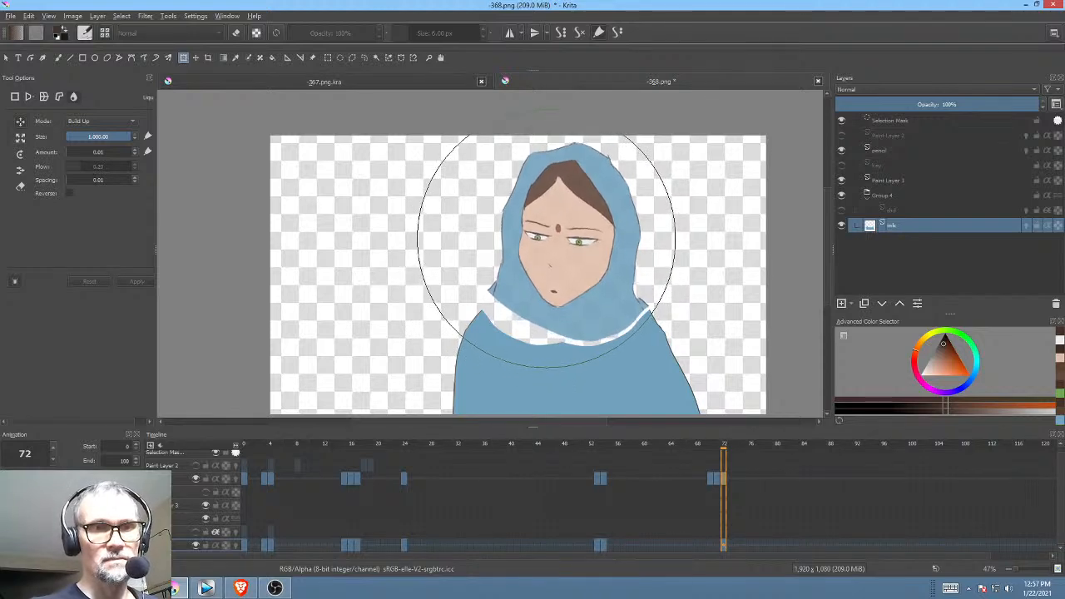
pyautogui.hotkey('ctrl', 'z')
pyautogui.moveTo(608, 276); pyautogui.dragTo(319, 278)
pyautogui.scroll(6, 594, 257)
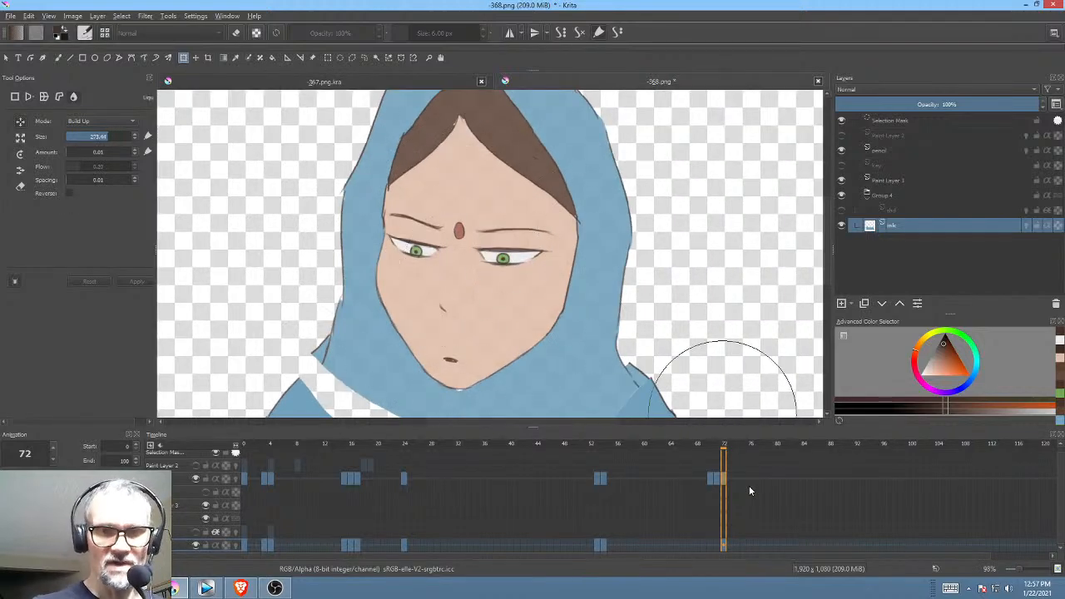
# Step: Liquify the ink drawing at frame 73, nudging both eyes and eyebrows slightly upward
pyautogui.click(731, 544)
pyautogui.click(454, 256)
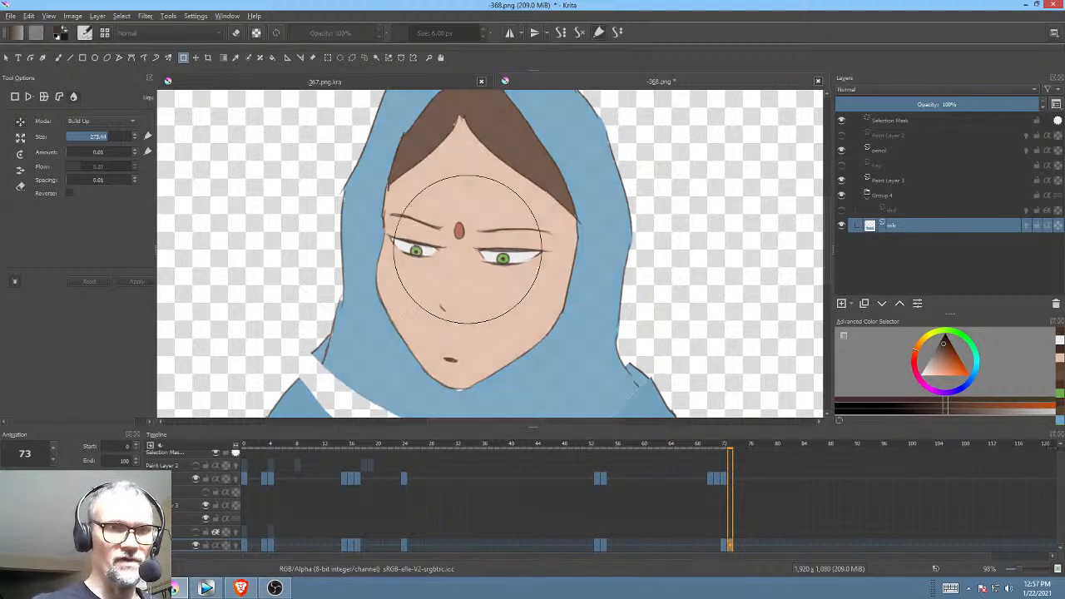
pyautogui.moveTo(417, 249); pyautogui.dragTo(417, 240)
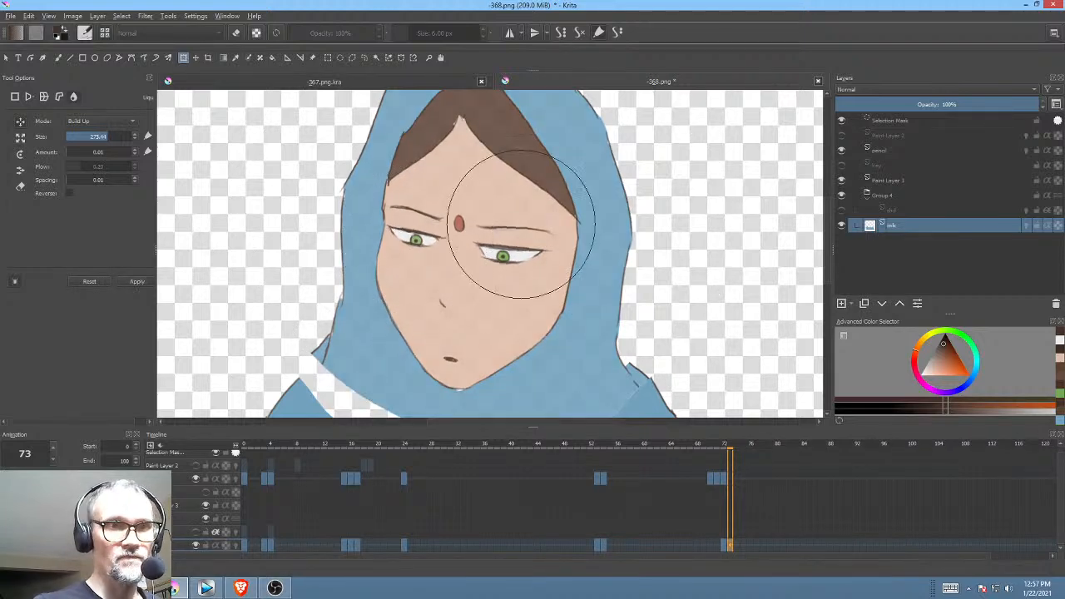
pyautogui.moveTo(496, 251); pyautogui.dragTo(499, 244)
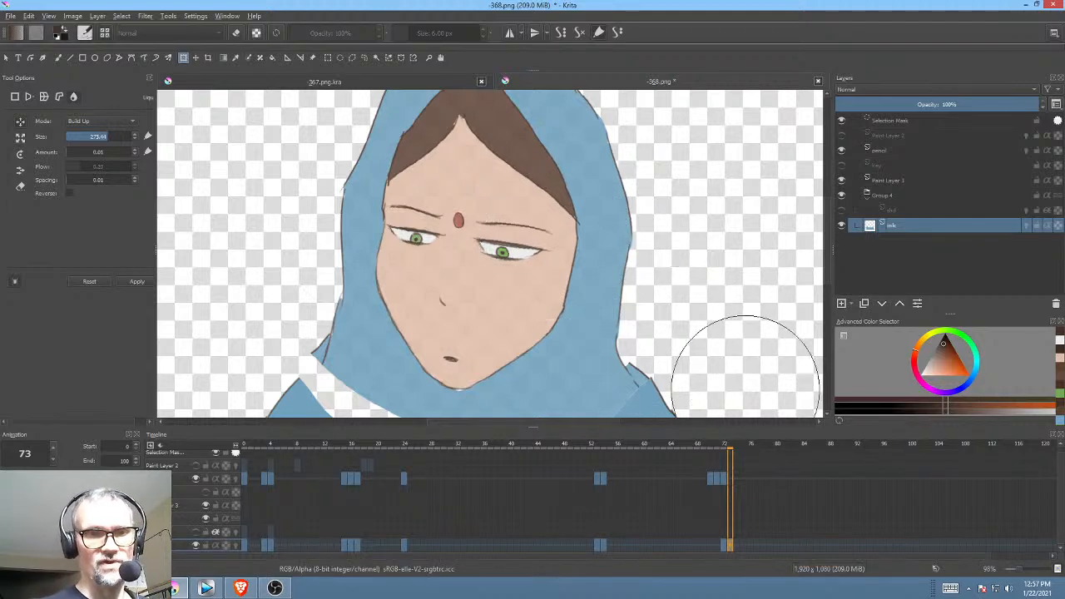
pyautogui.press('Return')
# Step: Deselect and fill the gaps between the hood and both shoulders with freehand shapes in the hood's blue
pyautogui.moveTo(665, 317); pyautogui.dragTo(707, 262)
pyautogui.hotkey('ctrl', 'shift', 'a')
pyautogui.moveTo(693, 361); pyautogui.dragTo(701, 326)
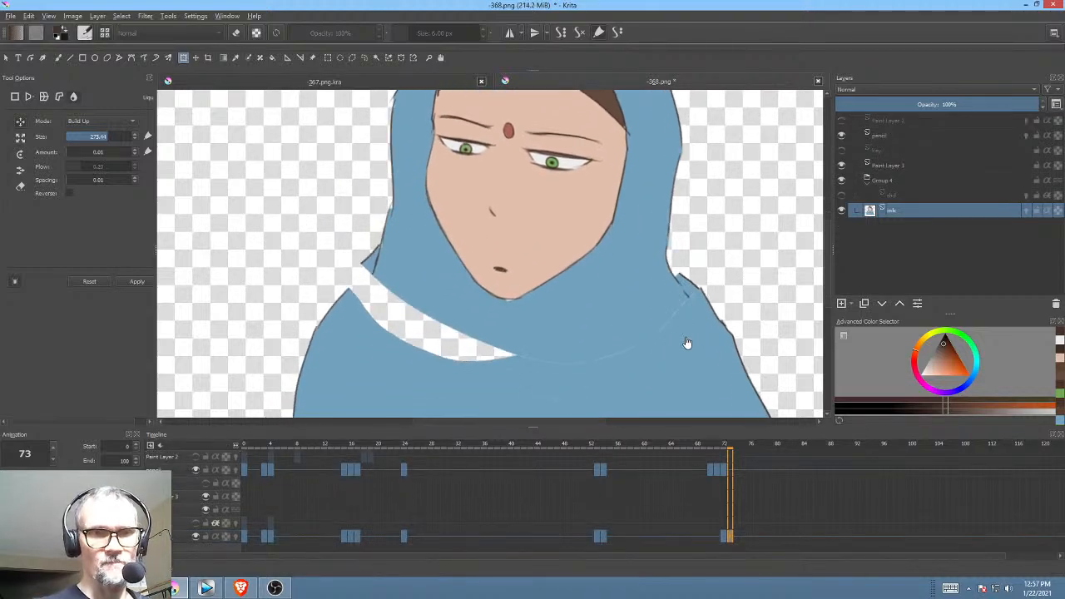
pyautogui.press('n')
pyautogui.keyDown('ctrl'); pyautogui.click(687, 323); pyautogui.keyUp('ctrl')
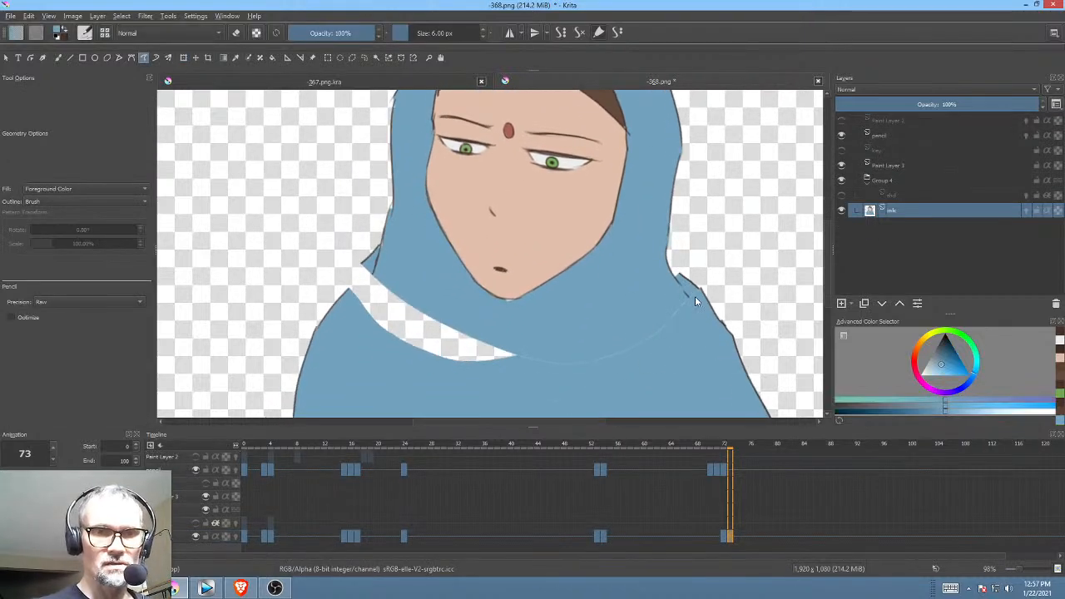
pyautogui.moveTo(684, 287); pyautogui.dragTo(670, 268)
pyautogui.moveTo(563, 348)
pyautogui.mouseDown()
pyautogui.moveTo(676, 365)
pyautogui.moveTo(592, 356)
pyautogui.moveTo(641, 344)
pyautogui.mouseUp()
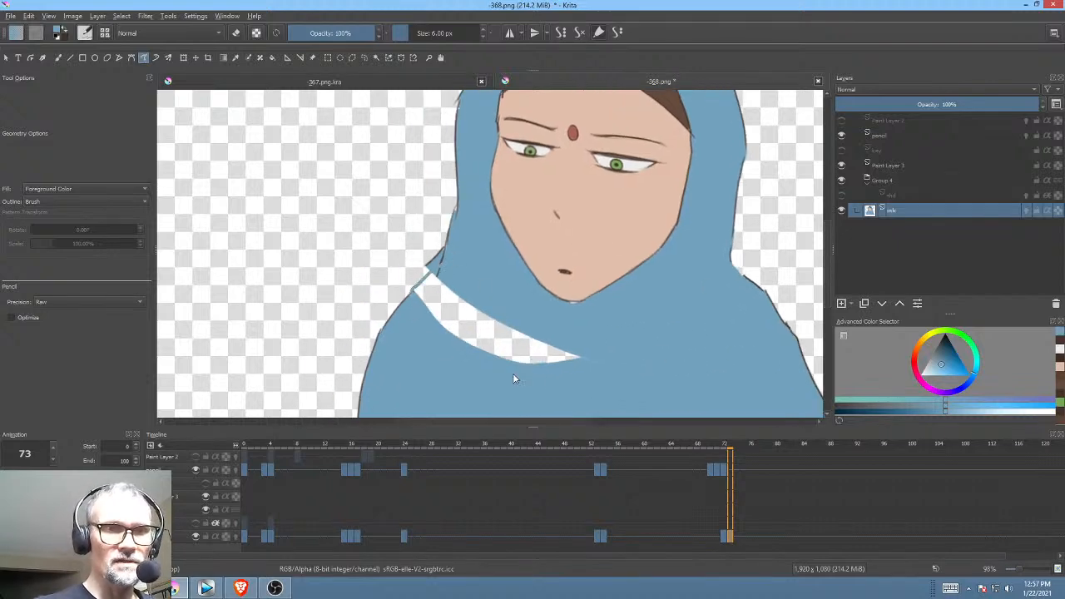
pyautogui.moveTo(557, 332); pyautogui.dragTo(456, 247)
pyautogui.press('e')
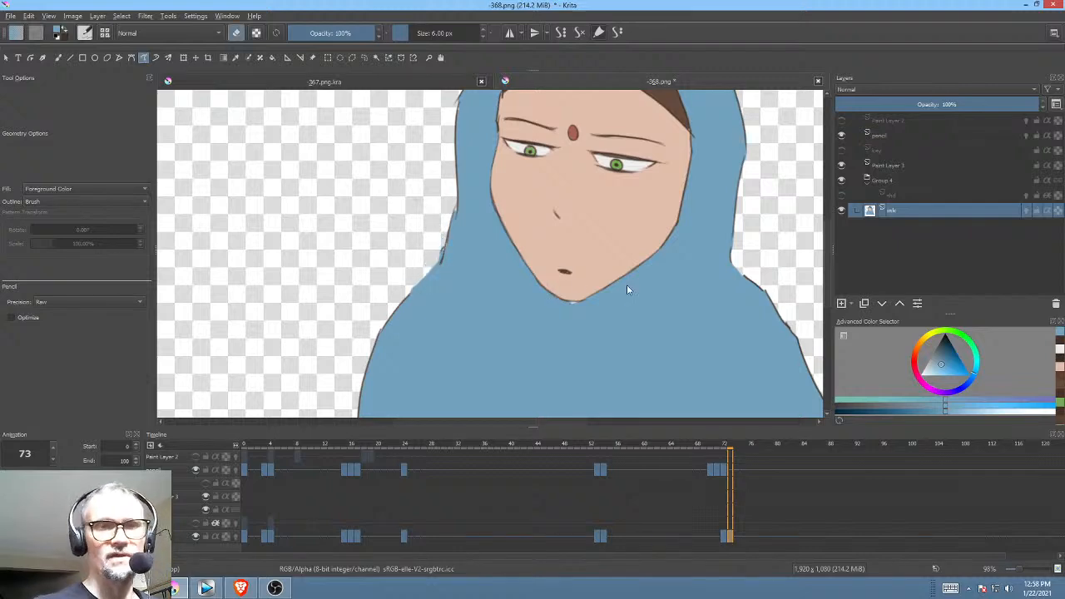
# Step: Compare the pencil sketches' eyes and eyebrows at frames 71 to 73 with the ink drawings at frames 72 and 73
pyautogui.moveTo(668, 331); pyautogui.dragTo(637, 368)
pyautogui.moveTo(632, 313); pyautogui.dragTo(611, 363)
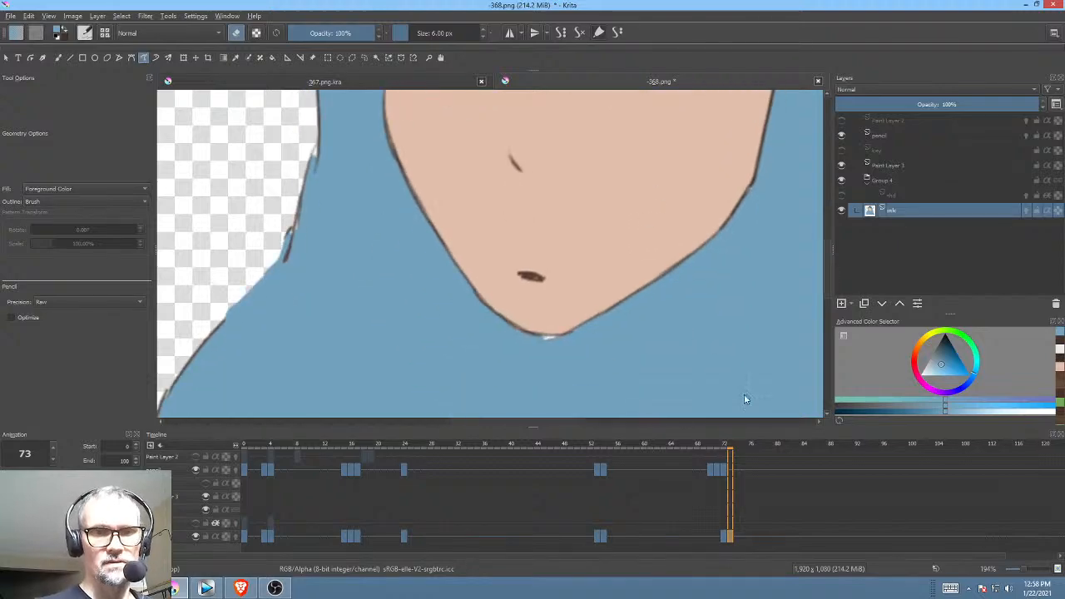
pyautogui.click(912, 135)
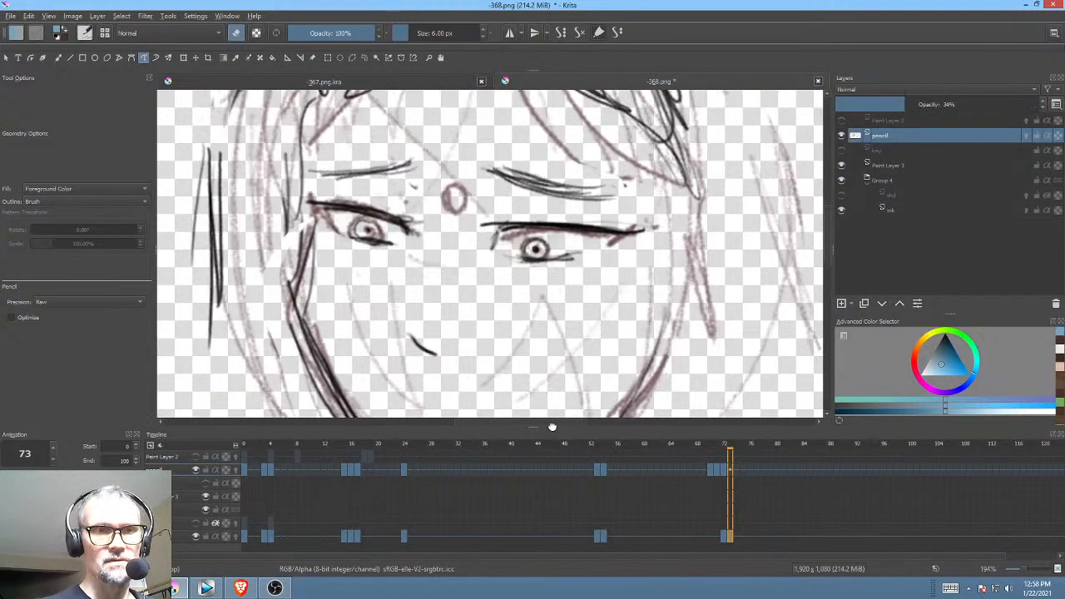
pyautogui.click(906, 209)
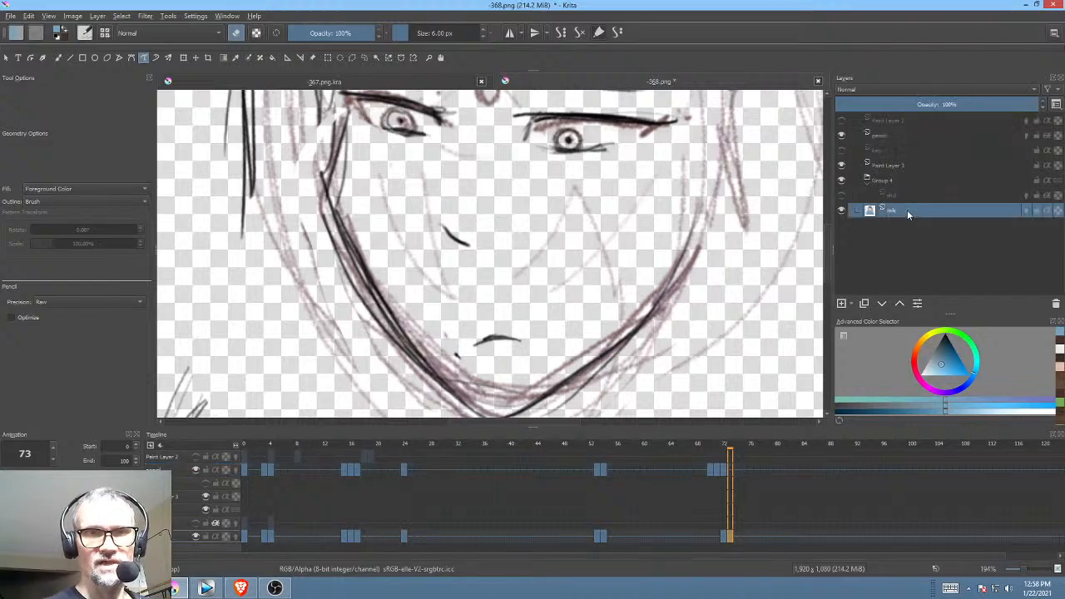
pyautogui.moveTo(618, 278)
pyautogui.mouseDown()
pyautogui.moveTo(613, 327)
pyautogui.moveTo(635, 313)
pyautogui.mouseUp()
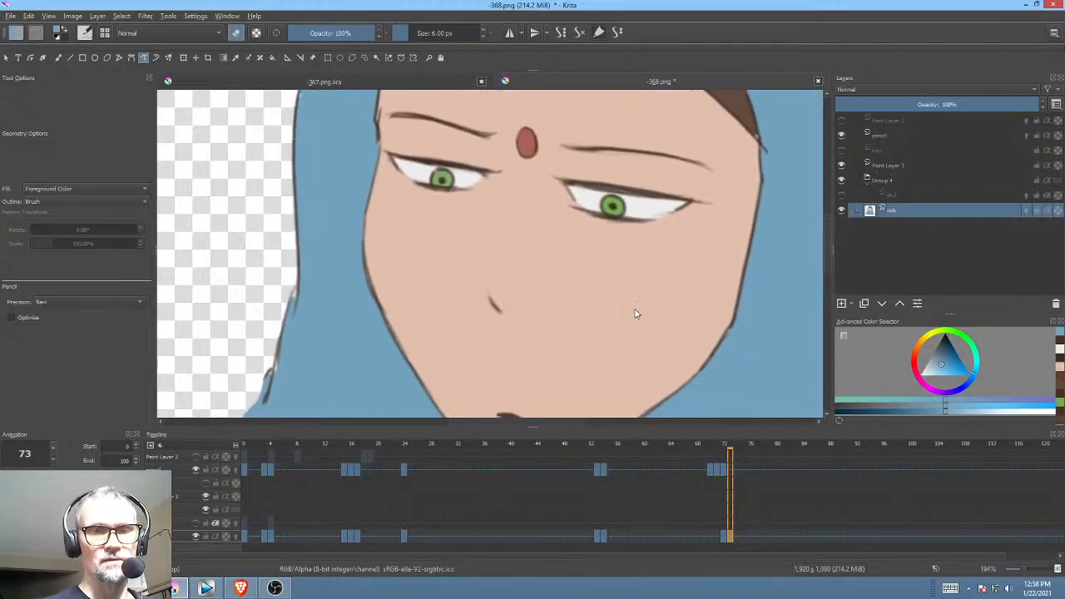
pyautogui.click(914, 135)
pyautogui.moveTo(622, 261); pyautogui.dragTo(613, 302)
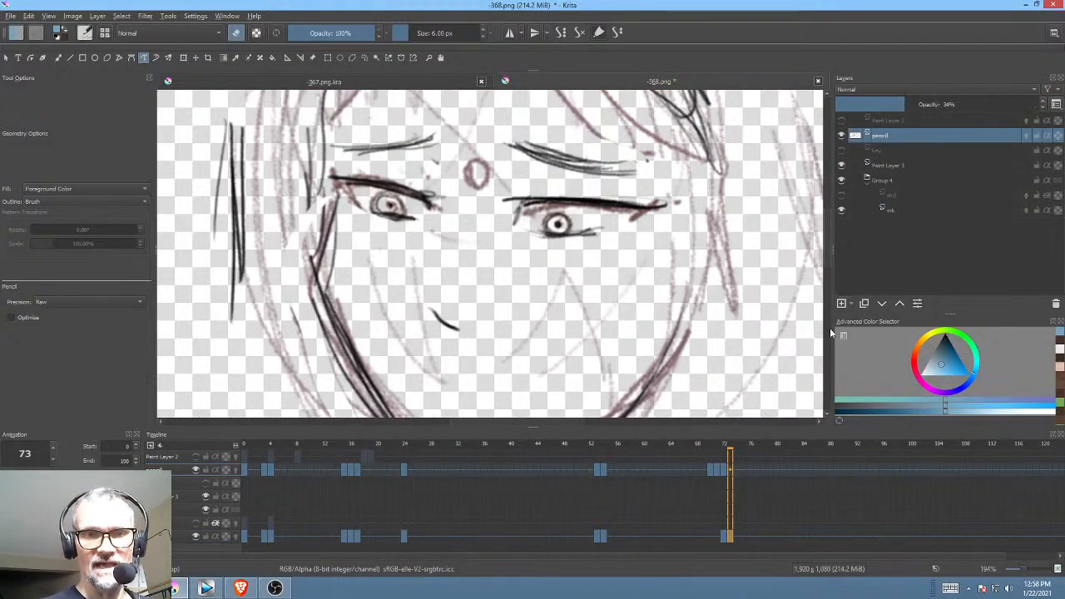
pyautogui.click(723, 472)
pyautogui.click(717, 471)
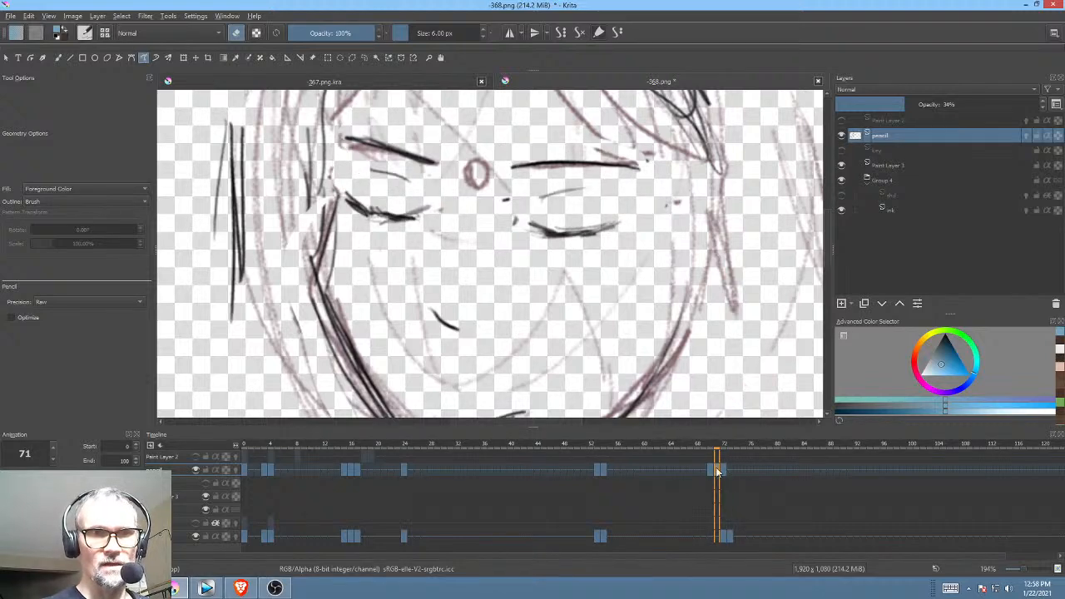
pyautogui.click(728, 537)
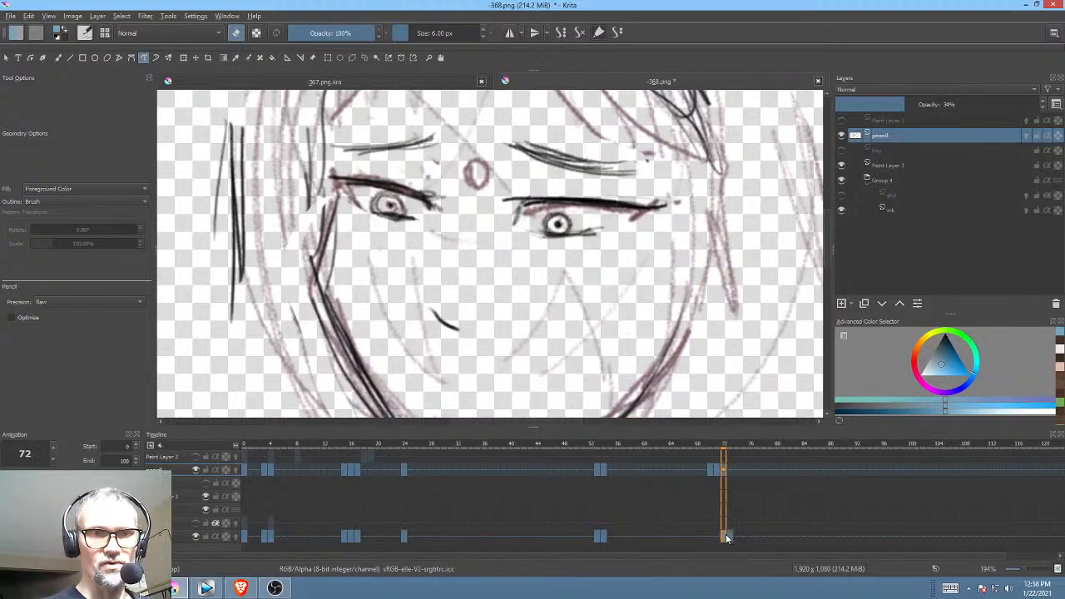
pyautogui.click(892, 210)
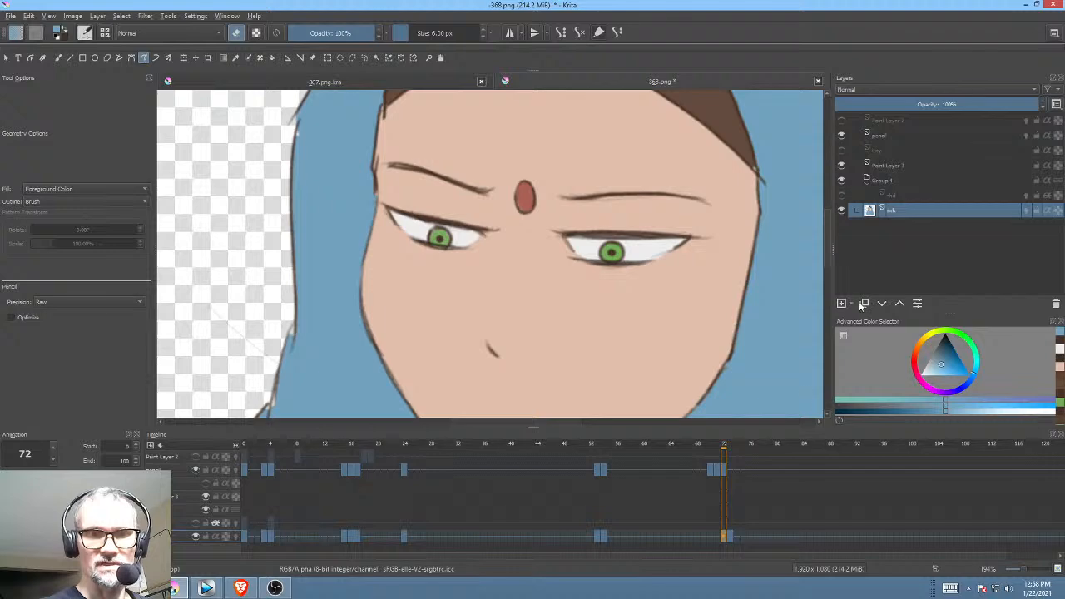
# Step: Paint over both eyebrows in the frame 73 ink drawing with the sampled skin colour
pyautogui.click(734, 534)
pyautogui.scroll(3, 573, 349)
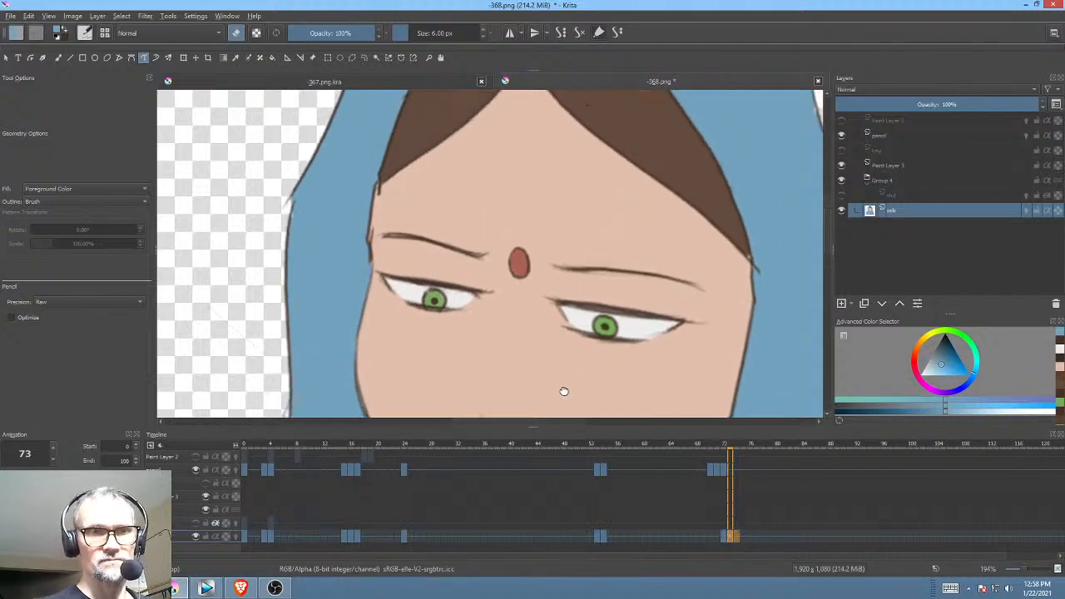
pyautogui.keyDown('ctrl'); pyautogui.click(681, 241); pyautogui.keyUp('ctrl')
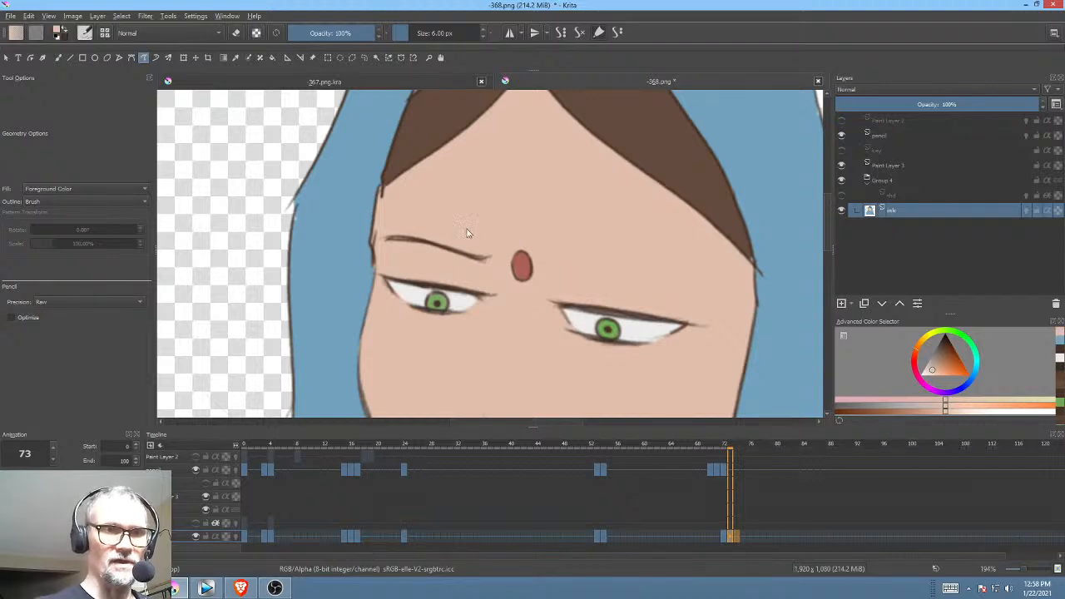
pyautogui.hotkey('ctrl', 'z')
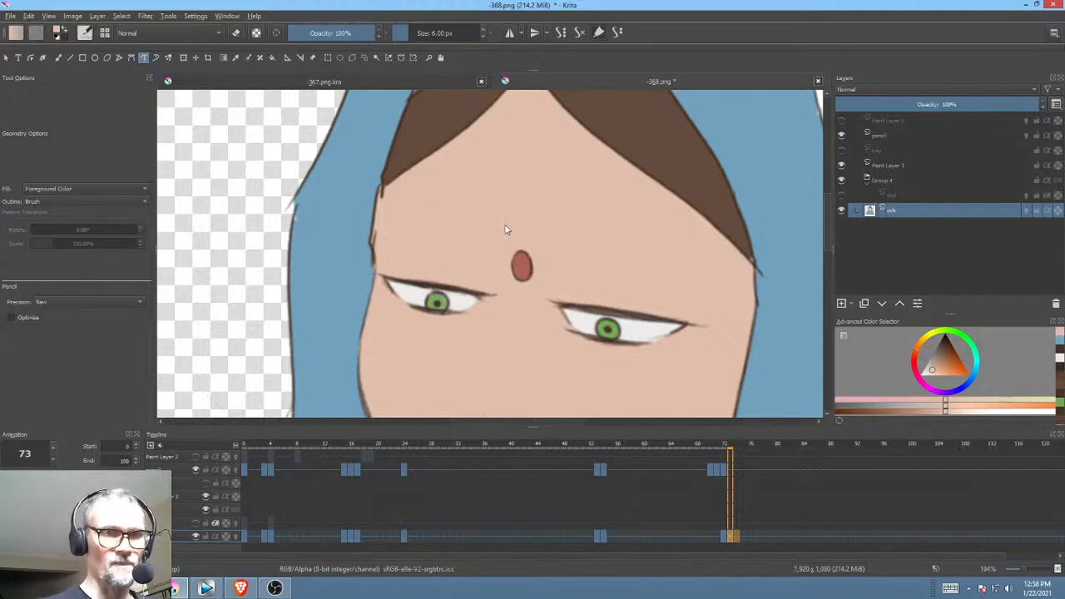
# Step: Redraw both eyebrows in the frame 73 ink drawing as thin dark brown brush strokes slanting up toward the bindi
pyautogui.moveTo(727, 321); pyautogui.dragTo(621, 247)
pyautogui.press('b')
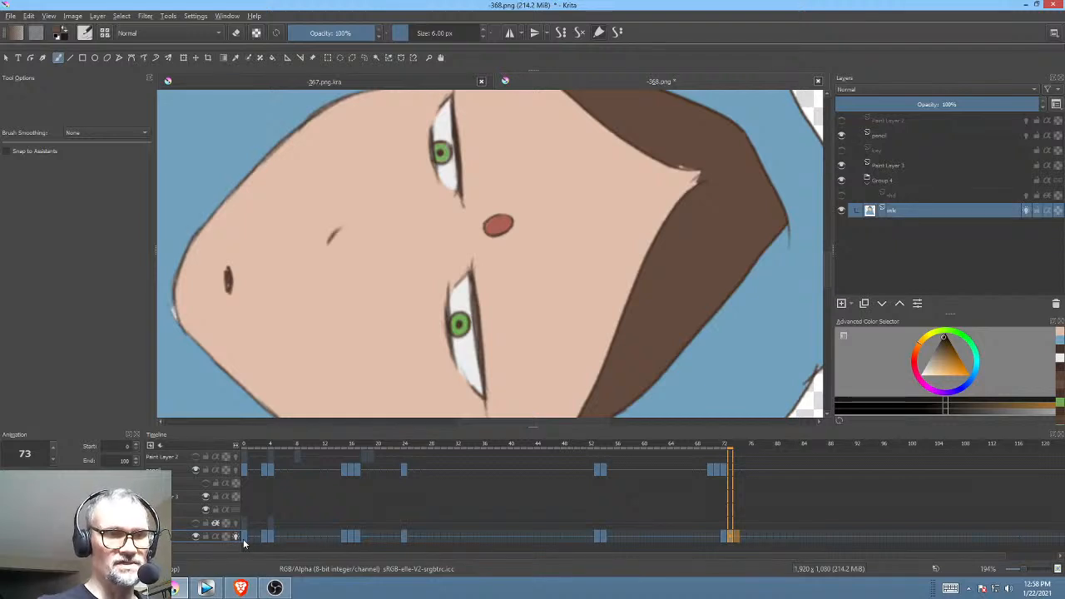
pyautogui.scroll(-5, 592, 272)
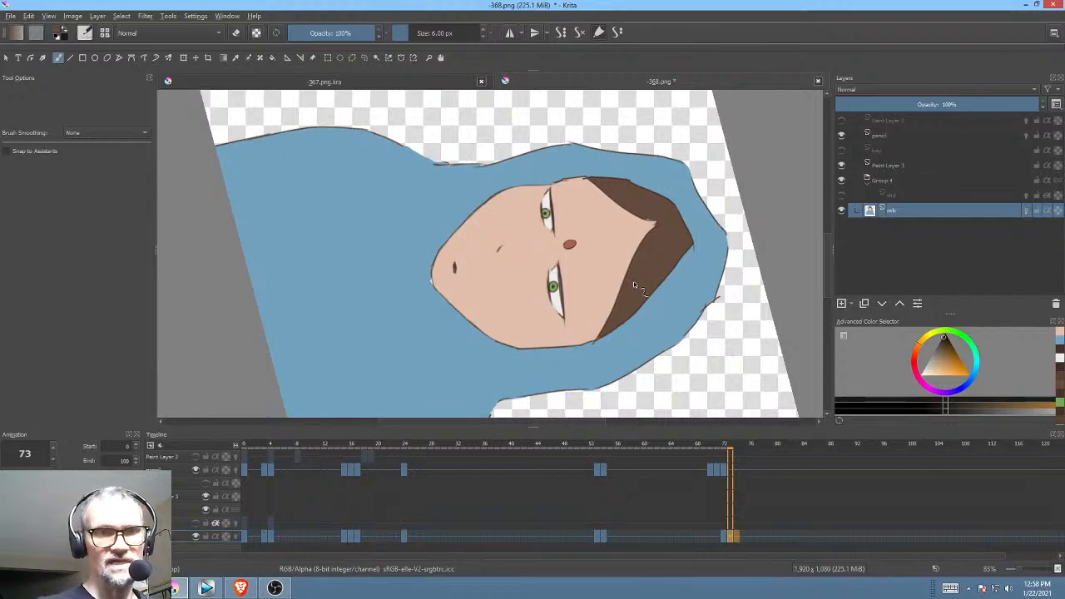
pyautogui.scroll(5, 611, 287)
pyautogui.moveTo(545, 177)
pyautogui.mouseDown()
pyautogui.moveTo(539, 287)
pyautogui.moveTo(534, 234)
pyautogui.moveTo(546, 194)
pyautogui.moveTo(535, 289)
pyautogui.moveTo(539, 347)
pyautogui.mouseUp()
pyautogui.scroll(-3, 586, 223)
pyautogui.moveTo(578, 250); pyautogui.dragTo(526, 325)
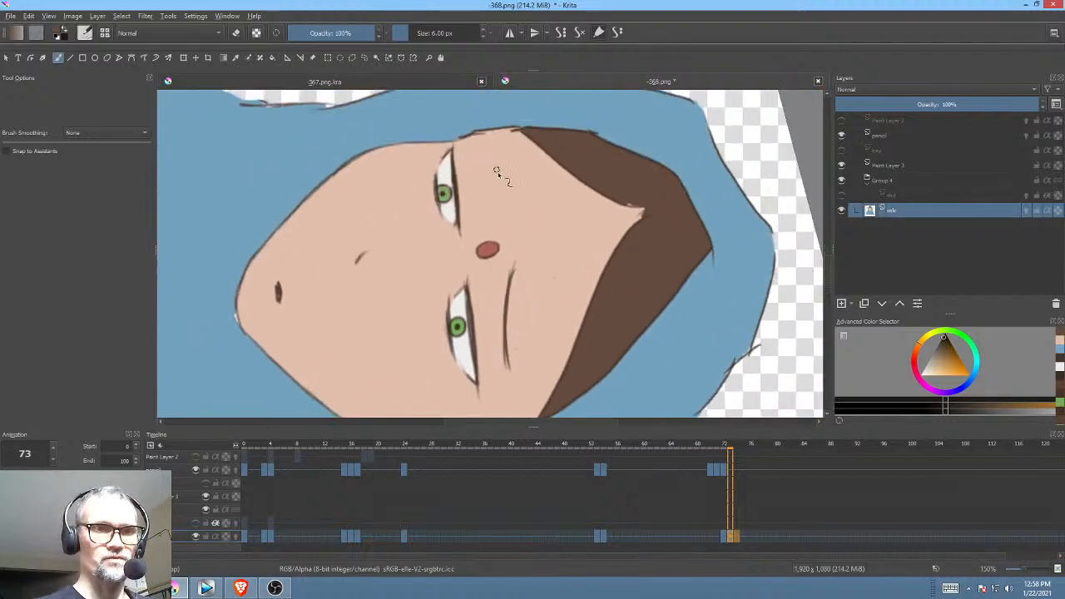
pyautogui.moveTo(486, 163); pyautogui.dragTo(504, 216)
pyautogui.moveTo(482, 140); pyautogui.dragTo(506, 215)
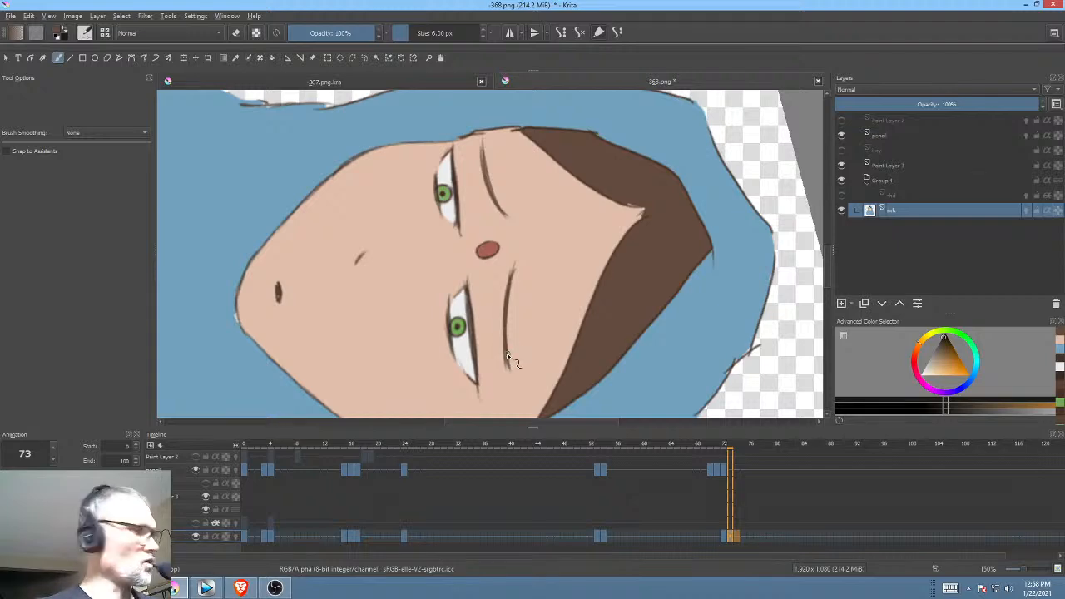
pyautogui.press('5')
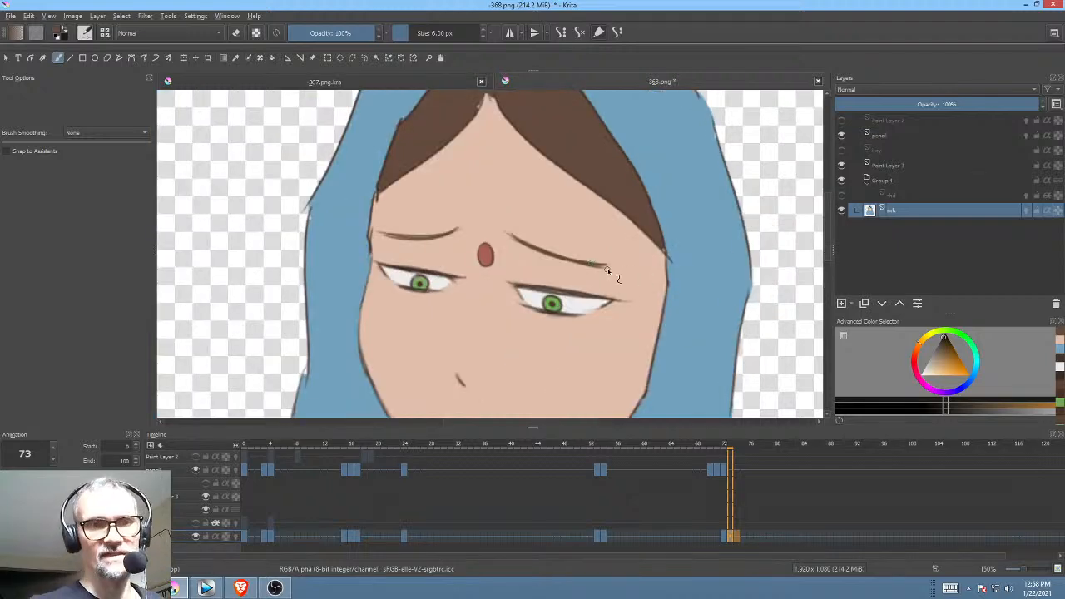
pyautogui.moveTo(616, 265)
pyautogui.mouseDown()
pyautogui.moveTo(621, 226)
pyautogui.moveTo(618, 291)
pyautogui.moveTo(665, 225)
pyautogui.moveTo(657, 251)
pyautogui.mouseUp()
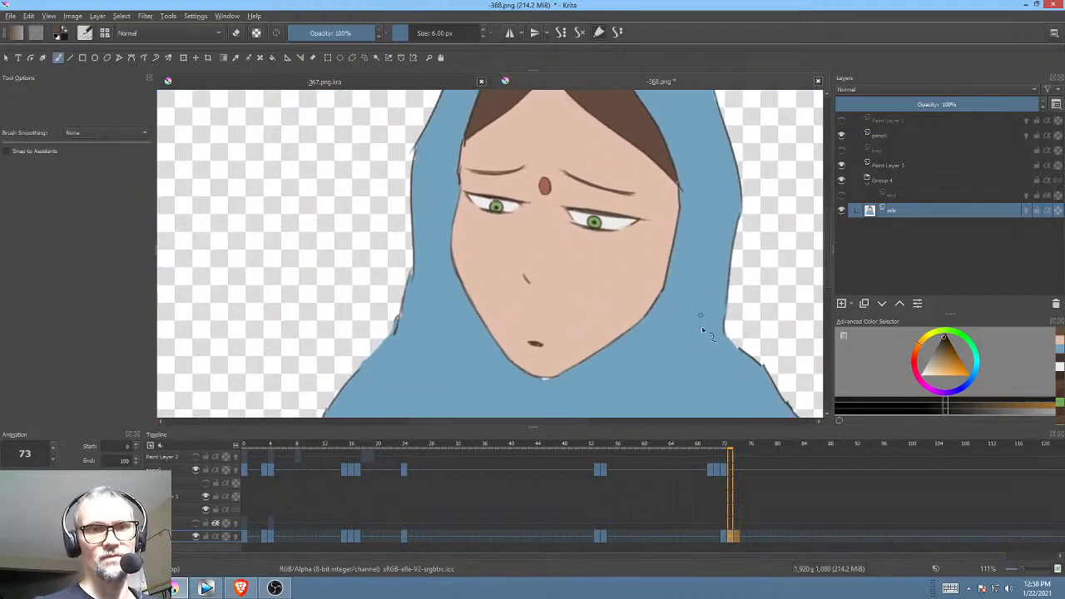
# Step: Compare the ink drawing with the pencil sketch at frame 73 and remove the extra ink keyframe at frame 74
pyautogui.click(898, 135)
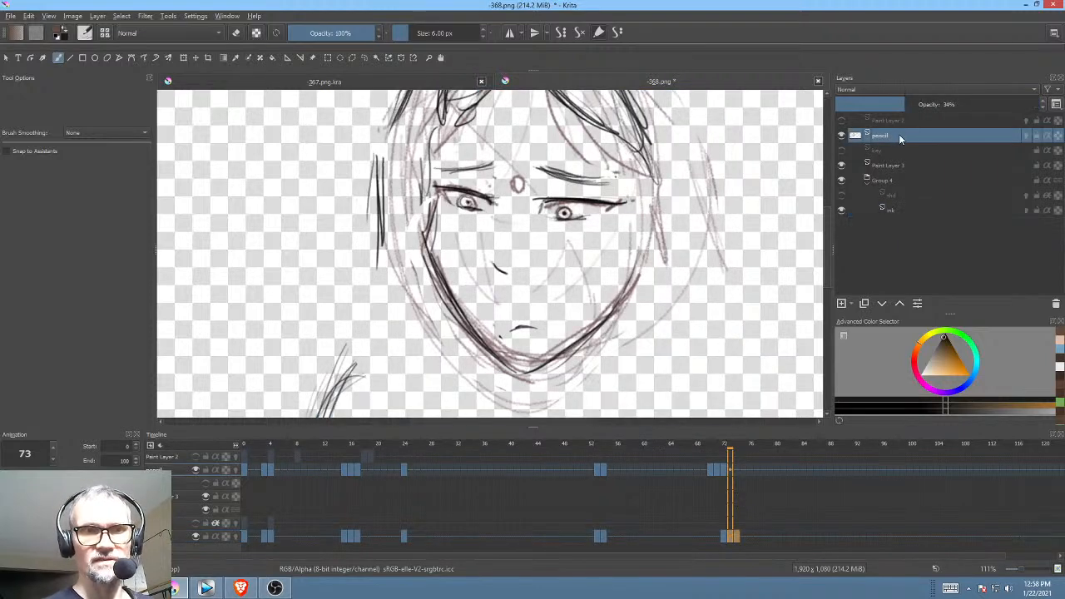
pyautogui.click(911, 211)
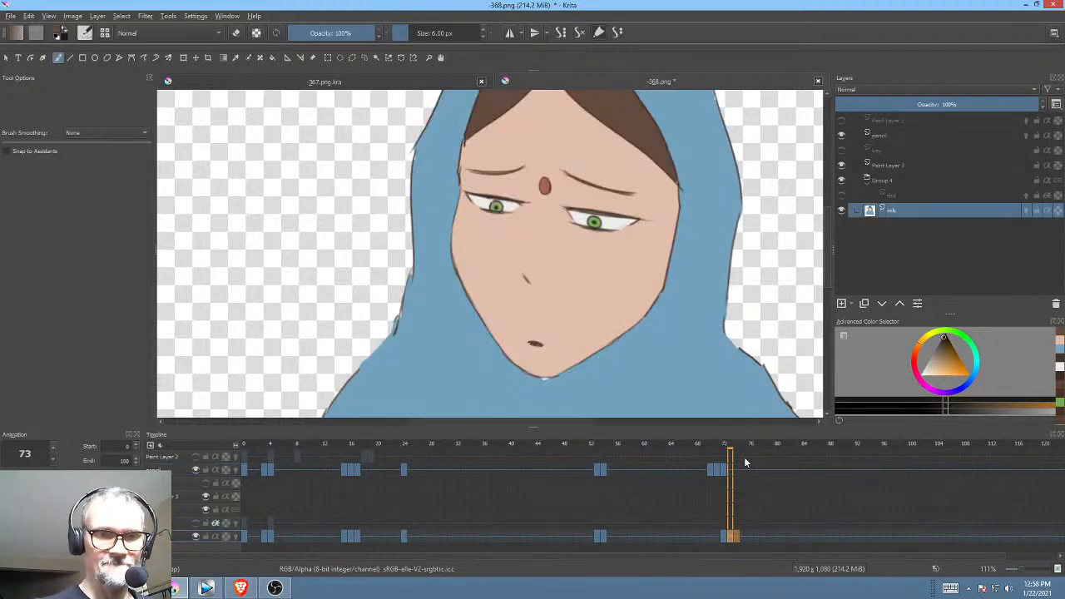
pyautogui.click(725, 540)
pyautogui.click(730, 536)
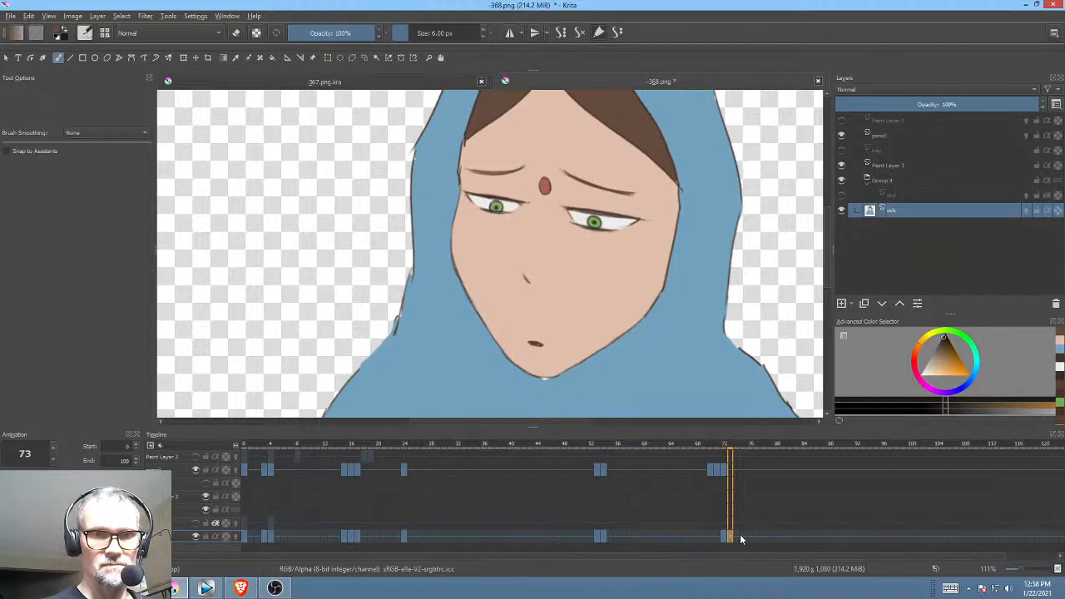
# Step: Cover the mouth at frame 73 with the sampled skin colour and draw a short, slightly downturned dark brown mouth line
pyautogui.moveTo(557, 295); pyautogui.dragTo(570, 302)
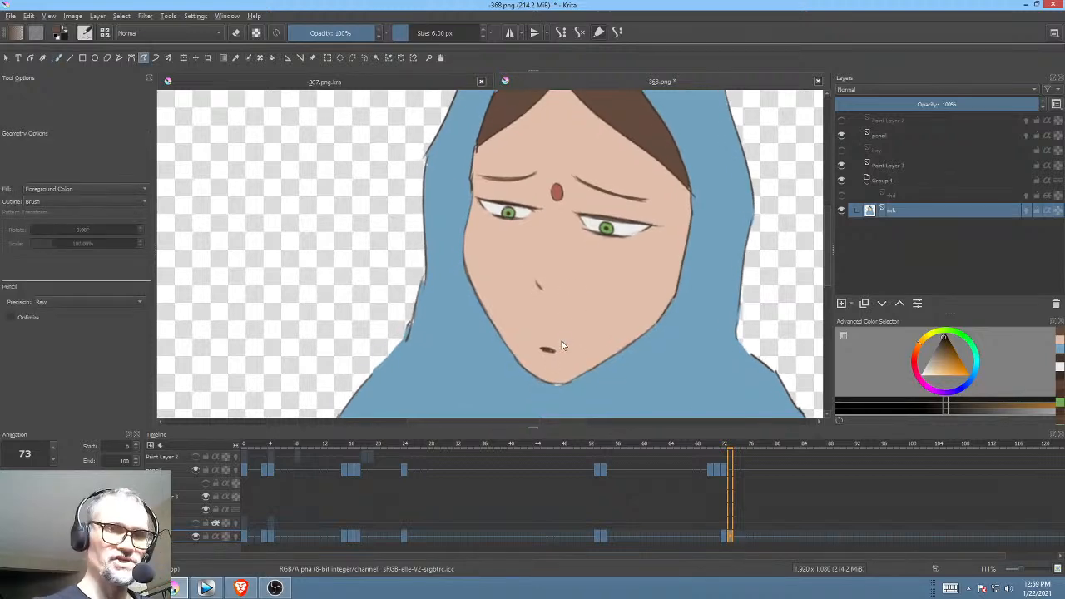
pyautogui.keyDown('ctrl'); pyautogui.click(565, 330); pyautogui.keyUp('ctrl')
pyautogui.moveTo(535, 354); pyautogui.dragTo(560, 343)
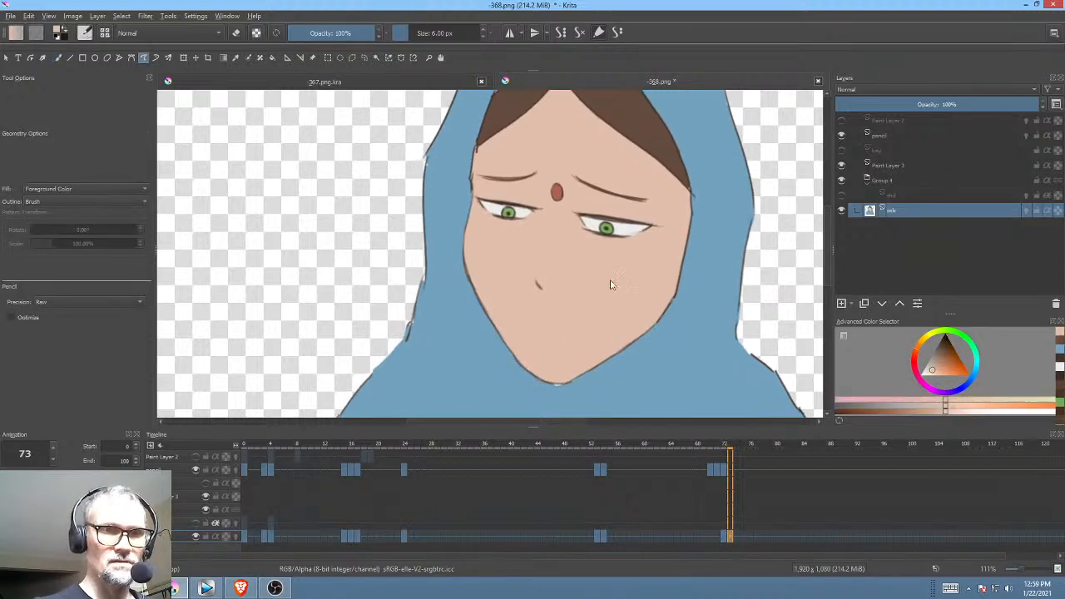
pyautogui.press('b')
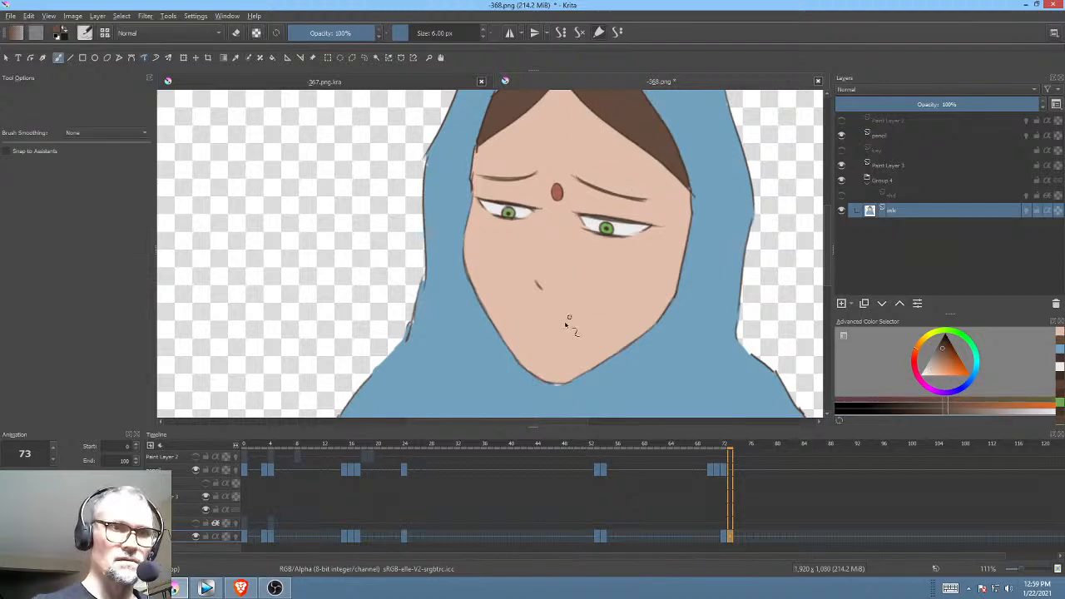
pyautogui.moveTo(541, 343); pyautogui.dragTo(565, 340)
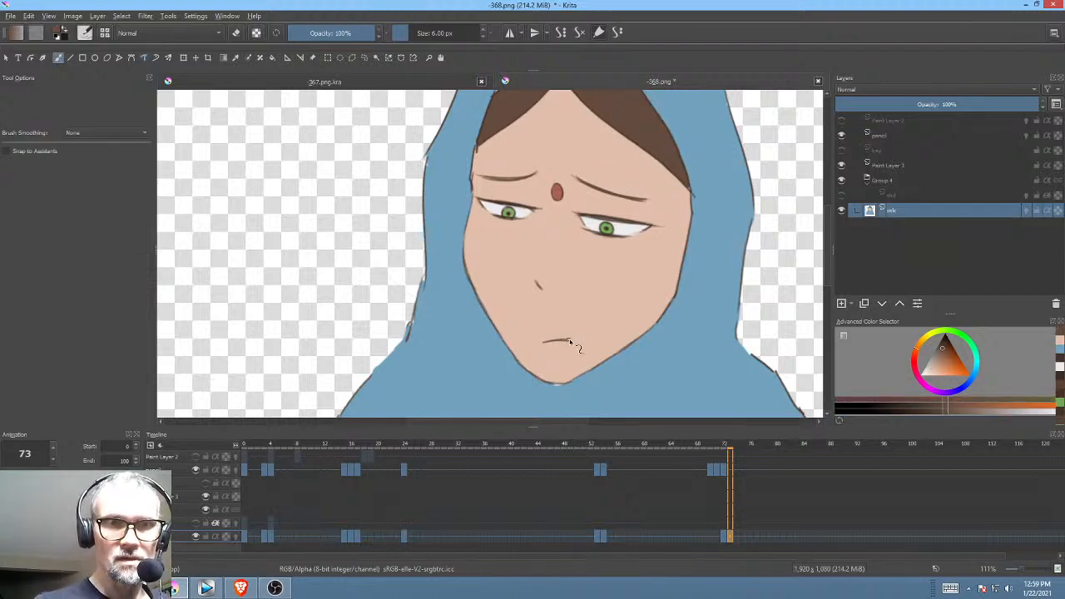
# Step: Paint over both green irises at frame 73 with freehand shapes in the sampled white of the eye
pyautogui.moveTo(644, 306); pyautogui.dragTo(630, 284)
pyautogui.moveTo(613, 249); pyautogui.dragTo(630, 343)
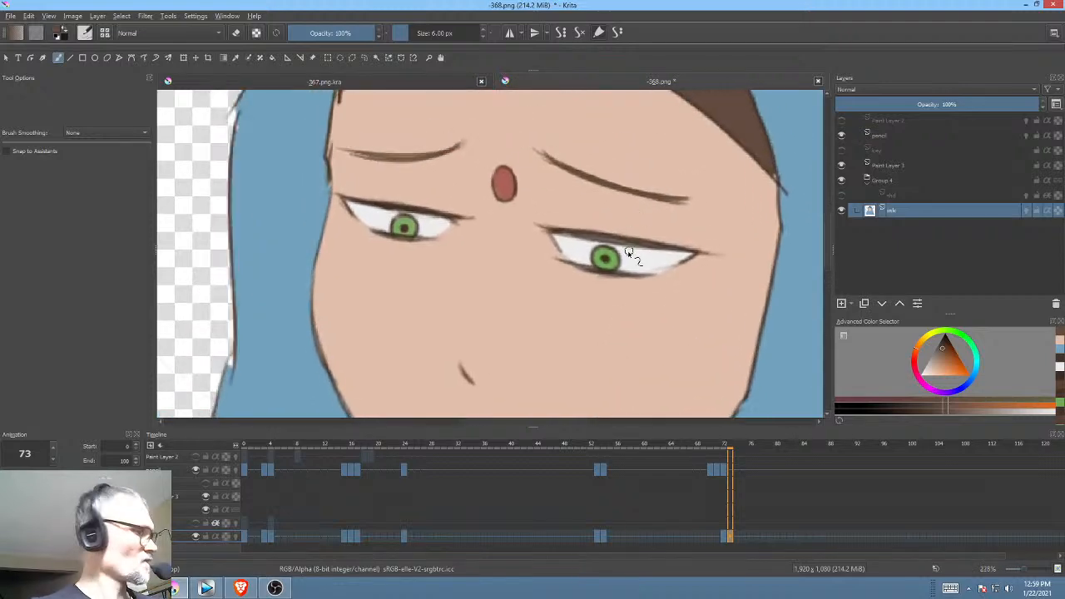
pyautogui.press('p')
pyautogui.keyDown('ctrl'); pyautogui.click(637, 255); pyautogui.keyUp('ctrl')
pyautogui.moveTo(629, 248)
pyautogui.mouseDown()
pyautogui.moveTo(591, 250)
pyautogui.moveTo(594, 261)
pyautogui.moveTo(624, 265)
pyautogui.mouseUp()
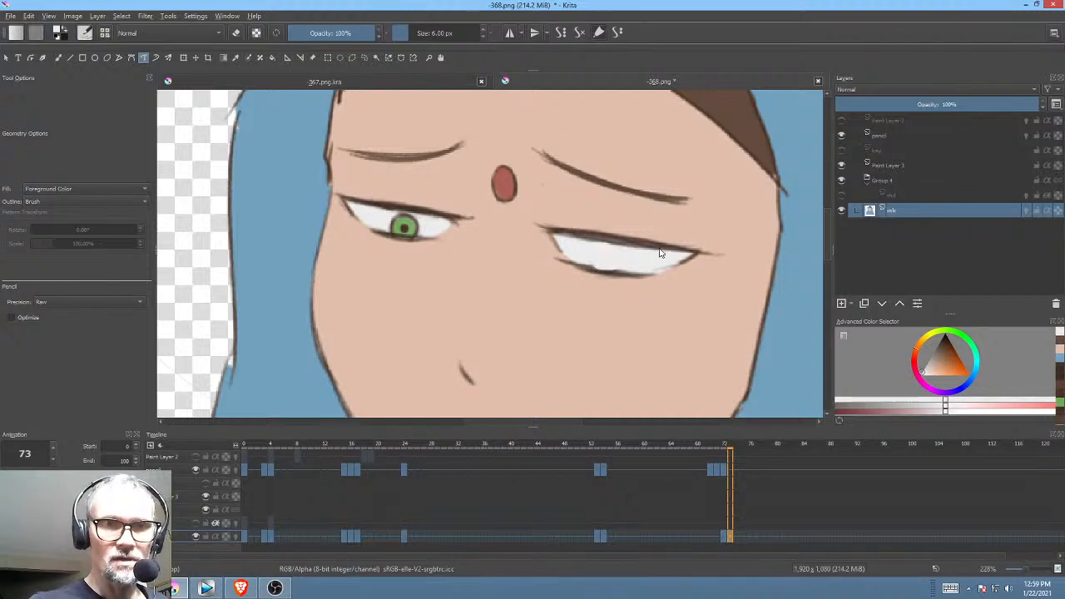
pyautogui.moveTo(420, 227)
pyautogui.mouseDown()
pyautogui.moveTo(385, 220)
pyautogui.moveTo(393, 232)
pyautogui.moveTo(441, 225)
pyautogui.mouseUp()
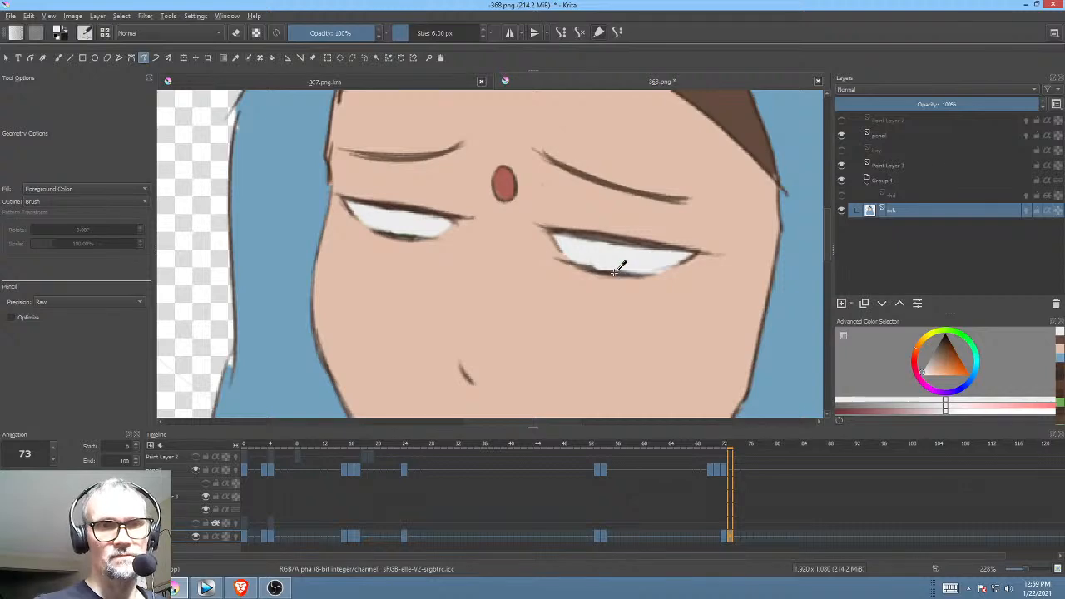
pyautogui.scroll(-3, 633, 316)
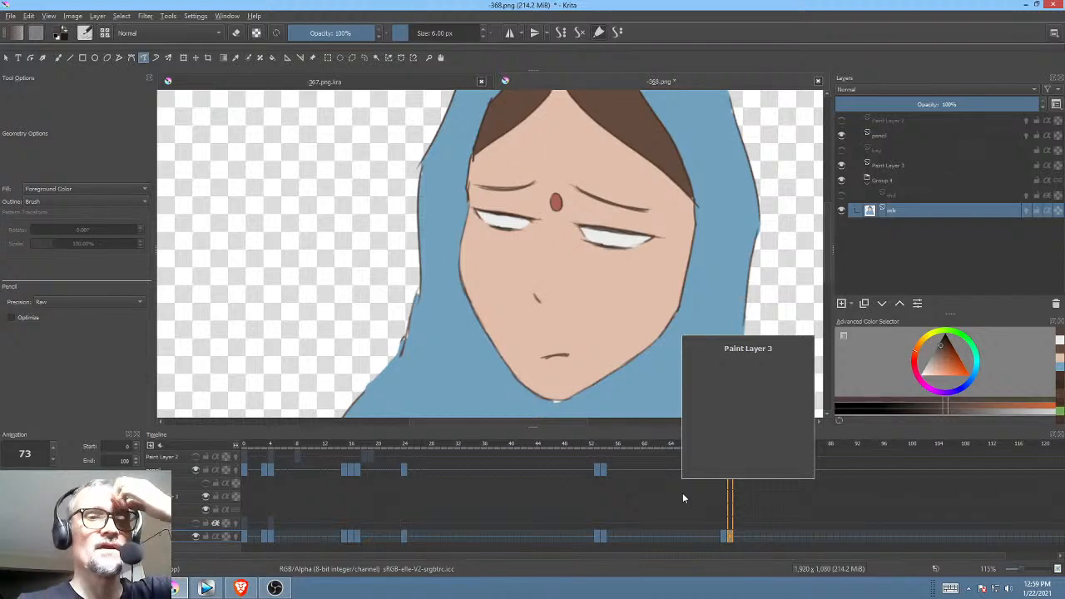
# Step: Play the animation from frame 0, and examine the ink drawings around frames 15 to 17
pyautogui.moveTo(672, 339); pyautogui.dragTo(573, 289)
pyautogui.click(244, 534)
pyautogui.scroll(-2, 609, 285)
pyautogui.press('space')
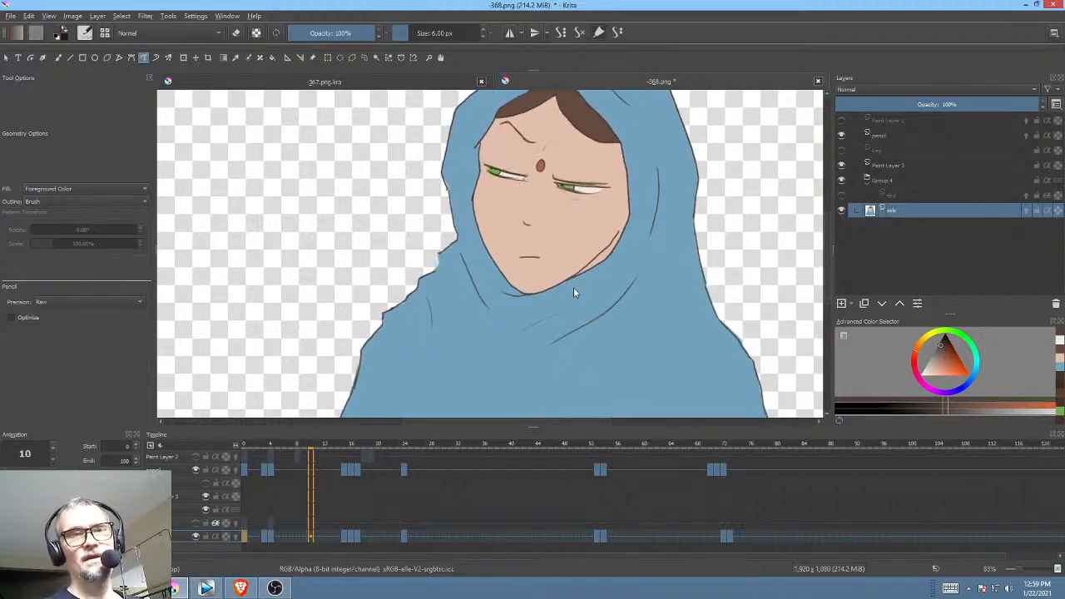
pyautogui.scroll(-2, 713, 292)
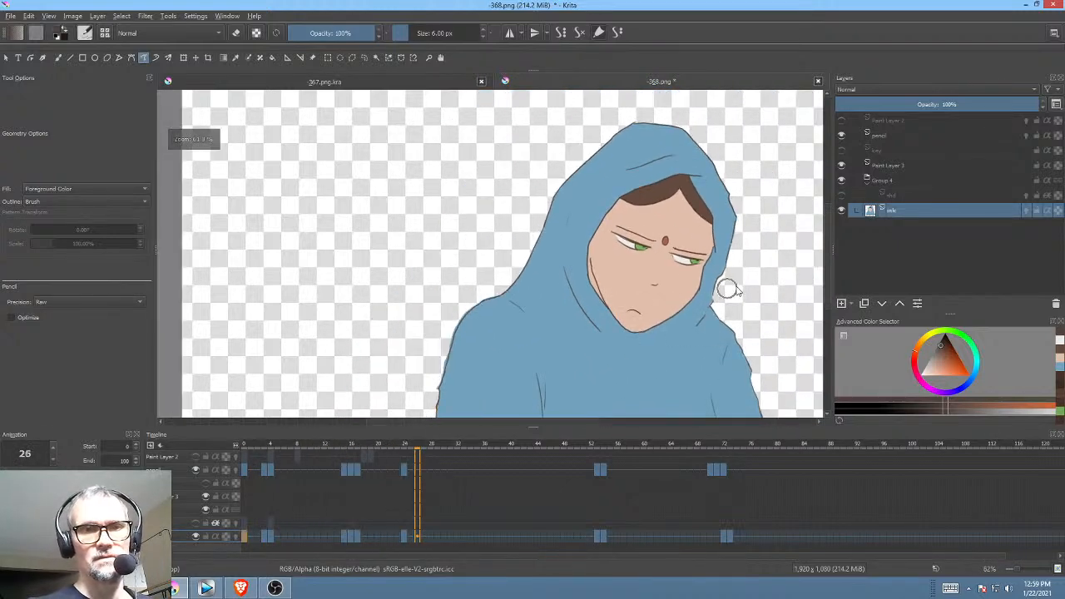
pyautogui.press('space')
pyautogui.click(354, 537)
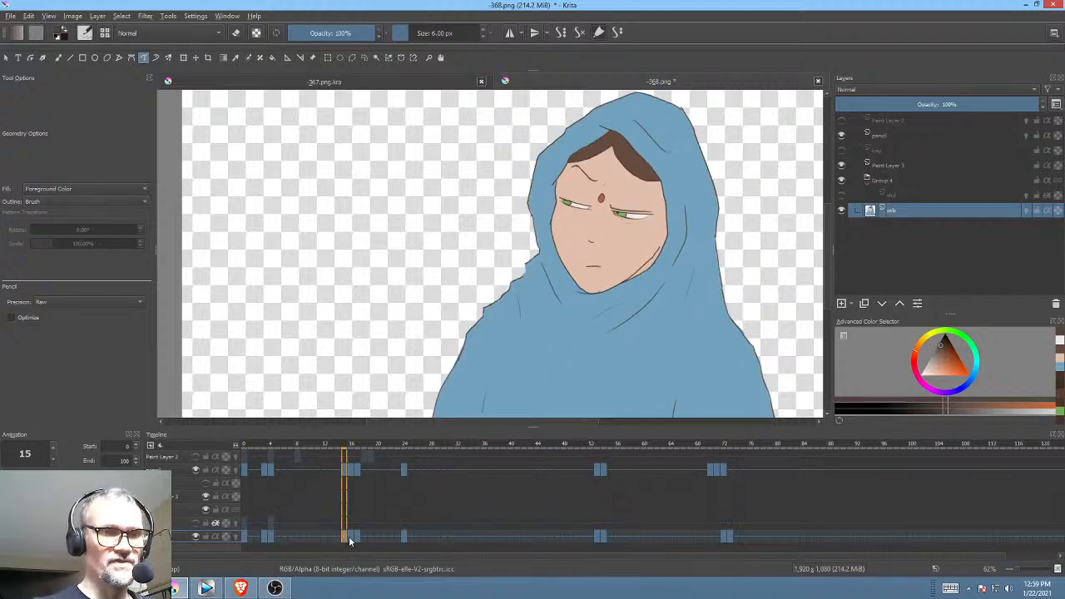
pyautogui.click(358, 537)
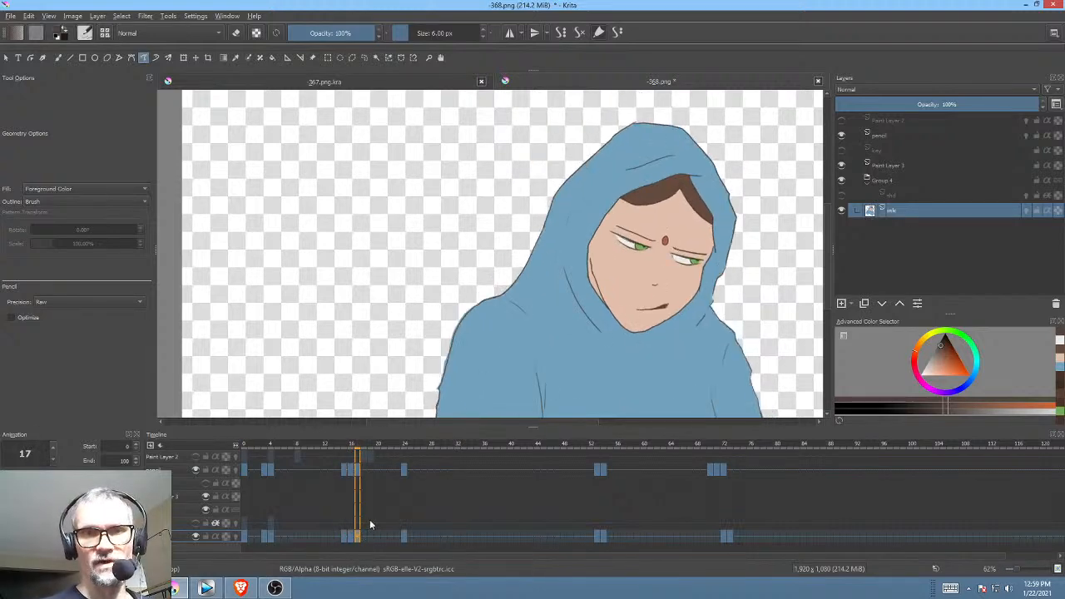
# Step: Add a paint layer named "hair effect" above the ink layer in Group 4
pyautogui.click(842, 303)
pyautogui.doubleClick(925, 209)
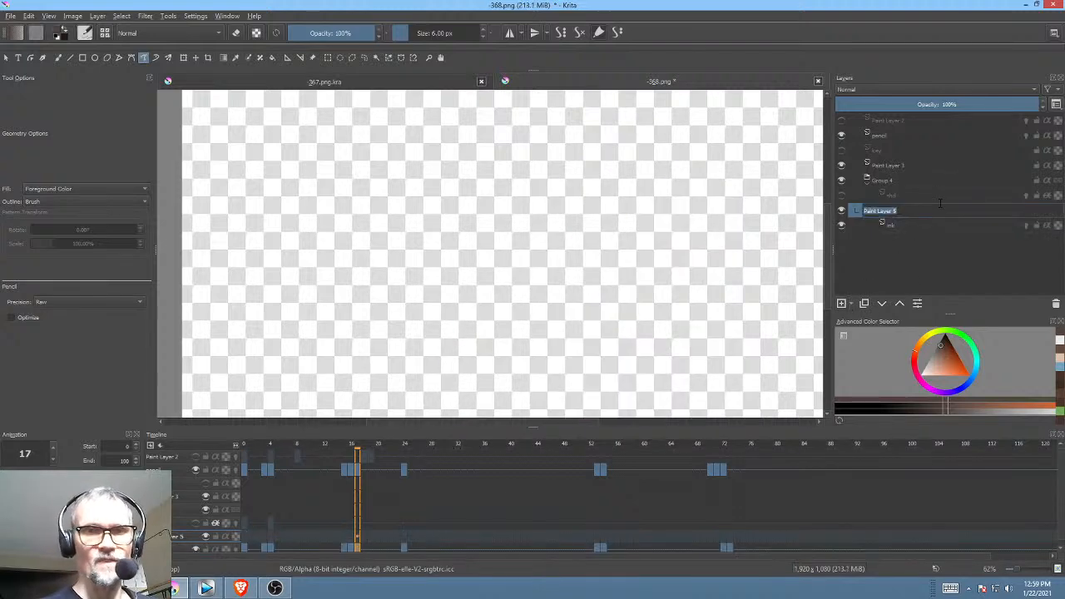
pyautogui.write('lin')
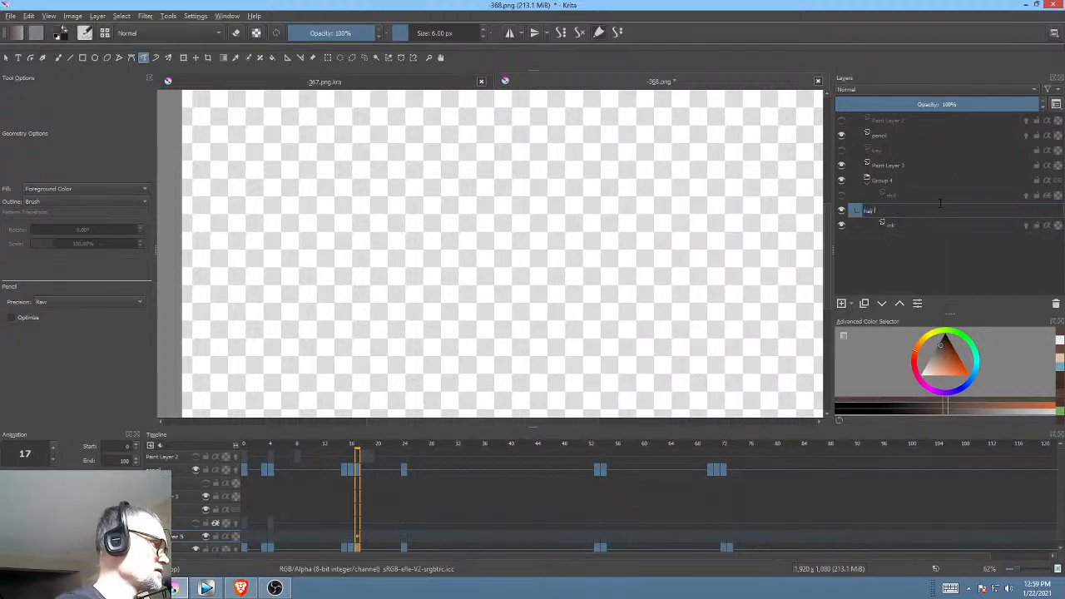
pyautogui.write('er effect')
pyautogui.press('Return')
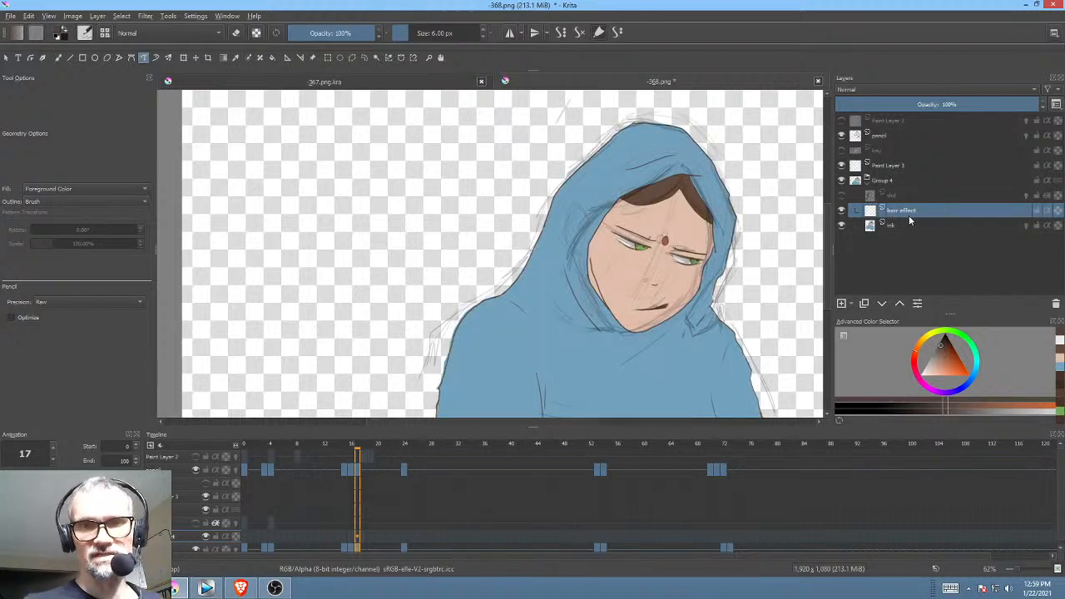
# Step: Paint a dark brown hair strand at frame 0 on the hair effect layer, running from the hairline down the face's right edge
pyautogui.click(244, 545)
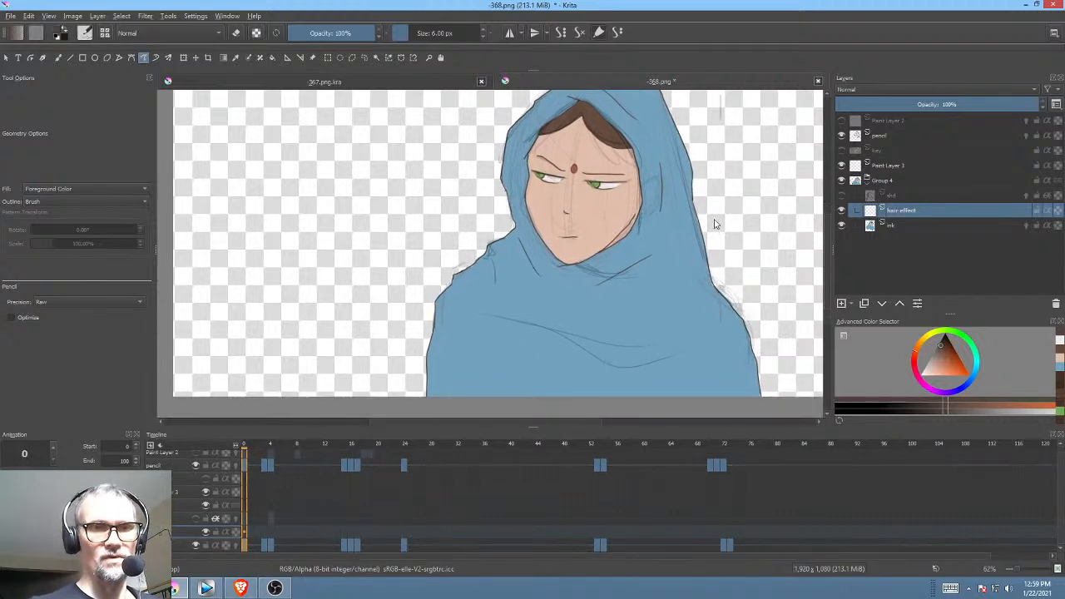
pyautogui.click(945, 347)
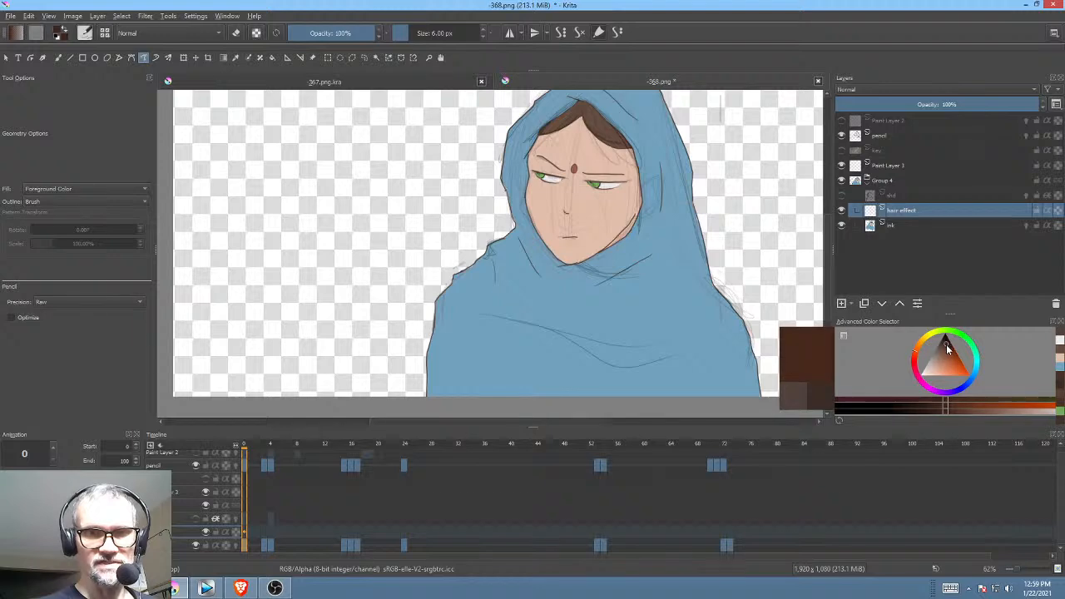
pyautogui.keyDown('ctrl'); pyautogui.click(606, 130); pyautogui.keyUp('ctrl')
pyautogui.moveTo(645, 193); pyautogui.dragTo(626, 276)
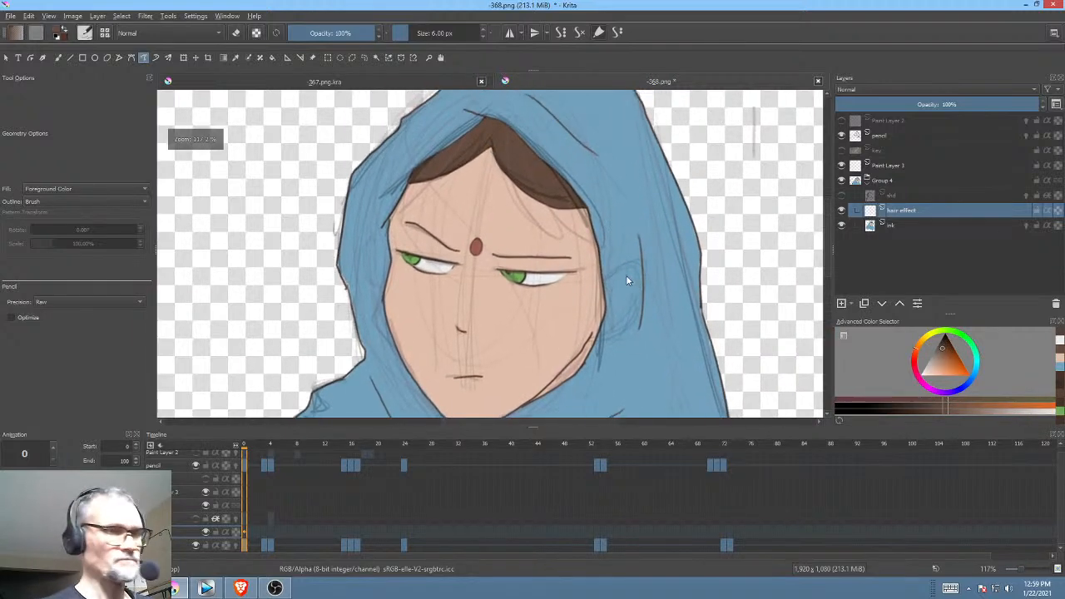
pyautogui.press('b')
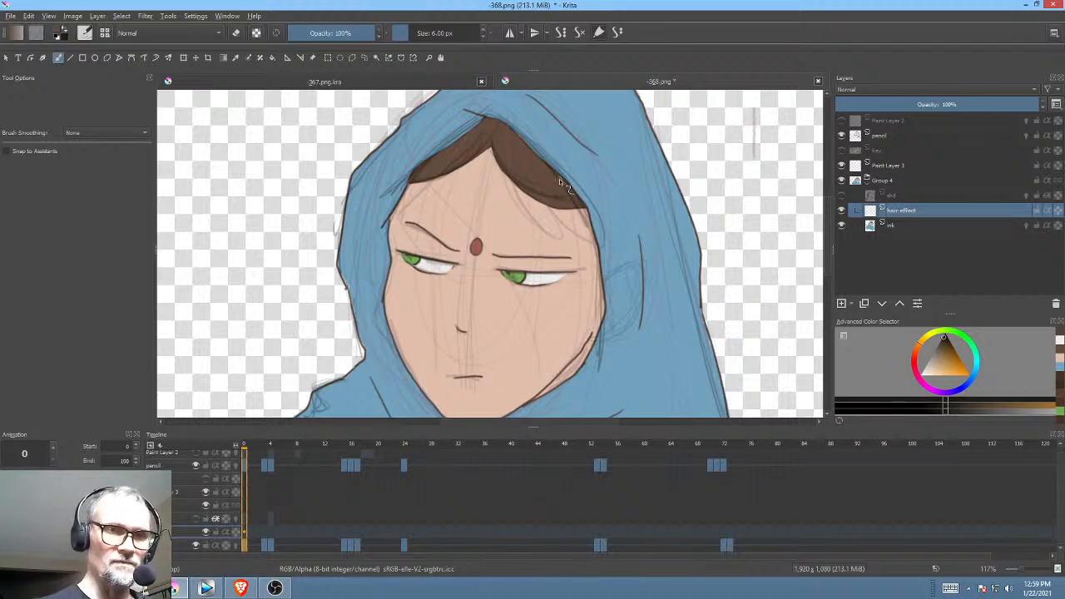
pyautogui.moveTo(575, 233); pyautogui.dragTo(594, 260)
pyautogui.press('p')
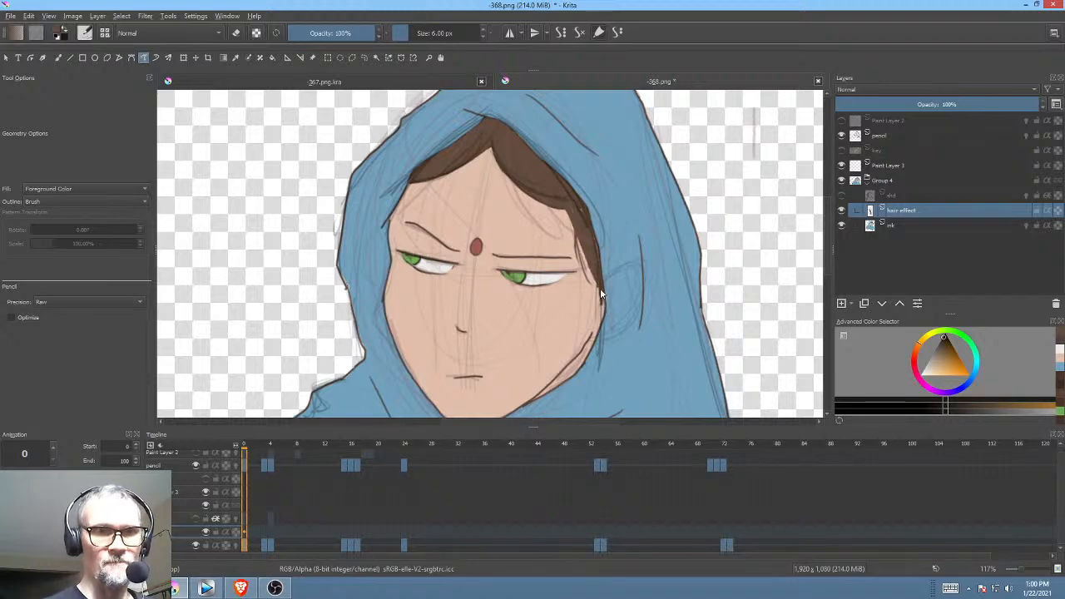
pyautogui.moveTo(577, 219)
pyautogui.mouseDown()
pyautogui.moveTo(580, 247)
pyautogui.moveTo(587, 218)
pyautogui.mouseUp()
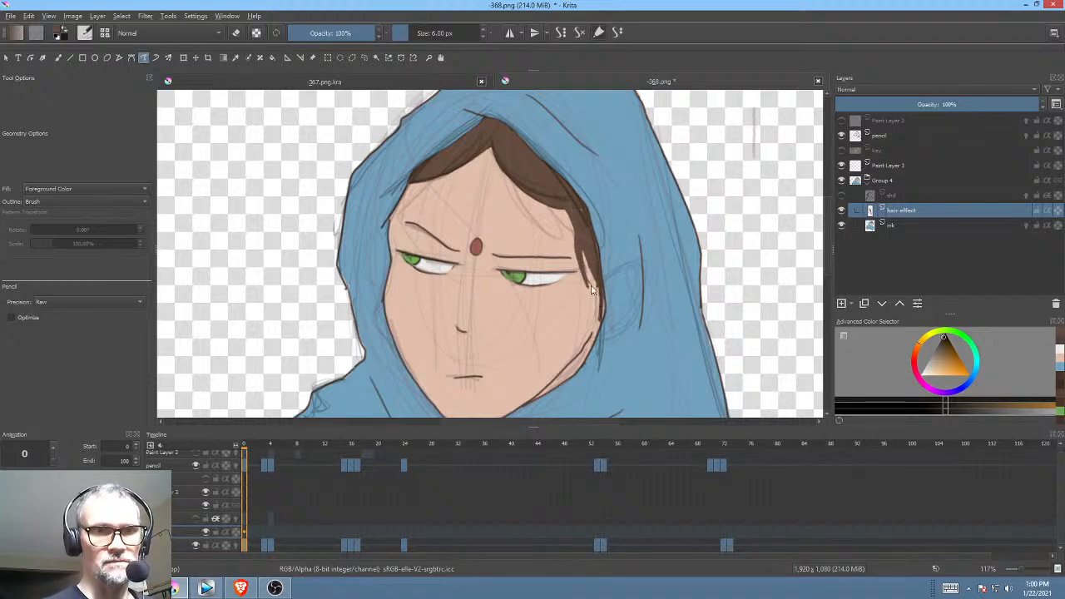
pyautogui.moveTo(671, 362); pyautogui.dragTo(713, 318)
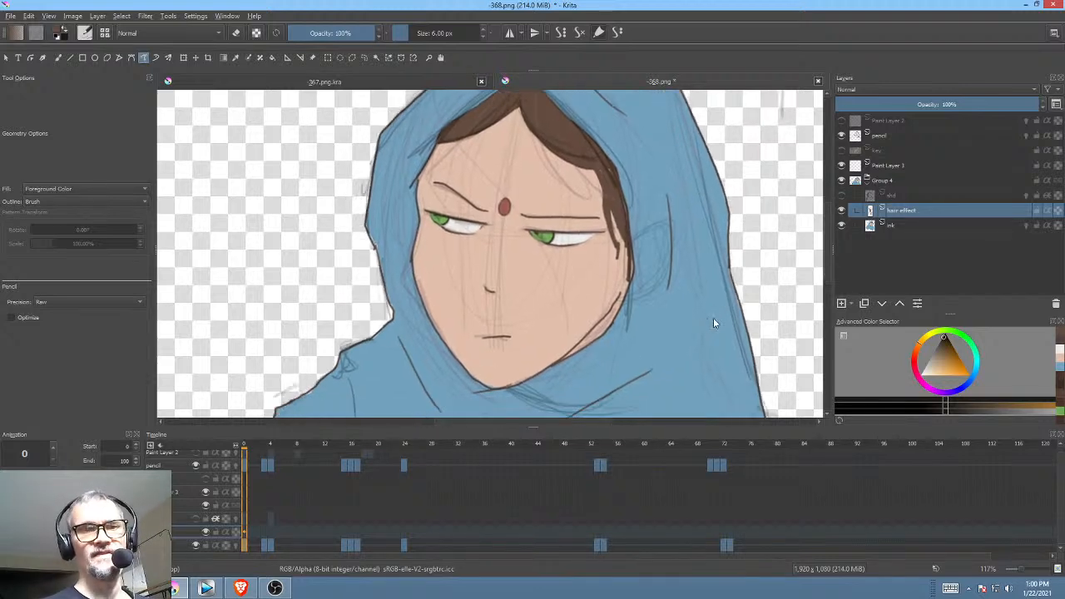
# Step: Liquify the hair strand at frame 3 so it moves outward and follows the inner edge of the hood
pyautogui.click(268, 547)
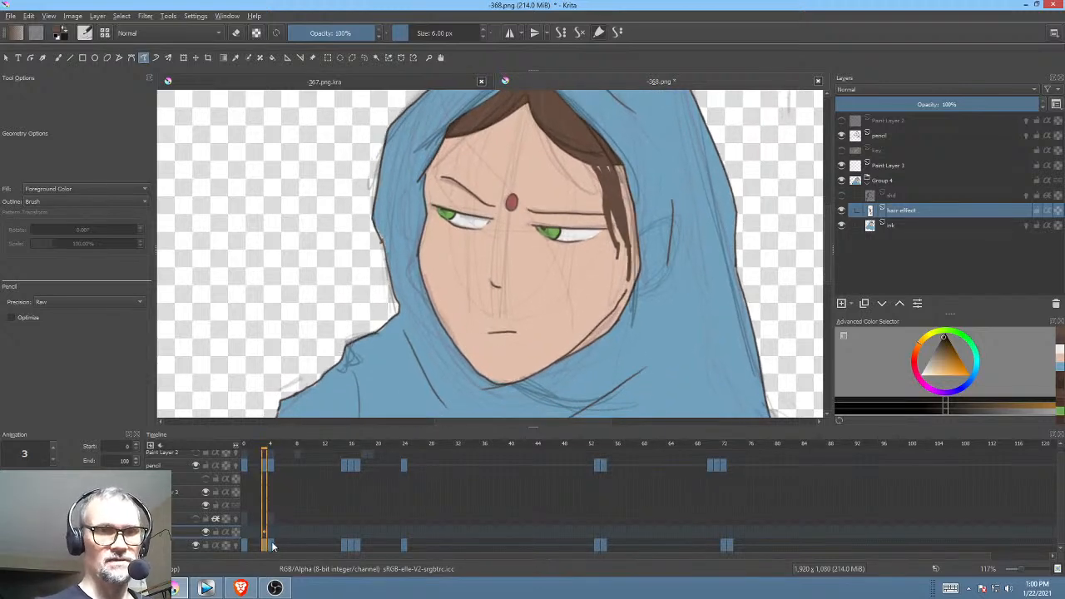
pyautogui.hotkey('ctrl', 't')
pyautogui.rightClick(637, 206)
pyautogui.click(677, 266)
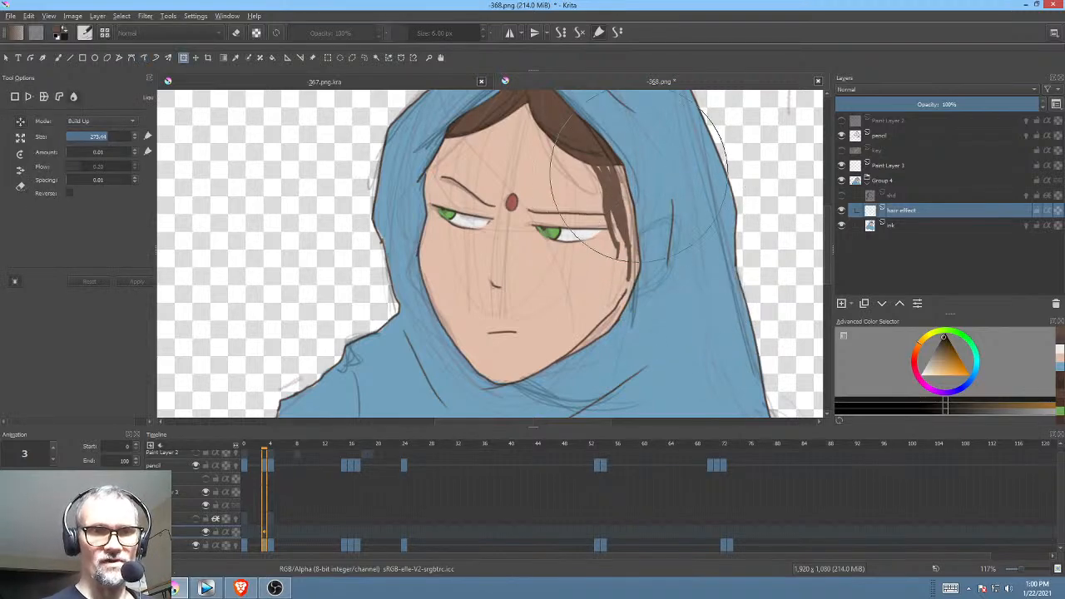
pyautogui.moveTo(639, 178)
pyautogui.mouseDown()
pyautogui.moveTo(622, 249)
pyautogui.moveTo(633, 320)
pyautogui.mouseUp()
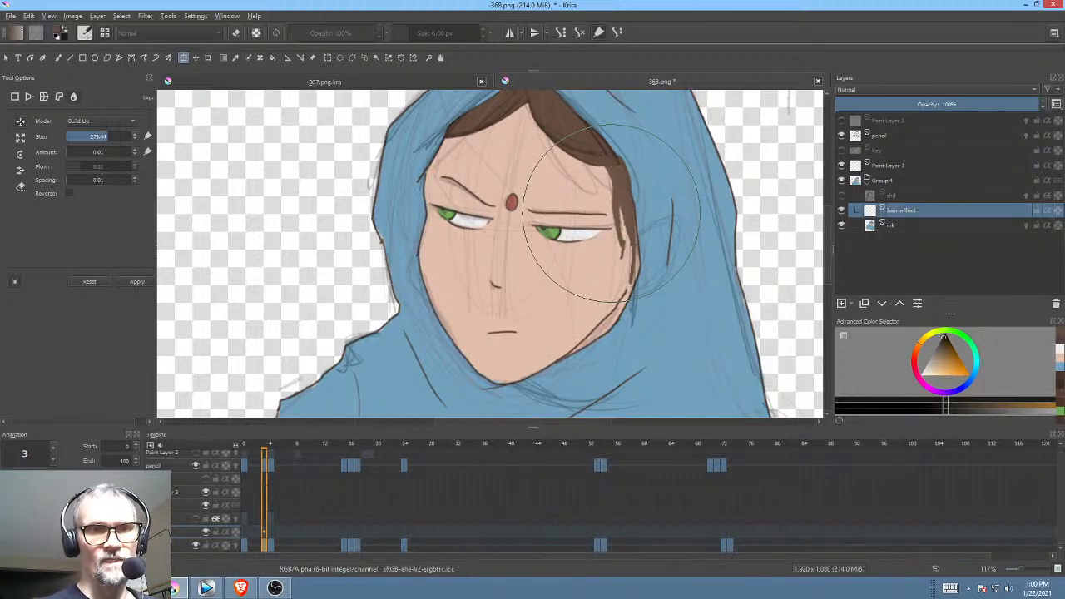
# Step: Liquify the hair strand at frame 5 to follow the hood's inner edge, refining its lower end with a 46.50 brush
pyautogui.click(276, 545)
pyautogui.click(630, 200)
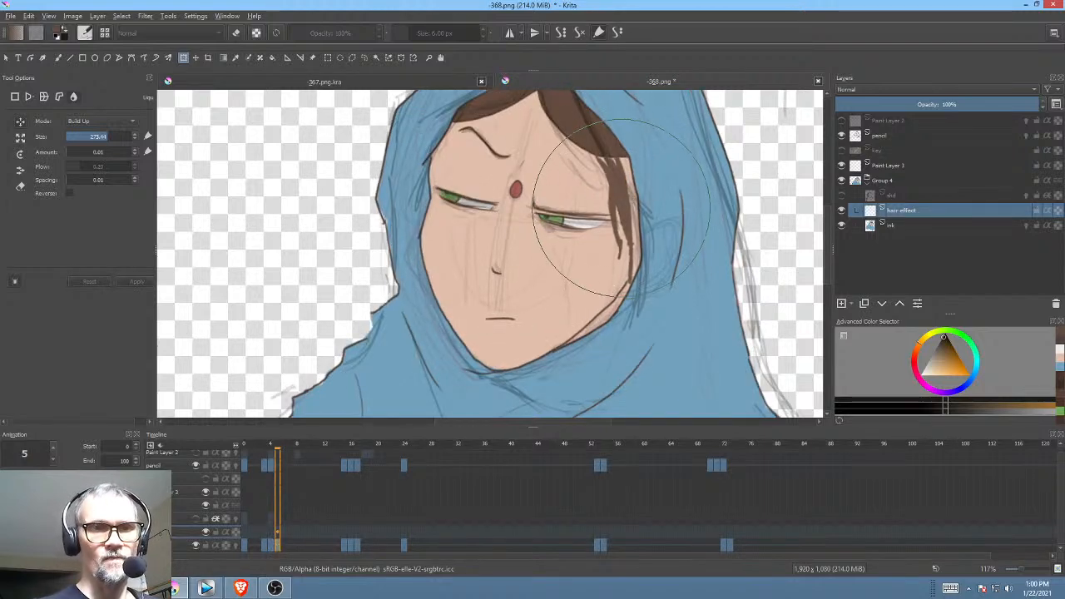
pyautogui.moveTo(620, 211); pyautogui.dragTo(629, 196)
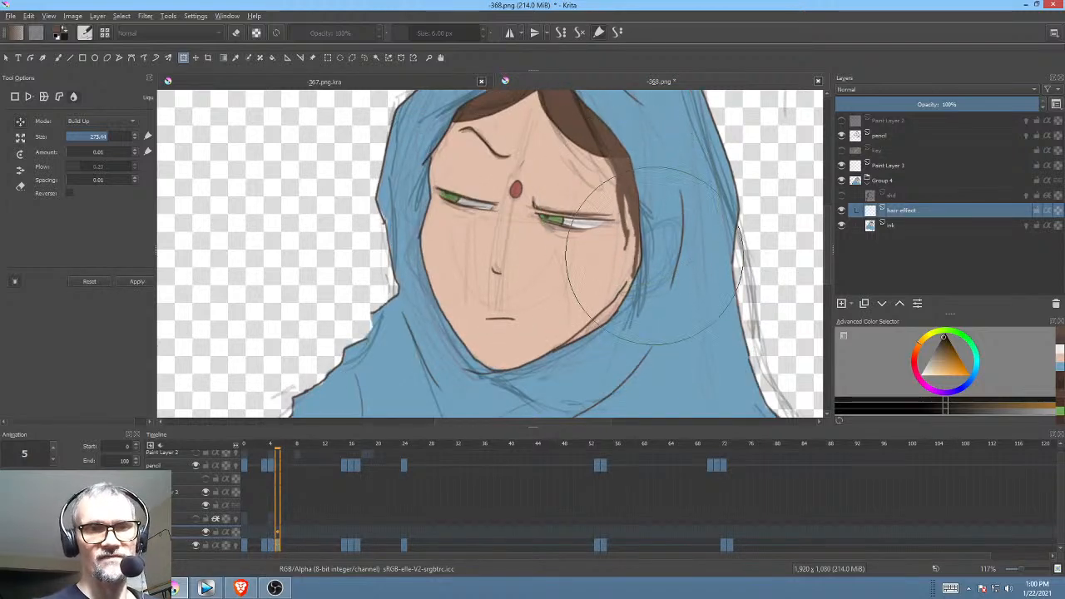
pyautogui.keyDown('shift'); pyautogui.moveTo(659, 273); pyautogui.dragTo(574, 273); pyautogui.keyUp('shift')
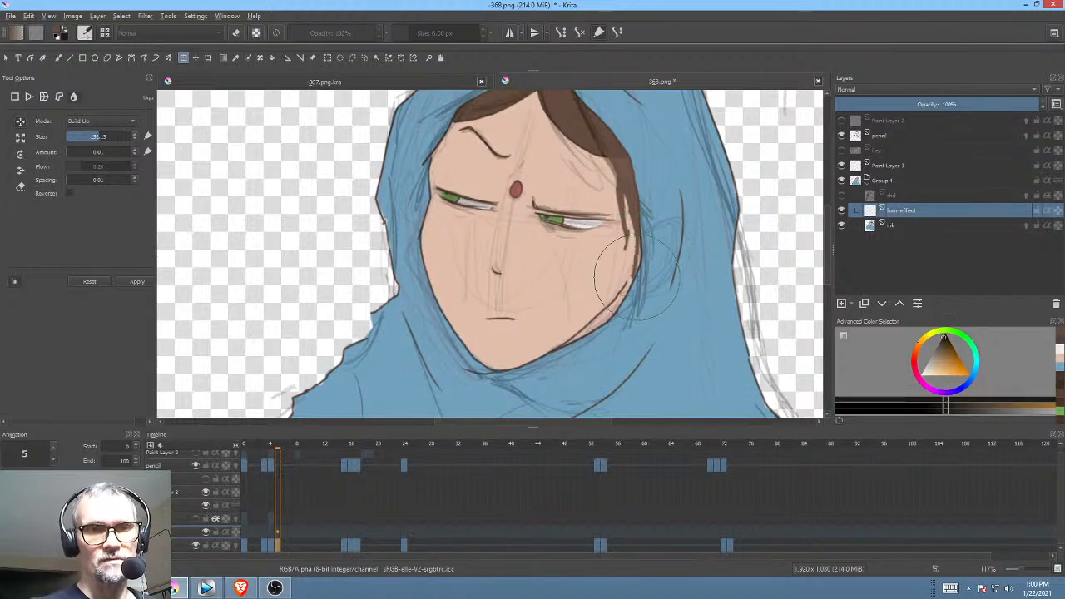
pyautogui.moveTo(655, 277)
pyautogui.keyDown('shift'); pyautogui.mouseDown()
pyautogui.moveTo(583, 277)
pyautogui.moveTo(651, 275)
pyautogui.mouseUp(); pyautogui.keyUp('shift')
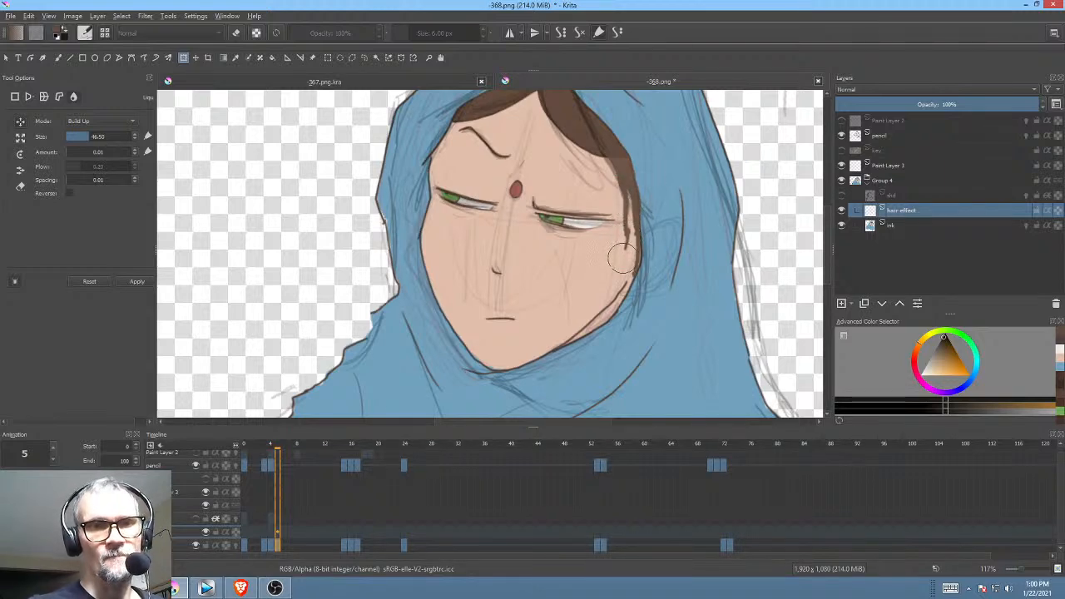
# Step: Liquify the hair strand at frame 15 with a brush of about 237, curving it outward along the hood's inner edge
pyautogui.click(346, 521)
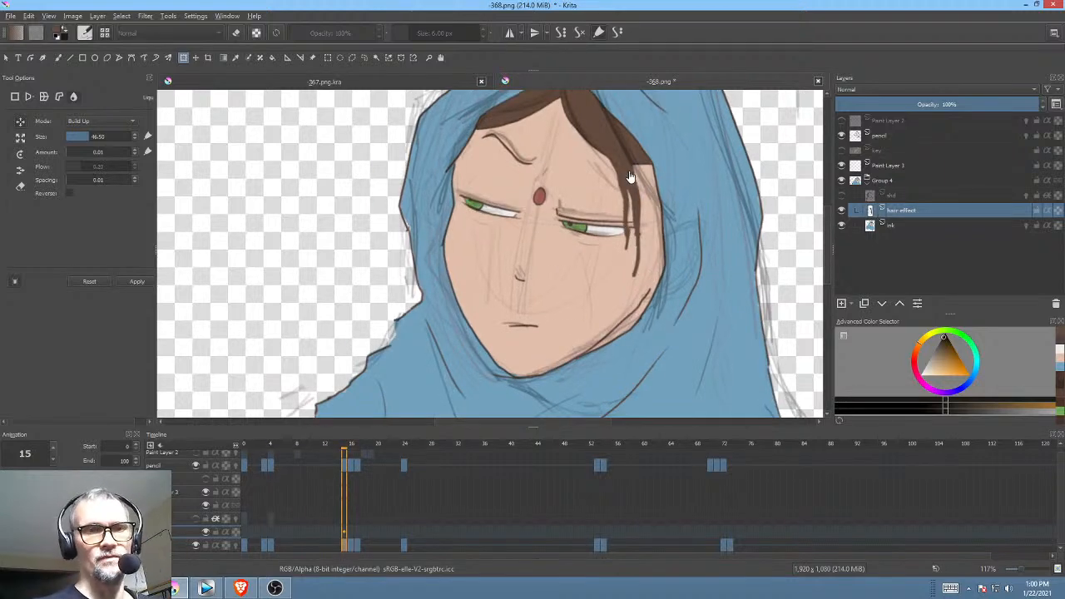
pyautogui.click(629, 176)
pyautogui.moveTo(630, 176); pyautogui.dragTo(748, 177)
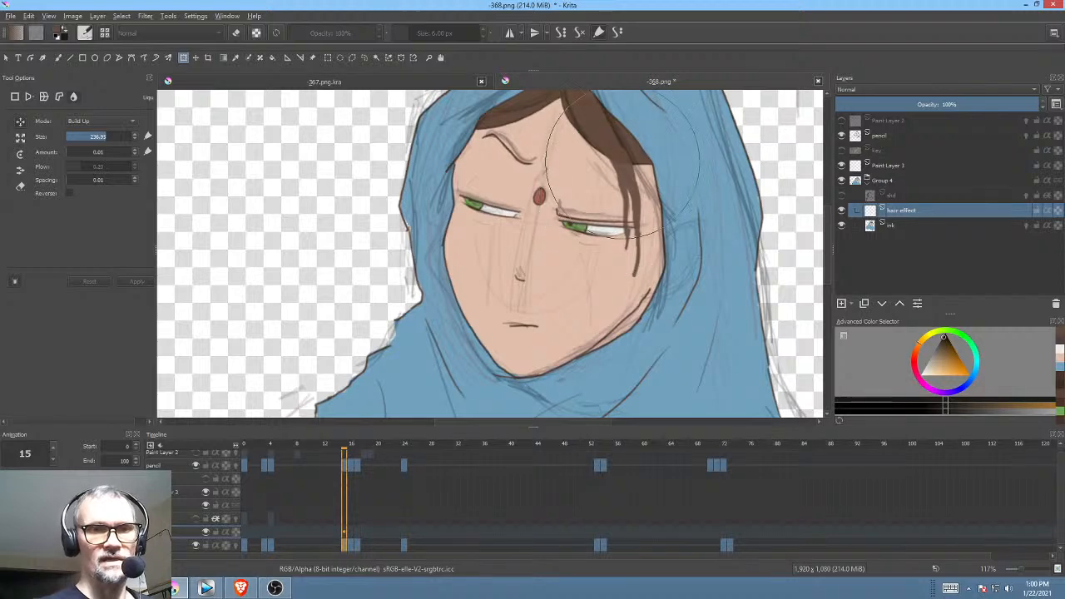
pyautogui.moveTo(622, 165)
pyautogui.mouseDown()
pyautogui.moveTo(678, 220)
pyautogui.moveTo(644, 293)
pyautogui.mouseUp()
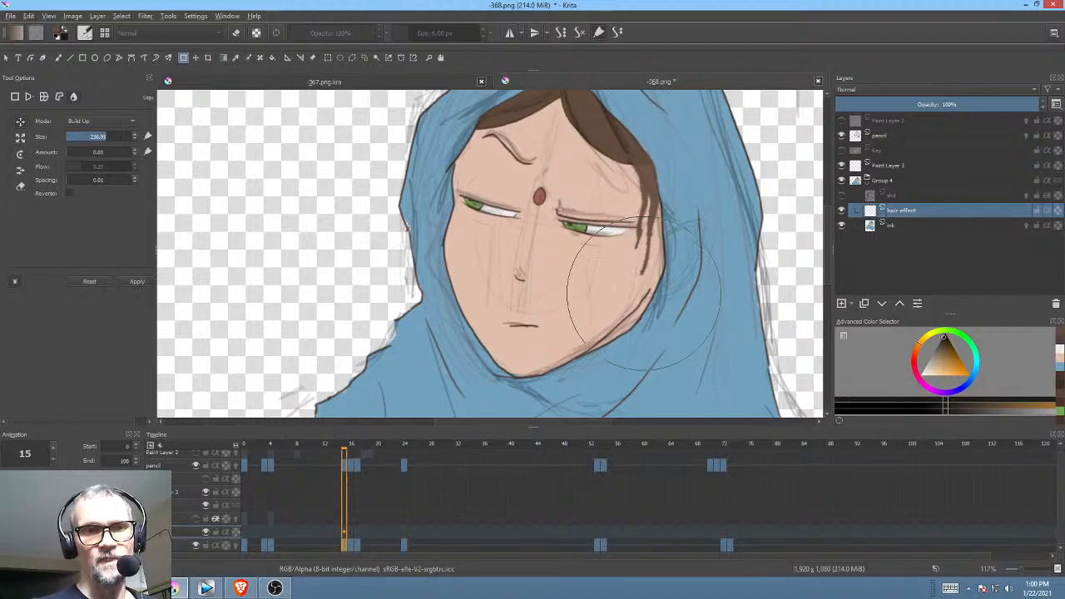
# Step: Move the hair strand at frame 16 with a free transform, from the forehead to the face's outer edge beside the hood
pyautogui.click(353, 547)
pyautogui.click(644, 179)
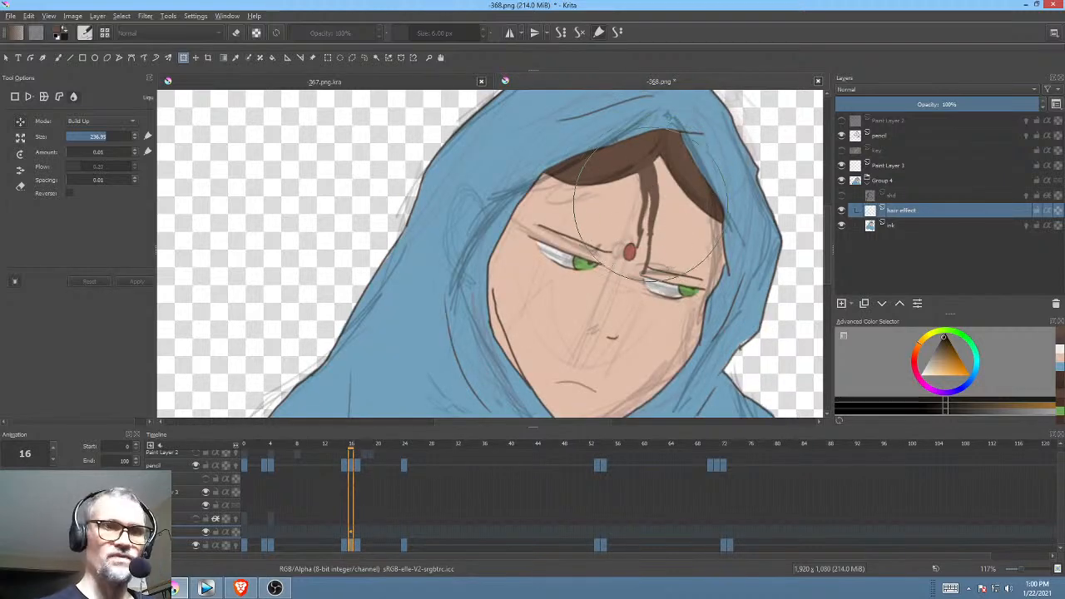
pyautogui.rightClick(652, 189)
pyautogui.click(680, 208)
pyautogui.moveTo(652, 184); pyautogui.dragTo(717, 239)
# Step: Reposition the hair strand at frame 17 against the hood's inner edge and liquify its lower end
pyautogui.moveTo(364, 543); pyautogui.dragTo(358, 544)
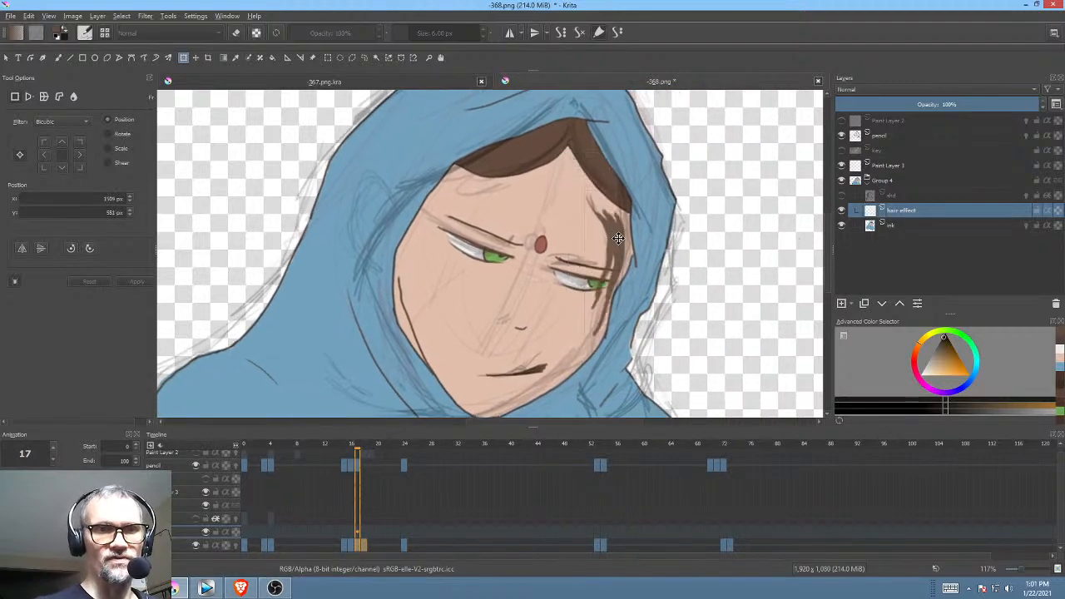
pyautogui.moveTo(626, 232); pyautogui.dragTo(632, 223)
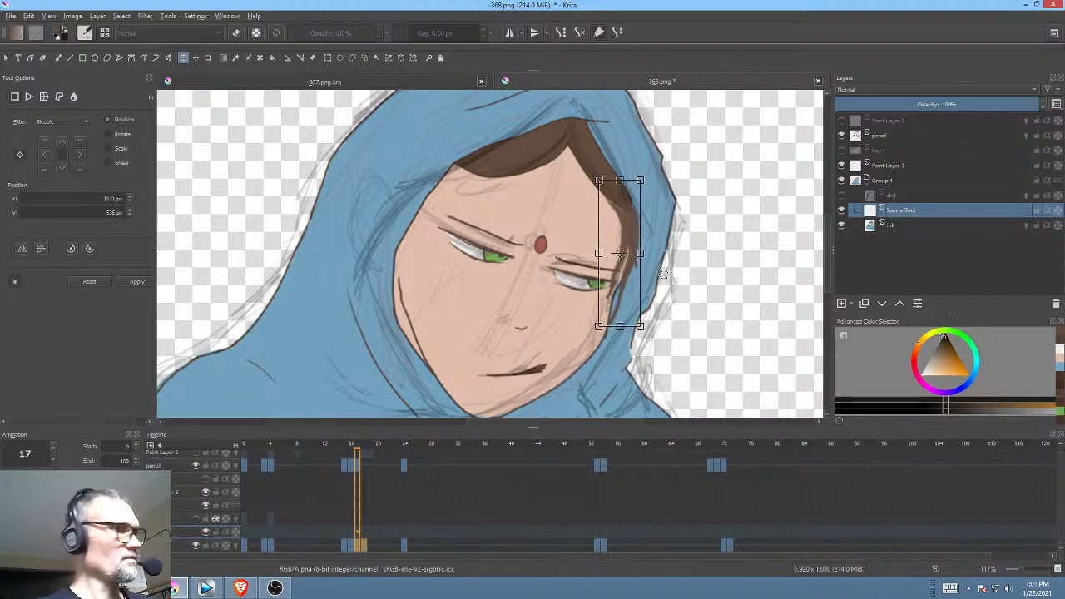
pyautogui.rightClick(630, 285)
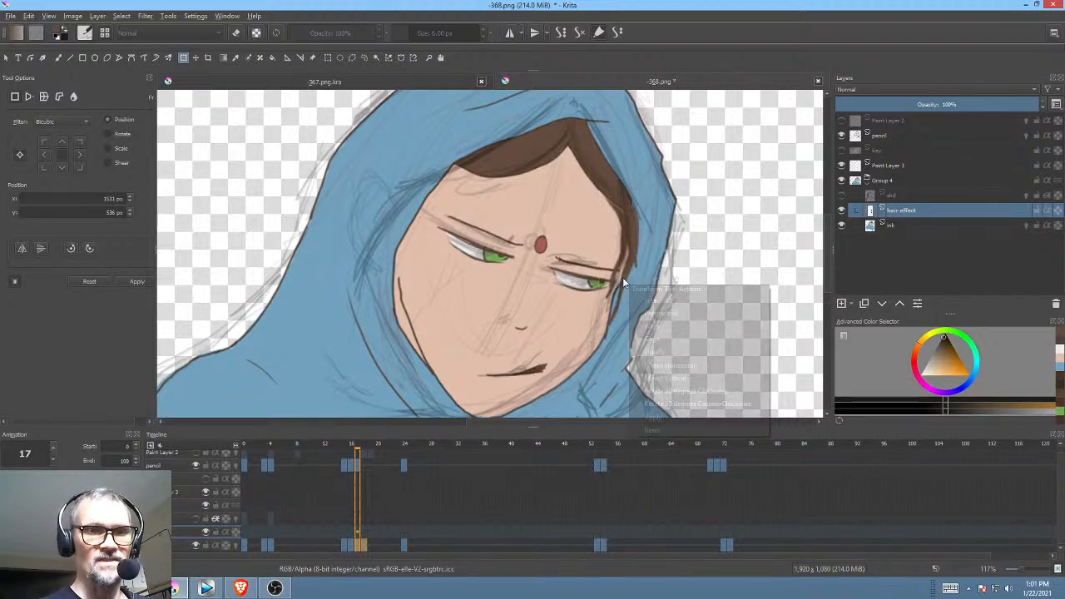
pyautogui.click(683, 351)
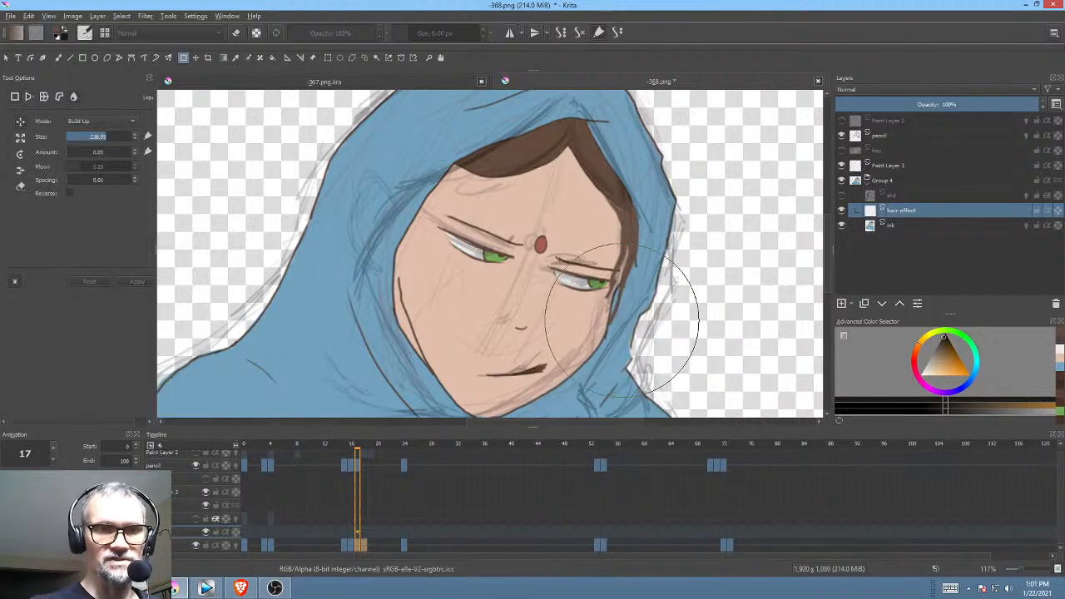
pyautogui.moveTo(617, 320)
pyautogui.mouseDown()
pyautogui.moveTo(650, 305)
pyautogui.moveTo(646, 294)
pyautogui.moveTo(614, 335)
pyautogui.mouseUp()
# Step: Liquify the hair strand at frame 18 so it swings outward across the hood, its tip extending past the hood's outer edge
pyautogui.click(359, 545)
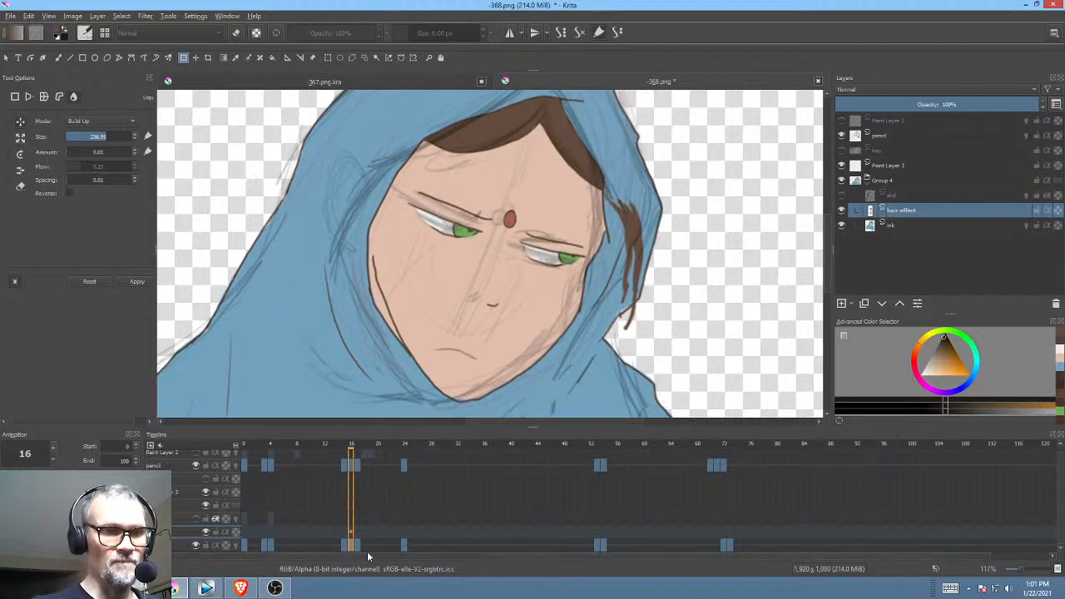
pyautogui.click(366, 543)
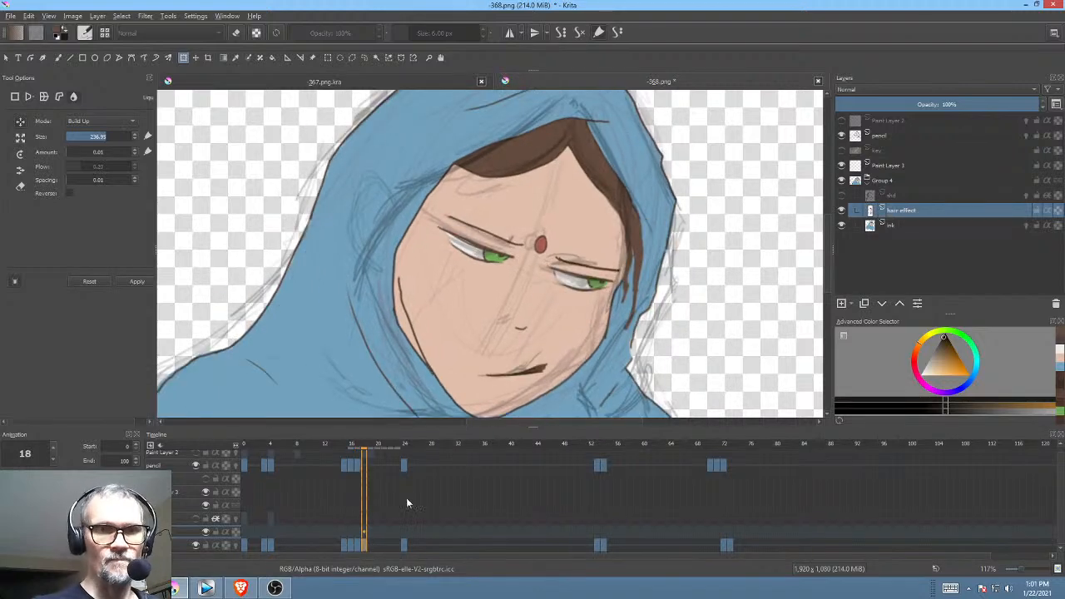
pyautogui.moveTo(632, 321); pyautogui.dragTo(695, 330)
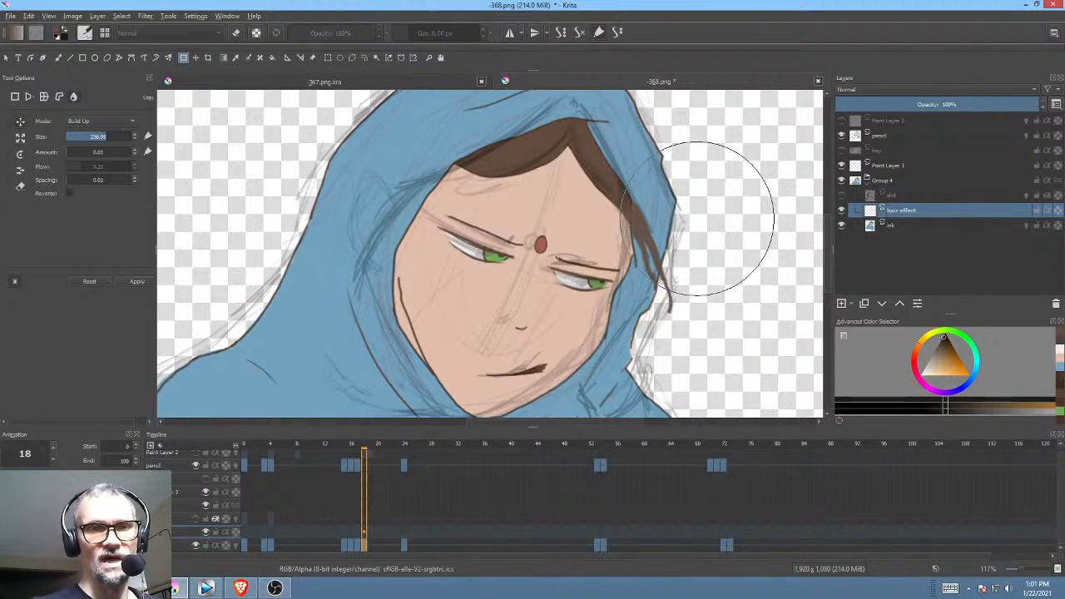
# Step: Liquify the hair strand at frame 20 so it swings back inward toward the face, and check it at frames 17 and 16
pyautogui.click(376, 542)
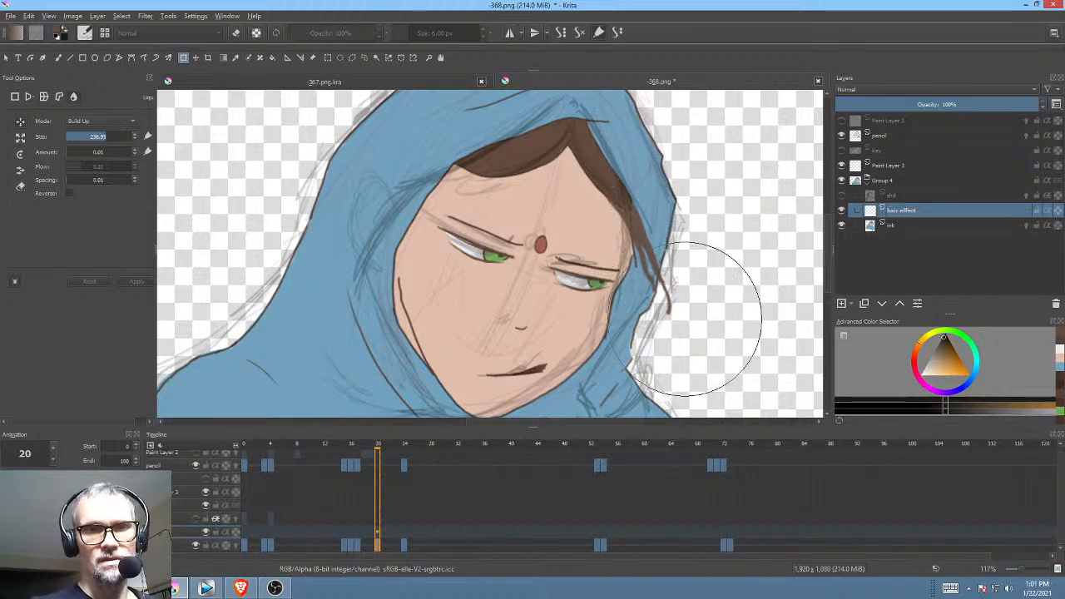
pyautogui.moveTo(688, 319)
pyautogui.mouseDown()
pyautogui.moveTo(696, 338)
pyautogui.moveTo(642, 345)
pyautogui.mouseUp()
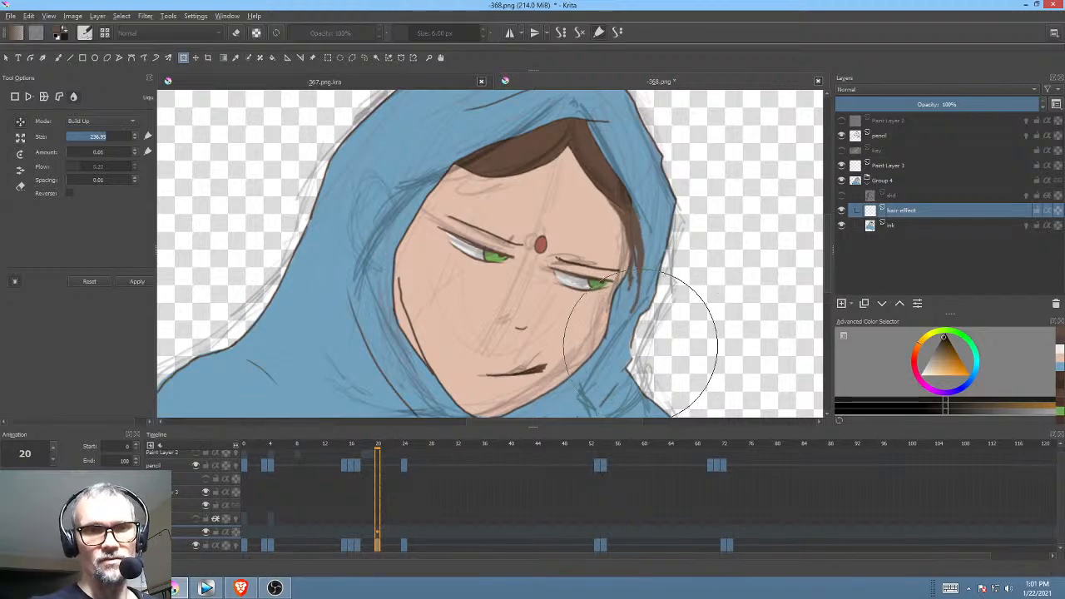
pyautogui.moveTo(378, 546)
pyautogui.mouseDown()
pyautogui.moveTo(359, 548)
pyautogui.moveTo(378, 589)
pyautogui.moveTo(405, 570)
pyautogui.moveTo(361, 549)
pyautogui.mouseUp()
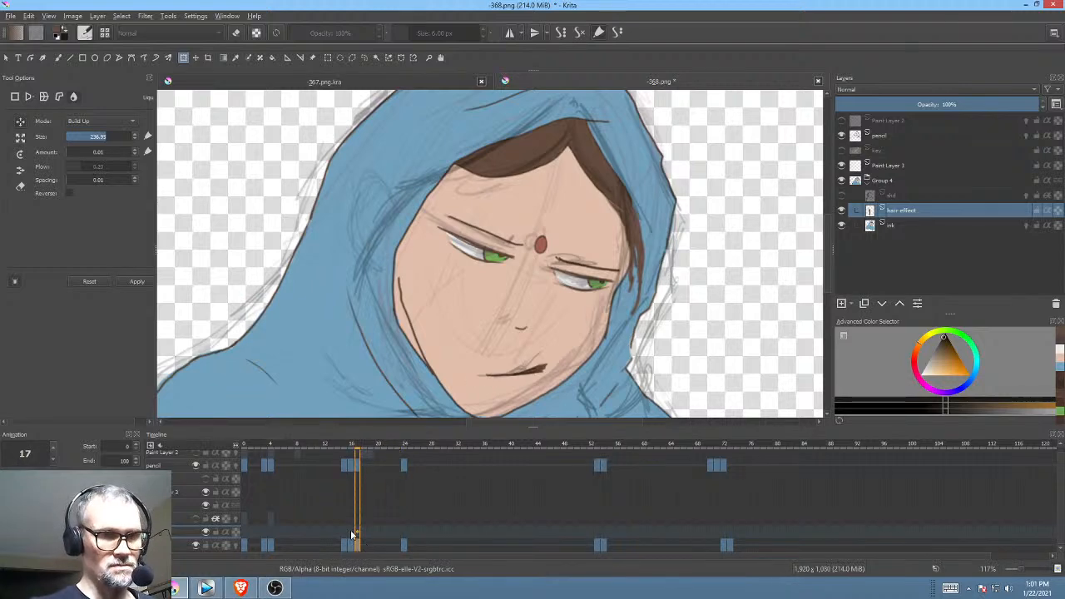
pyautogui.click(349, 529)
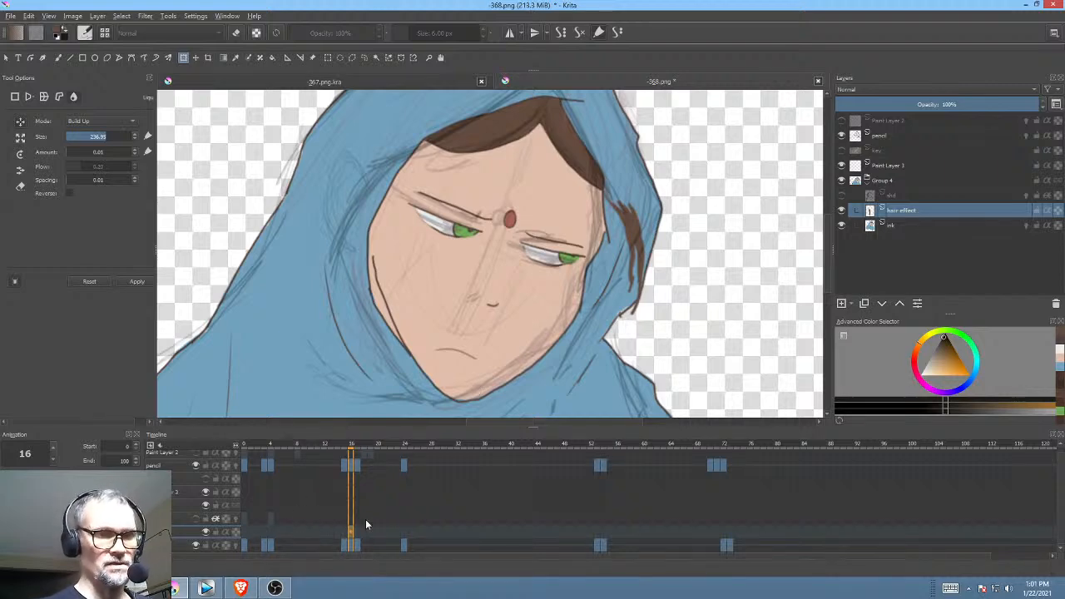
# Step: Erase the stray brown hair strands outside the scarf on frame 0 of the hair effect layer
pyautogui.click(246, 531)
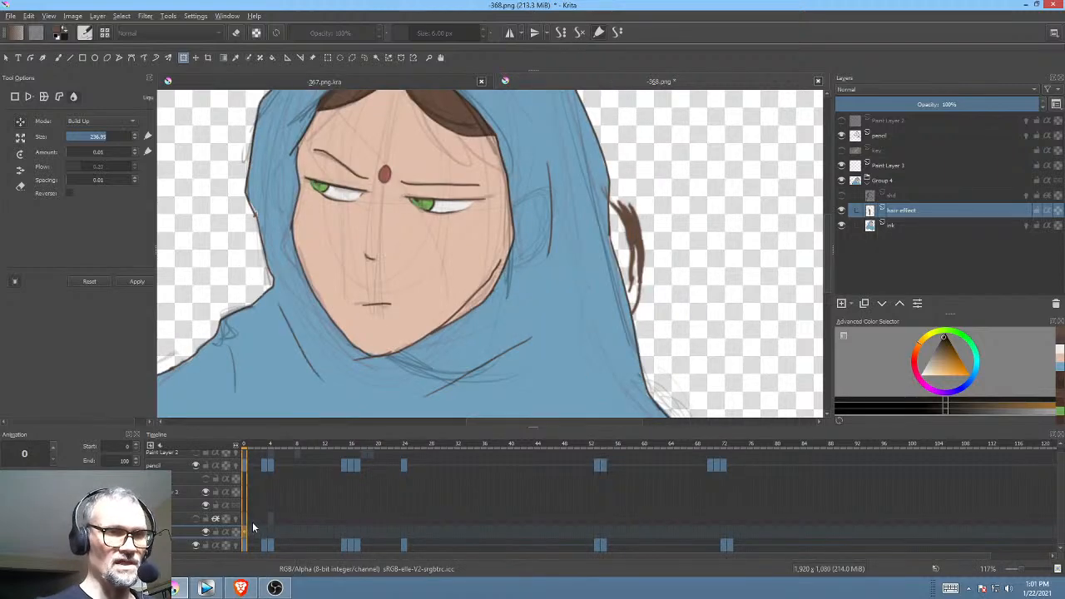
pyautogui.moveTo(658, 300)
pyautogui.mouseDown()
pyautogui.moveTo(671, 283)
pyautogui.moveTo(664, 297)
pyautogui.mouseUp()
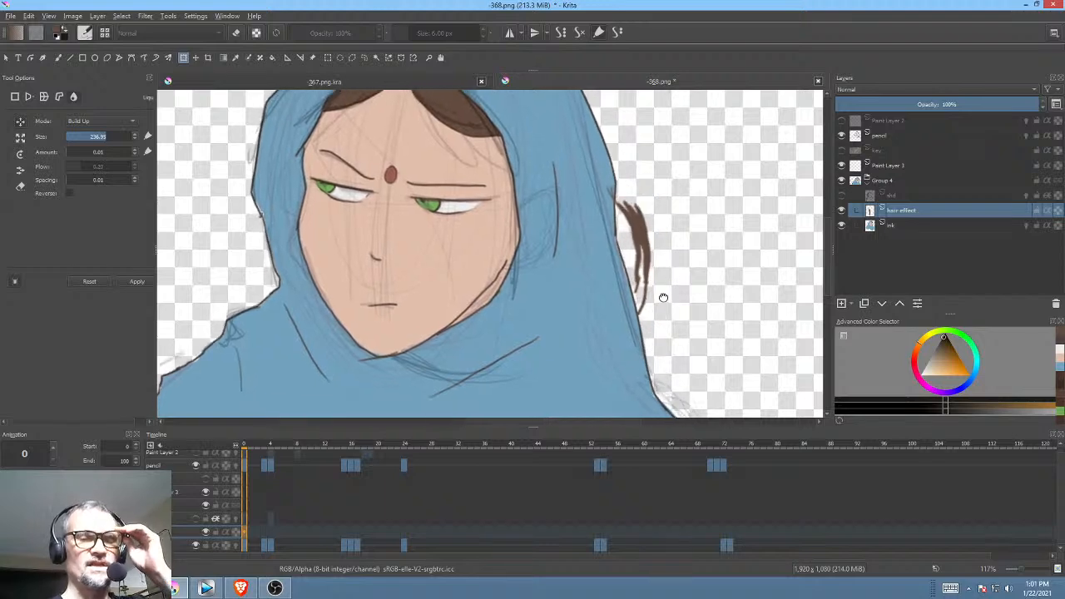
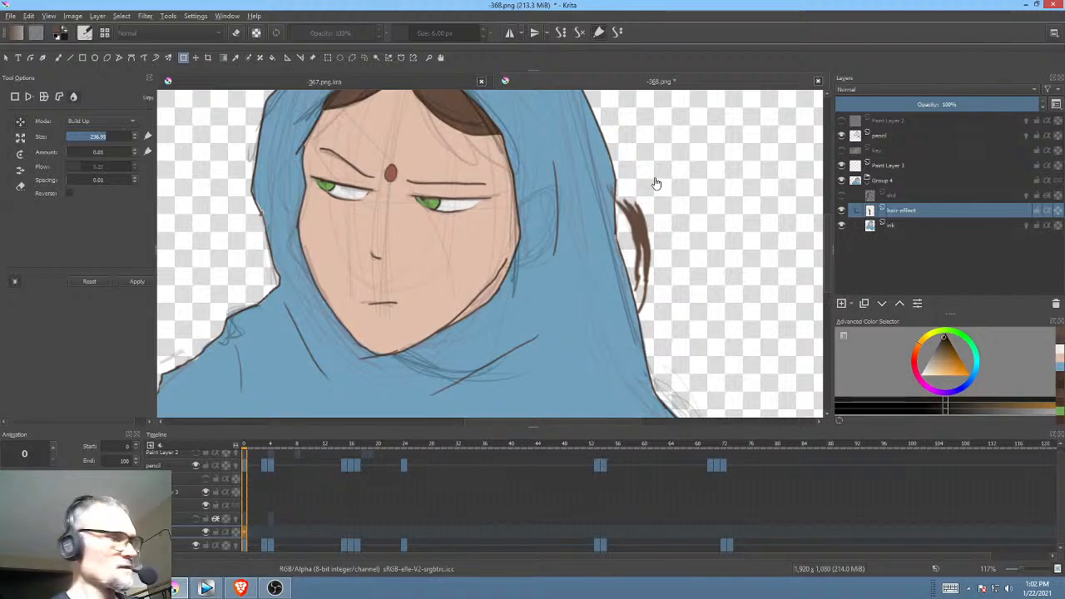
pyautogui.press('p')
pyautogui.press('e')
pyautogui.moveTo(653, 200)
pyautogui.mouseDown()
pyautogui.moveTo(604, 336)
pyautogui.moveTo(651, 159)
pyautogui.mouseUp()
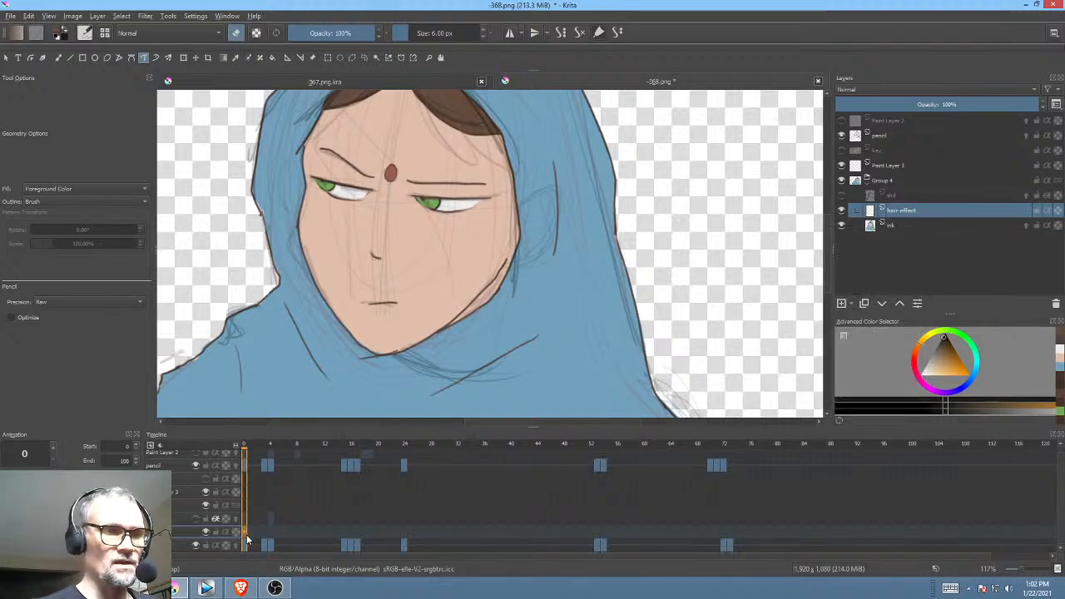
# Step: Draw brown hair strands on frame 0 hanging from the hairline along the side of the face beside the eye
pyautogui.press('Insert')
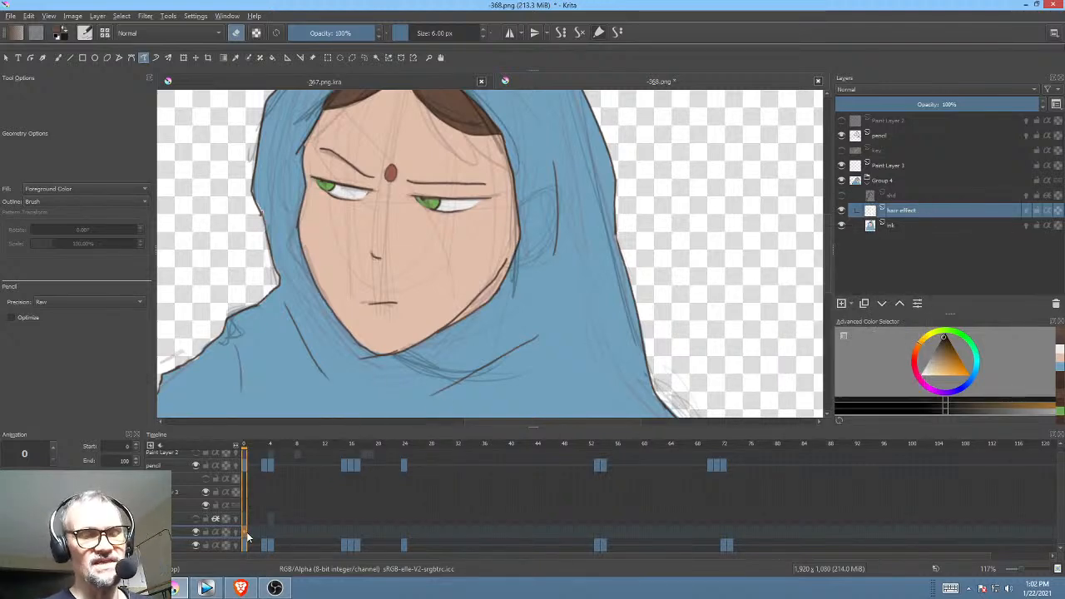
pyautogui.moveTo(578, 213); pyautogui.dragTo(611, 281)
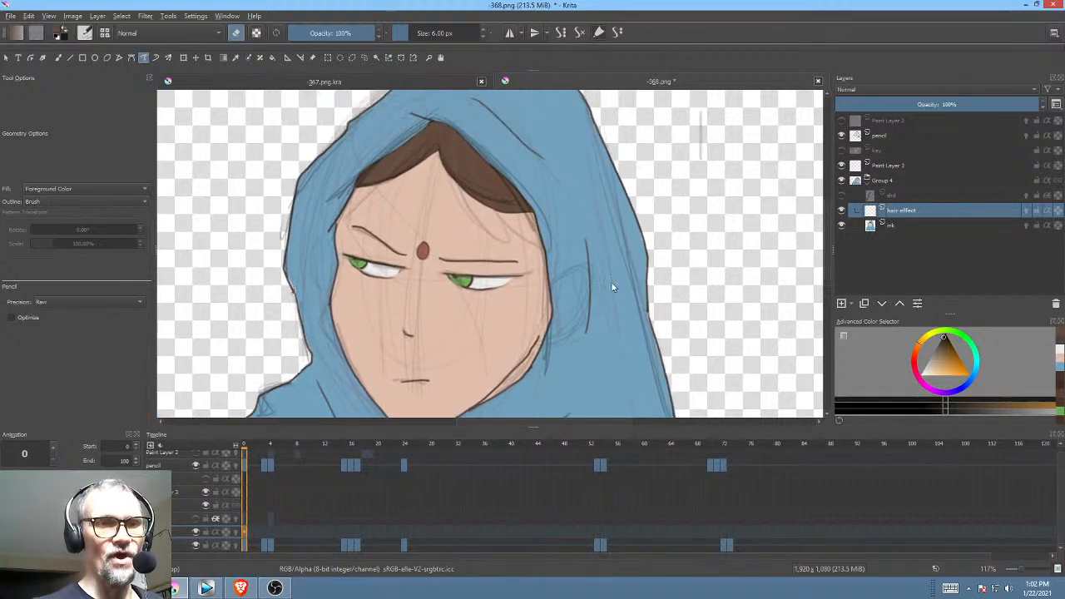
pyautogui.press('e')
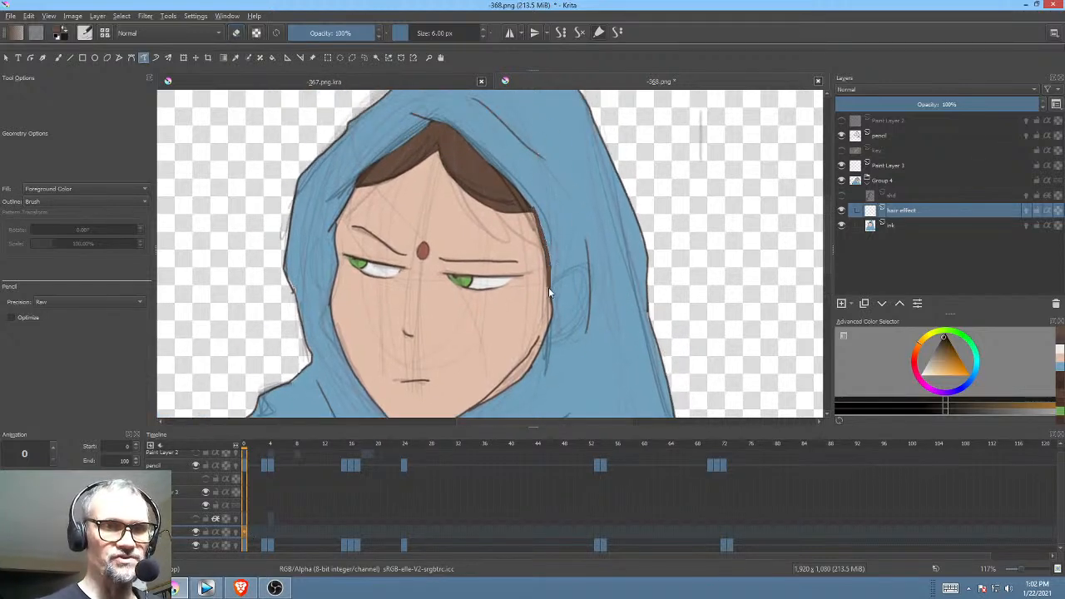
pyautogui.moveTo(530, 220)
pyautogui.mouseDown()
pyautogui.moveTo(517, 201)
pyautogui.moveTo(540, 306)
pyautogui.moveTo(518, 200)
pyautogui.moveTo(529, 254)
pyautogui.mouseUp()
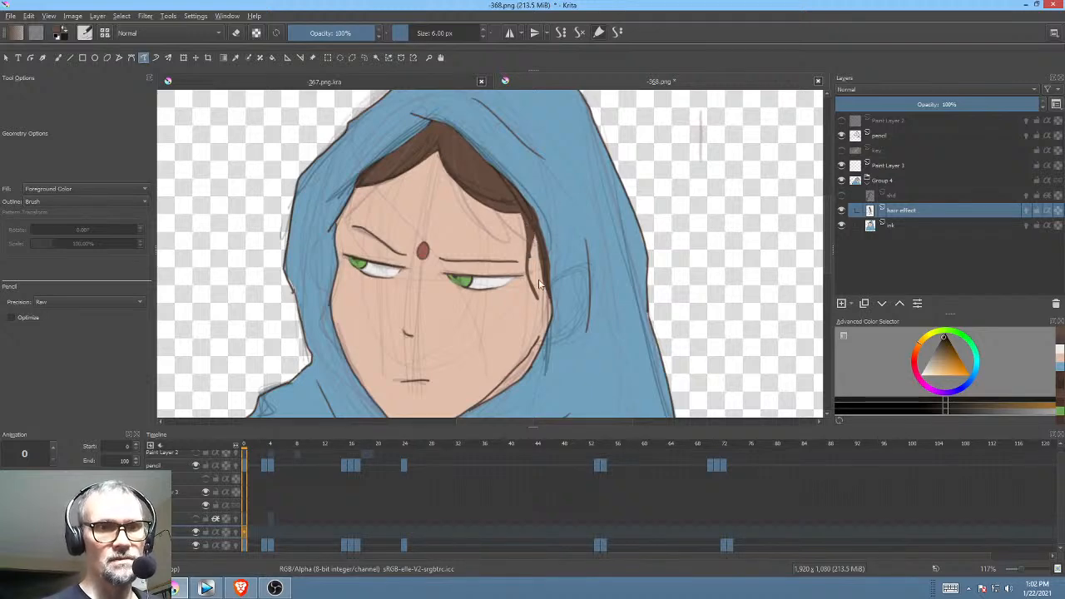
# Step: On frame 3, shift the hair strands slightly outward with the Transform tool to follow the head
pyautogui.click(265, 529)
pyautogui.hotkey('ctrl', 't')
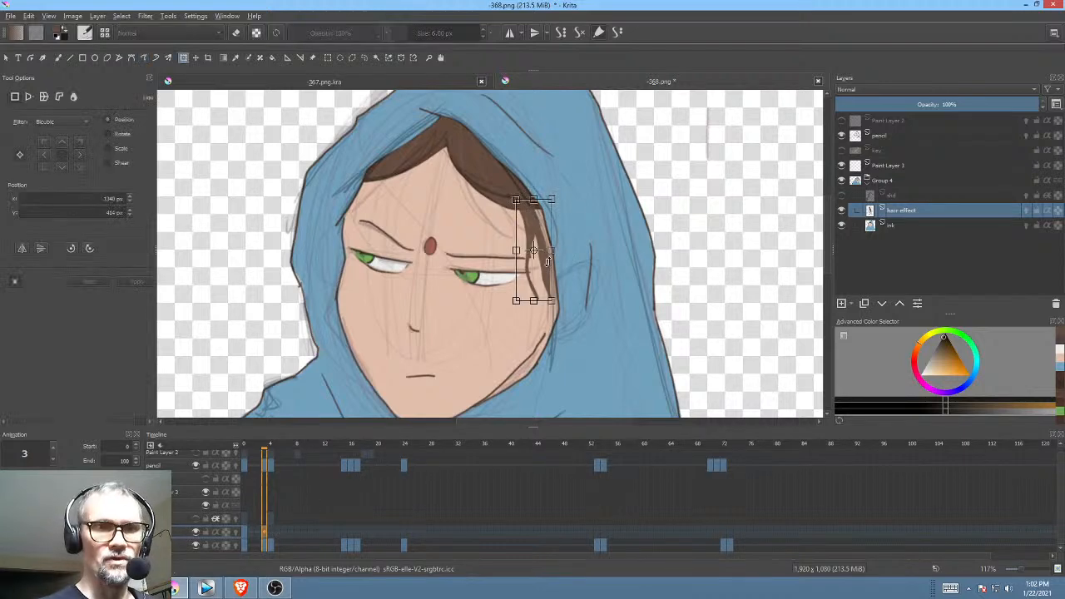
pyautogui.moveTo(533, 239); pyautogui.dragTo(539, 238)
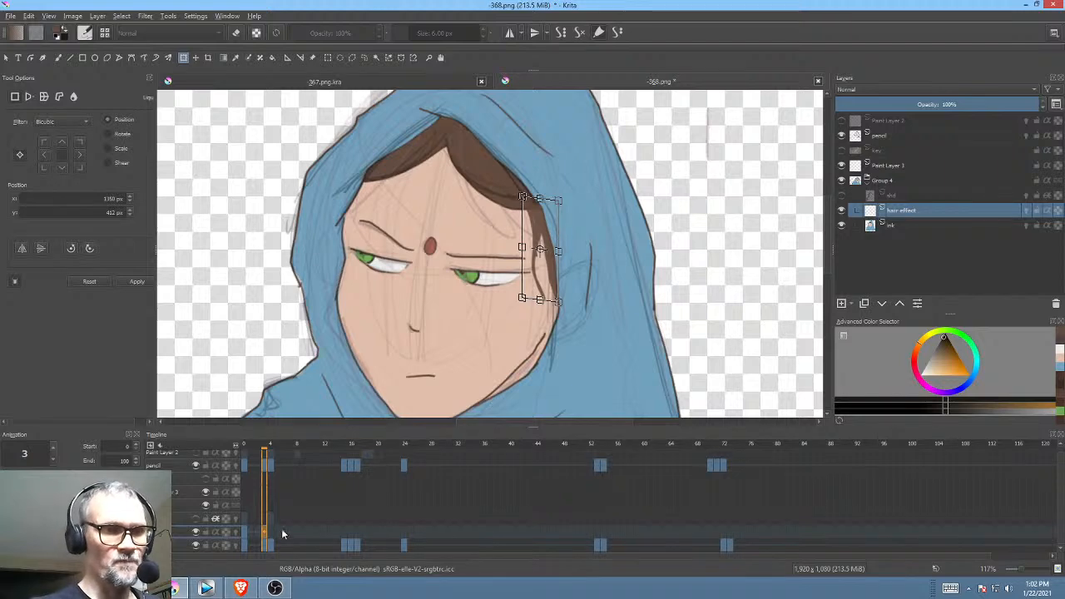
# Step: On frame 4, rotate the hair strands slightly clockwise and move them against the hairline
pyautogui.click(271, 531)
pyautogui.click(542, 224)
pyautogui.moveTo(596, 230); pyautogui.dragTo(593, 242)
pyautogui.moveTo(544, 243); pyautogui.dragTo(554, 235)
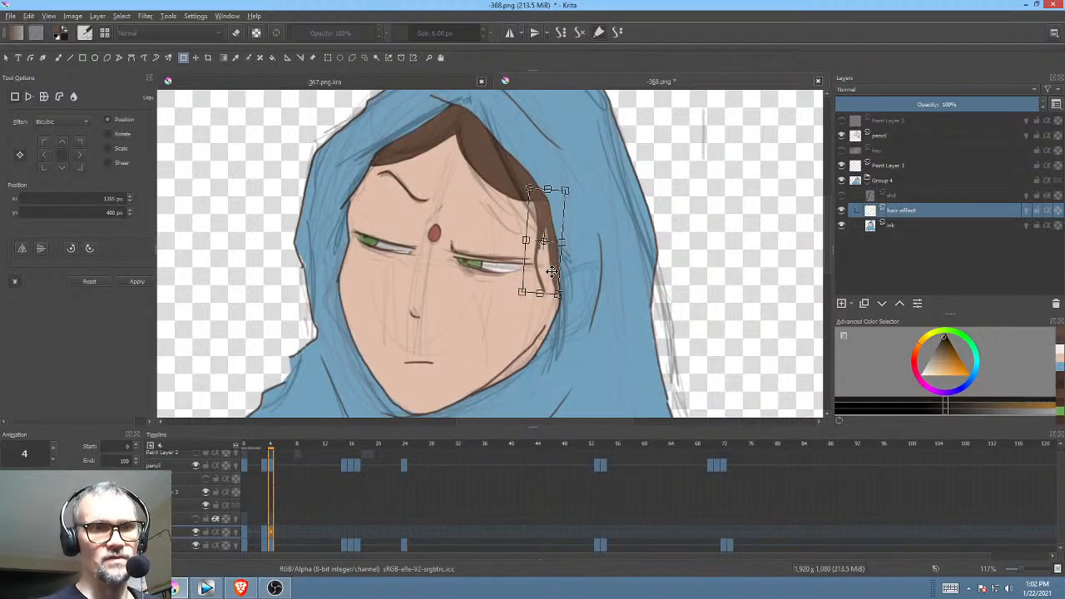
# Step: Erase the inner hair strand on frame 4 and redraw it closer to the edge of the face
pyautogui.press('b')
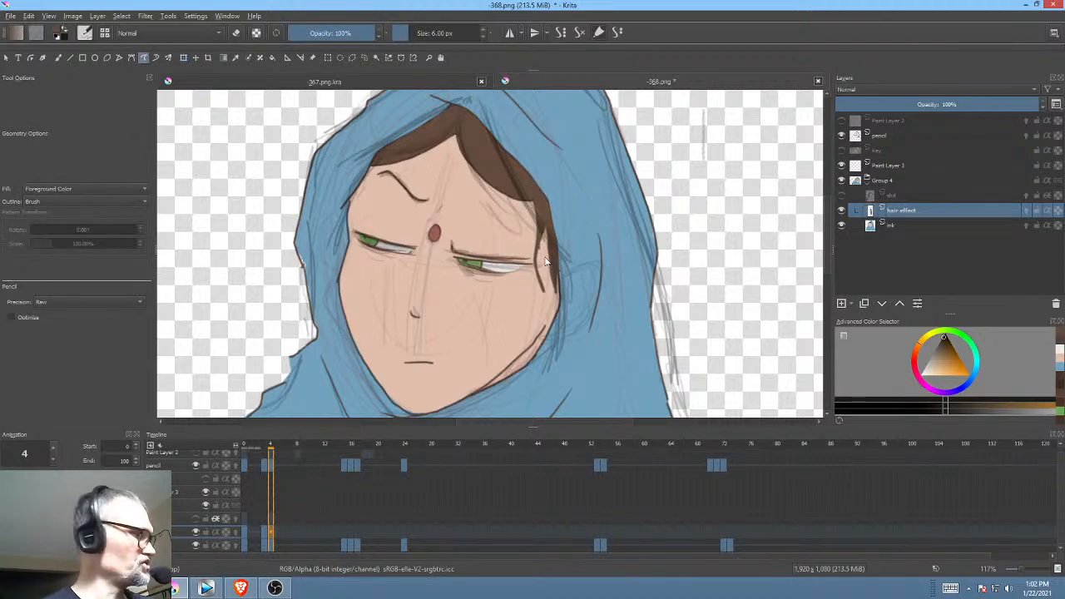
pyautogui.press('e')
pyautogui.moveTo(548, 286); pyautogui.dragTo(541, 235)
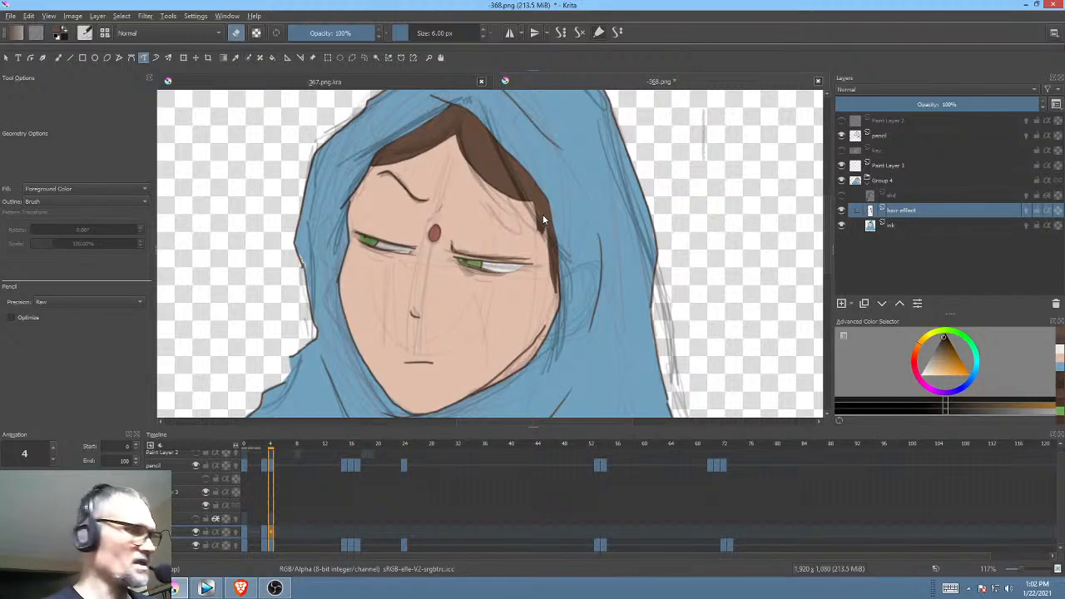
pyautogui.press('e')
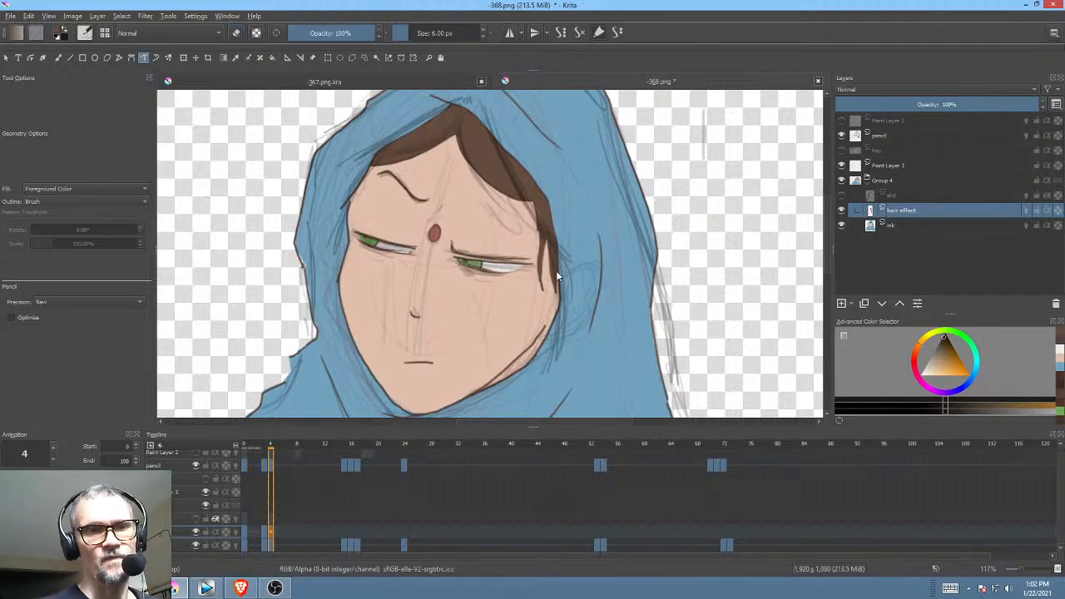
# Step: On frame 15, transform the hair strands and move them outward to meet the hairline beside the eye
pyautogui.click(346, 530)
pyautogui.hotkey('ctrl', 't')
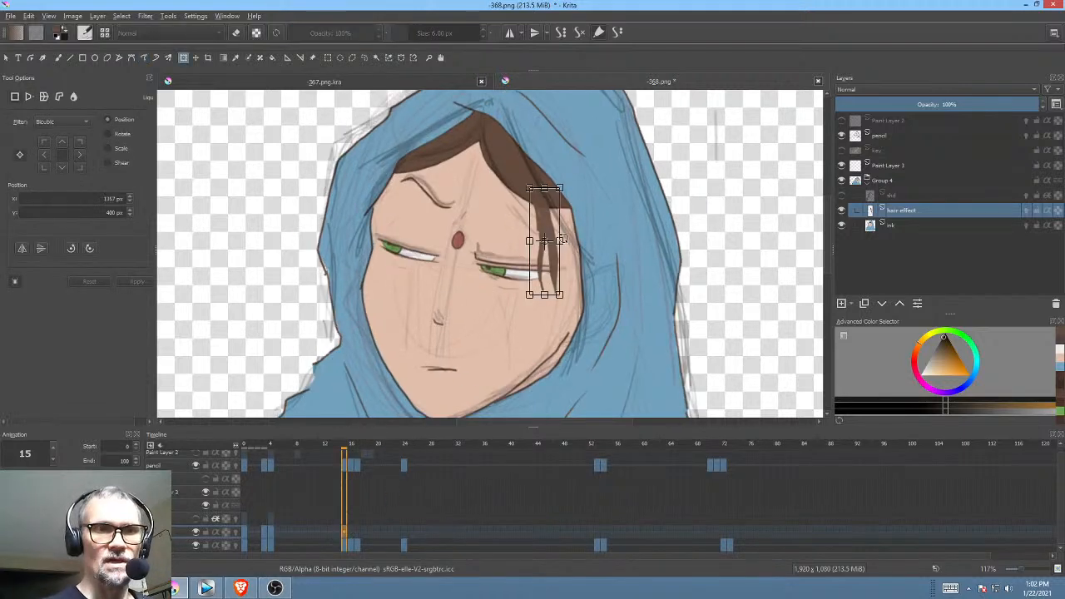
pyautogui.moveTo(547, 221); pyautogui.dragTo(569, 226)
# Step: On frame 17, move the hair strands to the side hairline, rotate them along the face edge and lengthen them
pyautogui.click(358, 531)
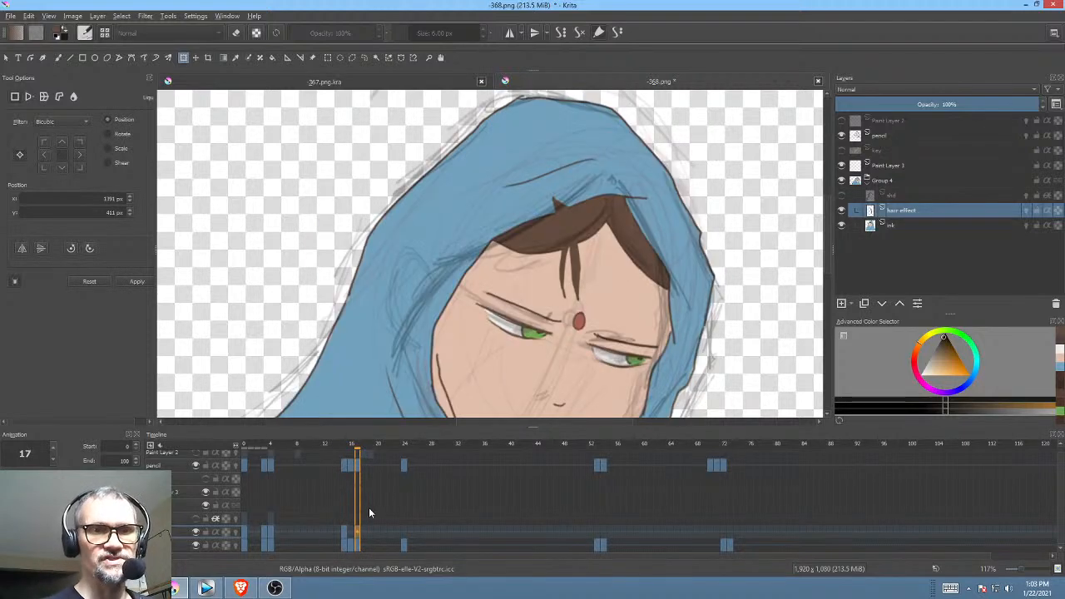
pyautogui.click(573, 242)
pyautogui.moveTo(664, 251); pyautogui.dragTo(589, 205)
pyautogui.moveTo(491, 185); pyautogui.dragTo(587, 257)
pyautogui.moveTo(650, 283); pyautogui.dragTo(642, 294)
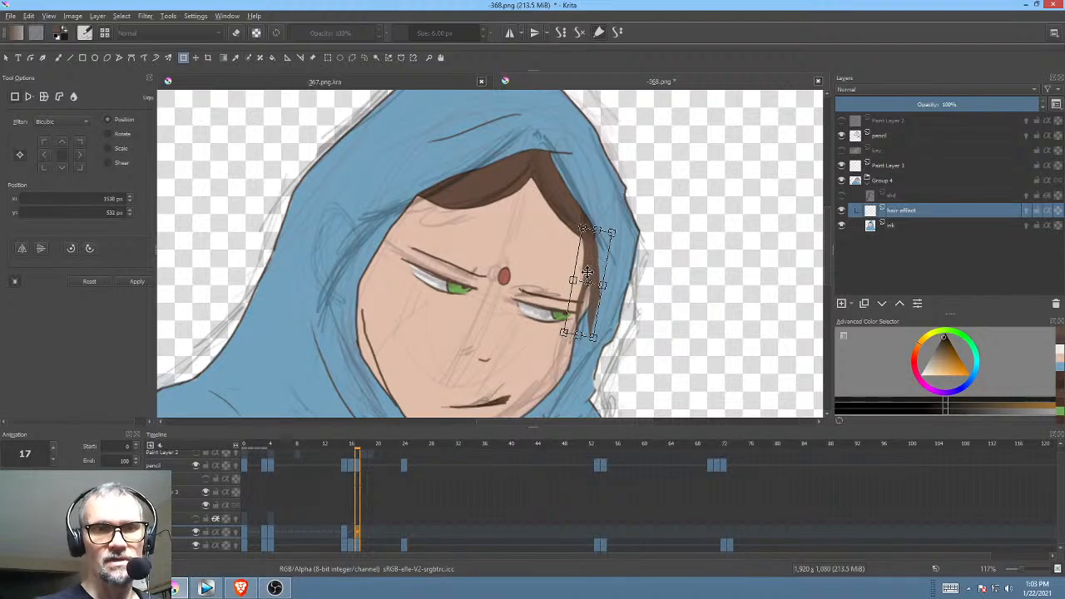
pyautogui.moveTo(588, 272); pyautogui.dragTo(583, 268)
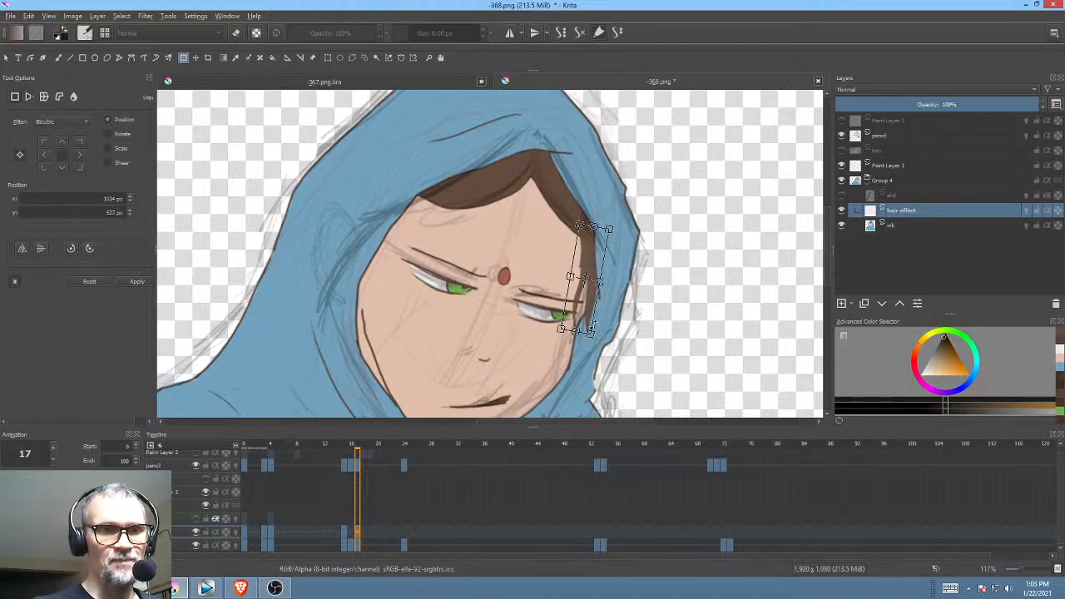
pyautogui.press('Return')
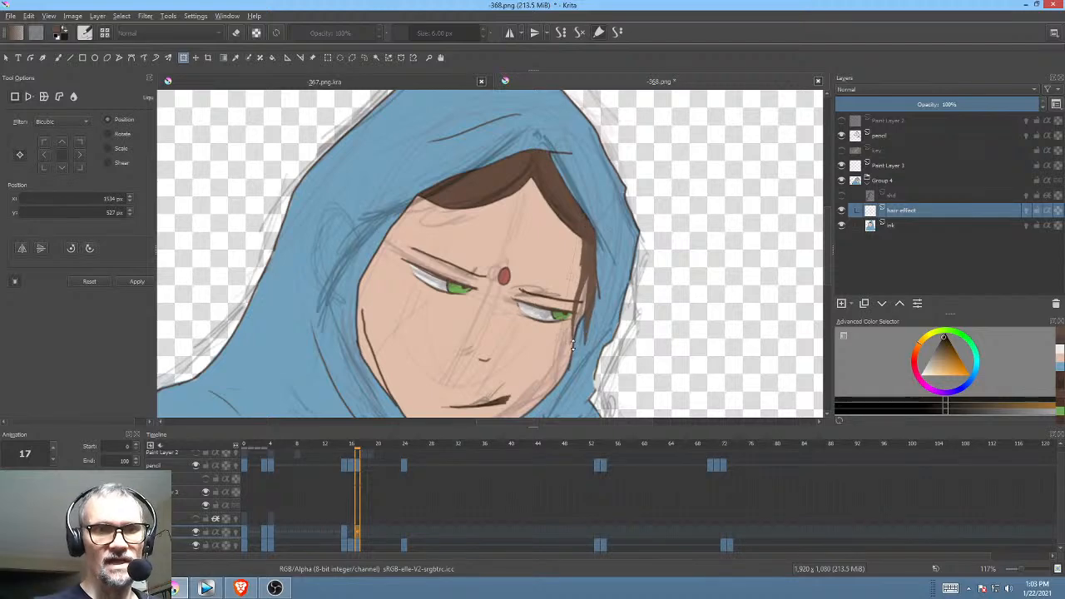
pyautogui.moveTo(586, 298); pyautogui.dragTo(583, 297)
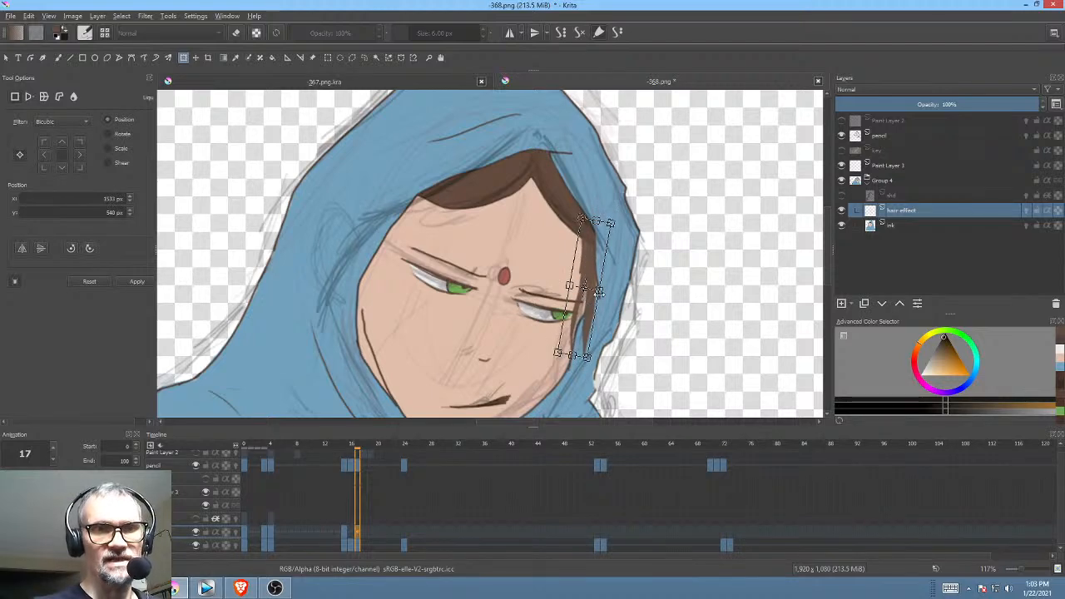
# Step: On frame 16, move the hair strands from the forehead to the side hairline beside the scarf
pyautogui.click(347, 530)
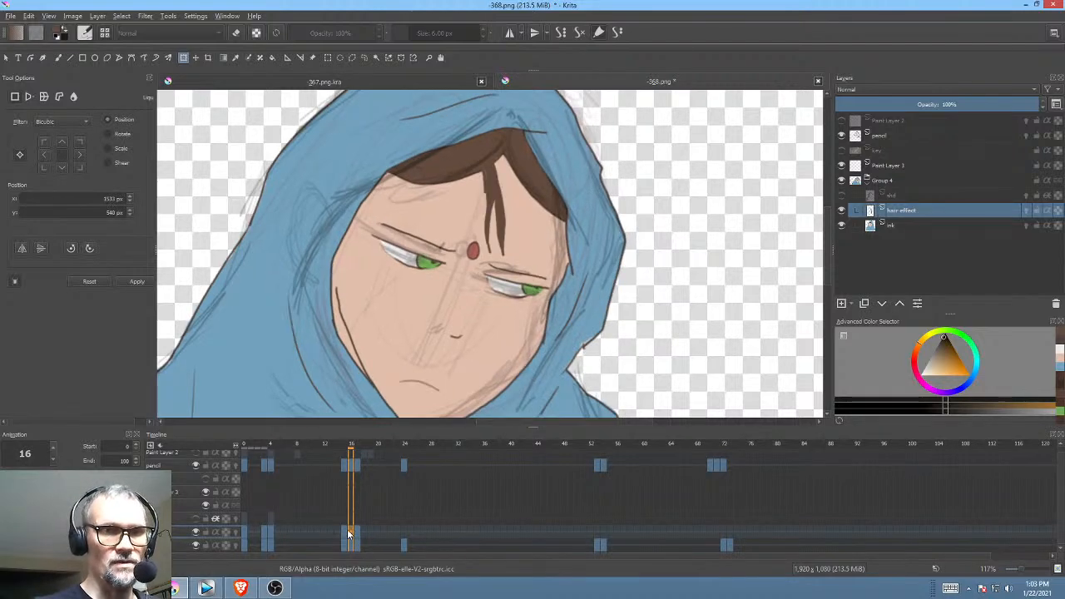
pyautogui.click(359, 532)
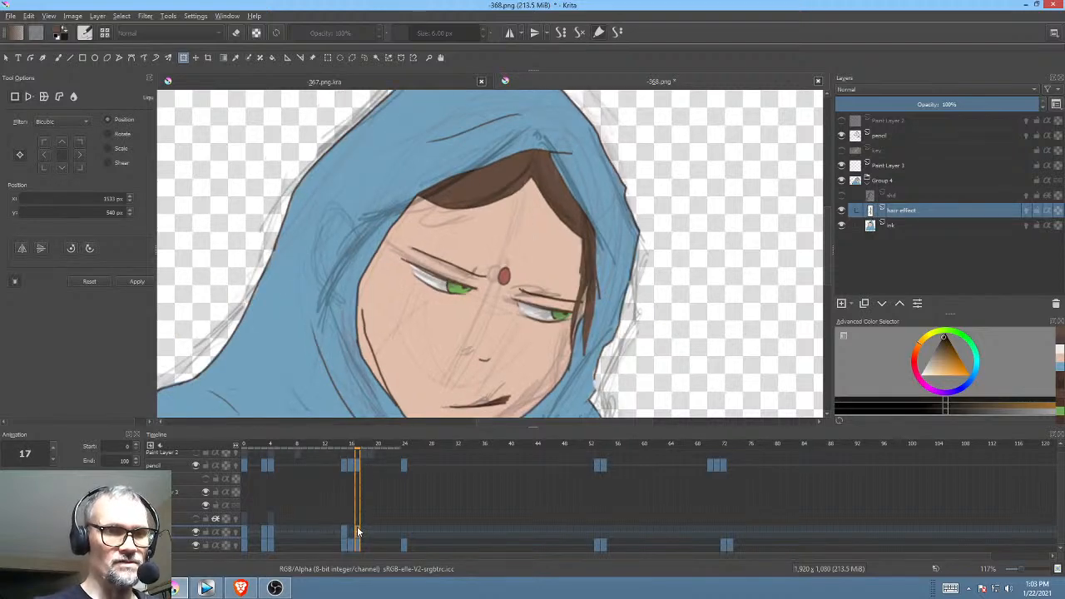
pyautogui.click(350, 531)
pyautogui.moveTo(495, 188); pyautogui.dragTo(565, 239)
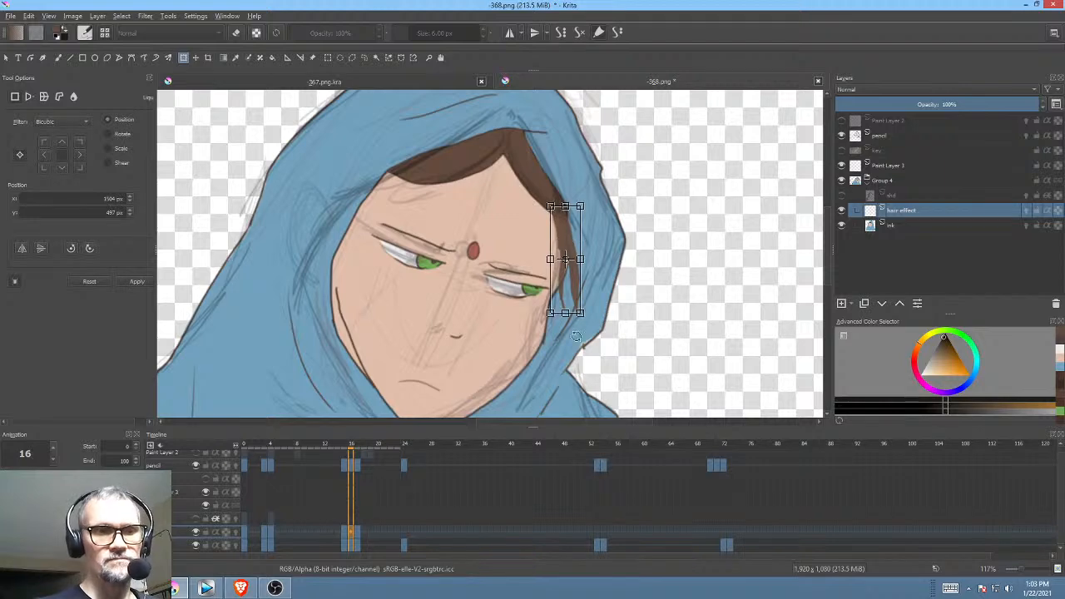
pyautogui.click(349, 530)
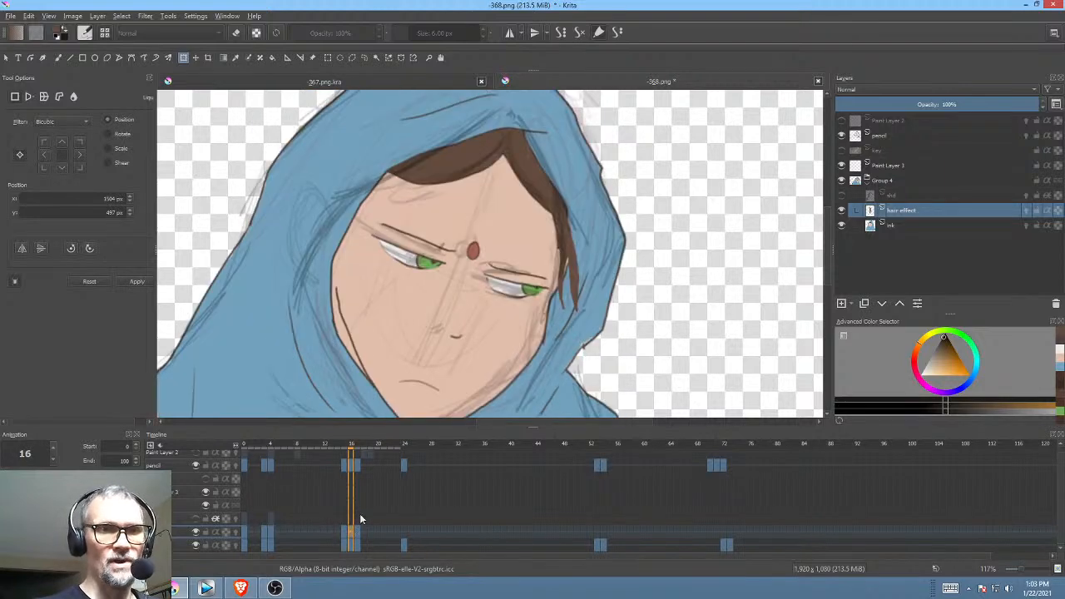
# Step: Rotate the frame 16 hair strands clockwise and nudge them so they follow the edge of the face
pyautogui.click(576, 246)
pyautogui.moveTo(621, 269); pyautogui.dragTo(613, 289)
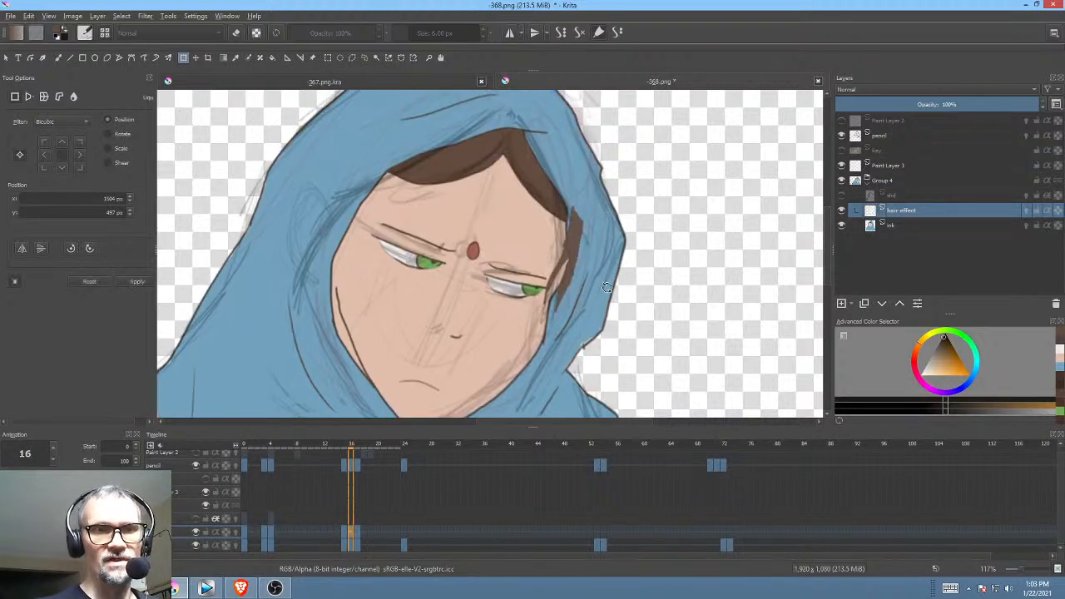
pyautogui.moveTo(568, 251); pyautogui.dragTo(558, 246)
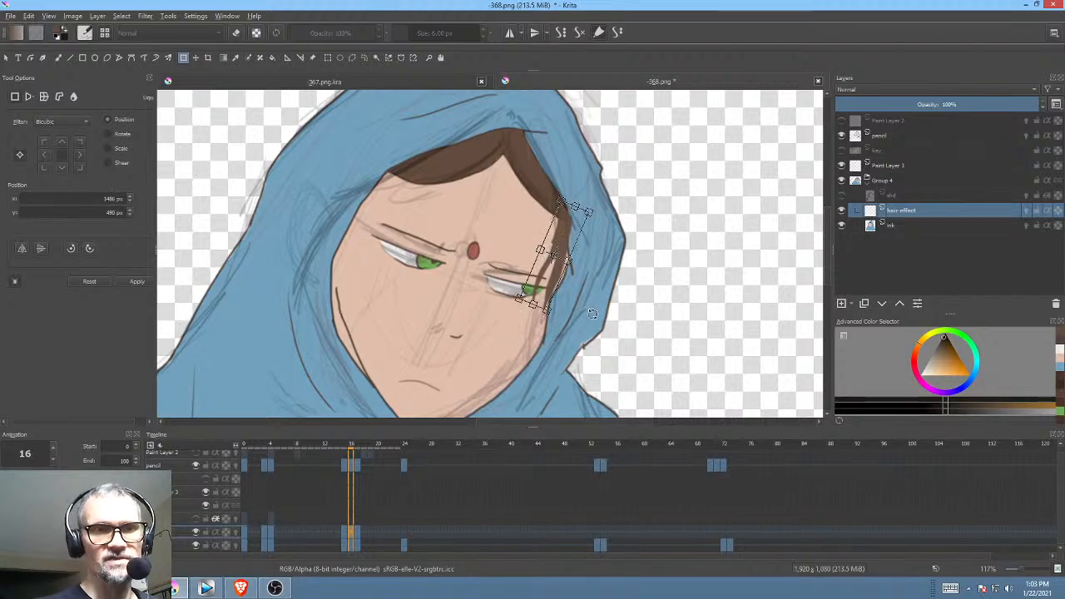
pyautogui.moveTo(593, 314); pyautogui.dragTo(603, 310)
pyautogui.moveTo(567, 242); pyautogui.dragTo(618, 263)
pyautogui.moveTo(565, 244); pyautogui.dragTo(561, 243)
pyautogui.moveTo(628, 268); pyautogui.dragTo(623, 276)
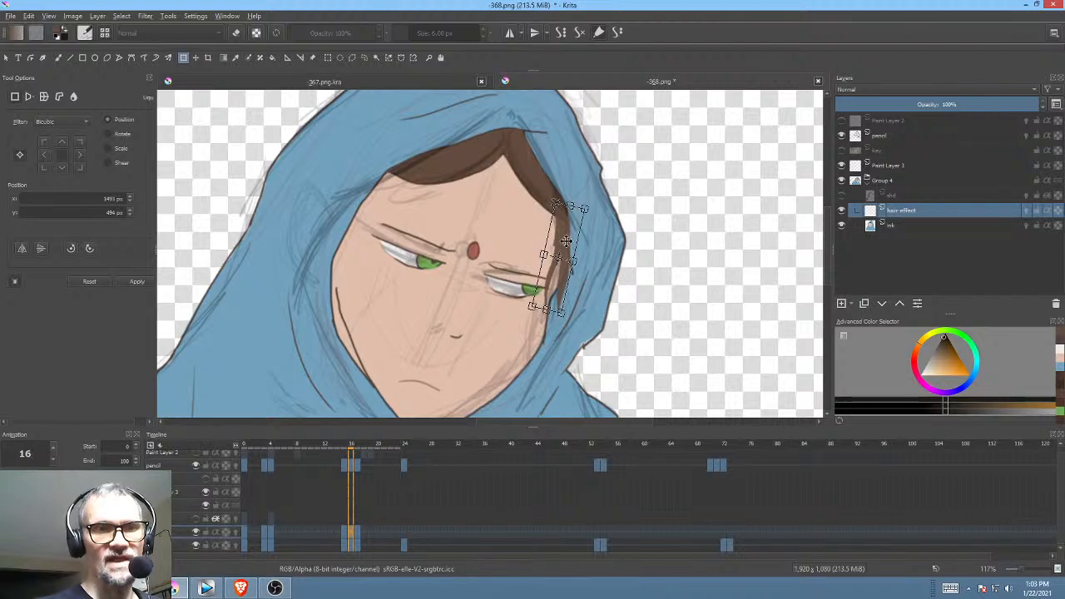
pyautogui.moveTo(566, 242); pyautogui.dragTo(563, 242)
# Step: Compare the hair strands' placement between frames 16 and 17
pyautogui.click(362, 530)
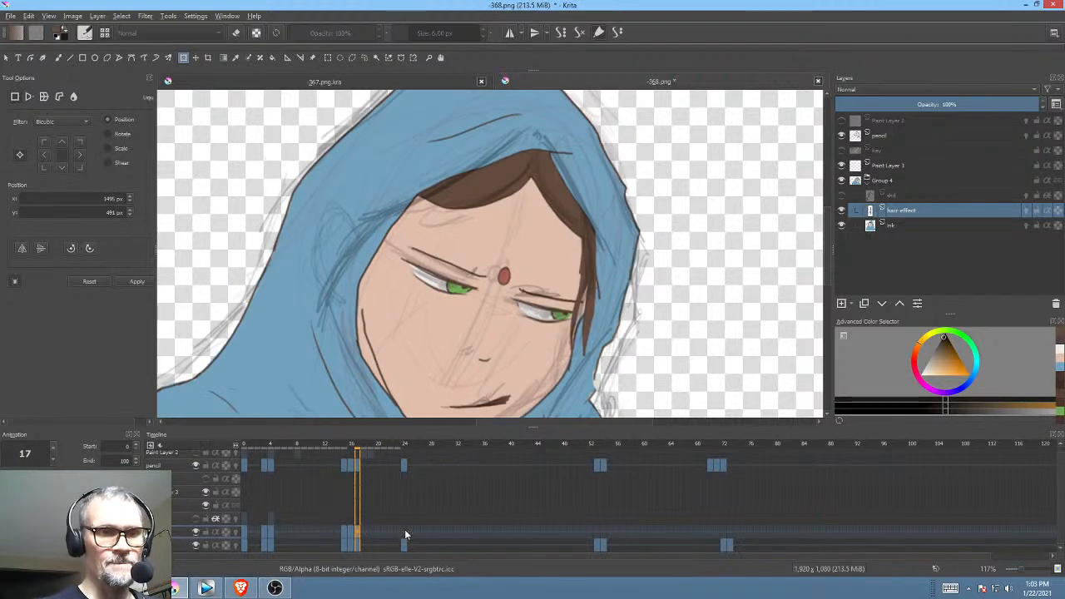
pyautogui.click(404, 533)
pyautogui.click(361, 531)
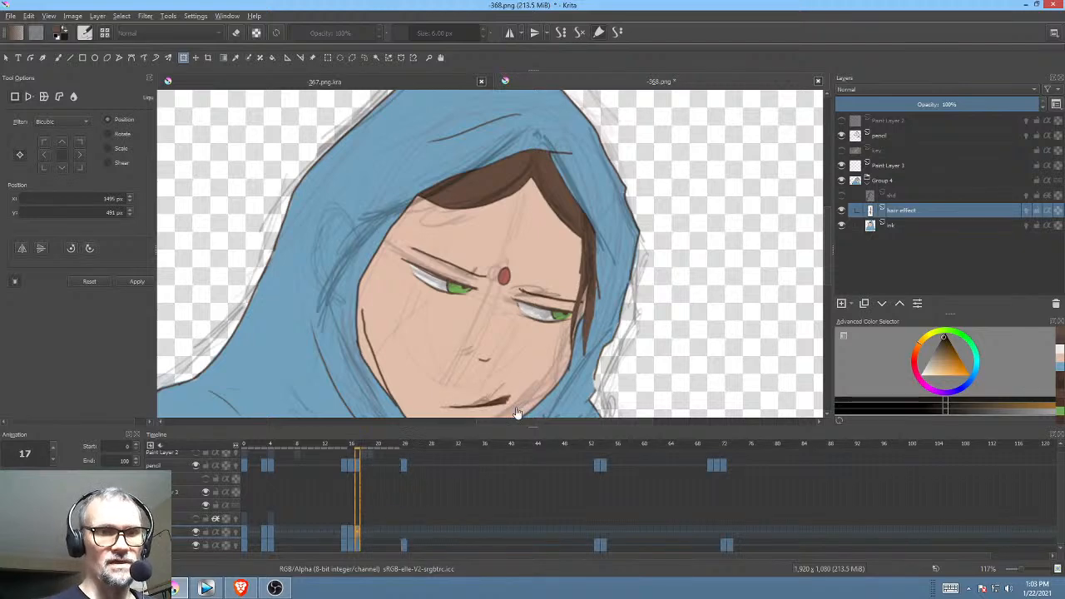
pyautogui.moveTo(593, 287)
pyautogui.mouseDown()
pyautogui.moveTo(597, 228)
pyautogui.moveTo(574, 198)
pyautogui.mouseUp()
pyautogui.click(350, 532)
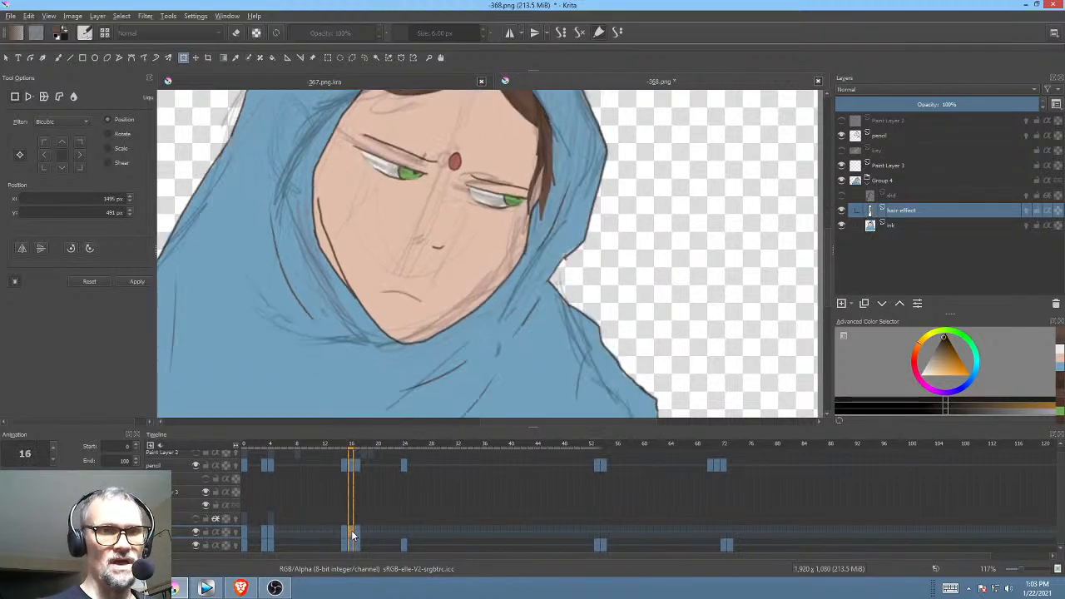
pyautogui.click(358, 531)
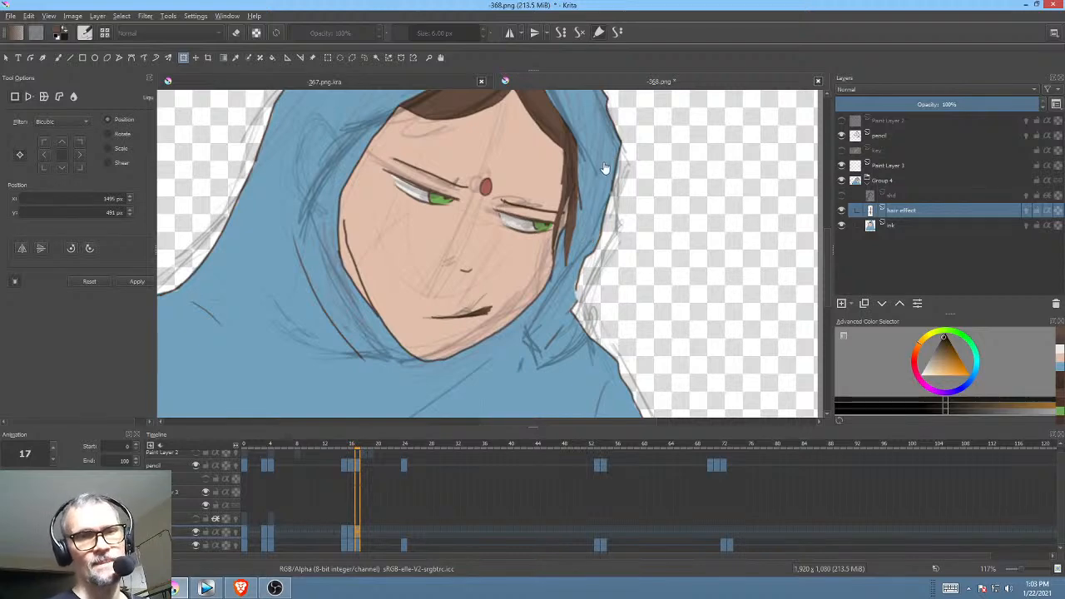
pyautogui.click(366, 530)
pyautogui.click(354, 533)
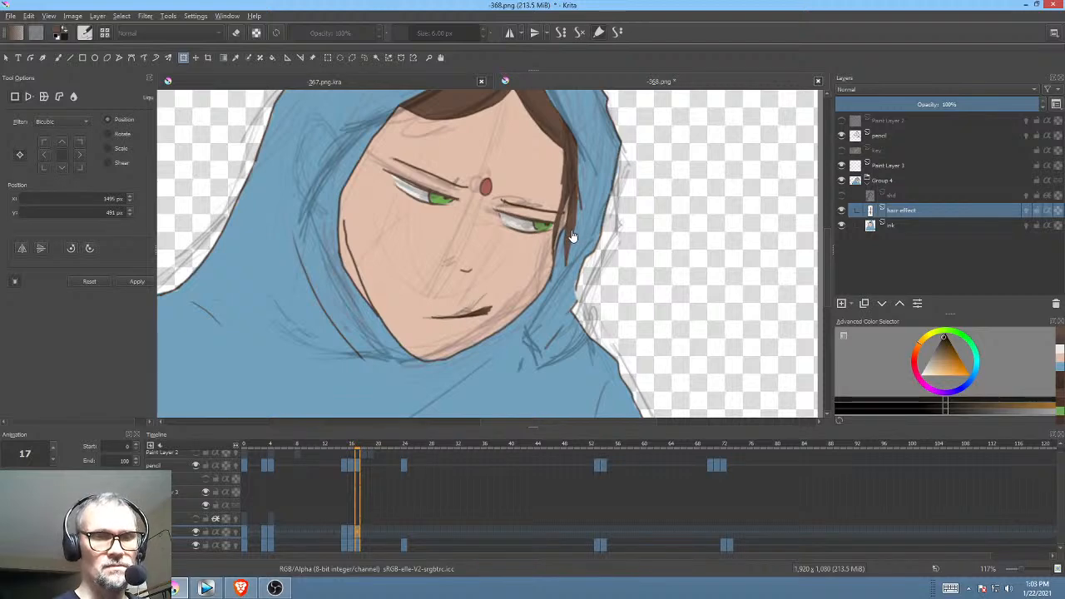
# Step: Bend the lower tips of the frame 17 hair strands outward over the scarf using the Liquify transform
pyautogui.rightClick(571, 236)
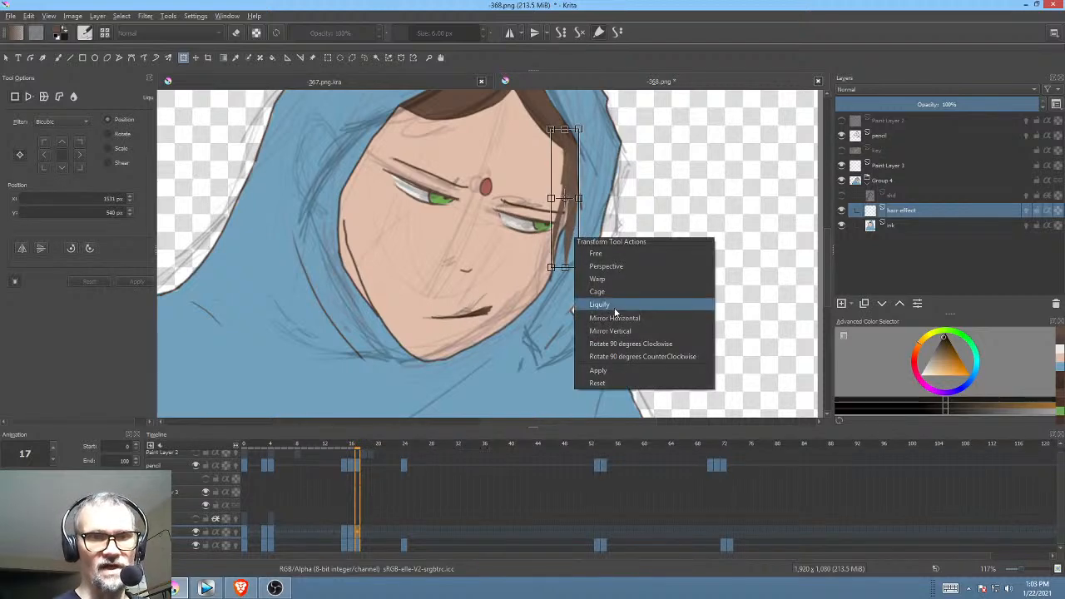
pyautogui.click(612, 305)
pyautogui.moveTo(558, 290)
pyautogui.mouseDown()
pyautogui.moveTo(547, 293)
pyautogui.moveTo(555, 297)
pyautogui.mouseUp()
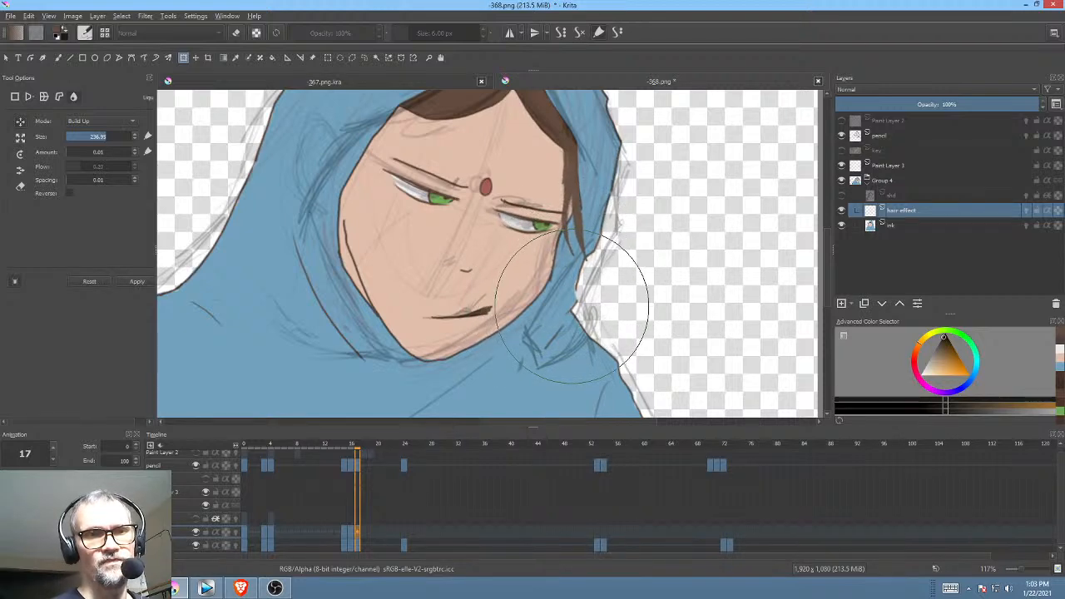
pyautogui.click(367, 530)
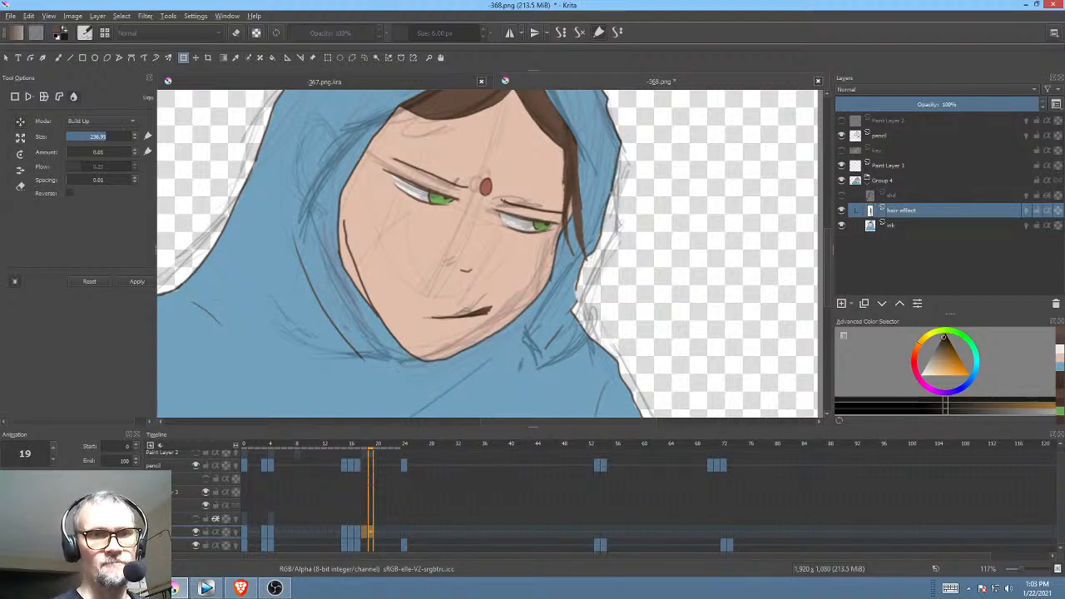
# Step: Try to bend the frame 19 hair tips farther outward with Liquify, comparing the strands across frames 16 to 20
pyautogui.click(593, 266)
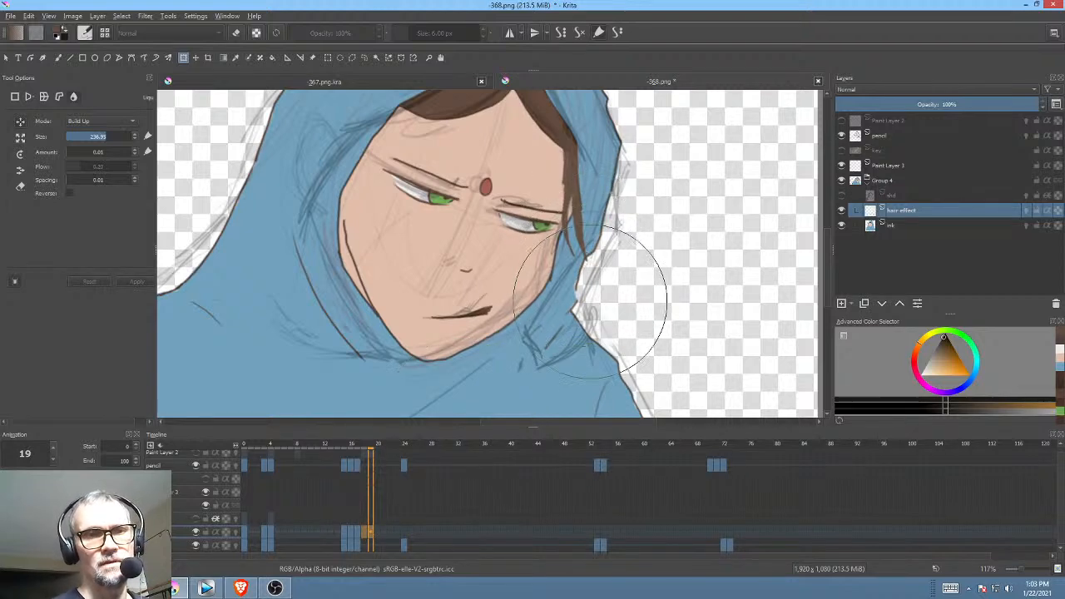
pyautogui.moveTo(589, 301); pyautogui.dragTo(602, 299)
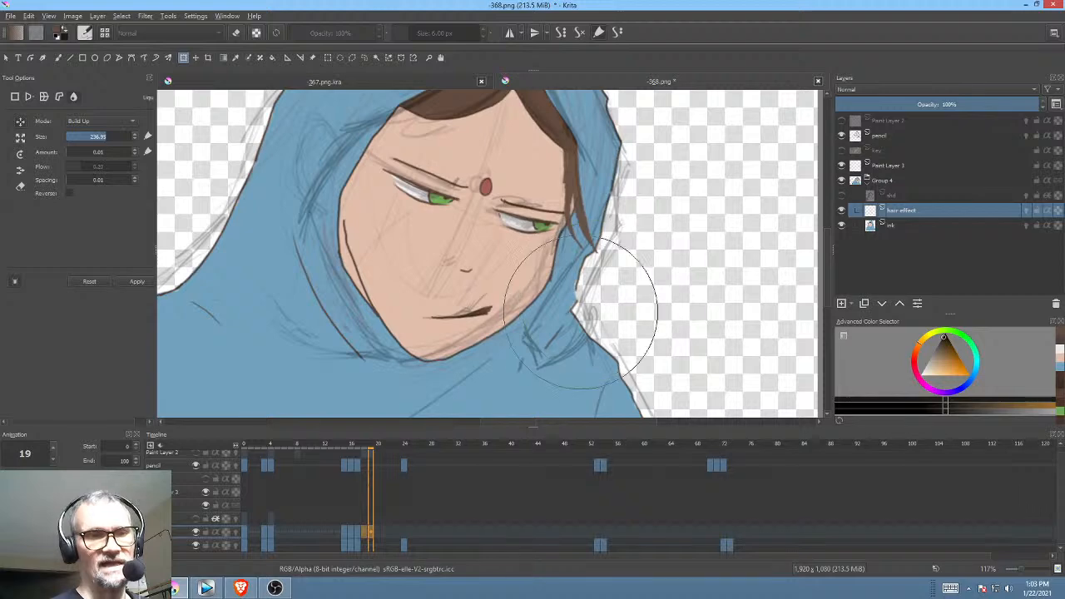
pyautogui.click(379, 529)
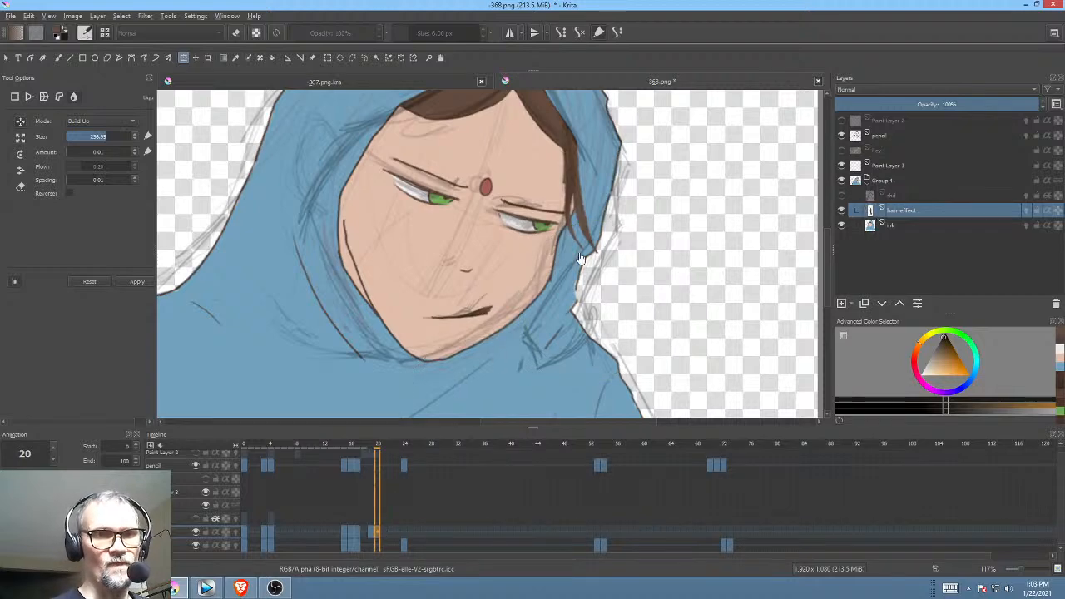
pyautogui.click(353, 530)
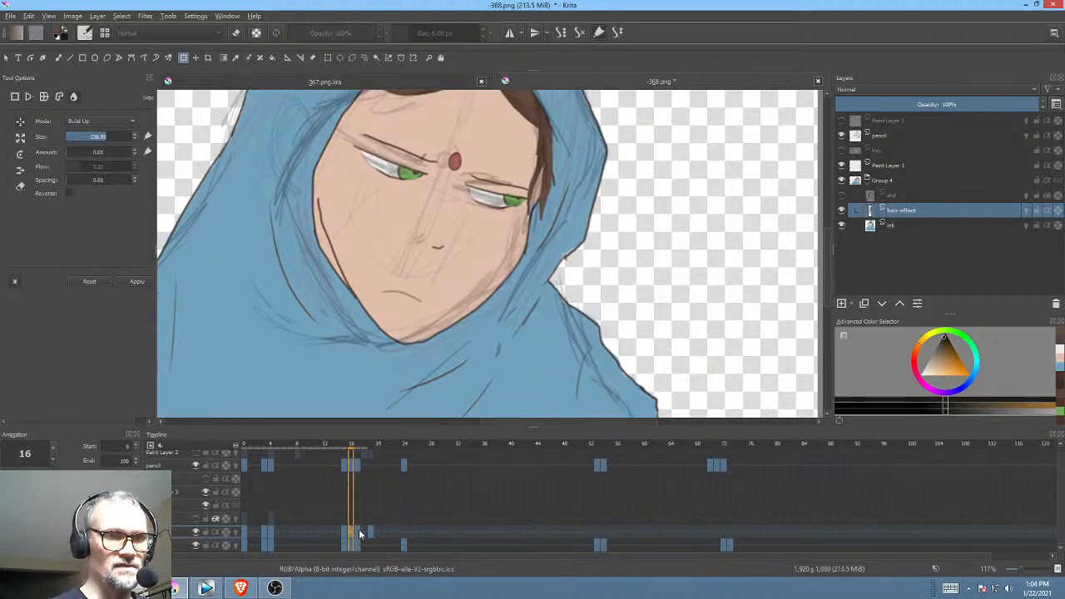
pyautogui.click(359, 530)
pyautogui.click(366, 532)
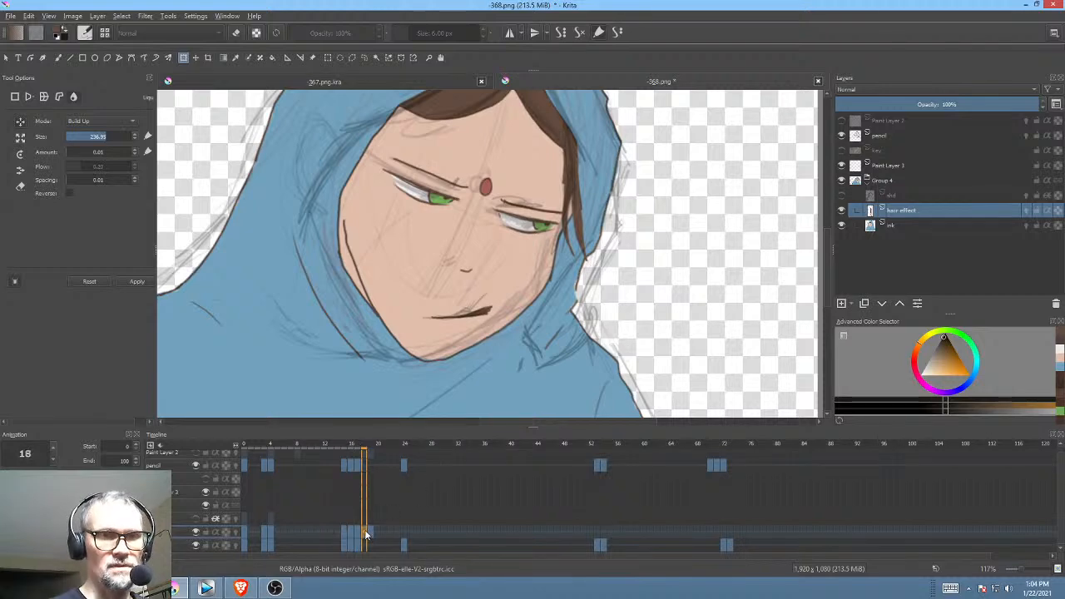
pyautogui.press('.')
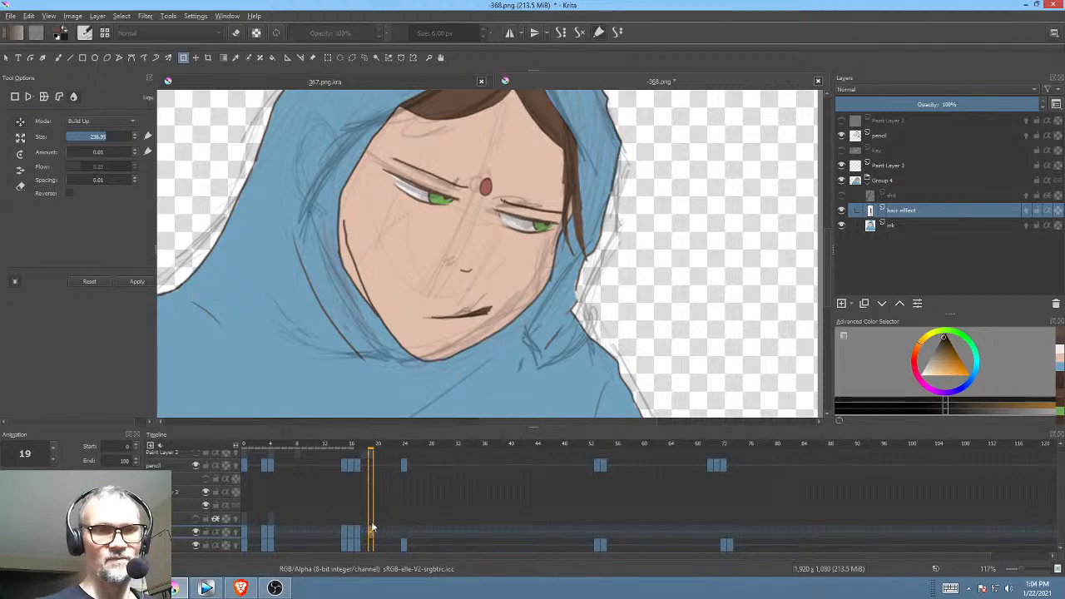
pyautogui.press(',')
pyautogui.press(',')
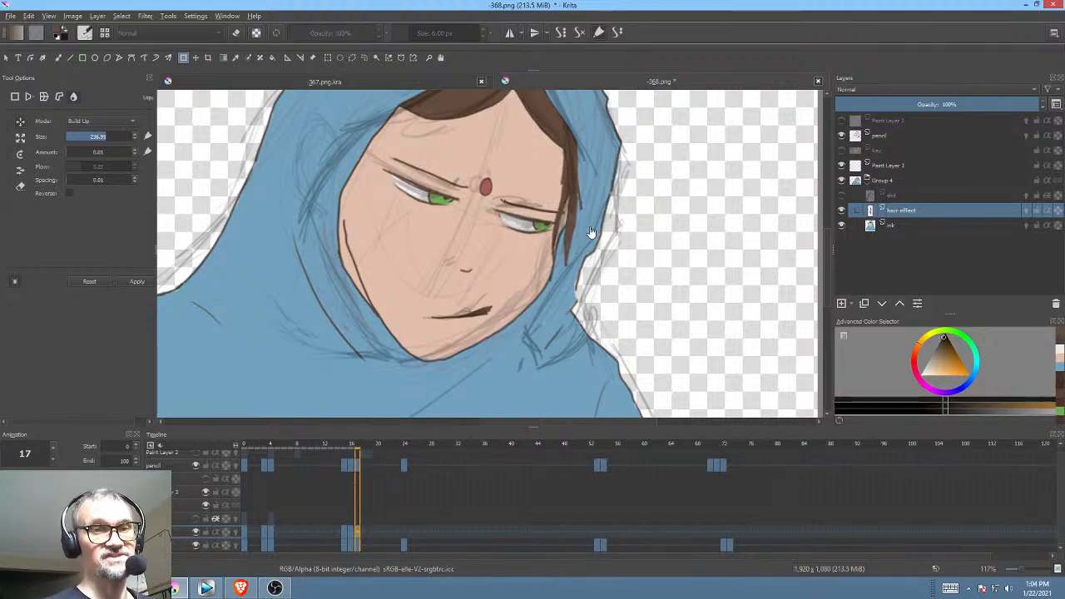
# Step: Copy the frame 17 hair strands to frames 18 and 19, bending the lower tips progressively outward over the scarf with Liquify
pyautogui.click(366, 535)
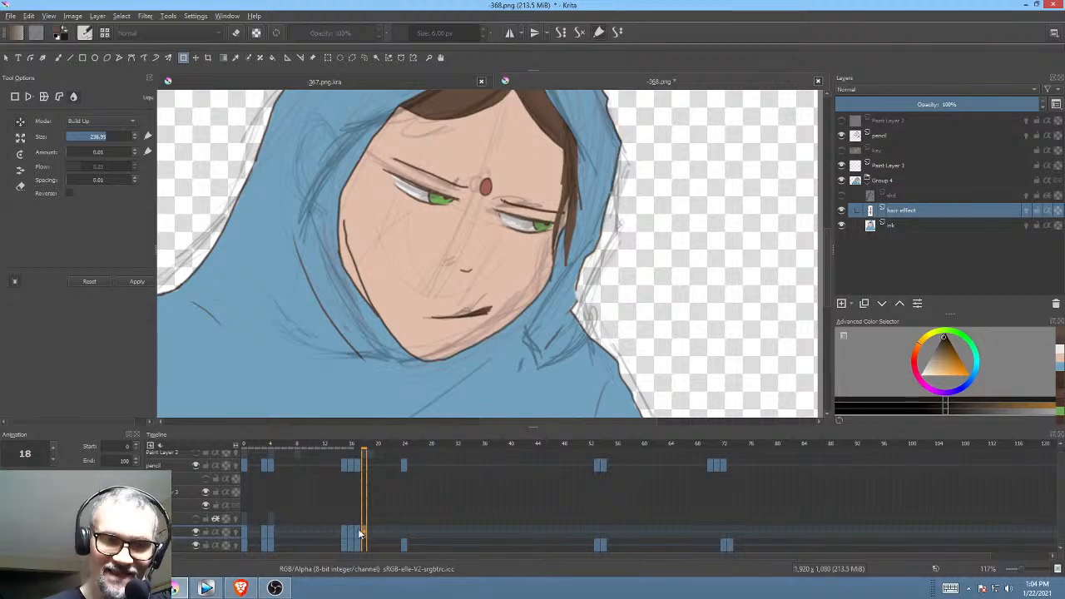
pyautogui.click(361, 532)
pyautogui.click(585, 266)
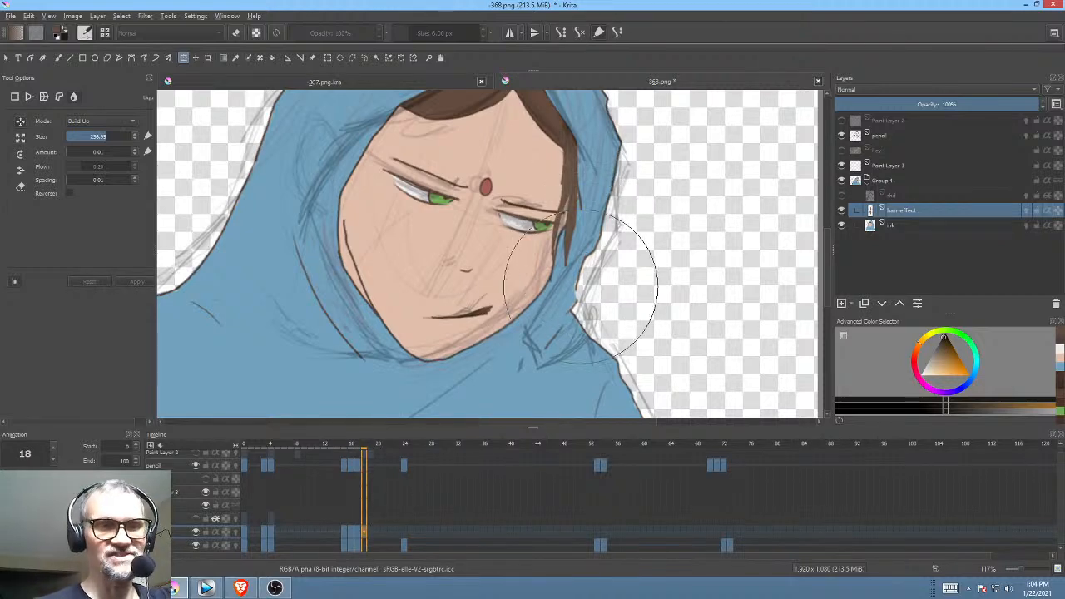
pyautogui.moveTo(575, 304)
pyautogui.mouseDown()
pyautogui.moveTo(605, 313)
pyautogui.moveTo(588, 312)
pyautogui.mouseUp()
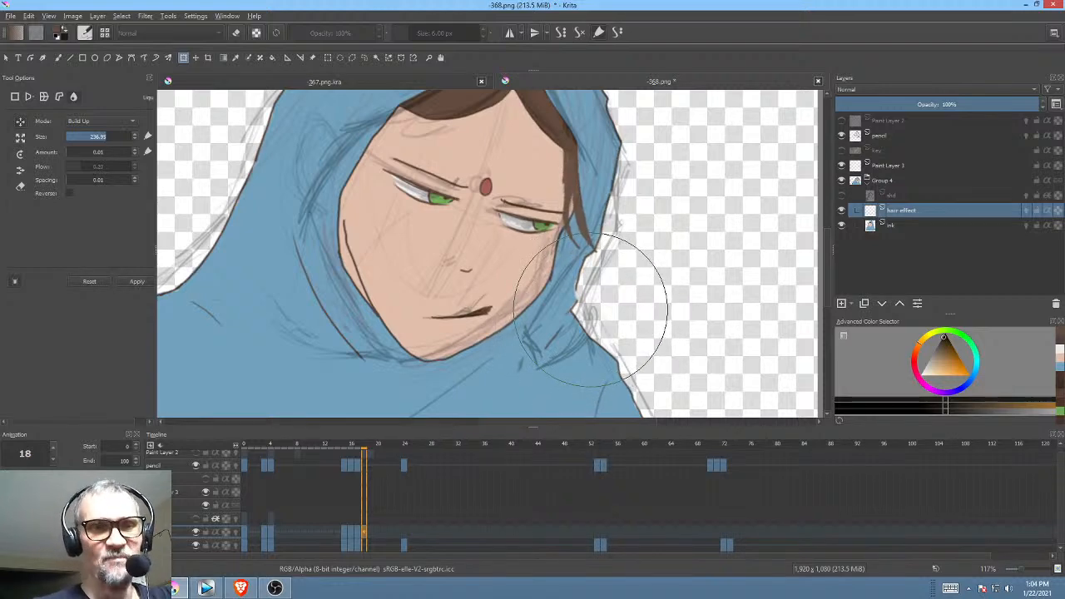
pyautogui.click(371, 531)
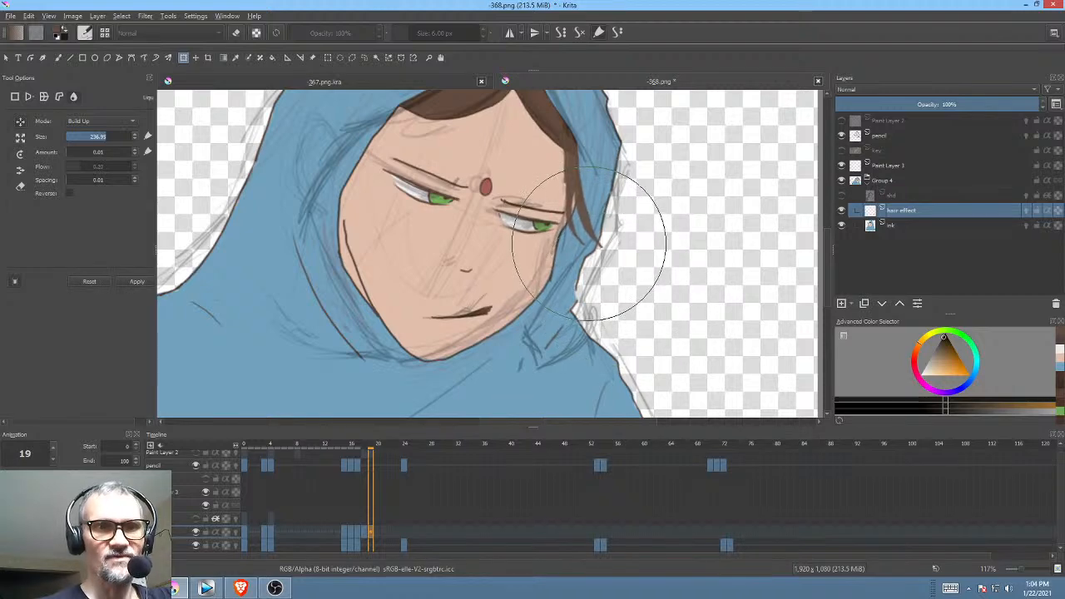
# Step: Copy the hair effect keyframe from frame 17 to frame 21 so the strands swing back
pyautogui.click(358, 530)
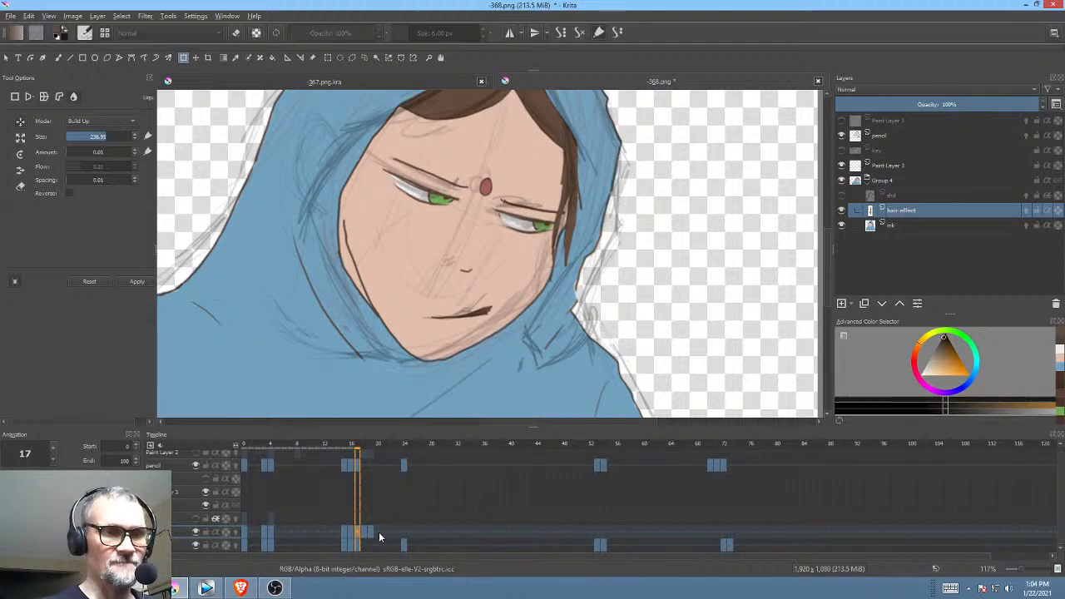
pyautogui.click(383, 532)
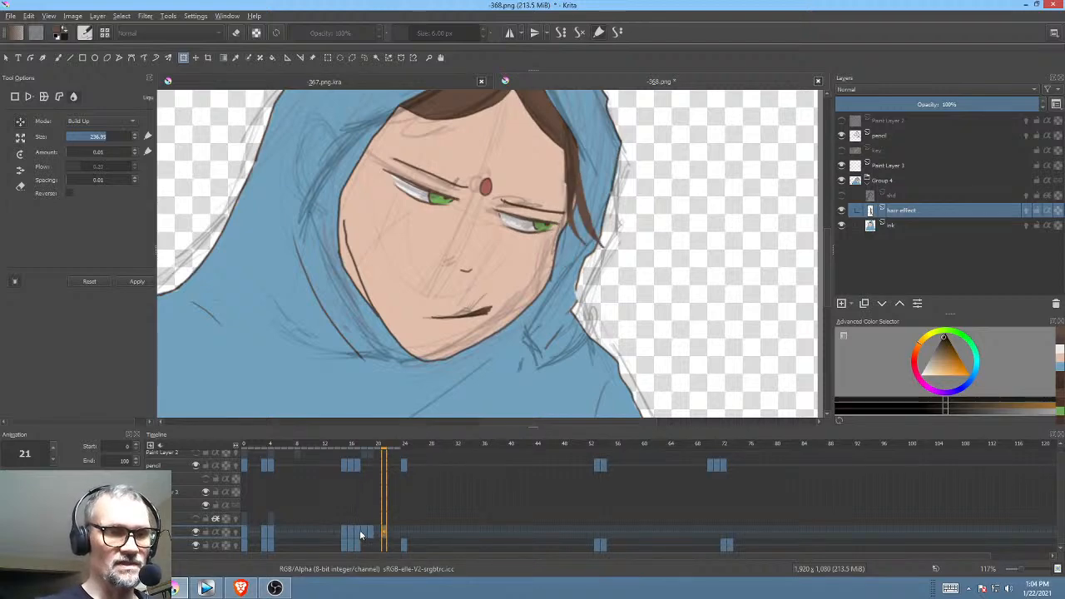
pyautogui.click(359, 531)
pyautogui.moveTo(359, 531); pyautogui.dragTo(385, 529)
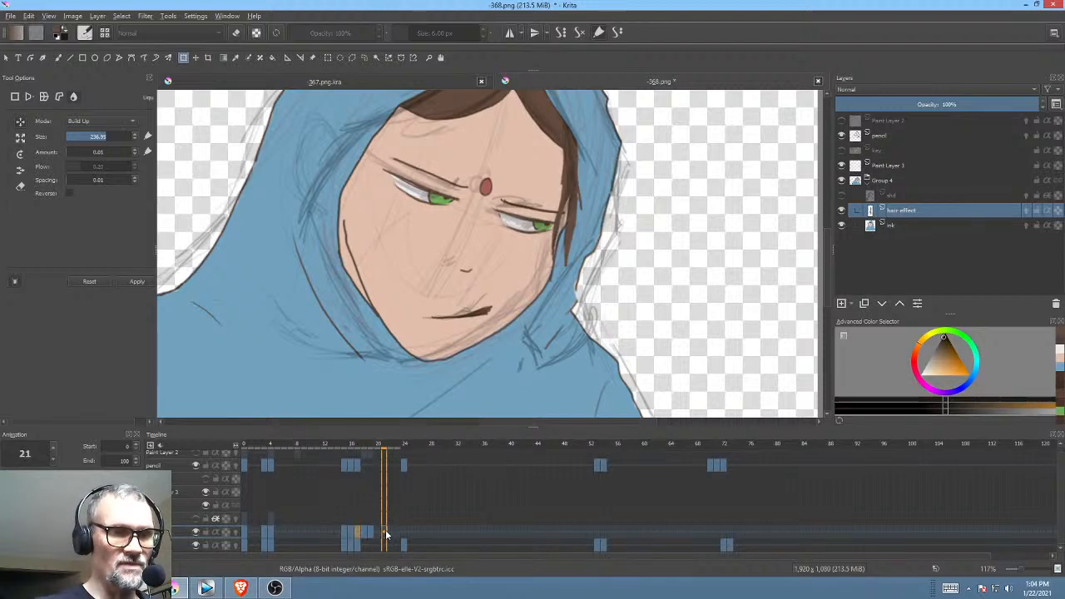
# Step: Play the animation from frame 13 onward and check how the loose hair strands move with the head turn
pyautogui.click(334, 530)
pyautogui.moveTo(575, 230); pyautogui.dragTo(577, 266)
pyautogui.press('Right')
pyautogui.press('space')
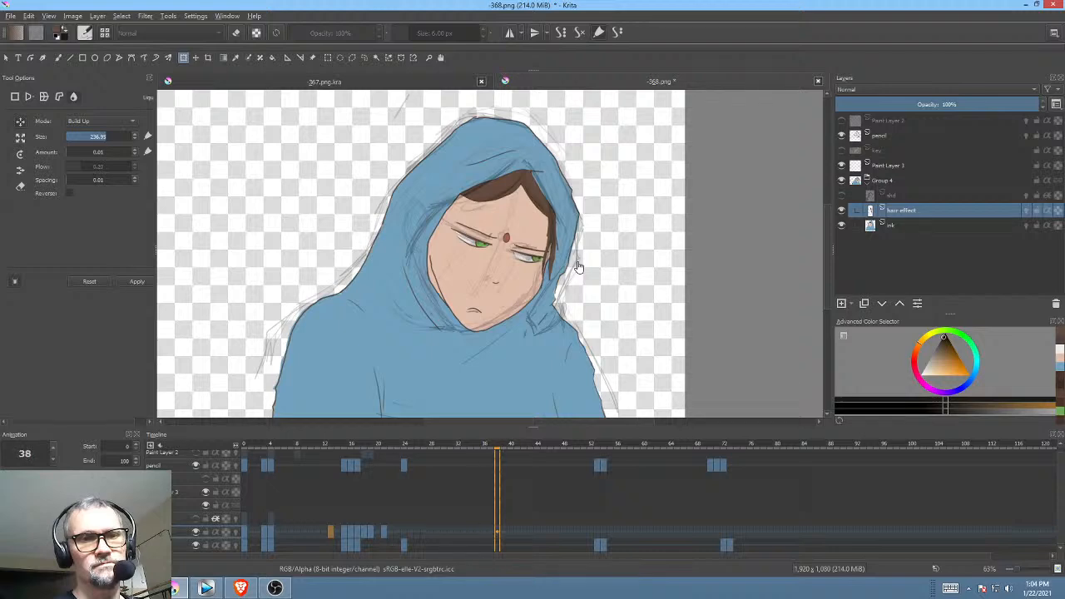
pyautogui.press('space')
pyautogui.press('space')
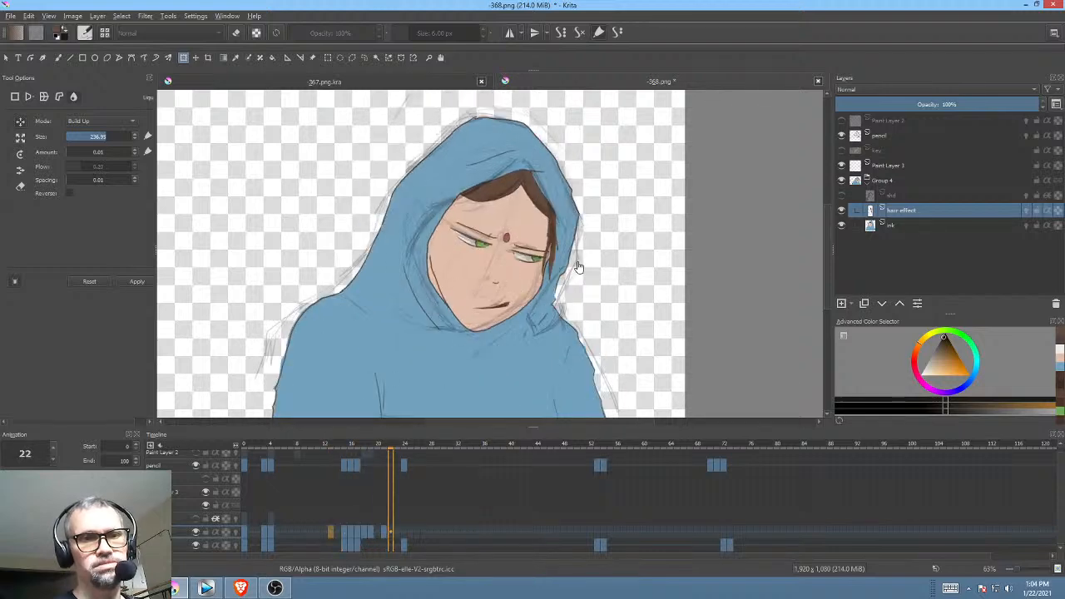
pyautogui.press('space')
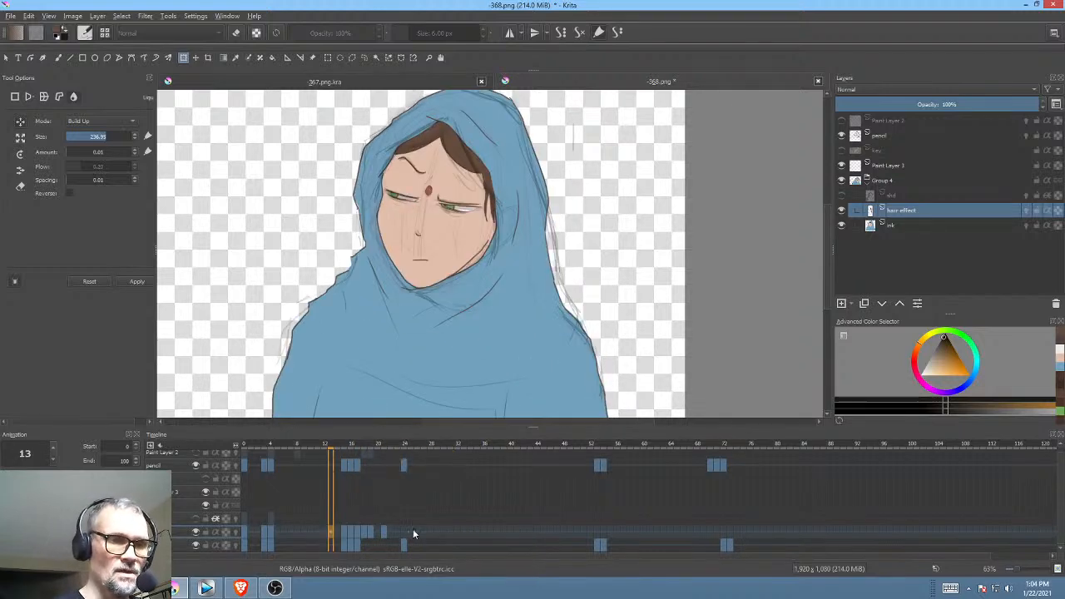
pyautogui.press('space')
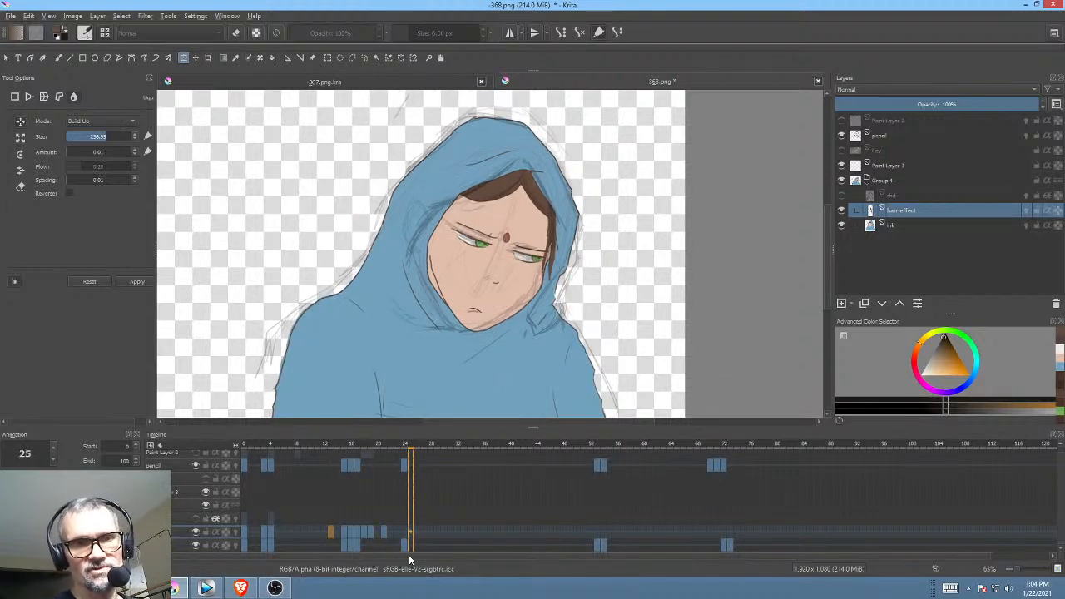
pyautogui.press('space')
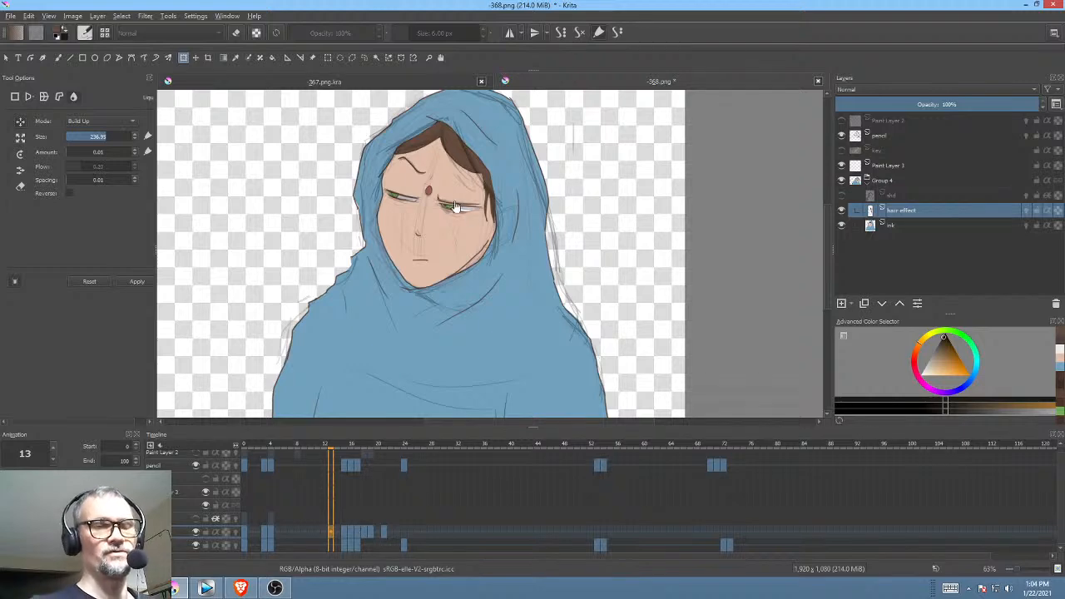
# Step: Prepare the Freehand Path tool on the ink layer and sample the brown hair colour from frame 15
pyautogui.scroll(3, 495, 240)
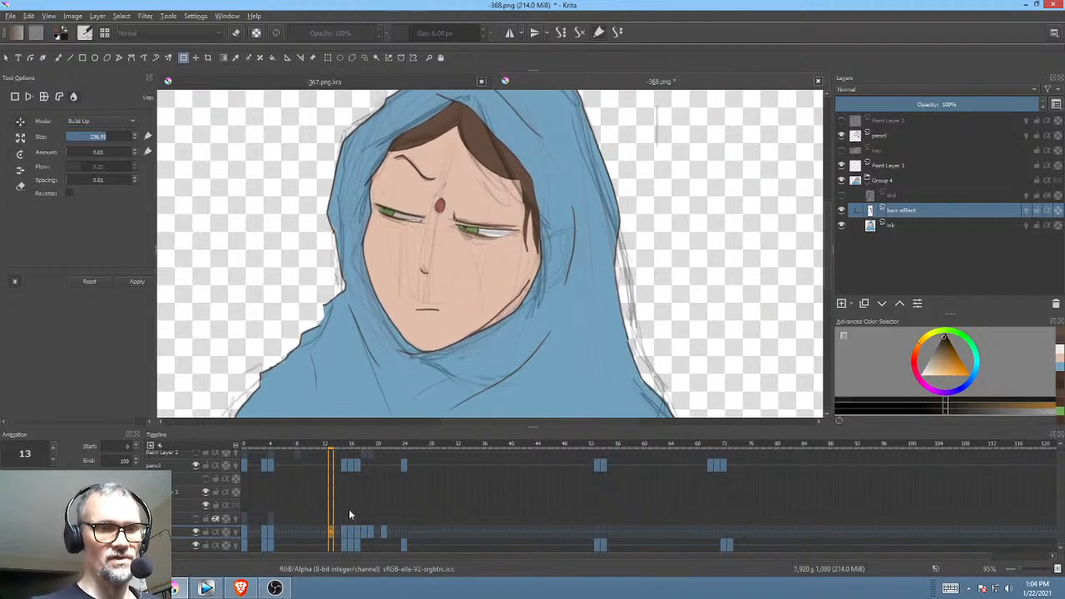
pyautogui.click(344, 530)
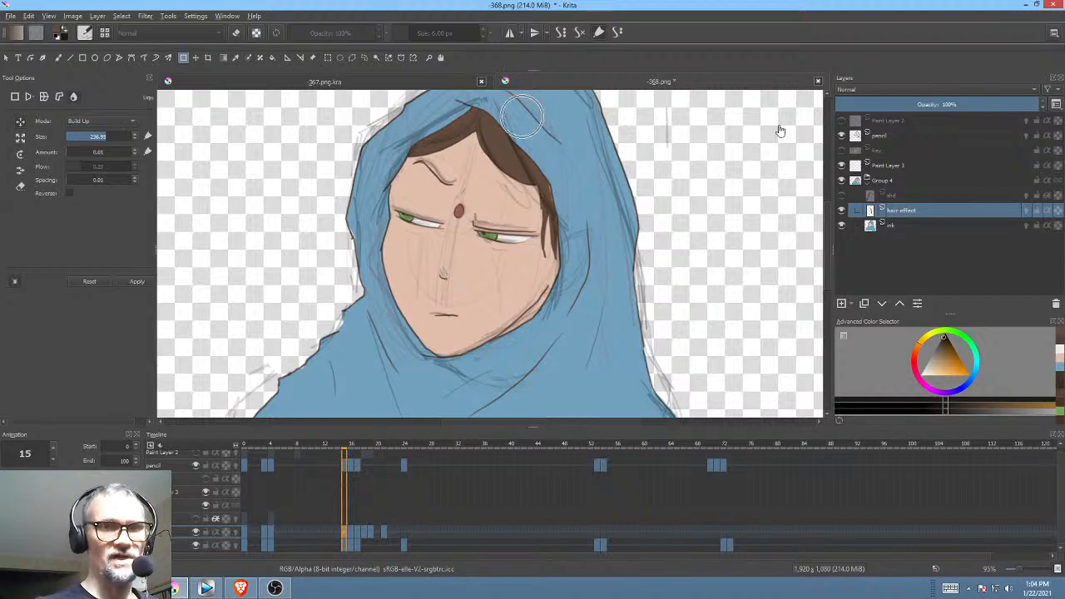
pyautogui.click(903, 225)
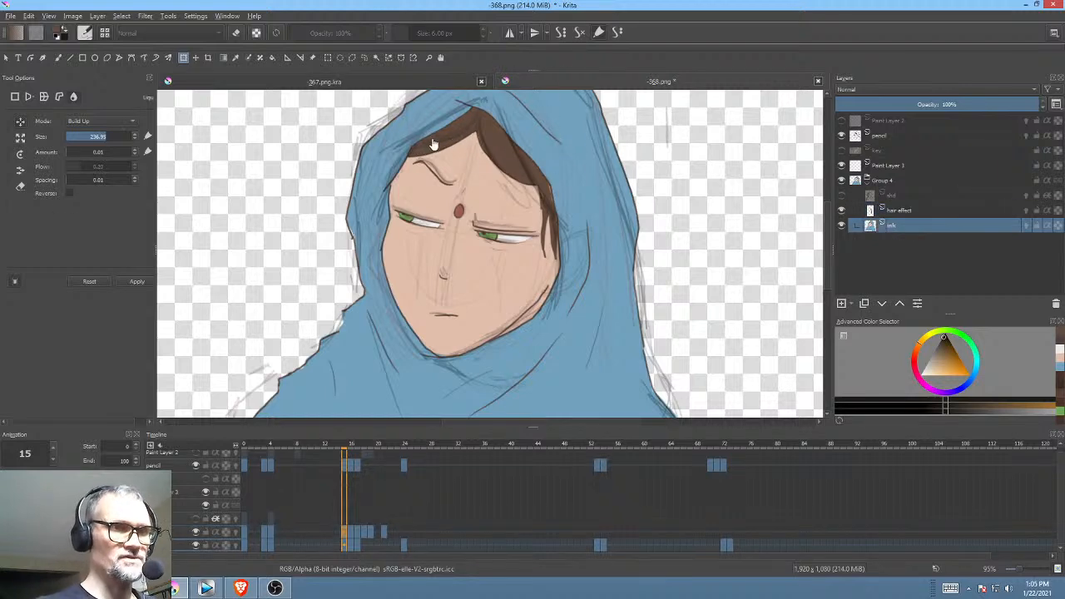
pyautogui.press('p')
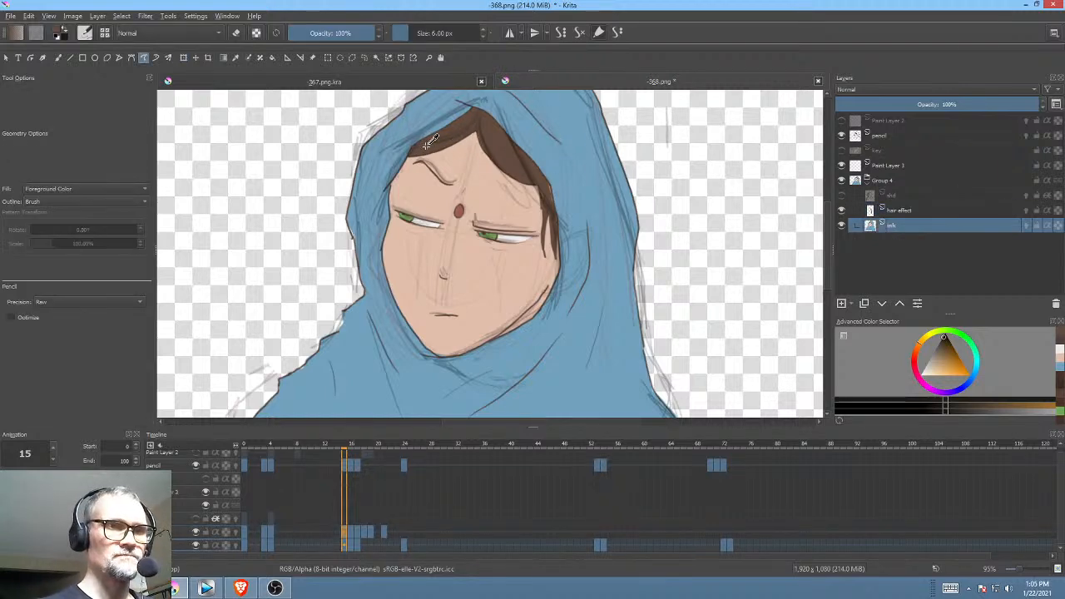
pyautogui.keyDown('ctrl'); pyautogui.click(424, 146); pyautogui.keyUp('ctrl')
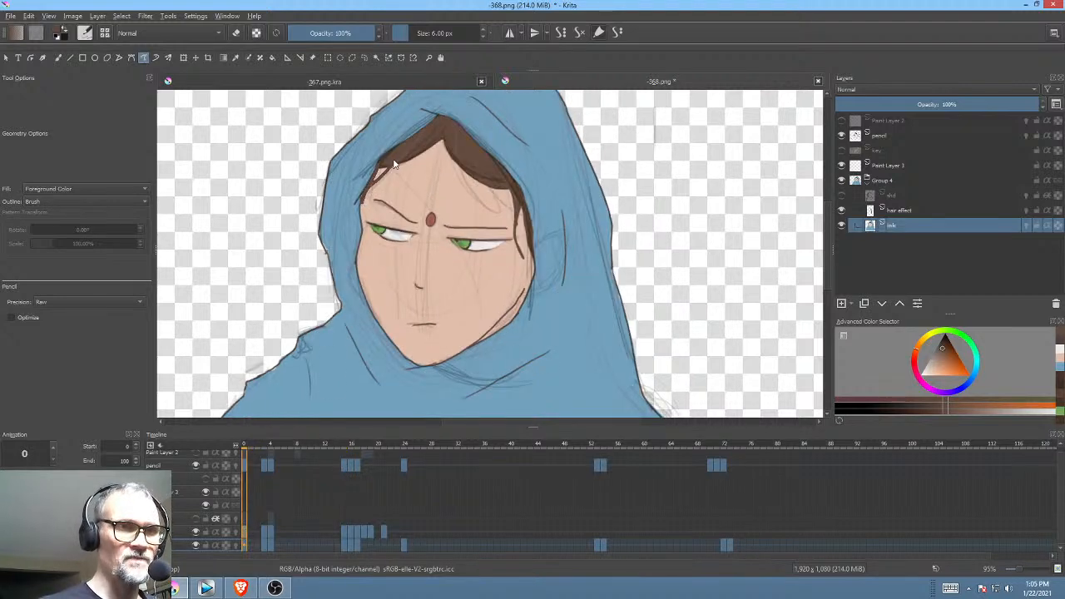
# Step: Extend the brown hairline down the temple opposite the loose strands on frames 0, 3 and 4 of the ink layer
pyautogui.press('Right')
pyautogui.press('Right')
pyautogui.press('Right')
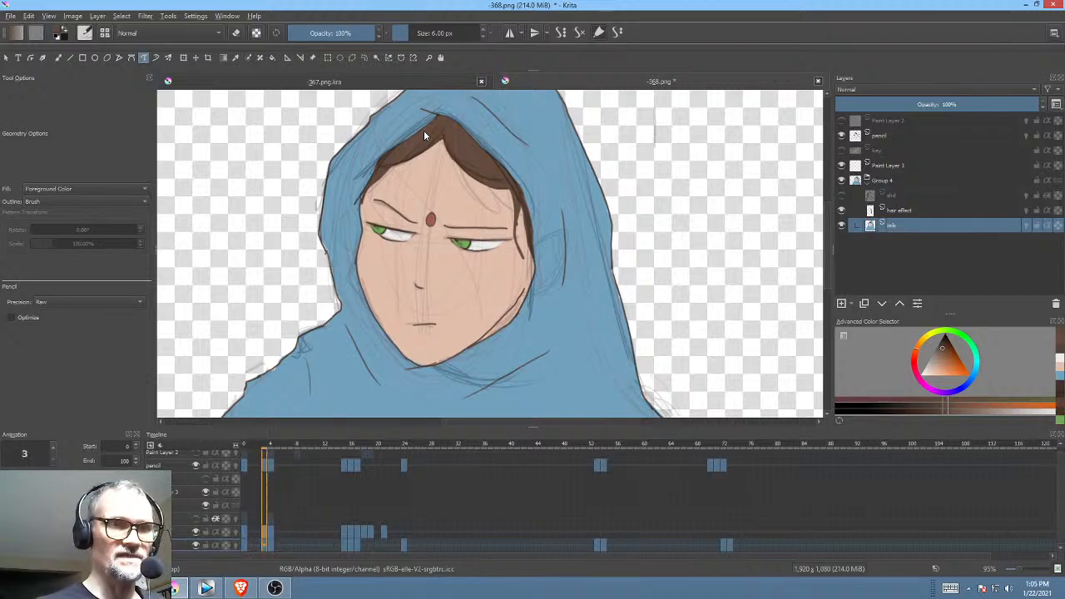
pyautogui.moveTo(390, 157)
pyautogui.mouseDown()
pyautogui.moveTo(374, 180)
pyautogui.moveTo(400, 155)
pyautogui.moveTo(372, 183)
pyautogui.moveTo(408, 133)
pyautogui.mouseUp()
pyautogui.press('Right')
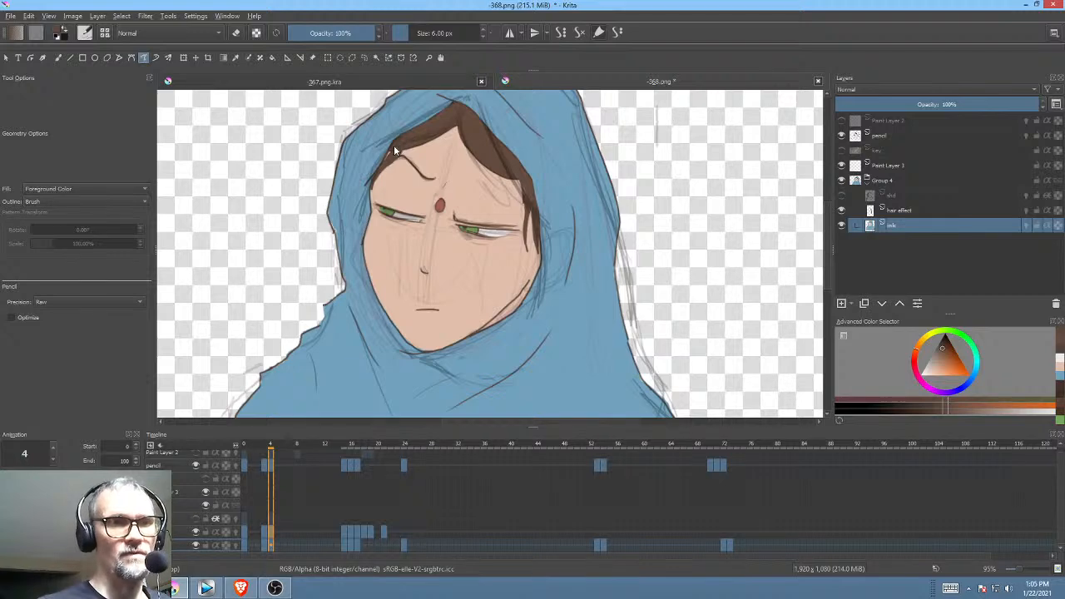
# Step: Extend the brown hairline down the same temple along the scarf edge on frames 15 and 16
pyautogui.press('.')
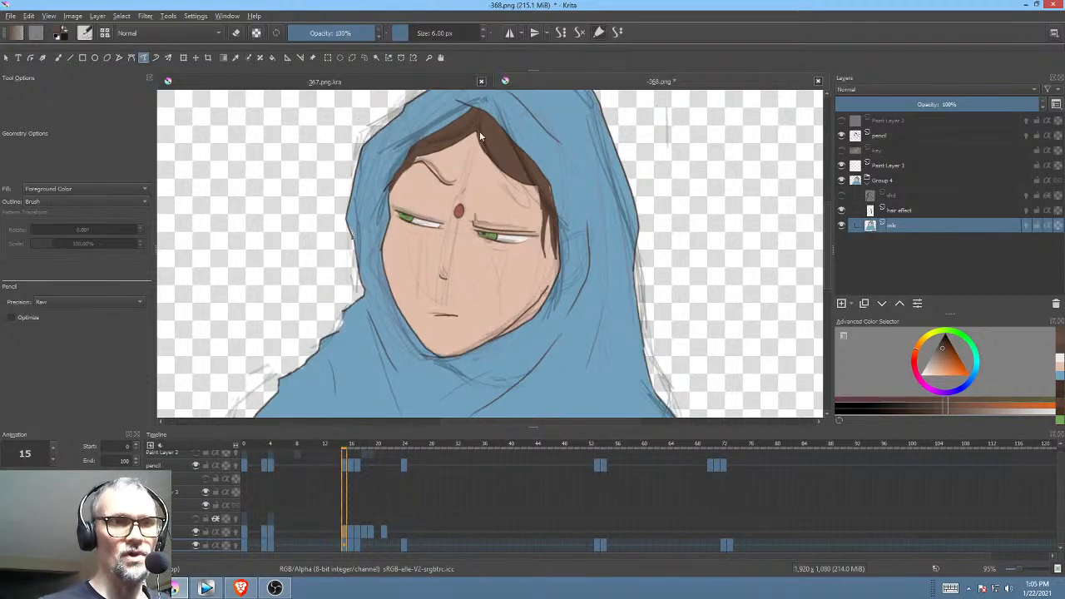
pyautogui.press('.')
pyautogui.moveTo(483, 203)
pyautogui.mouseDown()
pyautogui.moveTo(463, 214)
pyautogui.moveTo(461, 203)
pyautogui.moveTo(430, 249)
pyautogui.moveTo(481, 178)
pyautogui.mouseUp()
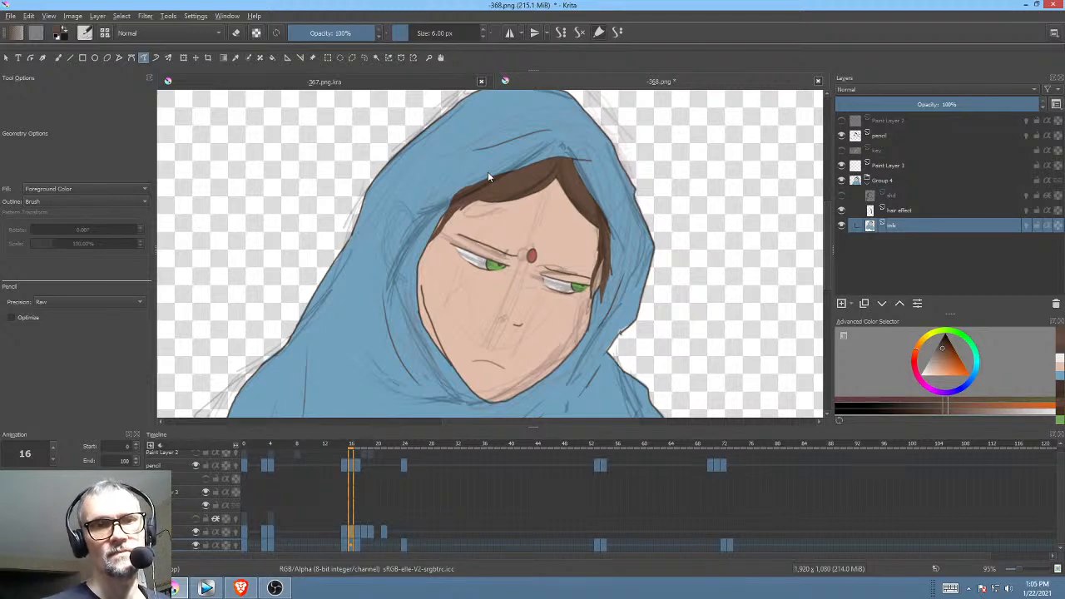
pyautogui.moveTo(453, 212); pyautogui.dragTo(447, 220)
# Step: On frame 17, draw a brown hair shape from the forehead hairline down the temple along the scarf edge
pyautogui.press('Right')
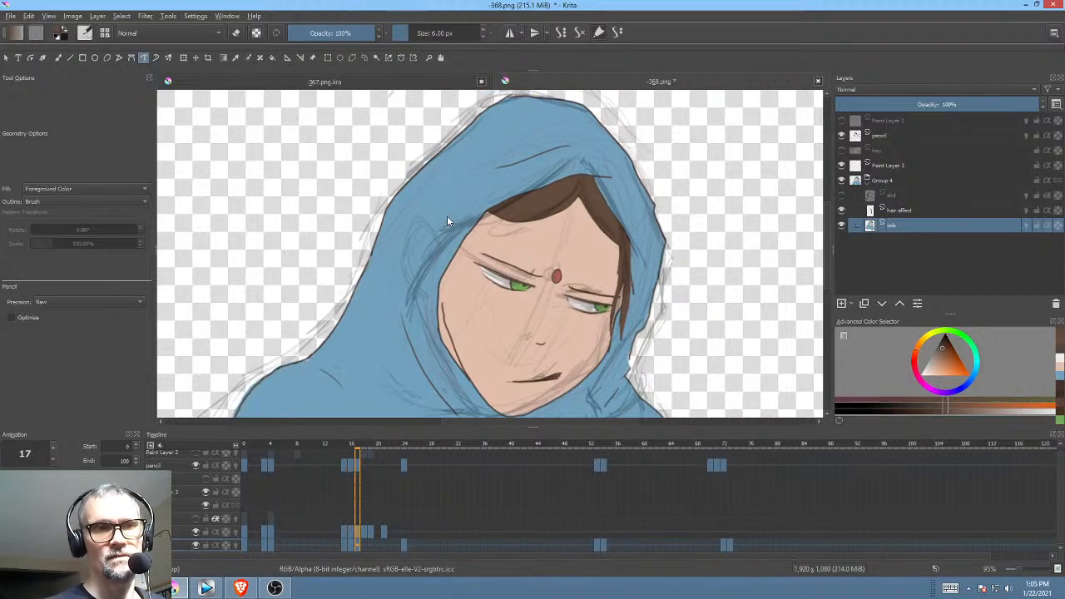
pyautogui.press('Right')
pyautogui.press('Left')
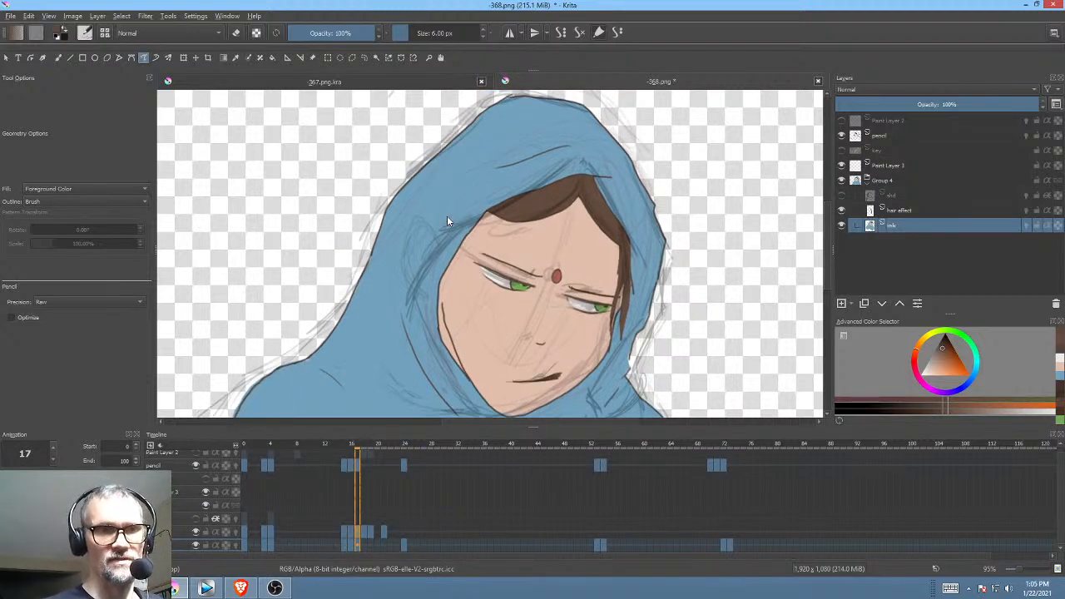
pyautogui.press('Left')
pyautogui.press('Right')
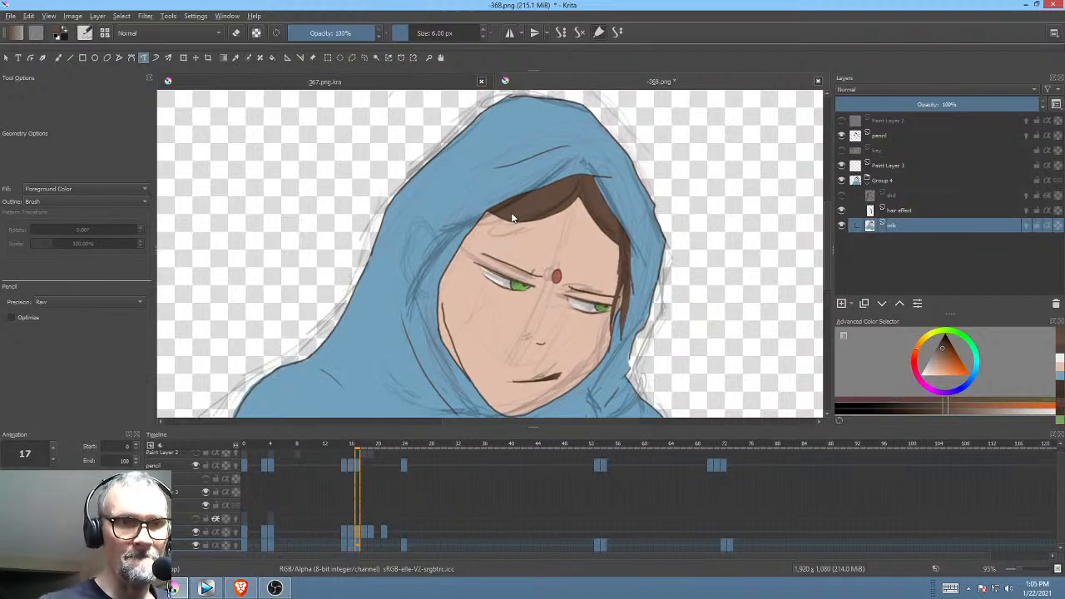
pyautogui.moveTo(511, 213)
pyautogui.mouseDown()
pyautogui.moveTo(518, 220)
pyautogui.moveTo(456, 261)
pyautogui.moveTo(492, 214)
pyautogui.mouseUp()
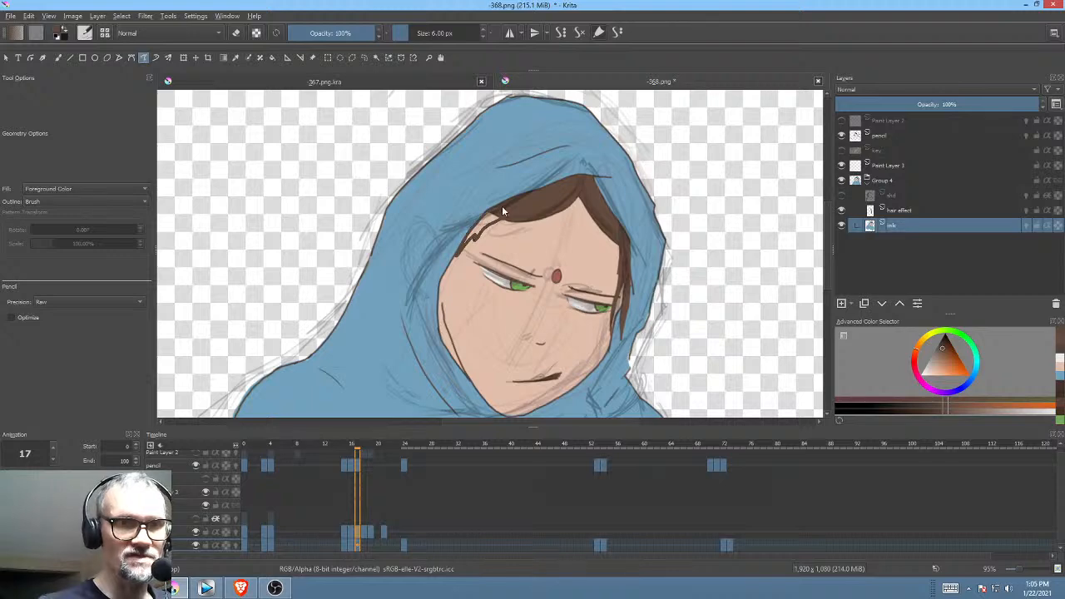
# Step: Compare the temple hairline between frames 17 and 24
pyautogui.press('.')
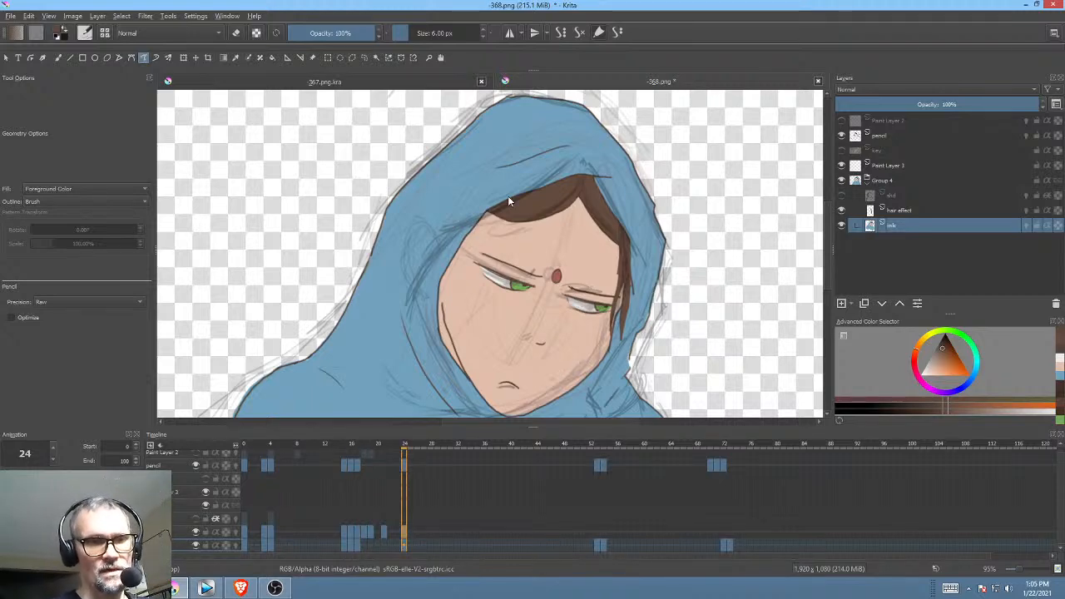
pyautogui.press(',')
pyautogui.press('.')
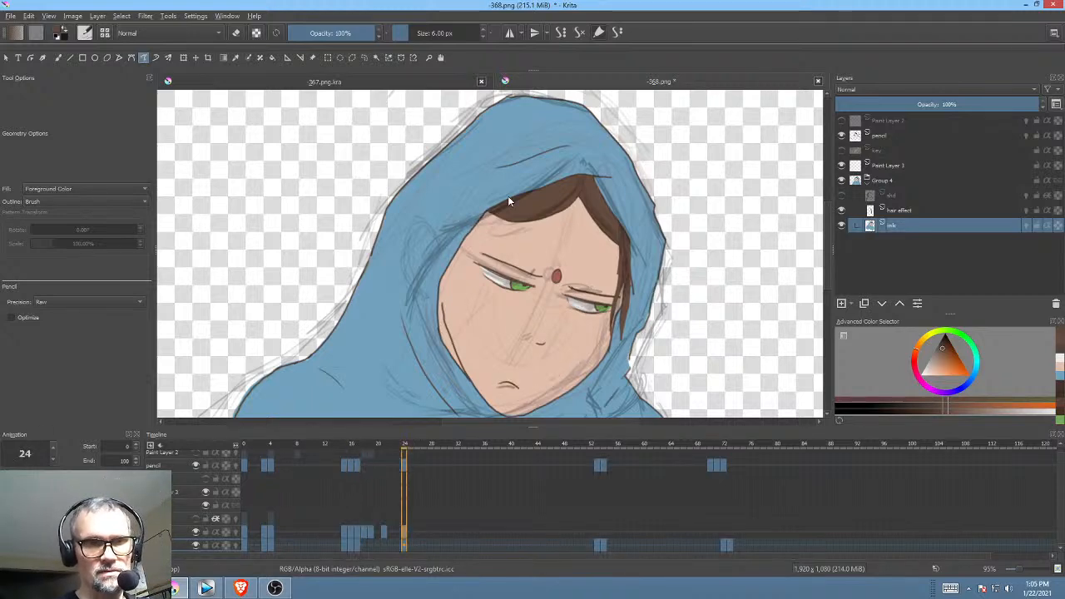
pyautogui.press(',')
pyautogui.press('.')
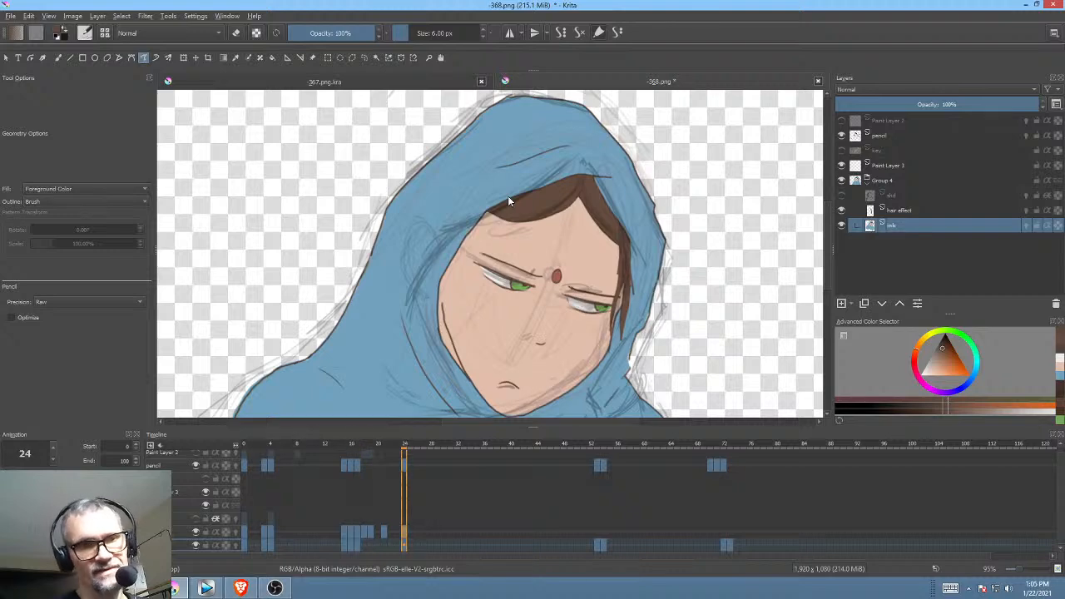
# Step: Undo the temple hair shape on frame 17 and add a new paint layer directly above the ink layer
pyautogui.press(',')
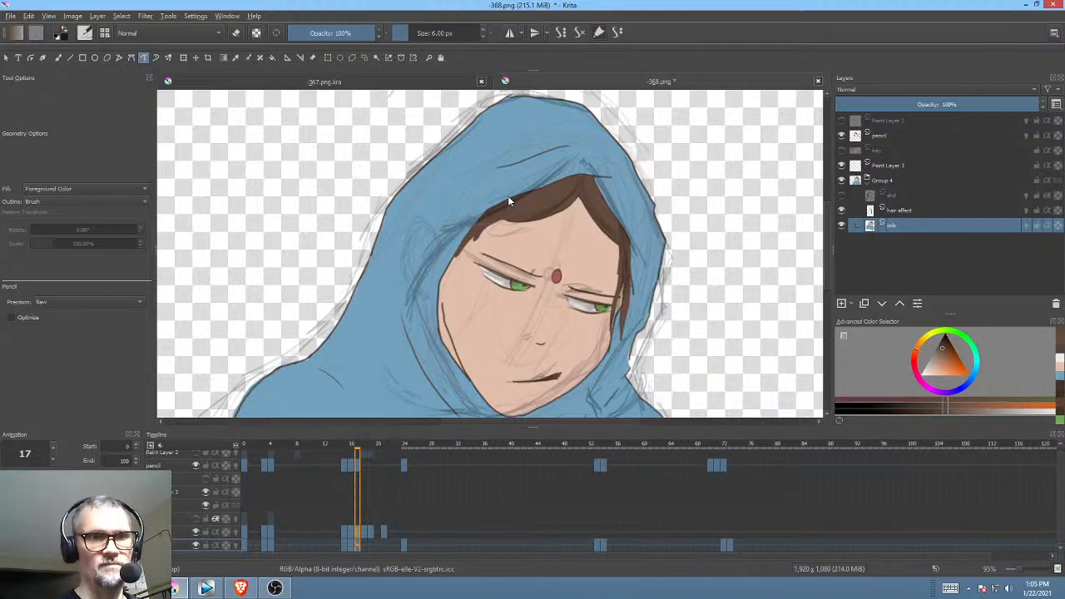
pyautogui.hotkey('ctrl', 'z')
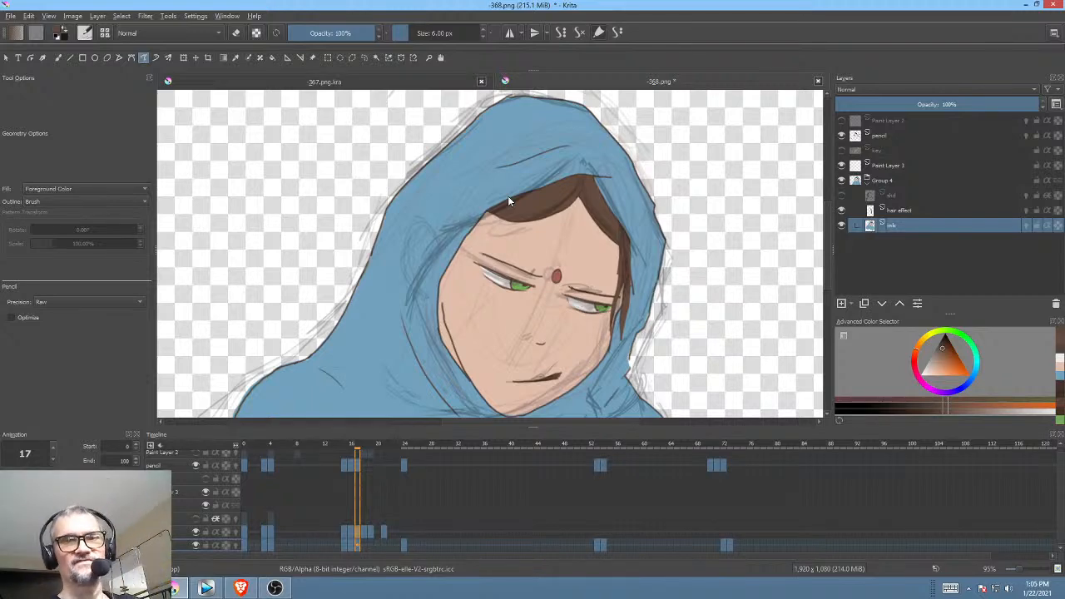
pyautogui.click(841, 302)
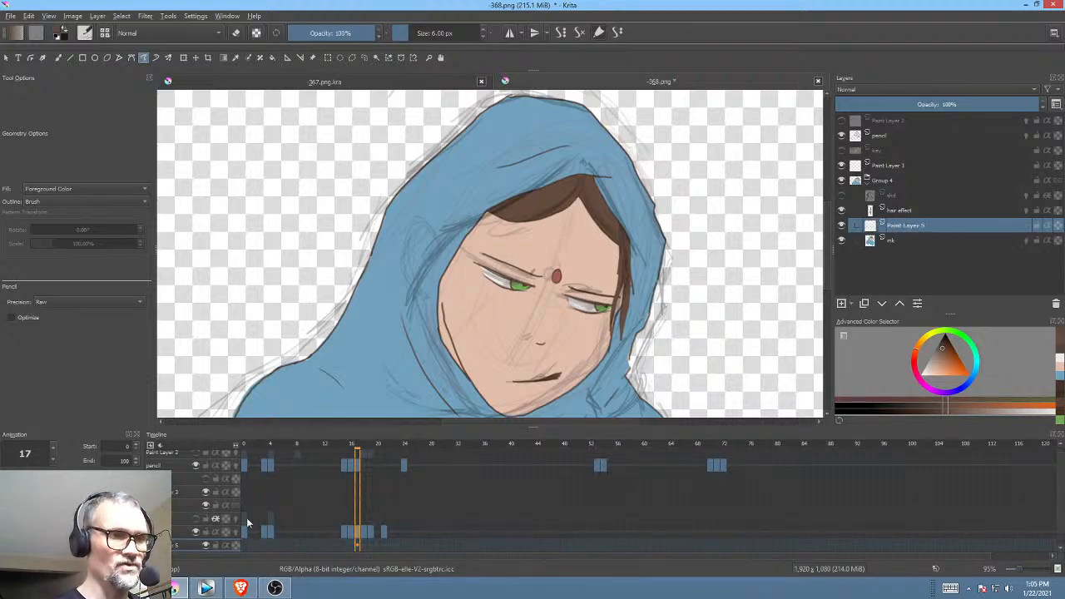
# Step: Try drawing the brown temple hair on frame 17 of the new layer and check how it appears on frame 0
pyautogui.click(246, 518)
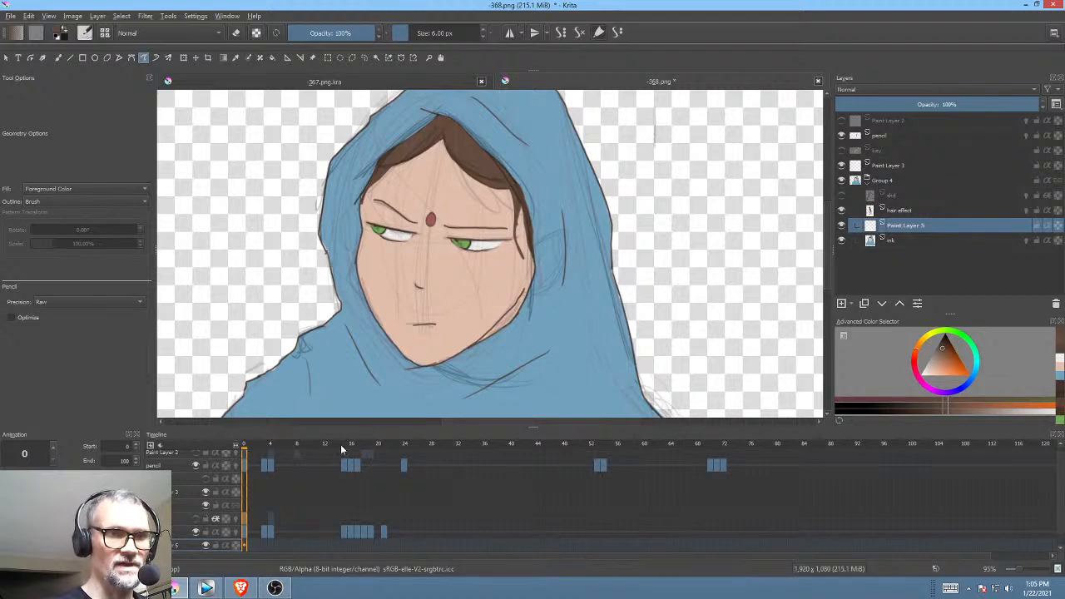
pyautogui.click(351, 445)
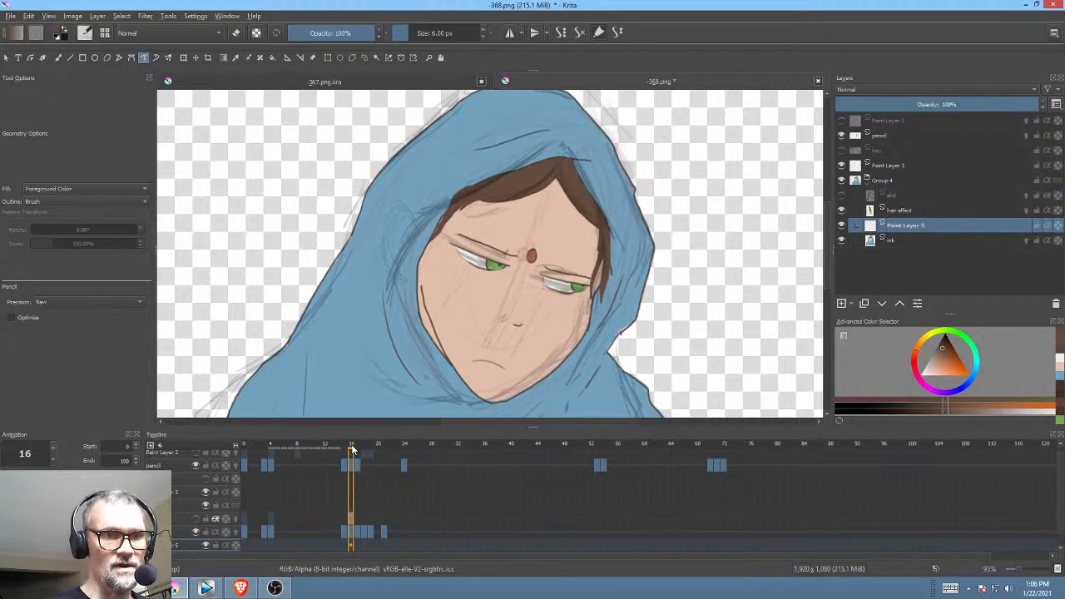
pyautogui.click(356, 449)
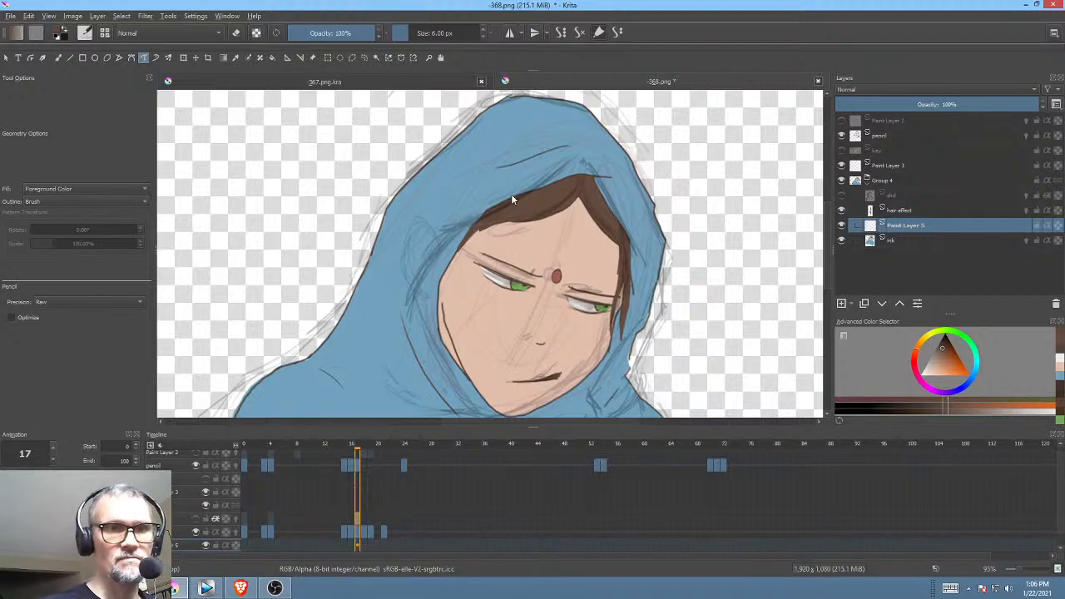
pyautogui.moveTo(359, 445); pyautogui.dragTo(244, 446)
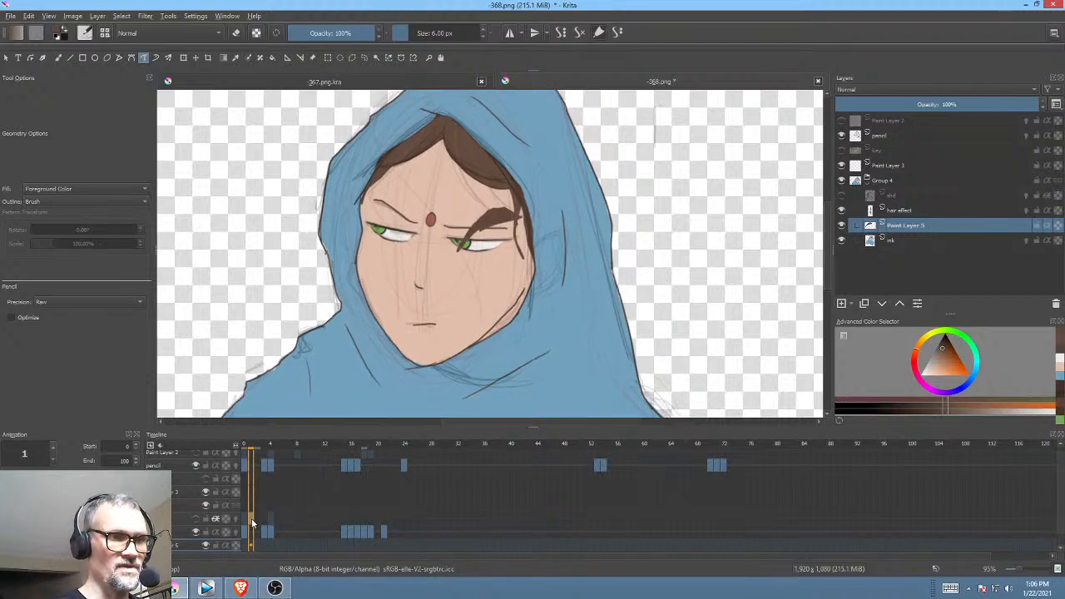
pyautogui.moveTo(267, 534)
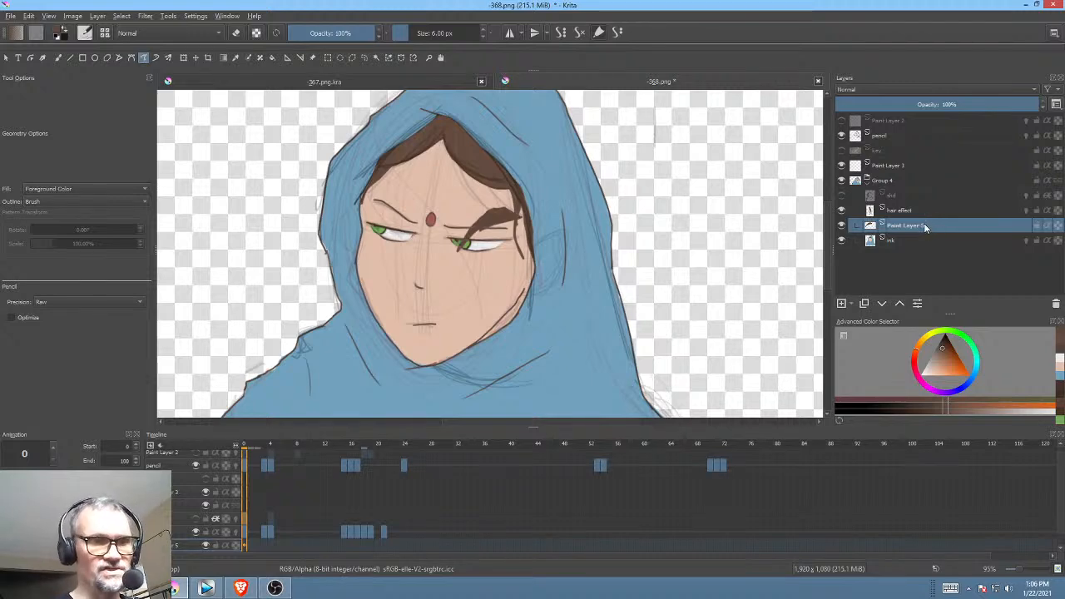
# Step: Examine the hair effect layer and the hidden layer above it, comparing their keyframes on the timeline
pyautogui.click(929, 210)
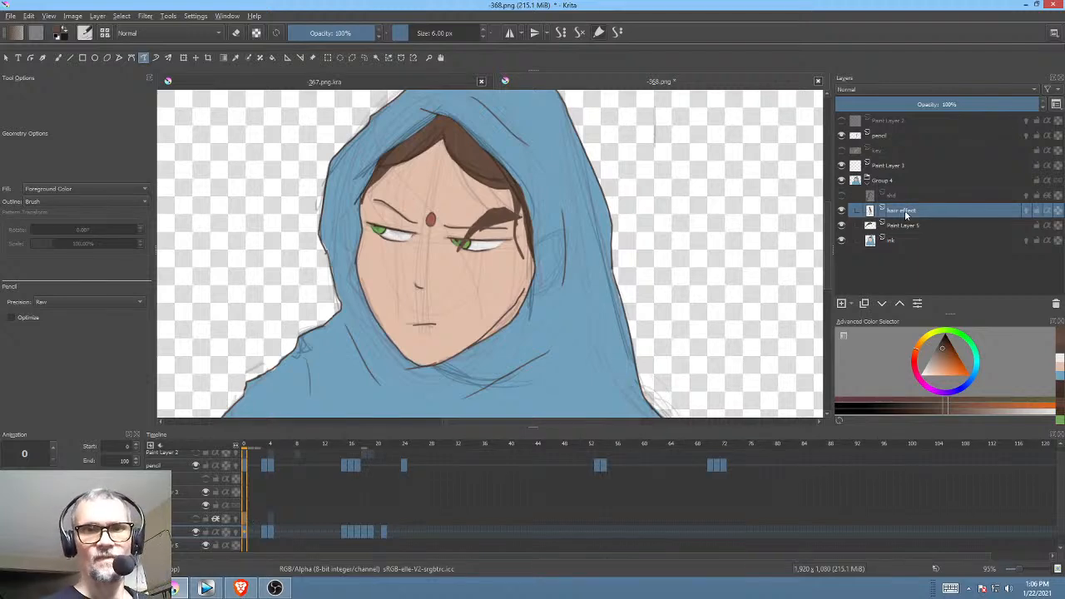
pyautogui.click(905, 196)
pyautogui.click(896, 214)
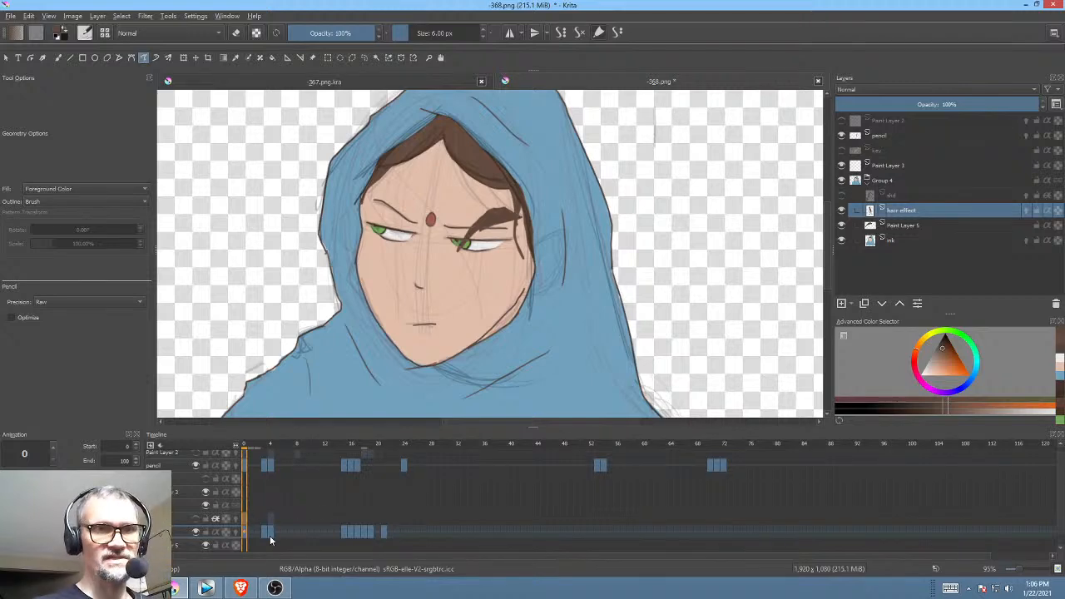
pyautogui.click(918, 196)
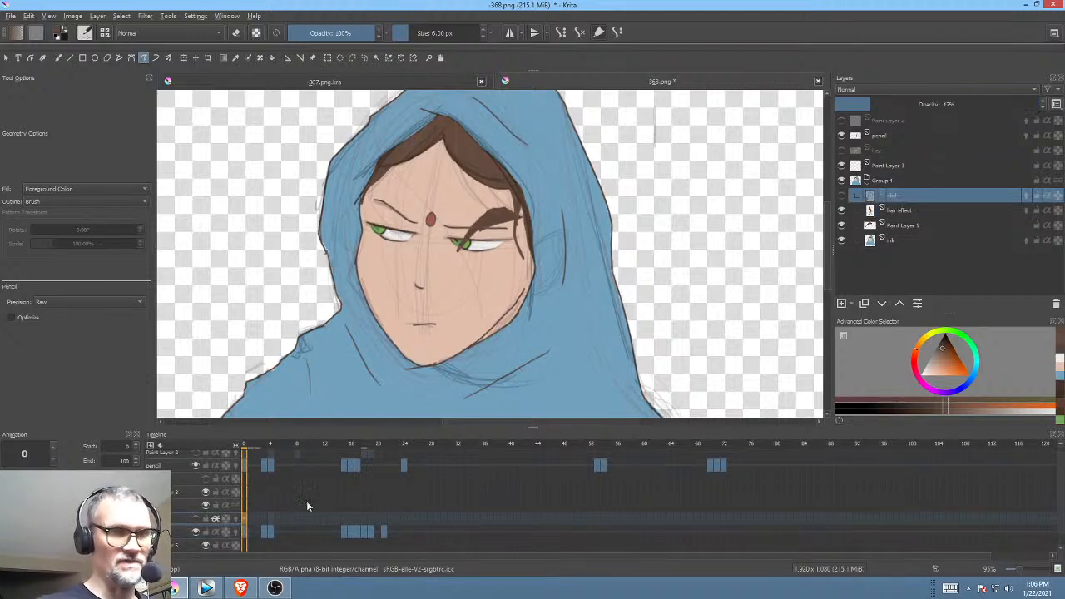
pyautogui.click(918, 211)
pyautogui.click(927, 191)
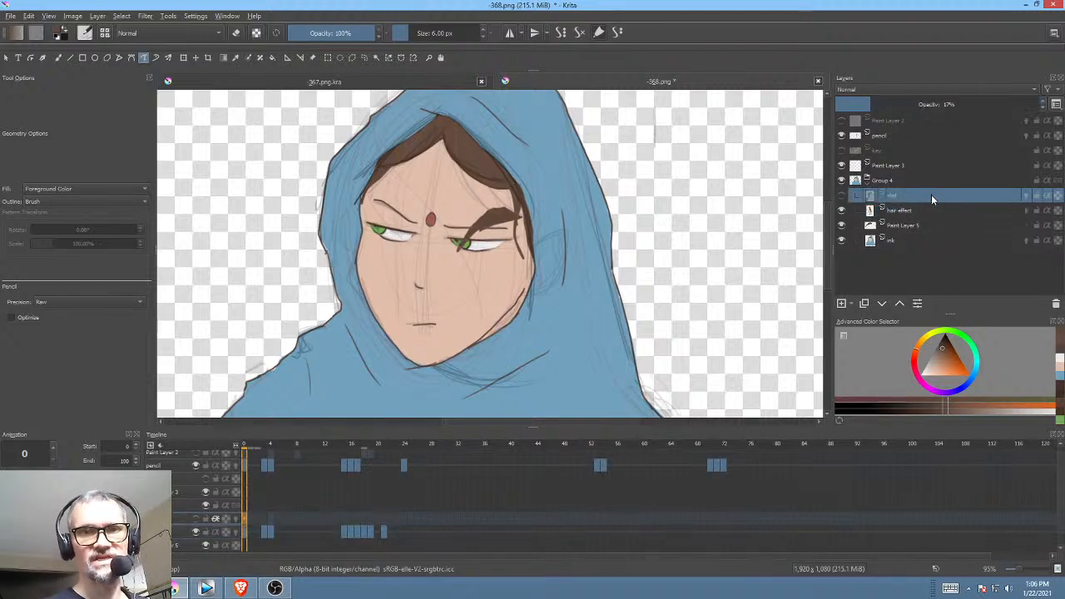
pyautogui.click(925, 209)
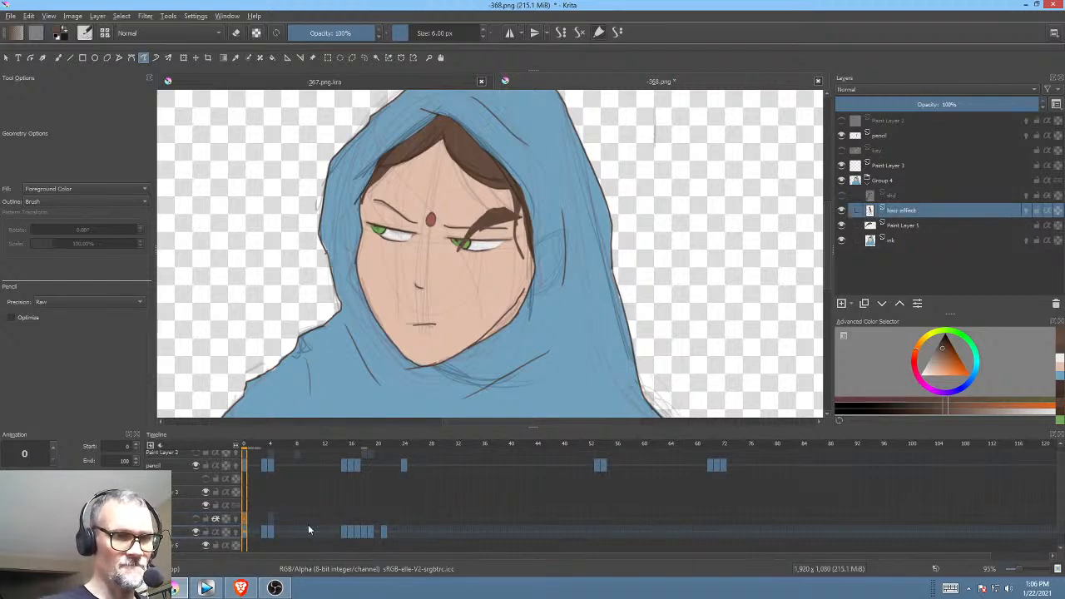
pyautogui.click(265, 532)
pyautogui.click(245, 531)
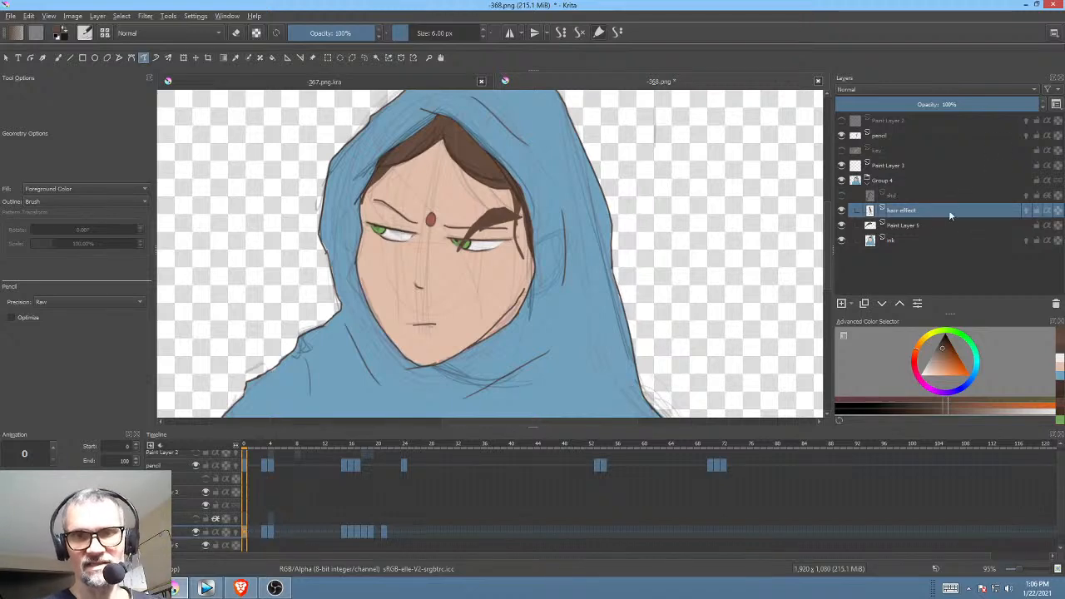
# Step: Give Paint Layer 5 a blank keyframe at frame 0 and redraw the brown temple hair along the scarf edge on frame 17
pyautogui.click(915, 225)
pyautogui.click(842, 225)
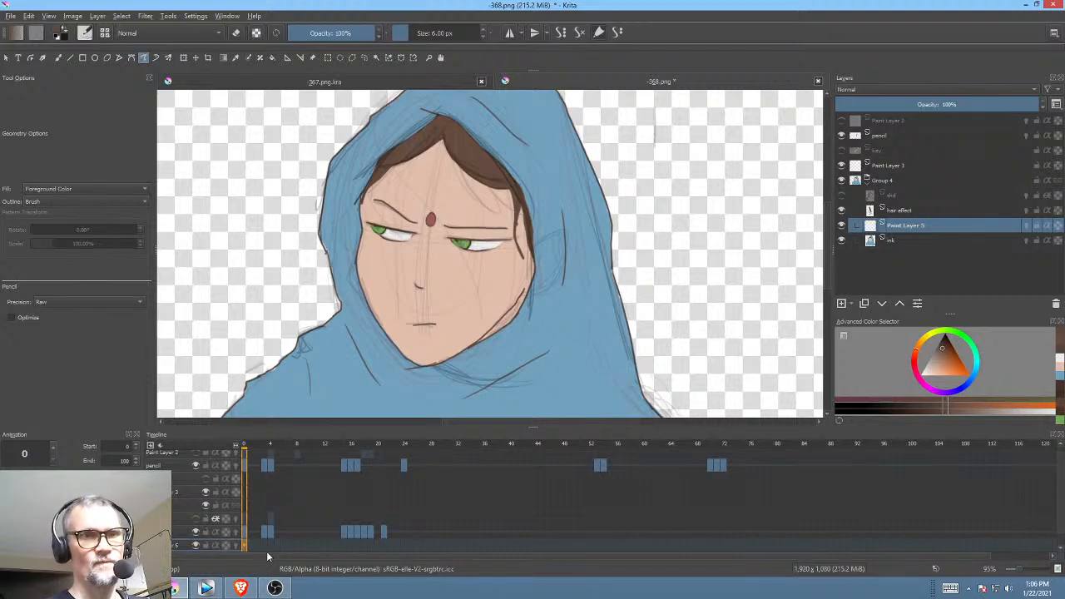
pyautogui.click(253, 446)
pyautogui.moveTo(256, 449); pyautogui.dragTo(357, 451)
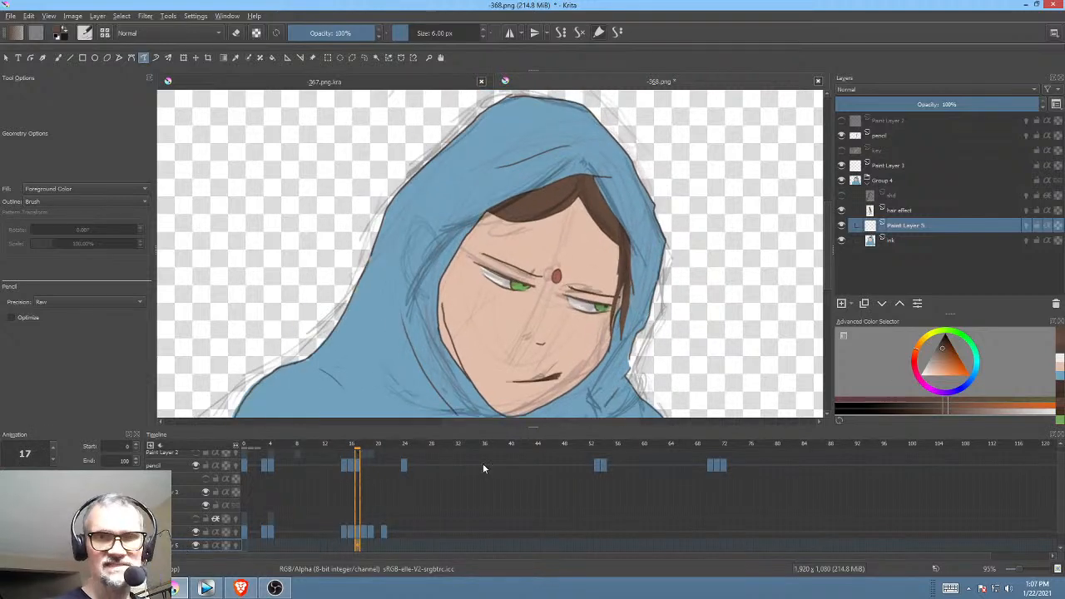
pyautogui.moveTo(505, 217)
pyautogui.mouseDown()
pyautogui.moveTo(462, 248)
pyautogui.moveTo(504, 199)
pyautogui.mouseUp()
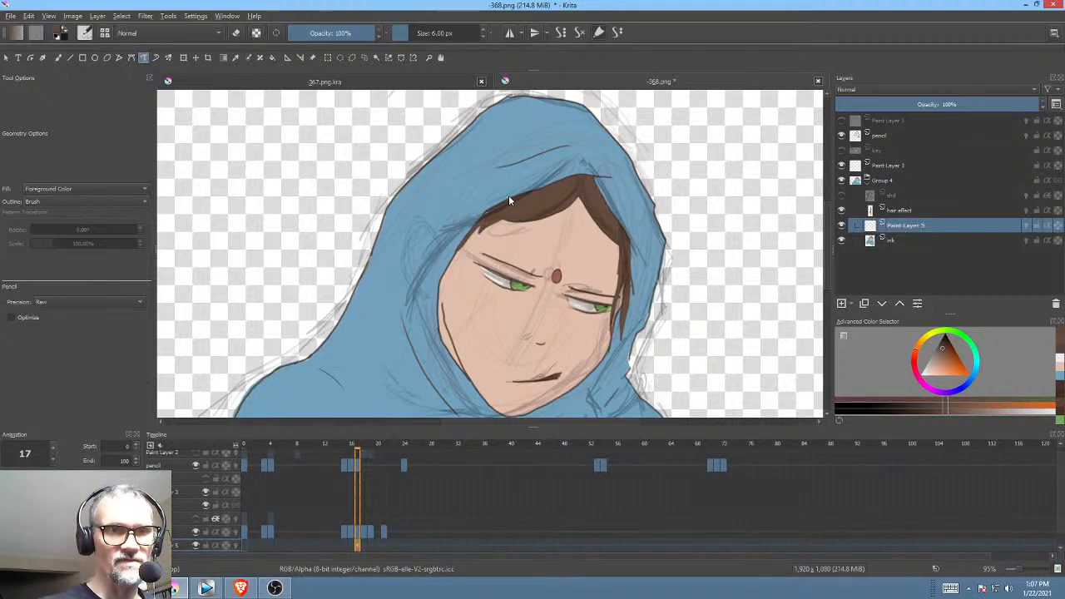
# Step: On frame 53 of Paint Layer 5, move and rotate the temple hair to fit between the forehead hairline and the scarf edge
pyautogui.moveTo(357, 443); pyautogui.dragTo(595, 467)
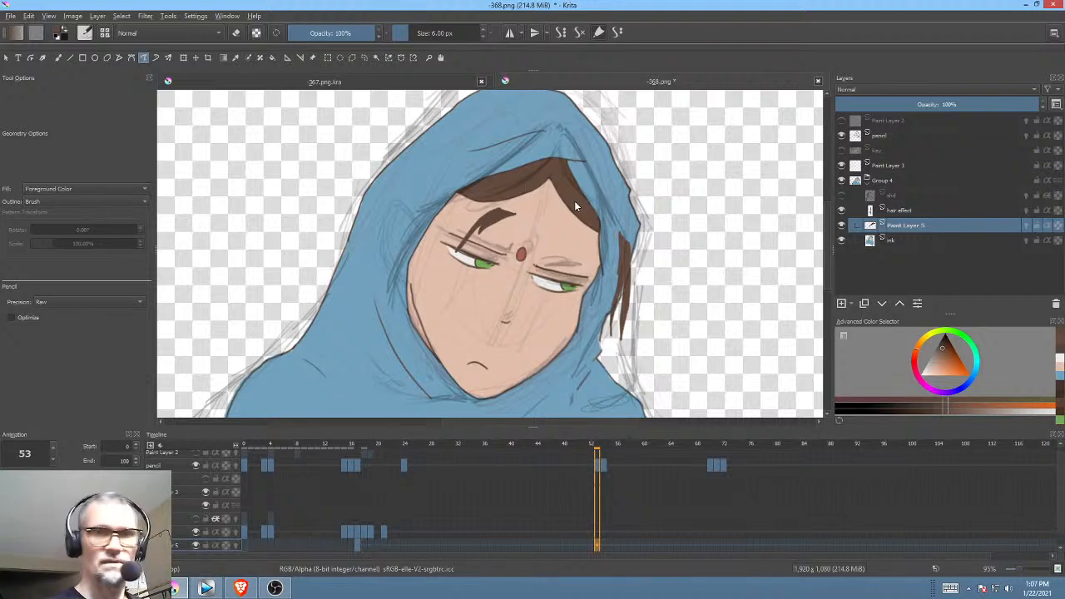
pyautogui.hotkey('ctrl', 't')
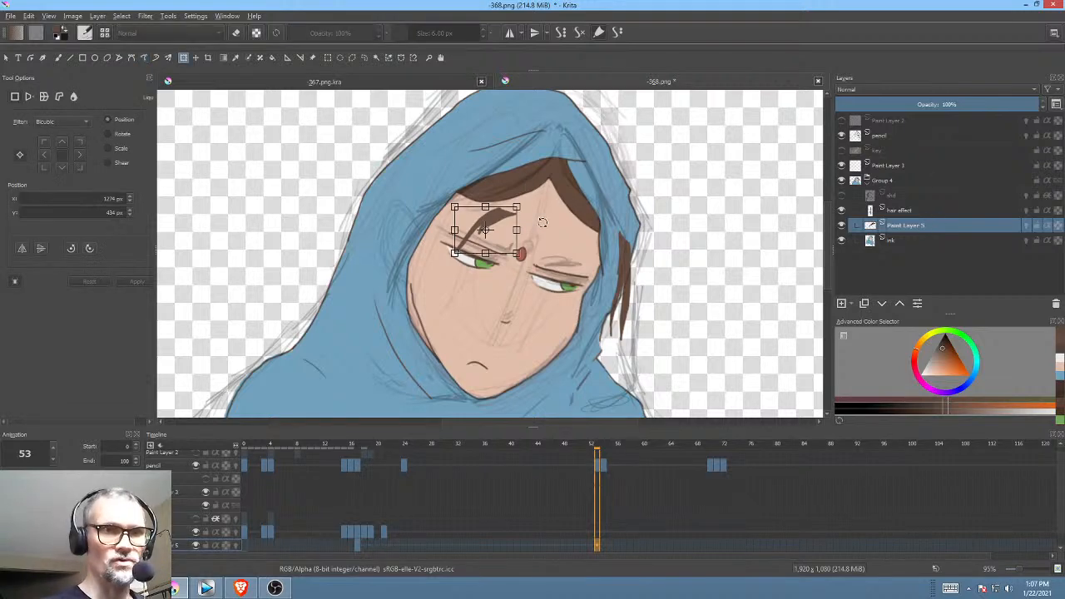
pyautogui.moveTo(503, 223); pyautogui.dragTo(460, 204)
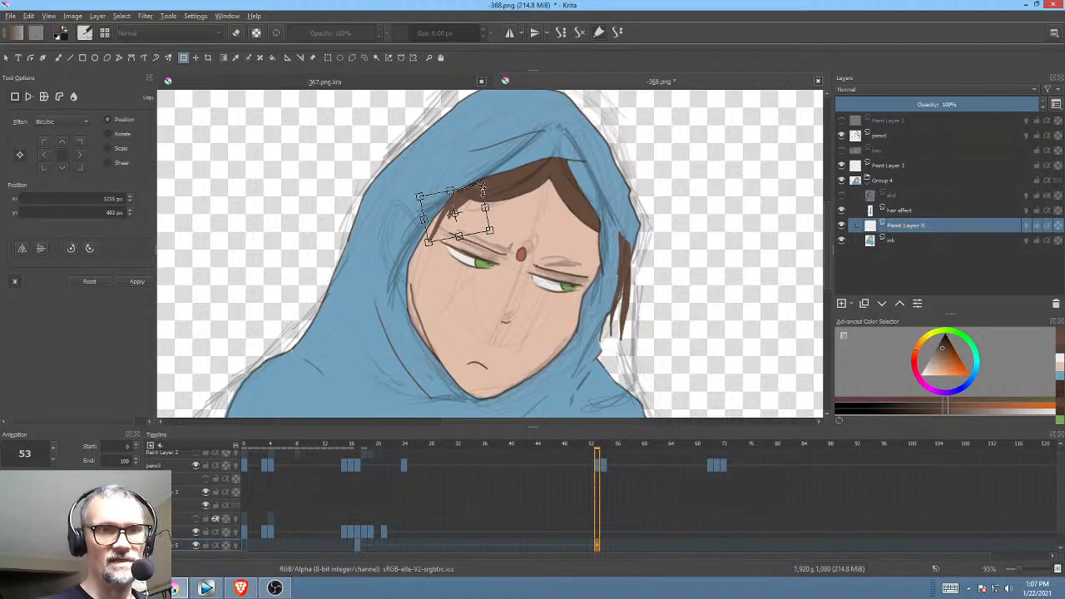
# Step: Rotate and move the temple hair onto the temple beside the scarf on frame 54, and check it on frames 69 and 71
pyautogui.click(604, 546)
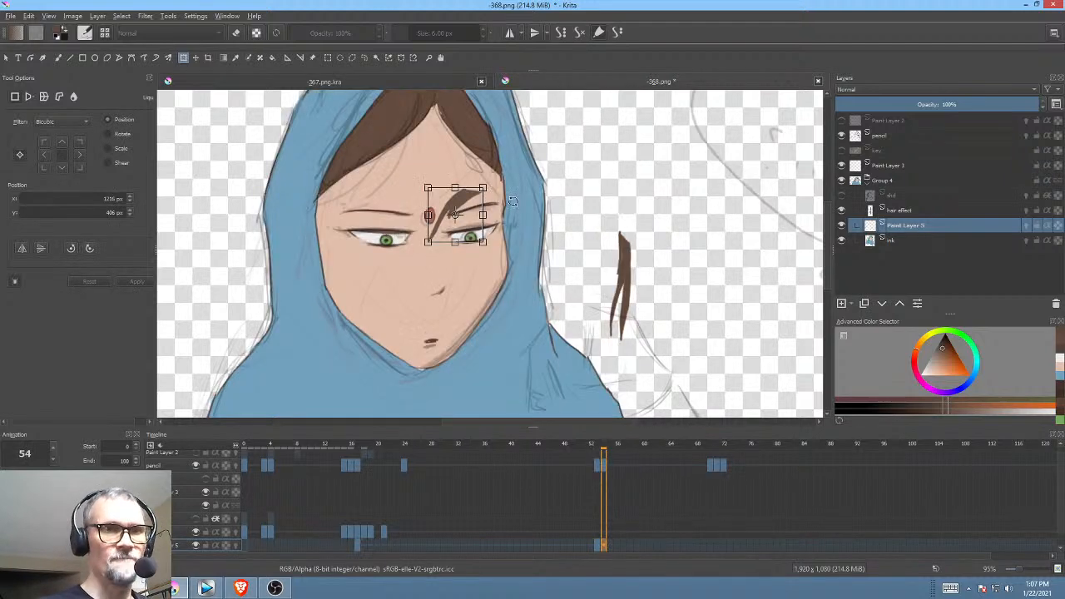
pyautogui.moveTo(512, 201); pyautogui.dragTo(497, 175)
pyautogui.moveTo(449, 201); pyautogui.dragTo(326, 200)
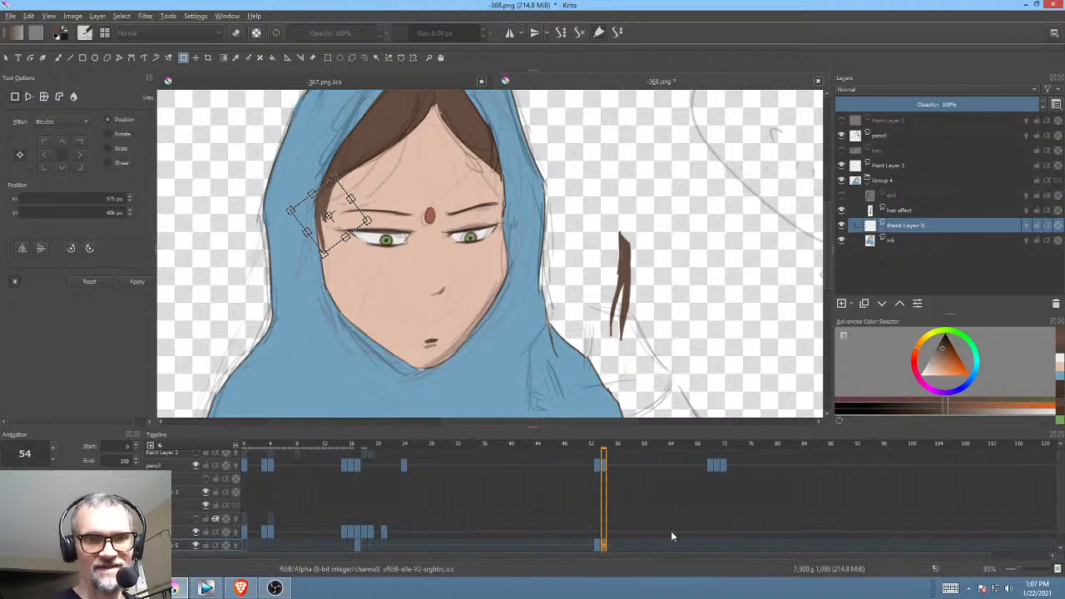
pyautogui.click(705, 542)
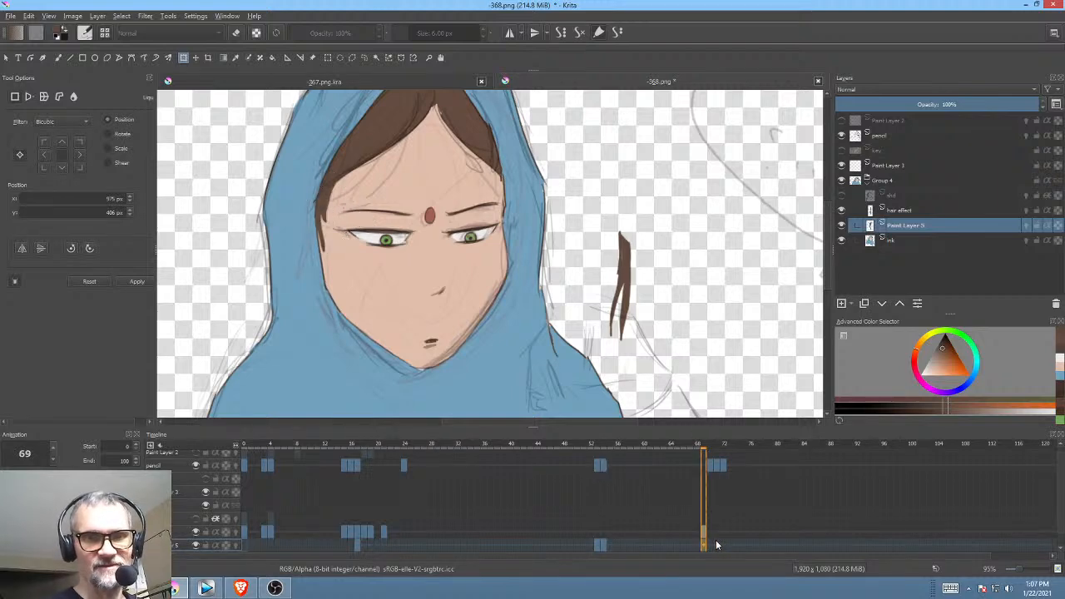
pyautogui.click(715, 543)
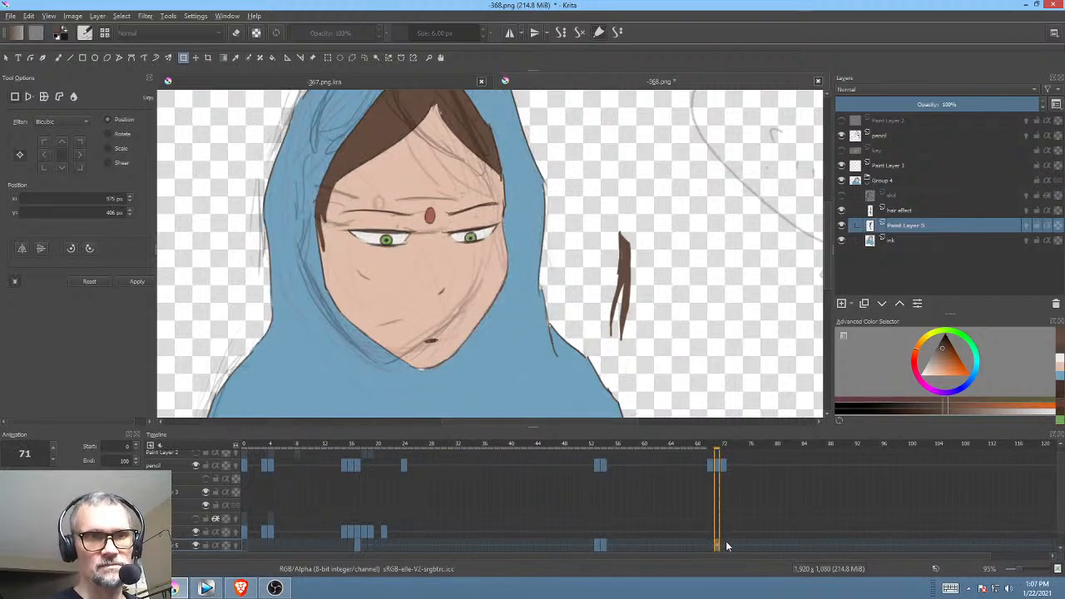
pyautogui.click(726, 545)
pyautogui.click(719, 547)
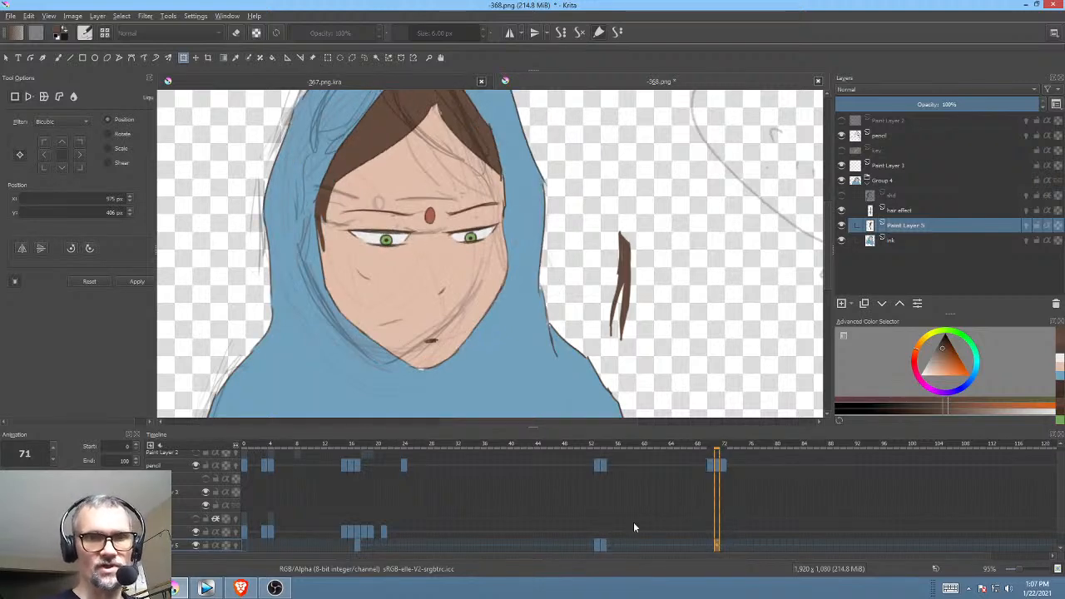
# Step: Compare the loose strands on the hair effect layer across frames 16, 50 and 53
pyautogui.click(920, 209)
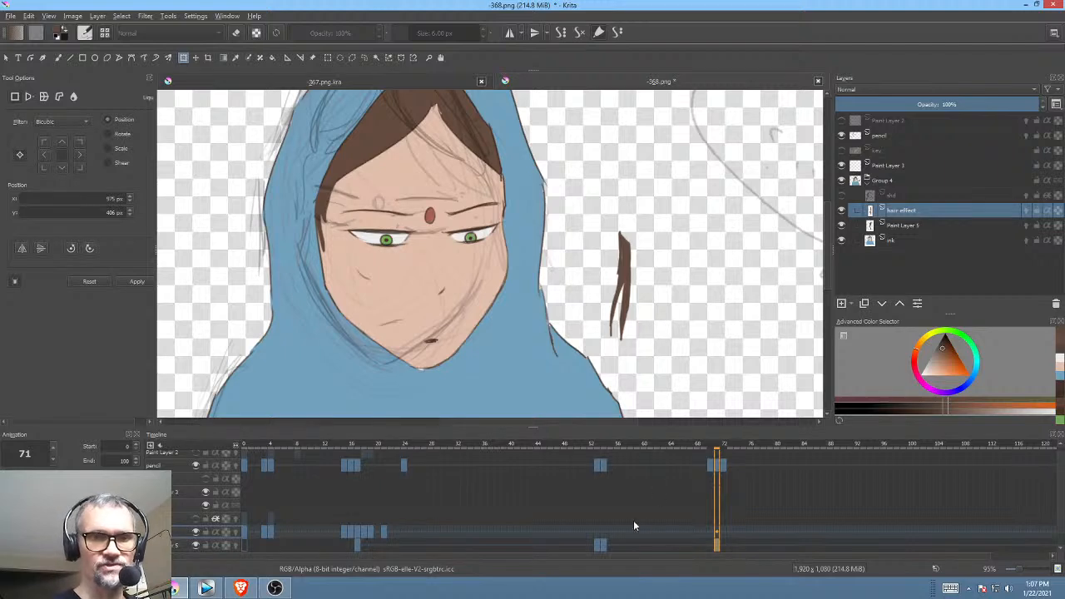
pyautogui.click(598, 518)
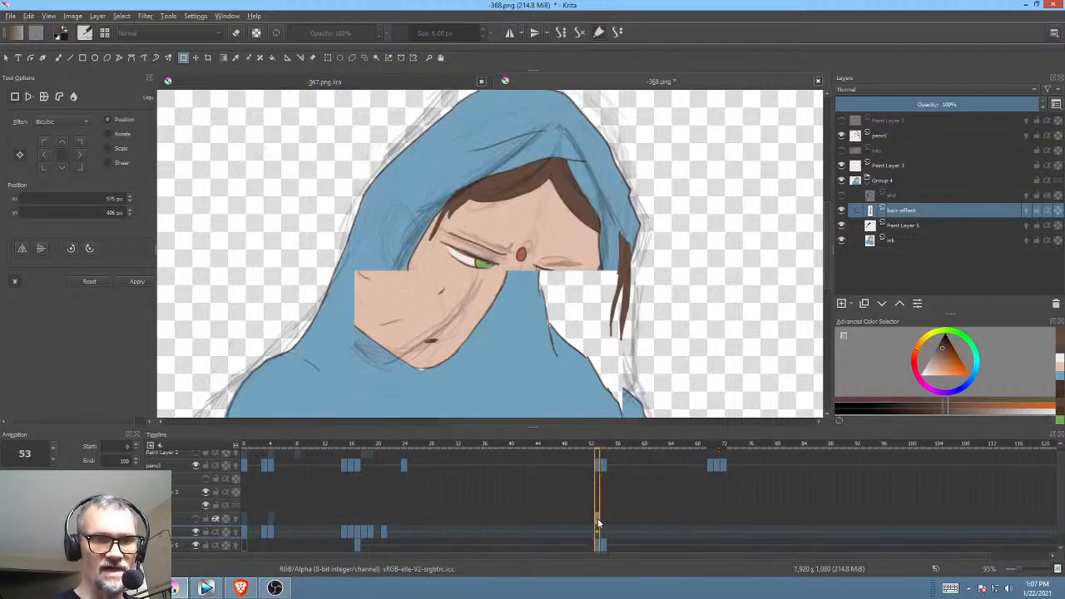
pyautogui.click(579, 517)
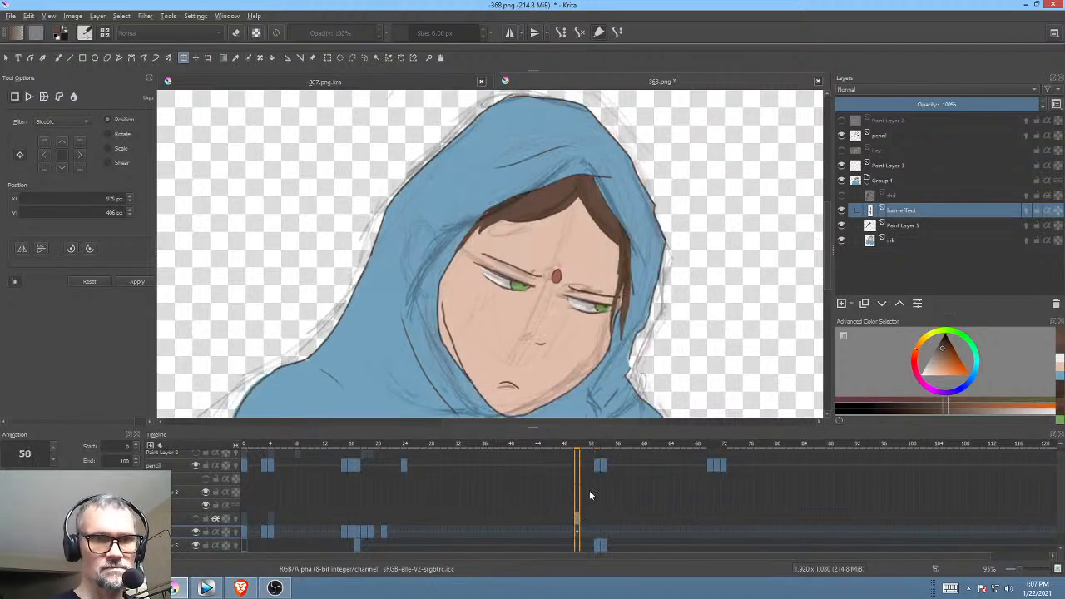
pyautogui.click(600, 521)
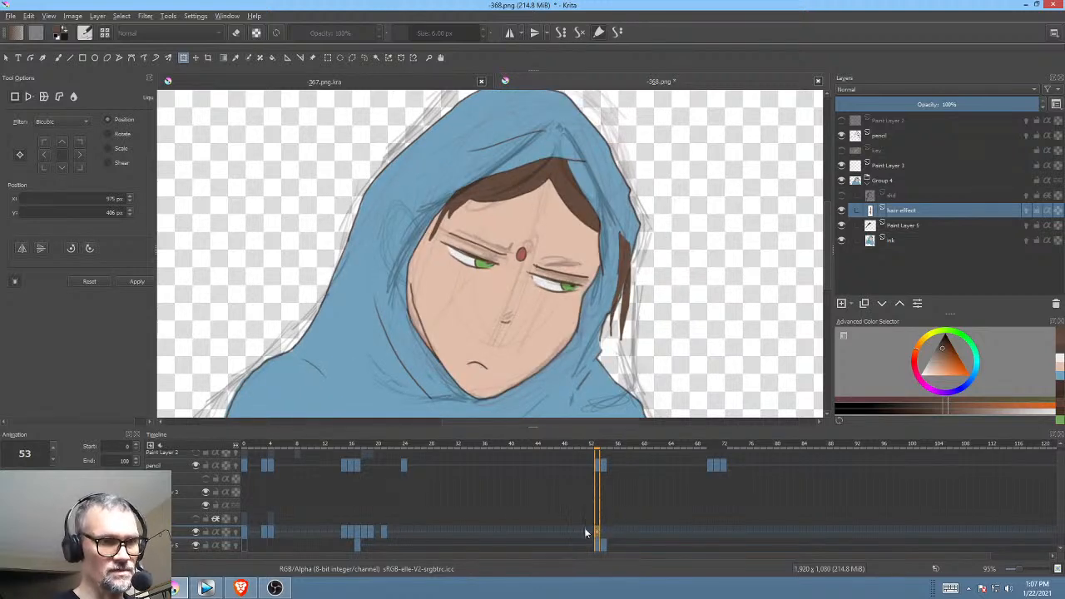
pyautogui.moveTo(351, 445); pyautogui.dragTo(596, 479)
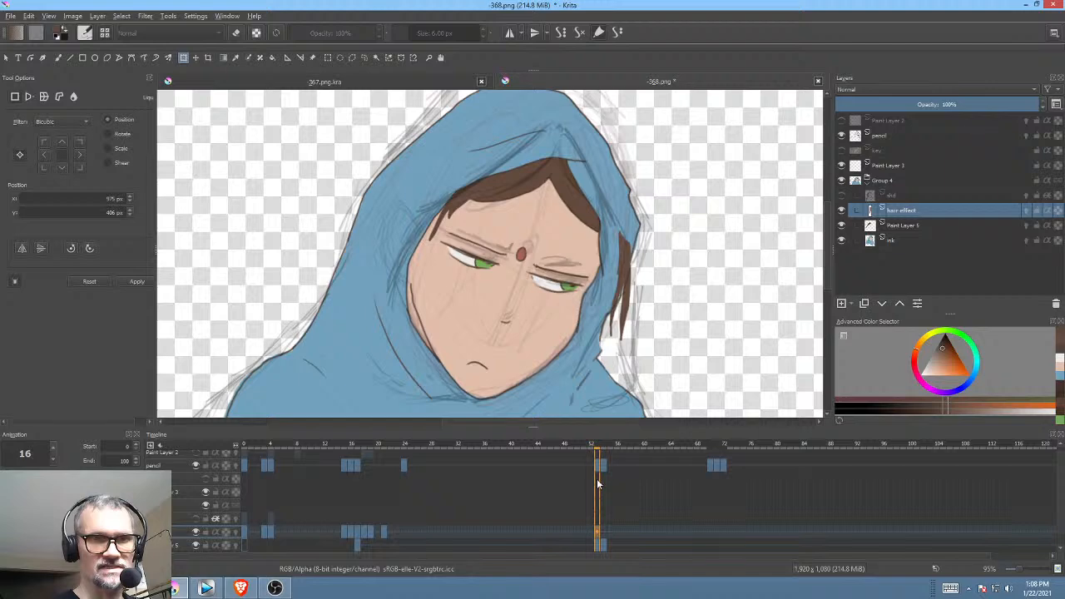
# Step: Try to move the loose strands of the hair effect layer toward the face on frame 53
pyautogui.click(629, 268)
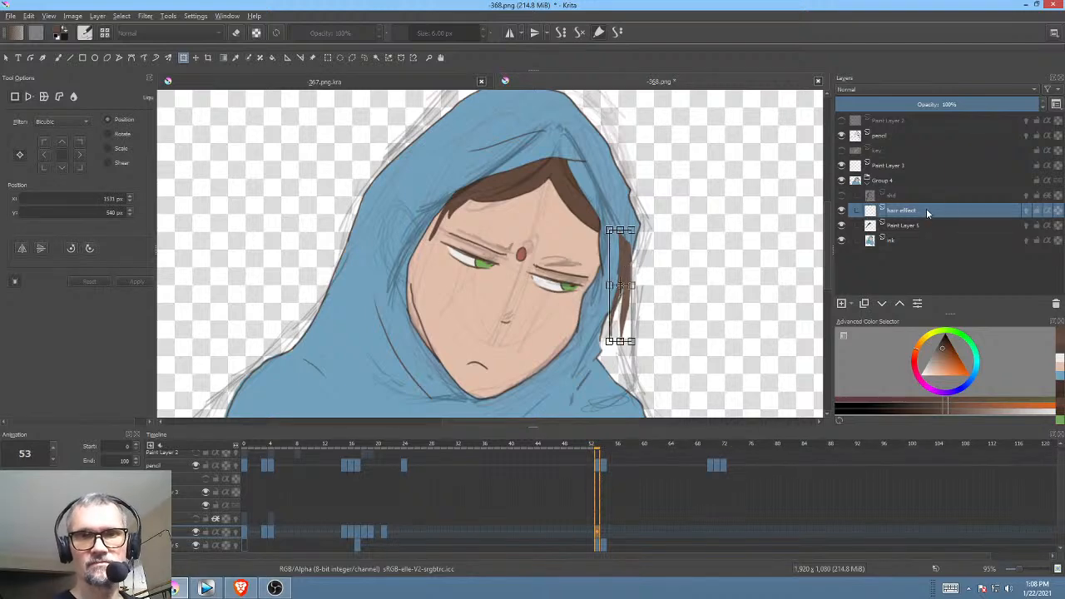
pyautogui.click(841, 212)
pyautogui.click(841, 212)
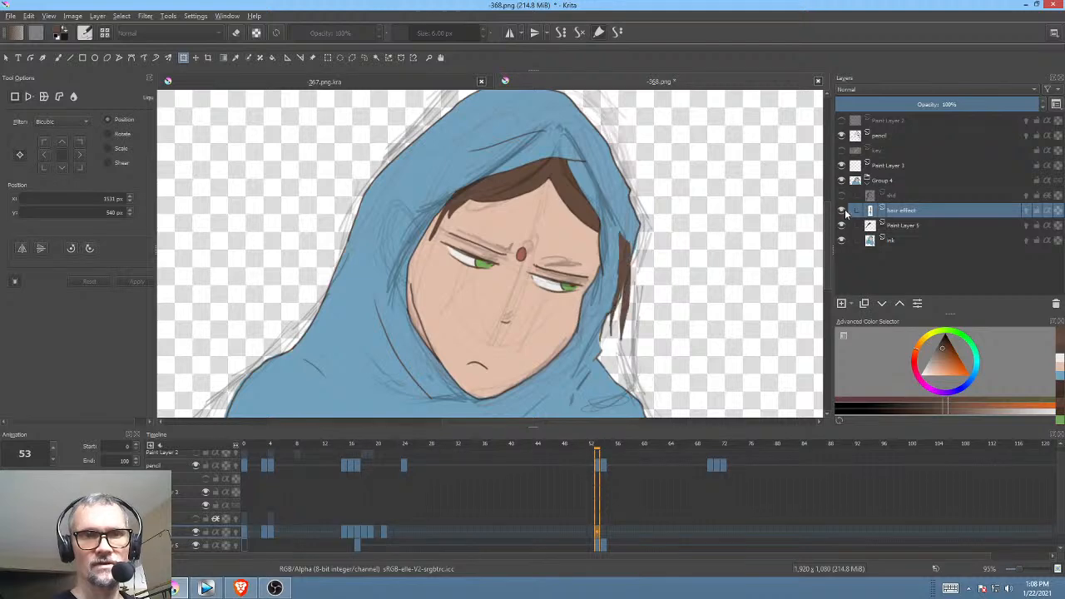
pyautogui.click(627, 271)
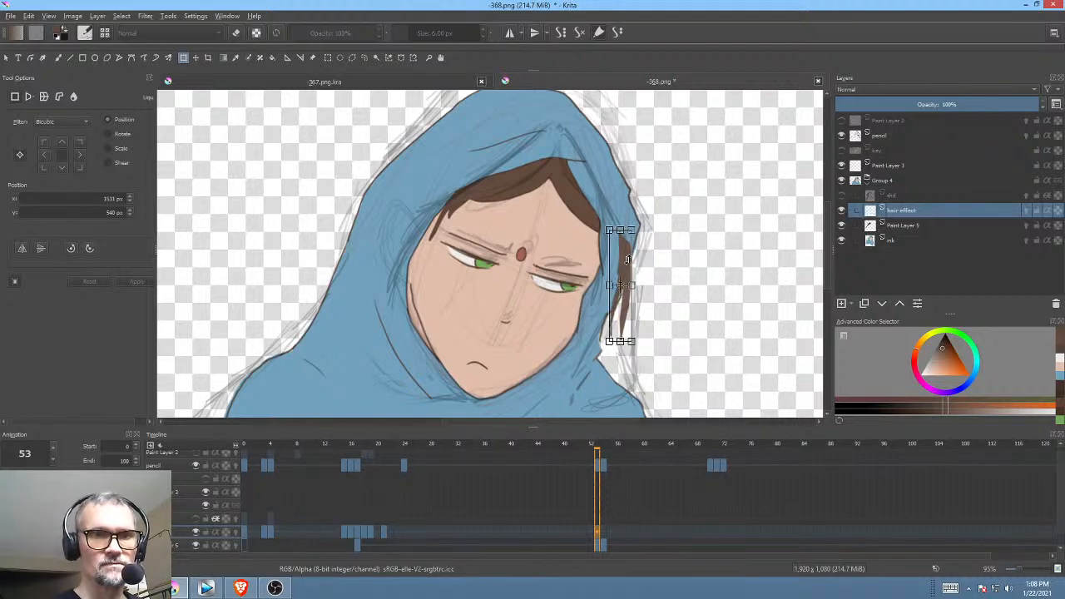
pyautogui.moveTo(628, 259); pyautogui.dragTo(608, 259)
pyautogui.moveTo(628, 260)
pyautogui.mouseDown()
pyautogui.moveTo(617, 259)
pyautogui.moveTo(625, 265)
pyautogui.mouseUp()
pyautogui.hotkey('ctrl', 'z')
pyautogui.hotkey('ctrl', 'z')
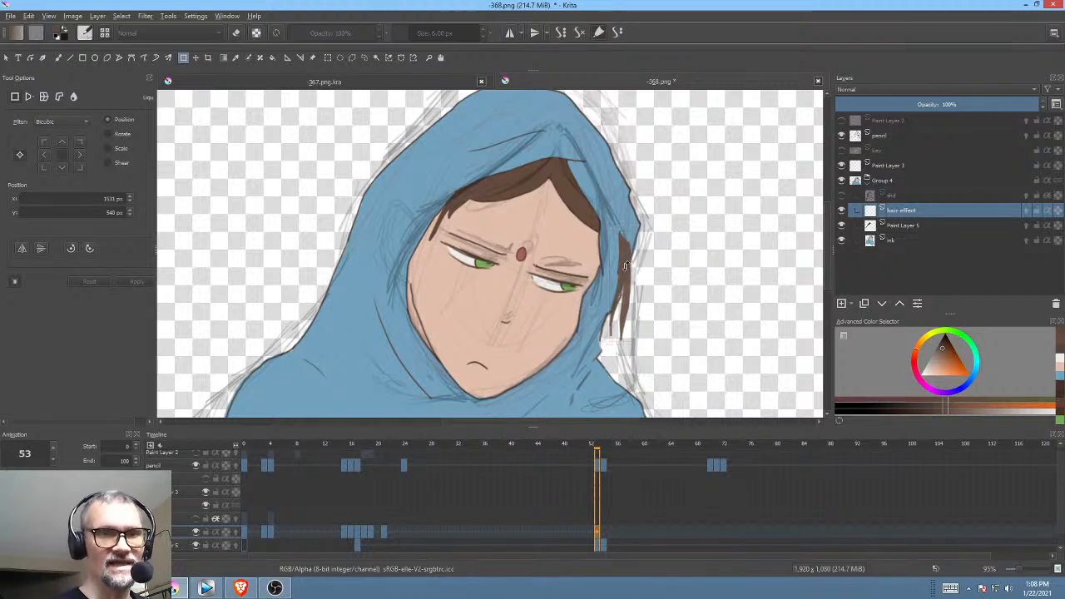
# Step: Move the loose strands on frame 53 of the hair effect layer onto the temple along the scarf's inner edge
pyautogui.click(625, 266)
pyautogui.scroll(3, 625, 266)
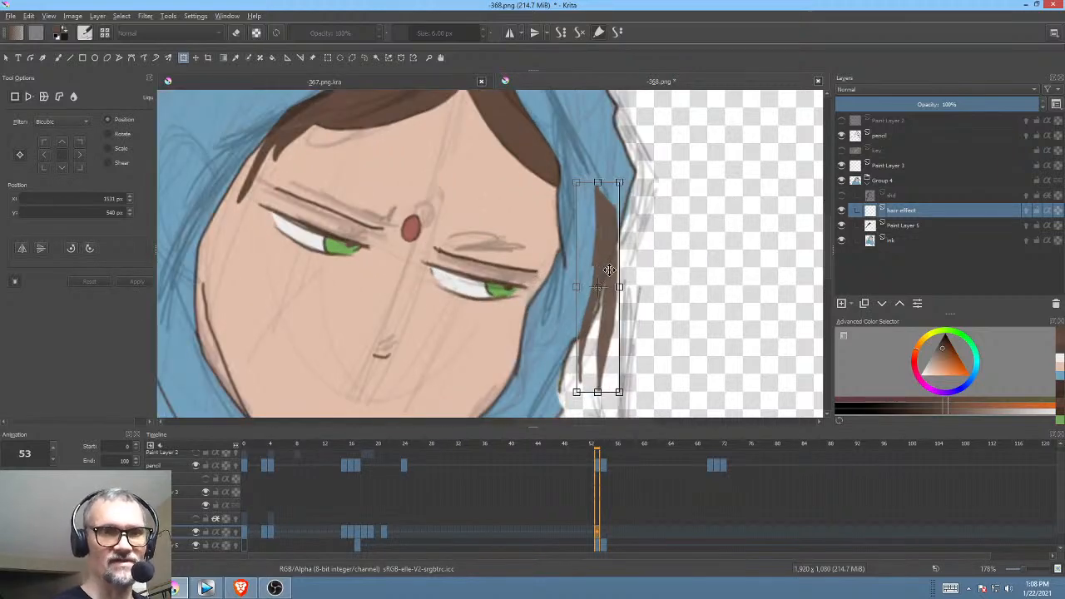
pyautogui.moveTo(609, 270); pyautogui.dragTo(551, 239)
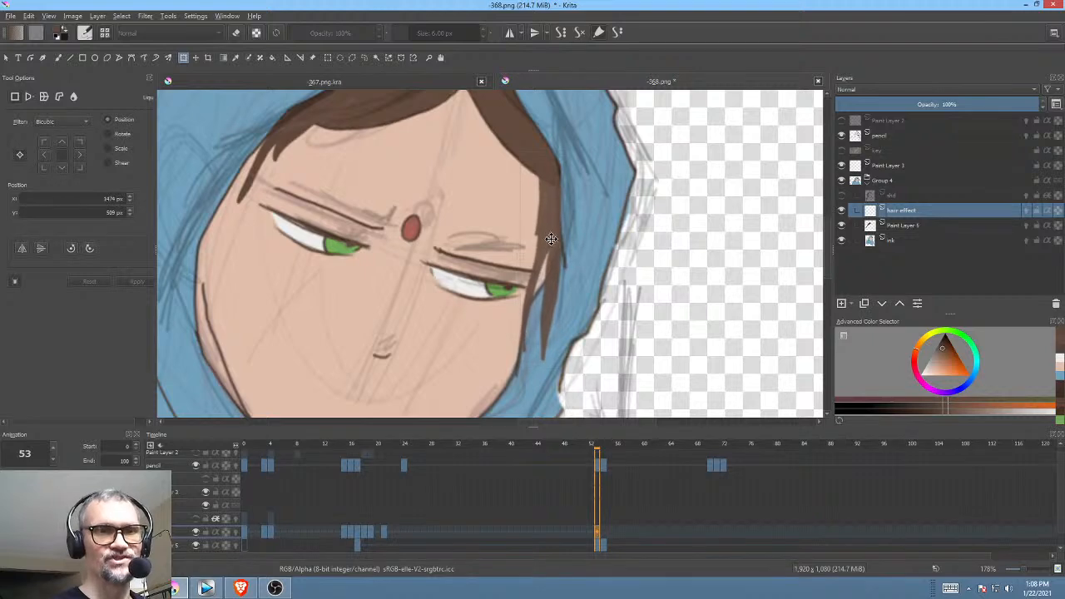
# Step: On frame 54 of the hair effect layer, move the loose strands from outside the scarf onto the face below the forehead hair
pyautogui.click(604, 532)
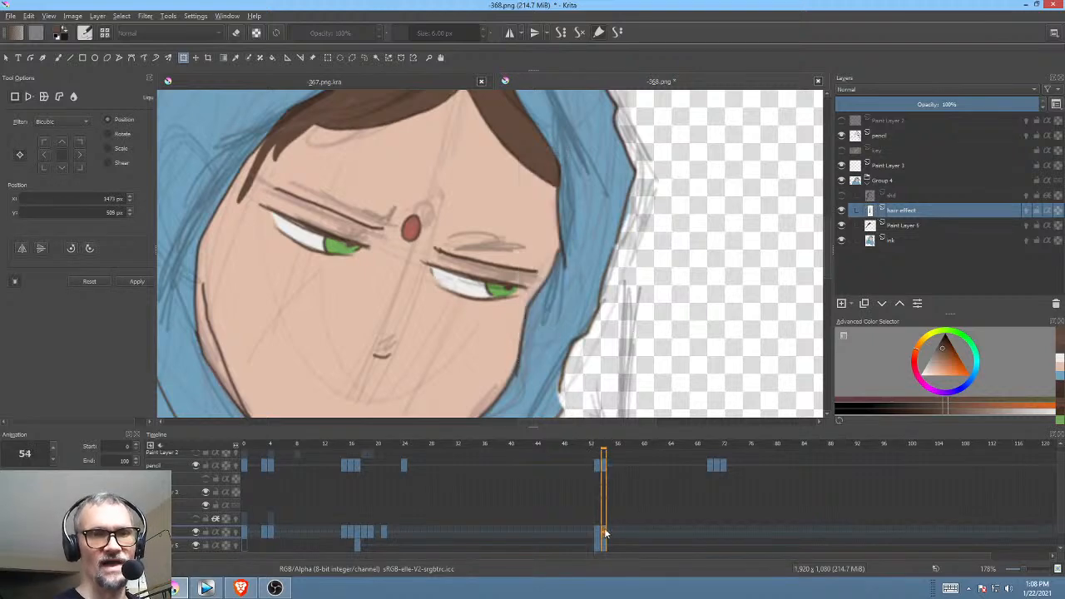
pyautogui.click(556, 220)
pyautogui.scroll(-2, 586, 275)
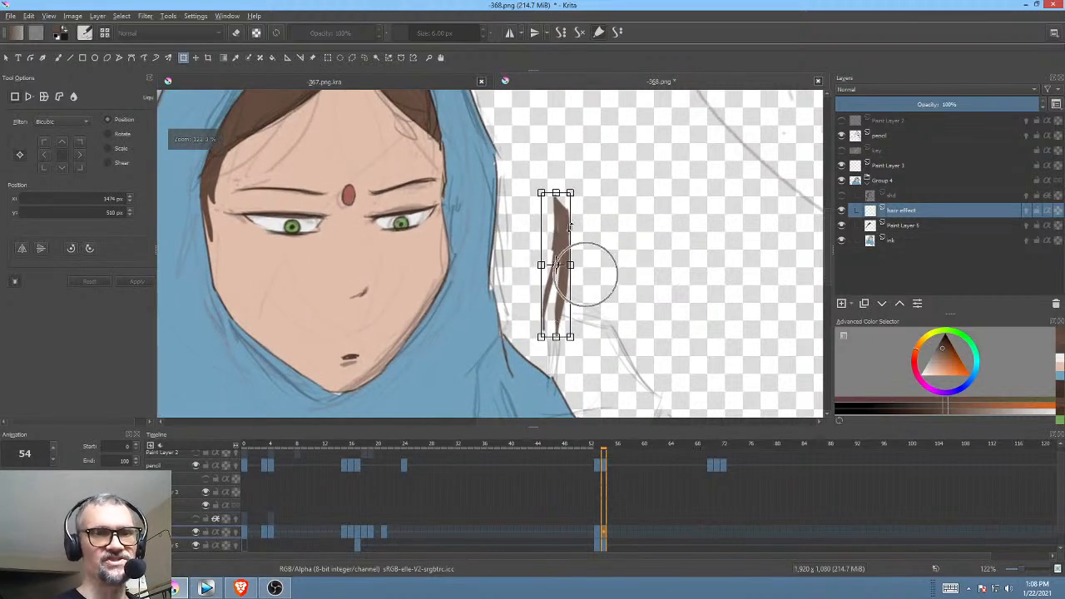
pyautogui.press('Return')
pyautogui.scroll(-4, 589, 270)
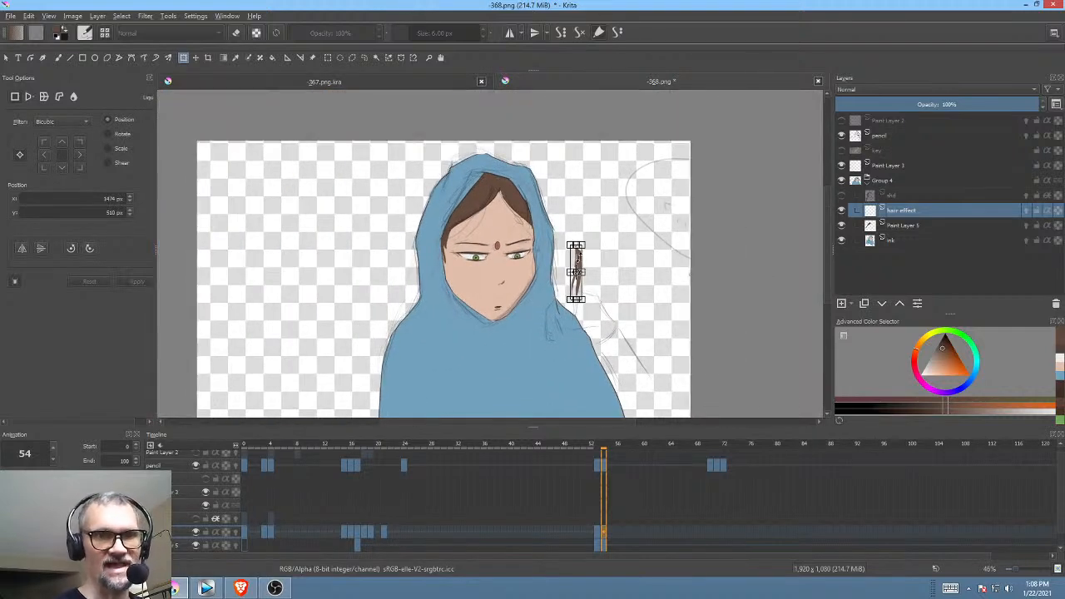
pyautogui.scroll(5, 565, 314)
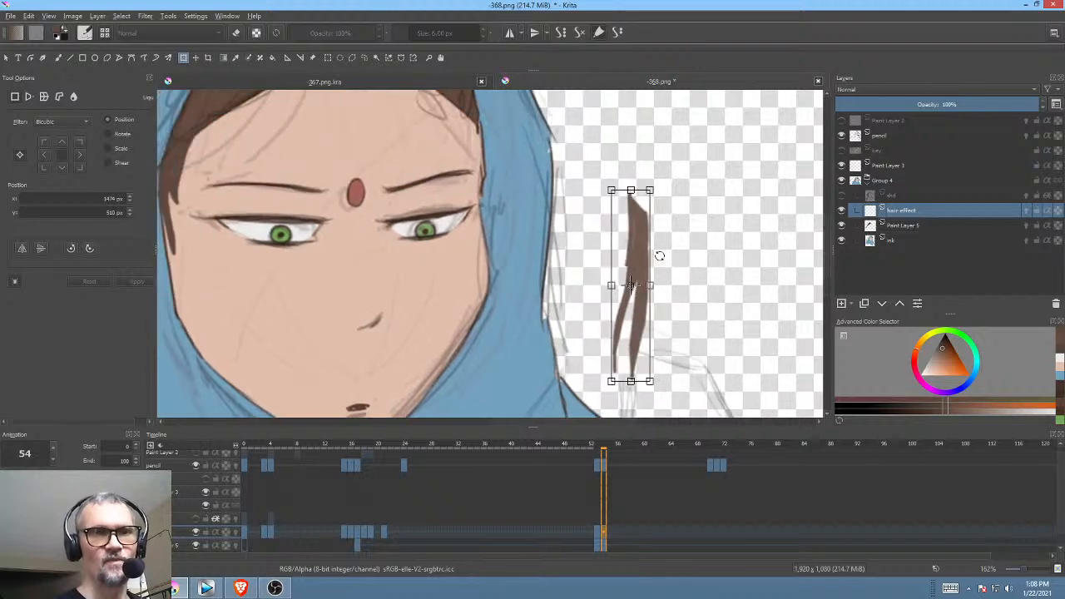
pyautogui.moveTo(634, 240); pyautogui.dragTo(472, 148)
pyautogui.moveTo(572, 267)
pyautogui.mouseDown()
pyautogui.moveTo(635, 308)
pyautogui.moveTo(654, 278)
pyautogui.mouseUp()
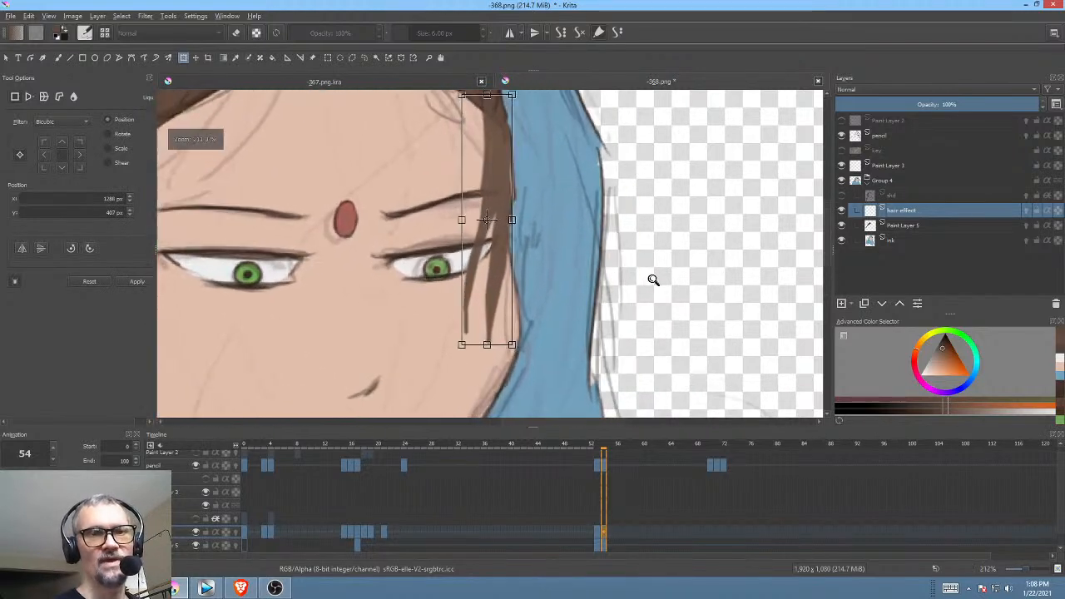
# Step: Rotate and nudge the loose strands on frame 54 to follow the temple between the forehead hairline and the cheek
pyautogui.scroll(-1, 629, 243)
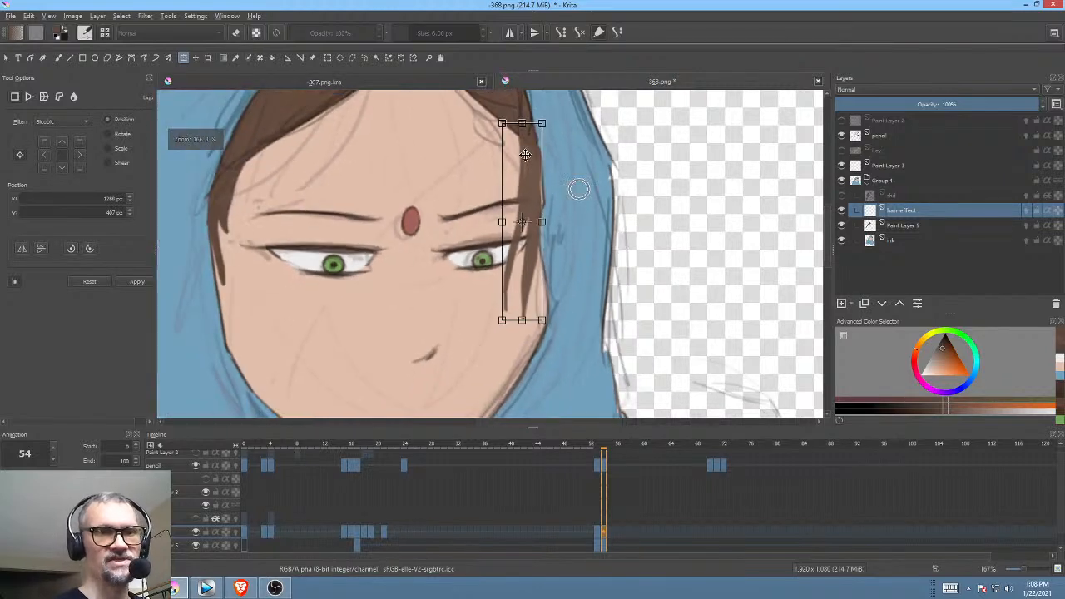
pyautogui.moveTo(540, 141); pyautogui.dragTo(534, 179)
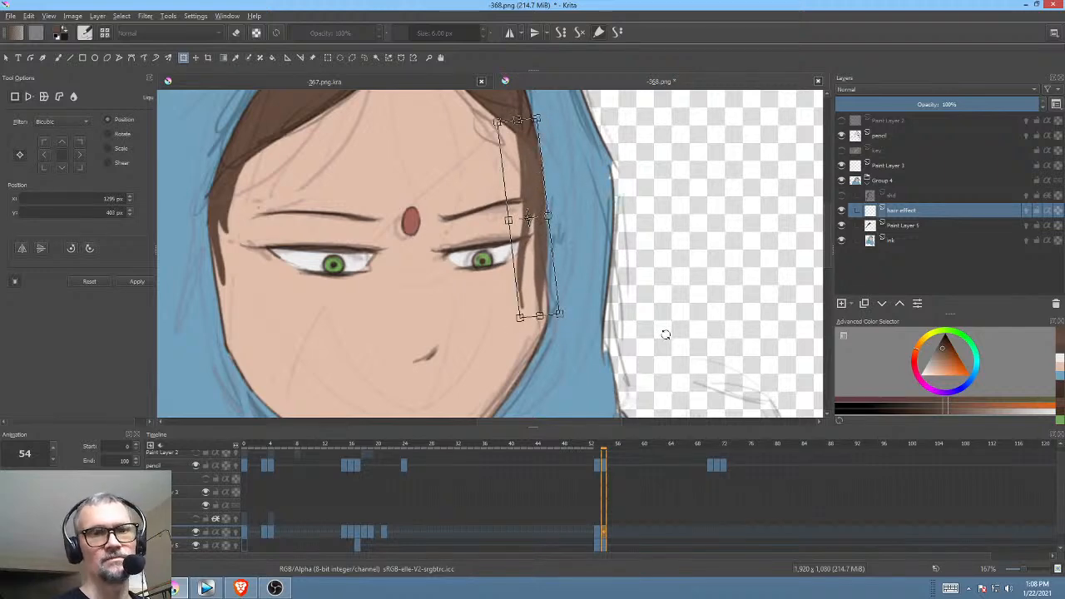
pyautogui.moveTo(668, 329); pyautogui.dragTo(707, 295)
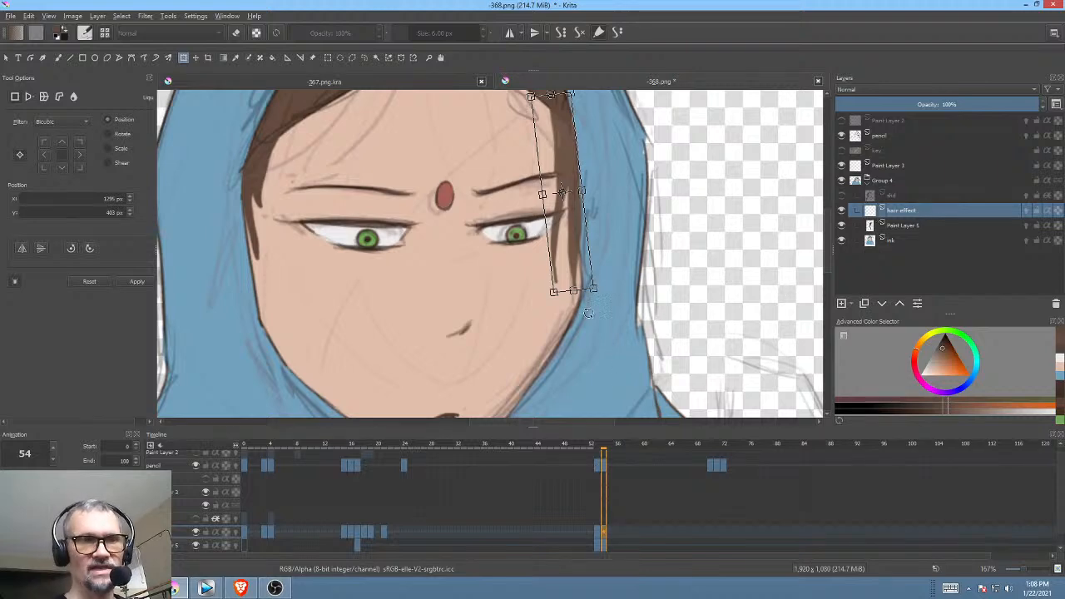
pyautogui.scroll(-3, 552, 327)
pyautogui.moveTo(587, 324); pyautogui.dragTo(598, 303)
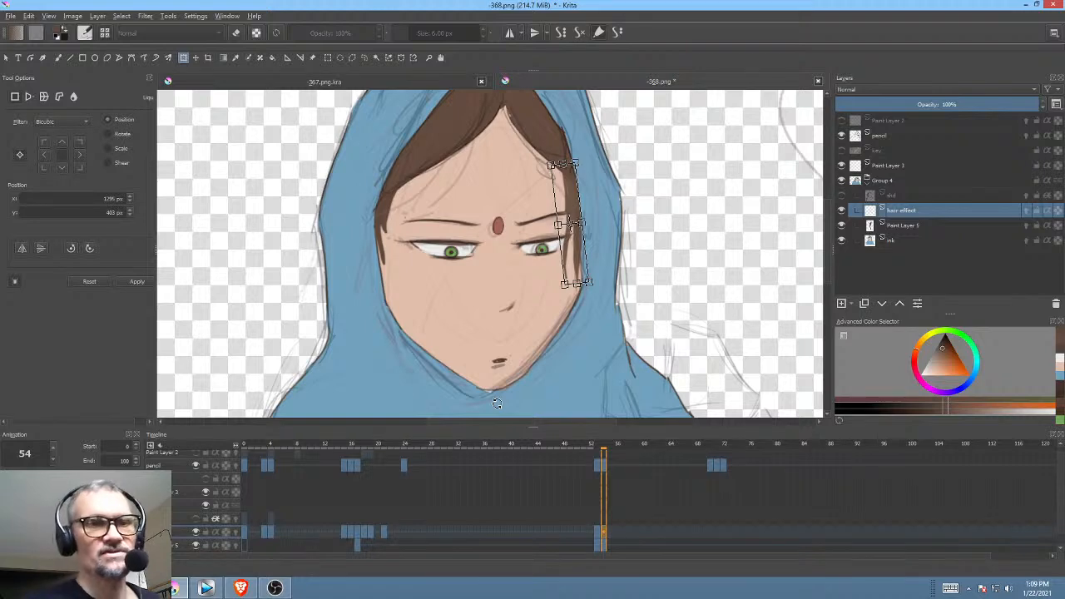
# Step: Play the animation from frame 0 and compare the loose strands across frames 52, 53 and 54
pyautogui.click(245, 532)
pyautogui.scroll(-2, 608, 252)
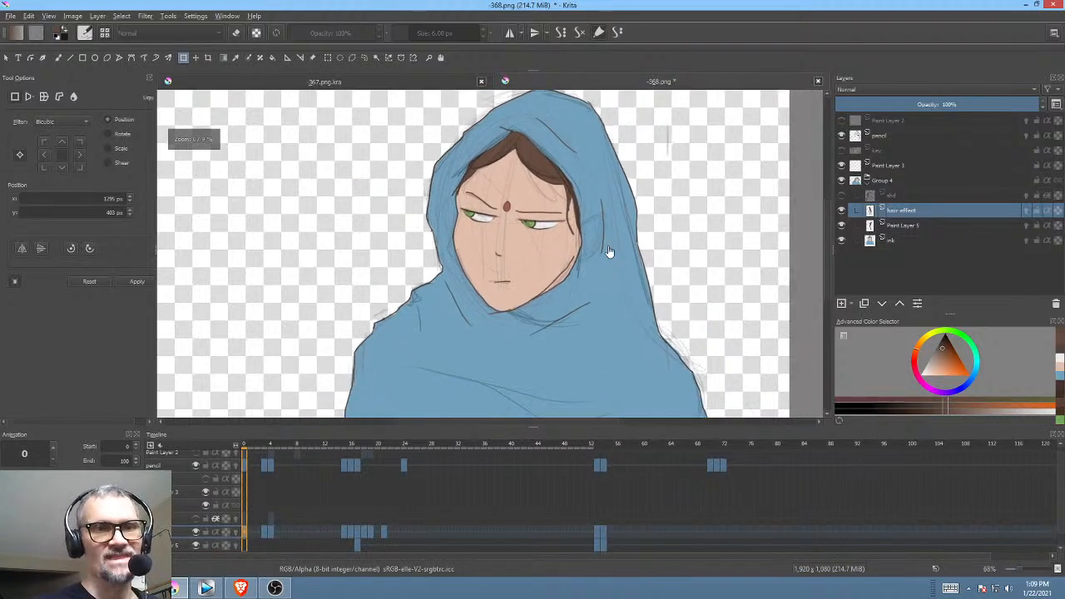
pyautogui.press('space')
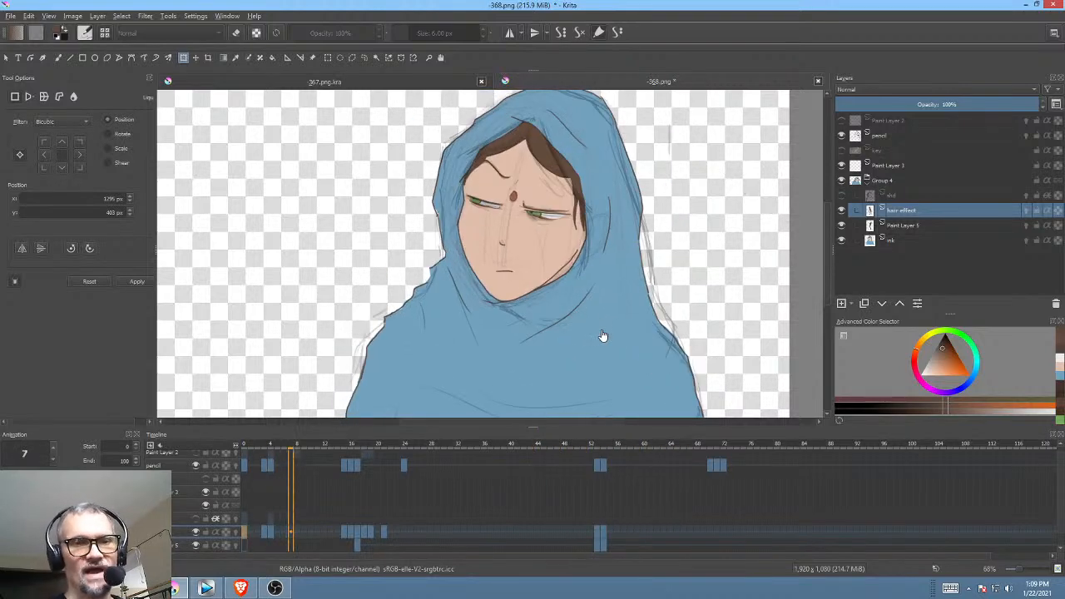
pyautogui.click(594, 441)
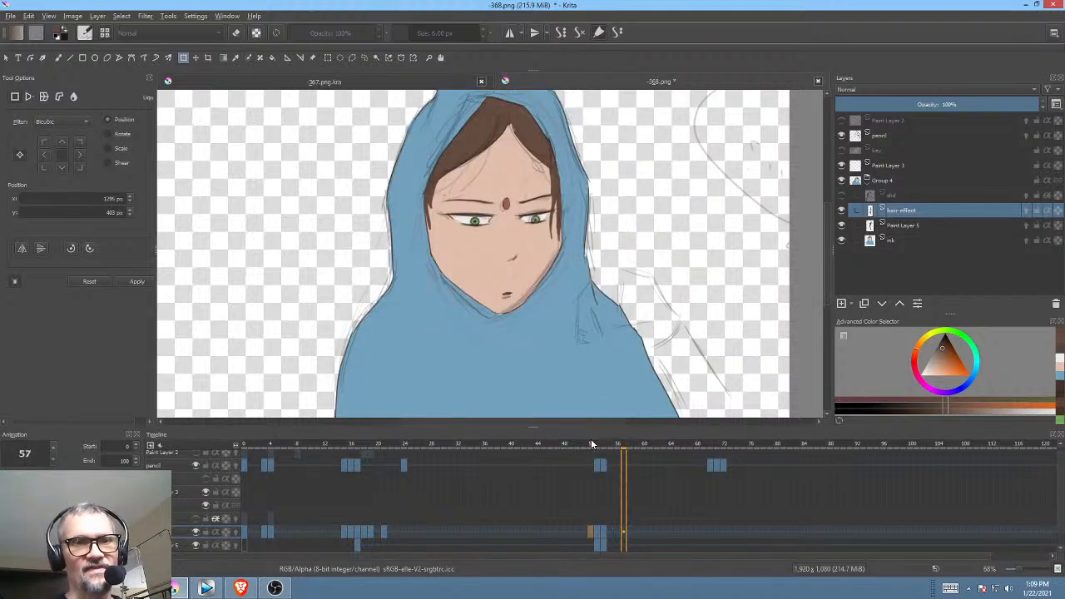
pyautogui.click(591, 441)
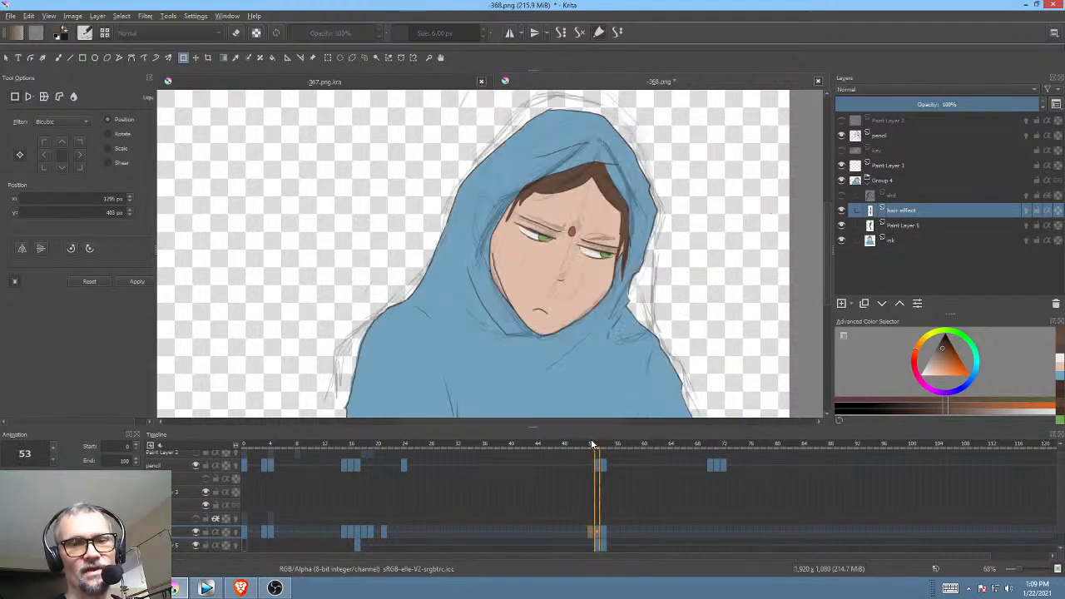
pyautogui.click(590, 442)
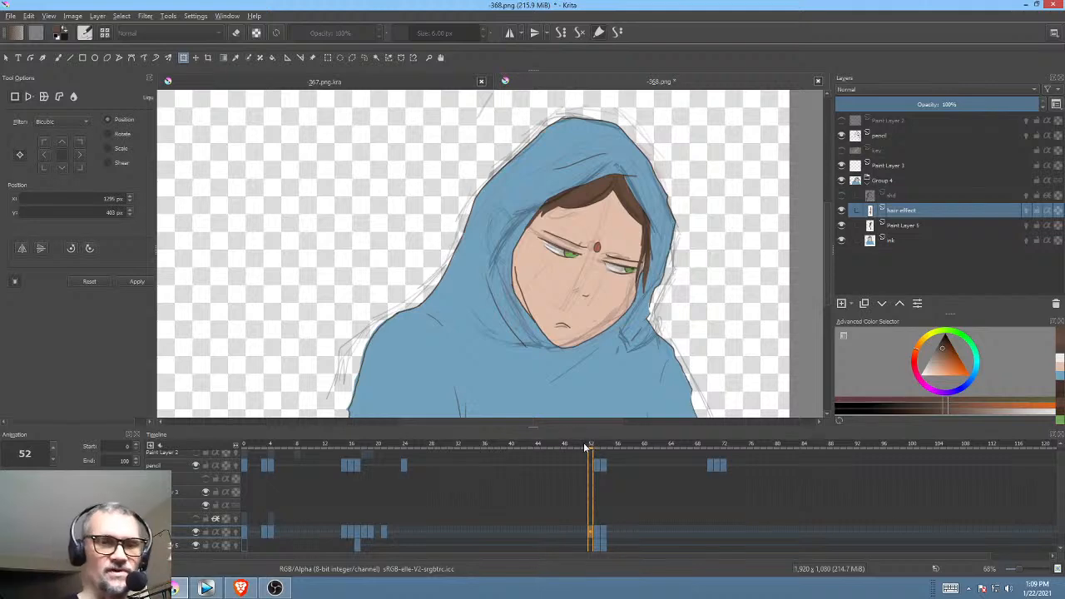
pyautogui.moveTo(584, 442)
pyautogui.mouseDown()
pyautogui.moveTo(610, 450)
pyautogui.moveTo(590, 451)
pyautogui.moveTo(602, 454)
pyautogui.mouseUp()
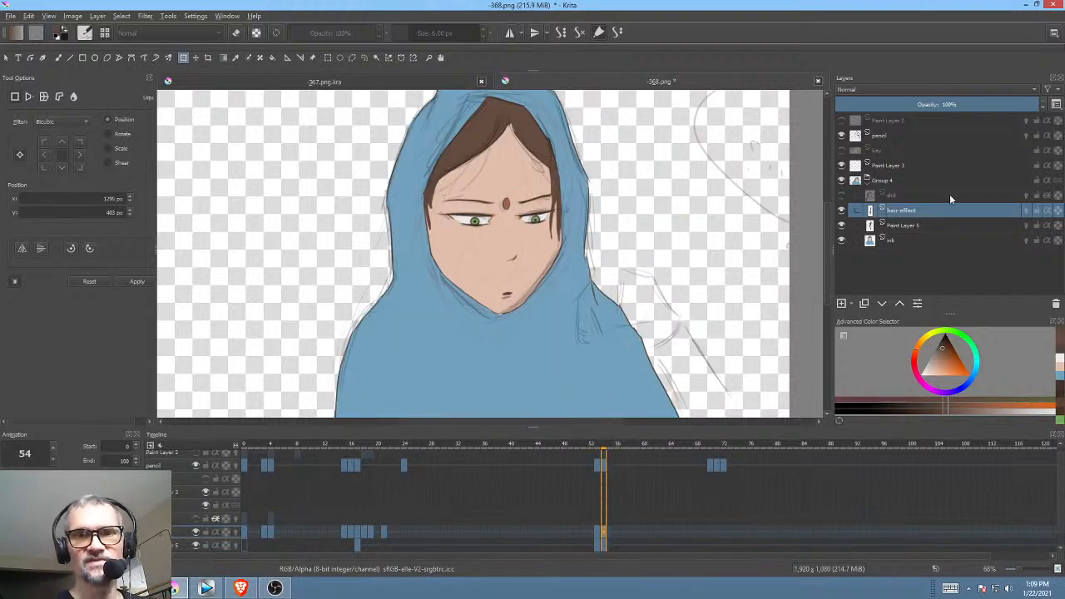
# Step: Paint thin loose strands in the sampled hair brown over the opposite temple on frame 54 with the 6 px brush
pyautogui.click(946, 344)
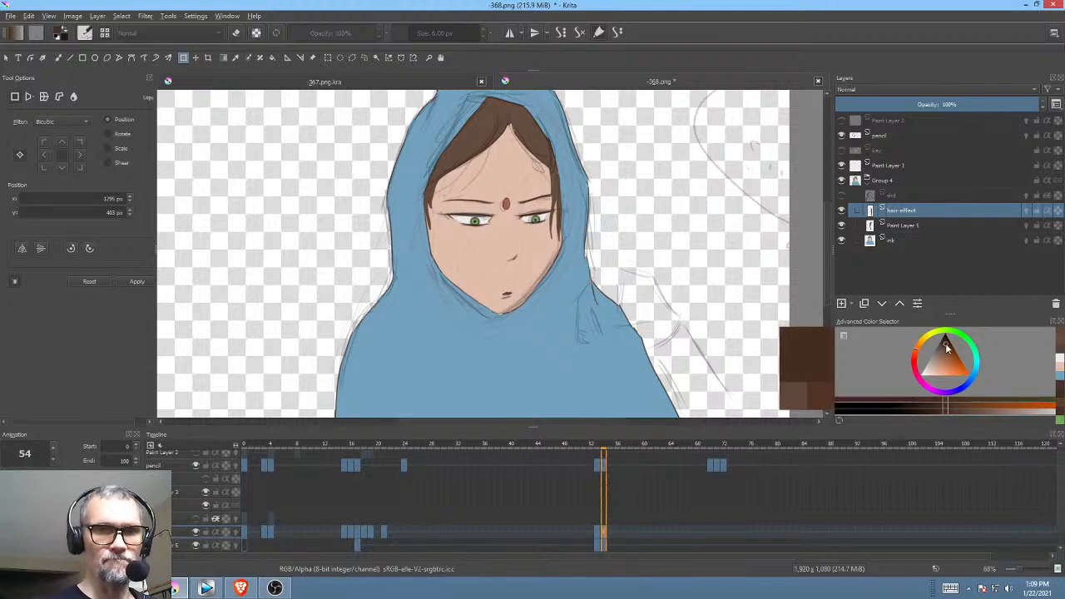
pyautogui.press('b')
pyautogui.keyDown('ctrl'); pyautogui.click(478, 126); pyautogui.keyUp('ctrl')
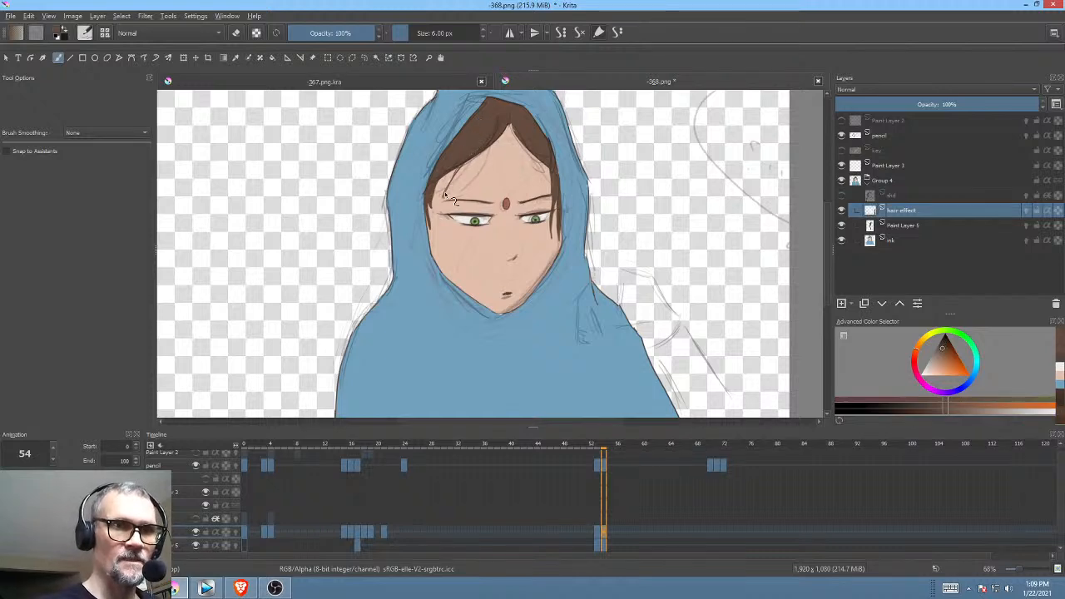
pyautogui.moveTo(445, 196); pyautogui.dragTo(461, 161)
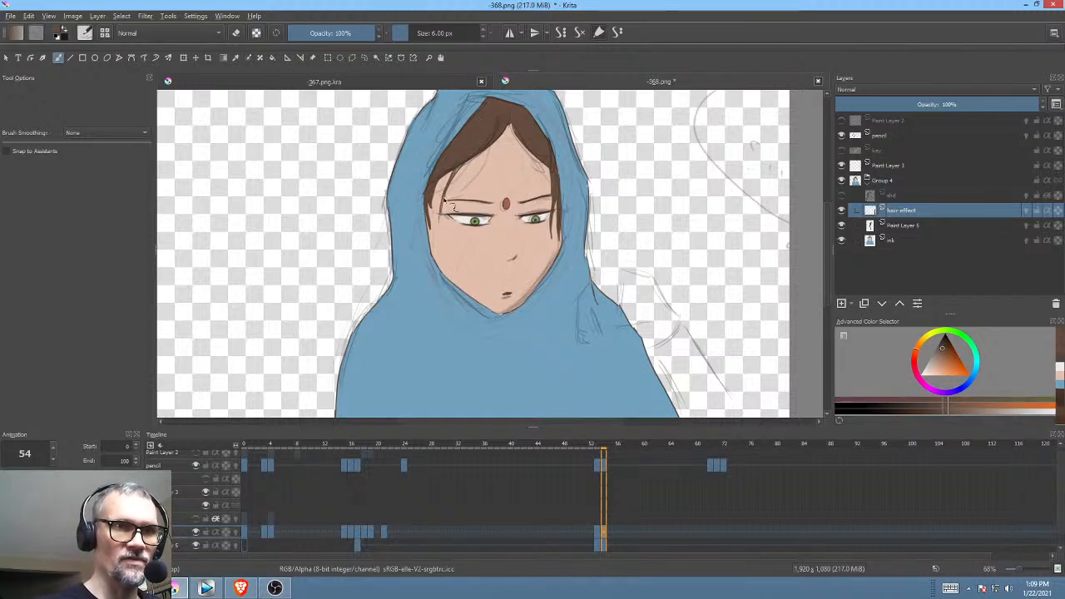
pyautogui.moveTo(451, 167); pyautogui.dragTo(432, 201)
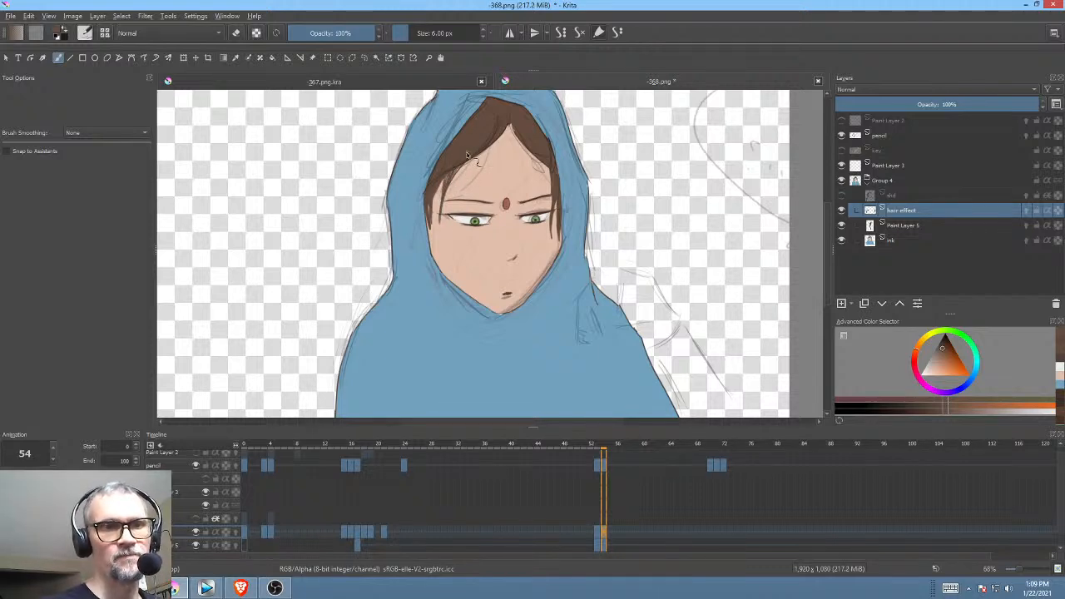
pyautogui.moveTo(637, 295); pyautogui.dragTo(616, 297)
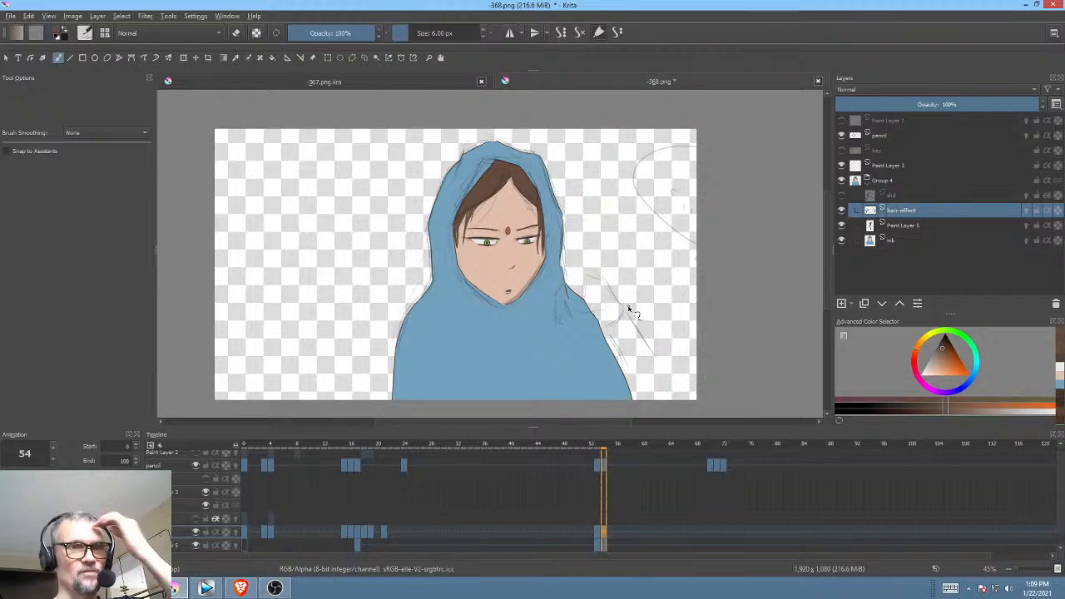
# Step: Merge the hair effect layer down into Paint Layer 5 and check the merged hair by toggling its visibility
pyautogui.click(910, 227)
pyautogui.click(916, 211)
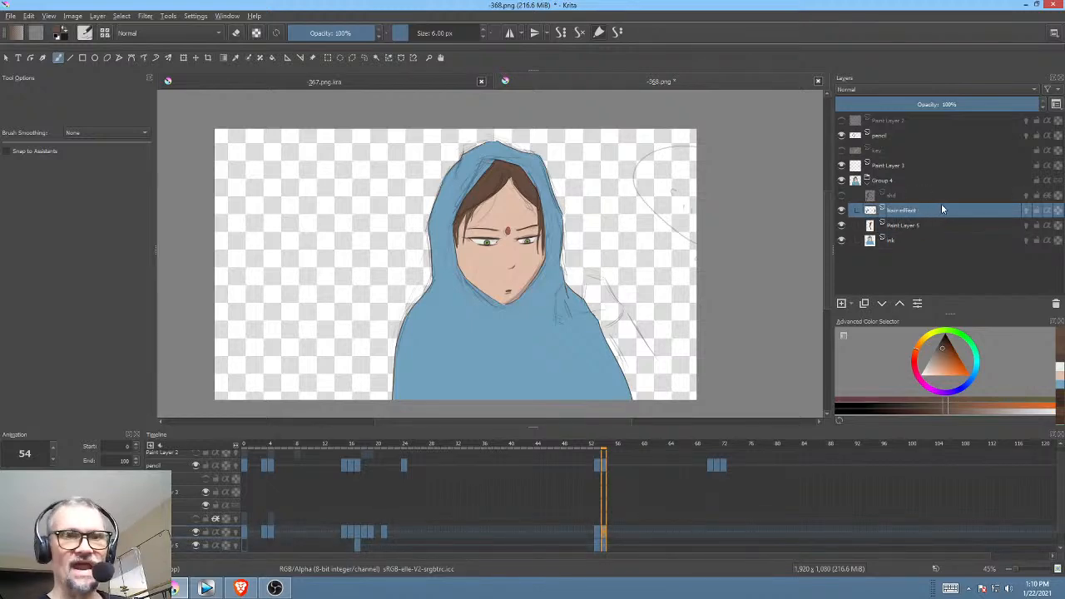
pyautogui.hotkey('ctrl', 'e')
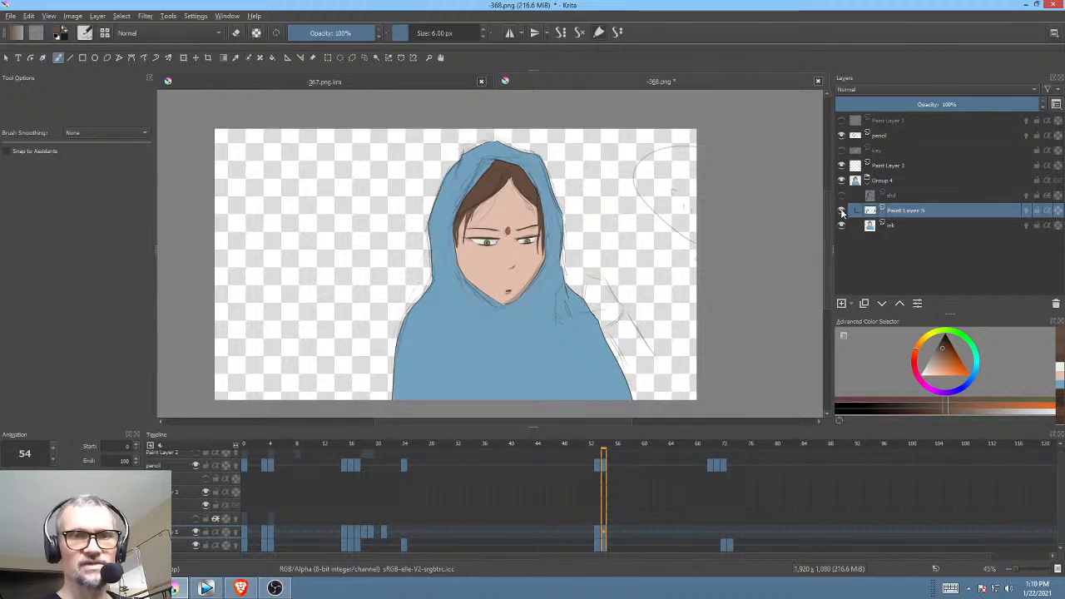
pyautogui.click(841, 210)
pyautogui.click(841, 210)
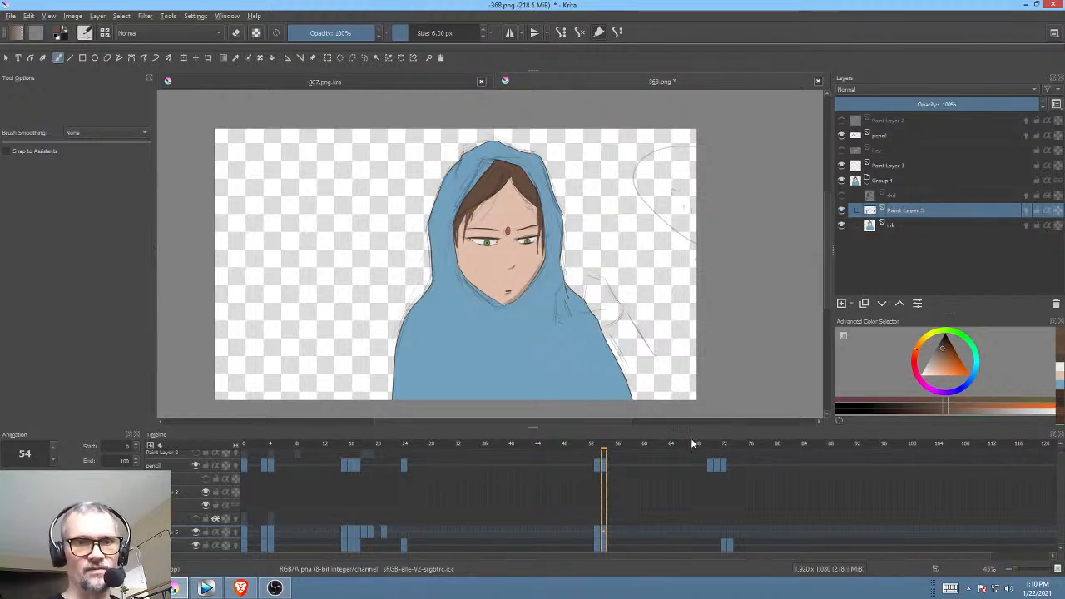
# Step: Scrub through the merged hair frames, hide the pencil layer and play the animation from frame 0
pyautogui.moveTo(663, 447)
pyautogui.mouseDown()
pyautogui.moveTo(723, 457)
pyautogui.moveTo(580, 459)
pyautogui.mouseUp()
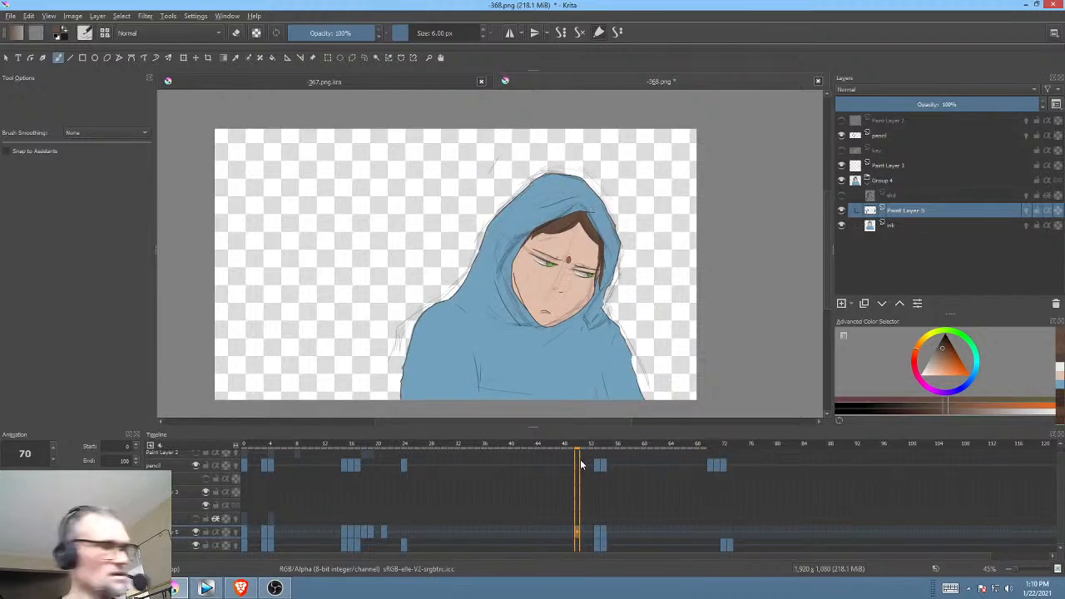
pyautogui.press('Home')
pyautogui.click(841, 135)
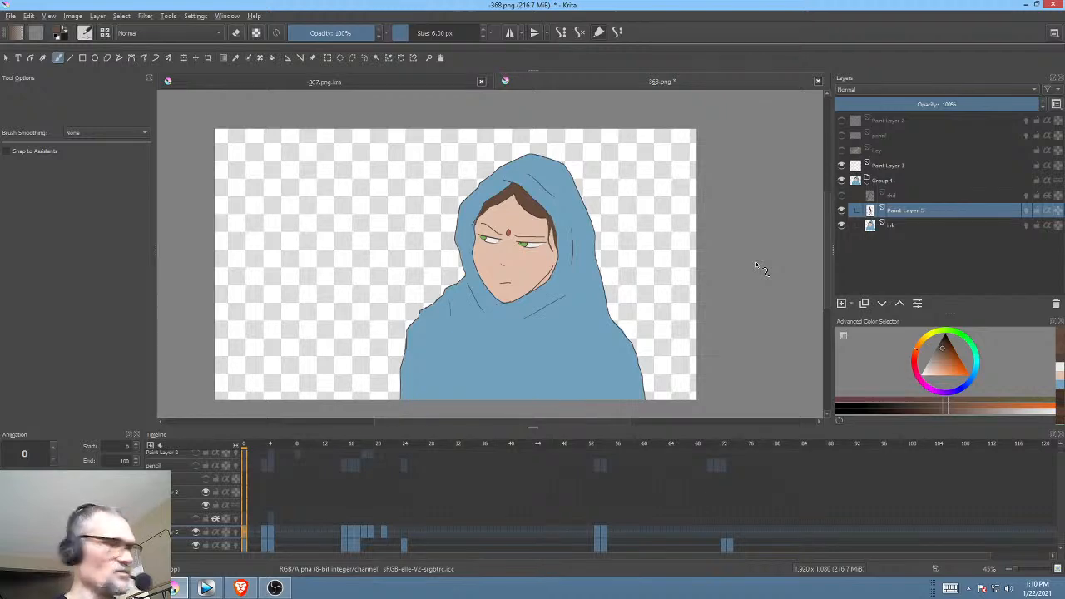
pyautogui.press('space')
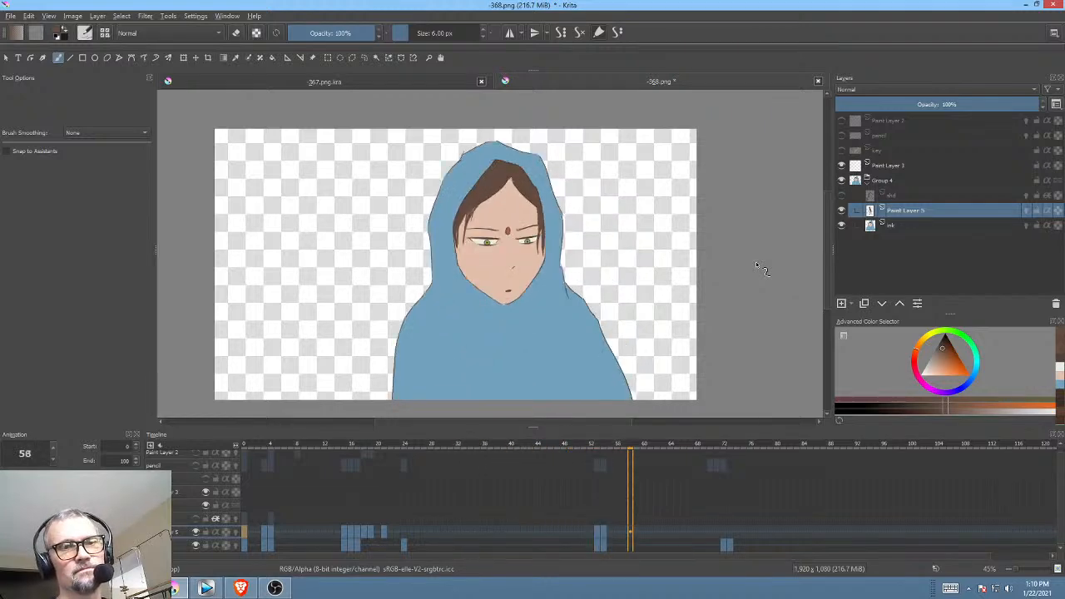
pyautogui.click(756, 263)
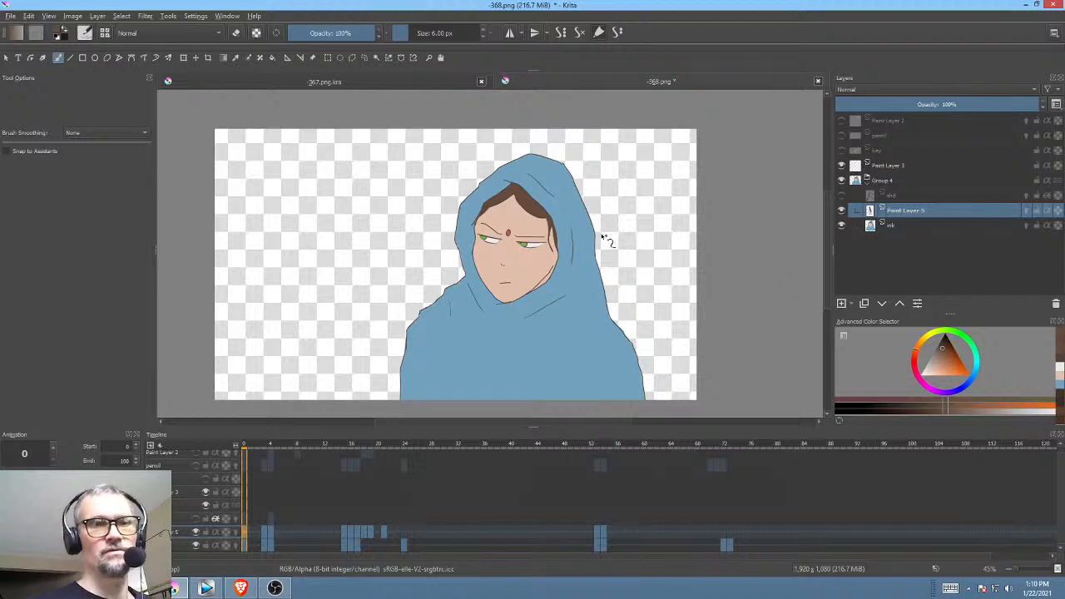
# Step: Thicken both eyebrows on frame 0 of the ink layer with brown brush strokes
pyautogui.scroll(4, 552, 262)
pyautogui.moveTo(638, 224); pyautogui.dragTo(635, 179)
pyautogui.click(908, 224)
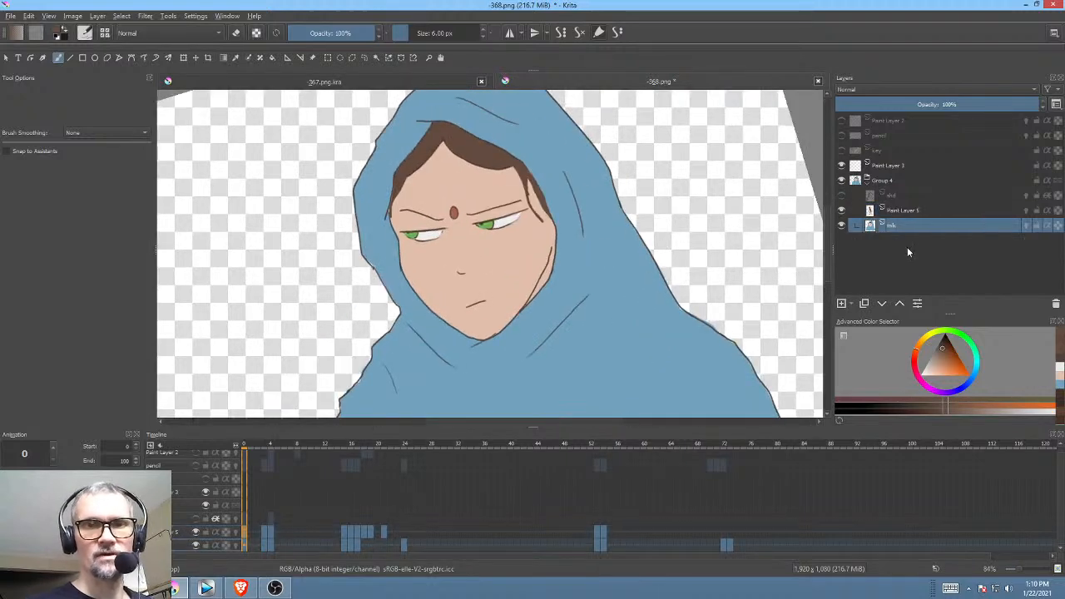
pyautogui.click(841, 226)
pyautogui.click(841, 226)
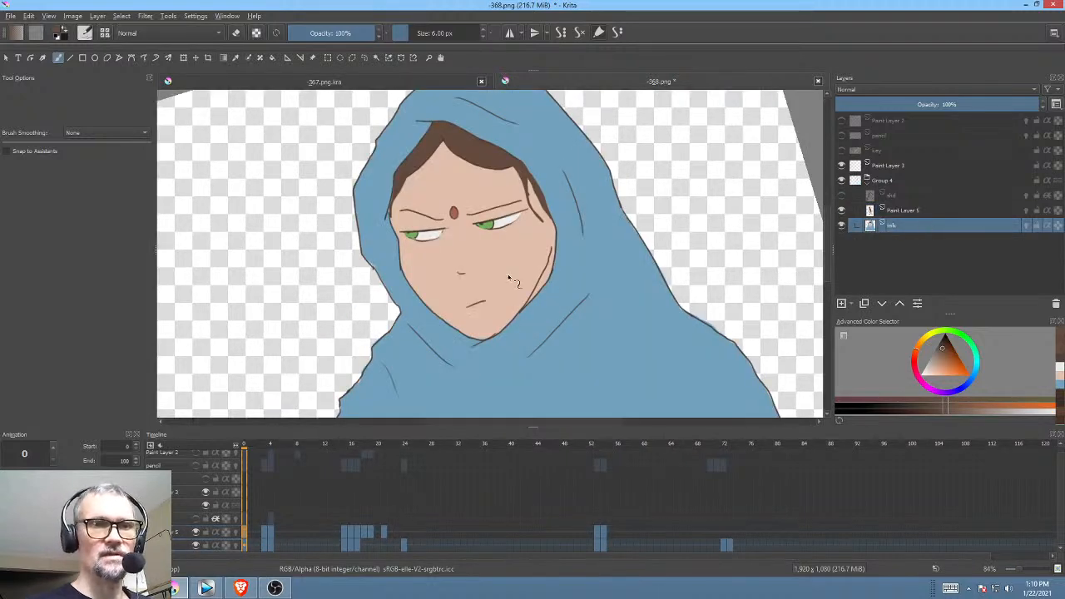
pyautogui.scroll(3, 506, 277)
pyautogui.moveTo(542, 200); pyautogui.dragTo(557, 269)
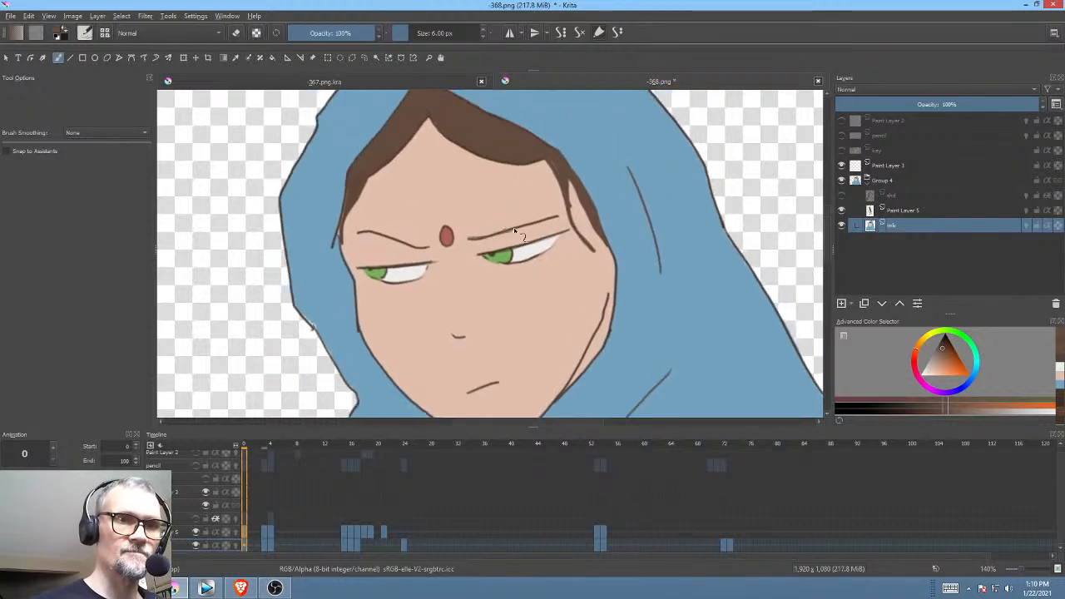
pyautogui.moveTo(484, 236); pyautogui.dragTo(556, 218)
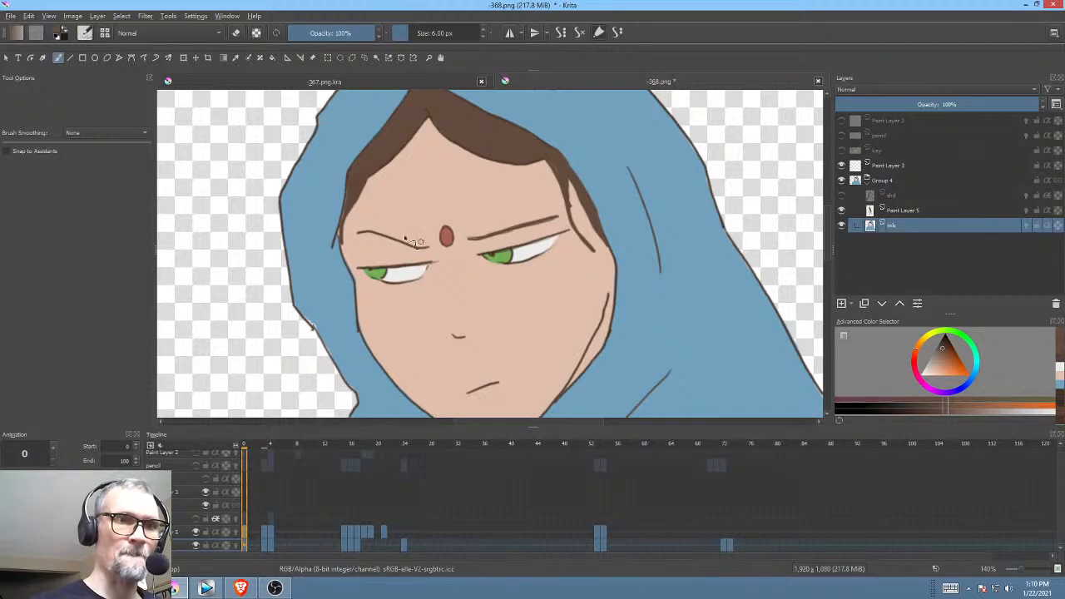
pyautogui.moveTo(499, 173); pyautogui.dragTo(527, 304)
pyautogui.moveTo(551, 222); pyautogui.dragTo(605, 192)
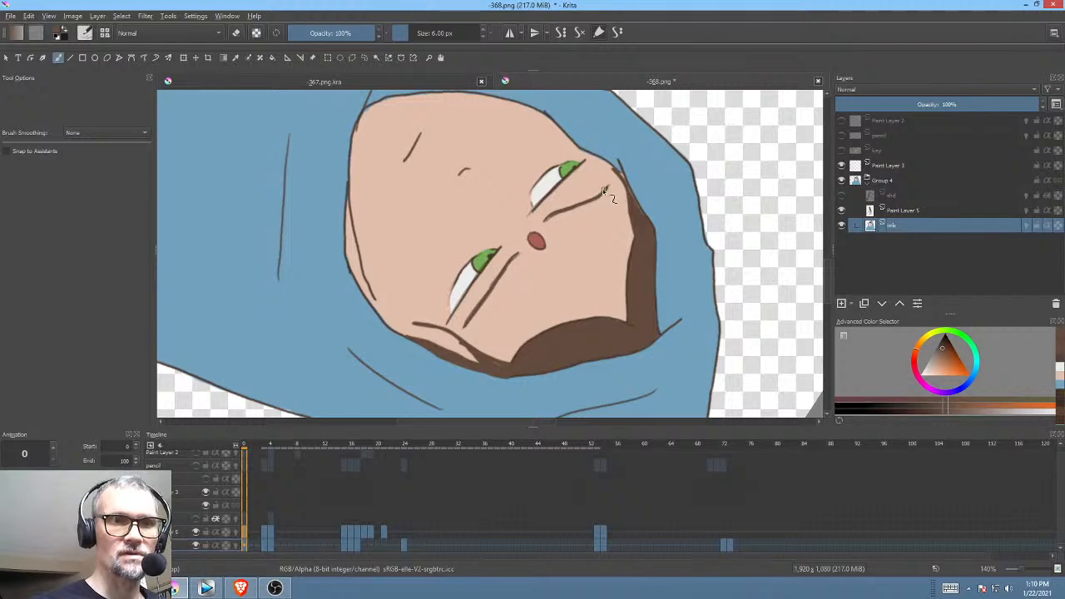
# Step: Thicken both eyebrows on frame 3 of the ink layer with brown 6 px brush strokes
pyautogui.click(266, 542)
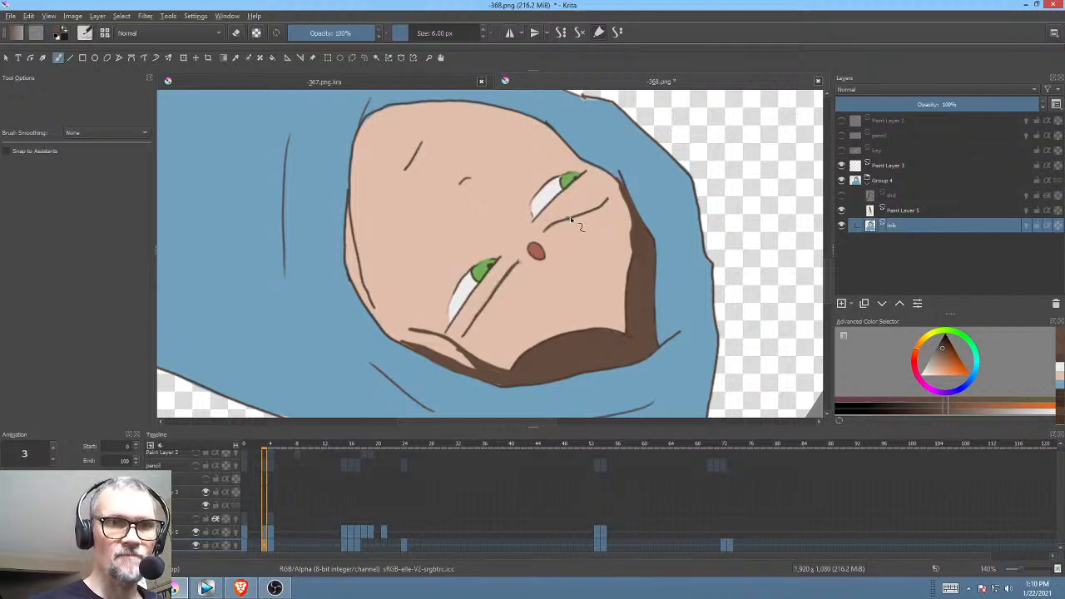
pyautogui.moveTo(597, 209); pyautogui.dragTo(611, 196)
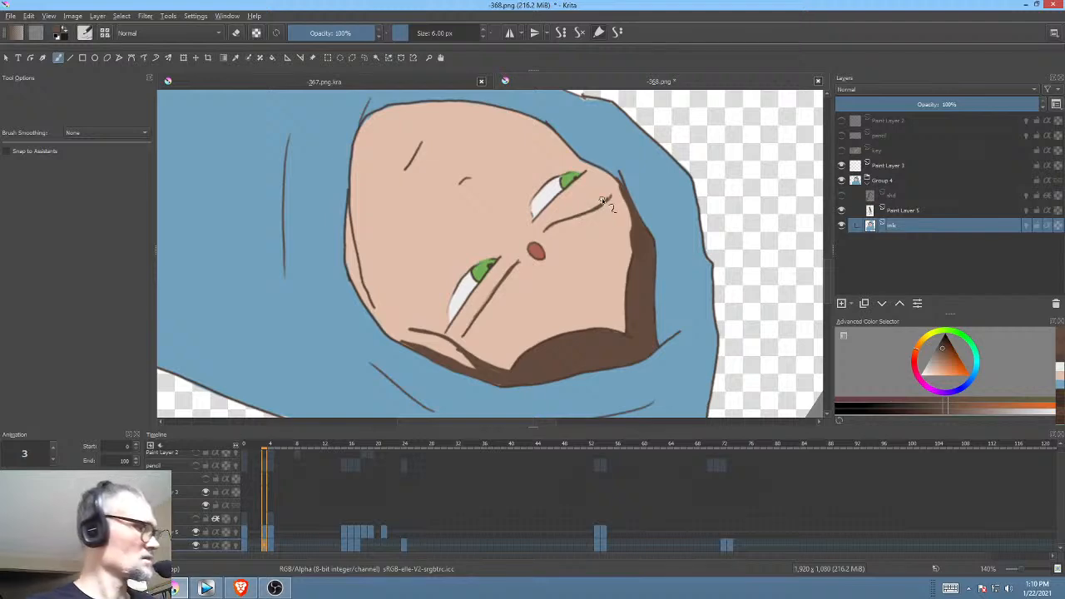
pyautogui.press('Left')
pyautogui.press('Right')
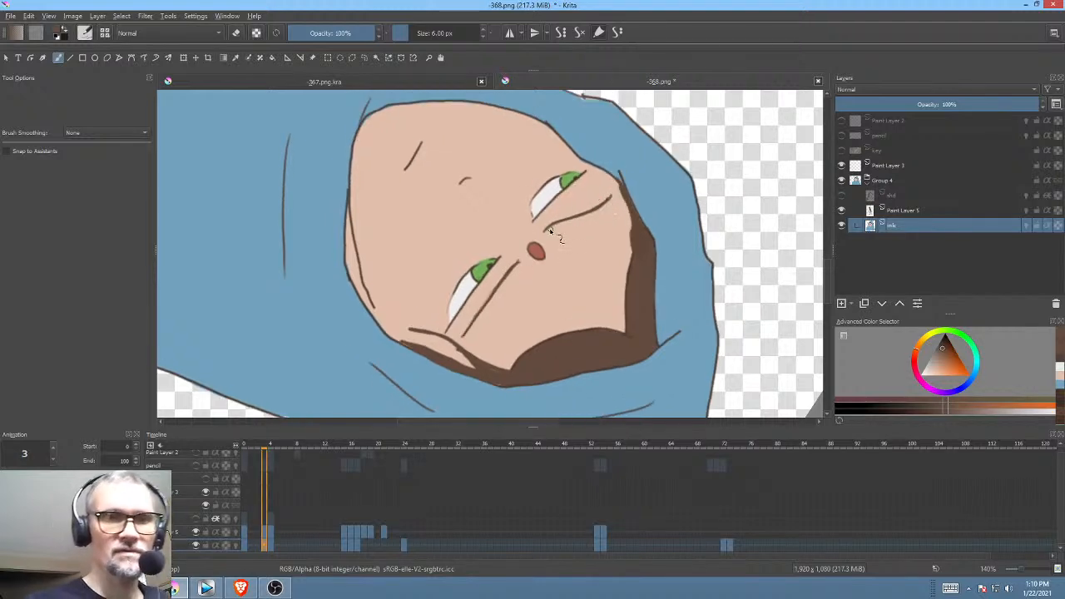
pyautogui.moveTo(563, 221); pyautogui.dragTo(593, 213)
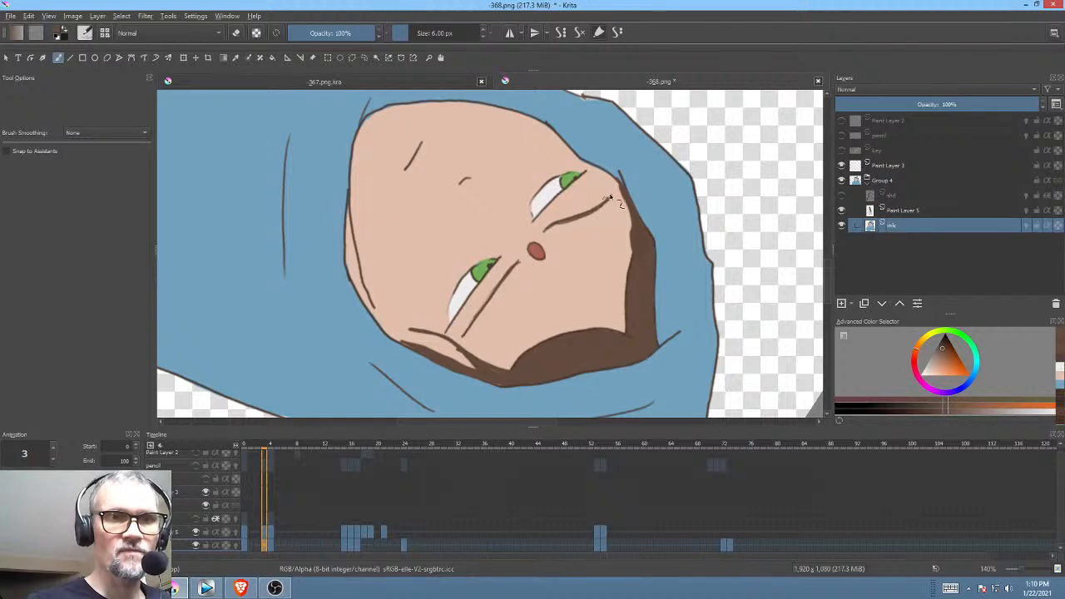
pyautogui.press('Left')
pyautogui.press('Right')
pyautogui.moveTo(509, 275); pyautogui.dragTo(472, 323)
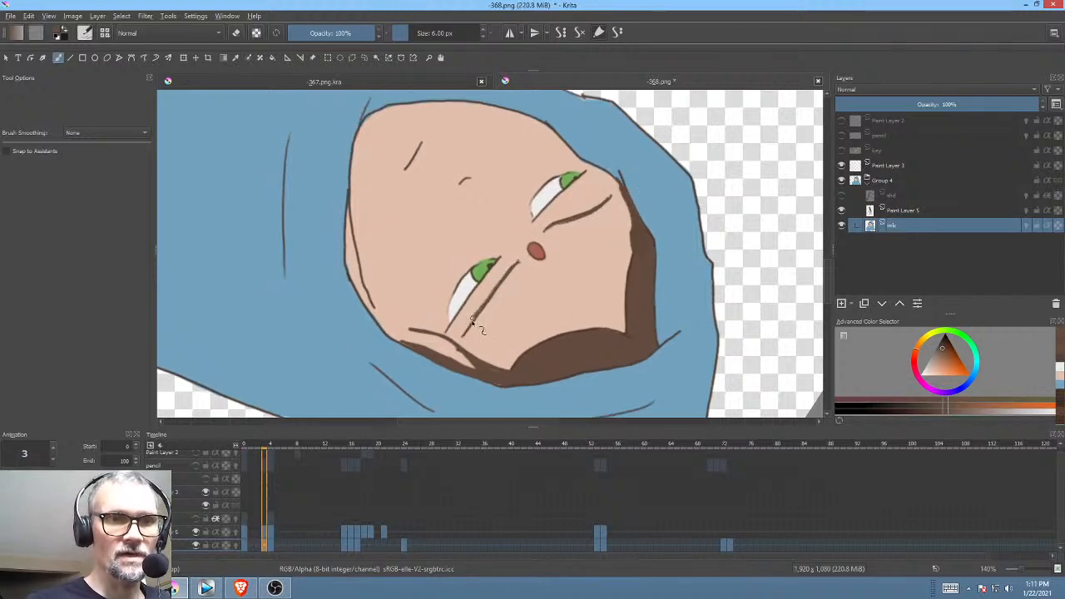
# Step: Thicken the lowered eyebrow on frame 4 with a brown stroke and compare it against frame 15
pyautogui.press('Right')
pyautogui.moveTo(512, 273); pyautogui.dragTo(462, 330)
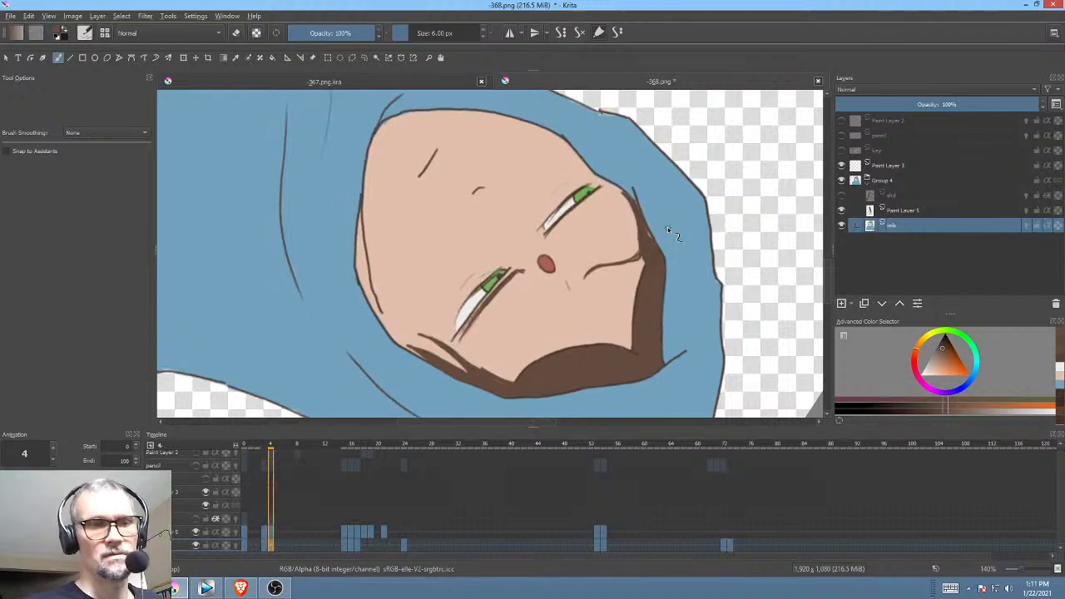
pyautogui.press('.')
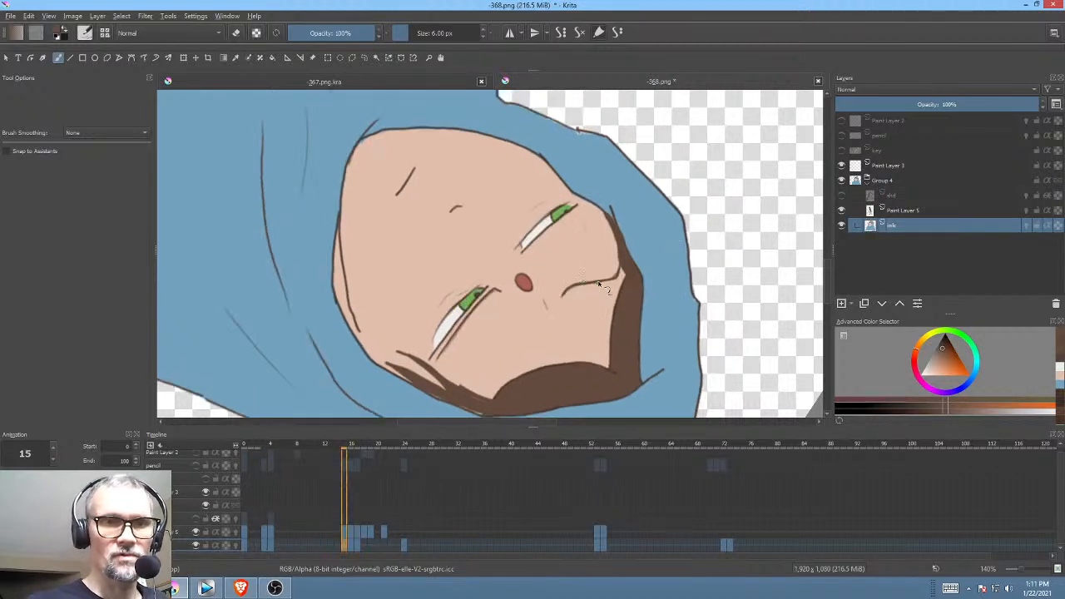
pyautogui.press(',')
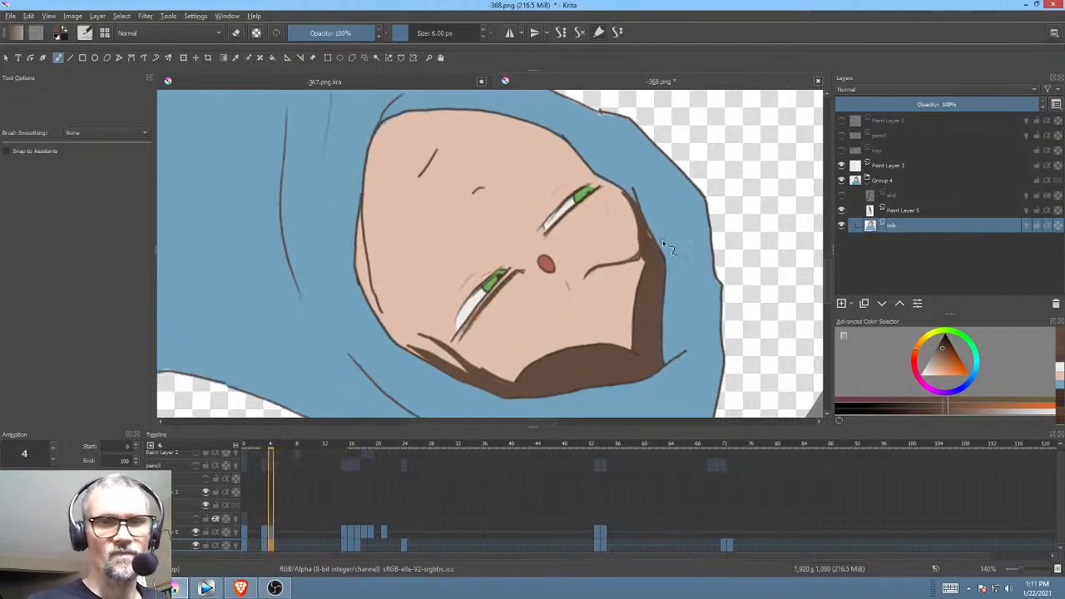
pyautogui.press('.')
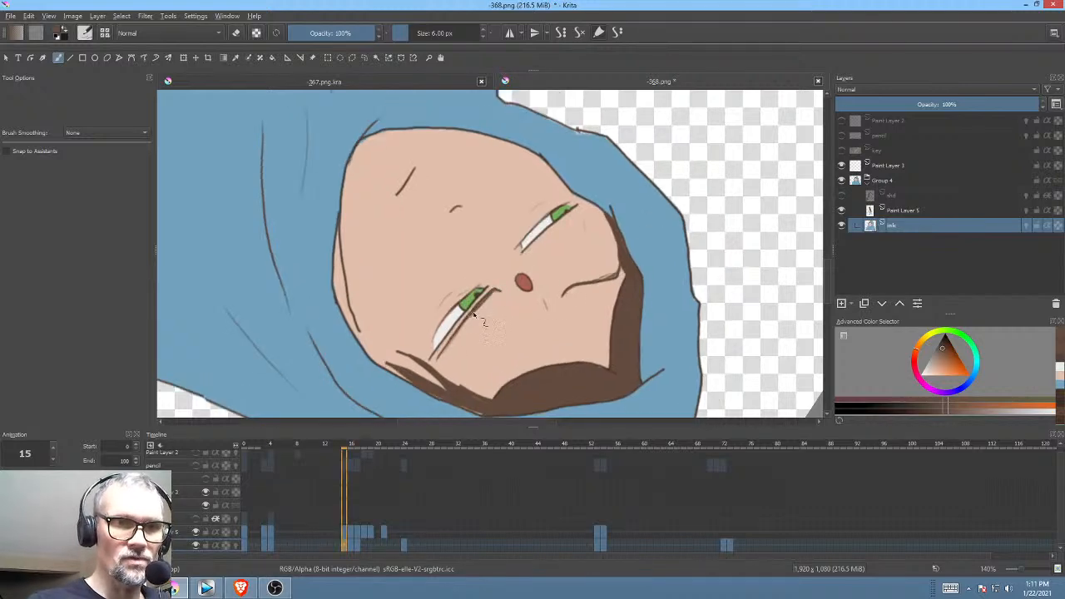
# Step: Thicken the viewer's-left eyebrow on frame 16 with a brown stroke and compare it with frame 17
pyautogui.press('.')
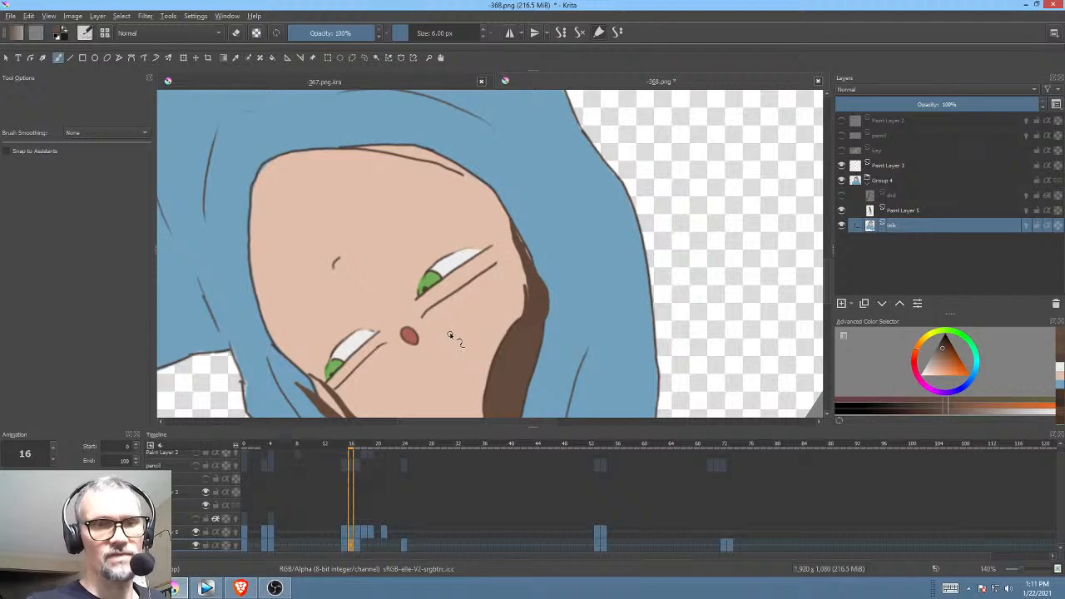
pyautogui.press(',')
pyautogui.press('.')
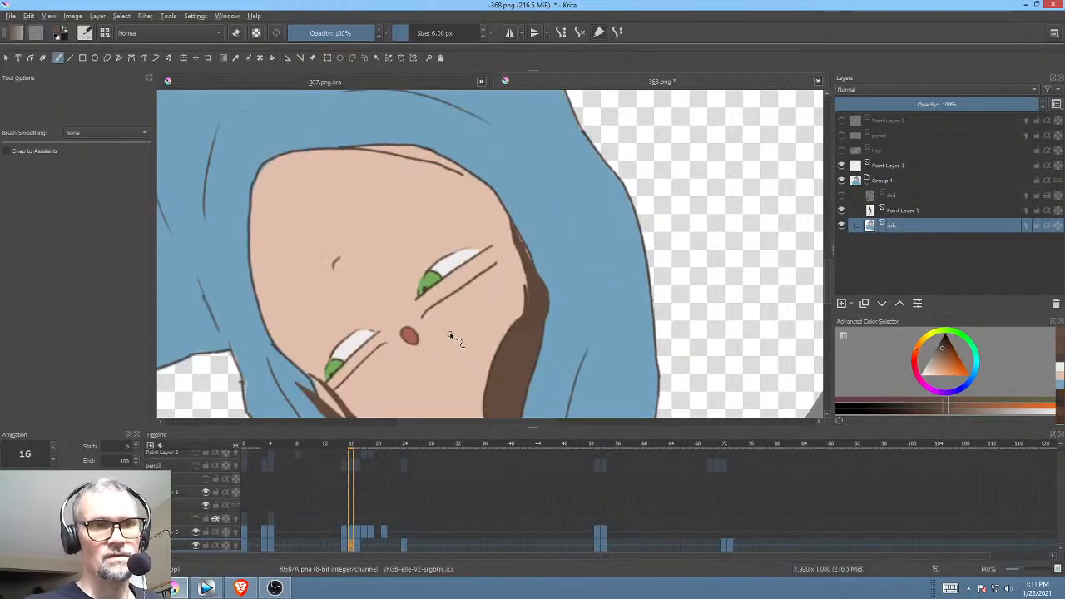
pyautogui.moveTo(461, 305)
pyautogui.mouseDown()
pyautogui.moveTo(463, 342)
pyautogui.moveTo(575, 215)
pyautogui.mouseUp()
pyautogui.press('Right')
pyautogui.press('Left')
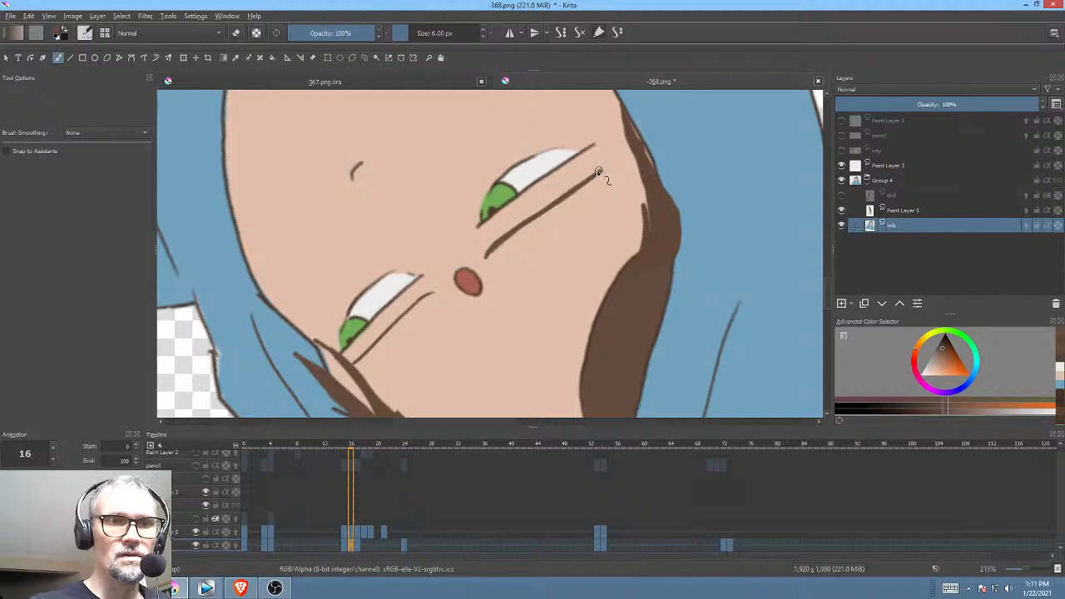
# Step: Thicken both eyebrows on frame 17 with brown strokes
pyautogui.press('Right')
pyautogui.moveTo(527, 209)
pyautogui.mouseDown()
pyautogui.moveTo(422, 271)
pyautogui.moveTo(527, 201)
pyautogui.moveTo(420, 271)
pyautogui.mouseUp()
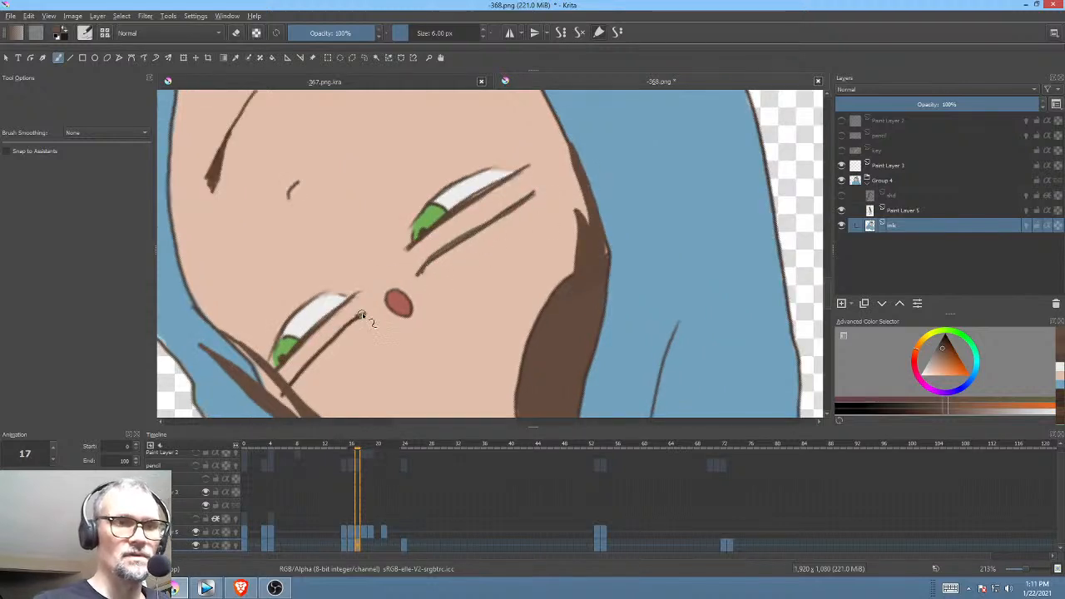
pyautogui.moveTo(362, 318)
pyautogui.mouseDown()
pyautogui.moveTo(302, 372)
pyautogui.moveTo(370, 314)
pyautogui.mouseUp()
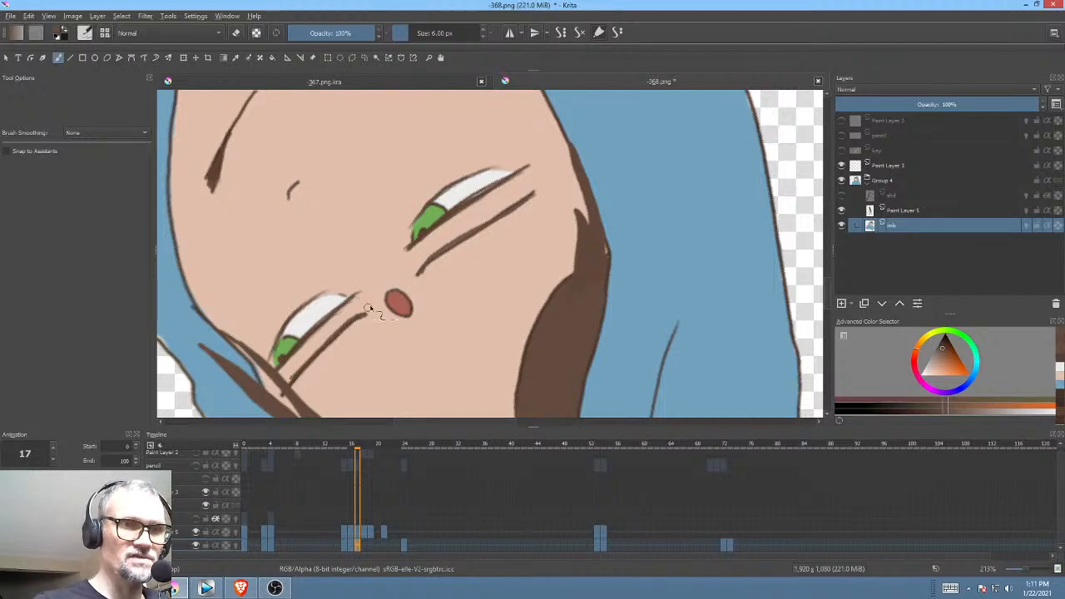
# Step: Thicken the remaining eyebrow on frame 16 and outline the curved edge of the eye beside it
pyautogui.press('Left')
pyautogui.moveTo(442, 300)
pyautogui.mouseDown()
pyautogui.moveTo(362, 363)
pyautogui.moveTo(443, 281)
pyautogui.moveTo(638, 283)
pyautogui.moveTo(496, 216)
pyautogui.moveTo(345, 354)
pyautogui.mouseUp()
pyautogui.press('Right')
pyautogui.press('Left')
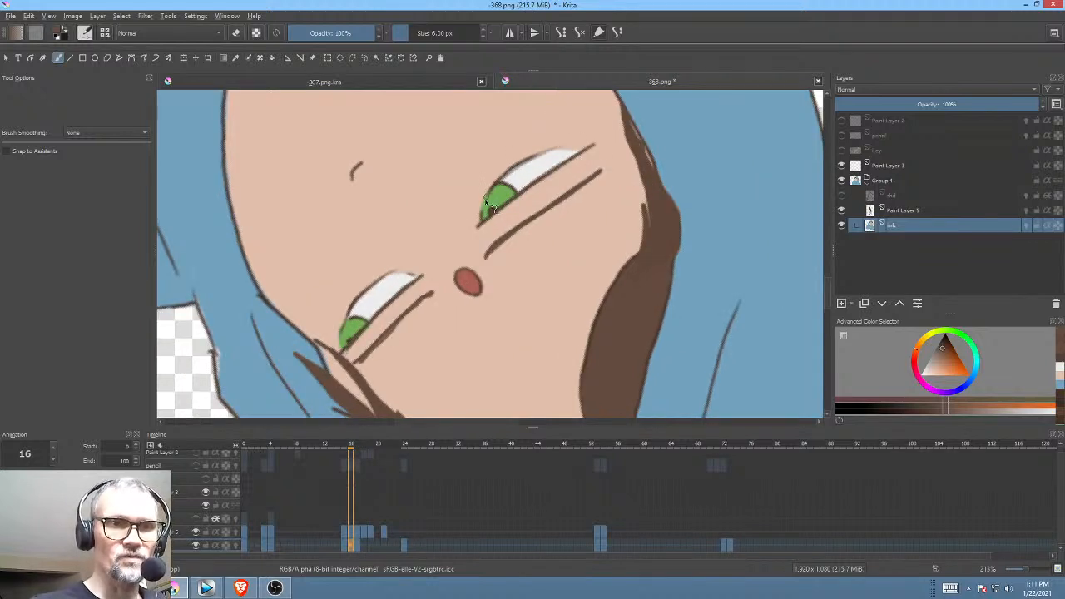
pyautogui.press('Left')
pyautogui.press('Right')
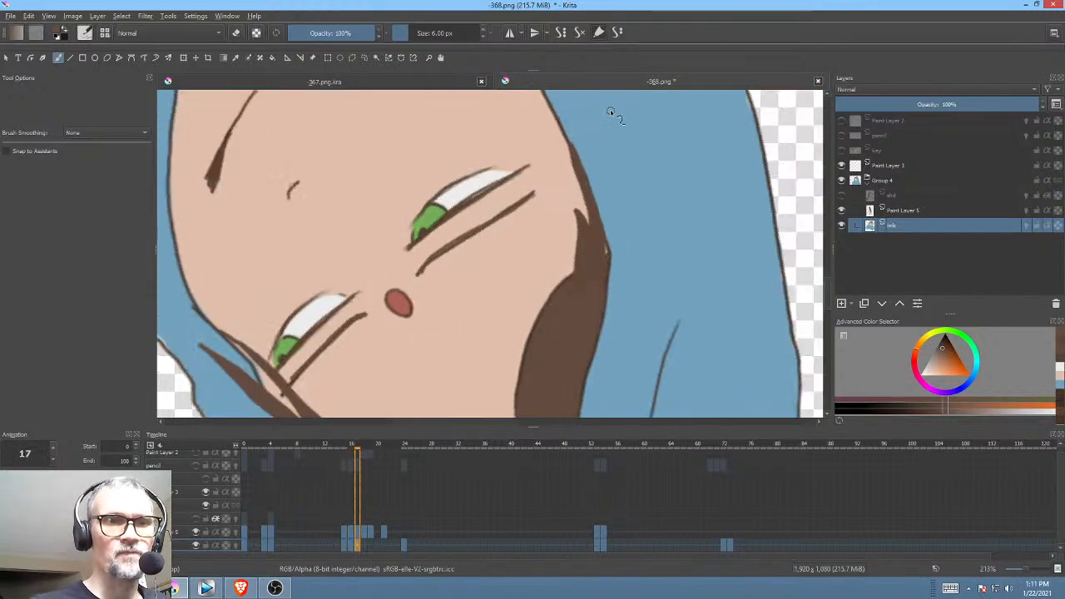
pyautogui.press('Left')
pyautogui.moveTo(341, 325); pyautogui.dragTo(396, 272)
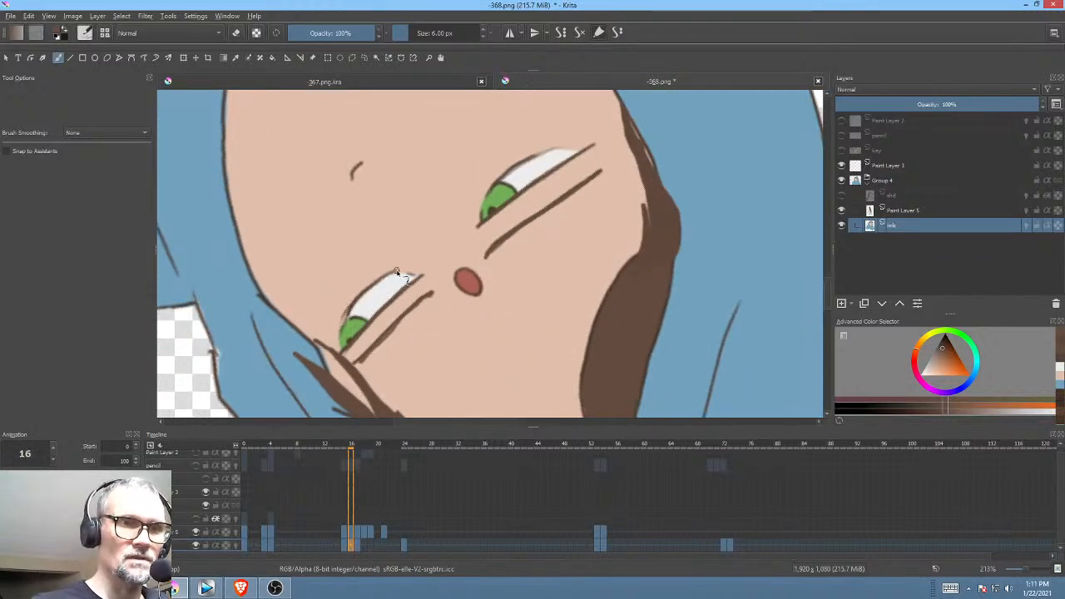
# Step: Reset the canvas rotation and check the refined eyebrows across the keyframes up to frame 54 and back to frame 15
pyautogui.press('5')
pyautogui.moveTo(618, 236); pyautogui.dragTo(583, 279)
pyautogui.press('Right')
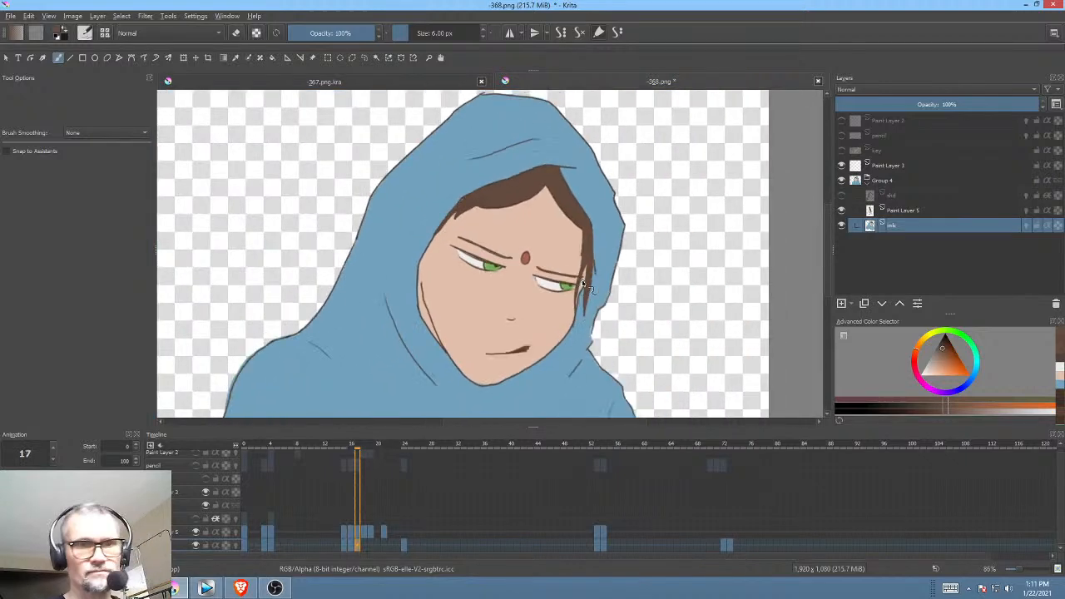
pyautogui.press('Right')
pyautogui.press('Right')
pyautogui.press('Right')
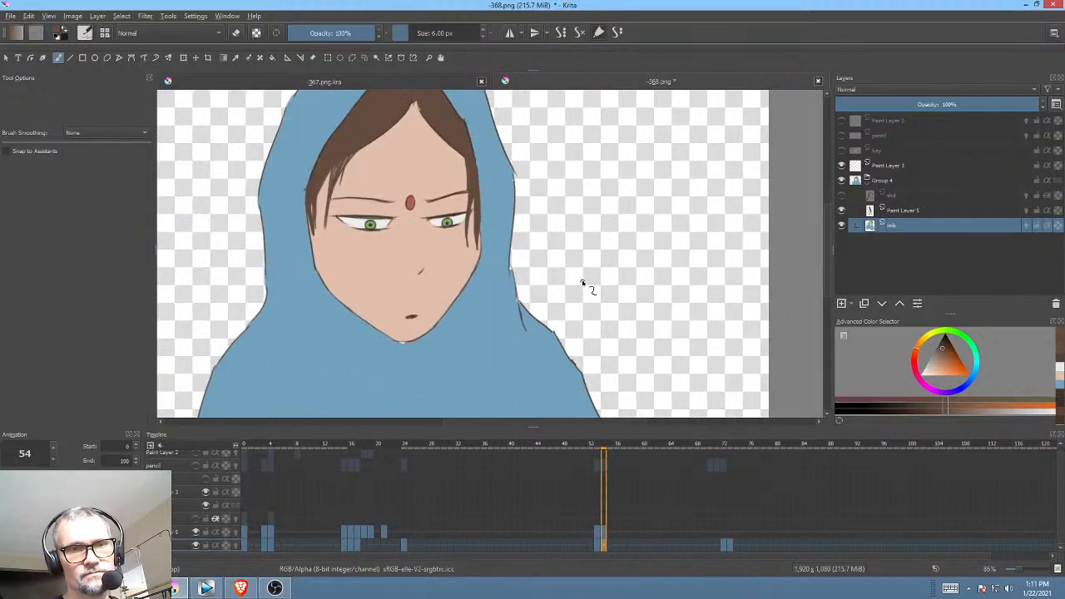
pyautogui.press('Left')
pyautogui.press('Left')
pyautogui.press('Left')
pyautogui.press('Left')
pyautogui.press('Left')
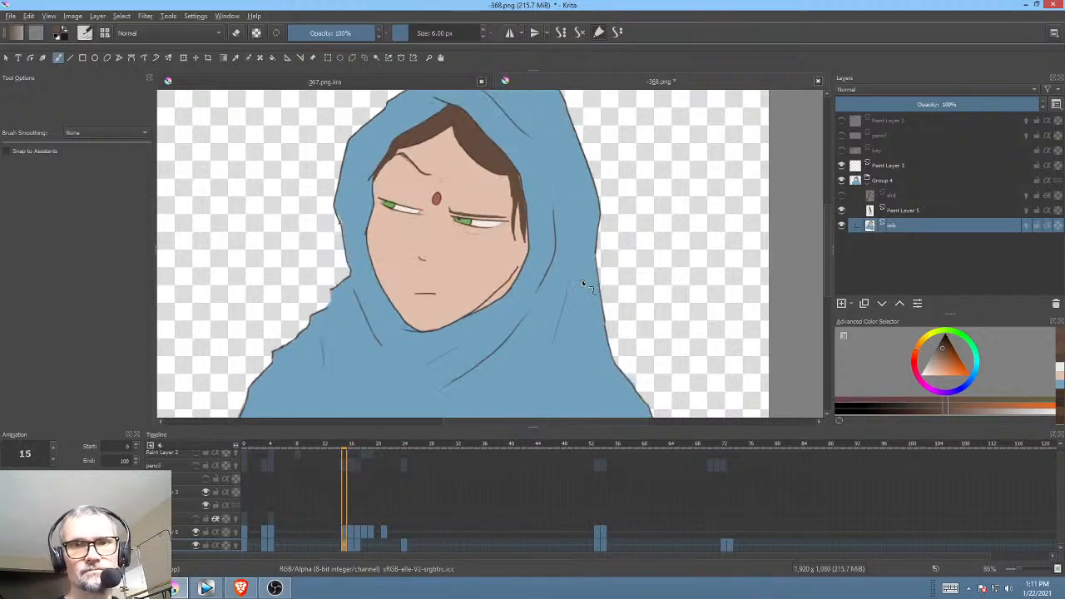
# Step: Briefly show the shd layer, select Paint Layer 5 and examine its hair keyframes between frames 15 and 21
pyautogui.click(842, 195)
pyautogui.click(841, 196)
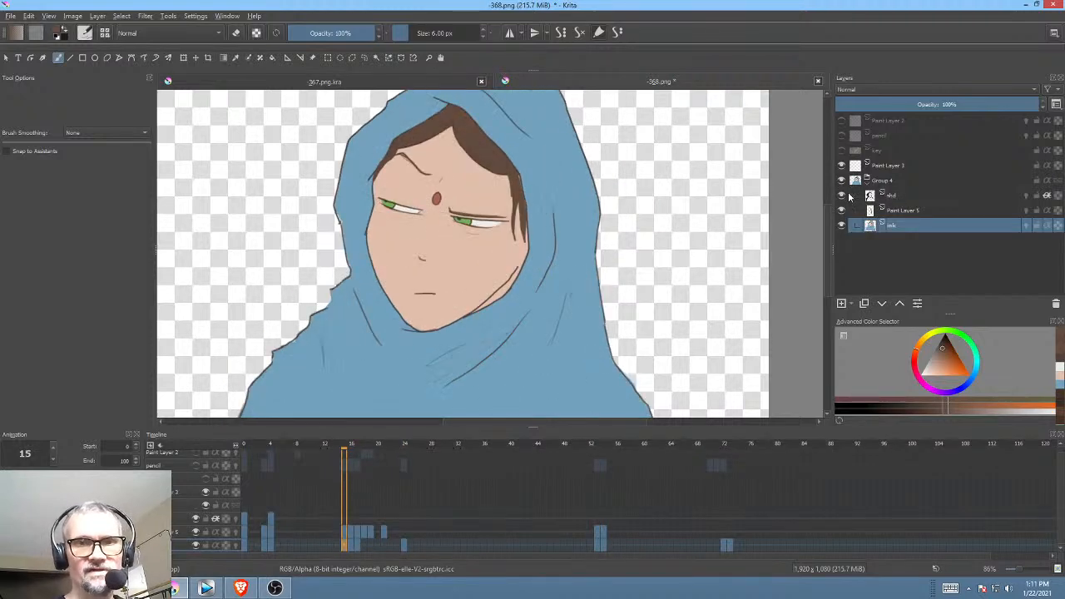
pyautogui.click(922, 211)
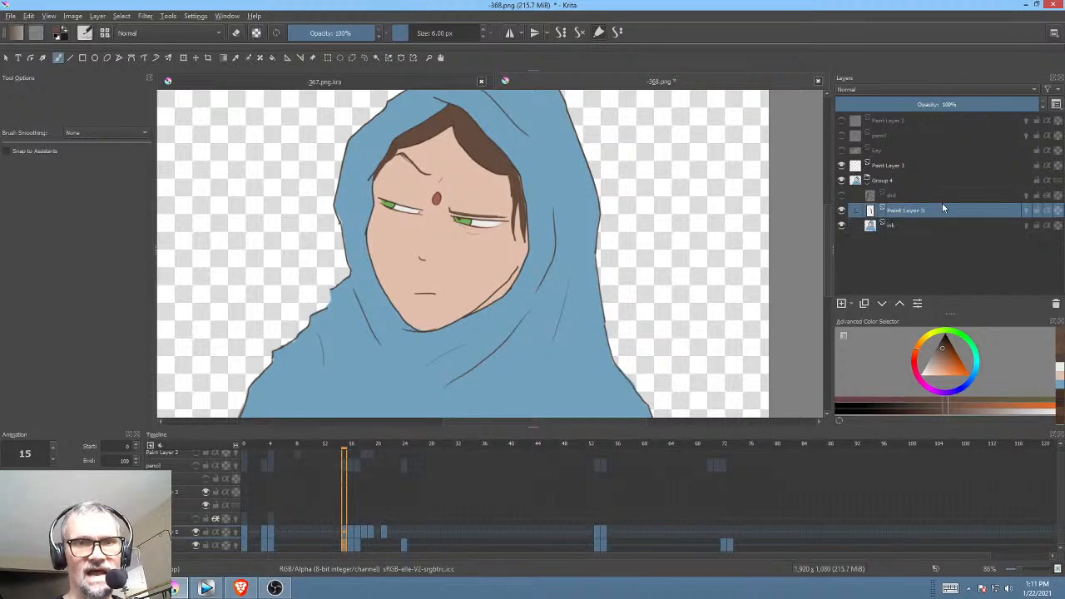
pyautogui.press('Right')
pyautogui.press('Right')
pyautogui.press('.')
pyautogui.press('.')
pyautogui.press('.')
pyautogui.press('.')
pyautogui.press('.')
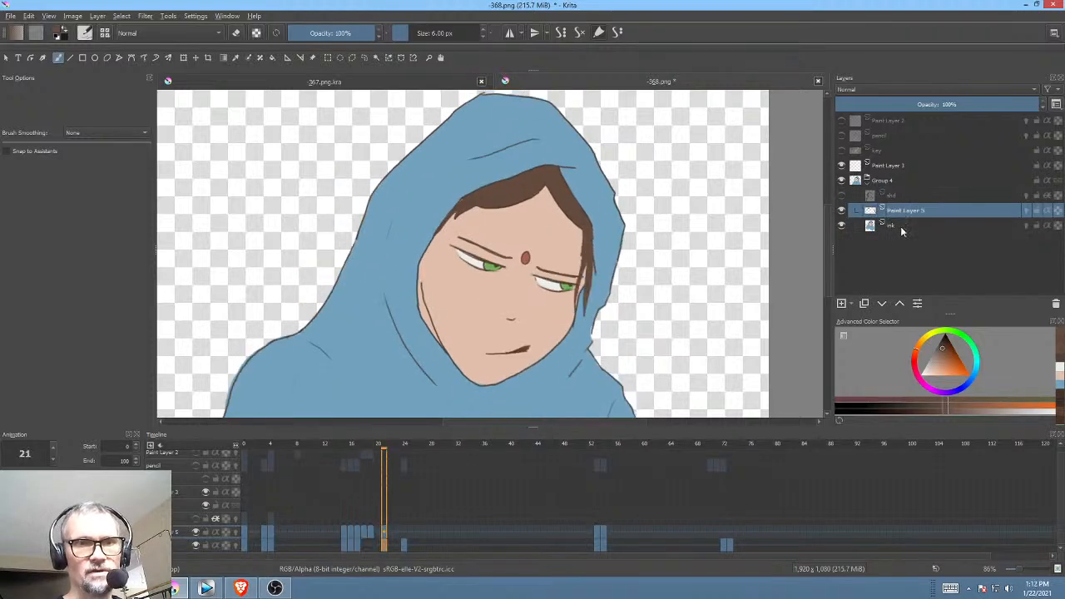
pyautogui.press(',')
pyautogui.press(',')
pyautogui.press(',')
pyautogui.press(',')
pyautogui.press(',')
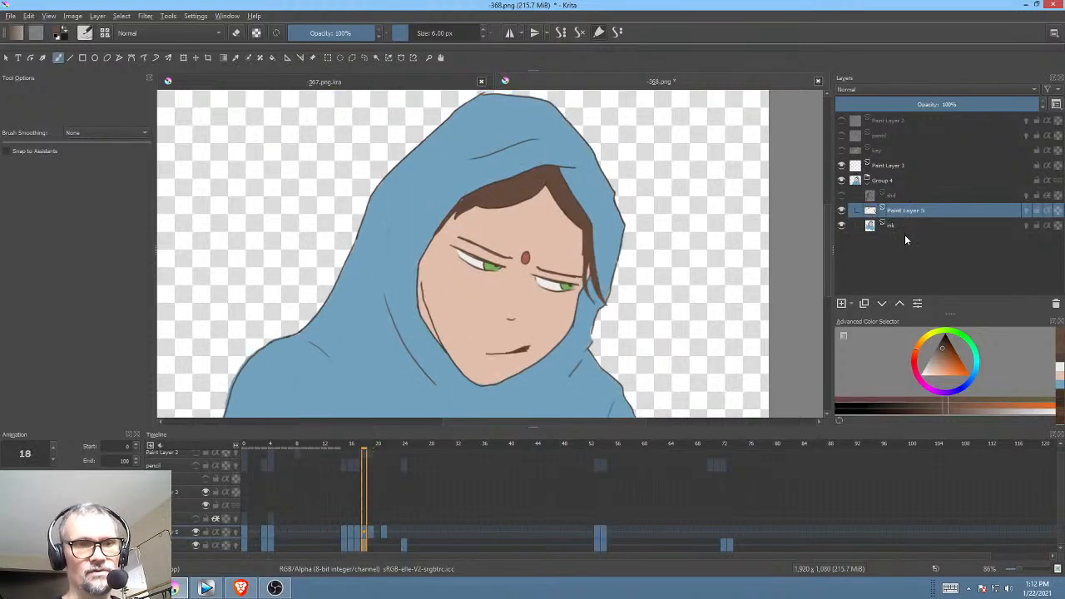
# Step: Select the ink layer and examine the face and hair on its keyframes through to frame 72
pyautogui.click(896, 221)
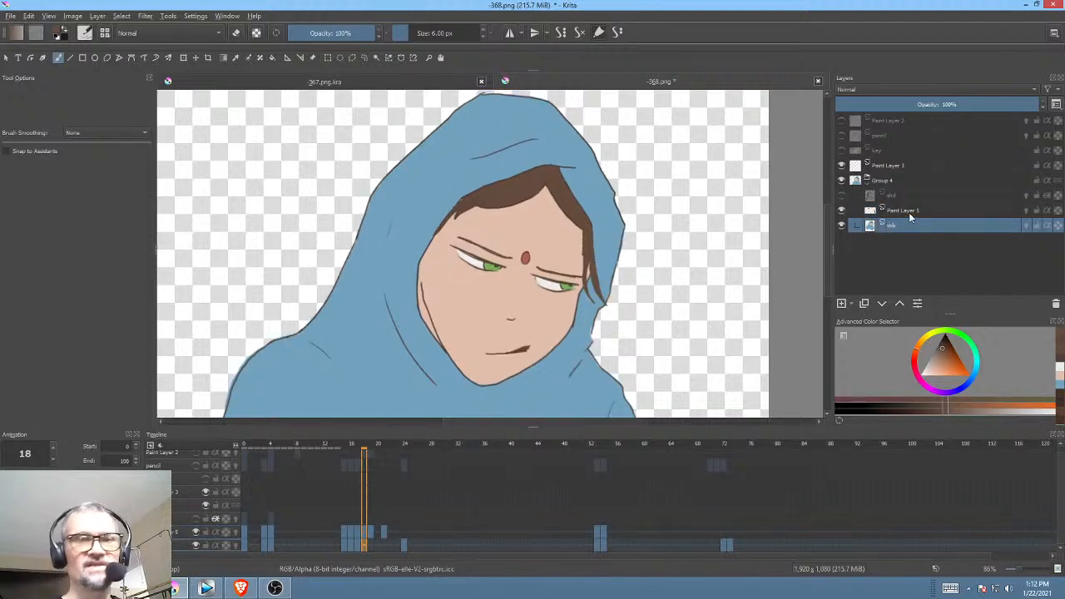
pyautogui.press('.')
pyautogui.press(',')
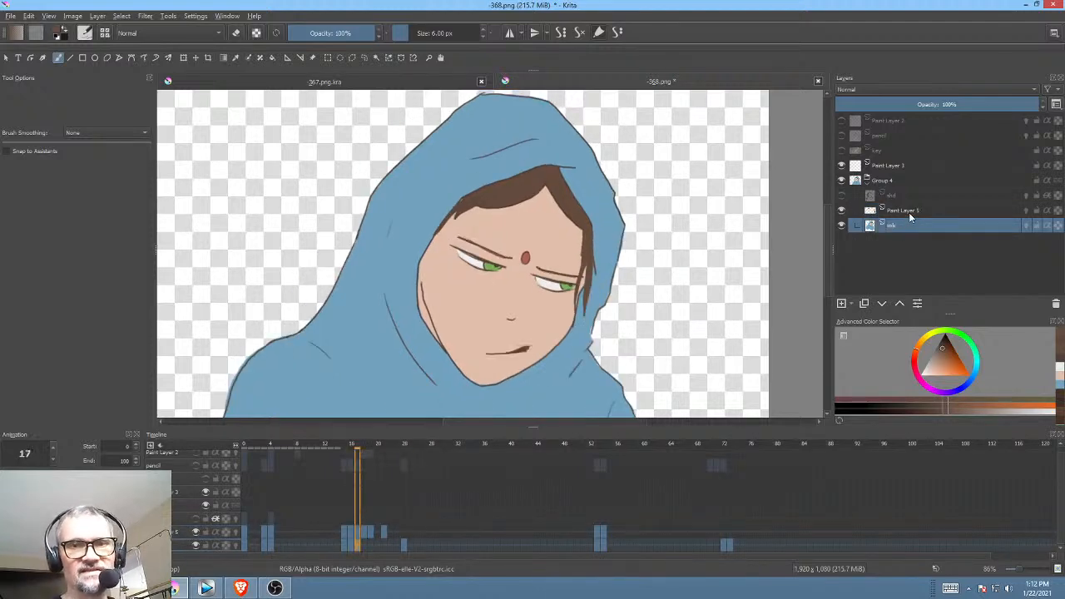
pyautogui.press('.')
pyautogui.press(',')
pyautogui.press('.')
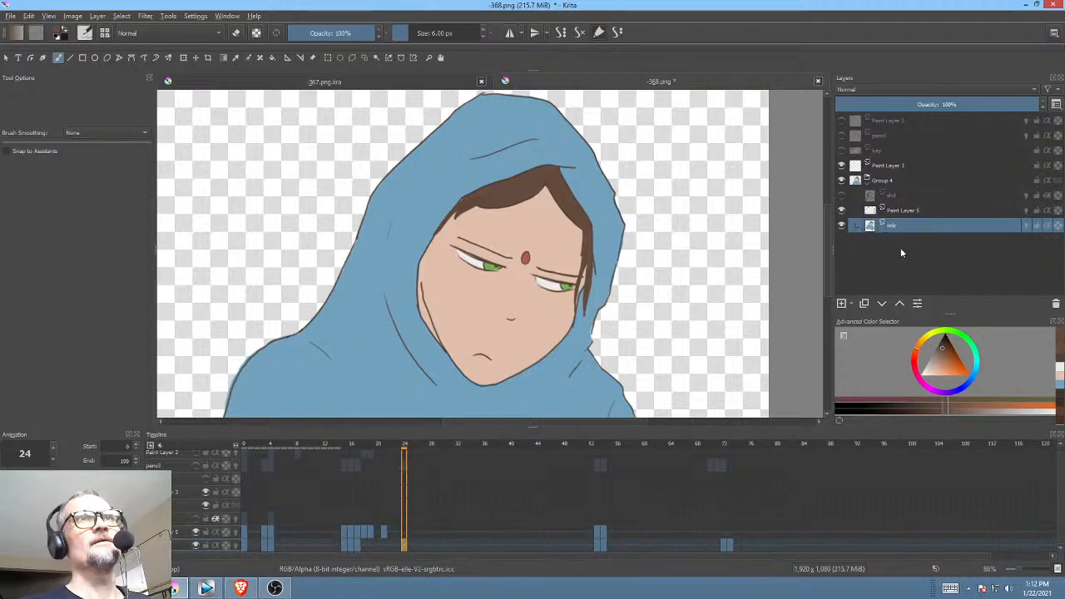
pyautogui.press('.')
pyautogui.press('Right')
pyautogui.press('Left')
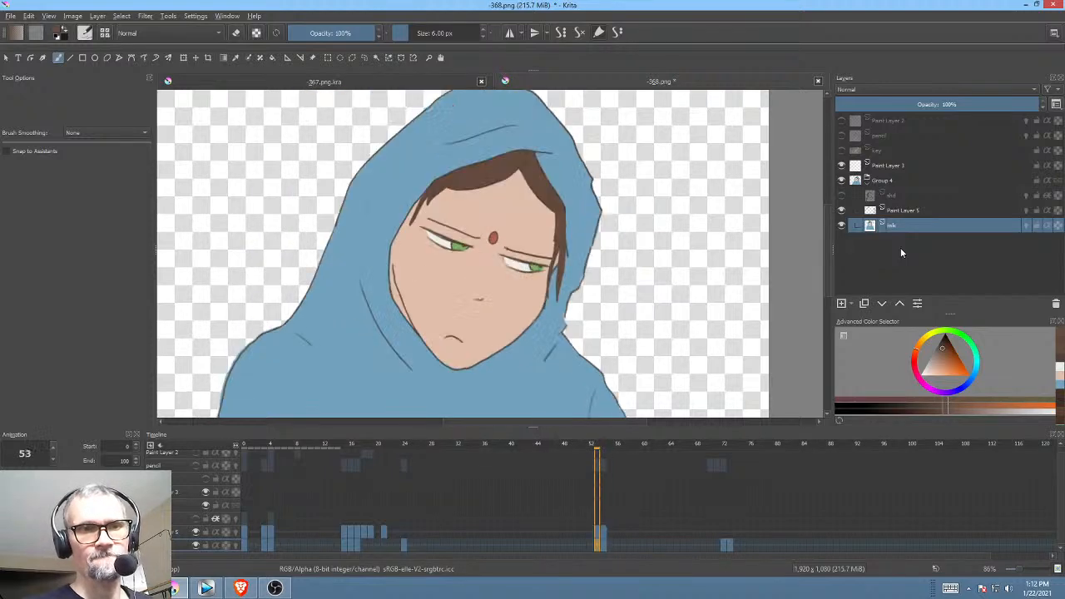
pyautogui.press('Right')
pyautogui.press('.')
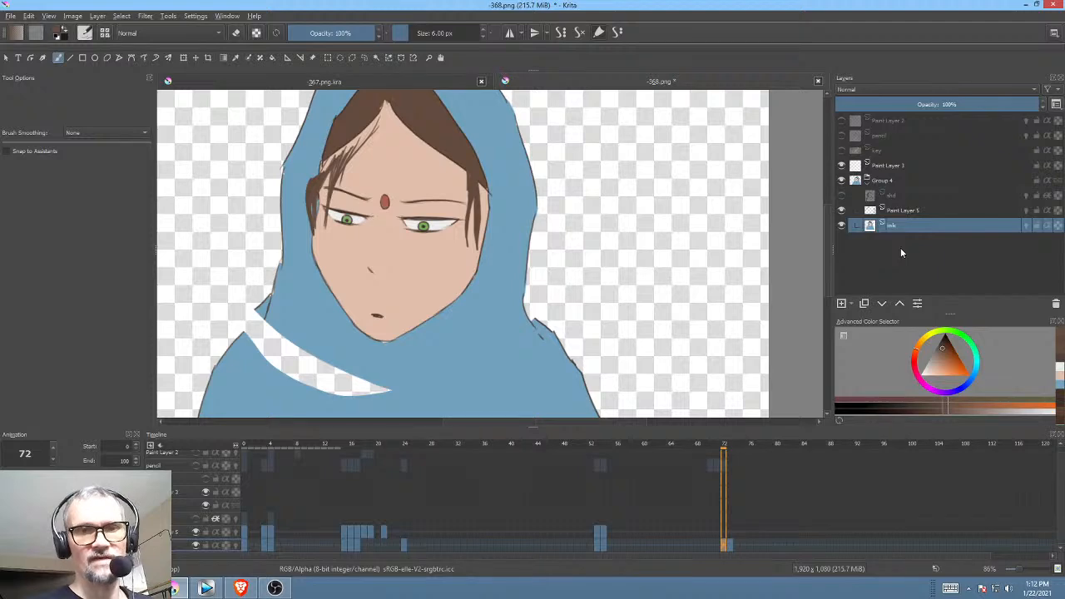
# Step: Rename Paint Layer 5 as hair
pyautogui.click(915, 210)
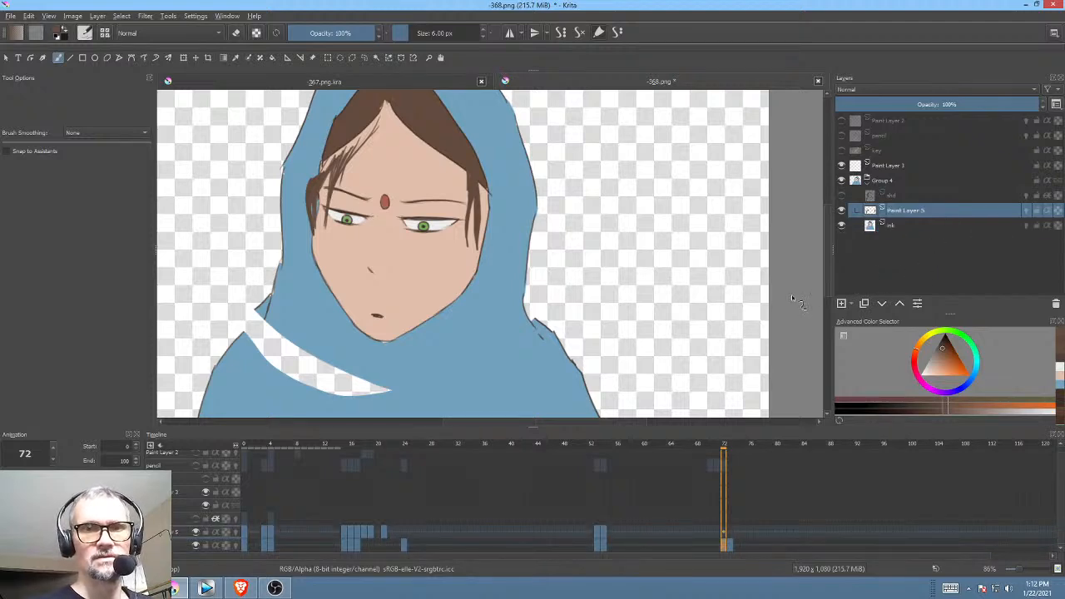
pyautogui.doubleClick(920, 211)
pyautogui.write('base')
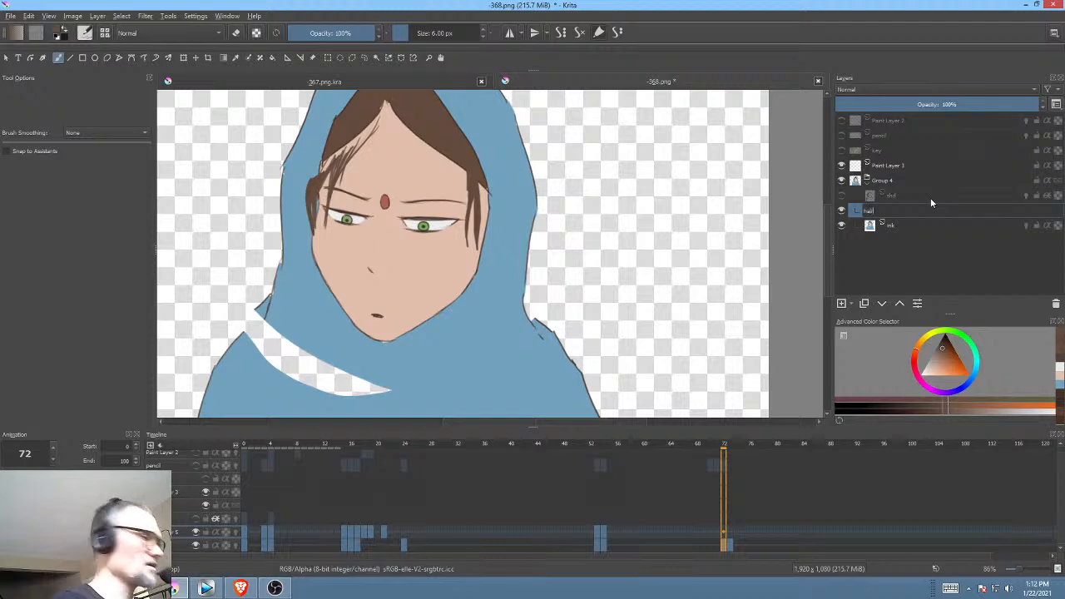
pyautogui.press('Return')
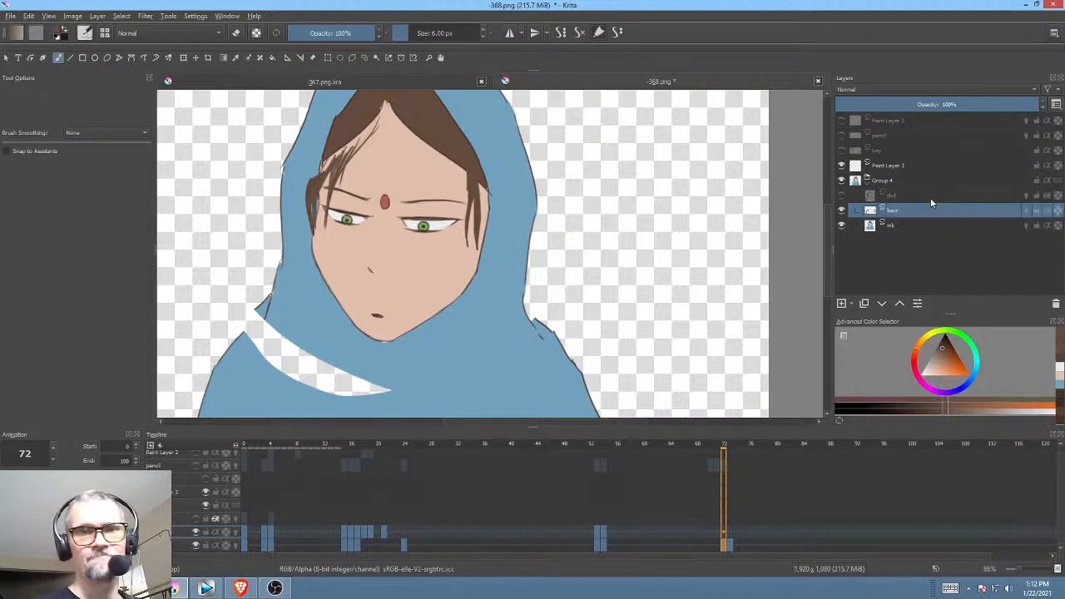
# Step: Shift the loose hair on frame 72 up toward the hairline with Transform, to about X 1156 px, Y 311 px
pyautogui.moveTo(529, 217); pyautogui.dragTo(571, 275)
pyautogui.hotkey('ctrl', 't')
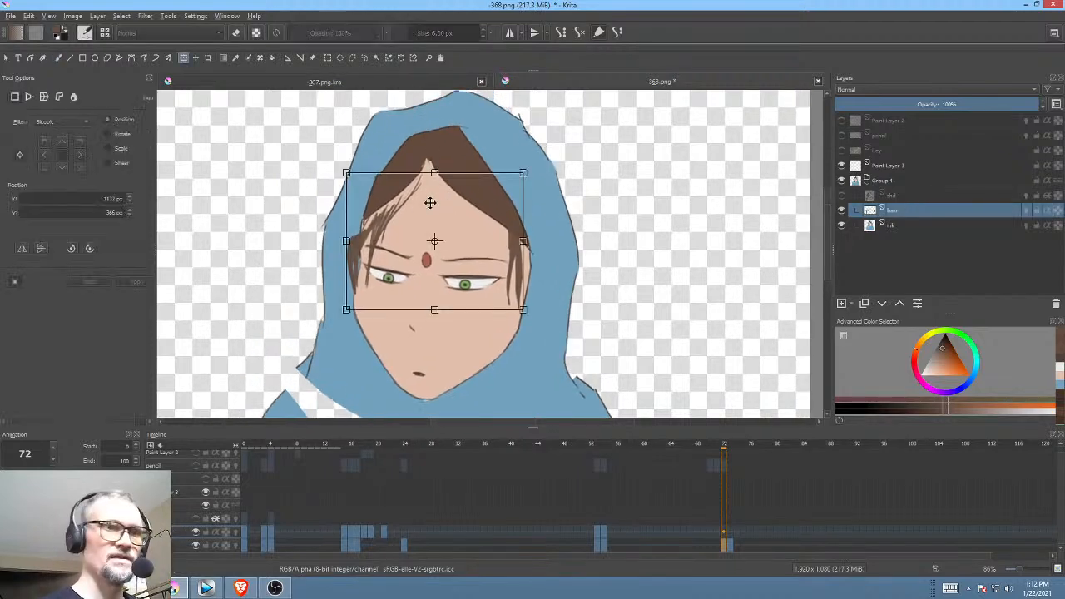
pyautogui.moveTo(388, 229)
pyautogui.mouseDown()
pyautogui.moveTo(399, 205)
pyautogui.moveTo(439, 188)
pyautogui.mouseUp()
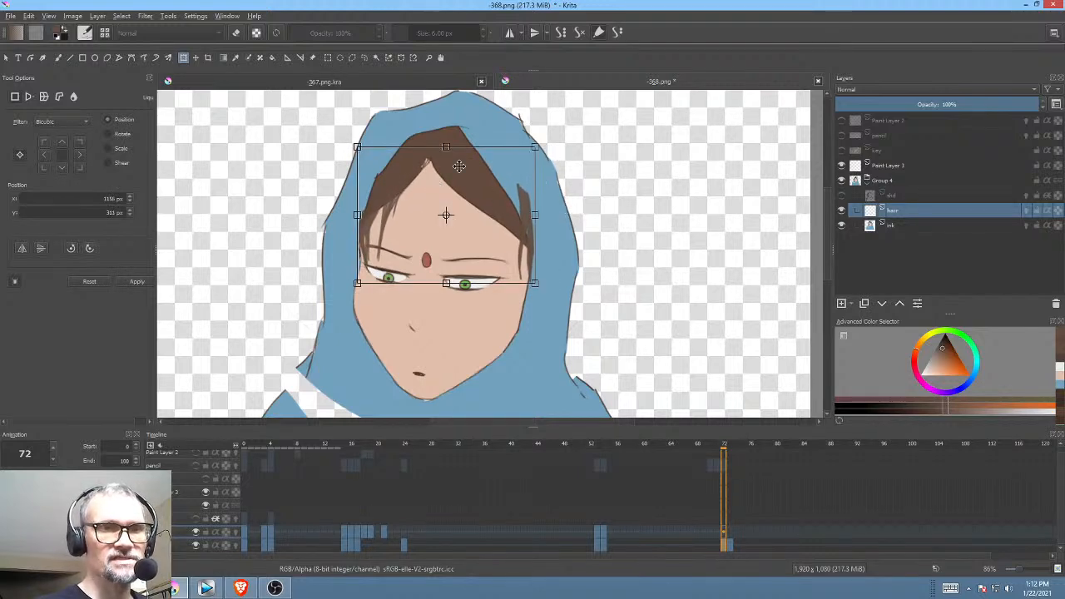
# Step: Outline the loose hair lock beside the cheek on frame 72 and tilt it against the veil with Transform, at about X 1319 px, Y 387 px
pyautogui.press('l')
pyautogui.moveTo(571, 197)
pyautogui.mouseDown()
pyautogui.moveTo(491, 194)
pyautogui.moveTo(570, 223)
pyautogui.moveTo(572, 198)
pyautogui.mouseUp()
pyautogui.hotkey('ctrl', 't')
pyautogui.moveTo(541, 240)
pyautogui.mouseDown()
pyautogui.moveTo(537, 254)
pyautogui.moveTo(536, 239)
pyautogui.moveTo(592, 257)
pyautogui.moveTo(539, 240)
pyautogui.mouseUp()
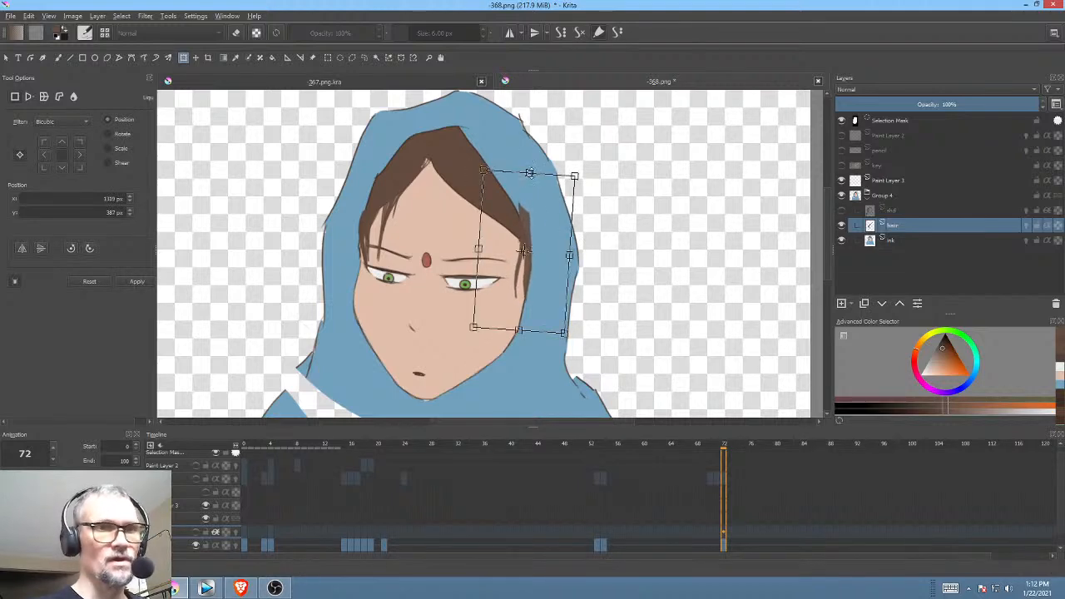
pyautogui.press('p')
pyautogui.press('e')
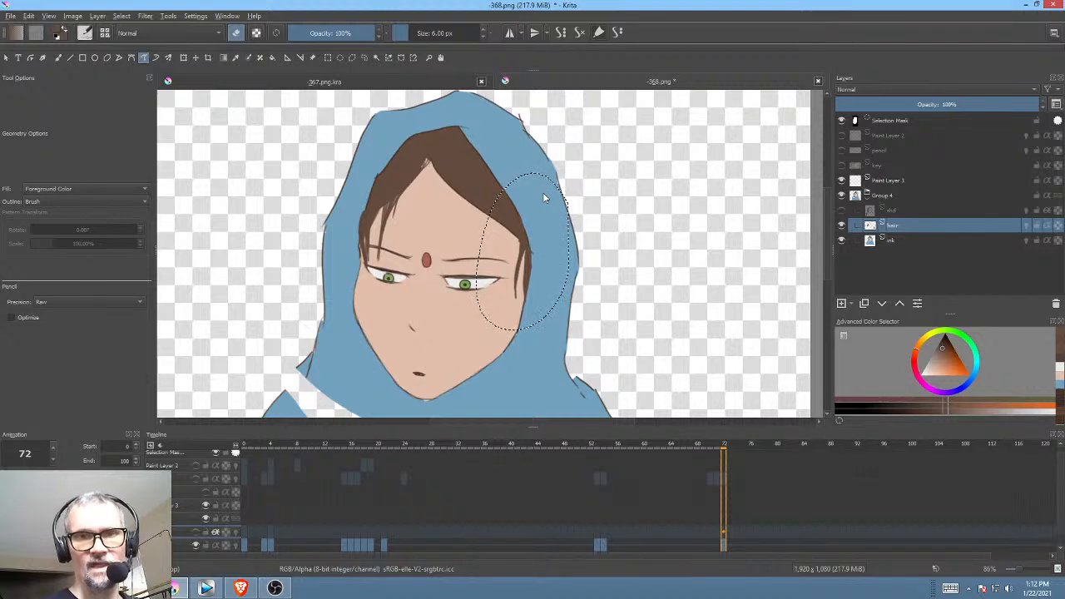
# Step: Save the image as PNG with the alpha channel, along with a Krita copy
pyautogui.moveTo(576, 280); pyautogui.dragTo(568, 331)
pyautogui.moveTo(625, 294); pyautogui.dragTo(596, 218)
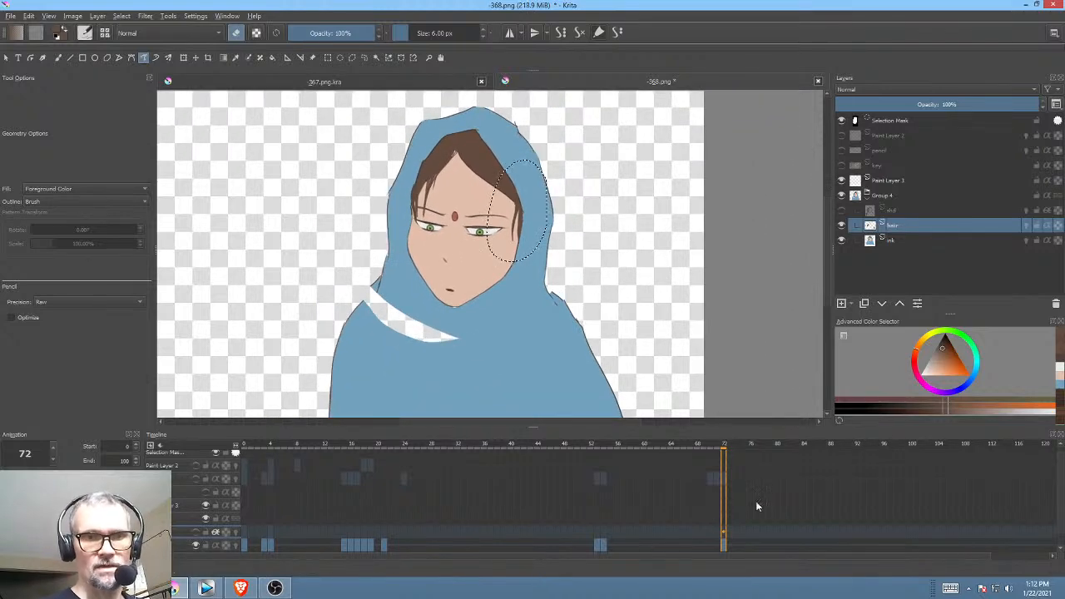
pyautogui.hotkey('ctrl', 's')
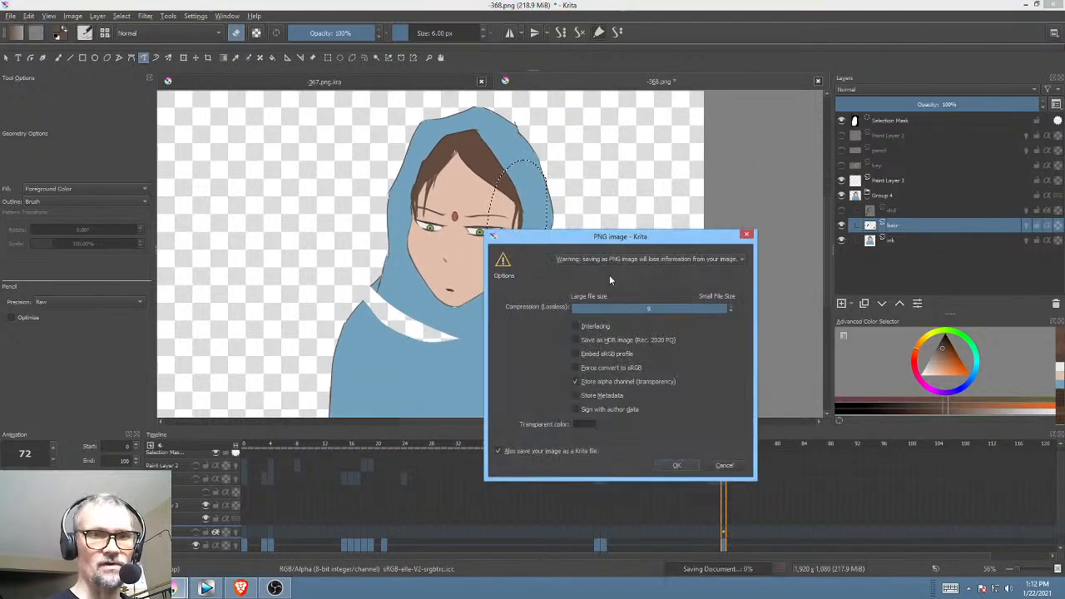
pyautogui.click(671, 462)
# Step: Show Paint Layer 2 over the coloured figure on frame 72 and compare its line sketch with the ink
pyautogui.click(900, 240)
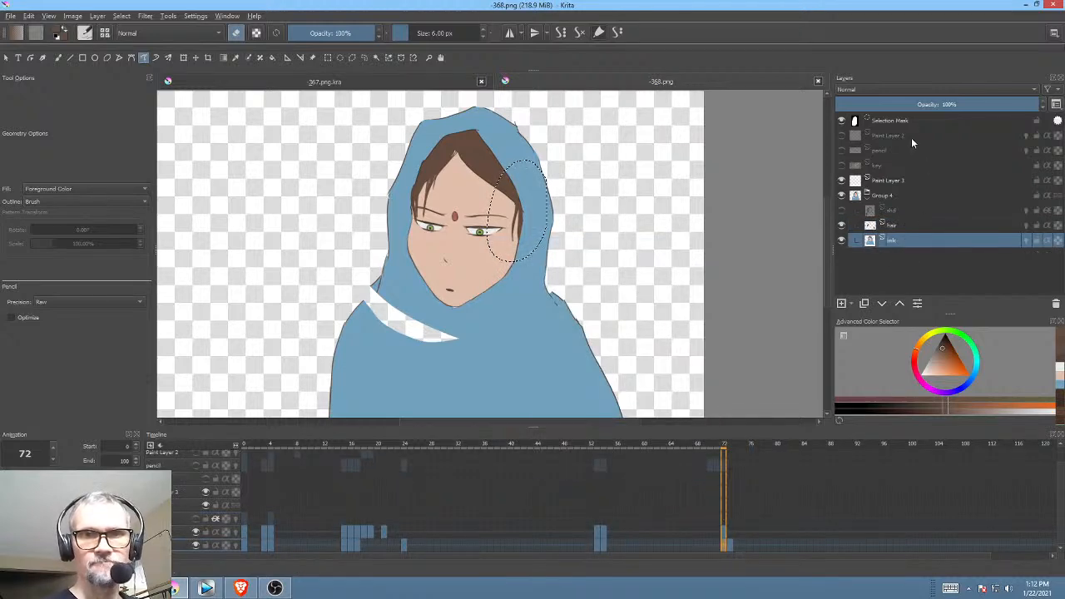
pyautogui.click(843, 135)
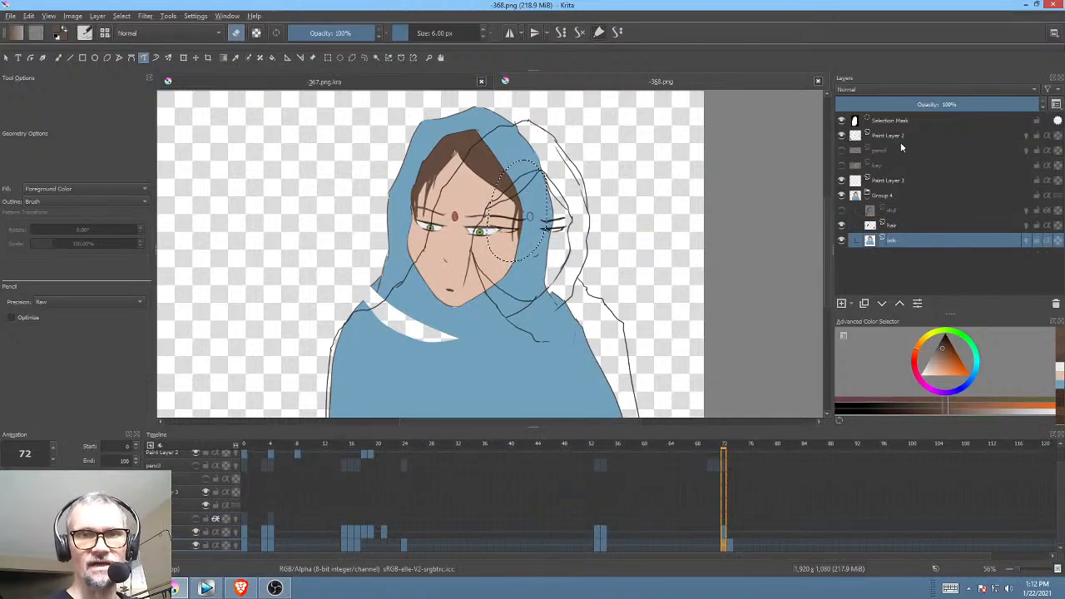
pyautogui.click(843, 135)
pyautogui.click(842, 135)
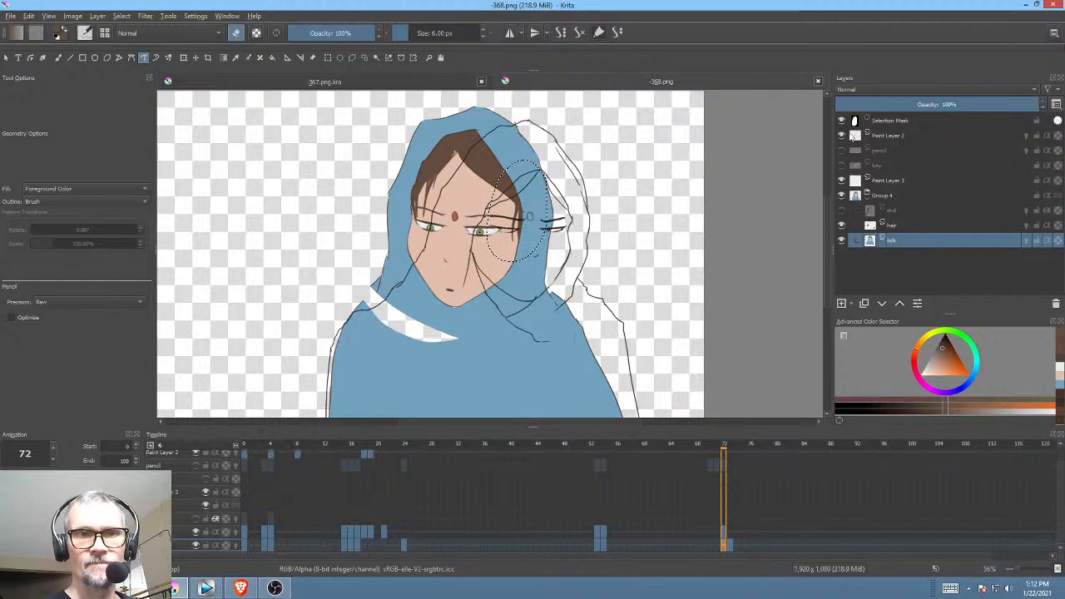
pyautogui.click(912, 132)
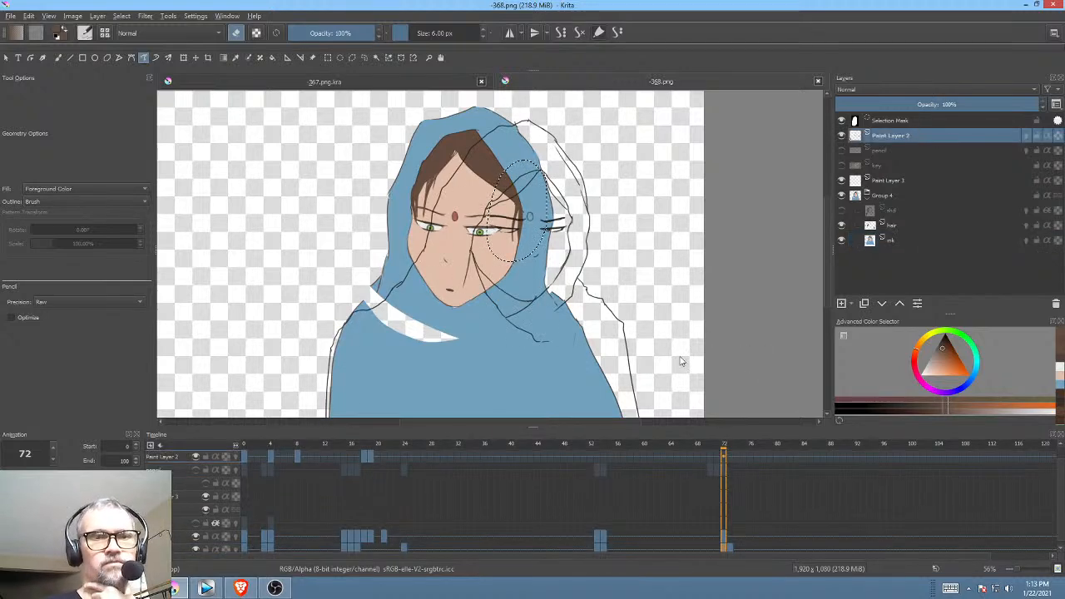
pyautogui.moveTo(676, 353); pyautogui.dragTo(672, 304)
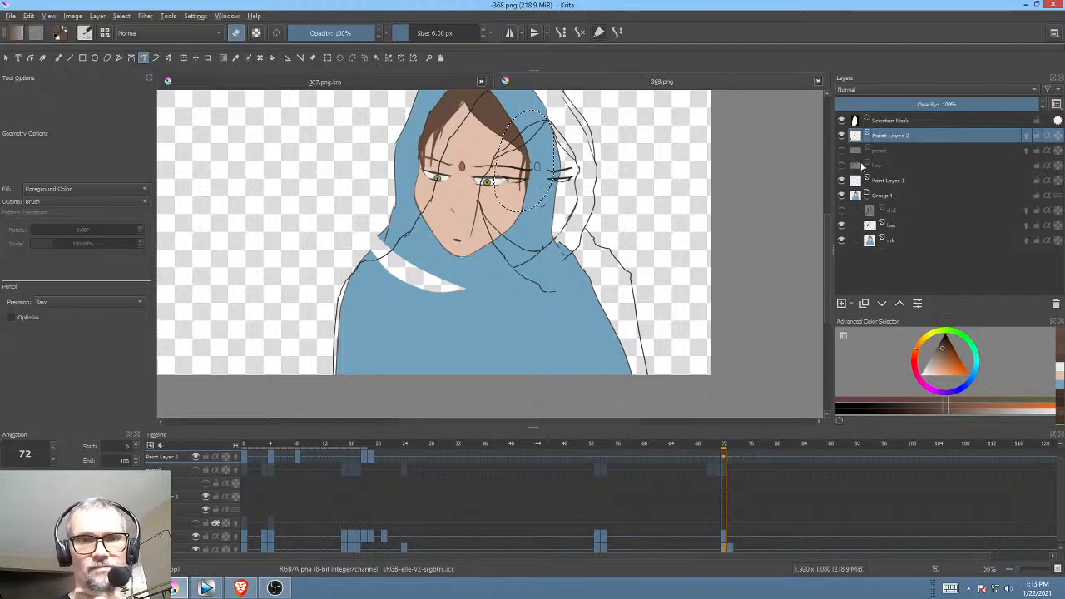
# Step: Go to frame 68, hide Paint Layer 2 and briefly overlay the pencil layer on the figure
pyautogui.moveTo(732, 443); pyautogui.dragTo(697, 452)
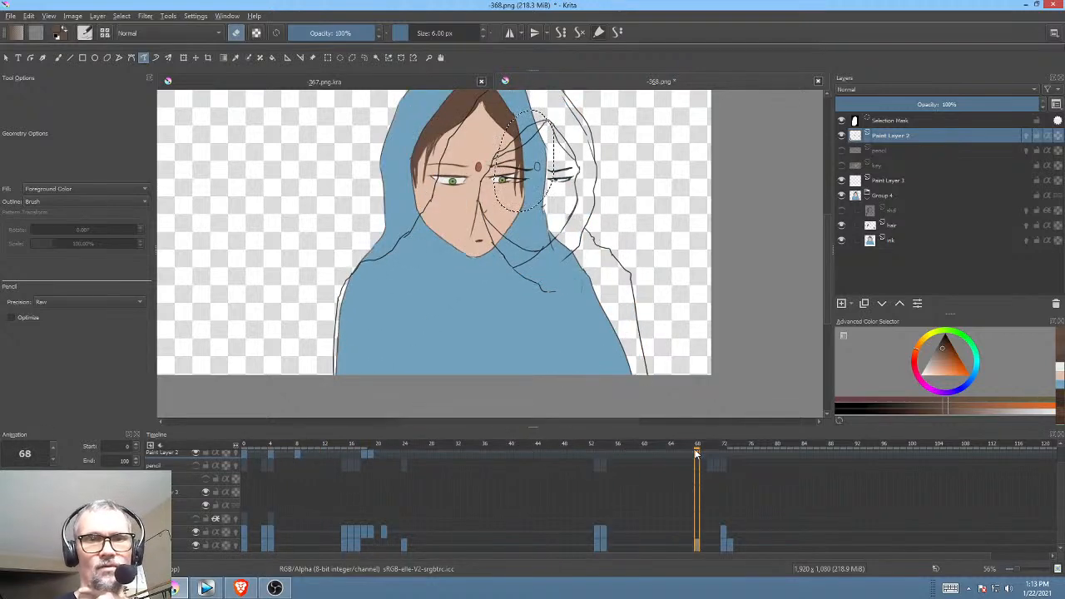
pyautogui.click(841, 136)
pyautogui.click(841, 150)
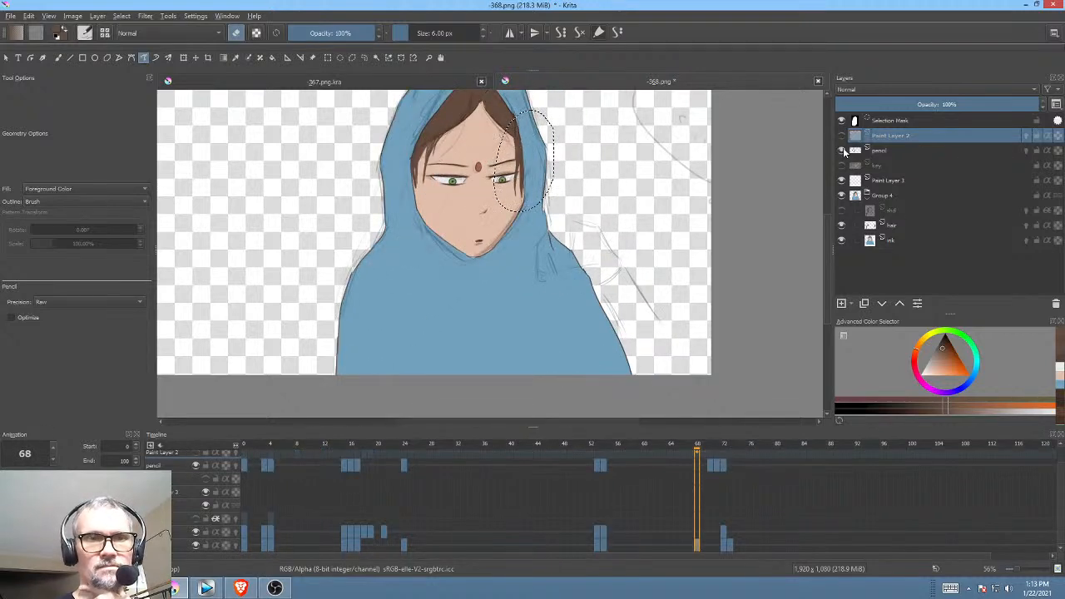
pyautogui.click(841, 151)
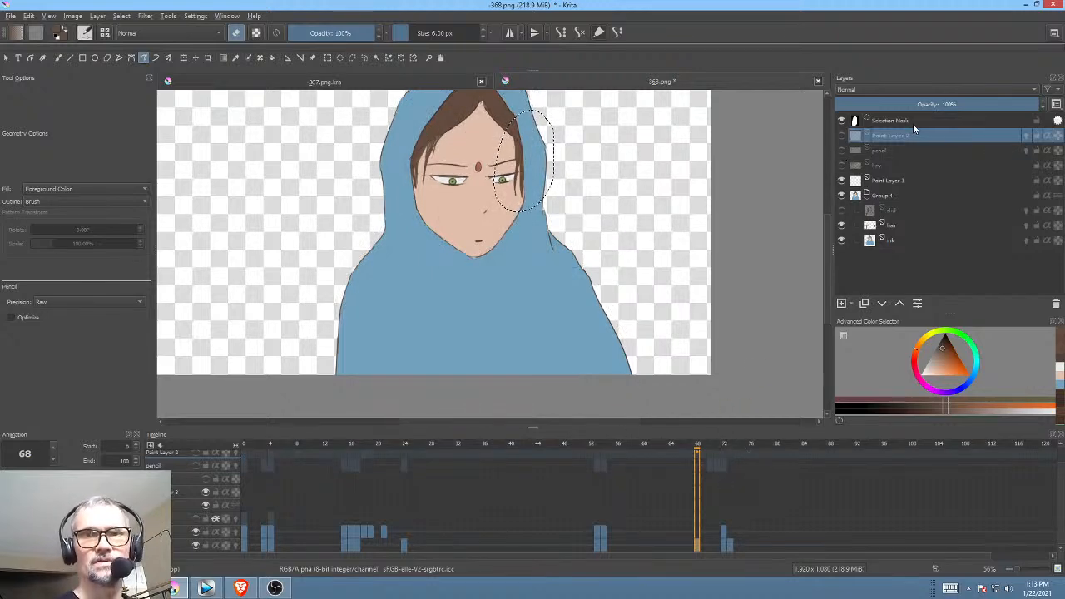
# Step: Return to frame 0, clear the selection and compare the pencil and key layers with the coloured figure
pyautogui.click(244, 531)
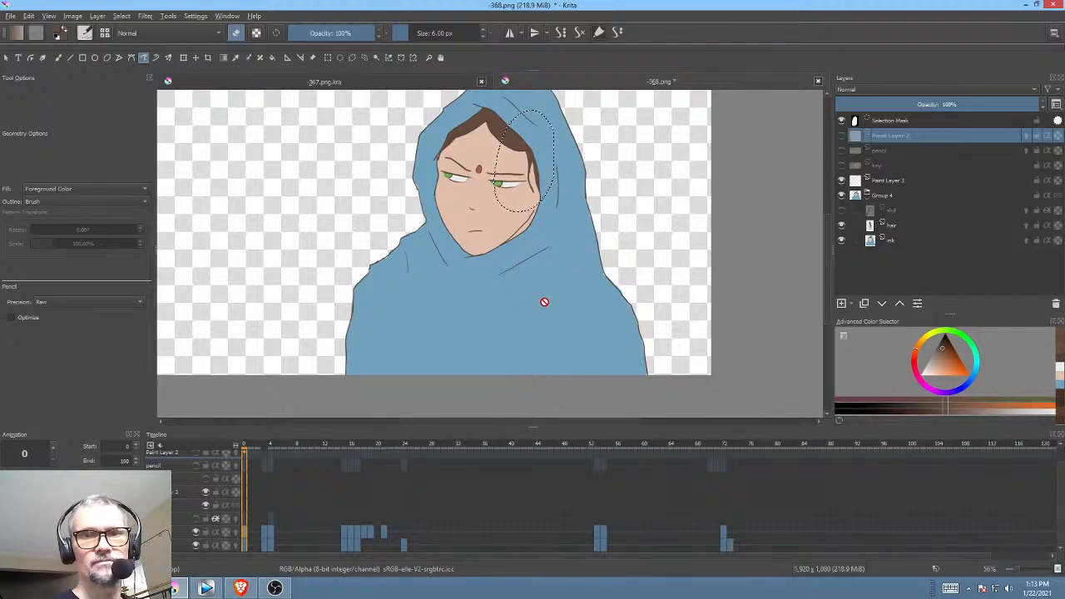
pyautogui.hotkey('ctrl', 'shift', 'a')
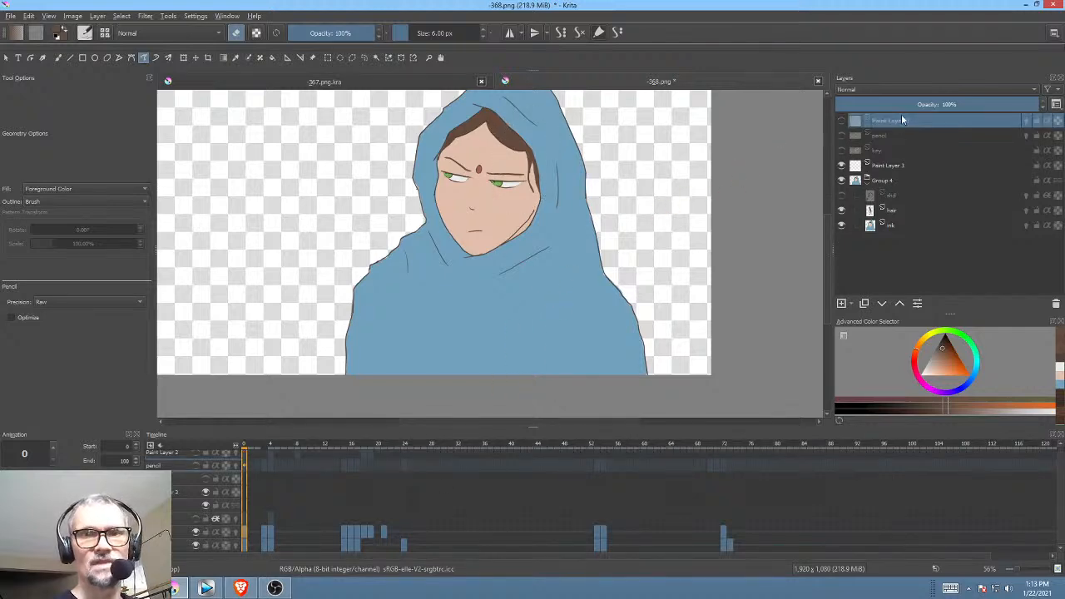
pyautogui.click(841, 135)
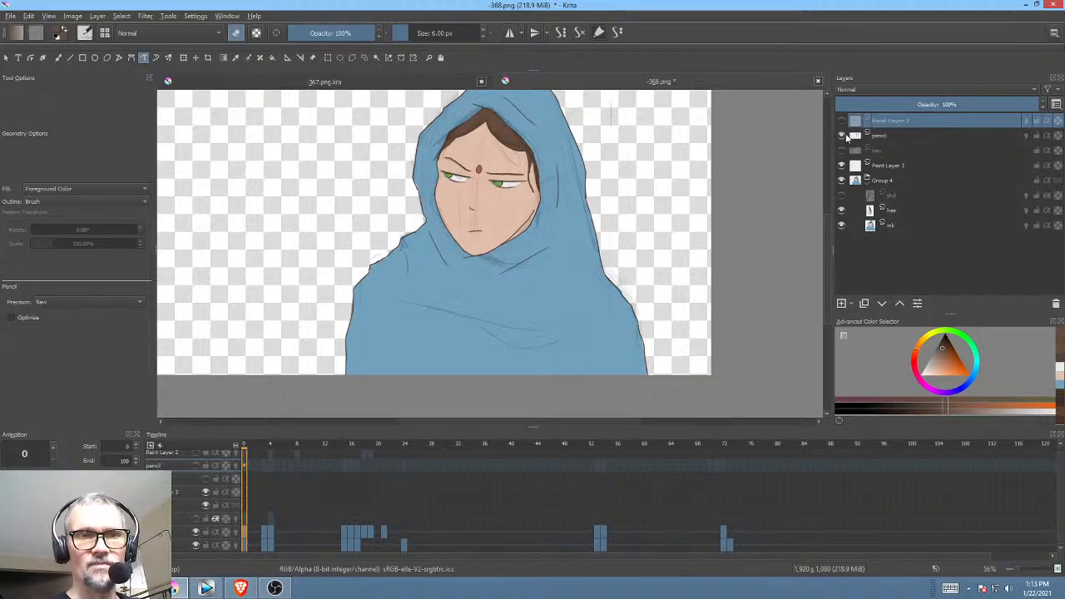
pyautogui.click(841, 135)
pyautogui.click(841, 135)
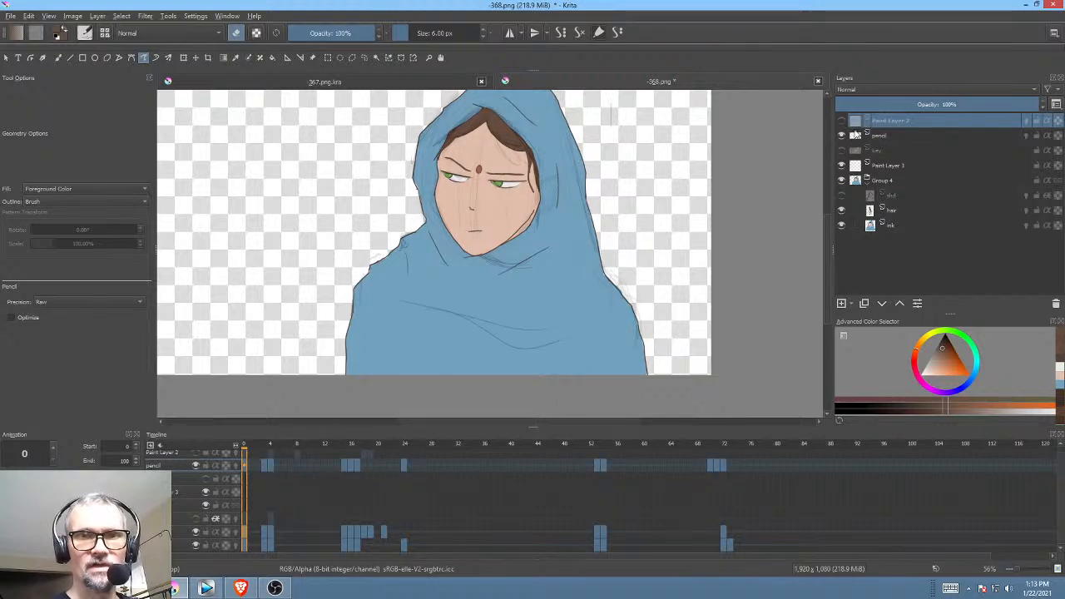
pyautogui.click(841, 135)
pyautogui.click(841, 150)
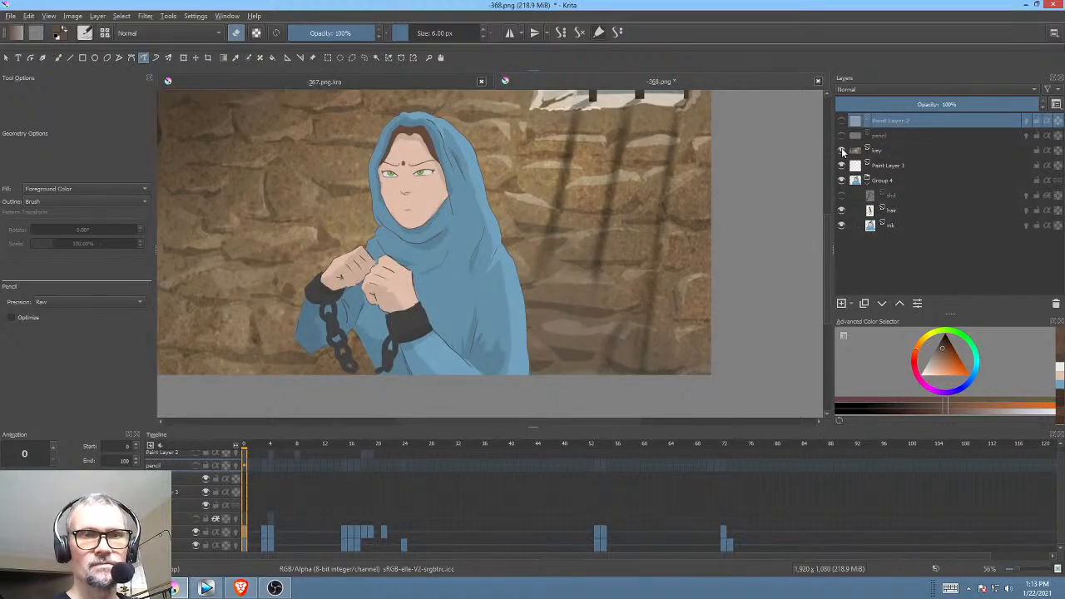
pyautogui.click(841, 150)
# Step: Show the pencil layer and save the PNG again together with its Krita copy
pyautogui.click(841, 135)
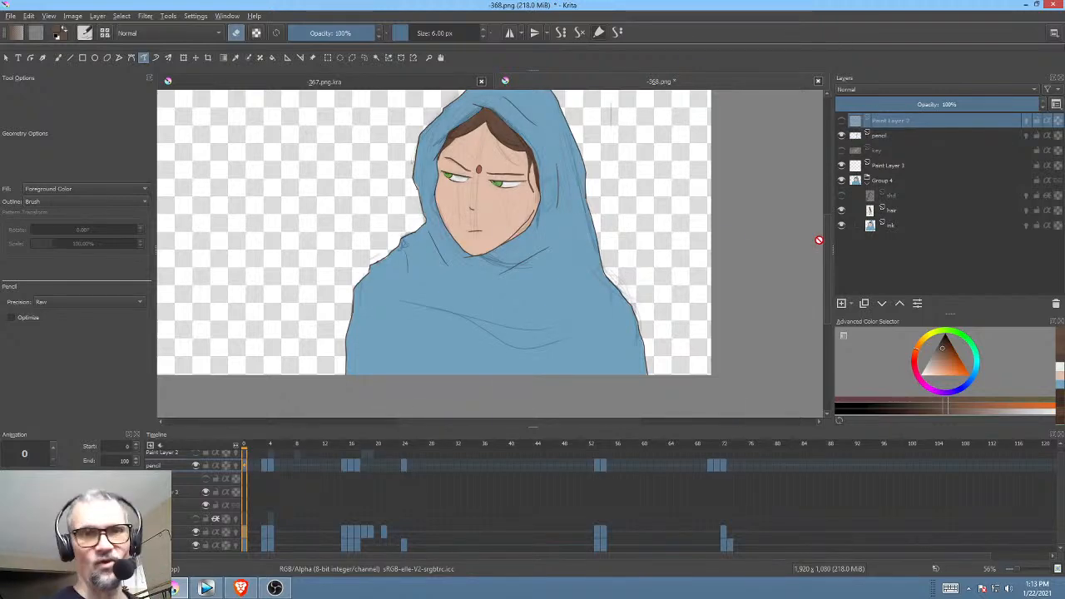
pyautogui.hotkey('ctrl', 's')
pyautogui.click(675, 464)
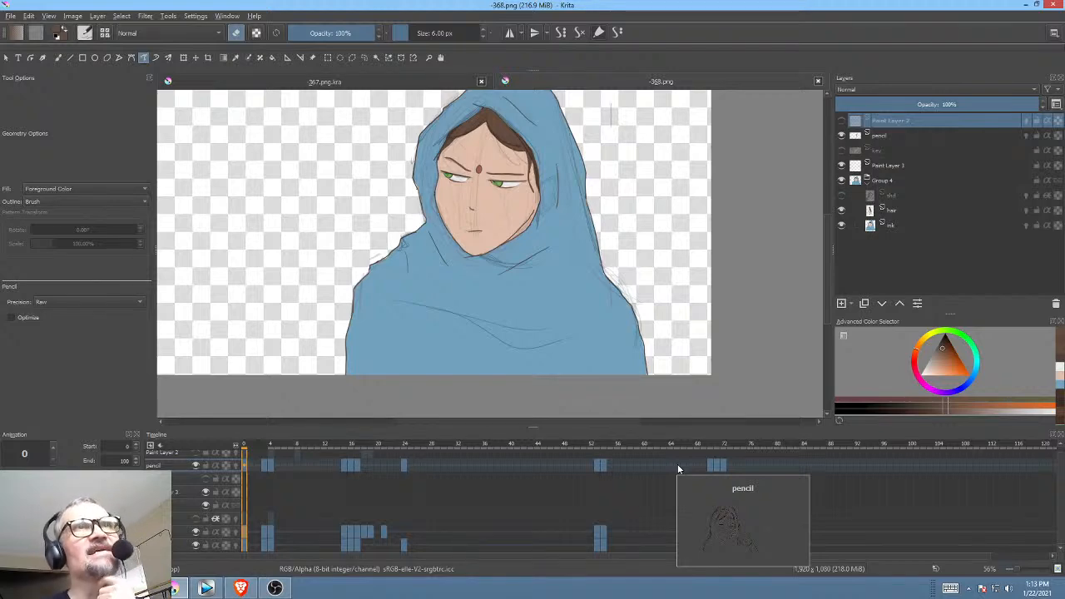
# Step: Select the ink layer and play the animation from frame 0 to review the head turn
pyautogui.click(919, 225)
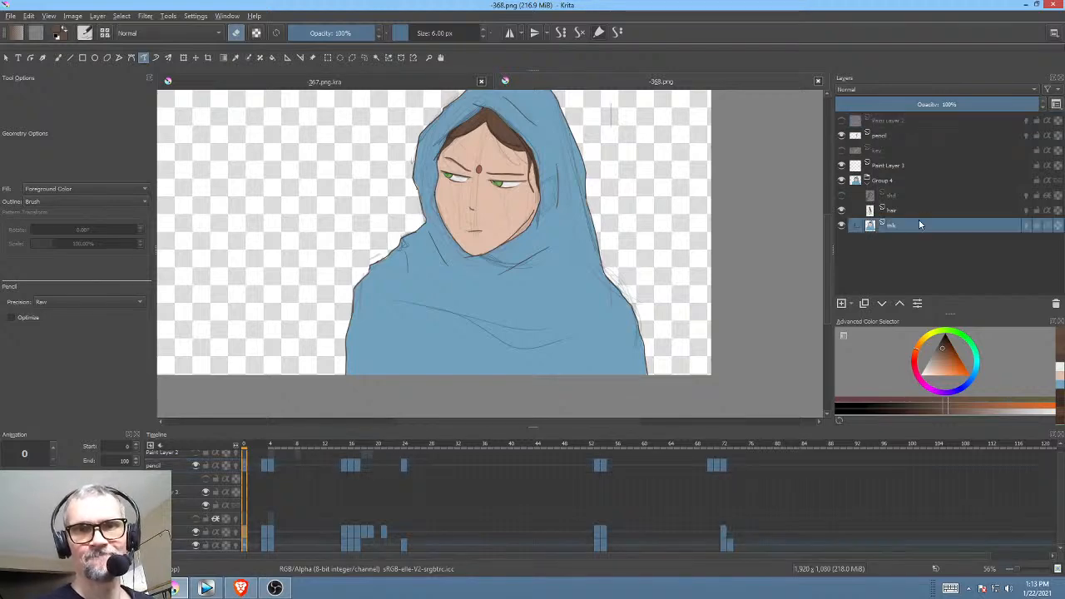
pyautogui.moveTo(570, 257); pyautogui.dragTo(627, 288)
pyautogui.scroll(2, 629, 284)
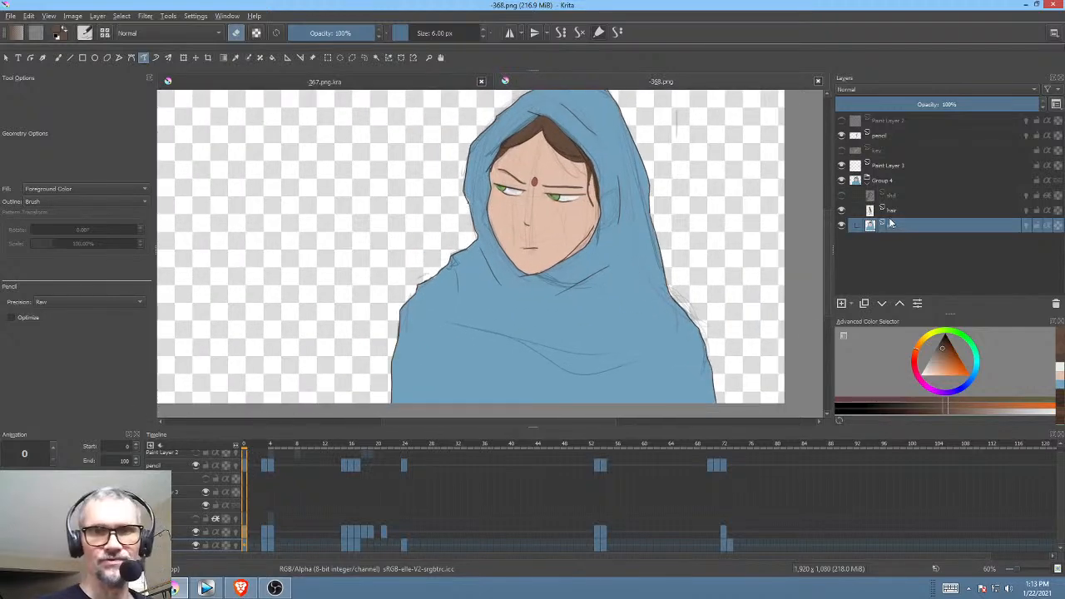
pyautogui.press('space')
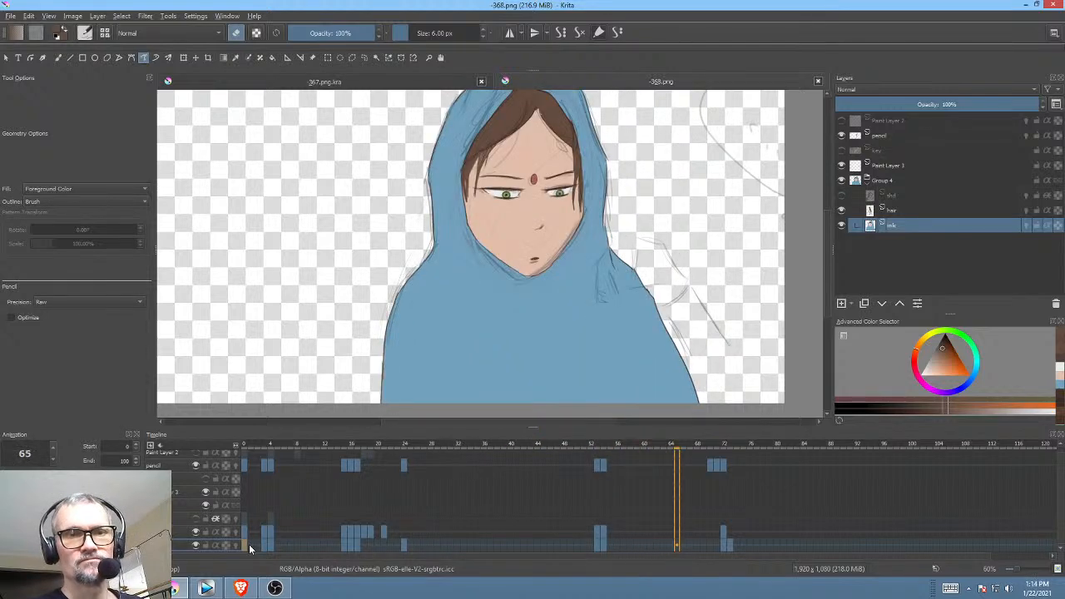
pyautogui.press('space')
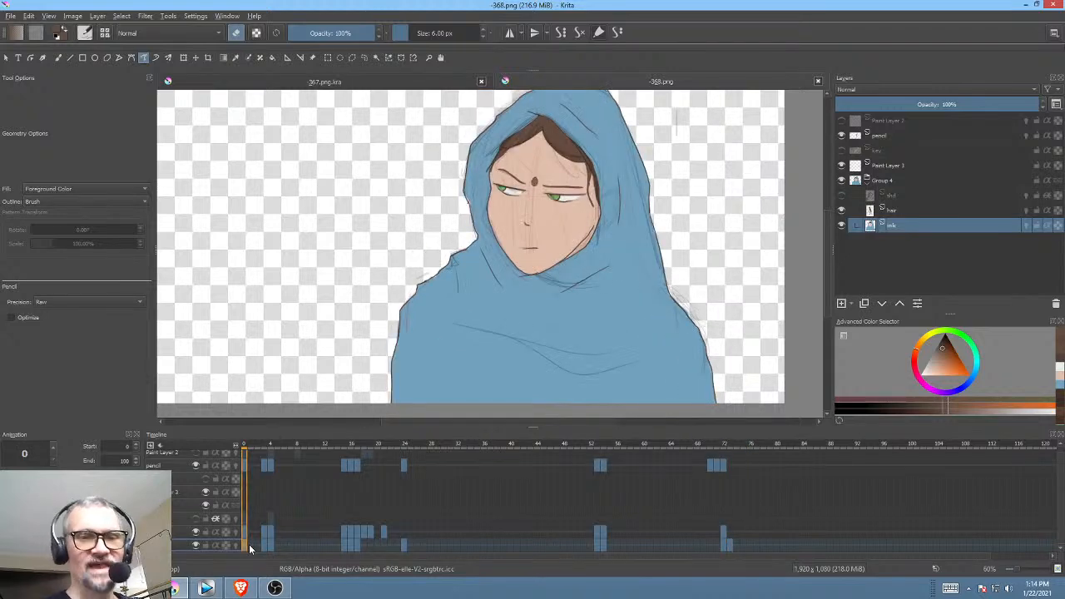
# Step: Examine the ink layer's face on frames 72 to 74, playing the stretch from about frame 54 as well
pyautogui.moveTo(726, 544); pyautogui.dragTo(736, 540)
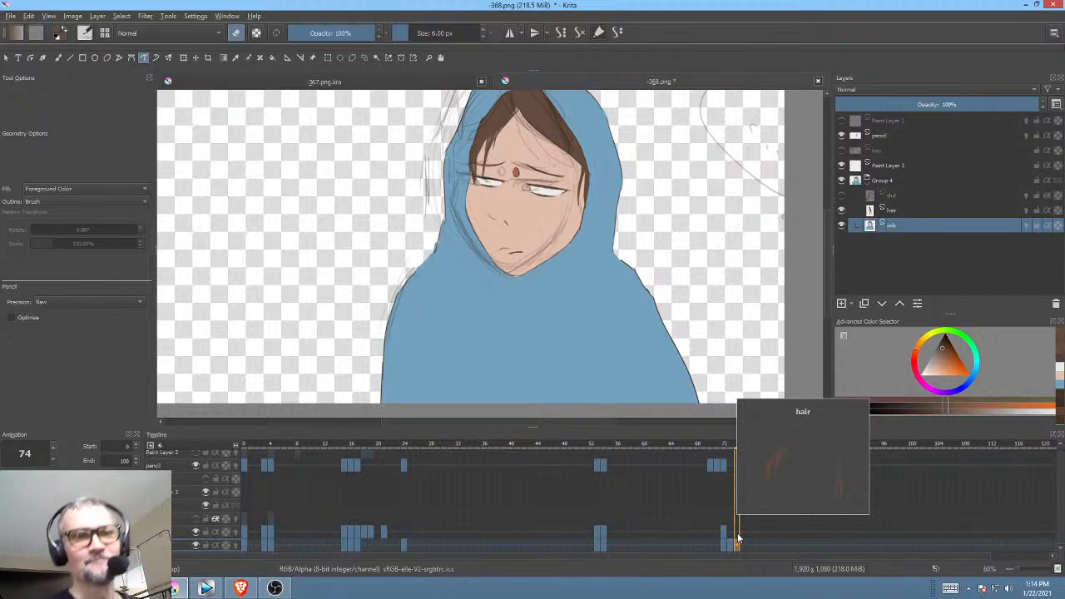
pyautogui.moveTo(626, 257); pyautogui.dragTo(682, 238)
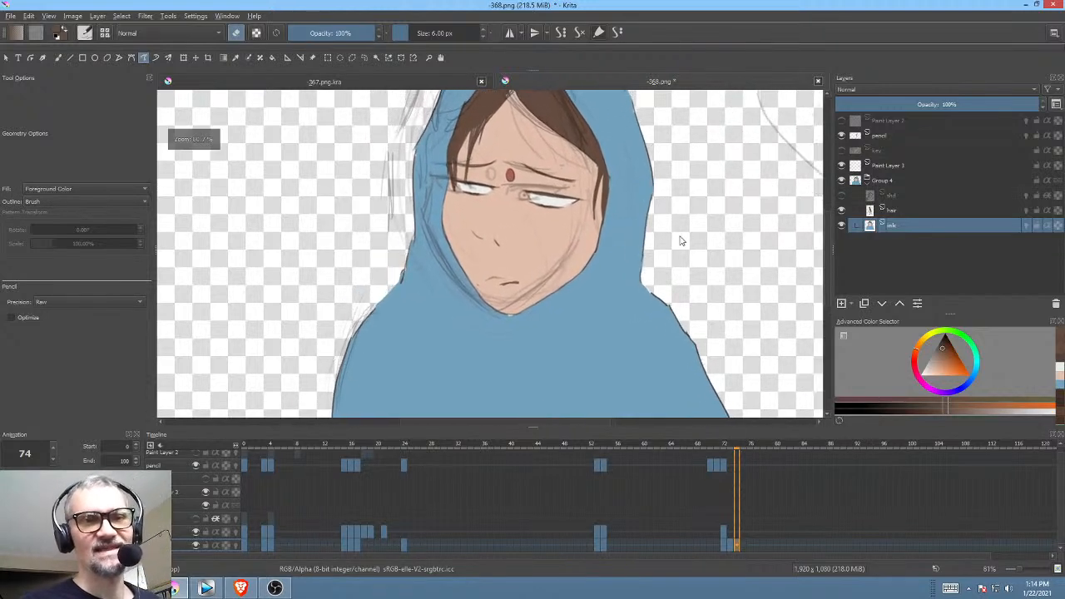
pyautogui.click(728, 546)
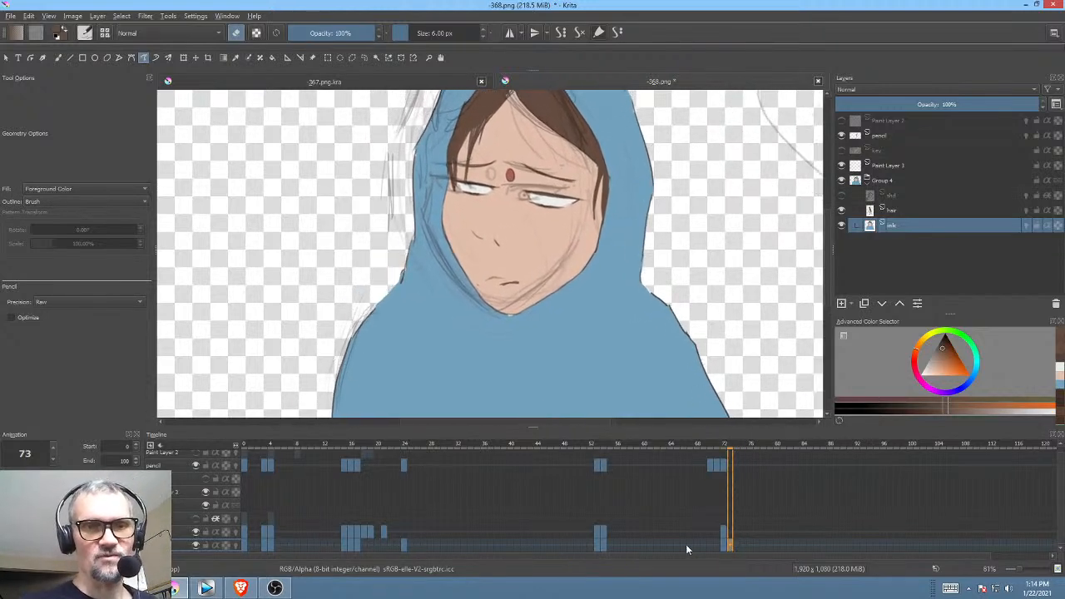
pyautogui.click(600, 543)
pyautogui.press('space')
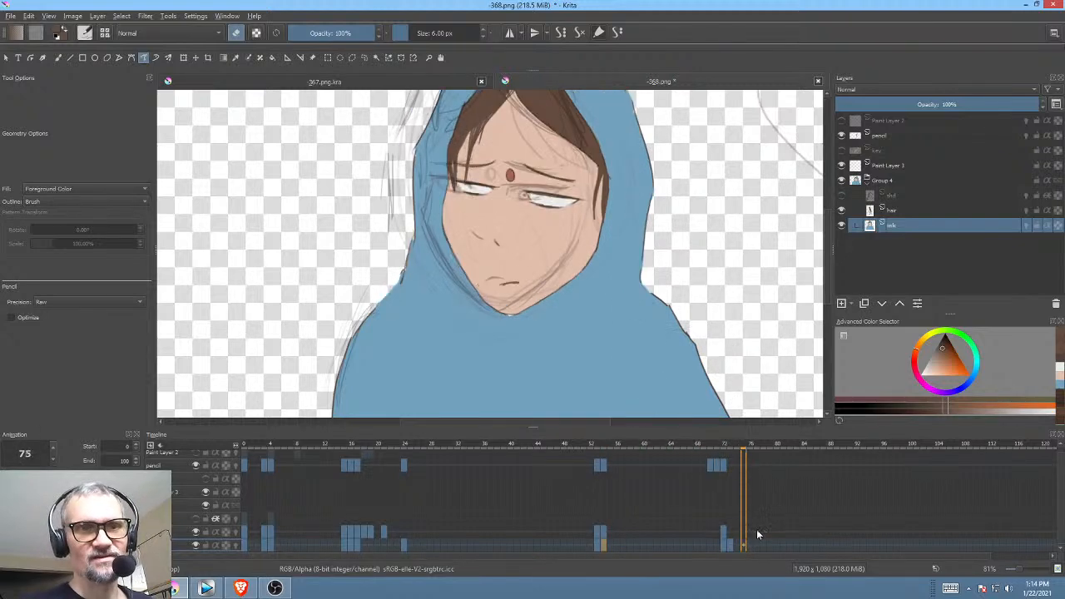
pyautogui.press('space')
pyautogui.click(729, 546)
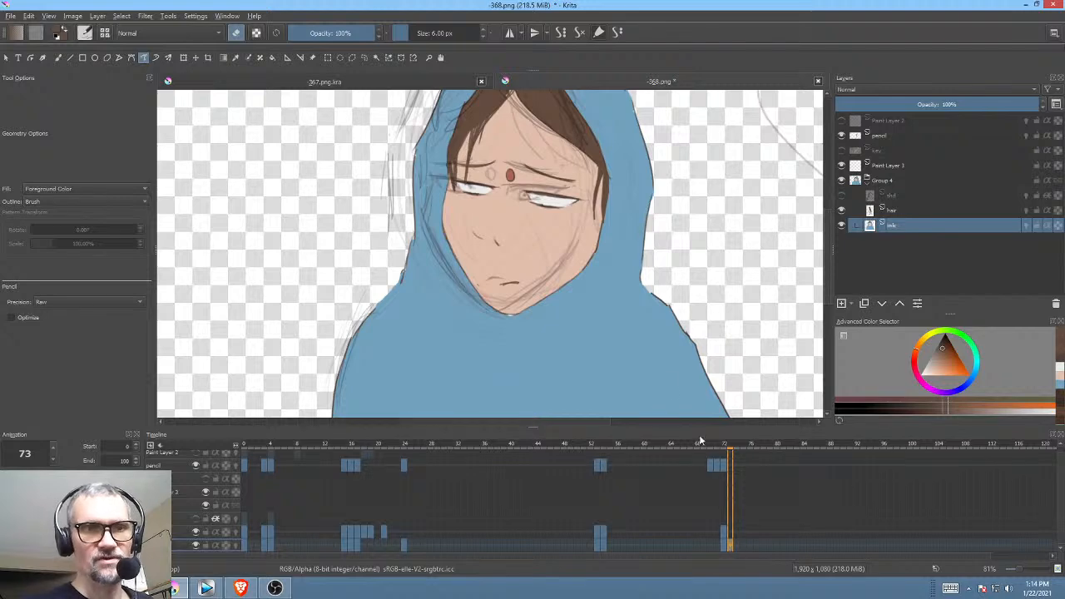
pyautogui.click(723, 543)
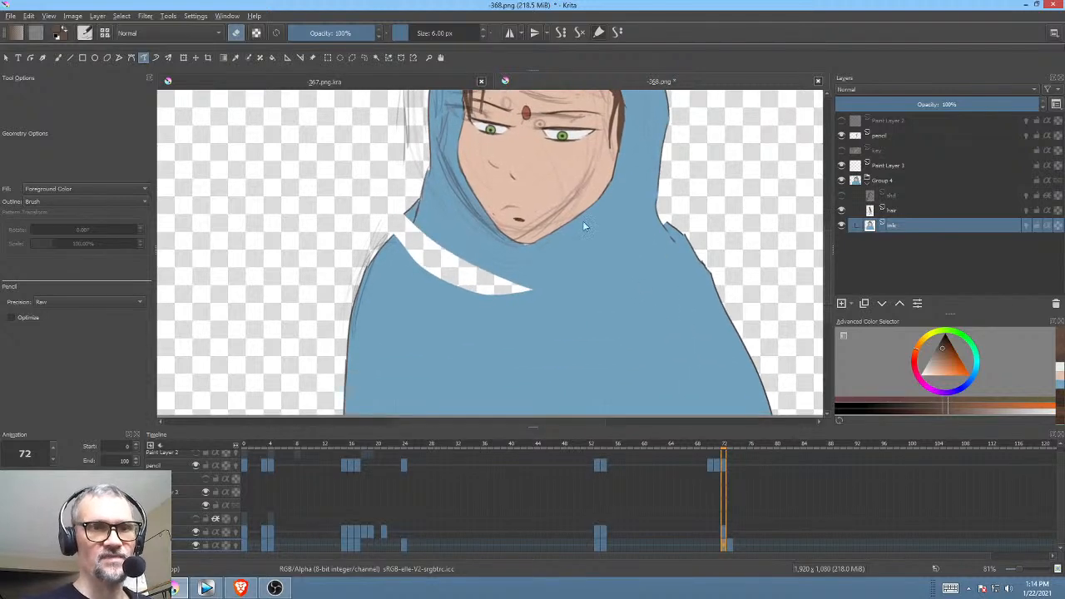
pyautogui.moveTo(586, 294); pyautogui.dragTo(590, 346)
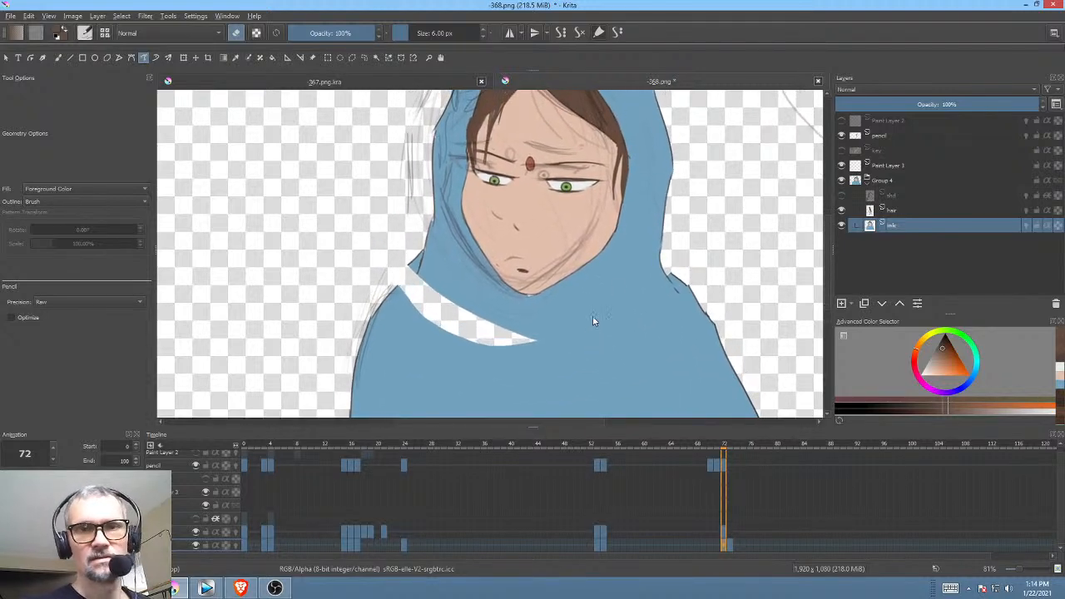
# Step: Isolate the pencil layer and examine its face sketches on keyframes 54 and 70 to 72
pyautogui.click(896, 134)
pyautogui.press('i')
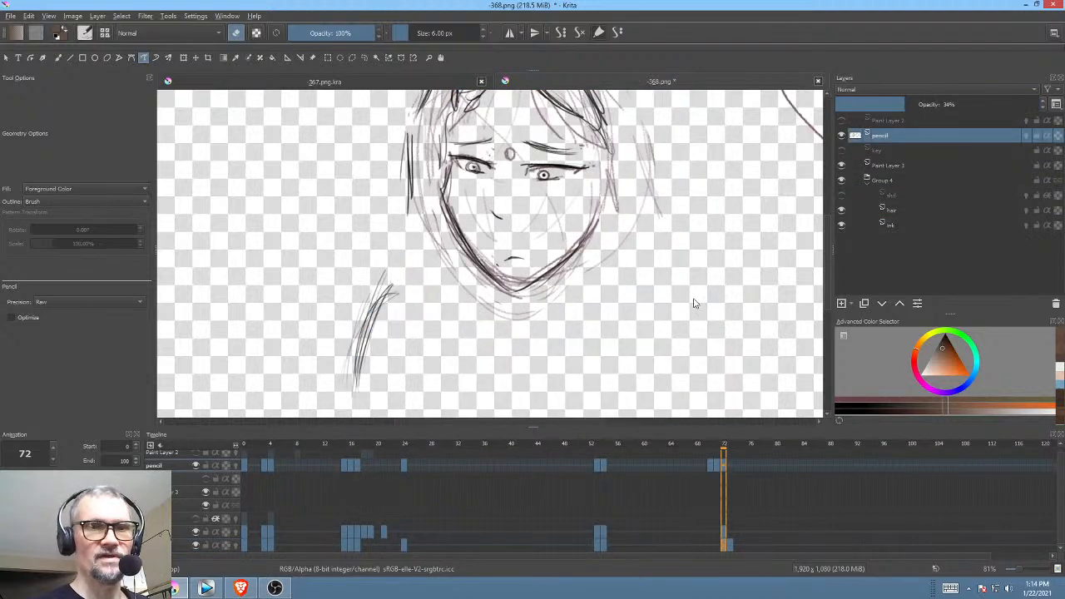
pyautogui.click(711, 464)
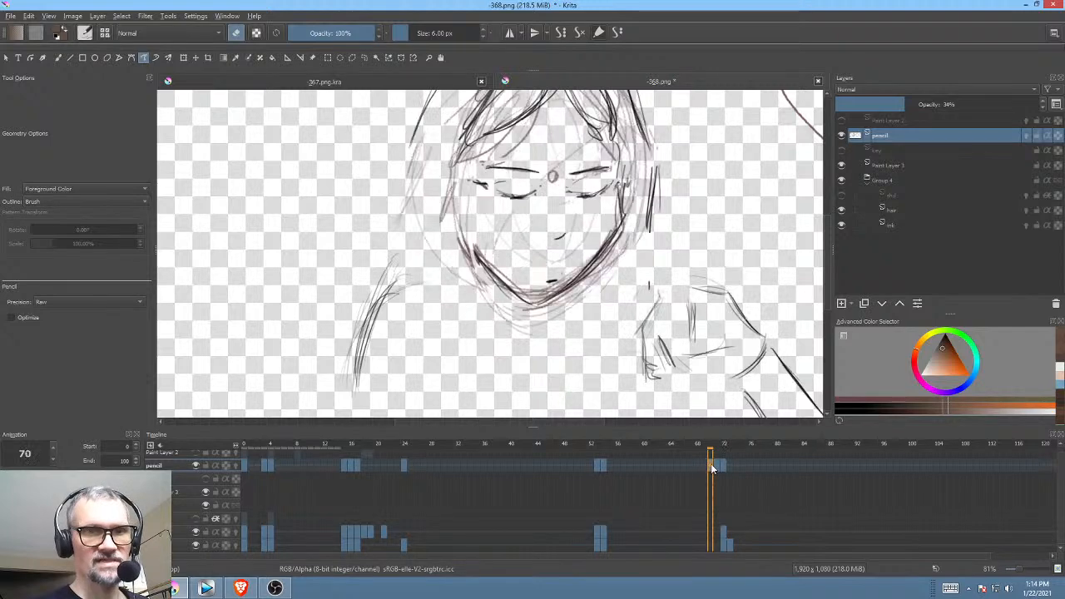
pyautogui.click(718, 464)
pyautogui.click(724, 462)
pyautogui.click(712, 465)
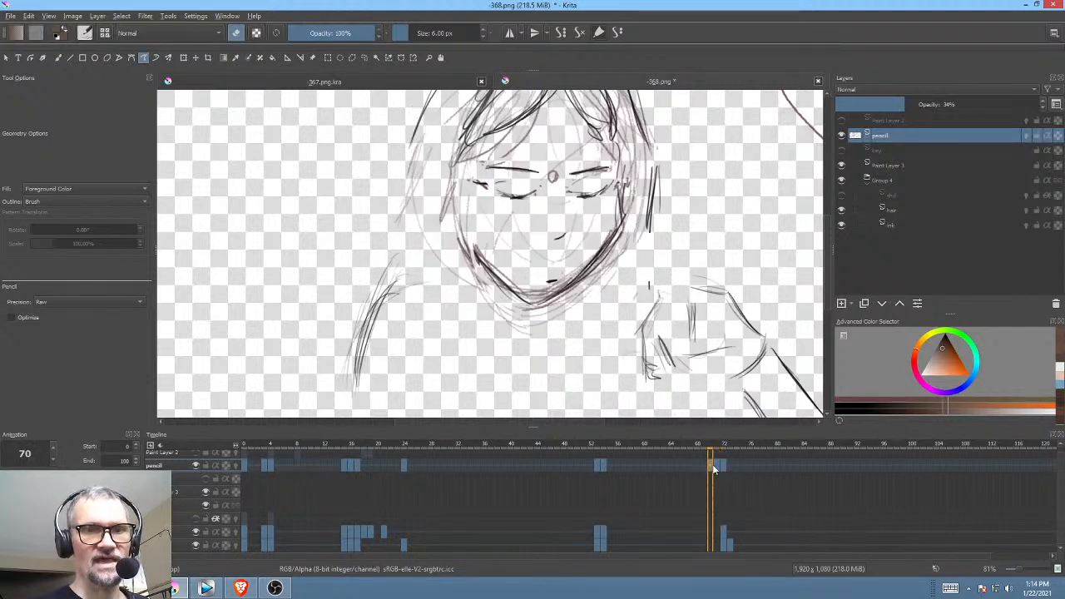
pyautogui.click(604, 466)
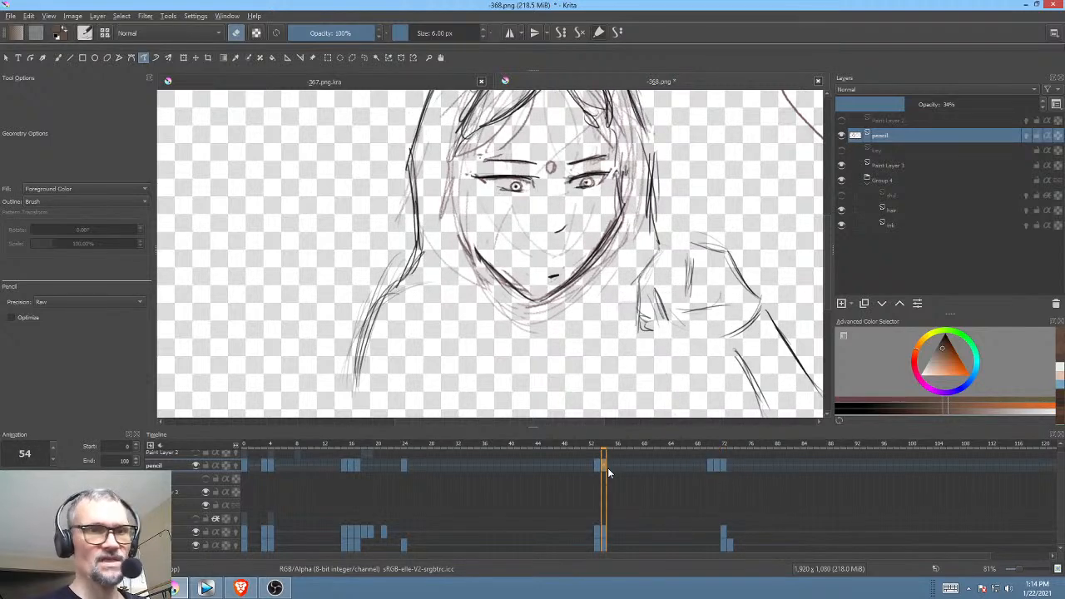
pyautogui.press('.')
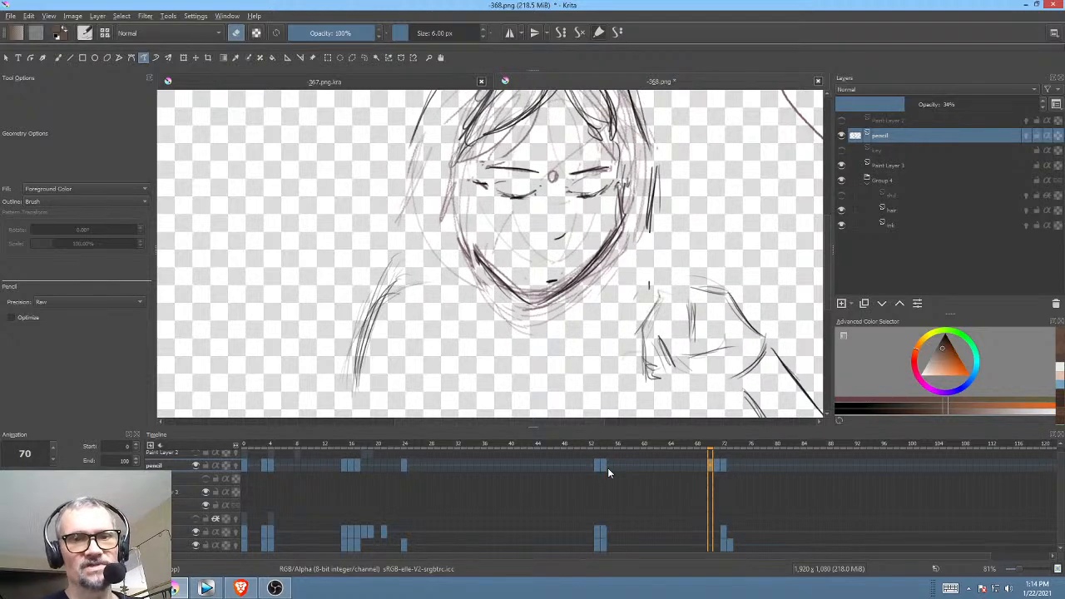
# Step: Compare the pencil face sketches again by stepping through keyframes 70, 71 and 72
pyautogui.press(',')
pyautogui.press('.')
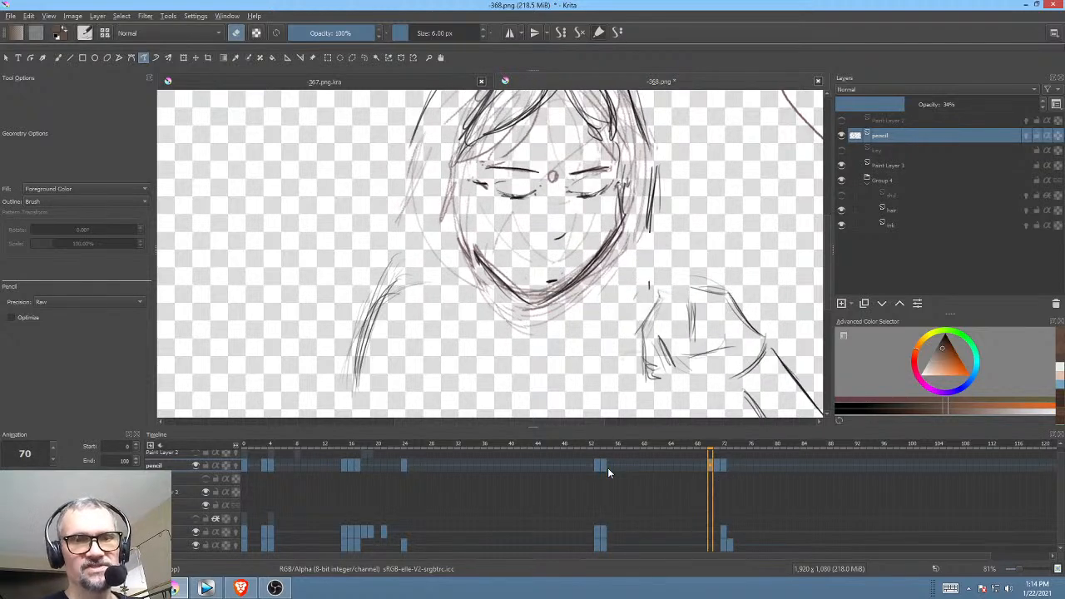
pyautogui.press('.')
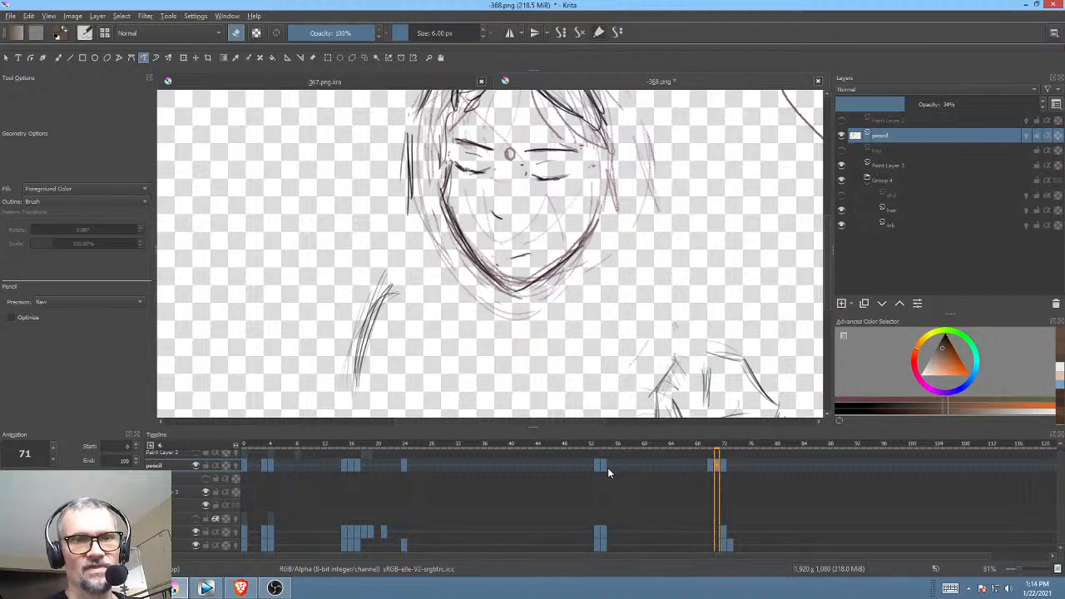
pyautogui.press('.')
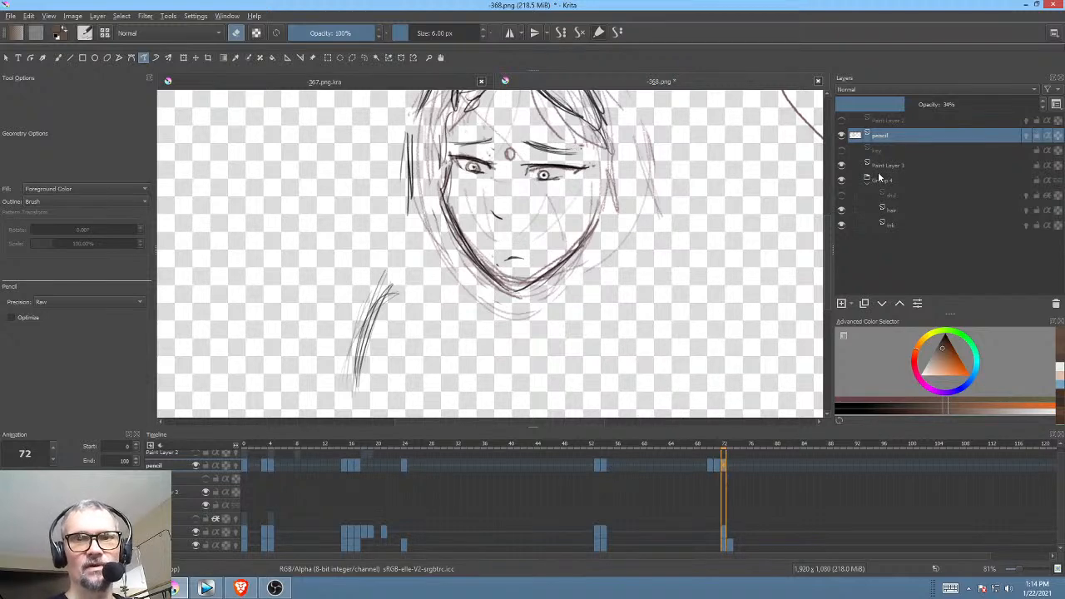
# Step: Show the shd layer, switch the isolated view to the ink layer and compare its face on frames 72 and 73
pyautogui.click(841, 195)
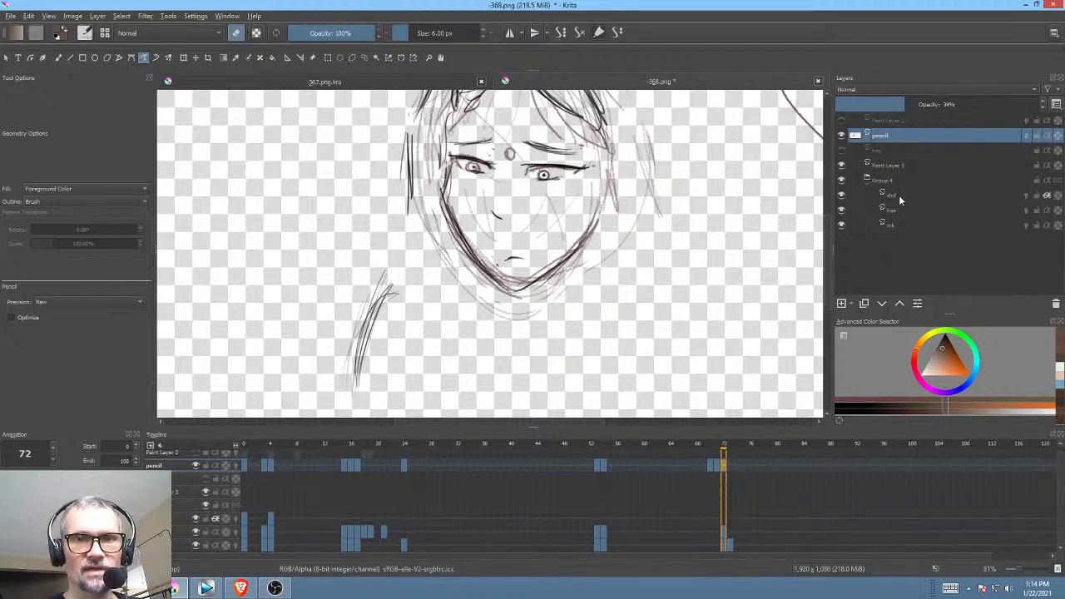
pyautogui.click(899, 194)
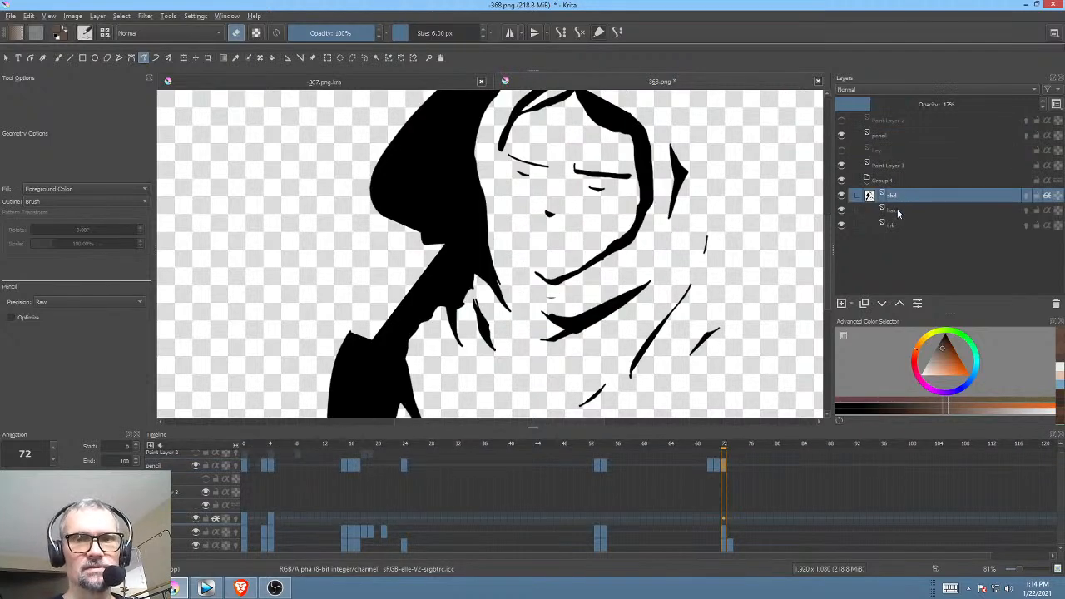
pyautogui.click(898, 211)
pyautogui.click(902, 224)
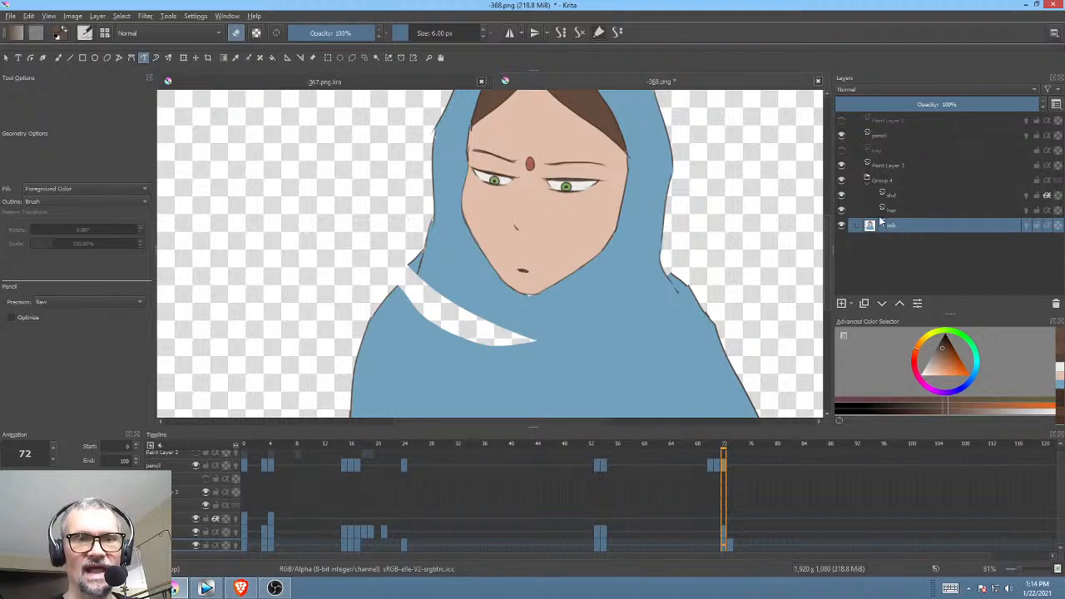
pyautogui.click(730, 542)
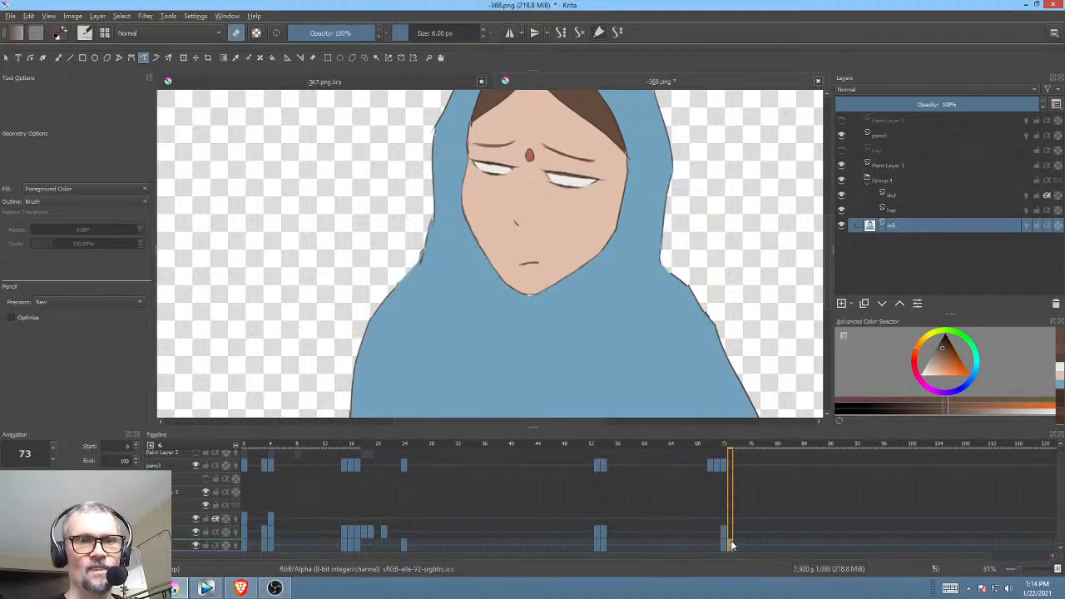
pyautogui.click(731, 542)
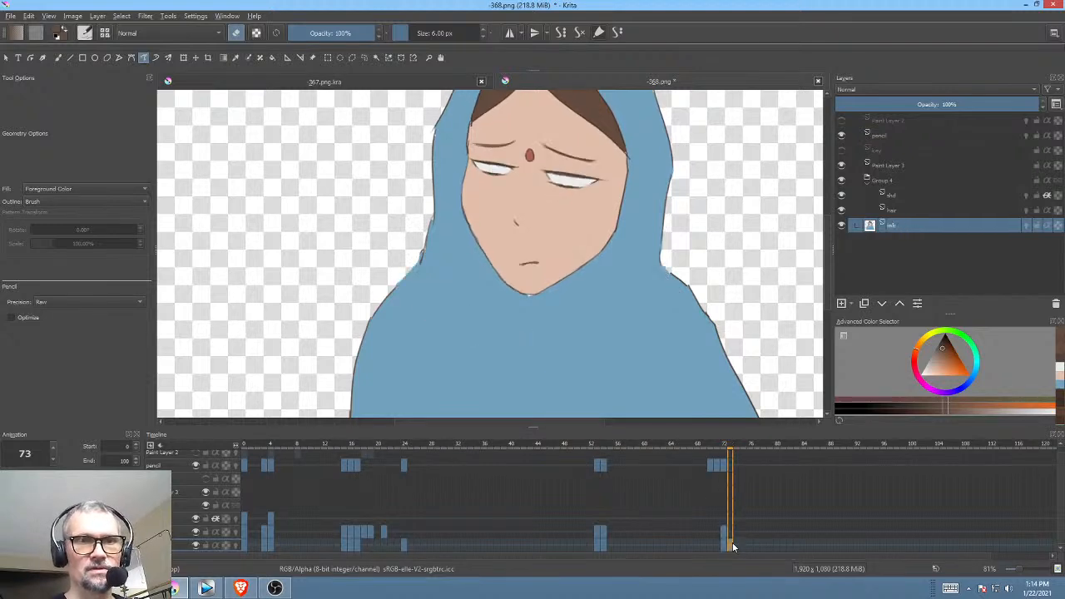
pyautogui.press('Left')
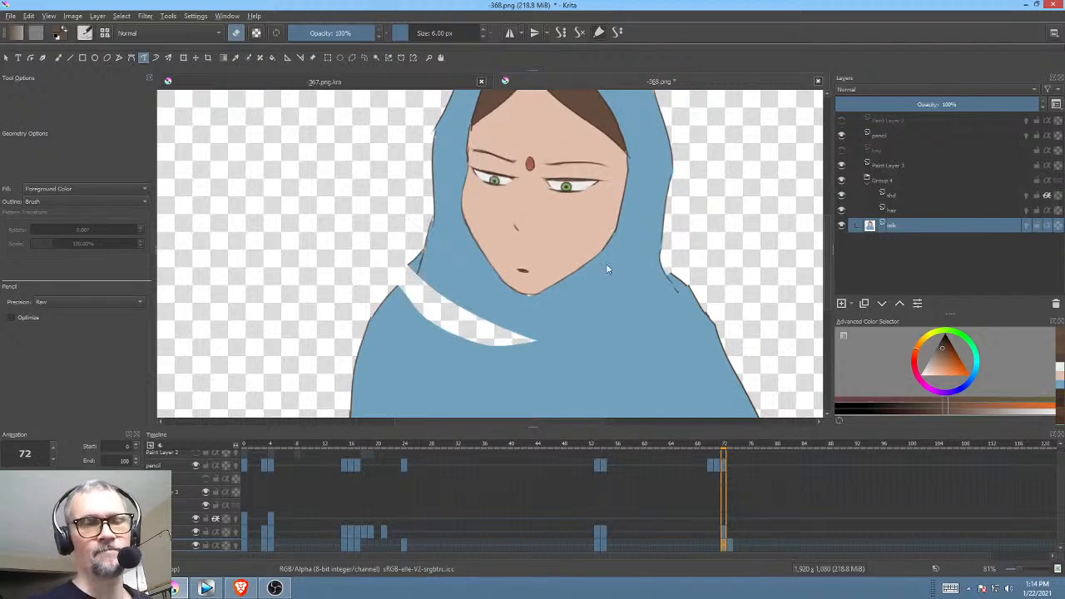
# Step: Fill the transparent gap across the scarf on ink frame 72 with the sampled scarf blue and erase the spill at the shoulder edge
pyautogui.moveTo(553, 313); pyautogui.dragTo(602, 219)
pyautogui.moveTo(544, 257)
pyautogui.mouseDown()
pyautogui.moveTo(654, 280)
pyautogui.moveTo(699, 329)
pyautogui.moveTo(664, 278)
pyautogui.mouseUp()
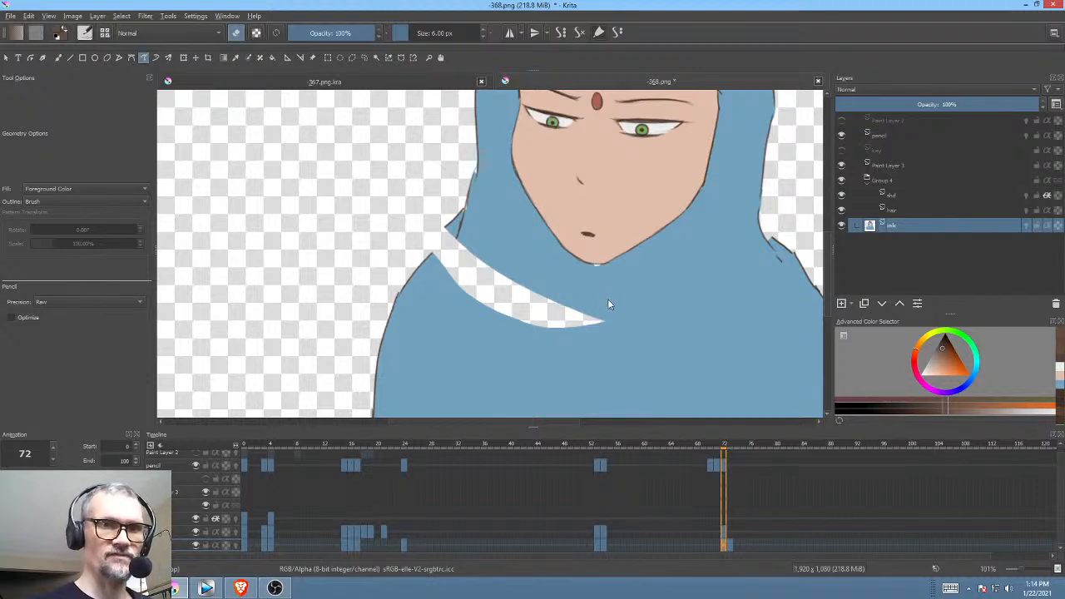
pyautogui.press('e')
pyautogui.keyDown('ctrl'); pyautogui.click(613, 295); pyautogui.keyUp('ctrl')
pyautogui.moveTo(473, 225)
pyautogui.mouseDown()
pyautogui.moveTo(437, 257)
pyautogui.moveTo(486, 327)
pyautogui.moveTo(607, 320)
pyautogui.mouseUp()
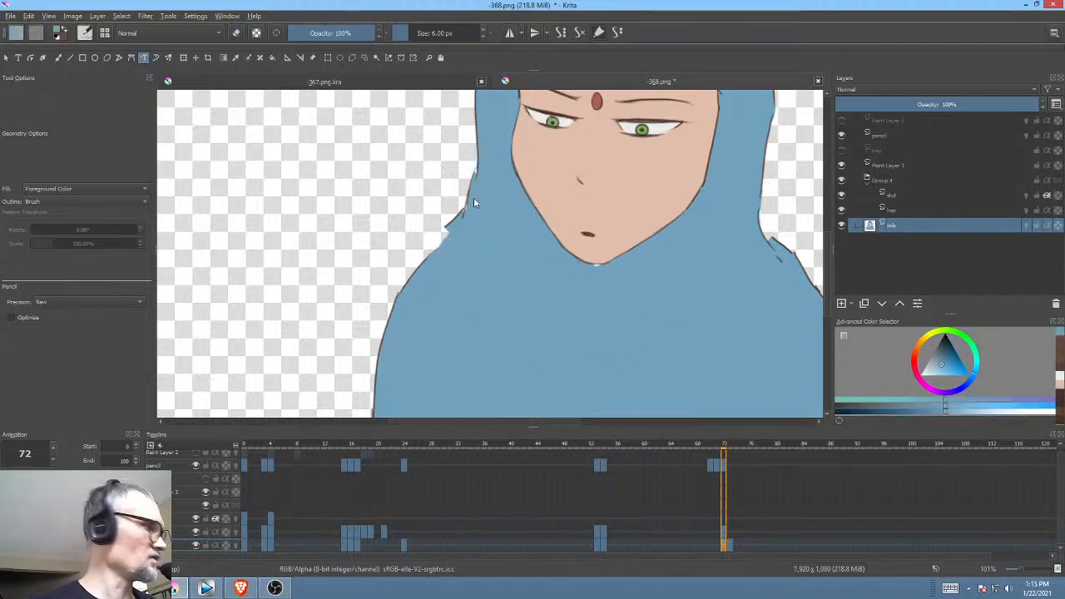
pyautogui.press('e')
pyautogui.moveTo(454, 231); pyautogui.dragTo(442, 209)
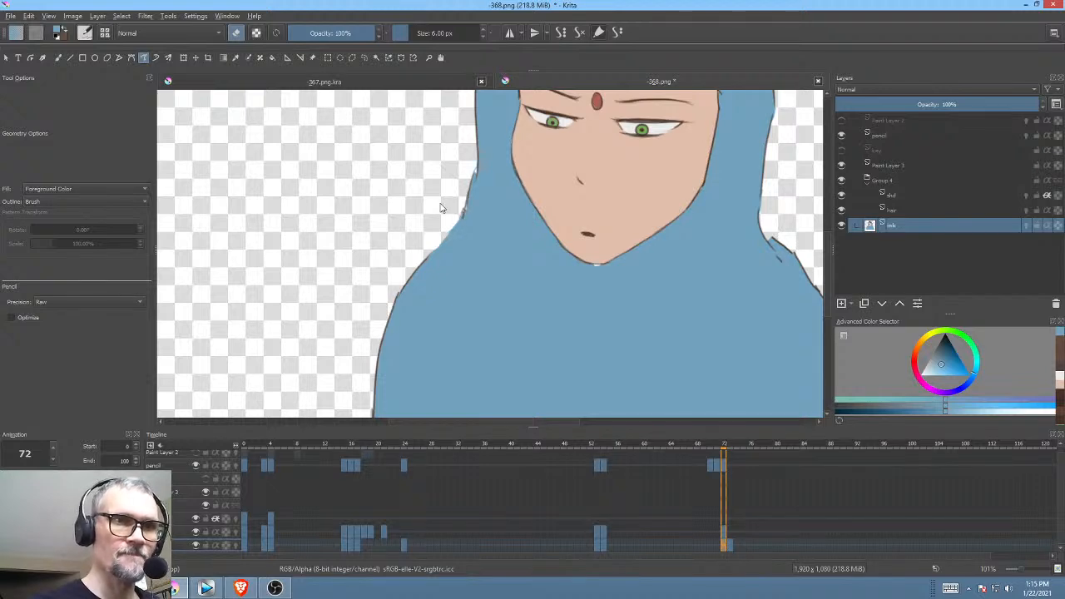
pyautogui.moveTo(759, 313); pyautogui.dragTo(674, 346)
pyautogui.press('e')
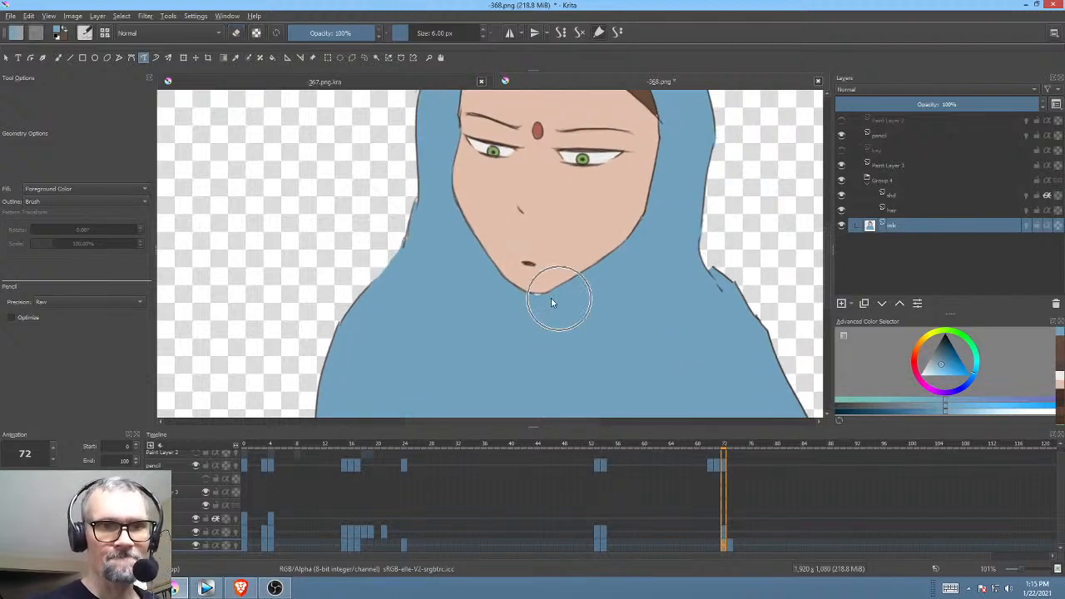
# Step: Sample the iris green from ink frame 72 and return to the blank eyes on frame 73
pyautogui.click(731, 547)
pyautogui.moveTo(537, 332); pyautogui.dragTo(547, 375)
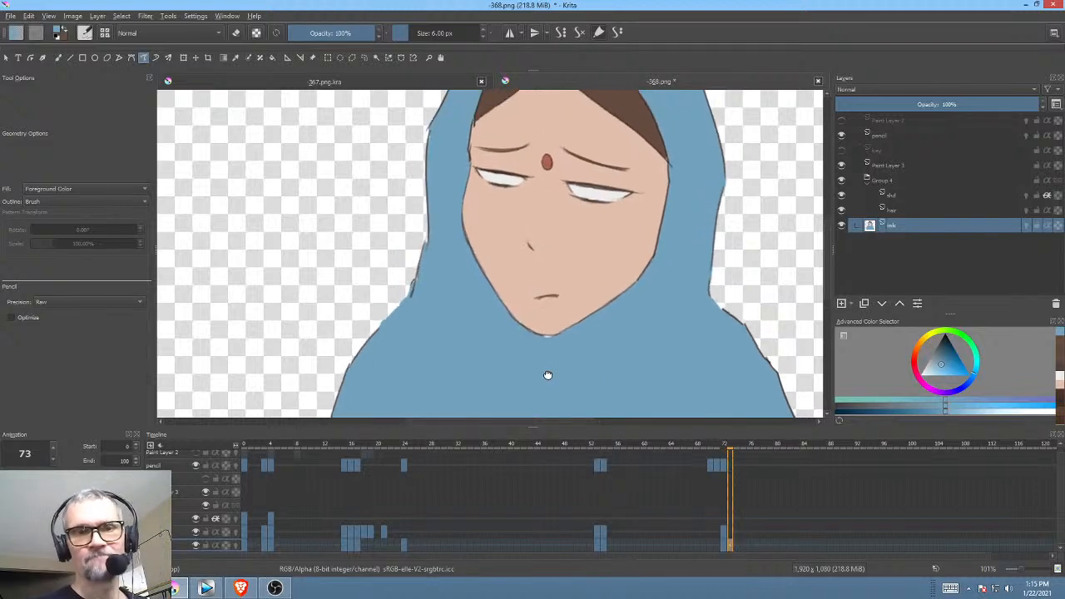
pyautogui.click(724, 545)
pyautogui.moveTo(593, 230)
pyautogui.mouseDown()
pyautogui.moveTo(519, 289)
pyautogui.moveTo(561, 221)
pyautogui.moveTo(580, 284)
pyautogui.moveTo(566, 309)
pyautogui.moveTo(611, 330)
pyautogui.mouseUp()
pyautogui.keyDown('ctrl'); pyautogui.click(585, 194); pyautogui.keyUp('ctrl')
pyautogui.click(731, 543)
pyautogui.moveTo(606, 261); pyautogui.dragTo(598, 285)
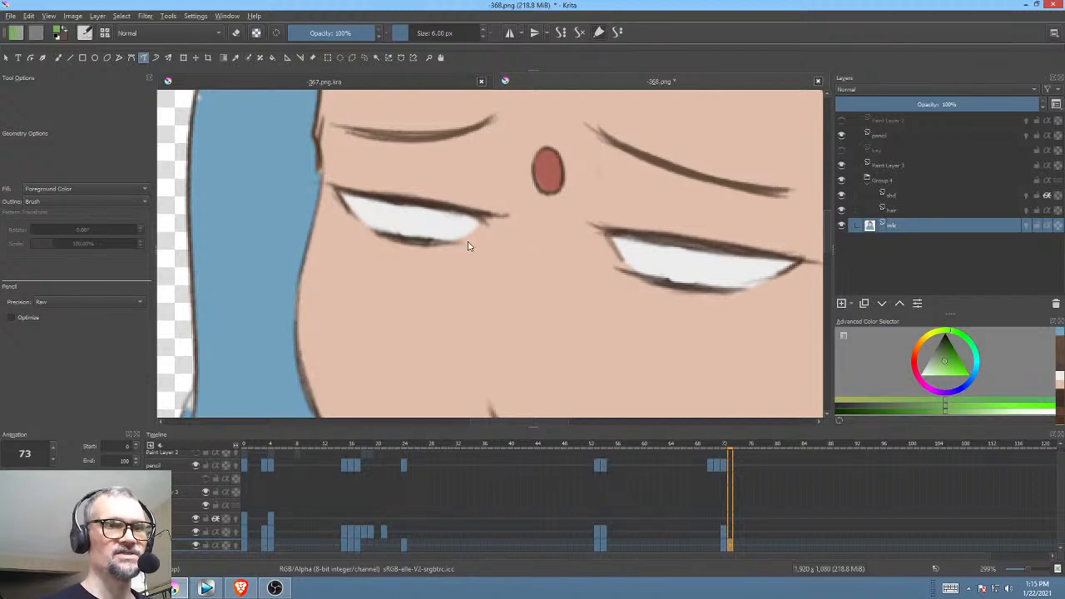
# Step: Try a green unfilled ellipse of about 22 × 21 px as the iris outline in the right-hand eye on frame 73
pyautogui.press('b')
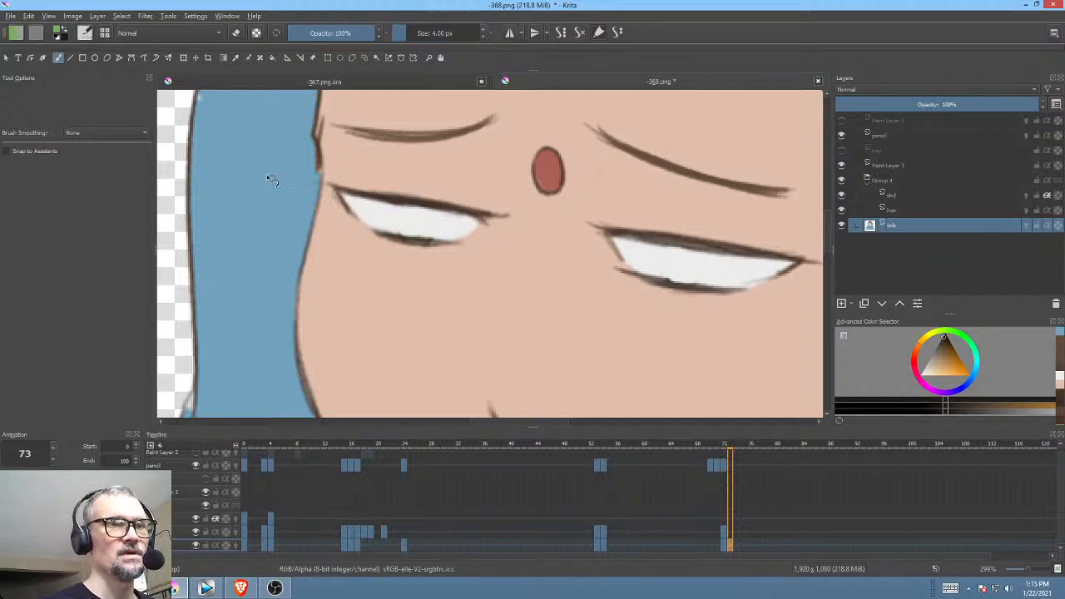
pyautogui.click(96, 58)
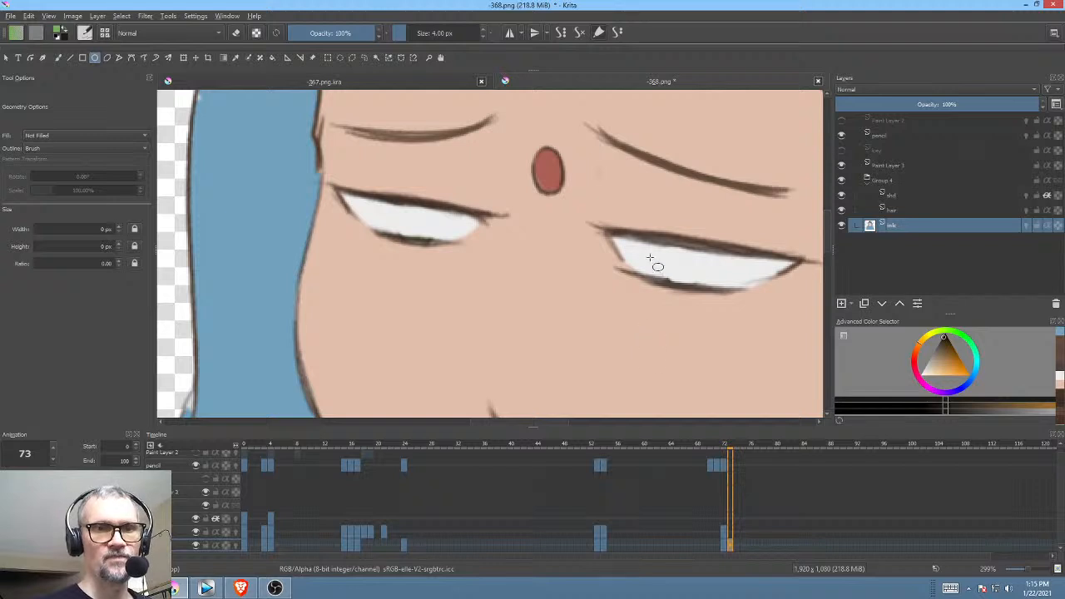
pyautogui.moveTo(610, 302)
pyautogui.mouseDown()
pyautogui.moveTo(647, 338)
pyautogui.moveTo(665, 270)
pyautogui.mouseUp()
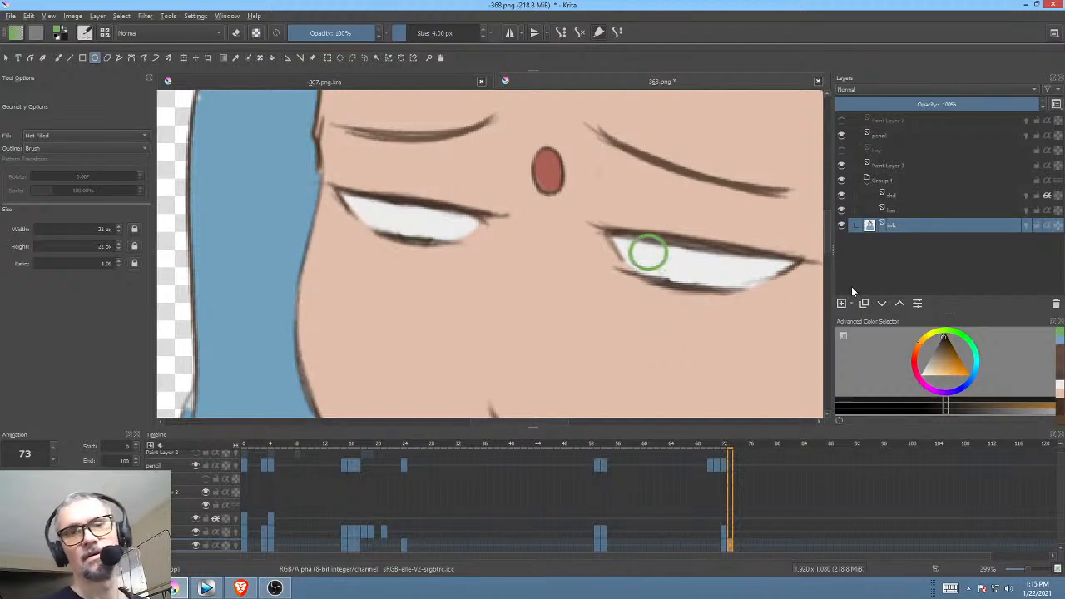
pyautogui.scroll(-4, 618, 332)
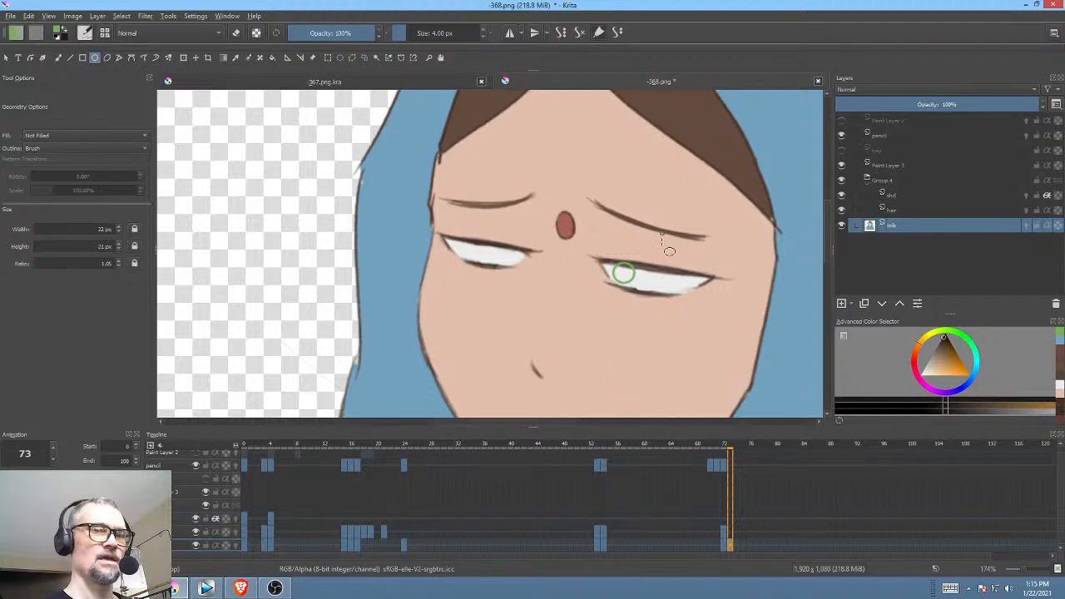
pyautogui.hotkey('ctrl', 'z')
# Step: Outline an iris in each eye on frame 73 with an unfilled ellipse of about 24 × 23 px in the sampled dark lid colour
pyautogui.keyDown('ctrl'); pyautogui.click(641, 266); pyautogui.keyUp('ctrl')
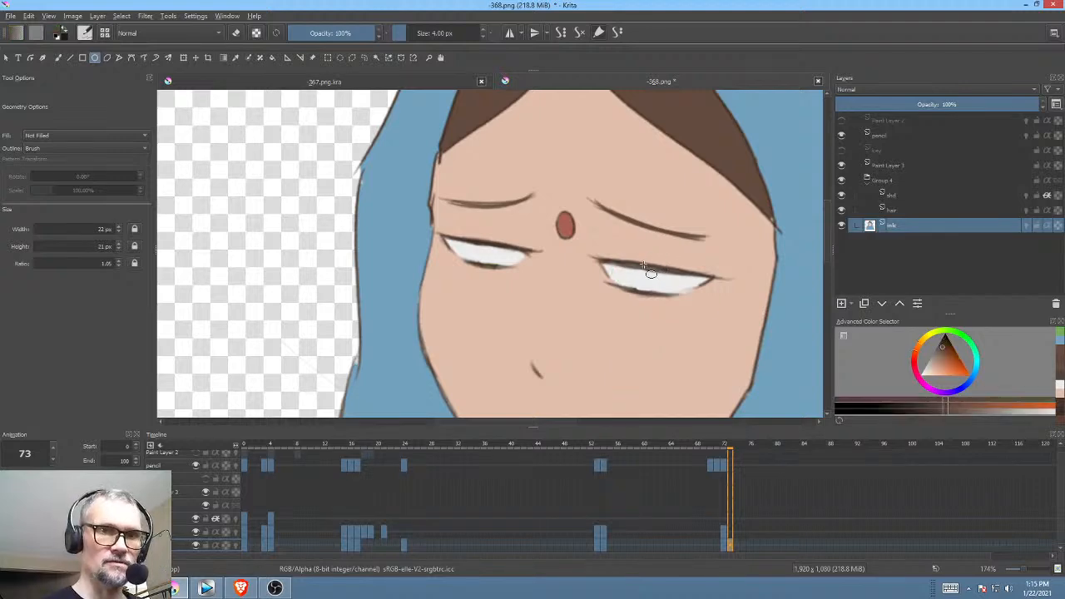
pyautogui.click(641, 266)
pyautogui.moveTo(614, 316); pyautogui.dragTo(641, 291)
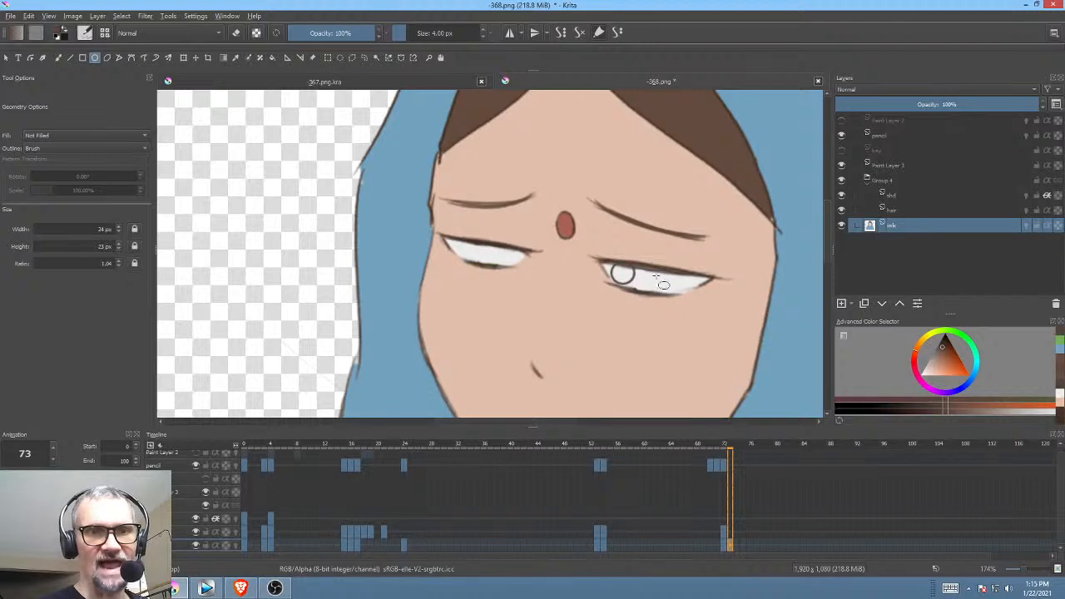
pyautogui.moveTo(487, 299); pyautogui.dragTo(508, 320)
pyautogui.hotkey('ctrl', 'z')
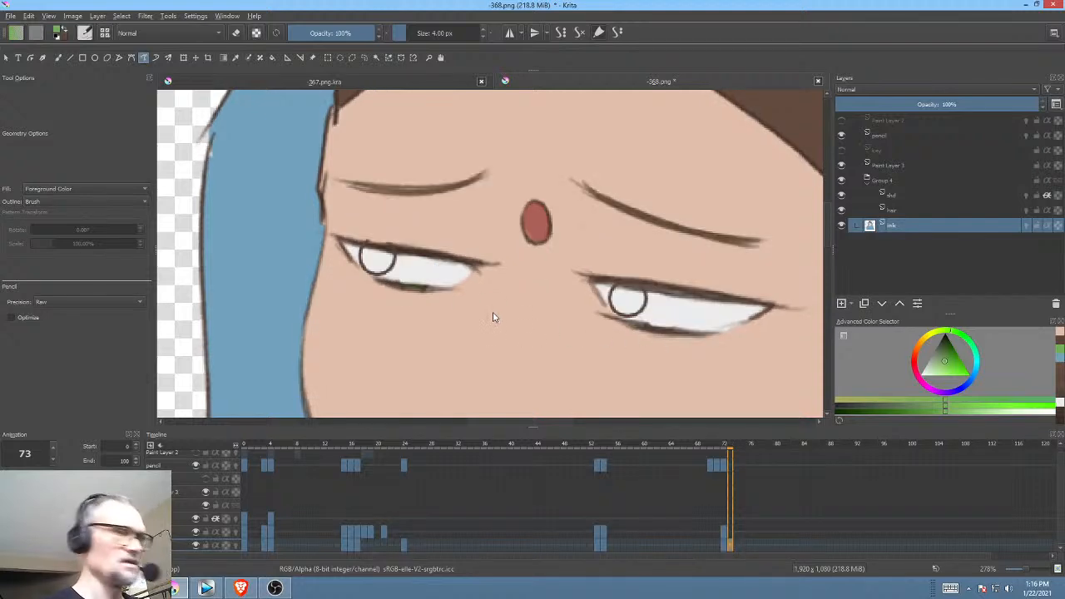
# Step: Fill both outlined irises on frame 73 with green using the filled freehand shape tool
pyautogui.moveTo(639, 301); pyautogui.dragTo(628, 327)
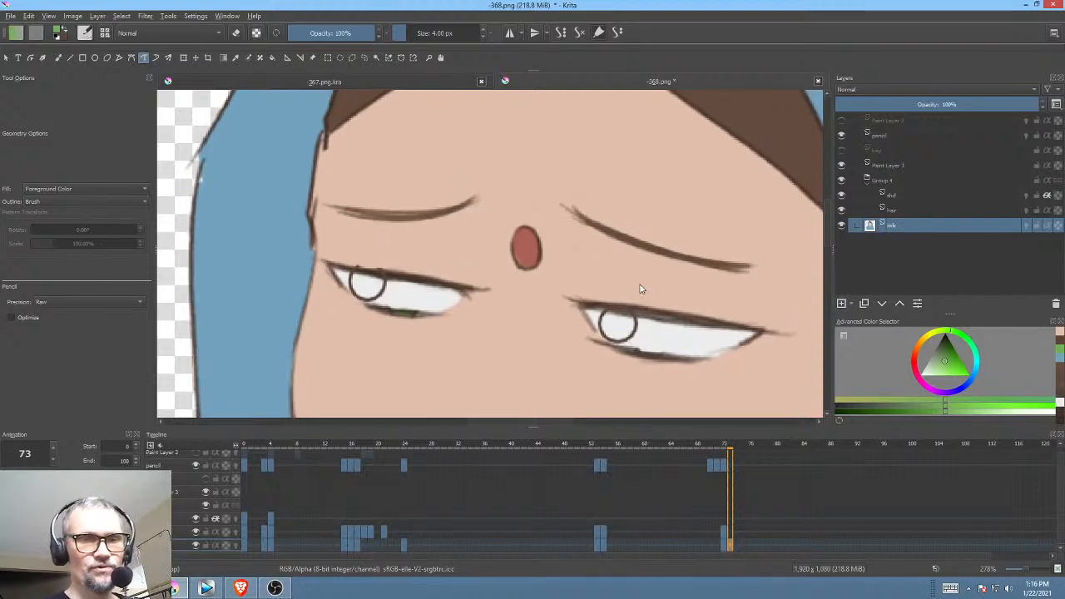
pyautogui.moveTo(498, 333); pyautogui.dragTo(513, 331)
pyautogui.moveTo(451, 358); pyautogui.dragTo(520, 328)
pyautogui.moveTo(649, 348); pyautogui.dragTo(587, 326)
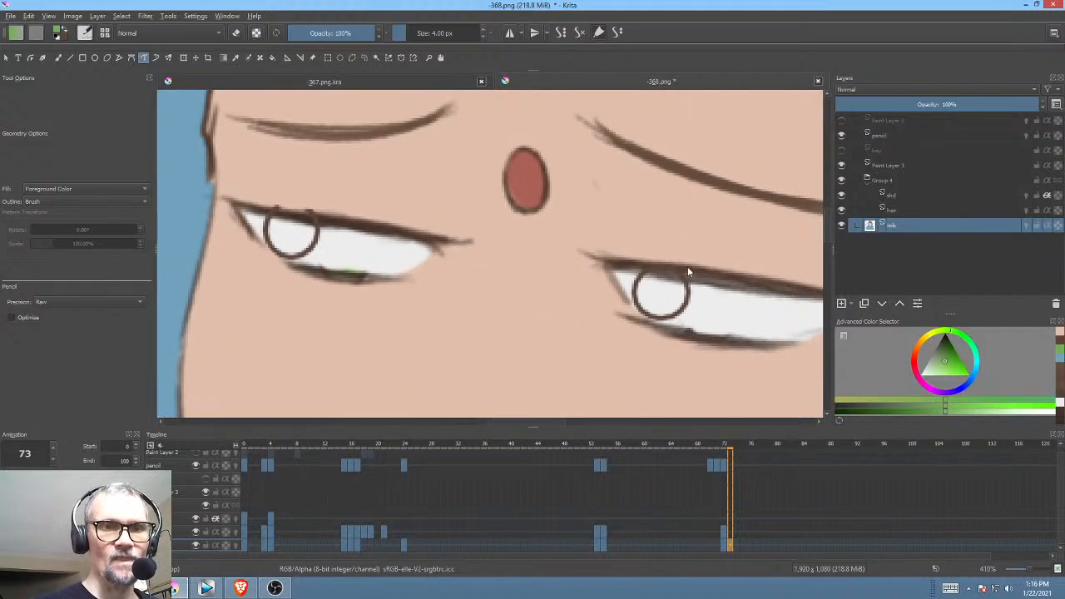
pyautogui.moveTo(646, 278)
pyautogui.mouseDown()
pyautogui.moveTo(659, 314)
pyautogui.moveTo(676, 308)
pyautogui.moveTo(681, 289)
pyautogui.moveTo(654, 276)
pyautogui.mouseUp()
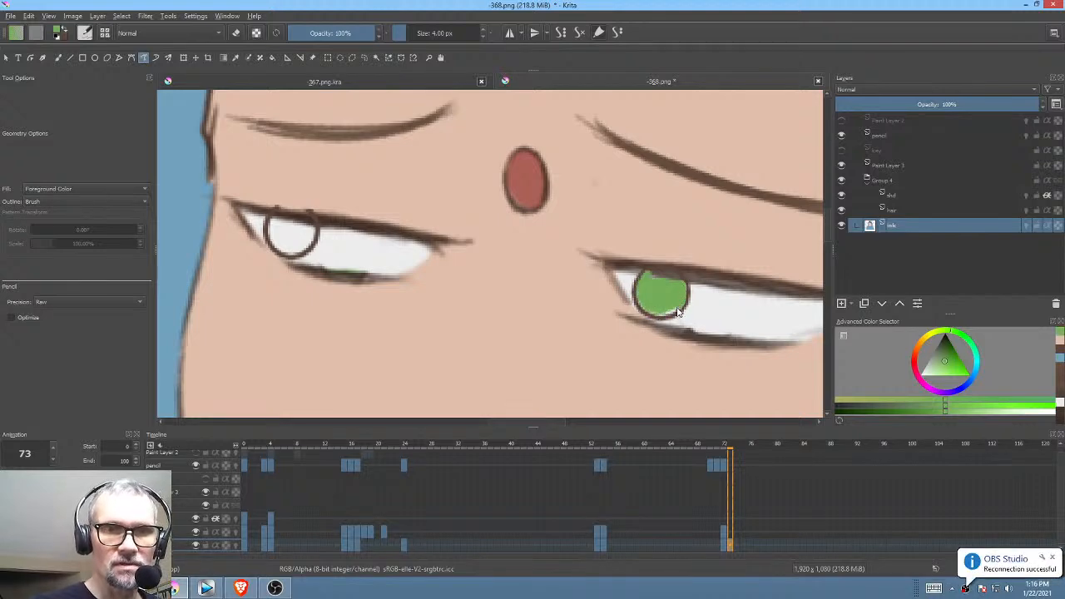
pyautogui.moveTo(562, 303); pyautogui.dragTo(651, 315)
pyautogui.moveTo(362, 234)
pyautogui.mouseDown()
pyautogui.moveTo(361, 258)
pyautogui.moveTo(390, 268)
pyautogui.moveTo(400, 252)
pyautogui.moveTo(389, 230)
pyautogui.moveTo(366, 233)
pyautogui.mouseUp()
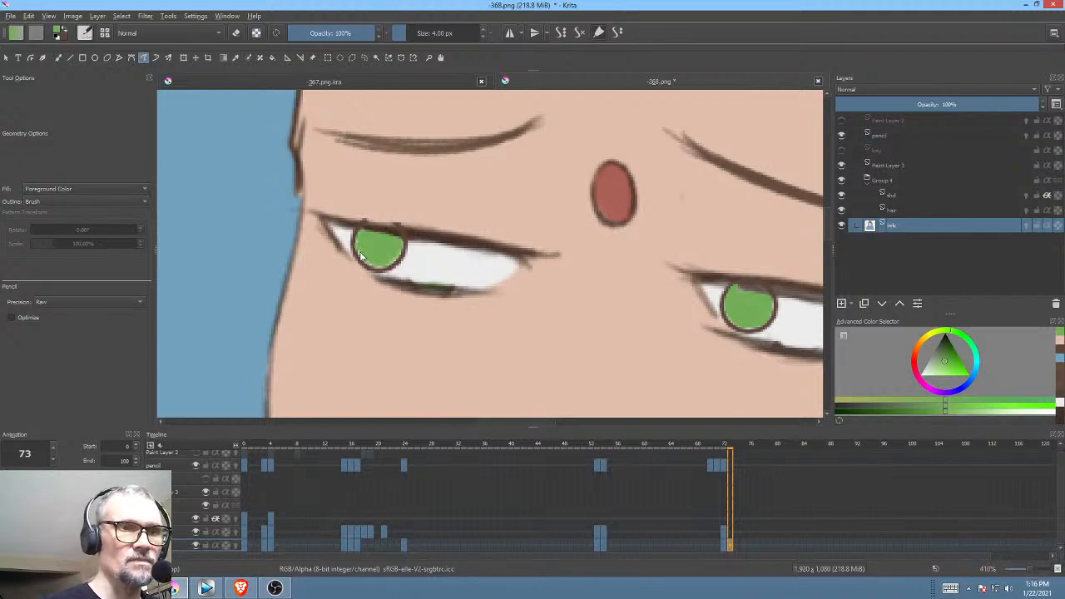
# Step: Paint a dark brown pupil in each green iris on frame 73 with the 4 px freehand brush
pyautogui.keyDown('ctrl'); pyautogui.click(767, 277); pyautogui.keyUp('ctrl')
pyautogui.moveTo(736, 275); pyautogui.dragTo(643, 249)
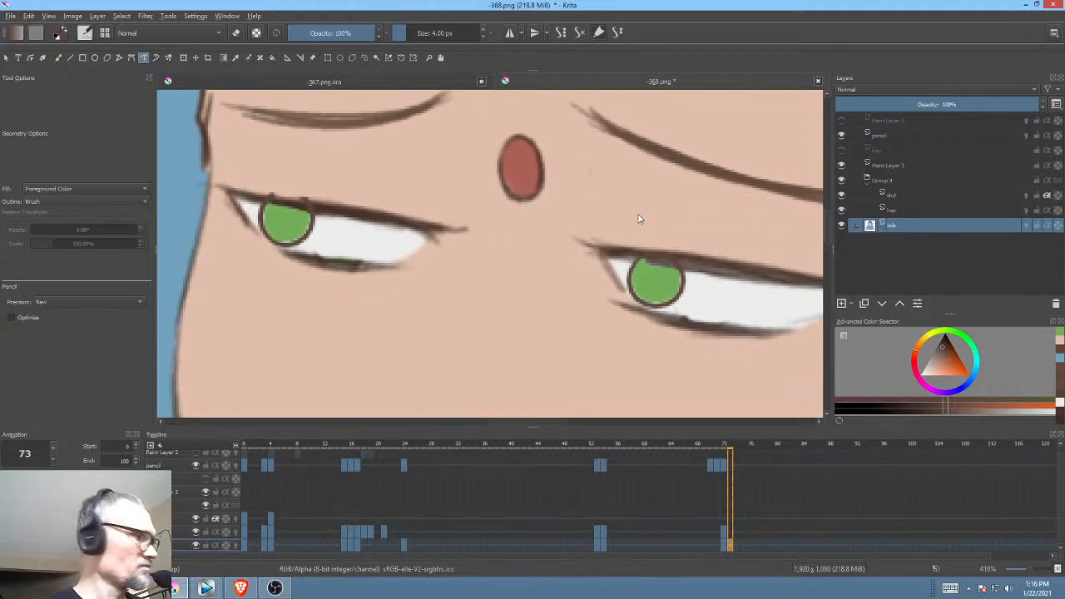
pyautogui.press('b')
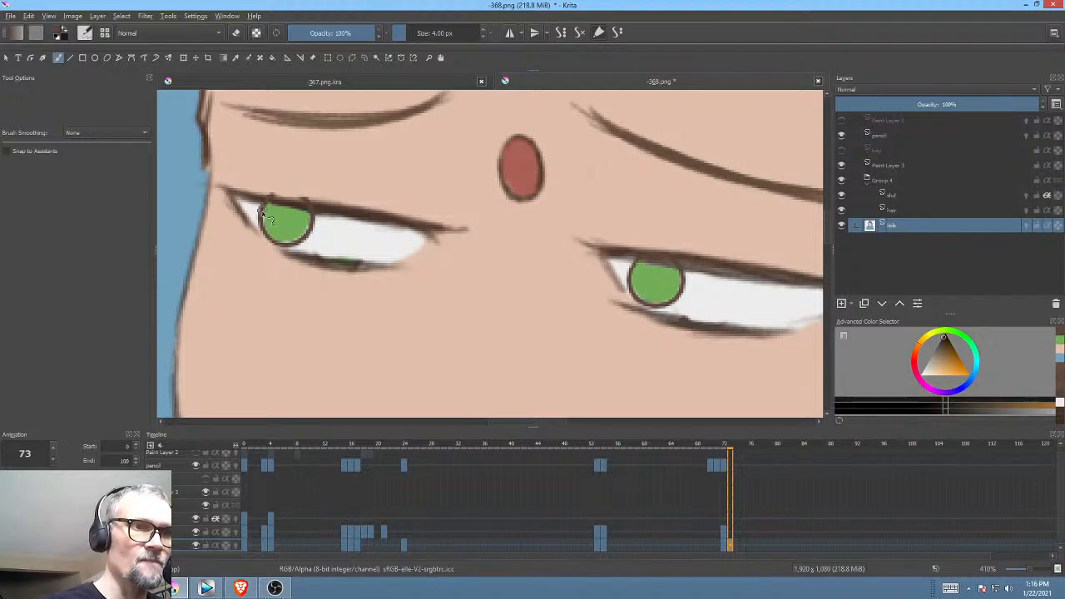
pyautogui.moveTo(280, 221); pyautogui.dragTo(281, 222)
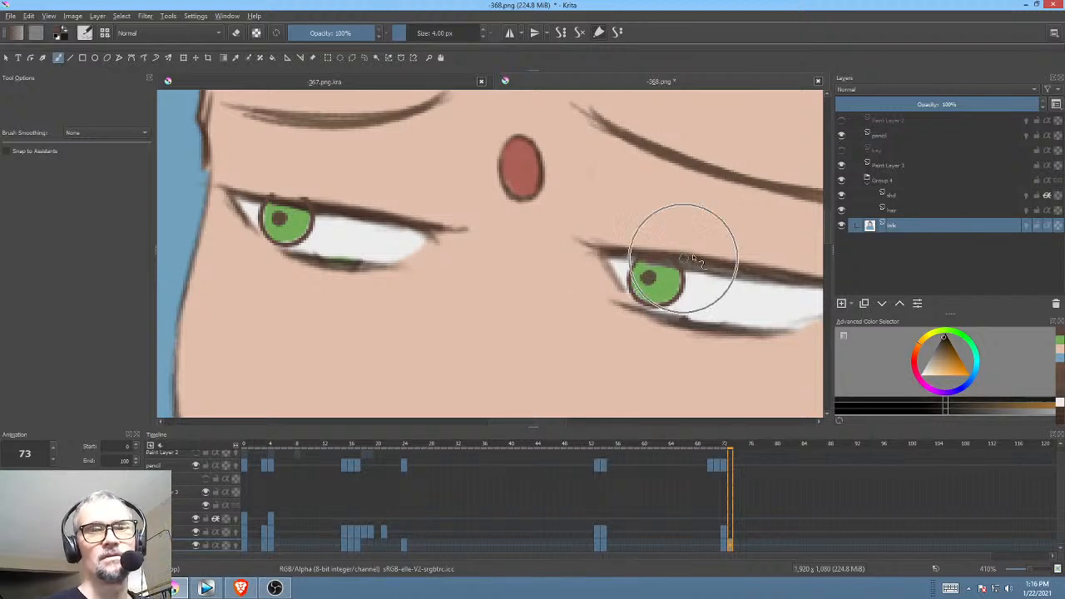
pyautogui.moveTo(646, 274); pyautogui.dragTo(645, 280)
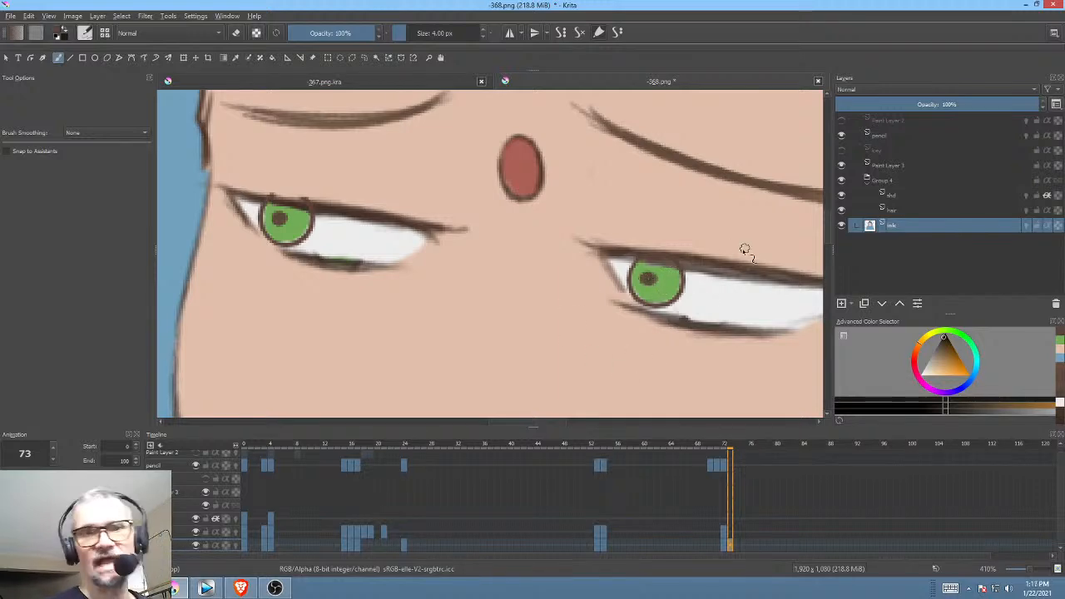
# Step: Go to frame 54, make the hair layer active and end the layer isolation
pyautogui.moveTo(592, 294); pyautogui.dragTo(595, 266)
pyautogui.moveTo(565, 308); pyautogui.dragTo(501, 399)
pyautogui.moveTo(668, 317)
pyautogui.mouseDown()
pyautogui.moveTo(651, 311)
pyautogui.moveTo(594, 344)
pyautogui.mouseUp()
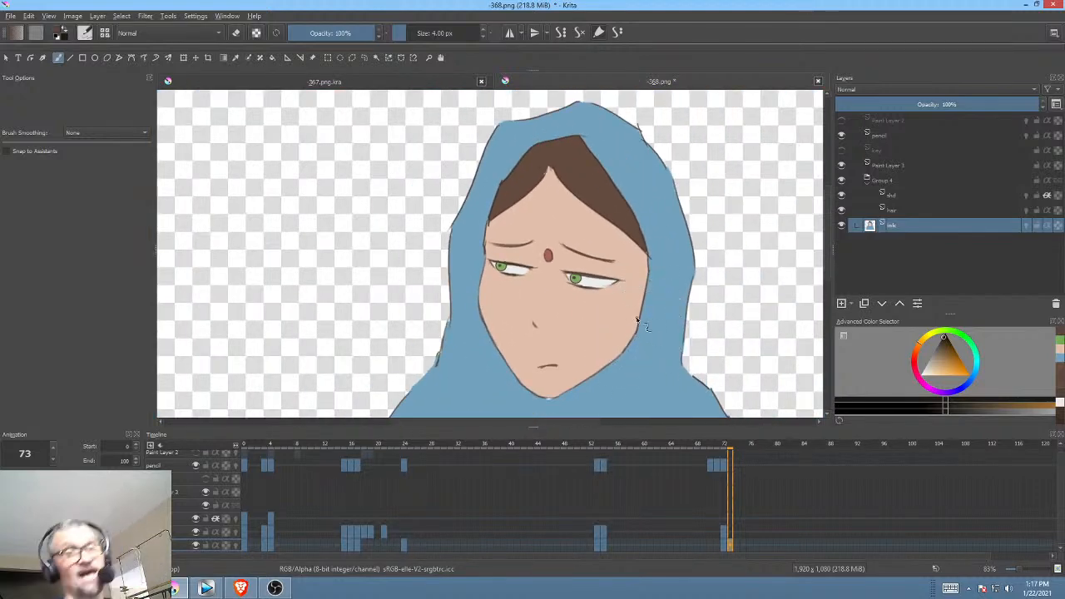
pyautogui.click(730, 527)
pyautogui.click(601, 536)
pyautogui.click(606, 536)
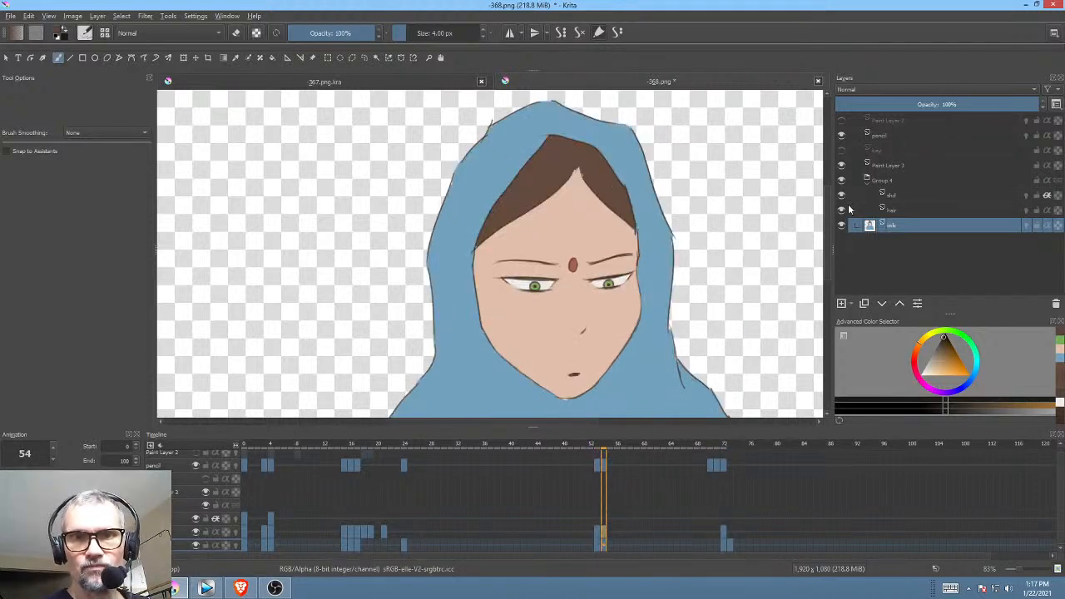
pyautogui.keyDown('alt'); pyautogui.click(912, 209); pyautogui.keyUp('alt')
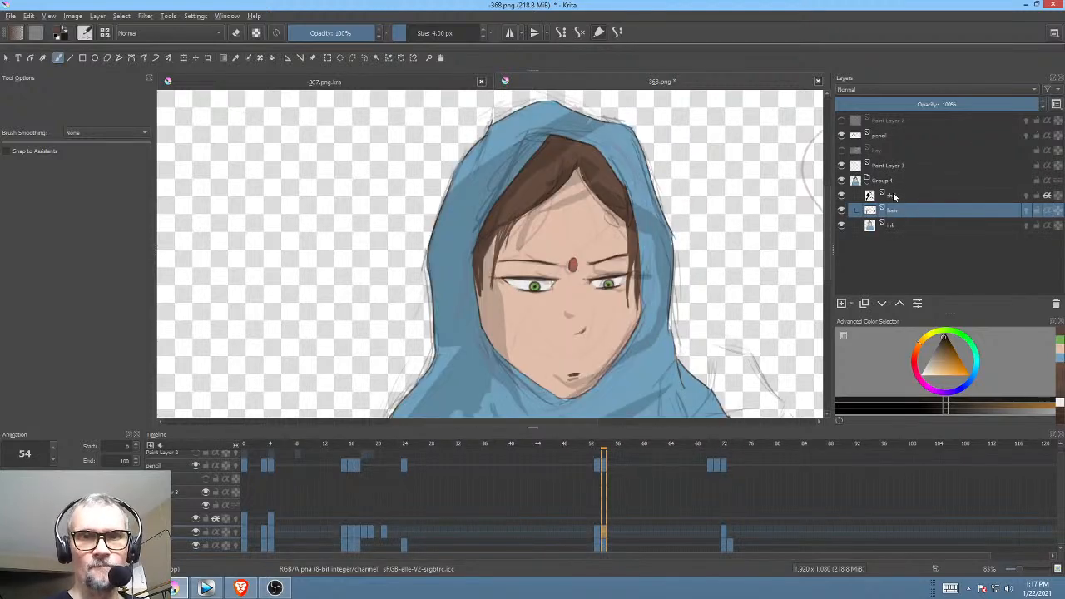
# Step: Hide the shd layer and set the pencil layer's opacity to 27%
pyautogui.click(841, 195)
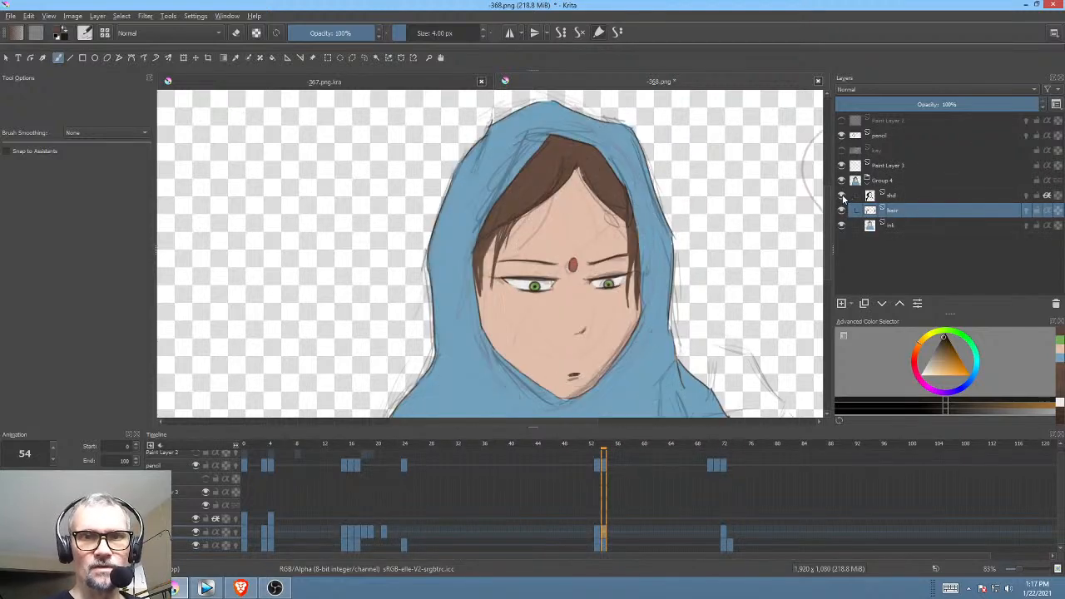
pyautogui.click(886, 135)
pyautogui.moveTo(900, 107); pyautogui.dragTo(893, 105)
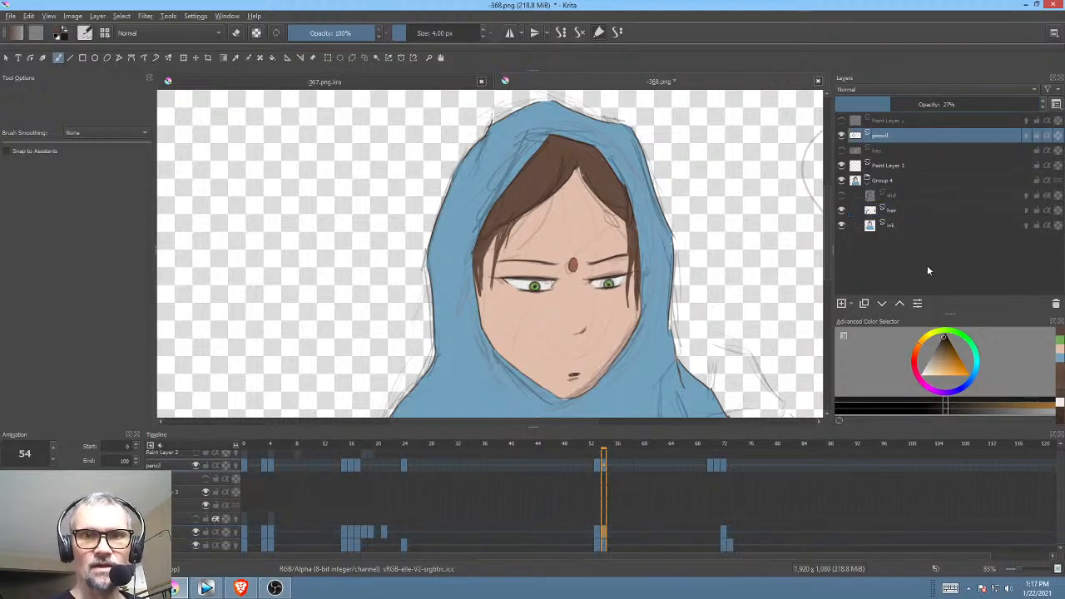
# Step: Make the ink layer active and flip between frames 72 and 73 to compare the two drawings
pyautogui.click(905, 208)
pyautogui.click(906, 226)
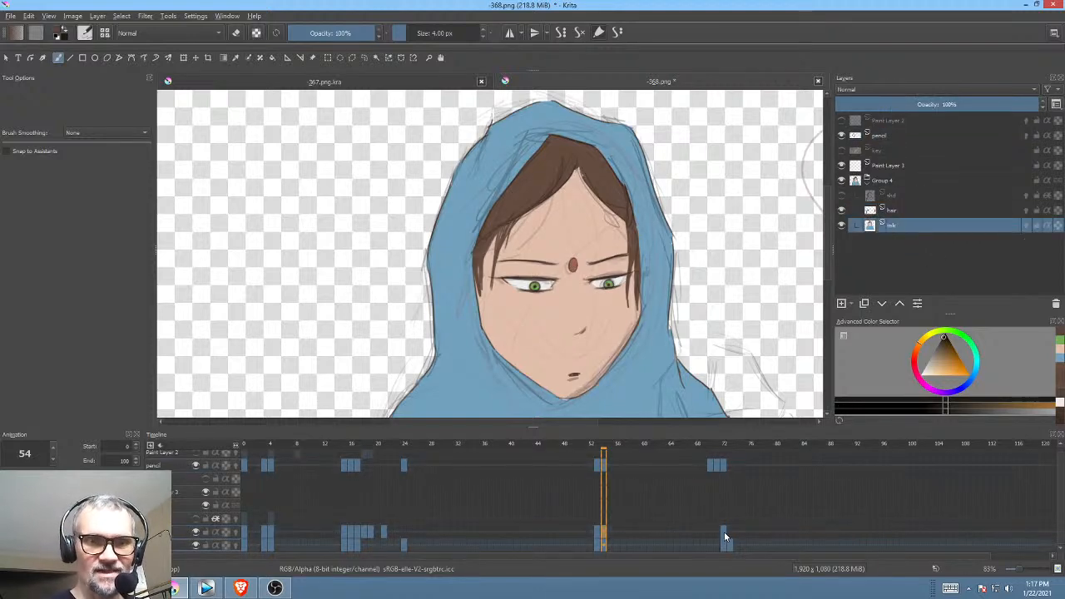
pyautogui.click(724, 537)
pyautogui.click(734, 531)
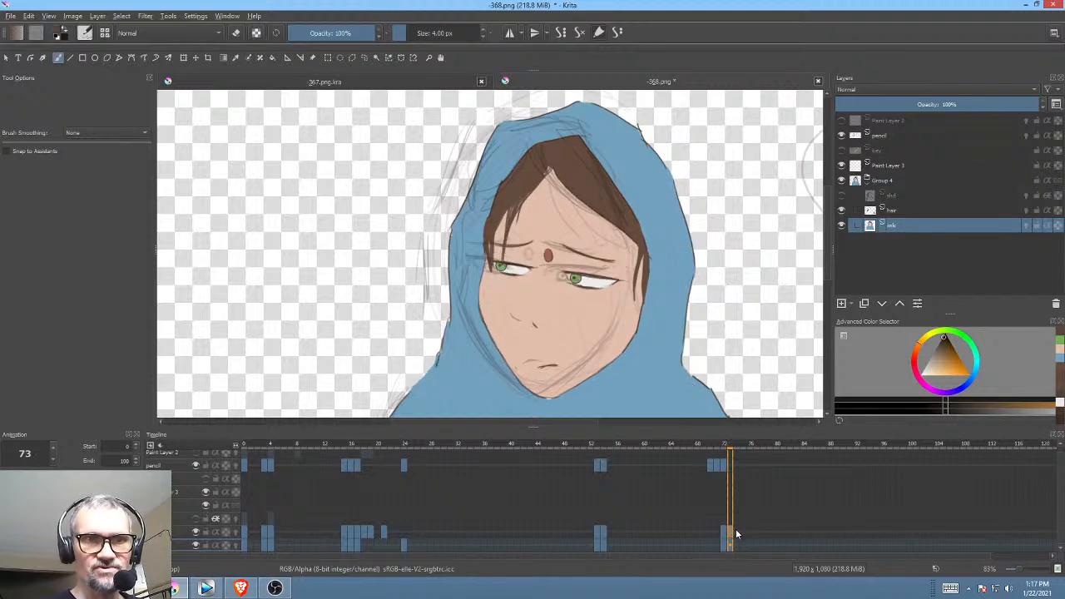
pyautogui.click(726, 528)
pyautogui.click(731, 532)
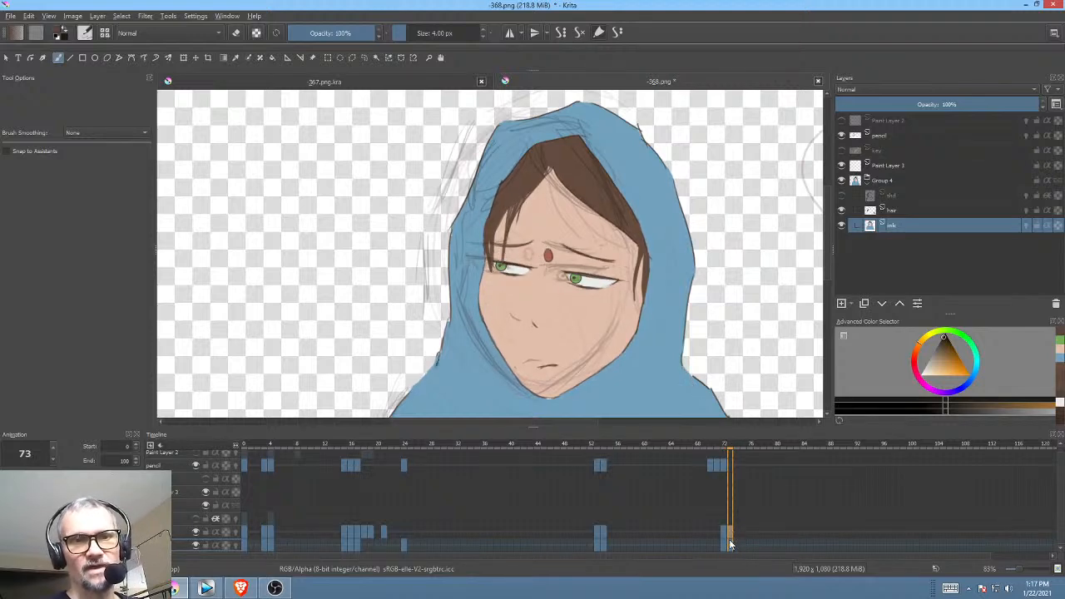
pyautogui.click(724, 532)
pyautogui.click(731, 531)
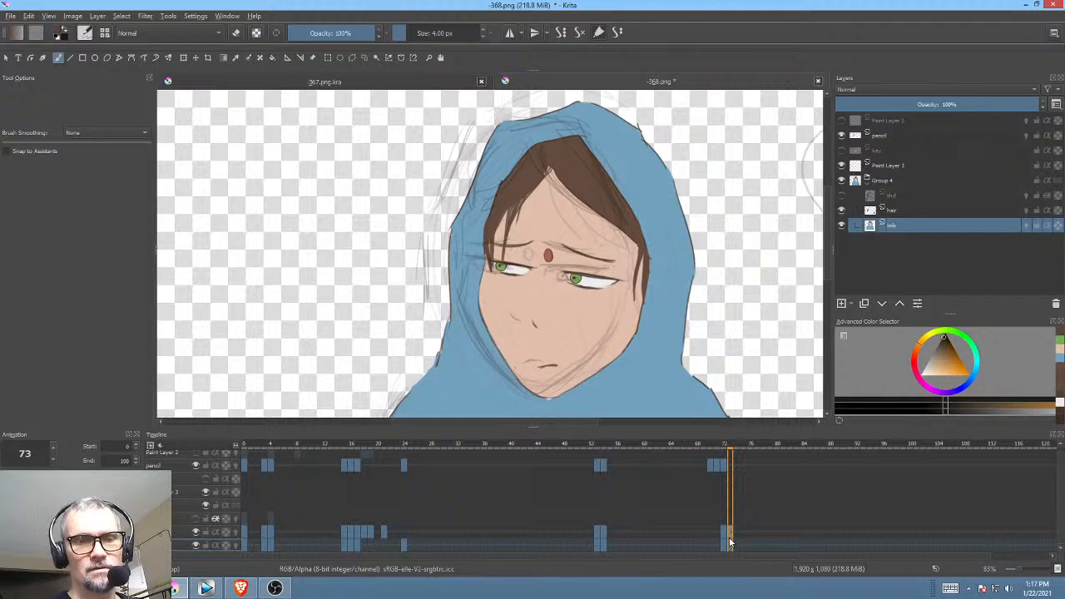
# Step: Play the animation from frame 66 to check the head pose change, and return to frame 72
pyautogui.click(683, 545)
pyautogui.press('space')
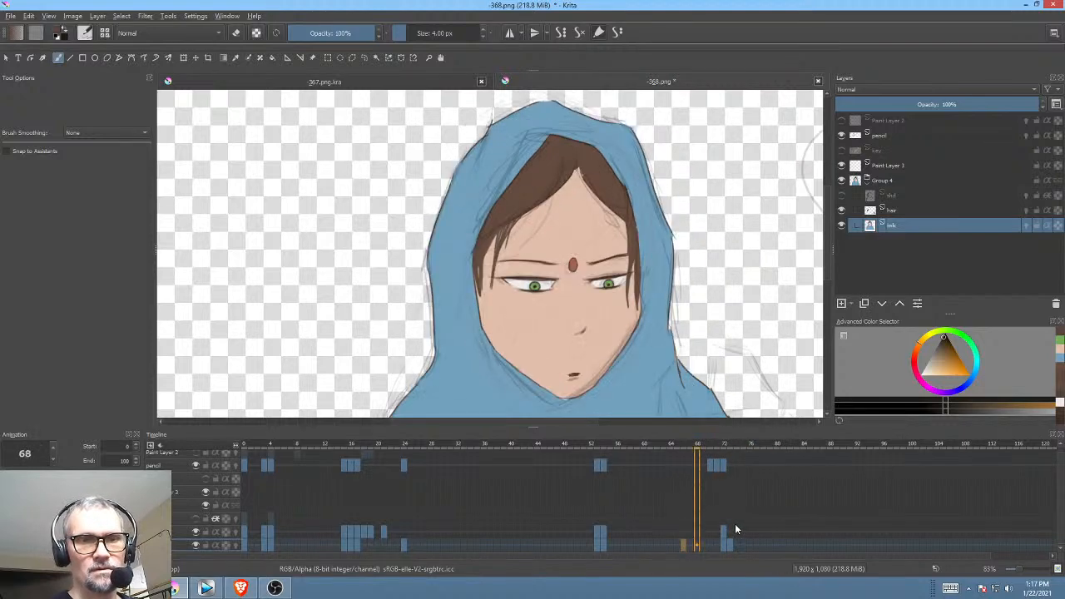
pyautogui.press('space')
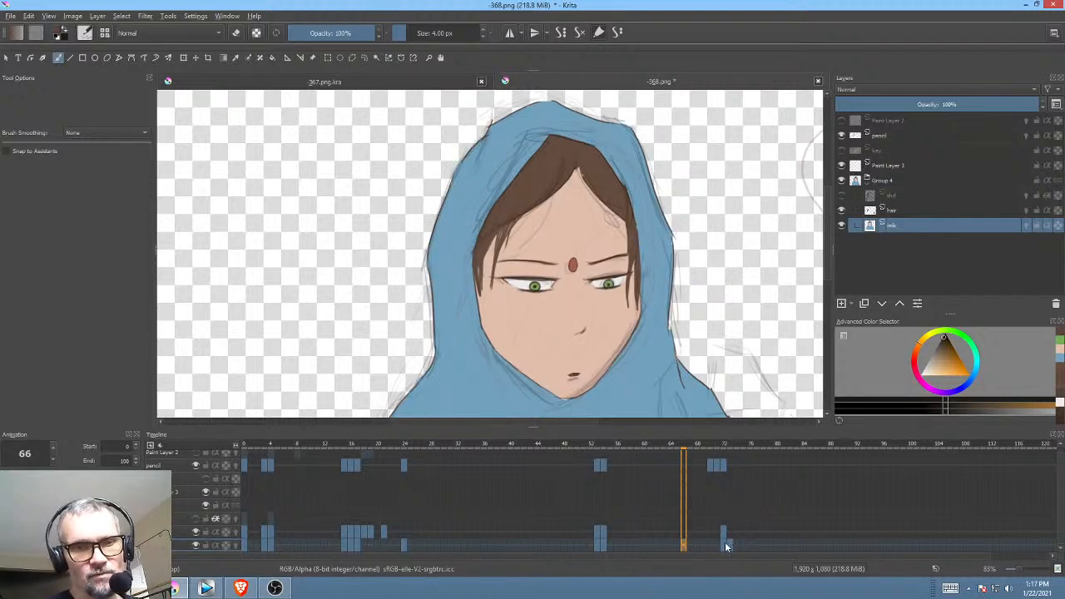
pyautogui.click(726, 545)
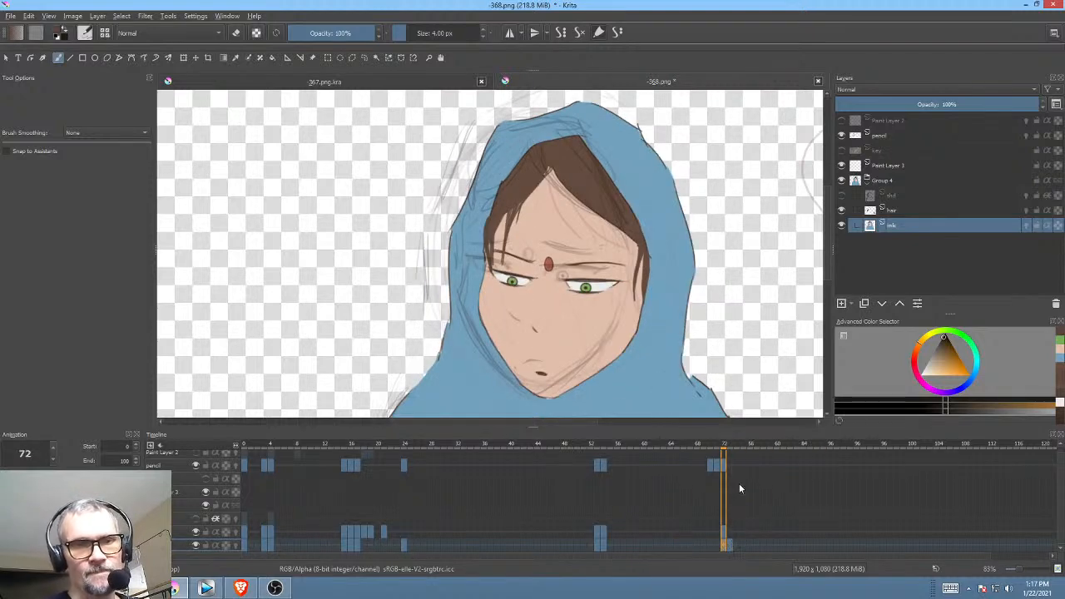
# Step: Flip repeatedly between frames 72 and 73 with the whole figure in view to judge the face and scarf change
pyautogui.scroll(-2, 589, 283)
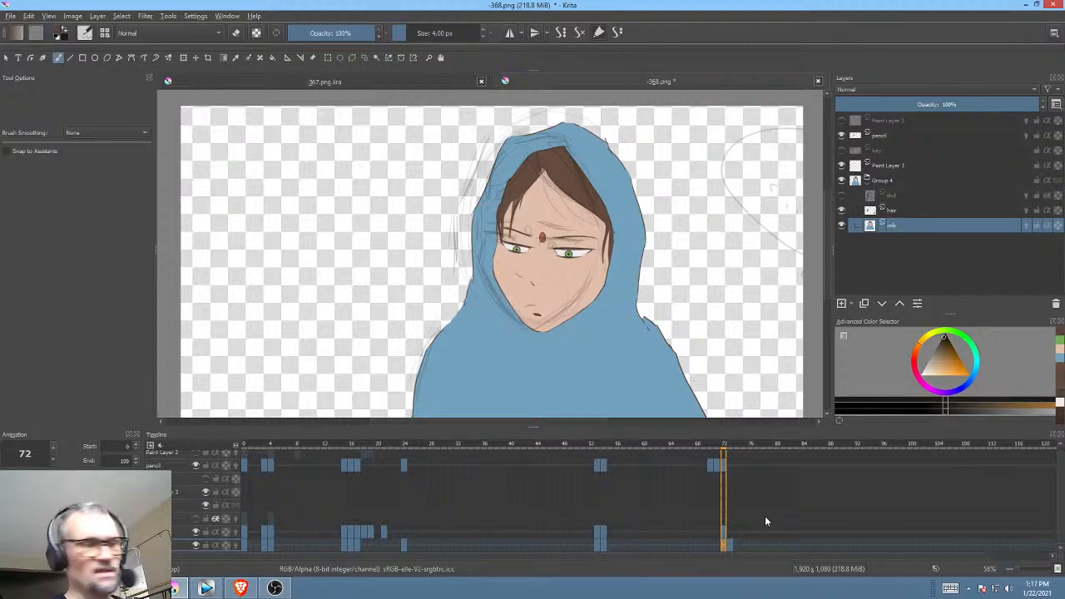
pyautogui.press('Right')
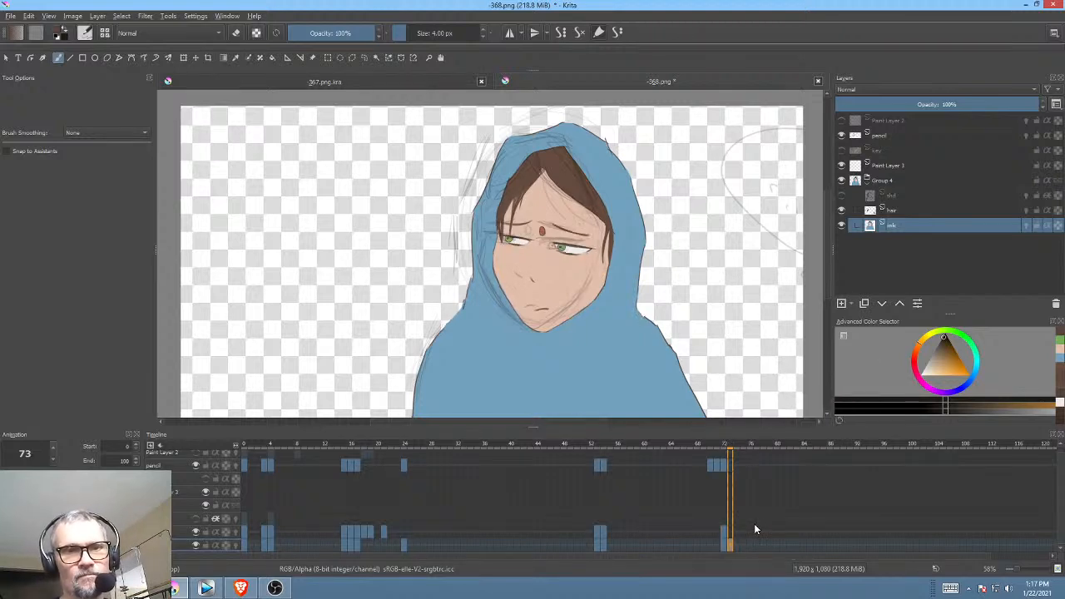
pyautogui.press('Left')
pyautogui.press('Right')
pyautogui.press('Left')
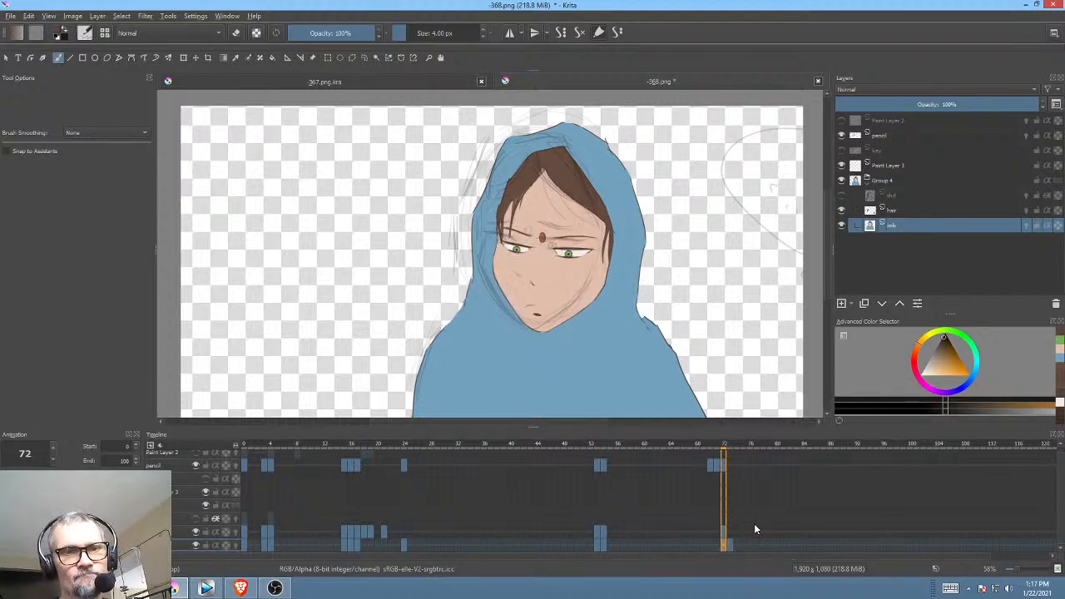
pyautogui.press('Right')
pyautogui.press('Left')
pyautogui.press('Right')
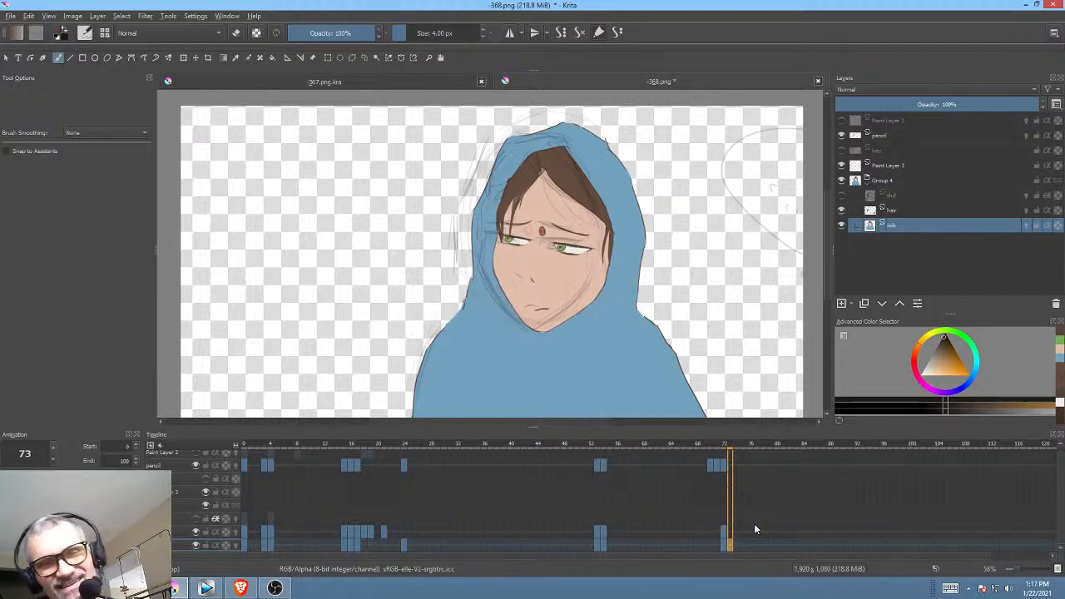
pyautogui.press('Left')
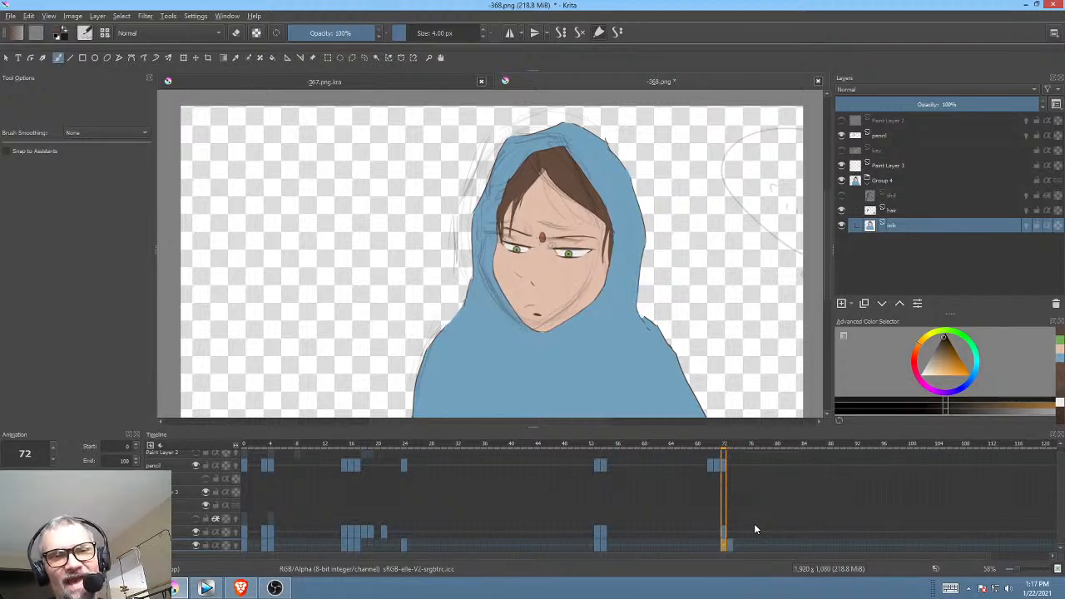
pyautogui.press('Right')
pyautogui.press('Left')
pyautogui.press('Right')
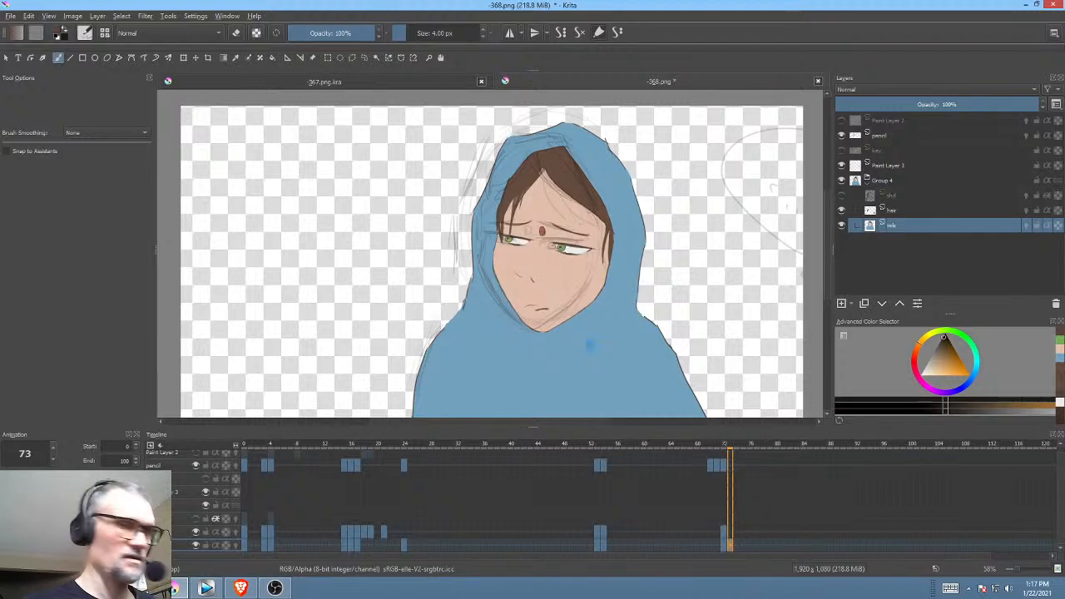
# Step: Reshape the chin and the scarf edge beneath it on ink frame 73 with the Liquify transform
pyautogui.hotkey('ctrl', 't')
pyautogui.rightClick(591, 358)
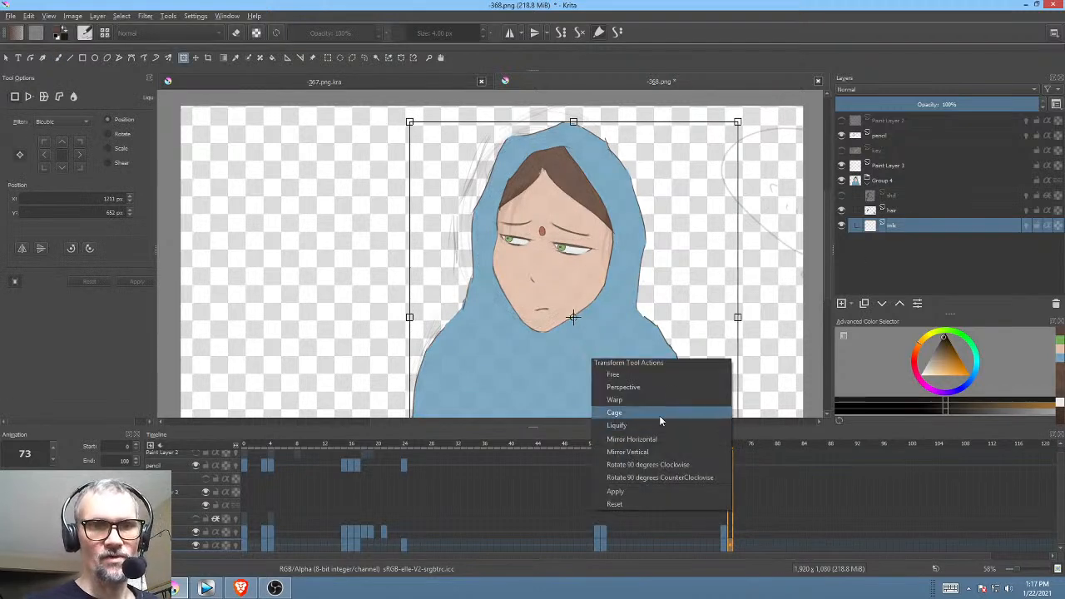
pyautogui.click(655, 426)
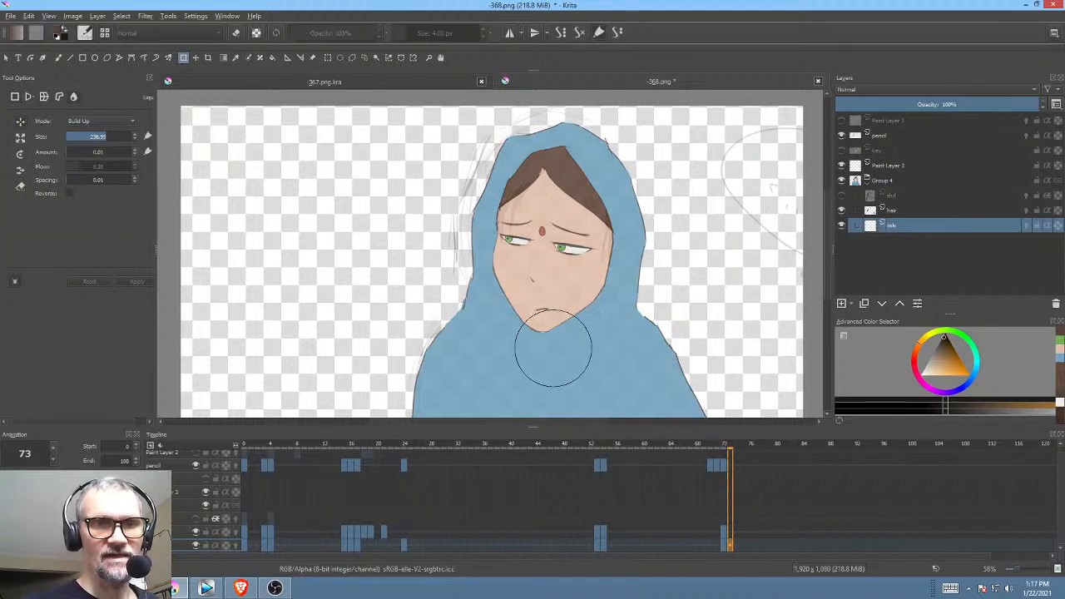
pyautogui.moveTo(550, 347); pyautogui.dragTo(590, 328)
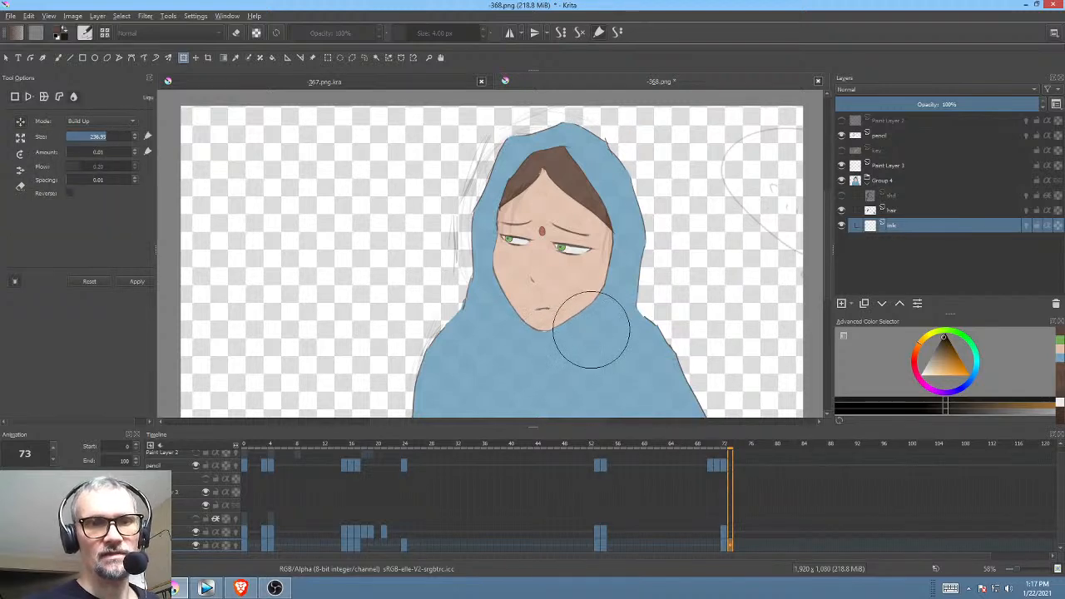
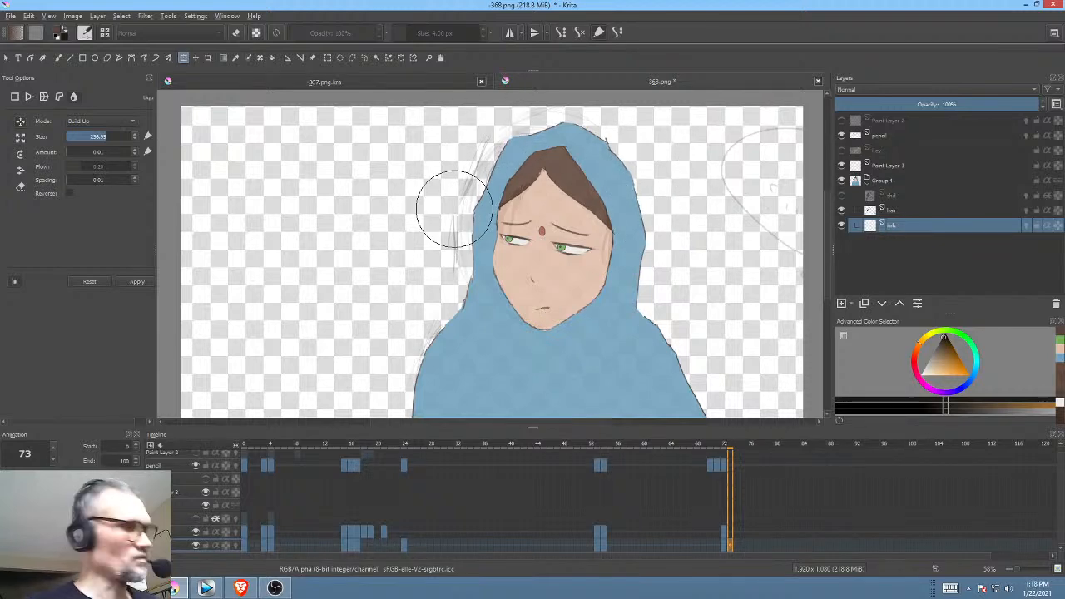
# Step: Compare the liquified frame 73 with frame 72, examining the chin and shoulder outlines
pyautogui.press('Left')
pyautogui.press('Right')
pyautogui.press('Left')
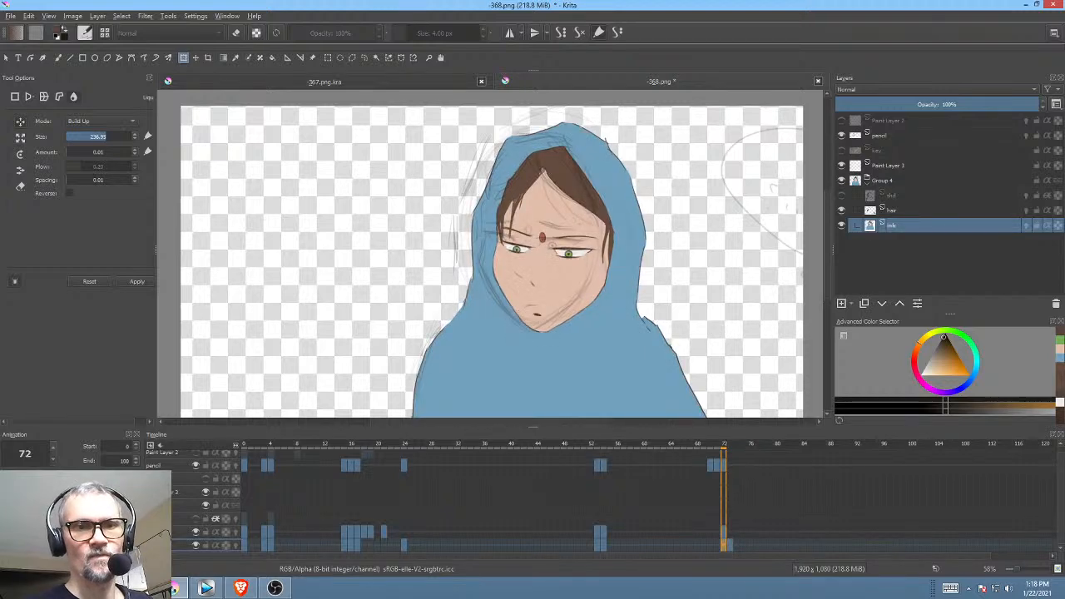
pyautogui.press('Right')
pyautogui.press('Left')
pyautogui.press('Right')
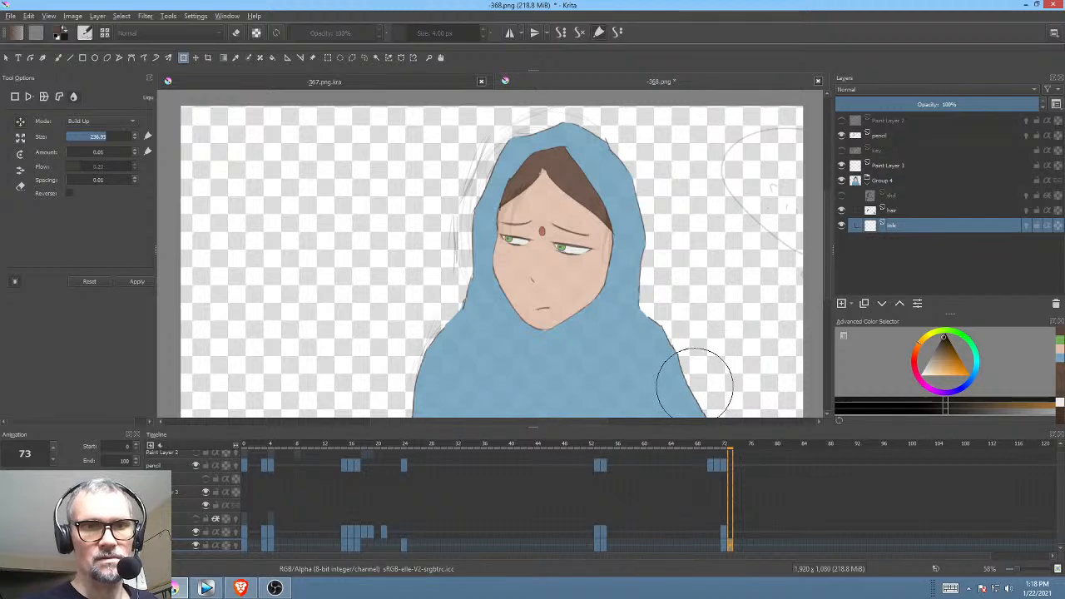
pyautogui.press('Left')
pyautogui.press('Right')
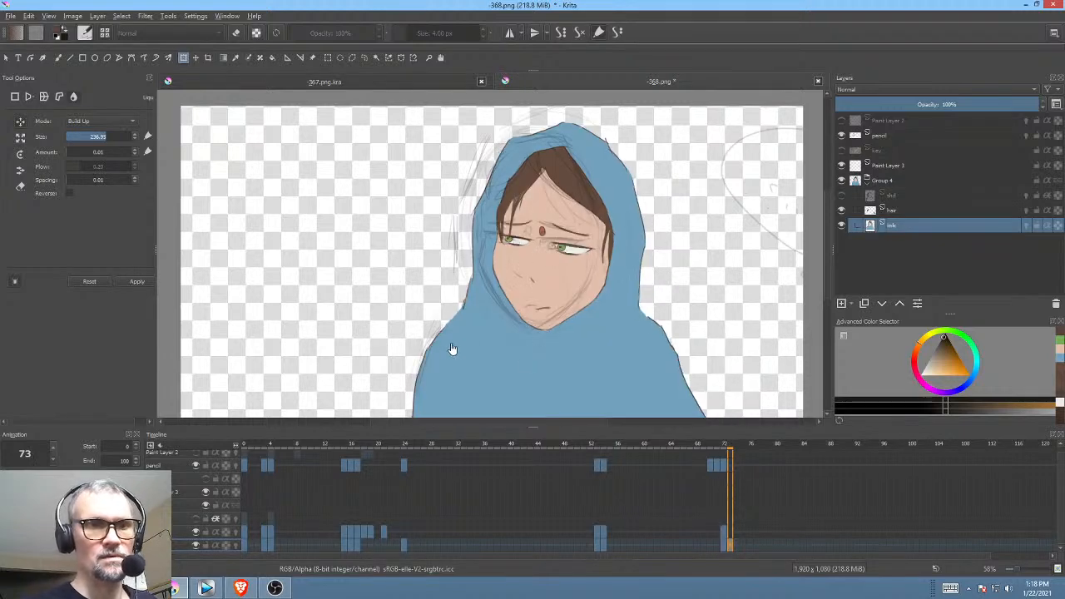
pyautogui.press('Left')
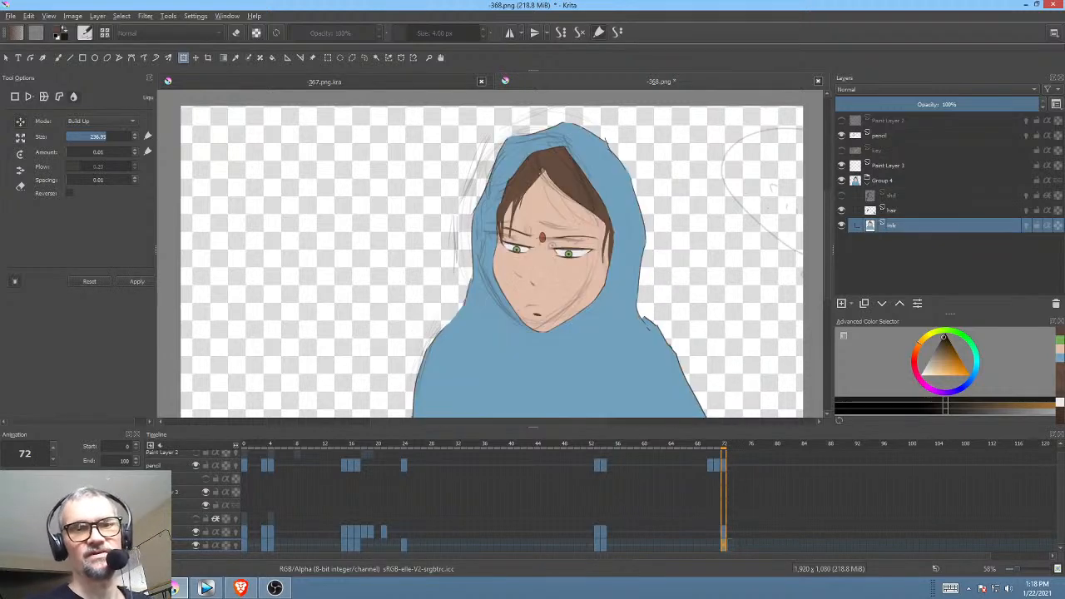
pyautogui.press('Right')
pyautogui.press('Left')
pyautogui.press('Right')
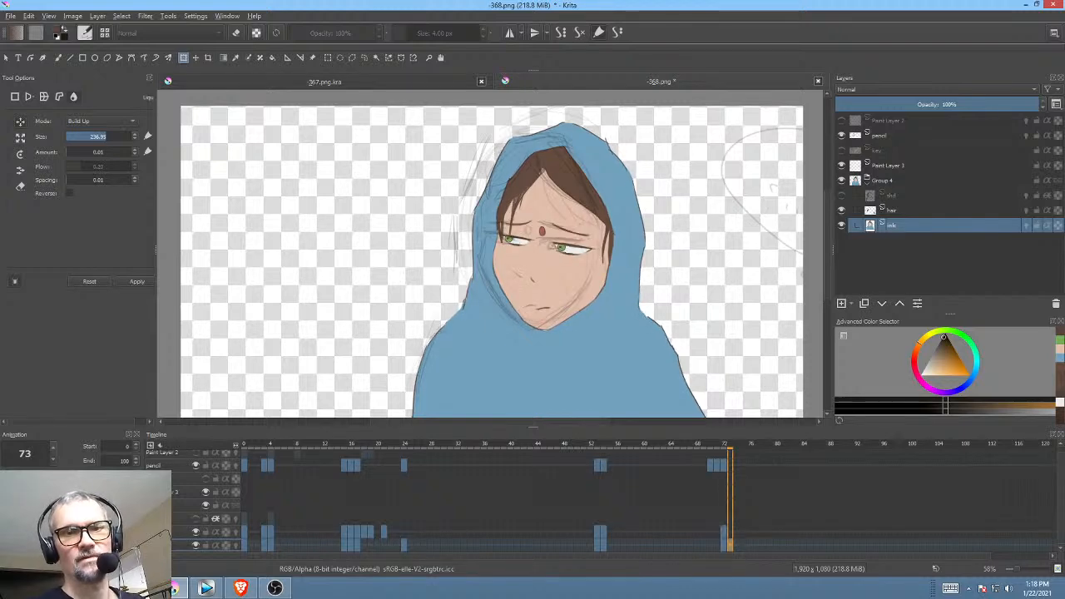
pyautogui.press('Left')
pyautogui.press('Right')
pyautogui.press('Left')
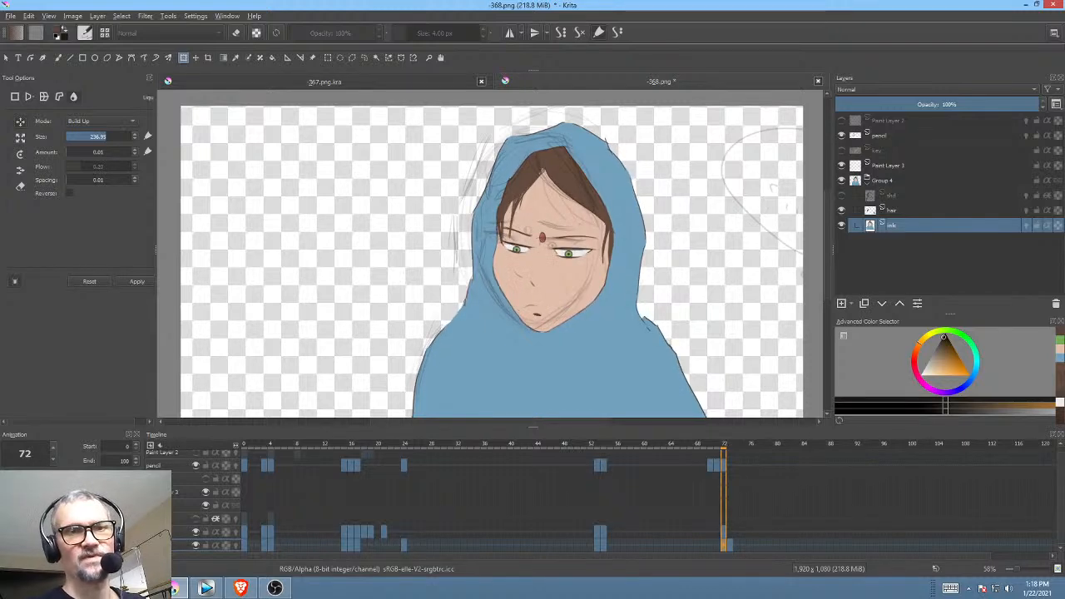
pyautogui.press('Right')
# Step: Liquify the scarf's outer edge beside the eye nearer the right shoulder on frame 73, checking it against frame 72
pyautogui.moveTo(671, 201)
pyautogui.mouseDown()
pyautogui.moveTo(632, 225)
pyautogui.moveTo(651, 245)
pyautogui.moveTo(671, 220)
pyautogui.mouseUp()
pyautogui.press('Left')
pyautogui.press('Right')
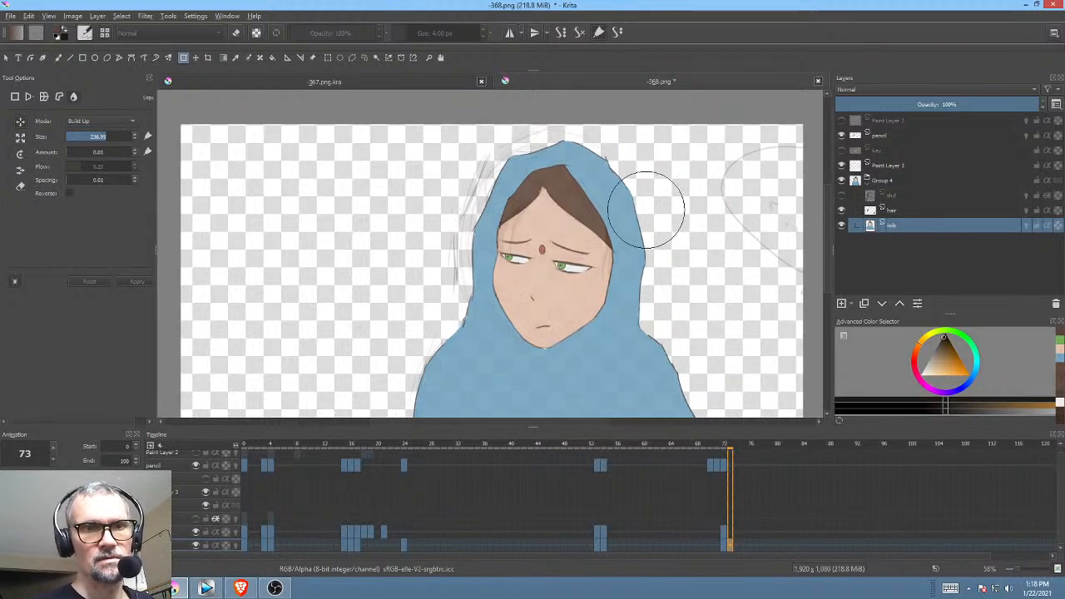
pyautogui.click(657, 220)
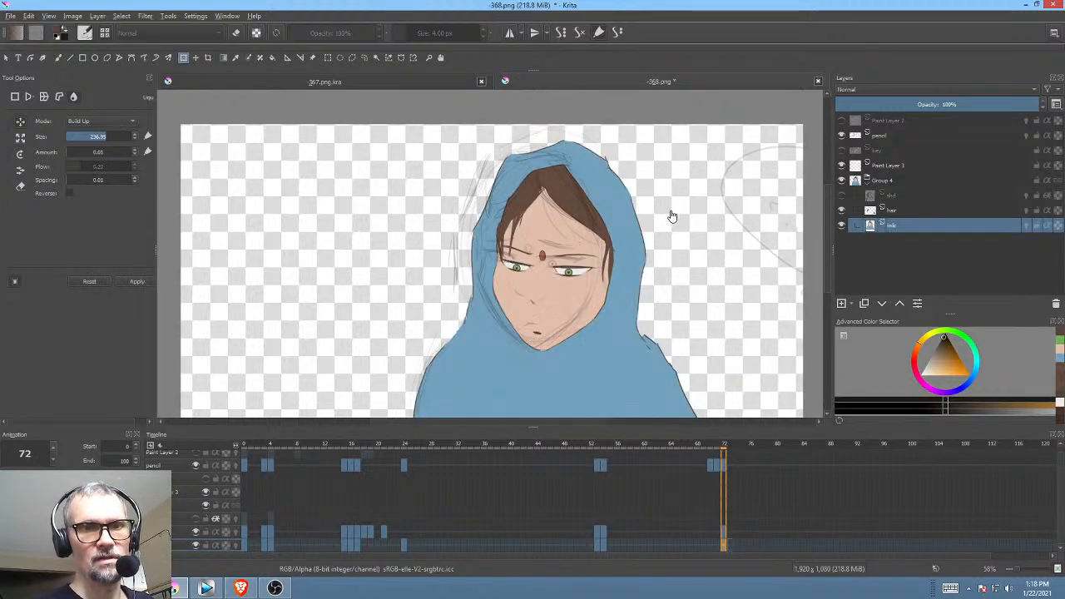
pyautogui.press('Left')
pyautogui.press('Right')
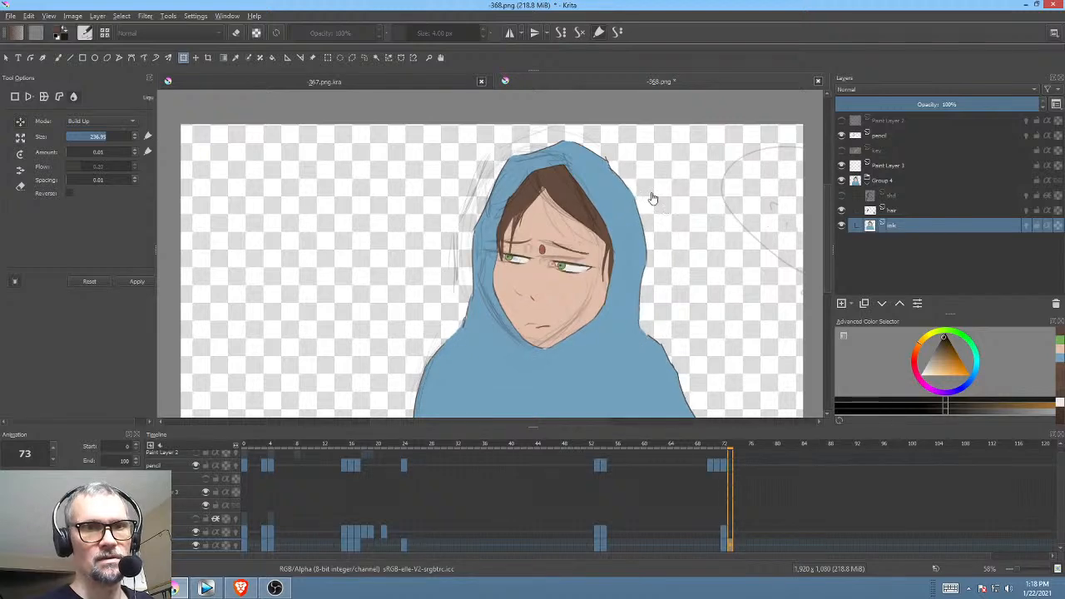
# Step: Liquify the upper-left edge of the hood on frame 73 with a smaller brush, comparing it with frame 72
pyautogui.click(510, 140)
pyautogui.moveTo(497, 134)
pyautogui.mouseDown()
pyautogui.moveTo(466, 134)
pyautogui.moveTo(498, 147)
pyautogui.mouseUp()
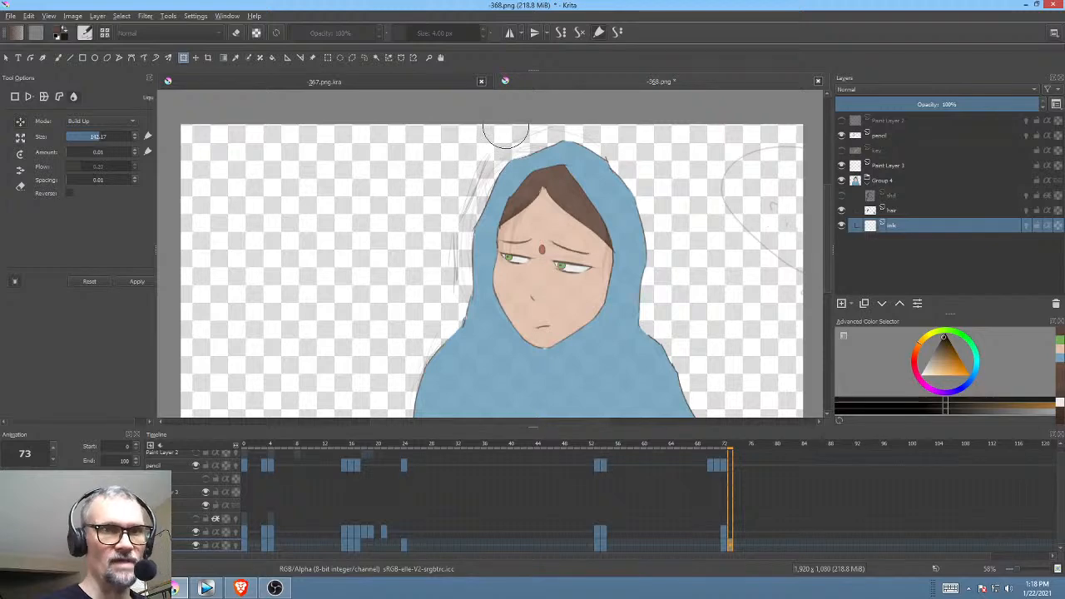
pyautogui.press('Left')
pyautogui.press('Right')
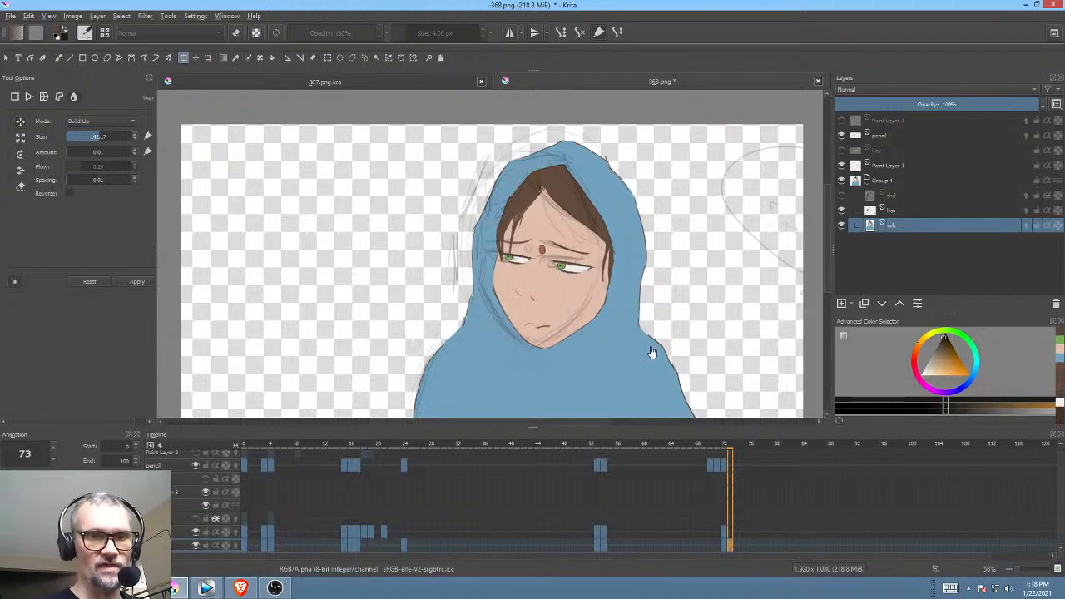
# Step: Switch to the 4 px freehand brush with a dark brown color and hide the pencil layer
pyautogui.moveTo(661, 323); pyautogui.dragTo(686, 249)
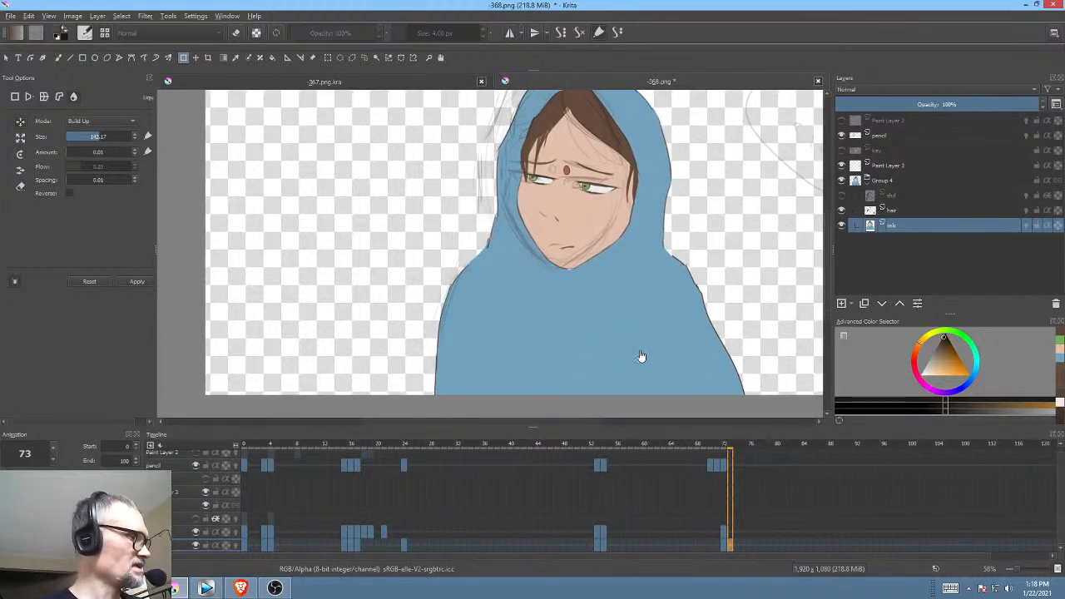
pyautogui.press('b')
pyautogui.moveTo(945, 349); pyautogui.dragTo(944, 342)
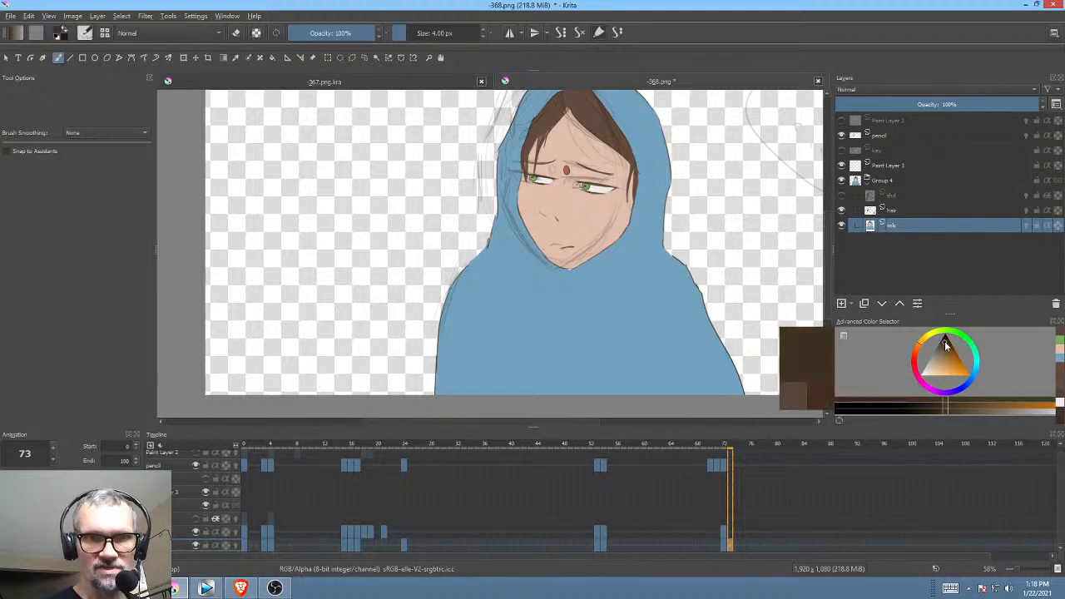
pyautogui.click(842, 135)
pyautogui.press('space')
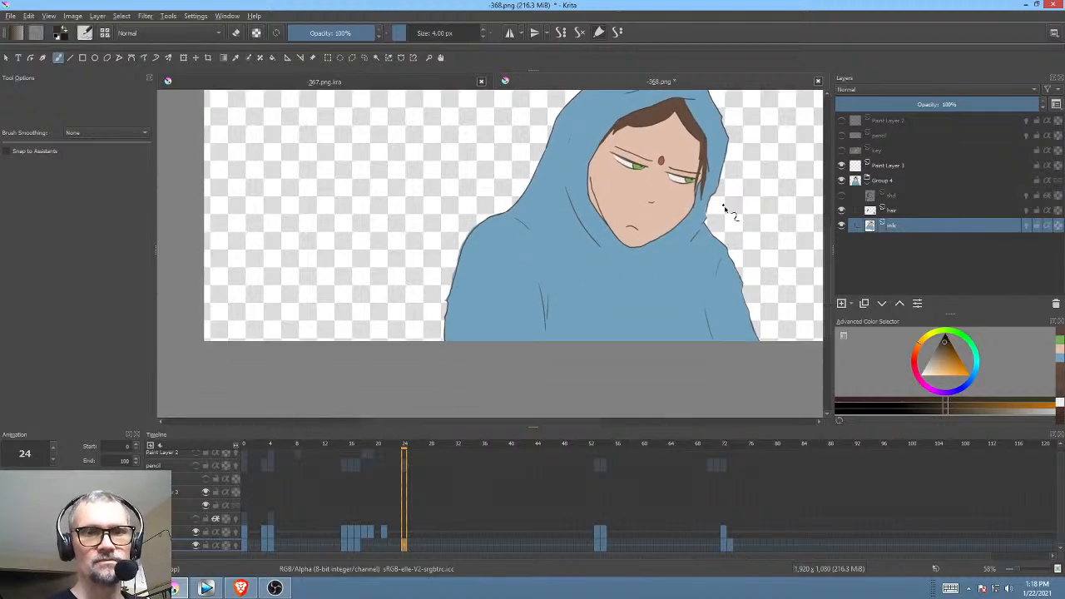
# Step: Draw the scarf's arm fold line on ink frames 54 and 72, using the folds on frame 53 as reference
pyautogui.press('.')
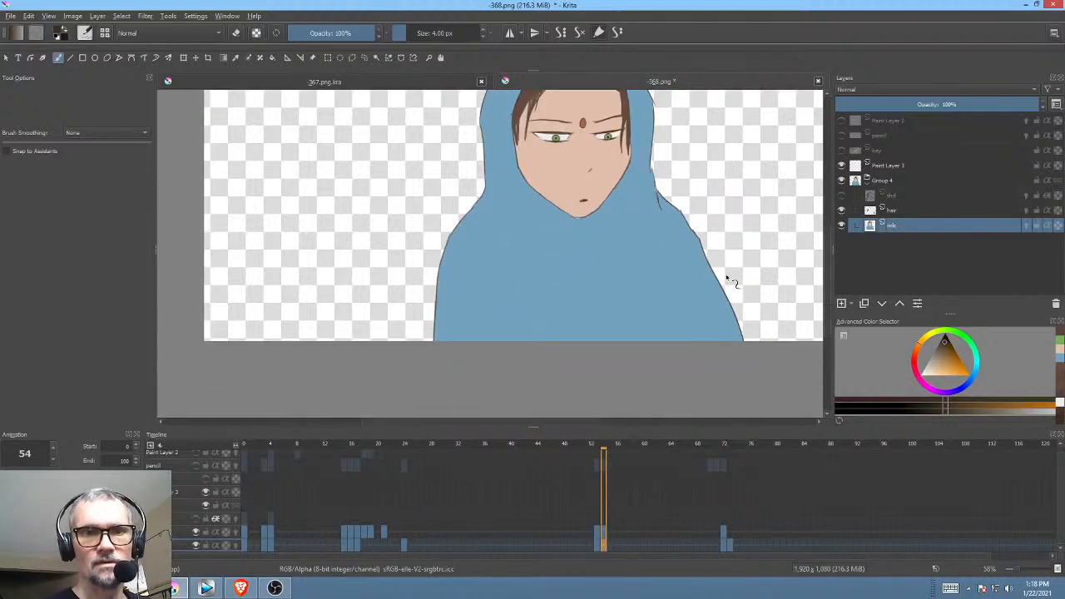
pyautogui.press(',')
pyautogui.press('.')
pyautogui.press(',')
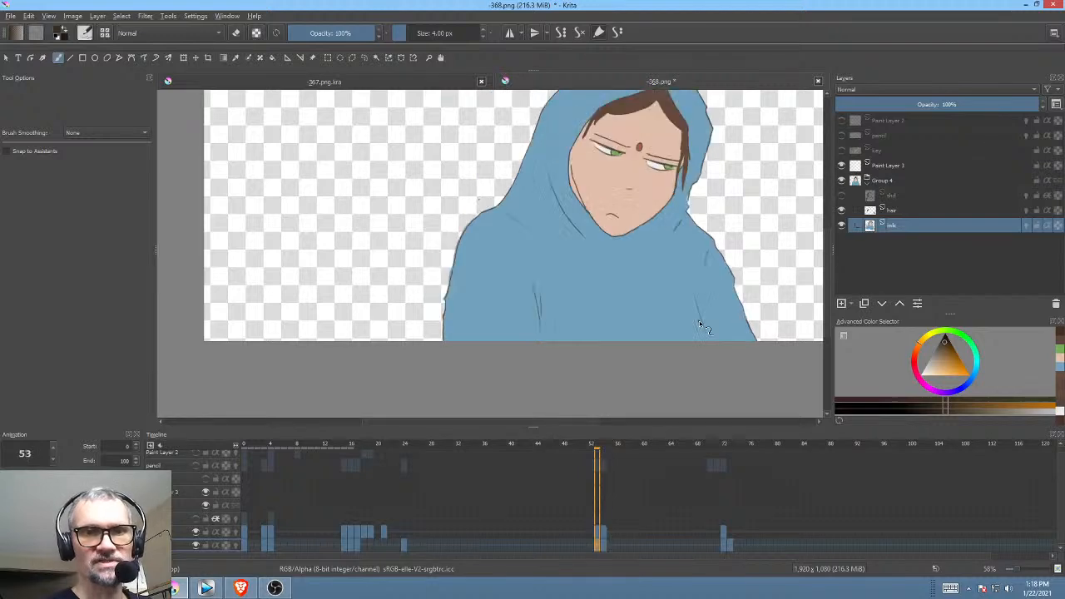
pyautogui.press('.')
pyautogui.press('.')
pyautogui.press(',')
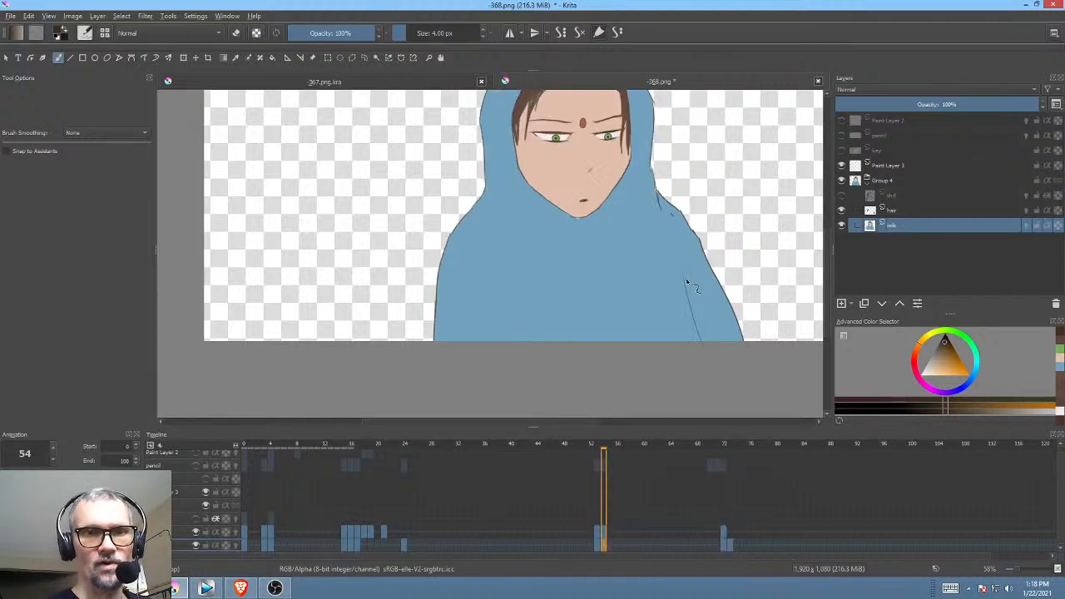
pyautogui.press('.')
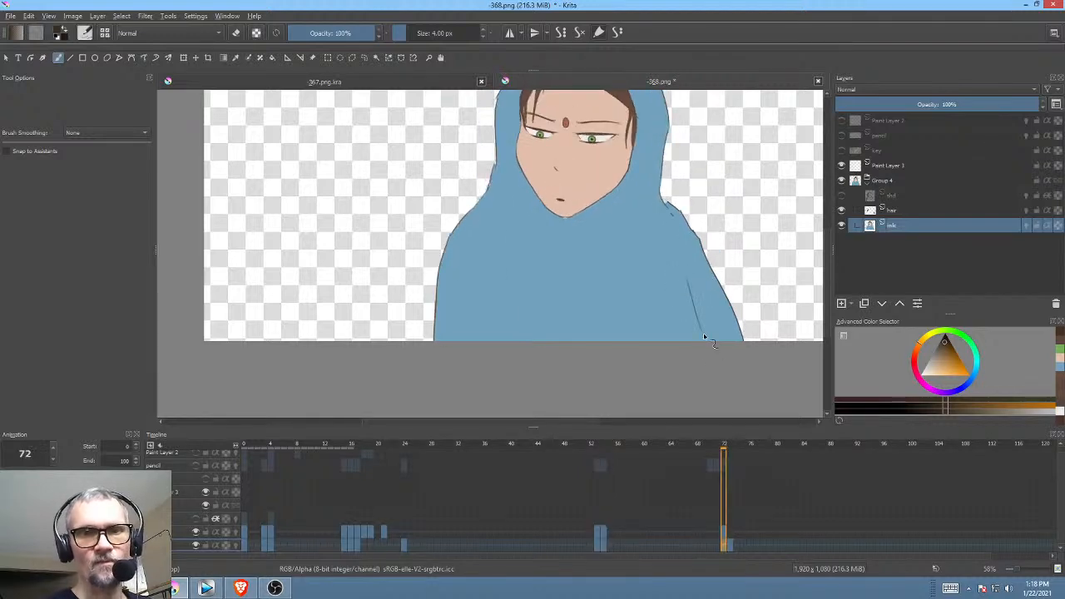
# Step: Draw the scarf's arm fold line on ink frame 73, comparing it with frame 72
pyautogui.press('.')
pyautogui.press(',')
pyautogui.press('.')
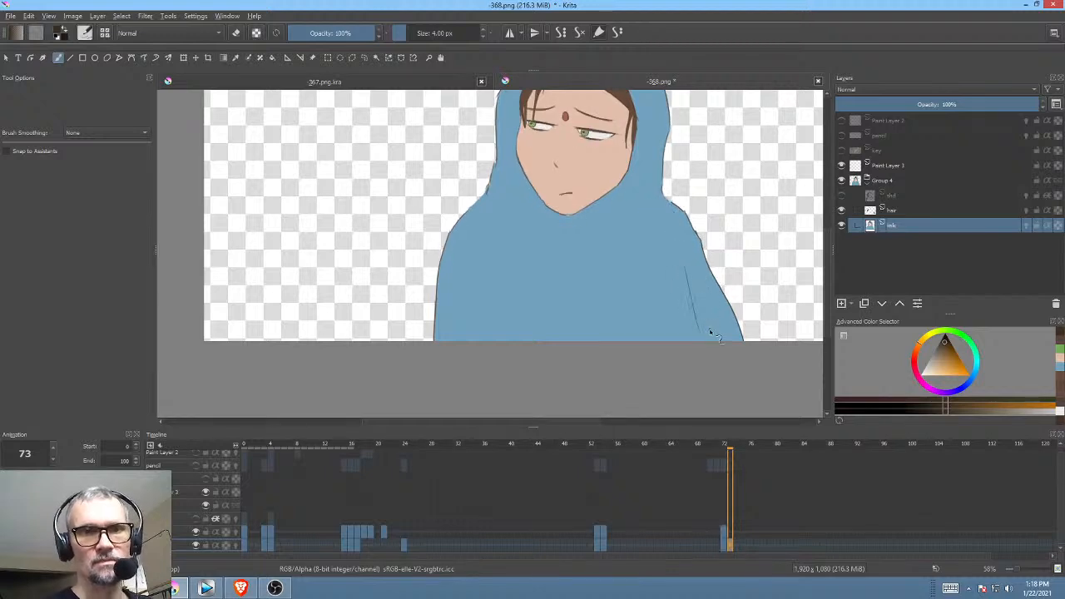
# Step: Draw two short fold lines on the left of the chest on frame 54, using the folds on frames 24 and 53 as reference
pyautogui.press(',')
pyautogui.press(',')
pyautogui.press(',')
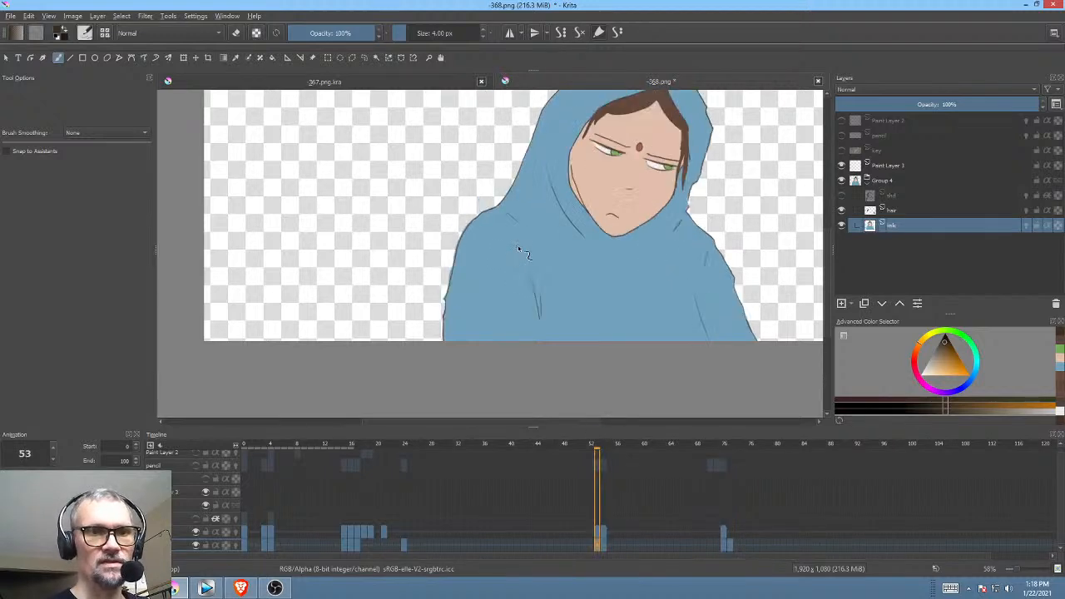
pyautogui.press('.')
pyautogui.press(',')
pyautogui.press(',')
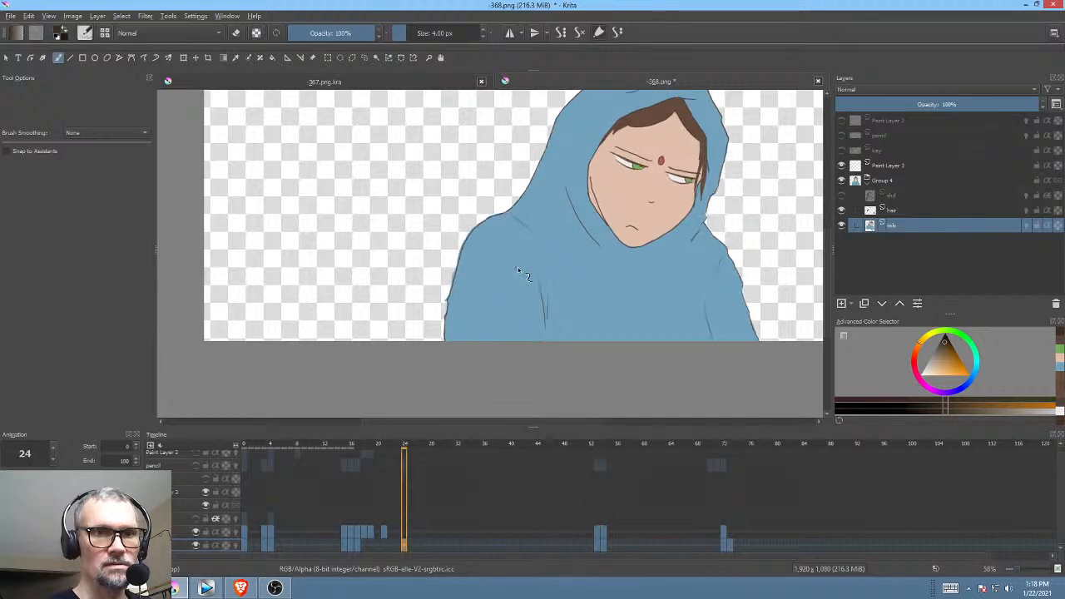
pyautogui.press('.')
pyautogui.press('.')
pyautogui.press(',')
pyautogui.press('.')
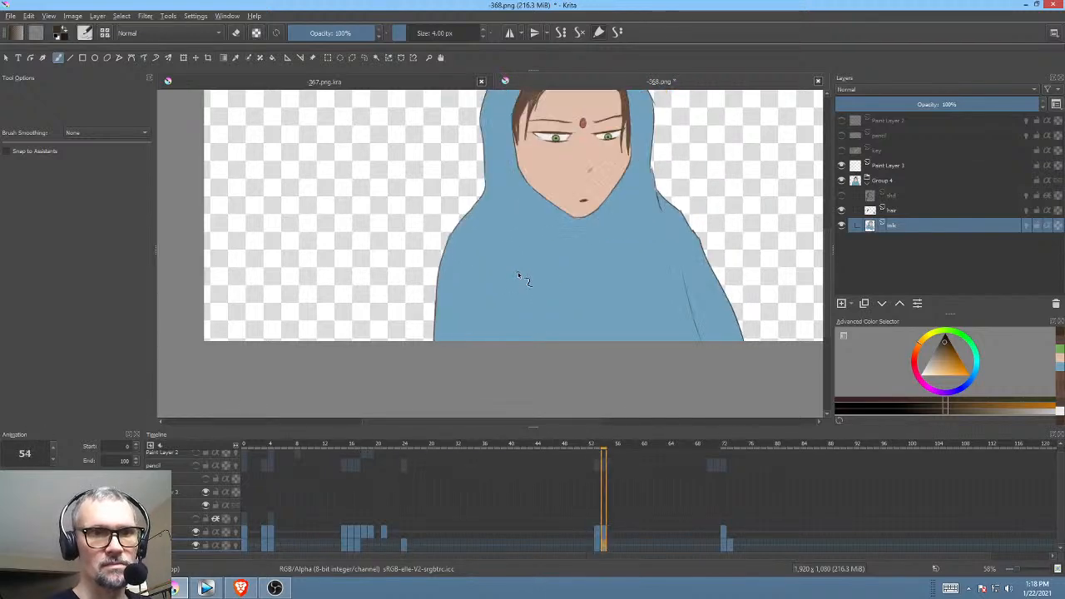
pyautogui.moveTo(512, 272); pyautogui.dragTo(524, 321)
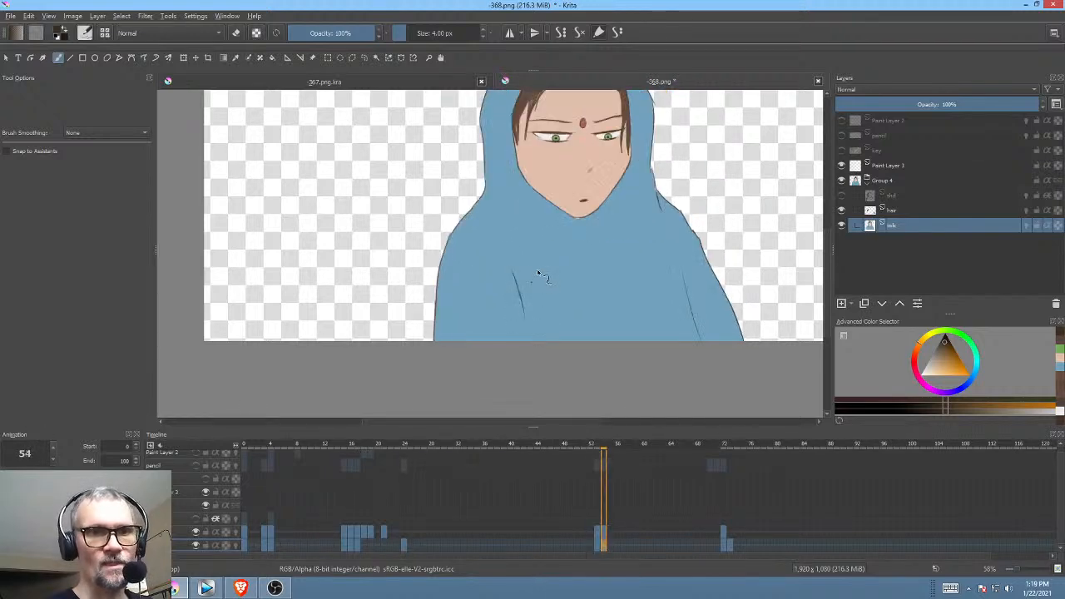
pyautogui.press(',')
pyautogui.press('.')
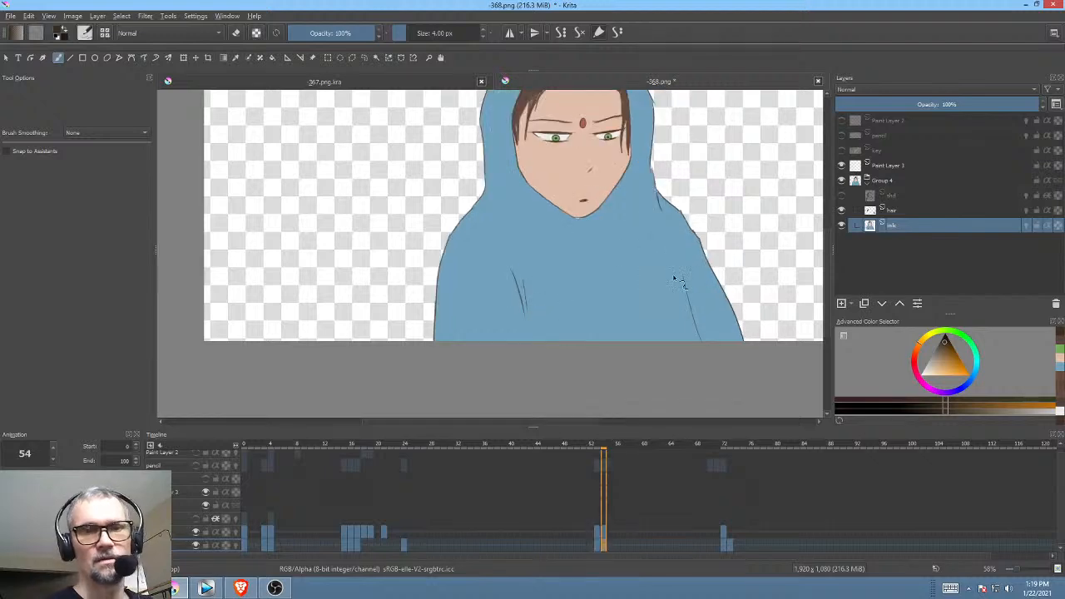
# Step: Draw the pair of left chest fold lines on frame 72, comparing them with frame 54
pyautogui.moveTo(680, 301); pyautogui.dragTo(682, 342)
pyautogui.press(',')
pyautogui.press('.')
pyautogui.press('.')
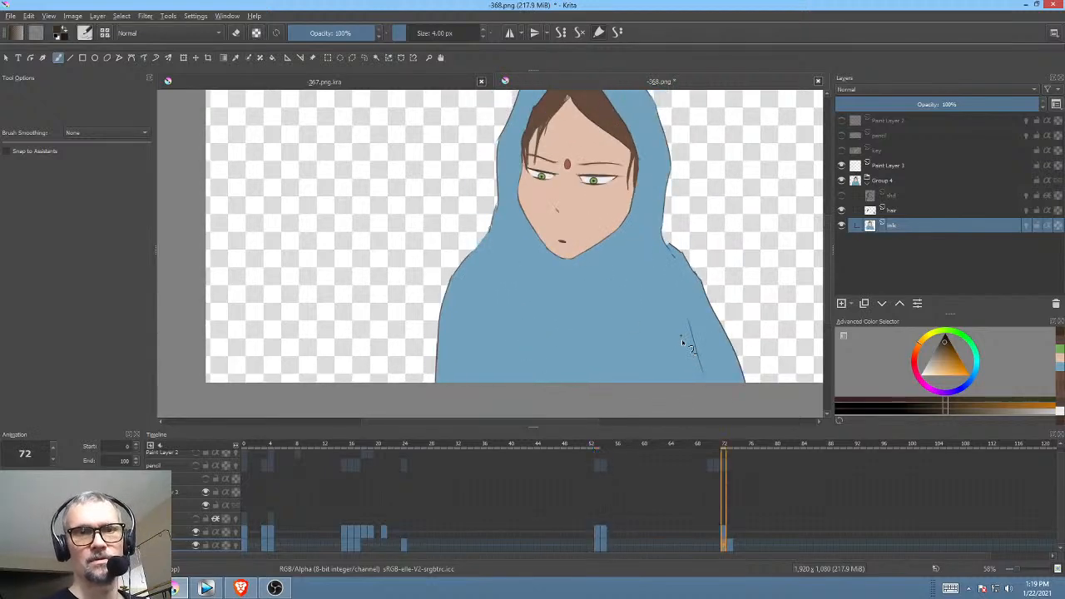
pyautogui.press(',')
pyautogui.press('.')
pyautogui.moveTo(512, 312); pyautogui.dragTo(526, 356)
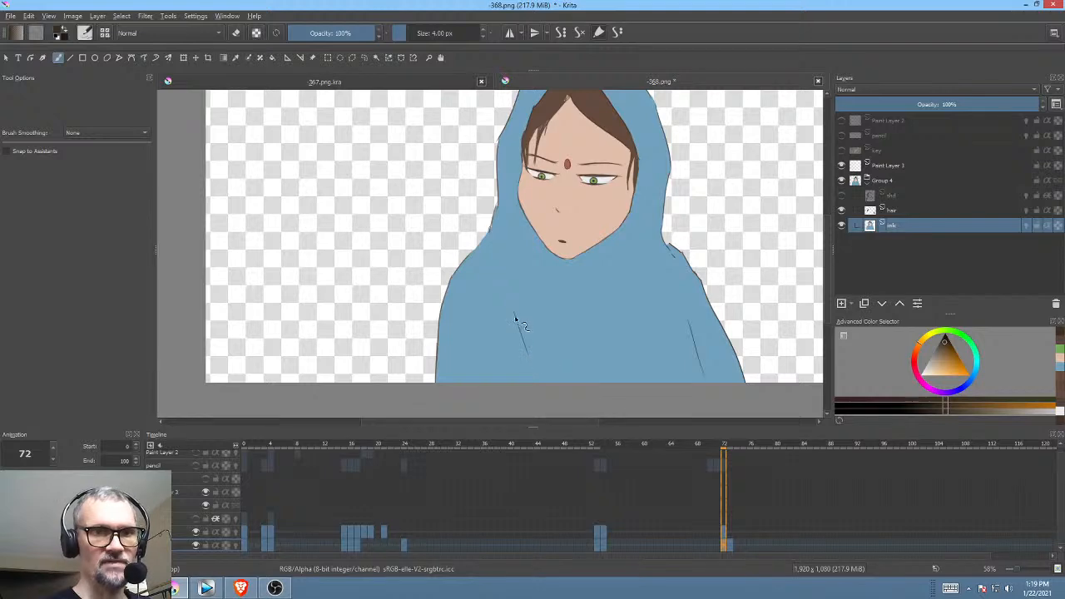
pyautogui.press(',')
pyautogui.press('.')
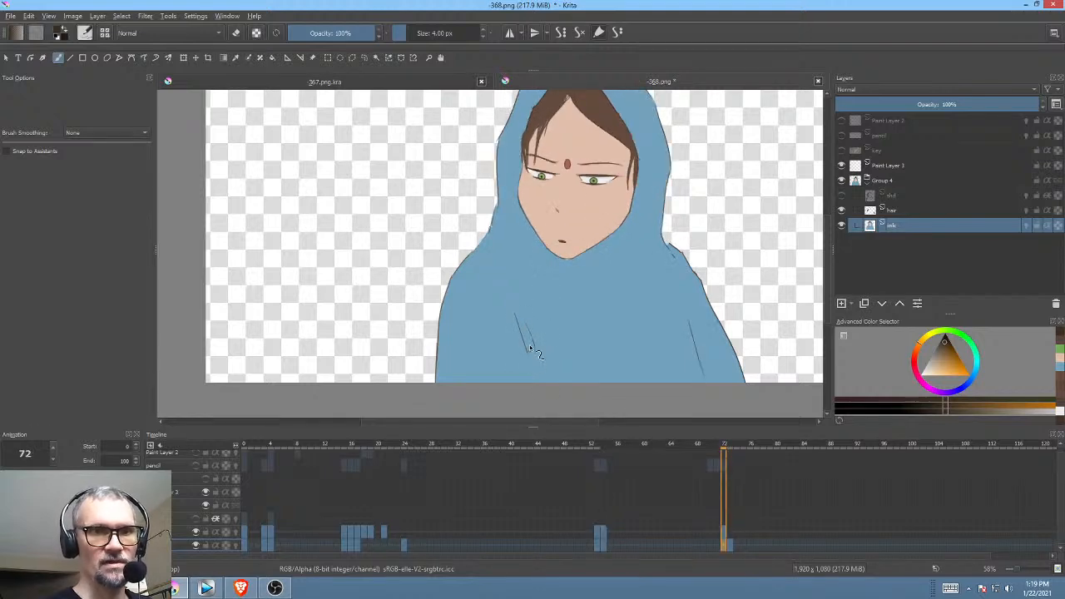
# Step: Undo the second chest fold line on frame 72 and redraw it shorter beside the first, checking against frame 54
pyautogui.press(',')
pyautogui.press('.')
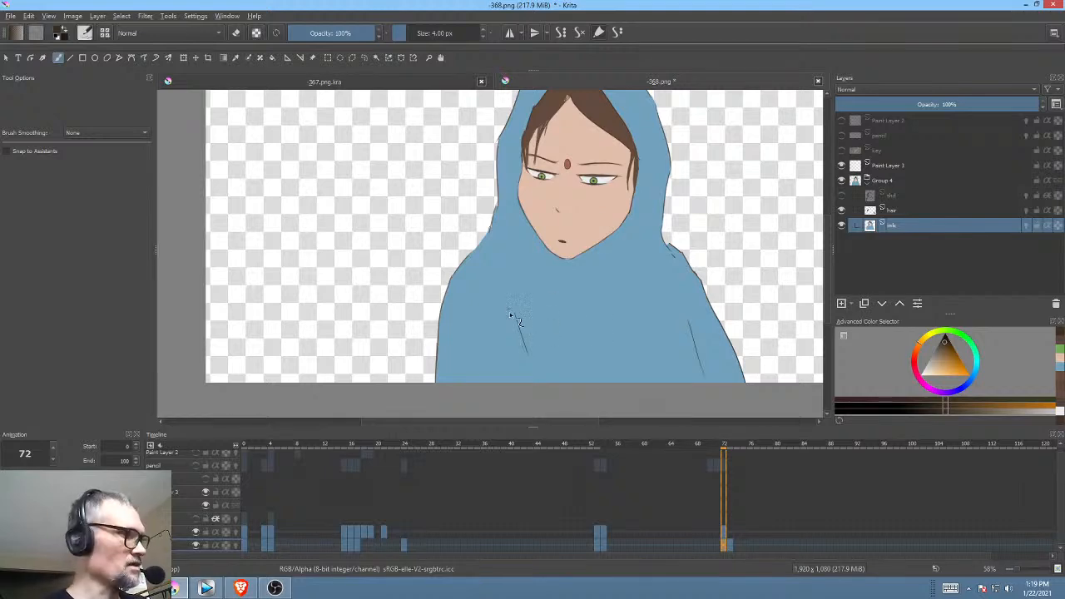
pyautogui.moveTo(546, 308)
pyautogui.mouseDown()
pyautogui.moveTo(527, 285)
pyautogui.moveTo(540, 261)
pyautogui.moveTo(511, 331)
pyautogui.mouseUp()
pyautogui.scroll(2, 540, 271)
pyautogui.press(',')
pyautogui.press('.')
pyautogui.press(',')
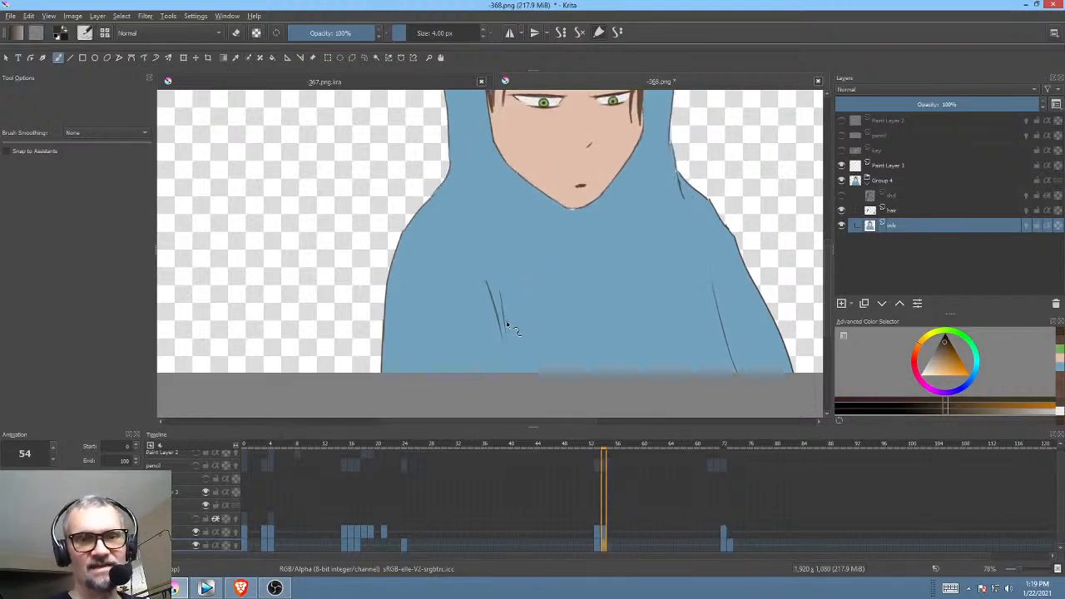
pyautogui.press('.')
pyautogui.press('.')
pyautogui.press(',')
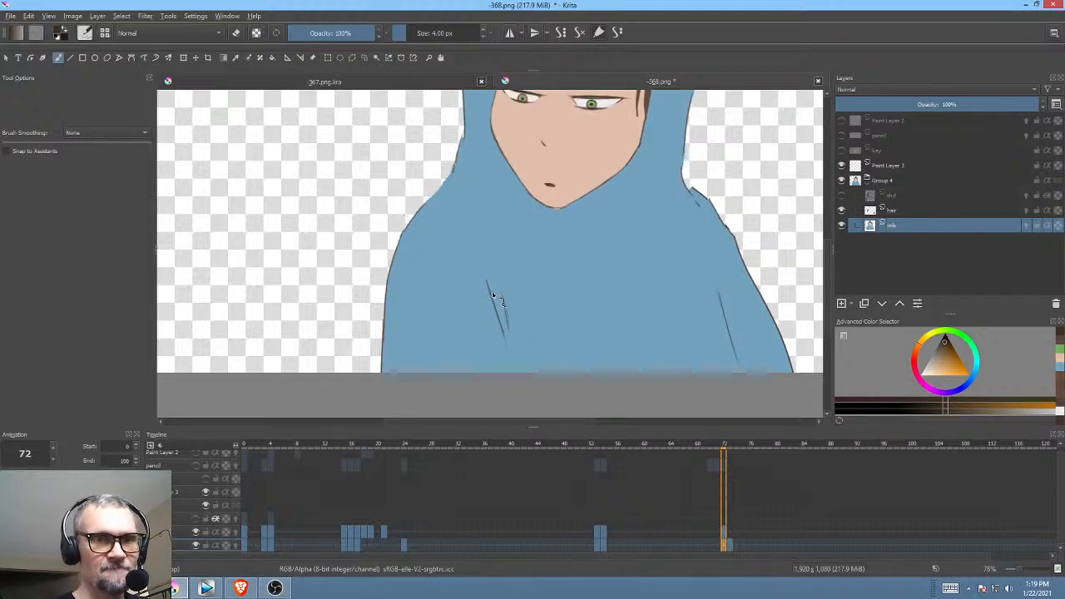
# Step: Draw the two left chest fold lines on frame 73, matching them to the folds on frame 72
pyautogui.press(',')
pyautogui.press('.')
pyautogui.press('.')
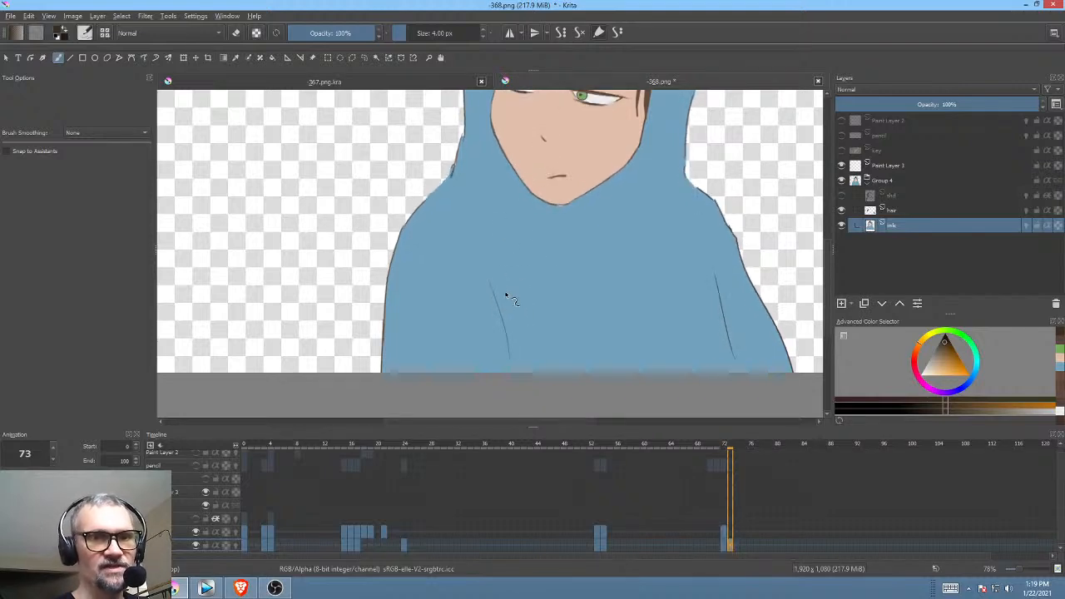
pyautogui.press(',')
pyautogui.press('.')
pyautogui.moveTo(492, 291); pyautogui.dragTo(510, 363)
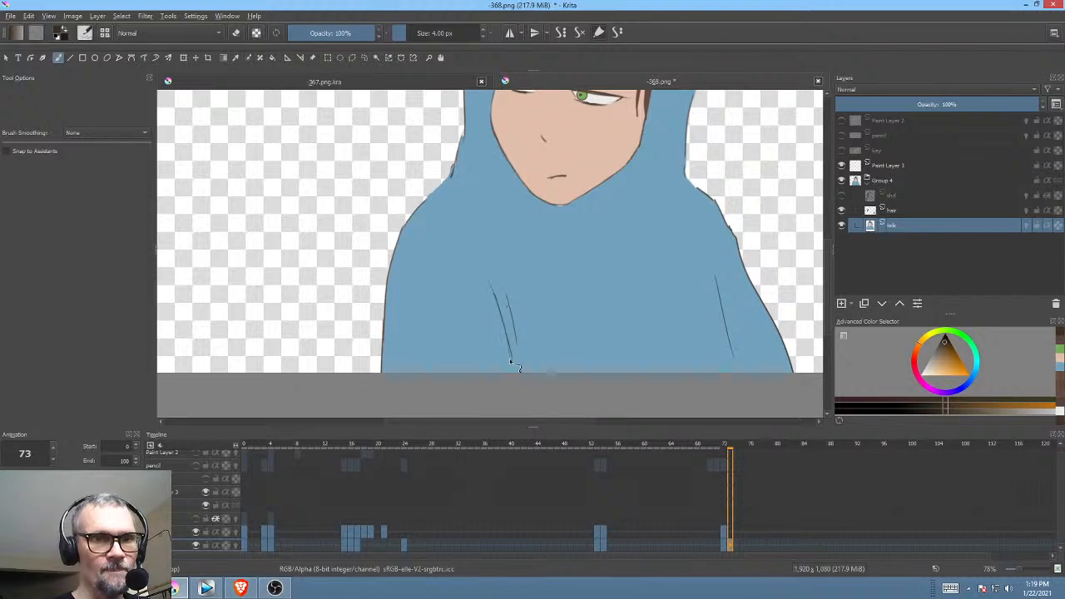
pyautogui.press(',')
pyautogui.press('.')
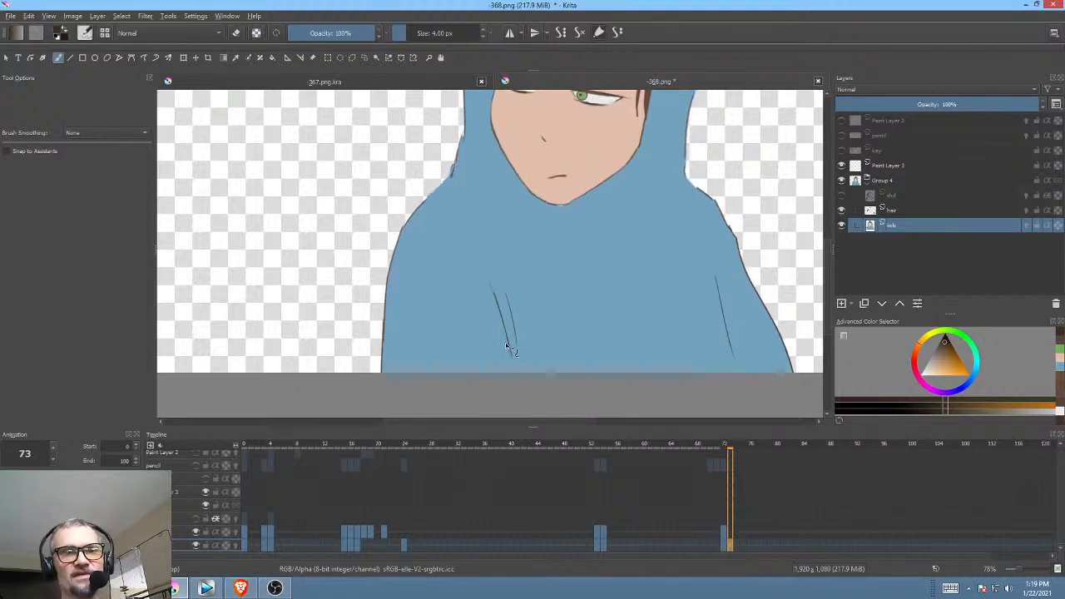
pyautogui.press(',')
pyautogui.press('.')
# Step: Draw a curved scarf fold line along the left jaw on frame 54, using the neck fold on frame 24 as reference
pyautogui.moveTo(624, 244); pyautogui.dragTo(636, 287)
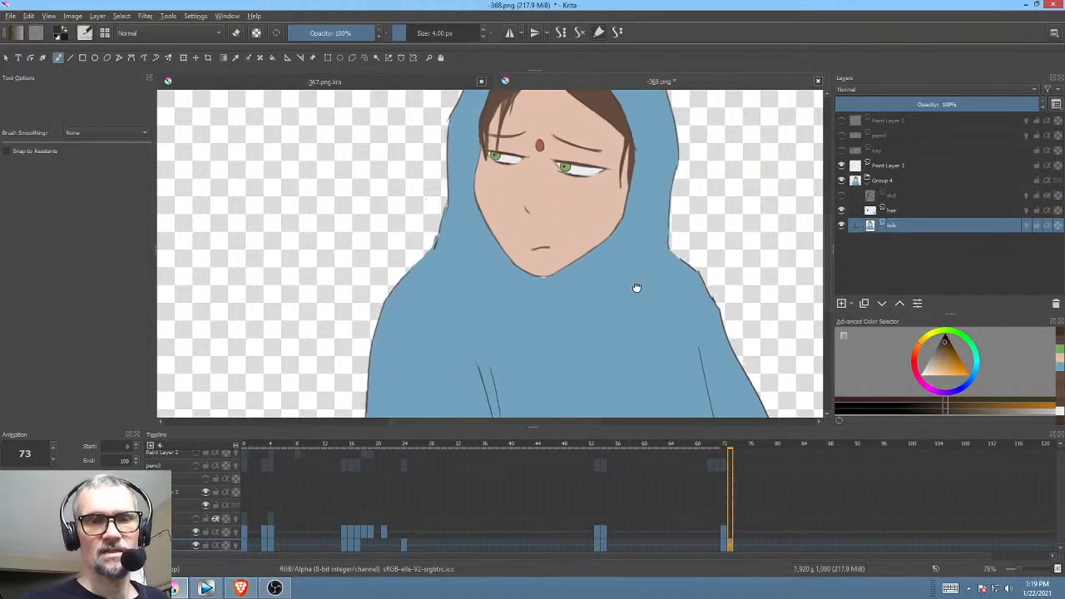
pyautogui.press(',')
pyautogui.press(',')
pyautogui.press(',')
pyautogui.press(',')
pyautogui.press(',')
pyautogui.press(',')
pyautogui.press(',')
pyautogui.press(',')
pyautogui.press(',')
pyautogui.press(',')
pyautogui.press(',')
pyautogui.press(',')
pyautogui.press(',')
pyautogui.press(',')
pyautogui.press(',')
pyautogui.press(',')
pyautogui.press(',')
pyautogui.press(',')
pyautogui.press(',')
pyautogui.press(',')
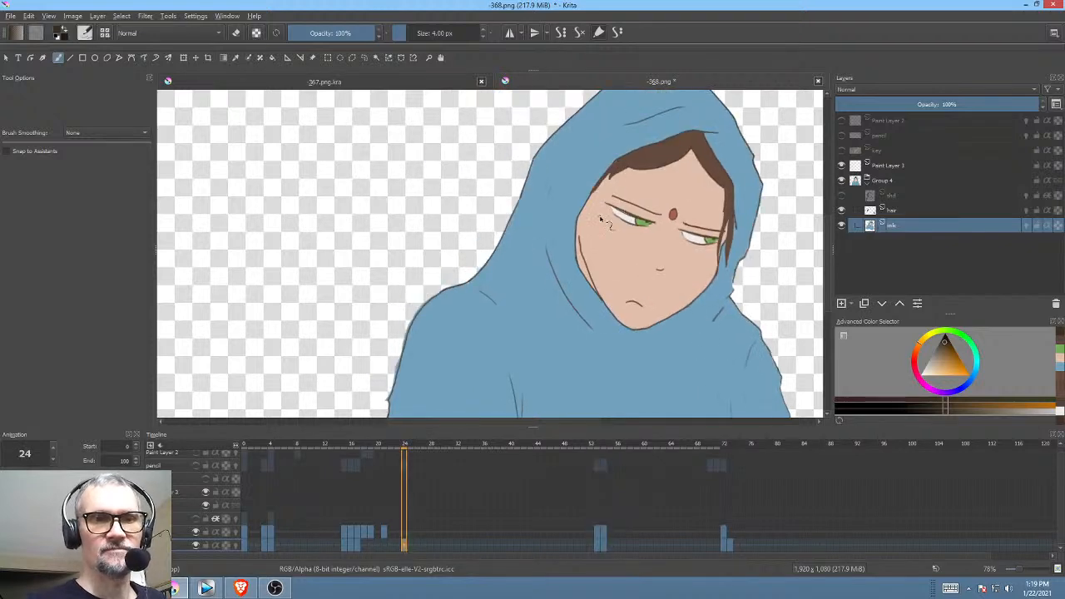
pyautogui.press('.')
pyautogui.press('.')
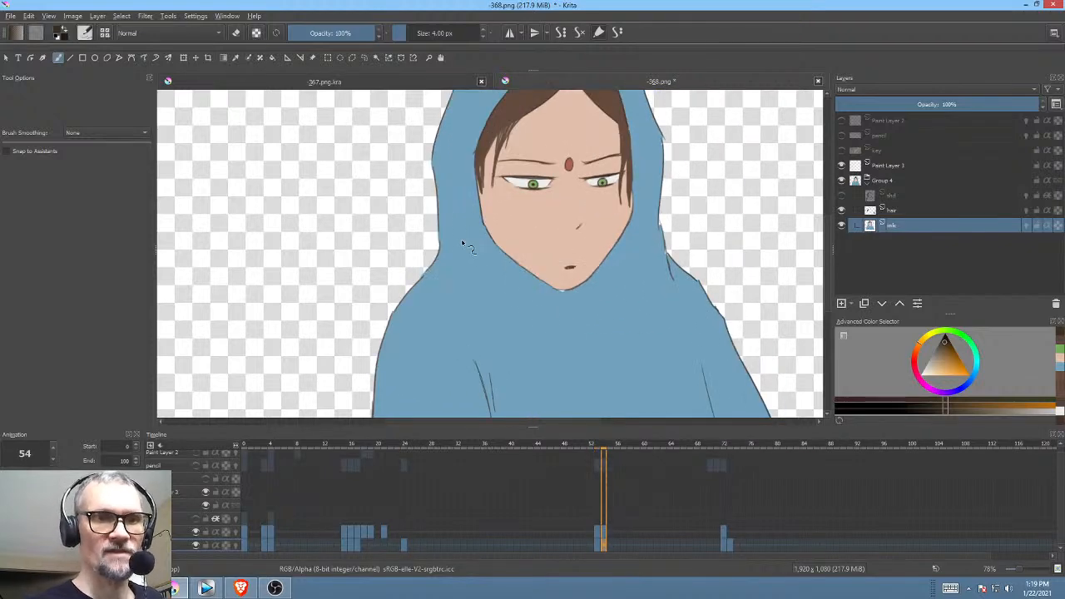
# Step: Draw the matching fold line beside the left jaw on frames 72 and 73
pyautogui.press('.')
pyautogui.press('.')
pyautogui.press('.')
pyautogui.press('.')
pyautogui.press('.')
pyautogui.press('.')
pyautogui.press('.')
pyautogui.press('.')
pyautogui.press('.')
pyautogui.press('.')
pyautogui.press('.')
pyautogui.press('.')
pyautogui.press('.')
pyautogui.press('.')
pyautogui.press('.')
pyautogui.press('.')
pyautogui.press('.')
pyautogui.press('.')
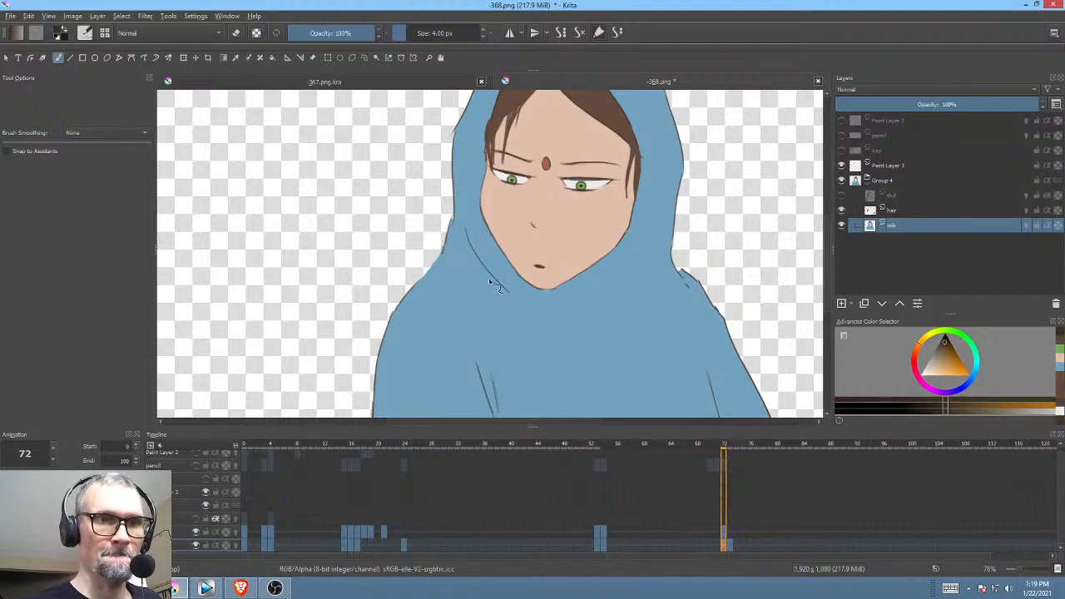
pyautogui.press('.')
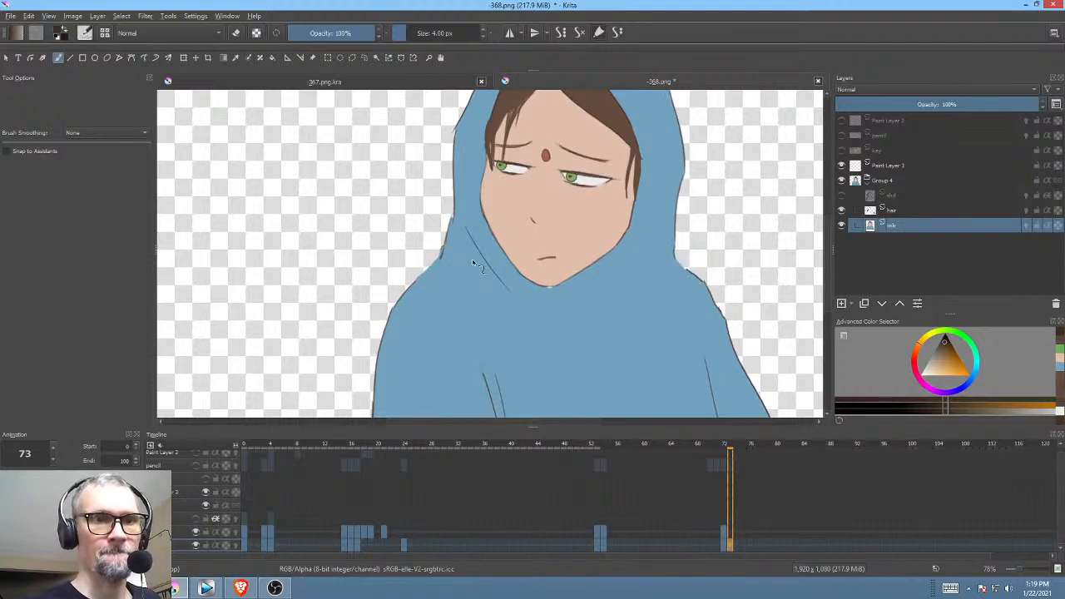
# Step: Add a second, shorter fold line below the left jaw fold, starting with frame 54
pyautogui.hotkey('alt', ',')
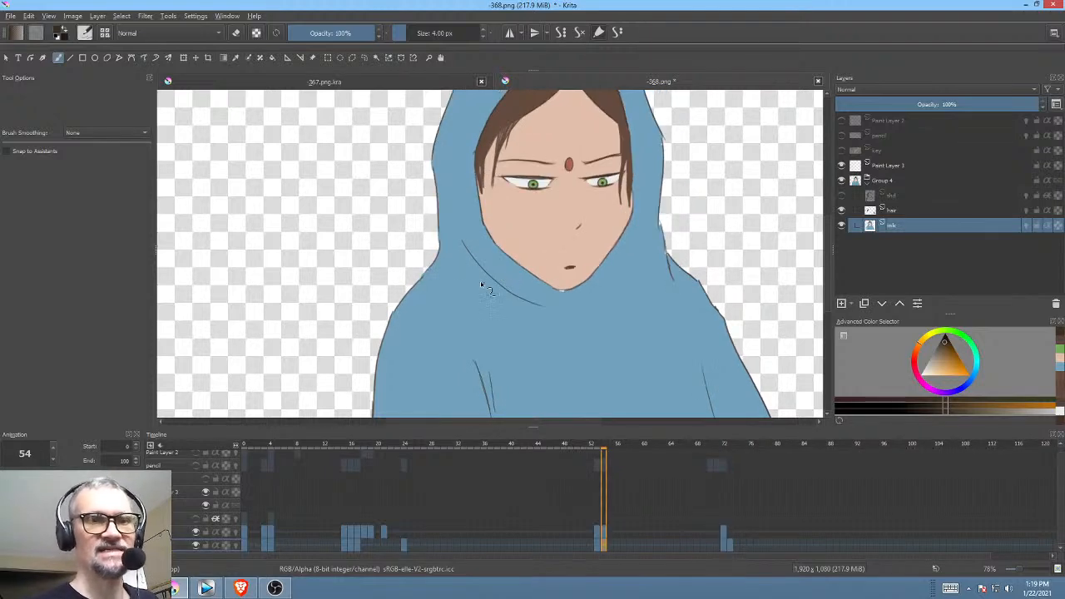
pyautogui.hotkey('alt', '.')
pyautogui.hotkey('alt', ',')
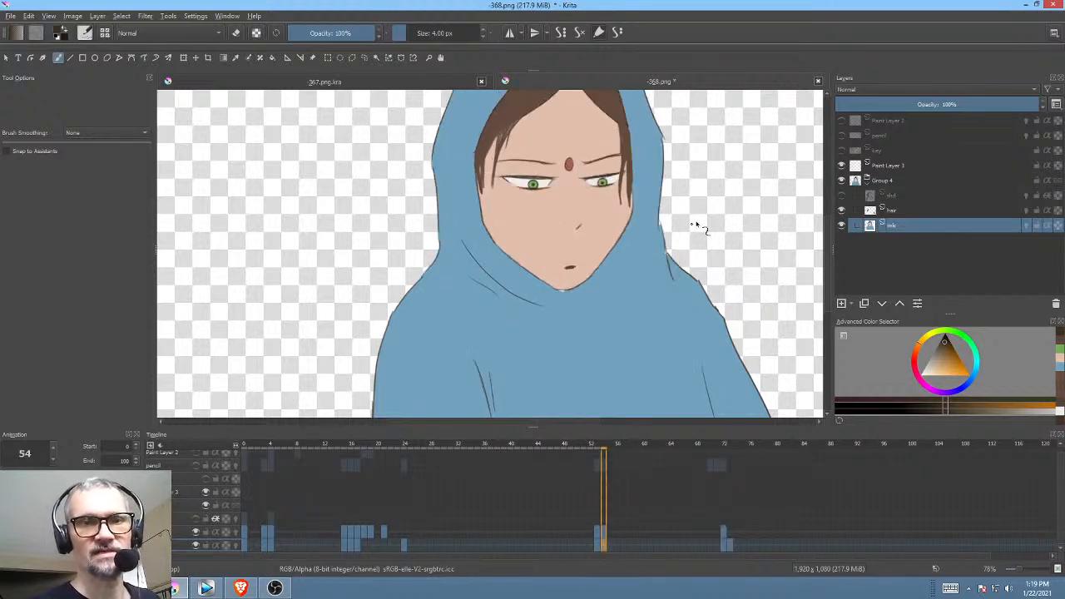
# Step: Draw a long and a short fold line running down from the hood's right side on frame 54, using frame 53 as reference
pyautogui.hotkey('alt', ',')
pyautogui.hotkey('alt', ',')
pyautogui.hotkey('alt', '.')
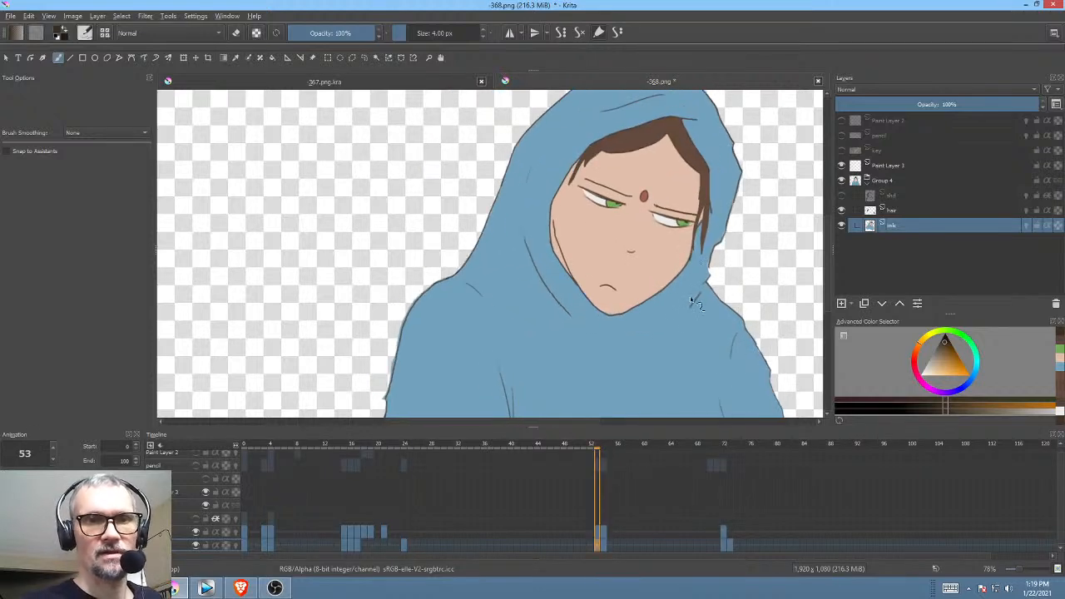
pyautogui.hotkey('alt', '.')
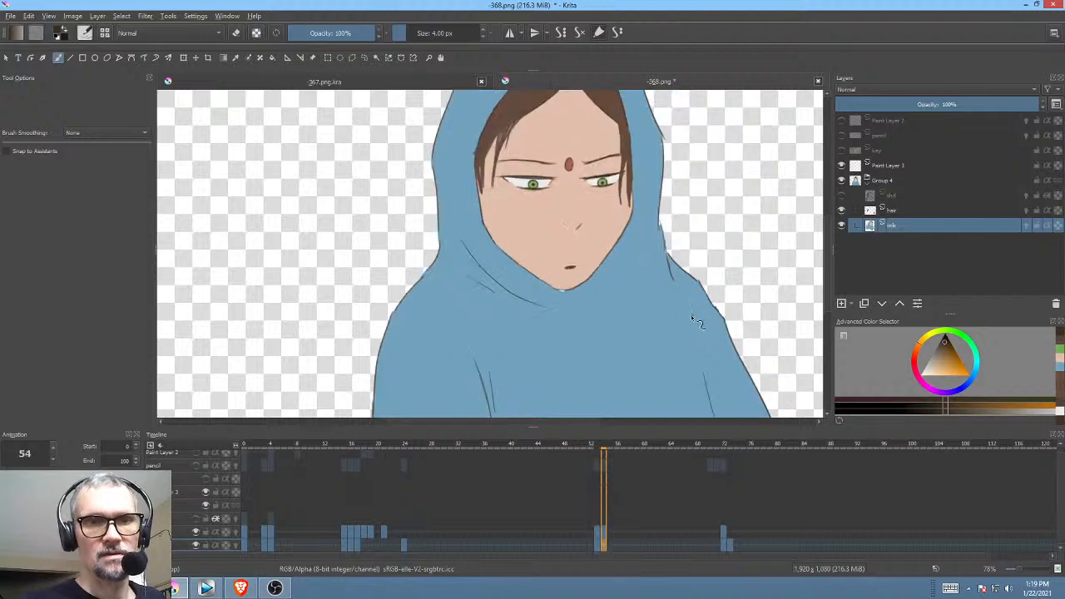
pyautogui.moveTo(647, 254); pyautogui.dragTo(619, 342)
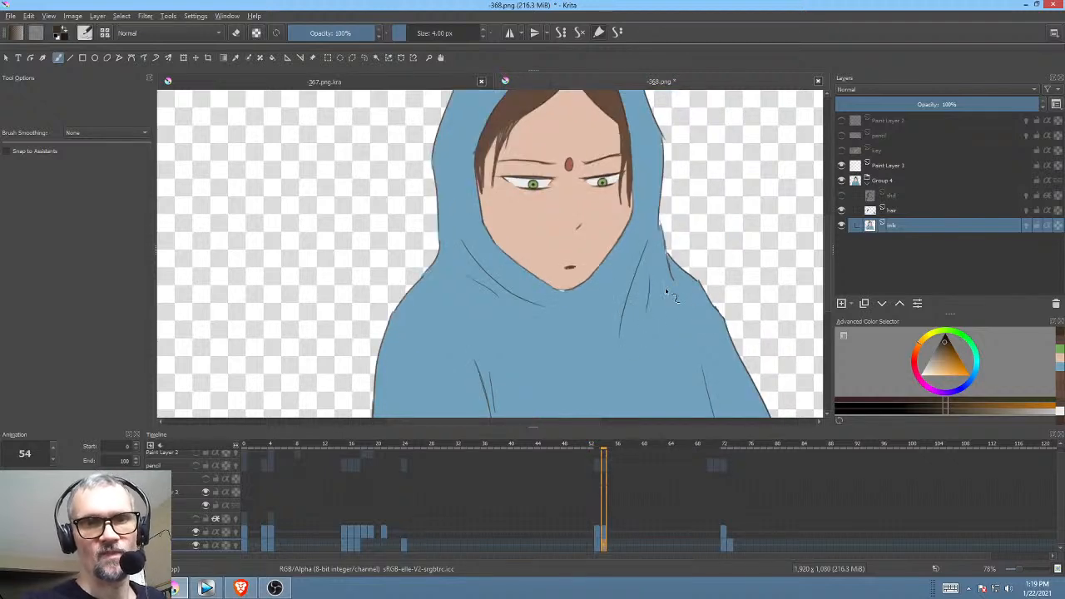
pyautogui.hotkey('alt', '.')
pyautogui.hotkey('alt', ',')
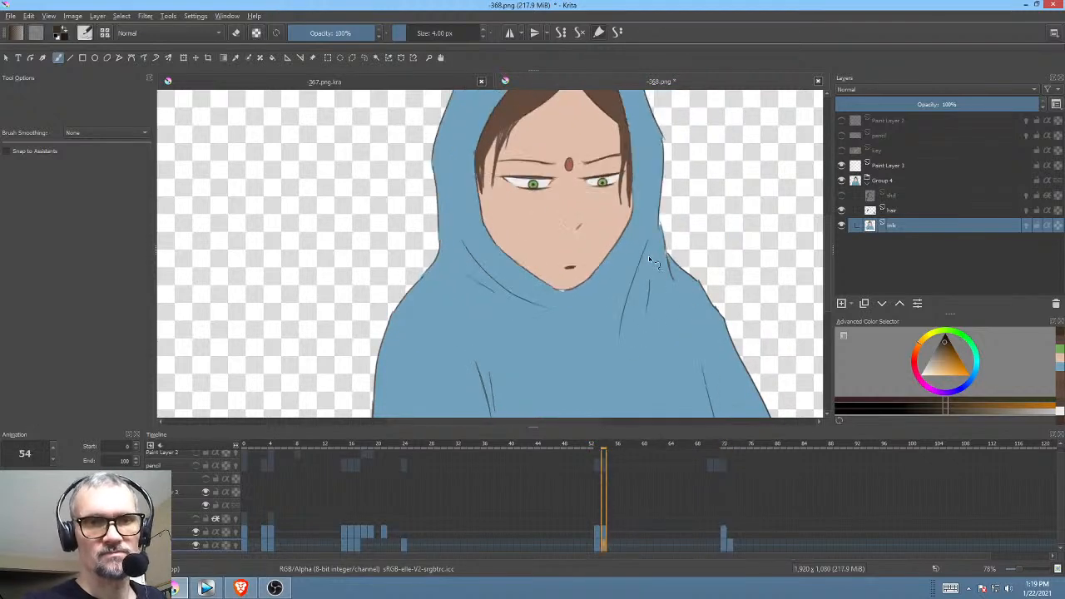
# Step: Draw the long fold line descending from the hood's right side on frames 72 and 73
pyautogui.hotkey('alt', '.')
pyautogui.moveTo(638, 268); pyautogui.dragTo(621, 345)
pyautogui.hotkey('alt', ',')
pyautogui.hotkey('alt', '.')
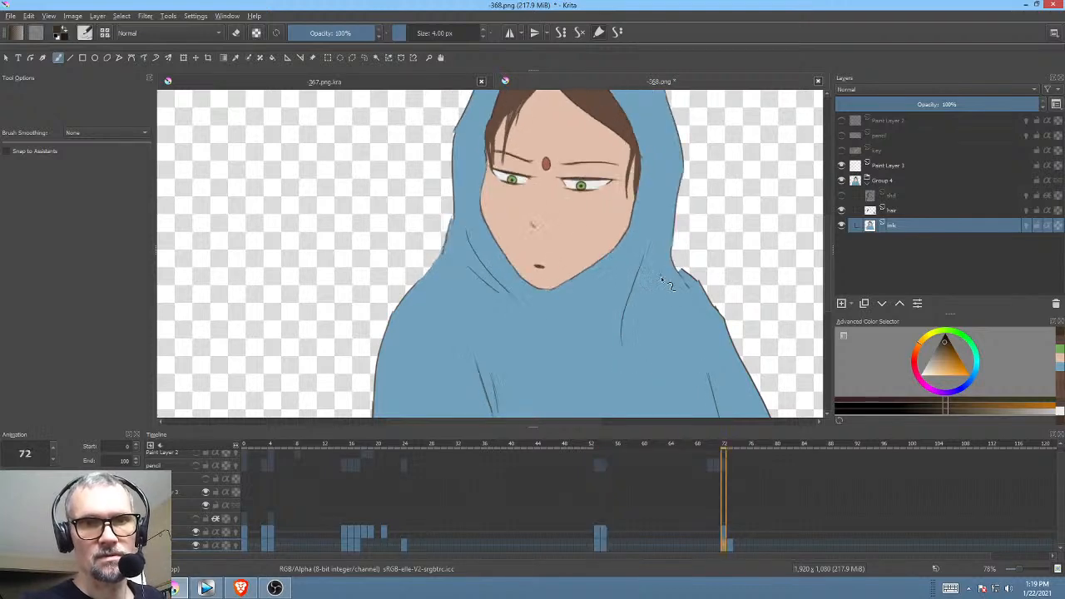
pyautogui.hotkey('alt', '.')
pyautogui.hotkey('alt', ',')
pyautogui.hotkey('alt', '.')
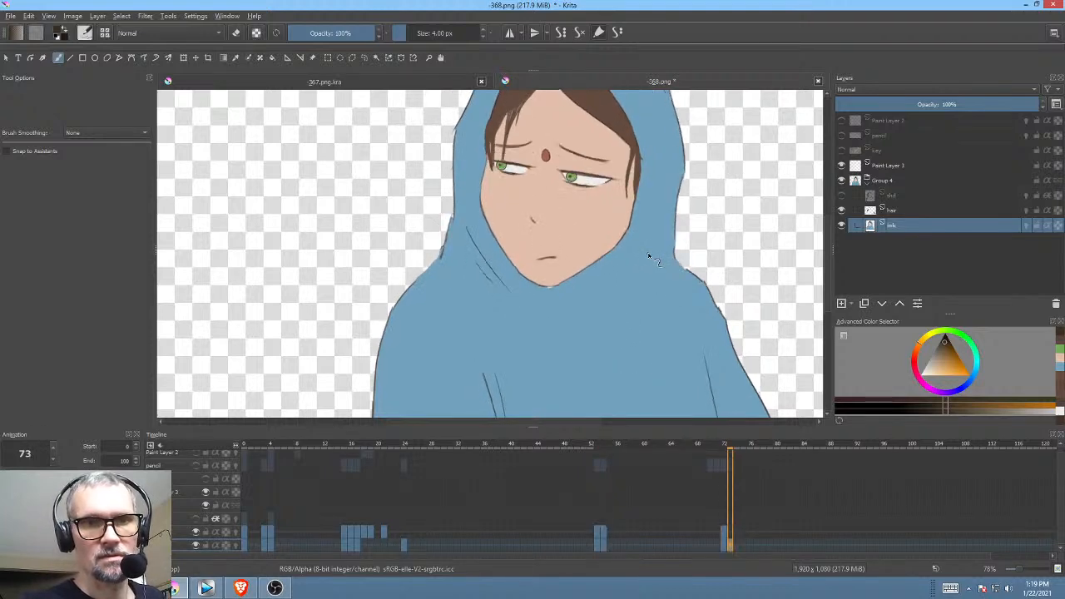
pyautogui.moveTo(647, 250); pyautogui.dragTo(626, 345)
pyautogui.hotkey('alt', ',')
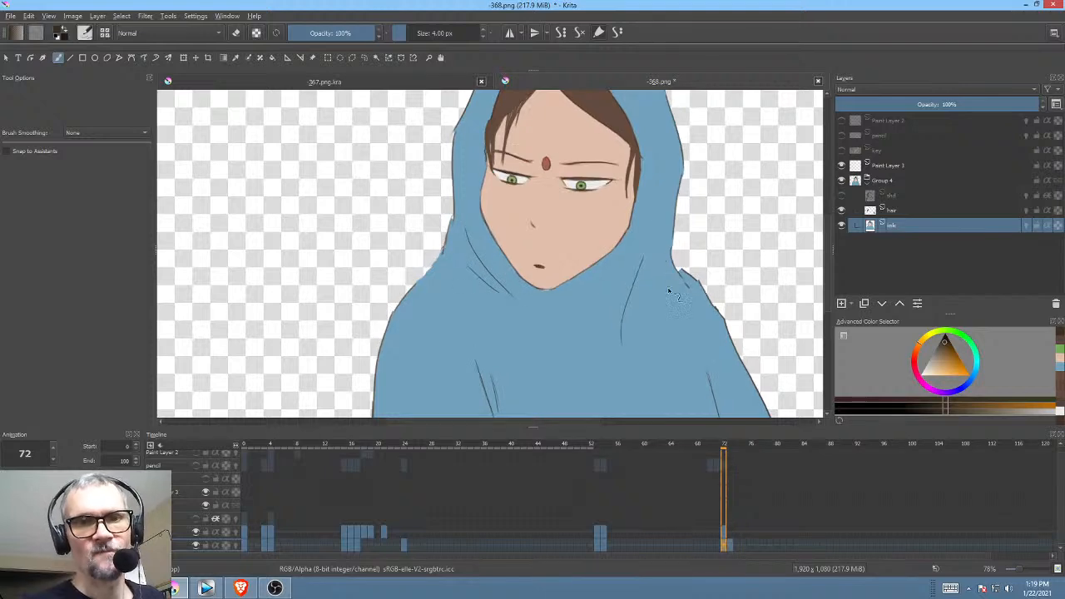
# Step: Add the short vertical fold line beside the long right fold on frames 72 and 73, flipping between frames to match them
pyautogui.hotkey('alt', ',')
pyautogui.hotkey('alt', '.')
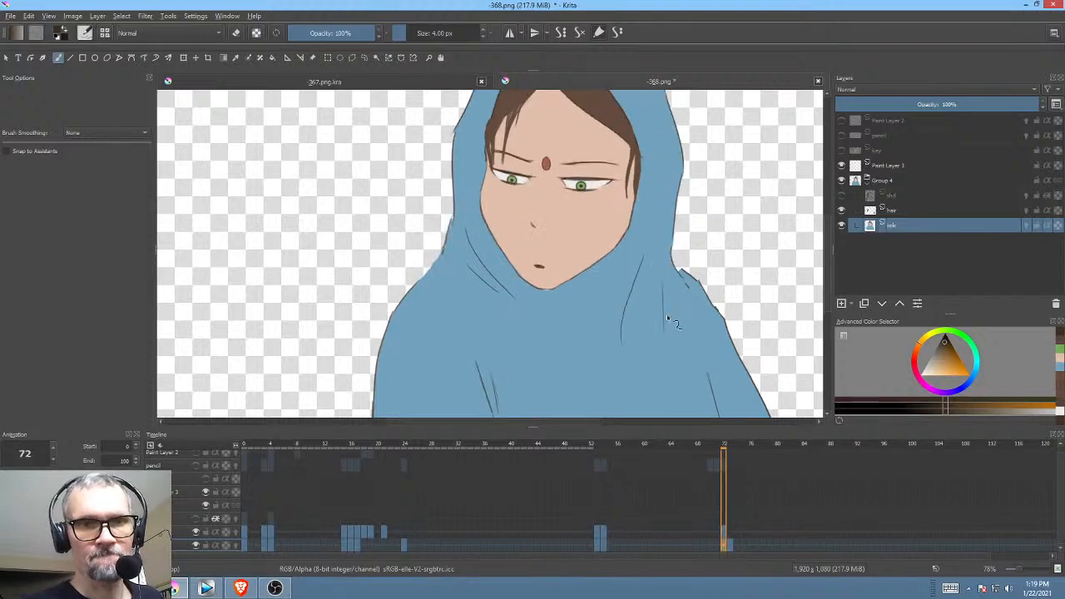
pyautogui.hotkey('alt', '.')
pyautogui.hotkey('alt', ',')
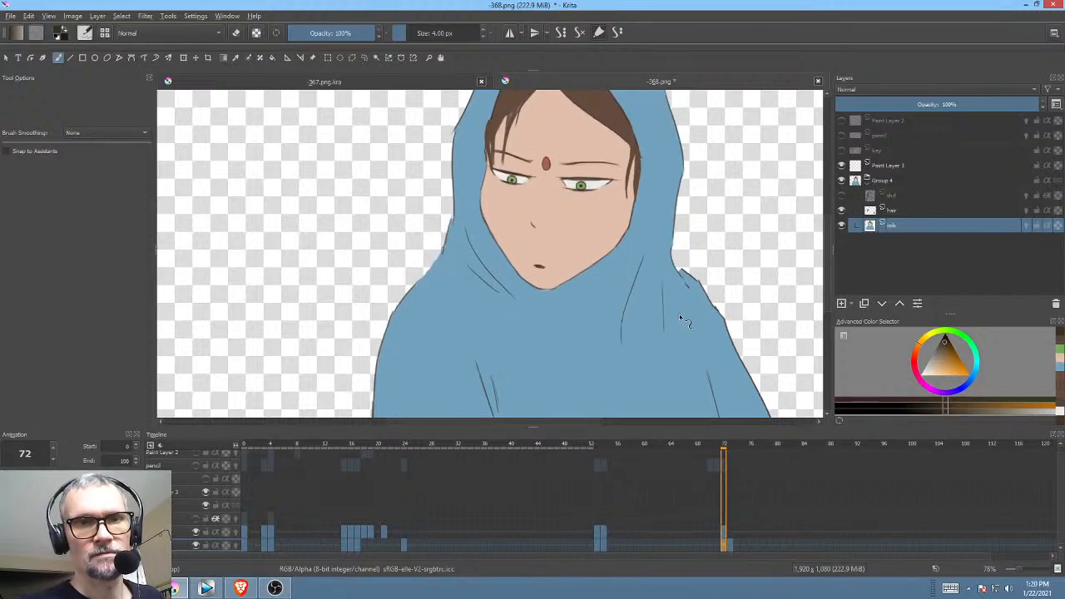
pyautogui.hotkey('alt', '.')
pyautogui.hotkey('alt', ',')
pyautogui.hotkey('alt', '.')
pyautogui.hotkey('alt', ',')
# Step: Draw a short curved fold line under the right side of the chin on frames 54 and 72, comparing neighbouring frames
pyautogui.hotkey('alt', ',')
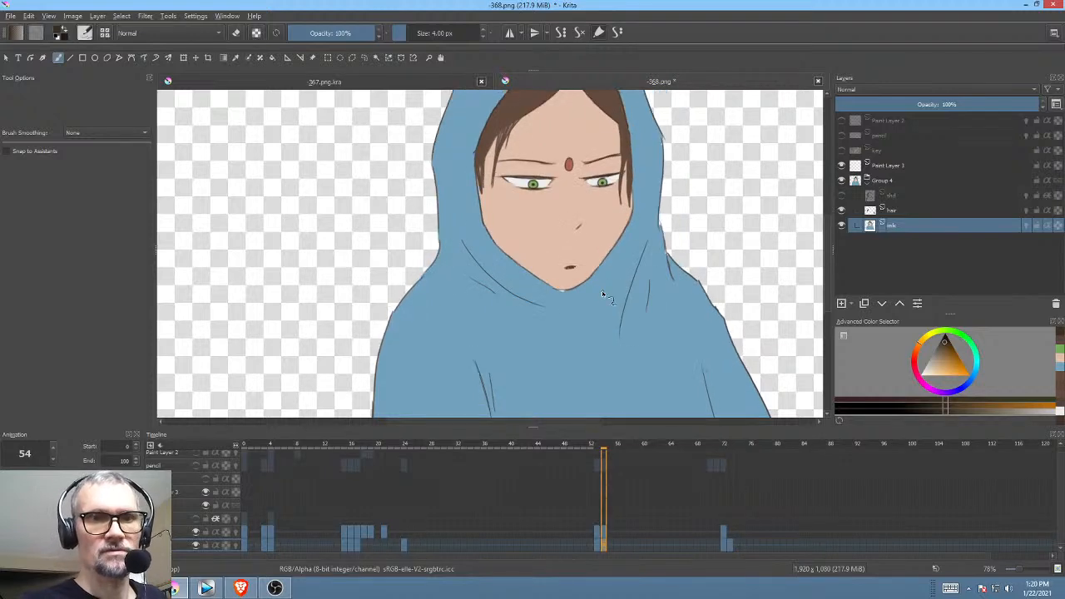
pyautogui.hotkey('alt', '.')
pyautogui.hotkey('alt', ',')
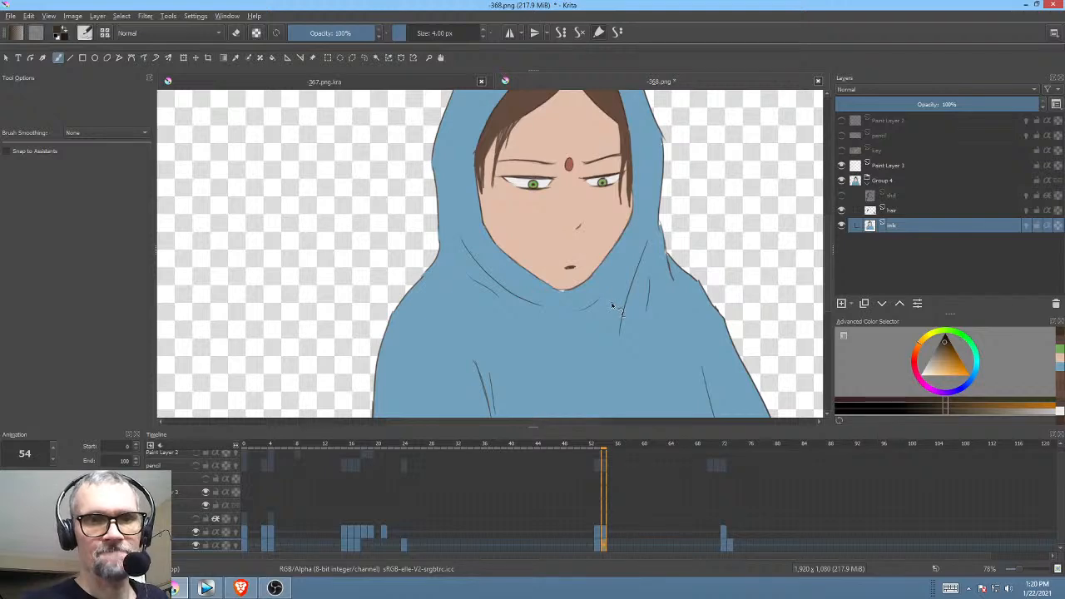
pyautogui.hotkey('alt', '.')
pyautogui.hotkey('alt', '.')
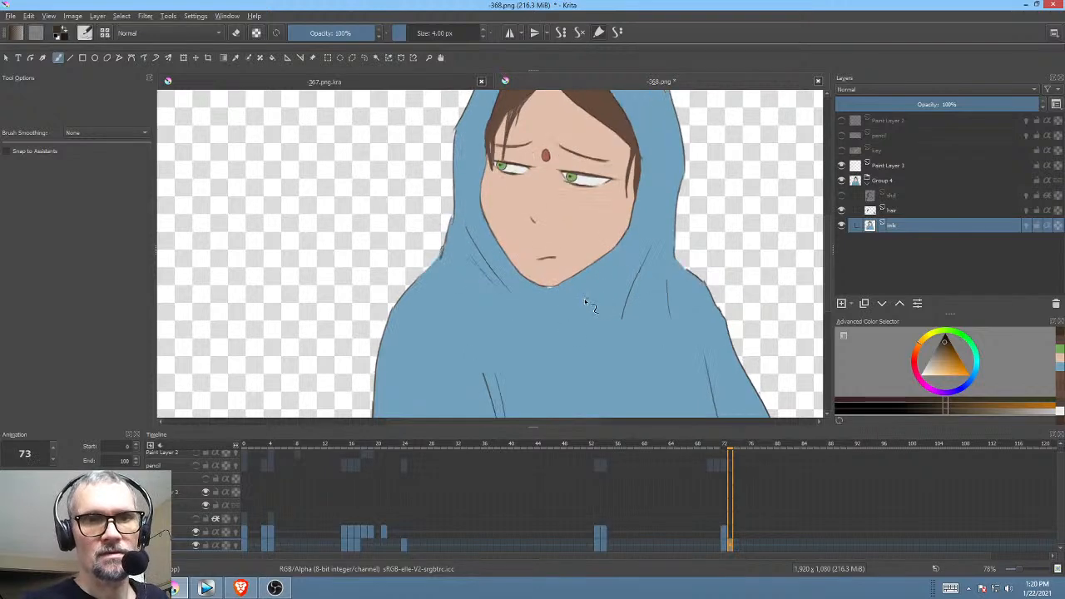
pyautogui.moveTo(626, 371); pyautogui.dragTo(641, 386)
pyautogui.hotkey('alt', ',')
pyautogui.hotkey('alt', ',')
pyautogui.hotkey('alt', ',')
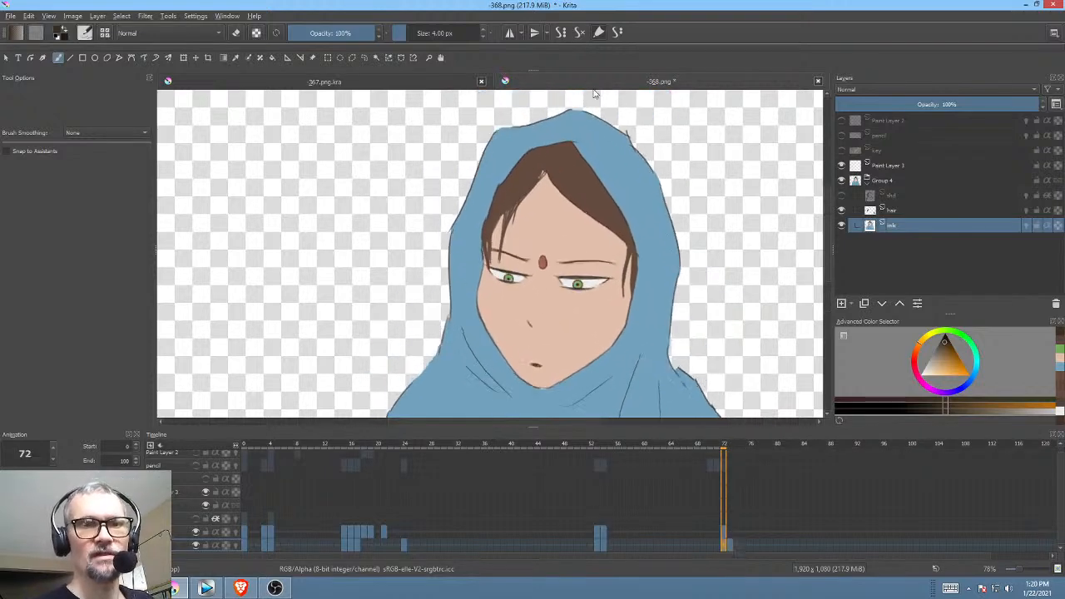
# Step: Draw slanted fold lines on the upper left side of the hood on ink frame 54, comparing with the neighbouring frame
pyautogui.hotkey('alt', '.')
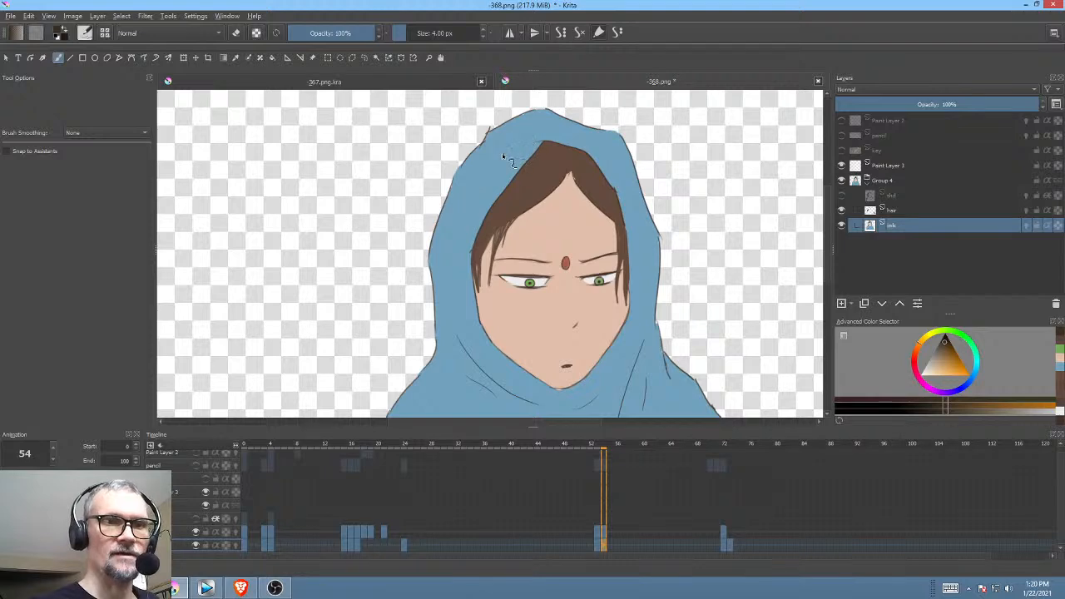
pyautogui.moveTo(504, 147); pyautogui.dragTo(467, 195)
pyautogui.moveTo(637, 217); pyautogui.dragTo(656, 229)
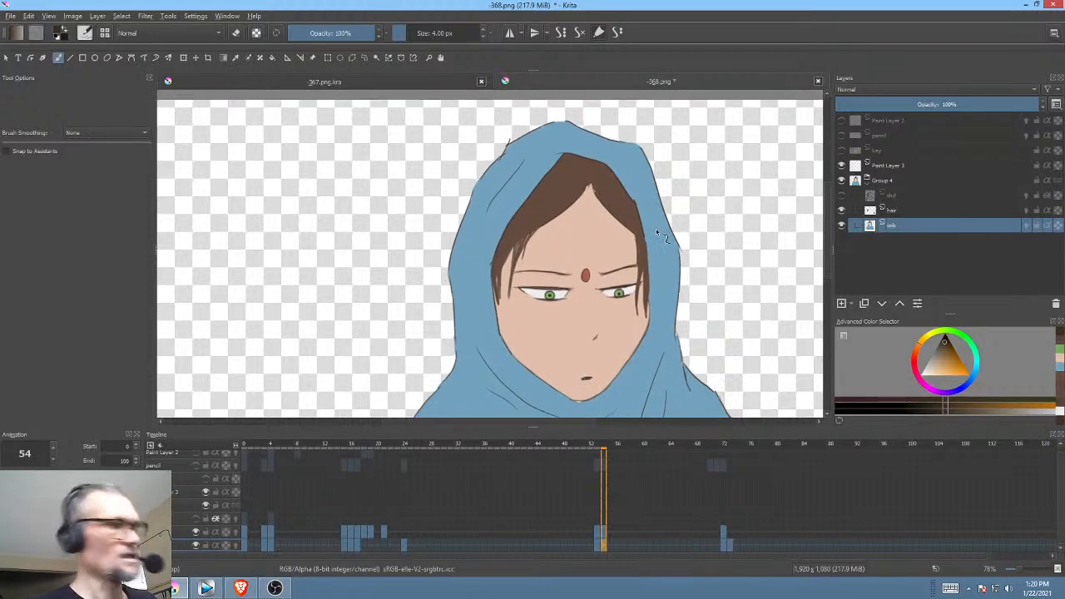
pyautogui.hotkey('alt', '.')
pyautogui.hotkey('alt', ',')
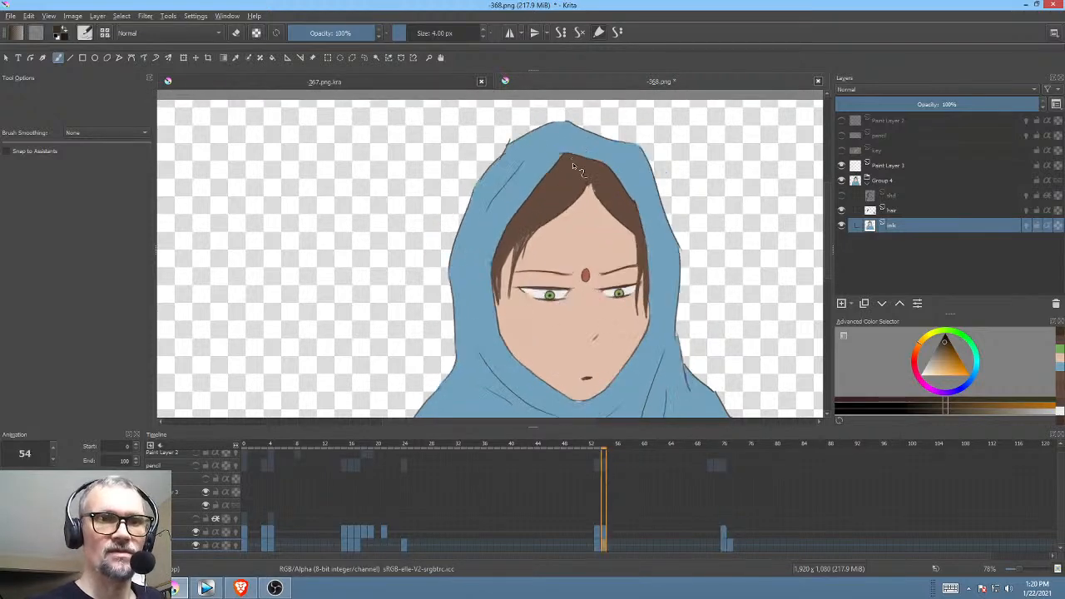
# Step: Draw a short crease at the peak of the hood opening and two slanted fold lines on the hood's right side on frame 72
pyautogui.hotkey('alt', '.')
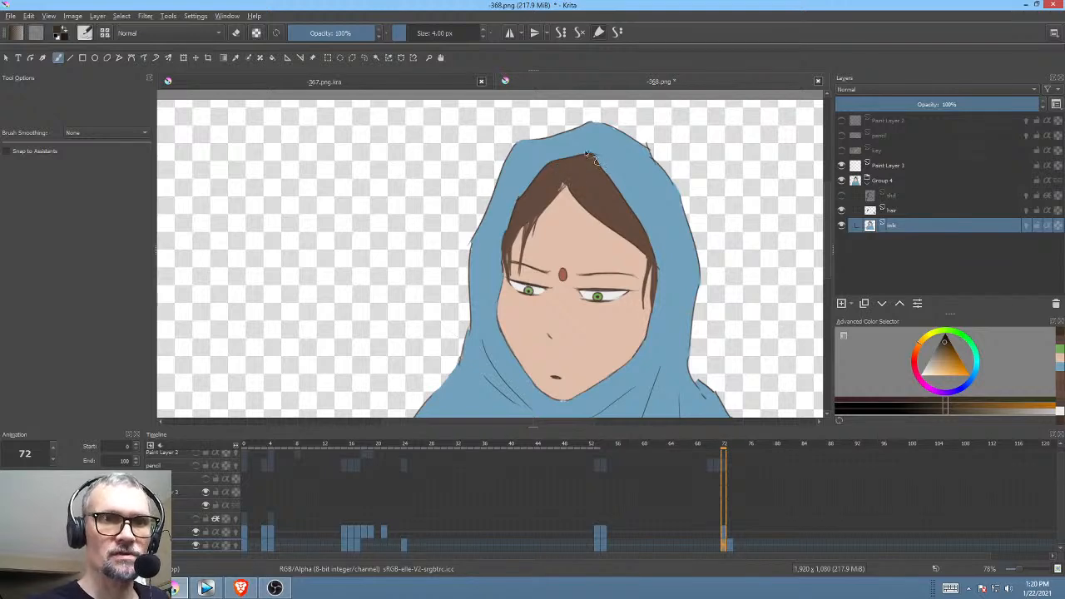
pyautogui.hotkey('alt', ',')
pyautogui.hotkey('alt', '.')
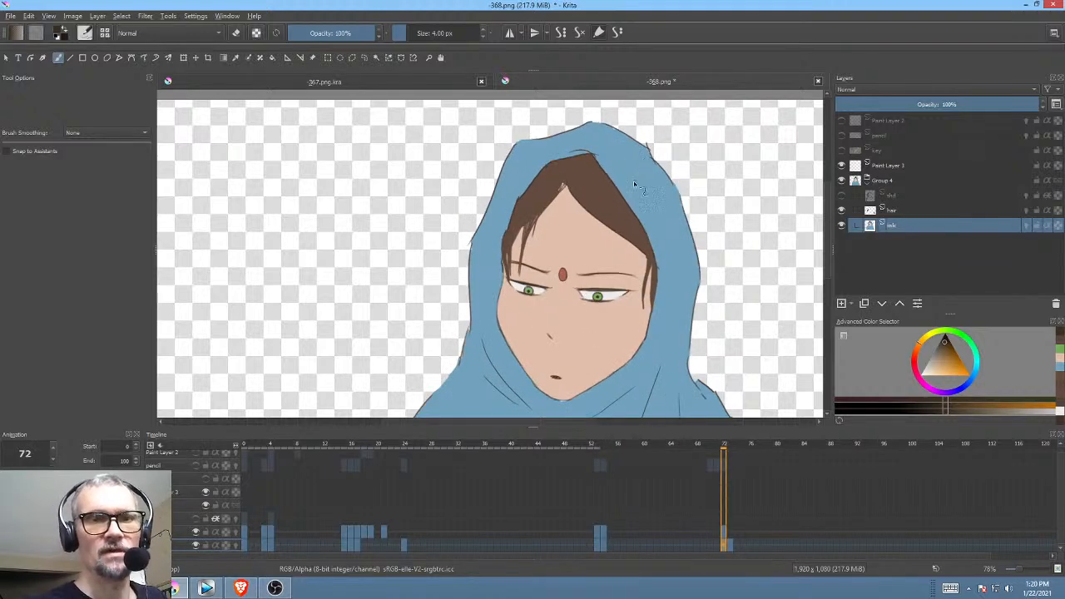
pyautogui.hotkey('alt', ',')
pyautogui.hotkey('alt', '.')
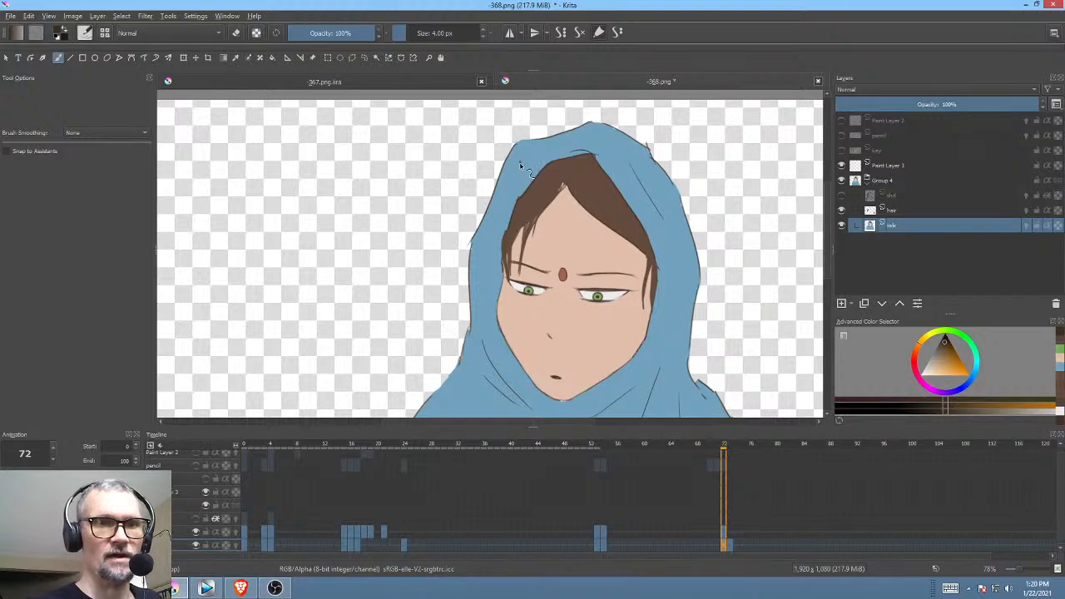
# Step: Draw matching slanted fold lines on the upper right side of the hood on frame 73, using frame 72 as reference
pyautogui.press('Right')
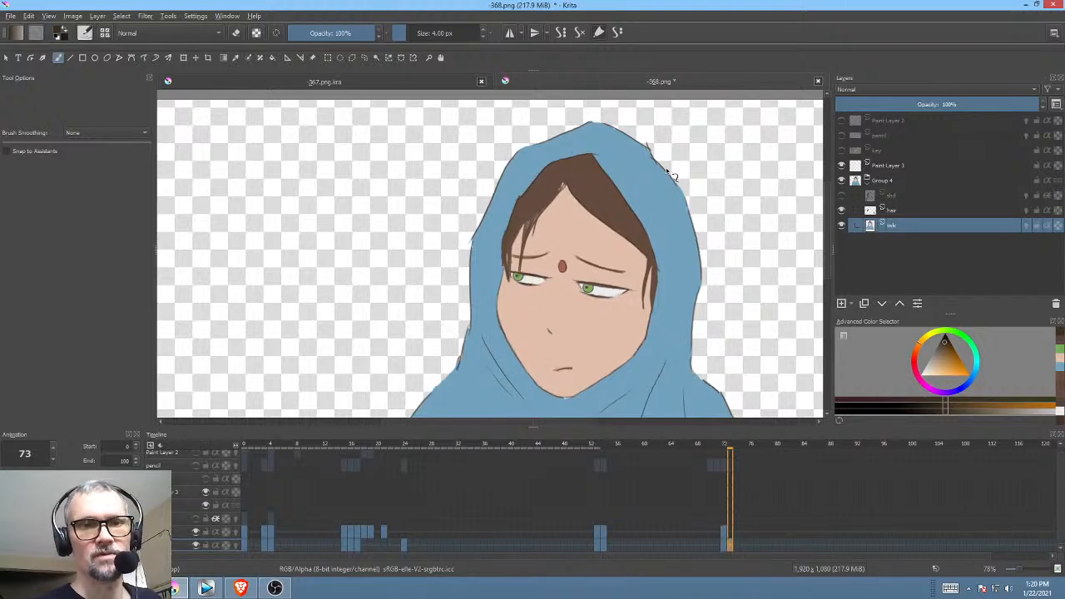
pyautogui.press('Left')
pyautogui.press('Right')
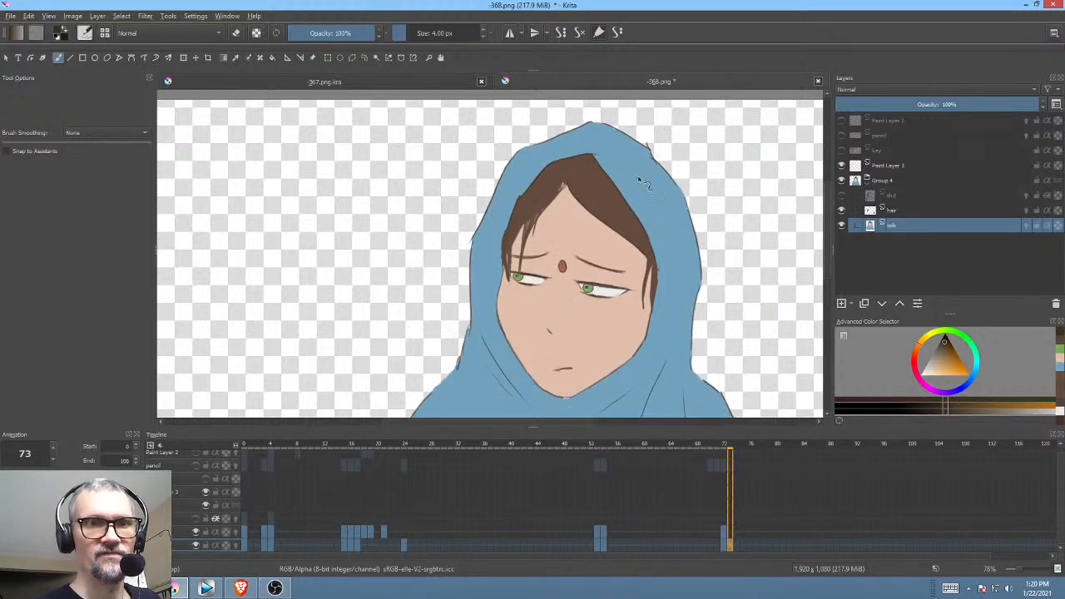
pyautogui.moveTo(691, 298); pyautogui.dragTo(719, 252)
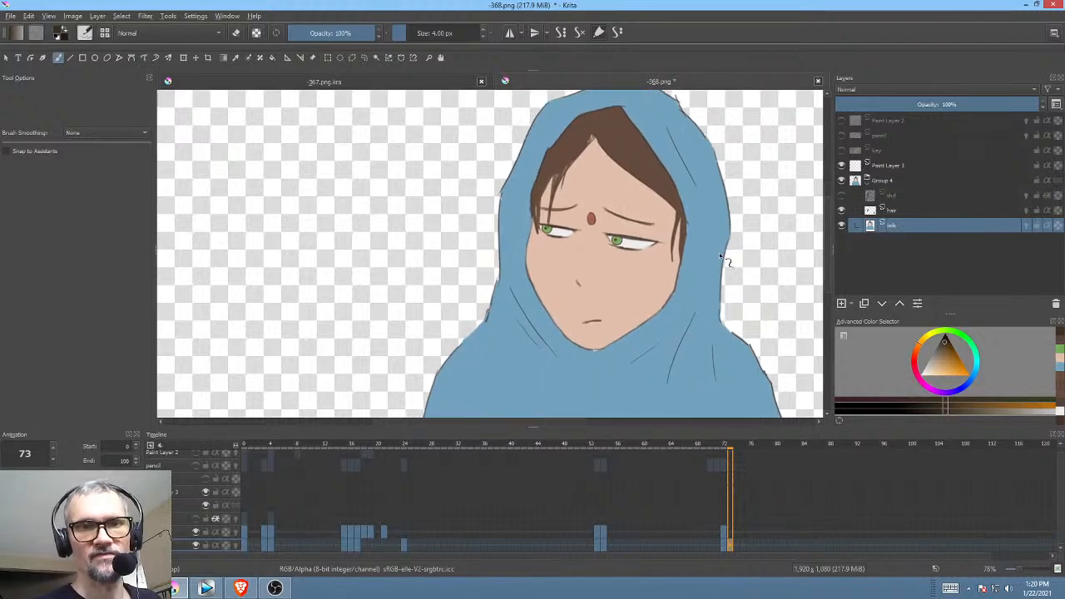
pyautogui.press('Left')
pyautogui.press('Right')
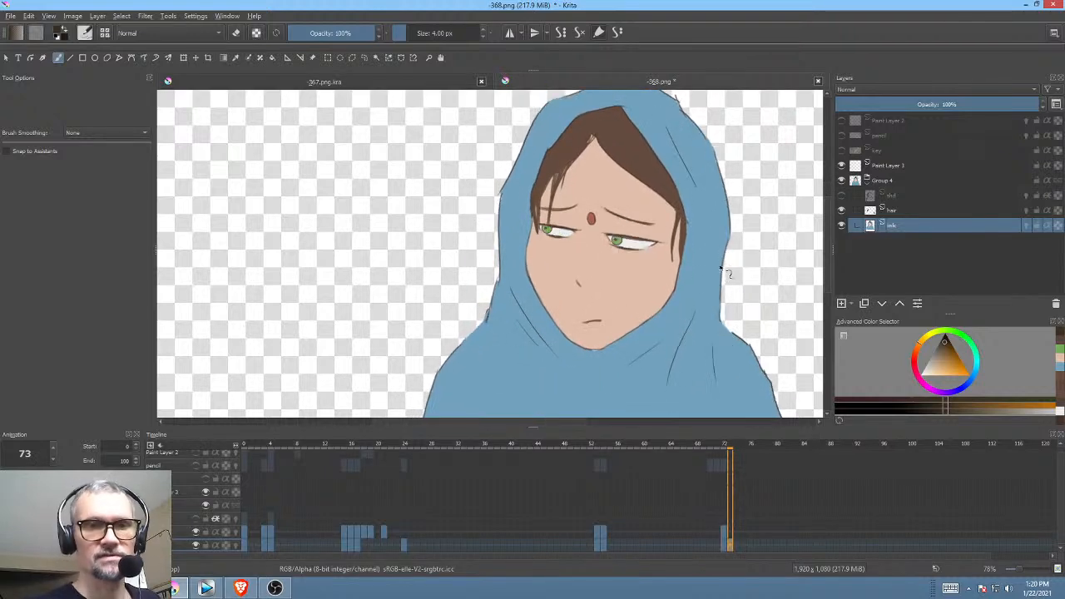
# Step: Save -368.png with its alpha channel stored and a Krita file saved alongside it, after flipping back through the earlier frames
pyautogui.press('Left')
pyautogui.press('Left')
pyautogui.press('Left')
pyautogui.press('Left')
pyautogui.press('Left')
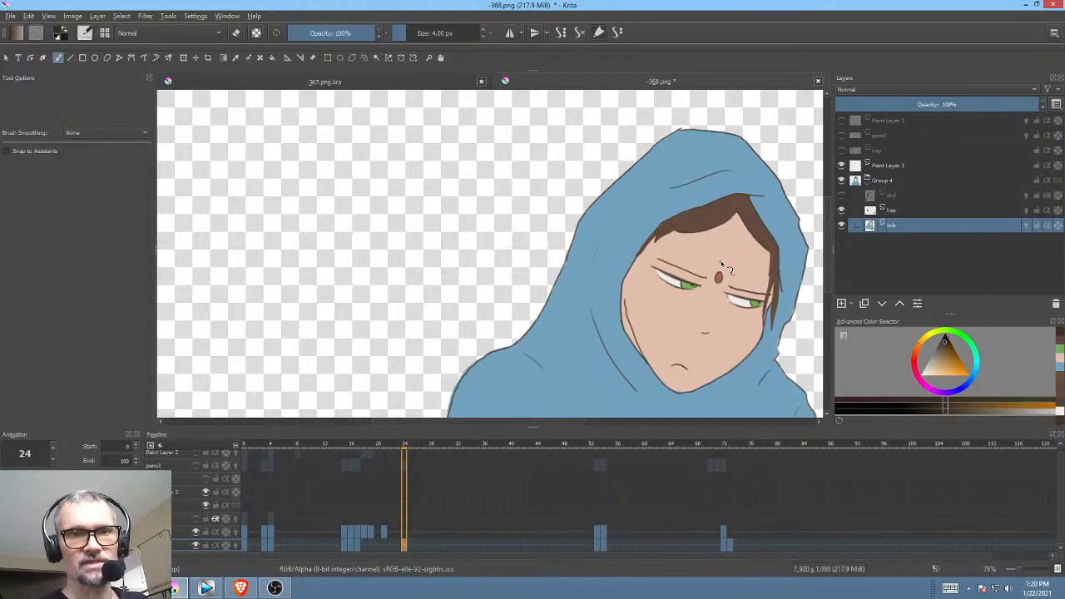
pyautogui.click(11, 16)
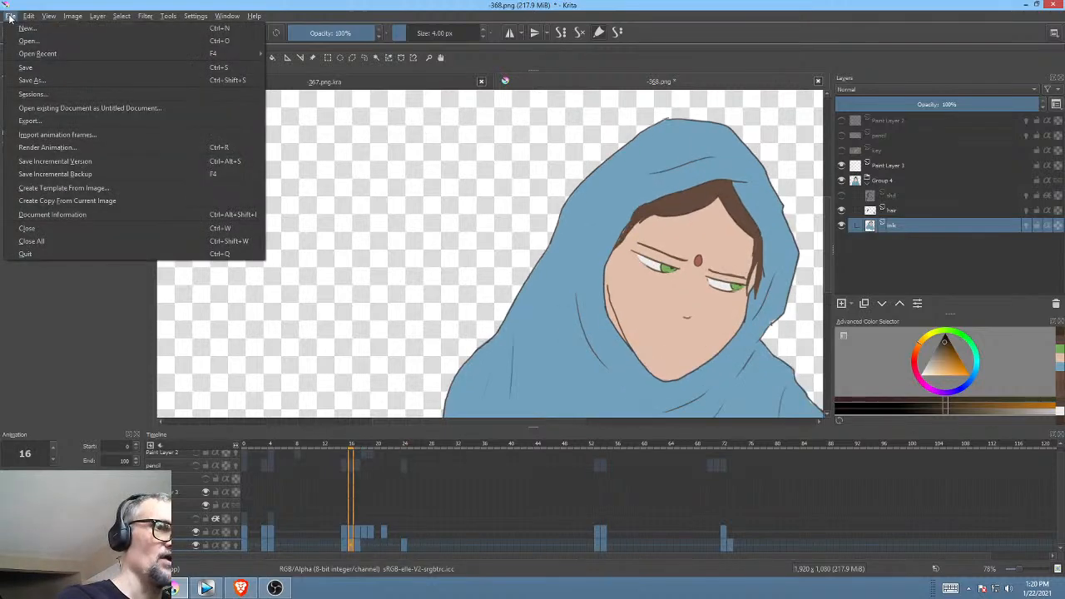
pyautogui.click(37, 69)
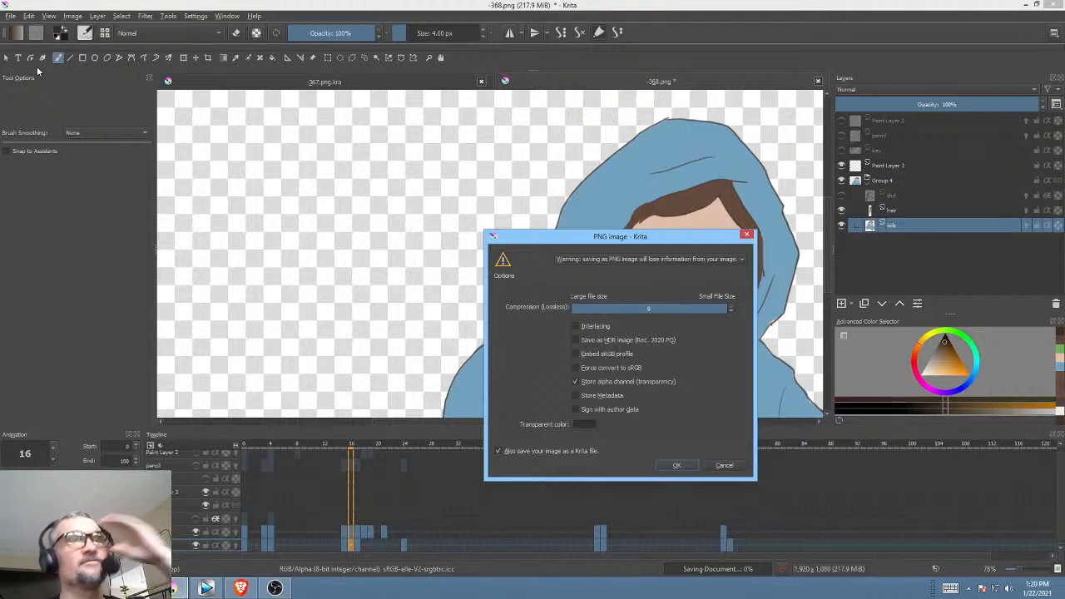
pyautogui.click(684, 463)
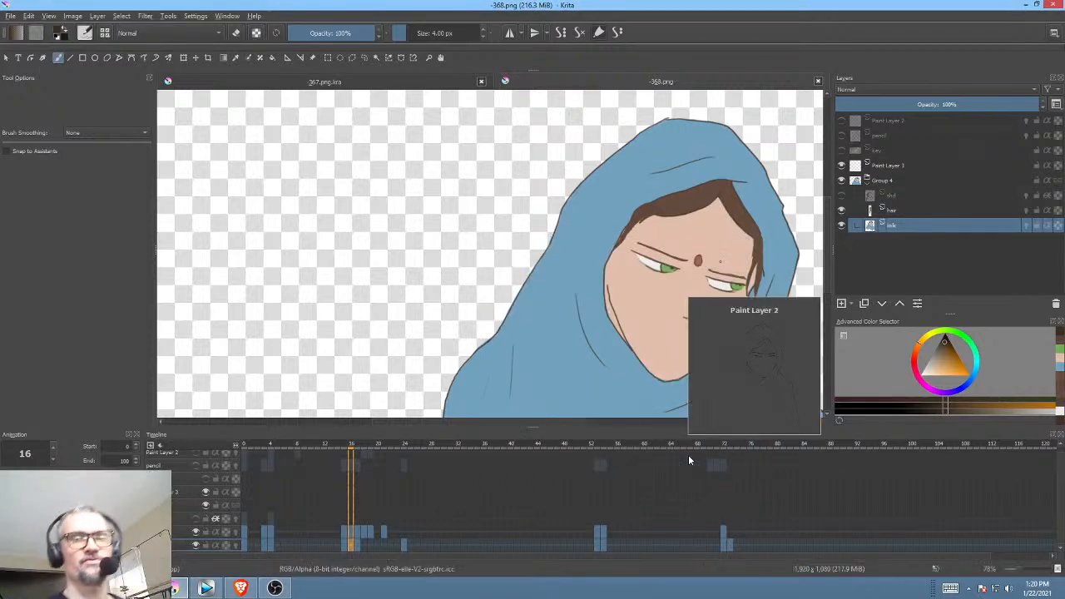
# Step: Play the animation from frame 0 and examine how the head turn and the scarf folds move
pyautogui.moveTo(541, 224); pyautogui.dragTo(498, 251)
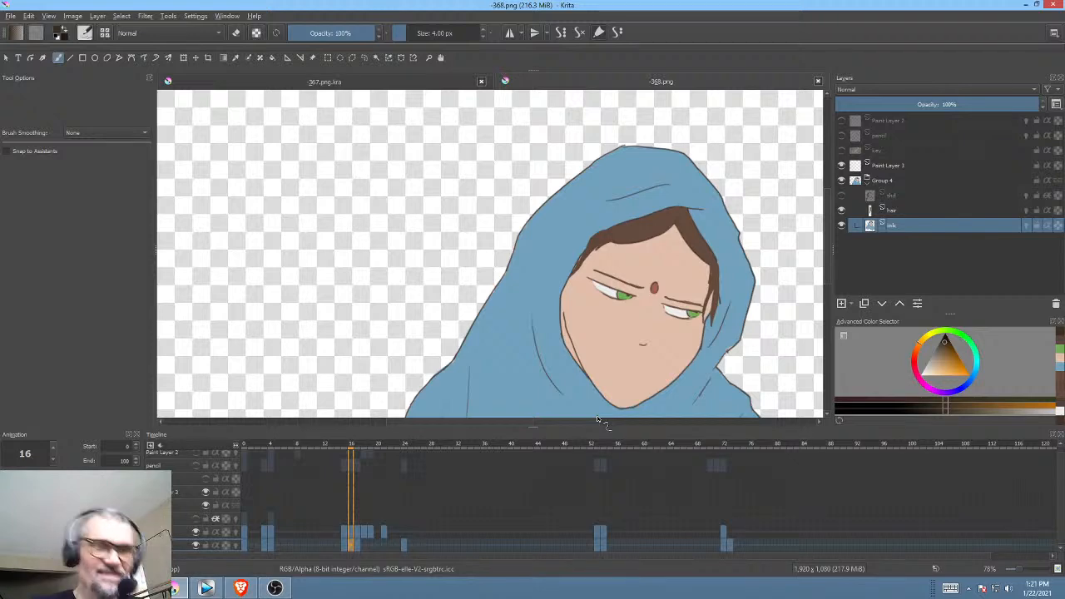
pyautogui.click(246, 530)
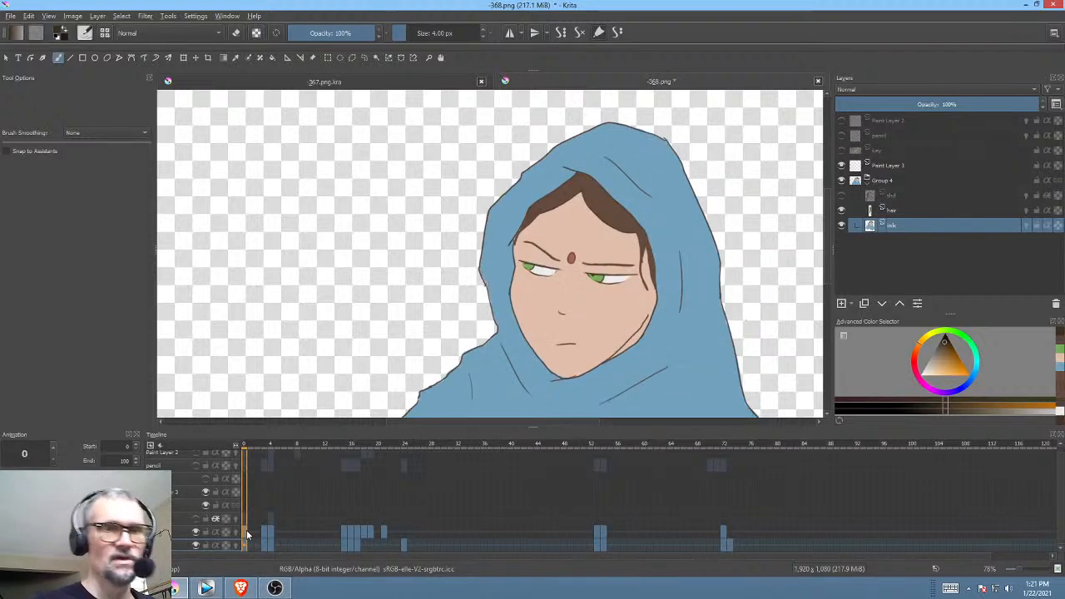
pyautogui.scroll(-3, 648, 239)
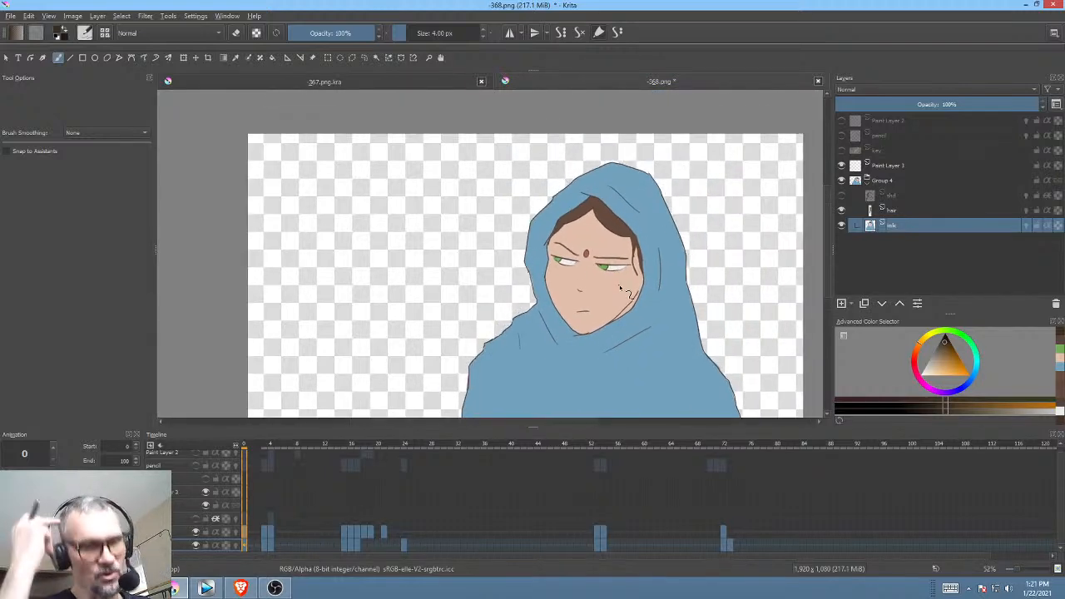
pyautogui.press('space')
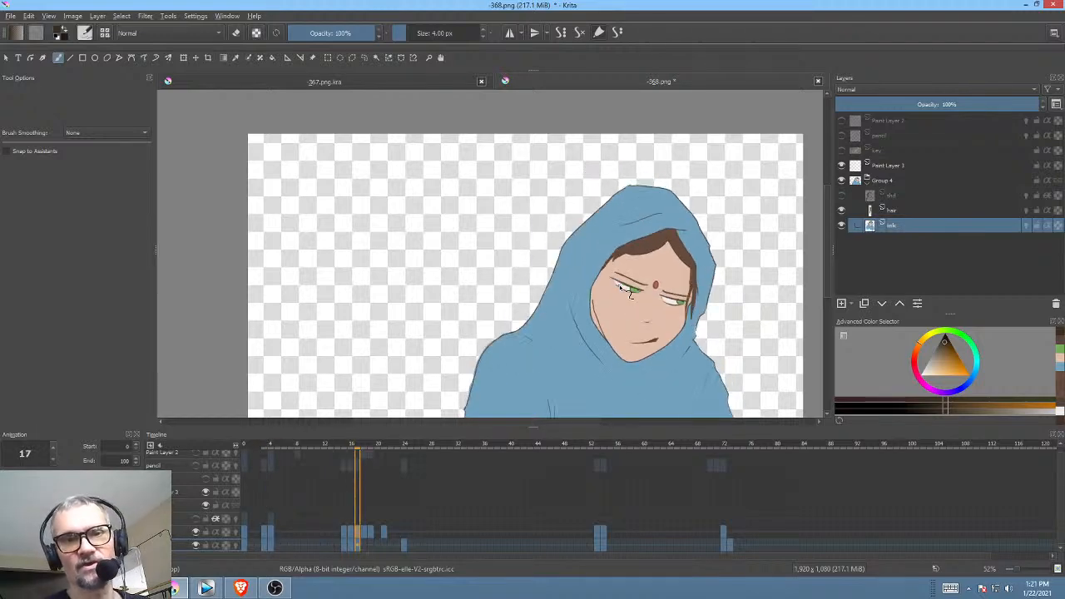
pyautogui.press('space')
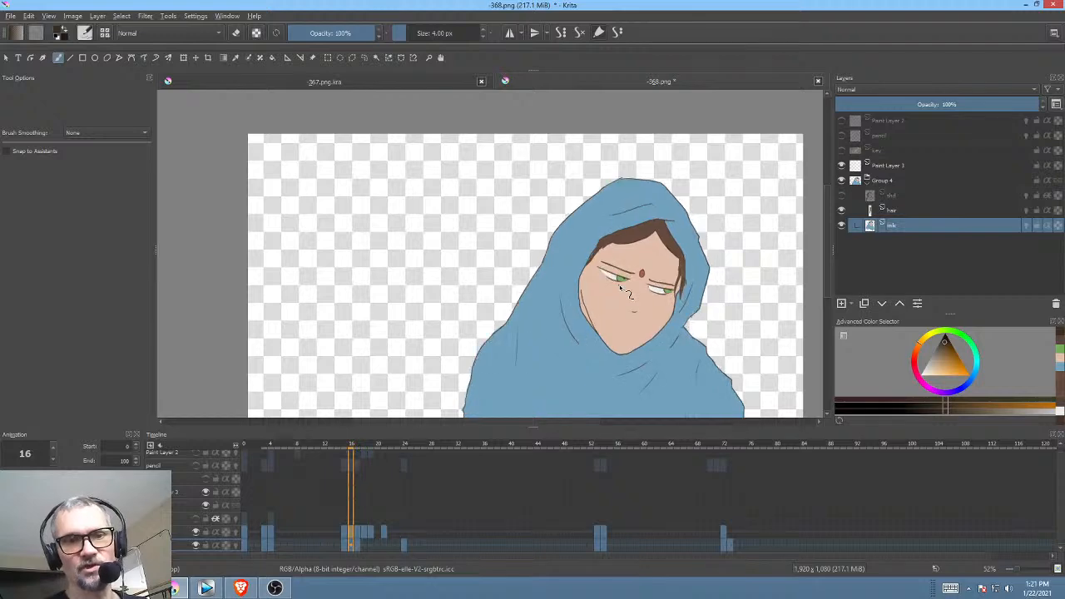
pyautogui.press('Left')
pyautogui.press('Left')
pyautogui.press('Left')
pyautogui.press('Left')
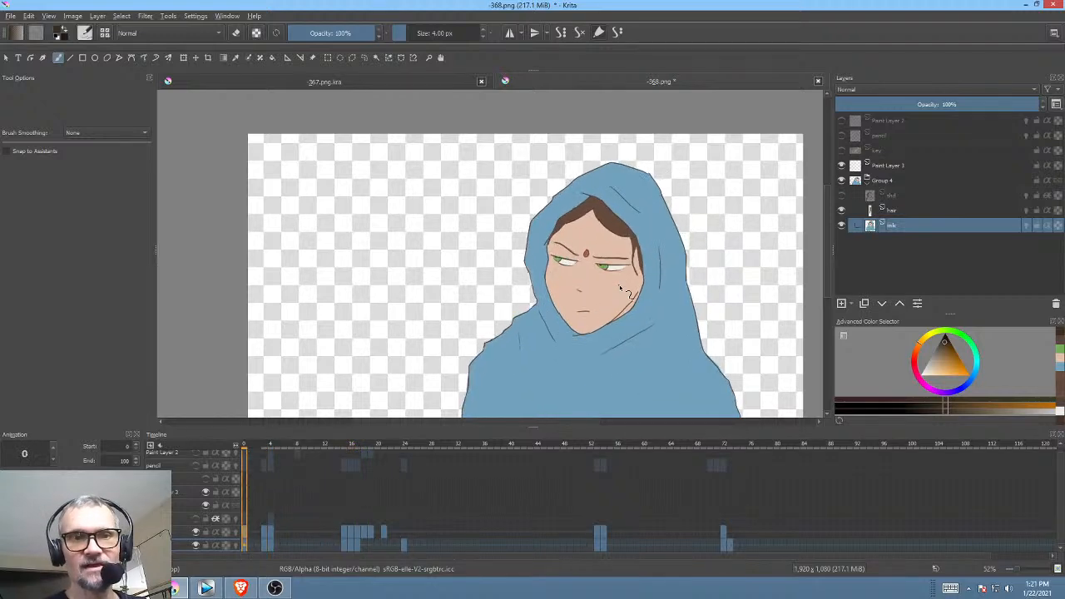
pyautogui.press('space')
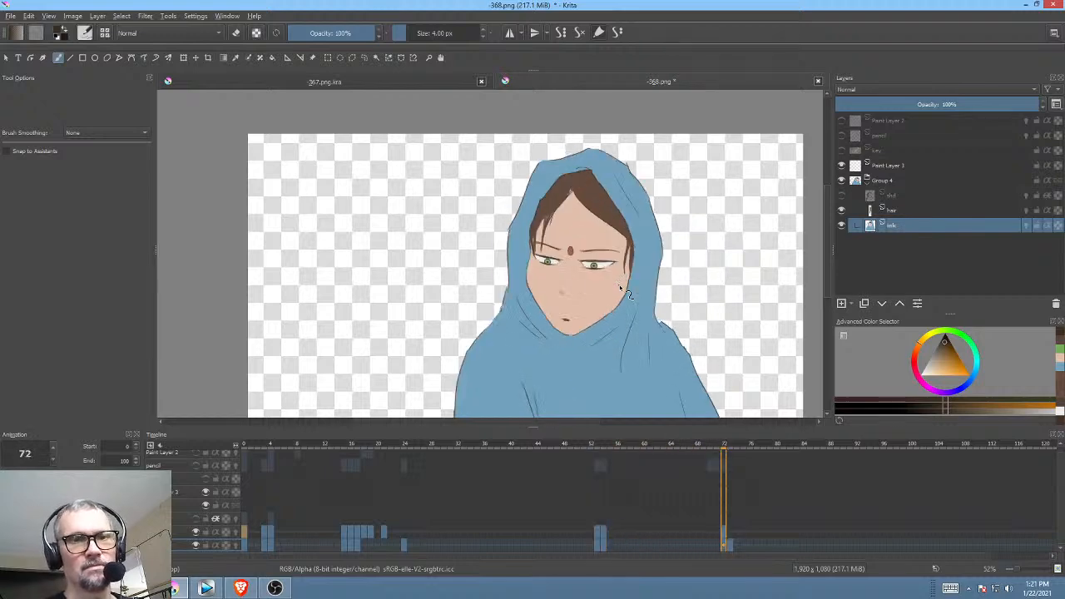
pyautogui.press('space')
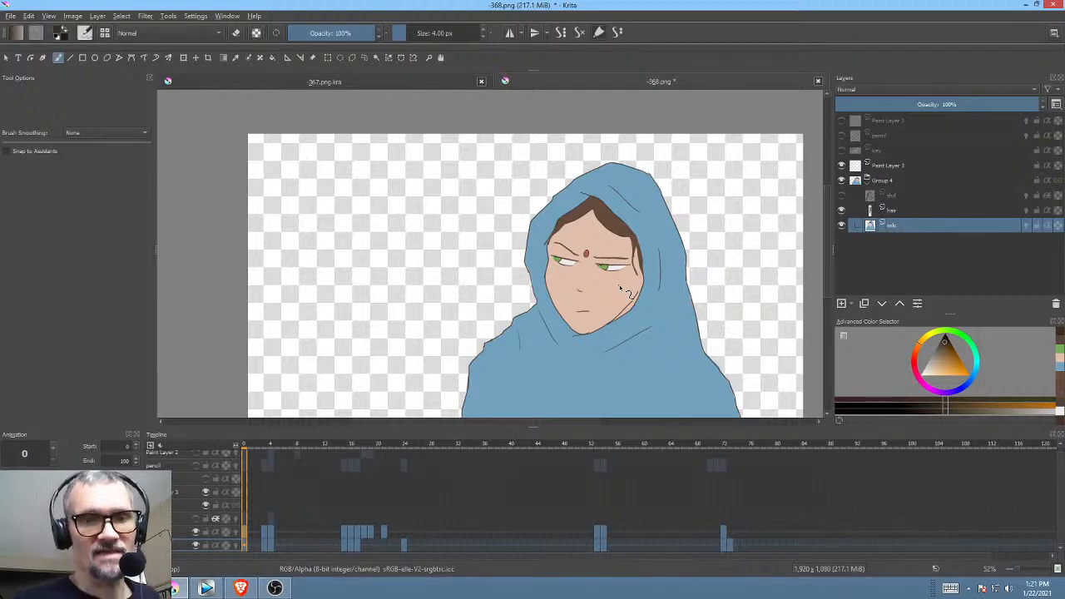
# Step: Compare the ink drawings on frames 73, 0 and 4, and set up a Liquify transform on frame 0 with a brush size of about 281
pyautogui.click(731, 545)
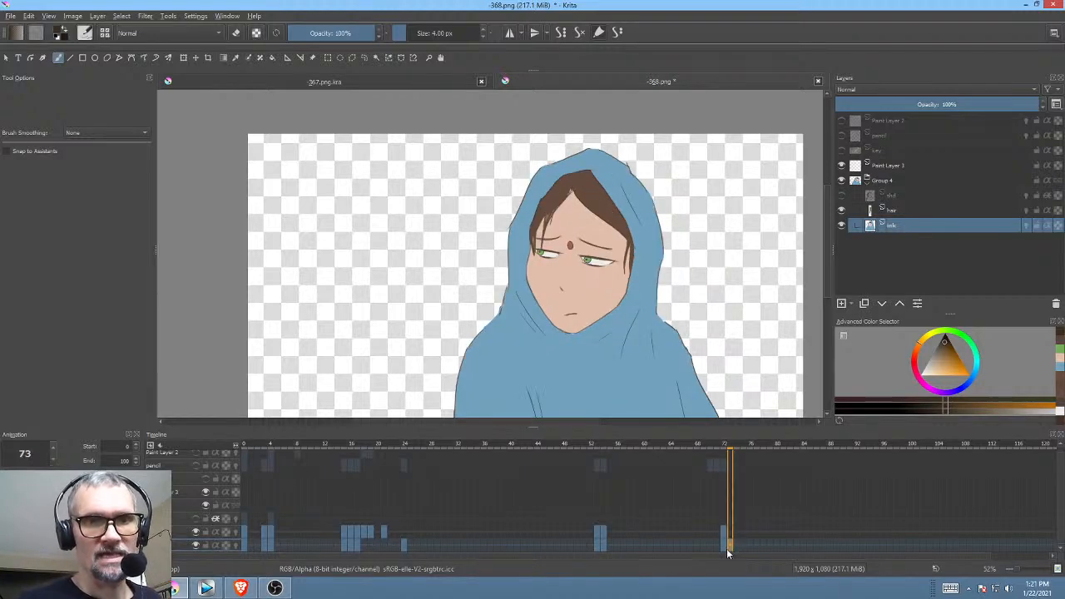
pyautogui.click(733, 546)
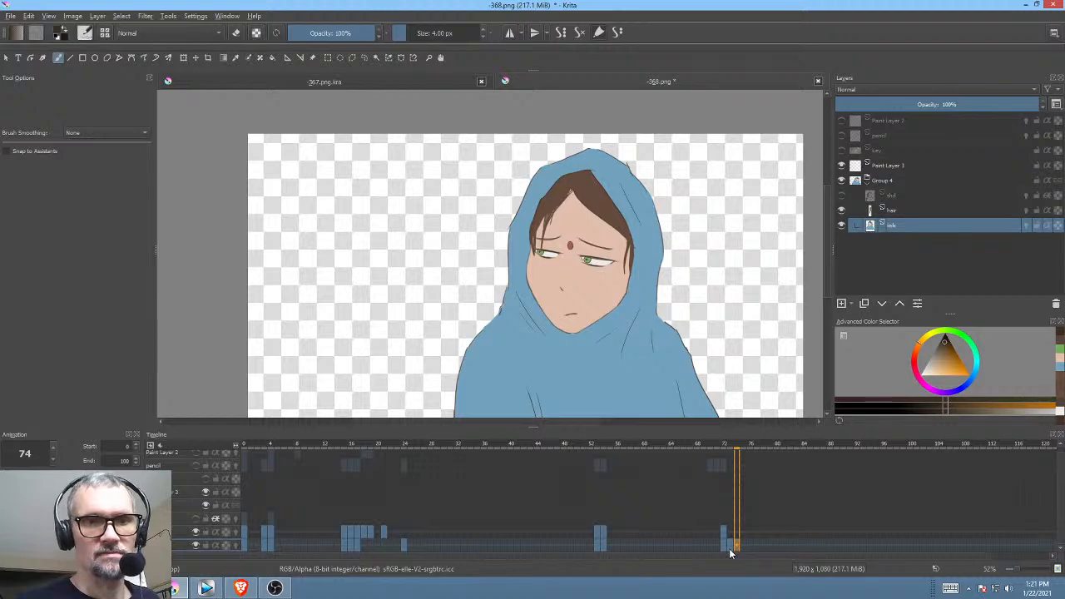
pyautogui.click(246, 544)
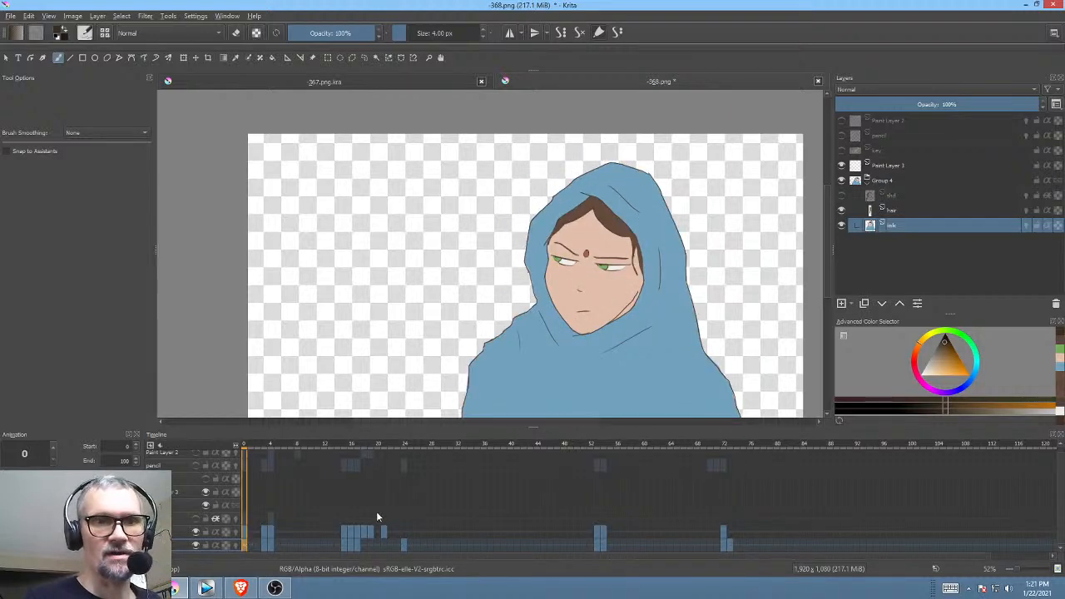
pyautogui.click(266, 545)
pyautogui.click(272, 546)
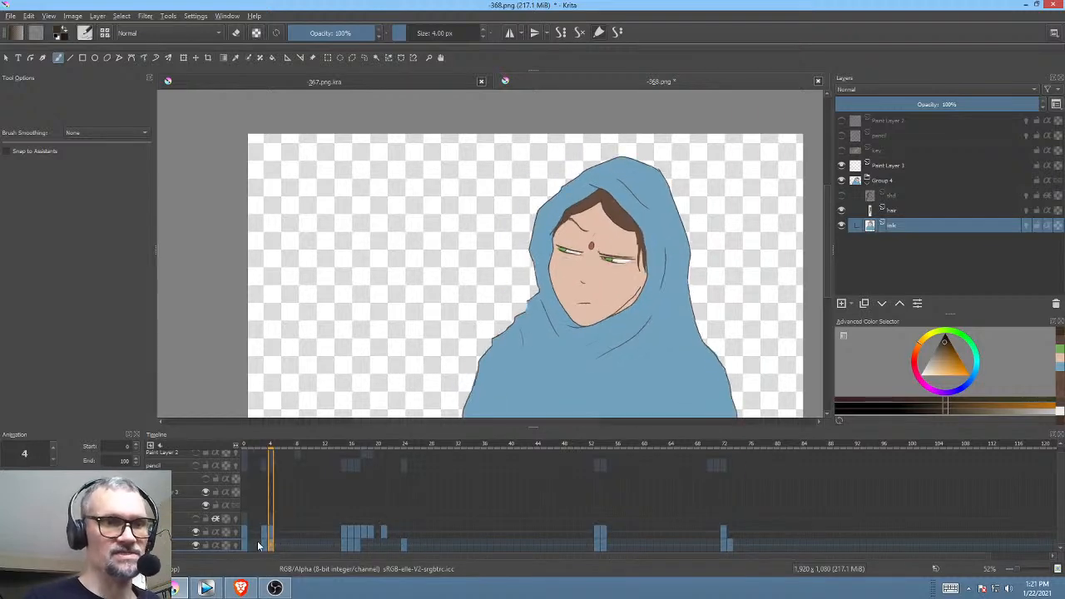
pyautogui.click(246, 548)
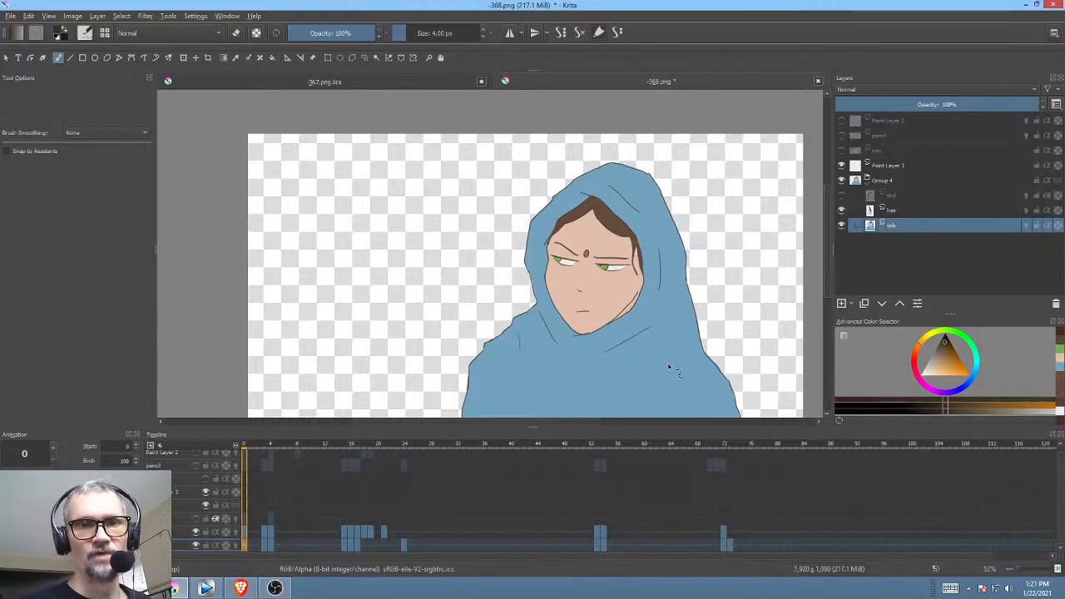
pyautogui.hotkey('ctrl', 't')
pyautogui.rightClick(613, 366)
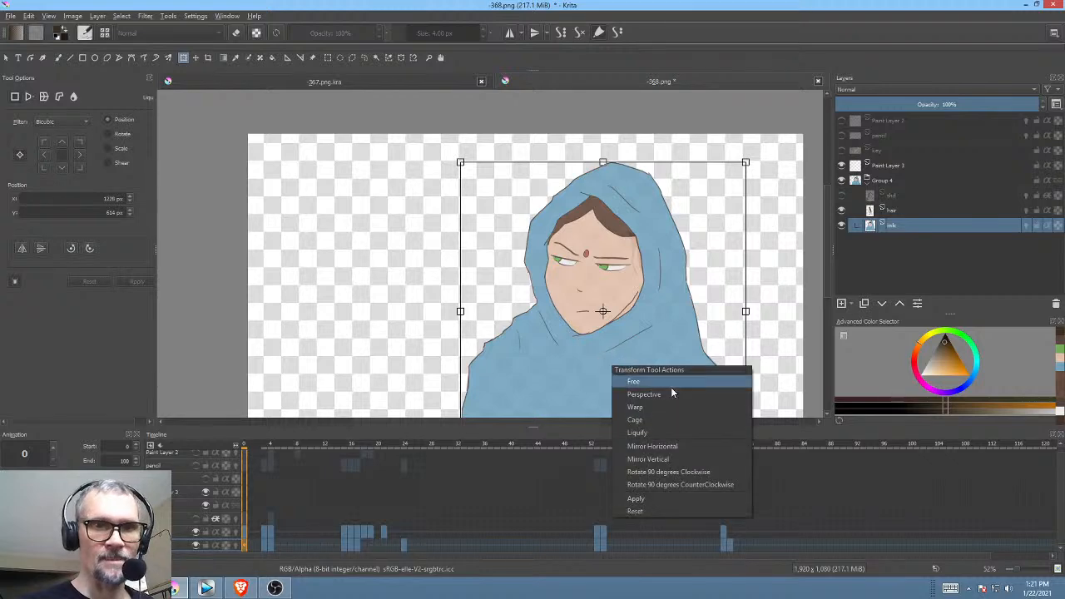
pyautogui.click(661, 430)
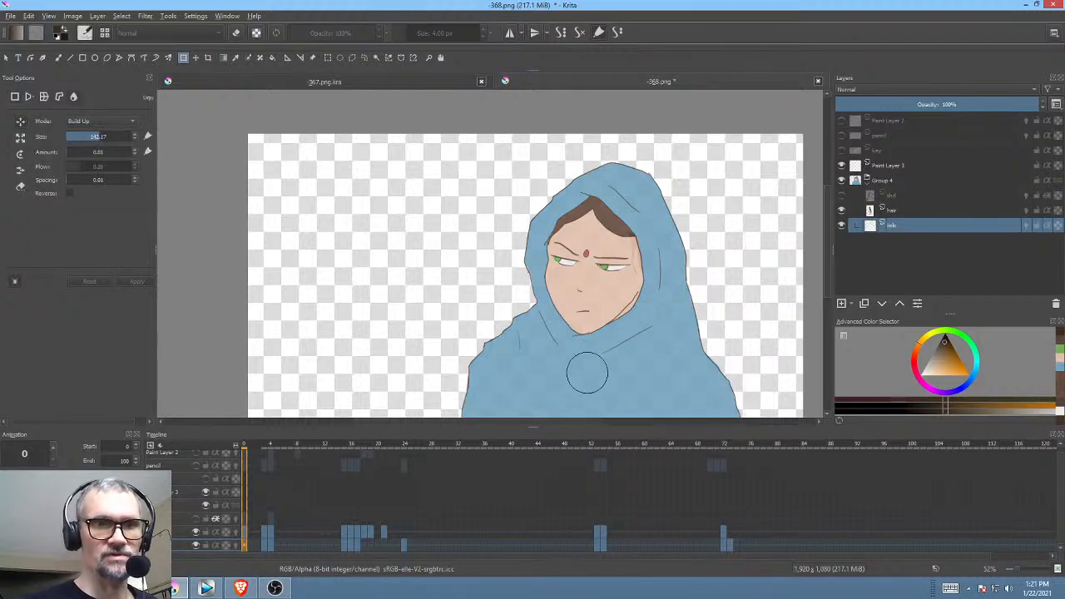
pyautogui.keyDown('shift'); pyautogui.moveTo(587, 372); pyautogui.dragTo(627, 373); pyautogui.keyUp('shift')
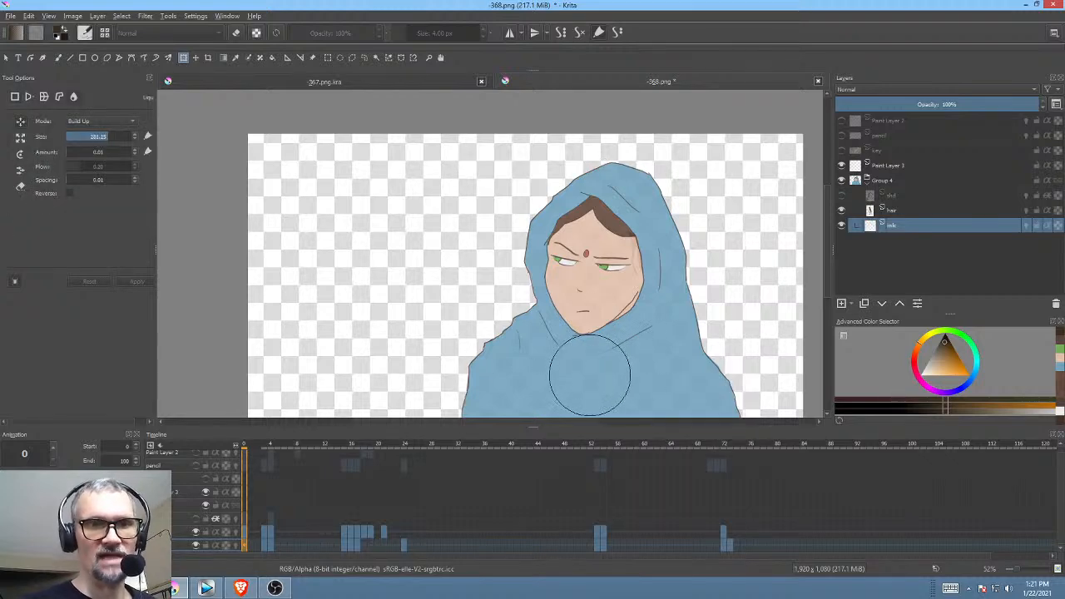
# Step: Pull the chin and mouth slightly downward with Liquify on ink frames 4 and 15, flipping through neighbouring frames to compare
pyautogui.click(730, 546)
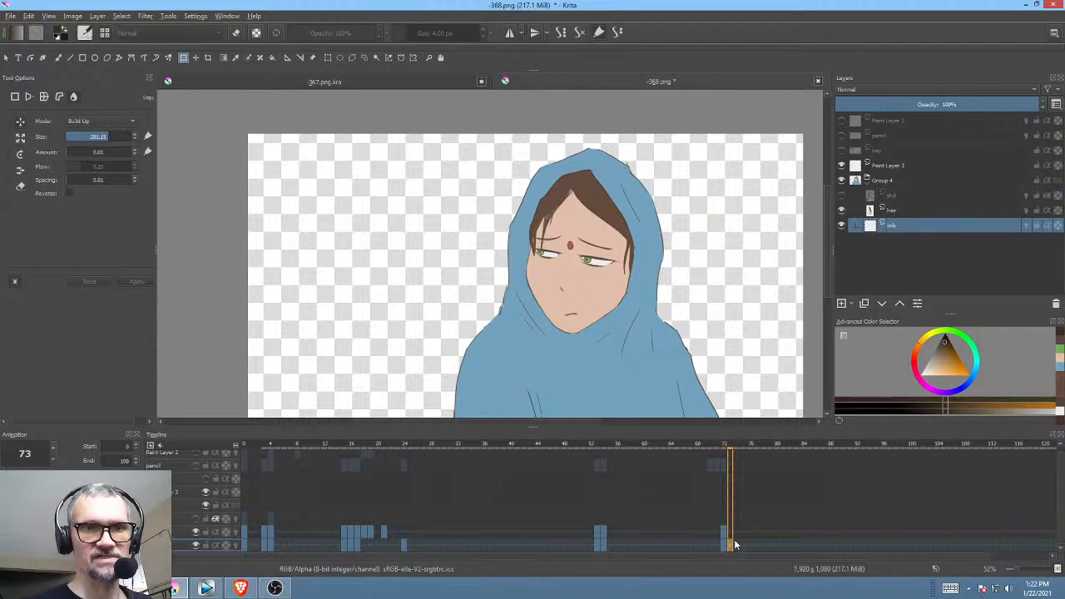
pyautogui.click(245, 545)
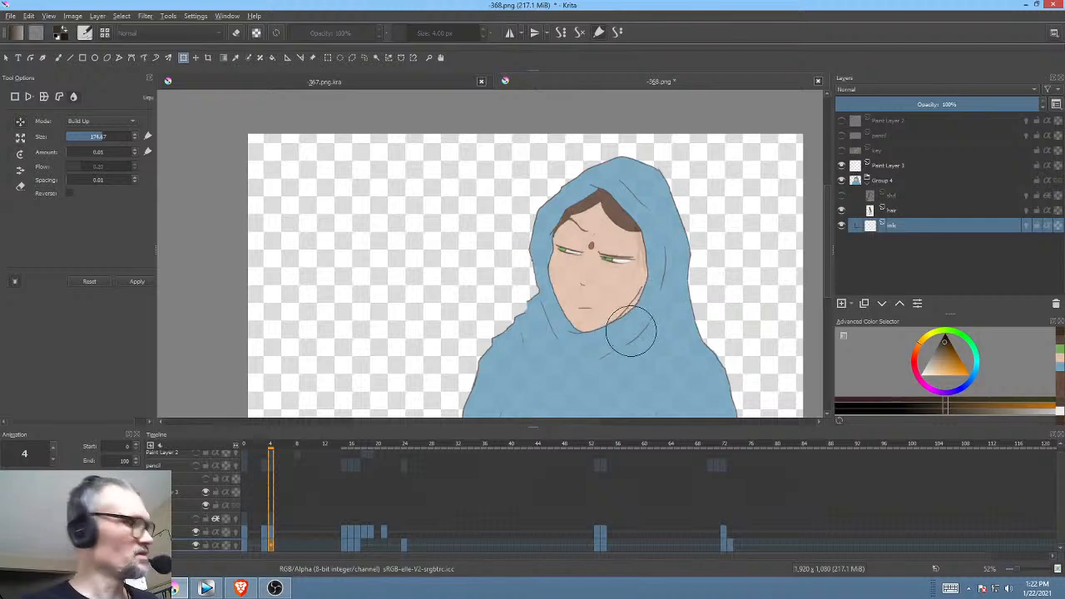
pyautogui.press('space')
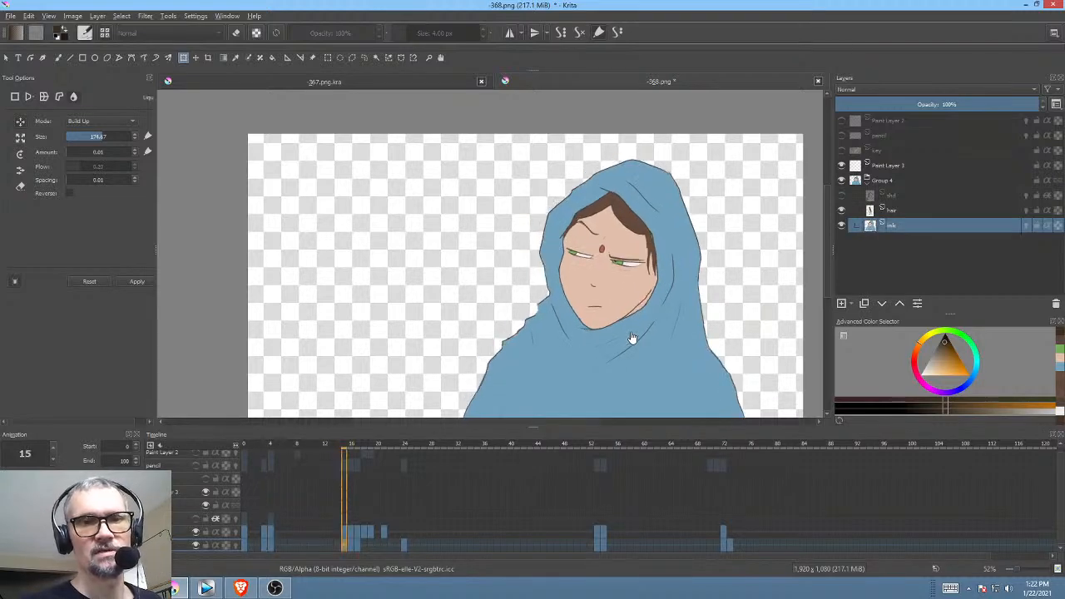
pyautogui.click(593, 340)
pyautogui.moveTo(579, 319); pyautogui.dragTo(601, 334)
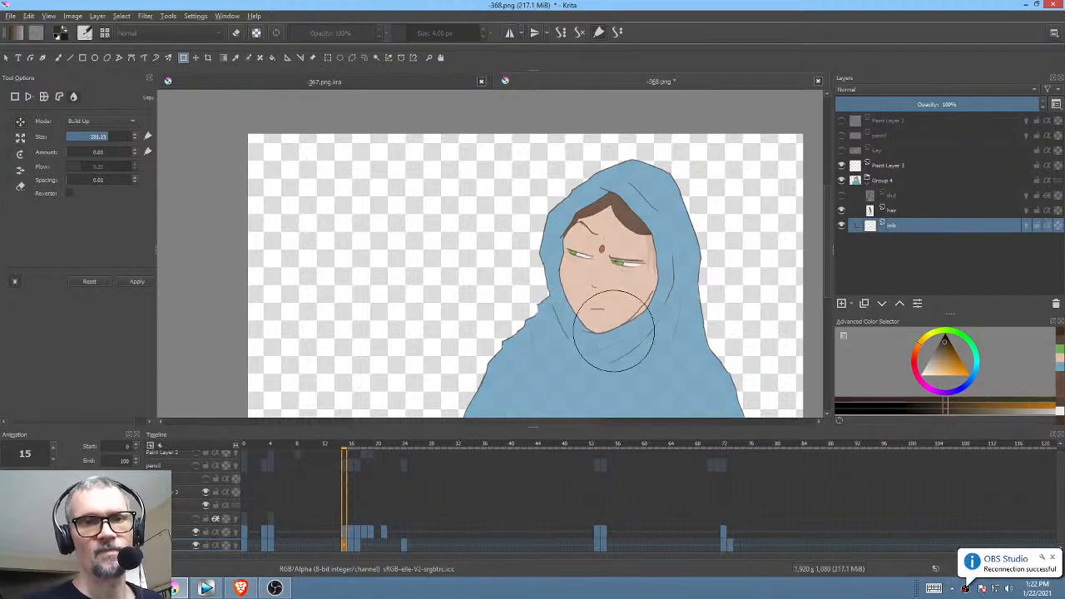
pyautogui.press('Left')
pyautogui.press('Right')
pyautogui.press('Right')
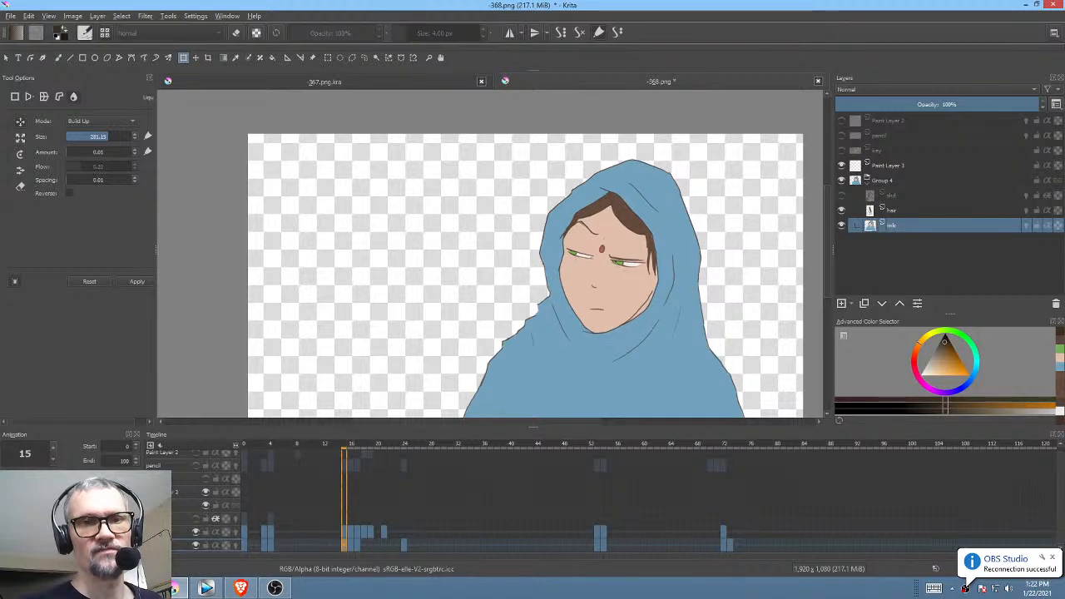
pyautogui.press('Left')
pyautogui.press('Right')
pyautogui.press('Right')
pyautogui.press('Right')
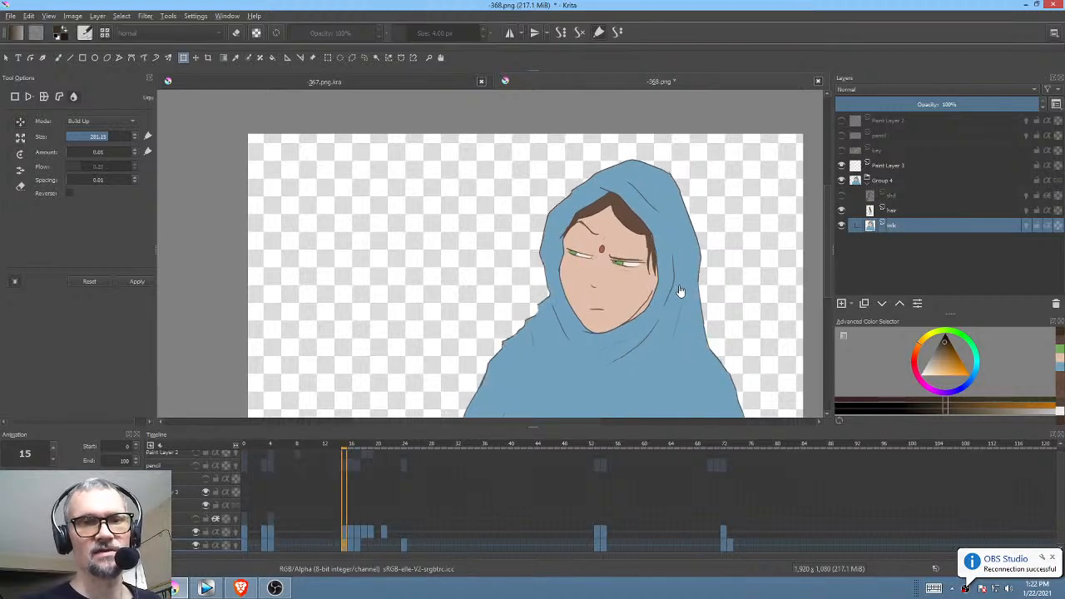
# Step: Step back and forth through the ink drawings between frames 15 and 54 to examine the continuity of the head turn
pyautogui.press('Right')
pyautogui.press('Right')
pyautogui.press('Right')
pyautogui.press('Right')
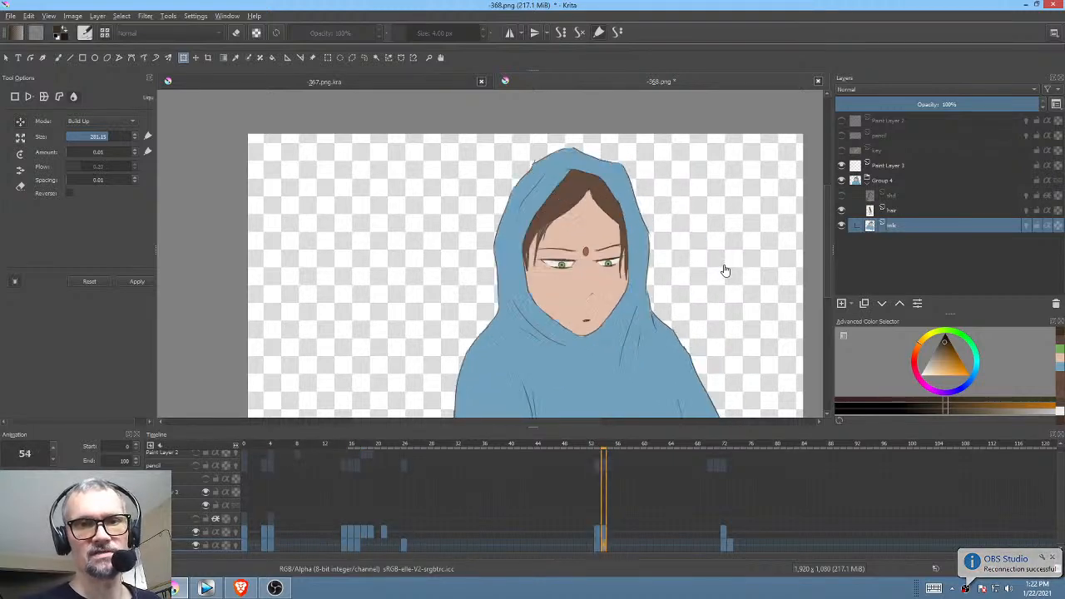
pyautogui.press('Left')
pyautogui.press('Left')
pyautogui.press('Left')
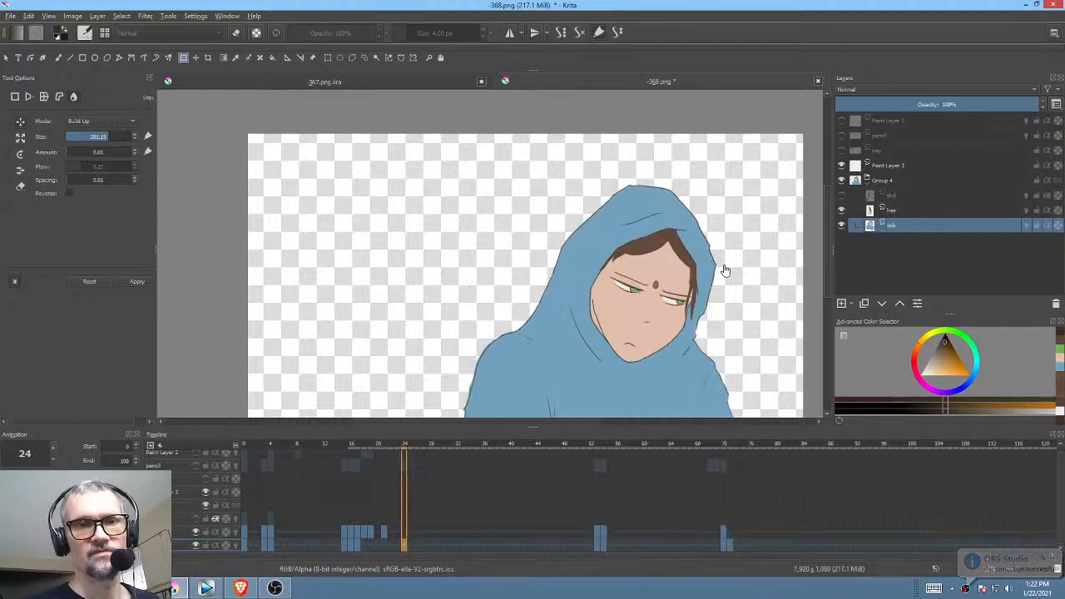
pyautogui.press('Right')
pyautogui.press('Left')
pyautogui.press('Left')
pyautogui.press('Left')
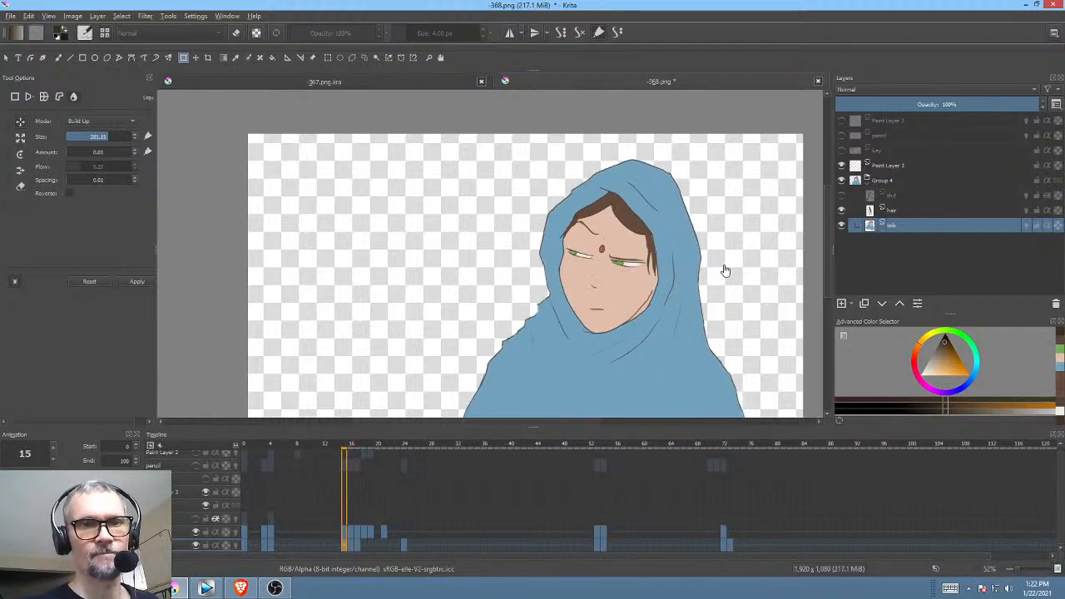
pyautogui.press('Right')
pyautogui.press('Right')
pyautogui.press('Right')
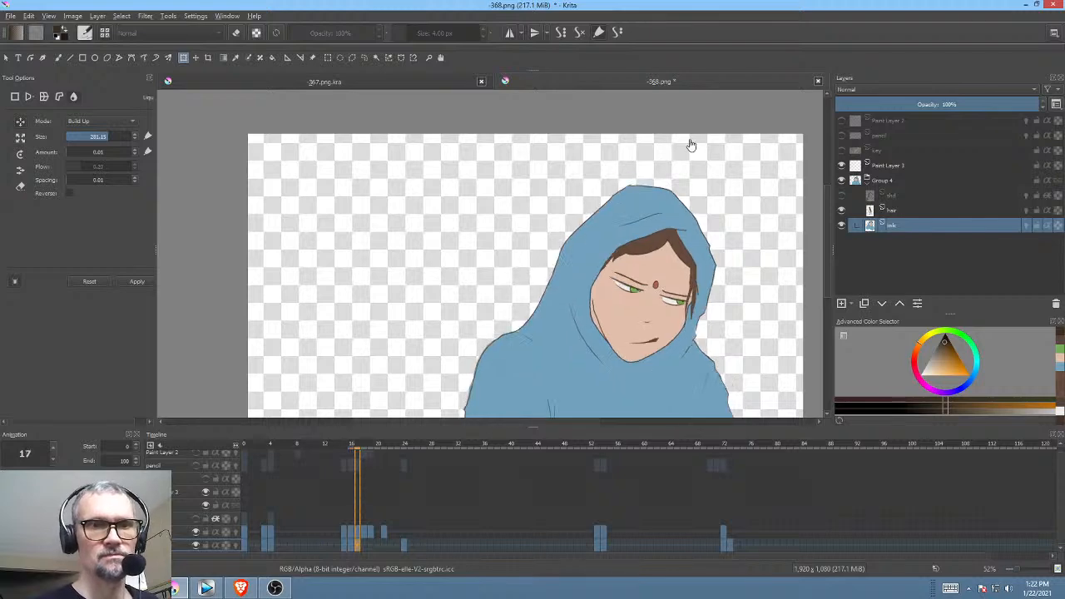
# Step: Examine the pose change by flipping between the keyframes at frames 24 and 53
pyautogui.press('Right')
pyautogui.press('Right')
pyautogui.press('Right')
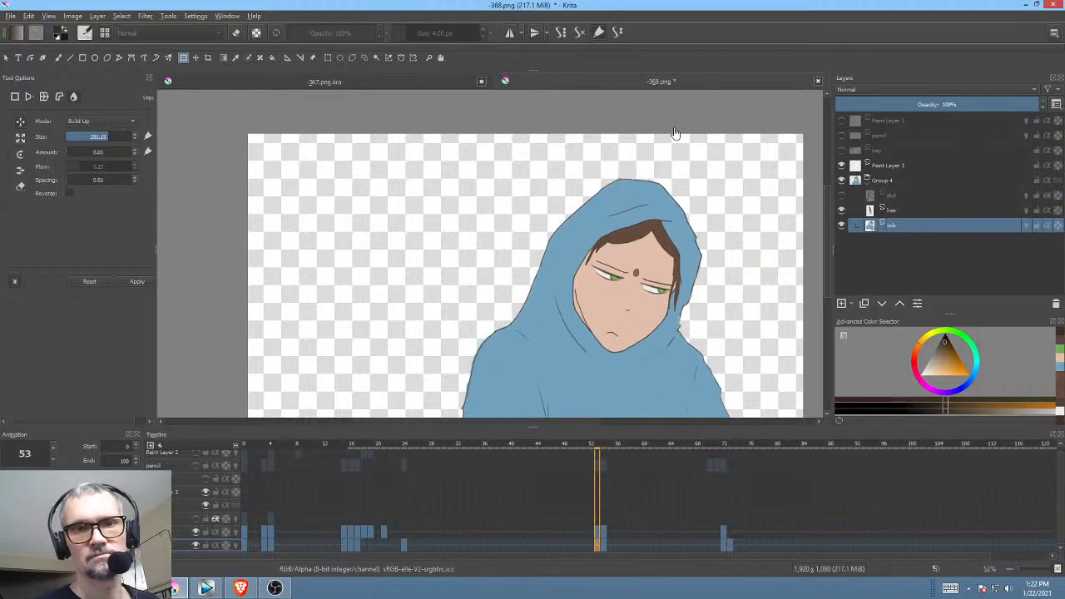
pyautogui.press('Left')
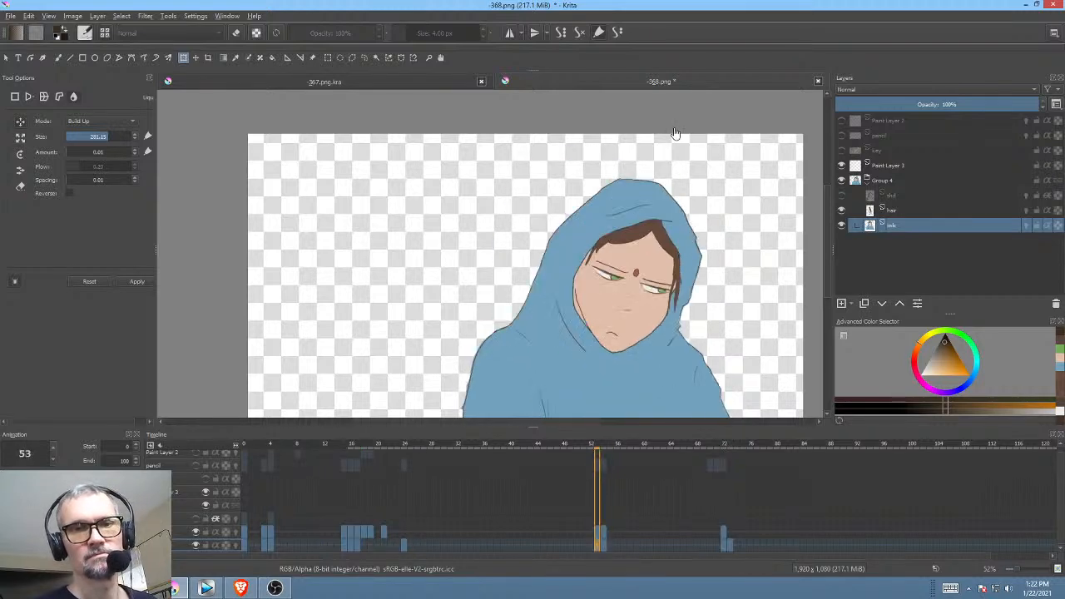
pyautogui.press('Left')
pyautogui.press('Right')
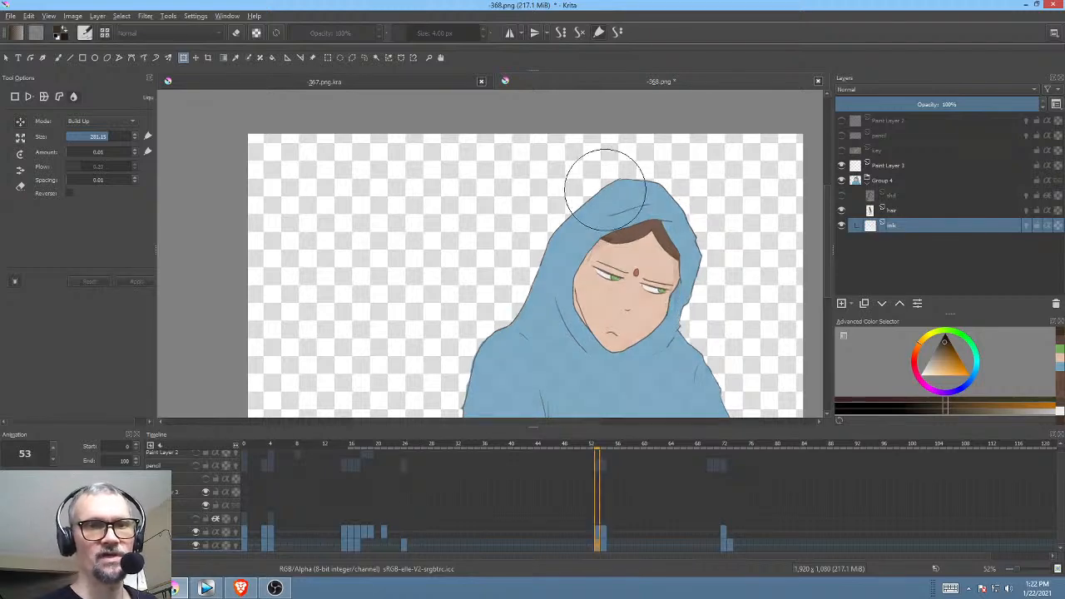
pyautogui.press('Left')
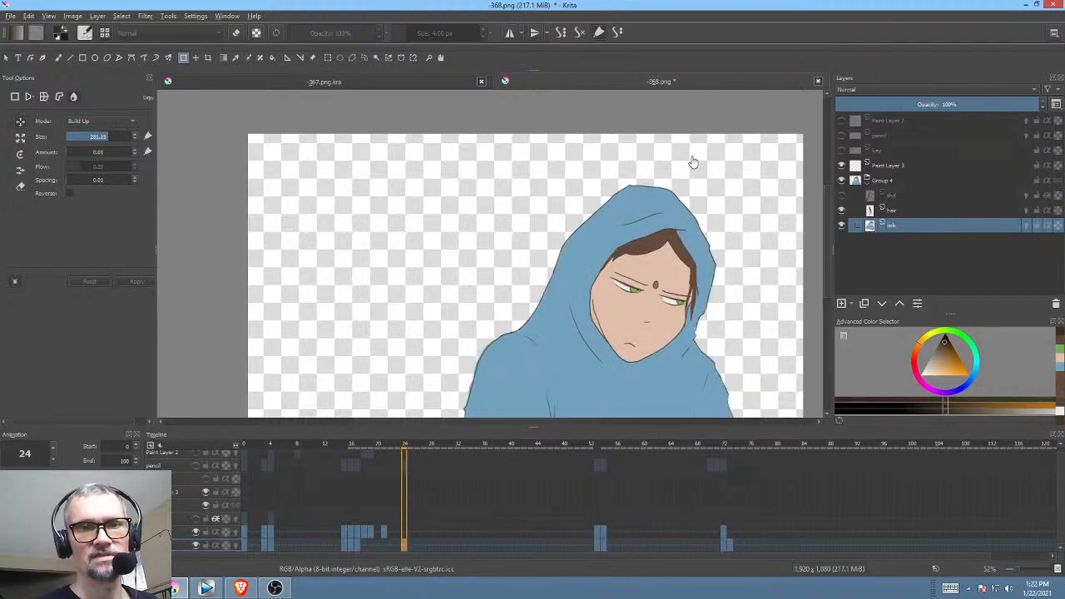
pyautogui.press('Right')
# Step: Nudge the veil's outer edge beside the head at frame 53 with the Liquify transform and apply it
pyautogui.click(678, 159)
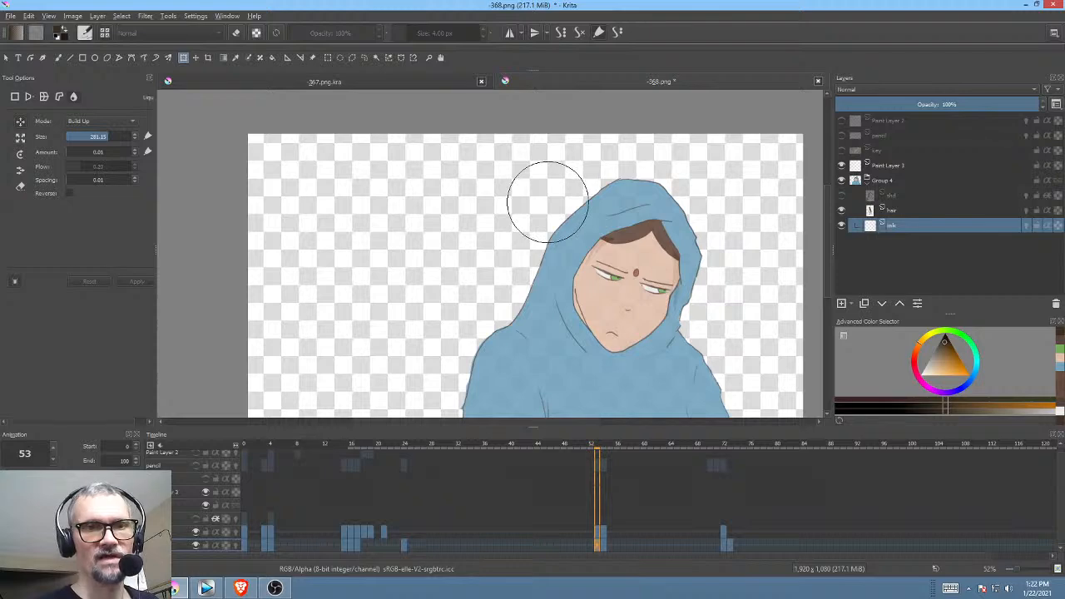
pyautogui.moveTo(560, 197); pyautogui.dragTo(566, 197)
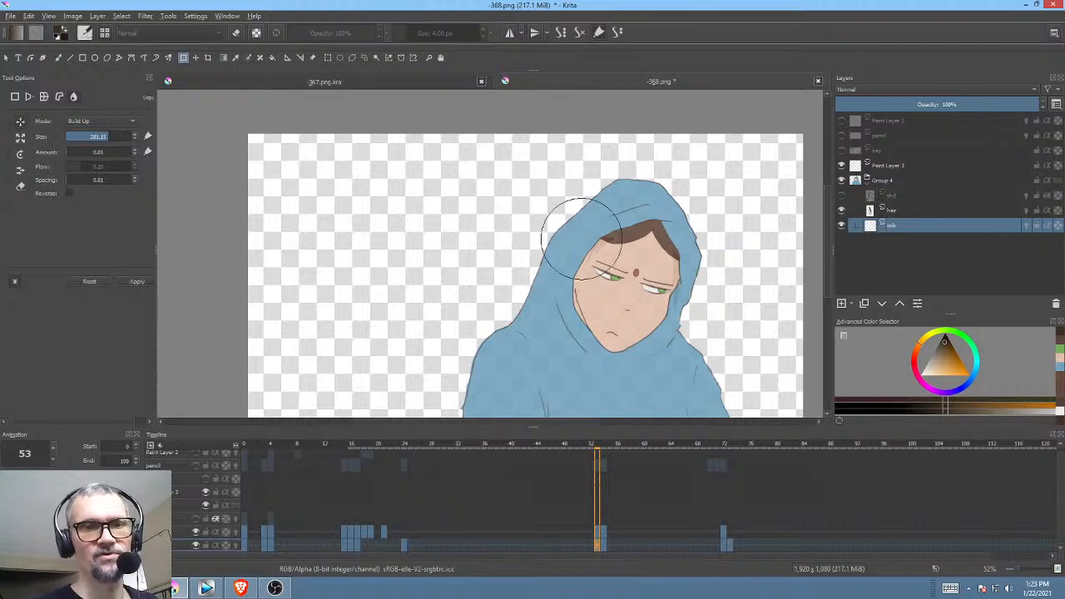
pyautogui.press('Return')
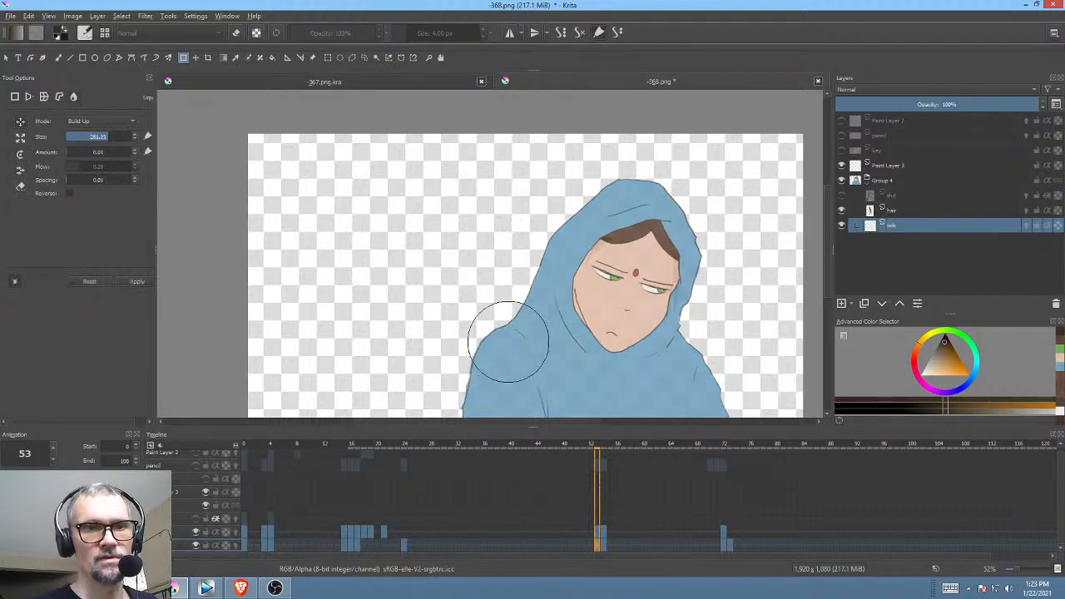
# Step: Compare the drawings at frames 24, 53 and 54 to check how the head turn moves
pyautogui.press('Left')
pyautogui.press('Right')
pyautogui.press('Left')
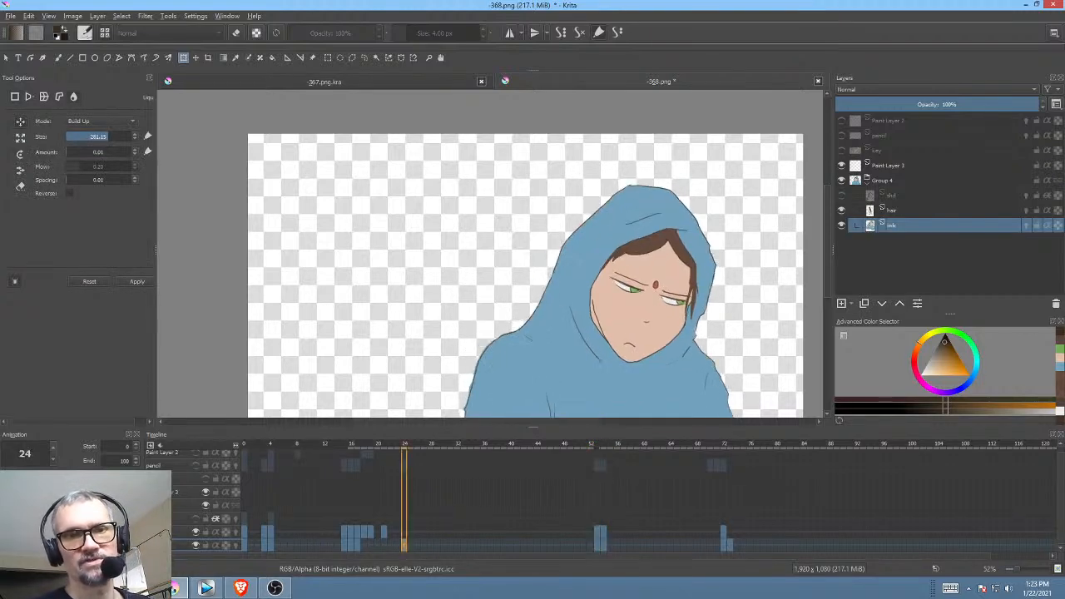
pyautogui.press('Right')
pyautogui.press('Right')
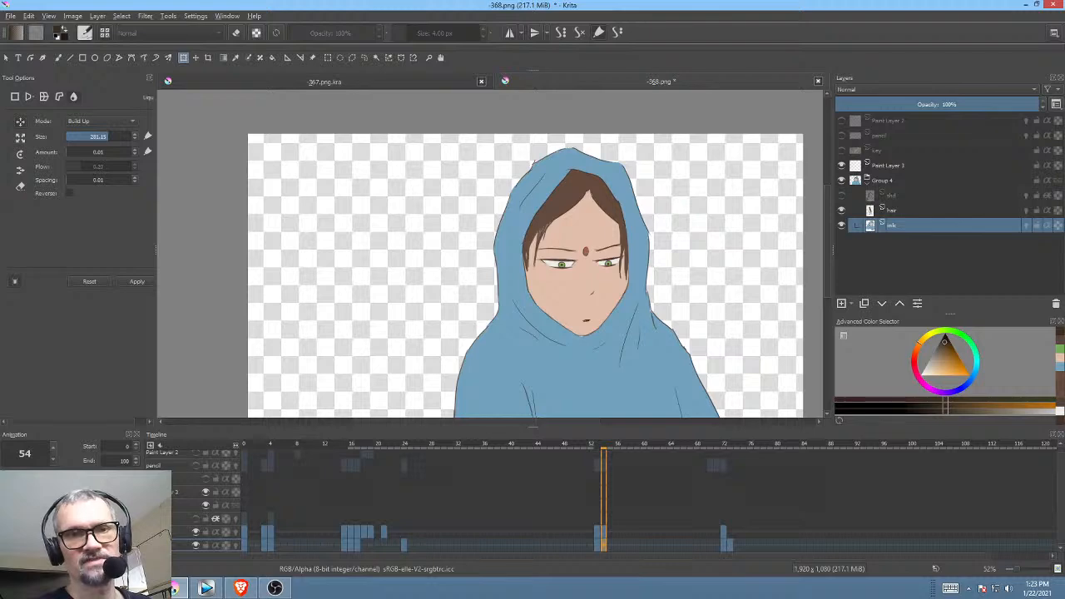
pyautogui.press('Left')
pyautogui.press('Left')
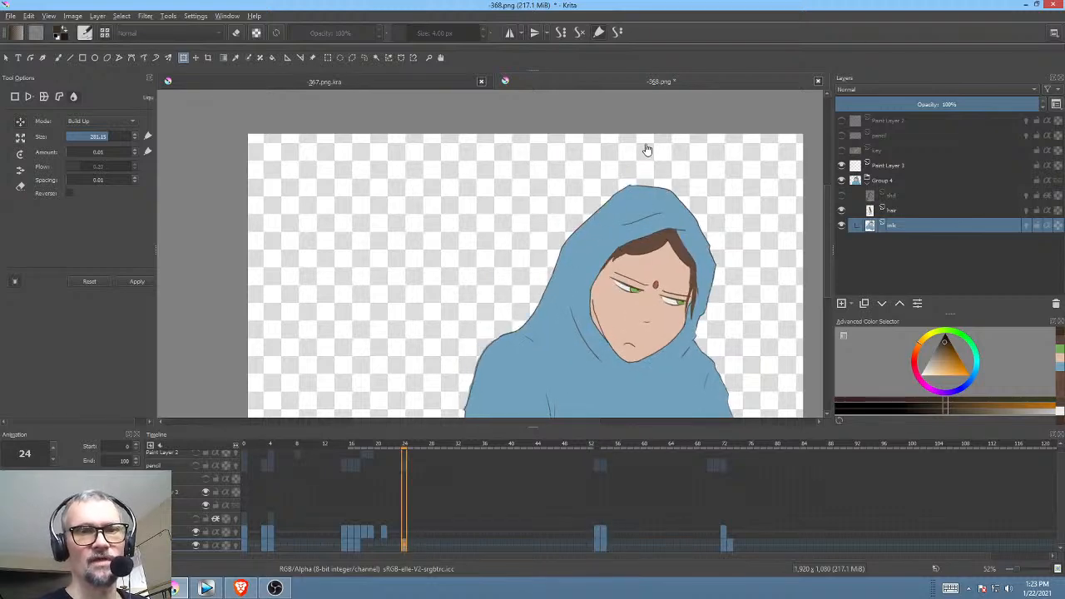
pyautogui.press('Left')
pyautogui.press('Left')
pyautogui.press('Right')
pyautogui.press('Right')
pyautogui.press('Right')
pyautogui.press('Right')
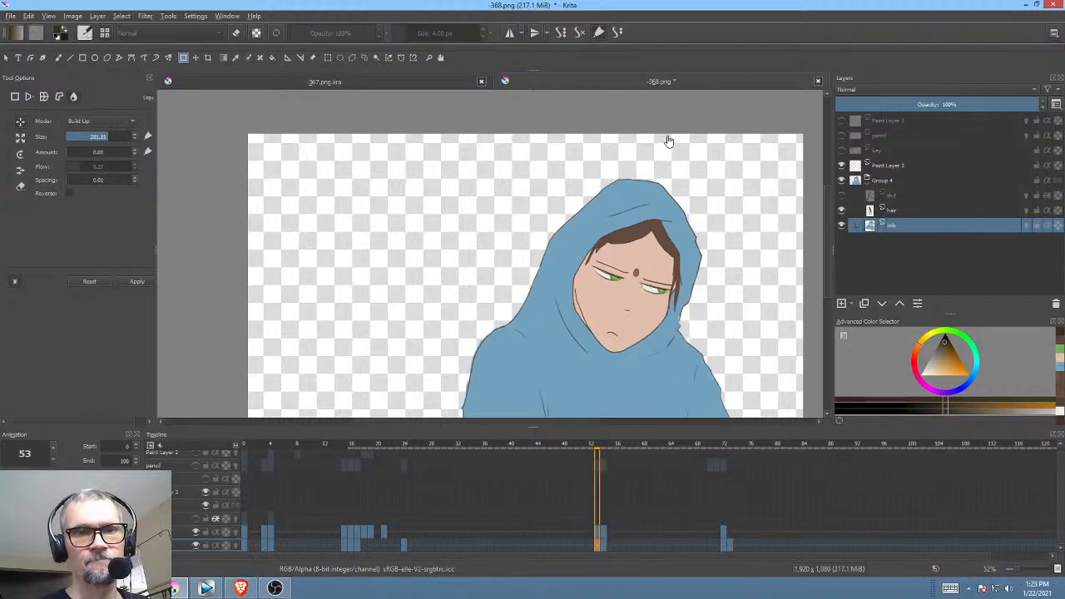
pyautogui.press('Right')
pyautogui.press('Left')
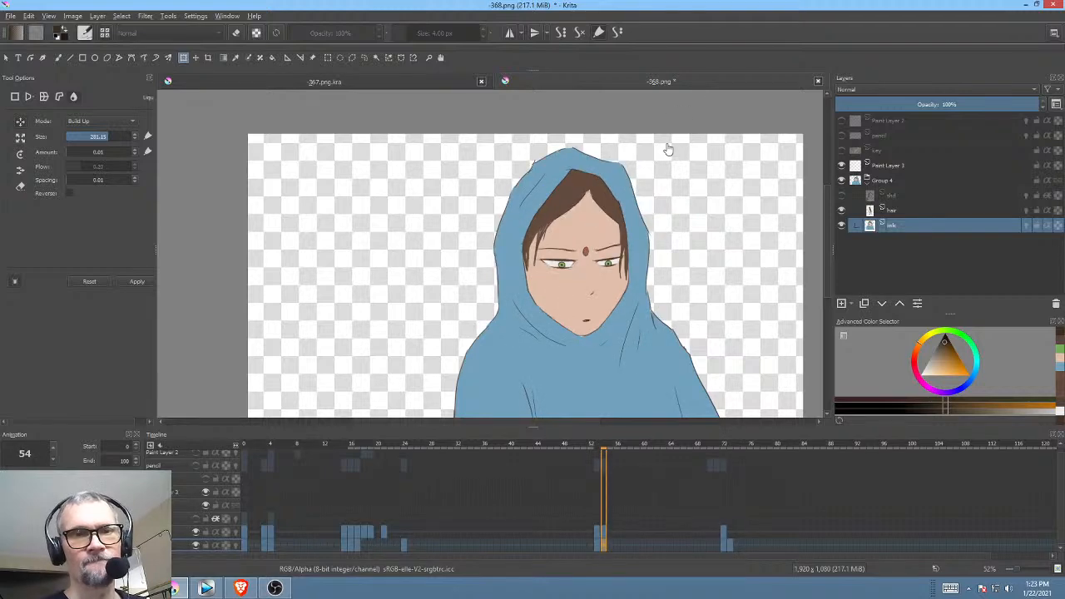
# Step: Compare the keyframes at frames 72 and 73 for differences in the face and veil outline
pyautogui.press('Right')
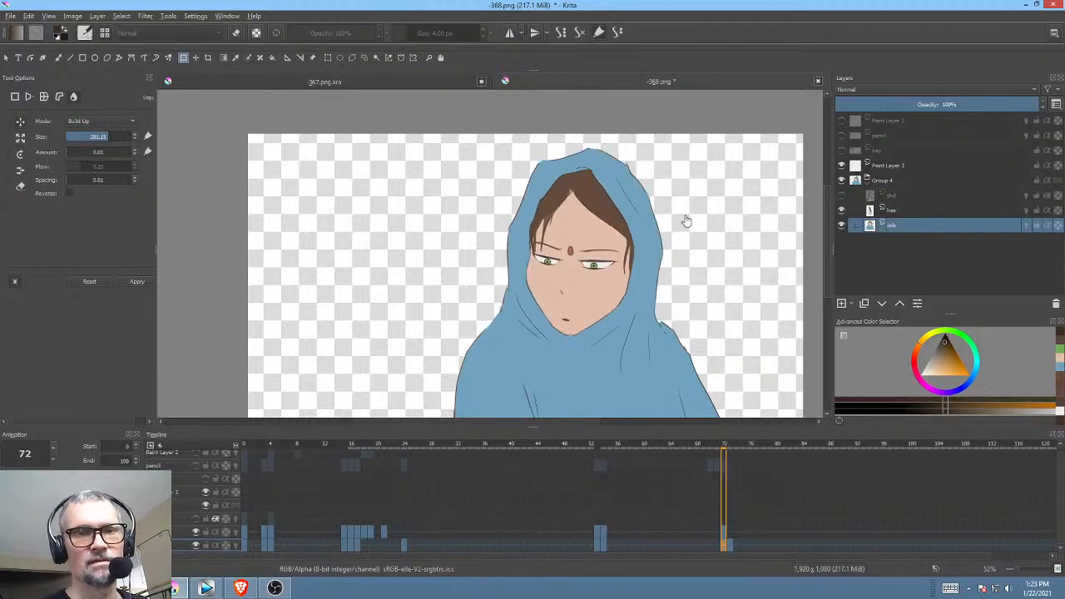
pyautogui.press('Right')
pyautogui.press('Left')
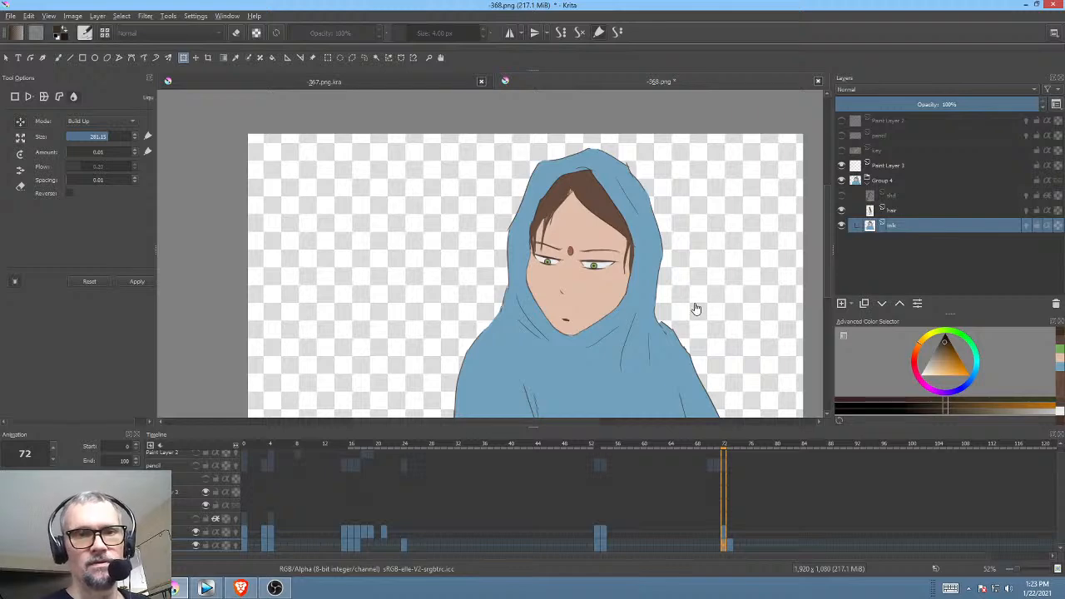
pyautogui.press('Right')
pyautogui.press('Left')
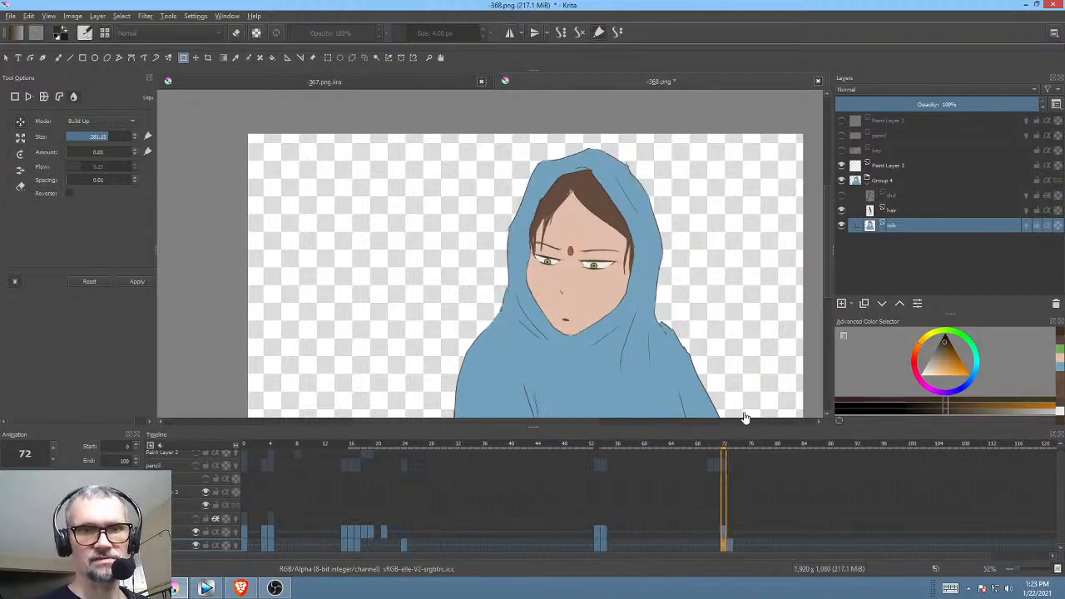
# Step: Paint over the stray outline strokes where the hood meets the shoulder at frame 72, using the sampled veil blue
pyautogui.moveTo(606, 329); pyautogui.dragTo(599, 235)
pyautogui.moveTo(716, 292); pyautogui.dragTo(620, 252)
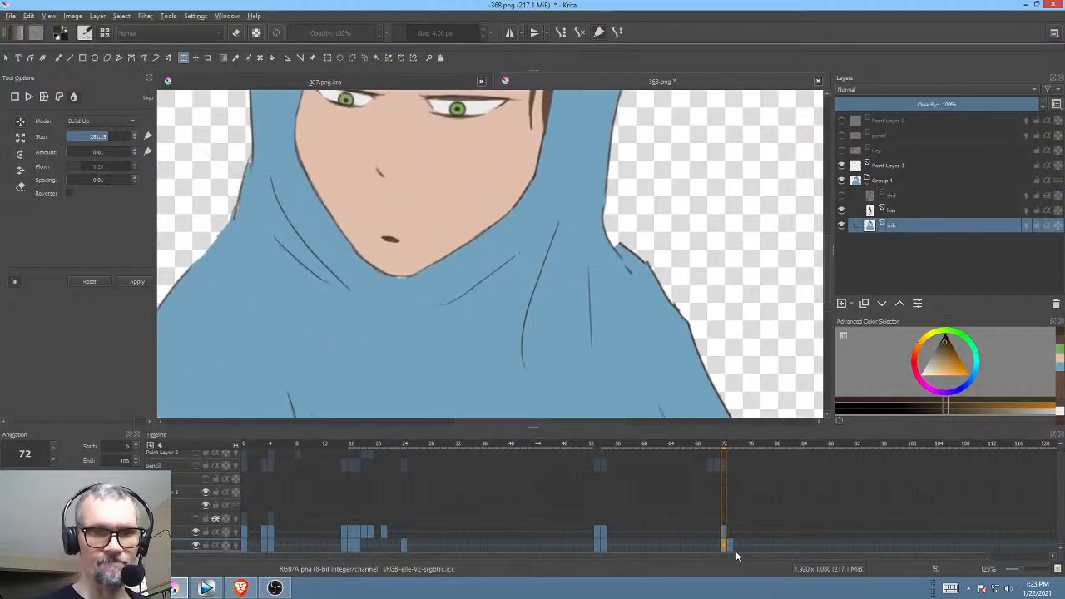
pyautogui.press('Right')
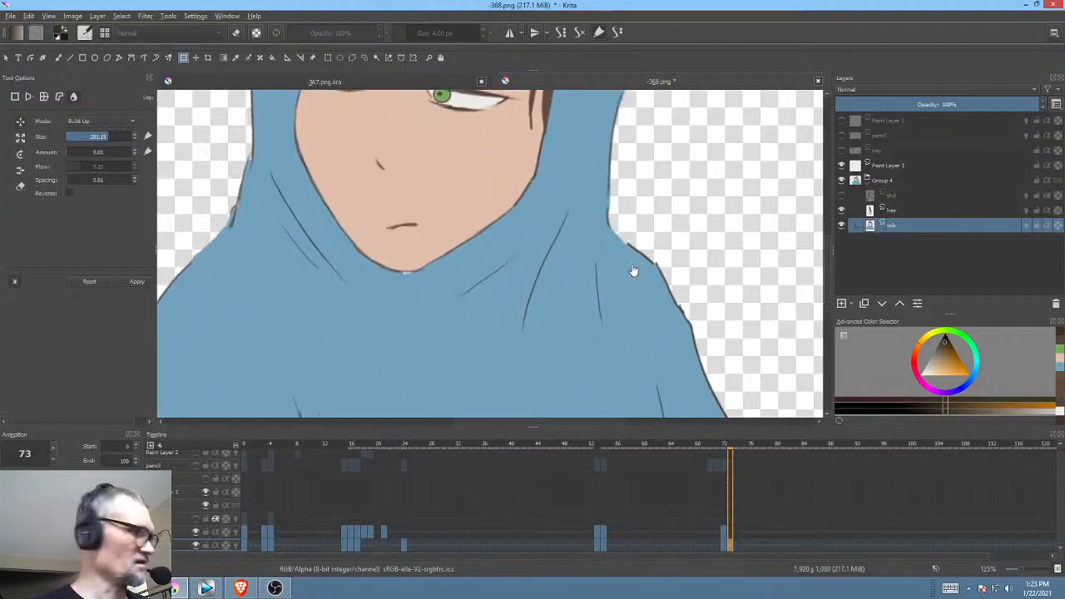
pyautogui.press('f')
pyautogui.keyDown('ctrl'); pyautogui.click(633, 274); pyautogui.keyUp('ctrl')
pyautogui.click(726, 543)
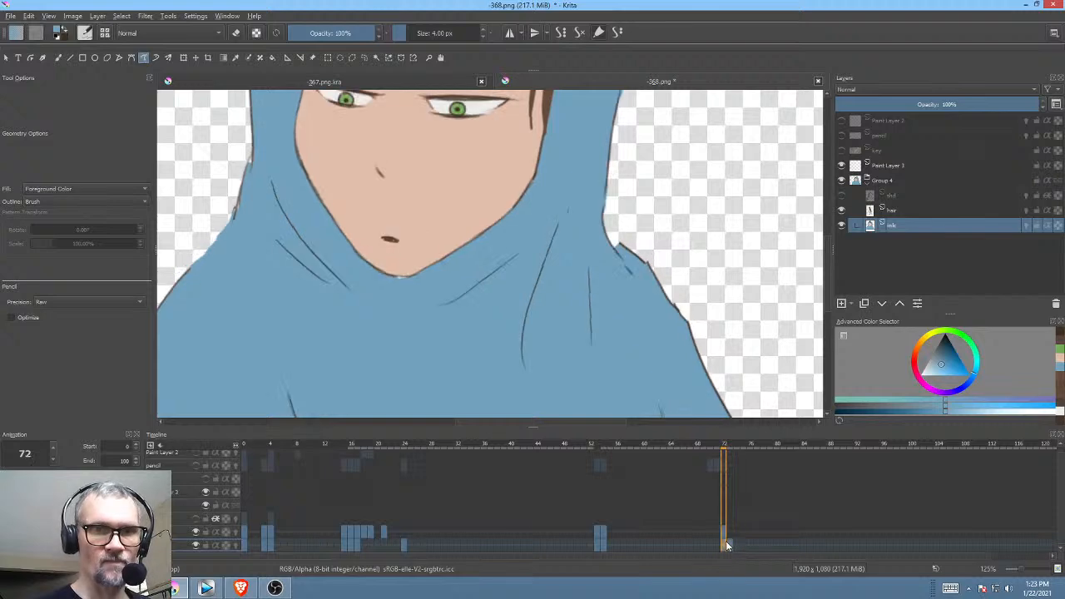
pyautogui.moveTo(598, 224)
pyautogui.mouseDown()
pyautogui.moveTo(619, 280)
pyautogui.moveTo(647, 293)
pyautogui.mouseUp()
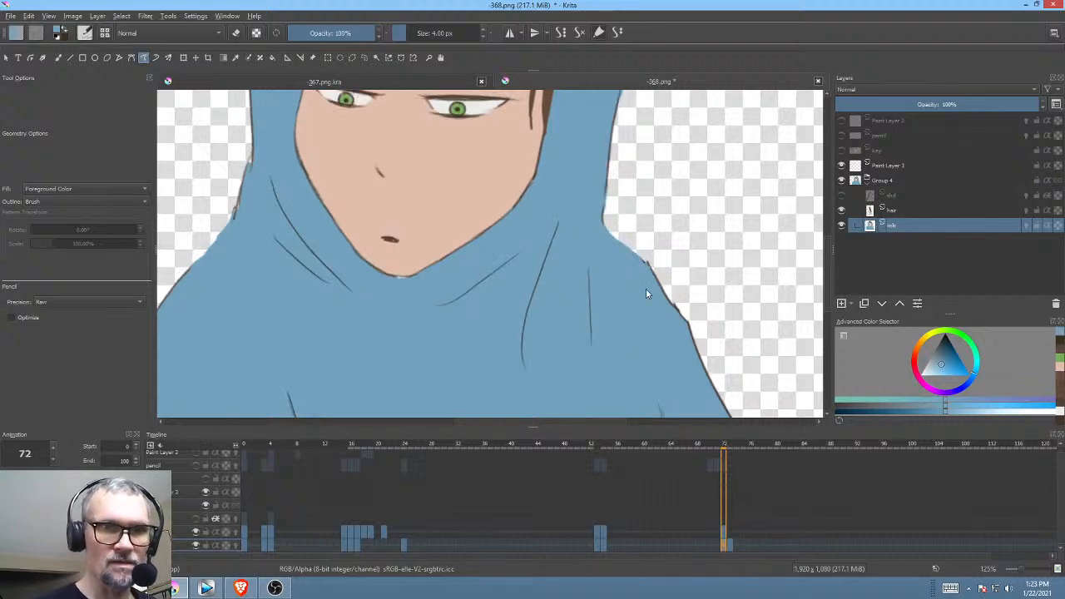
# Step: Return to frame 0 and save the document
pyautogui.moveTo(638, 344); pyautogui.dragTo(689, 333)
pyautogui.moveTo(668, 348); pyautogui.dragTo(690, 343)
pyautogui.click(245, 546)
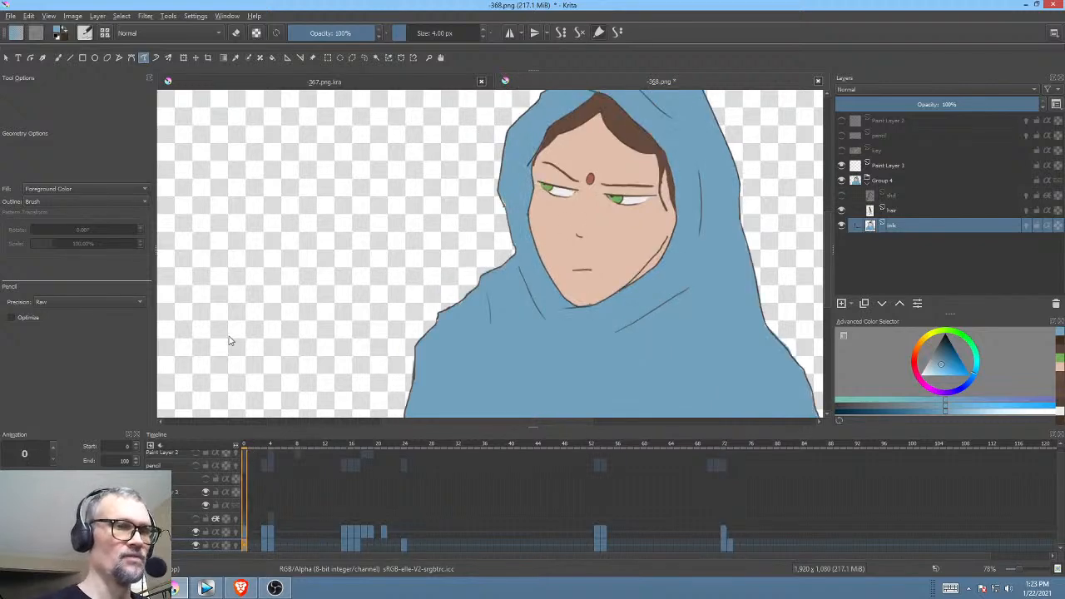
pyautogui.click(11, 15)
pyautogui.click(29, 67)
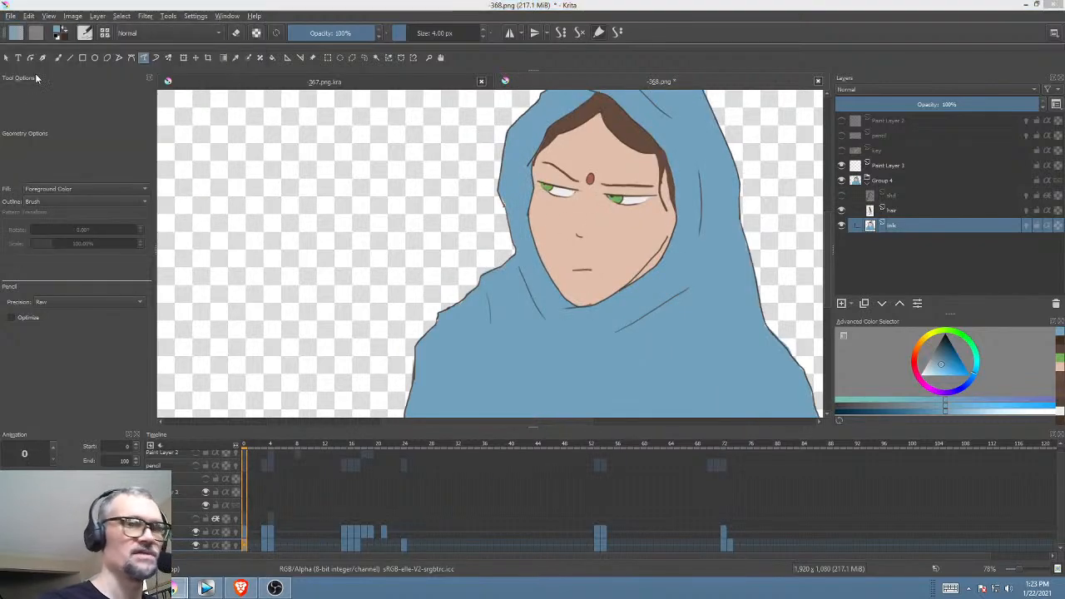
pyautogui.click(686, 464)
pyautogui.moveTo(636, 336); pyautogui.dragTo(611, 352)
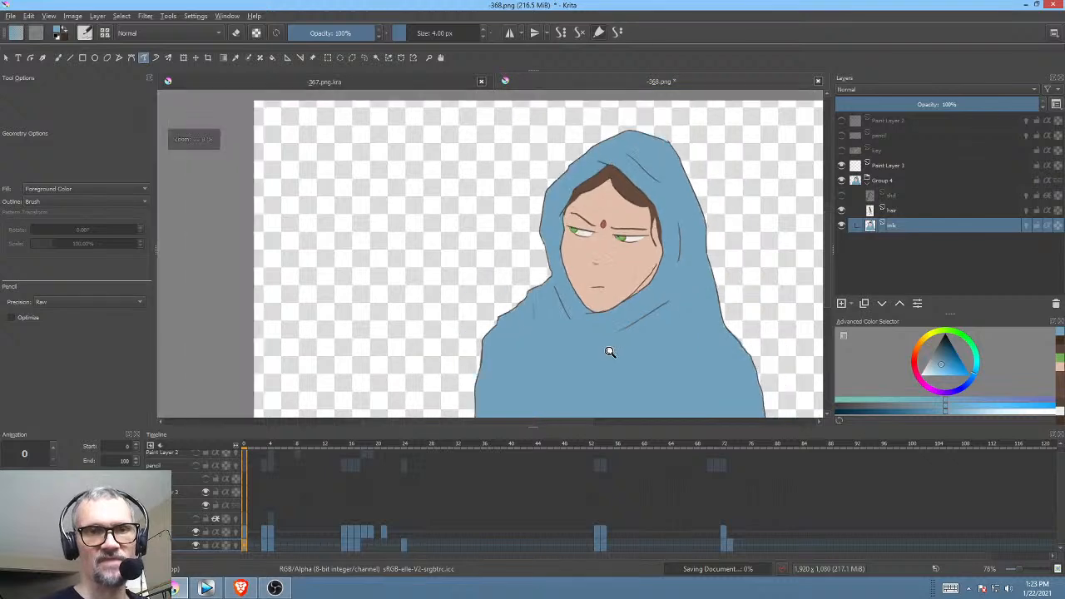
pyautogui.moveTo(662, 319); pyautogui.dragTo(586, 305)
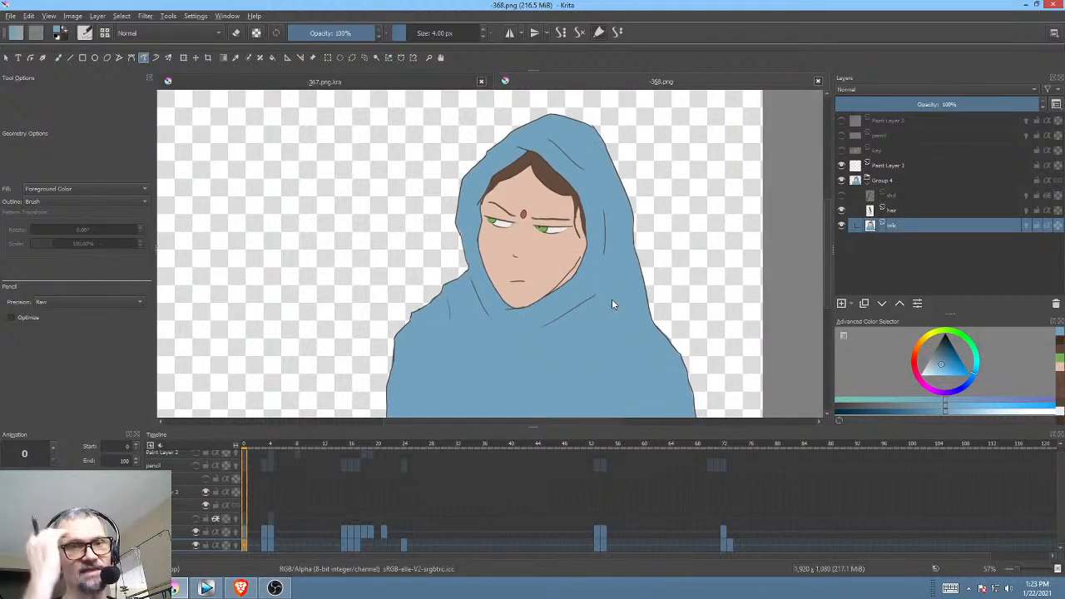
# Step: Play the animation from the start several times to review the head movement
pyautogui.press('space')
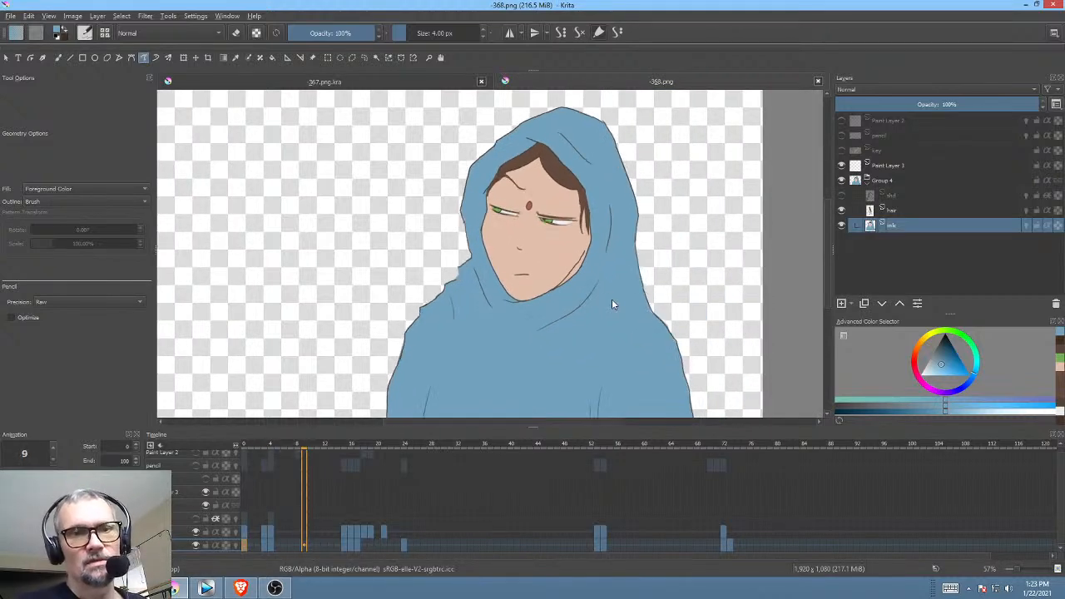
pyautogui.press('space')
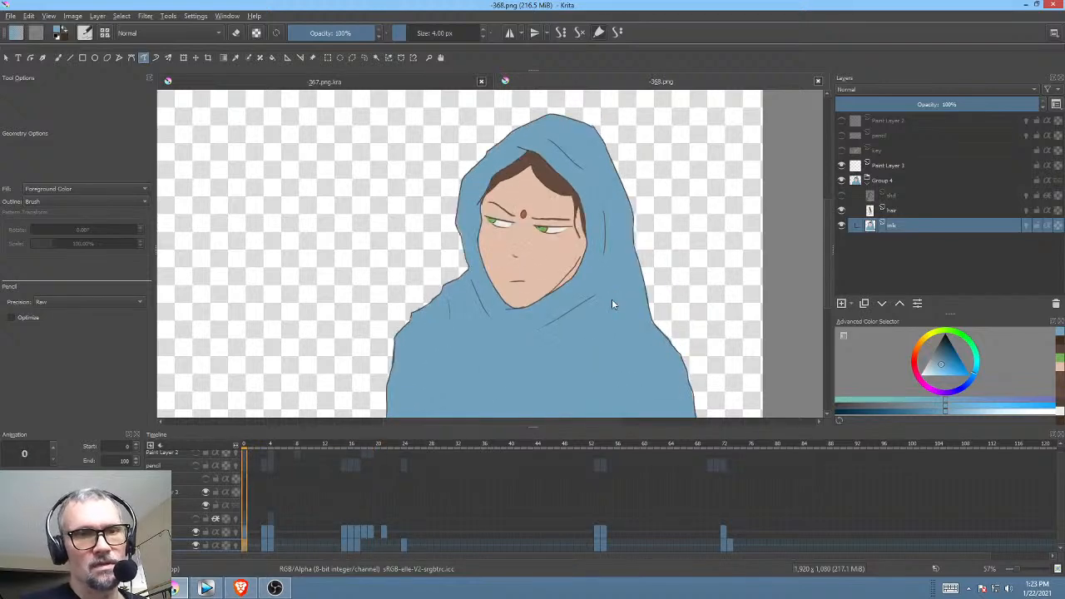
pyautogui.press('space')
pyautogui.press('space')
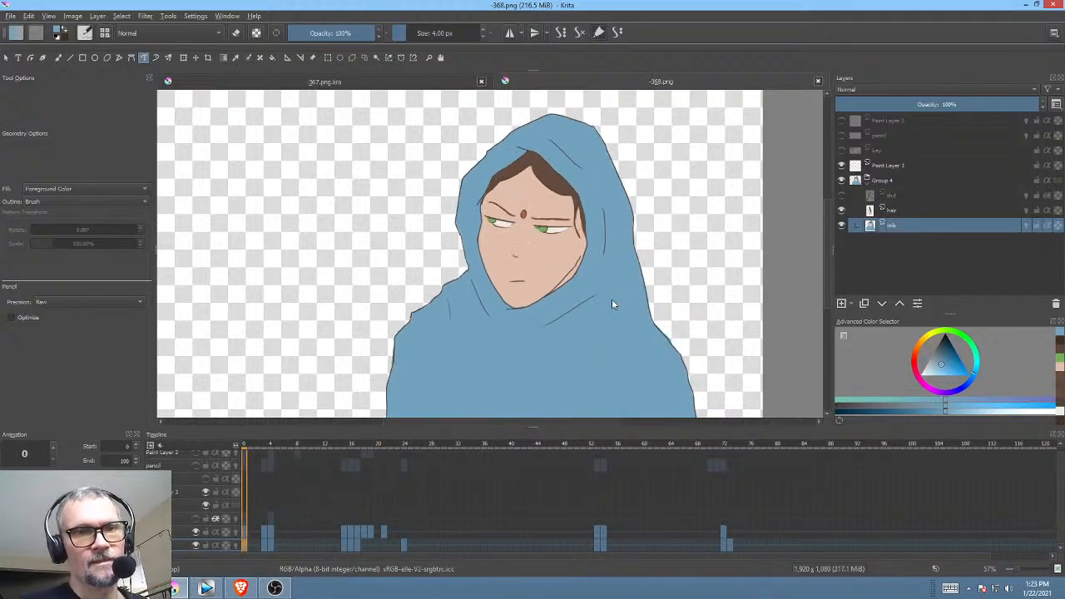
pyautogui.press('space')
pyautogui.press('space')
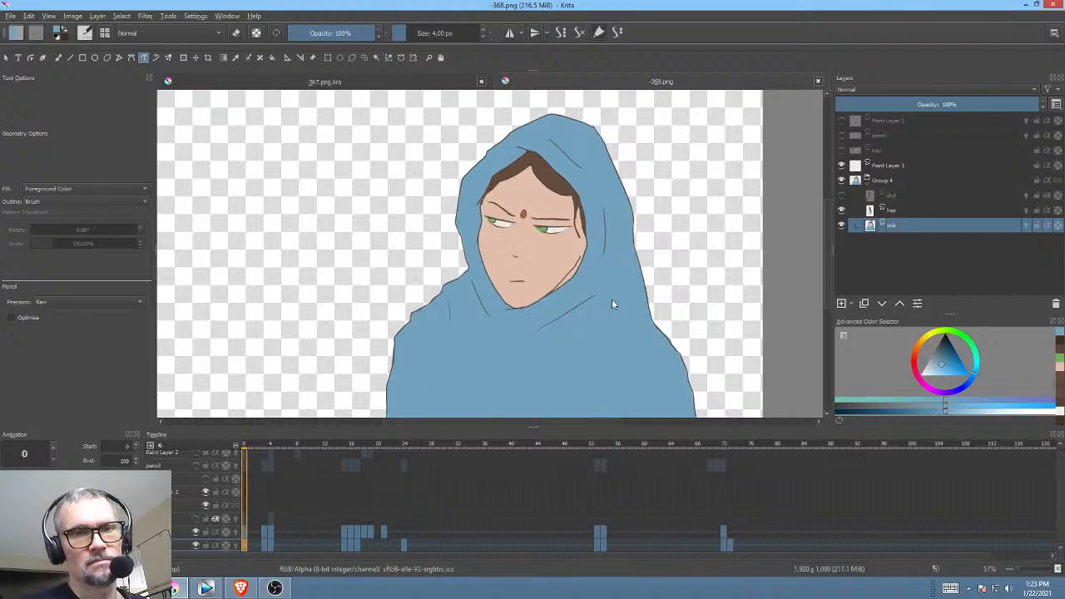
pyautogui.press('space')
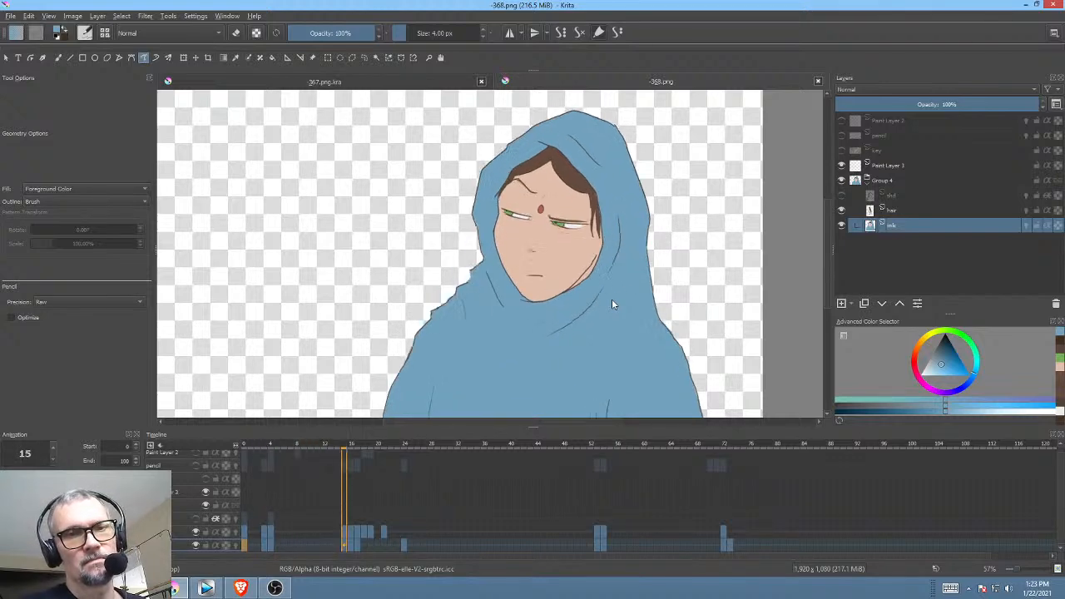
pyautogui.press('space')
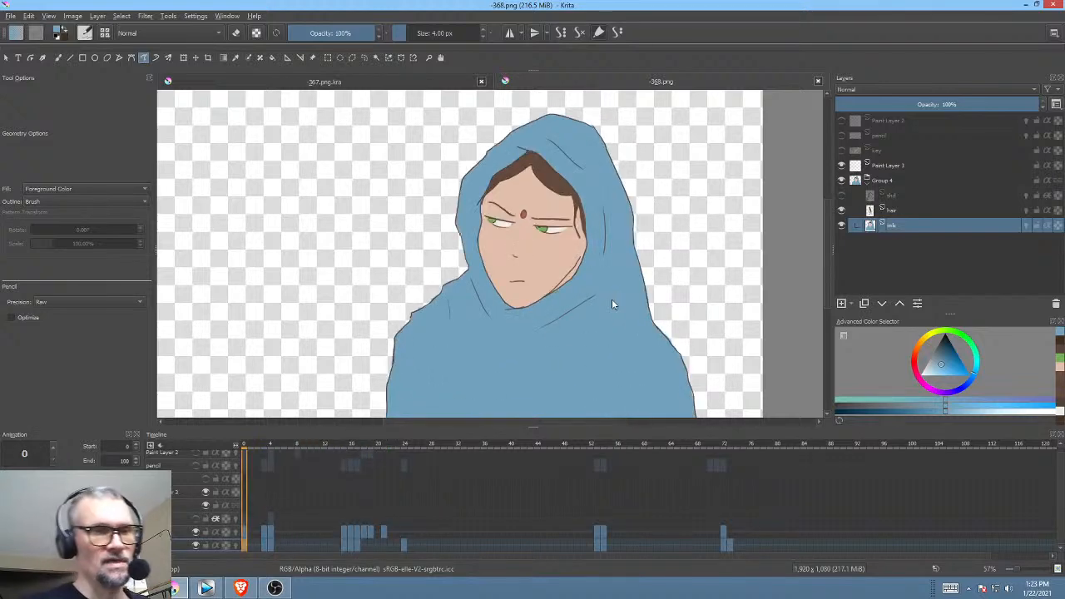
# Step: Go to the keyframe at frame 4 and sample the skin colour from the forehead
pyautogui.click(269, 537)
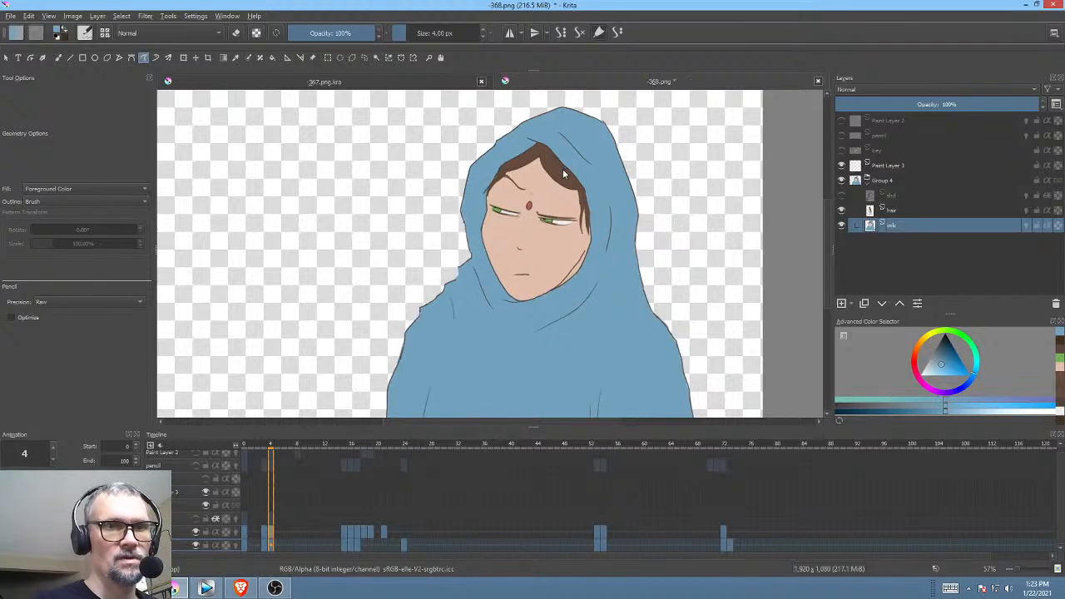
pyautogui.moveTo(589, 220); pyautogui.dragTo(563, 234)
pyautogui.moveTo(534, 287); pyautogui.dragTo(564, 276)
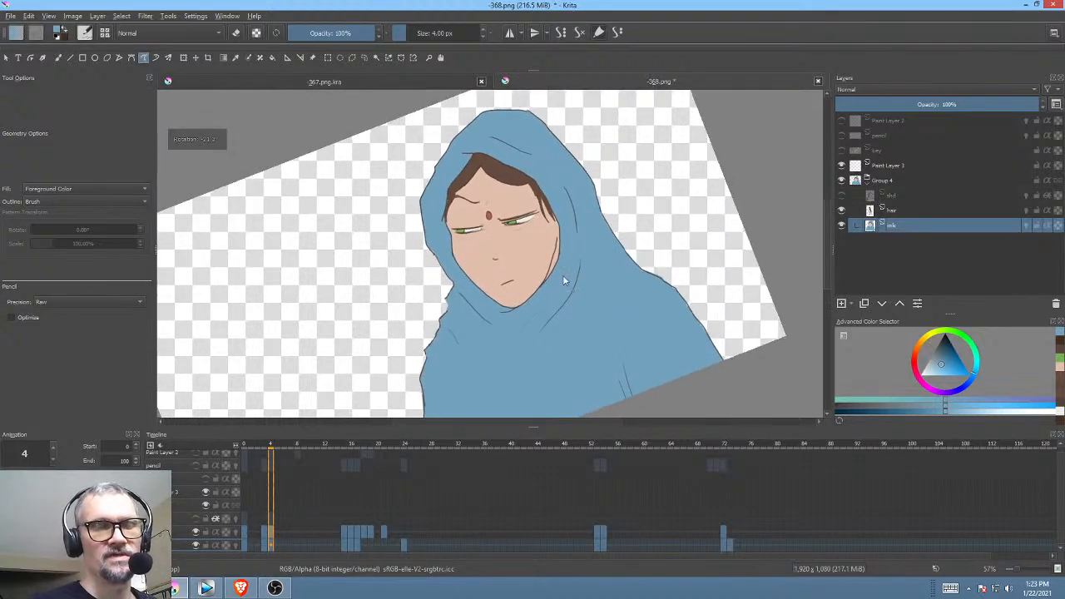
pyautogui.scroll(5, 574, 250)
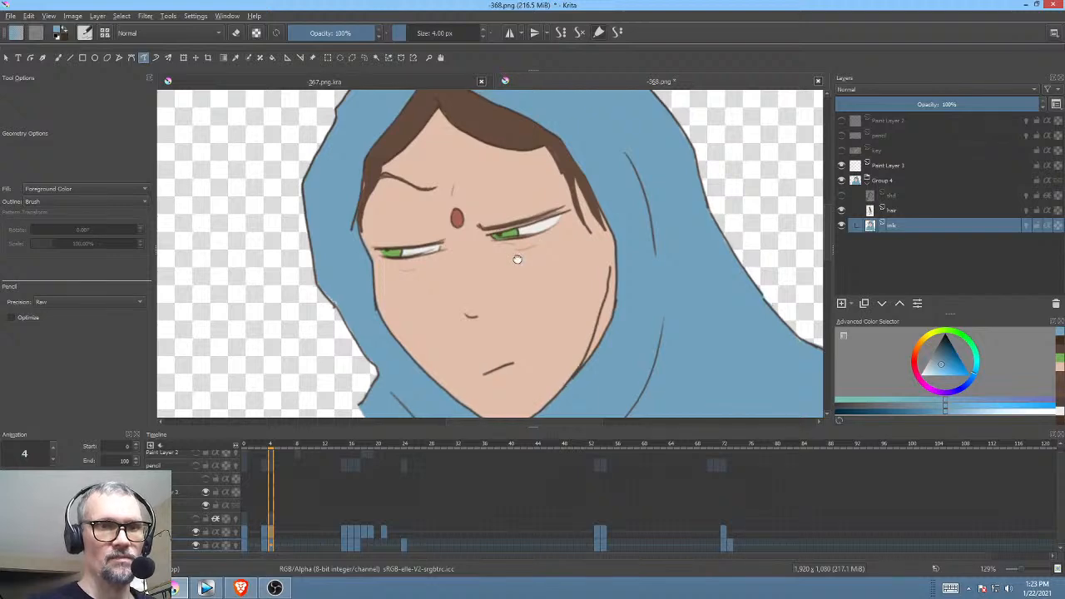
pyautogui.scroll(1, 516, 259)
pyautogui.keyDown('ctrl'); pyautogui.click(518, 218); pyautogui.keyUp('ctrl')
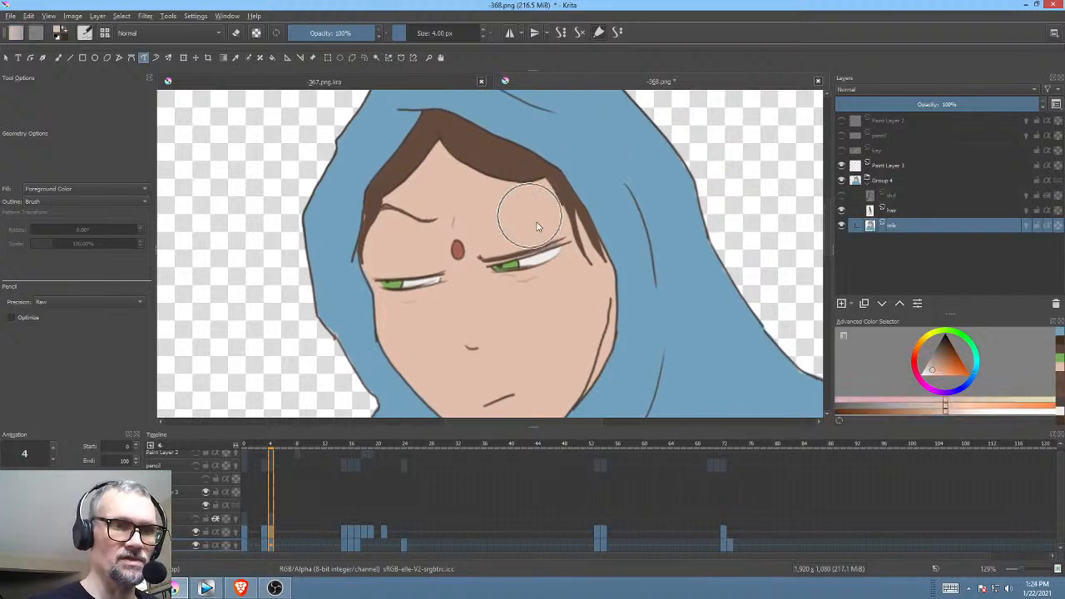
# Step: Thicken the eyebrow over the right-hand eye at frame 4 with a dark brown freehand brush at 6 px
pyautogui.click(345, 535)
pyautogui.click(352, 529)
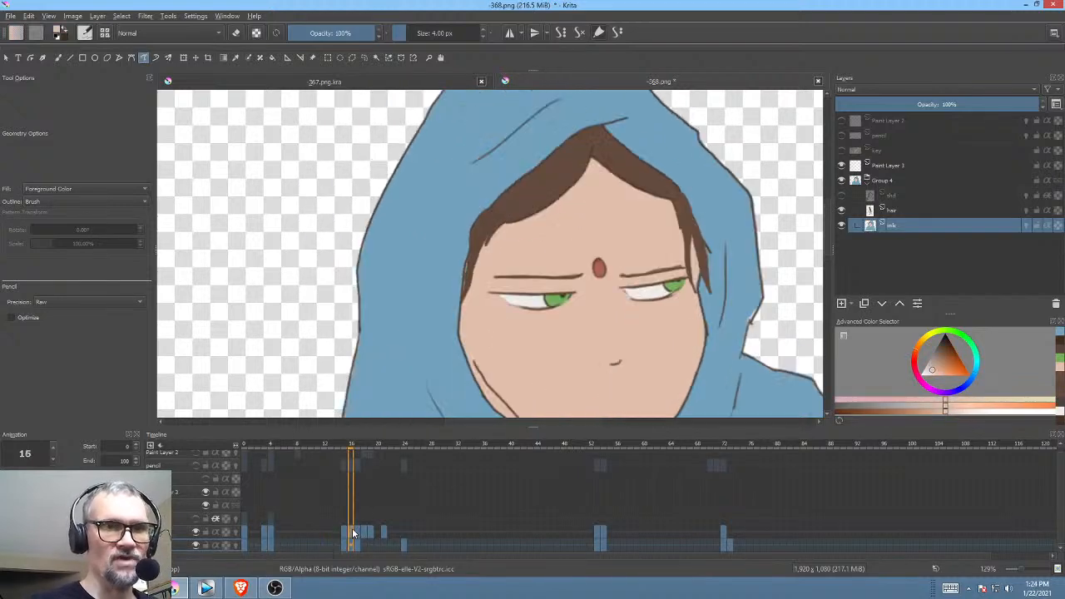
pyautogui.click(345, 529)
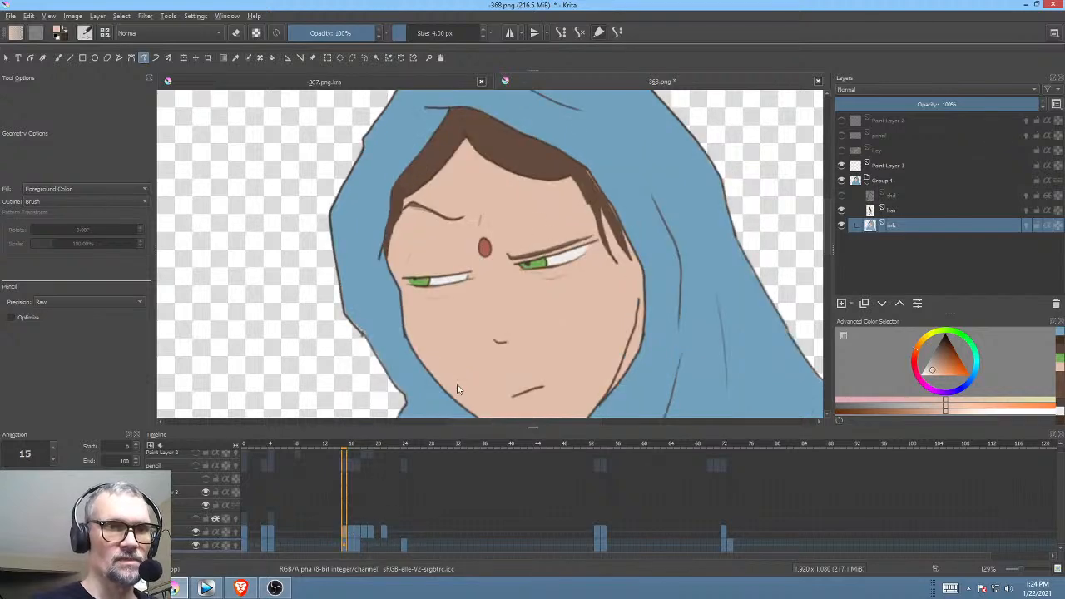
pyautogui.click(947, 349)
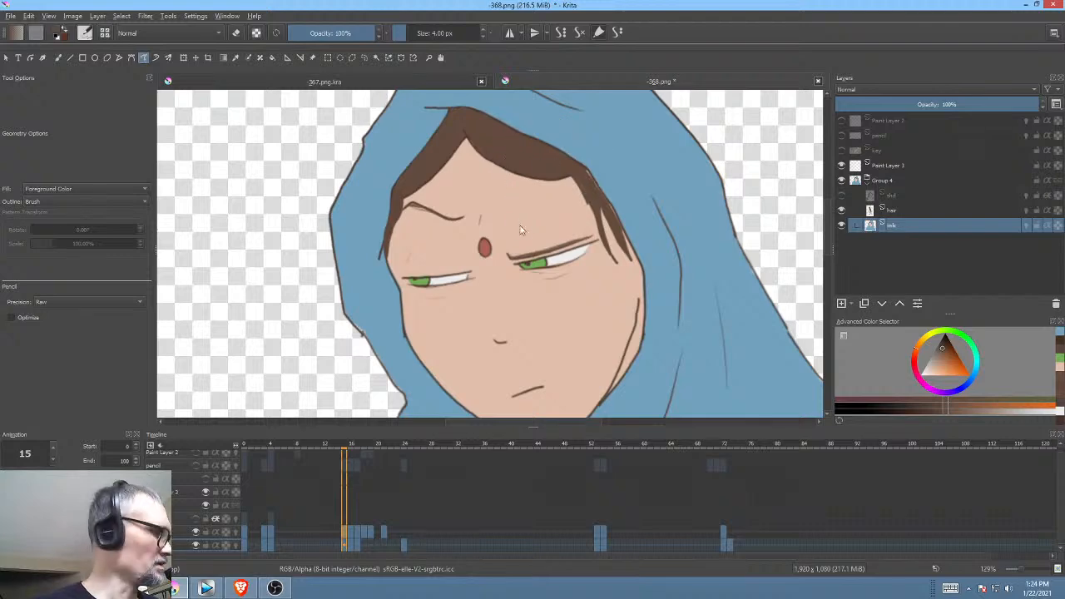
pyautogui.press('b')
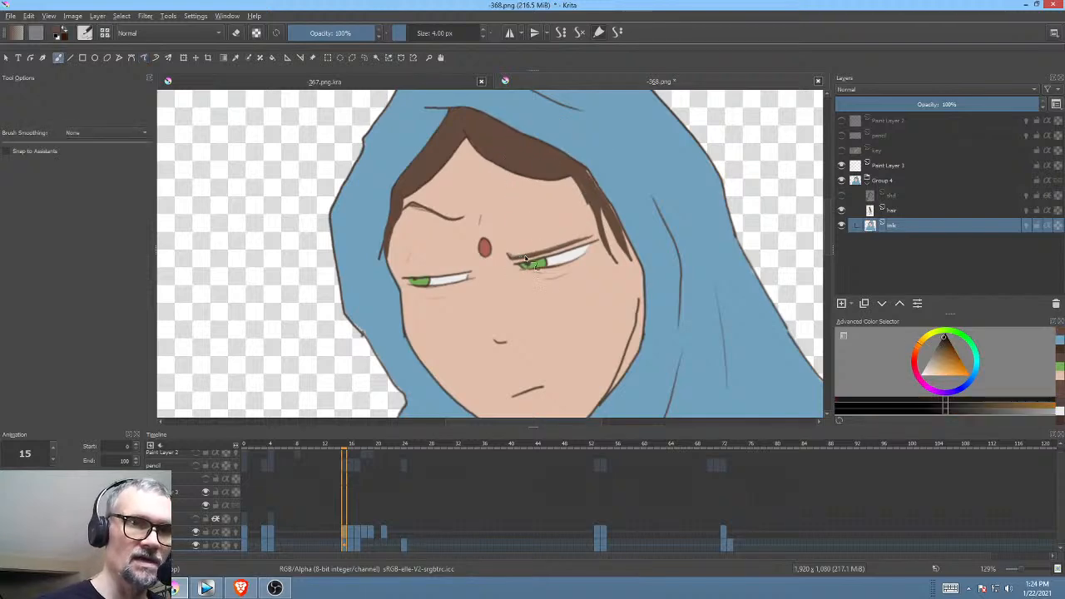
pyautogui.click(272, 529)
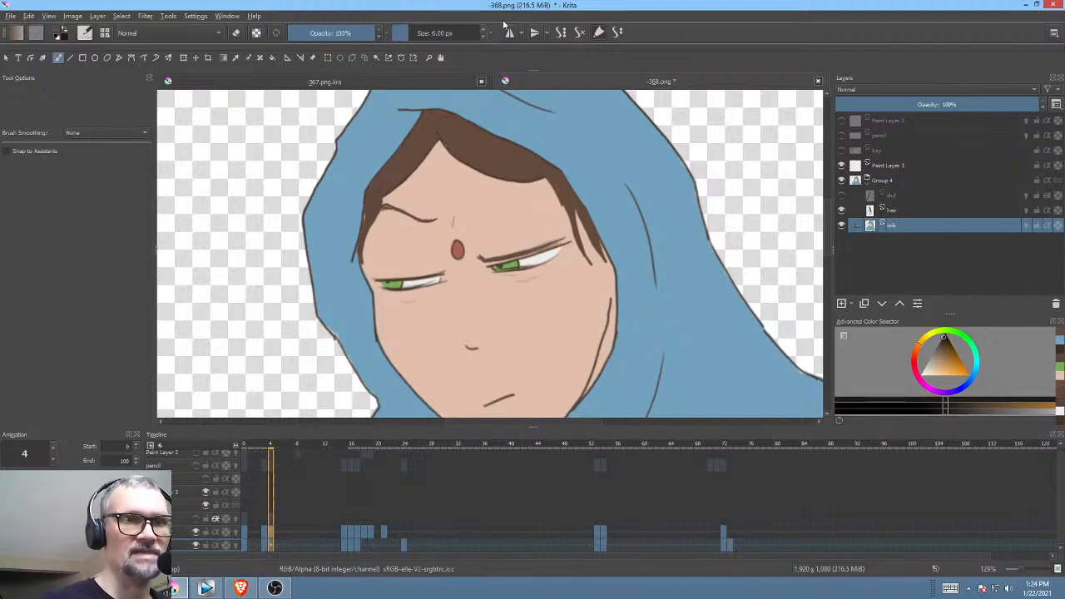
pyautogui.moveTo(493, 260); pyautogui.dragTo(569, 238)
pyautogui.moveTo(589, 298); pyautogui.dragTo(552, 345)
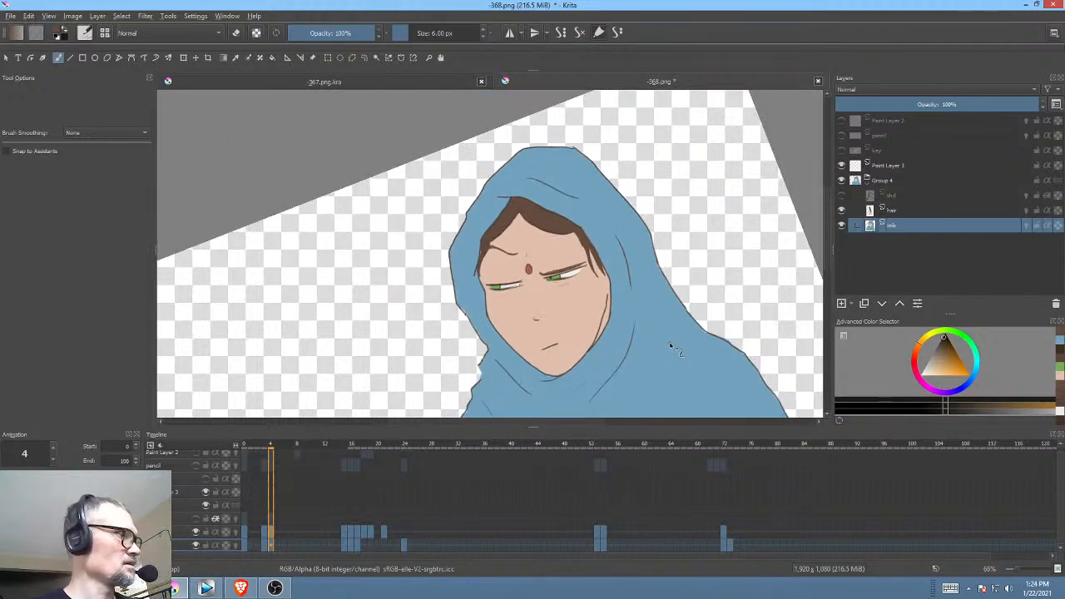
pyautogui.press('5')
pyautogui.moveTo(625, 290); pyautogui.dragTo(640, 243)
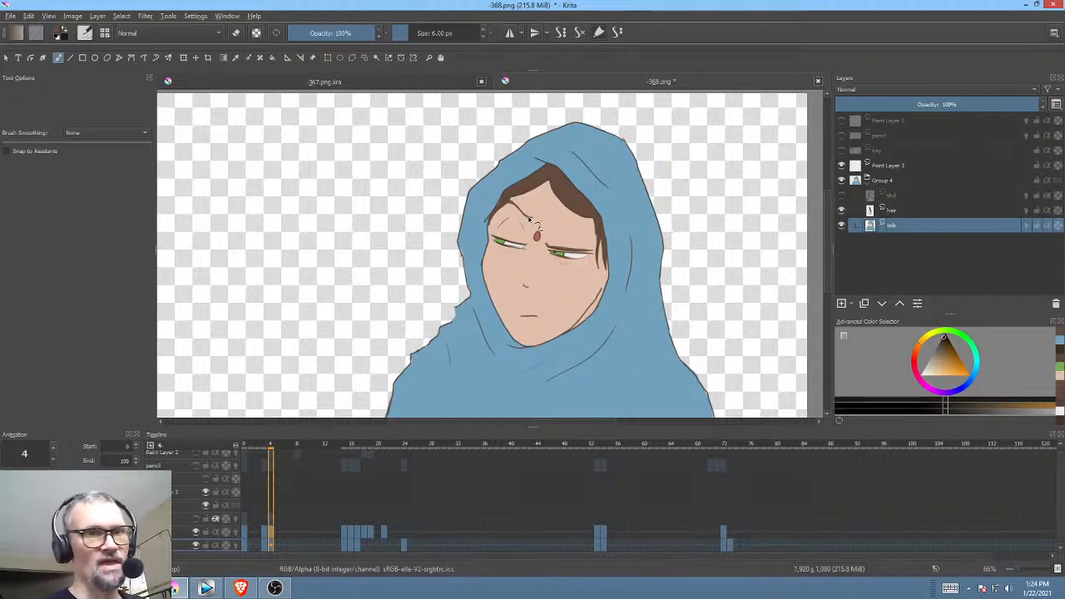
# Step: Return to frame 0 and play the animation to check the eyebrow through the head turn
pyautogui.press('Left')
pyautogui.press('Left')
pyautogui.press('Left')
pyautogui.press('Left')
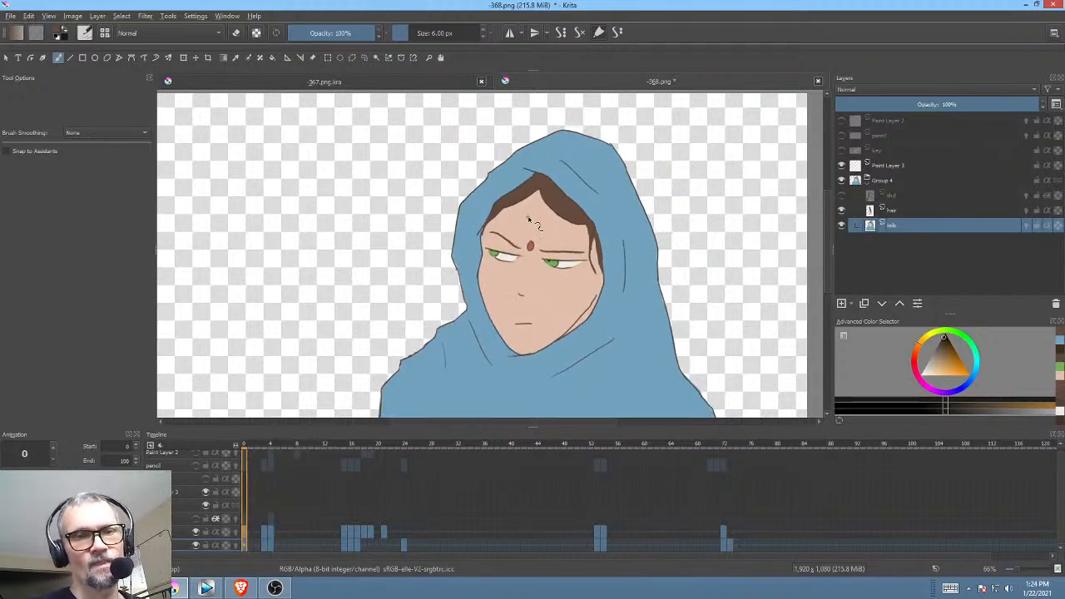
pyautogui.press('space')
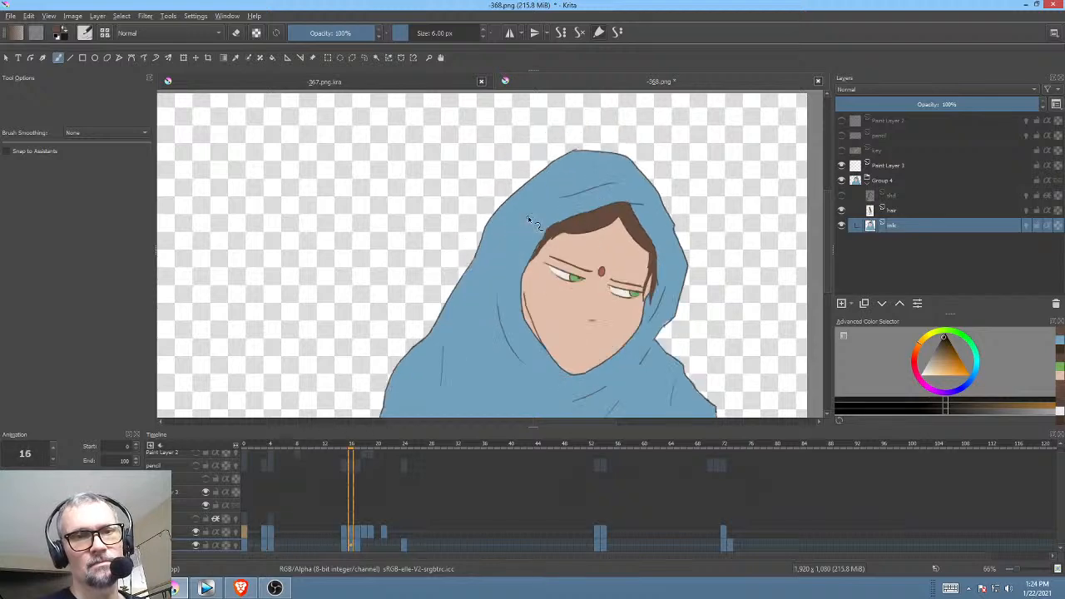
pyautogui.press('space')
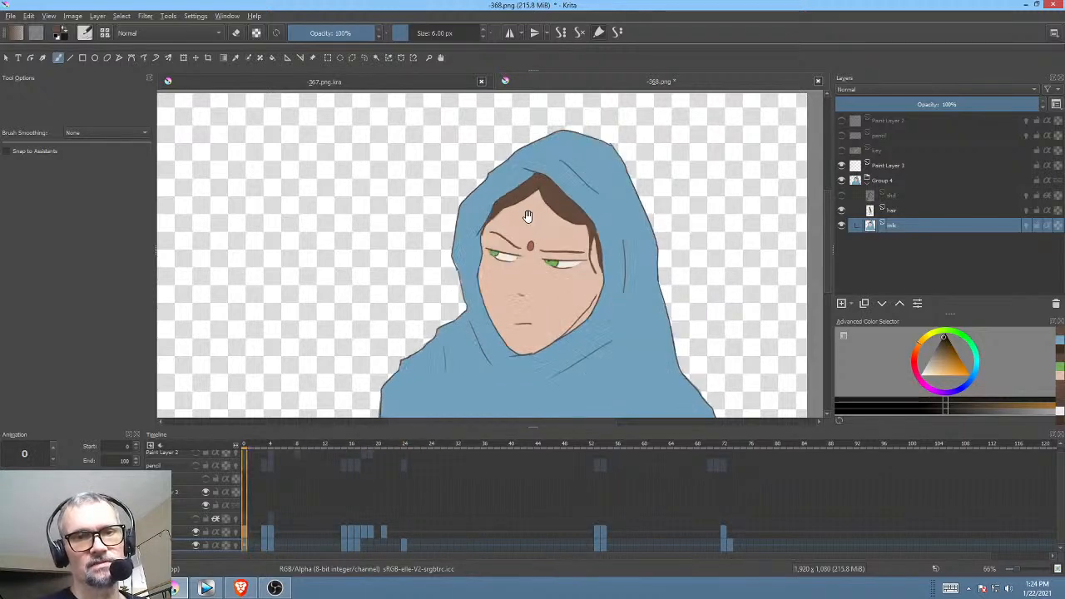
pyautogui.press('space')
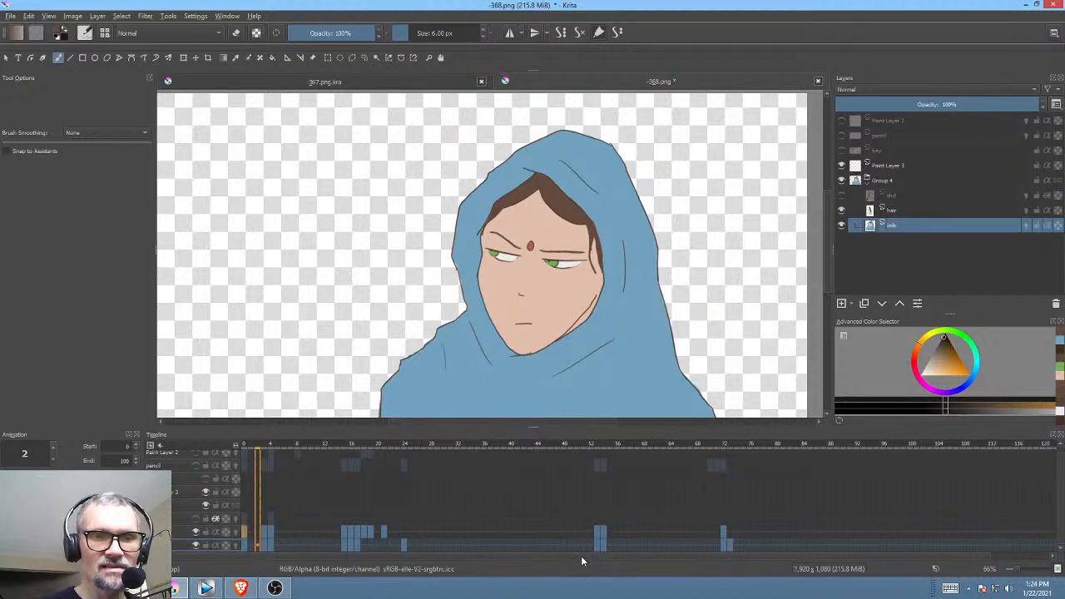
pyautogui.press('space')
# Step: Thicken both eyebrows at frame 24 with dark brown strokes using the 6 px brush
pyautogui.moveTo(374, 446)
pyautogui.mouseDown()
pyautogui.moveTo(409, 446)
pyautogui.moveTo(375, 447)
pyautogui.moveTo(403, 462)
pyautogui.mouseUp()
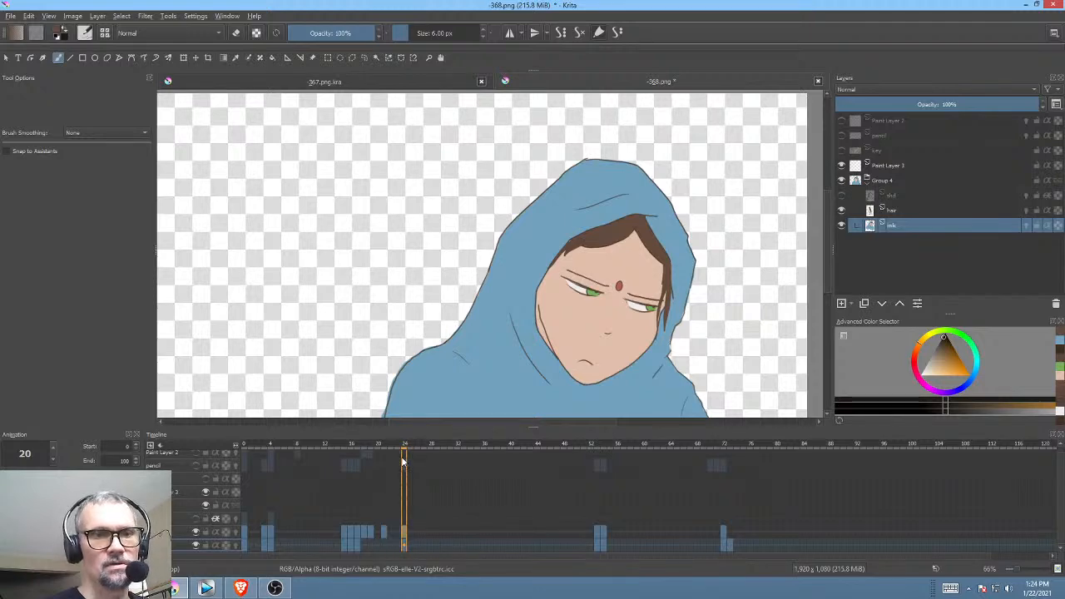
pyautogui.moveTo(667, 281); pyautogui.dragTo(600, 158)
pyautogui.moveTo(606, 207); pyautogui.dragTo(456, 262)
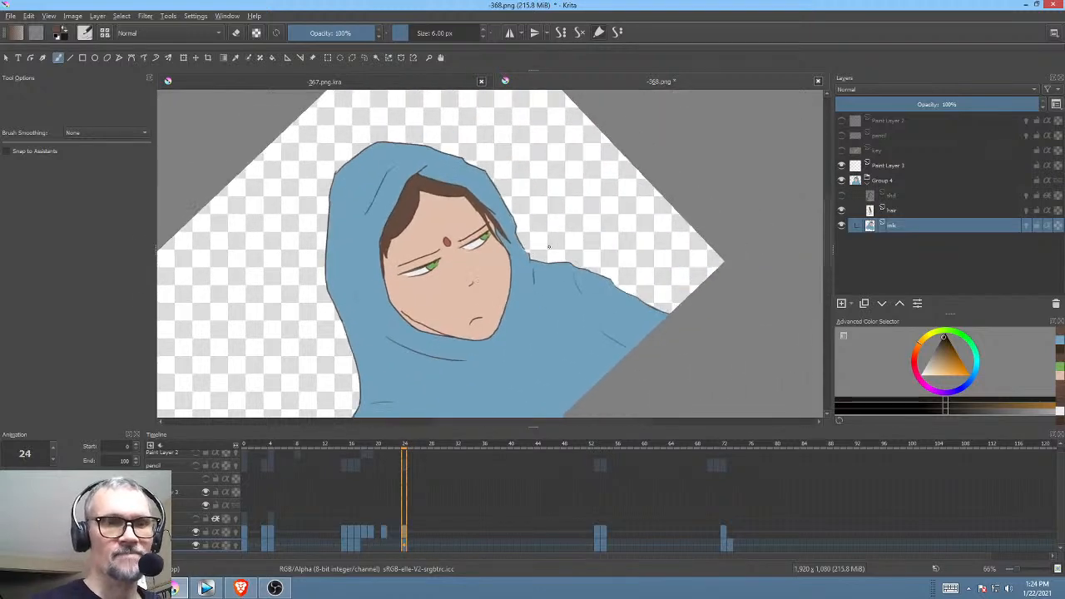
pyautogui.moveTo(553, 238); pyautogui.dragTo(528, 194)
pyautogui.moveTo(467, 301); pyautogui.dragTo(486, 259)
pyautogui.moveTo(457, 287); pyautogui.dragTo(571, 151)
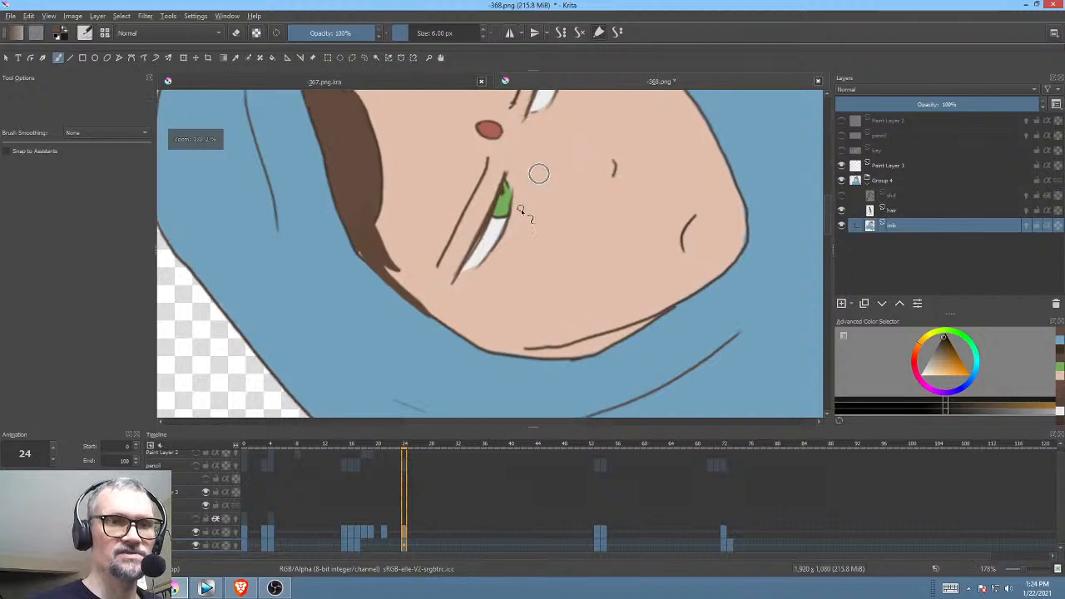
pyautogui.moveTo(497, 149)
pyautogui.mouseDown()
pyautogui.moveTo(516, 181)
pyautogui.moveTo(483, 249)
pyautogui.mouseUp()
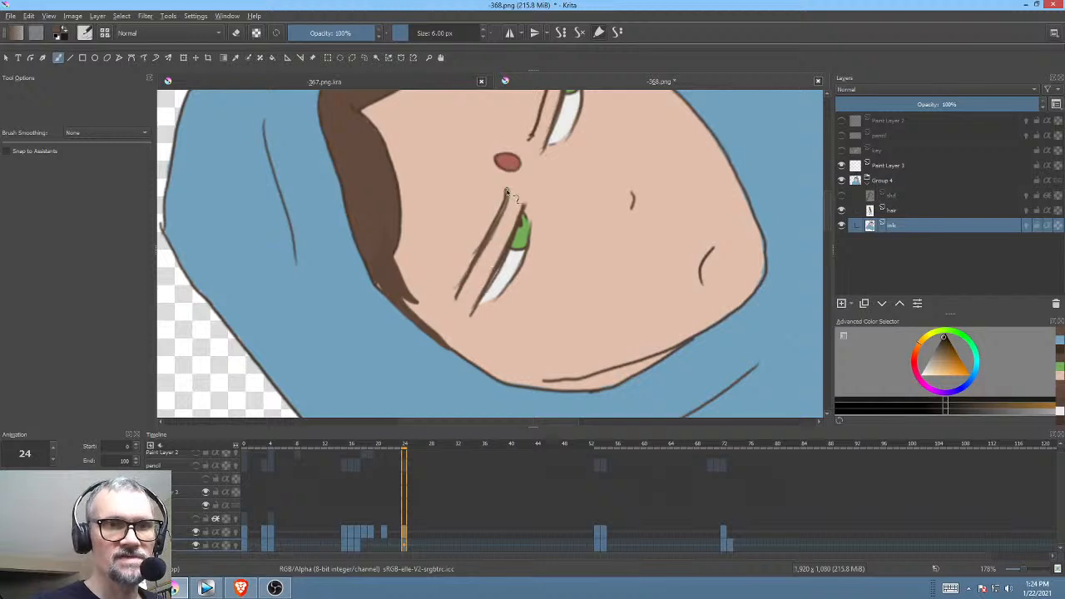
pyautogui.moveTo(565, 200); pyautogui.dragTo(535, 322)
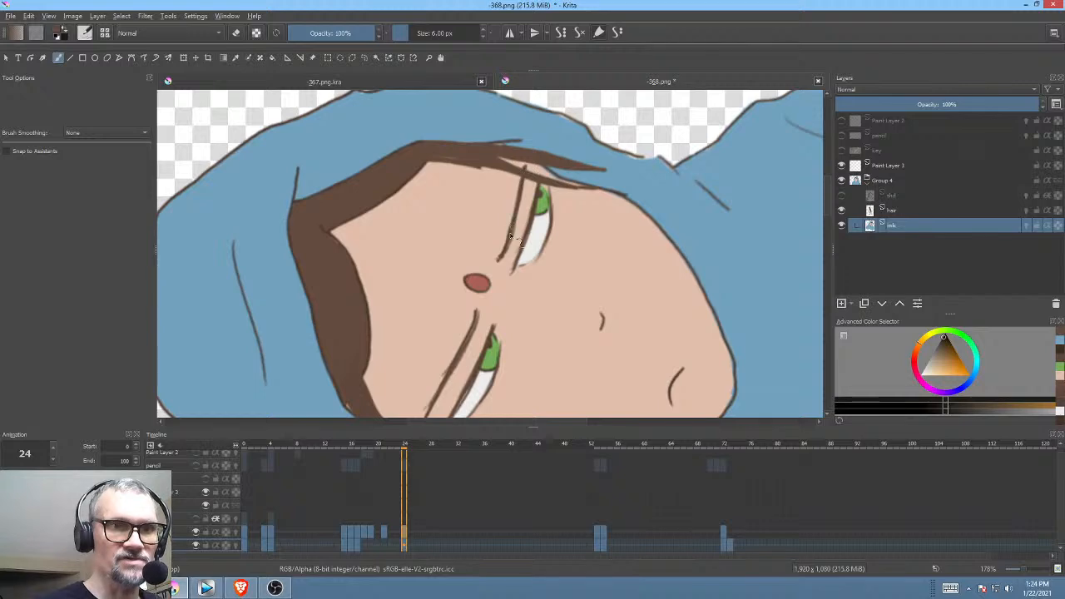
pyautogui.press('5')
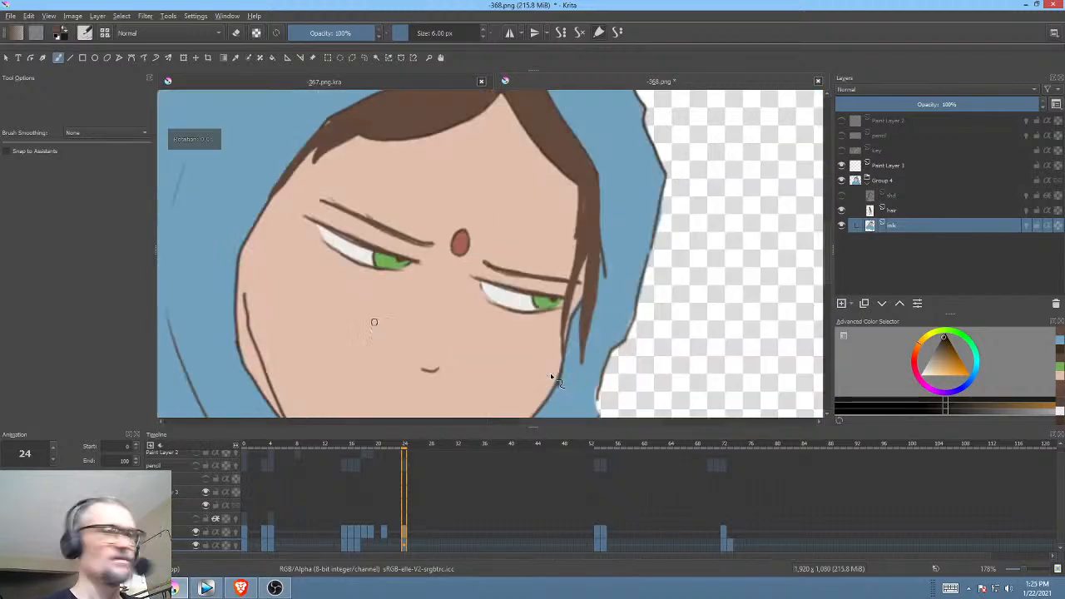
pyautogui.scroll(-4, 616, 249)
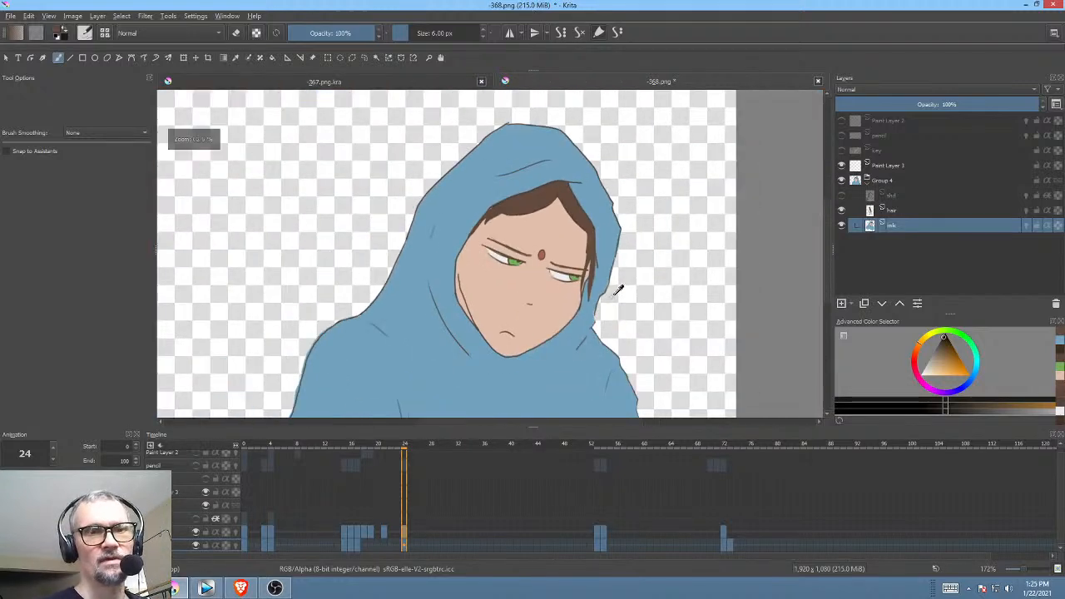
# Step: Play the animation from frame 0 to review the thicker eyebrows in motion
pyautogui.click(245, 542)
pyautogui.press('space')
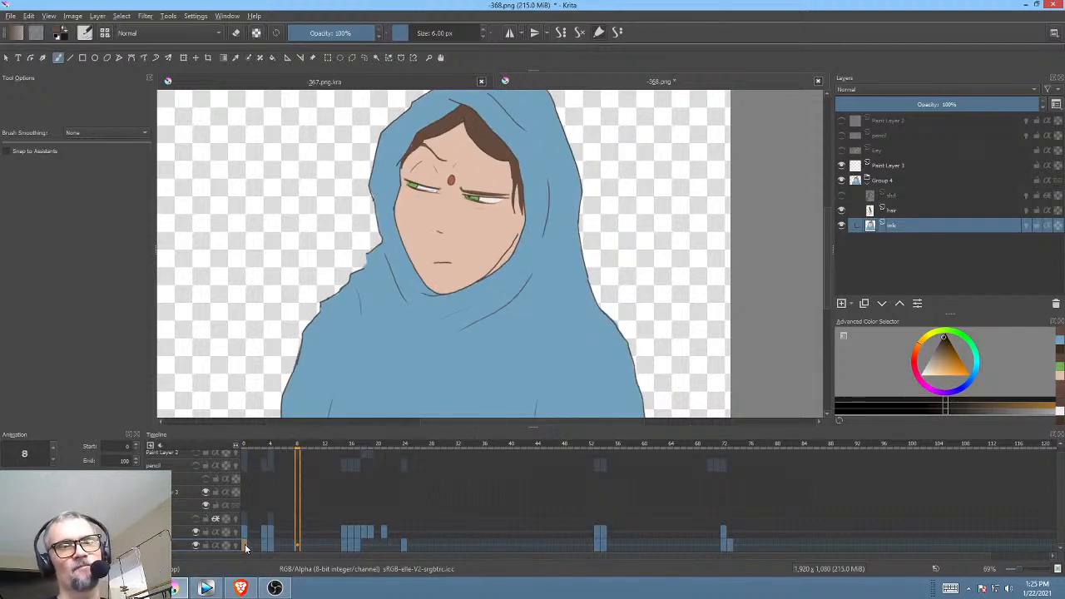
pyautogui.press('space')
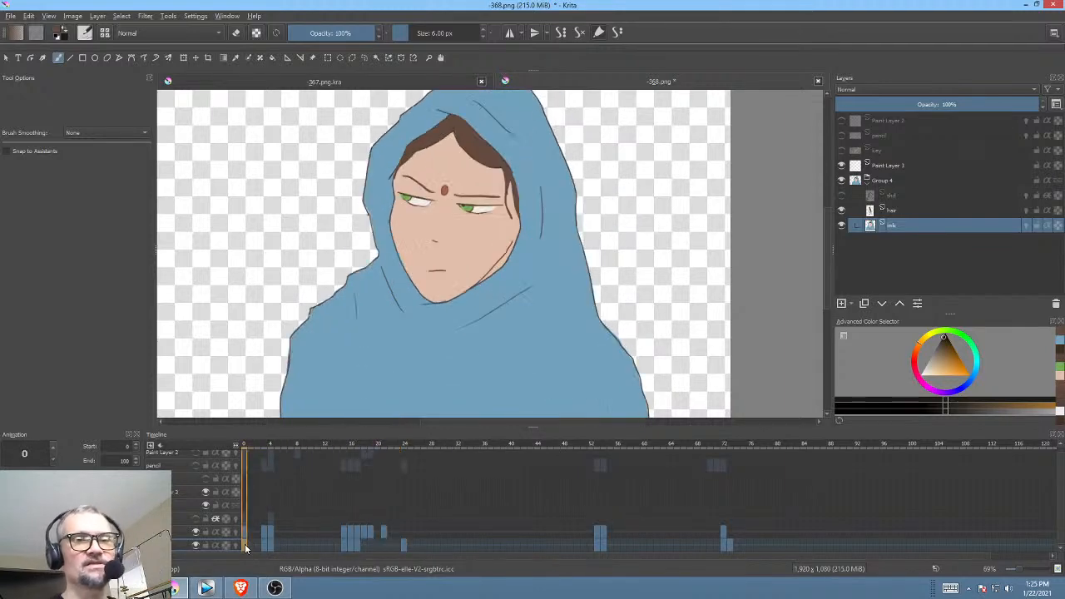
pyautogui.press('space')
pyautogui.press('space')
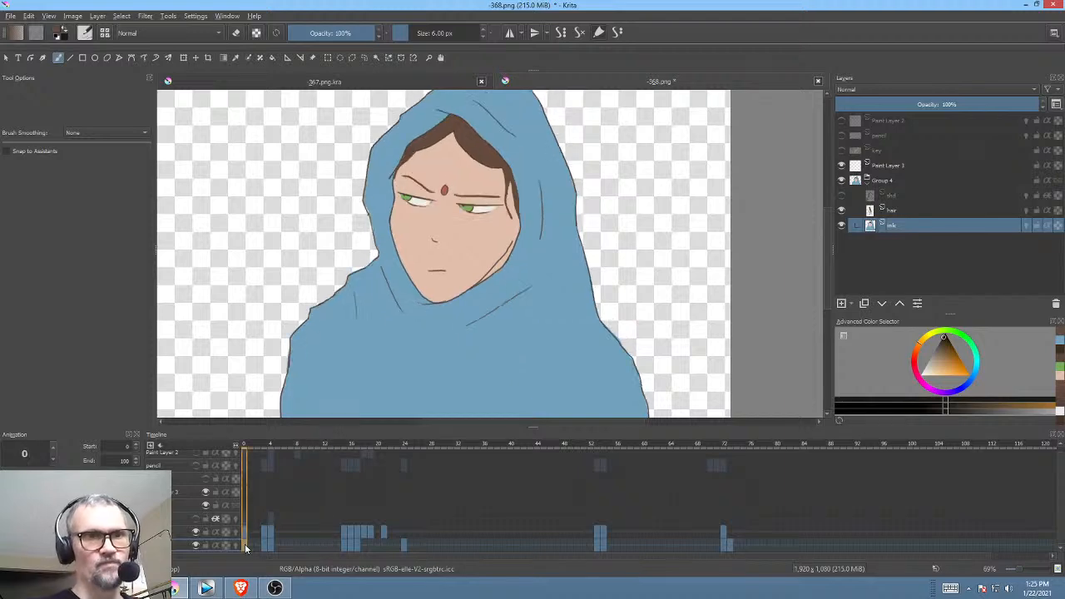
# Step: Examine the face at frame 4 up close and replay the whole head turn
pyautogui.click(271, 544)
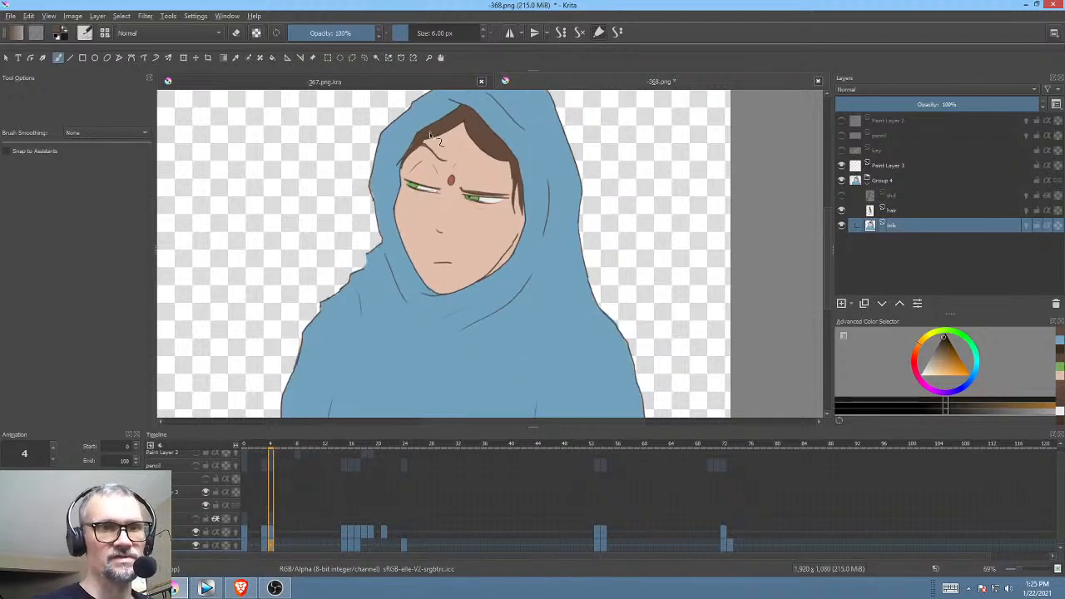
pyautogui.scroll(4, 429, 134)
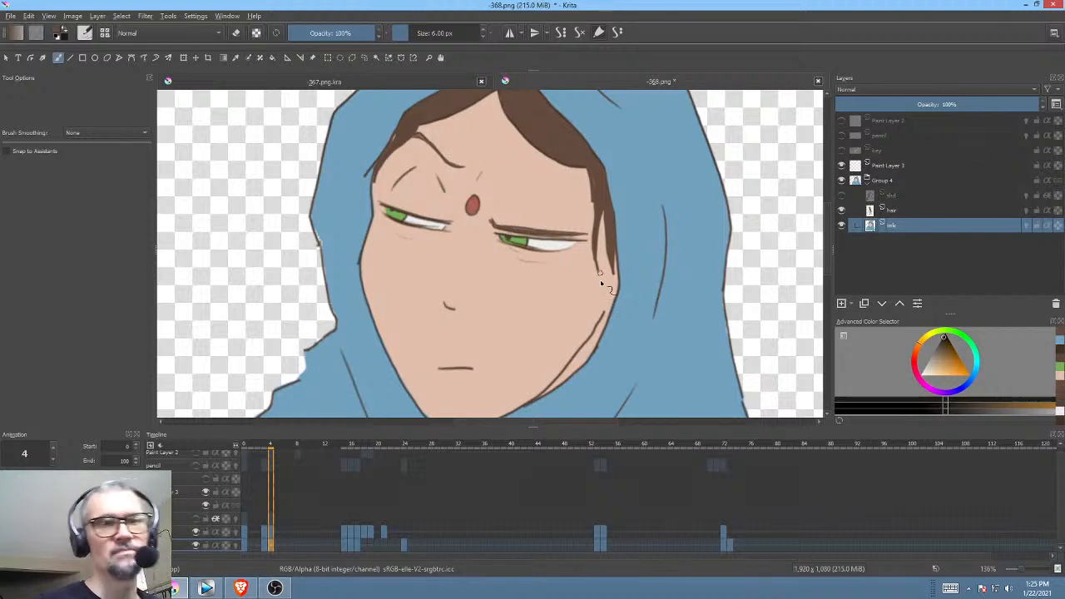
pyautogui.scroll(-4, 600, 281)
pyautogui.press('space')
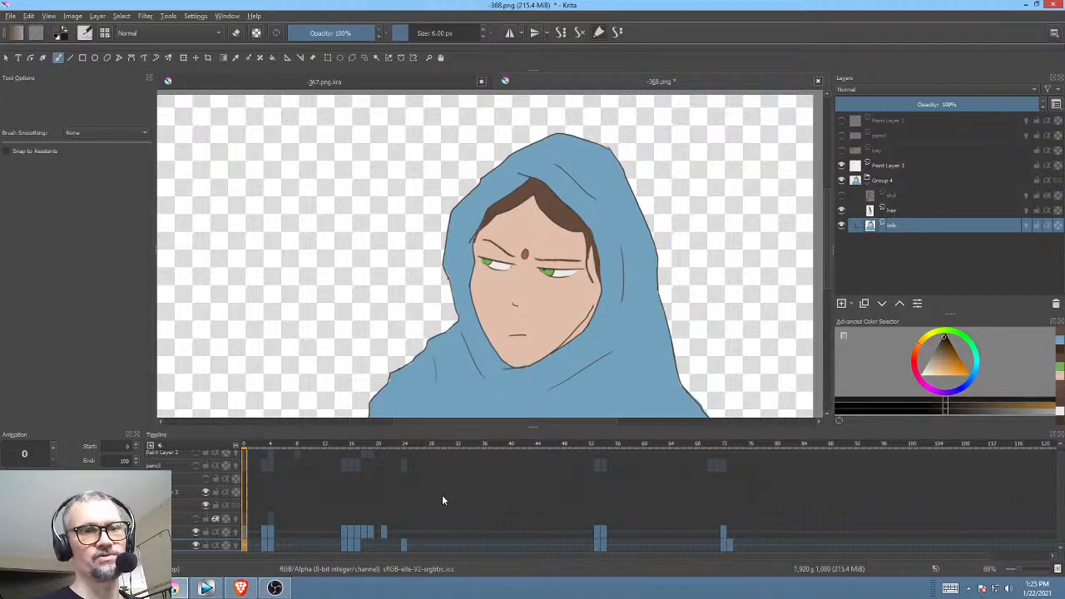
pyautogui.click(276, 549)
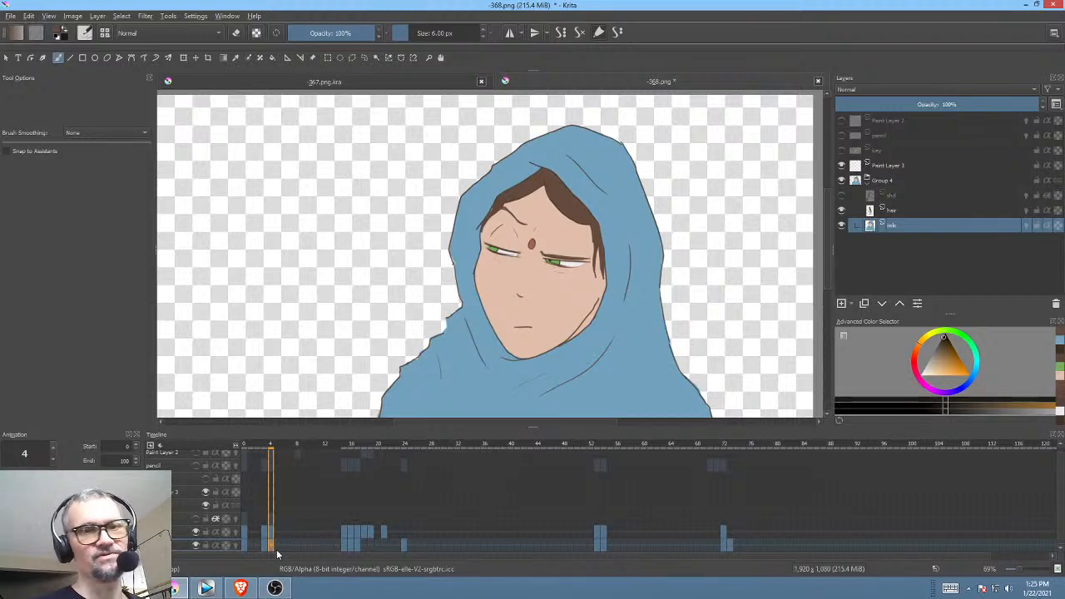
pyautogui.press('space')
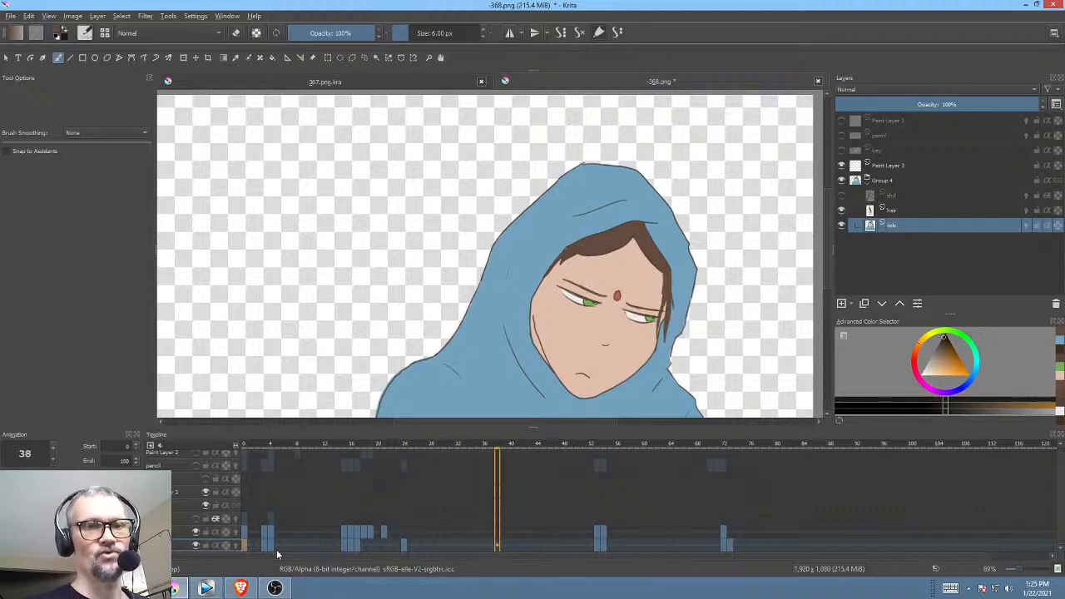
pyautogui.press('space')
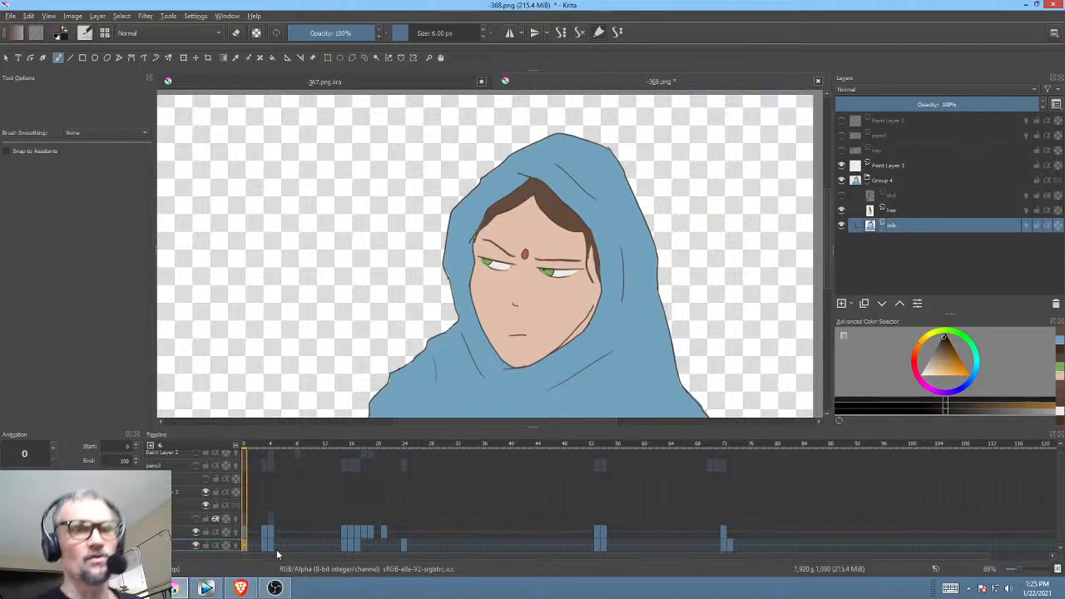
# Step: Inspect the mouth shape at frame 21 and replay the animation from frame 0
pyautogui.click(383, 531)
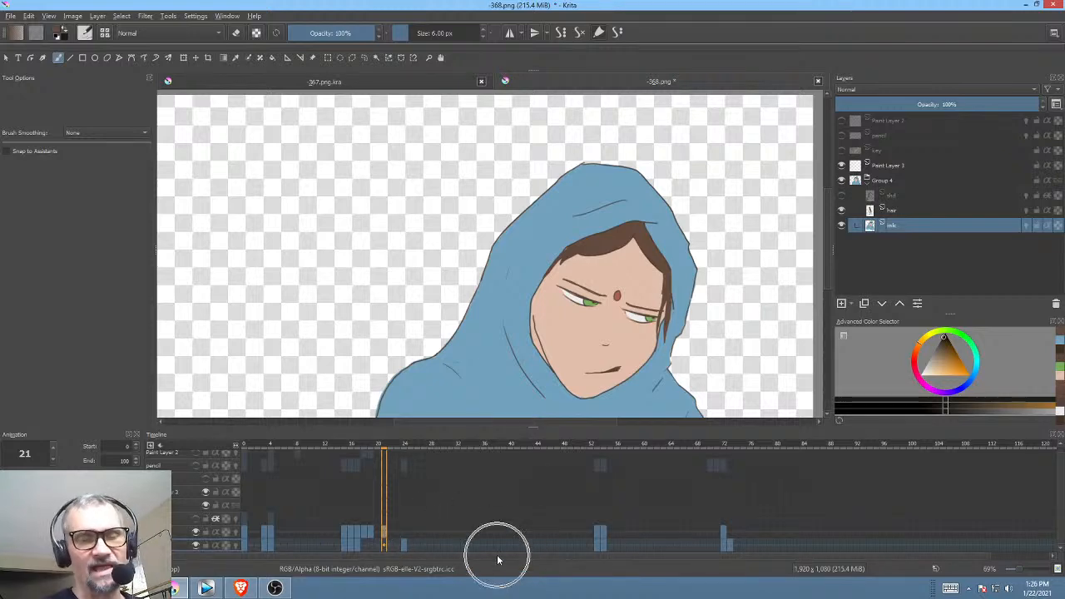
pyautogui.moveTo(641, 286); pyautogui.dragTo(617, 244)
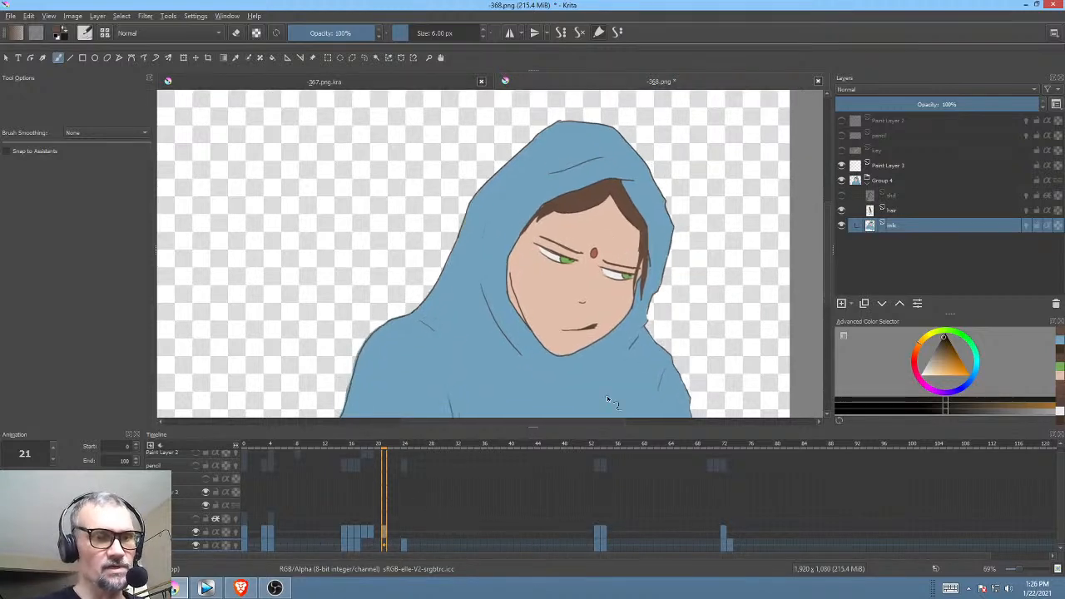
pyautogui.click(245, 527)
pyautogui.press('space')
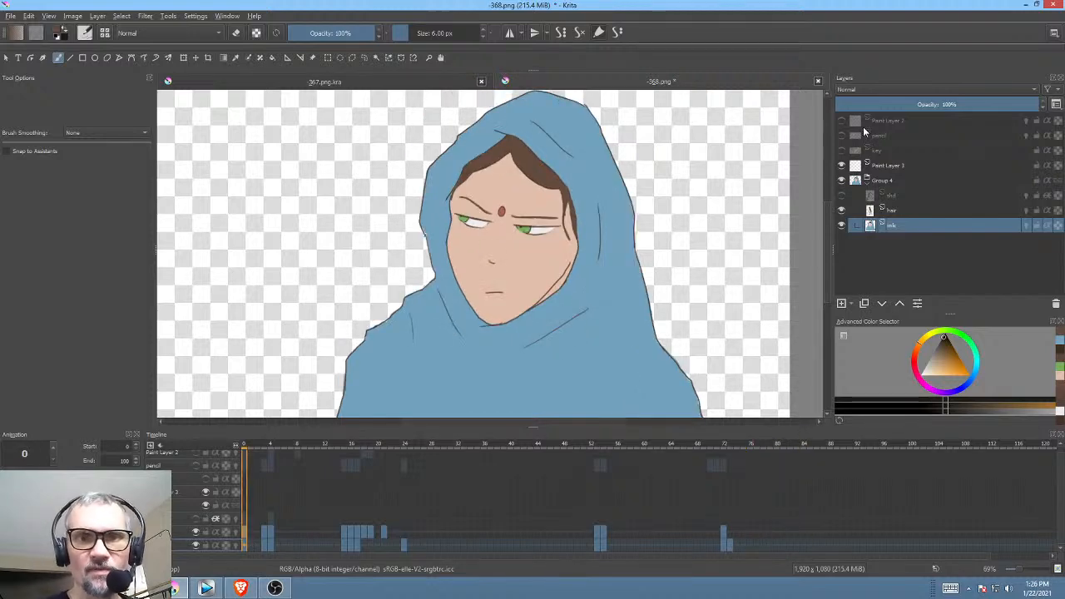
# Step: Show the pencil sketch layer, isolate it and play the rough animation on its own
pyautogui.click(841, 135)
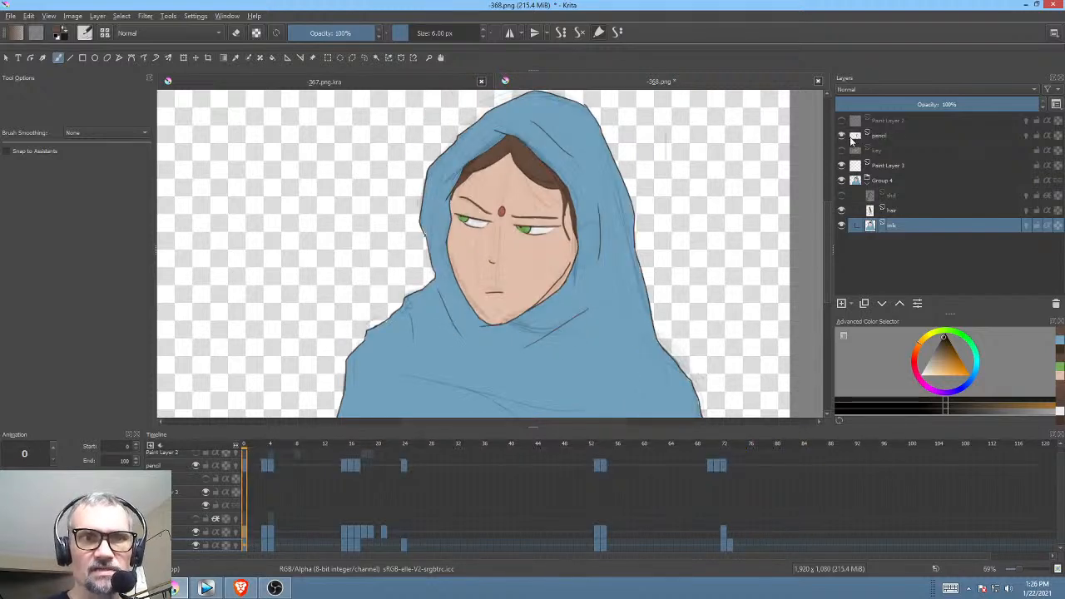
pyautogui.click(900, 137)
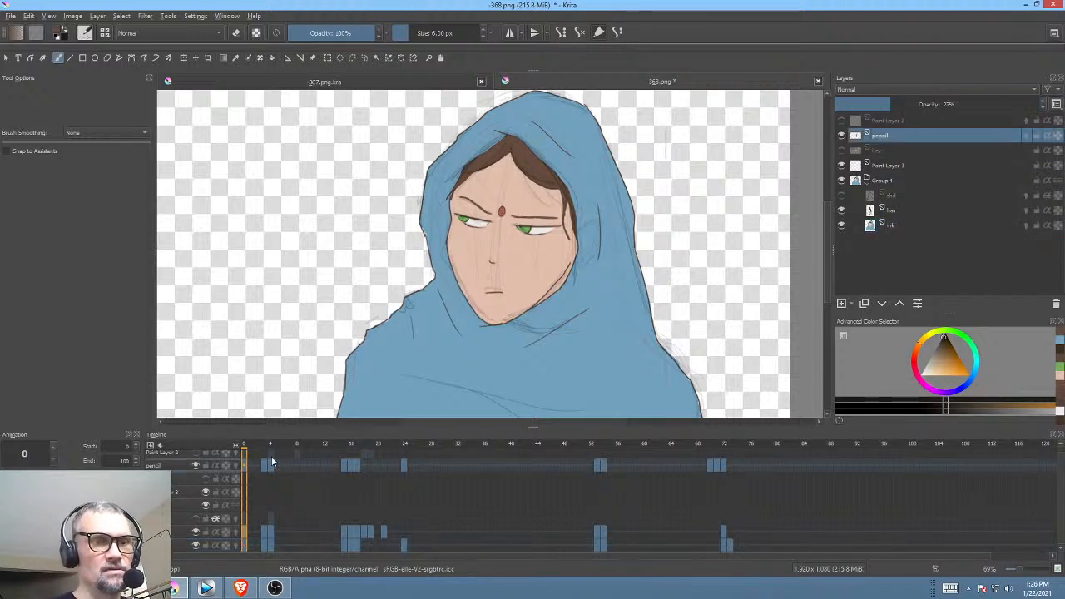
pyautogui.moveTo(247, 449)
pyautogui.mouseDown()
pyautogui.moveTo(435, 480)
pyautogui.moveTo(303, 492)
pyautogui.moveTo(544, 504)
pyautogui.mouseUp()
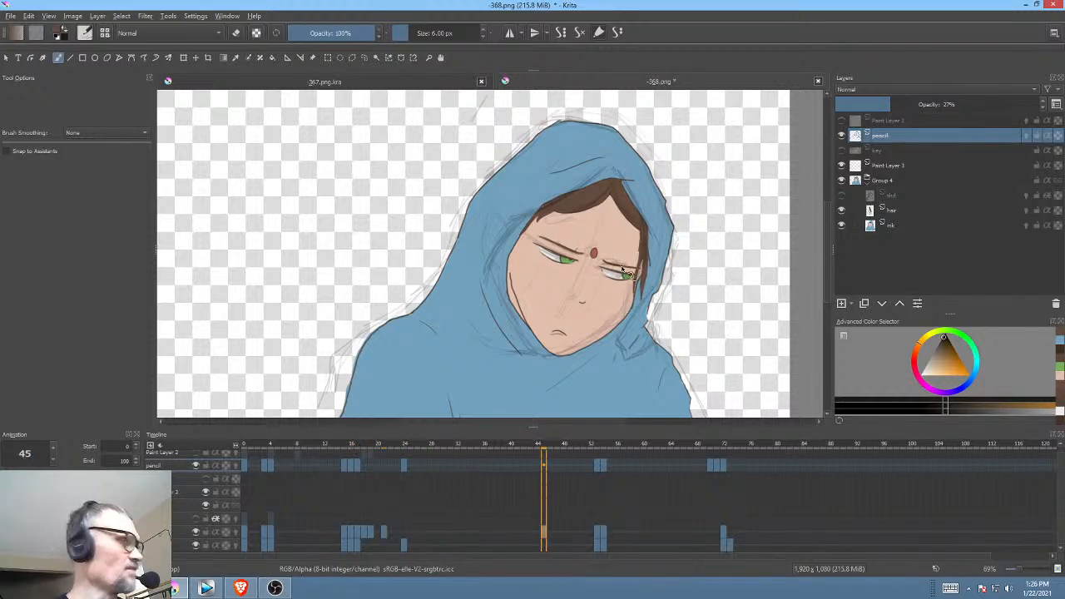
pyautogui.hotkey('alt', 'i')
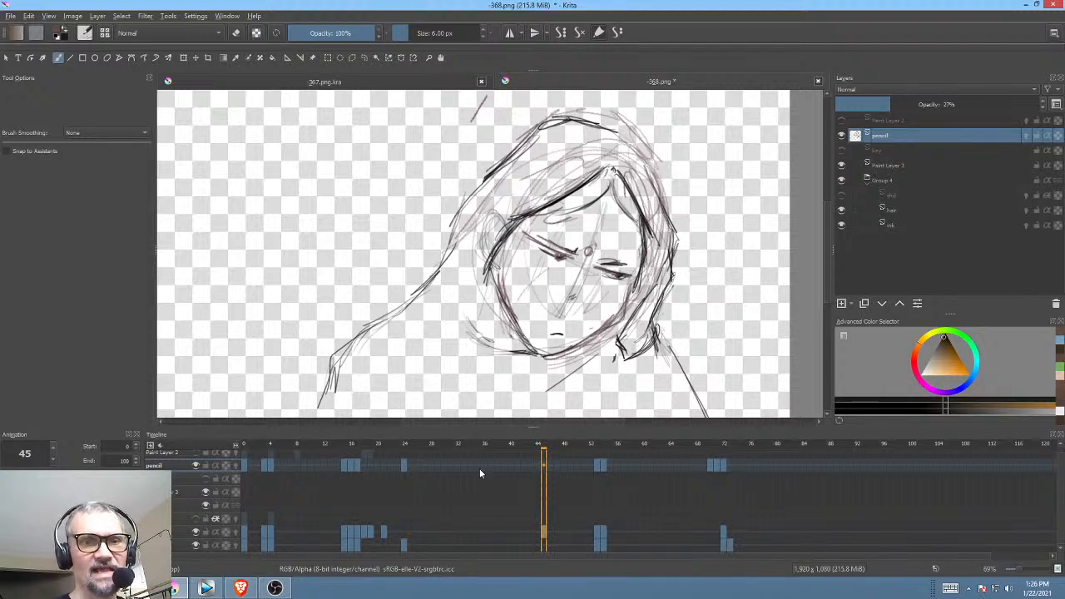
pyautogui.click(349, 468)
pyautogui.press('space')
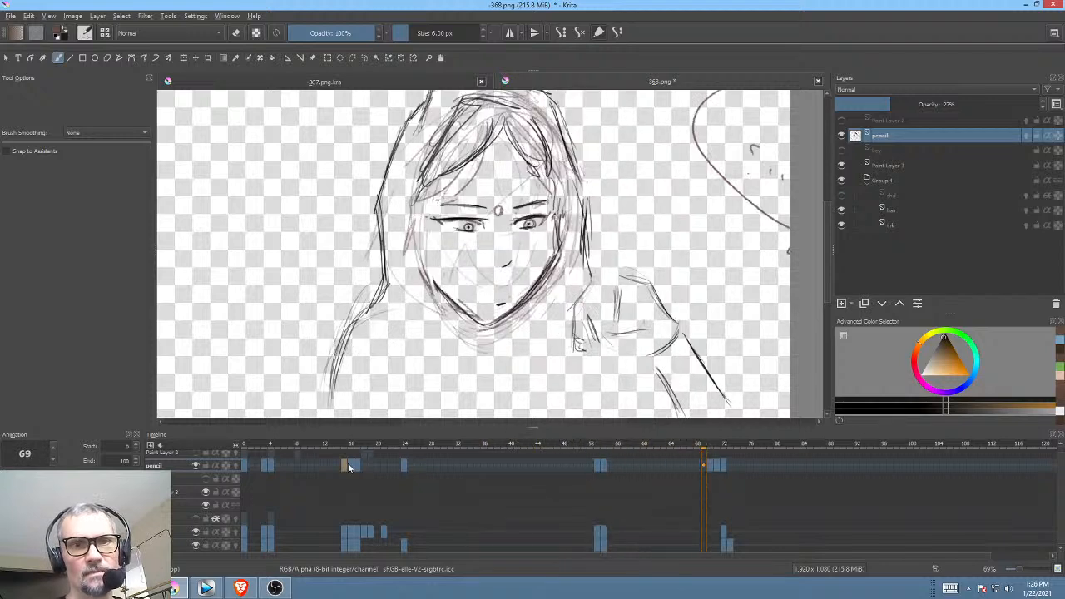
# Step: Stop the pencil playback, bring back the coloured layers at frame 15 and scrub to frame 69
pyautogui.press('space')
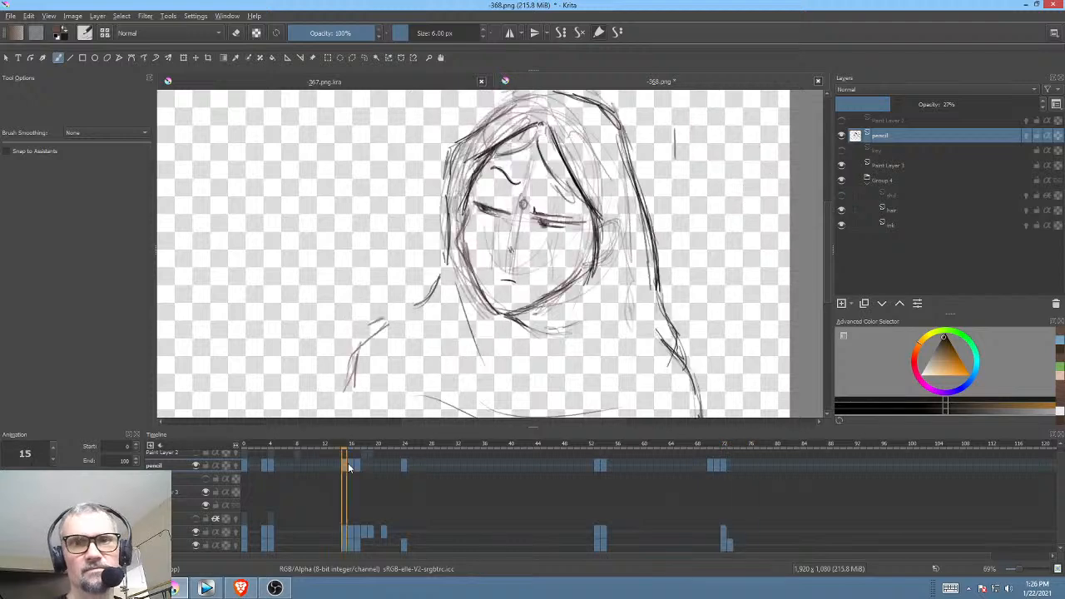
pyautogui.click(841, 136)
pyautogui.click(842, 136)
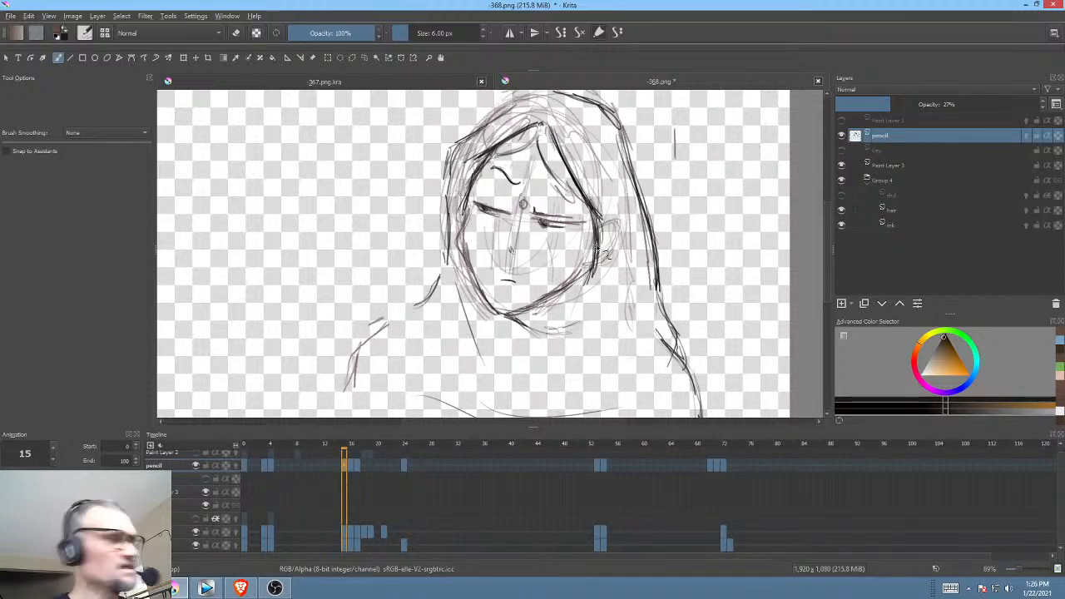
pyautogui.moveTo(686, 311); pyautogui.dragTo(680, 311)
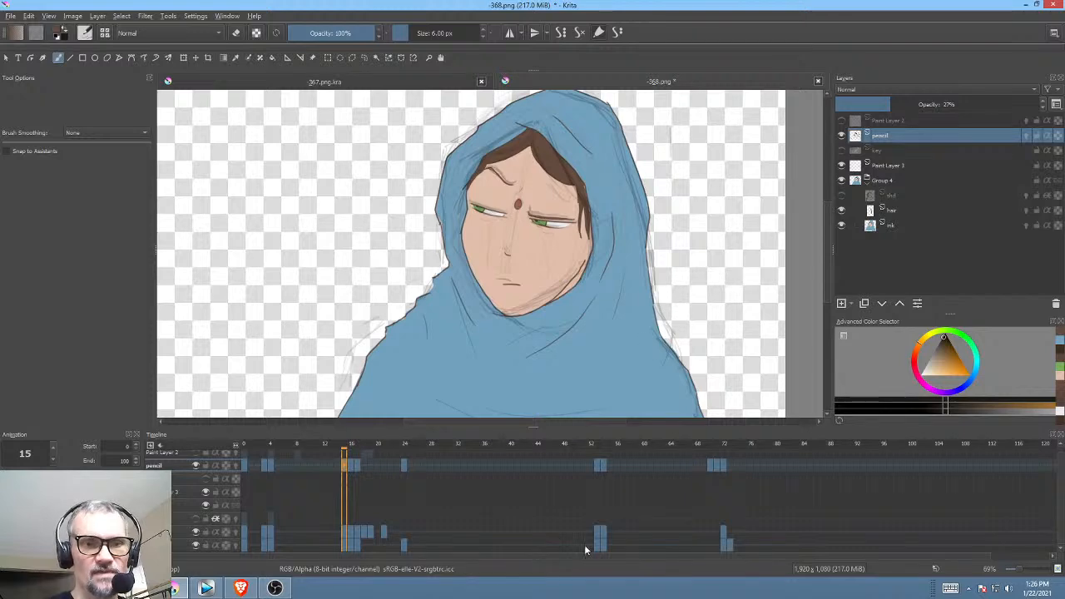
pyautogui.moveTo(590, 445); pyautogui.dragTo(704, 464)
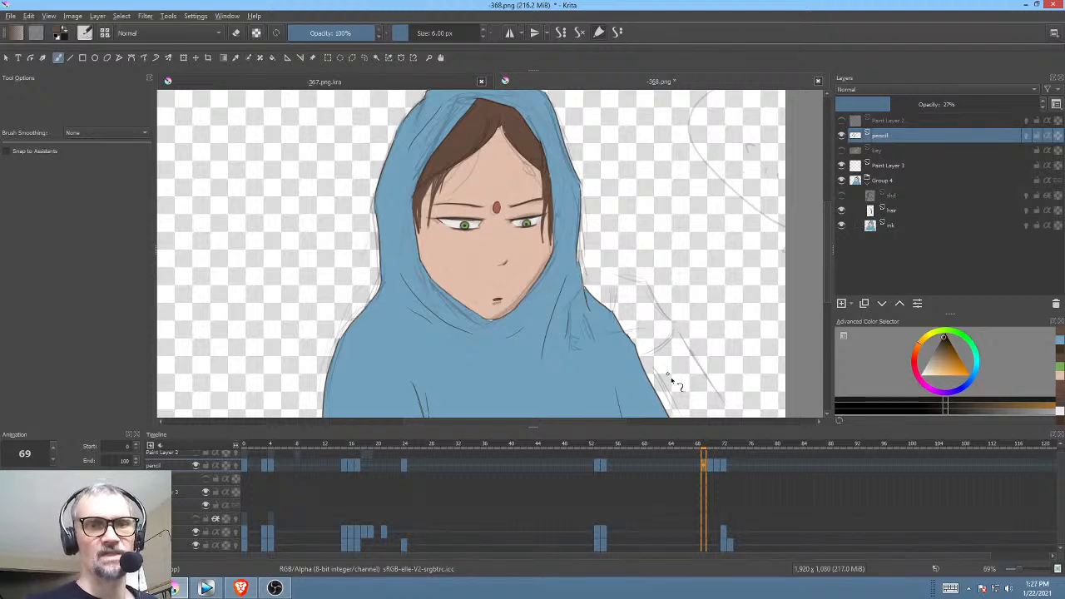
# Step: Isolate the pencil sketch and compare its keyframes at frames 54 and 70
pyautogui.click(603, 466)
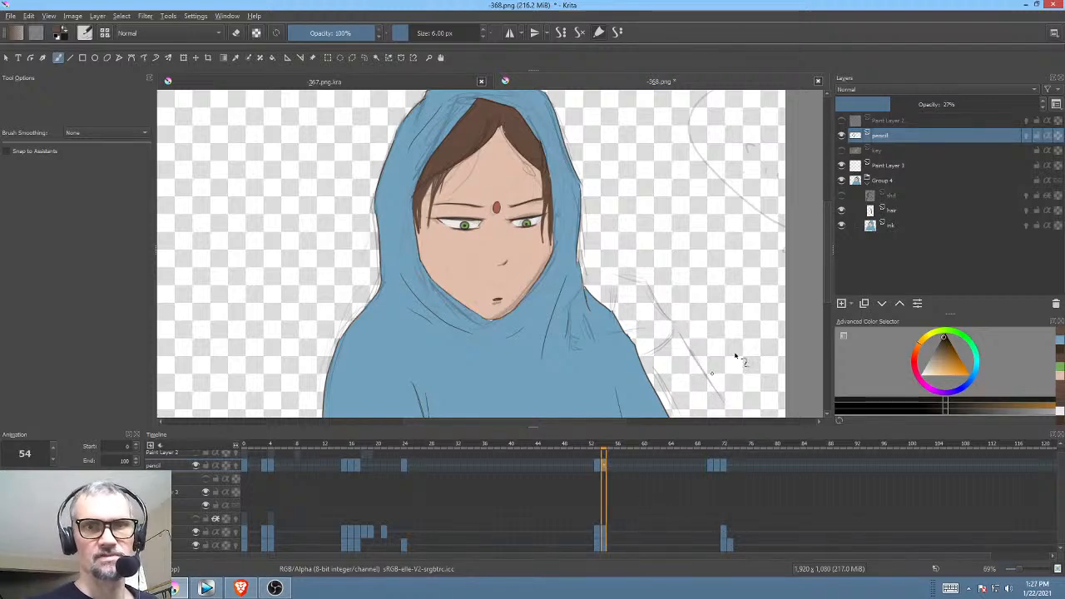
pyautogui.press('i')
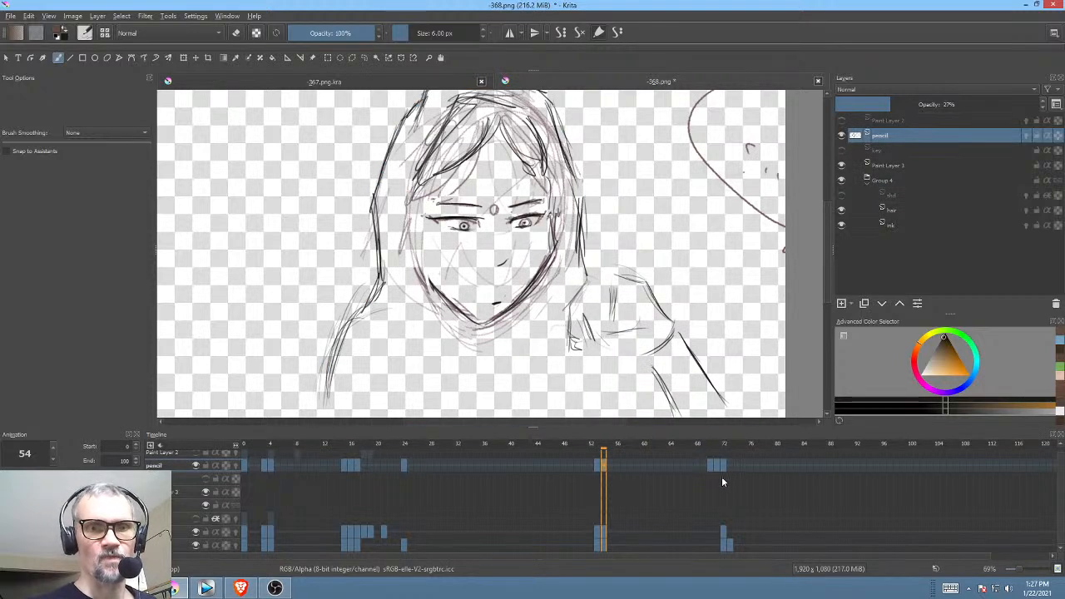
pyautogui.click(711, 464)
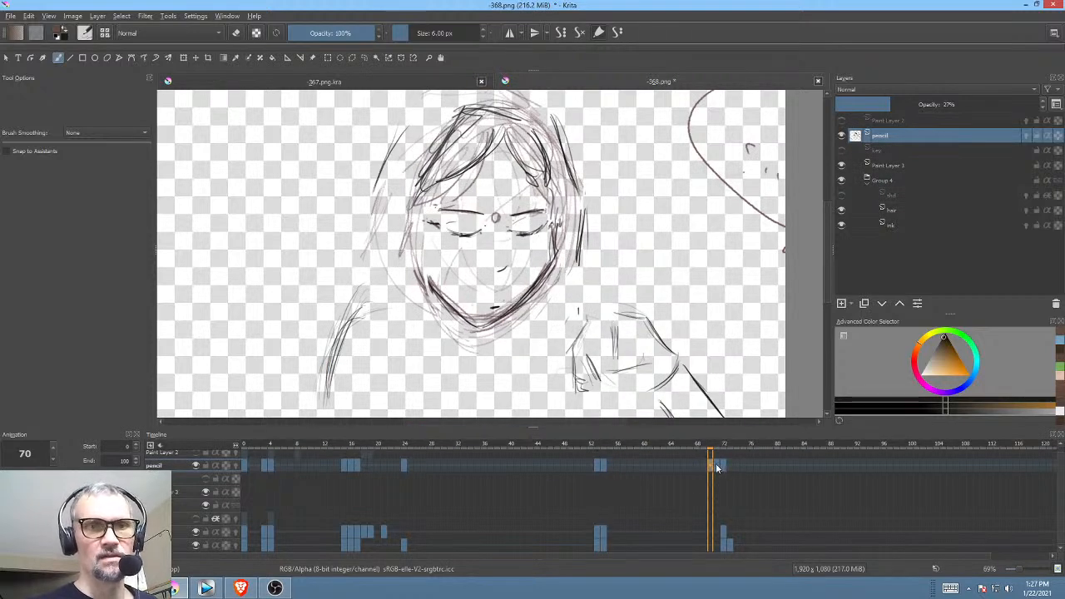
pyautogui.click(703, 465)
pyautogui.click(709, 464)
pyautogui.click(718, 462)
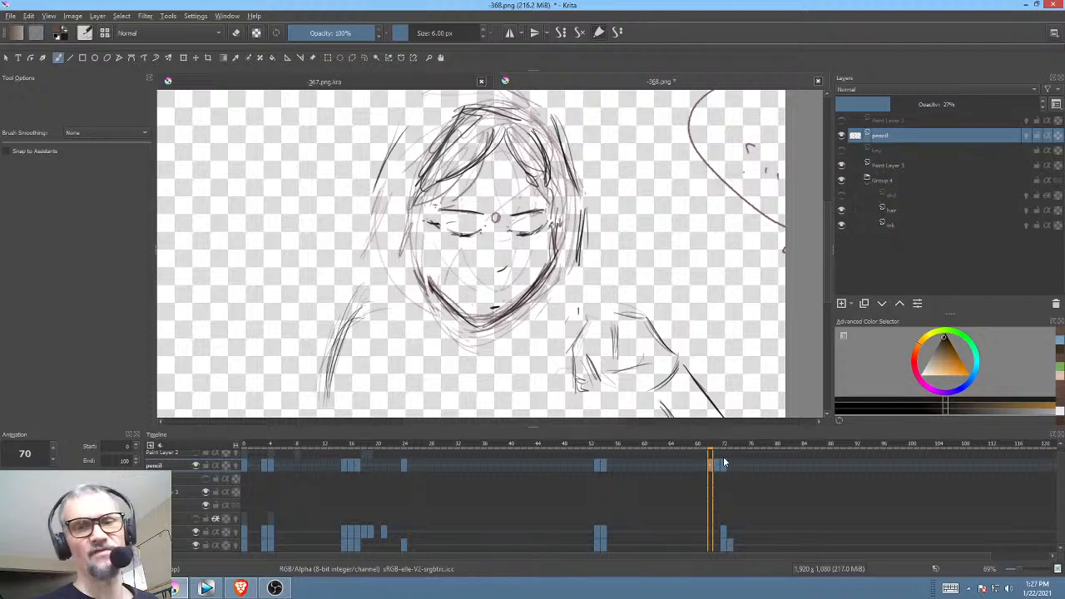
pyautogui.click(708, 463)
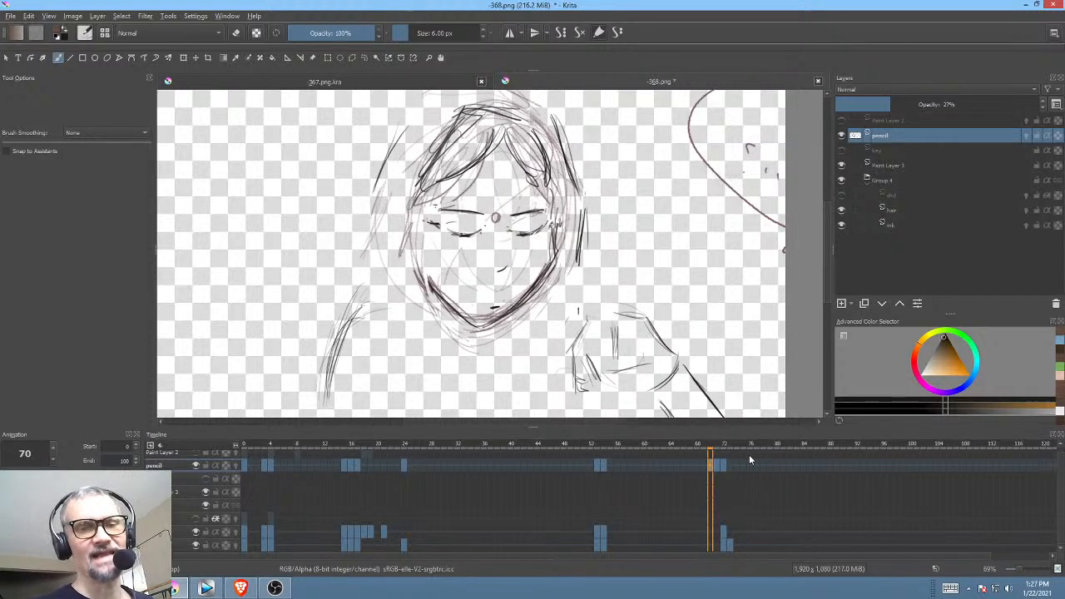
# Step: Return to the full coloured view, make the ink layer active at frame 70 and enlarge the timeline area
pyautogui.keyDown('alt'); pyautogui.click(885, 138); pyautogui.keyUp('alt')
pyautogui.click(901, 212)
pyautogui.click(905, 223)
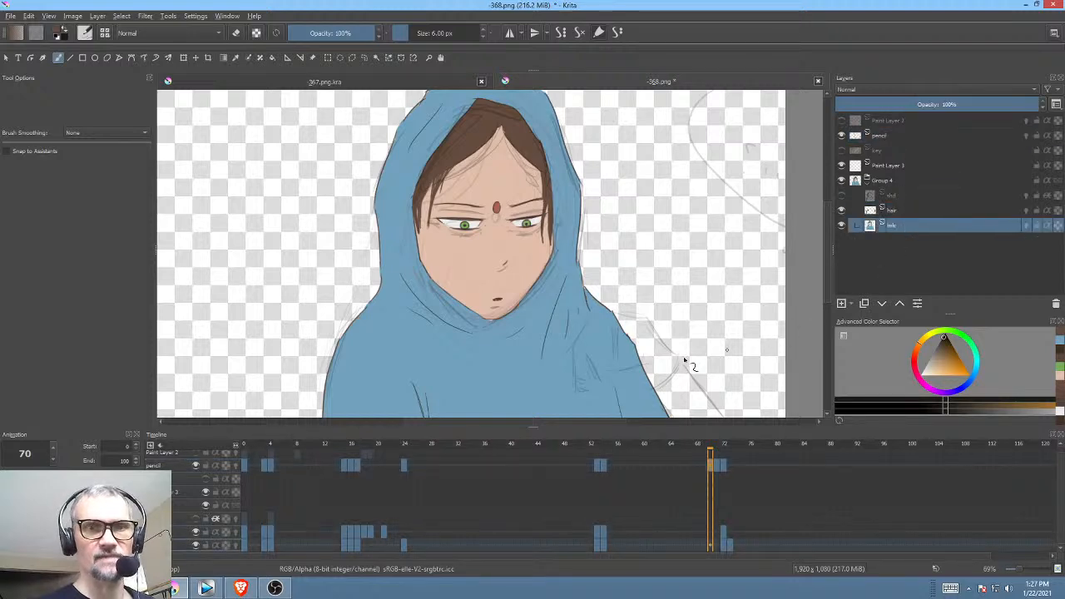
pyautogui.moveTo(569, 298); pyautogui.dragTo(610, 329)
pyautogui.moveTo(660, 301)
pyautogui.mouseDown()
pyautogui.moveTo(711, 291)
pyautogui.moveTo(708, 300)
pyautogui.moveTo(662, 290)
pyautogui.mouseUp()
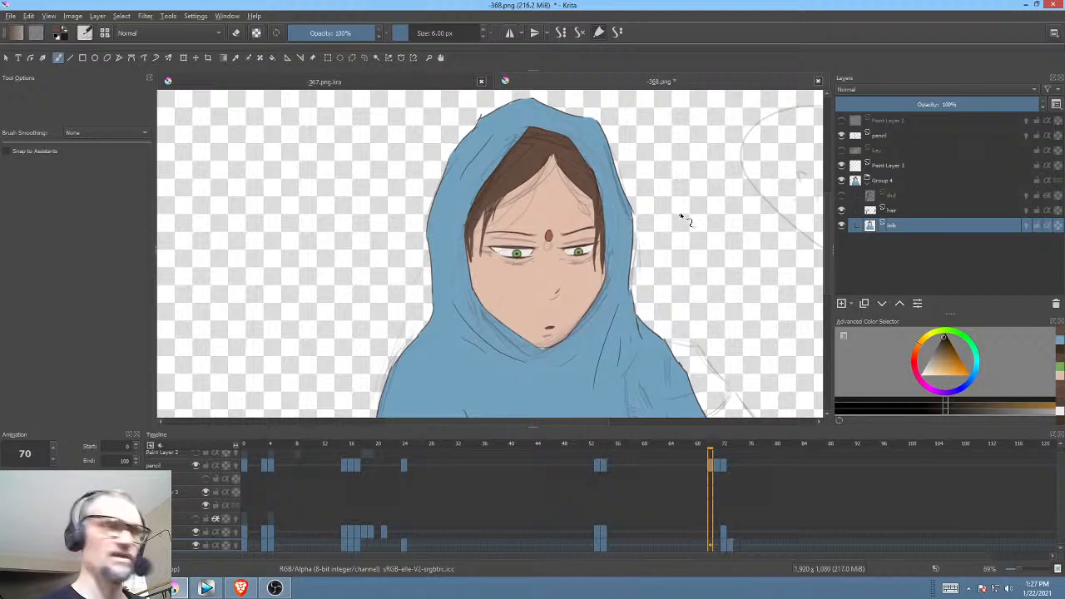
pyautogui.press('l')
pyautogui.moveTo(685, 167)
pyautogui.mouseDown()
pyautogui.moveTo(661, 125)
pyautogui.moveTo(564, 86)
pyautogui.moveTo(591, 91)
pyautogui.mouseUp()
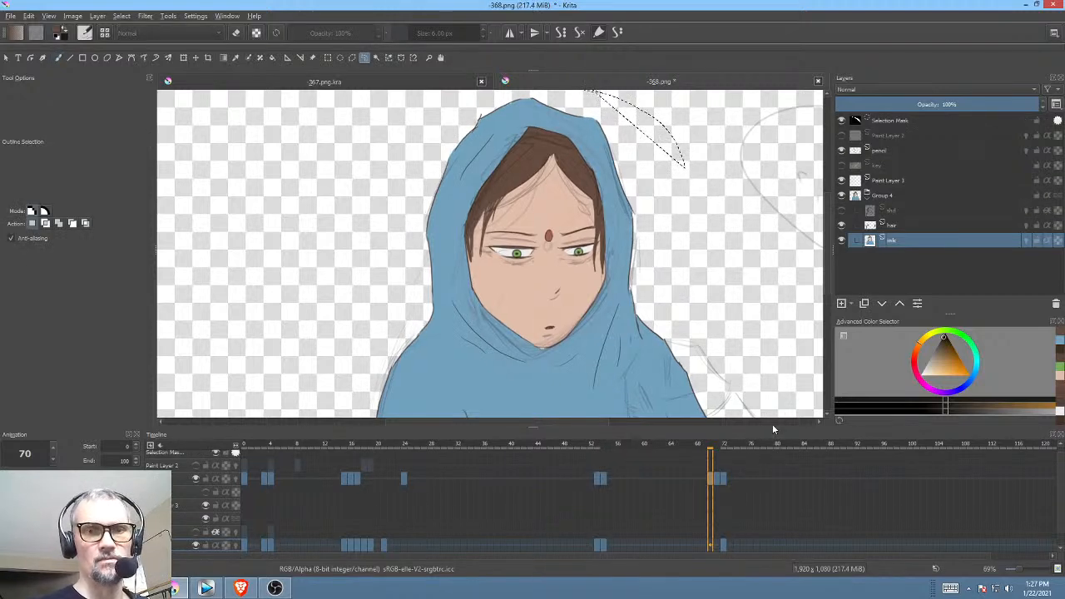
pyautogui.moveTo(751, 424); pyautogui.dragTo(753, 398)
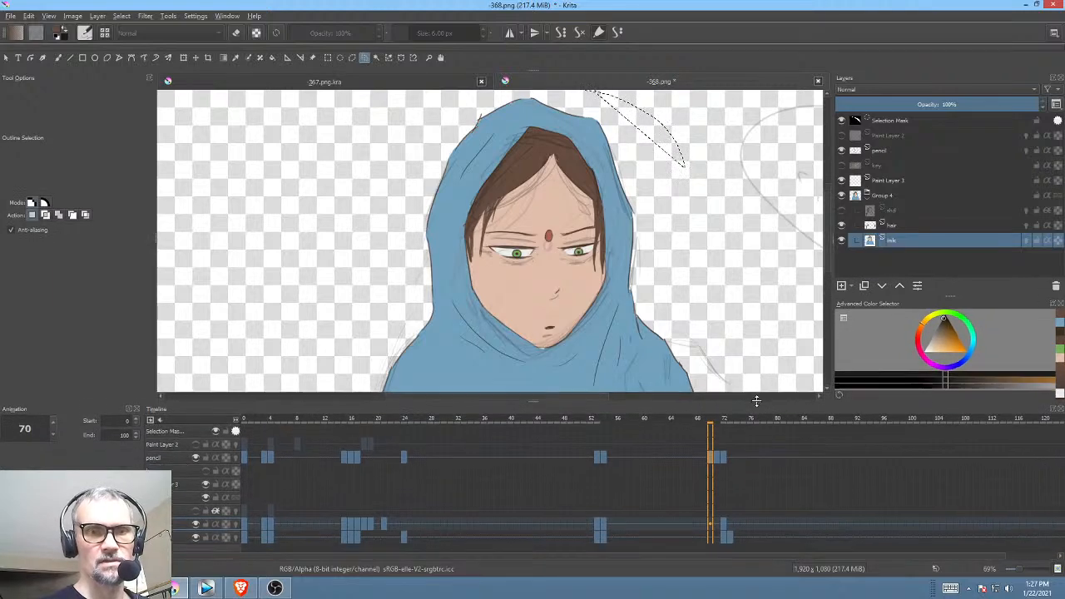
# Step: Recheck the pencil sketch drawings at frames 54 and 70 against each other
pyautogui.click(897, 150)
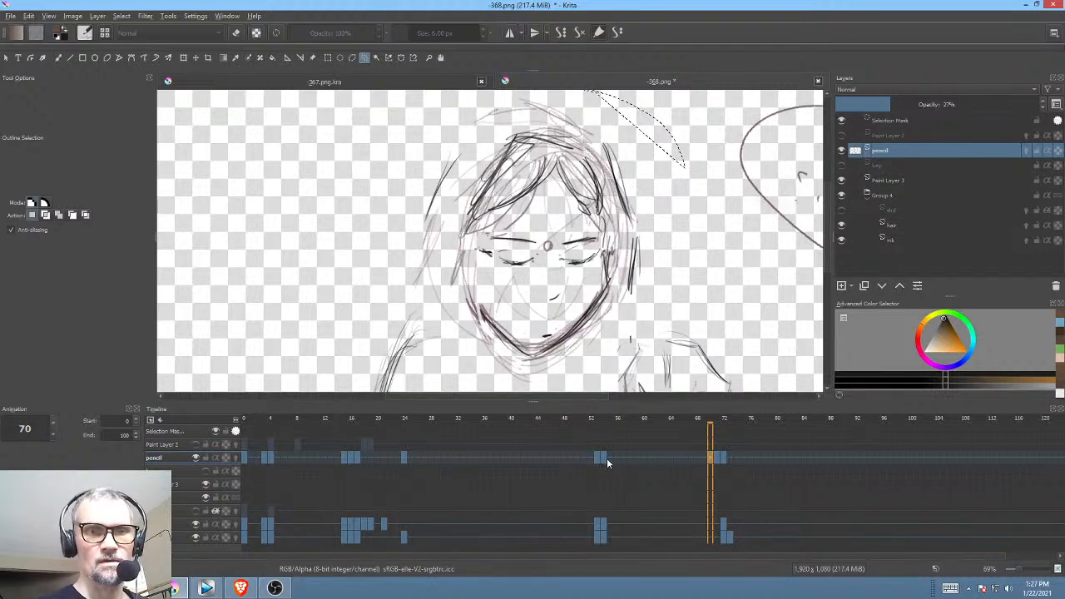
pyautogui.click(606, 460)
pyautogui.click(710, 457)
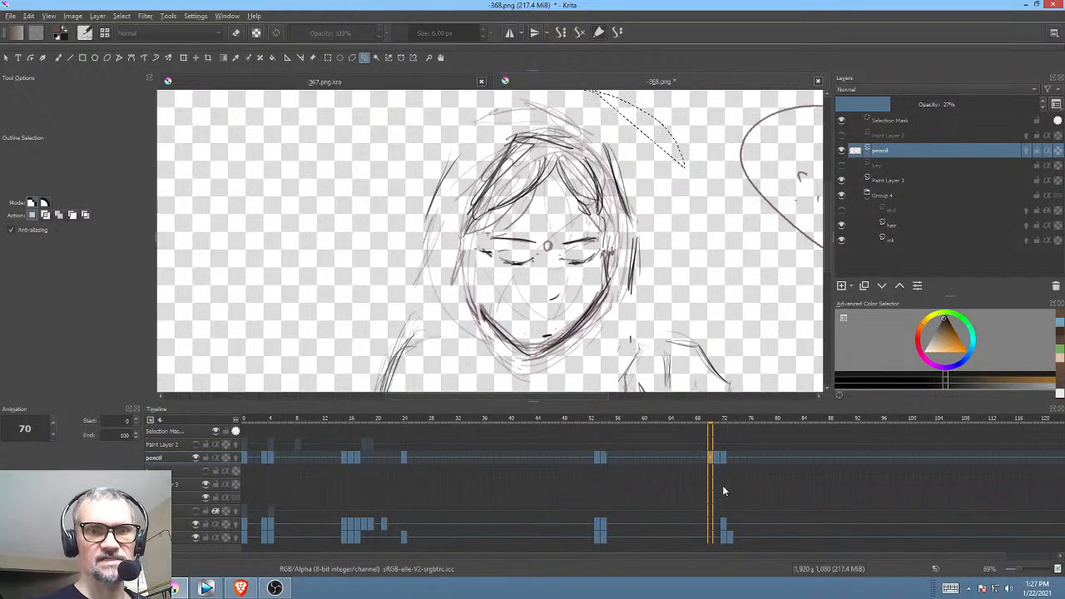
# Step: Isolate the ink layer and duplicate its frame 54 drawing as a new keyframe at frame 70
pyautogui.click(903, 241)
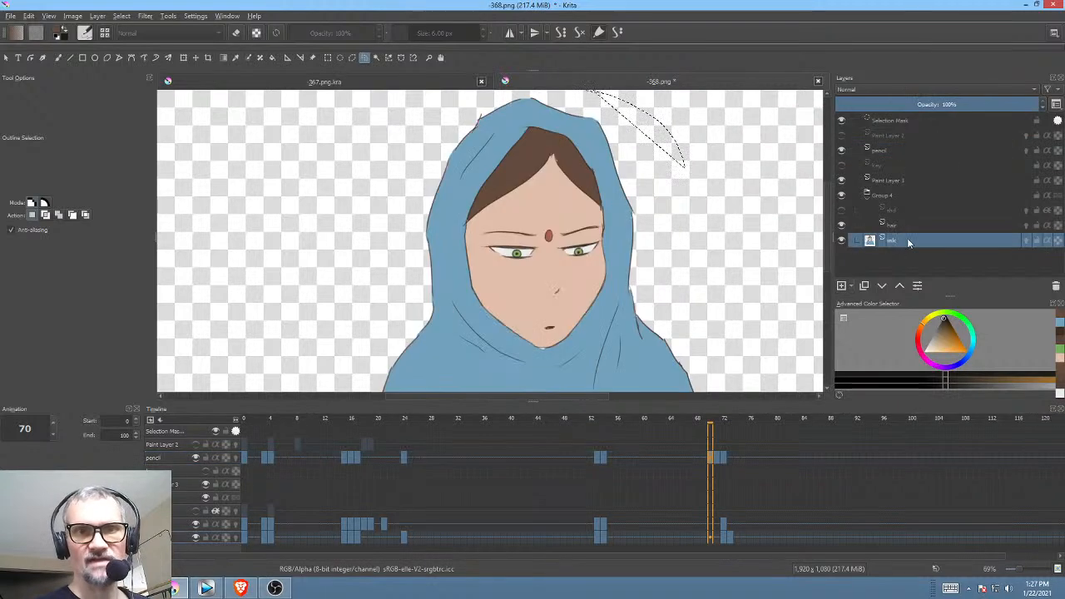
pyautogui.click(606, 539)
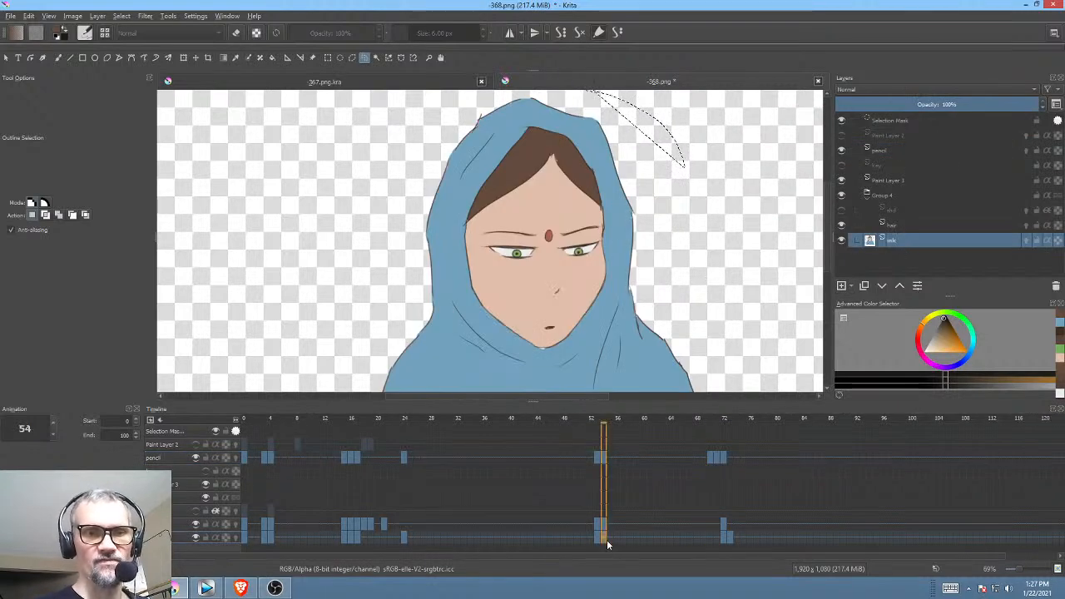
pyautogui.click(711, 539)
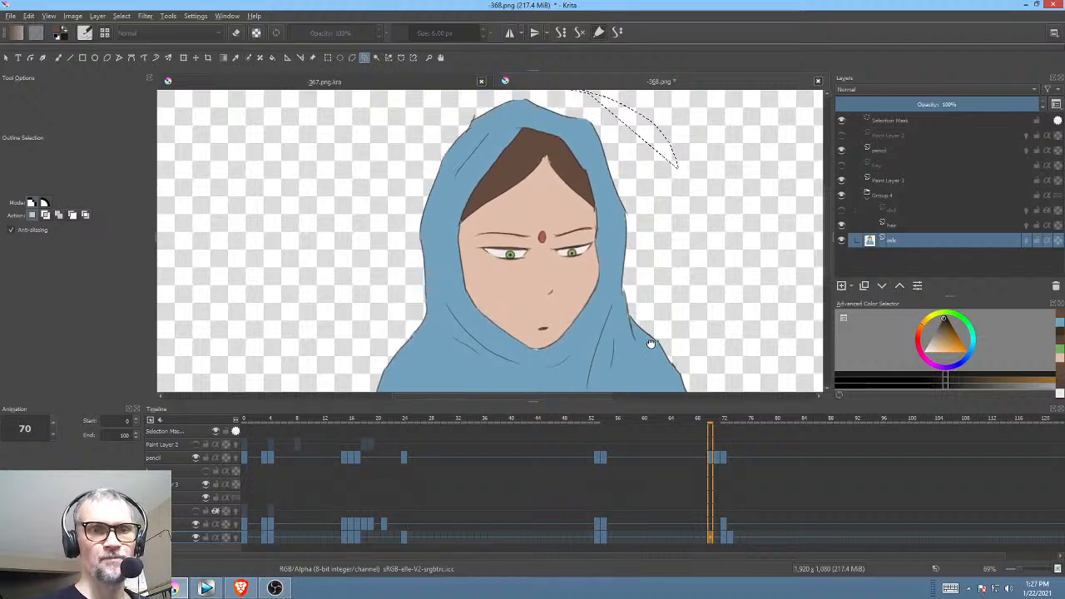
# Step: Lasso the head and upper veil on frame 70, shift them slightly and rotate them slightly clockwise, and clear the selection
pyautogui.moveTo(651, 344)
pyautogui.mouseDown()
pyautogui.moveTo(646, 330)
pyautogui.moveTo(655, 334)
pyautogui.mouseUp()
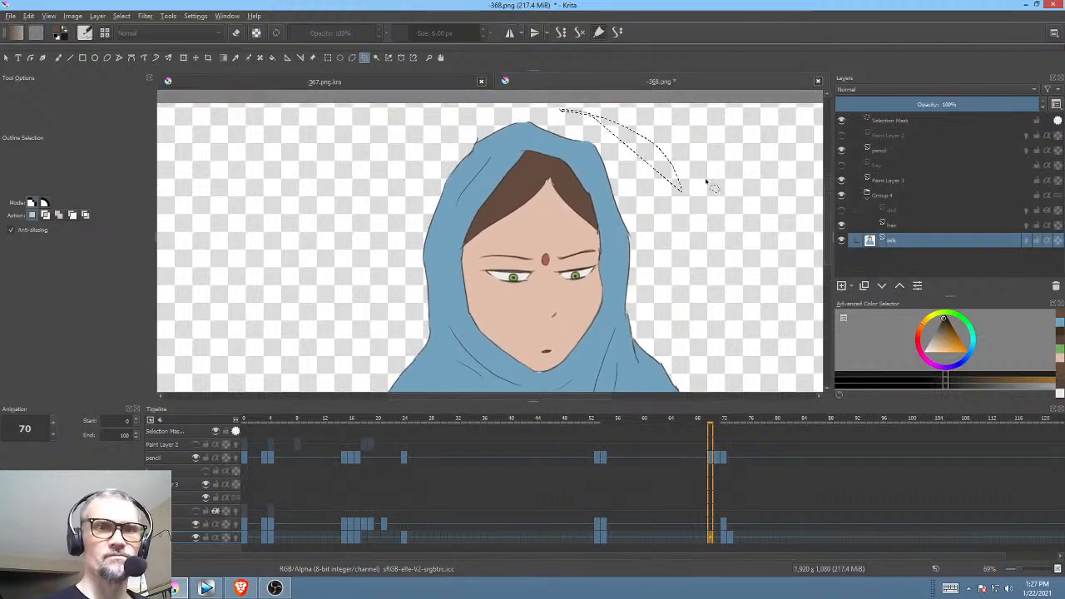
pyautogui.moveTo(559, 108)
pyautogui.mouseDown()
pyautogui.moveTo(417, 160)
pyautogui.moveTo(387, 273)
pyautogui.moveTo(420, 356)
pyautogui.moveTo(497, 399)
pyautogui.moveTo(581, 408)
pyautogui.moveTo(628, 379)
pyautogui.moveTo(694, 195)
pyautogui.mouseUp()
pyautogui.moveTo(701, 280); pyautogui.dragTo(703, 238)
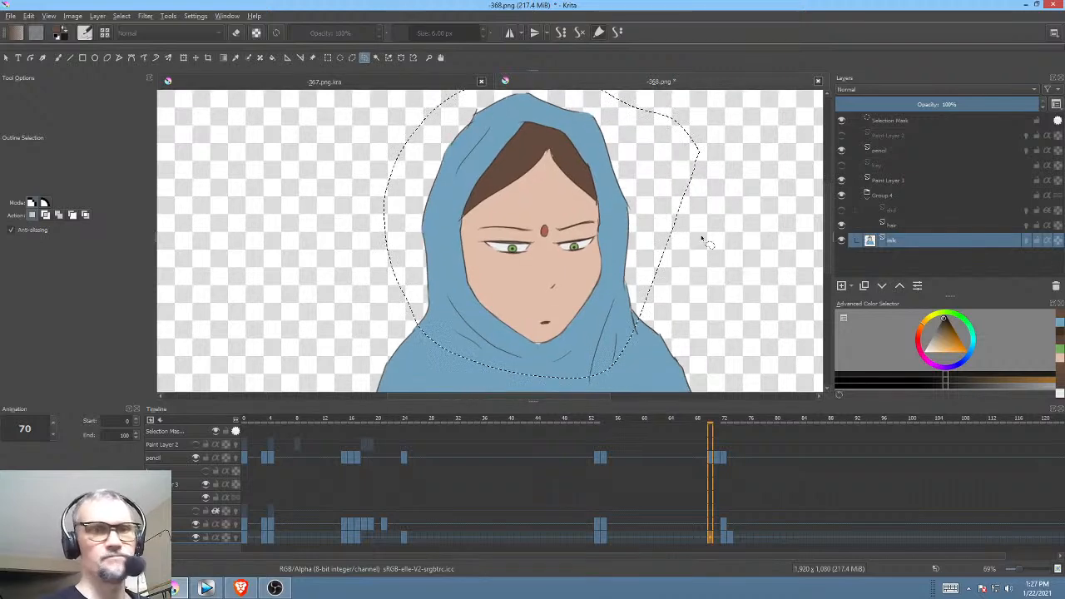
pyautogui.hotkey('ctrl', 't')
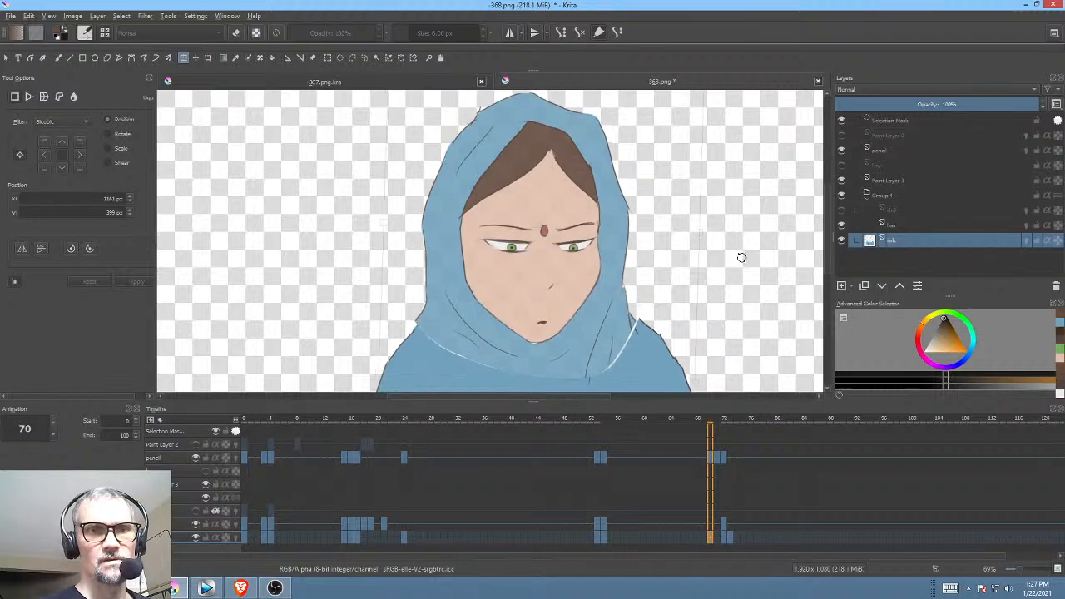
pyautogui.moveTo(629, 273); pyautogui.dragTo(642, 278)
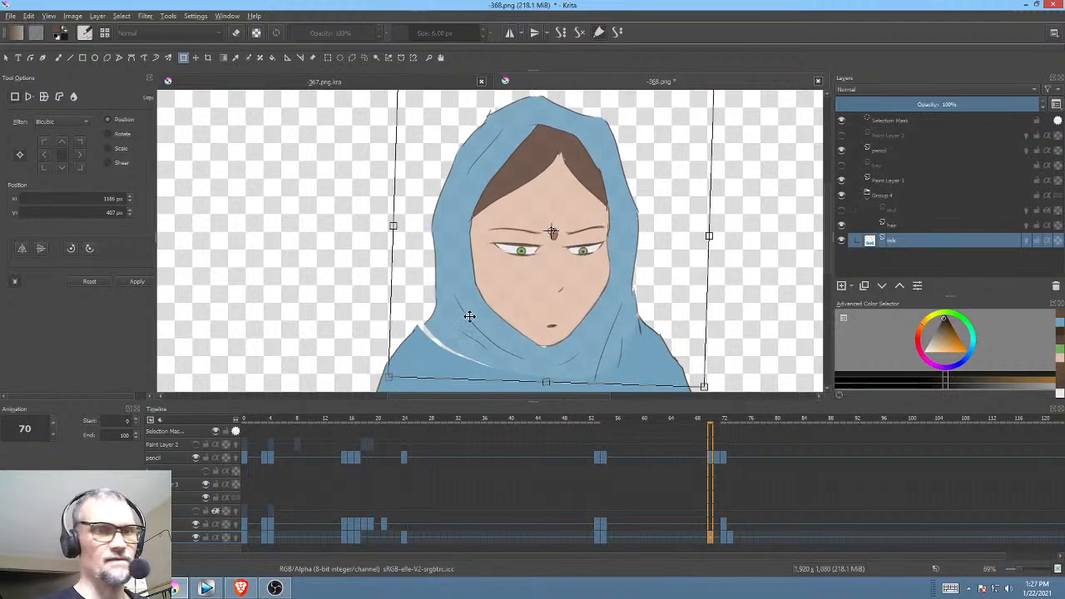
pyautogui.press('Return')
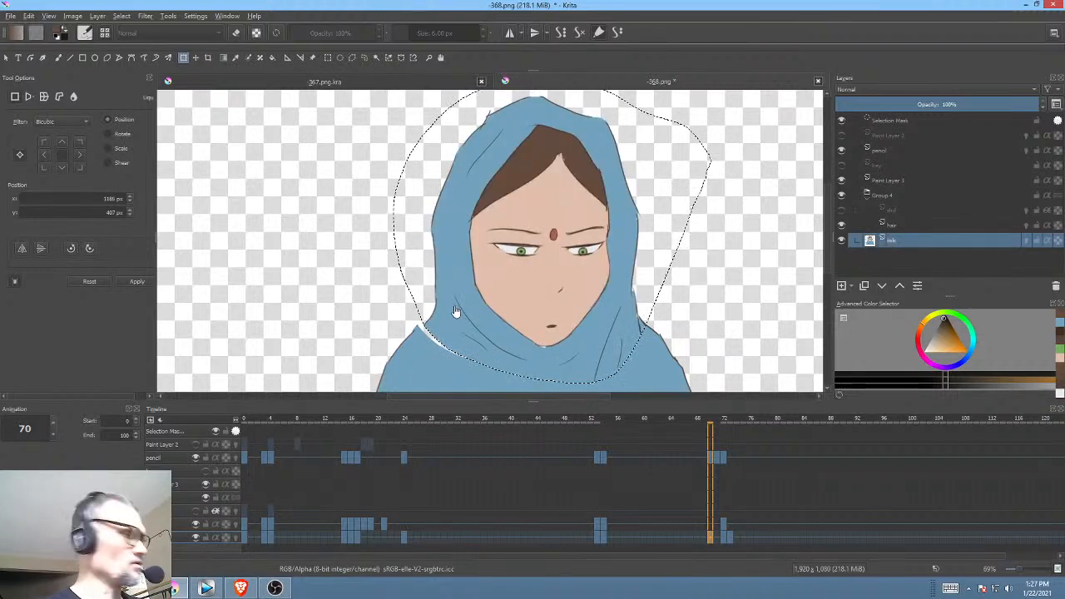
pyautogui.hotkey('ctrl', 'shift', 'a')
# Step: Fill the gap between the moved veil and the shoulder with the sampled veil blue using the filled freehand shape tool
pyautogui.press('p')
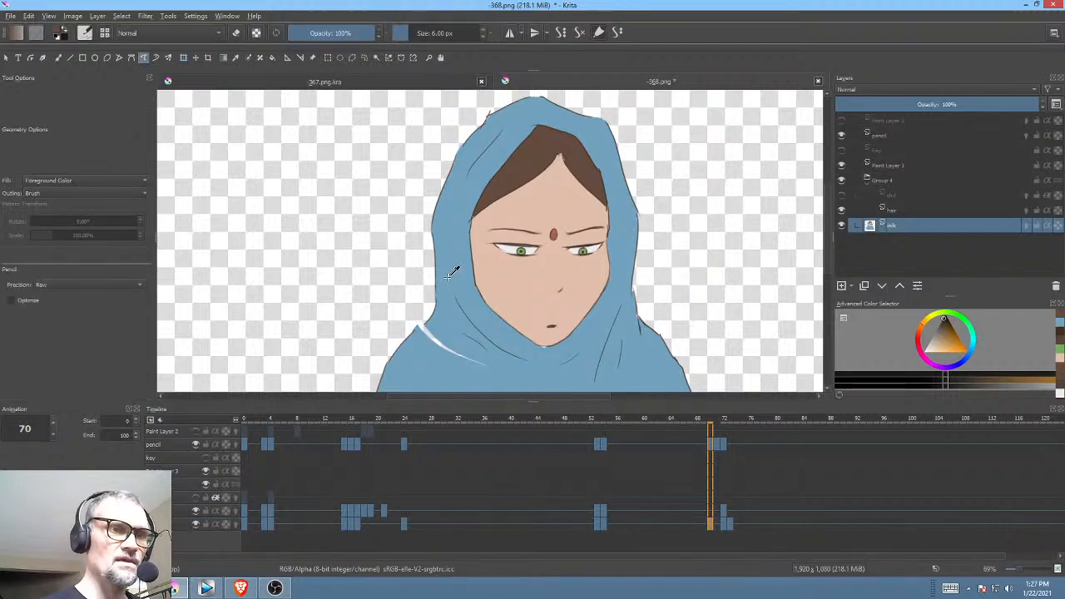
pyautogui.keyDown('ctrl'); pyautogui.click(448, 277); pyautogui.keyUp('ctrl')
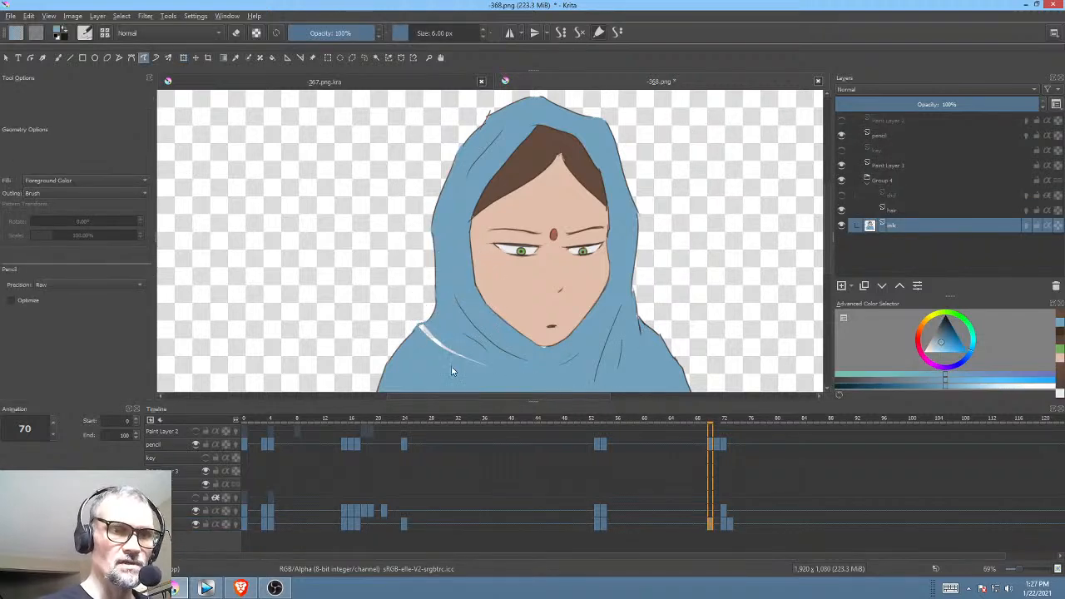
pyautogui.moveTo(493, 360); pyautogui.dragTo(457, 312)
pyautogui.moveTo(625, 314); pyautogui.dragTo(663, 300)
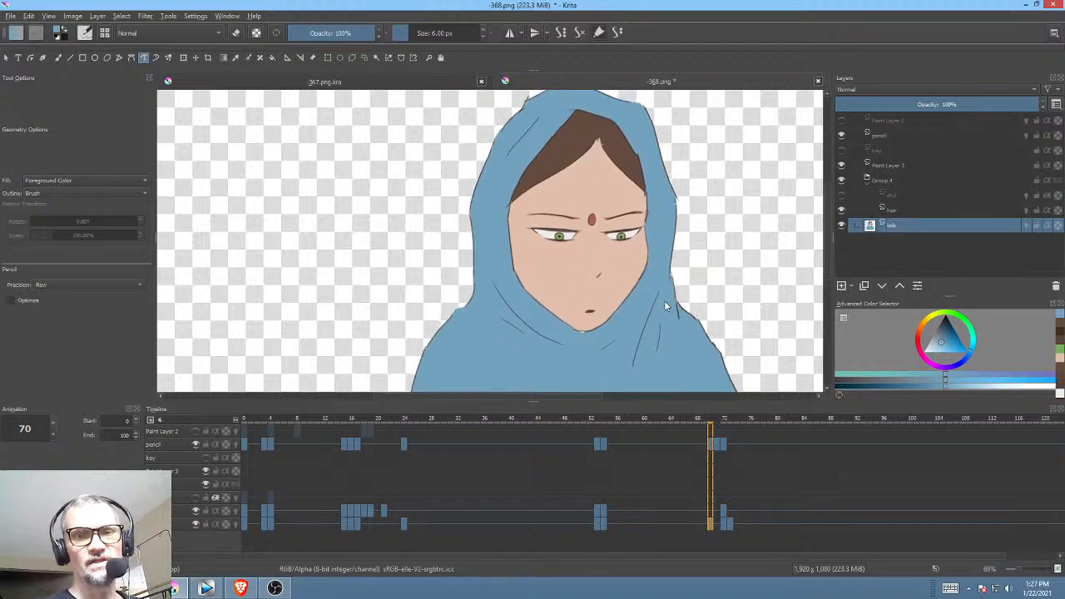
pyautogui.moveTo(688, 364); pyautogui.dragTo(665, 375)
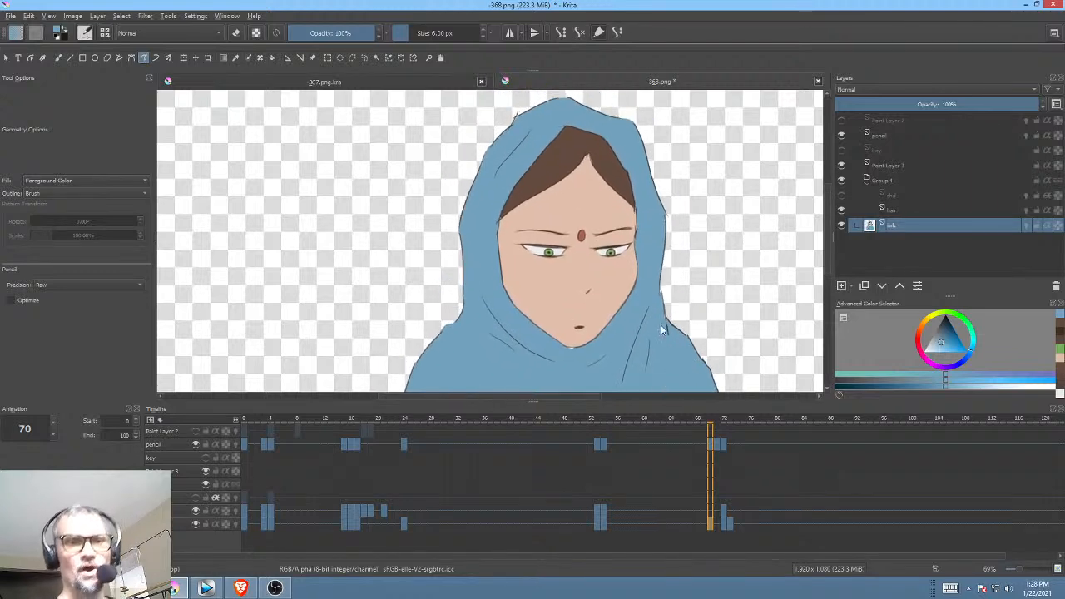
# Step: Cover both open eyes and their upper lid lines on frame 70 with filled shapes in the sampled skin colour
pyautogui.moveTo(660, 324); pyautogui.dragTo(643, 258)
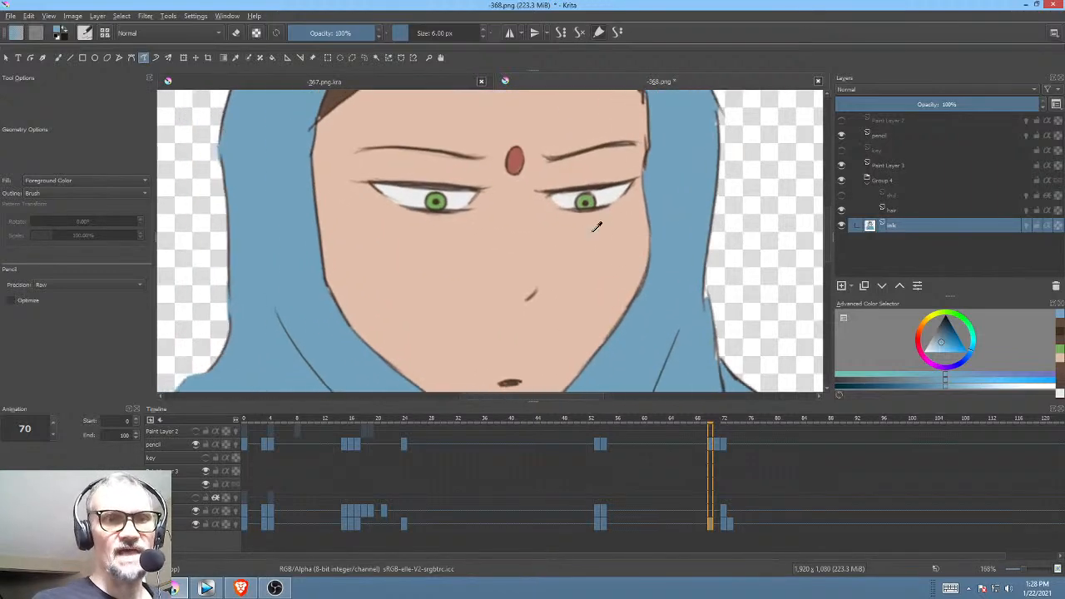
pyautogui.keyDown('ctrl'); pyautogui.click(597, 226); pyautogui.keyUp('ctrl')
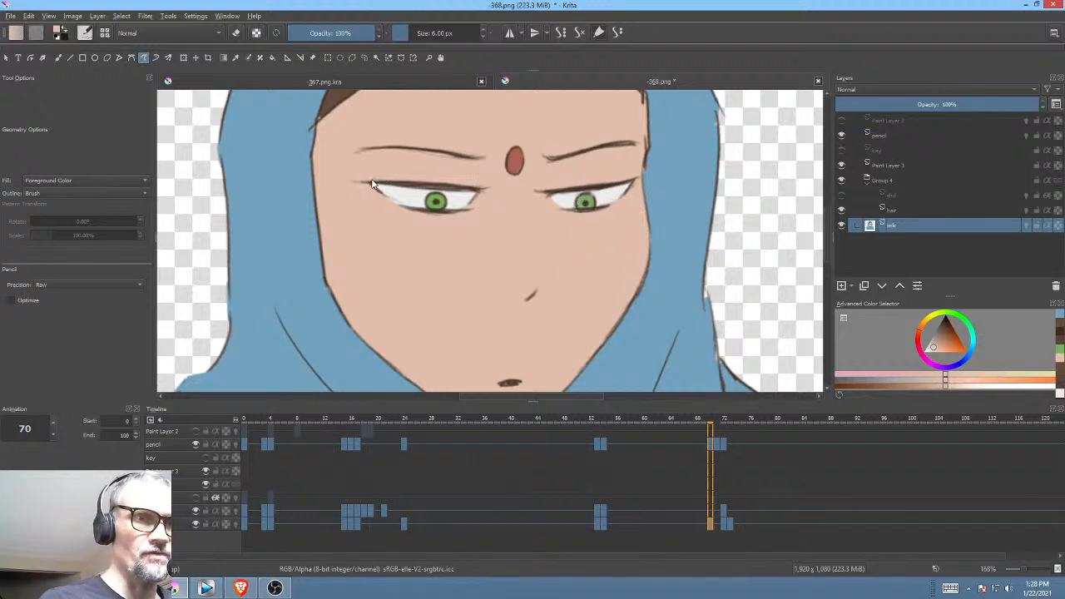
pyautogui.moveTo(372, 184)
pyautogui.mouseDown()
pyautogui.moveTo(426, 208)
pyautogui.moveTo(488, 195)
pyautogui.mouseUp()
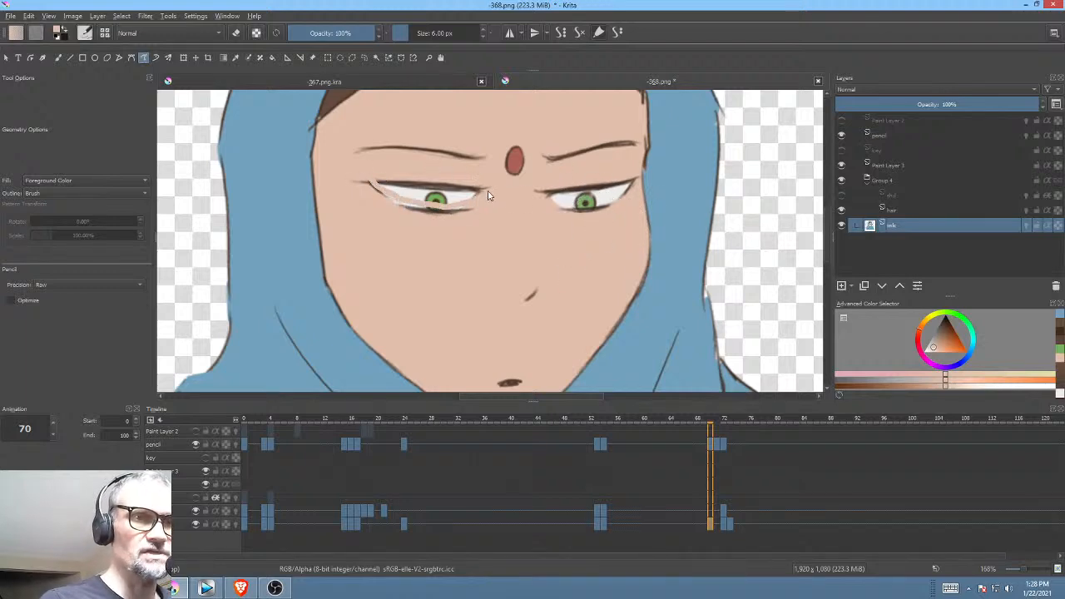
pyautogui.moveTo(407, 178); pyautogui.dragTo(374, 181)
pyautogui.moveTo(547, 193)
pyautogui.mouseDown()
pyautogui.moveTo(603, 208)
pyautogui.moveTo(637, 177)
pyautogui.moveTo(581, 188)
pyautogui.moveTo(575, 179)
pyautogui.moveTo(646, 197)
pyautogui.moveTo(573, 210)
pyautogui.moveTo(637, 189)
pyautogui.mouseUp()
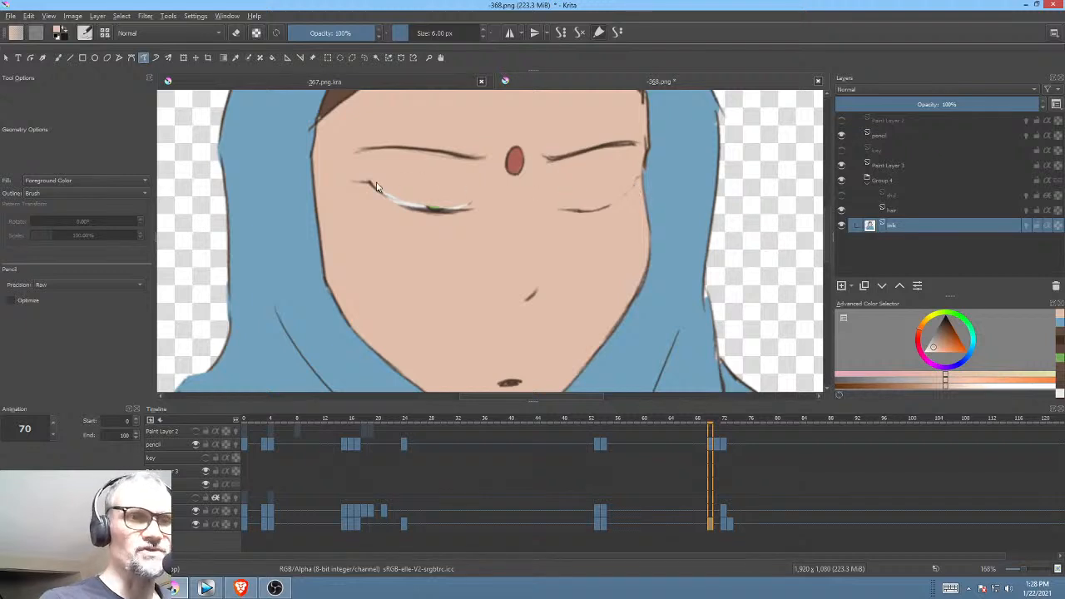
pyautogui.moveTo(387, 199)
pyautogui.mouseDown()
pyautogui.moveTo(443, 207)
pyautogui.moveTo(478, 194)
pyautogui.moveTo(400, 196)
pyautogui.moveTo(478, 207)
pyautogui.mouseUp()
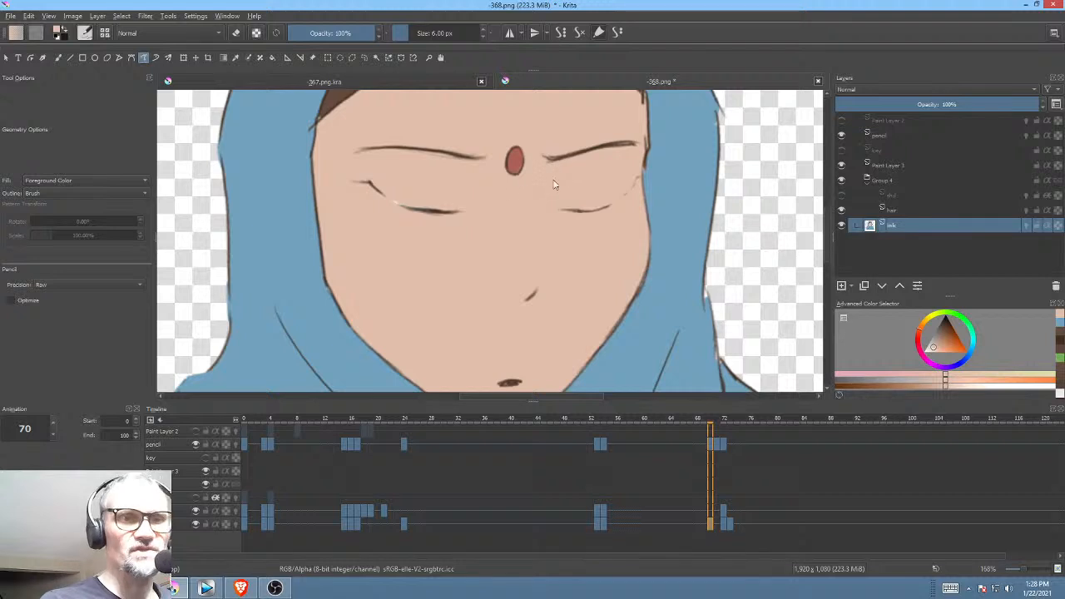
pyautogui.moveTo(373, 173); pyautogui.dragTo(380, 177)
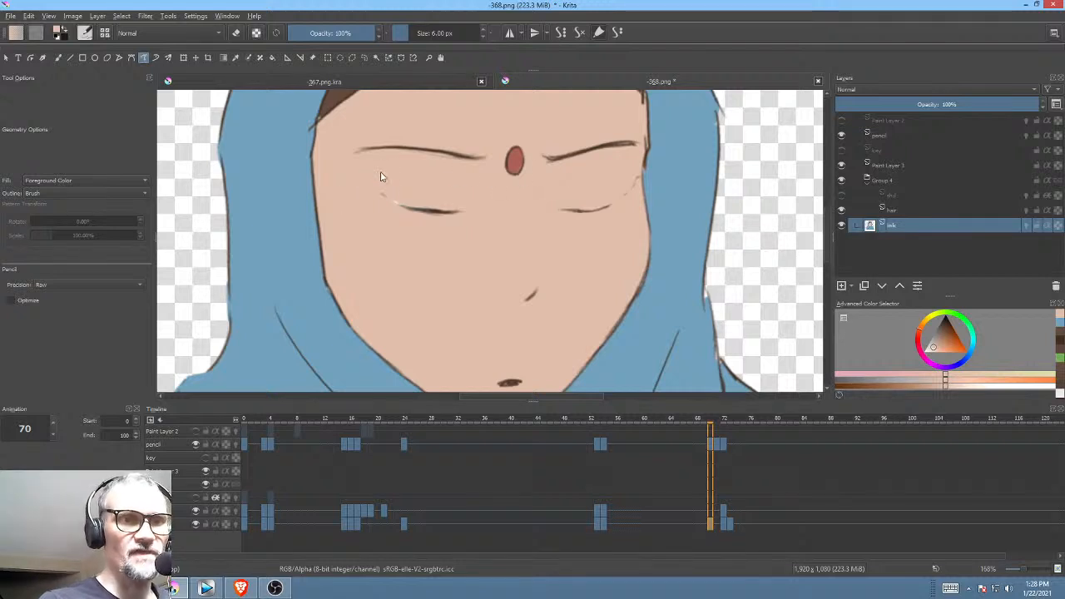
# Step: Sample the dark brown line colour and brush a curved closed-eyelid line over the woman's right eye
pyautogui.keyDown('ctrl'); pyautogui.click(619, 139); pyautogui.keyUp('ctrl')
pyautogui.press('b')
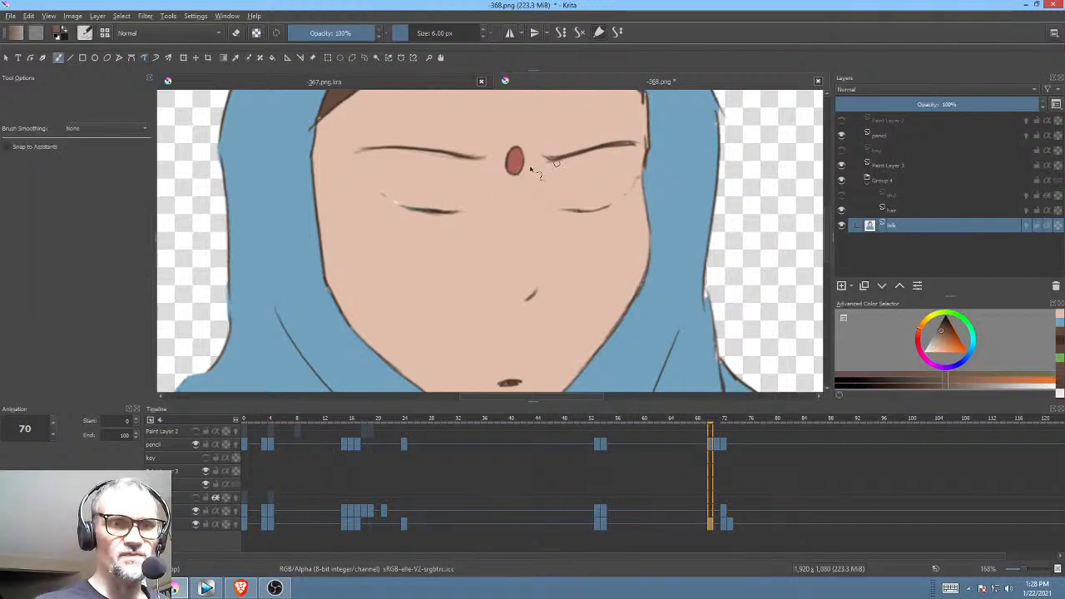
pyautogui.moveTo(381, 194)
pyautogui.mouseDown()
pyautogui.moveTo(425, 209)
pyautogui.moveTo(380, 193)
pyautogui.moveTo(439, 211)
pyautogui.moveTo(380, 191)
pyautogui.moveTo(473, 205)
pyautogui.mouseUp()
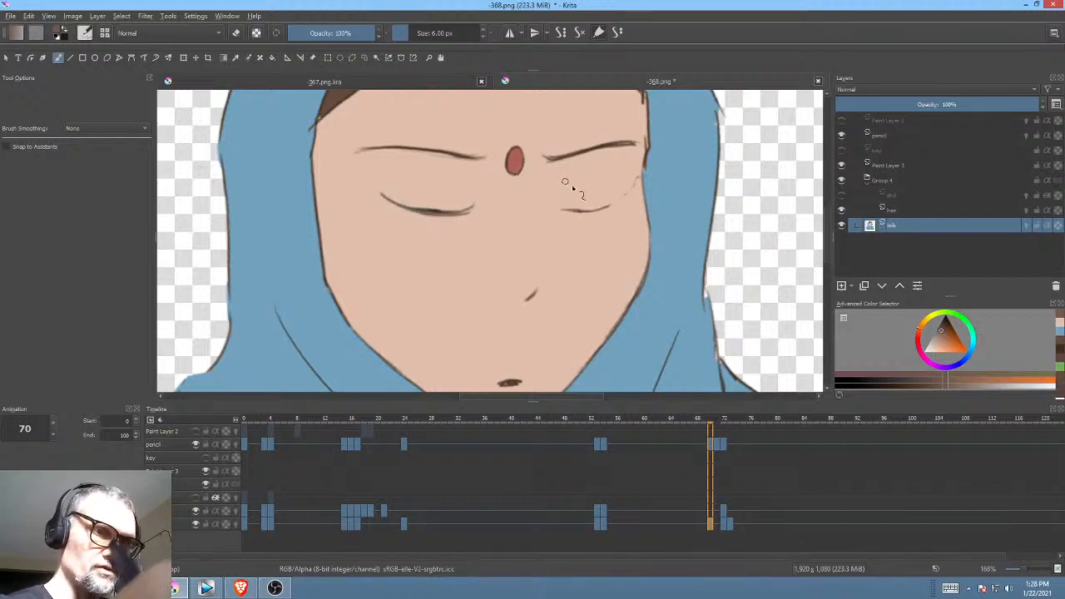
# Step: Brush a curved closed-eyelid line over the woman's left eye on frame 70 in the same dark brown
pyautogui.moveTo(558, 207)
pyautogui.mouseDown()
pyautogui.moveTo(594, 211)
pyautogui.moveTo(559, 207)
pyautogui.moveTo(608, 203)
pyautogui.moveTo(589, 211)
pyautogui.moveTo(625, 195)
pyautogui.mouseUp()
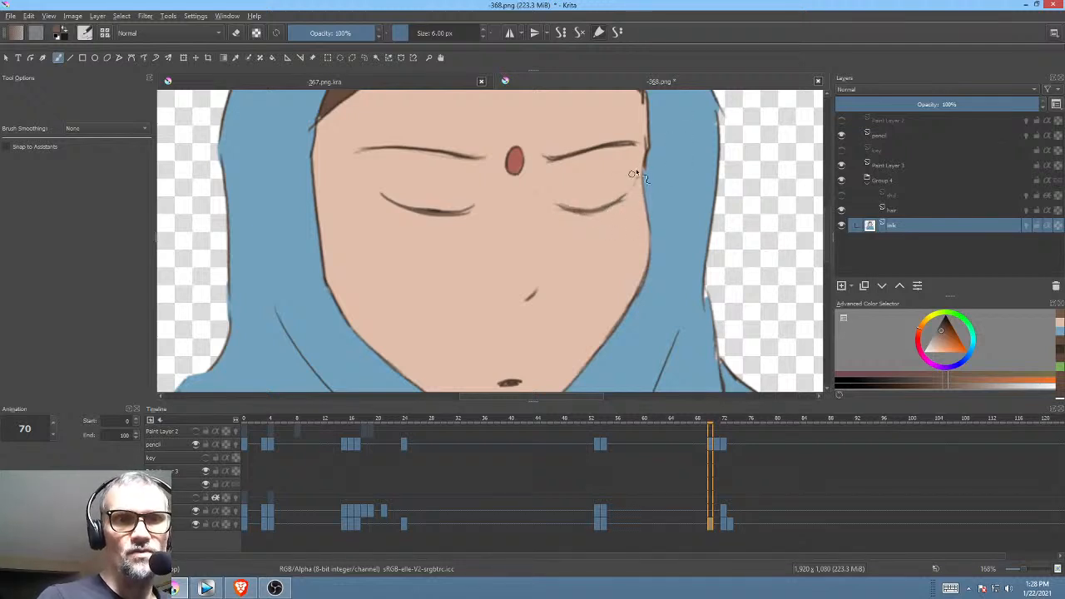
pyautogui.scroll(-4, 447, 217)
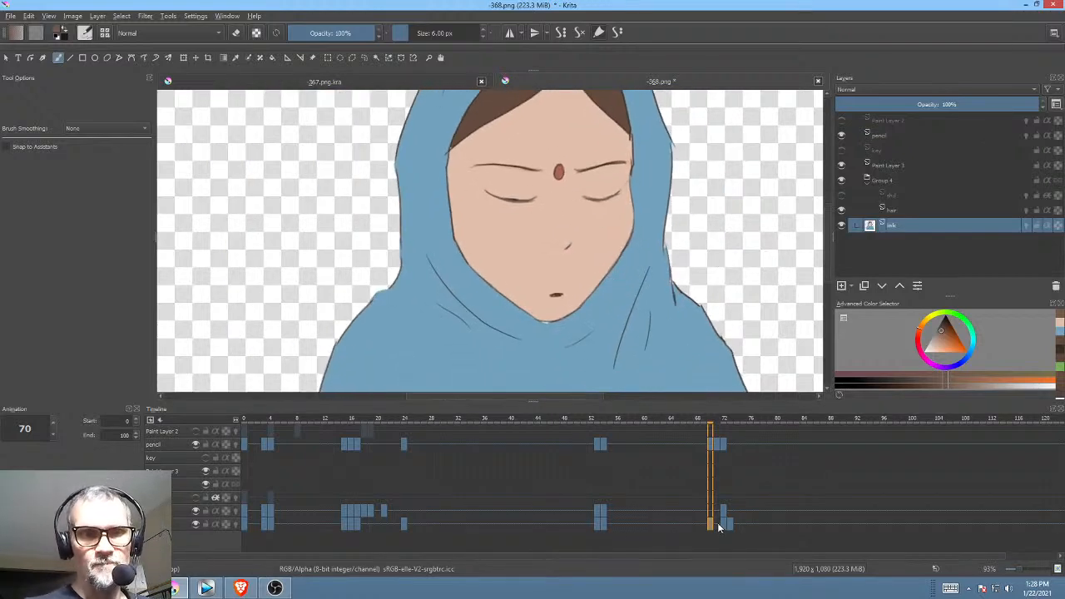
# Step: Restore the view of all layers, go to frame 71, select the ink layer and save the image as PNG with an accompanying Krita file
pyautogui.keyDown('alt'); pyautogui.click(911, 164); pyautogui.keyUp('alt')
pyautogui.click(718, 450)
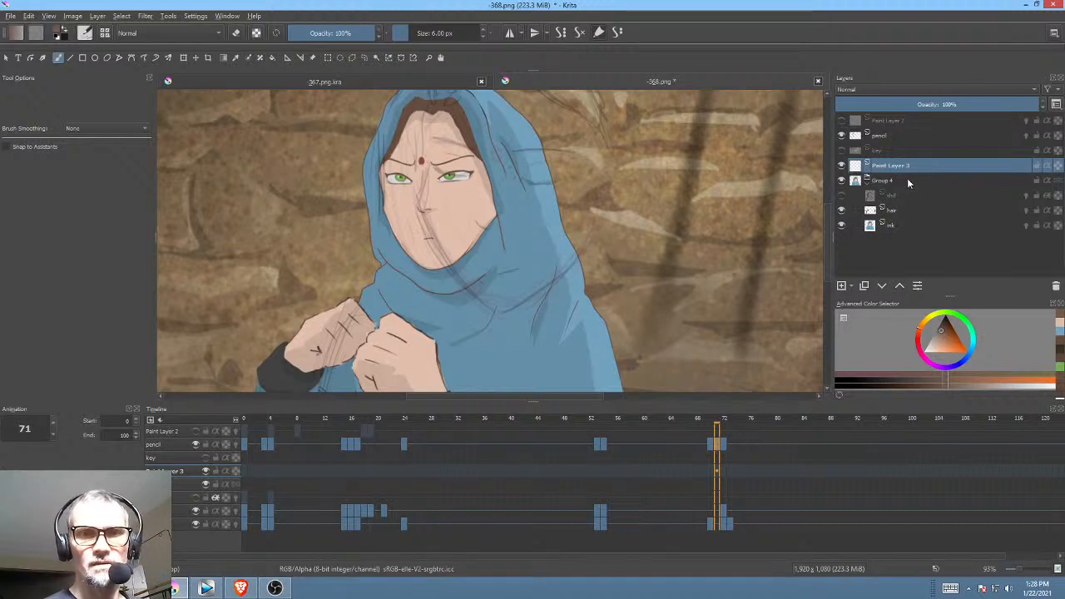
pyautogui.click(903, 150)
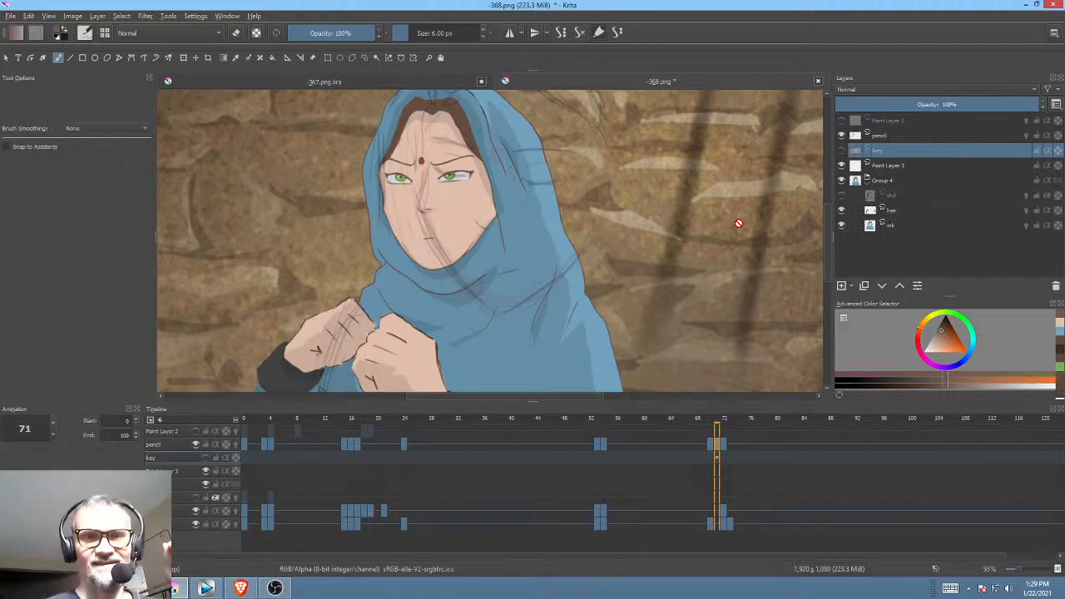
pyautogui.click(906, 226)
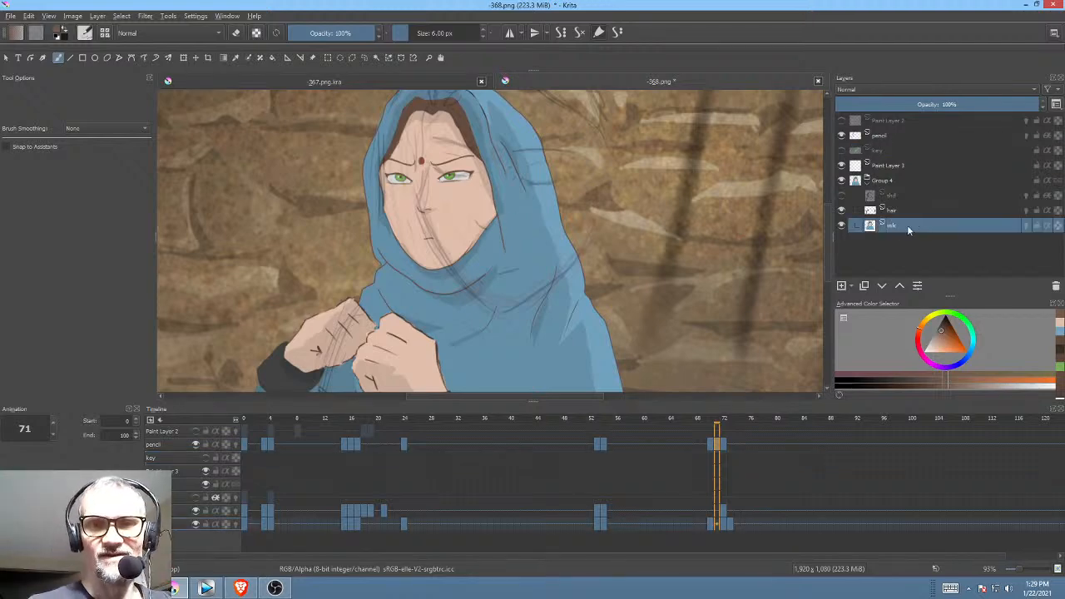
pyautogui.click(11, 17)
pyautogui.click(46, 68)
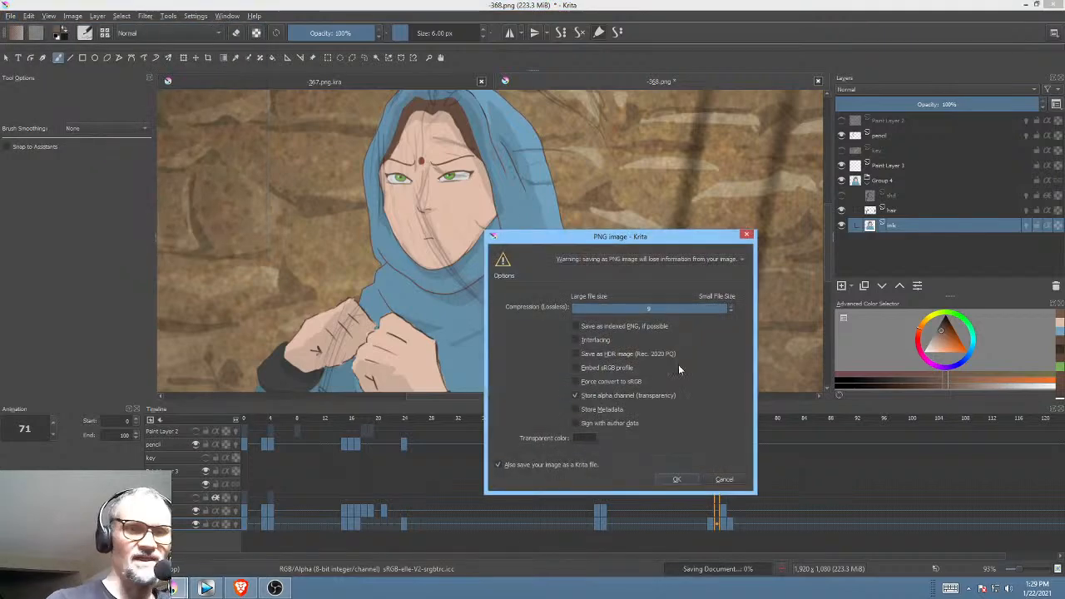
pyautogui.click(687, 476)
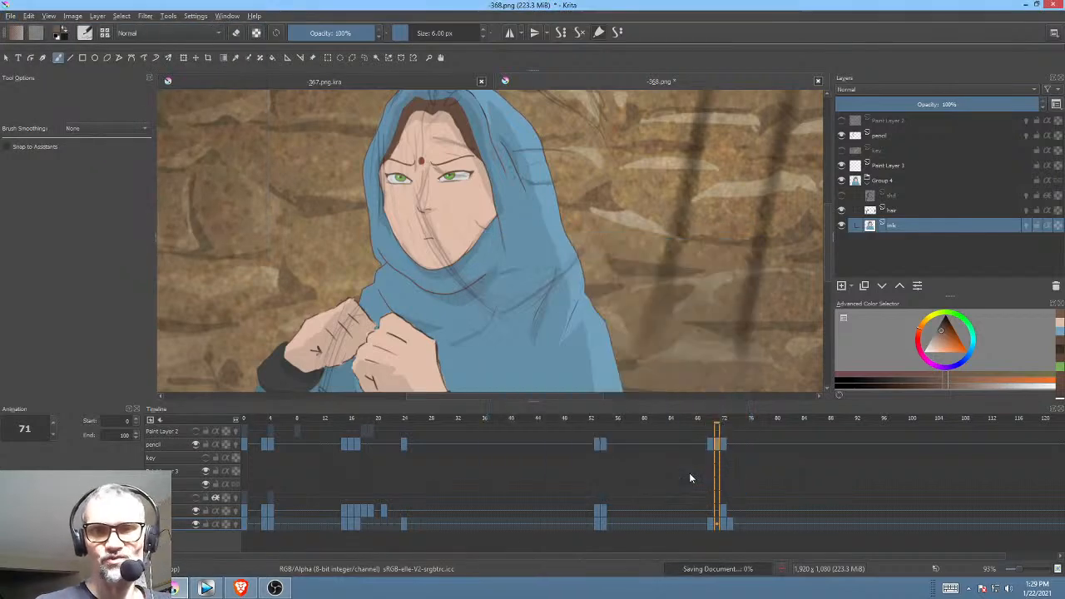
# Step: Examine frame 73 with all layers combined, and inspect its ink and hair layers in isolation
pyautogui.click(923, 151)
pyautogui.click(919, 165)
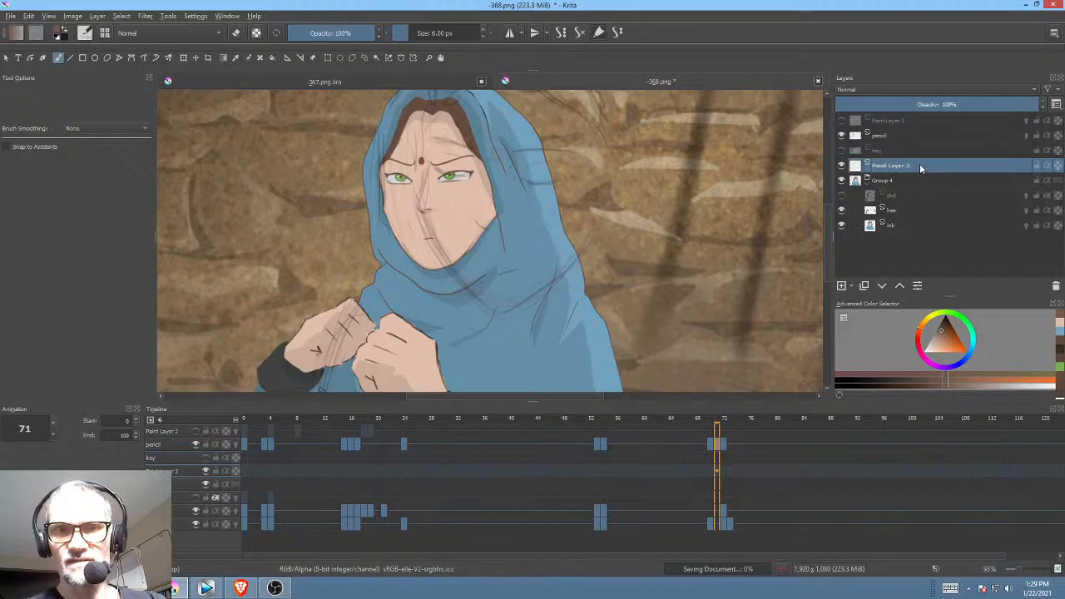
pyautogui.click(730, 529)
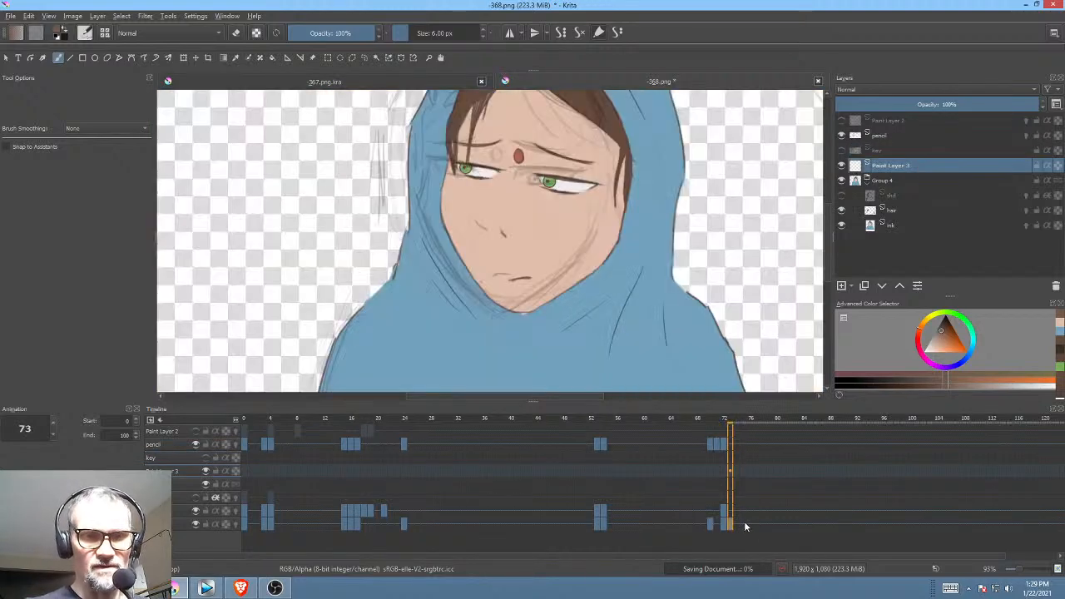
pyautogui.click(742, 526)
pyautogui.click(728, 525)
pyautogui.click(720, 524)
pyautogui.click(730, 524)
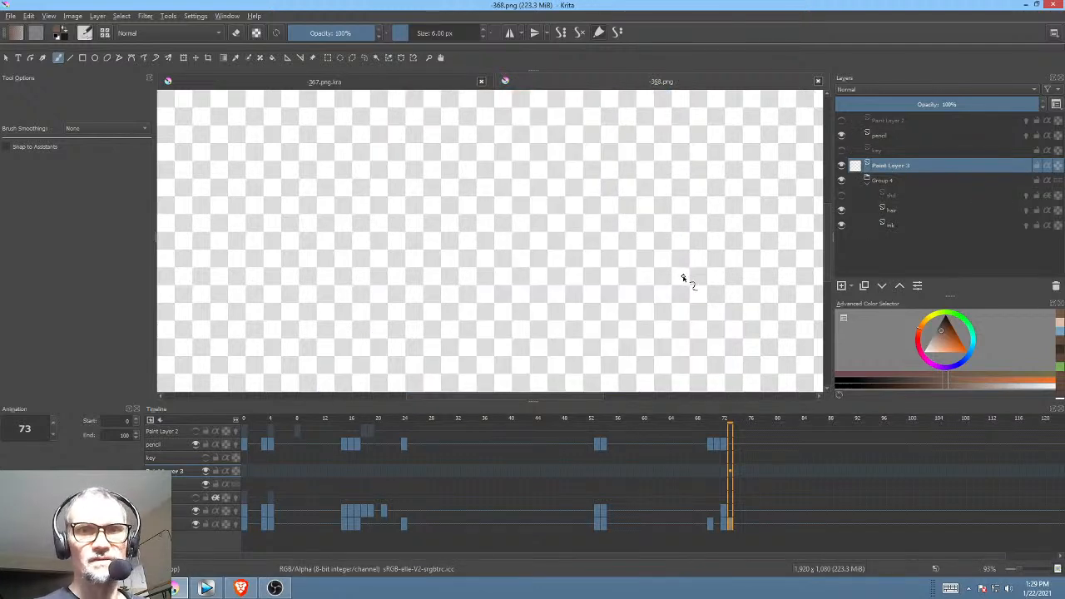
pyautogui.click(894, 150)
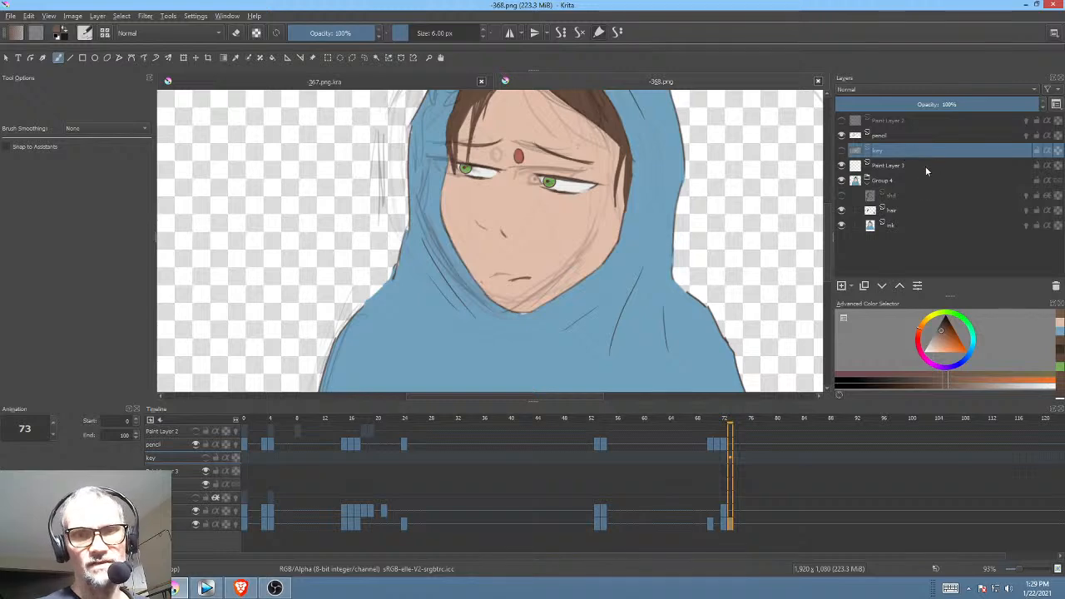
pyautogui.click(909, 221)
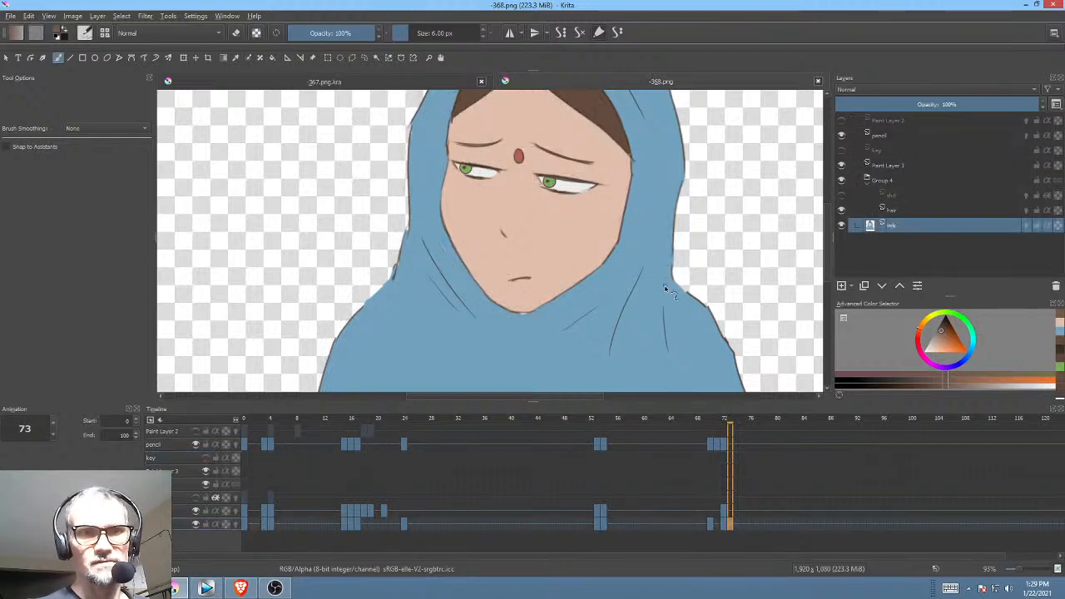
pyautogui.click(916, 208)
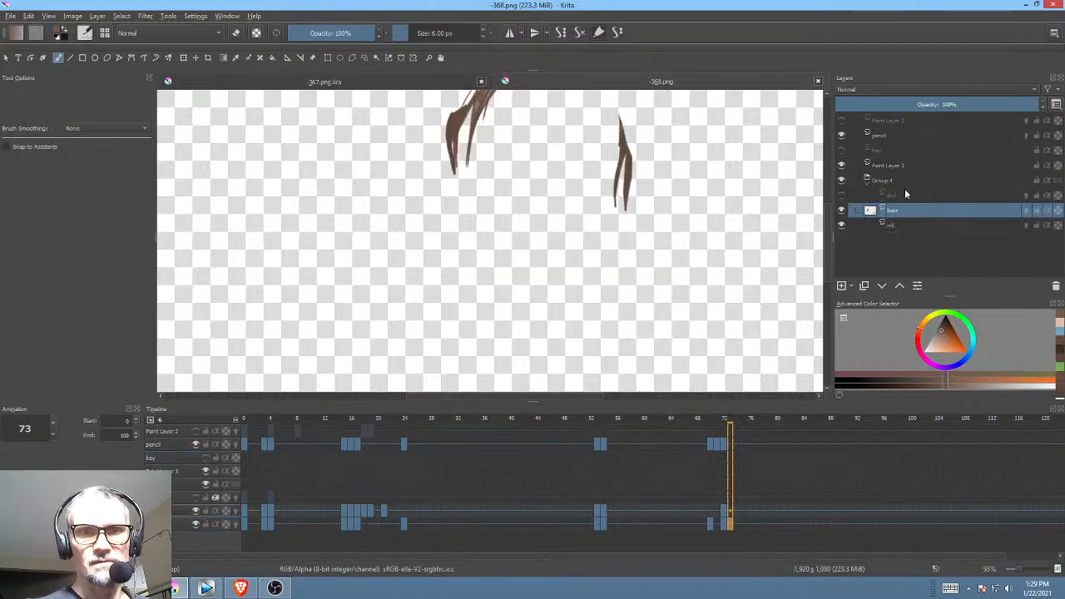
pyautogui.click(905, 194)
pyautogui.click(913, 166)
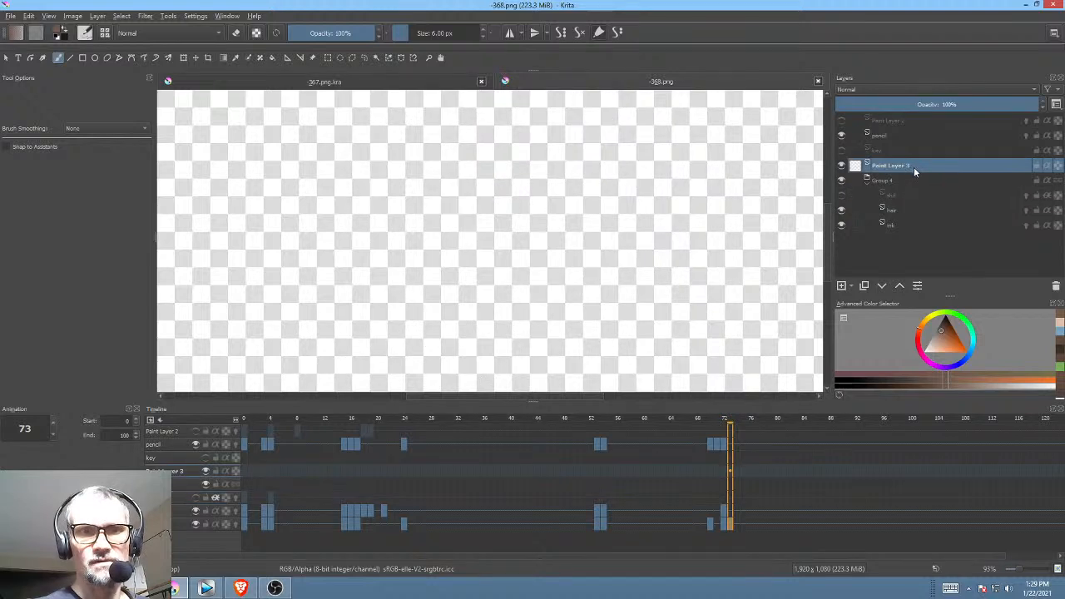
# Step: Compare the coloured drawings with the pencil sketch on frames 72 and 71
pyautogui.click(723, 445)
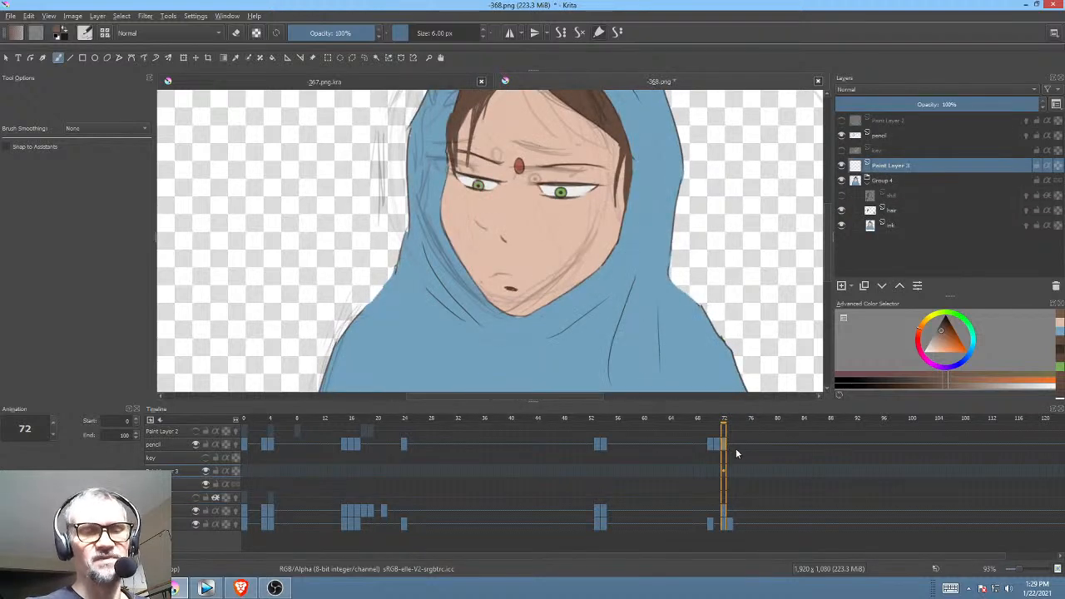
pyautogui.moveTo(734, 446)
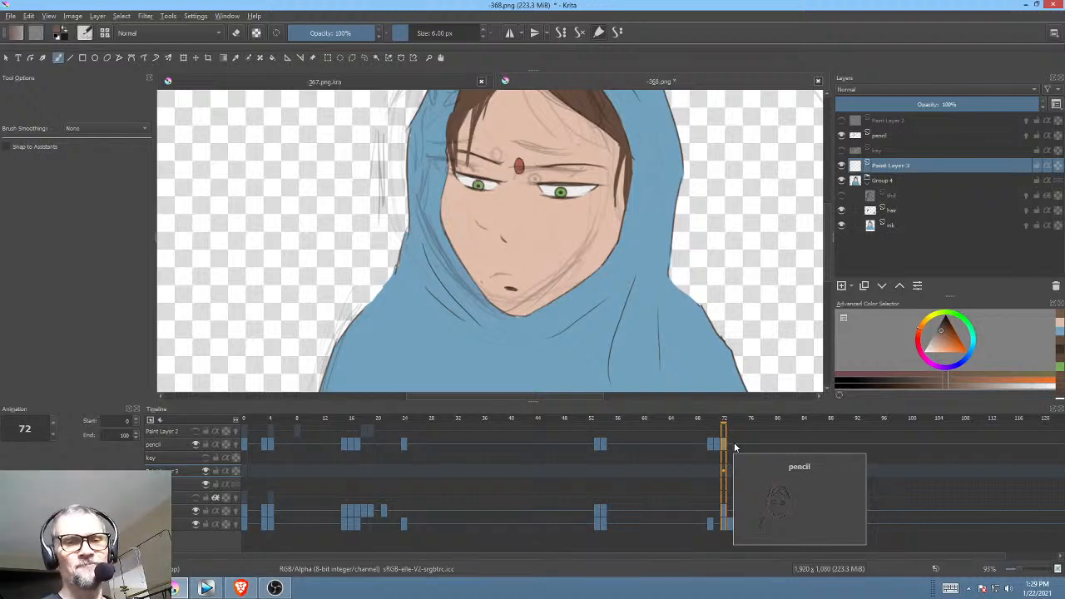
pyautogui.press('i')
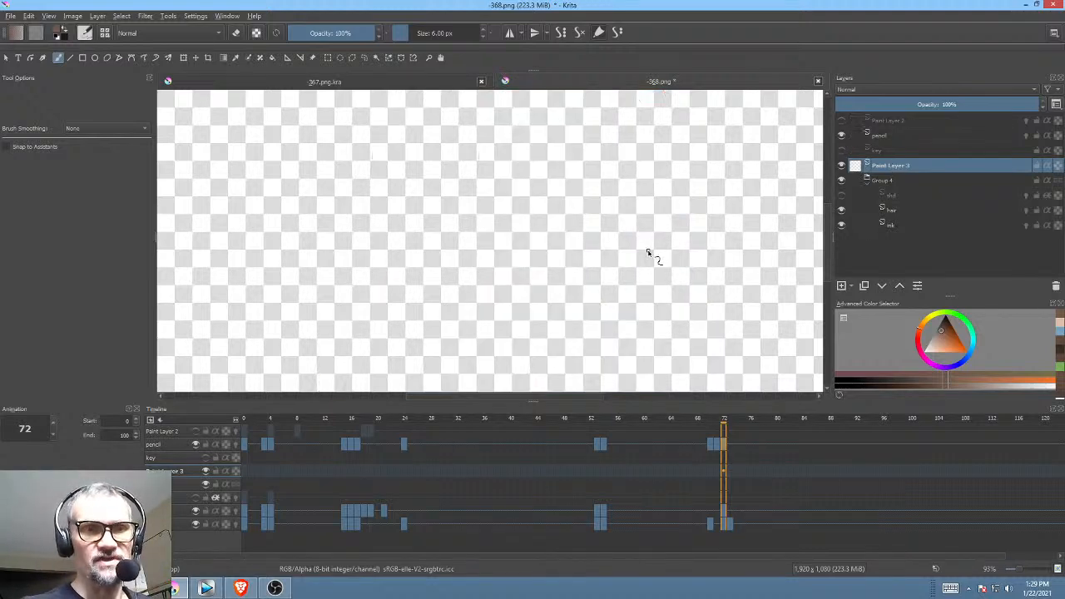
pyautogui.press('i')
pyautogui.press('Left')
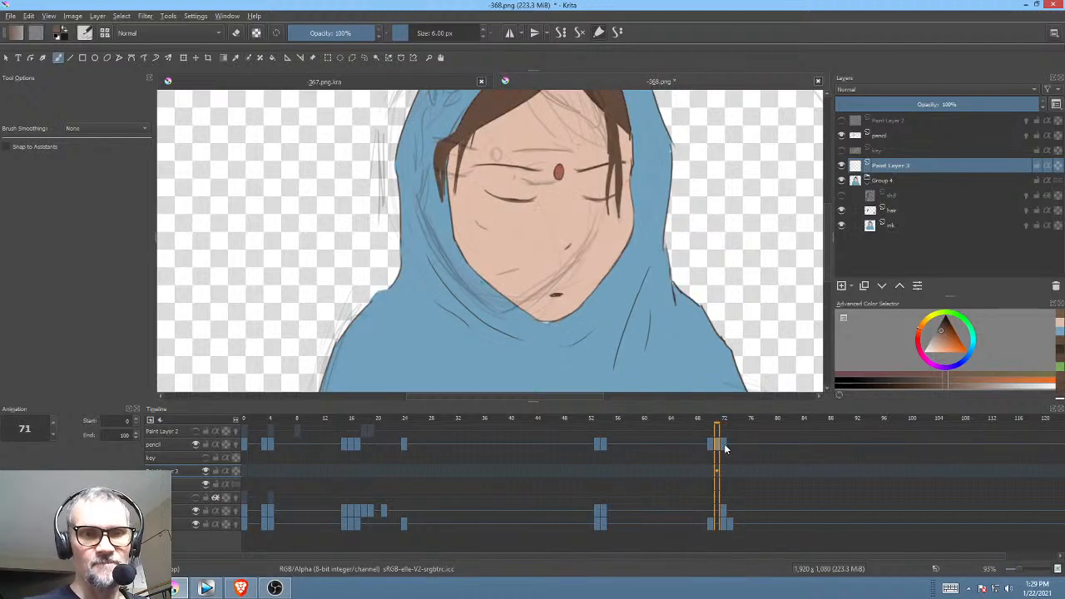
pyautogui.press('i')
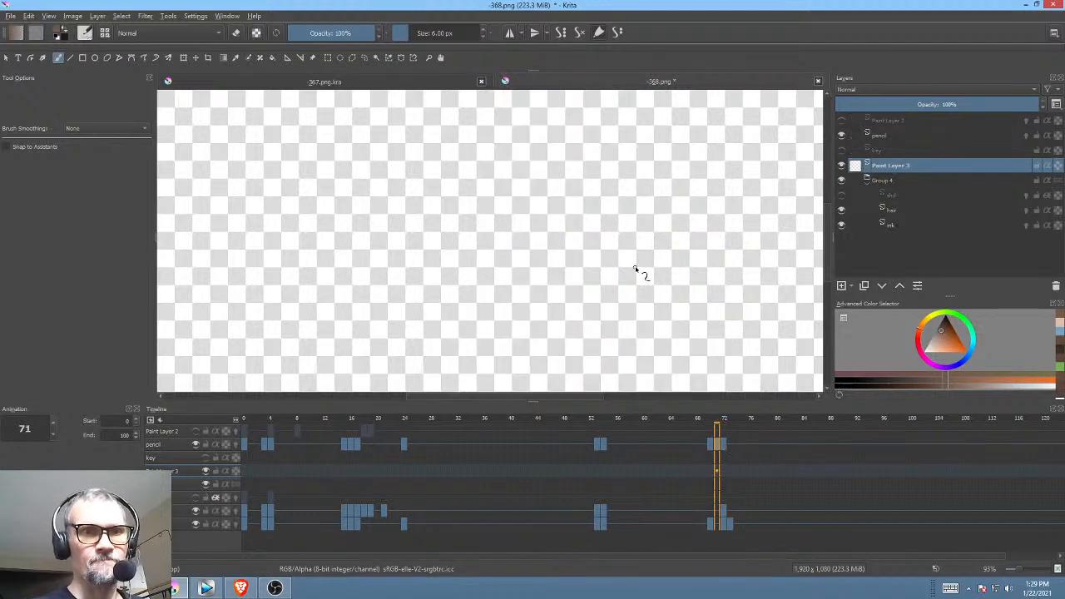
pyautogui.press('i')
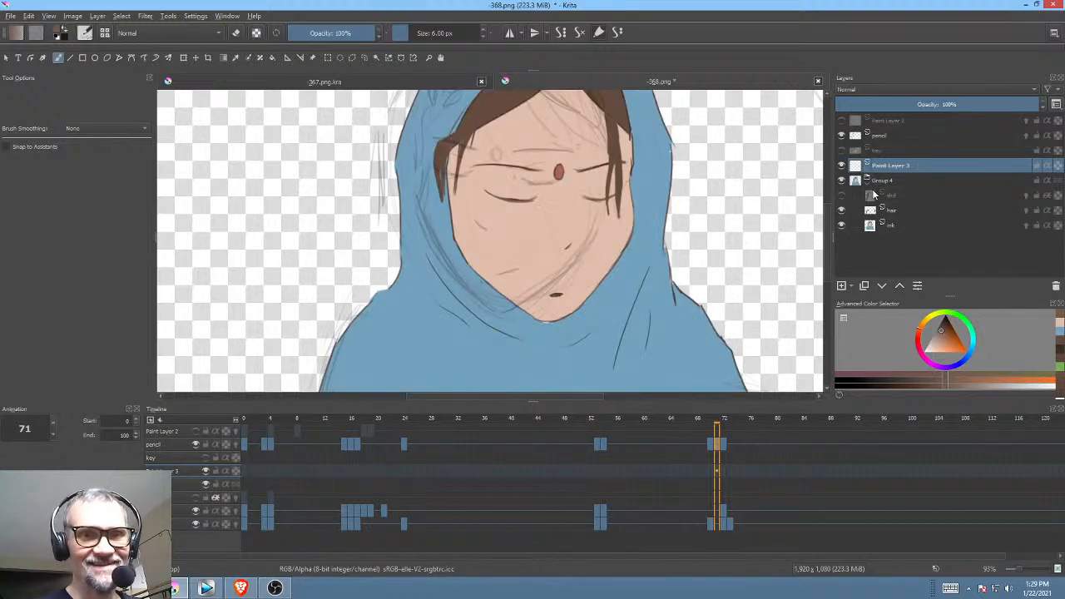
pyautogui.click(911, 224)
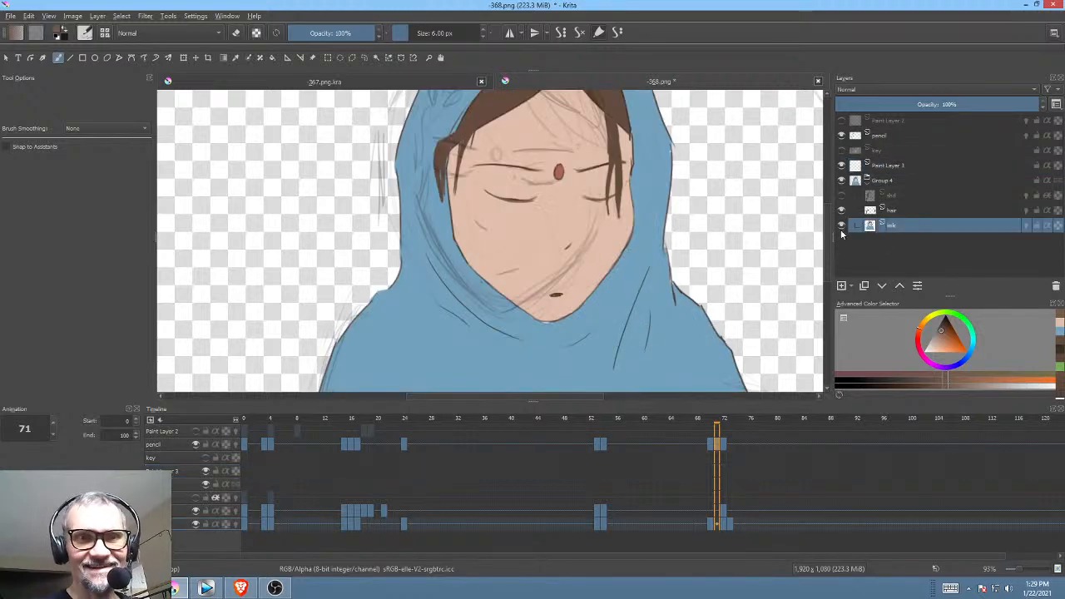
pyautogui.click(885, 167)
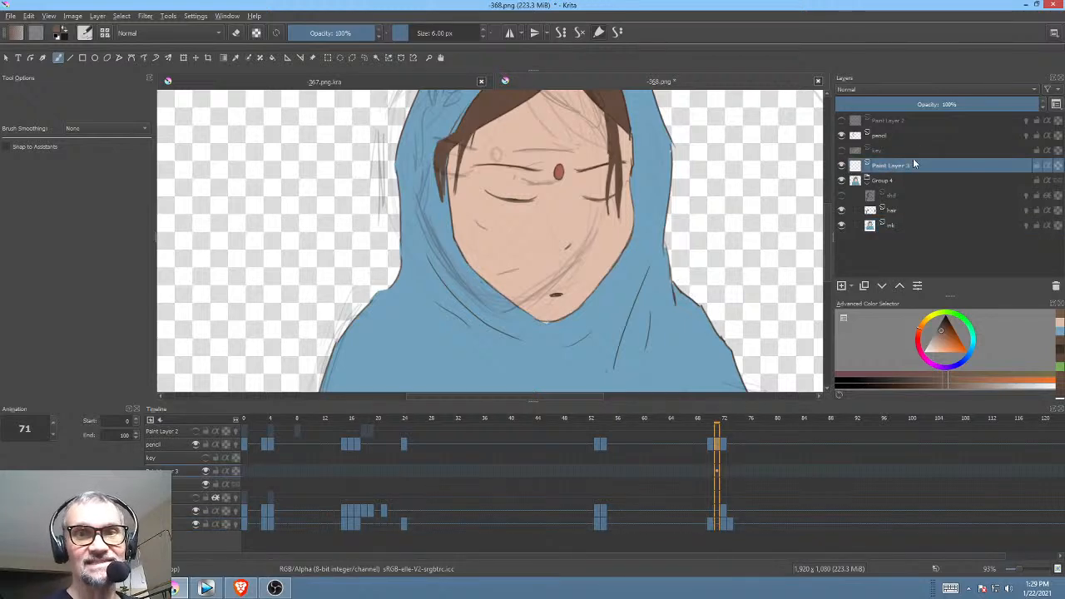
# Step: Show the rough drawings of Paint Layer 2, scrub back to frame 16 to check them, and hide that layer again
pyautogui.click(841, 120)
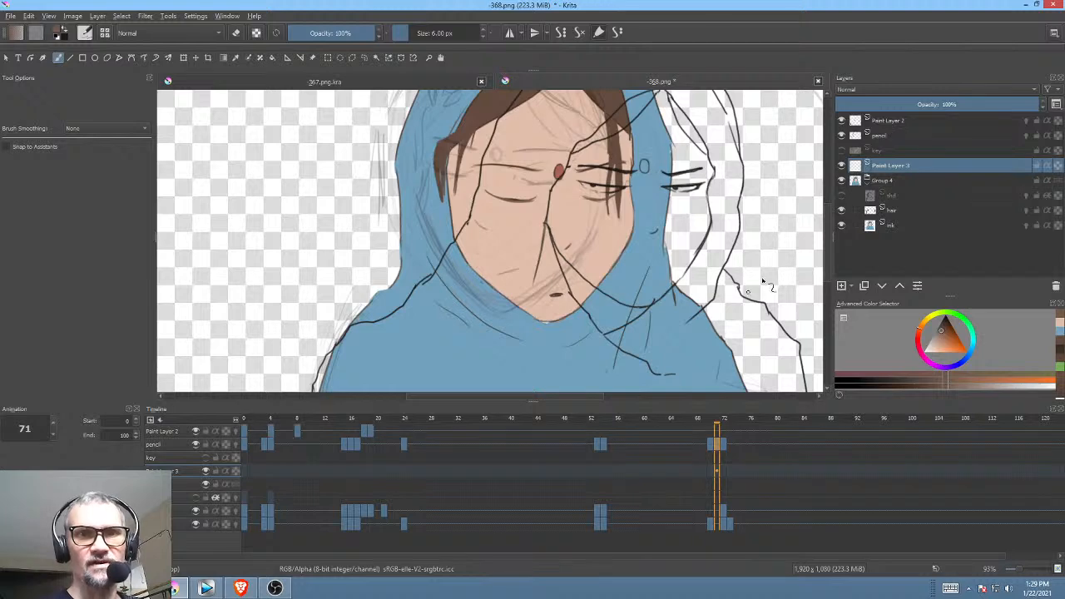
pyautogui.click(902, 122)
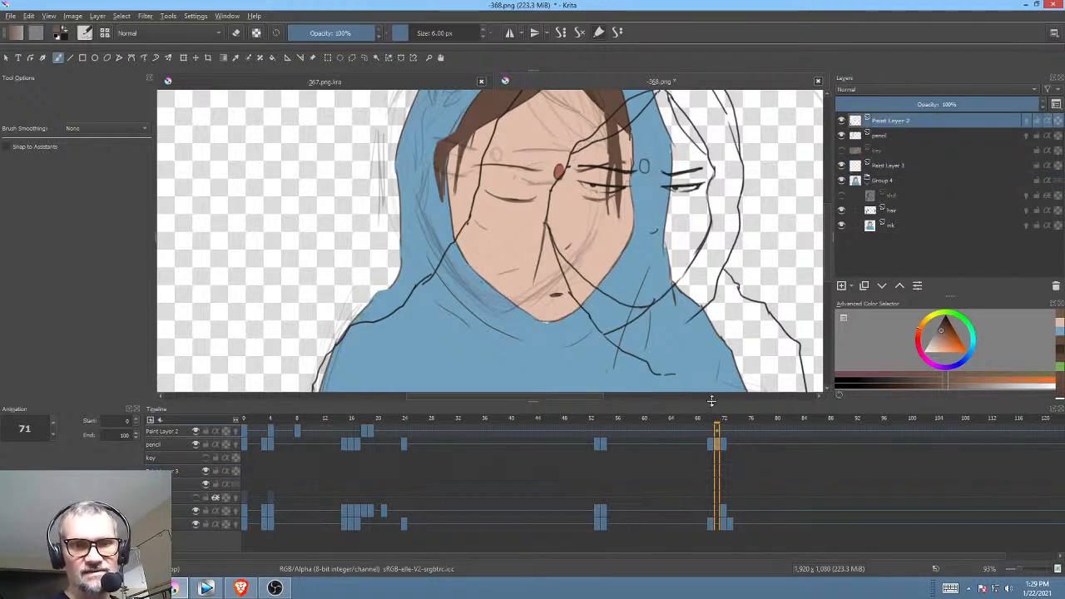
pyautogui.moveTo(711, 401); pyautogui.dragTo(709, 398)
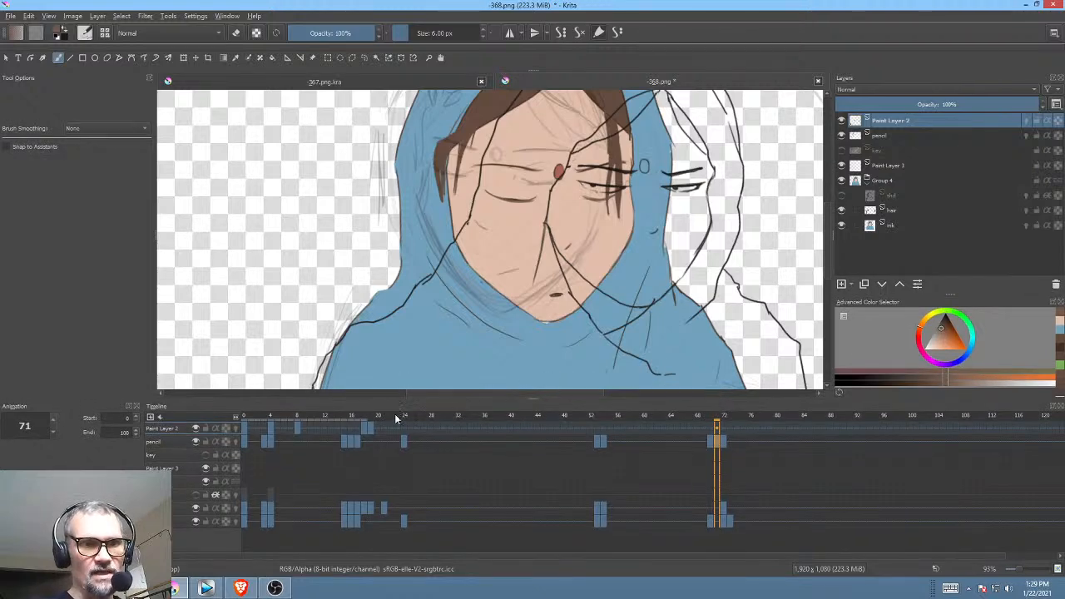
pyautogui.moveTo(396, 418); pyautogui.dragTo(351, 425)
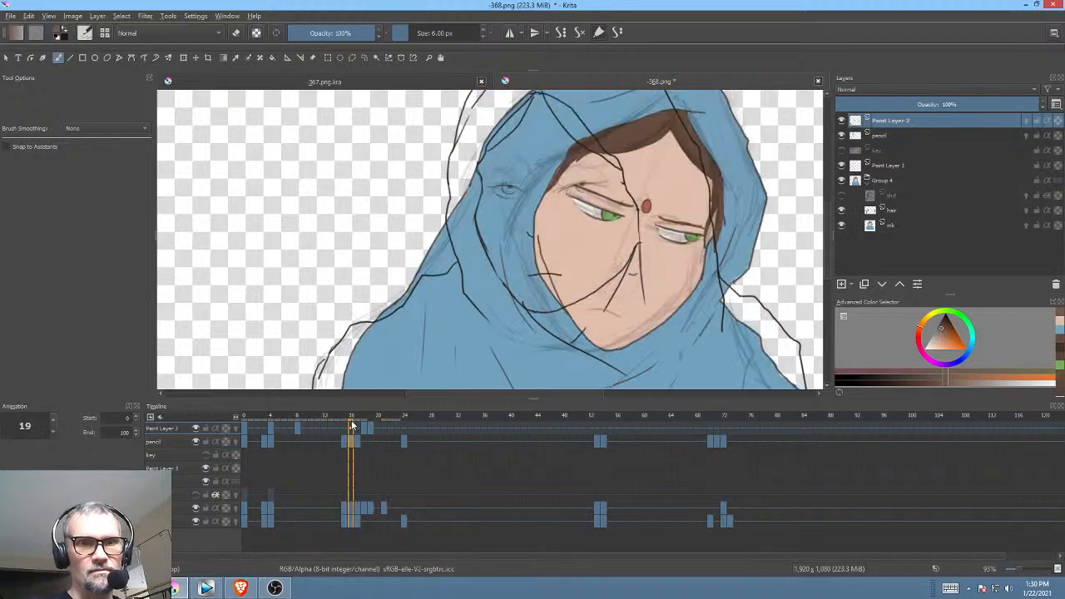
pyautogui.click(841, 119)
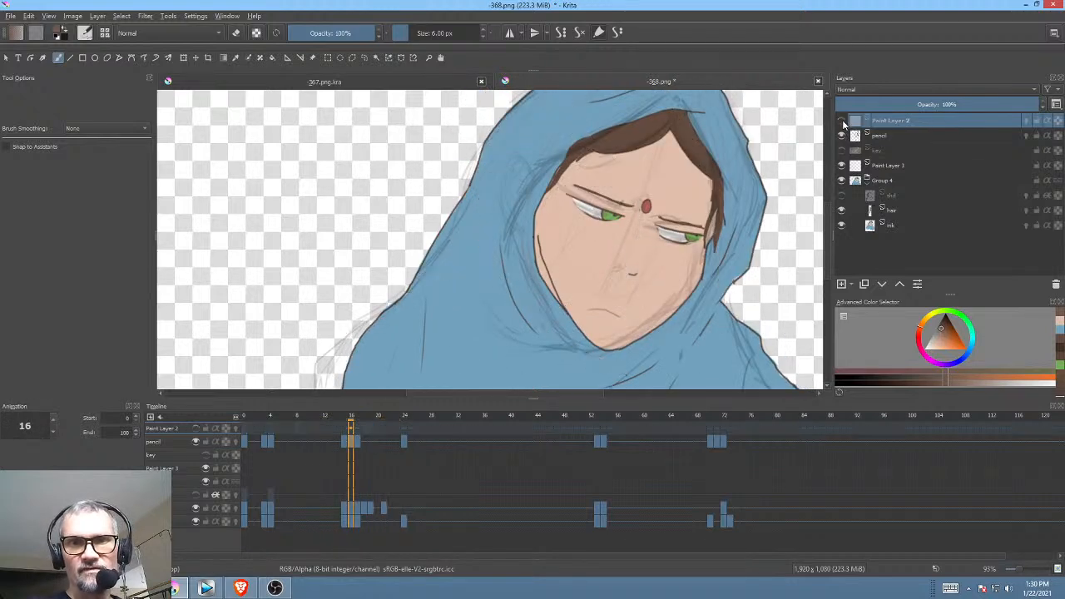
# Step: Isolate the pencil layer and review its sketches from frame 16 through frame 72
pyautogui.click(883, 135)
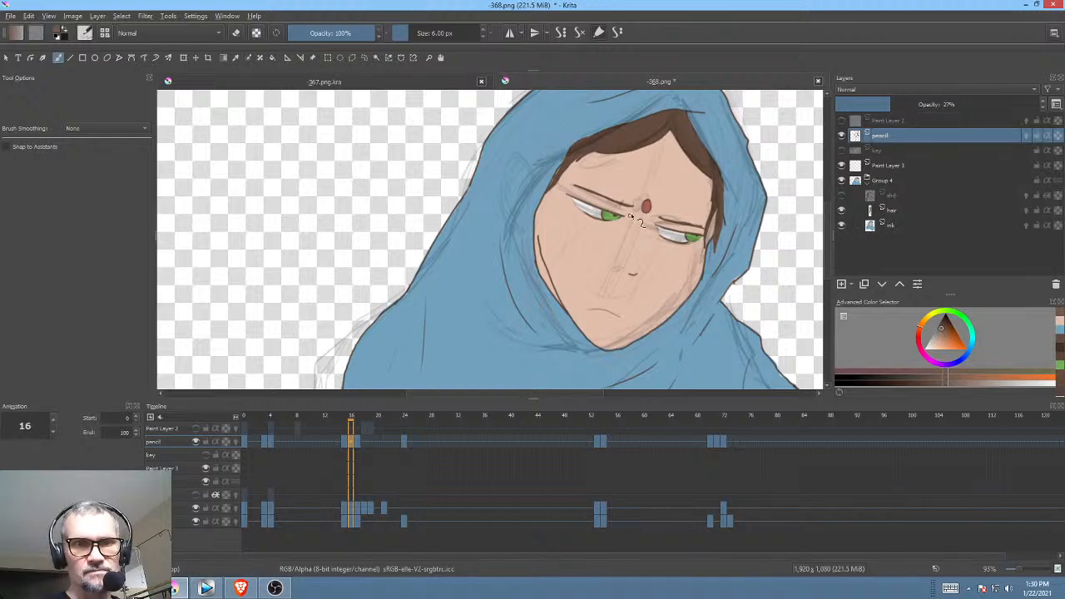
pyautogui.press('i')
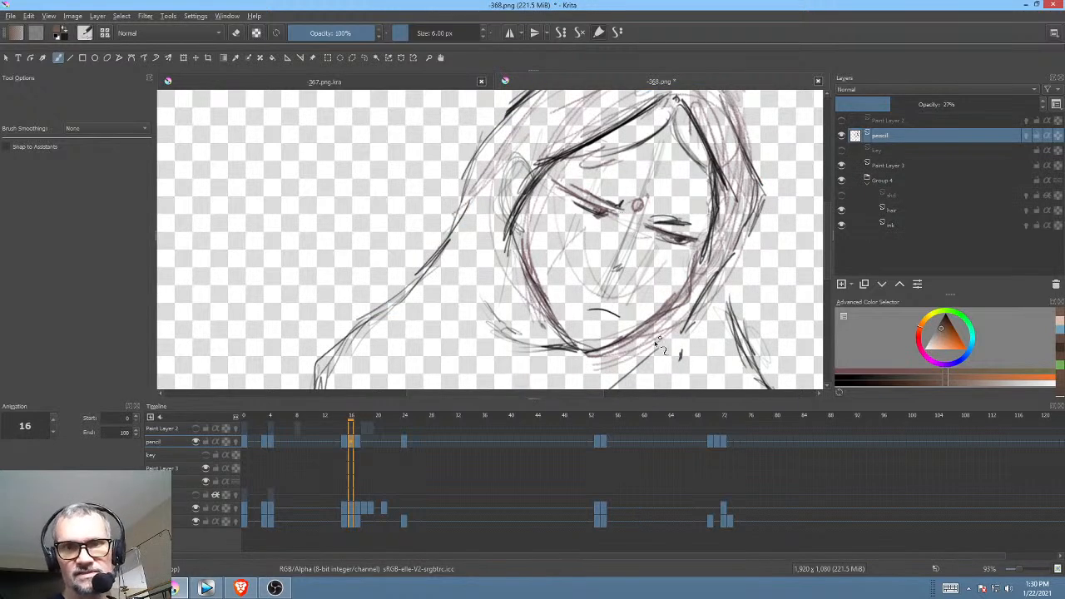
pyautogui.moveTo(354, 417)
pyautogui.mouseDown()
pyautogui.moveTo(250, 417)
pyautogui.moveTo(415, 448)
pyautogui.moveTo(558, 457)
pyautogui.moveTo(650, 491)
pyautogui.moveTo(710, 479)
pyautogui.moveTo(724, 490)
pyautogui.moveTo(721, 506)
pyautogui.mouseUp()
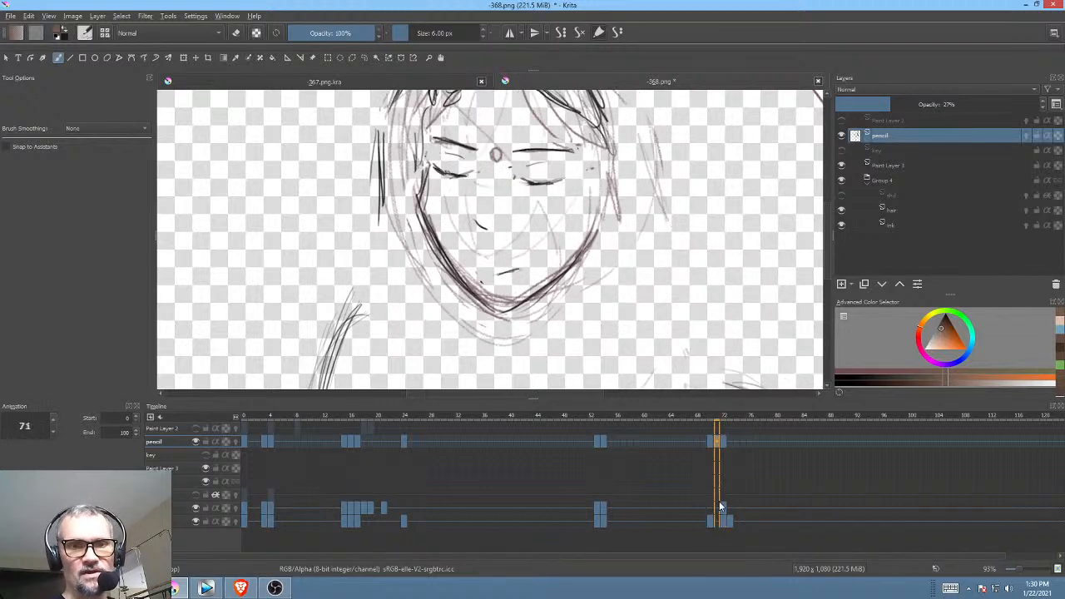
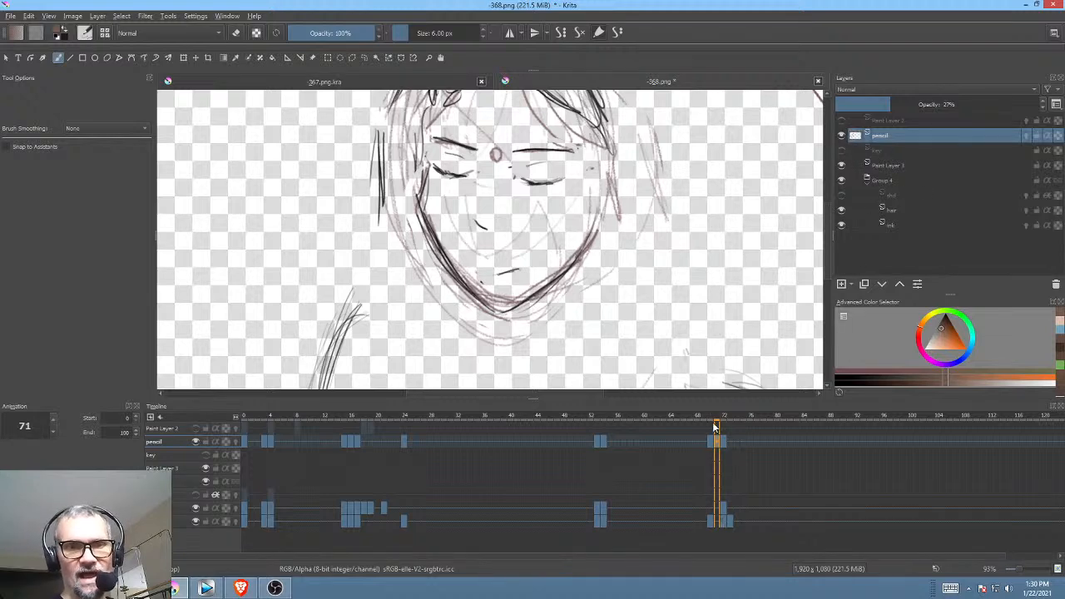
pyautogui.moveTo(716, 414)
pyautogui.mouseDown()
pyautogui.moveTo(707, 414)
pyautogui.moveTo(723, 415)
pyautogui.mouseUp()
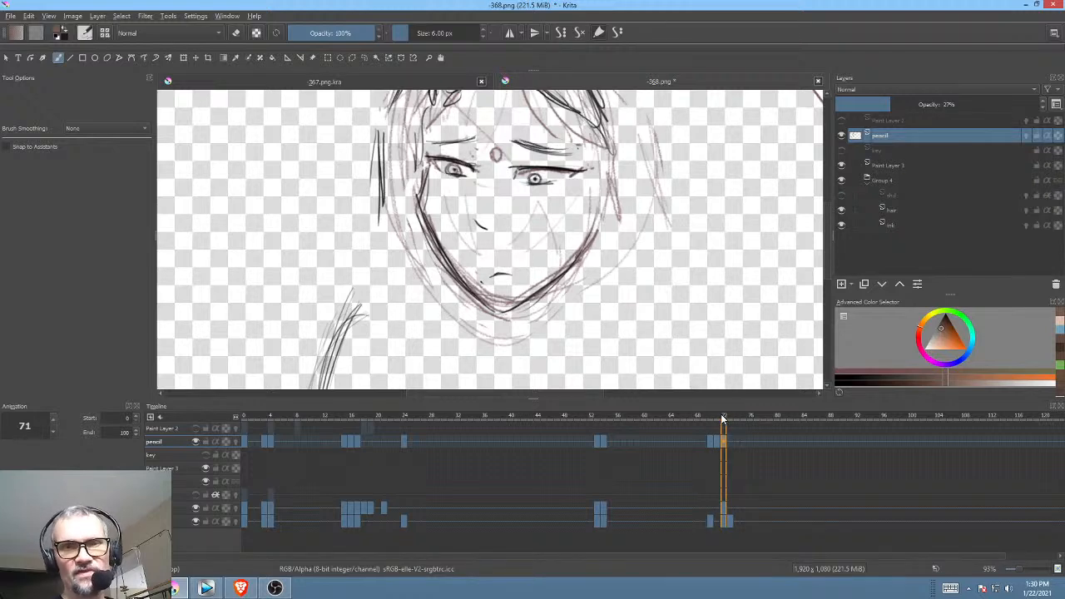
# Step: Compare the isolated ink drawings on frames 72 and 73 with the pencil sketch on frame 72
pyautogui.click(890, 225)
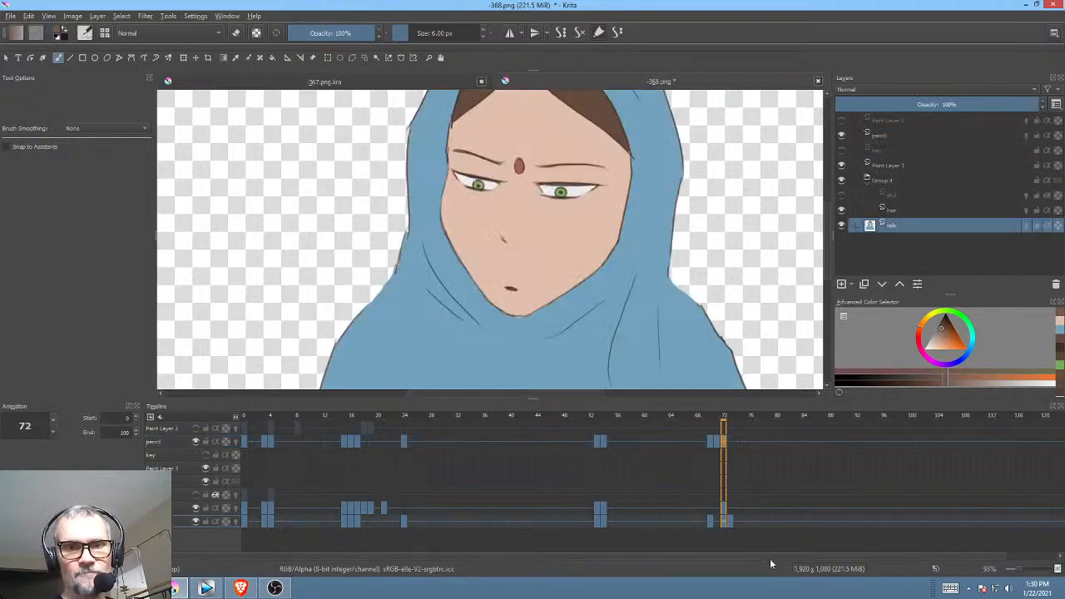
pyautogui.click(729, 523)
pyautogui.click(722, 524)
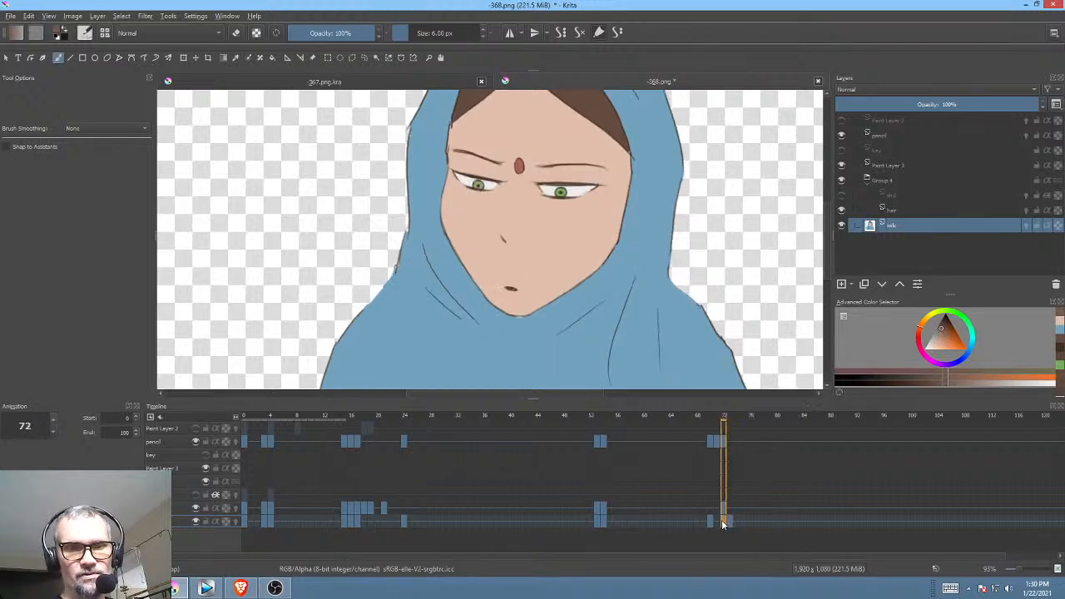
pyautogui.click(722, 522)
pyautogui.click(885, 136)
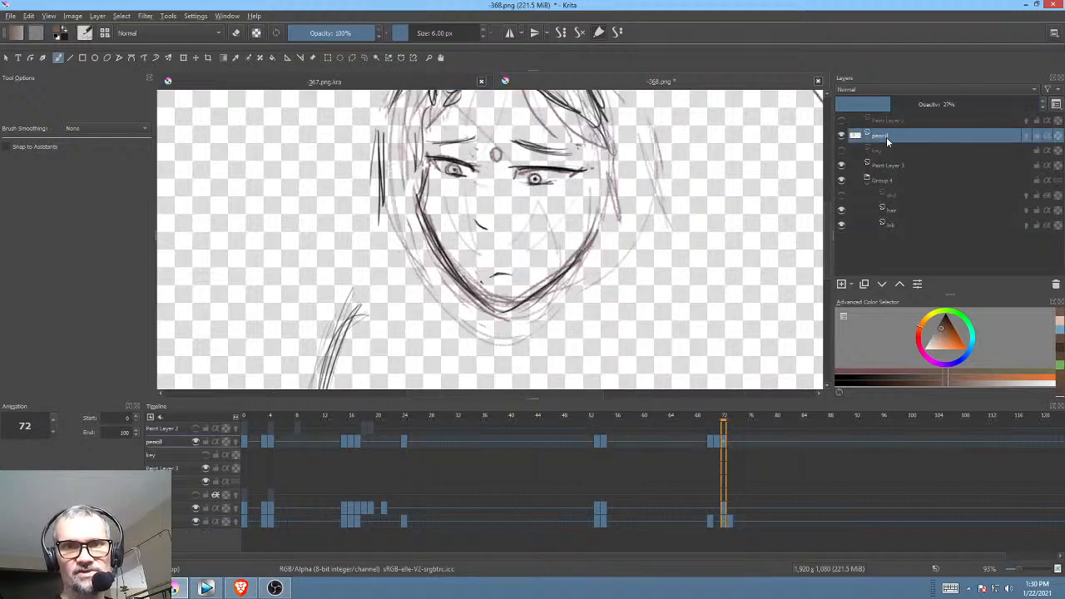
# Step: Review the pencil sketches of the face on frames 70, 71 and 72
pyautogui.click(712, 441)
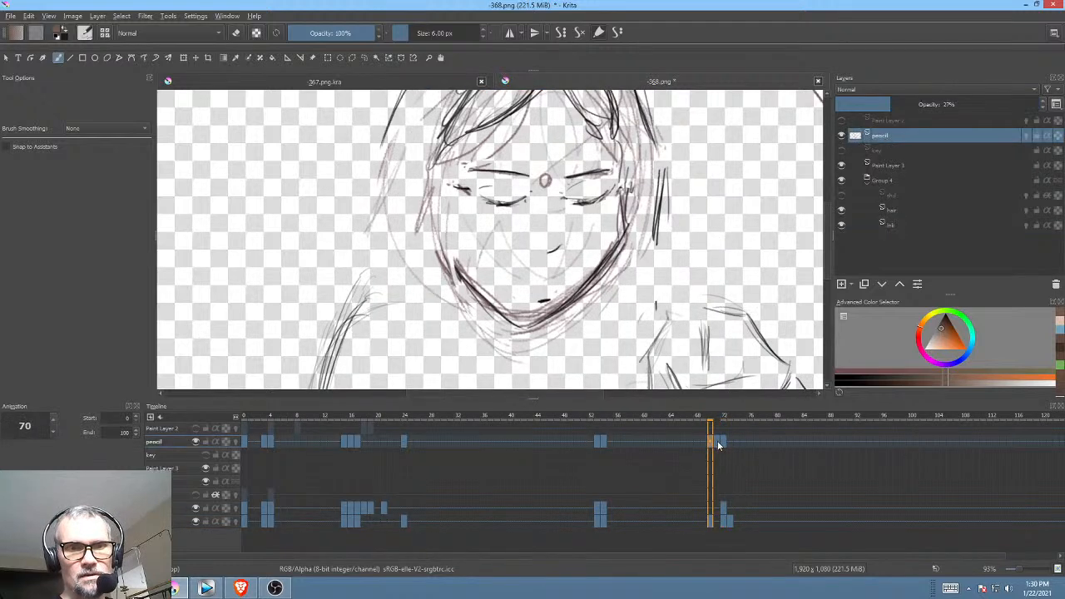
pyautogui.click(719, 443)
pyautogui.click(723, 444)
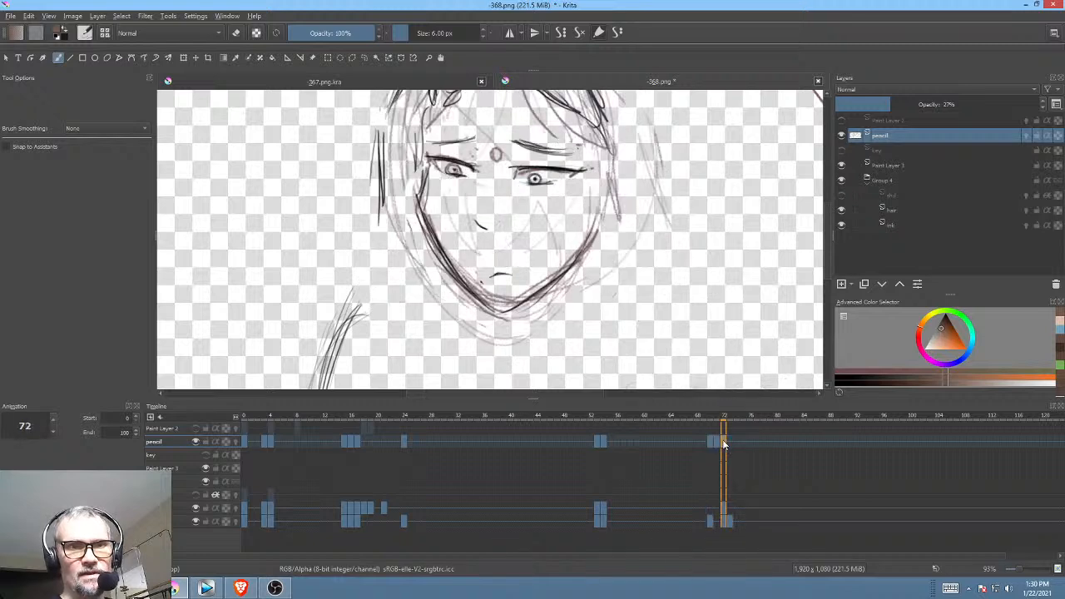
# Step: Copy the ink layer's coloured drawing from frame 72 into frame 71
pyautogui.click(902, 226)
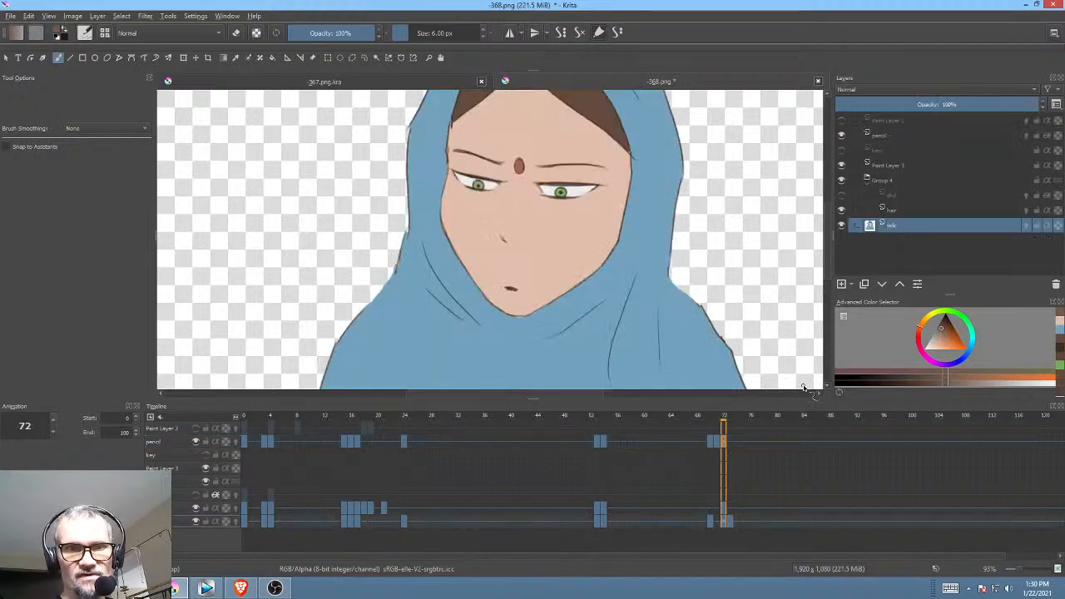
pyautogui.click(719, 524)
pyautogui.click(723, 524)
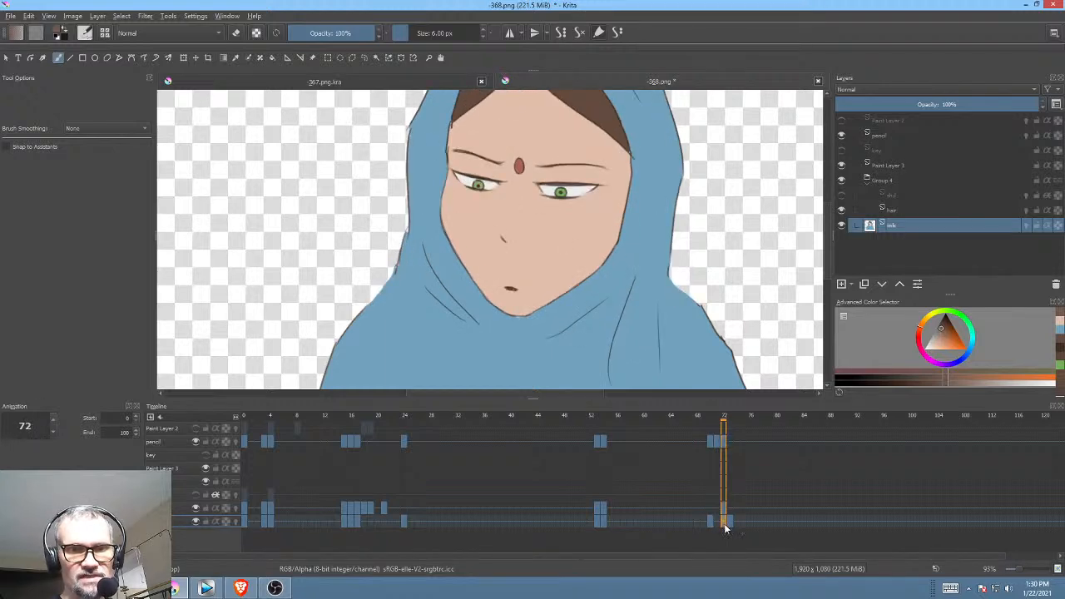
pyautogui.click(717, 523)
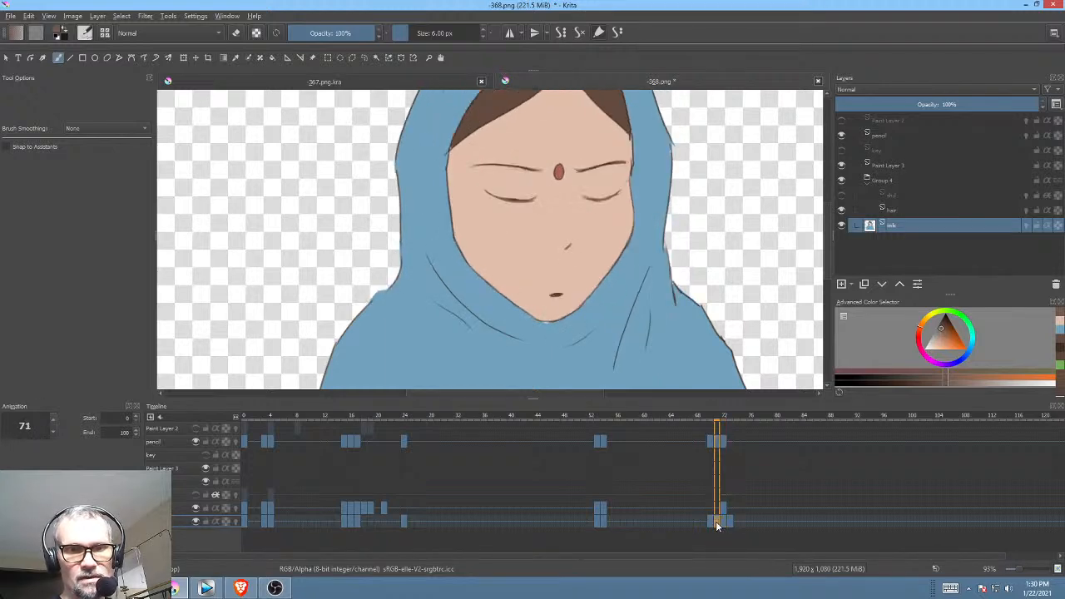
pyautogui.hotkey('ctrl', 'v')
# Step: Cover both open eyes on frame 71 with filled shapes in the sampled skin colour, leaving only the lower lid lines
pyautogui.moveTo(590, 199); pyautogui.dragTo(559, 245)
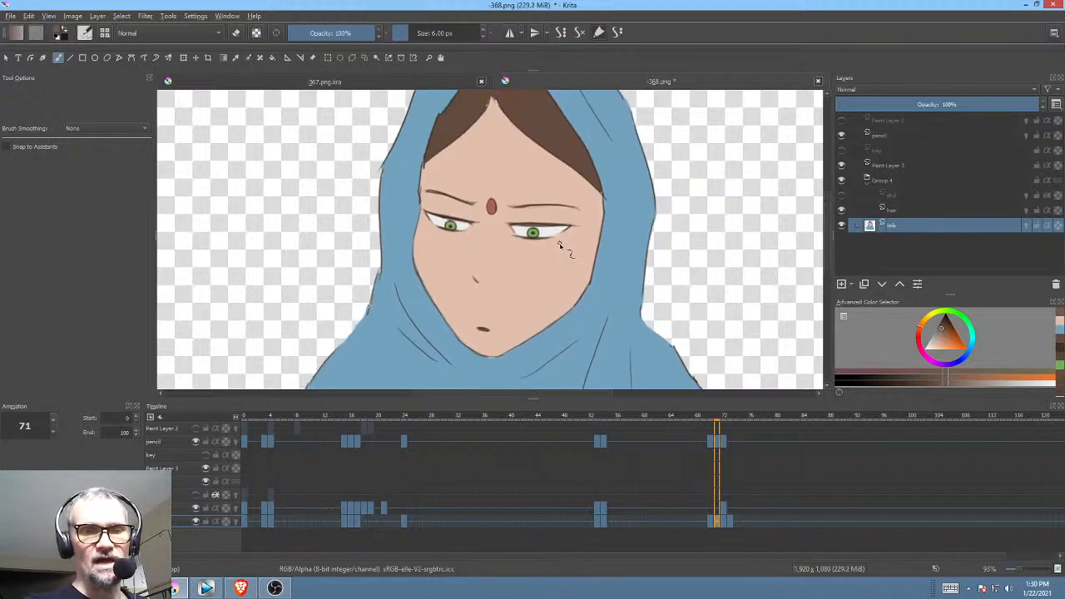
pyautogui.moveTo(490, 285); pyautogui.dragTo(580, 215)
pyautogui.moveTo(583, 223); pyautogui.dragTo(596, 293)
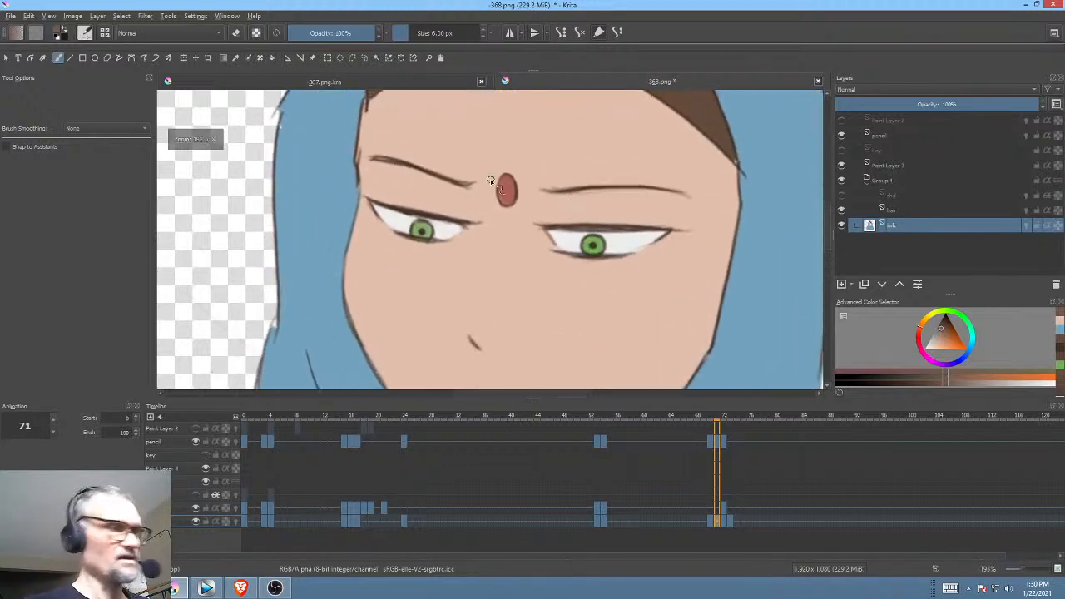
pyautogui.press('p')
pyautogui.keyDown('ctrl'); pyautogui.click(614, 205); pyautogui.keyUp('ctrl')
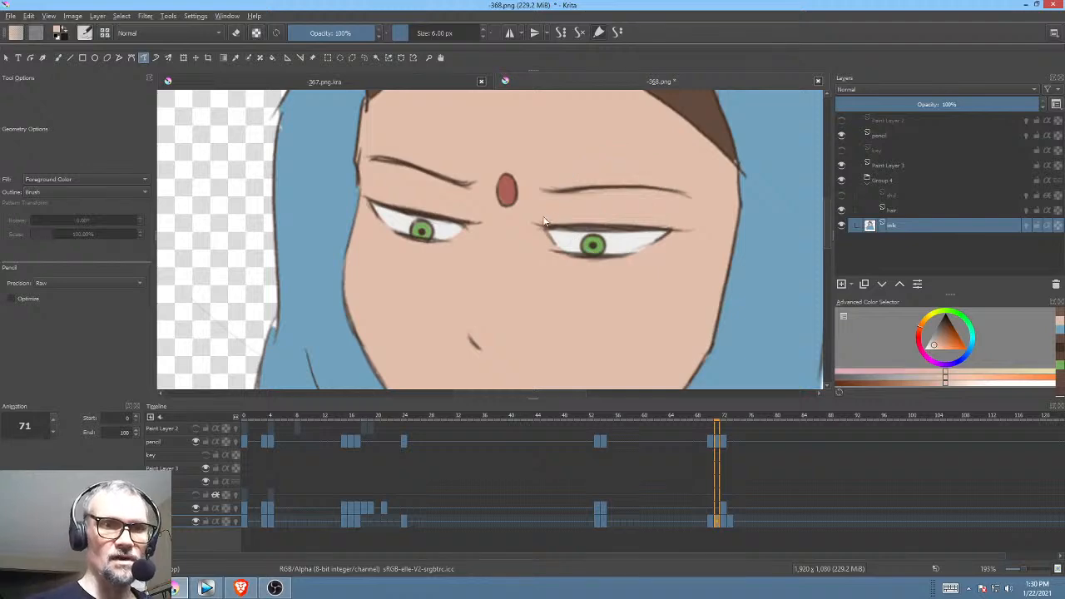
pyautogui.moveTo(564, 250)
pyautogui.mouseDown()
pyautogui.moveTo(658, 247)
pyautogui.moveTo(687, 219)
pyautogui.moveTo(697, 227)
pyautogui.mouseUp()
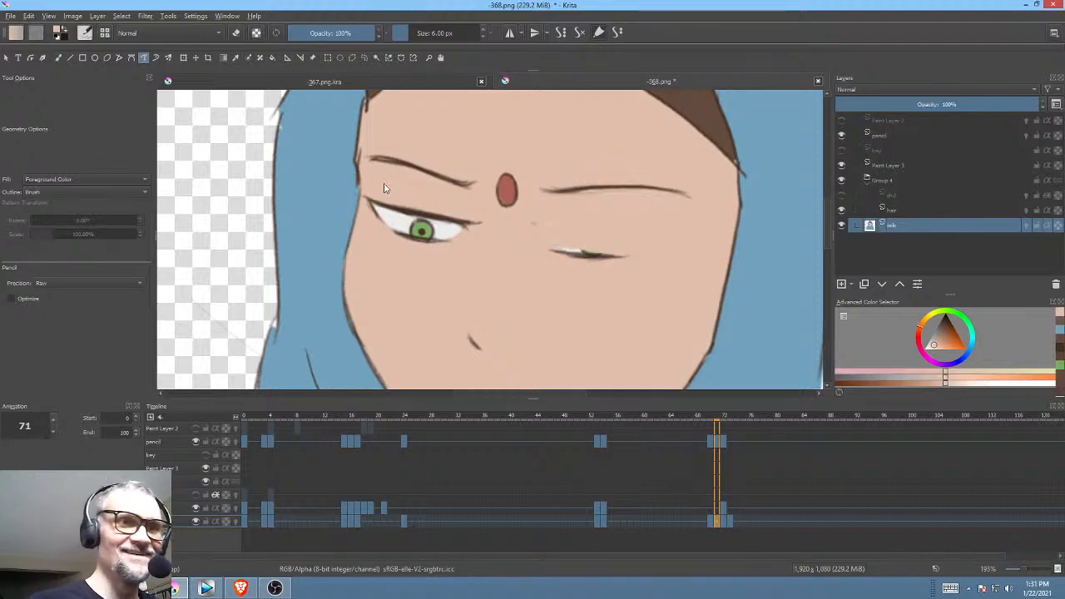
pyautogui.moveTo(391, 230)
pyautogui.mouseDown()
pyautogui.moveTo(462, 241)
pyautogui.moveTo(471, 218)
pyautogui.moveTo(372, 201)
pyautogui.moveTo(398, 229)
pyautogui.moveTo(451, 241)
pyautogui.mouseUp()
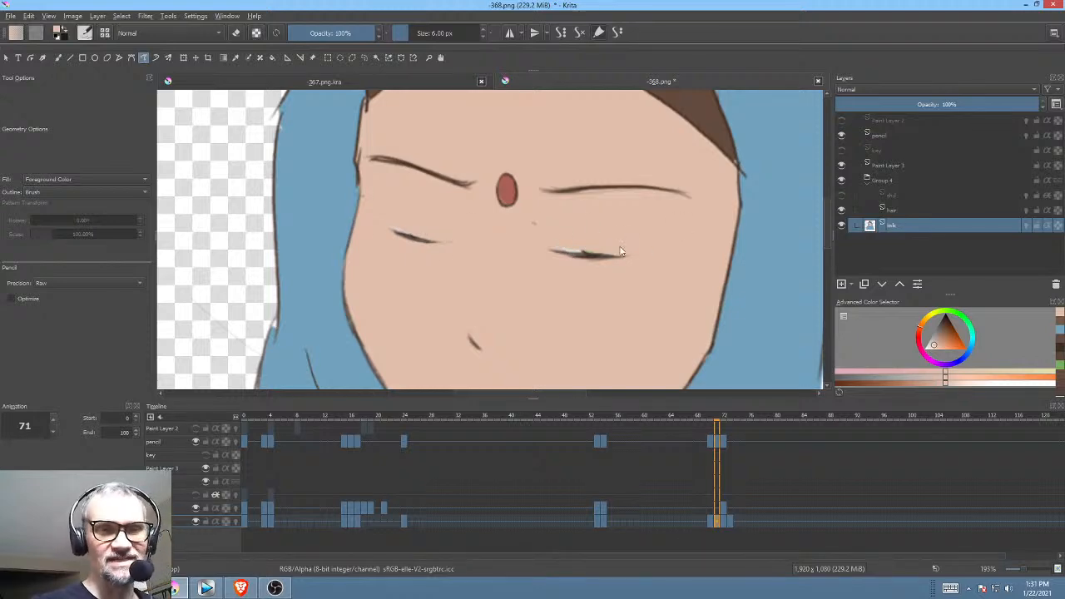
pyautogui.moveTo(556, 238)
pyautogui.mouseDown()
pyautogui.moveTo(618, 252)
pyautogui.moveTo(609, 261)
pyautogui.mouseUp()
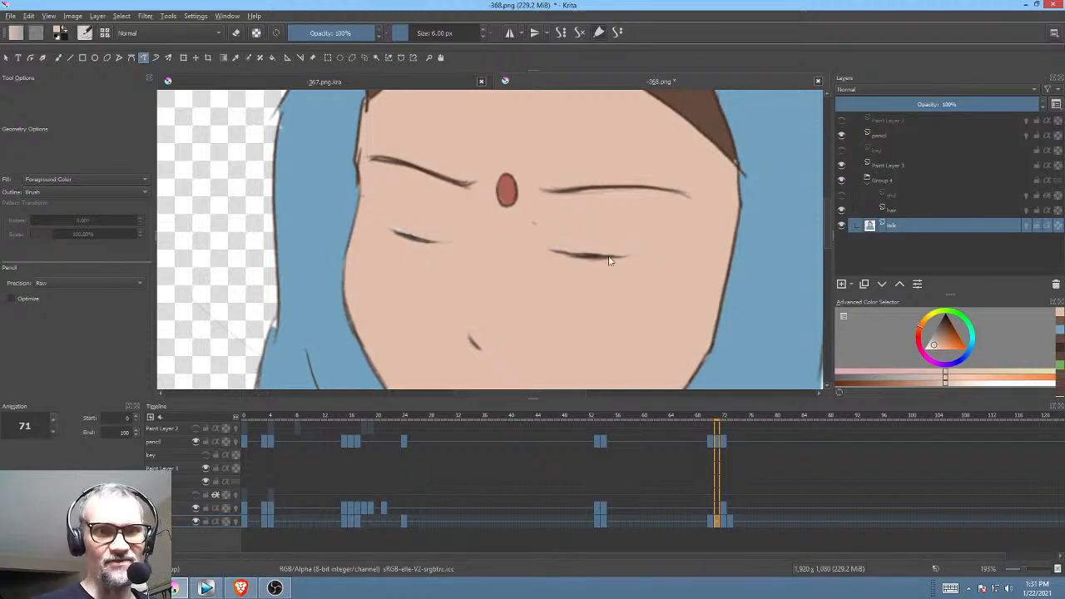
# Step: Extend the lower lid lines into closed-eye curves on both eyes of frame 71, using the sampled dark line colour
pyautogui.press('b')
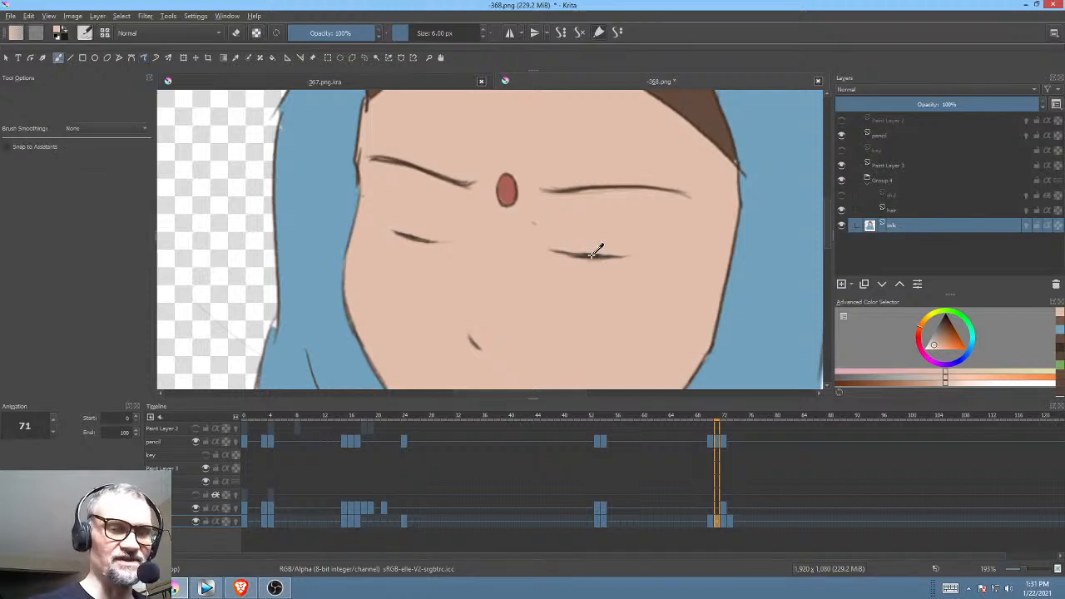
pyautogui.keyDown('ctrl'); pyautogui.click(591, 255); pyautogui.keyUp('ctrl')
pyautogui.moveTo(552, 251); pyautogui.dragTo(662, 253)
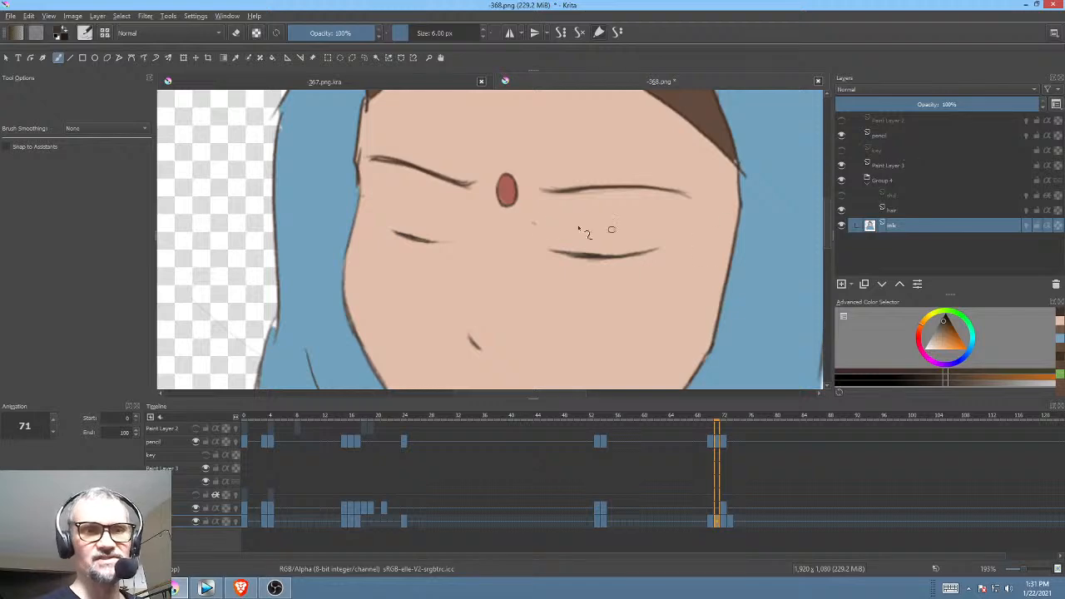
pyautogui.moveTo(381, 221)
pyautogui.mouseDown()
pyautogui.moveTo(420, 240)
pyautogui.moveTo(398, 230)
pyautogui.moveTo(463, 242)
pyautogui.mouseUp()
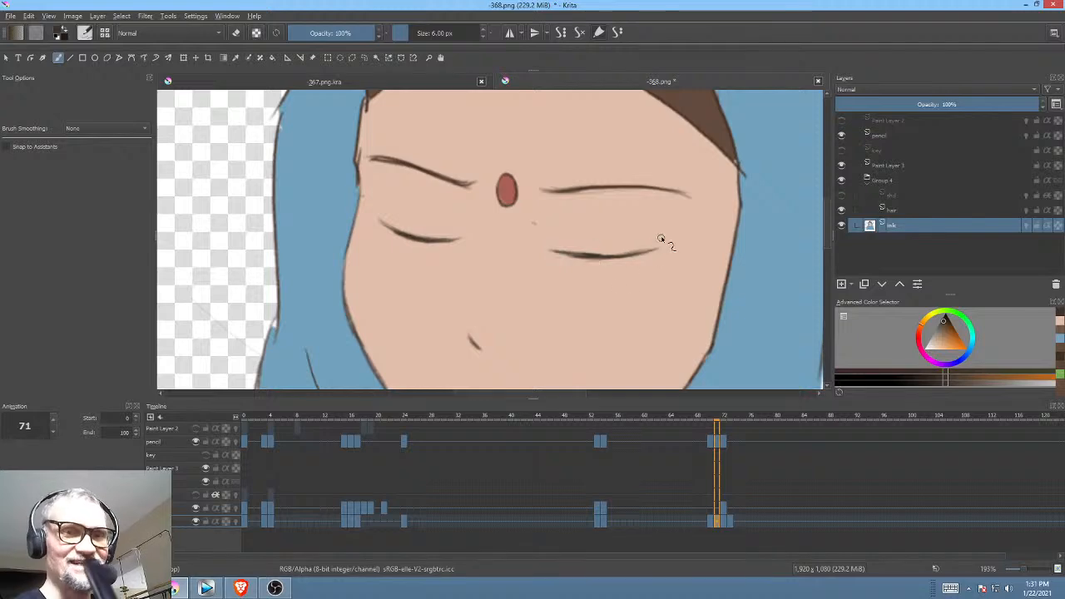
# Step: Check frame 71 against its neighbouring frames and draw a faint eyelid crease above each closed eye
pyautogui.press('Left')
pyautogui.press('Right')
pyautogui.press('Right')
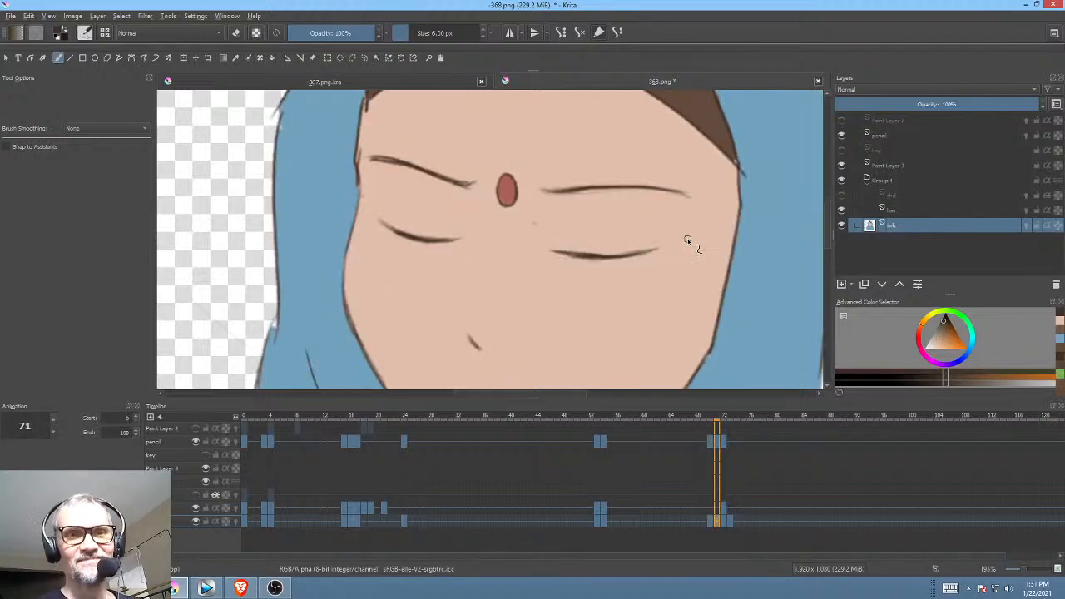
pyautogui.press('Left')
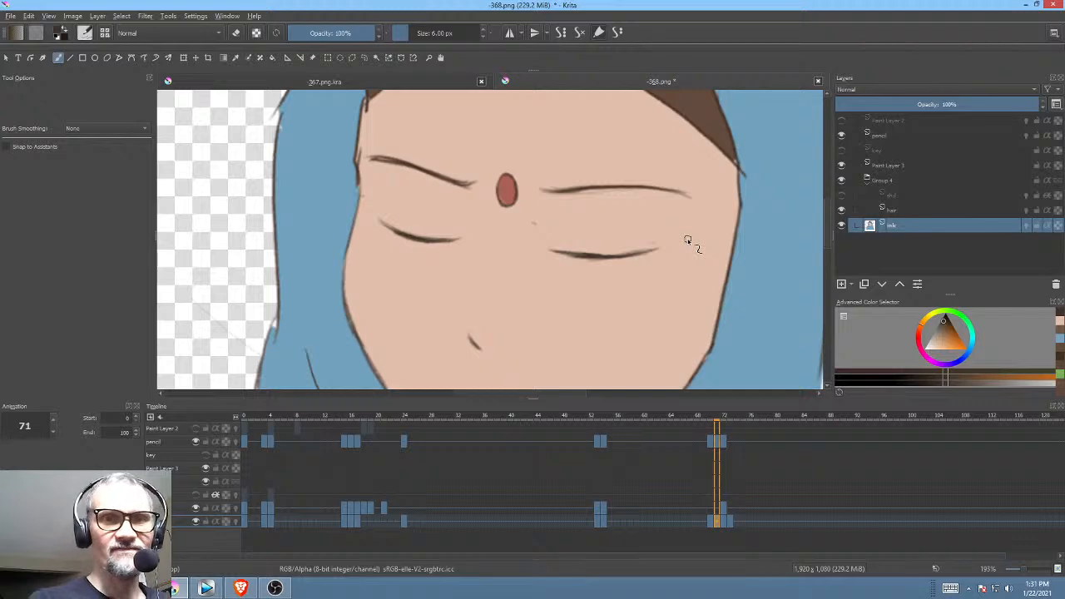
pyautogui.moveTo(388, 209); pyautogui.dragTo(435, 203)
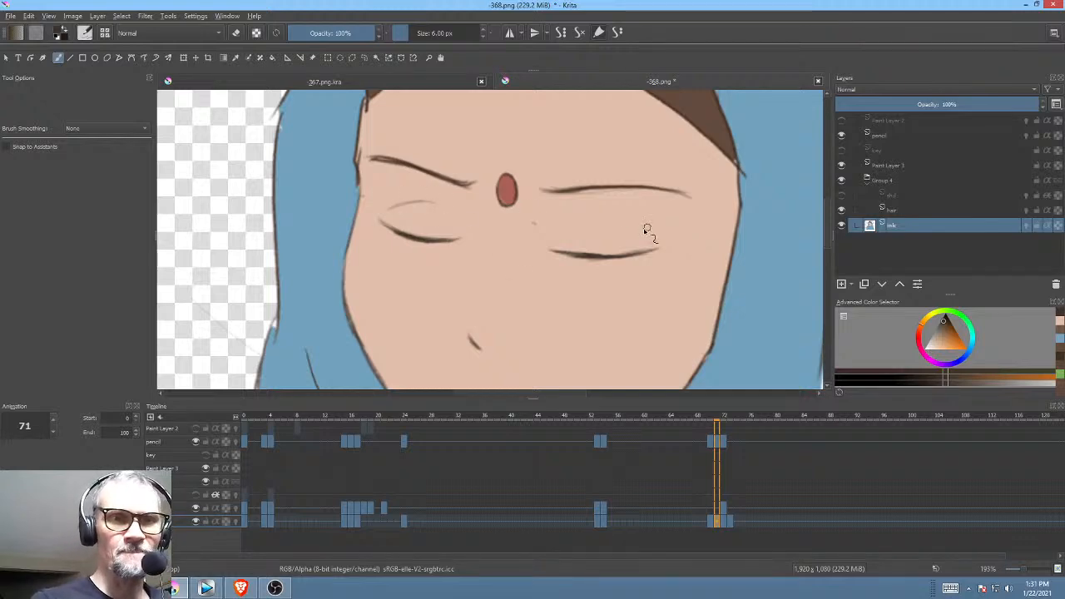
pyautogui.moveTo(558, 226); pyautogui.dragTo(625, 222)
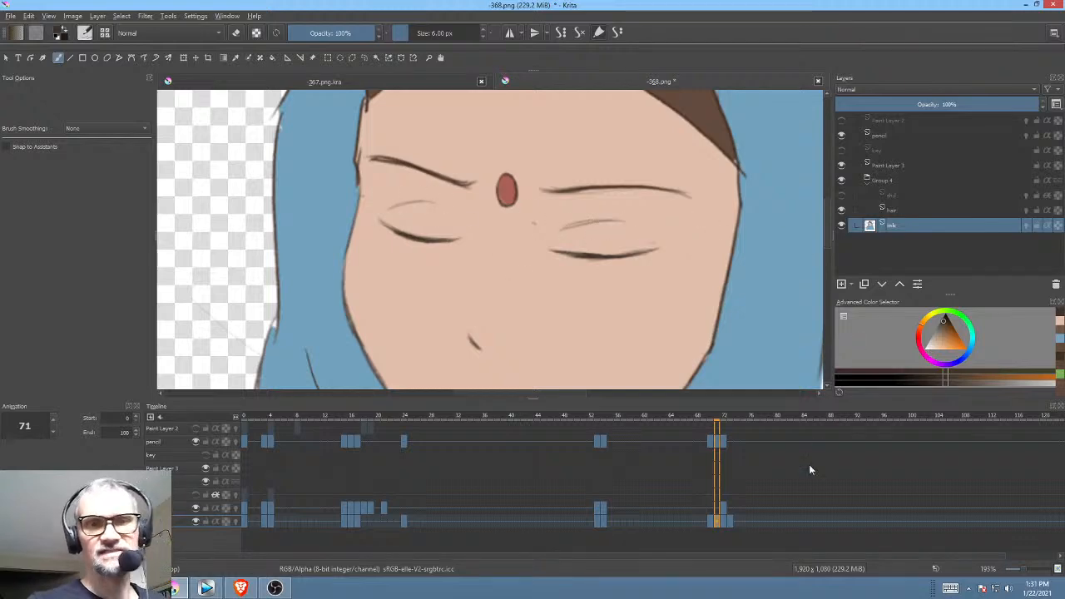
# Step: Flip between the coloured drawings on frames 71 and 72 to check the eye opening
pyautogui.press('.')
pyautogui.press('.')
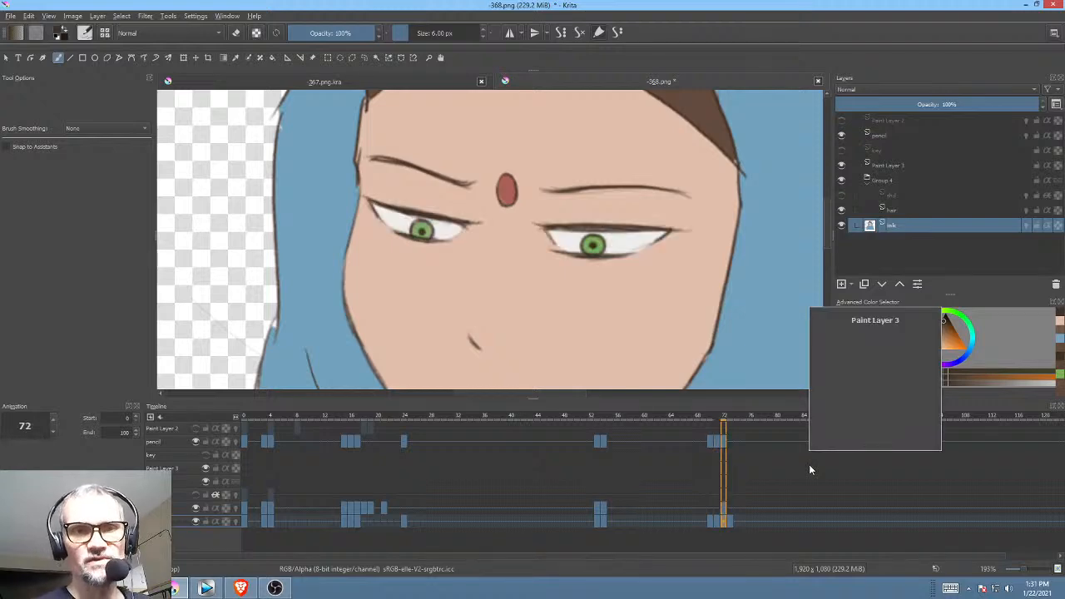
pyautogui.press(',')
pyautogui.press(',')
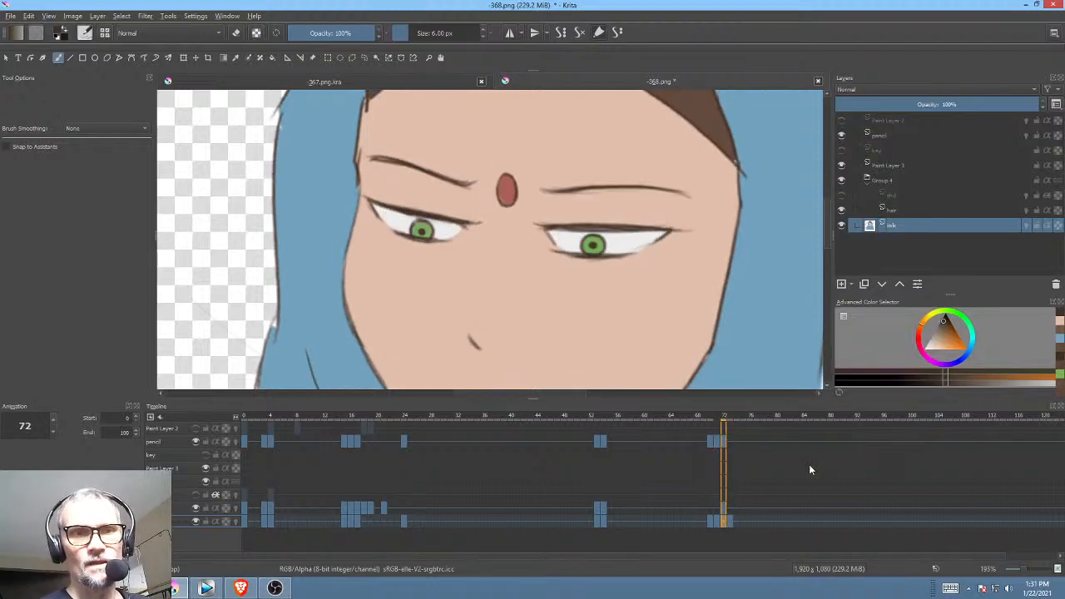
# Step: Isolate the pencil layer and compare the eyes and eyebrows sketched on frames 70, 71 and 72
pyautogui.click(911, 135)
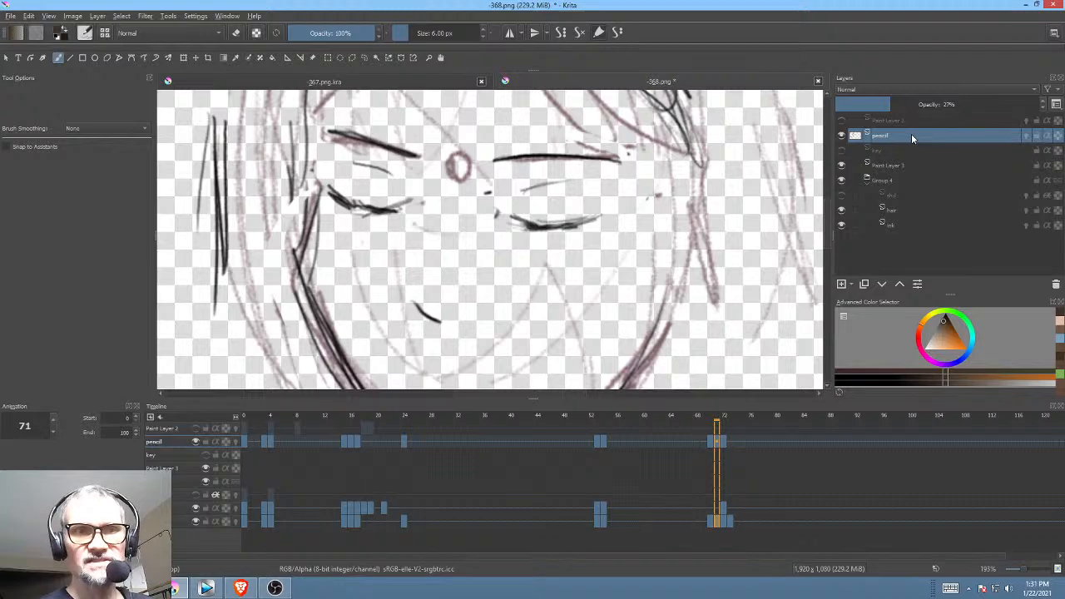
pyautogui.press(',')
pyautogui.press('.')
pyautogui.press('.')
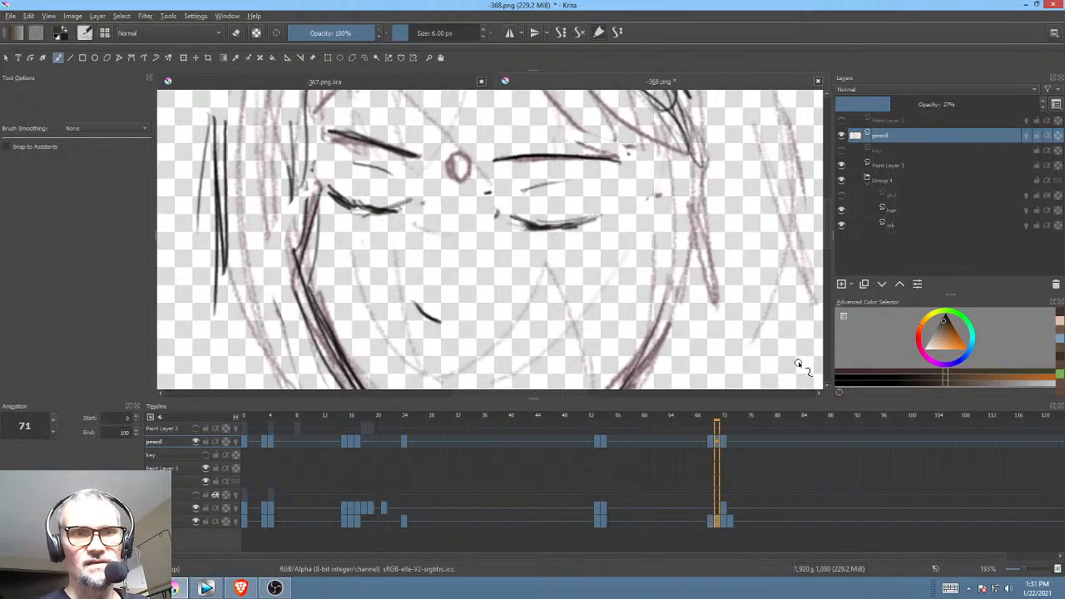
pyautogui.press(',')
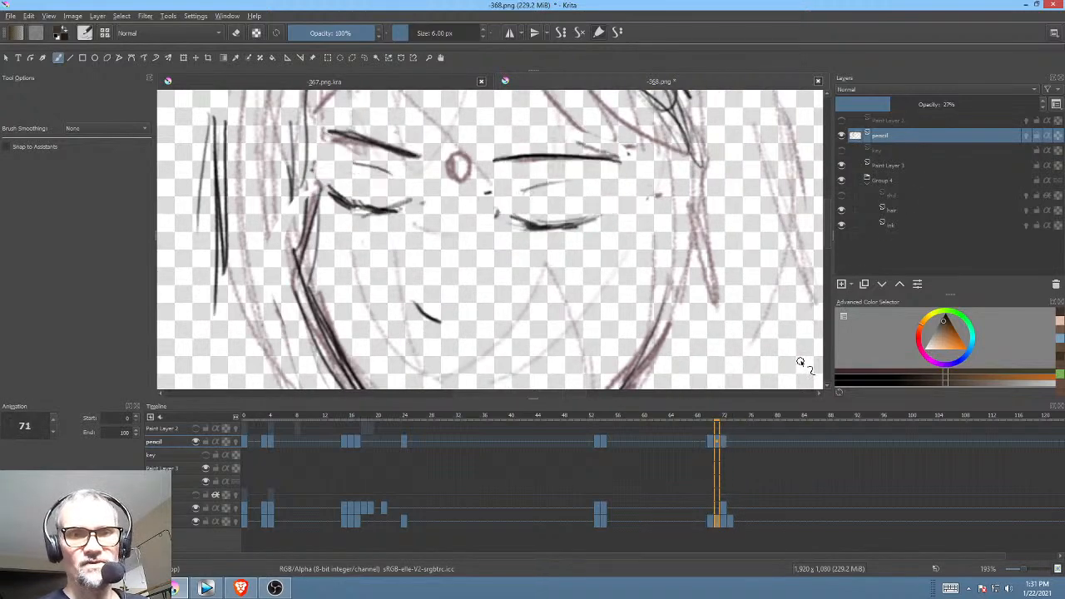
pyautogui.press(',')
pyautogui.press('.')
pyautogui.press(',')
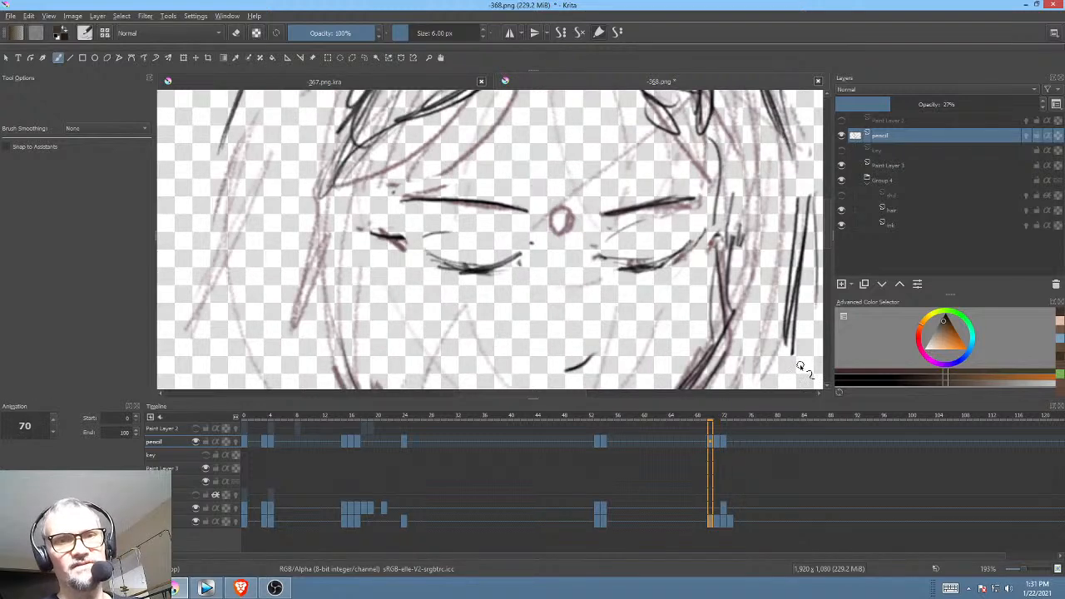
pyautogui.press('.')
pyautogui.press('.')
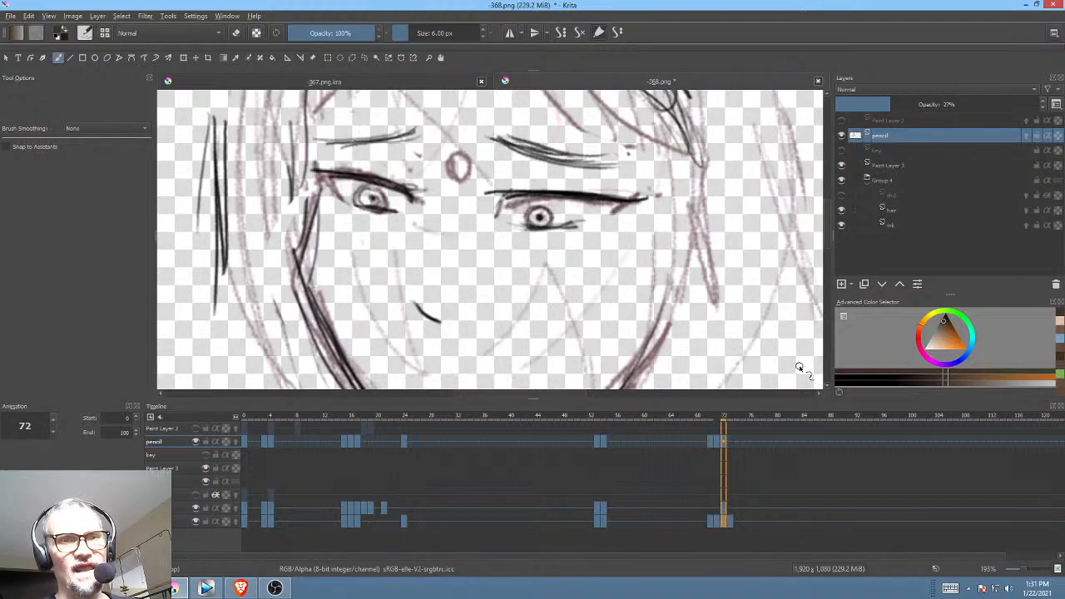
# Step: Select both eyebrows on the ink layer's frame 72 and reshape them with the Liquify transform in Build Up mode
pyautogui.click(901, 222)
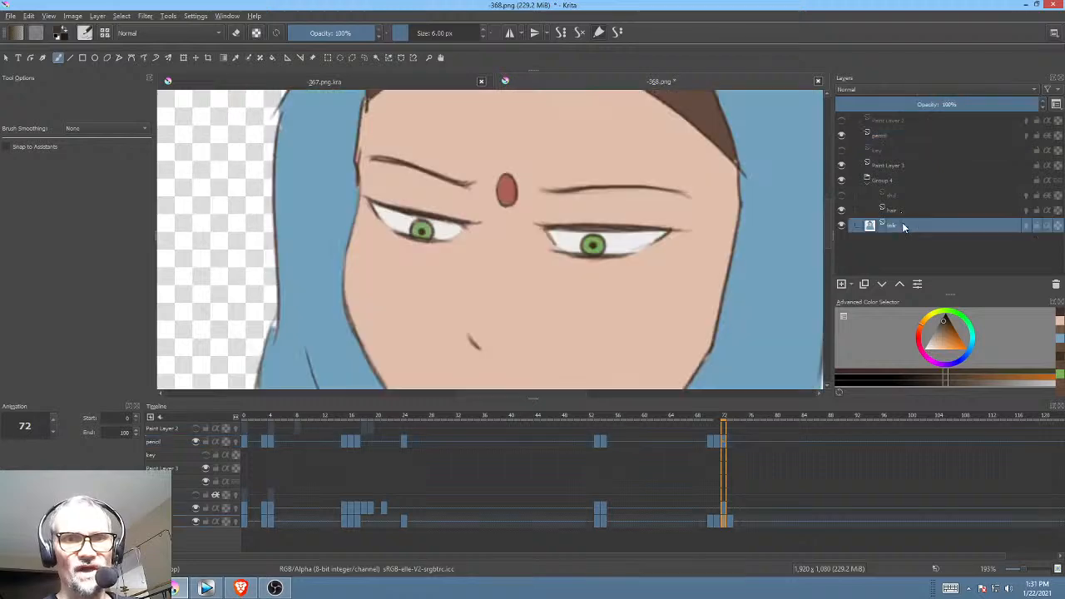
pyautogui.press(',')
pyautogui.press('.')
pyautogui.press('.')
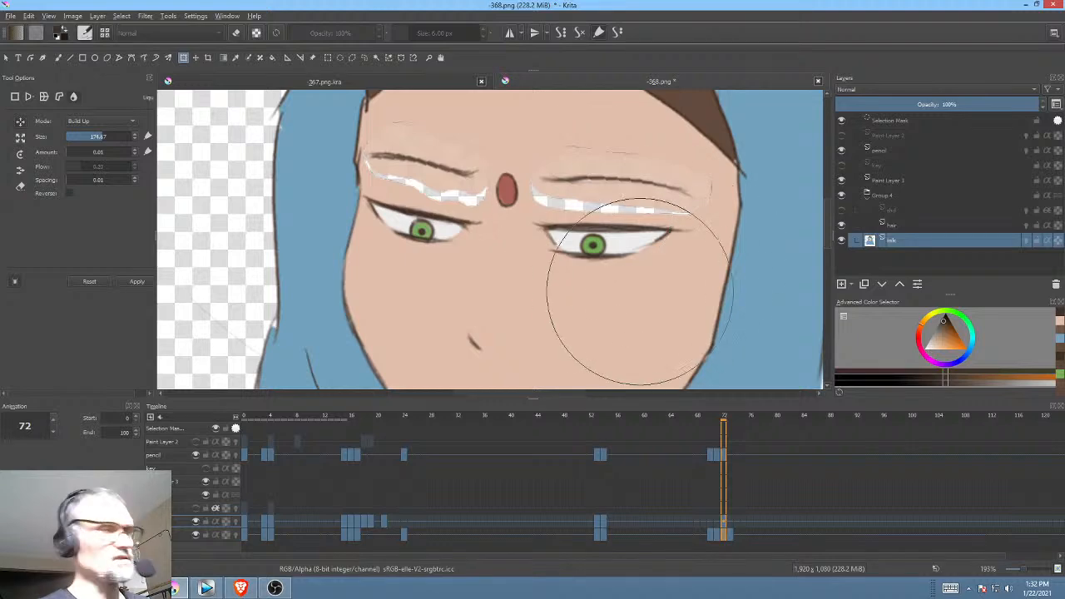
pyautogui.press('Return')
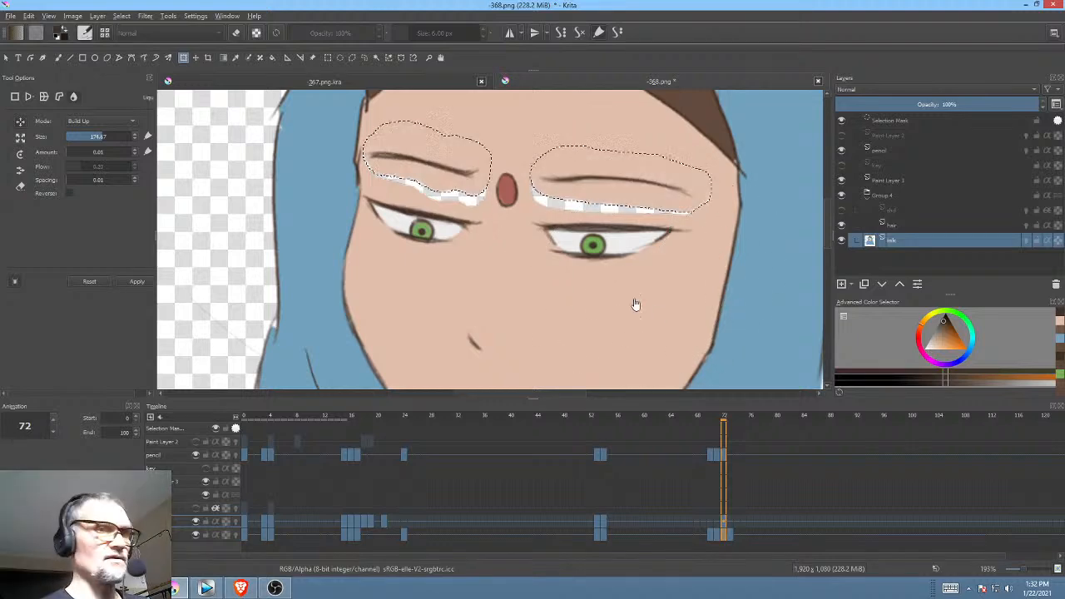
# Step: Clear the selection and fill the transparent gaps under both eyebrows on frame 72 with the sampled skin colour
pyautogui.press('p')
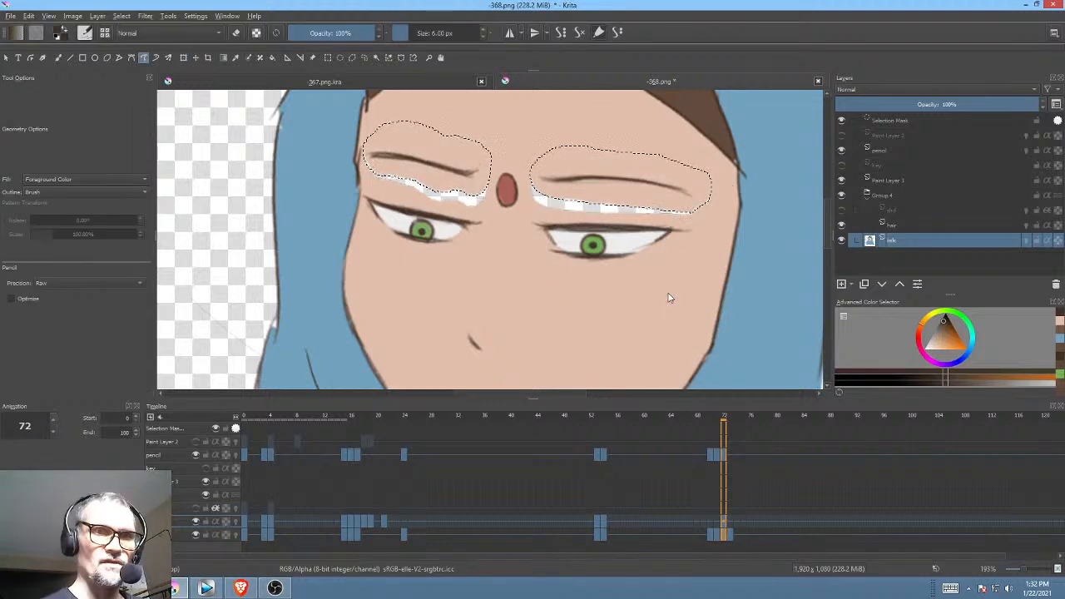
pyautogui.keyDown('ctrl'); pyautogui.click(670, 289); pyautogui.keyUp('ctrl')
pyautogui.hotkey('ctrl', 'shift', 'a')
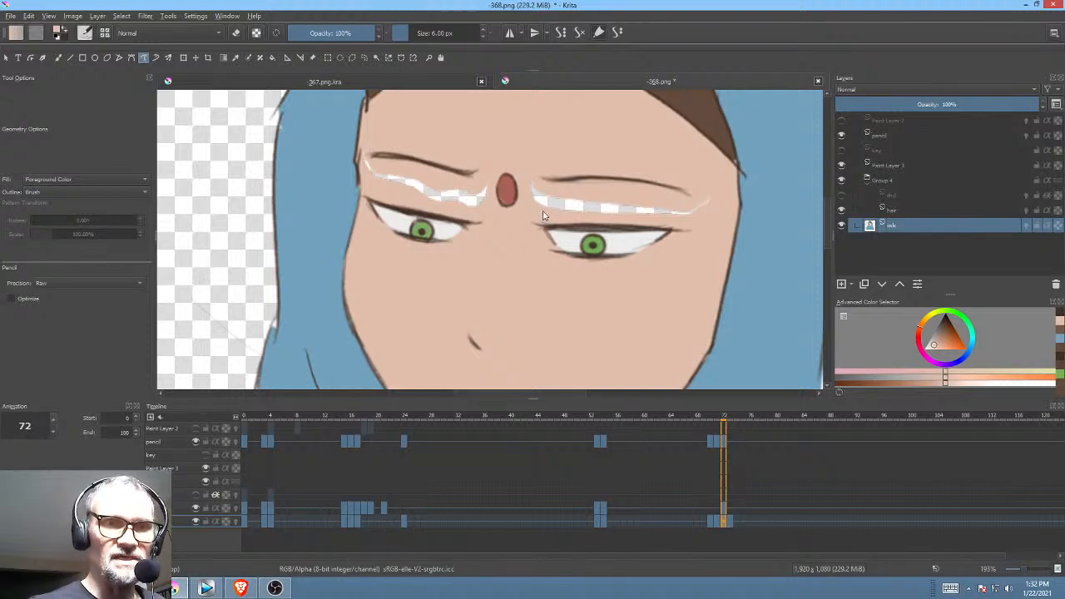
pyautogui.moveTo(678, 226); pyautogui.dragTo(725, 197)
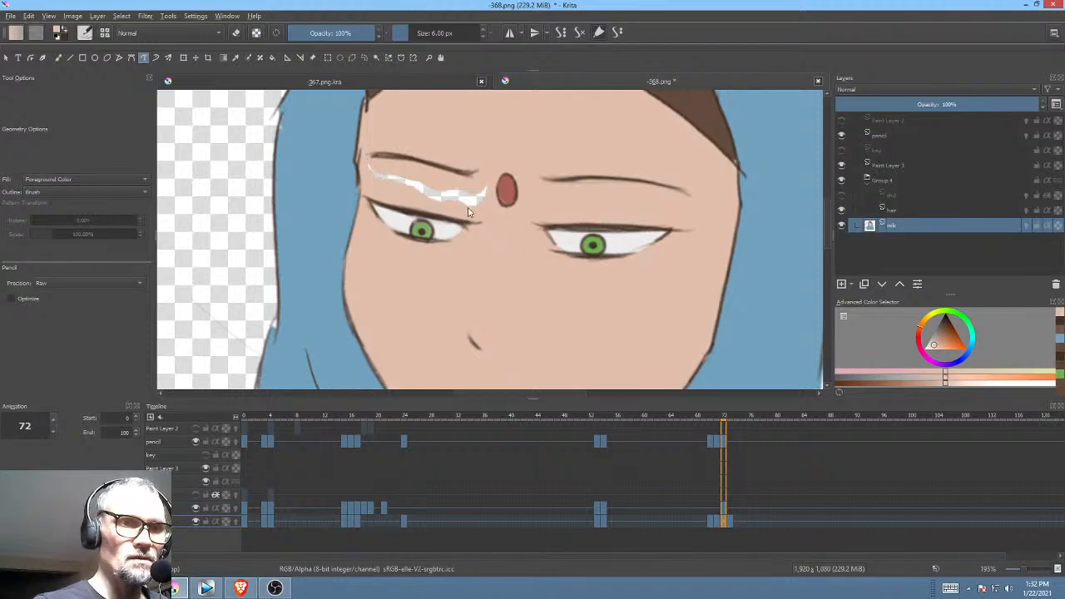
pyautogui.moveTo(495, 182); pyautogui.dragTo(458, 169)
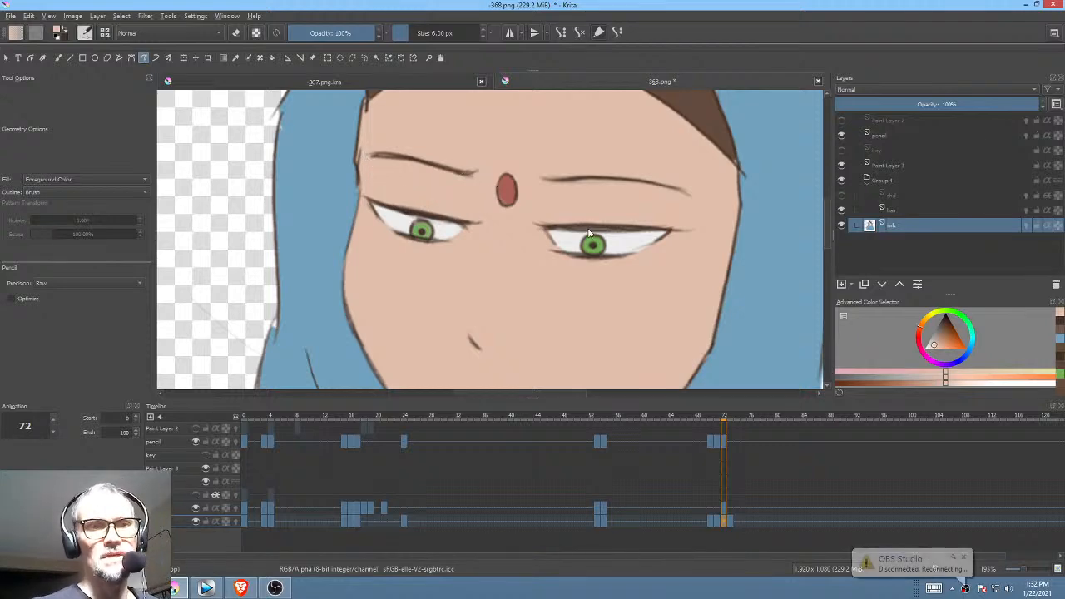
# Step: Save the image as a PNG with the alpha channel stored, together with a Krita file copy
pyautogui.scroll(-3, 634, 276)
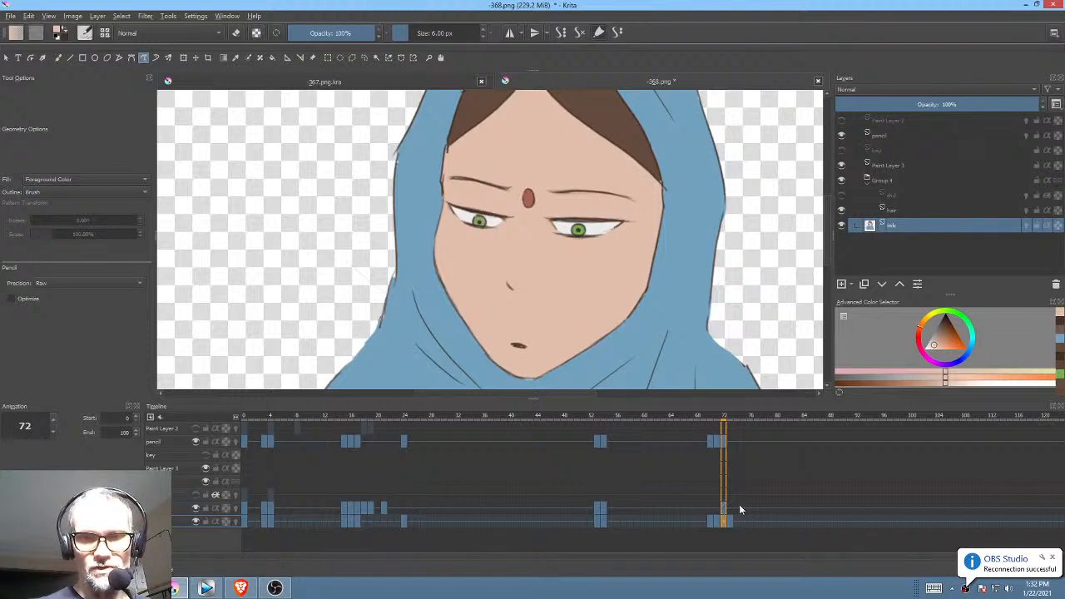
pyautogui.click(11, 16)
pyautogui.click(30, 67)
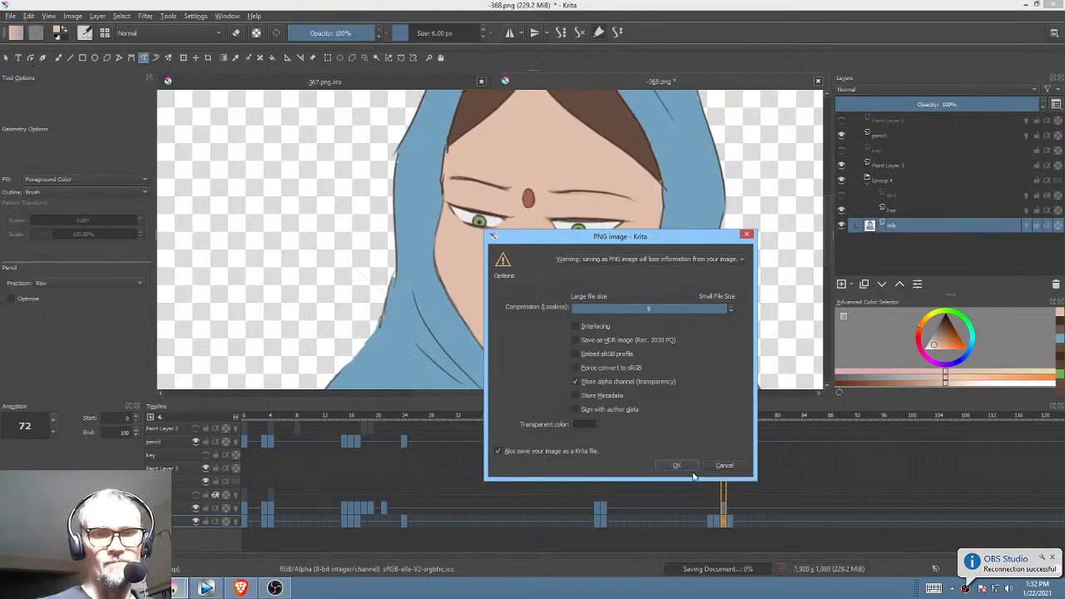
pyautogui.click(677, 466)
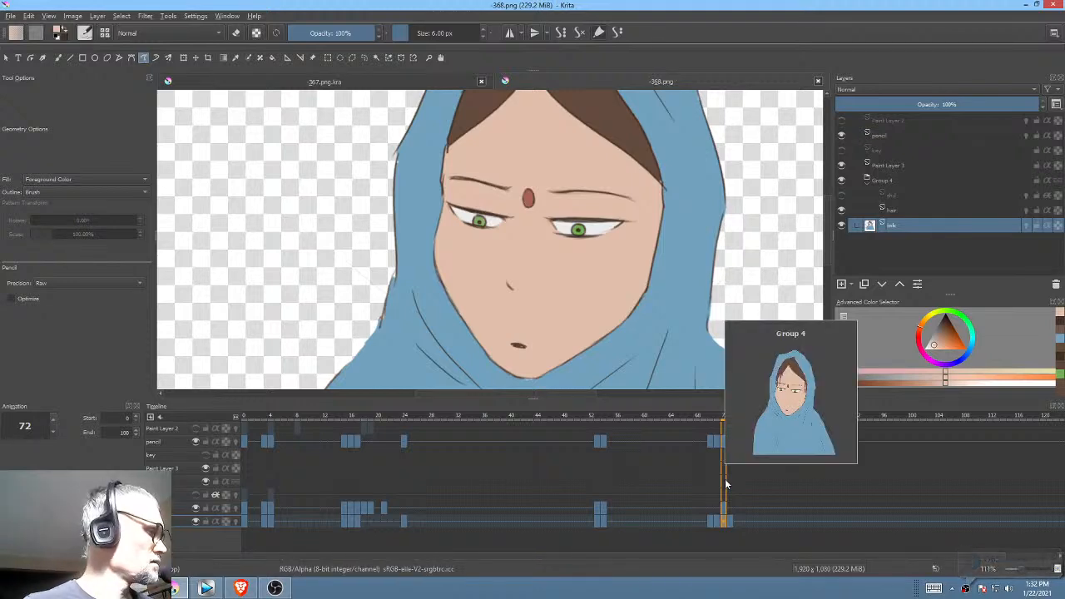
# Step: Play the animation from the first frame to review the head turn, briefly showing the shading layer
pyautogui.press('Home')
pyautogui.scroll(-4, 620, 263)
pyautogui.moveTo(628, 265); pyautogui.dragTo(614, 284)
pyautogui.scroll(-1, 612, 282)
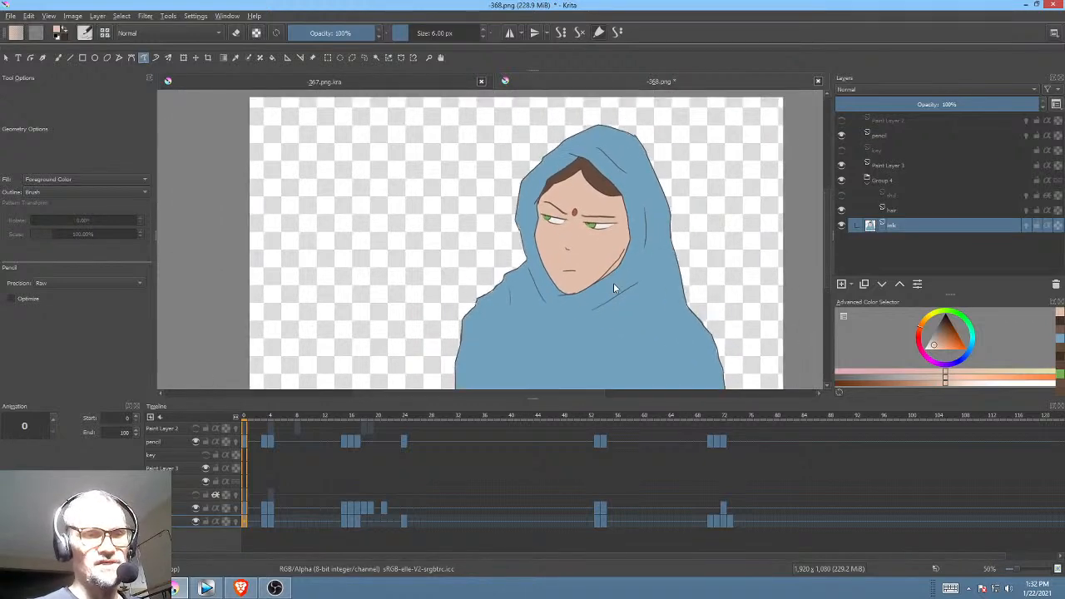
pyautogui.press('space')
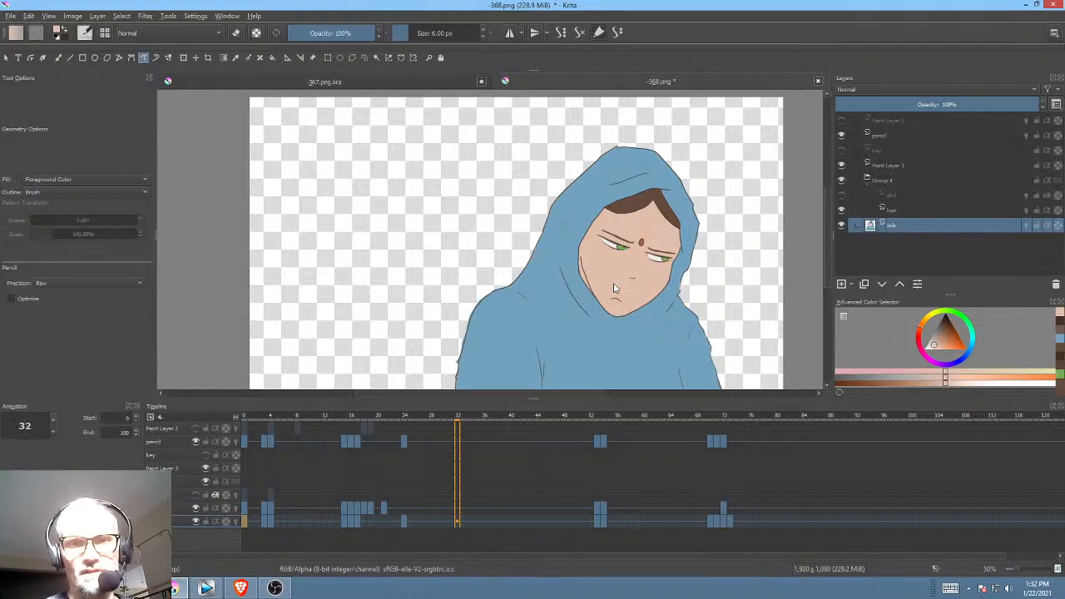
pyautogui.click(841, 195)
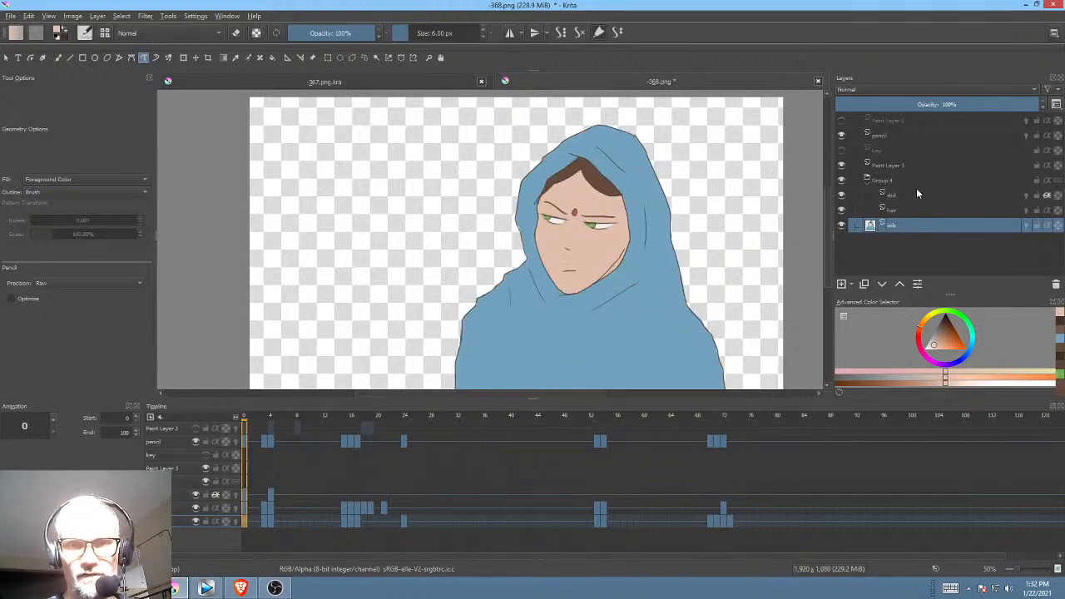
pyautogui.click(914, 208)
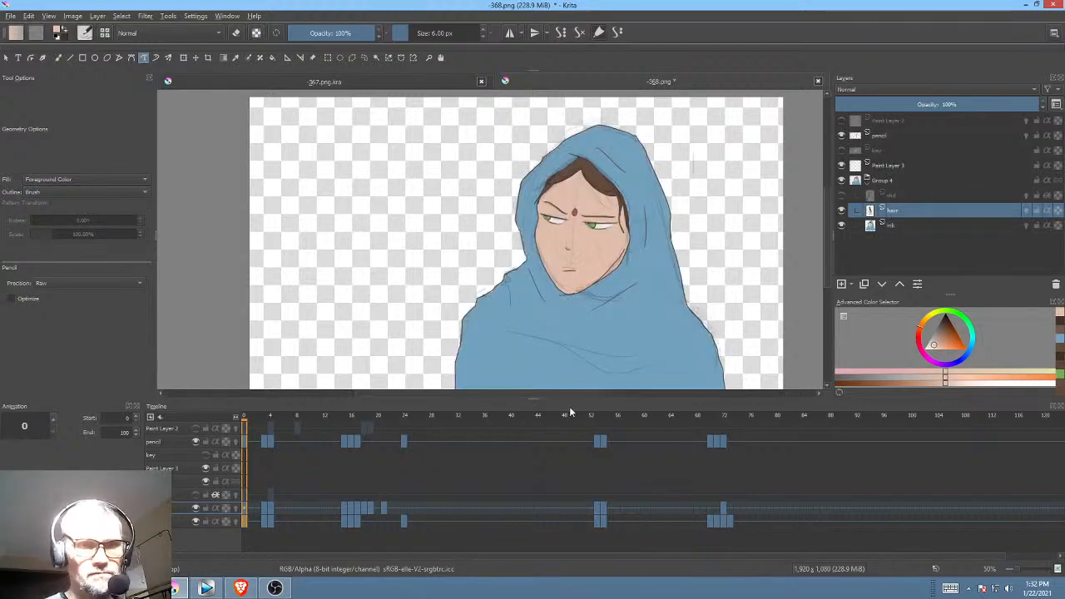
pyautogui.press('space')
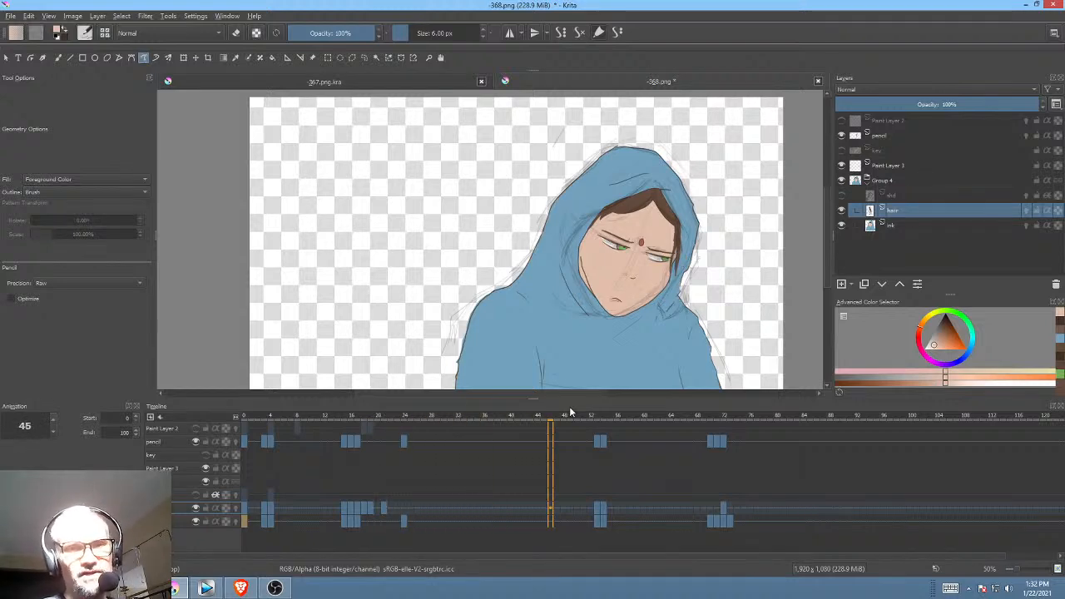
pyautogui.press('space')
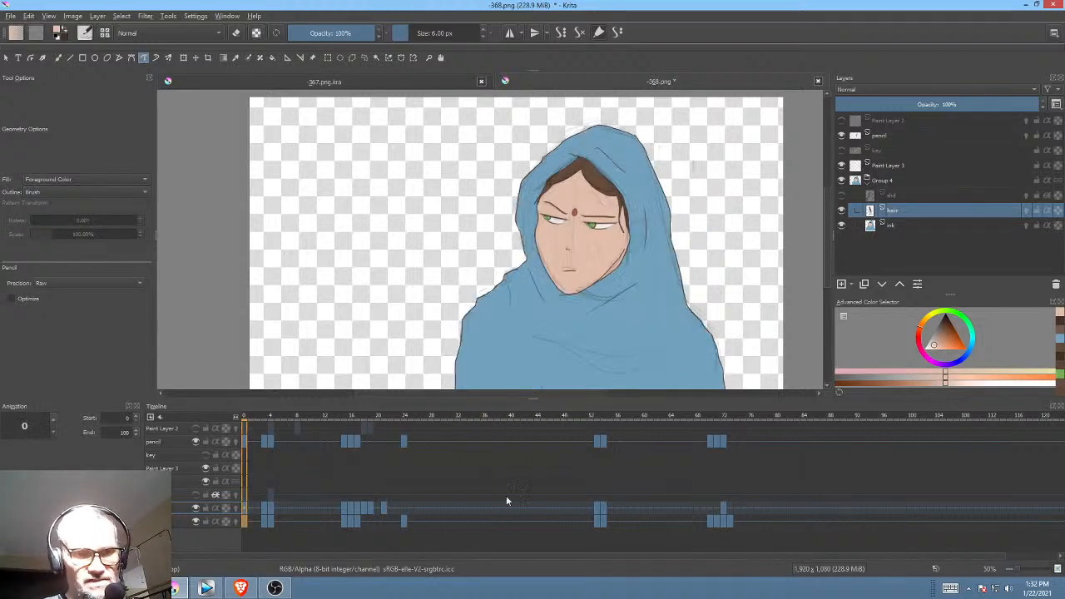
# Step: Set up a Liquify transform in Build Up mode on the ink layer's frame 17 with a brush of about 477, and compare frame 18
pyautogui.click(356, 524)
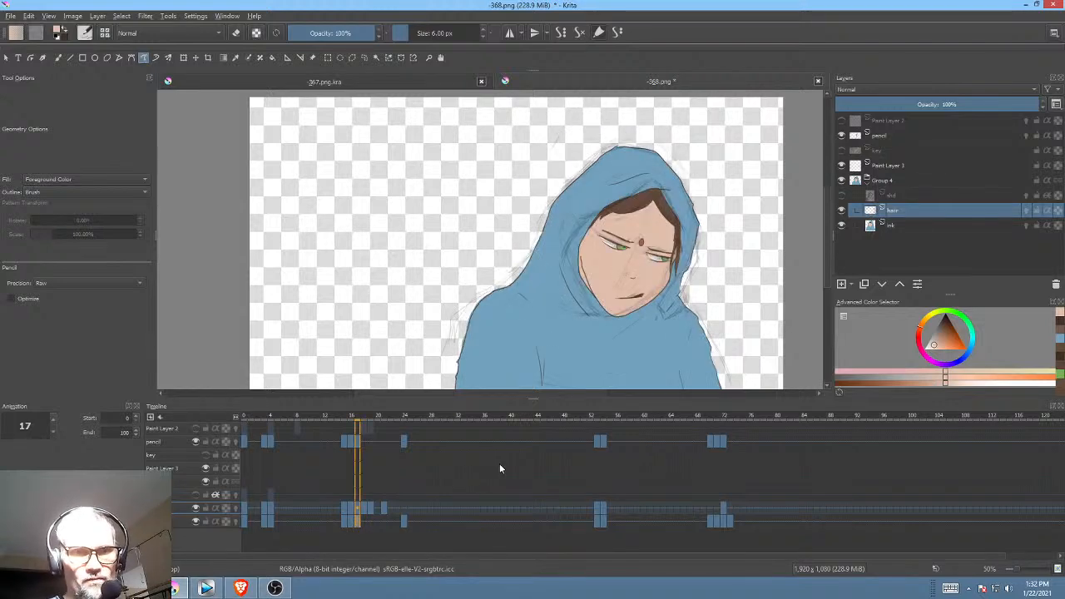
pyautogui.click(923, 227)
pyautogui.hotkey('ctrl', 't')
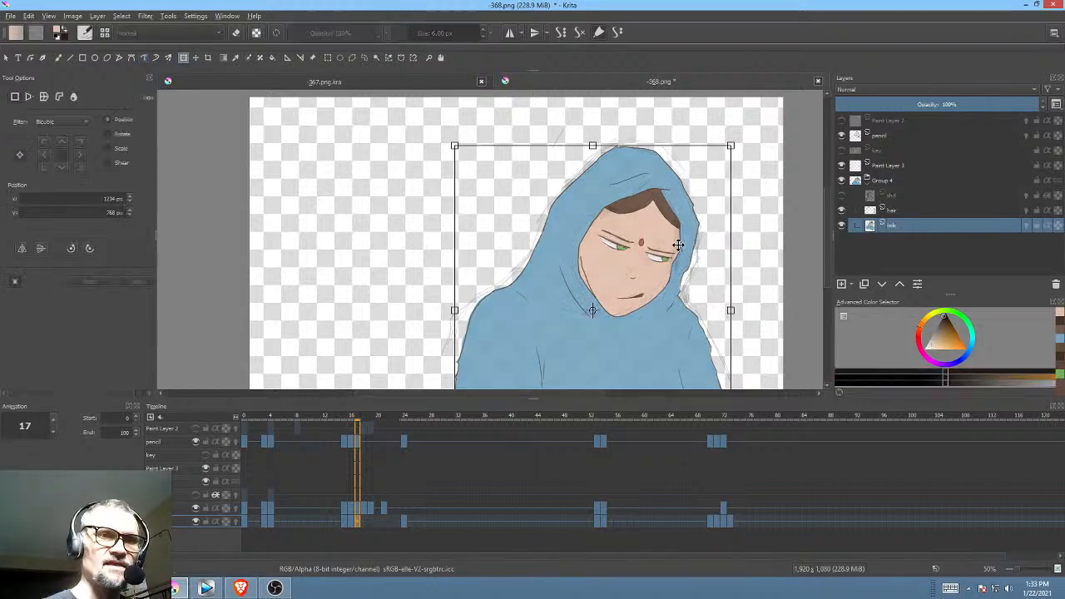
pyautogui.rightClick(695, 233)
pyautogui.click(756, 309)
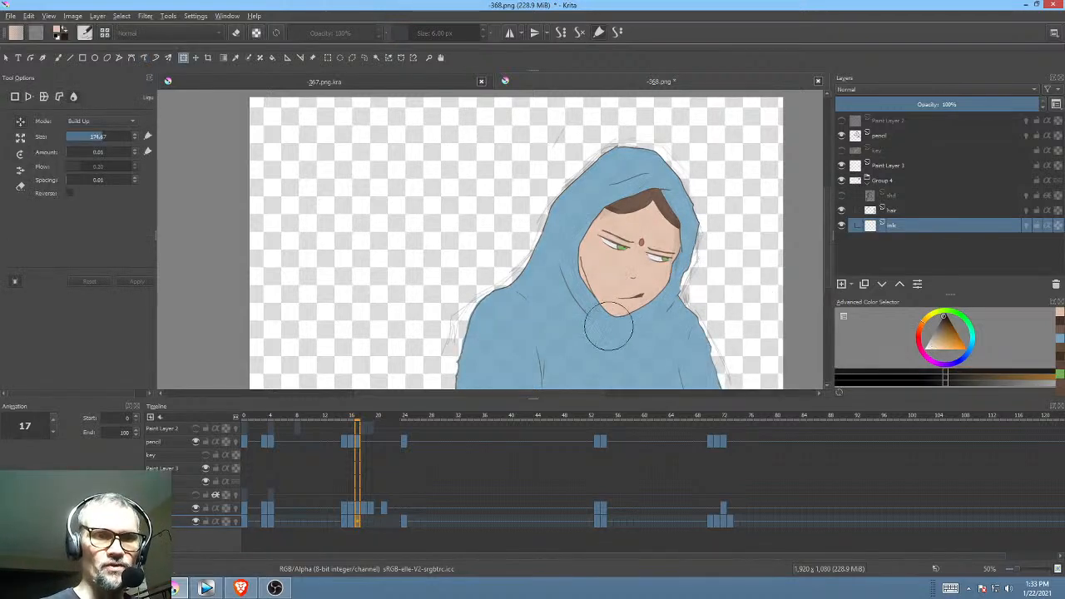
pyautogui.moveTo(626, 337); pyautogui.dragTo(709, 336)
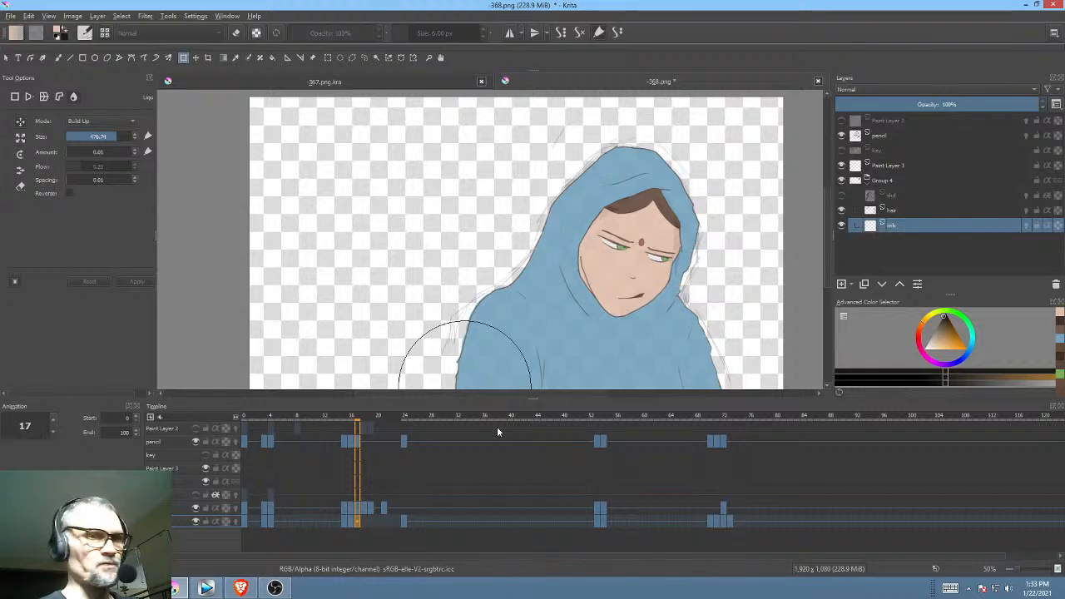
pyautogui.press('Right')
pyautogui.press('Left')
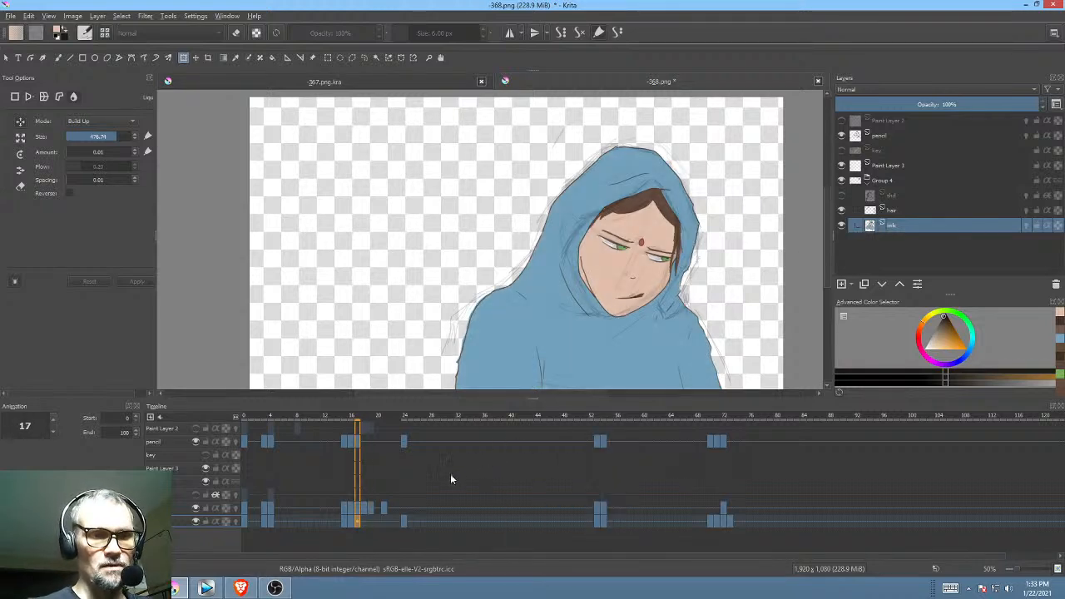
# Step: Push the shoulders down slightly on the ink layer's frame 18 using Liquify in Build Up mode with a larger brush
pyautogui.press('Right')
pyautogui.click(461, 349)
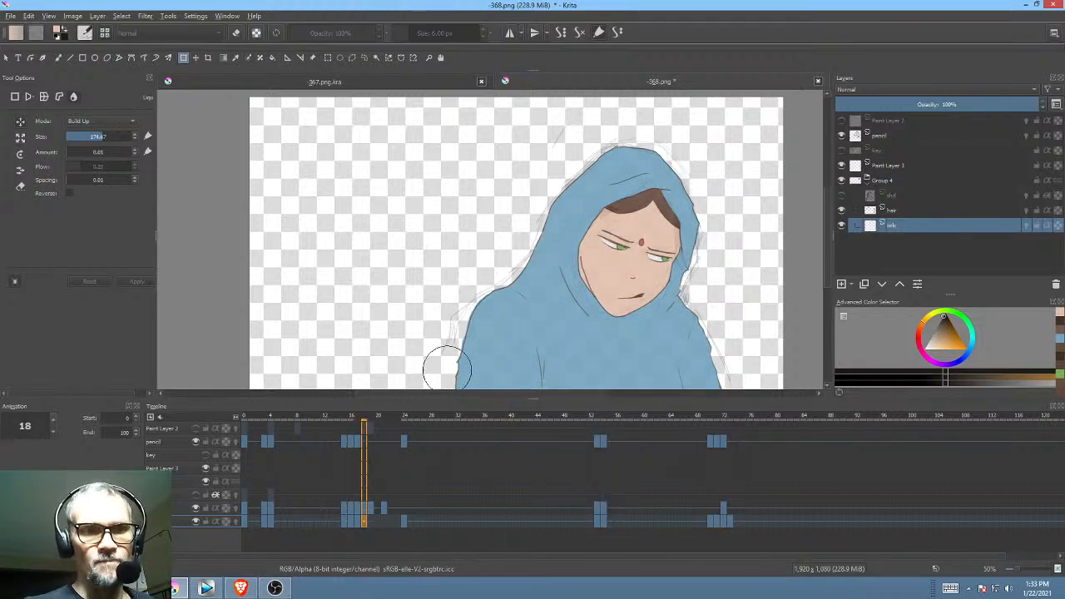
pyautogui.moveTo(427, 354); pyautogui.dragTo(560, 351)
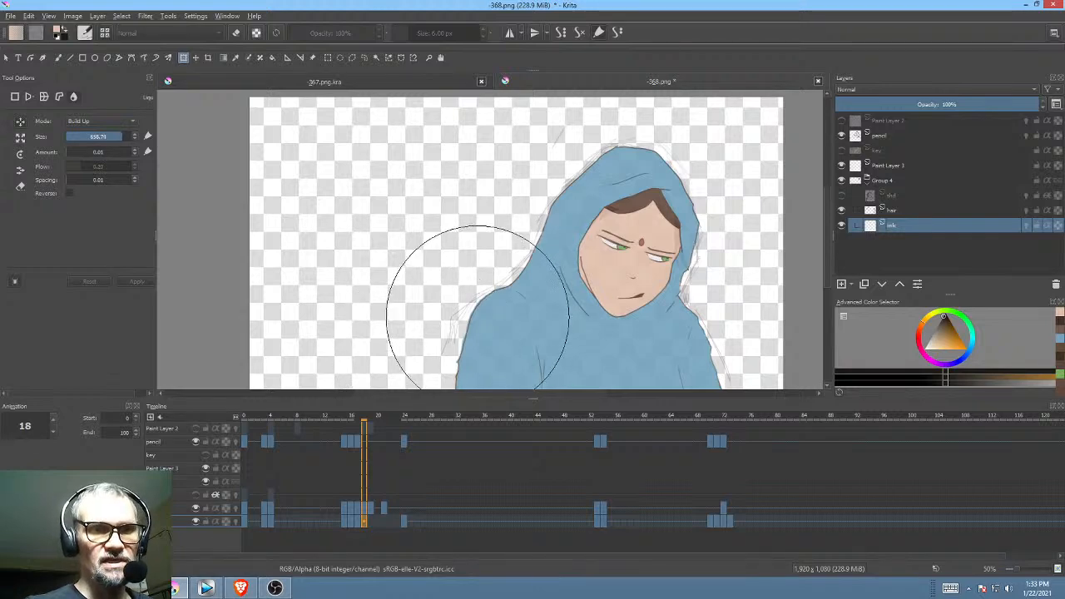
pyautogui.moveTo(478, 317); pyautogui.dragTo(478, 324)
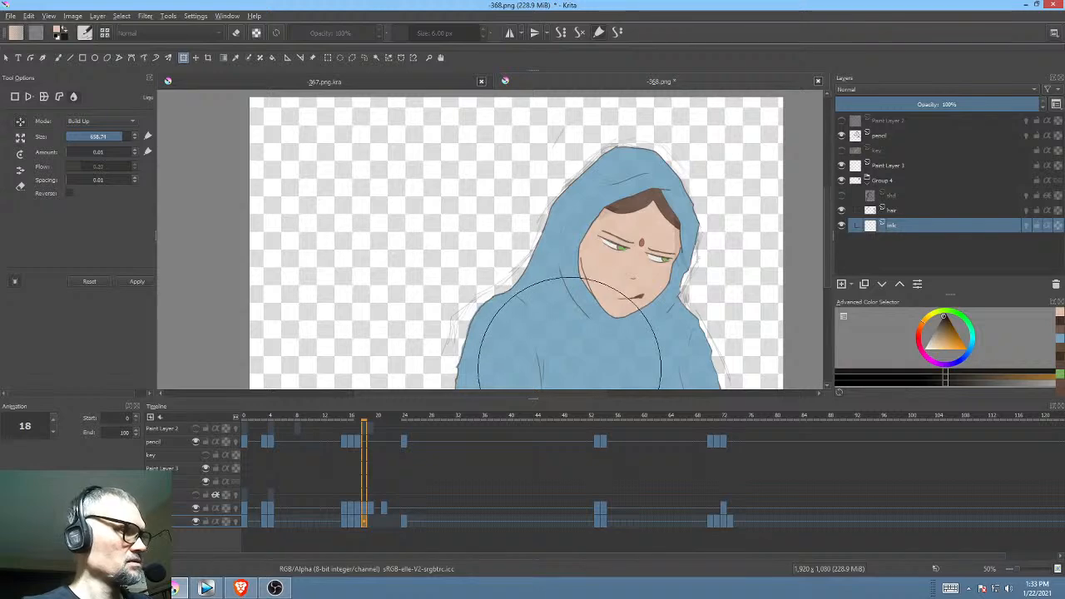
# Step: Lower the shoulders on the ink layer's frame 19 using Liquify with a brush size of about 543
pyautogui.press('Right')
pyautogui.click(463, 353)
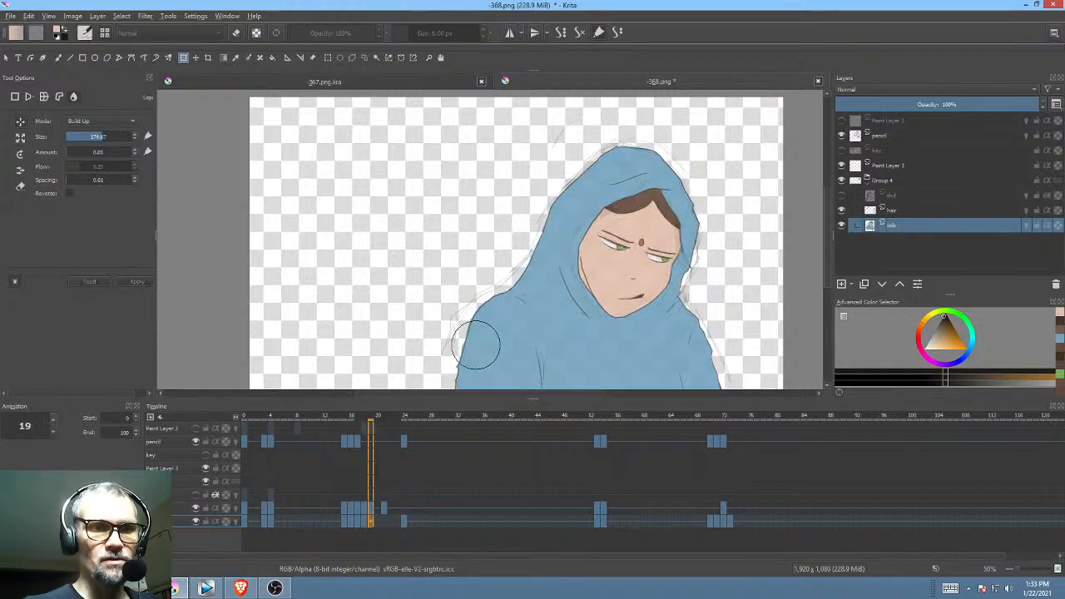
pyautogui.moveTo(467, 355)
pyautogui.mouseDown()
pyautogui.moveTo(506, 322)
pyautogui.moveTo(455, 351)
pyautogui.moveTo(479, 336)
pyautogui.mouseUp()
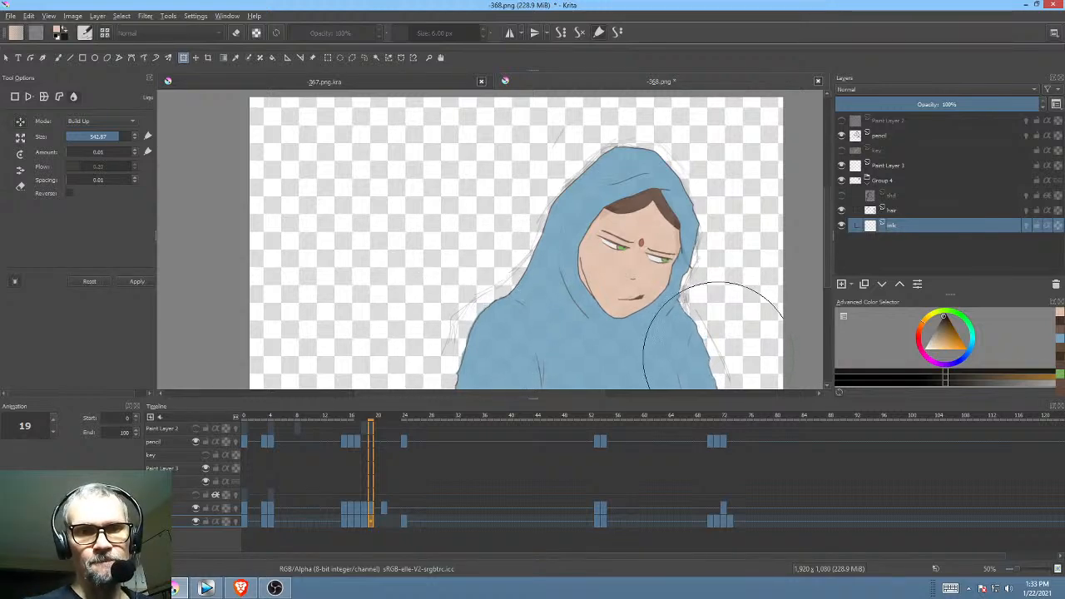
# Step: Lower both shoulders on the ink layer's frame 20 using Liquify with a brush size of about 543
pyautogui.click(383, 522)
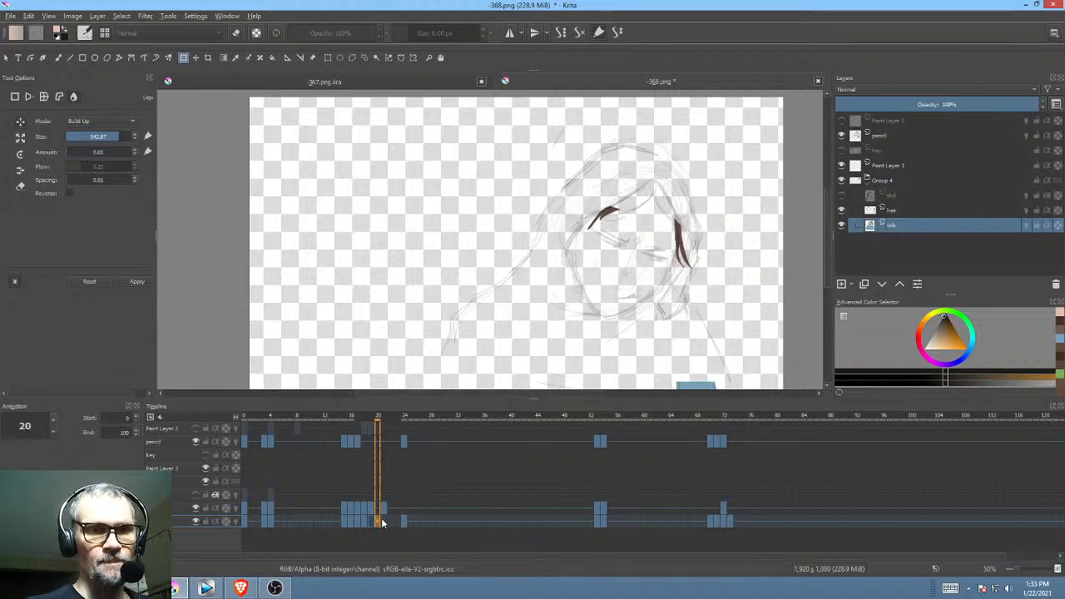
pyautogui.moveTo(469, 333); pyautogui.dragTo(468, 336)
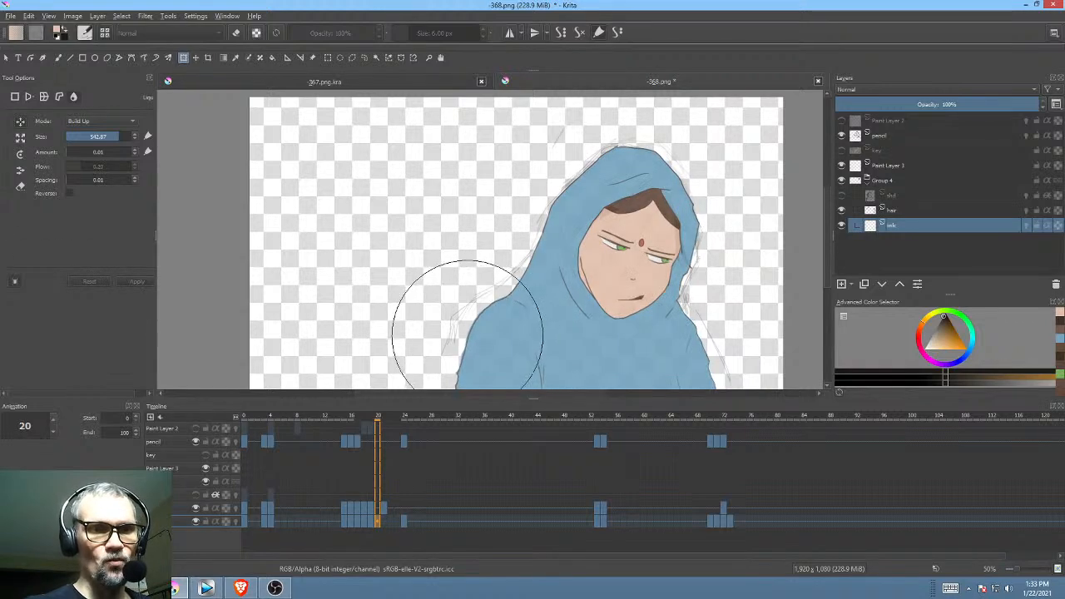
pyautogui.moveTo(715, 355); pyautogui.dragTo(715, 360)
pyautogui.moveTo(669, 315); pyautogui.dragTo(649, 199)
pyautogui.press('-')
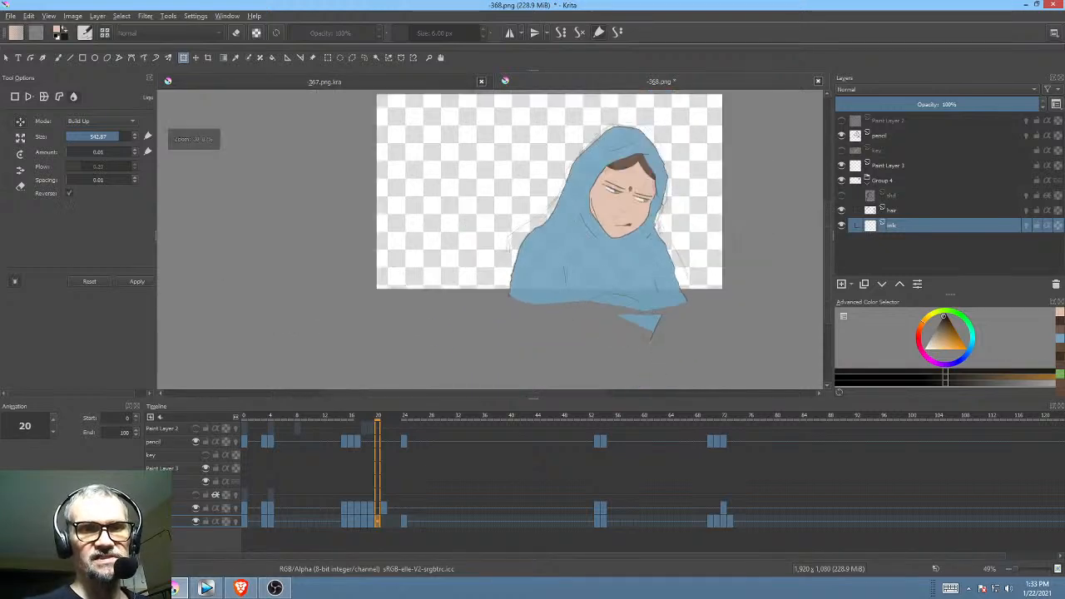
# Step: Play the head turn from frame 13 to check the shoulder movement
pyautogui.click(329, 524)
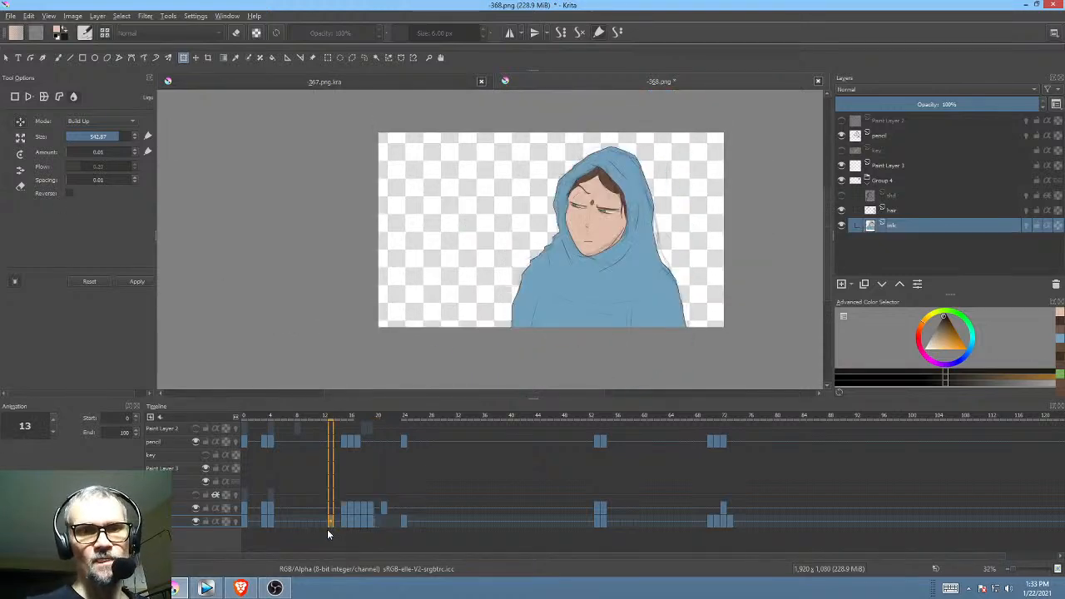
pyautogui.press('space')
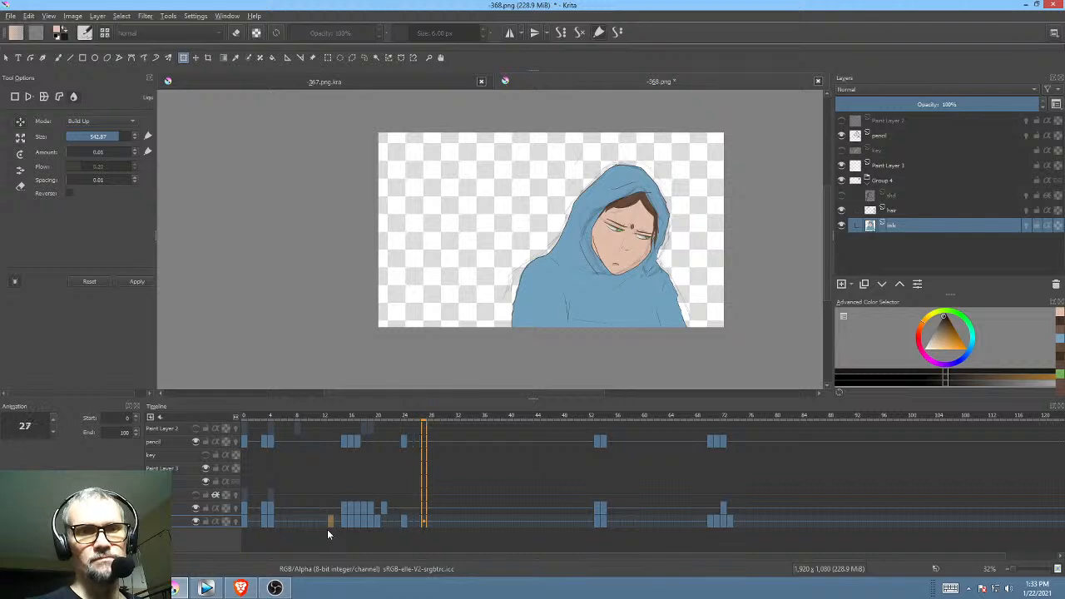
pyautogui.press('space')
# Step: Enable onion skins on the ink layer and lower both shoulders on frame 24 with the Liquify transform
pyautogui.click(405, 521)
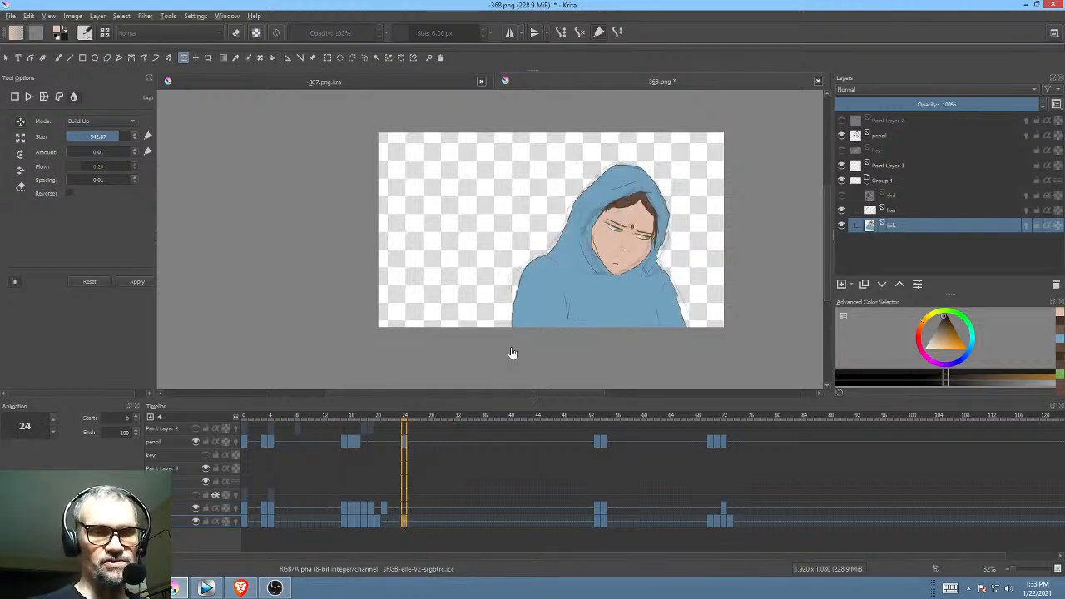
pyautogui.click(534, 287)
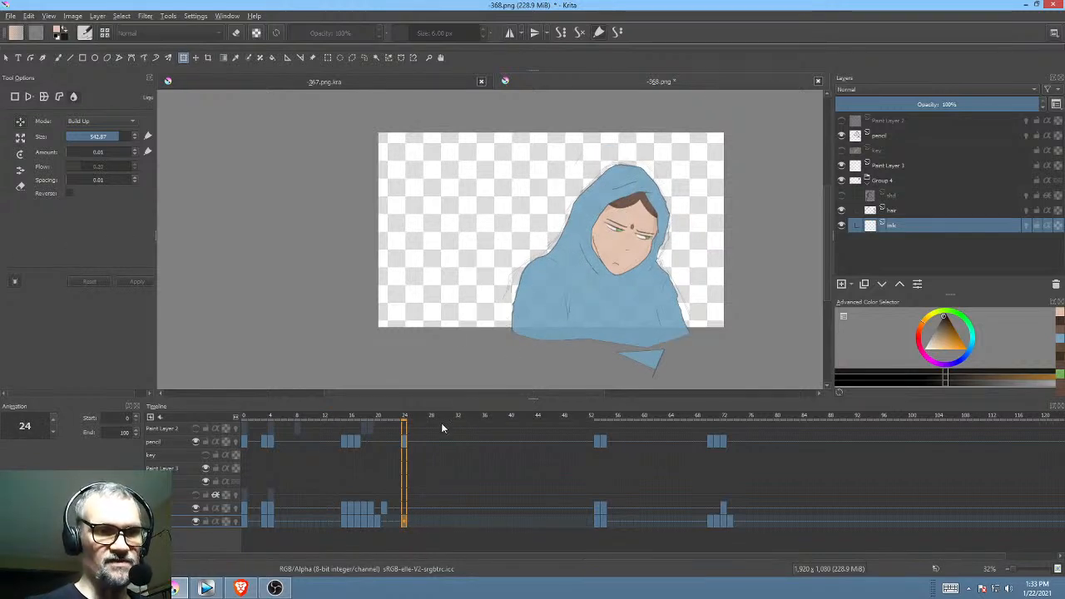
pyautogui.click(235, 520)
pyautogui.moveTo(595, 331); pyautogui.dragTo(589, 338)
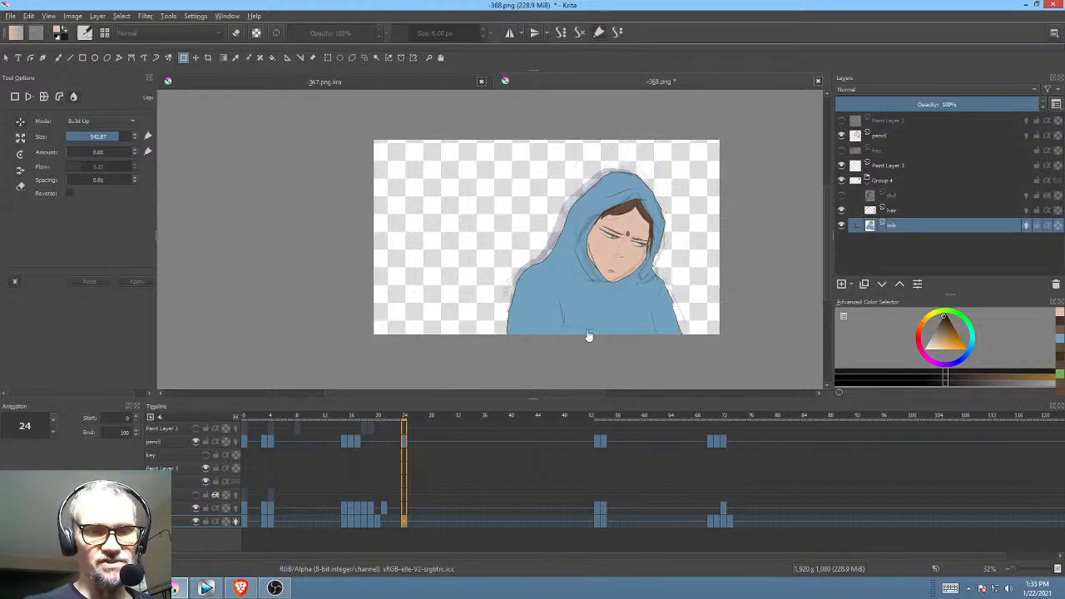
pyautogui.scroll(2, 596, 316)
pyautogui.click(531, 292)
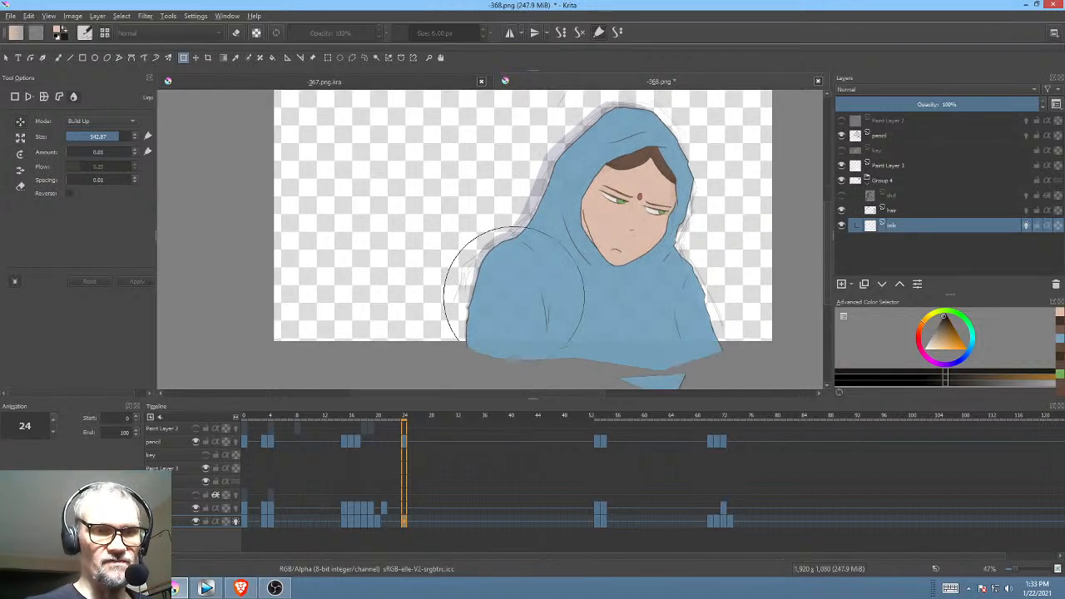
pyautogui.moveTo(495, 271)
pyautogui.mouseDown()
pyautogui.moveTo(504, 295)
pyautogui.moveTo(478, 278)
pyautogui.moveTo(470, 287)
pyautogui.moveTo(474, 324)
pyautogui.mouseUp()
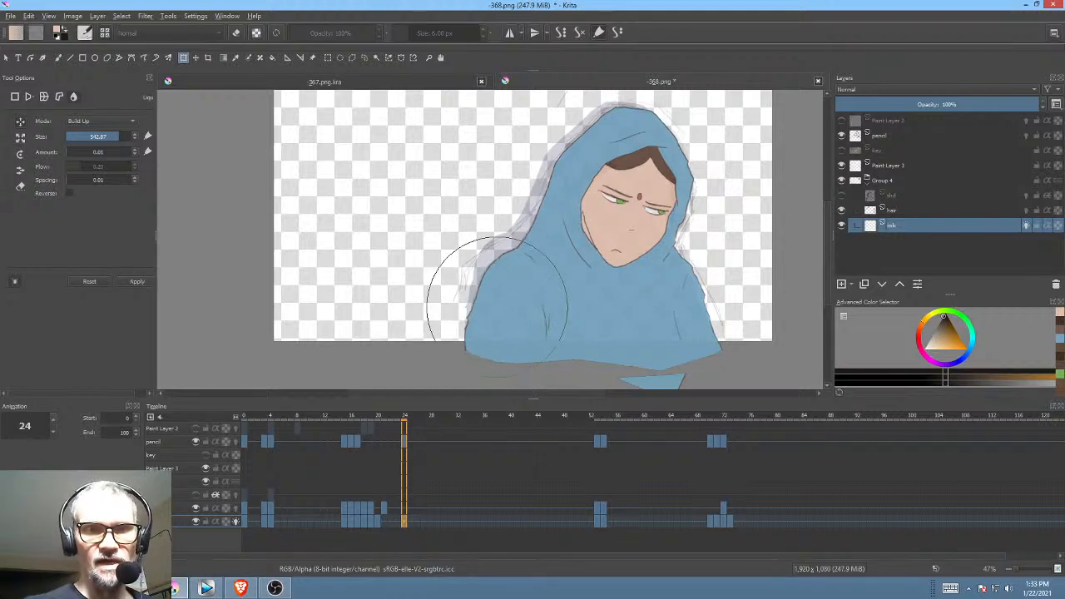
pyautogui.moveTo(722, 288)
pyautogui.mouseDown()
pyautogui.moveTo(705, 314)
pyautogui.moveTo(722, 302)
pyautogui.mouseUp()
# Step: Replay the motion from frame 18, refine frame 24's right-hand shoulder with a Liquify brush of about 370, and compare neighbouring frames
pyautogui.click(372, 527)
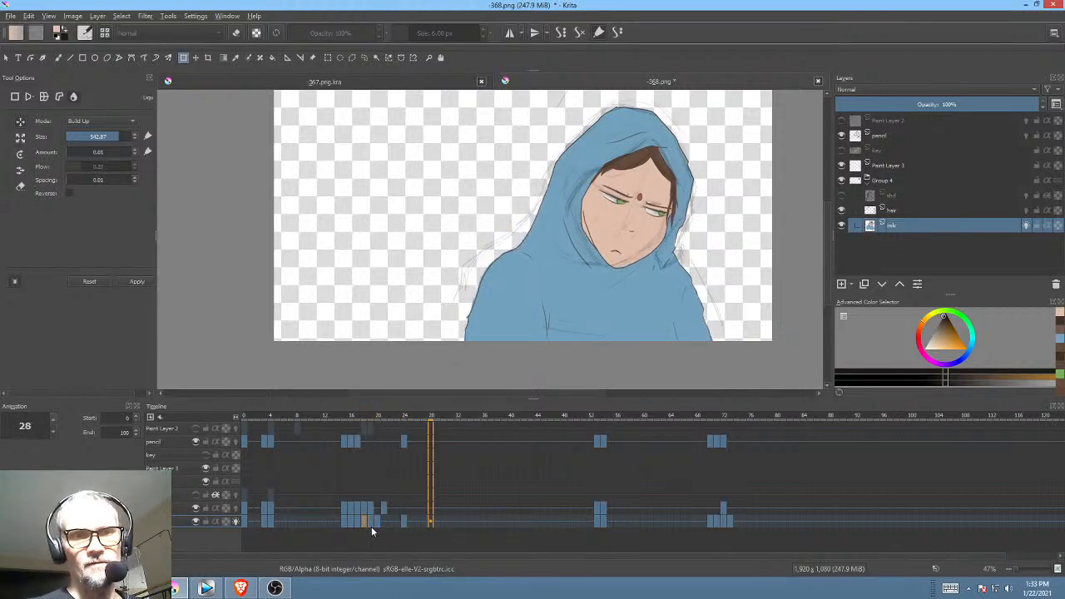
pyautogui.press('space')
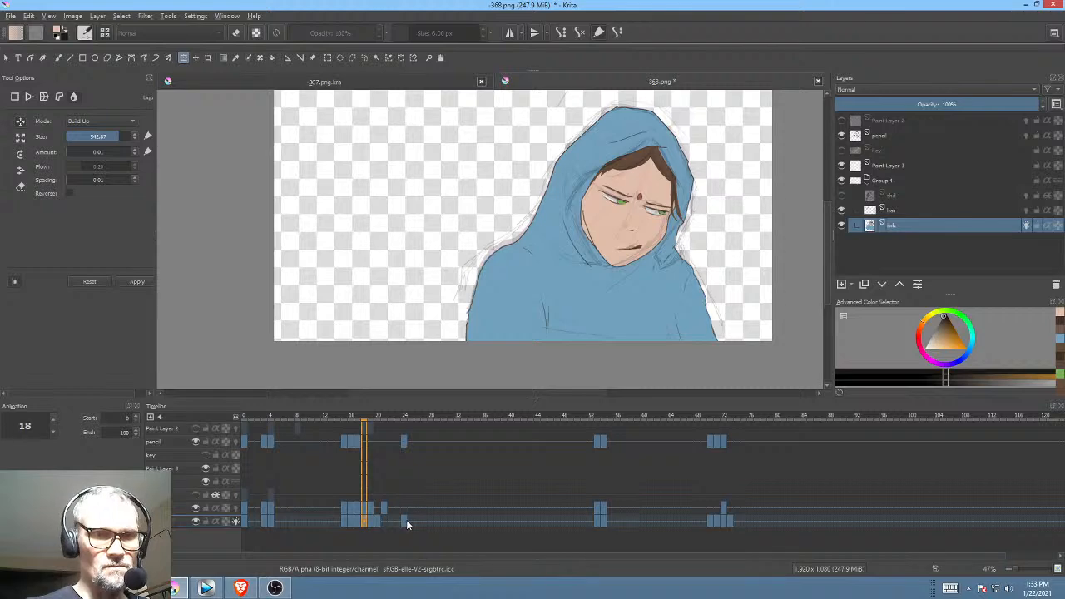
pyautogui.click(405, 522)
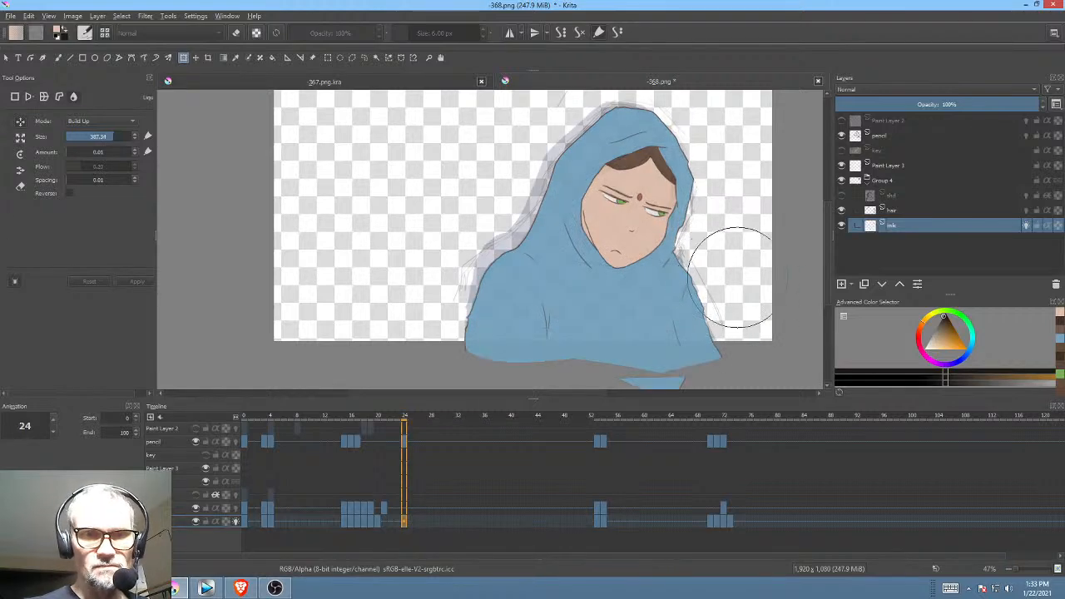
pyautogui.moveTo(732, 277)
pyautogui.mouseDown()
pyautogui.moveTo(718, 285)
pyautogui.moveTo(729, 278)
pyautogui.moveTo(727, 307)
pyautogui.mouseUp()
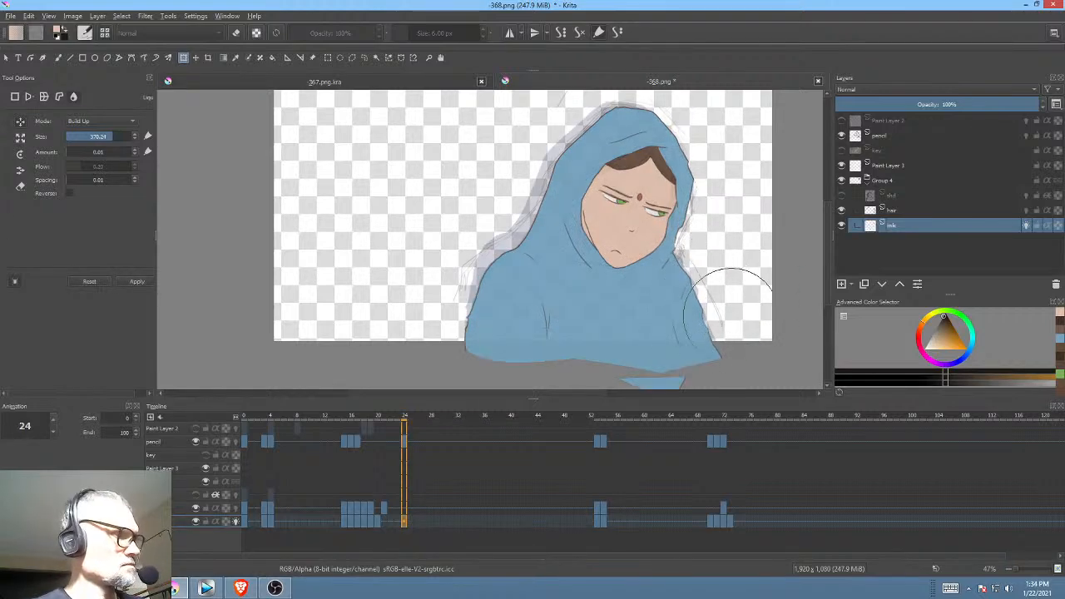
pyautogui.press('Left')
pyautogui.press('Right')
pyautogui.press('Left')
pyautogui.press('Right')
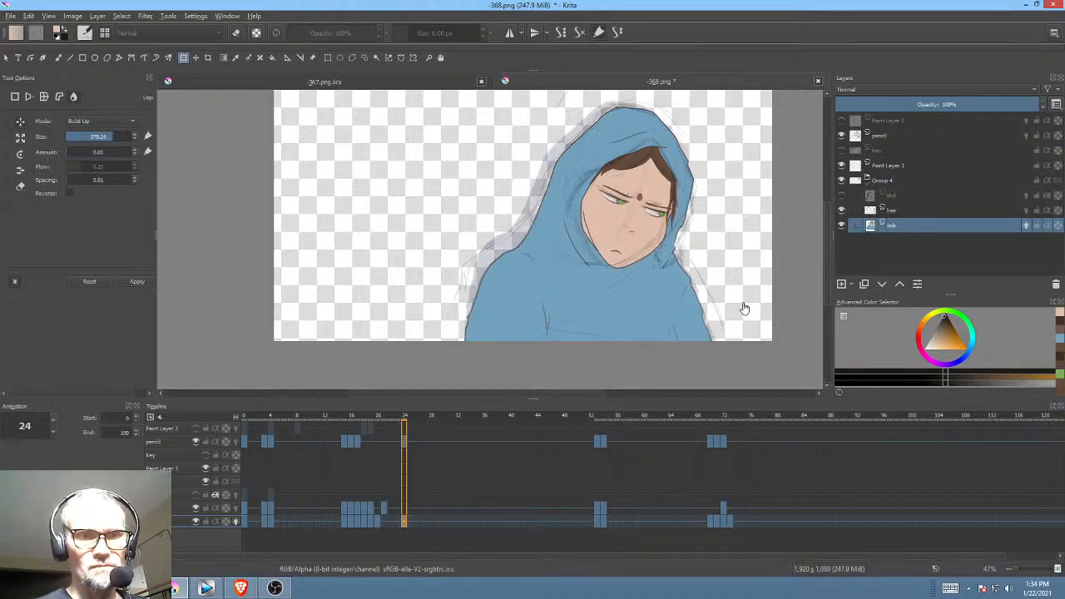
pyautogui.press('Left')
pyautogui.press('Right')
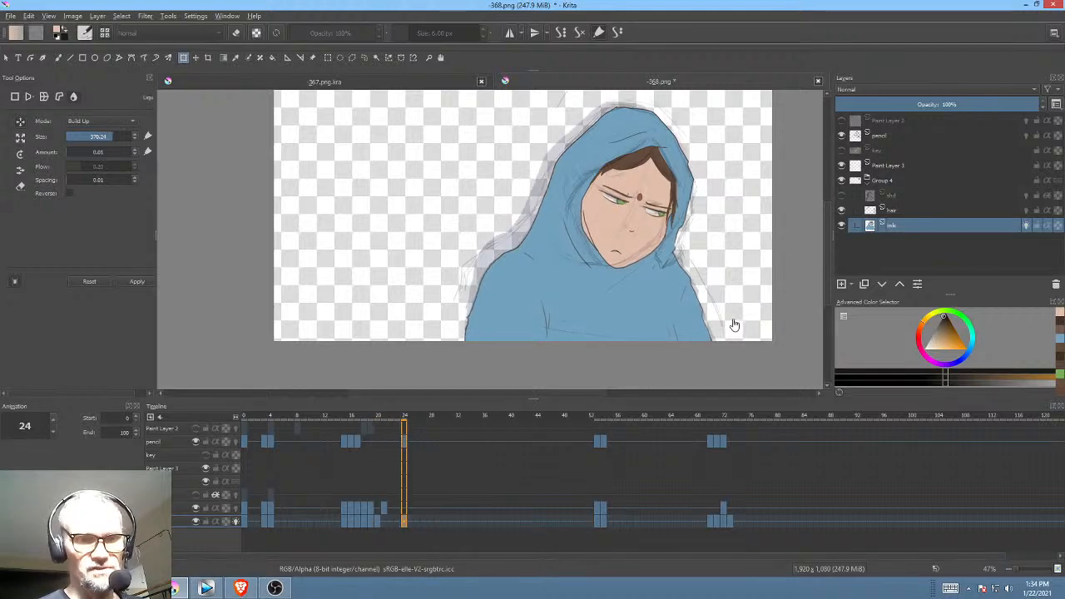
# Step: Go to frame 54, turn off the ink layer's onion skins, and play the animation again
pyautogui.press('.')
pyautogui.press('Right')
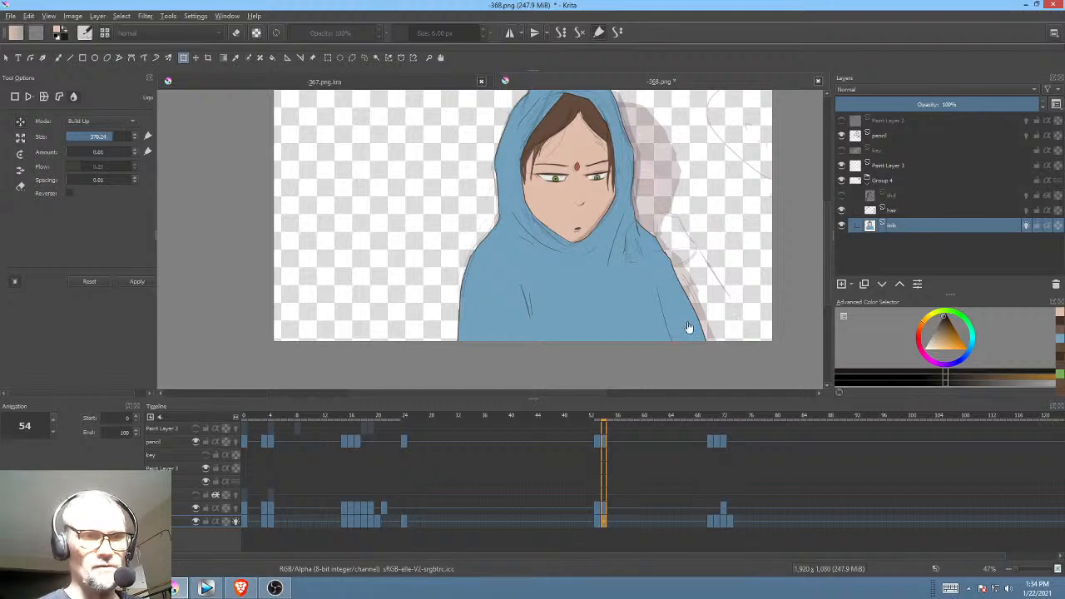
pyautogui.click(236, 522)
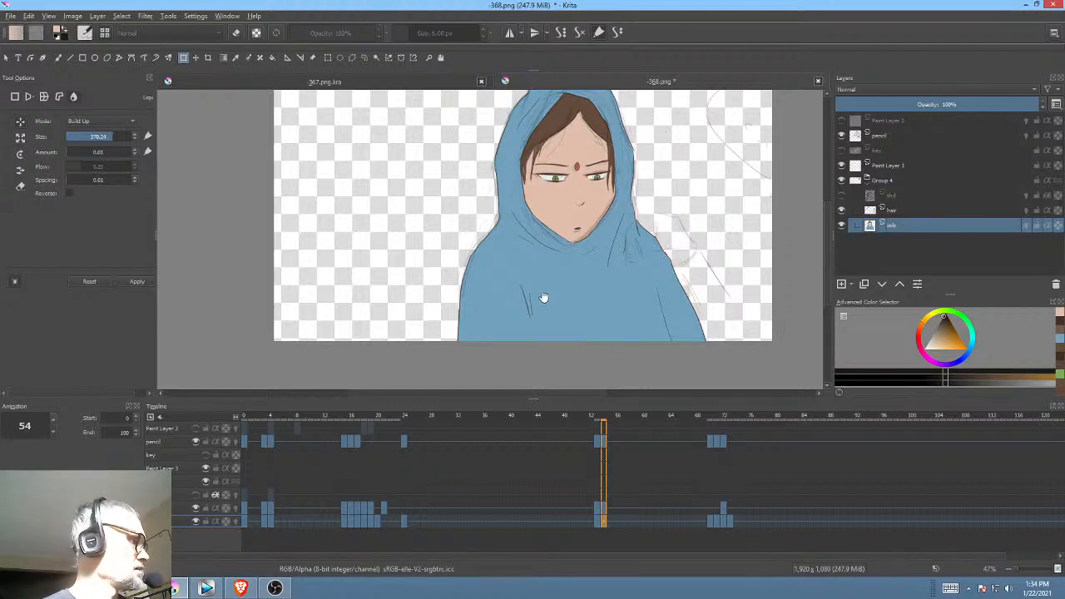
pyautogui.press('space')
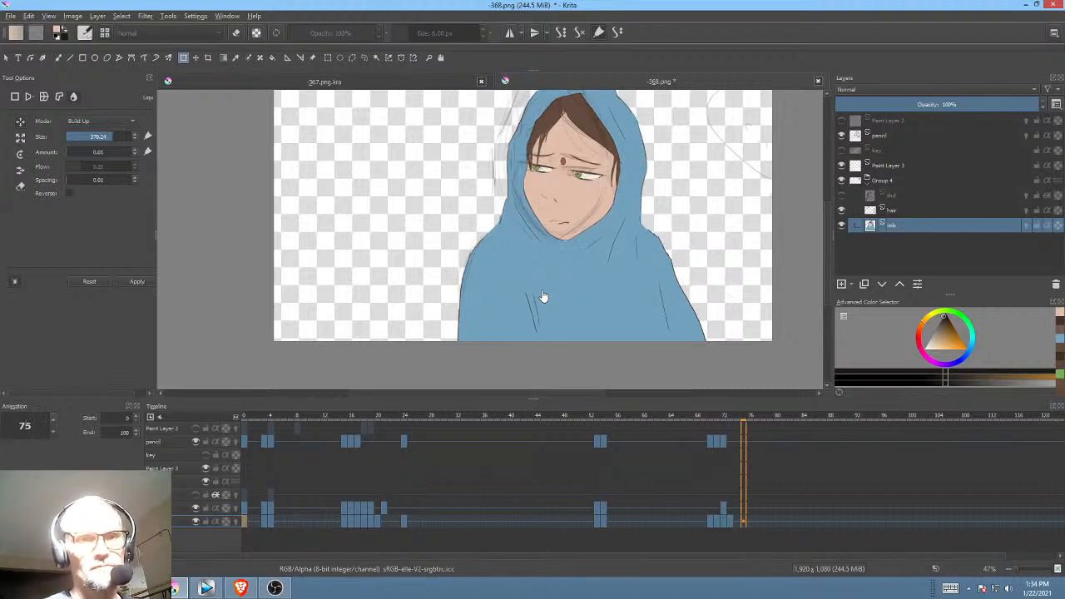
# Step: Stop playback, hide the pencil layer and save the image as PNG along with a Krita copy
pyautogui.press('space')
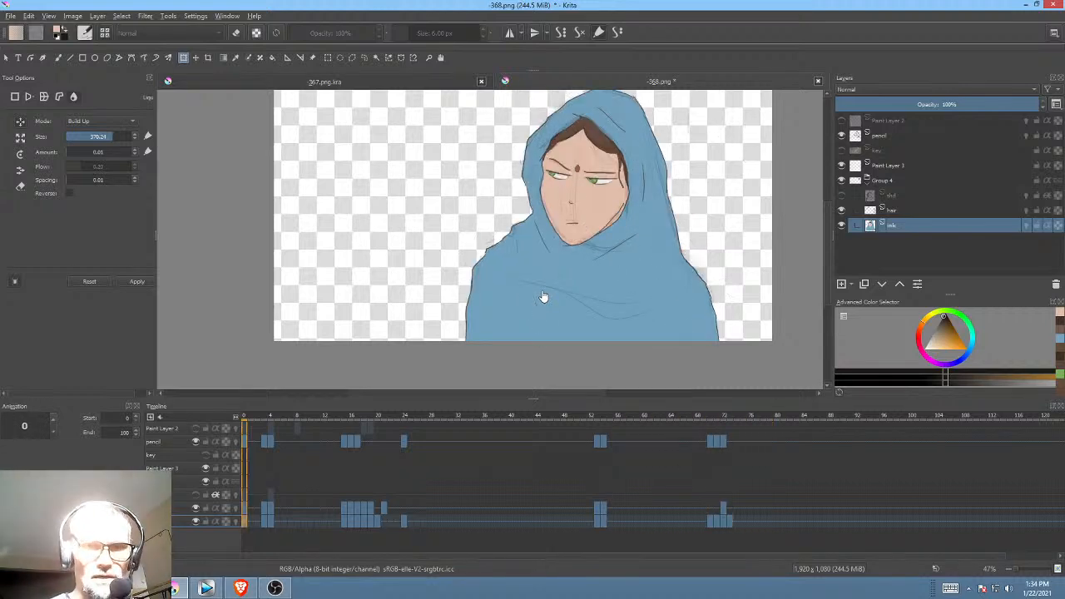
pyautogui.click(841, 135)
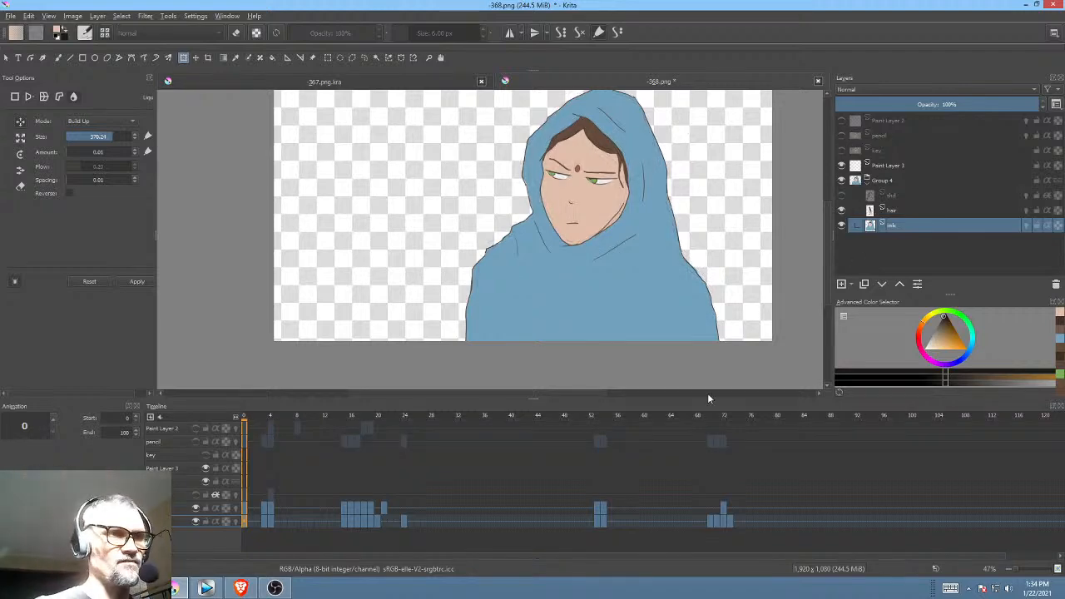
pyautogui.click(11, 16)
pyautogui.click(19, 66)
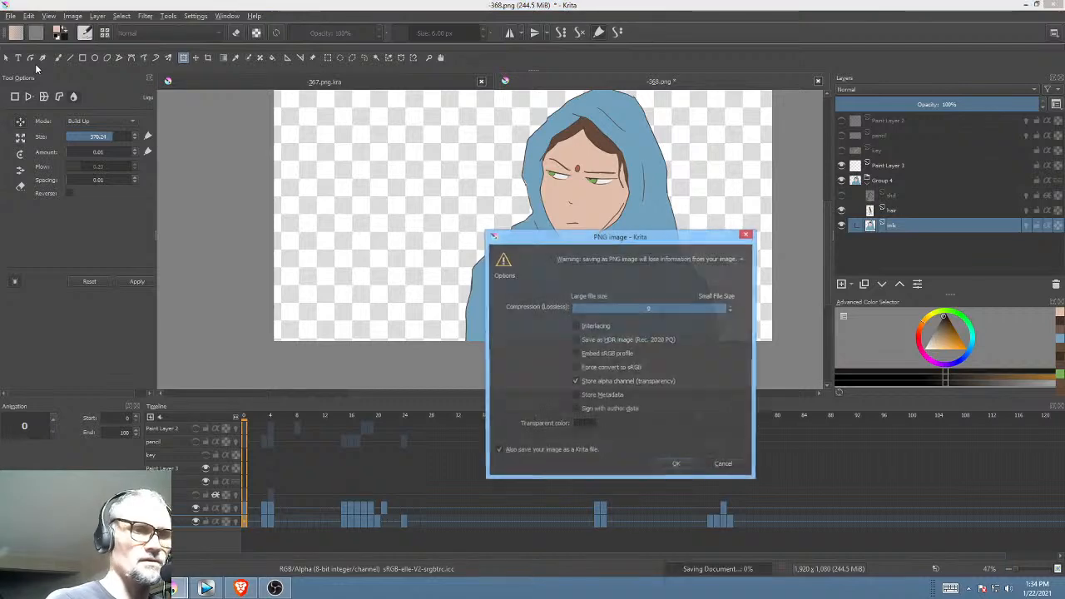
pyautogui.click(694, 463)
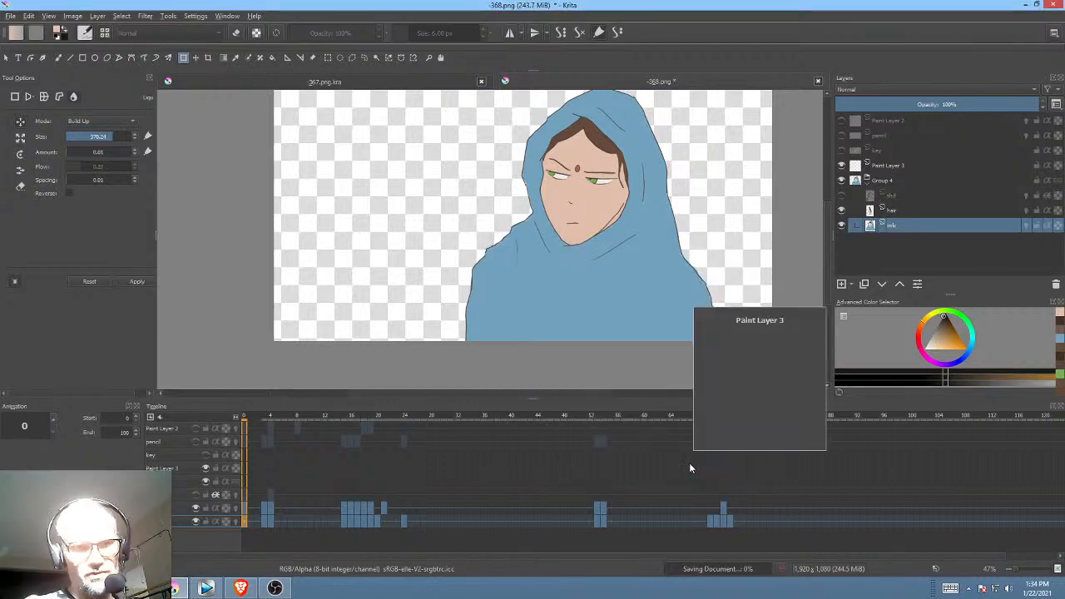
pyautogui.moveTo(528, 457)
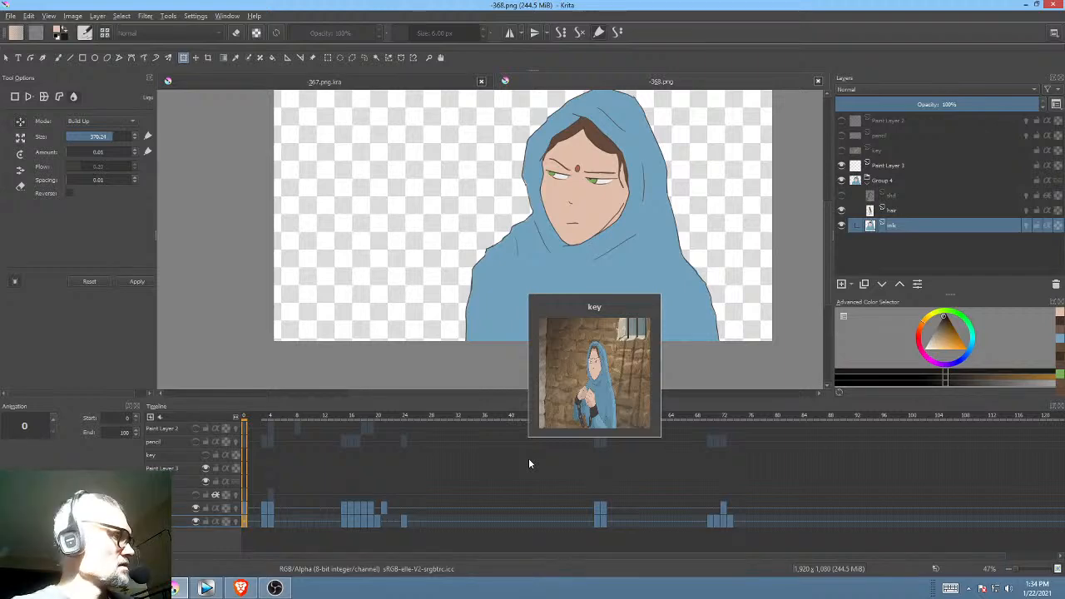
pyautogui.press('space')
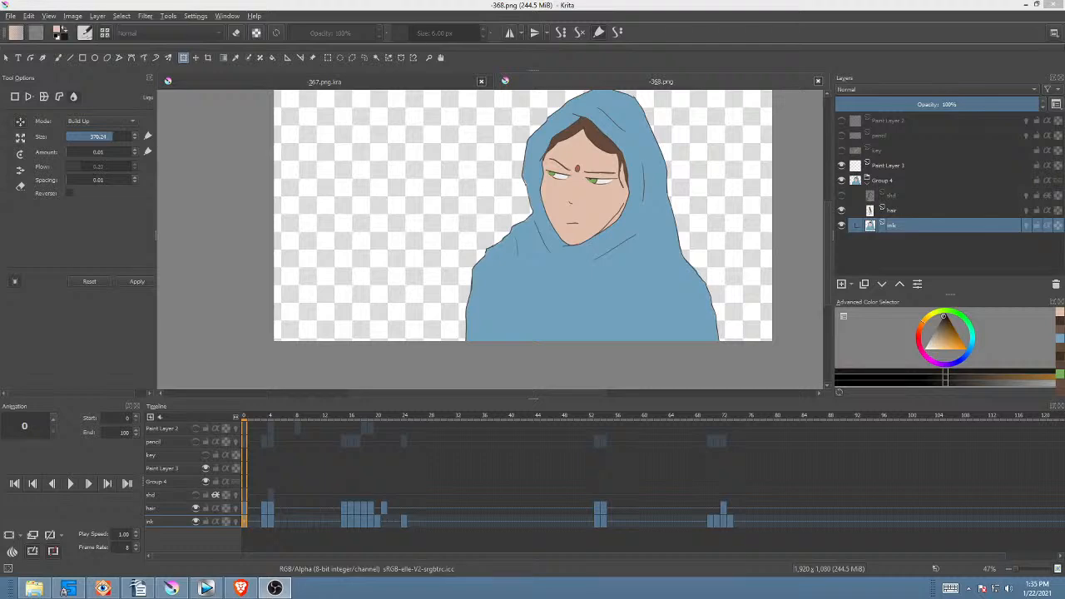
# Step: Switch to Vegas Pro and mark the section of the film edit from about 00:18:34 to 00:20:14
pyautogui.click(206, 588)
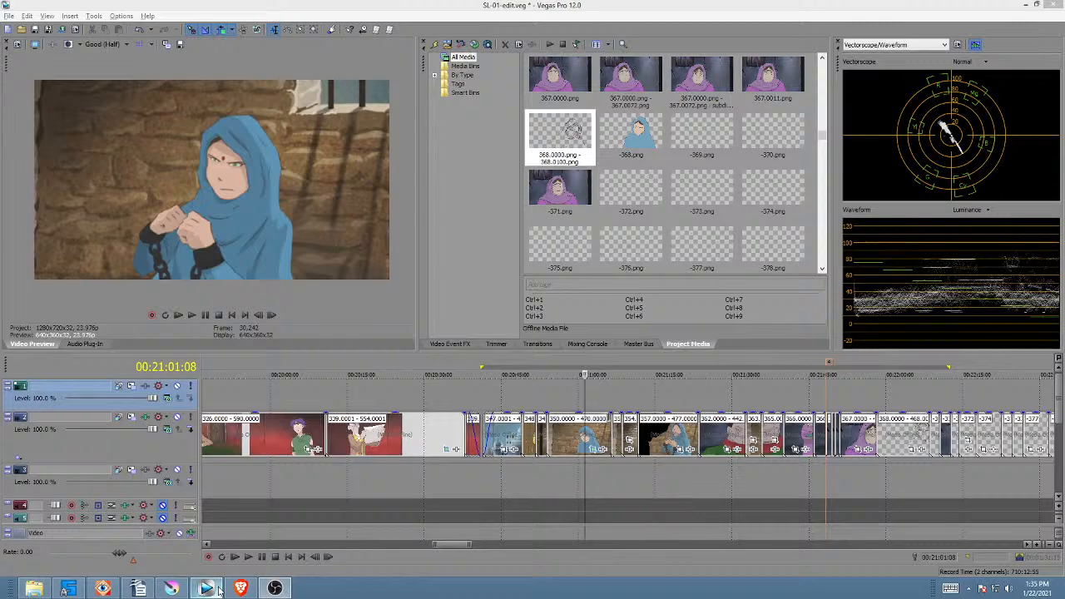
pyautogui.click(336, 479)
pyautogui.scroll(-3, 336, 479)
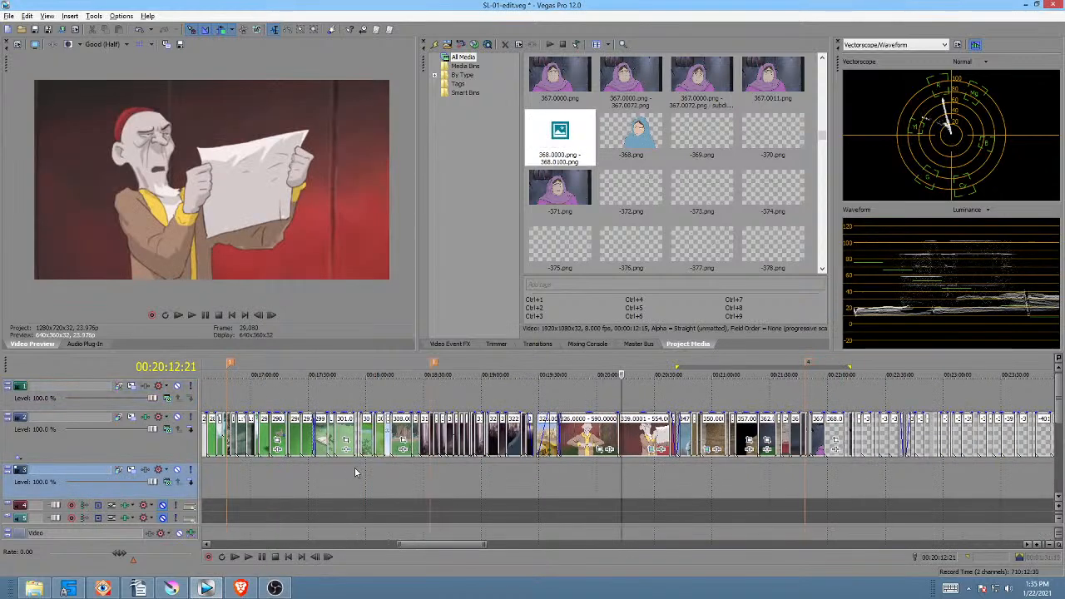
pyautogui.moveTo(434, 486)
pyautogui.mouseDown()
pyautogui.moveTo(652, 491)
pyautogui.moveTo(624, 490)
pyautogui.mouseUp()
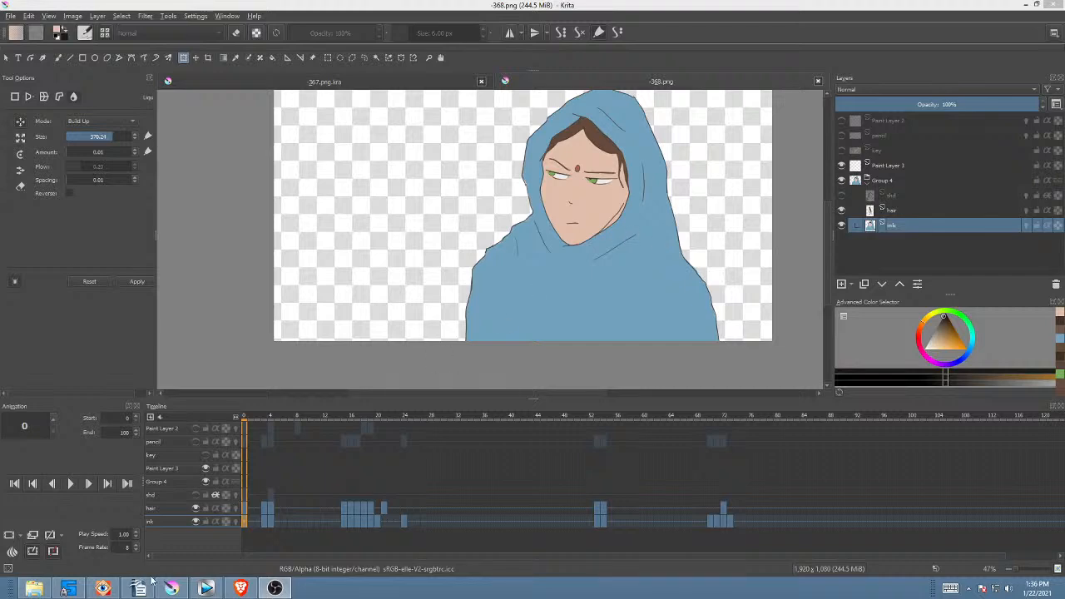
# Step: Examine the rest of the film timeline, marking ranges from about 00:42:45 to 00:45:02 and from 00:43:47 to 00:45:15
pyautogui.click(207, 588)
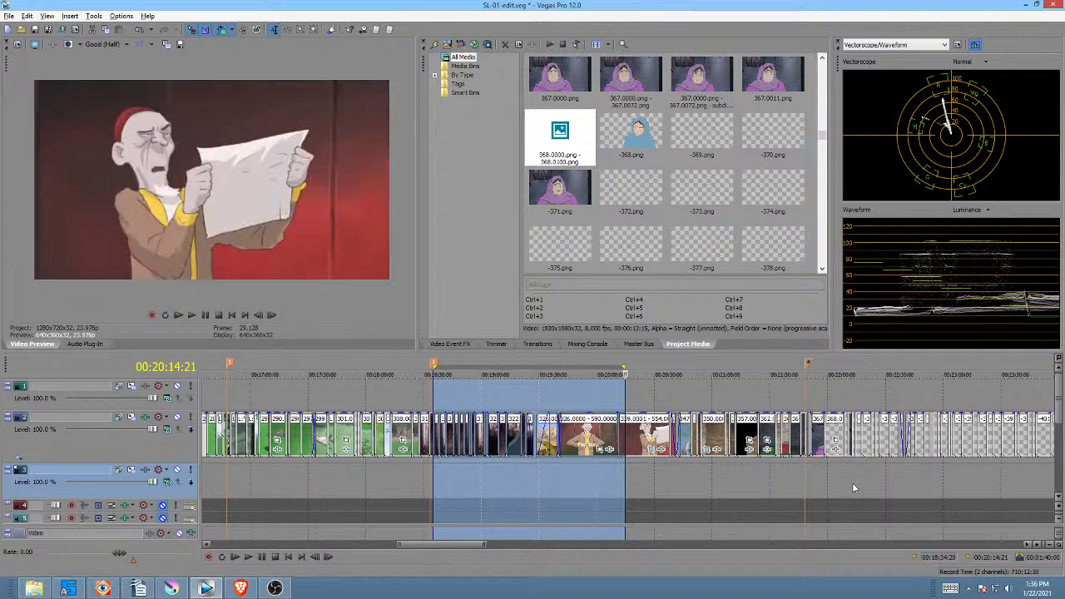
pyautogui.click(852, 482)
pyautogui.scroll(-5, 854, 484)
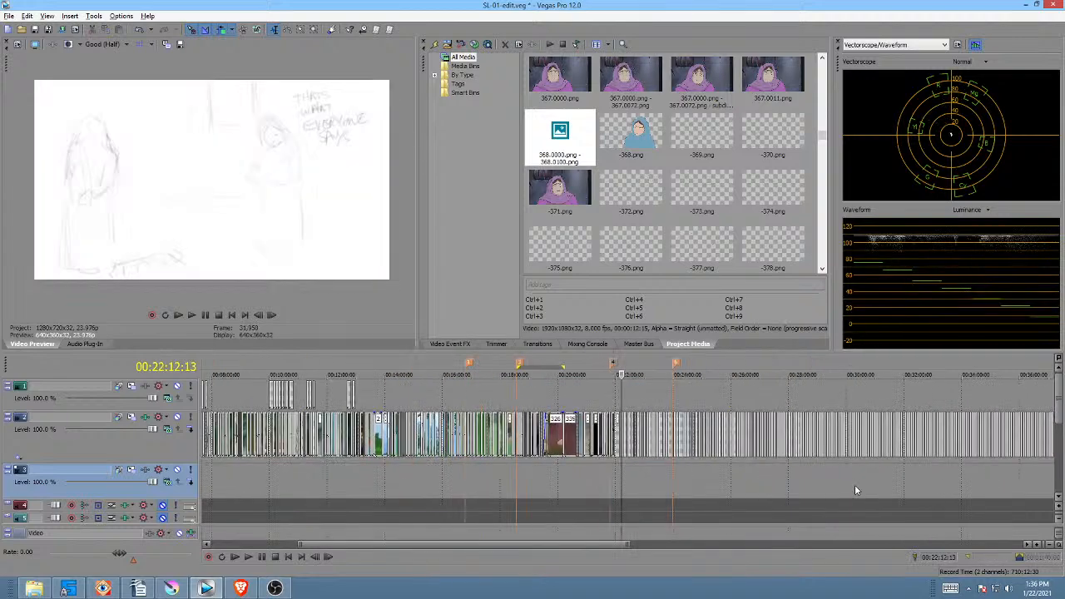
pyautogui.click(732, 479)
pyautogui.scroll(4, 732, 479)
pyautogui.moveTo(525, 481); pyautogui.dragTo(615, 483)
pyautogui.scroll(2, 615, 483)
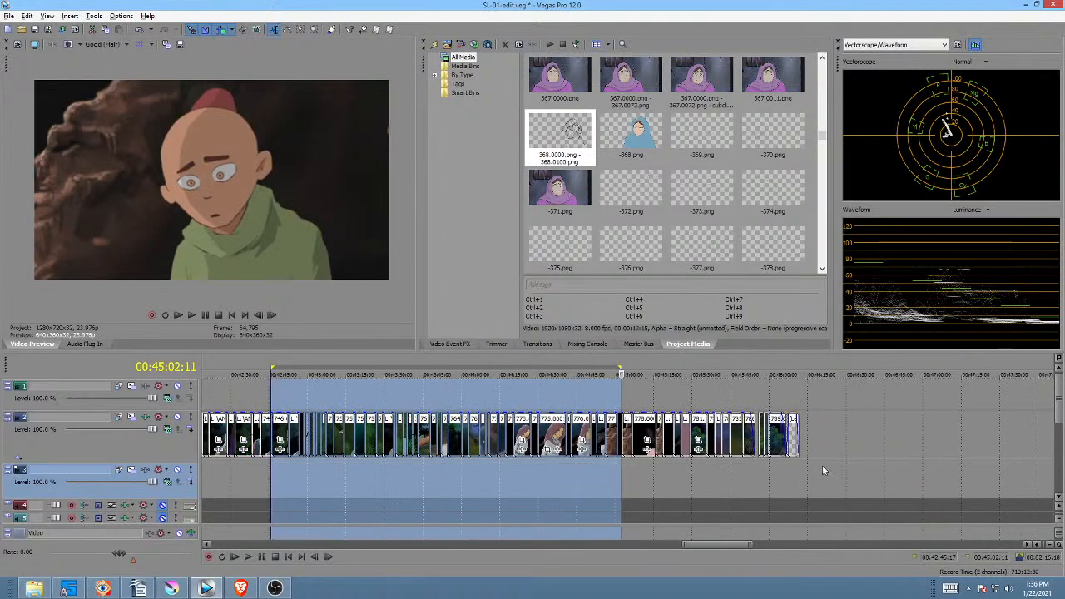
pyautogui.moveTo(654, 487); pyautogui.dragTo(429, 472)
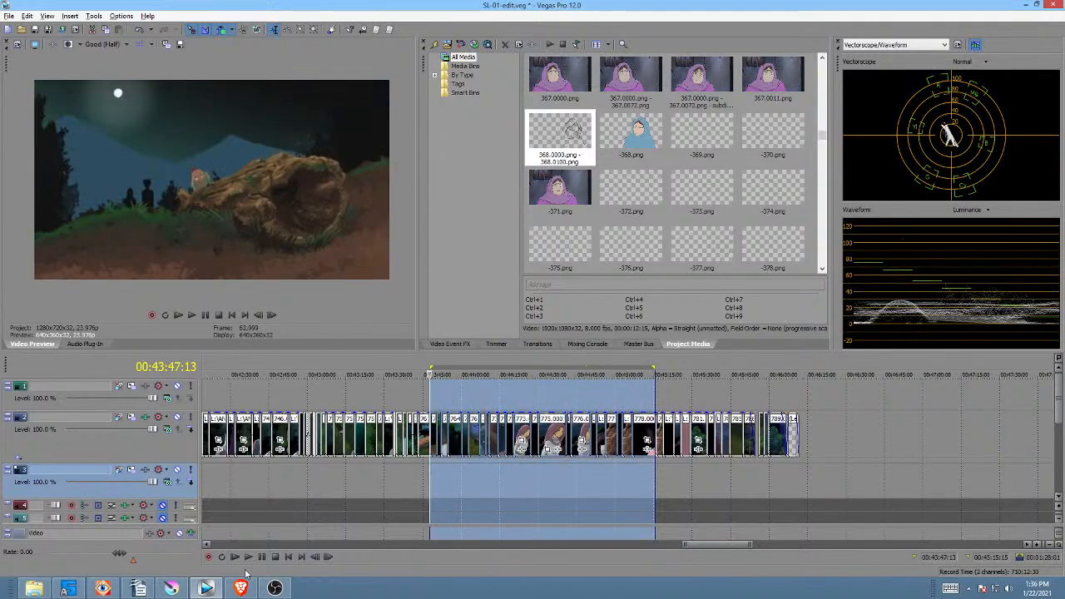
# Step: Return to Krita and play the coloured head-turn animation from frame 0
pyautogui.click(171, 588)
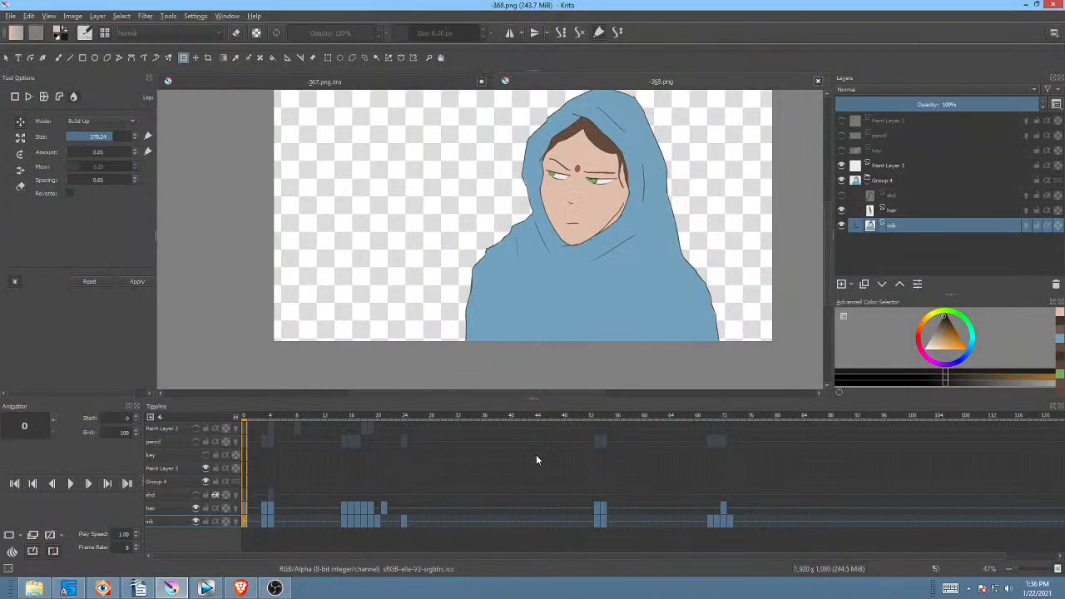
pyautogui.moveTo(251, 415)
pyautogui.mouseDown()
pyautogui.moveTo(273, 419)
pyautogui.moveTo(233, 414)
pyautogui.mouseUp()
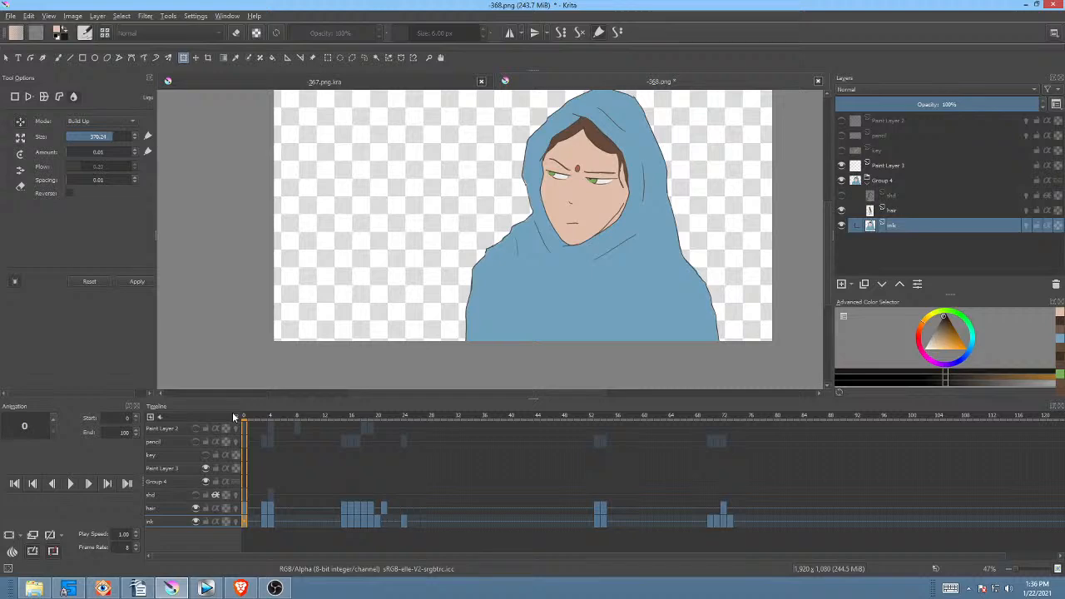
pyautogui.press('space')
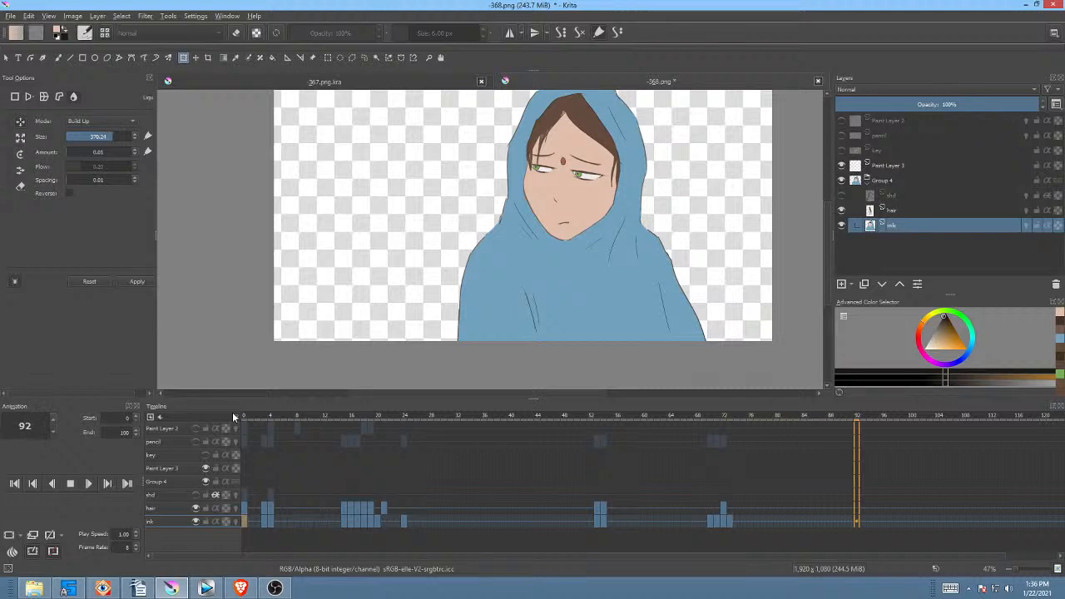
pyautogui.press('space')
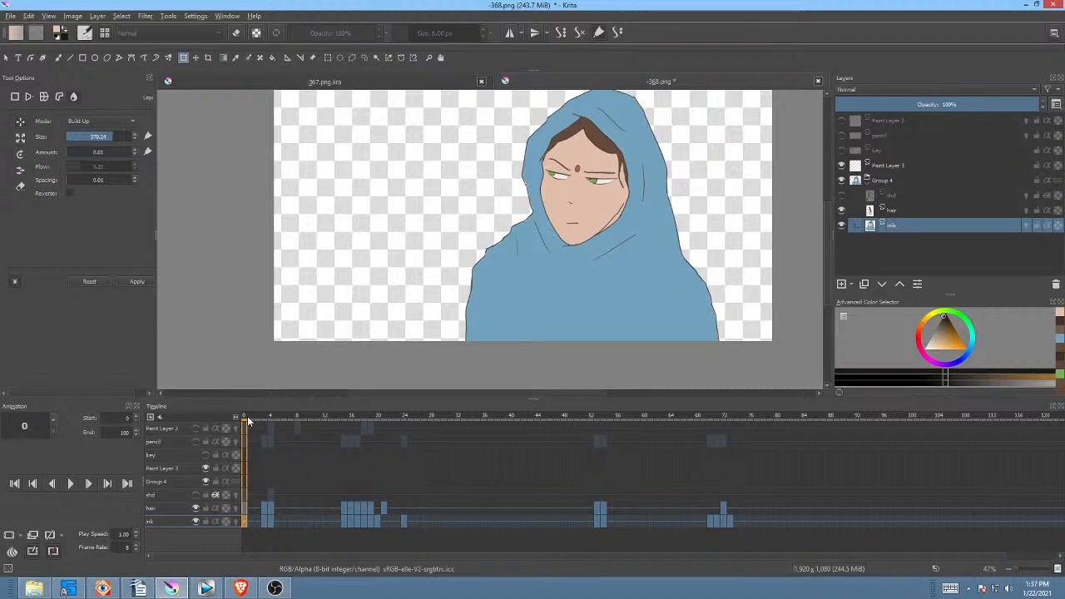
# Step: Nudge the chin and neck area on frame 24 slightly upward with Liquify and replay the motion from frame 19
pyautogui.moveTo(247, 422)
pyautogui.mouseDown()
pyautogui.moveTo(630, 435)
pyautogui.moveTo(409, 435)
pyautogui.moveTo(603, 456)
pyautogui.moveTo(402, 468)
pyautogui.mouseUp()
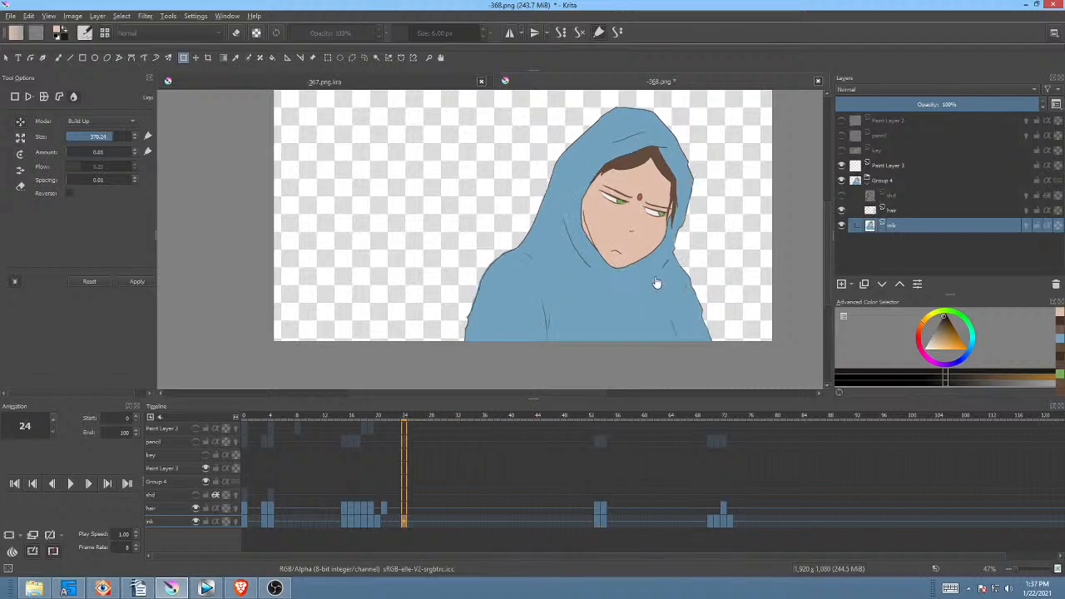
pyautogui.moveTo(654, 283); pyautogui.dragTo(655, 272)
pyautogui.click(371, 521)
pyautogui.press('space')
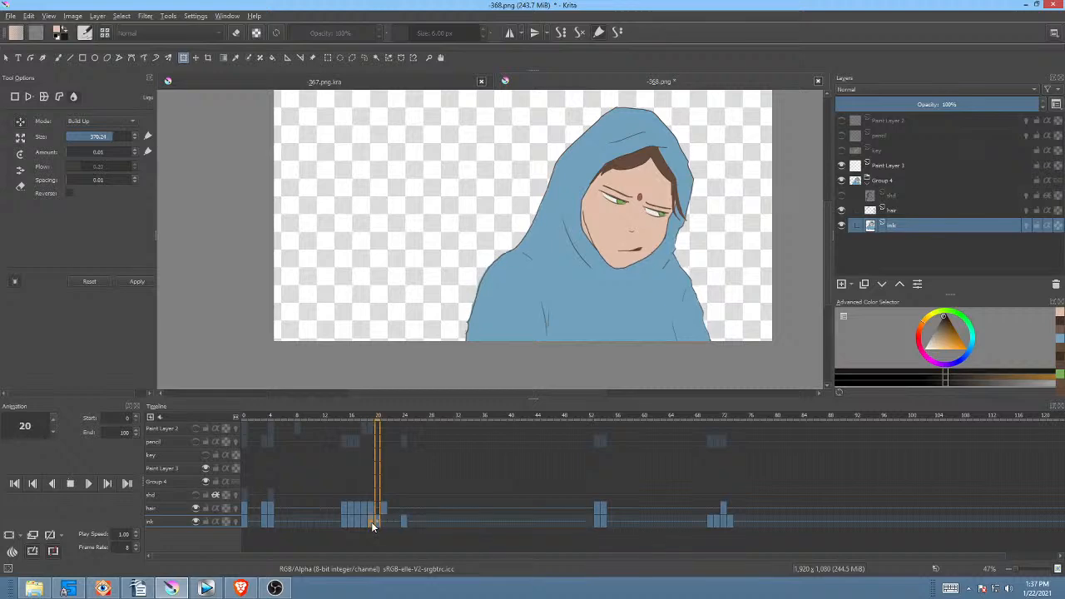
pyautogui.press('space')
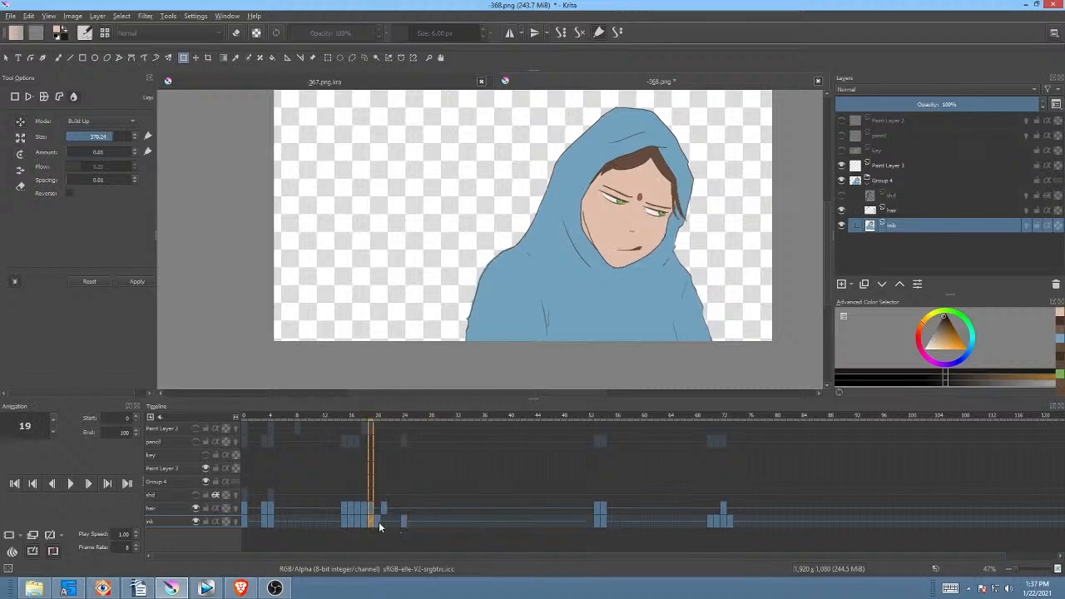
# Step: Inspect frame 20 and play the head turn again from frame 15
pyautogui.click(378, 523)
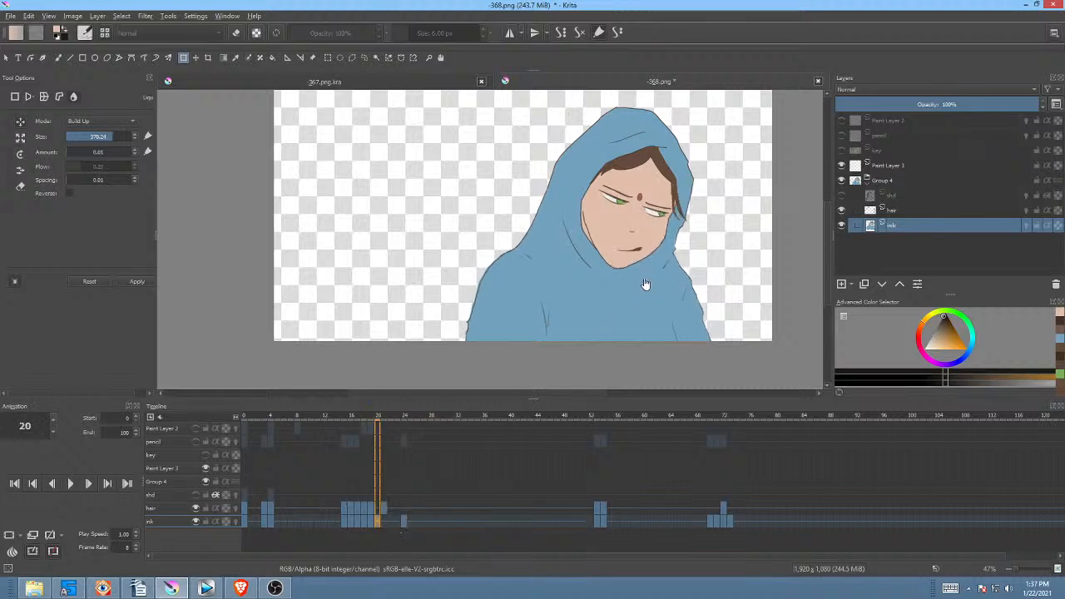
pyautogui.click(346, 523)
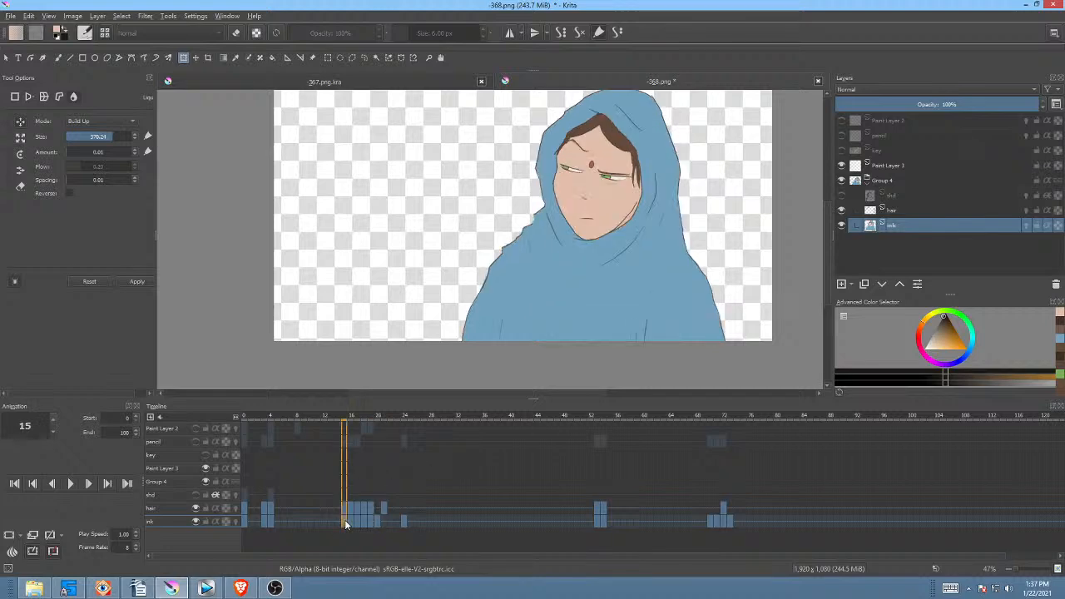
pyautogui.press('space')
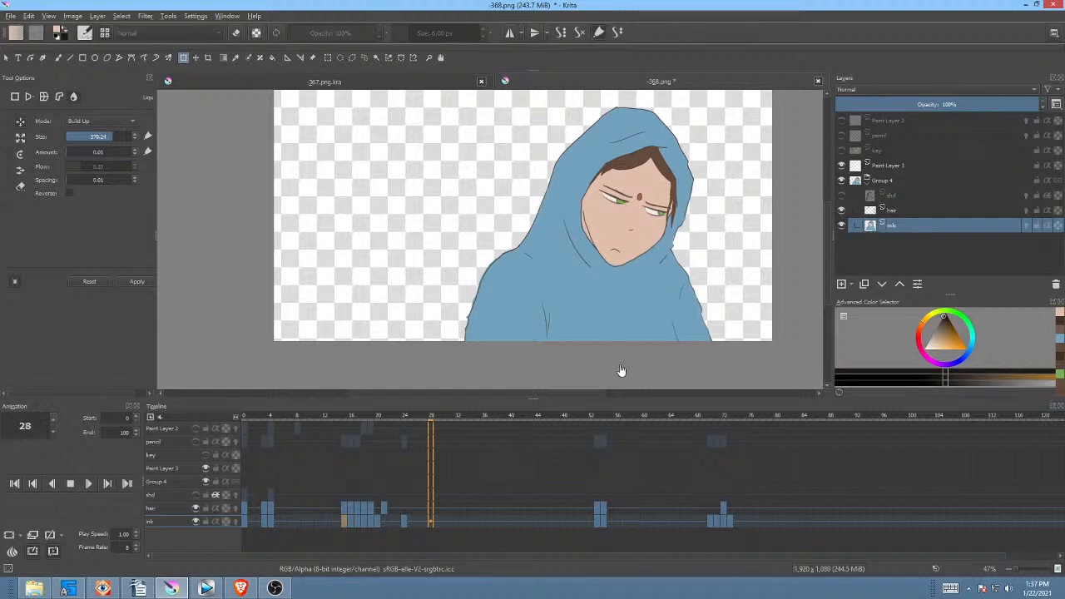
pyautogui.press('space')
# Step: Adjust the area around the chin and neck on frame 20 with Liquify and replay the motion from frame 17
pyautogui.click(375, 521)
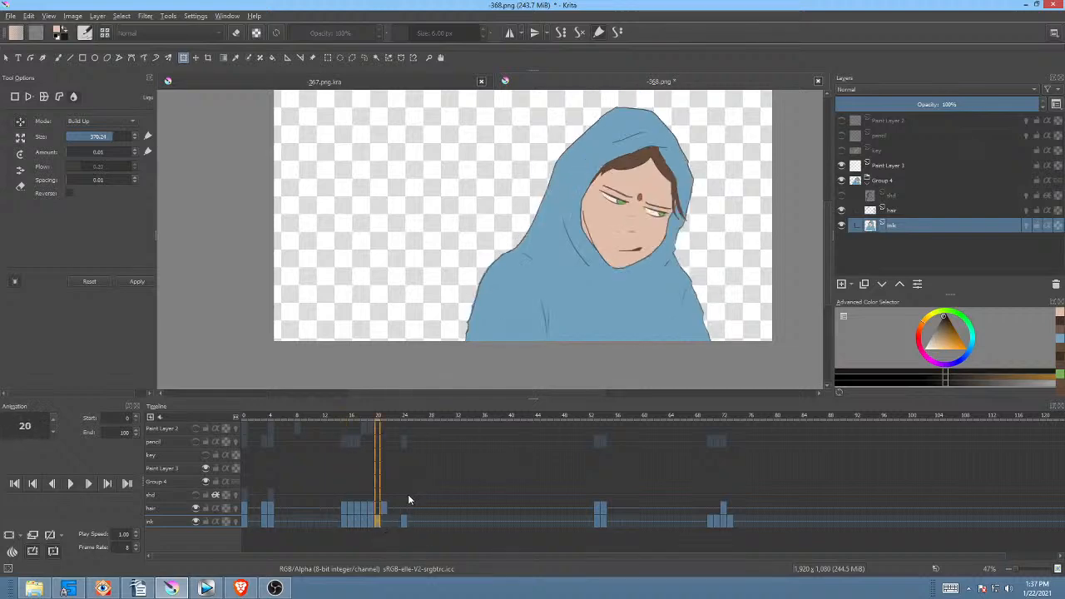
pyautogui.click(645, 275)
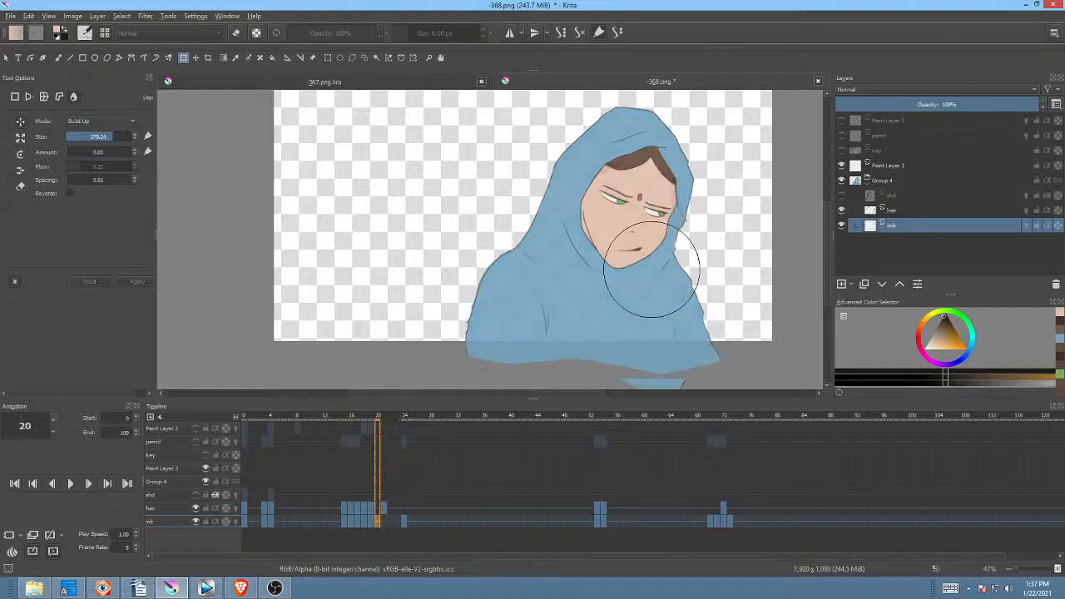
pyautogui.moveTo(656, 269); pyautogui.dragTo(650, 270)
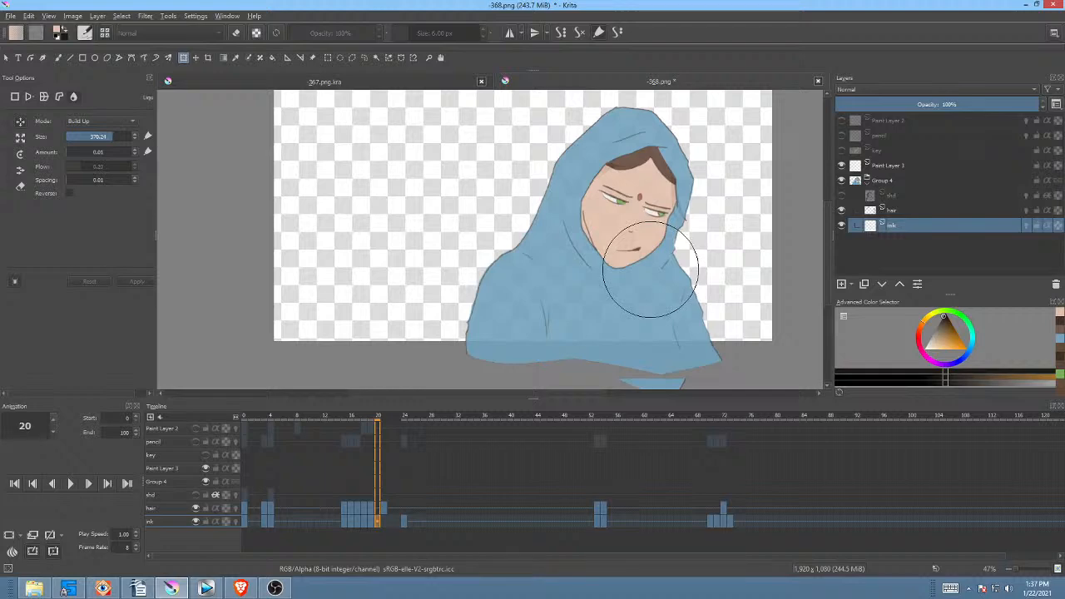
pyautogui.click(359, 522)
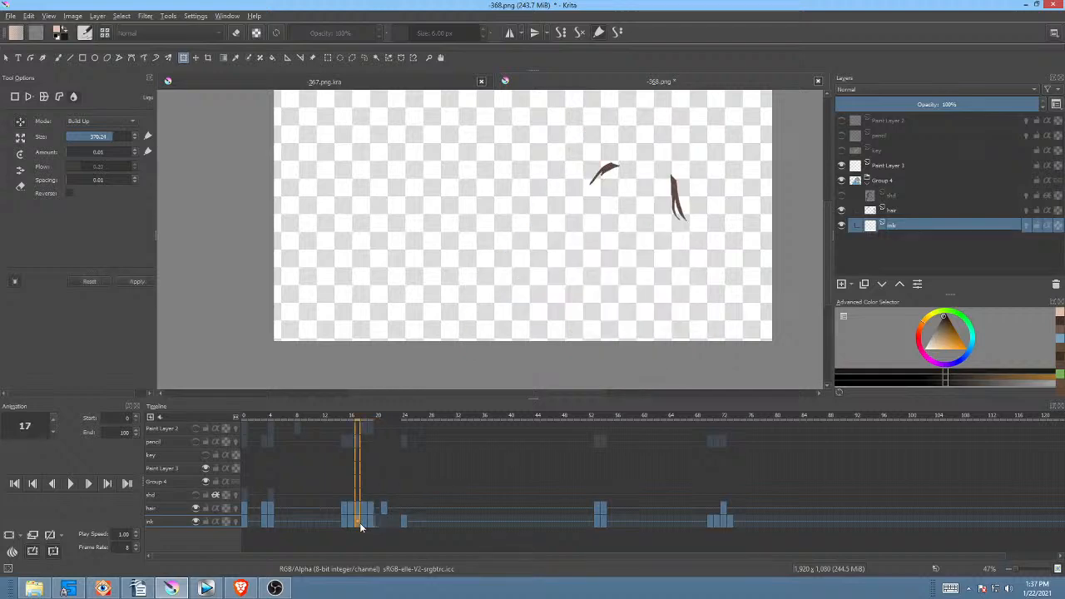
pyautogui.press('space')
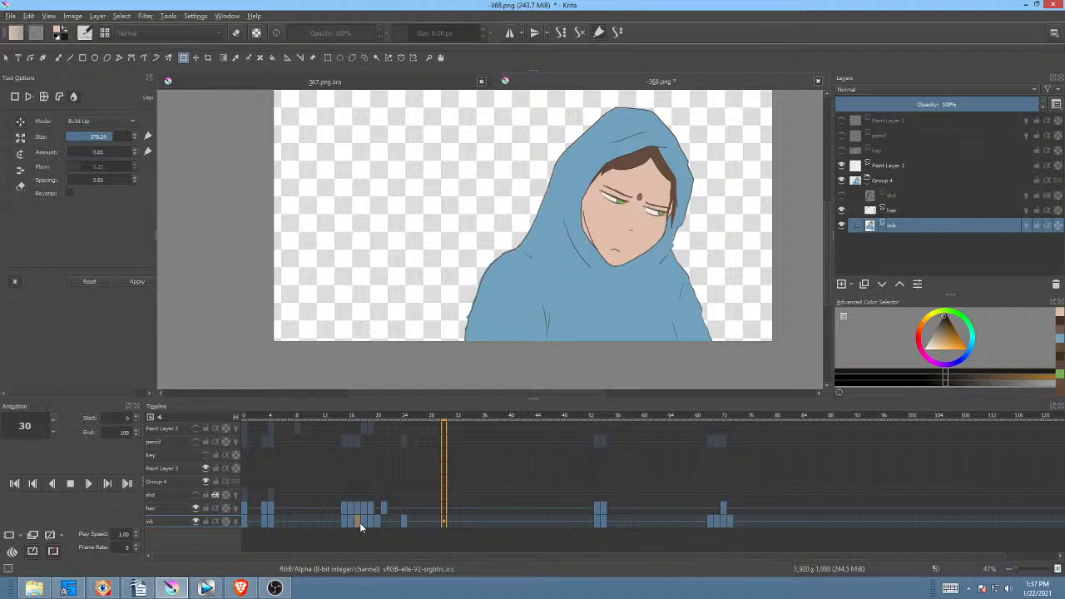
pyautogui.press('space')
pyautogui.press('space')
pyautogui.press('space')
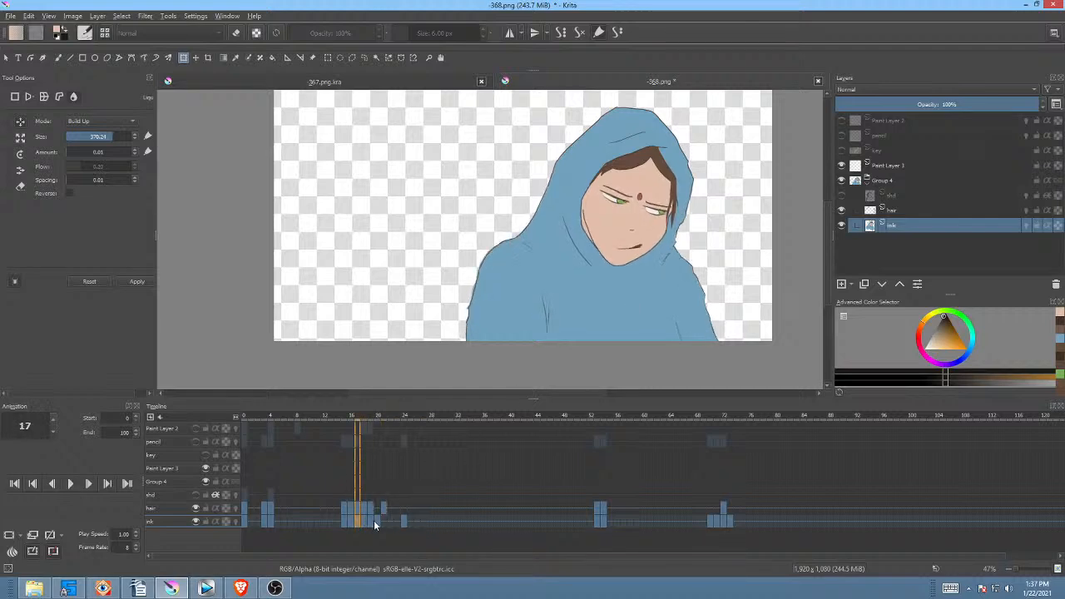
# Step: Refine frame 20's chin with a Liquify brush of about 227 and replay the animation from frame 15
pyautogui.click(378, 519)
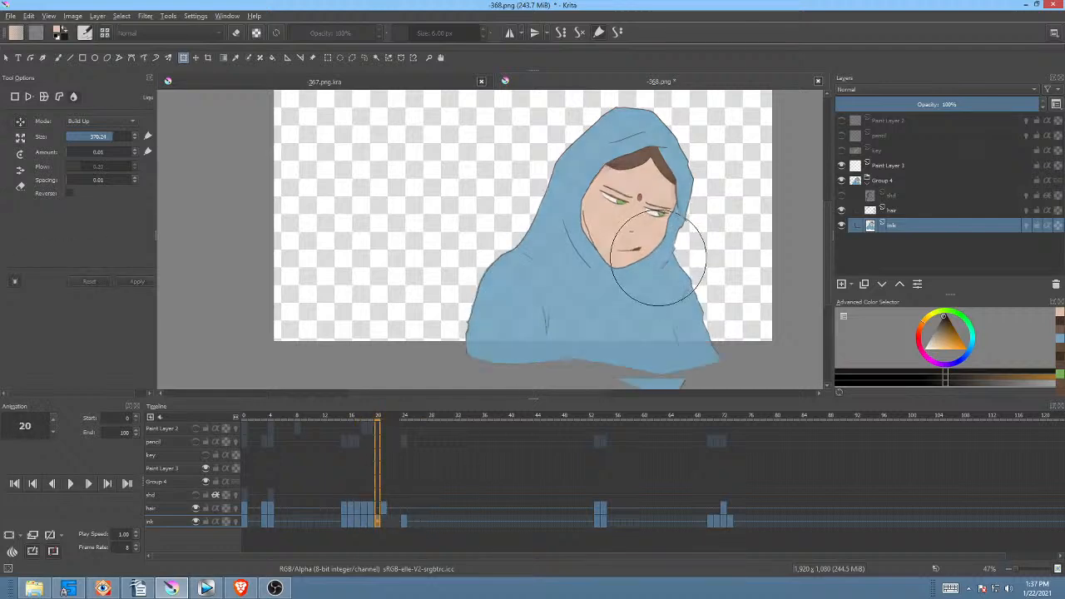
pyautogui.moveTo(666, 261)
pyautogui.mouseDown()
pyautogui.moveTo(629, 262)
pyautogui.moveTo(645, 250)
pyautogui.moveTo(615, 277)
pyautogui.mouseUp()
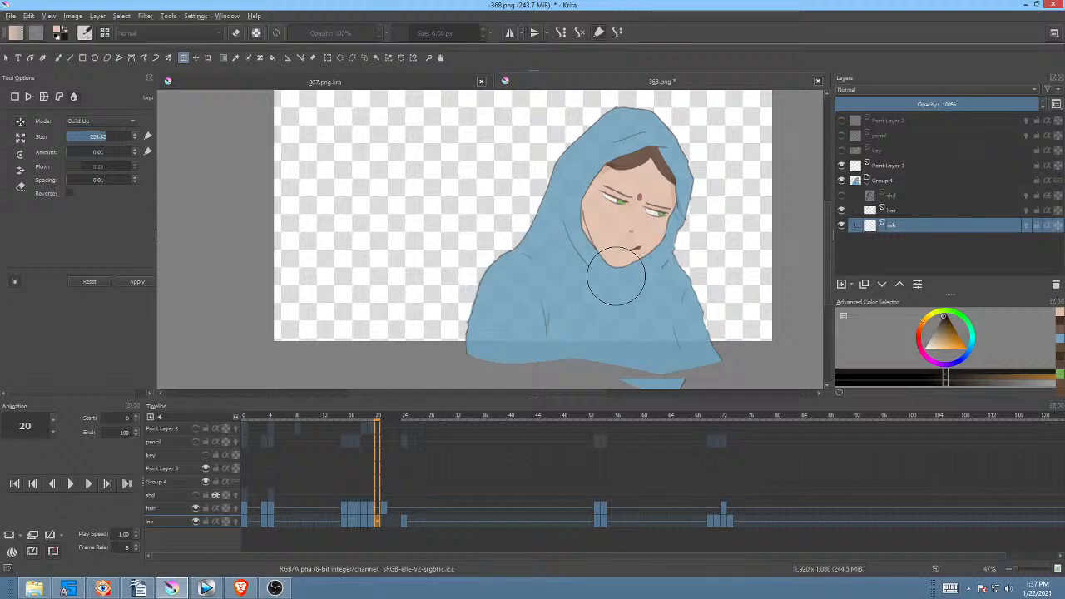
pyautogui.press('space')
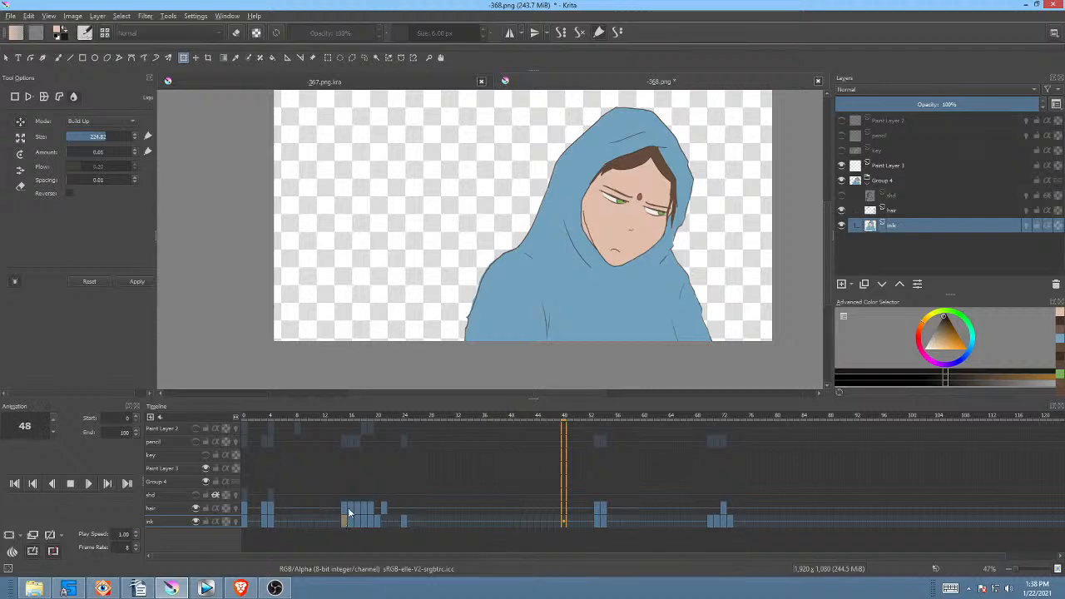
pyautogui.press('space')
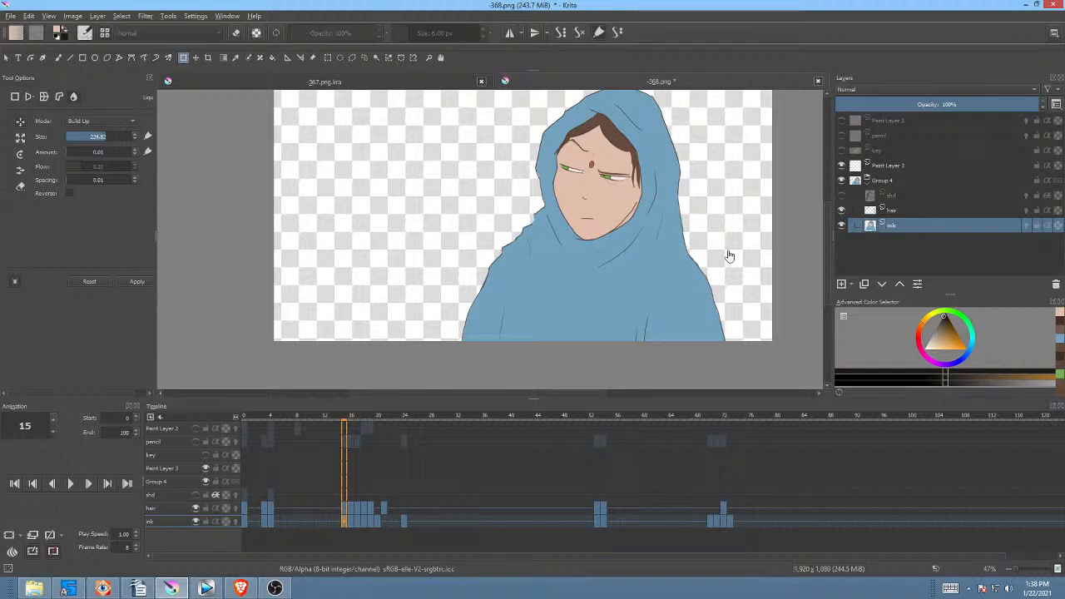
# Step: Isolate the key layer to view the finished reference painting of the chained woman
pyautogui.click(895, 150)
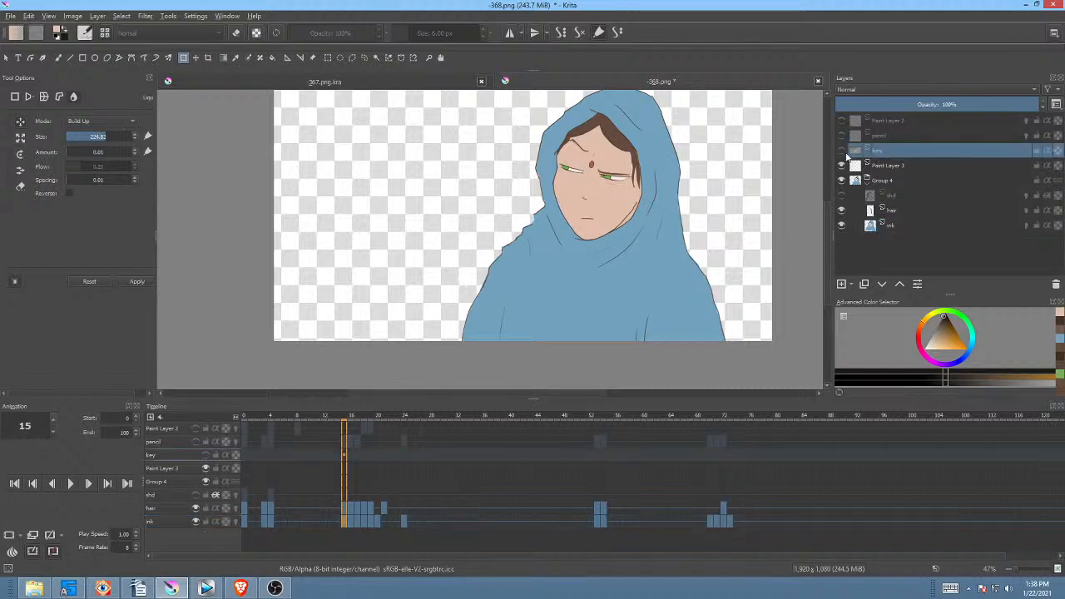
pyautogui.press('i')
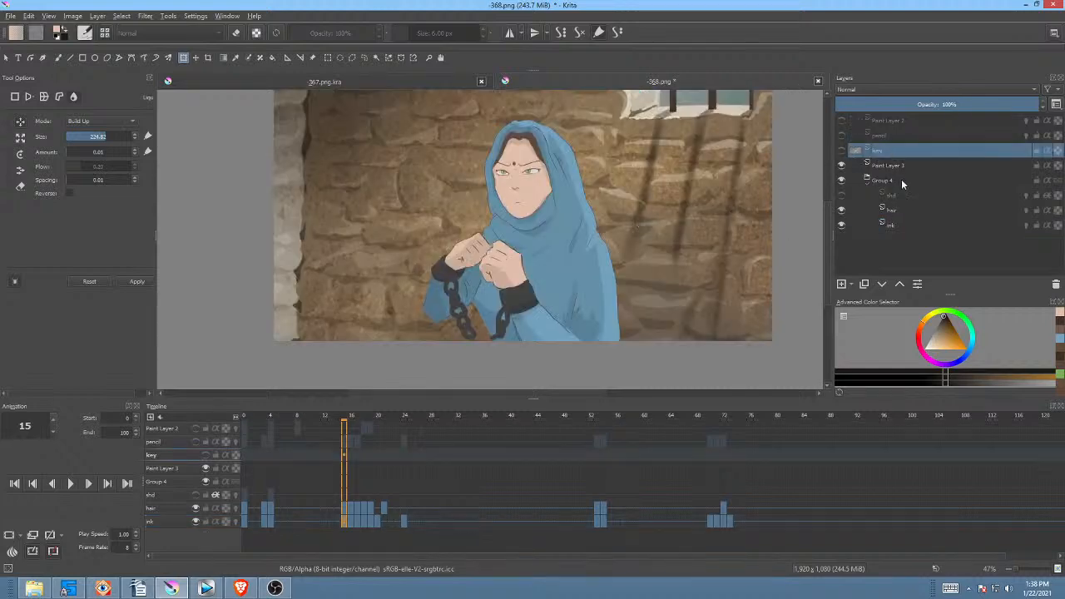
# Step: View the isolated pencil layer's sketches up to frame 40 and return to the coloured ink layer
pyautogui.click(893, 136)
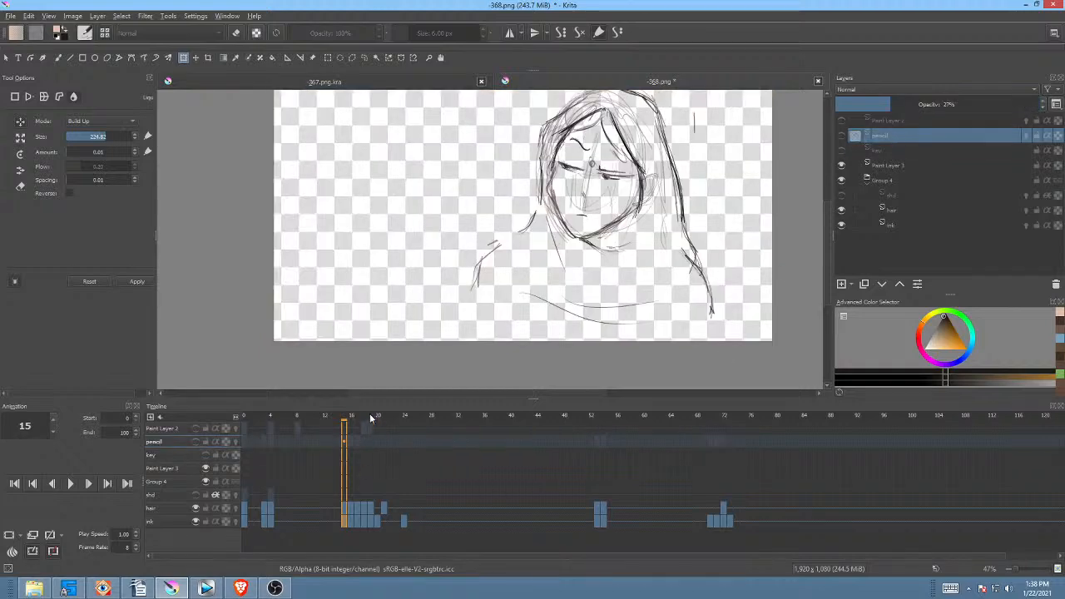
pyautogui.moveTo(371, 419)
pyautogui.mouseDown()
pyautogui.moveTo(353, 416)
pyautogui.moveTo(671, 443)
pyautogui.moveTo(224, 418)
pyautogui.moveTo(514, 434)
pyautogui.mouseUp()
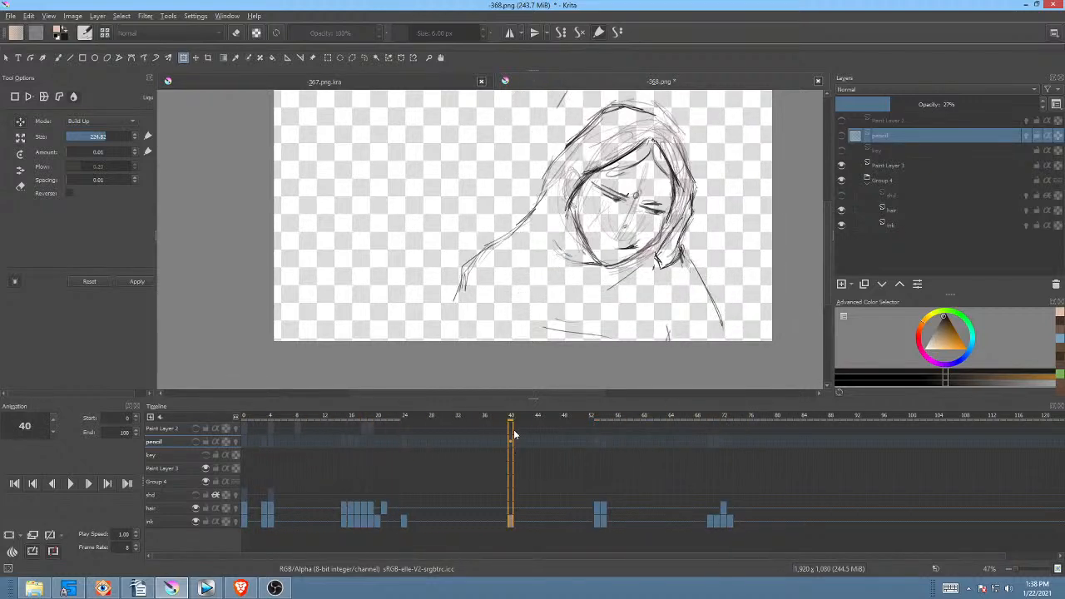
pyautogui.click(887, 226)
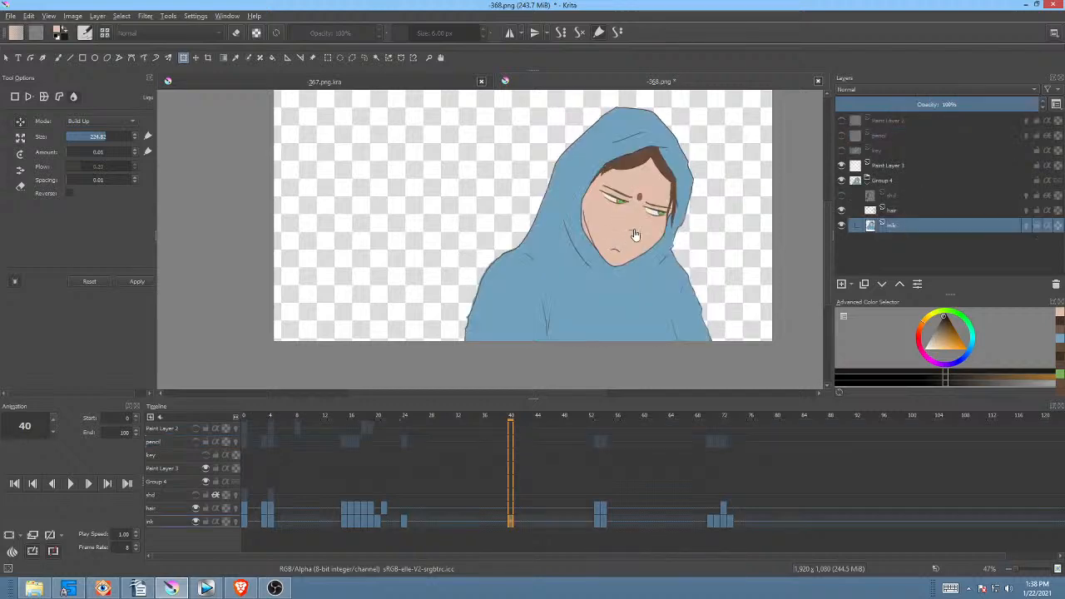
# Step: Play the coloured head turn from frame 24 and again from frame 15
pyautogui.click(405, 521)
pyautogui.press('space')
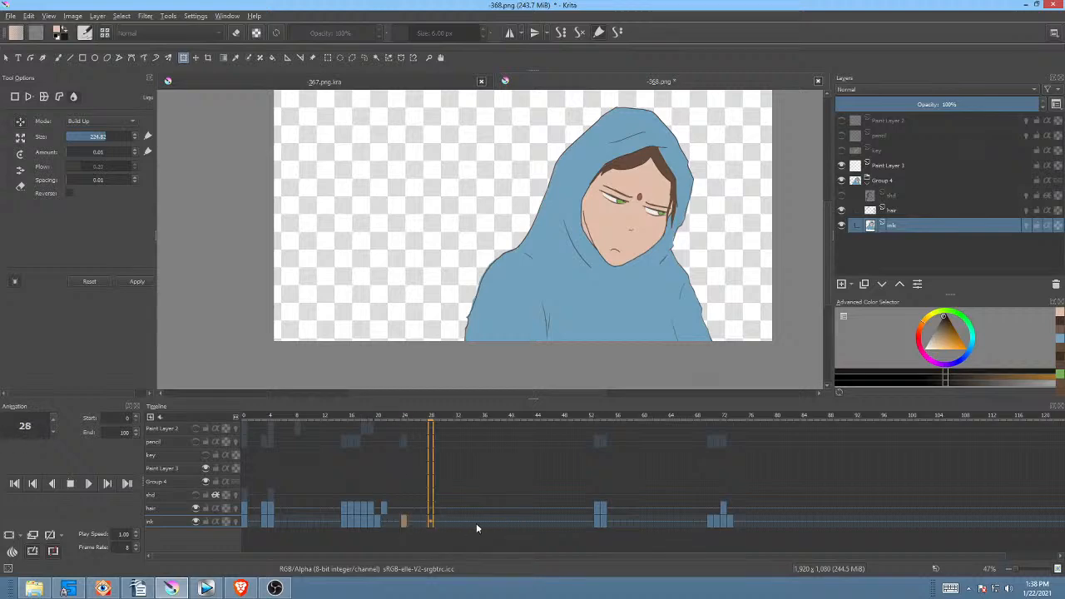
pyautogui.press('space')
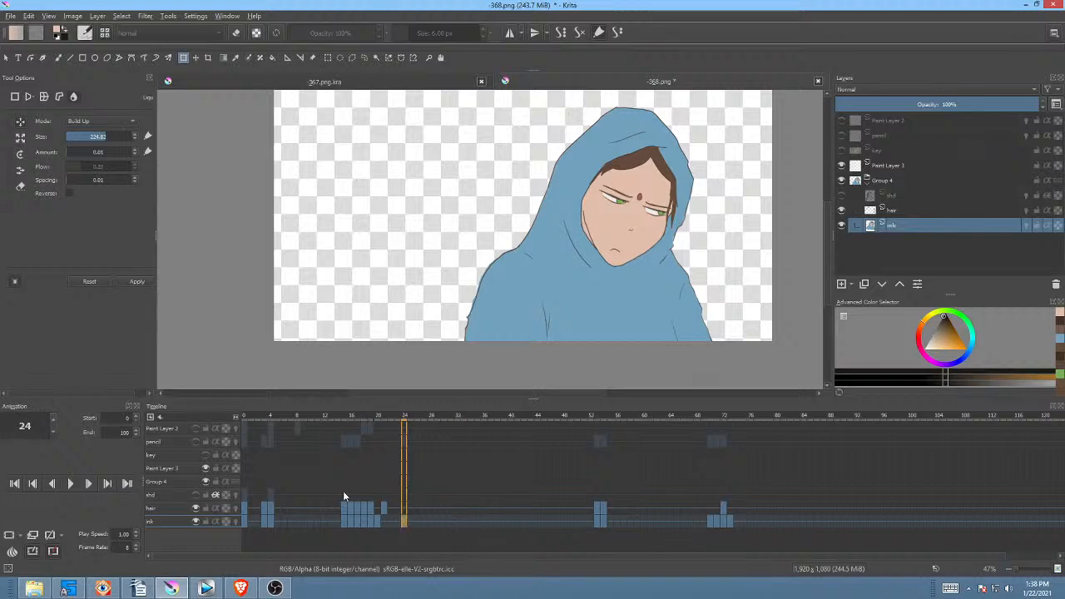
pyautogui.click(341, 520)
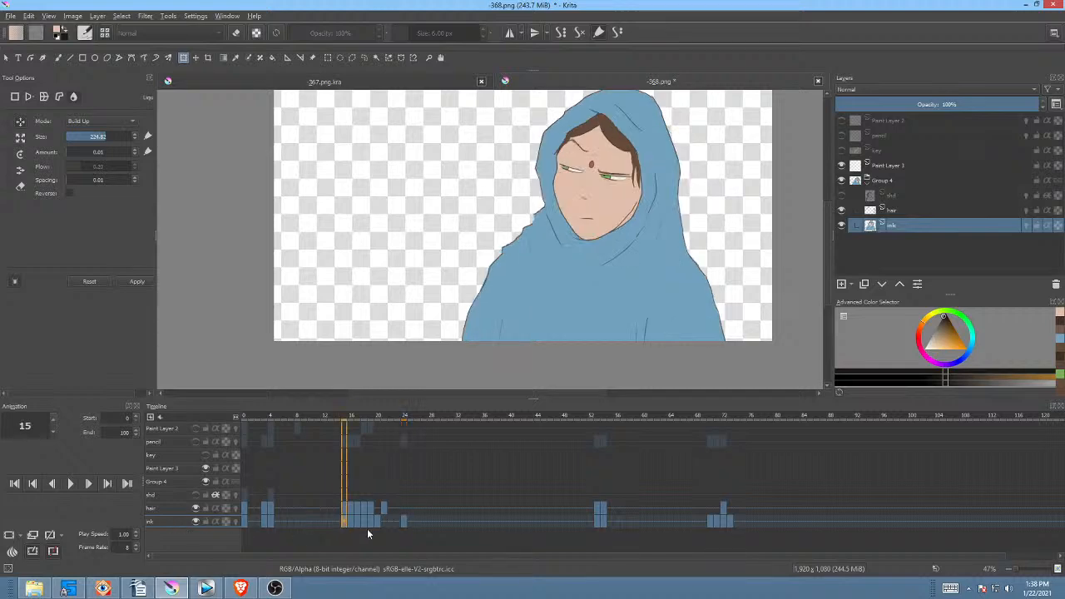
pyautogui.press('space')
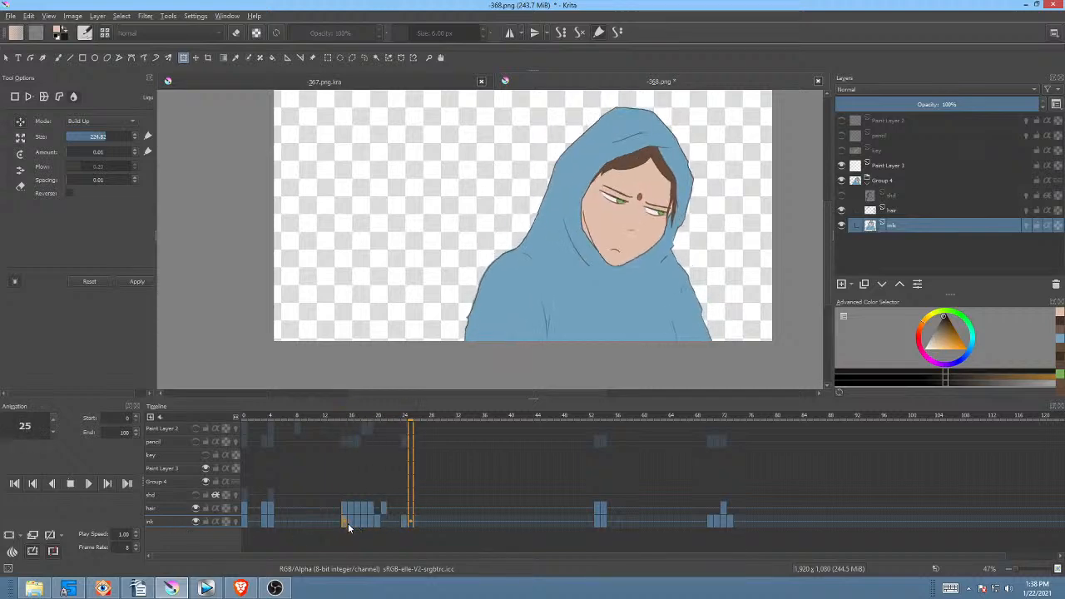
pyautogui.press('space')
# Step: Copy the ink layer's frame 24 keyframe to frame 32 and again to frame 31
pyautogui.click(457, 521)
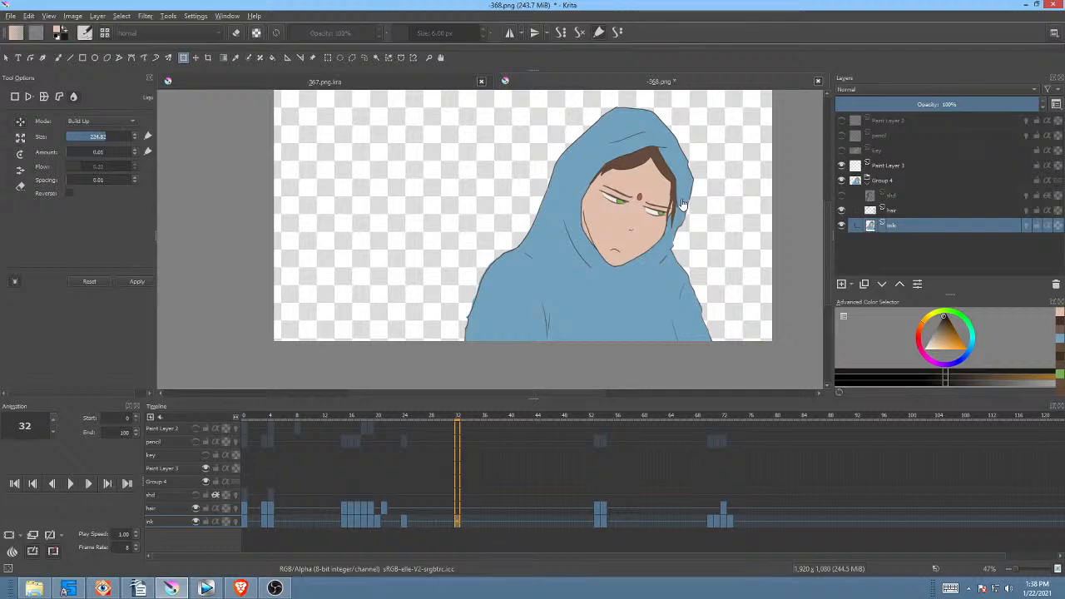
pyautogui.scroll(3, 672, 223)
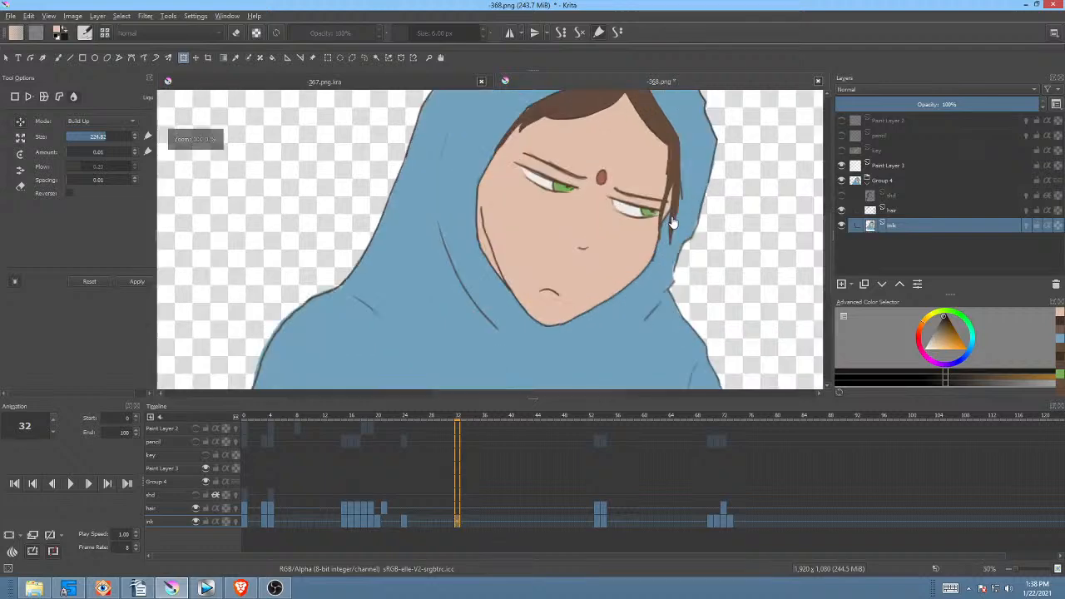
pyautogui.click(404, 520)
pyautogui.moveTo(404, 521); pyautogui.dragTo(451, 524)
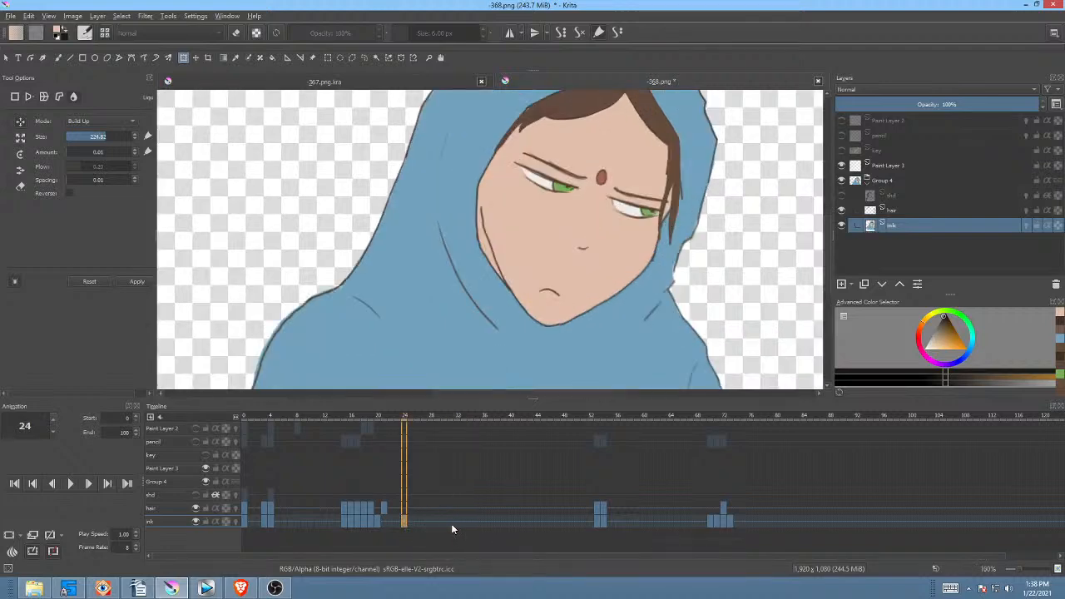
pyautogui.click(454, 523)
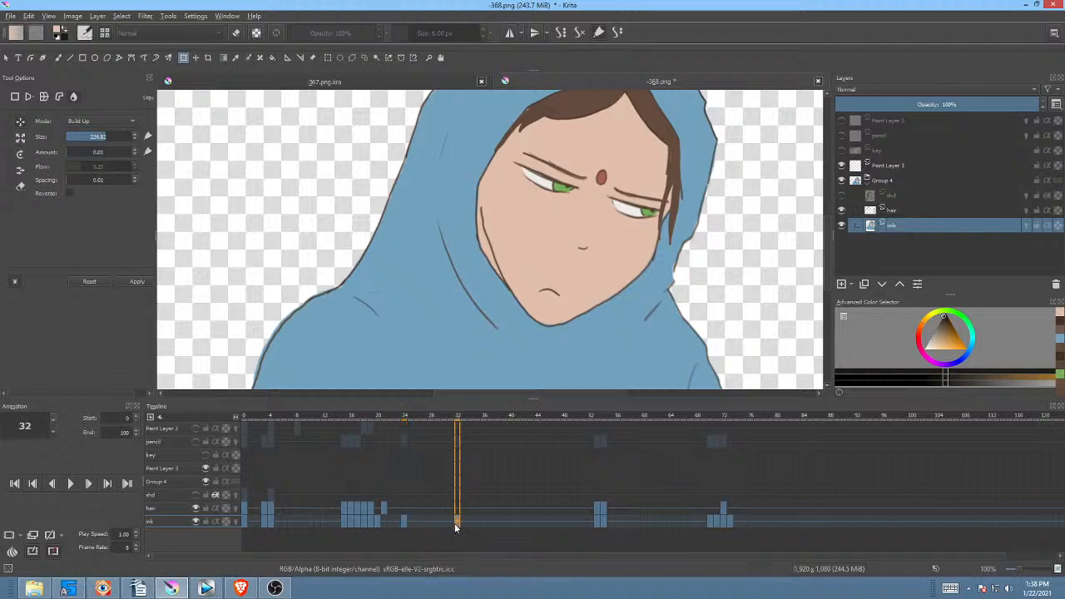
pyautogui.click(452, 523)
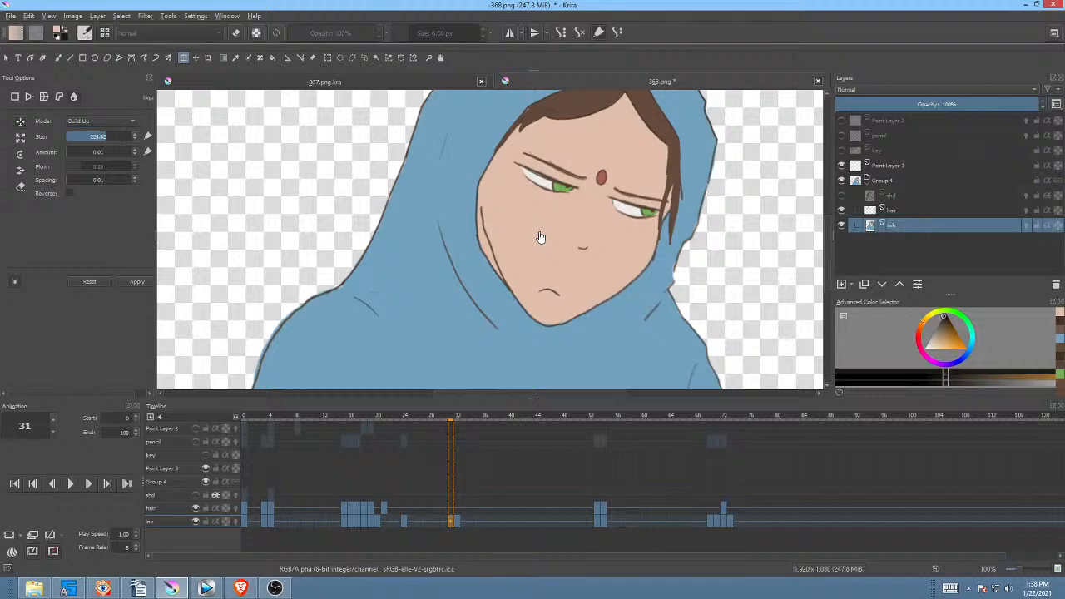
# Step: Cover both open eyes on frame 31 with skin-coloured freehand filled shapes, leaving only the lower lid lines
pyautogui.moveTo(540, 238)
pyautogui.mouseDown()
pyautogui.moveTo(686, 288)
pyautogui.moveTo(682, 245)
pyautogui.moveTo(652, 275)
pyautogui.moveTo(624, 275)
pyautogui.moveTo(630, 286)
pyautogui.mouseUp()
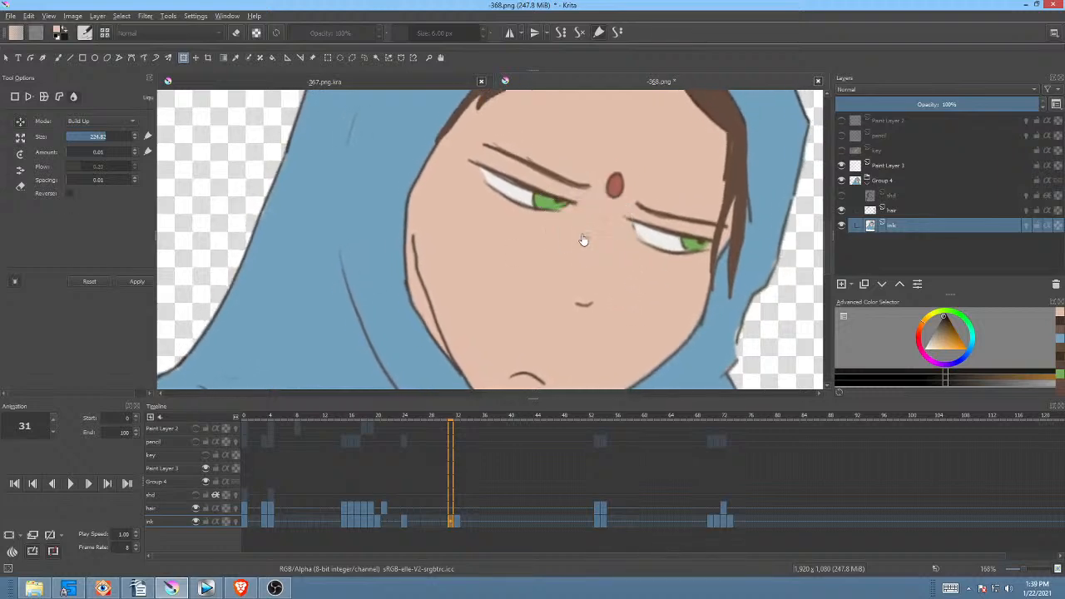
pyautogui.moveTo(539, 262); pyautogui.dragTo(547, 296)
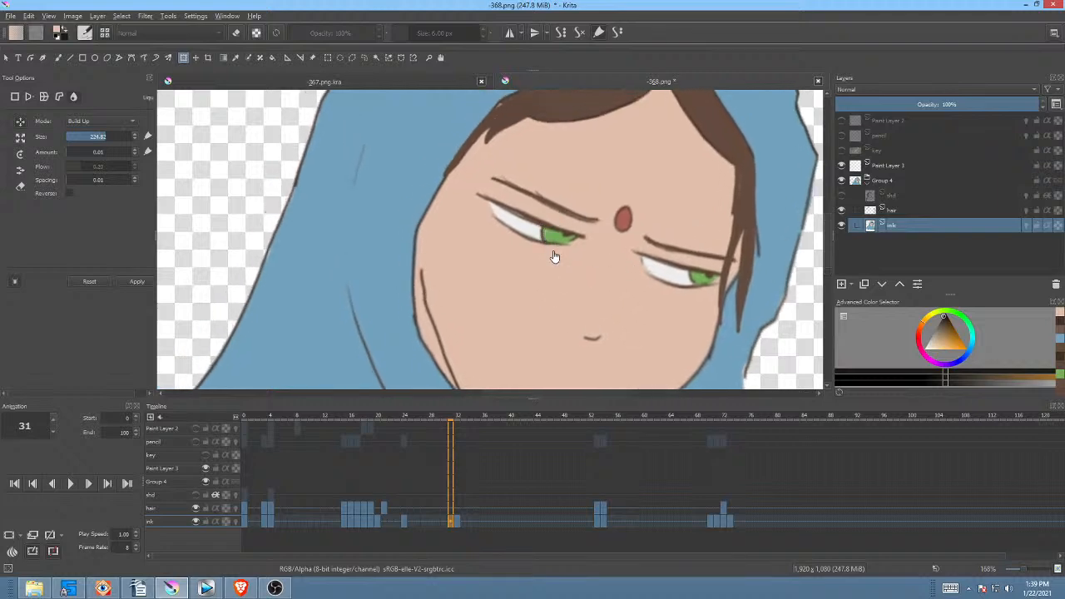
pyautogui.press('p')
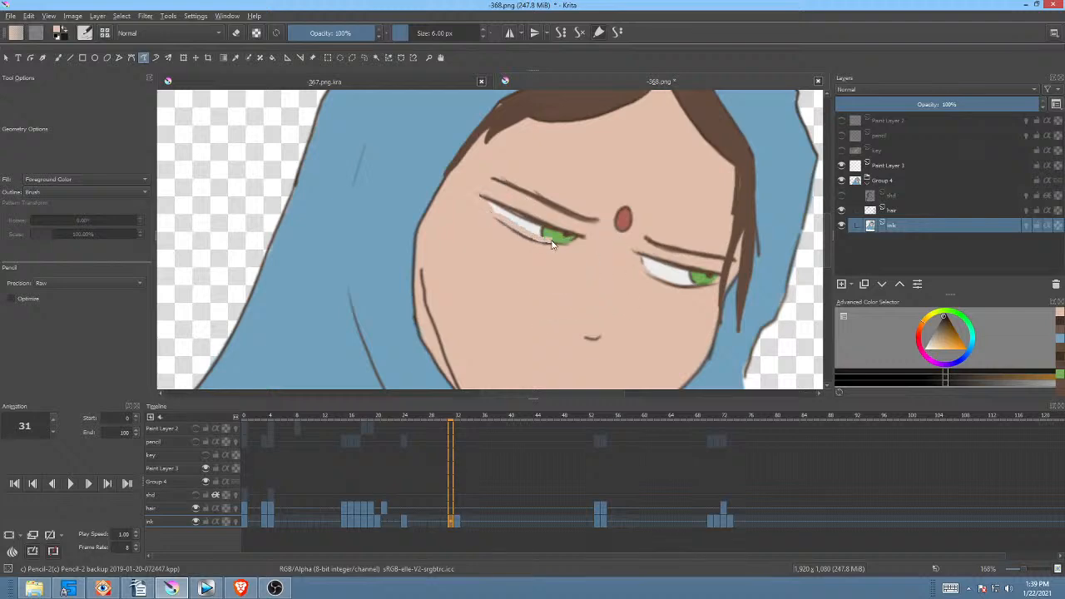
pyautogui.moveTo(543, 213); pyautogui.dragTo(504, 197)
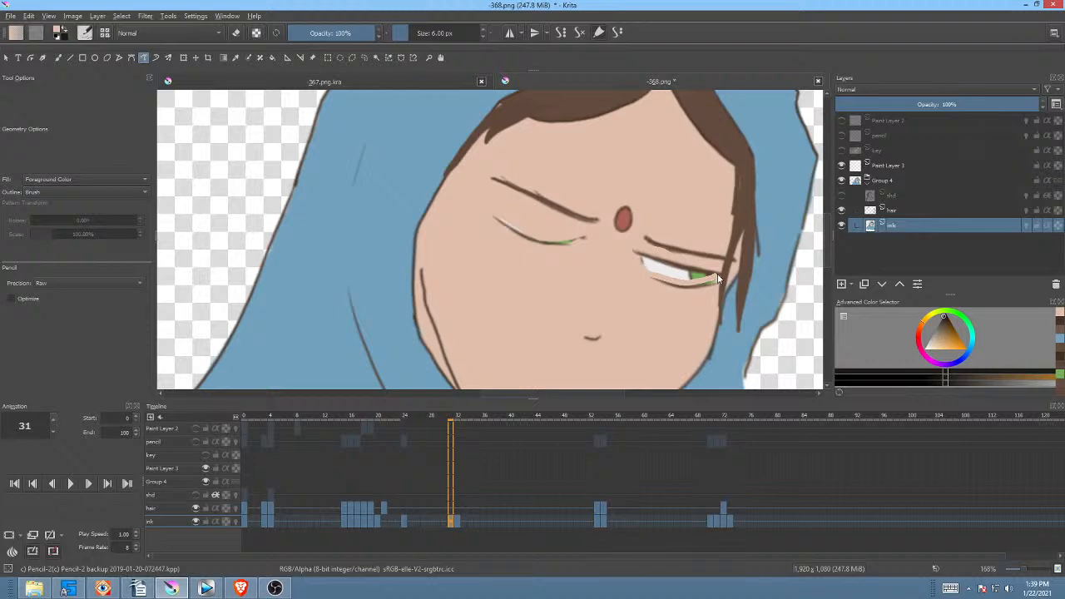
pyautogui.moveTo(712, 269); pyautogui.dragTo(704, 254)
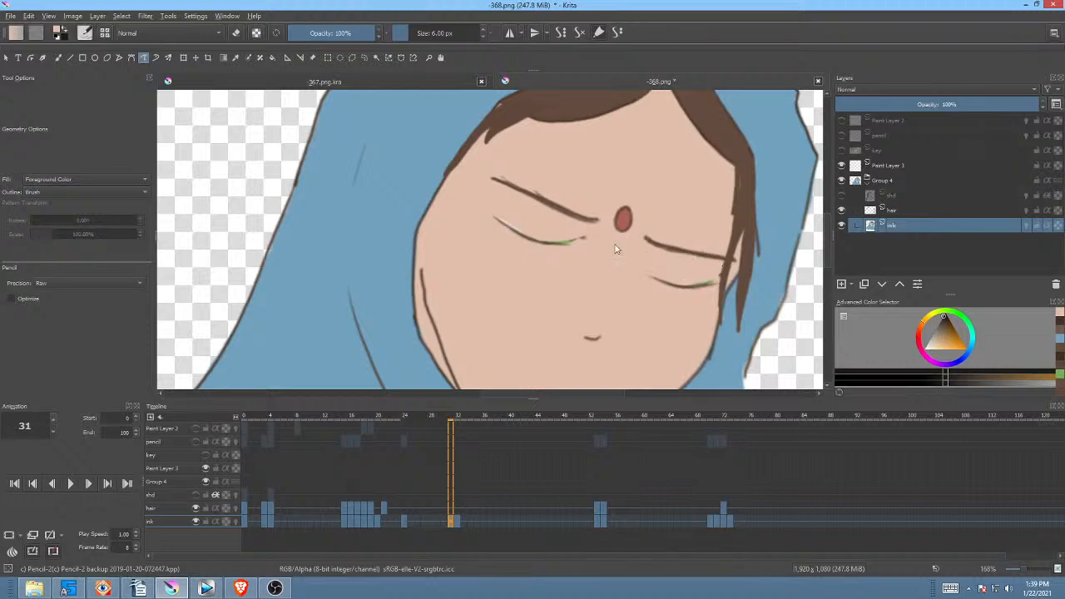
pyautogui.click(98, 17)
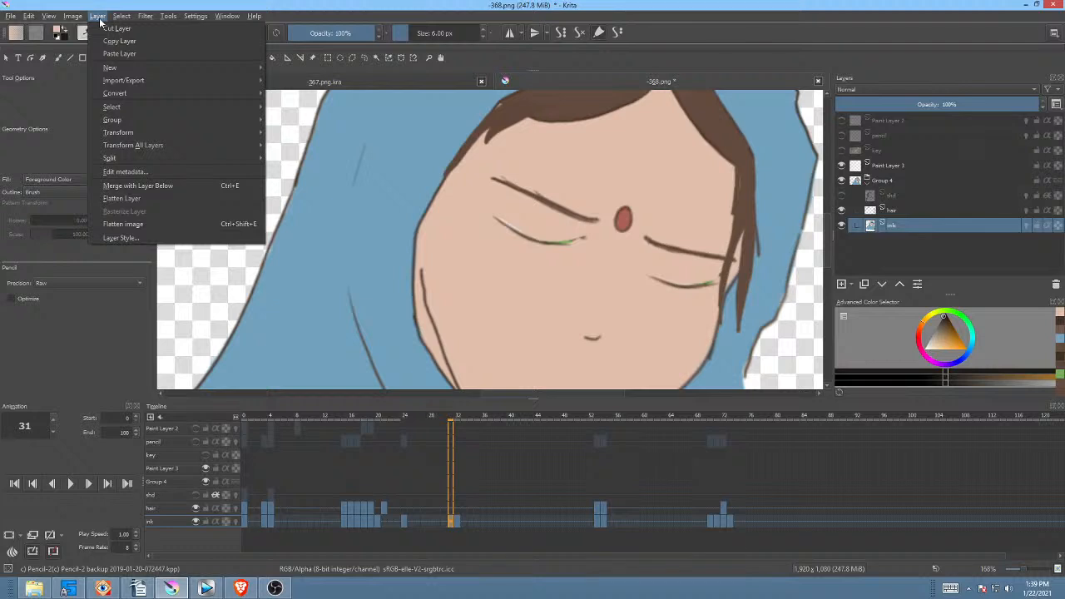
pyautogui.moveTo(80, 18)
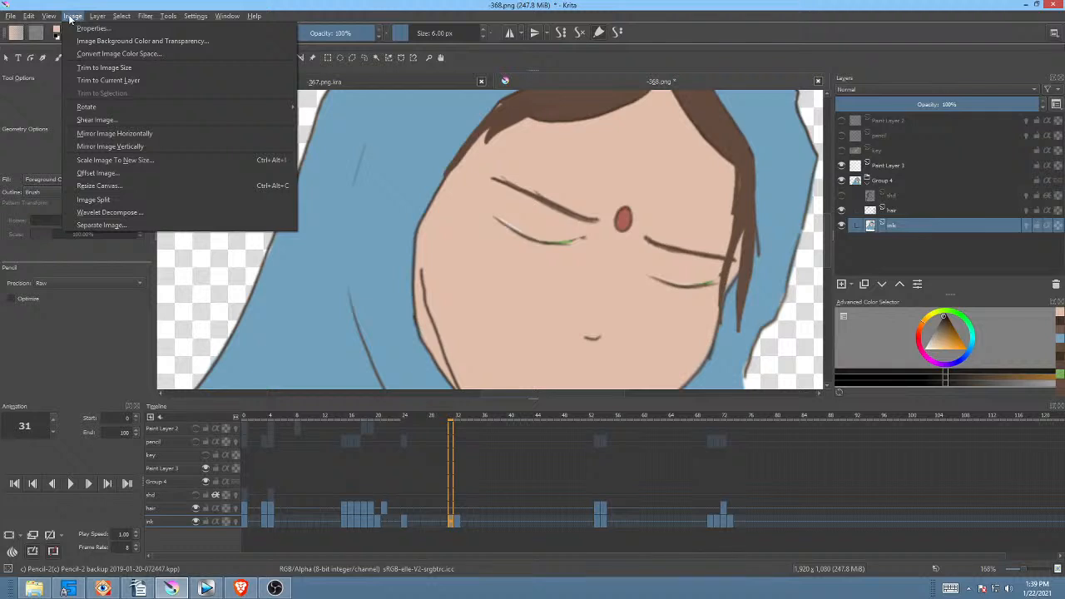
pyautogui.click(115, 6)
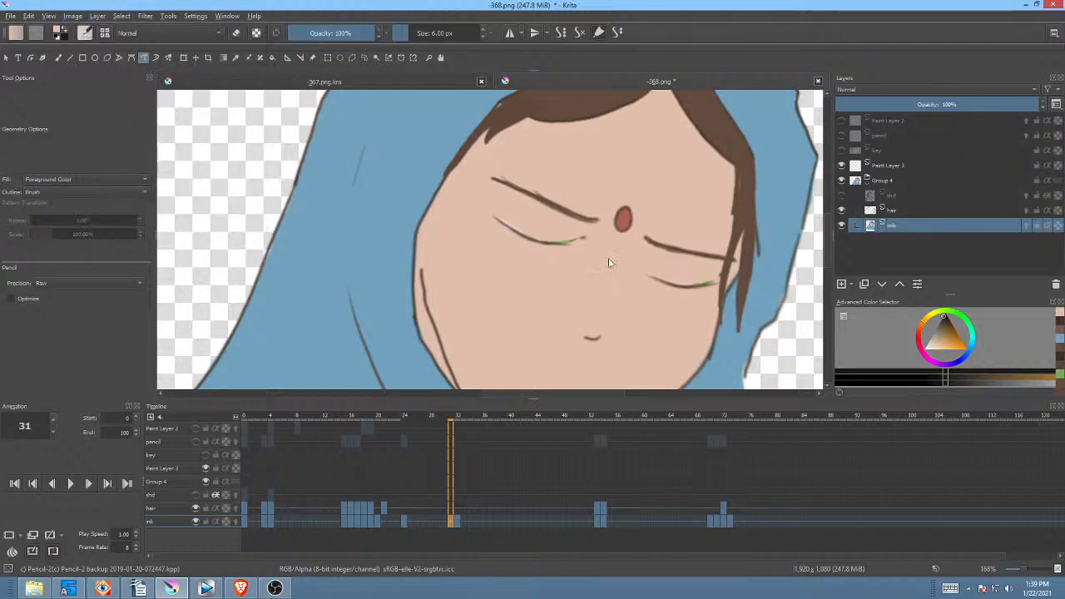
# Step: Redraw both closed eyelid lines on frame 31 with a 6 px brush, using dark brown sampled from the drawing to cover the leftover green
pyautogui.scroll(3, 632, 304)
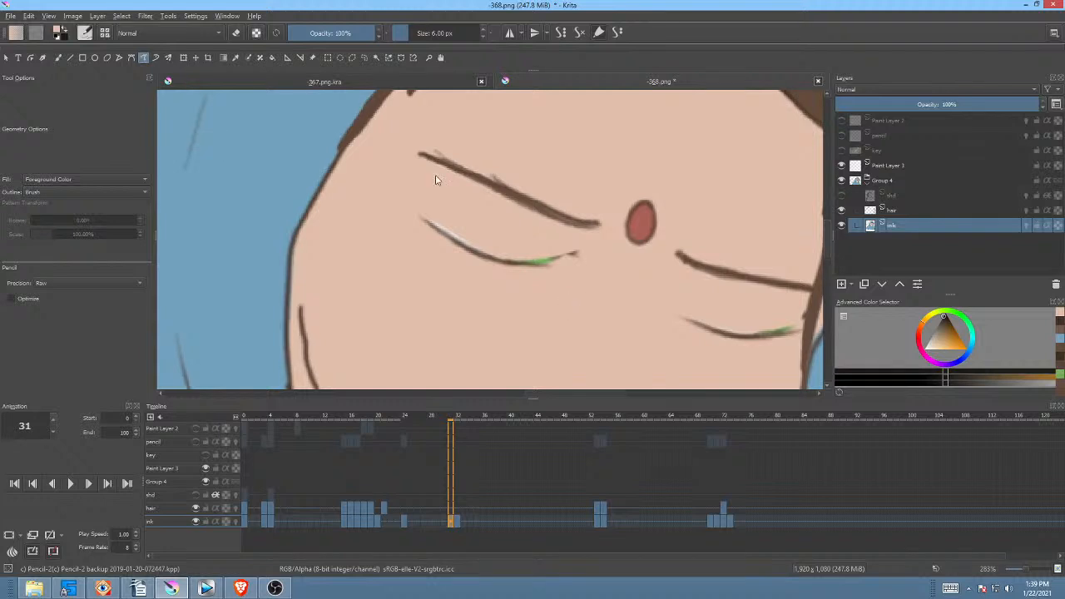
pyautogui.press('b')
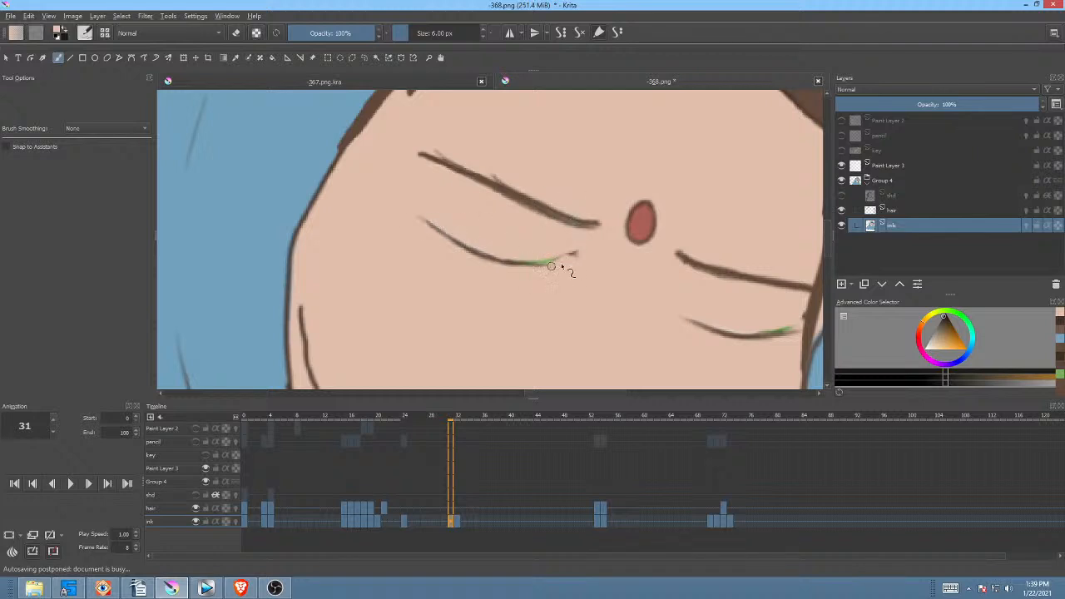
pyautogui.keyDown('ctrl'); pyautogui.click(562, 212); pyautogui.keyUp('ctrl')
pyautogui.moveTo(527, 263); pyautogui.dragTo(574, 253)
pyautogui.moveTo(705, 296)
pyautogui.mouseDown()
pyautogui.moveTo(595, 224)
pyautogui.moveTo(601, 271)
pyautogui.mouseUp()
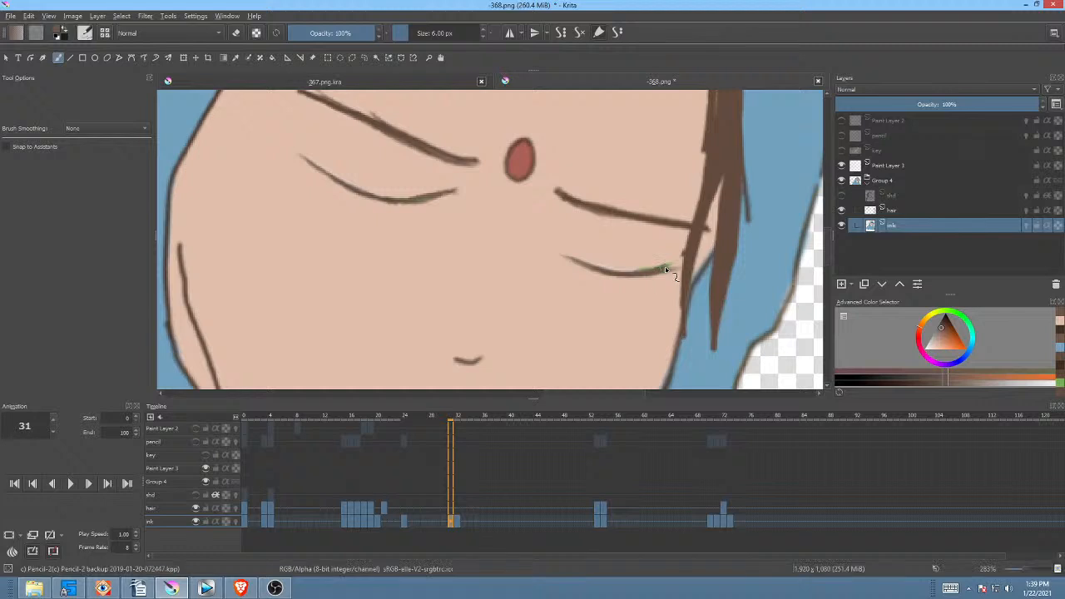
pyautogui.keyDown('ctrl'); pyautogui.click(710, 201); pyautogui.keyUp('ctrl')
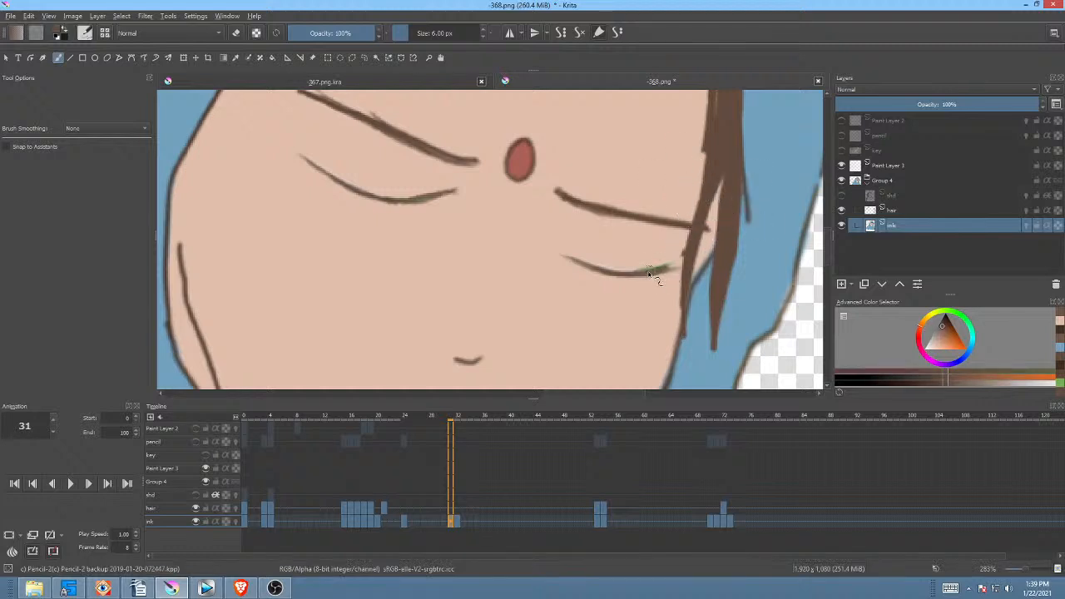
pyautogui.moveTo(650, 271)
pyautogui.mouseDown()
pyautogui.moveTo(597, 272)
pyautogui.moveTo(563, 248)
pyautogui.moveTo(600, 241)
pyautogui.moveTo(664, 266)
pyautogui.moveTo(704, 267)
pyautogui.mouseUp()
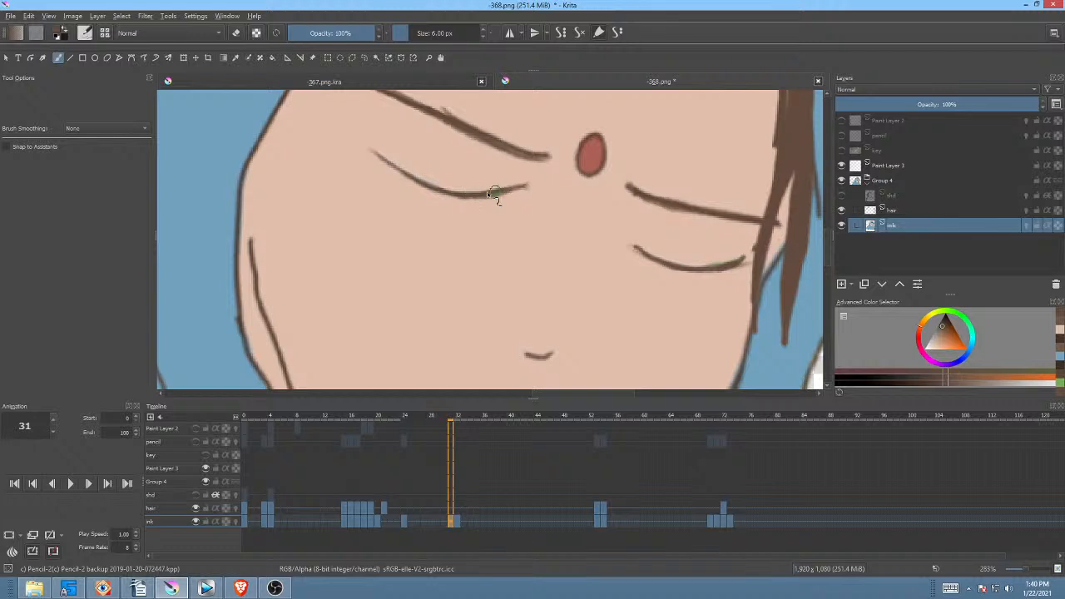
pyautogui.moveTo(658, 266)
pyautogui.mouseDown()
pyautogui.moveTo(677, 249)
pyautogui.moveTo(650, 255)
pyautogui.mouseUp()
# Step: Check the closed eyes against frame 32 and play the animation from frames 32 and 13 to judge the blink
pyautogui.scroll(-5, 671, 260)
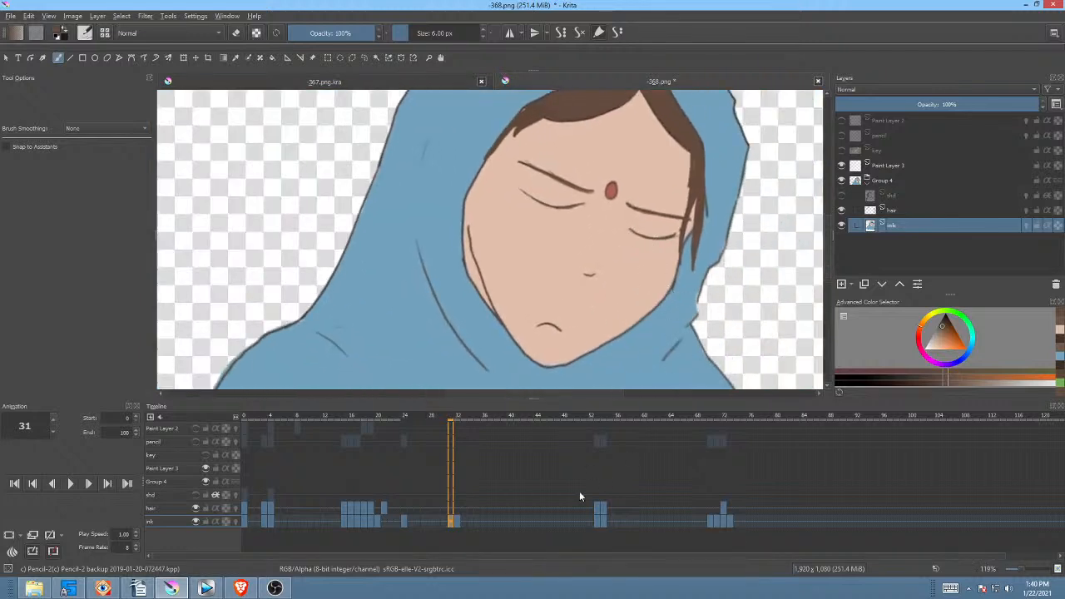
pyautogui.click(458, 524)
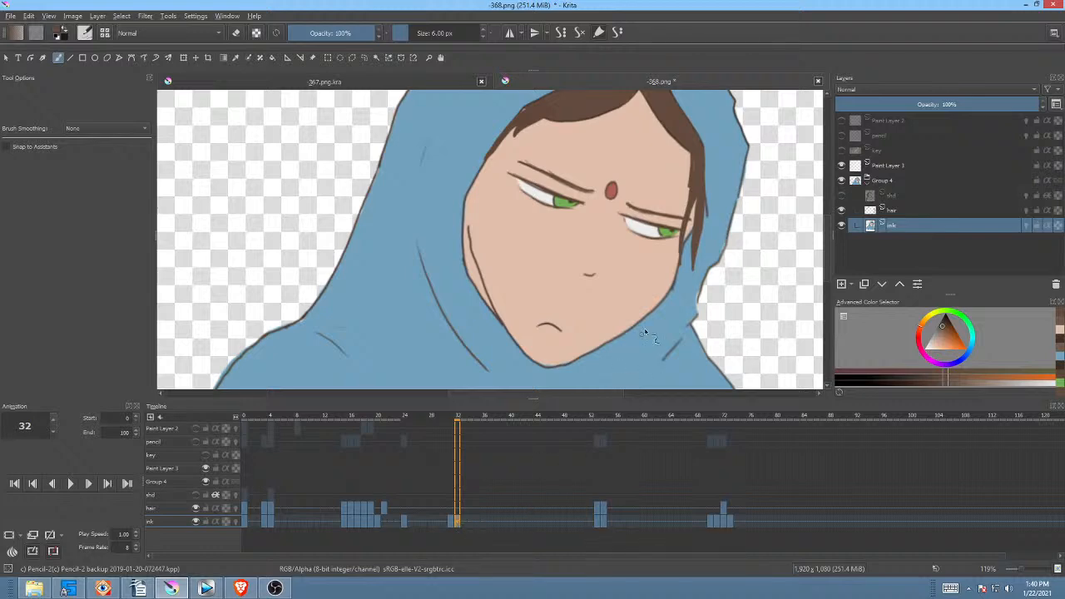
pyautogui.press('space')
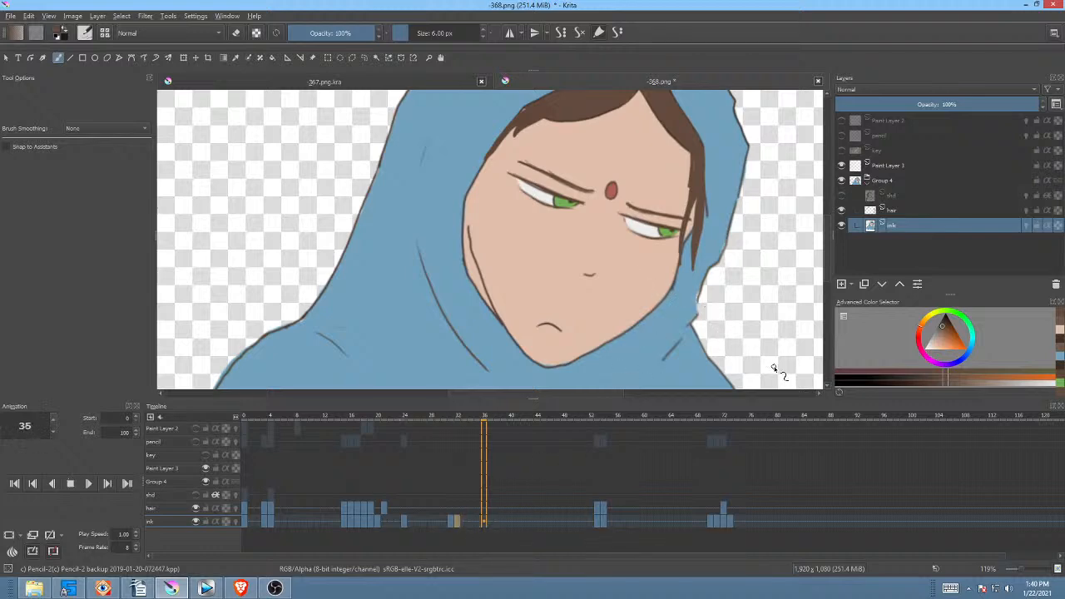
pyautogui.press('space')
pyautogui.click(331, 522)
pyautogui.press('space')
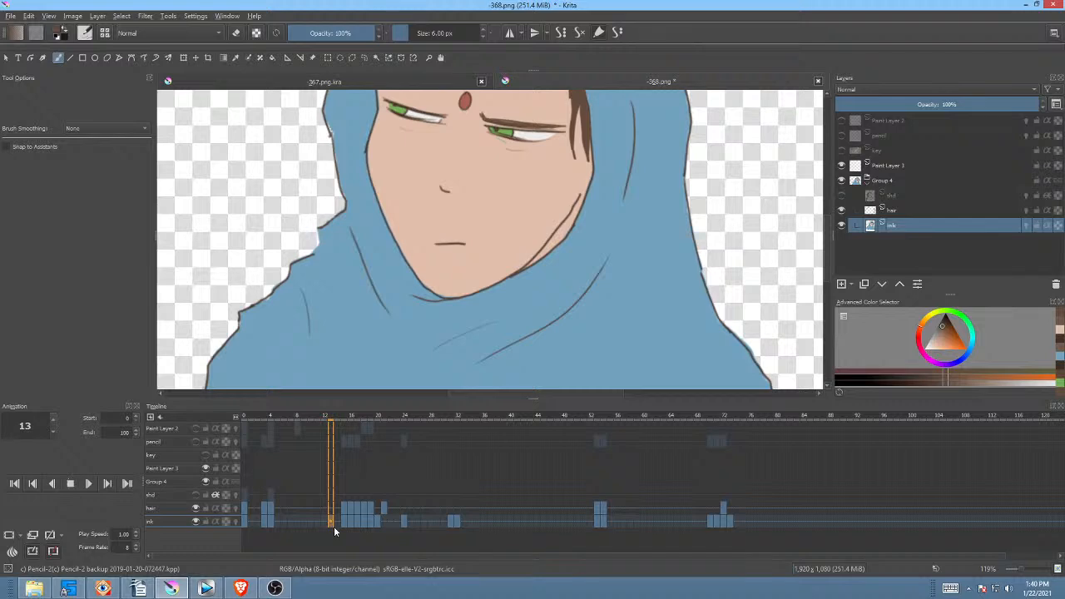
pyautogui.press('-')
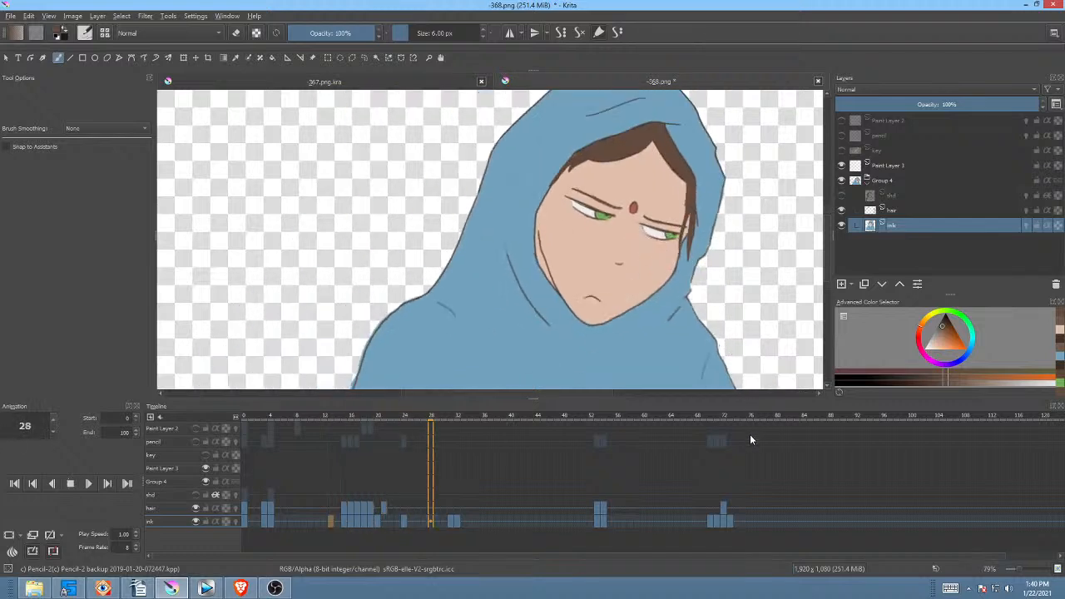
pyautogui.press('space')
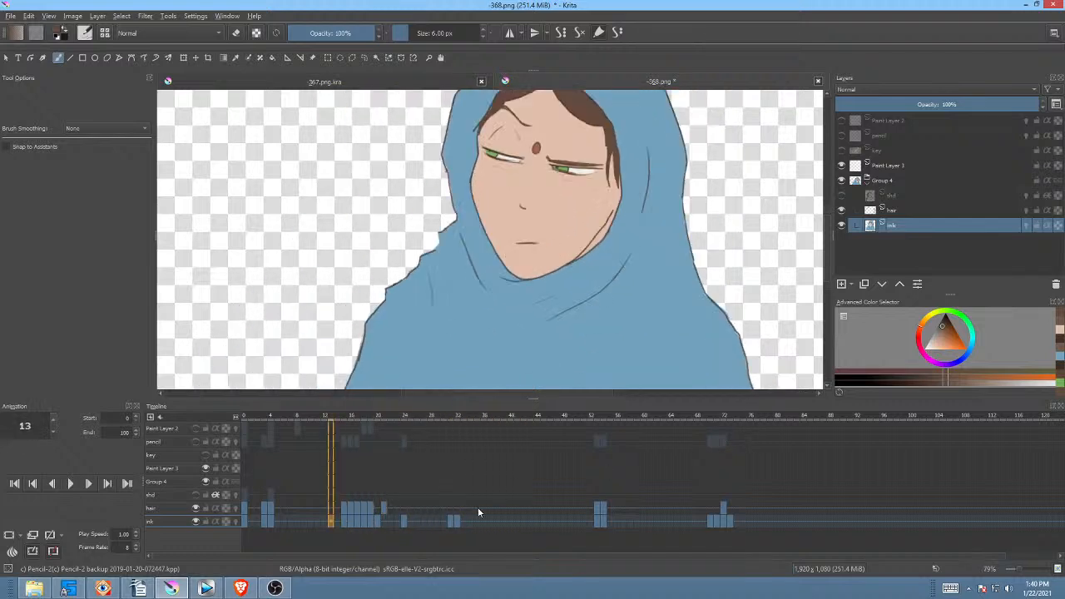
# Step: Move the closed-eye keyframe and the open-eye one after it to frames 28 and 29, and replay from frame 11
pyautogui.click(452, 524)
pyautogui.keyDown('shift'); pyautogui.click(457, 521); pyautogui.keyUp('shift')
pyautogui.moveTo(452, 524); pyautogui.dragTo(432, 524)
pyautogui.click(316, 522)
pyautogui.press('space')
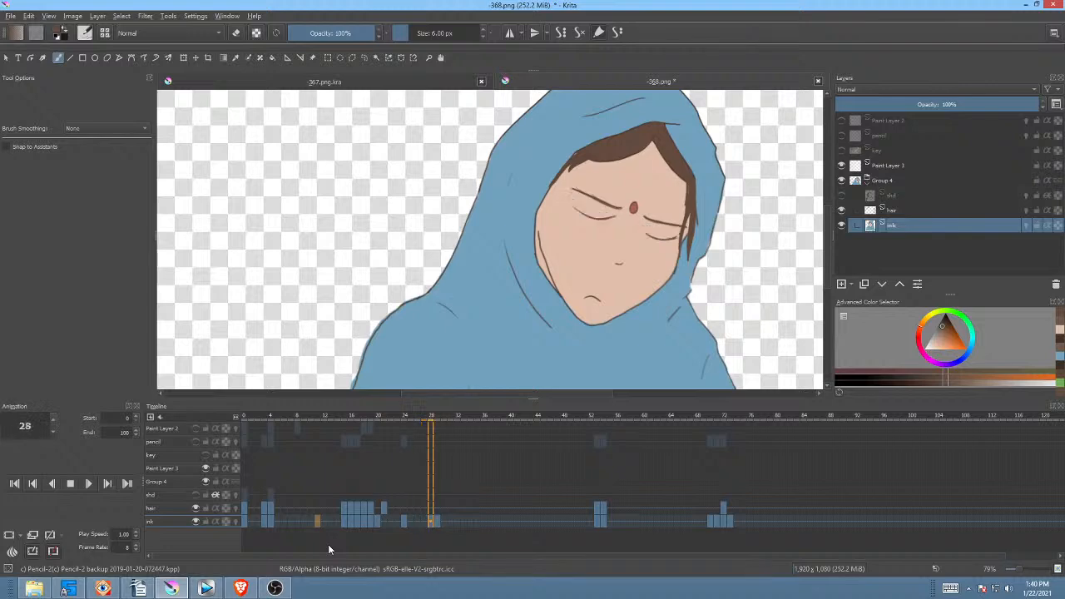
pyautogui.press('space')
# Step: Shift the two blink keyframes on the ink layer to frames 26 and 27 and replay the animation from frame 13
pyautogui.click(432, 521)
pyautogui.moveTo(431, 522); pyautogui.dragTo(420, 520)
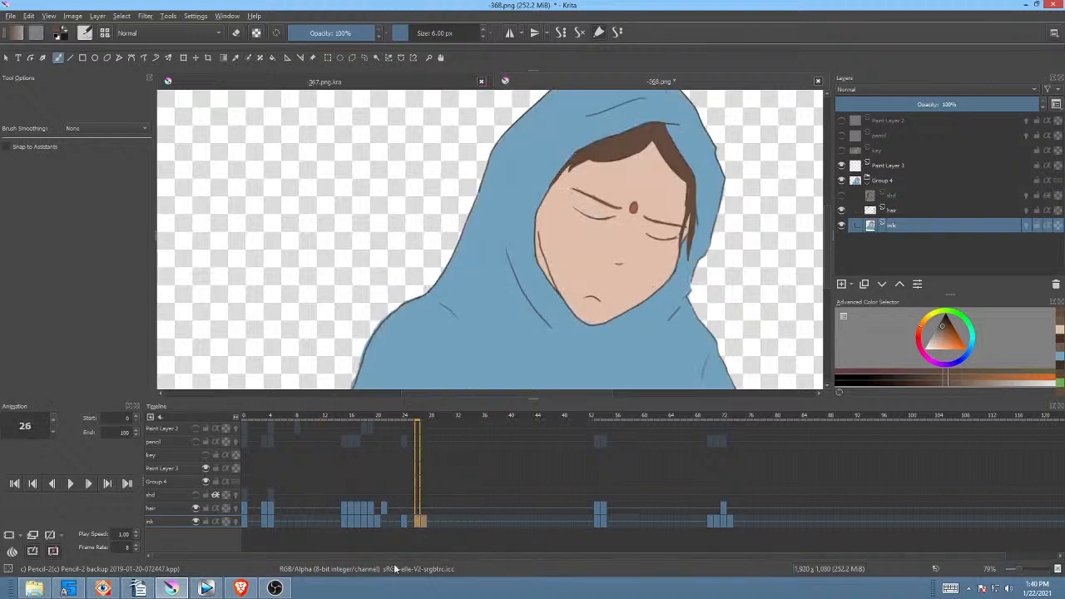
pyautogui.click(330, 521)
pyautogui.press('space')
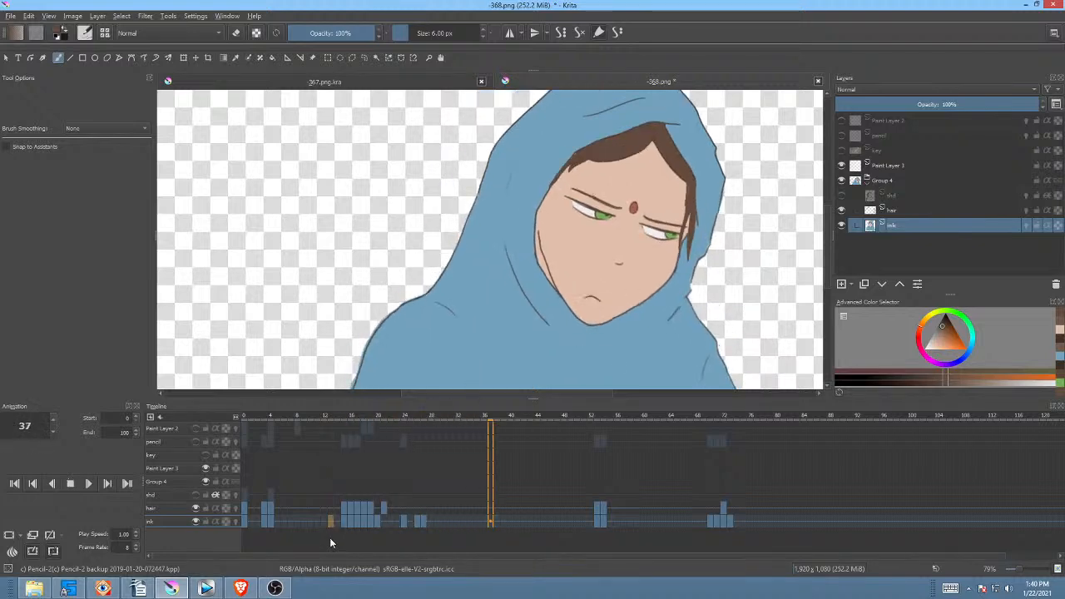
pyautogui.press('space')
pyautogui.press('space')
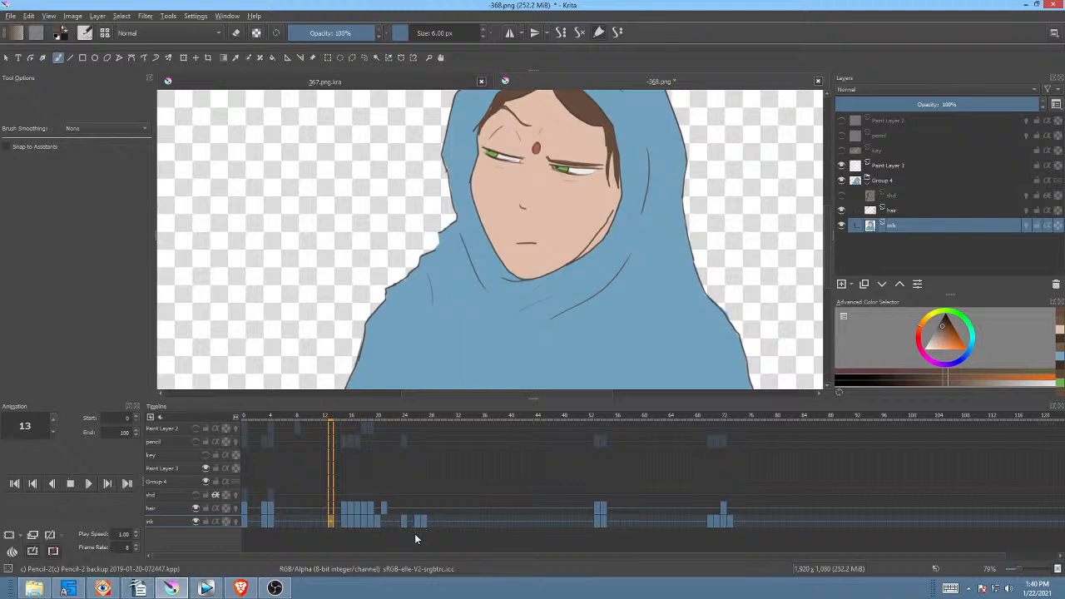
# Step: Replay the animation repeatedly from frame 13 to judge the timing of the blink
pyautogui.press('space')
pyautogui.press('space')
pyautogui.press('space')
pyautogui.press('space')
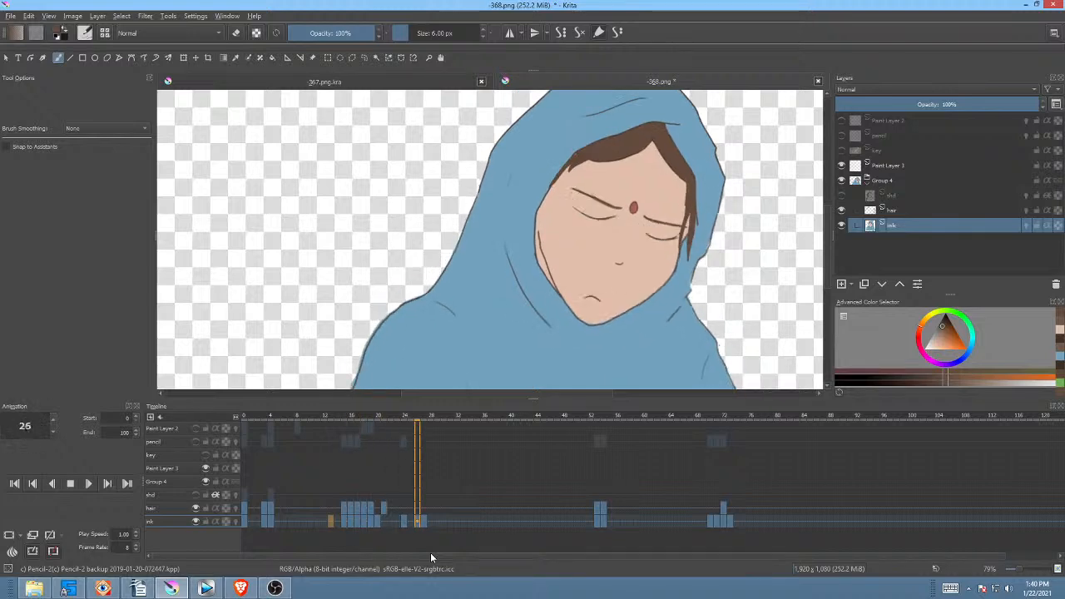
pyautogui.press('space')
# Step: Duplicate the two blink keyframes on the ink layer to frames 41 and 42, and play the animation from frame 13
pyautogui.click(421, 521)
pyautogui.click(518, 522)
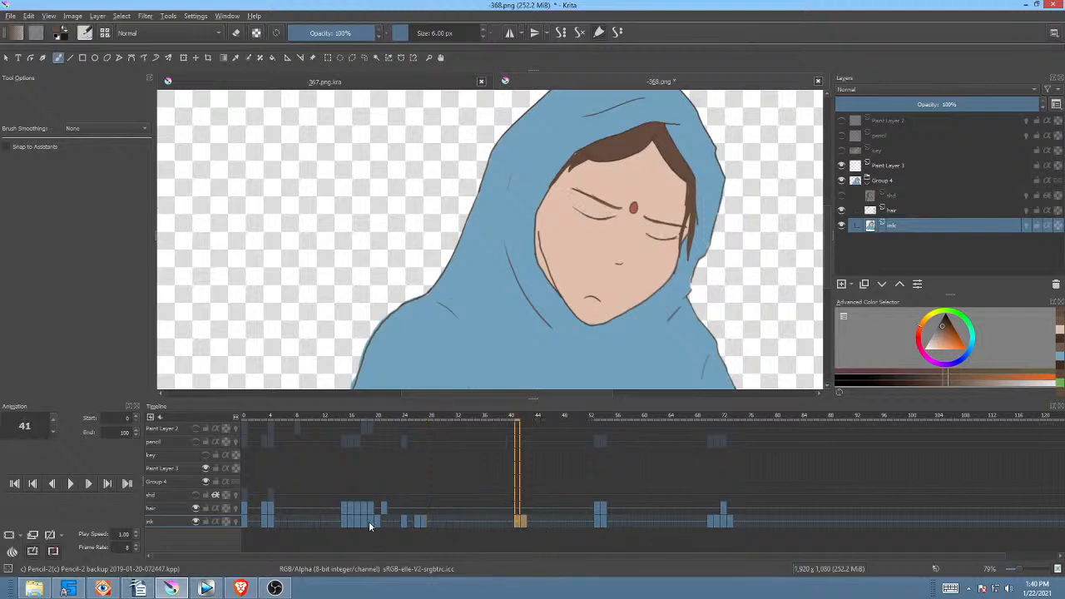
pyautogui.click(329, 523)
pyautogui.press('space')
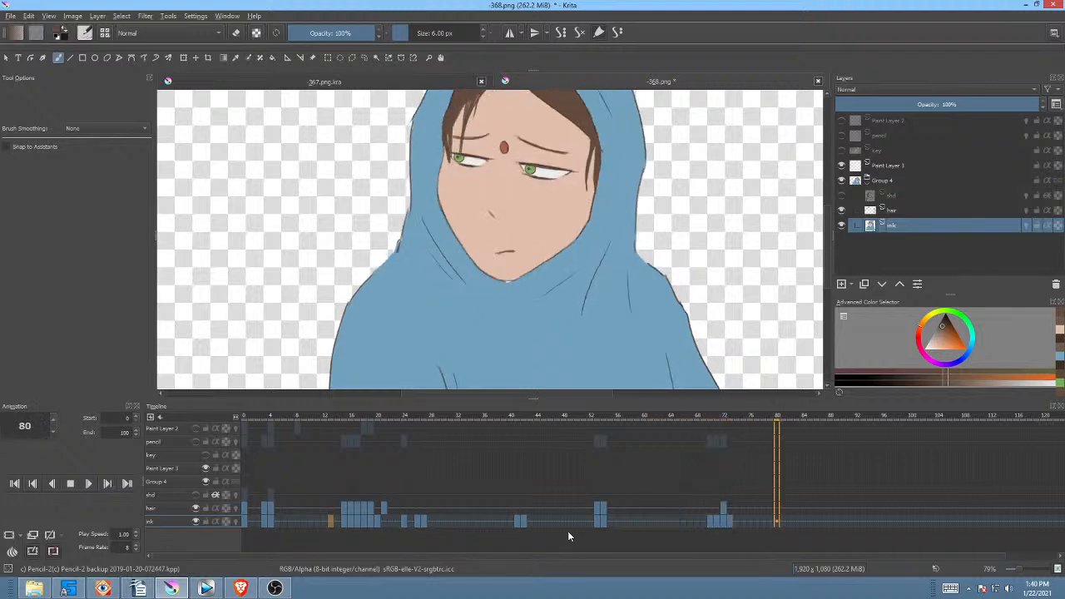
pyautogui.click(626, 219)
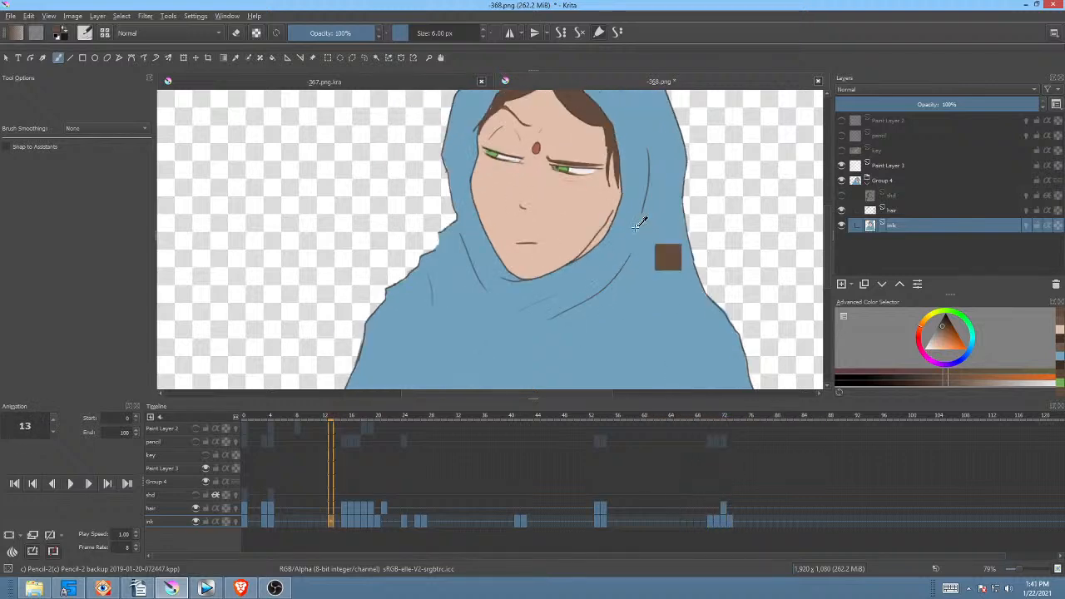
# Step: Play the animation from frame 13 with the whole figure in view to check both blinks
pyautogui.moveTo(641, 220); pyautogui.dragTo(652, 241)
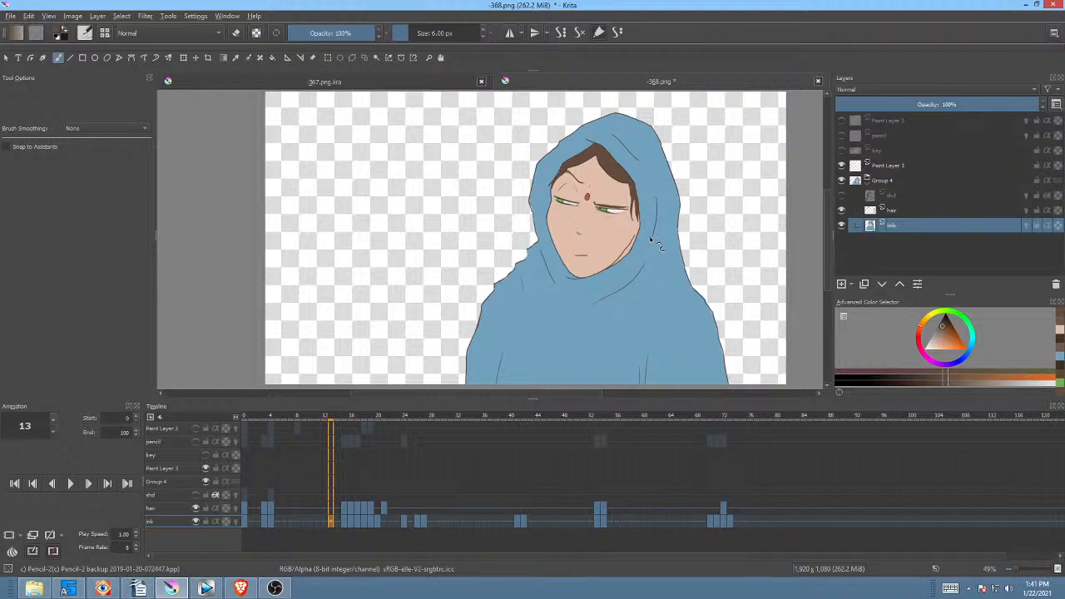
pyautogui.press('space')
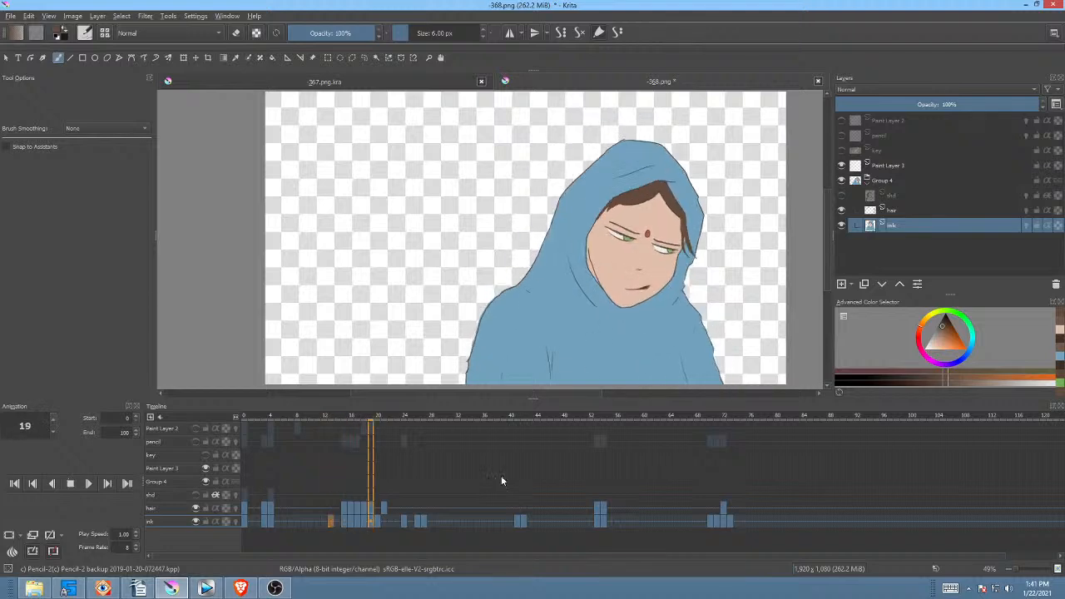
pyautogui.press('space')
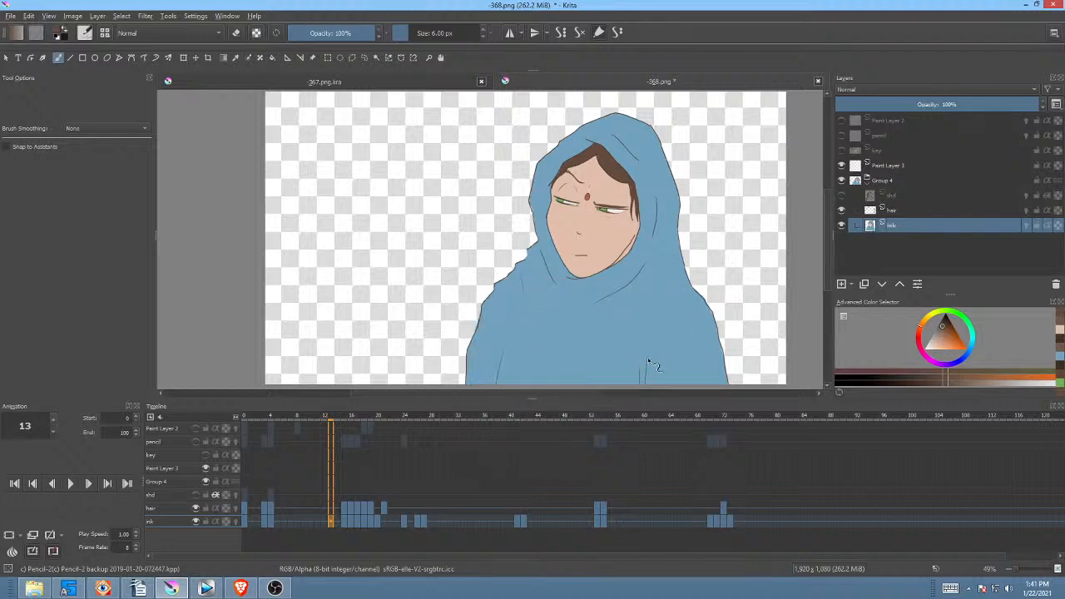
# Step: Toggle onion skins on the ink layer around frames 27 to 34 and look through the list of available dockers
pyautogui.click(424, 521)
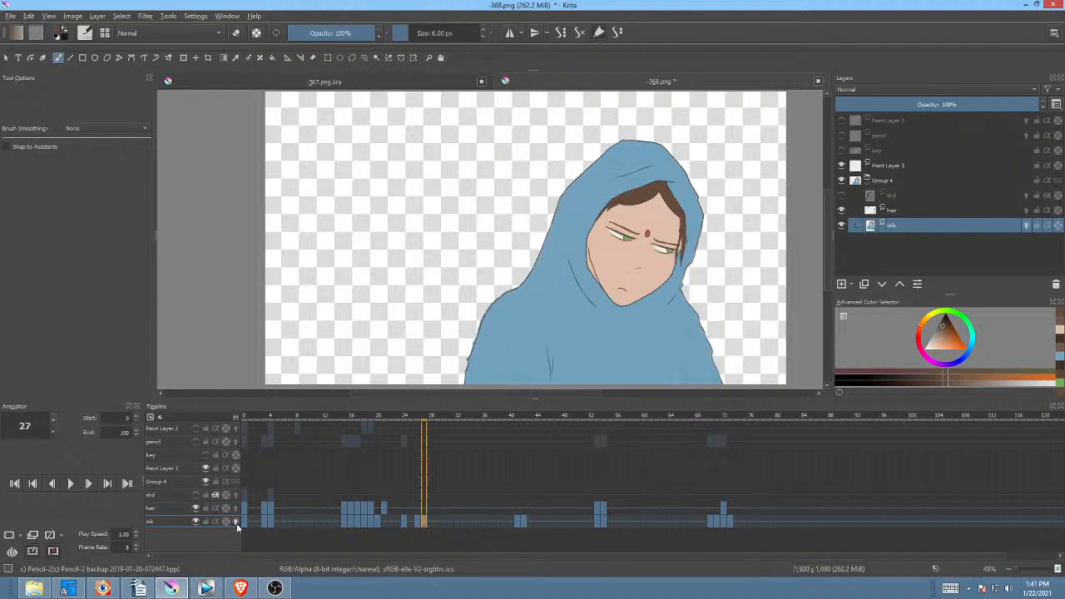
pyautogui.click(437, 414)
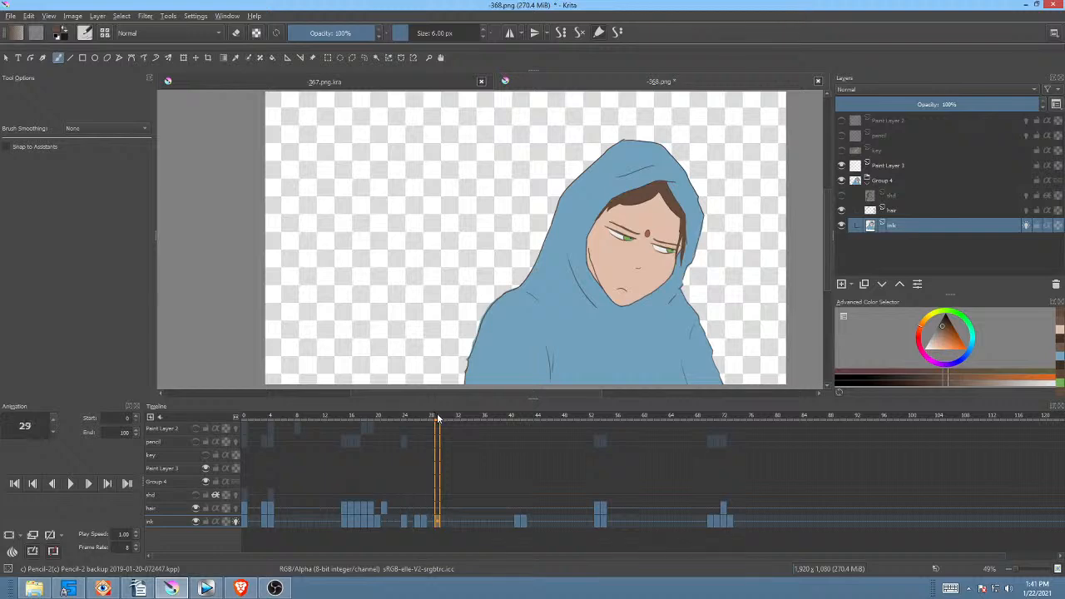
pyautogui.moveTo(436, 414)
pyautogui.mouseDown()
pyautogui.moveTo(541, 425)
pyautogui.moveTo(404, 418)
pyautogui.moveTo(424, 421)
pyautogui.mouseUp()
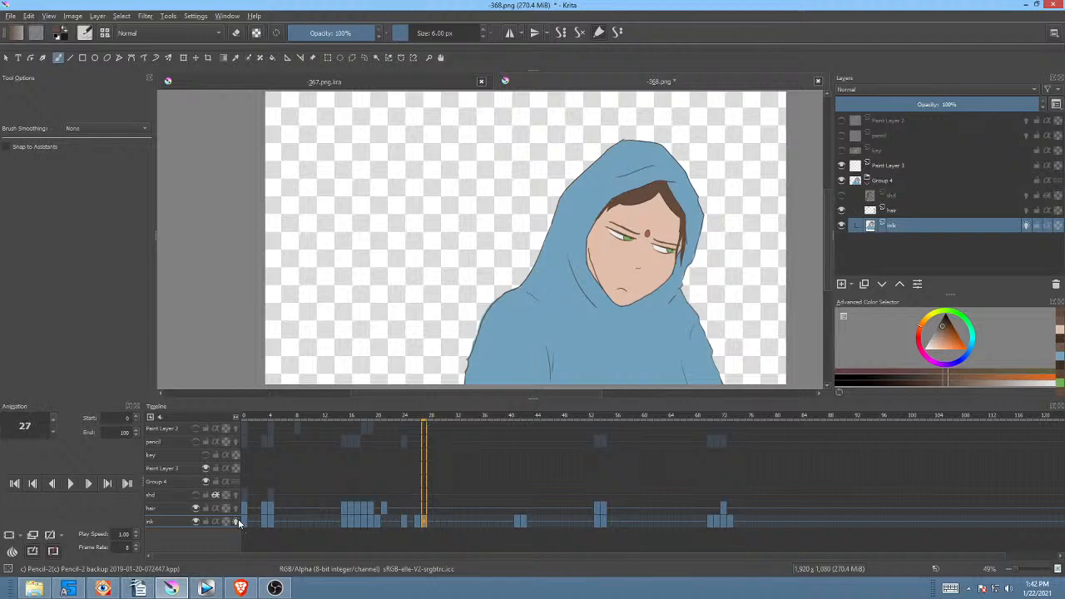
pyautogui.click(470, 521)
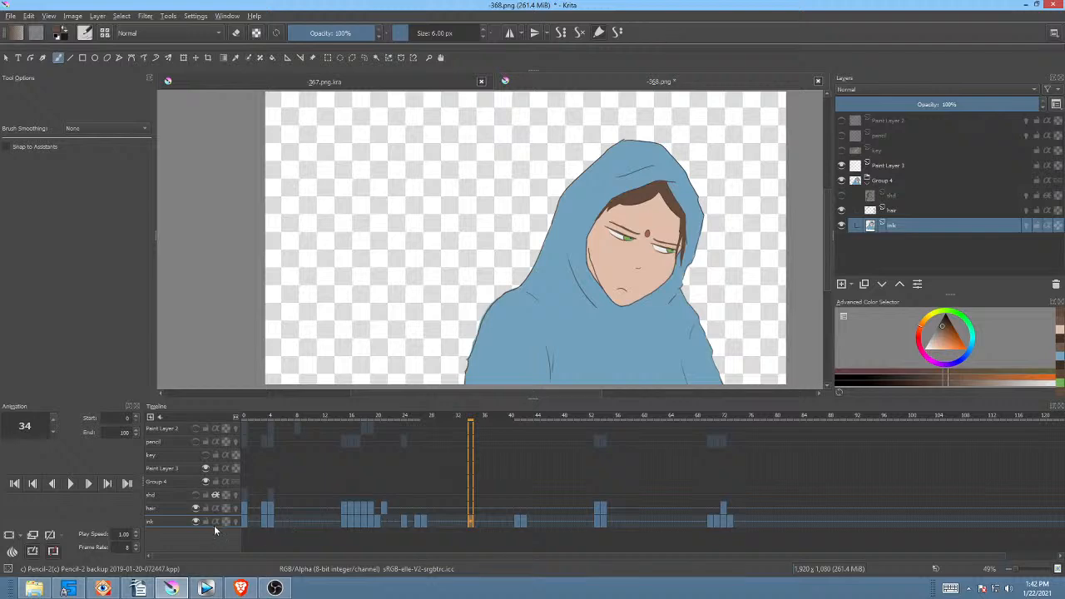
pyautogui.click(234, 522)
pyautogui.click(195, 16)
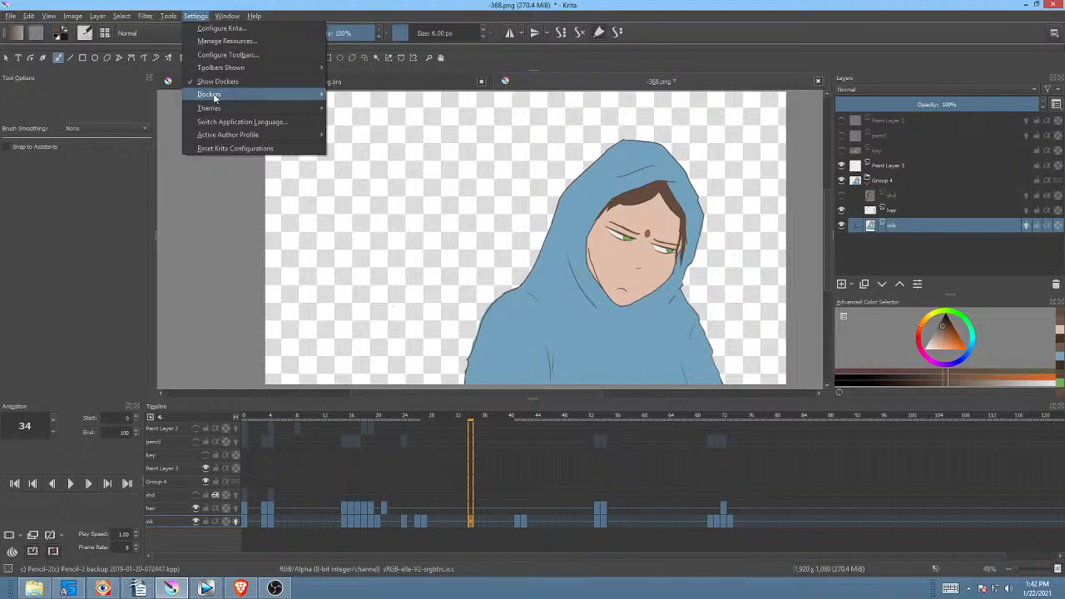
pyautogui.moveTo(213, 96)
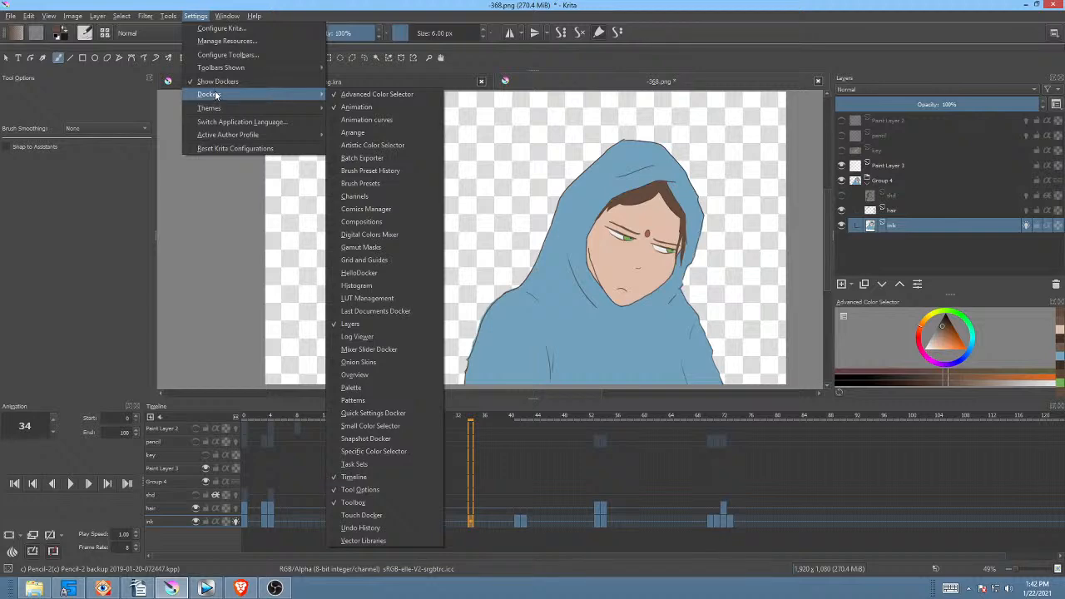
pyautogui.click(200, 18)
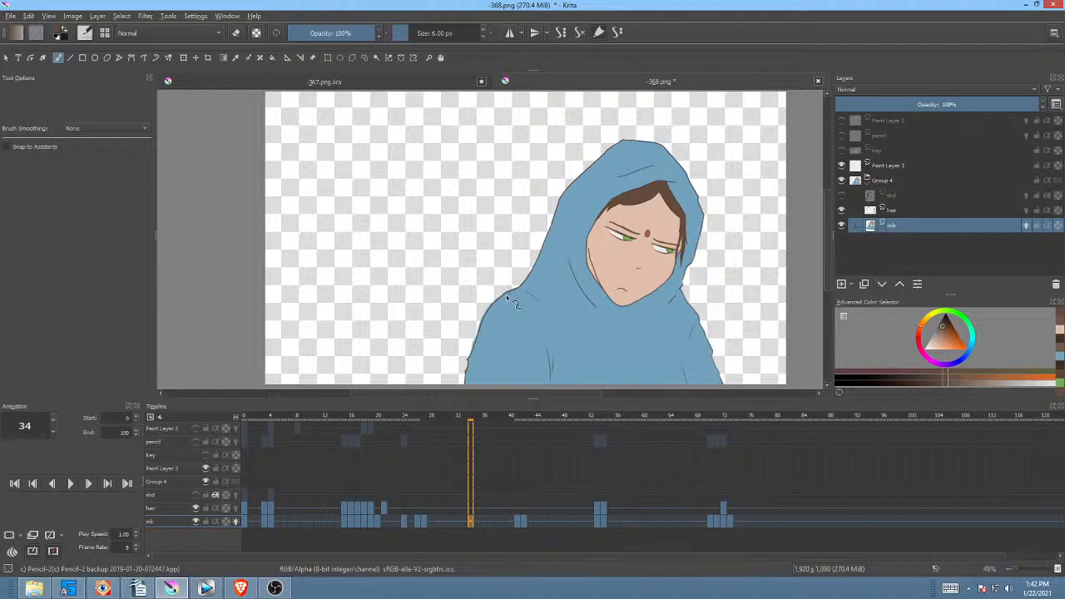
# Step: Compare the ink drawings on frames 27, 41, 42, 53, 54 and 70 with their onion skins shown
pyautogui.click(424, 521)
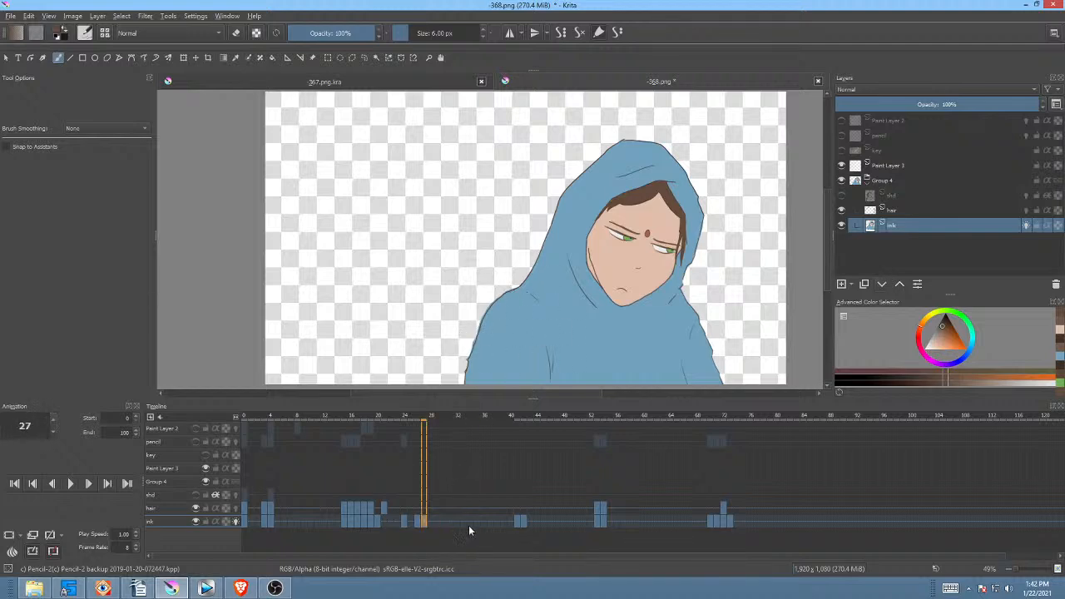
pyautogui.click(519, 521)
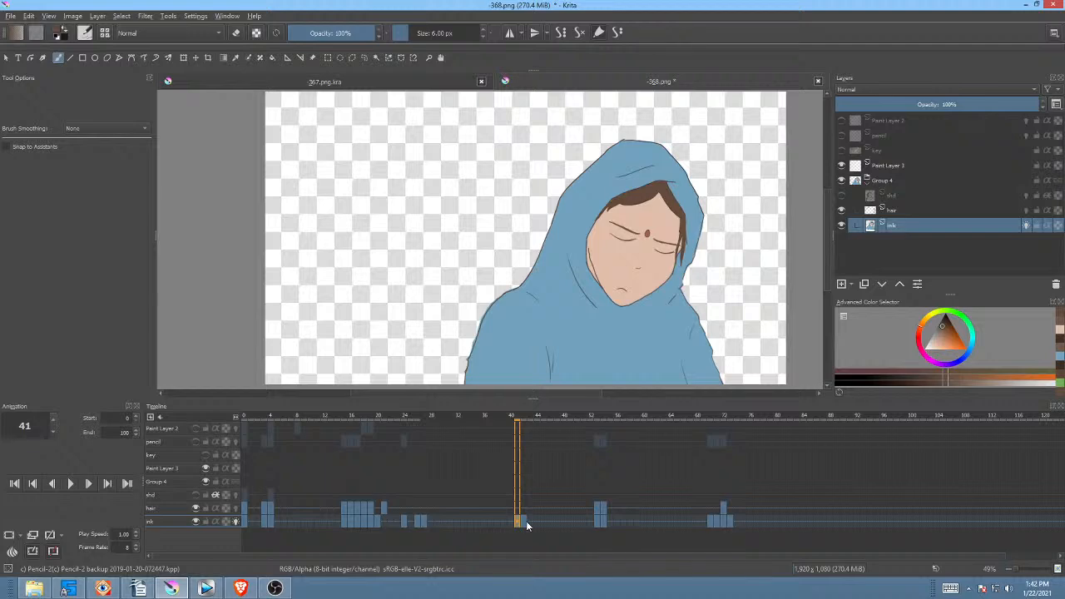
pyautogui.click(526, 522)
pyautogui.click(558, 522)
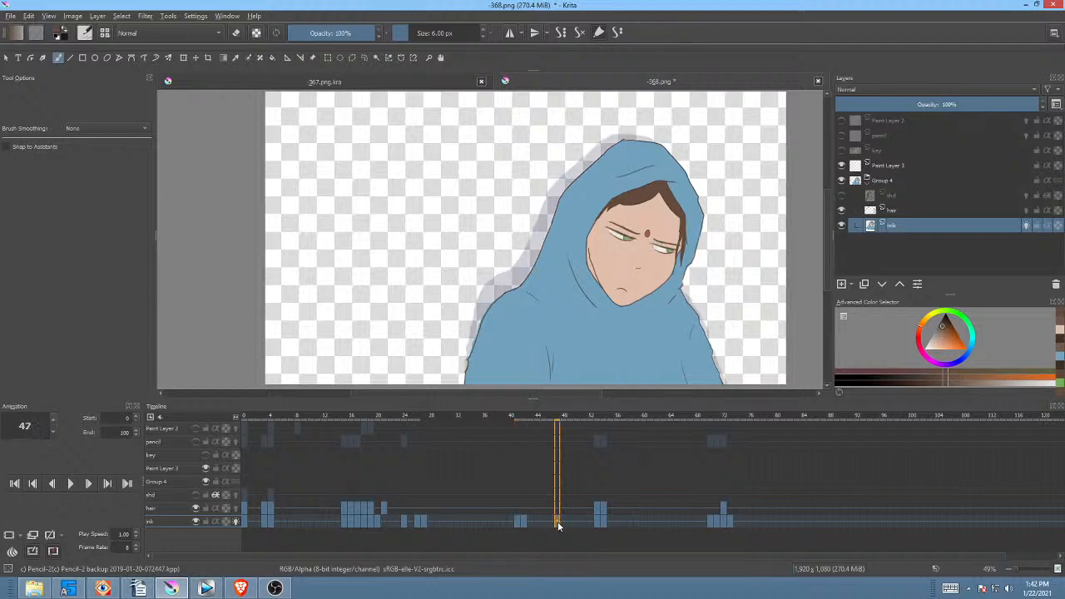
pyautogui.click(657, 522)
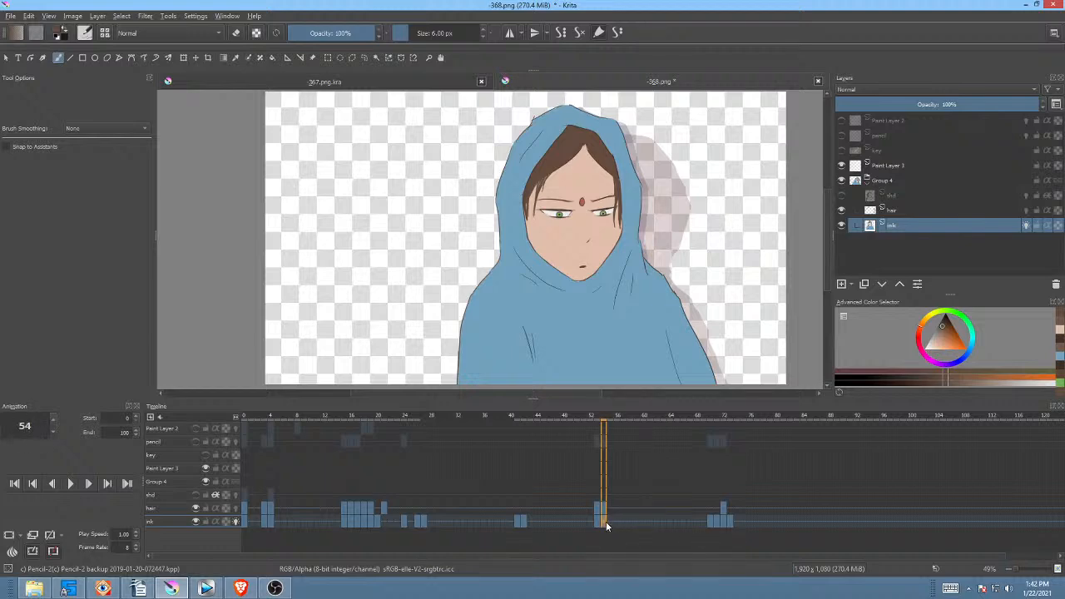
pyautogui.click(711, 522)
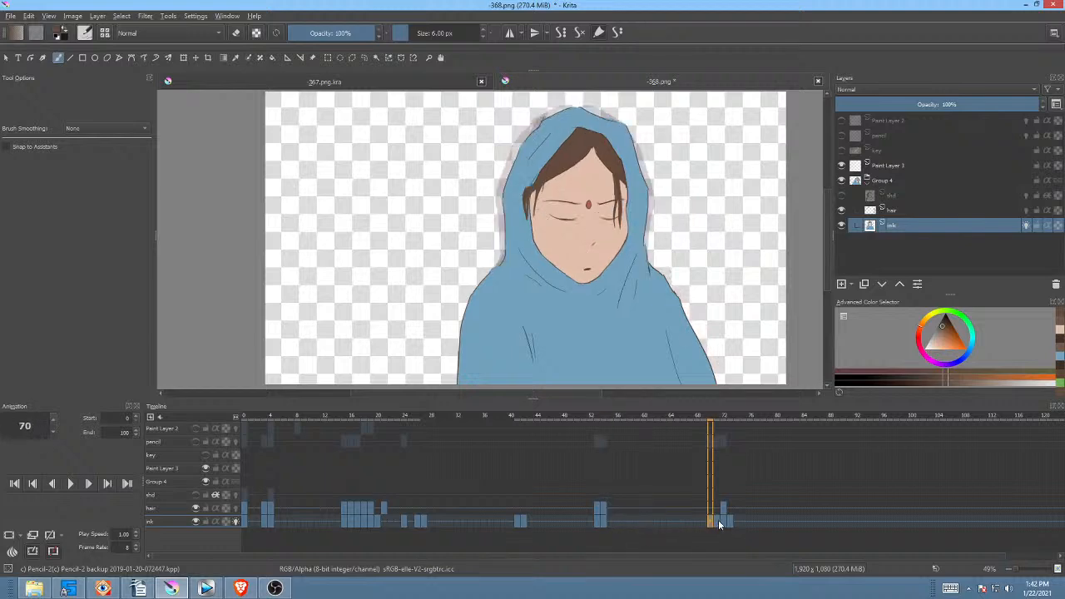
pyautogui.click(604, 522)
pyautogui.click(597, 521)
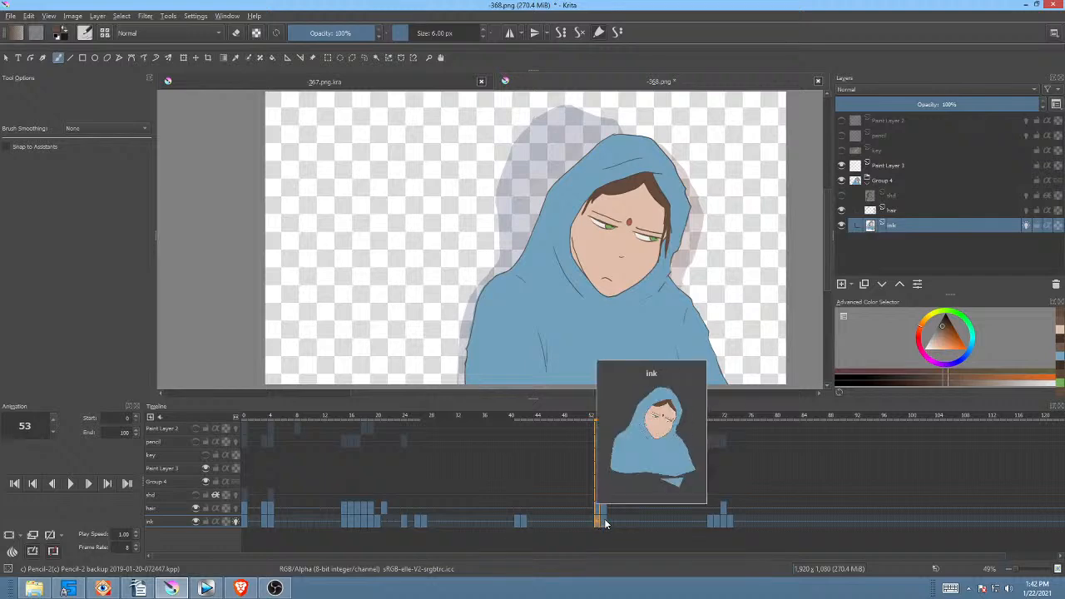
pyautogui.click(604, 521)
pyautogui.click(524, 522)
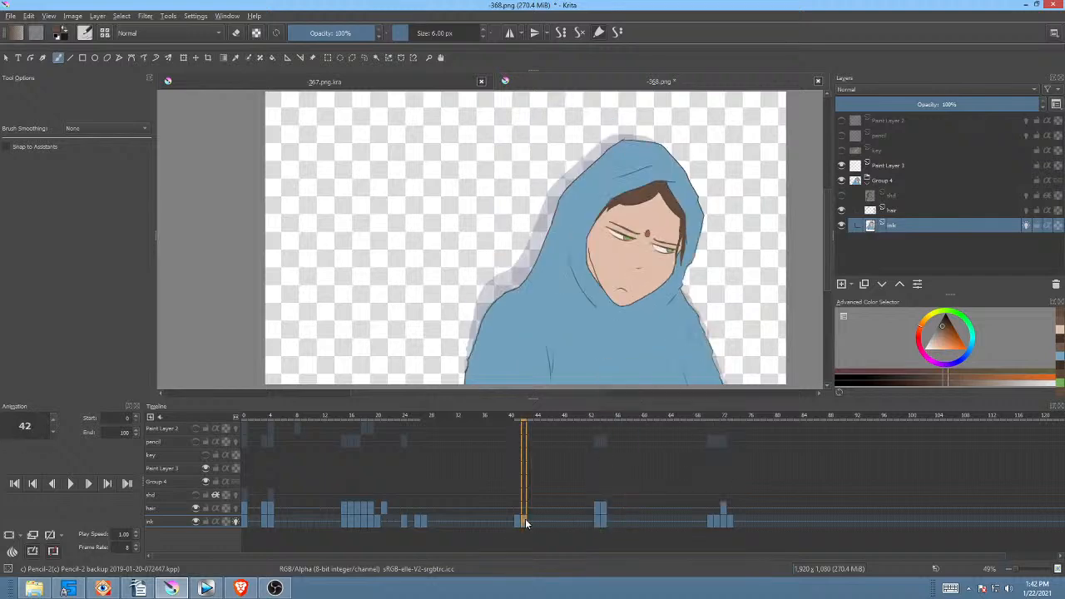
pyautogui.click(597, 521)
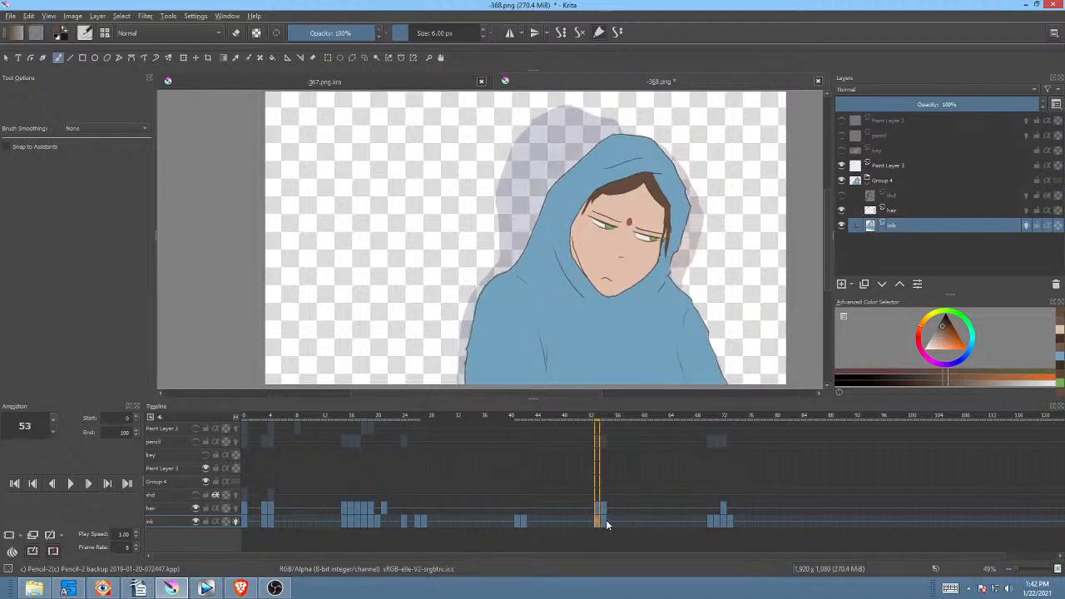
pyautogui.click(606, 522)
pyautogui.moveTo(652, 412)
pyautogui.mouseDown()
pyautogui.moveTo(675, 416)
pyautogui.moveTo(657, 419)
pyautogui.mouseUp()
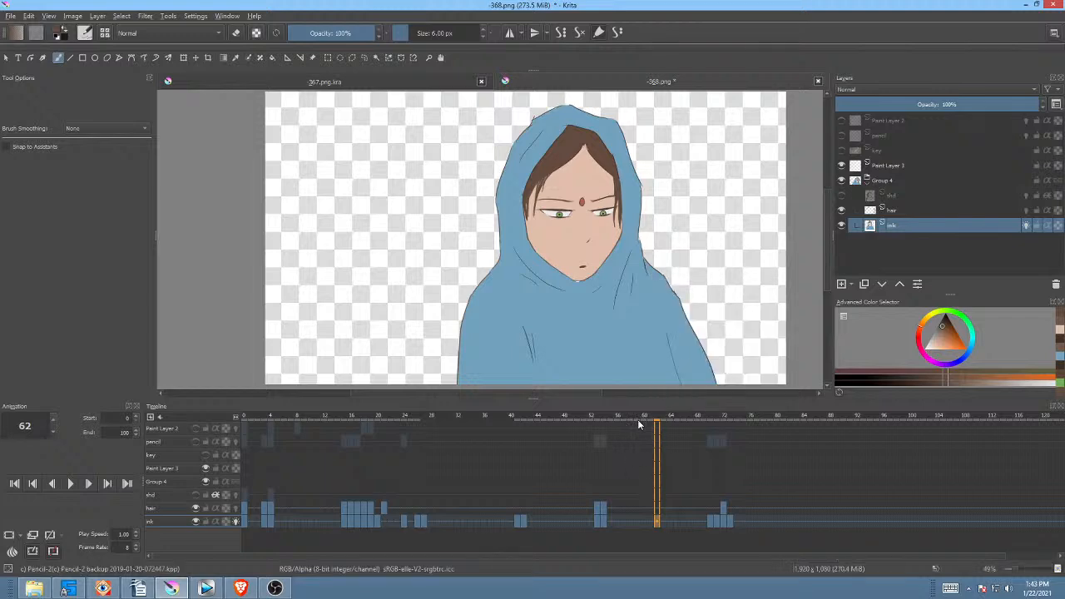
# Step: Turn off the ink layer's onion skins, scrub through the motion around frame 62, and return to frame 0
pyautogui.moveTo(596, 417); pyautogui.dragTo(652, 417)
pyautogui.click(235, 520)
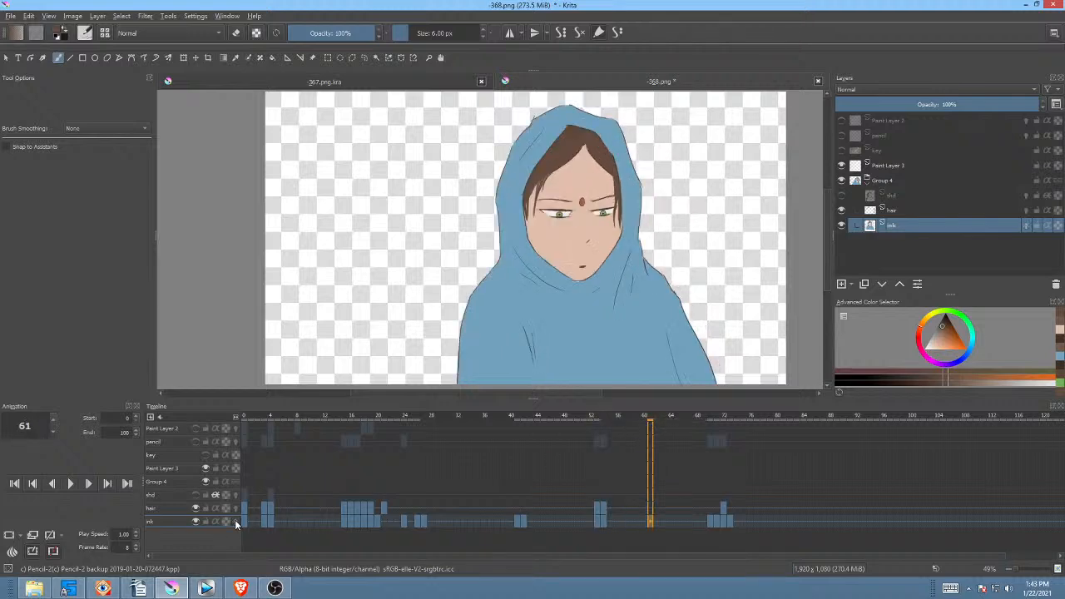
pyautogui.moveTo(592, 417); pyautogui.dragTo(657, 443)
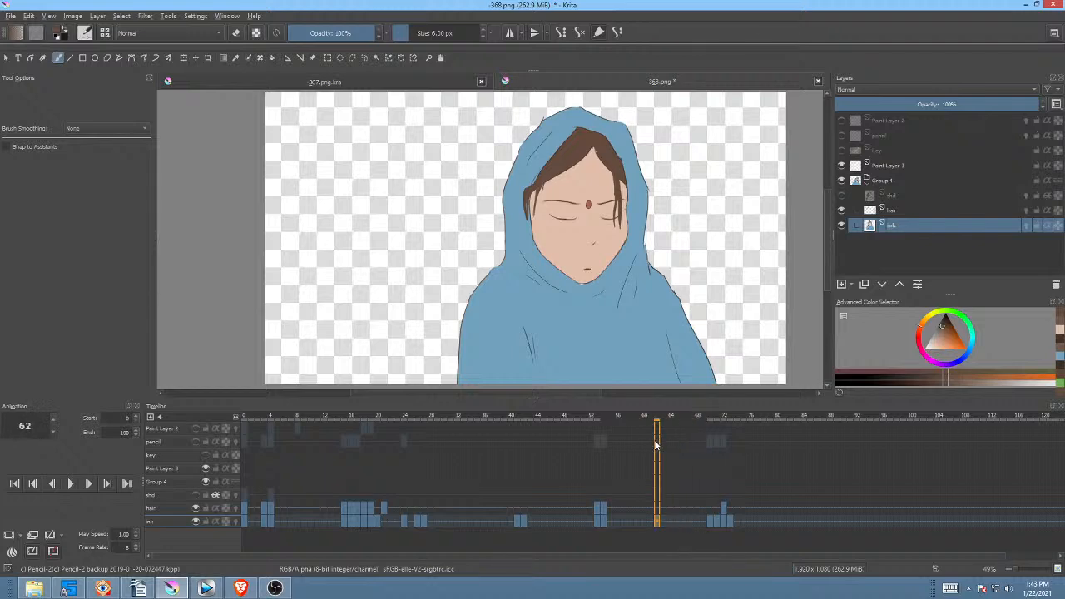
pyautogui.moveTo(603, 416); pyautogui.dragTo(247, 456)
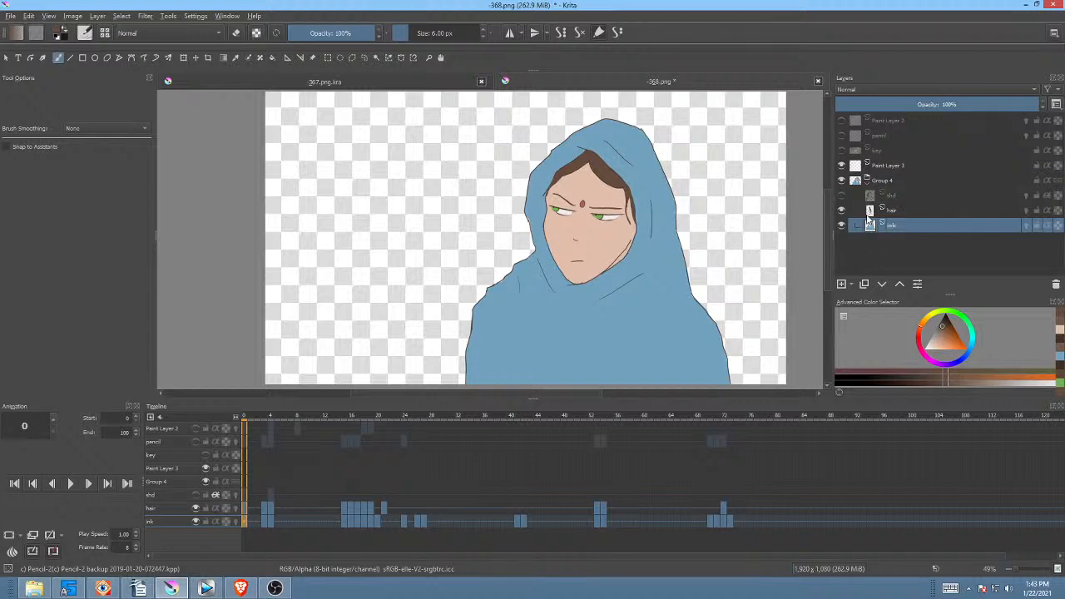
pyautogui.moveTo(867, 221)
pyautogui.moveTo(251, 413); pyautogui.dragTo(230, 400)
# Step: Save the document as a PNG image with its alpha channel, and also as a Krita file
pyautogui.click(10, 16)
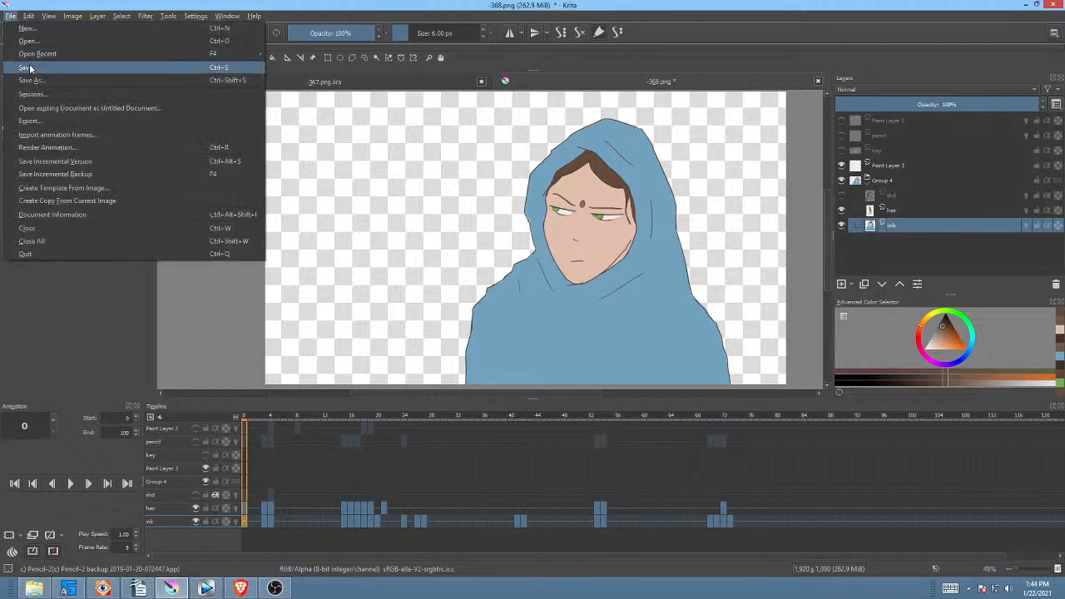
pyautogui.click(30, 69)
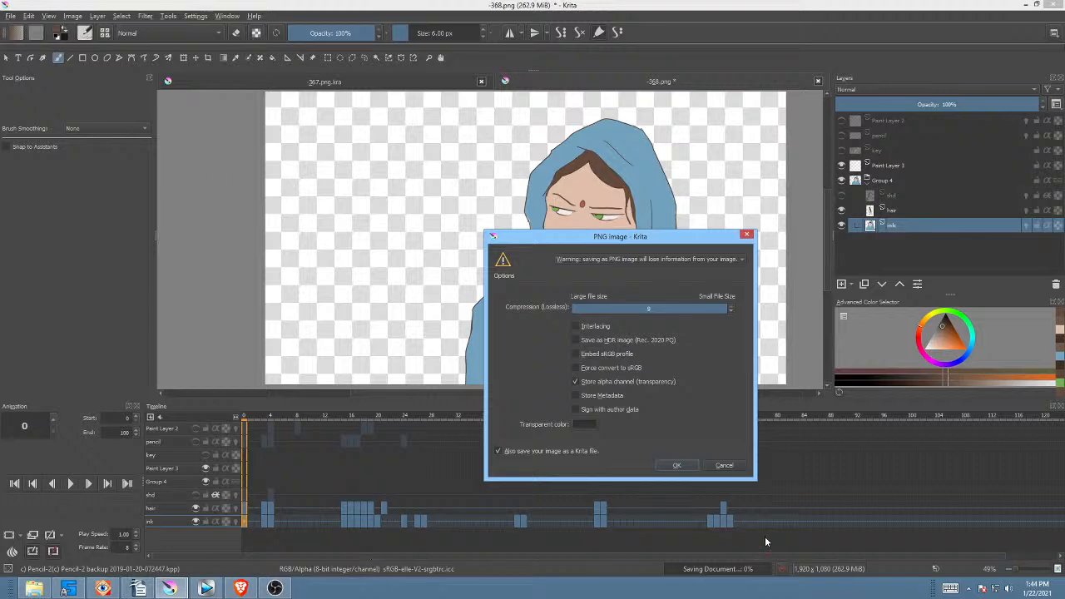
pyautogui.click(676, 465)
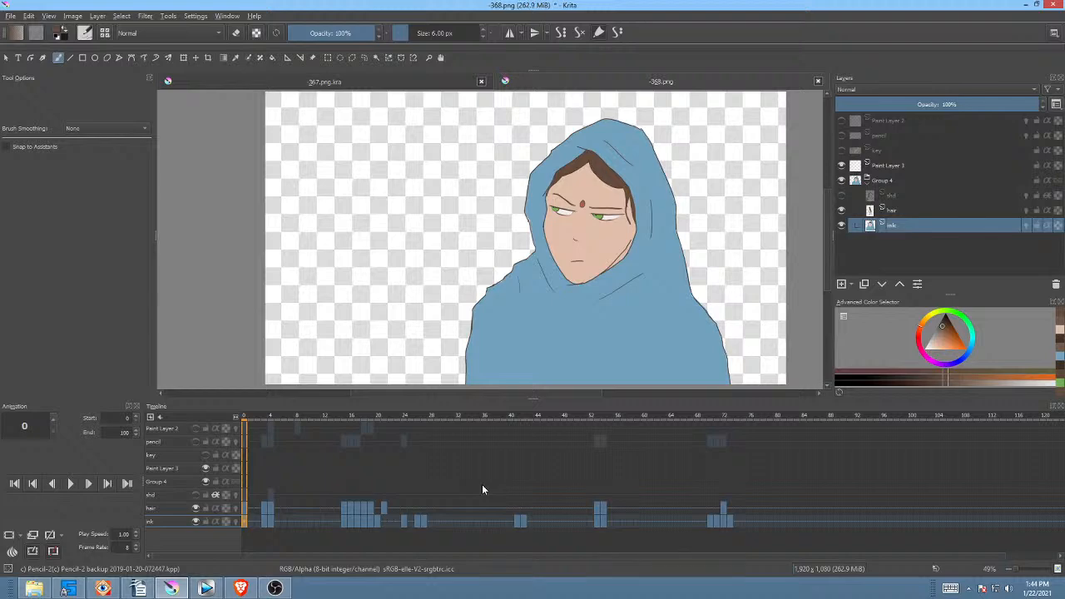
# Step: Select frames 36 to 47 of Group 4 and look through the frame editing and tweening options
pyautogui.moveTo(481, 484); pyautogui.dragTo(556, 486)
pyautogui.rightClick(543, 483)
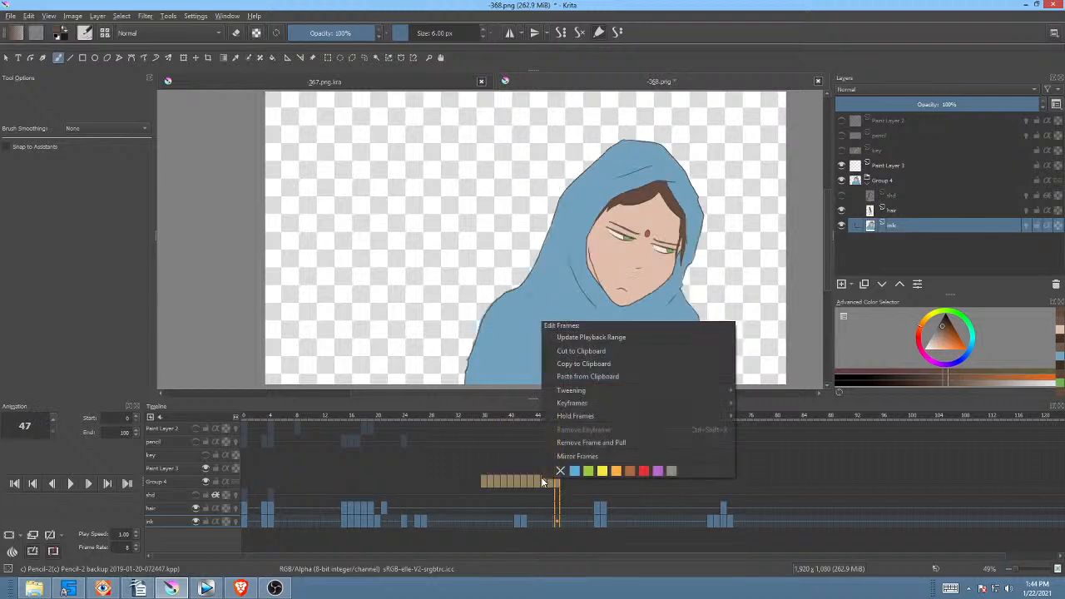
pyautogui.moveTo(600, 402)
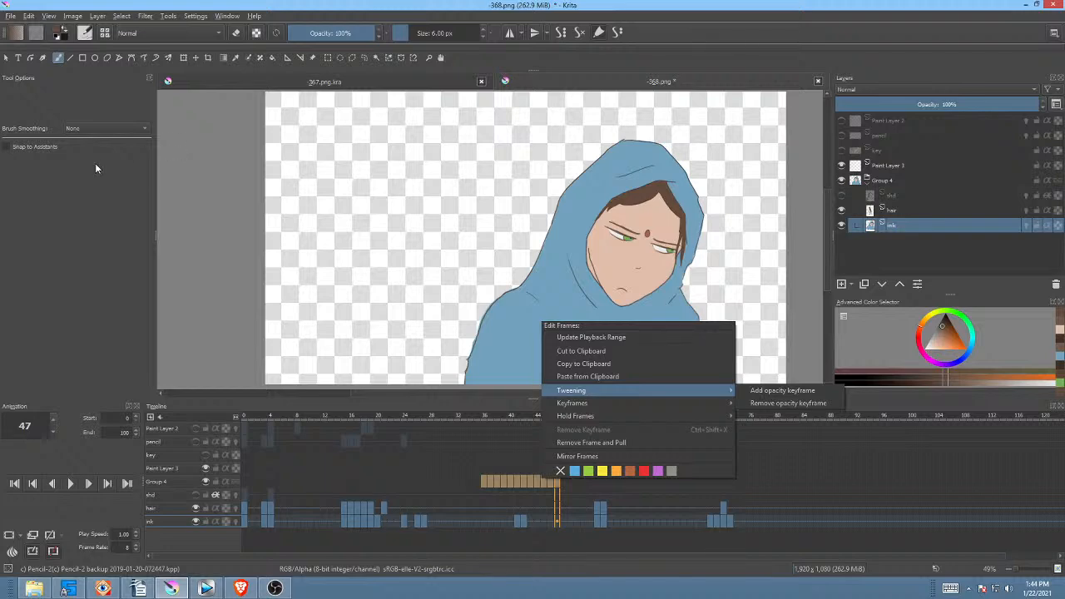
pyautogui.click(26, 239)
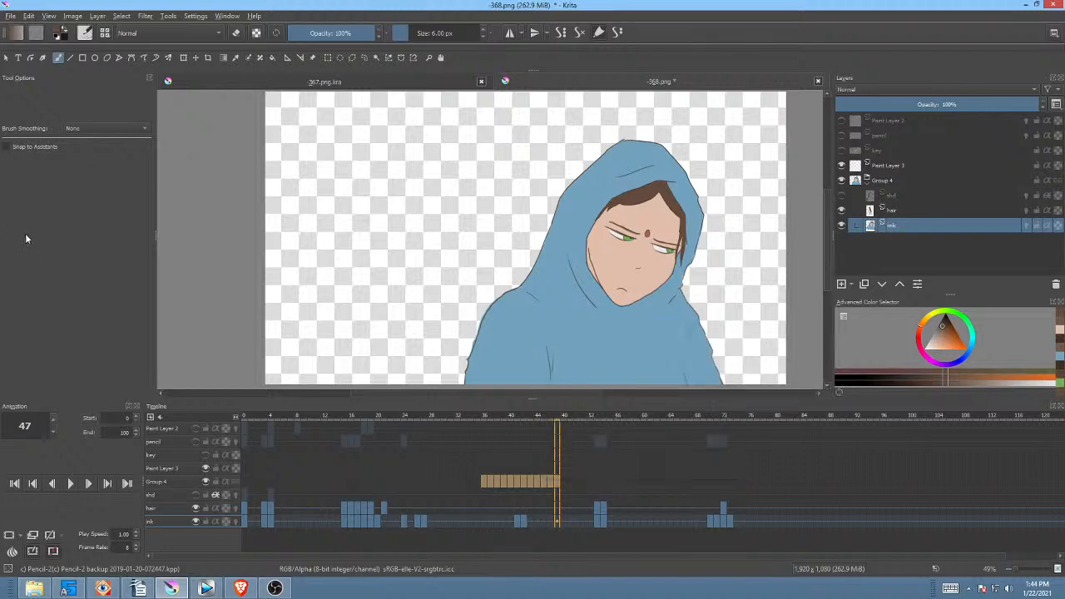
# Step: Clear the frame range selection on Group 4, return to frame 0, and switch to the web browser
pyautogui.click(487, 482)
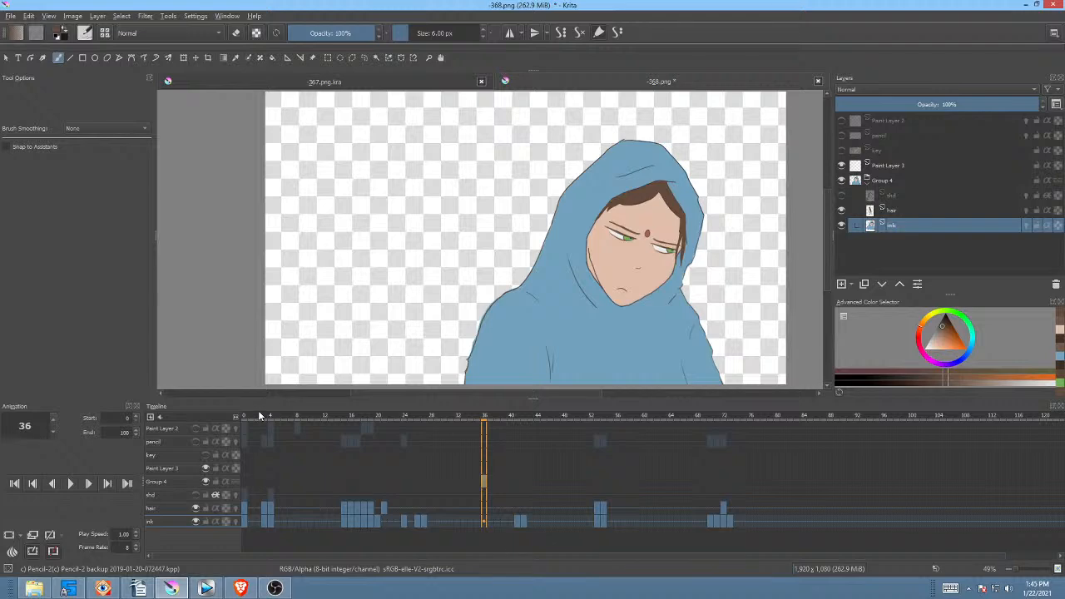
pyautogui.moveTo(244, 414)
pyautogui.mouseDown()
pyautogui.moveTo(412, 439)
pyautogui.moveTo(628, 440)
pyautogui.moveTo(783, 423)
pyautogui.moveTo(306, 439)
pyautogui.moveTo(242, 428)
pyautogui.mouseUp()
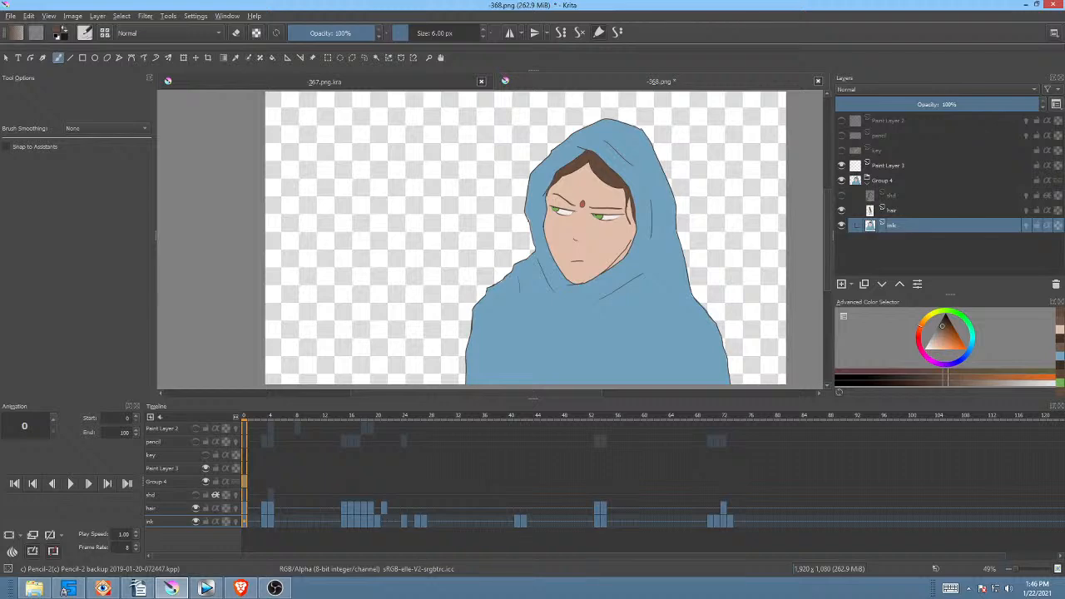
pyautogui.hotkey('alt', 'Tab')
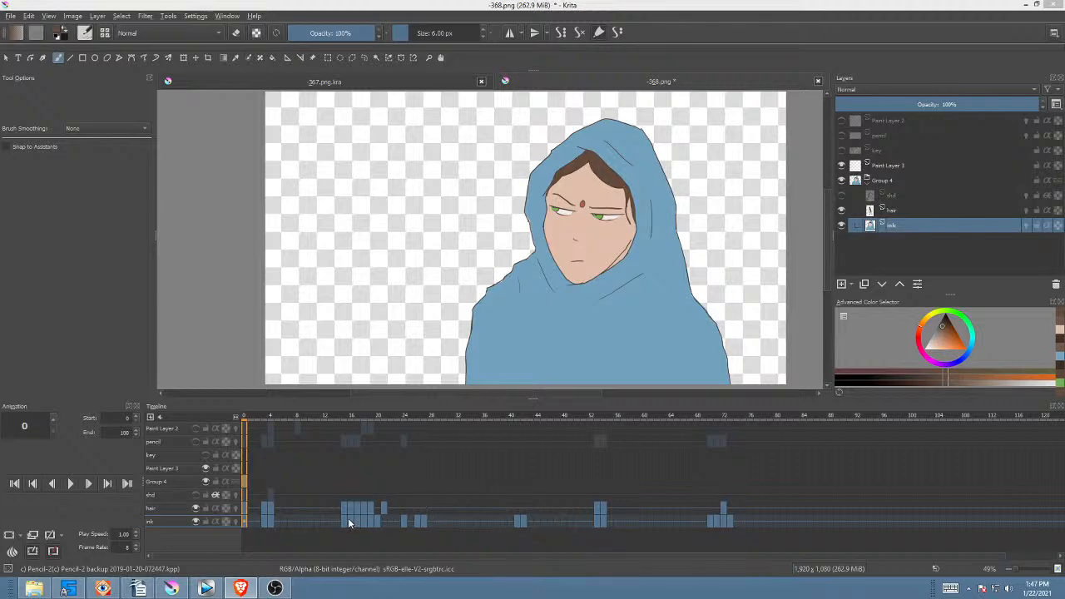
# Step: Select frames 15 to 20 of the ink layer, look through the frame editing options, and clear the range selection
pyautogui.moveTo(345, 521); pyautogui.dragTo(378, 521)
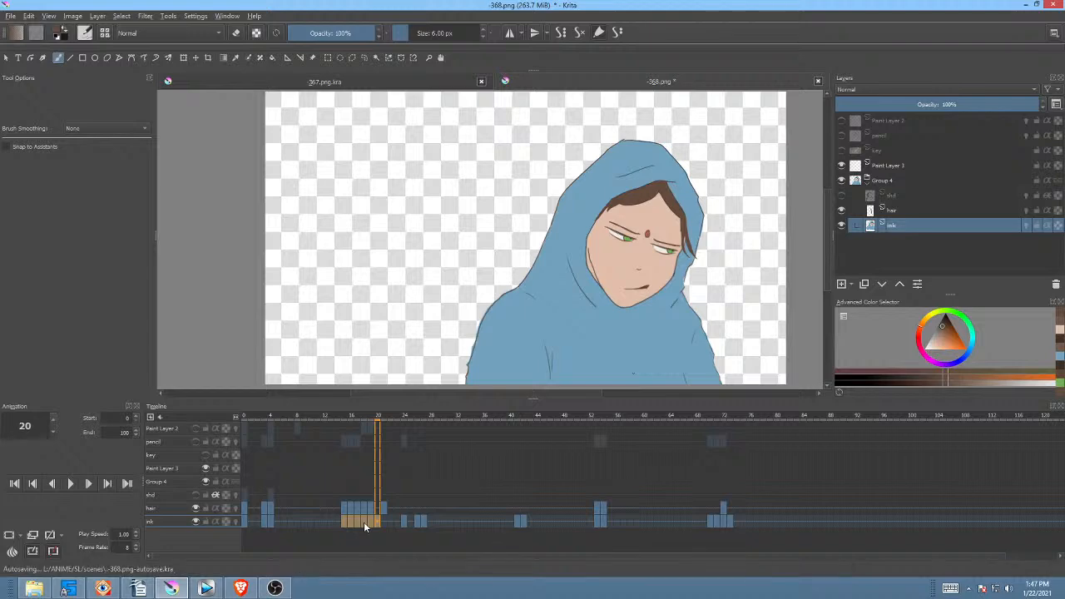
pyautogui.rightClick(364, 521)
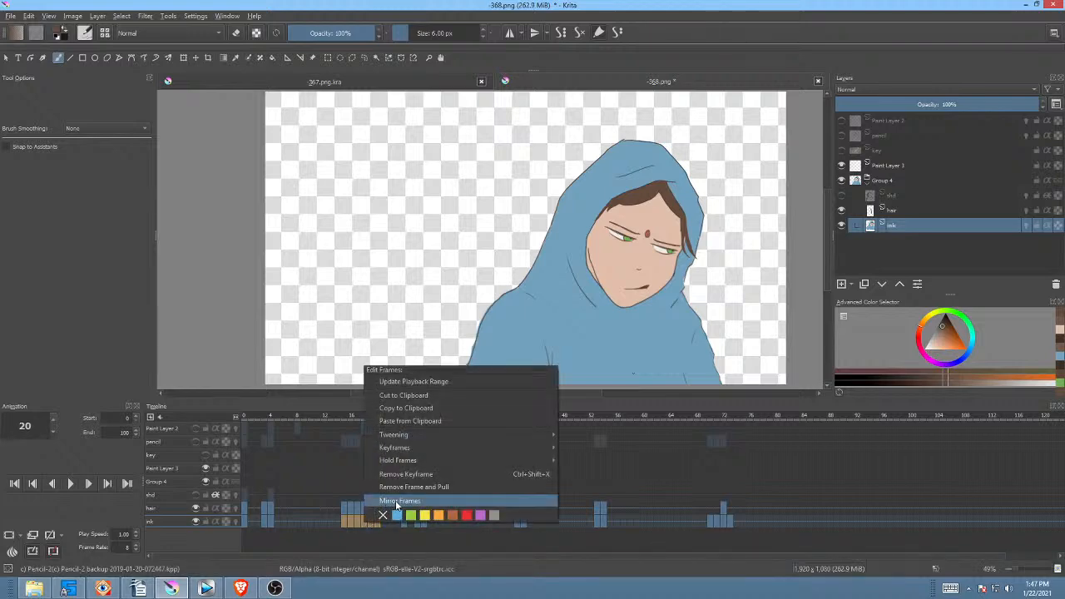
pyautogui.click(346, 524)
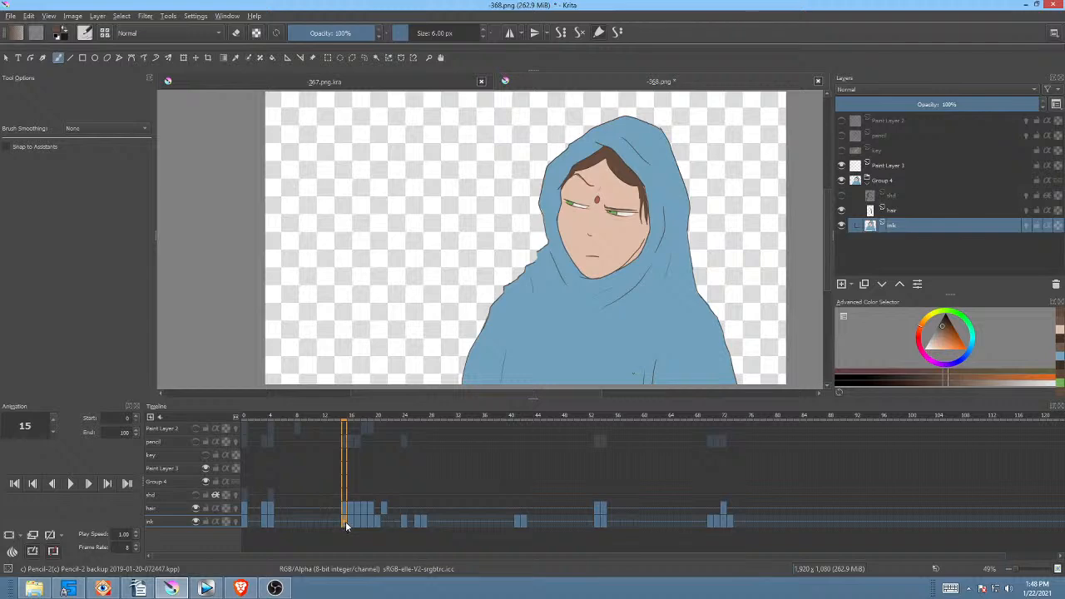
# Step: Check the ink drawing at frame 3 and scrub through the opening frames back to frame 0
pyautogui.click(263, 522)
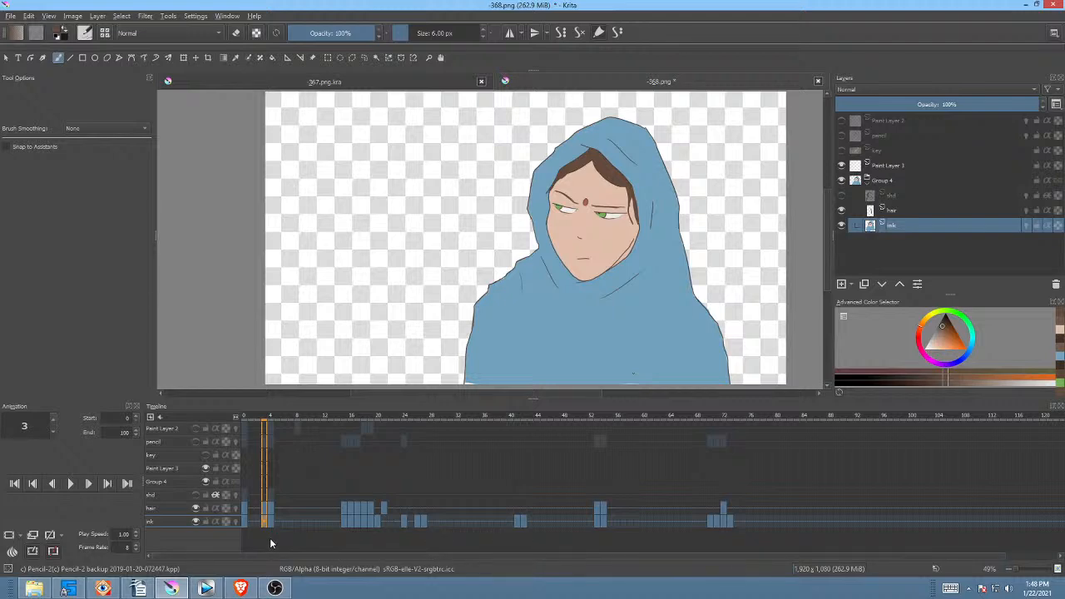
pyautogui.click(242, 510)
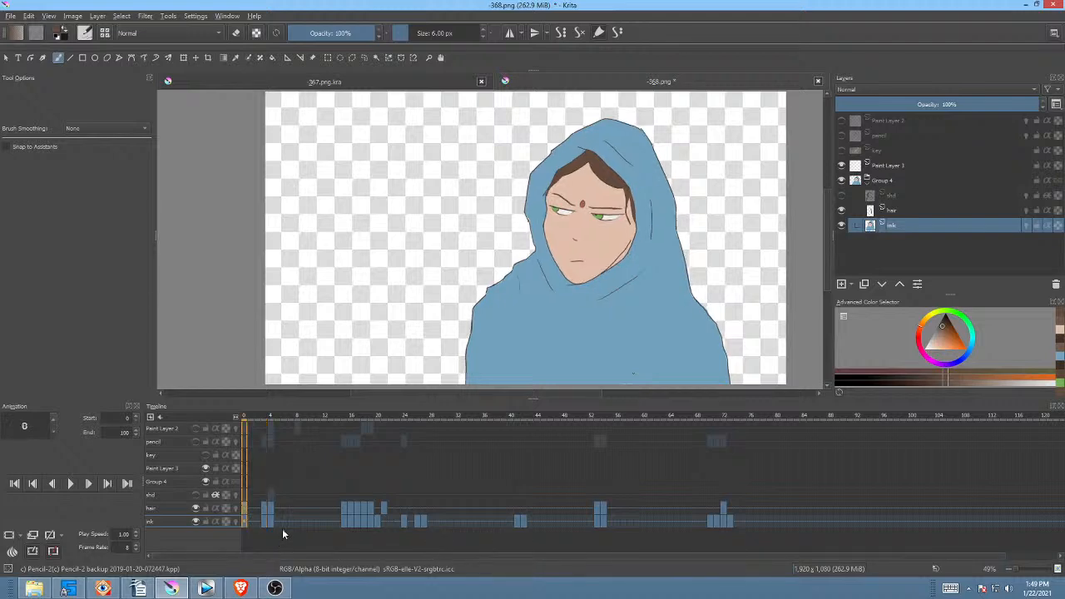
pyautogui.moveTo(271, 513)
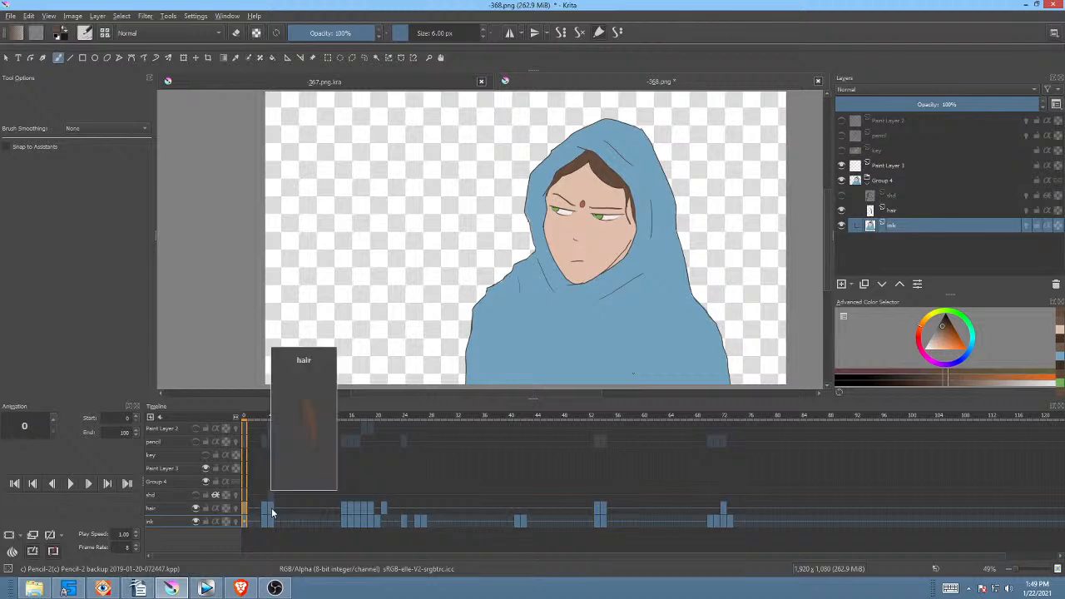
pyautogui.moveTo(253, 415)
pyautogui.mouseDown()
pyautogui.moveTo(523, 445)
pyautogui.moveTo(239, 429)
pyautogui.mouseUp()
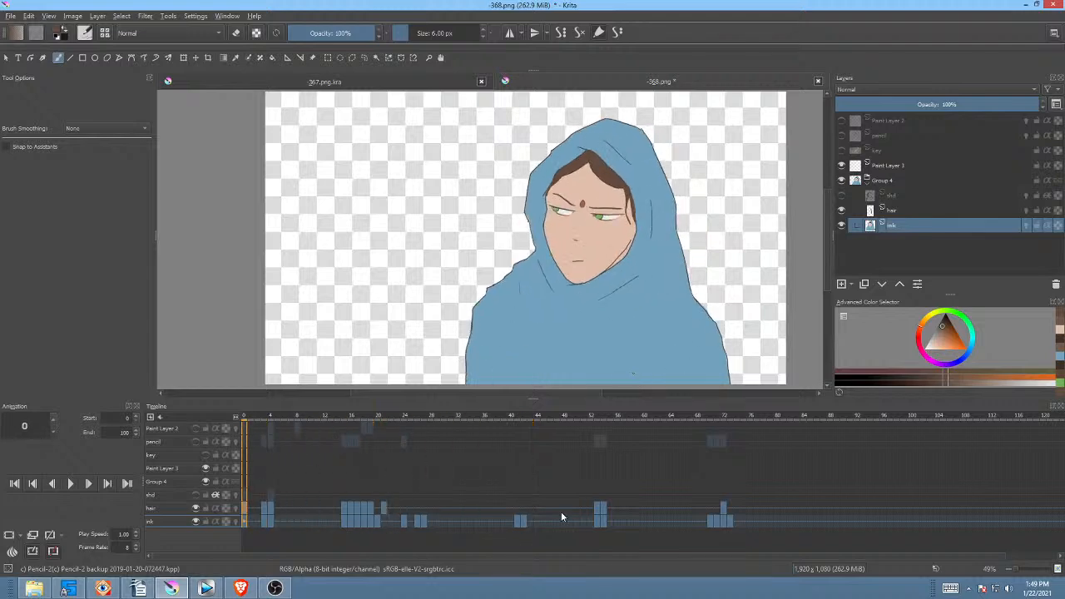
pyautogui.moveTo(562, 516)
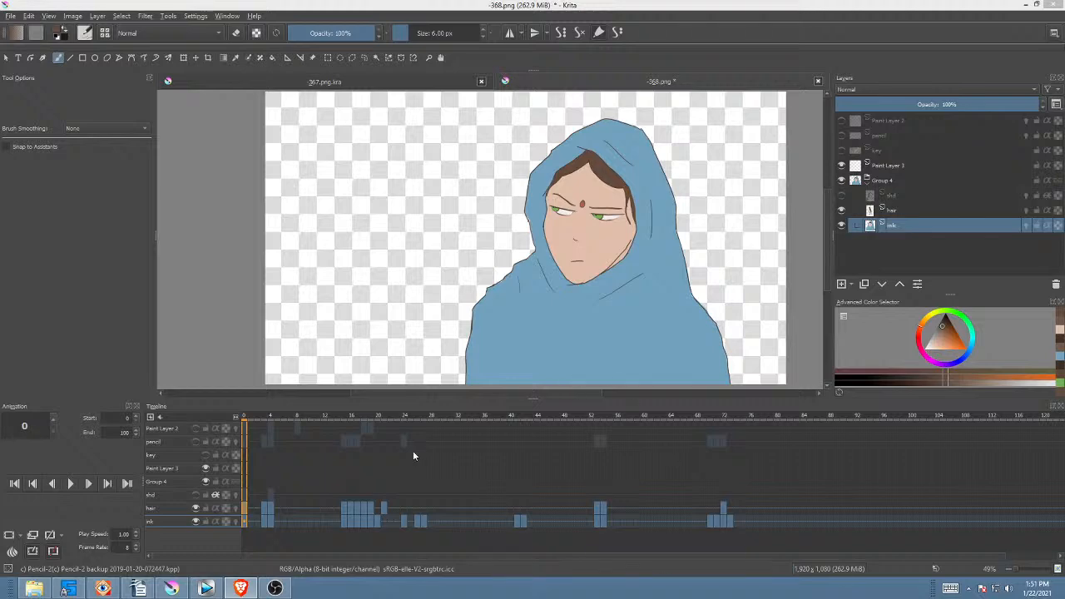
# Step: Step through frames 15 to 17 on the hair layer, return to frame 15, and switch to the web browser
pyautogui.click(351, 510)
pyautogui.click(346, 510)
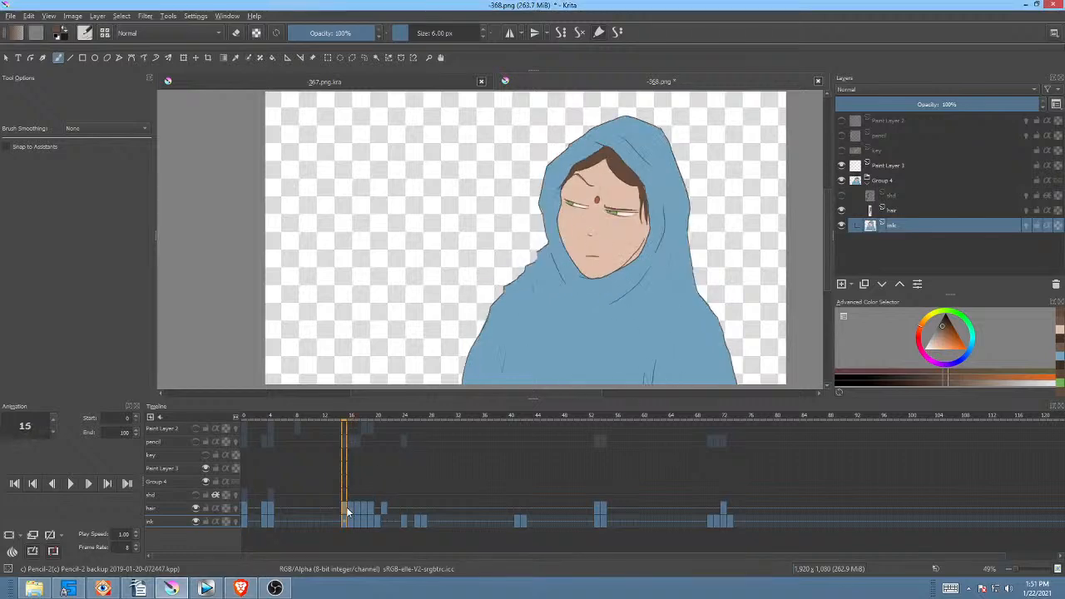
pyautogui.click(353, 509)
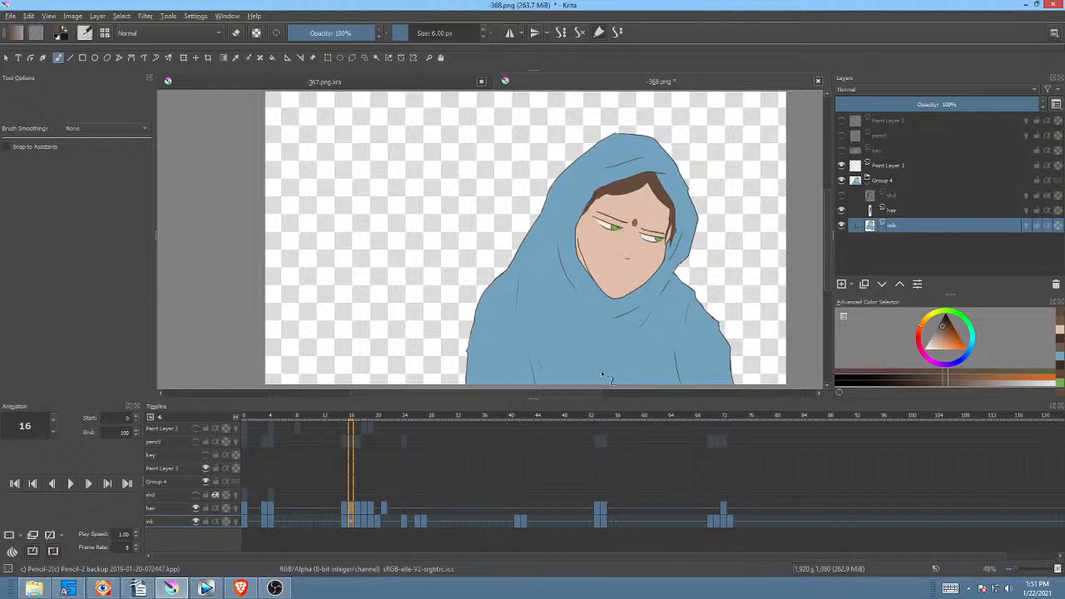
pyautogui.click(356, 507)
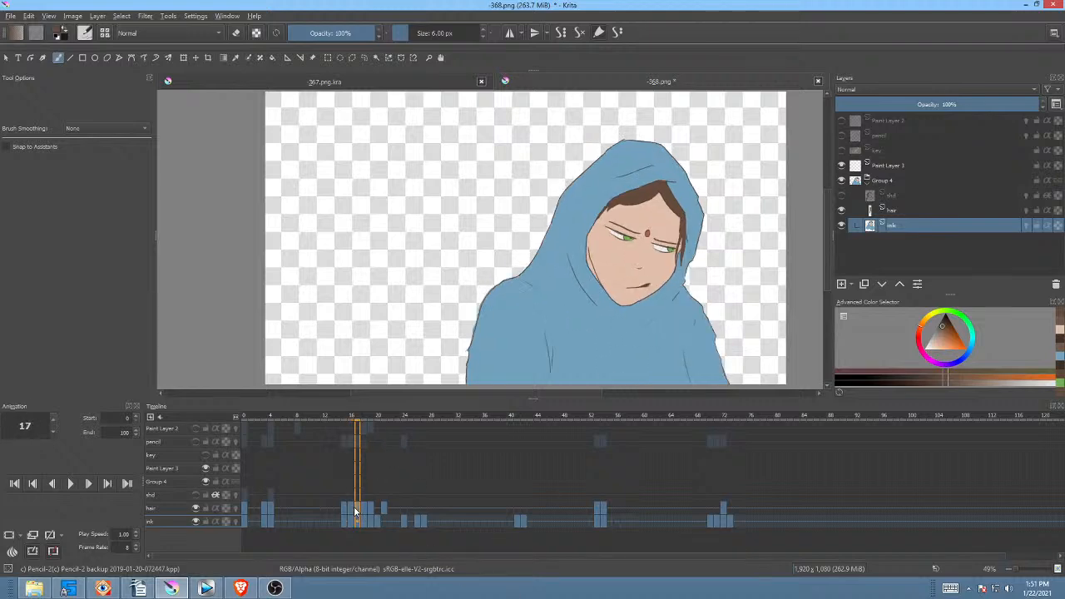
pyautogui.click(348, 506)
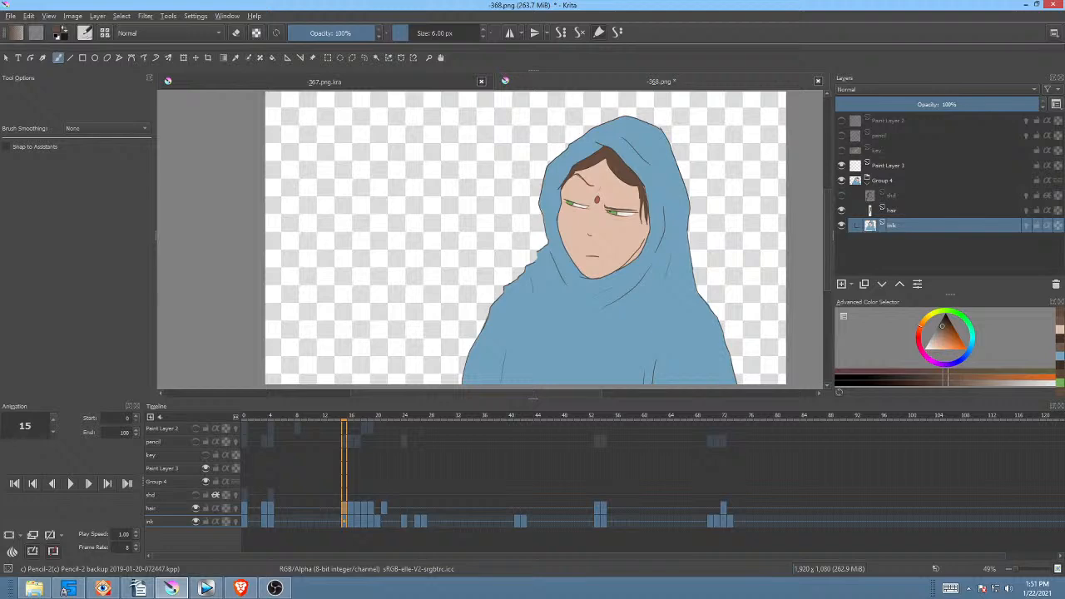
pyautogui.hotkey('alt', 'Tab')
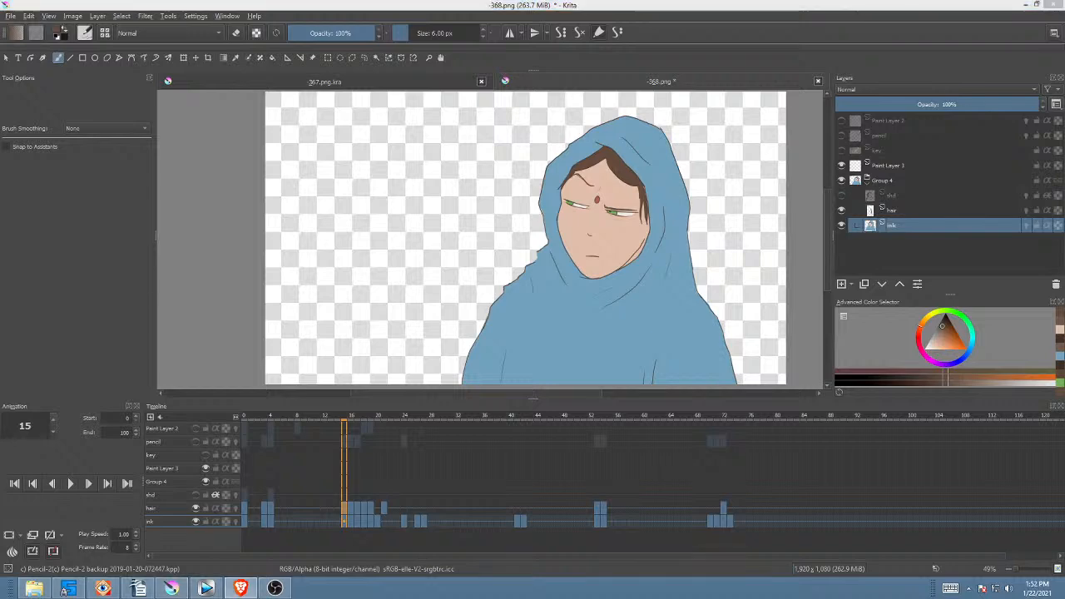
pyautogui.hotkey('ctrl', 's')
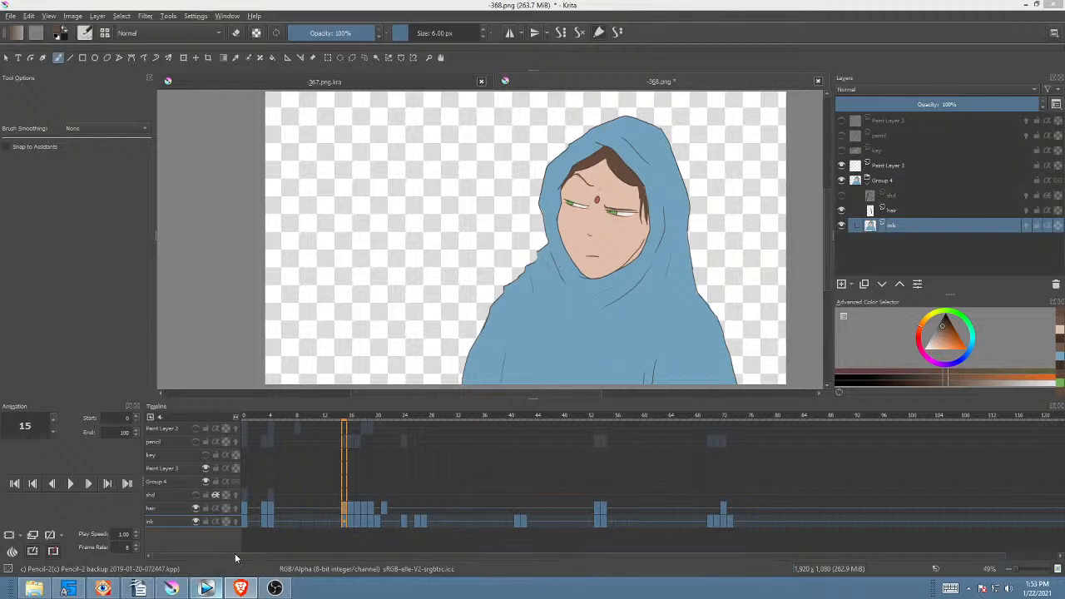
# Step: Compare the poses at frames 21, 4, 26 and 25 on the hair layer
pyautogui.click(384, 505)
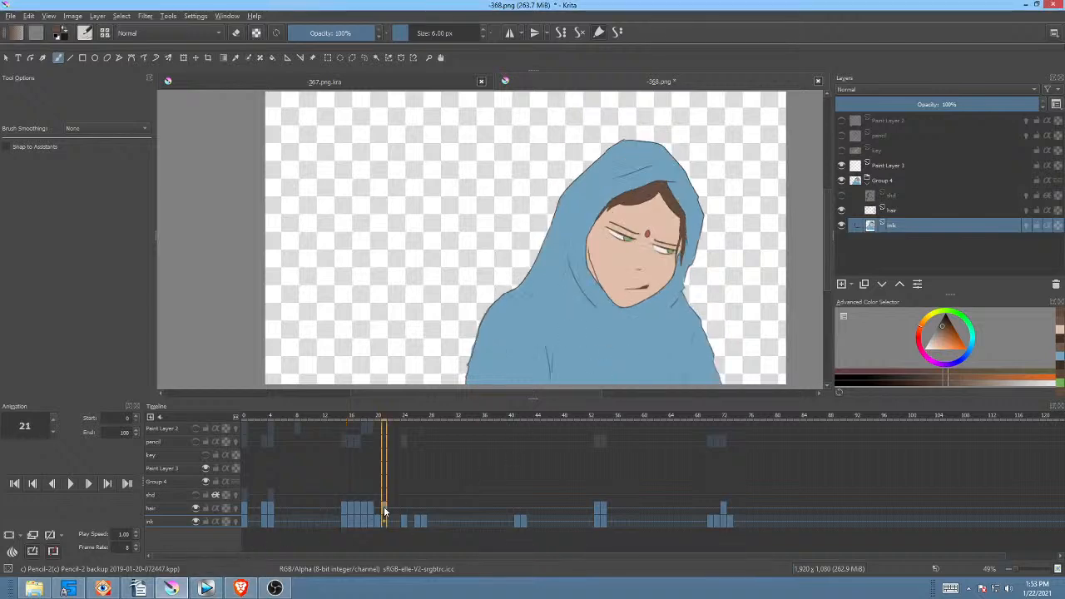
pyautogui.click(272, 505)
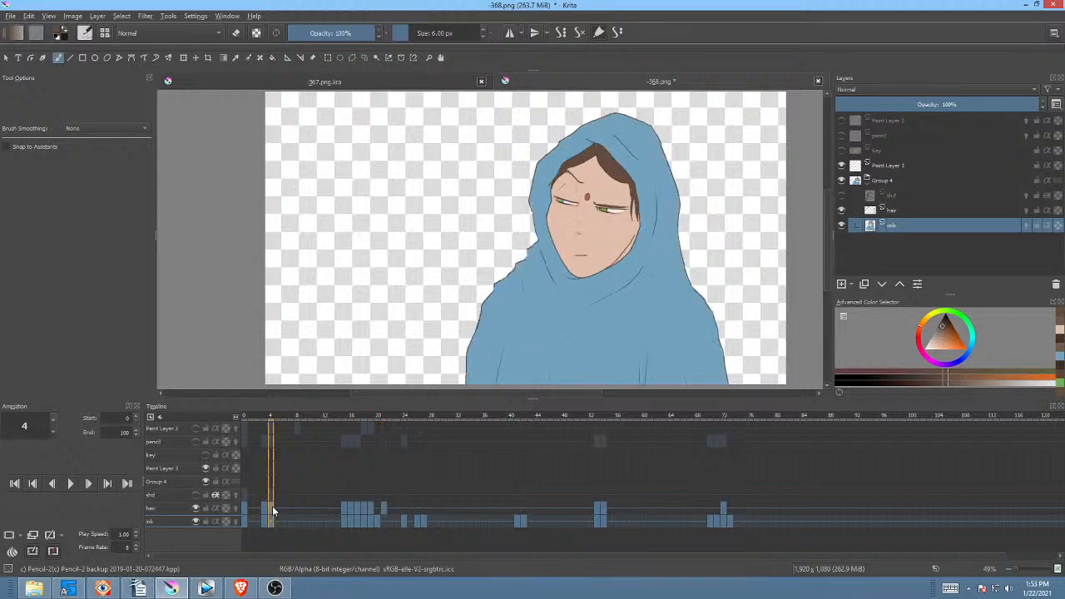
pyautogui.click(416, 506)
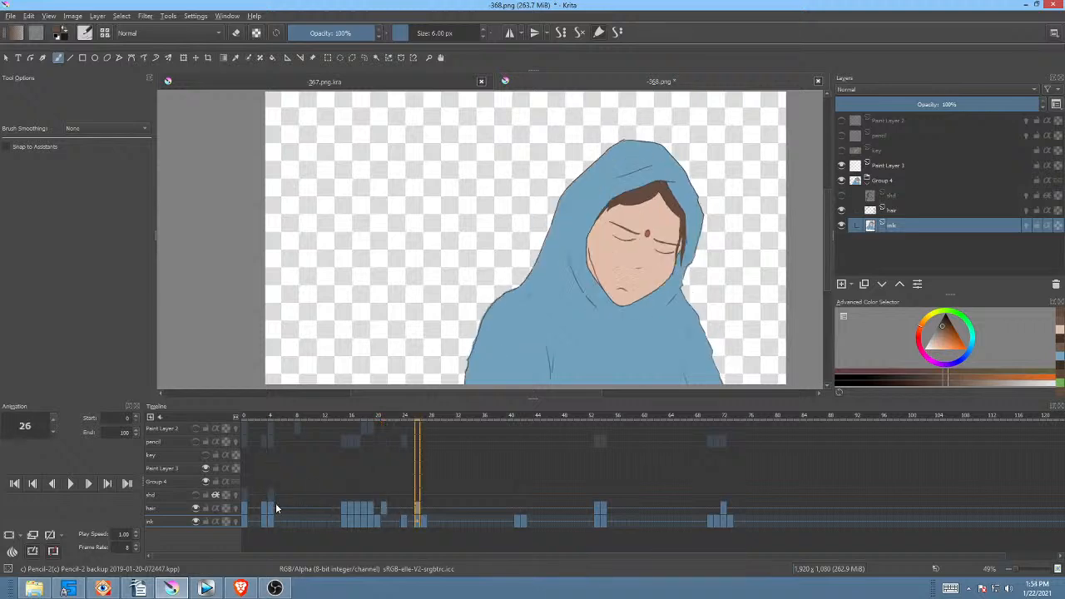
pyautogui.click(271, 506)
pyautogui.click(411, 505)
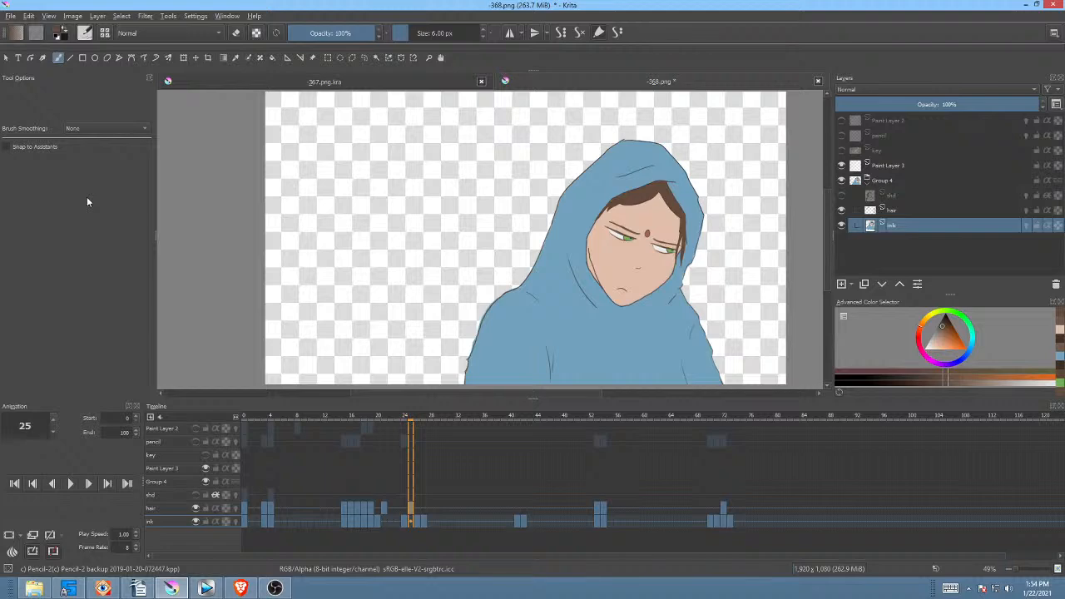
# Step: Save the document as a PNG image with its alpha channel, and also as a Krita file
pyautogui.click(12, 18)
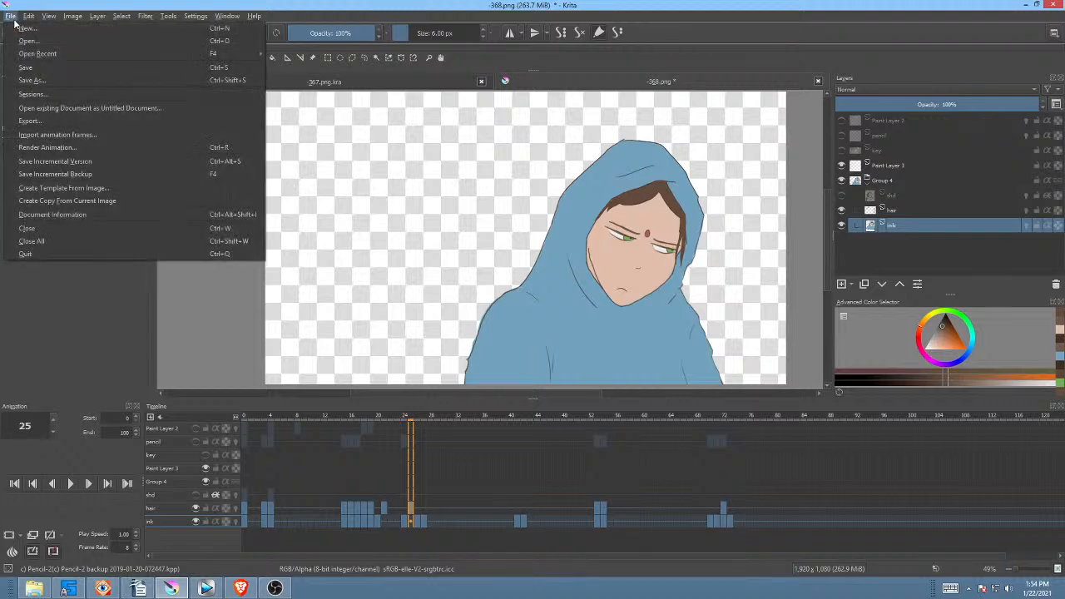
pyautogui.click(27, 69)
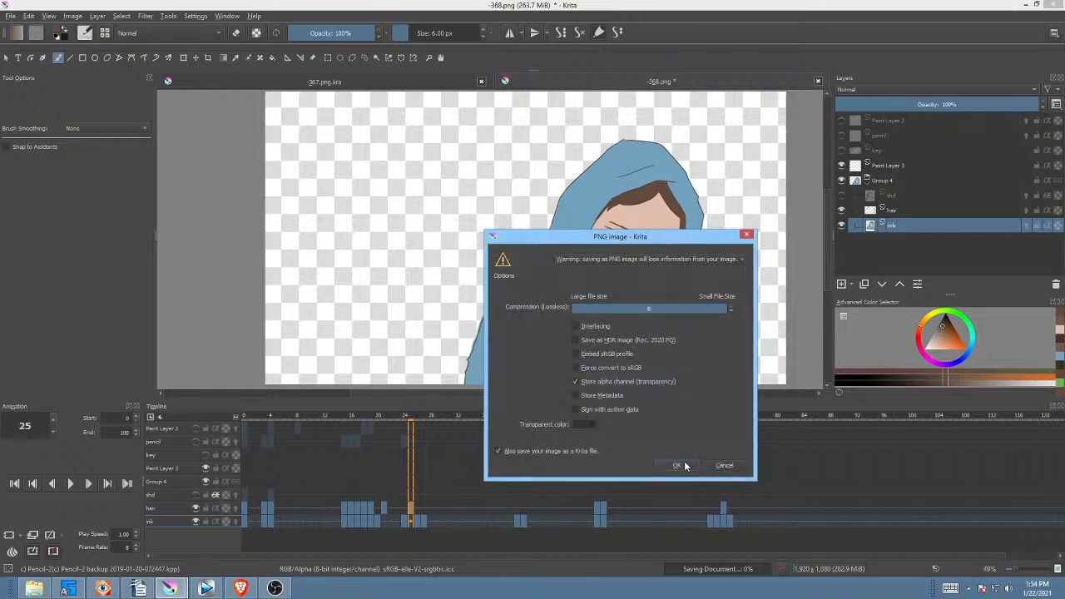
pyautogui.click(681, 464)
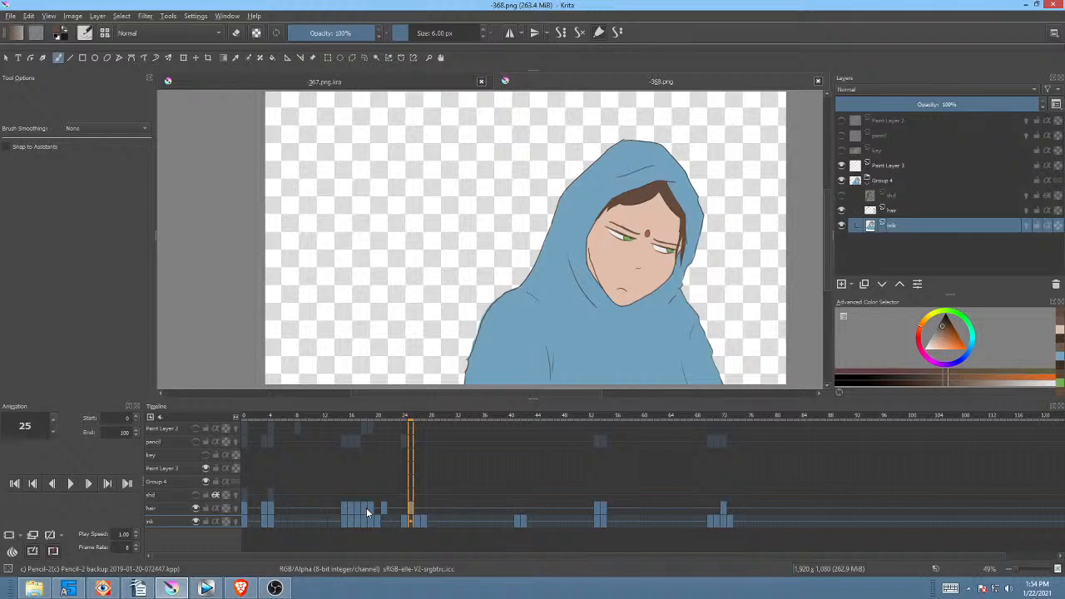
# Step: Return to frame 0, select the whole canvas, and copy the ink layer's drawing
pyautogui.press('Home')
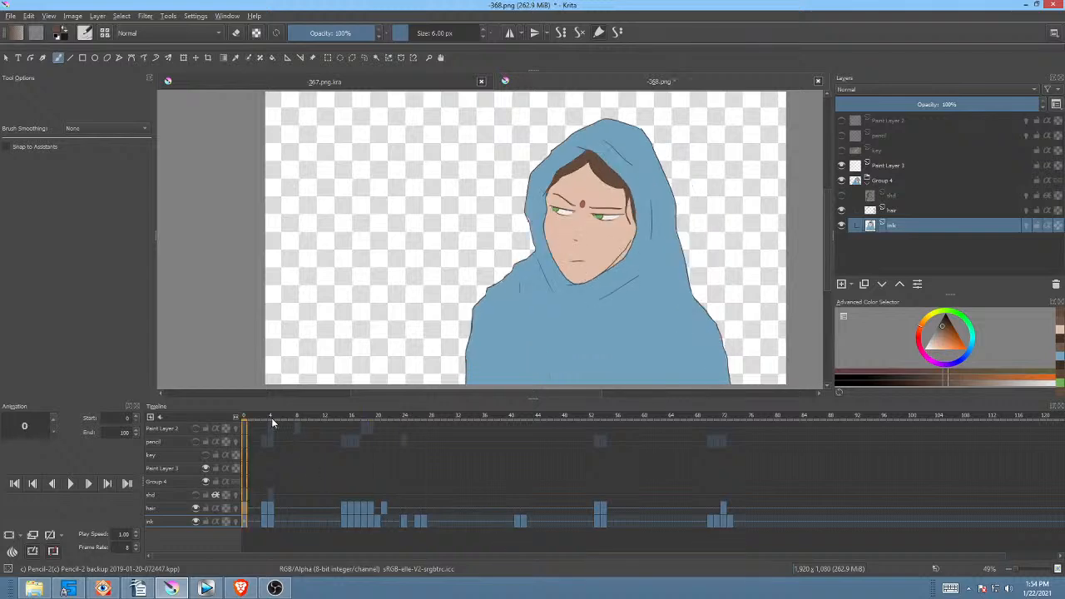
pyautogui.moveTo(265, 416)
pyautogui.mouseDown()
pyautogui.moveTo(601, 462)
pyautogui.moveTo(162, 448)
pyautogui.mouseUp()
pyautogui.moveTo(249, 419)
pyautogui.mouseDown()
pyautogui.moveTo(476, 459)
pyautogui.moveTo(388, 462)
pyautogui.moveTo(243, 441)
pyautogui.mouseUp()
pyautogui.press('ctrl')
pyautogui.hotkey('ctrl', 'a')
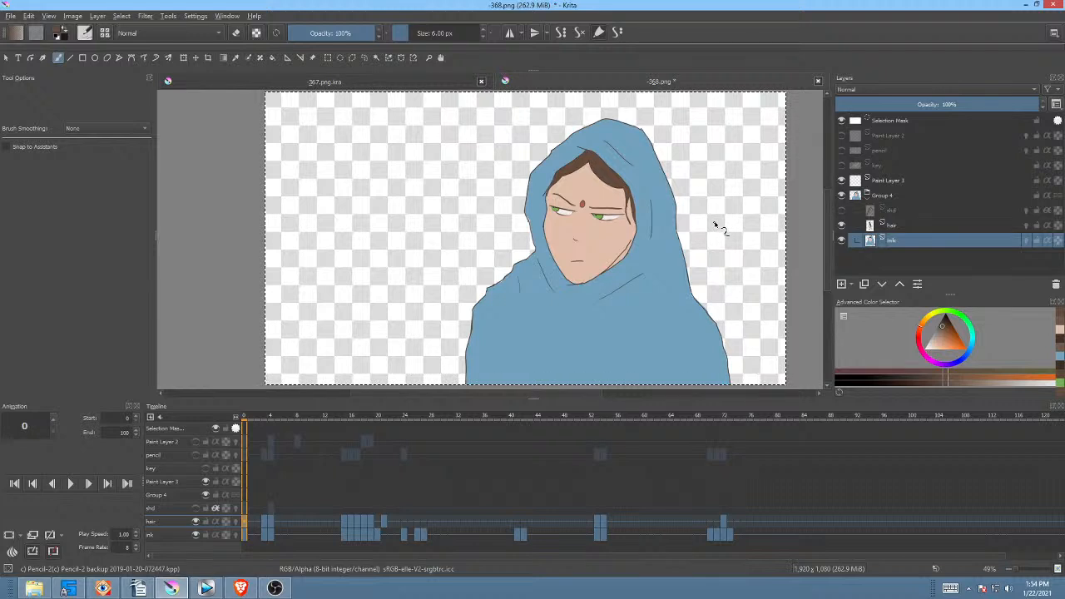
pyautogui.press('ctrl')
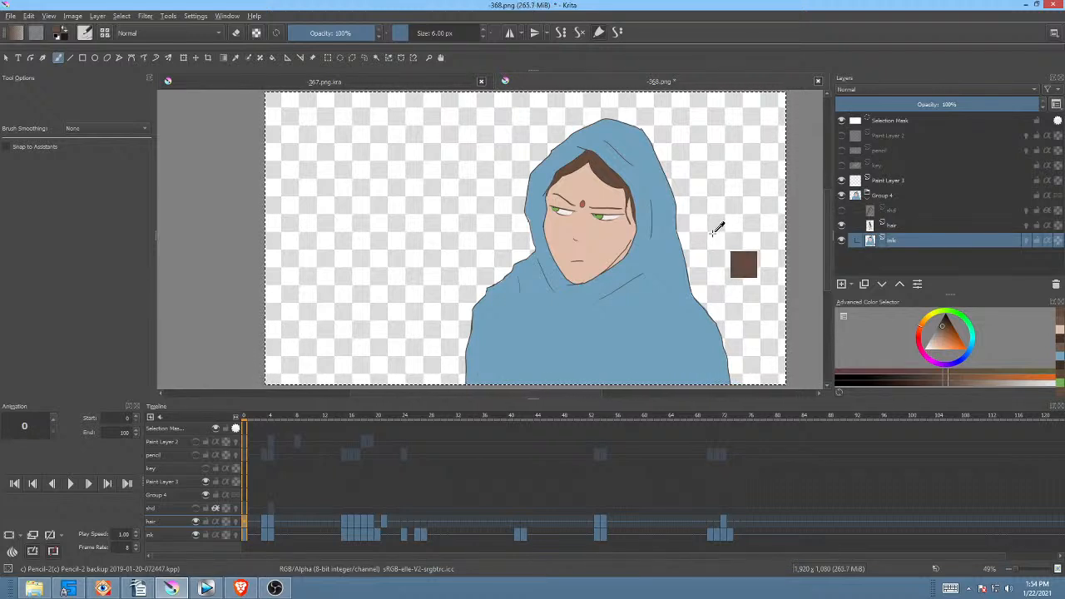
pyautogui.hotkey('ctrl', 'c')
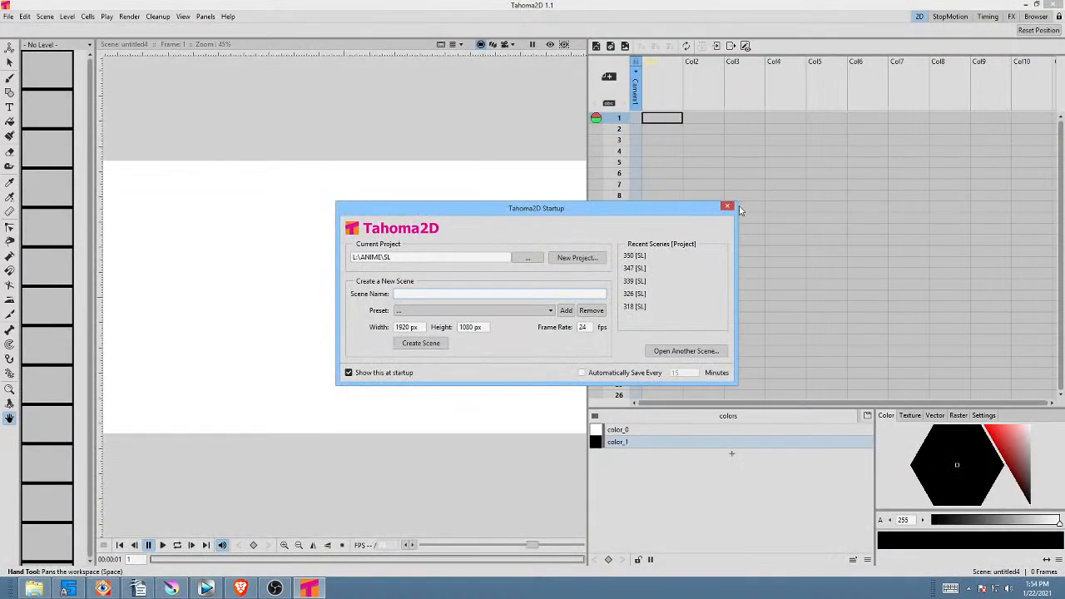
# Step: In Tahoma2D, dismiss the startup dialog and paste the copied drawing into frame 1 of the first column beside a widened viewer
pyautogui.click(730, 208)
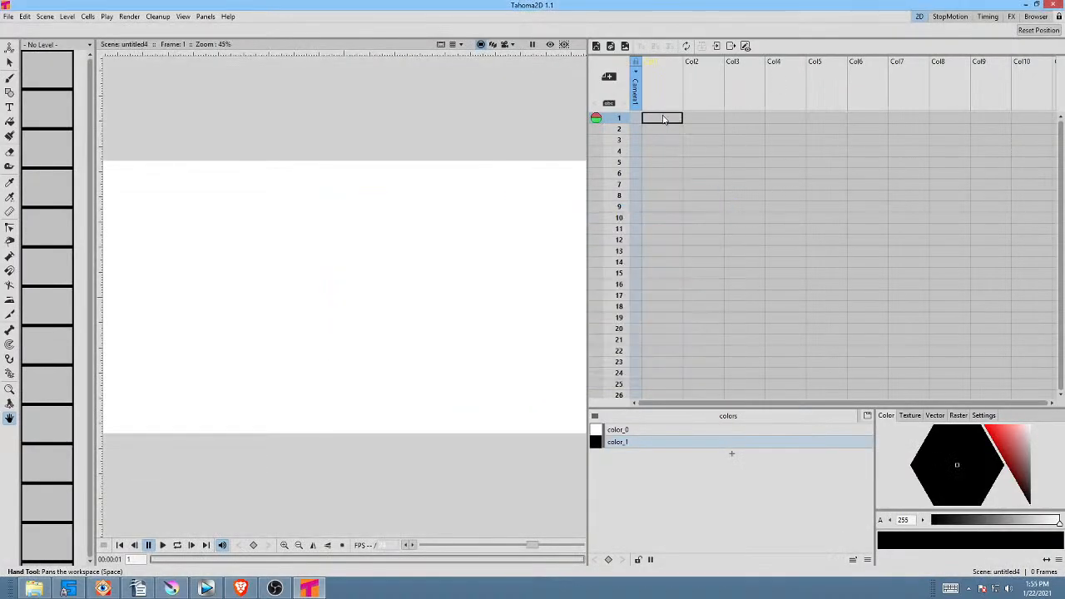
pyautogui.click(665, 121)
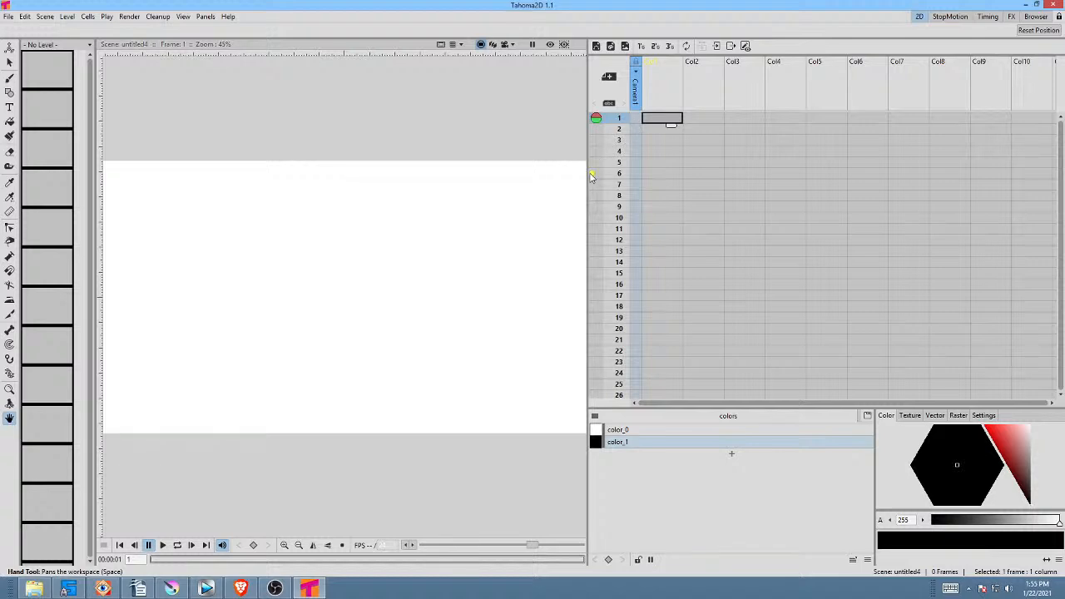
pyautogui.moveTo(587, 173); pyautogui.dragTo(635, 173)
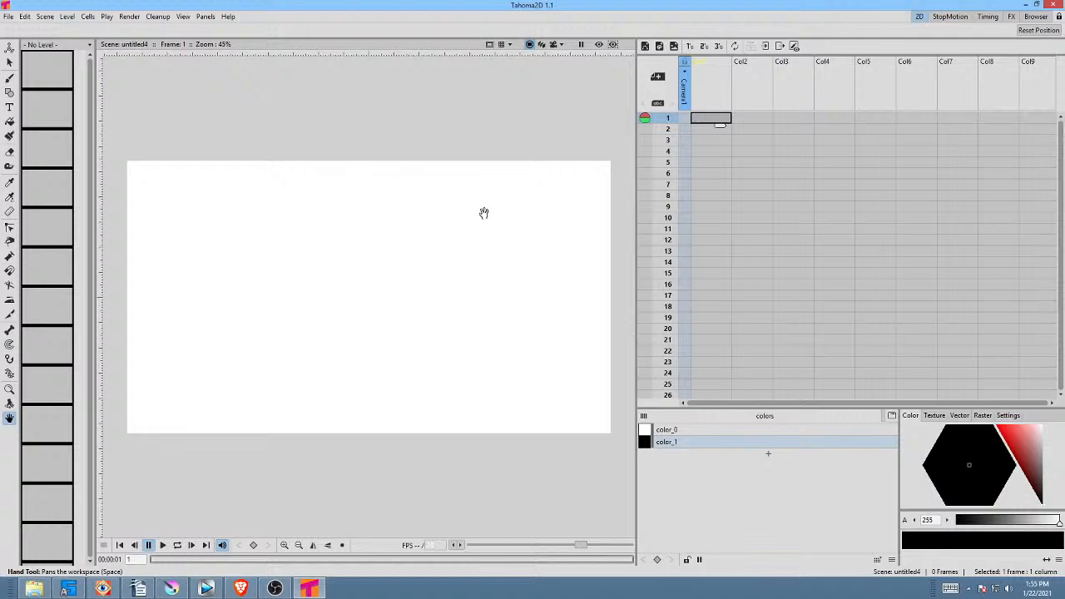
pyautogui.moveTo(482, 211); pyautogui.dragTo(477, 175)
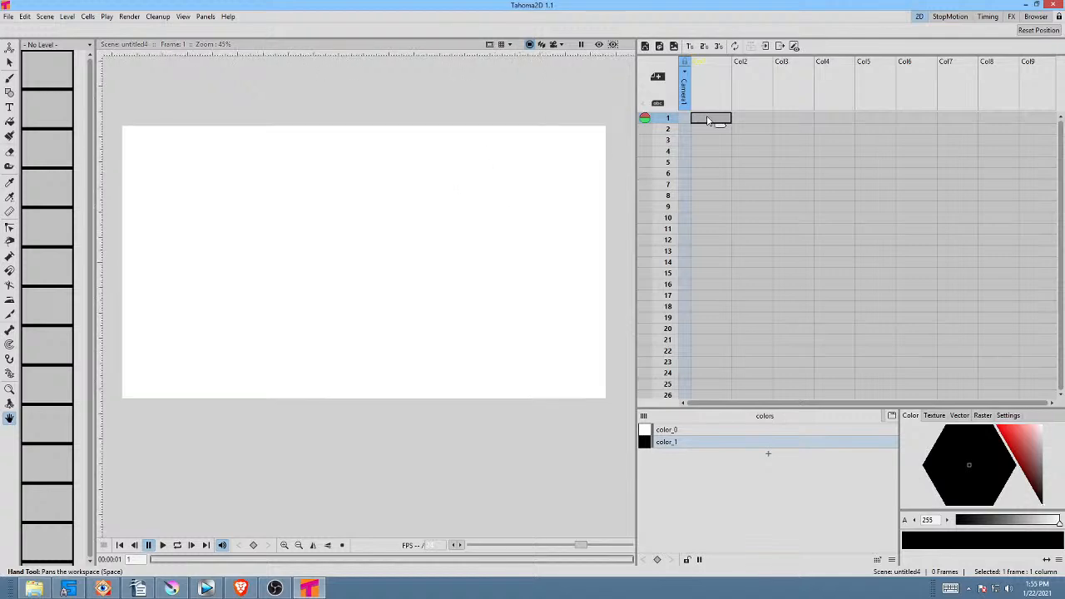
pyautogui.hotkey('ctrl', 'v')
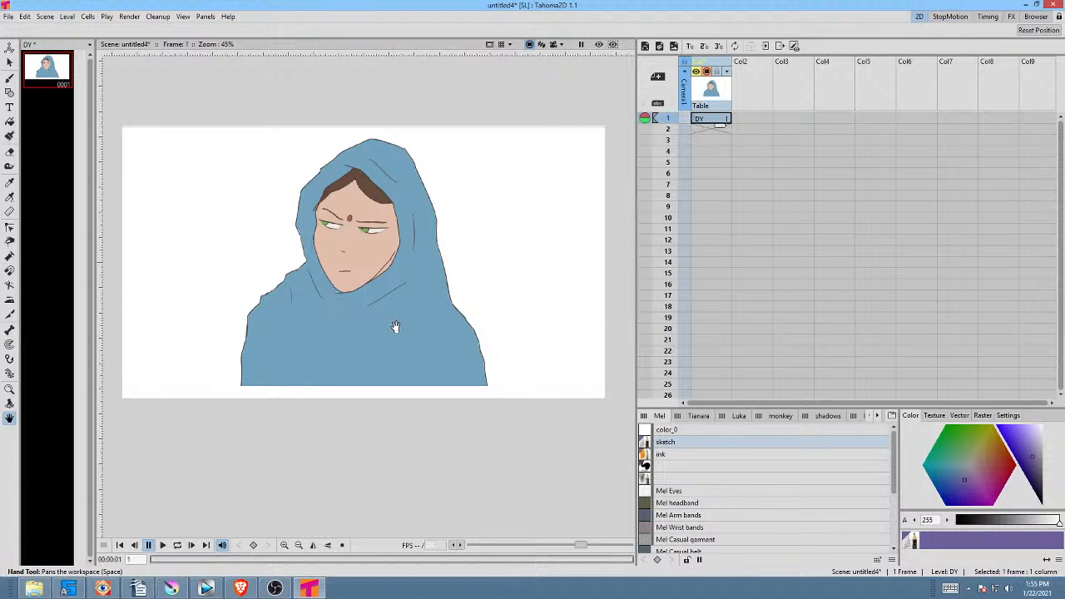
# Step: Compare the drawing pasted in Tahoma2D with the original in Krita by switching between the two applications
pyautogui.click(174, 588)
pyautogui.moveTo(642, 254)
pyautogui.mouseDown()
pyautogui.moveTo(608, 252)
pyautogui.moveTo(629, 250)
pyautogui.mouseUp()
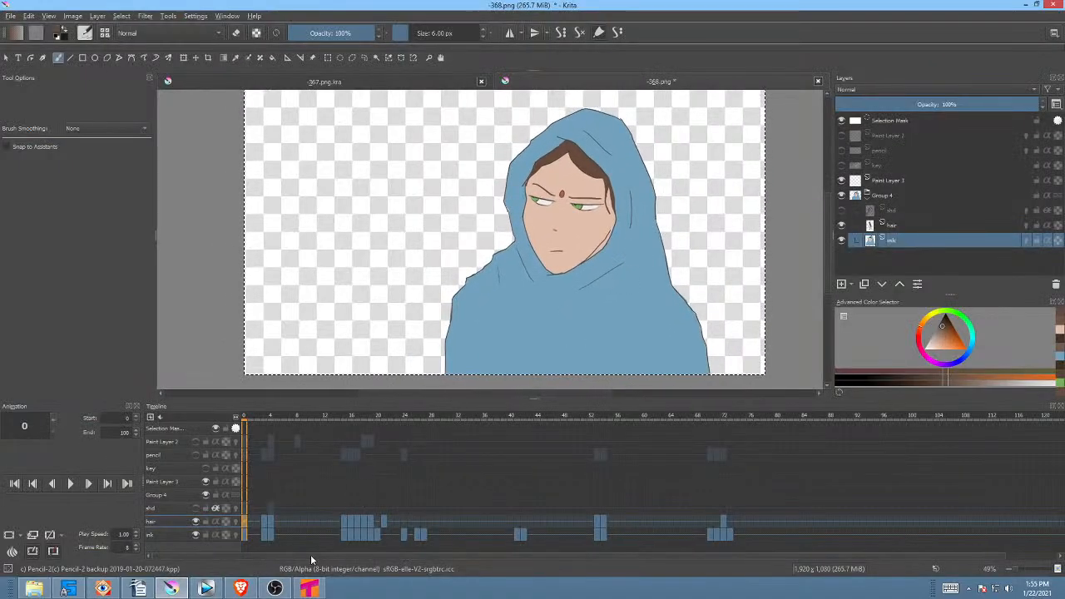
pyautogui.click(310, 588)
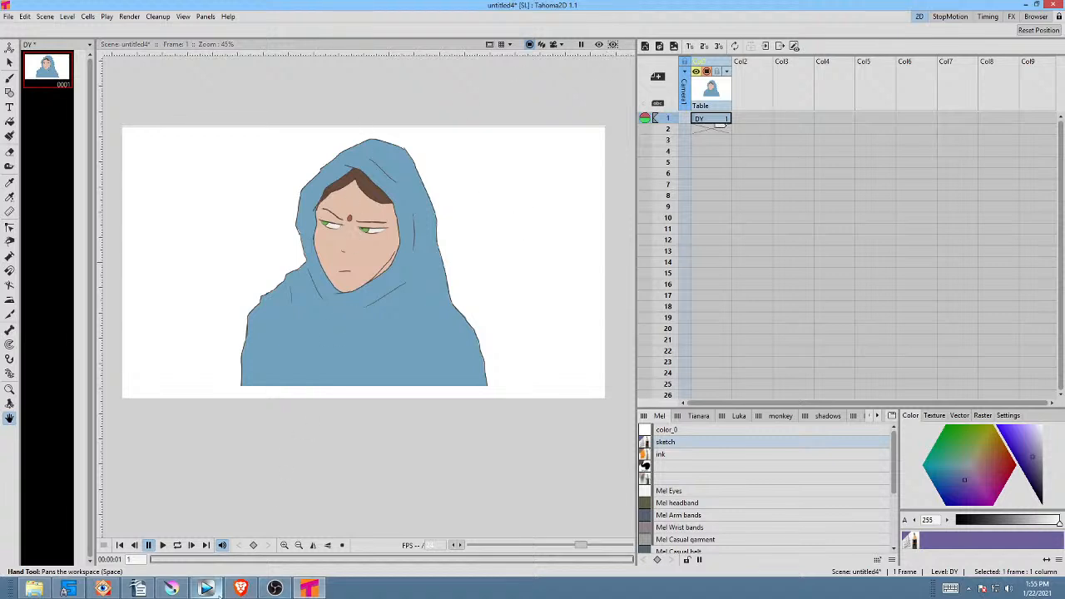
pyautogui.click(172, 588)
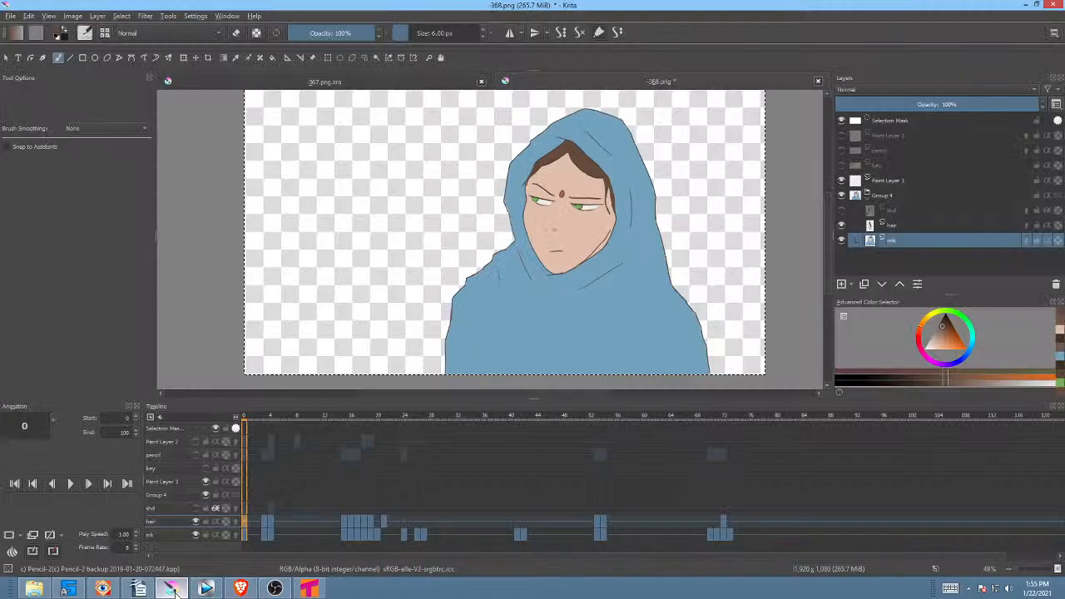
pyautogui.click(319, 592)
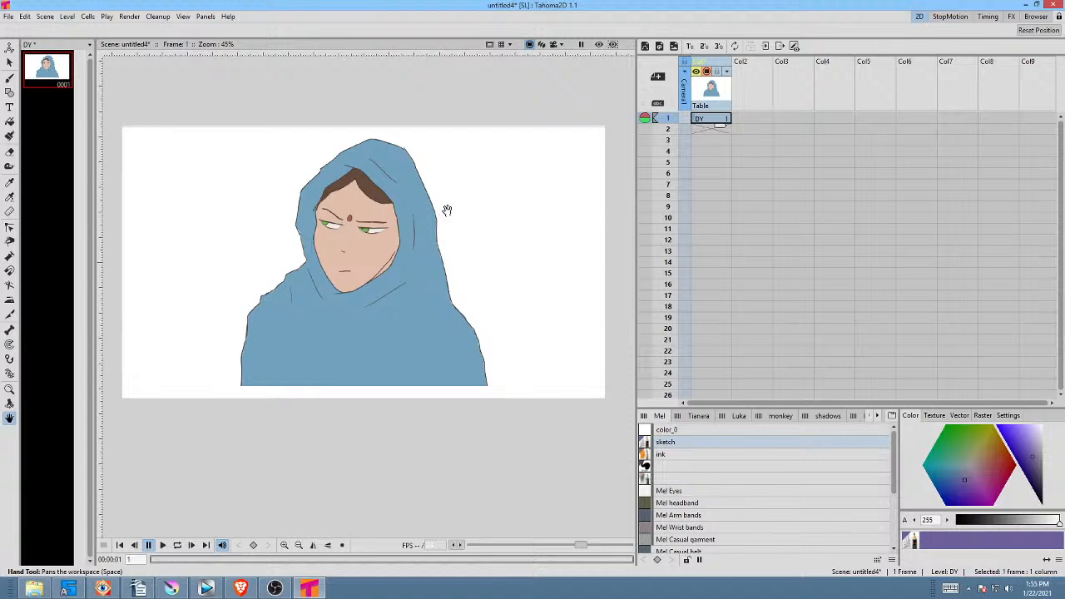
pyautogui.moveTo(457, 192); pyautogui.dragTo(480, 218)
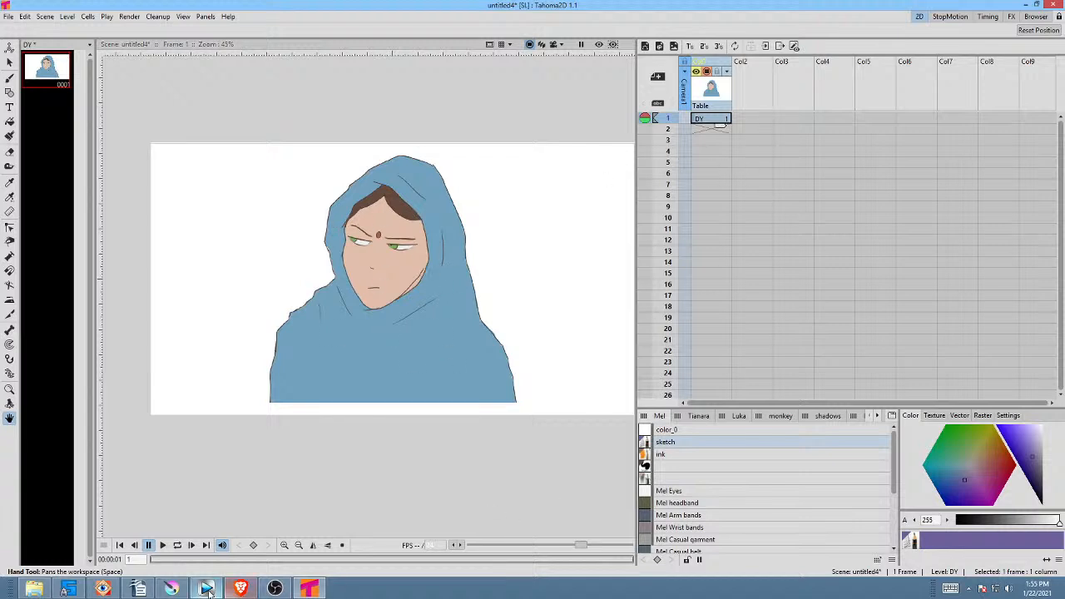
pyautogui.click(171, 588)
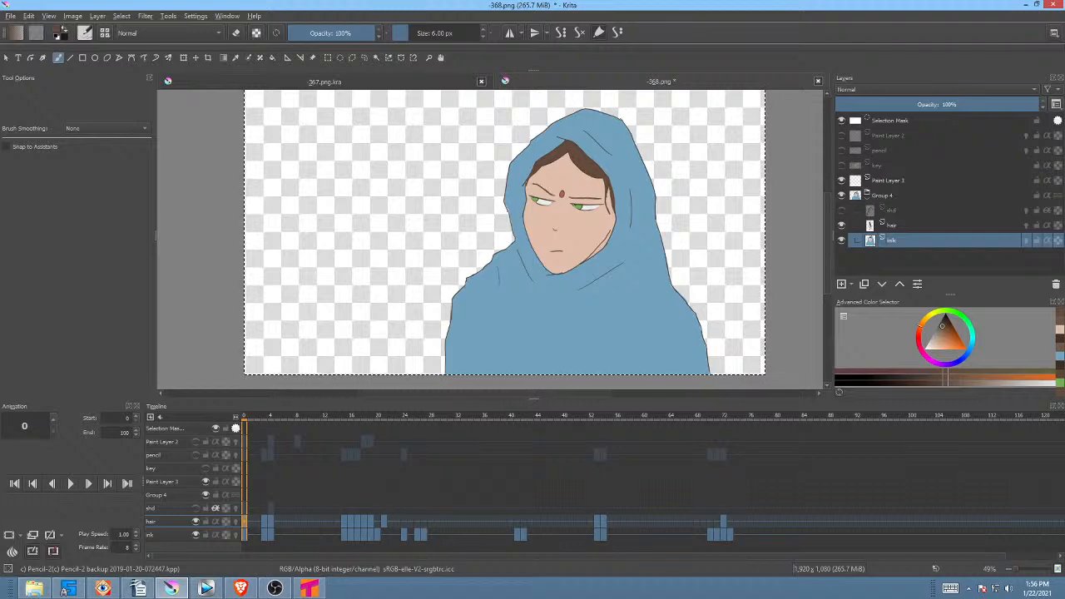
pyautogui.hotkey('alt', 'Tab')
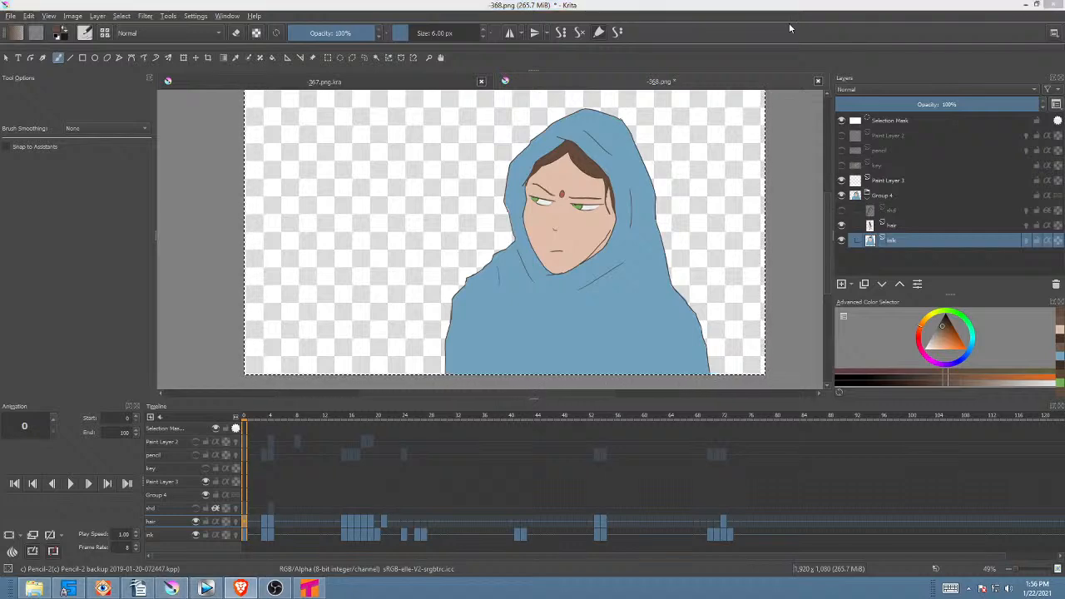
pyautogui.click(307, 589)
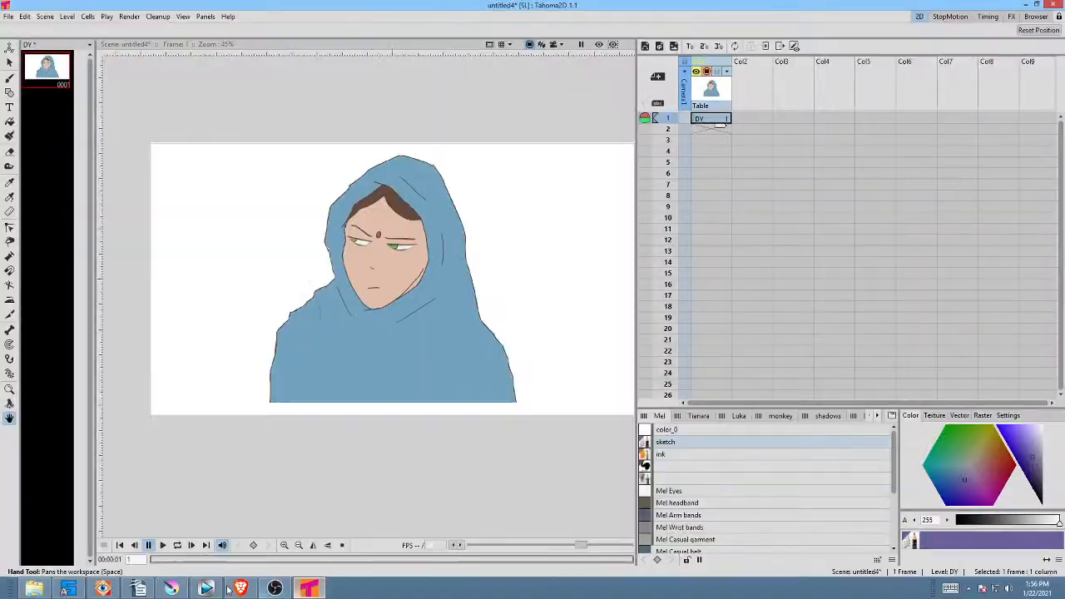
pyautogui.click(308, 589)
pyautogui.click(309, 590)
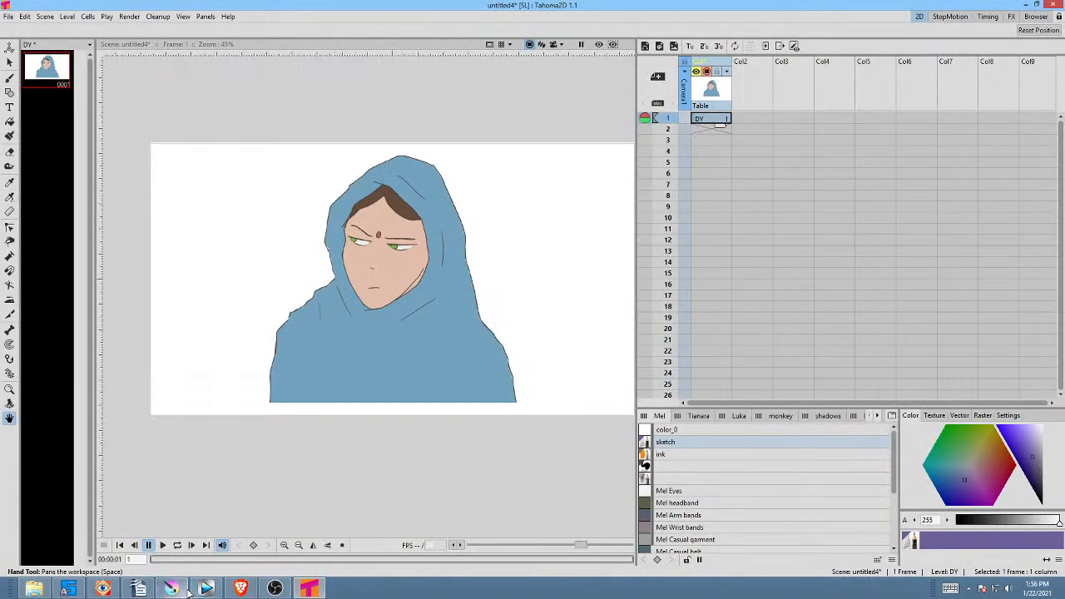